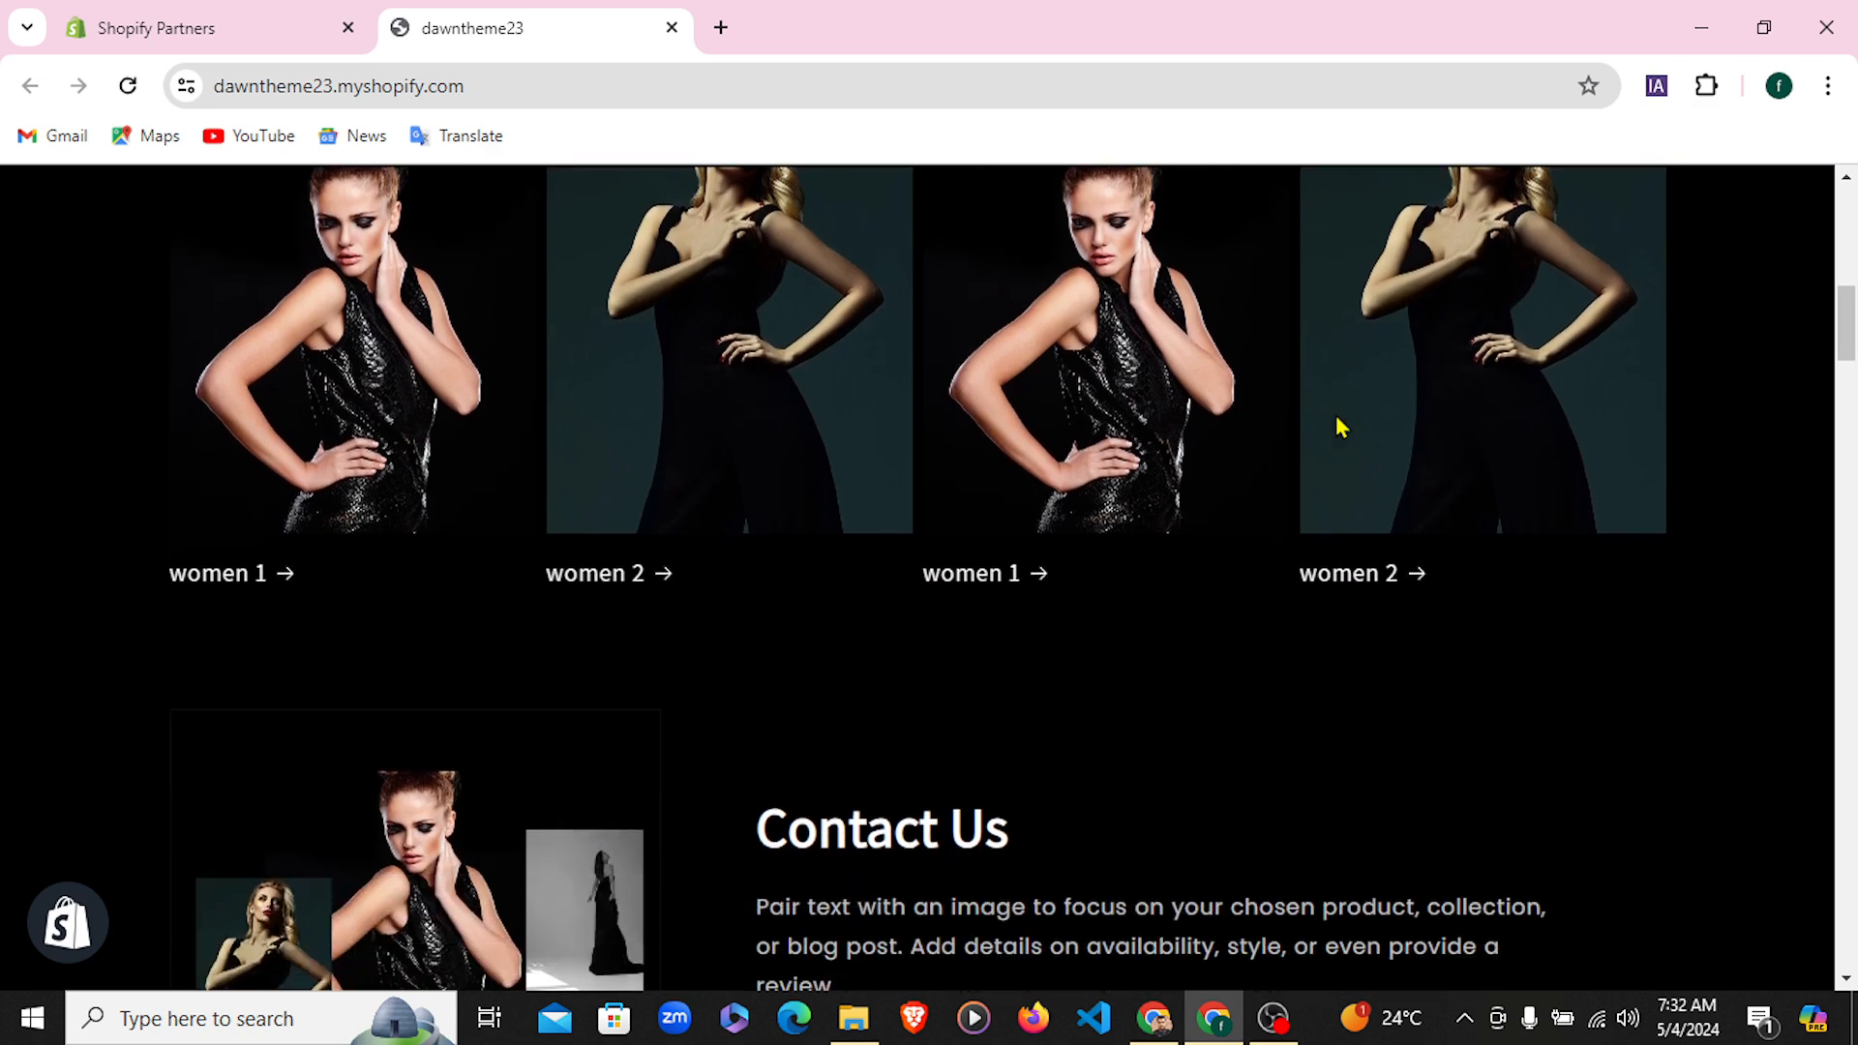
# Look through the dawntheme23 storefront's homepage sections from the collections down to the footer, and return to its header banner
pyautogui.scroll(-3, 1340, 427)
pyautogui.scroll(-10, 1340, 427)
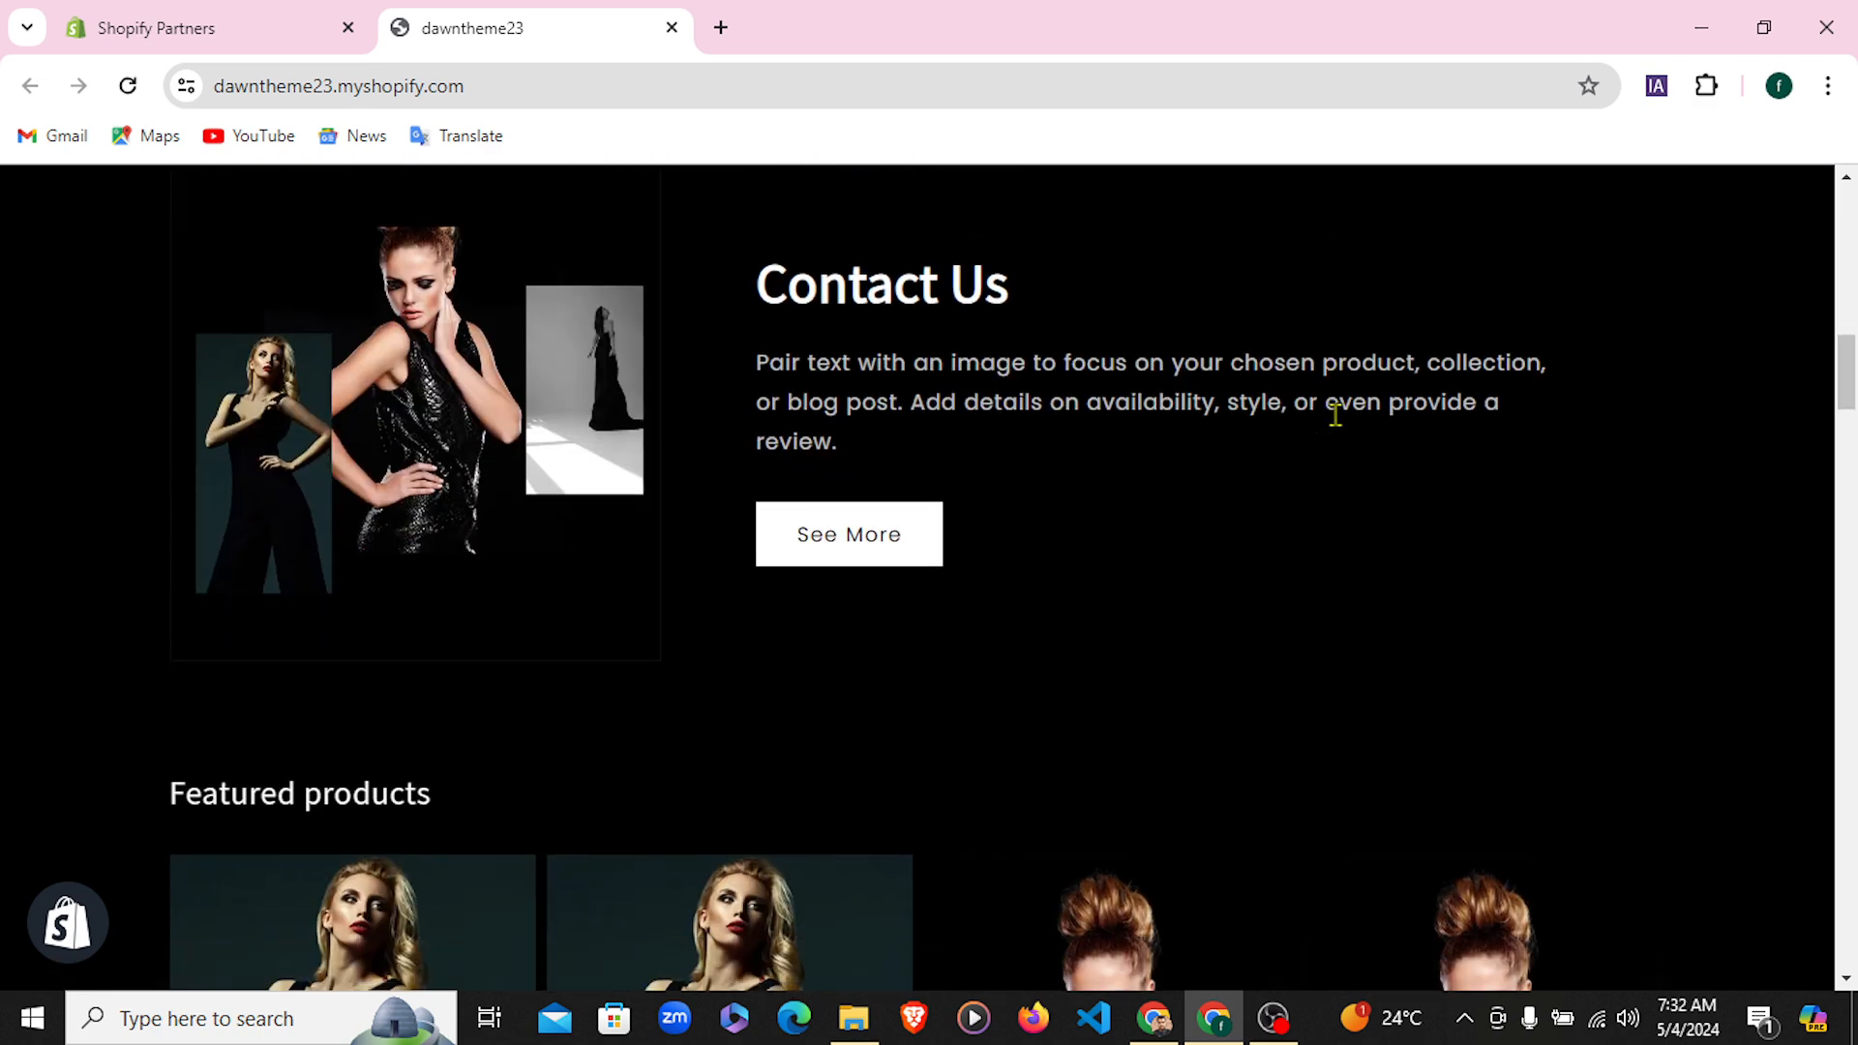
pyautogui.scroll(-8, 1340, 426)
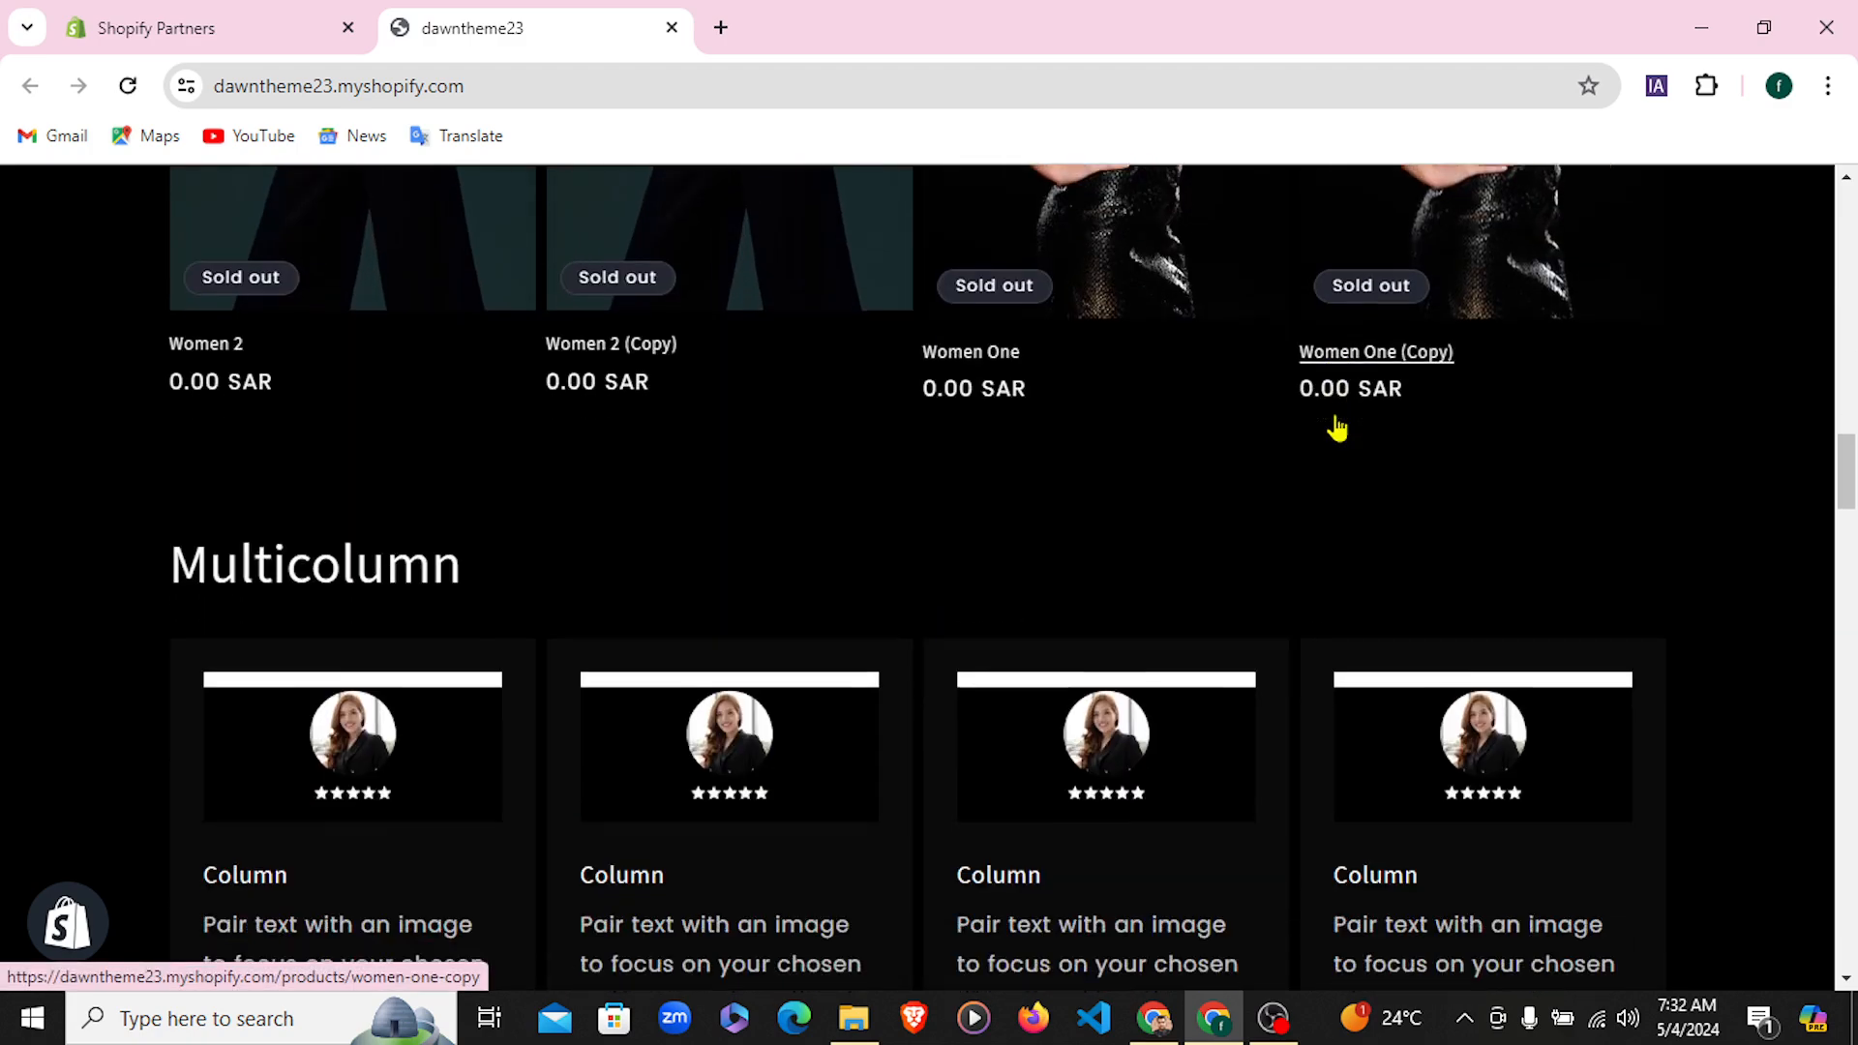
pyautogui.scroll(-12, 1337, 427)
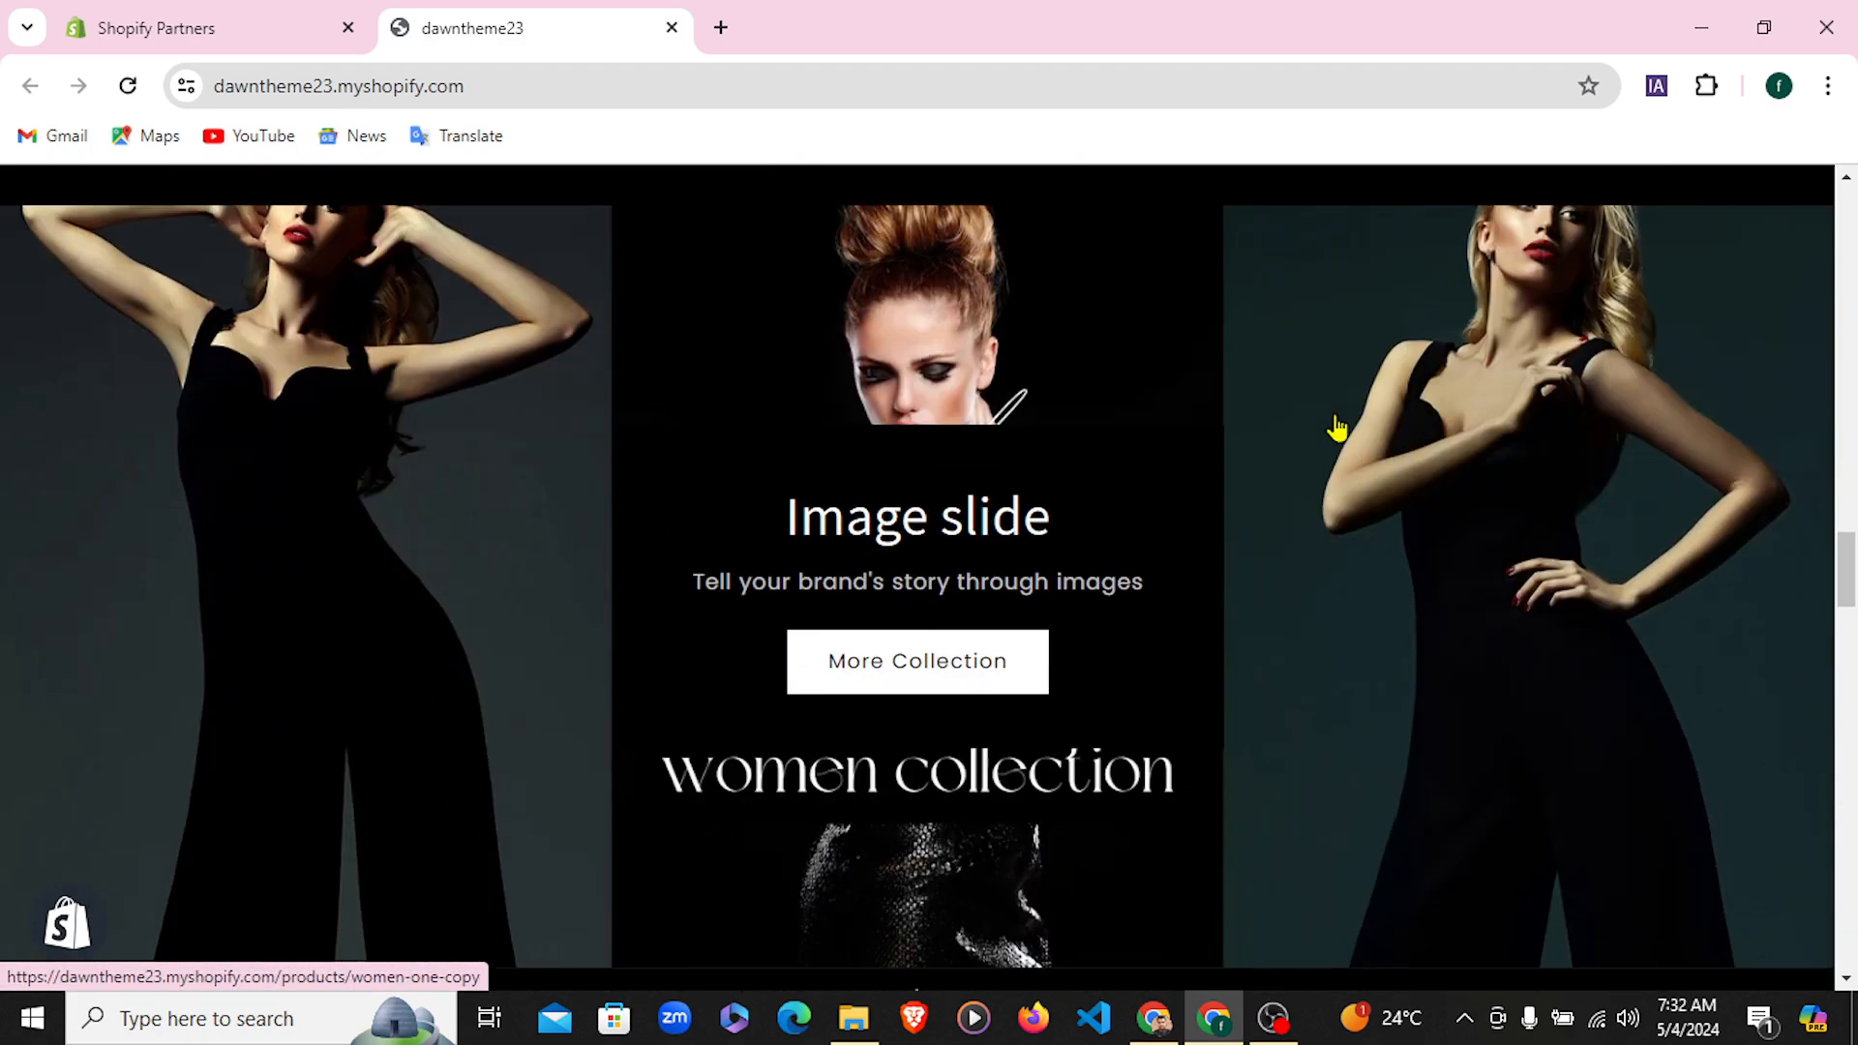
pyautogui.scroll(-12, 1337, 427)
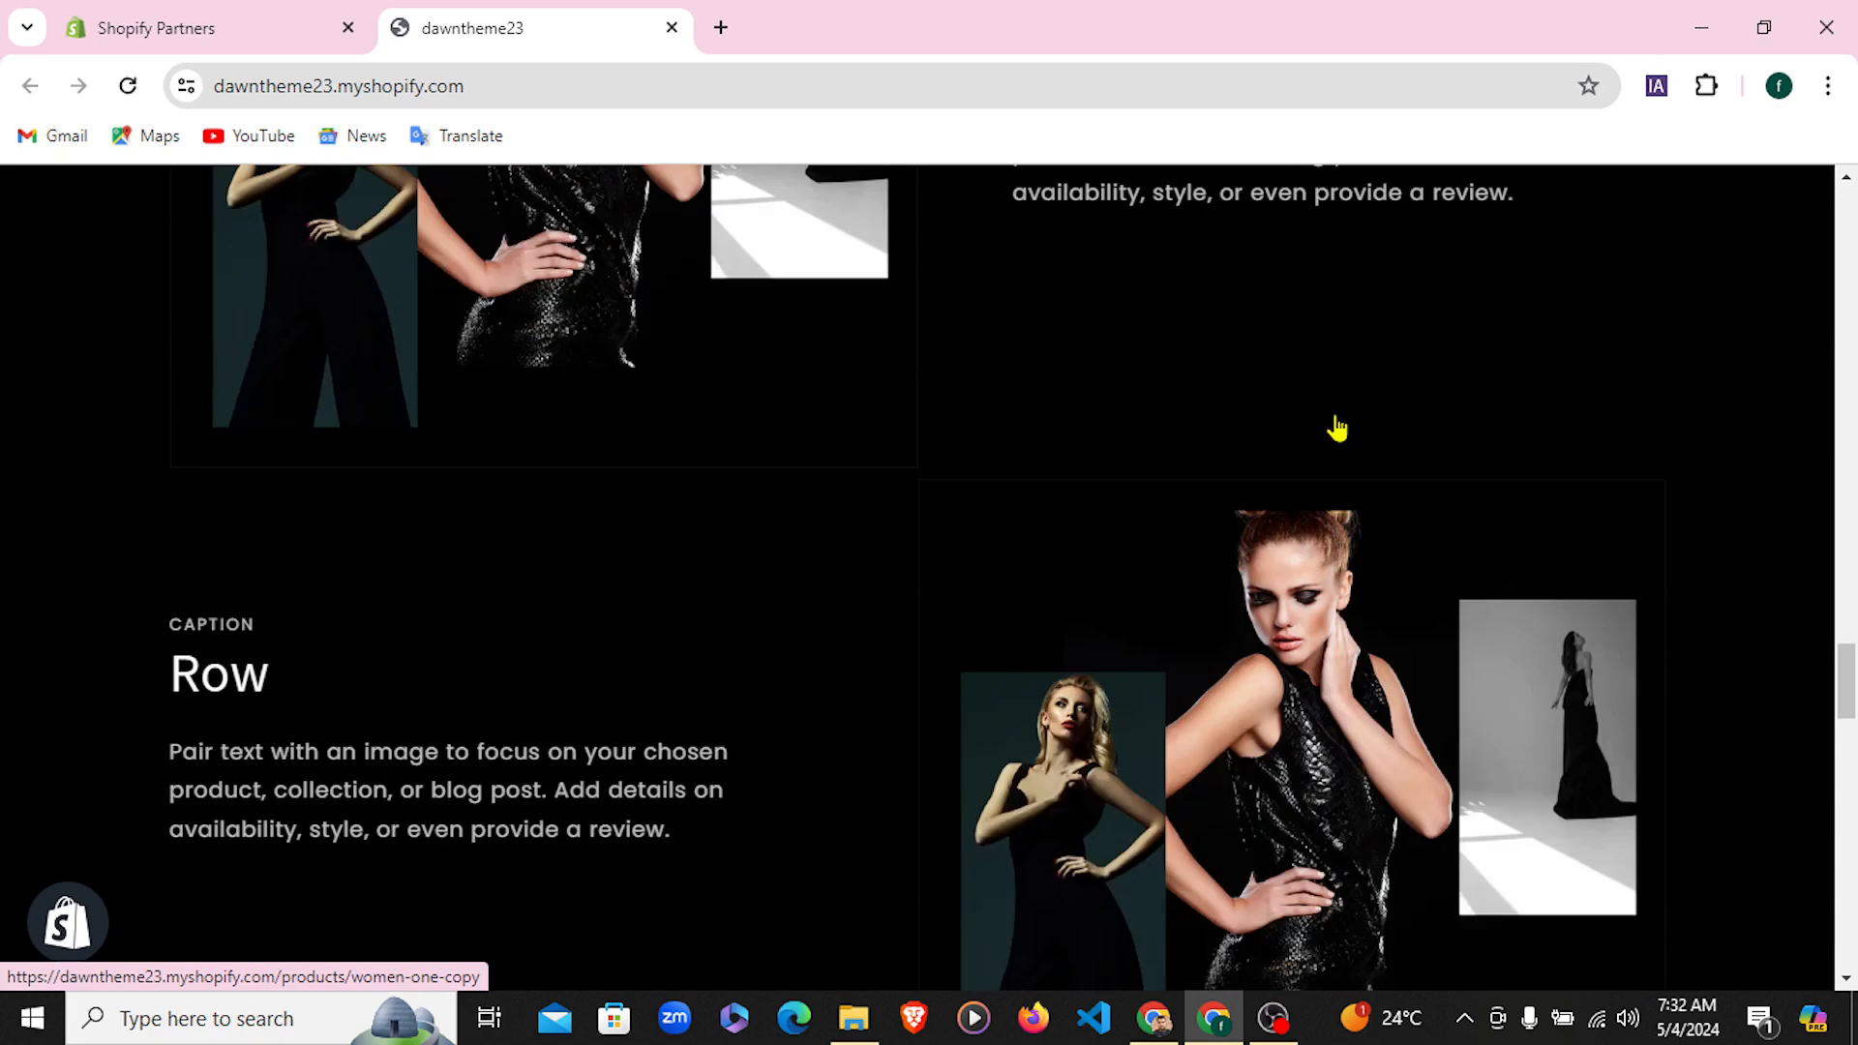
pyautogui.scroll(-12, 1337, 426)
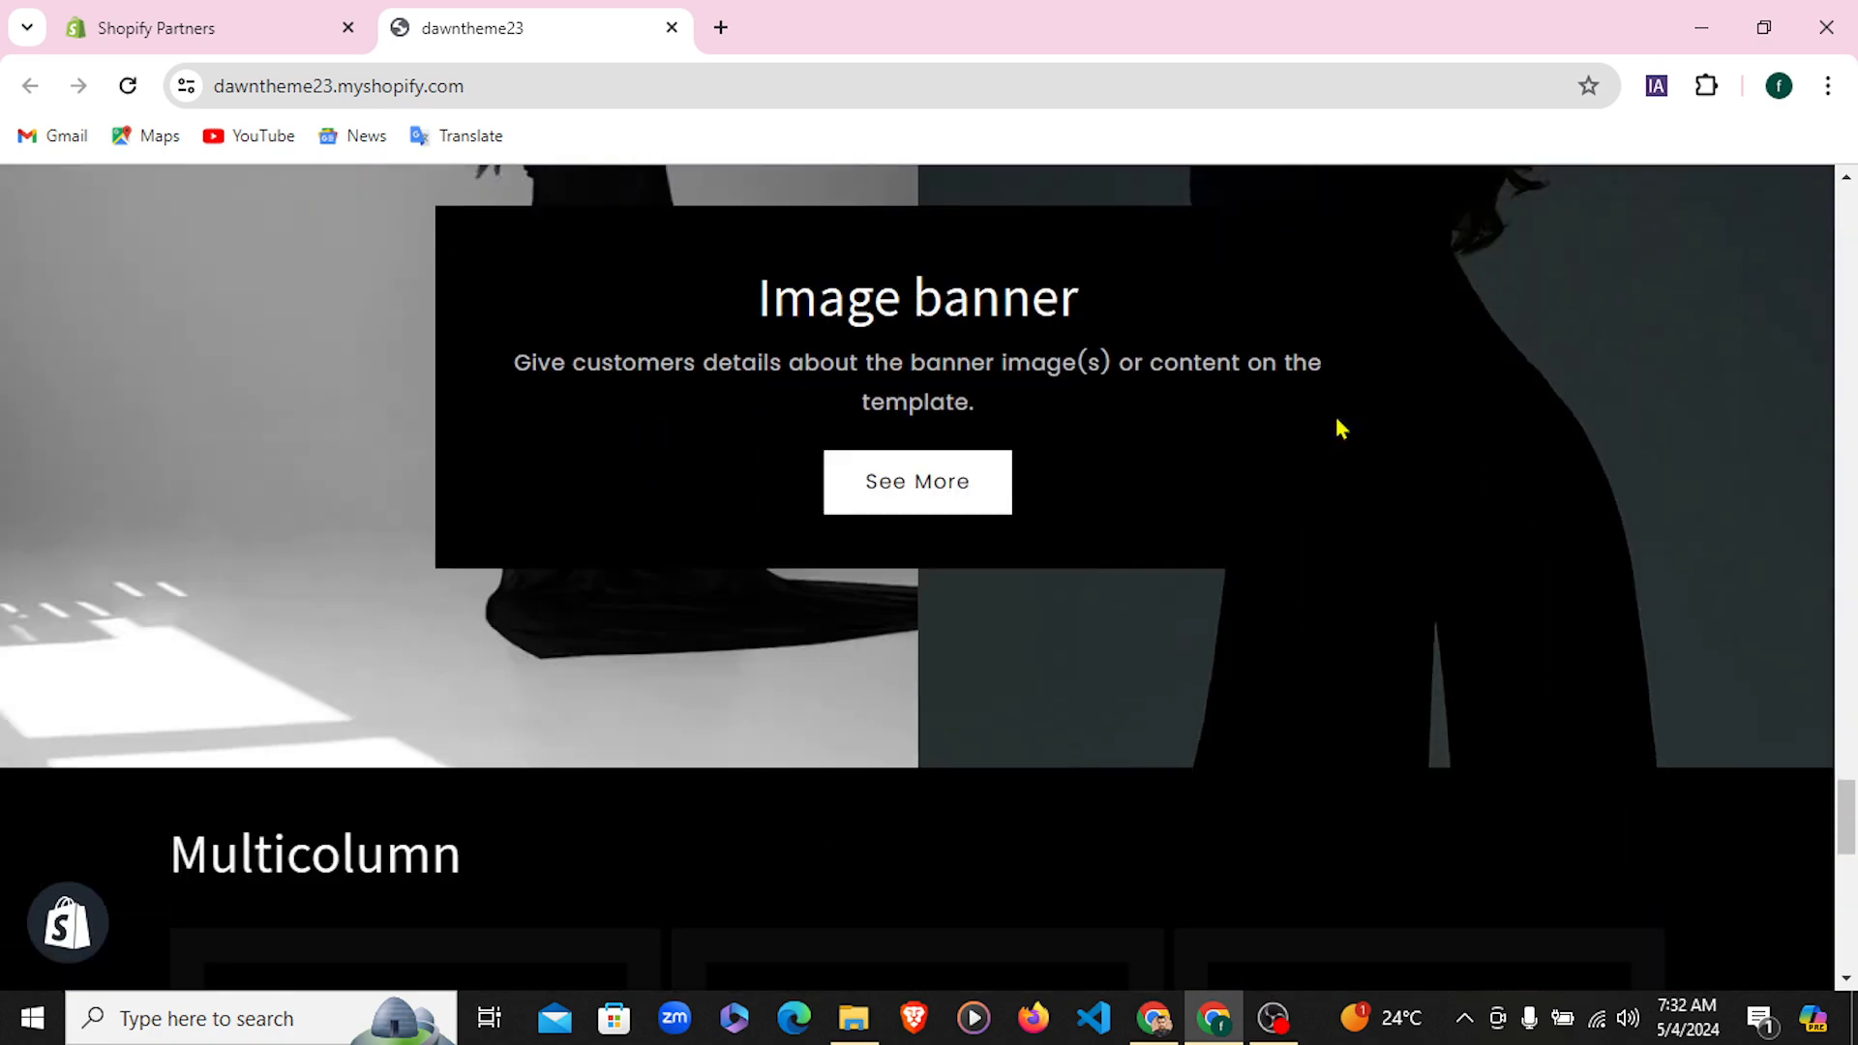
pyautogui.scroll(-5, 1413, 676)
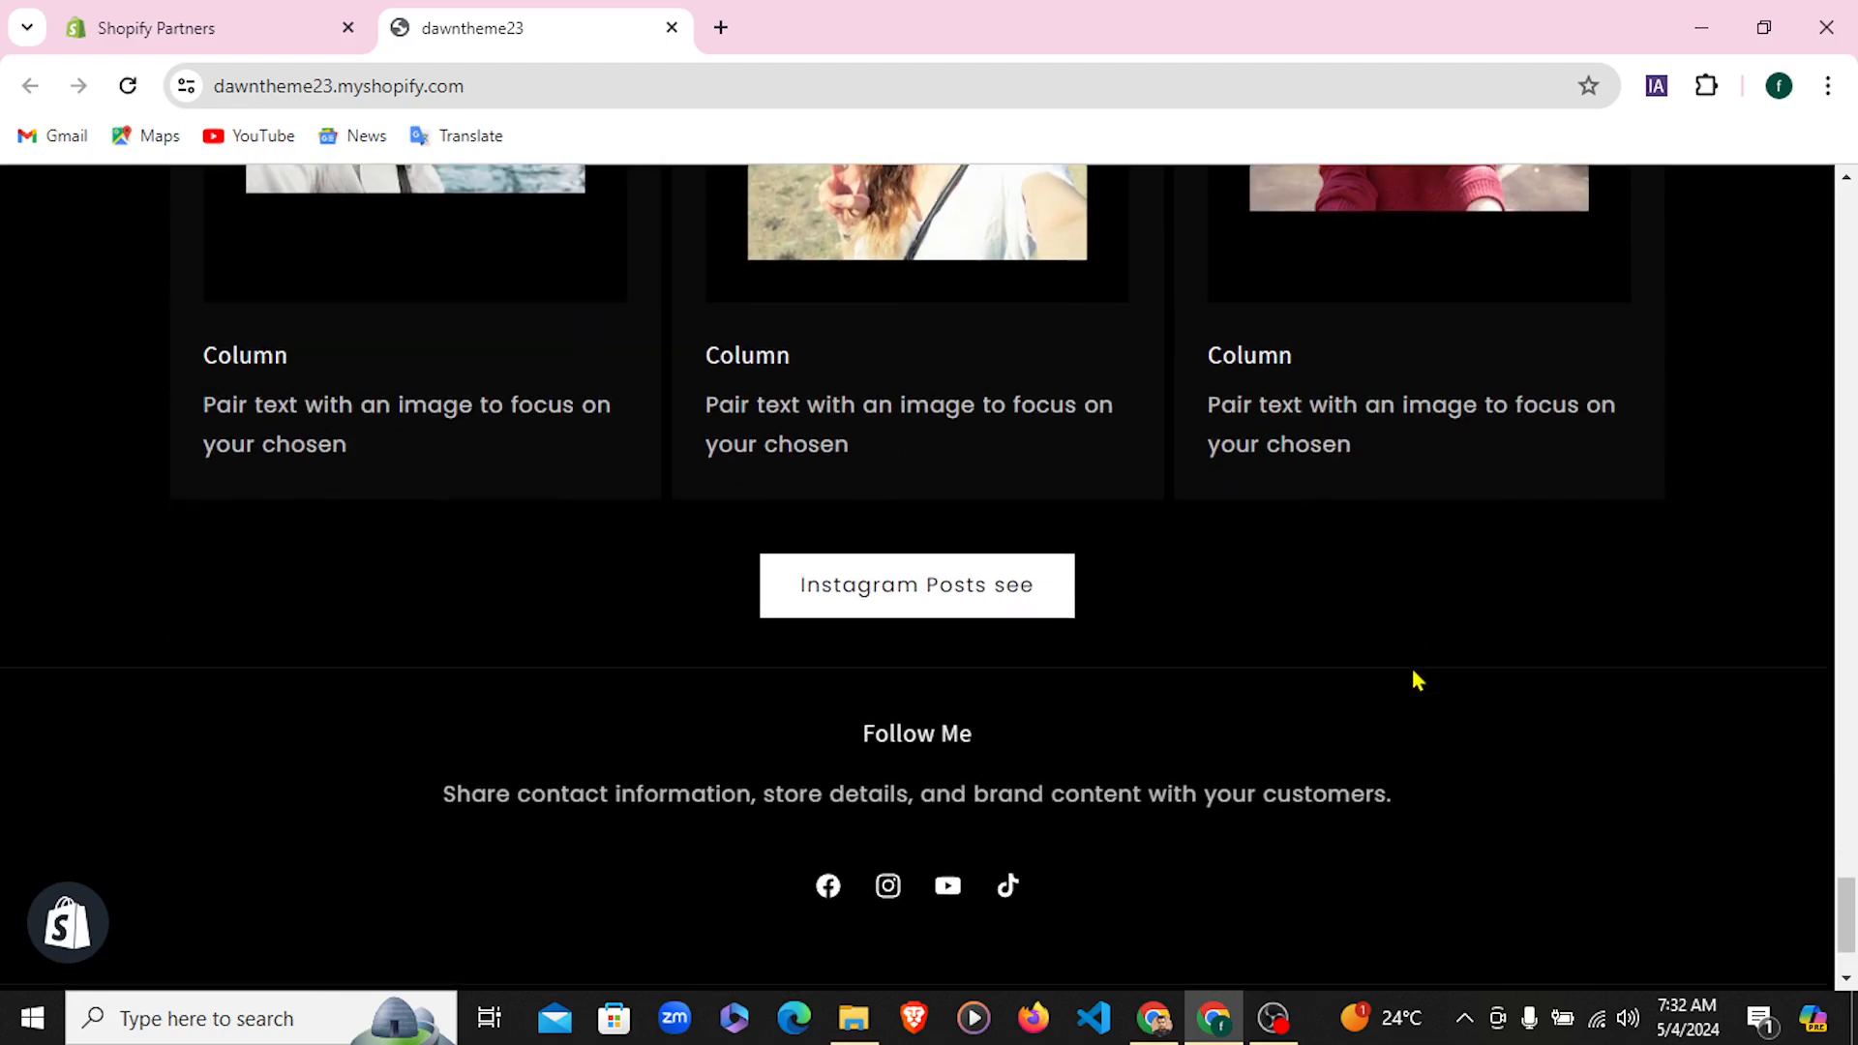
pyautogui.scroll(9, 1471, 723)
pyautogui.scroll(3, 1465, 692)
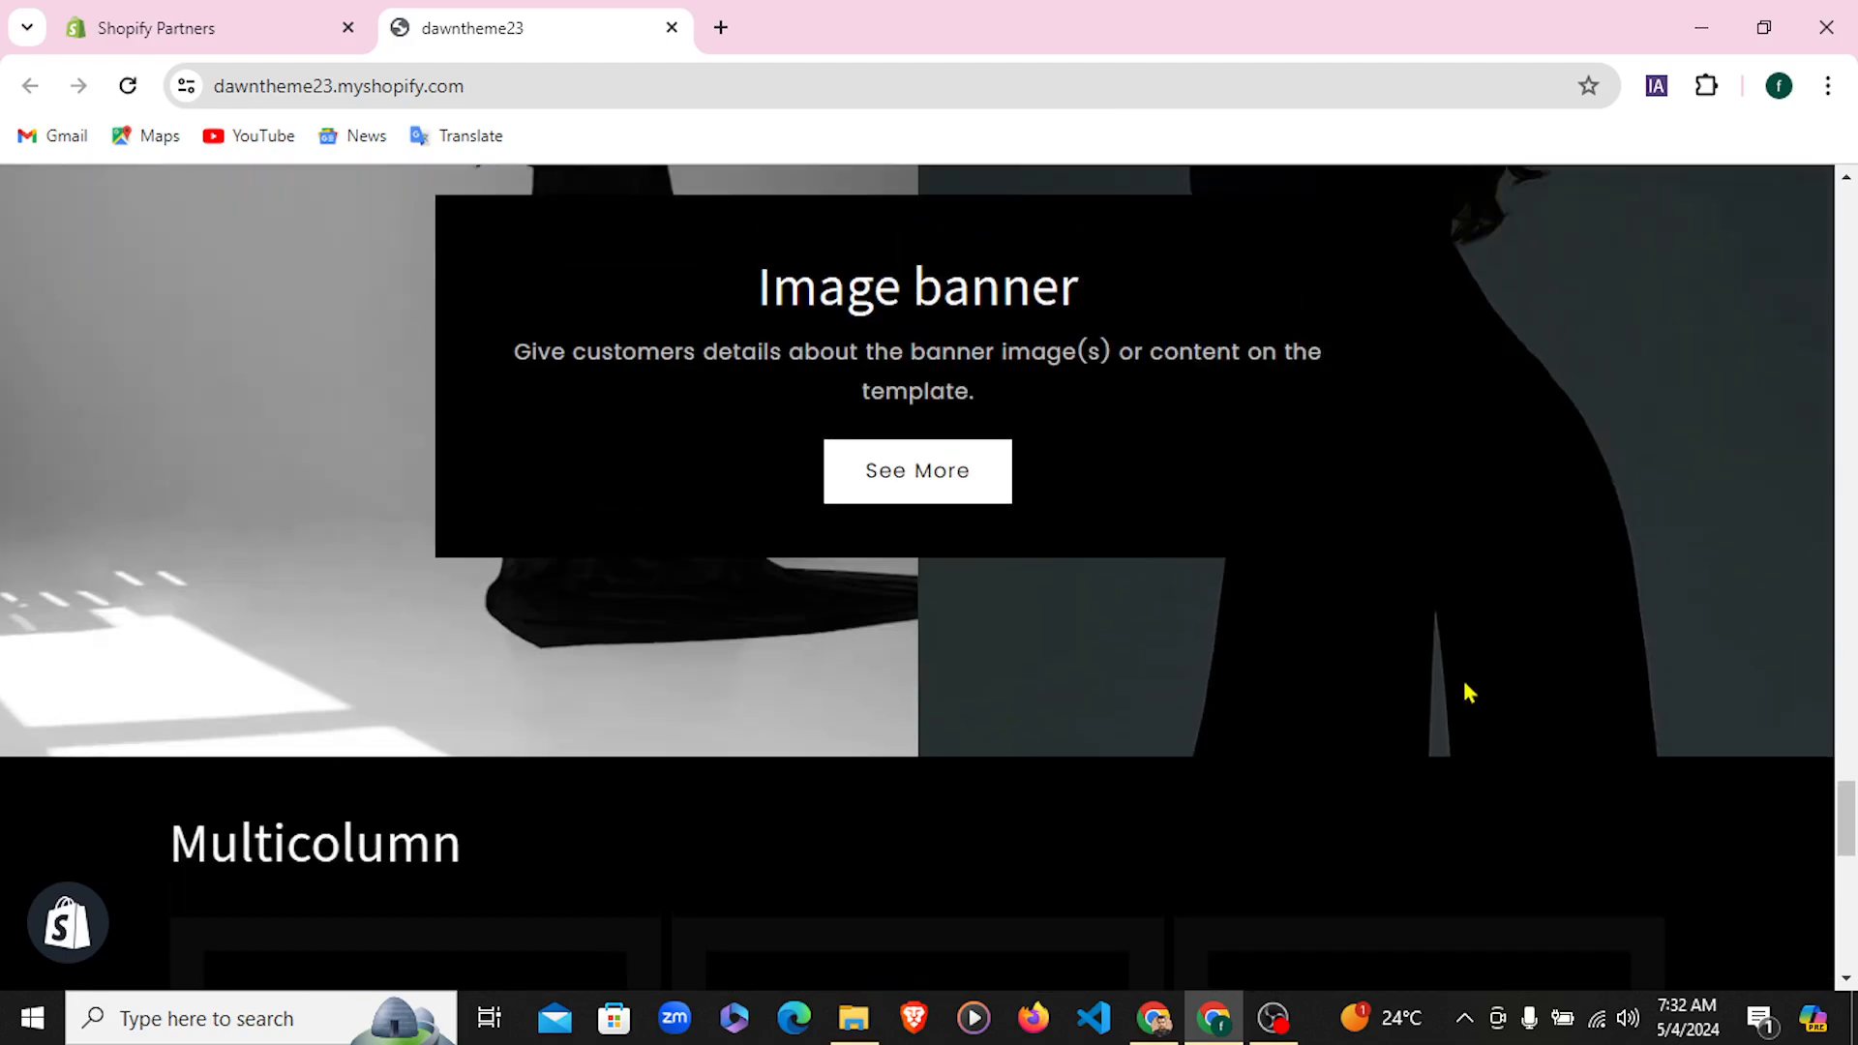
pyautogui.moveTo(1838, 811); pyautogui.dragTo(1846, 218)
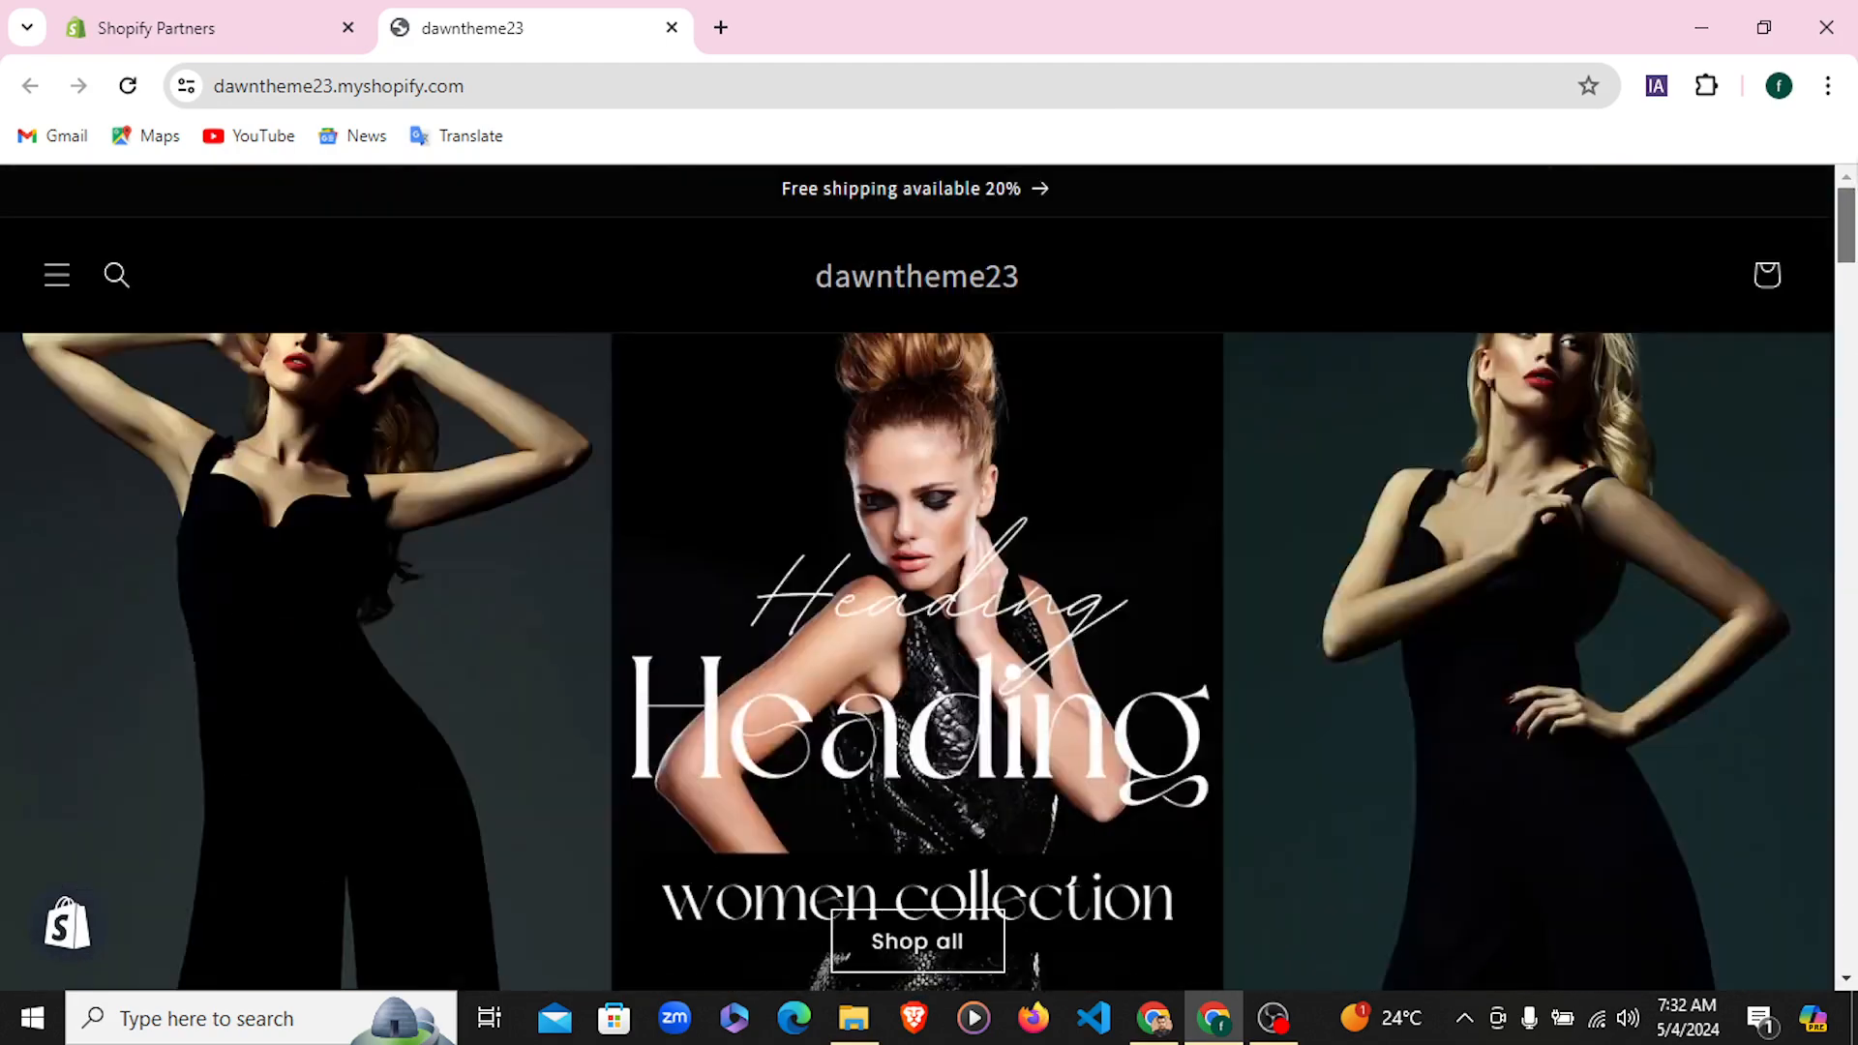
# Switch to Shopify Partners and start a new development store for a client, naming it "dawnthemdesign"
pyautogui.click(136, 37)
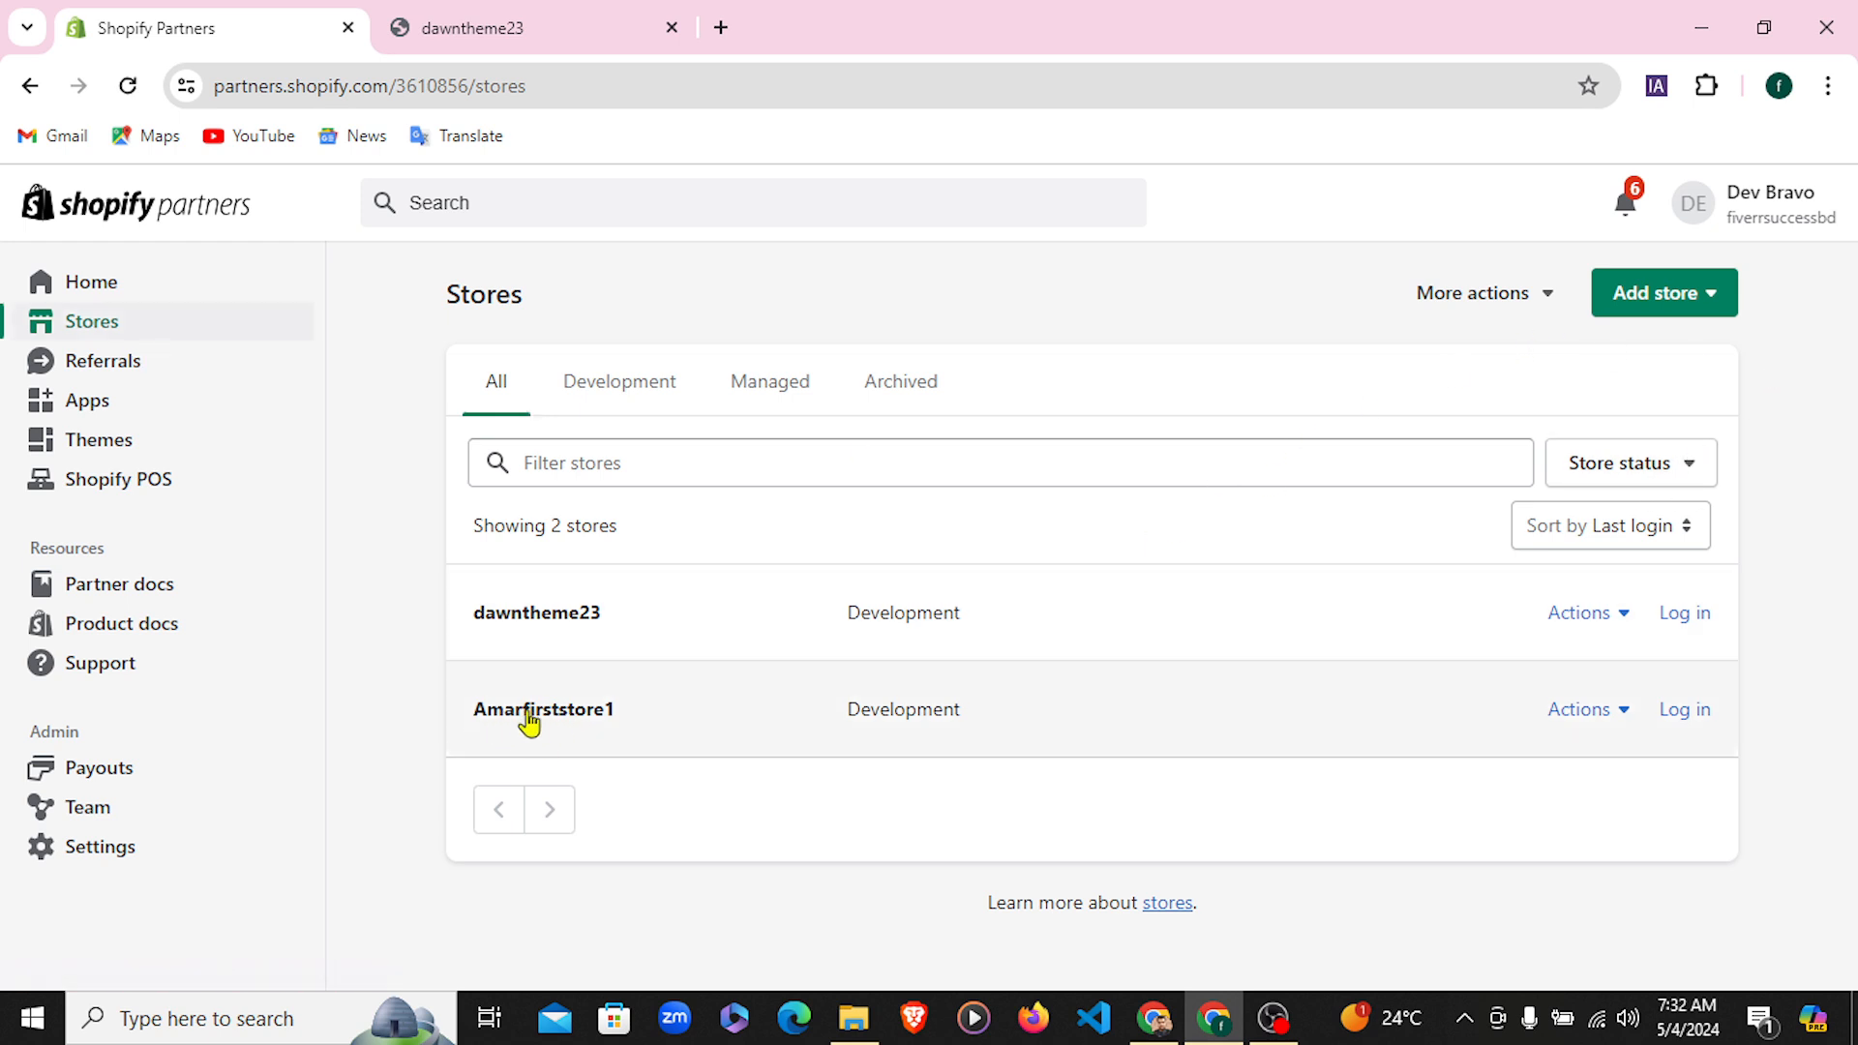
pyautogui.click(1658, 293)
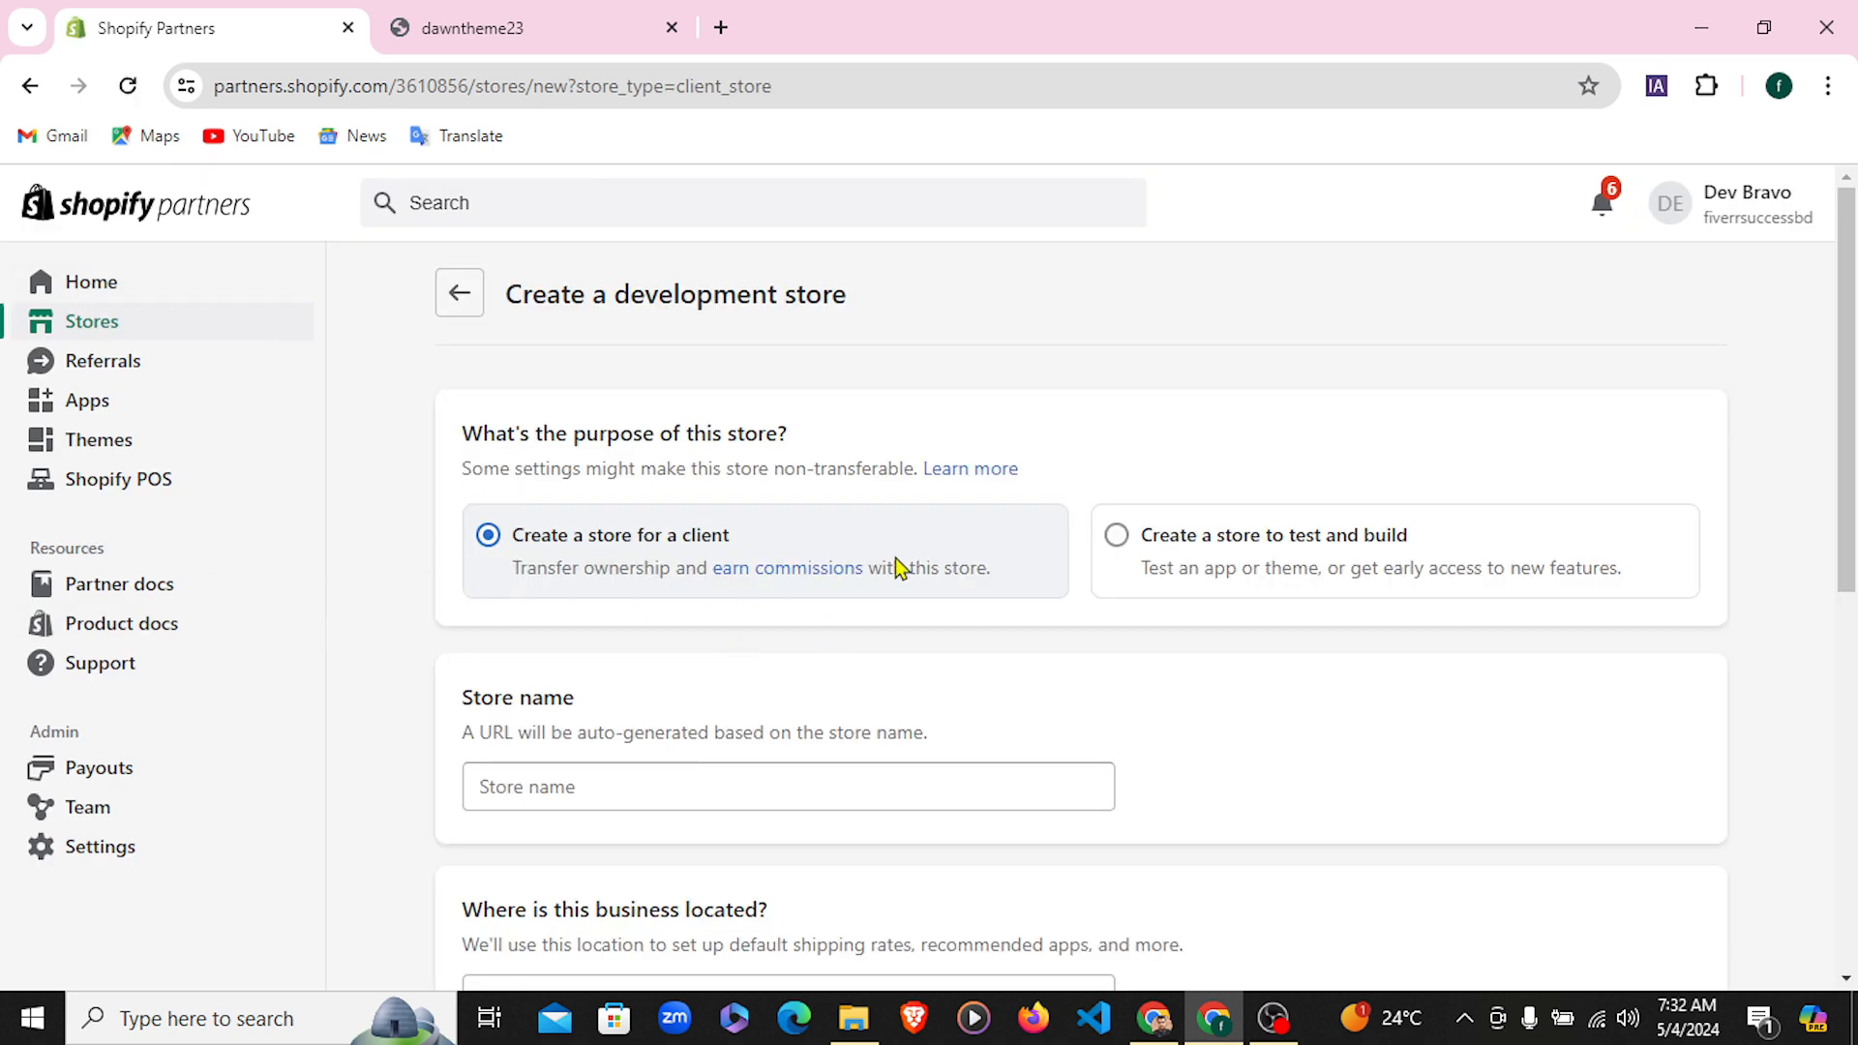
pyautogui.scroll(-2, 1080, 453)
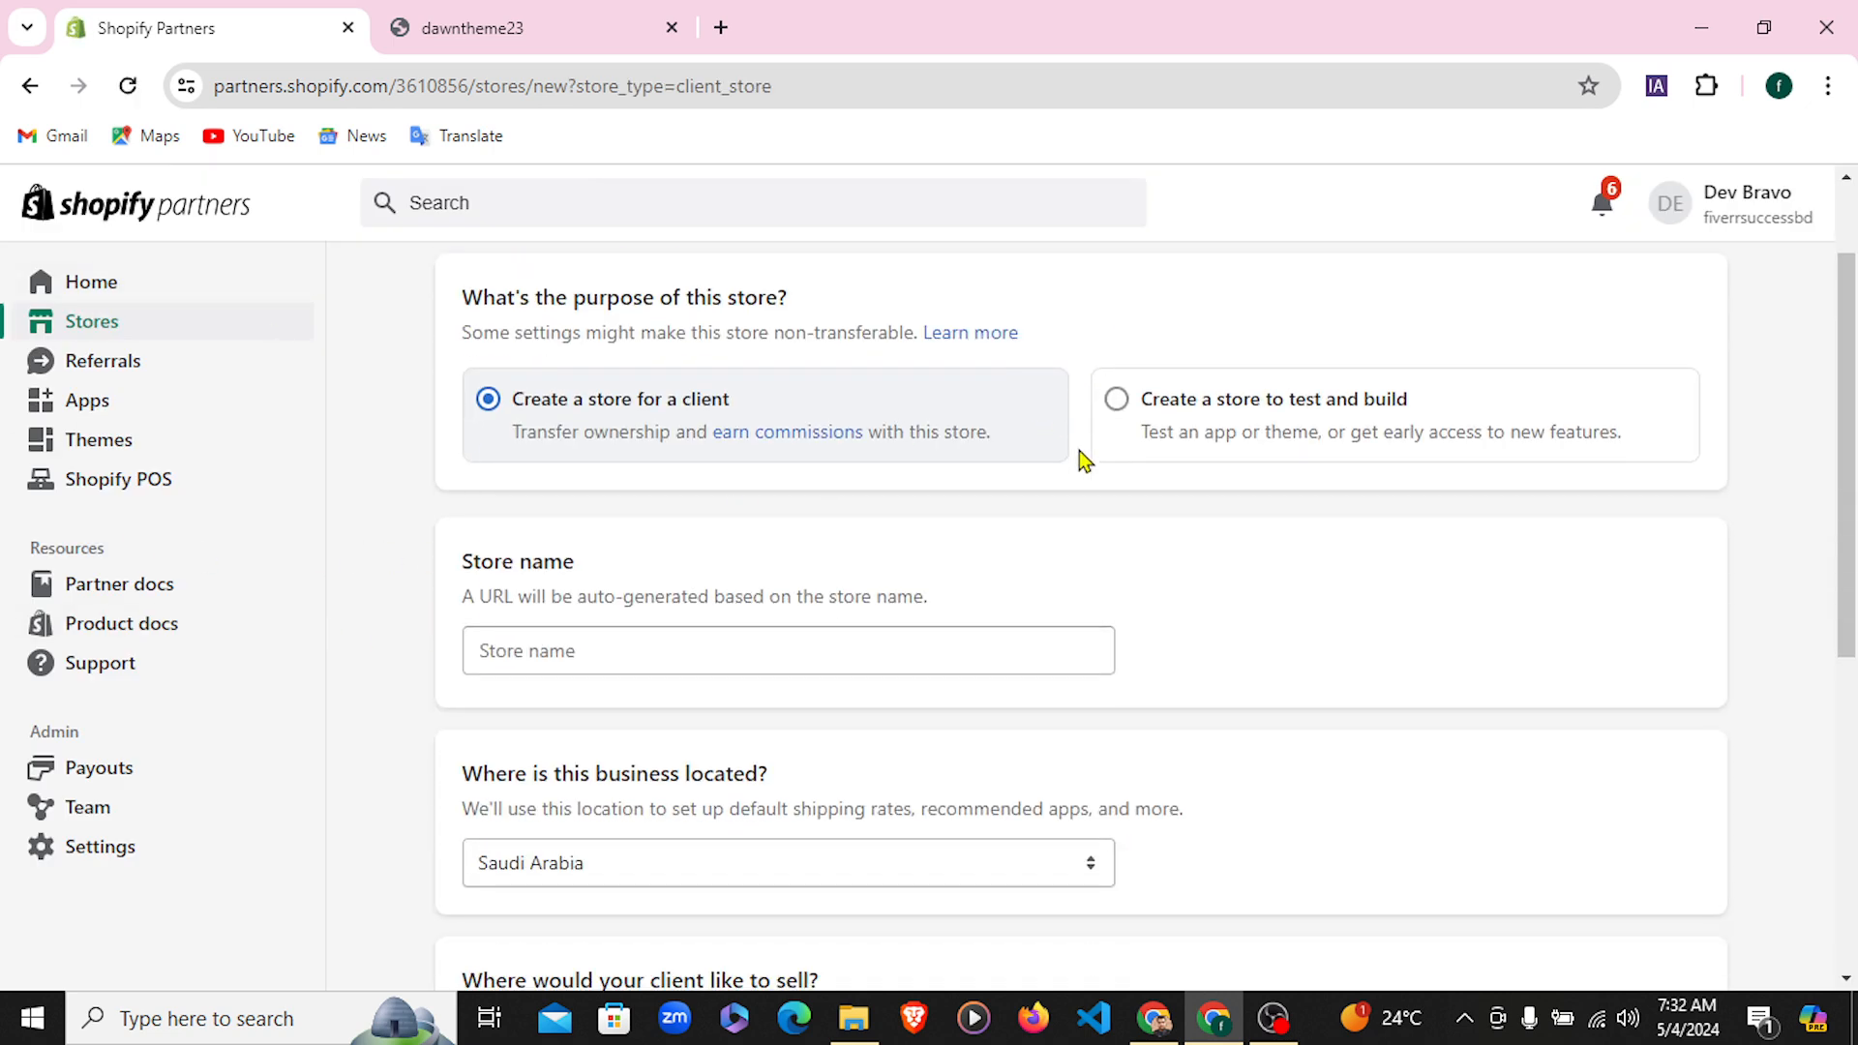
pyautogui.click(495, 650)
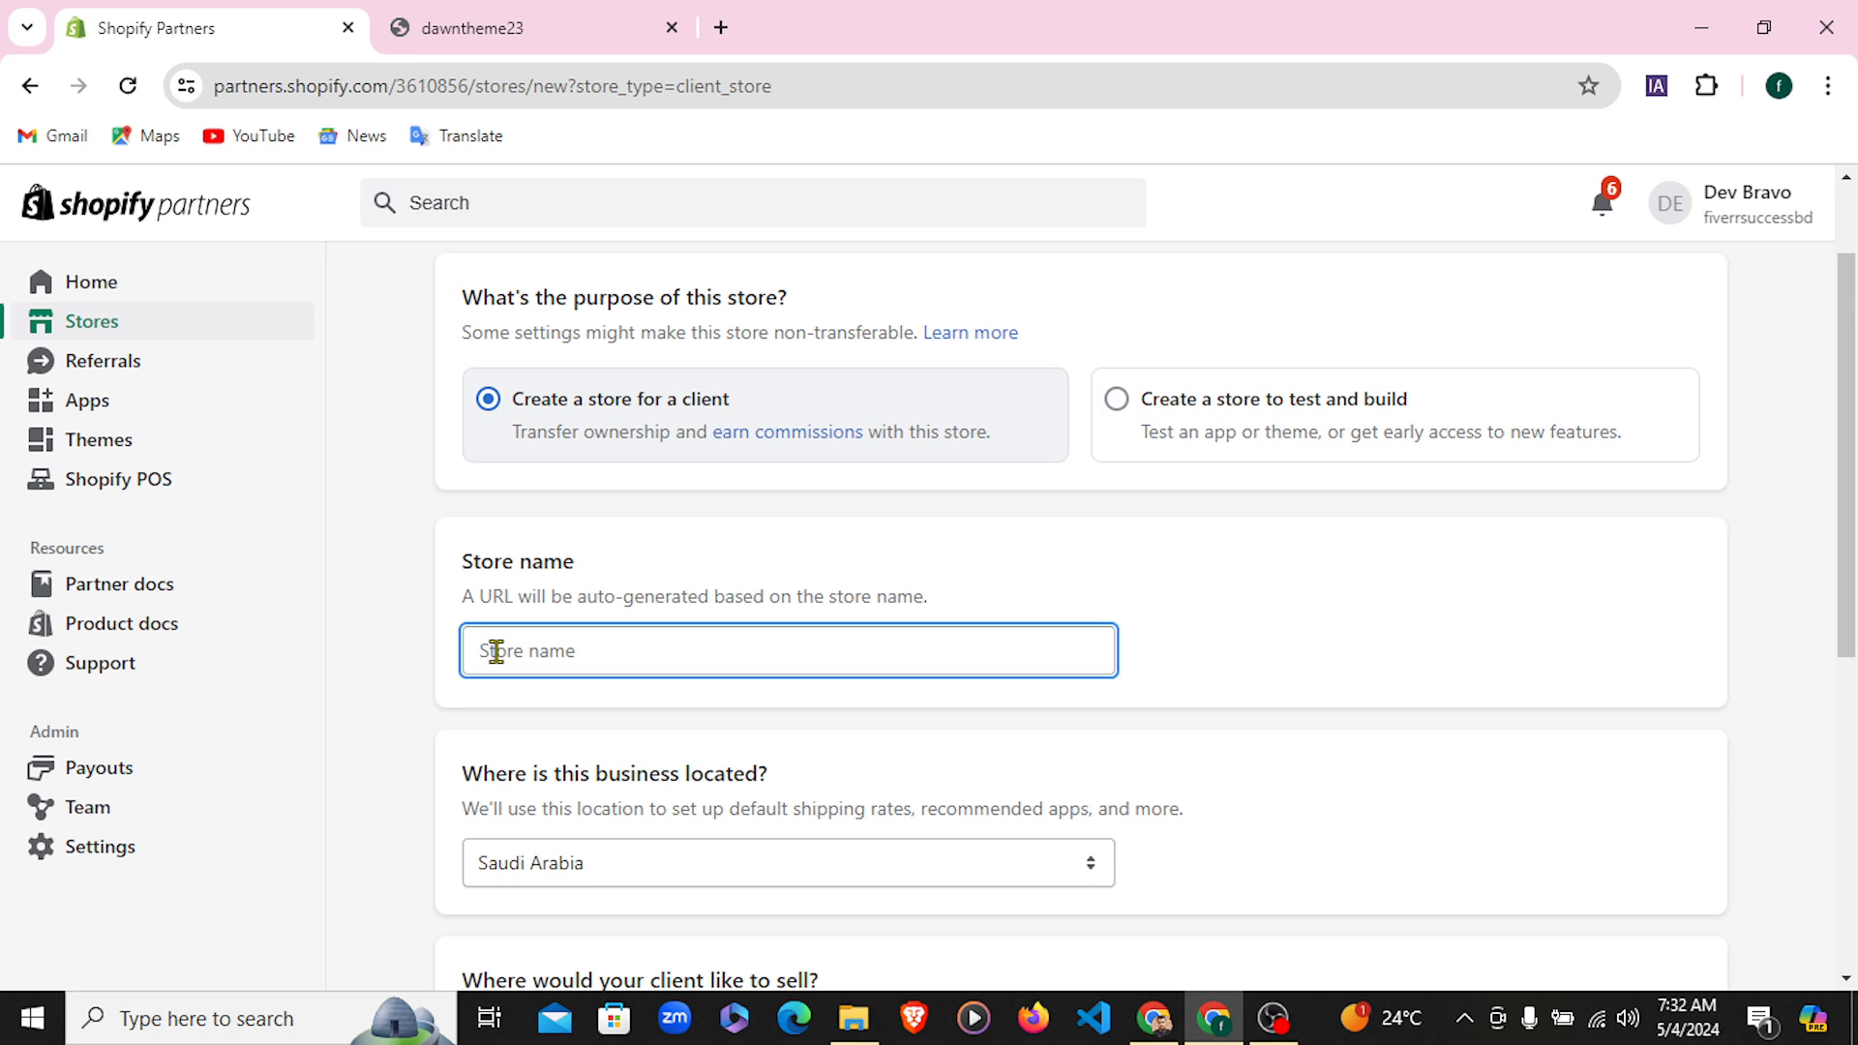
pyautogui.write('daw')
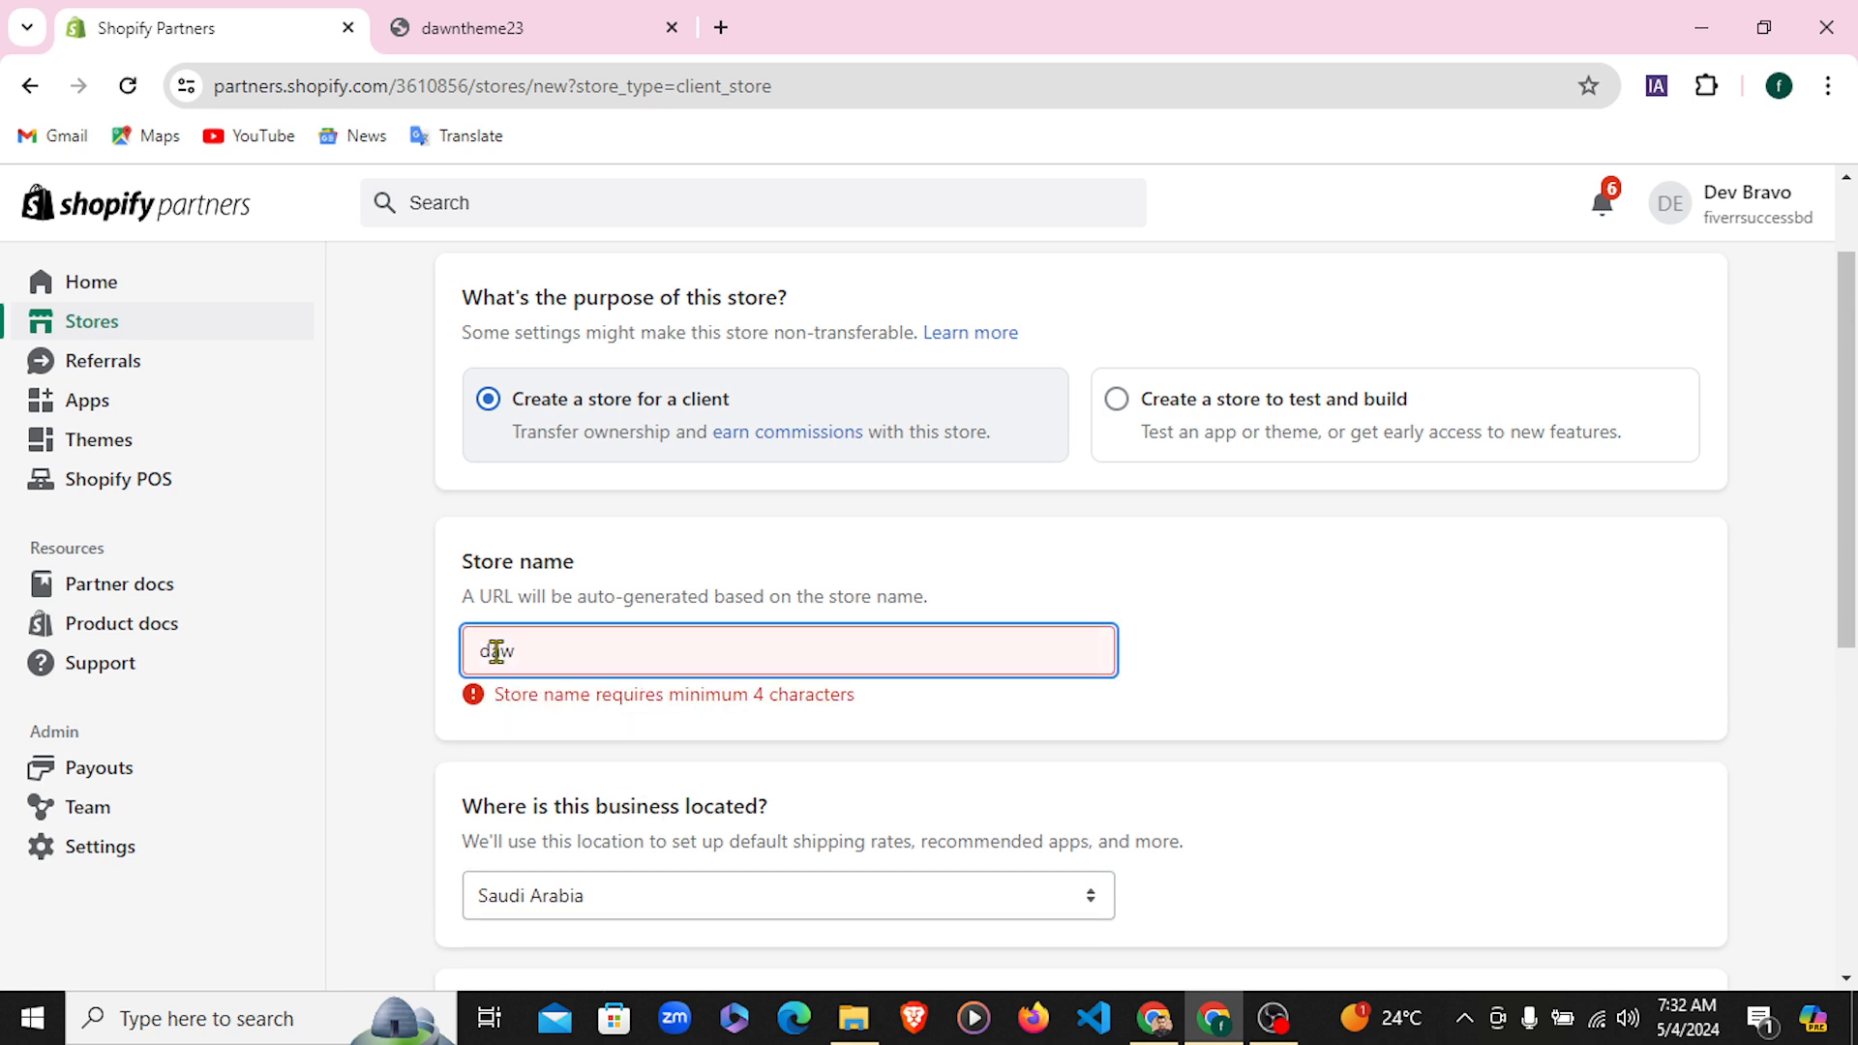
pyautogui.write('nthem')
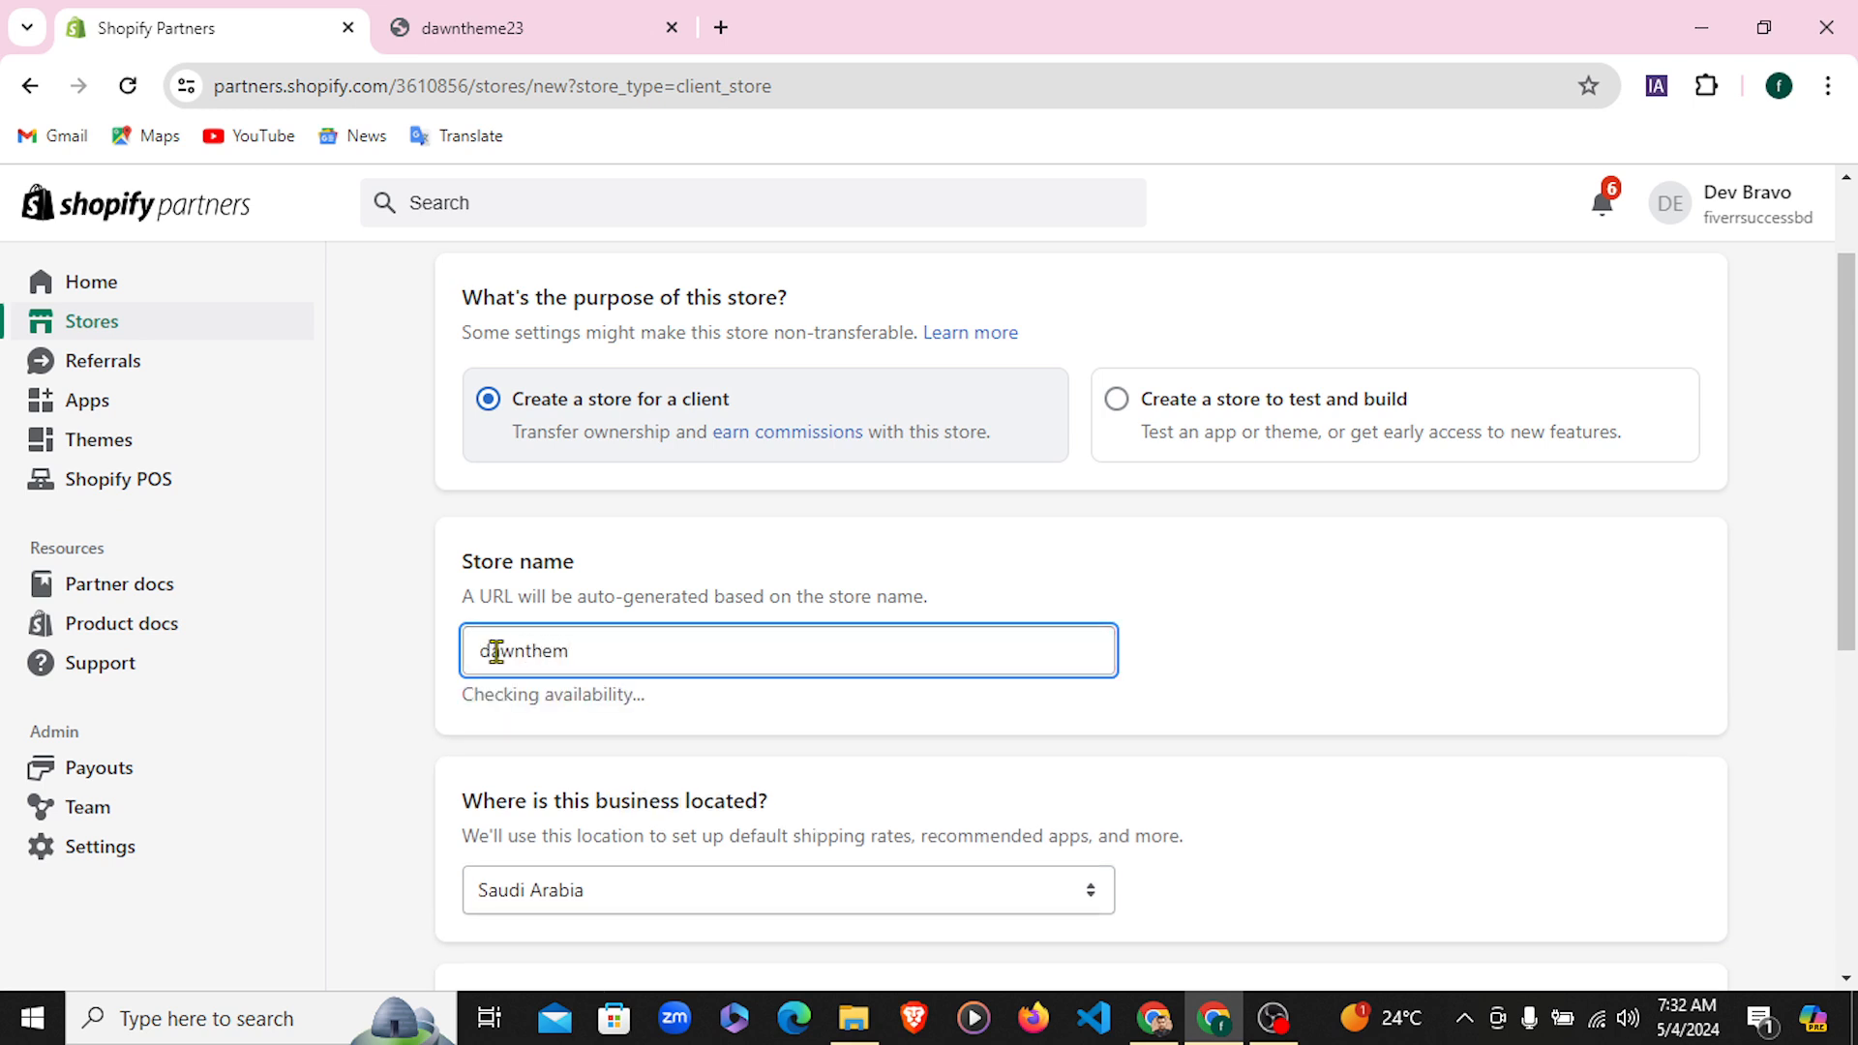
pyautogui.write('design')
# Set the client to sell online and not currently through another platform, and create the development store
pyautogui.scroll(-4, 729, 704)
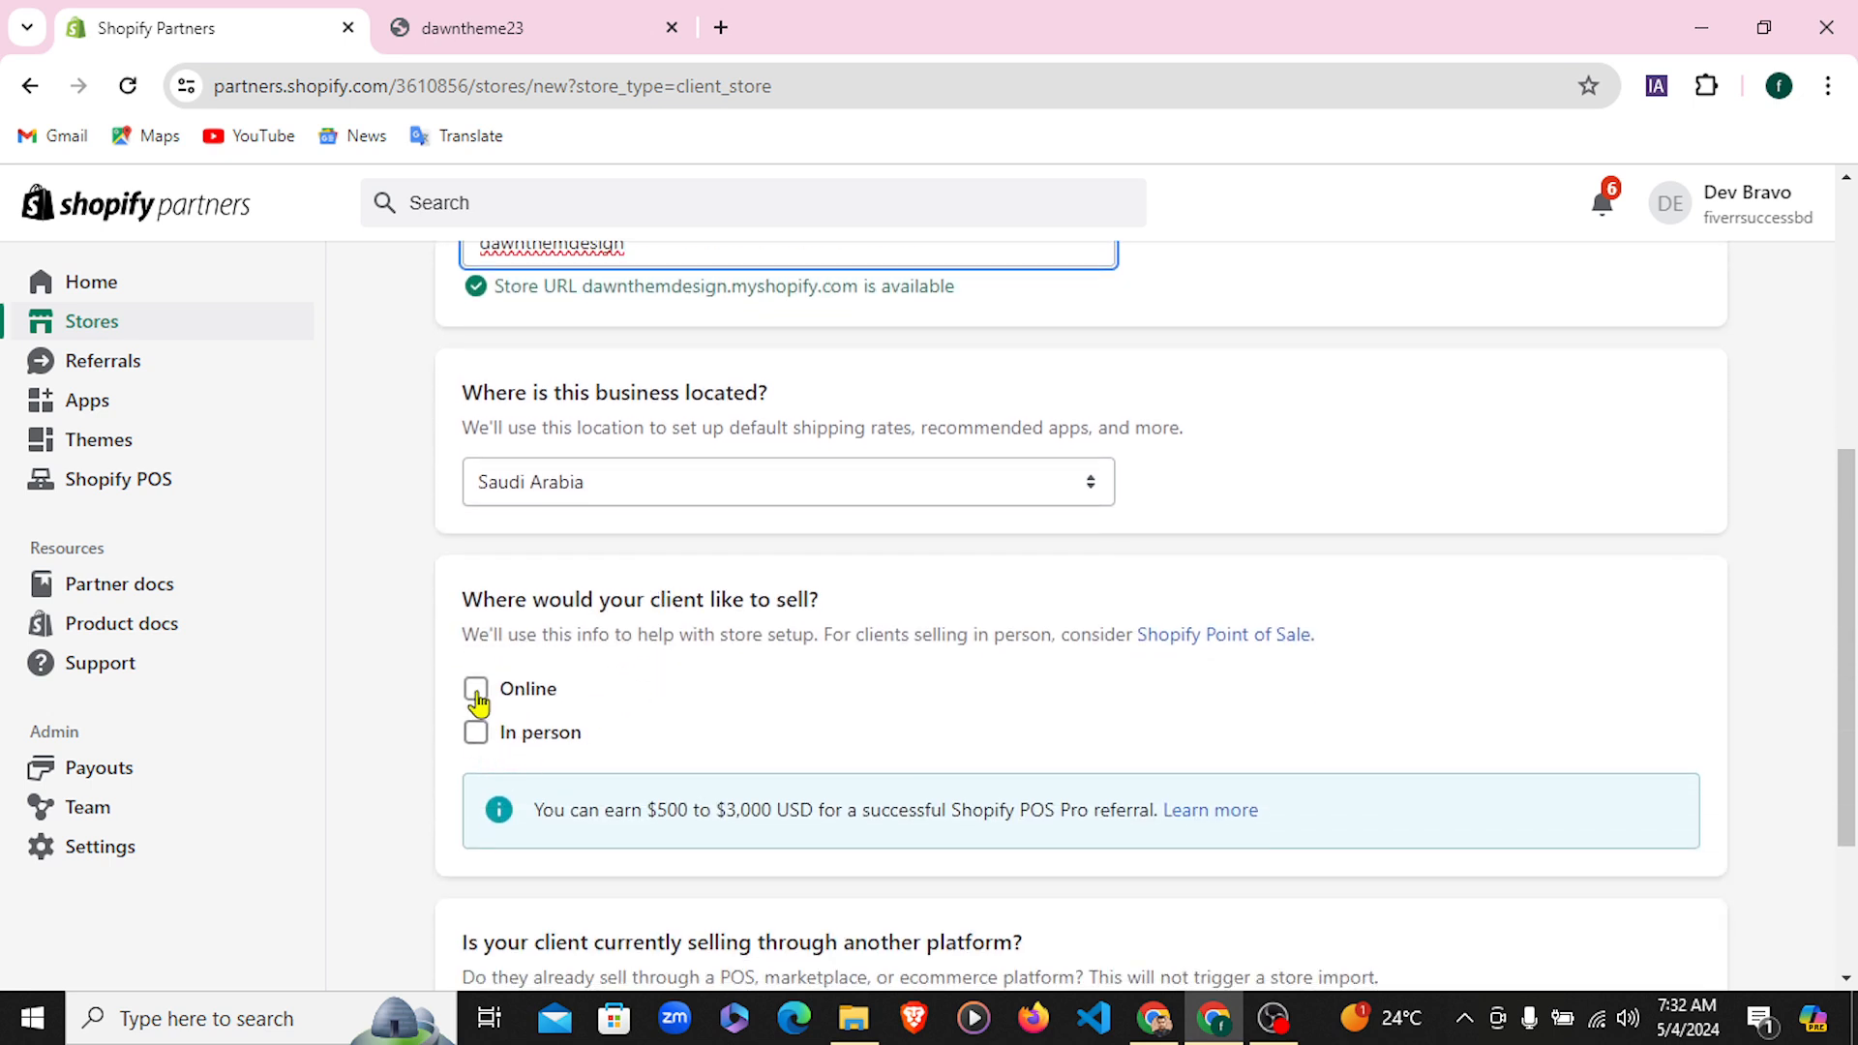
pyautogui.click(476, 689)
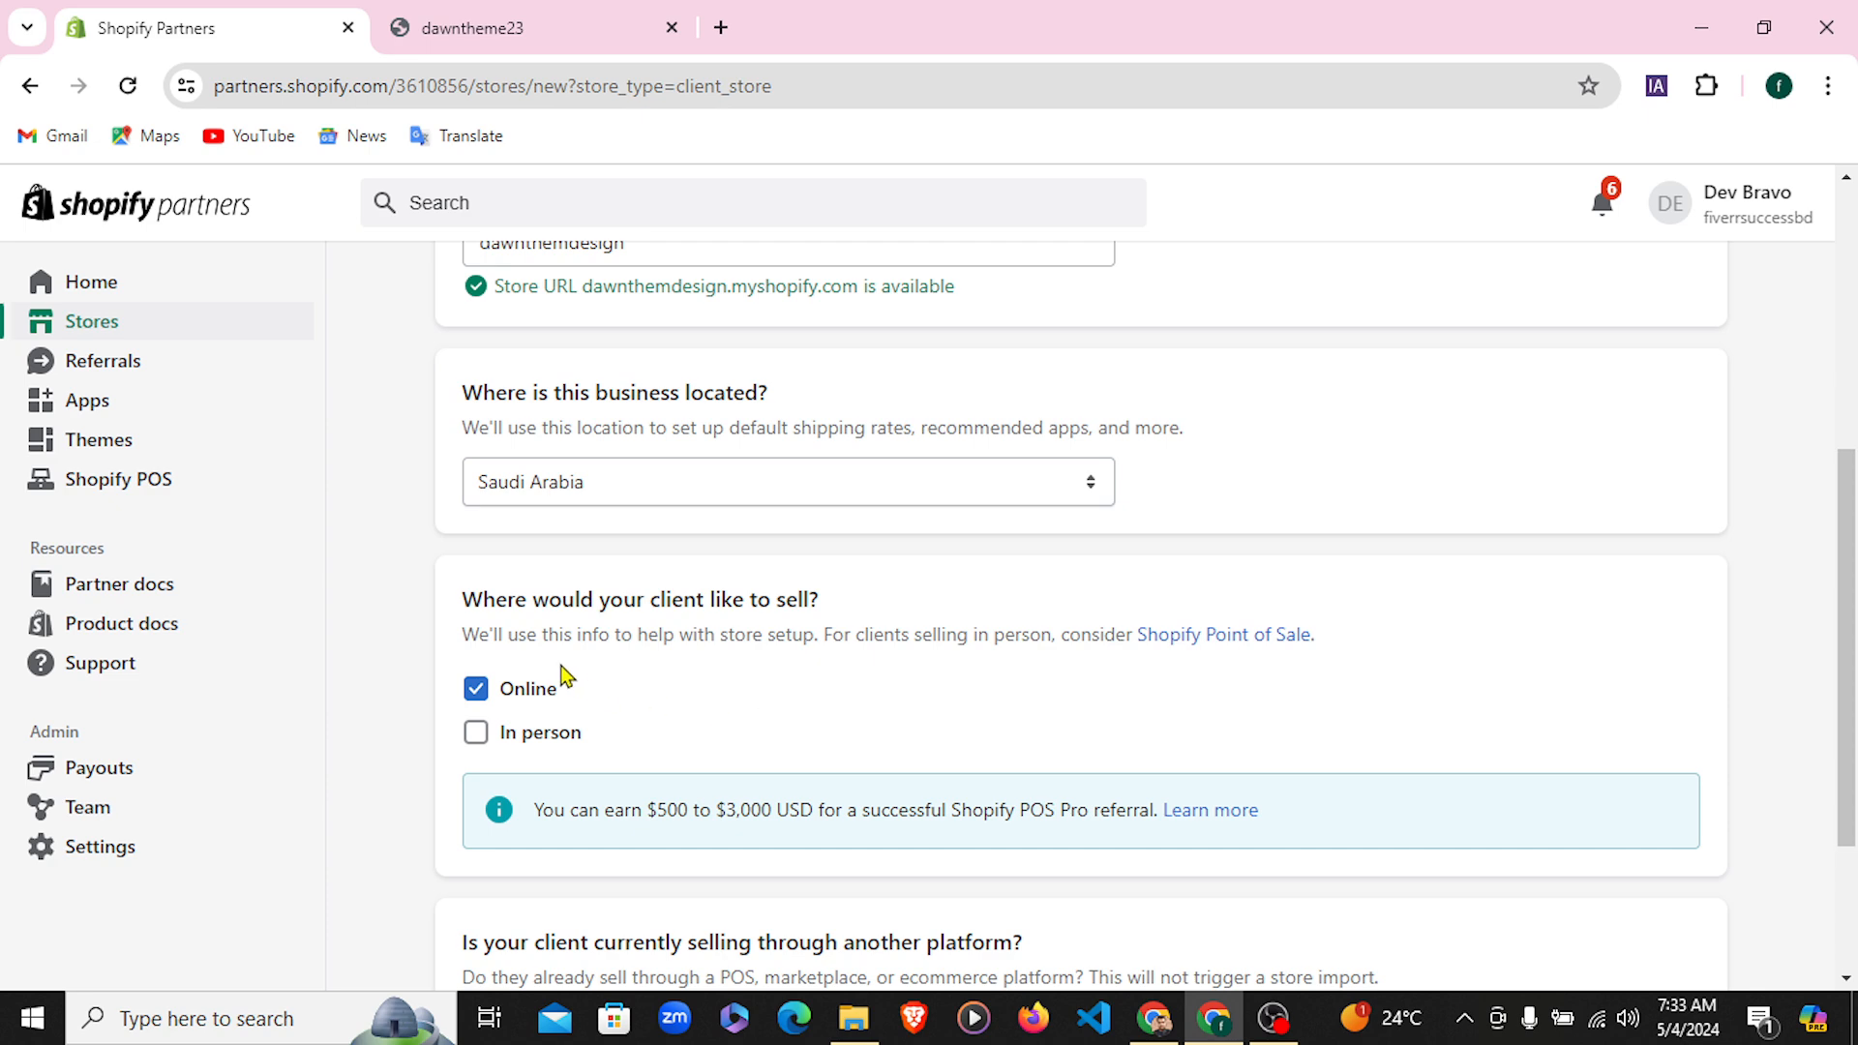
pyautogui.scroll(-1, 685, 668)
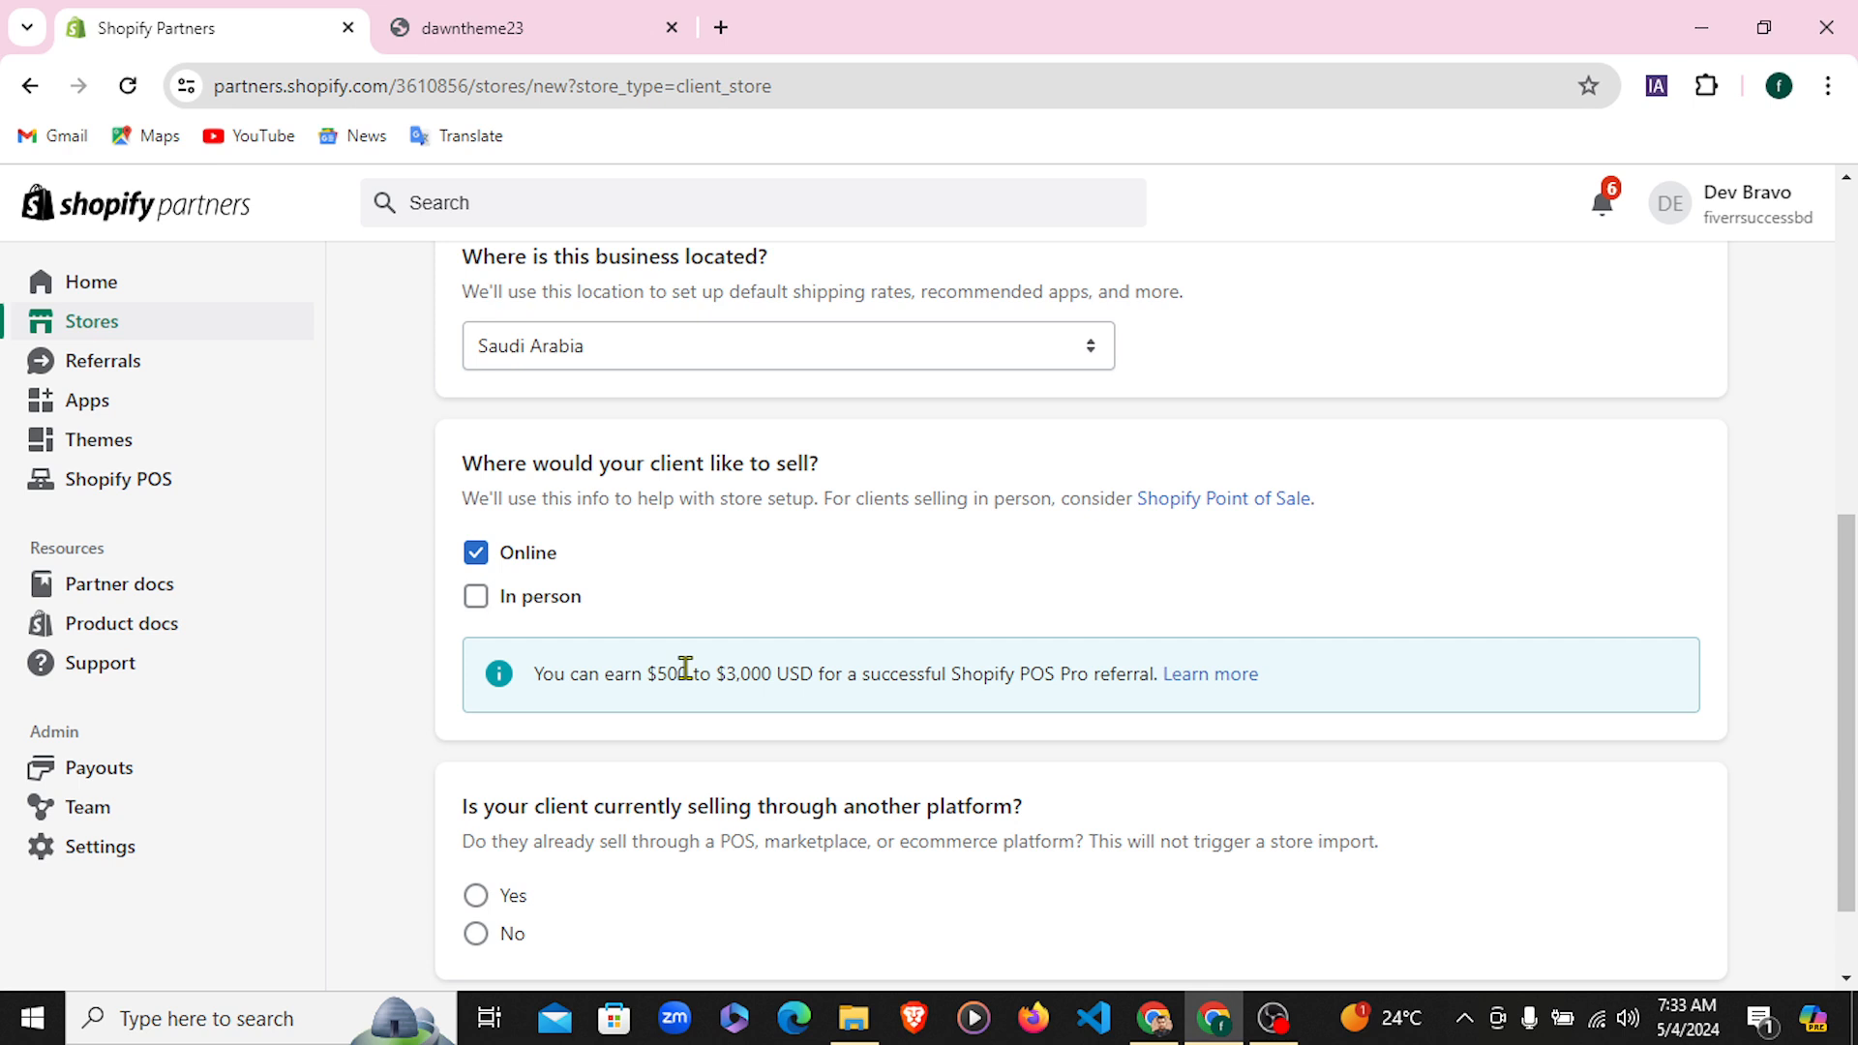
pyautogui.scroll(-1, 685, 668)
pyautogui.click(493, 824)
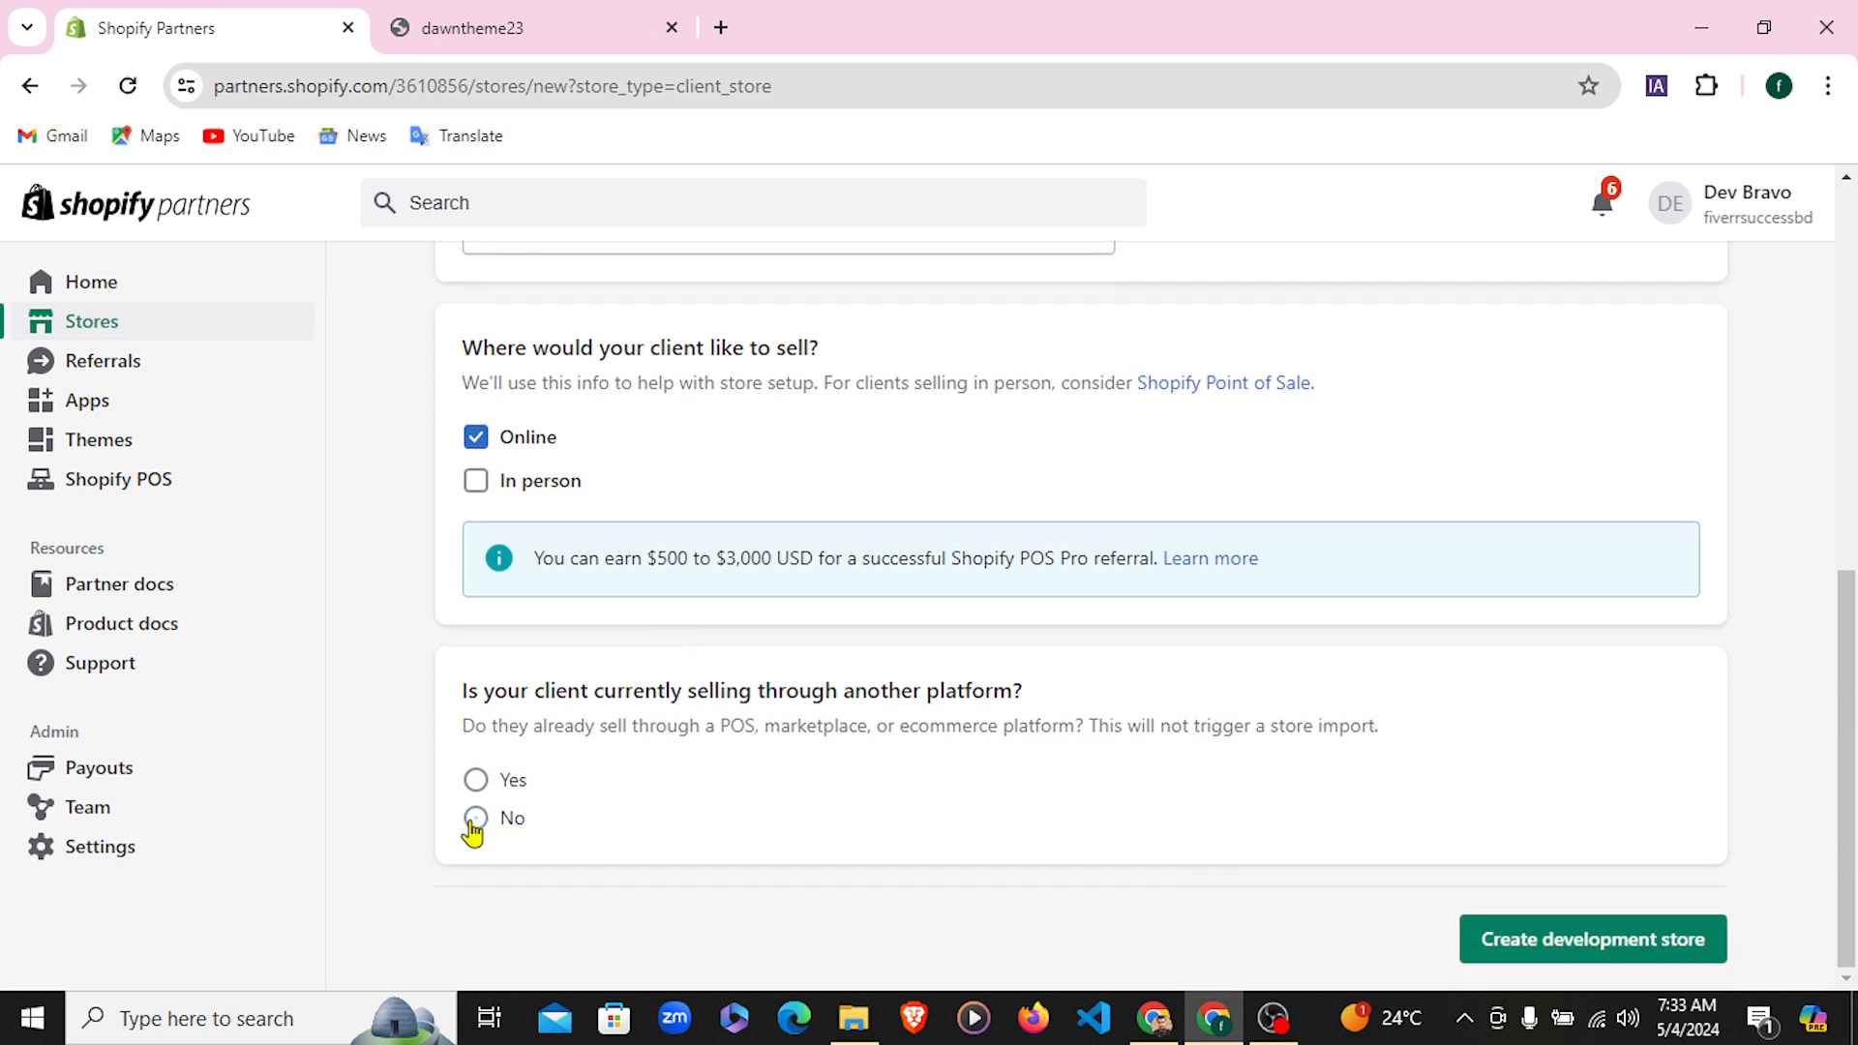
pyautogui.click(1512, 953)
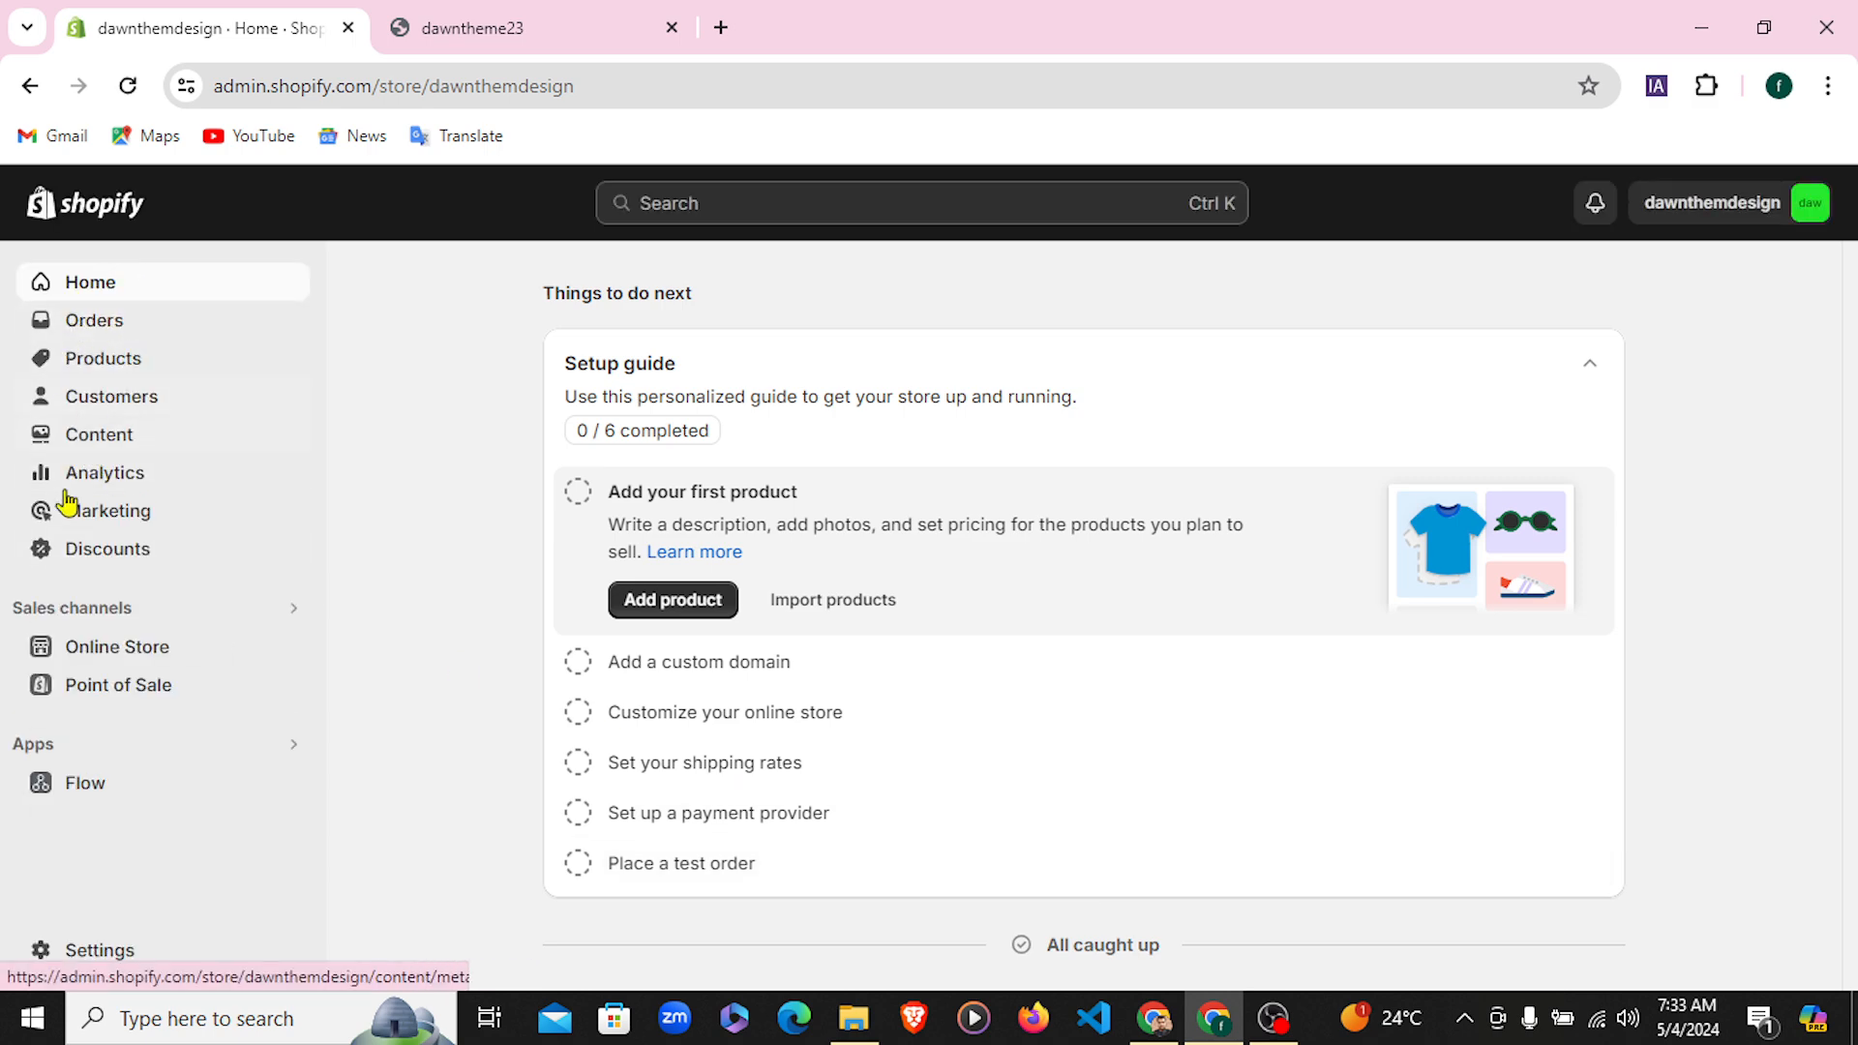
# Create and save a product collection titled "Women One", checking the collections section of the dawntheme23 storefront for reference
pyautogui.click(99, 373)
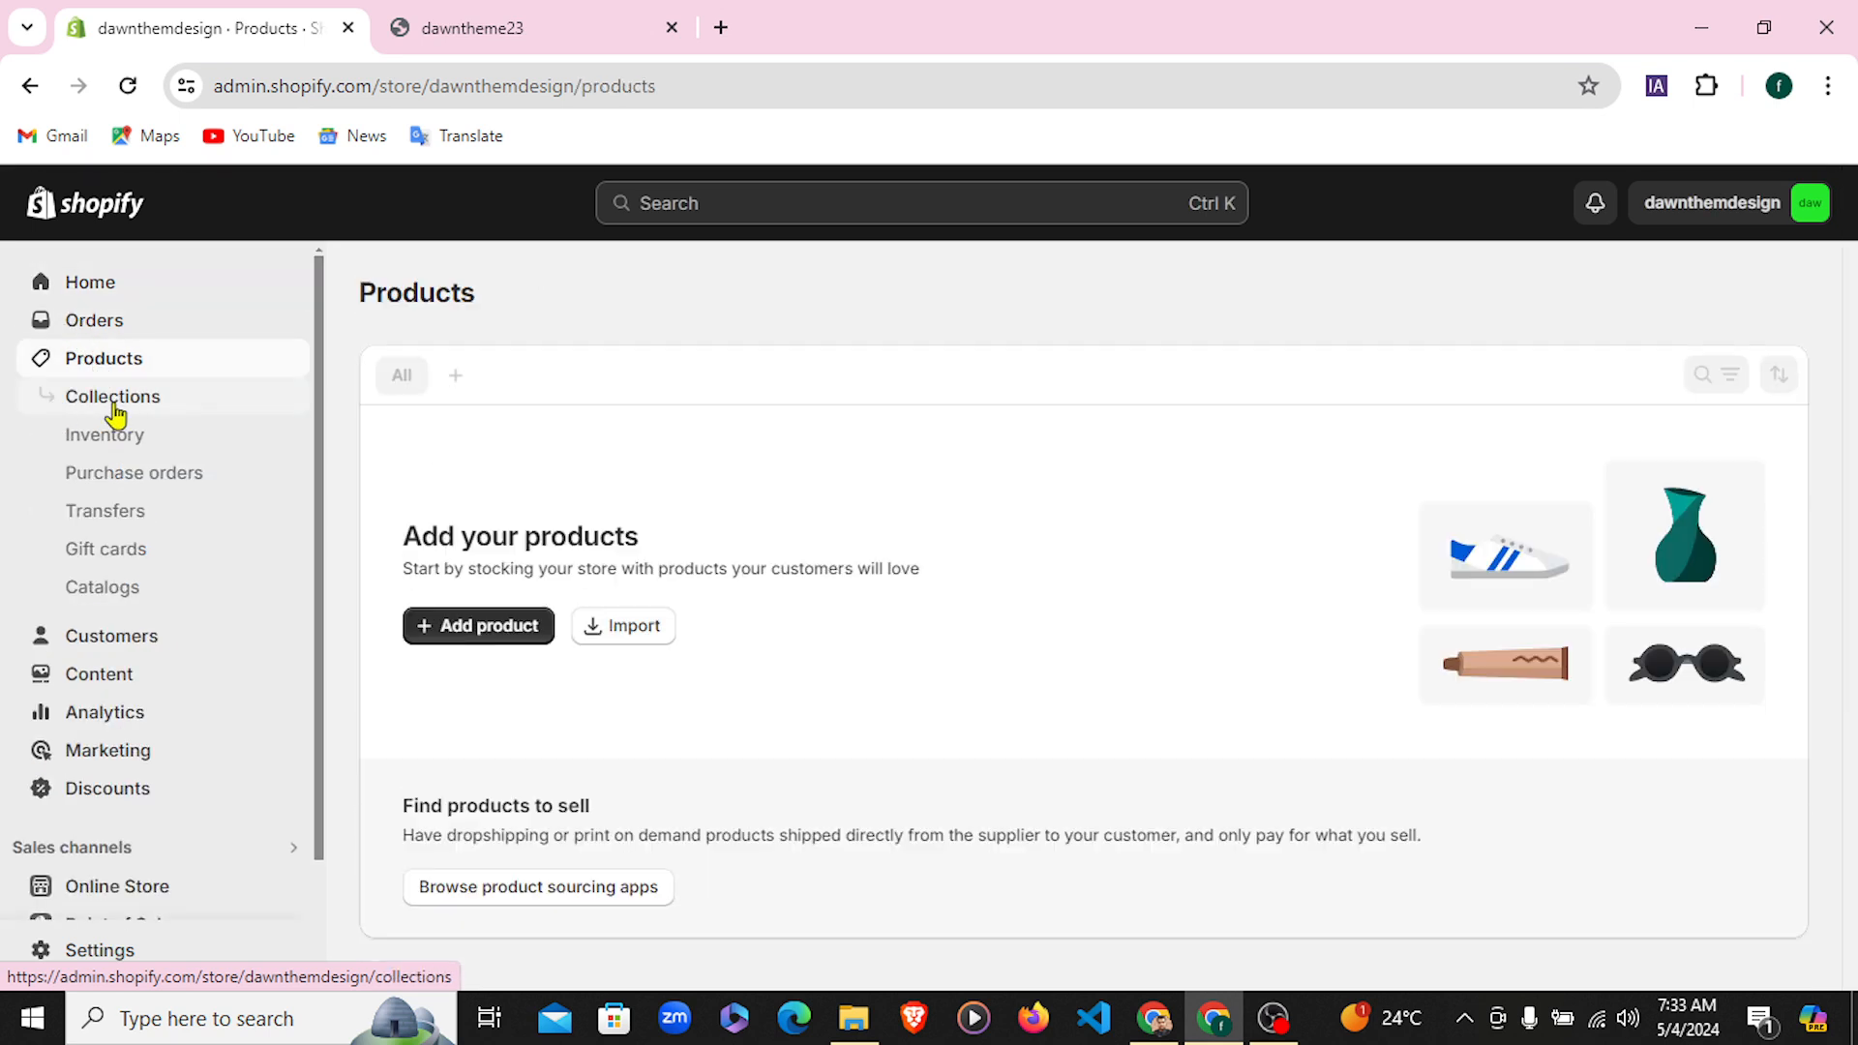
pyautogui.click(115, 412)
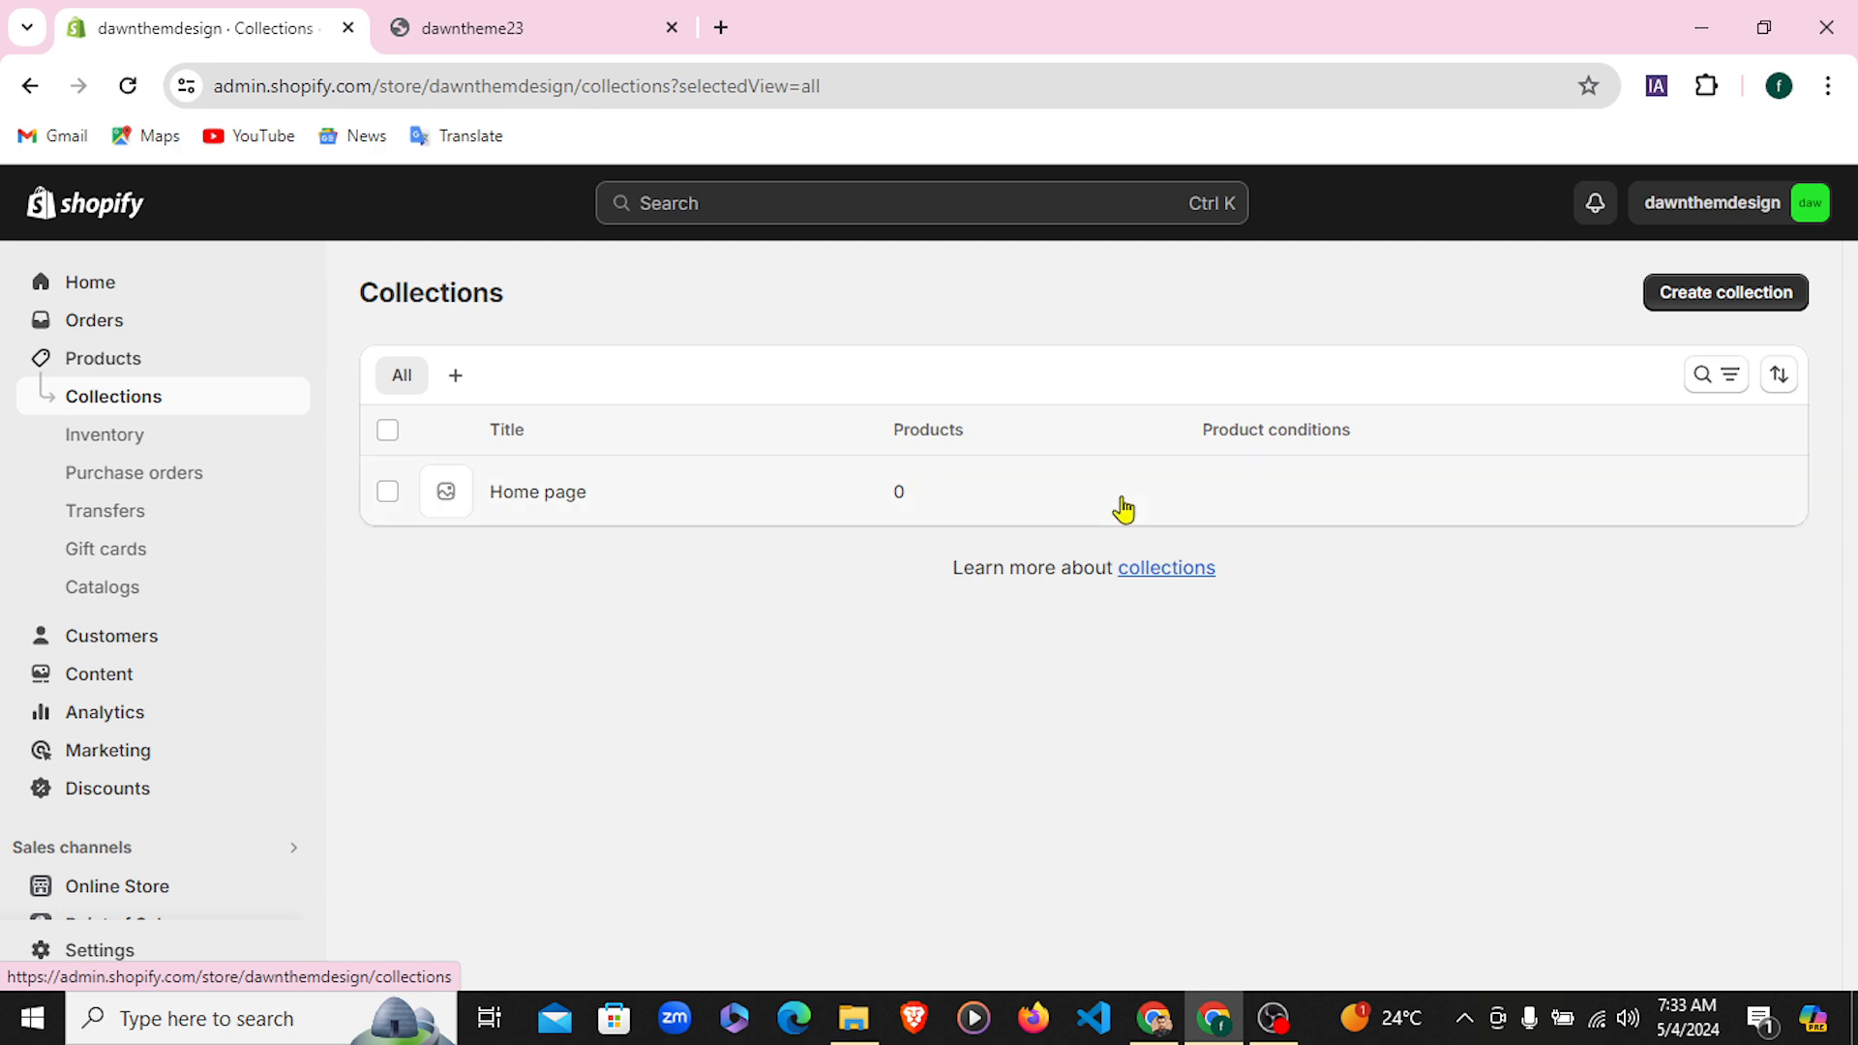
pyautogui.click(388, 493)
pyautogui.click(387, 492)
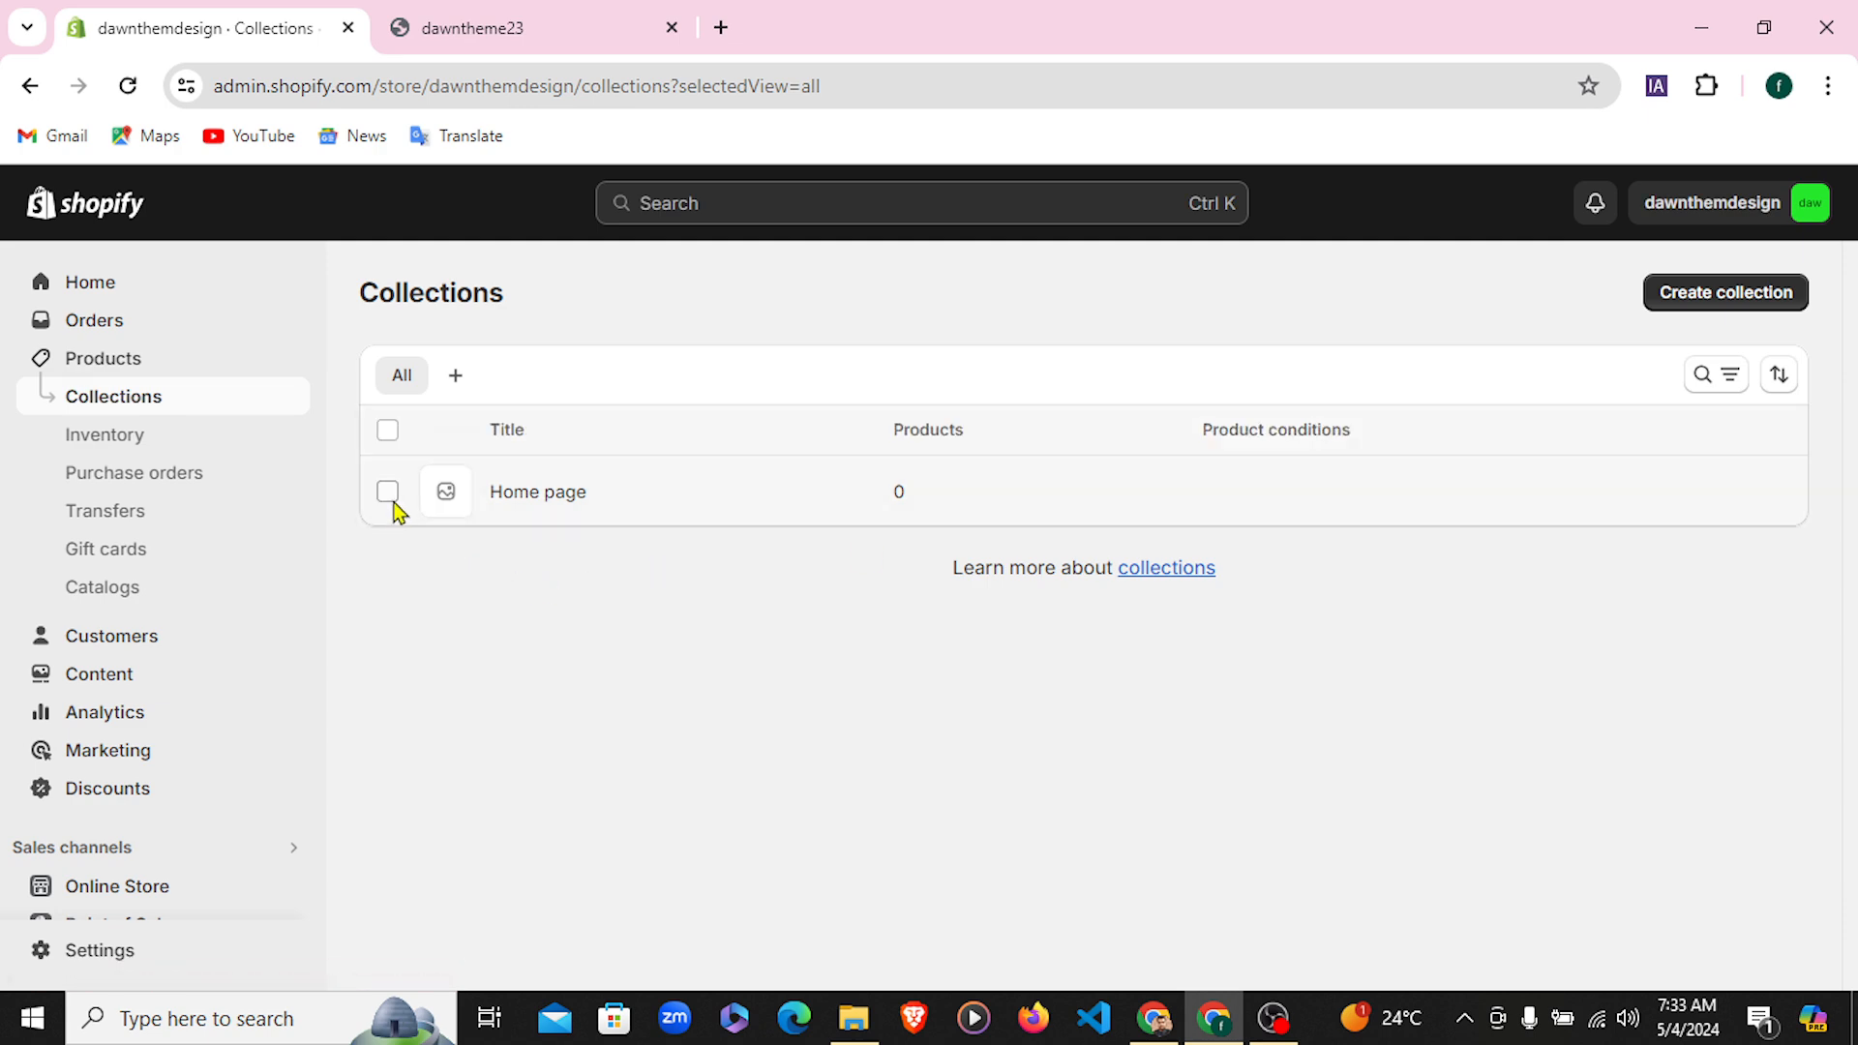
pyautogui.click(1719, 295)
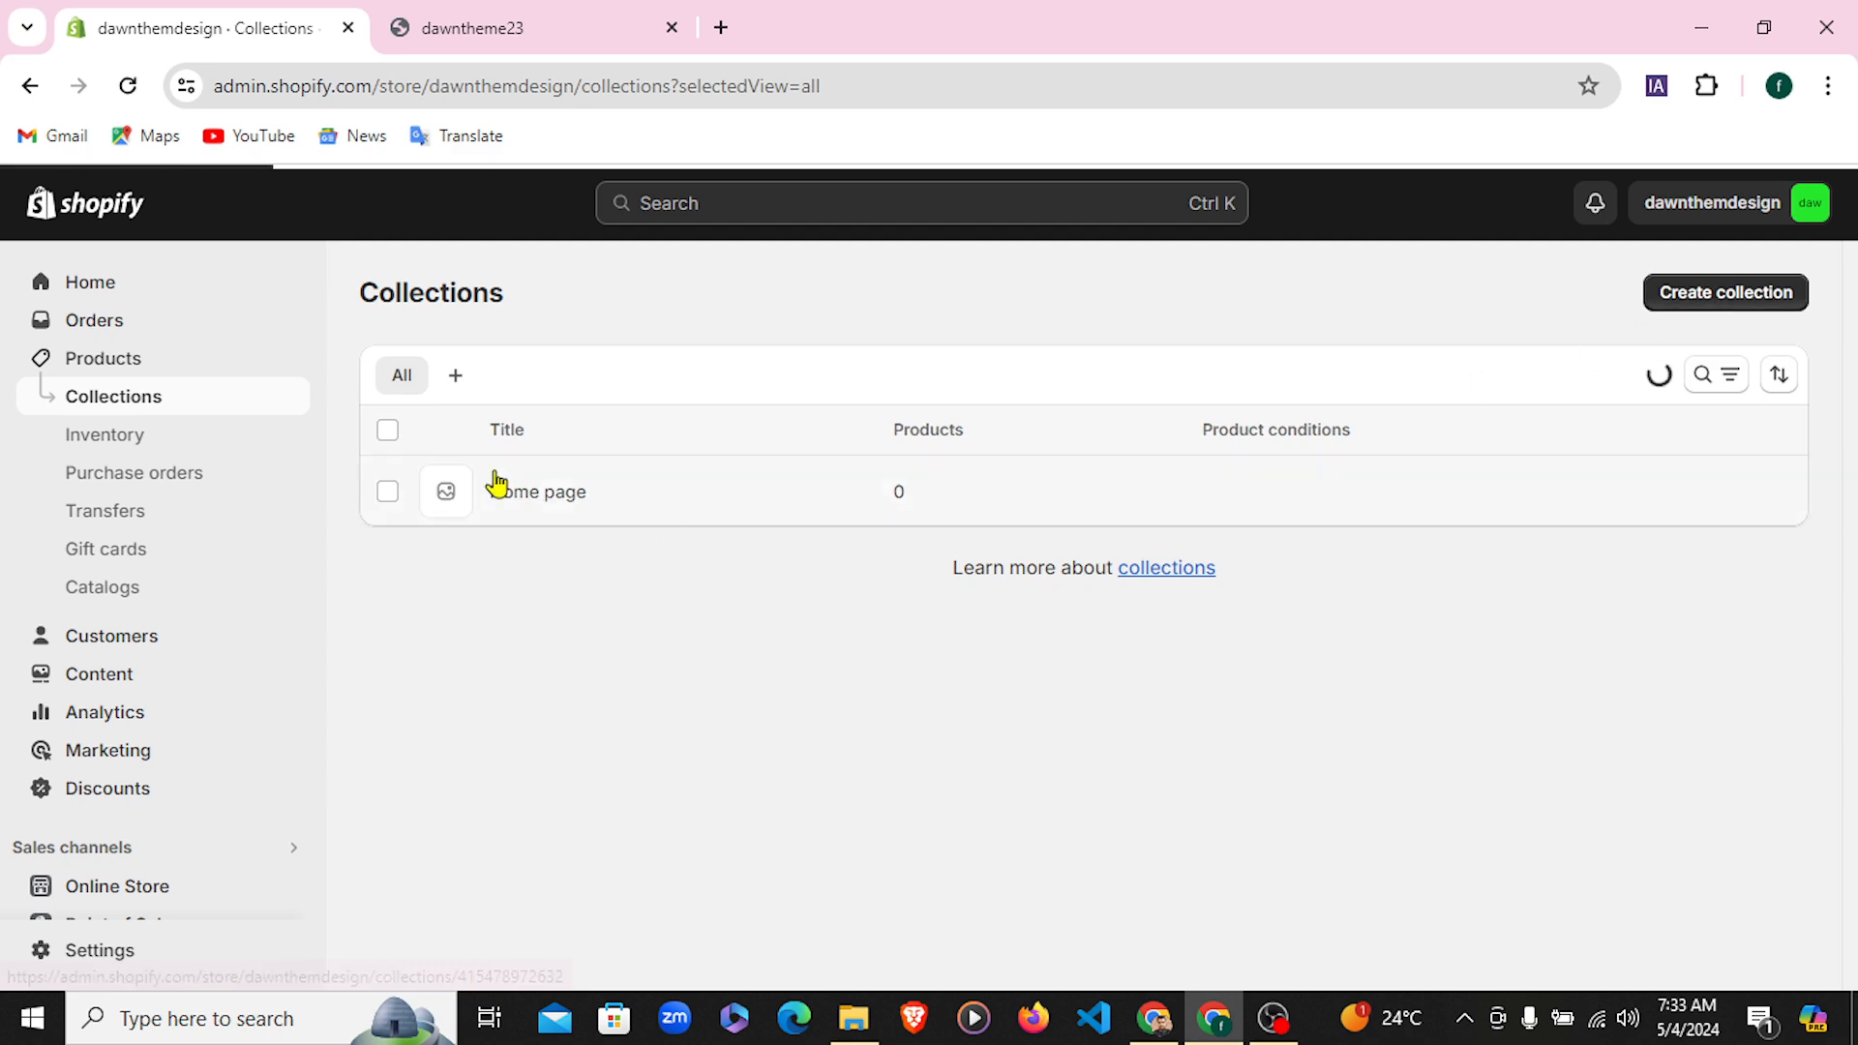
pyautogui.click(493, 22)
pyautogui.scroll(-7, 1062, 789)
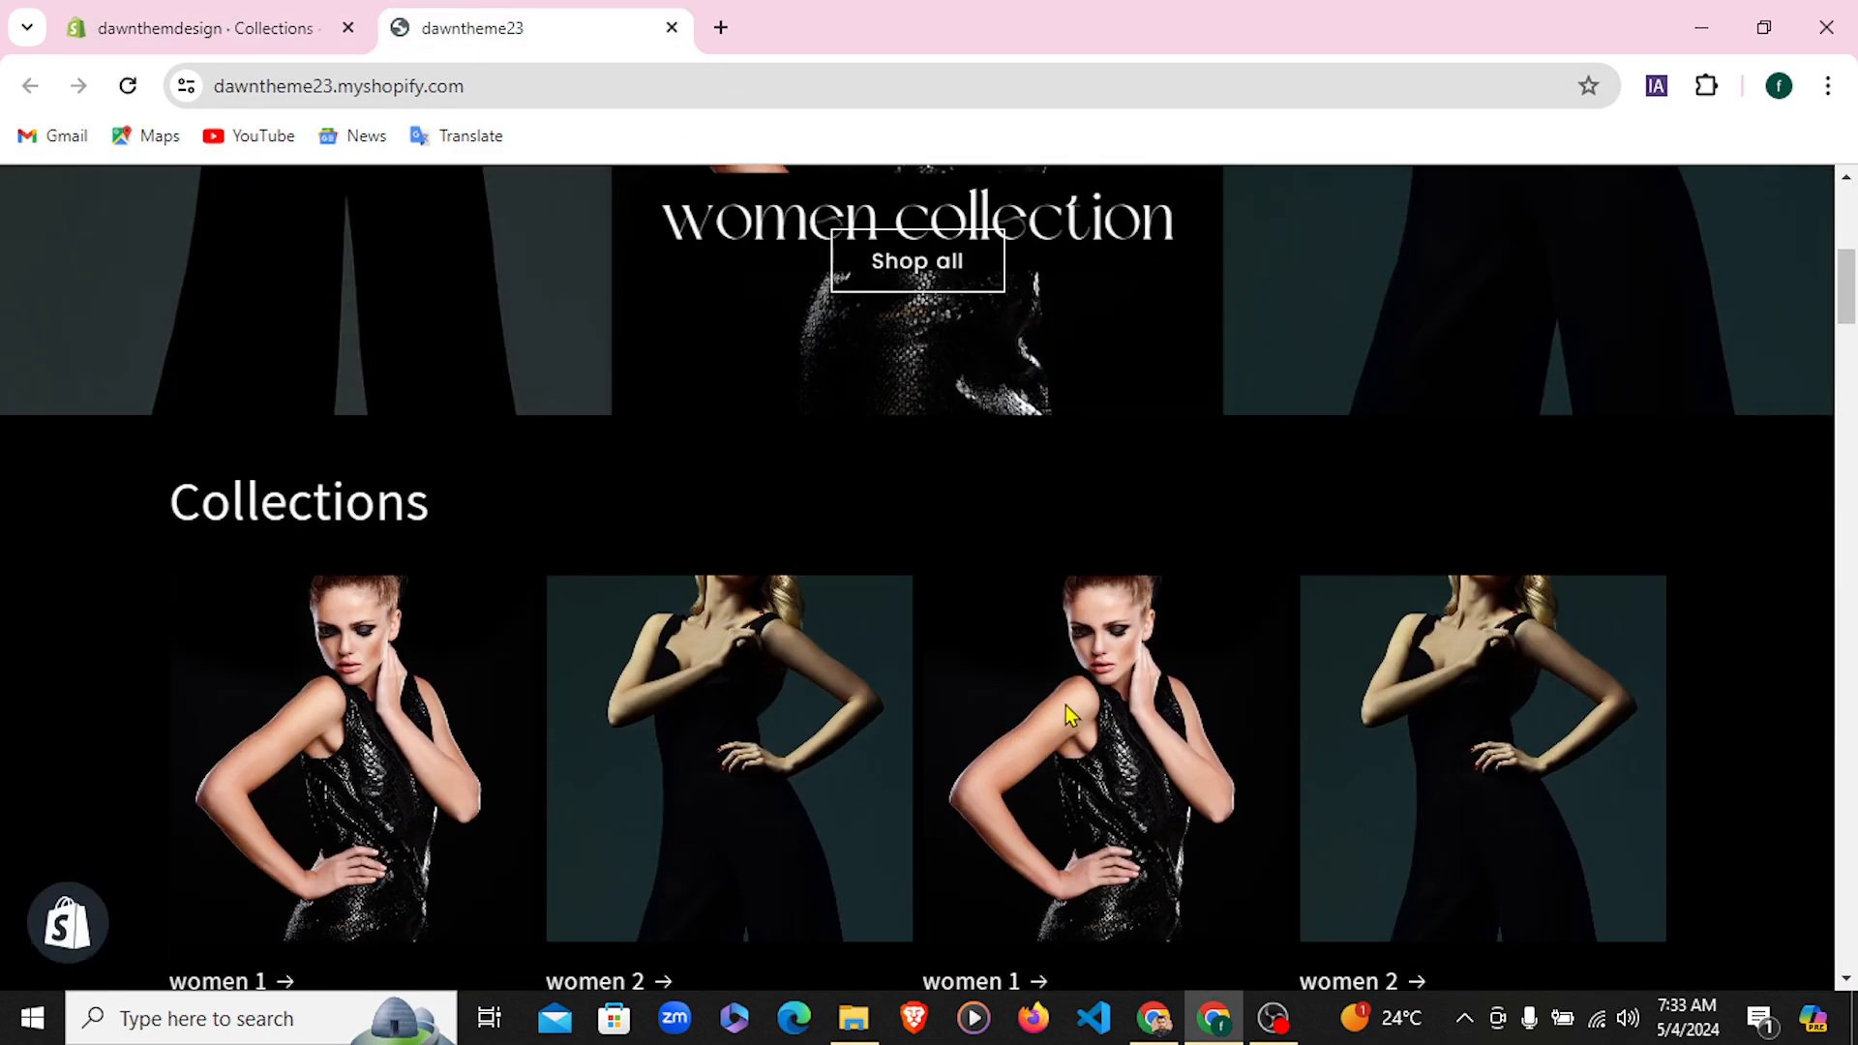
pyautogui.click(329, 27)
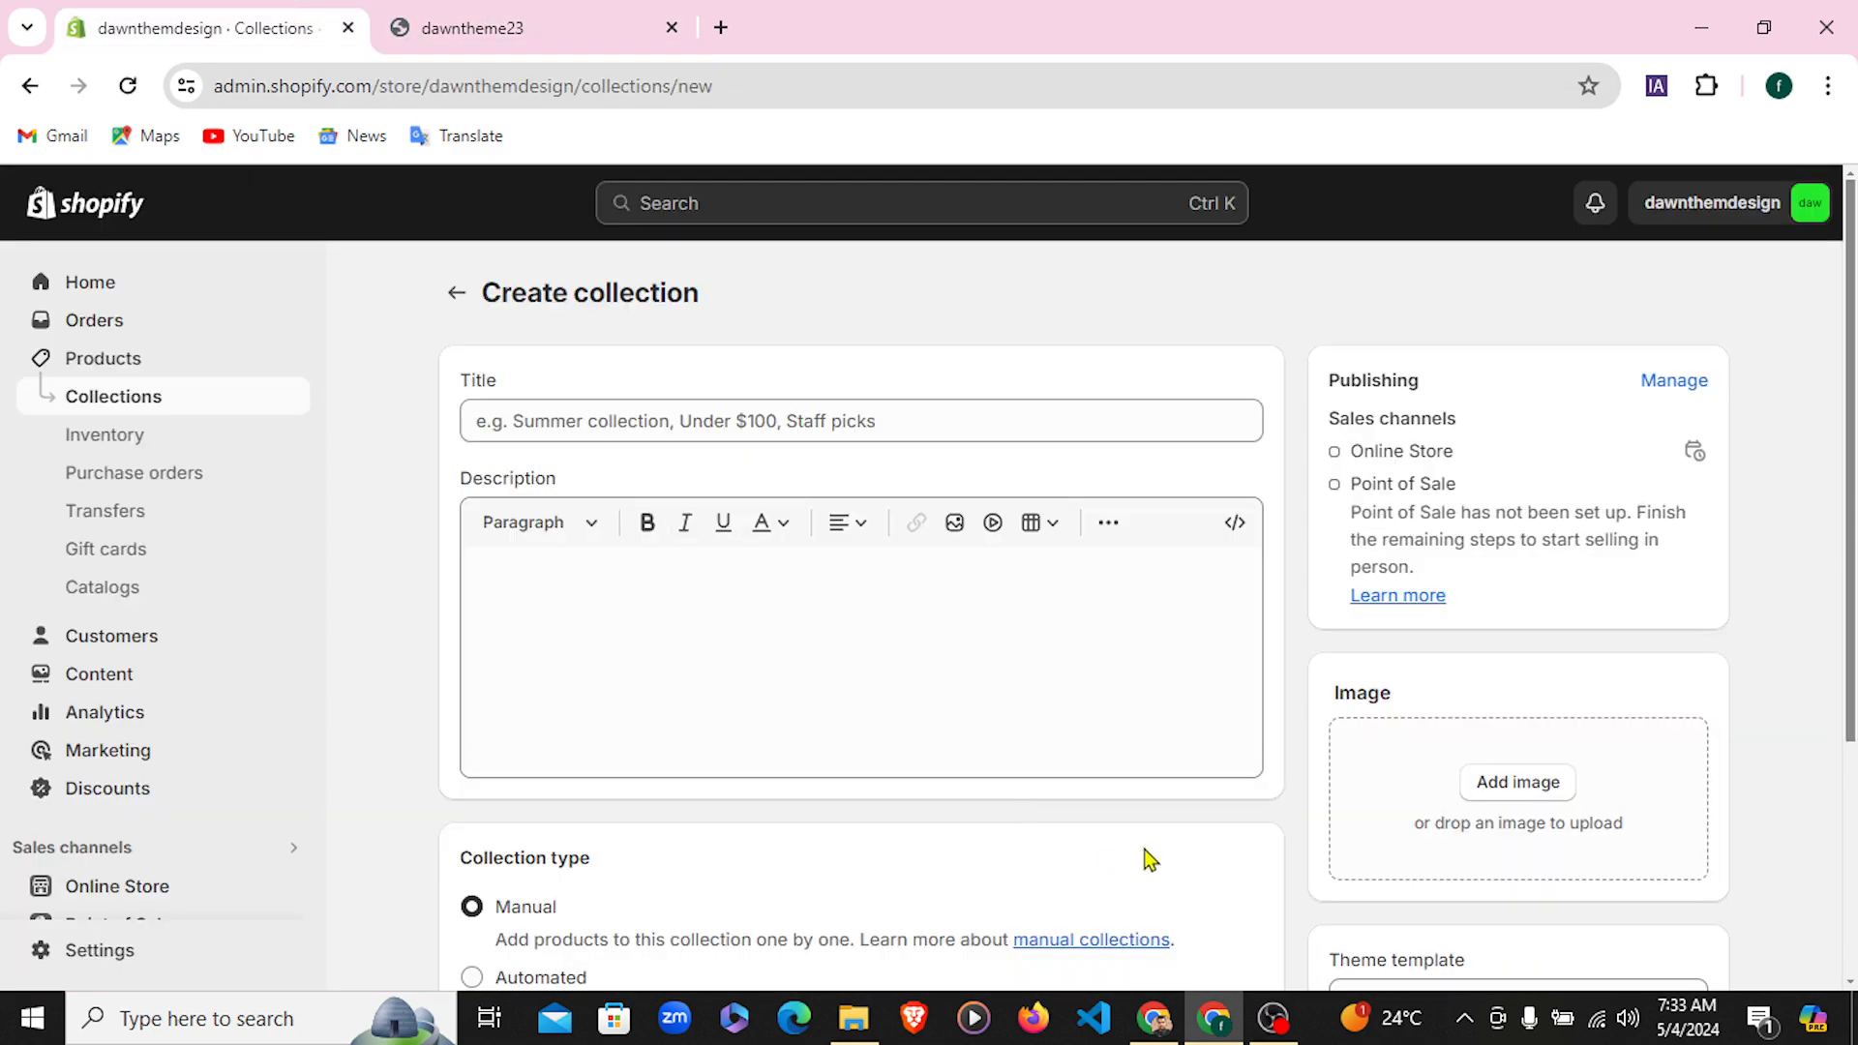
pyautogui.click(589, 436)
pyautogui.write('Women One')
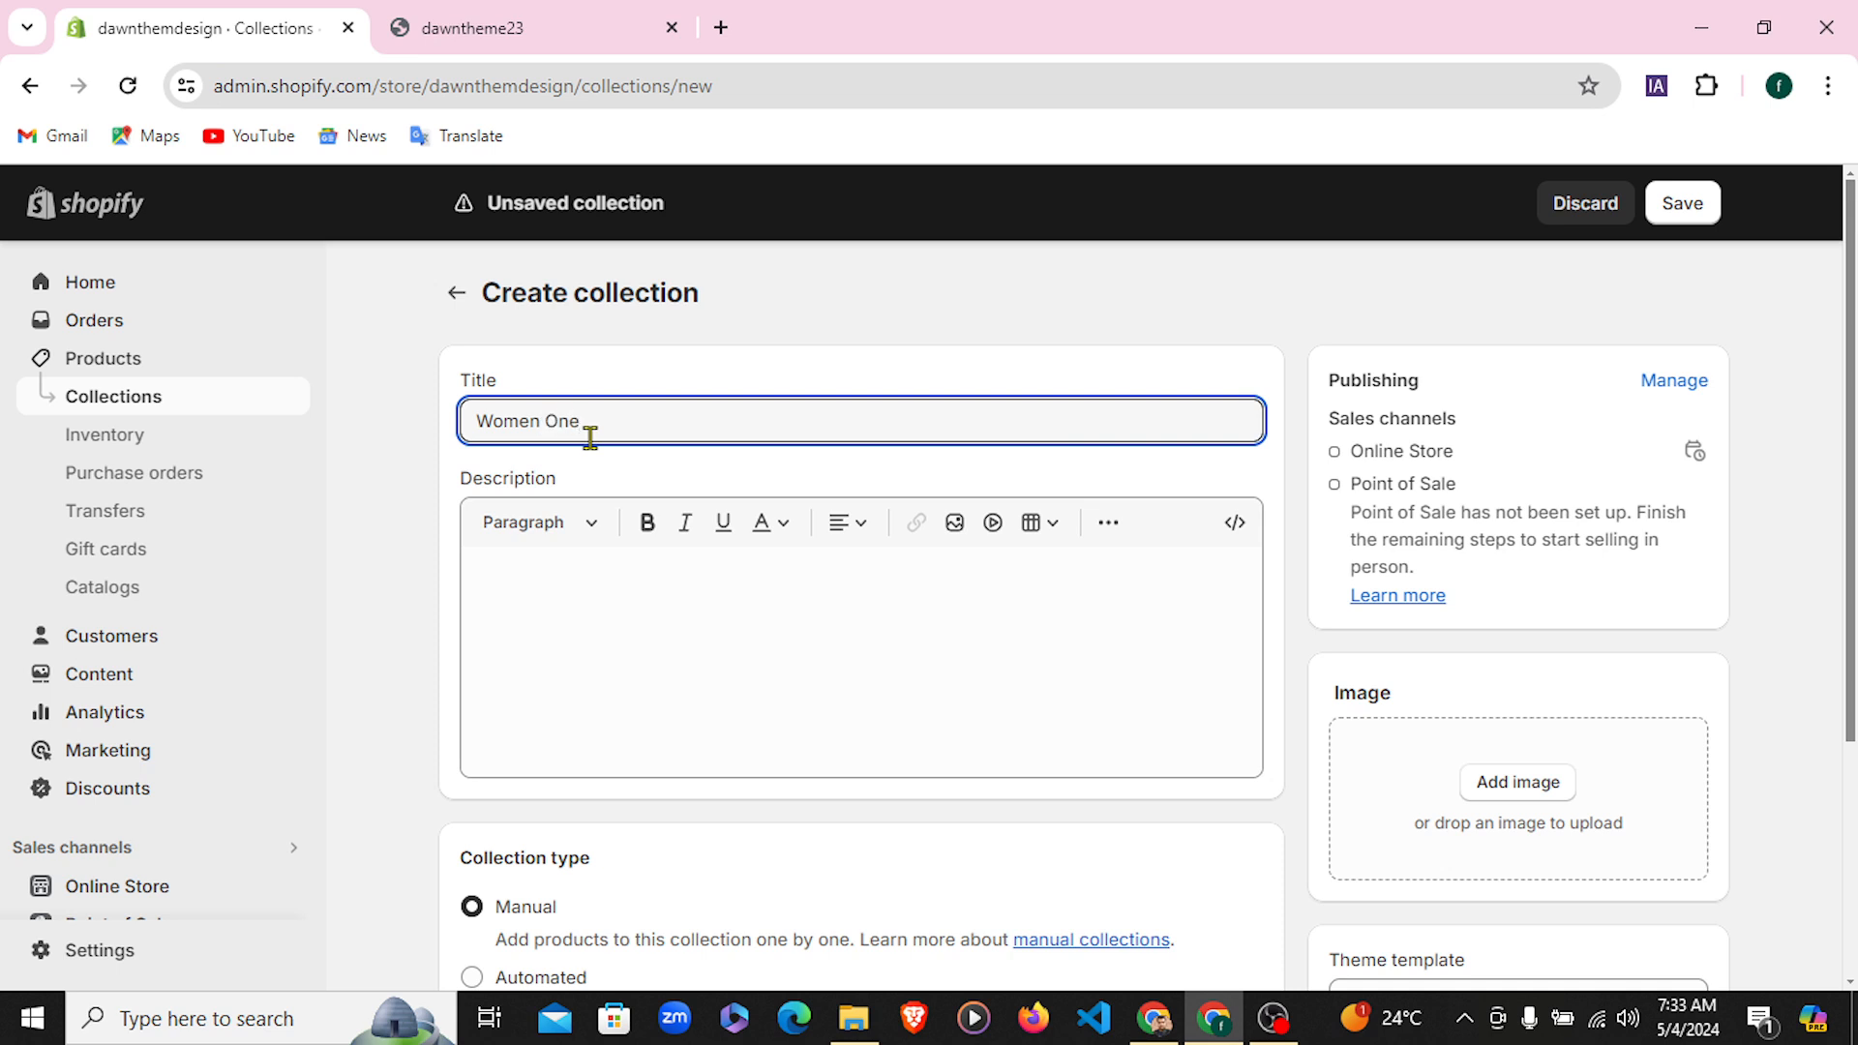
pyautogui.click(1684, 208)
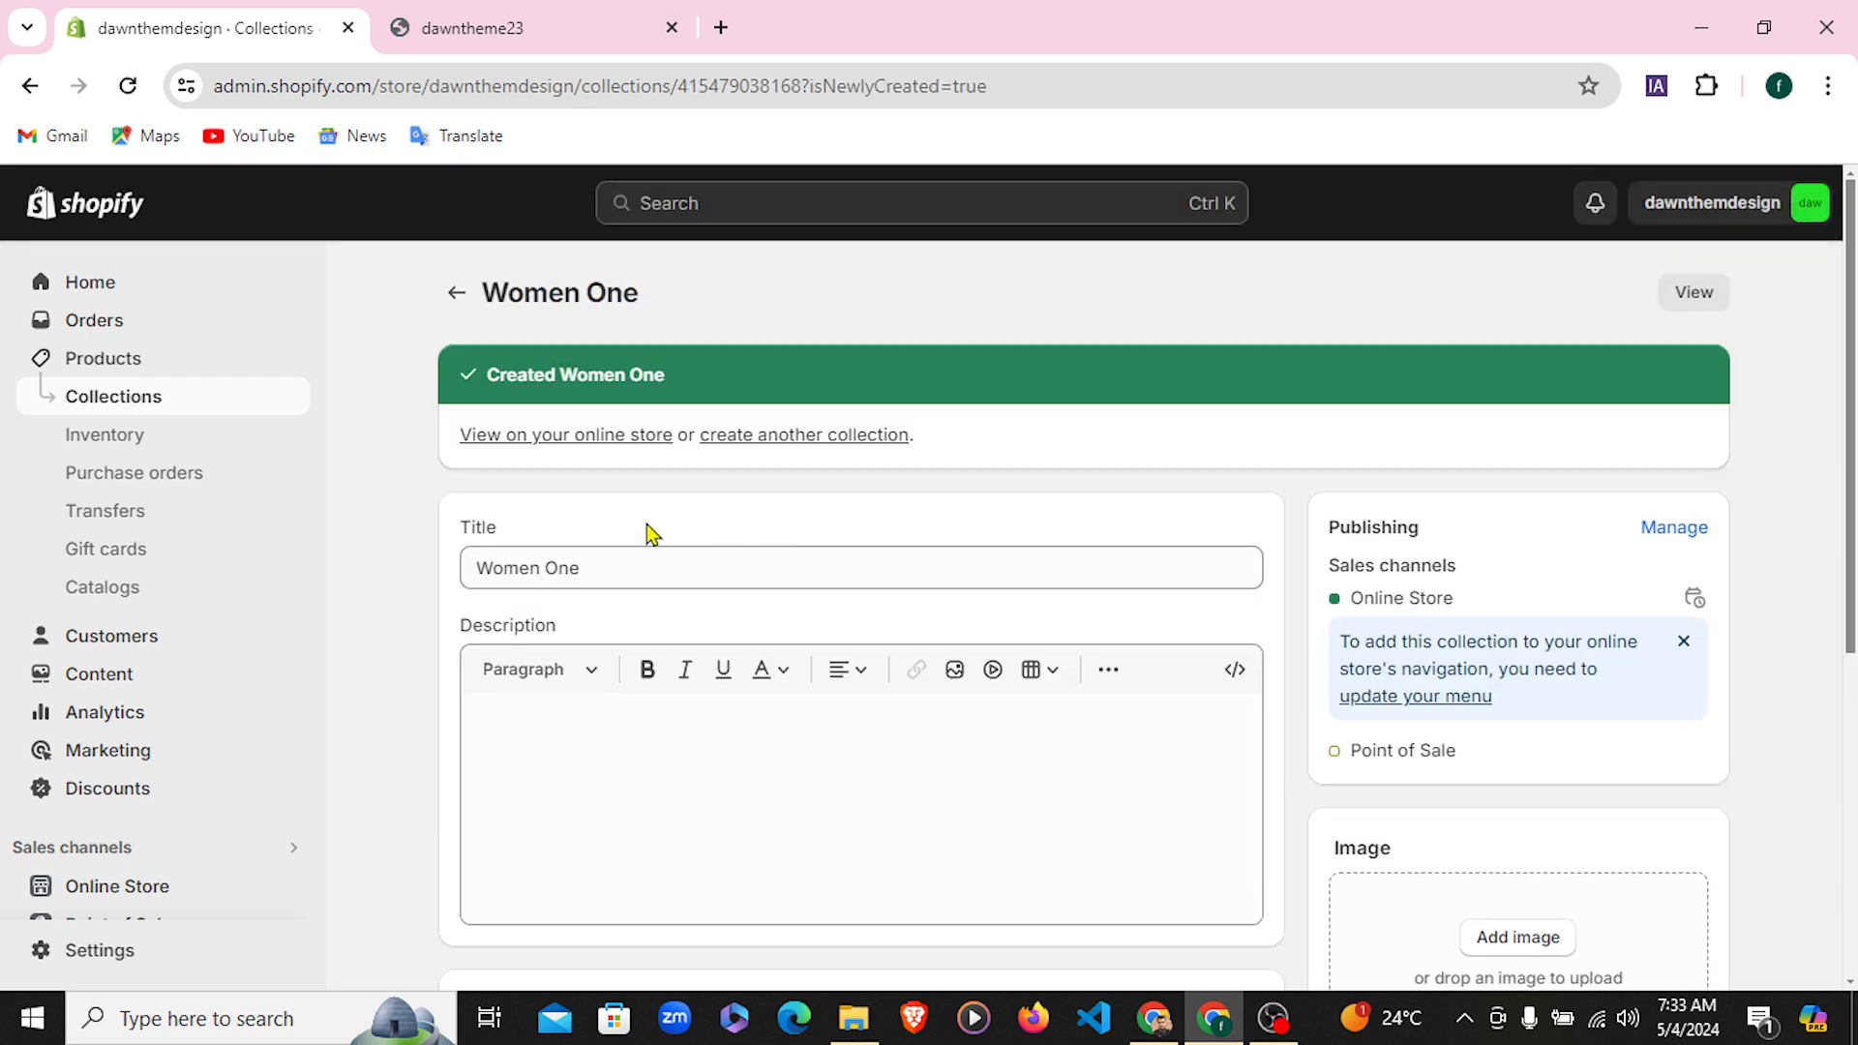
# Create and save a second collection titled "Women Two"
pyautogui.click(457, 294)
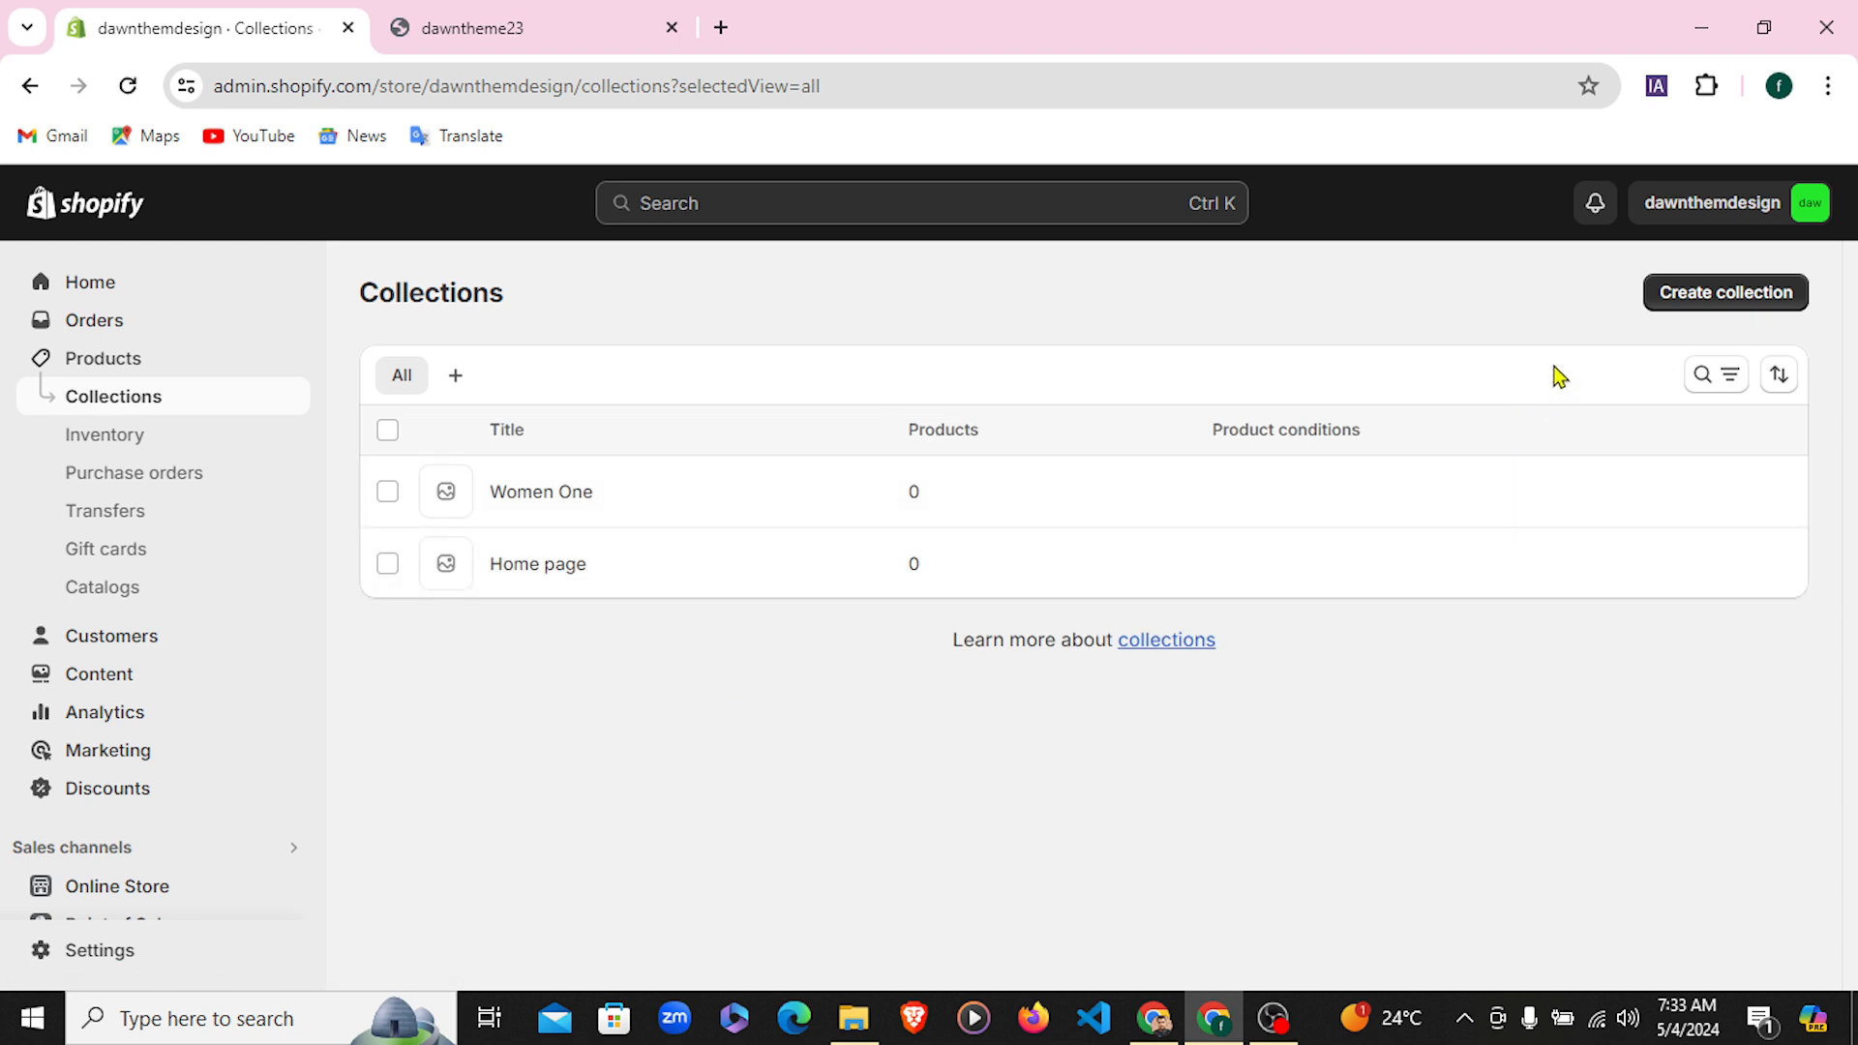
pyautogui.click(1718, 301)
pyautogui.click(564, 421)
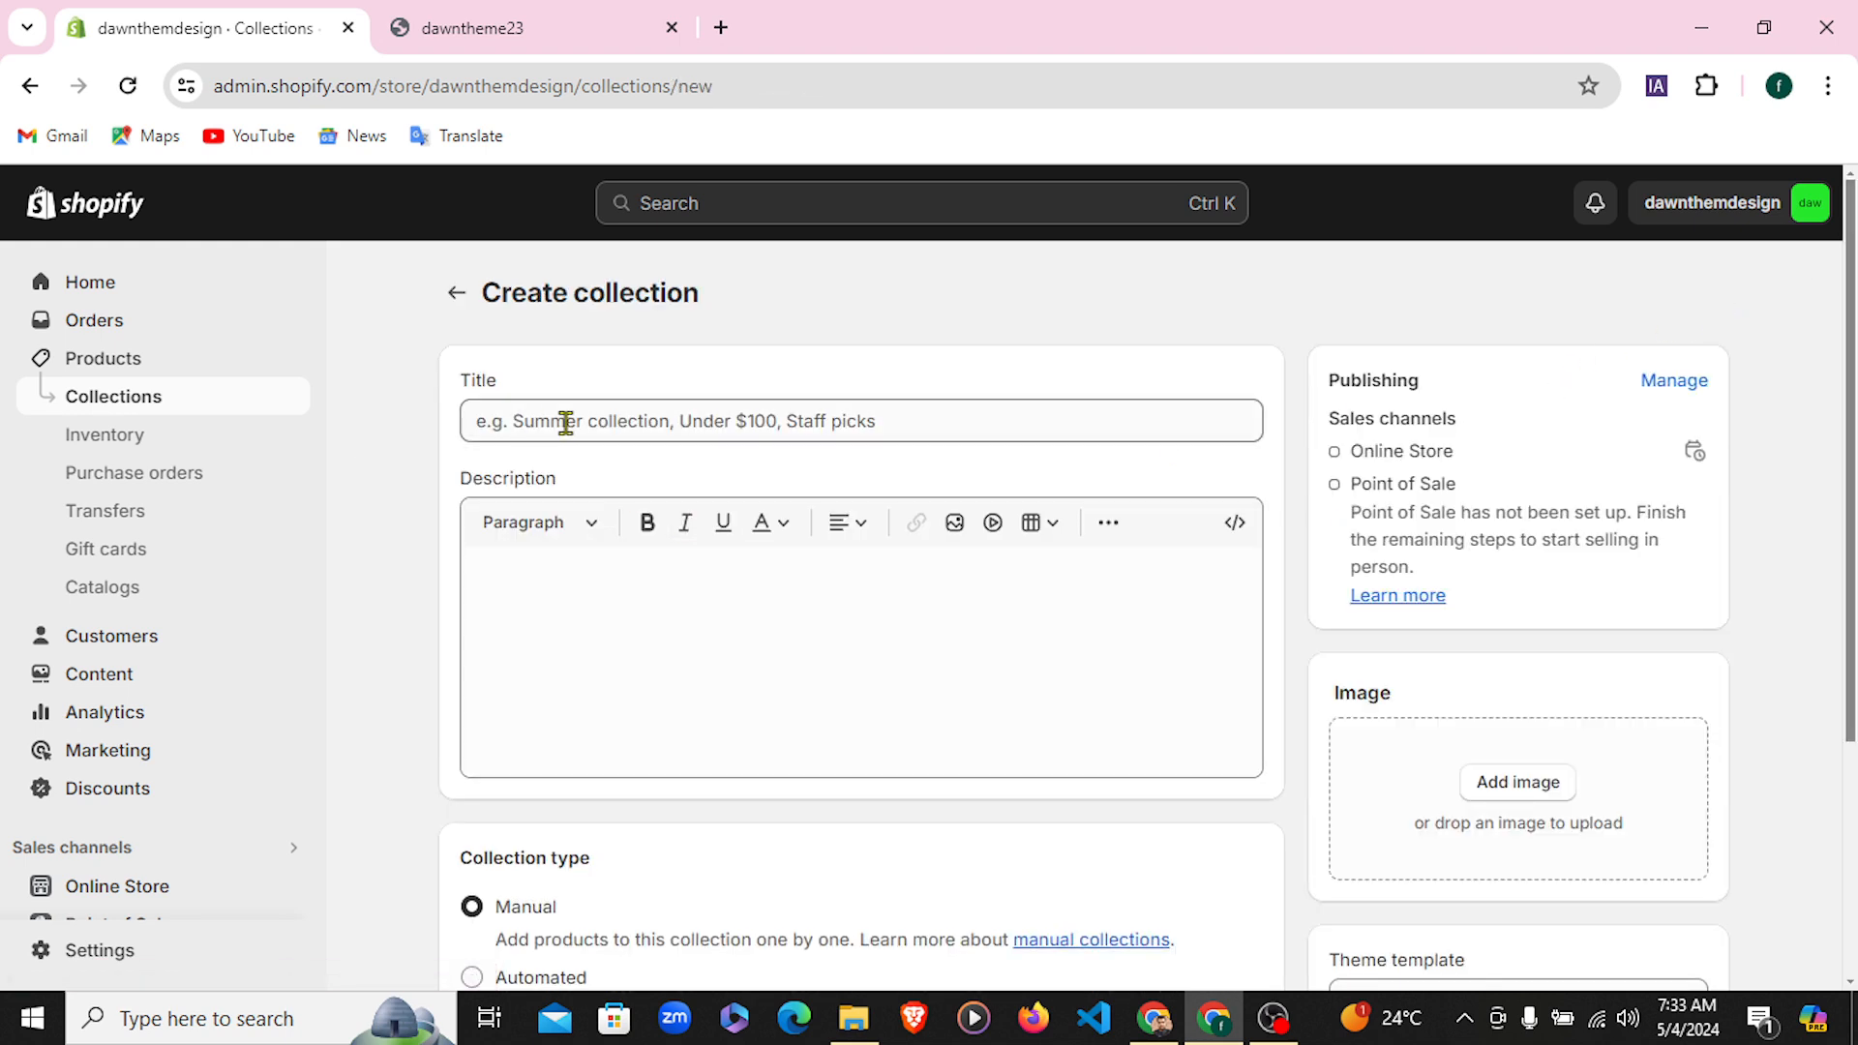
pyautogui.write('Women Two')
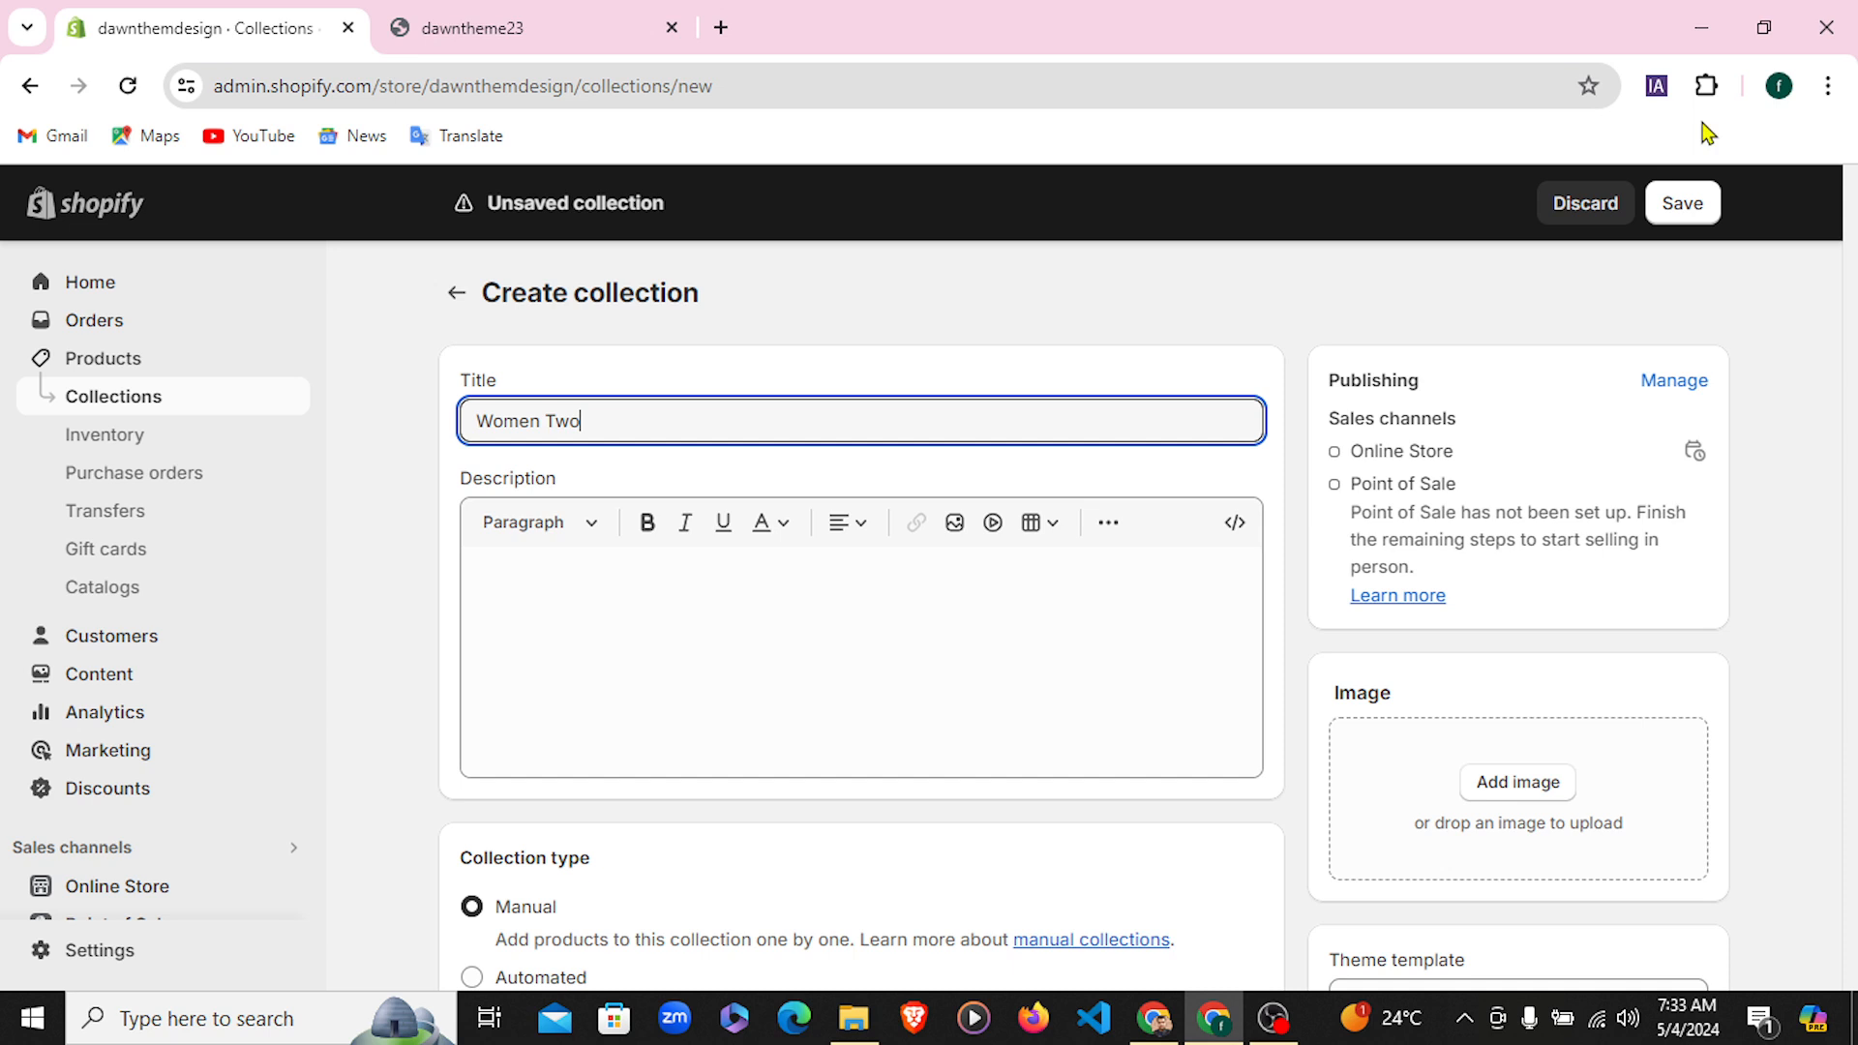
pyautogui.click(1689, 201)
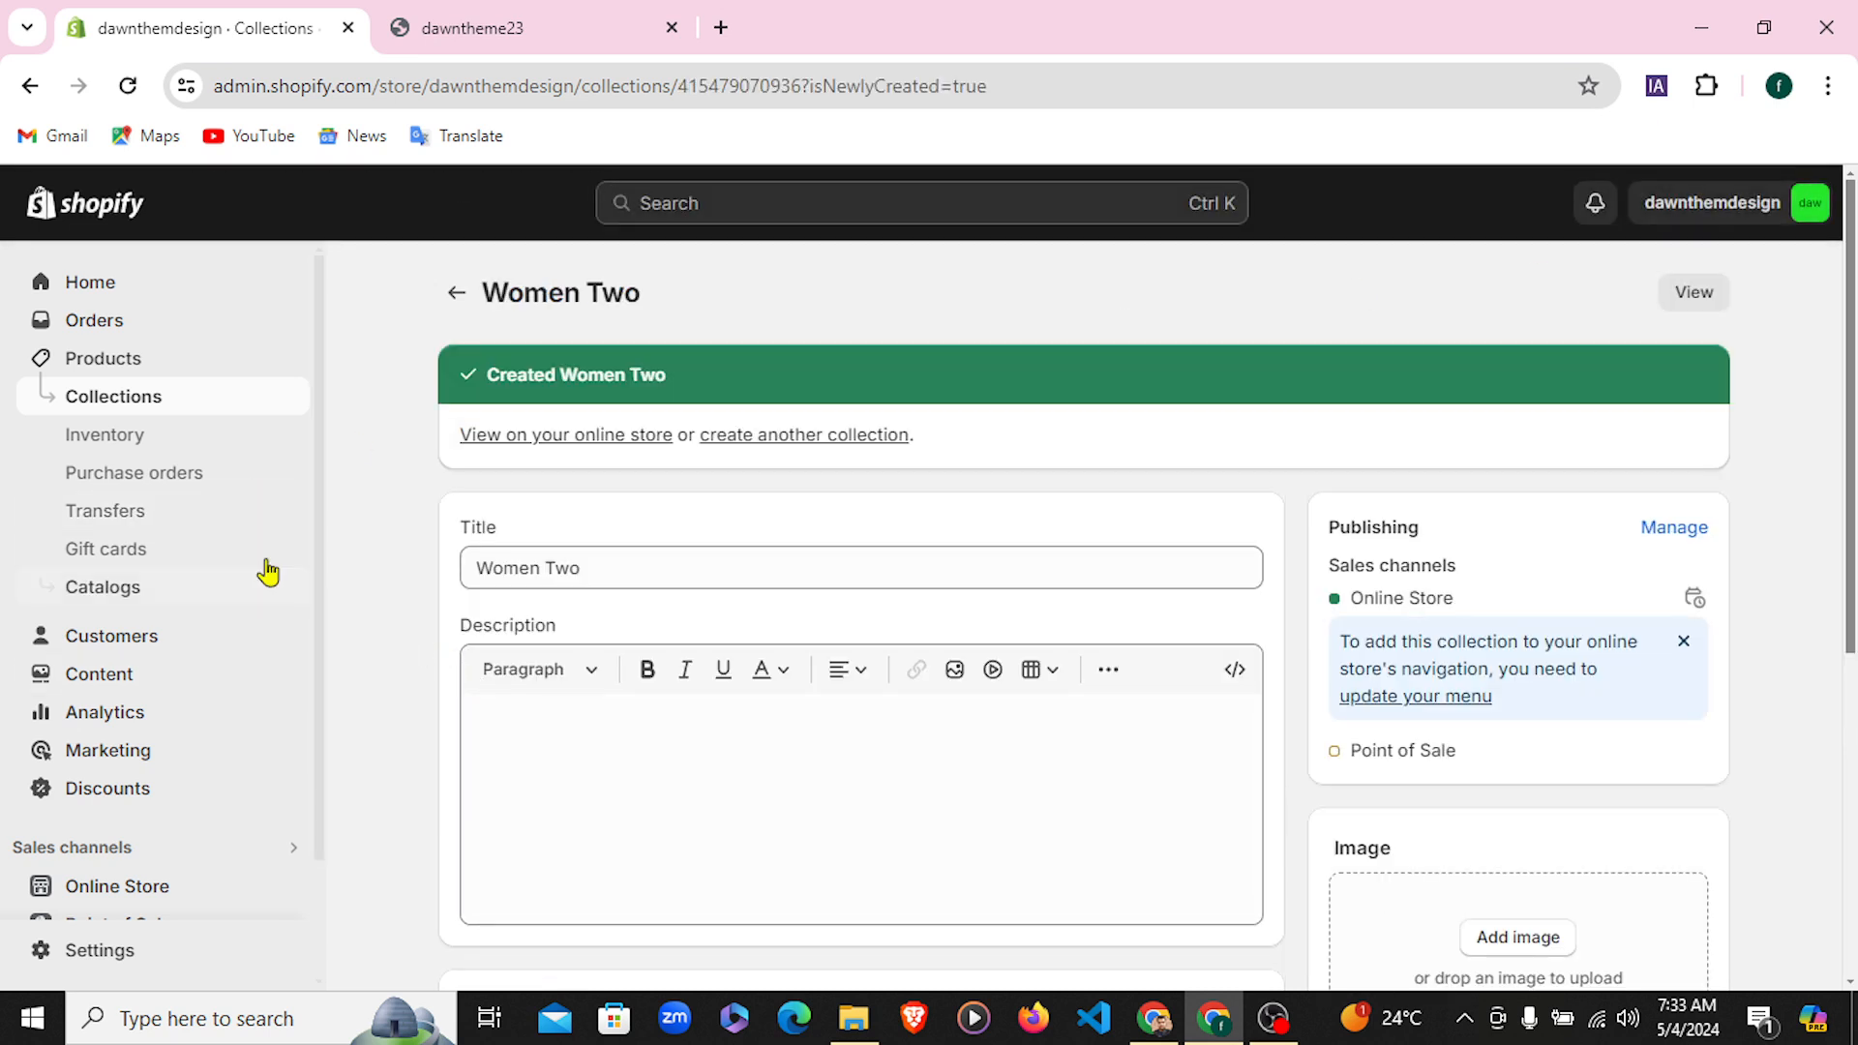
# Start adding a new product with the title "Women One"
pyautogui.click(124, 371)
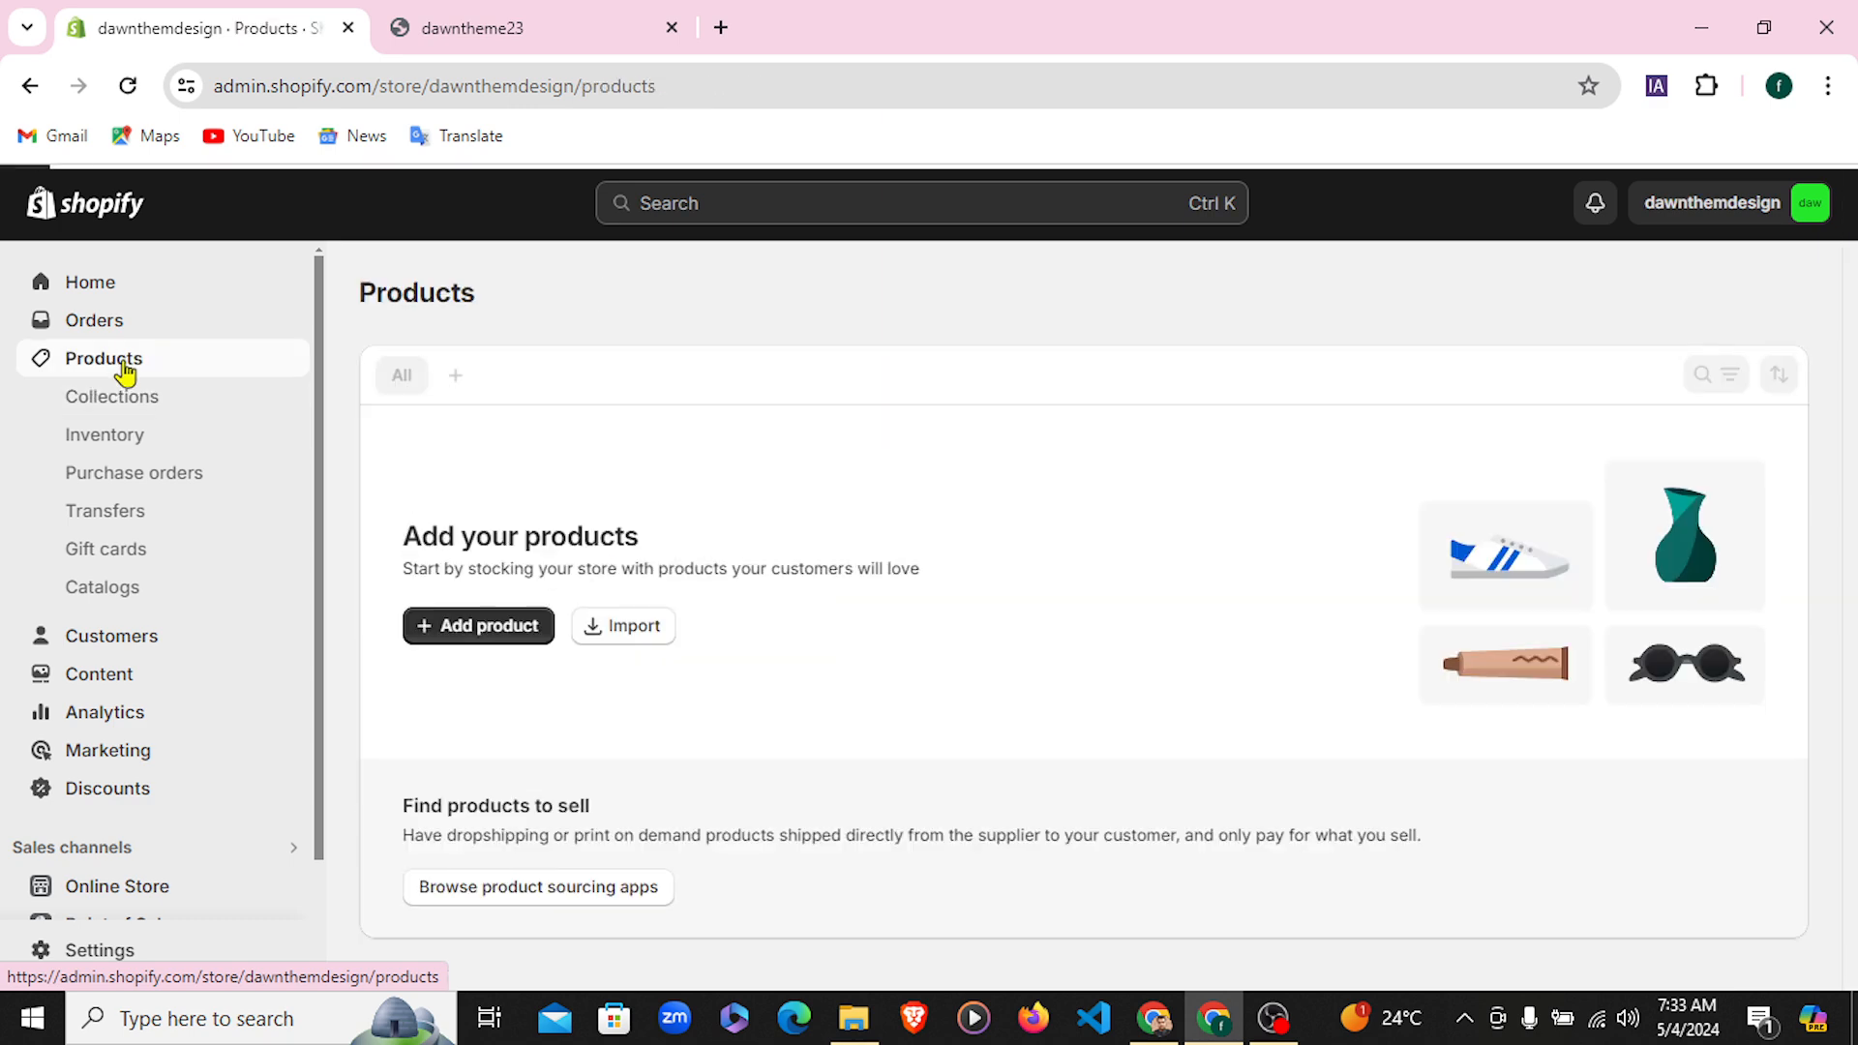
pyautogui.click(463, 624)
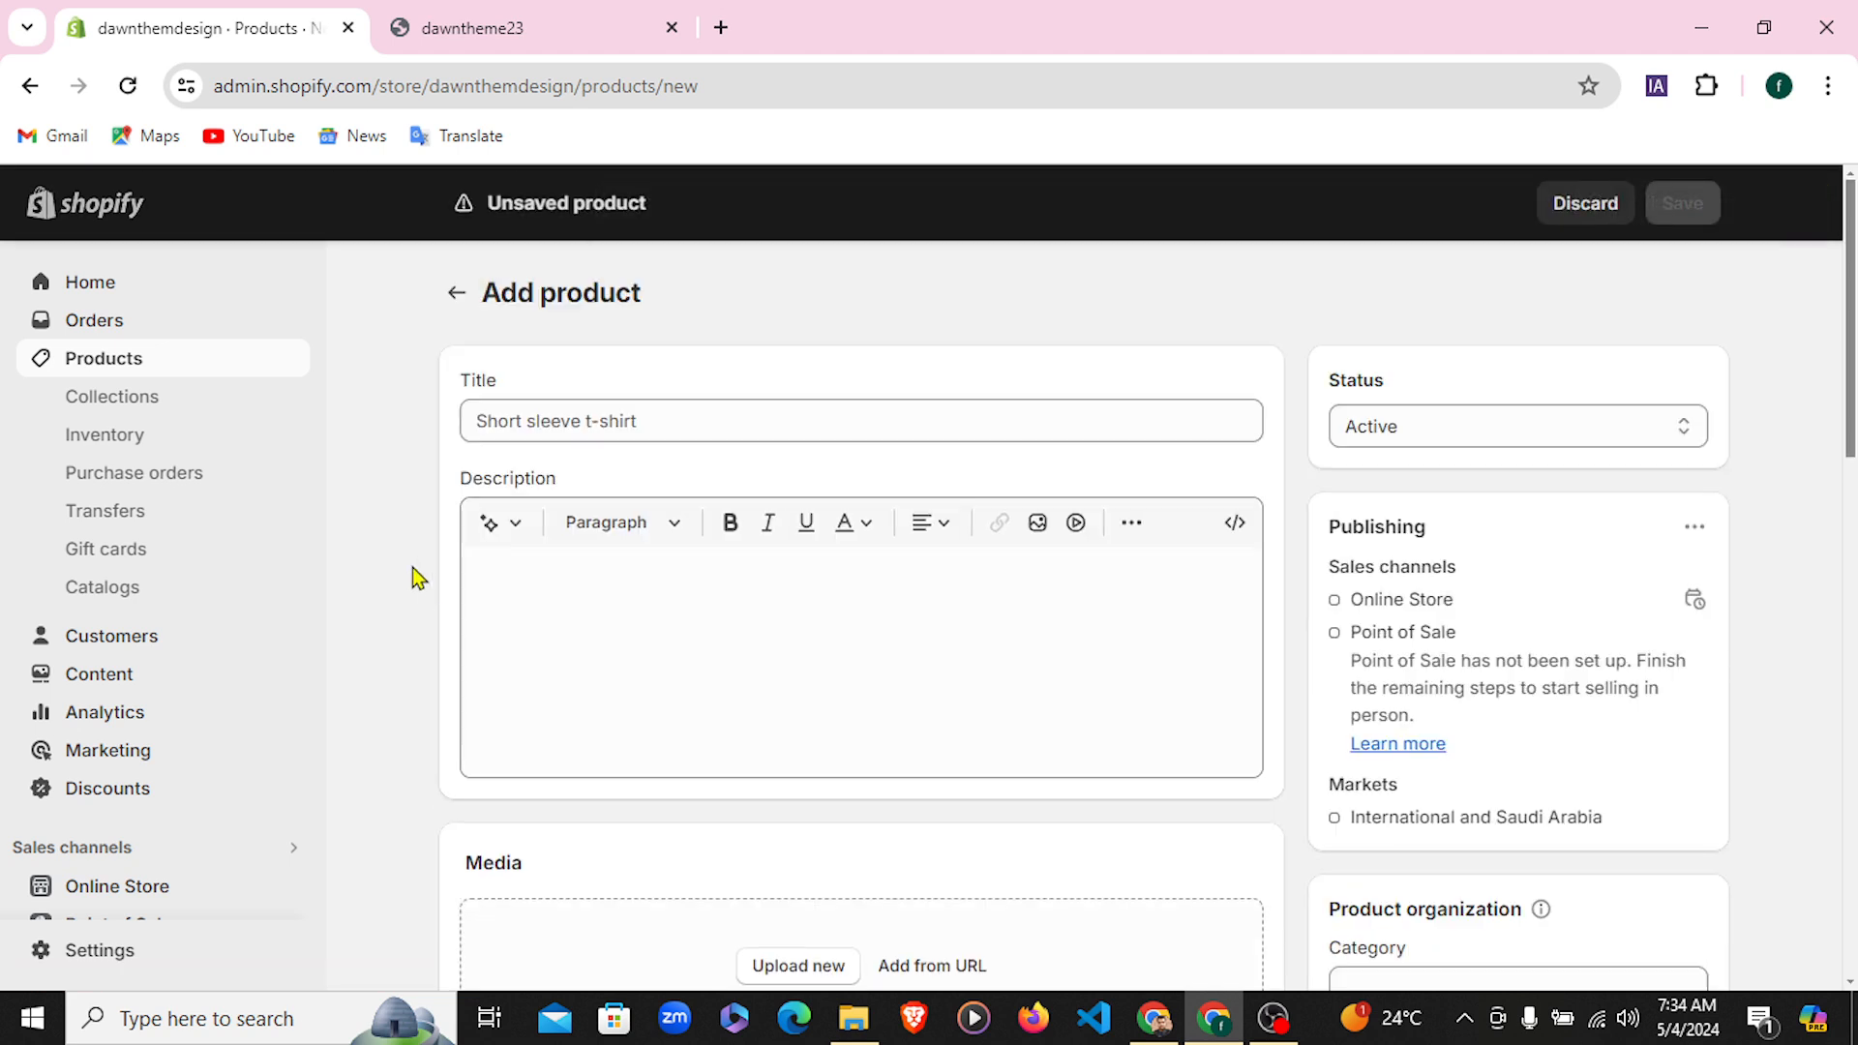
pyautogui.click(624, 414)
pyautogui.write('Women One')
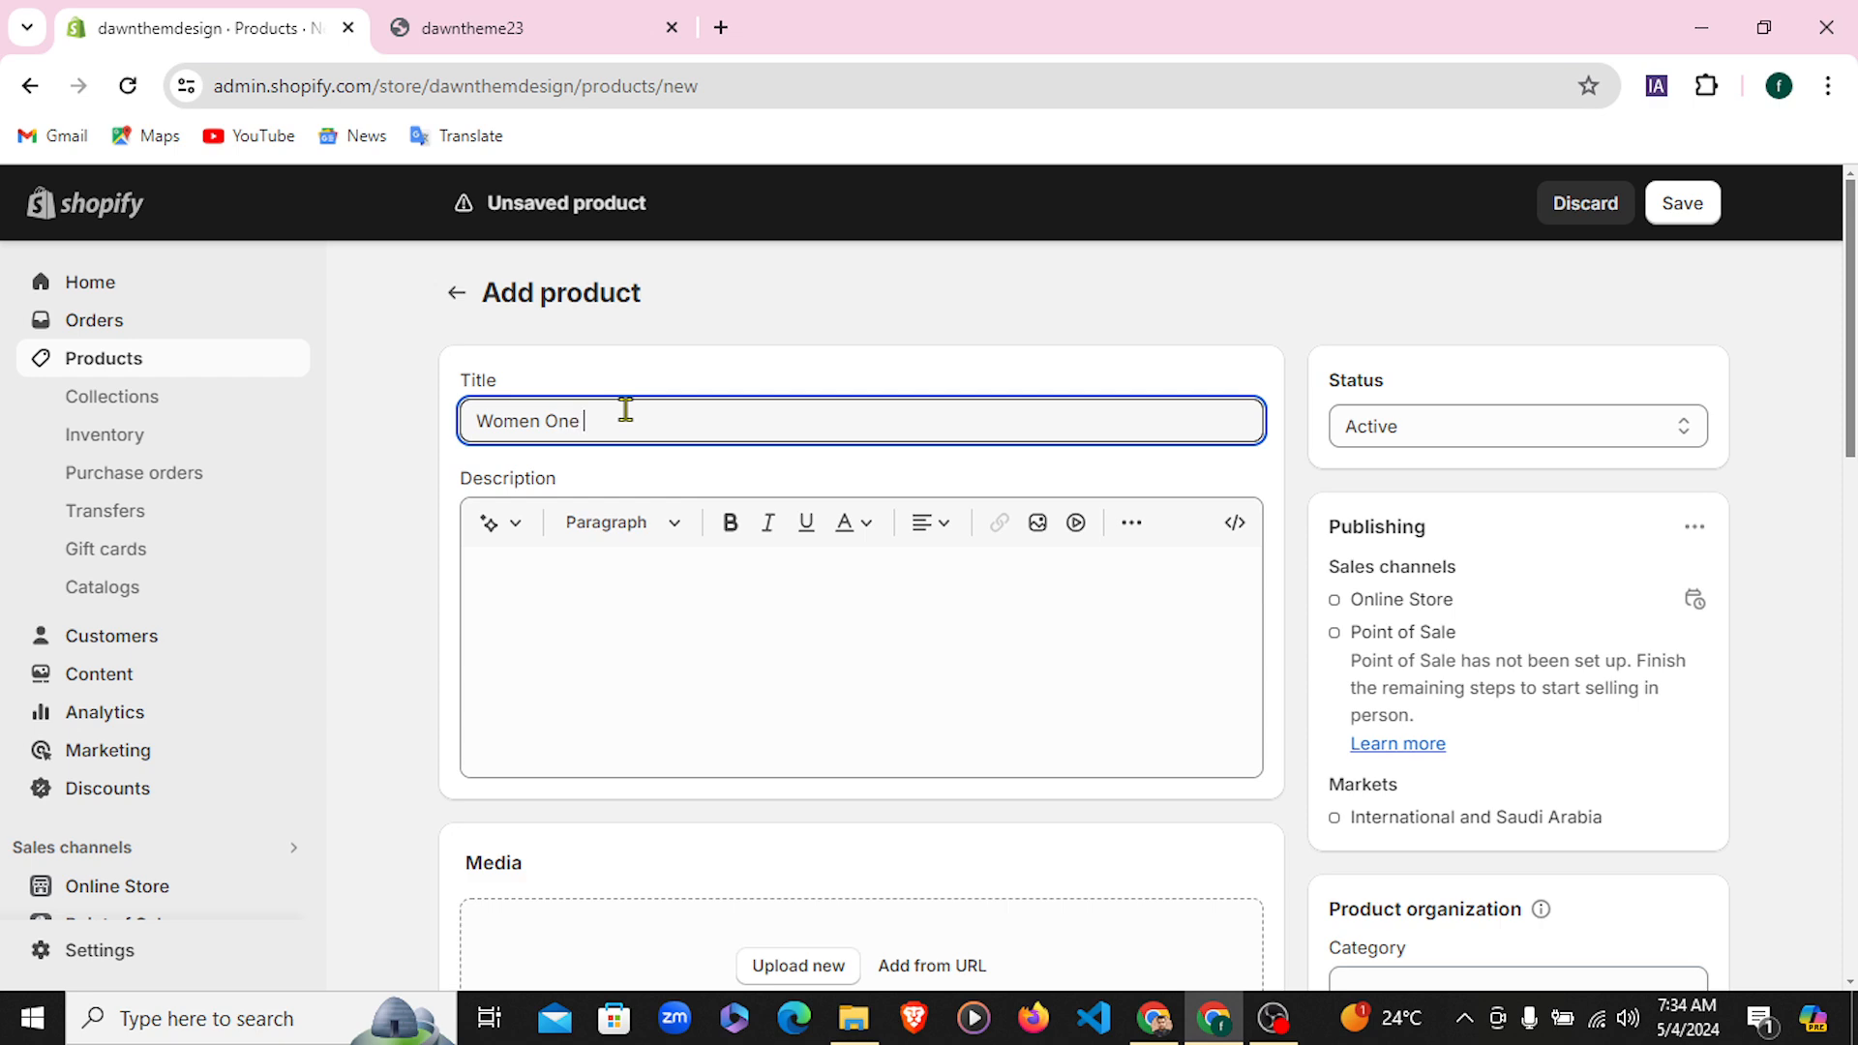
pyautogui.scroll(-4, 1007, 544)
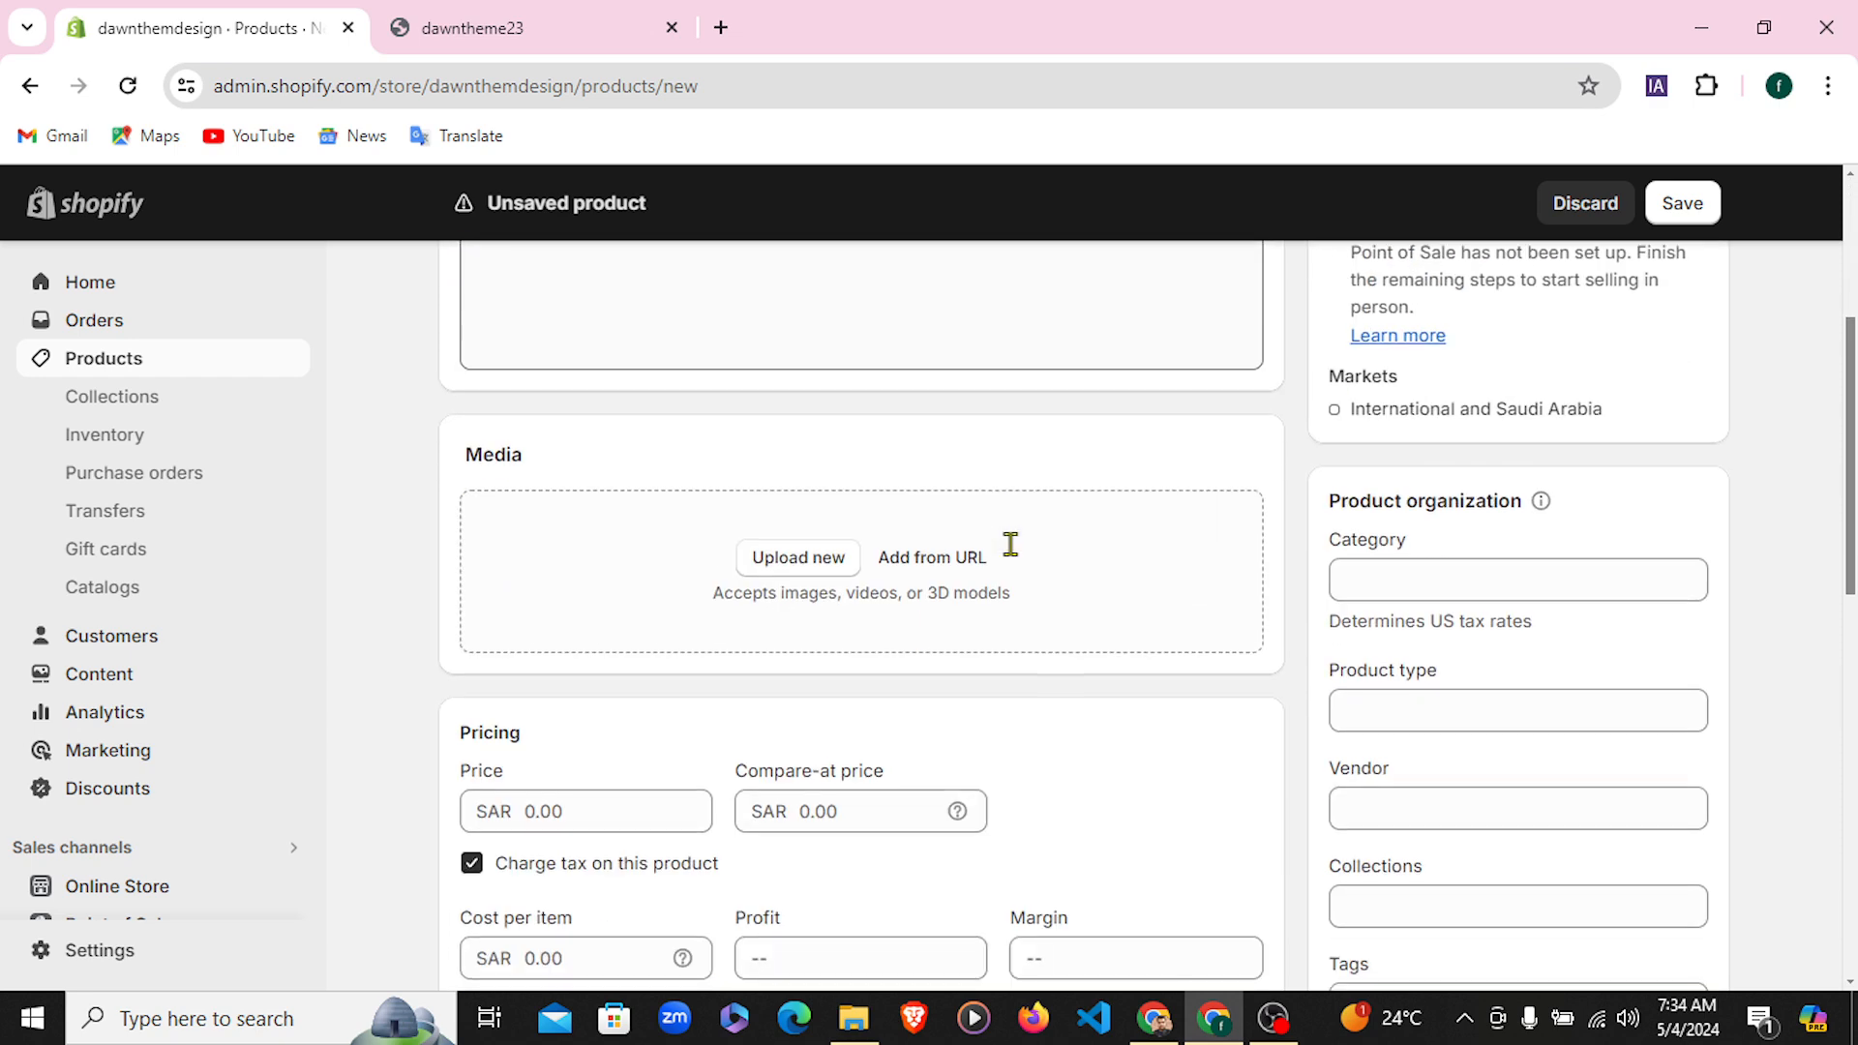
# Upload the high-fashion-look portrait of the redhead from the img folder in Downloads as the product's media
pyautogui.click(827, 570)
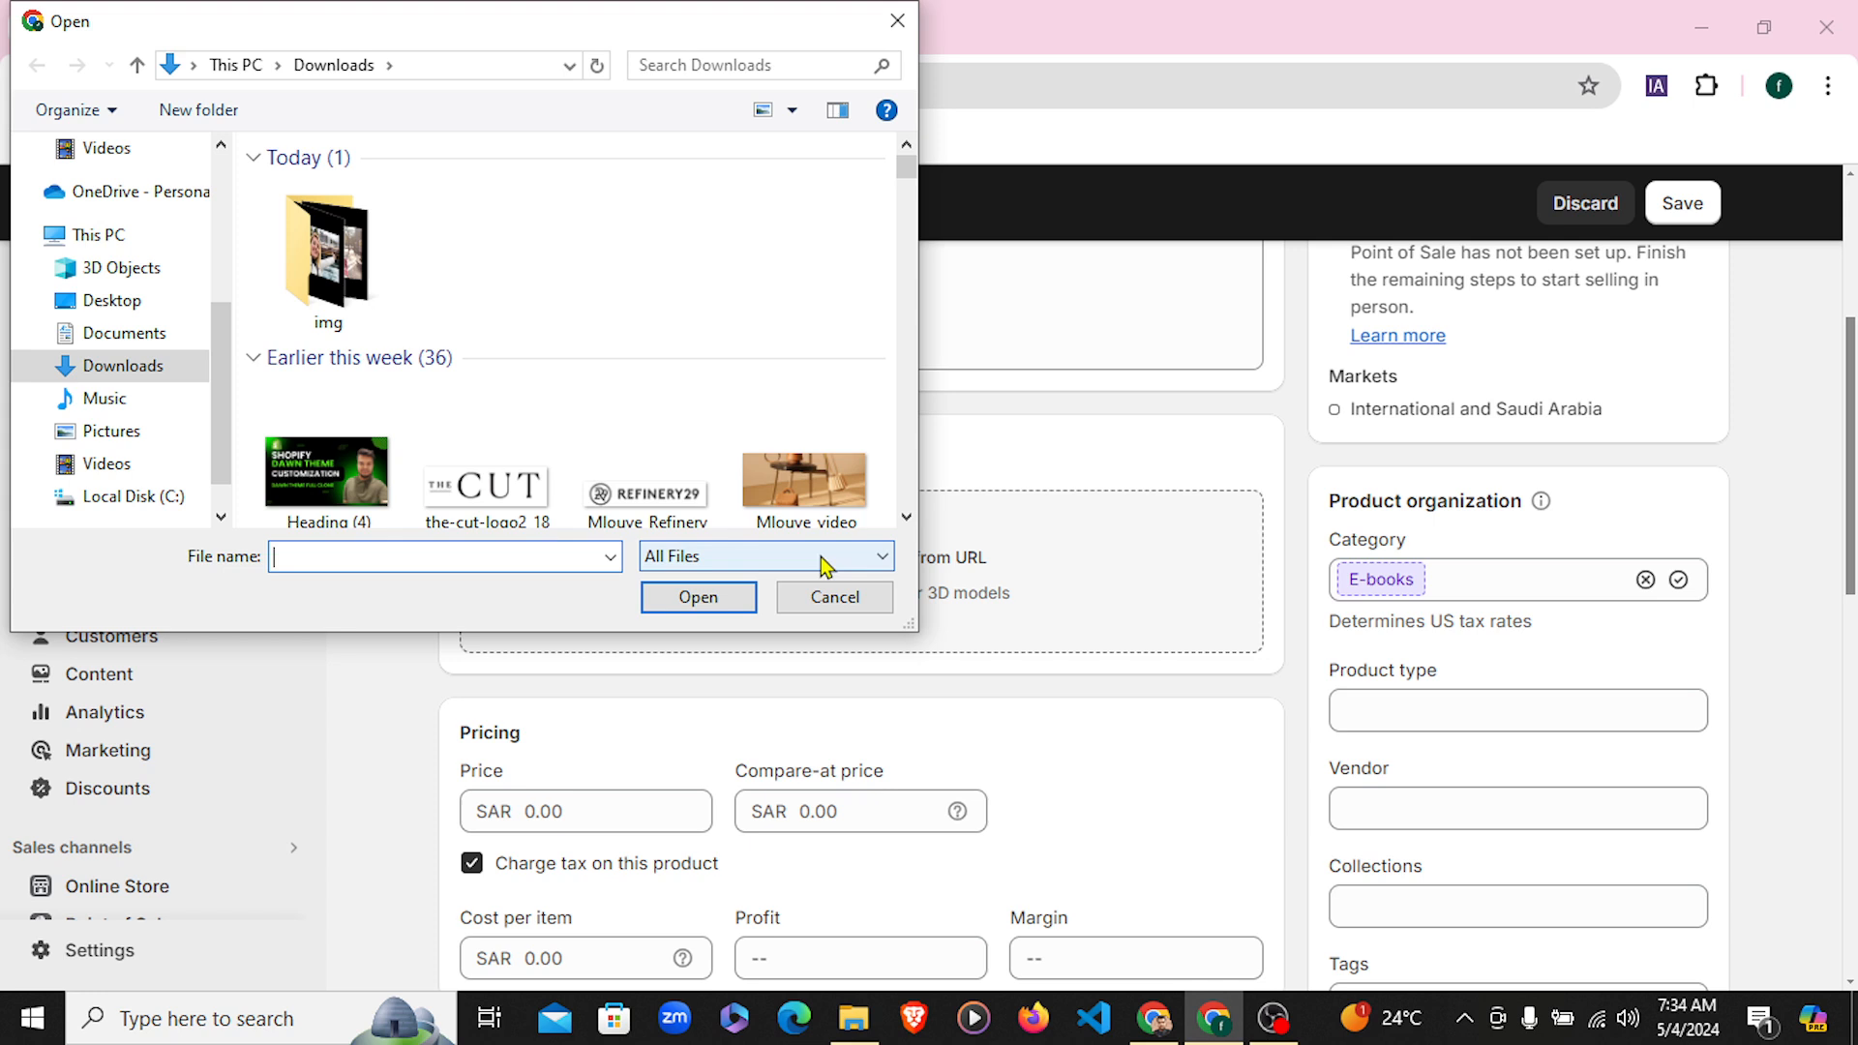
pyautogui.doubleClick(327, 253)
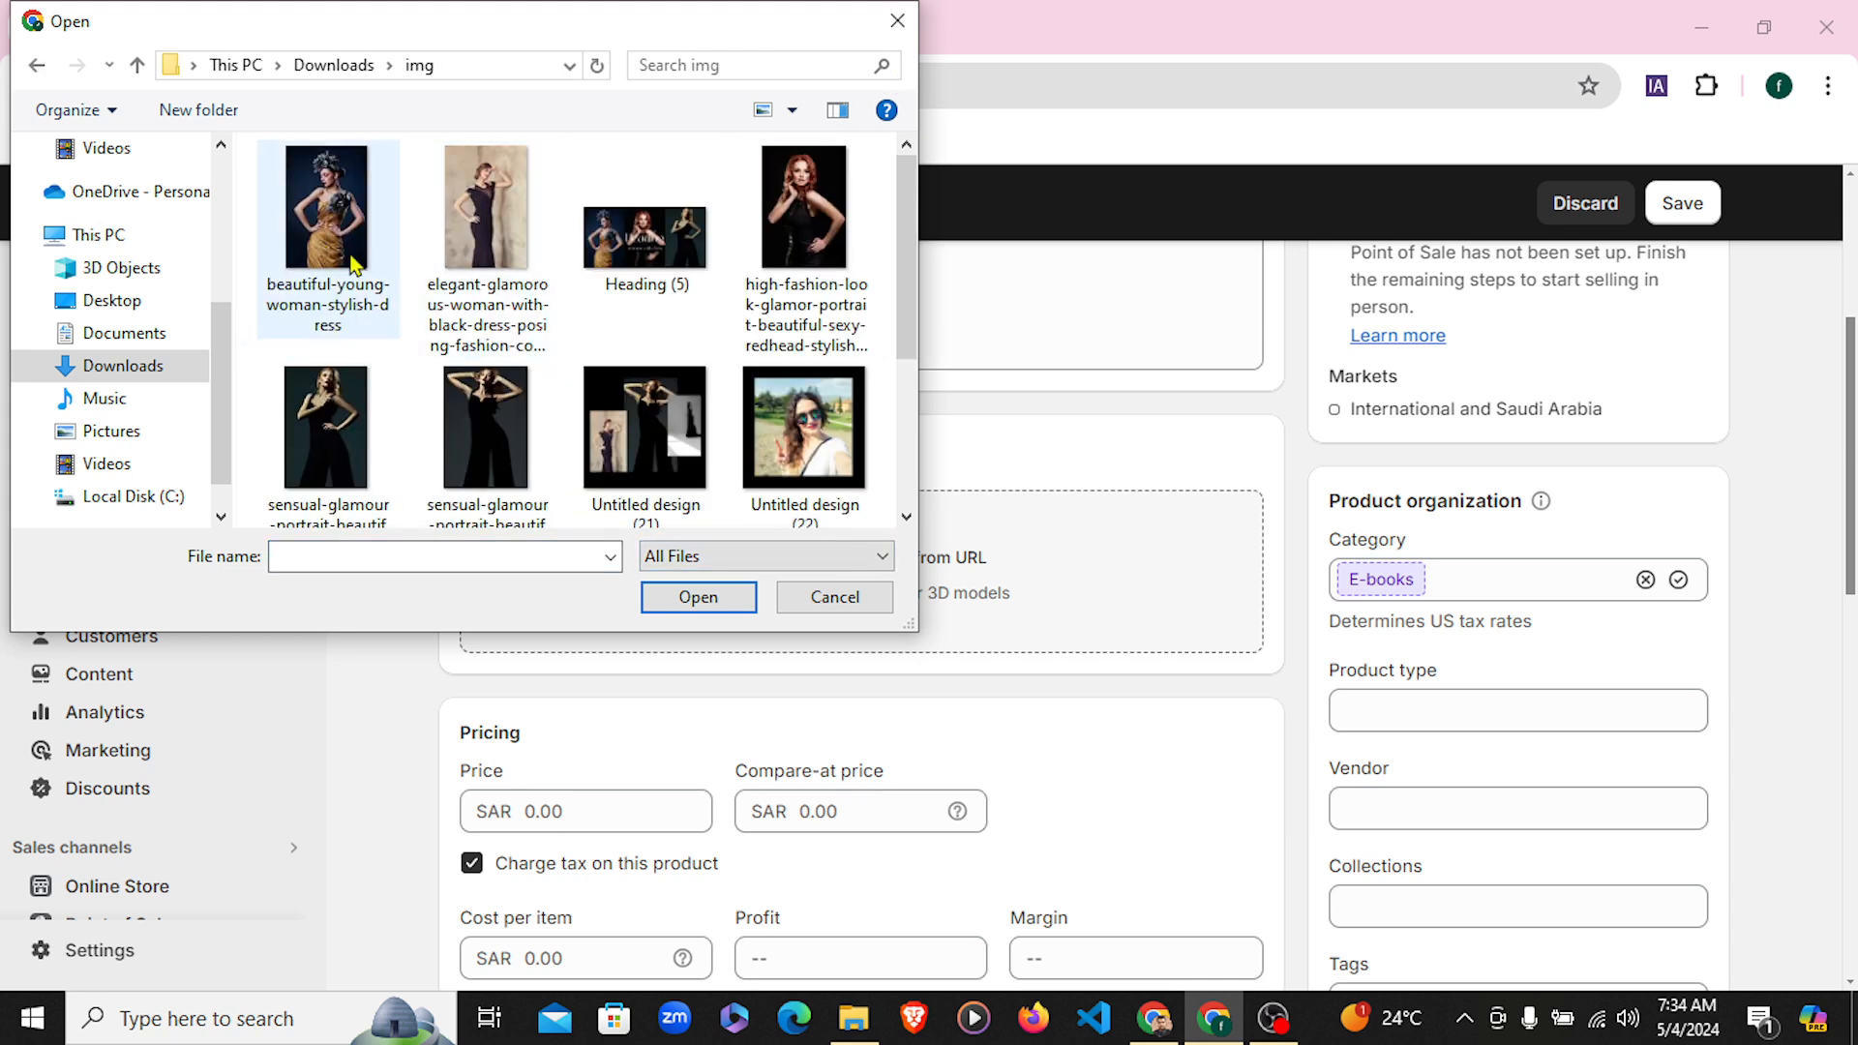
pyautogui.scroll(-1, 910, 350)
pyautogui.moveTo(906, 343); pyautogui.dragTo(929, 155)
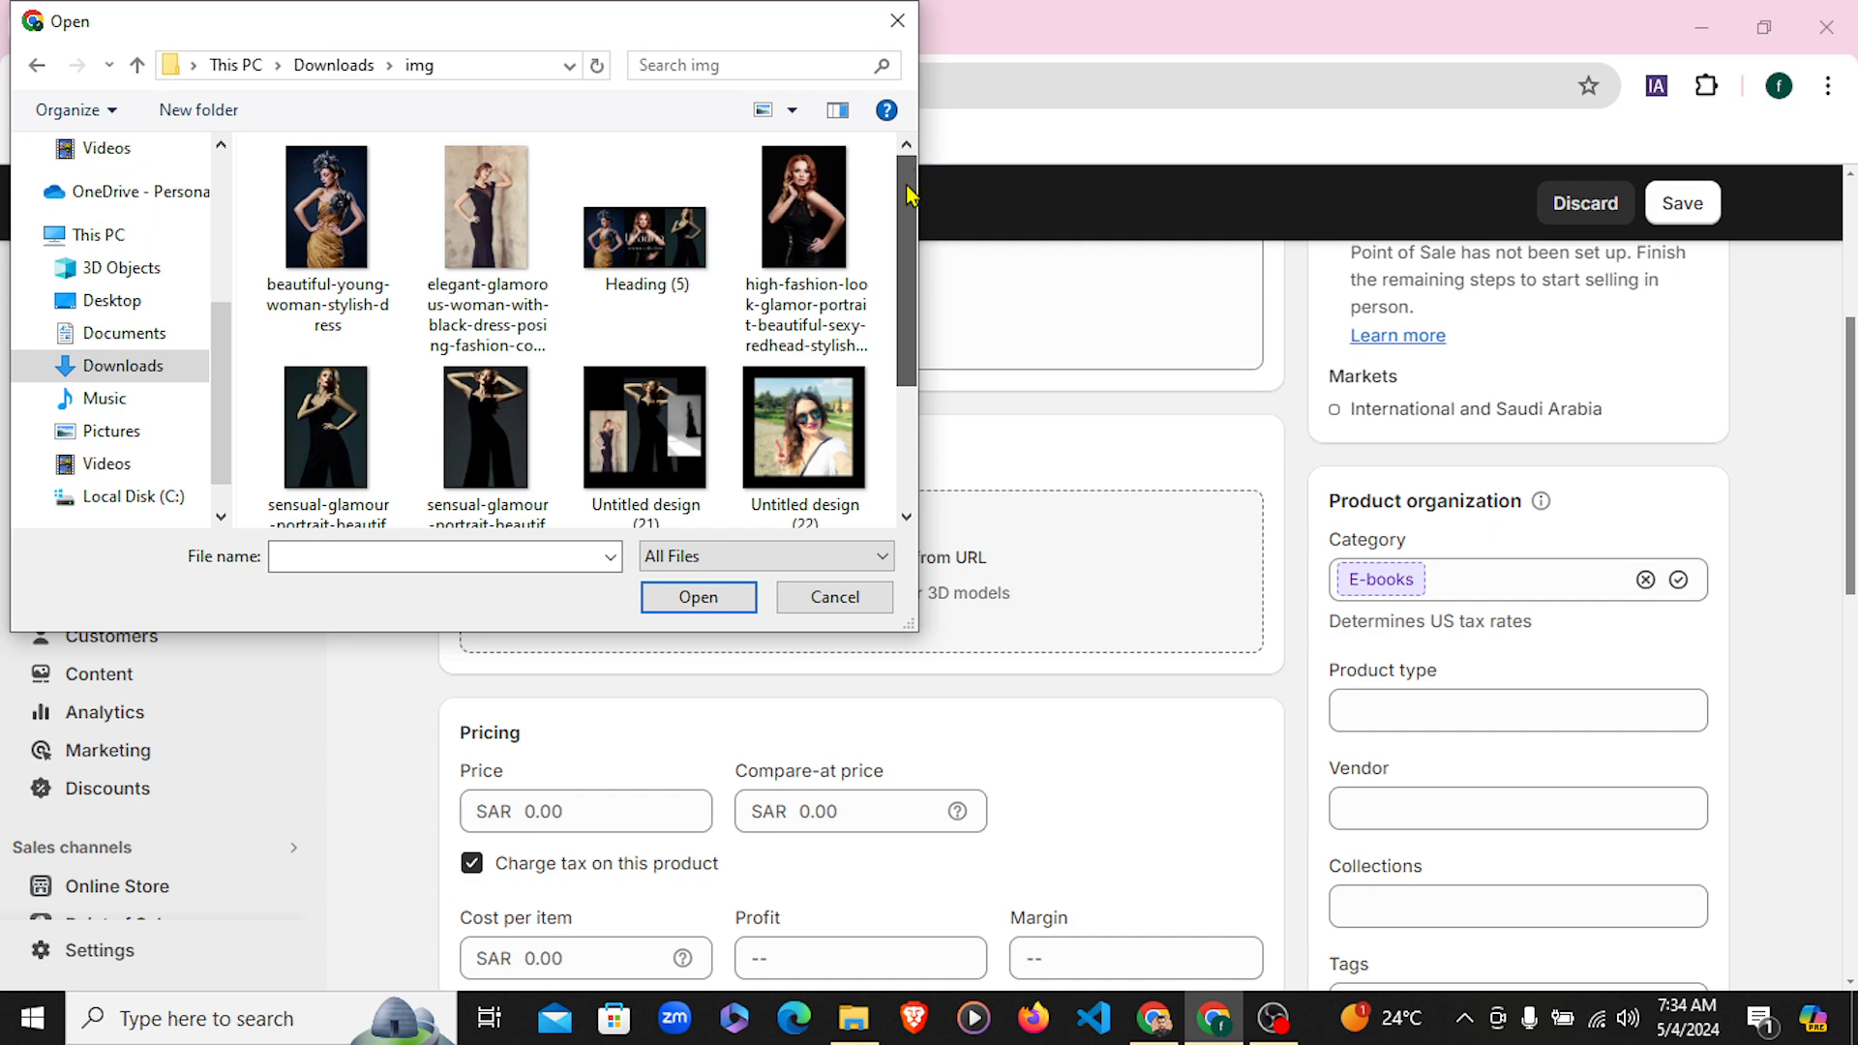
pyautogui.scroll(-4, 791, 416)
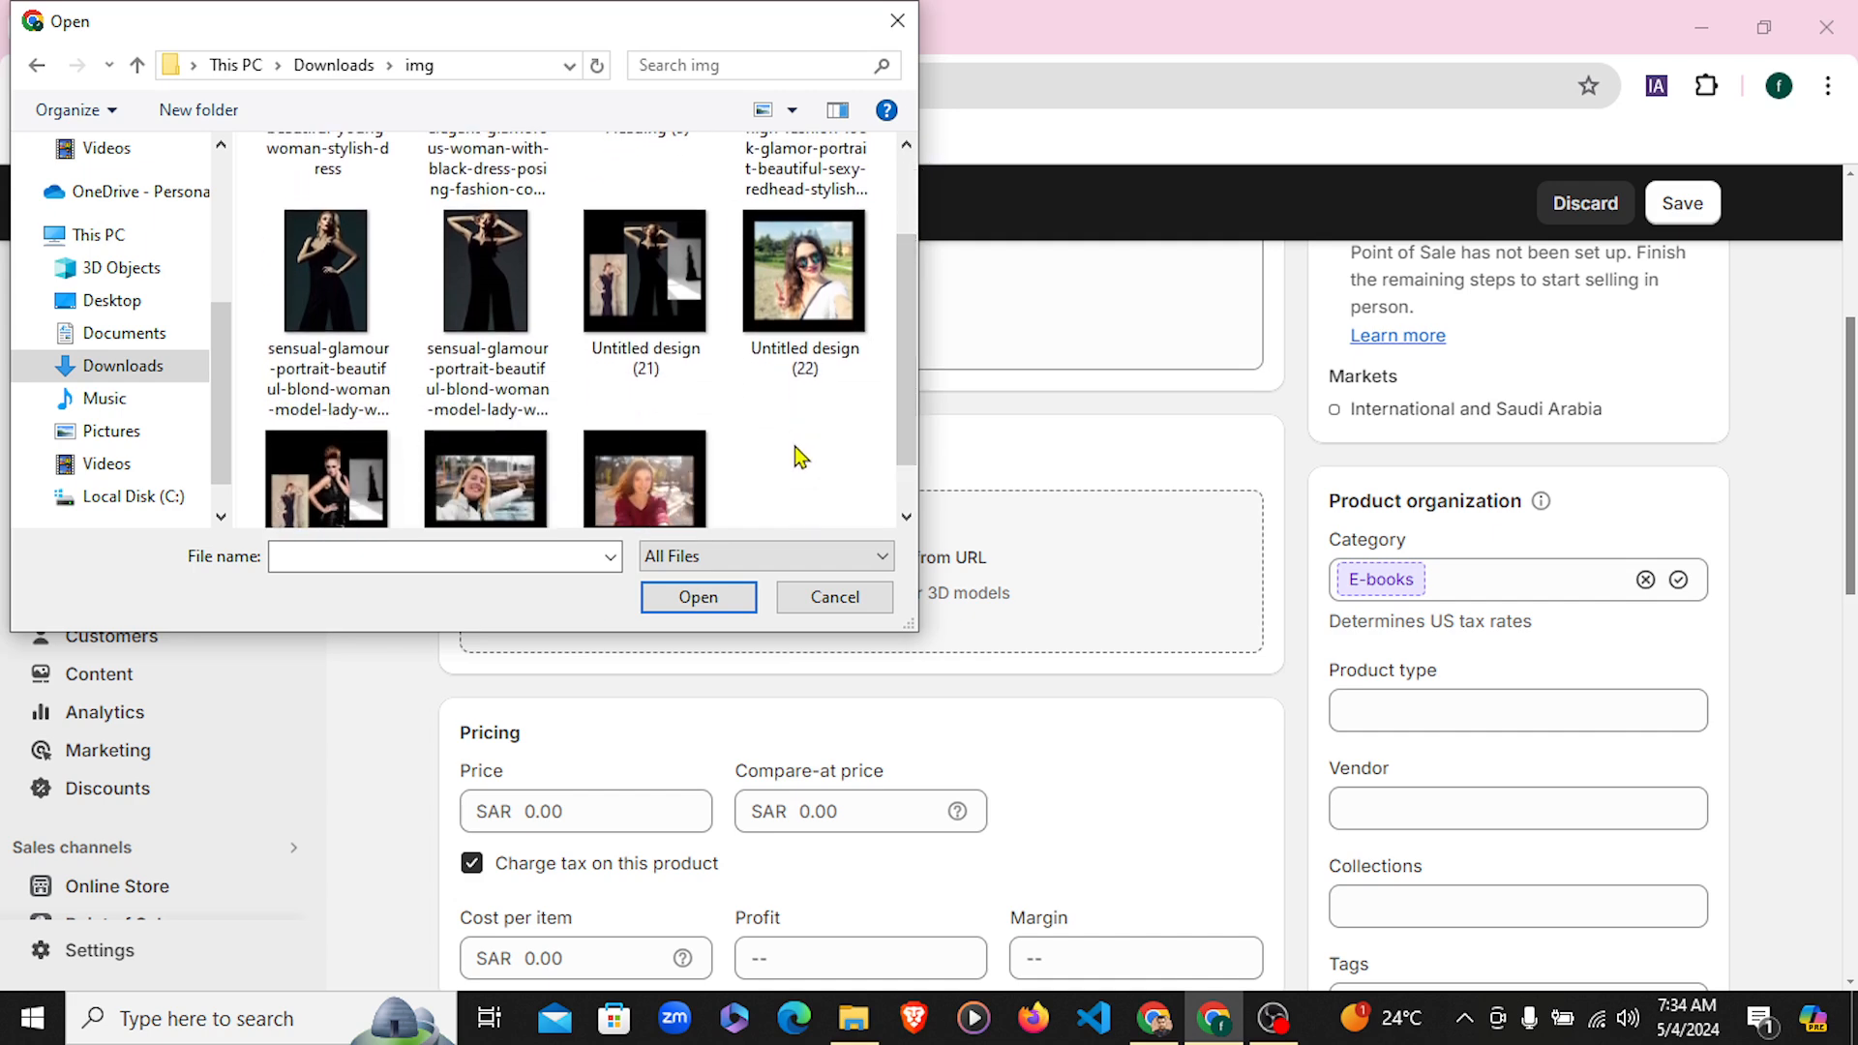
pyautogui.moveTo(793, 445); pyautogui.dragTo(290, 145)
pyautogui.moveTo(498, 309)
pyautogui.mouseDown()
pyautogui.moveTo(599, 418)
pyautogui.moveTo(950, 525)
pyautogui.moveTo(467, 329)
pyautogui.mouseUp()
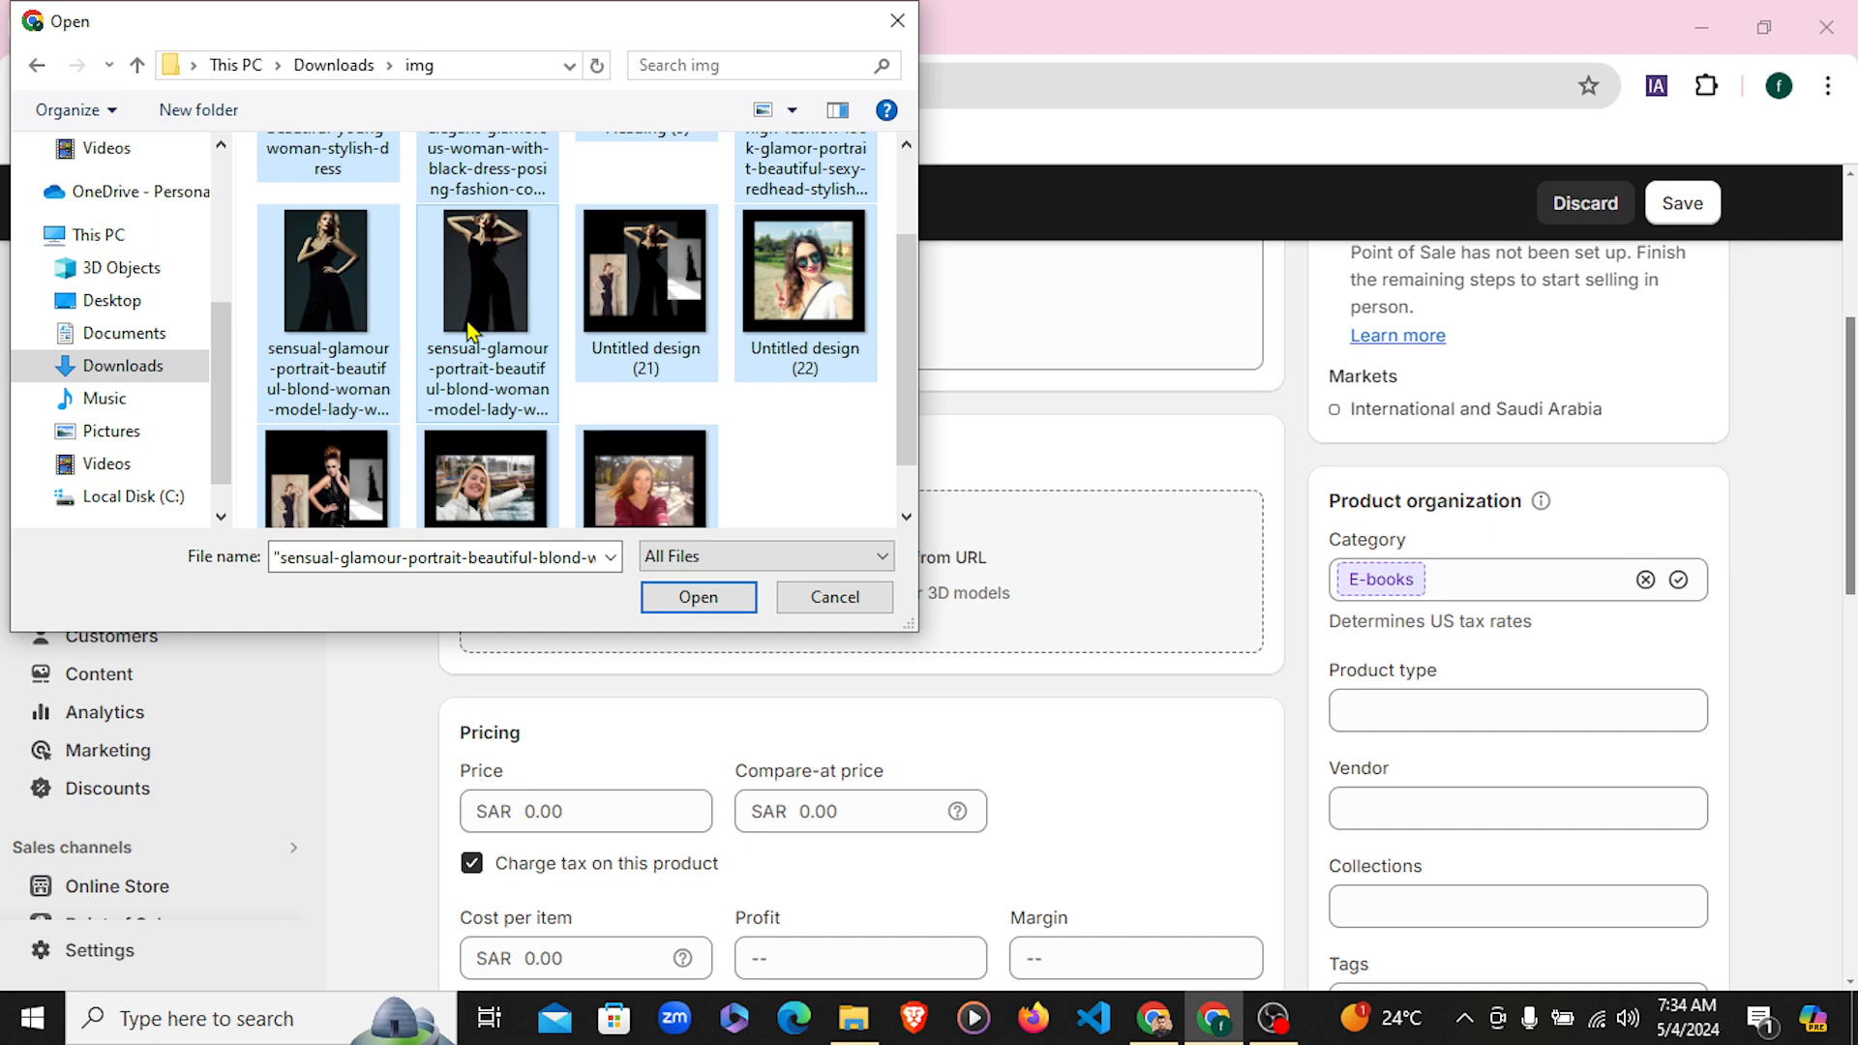
pyautogui.click(809, 468)
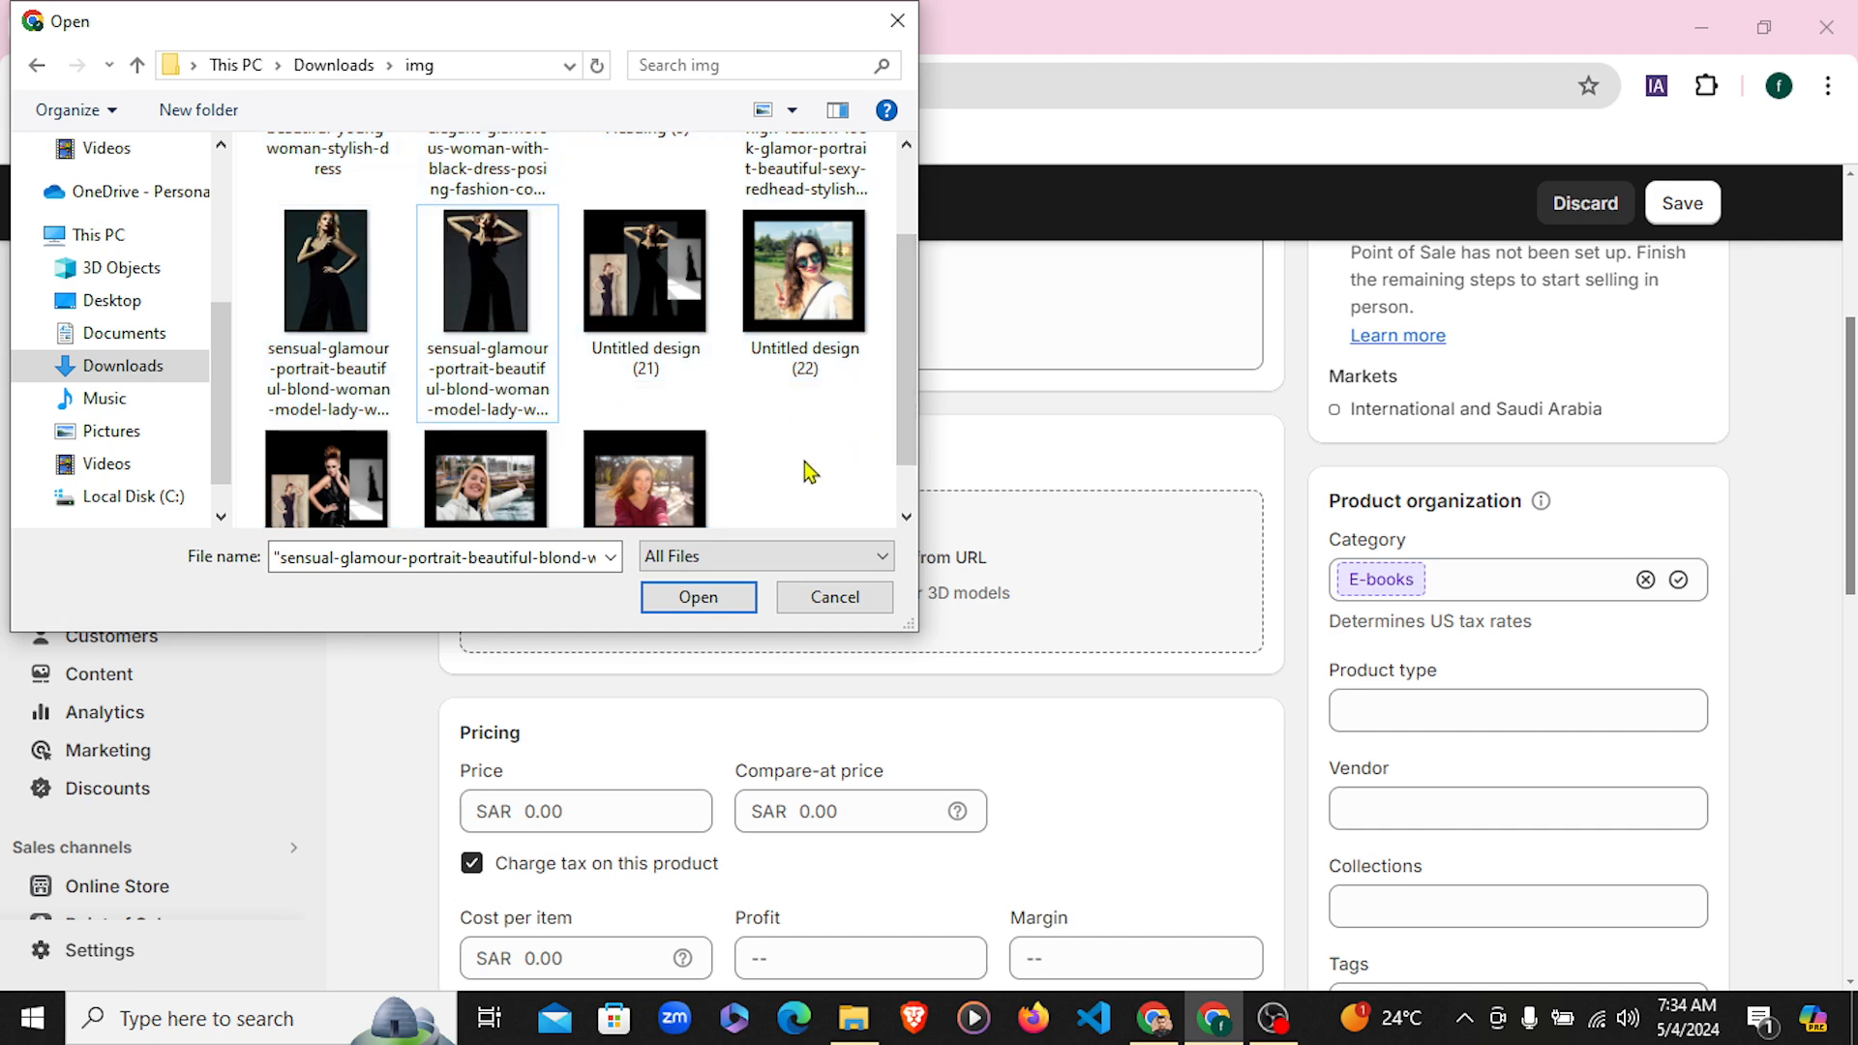
pyautogui.scroll(2, 917, 393)
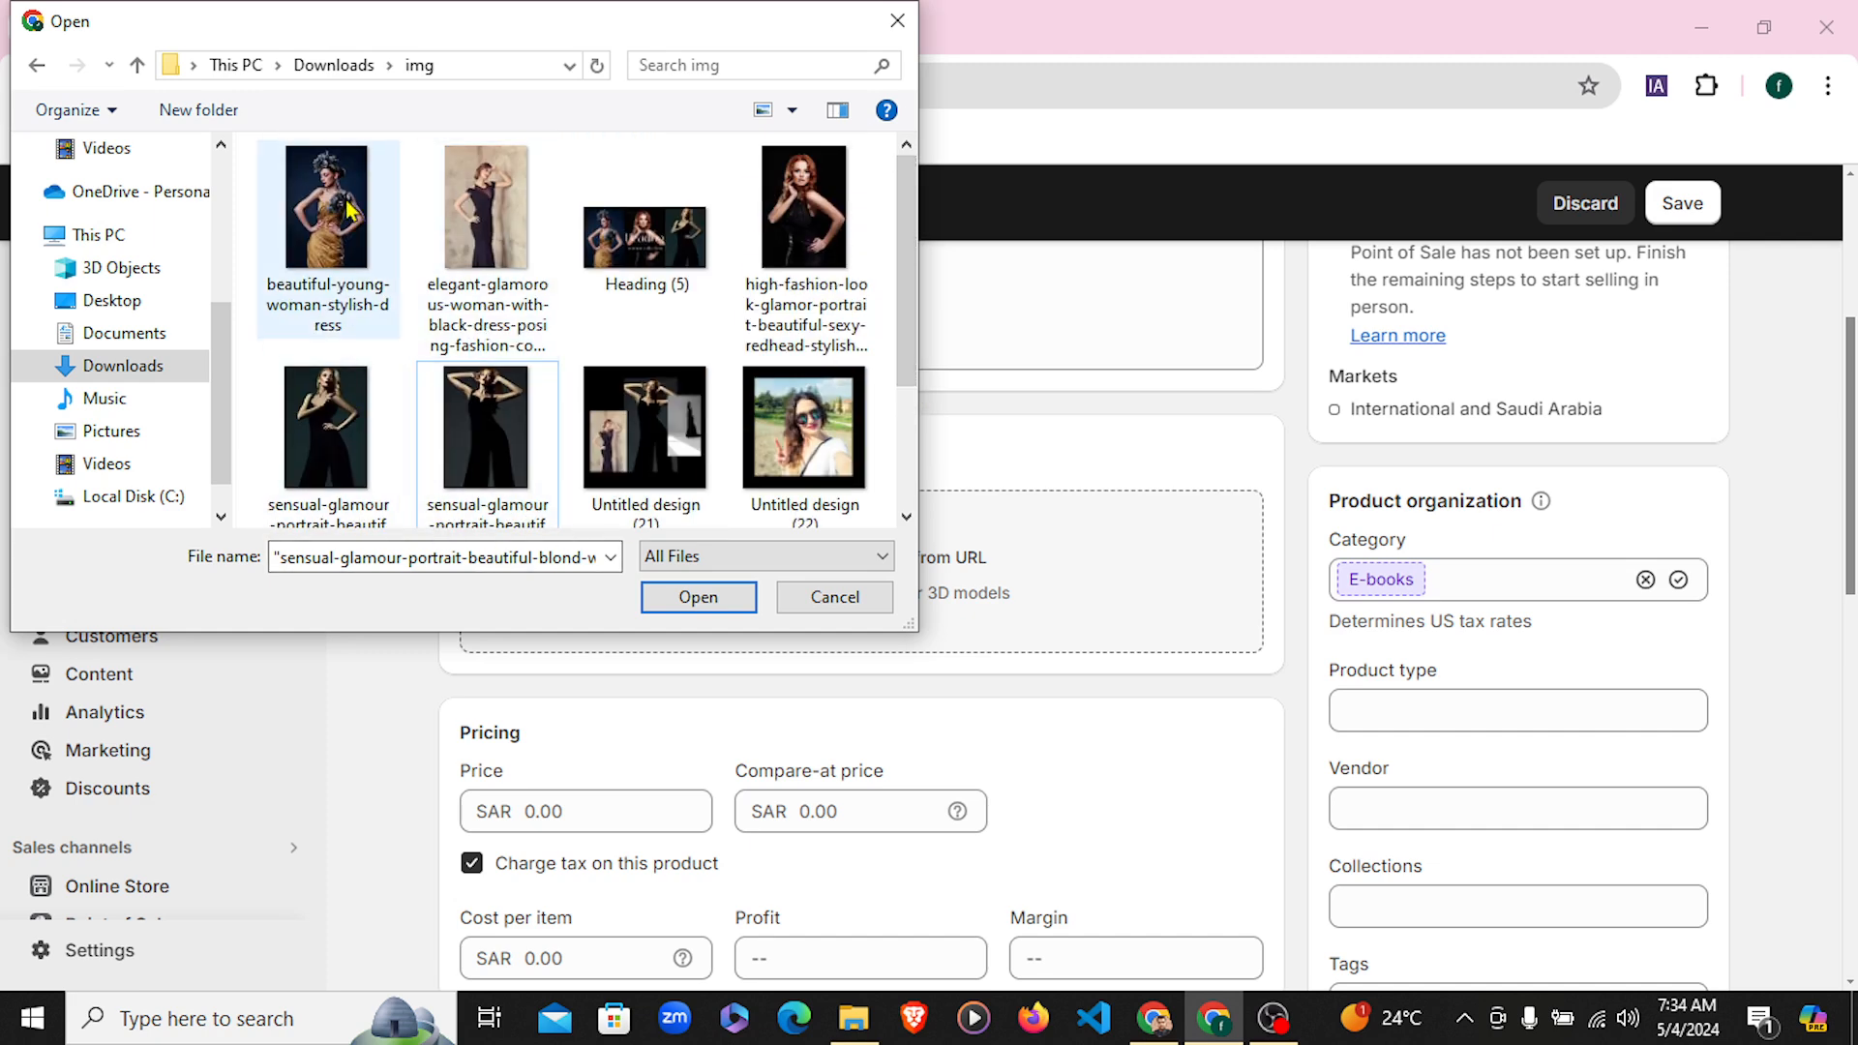
pyautogui.click(786, 221)
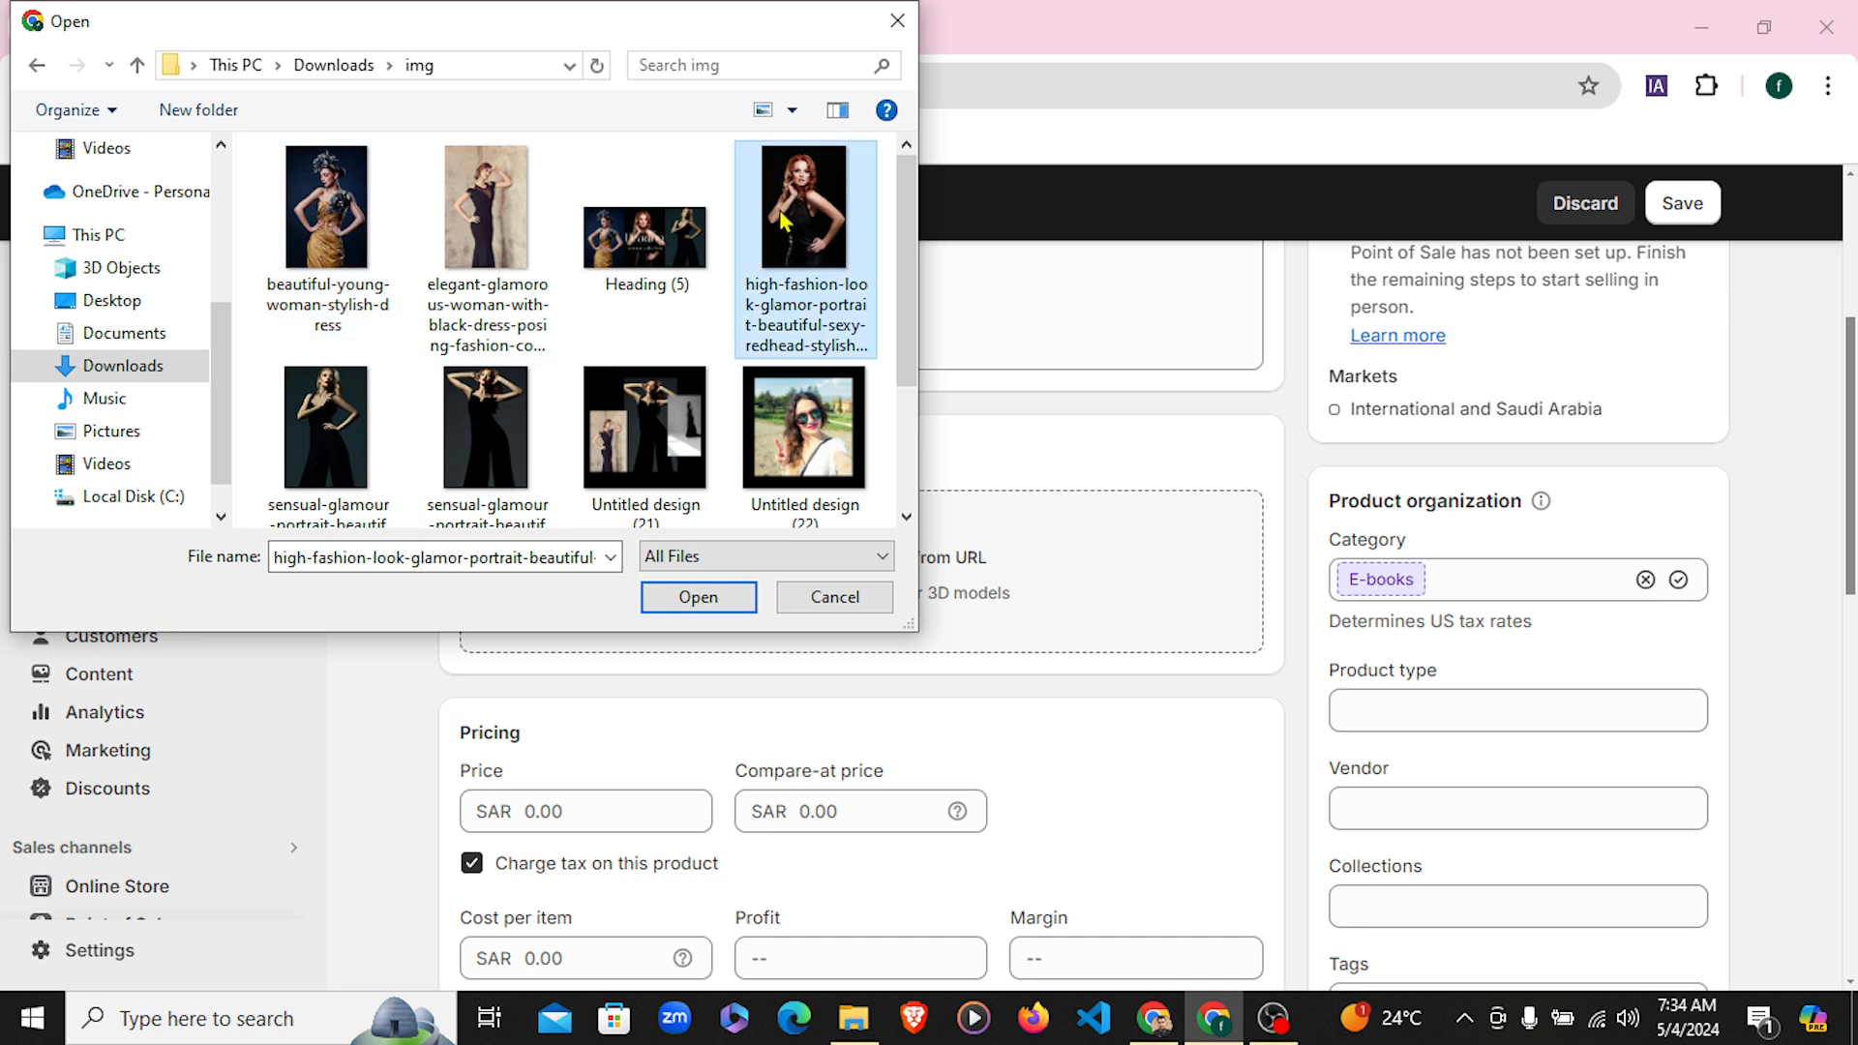
pyautogui.click(706, 598)
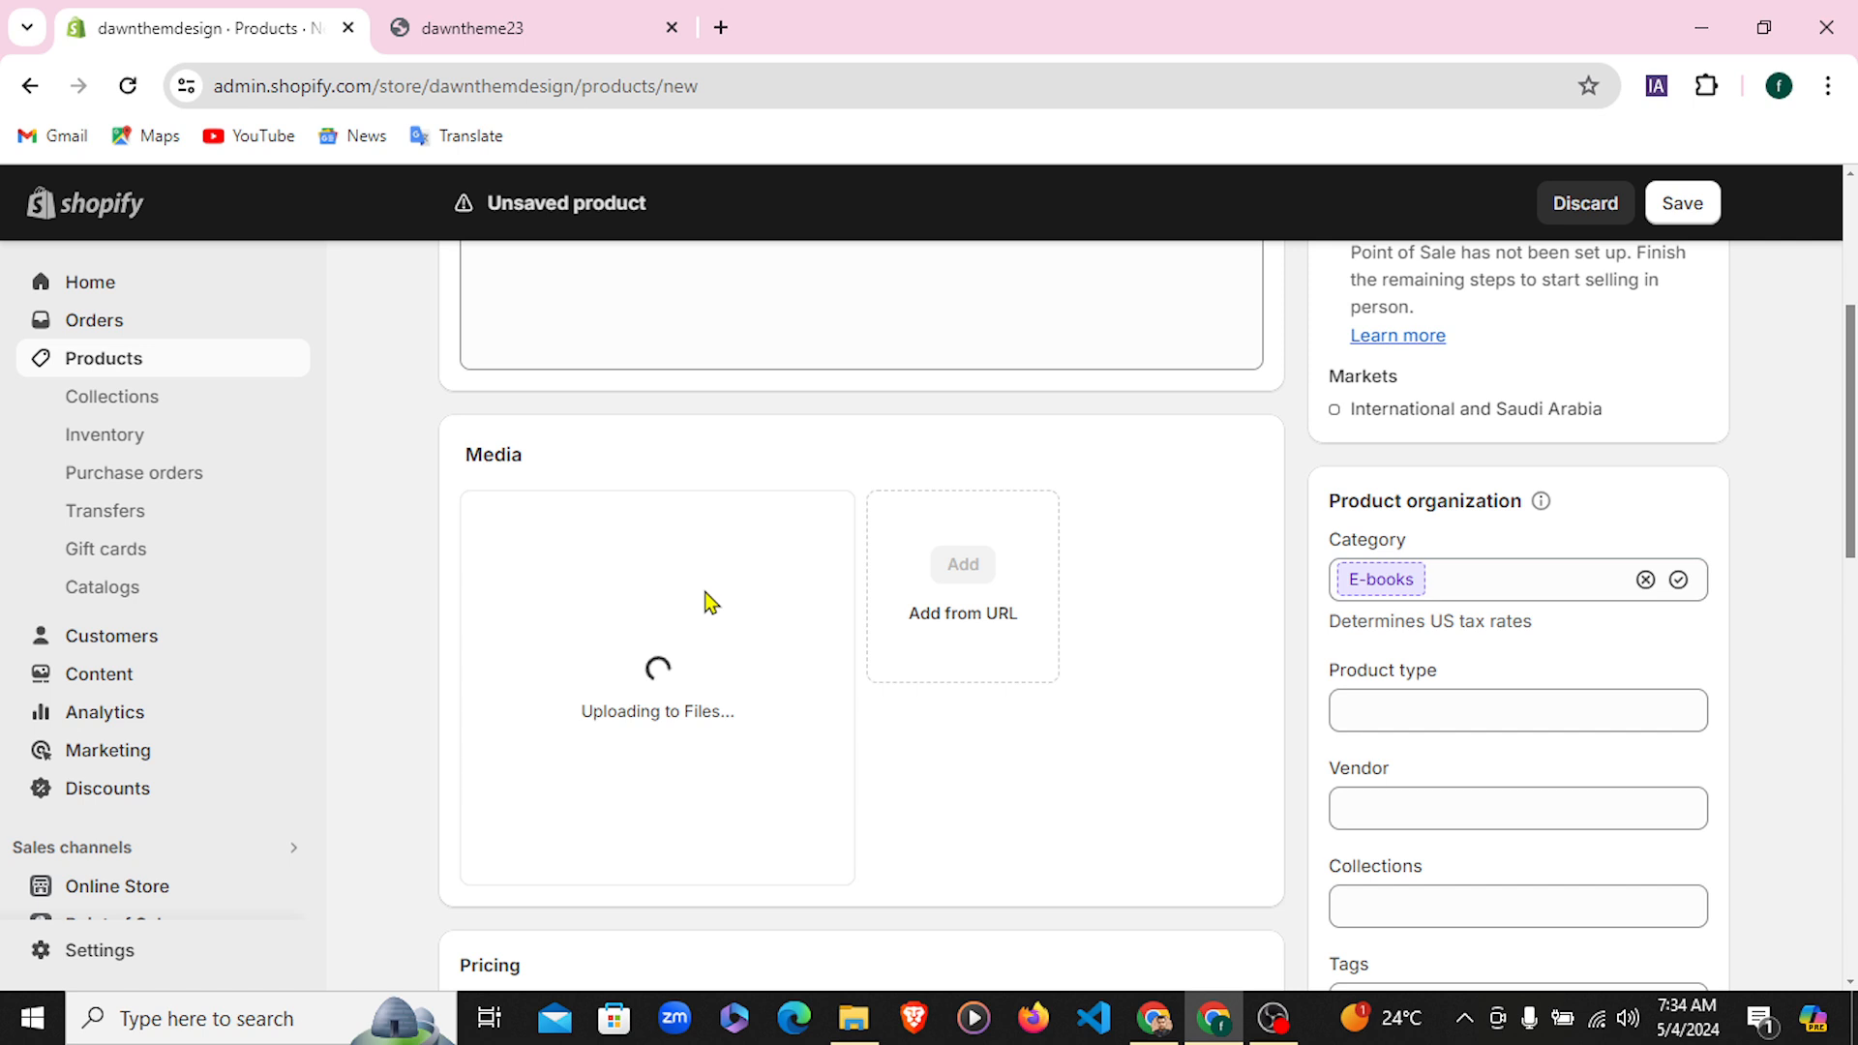
# Save the new Women One product
pyautogui.scroll(-5, 706, 600)
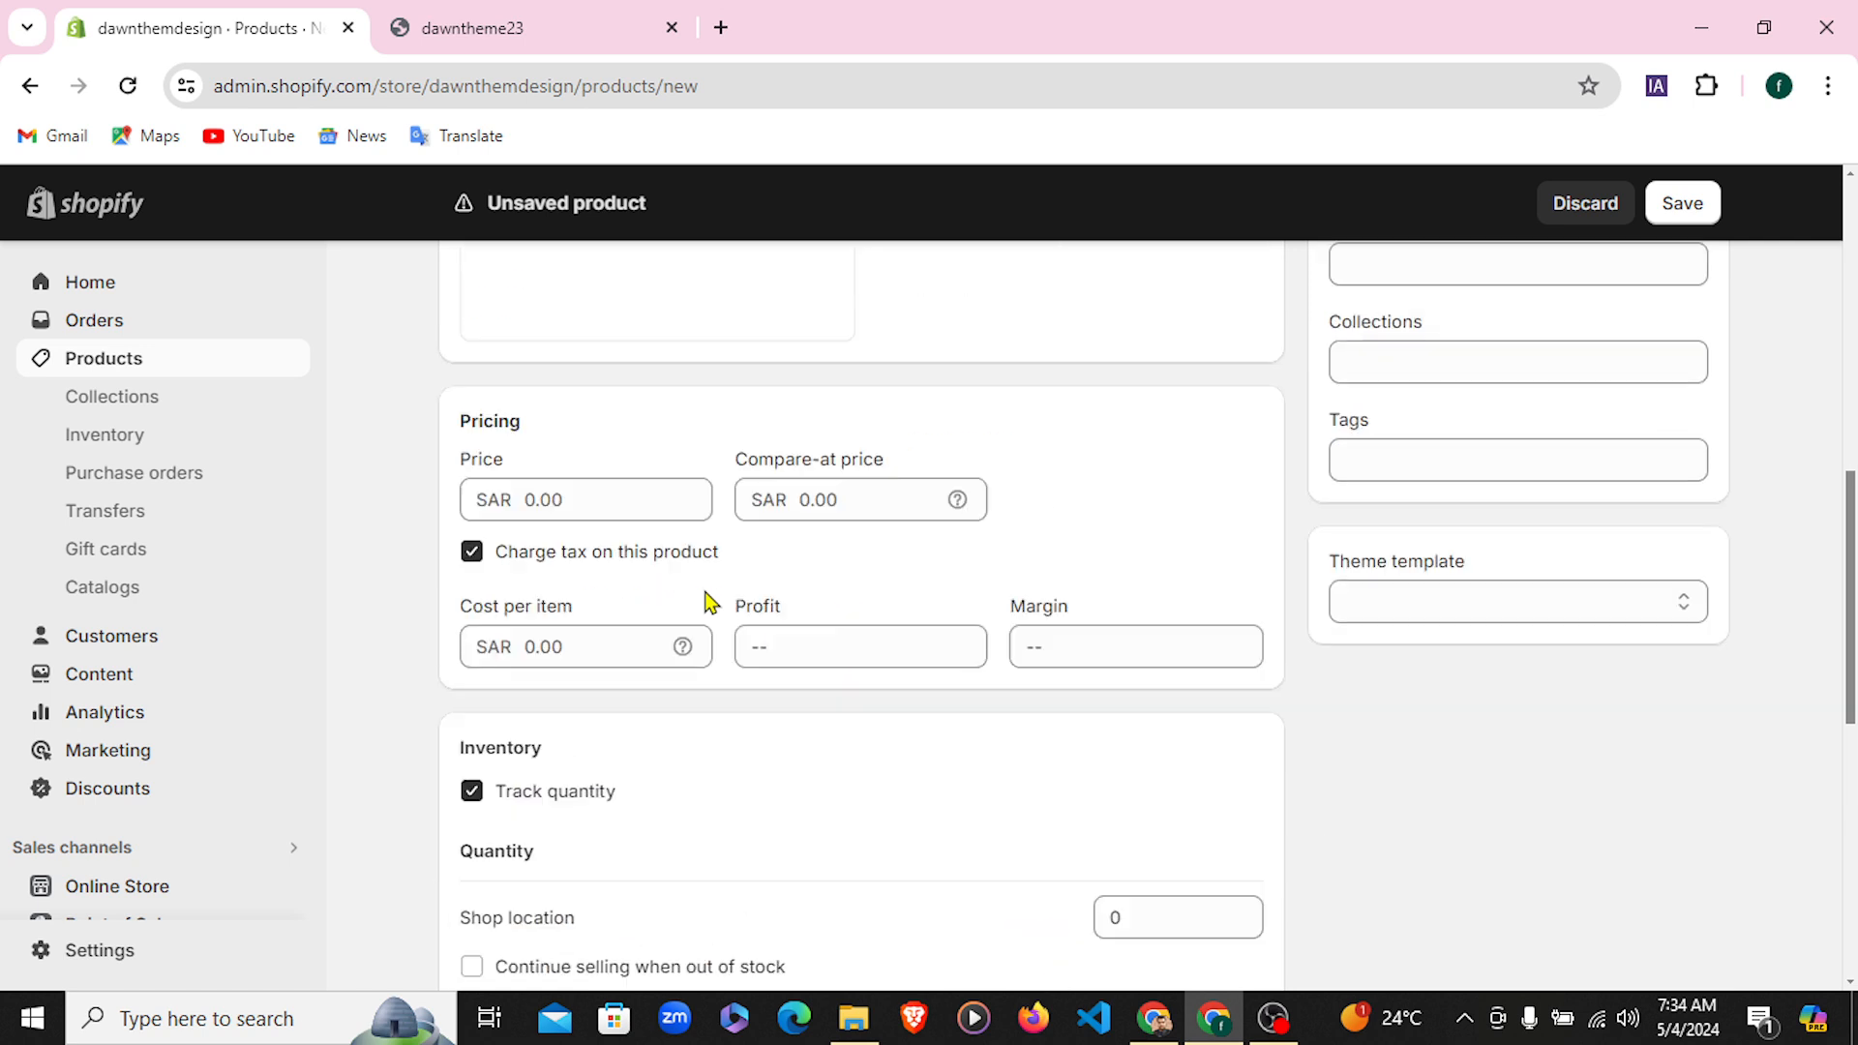
pyautogui.scroll(3, 1258, 634)
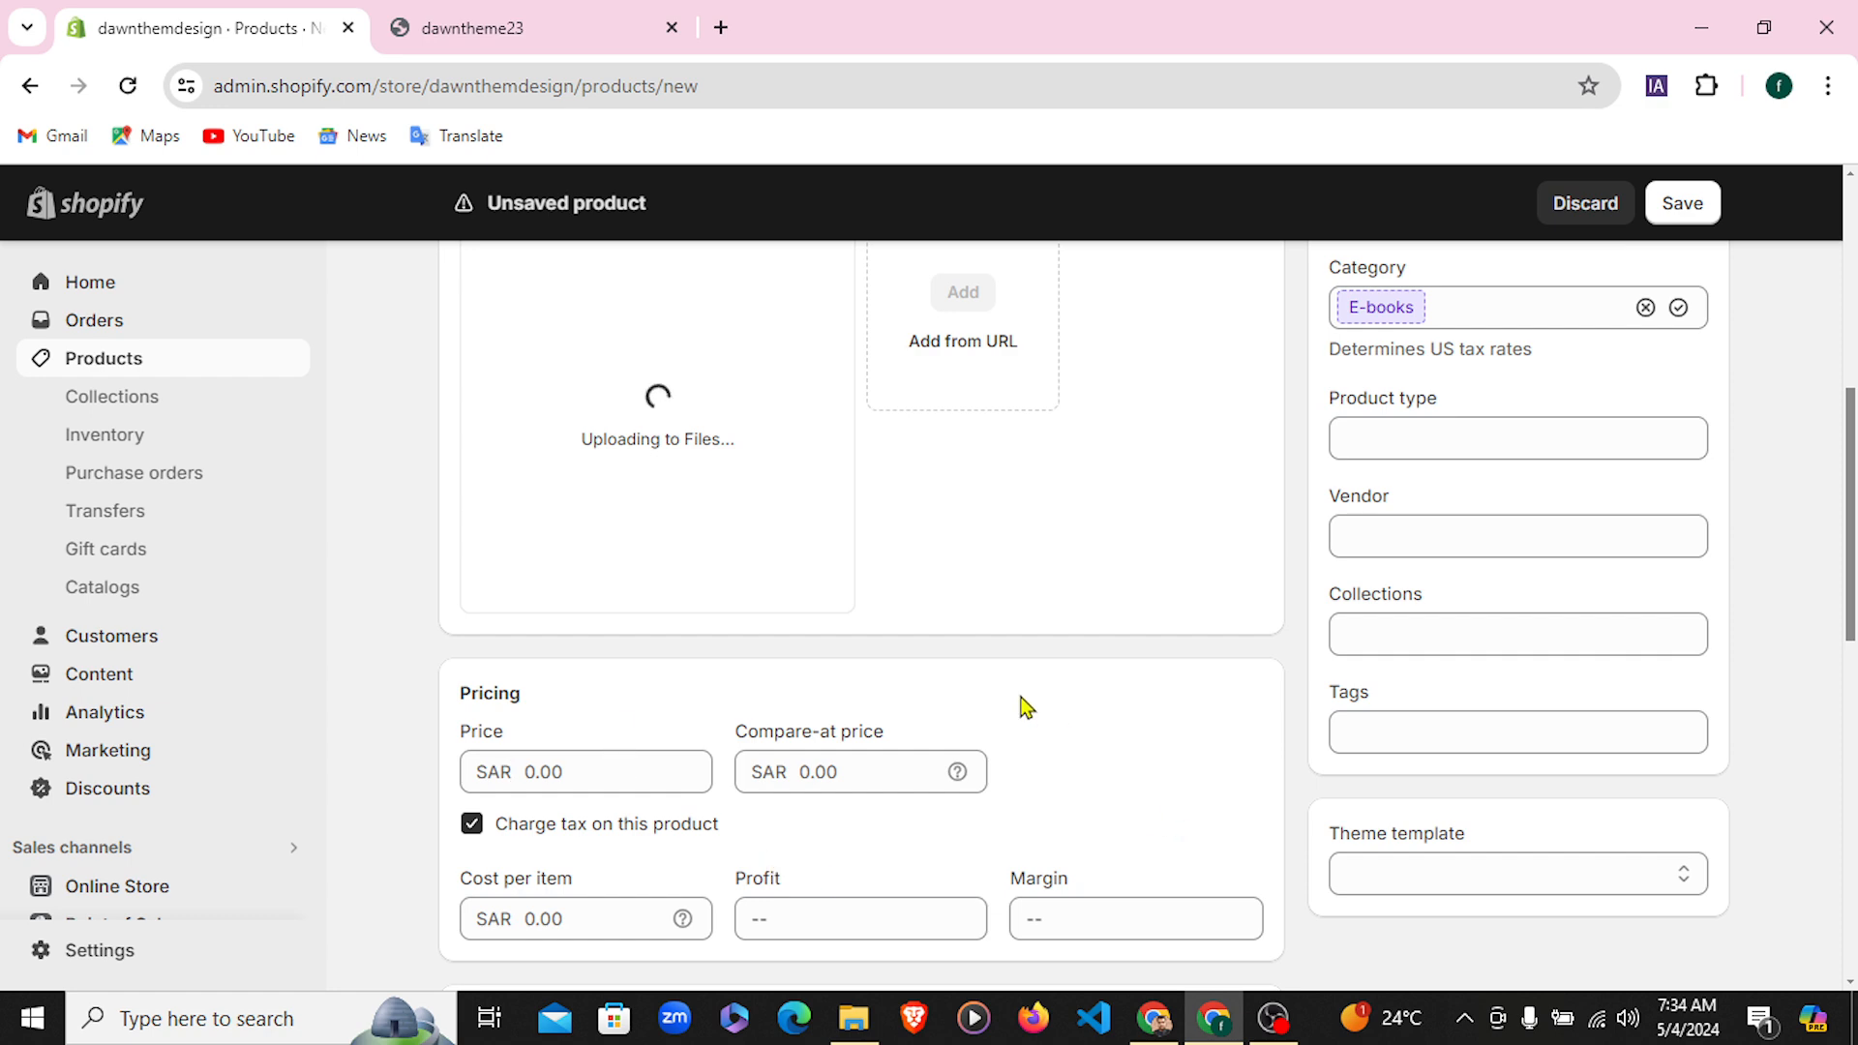
pyautogui.scroll(4, 1024, 707)
pyautogui.click(1686, 208)
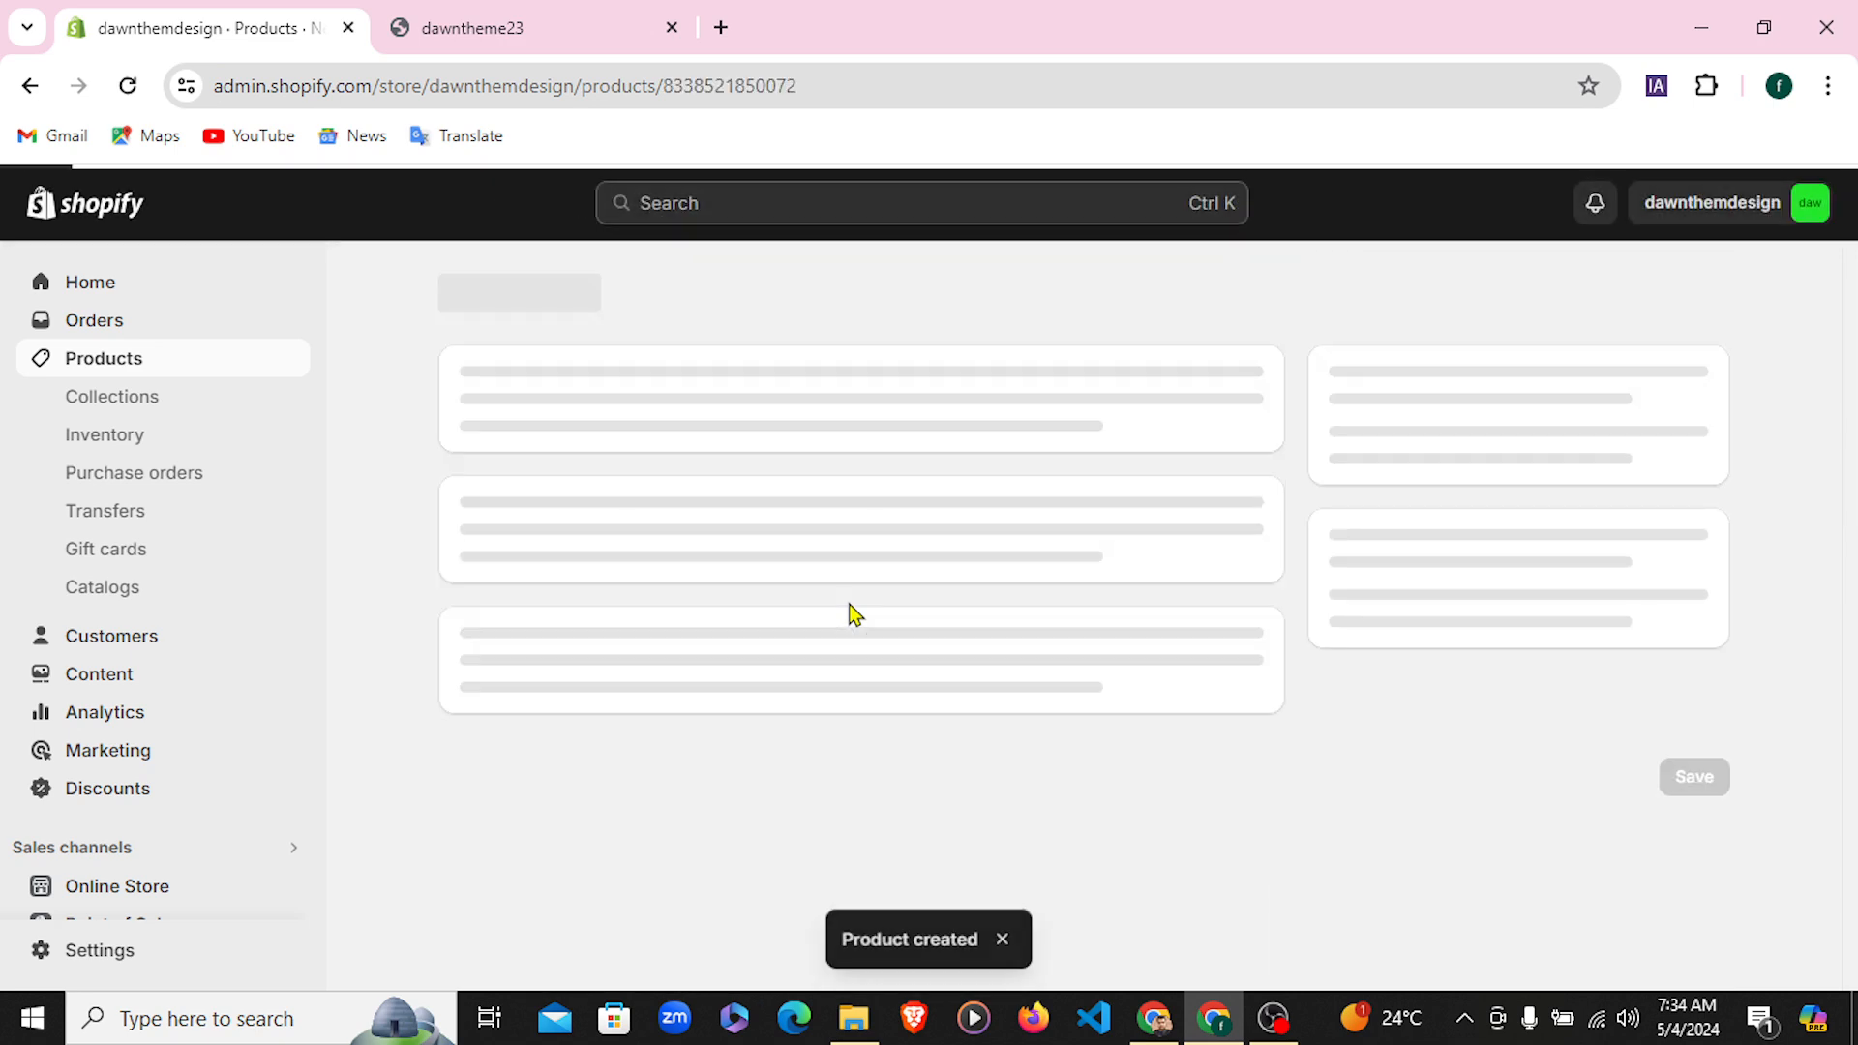
# Add the product to the Women One collection and save the change
pyautogui.scroll(-8, 1464, 655)
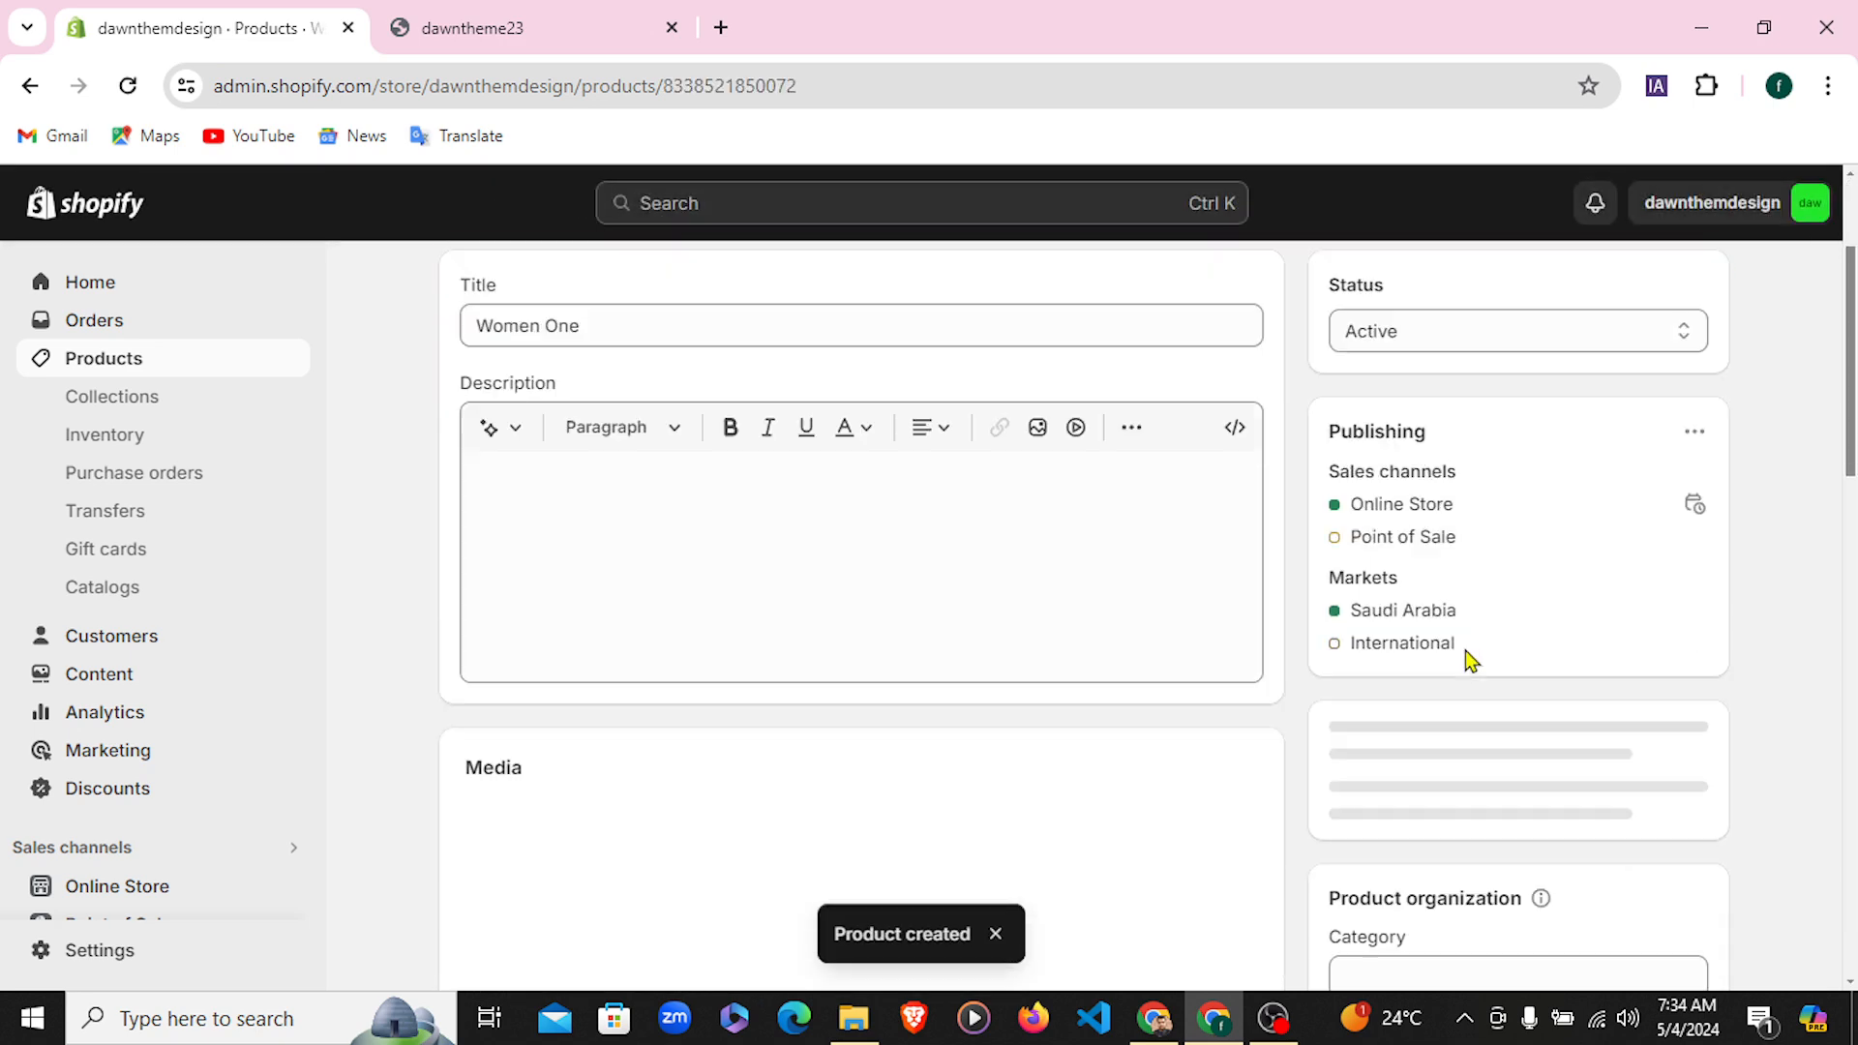
pyautogui.click(1428, 866)
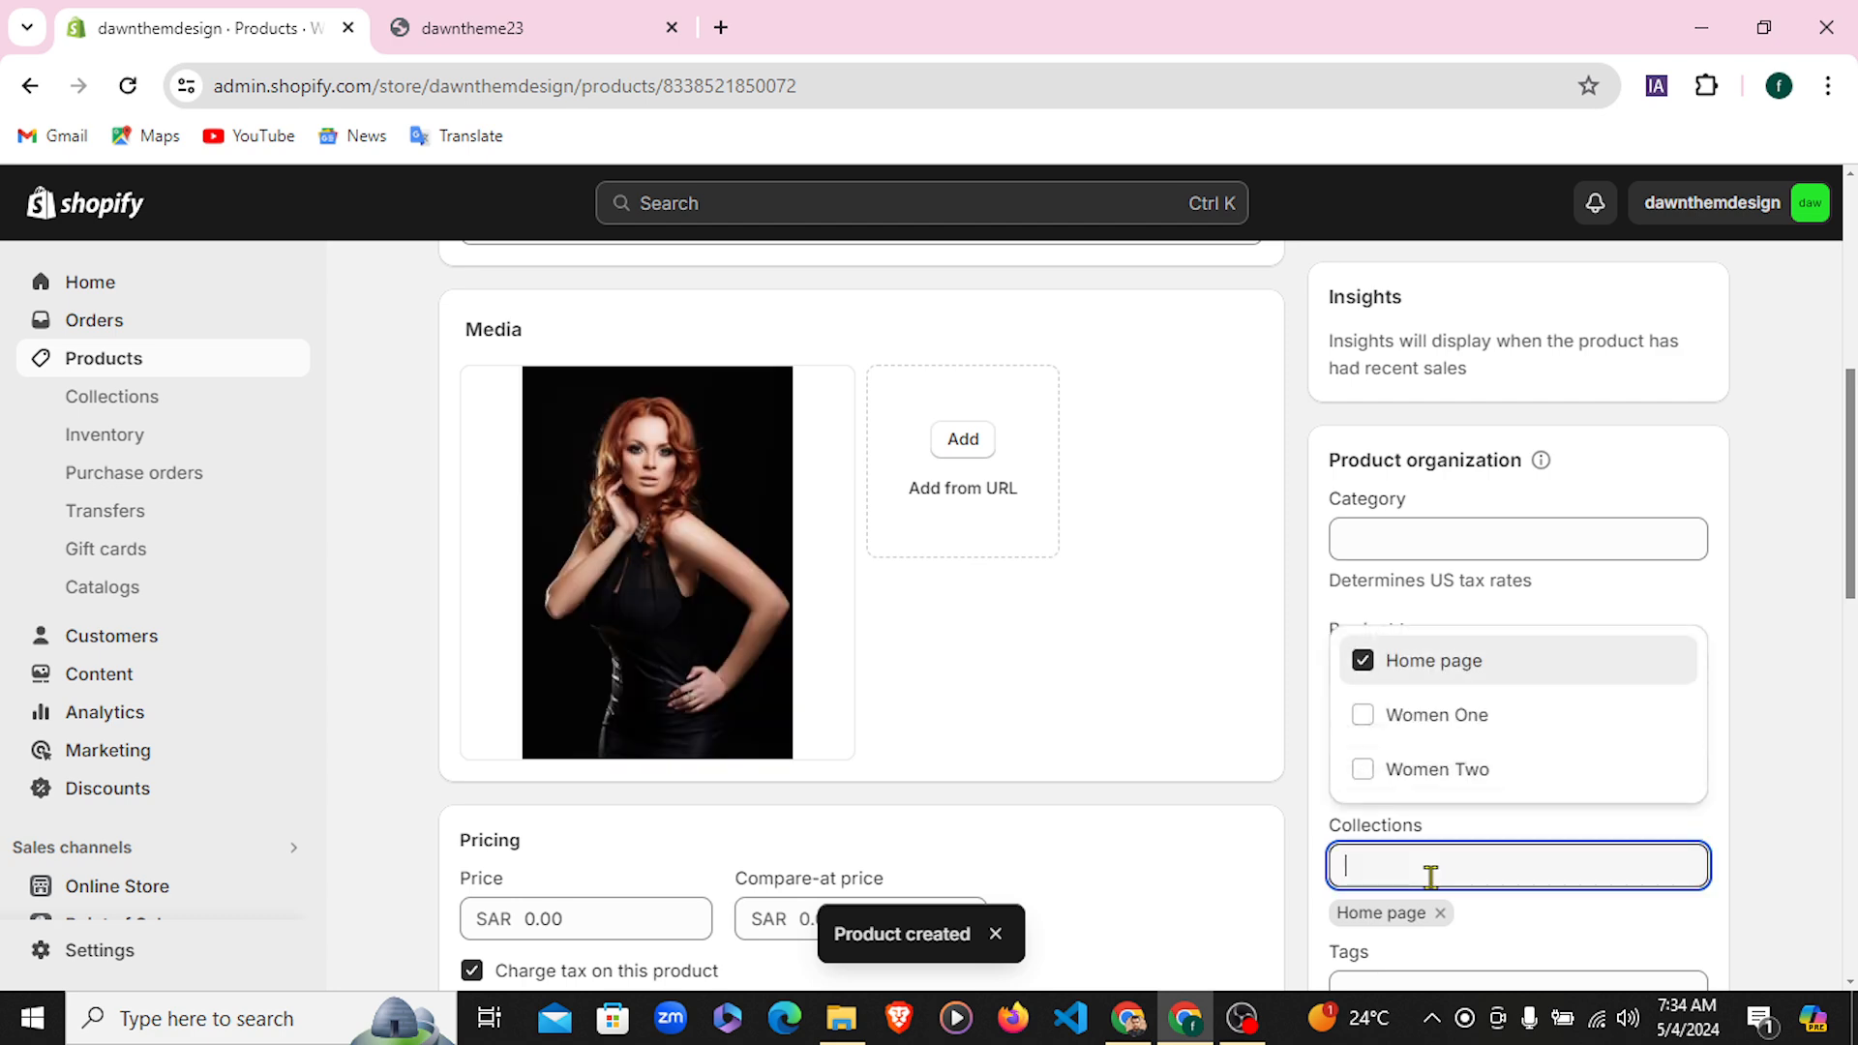
pyautogui.click(1362, 718)
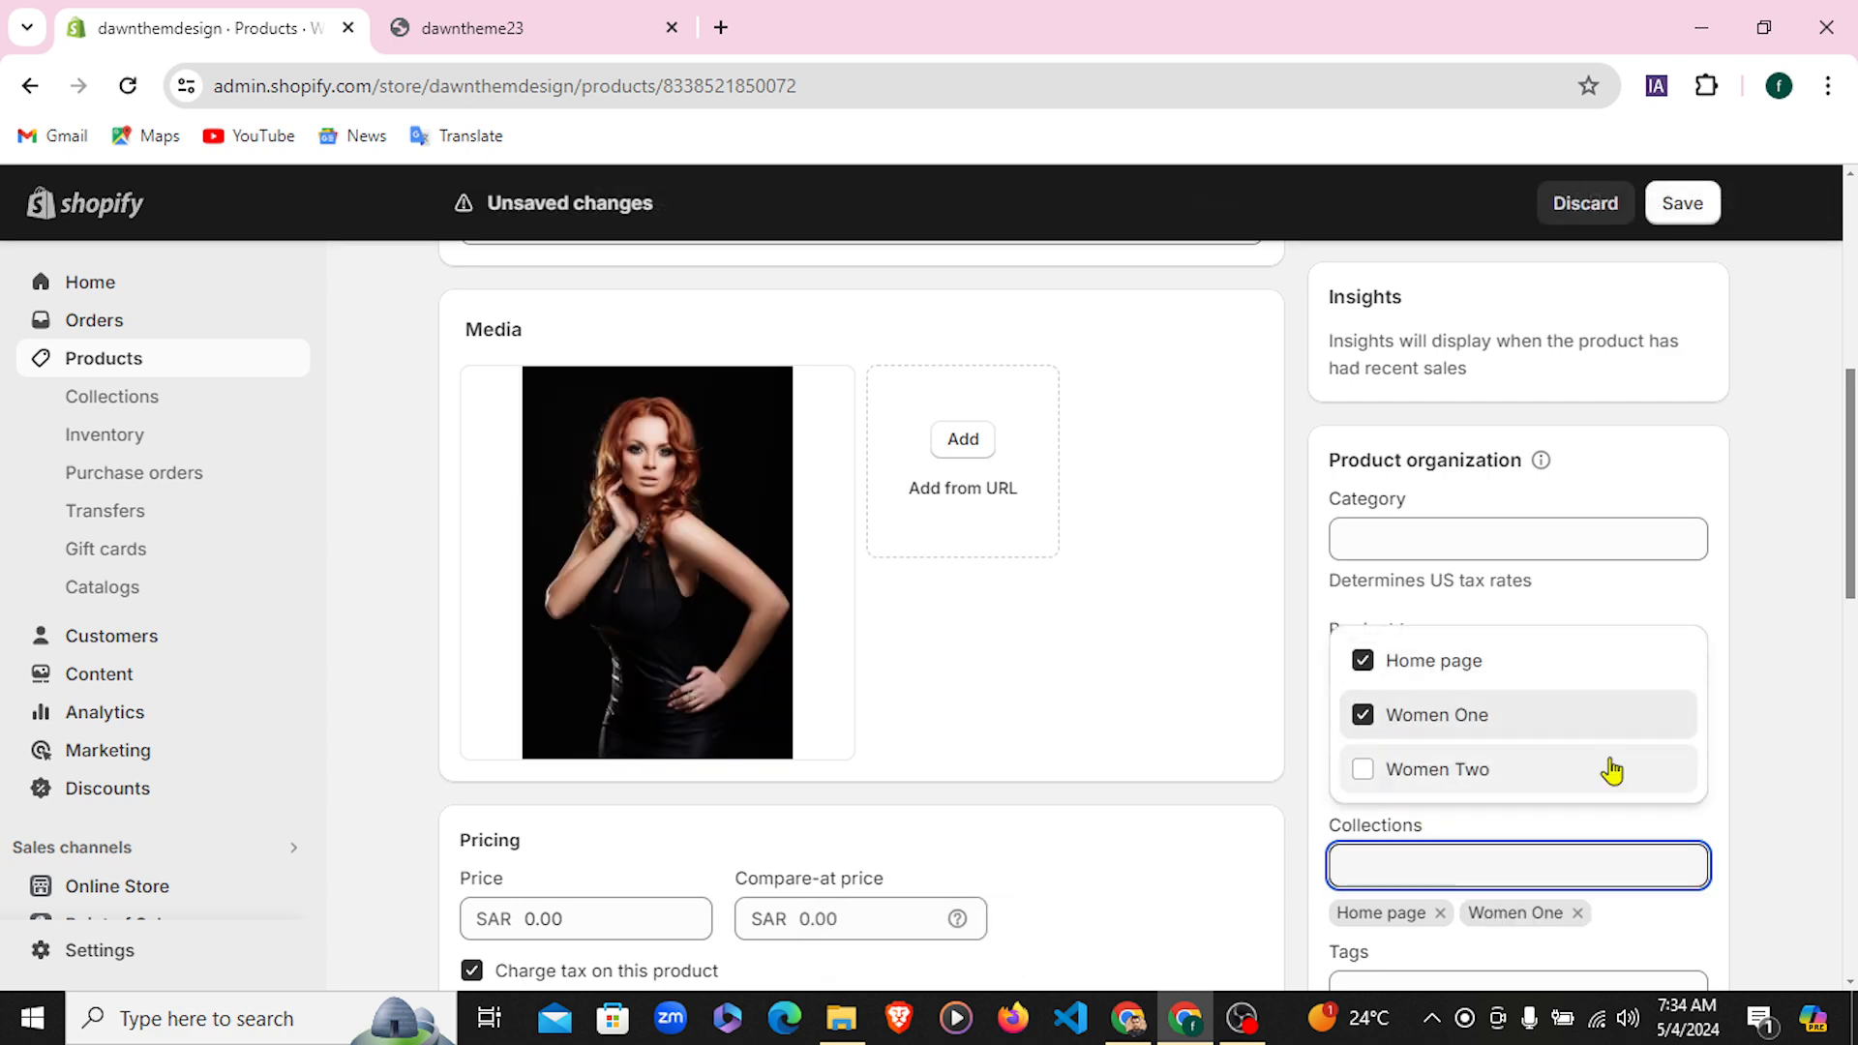
pyautogui.click(1363, 661)
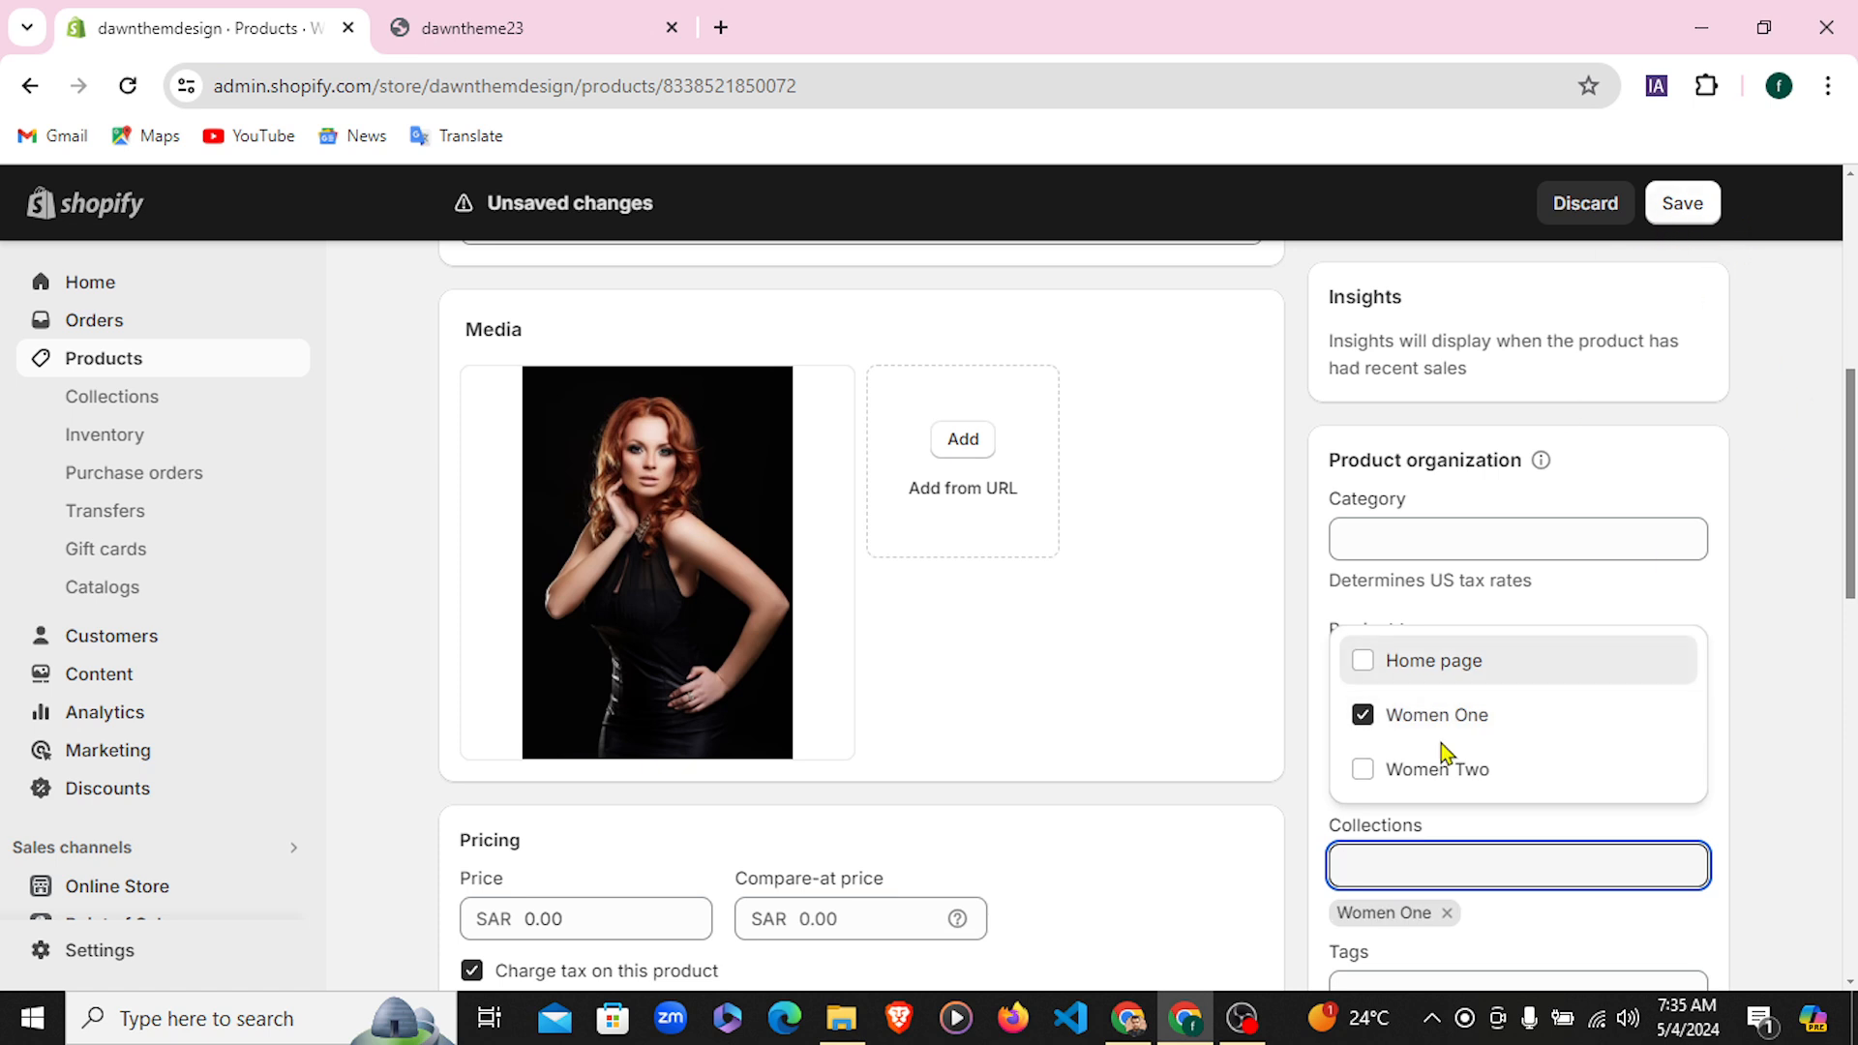
pyautogui.click(1363, 666)
pyautogui.click(1684, 207)
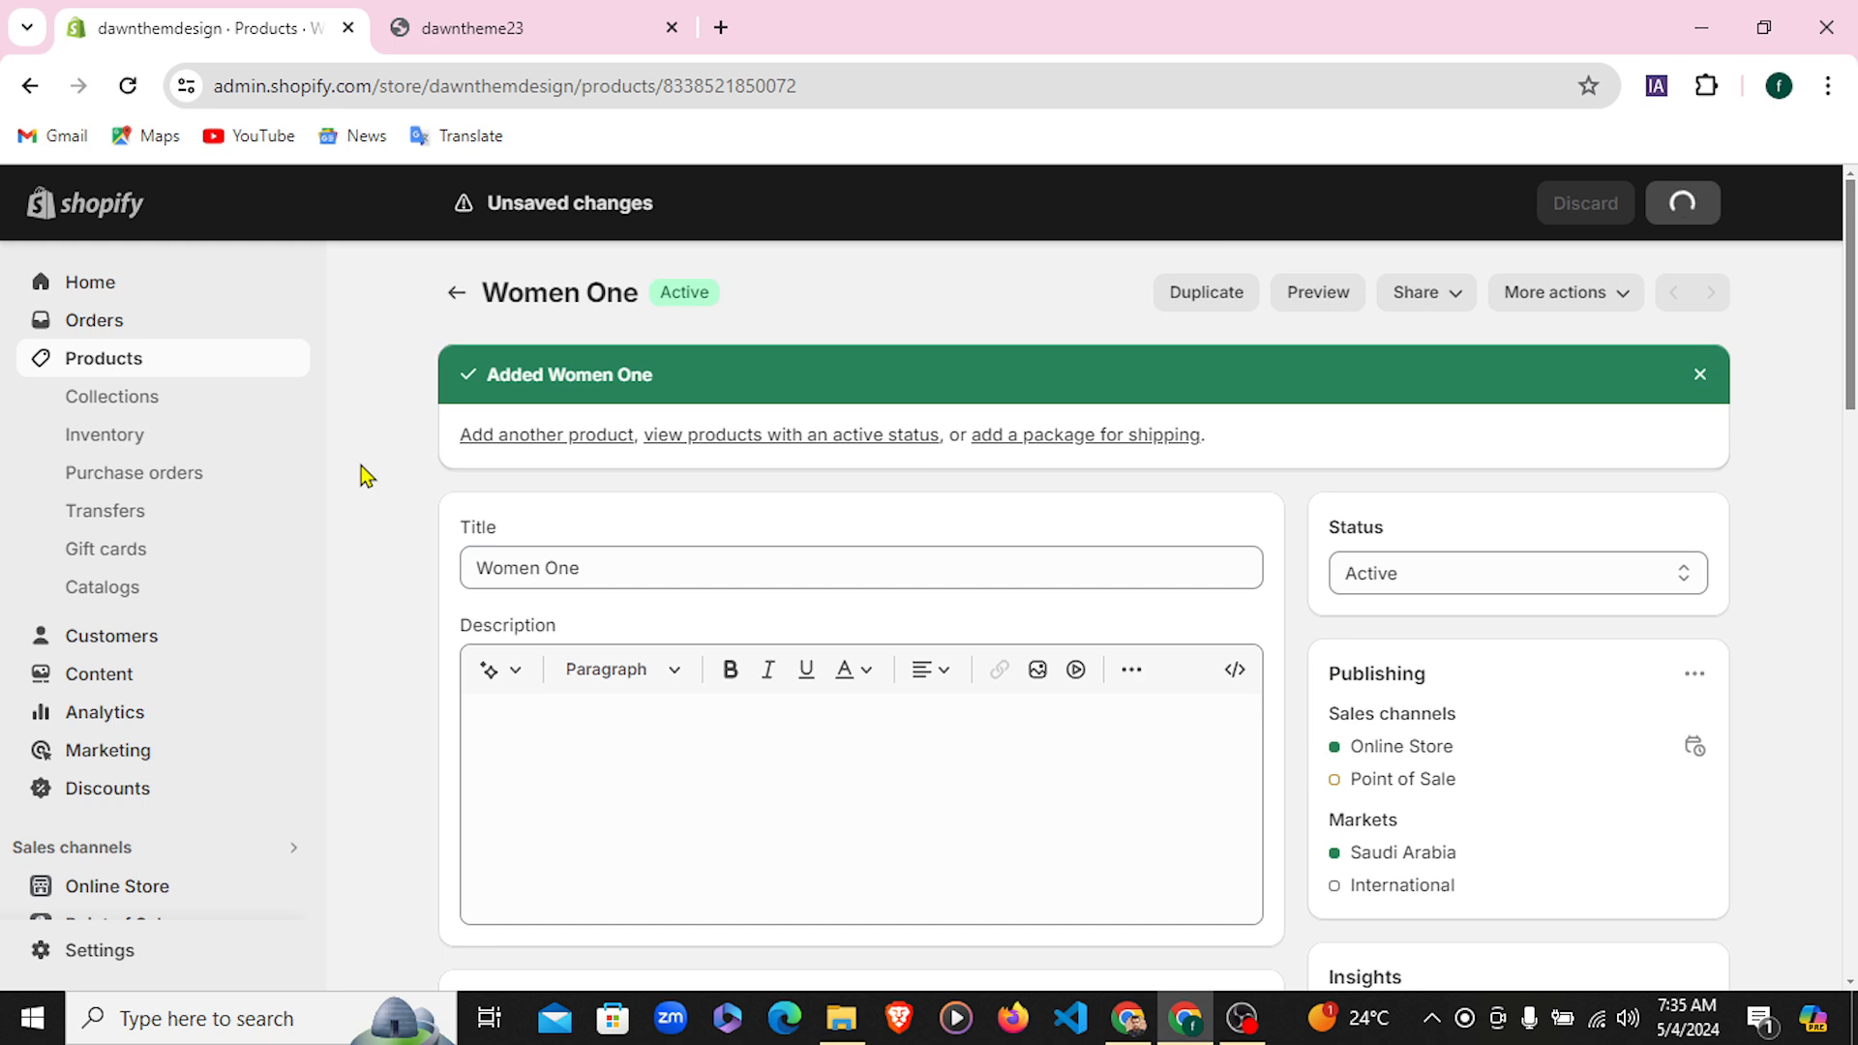
# Duplicate the Women One product with its images, setting the copy as active
pyautogui.click(1216, 302)
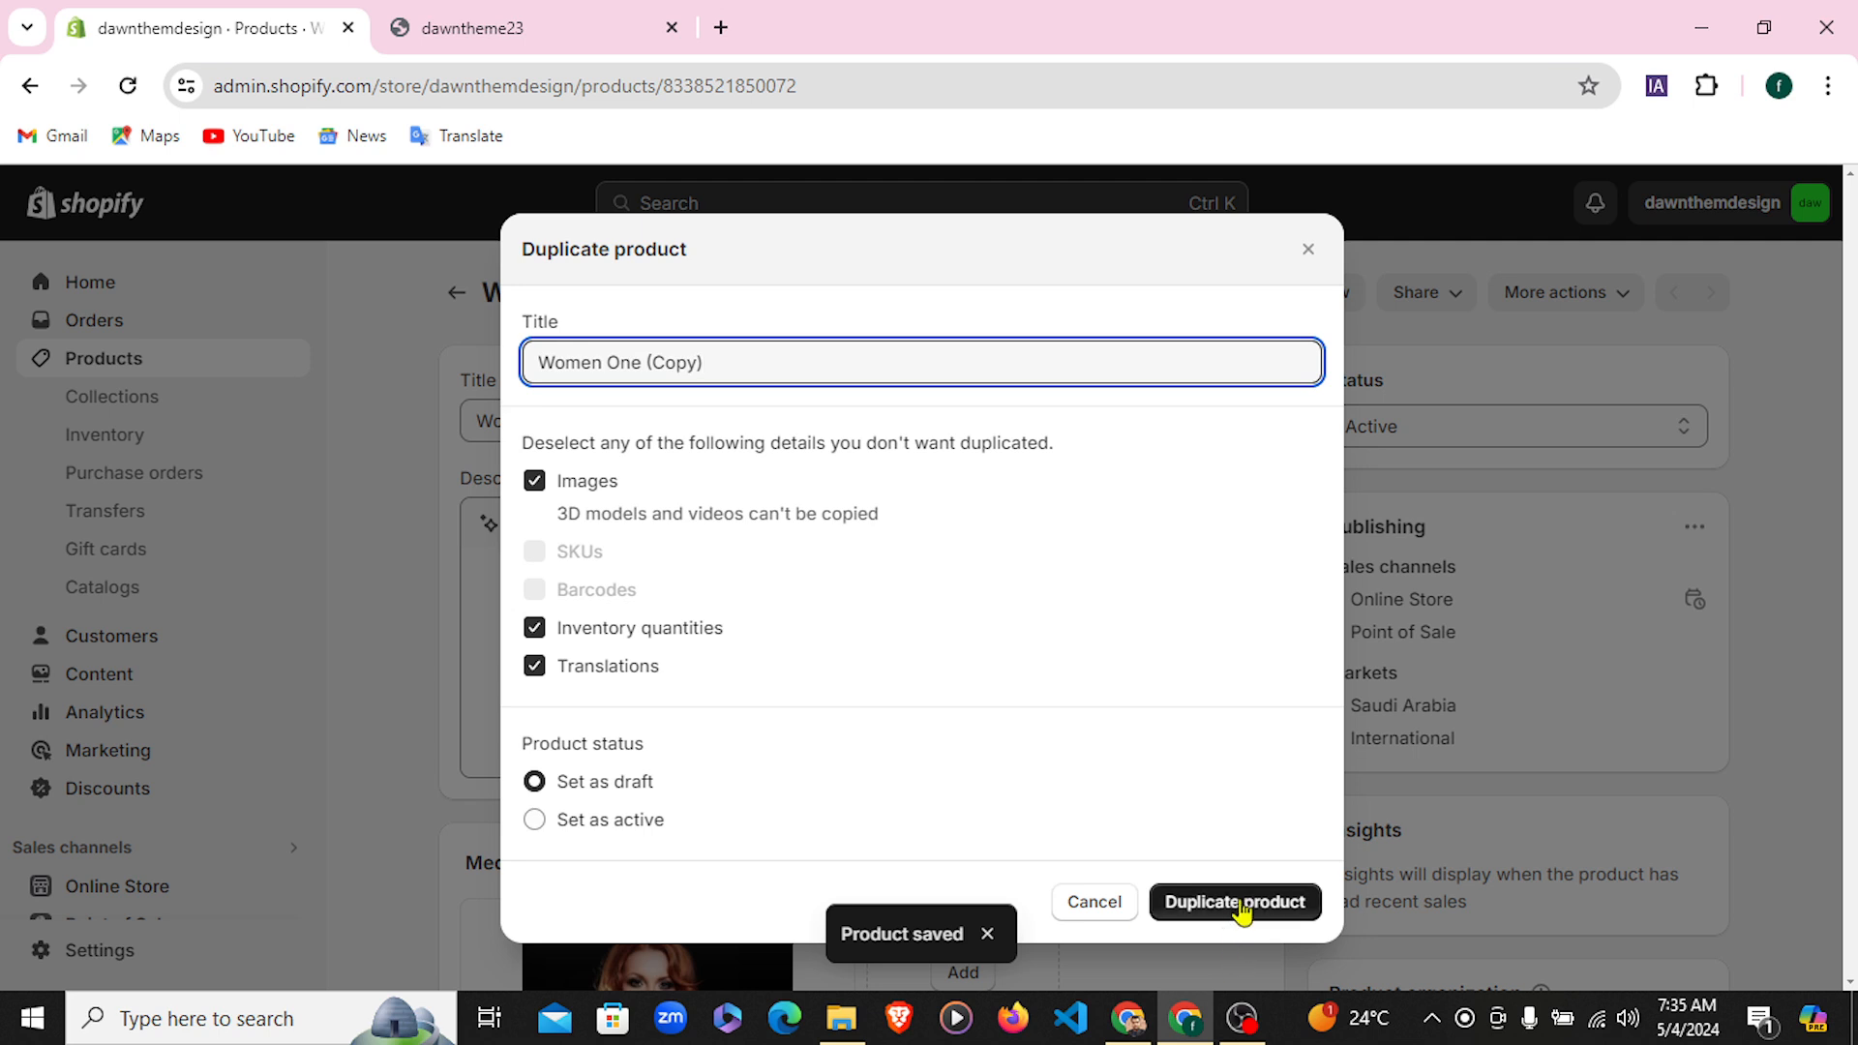
pyautogui.click(535, 820)
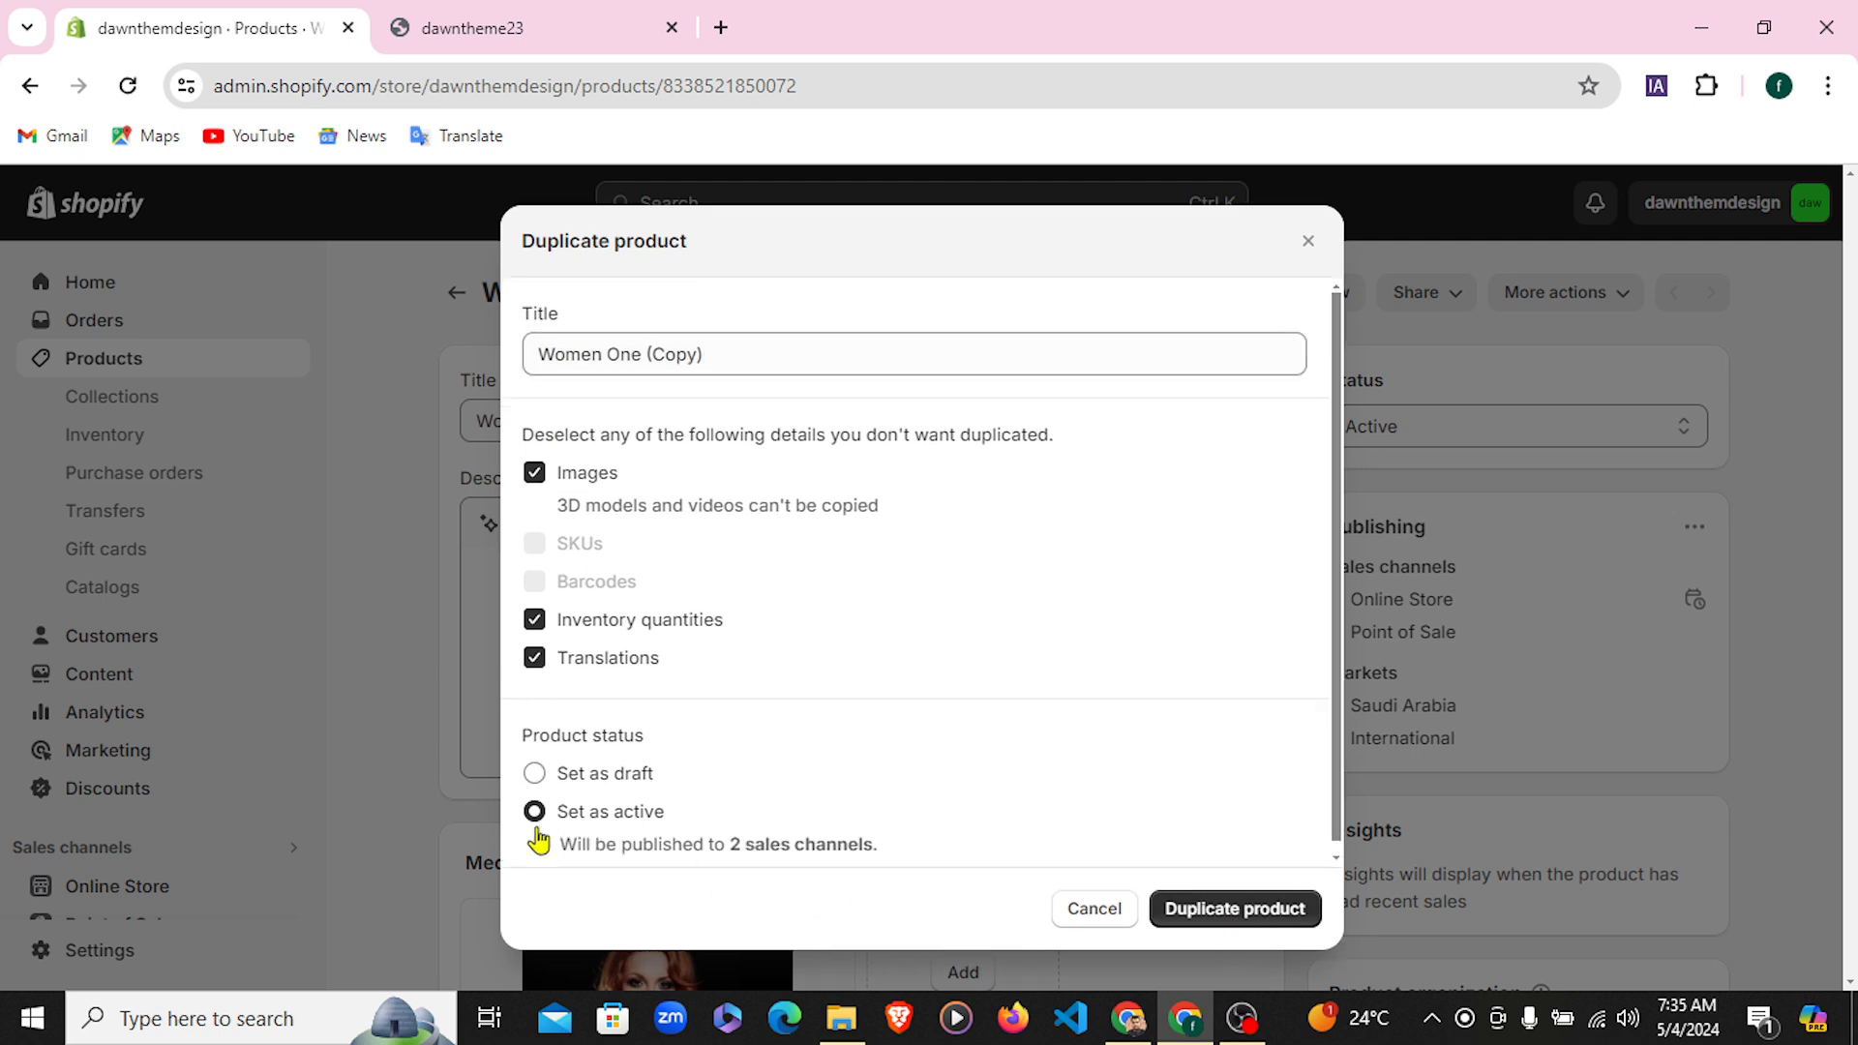
pyautogui.click(1233, 926)
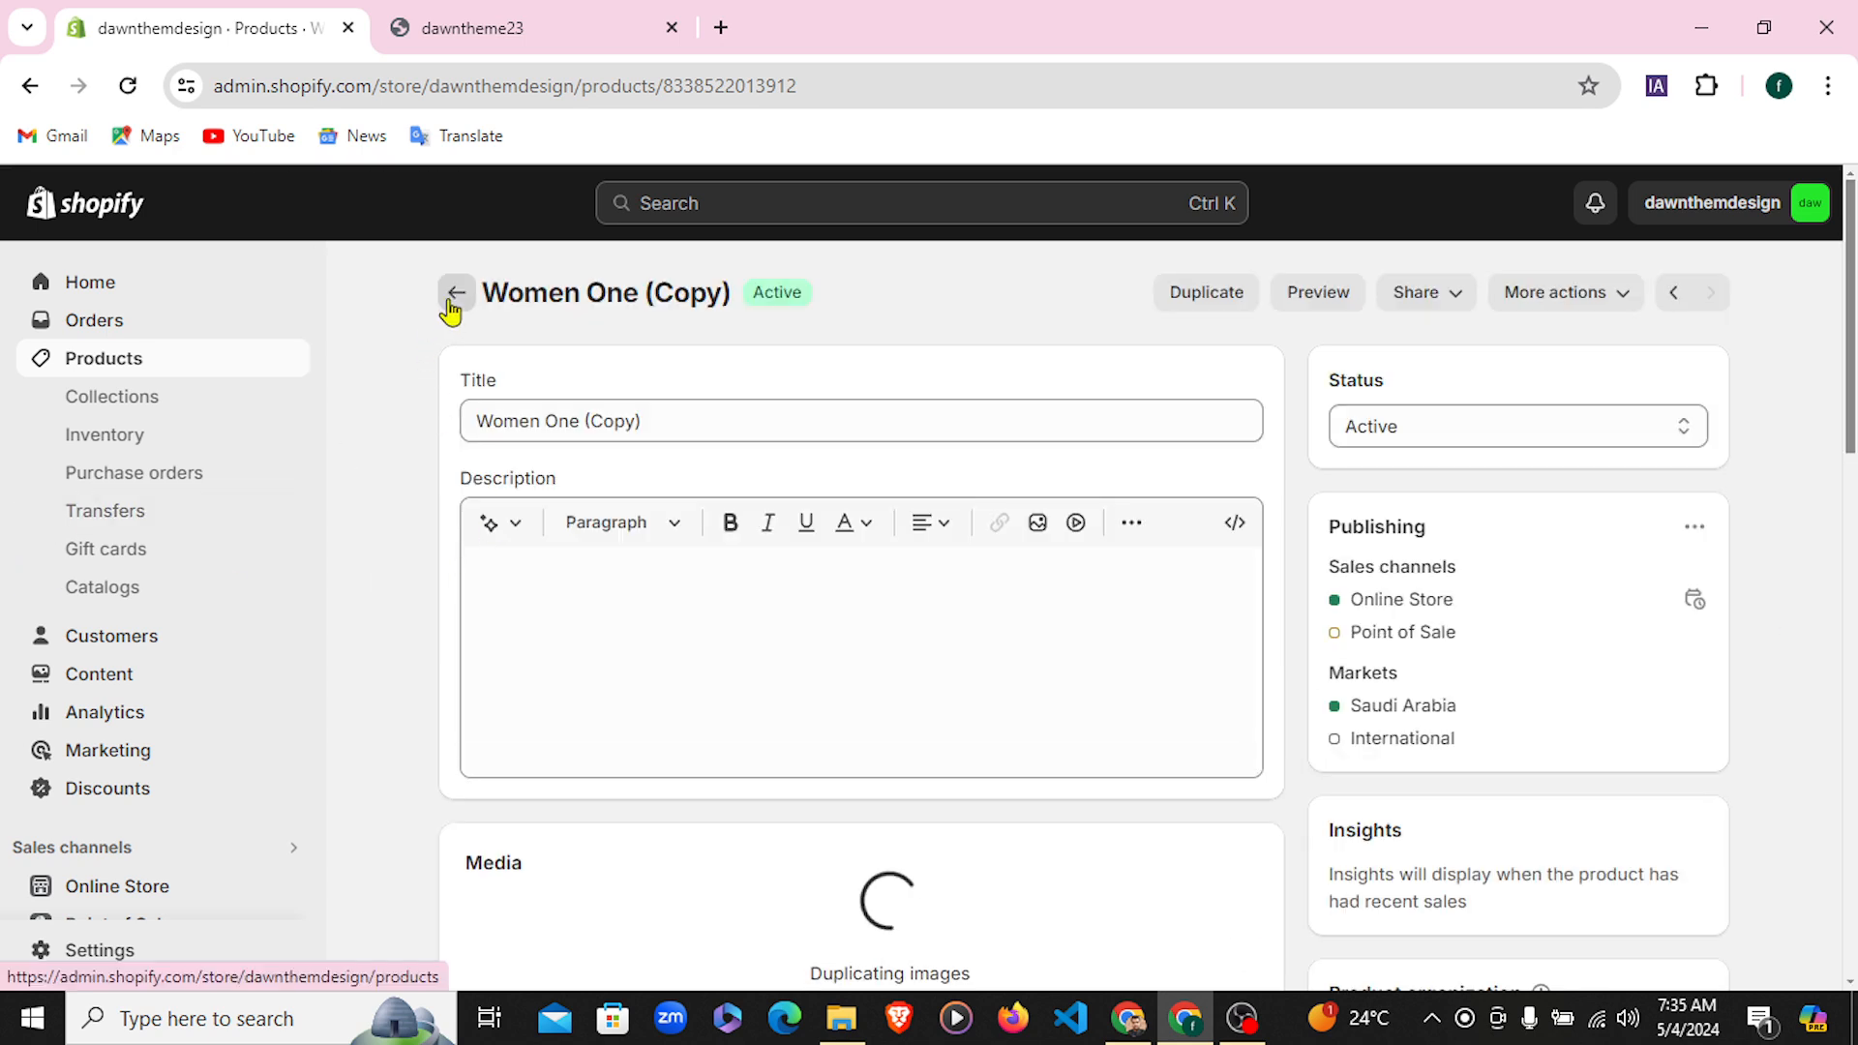
# Return to the product list and start a new product titled "Women Two"
pyautogui.click(452, 301)
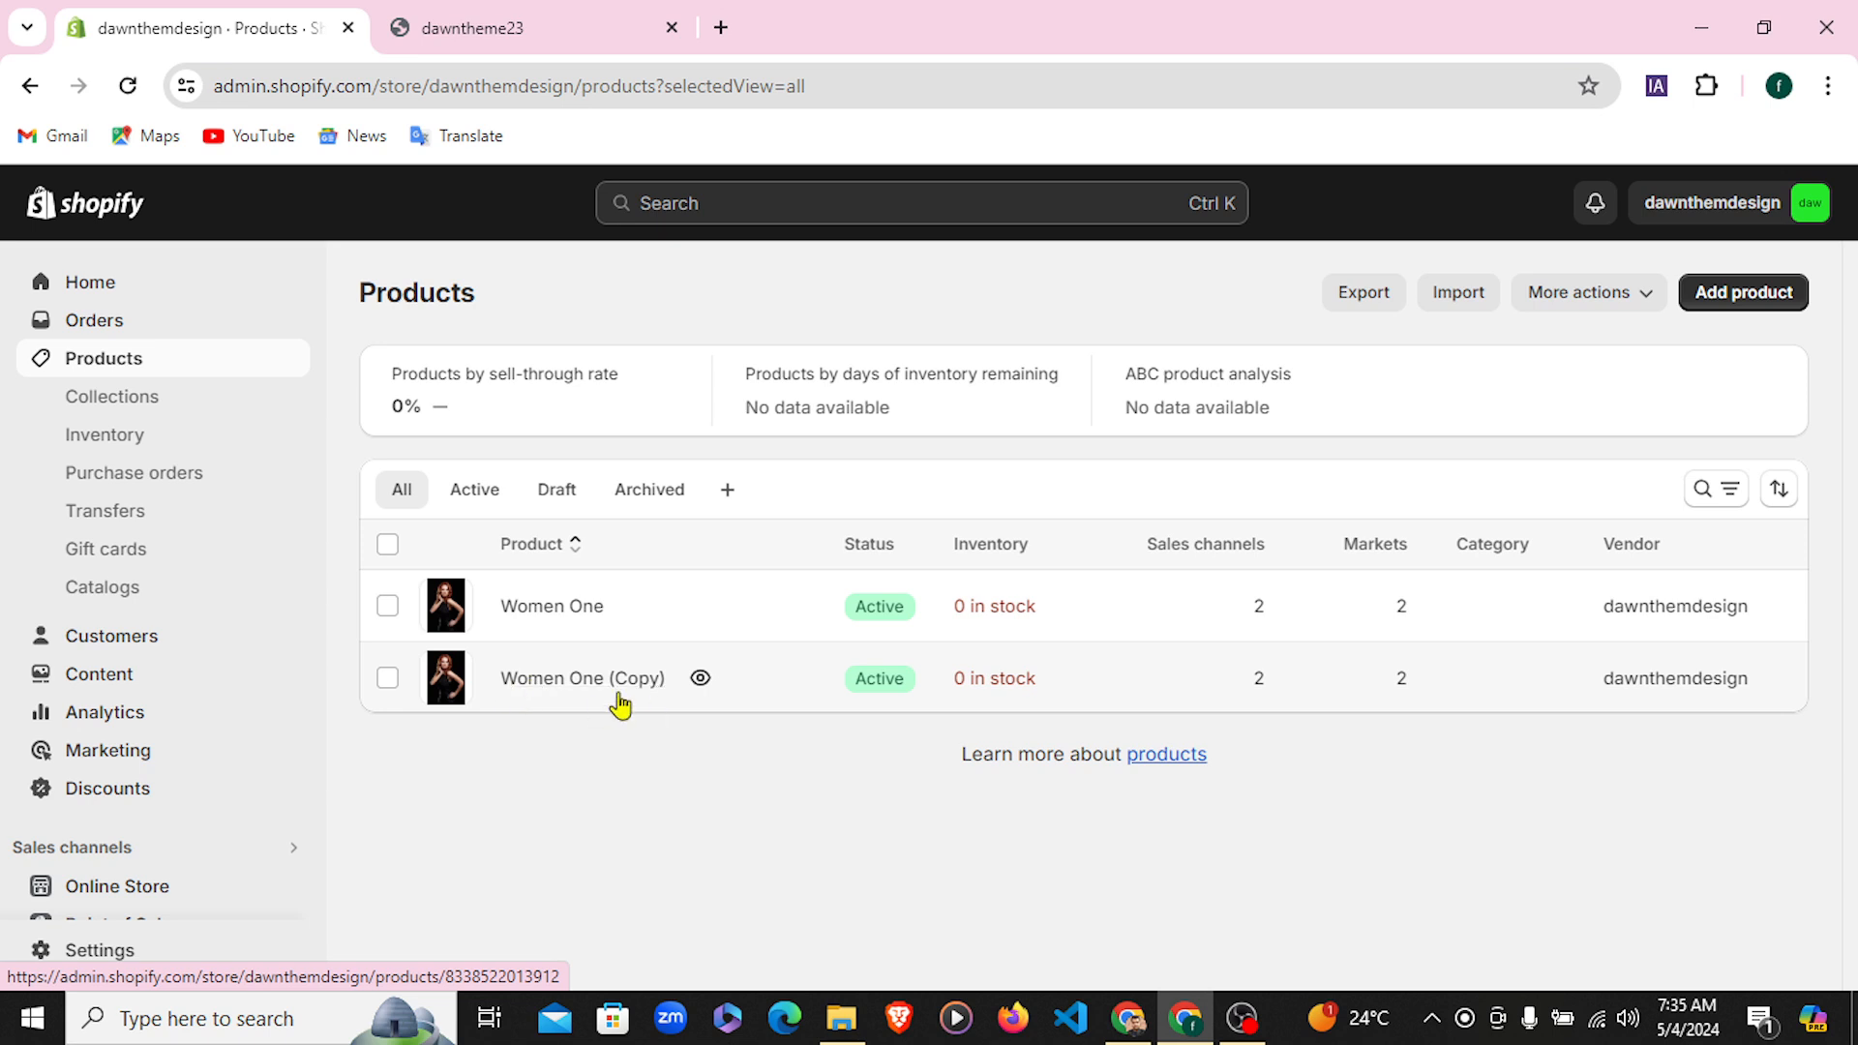
pyautogui.click(1744, 308)
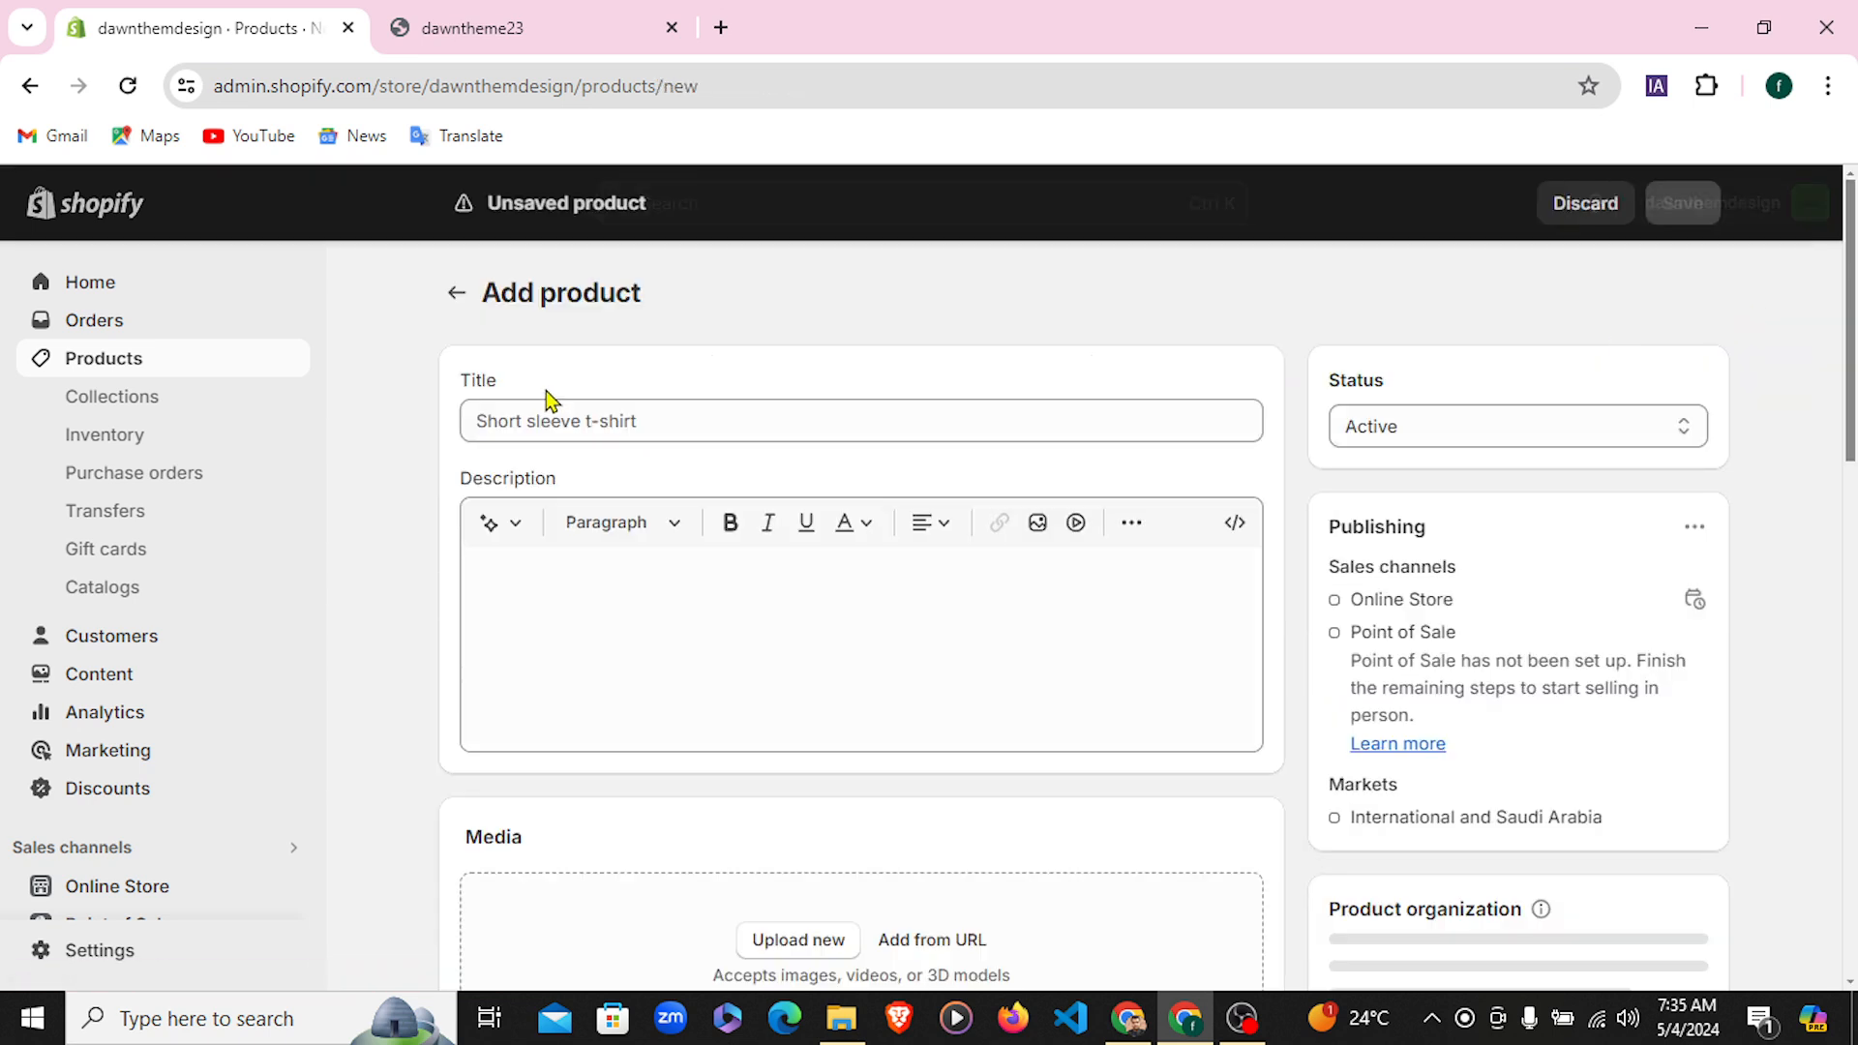
pyautogui.click(550, 418)
pyautogui.write('Women Two')
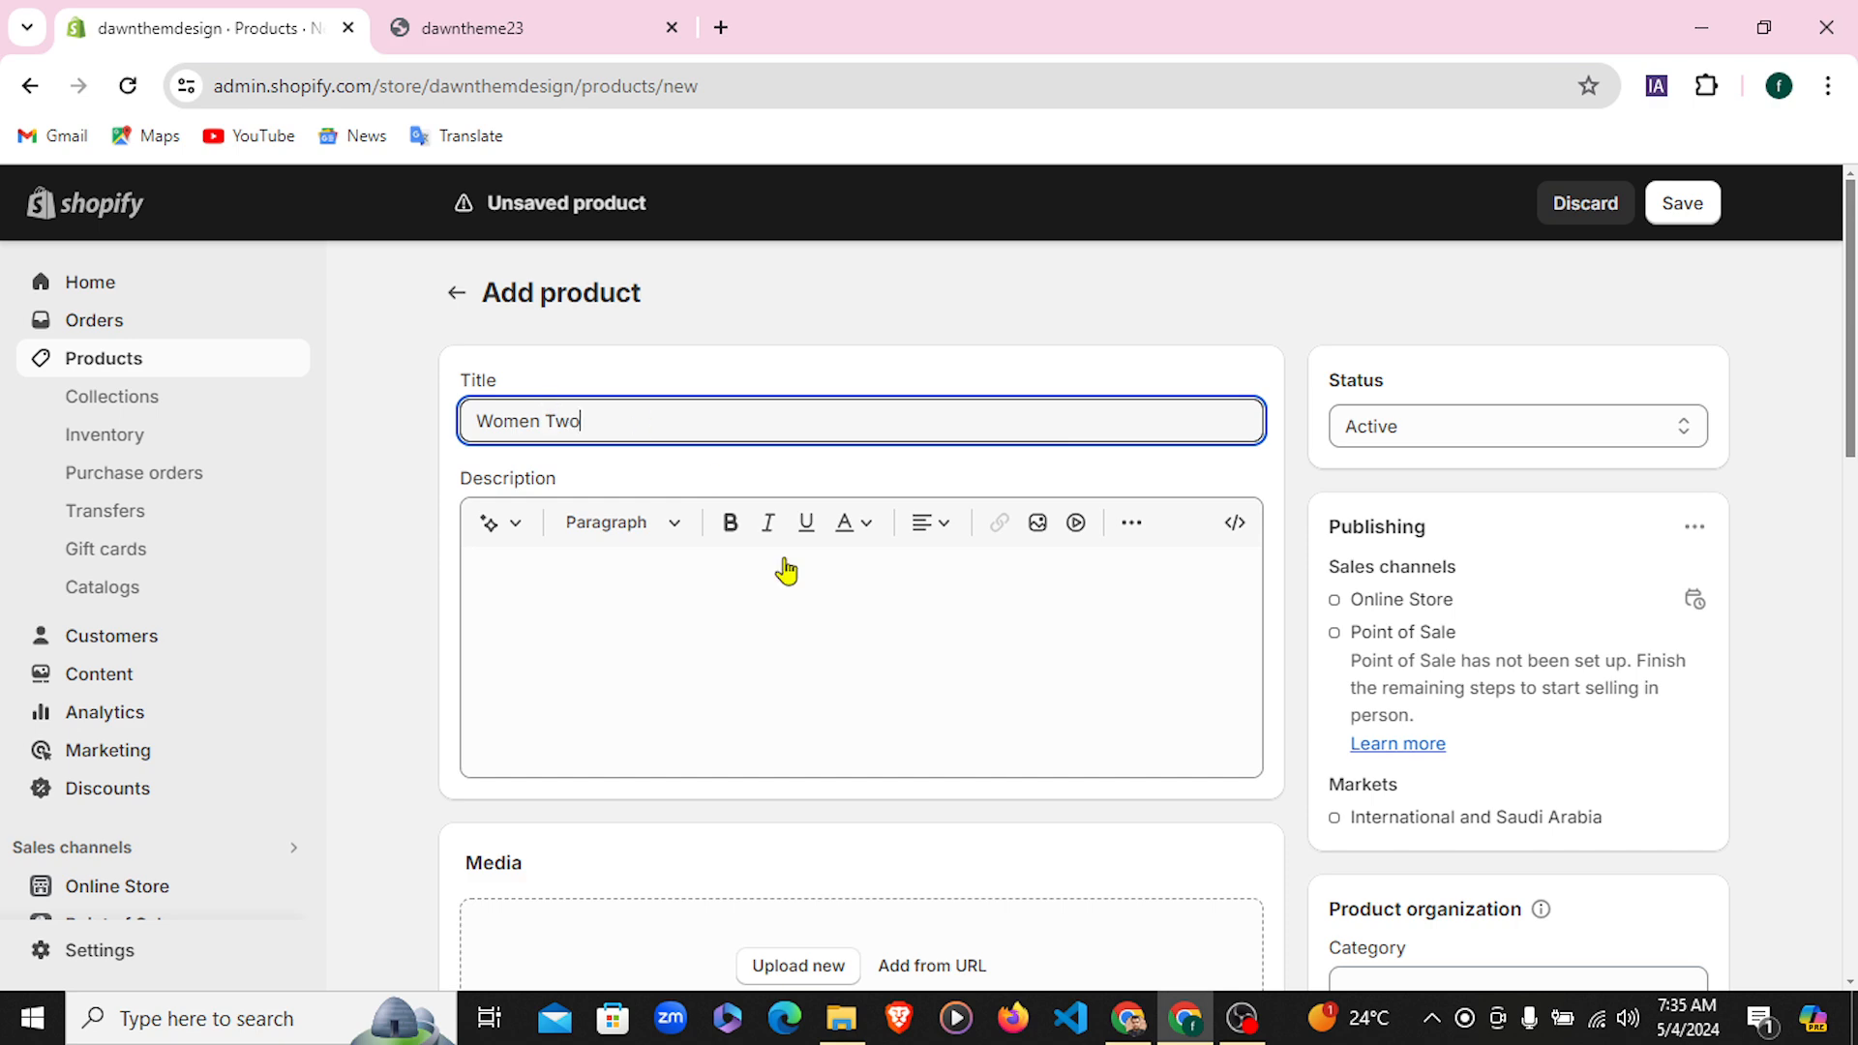
# Upload the first sensual-glamour portrait of the blond woman from the img folder as the product's media
pyautogui.scroll(-4, 786, 571)
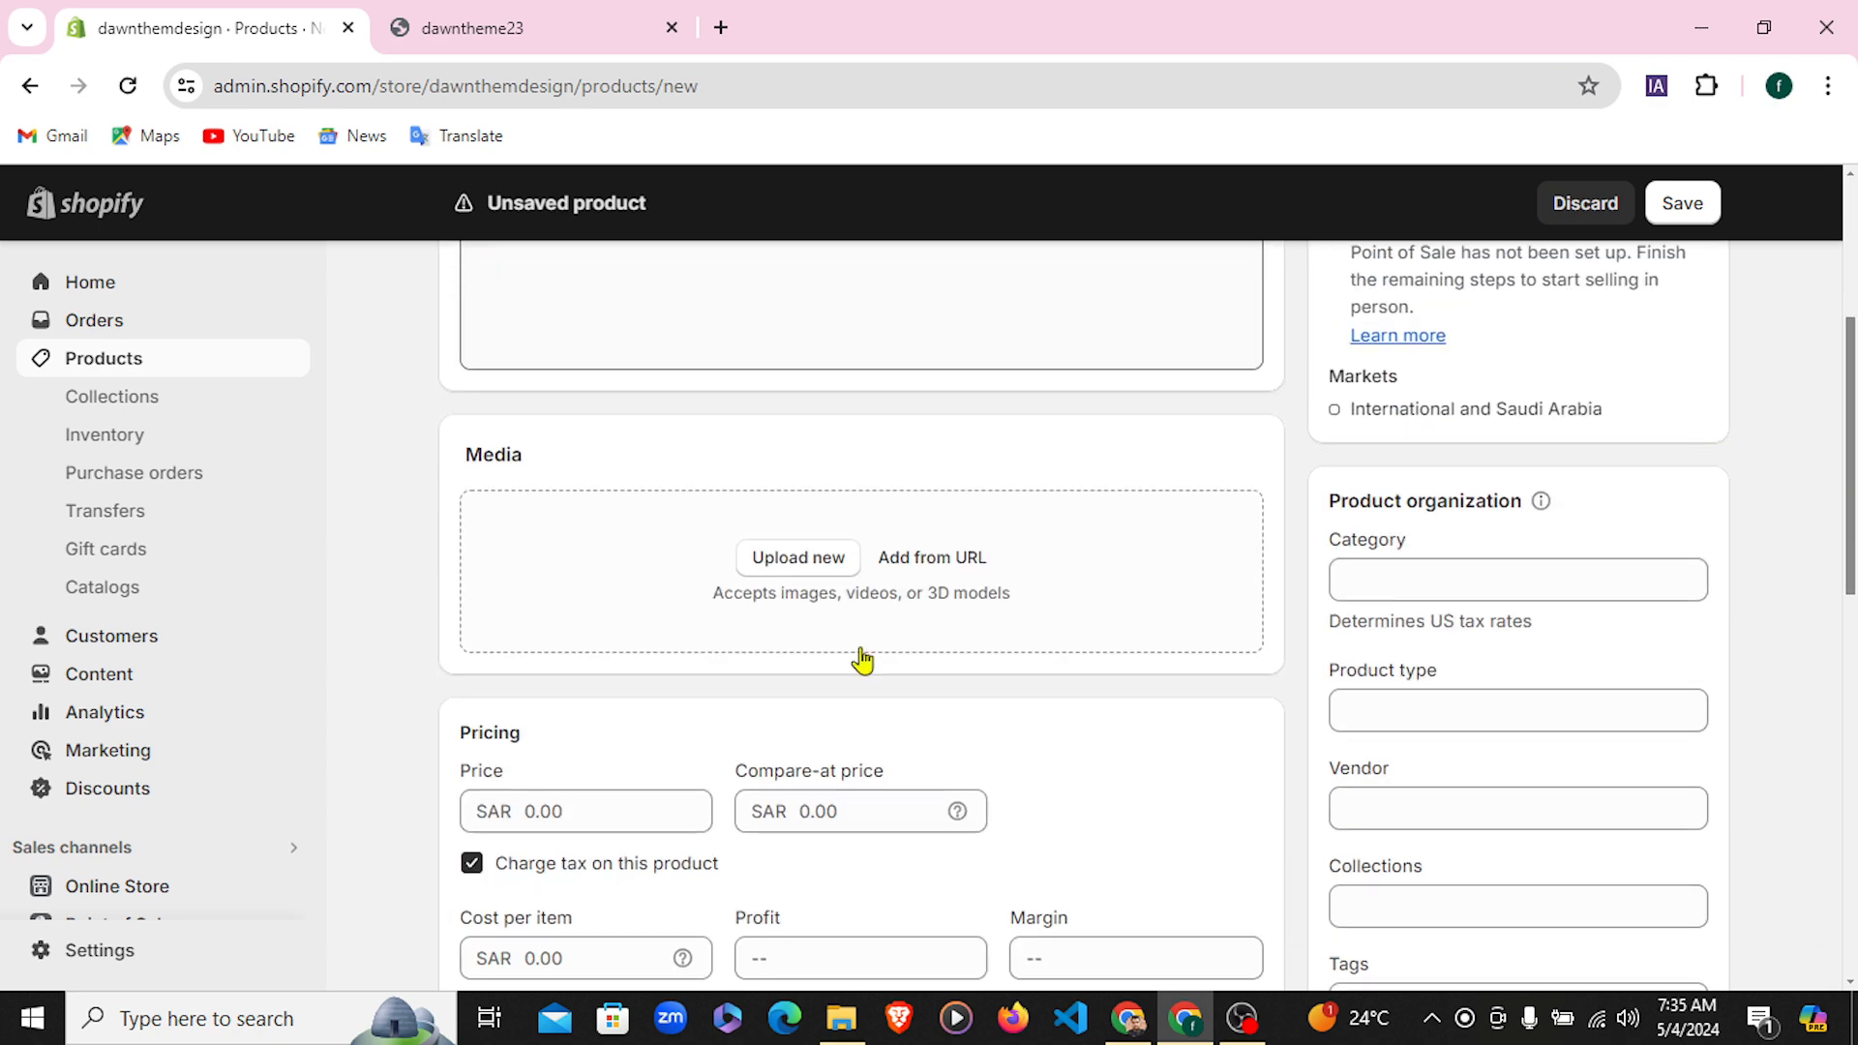
pyautogui.click(799, 559)
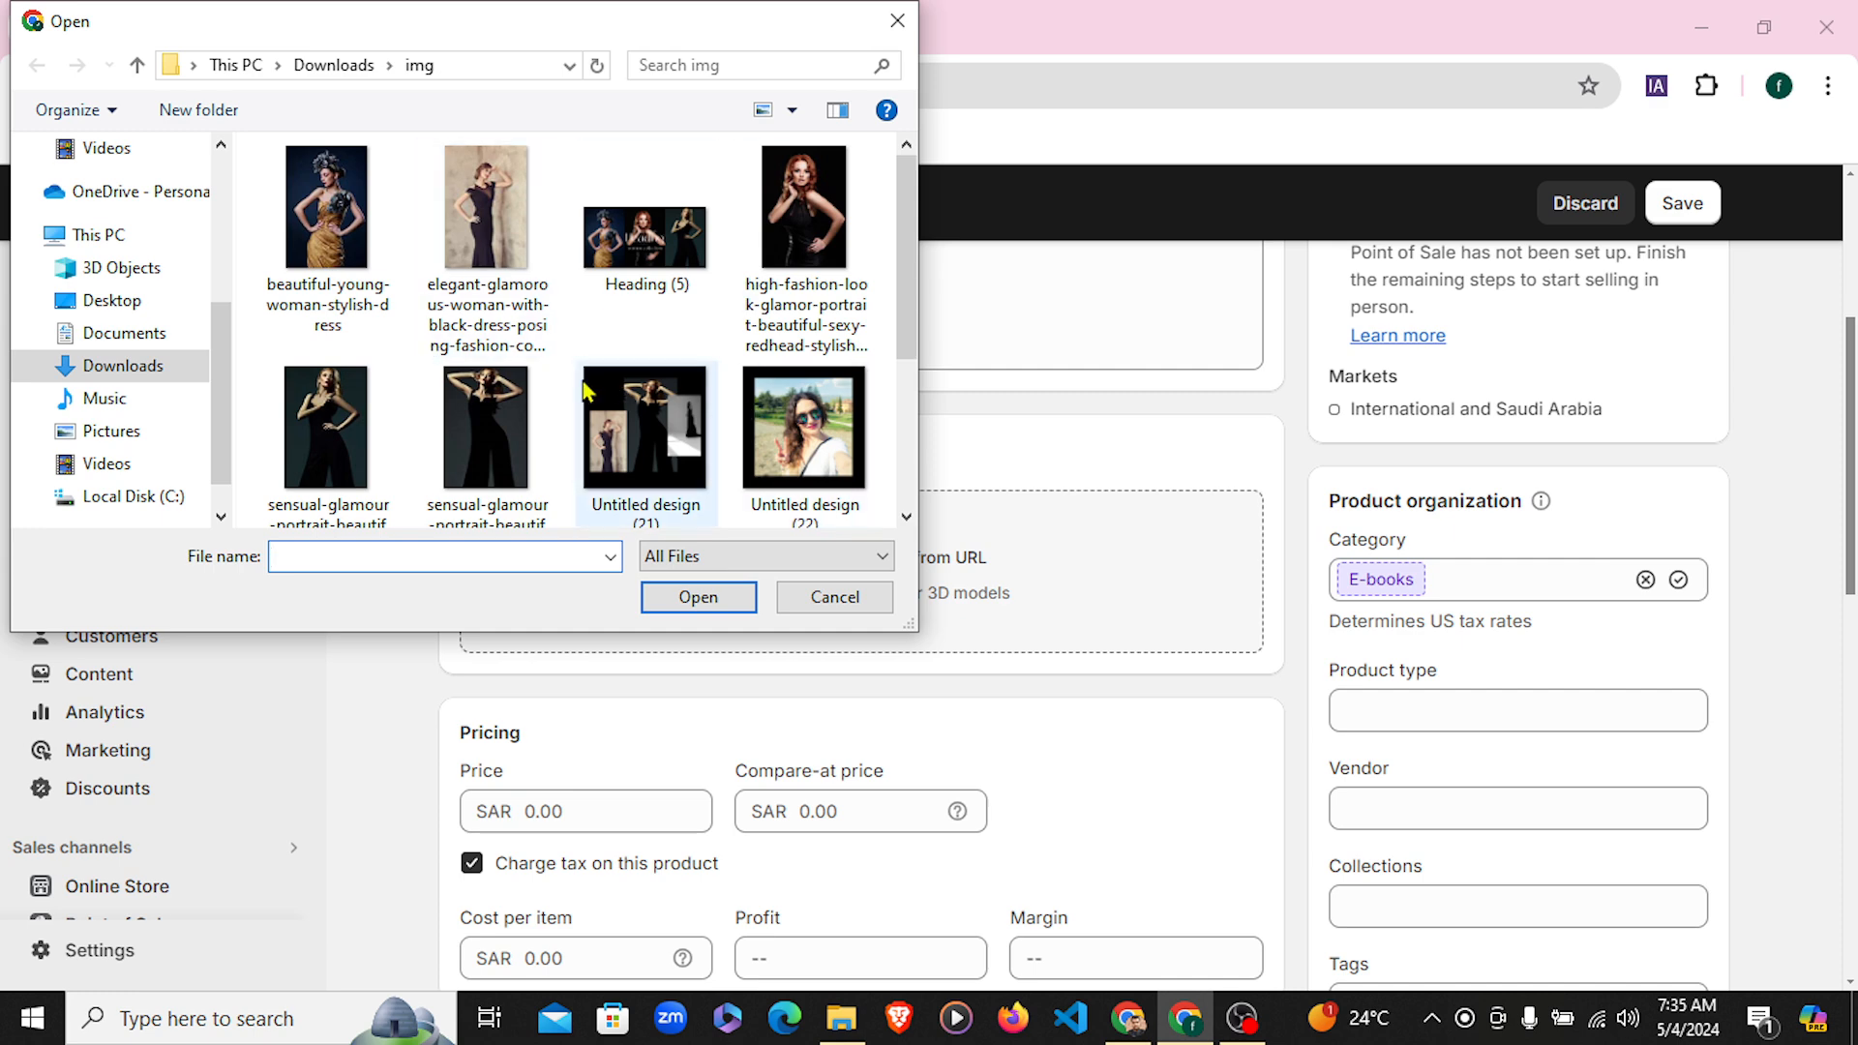
pyautogui.click(323, 453)
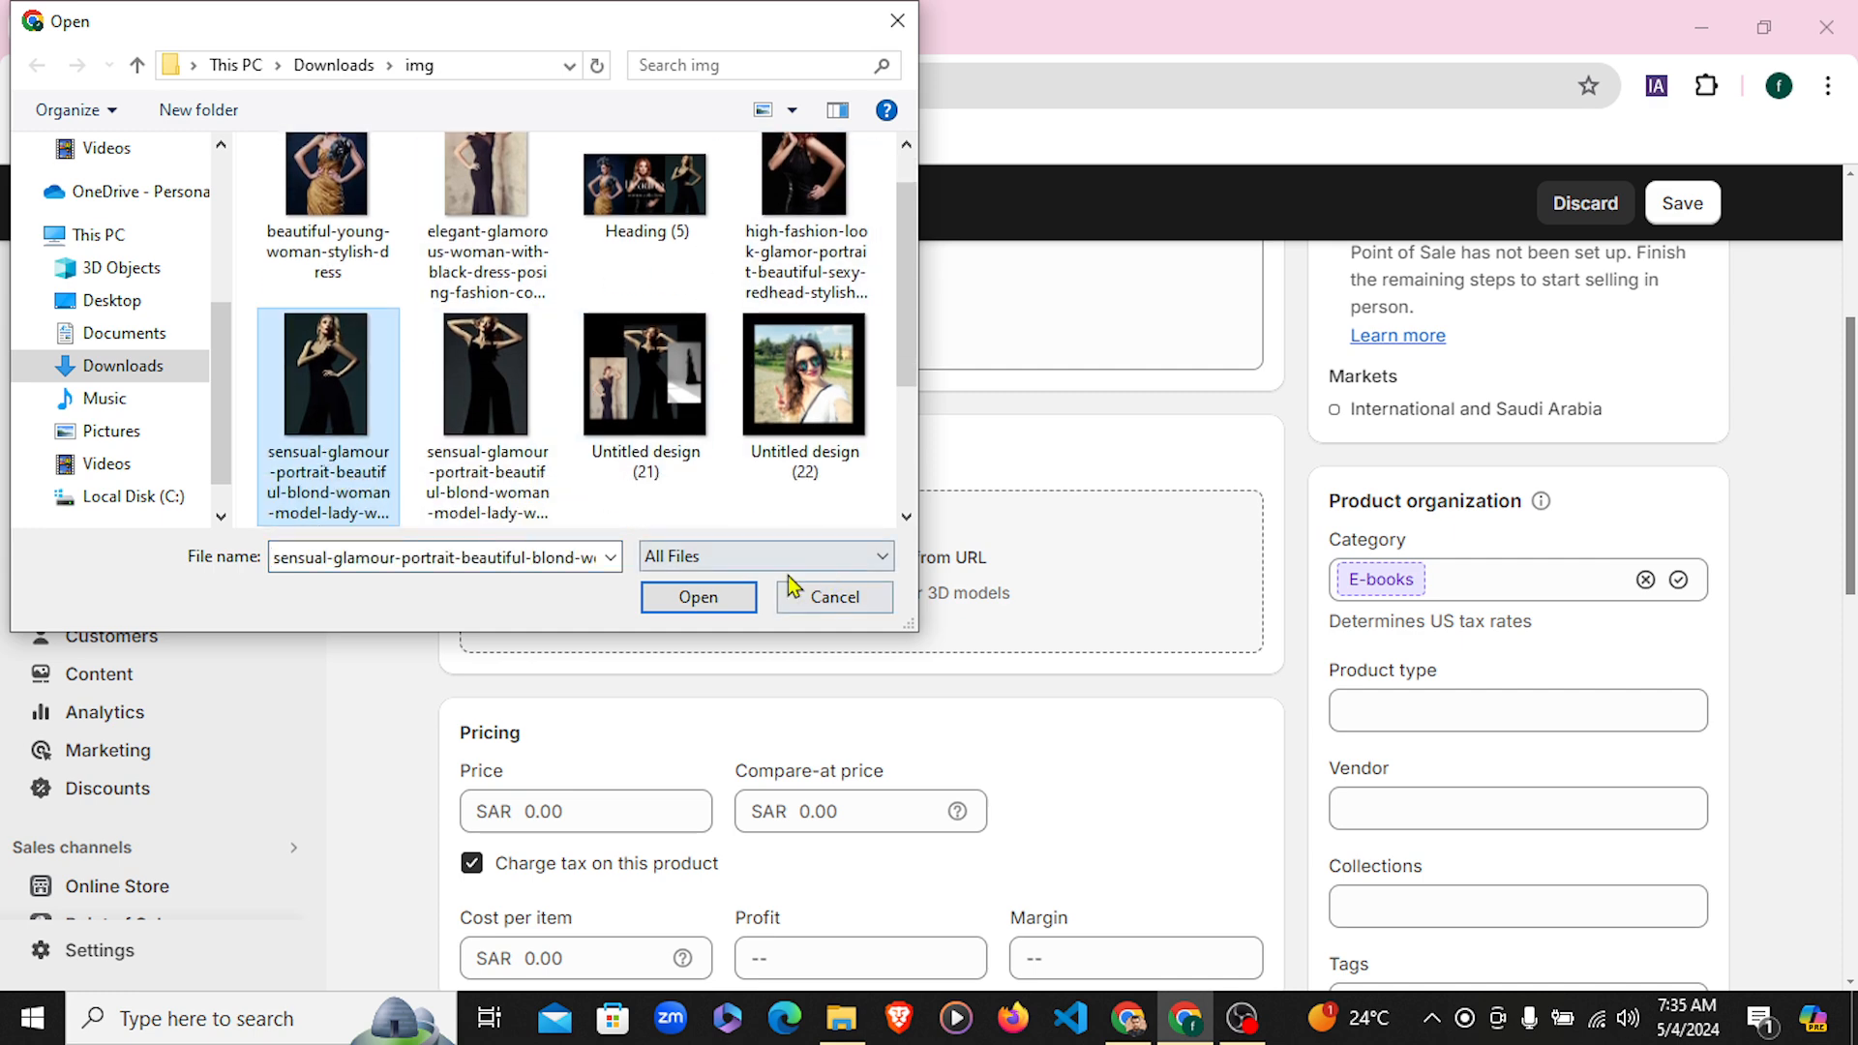
pyautogui.click(709, 600)
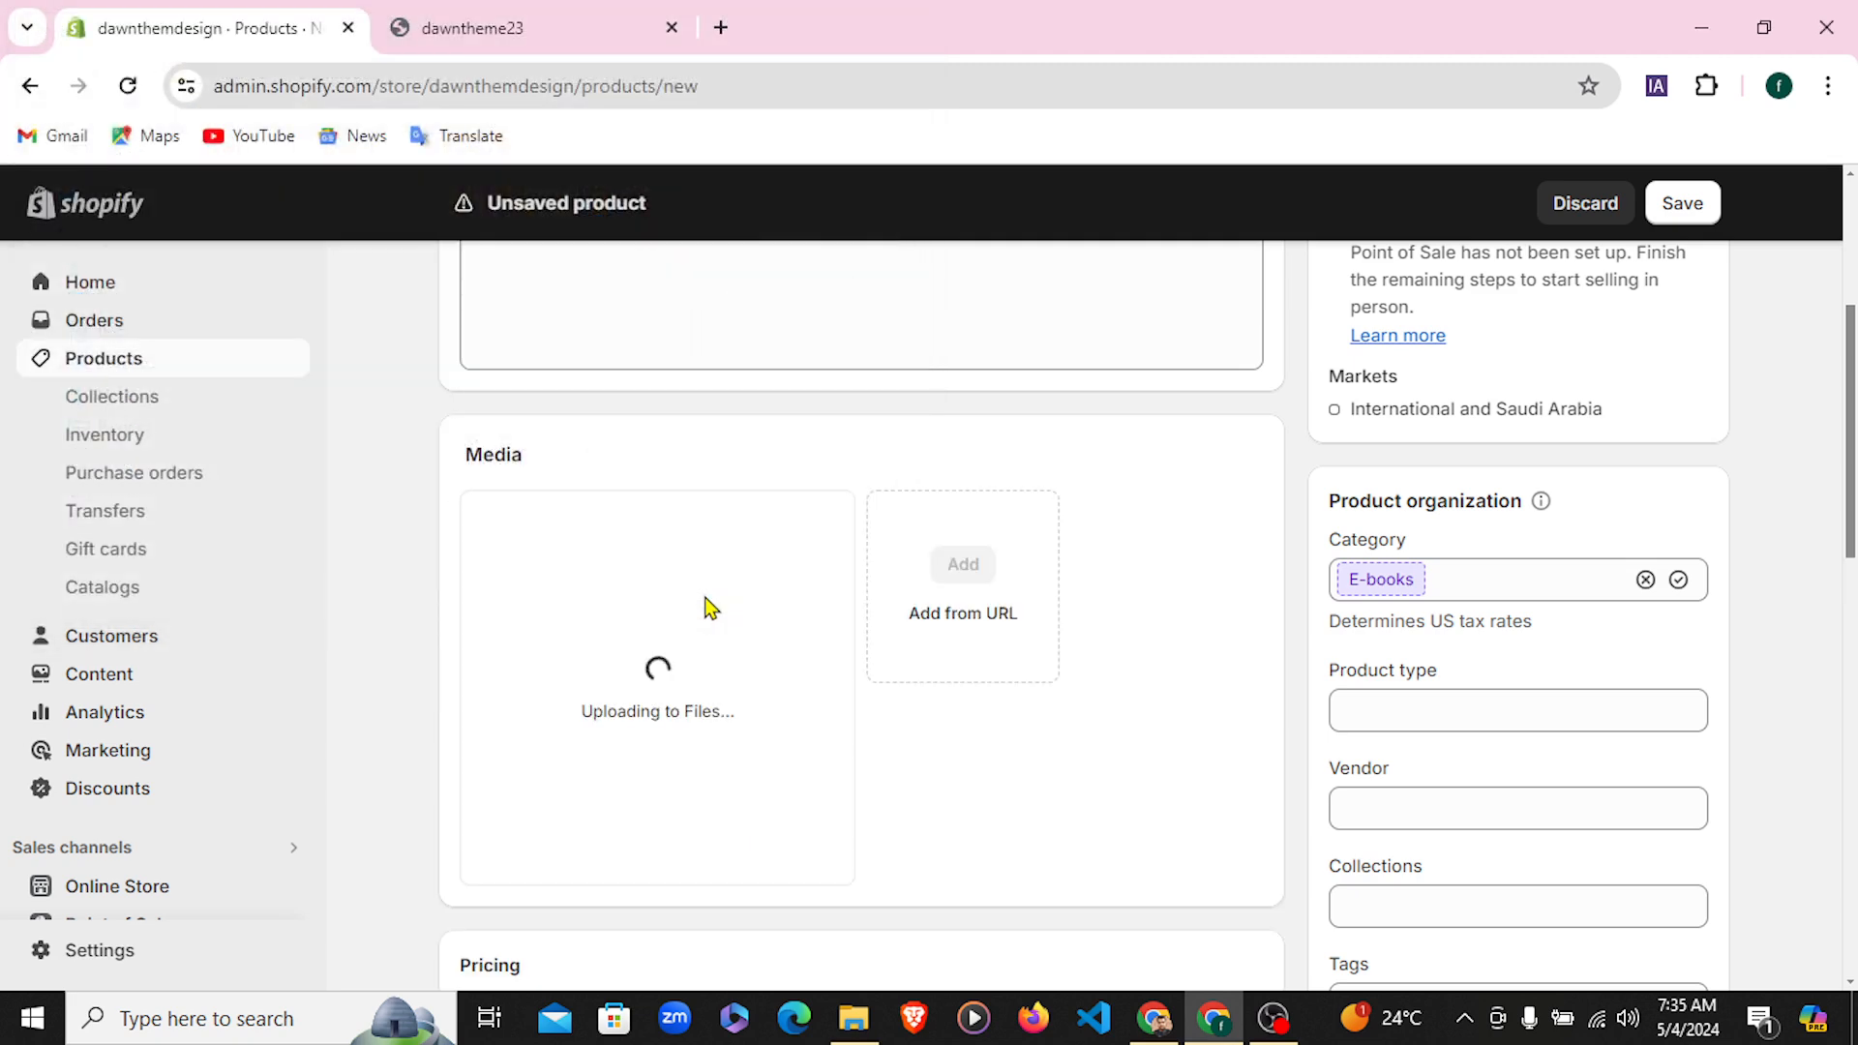
# Assign the new product to the Women Two collection and save it
pyautogui.scroll(-1, 706, 598)
pyautogui.scroll(-4, 713, 607)
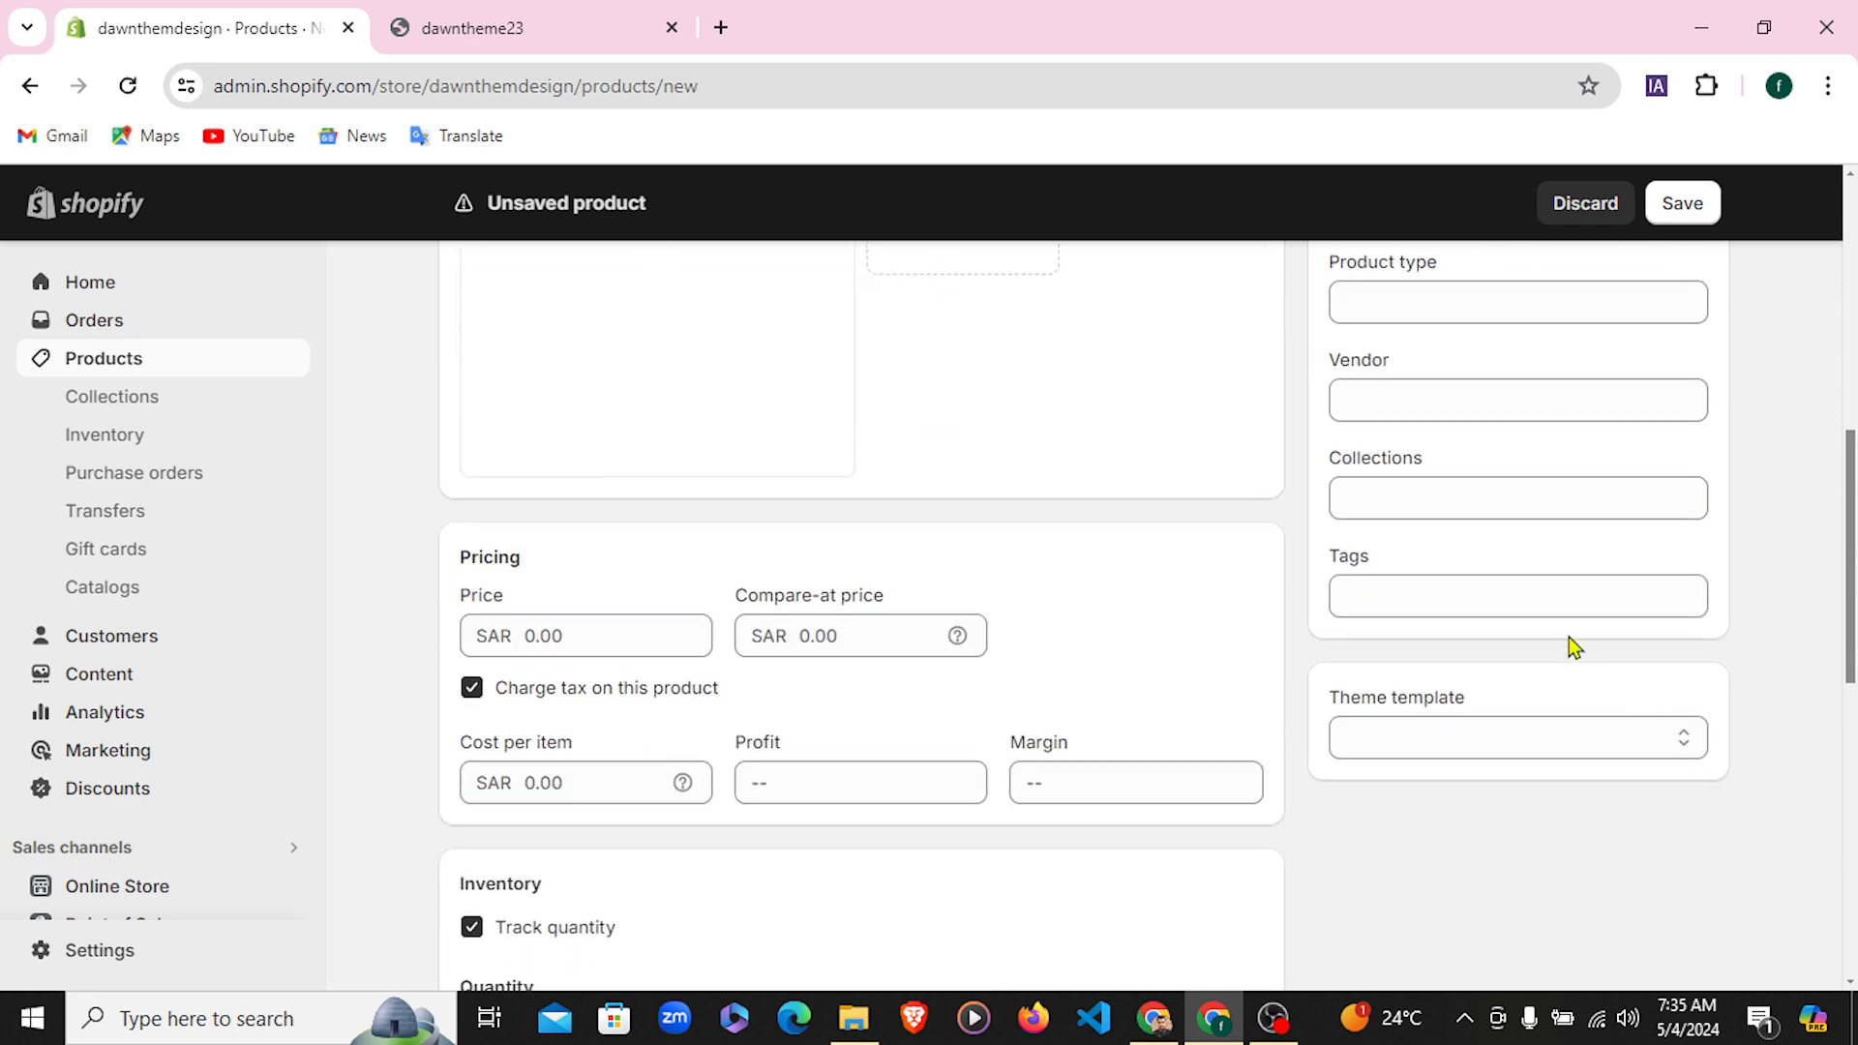
pyautogui.click(1422, 493)
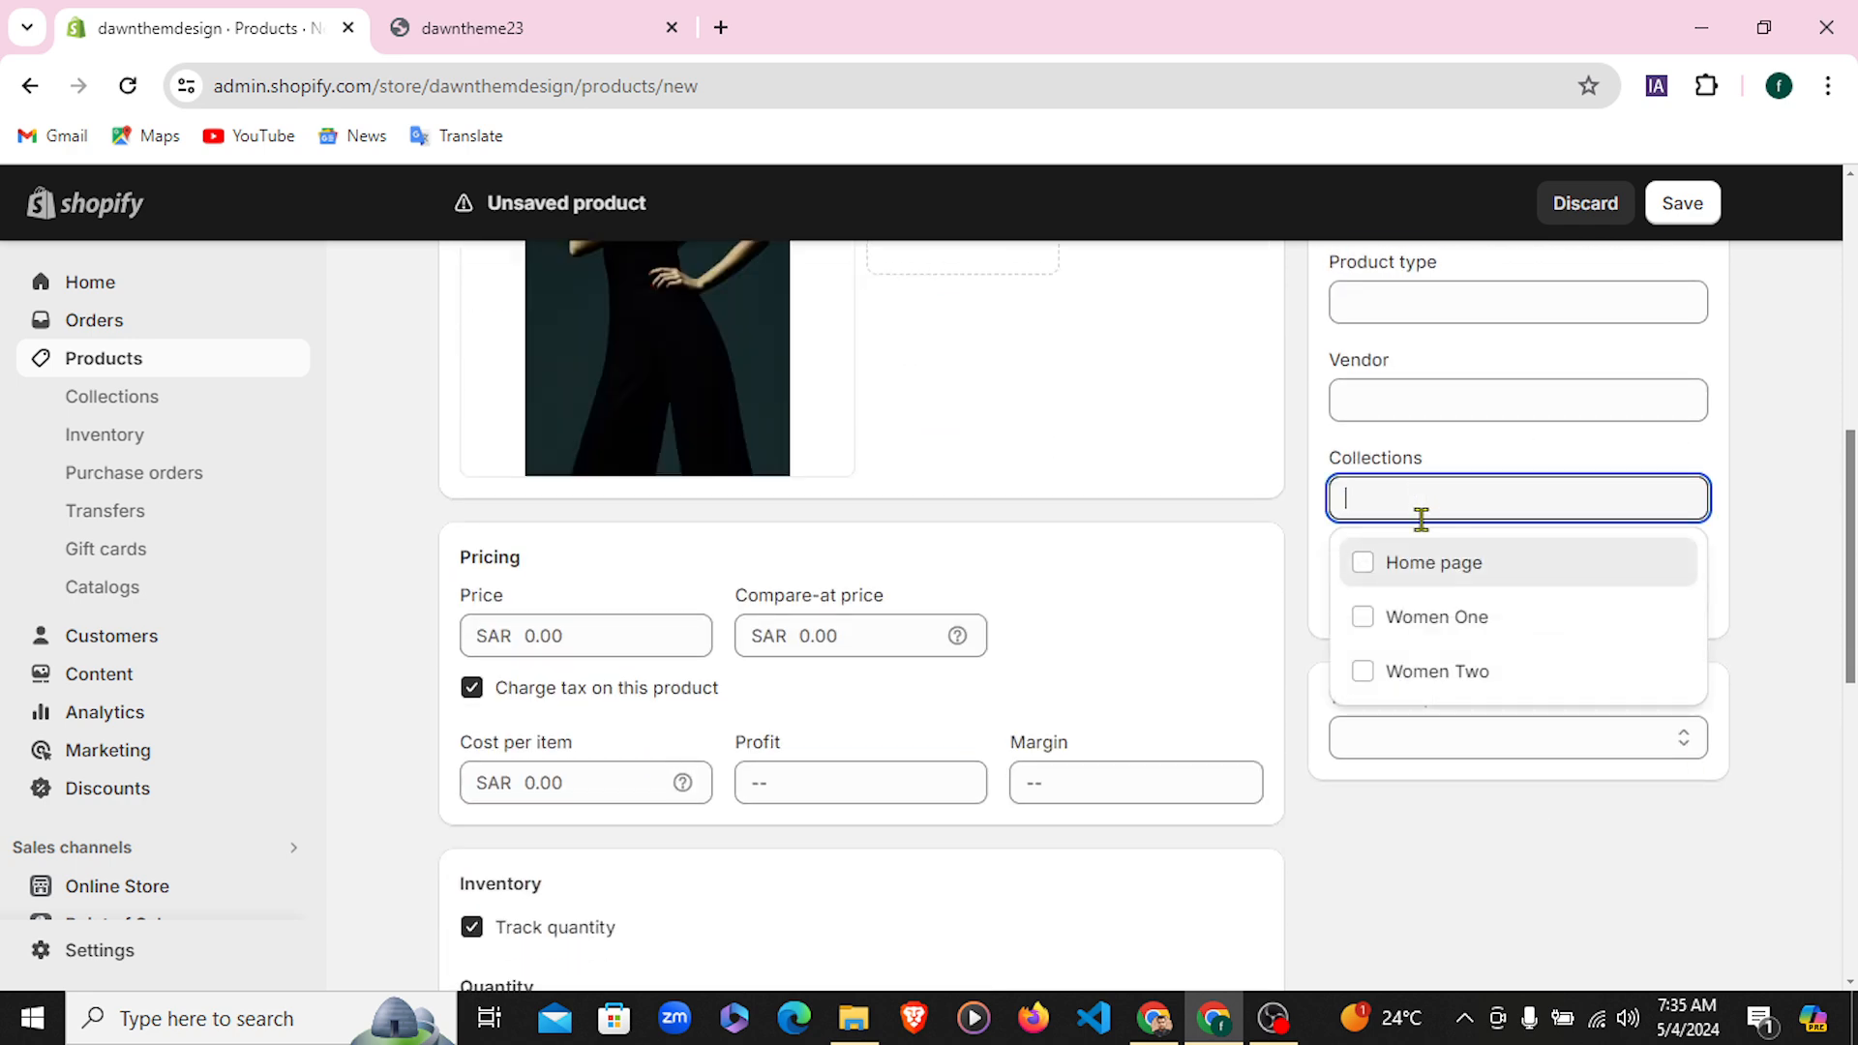
pyautogui.click(1380, 670)
pyautogui.scroll(6, 1649, 745)
pyautogui.scroll(-4, 1660, 747)
pyautogui.scroll(-2, 1661, 751)
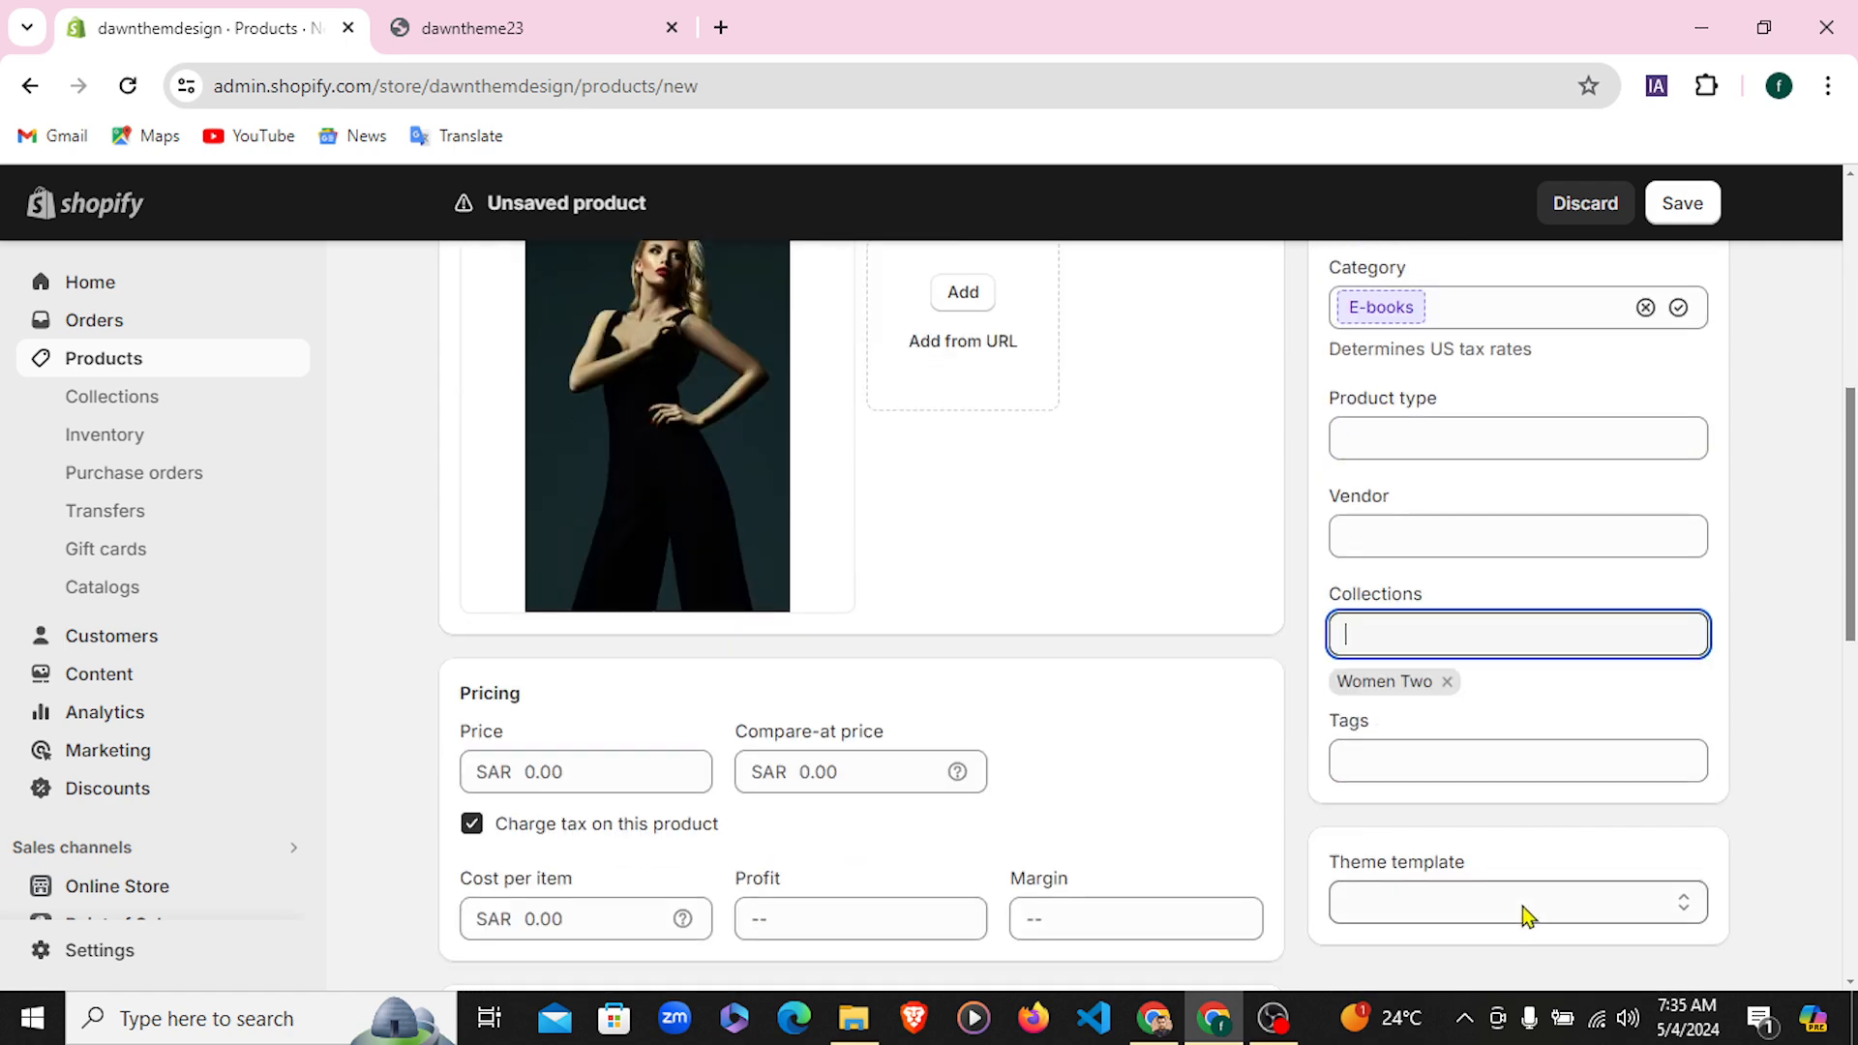
pyautogui.click(1523, 909)
pyautogui.scroll(7, 1705, 503)
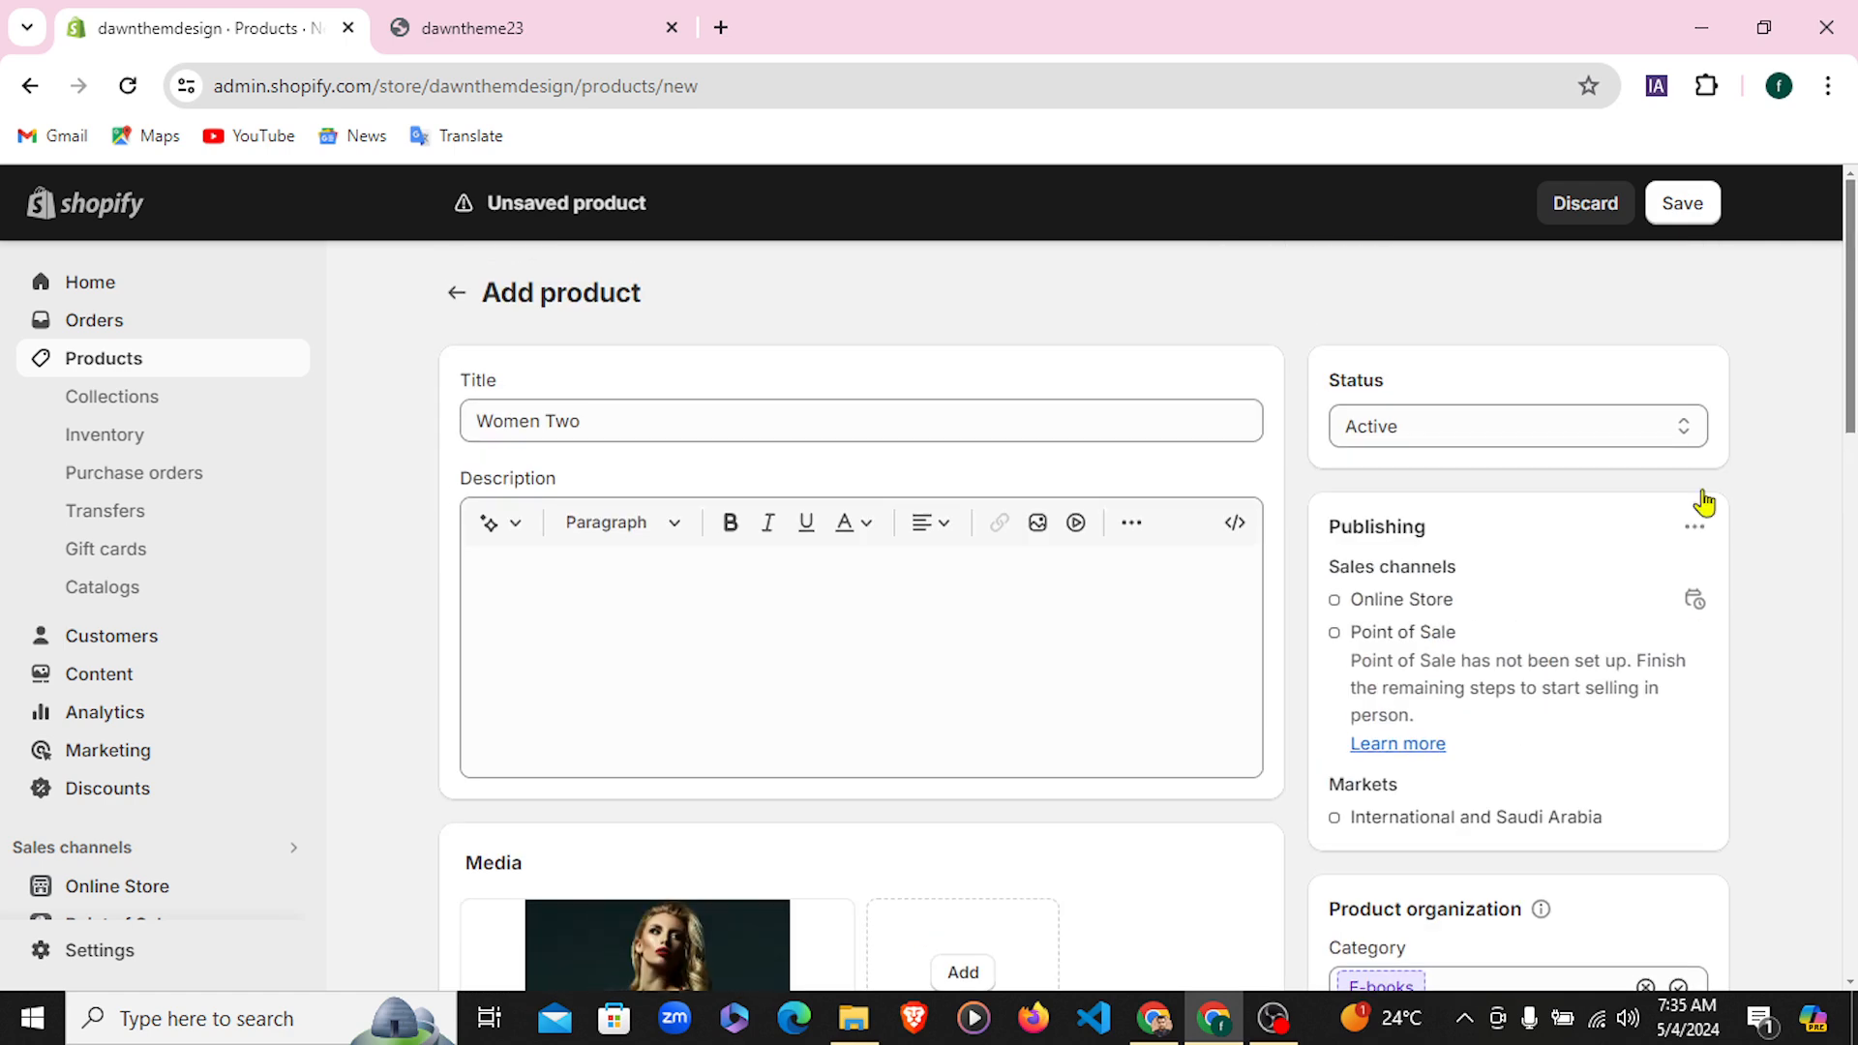
pyautogui.click(1684, 205)
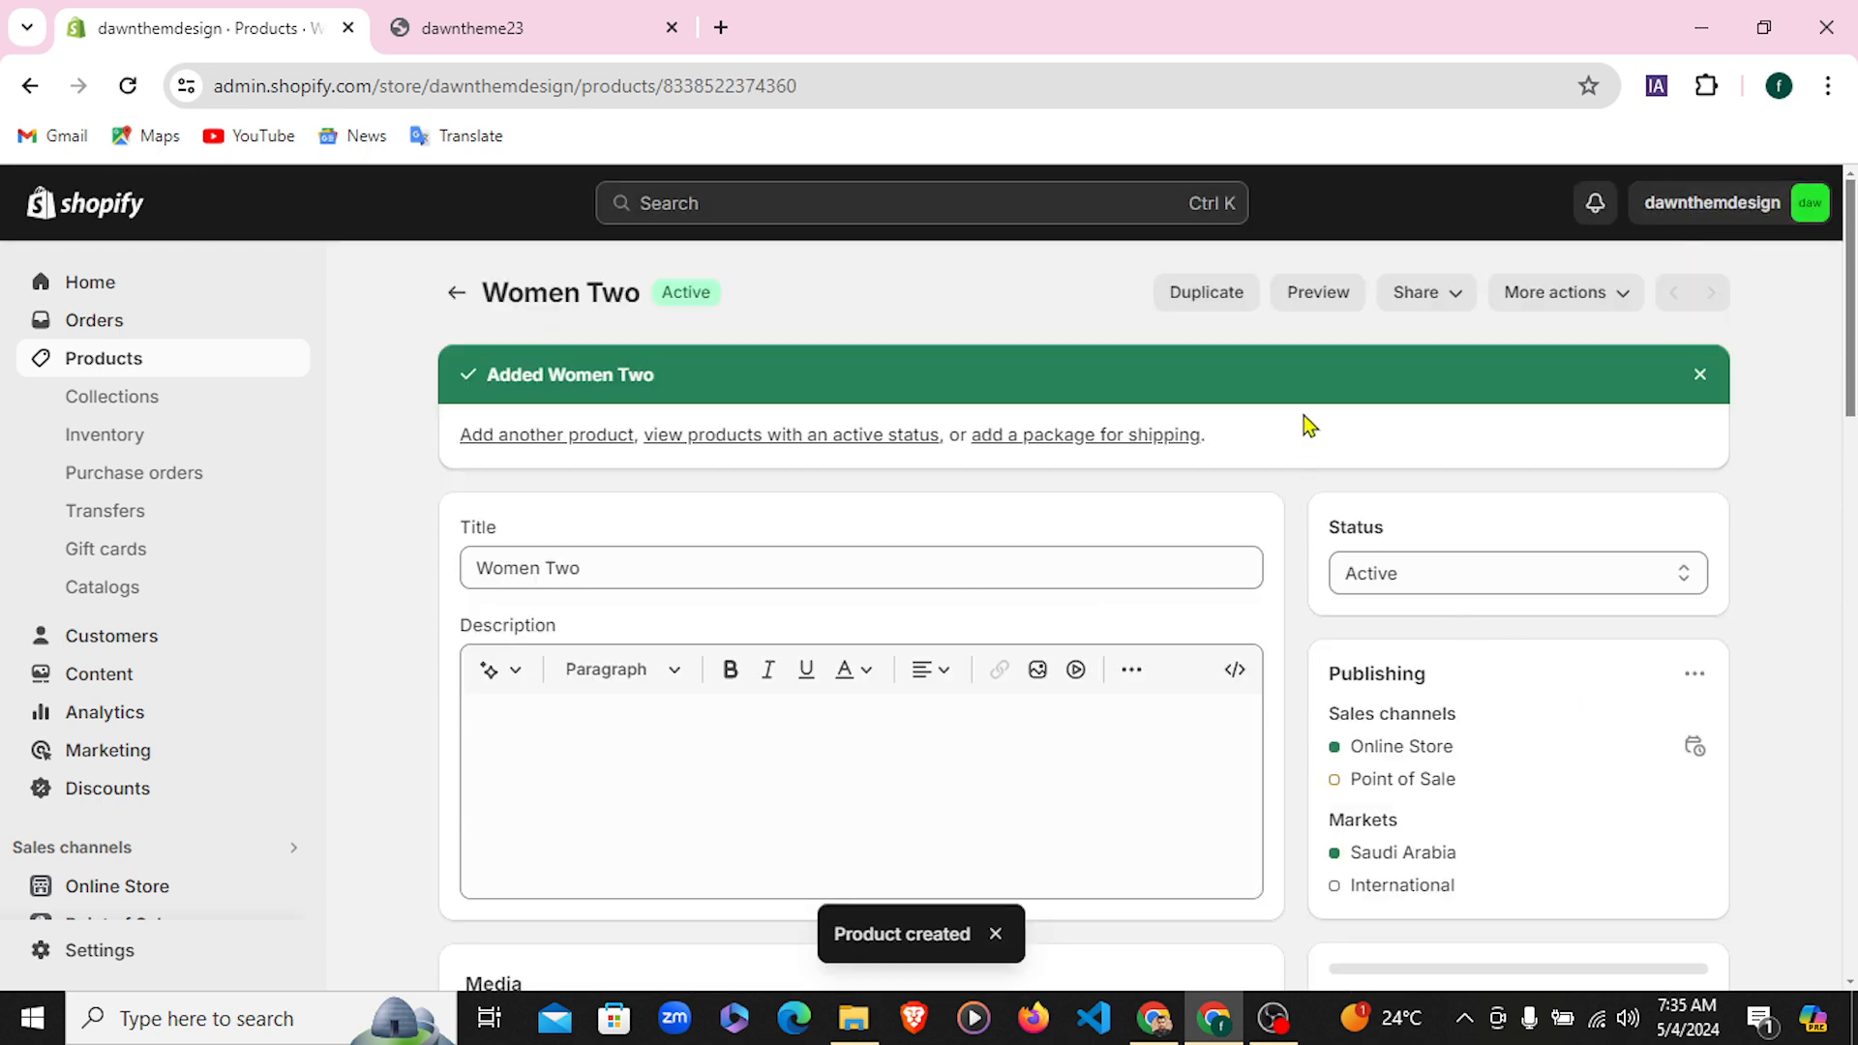
# Duplicate the Women Two product with its images, setting the copy as active
pyautogui.click(1228, 295)
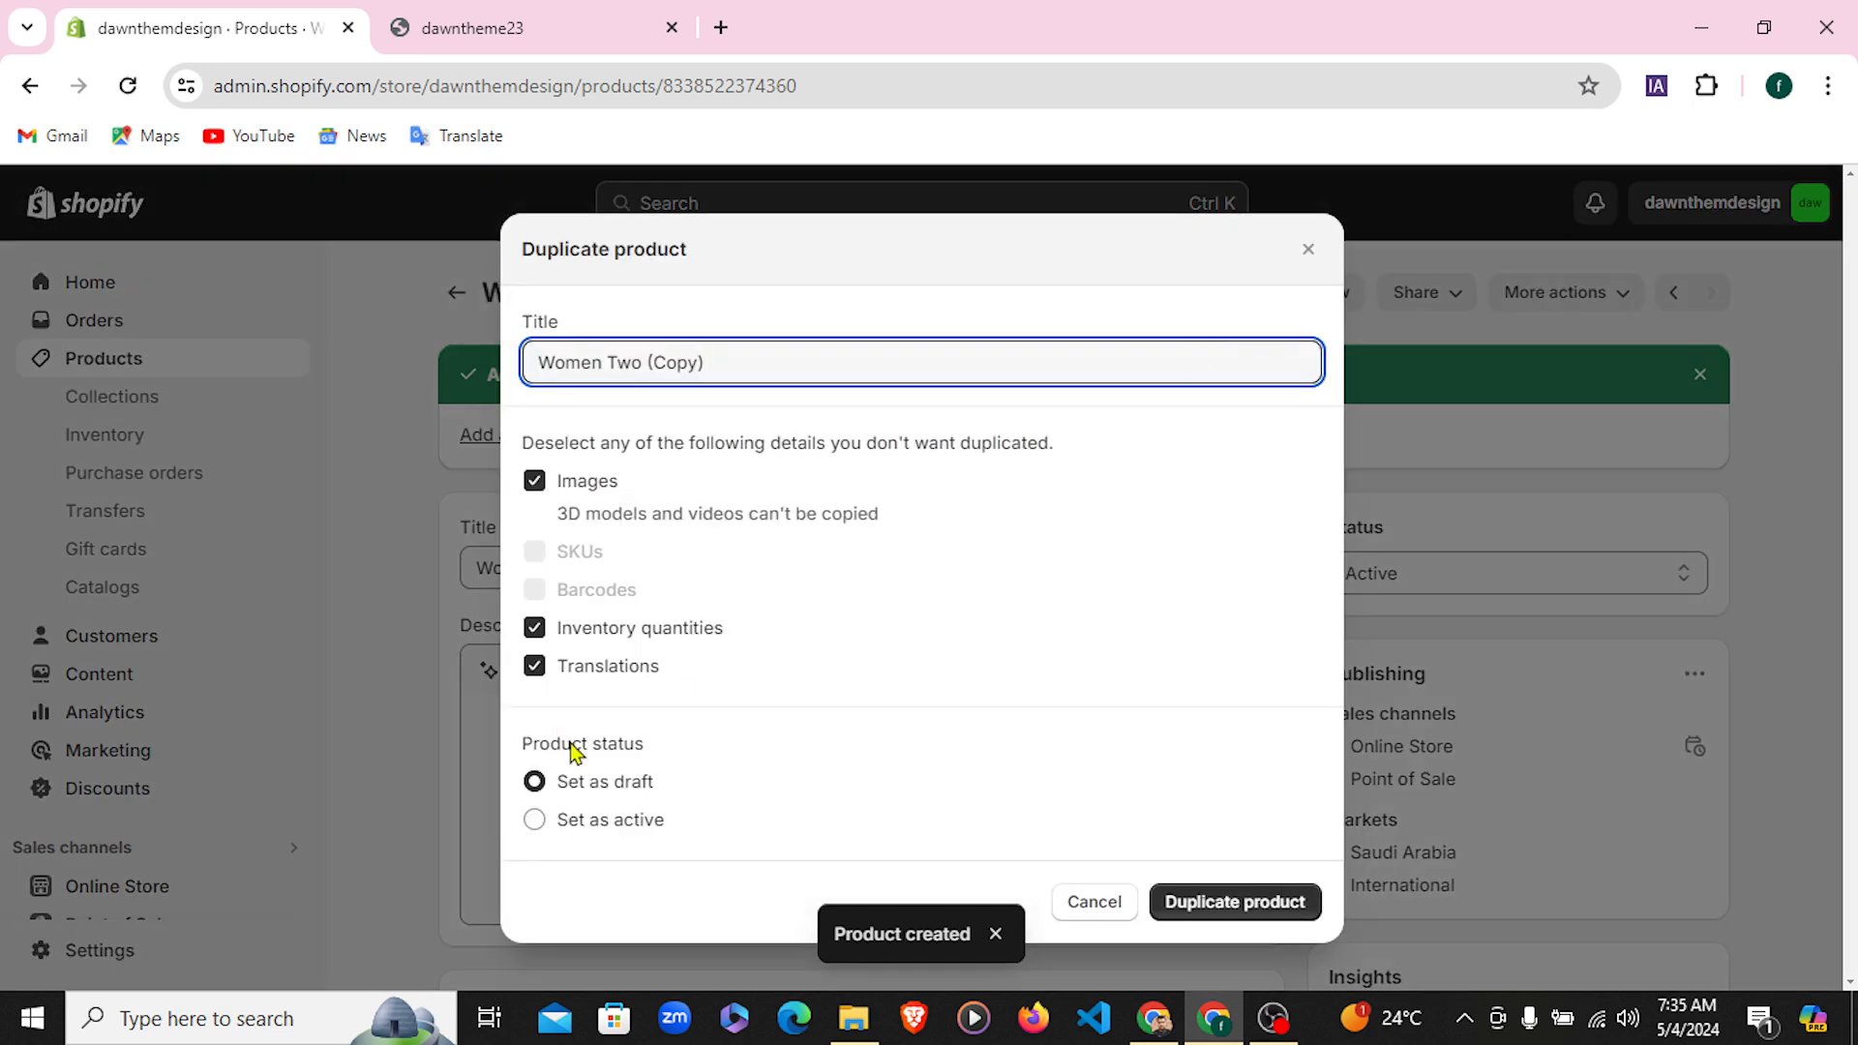
pyautogui.click(533, 821)
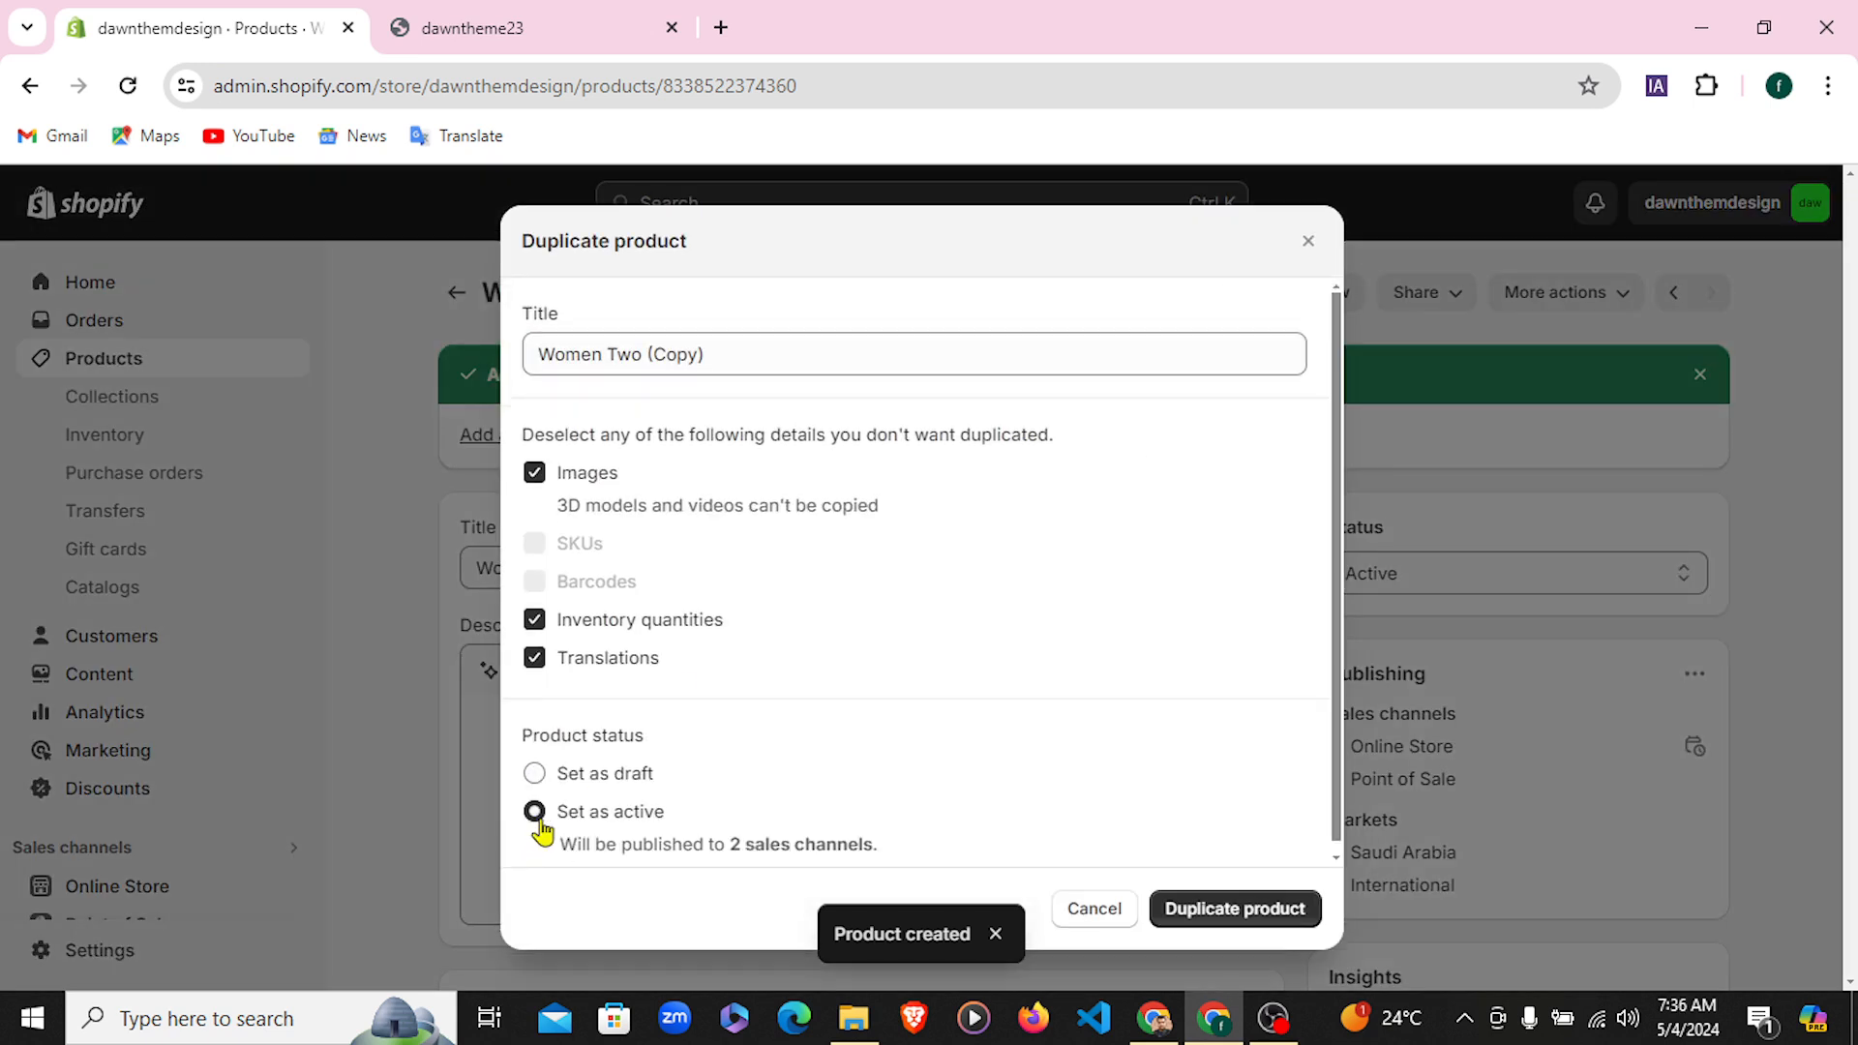
pyautogui.click(1235, 908)
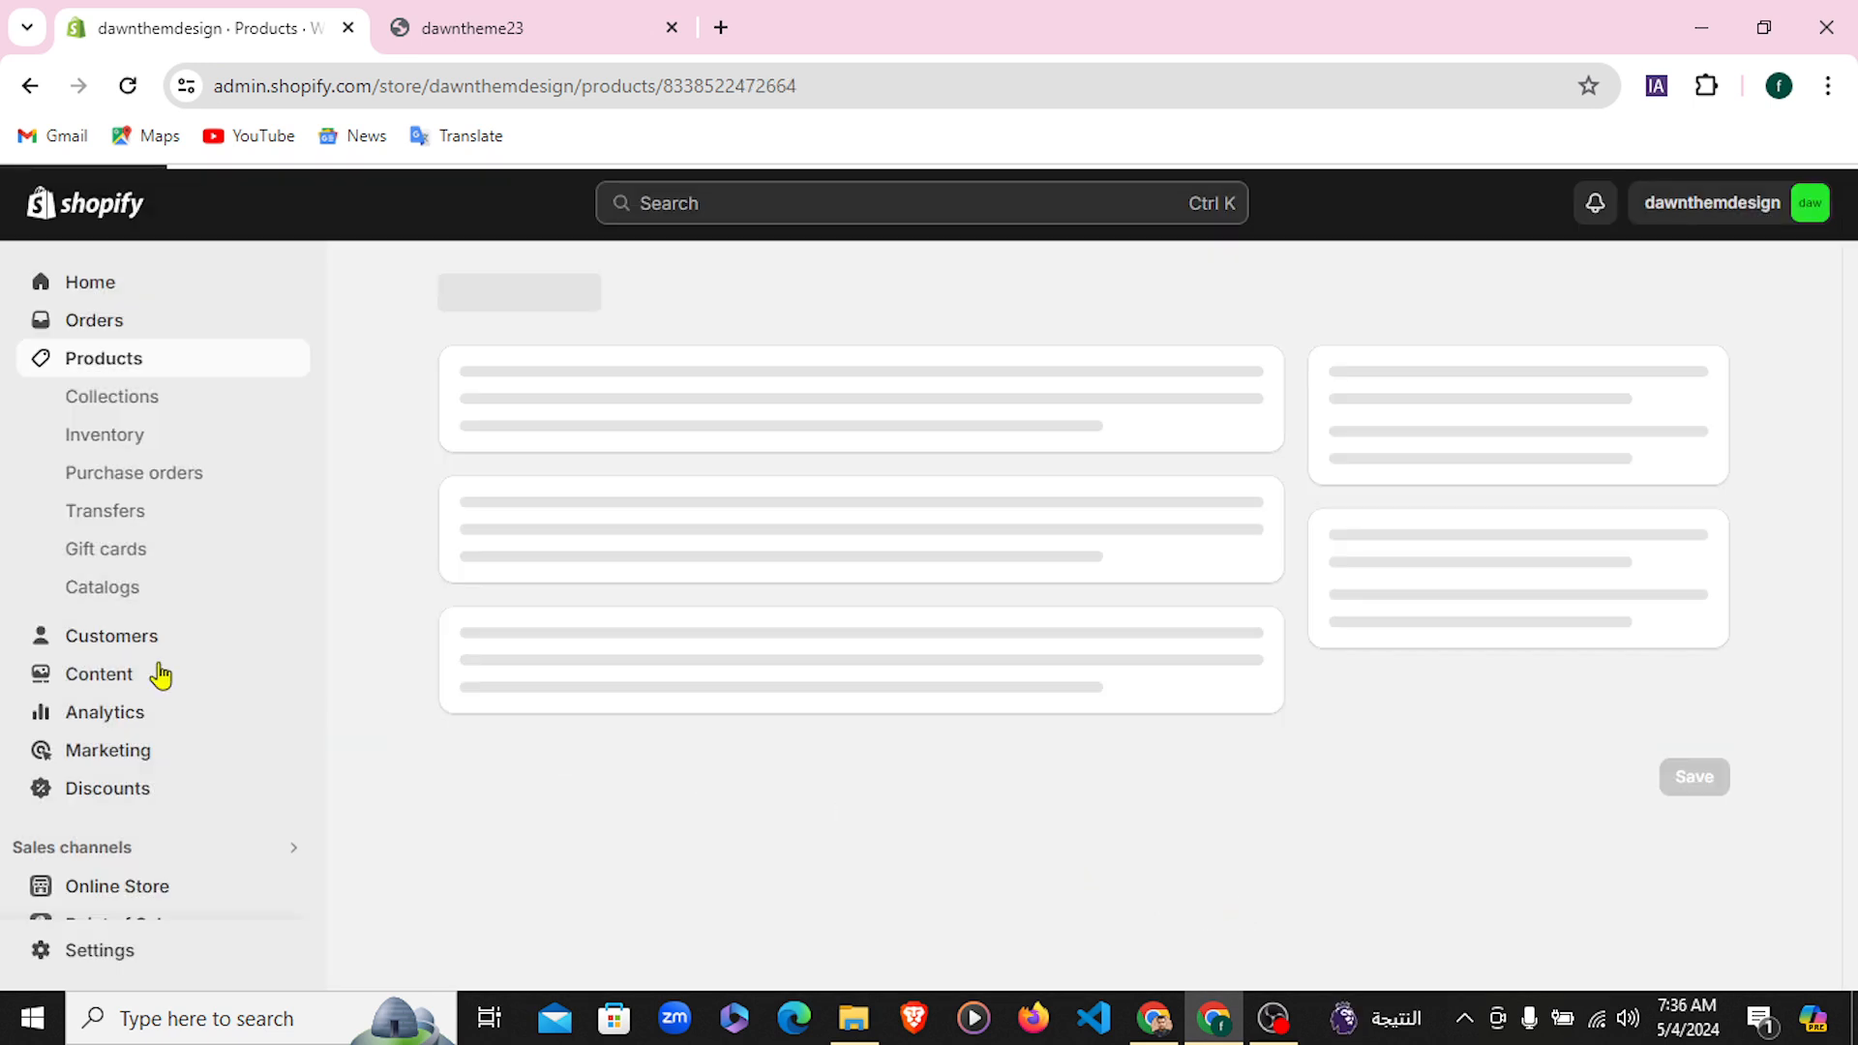
# Check the collections assigned to the Women One (Copy) product and go back to the product list
pyautogui.click(453, 293)
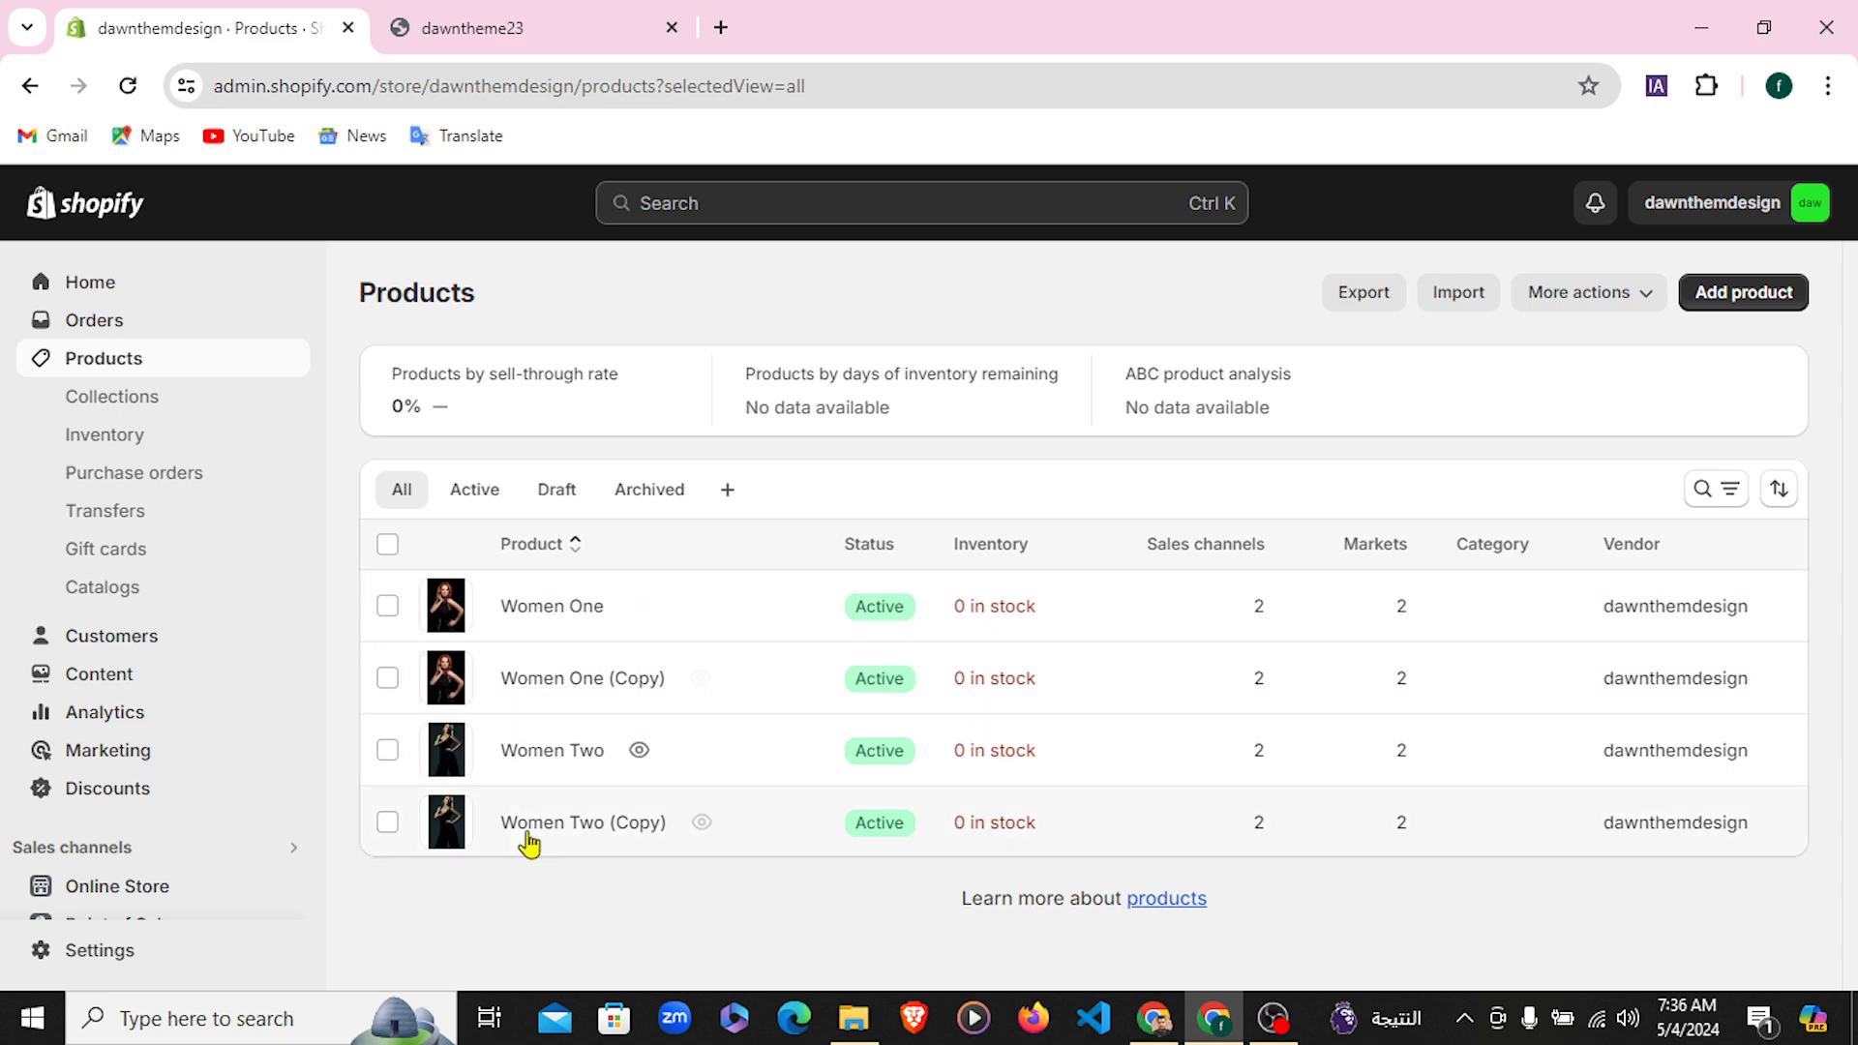
pyautogui.click(552, 683)
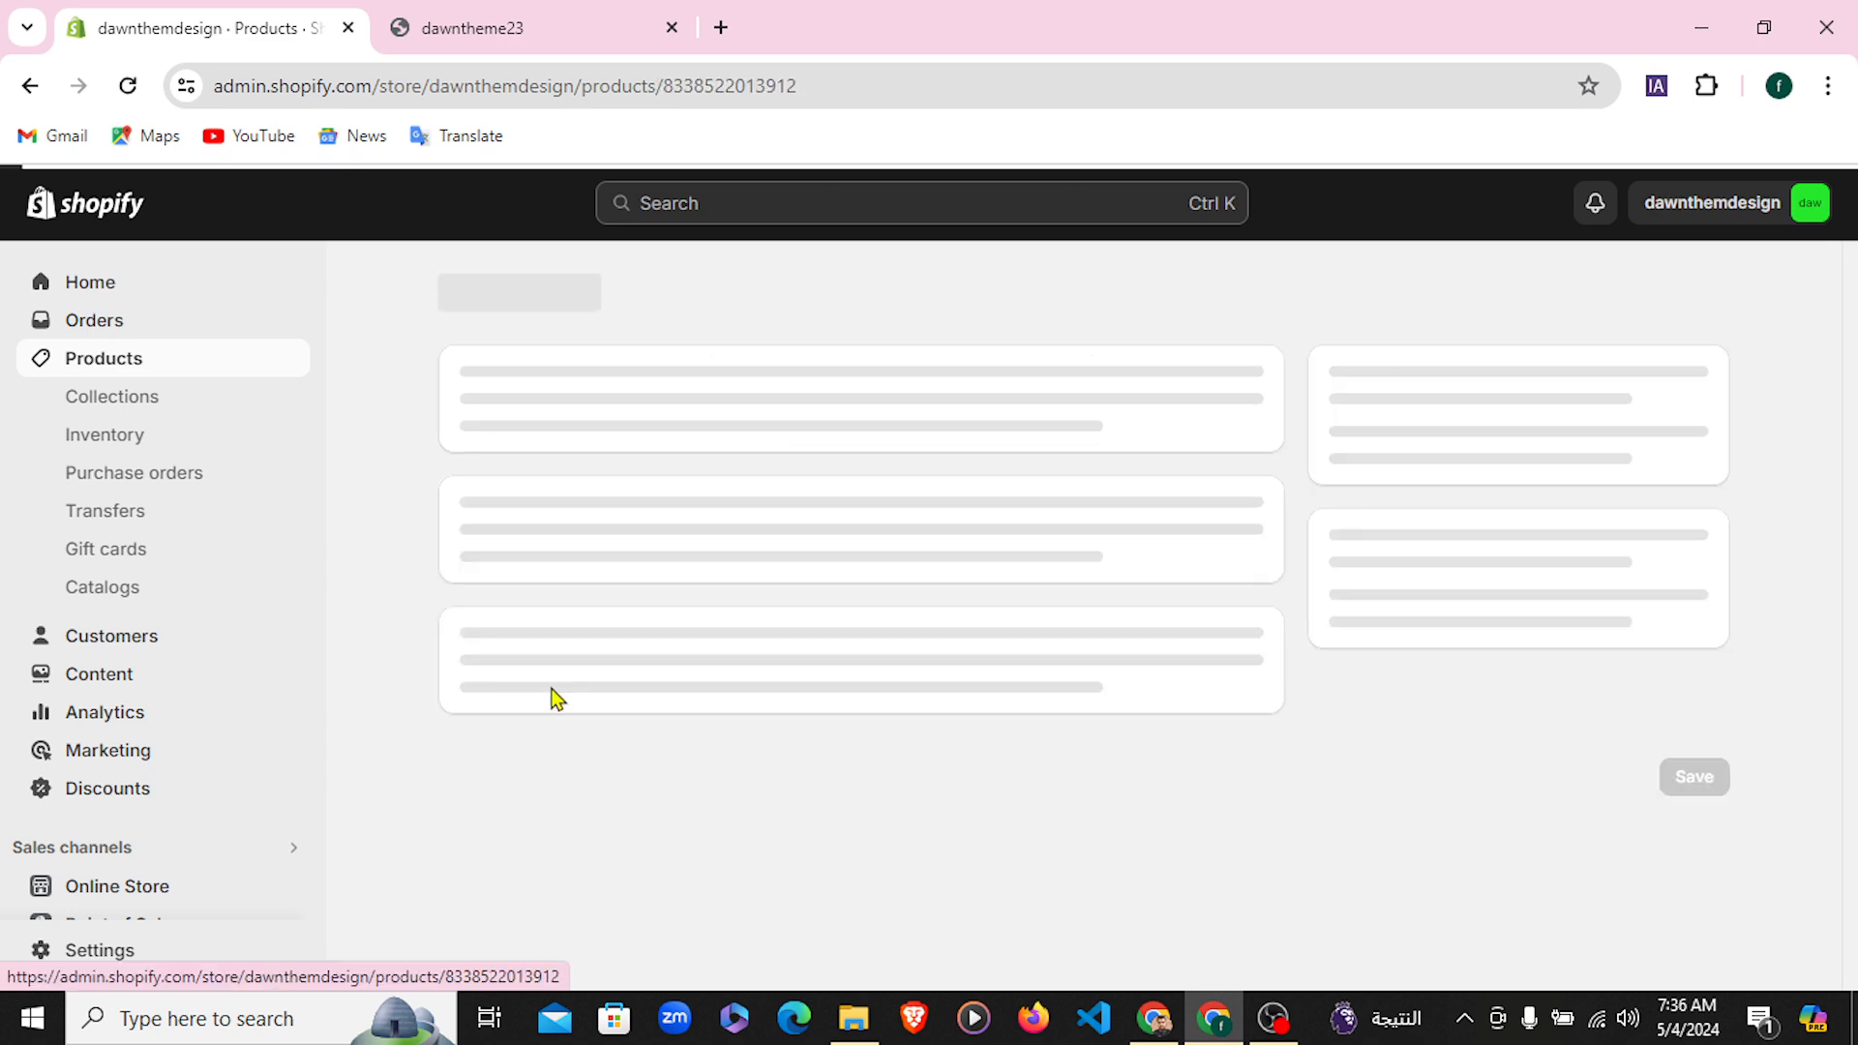
pyautogui.scroll(-5, 825, 742)
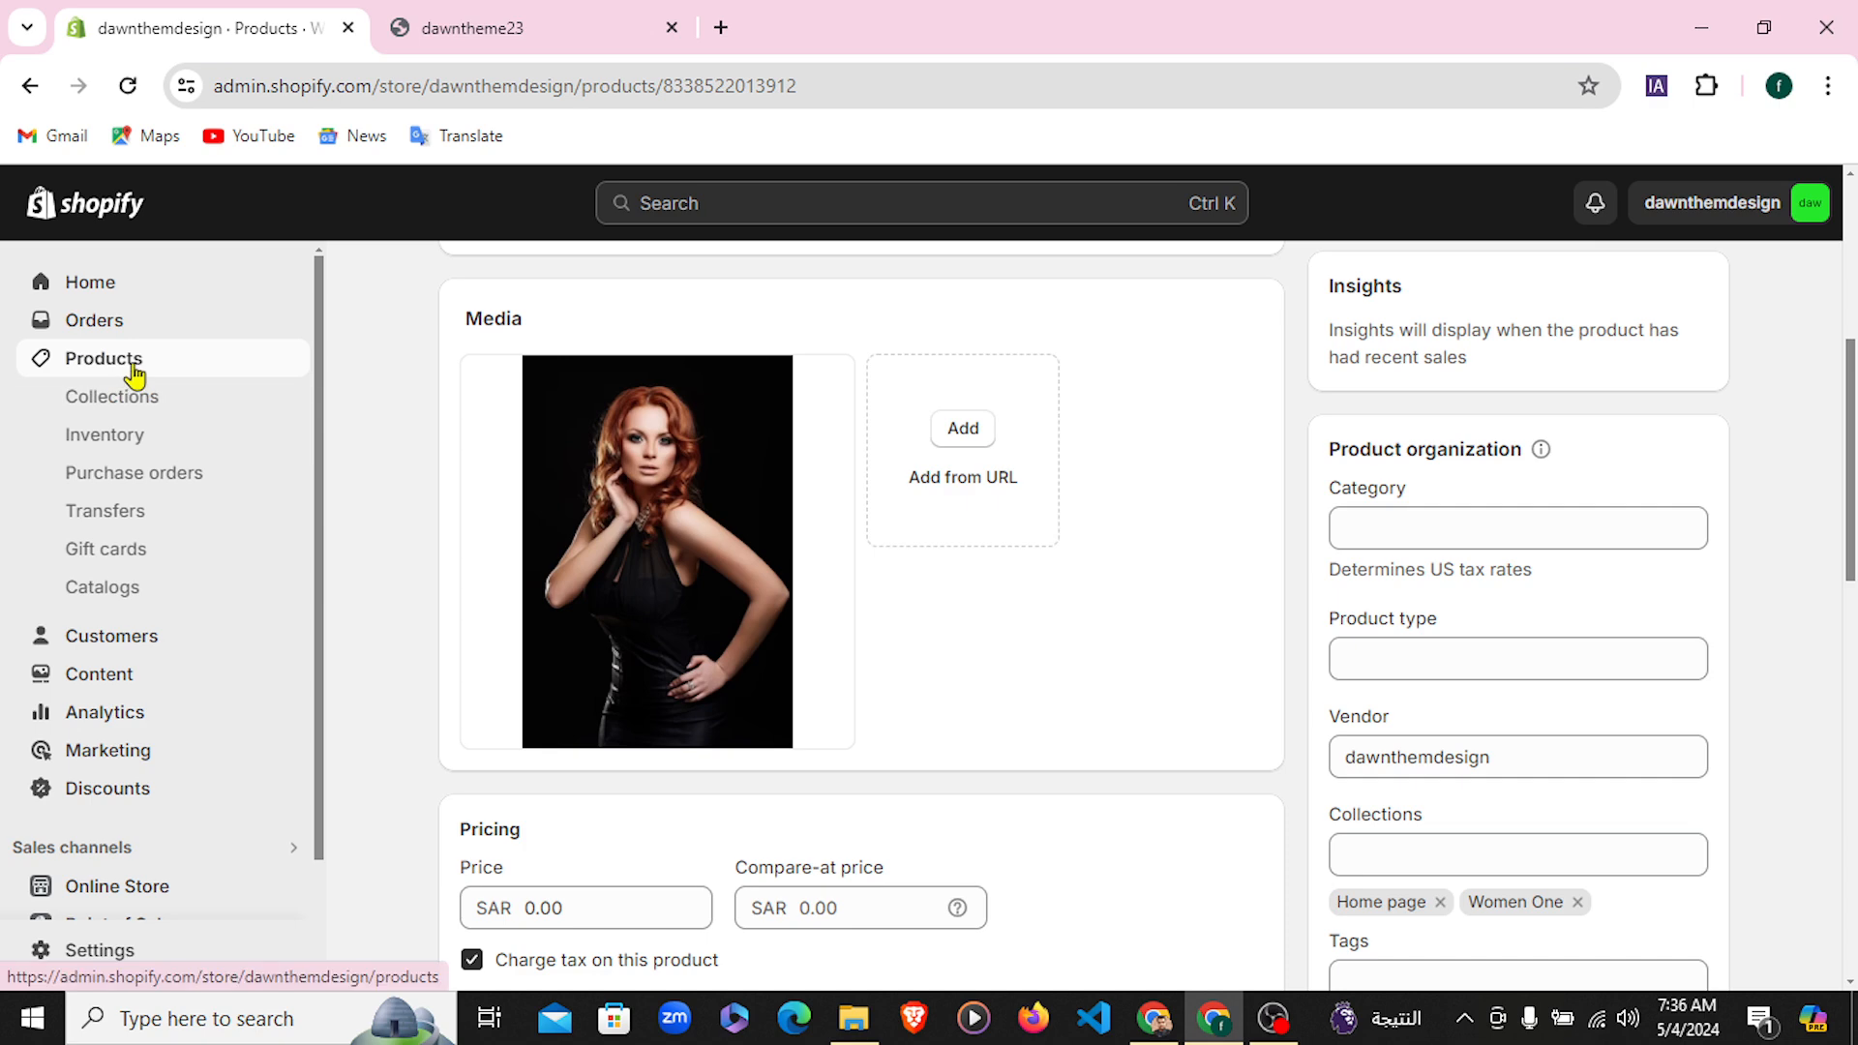
pyautogui.click(104, 359)
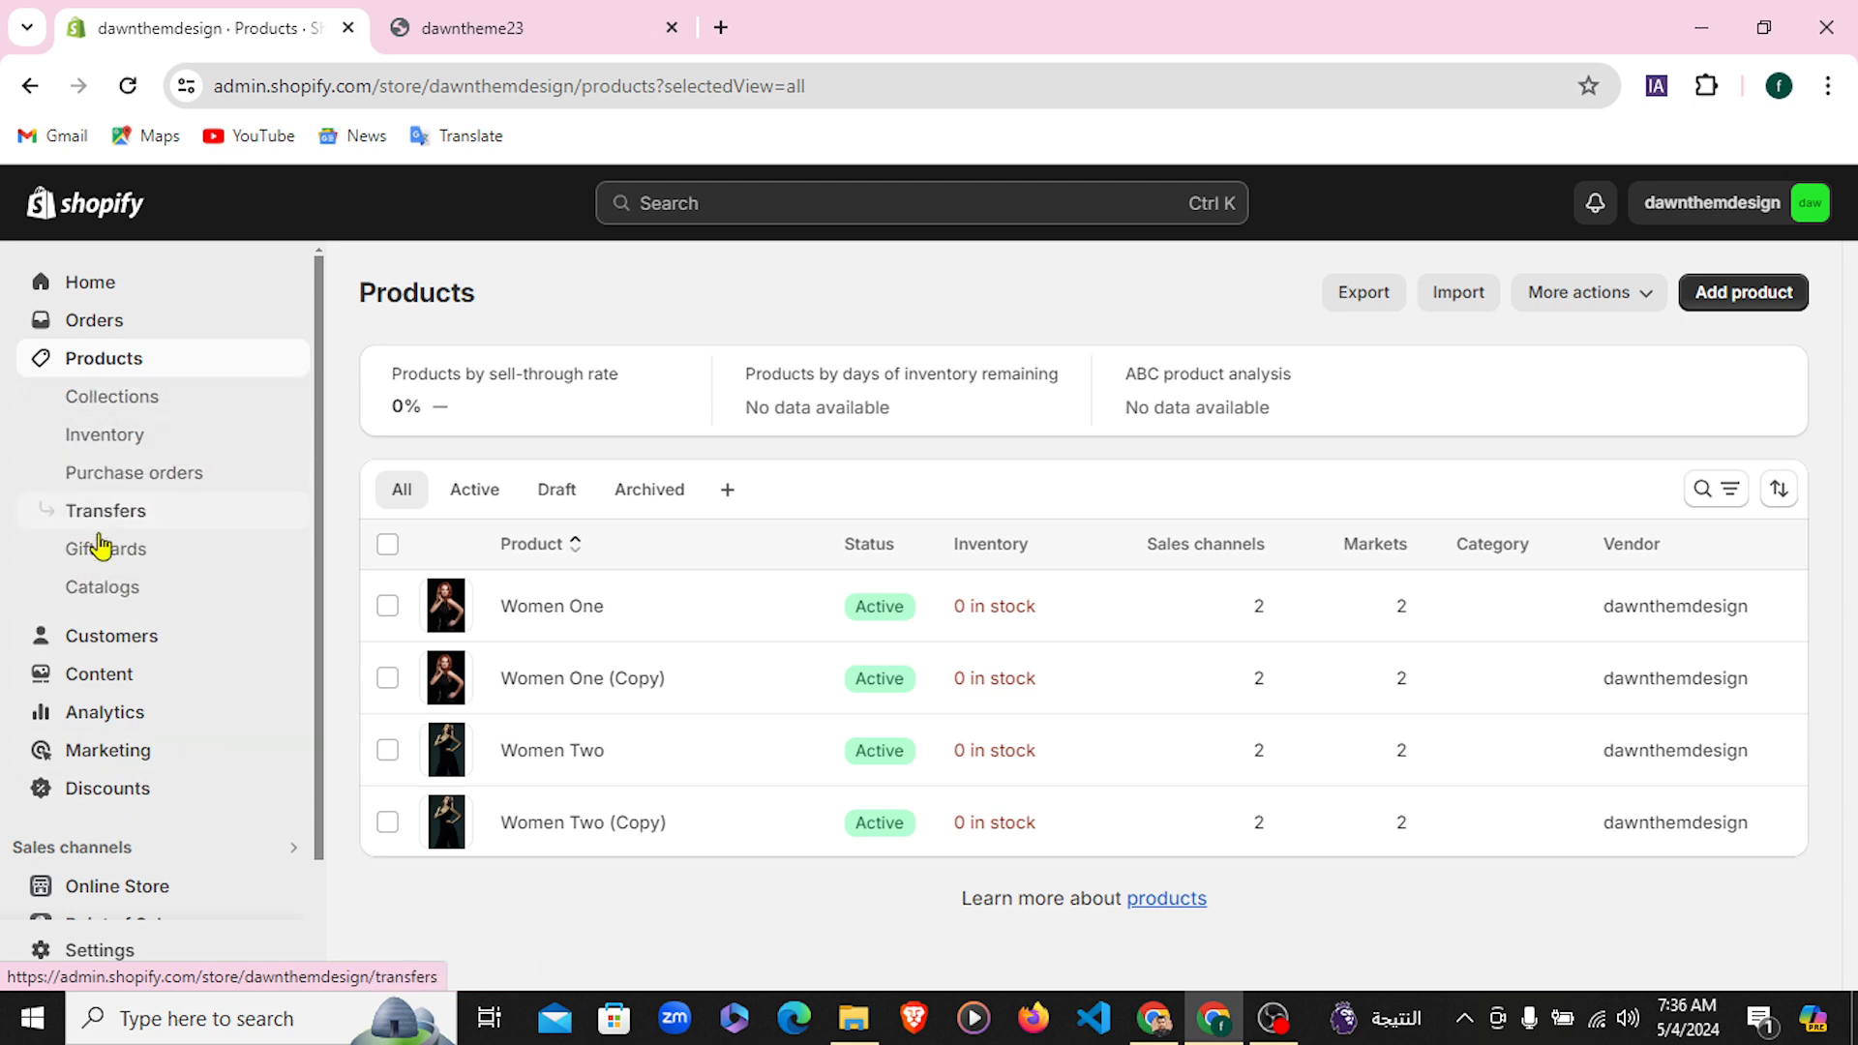
# Open the Files section of the store's content
pyautogui.click(131, 686)
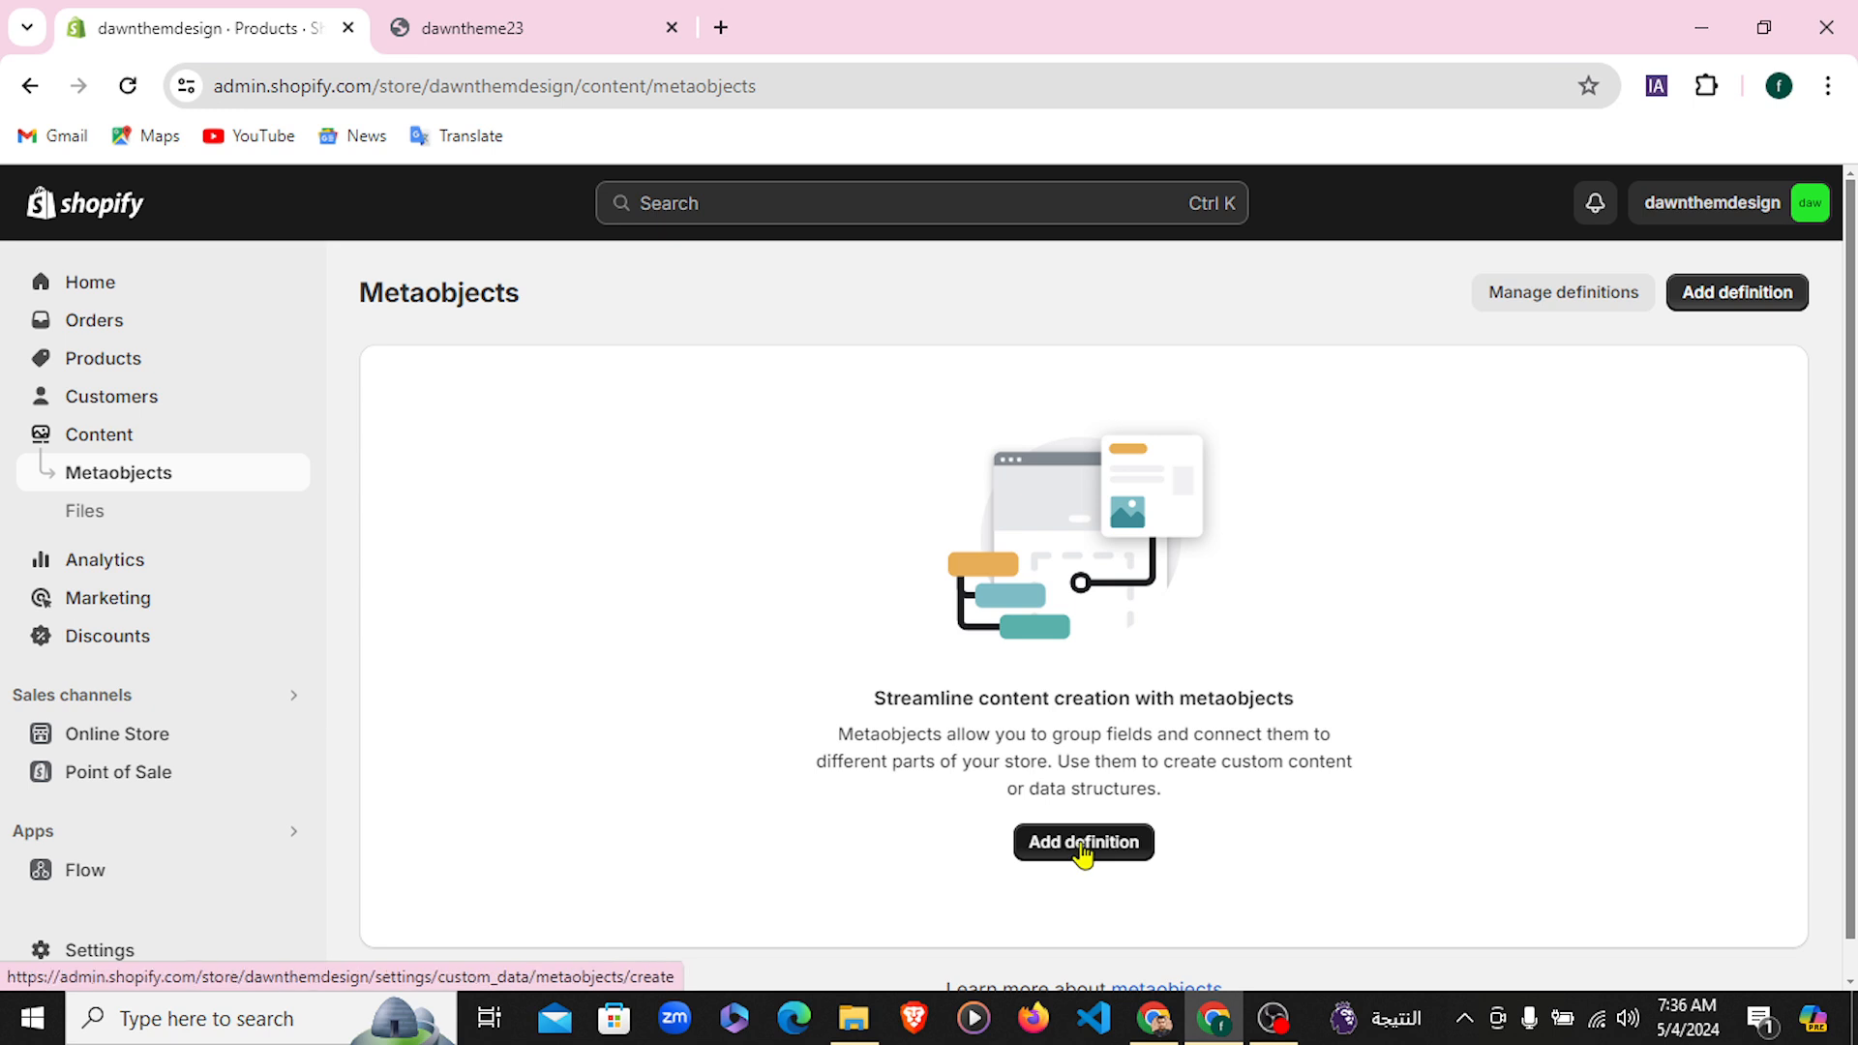
pyautogui.click(1083, 850)
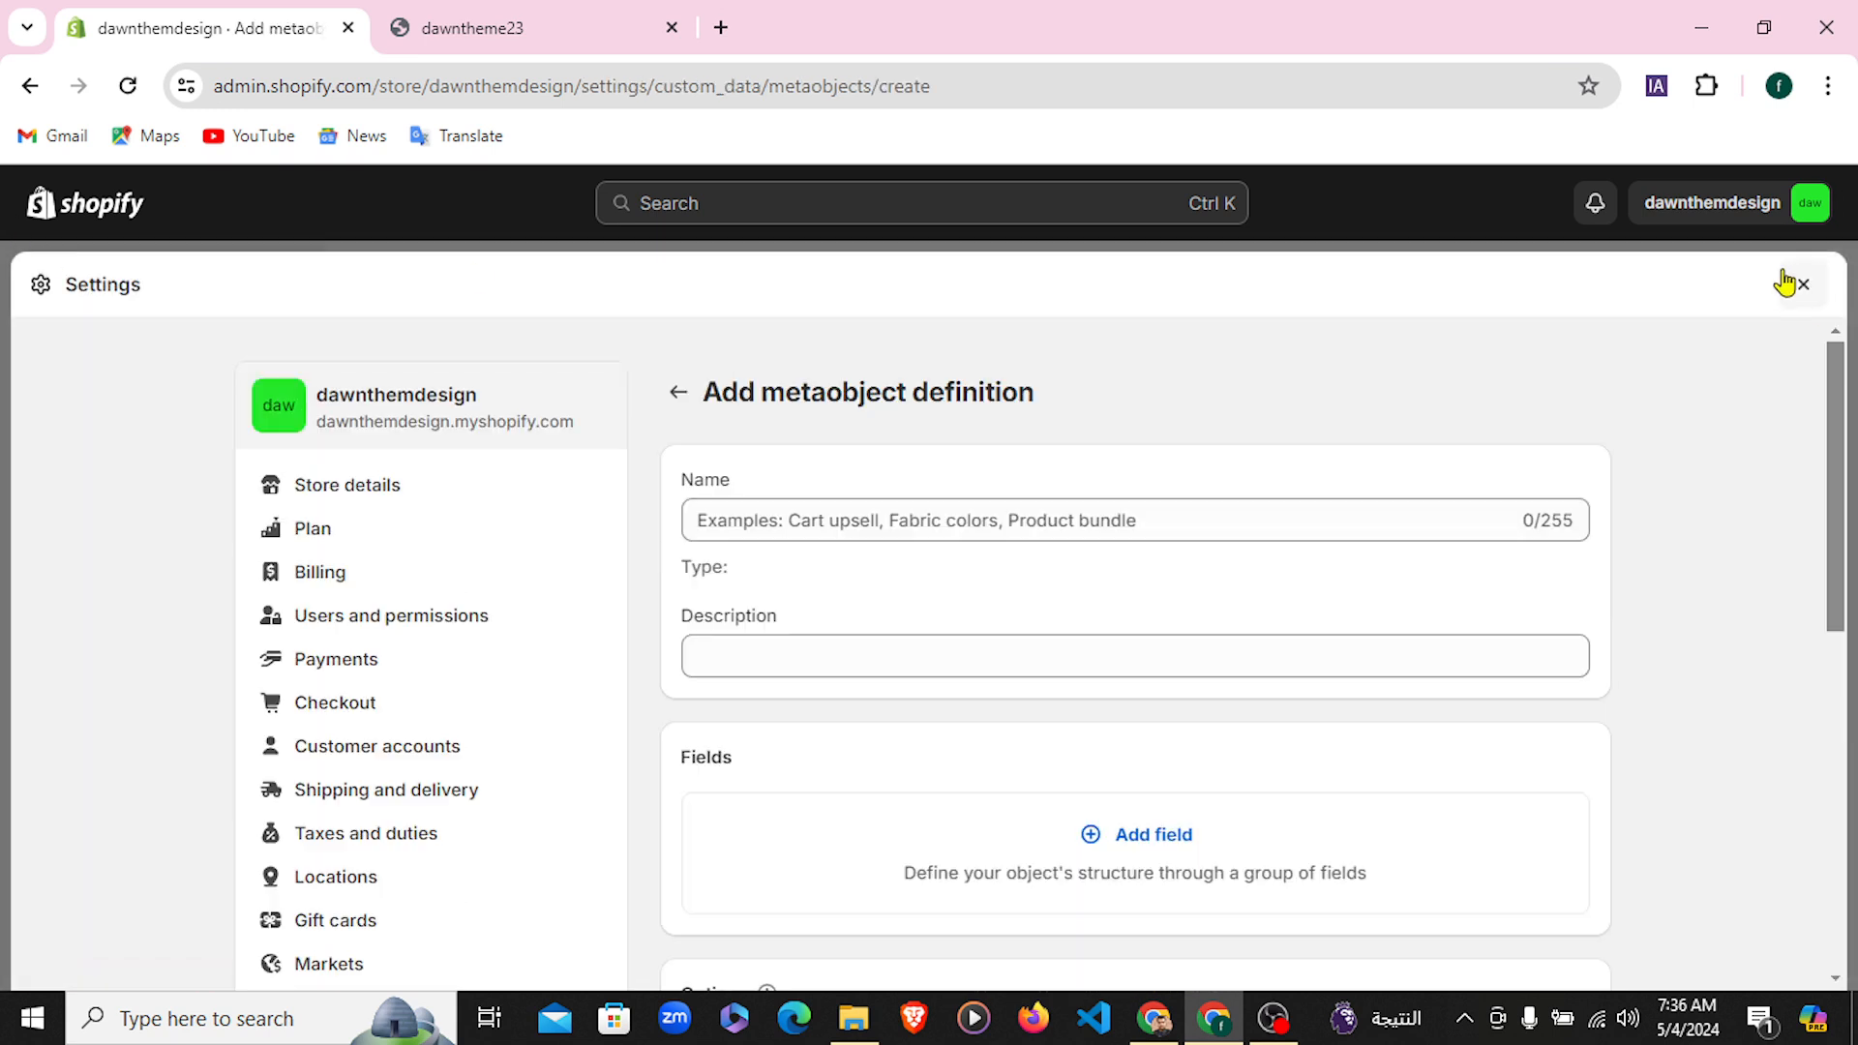
pyautogui.click(1803, 283)
pyautogui.click(89, 518)
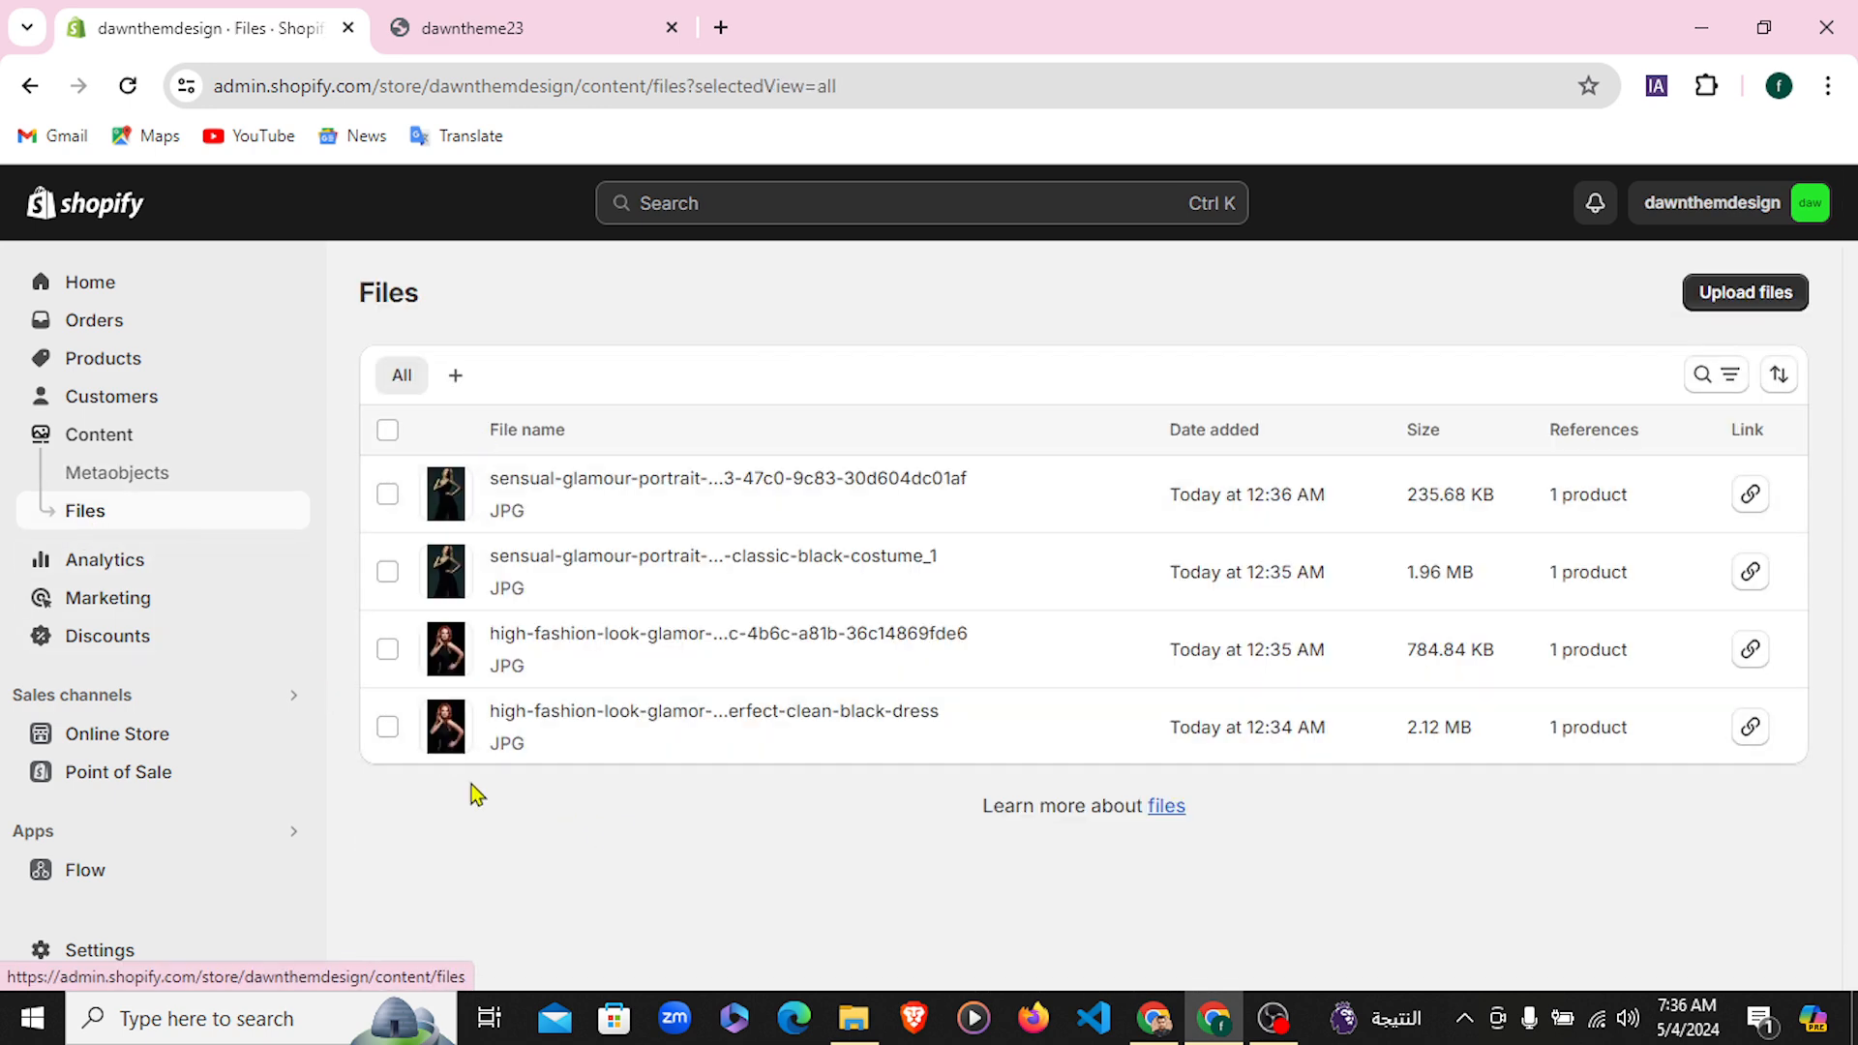
# Upload all eleven images from the img folder, from beautiful-young-woman-stylish-dress through Untitled design (25), to the store's files
pyautogui.click(1748, 308)
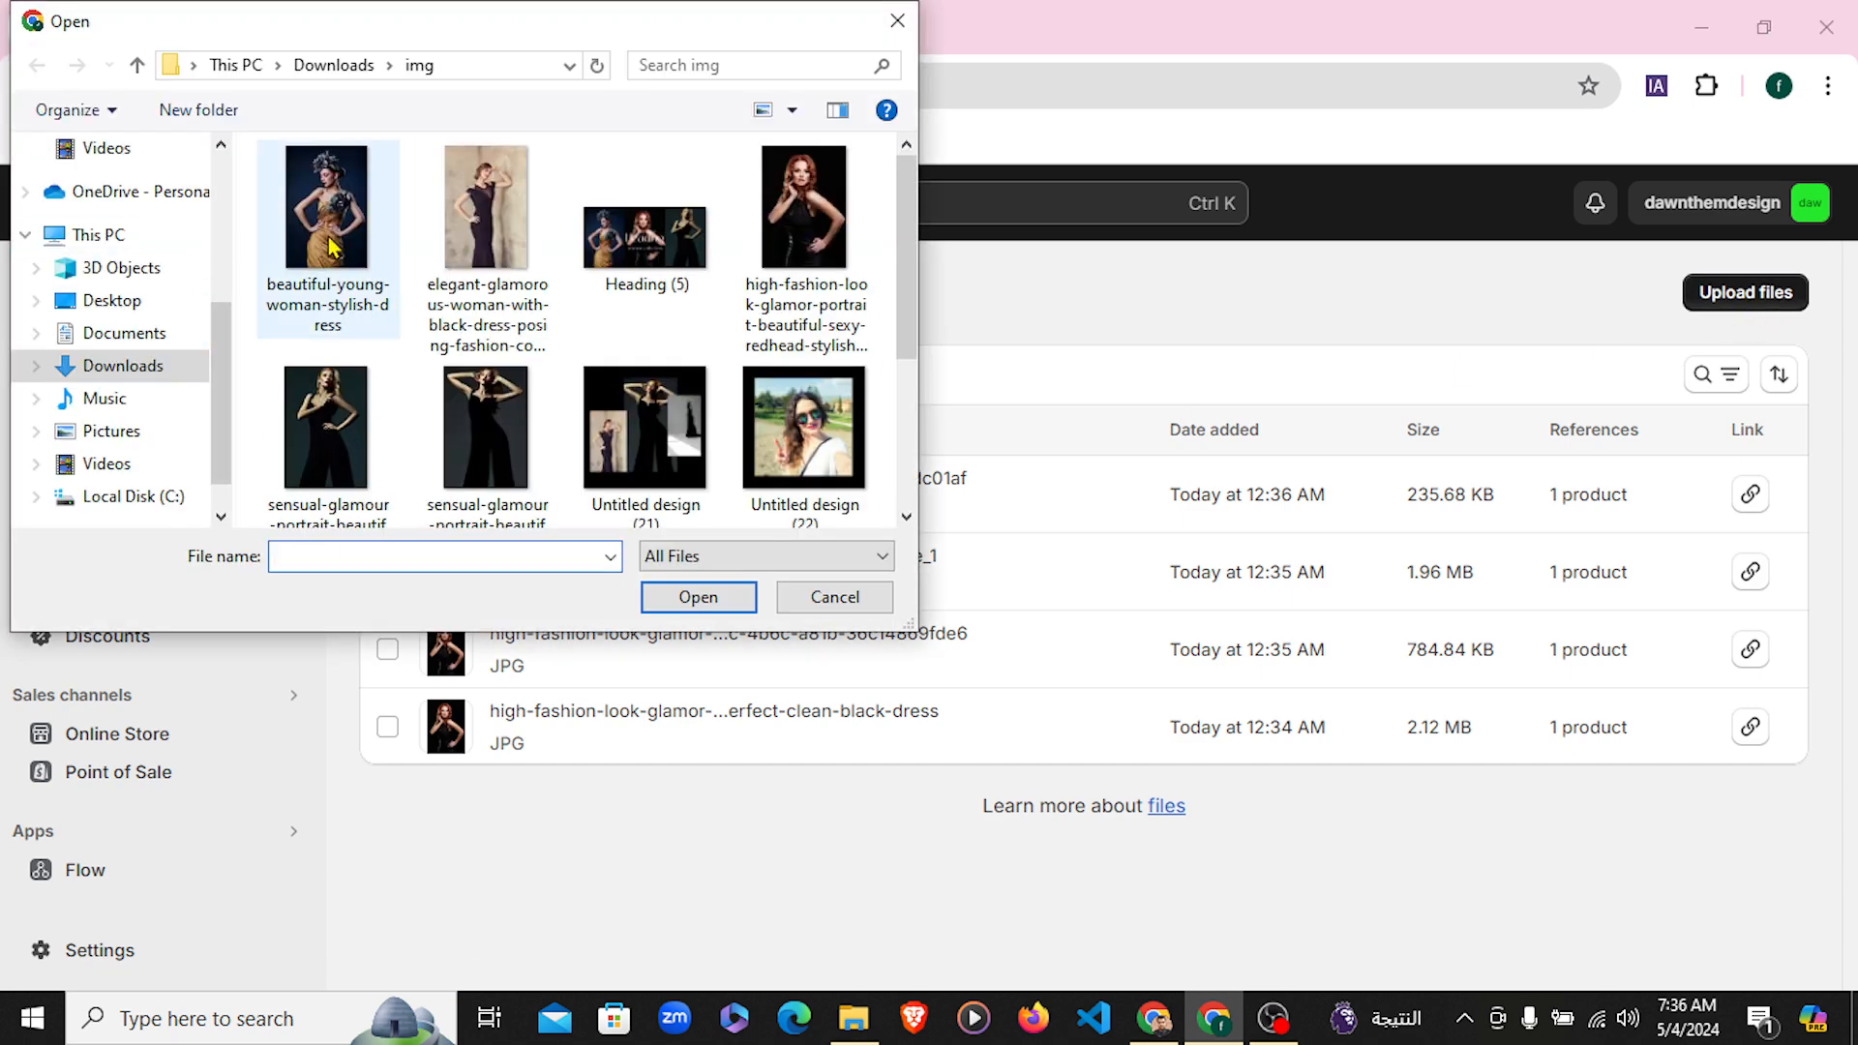
pyautogui.click(330, 247)
pyautogui.hotkey('shift', 'Right')
pyautogui.hotkey('shift', 'Right')
pyautogui.hotkey('shift', 'Right')
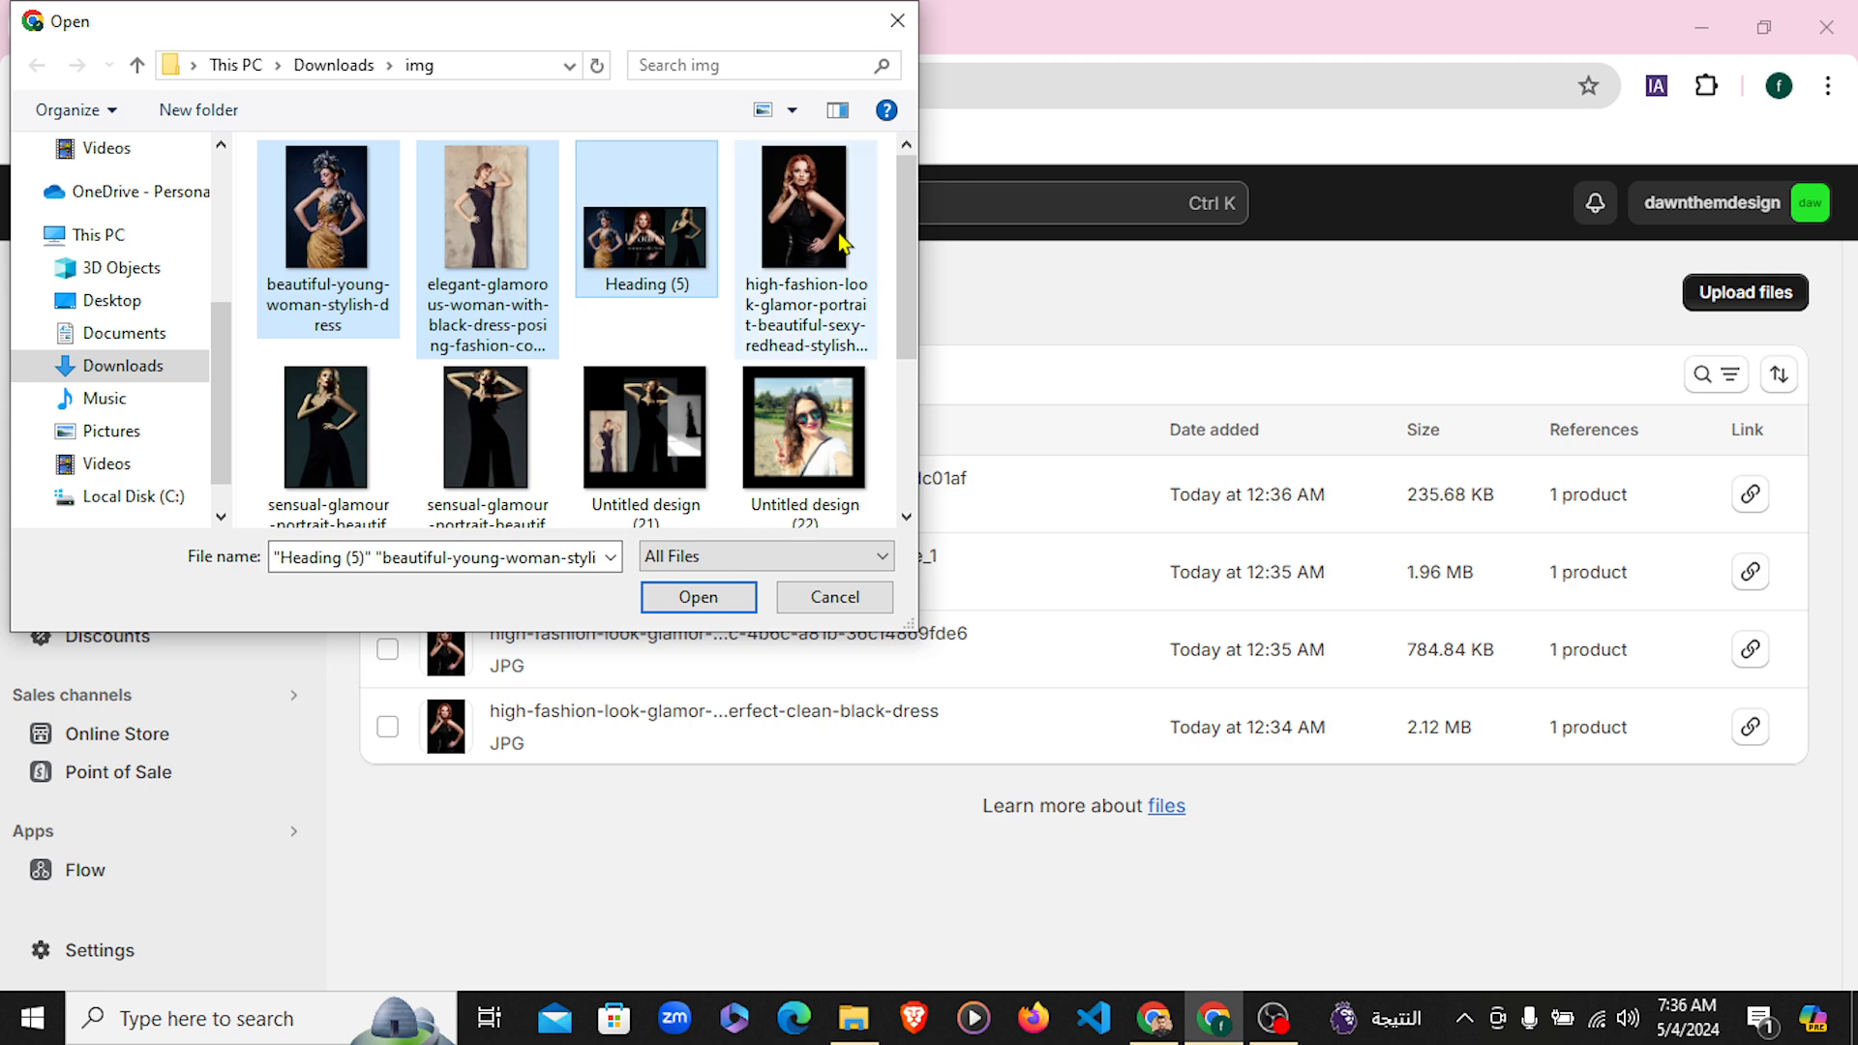
pyautogui.hotkey('shift', 'Right')
pyautogui.hotkey('shift', 'Right')
pyautogui.hotkey('shift', 'Right')
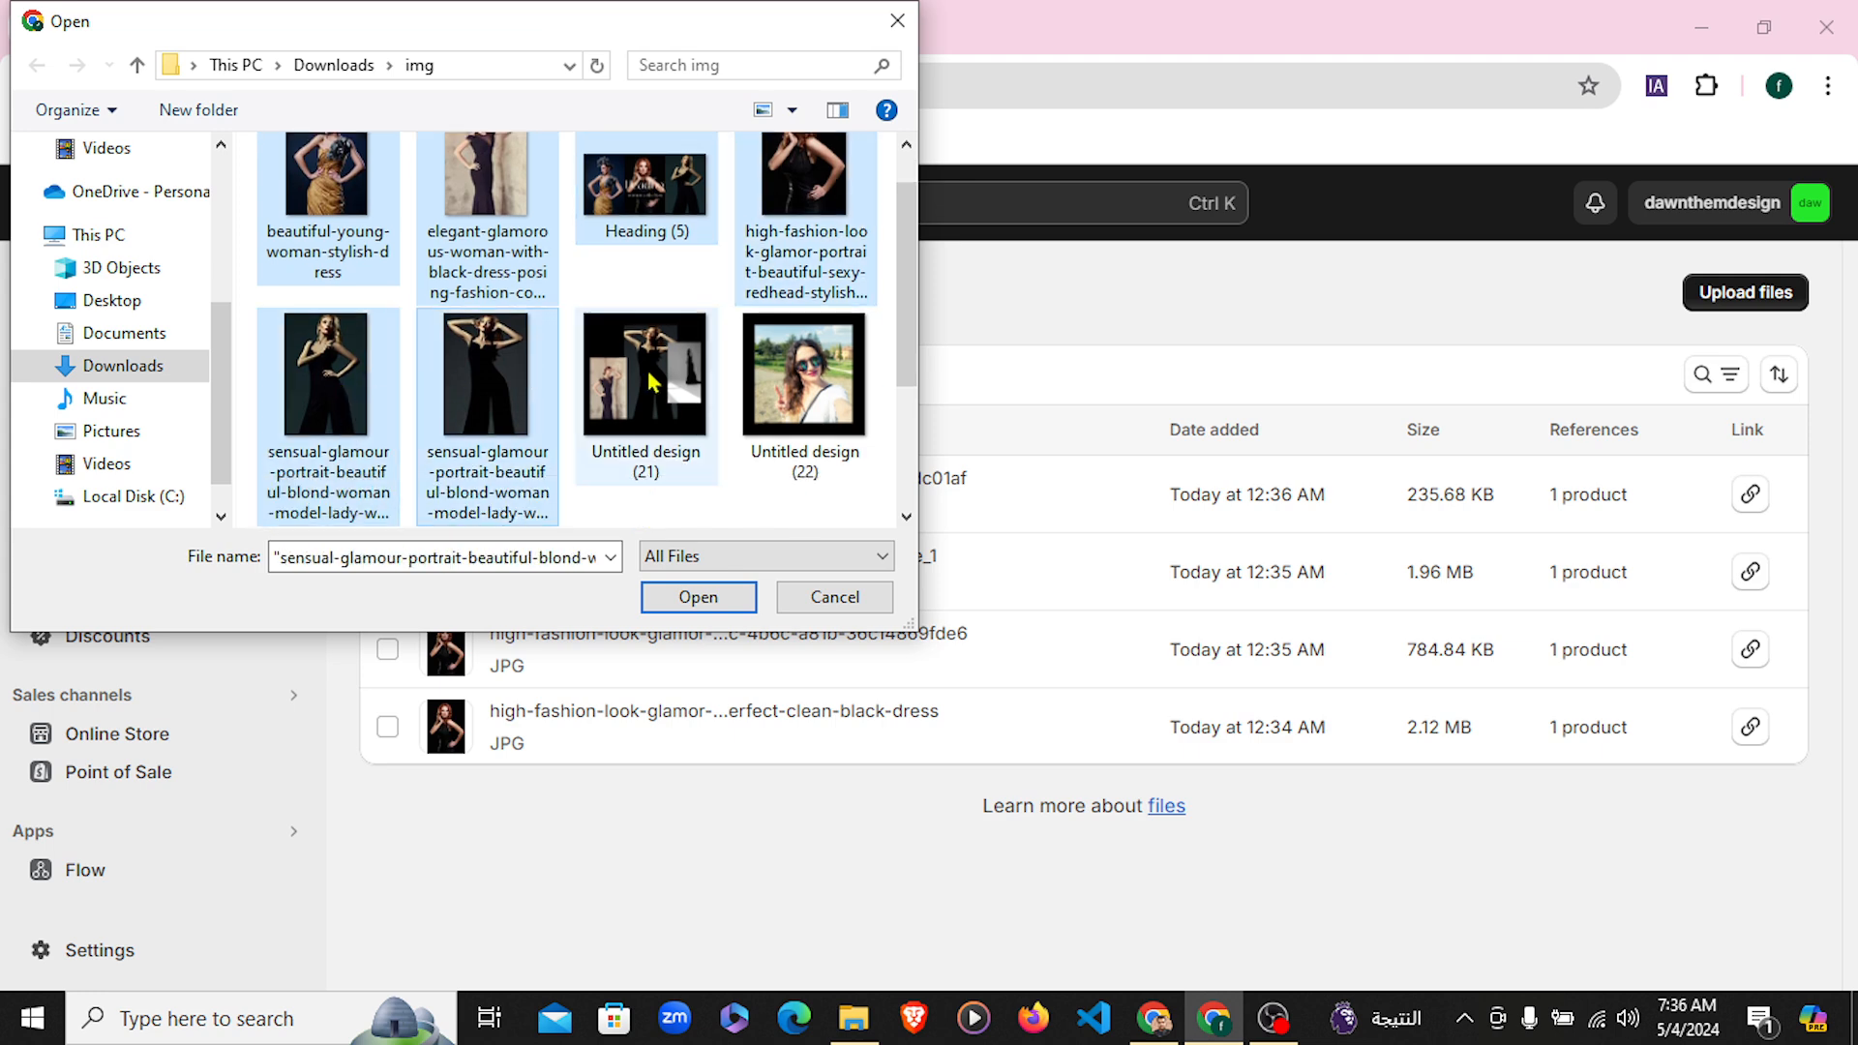
pyautogui.hotkey('shift', 'Right')
pyautogui.scroll(-2, 784, 425)
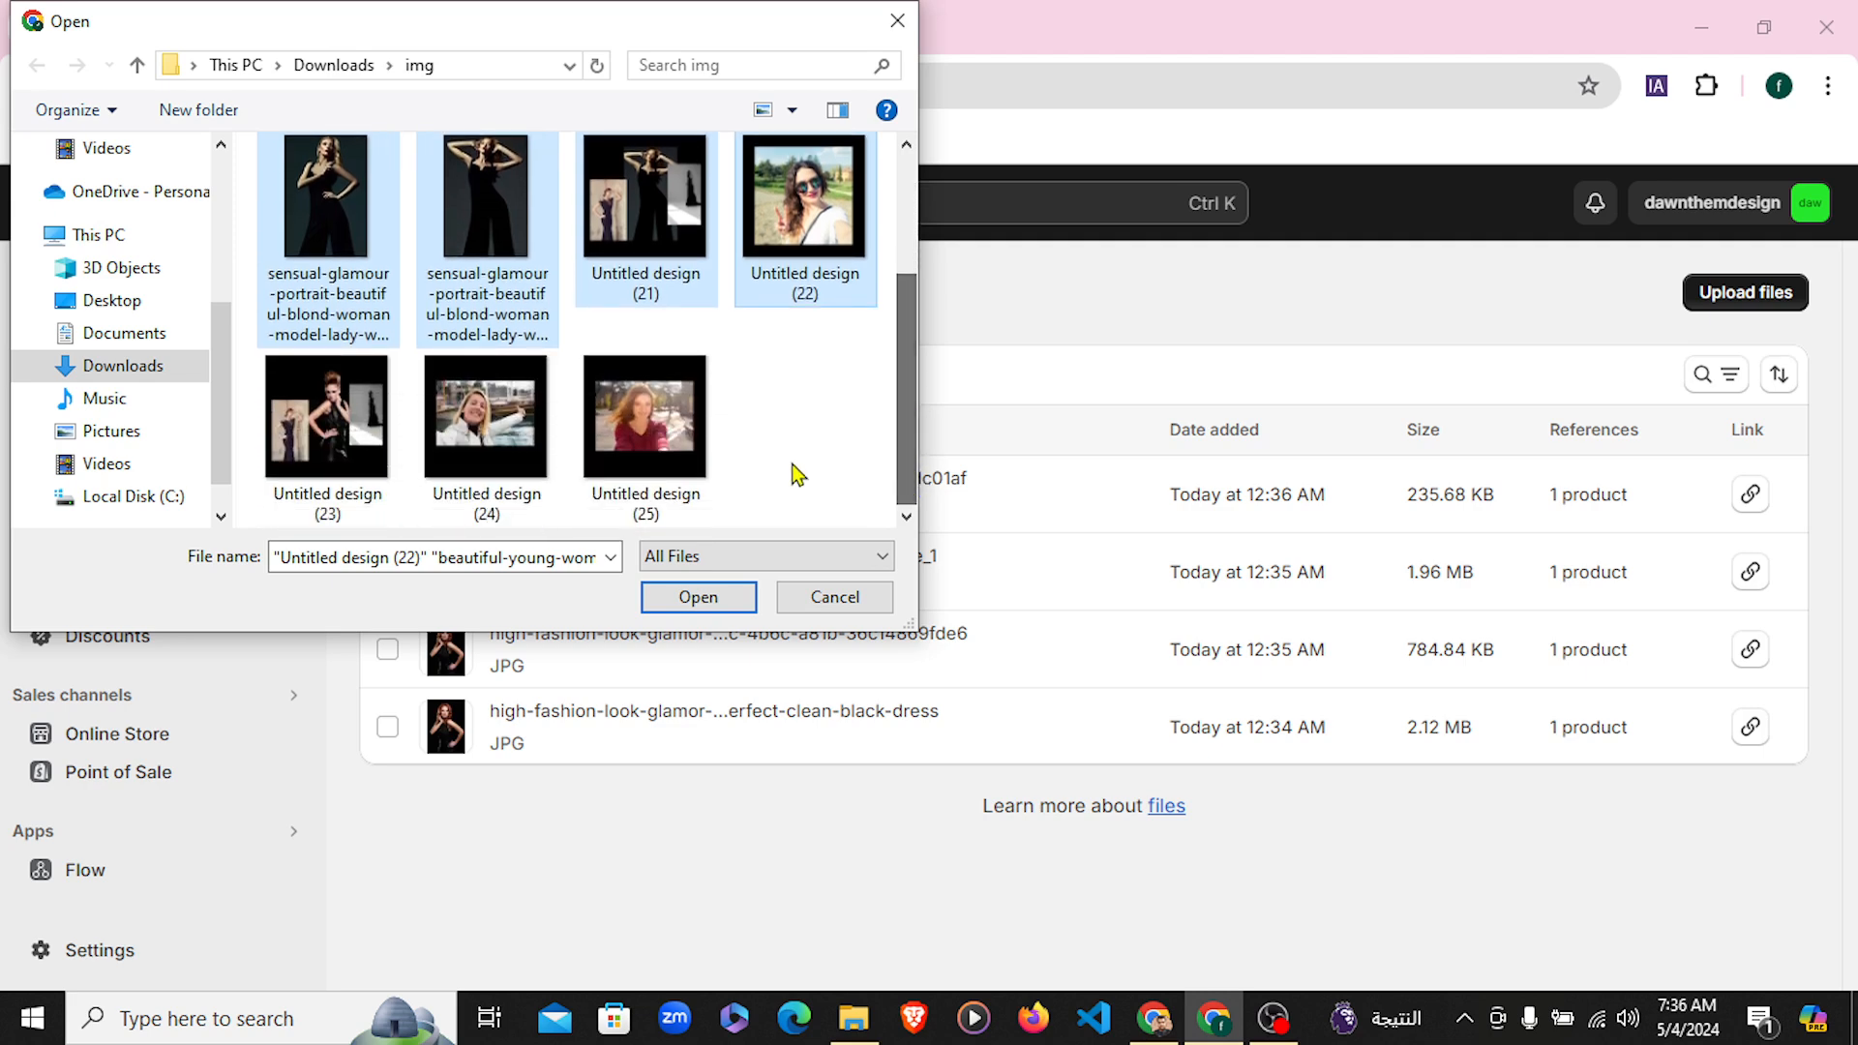
pyautogui.hotkey('shift', 'Right')
pyautogui.hotkey('shift', 'Right')
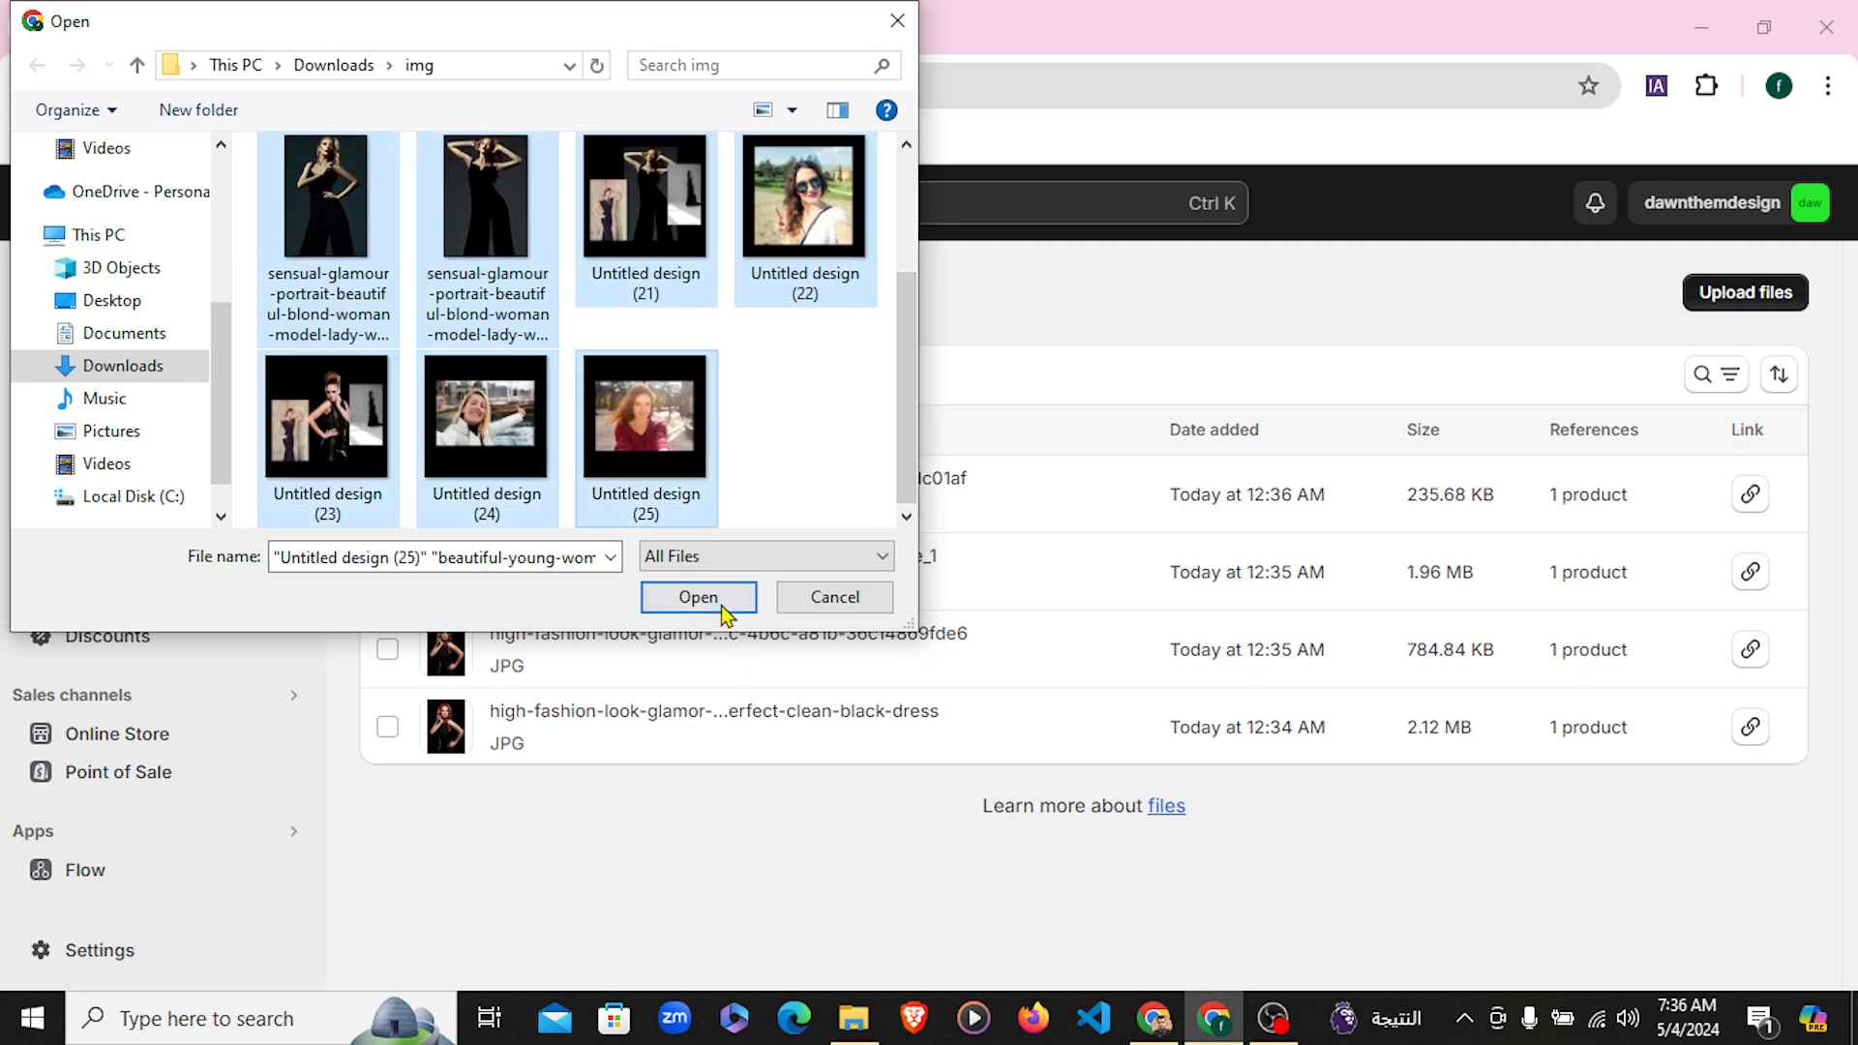
pyautogui.click(701, 600)
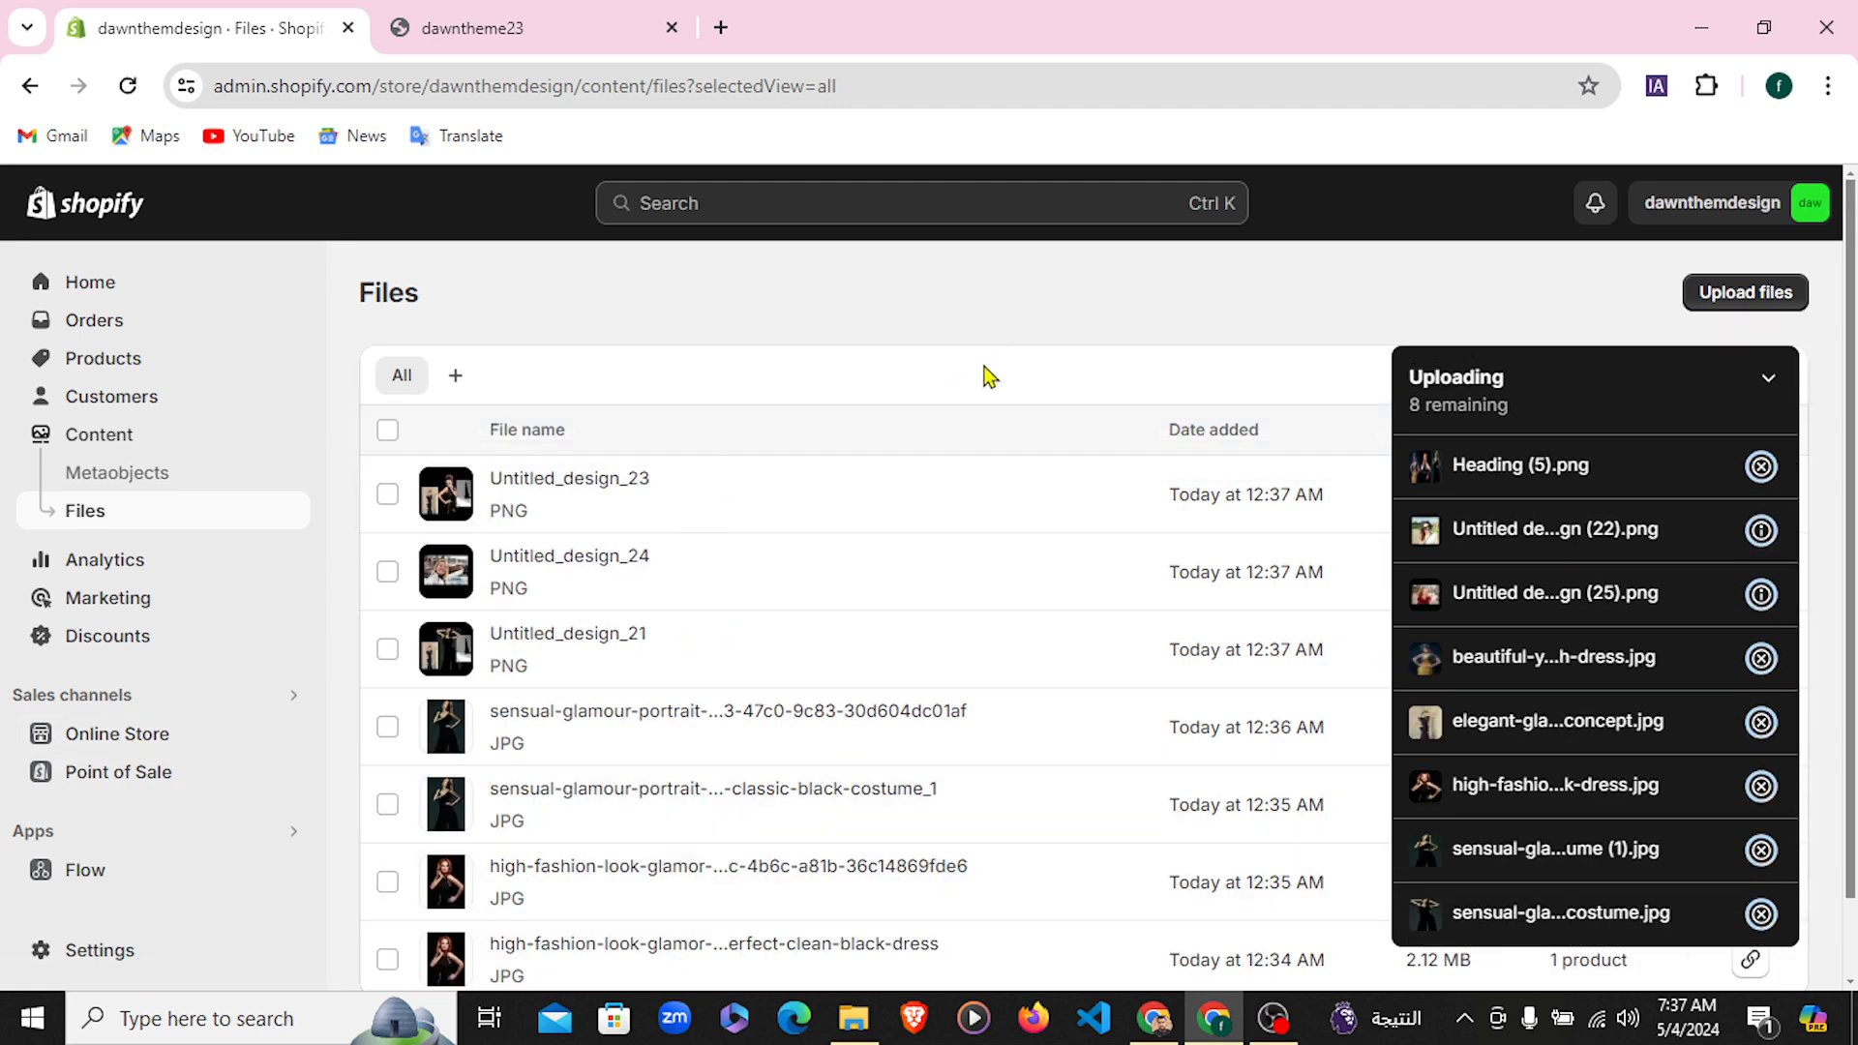
# Examine the file list to check the progress of the image uploads and that every image is there
pyautogui.scroll(-1, 1007, 634)
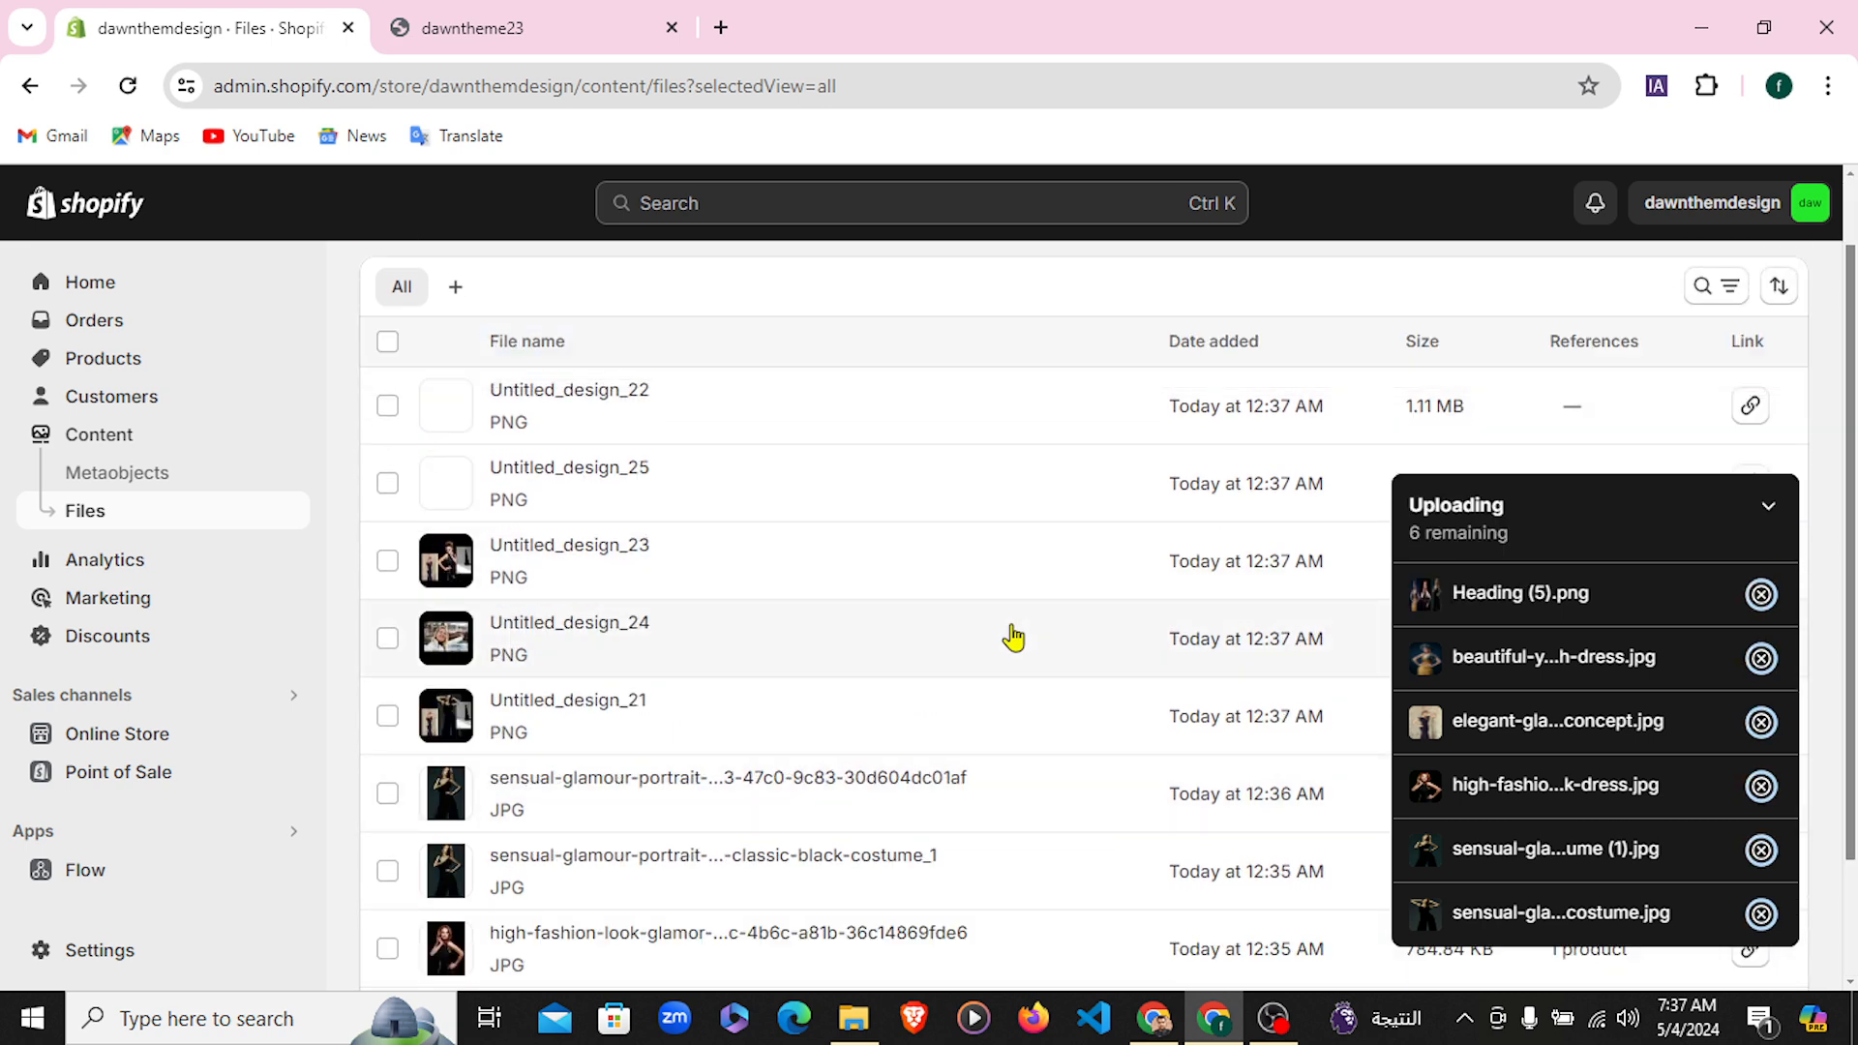
pyautogui.scroll(-2, 995, 622)
pyautogui.scroll(3, 684, 552)
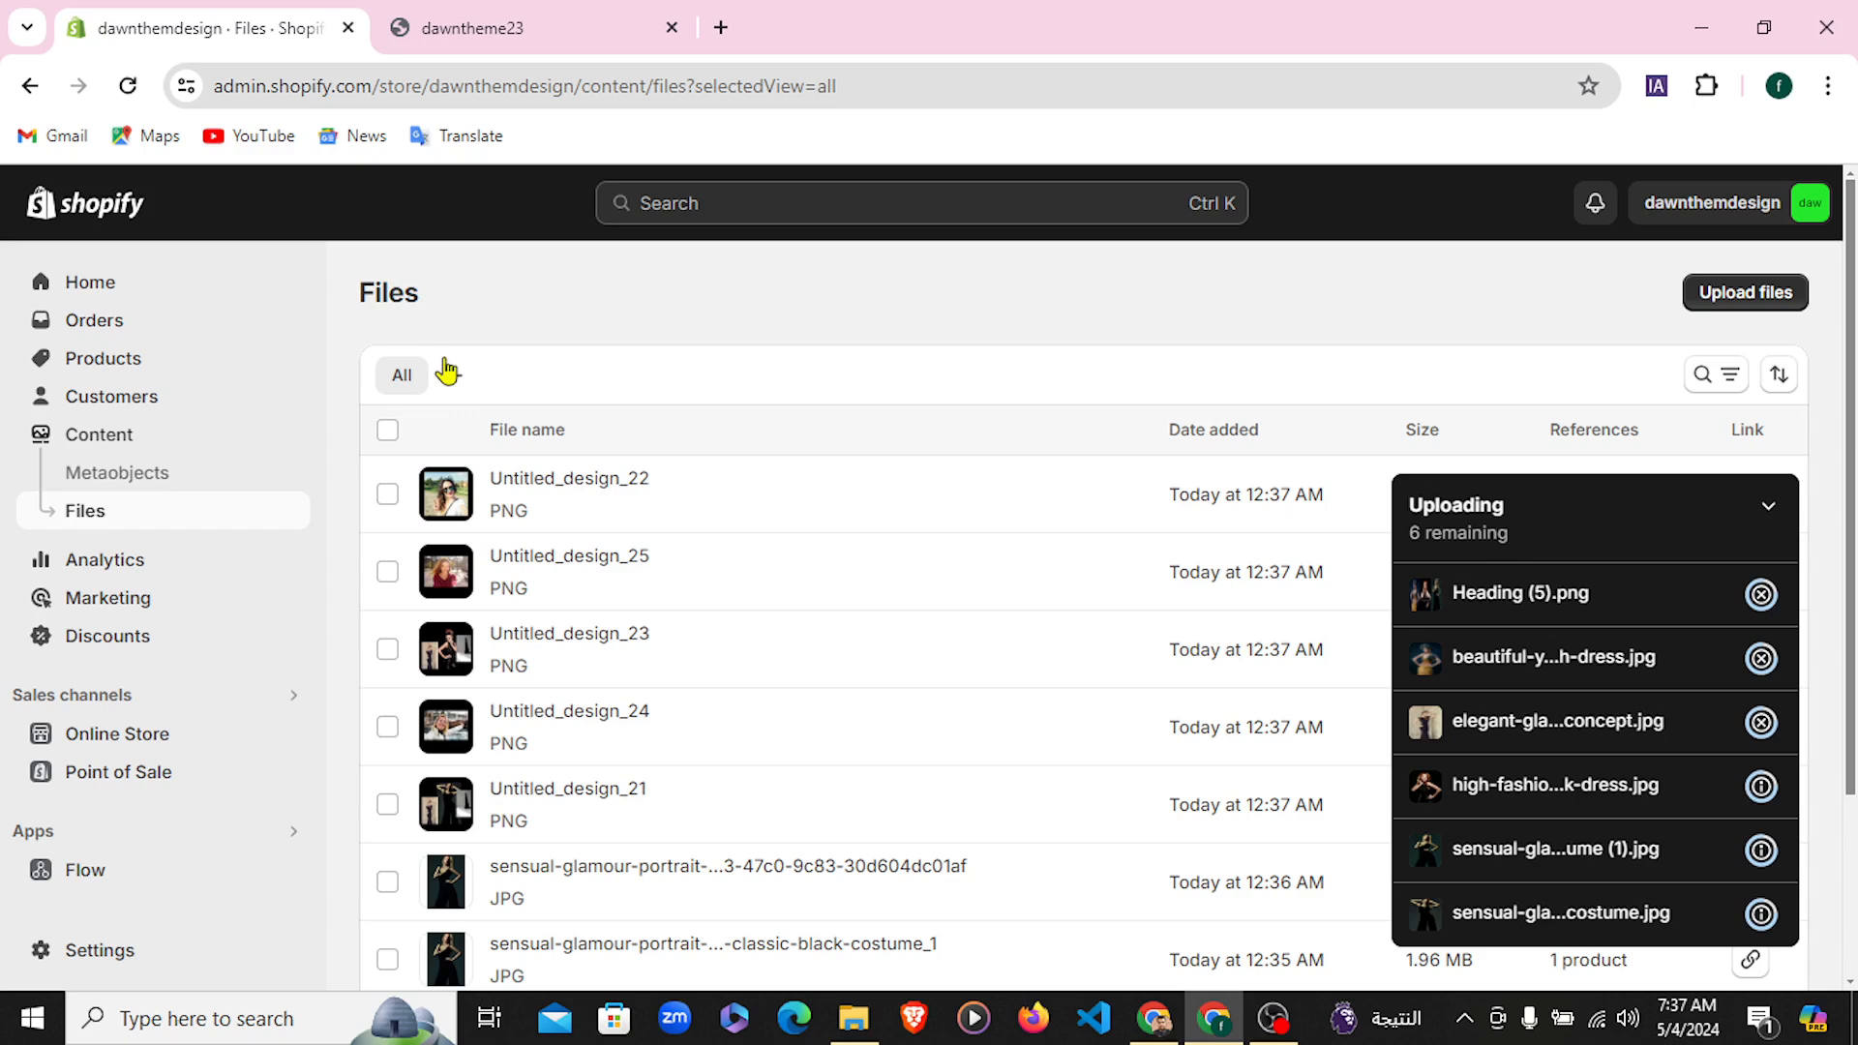
pyautogui.scroll(-3, 696, 764)
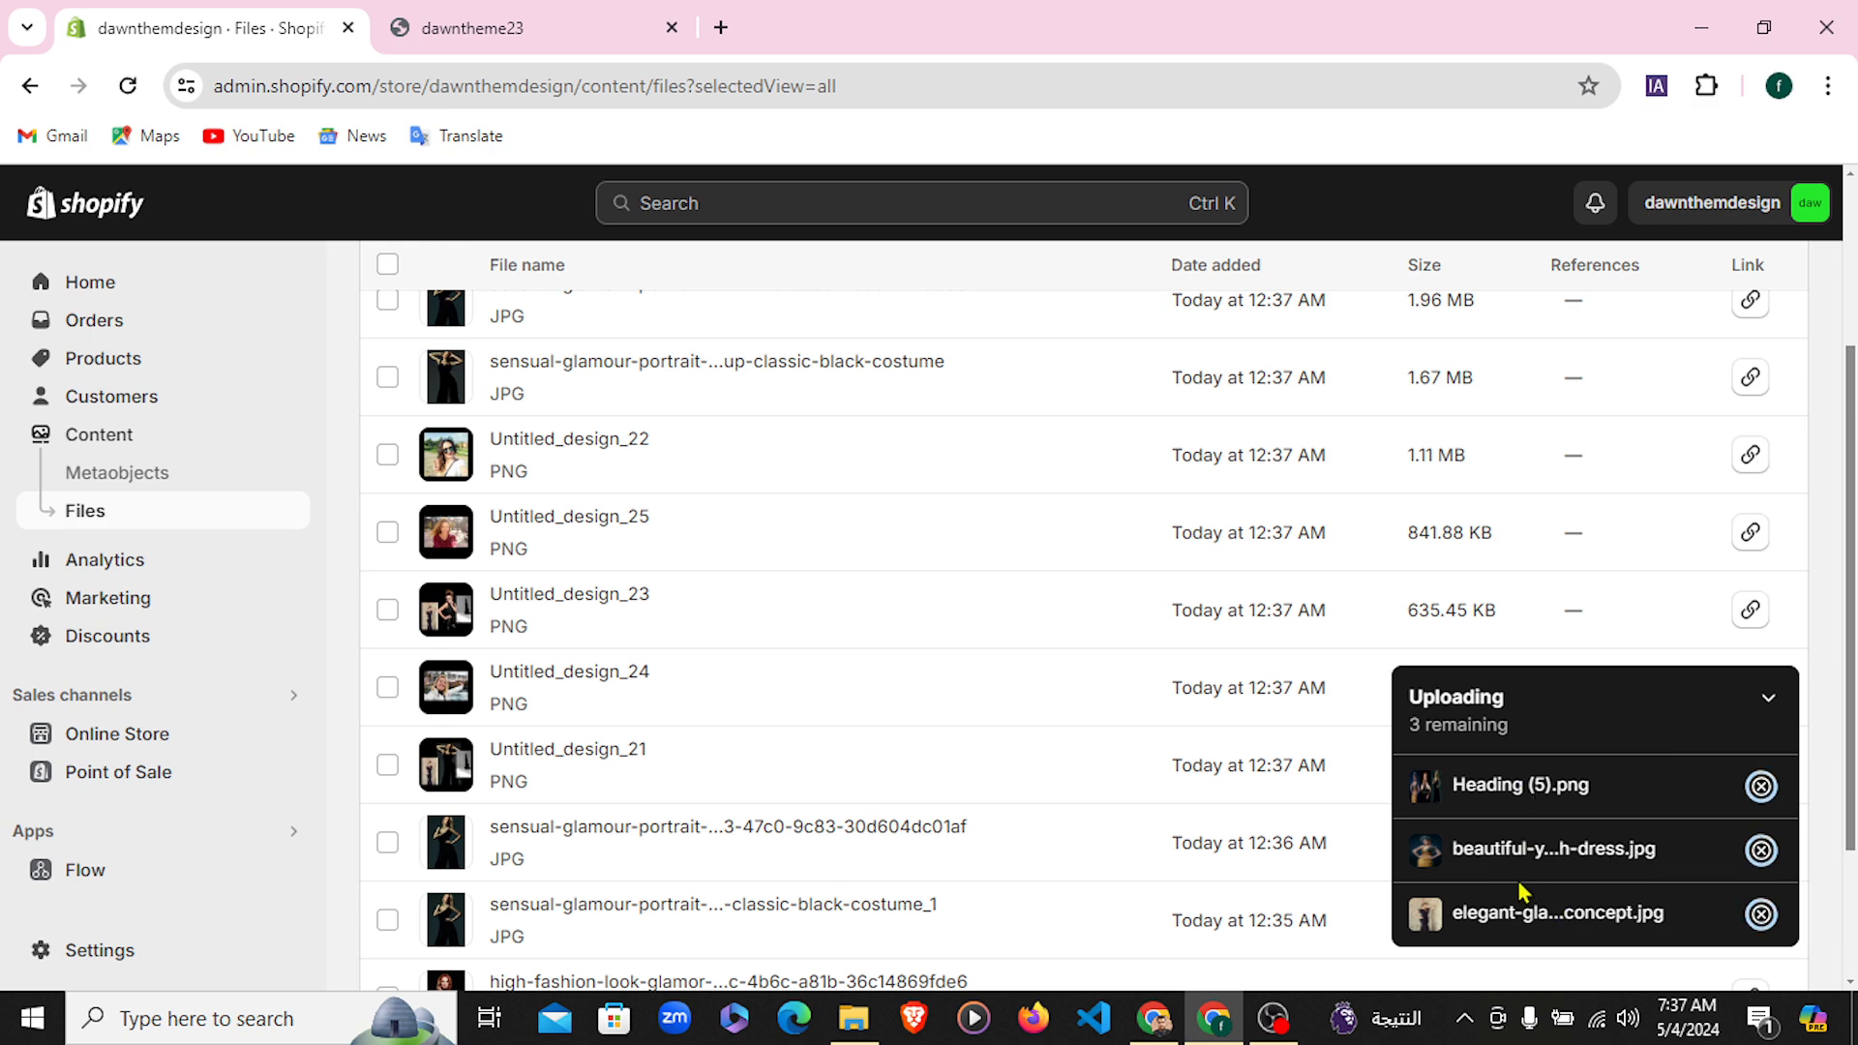
pyautogui.scroll(3, 758, 468)
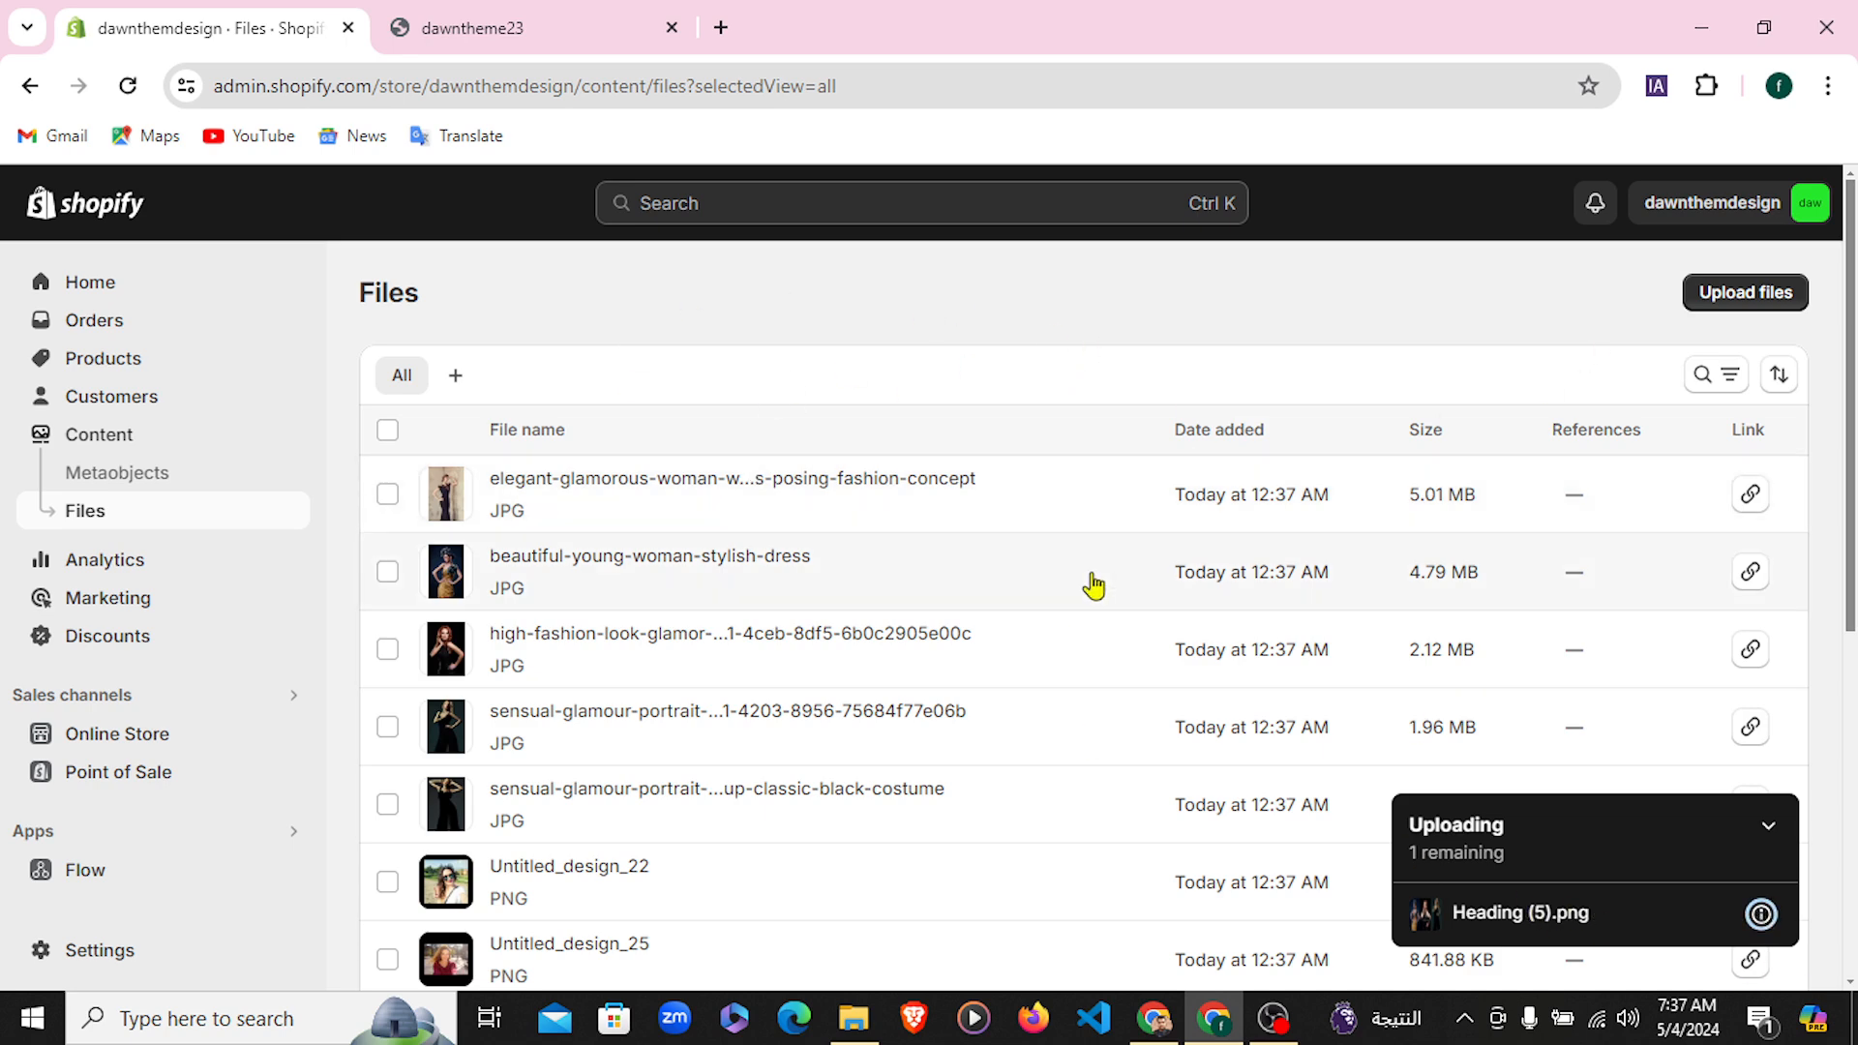
pyautogui.scroll(-5, 1091, 585)
pyautogui.scroll(-2, 1091, 585)
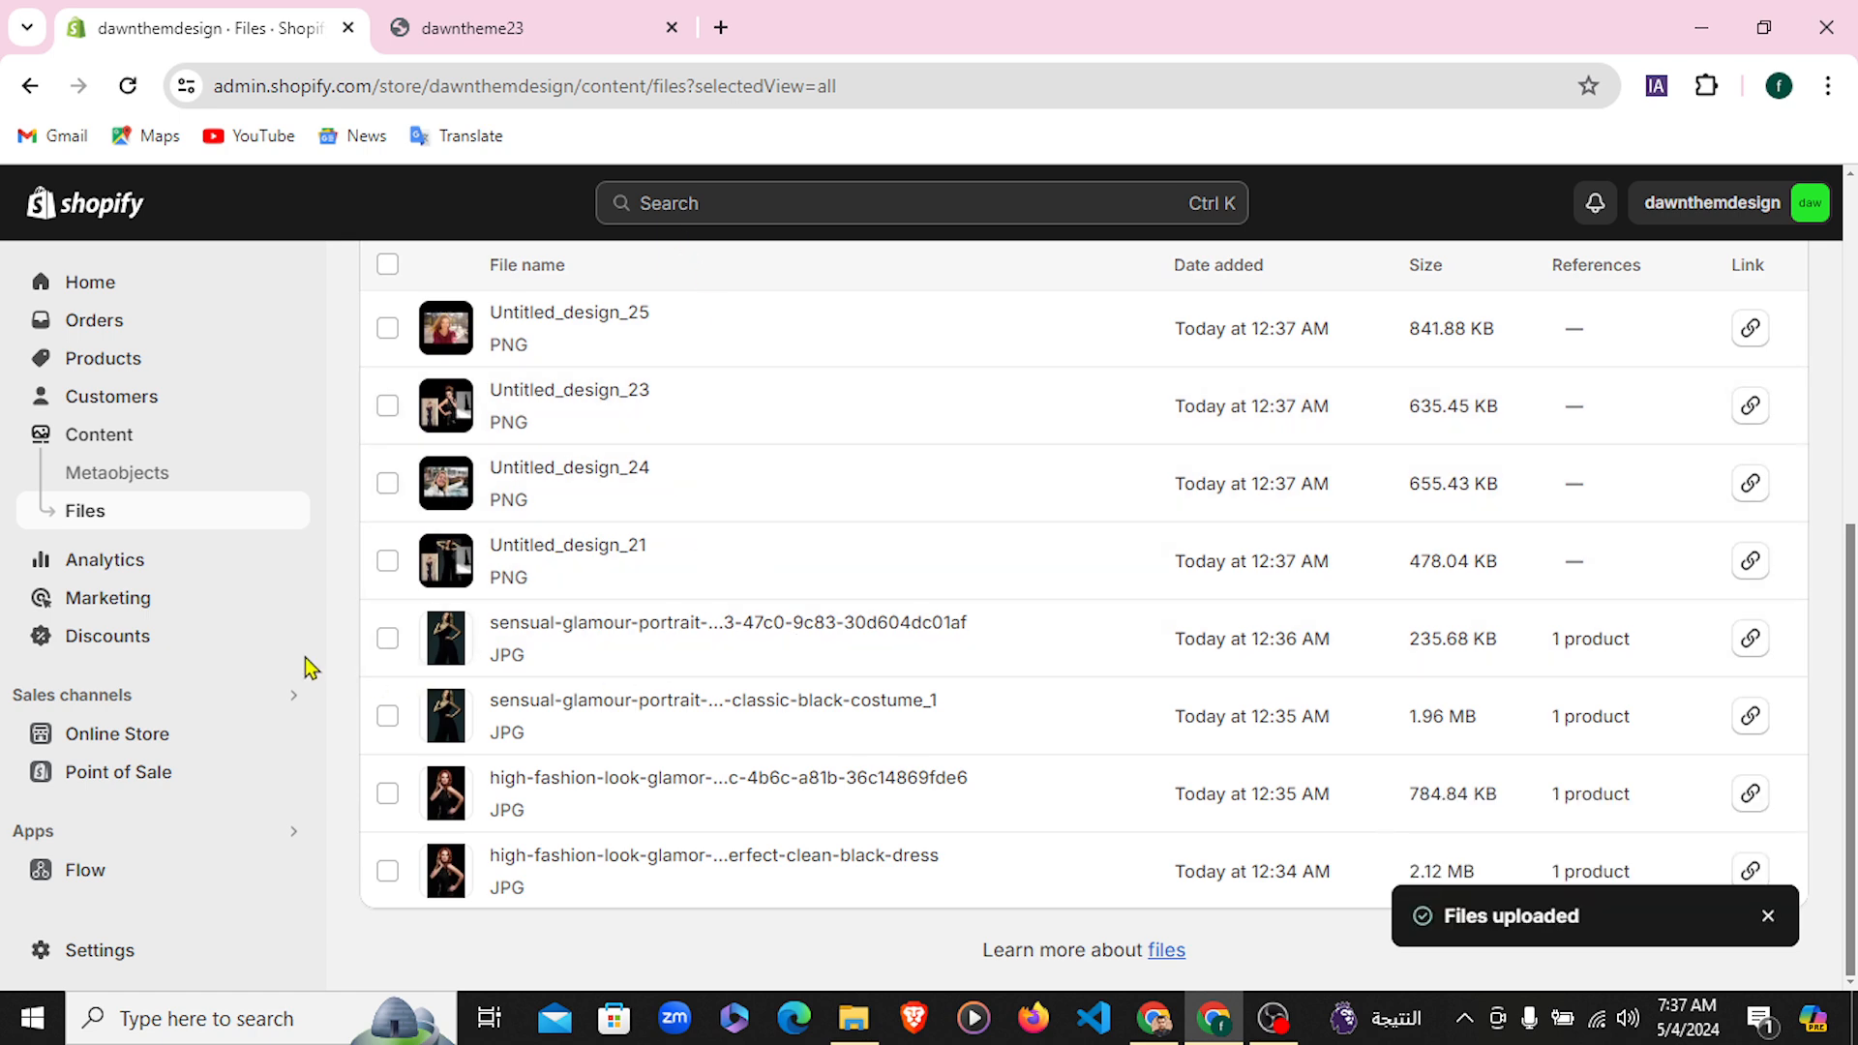
pyautogui.scroll(5, 1360, 651)
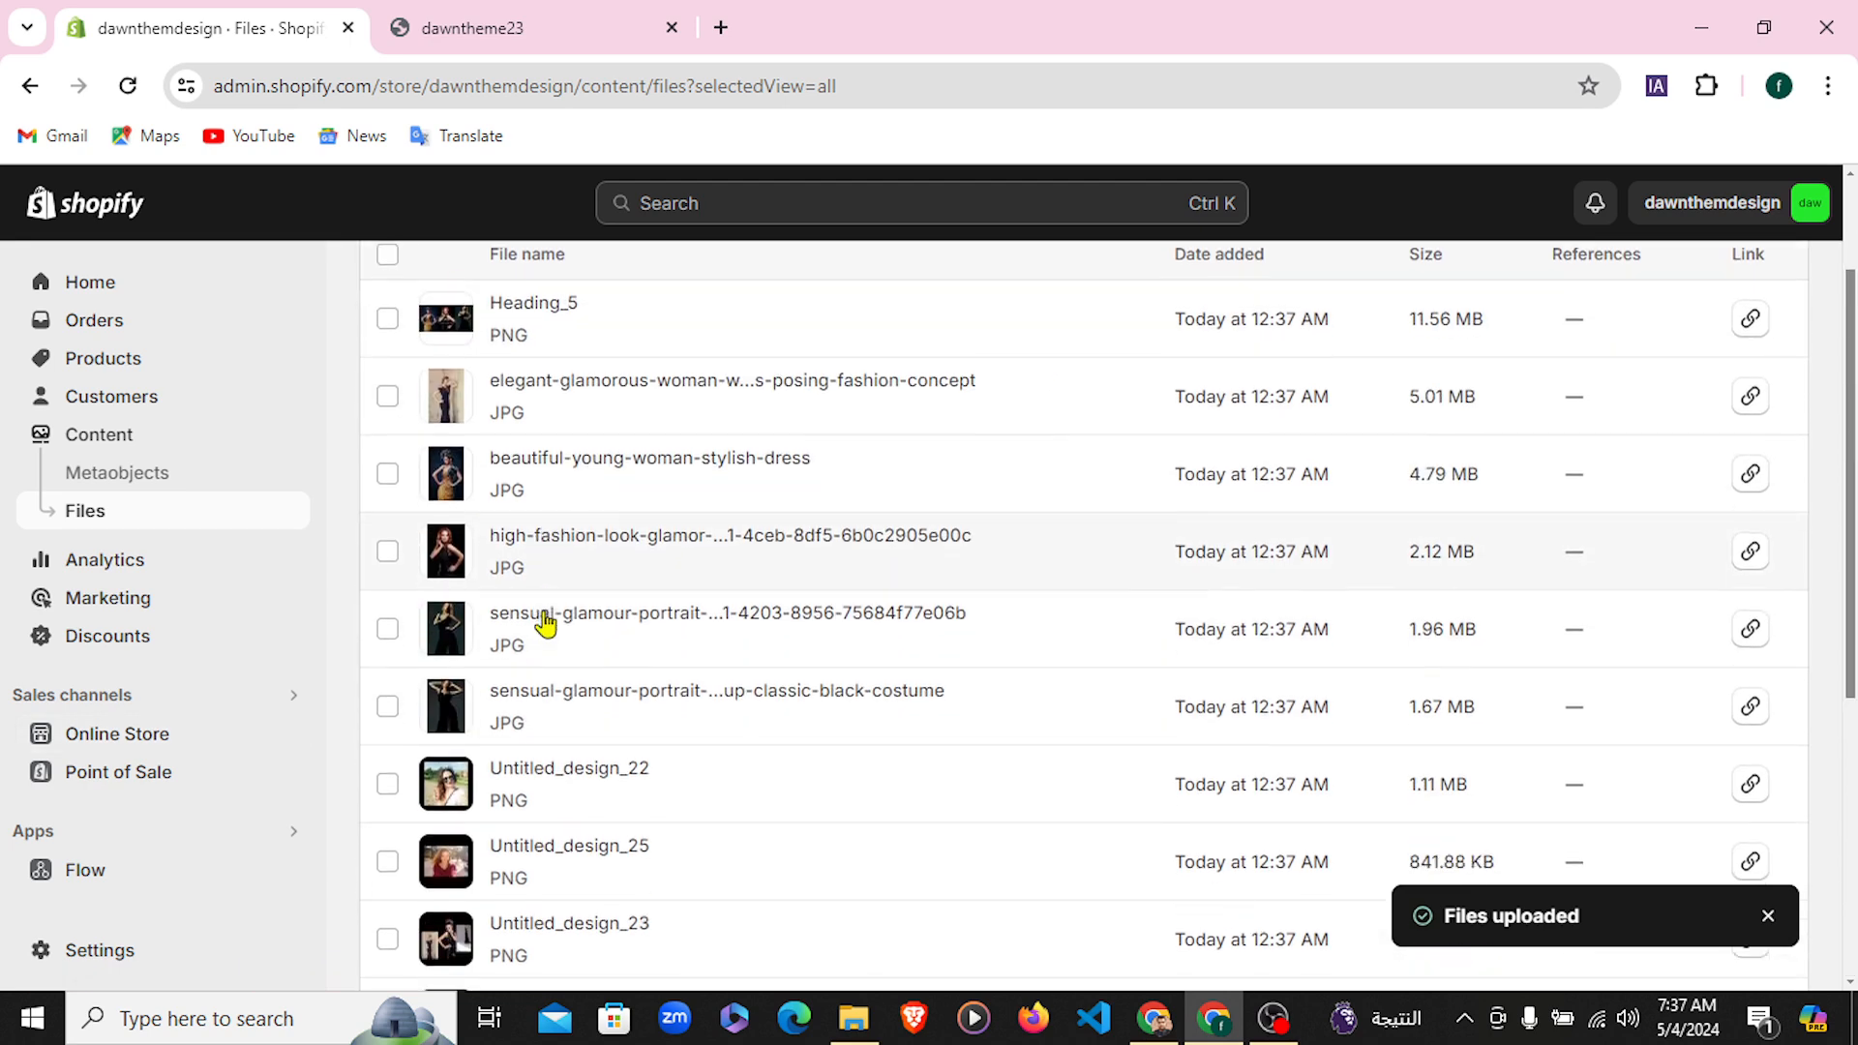
pyautogui.scroll(-5, 542, 622)
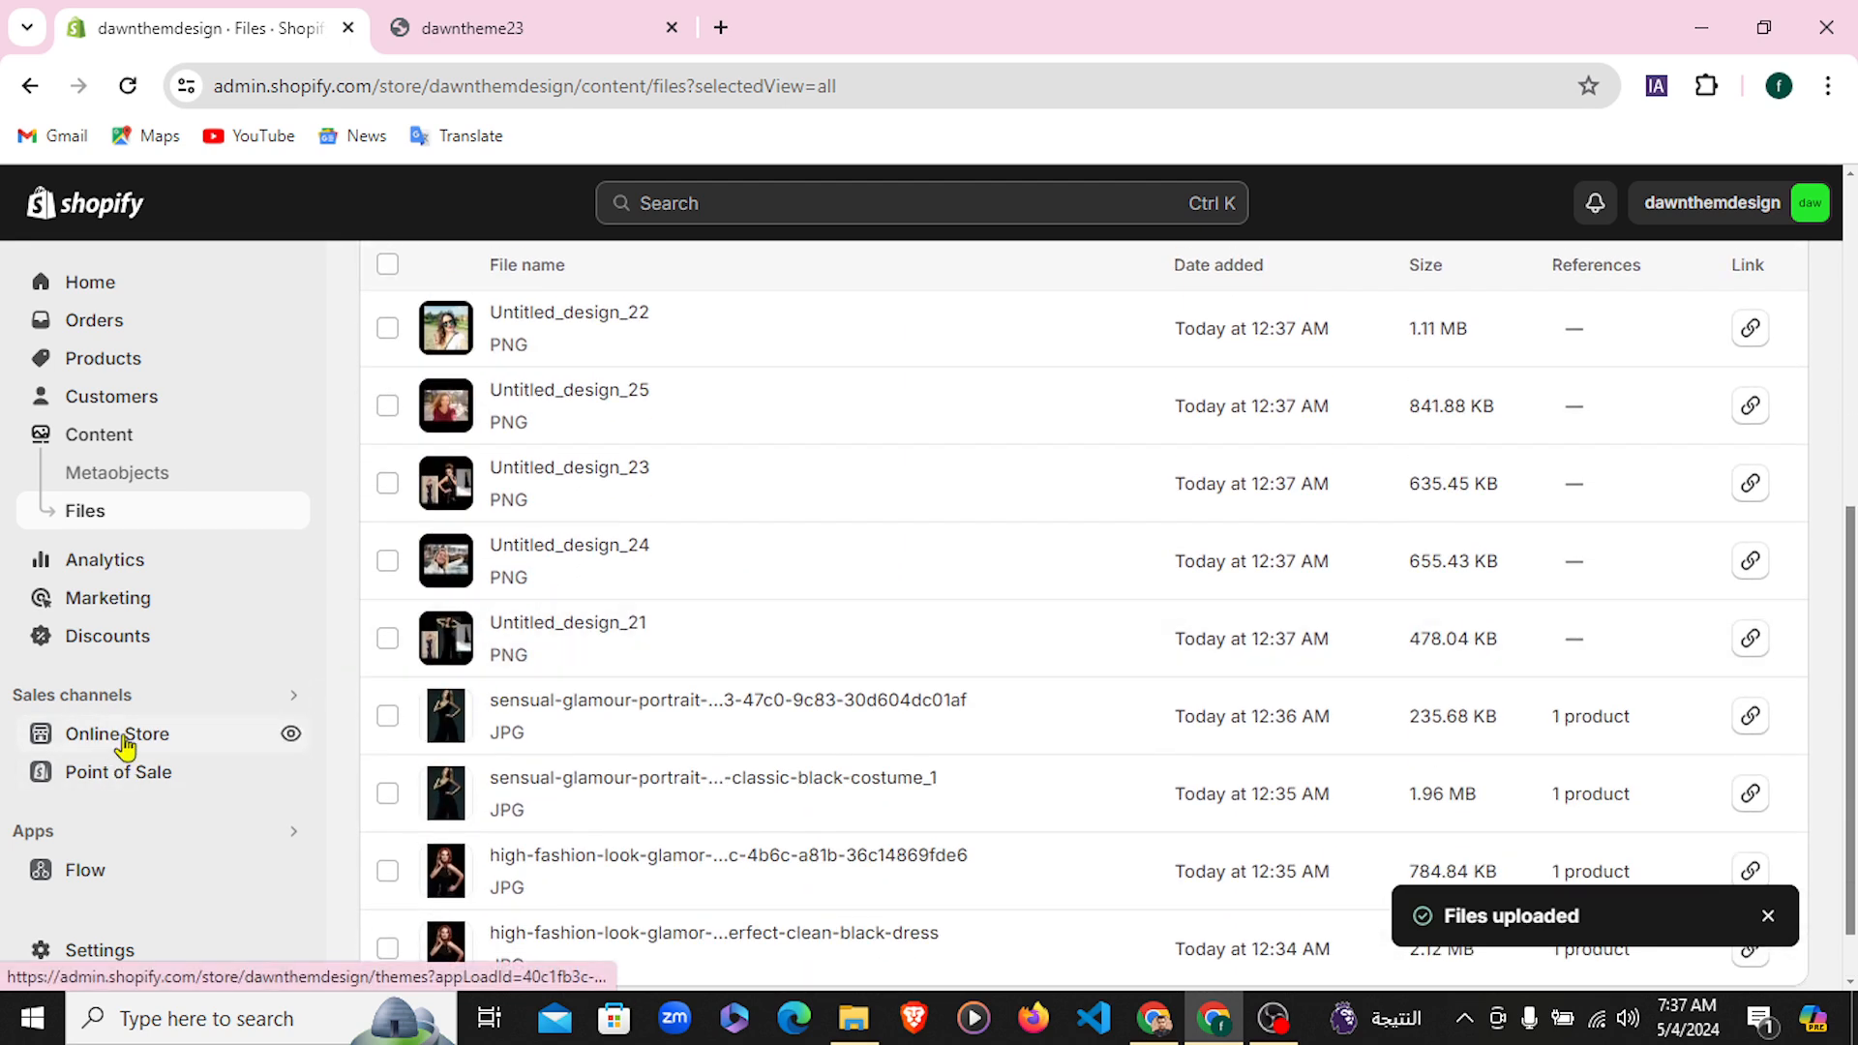
# Add the free Dawn theme to the online store's theme library
pyautogui.click(124, 739)
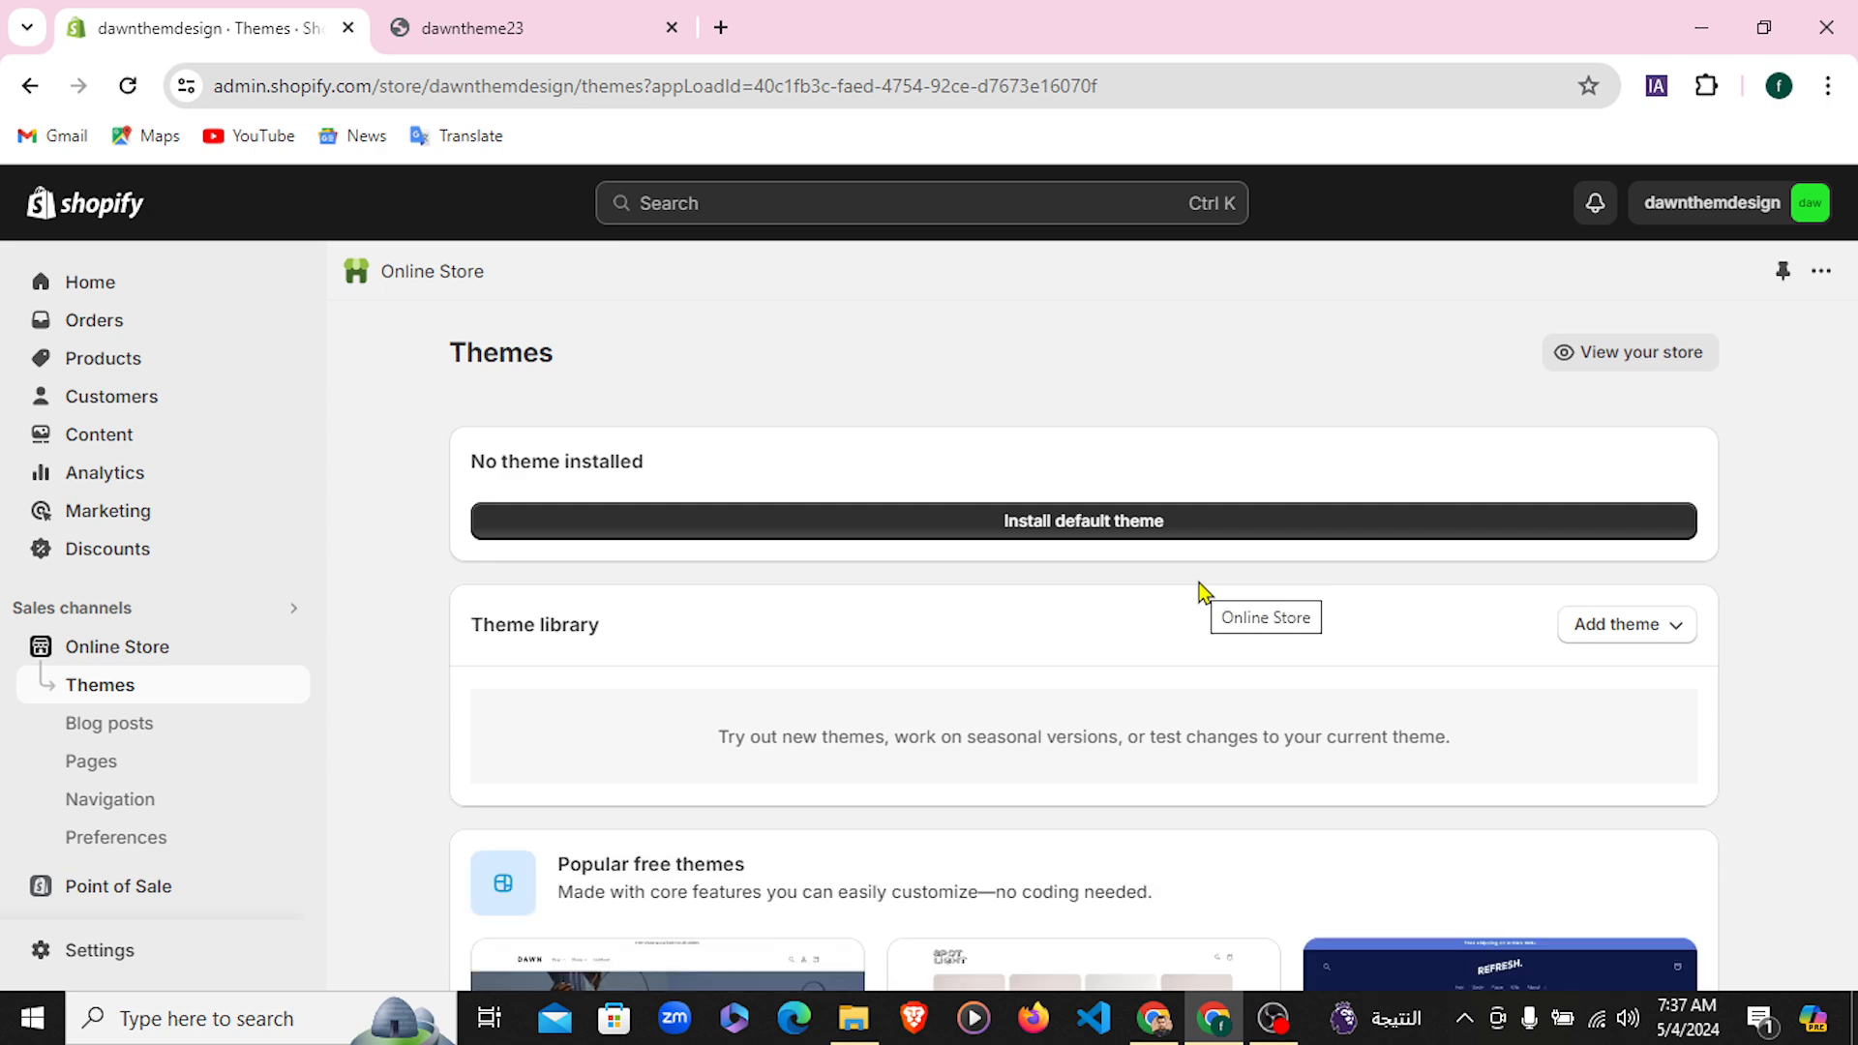
pyautogui.scroll(-5, 943, 716)
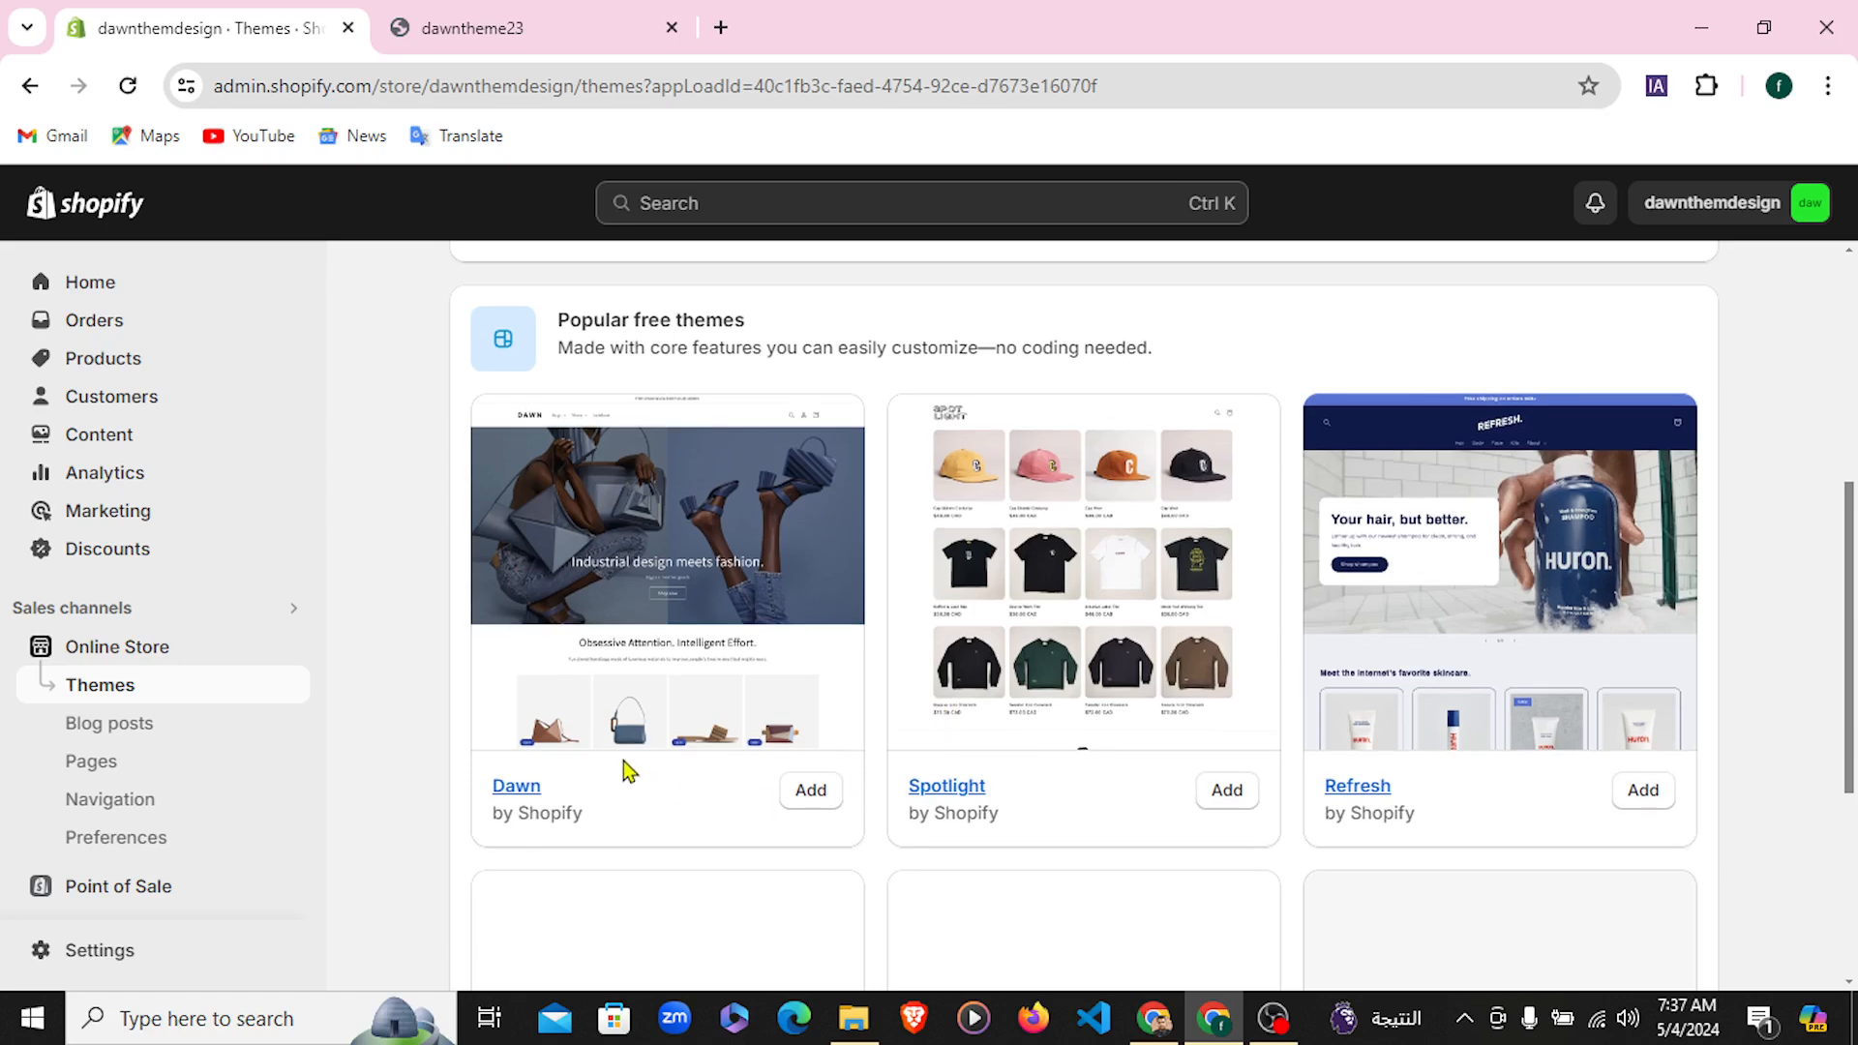
pyautogui.click(811, 792)
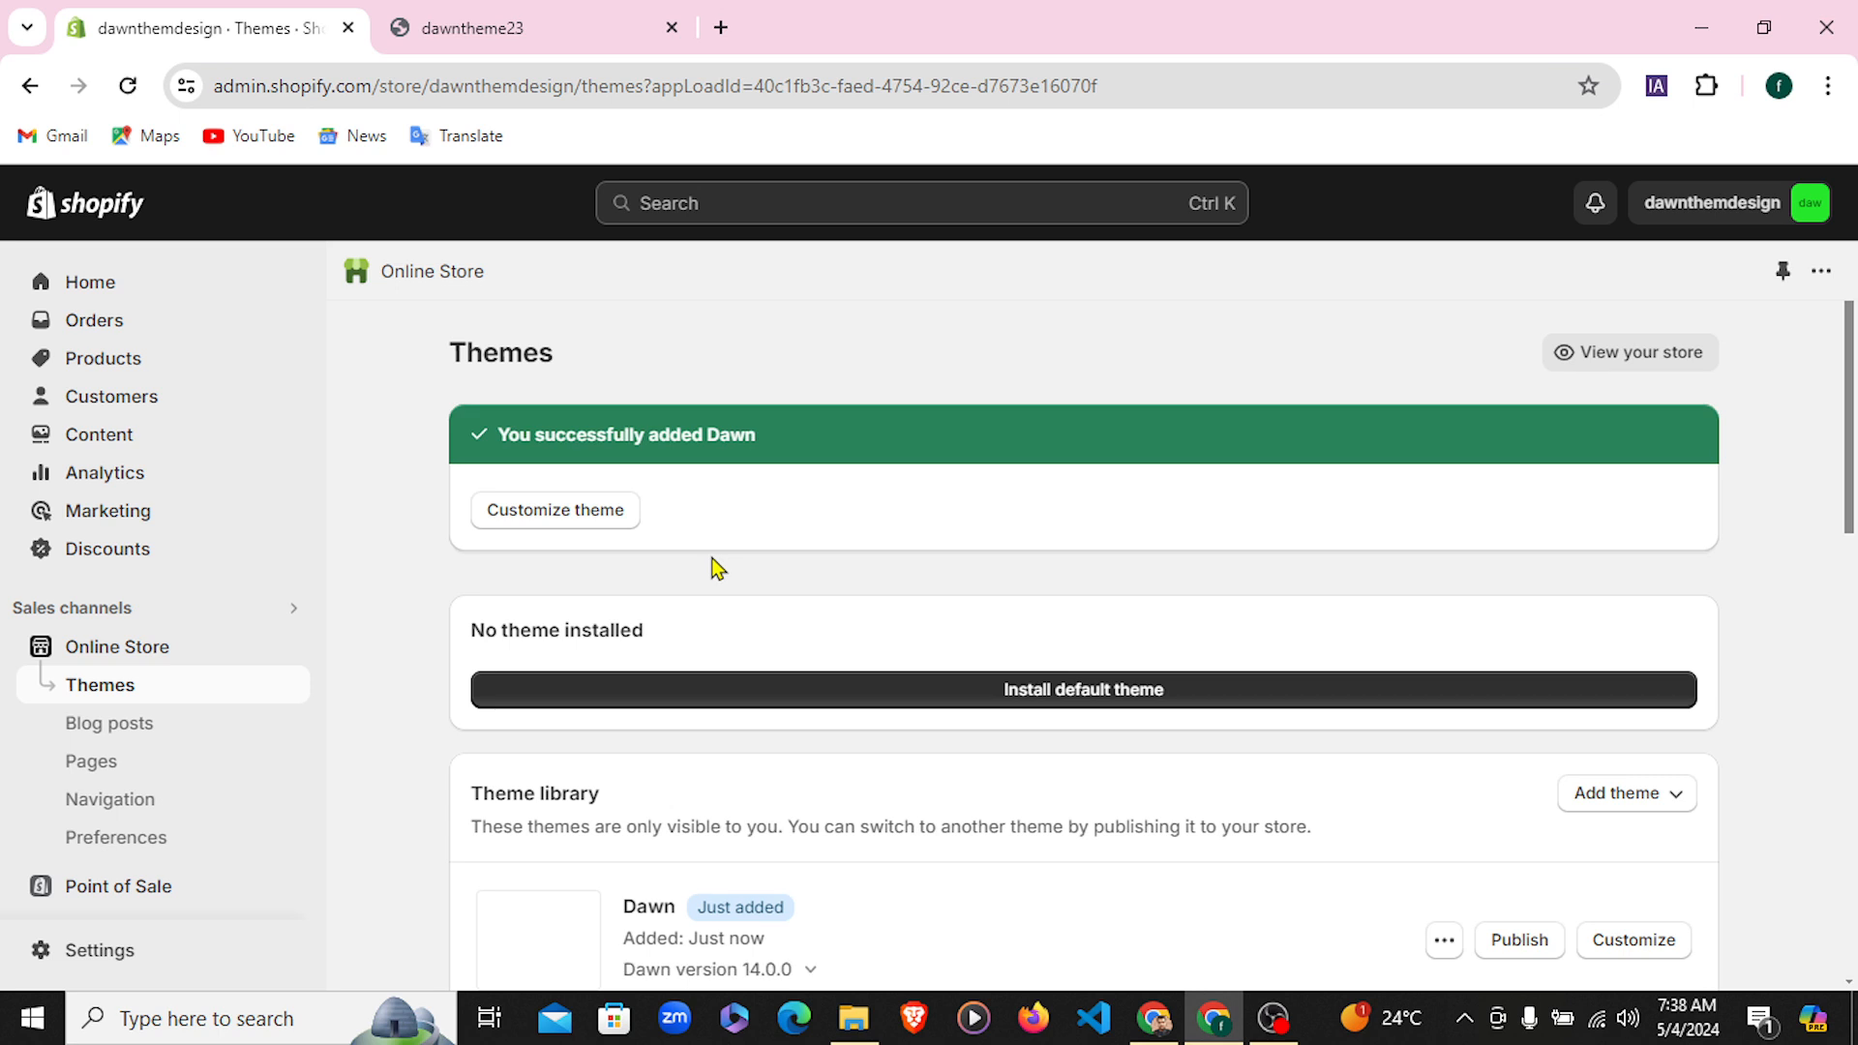
# Publish the Dawn theme from the theme library as the store's current theme
pyautogui.scroll(-3, 856, 704)
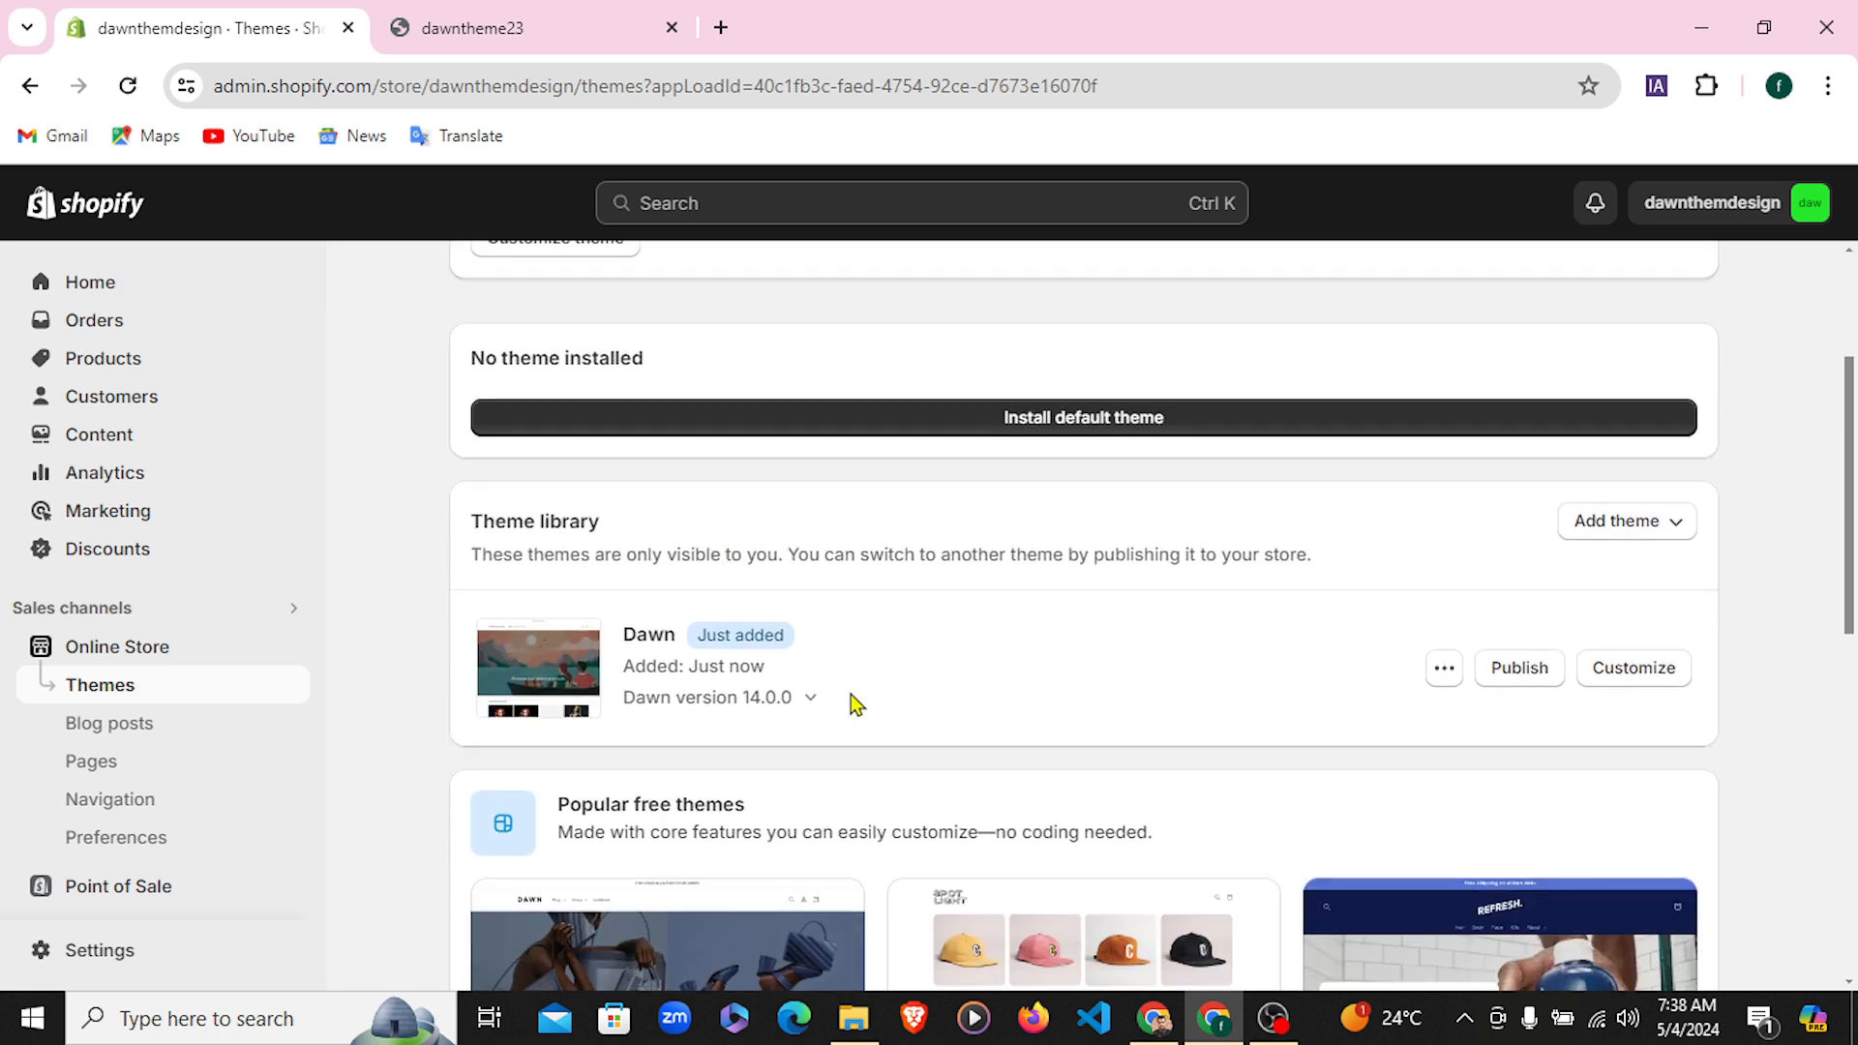
pyautogui.click(1538, 674)
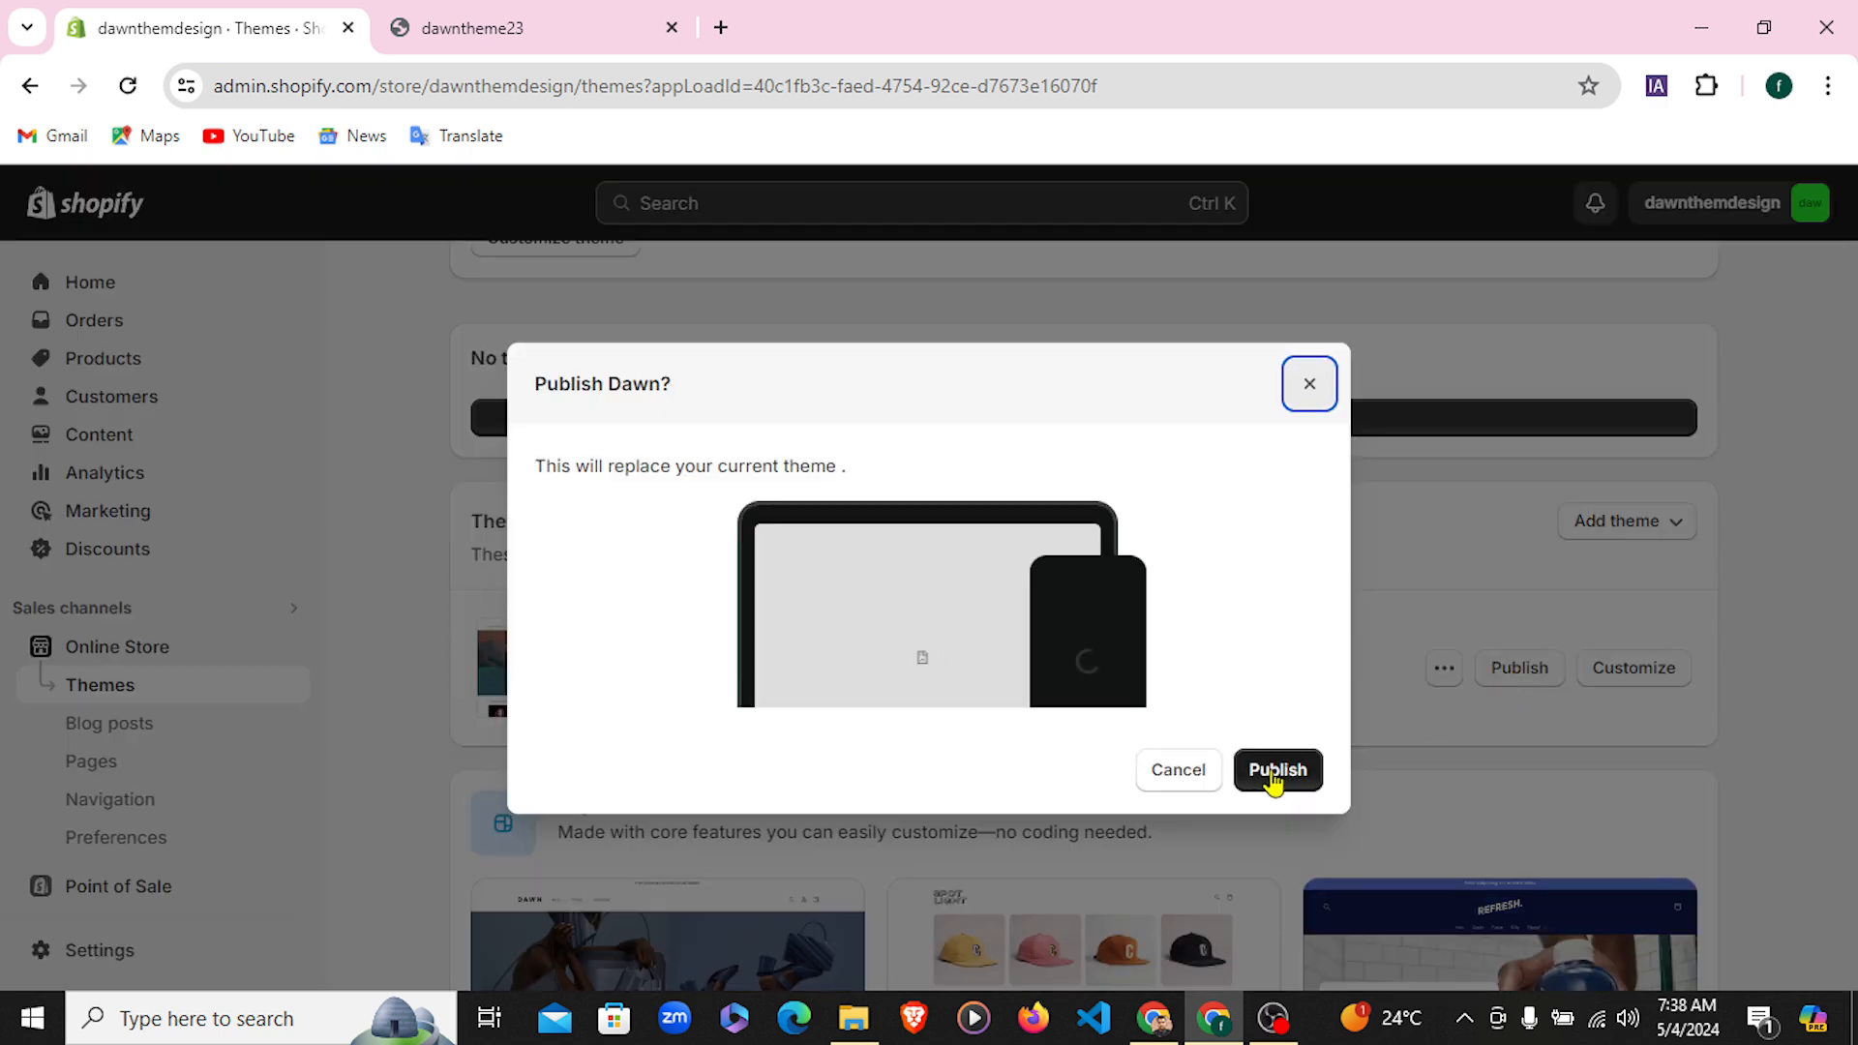
pyautogui.click(1275, 774)
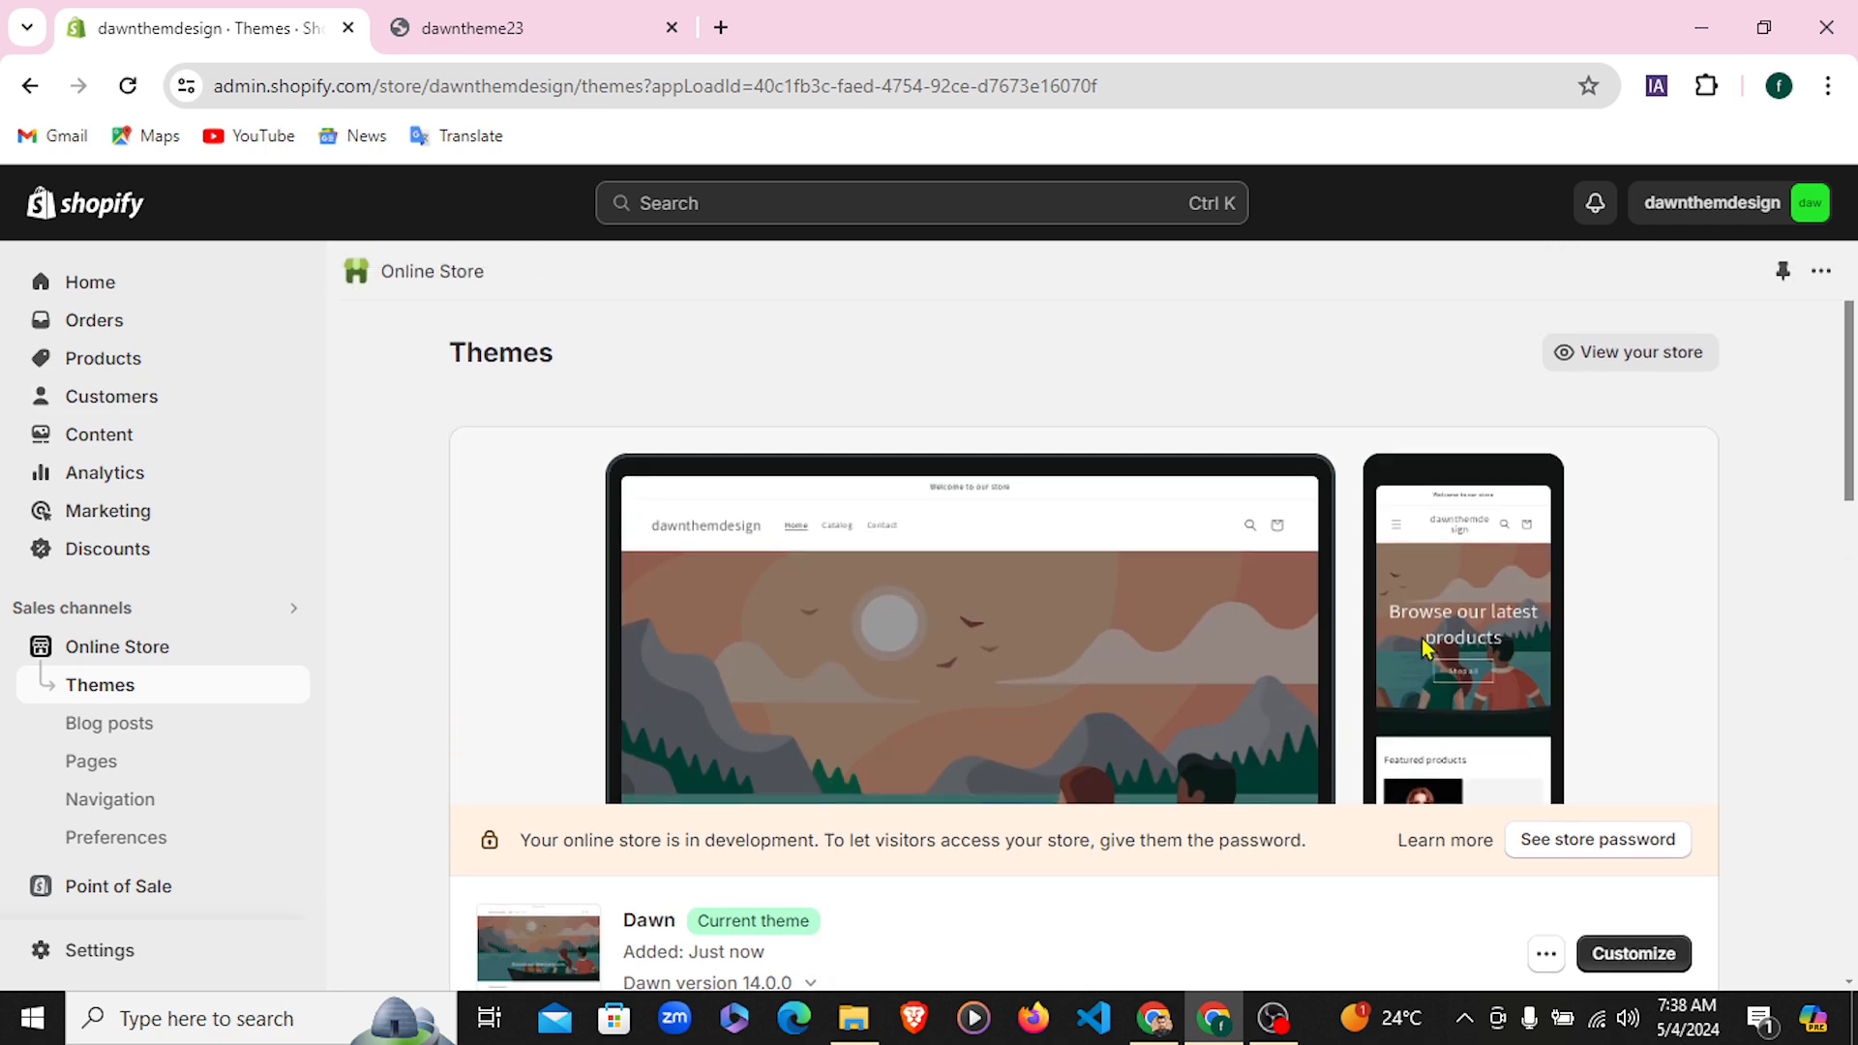
# Open the customization editor of the current Dawn theme in a new browser tab and switch to it
pyautogui.scroll(-3, 651, 644)
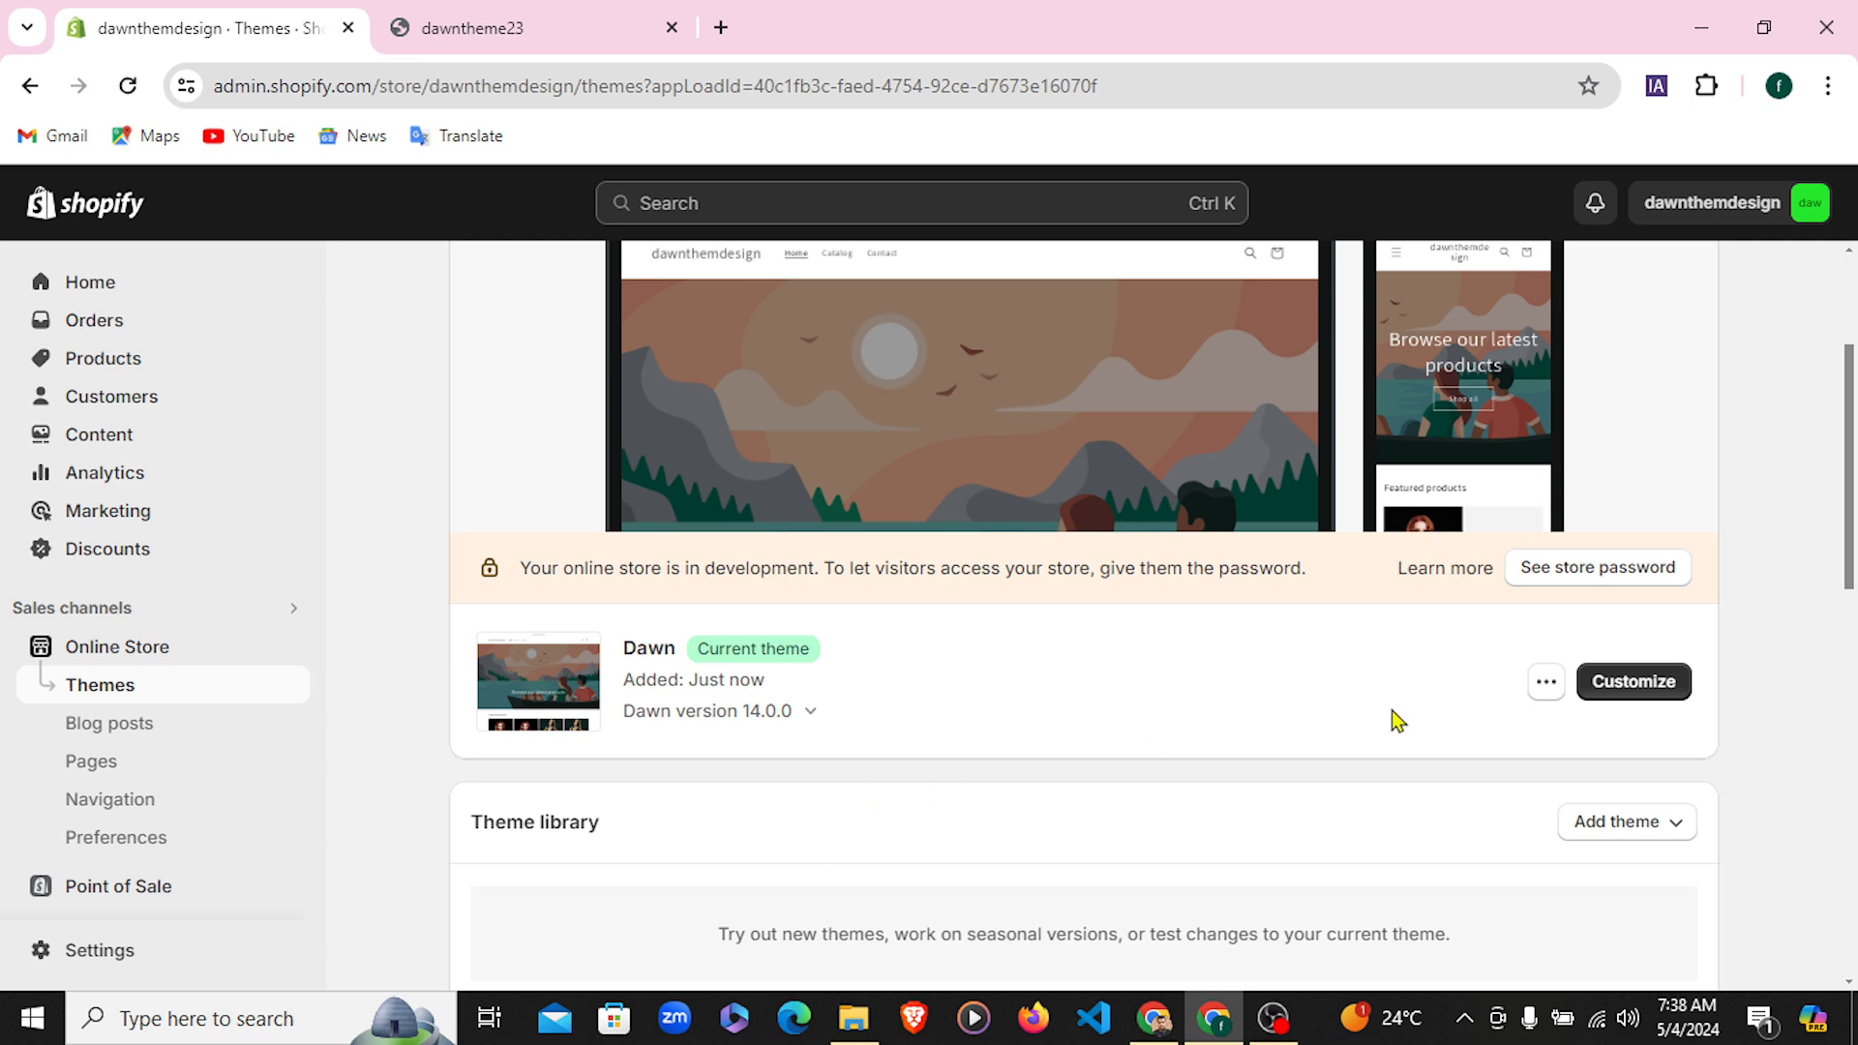
pyautogui.rightClick(1635, 695)
pyautogui.click(1370, 323)
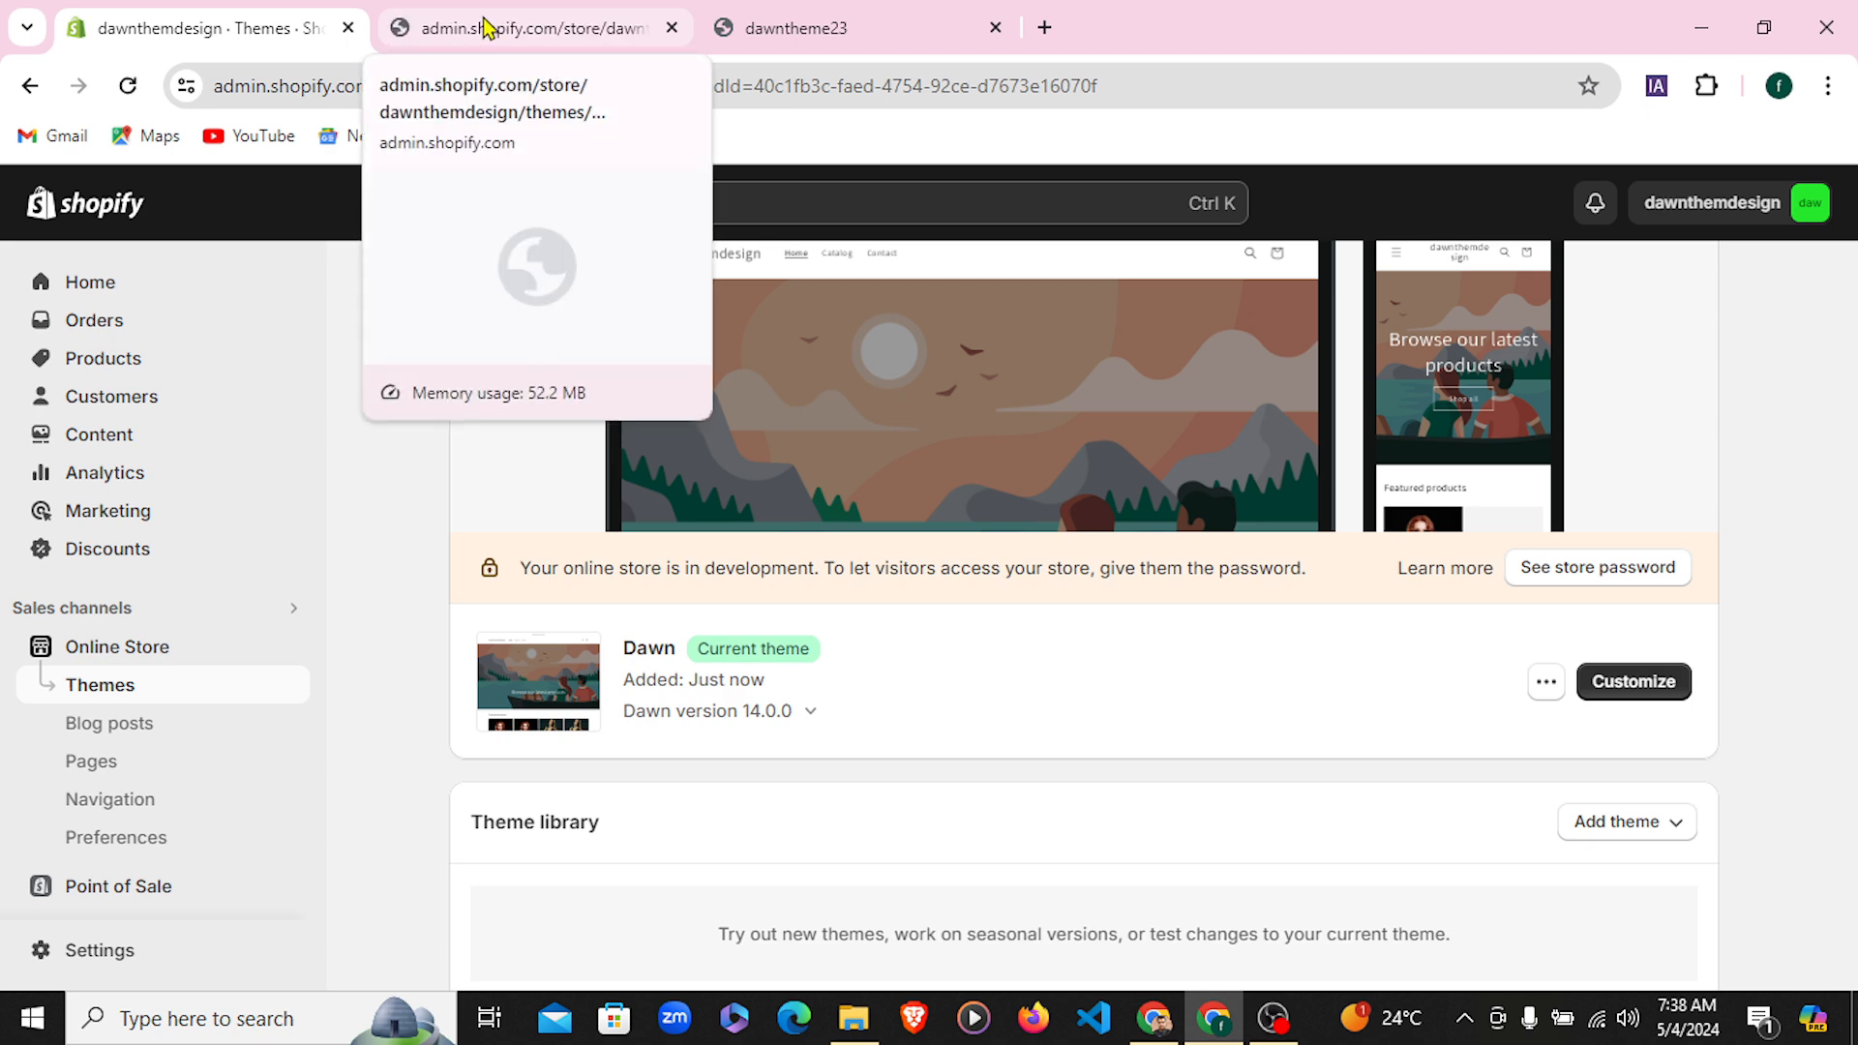
pyautogui.click(486, 26)
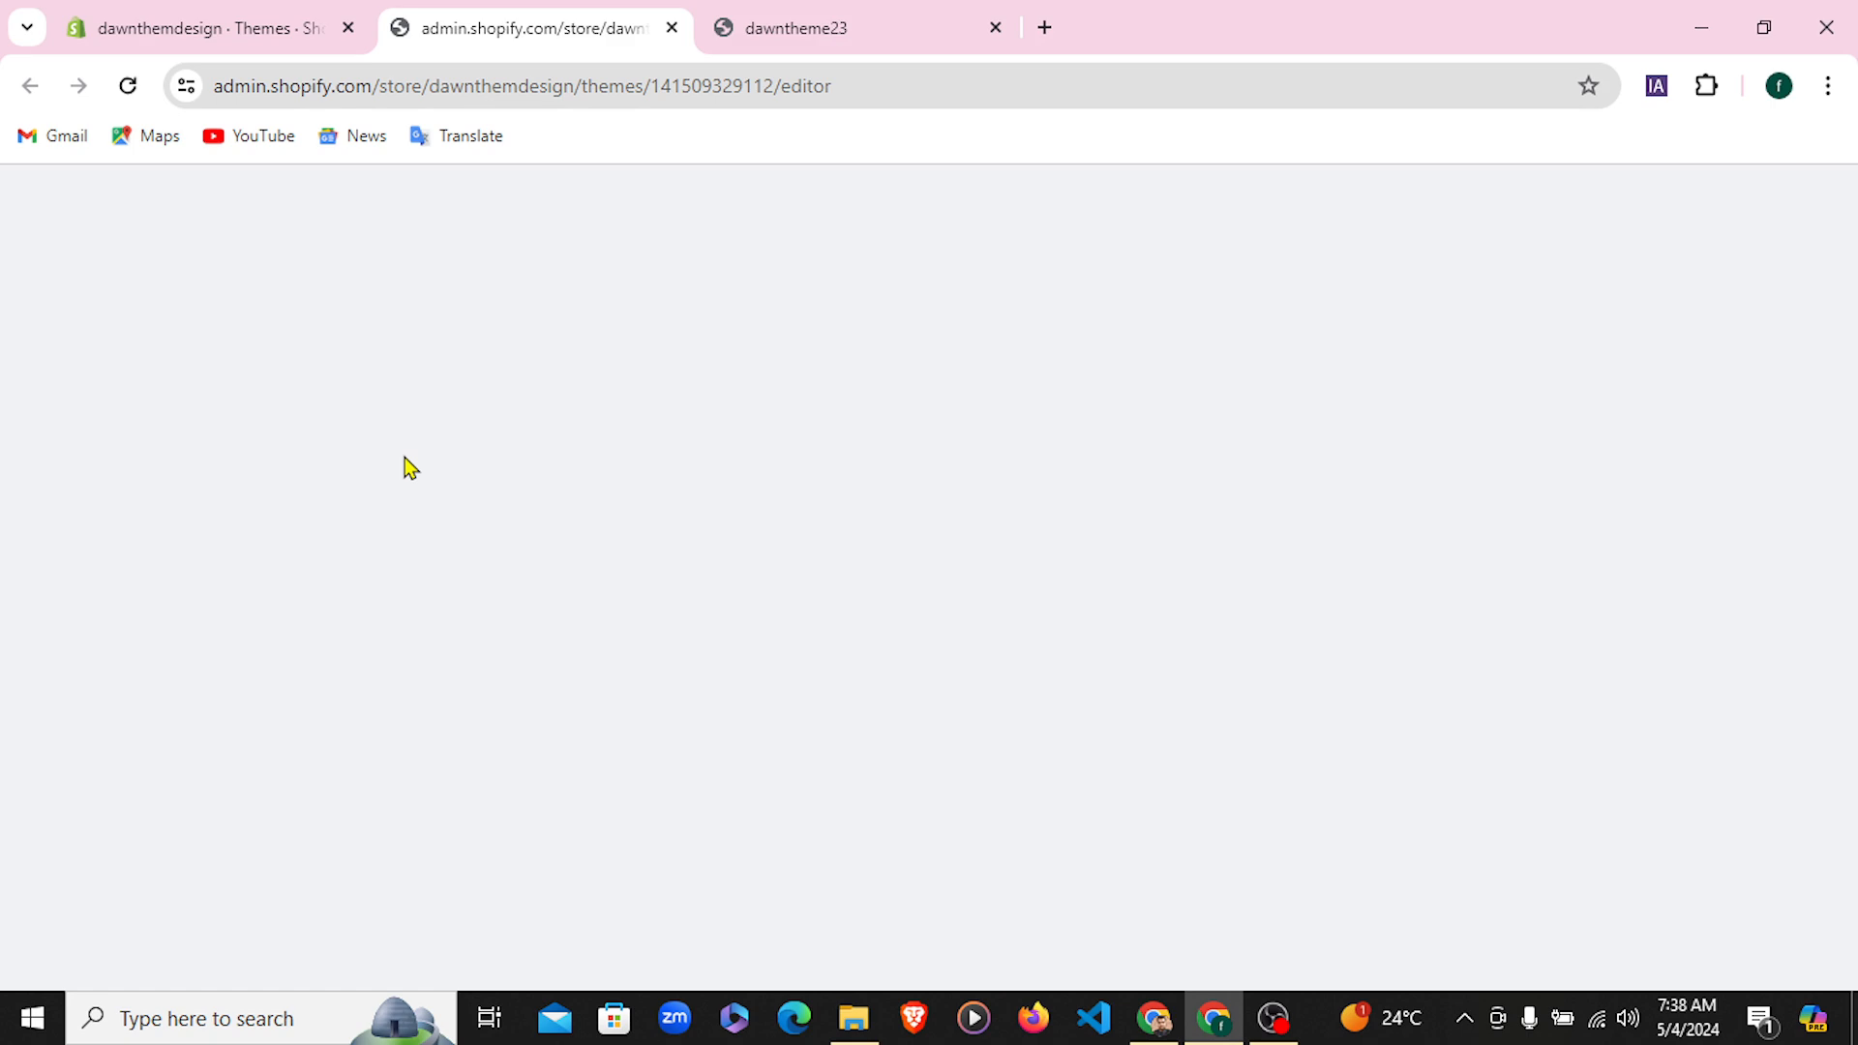
# Examine the header and menu drawer of the dawntheme23 reference storefront and return to the theme editor
pyautogui.click(780, 19)
pyautogui.scroll(8, 1101, 803)
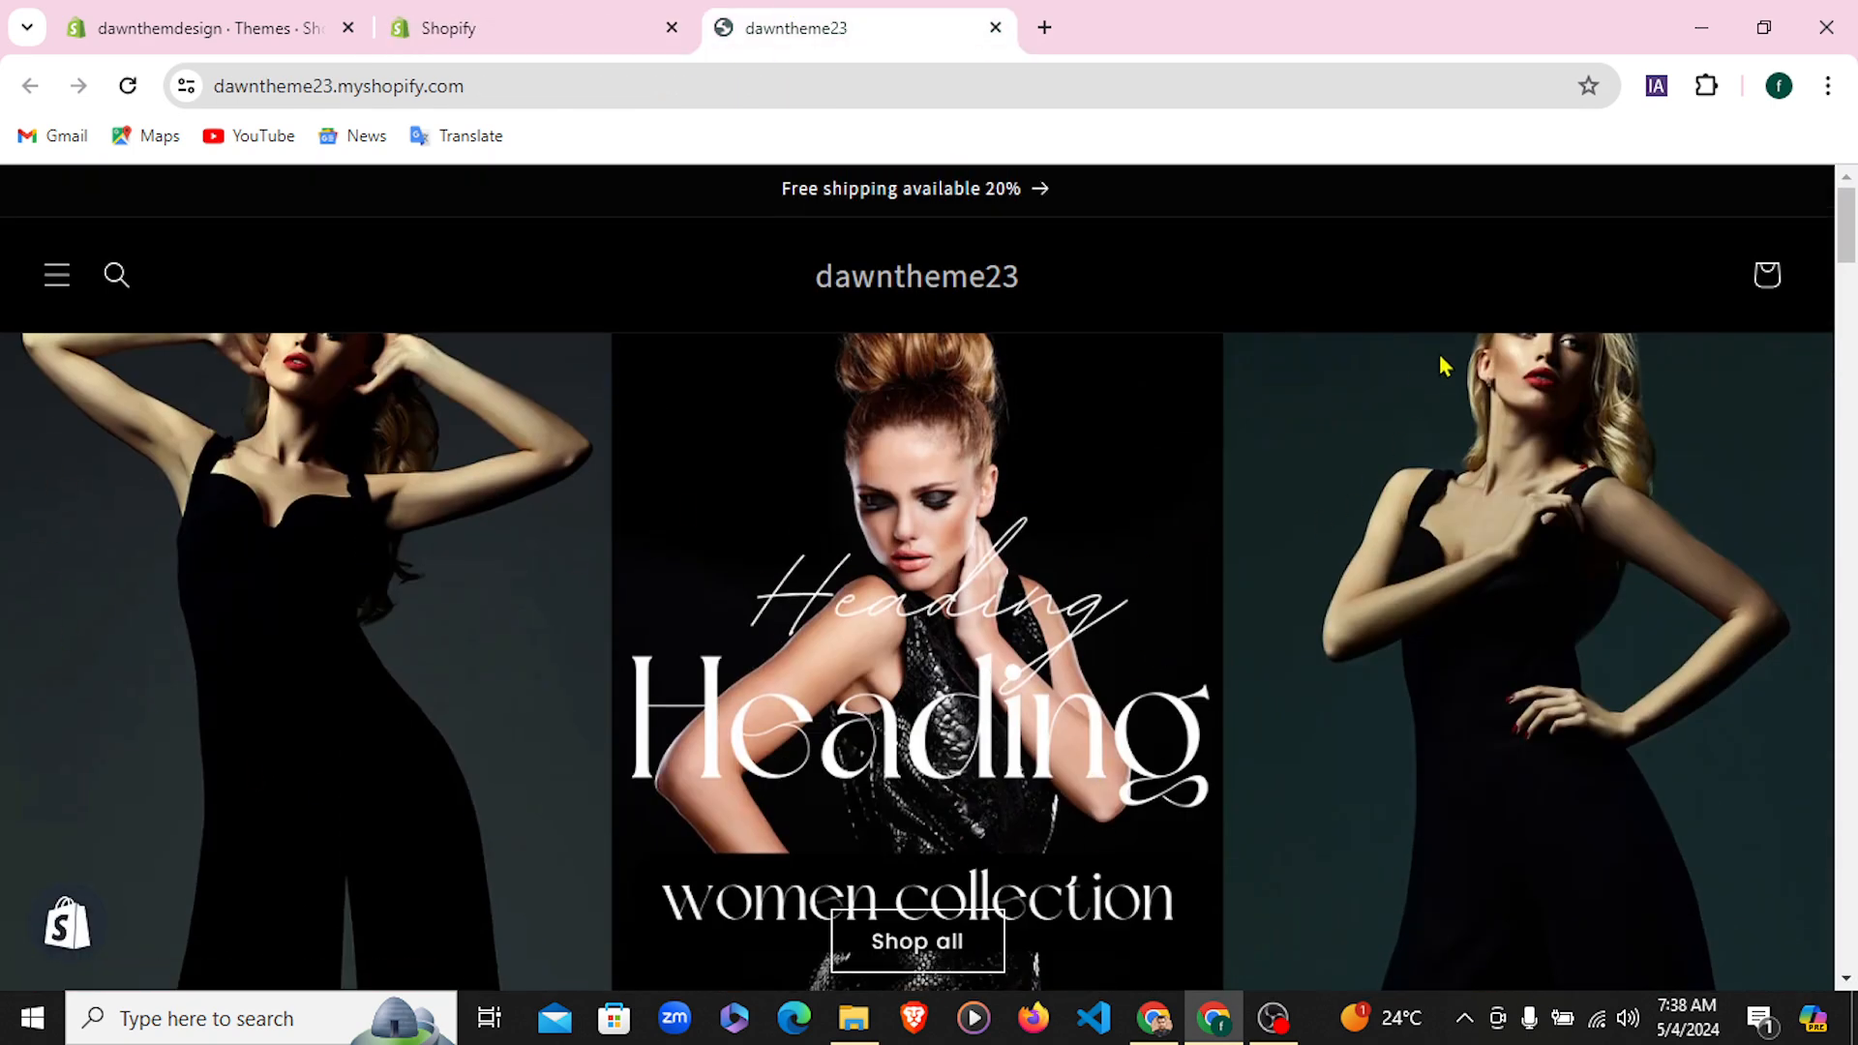
pyautogui.click(54, 285)
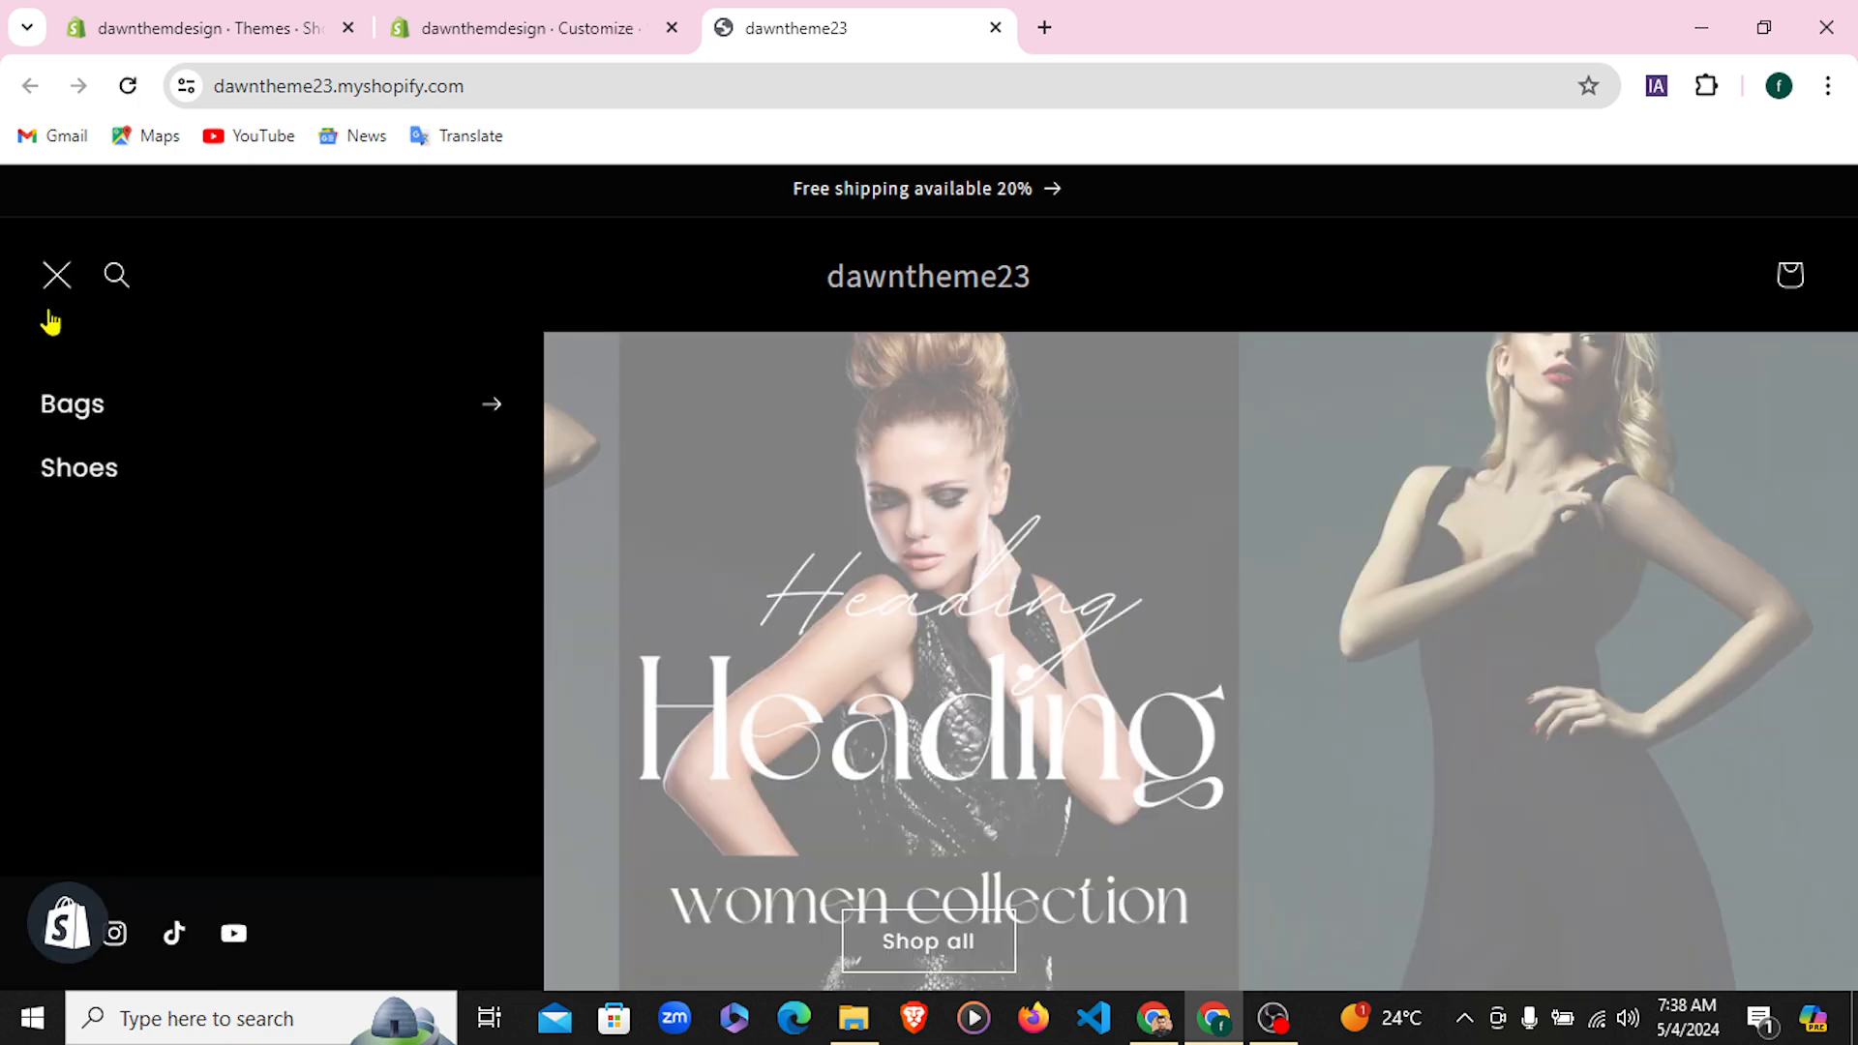
pyautogui.click(54, 300)
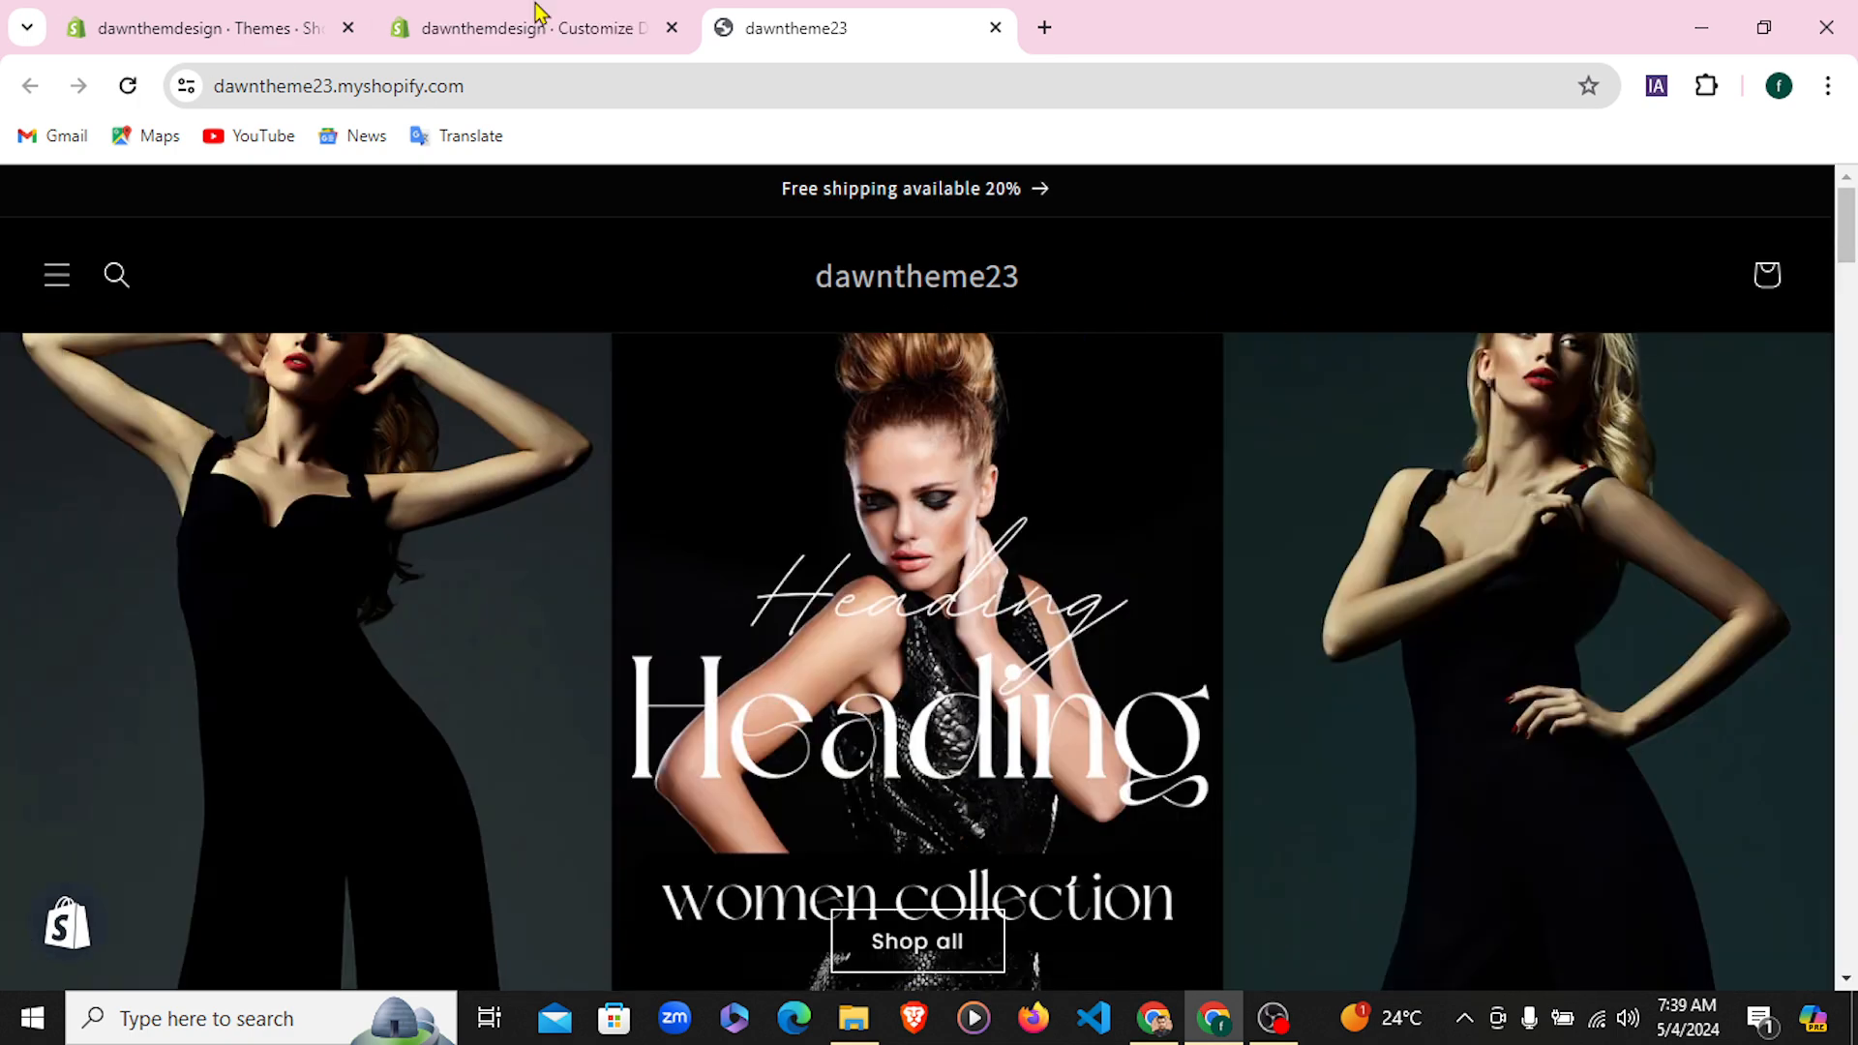
pyautogui.click(581, 14)
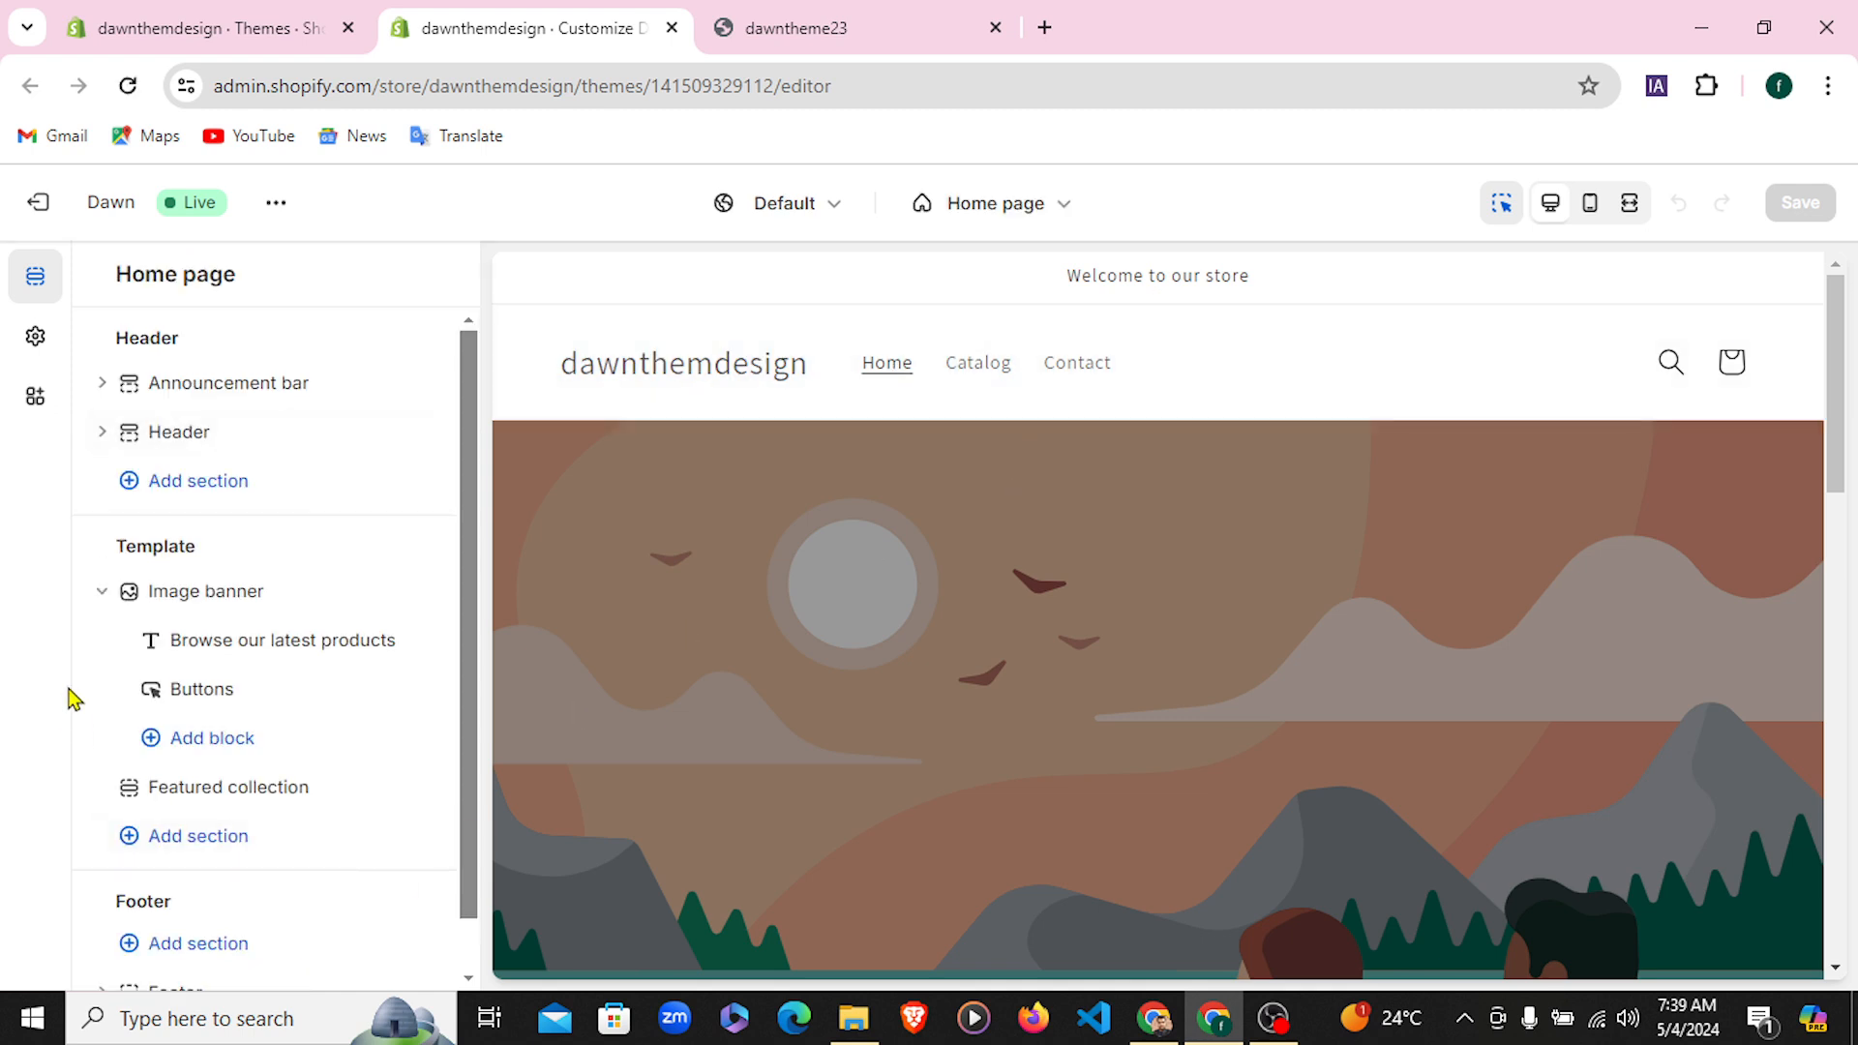
# Review the home page sections of the dawntheme23 reference storefront, from the collections to the featured products
pyautogui.click(881, 27)
pyautogui.scroll(-3, 879, 721)
pyautogui.scroll(-20, 879, 721)
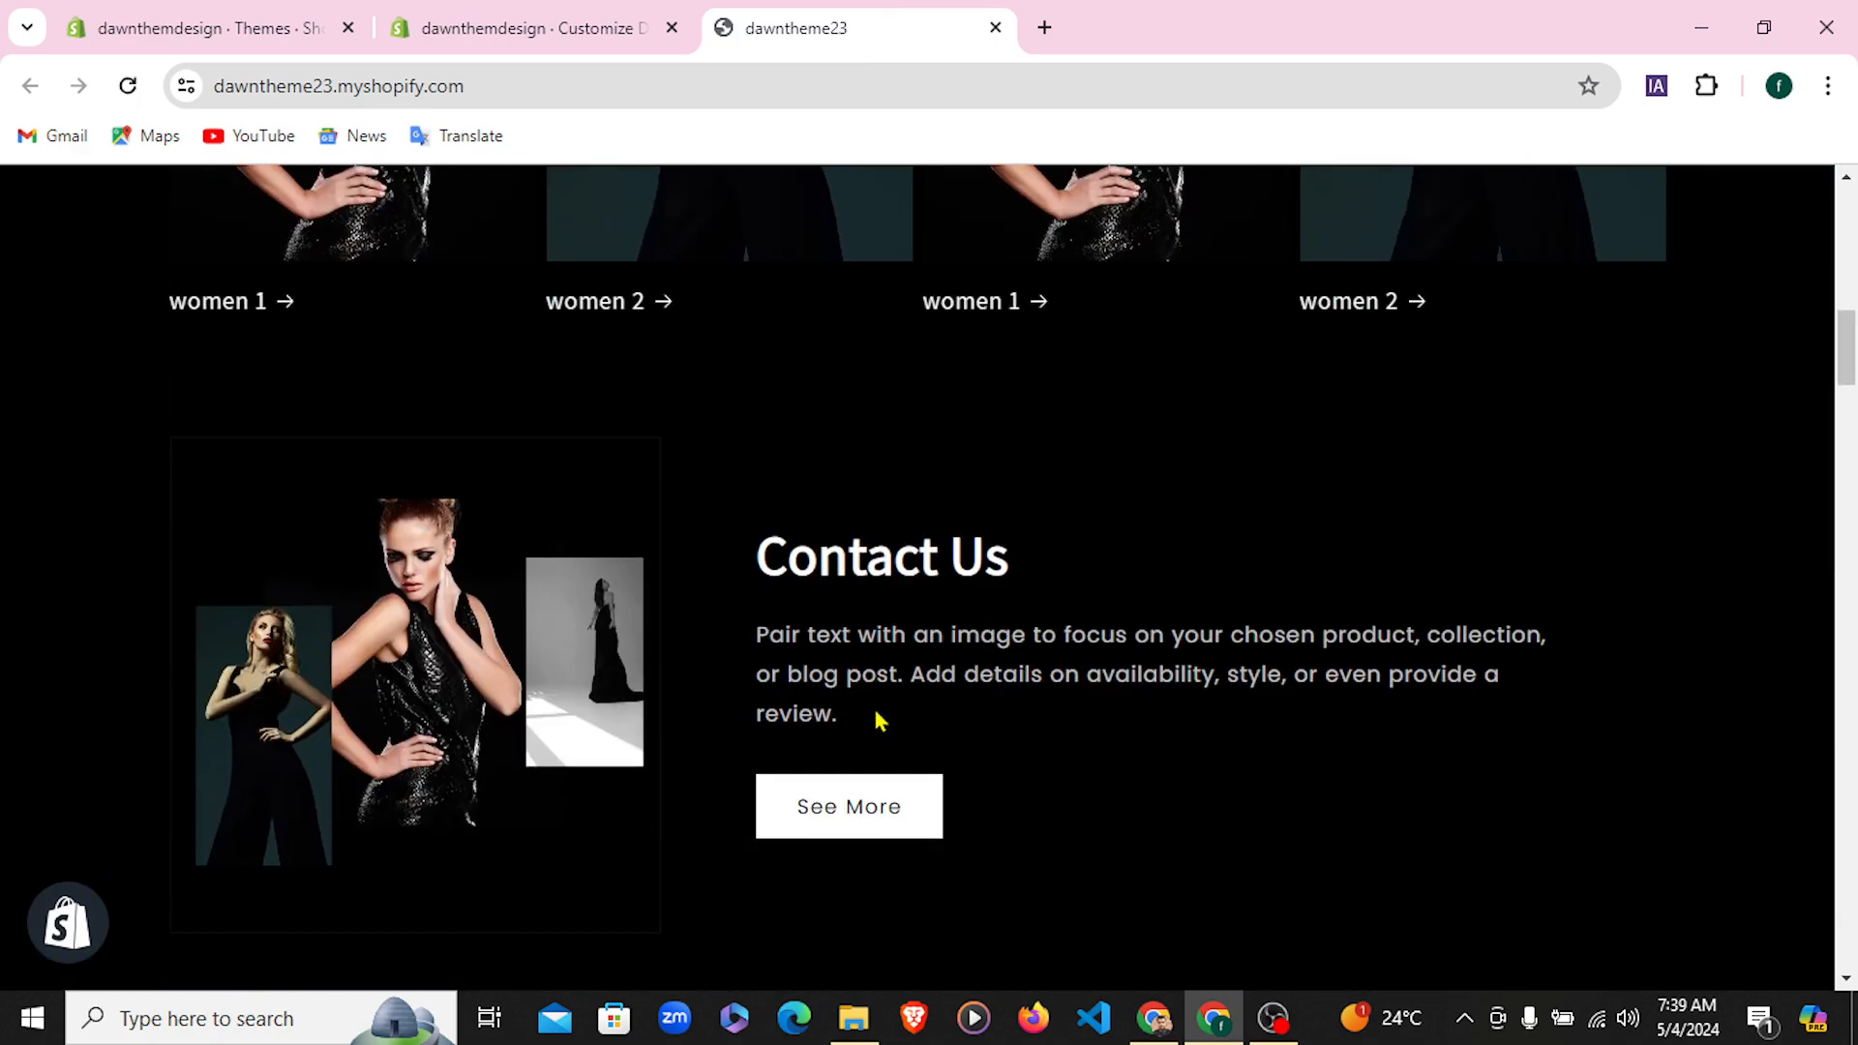
pyautogui.scroll(10, 878, 721)
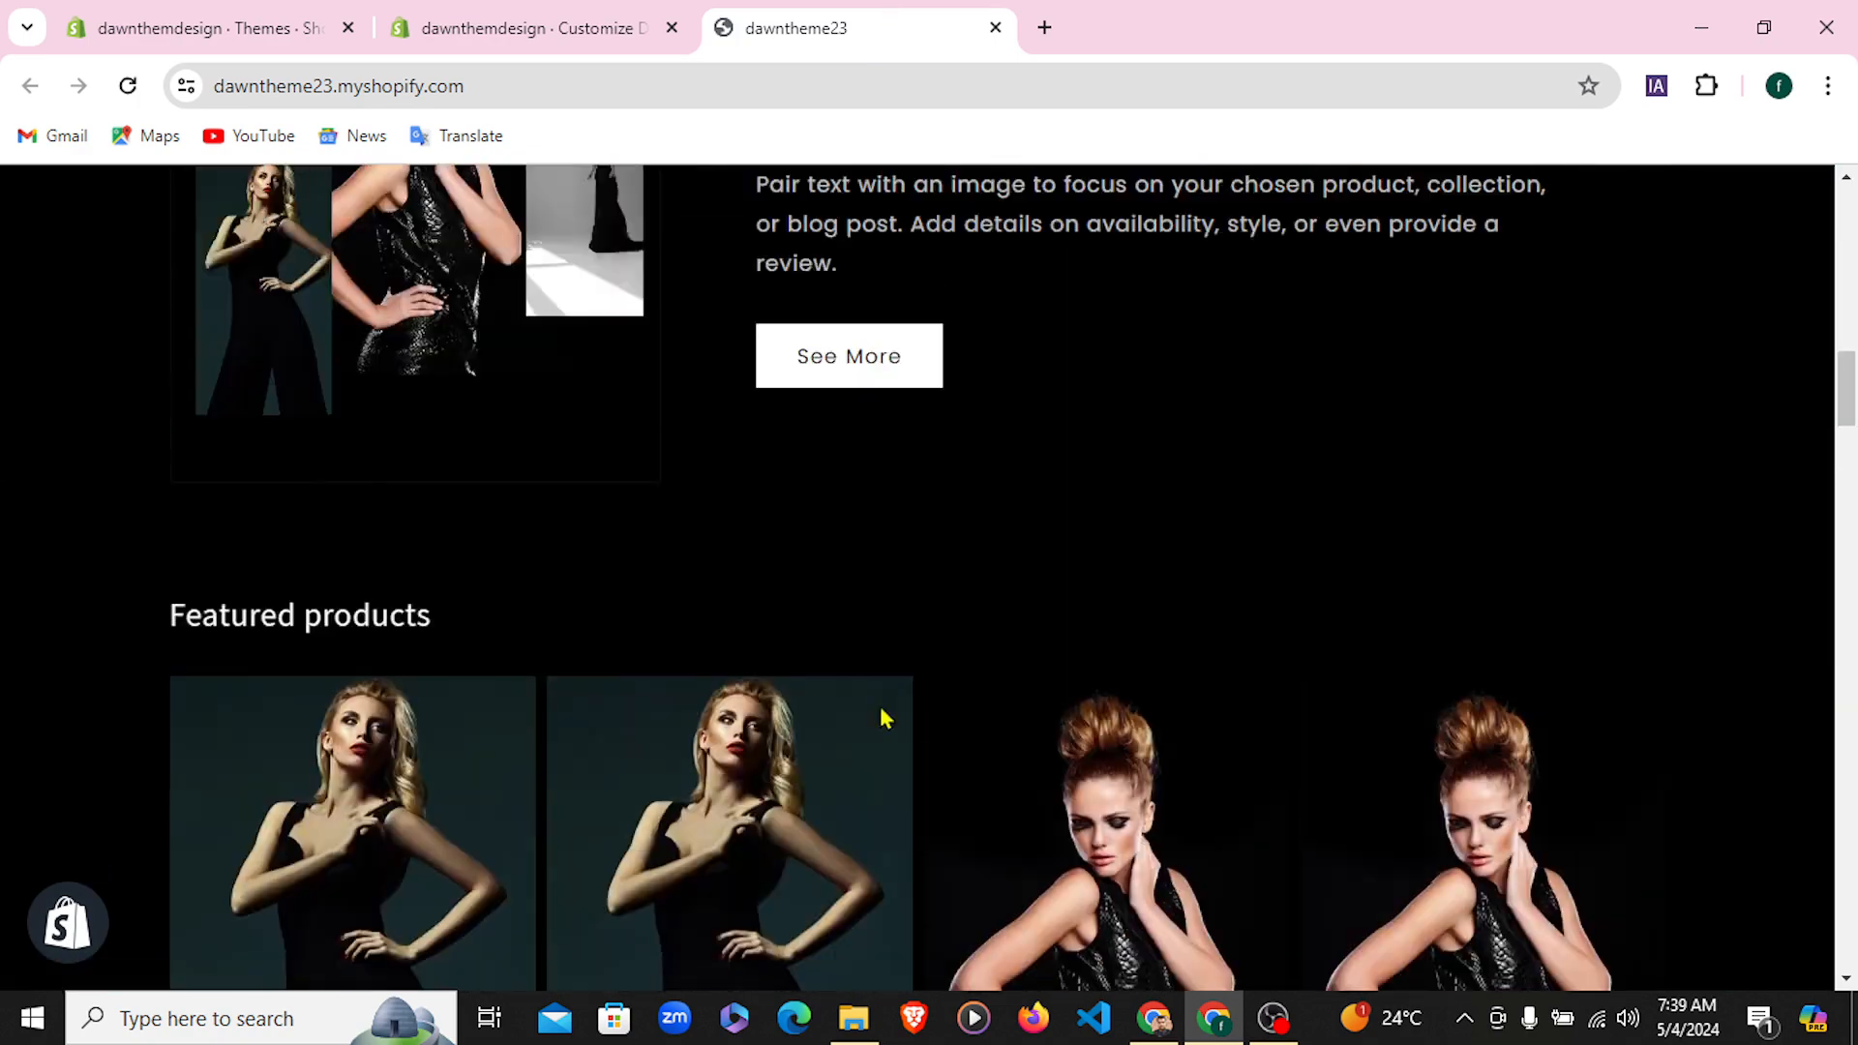
# Return to the theme editor and set the background of color Scheme 1 in the theme settings to black, #000000
pyautogui.click(452, 14)
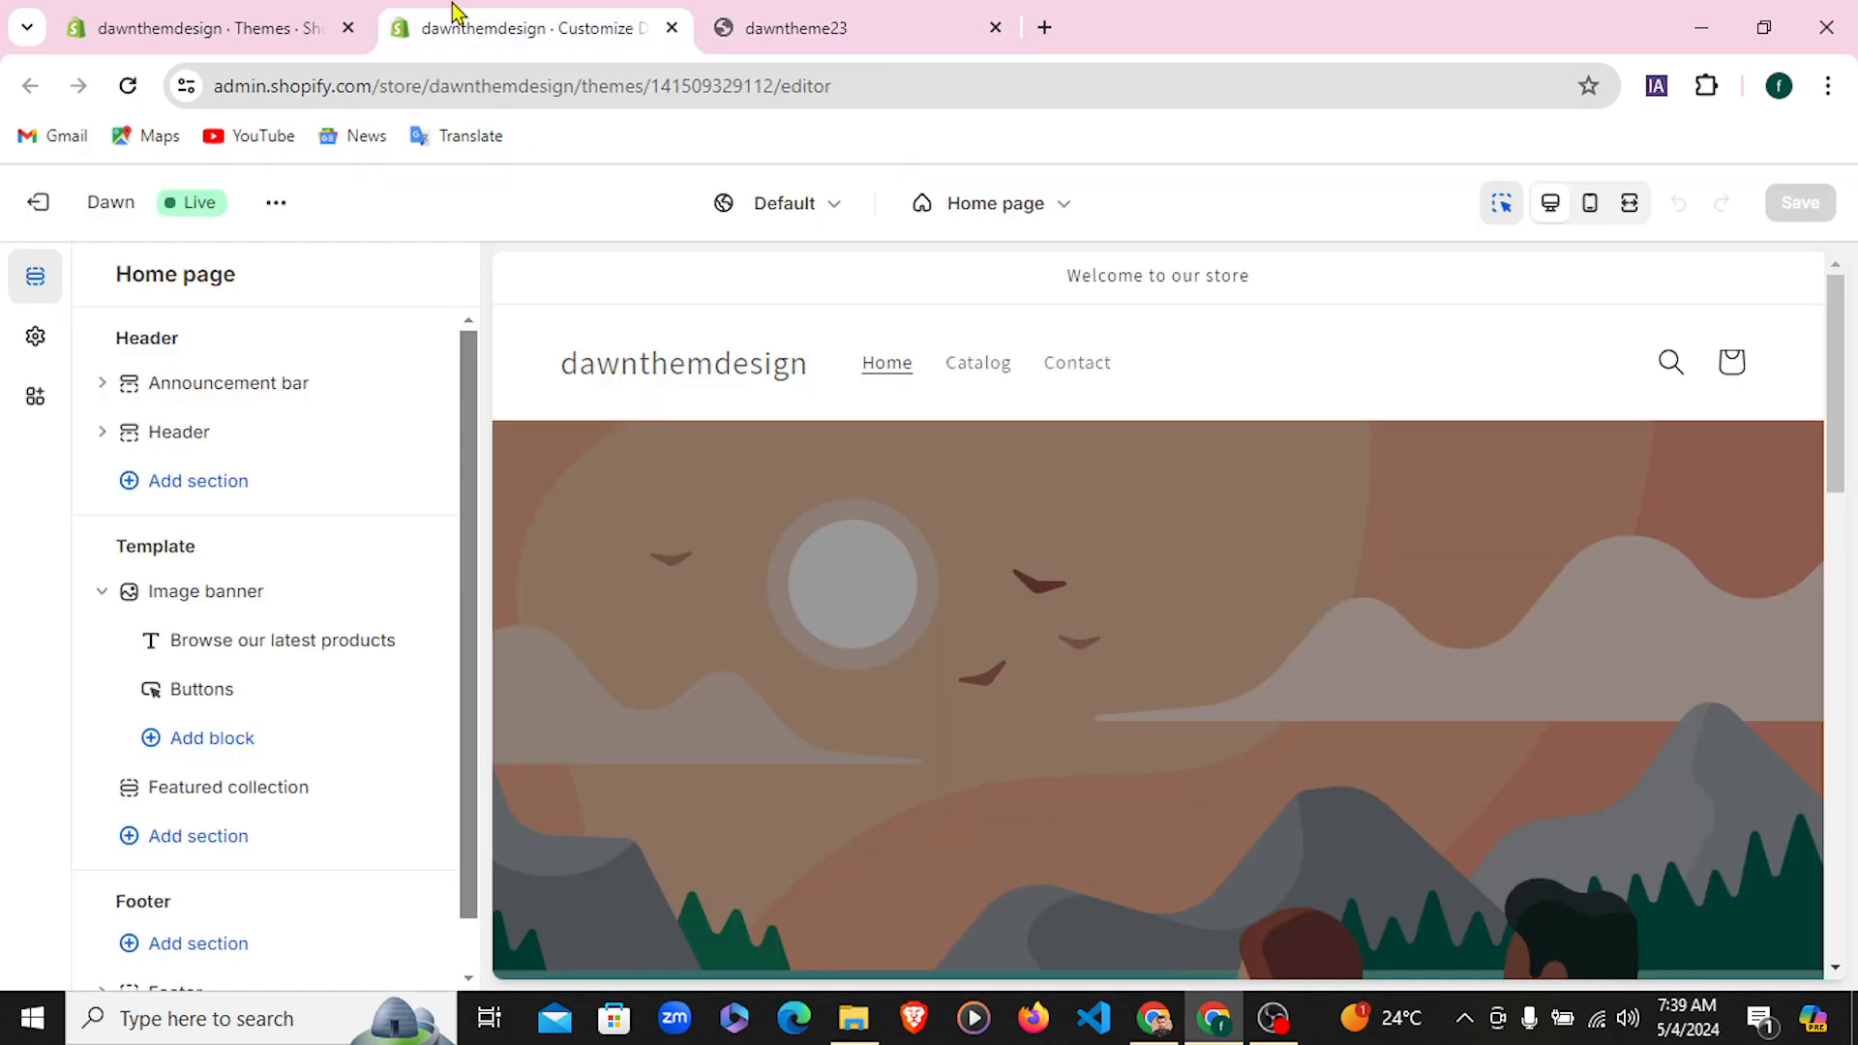
pyautogui.click(36, 338)
pyautogui.click(250, 416)
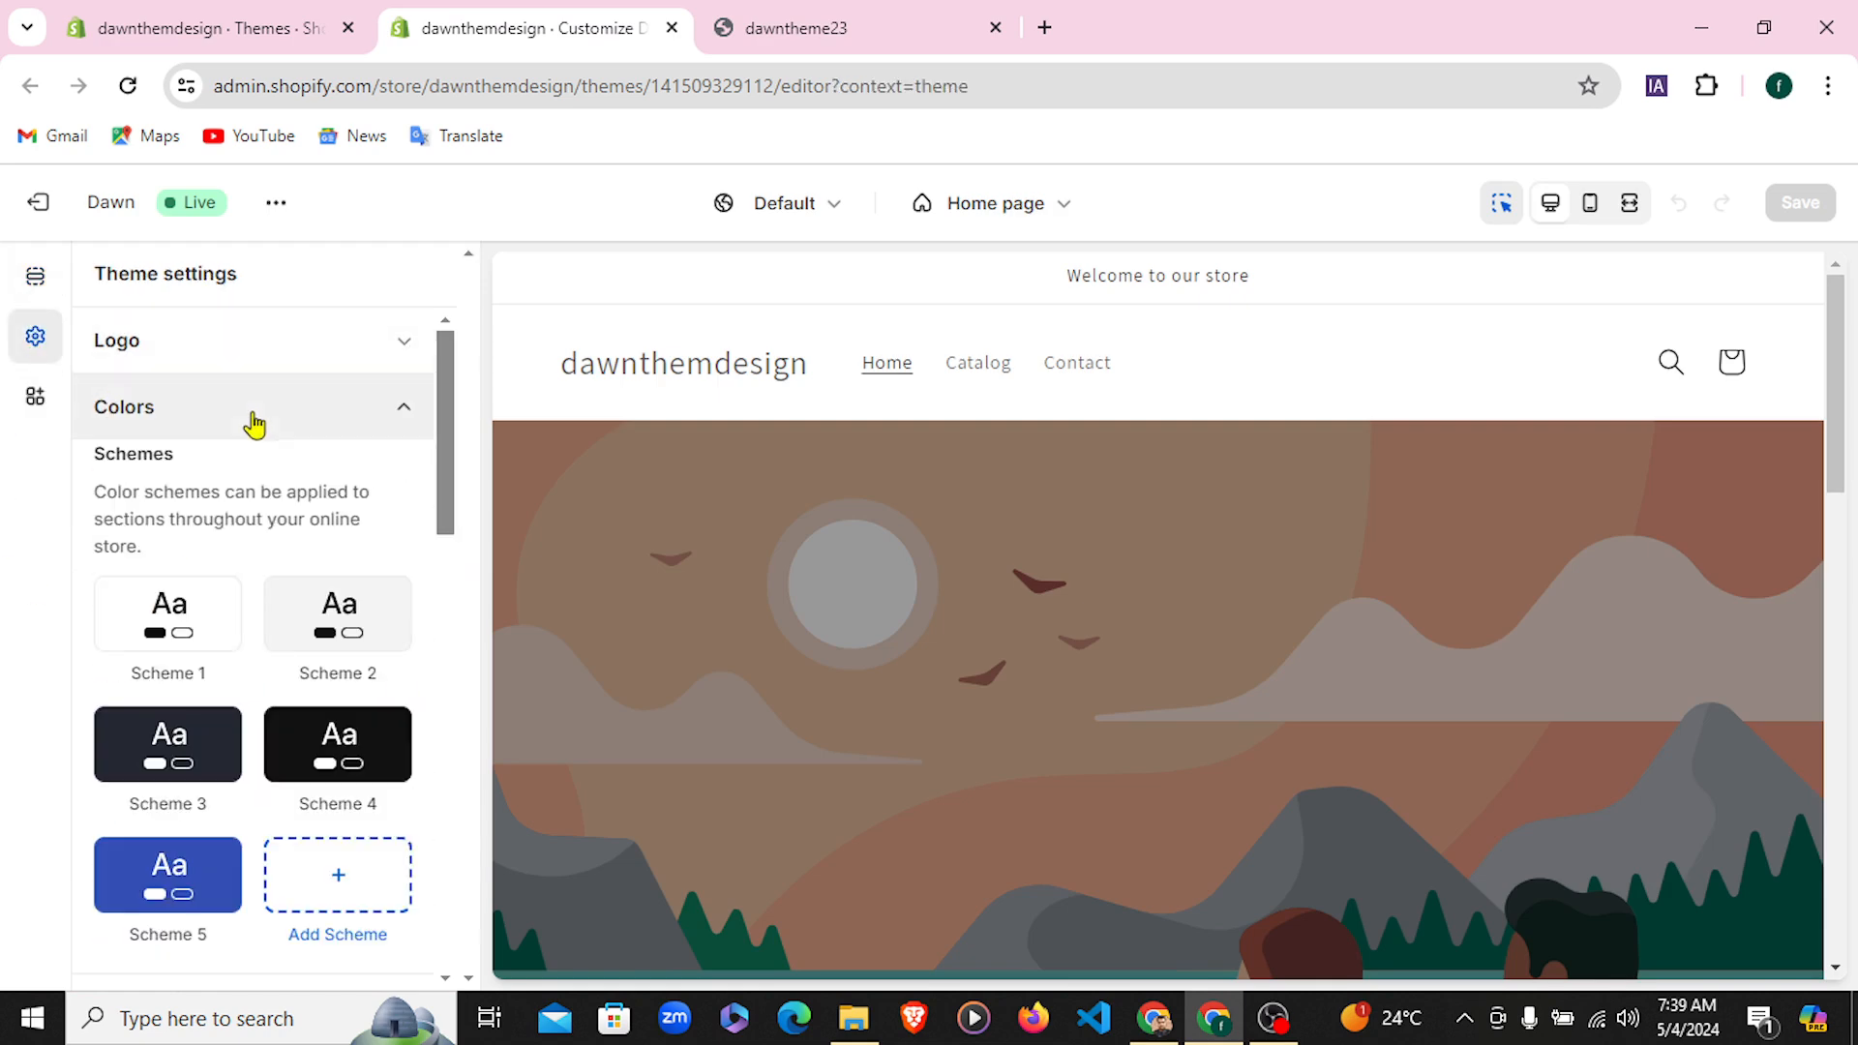
pyautogui.click(157, 630)
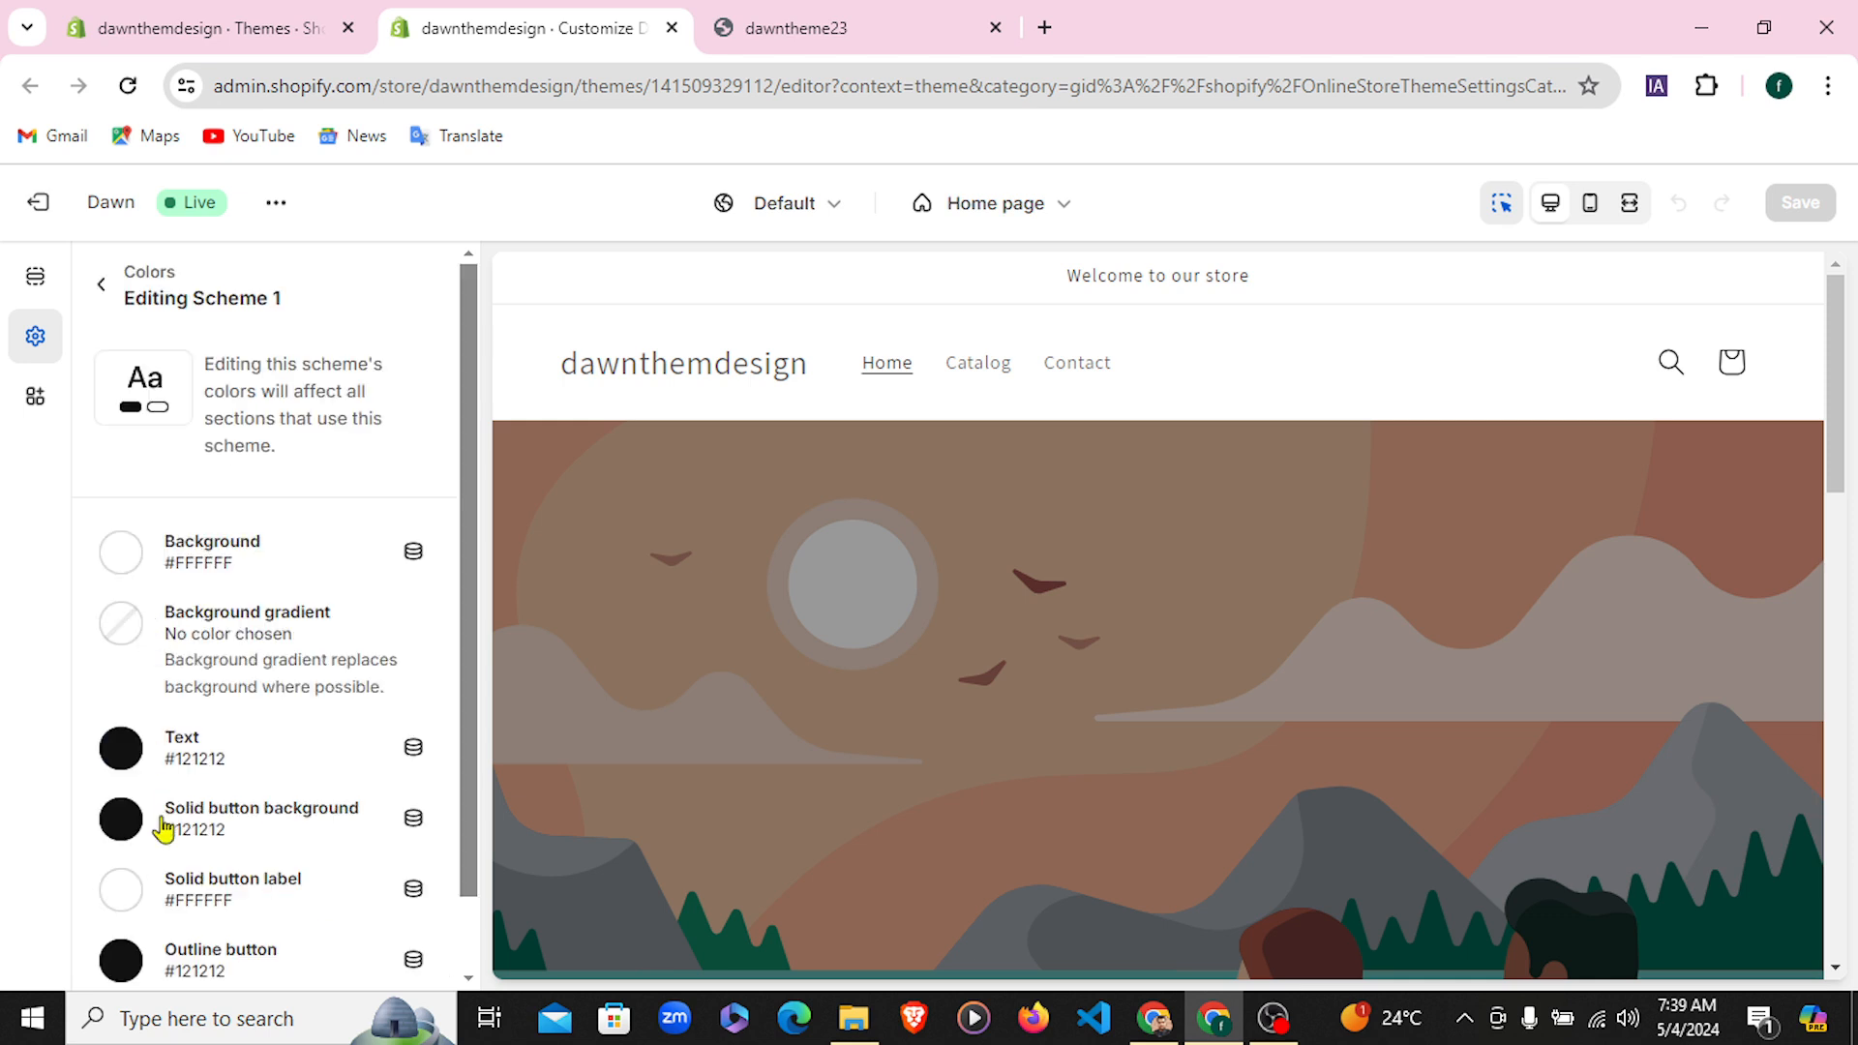
pyautogui.click(124, 556)
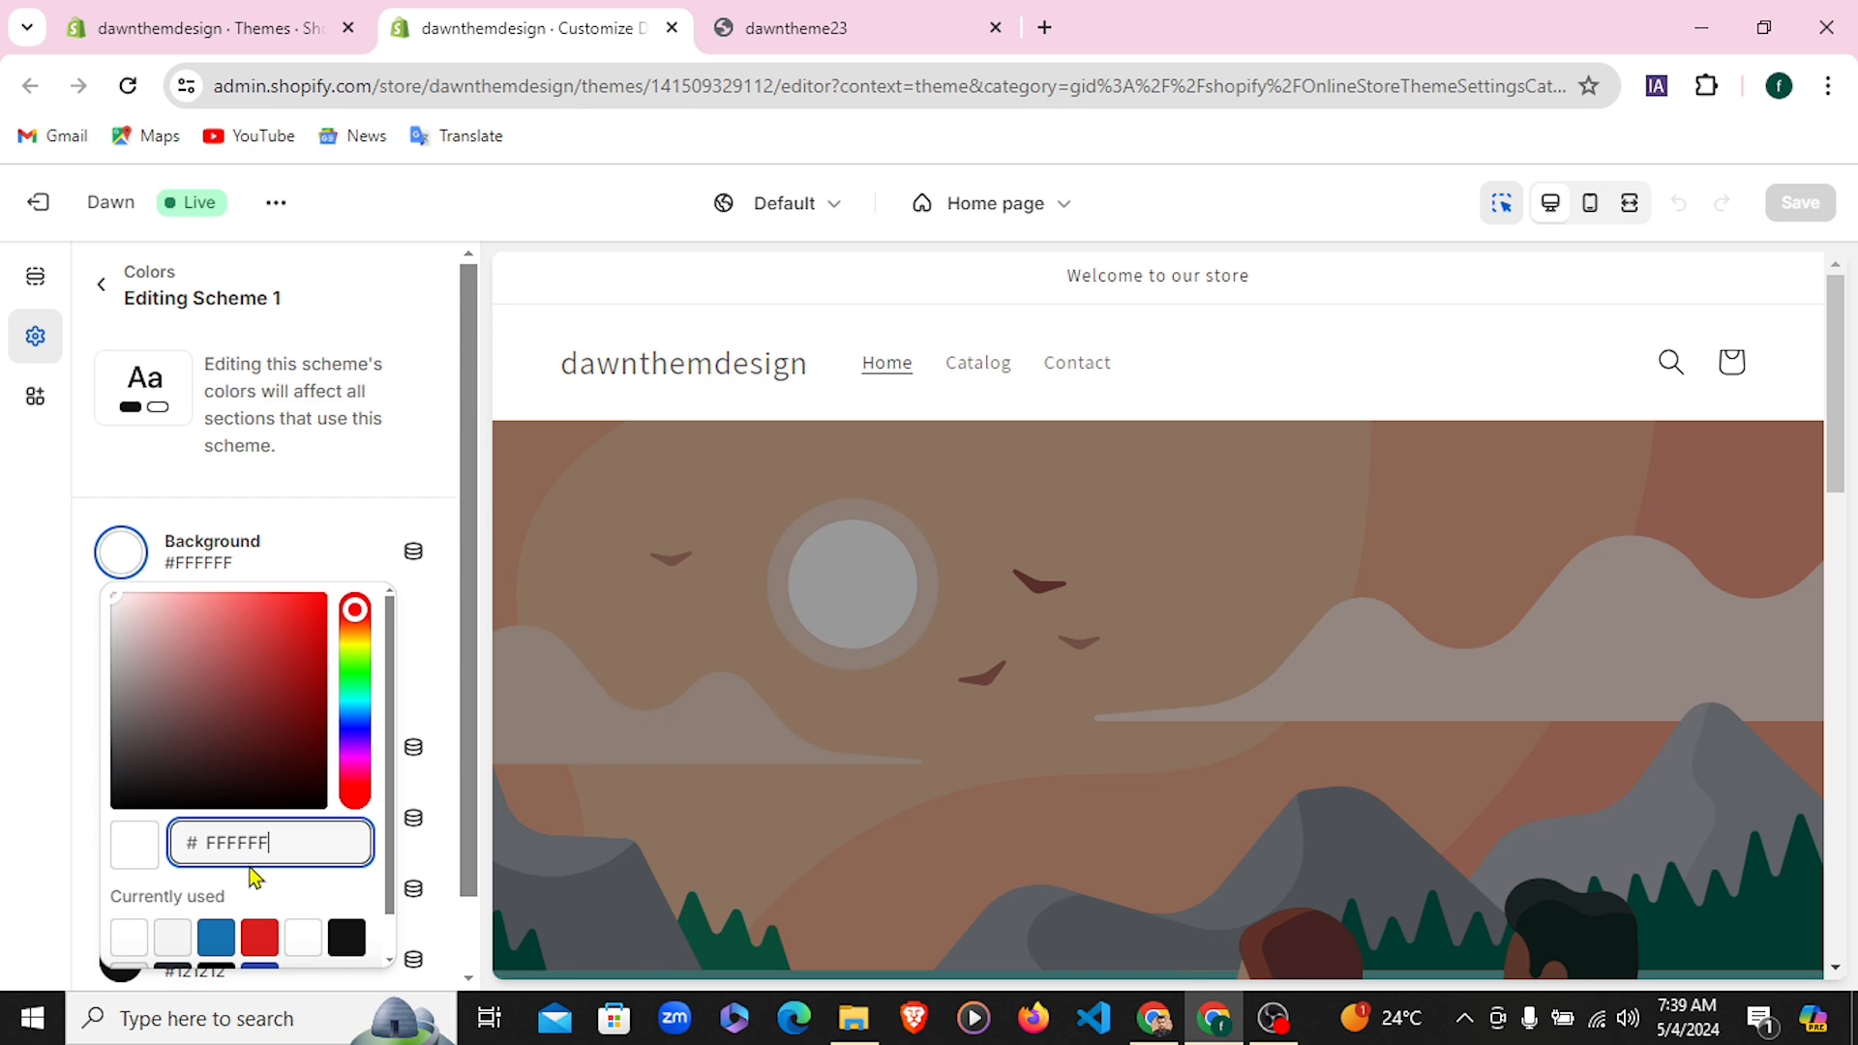
pyautogui.moveTo(109, 755)
pyautogui.mouseDown()
pyautogui.moveTo(124, 750)
pyautogui.moveTo(117, 796)
pyautogui.moveTo(77, 870)
pyautogui.mouseUp()
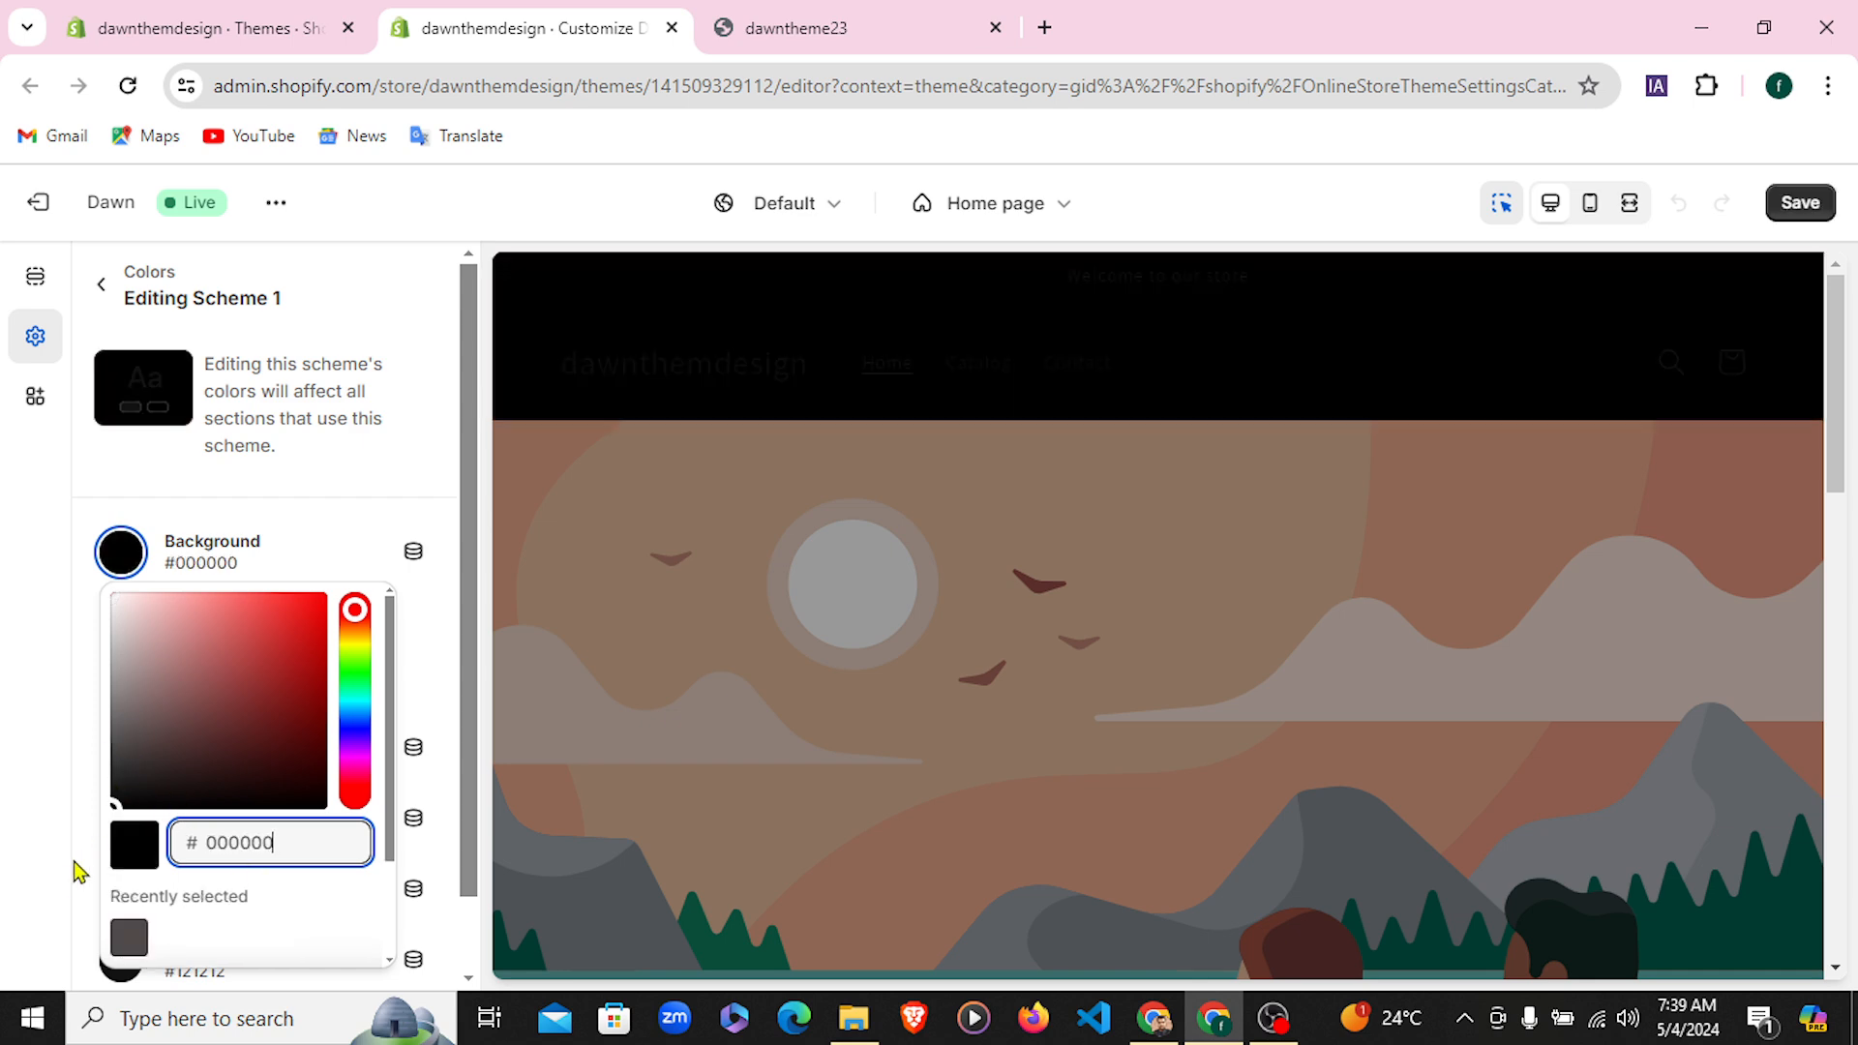
pyautogui.click(51, 894)
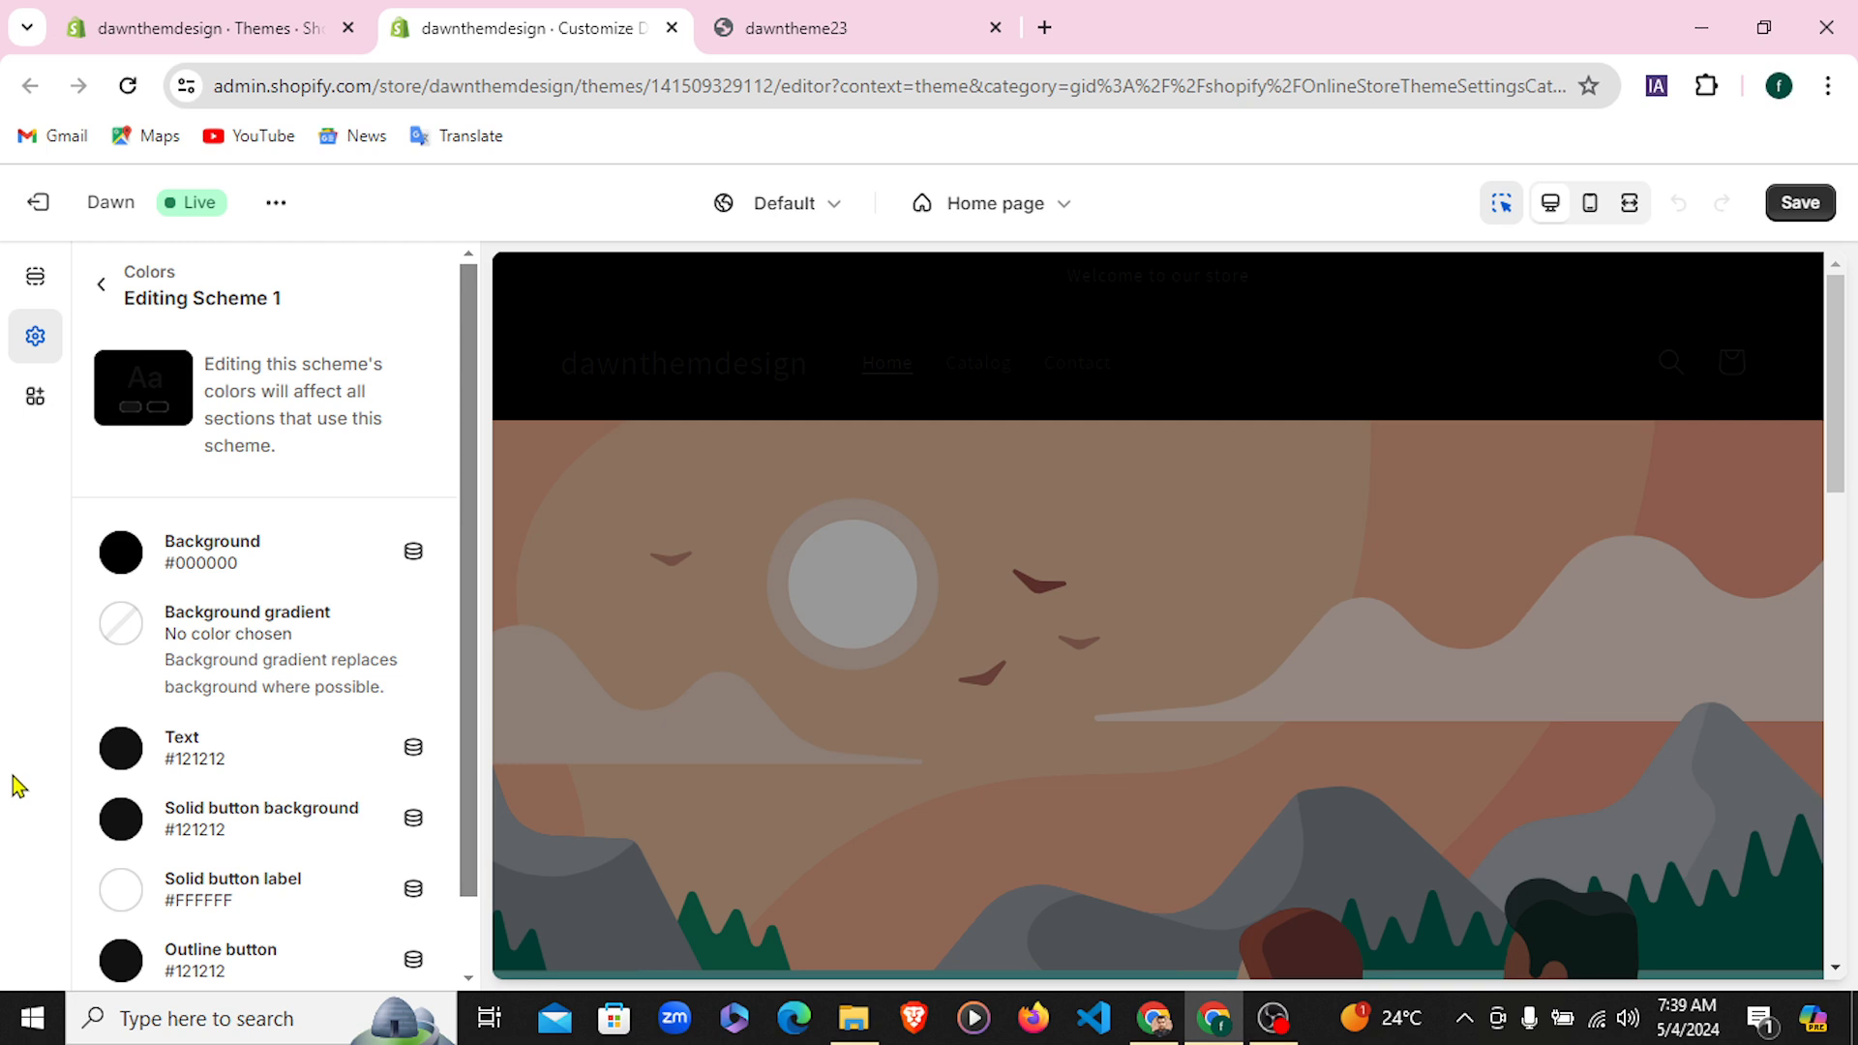
# Set the text color of Scheme 1 to white, #FFF
pyautogui.click(120, 753)
pyautogui.click(174, 641)
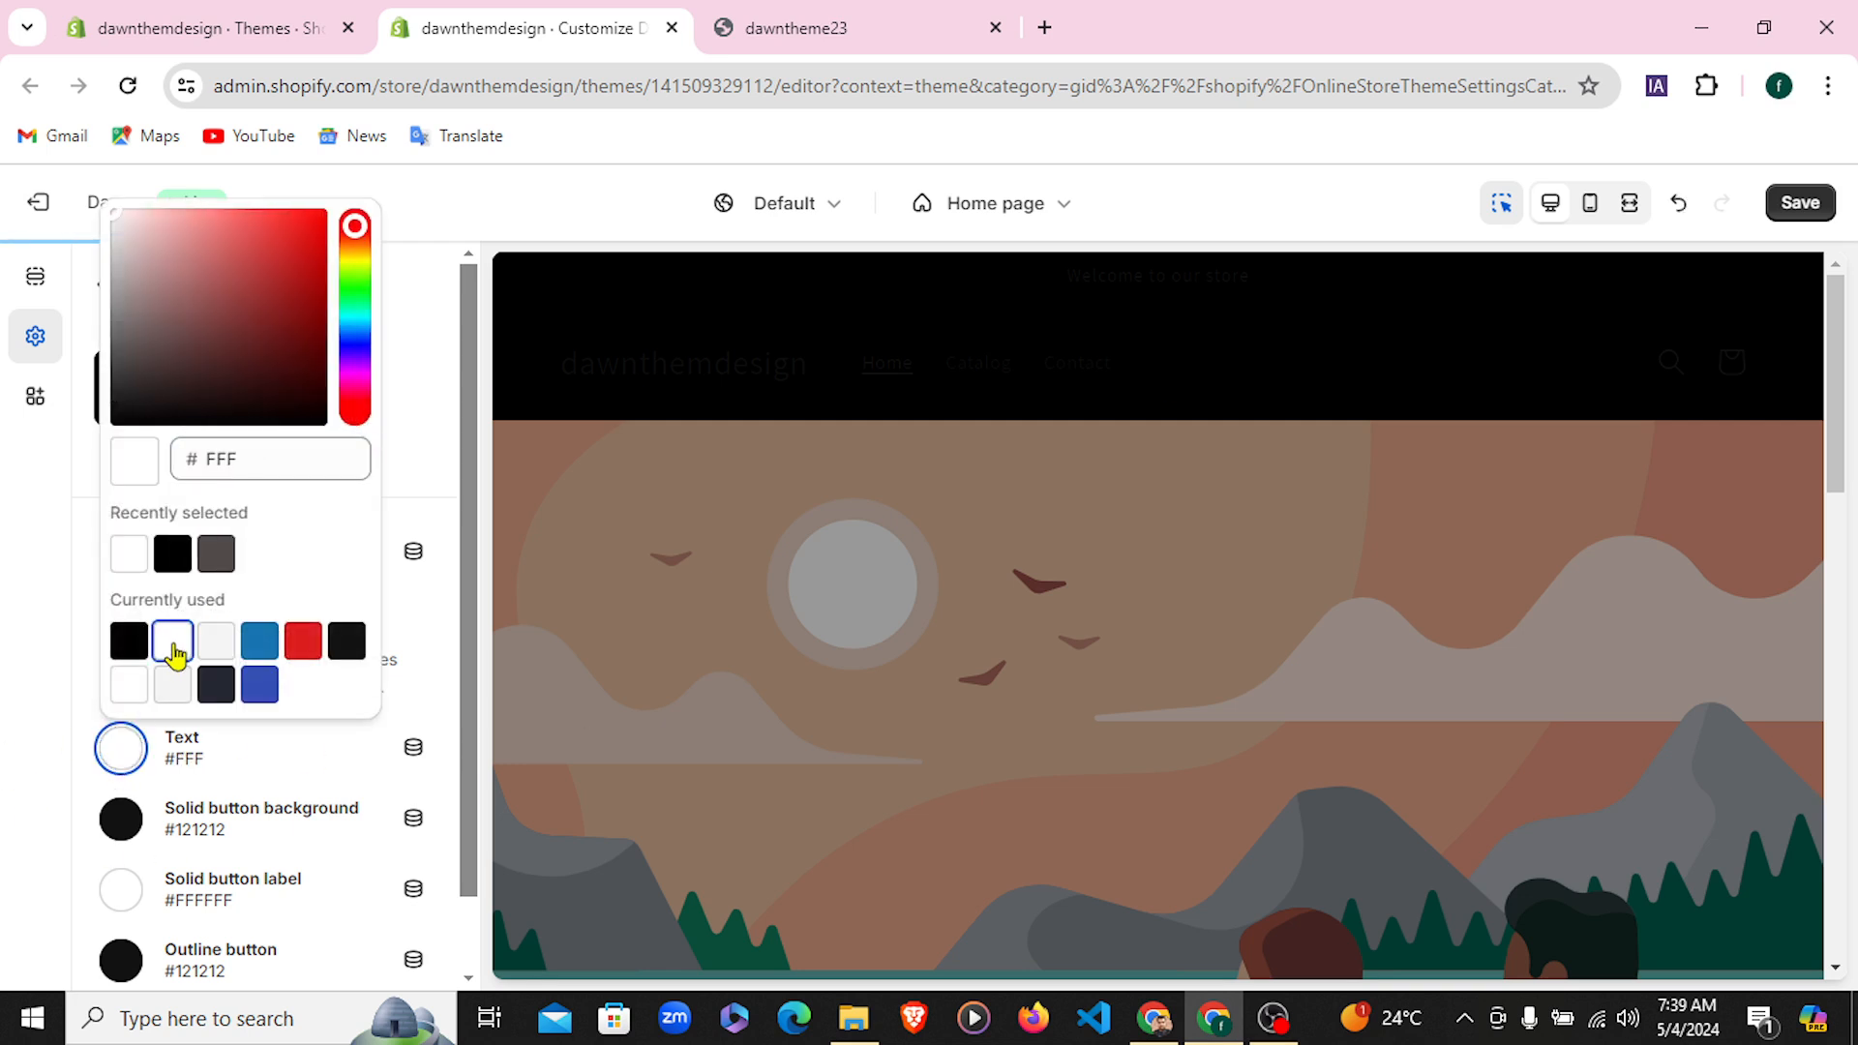
pyautogui.click(48, 672)
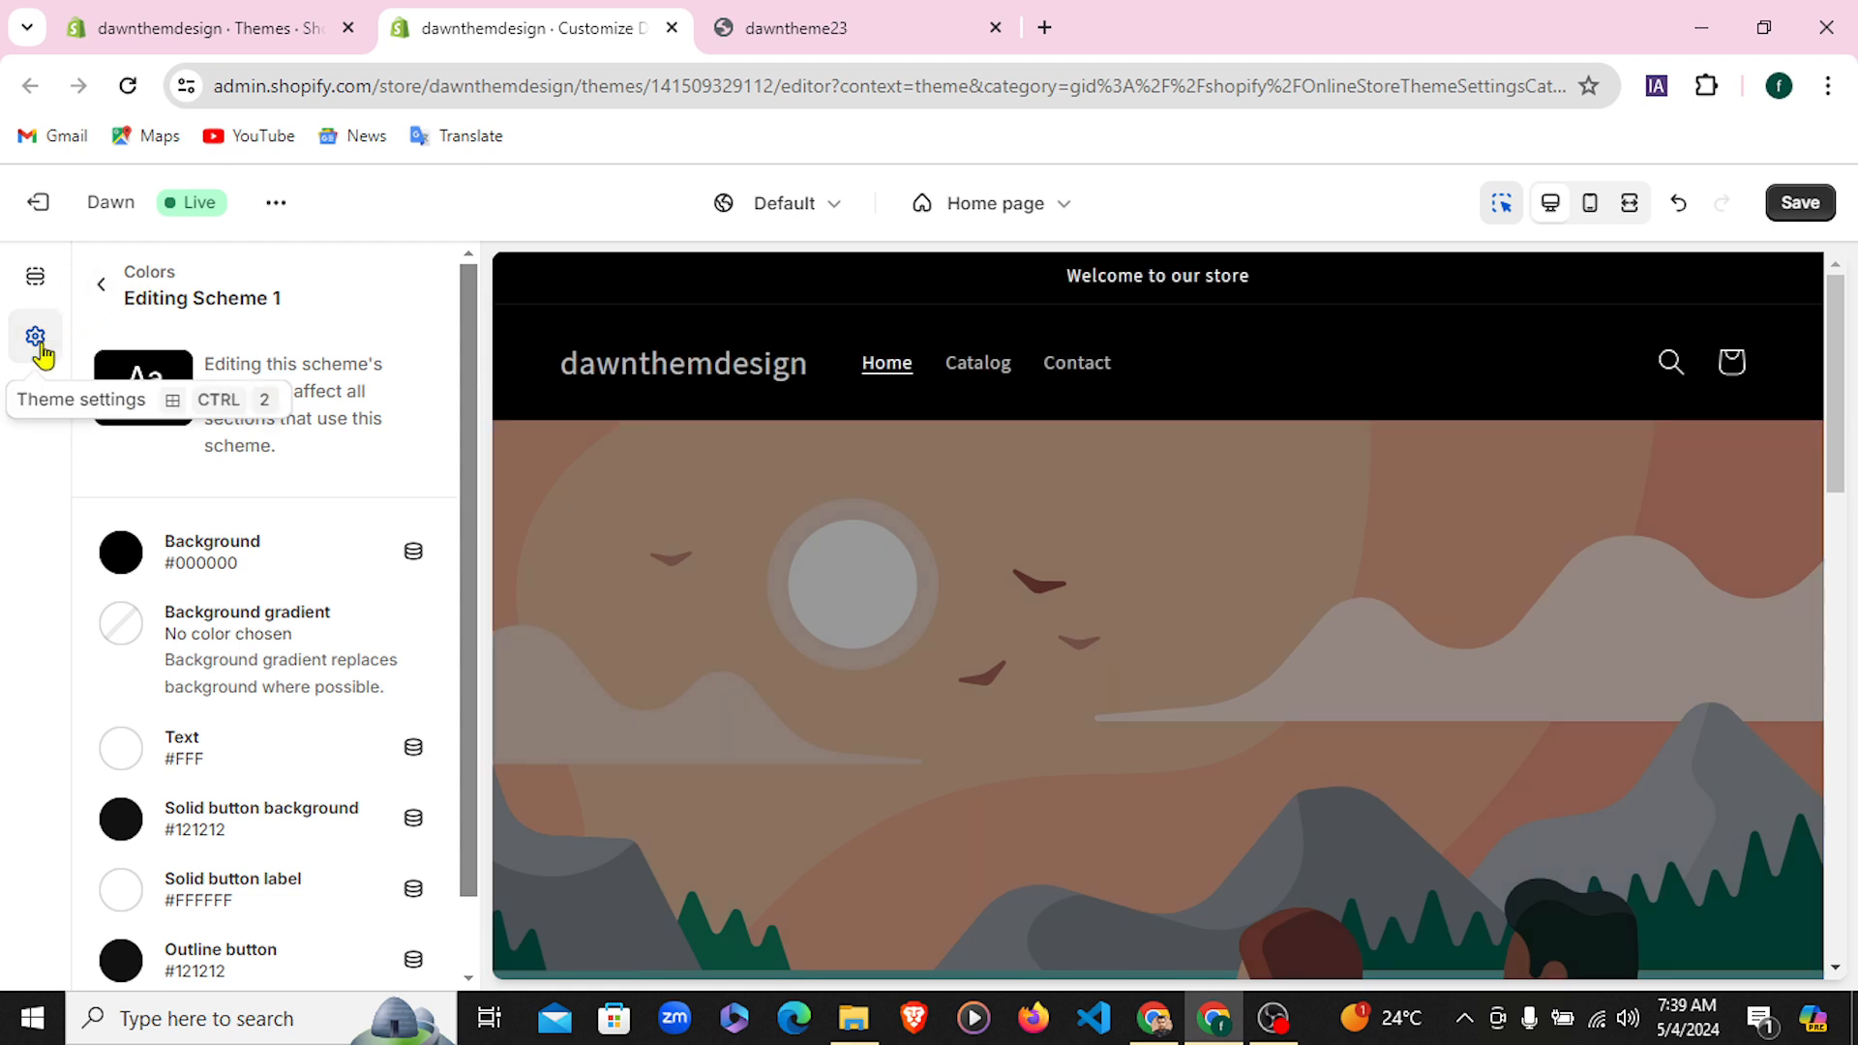
# Look over the theme's logo settings, the home page preview and the settings of the announcement bar section
pyautogui.click(100, 283)
pyautogui.click(191, 360)
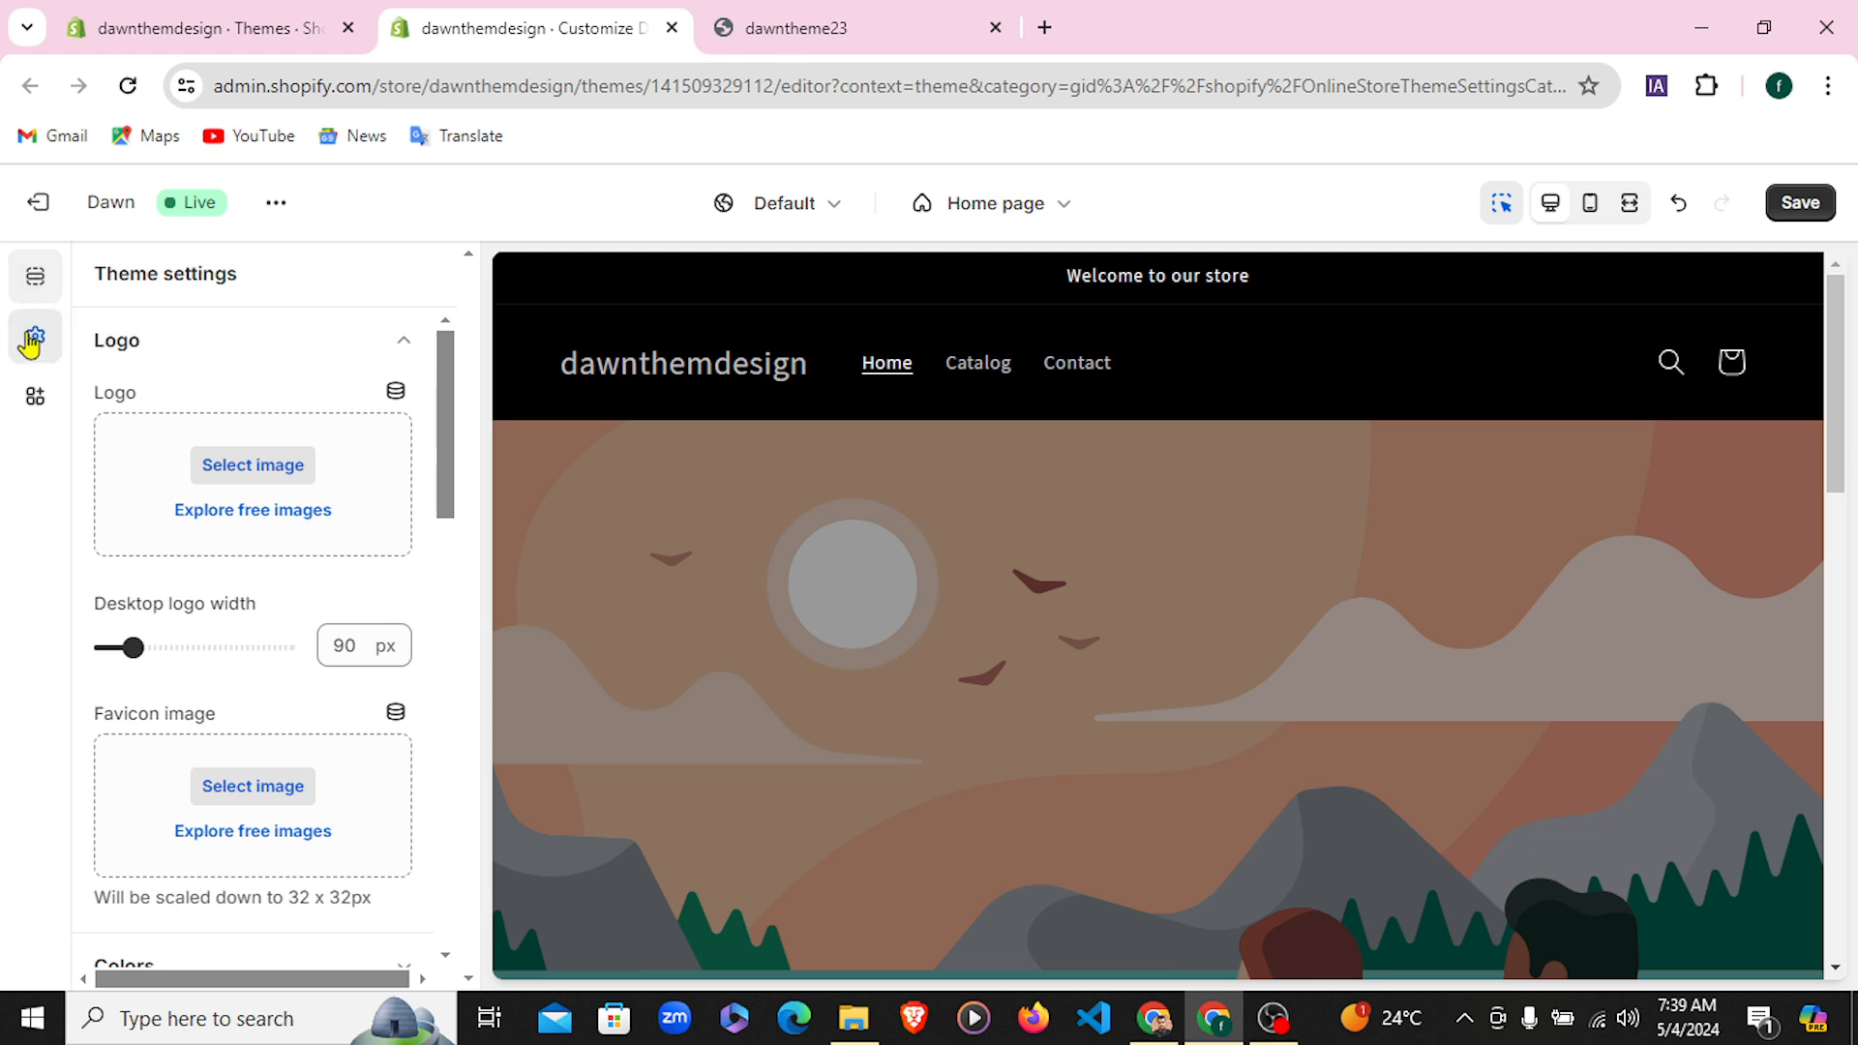
pyautogui.click(36, 281)
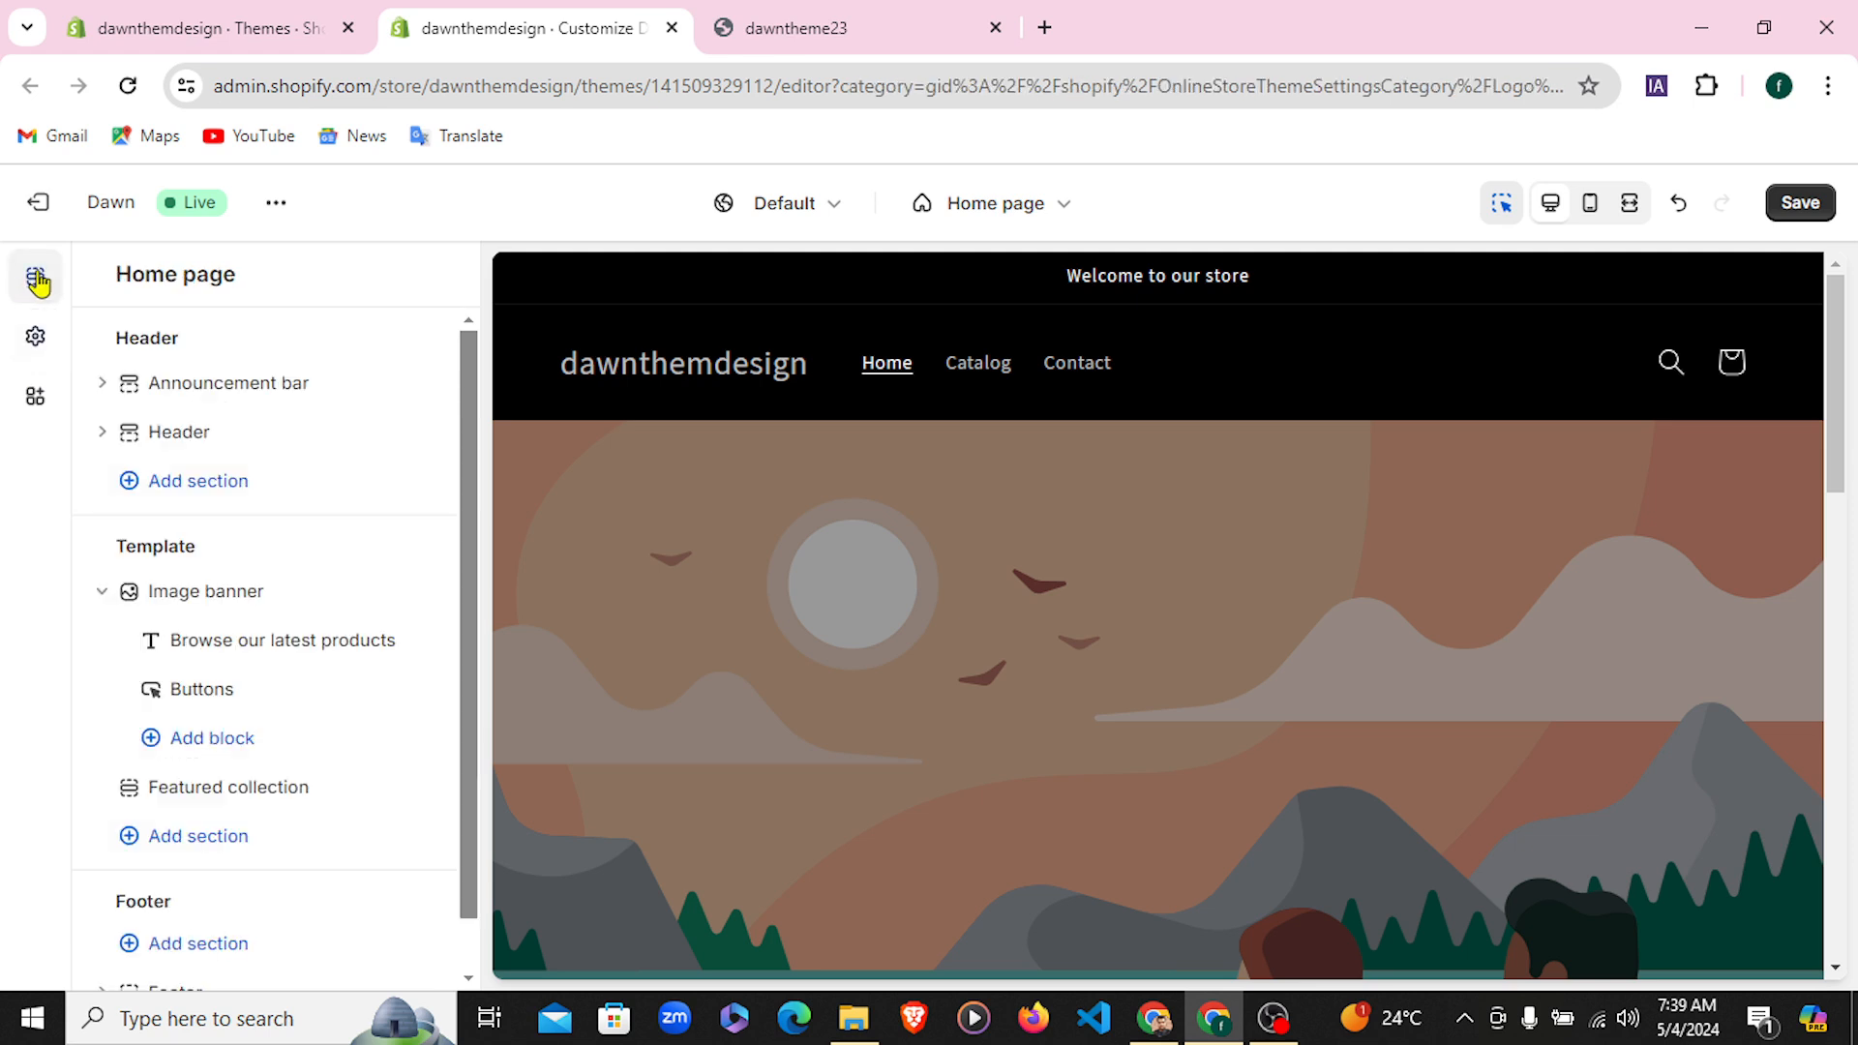
pyautogui.scroll(-3, 1025, 527)
pyautogui.scroll(1, 1026, 527)
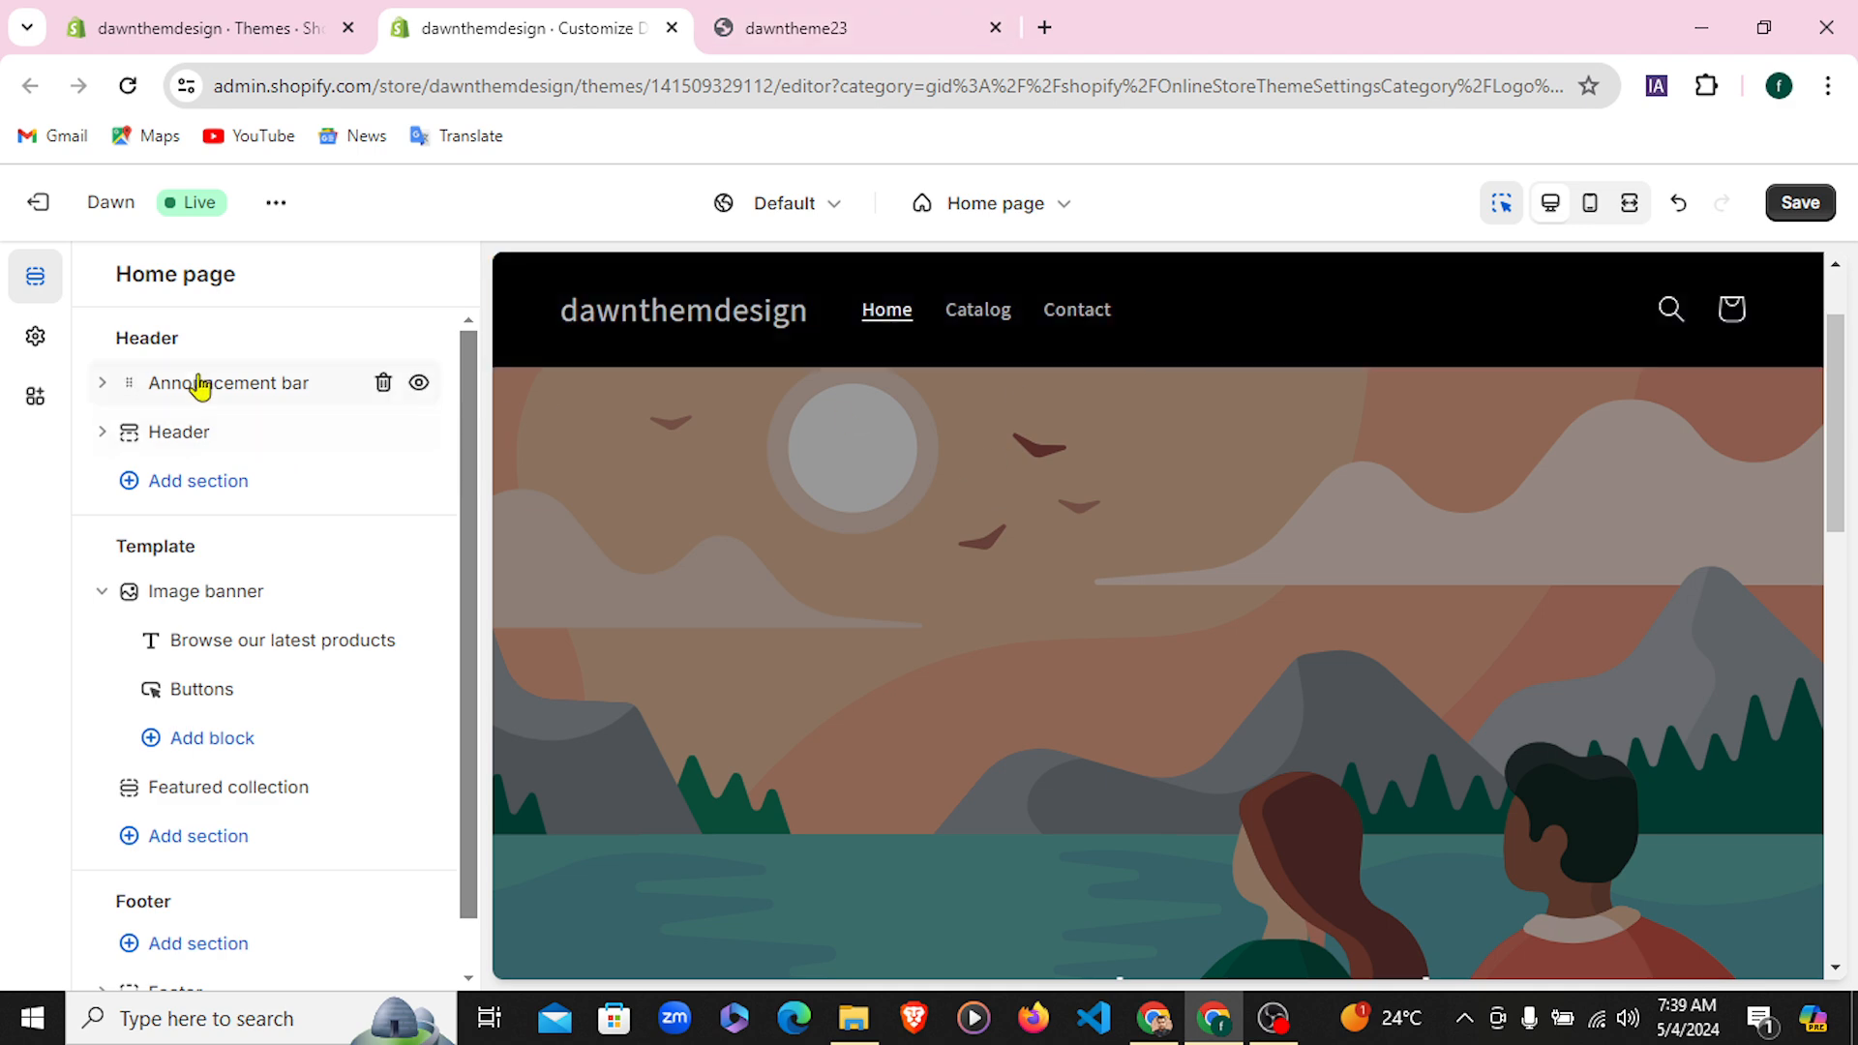
pyautogui.scroll(2, 1071, 423)
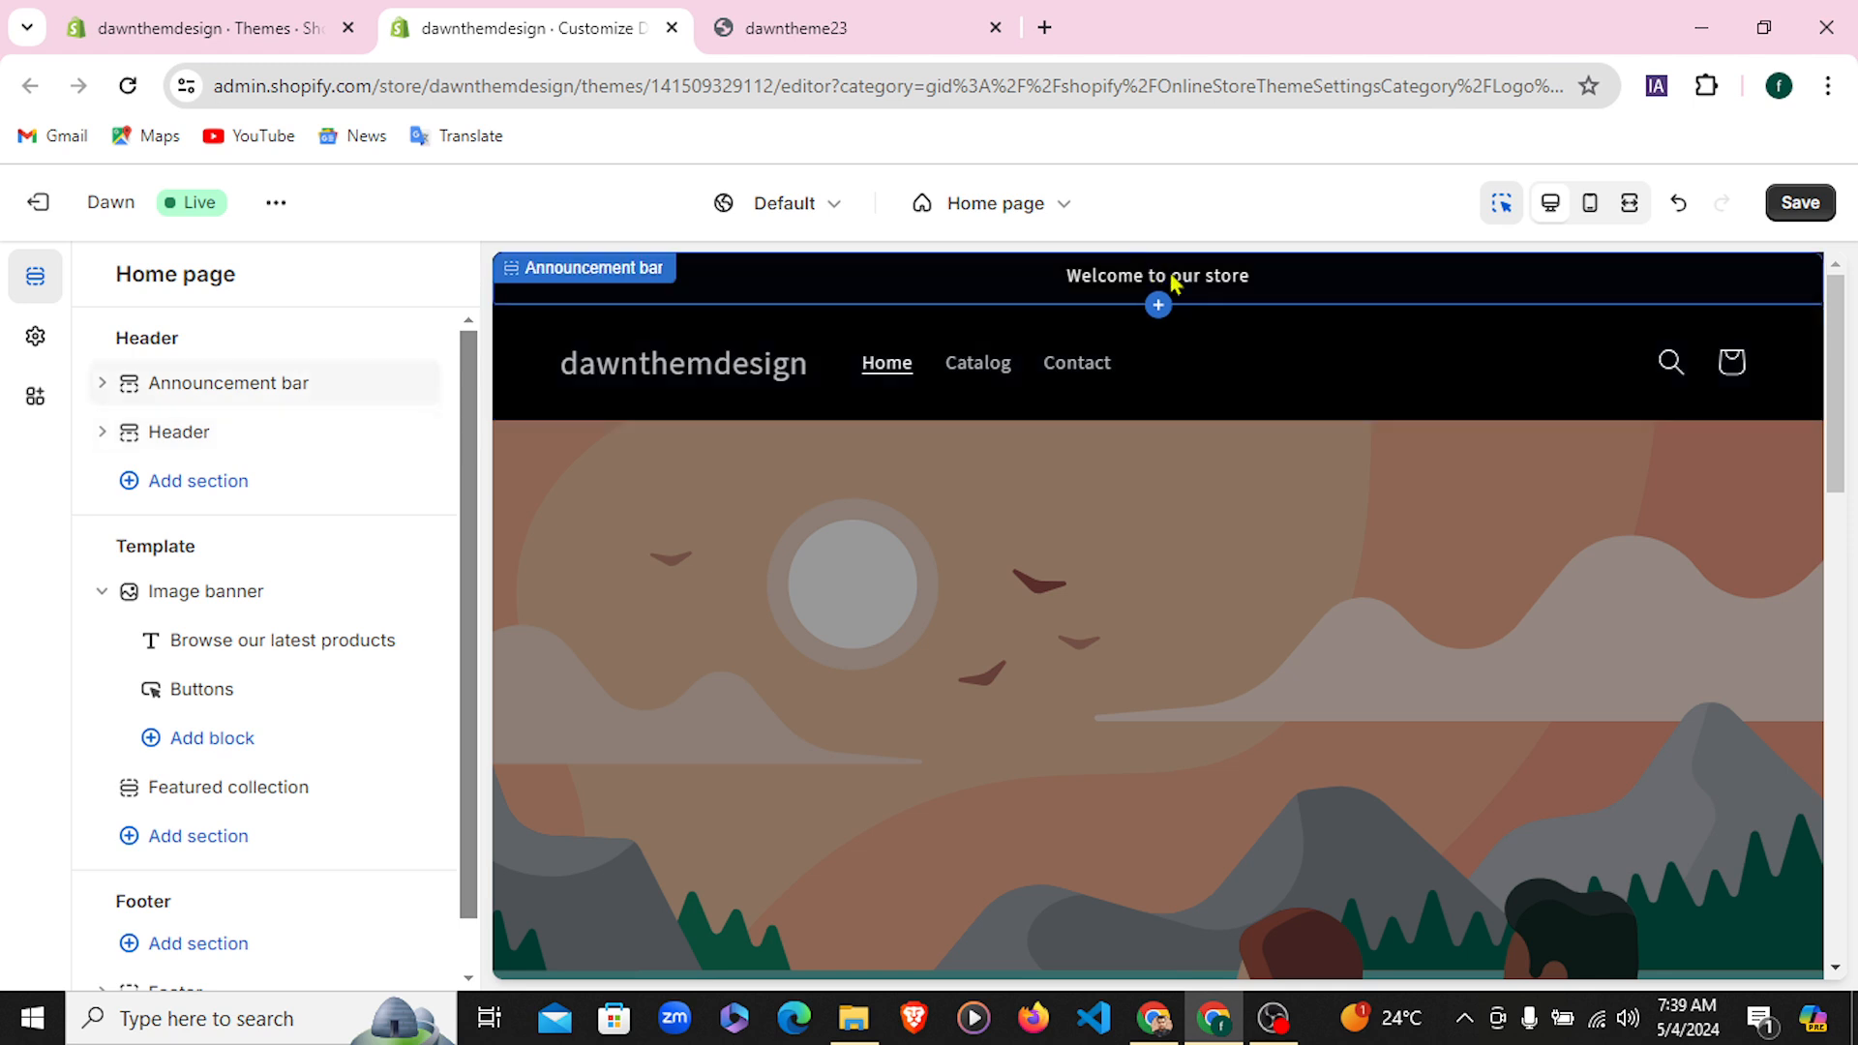
pyautogui.click(236, 383)
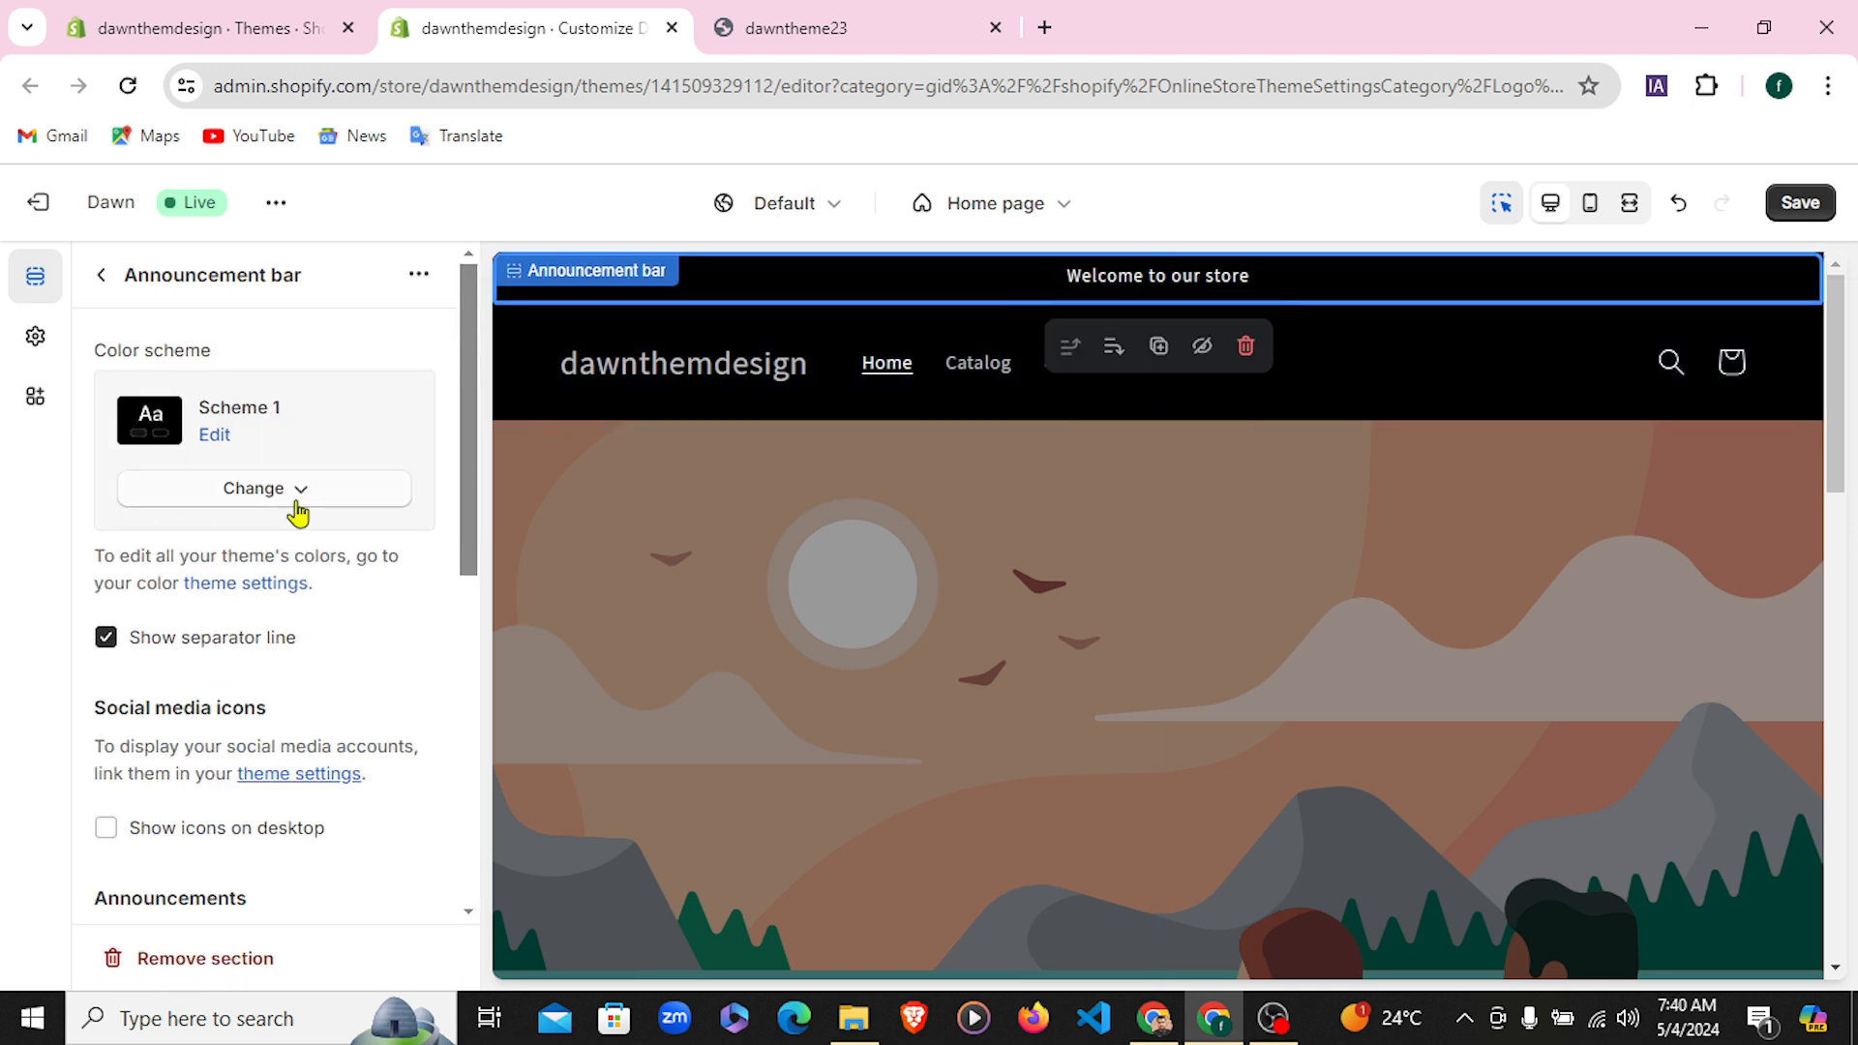
pyautogui.scroll(-3, 184, 716)
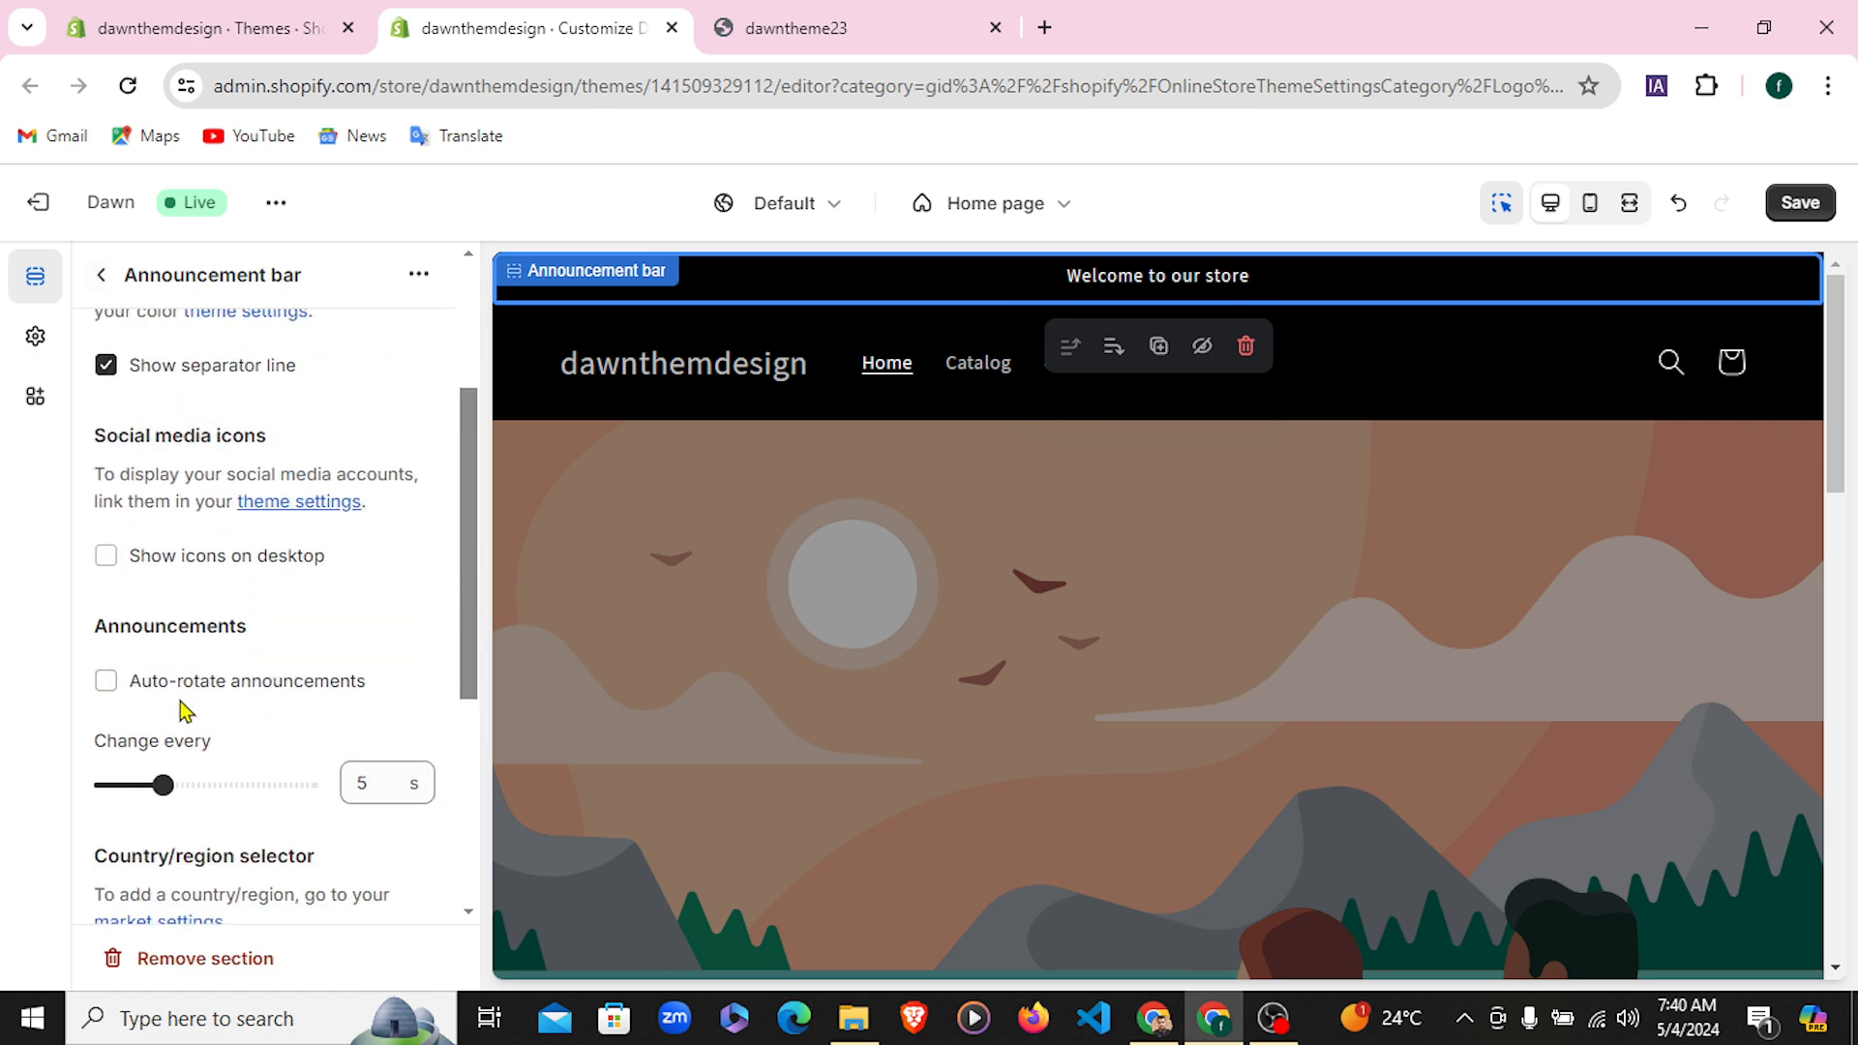
# Open the announcement inside the announcement bar and append "dfhfgdhg" to its text
pyautogui.click(101, 275)
pyautogui.click(252, 431)
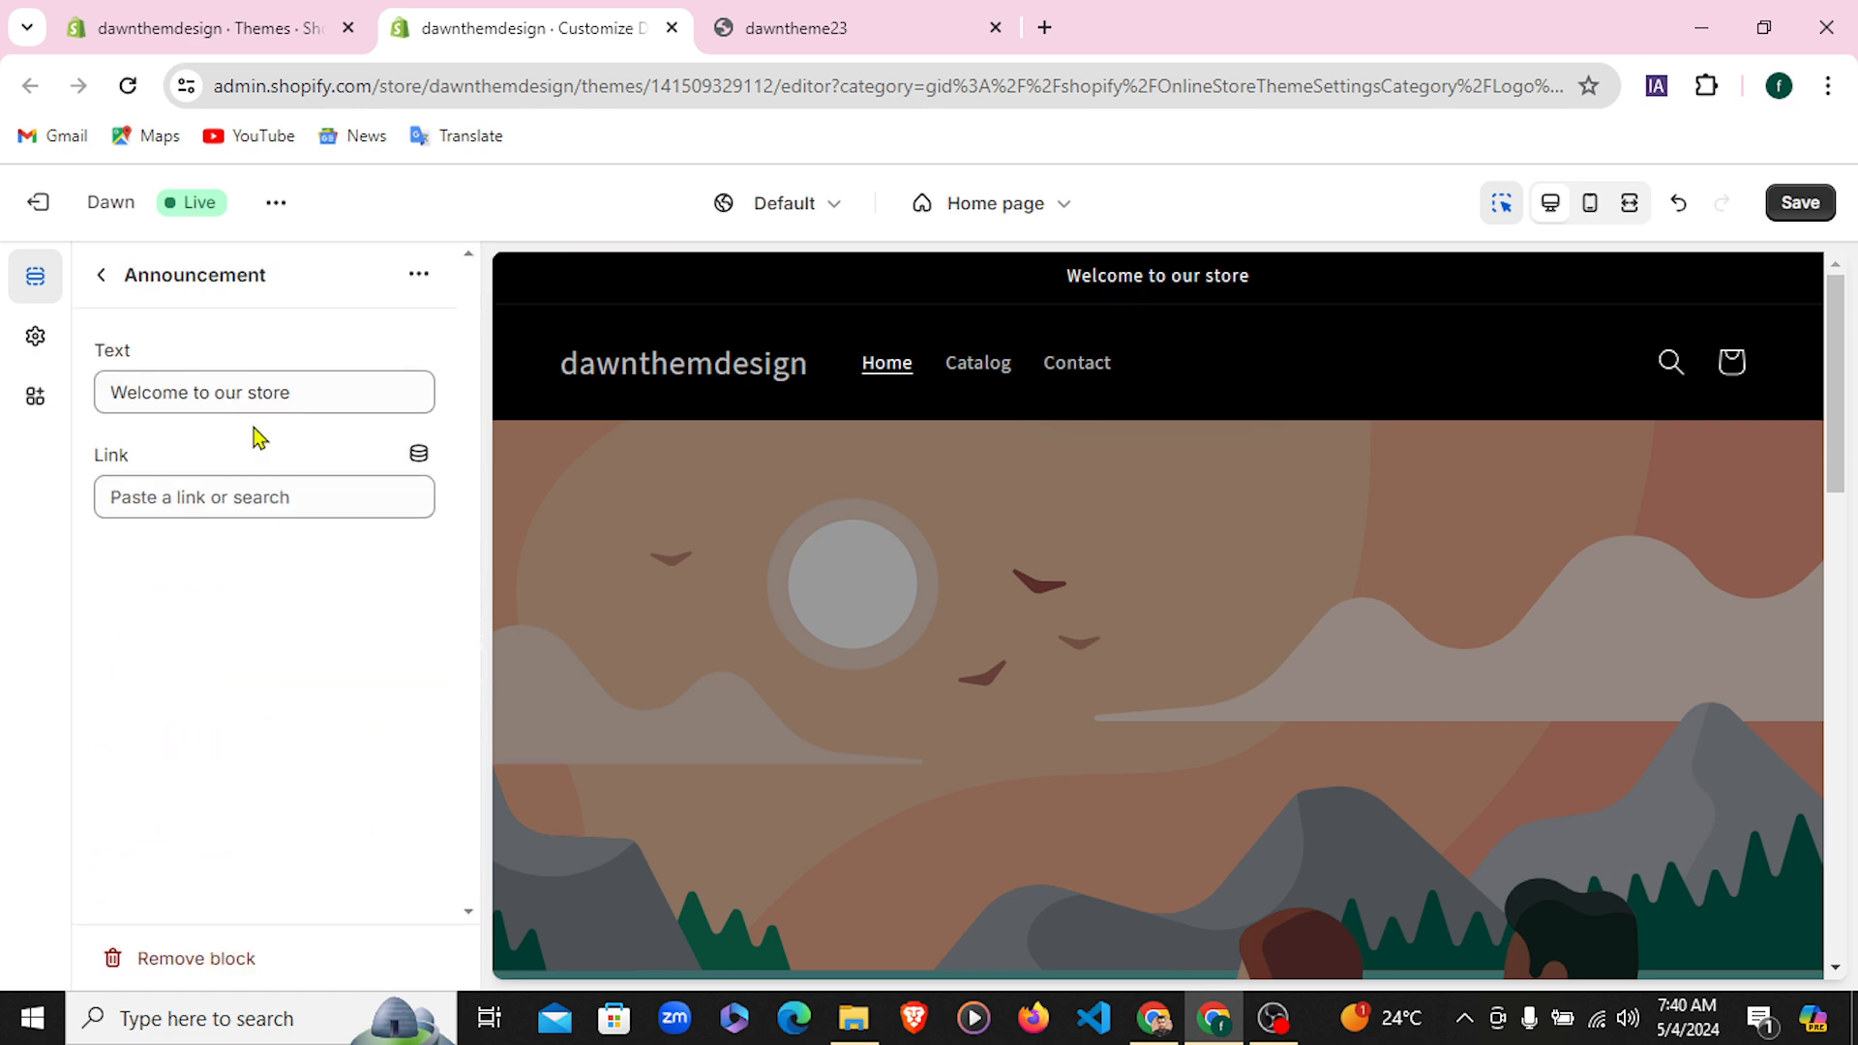
pyautogui.click(321, 392)
pyautogui.write('dfhfgdhg')
# Link the announcement to all products and return to the home page section list
pyautogui.click(321, 497)
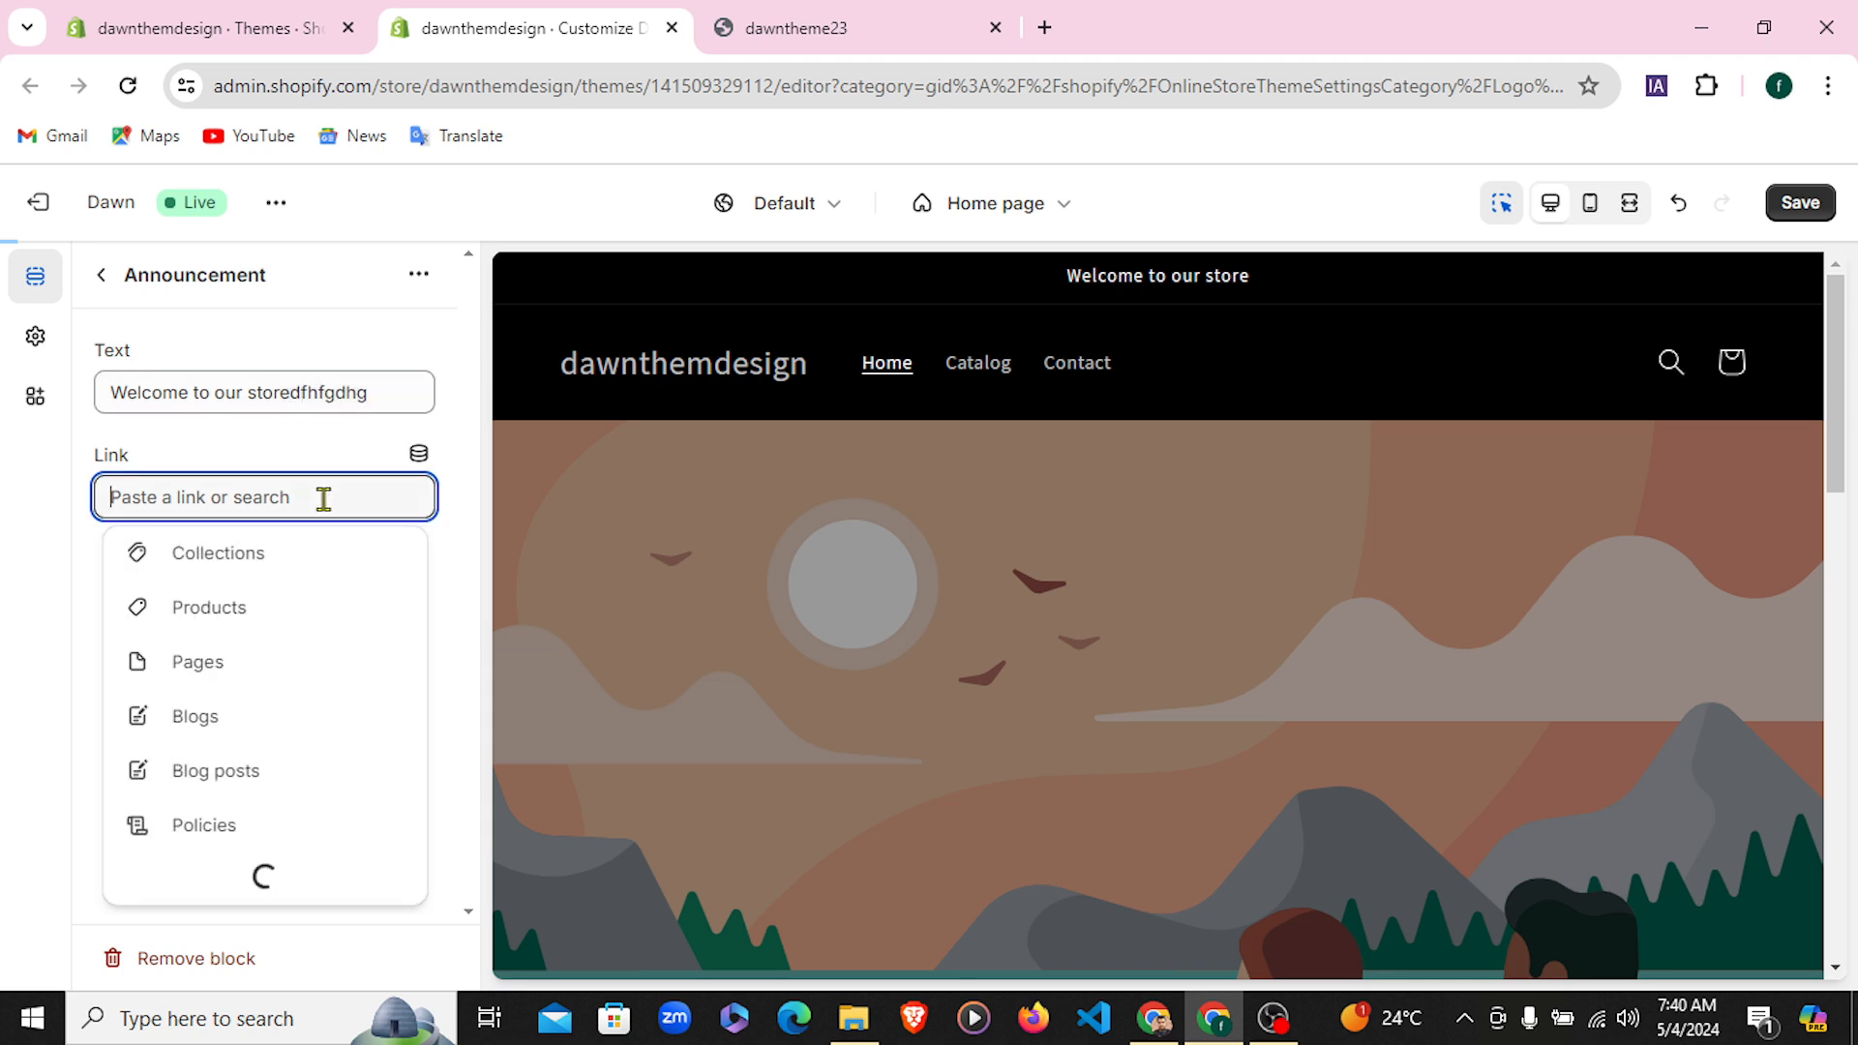
pyautogui.click(224, 607)
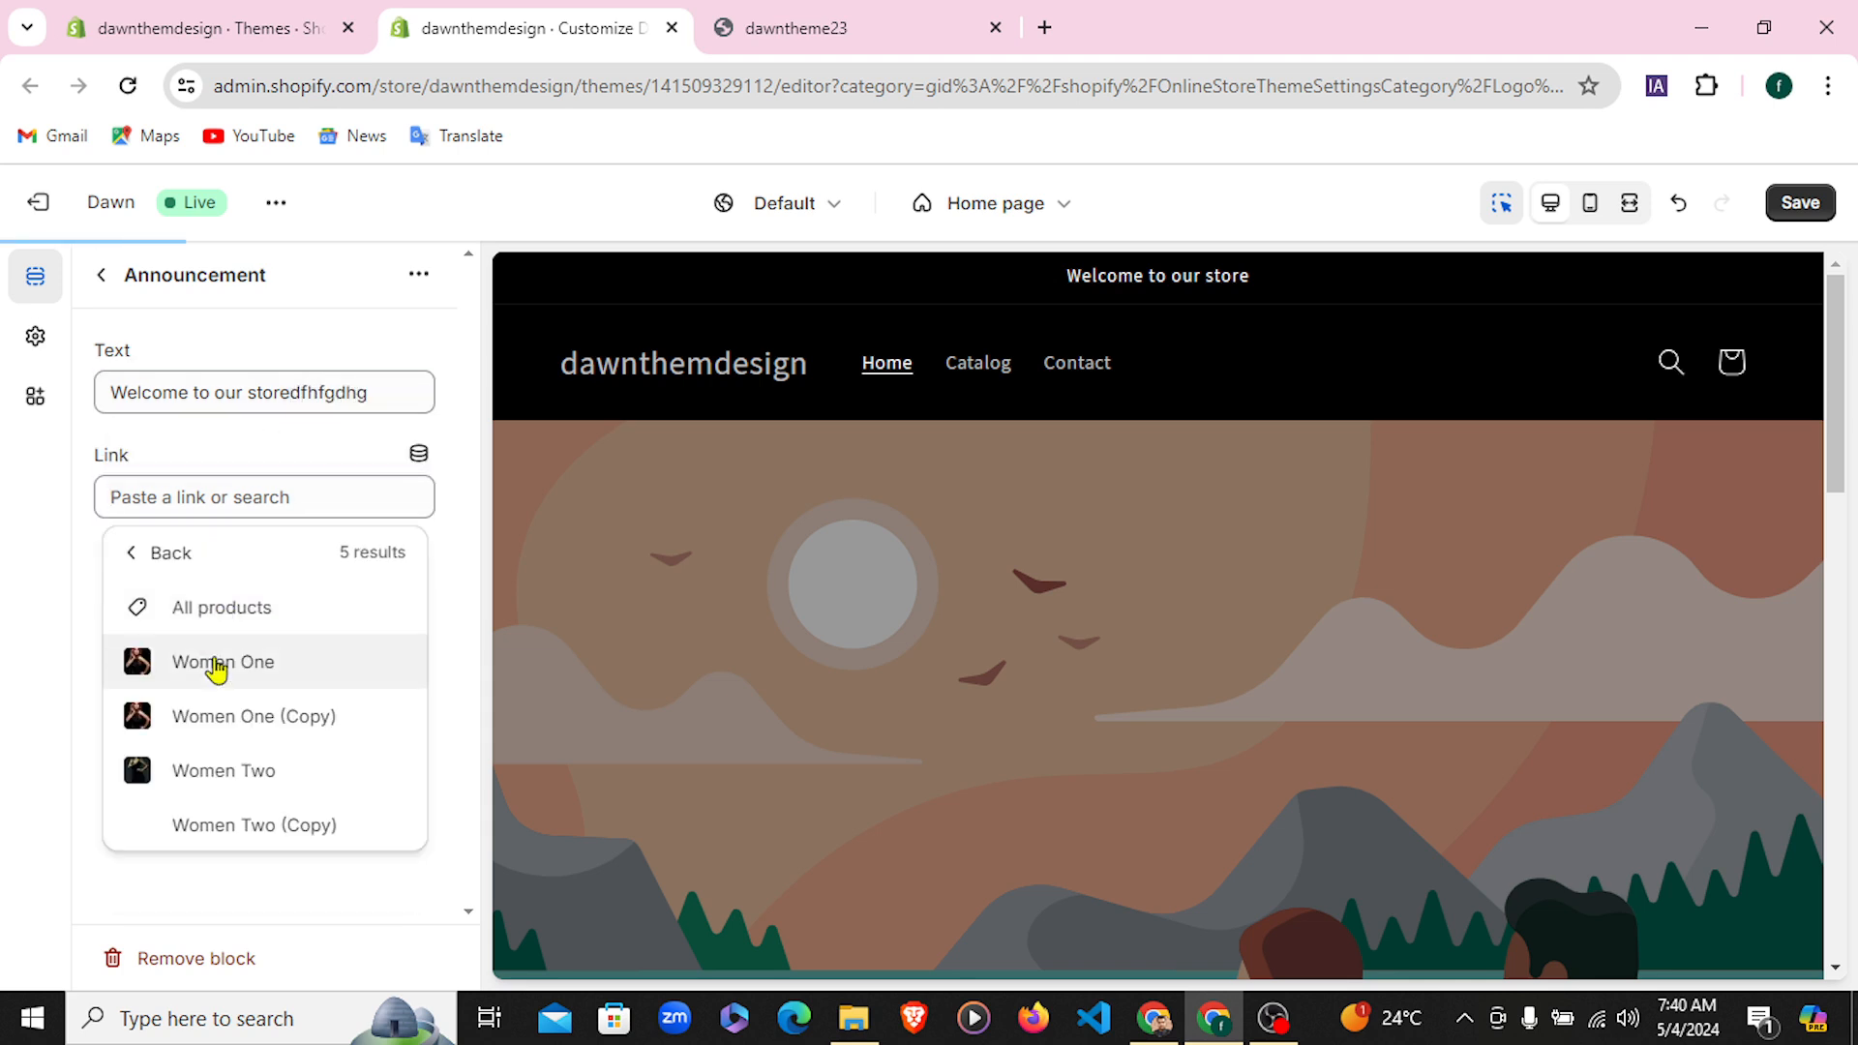
pyautogui.click(221, 620)
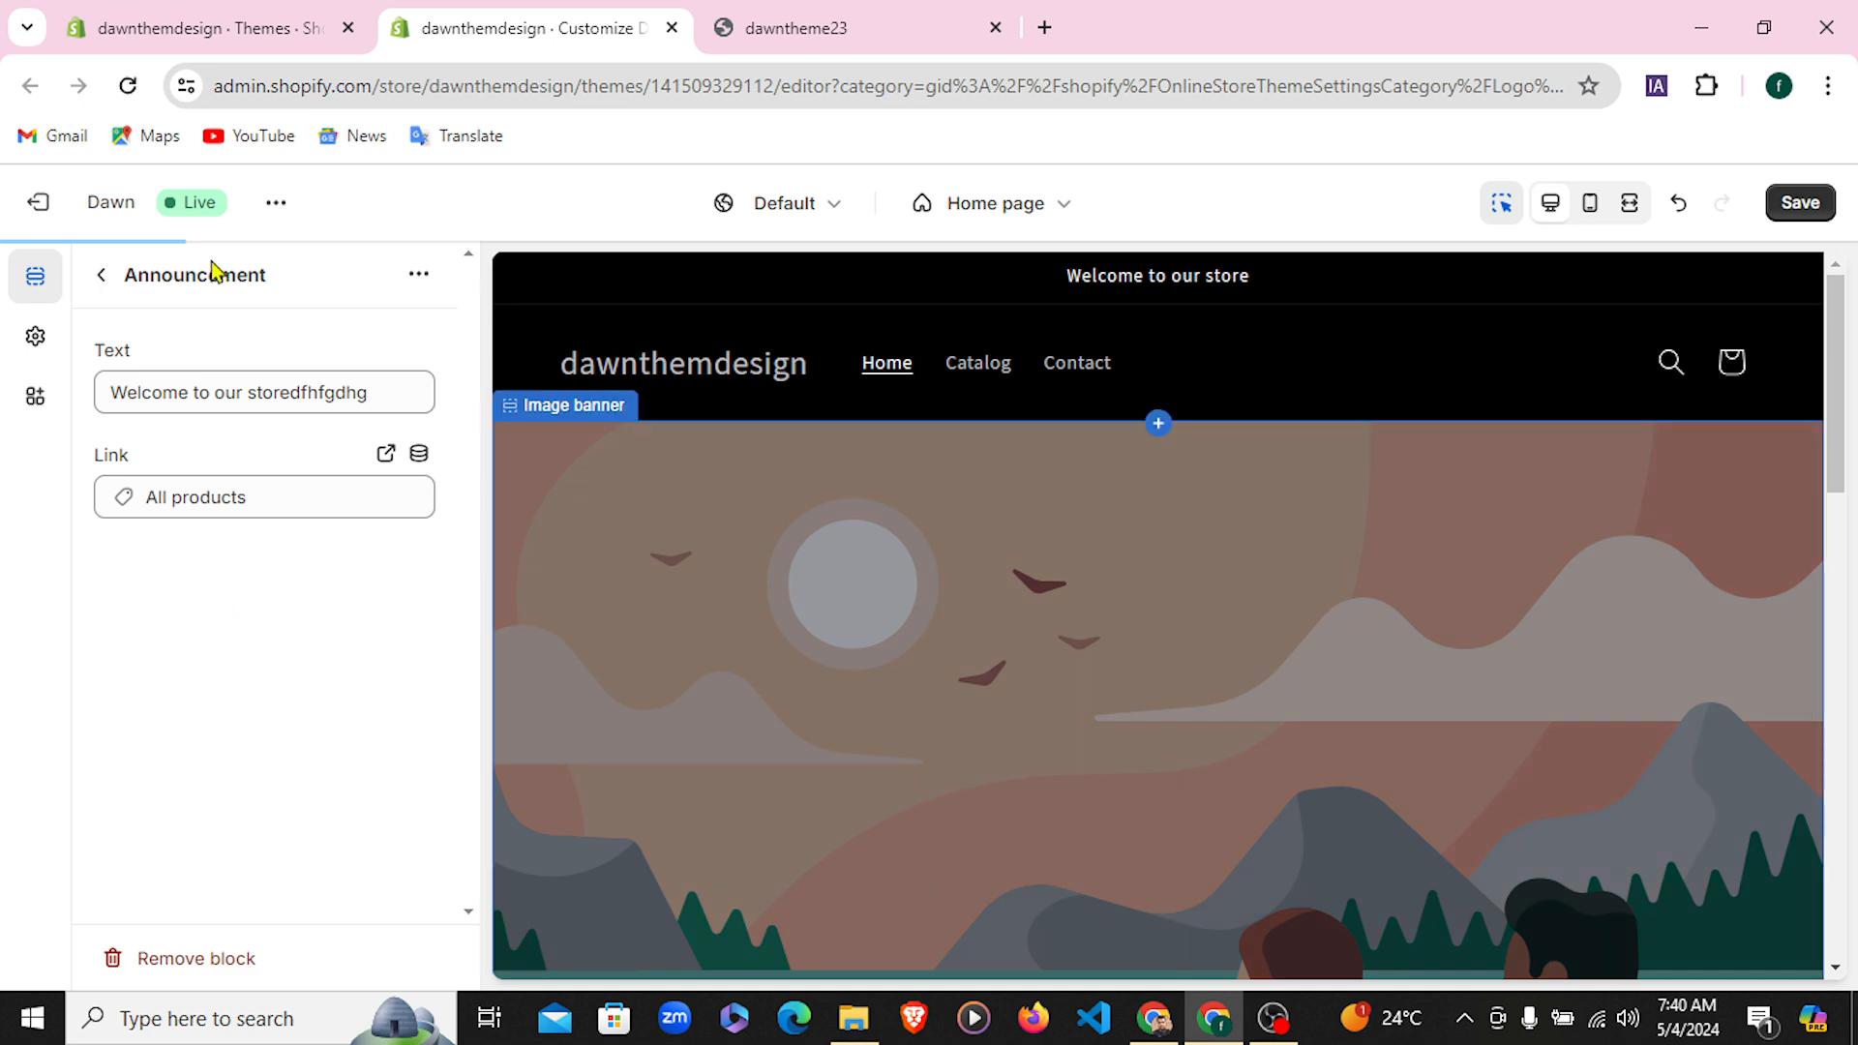
pyautogui.click(100, 276)
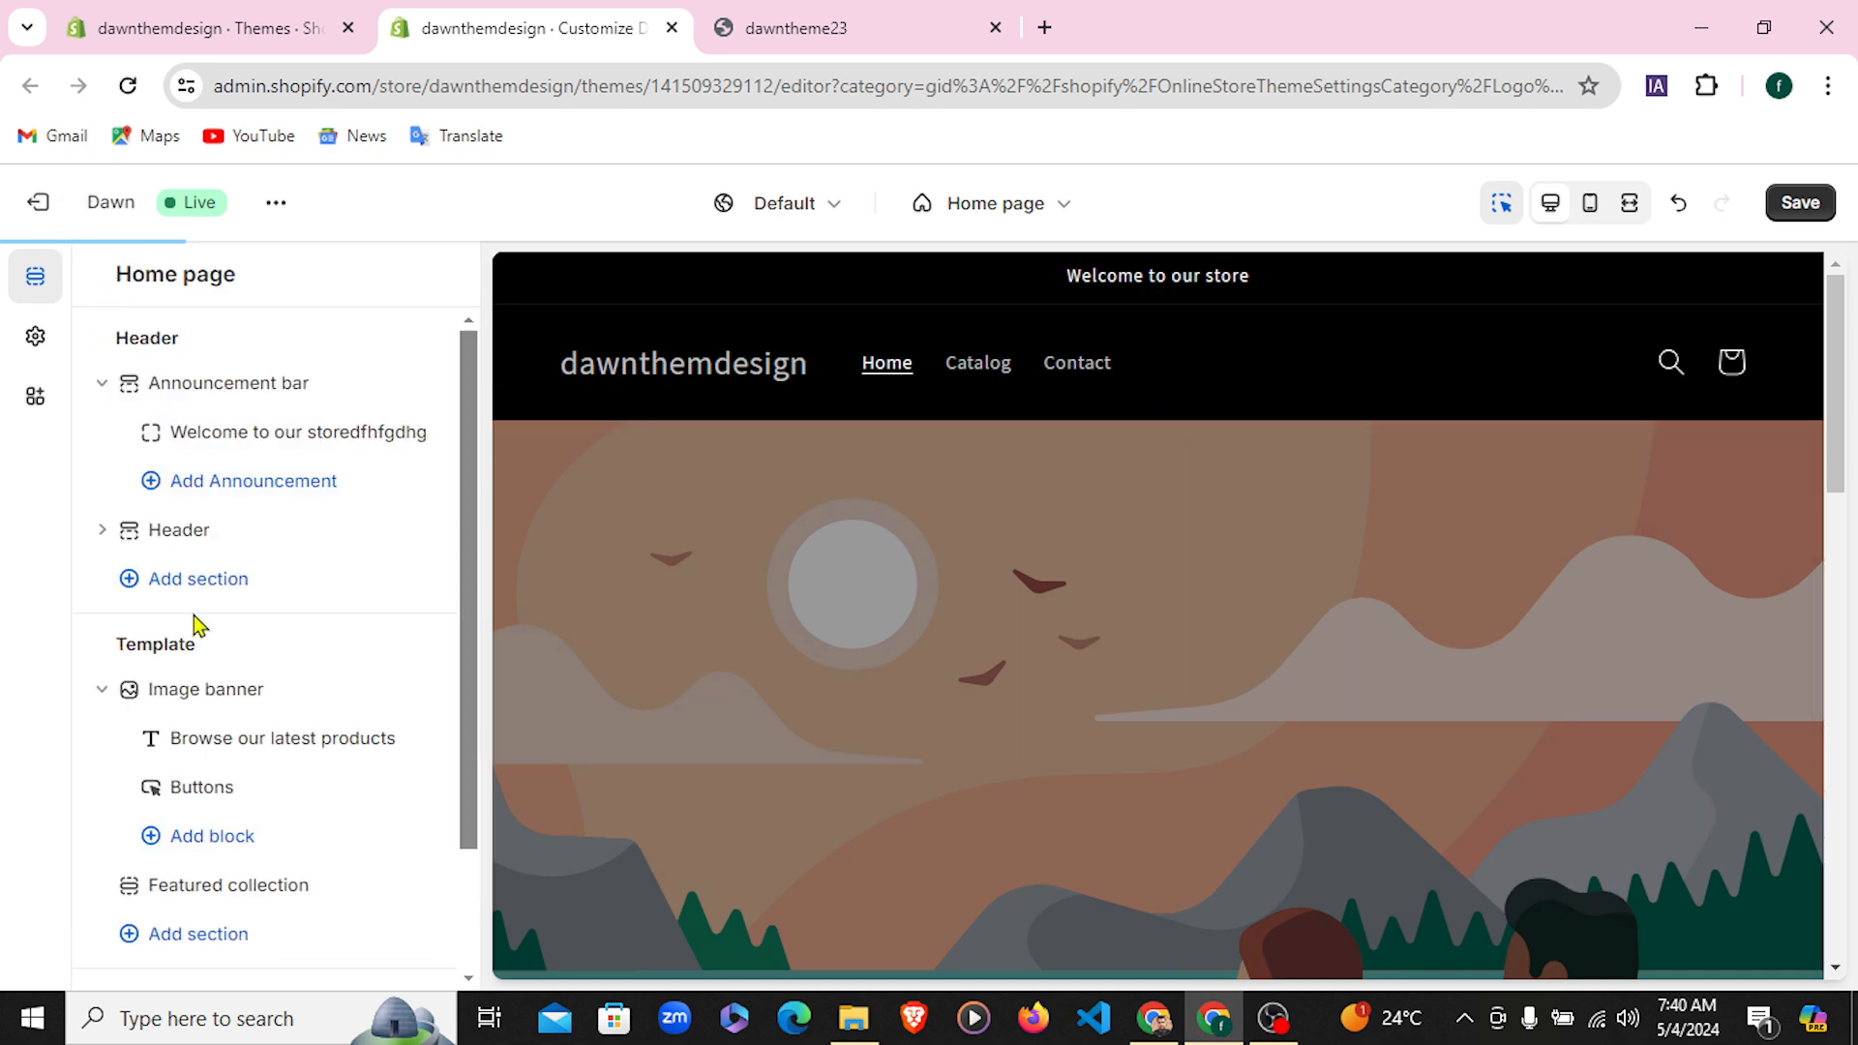
# Reopen the announcement and change its link to the Home page collection
pyautogui.click(336, 442)
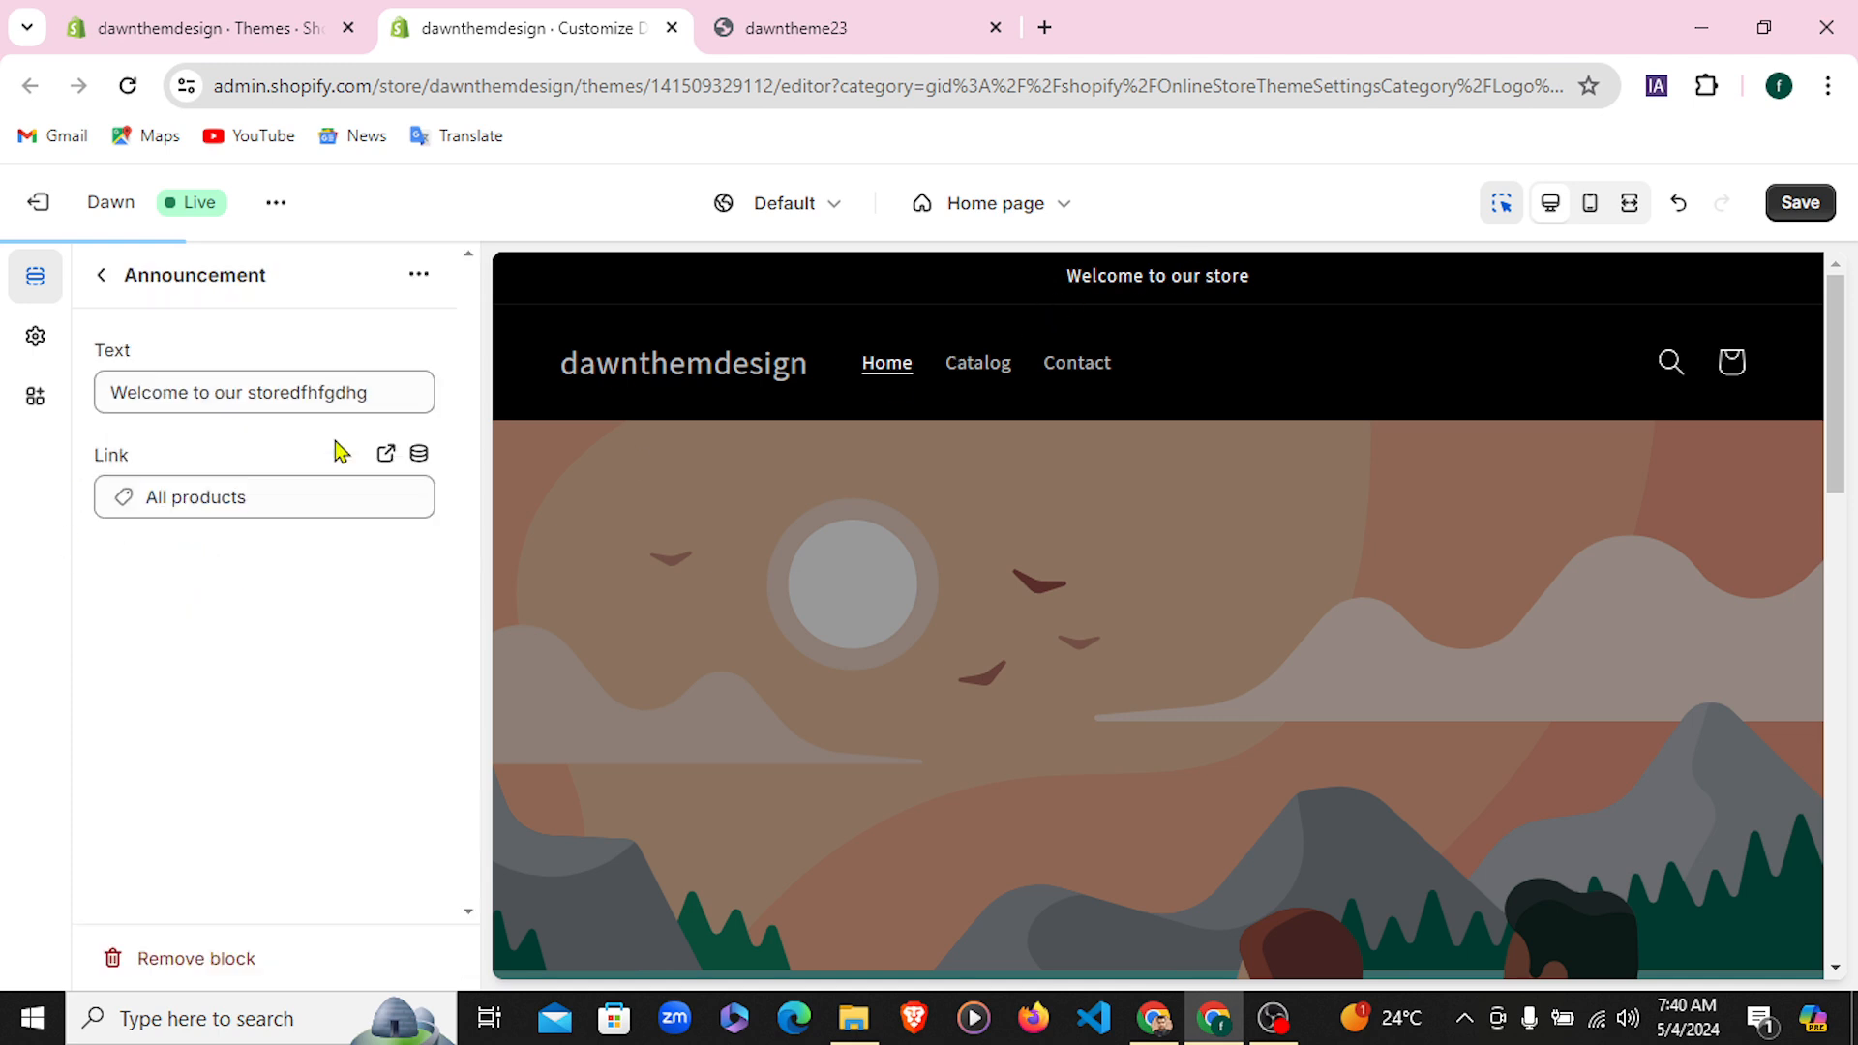
pyautogui.click(180, 498)
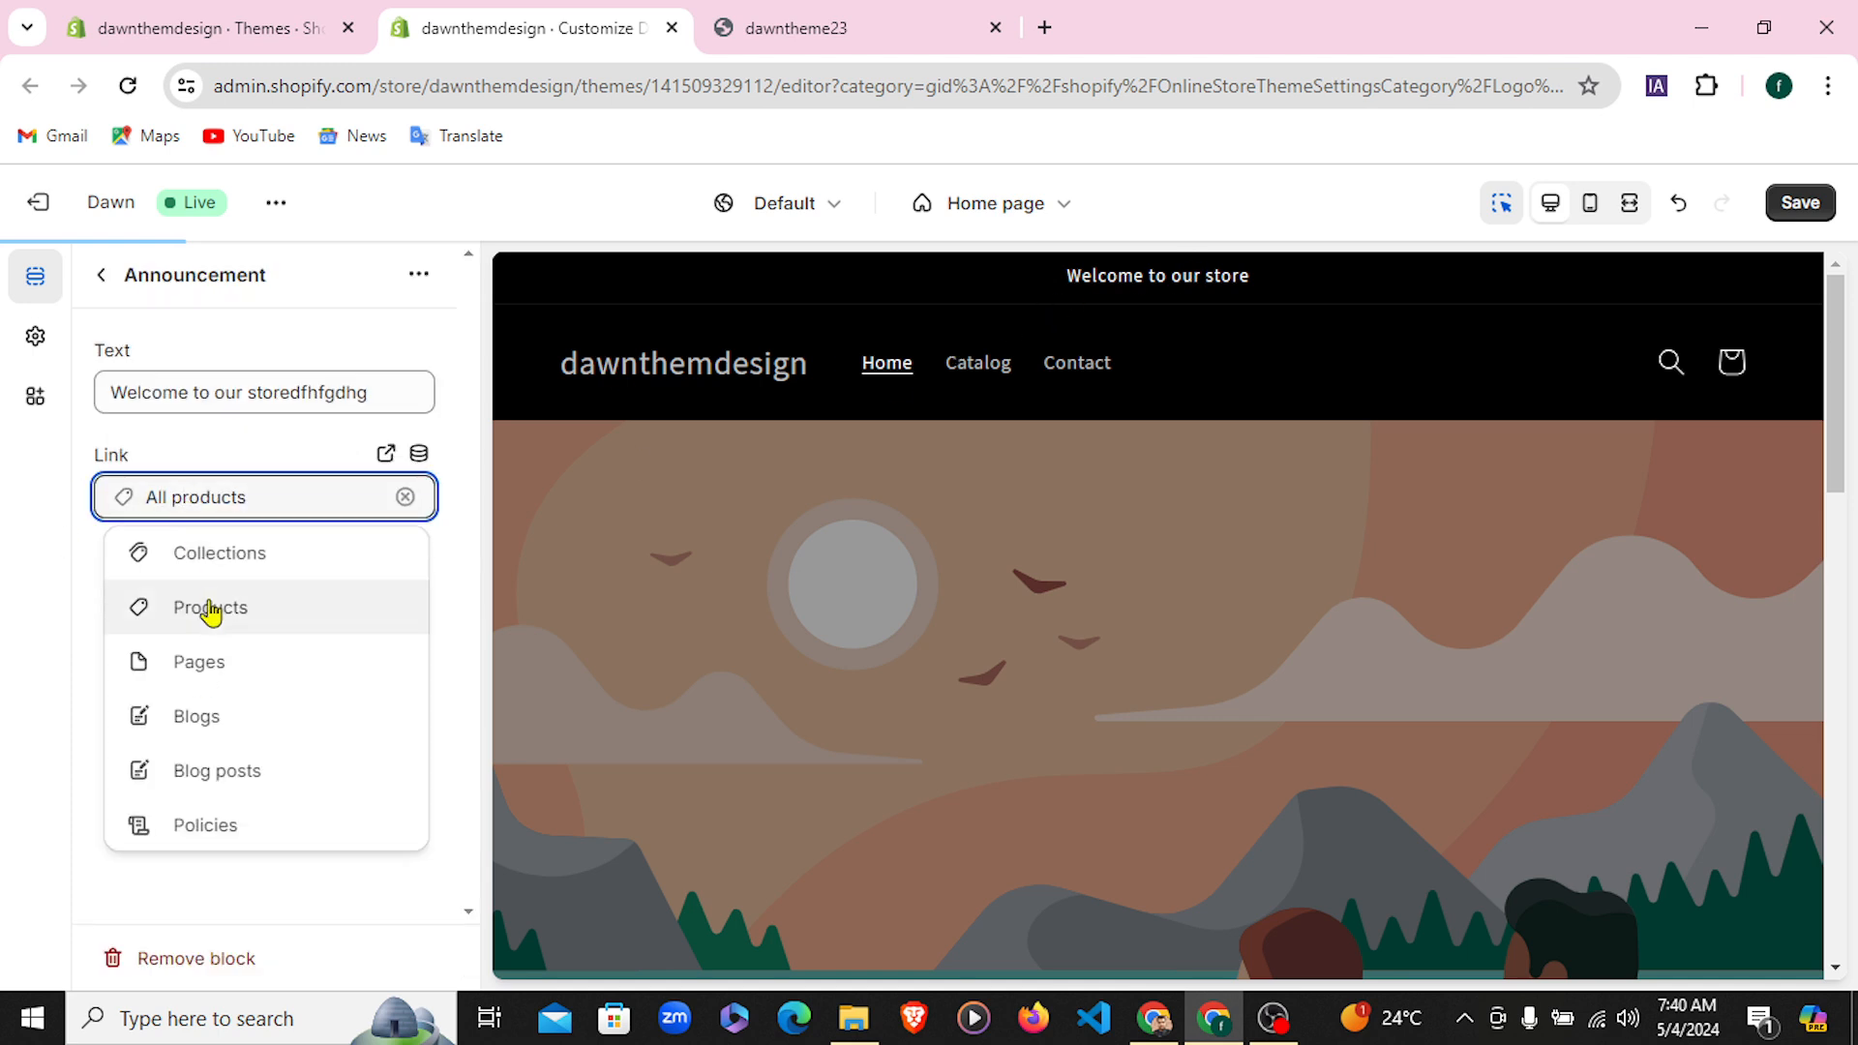
pyautogui.click(217, 561)
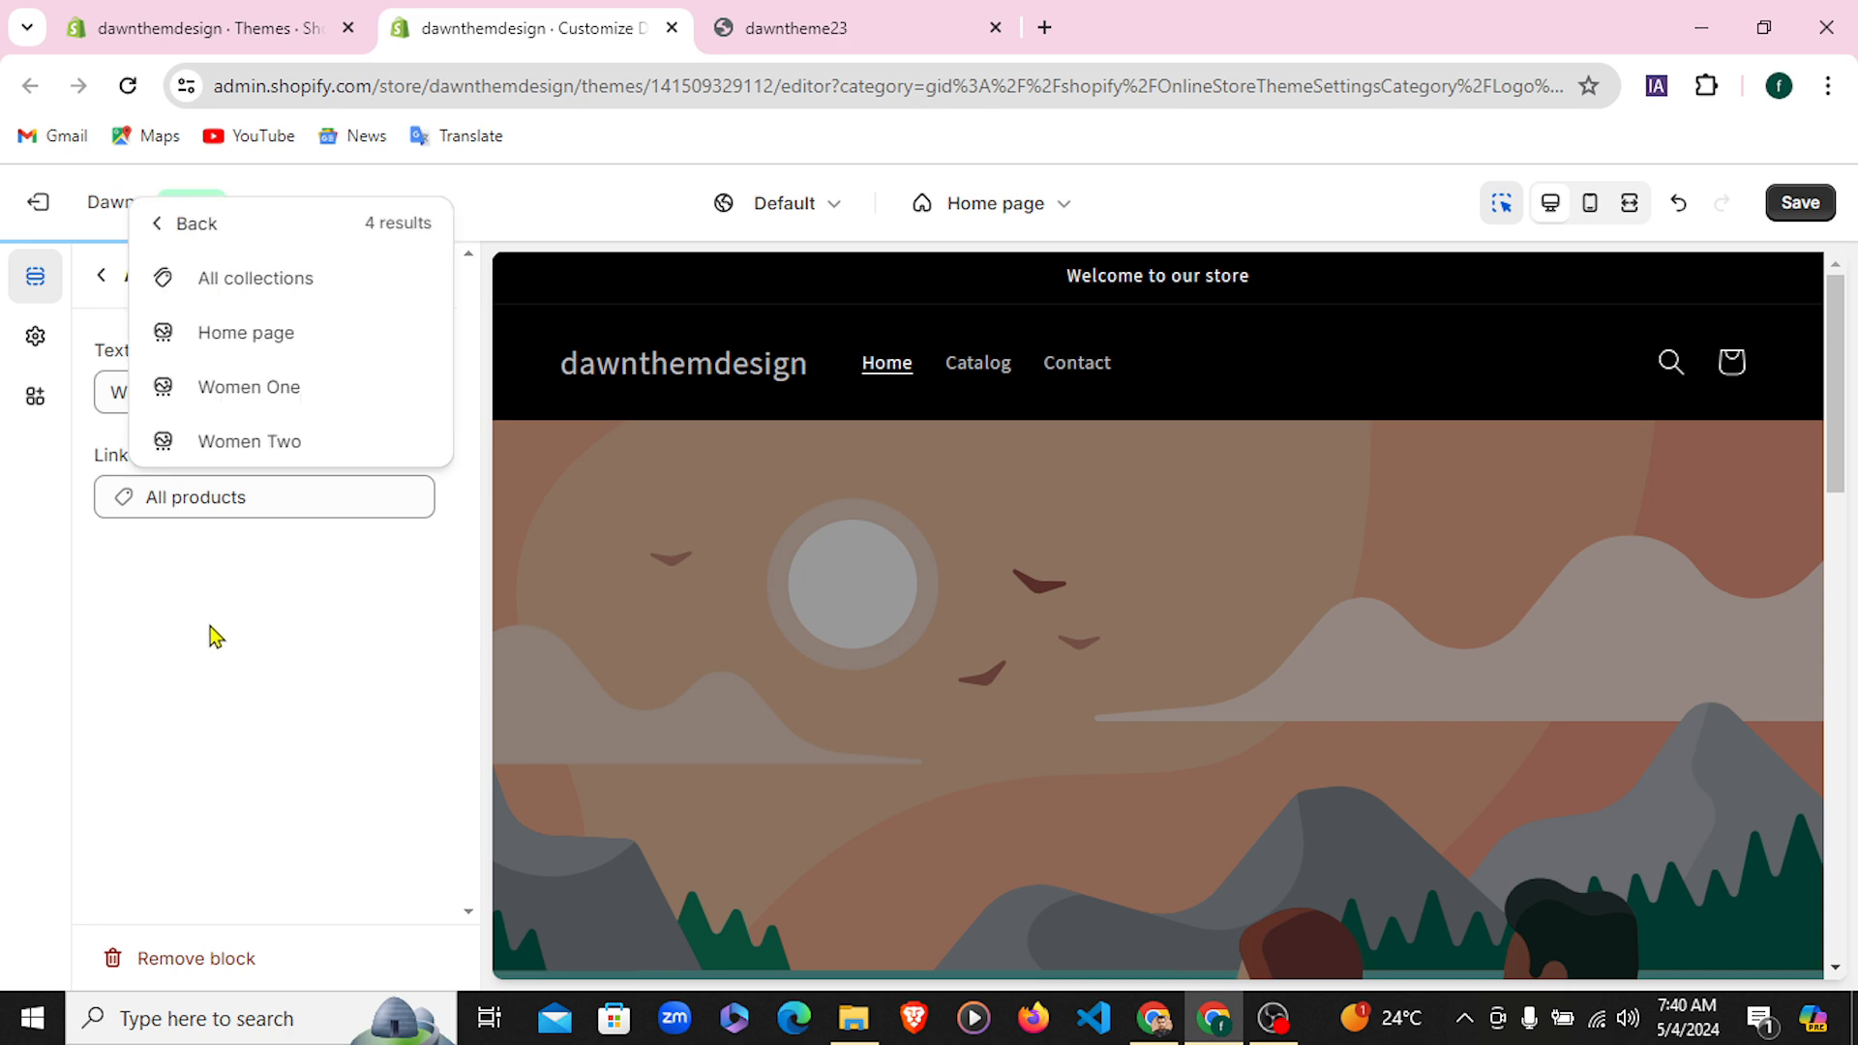
pyautogui.click(240, 339)
# Link the announcement to the Women One product and return to the home page section list
pyautogui.click(242, 496)
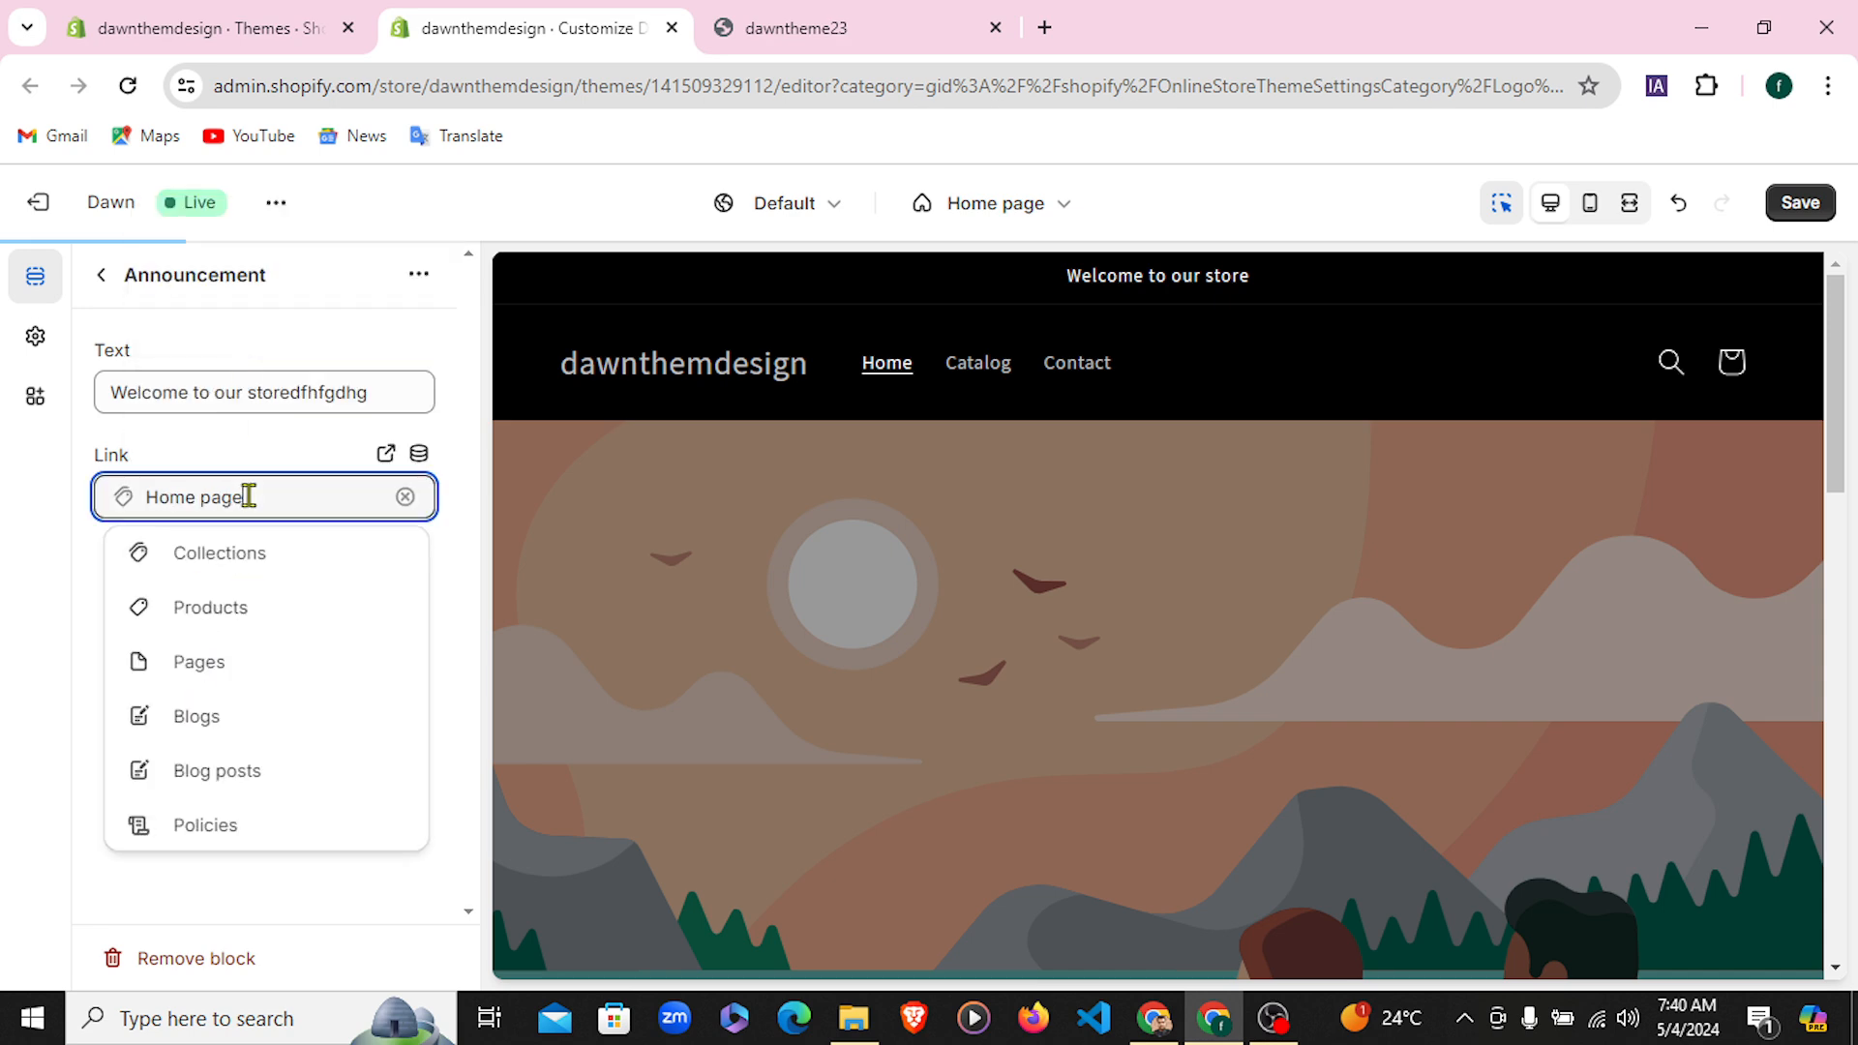
pyautogui.click(214, 608)
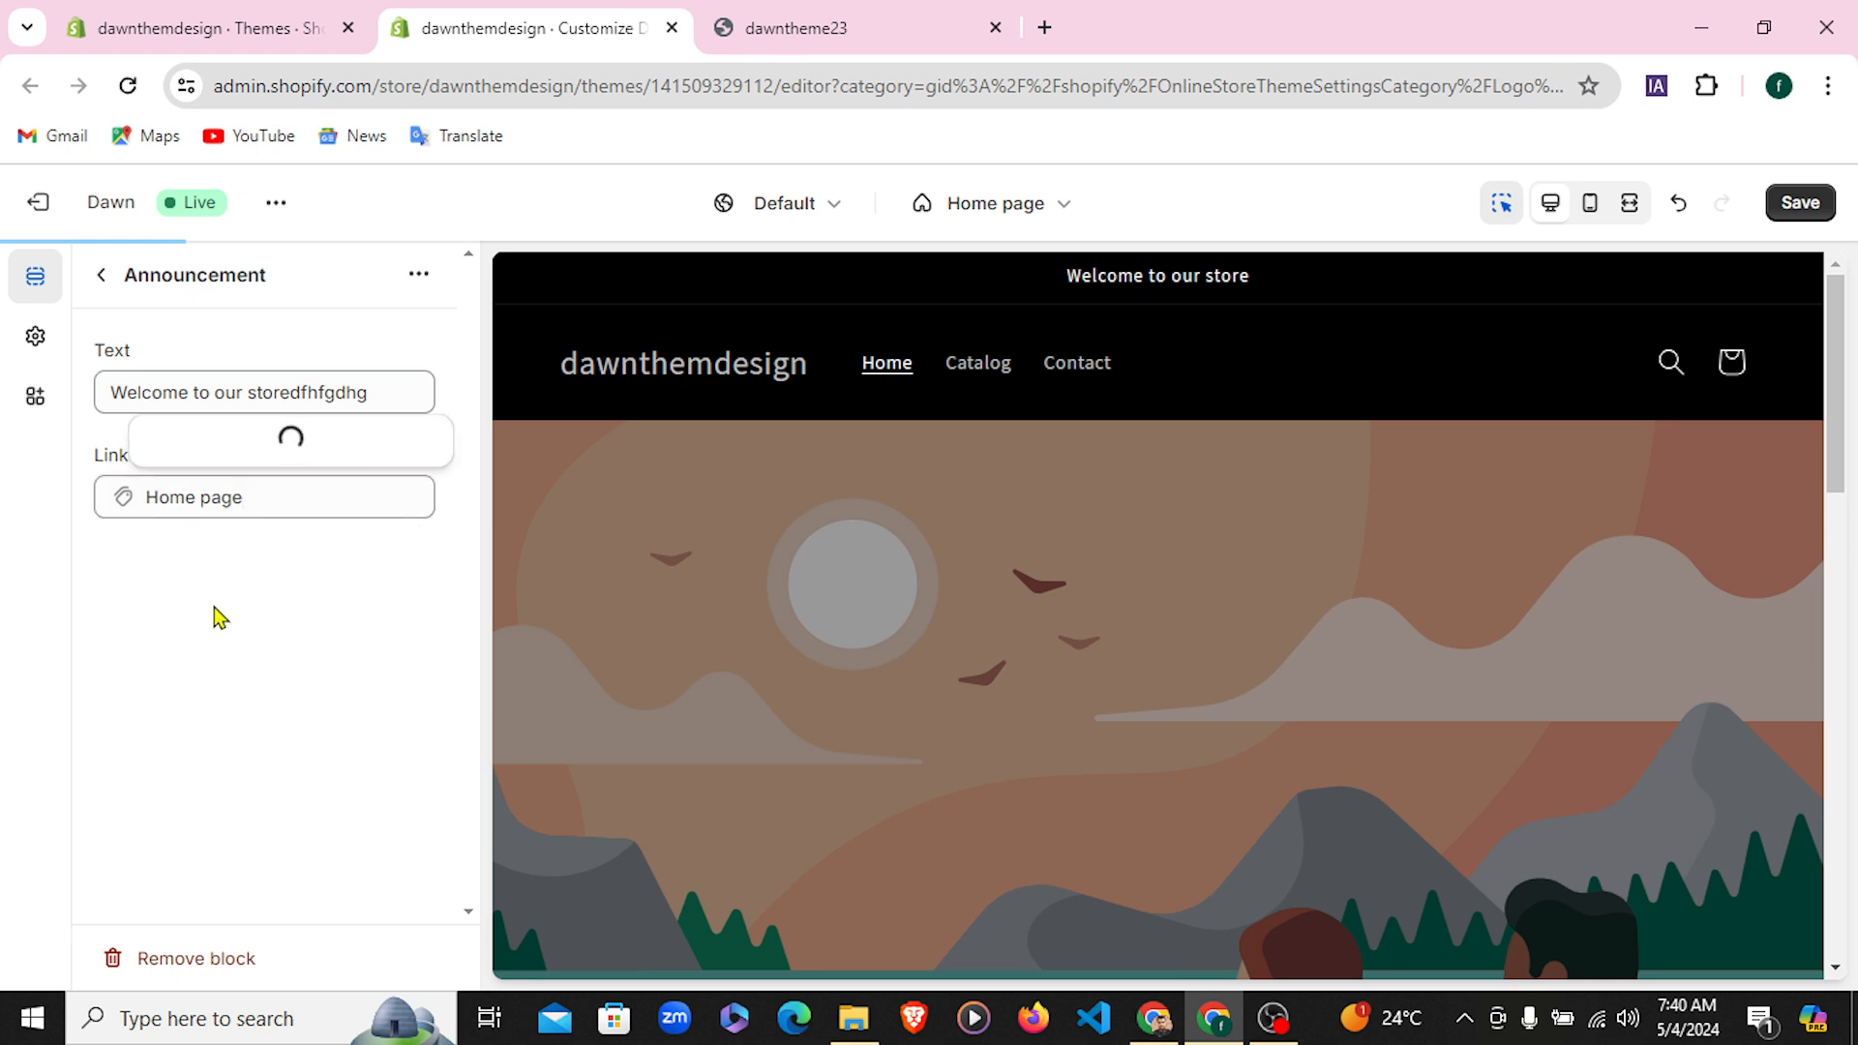
pyautogui.click(213, 660)
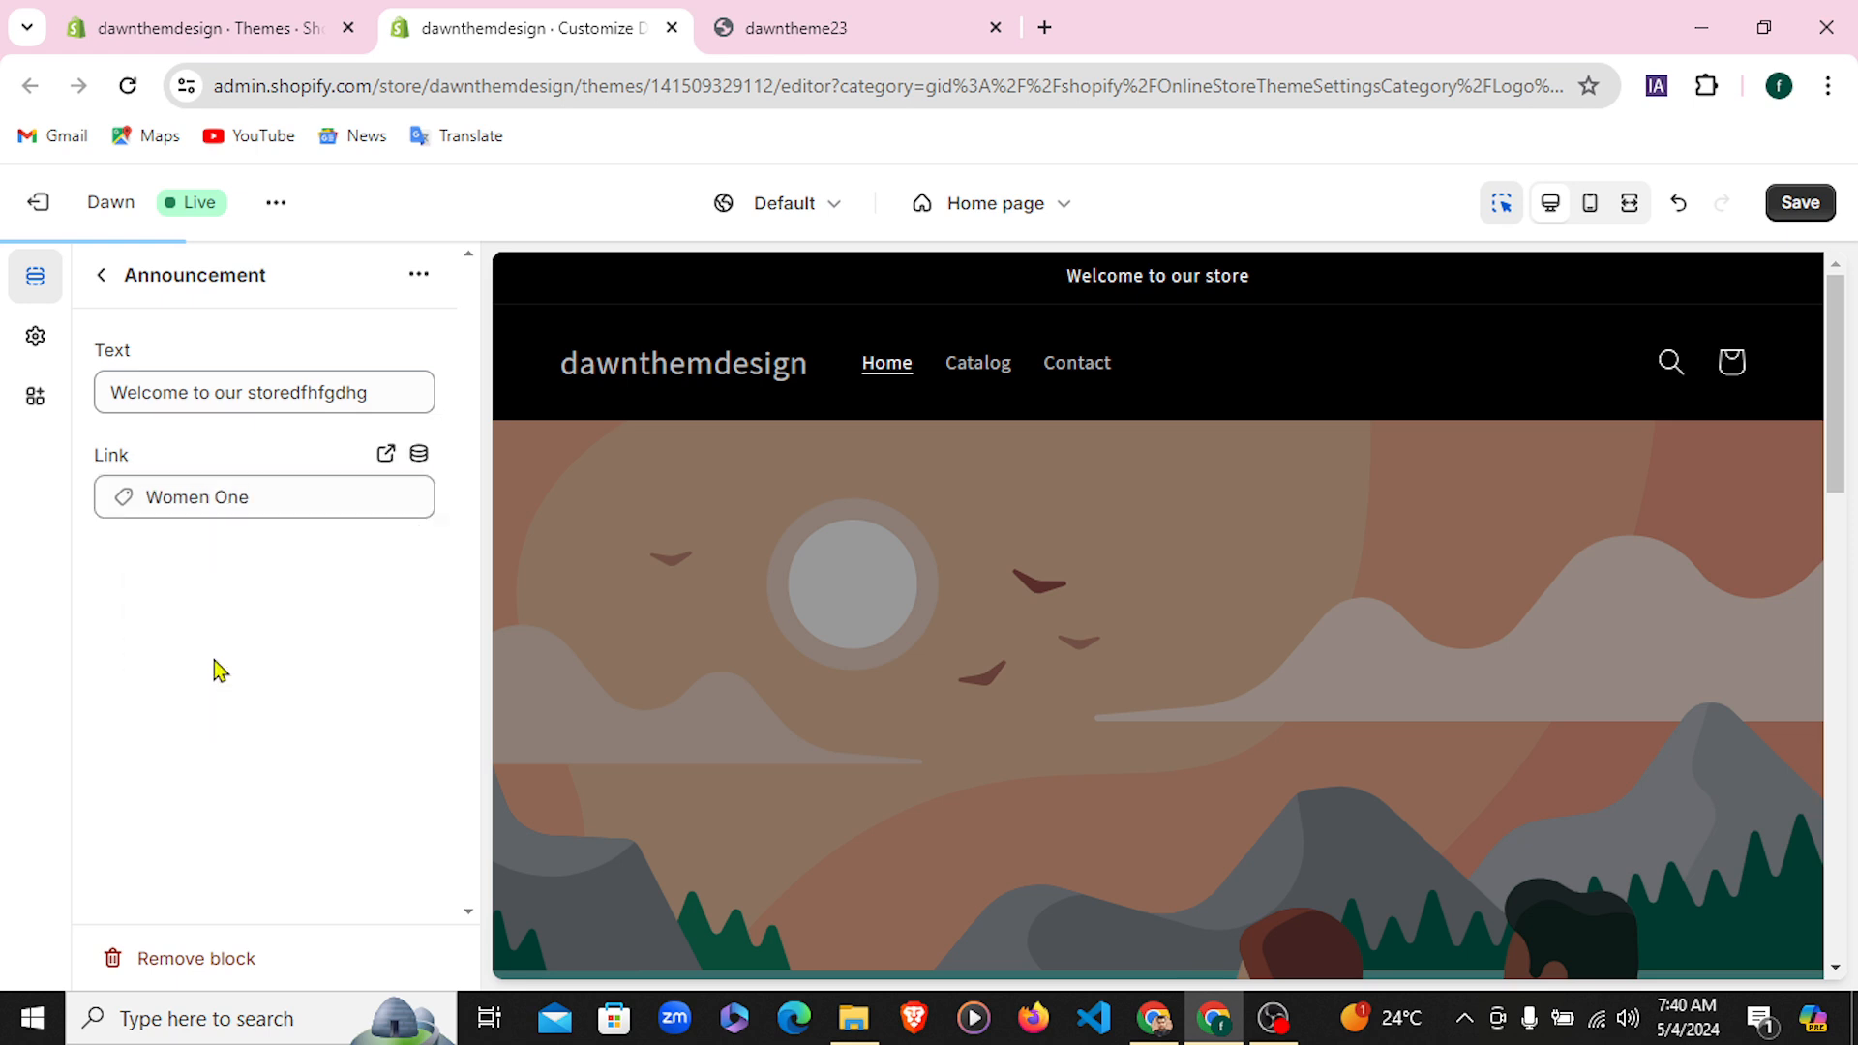
pyautogui.click(102, 277)
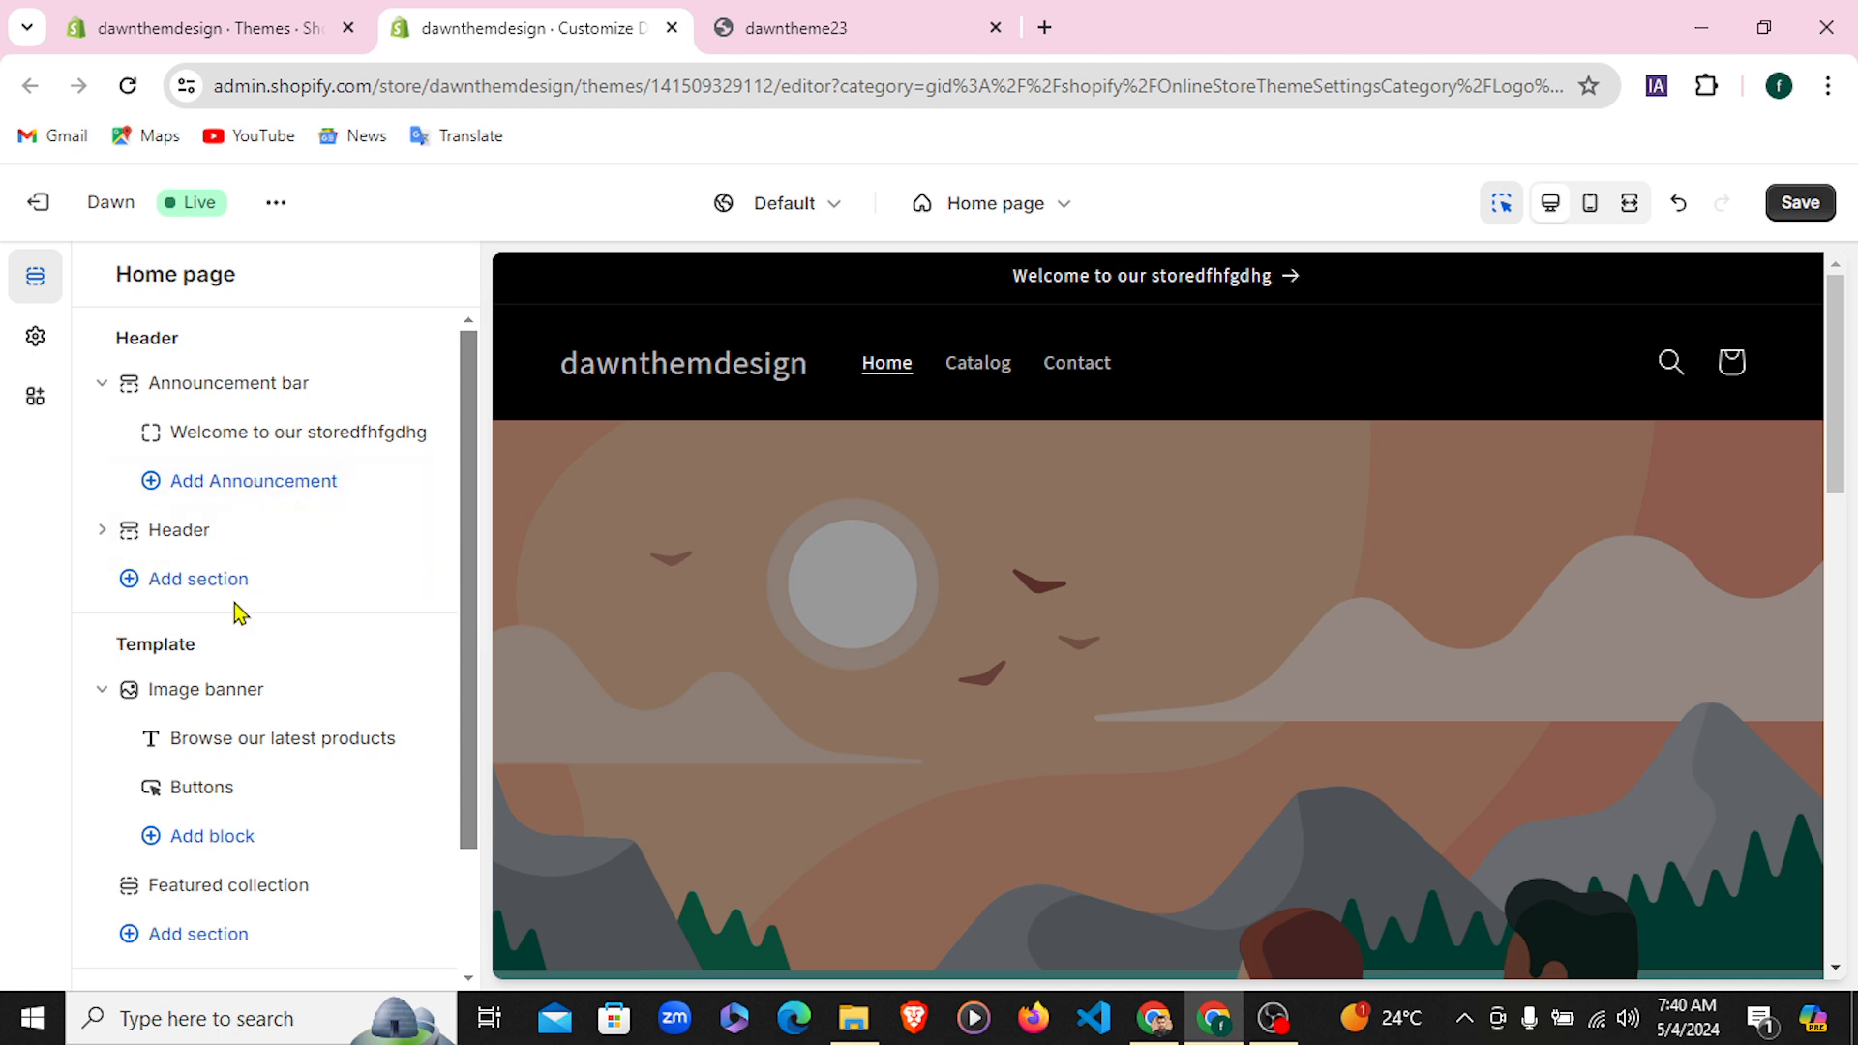
# Open the Header section's settings and view the menus that can be assigned to it
pyautogui.click(183, 533)
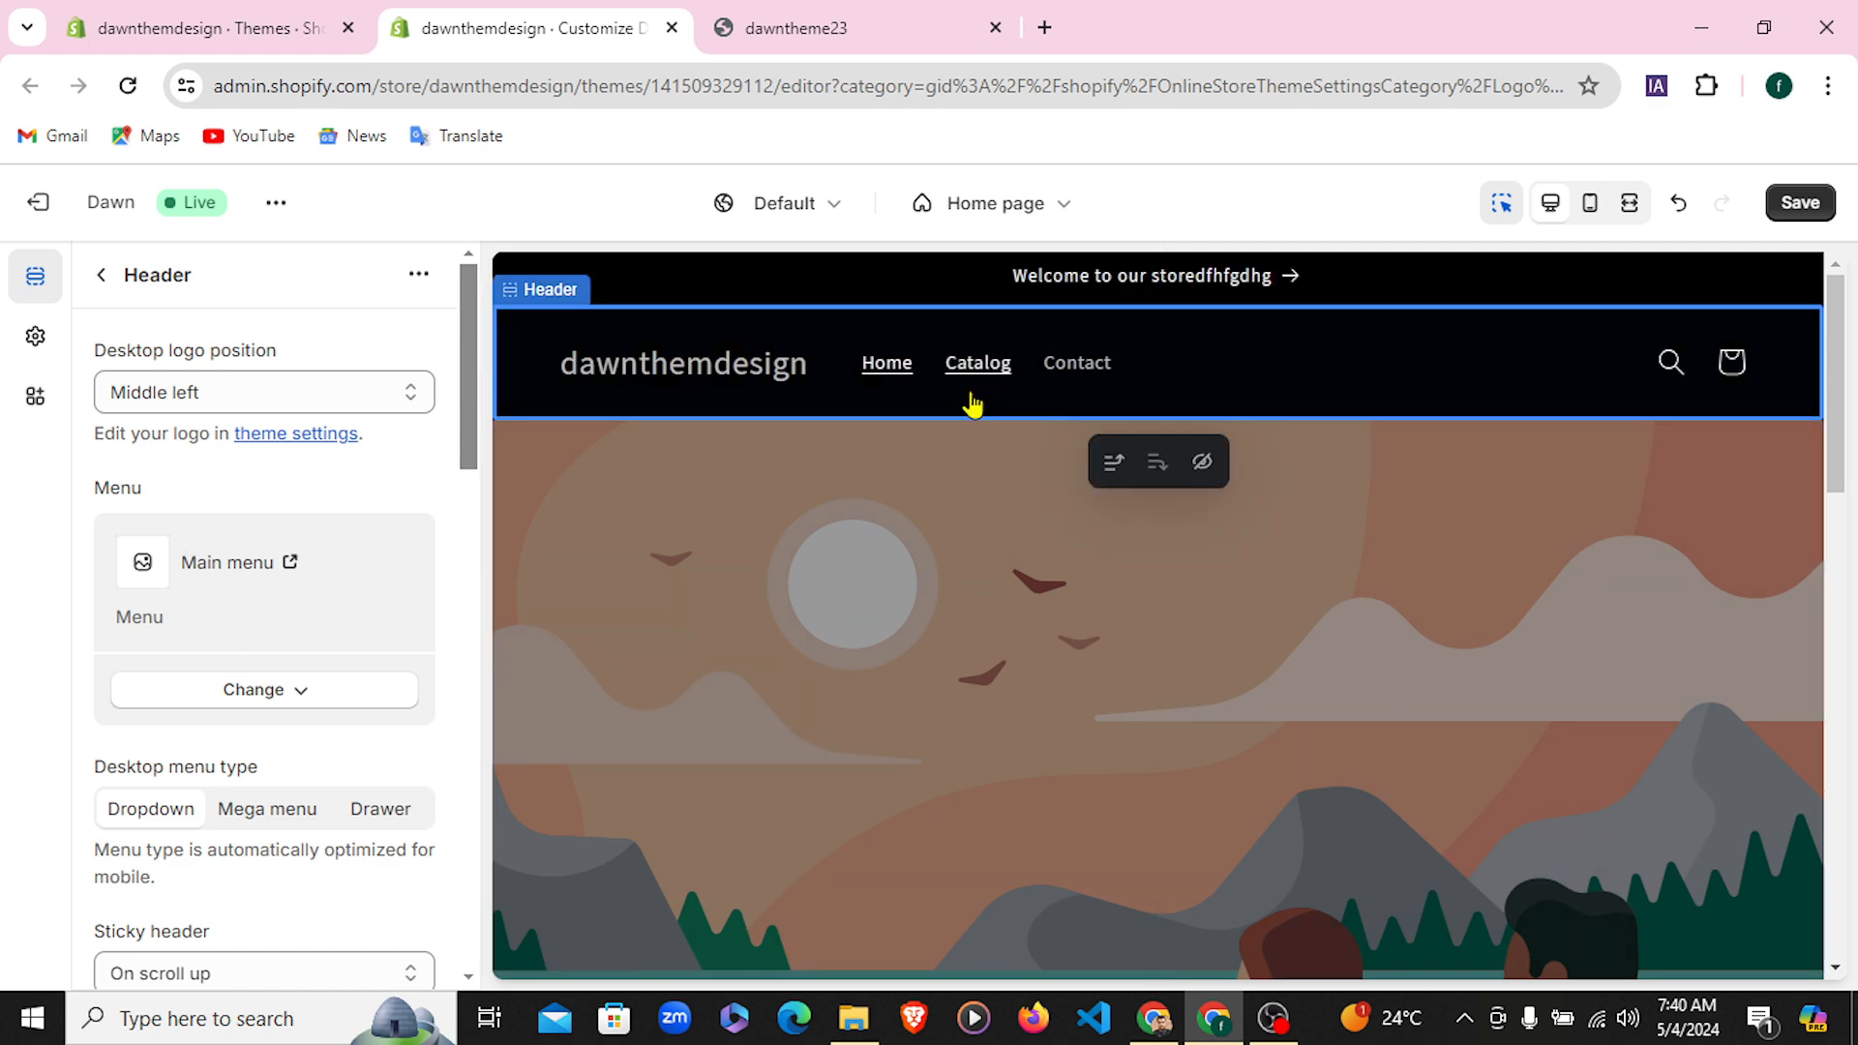
pyautogui.click(271, 696)
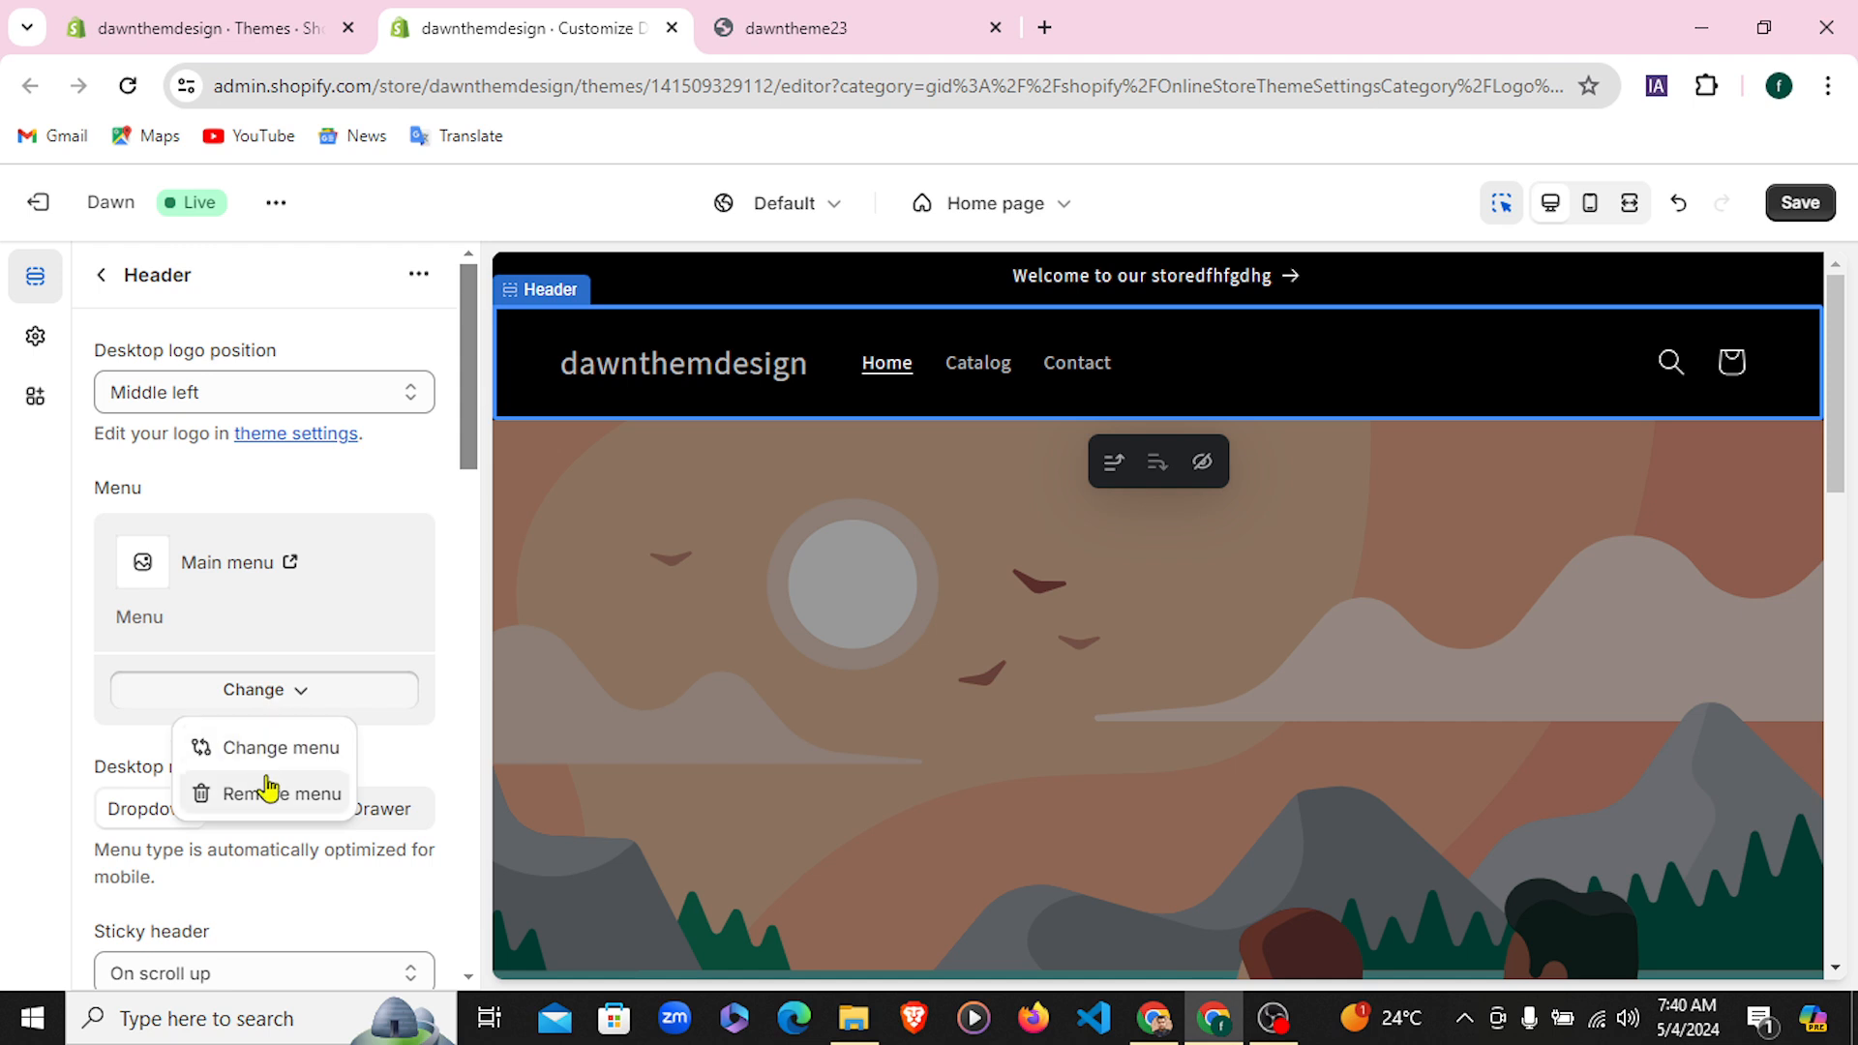
pyautogui.click(287, 748)
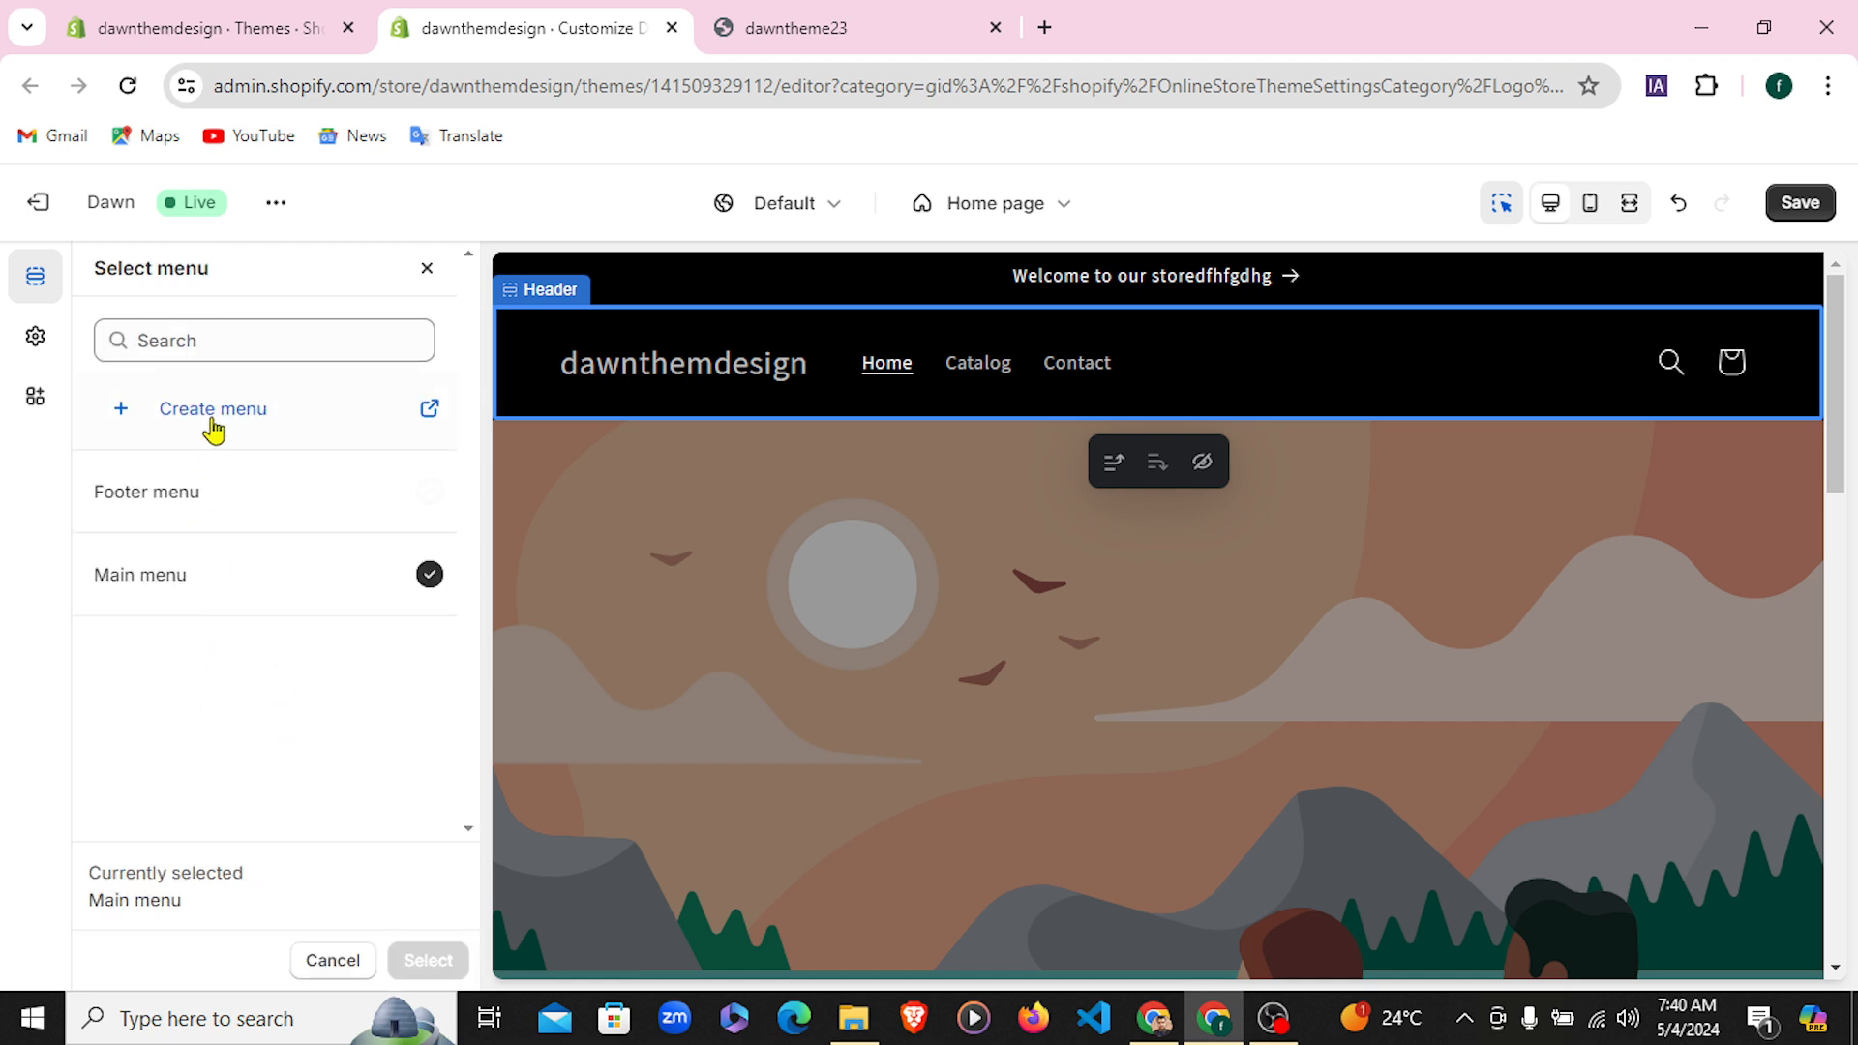
pyautogui.click(350, 960)
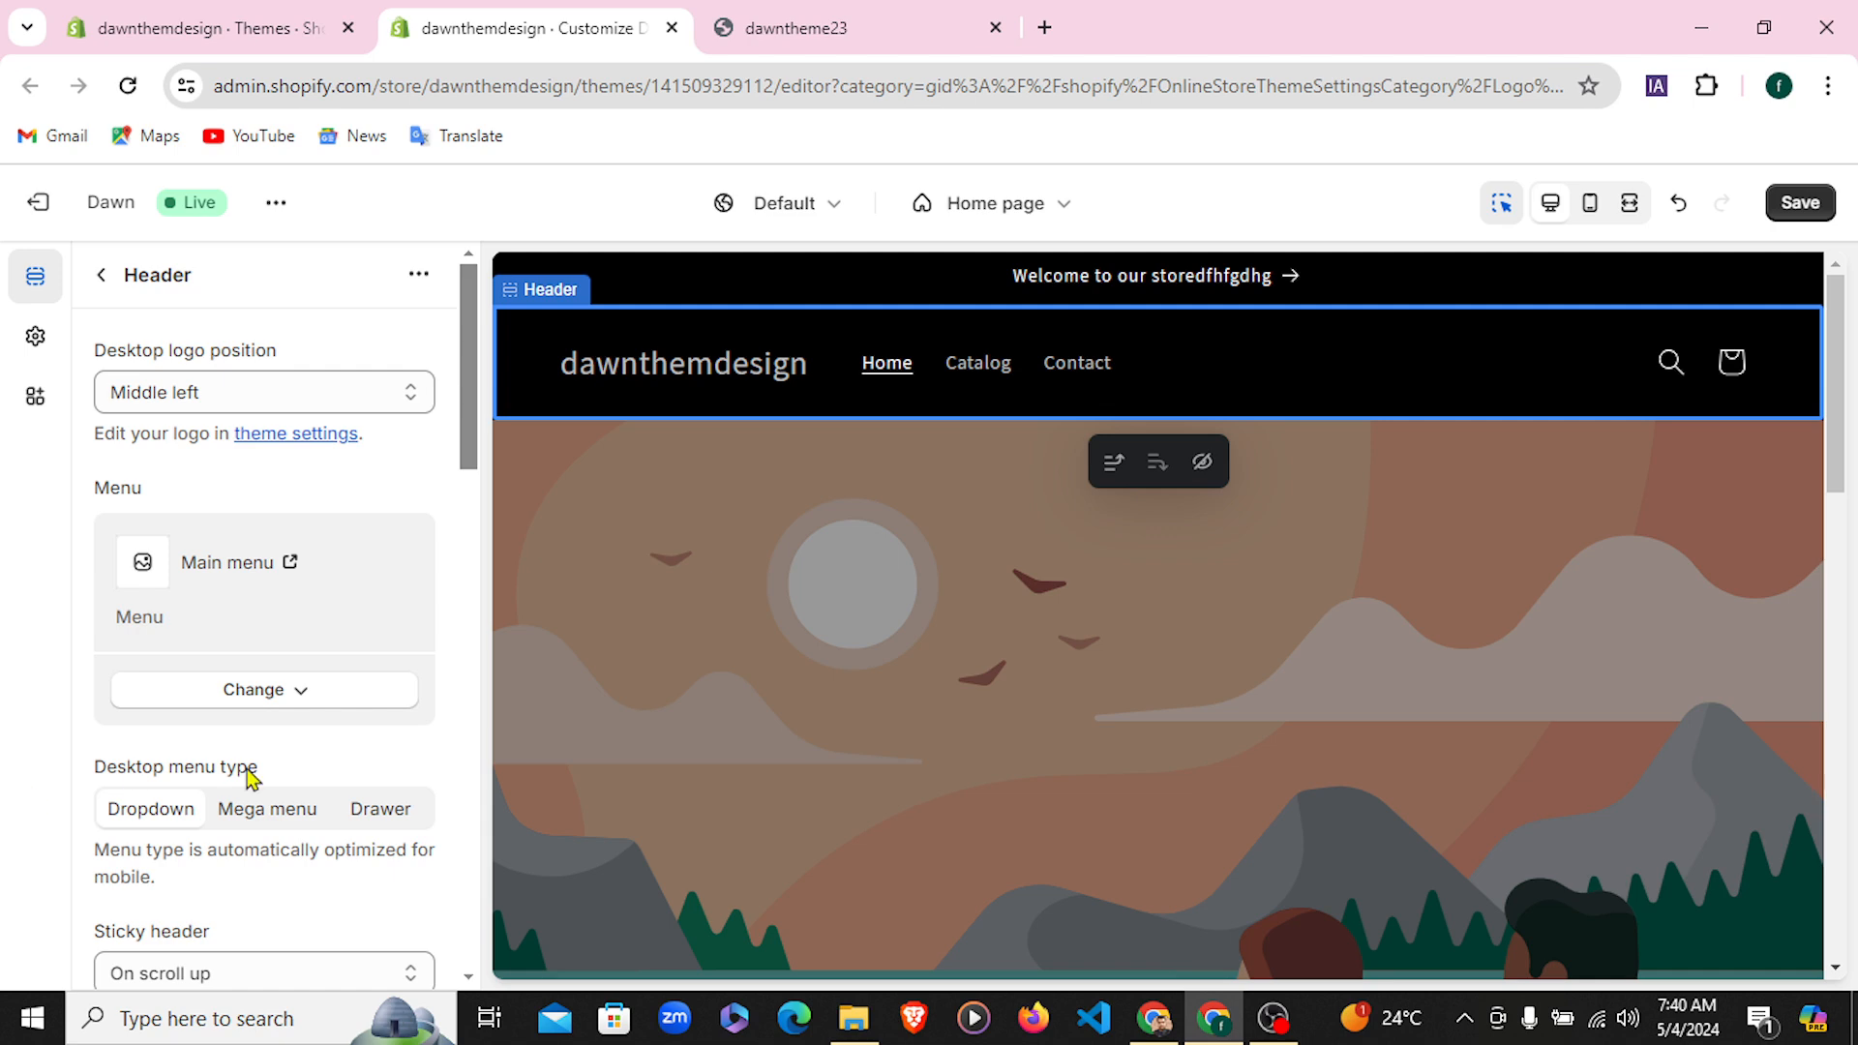
pyautogui.scroll(-1, 290, 771)
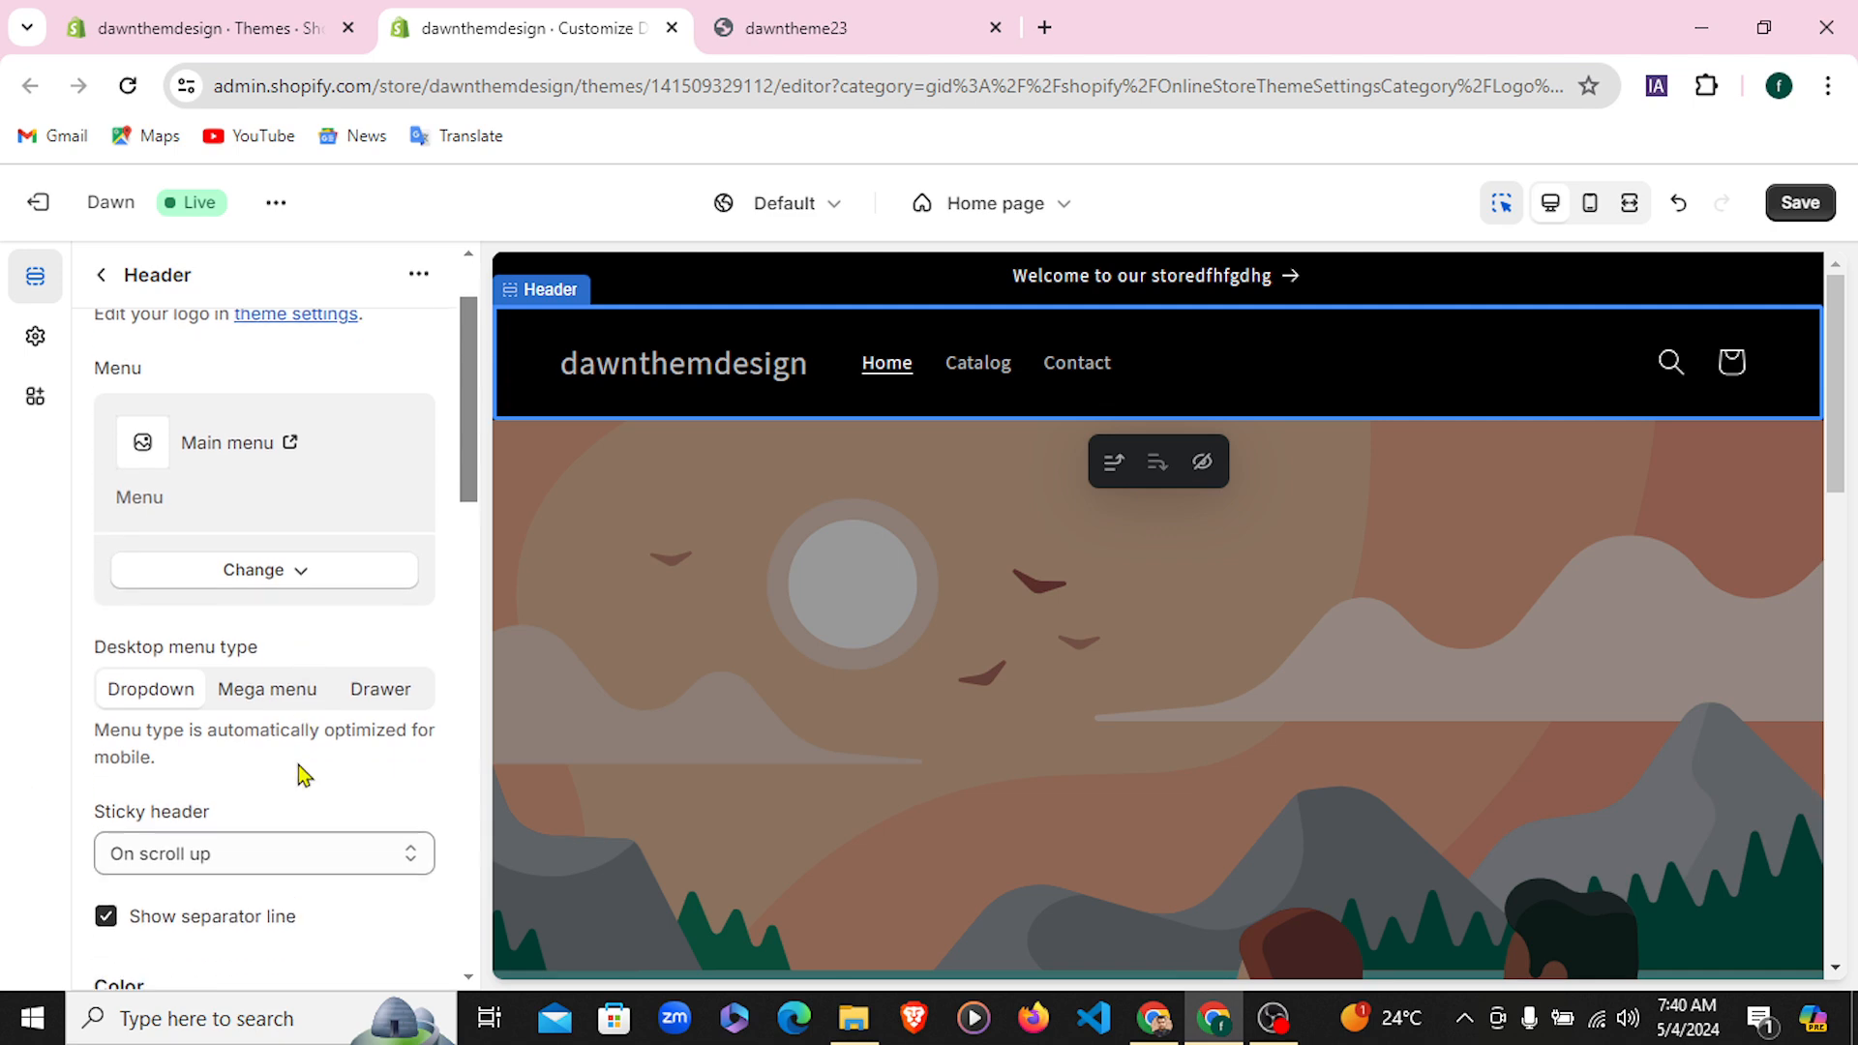
# Examine the header layout and drawer menu of the dawntheme23 reference storefront and return to the theme editor
pyautogui.click(820, 32)
pyautogui.scroll(7, 597, 520)
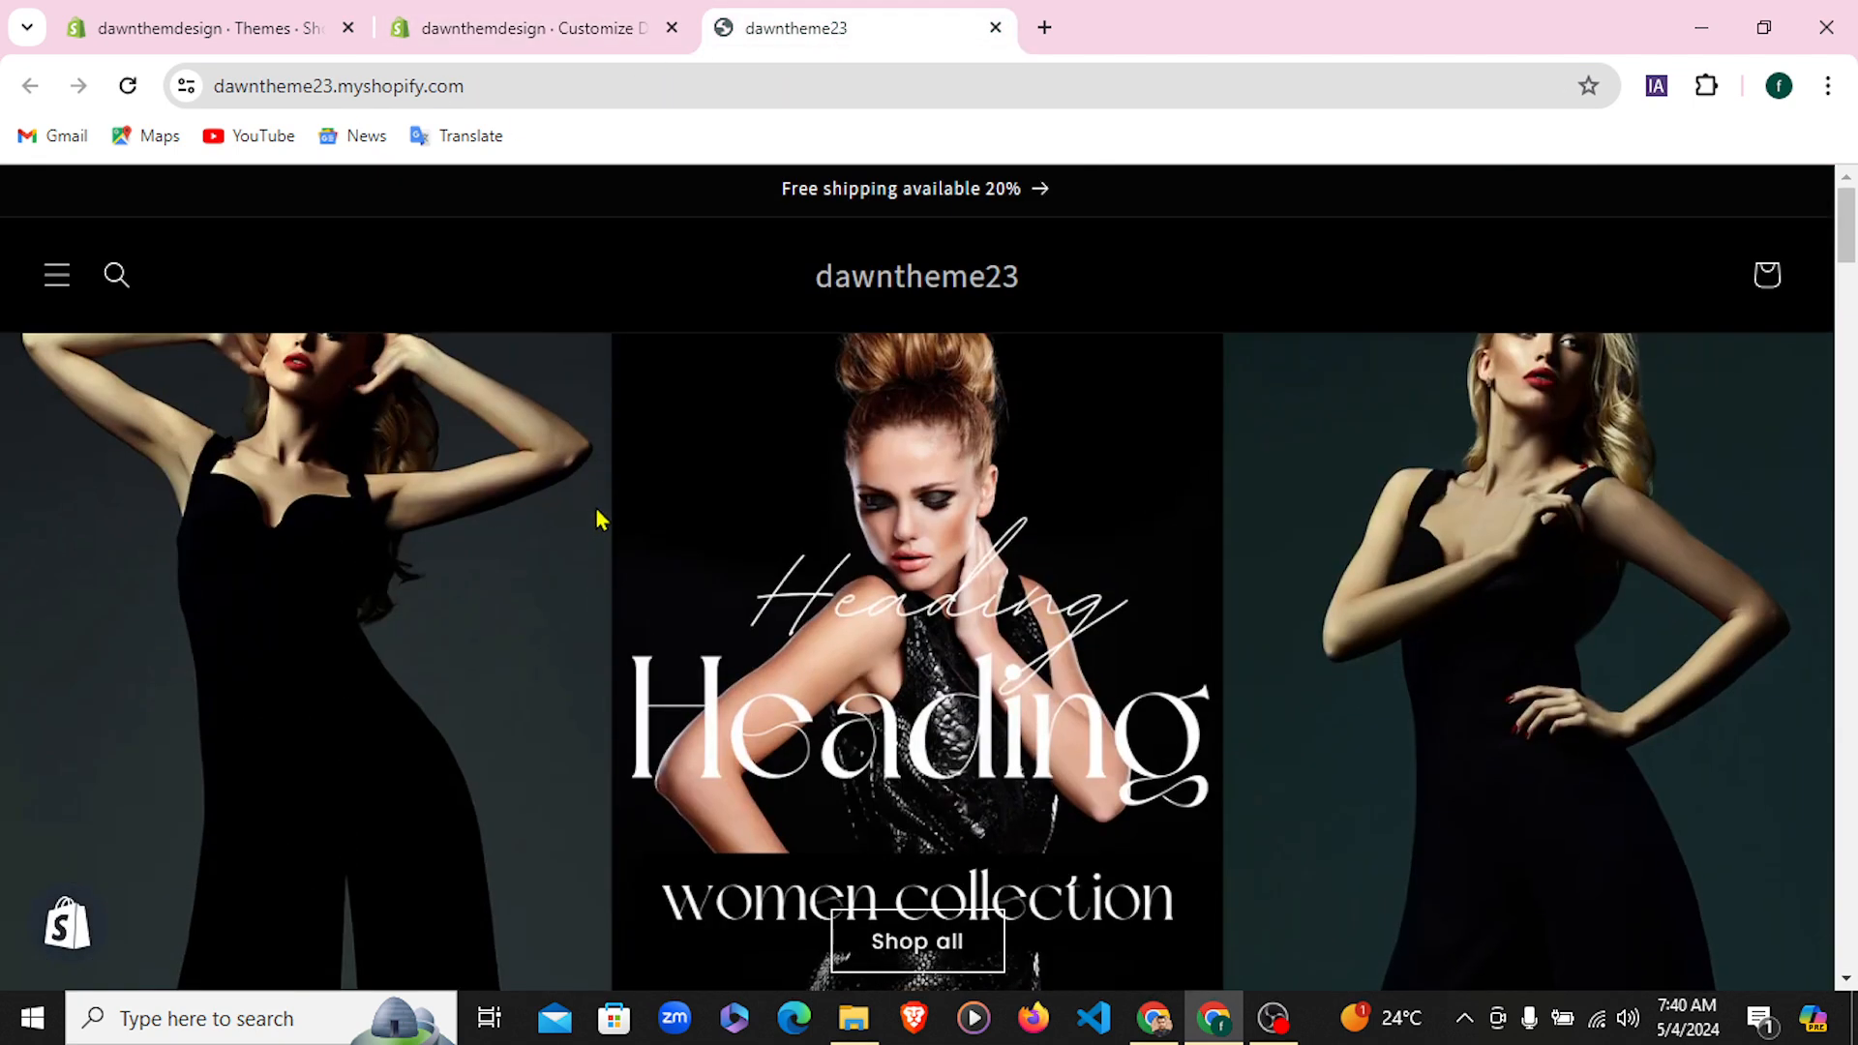
pyautogui.click(55, 286)
pyautogui.click(55, 287)
pyautogui.click(571, 25)
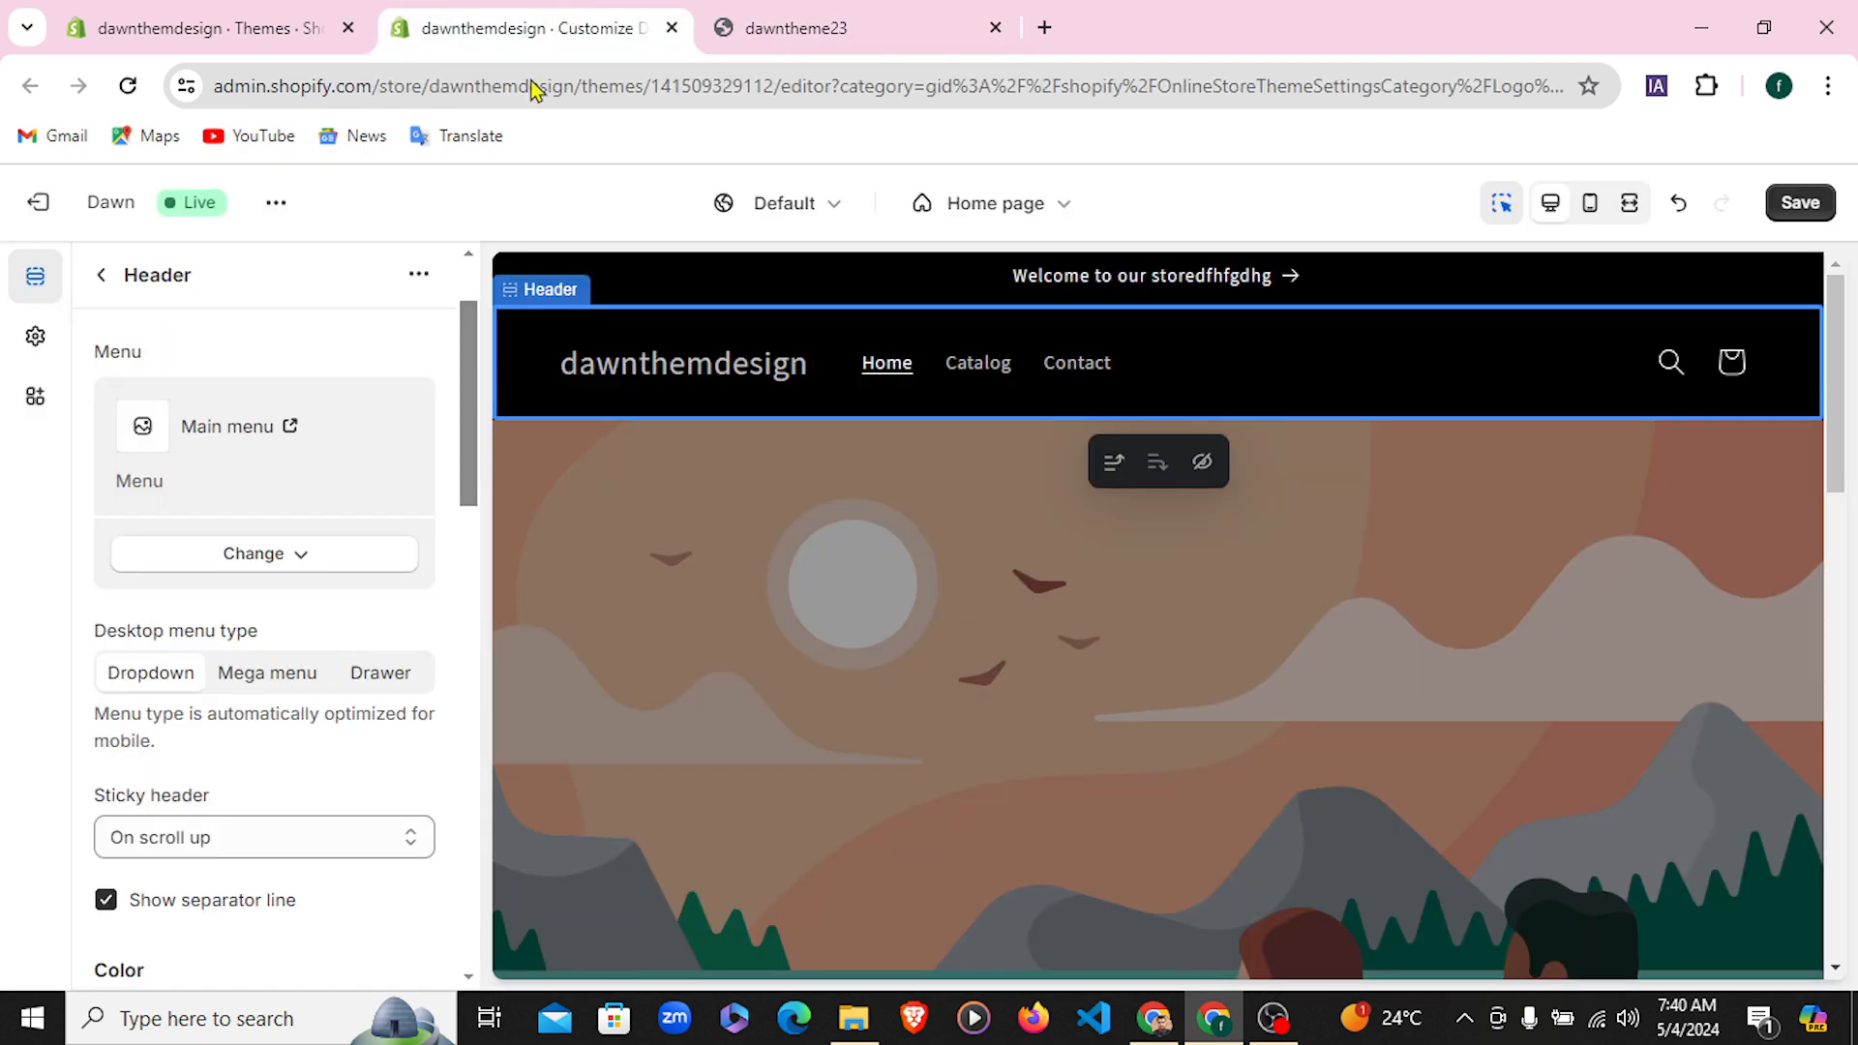
# Set the header's desktop menu type to Drawer
pyautogui.scroll(-2, 245, 873)
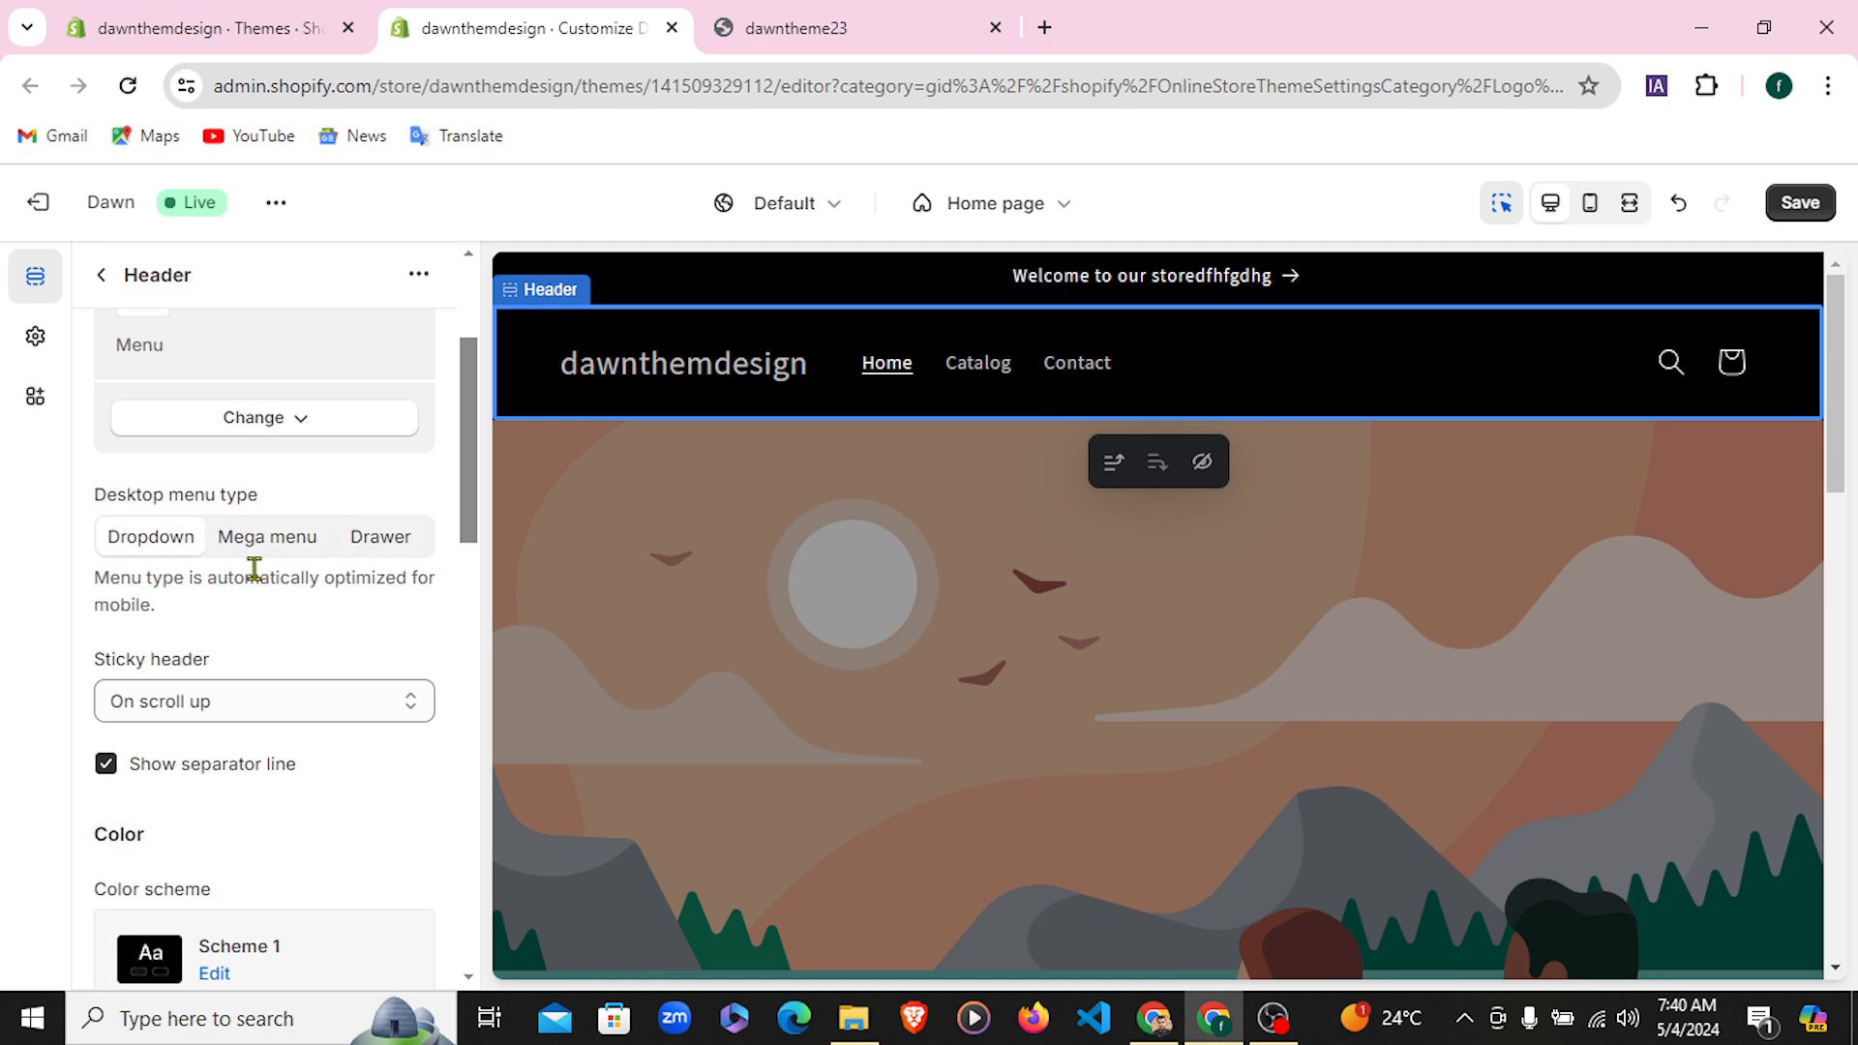
pyautogui.scroll(2, 253, 569)
pyautogui.scroll(-2, 312, 683)
pyautogui.click(372, 547)
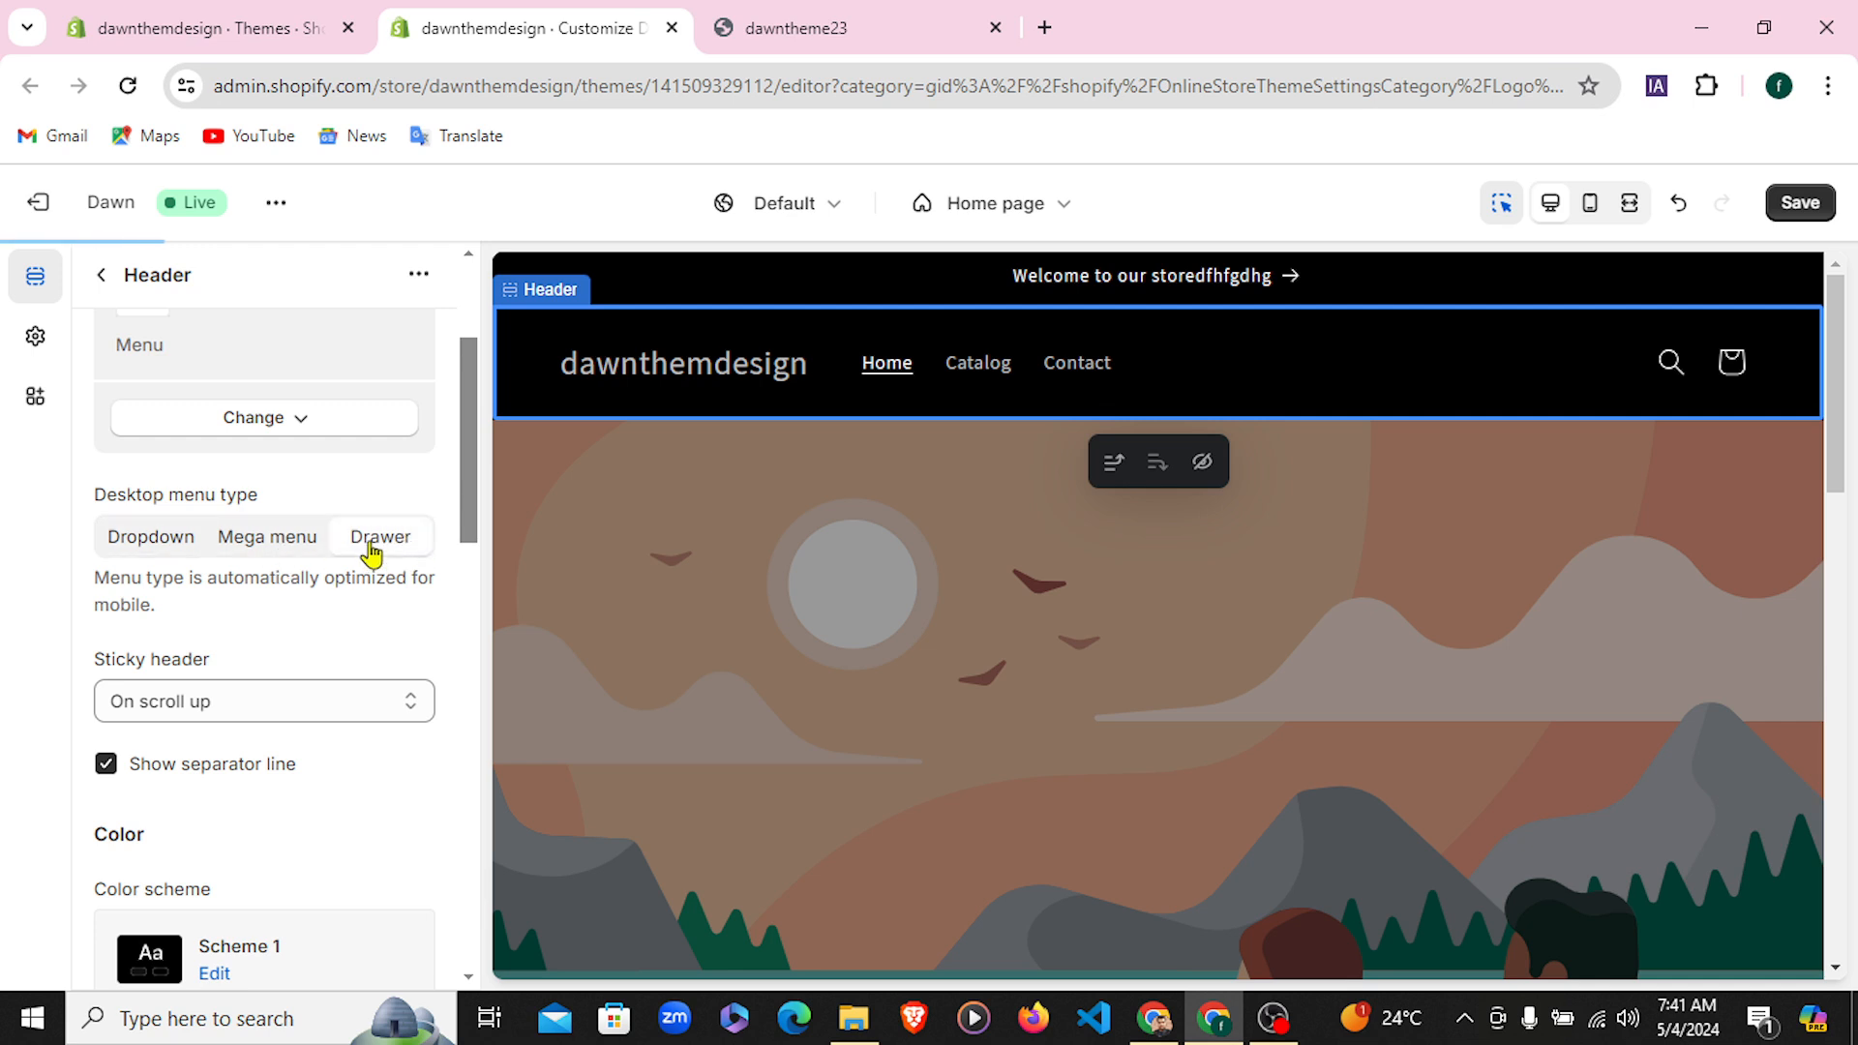
# Set the header's desktop menu type to Dropdown and its sticky header option to None, and return to the home page section list
pyautogui.click(145, 546)
pyautogui.scroll(-11, 304, 640)
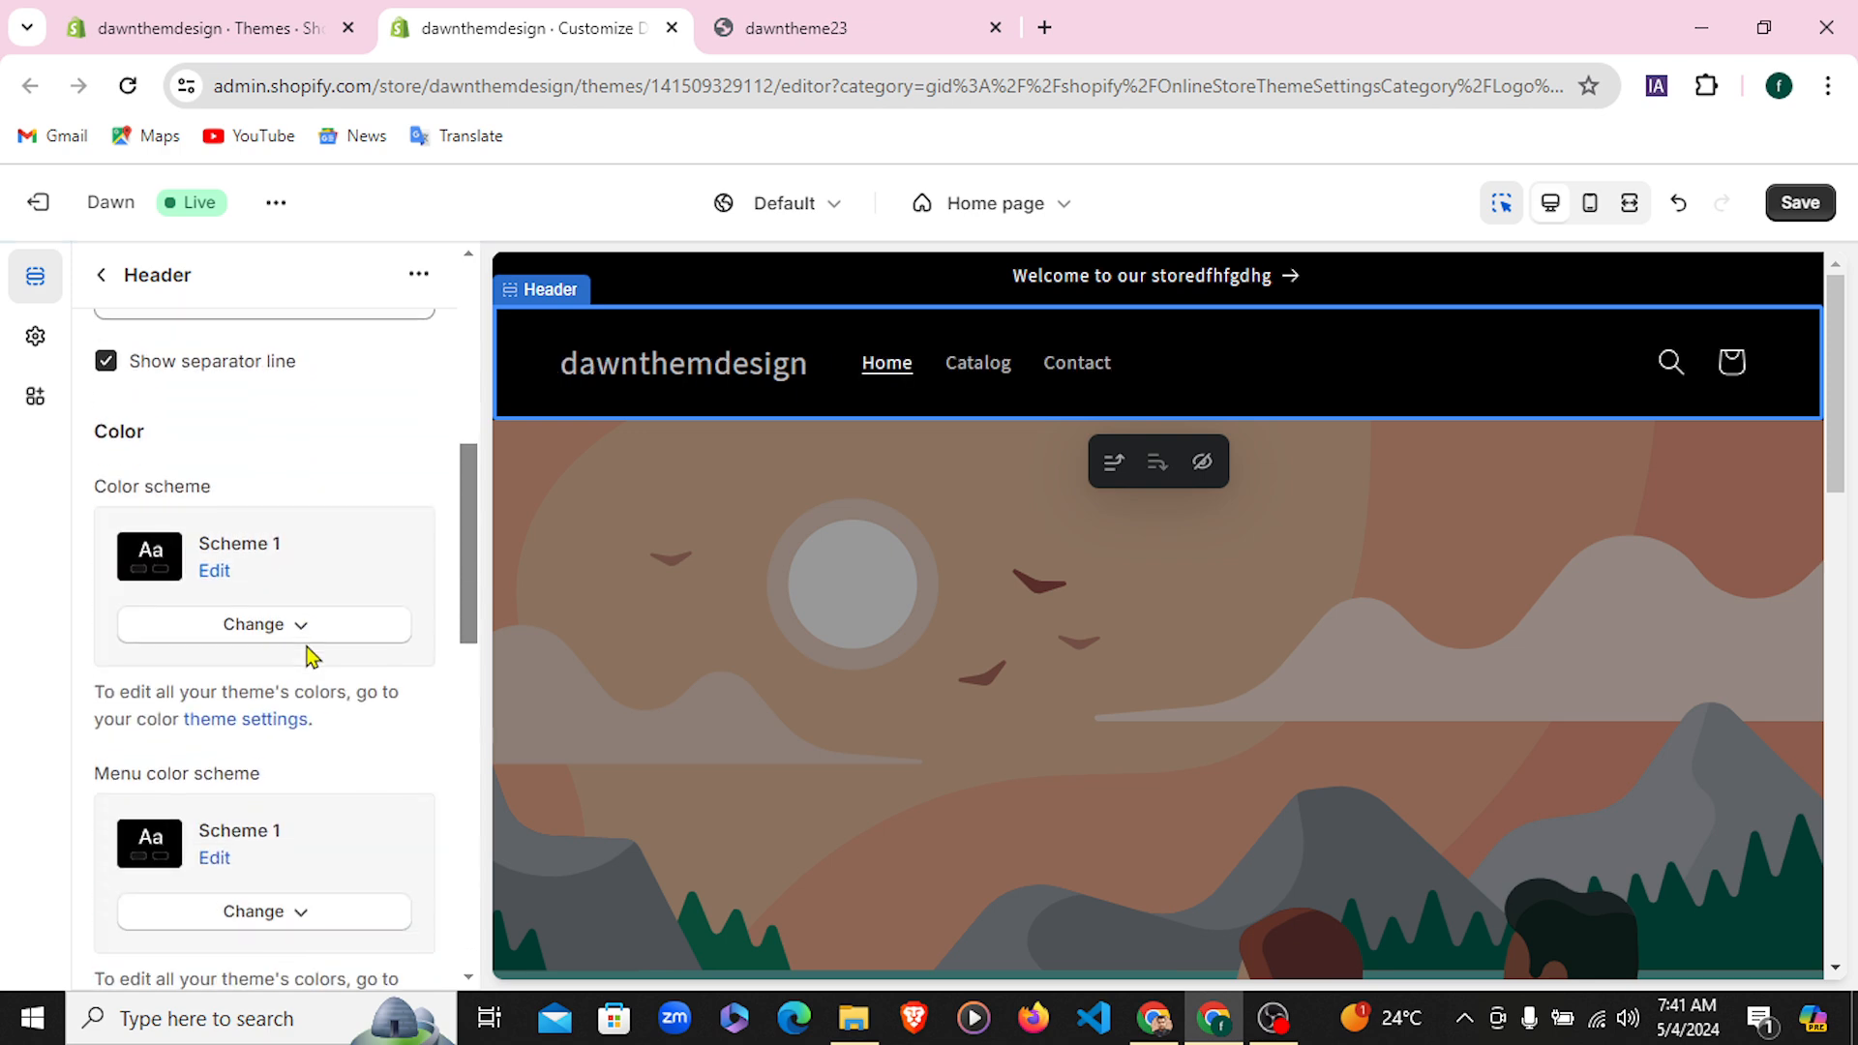
pyautogui.scroll(10, 309, 646)
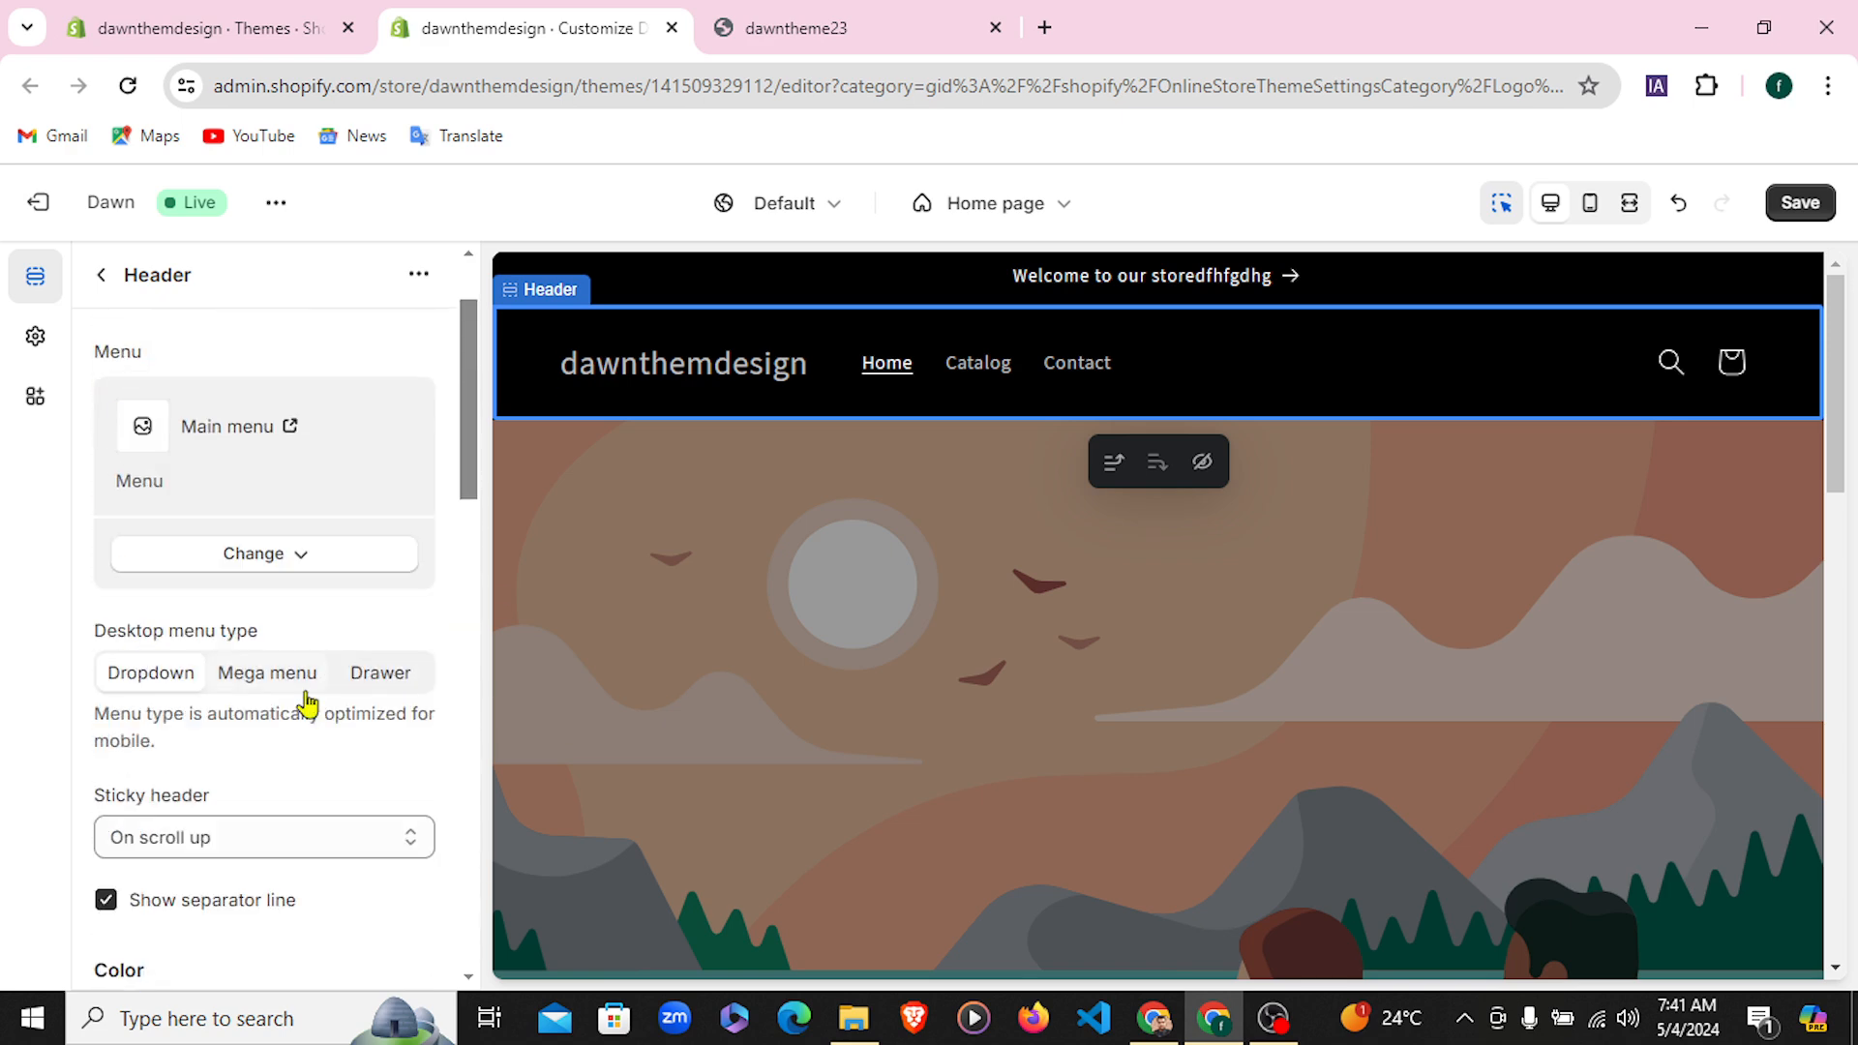
pyautogui.click(312, 837)
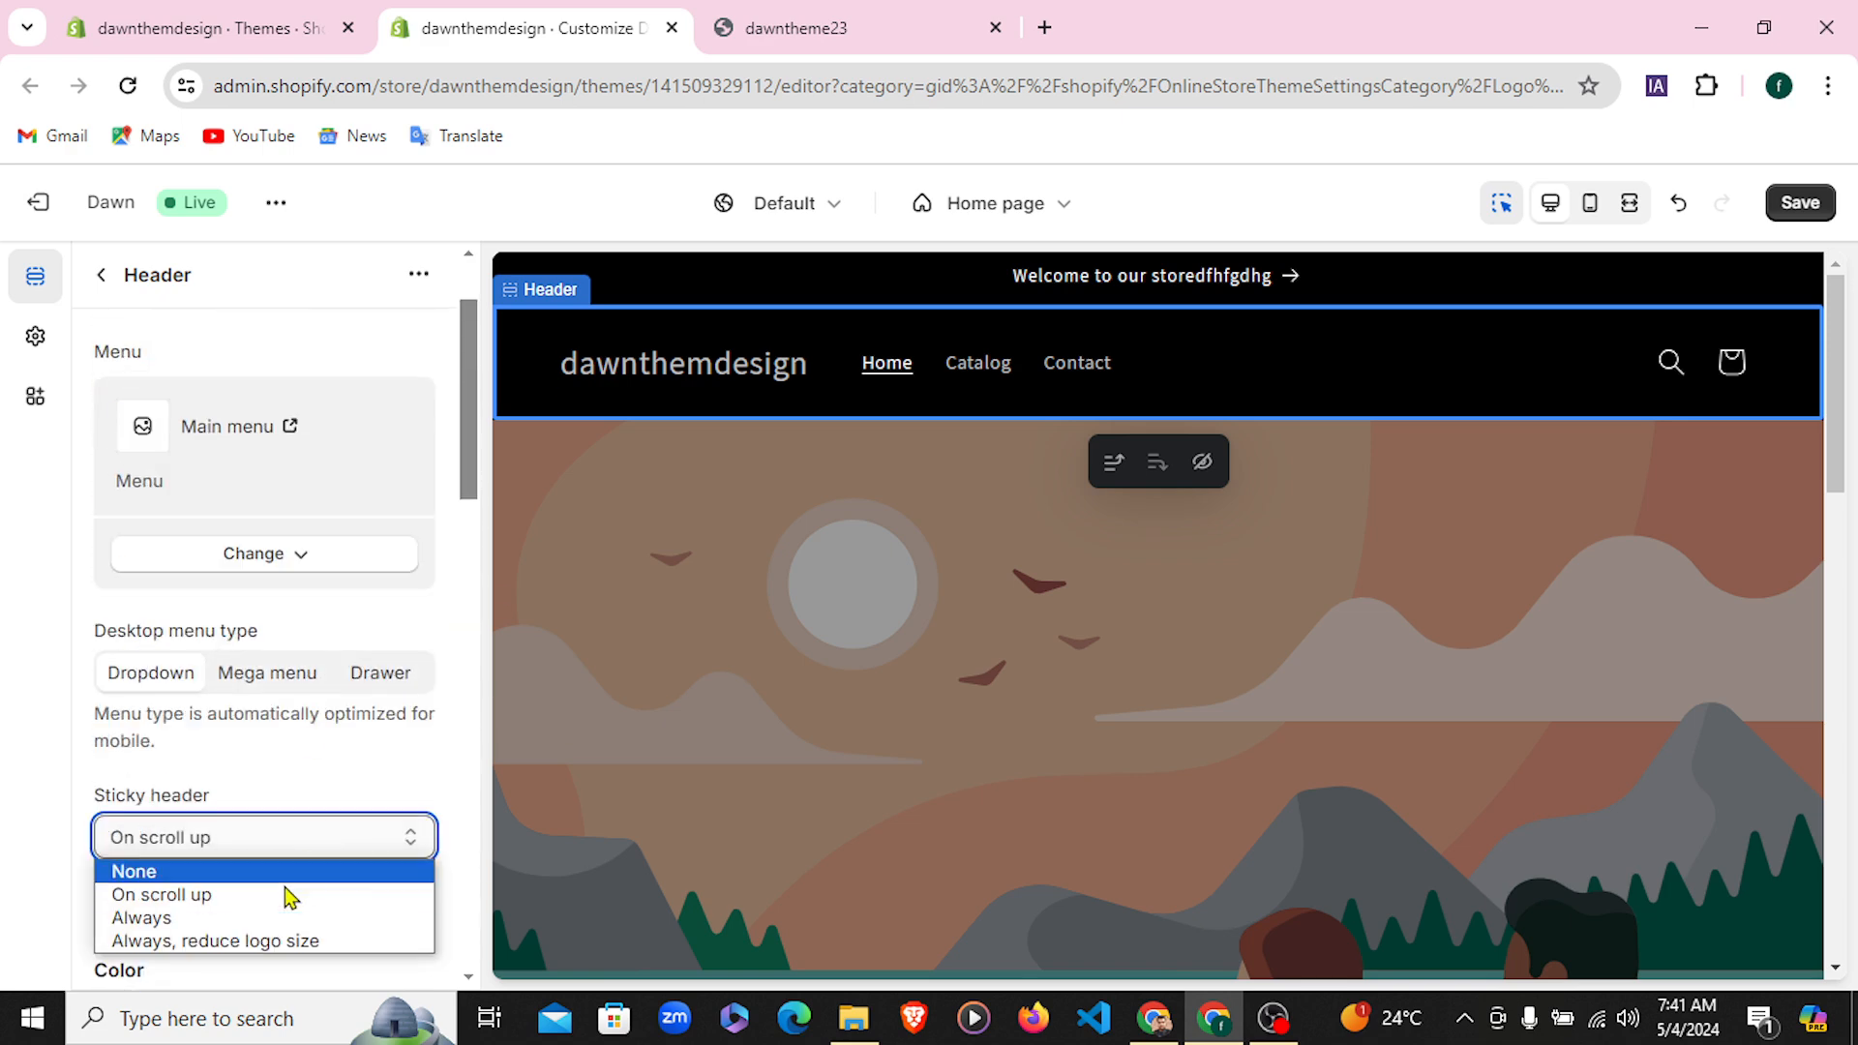
pyautogui.click(170, 873)
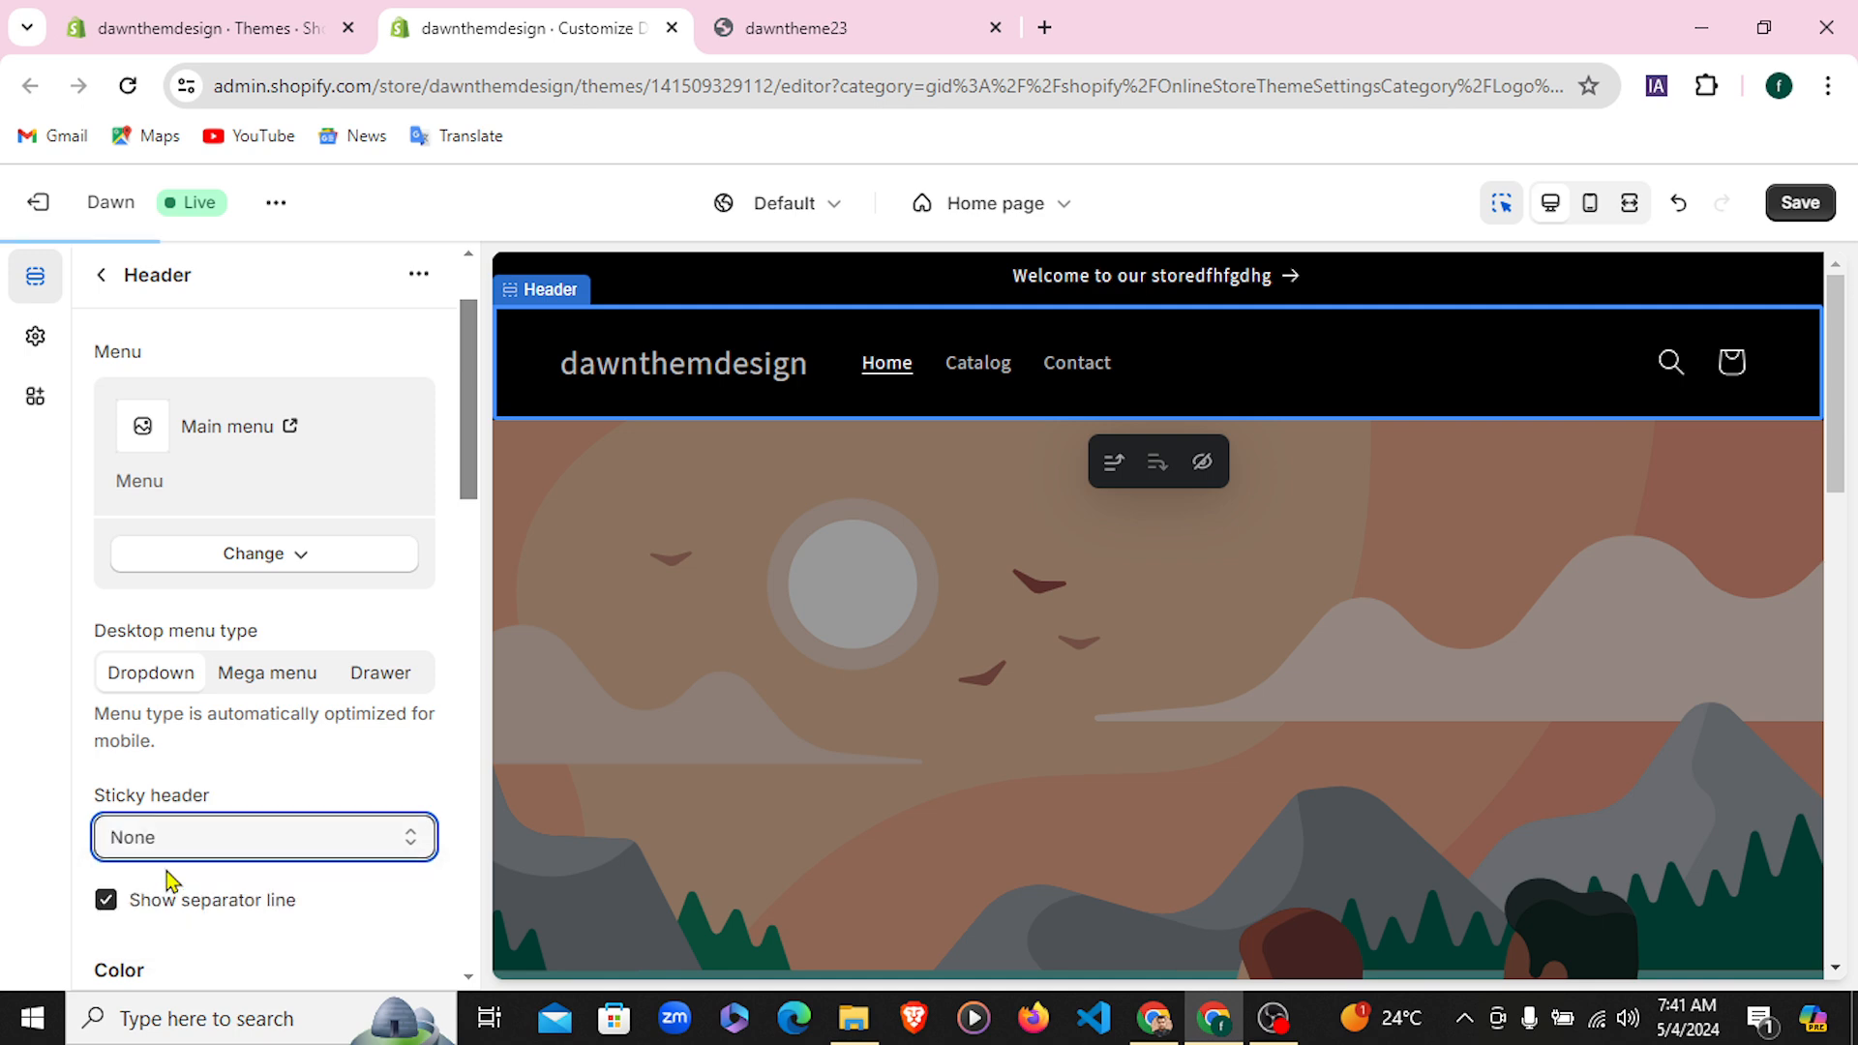
pyautogui.click(100, 279)
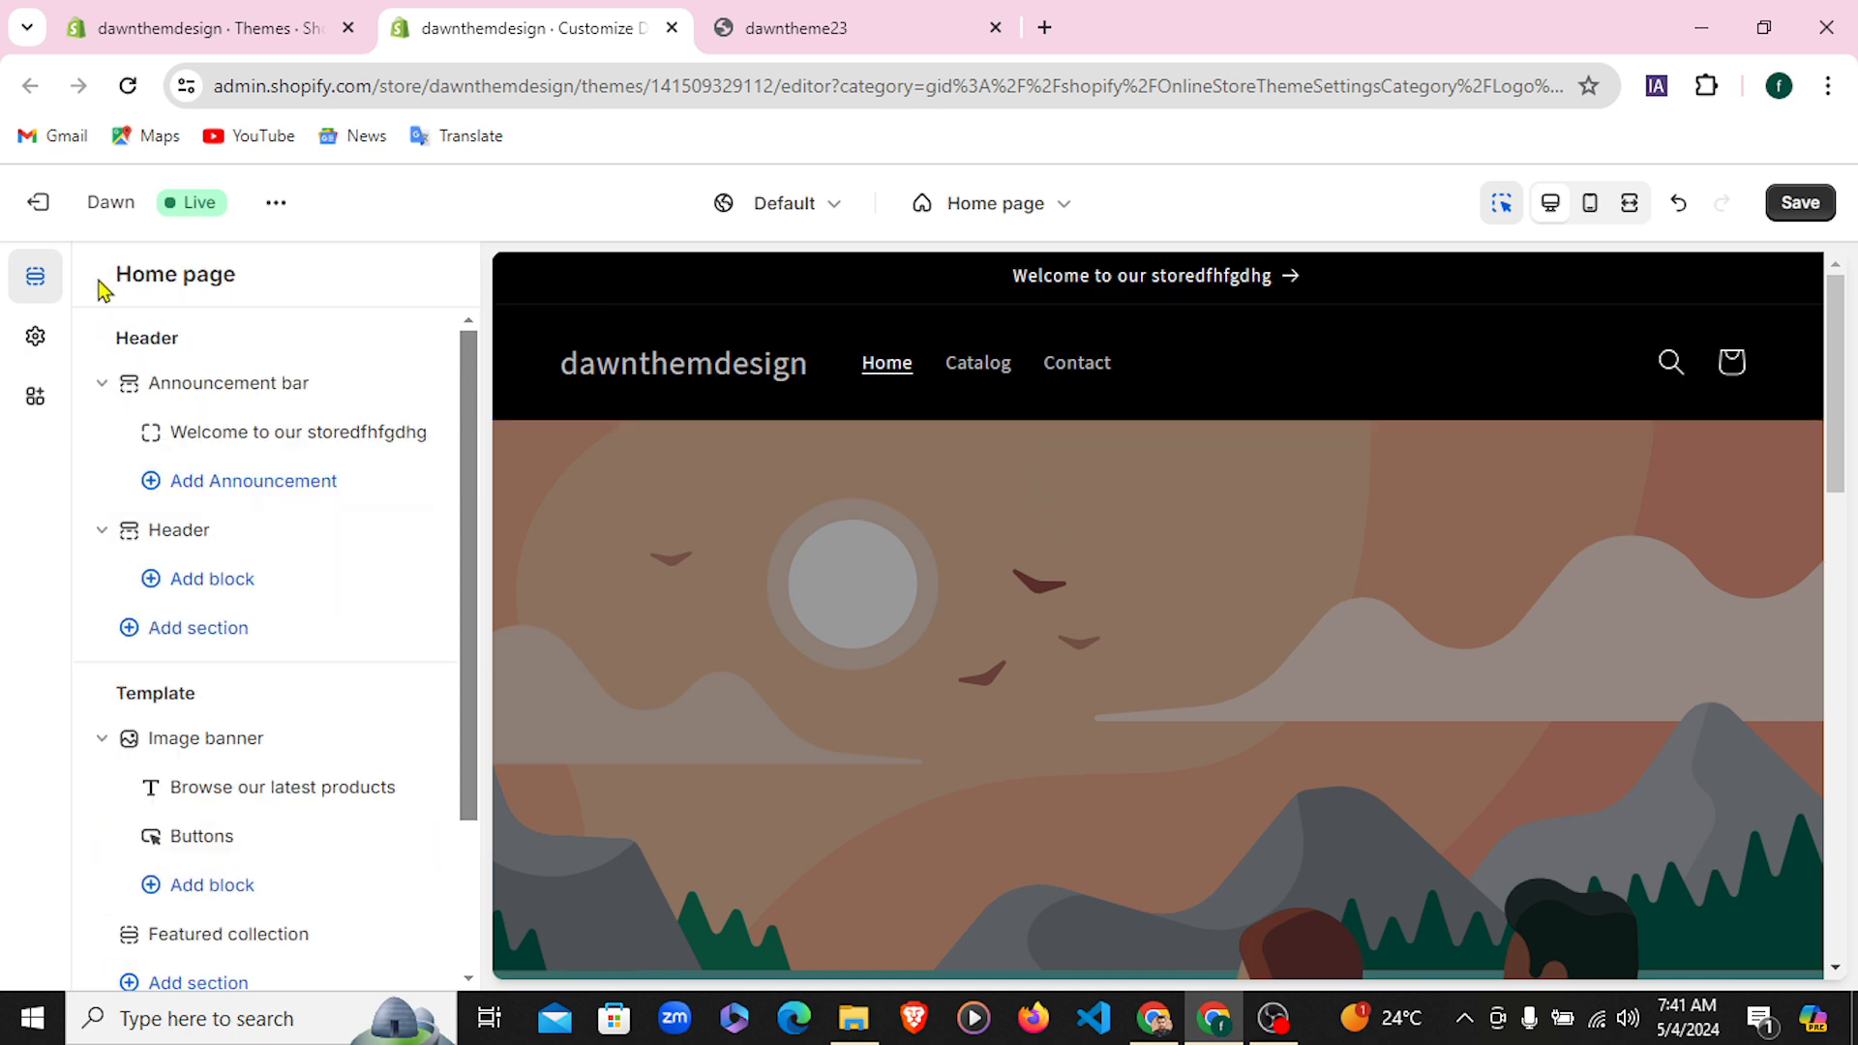
# Try the Mega menu type in the Header section's settings and switch back to Dropdown
pyautogui.click(198, 532)
pyautogui.scroll(-5, 200, 537)
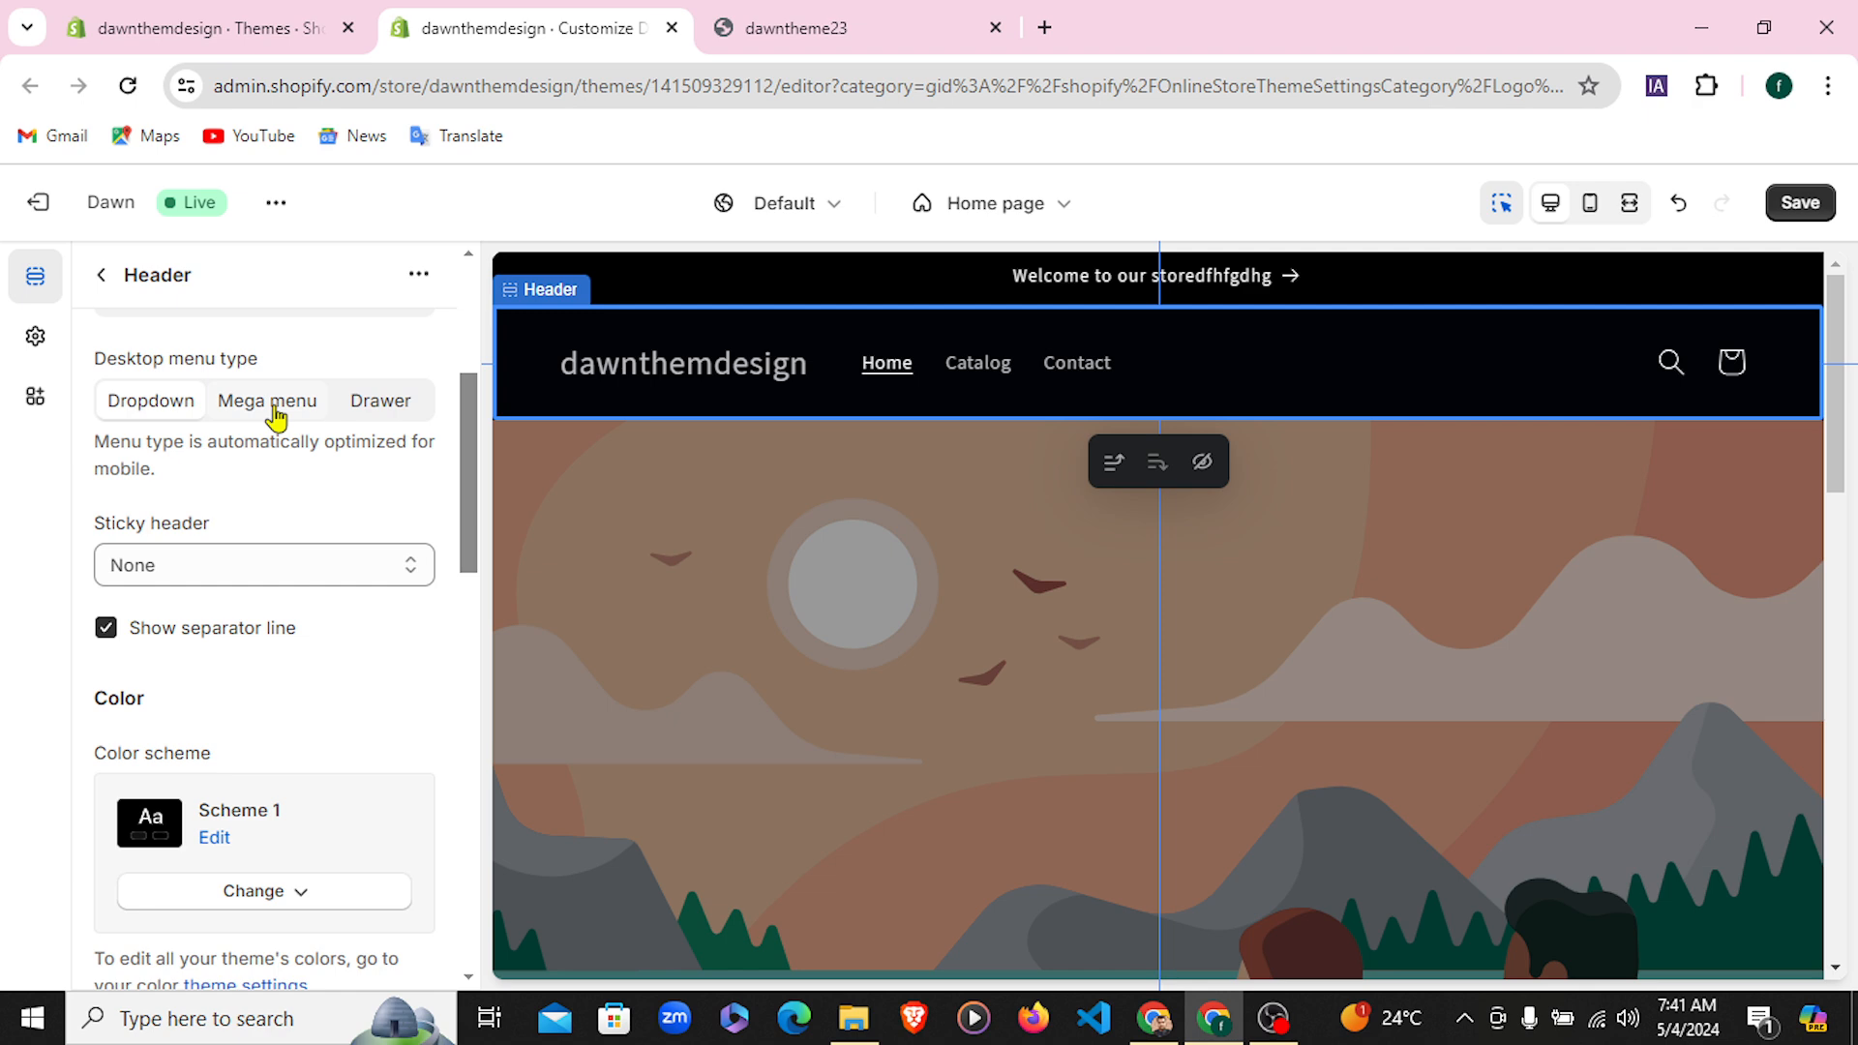
pyautogui.scroll(5, 292, 458)
pyautogui.scroll(-3, 293, 459)
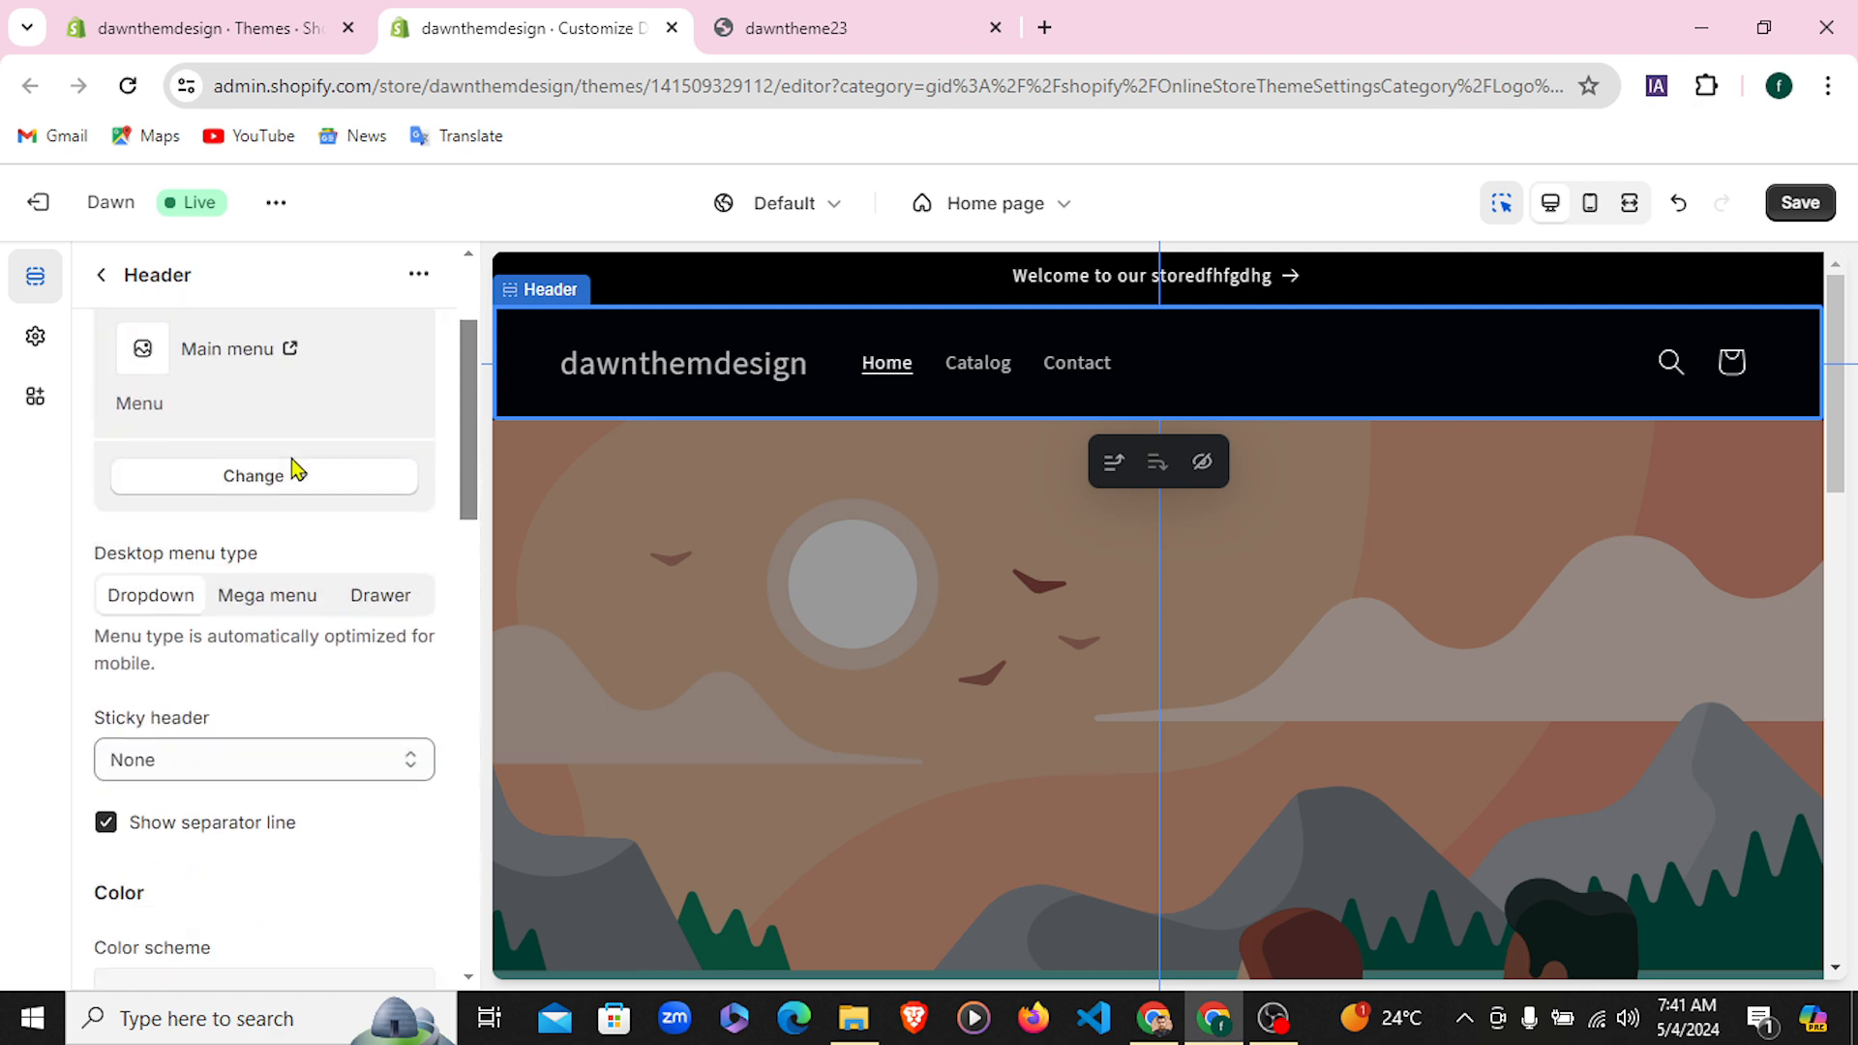
pyautogui.click(274, 541)
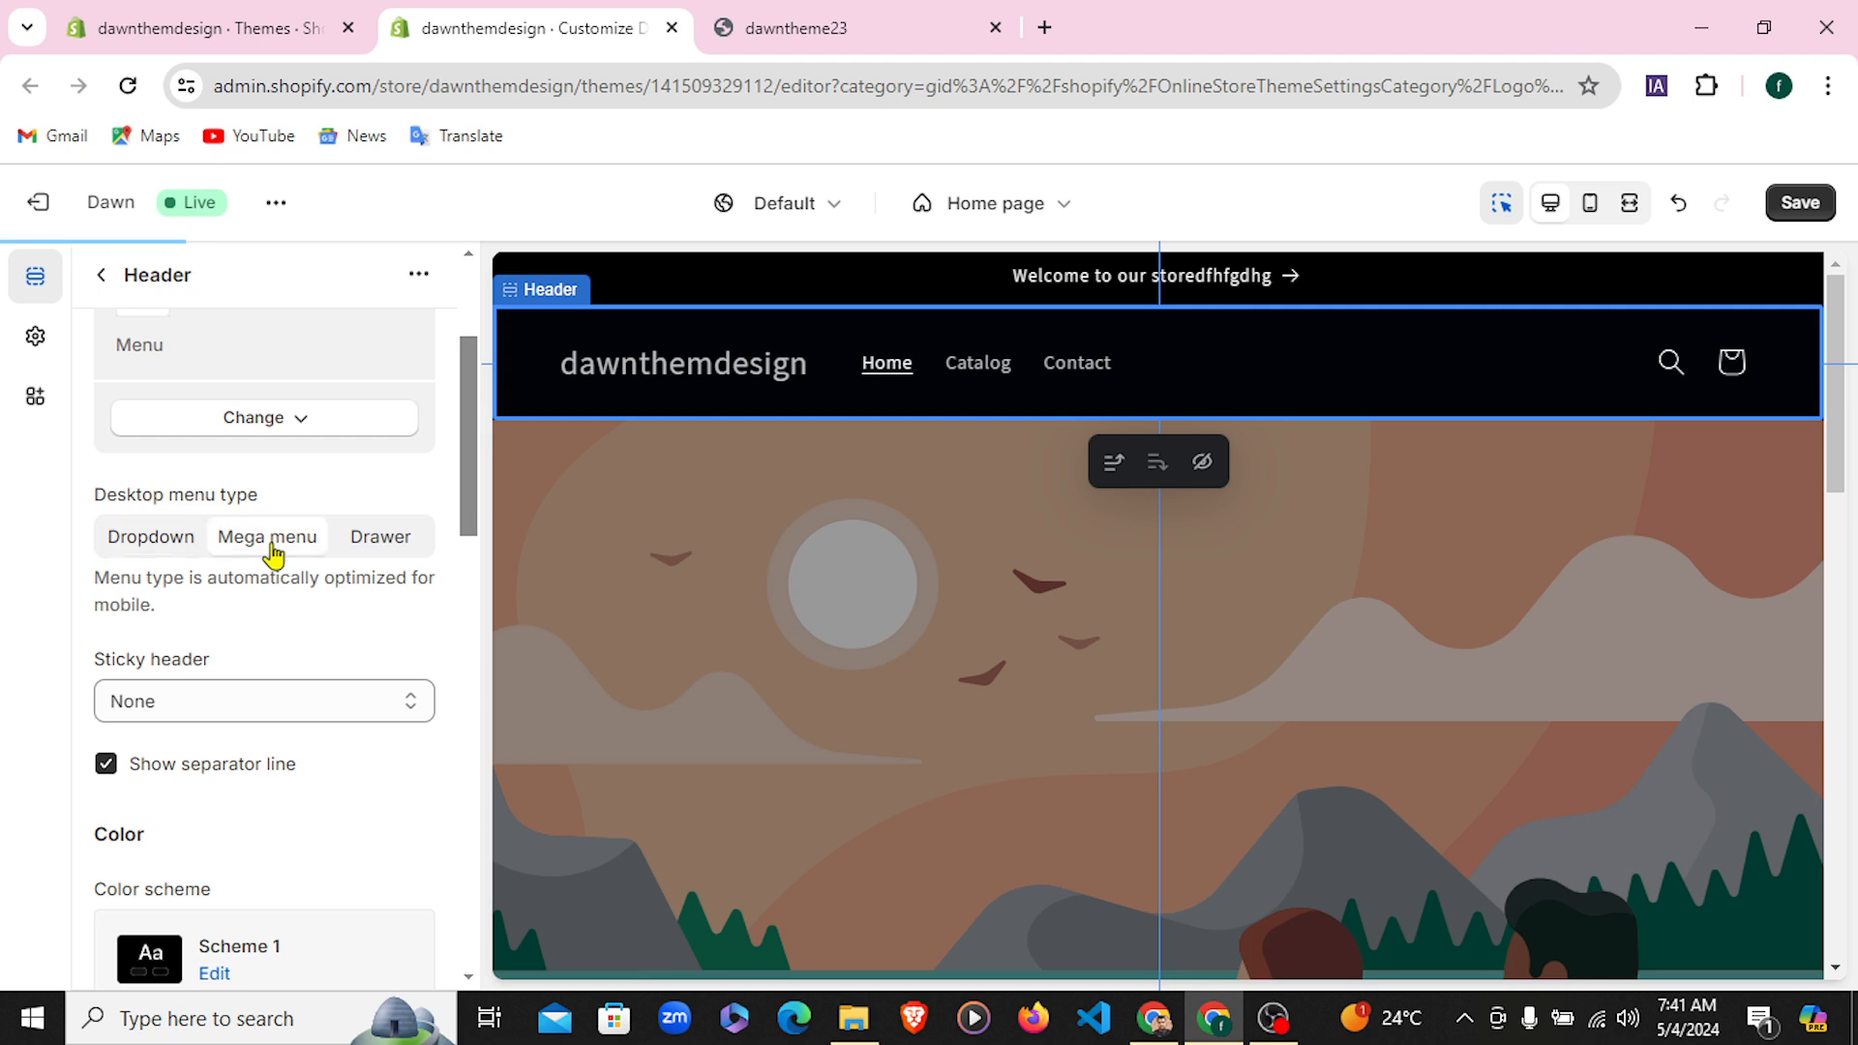
pyautogui.click(157, 538)
# Try the Middle center desktop logo position for the header, set it to Top center, and return to the section list
pyautogui.scroll(-5, 249, 764)
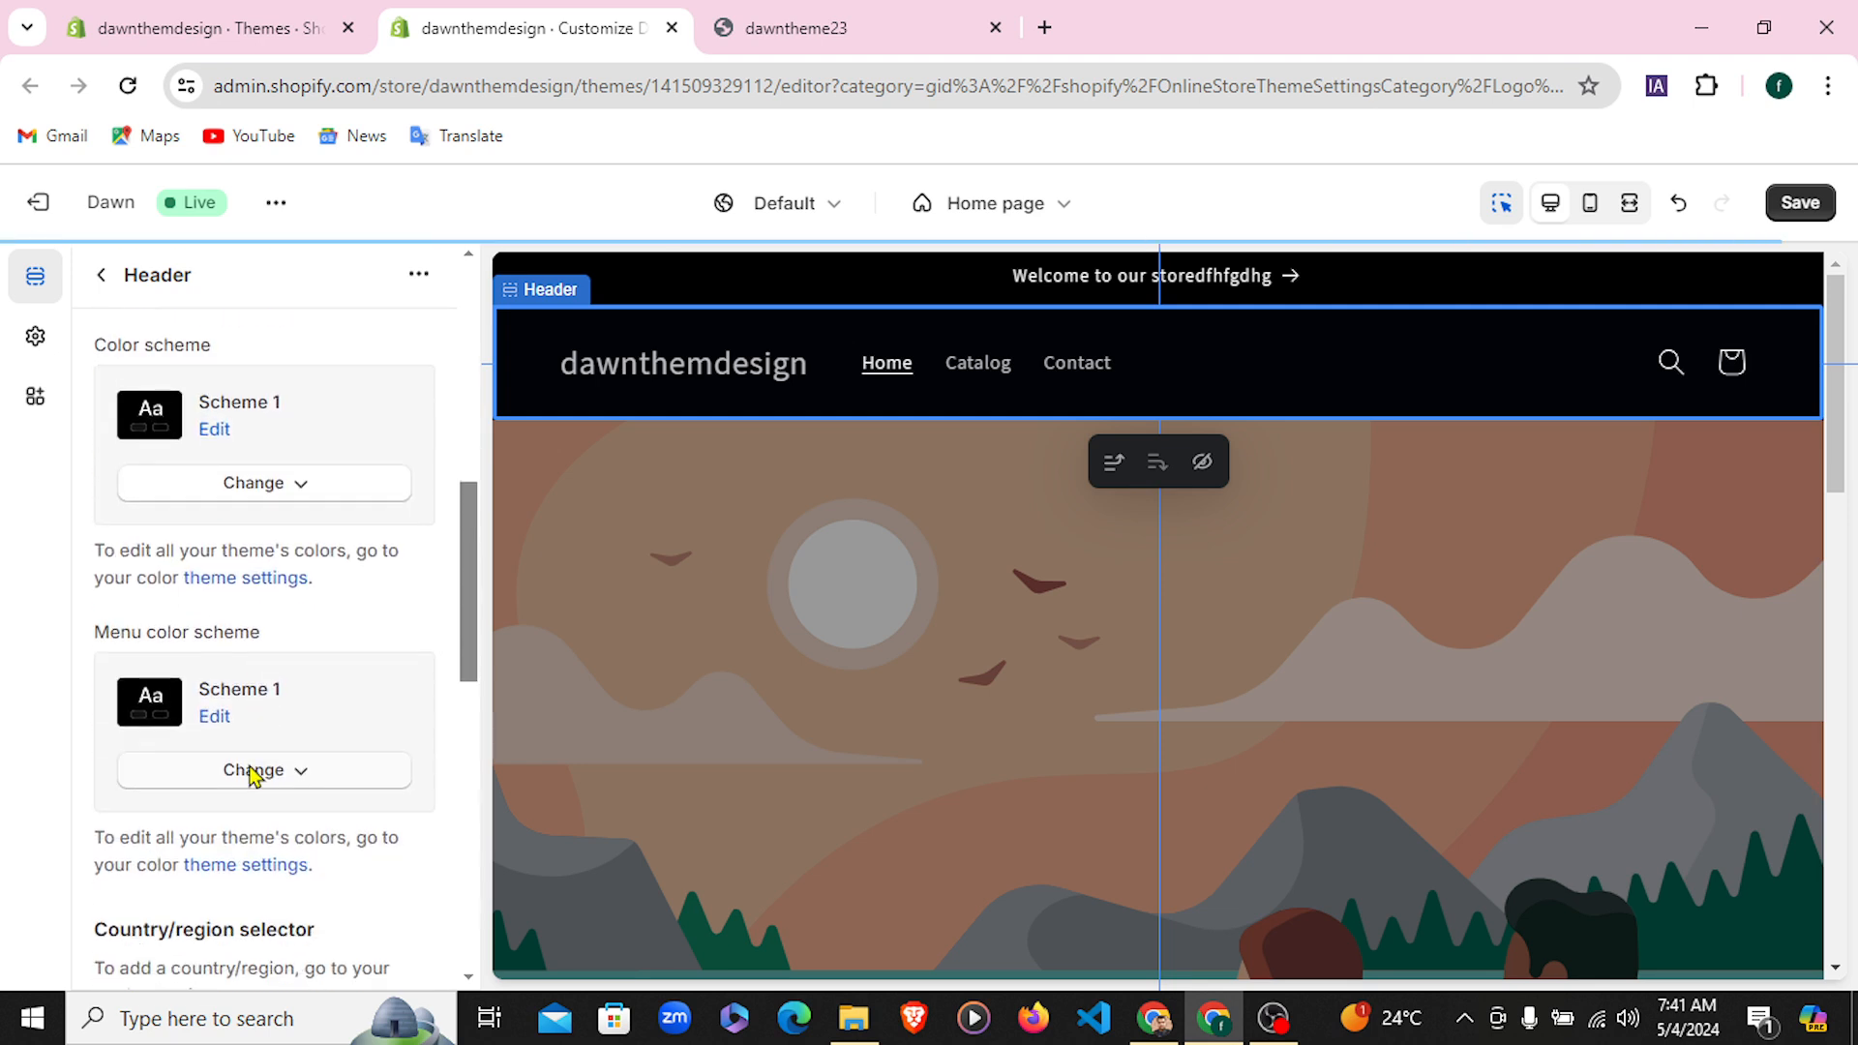
pyautogui.scroll(-6, 252, 774)
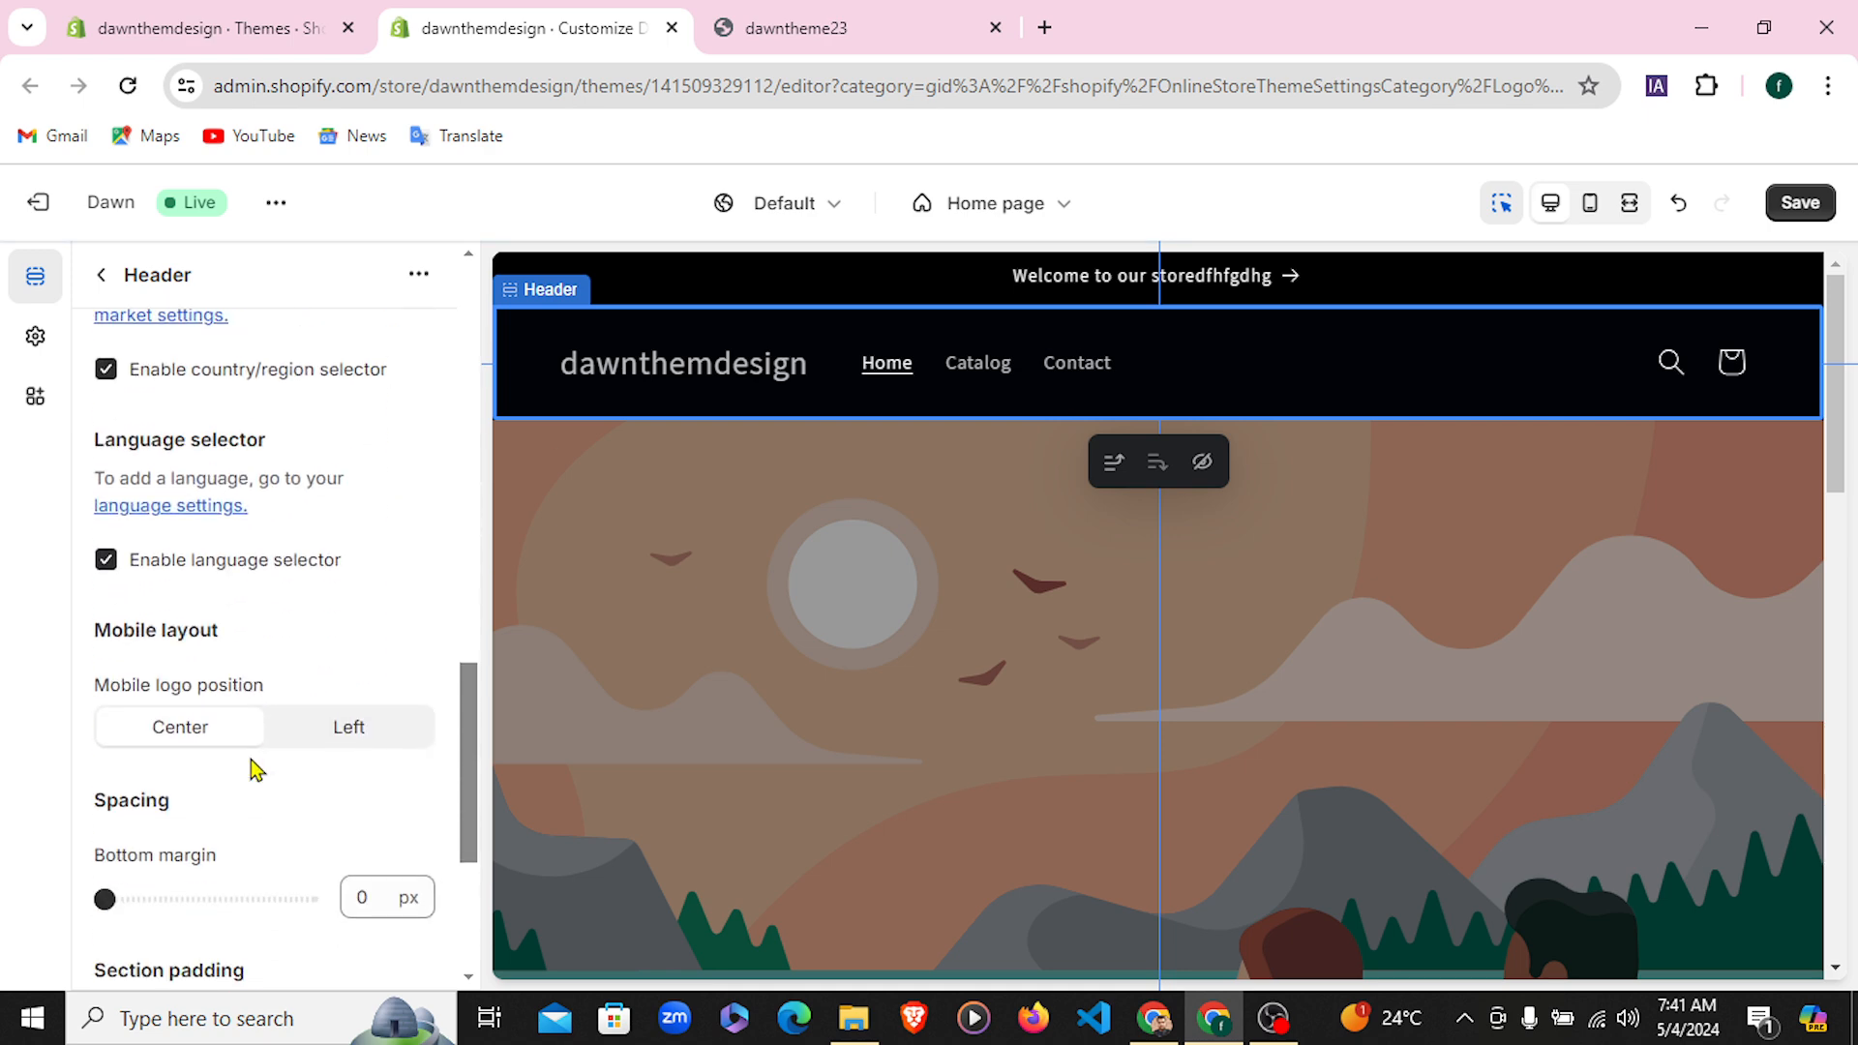
pyautogui.scroll(-3, 254, 770)
pyautogui.scroll(-1, 254, 770)
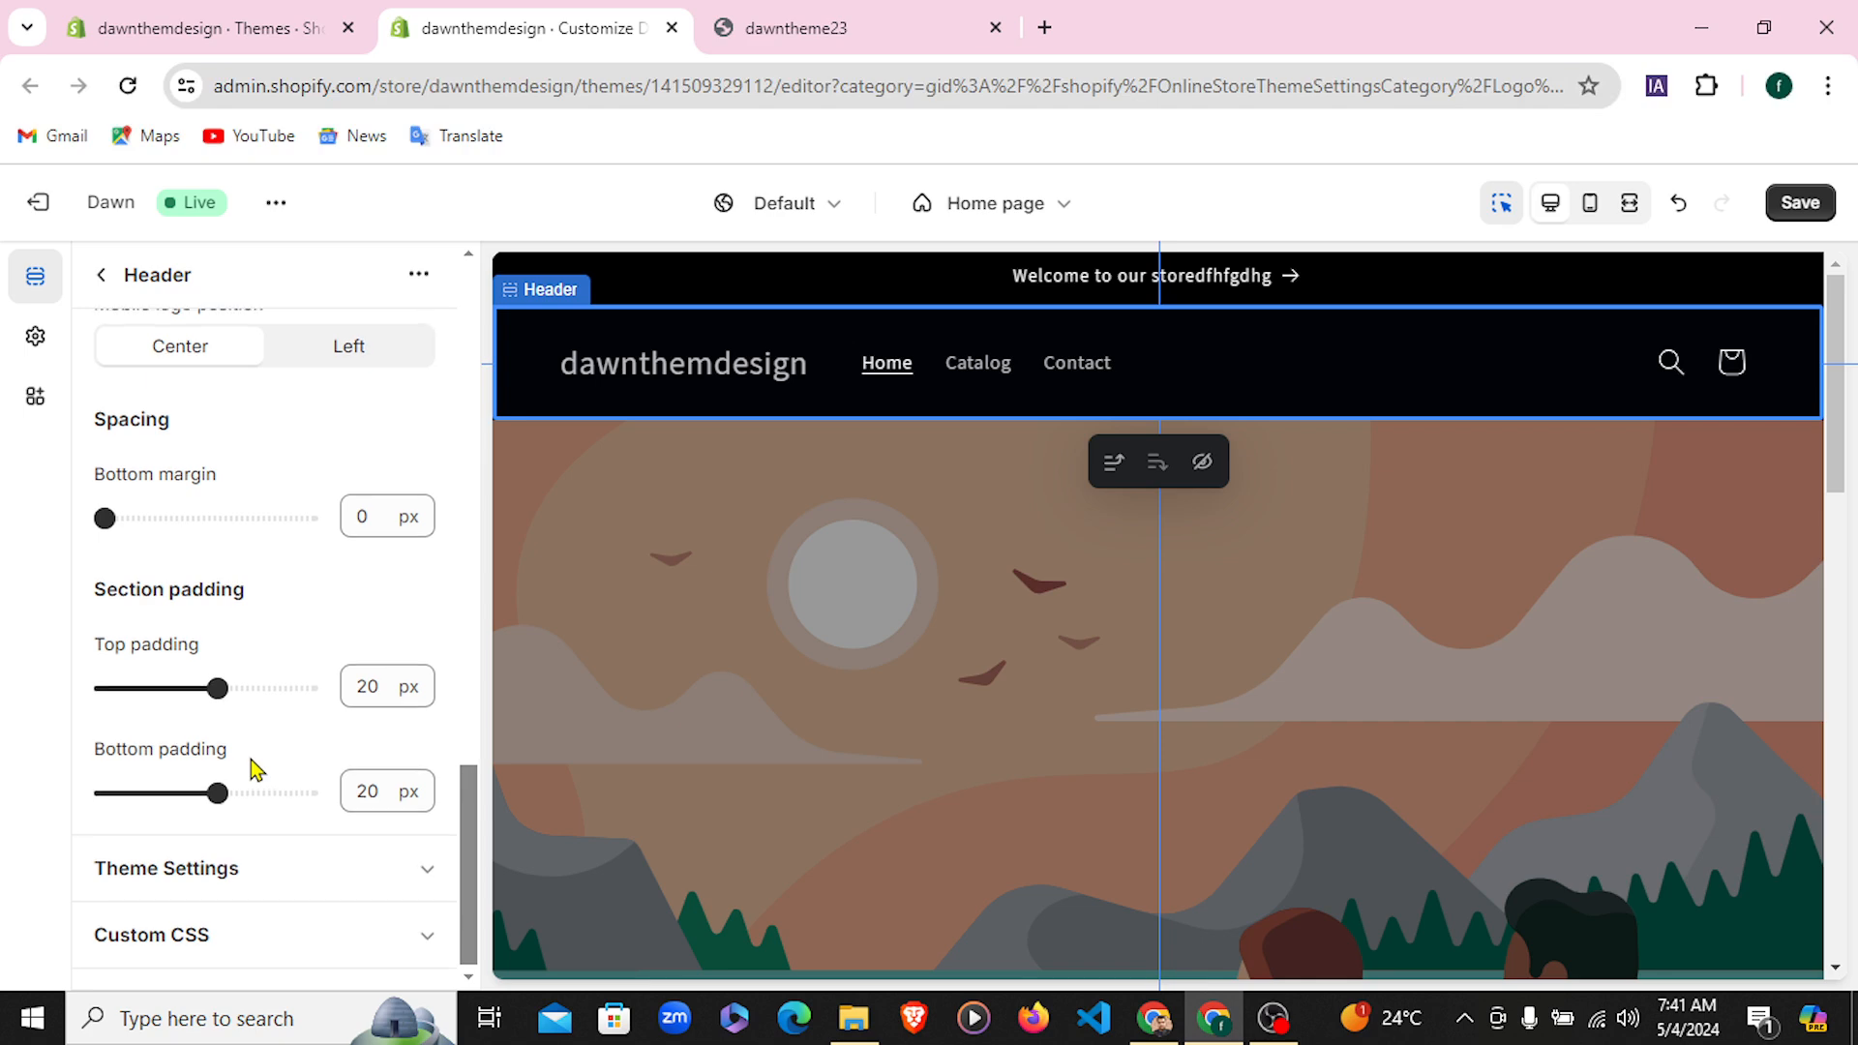
pyautogui.scroll(8, 254, 770)
pyautogui.scroll(1, 254, 770)
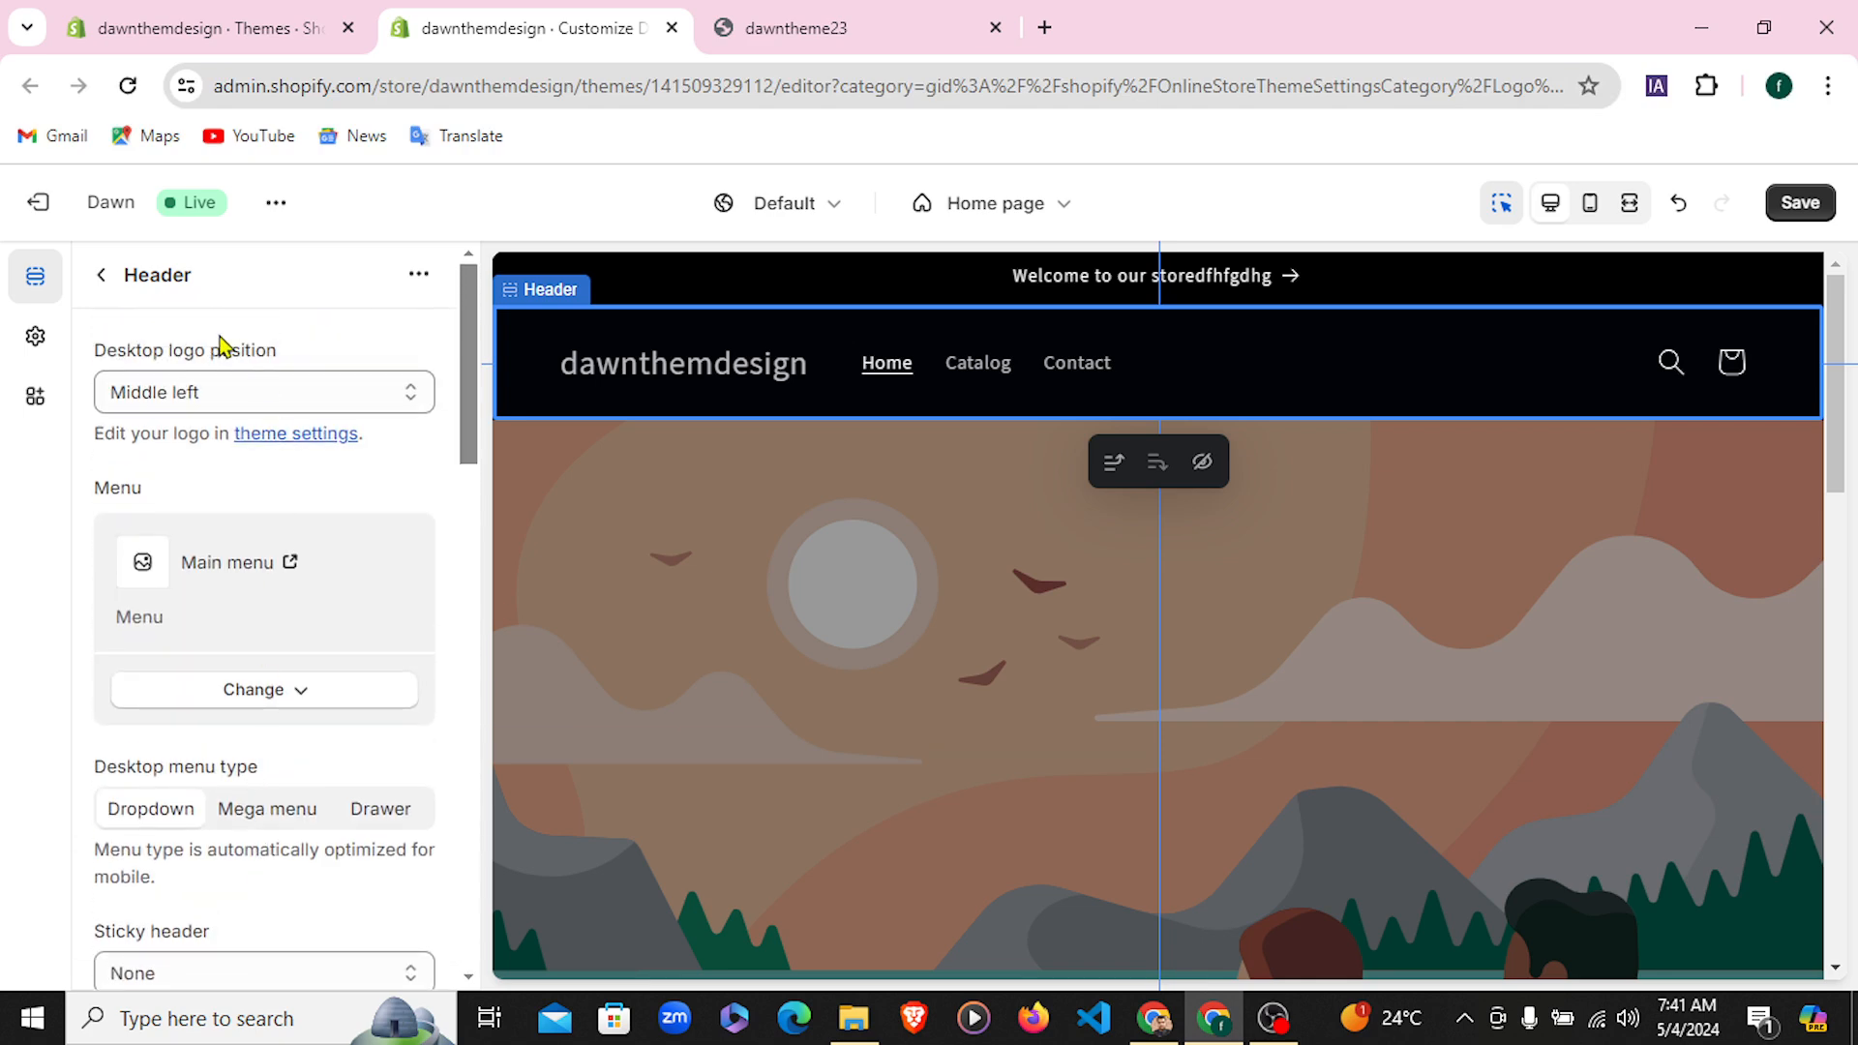
pyautogui.click(285, 396)
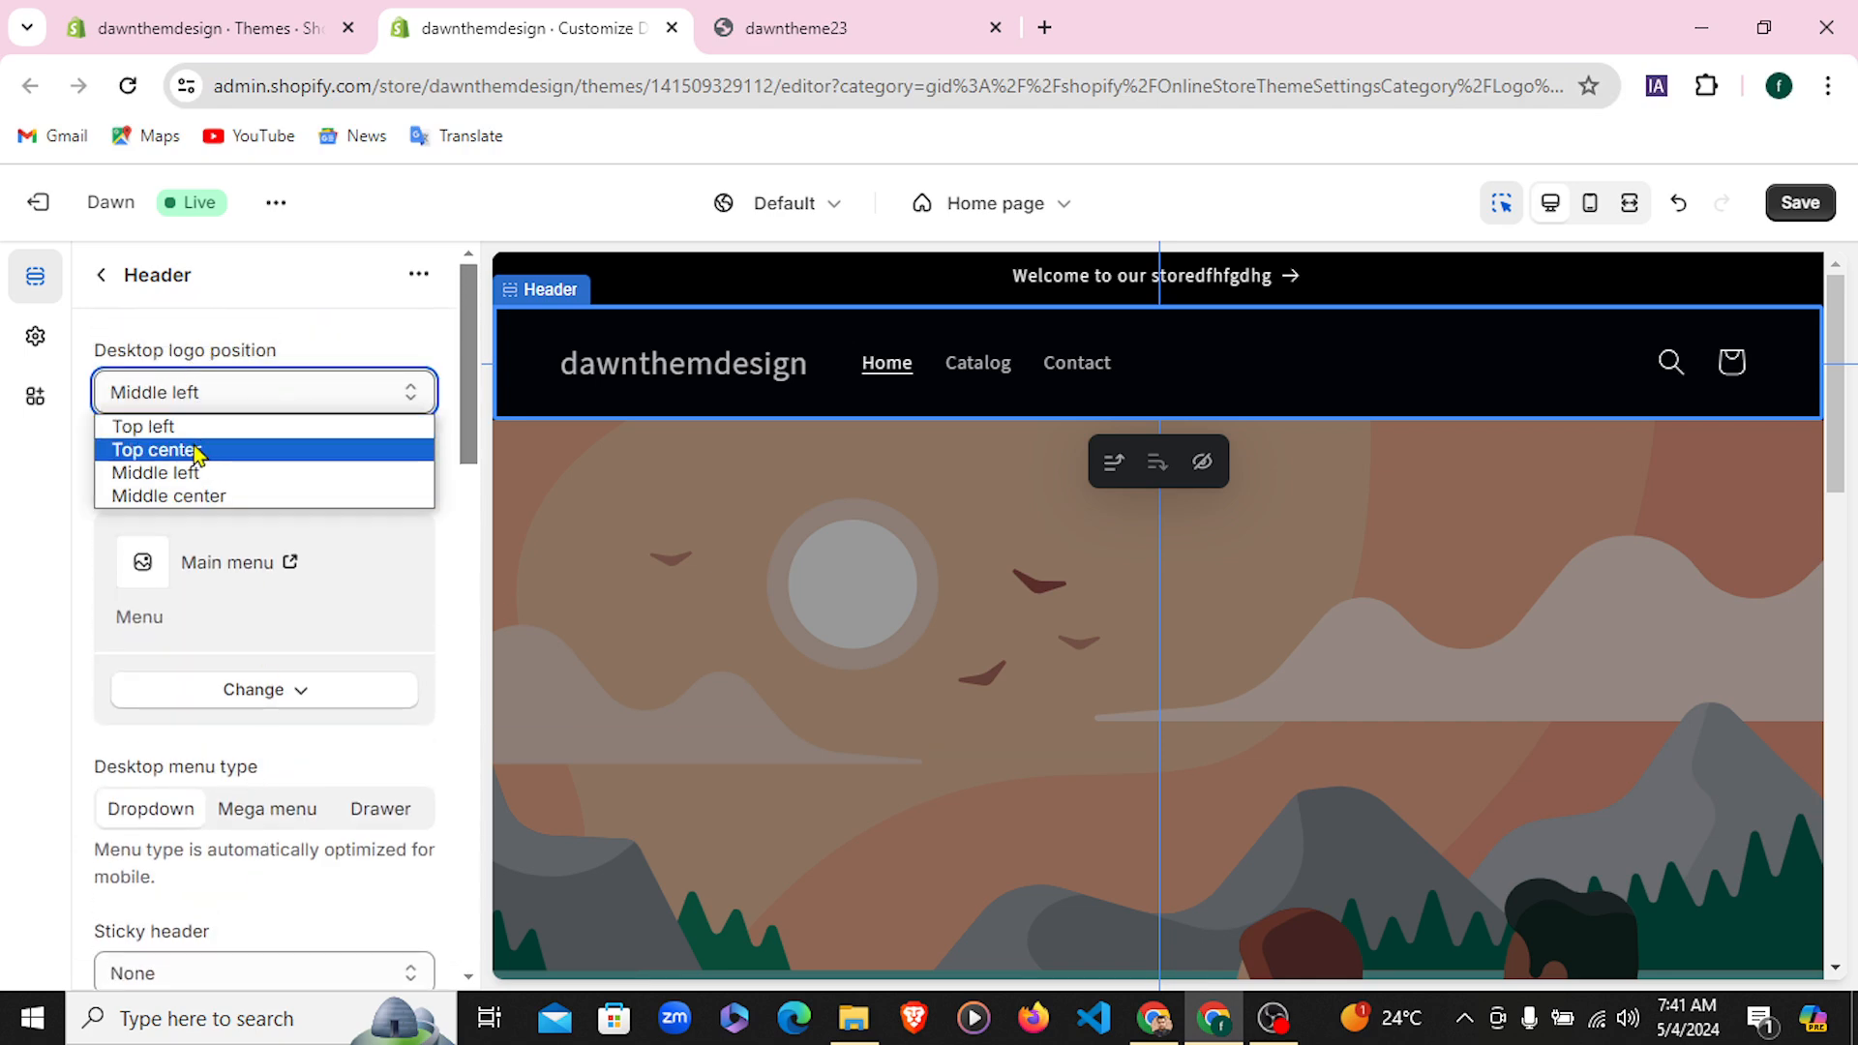
pyautogui.click(193, 497)
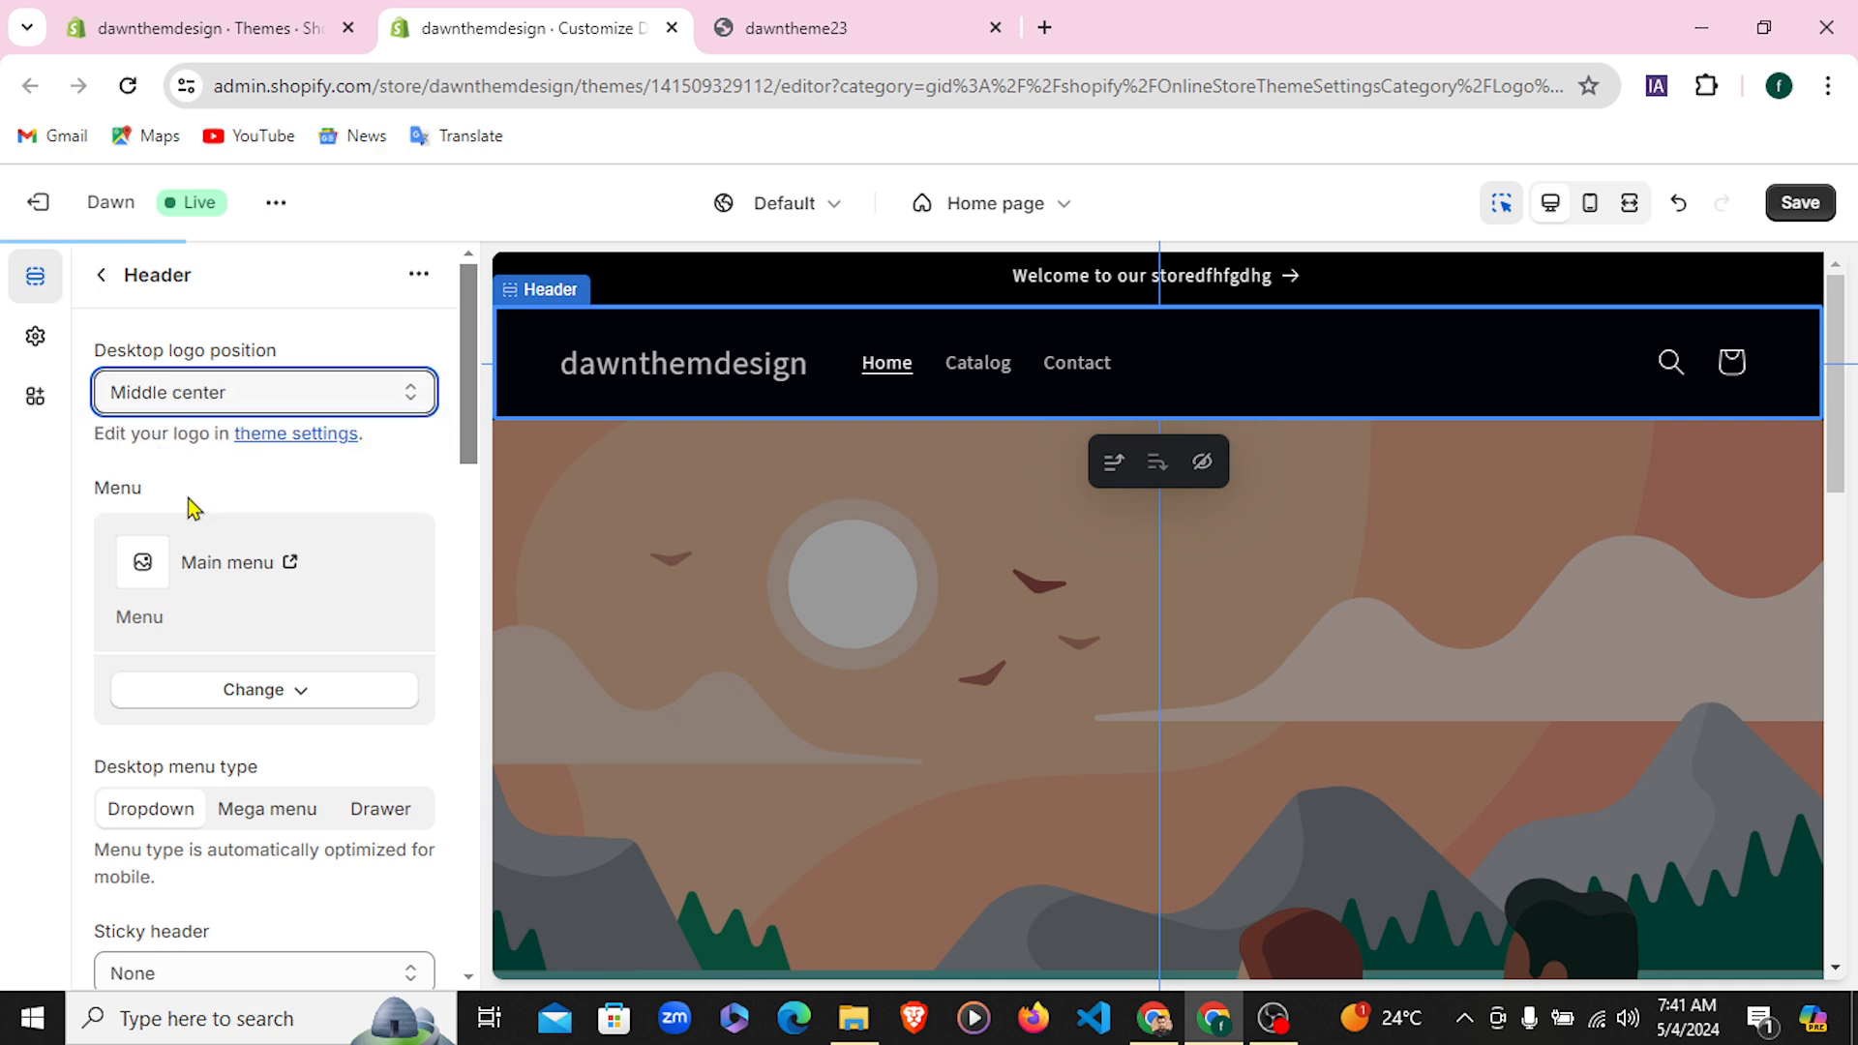
pyautogui.click(194, 392)
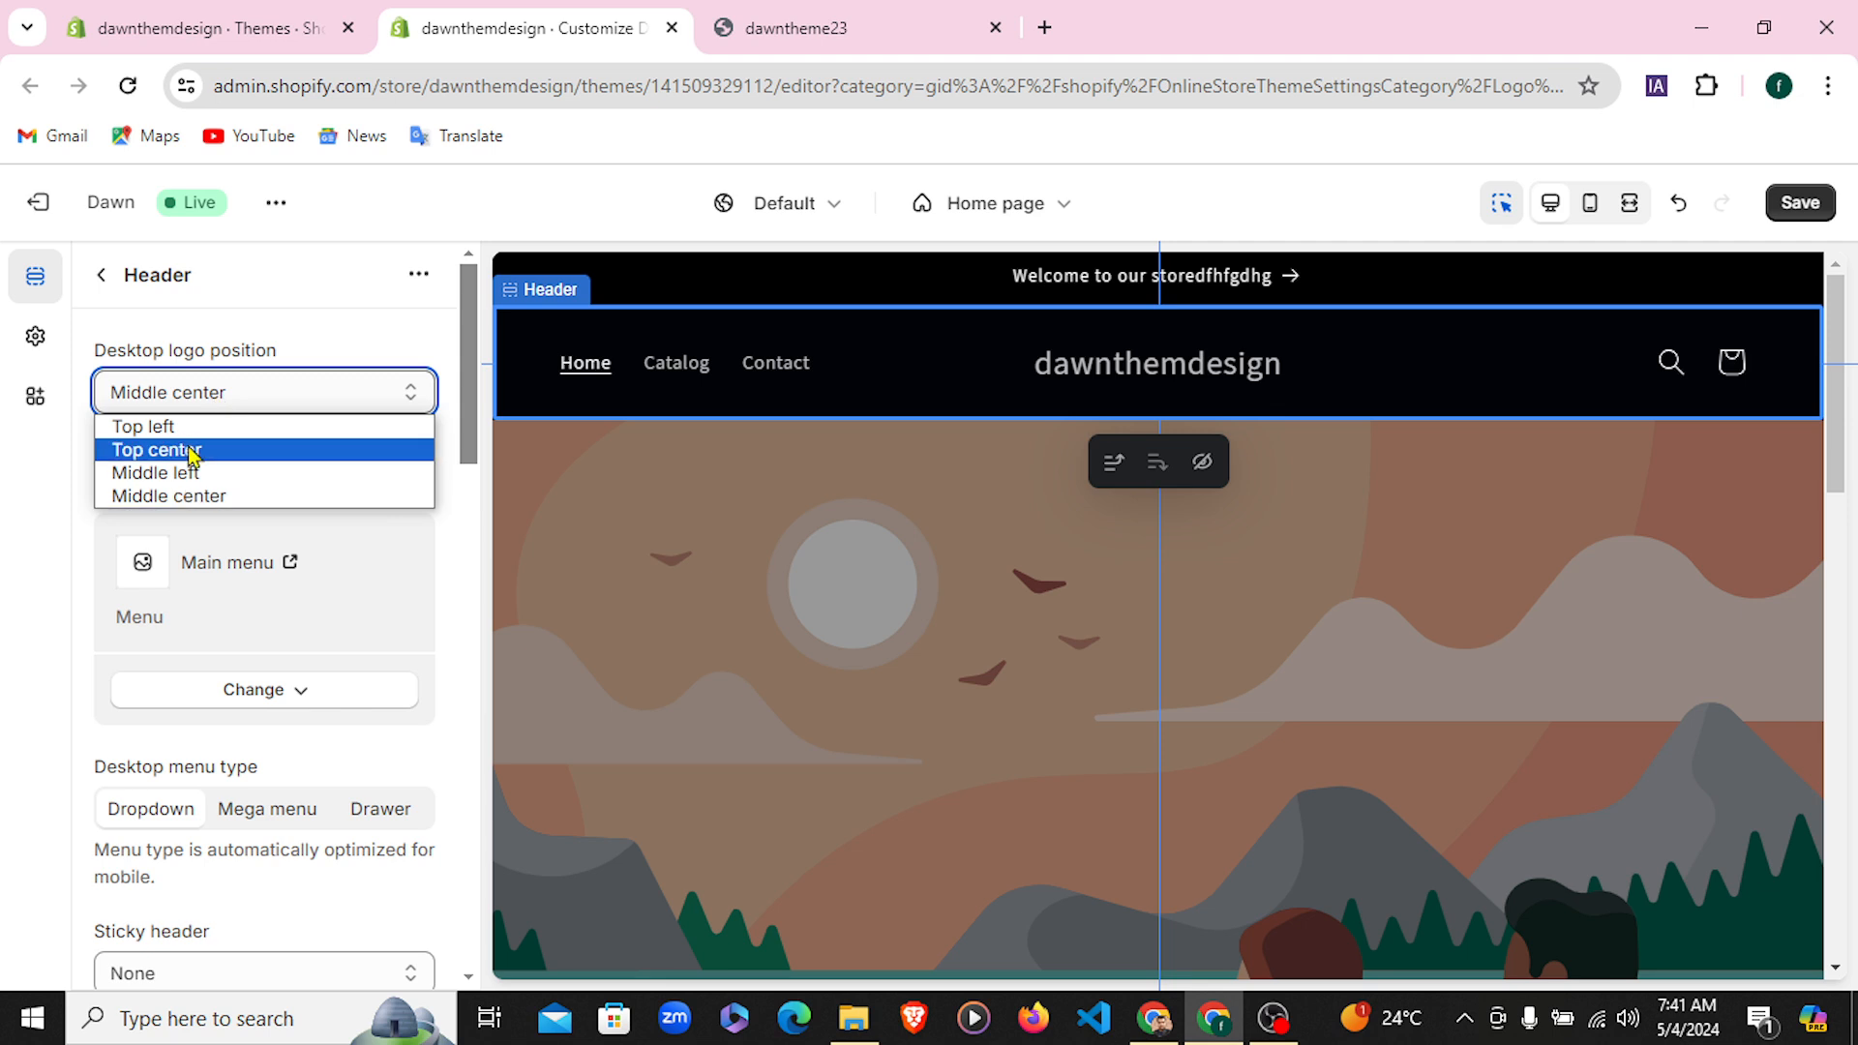
pyautogui.click(193, 451)
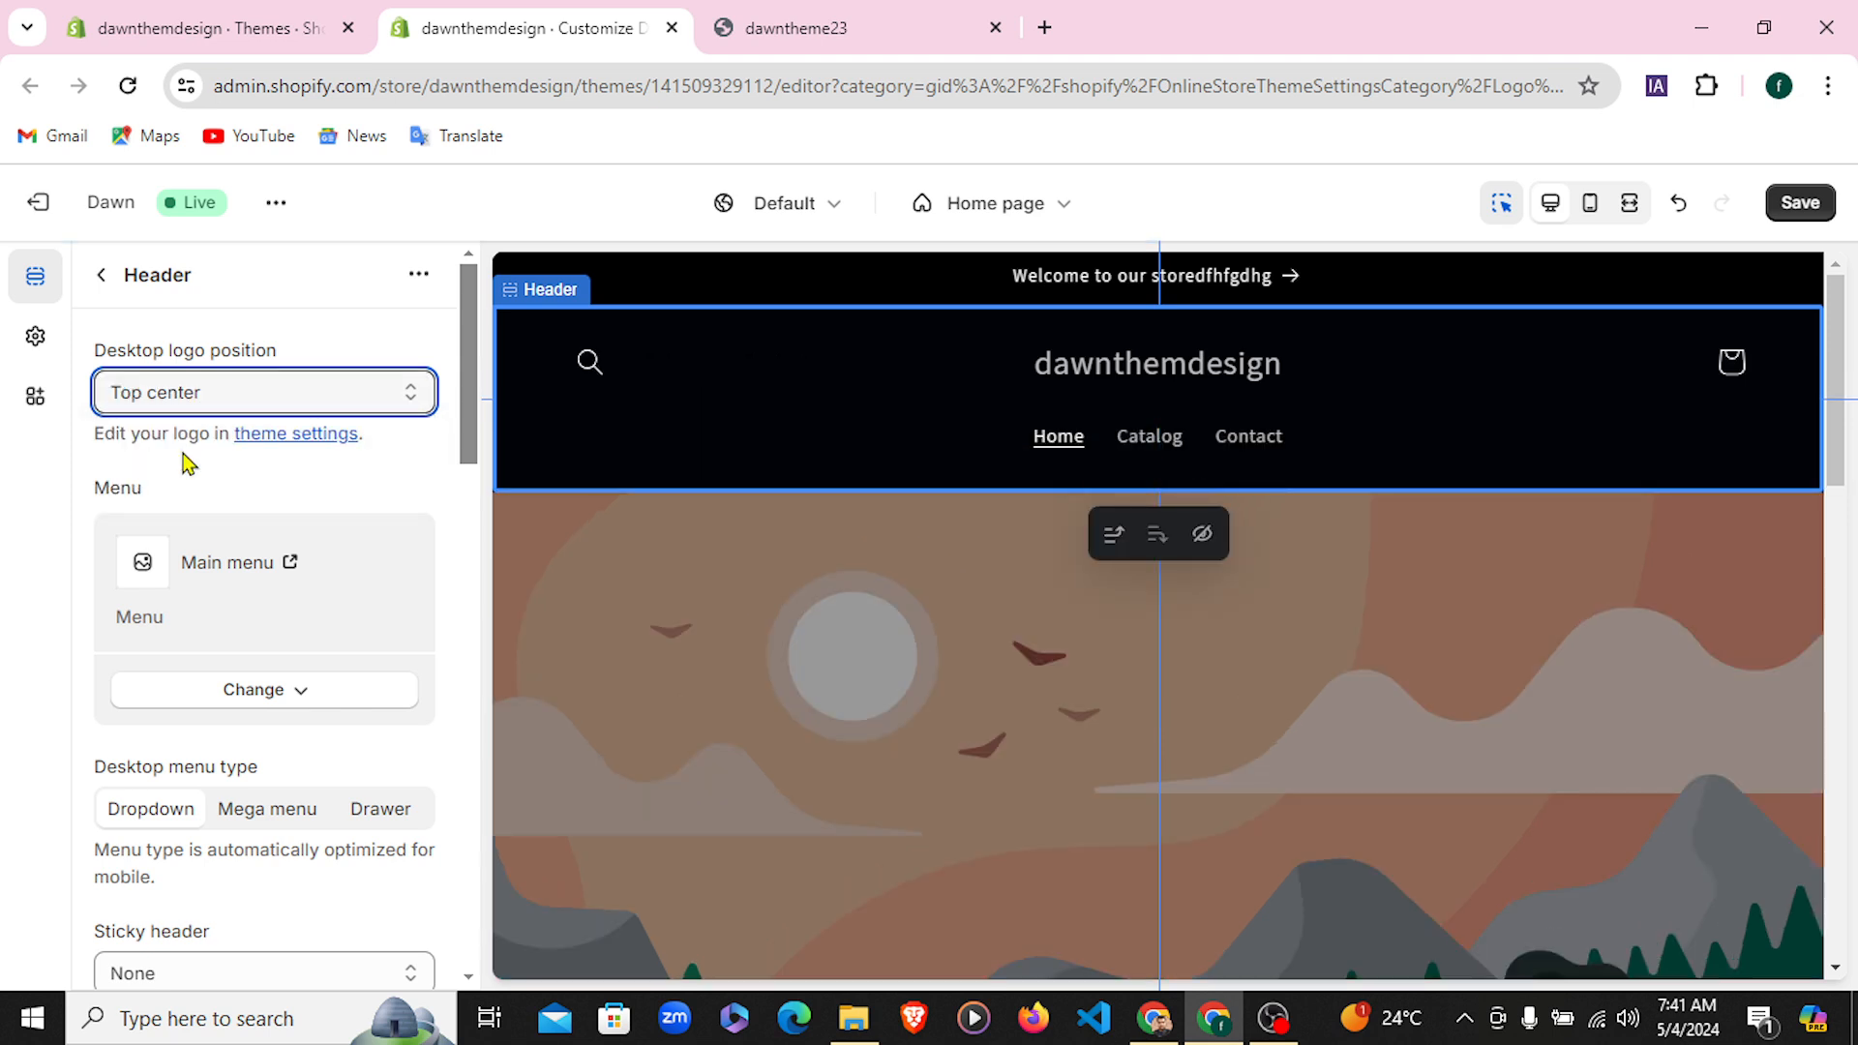
pyautogui.click(103, 276)
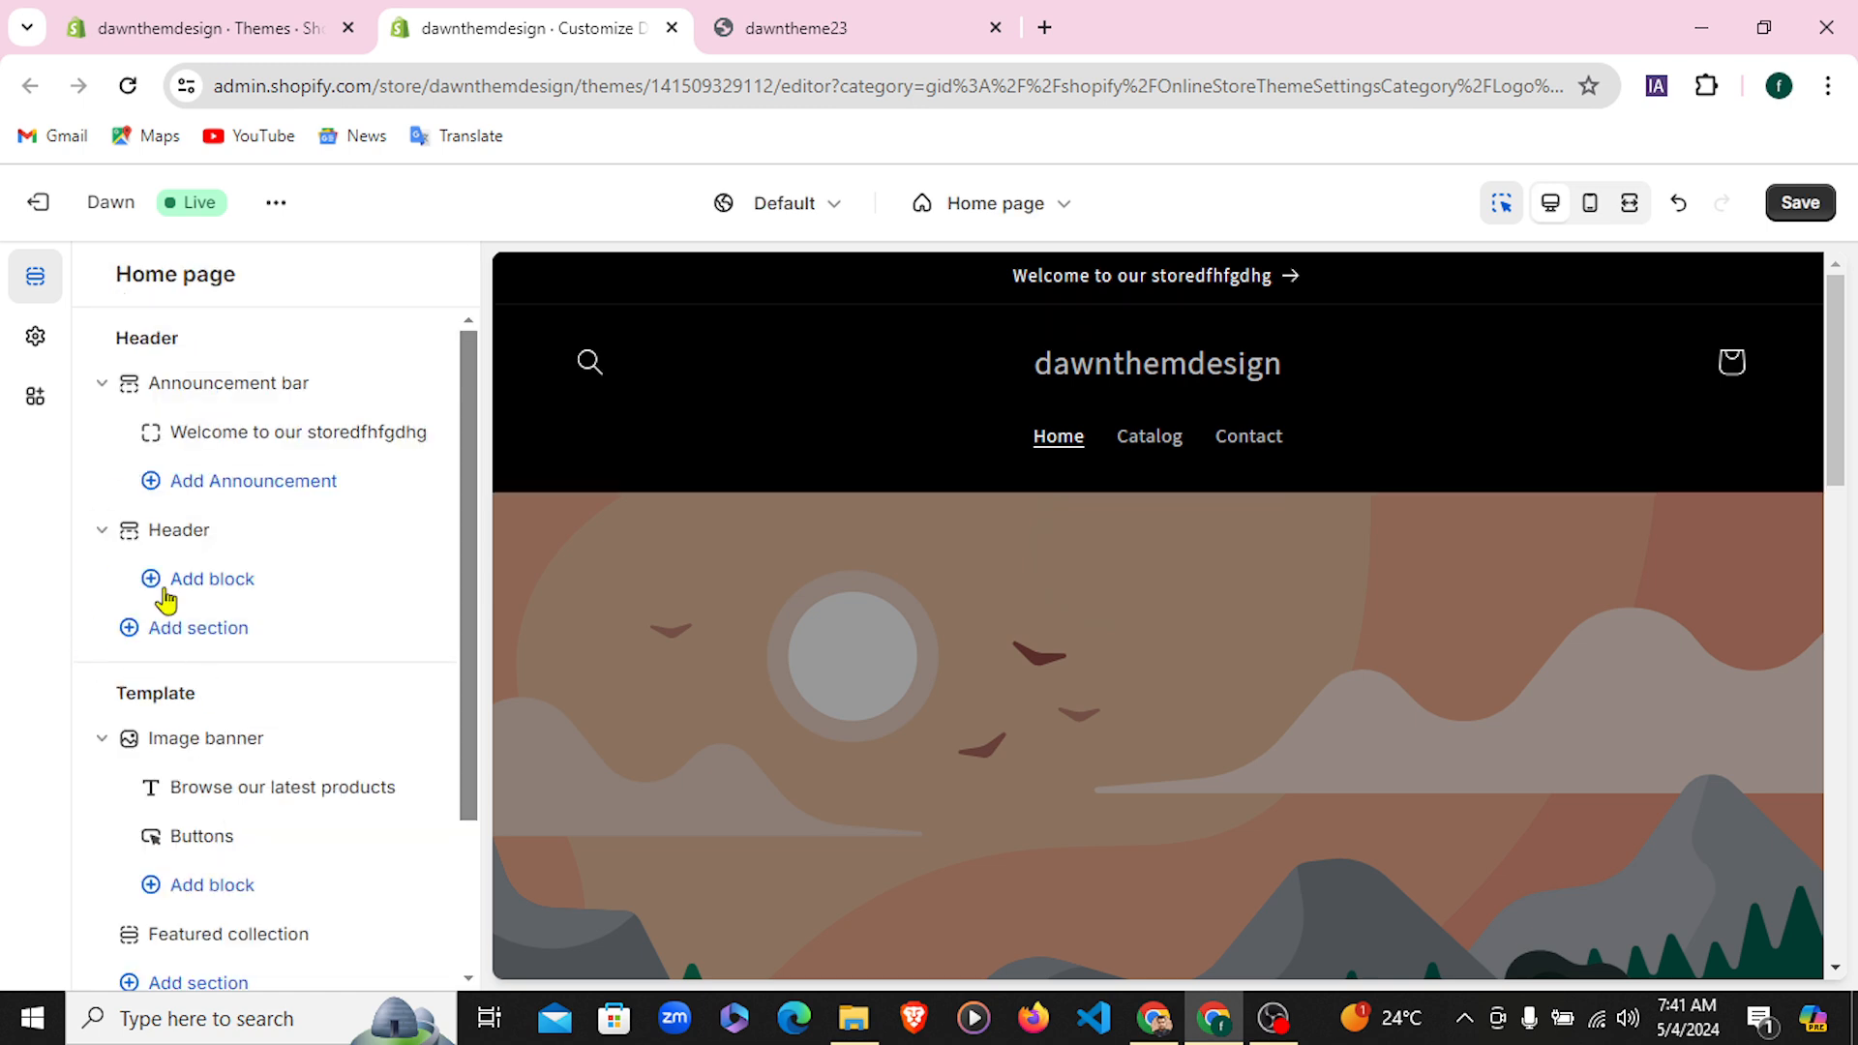
# Compare the header settings with the dawntheme23 storefront's header and drawer menu, and return to the theme editor
pyautogui.click(853, 44)
pyautogui.click(456, 13)
pyautogui.click(179, 530)
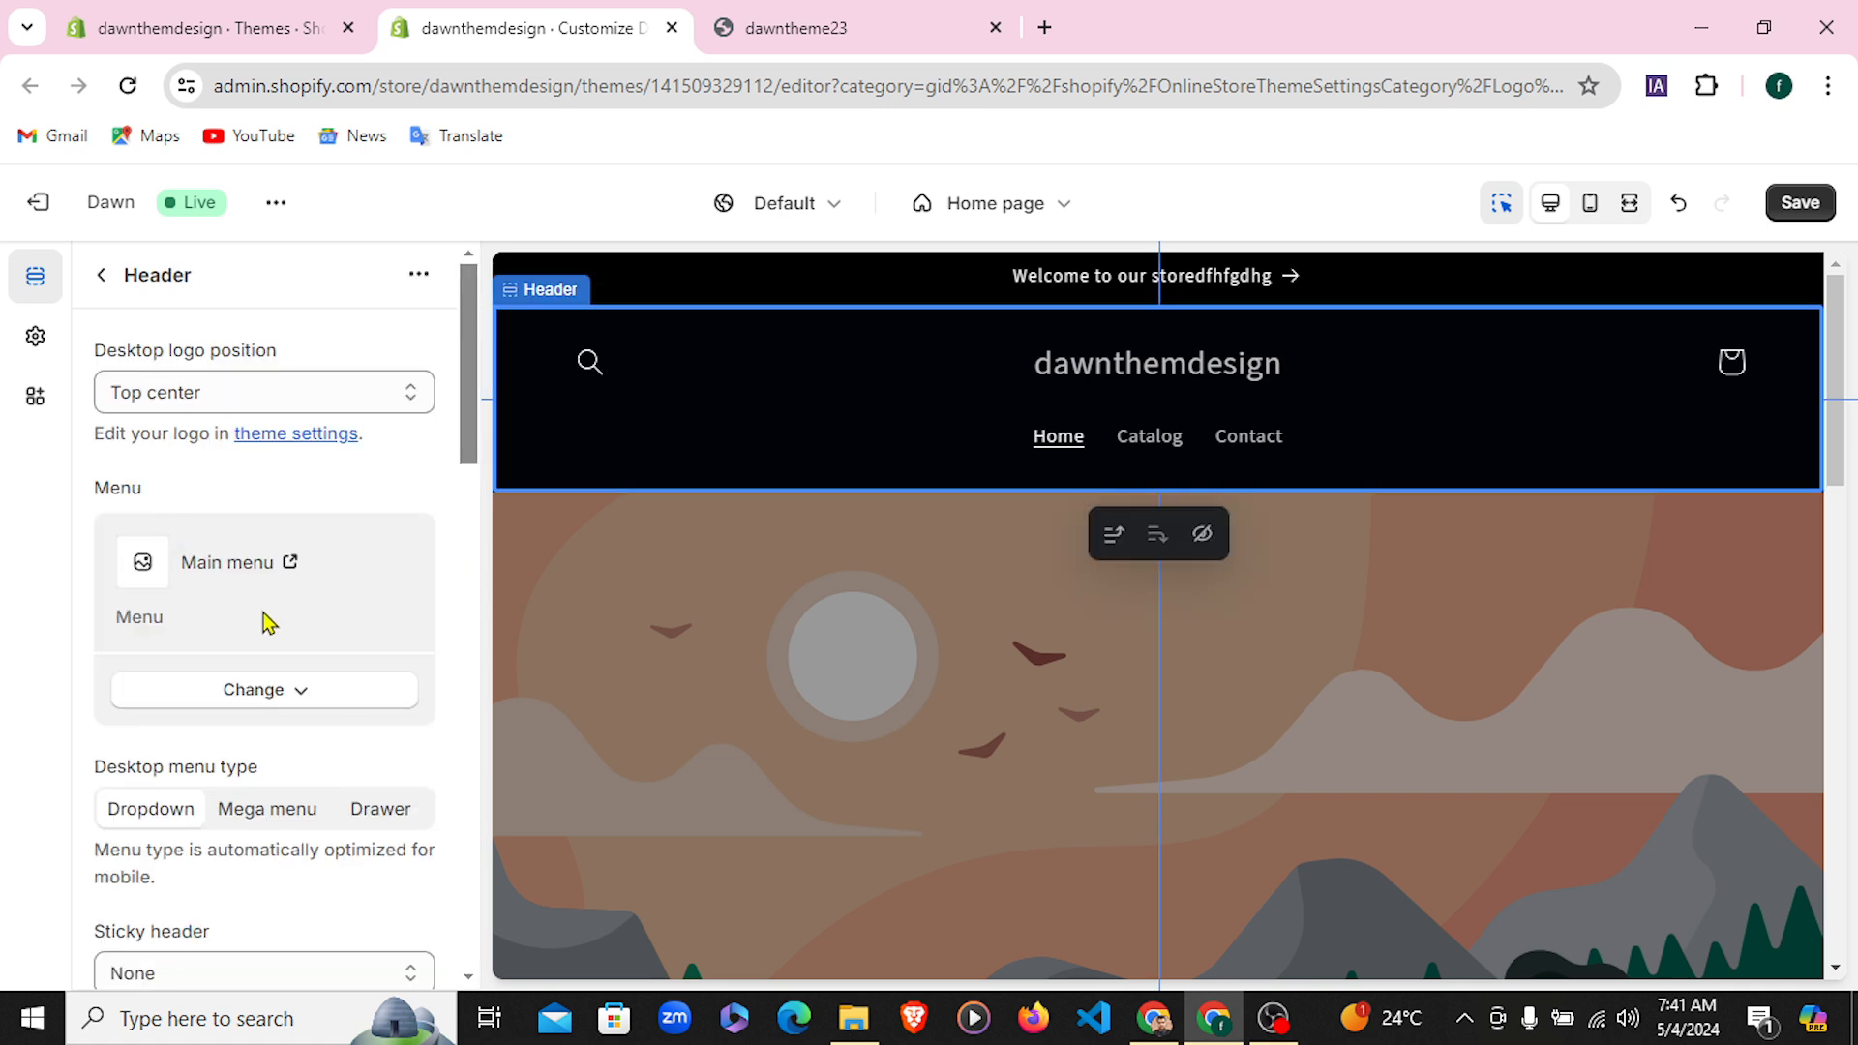
pyautogui.click(99, 275)
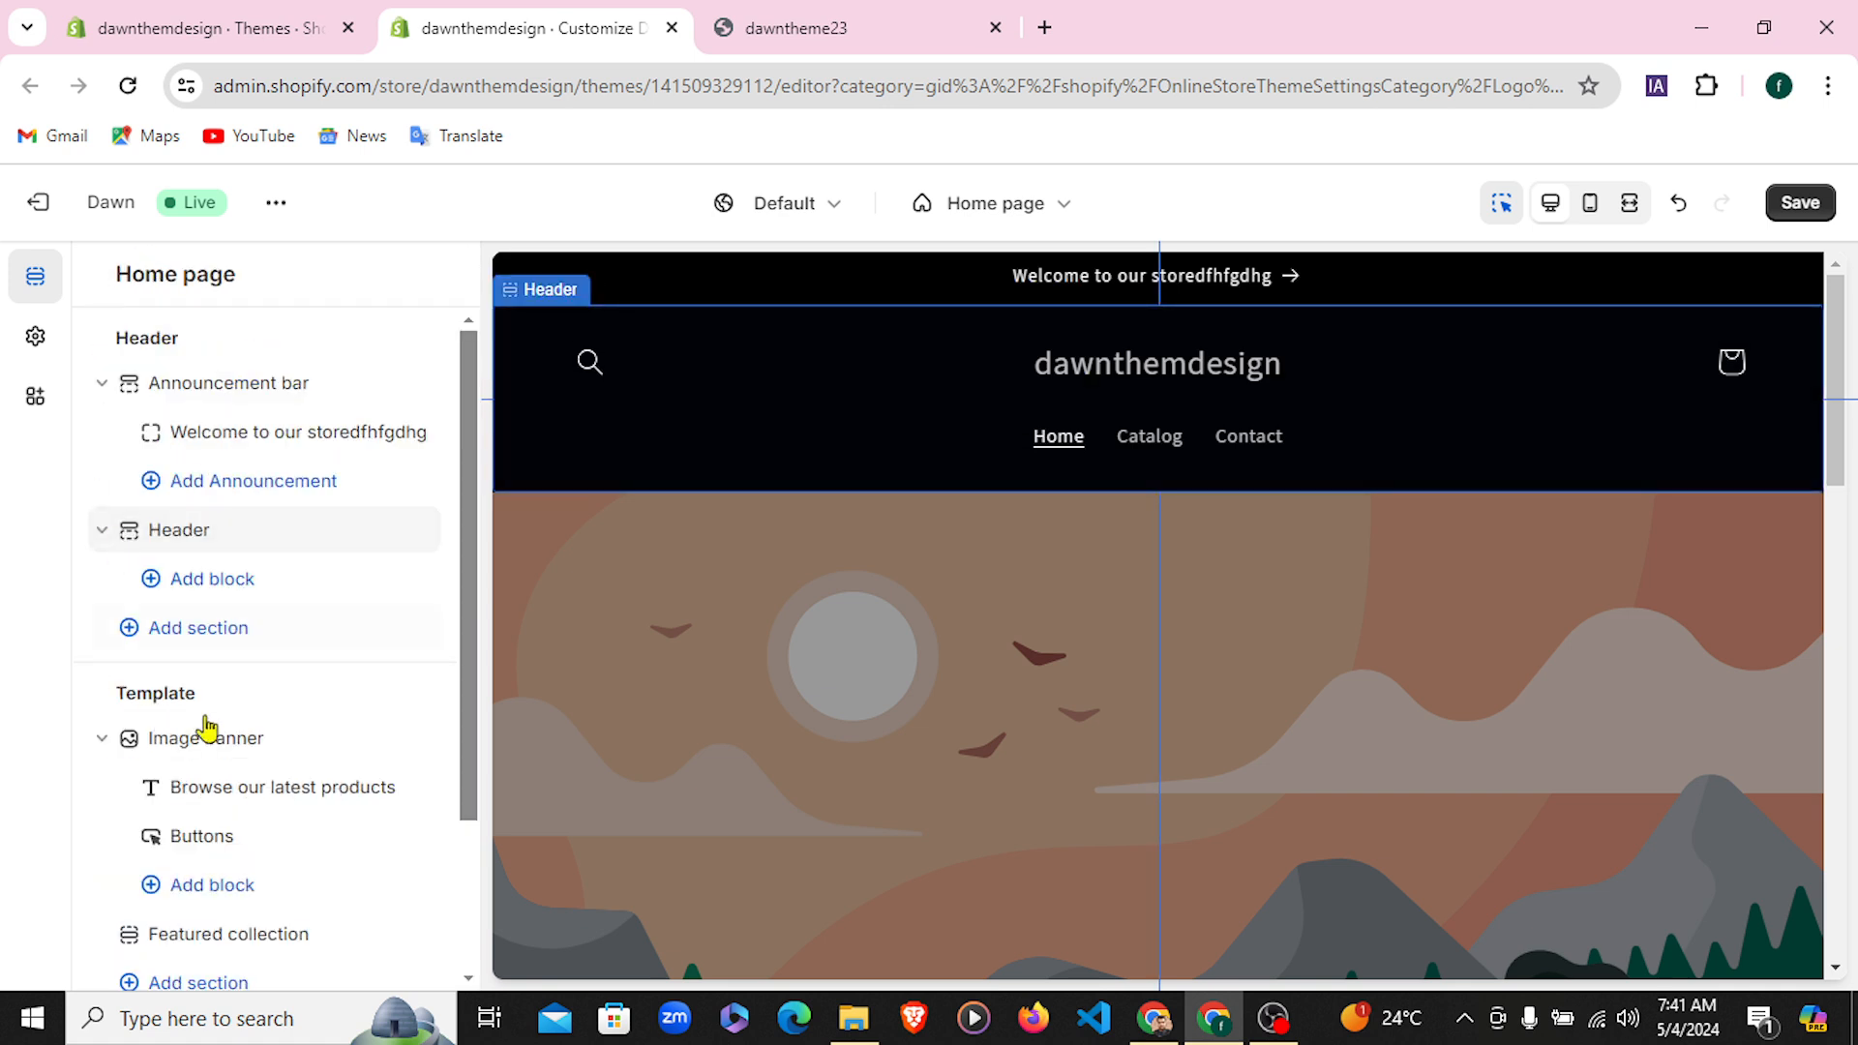
pyautogui.click(102, 531)
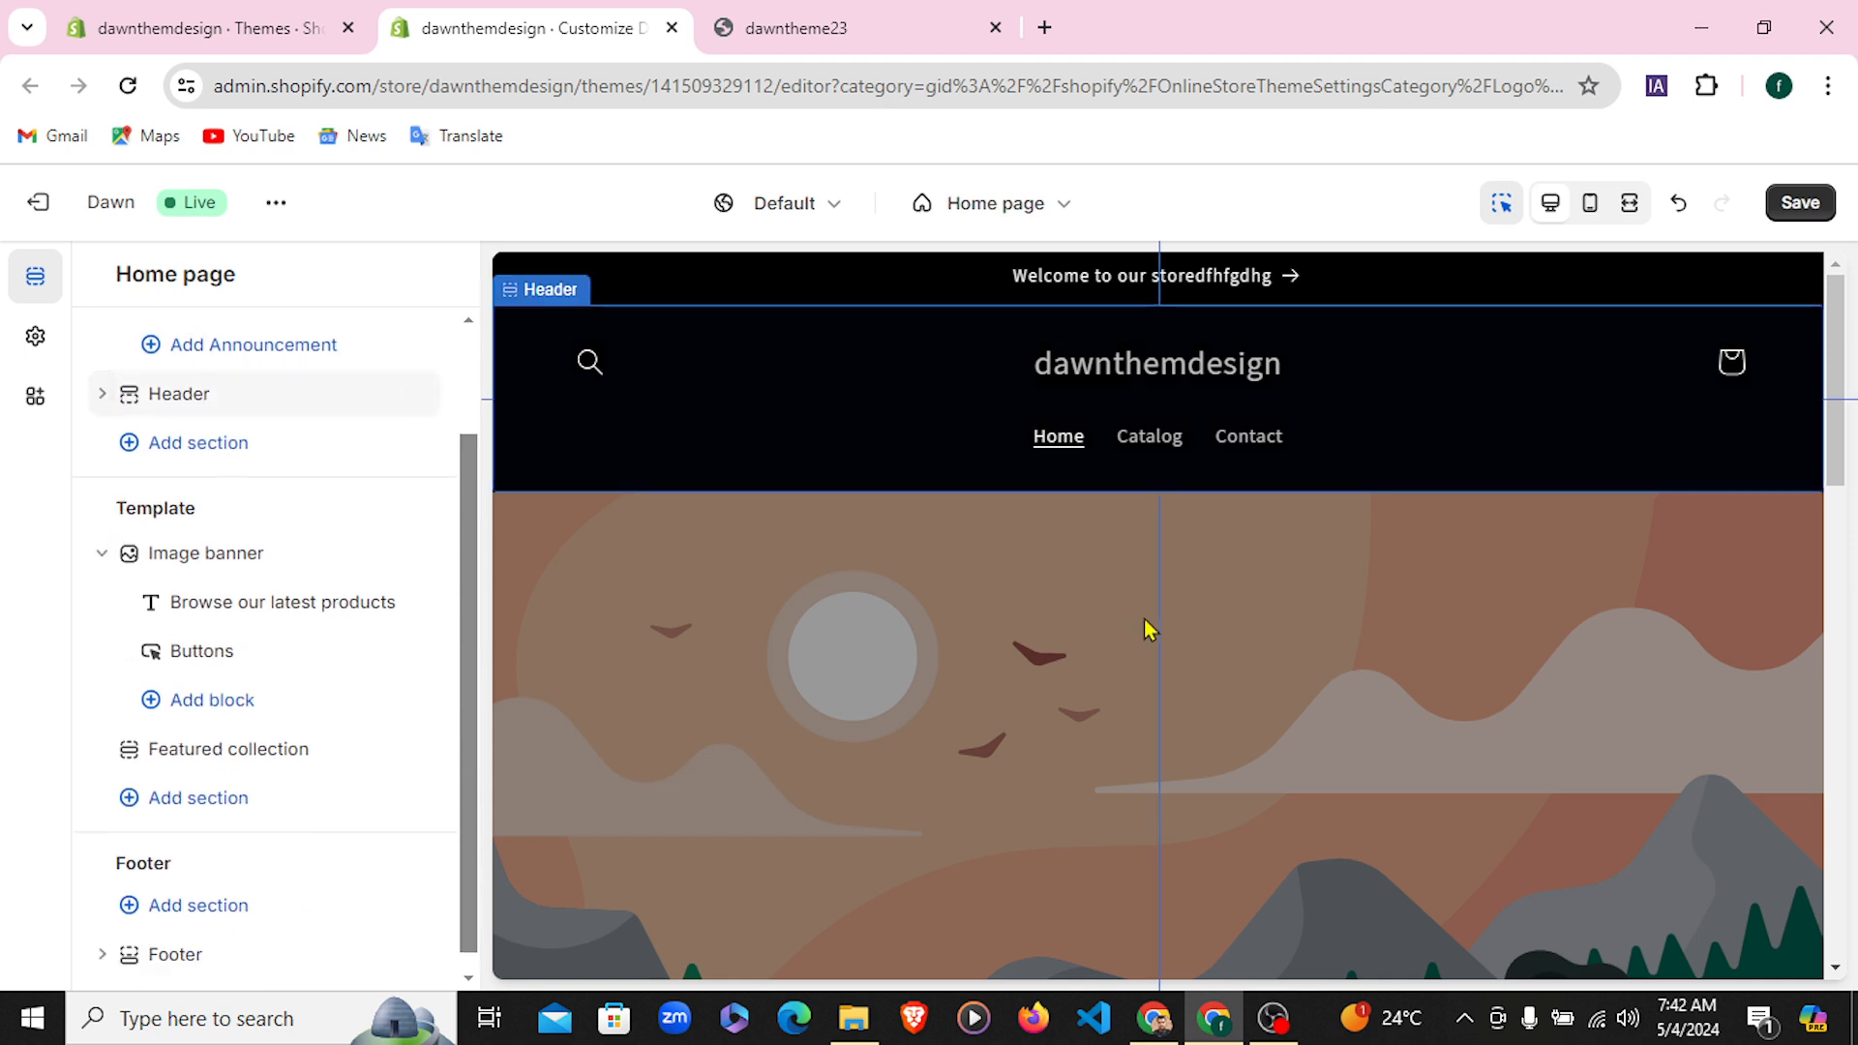
pyautogui.click(909, 21)
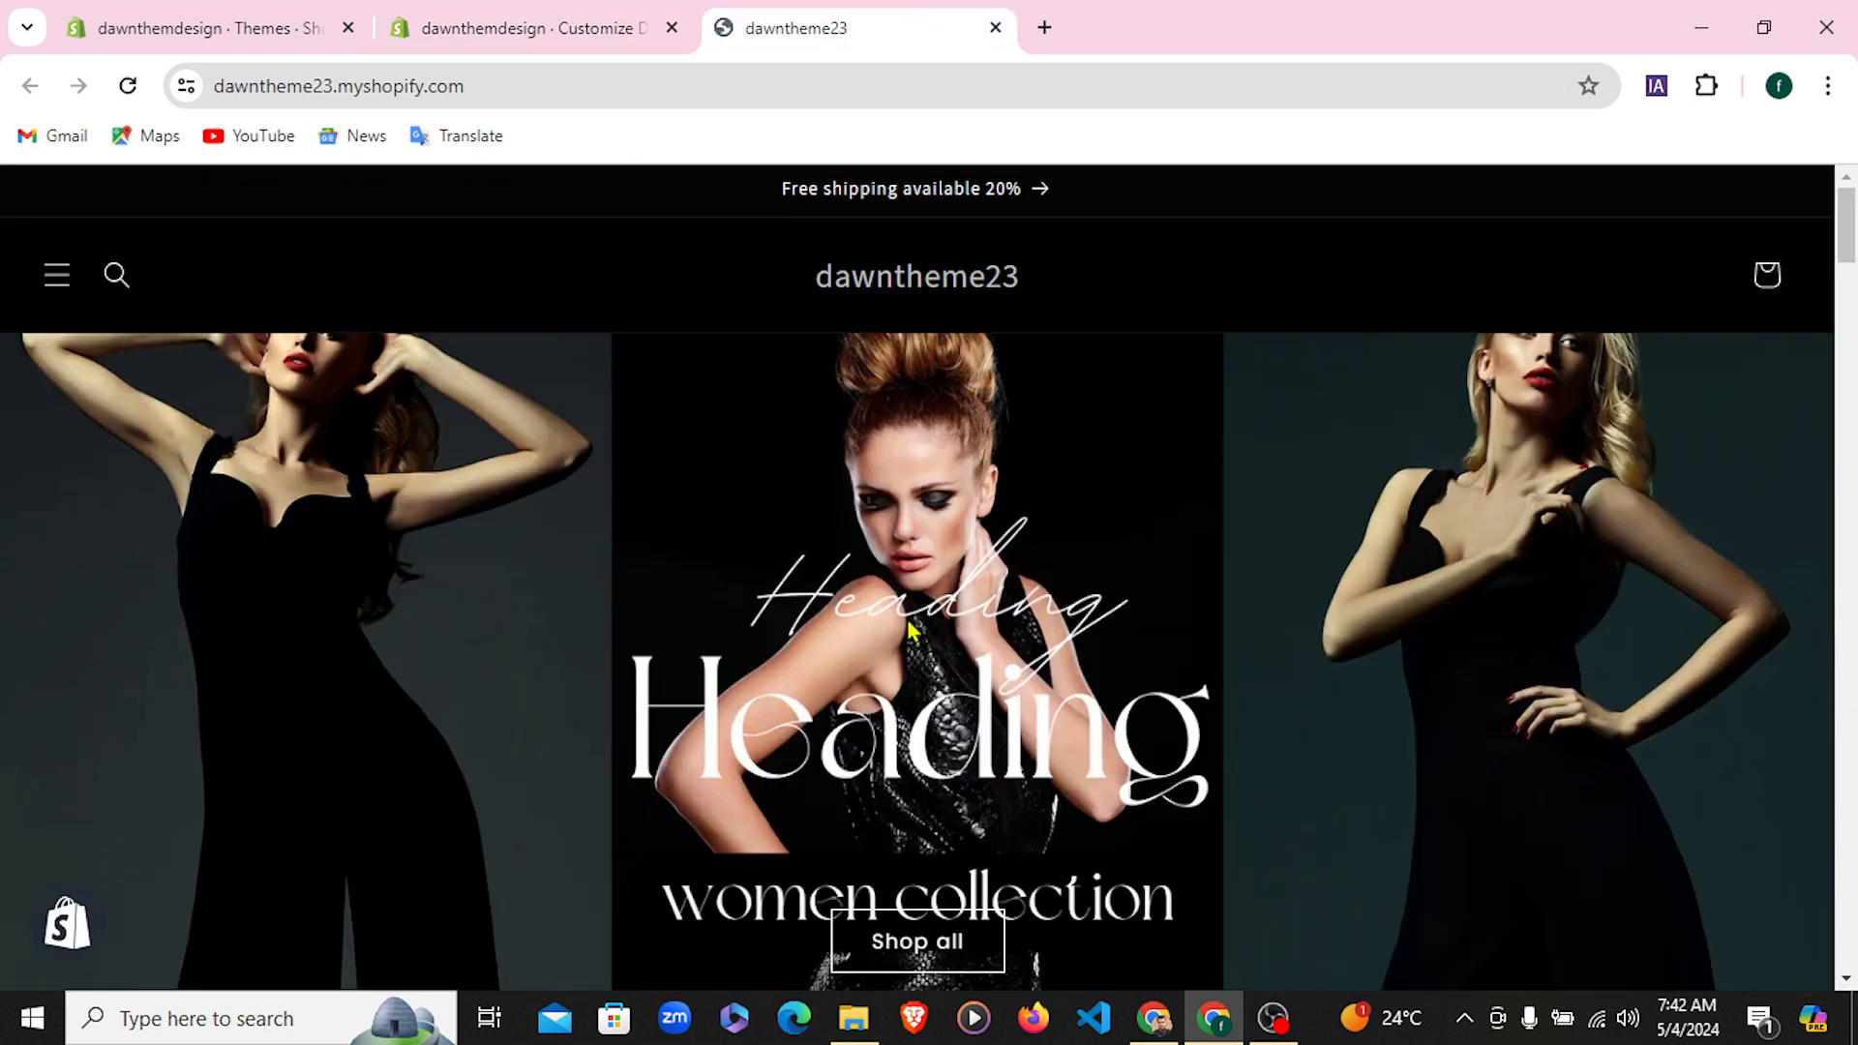
pyautogui.click(58, 276)
pyautogui.click(58, 276)
pyautogui.click(626, 20)
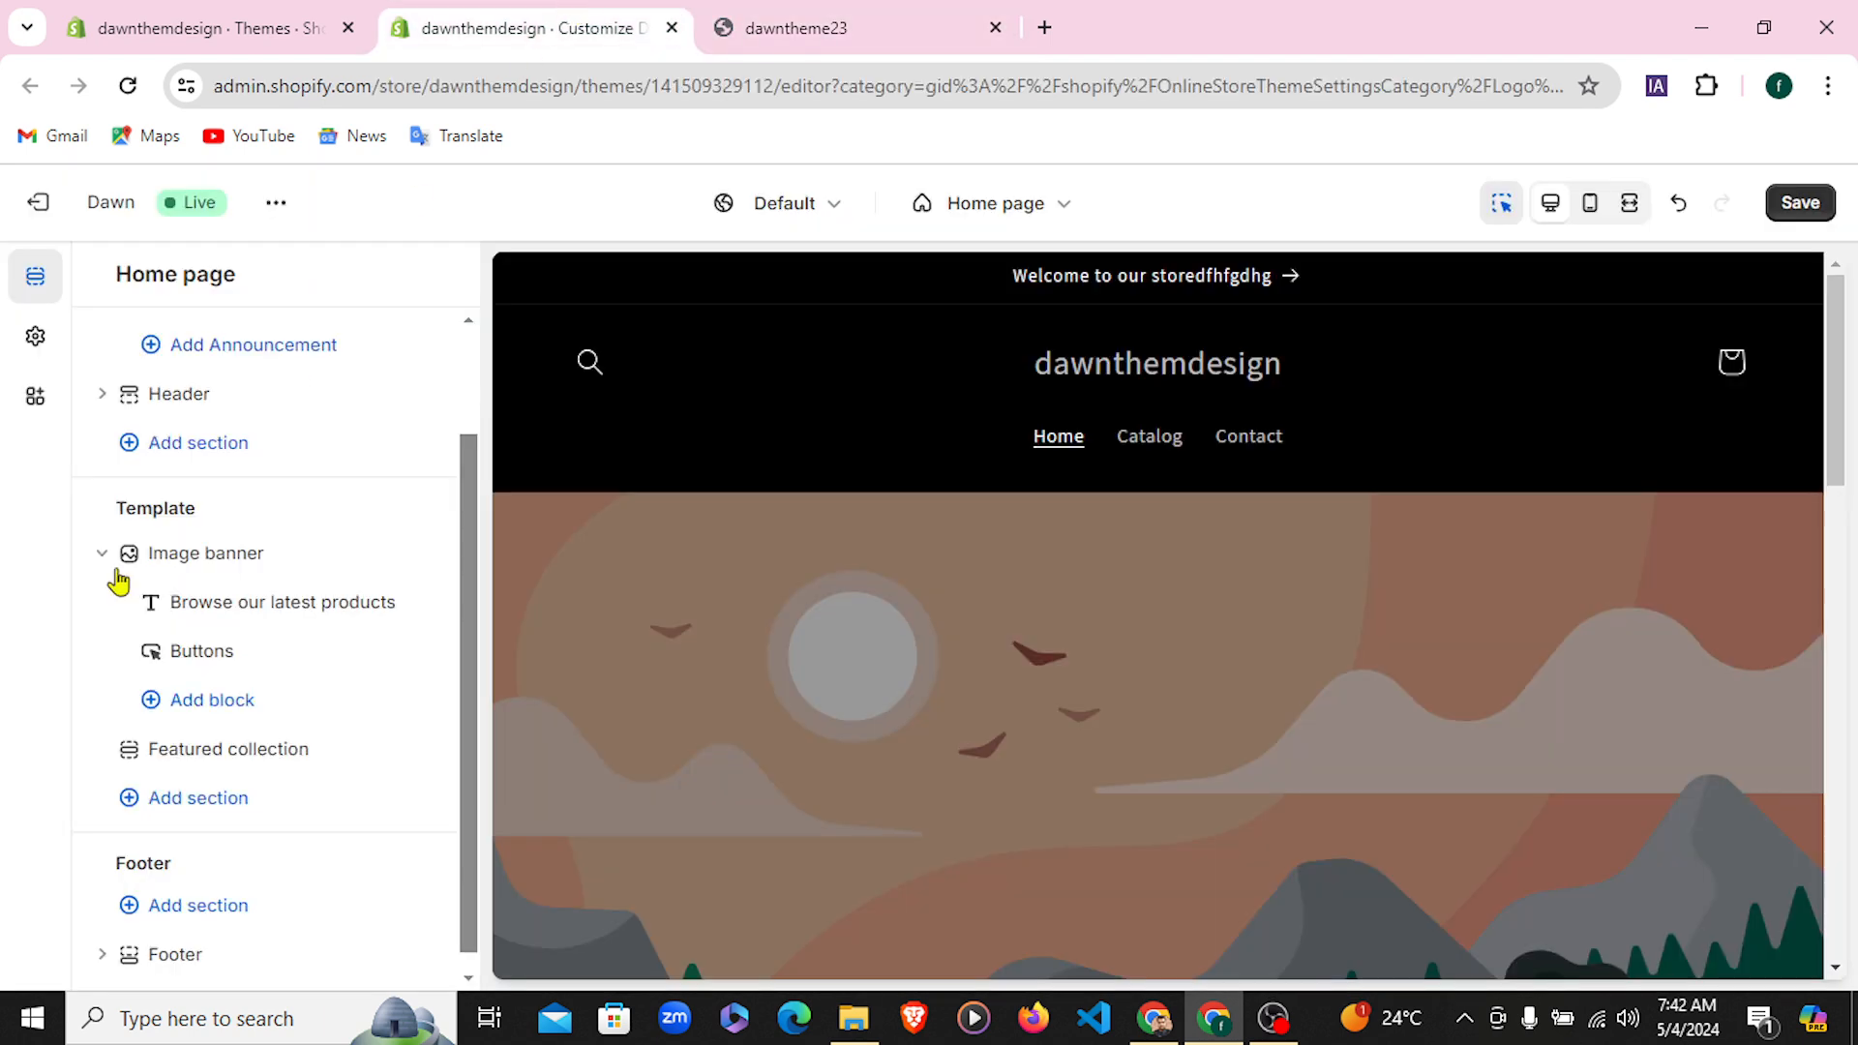
# Keep the header logo at Top center, set the desktop menu type to Drawer, and save the theme
pyautogui.click(180, 396)
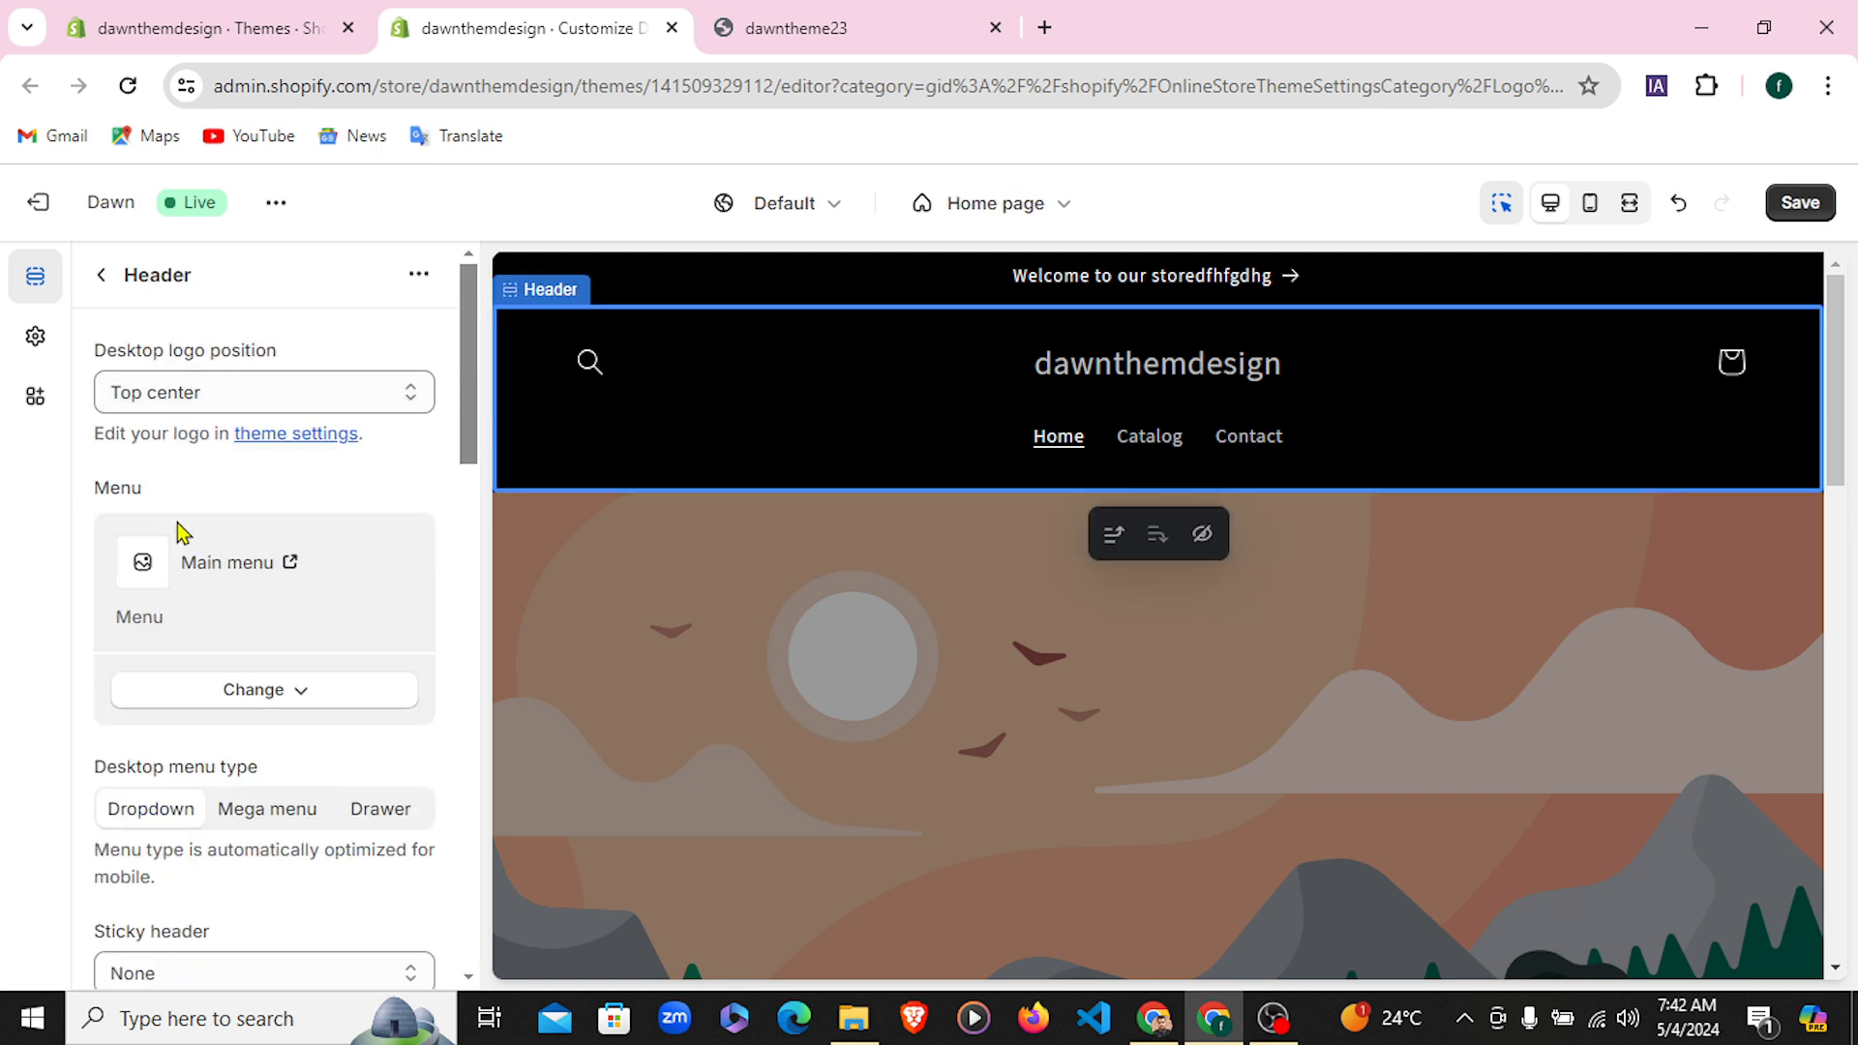
pyautogui.click(351, 400)
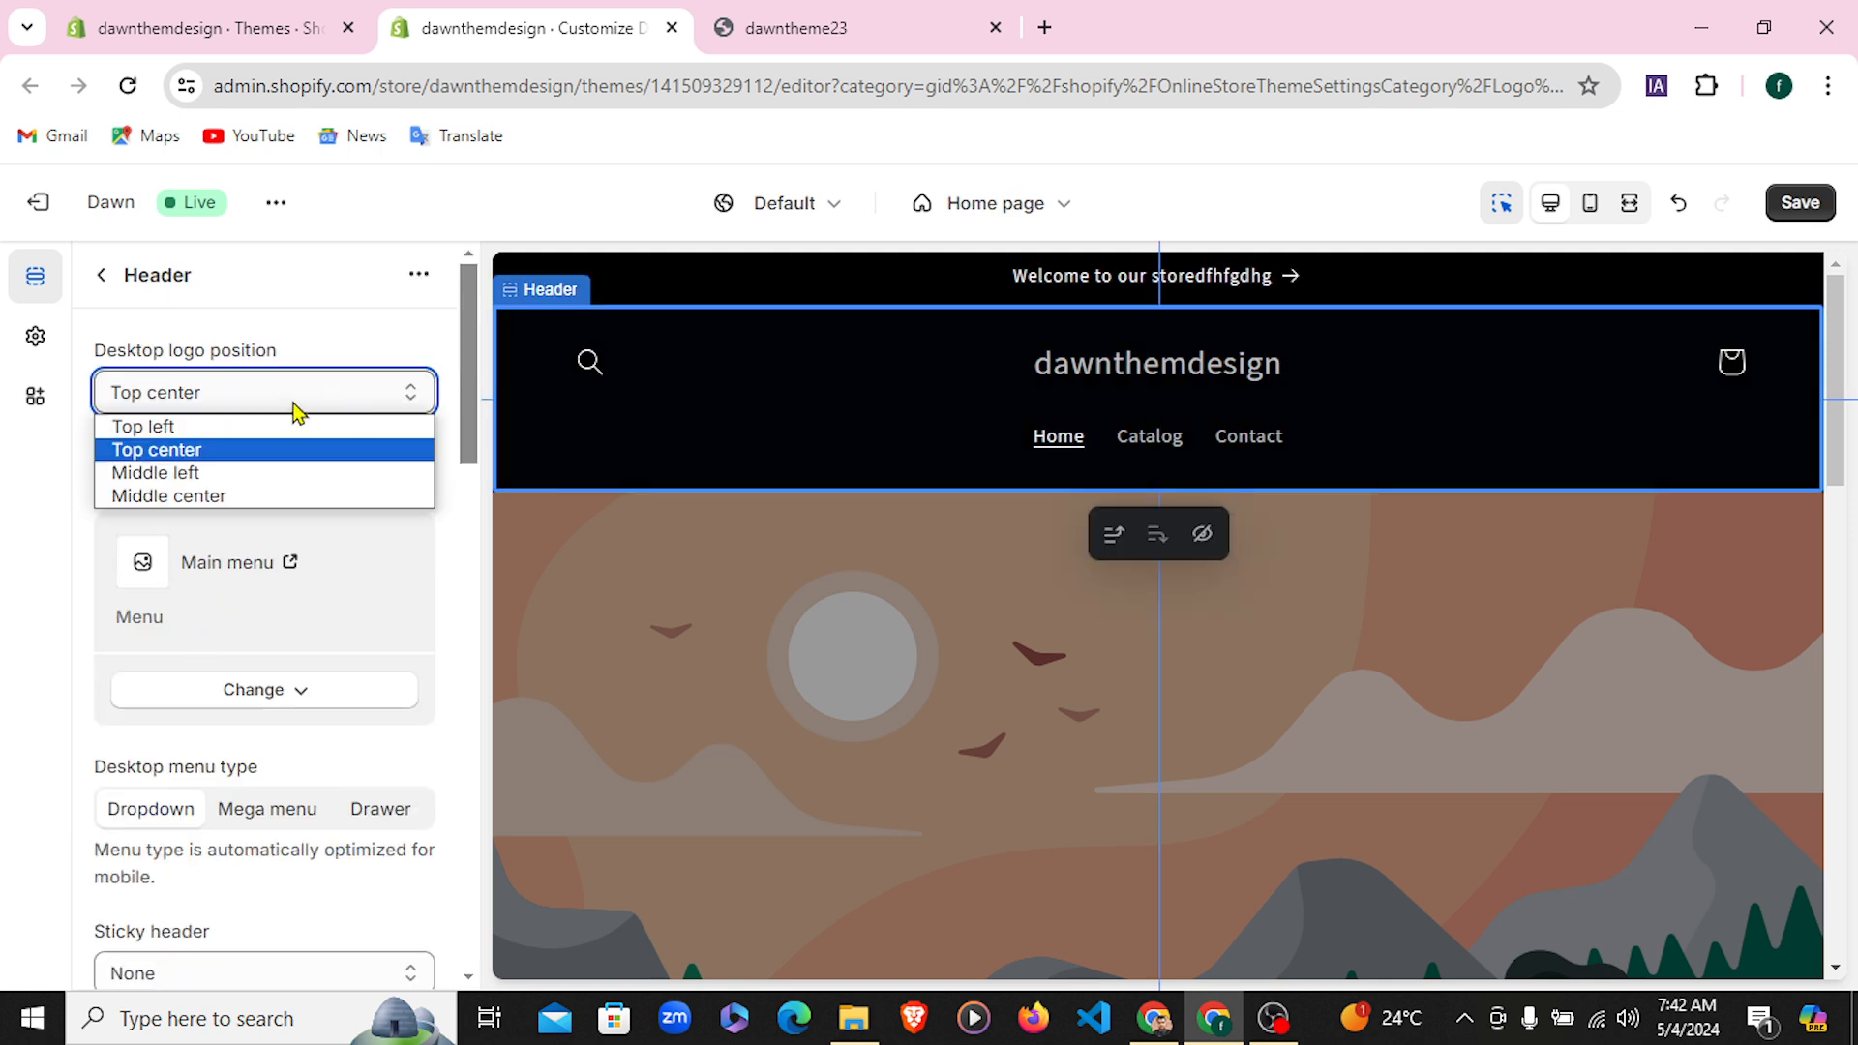
pyautogui.click(280, 449)
pyautogui.scroll(-4, 237, 629)
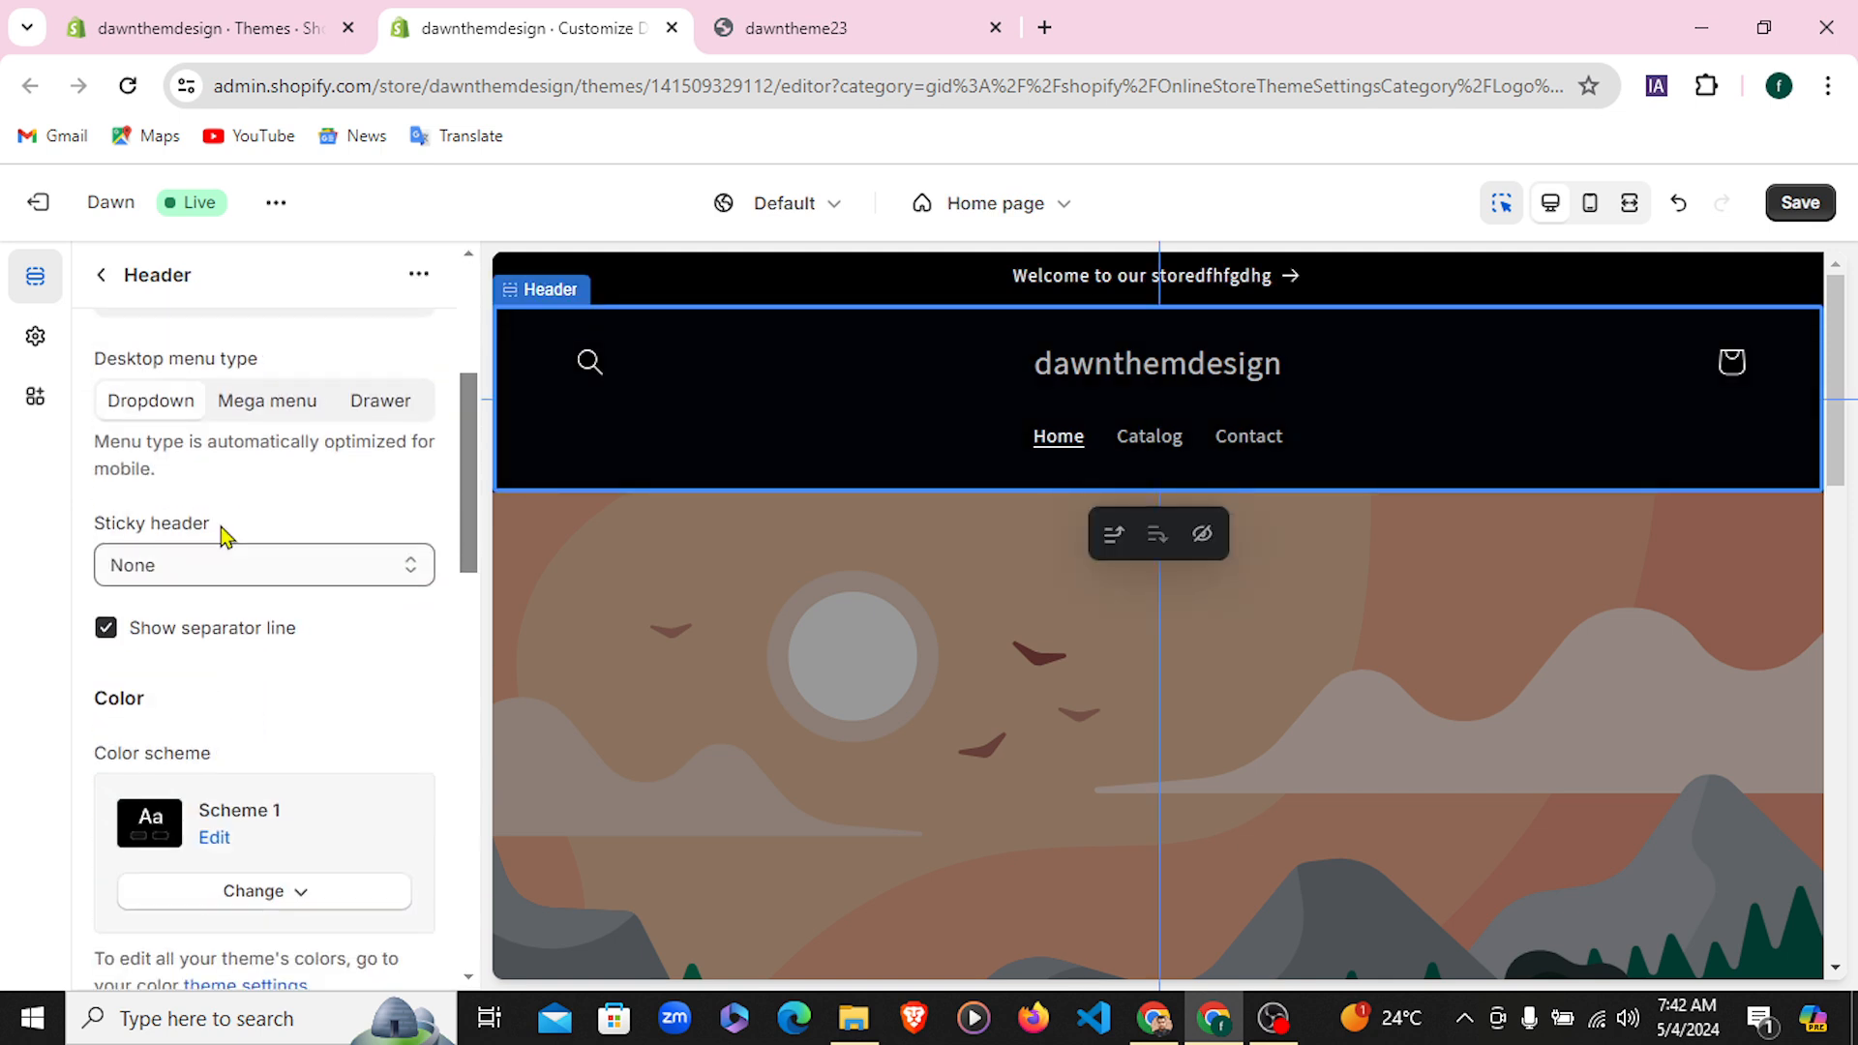
pyautogui.click(376, 410)
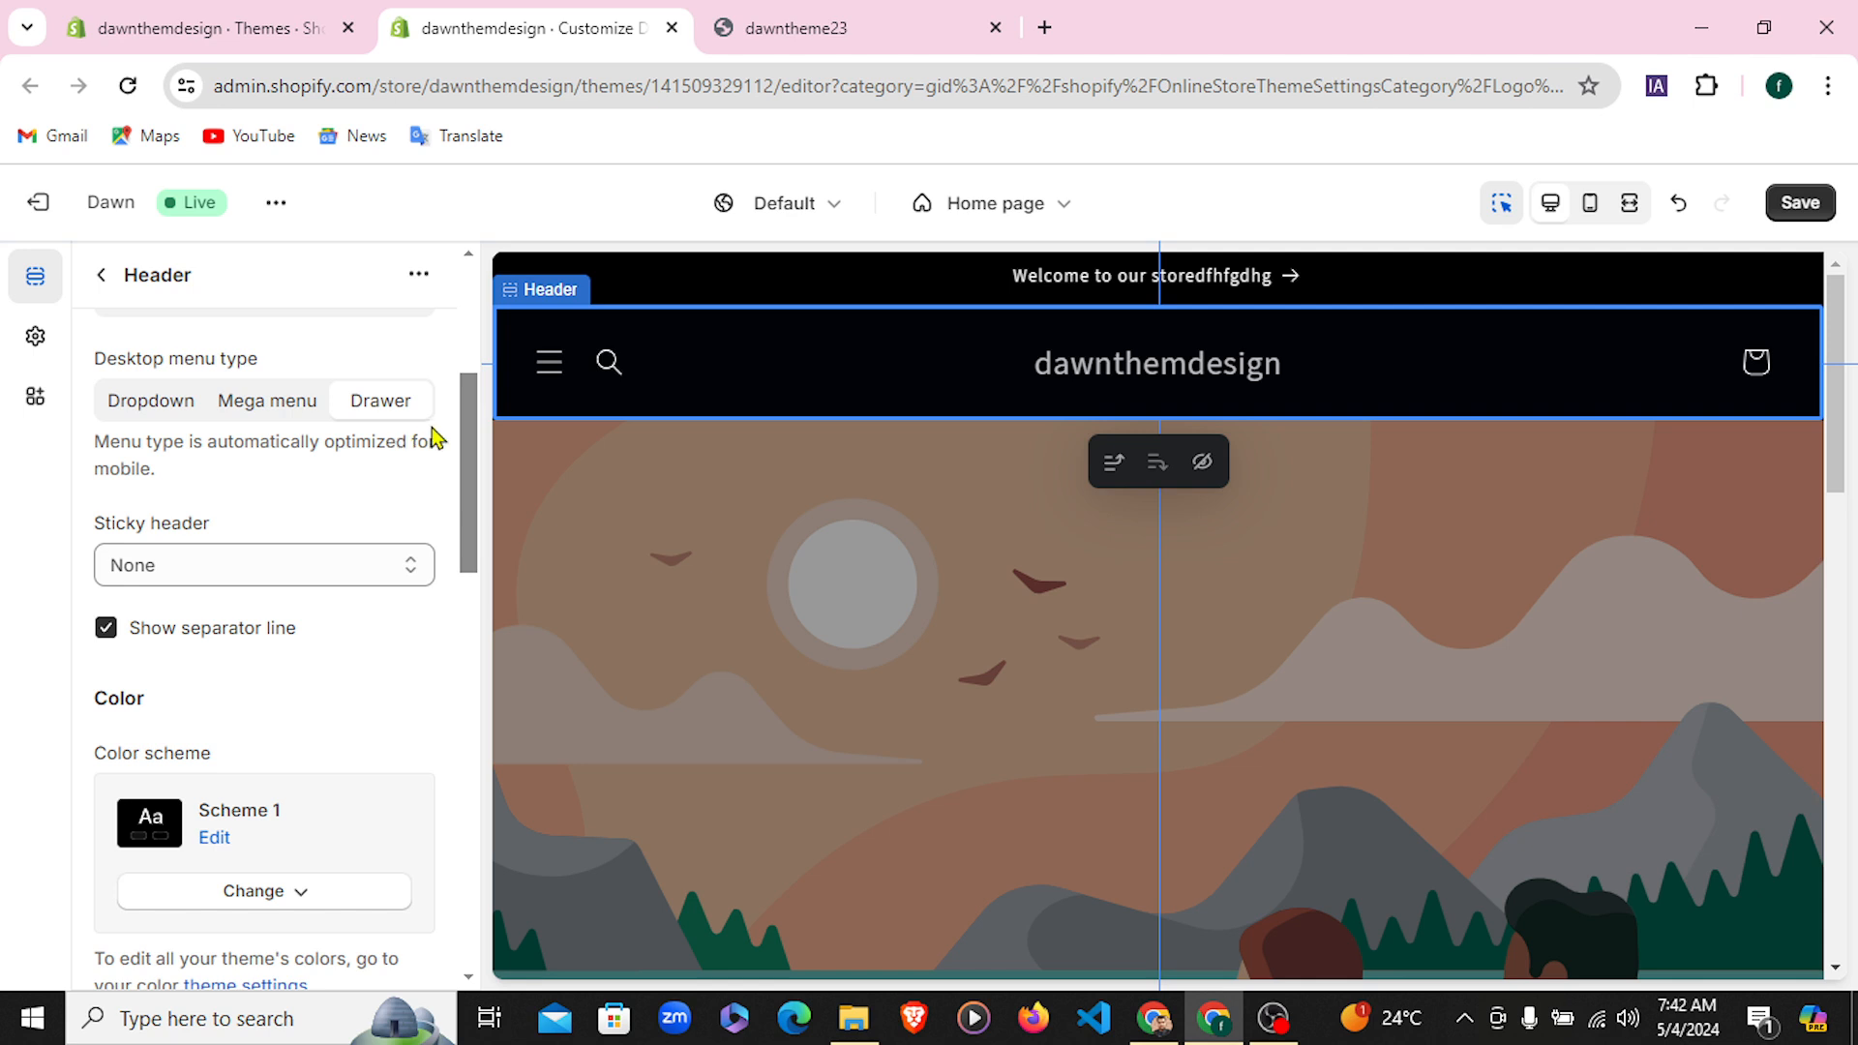
pyautogui.click(1800, 202)
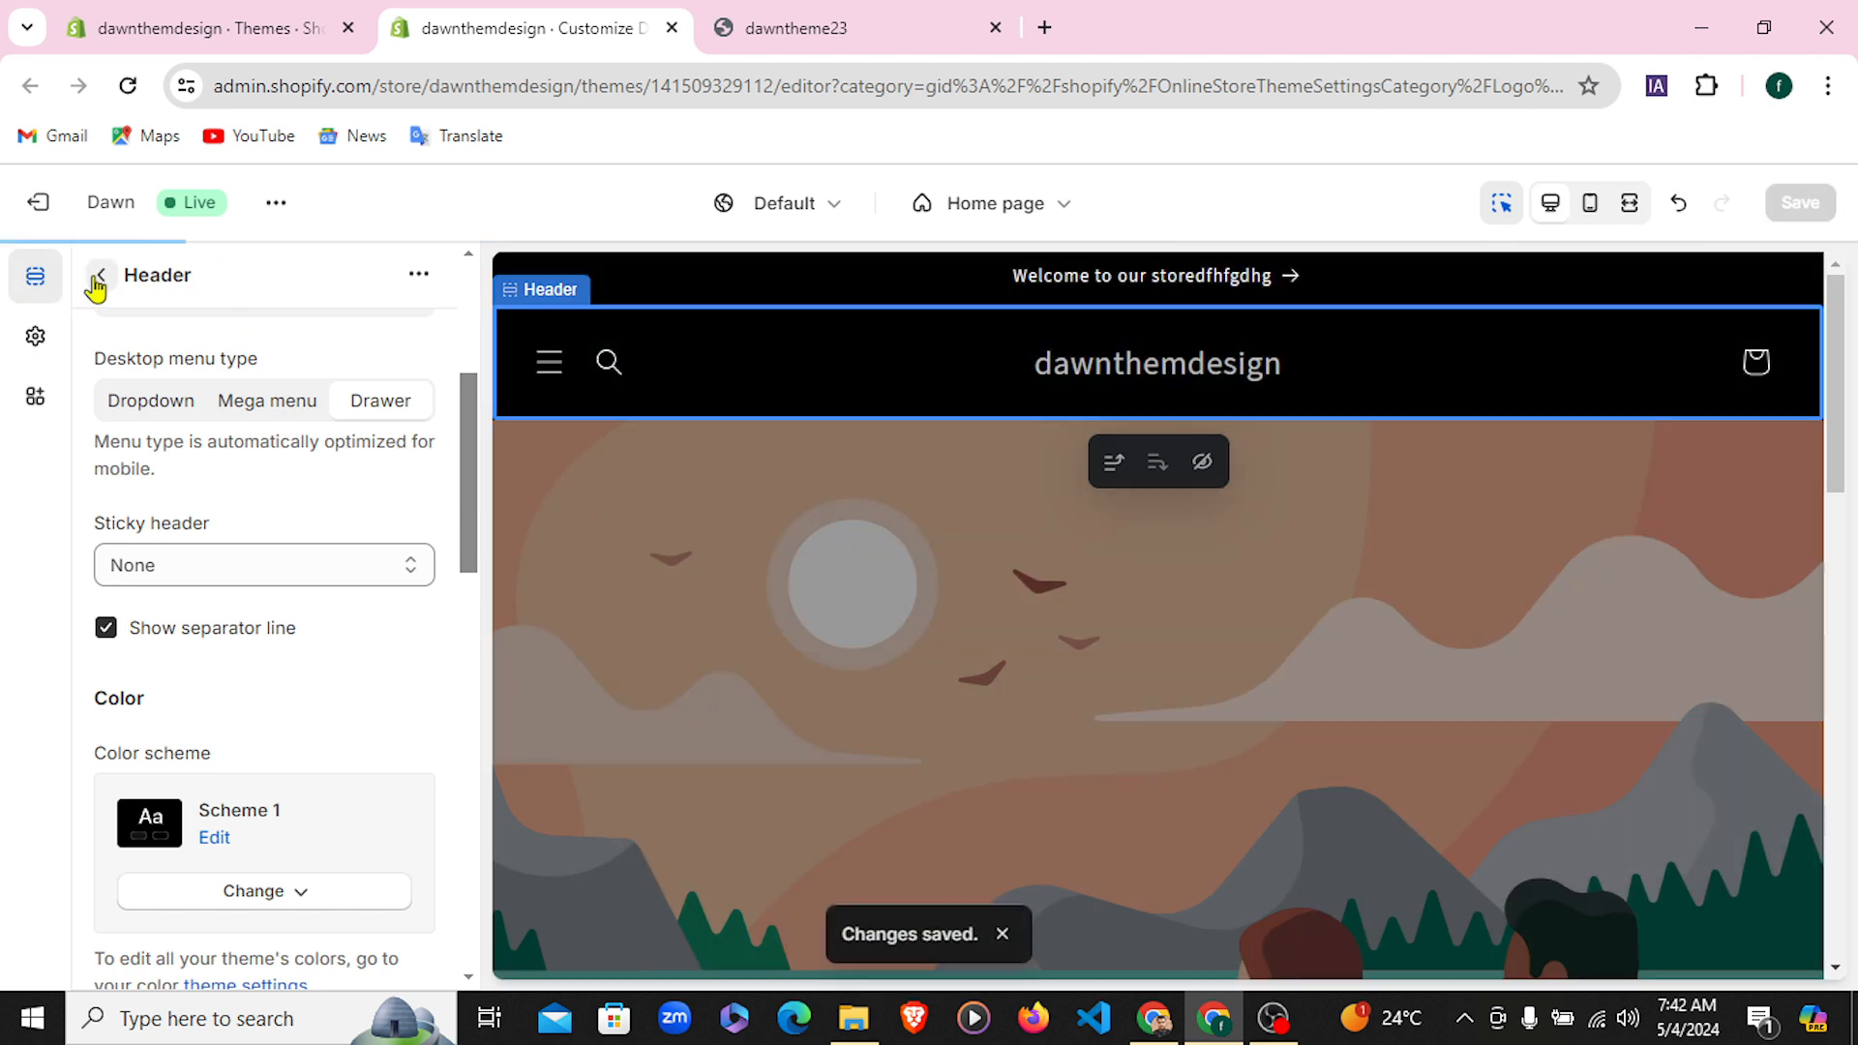
pyautogui.click(94, 279)
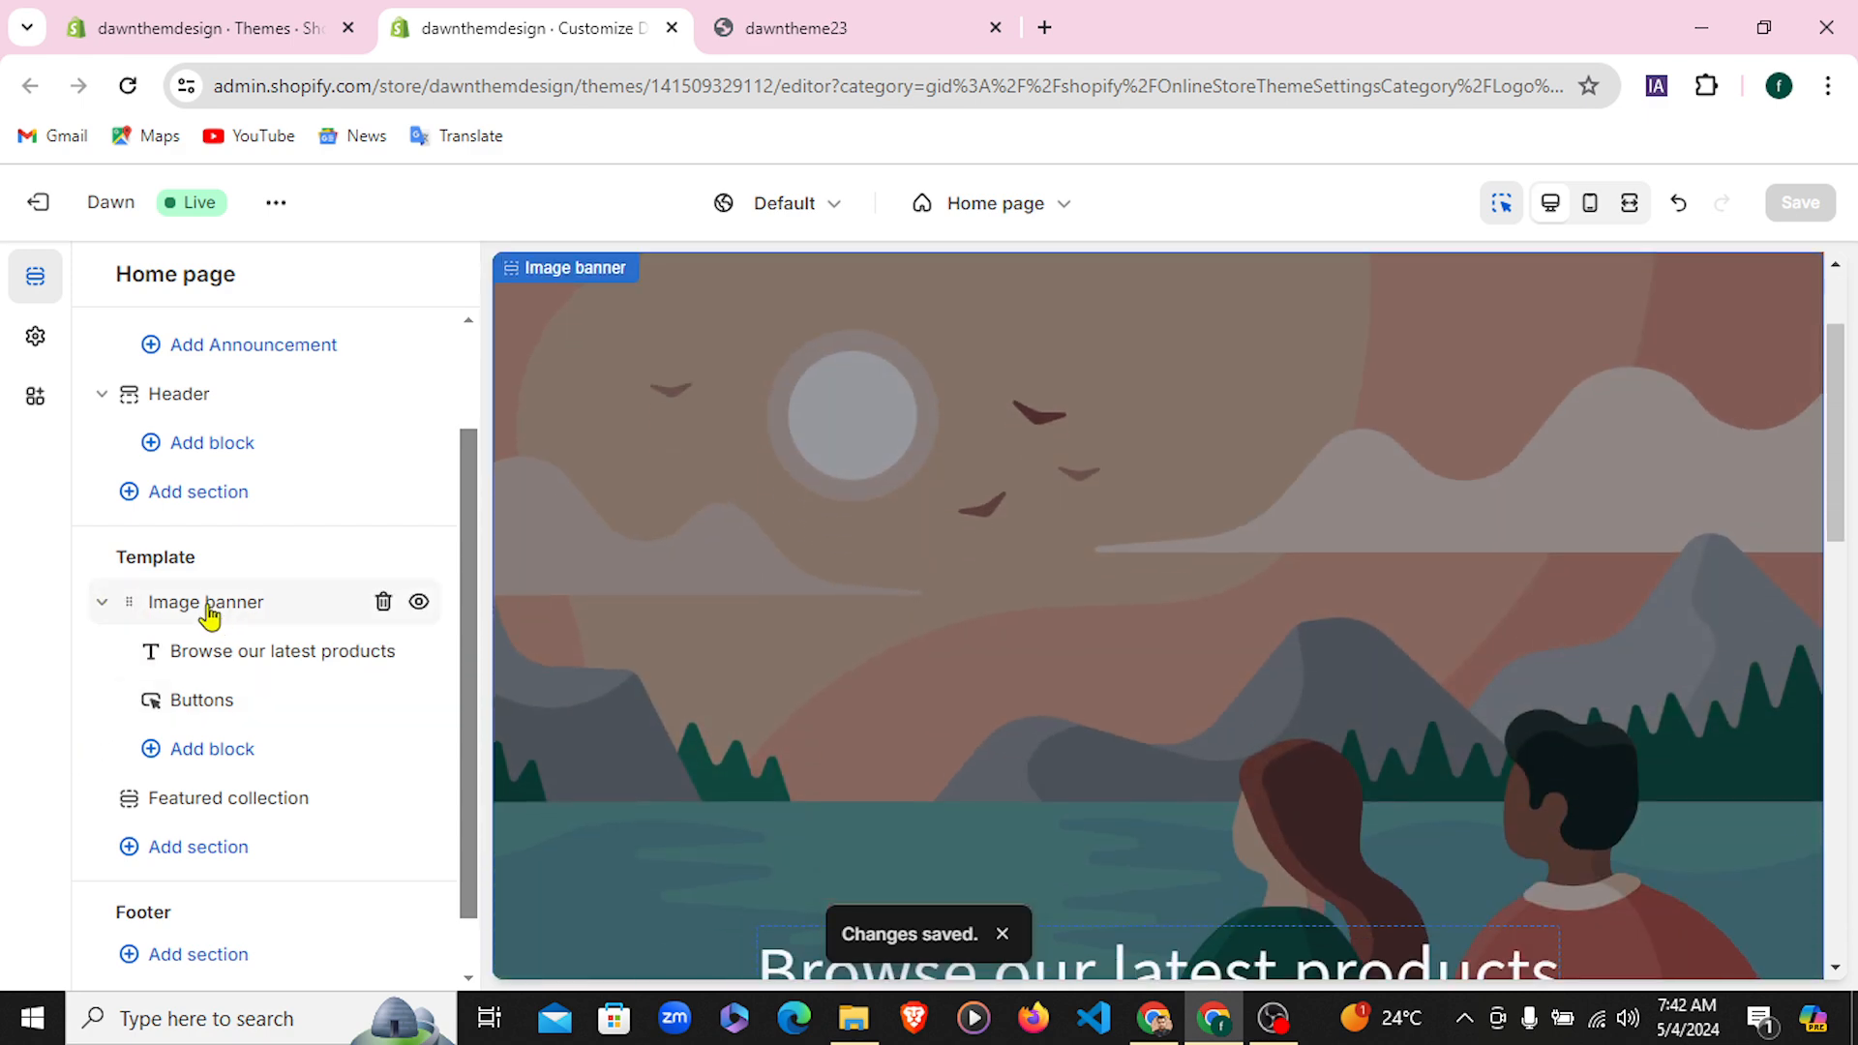
# Assign the Heading_5 PNG from the store library as the first image of the home page's Image banner section
pyautogui.click(206, 612)
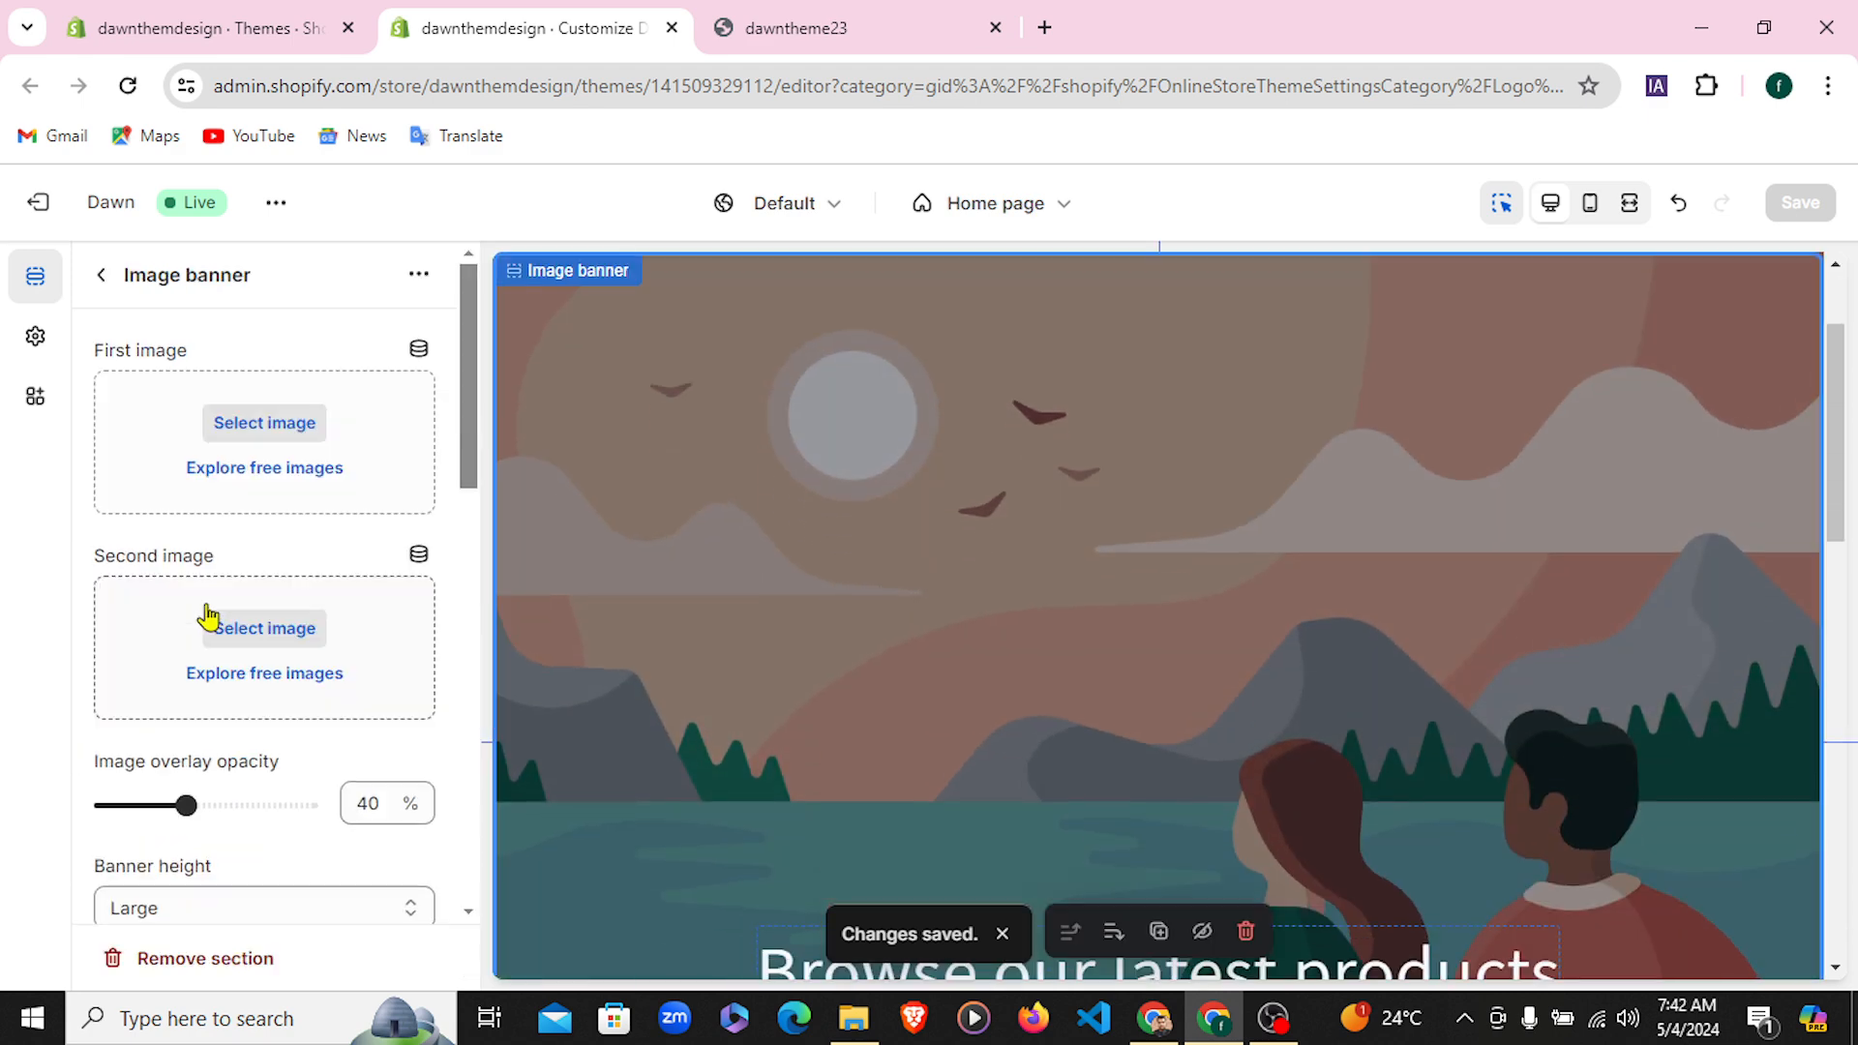
pyautogui.click(267, 424)
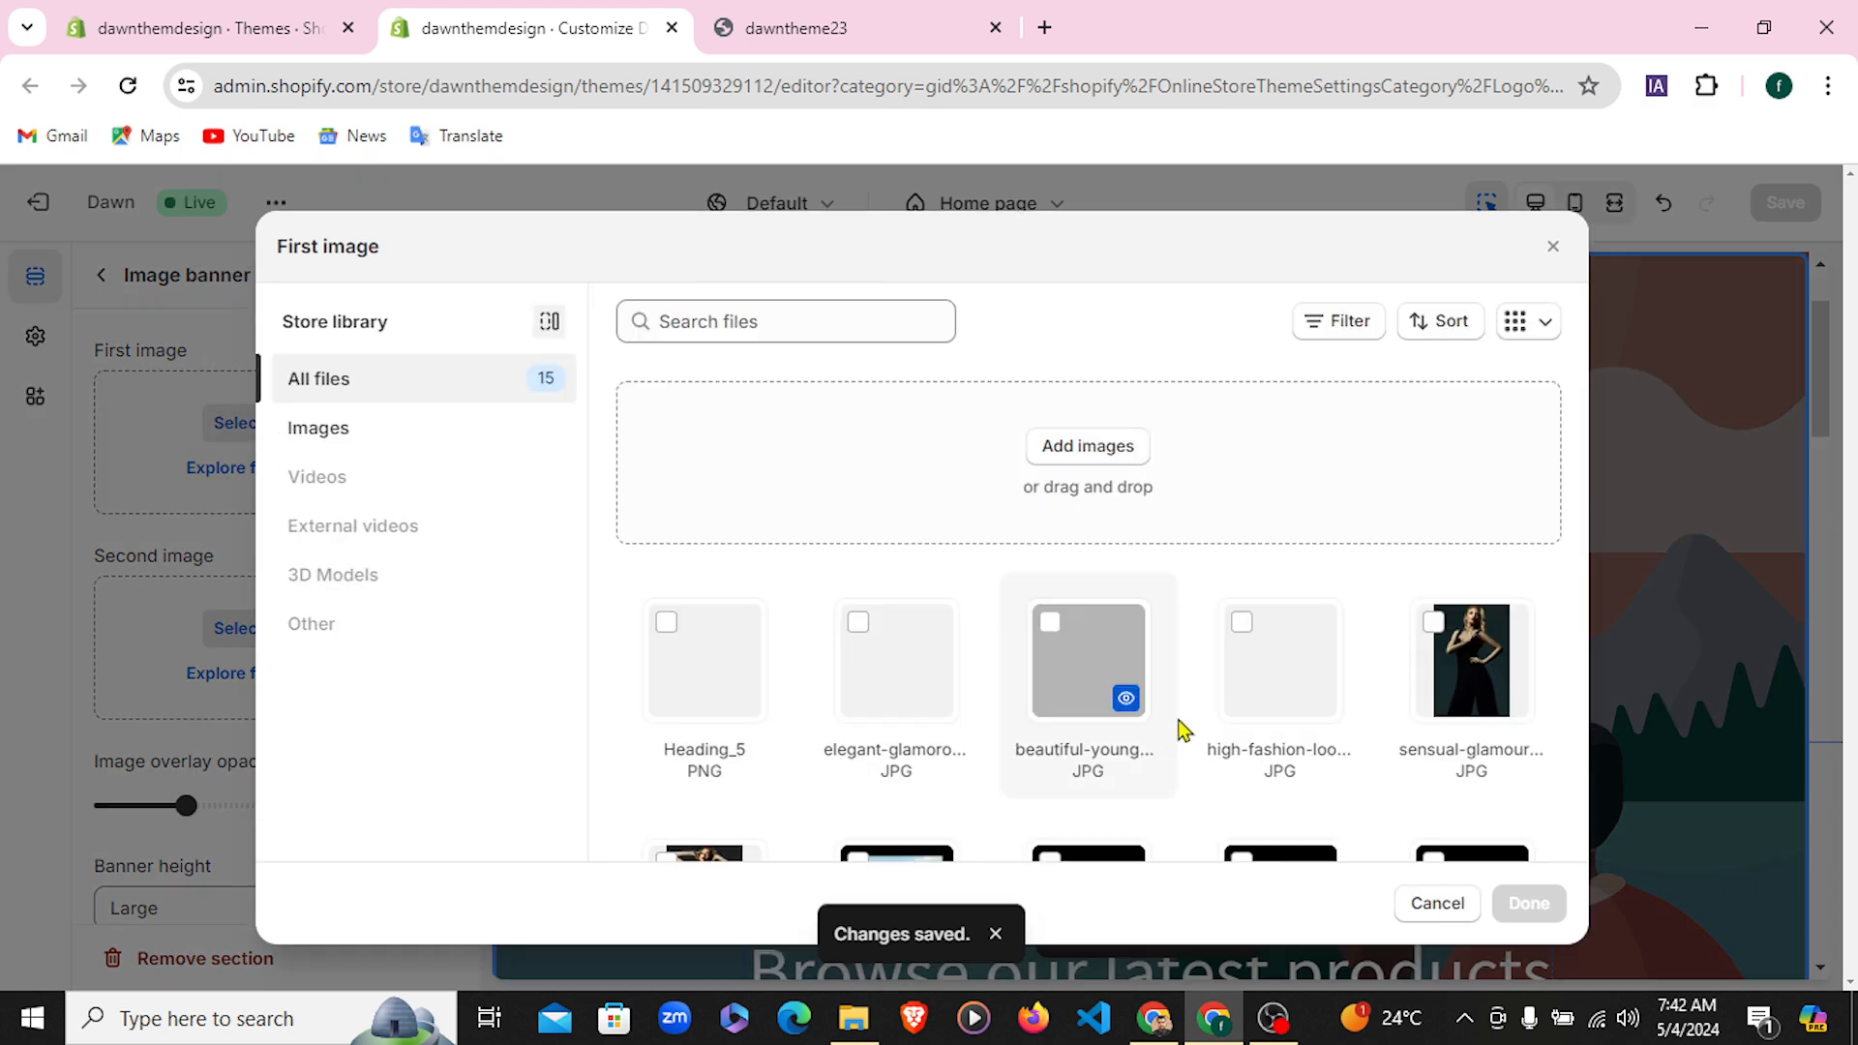
pyautogui.scroll(-1, 1181, 730)
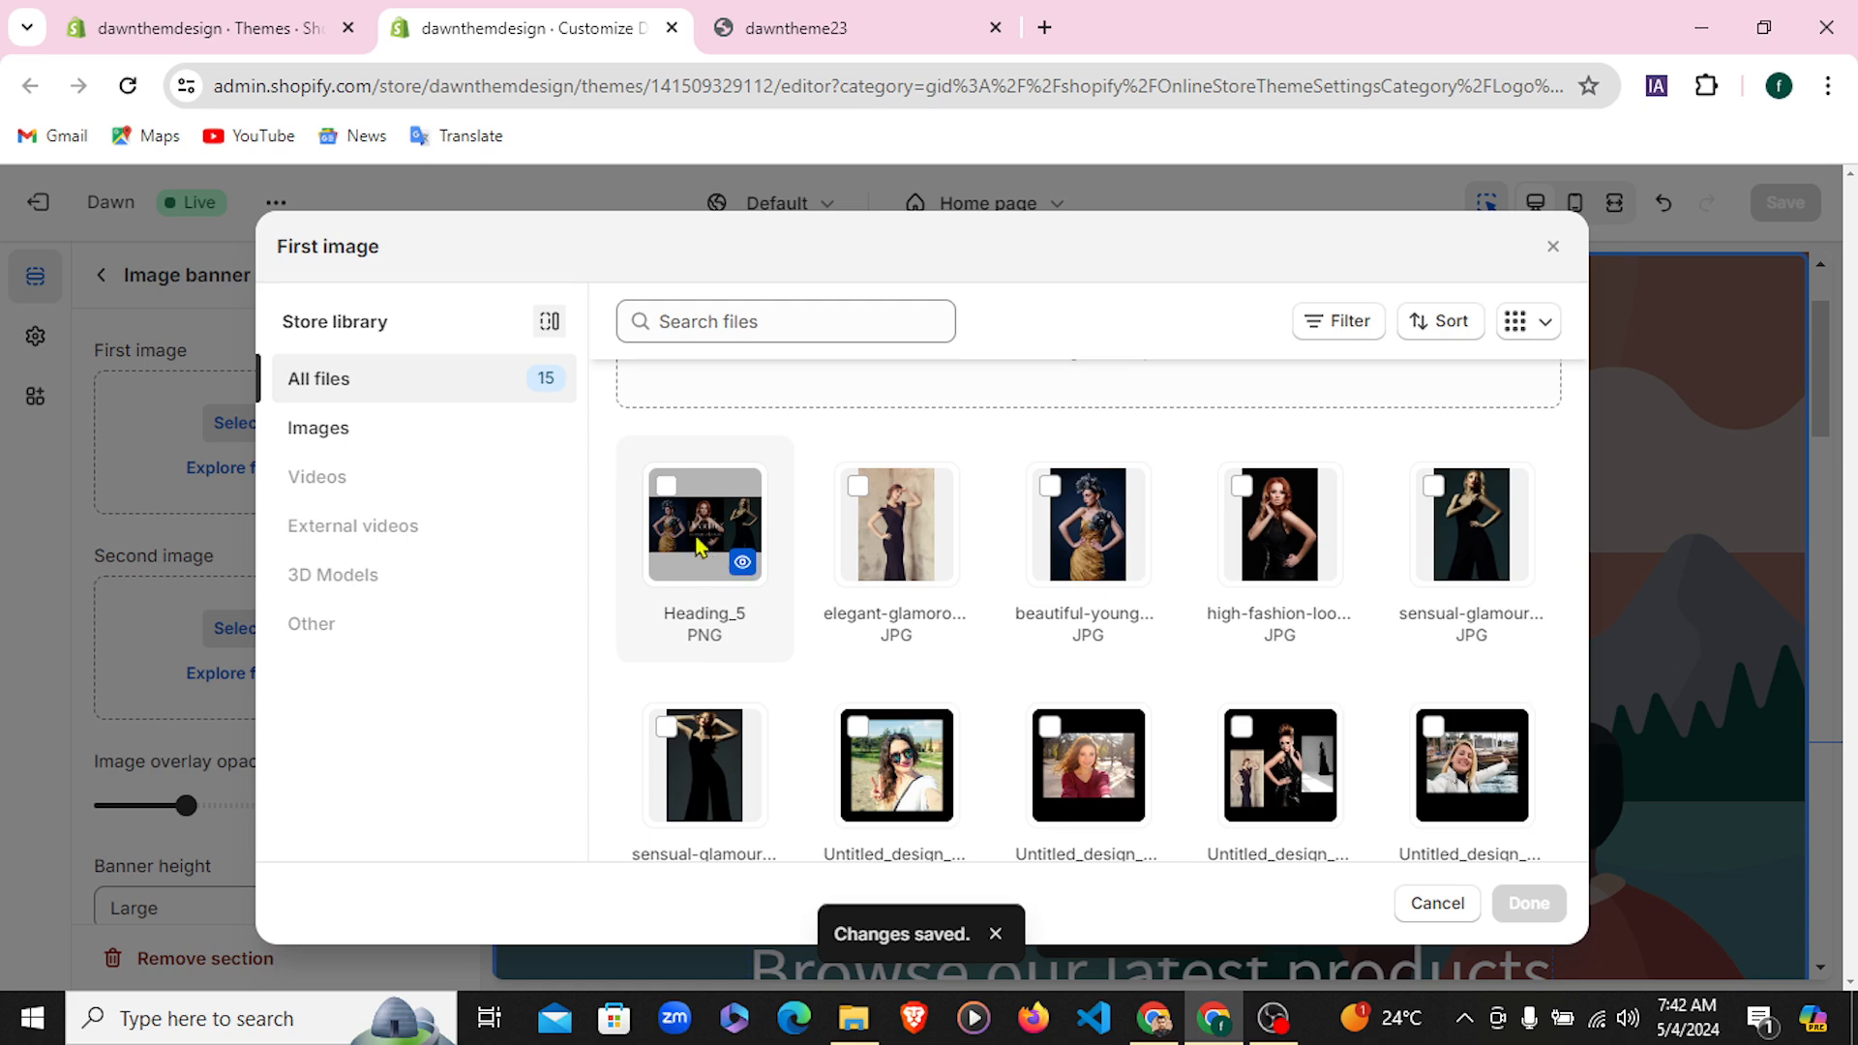
pyautogui.click(666, 487)
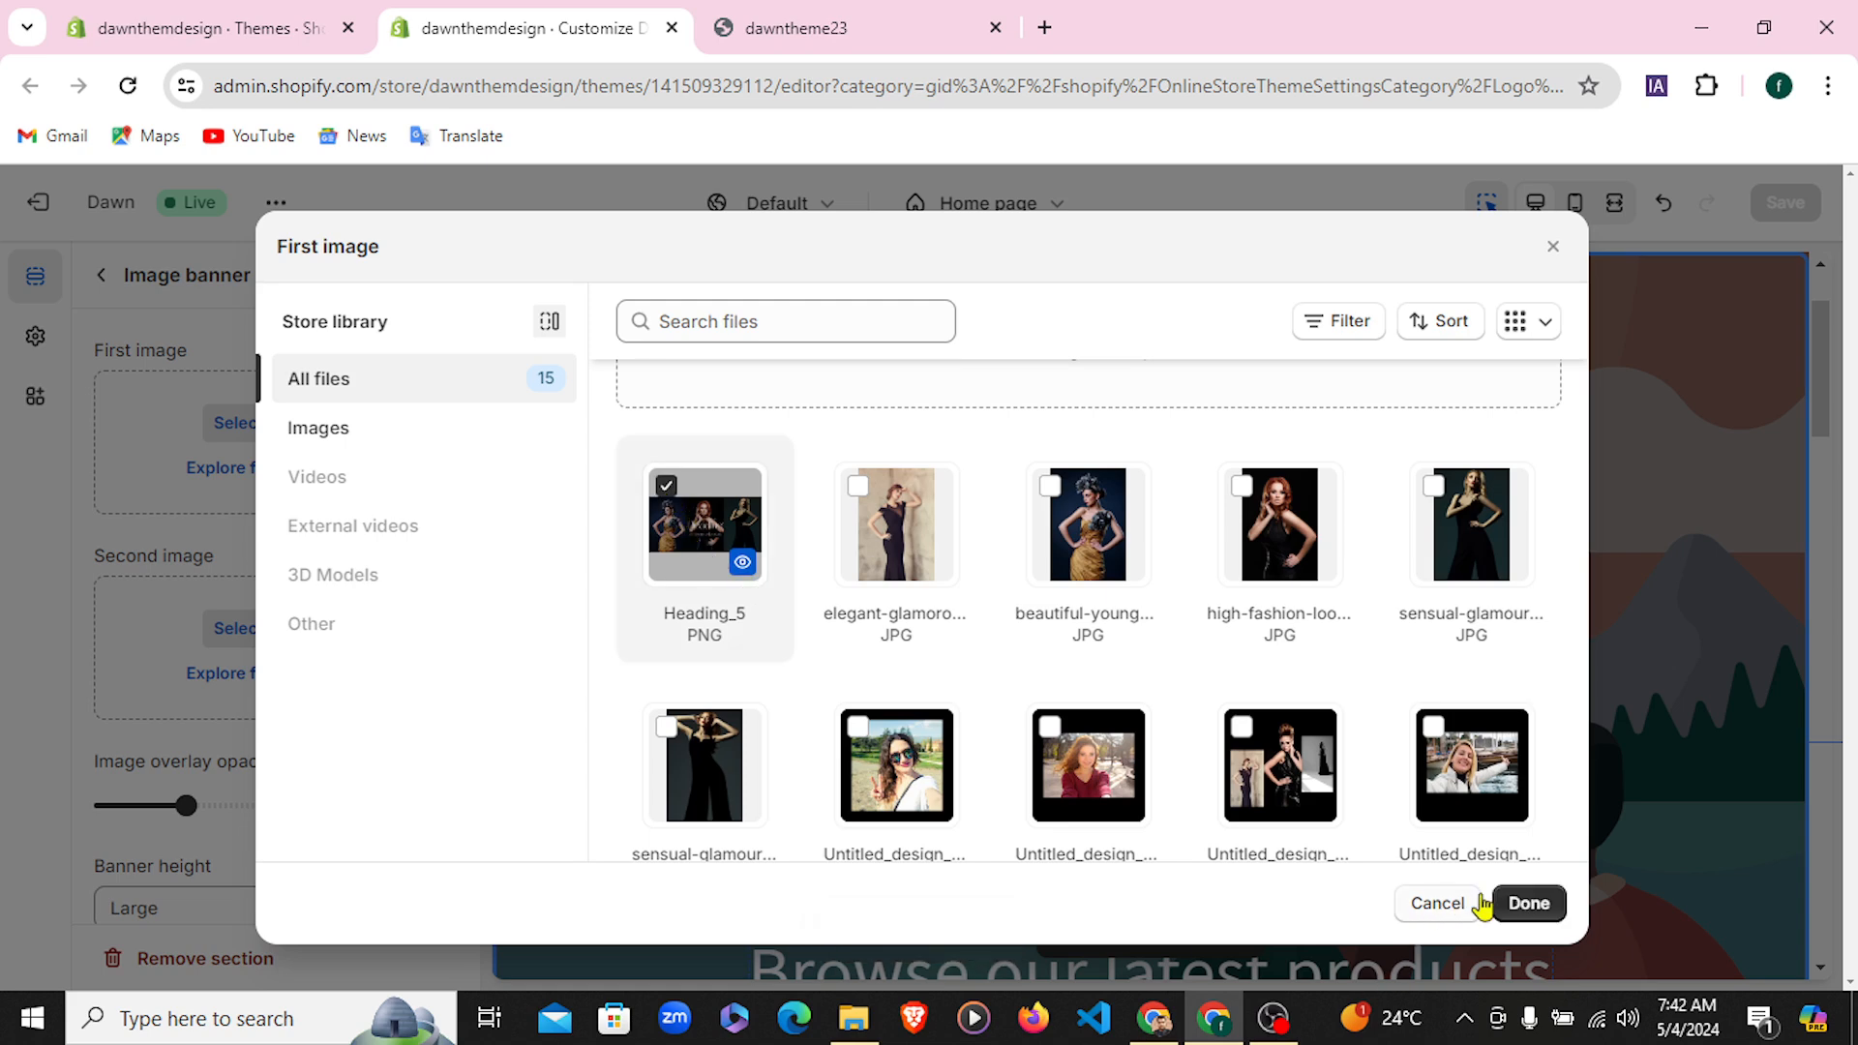
pyautogui.click(1527, 902)
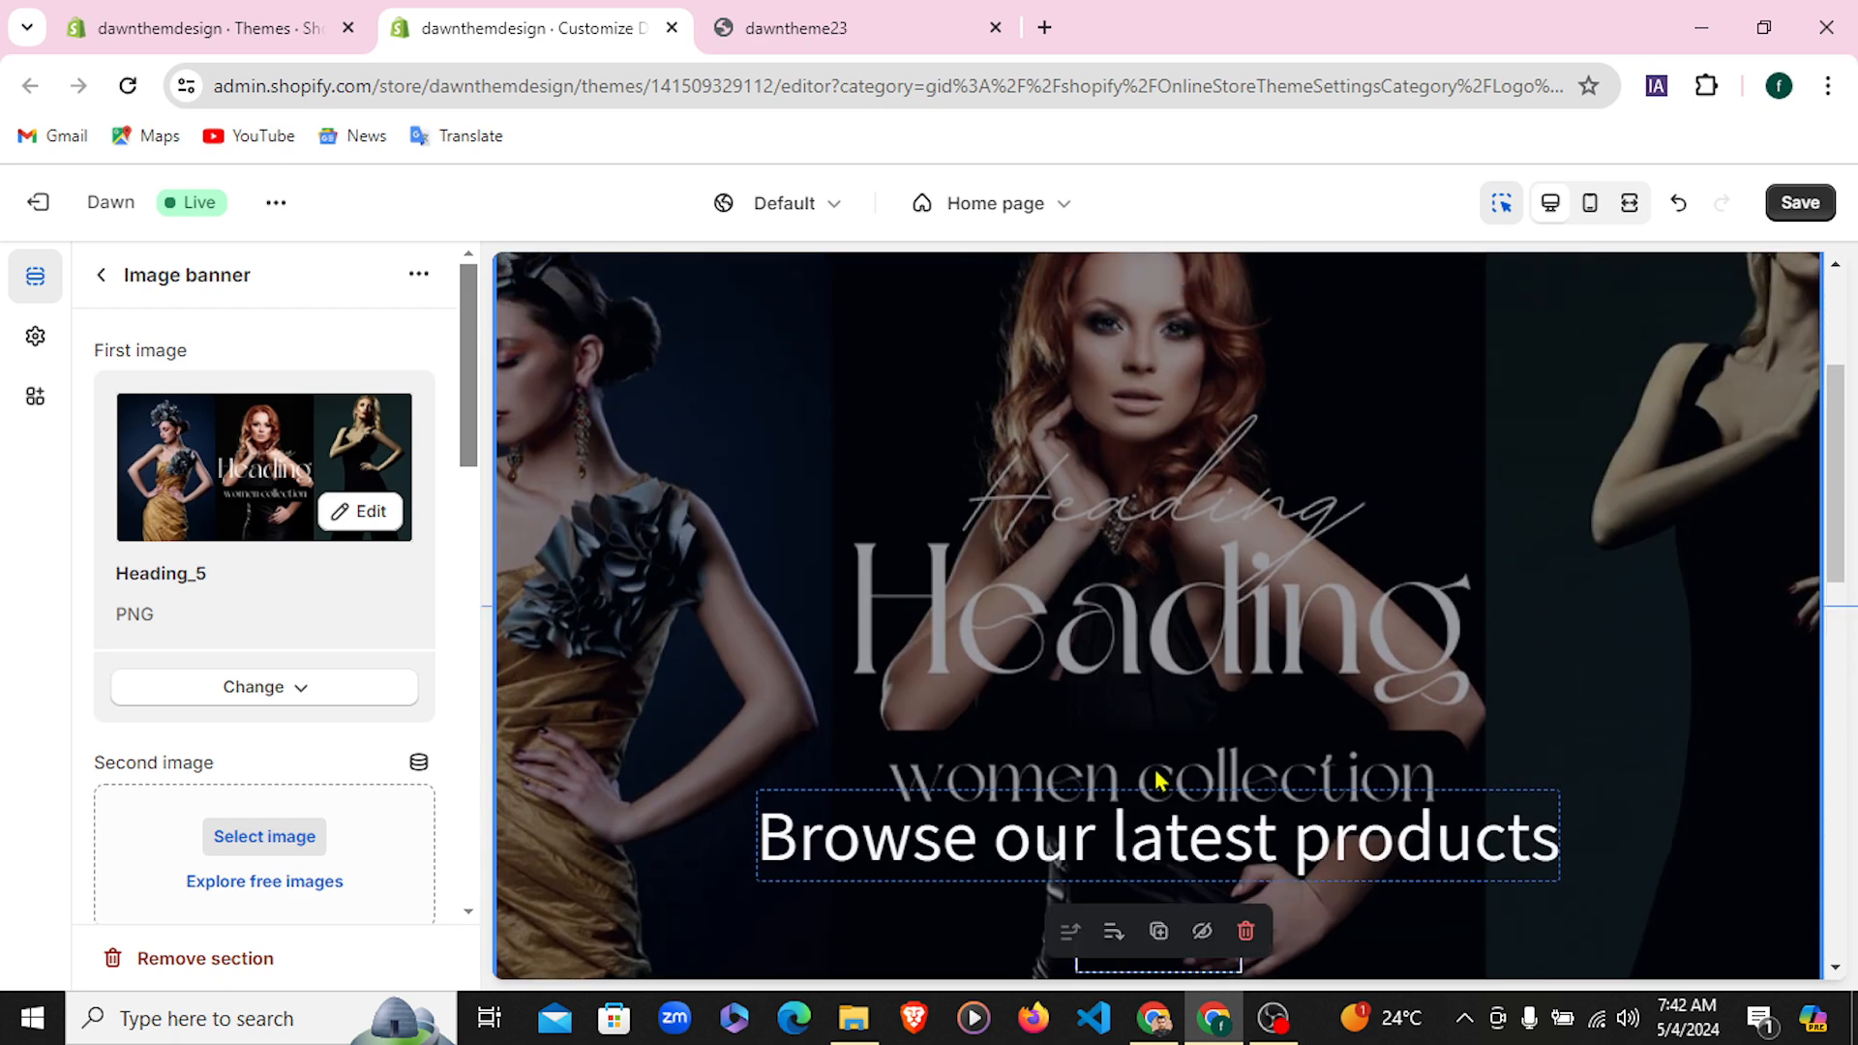
pyautogui.scroll(-3, 186, 710)
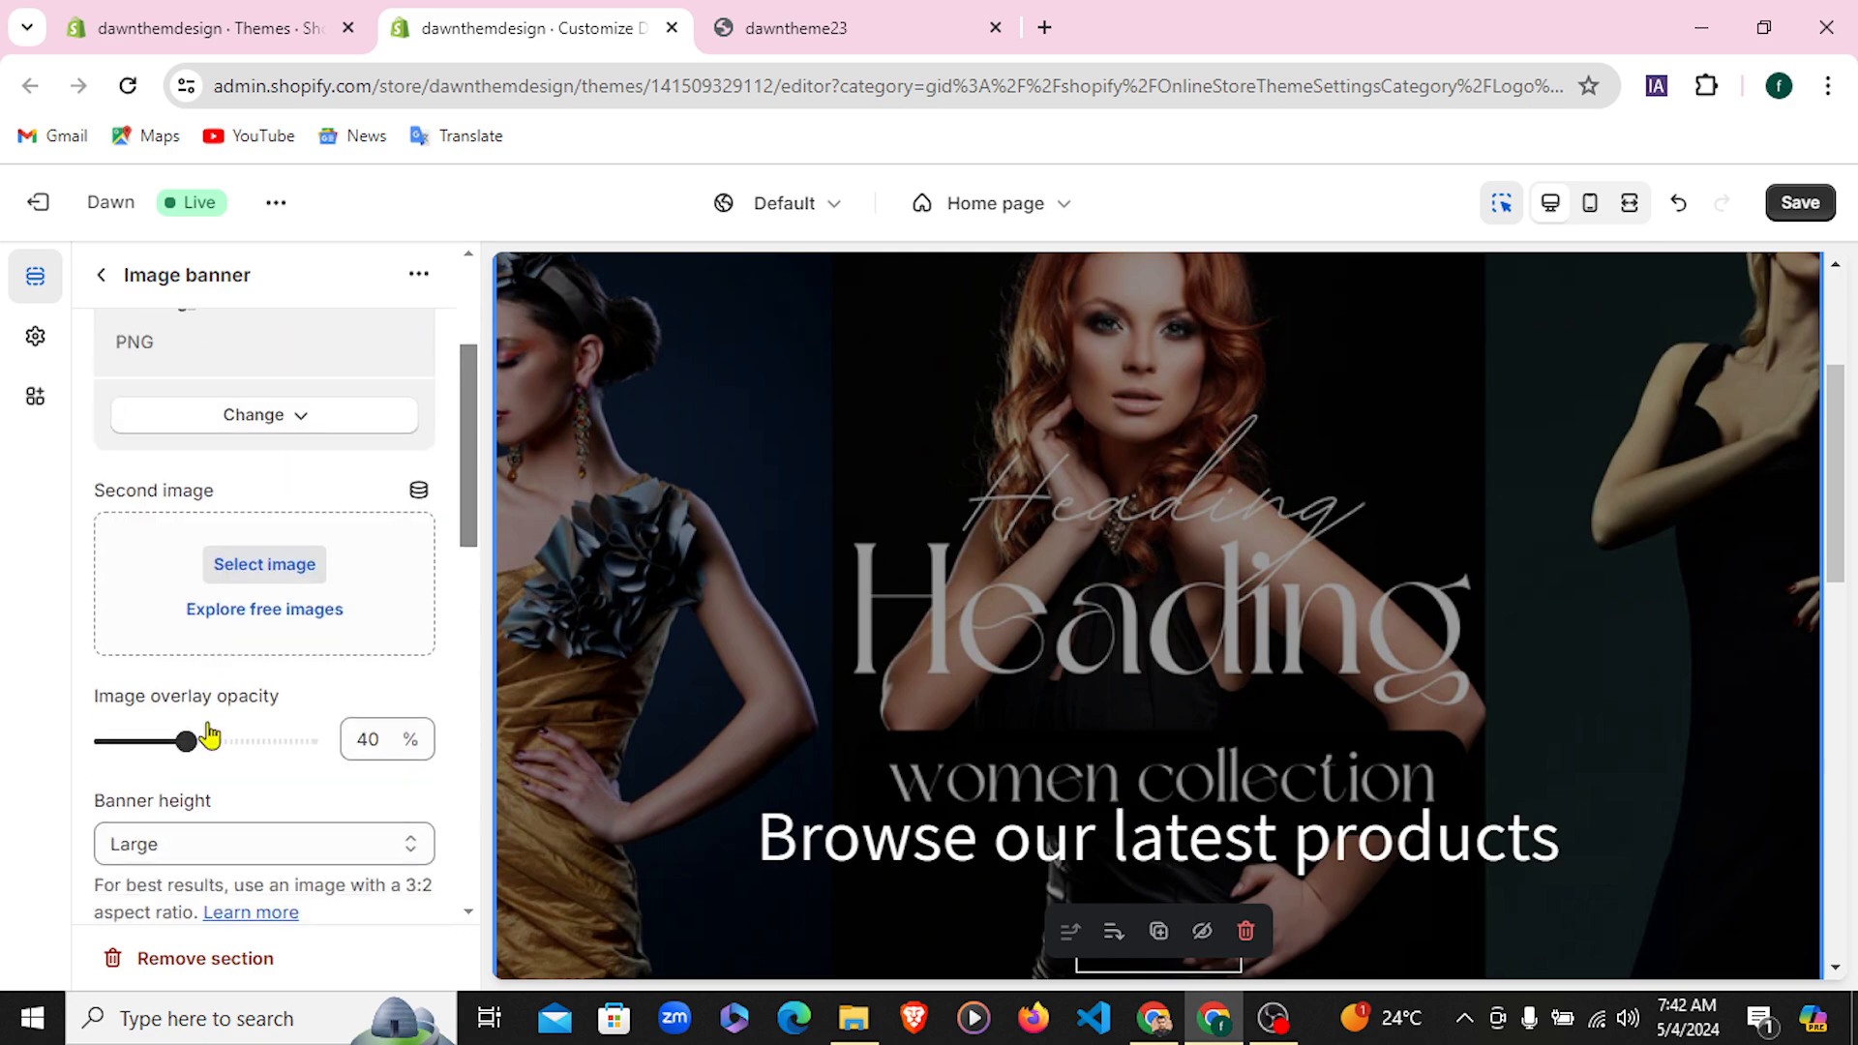
pyautogui.scroll(-1, 210, 737)
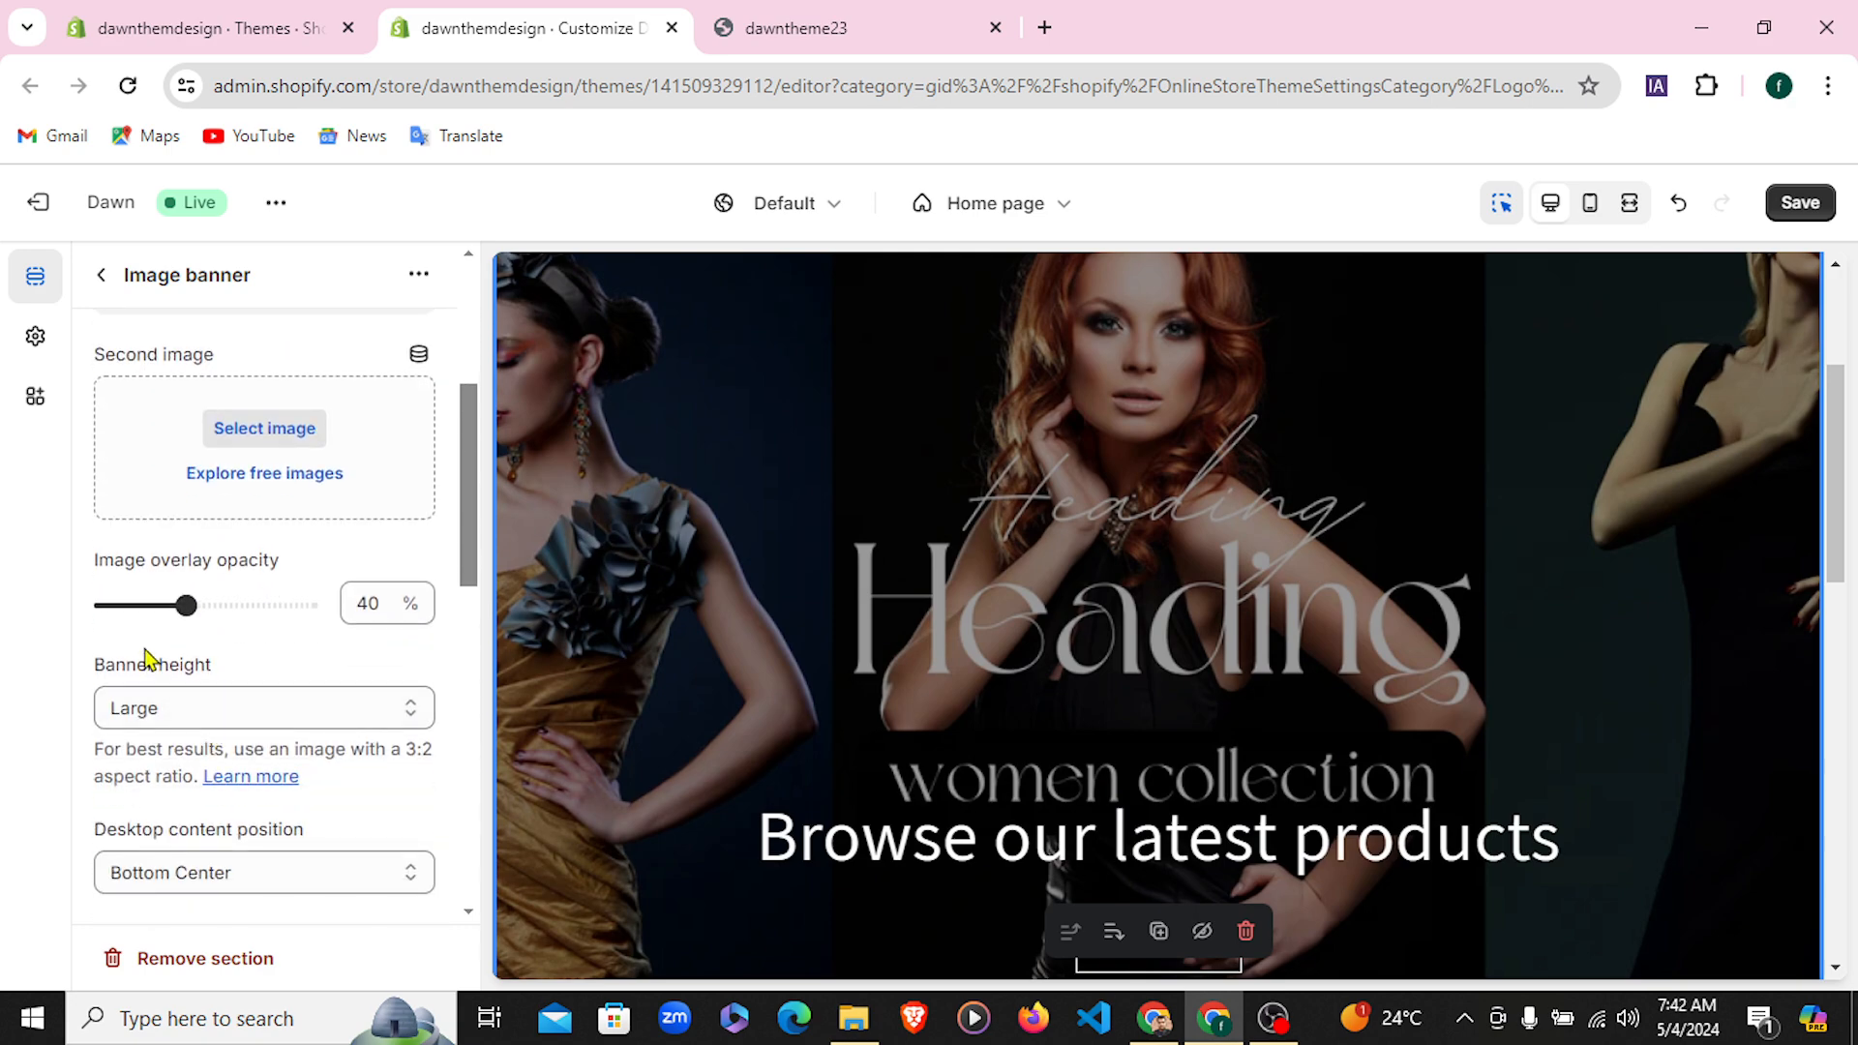
# Try the Small banner height for the Image banner section, set it to Medium, and review the remaining banner settings
pyautogui.click(251, 712)
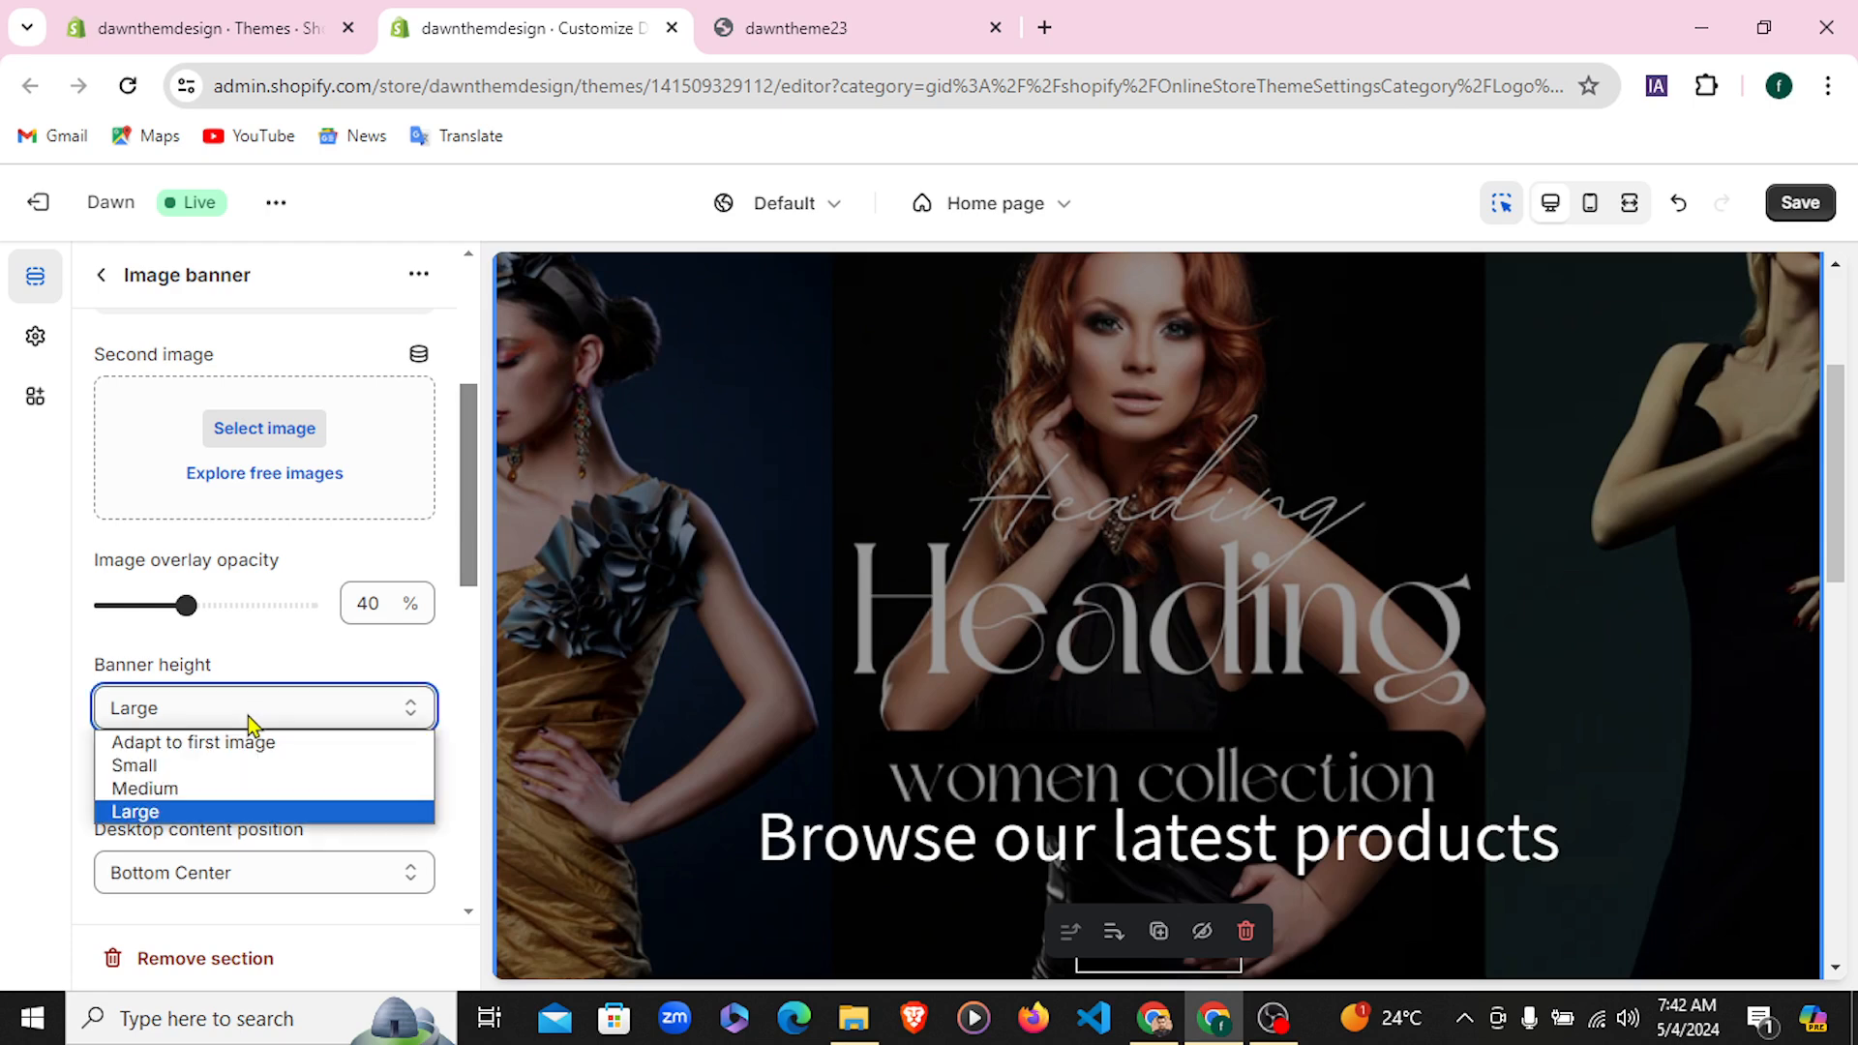
pyautogui.click(194, 764)
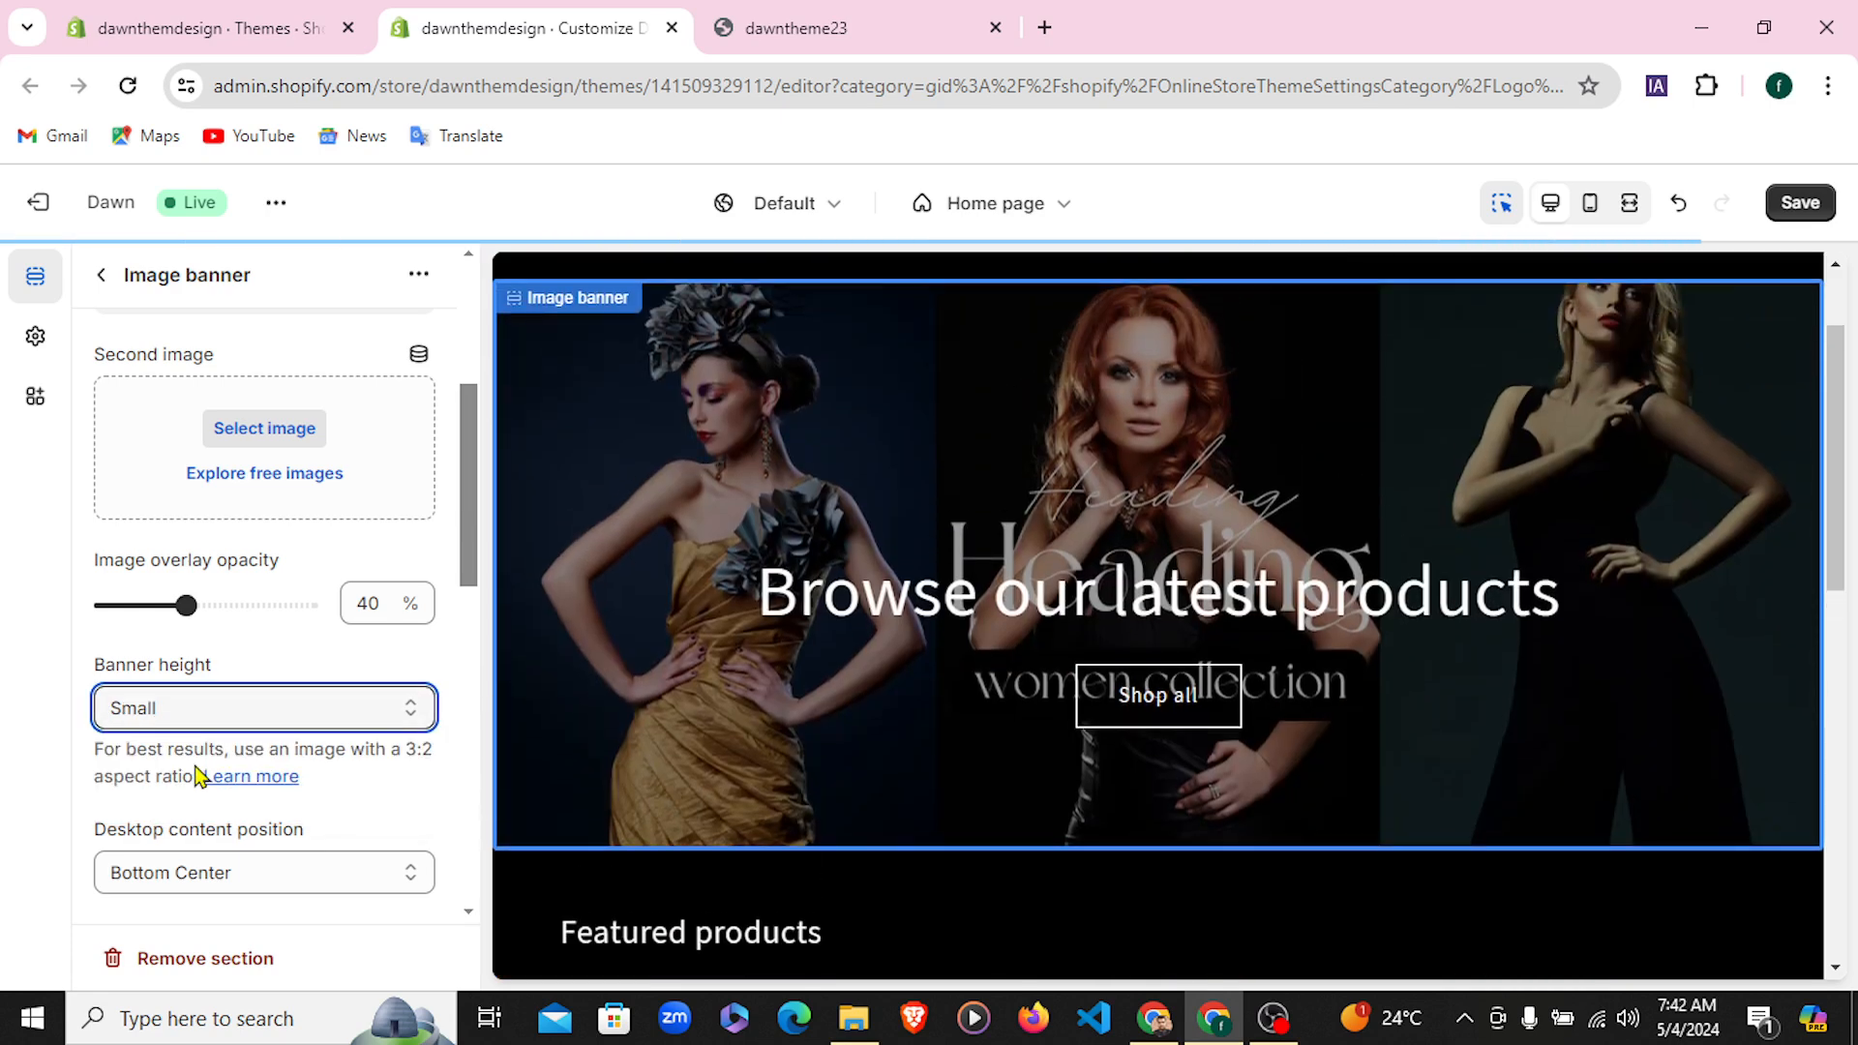
pyautogui.click(205, 716)
pyautogui.click(184, 784)
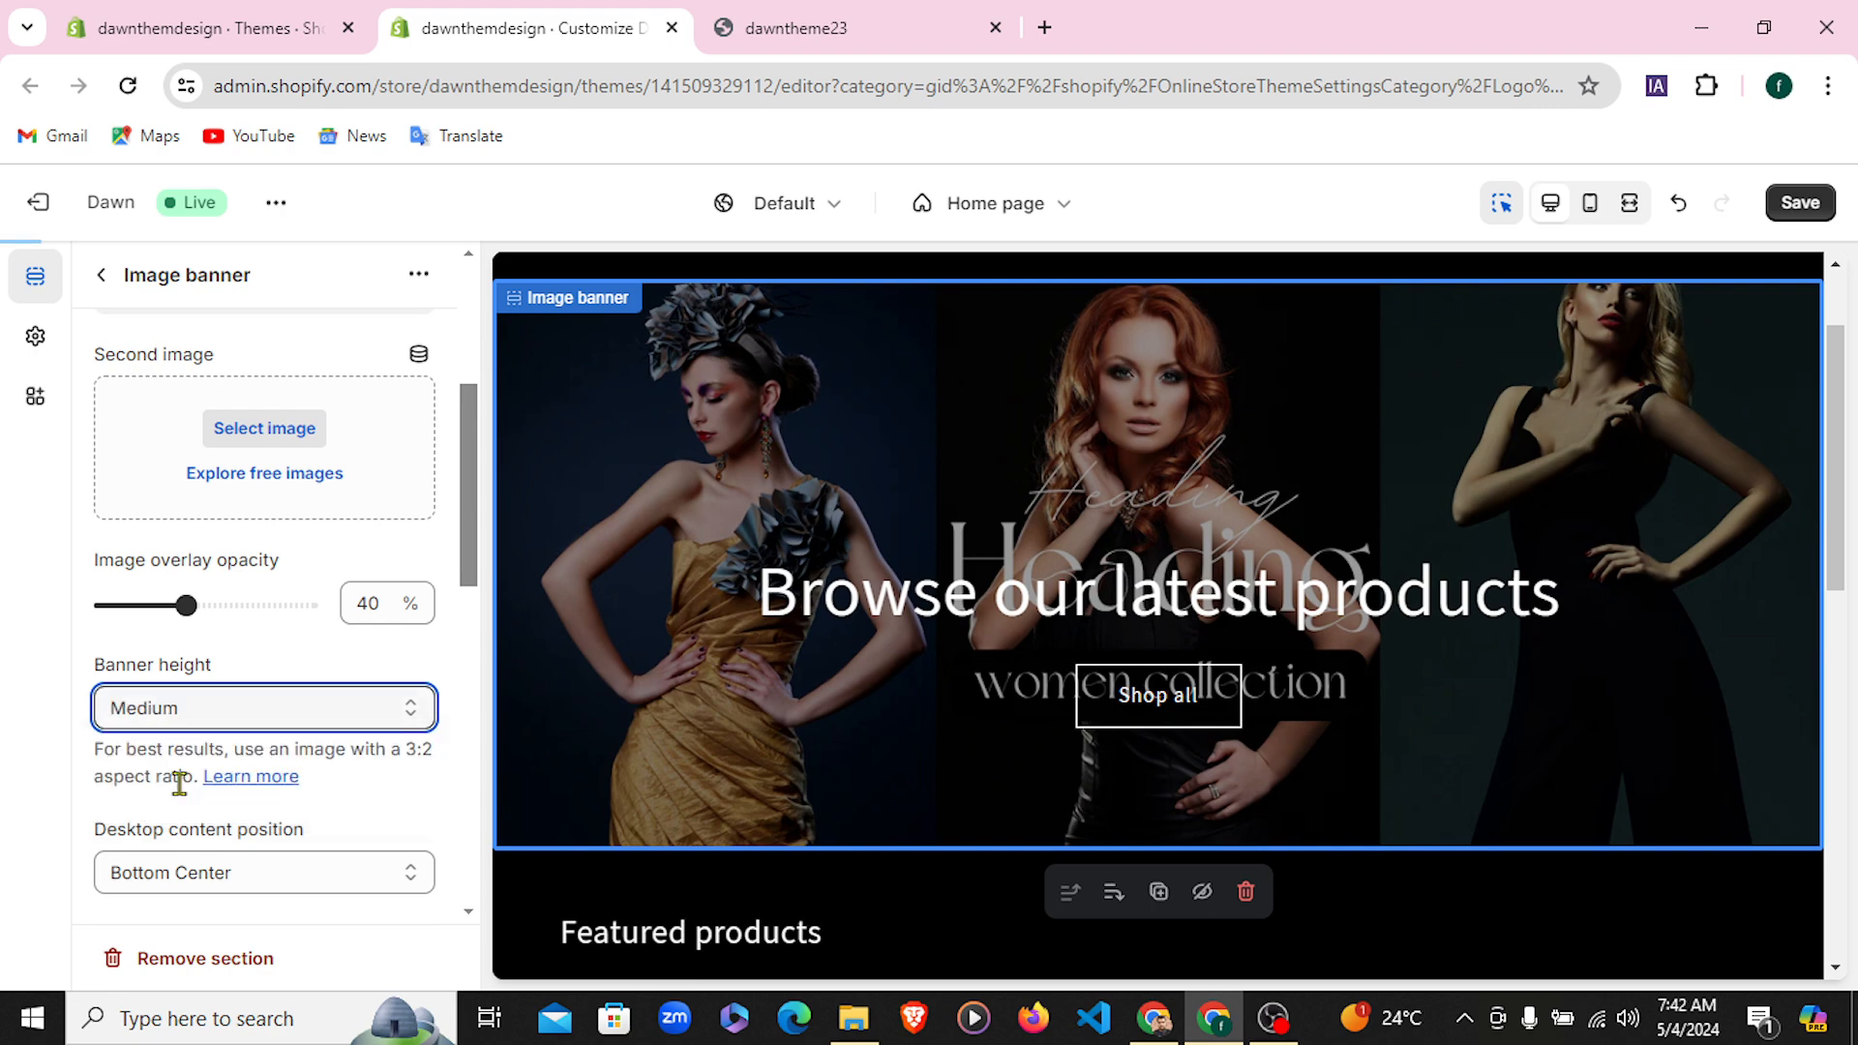
pyautogui.scroll(-2, 179, 784)
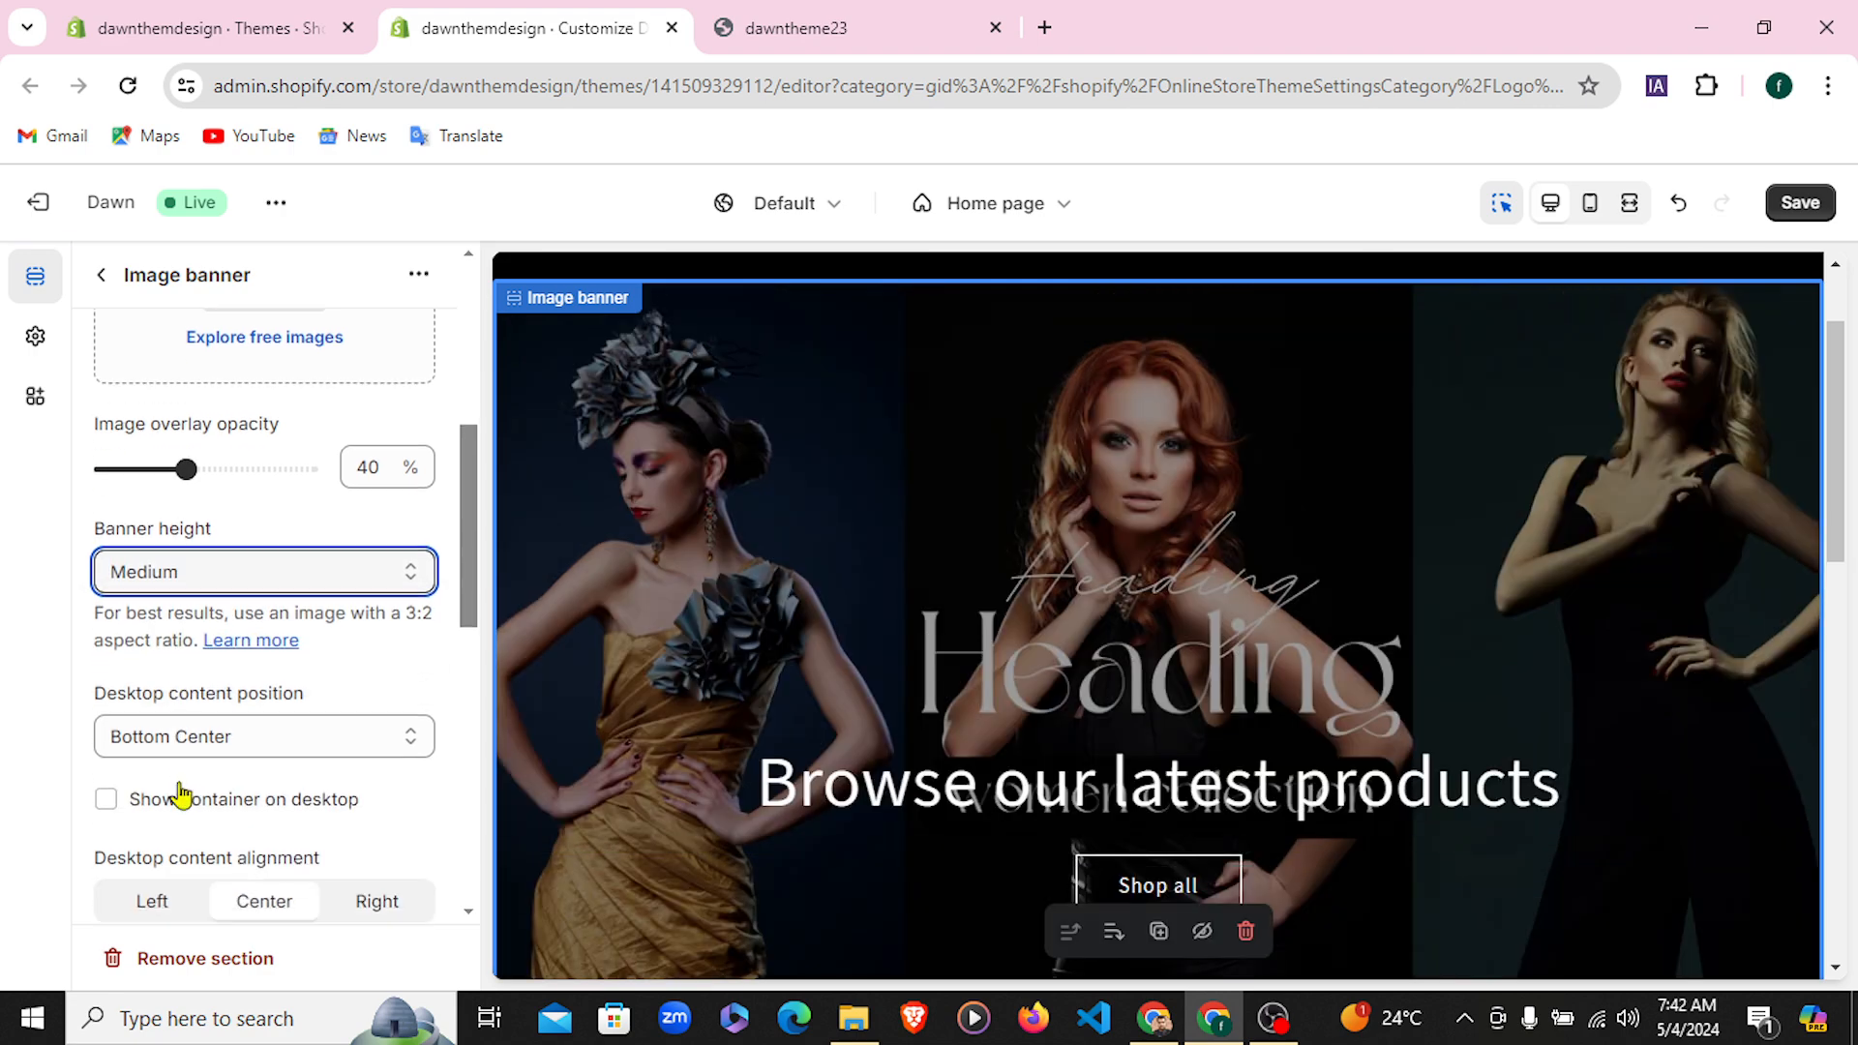
pyautogui.scroll(-1, 254, 738)
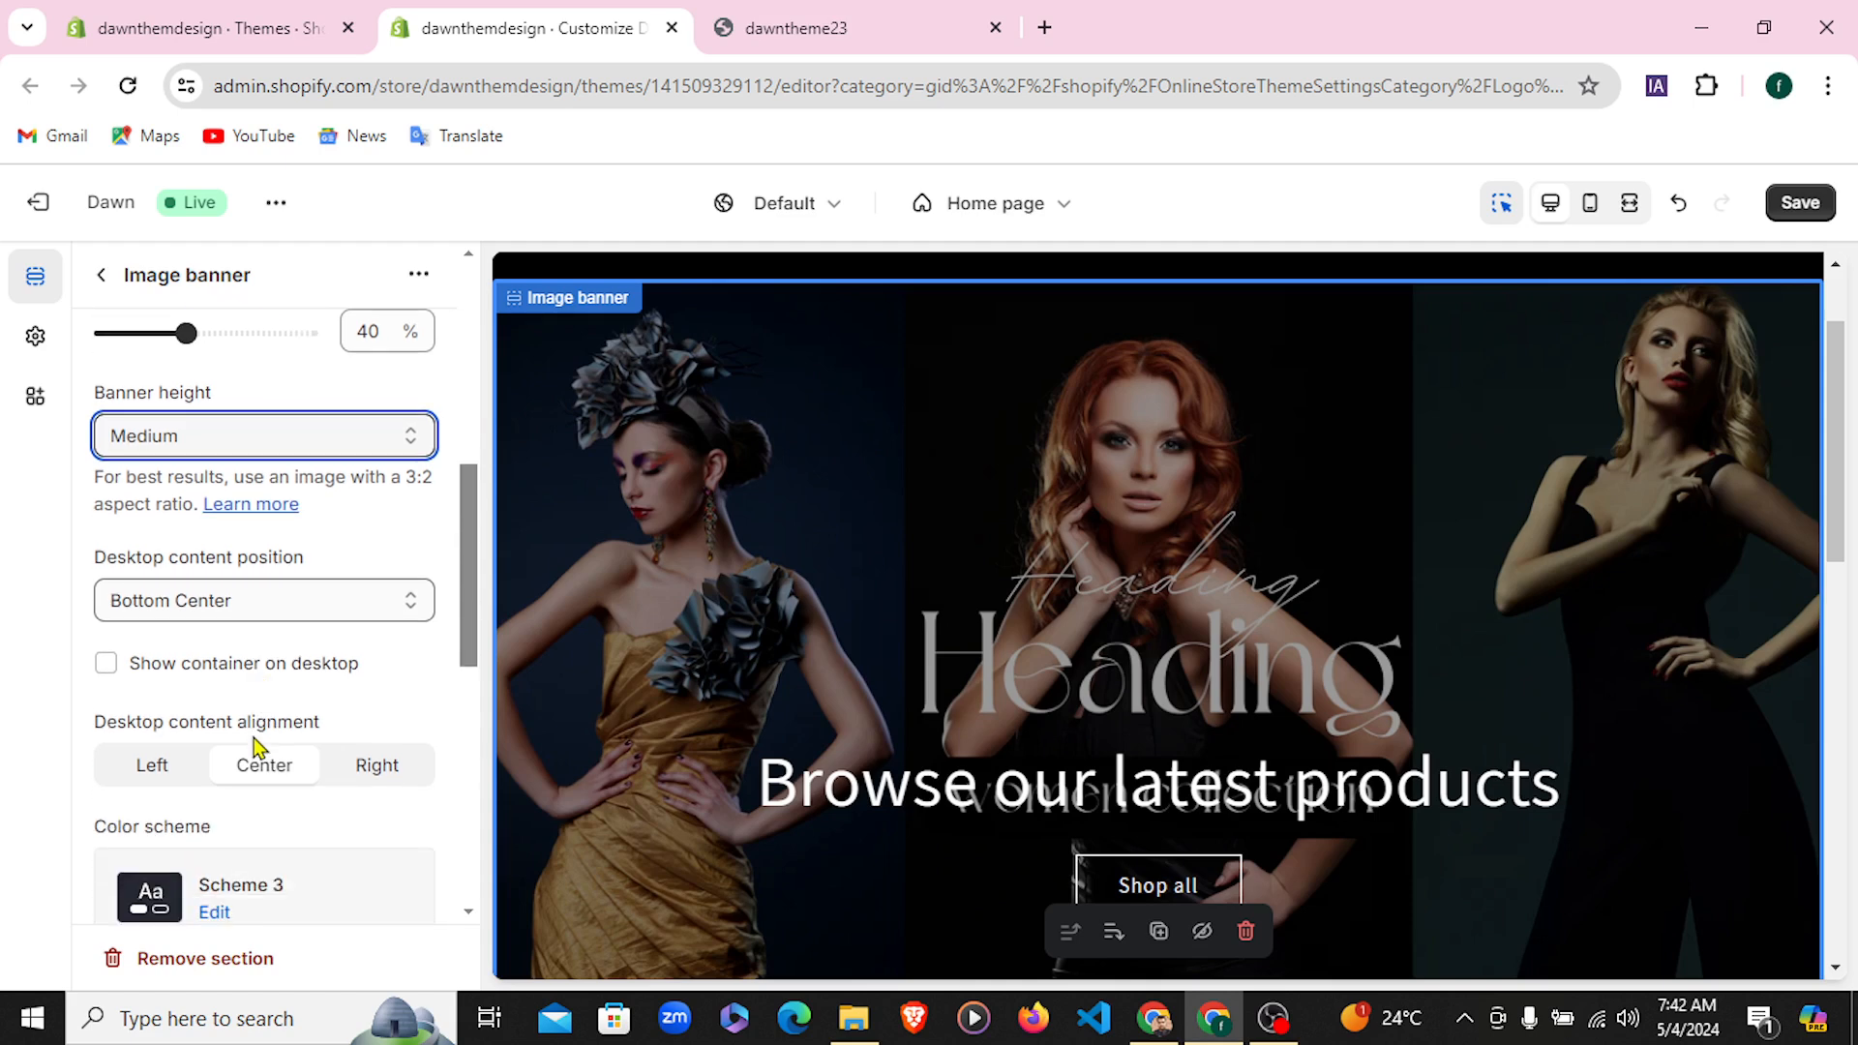
pyautogui.scroll(5, 254, 737)
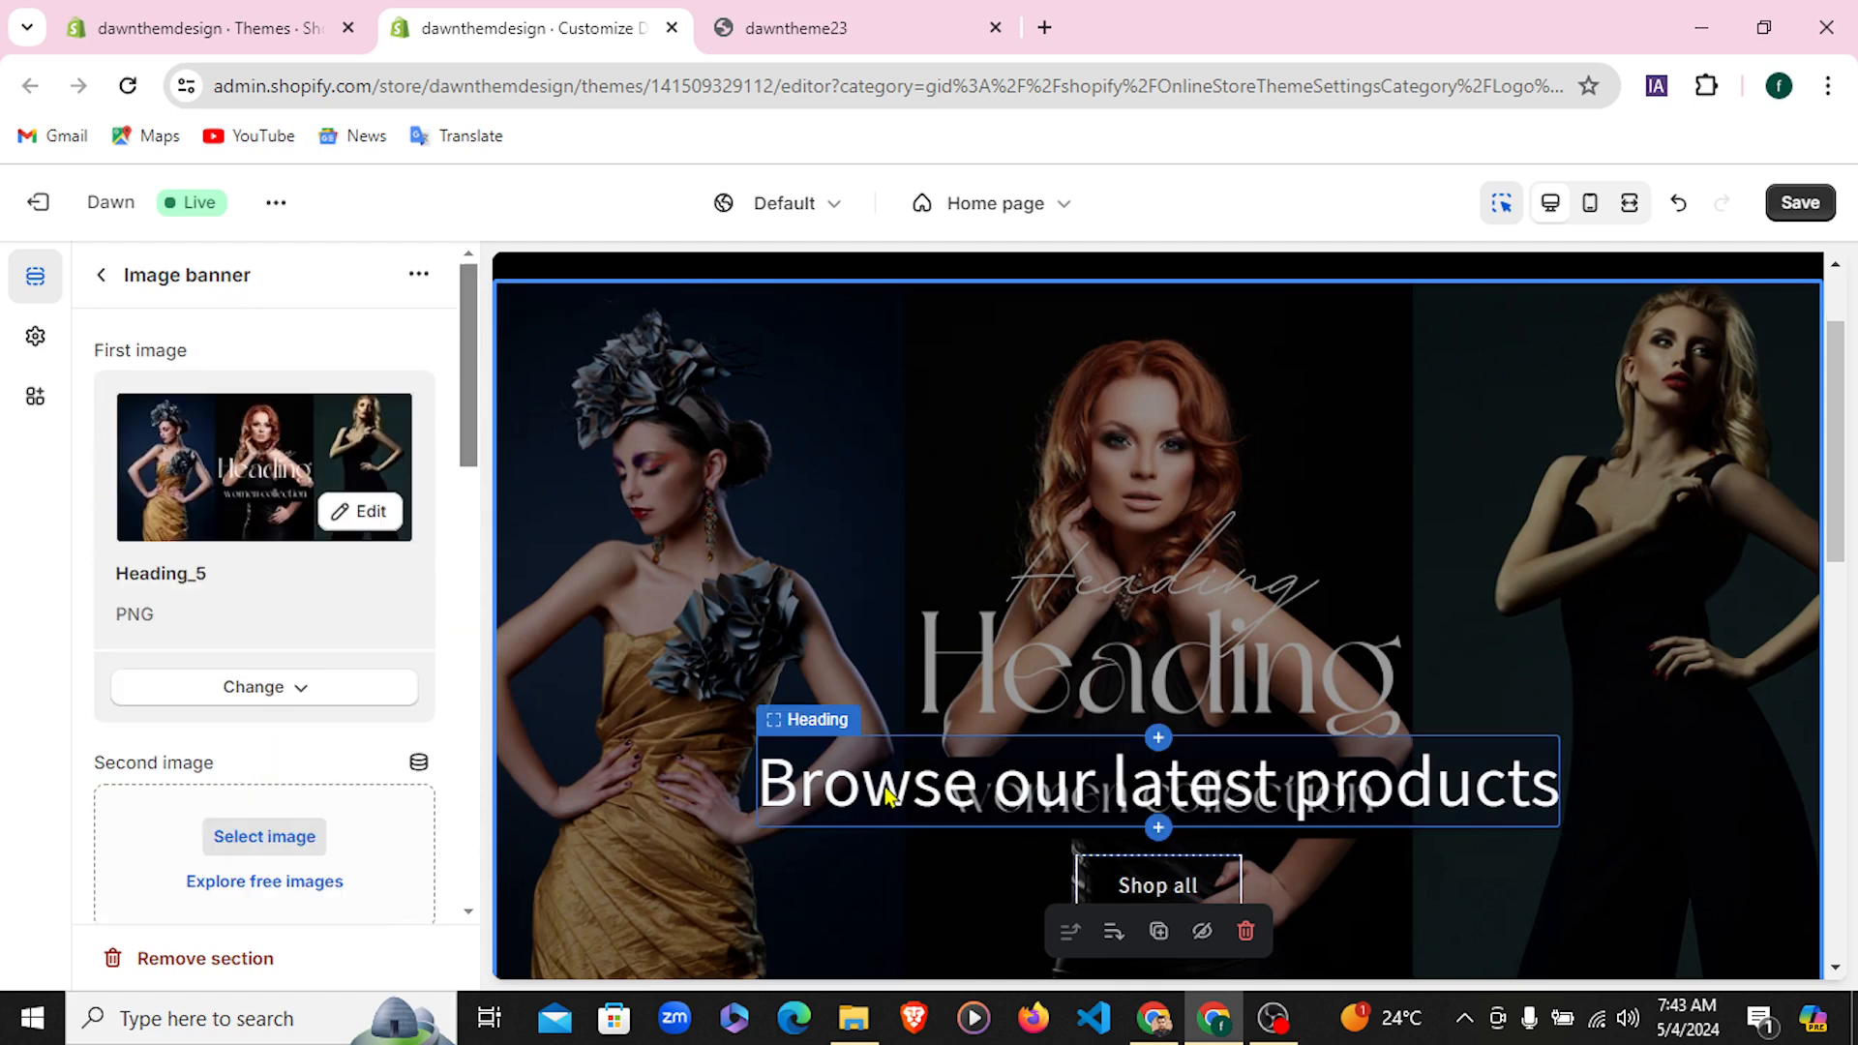
# Hide the Image banner's "Browse our latest products" heading block and check the banner in the home page preview
pyautogui.click(101, 274)
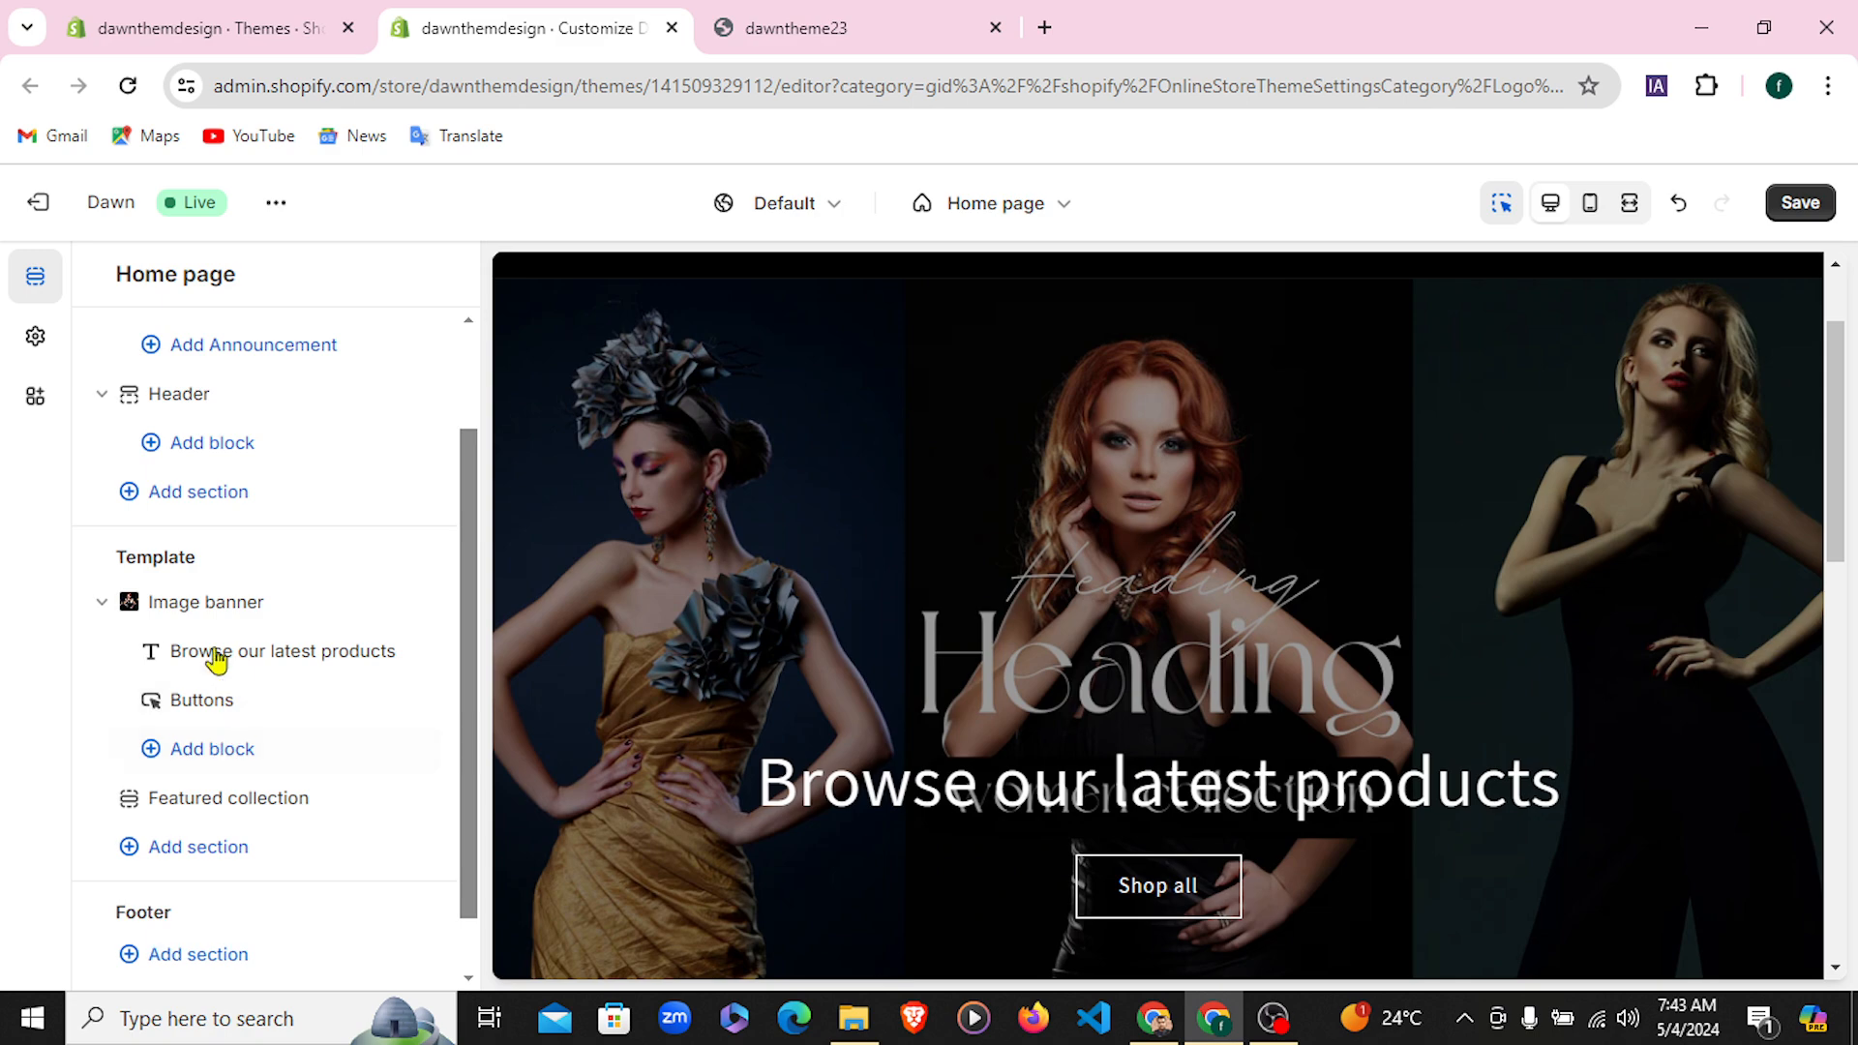
pyautogui.moveTo(216, 651)
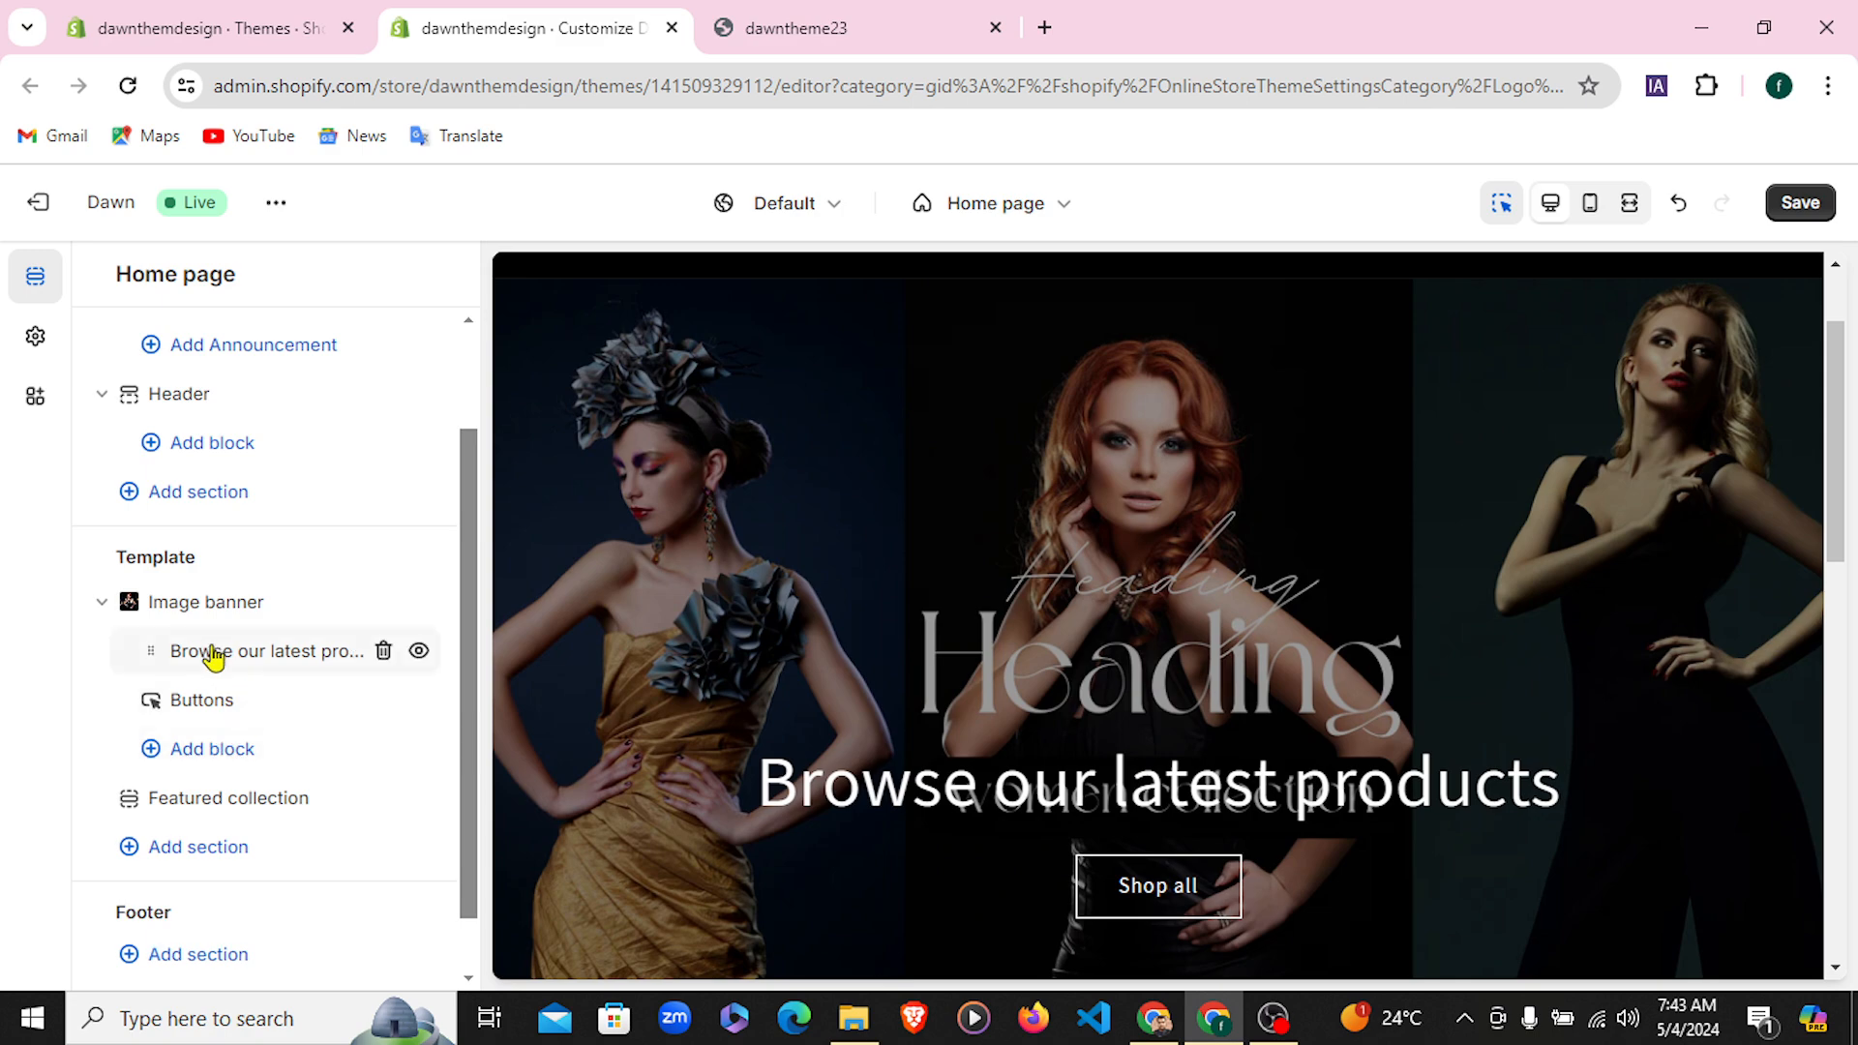
pyautogui.click(418, 653)
pyautogui.scroll(-1, 1386, 716)
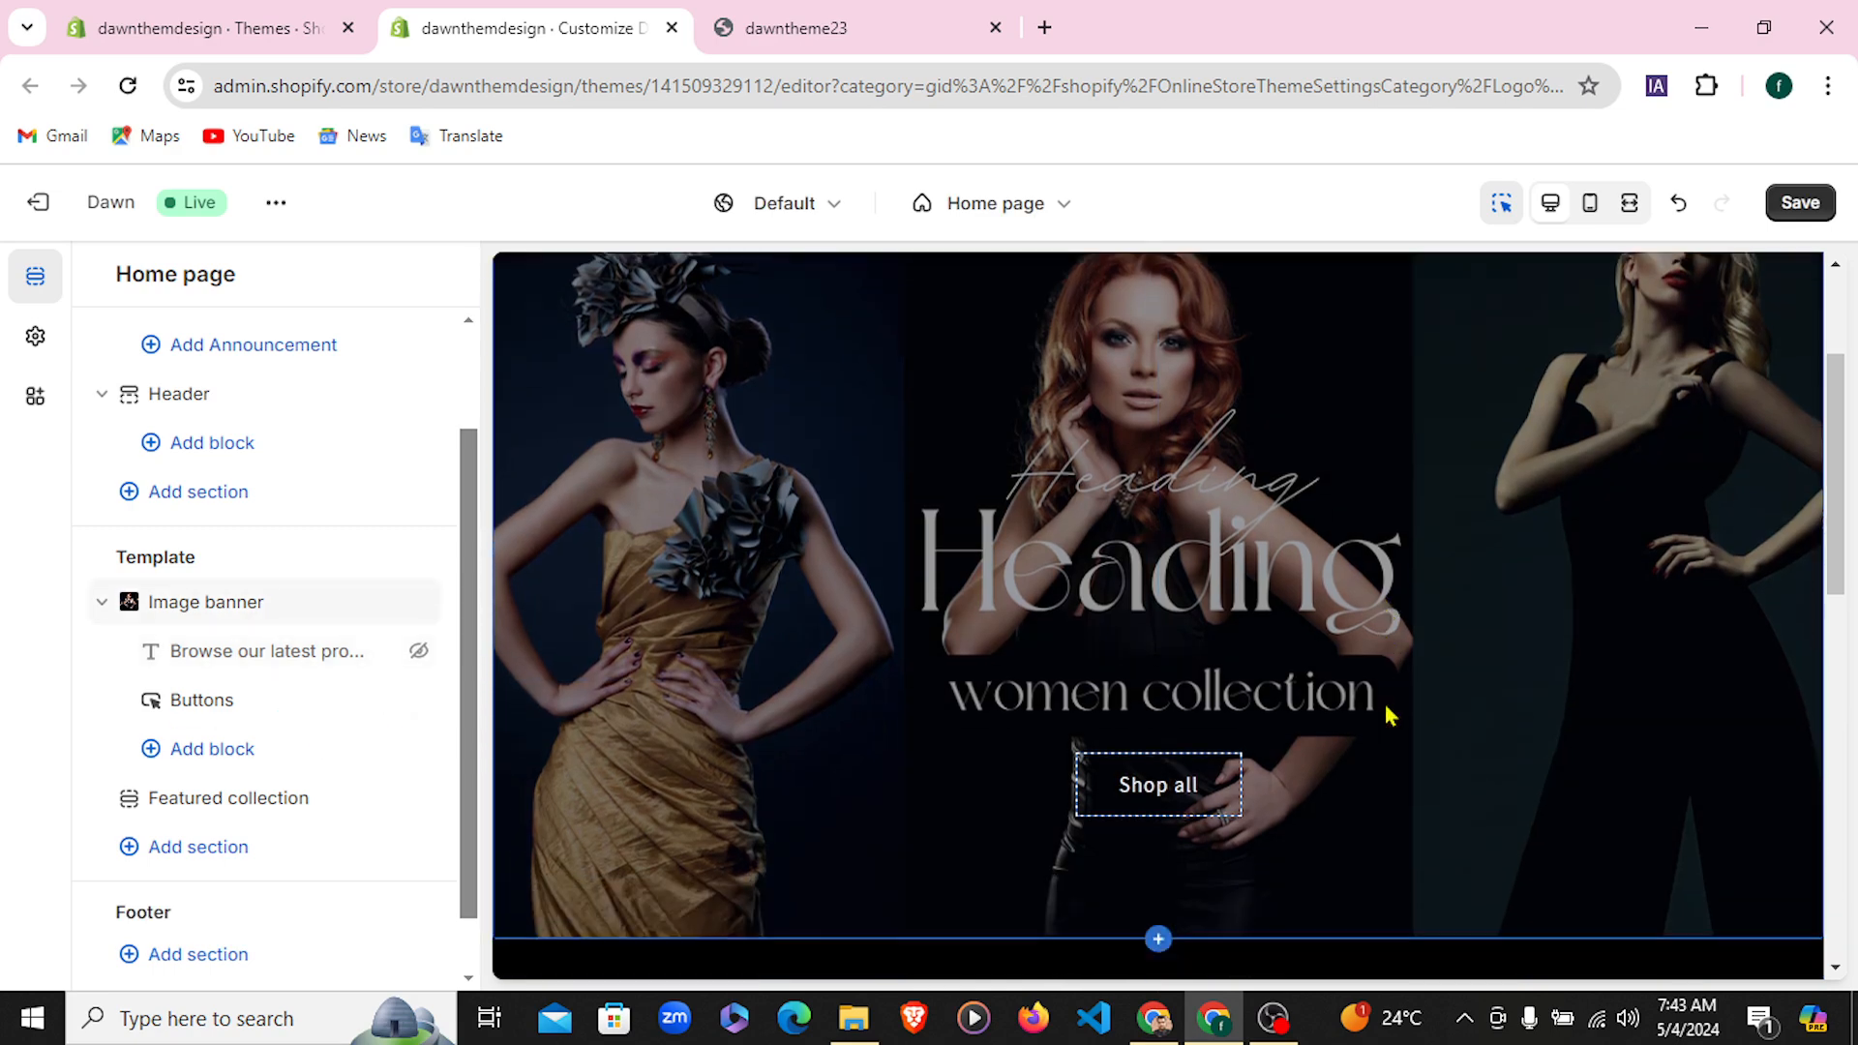
pyautogui.scroll(-2, 1384, 715)
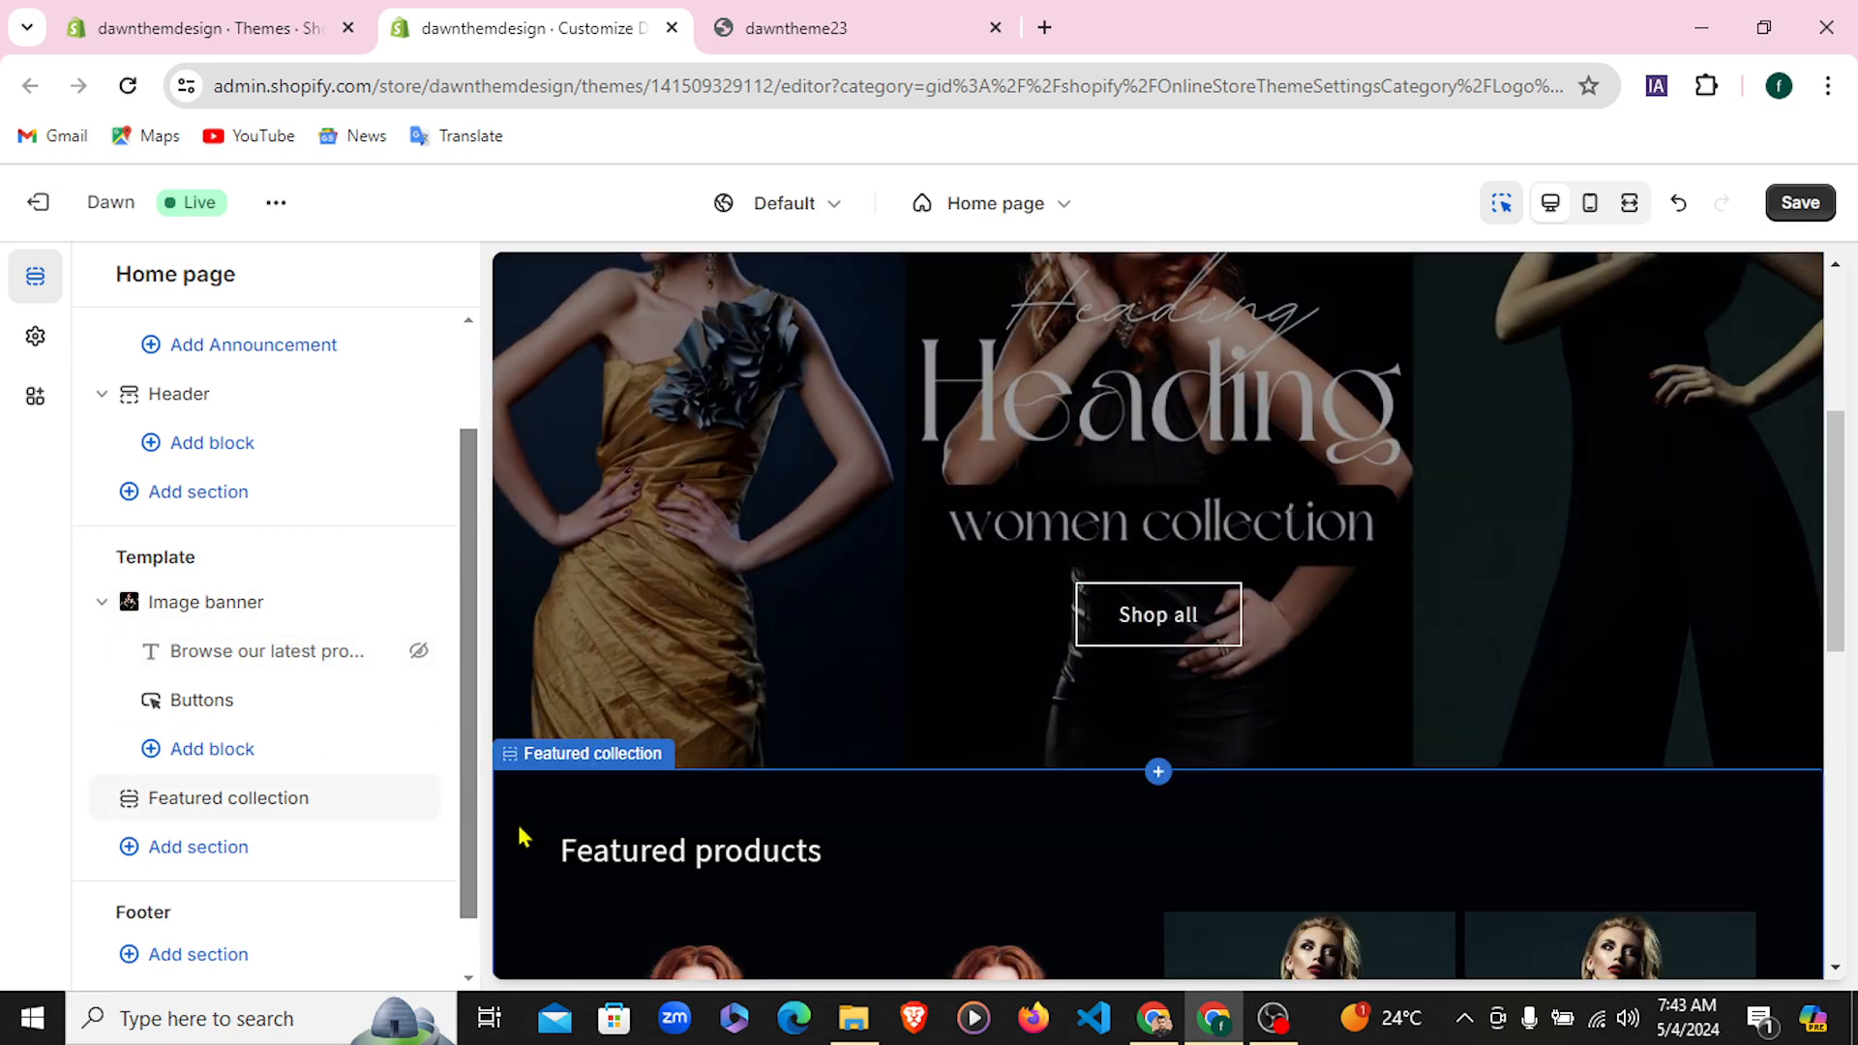
pyautogui.scroll(4, 1522, 746)
pyautogui.scroll(-3, 1166, 779)
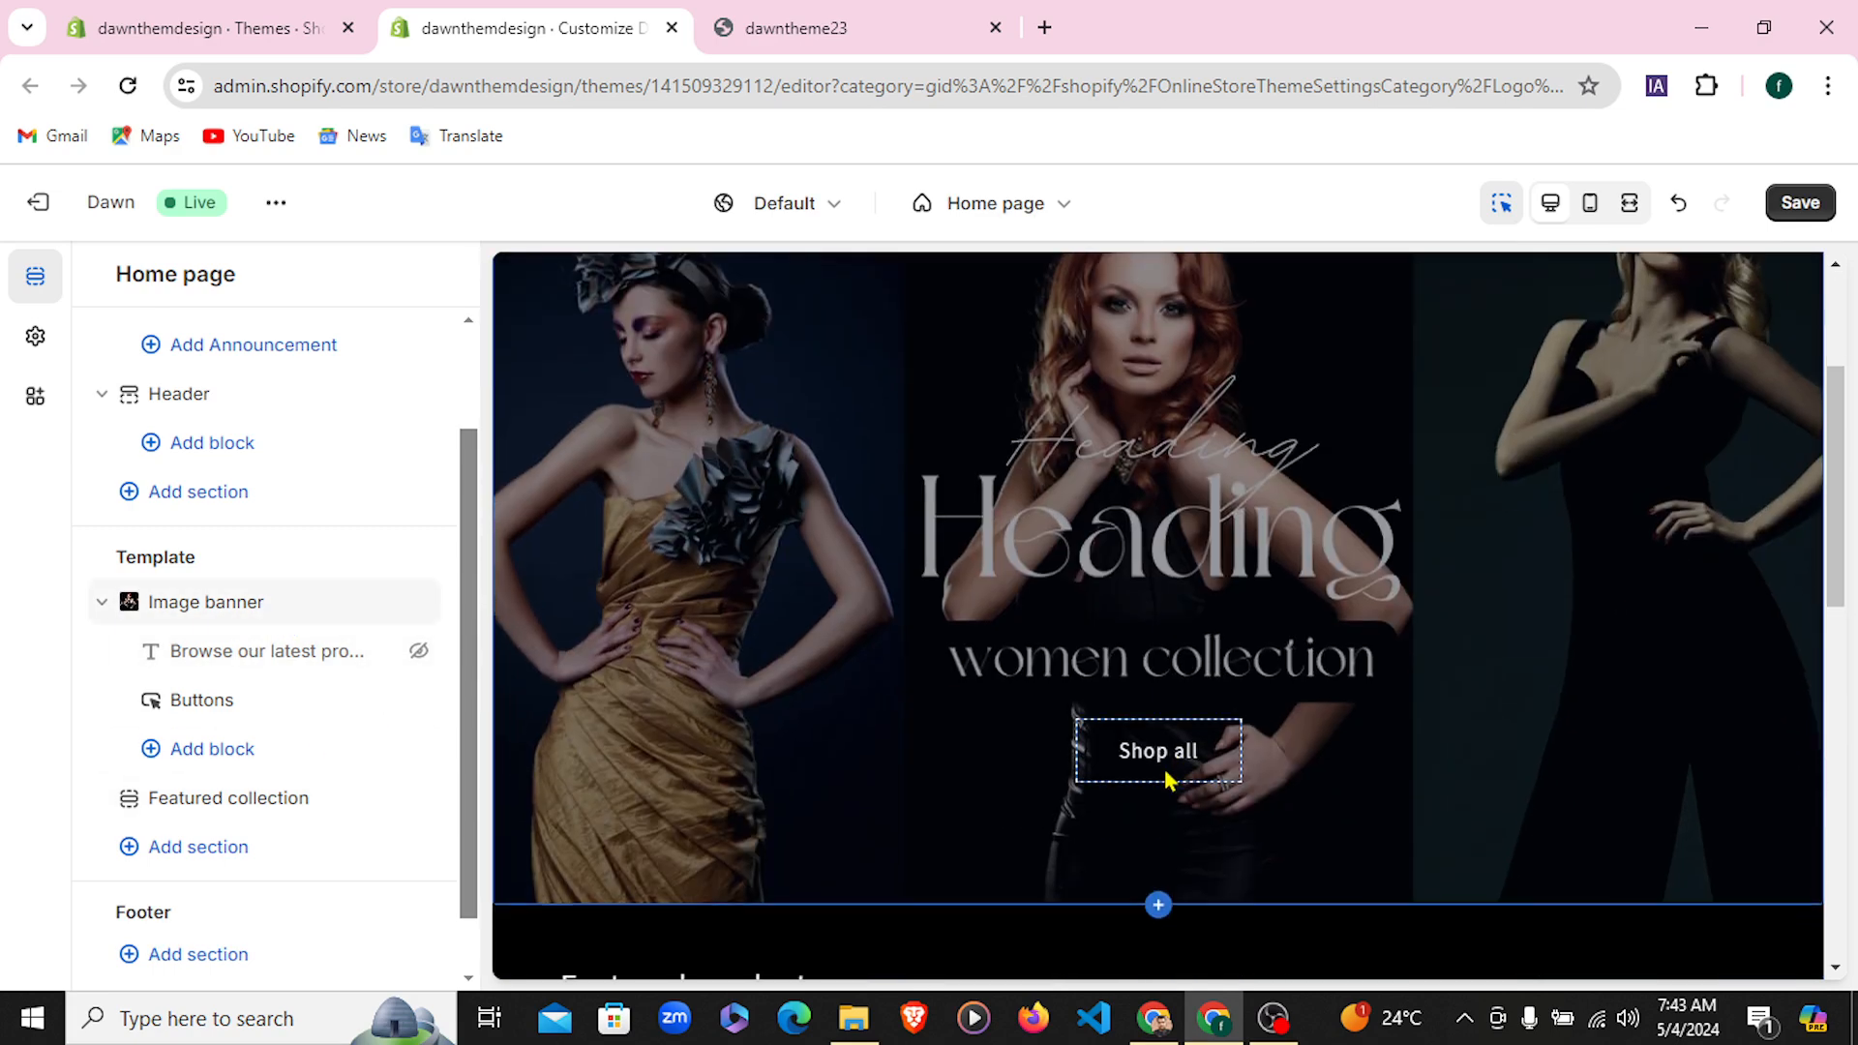
pyautogui.scroll(1, 1045, 658)
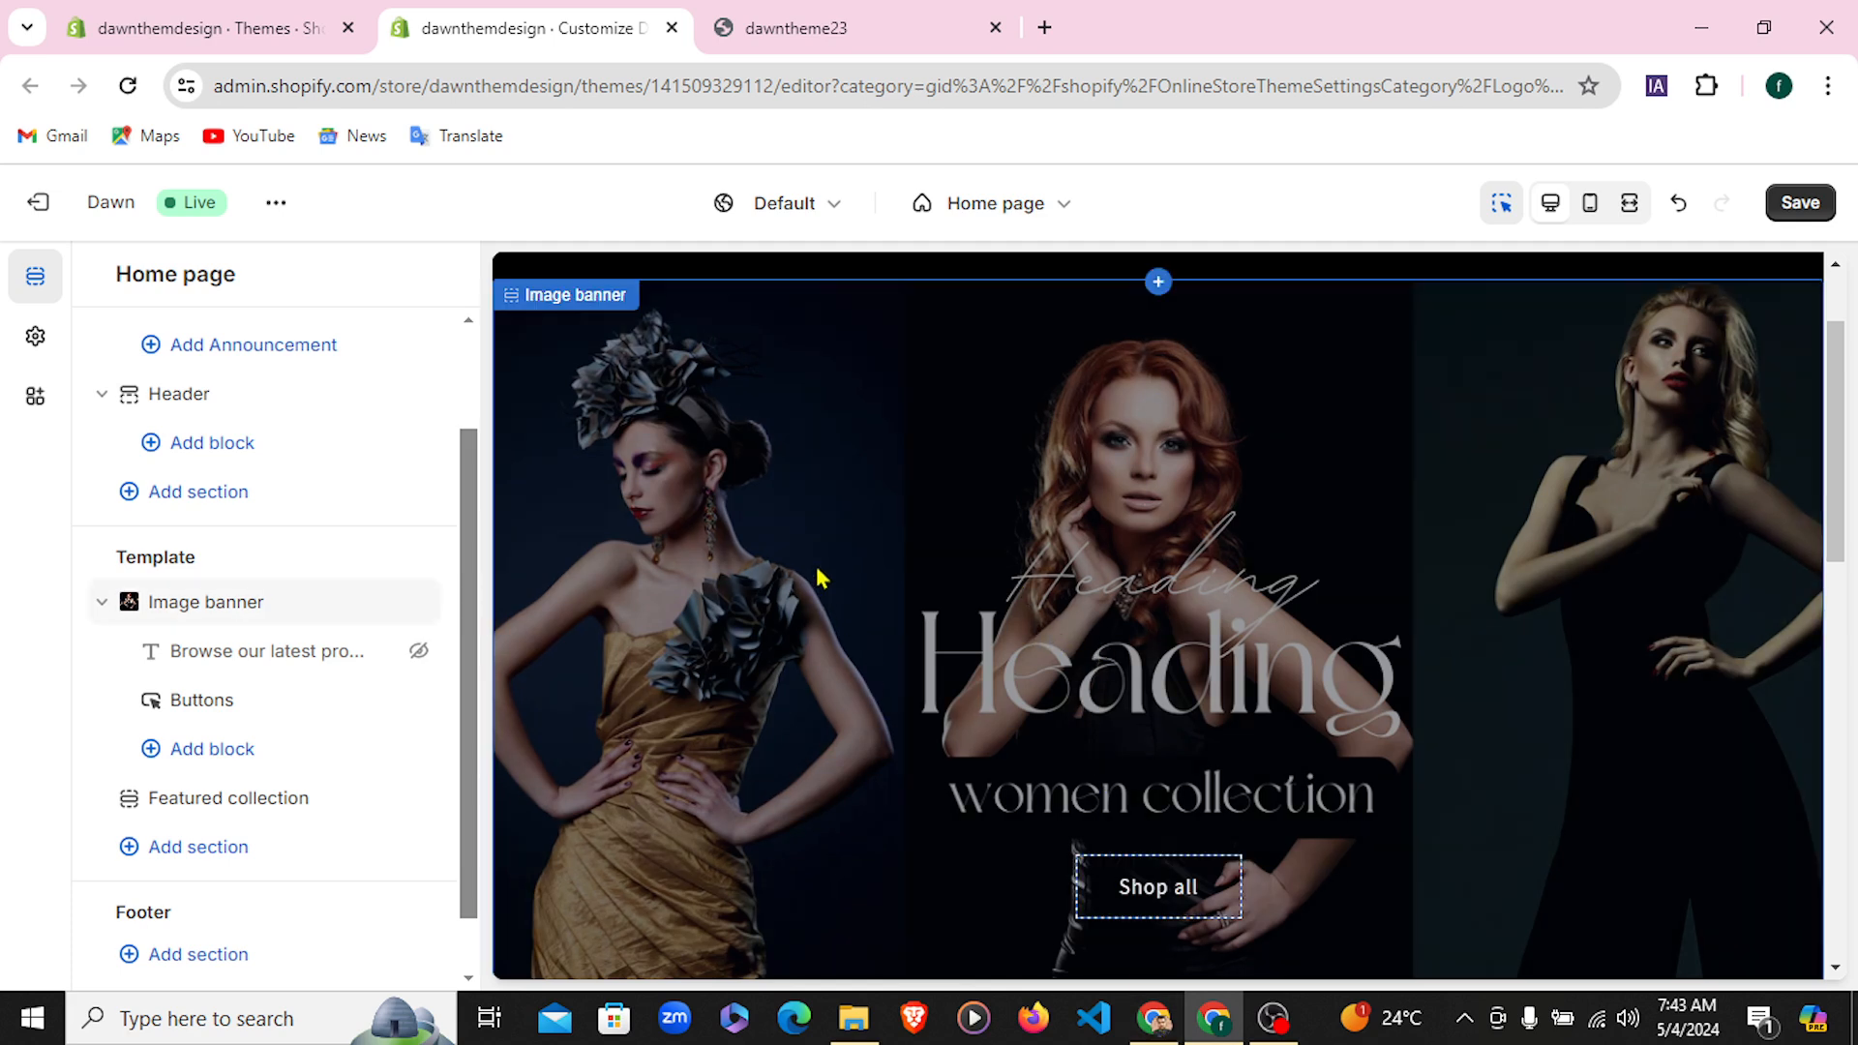
# Switch to Canva and examine both pages of the 4320 × 2160 px Heading design
pyautogui.click(1161, 1023)
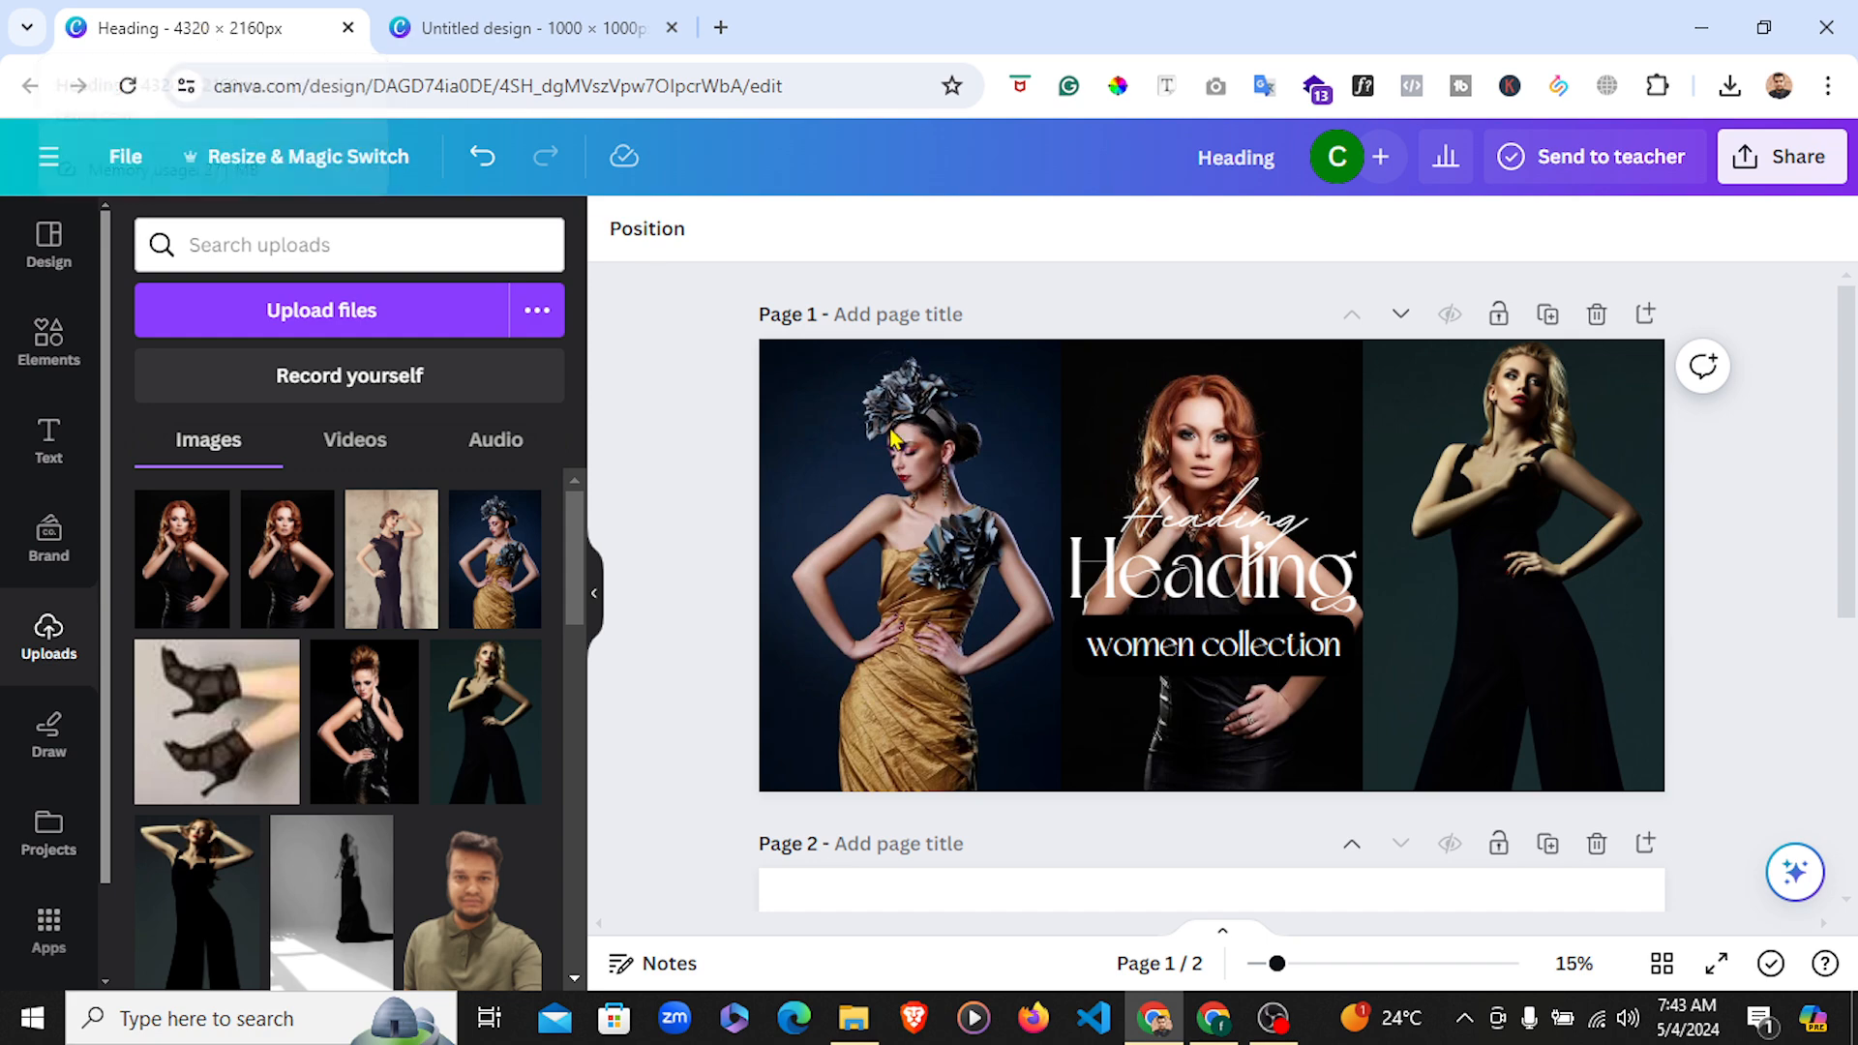
pyautogui.scroll(-4, 999, 622)
pyautogui.scroll(-1, 999, 622)
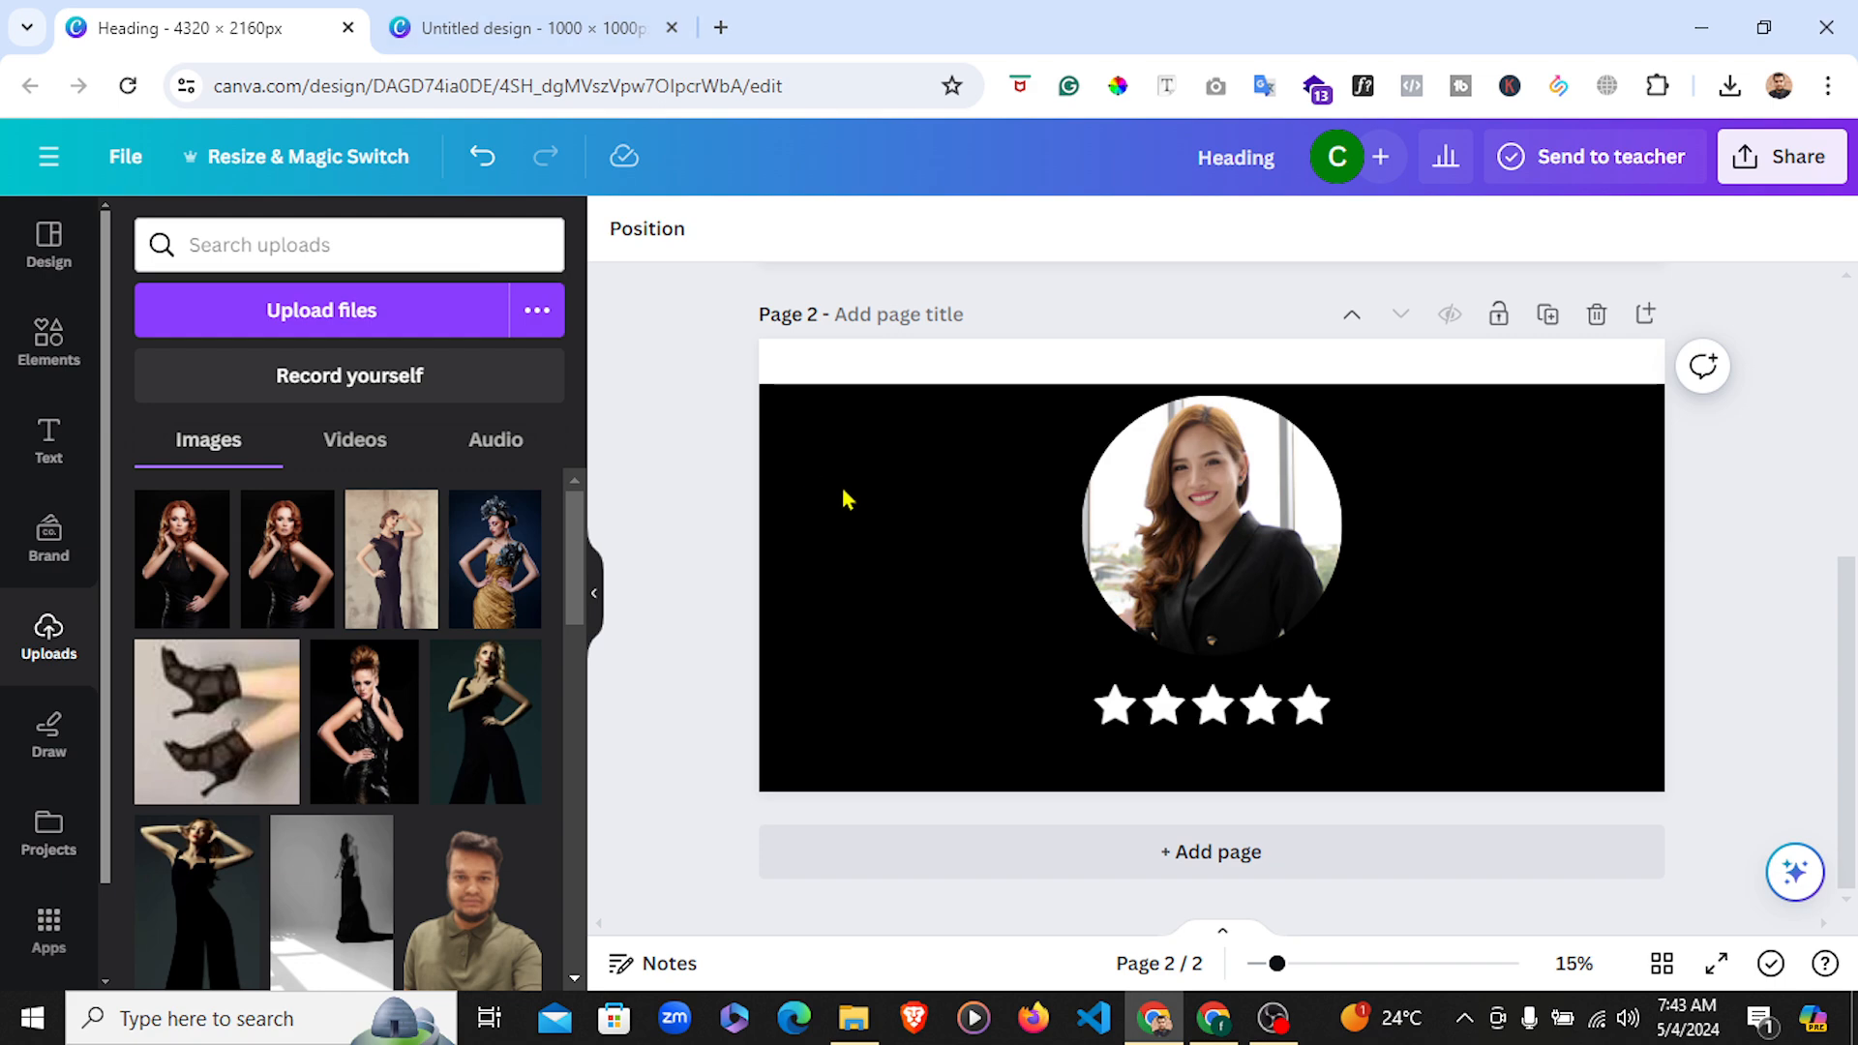
pyautogui.scroll(5, 1137, 767)
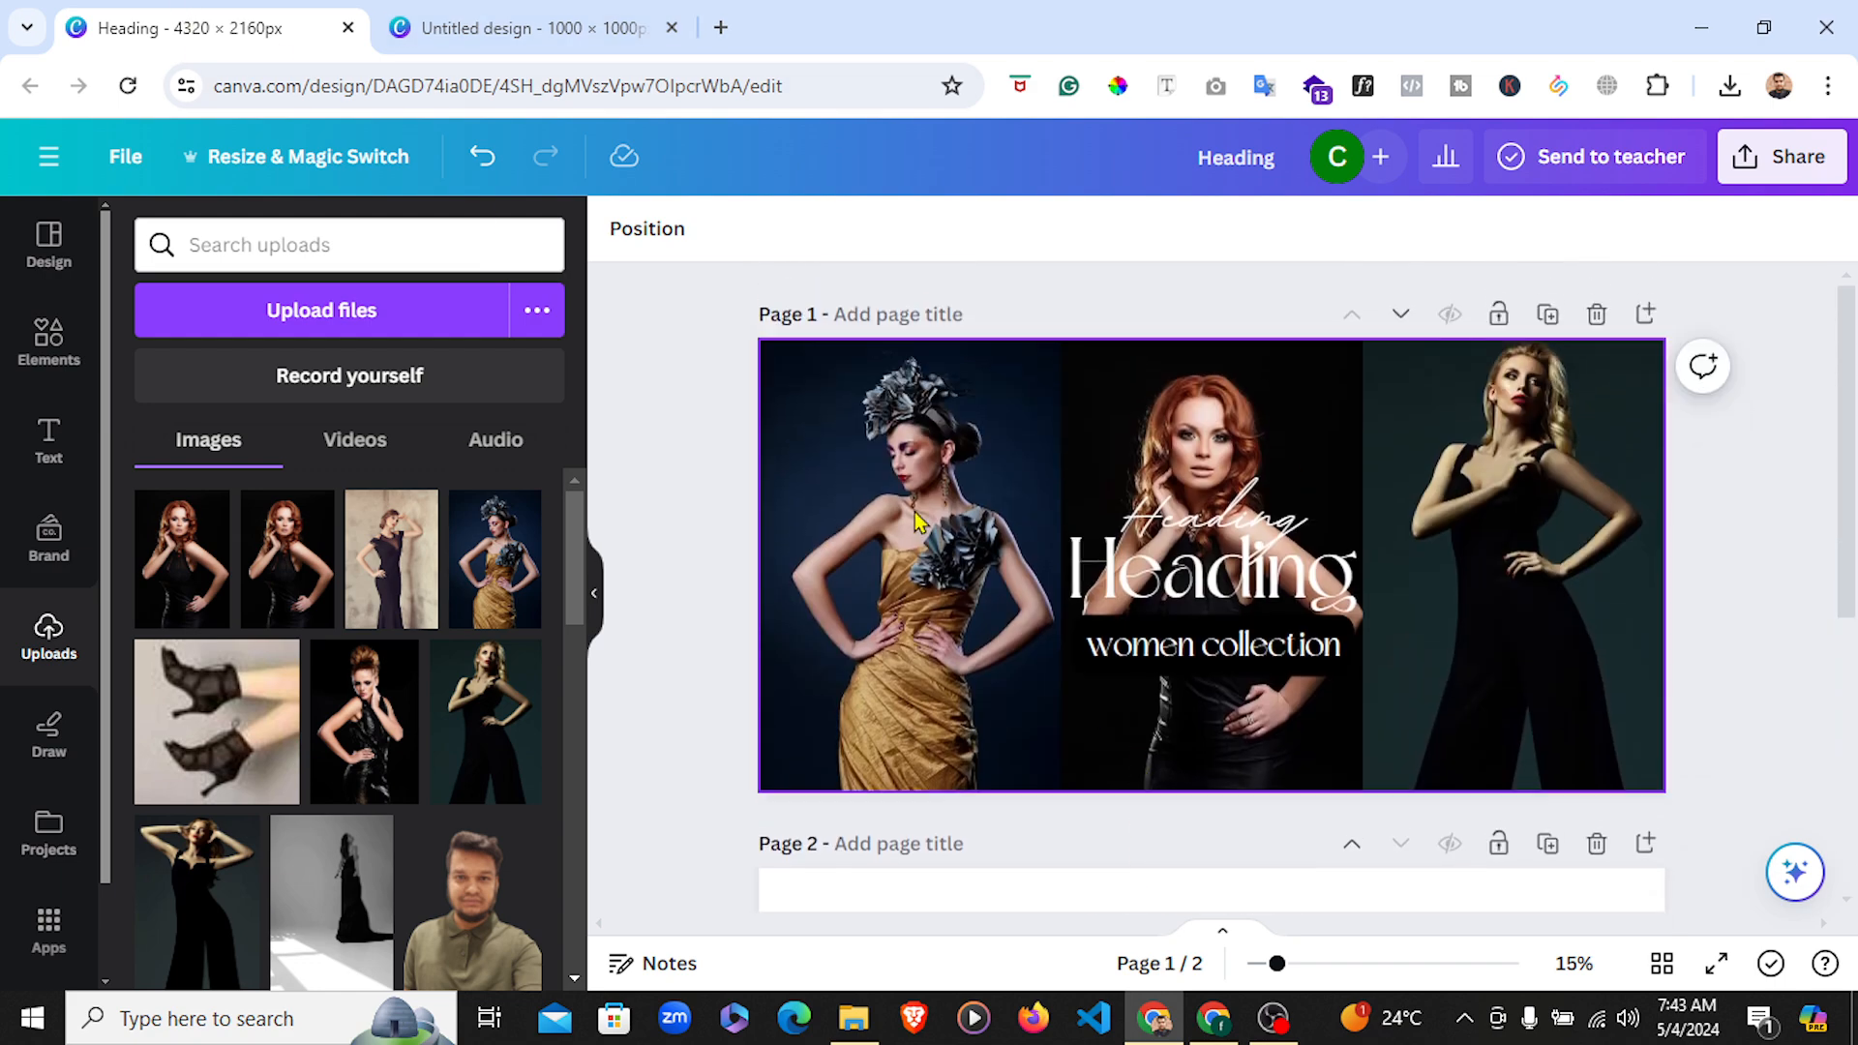
pyautogui.scroll(-4, 937, 713)
# Look through the pages of the 1000 × 1000 px Canva design with the collage and portrait images
pyautogui.click(494, 19)
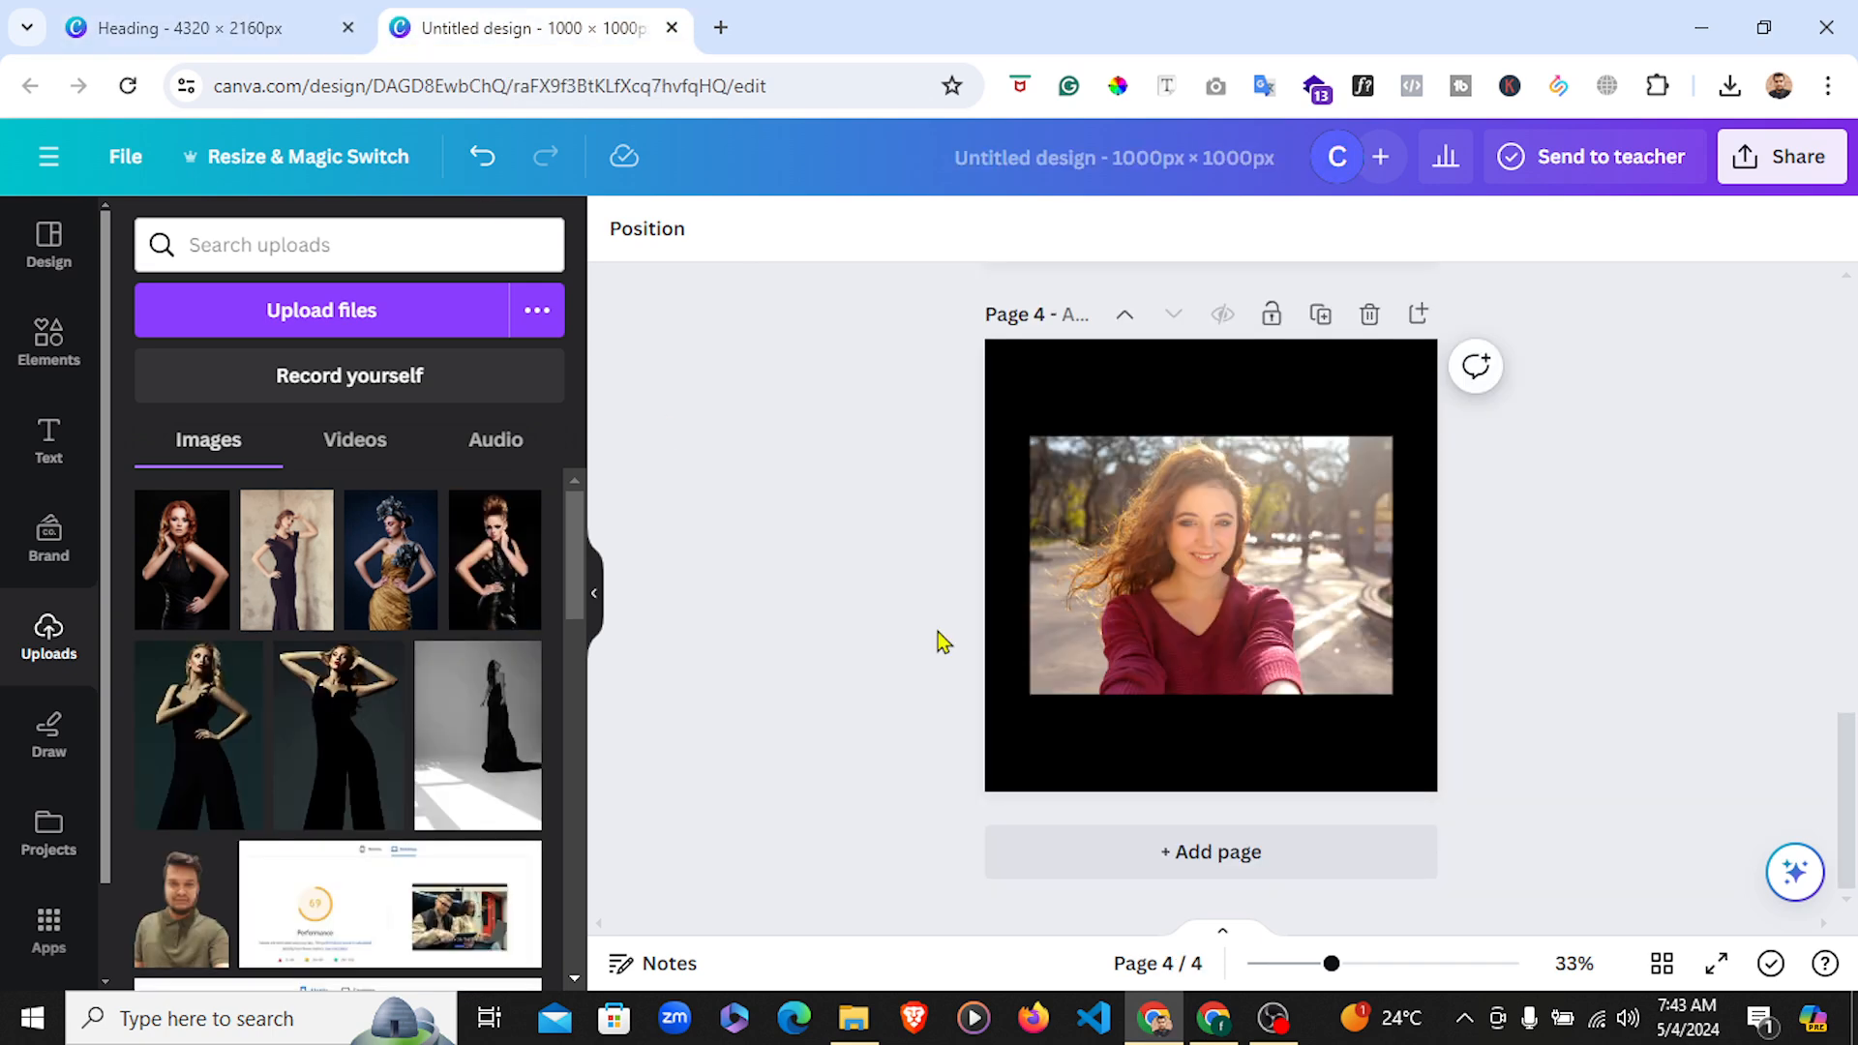
pyautogui.scroll(5, 1245, 694)
pyautogui.scroll(8, 1245, 695)
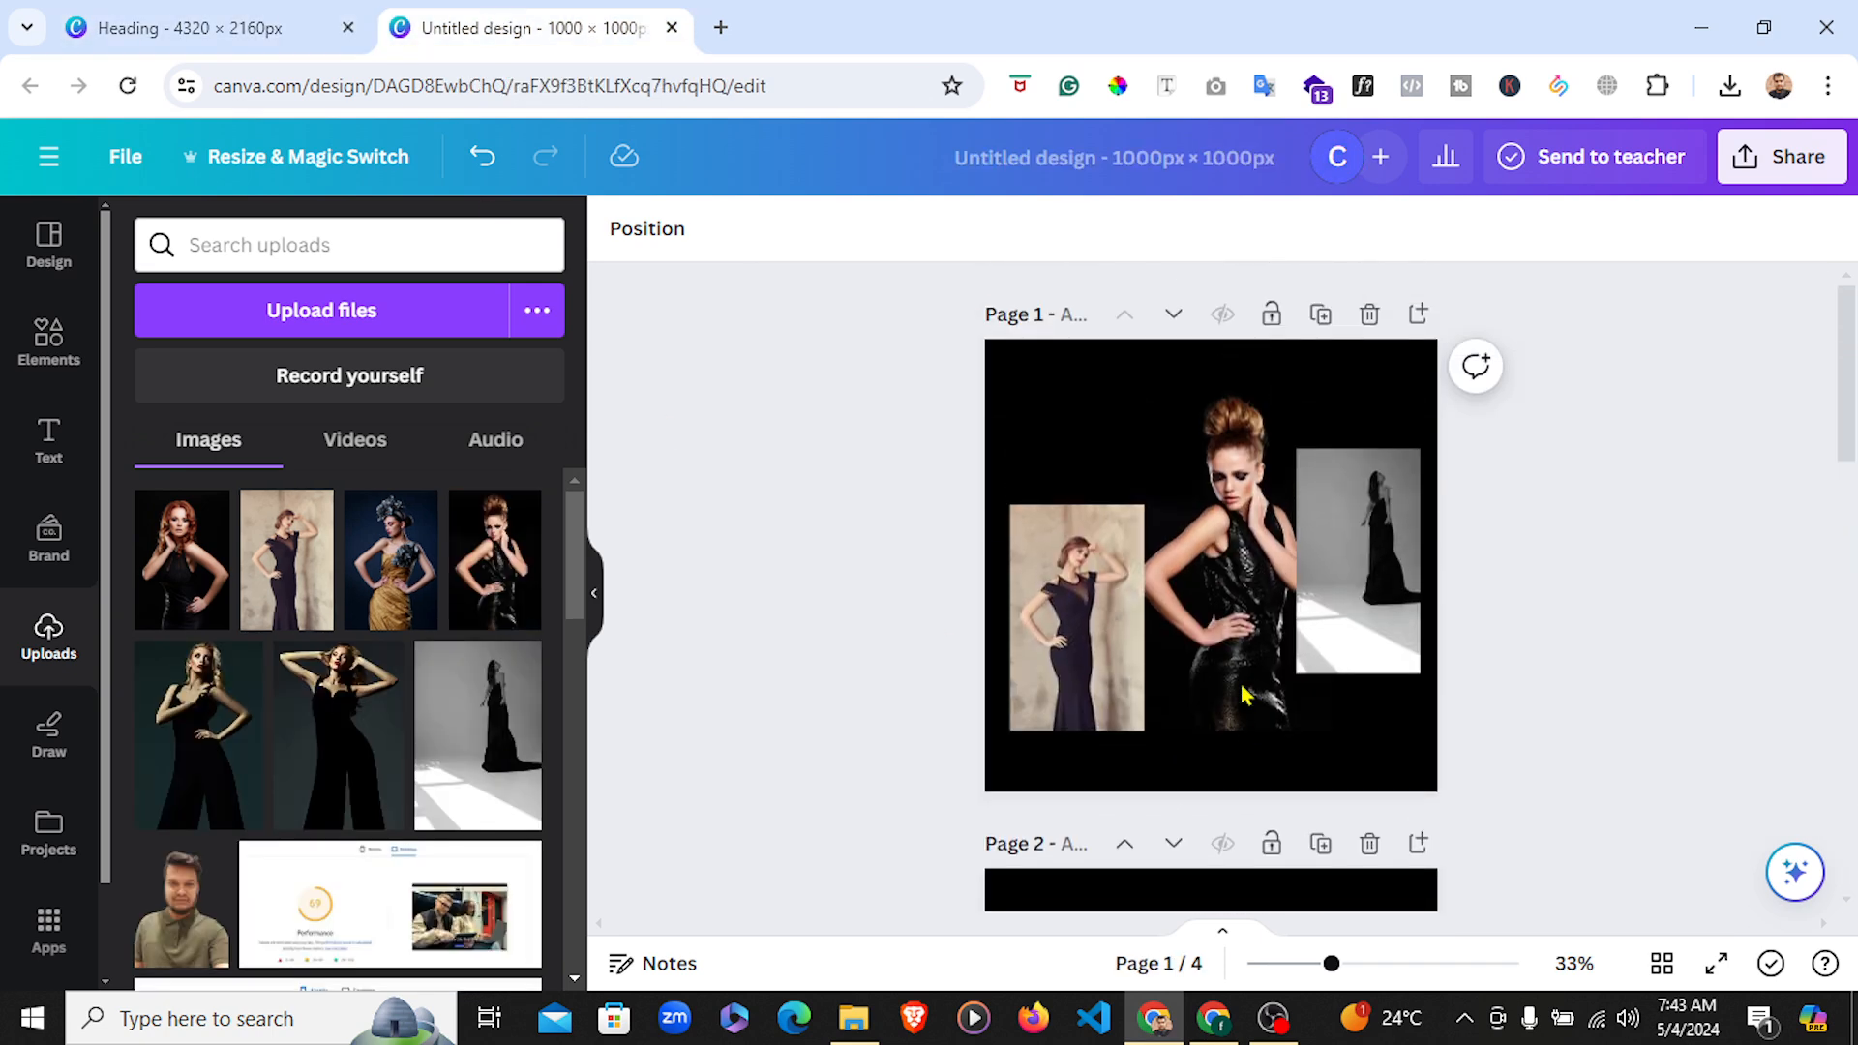
pyautogui.scroll(-4, 1141, 854)
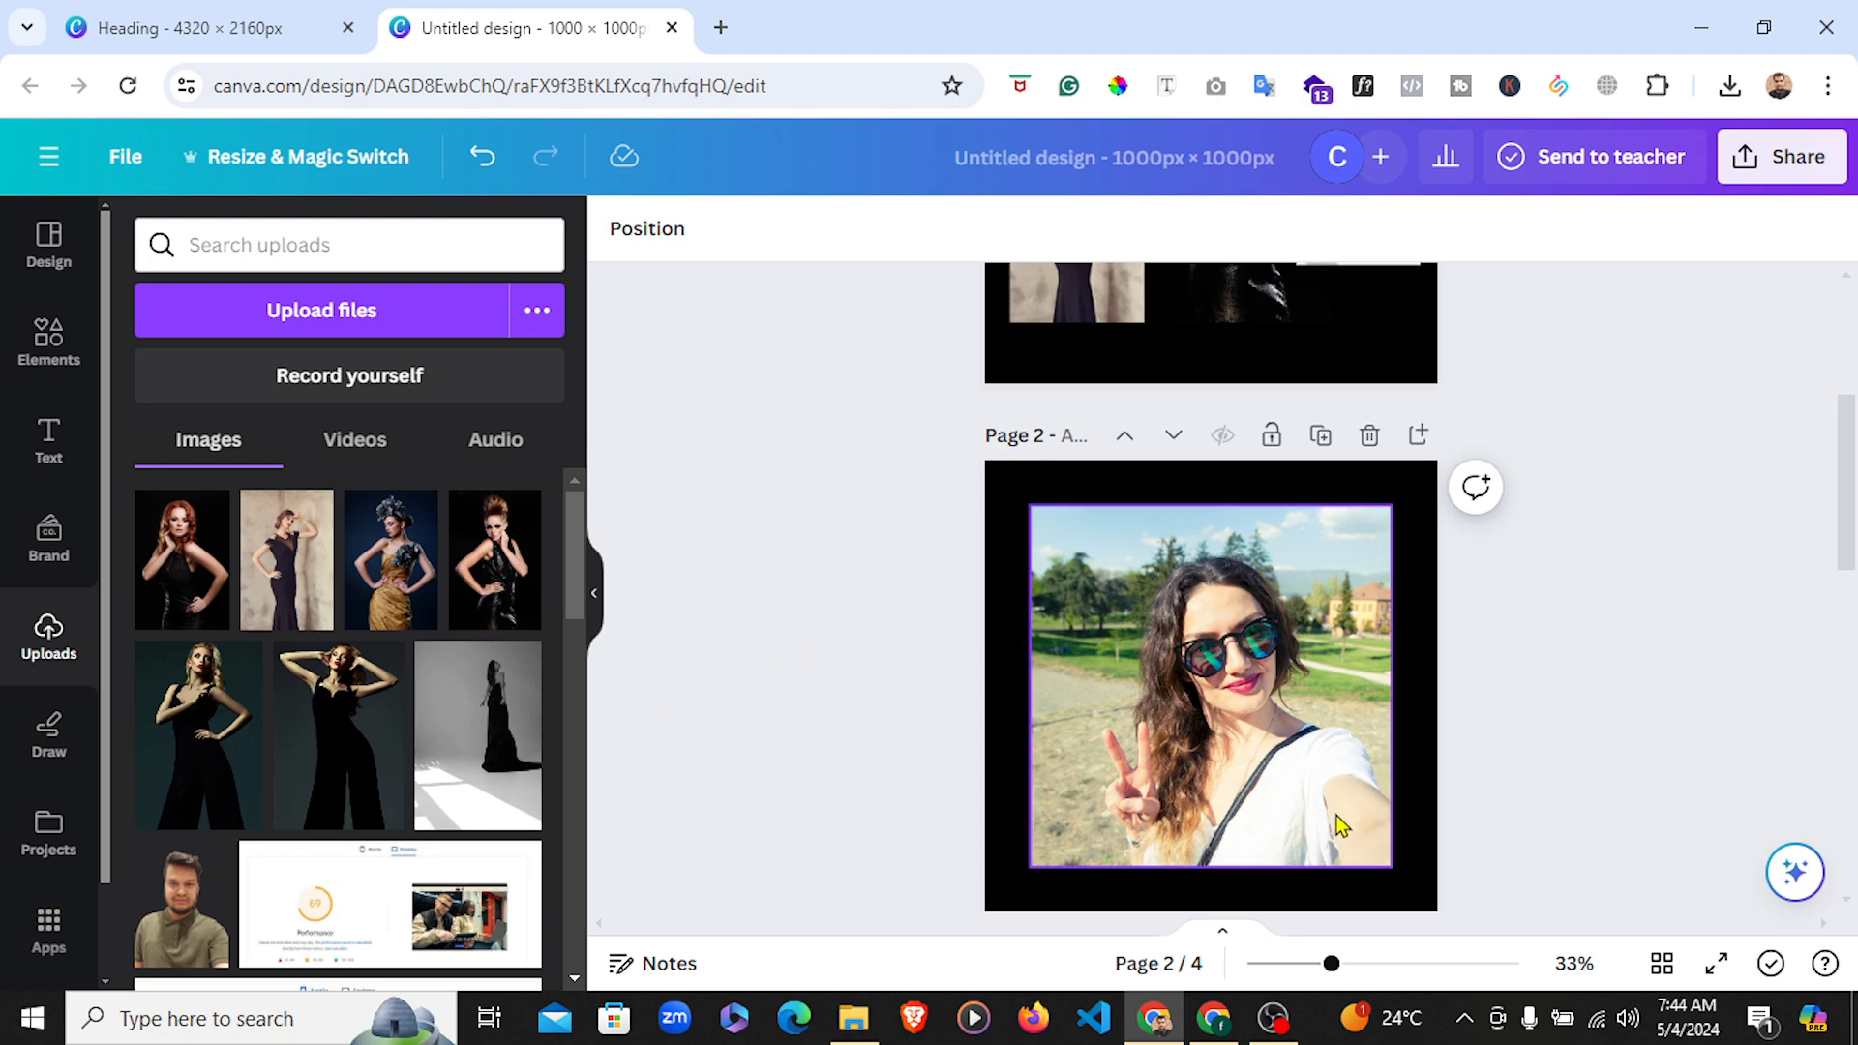
pyautogui.scroll(4, 1335, 818)
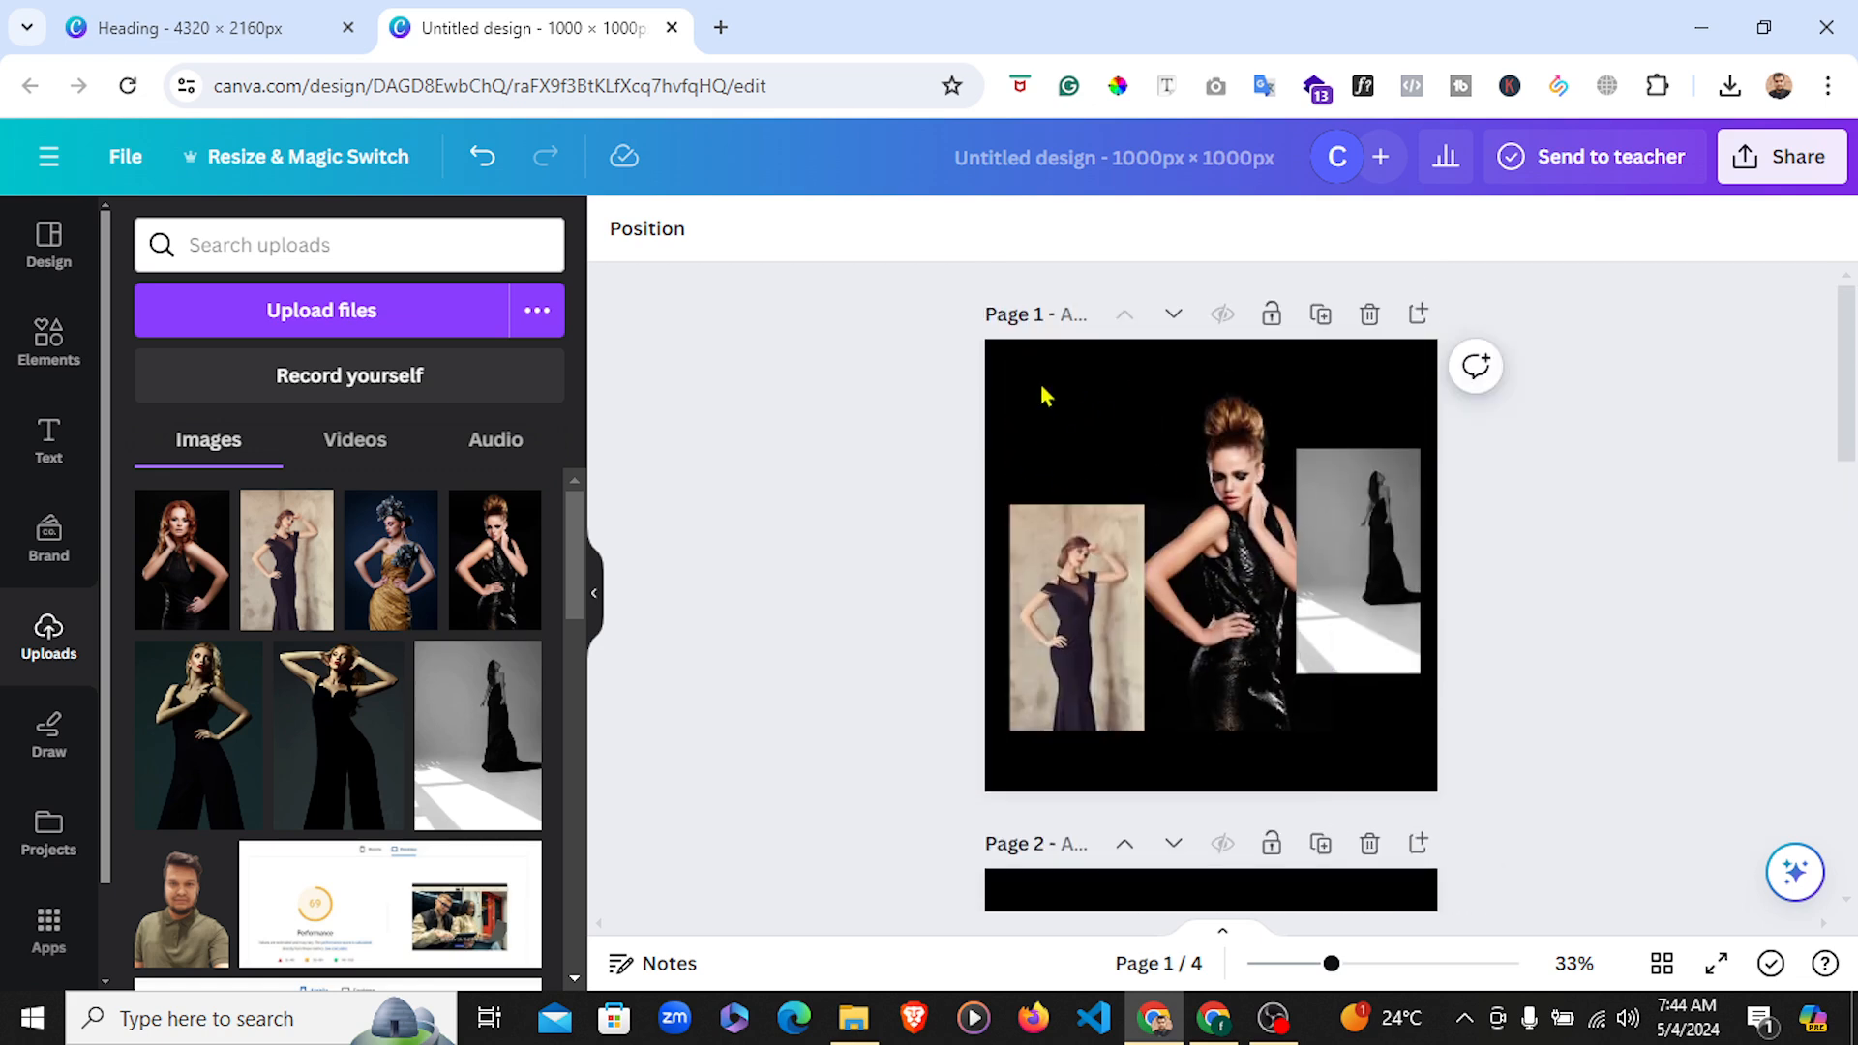
pyautogui.scroll(-1, 1297, 799)
pyautogui.scroll(-3, 1195, 861)
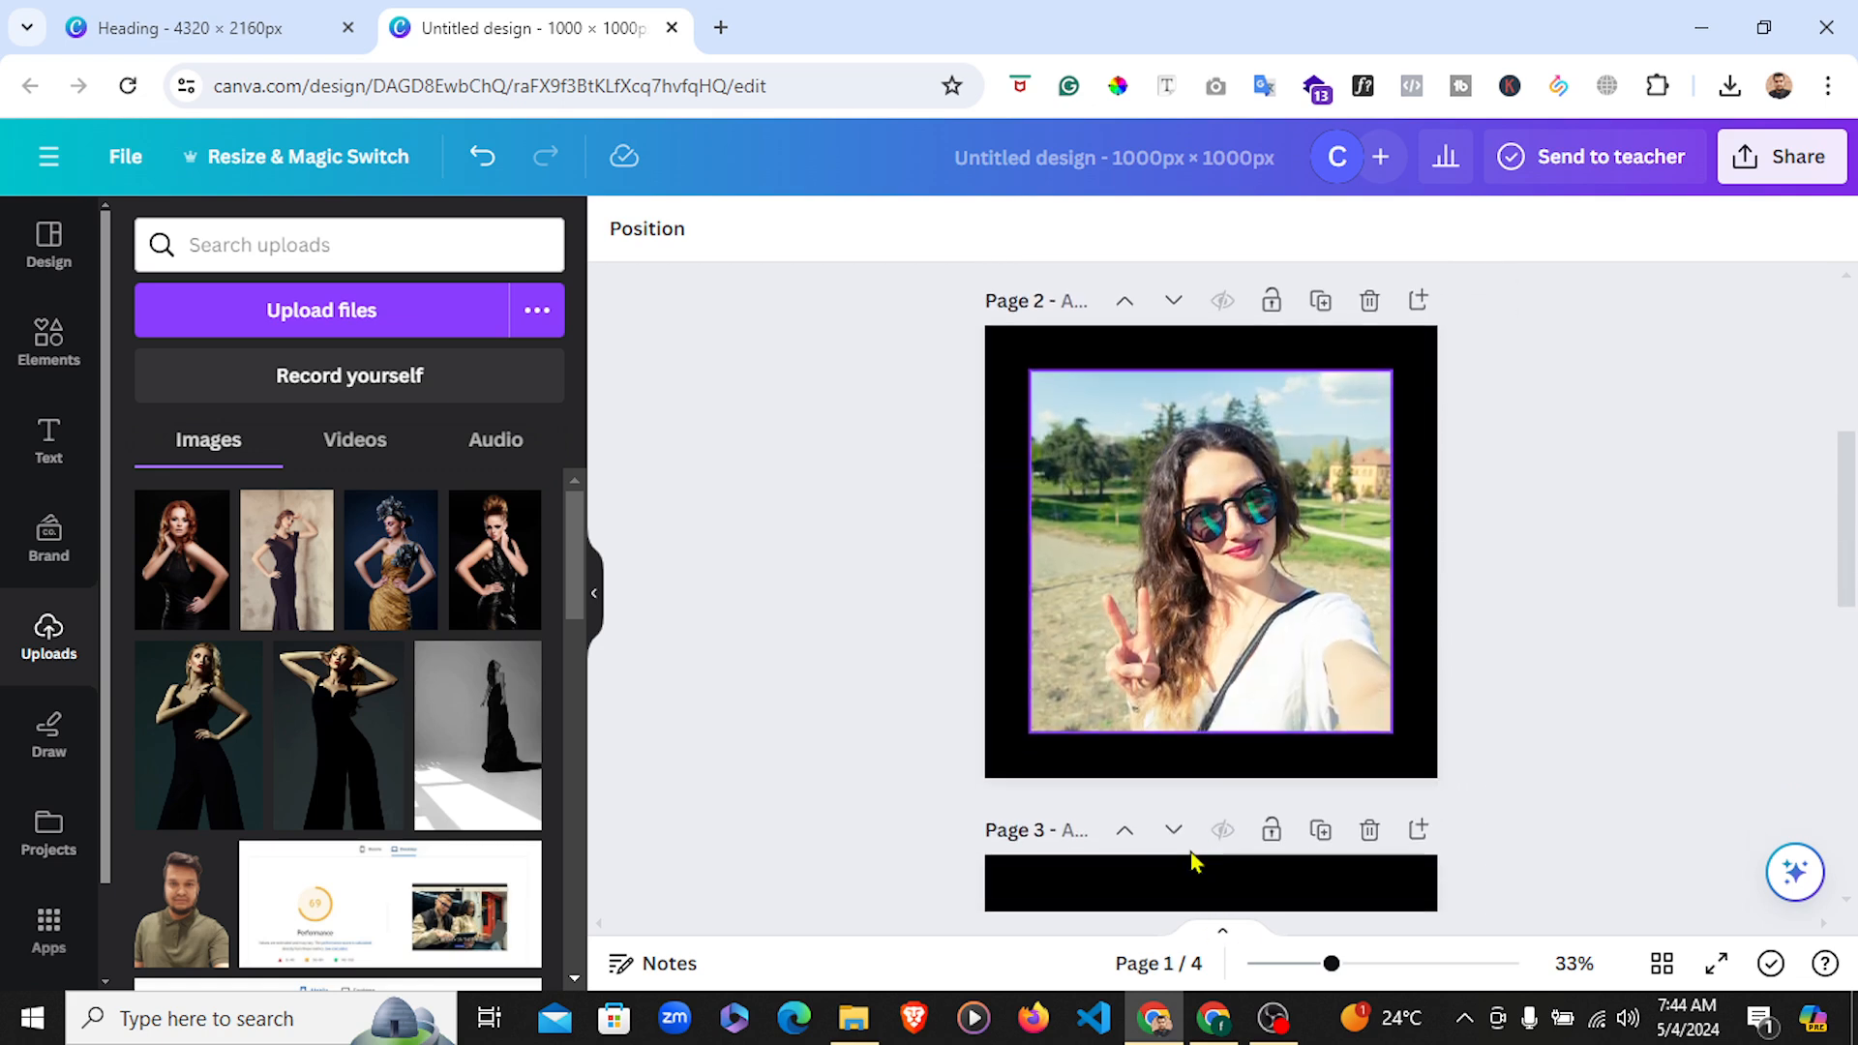
pyautogui.scroll(-1, 1190, 859)
# Inspect the fonts of the script Heading, the large Heading and the "women collection" text in the Heading design
pyautogui.click(218, 21)
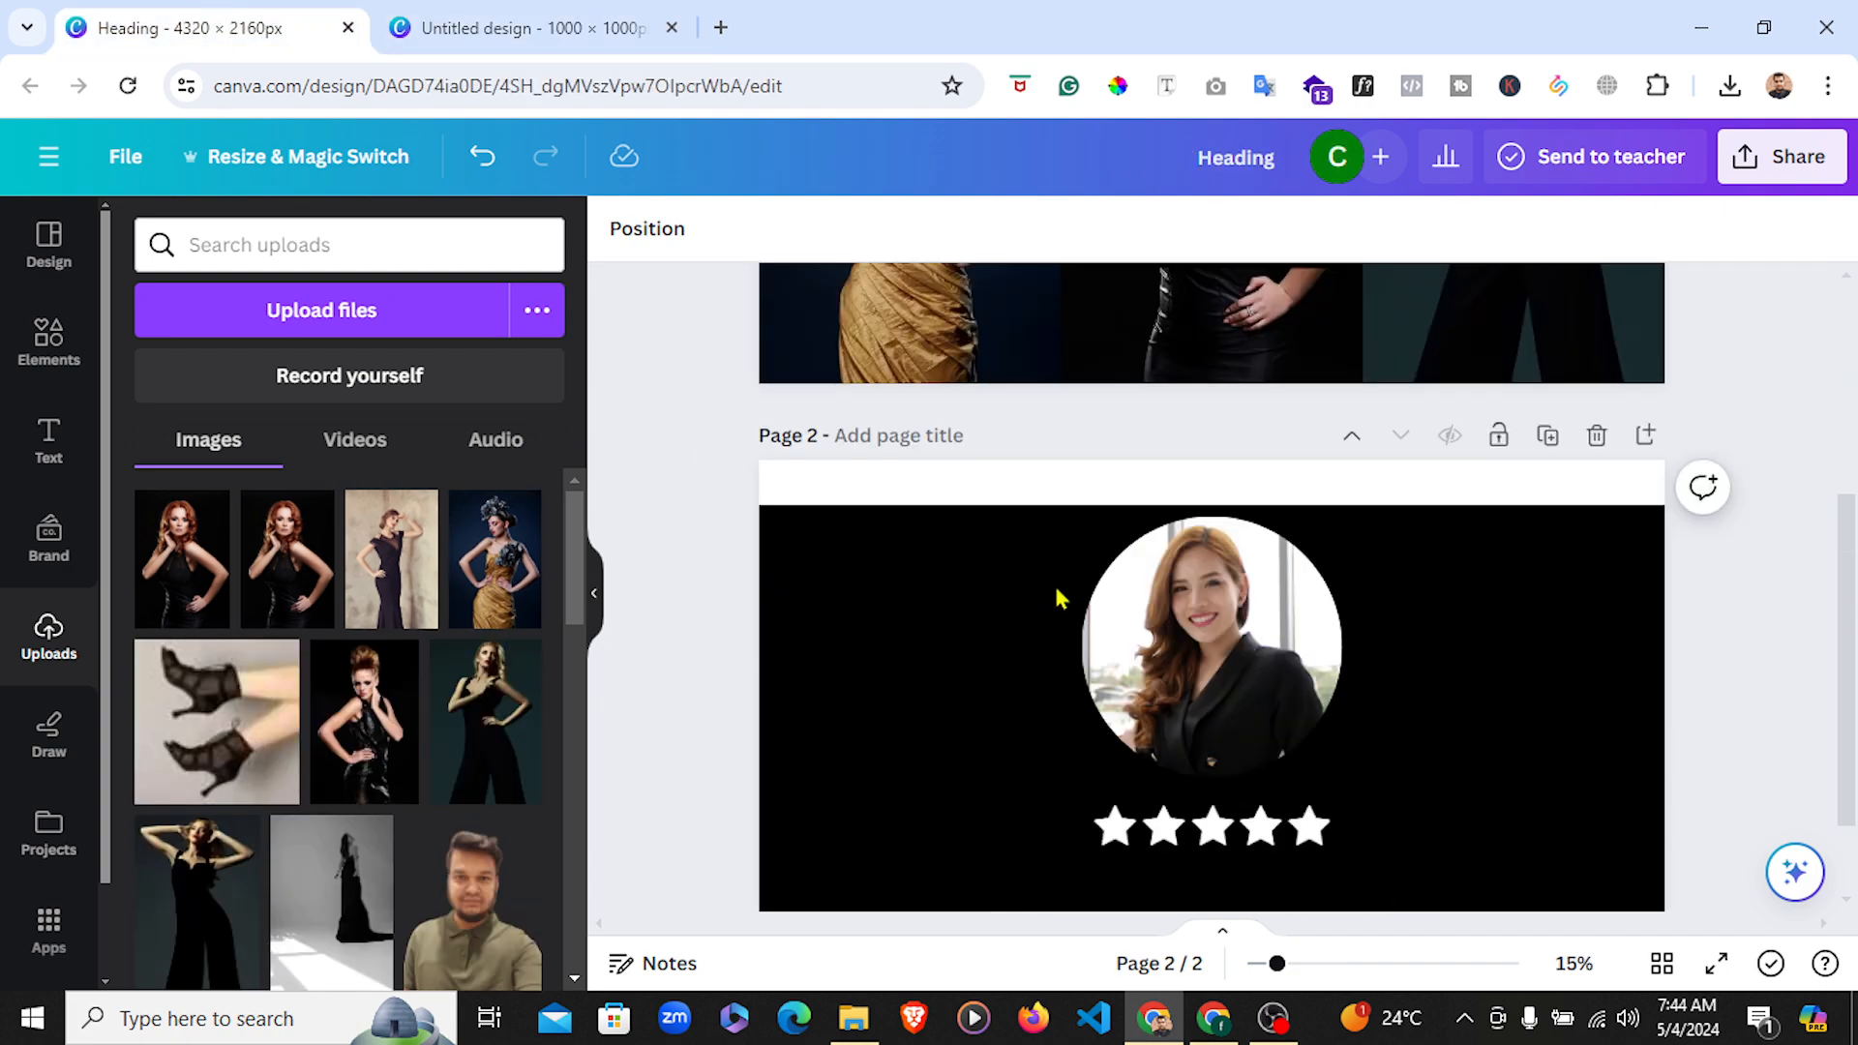
pyautogui.scroll(3, 990, 560)
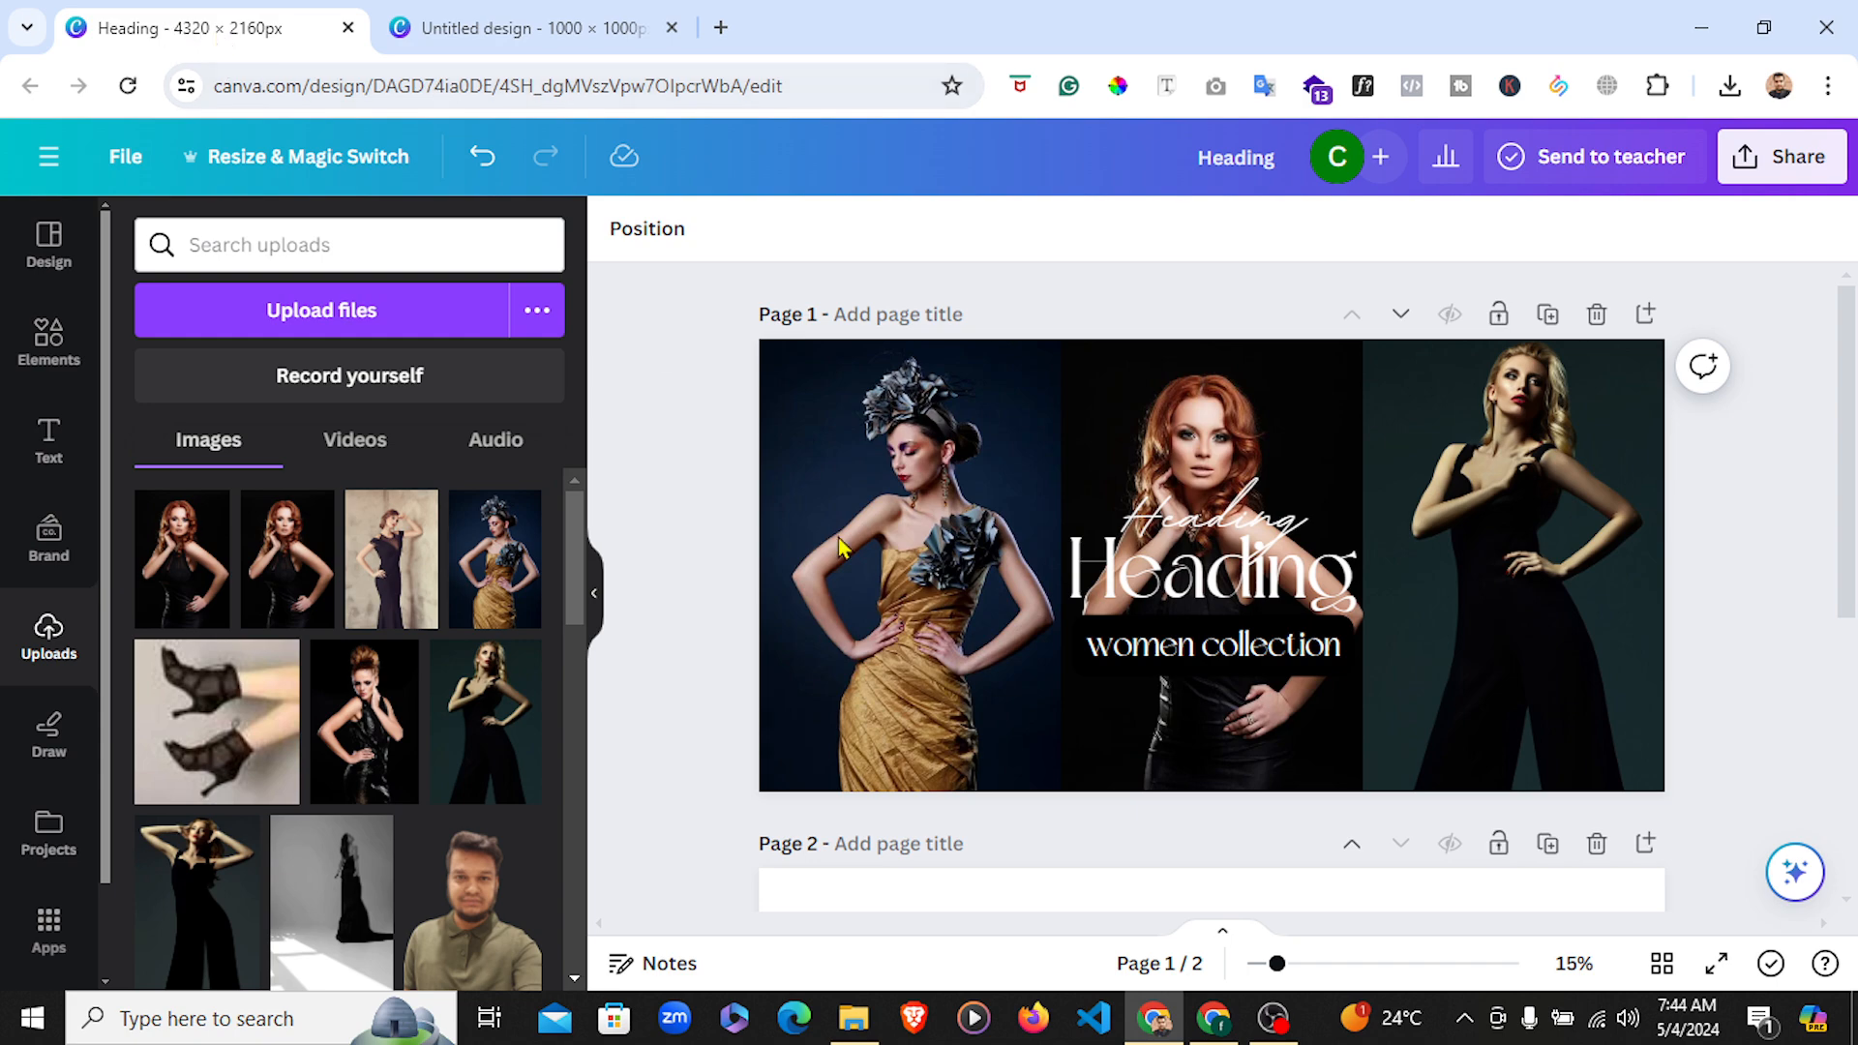
pyautogui.click(1228, 521)
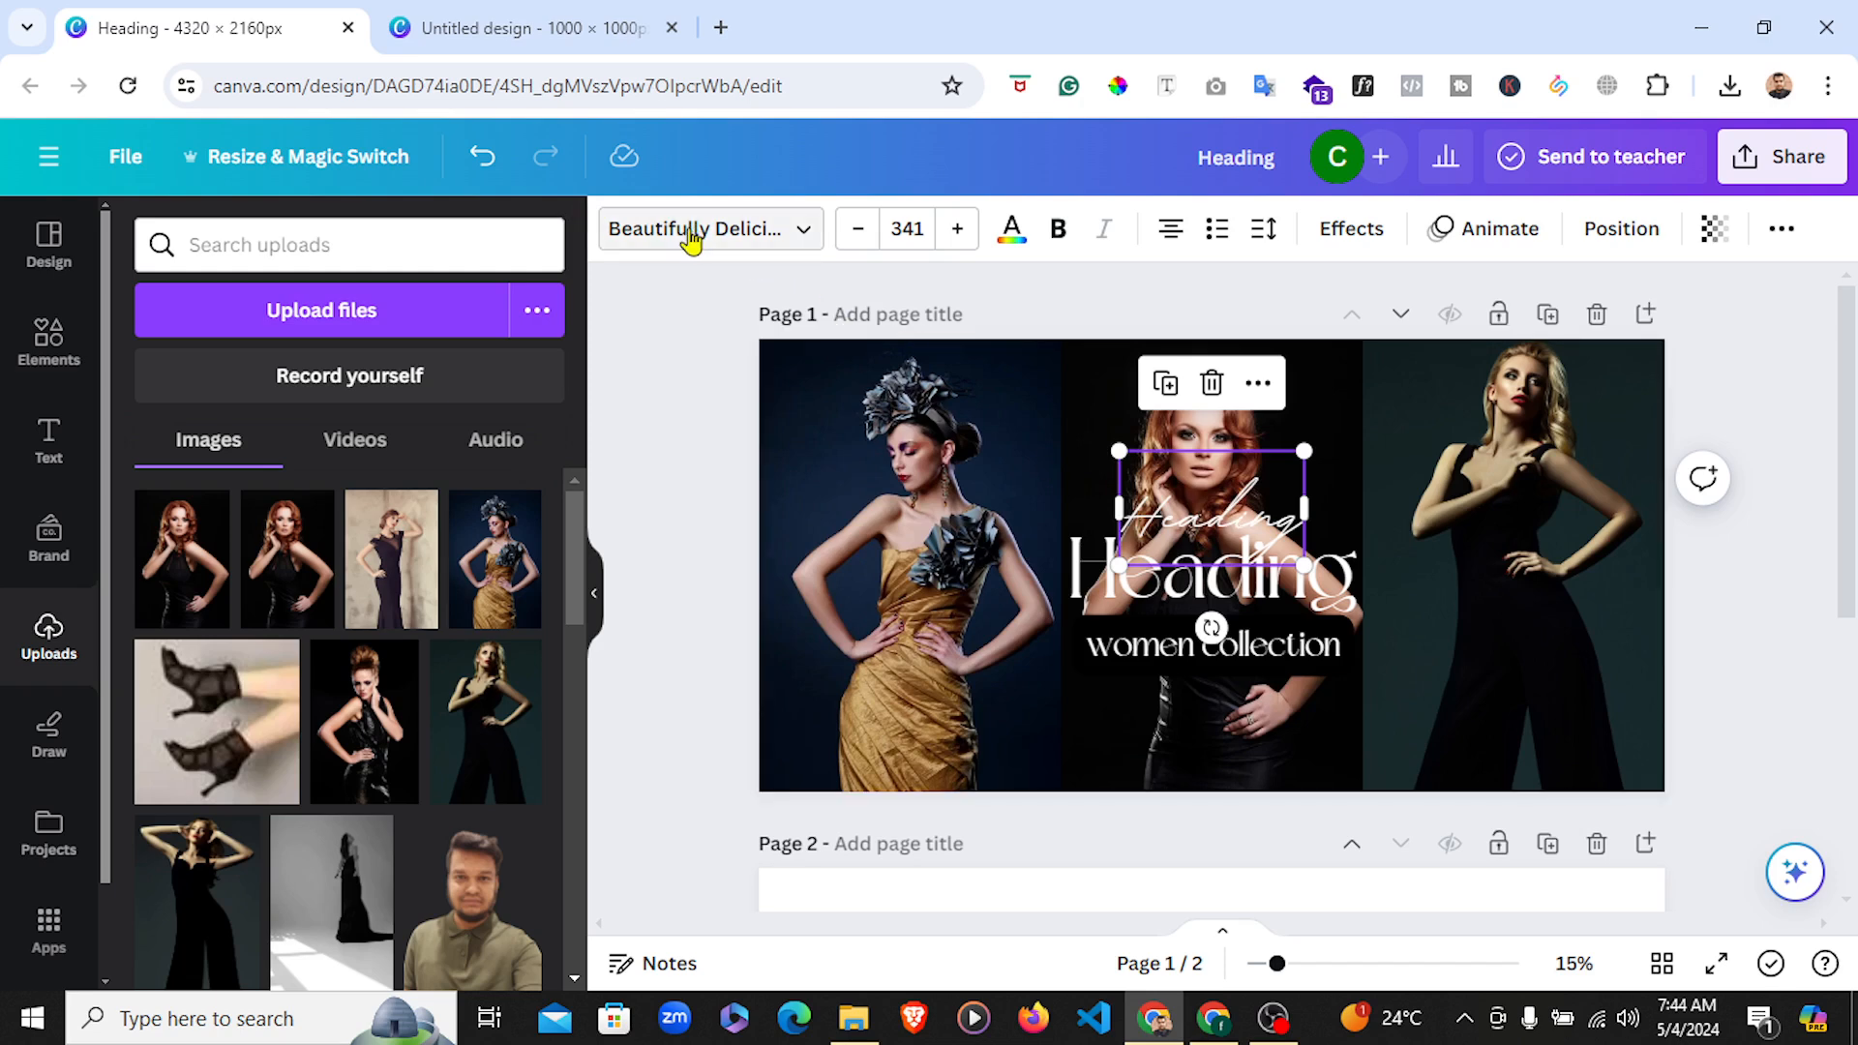
pyautogui.click(1162, 585)
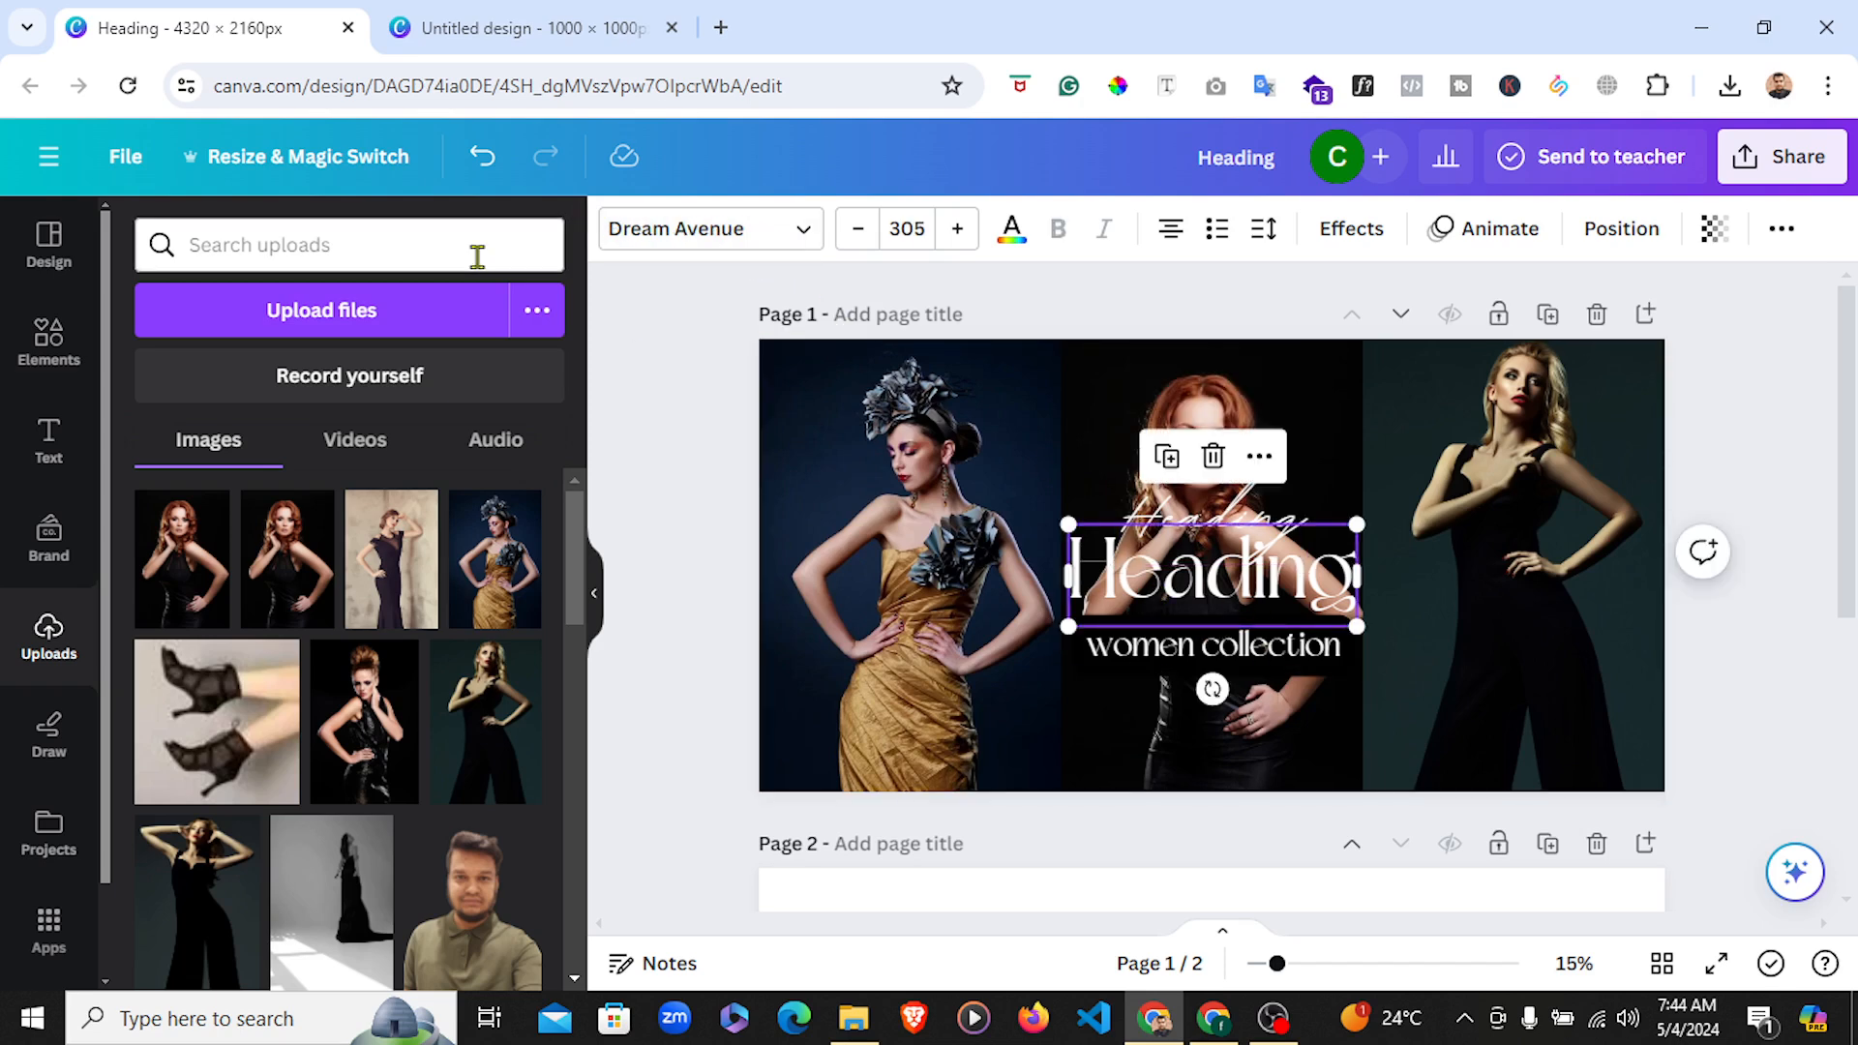
pyautogui.click(1188, 647)
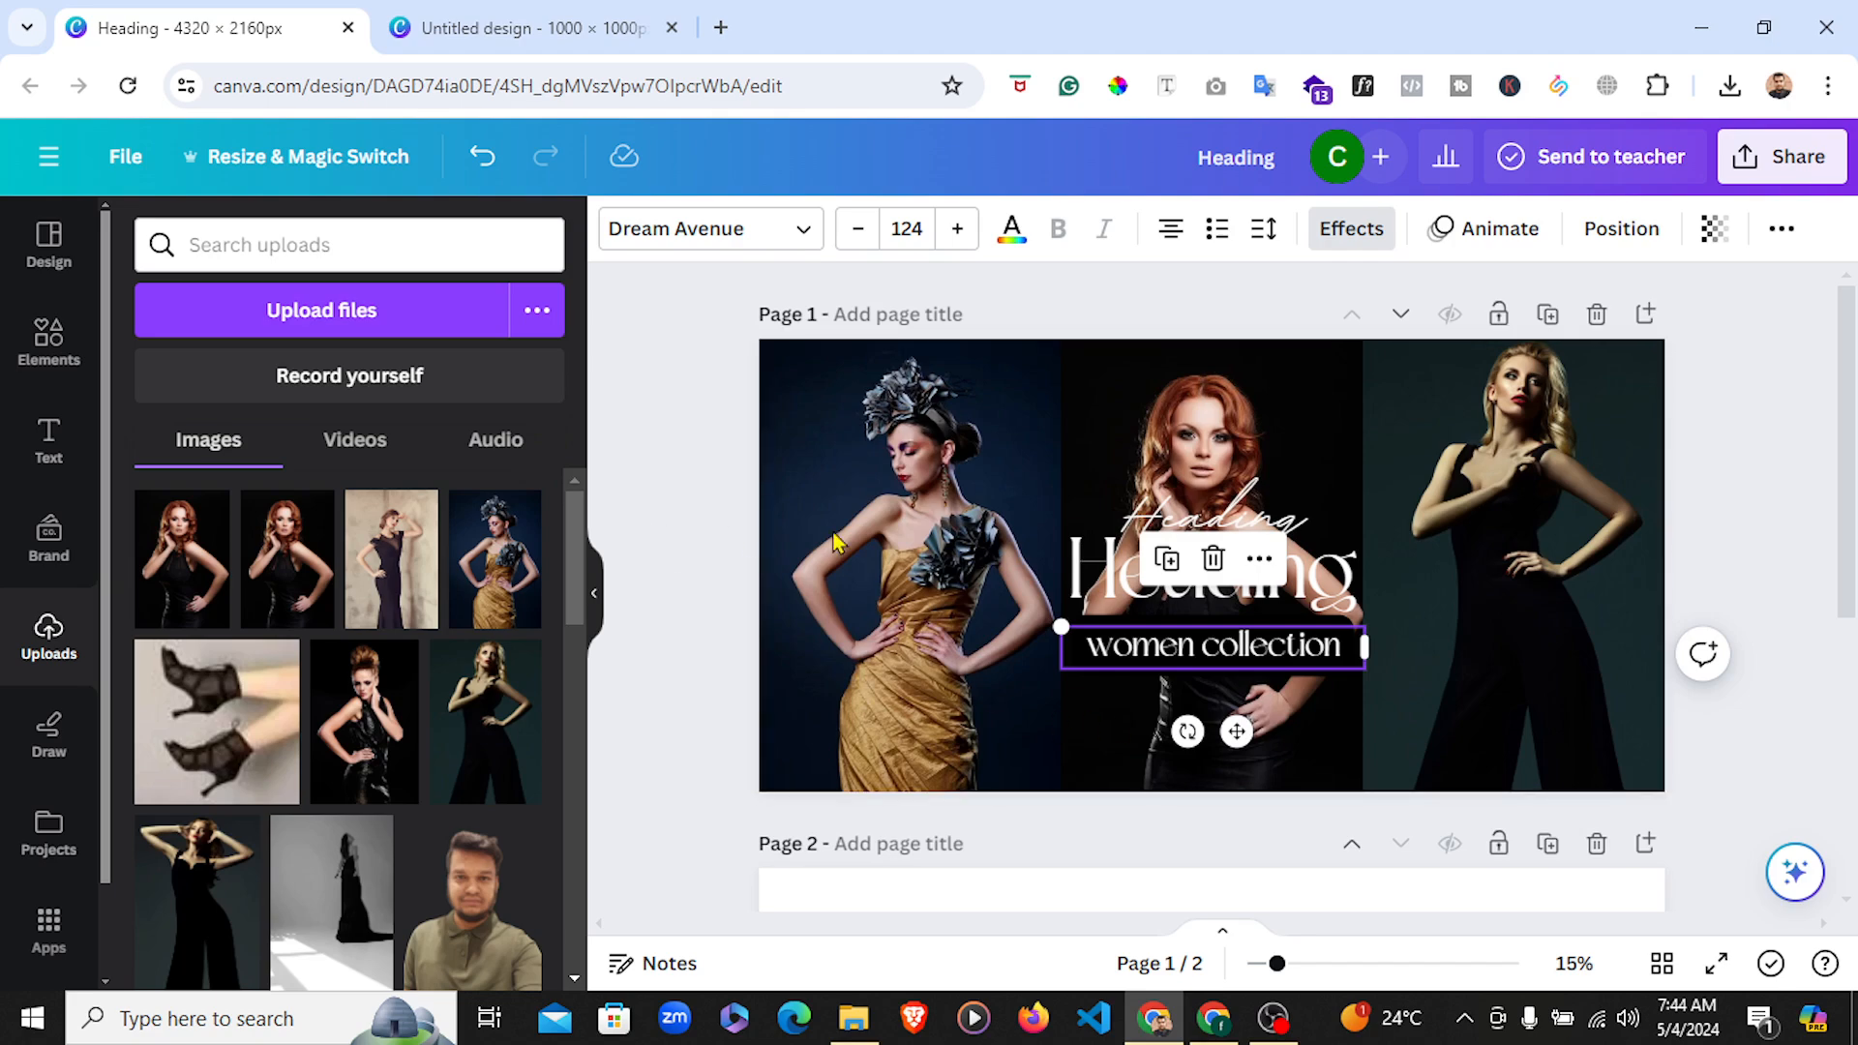
pyautogui.scroll(-5, 987, 711)
pyautogui.scroll(2, 1115, 766)
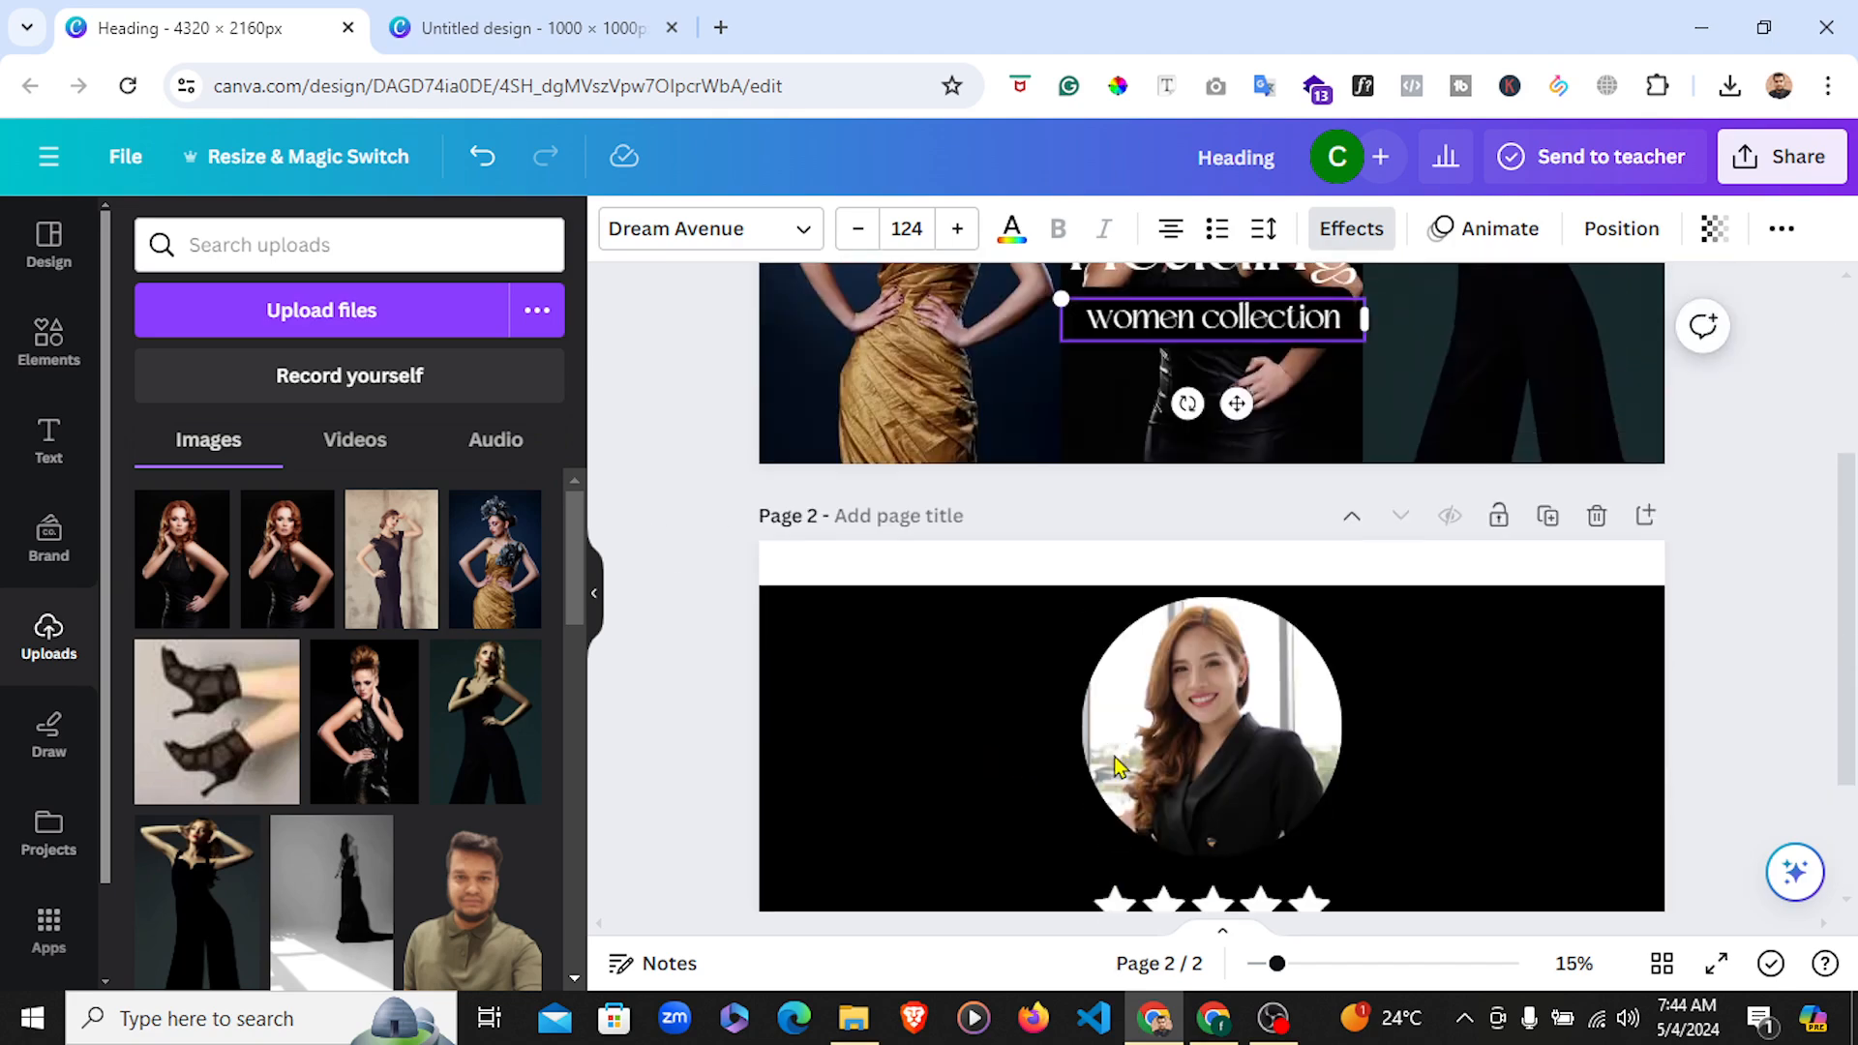
pyautogui.scroll(2, 1115, 766)
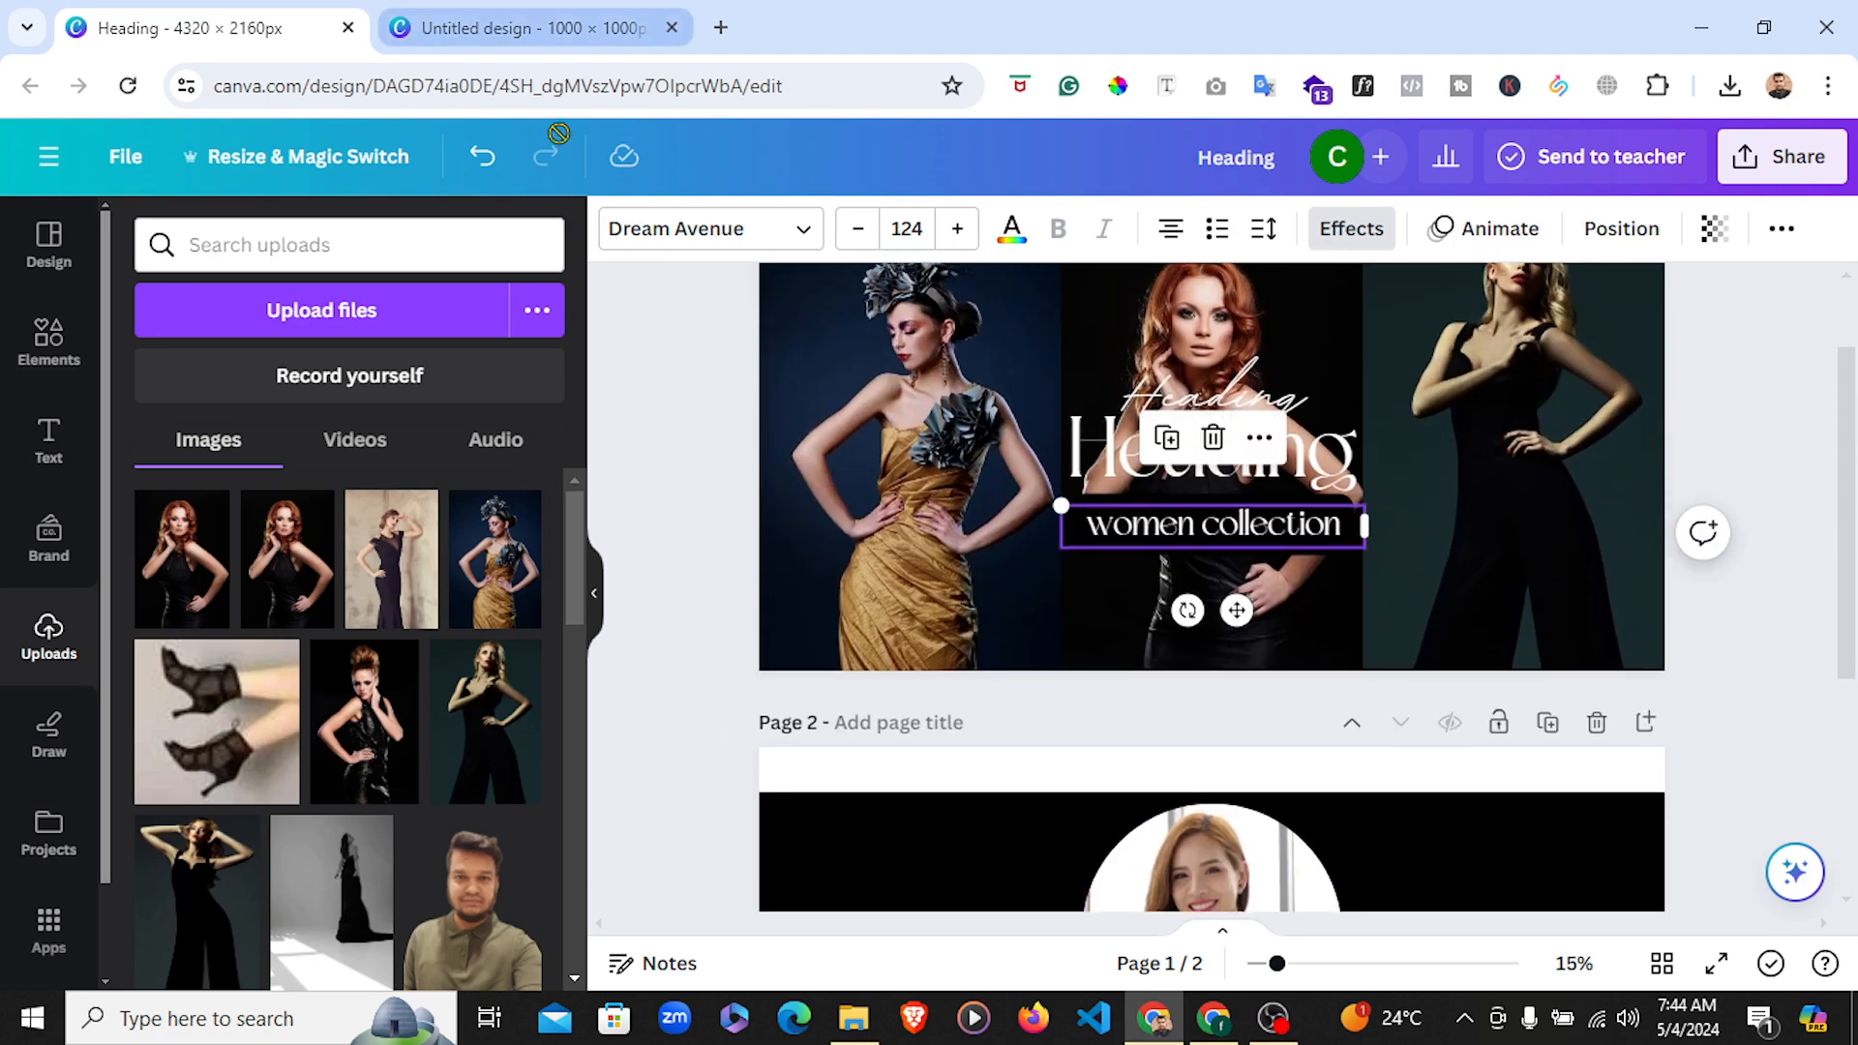
# Review the 1000 × 1000 px design's pages again, from the collage to the last portrait and back
pyautogui.click(490, 38)
pyautogui.scroll(5, 1091, 751)
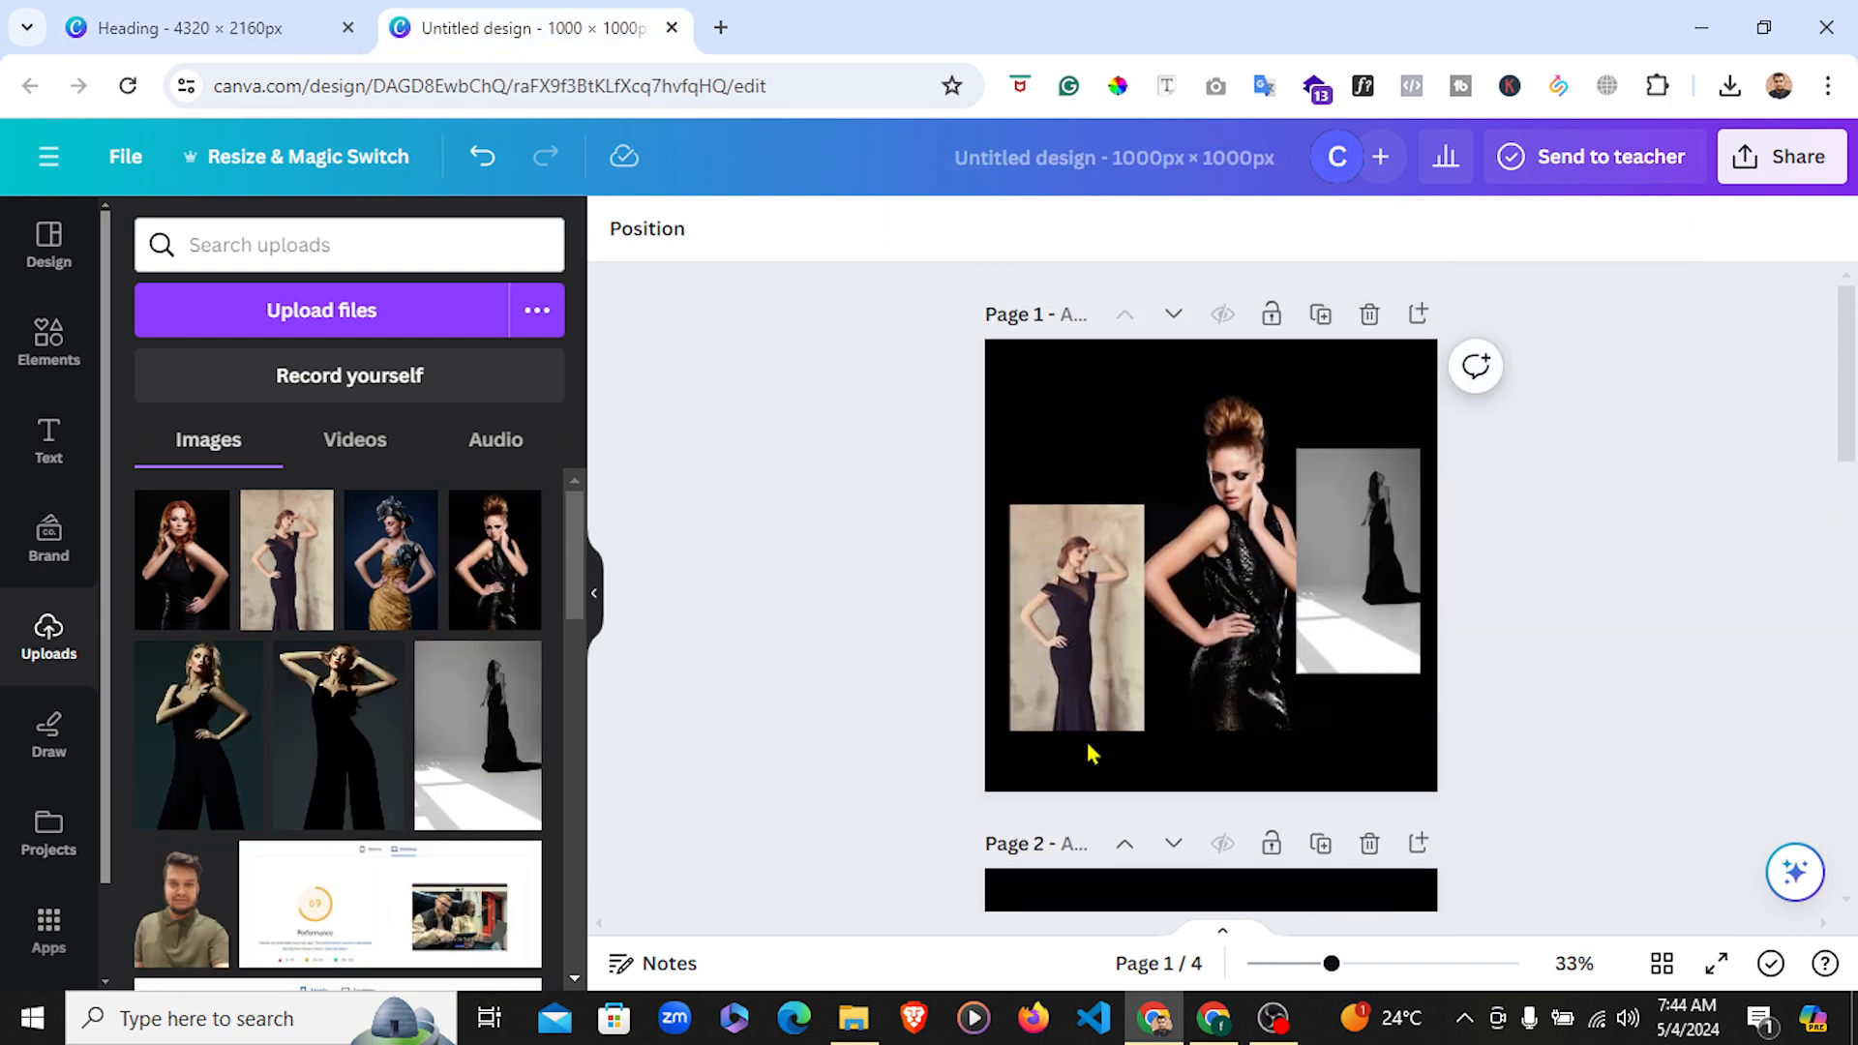
pyautogui.scroll(-10, 1090, 753)
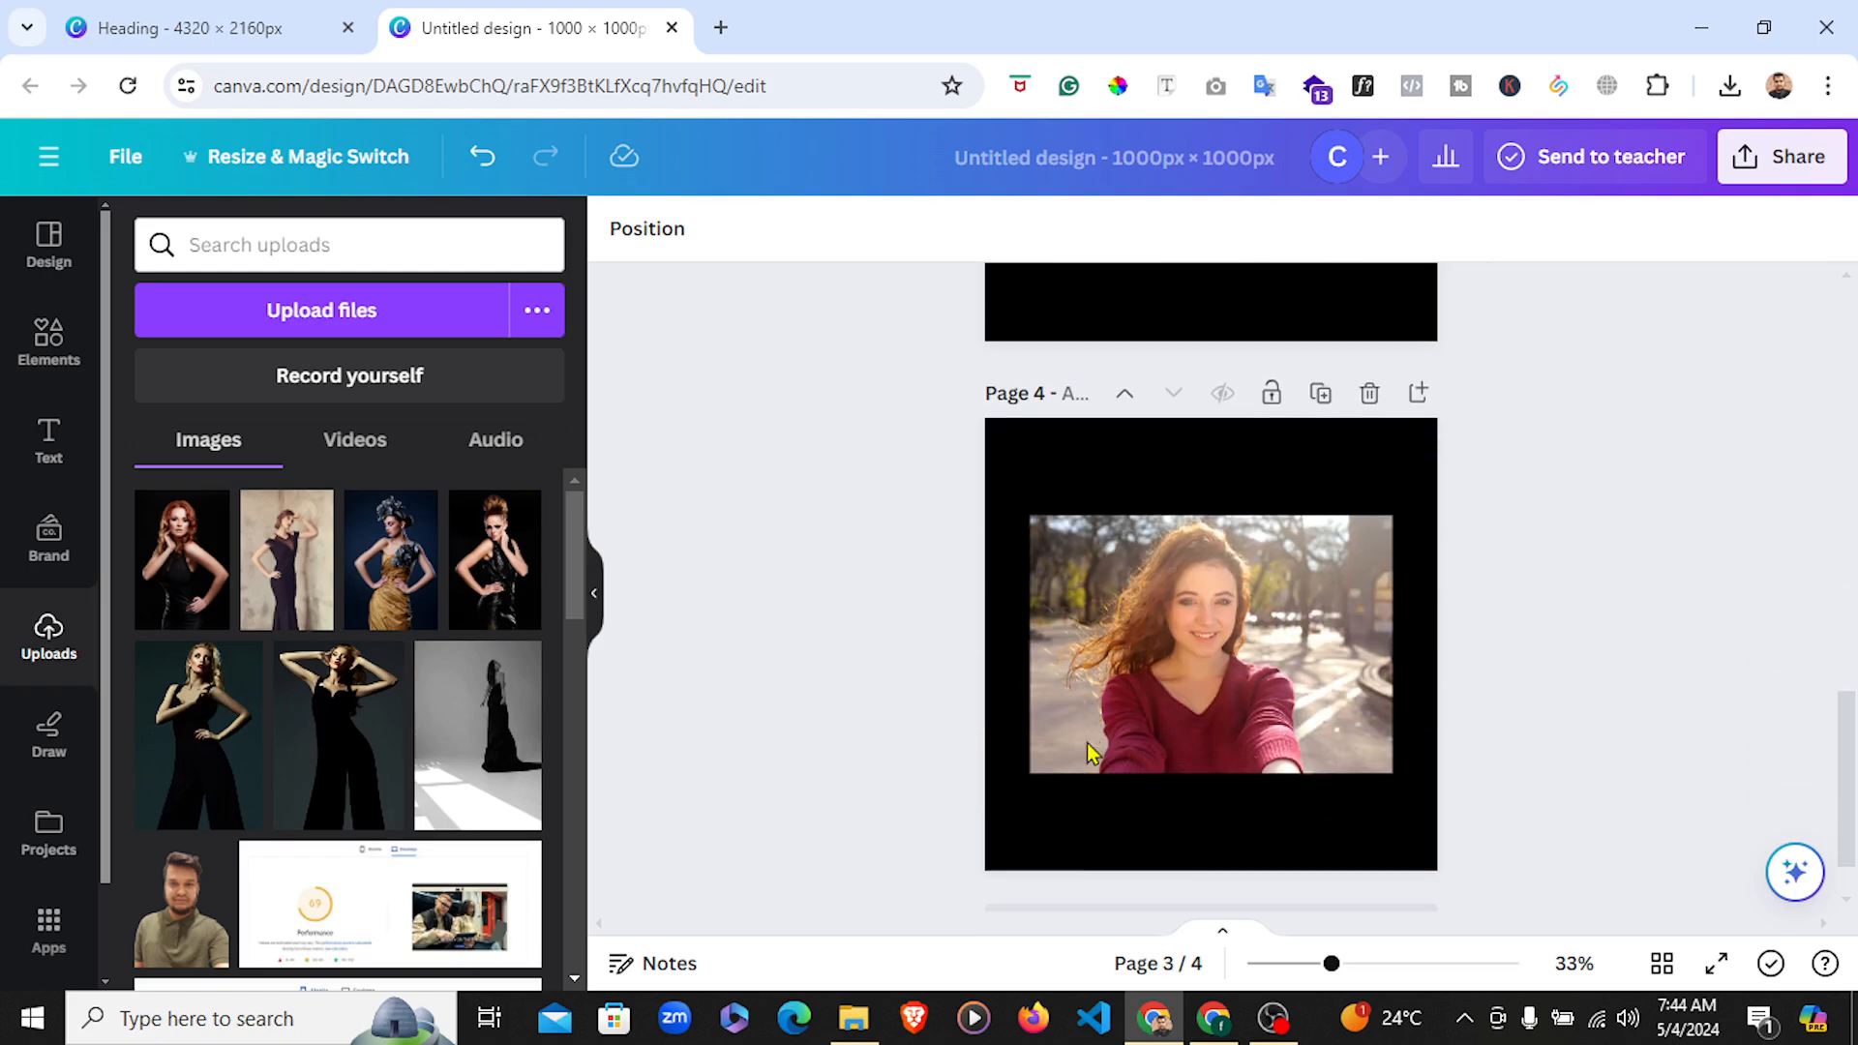
pyautogui.scroll(8, 1090, 752)
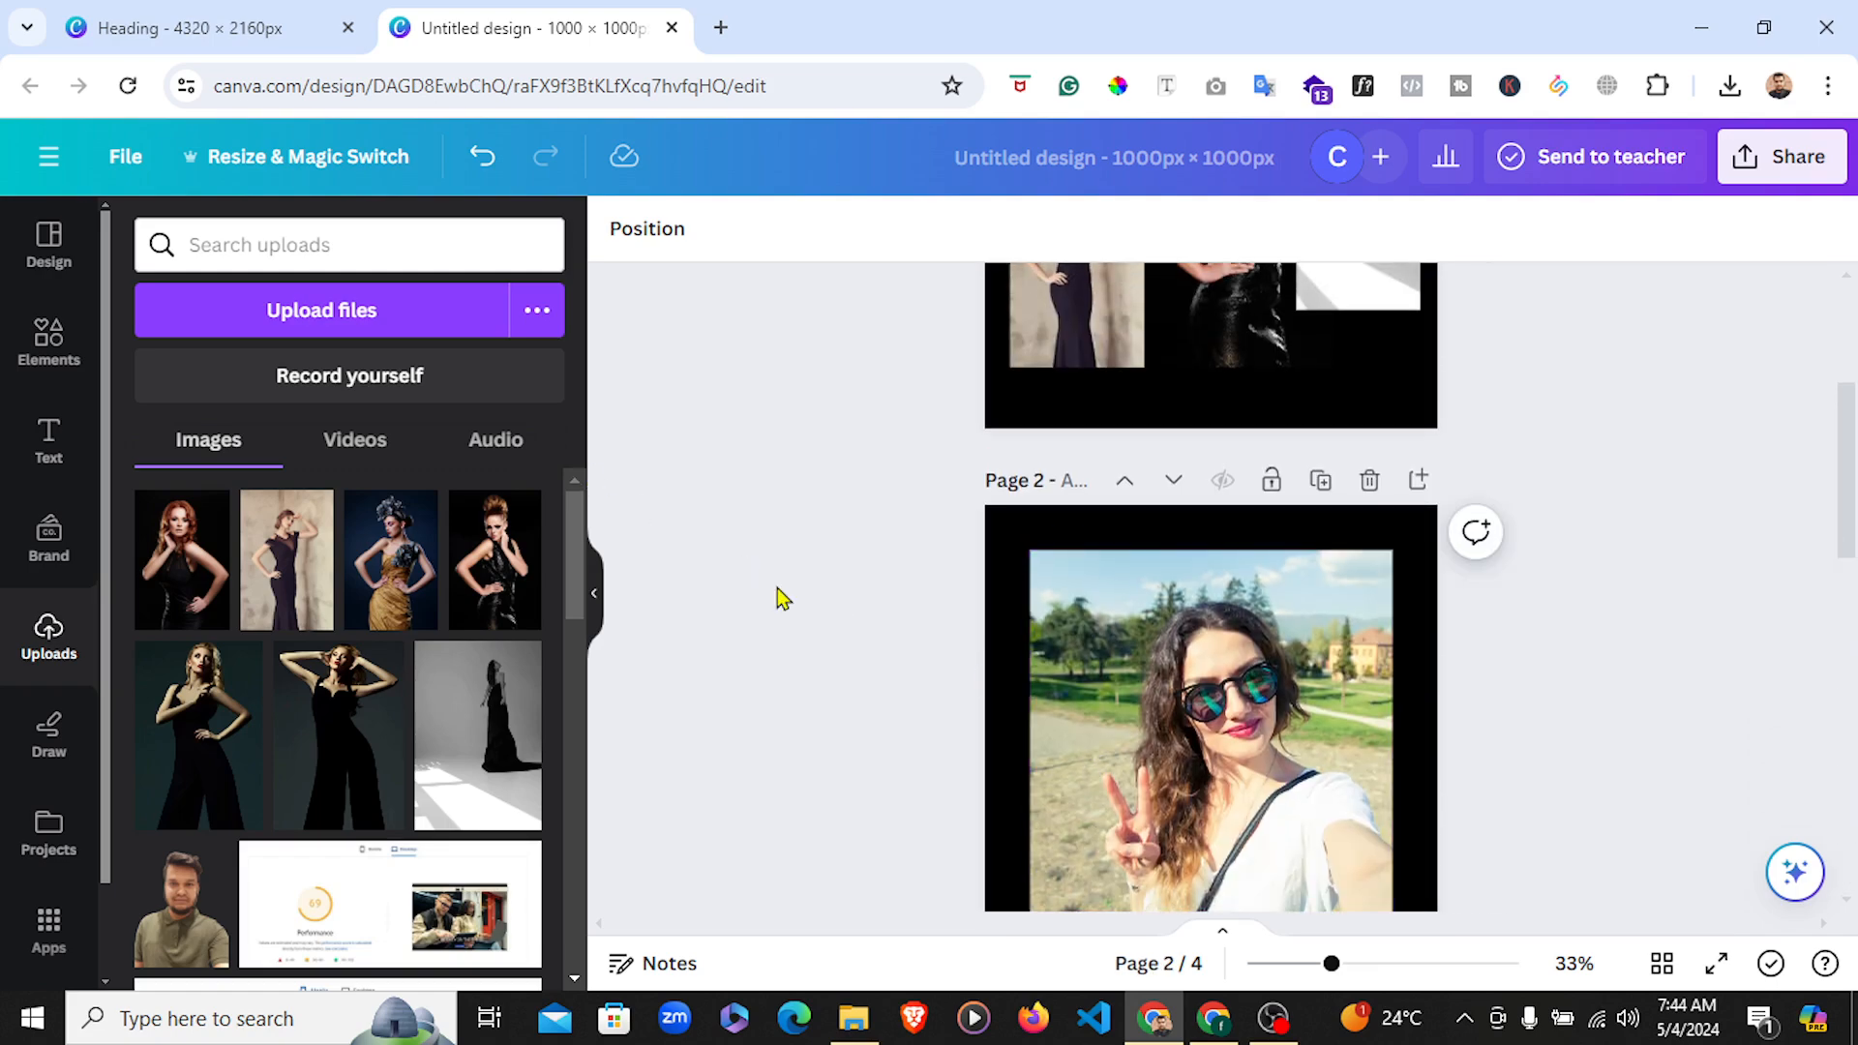
pyautogui.scroll(3, 918, 671)
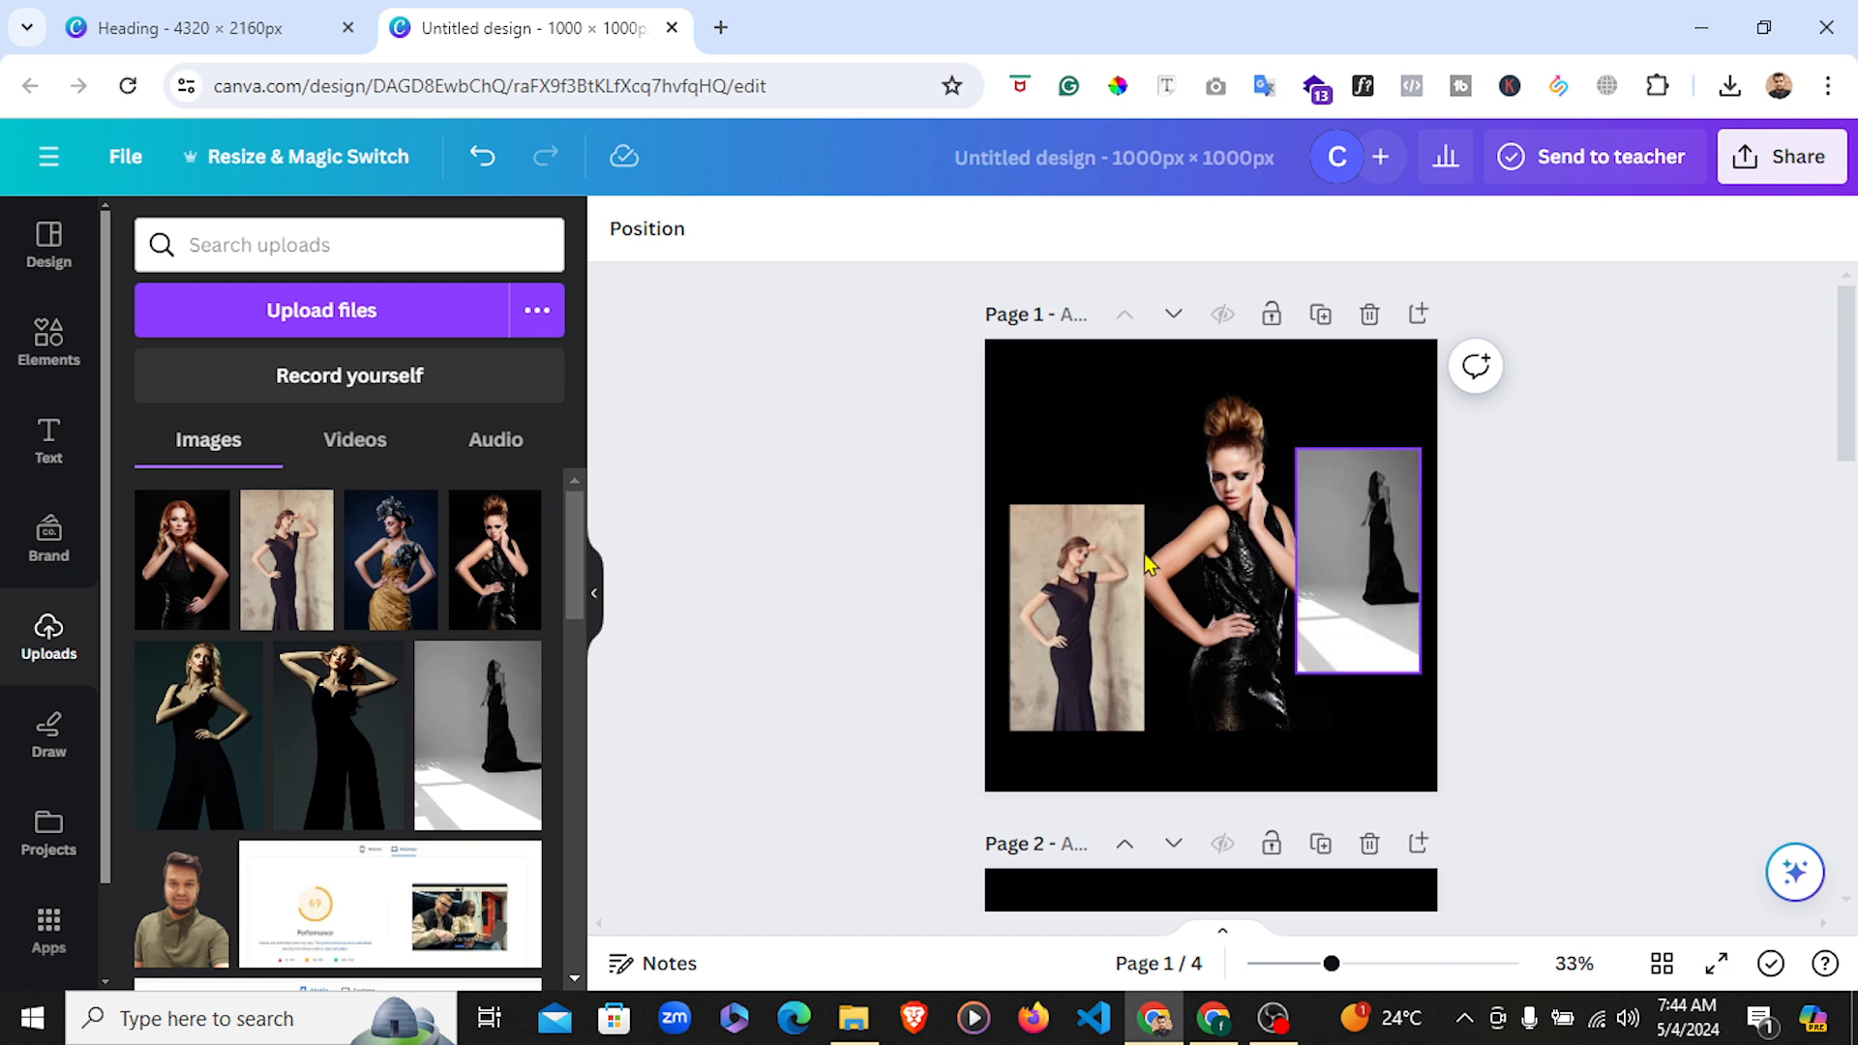
# Return to the Shopify theme editor, check the home page preview, and open the Image banner section's settings
pyautogui.click(1214, 1018)
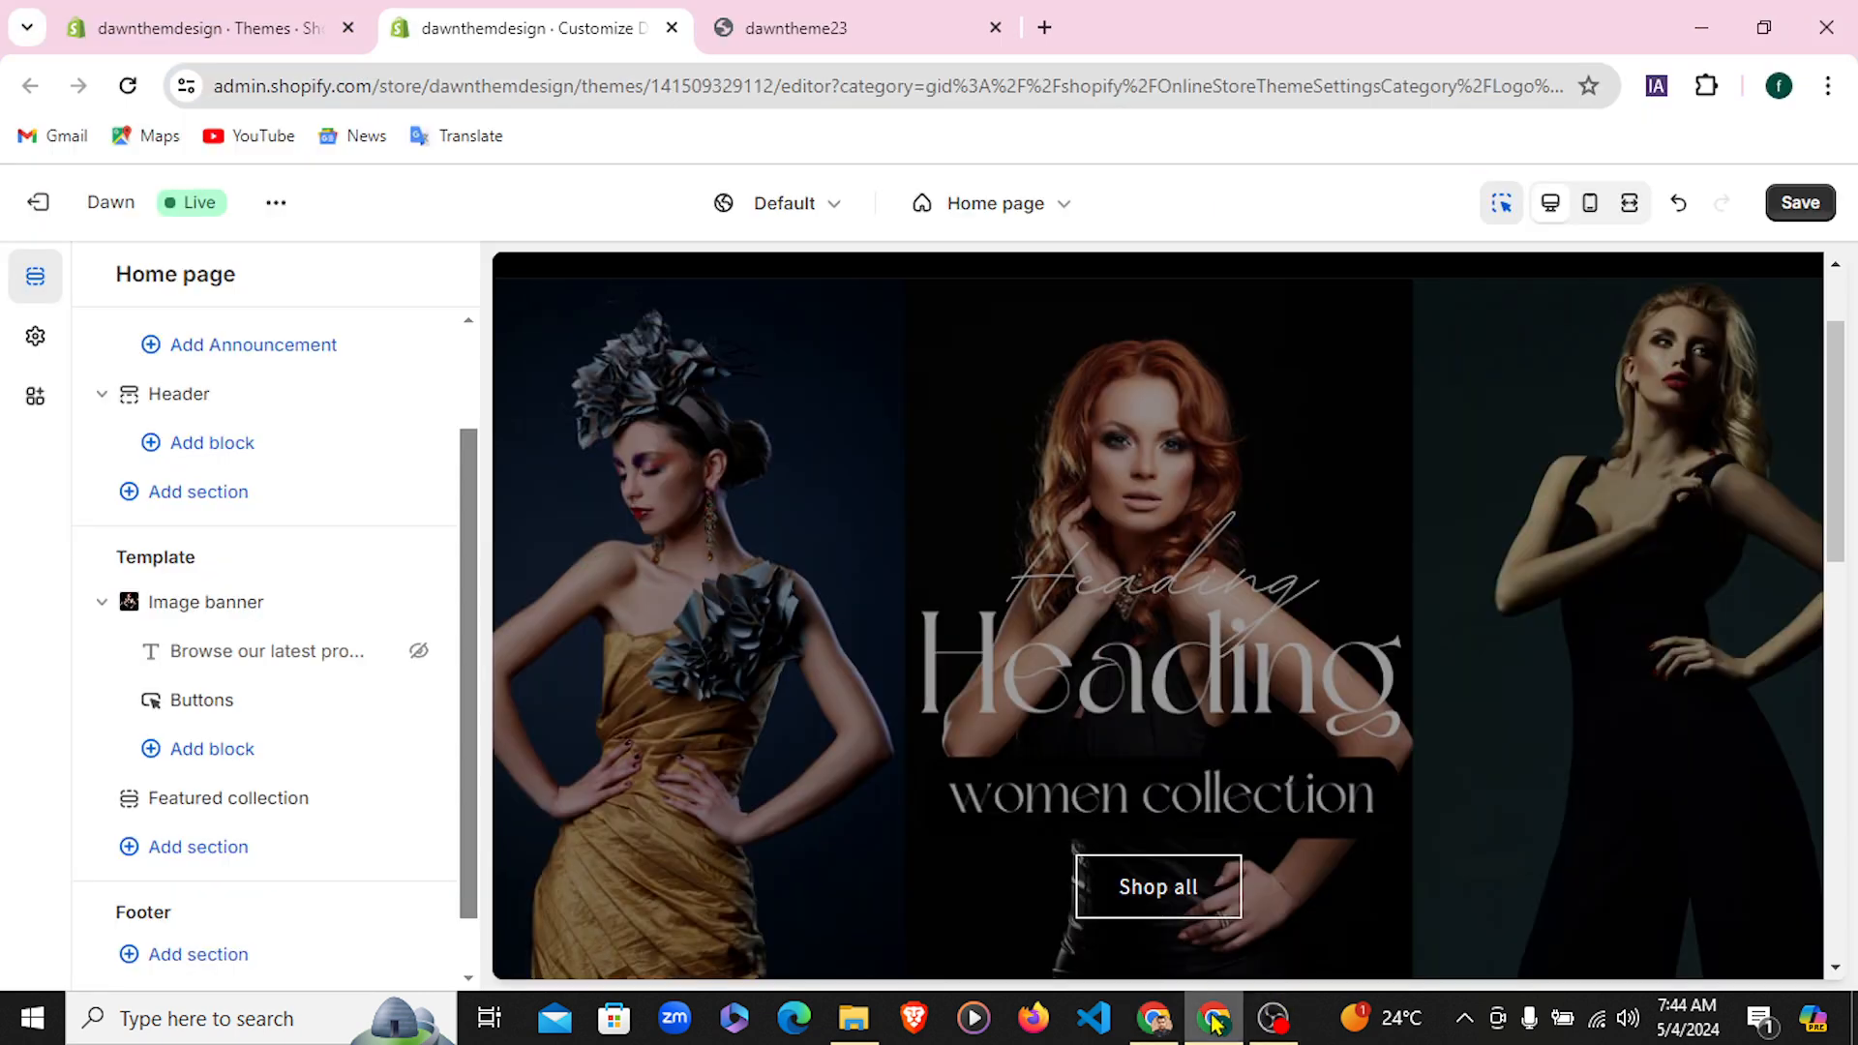
pyautogui.scroll(-4, 1159, 652)
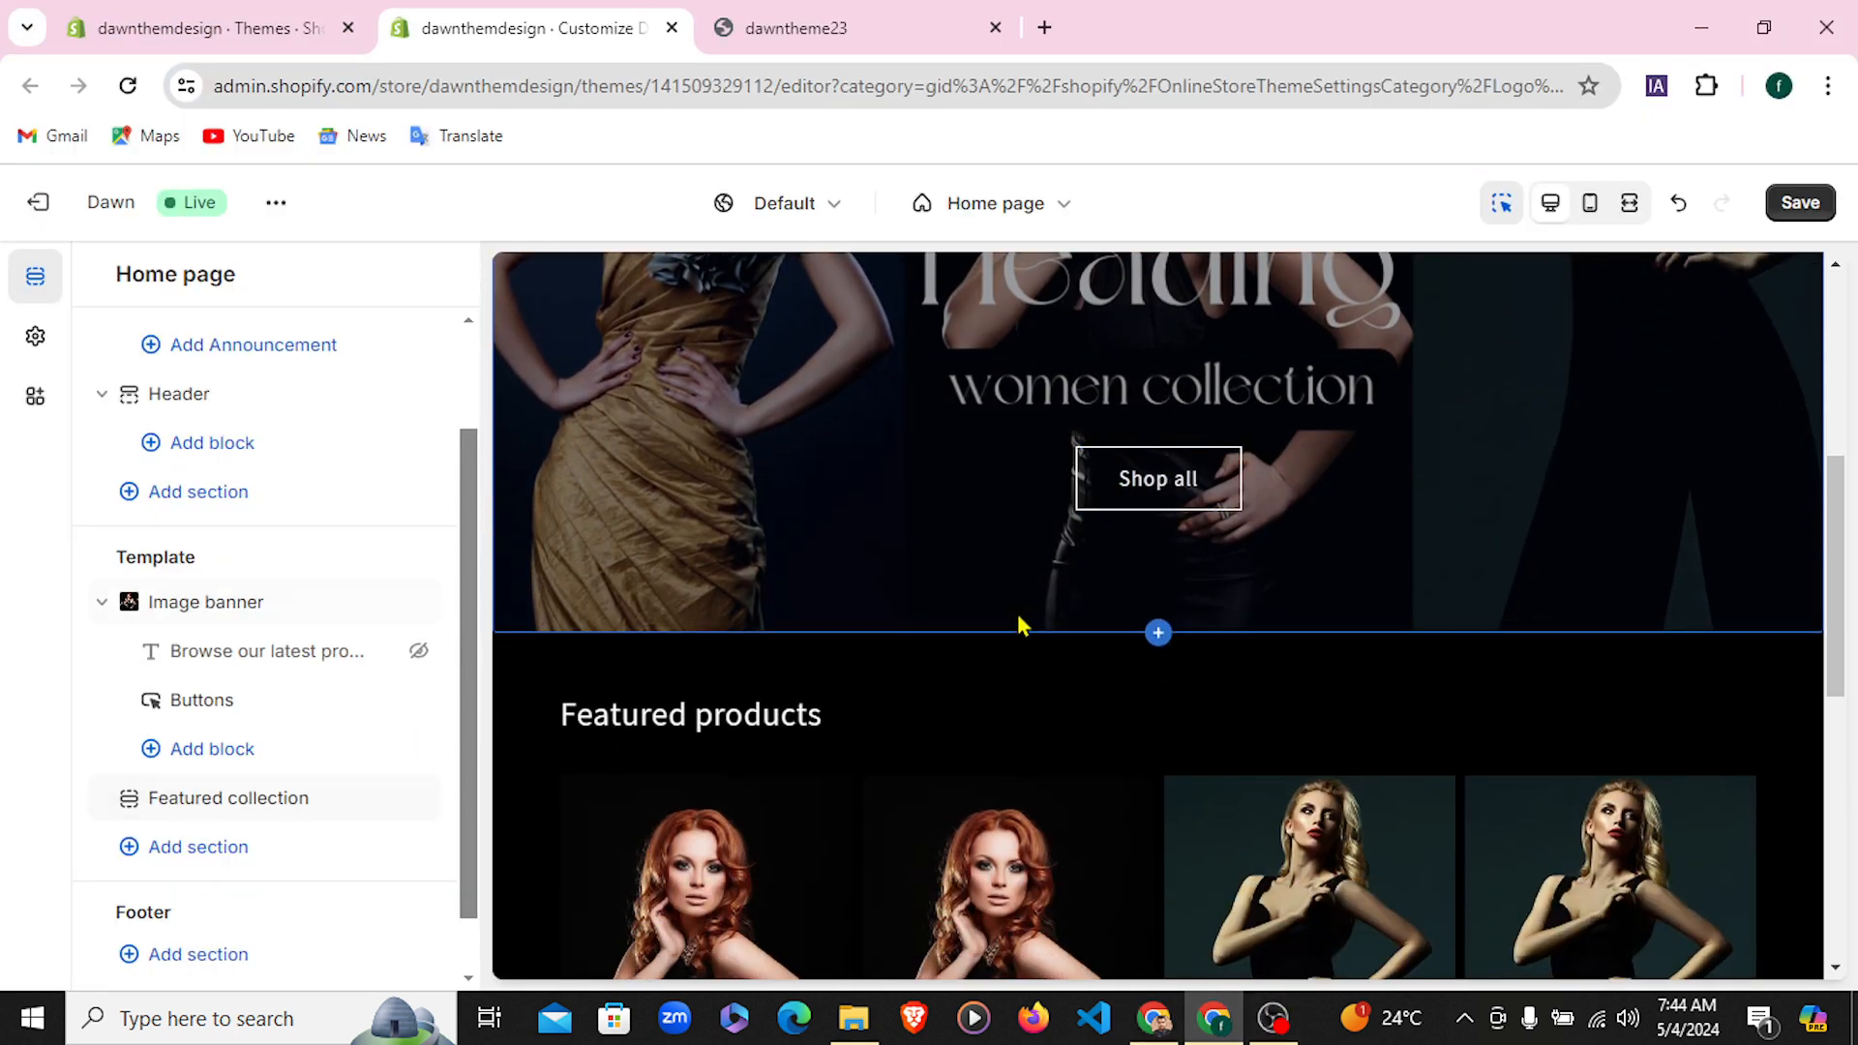
pyautogui.scroll(1, 1054, 637)
pyautogui.scroll(2, 1054, 636)
pyautogui.scroll(2, 1057, 572)
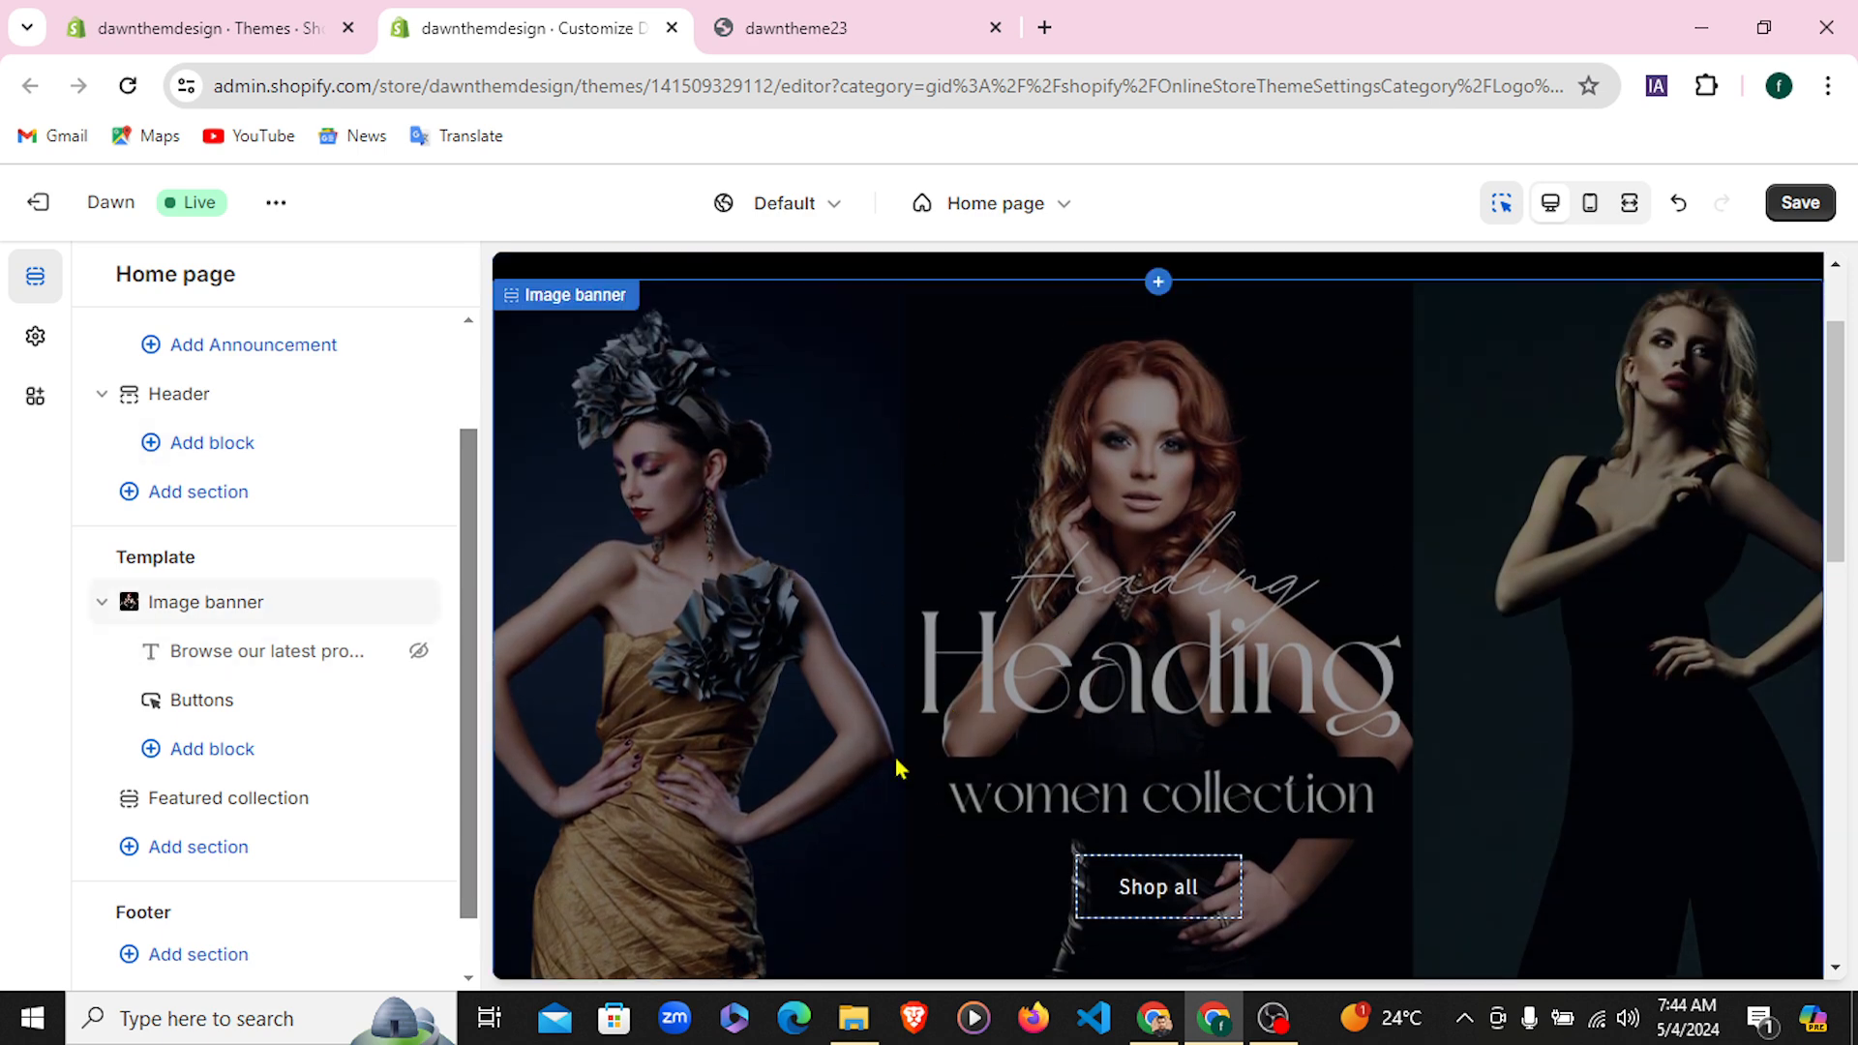
pyautogui.click(194, 606)
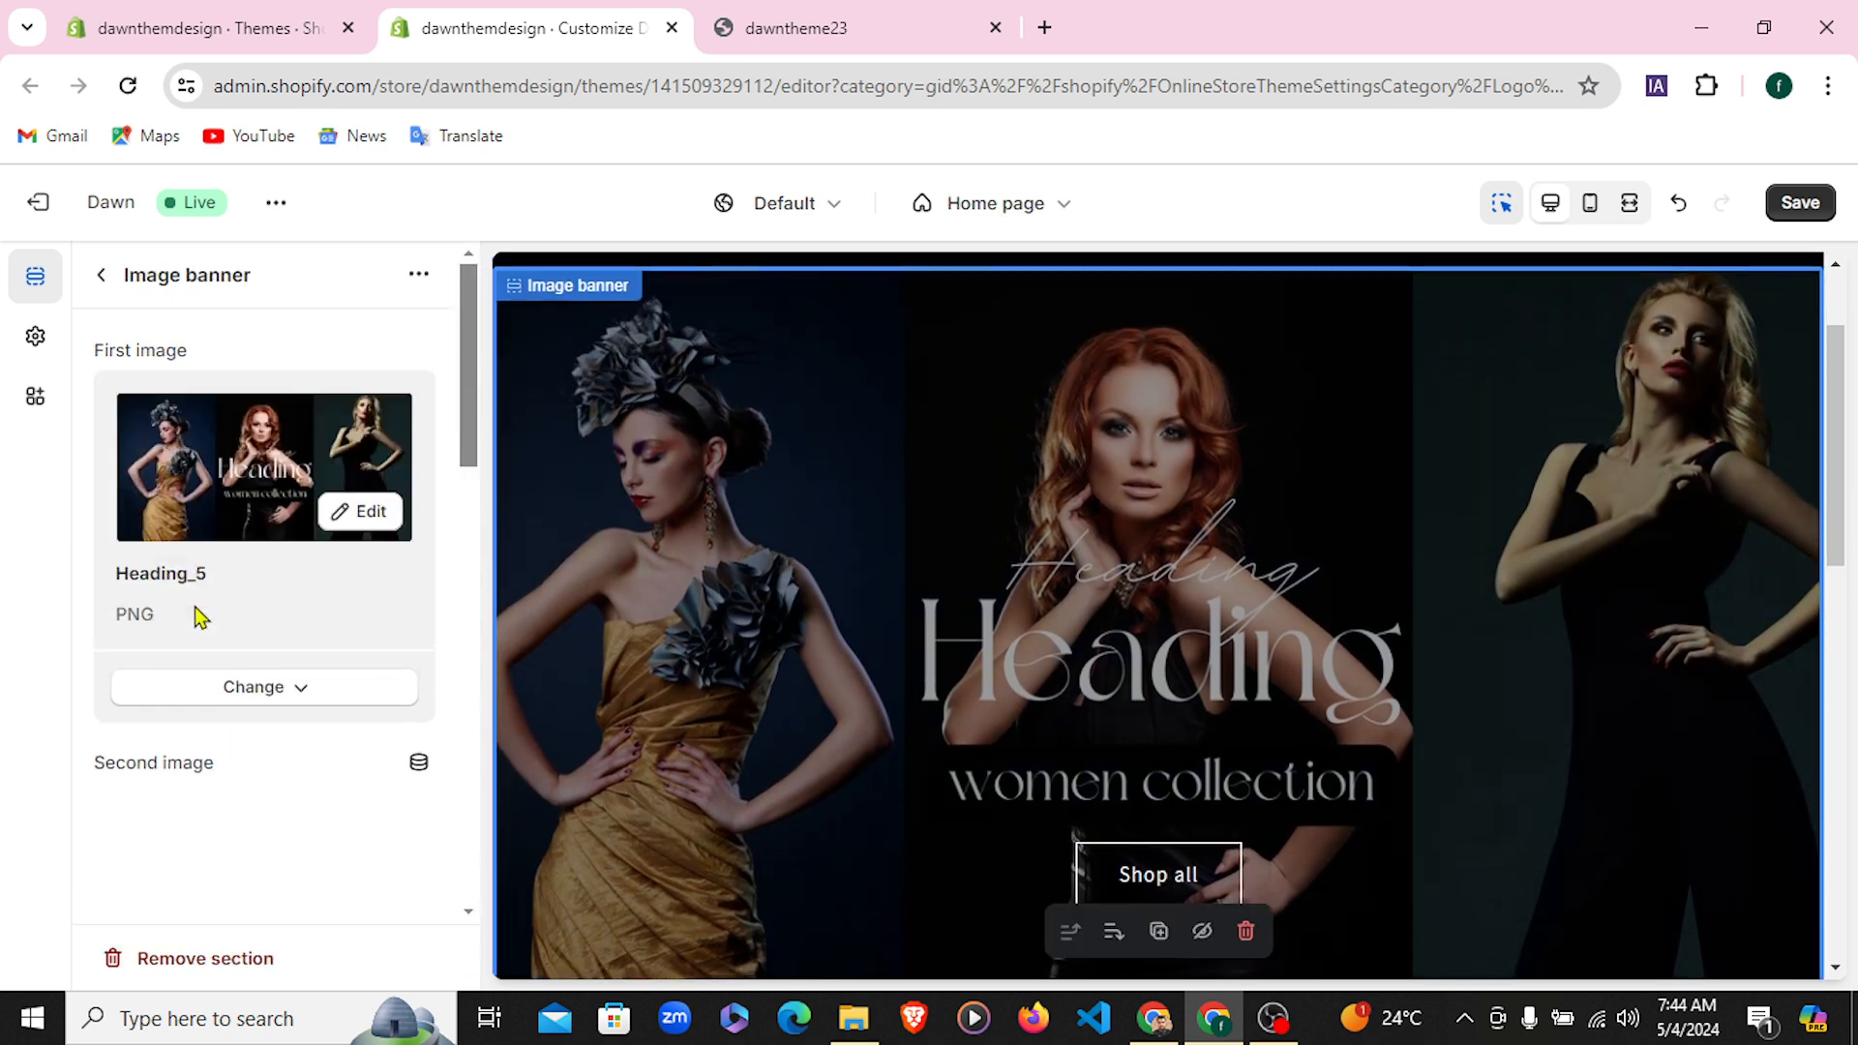
# Set the Image banner's overlay opacity to 0% and return to the home page section list
pyautogui.scroll(-4, 194, 609)
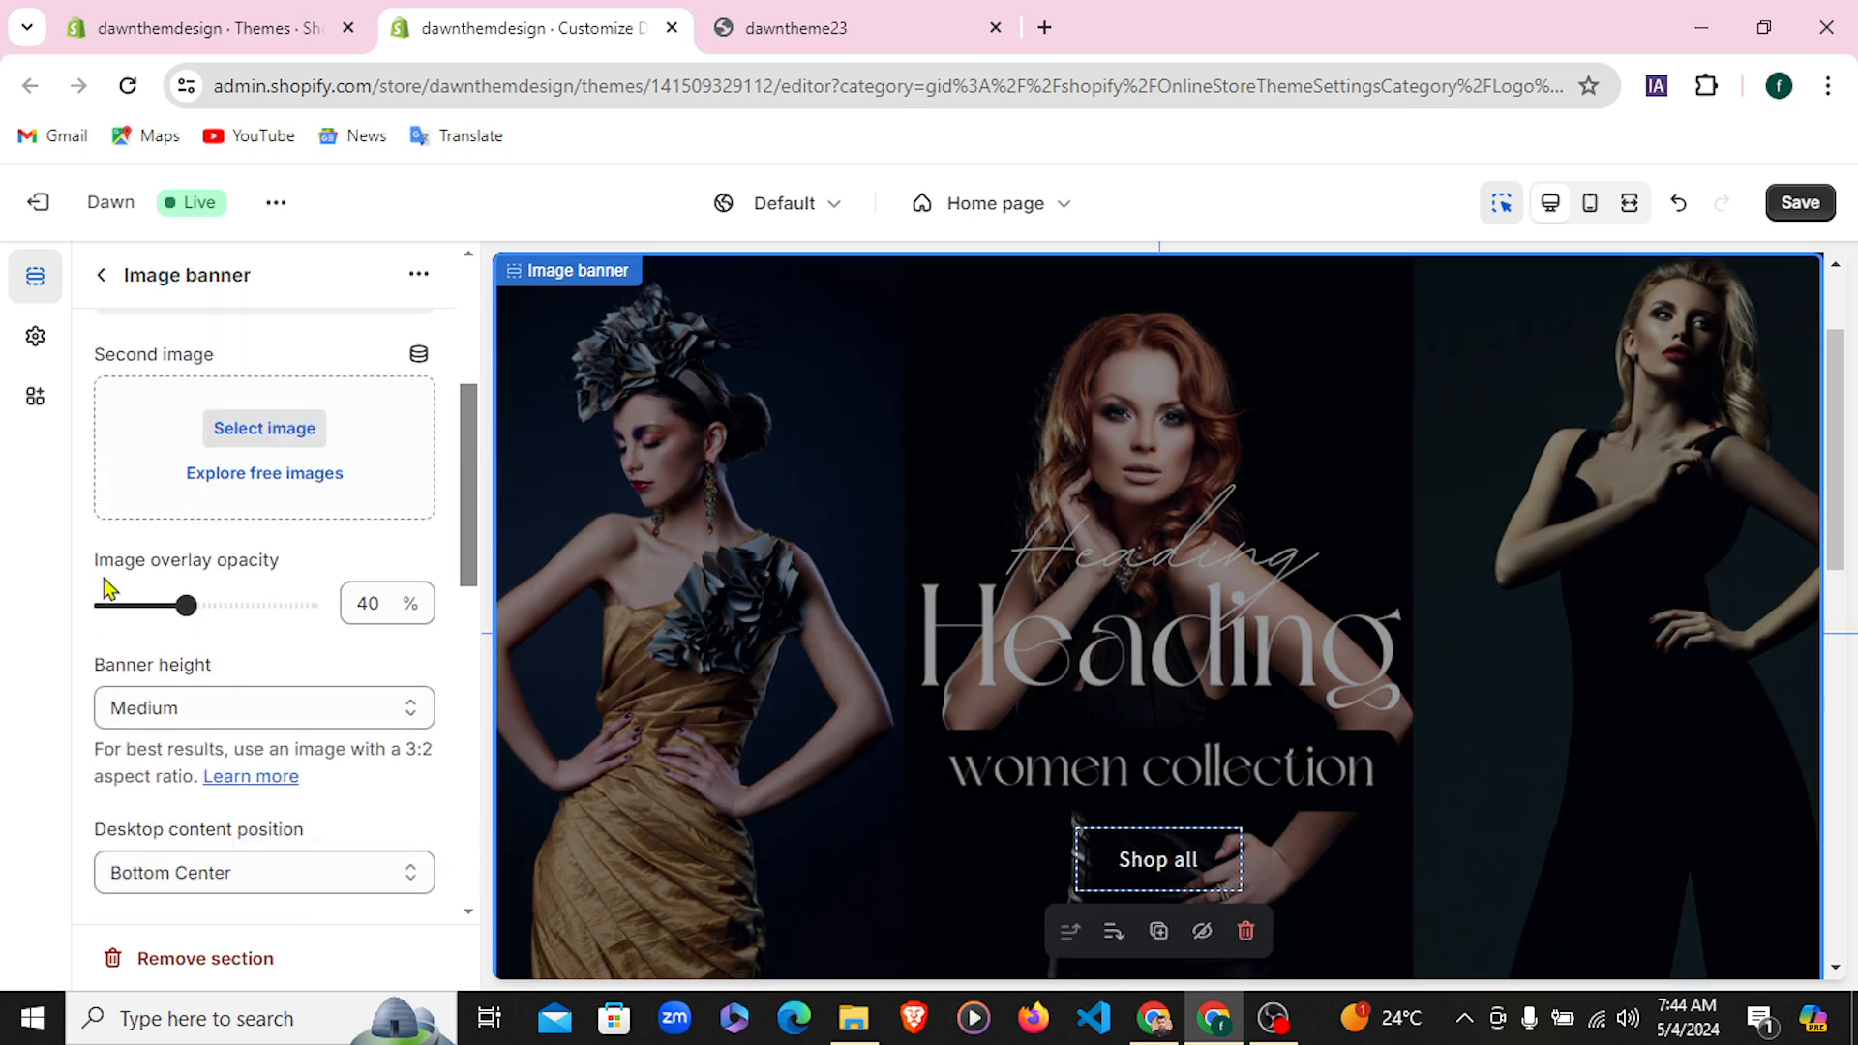
pyautogui.moveTo(186, 604); pyautogui.dragTo(82, 607)
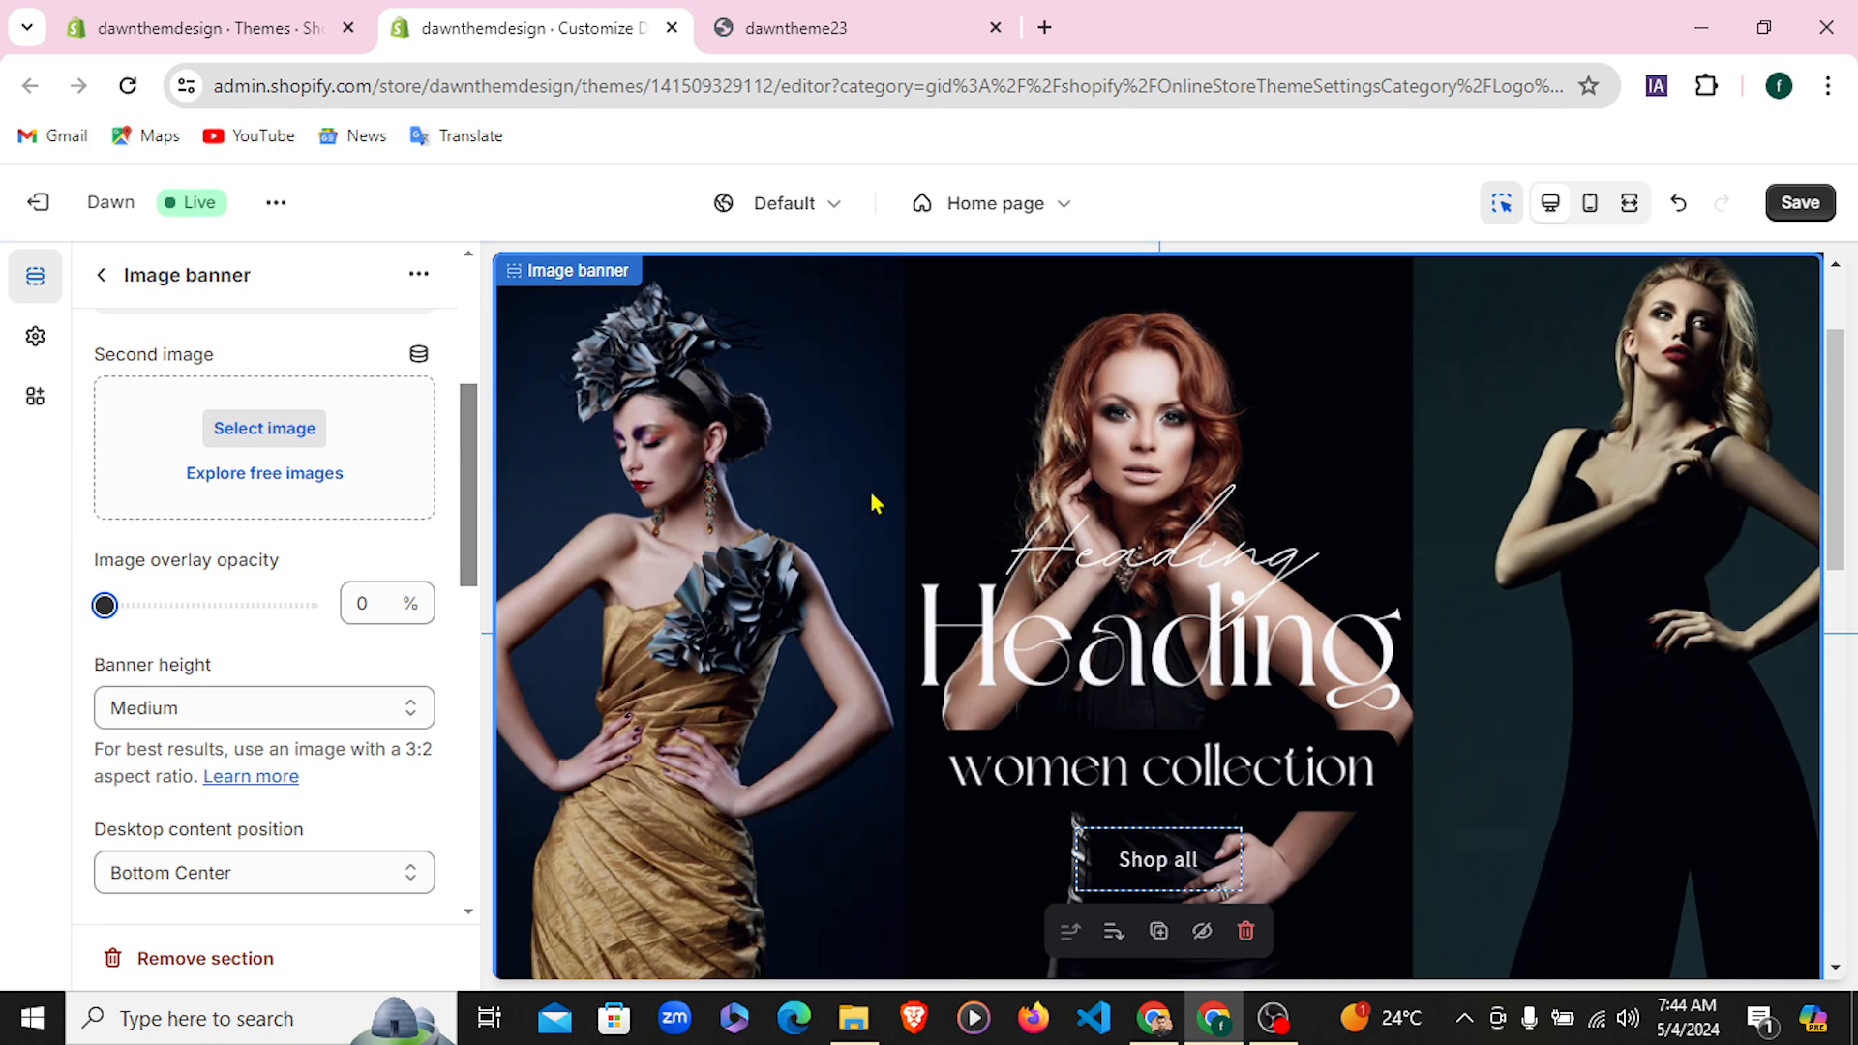
pyautogui.click(101, 275)
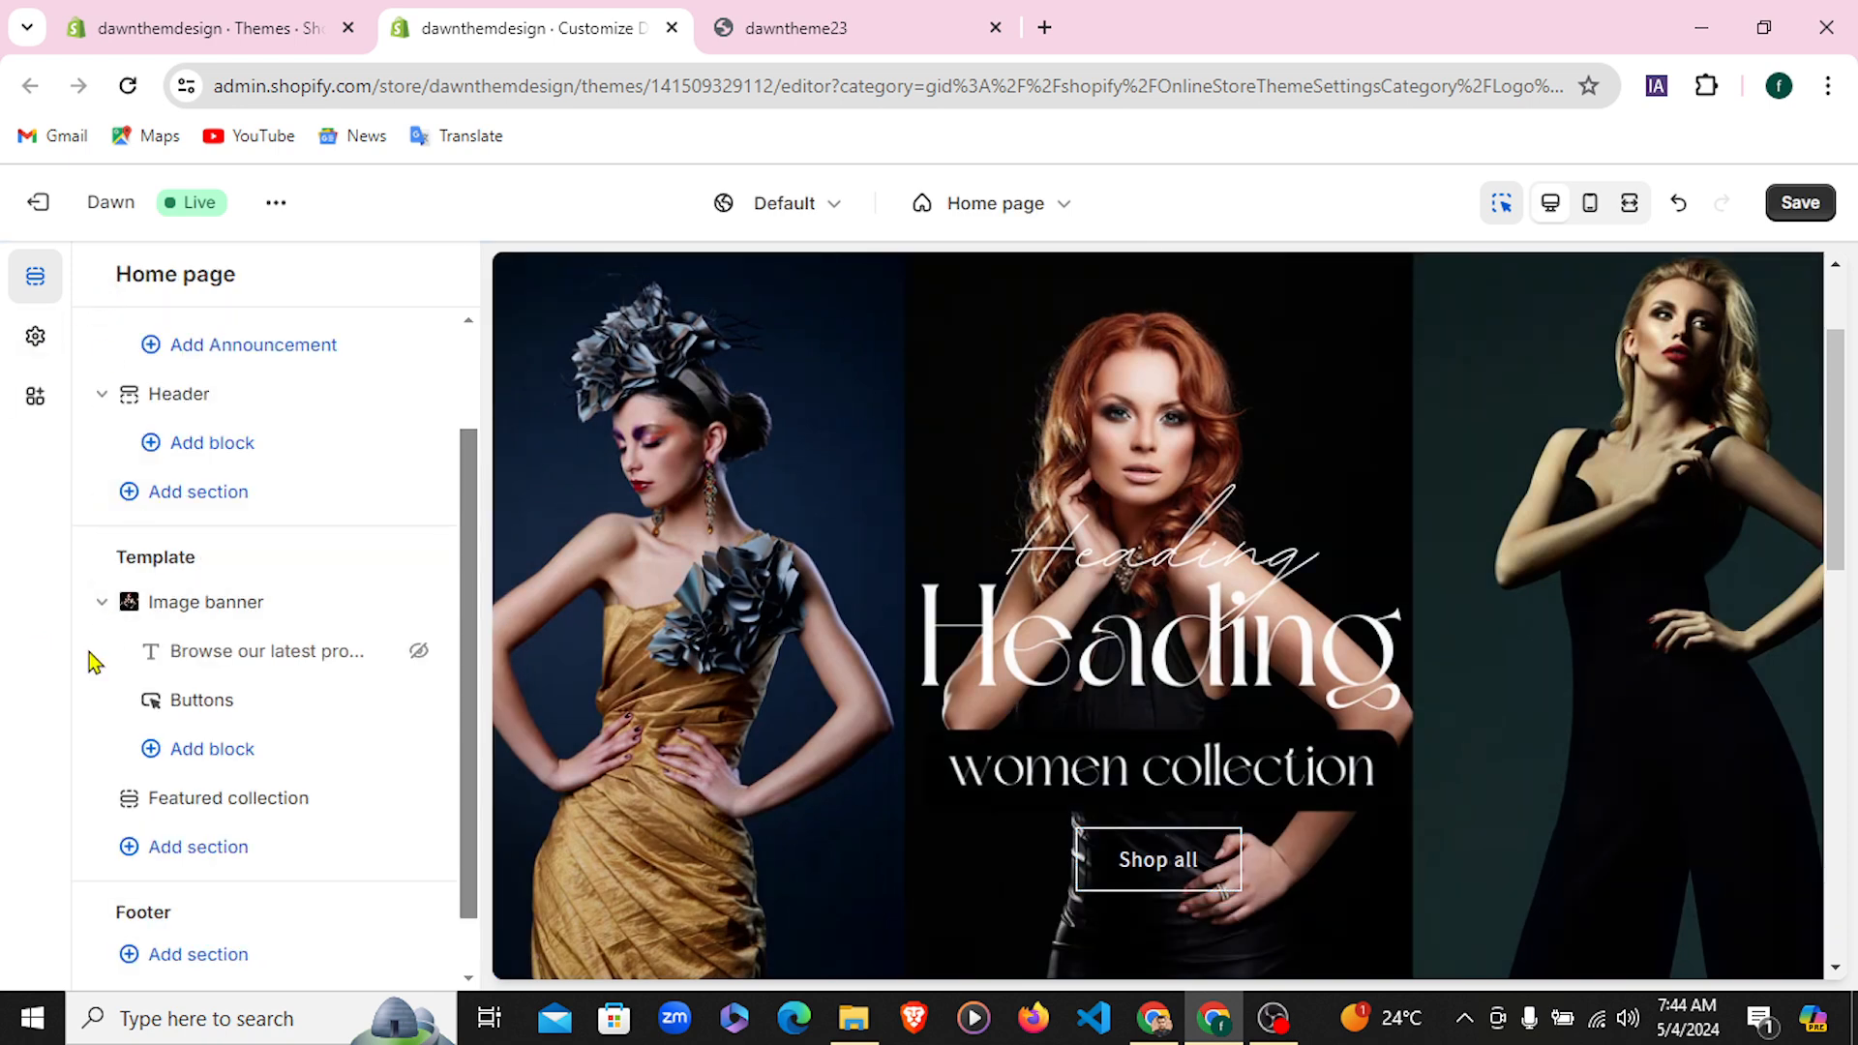
pyautogui.scroll(-4, 1290, 562)
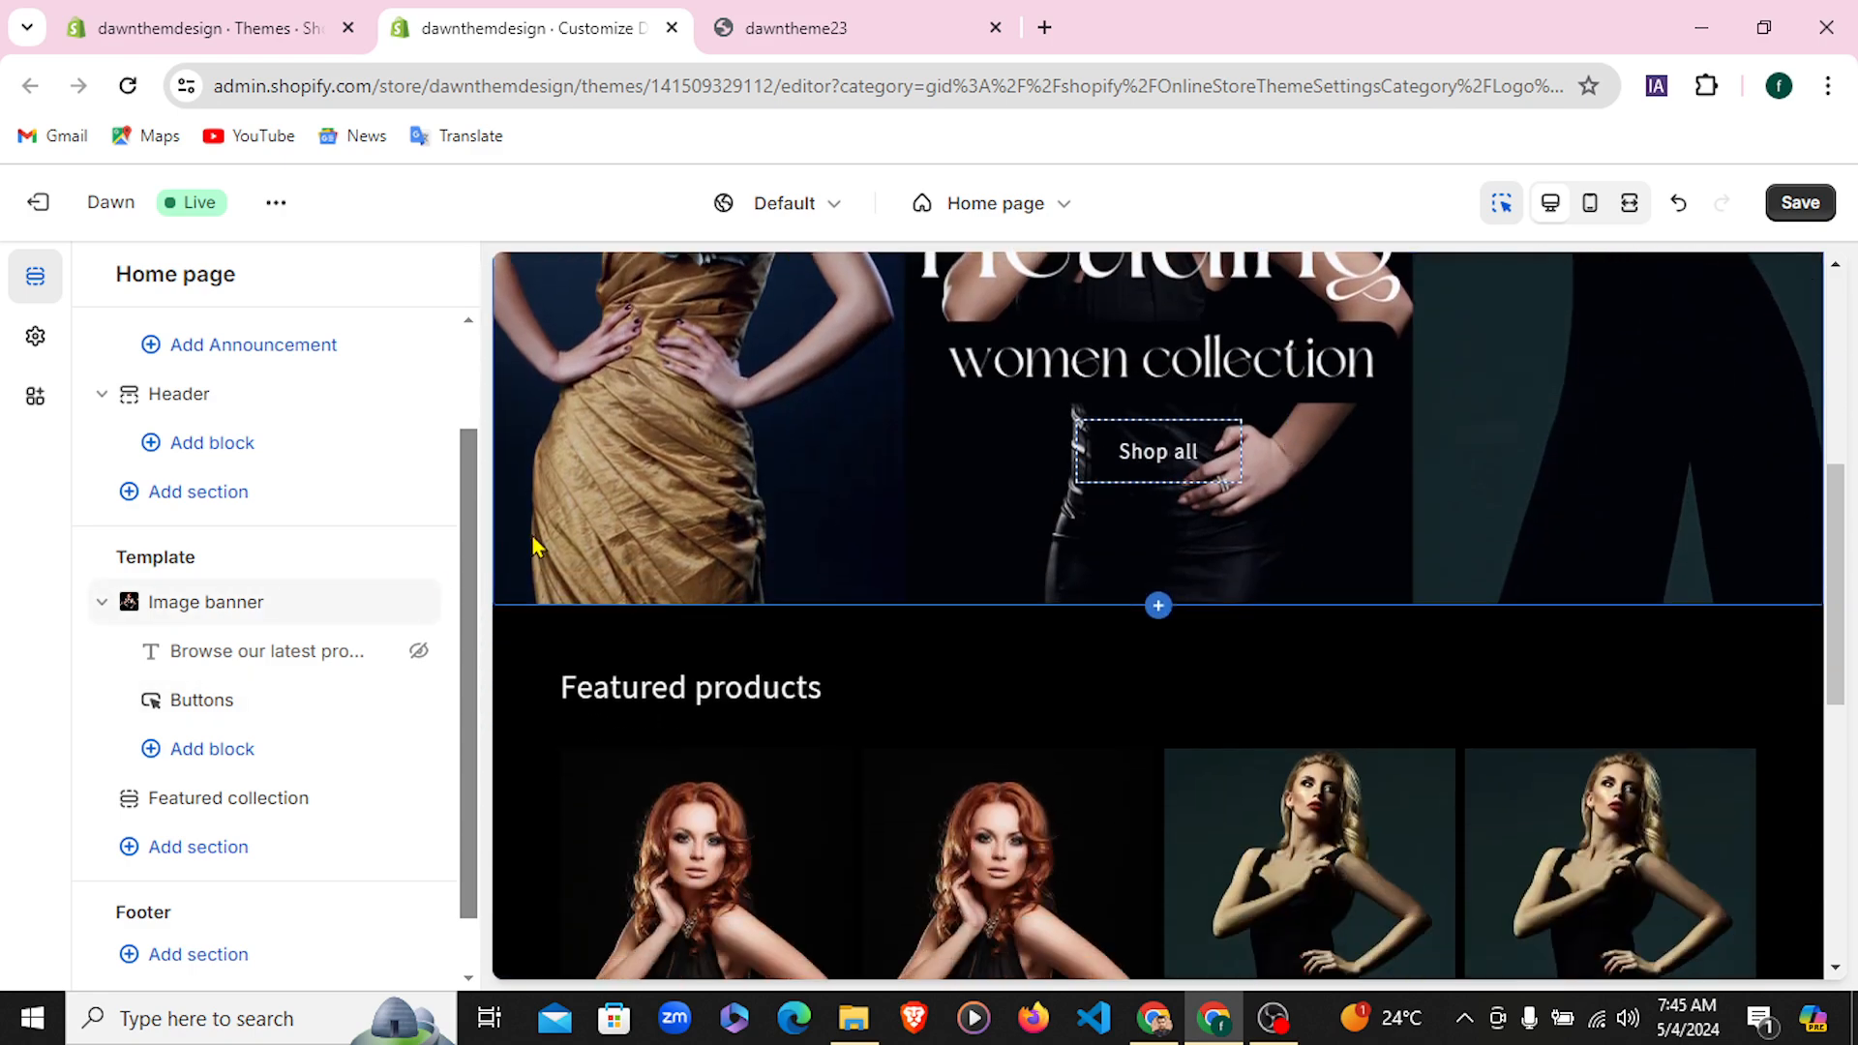
# Link the Image banner's "Shop all" button to All collections
pyautogui.click(203, 701)
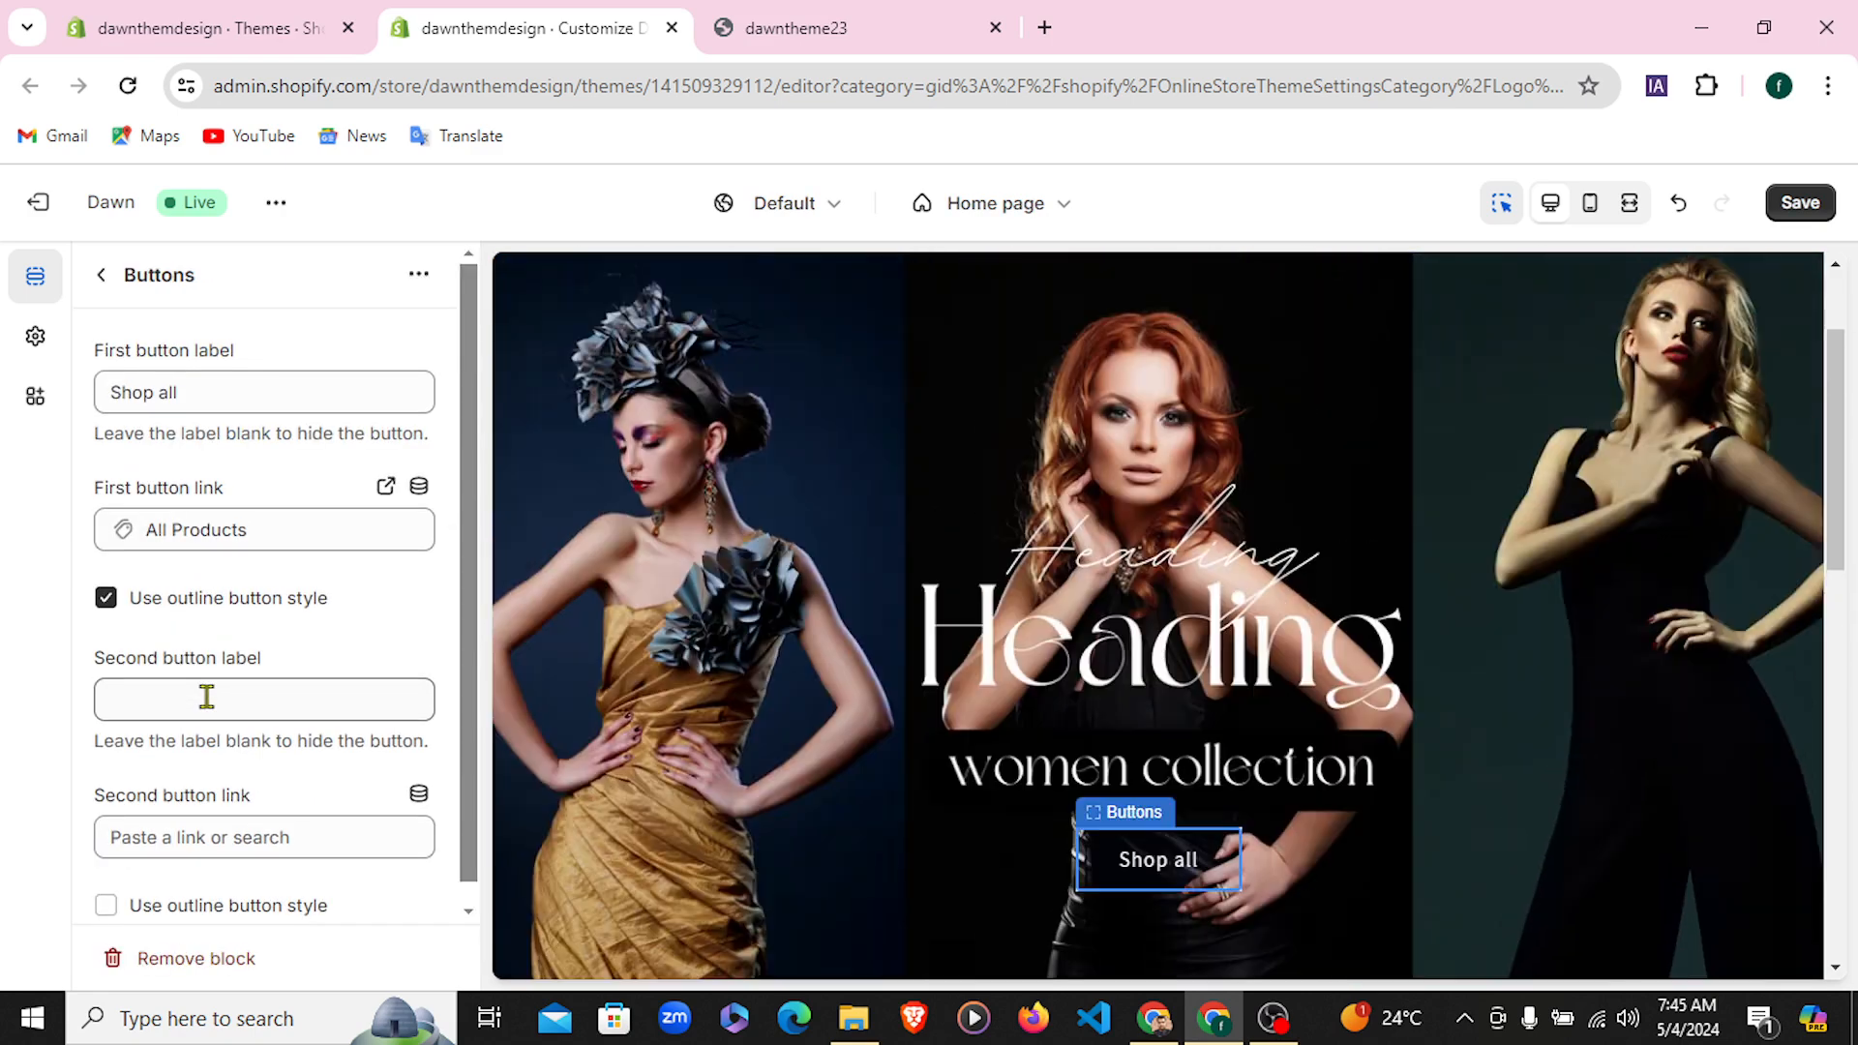
pyautogui.click(291, 532)
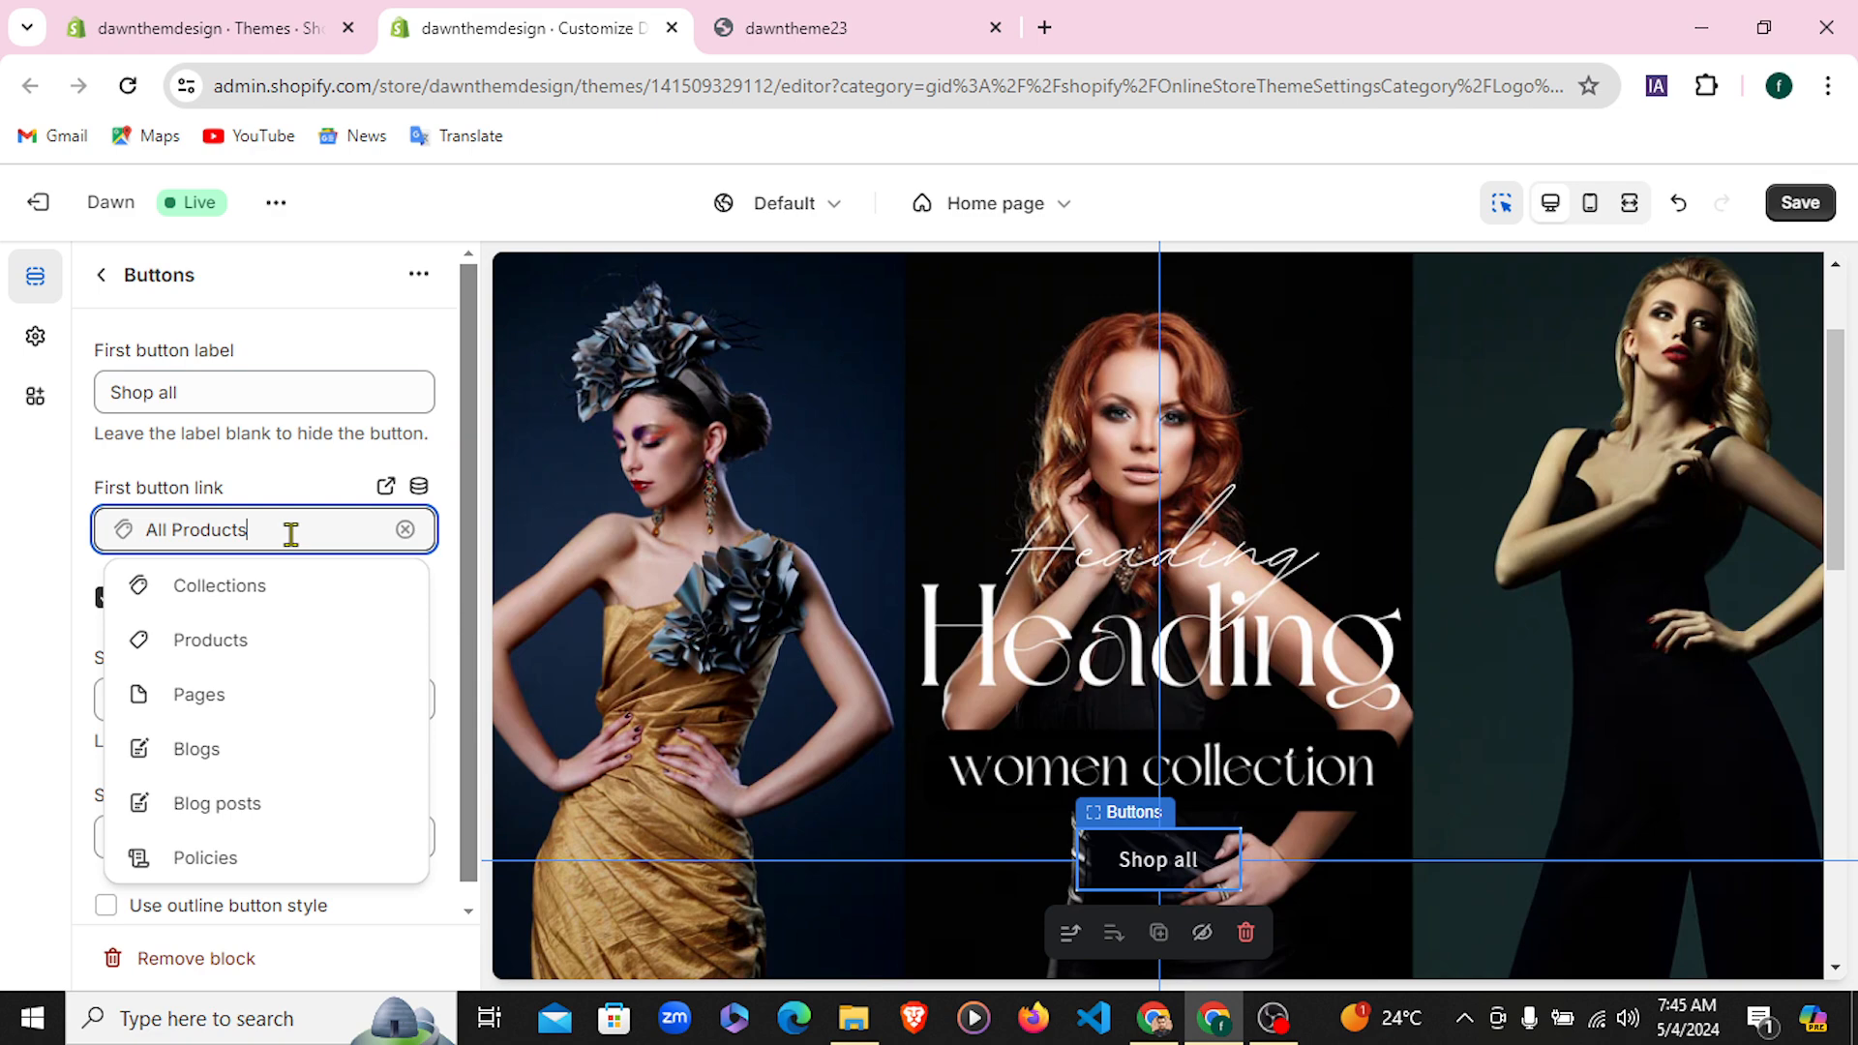
pyautogui.click(229, 600)
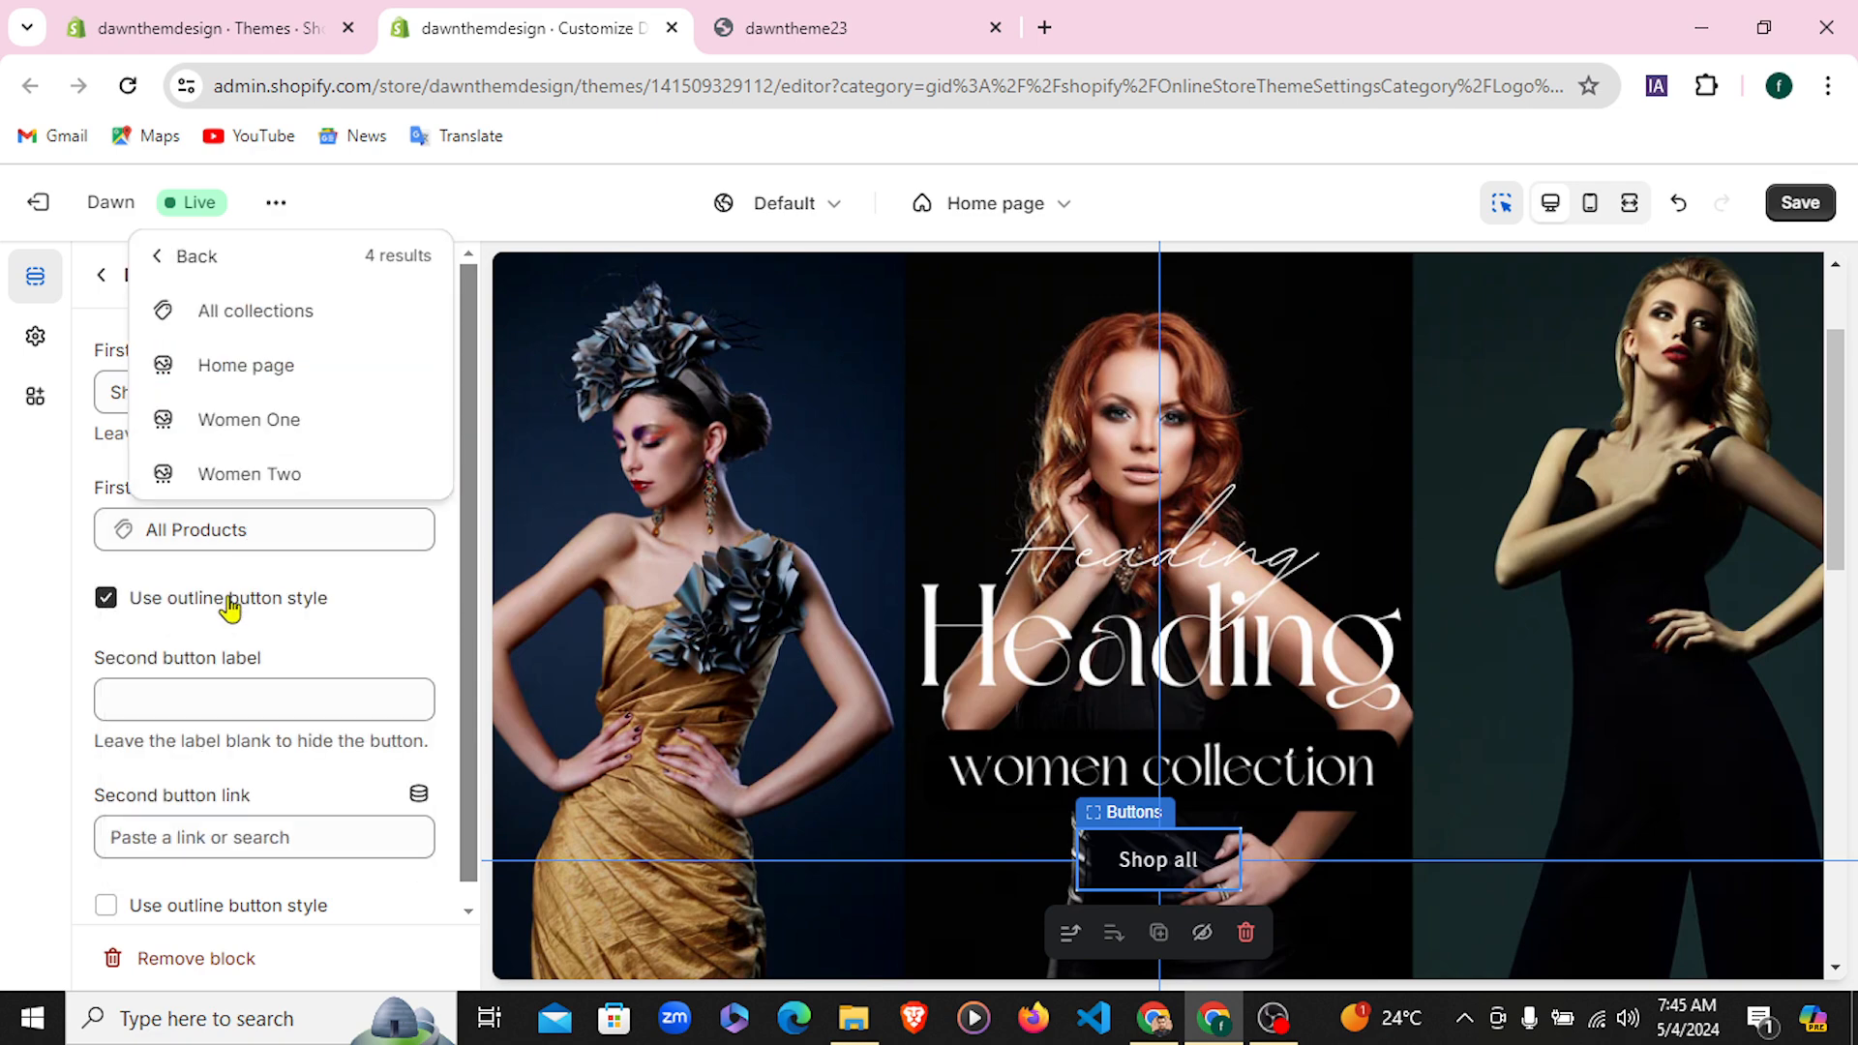
pyautogui.click(248, 311)
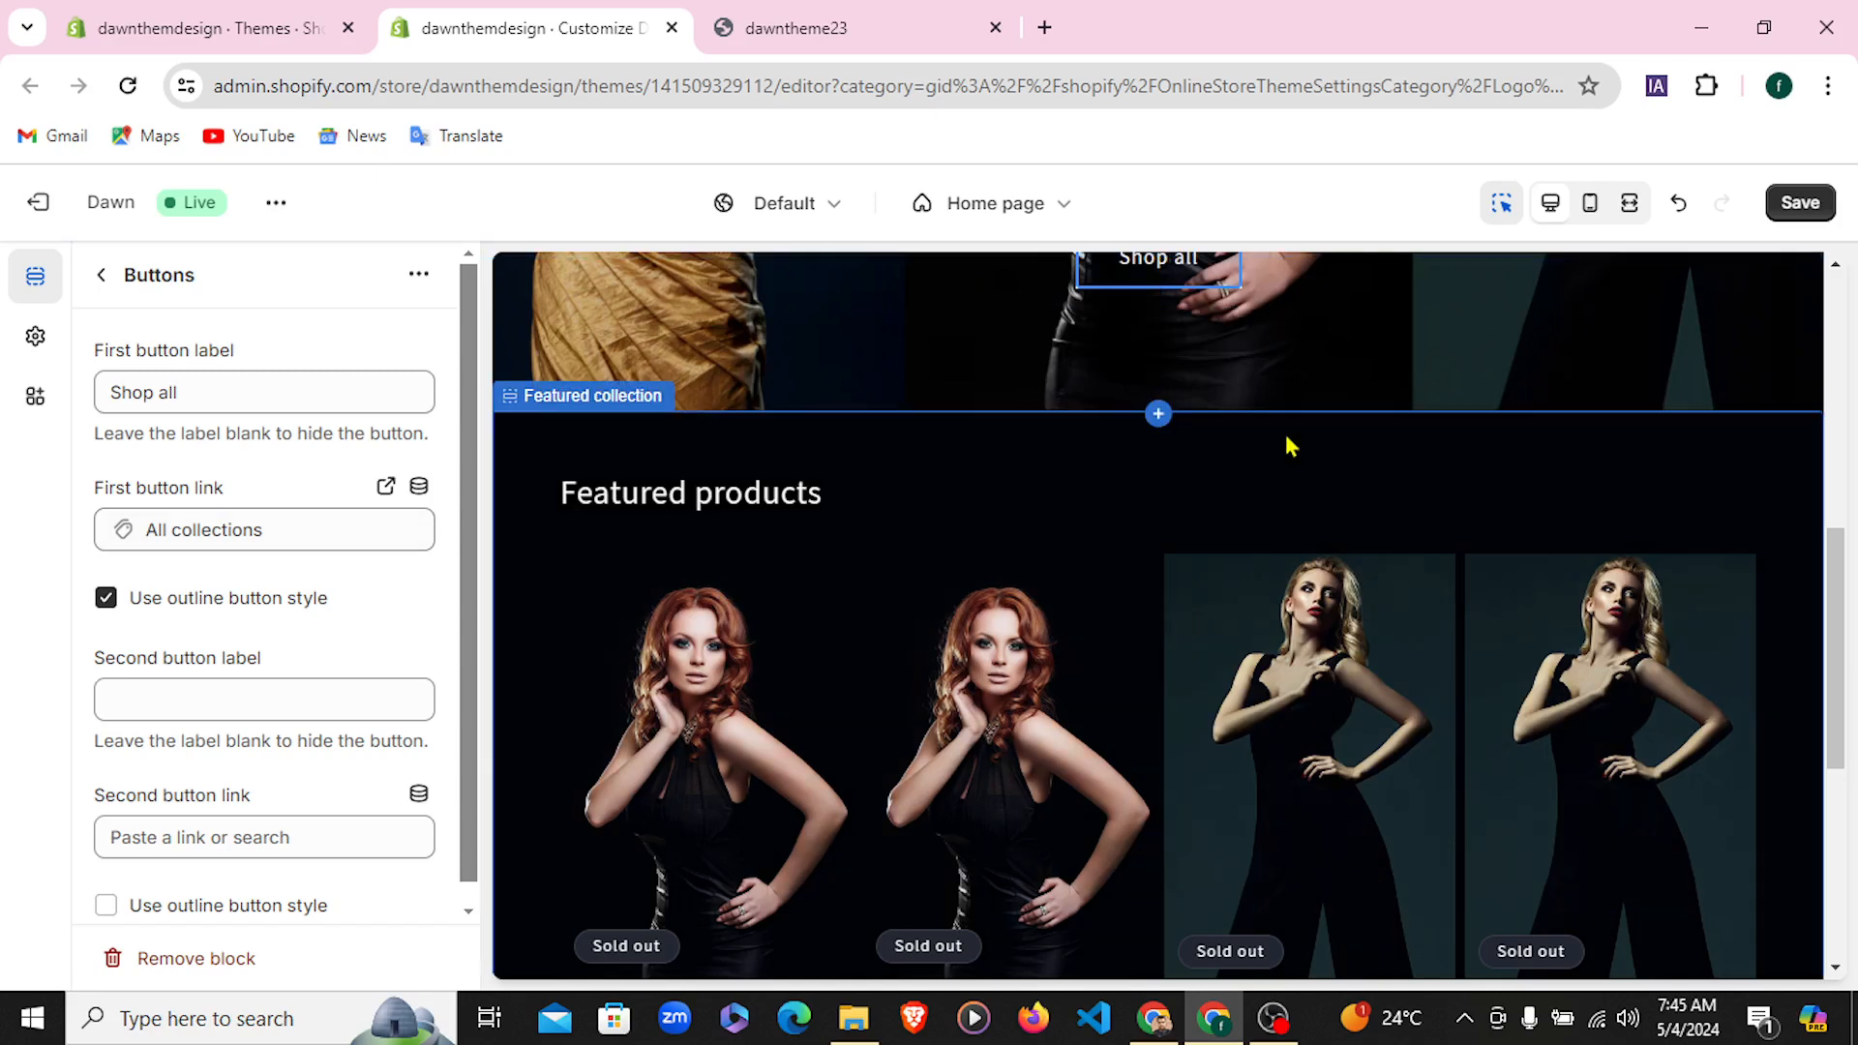
# Try the placeholder label "dfasfed" on the second banner button, clear it and leave the Buttons settings
pyautogui.scroll(-1, 221, 535)
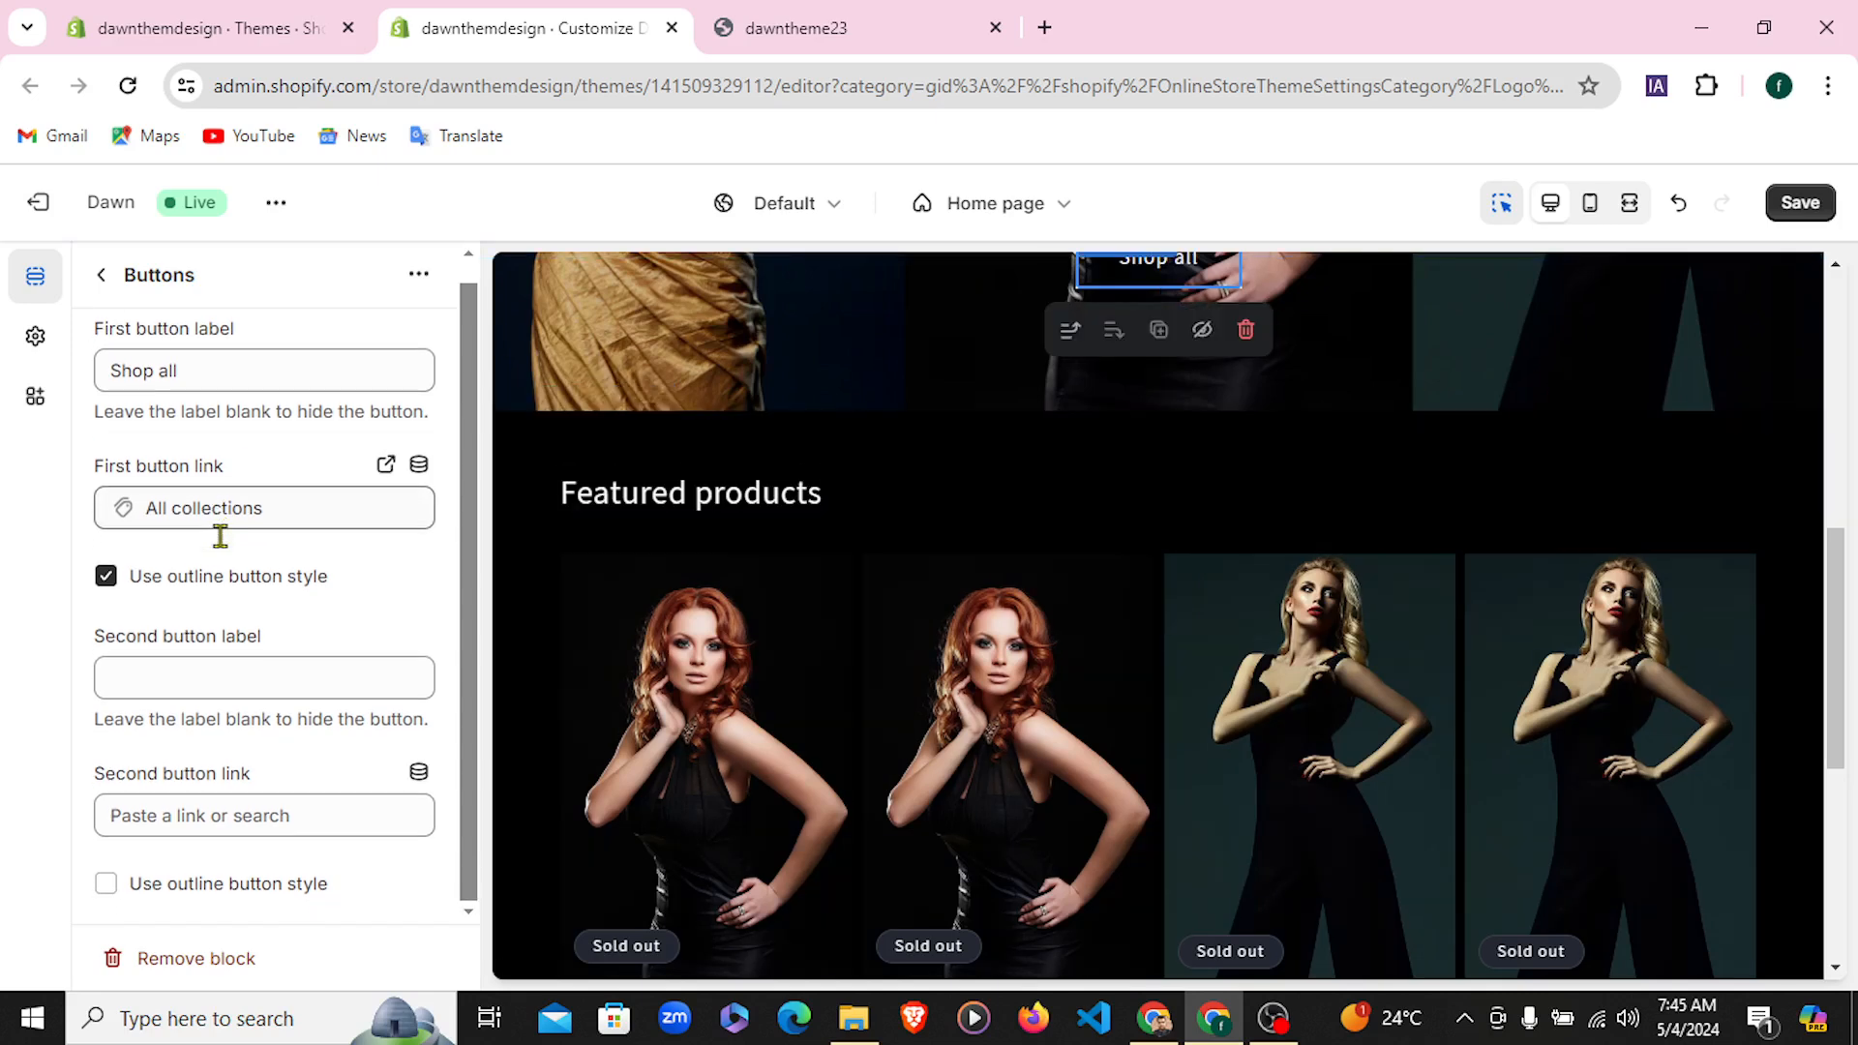
pyautogui.click(226, 687)
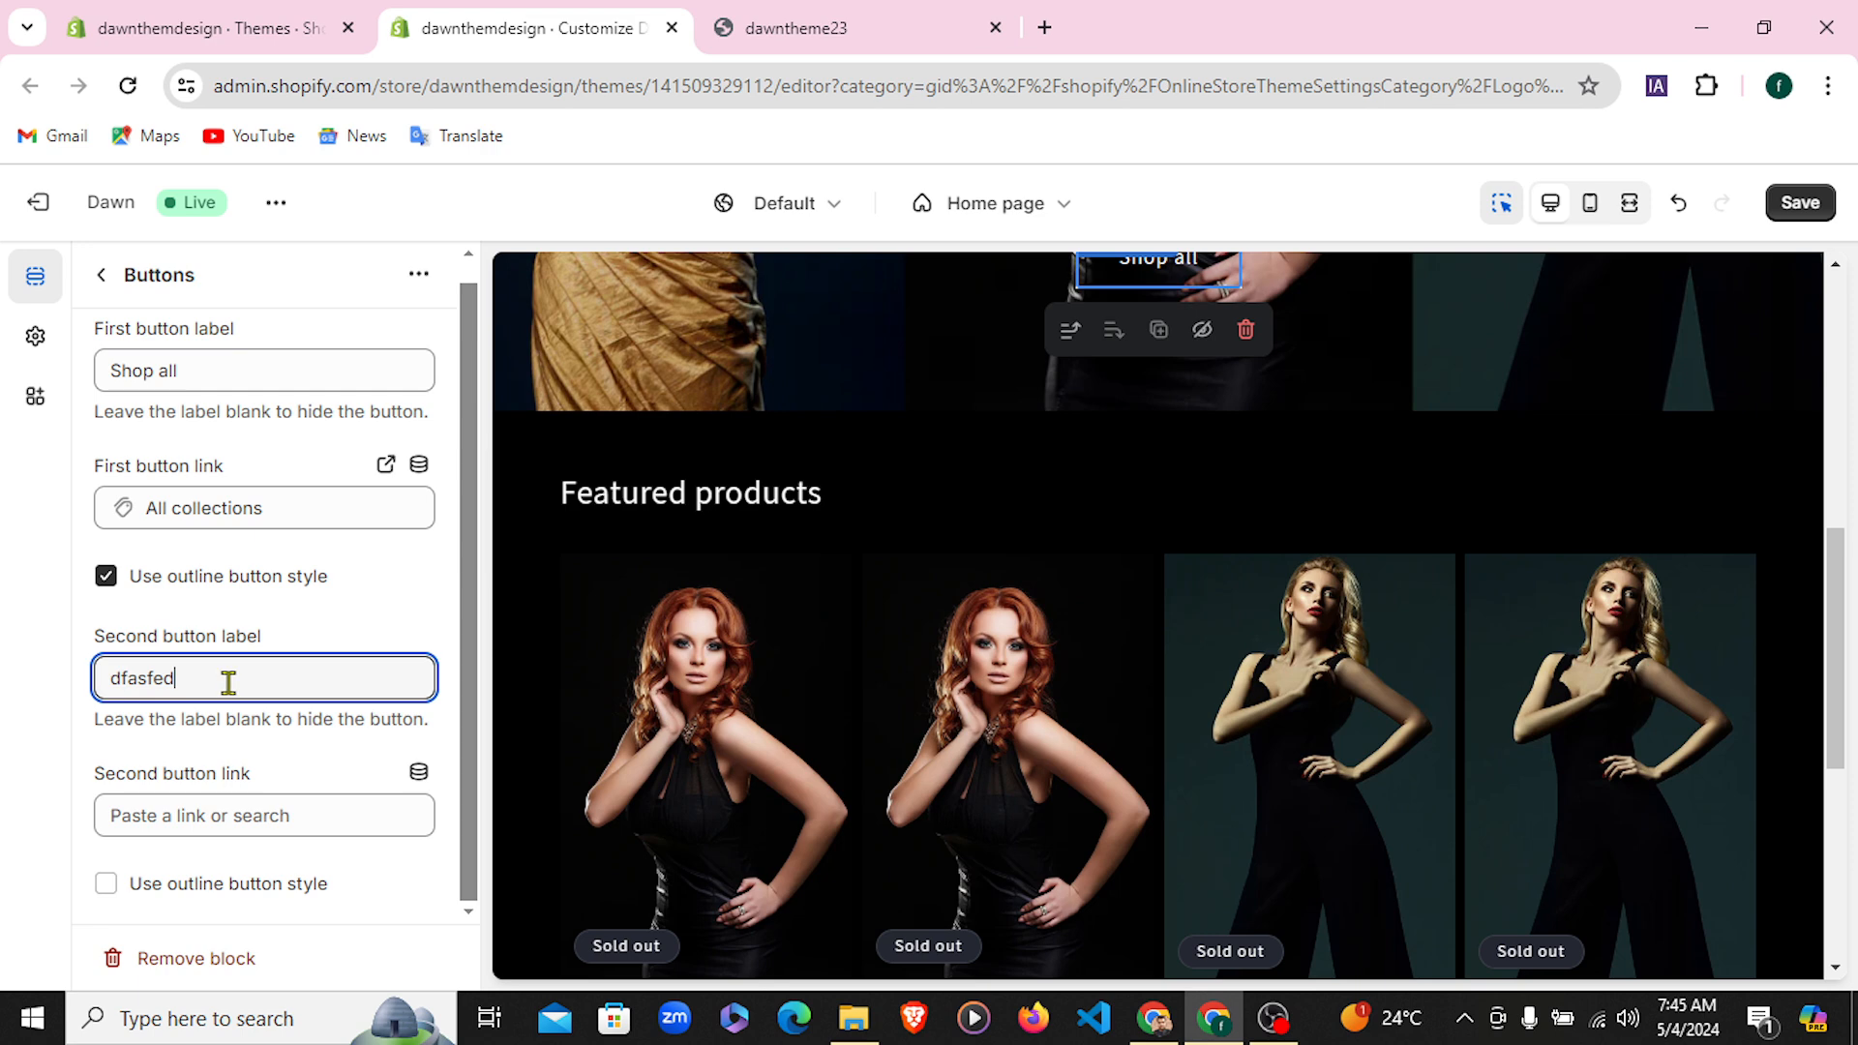
pyautogui.hotkey('ctrl', 'a')
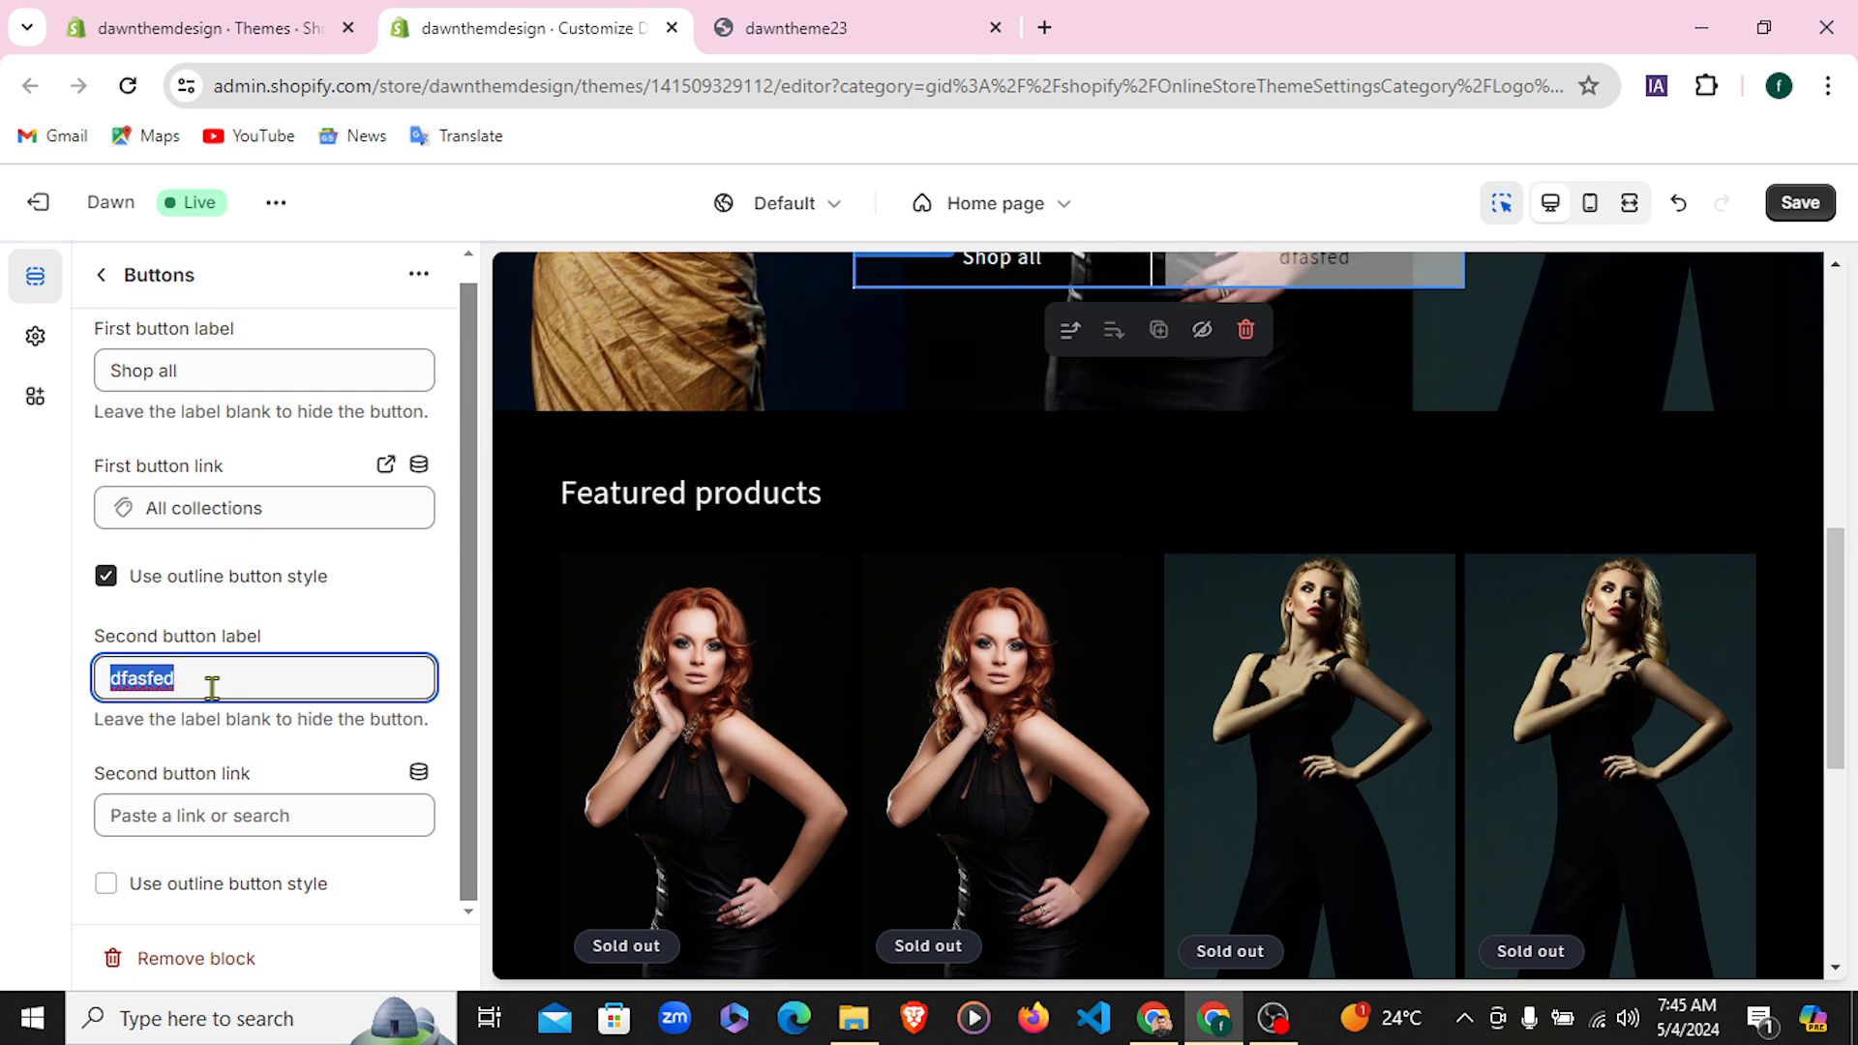
pyautogui.press('BackSpace')
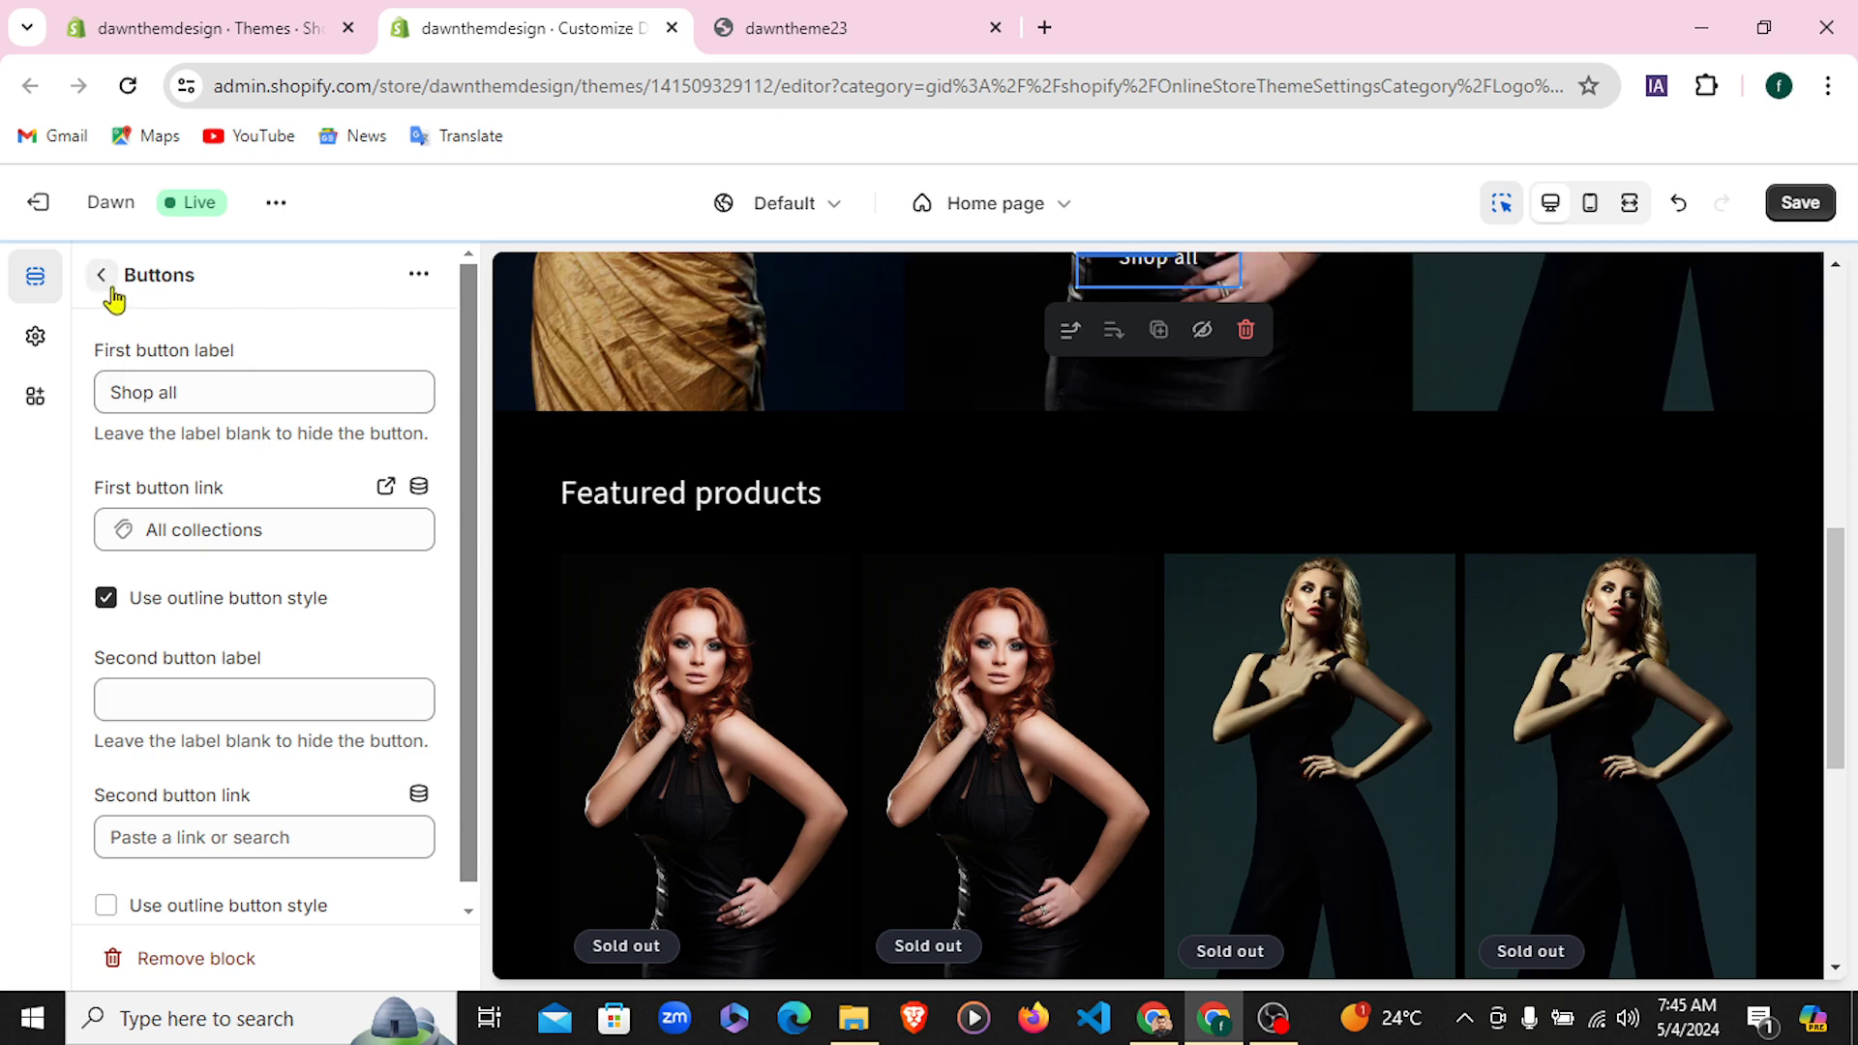
pyautogui.click(103, 277)
# Compare the home page preview with the Collections area of the dawntheme23 storefront, and return to the theme editor with Image banner collapsed
pyautogui.scroll(-4, 1094, 580)
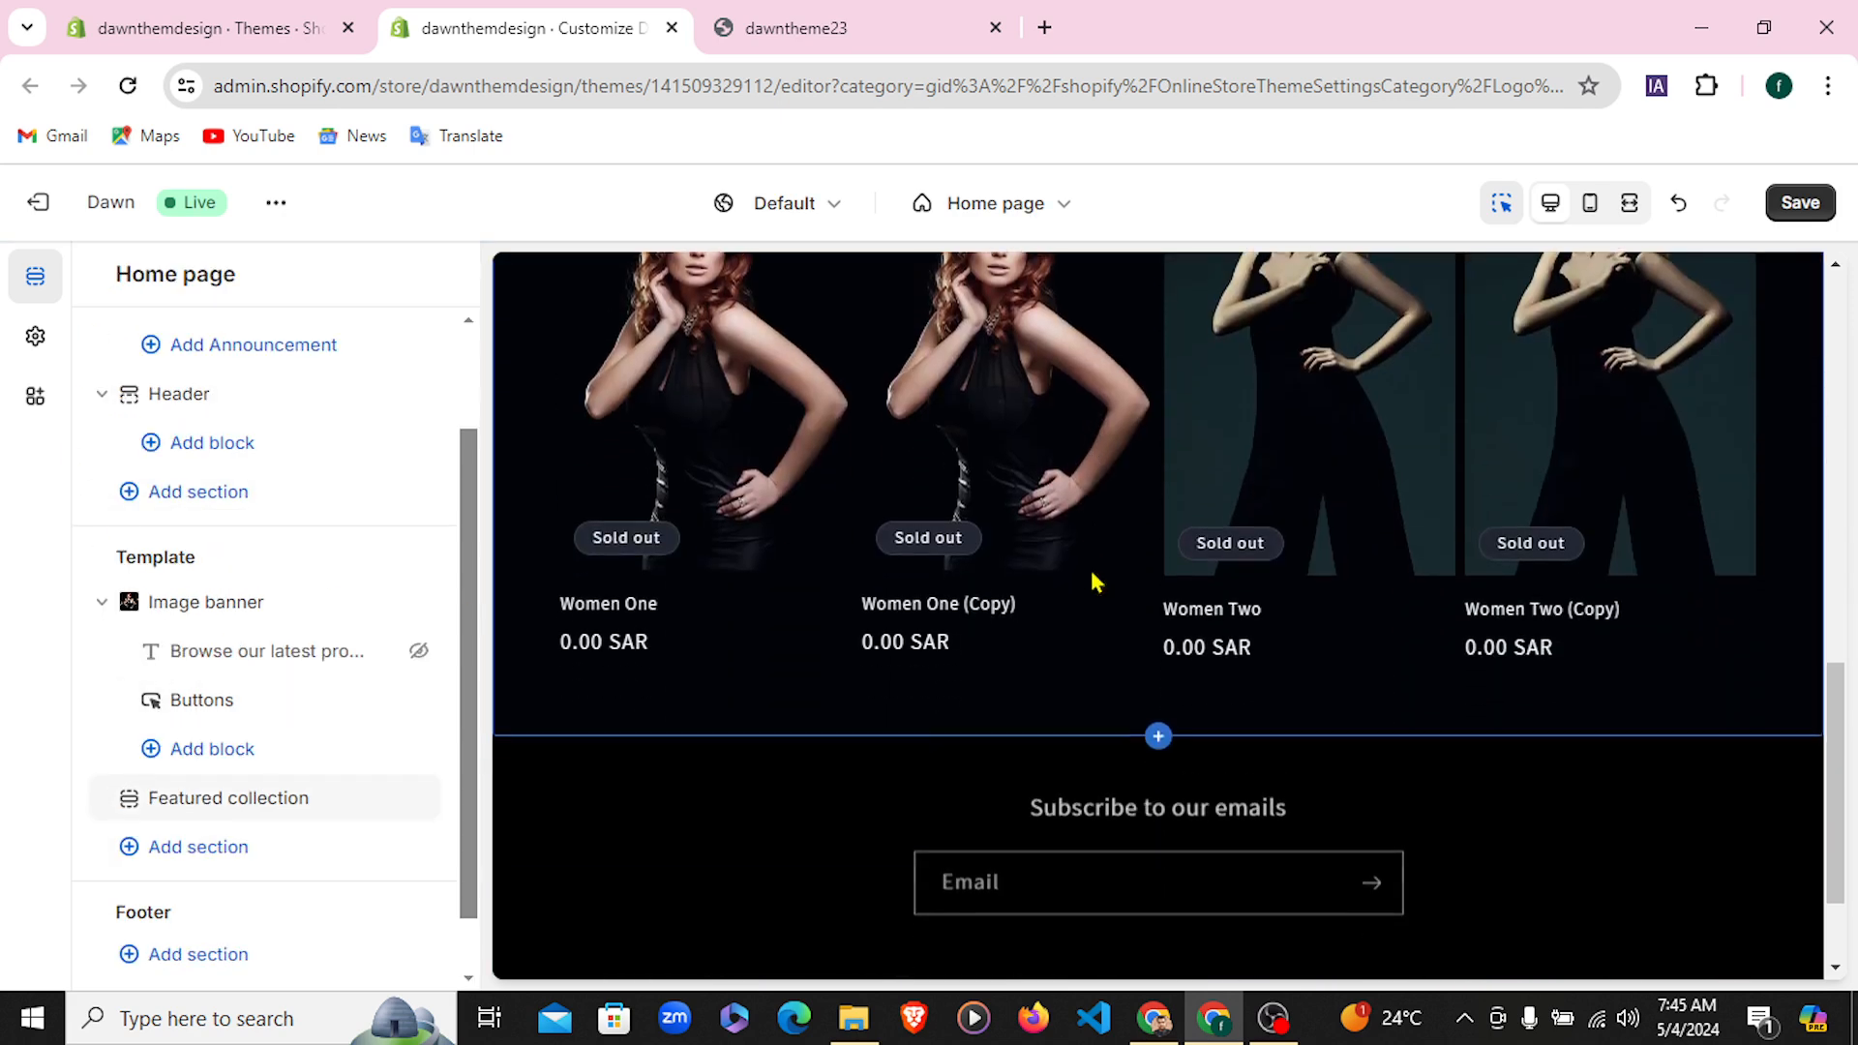
pyautogui.scroll(5, 1094, 581)
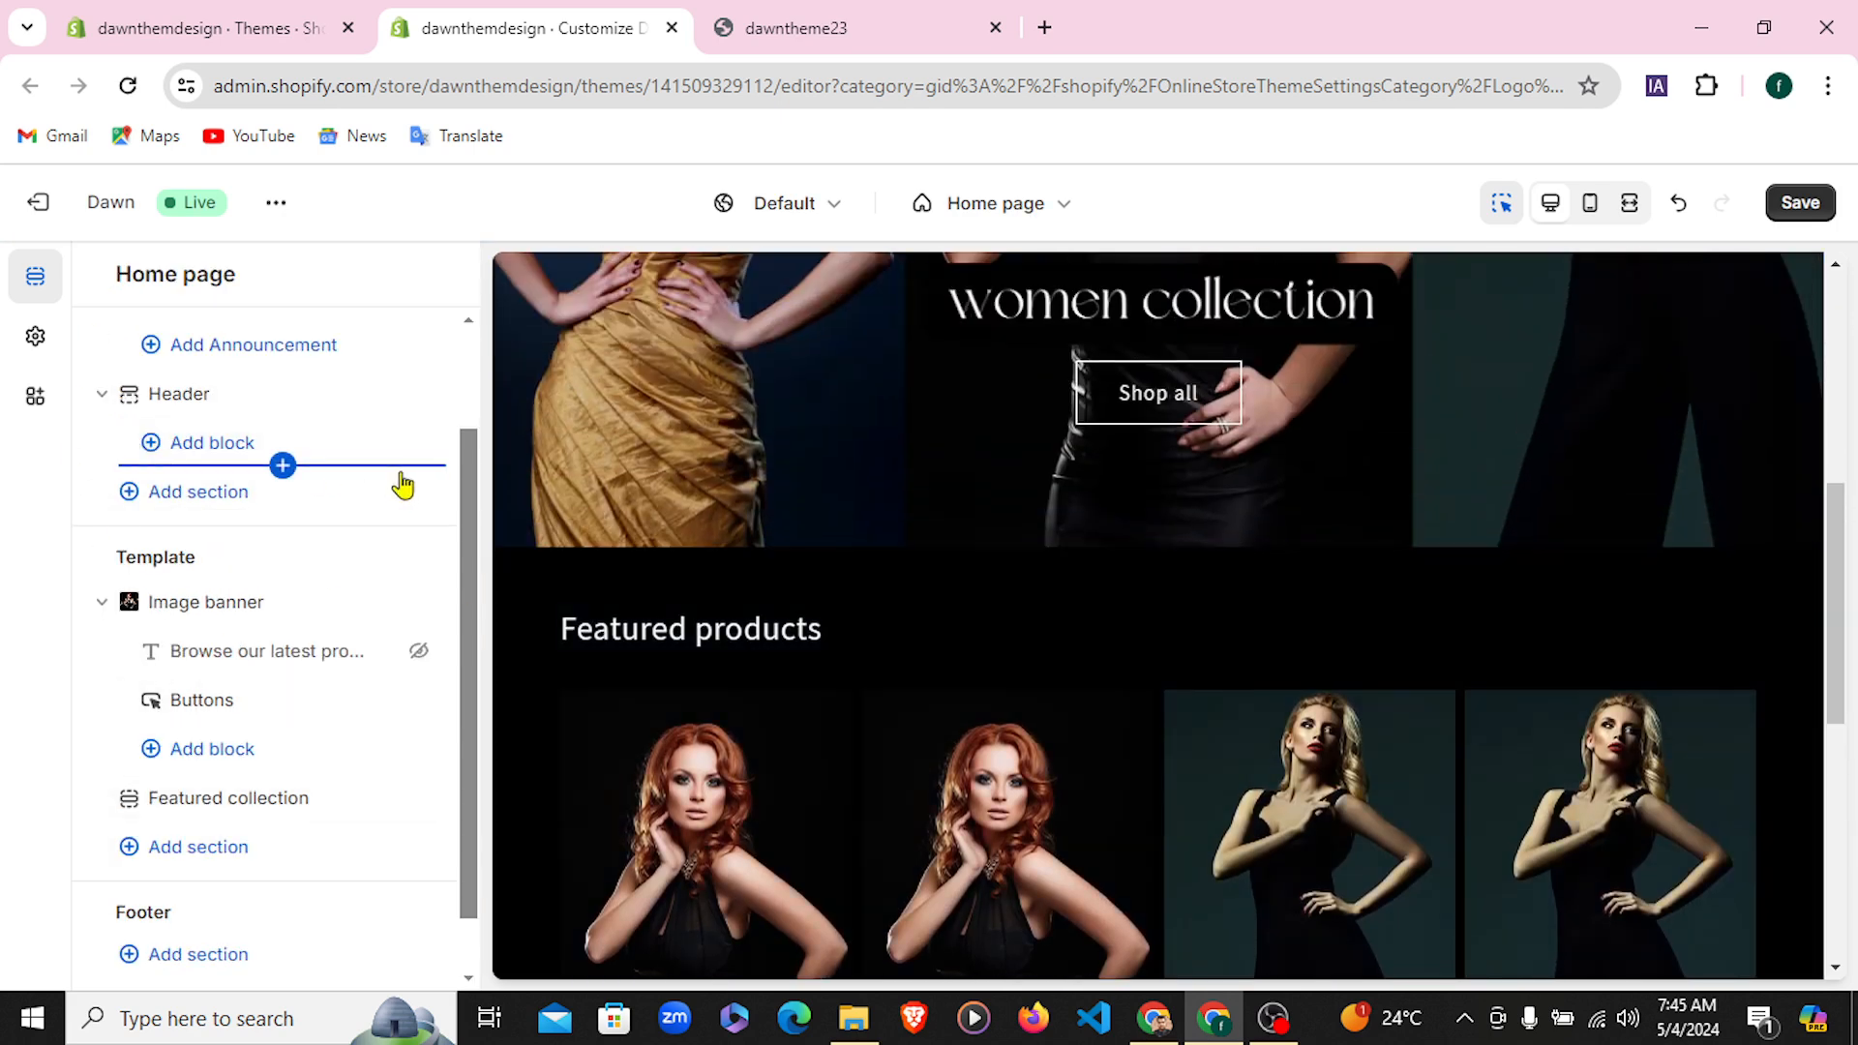
pyautogui.click(732, 13)
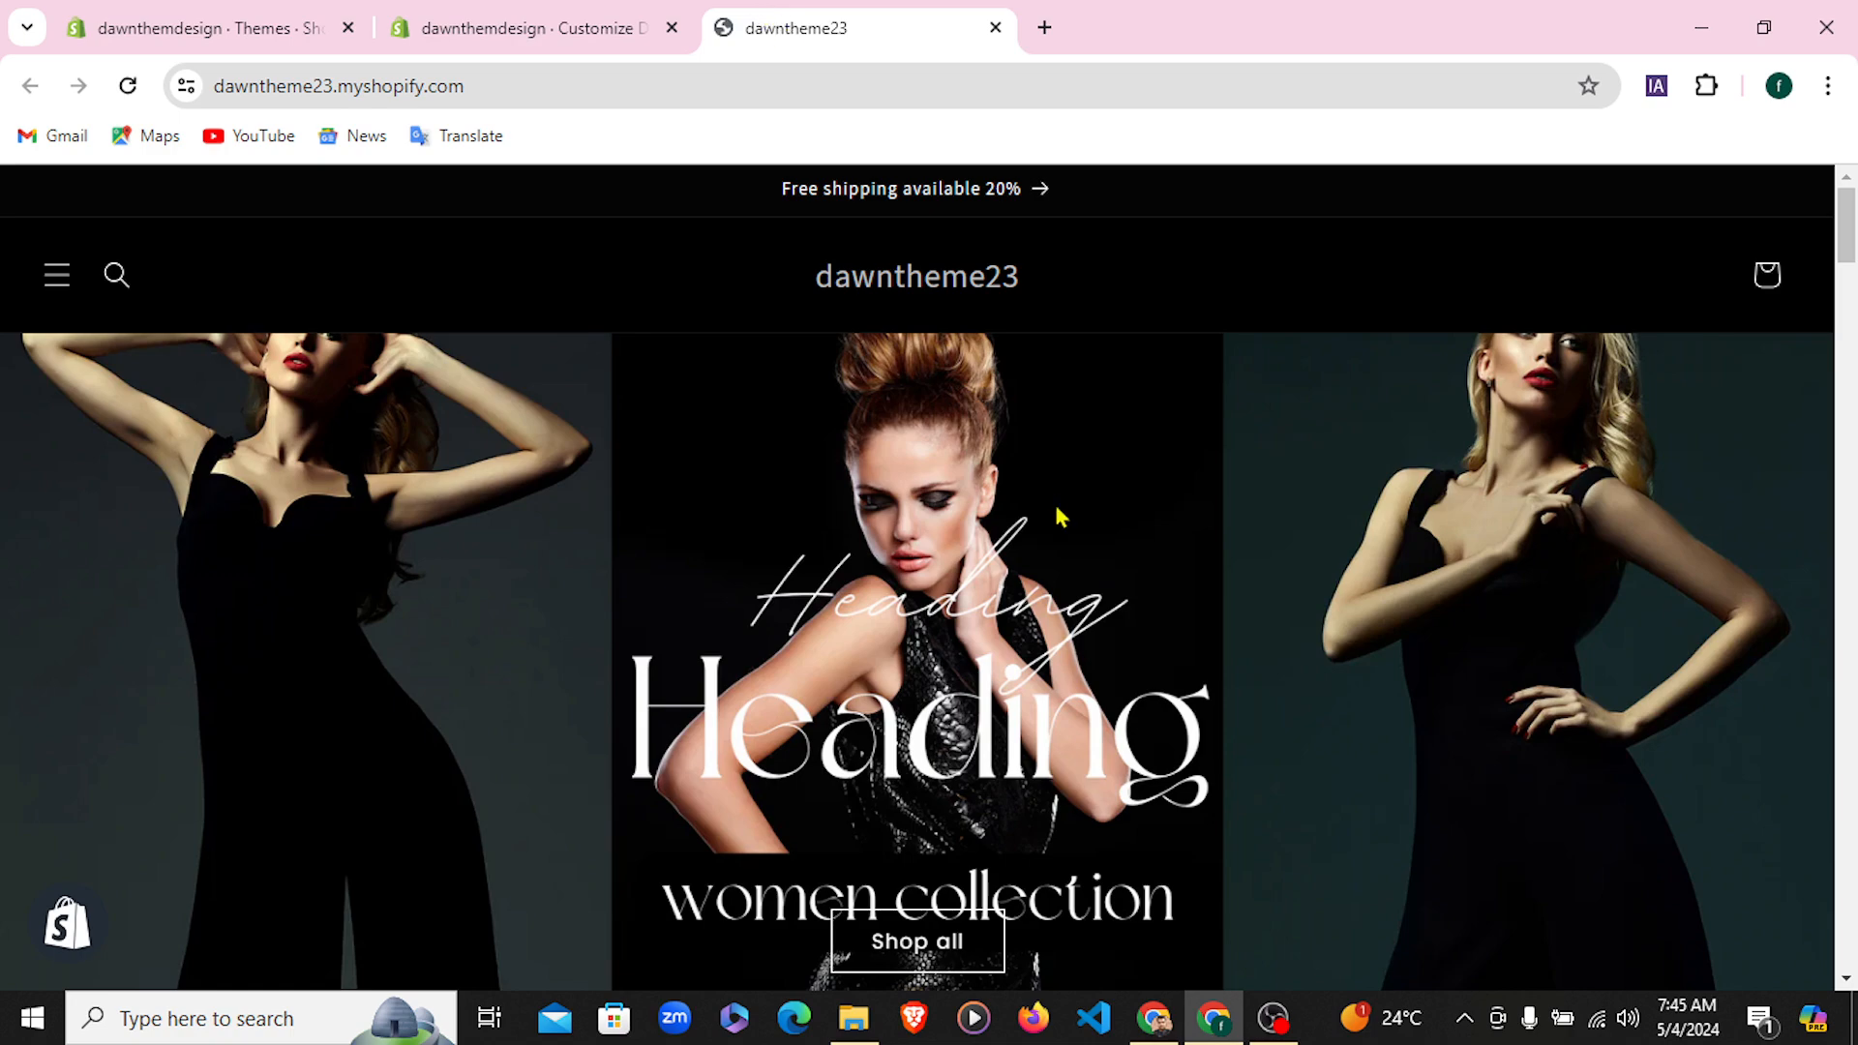
pyautogui.scroll(-6, 1061, 523)
pyautogui.moveTo(152, 523); pyautogui.dragTo(601, 569)
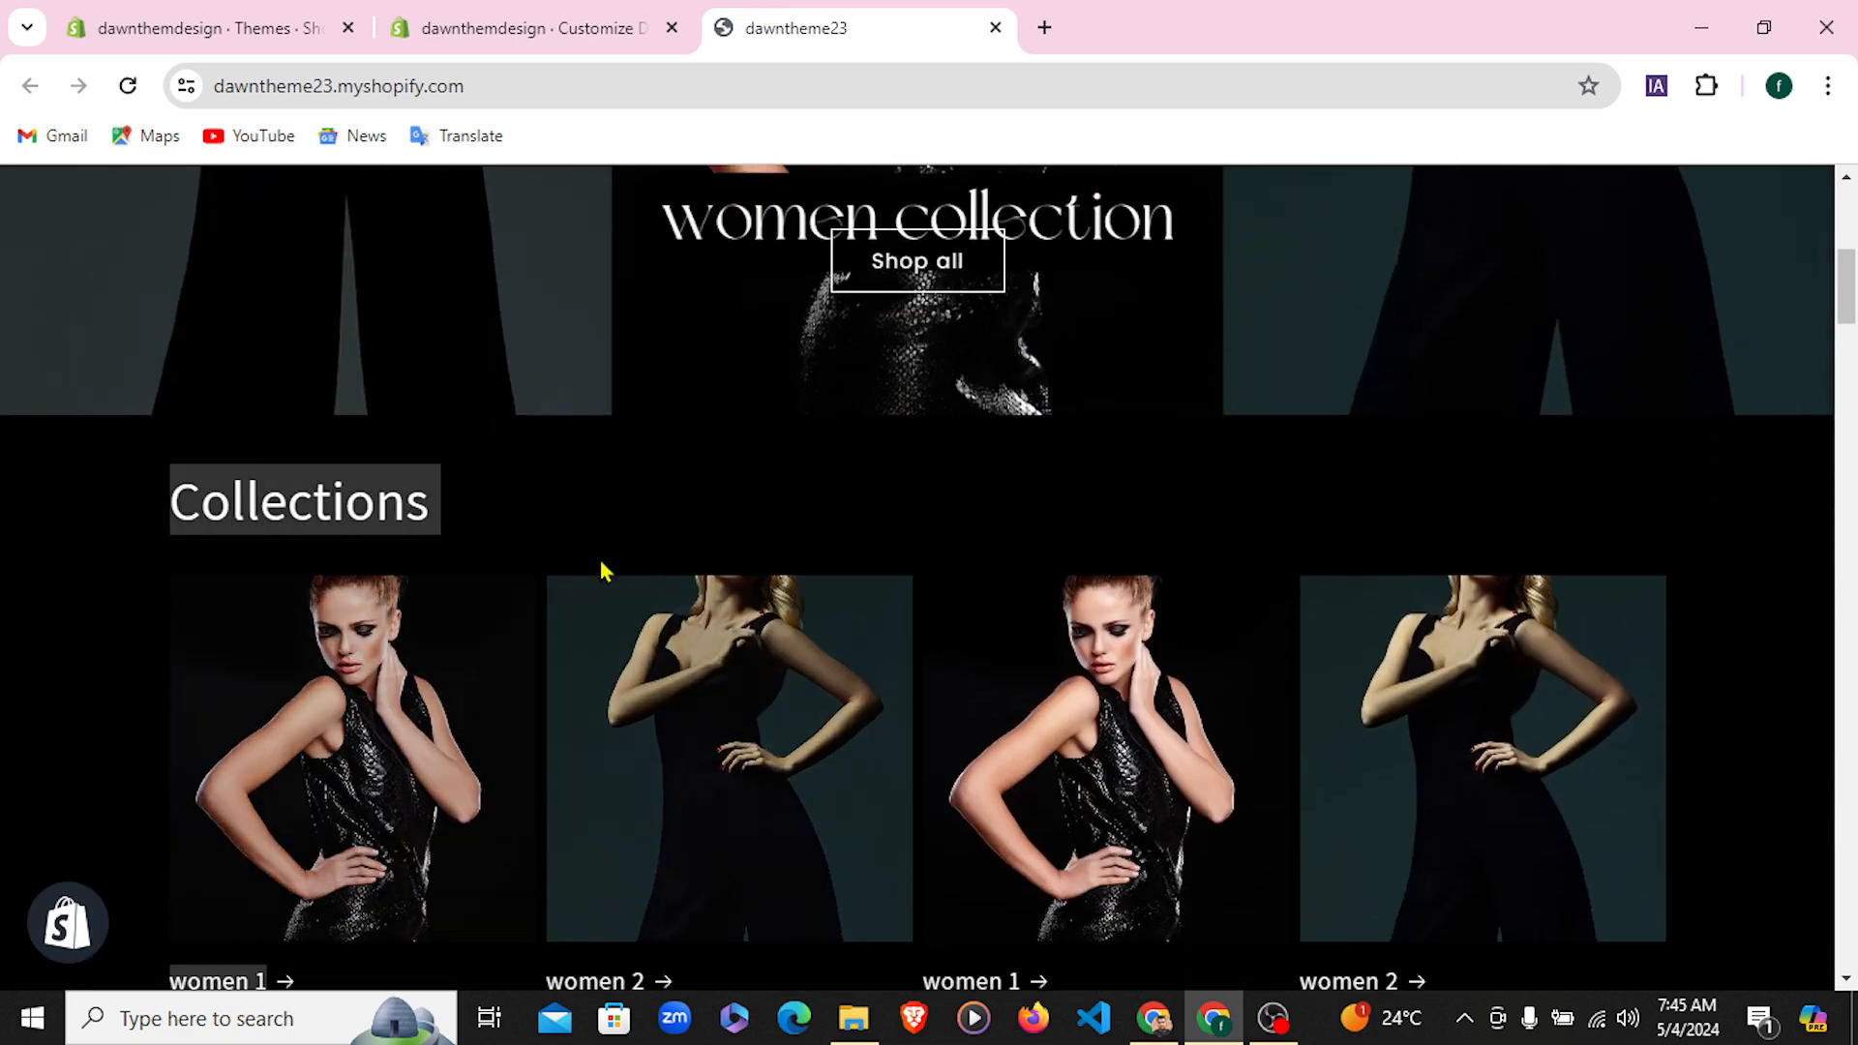
pyautogui.scroll(-5, 581, 532)
pyautogui.scroll(5, 584, 532)
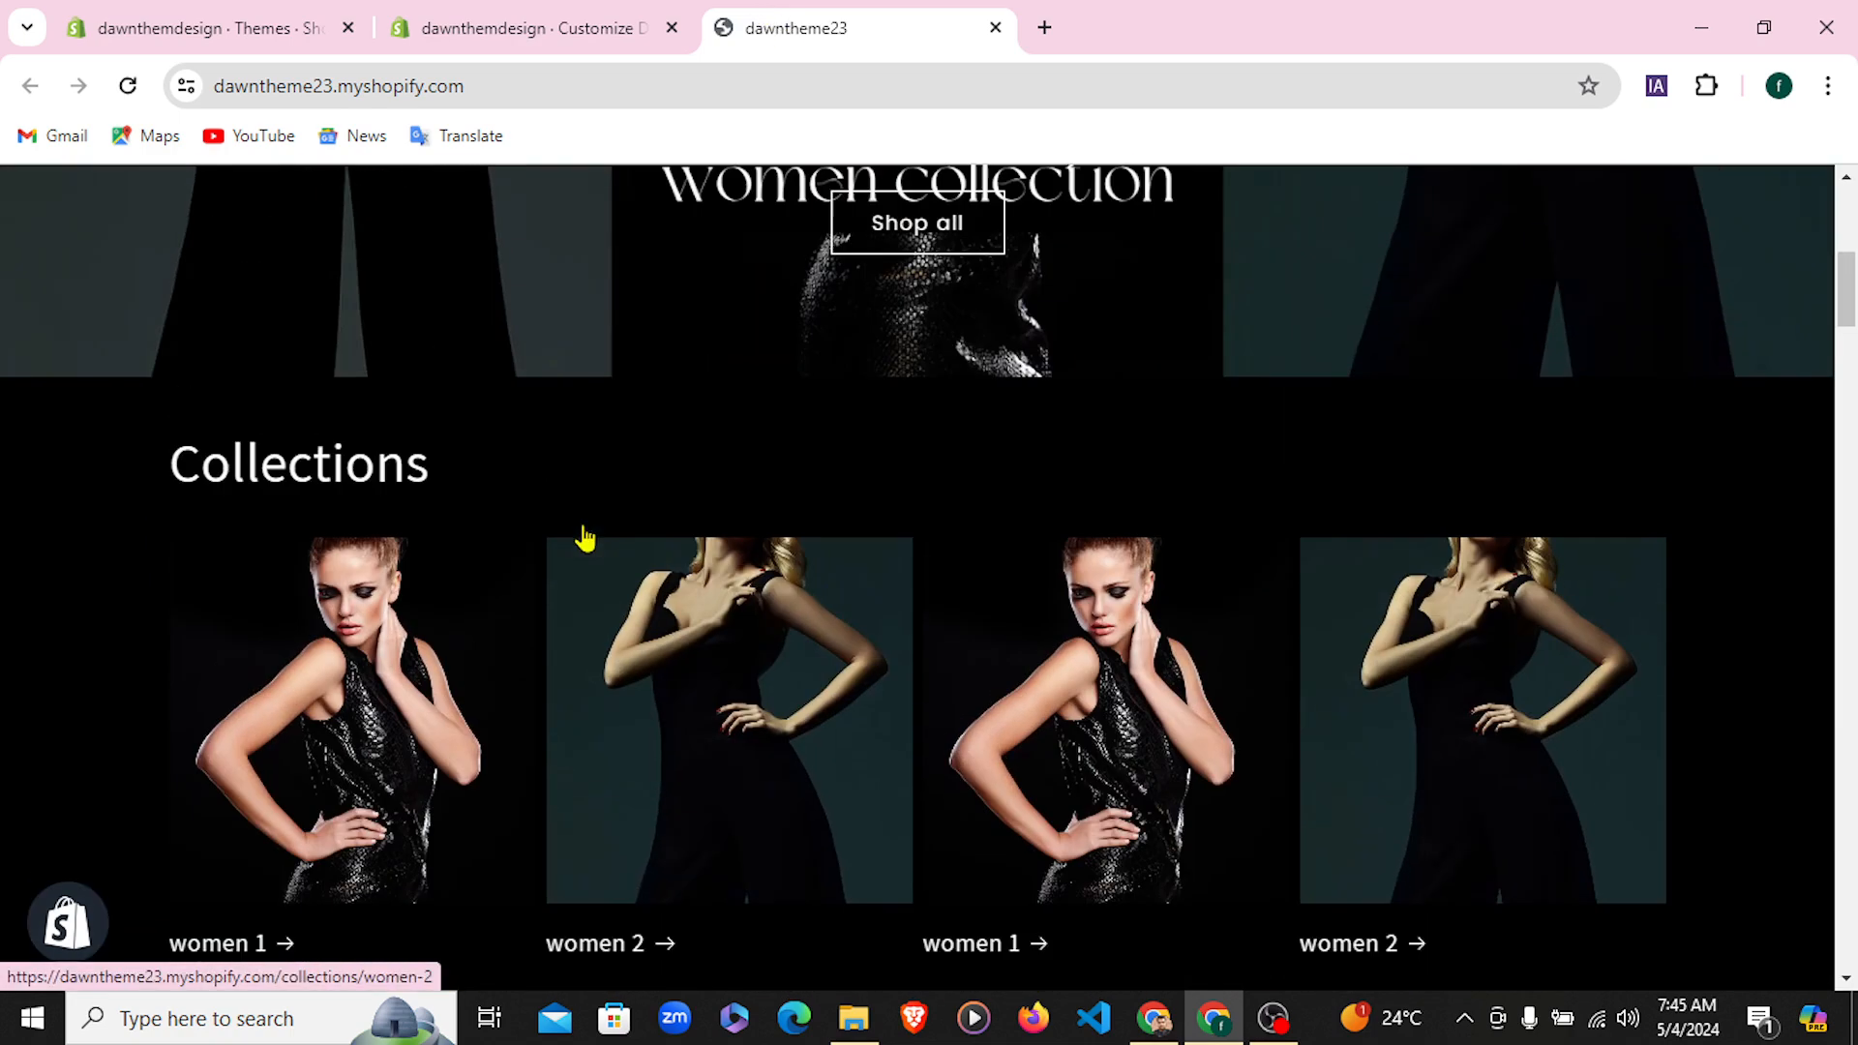
pyautogui.click(564, 18)
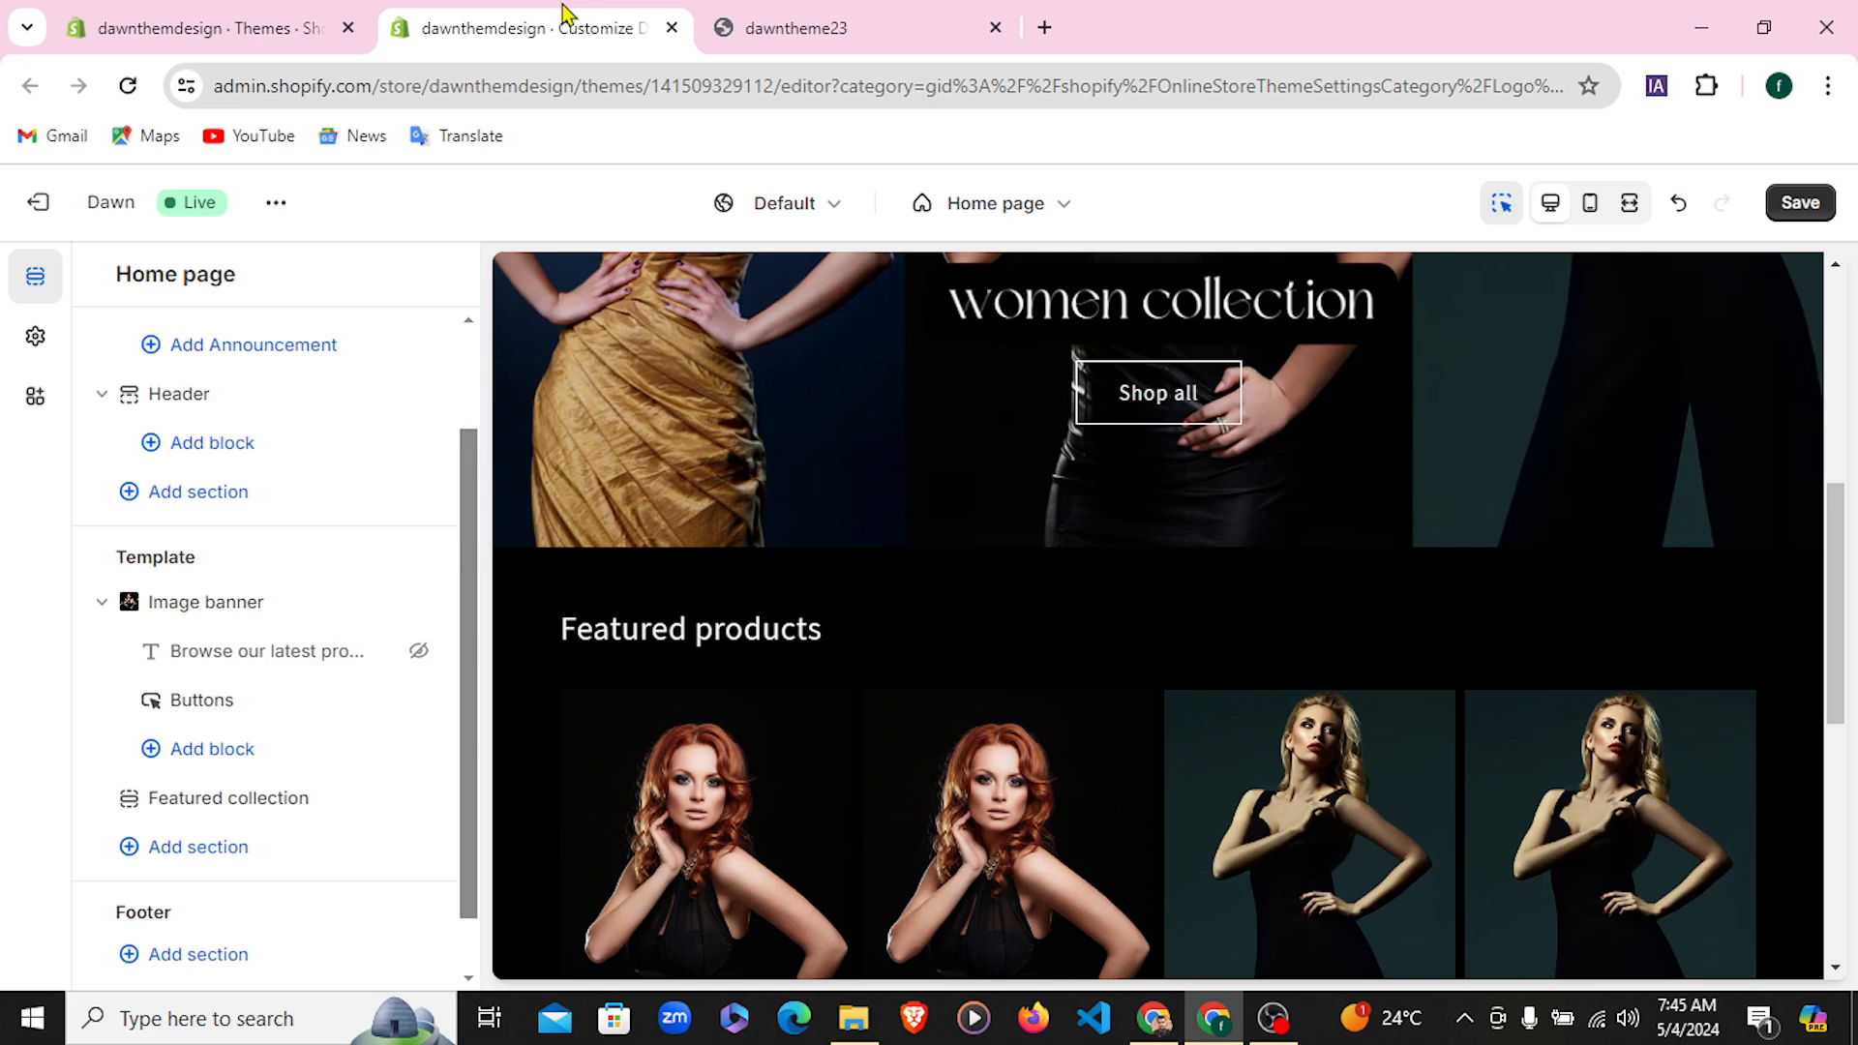
pyautogui.click(100, 602)
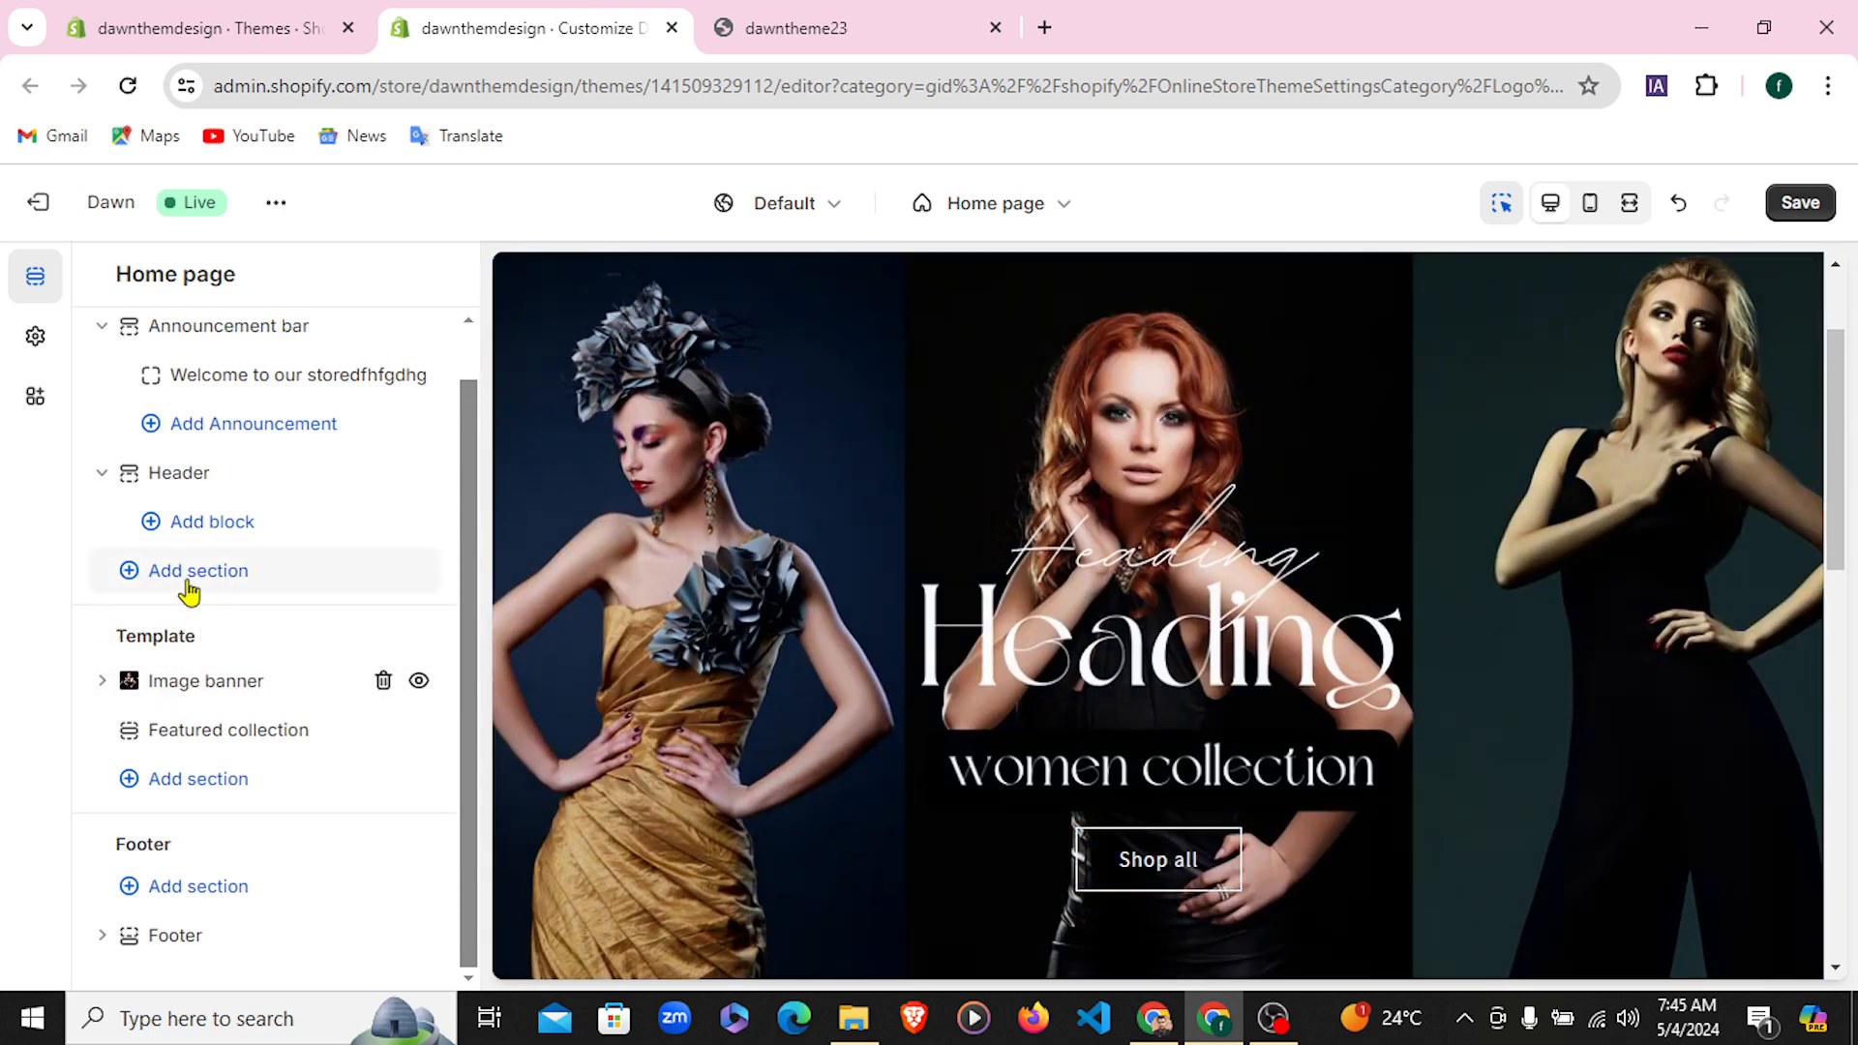
pyautogui.click(190, 581)
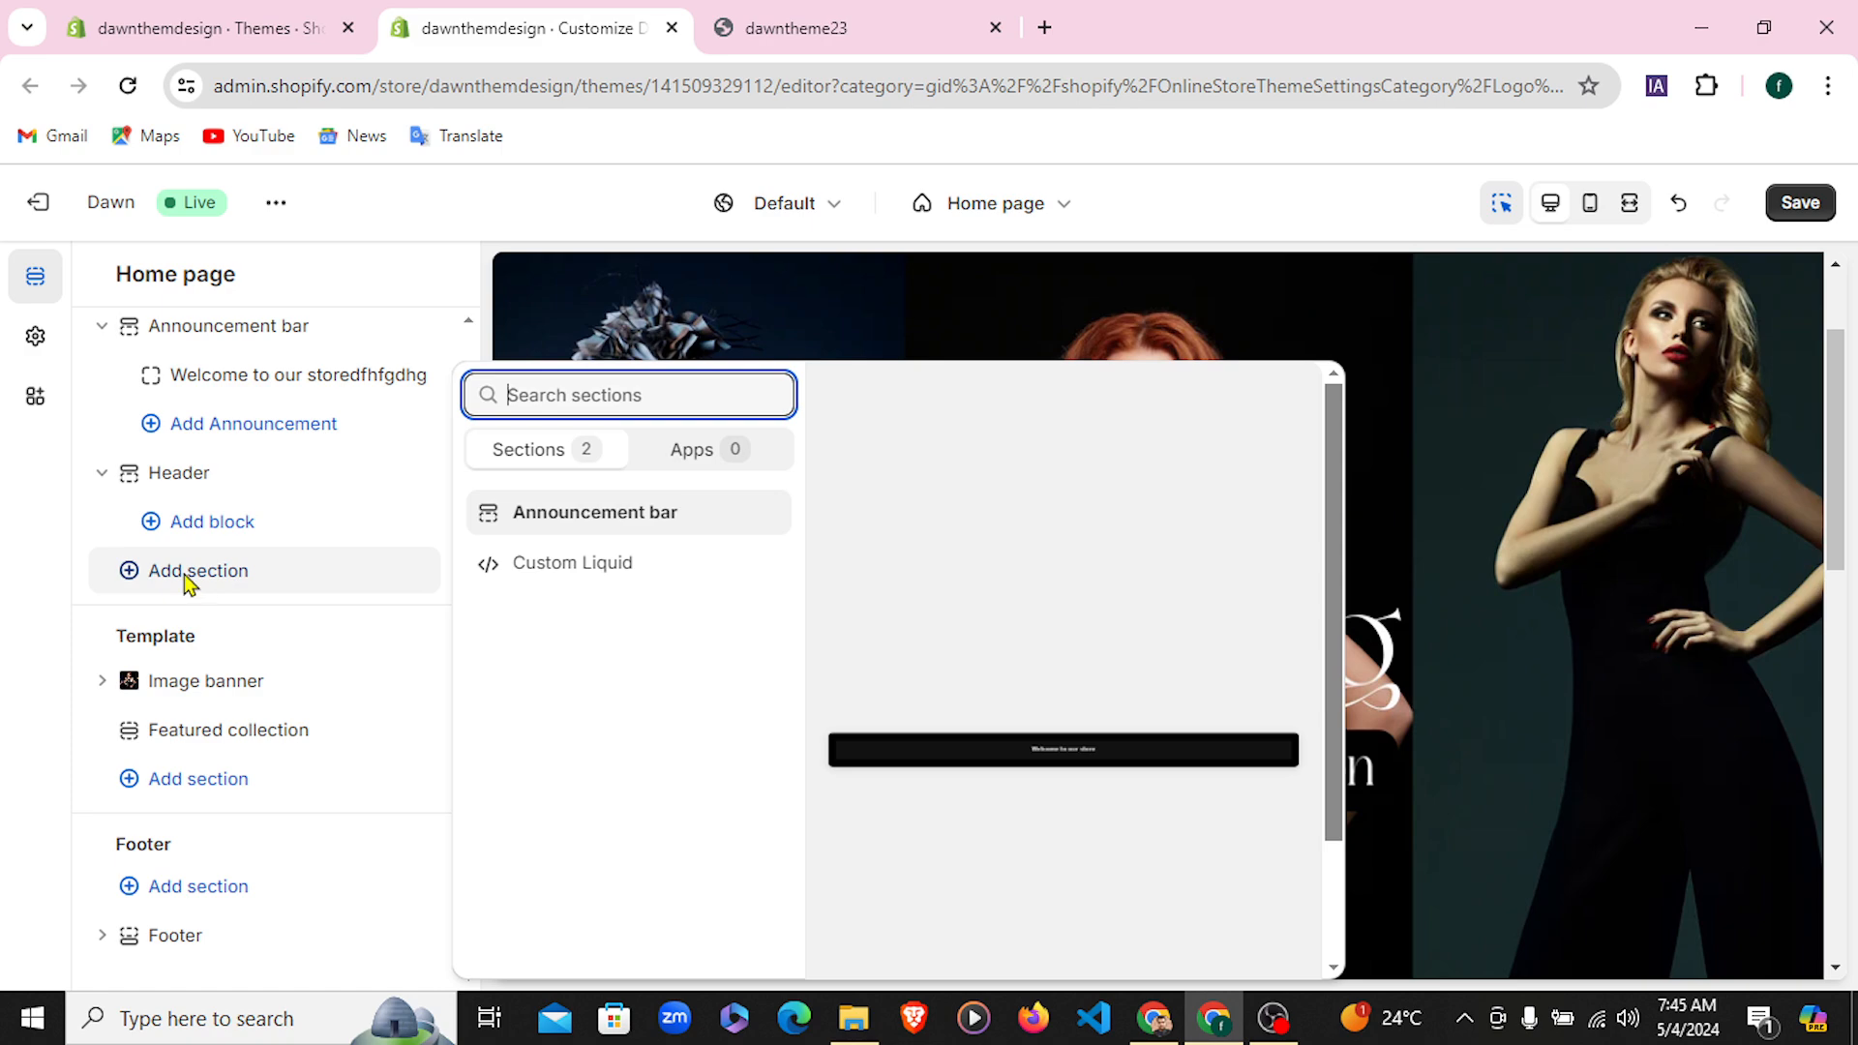
pyautogui.click(87, 530)
pyautogui.scroll(-5, 1113, 667)
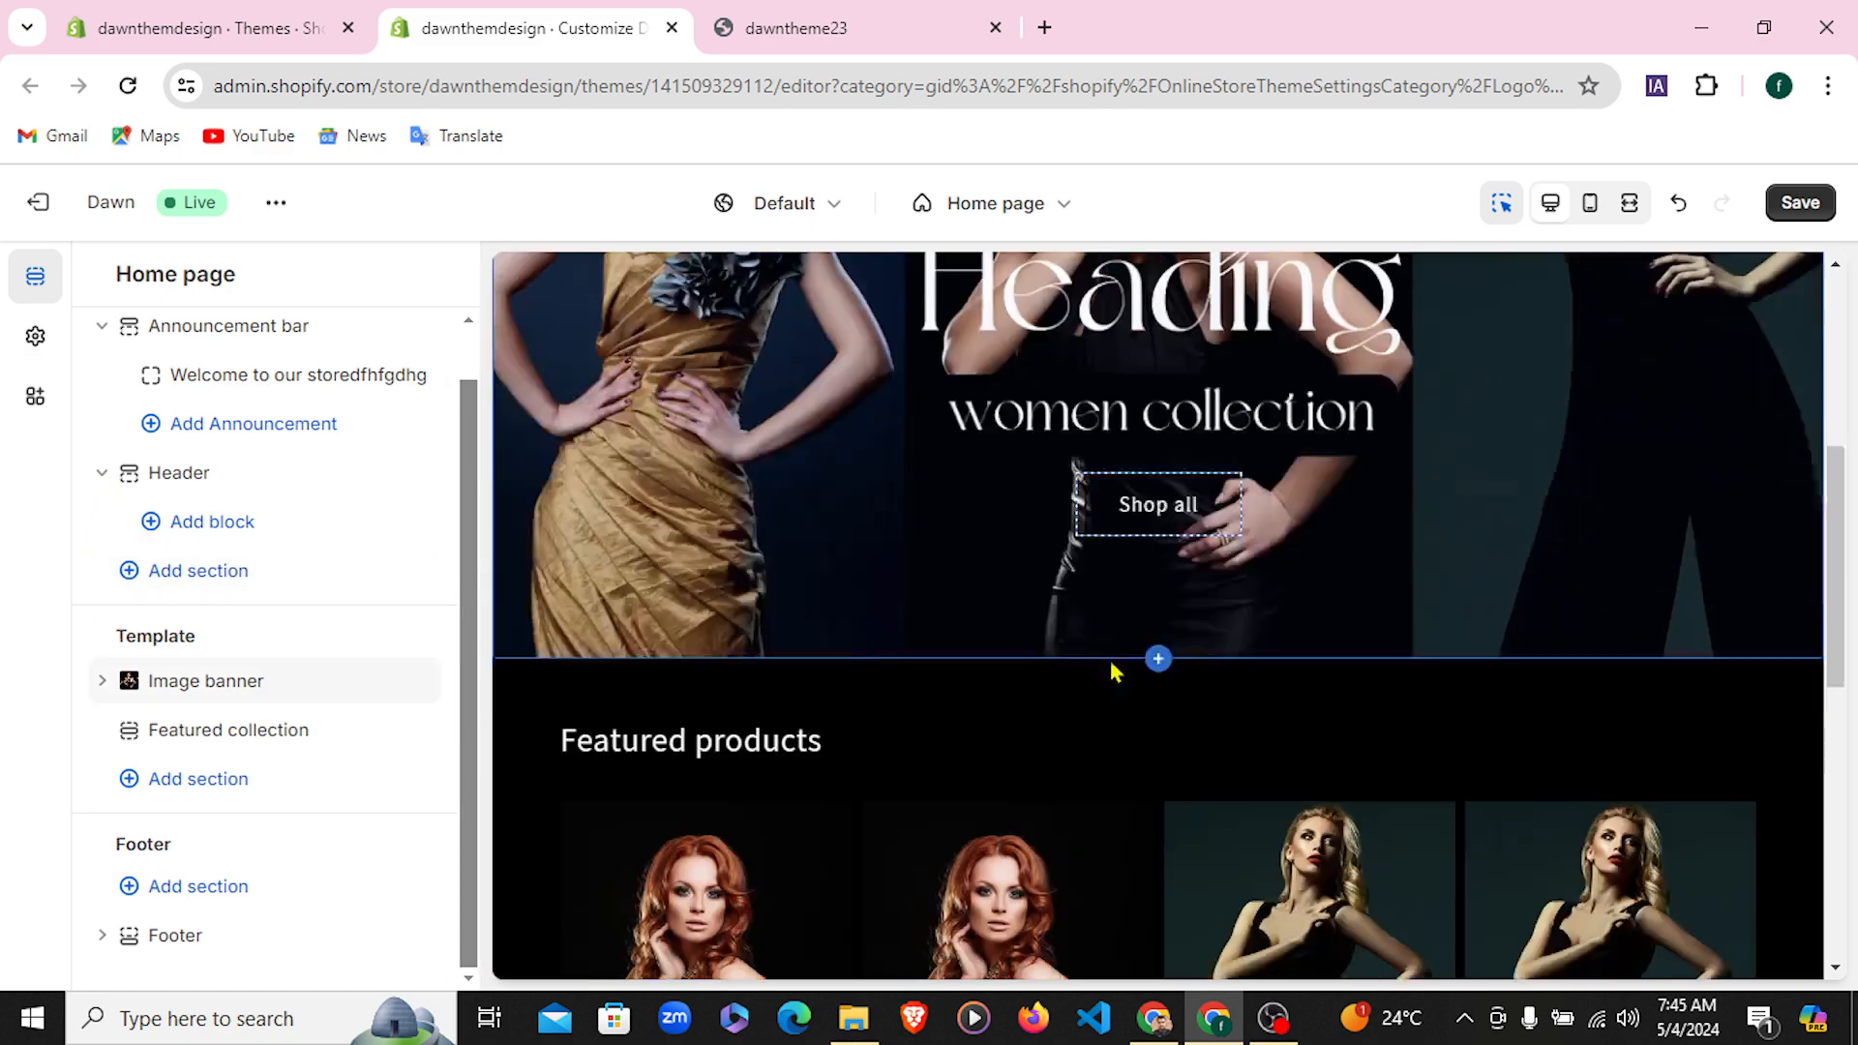
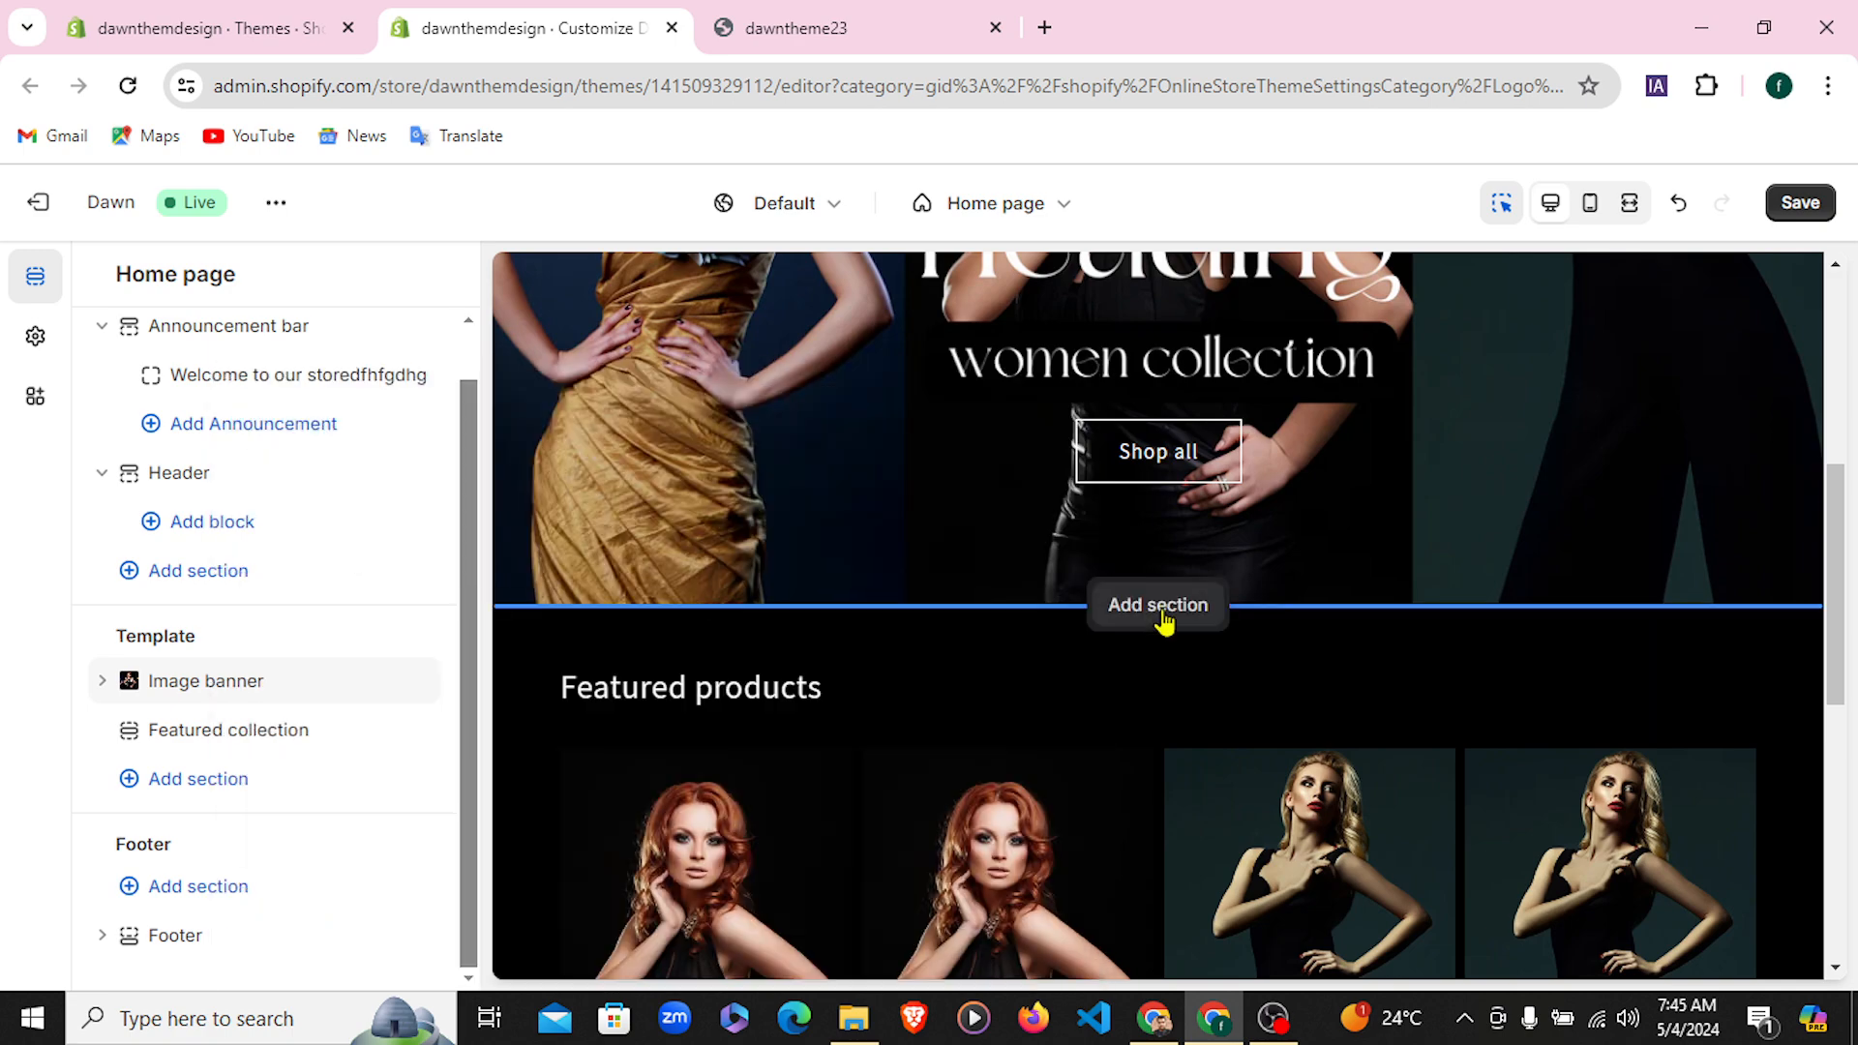
pyautogui.click(1158, 604)
pyautogui.click(1158, 604)
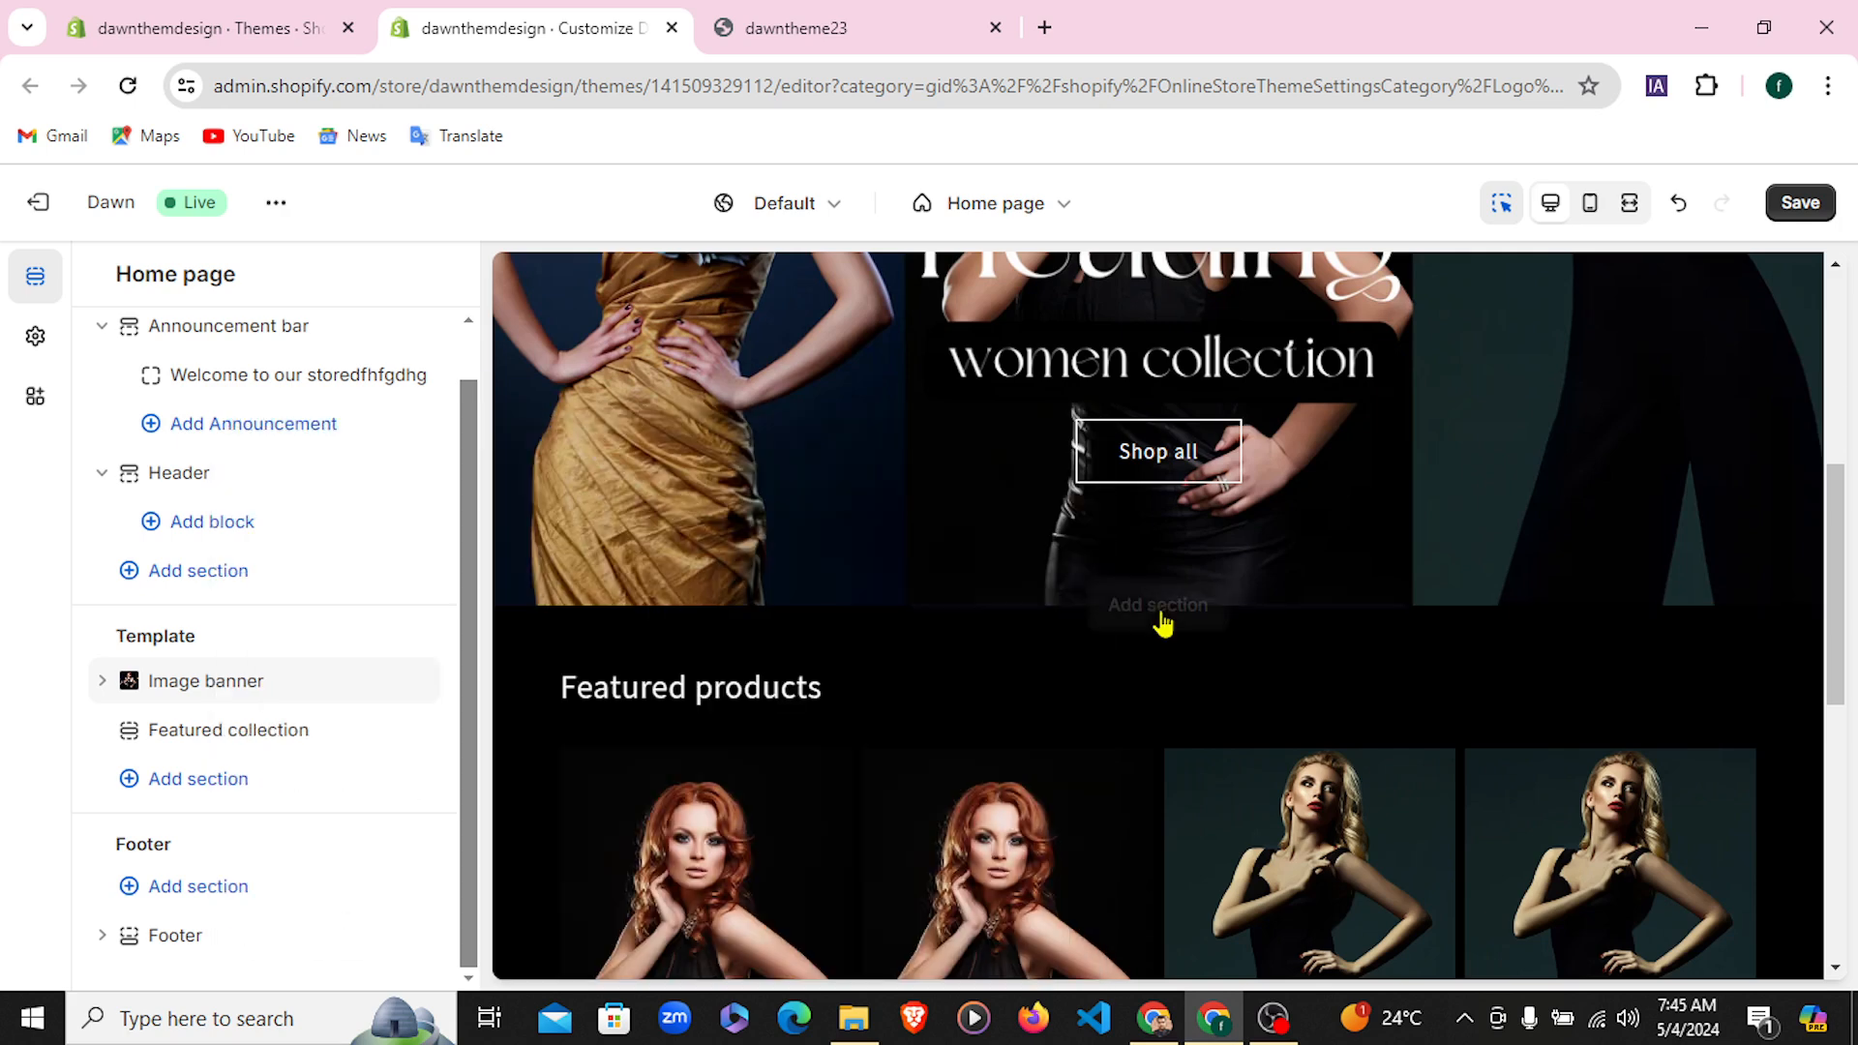
# Collapse the Header section and add a Collection list section below Featured collection in the home page template
pyautogui.click(101, 473)
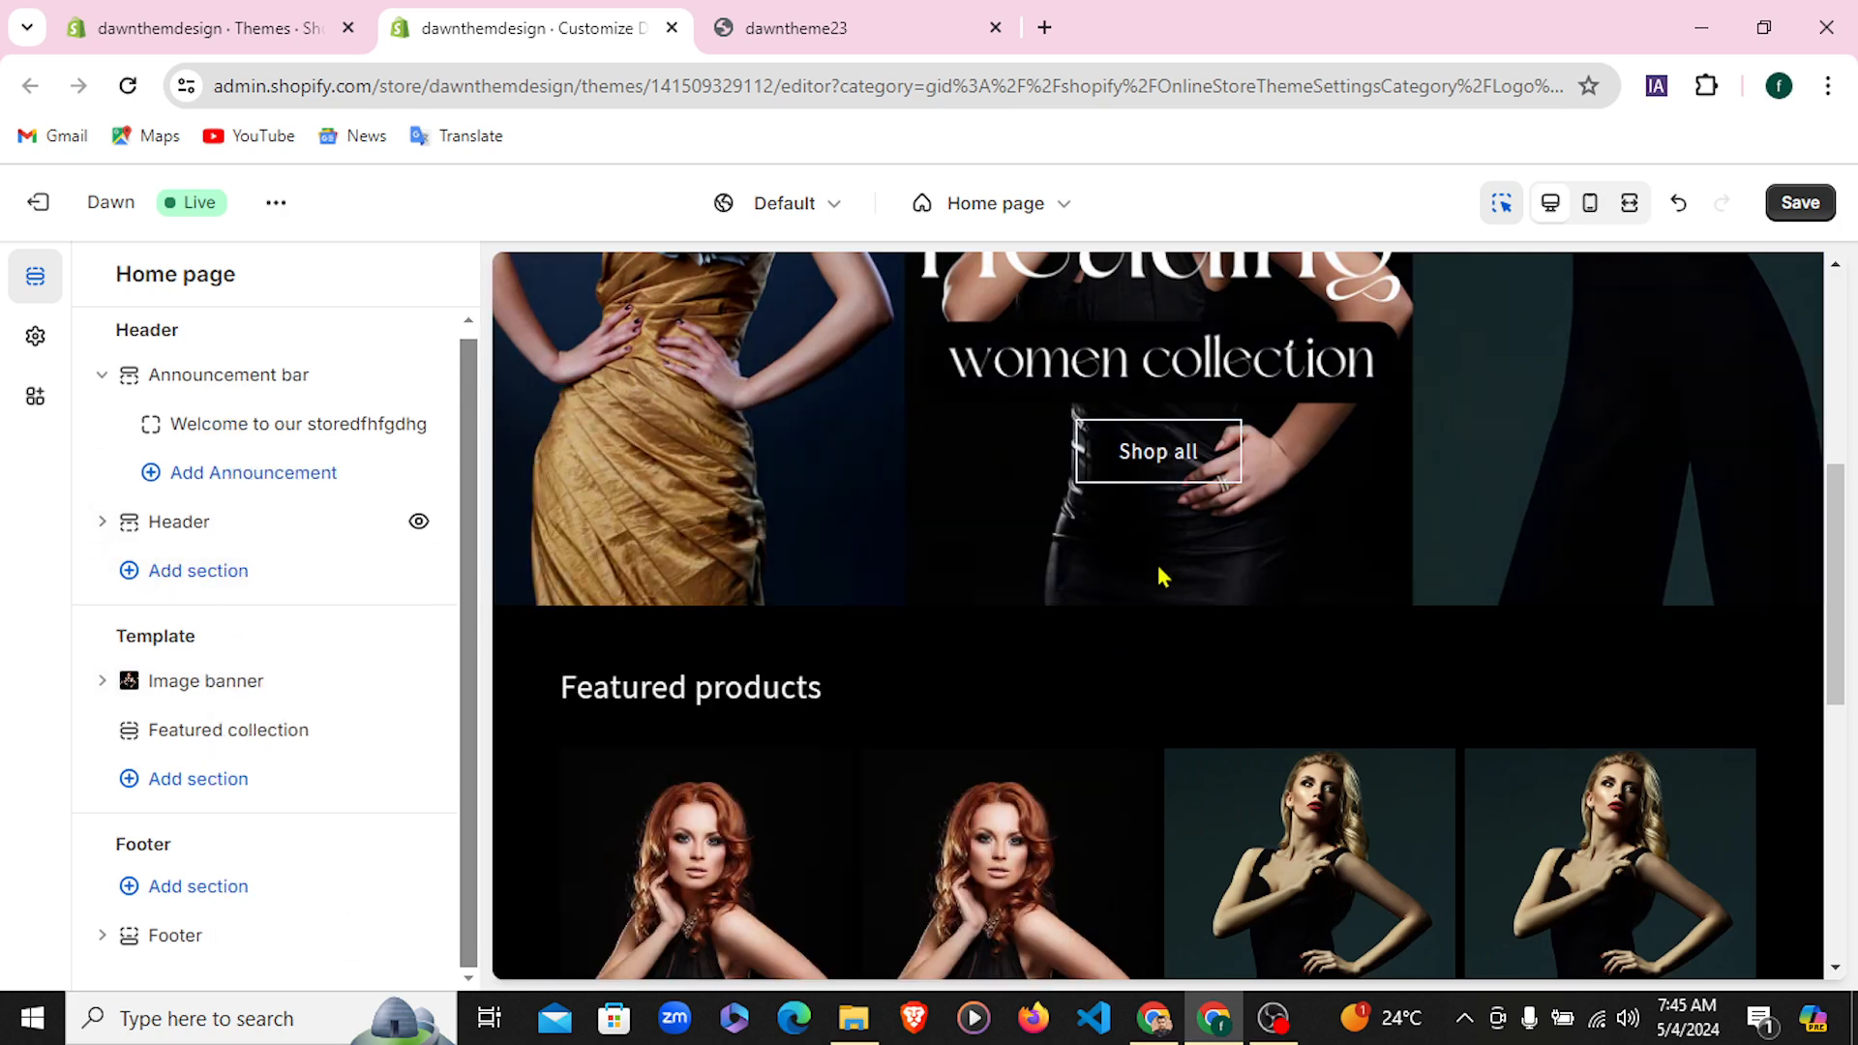
pyautogui.moveTo(1158, 616)
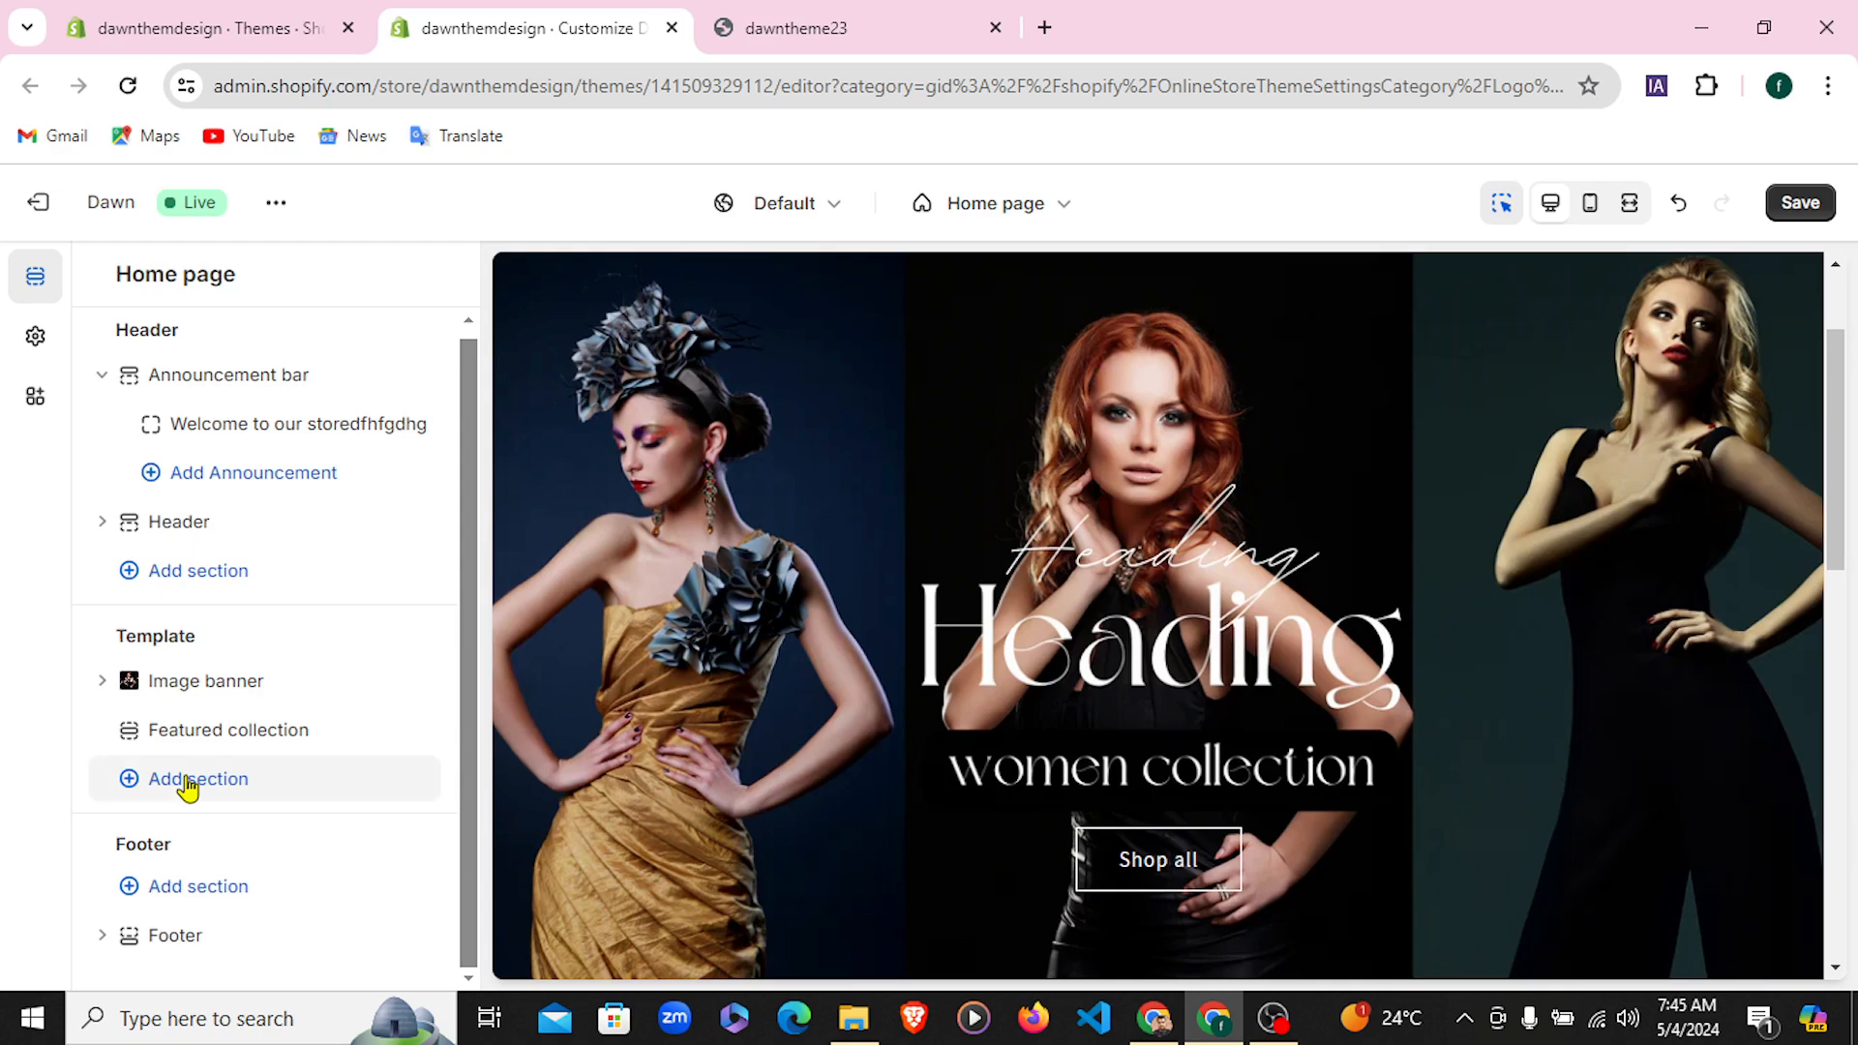
pyautogui.click(188, 786)
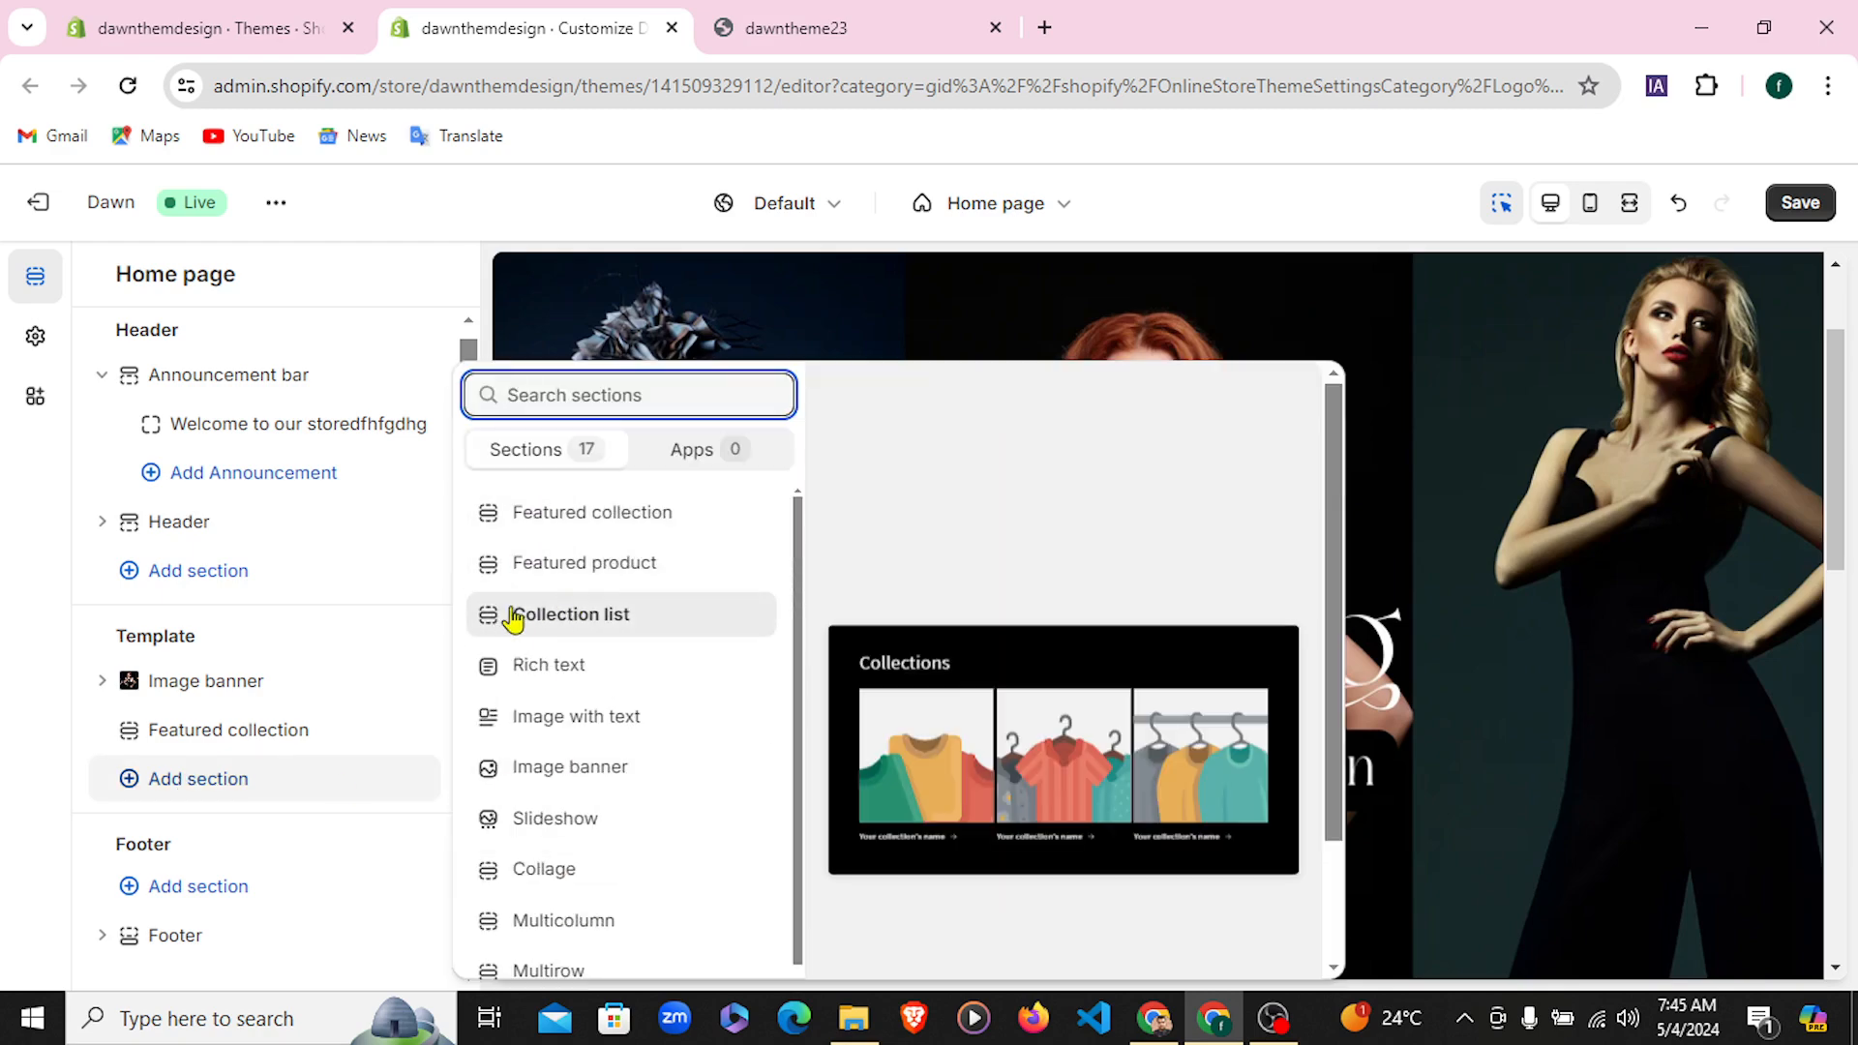
pyautogui.click(584, 624)
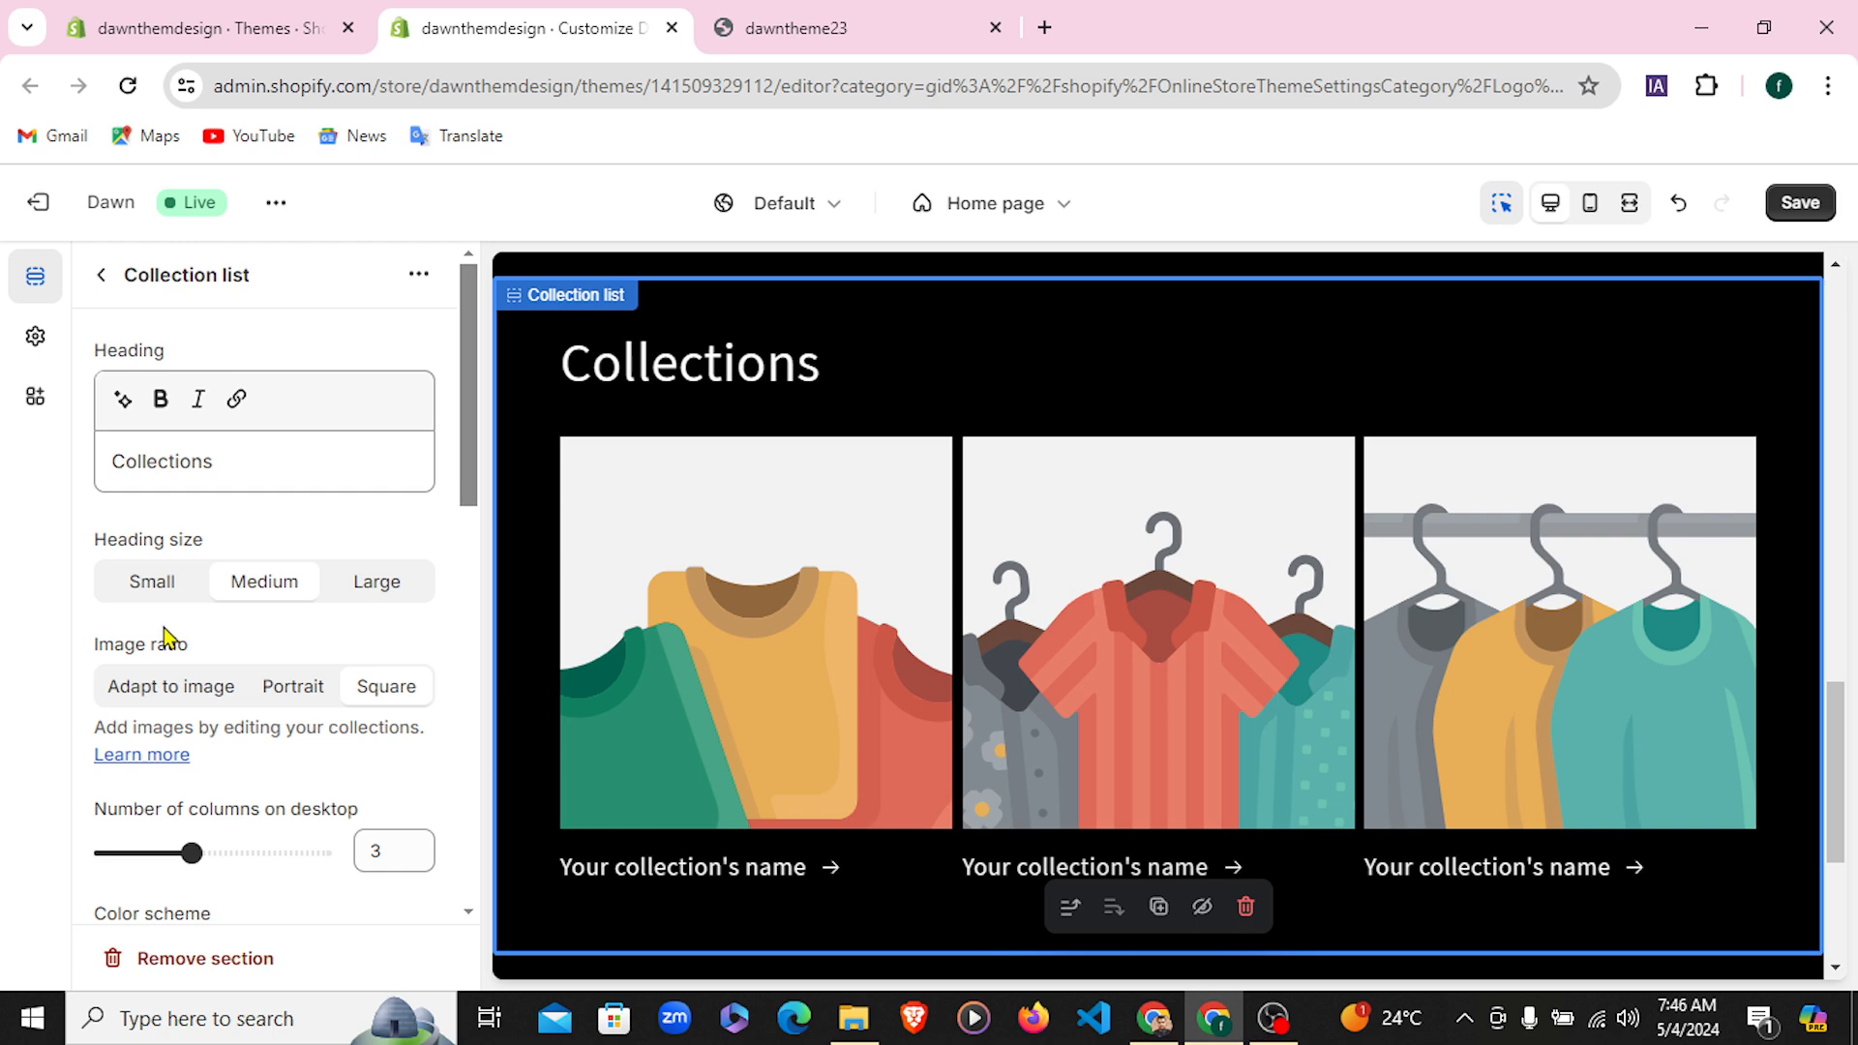
# Set the Collection list's number of columns on desktop to 4
pyautogui.scroll(-1, 969, 678)
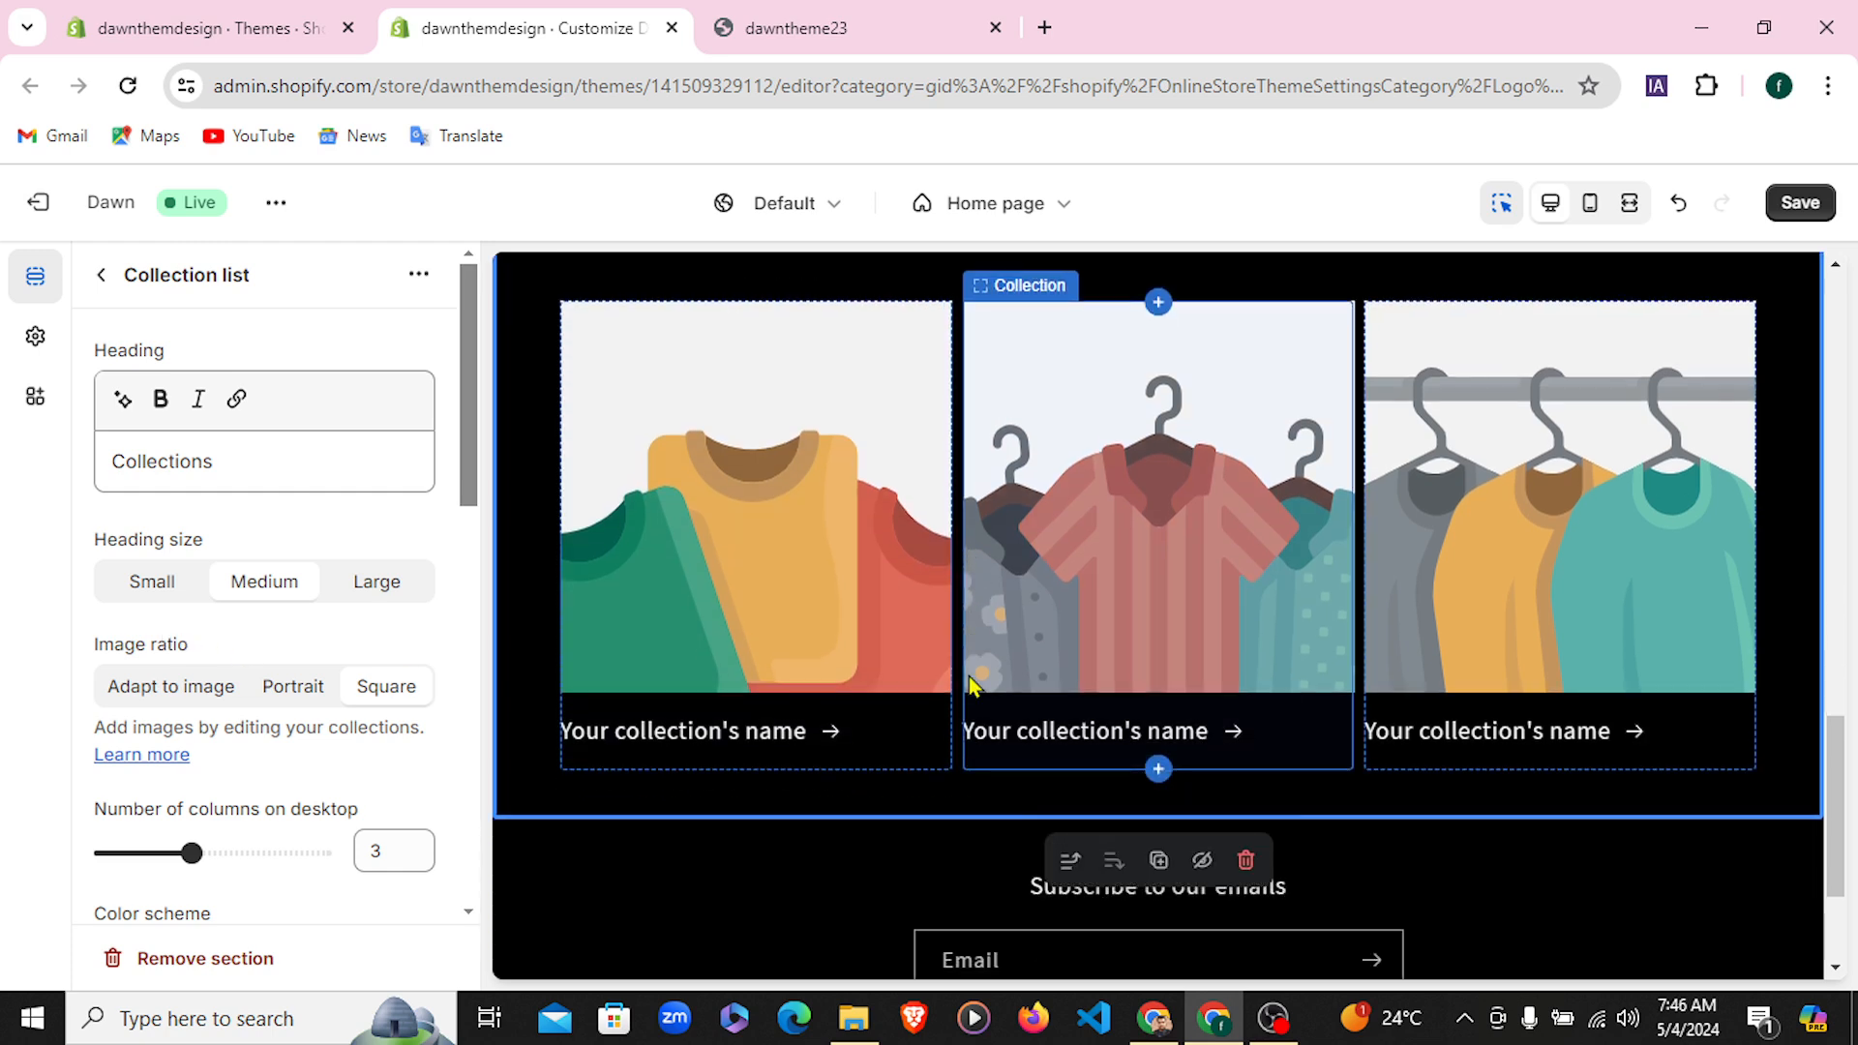
pyautogui.scroll(-1, 259, 669)
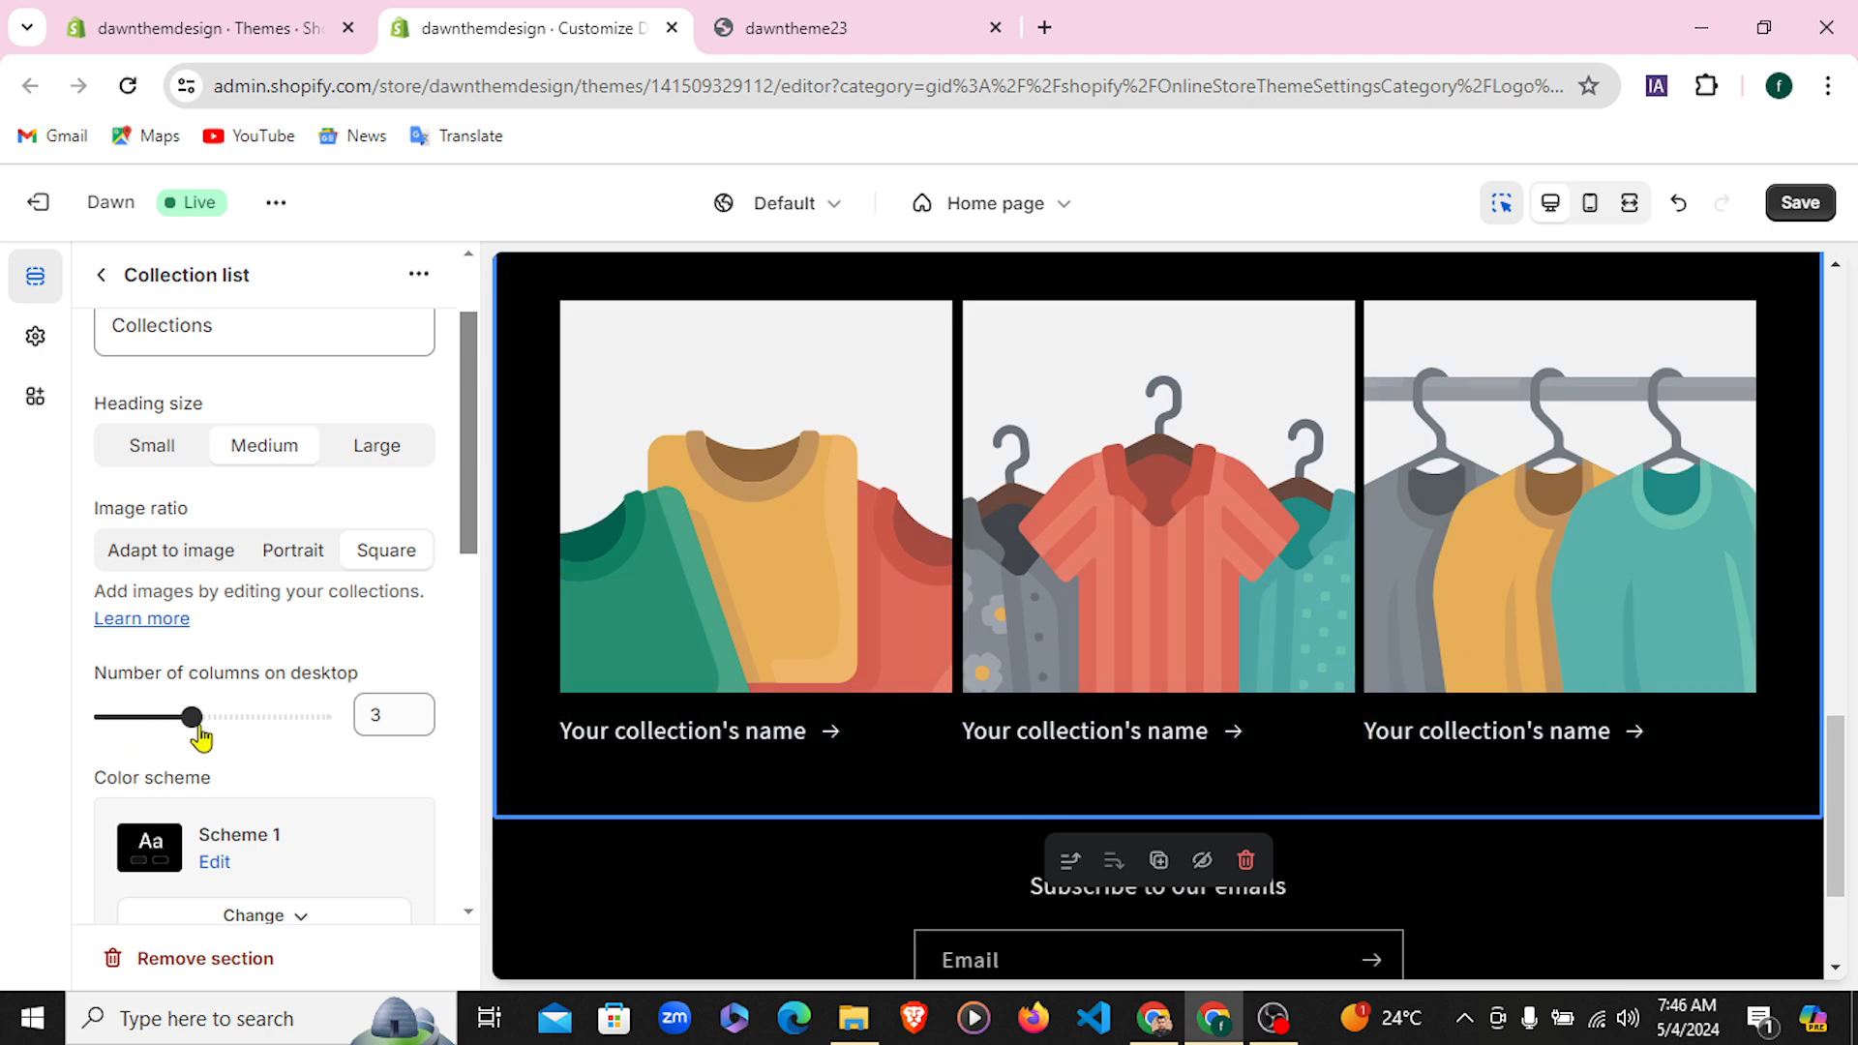
pyautogui.moveTo(198, 727); pyautogui.dragTo(233, 727)
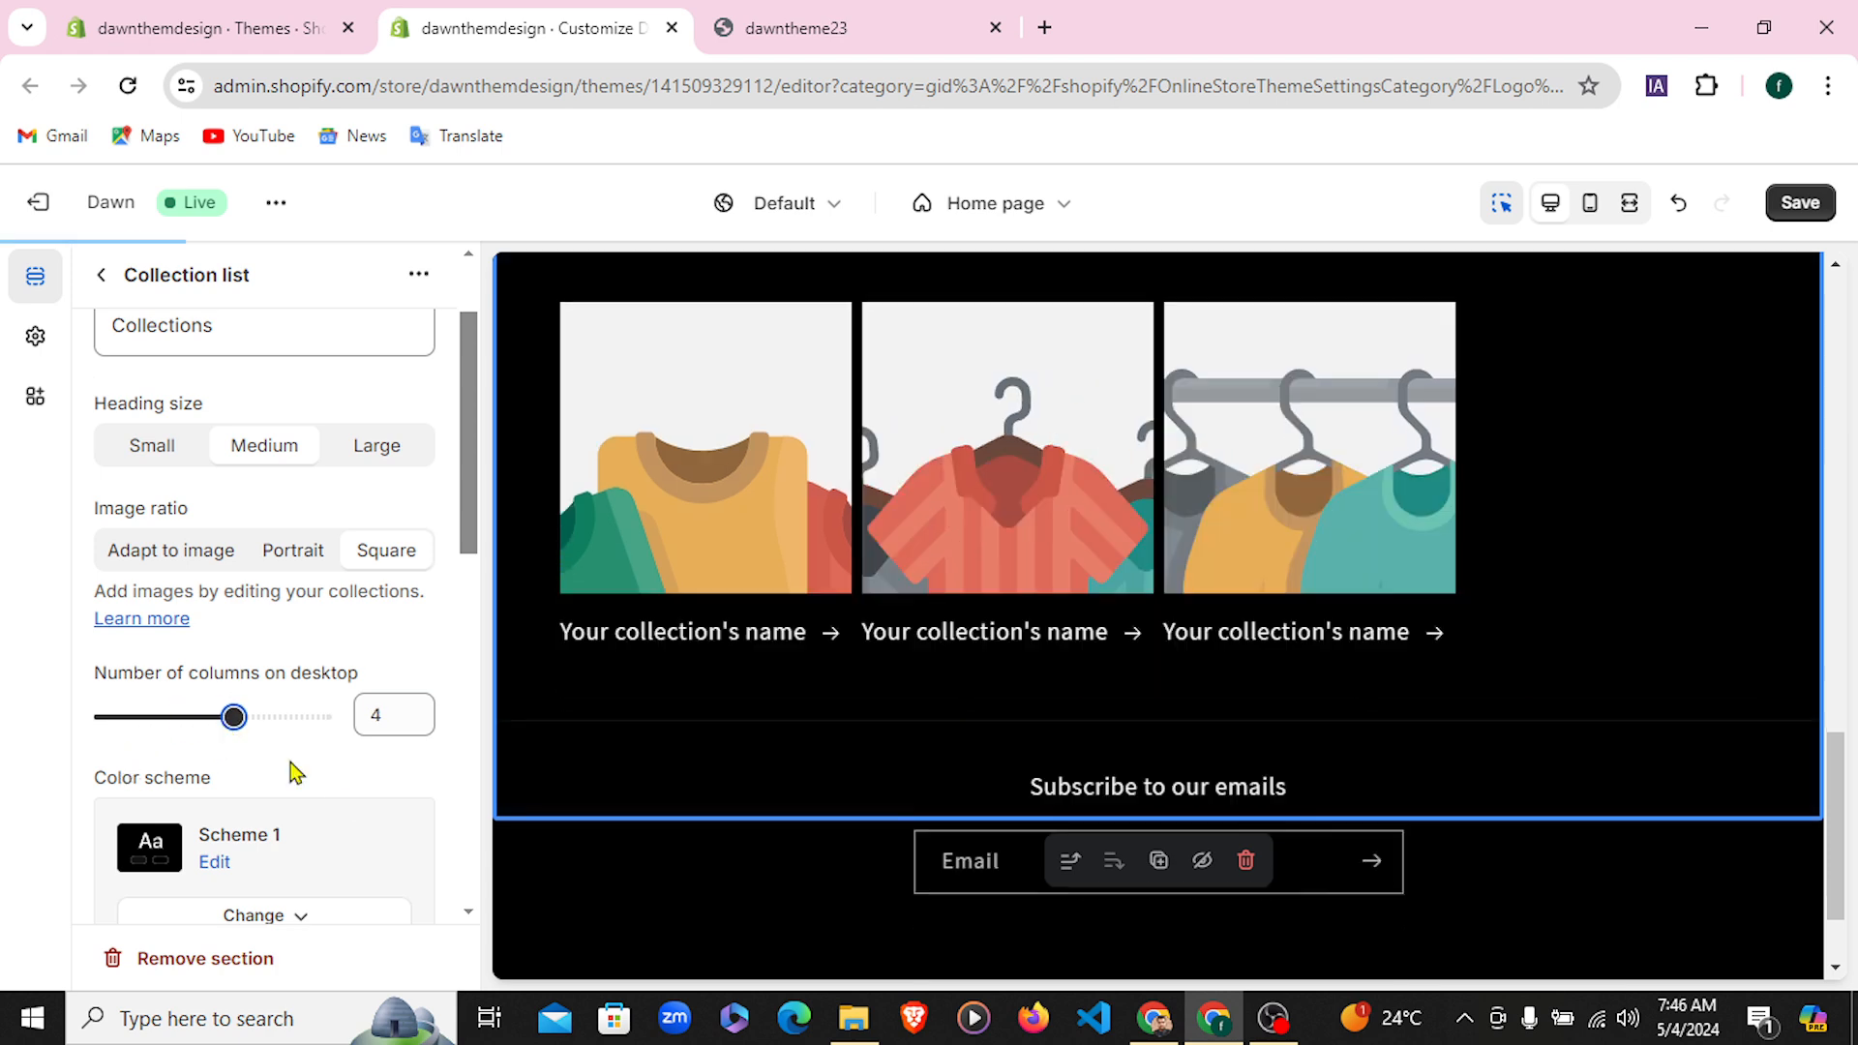
pyautogui.scroll(-2, 295, 771)
pyautogui.scroll(1, 295, 774)
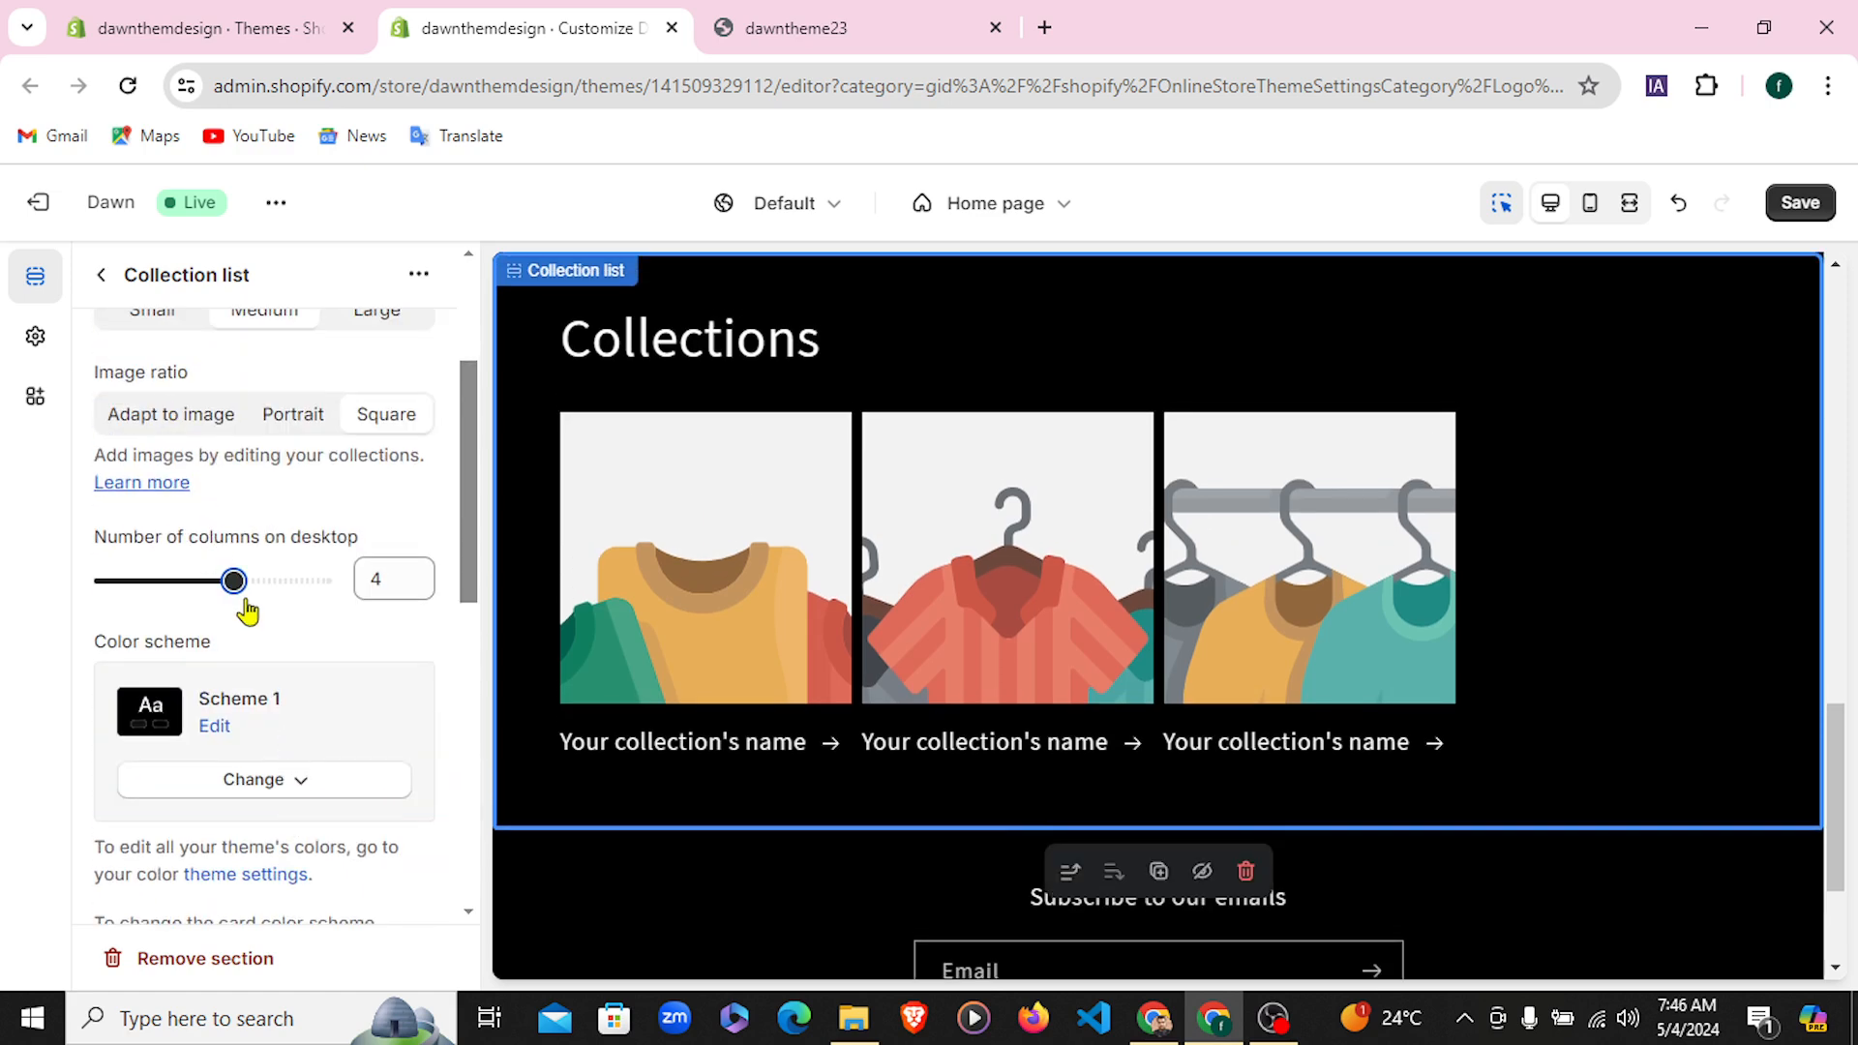
pyautogui.scroll(2, 247, 609)
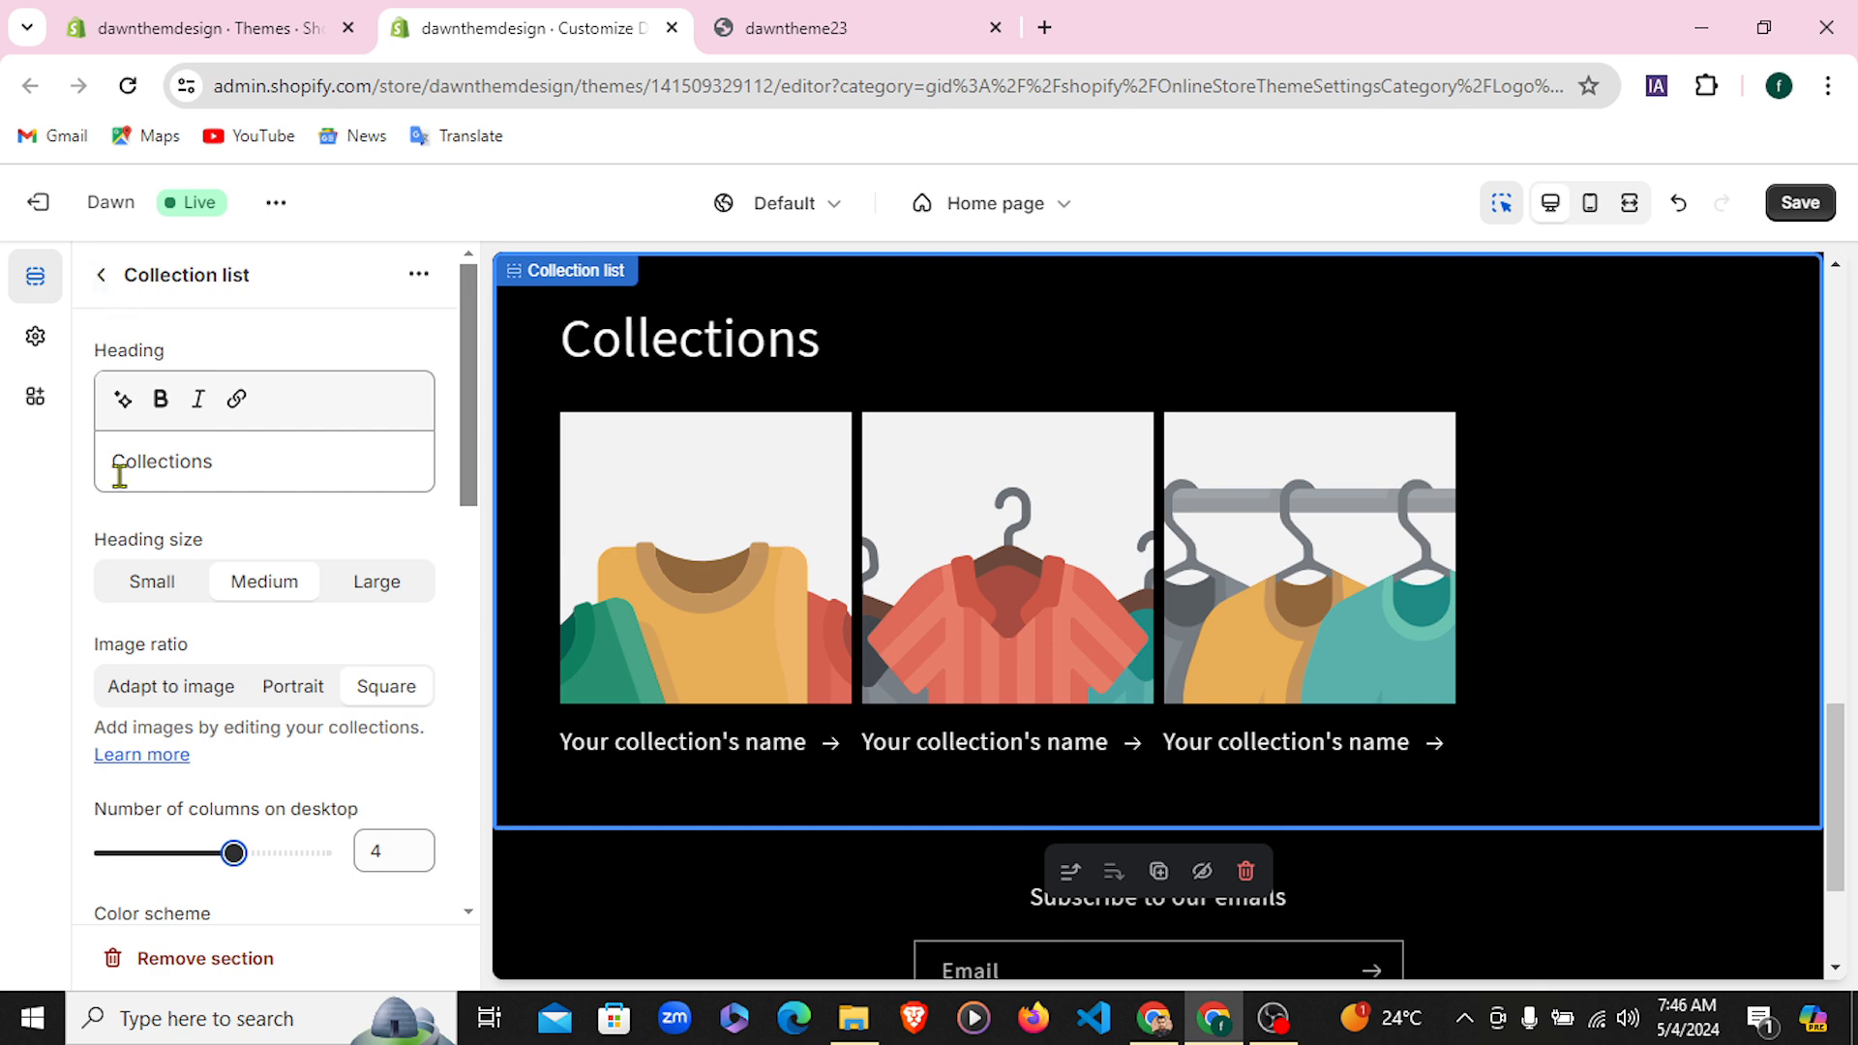
pyautogui.click(252, 468)
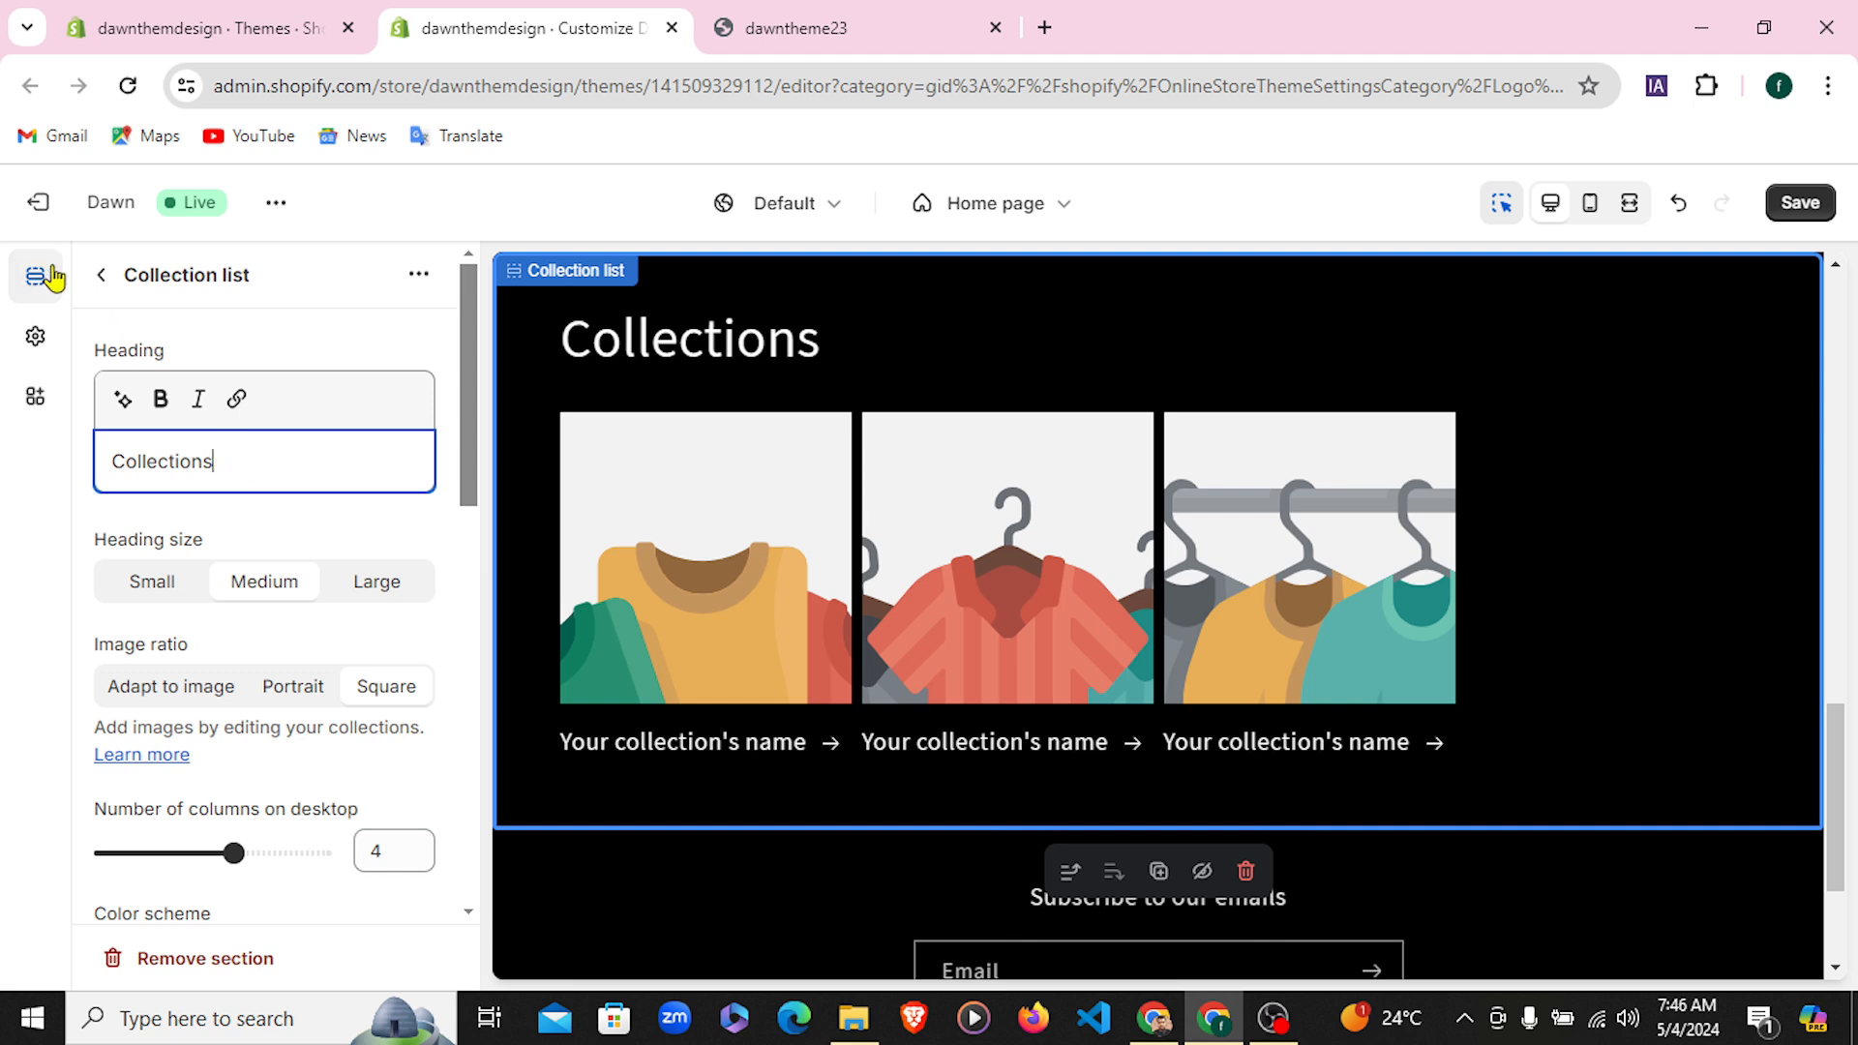
# Add a fourth Collection block to the Collection list section
pyautogui.click(98, 276)
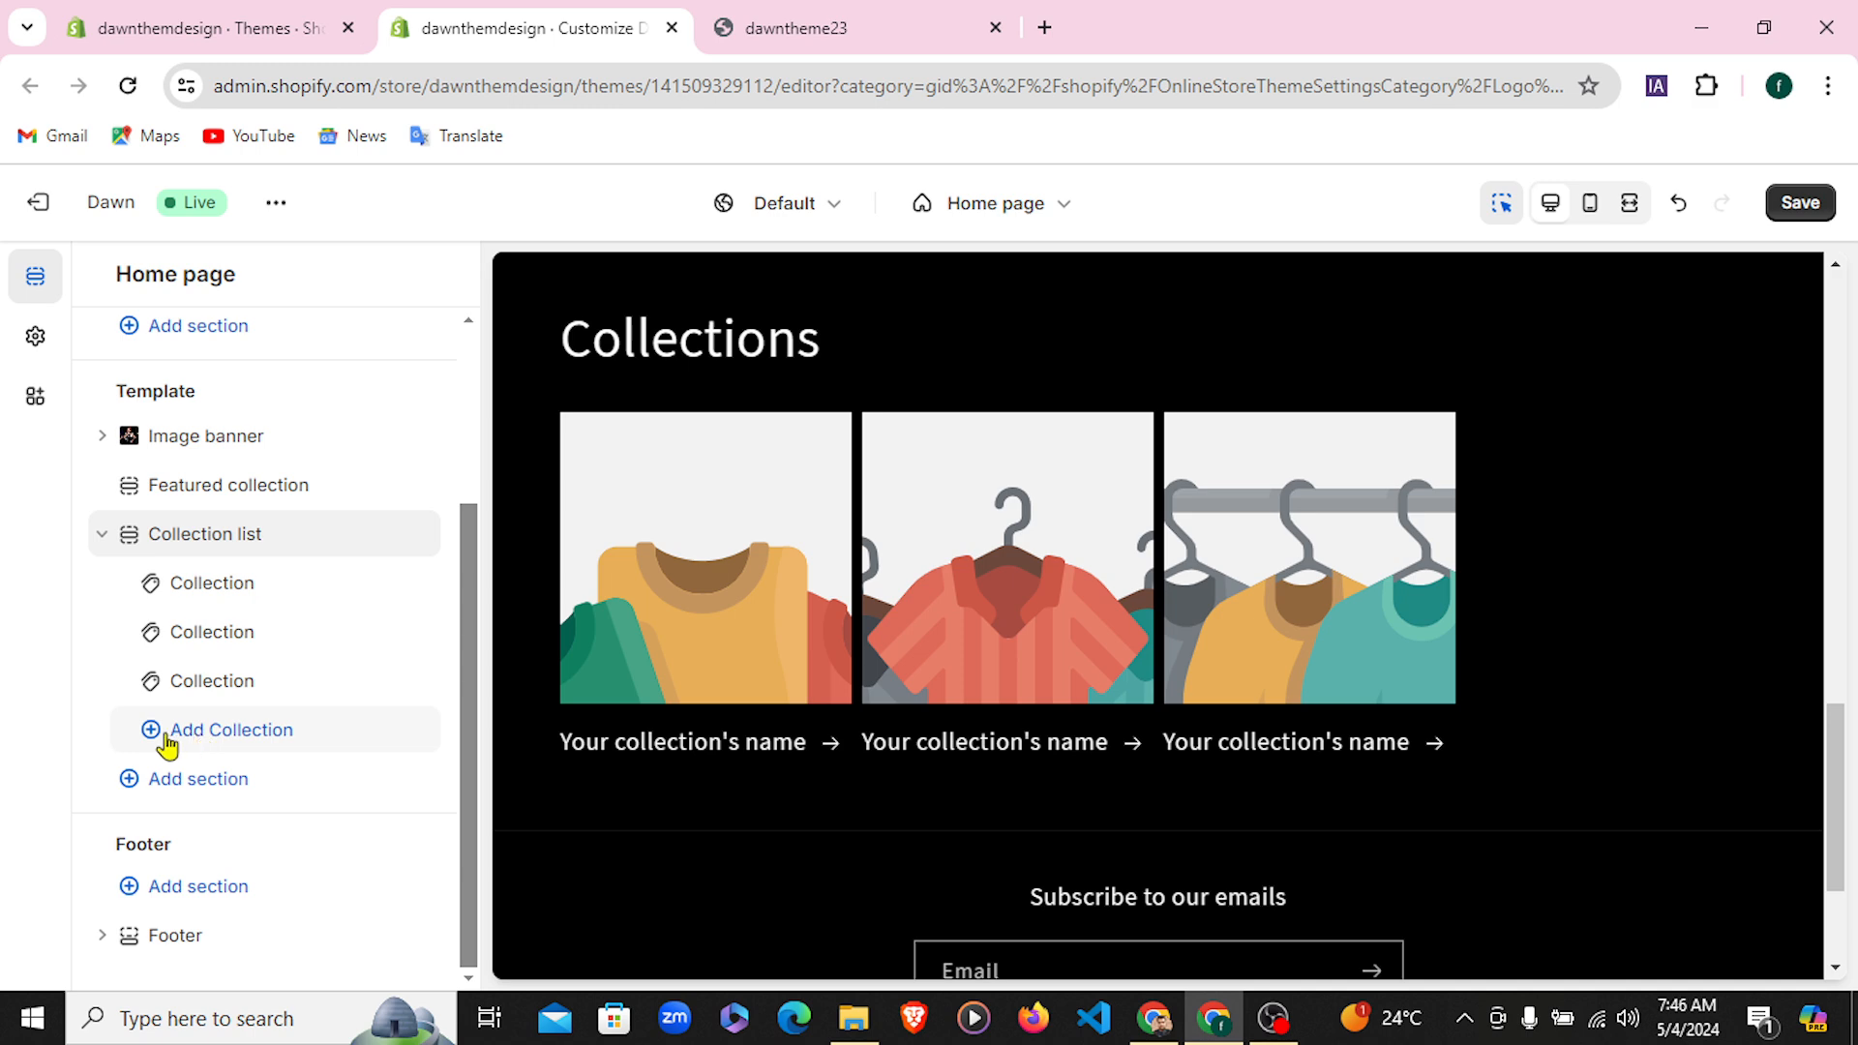
pyautogui.click(197, 741)
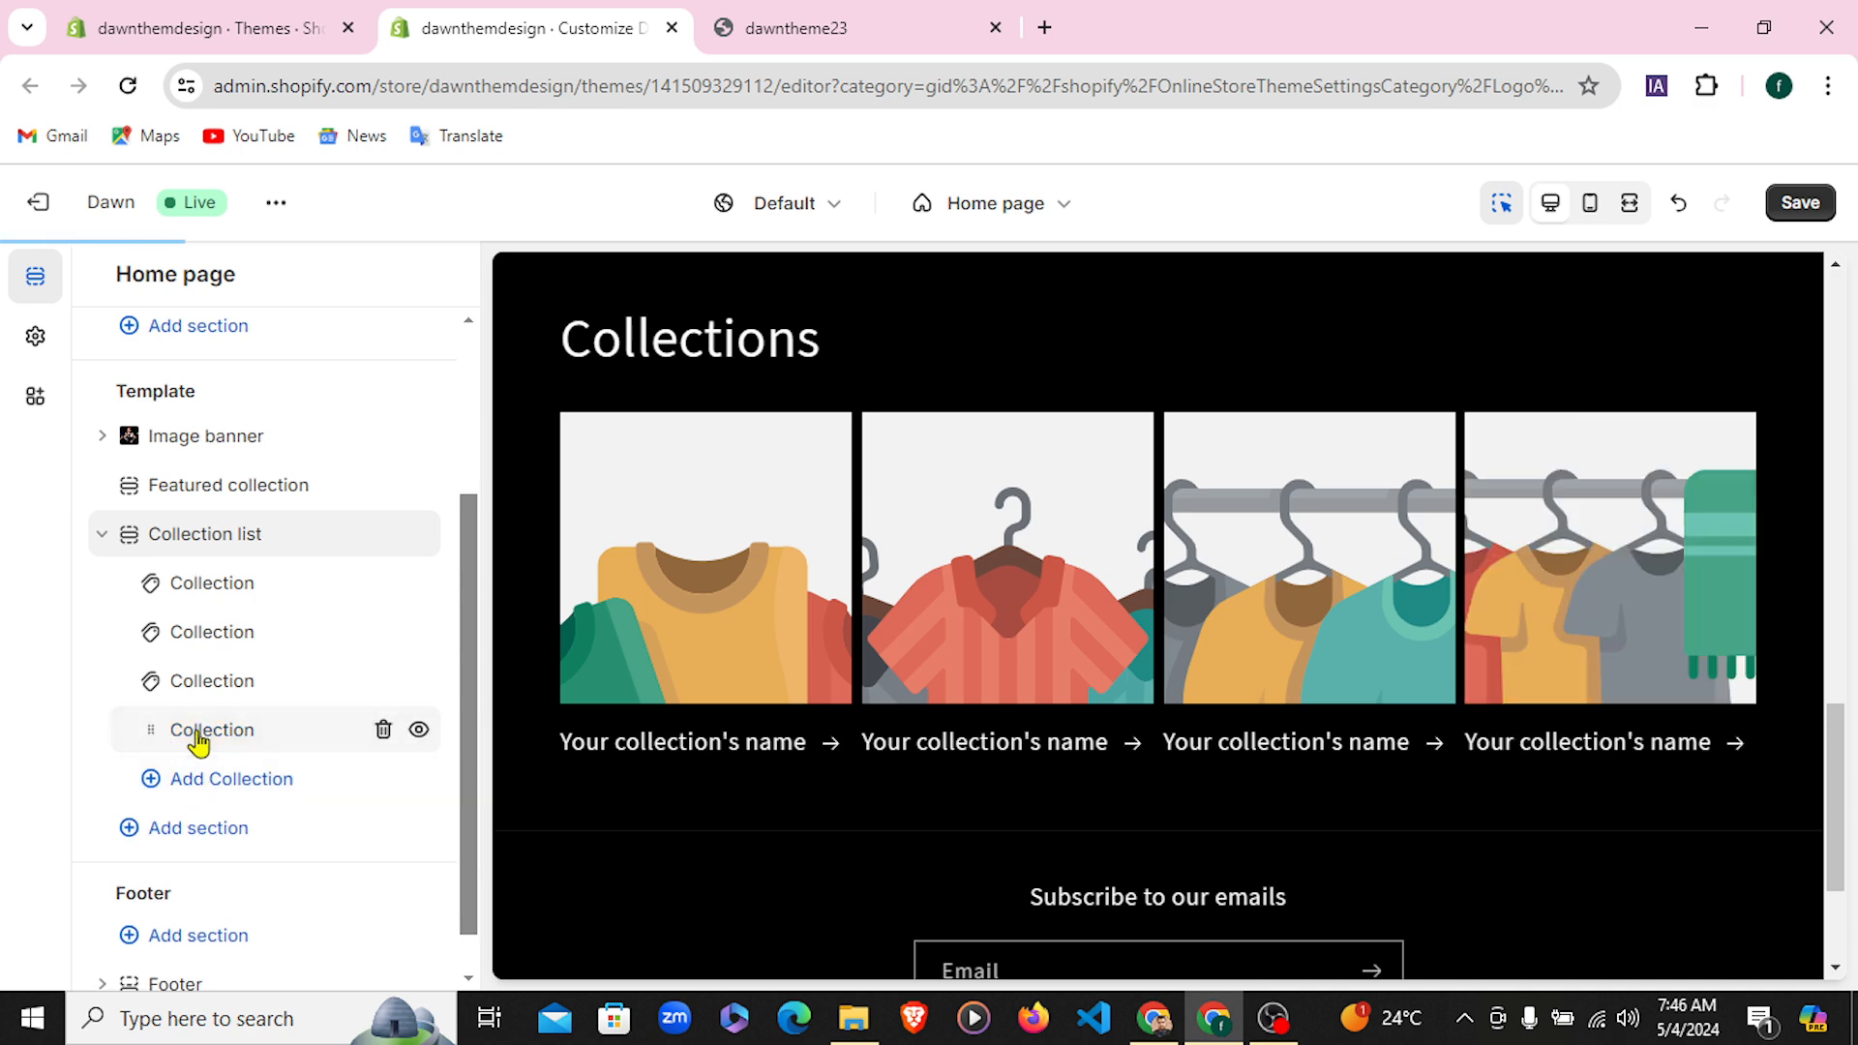
# Assign the Women One collection to the first Collection block of the Collection list section
pyautogui.click(217, 583)
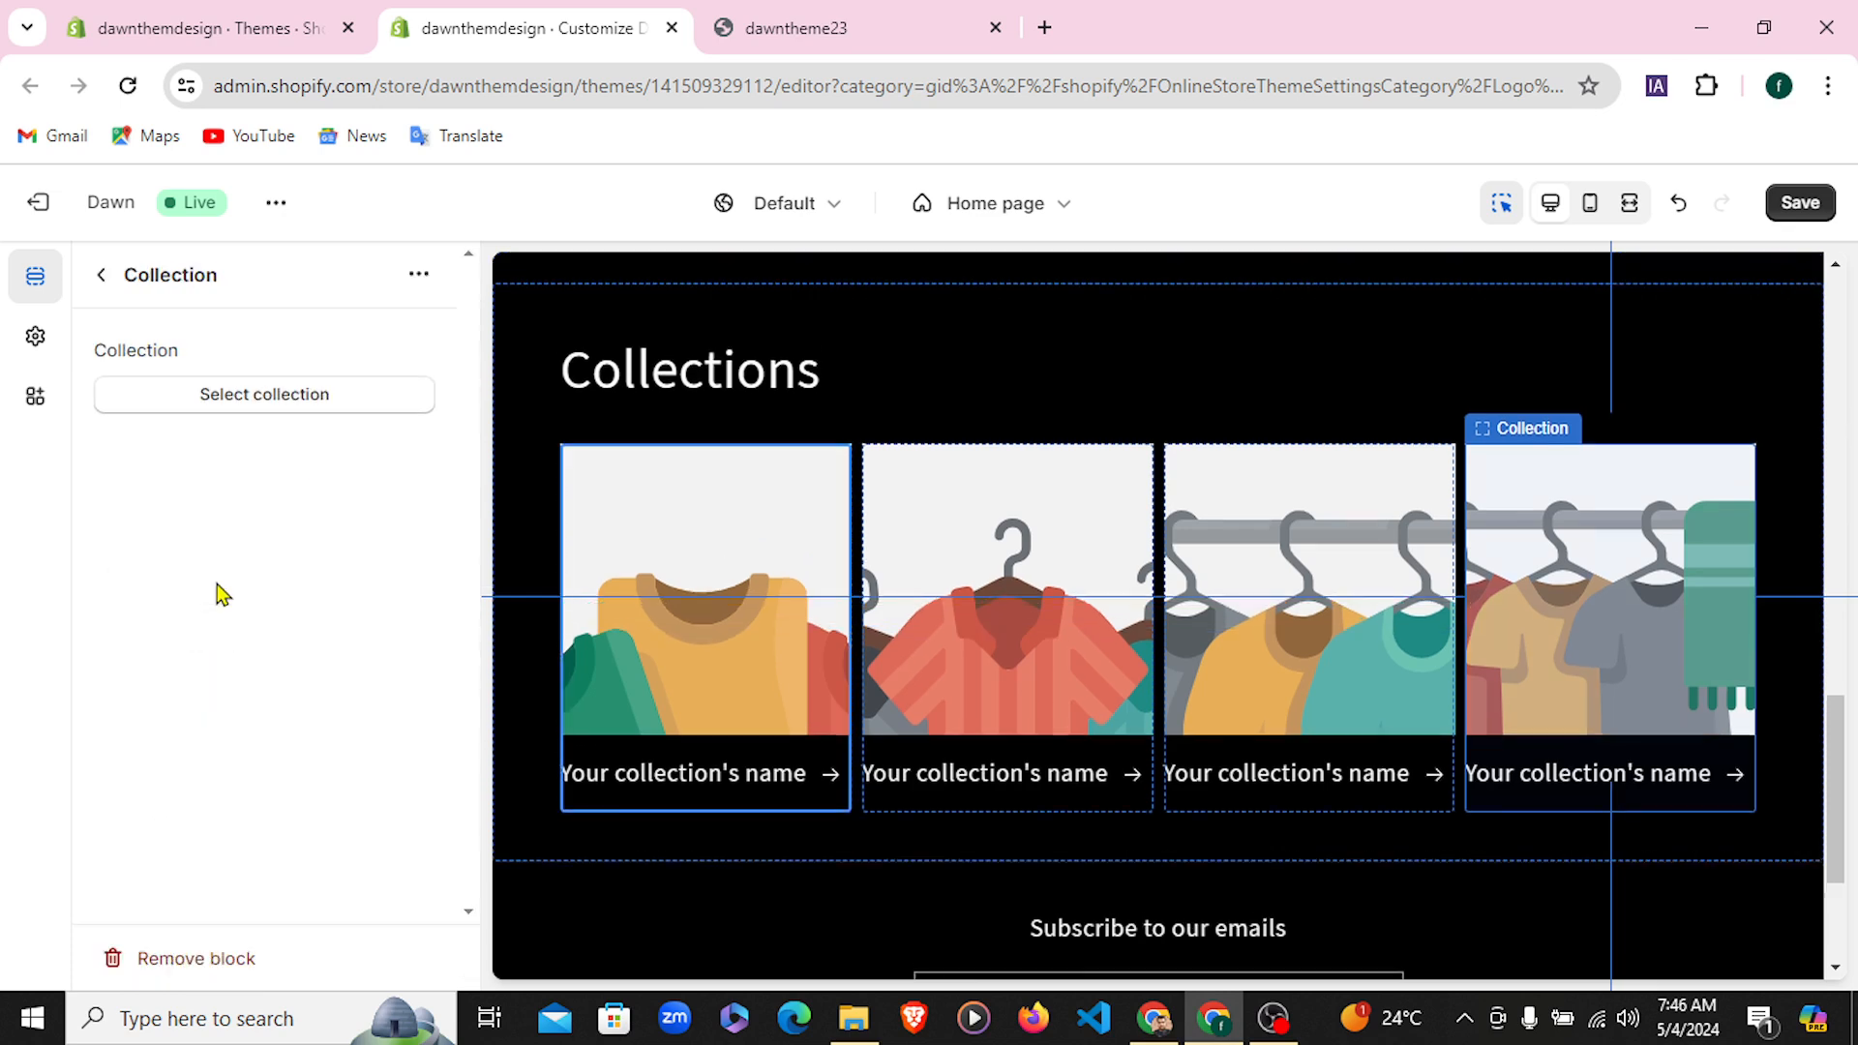
pyautogui.click(278, 400)
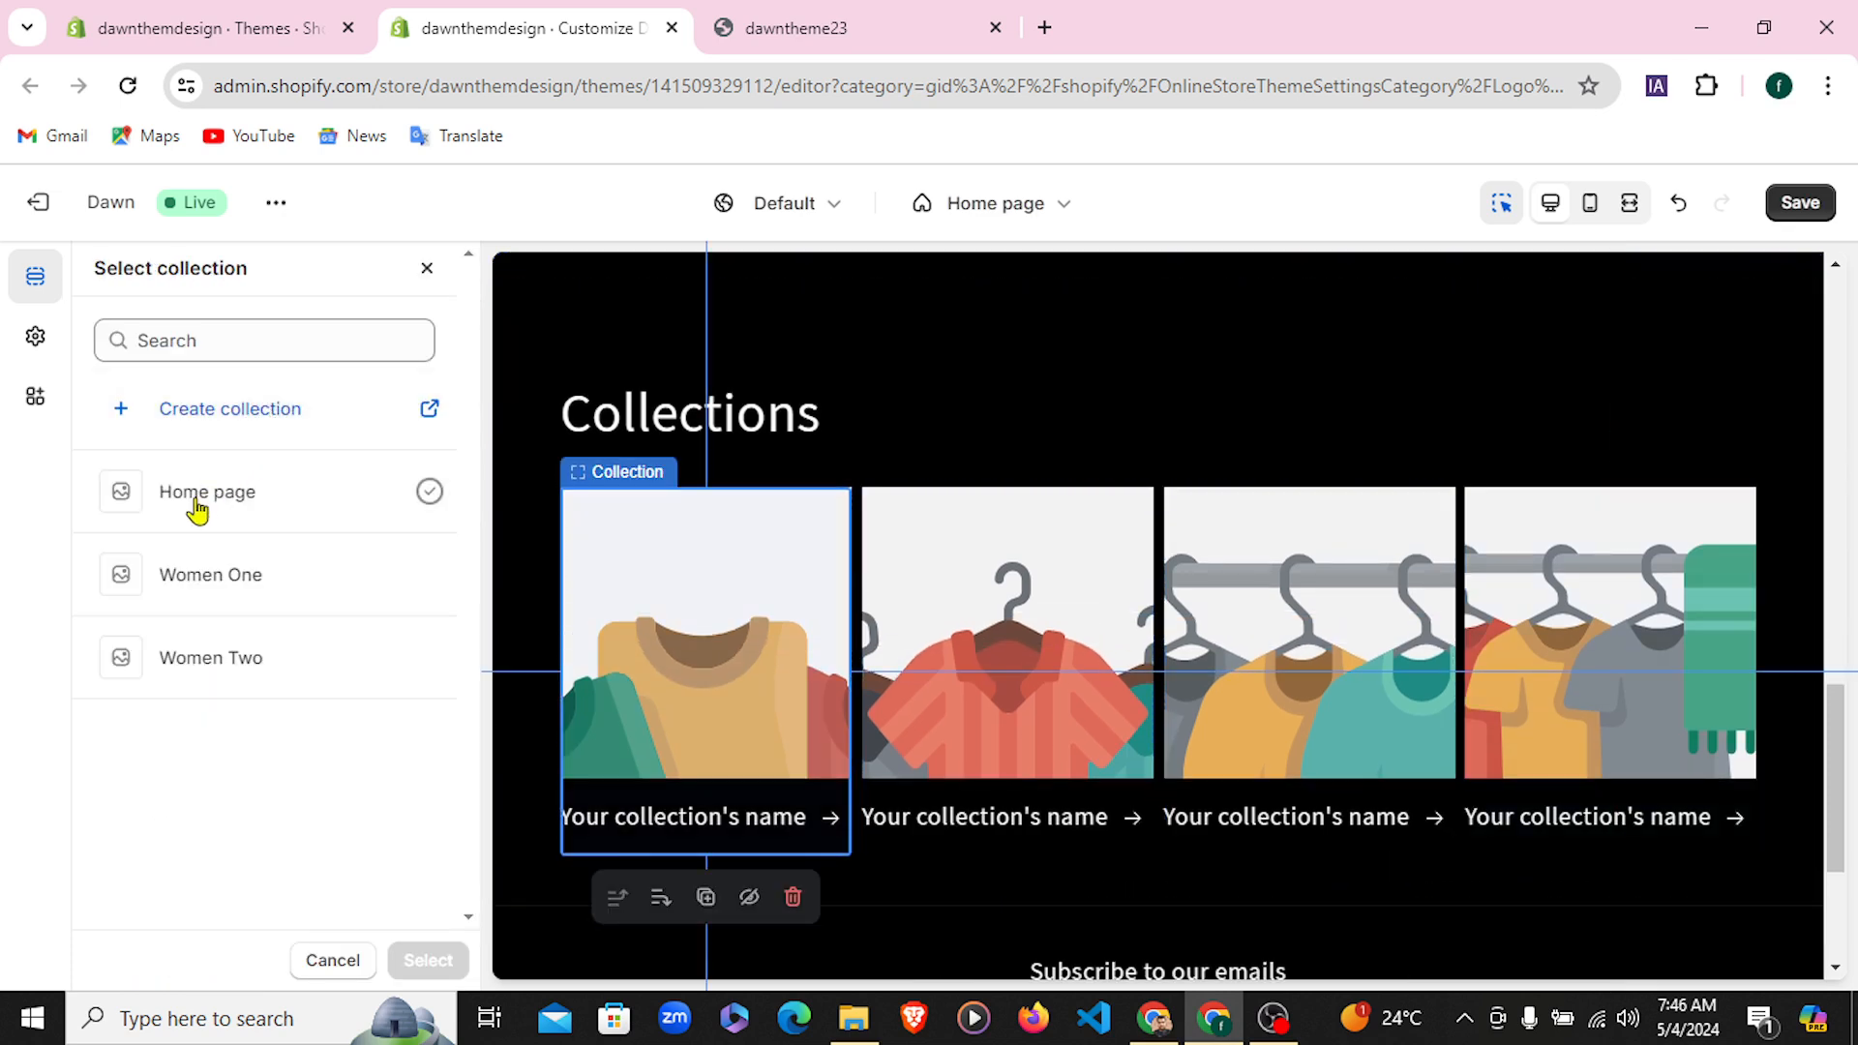
pyautogui.click(279, 594)
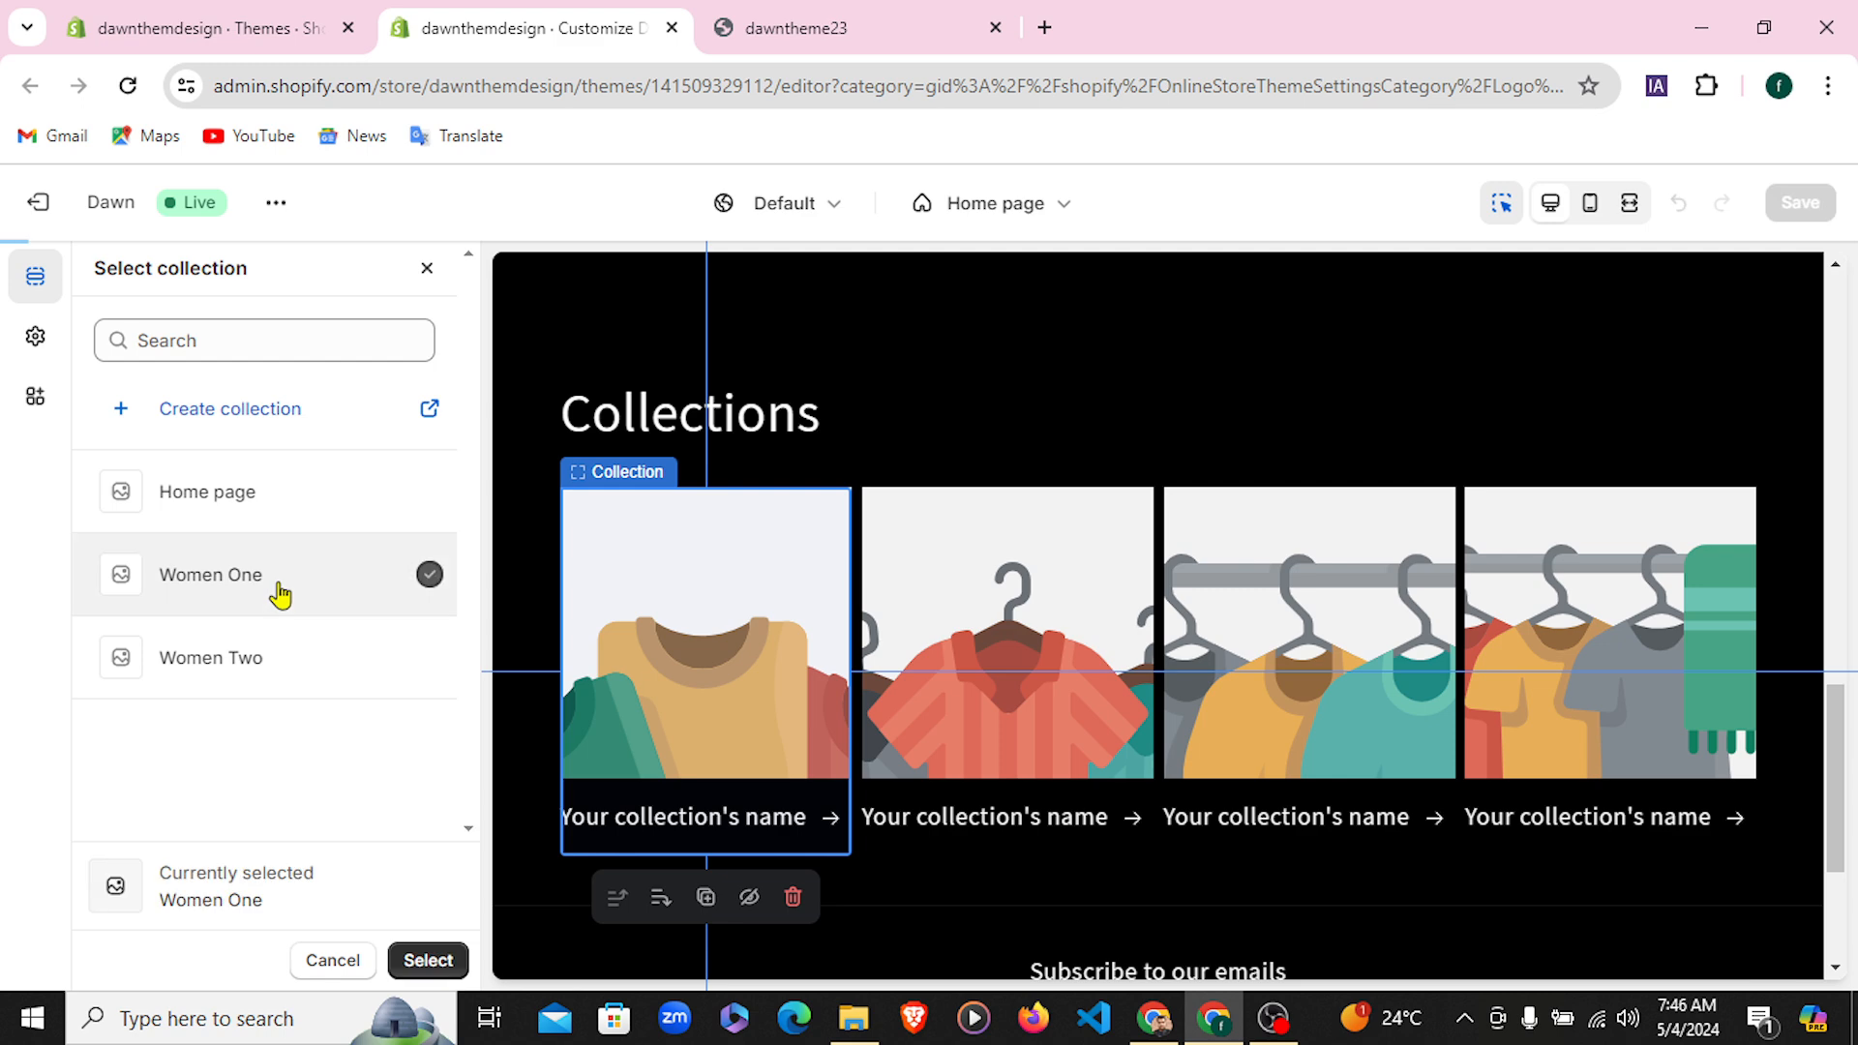
pyautogui.click(429, 960)
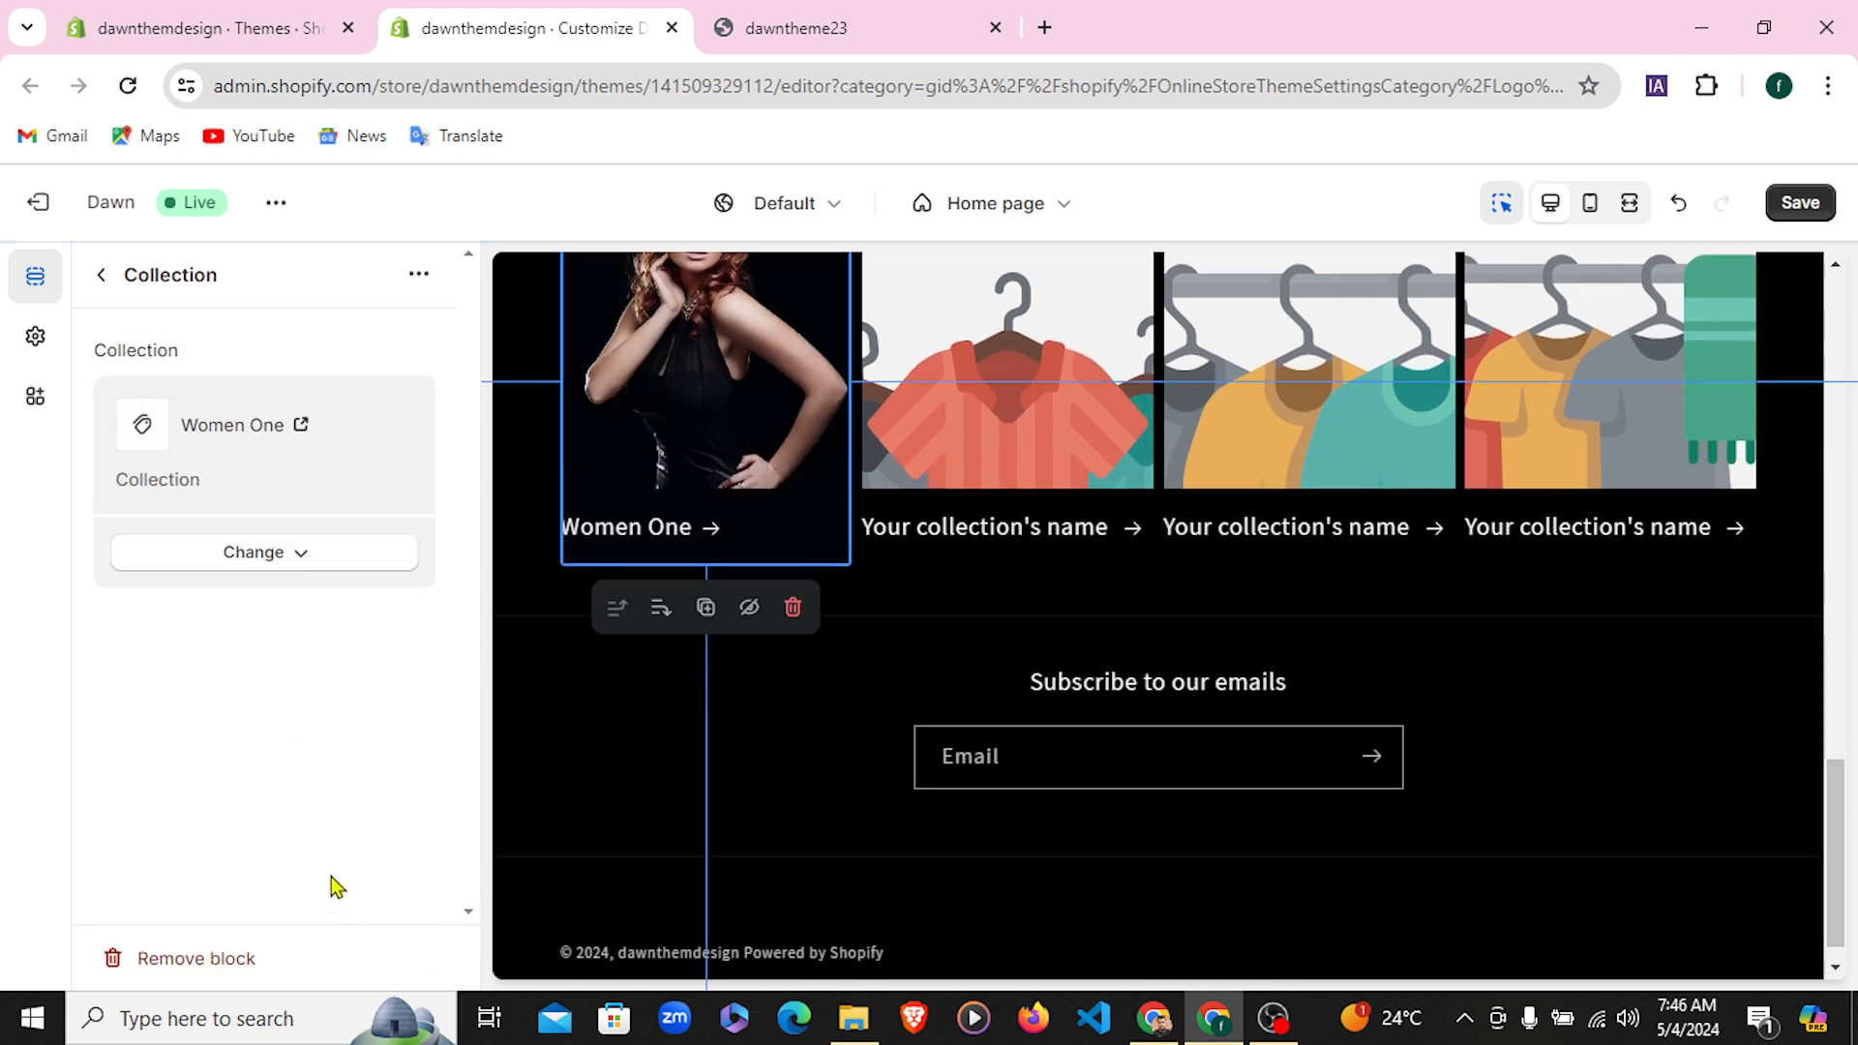
pyautogui.click(101, 279)
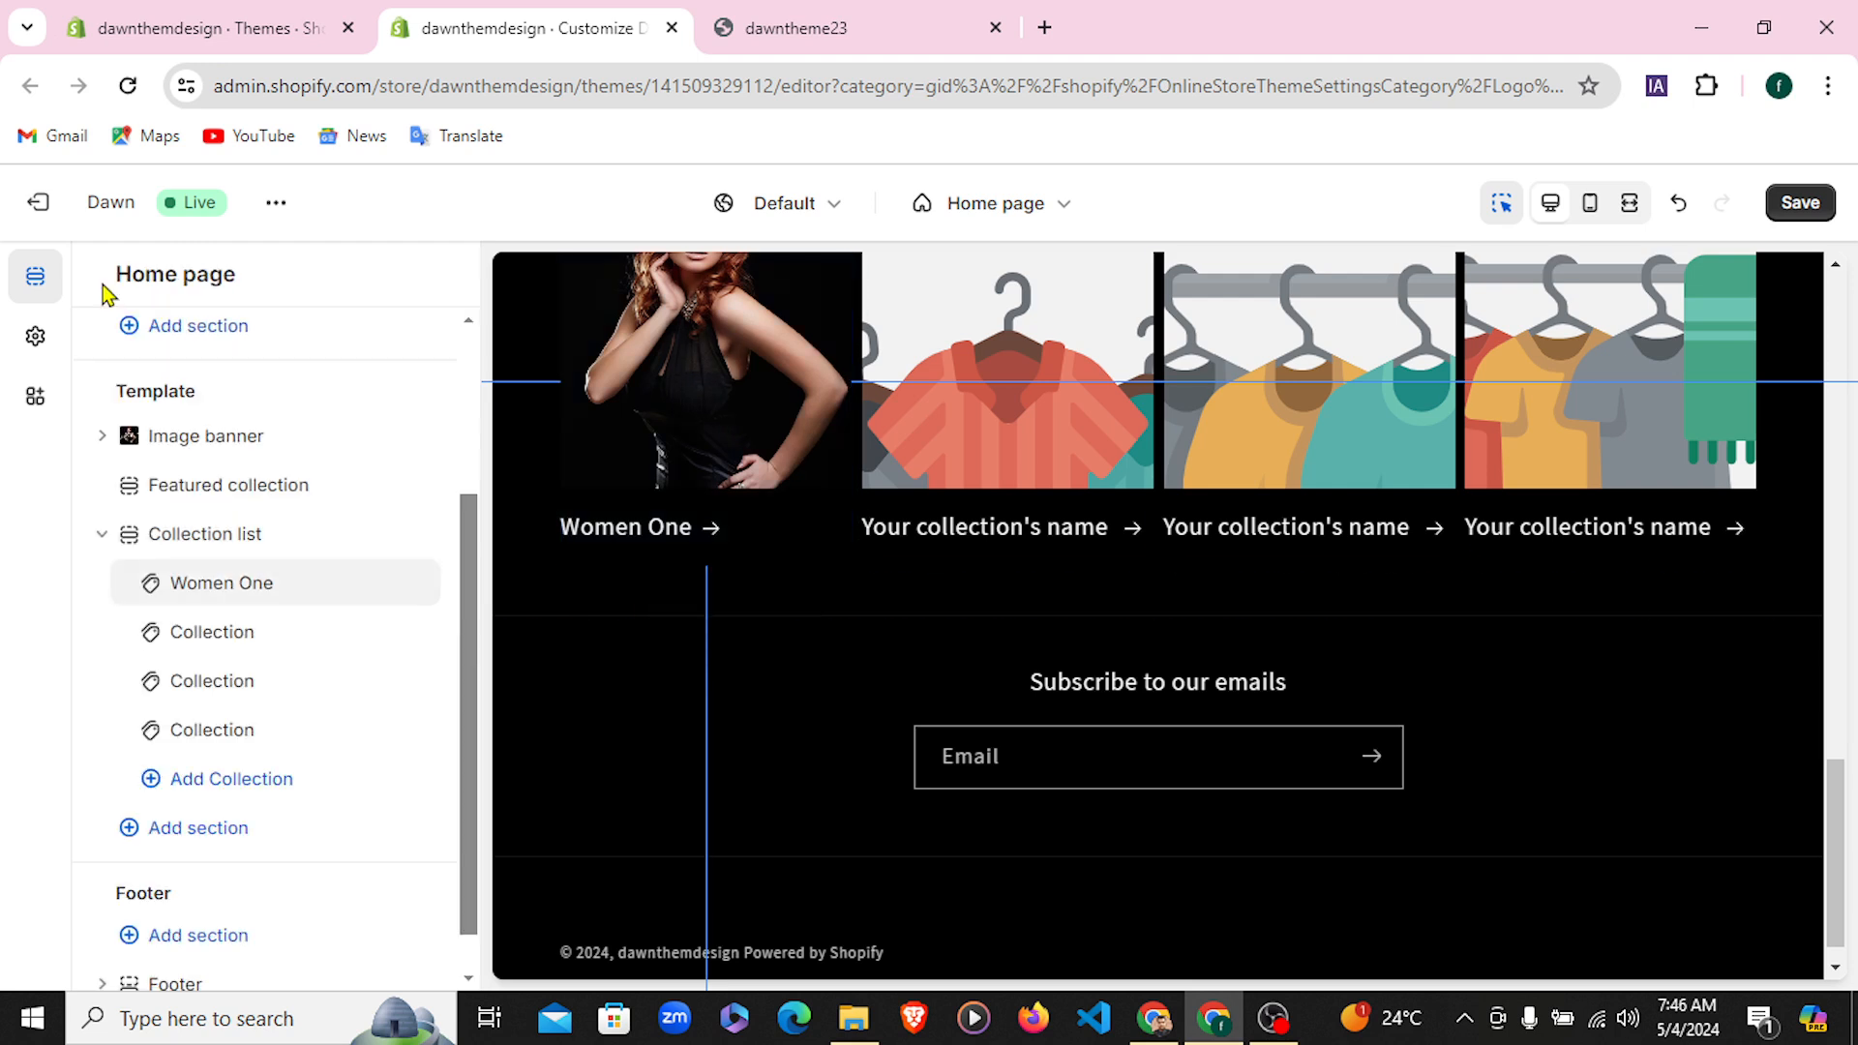
# Assign the Women Two collection to the second Collection block of the Collection list
pyautogui.click(210, 634)
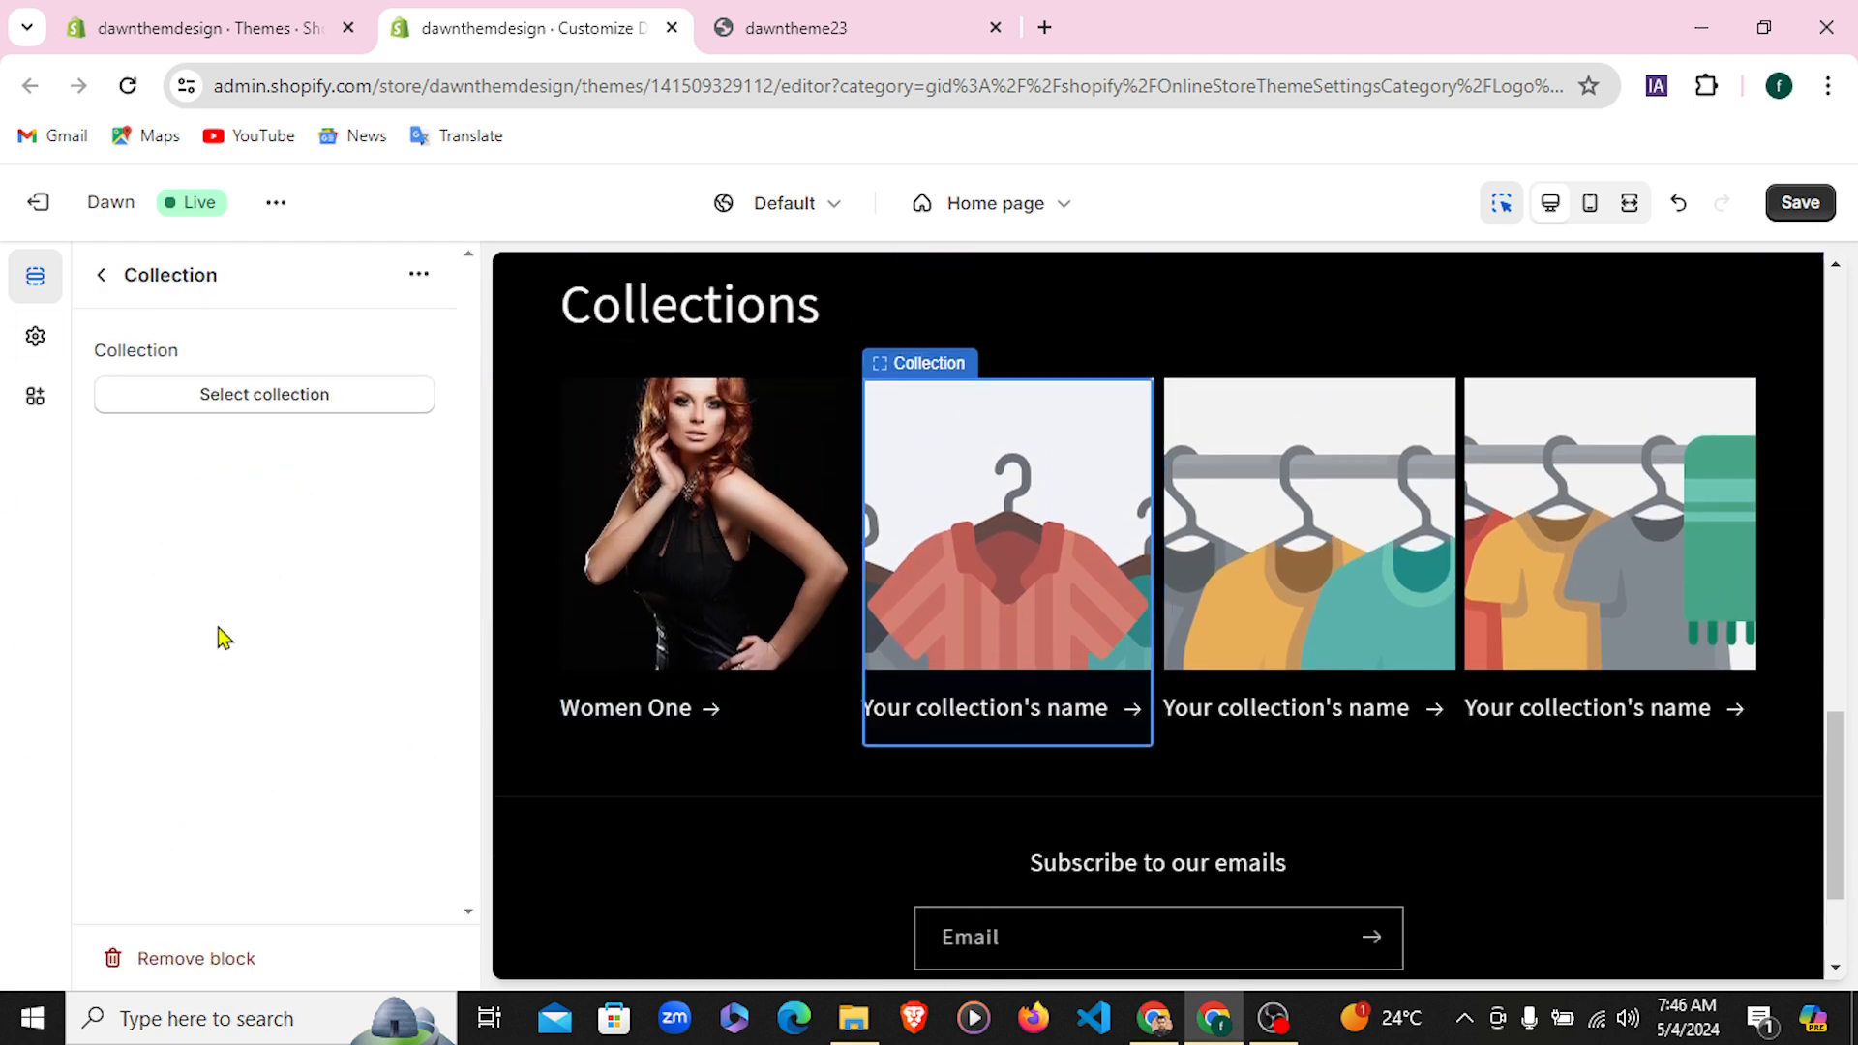
pyautogui.click(267, 401)
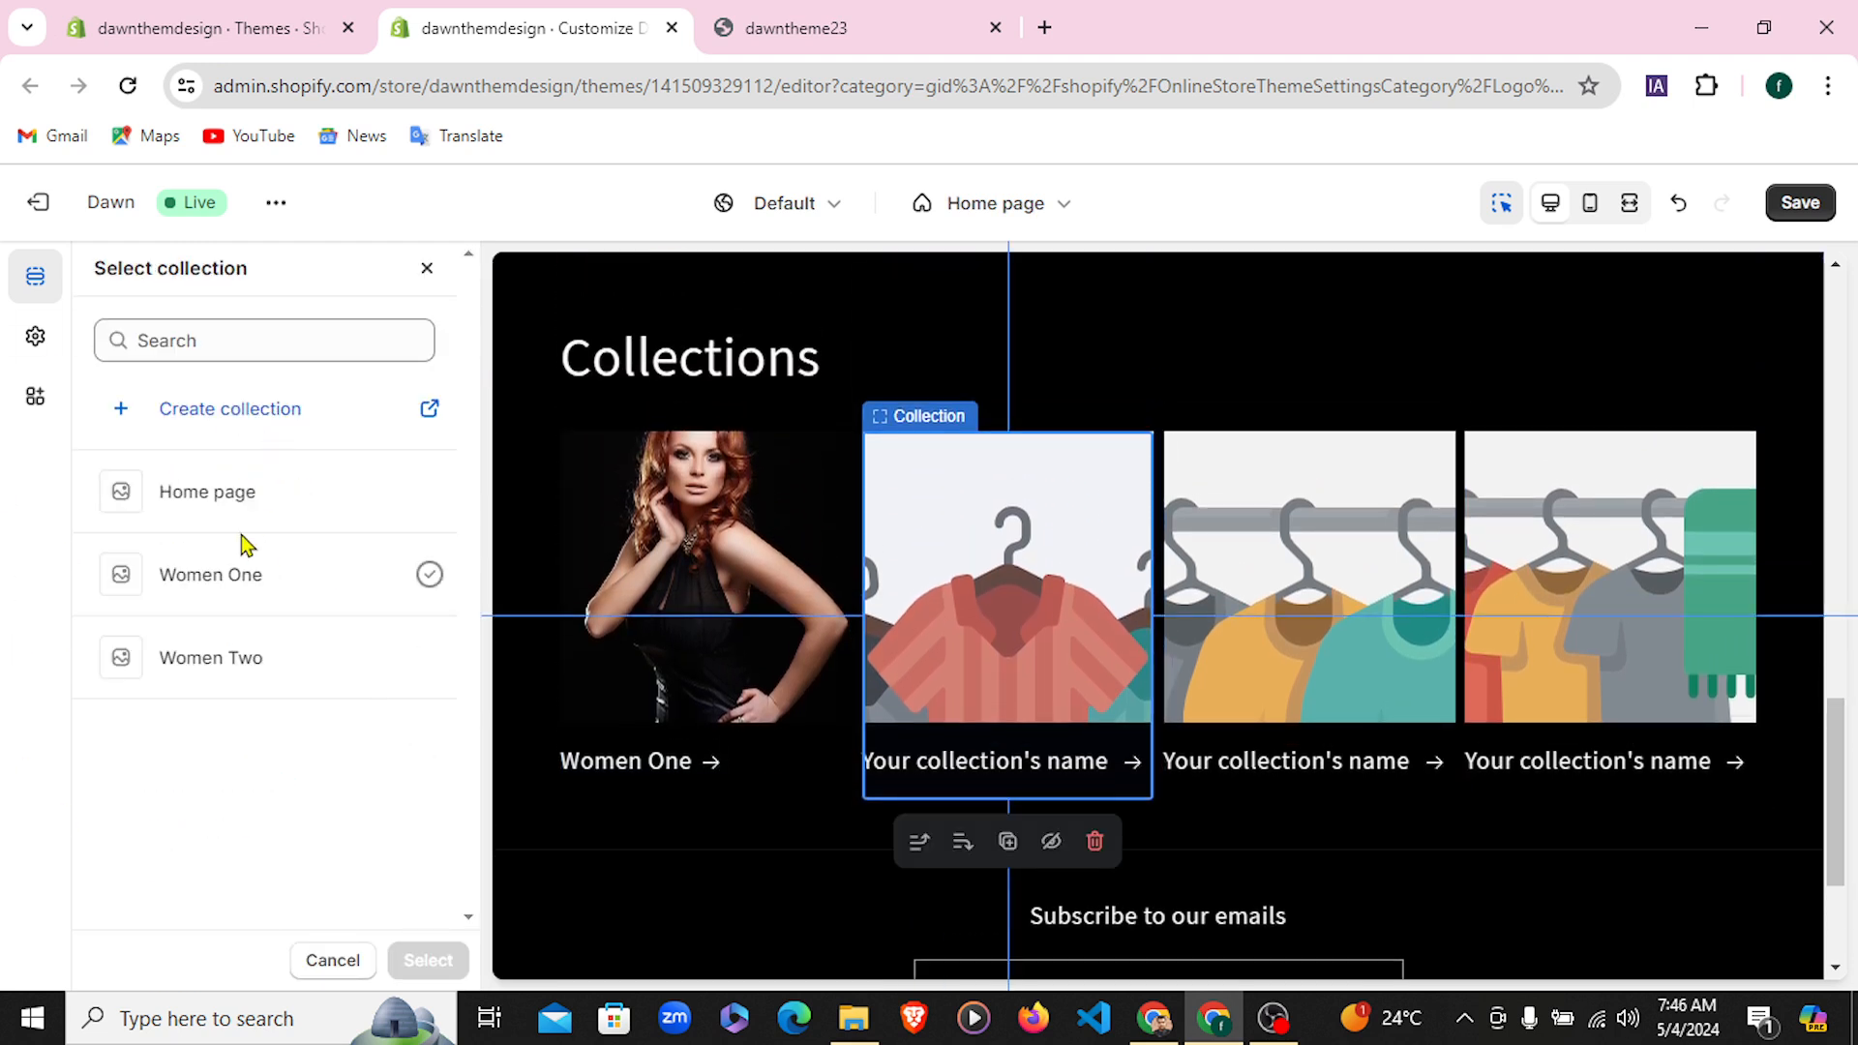
pyautogui.click(247, 677)
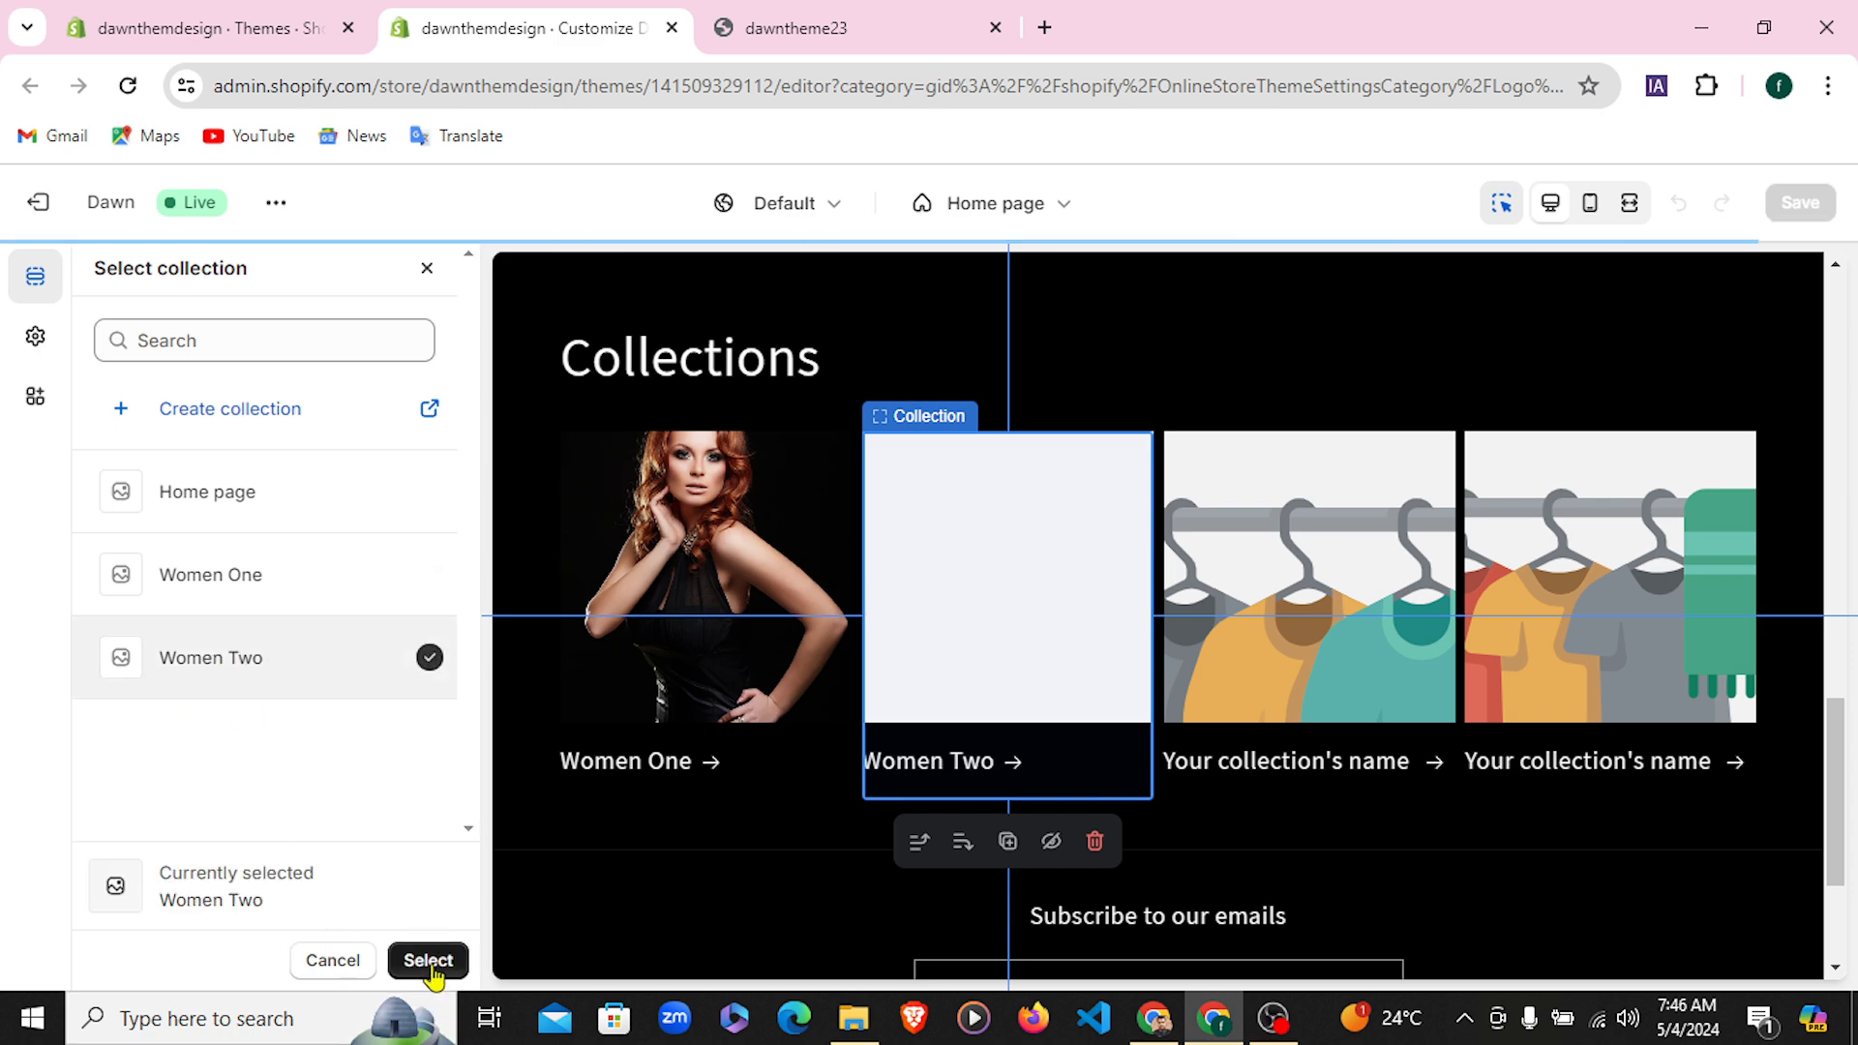
pyautogui.click(422, 960)
pyautogui.click(103, 282)
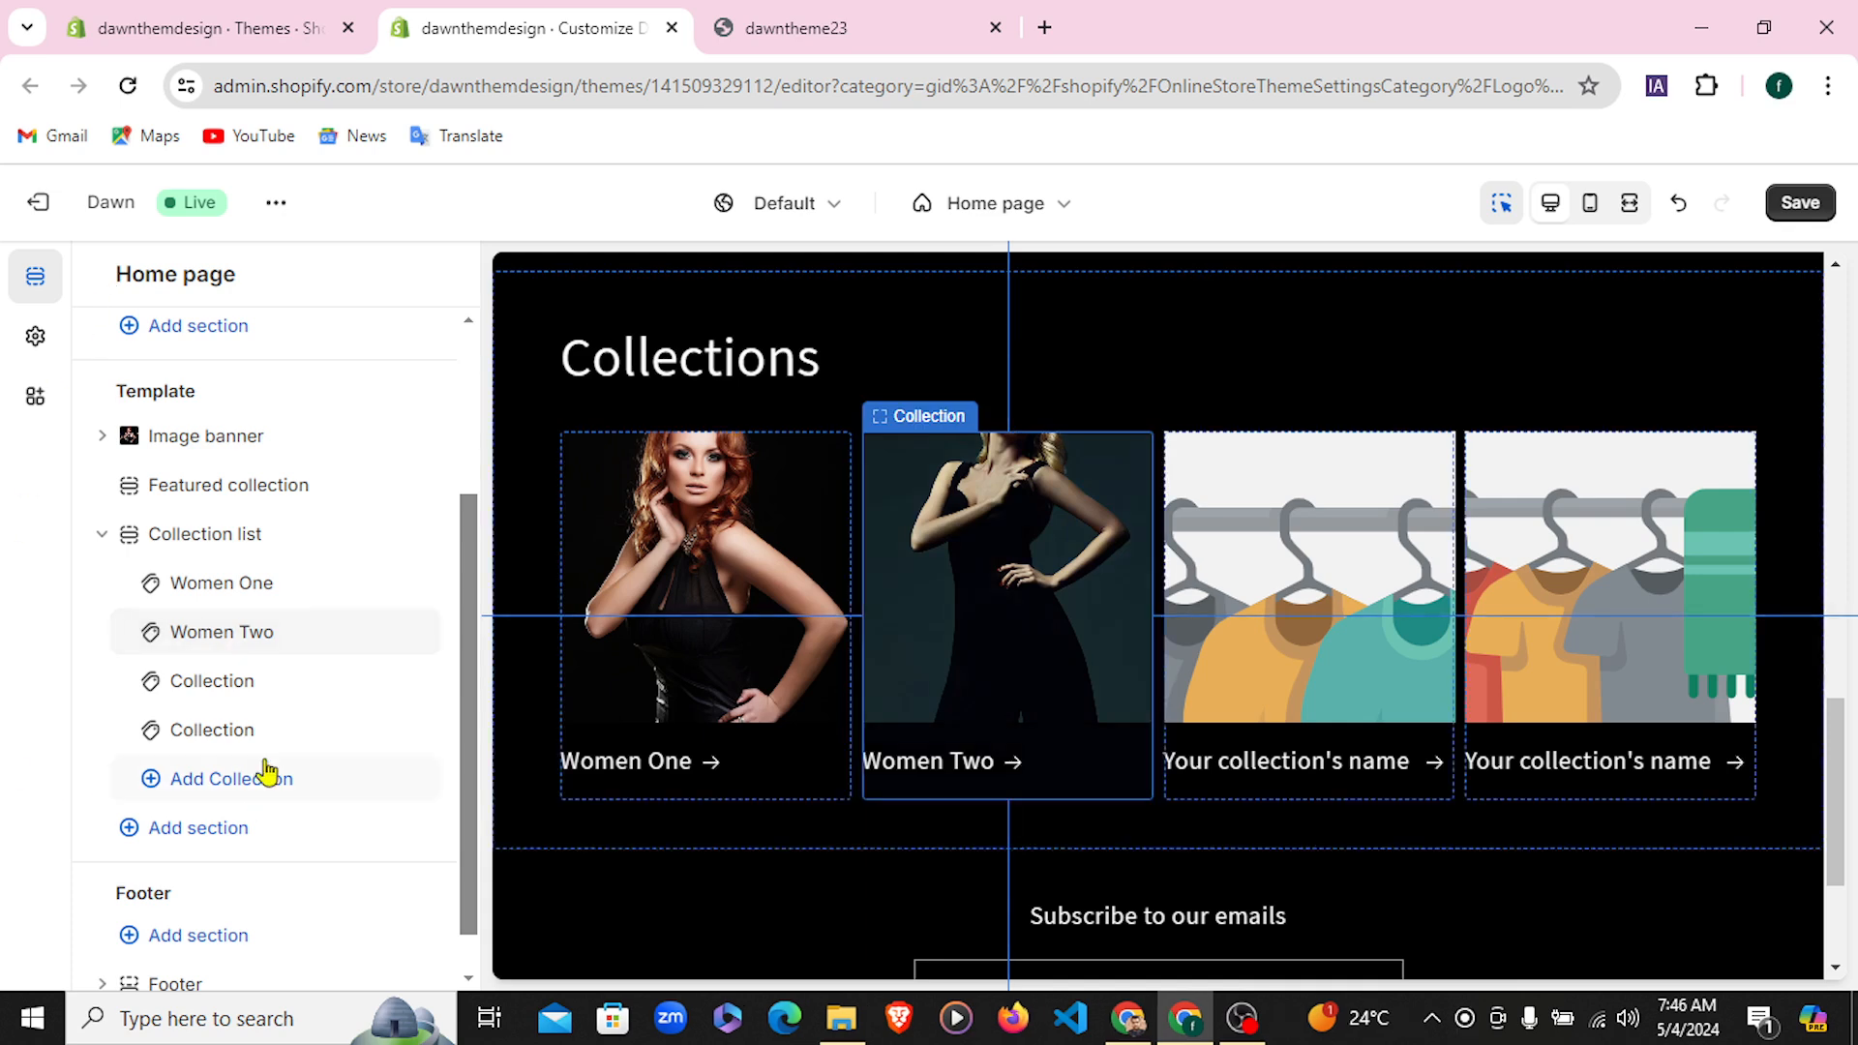
# Assign the Women One collection to the third Collection block of the Collection list
pyautogui.click(208, 690)
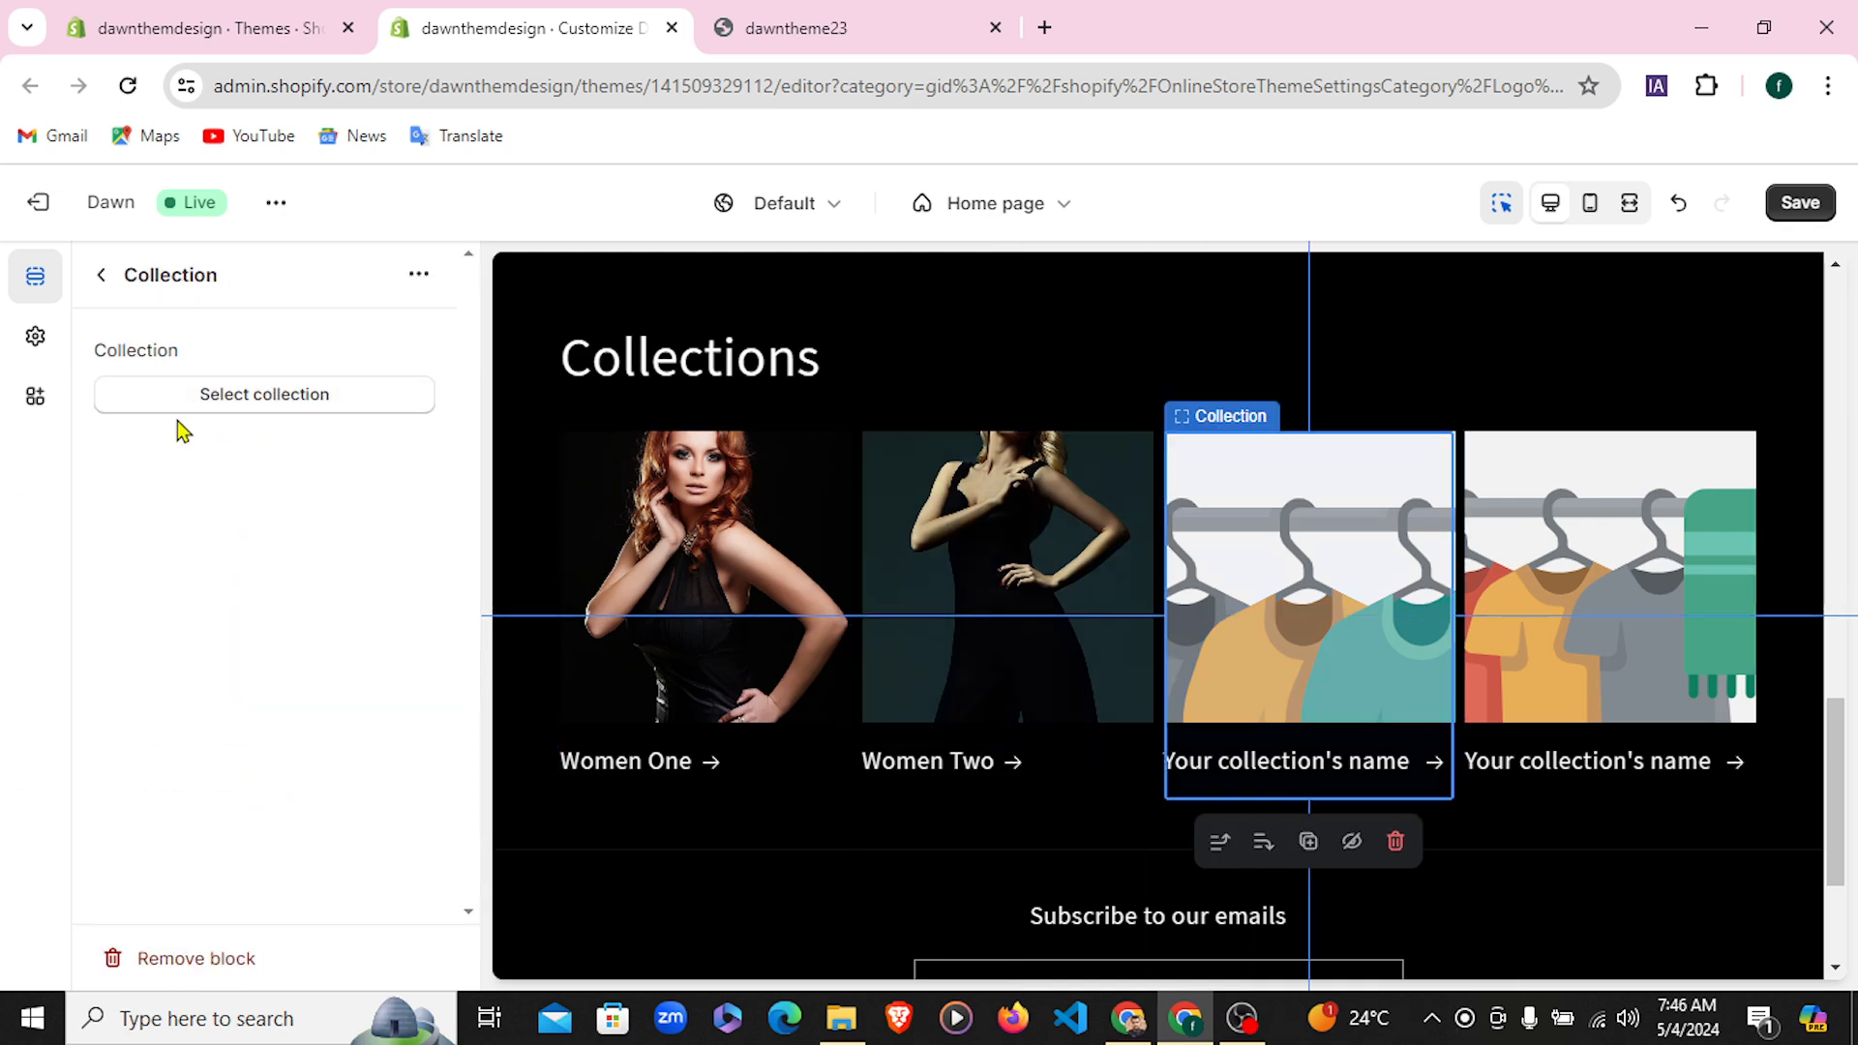
pyautogui.click(269, 397)
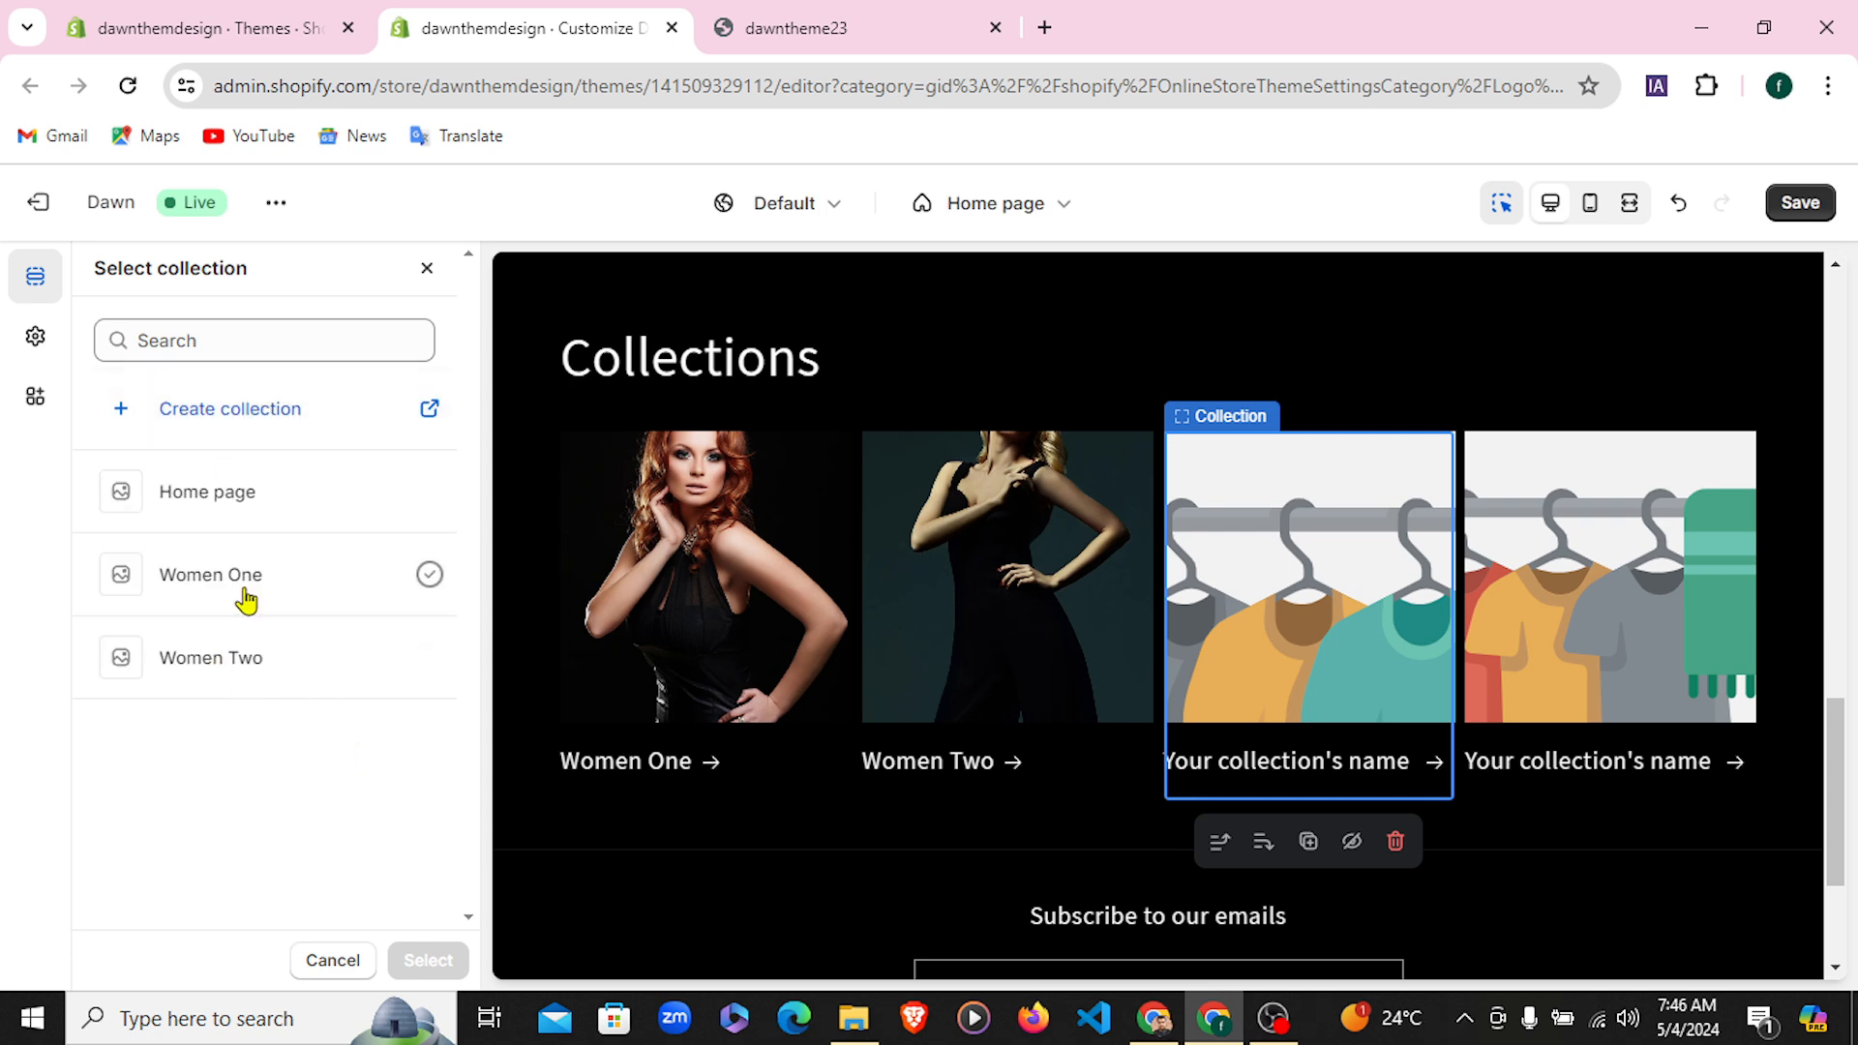
pyautogui.click(245, 600)
pyautogui.click(428, 960)
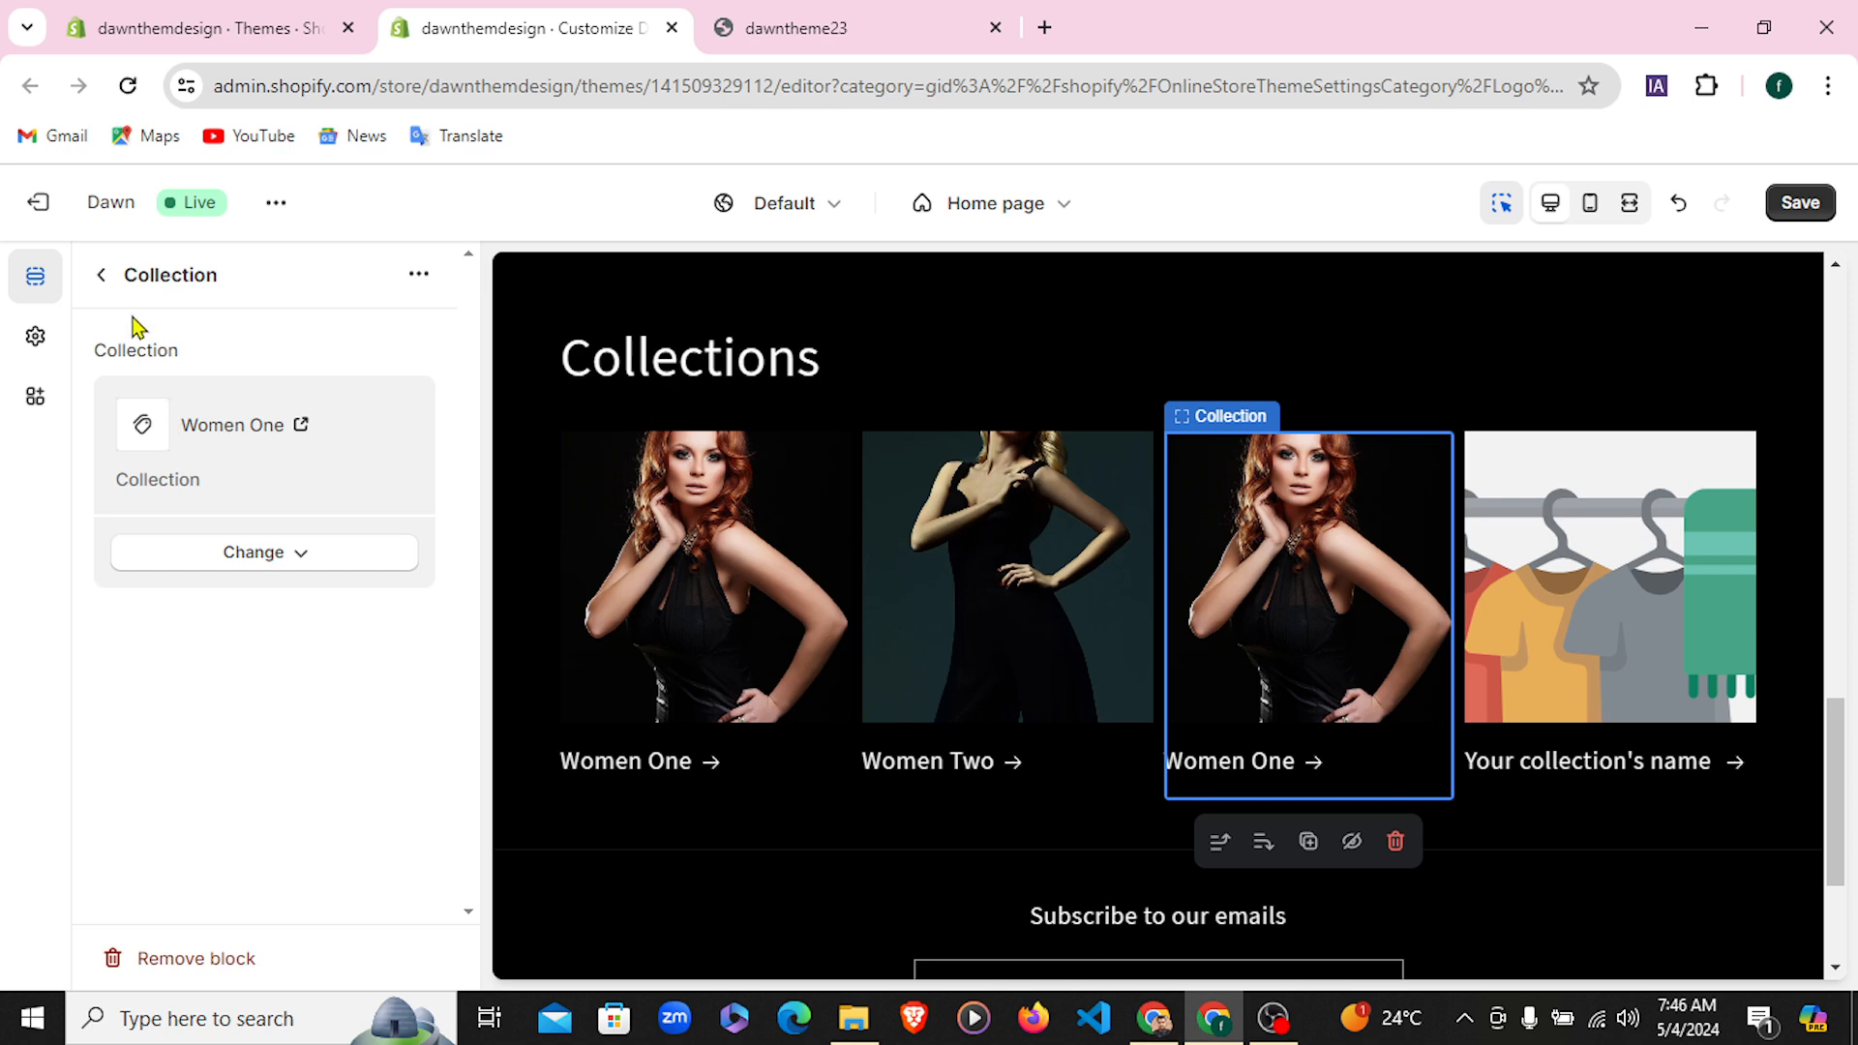
pyautogui.click(100, 278)
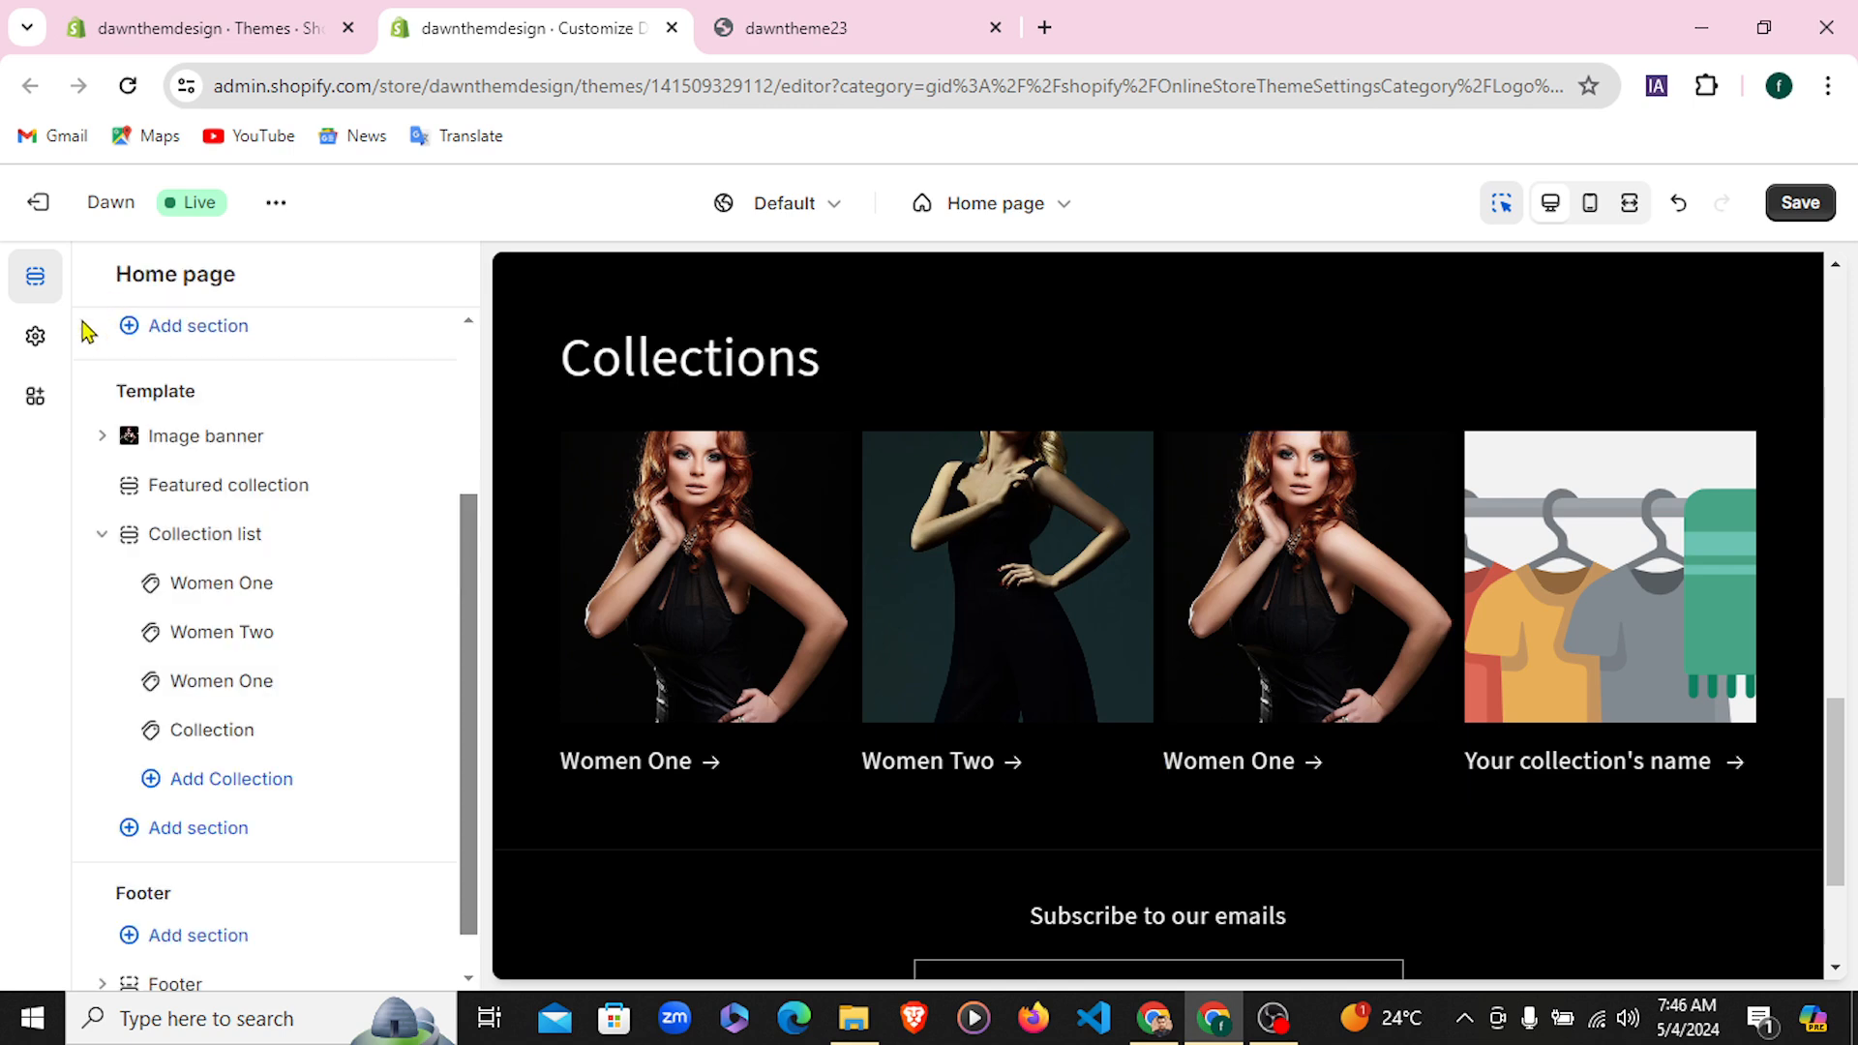
# Assign the Women Two collection to the fourth Collection block of the Collection list
pyautogui.click(231, 735)
pyautogui.click(283, 397)
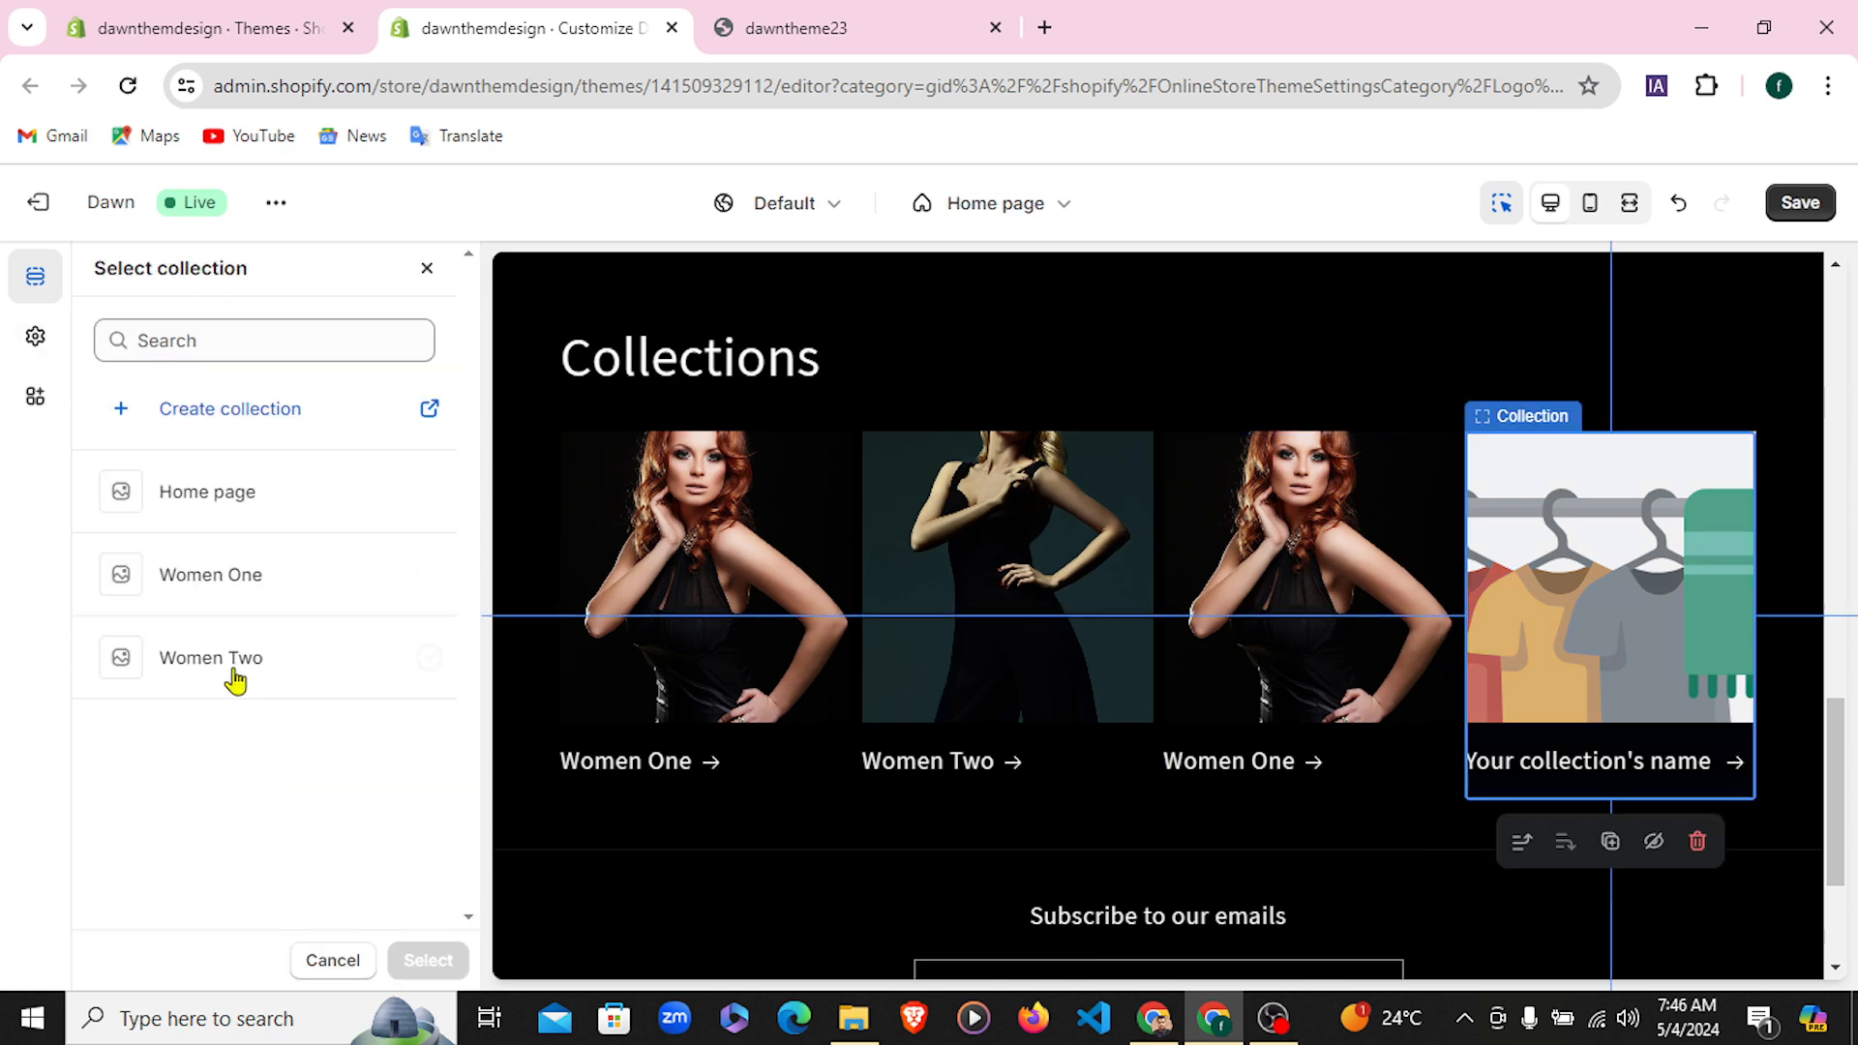
pyautogui.click(249, 669)
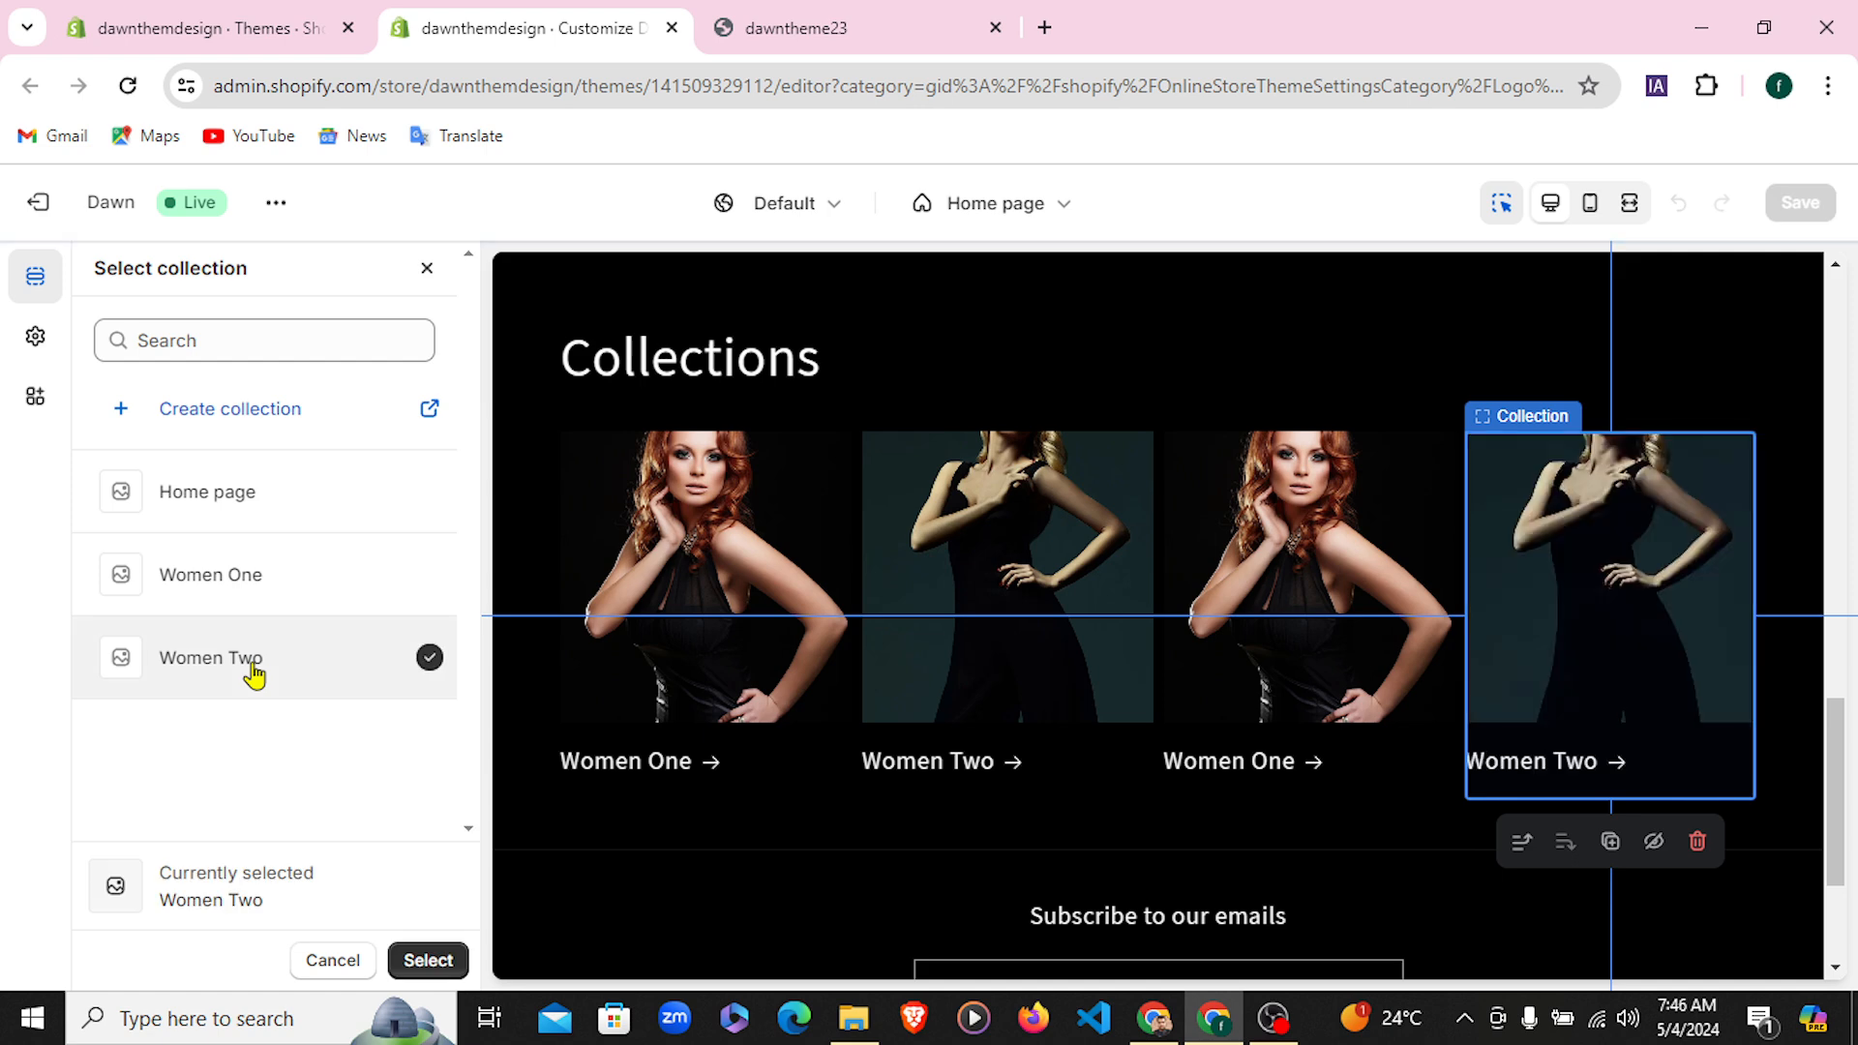
pyautogui.click(426, 959)
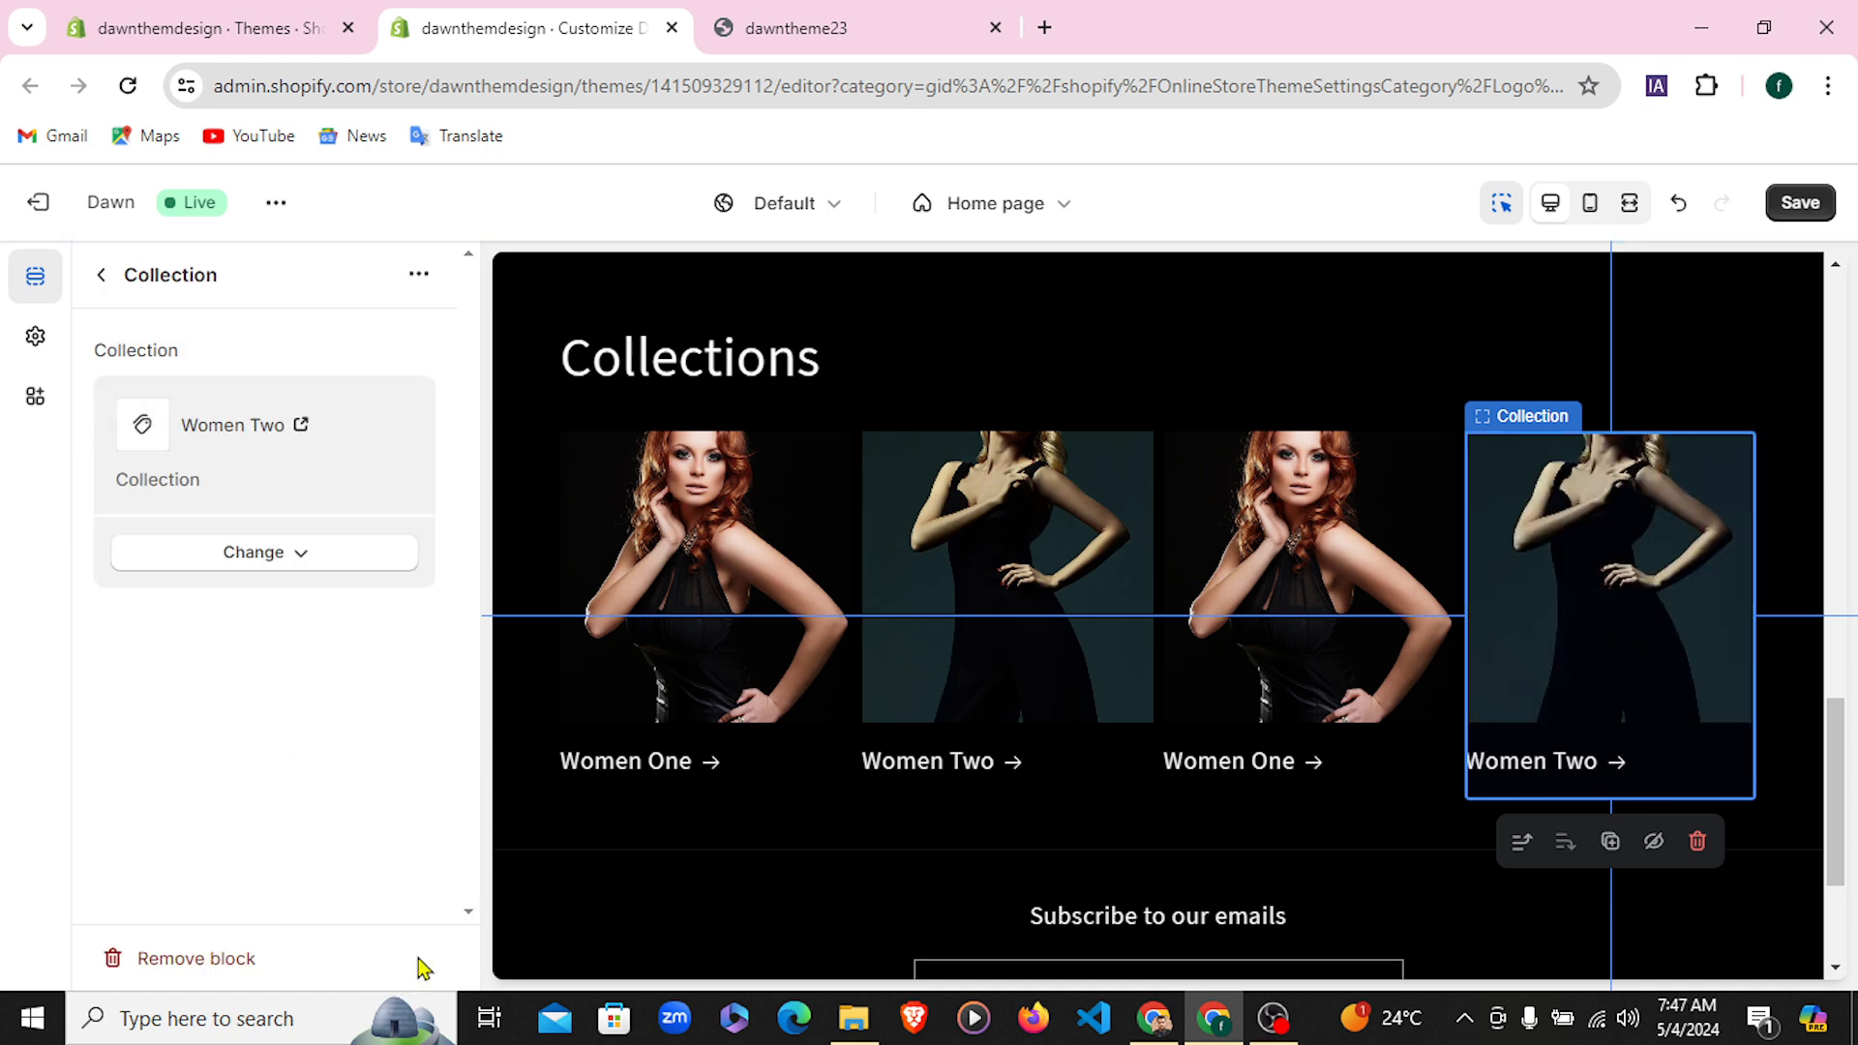
# Compare the Collections row of the dawntheme23 storefront with the fullscreen home page preview, and return the preview to desktop view
pyautogui.click(933, 24)
pyautogui.scroll(3, 832, 570)
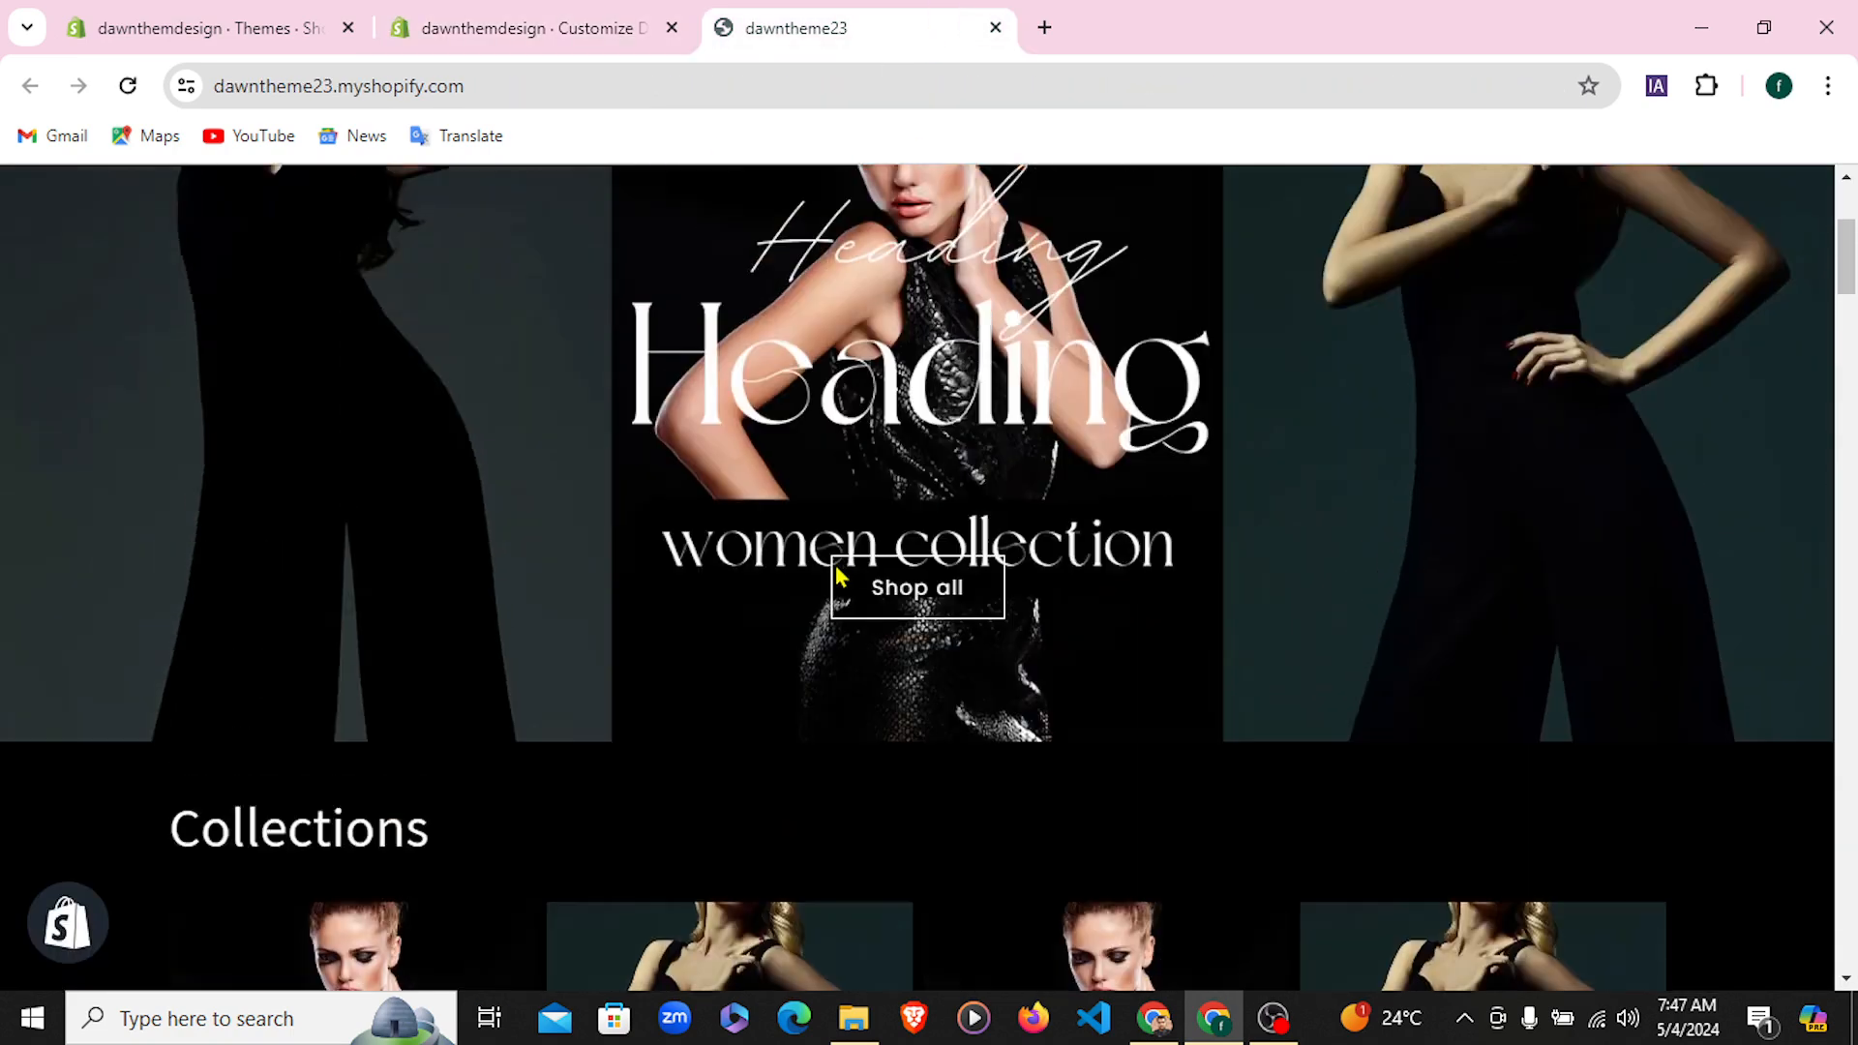
pyautogui.scroll(-5, 837, 576)
pyautogui.scroll(-2, 838, 577)
pyautogui.click(601, 17)
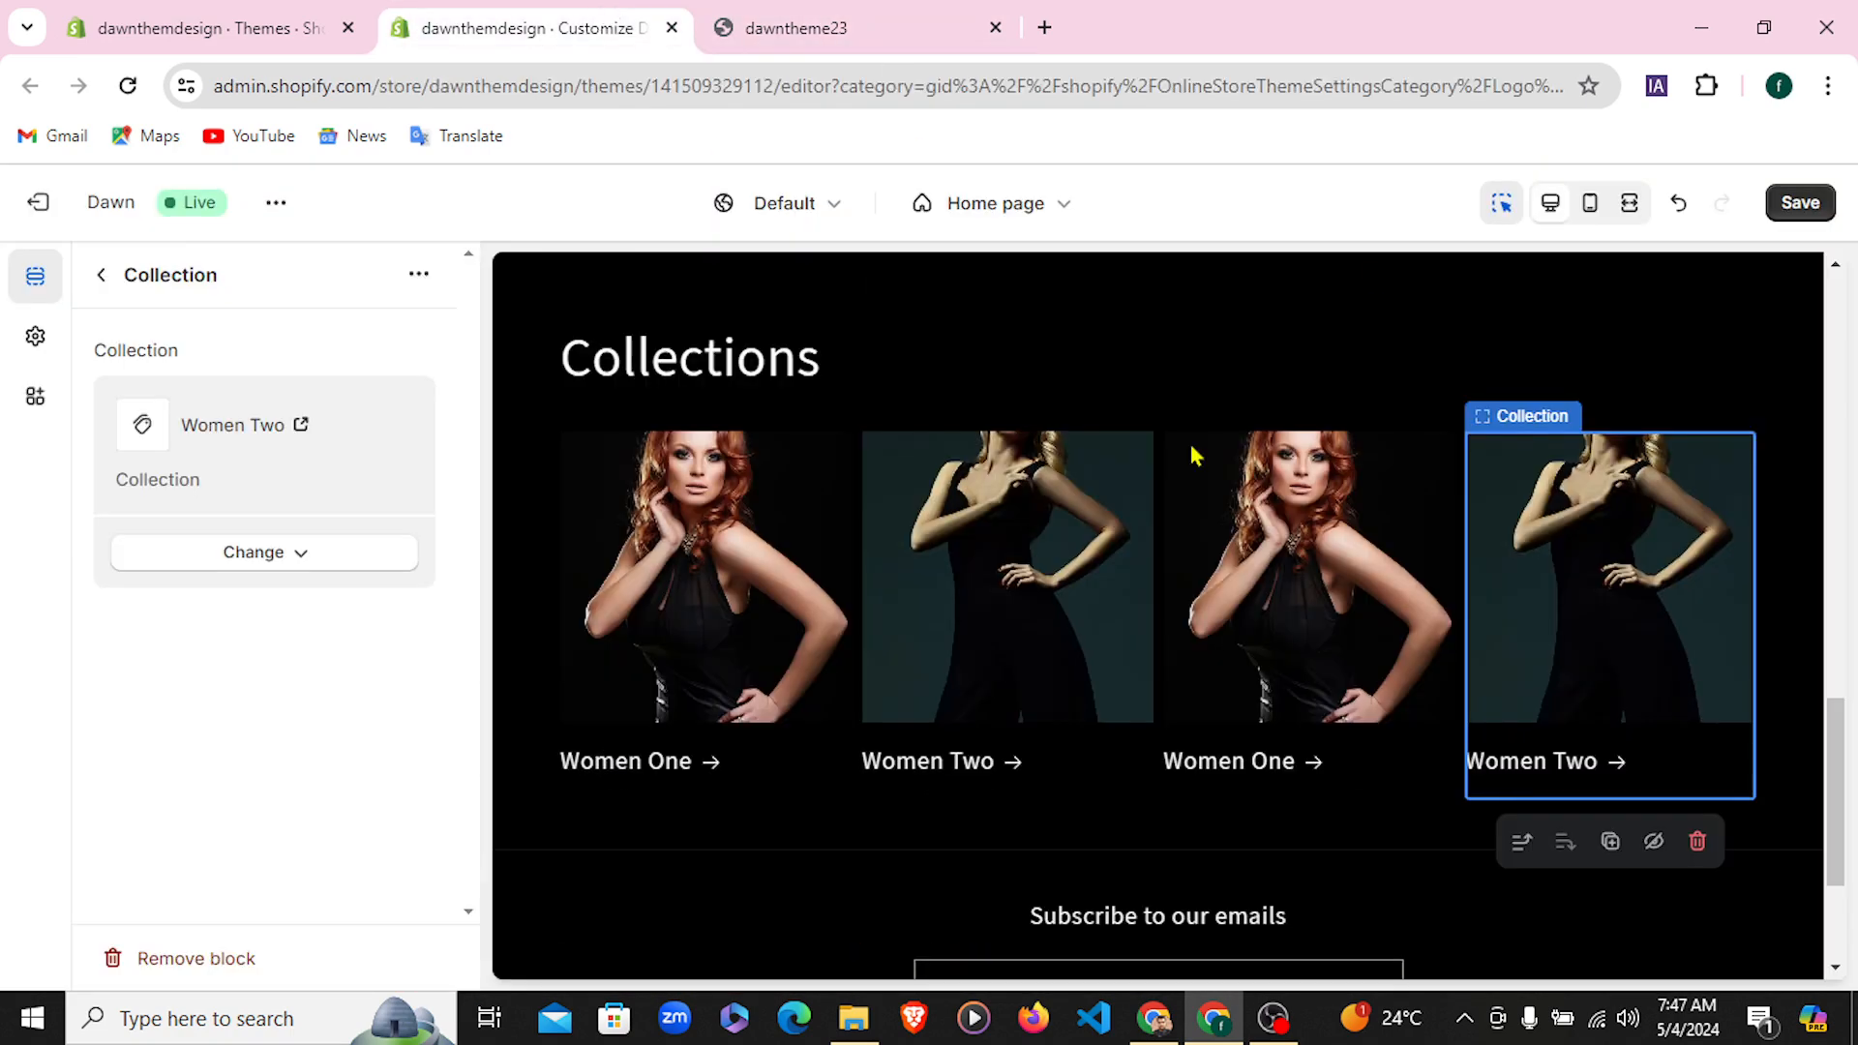
pyautogui.click(1630, 215)
pyautogui.scroll(-4, 1522, 465)
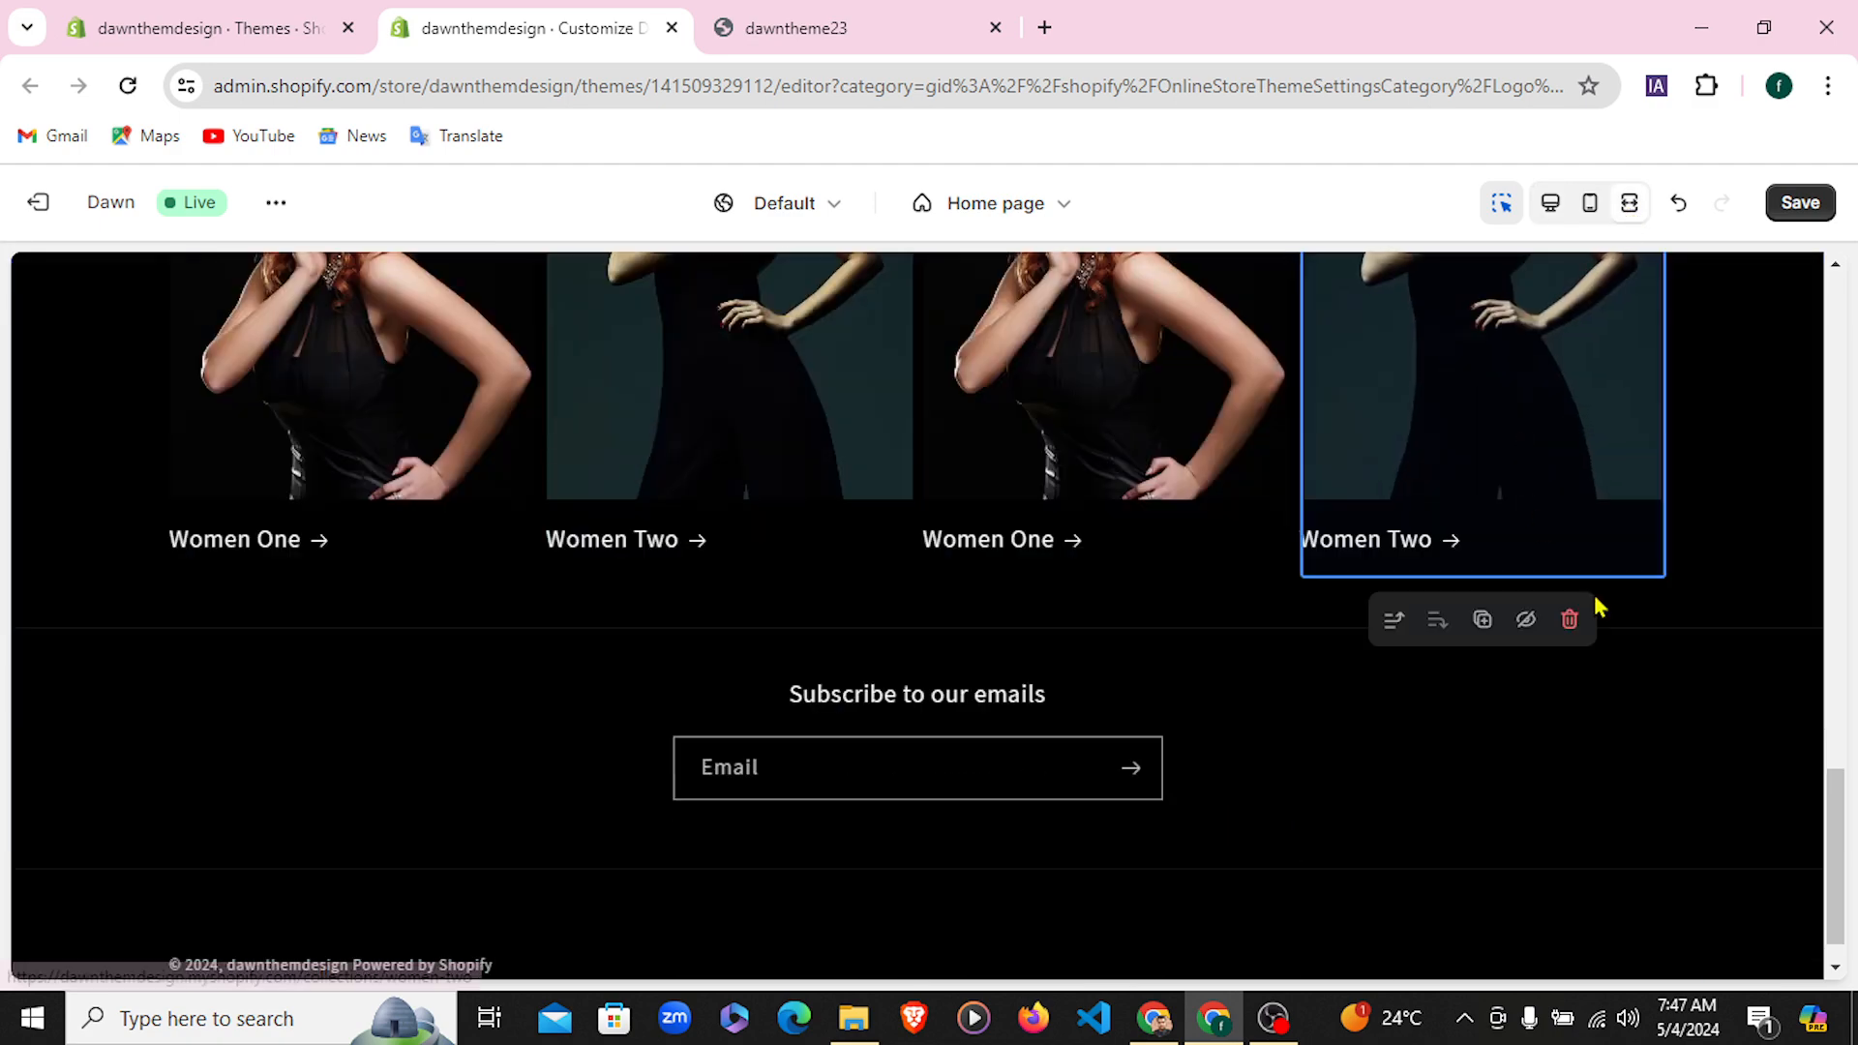
pyautogui.moveTo(1835, 885); pyautogui.dragTo(1848, 825)
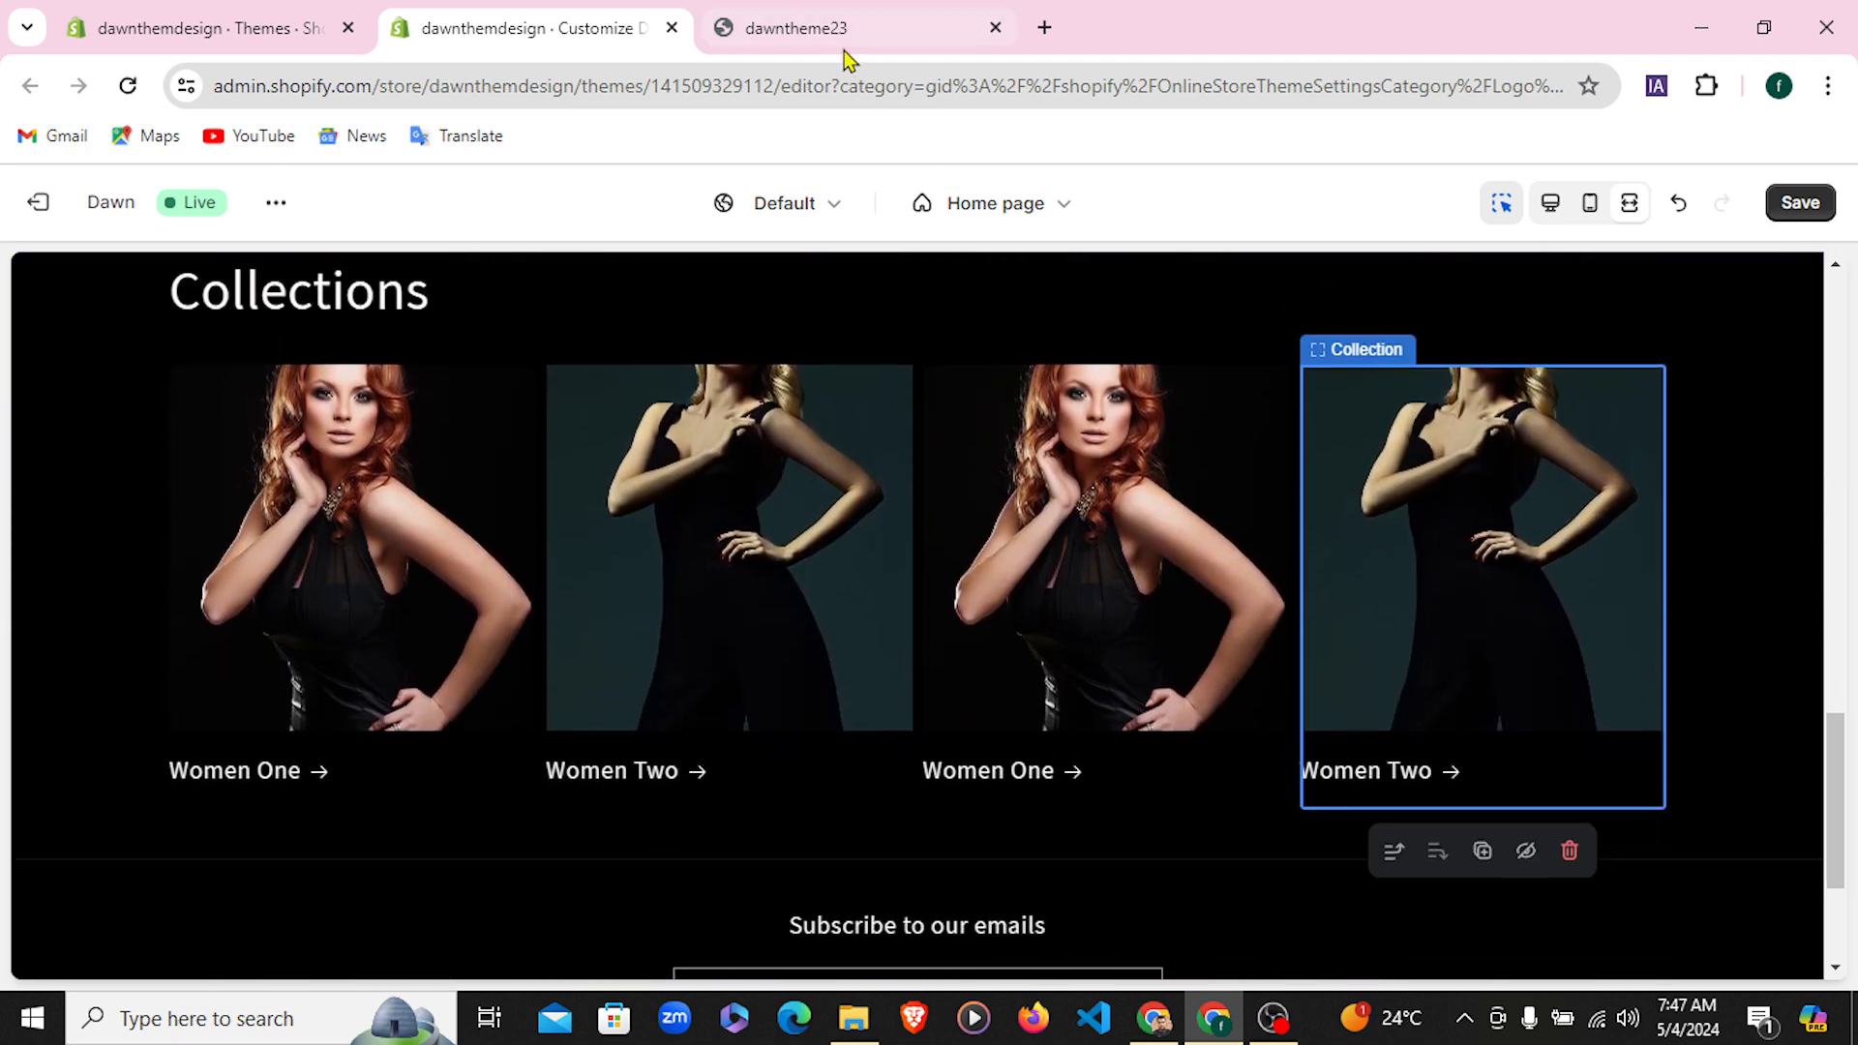
pyautogui.click(1550, 211)
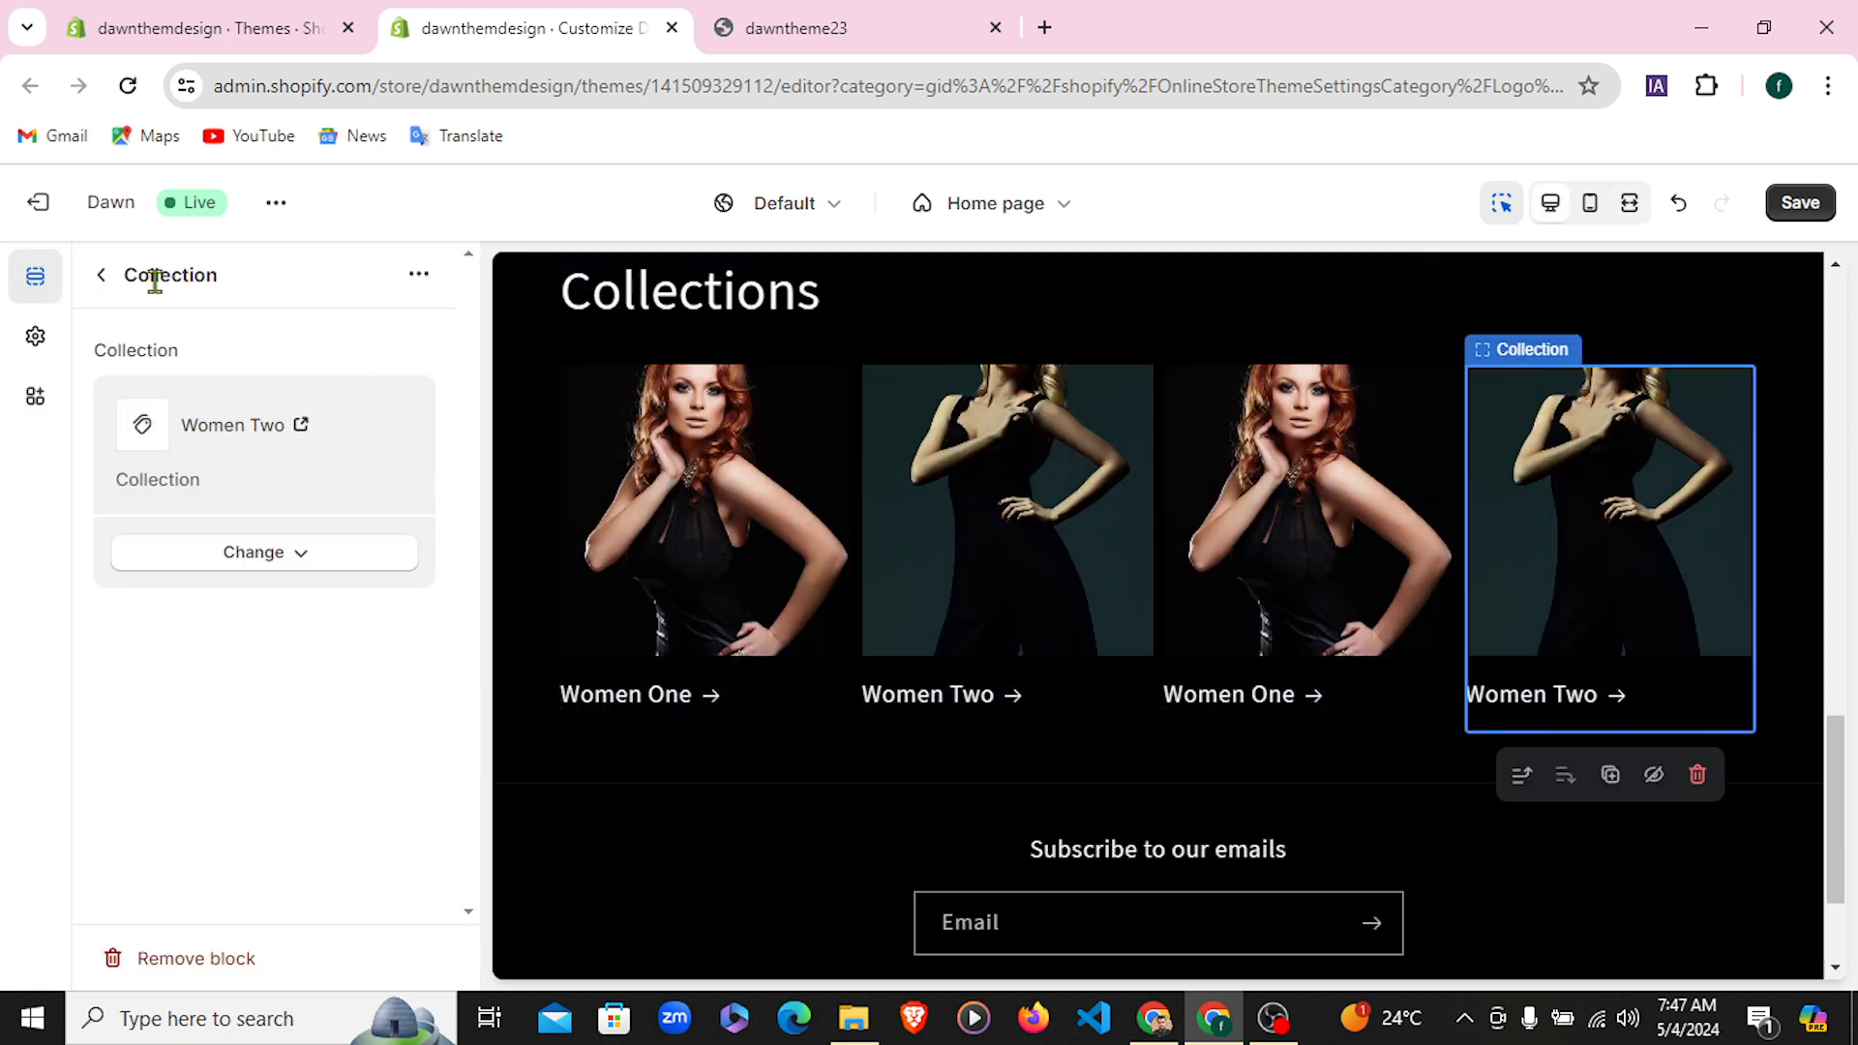
# Collapse the Collection list section and examine the Contact Us area below the collections on the dawntheme23 storefront
pyautogui.click(96, 281)
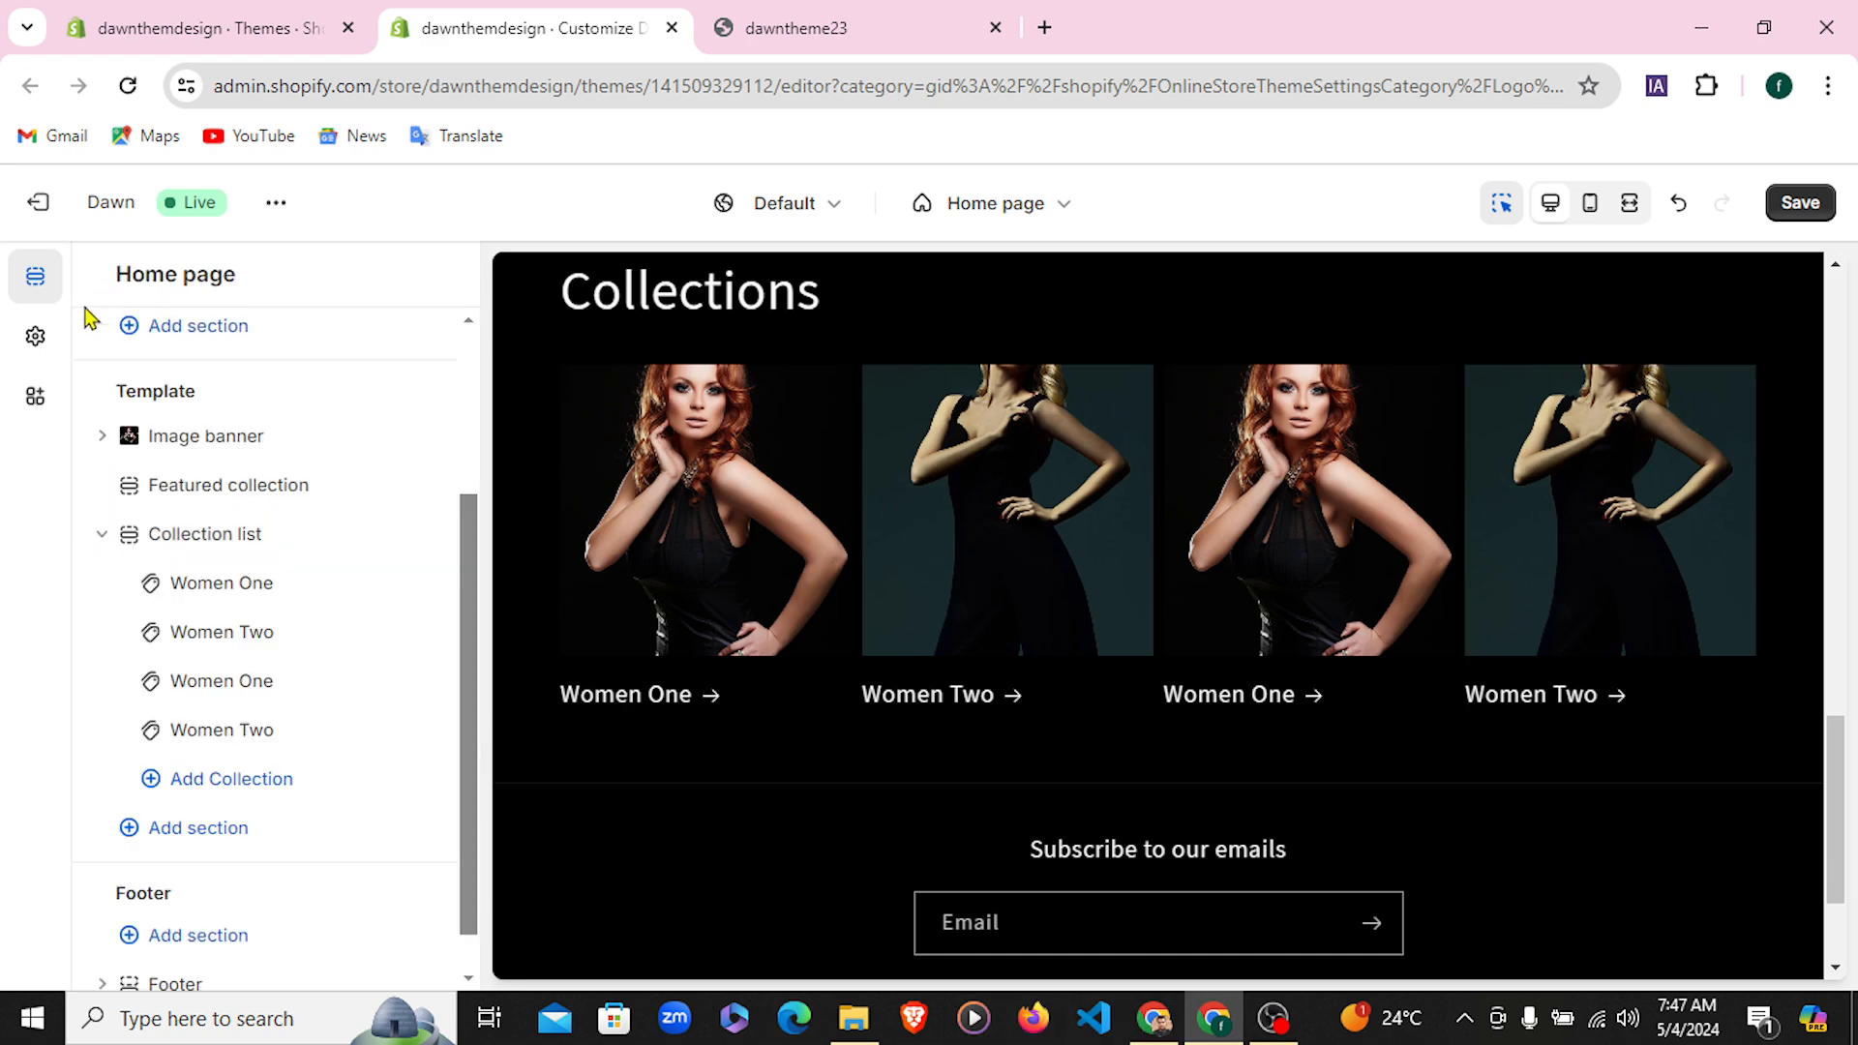
pyautogui.click(101, 537)
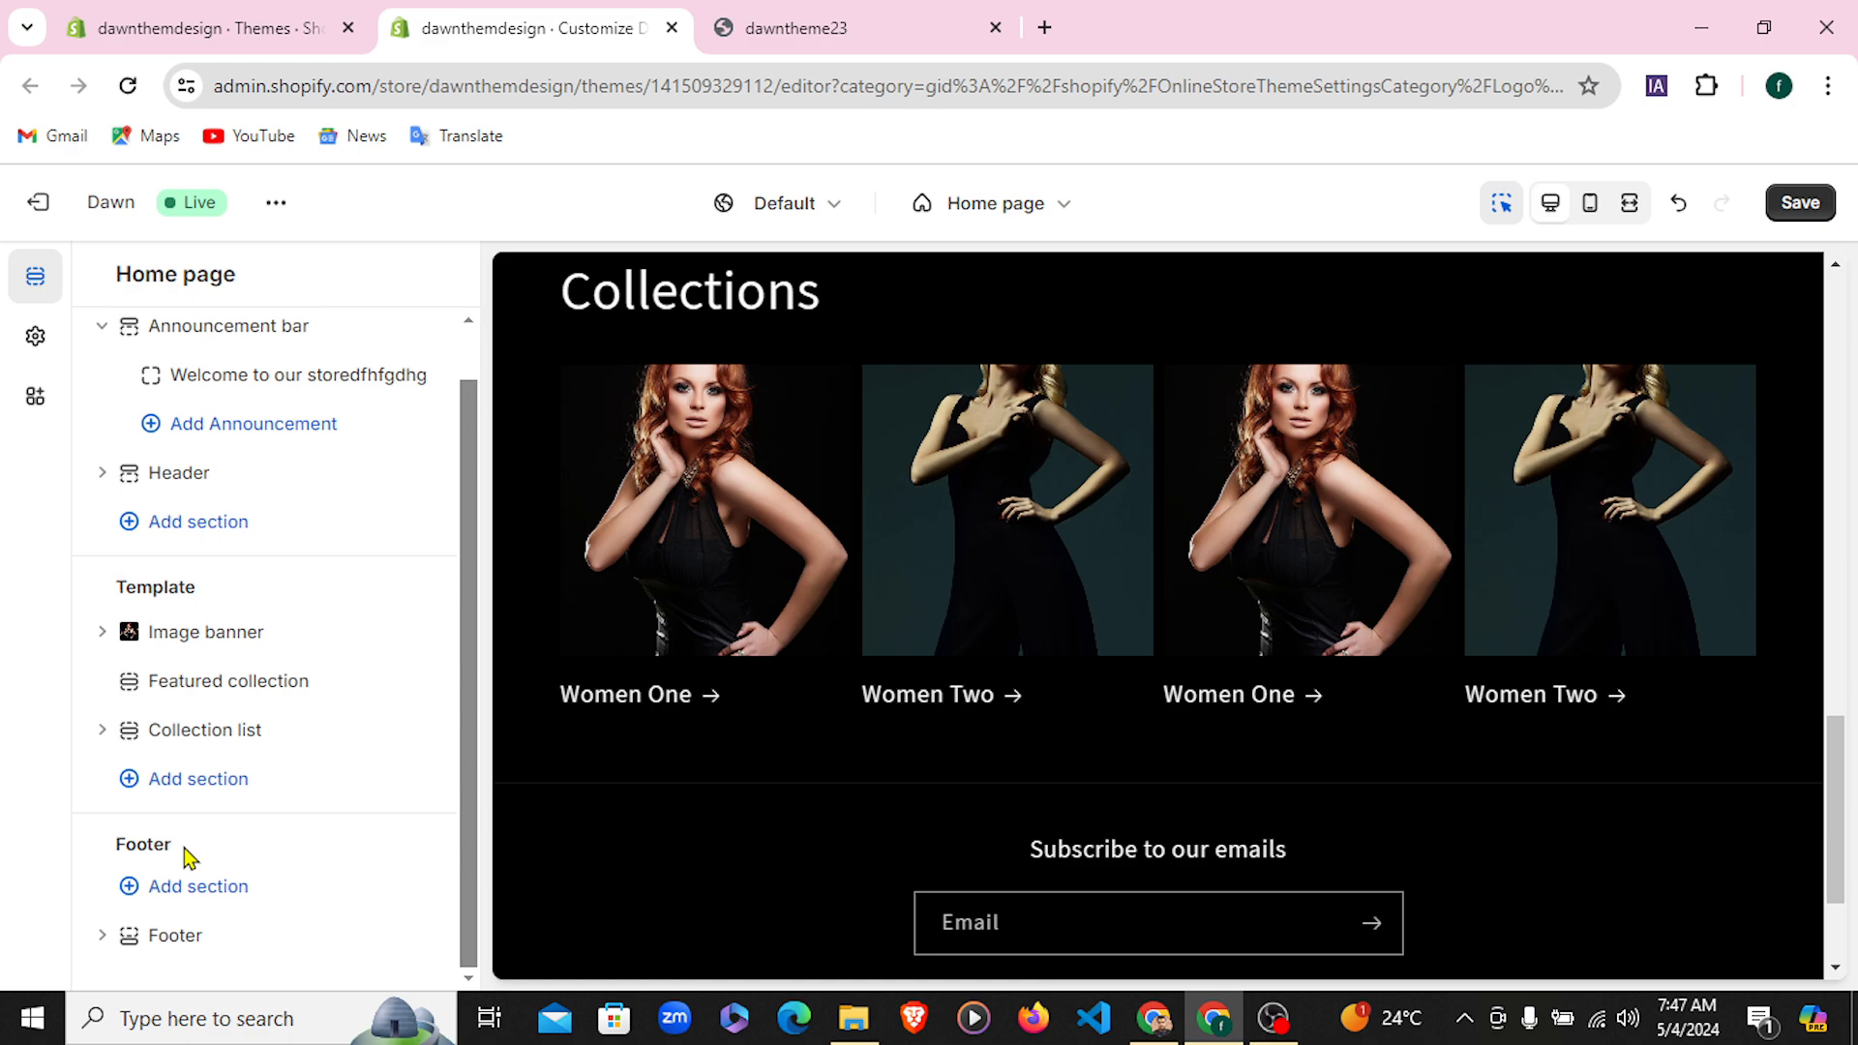
pyautogui.click(774, 27)
pyautogui.scroll(-5, 883, 580)
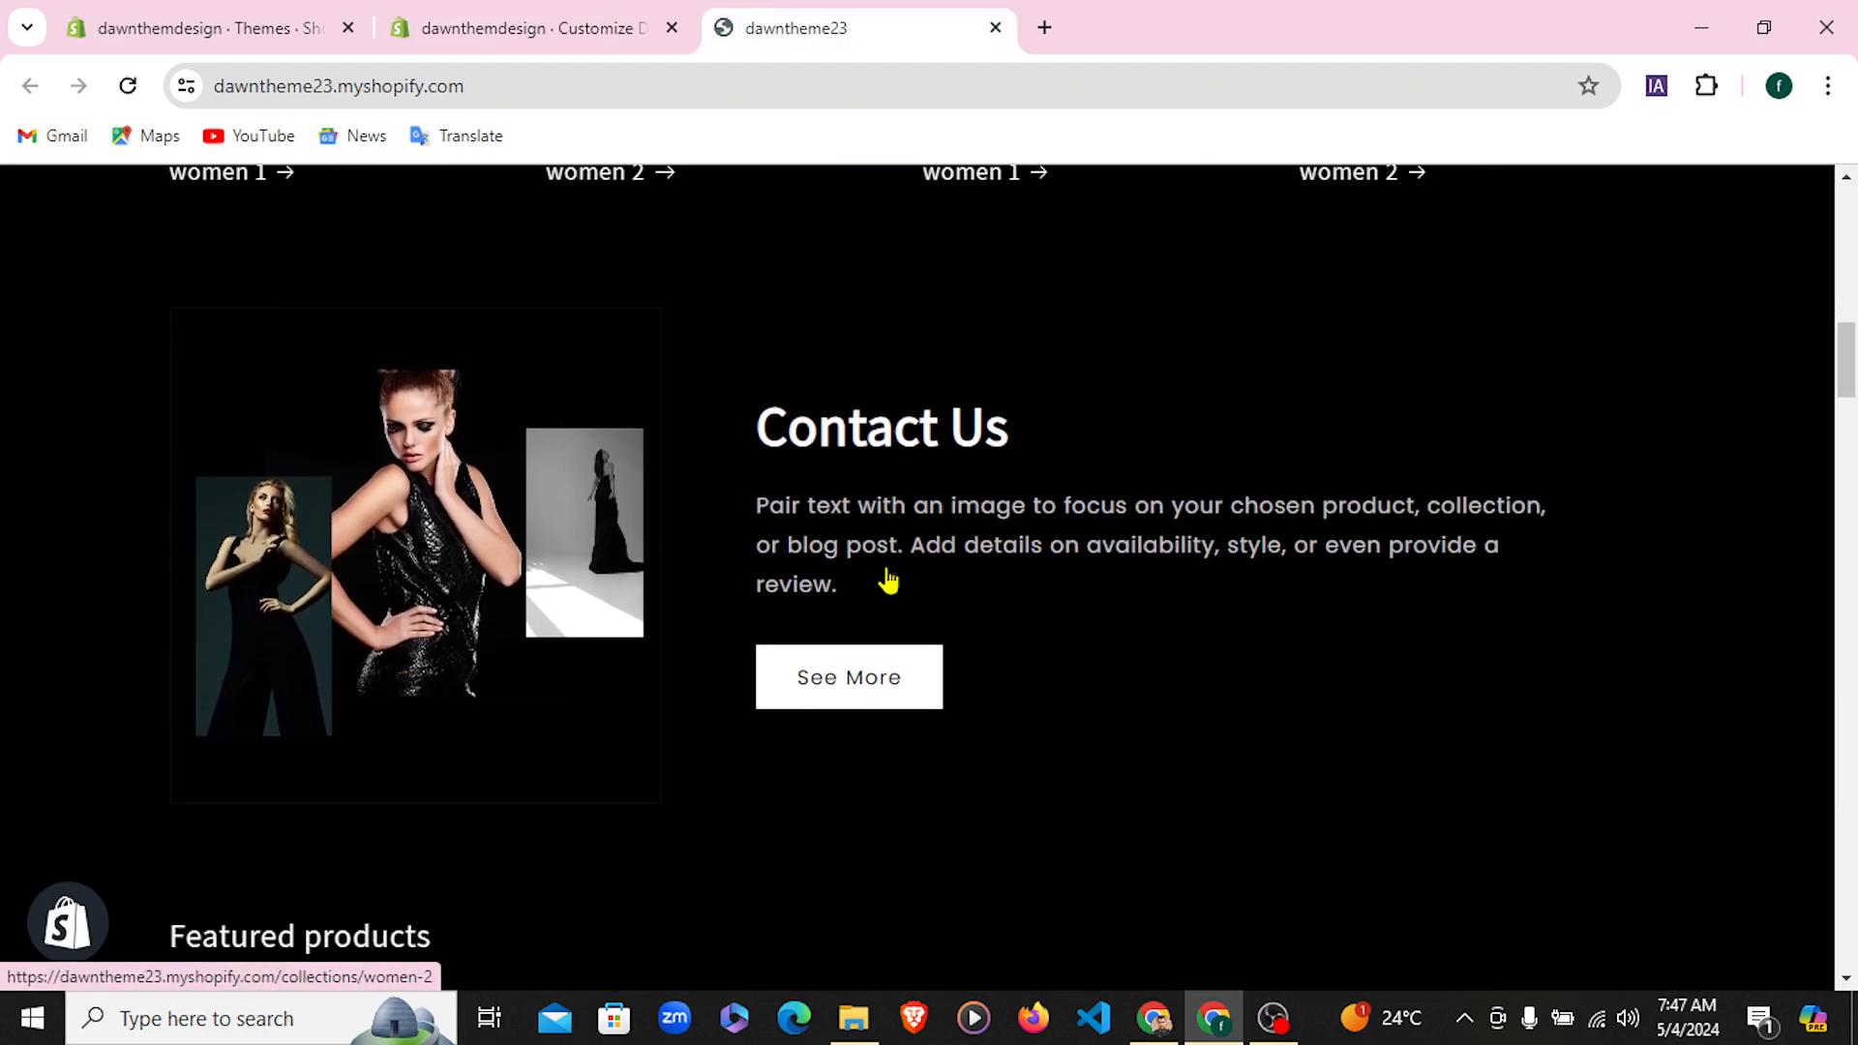
pyautogui.moveTo(75, 394); pyautogui.dragTo(1290, 622)
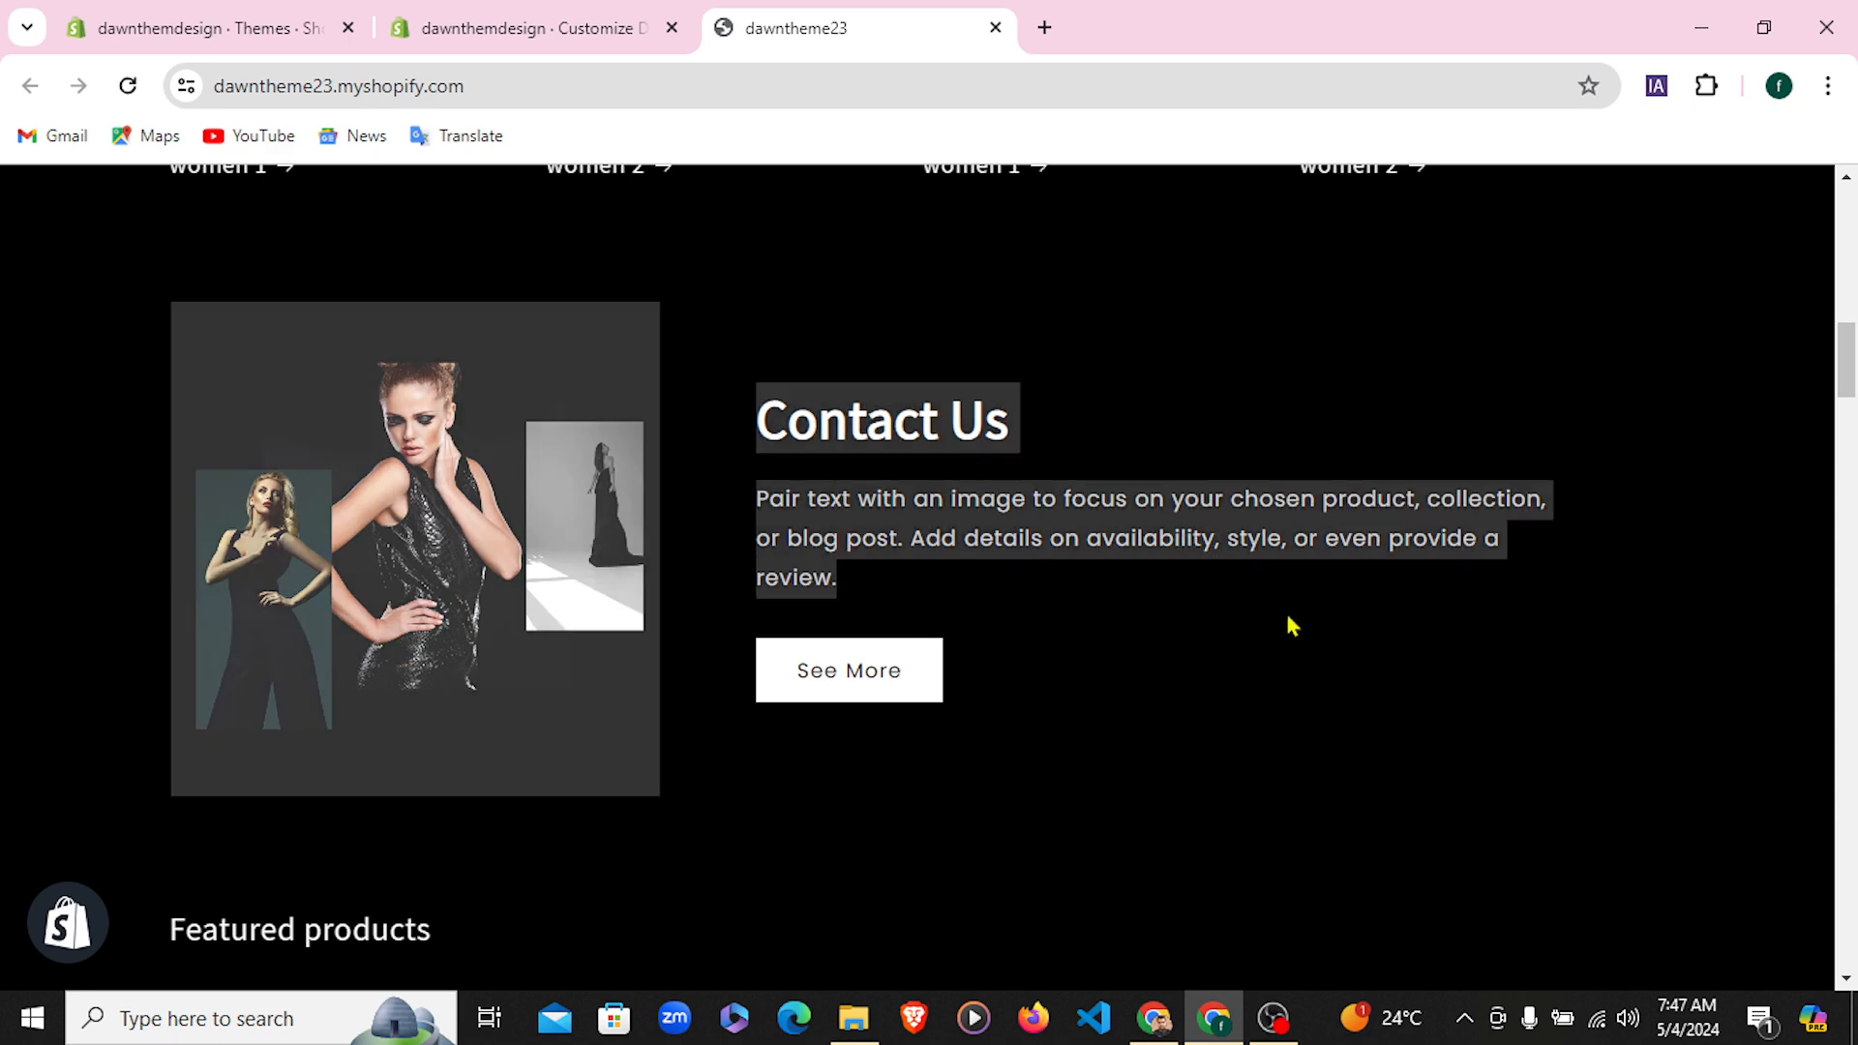
pyautogui.click(1300, 712)
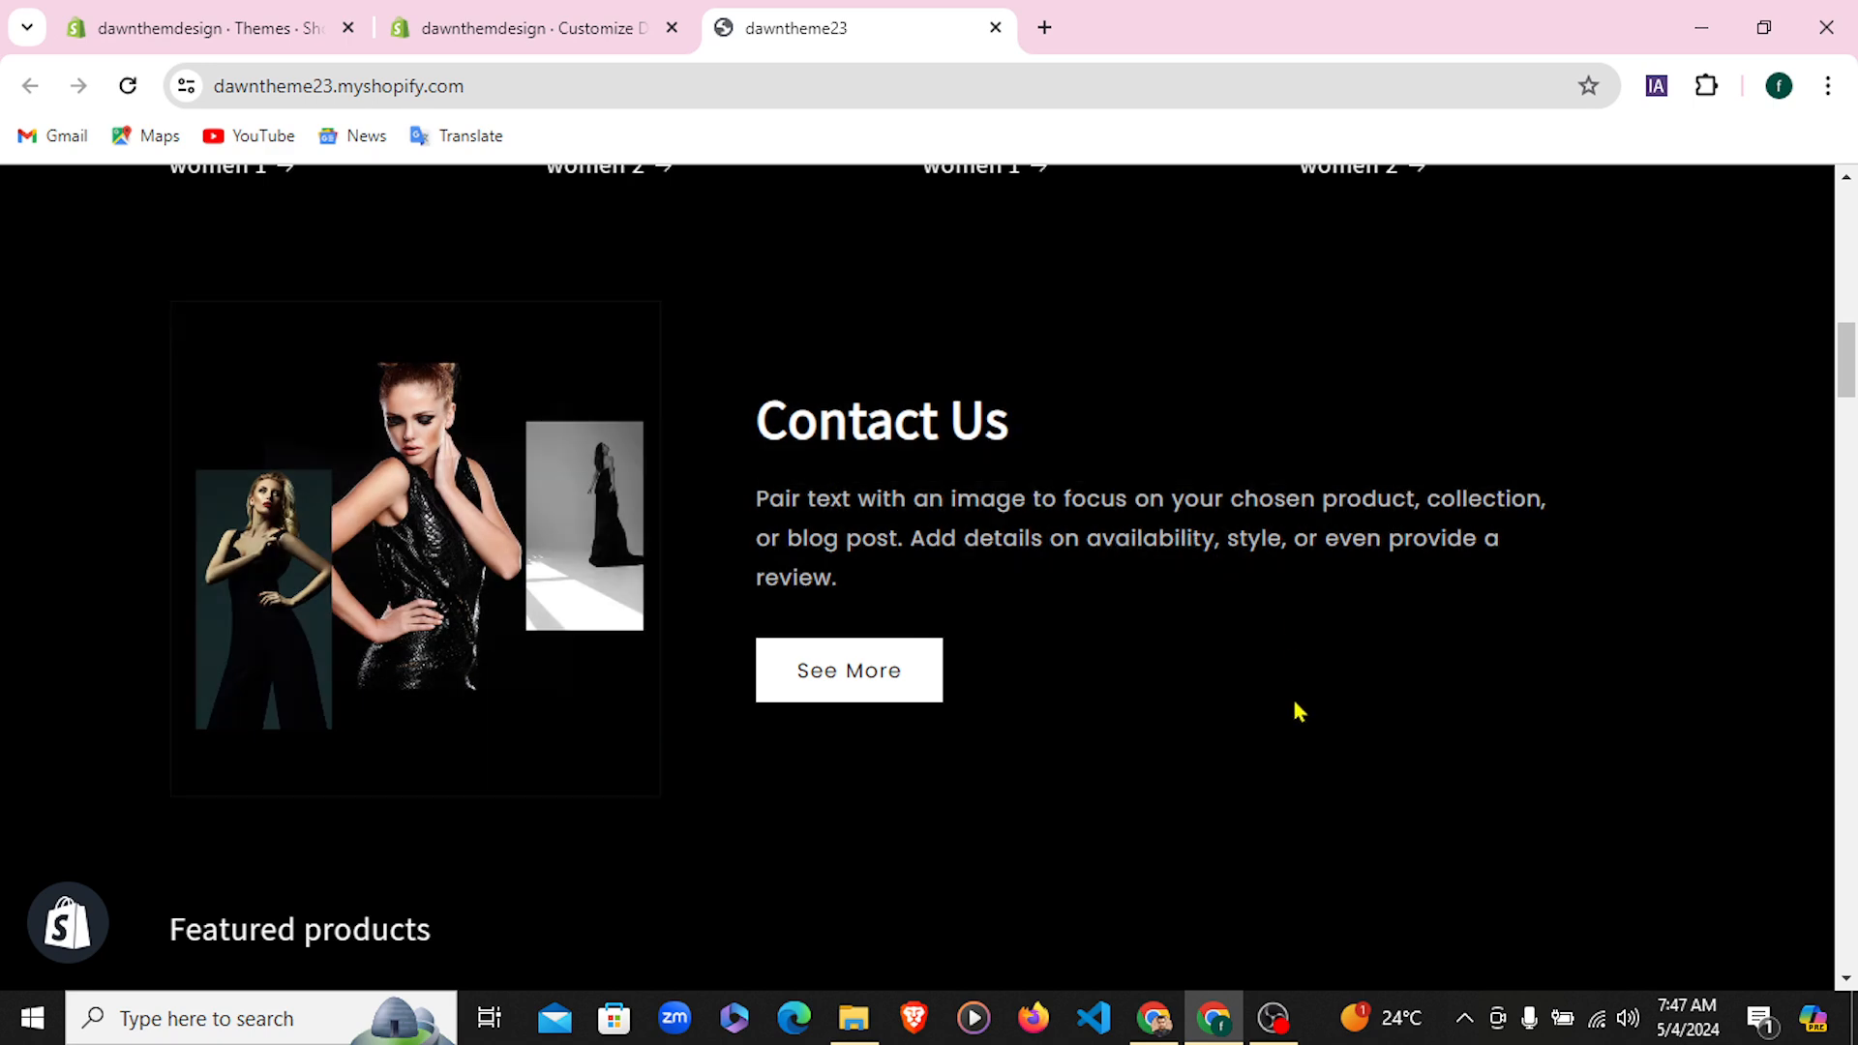
pyautogui.tripleClick(1009, 409)
pyautogui.click(381, 12)
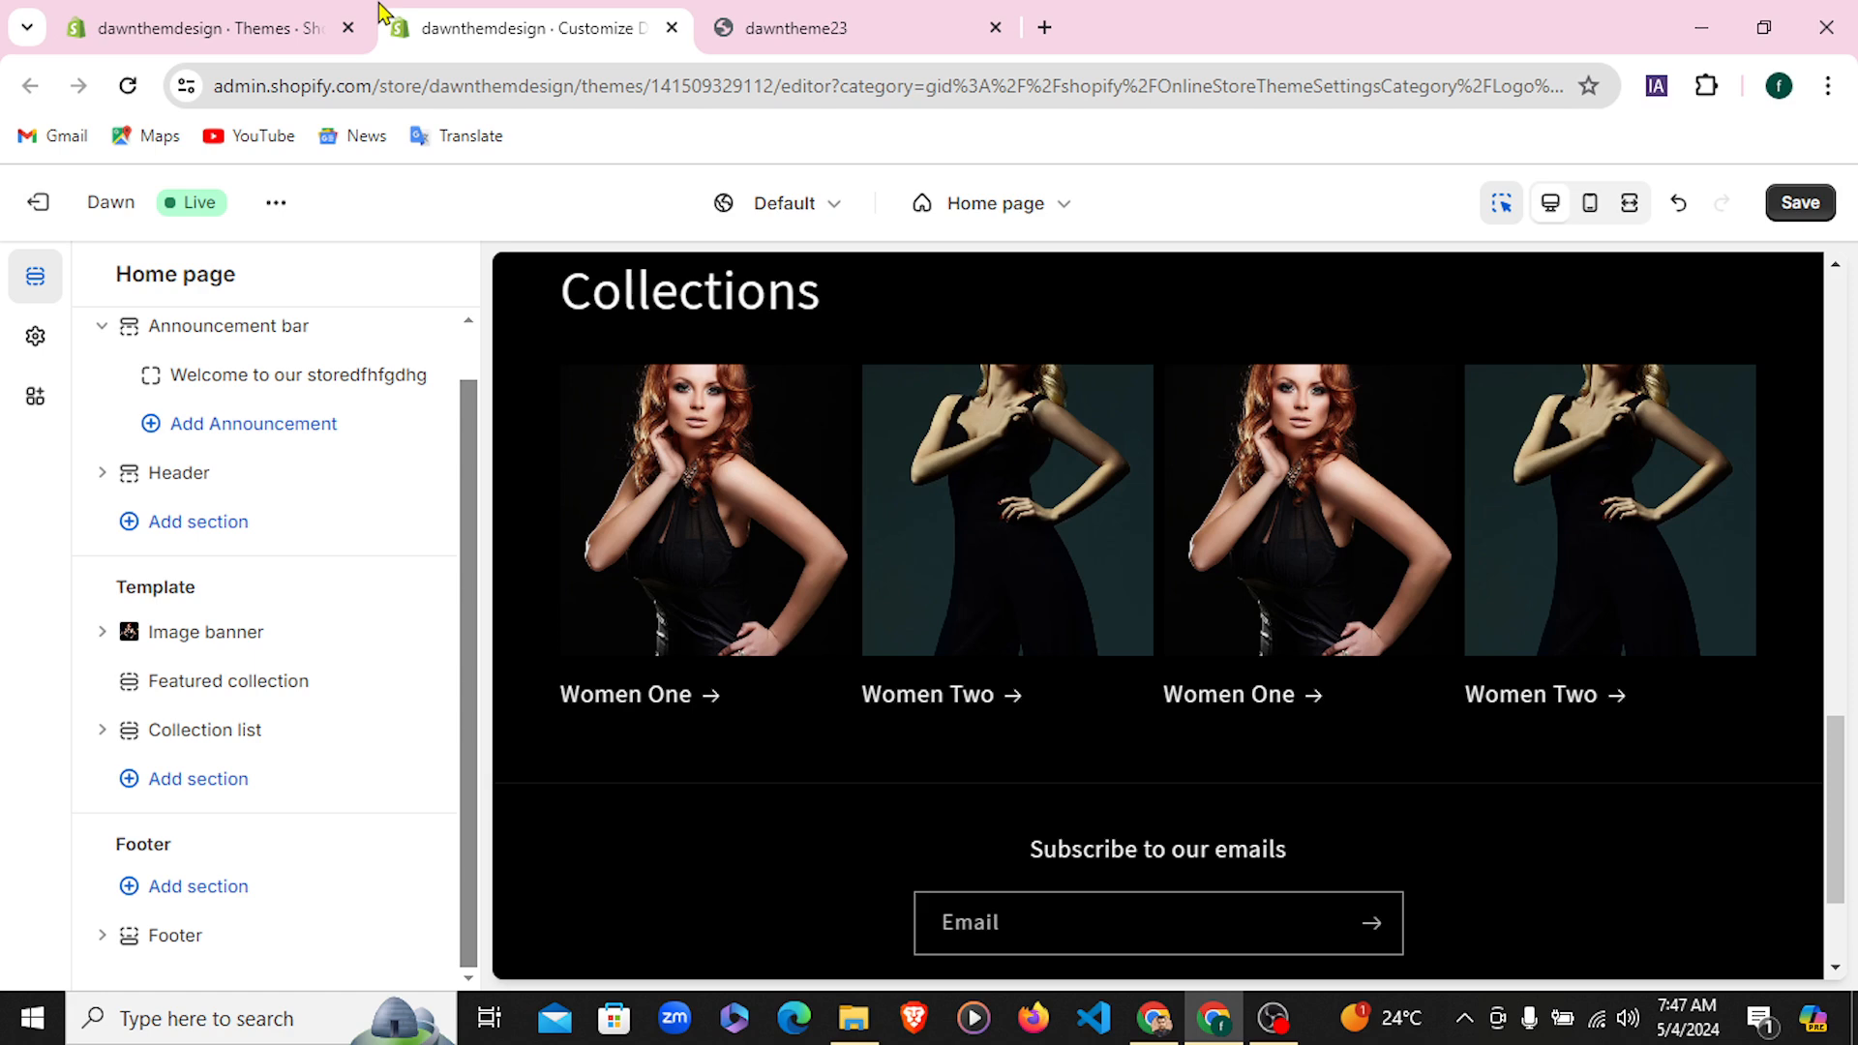
# Add an Image with text section below Collection list in the home page template, checking the dawntheme23 Contact Us area for reference
pyautogui.click(194, 785)
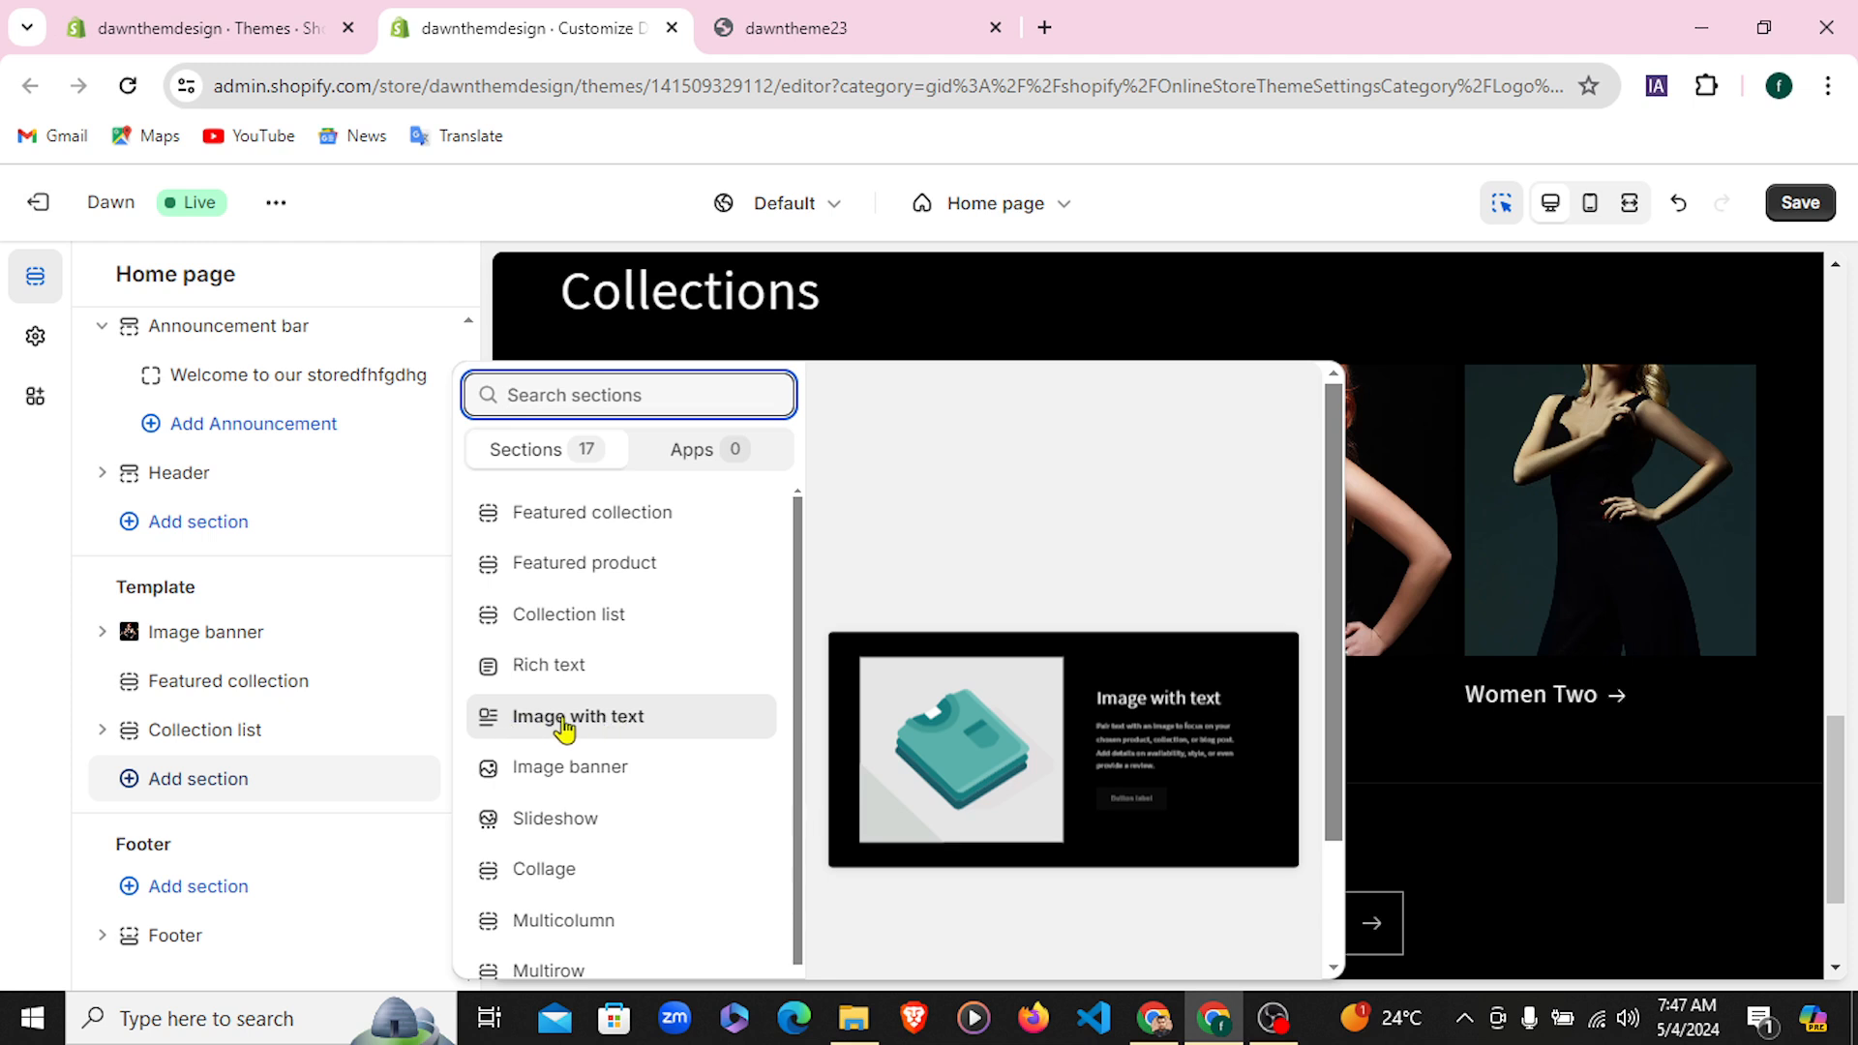
pyautogui.click(789, 21)
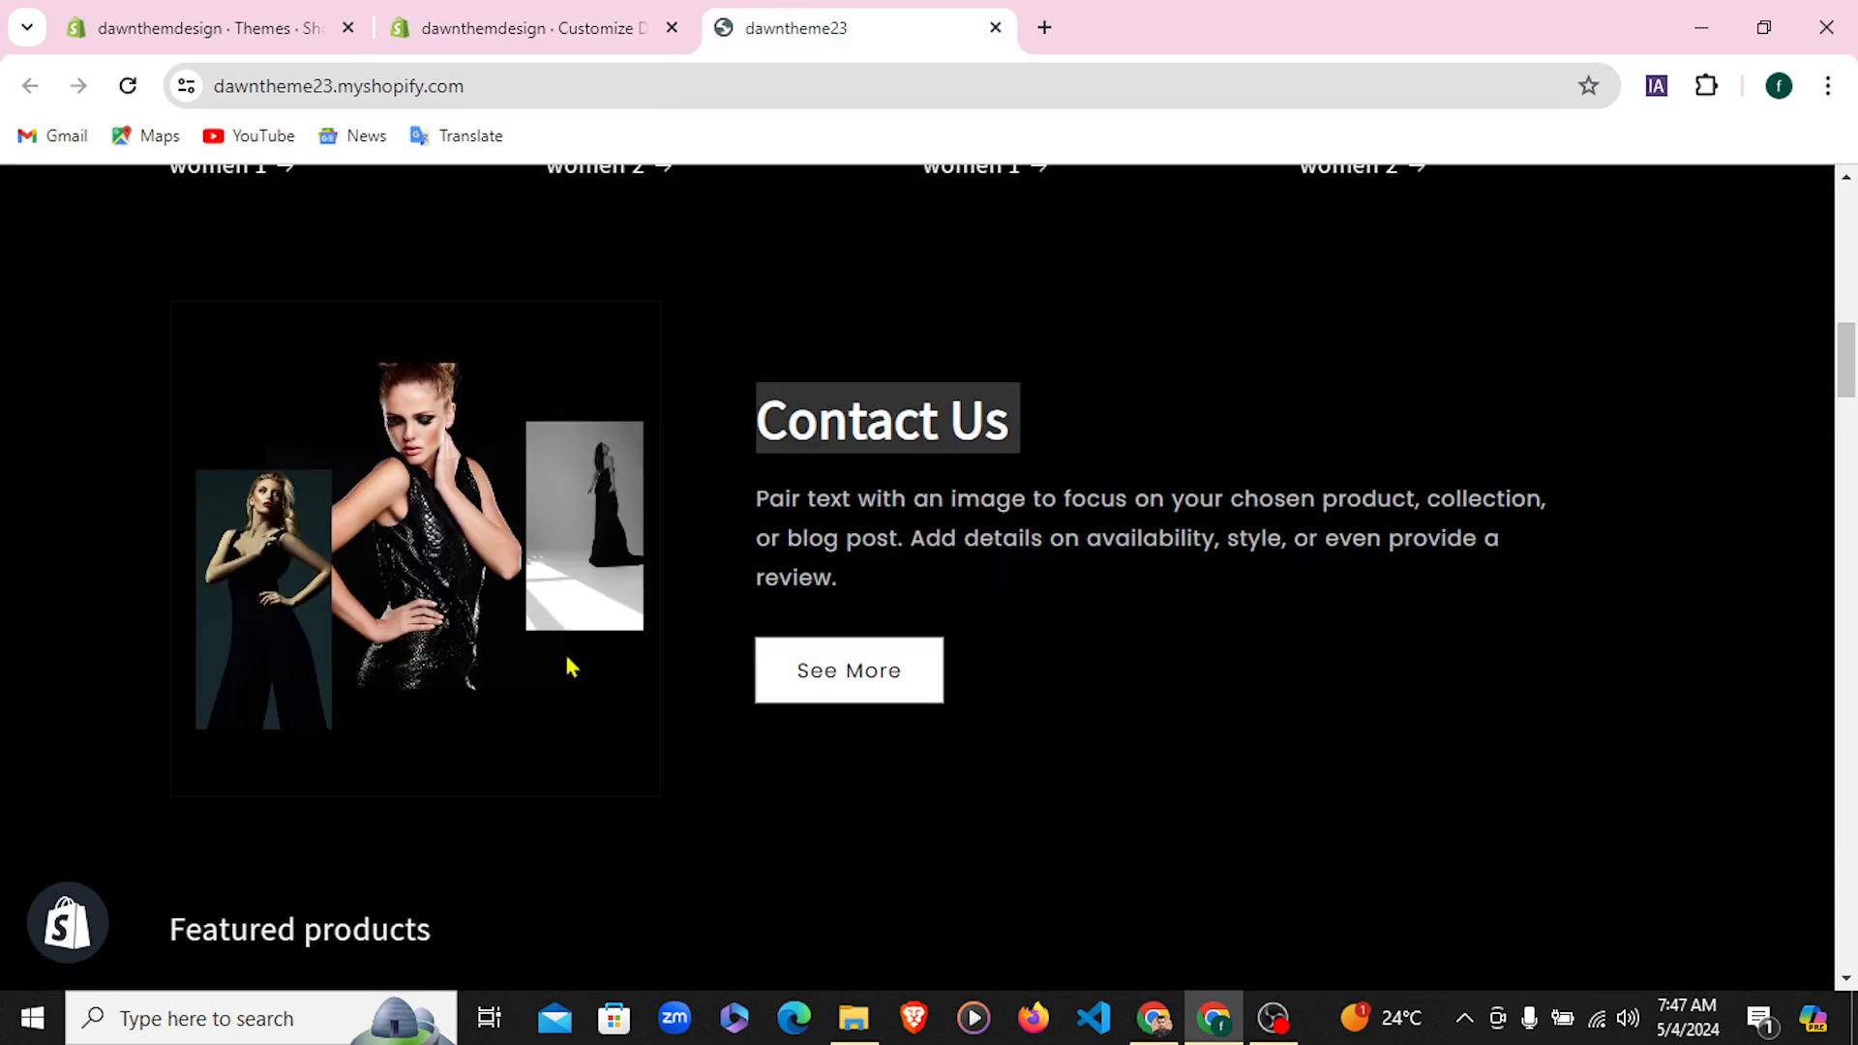
pyautogui.moveTo(1026, 725); pyautogui.dragTo(803, 422)
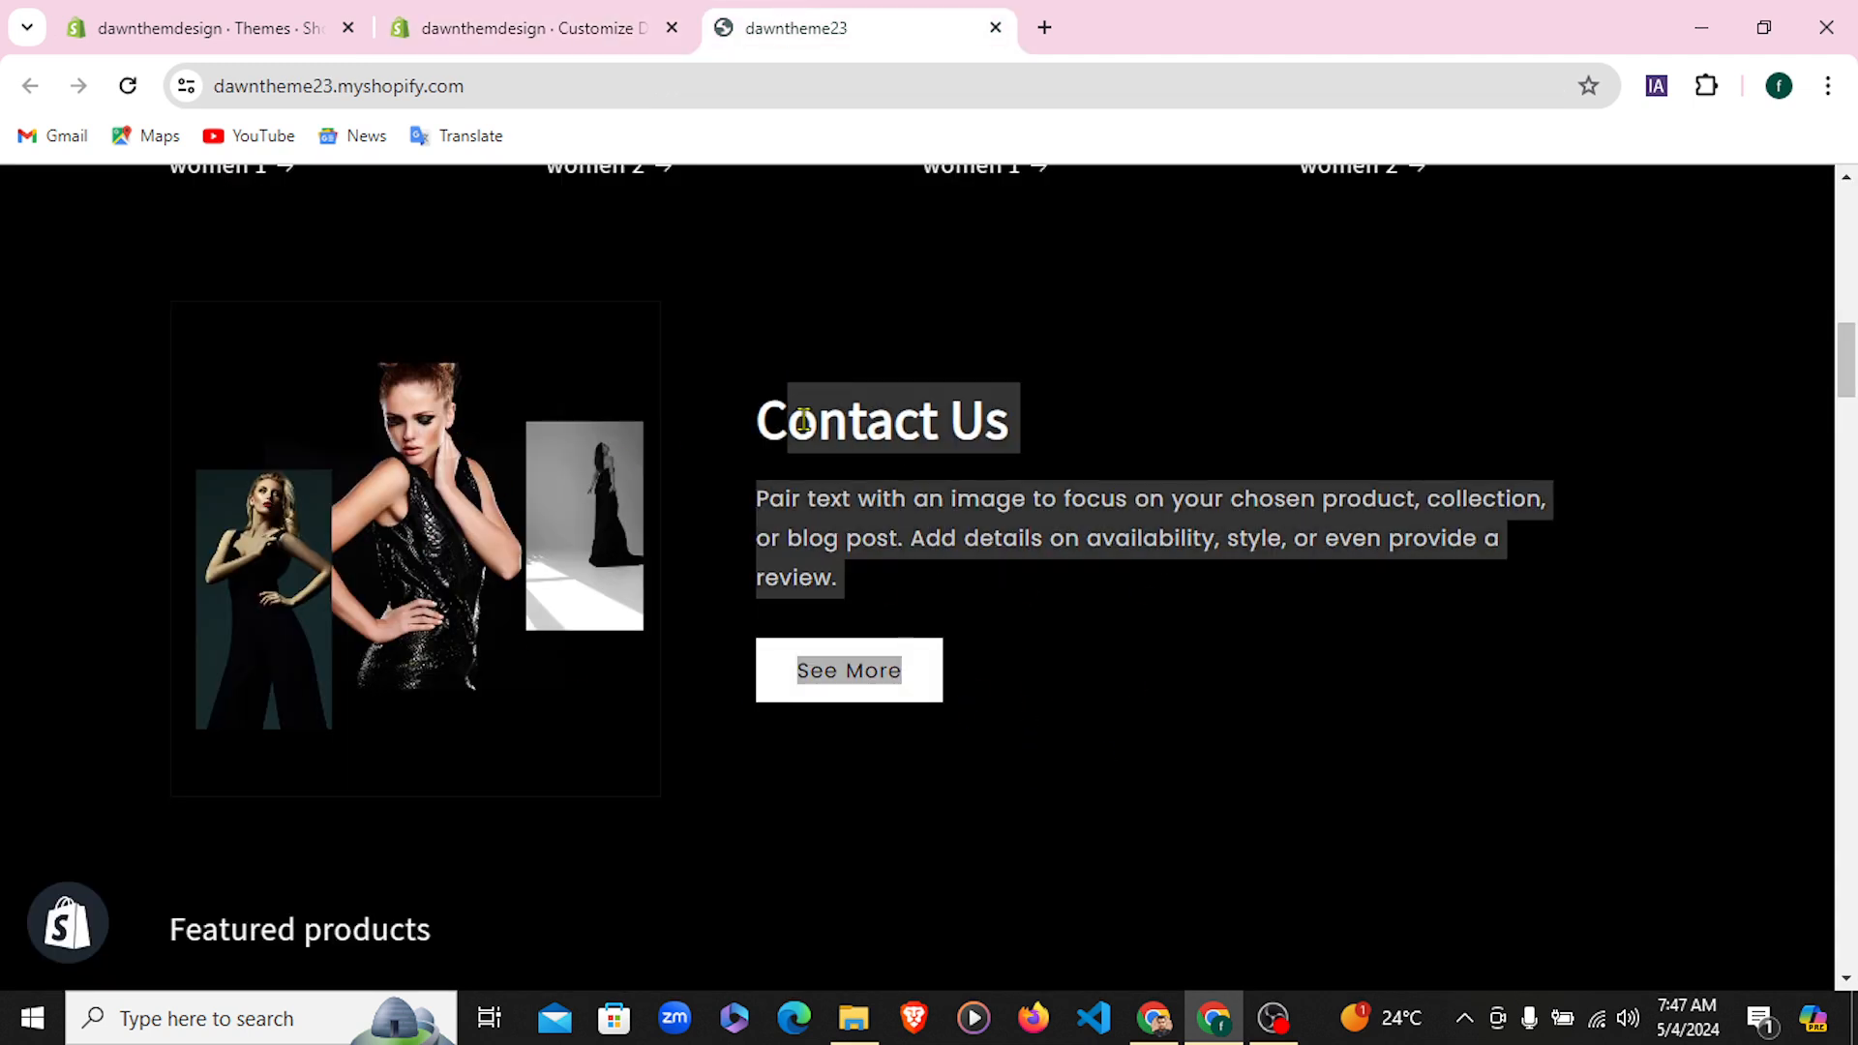
pyautogui.click(929, 374)
pyautogui.click(468, 26)
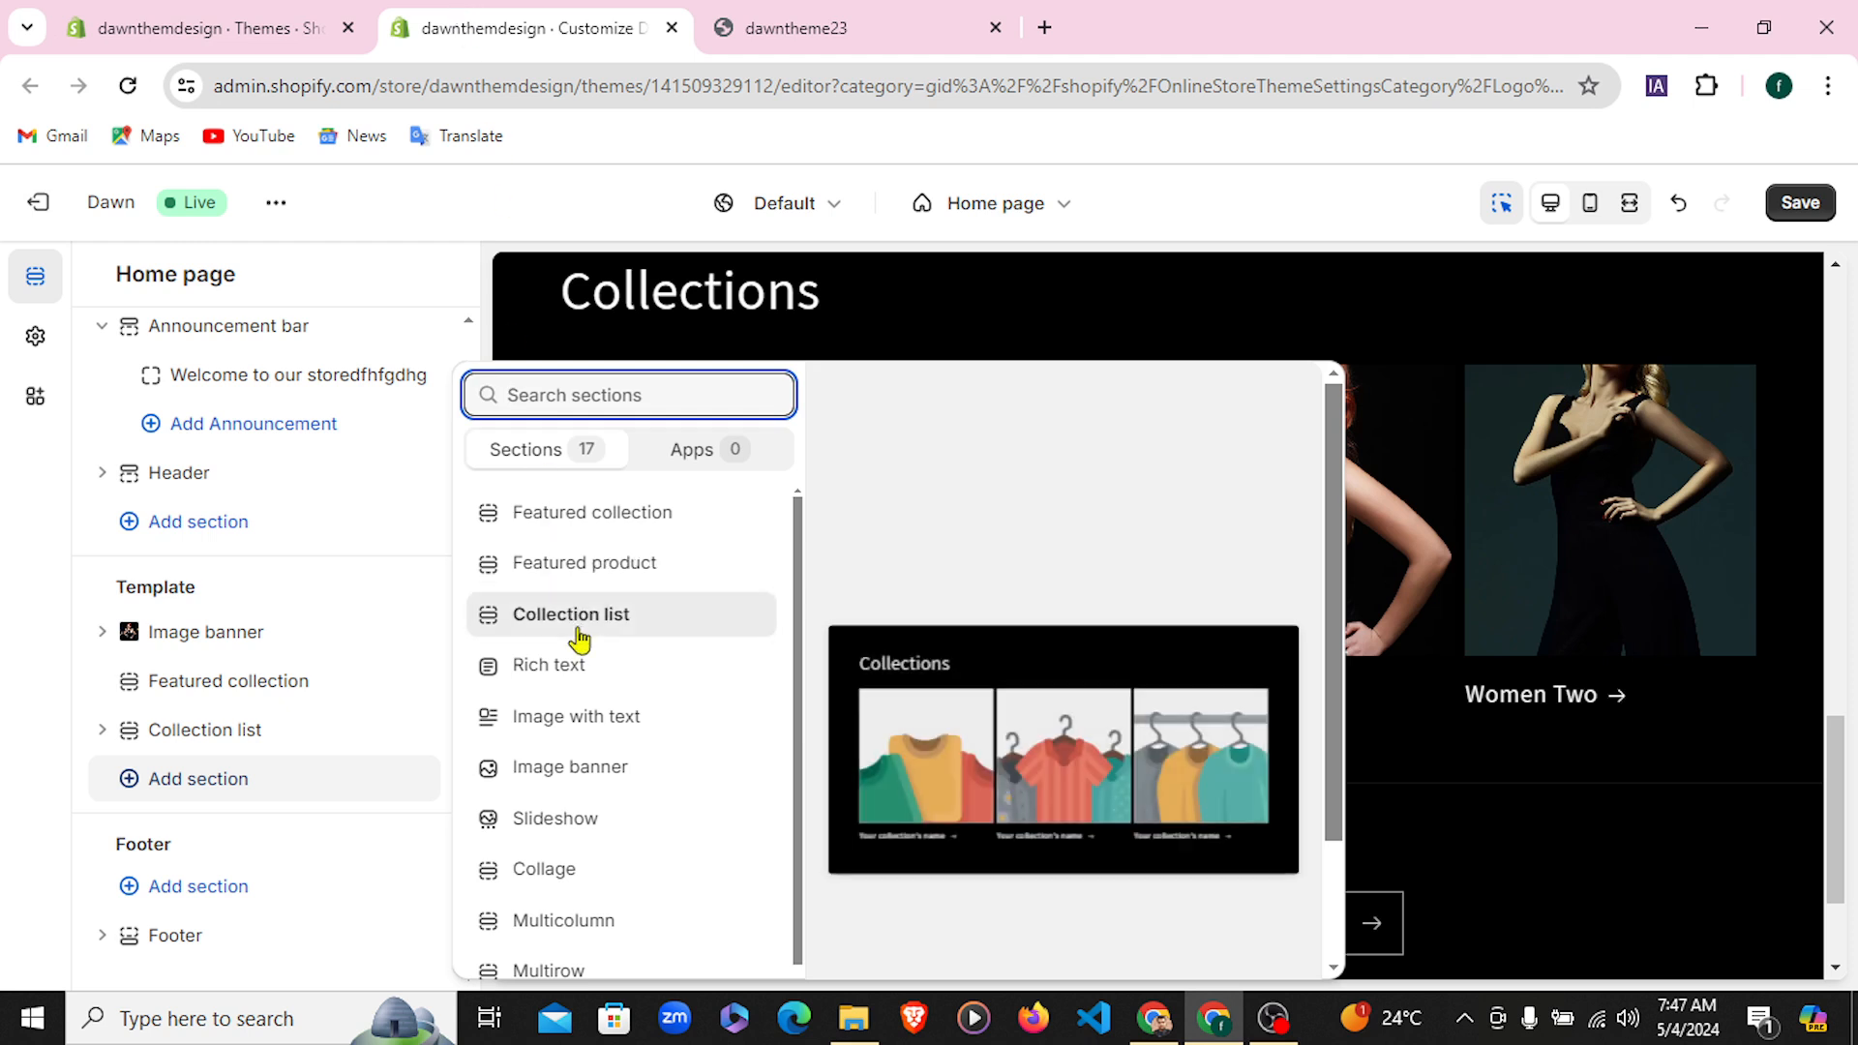
pyautogui.click(601, 734)
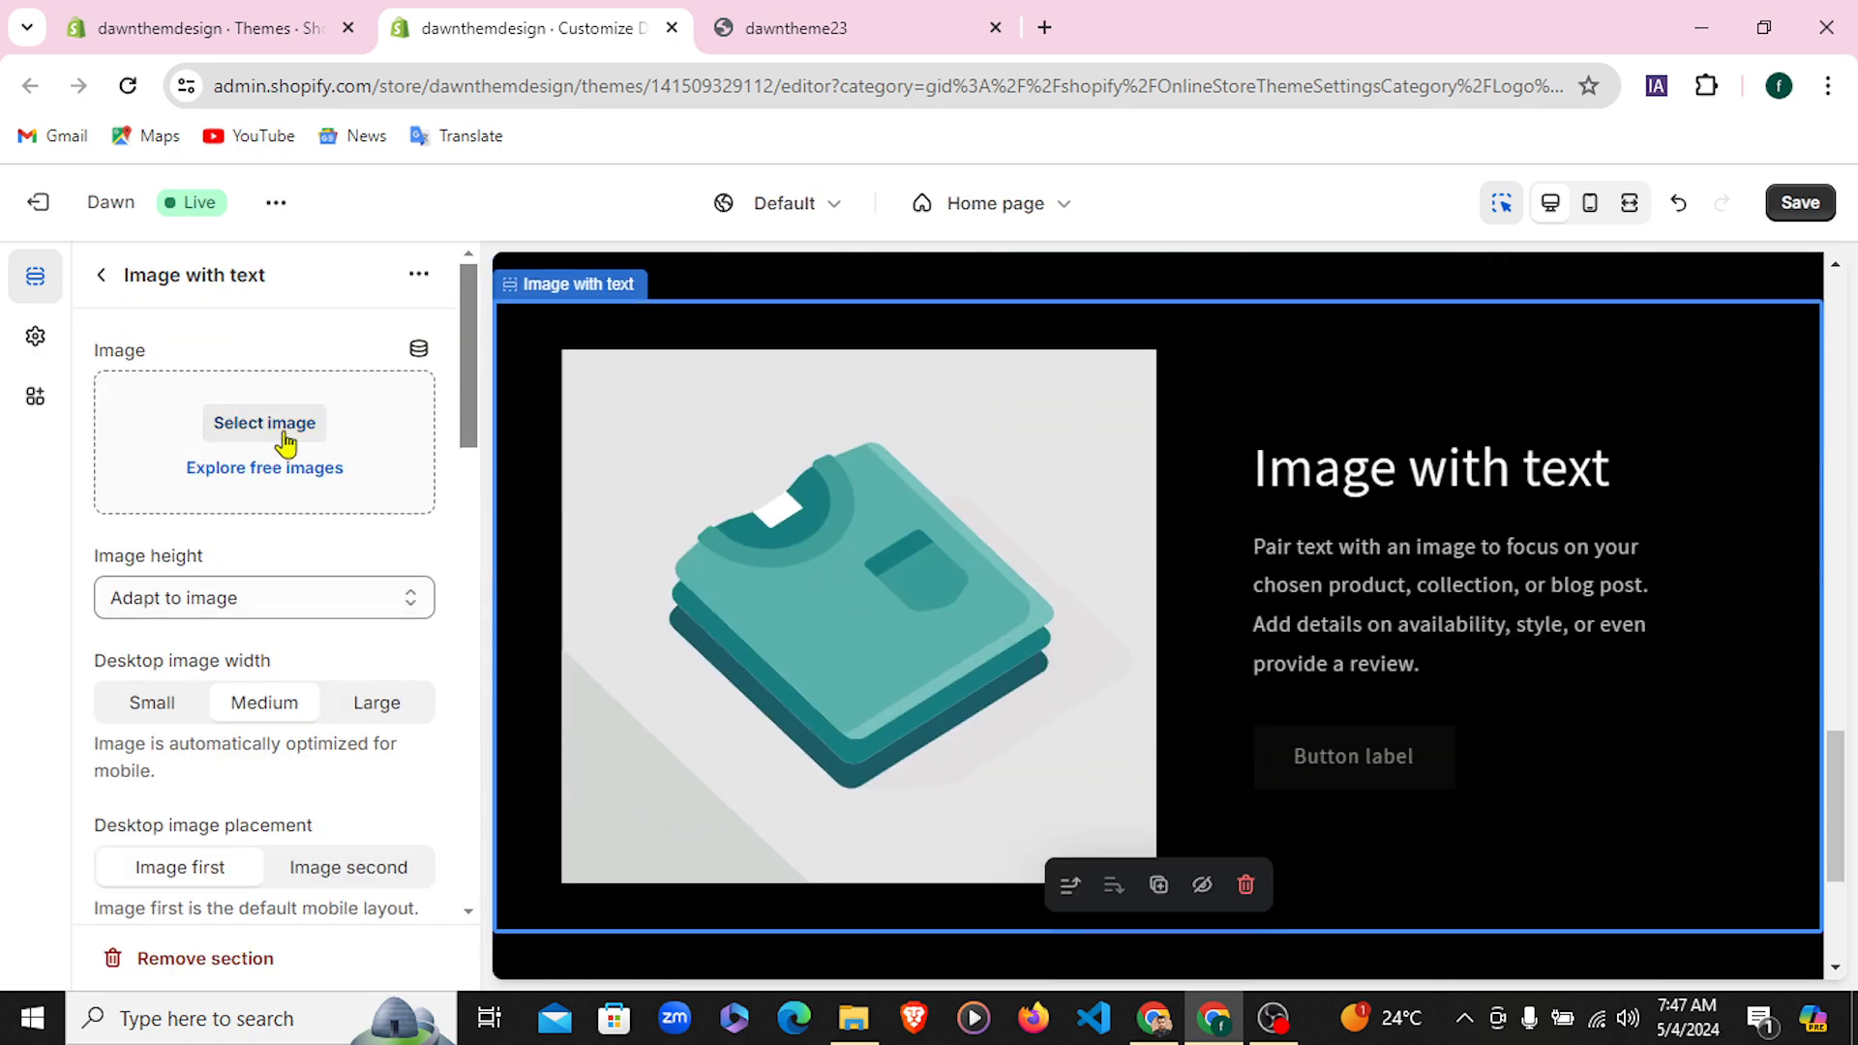
# Set the three-model collage Untitled_design_23 from the store library as the Image with text section's image and review the layout settings
pyautogui.click(277, 434)
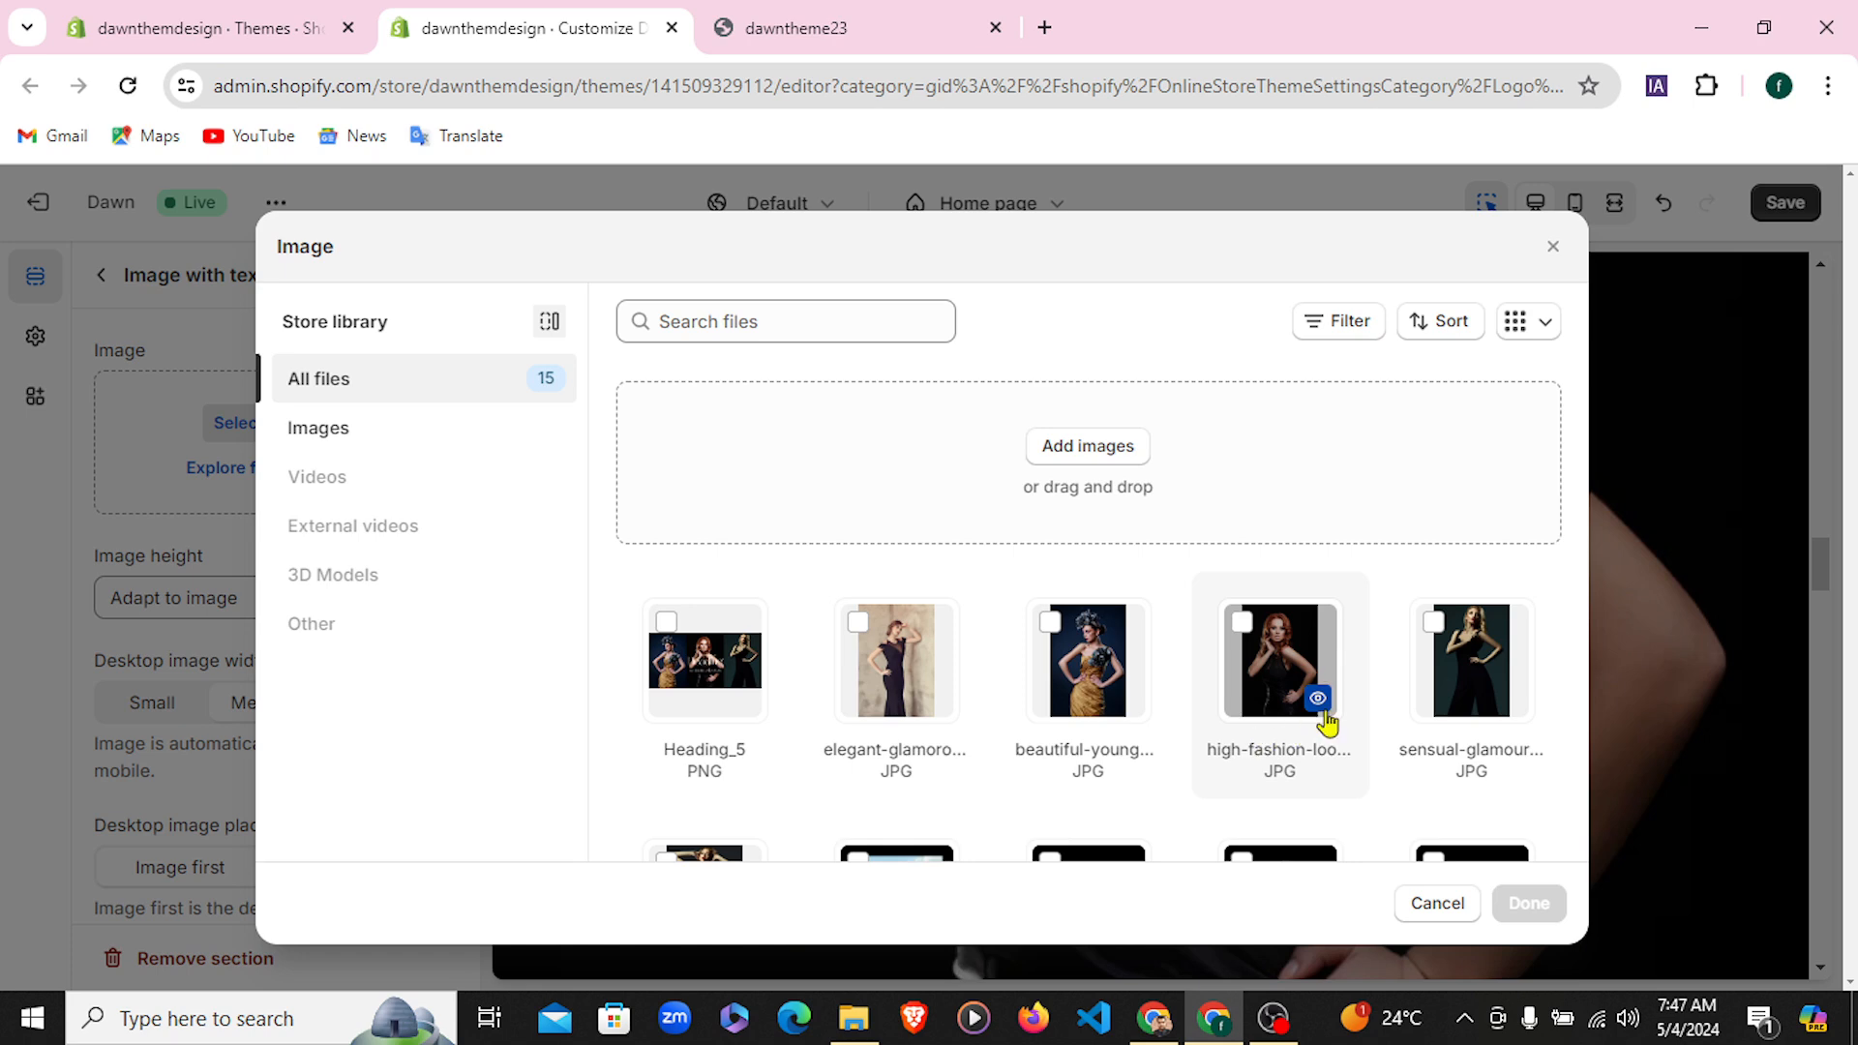
pyautogui.scroll(-3, 1326, 725)
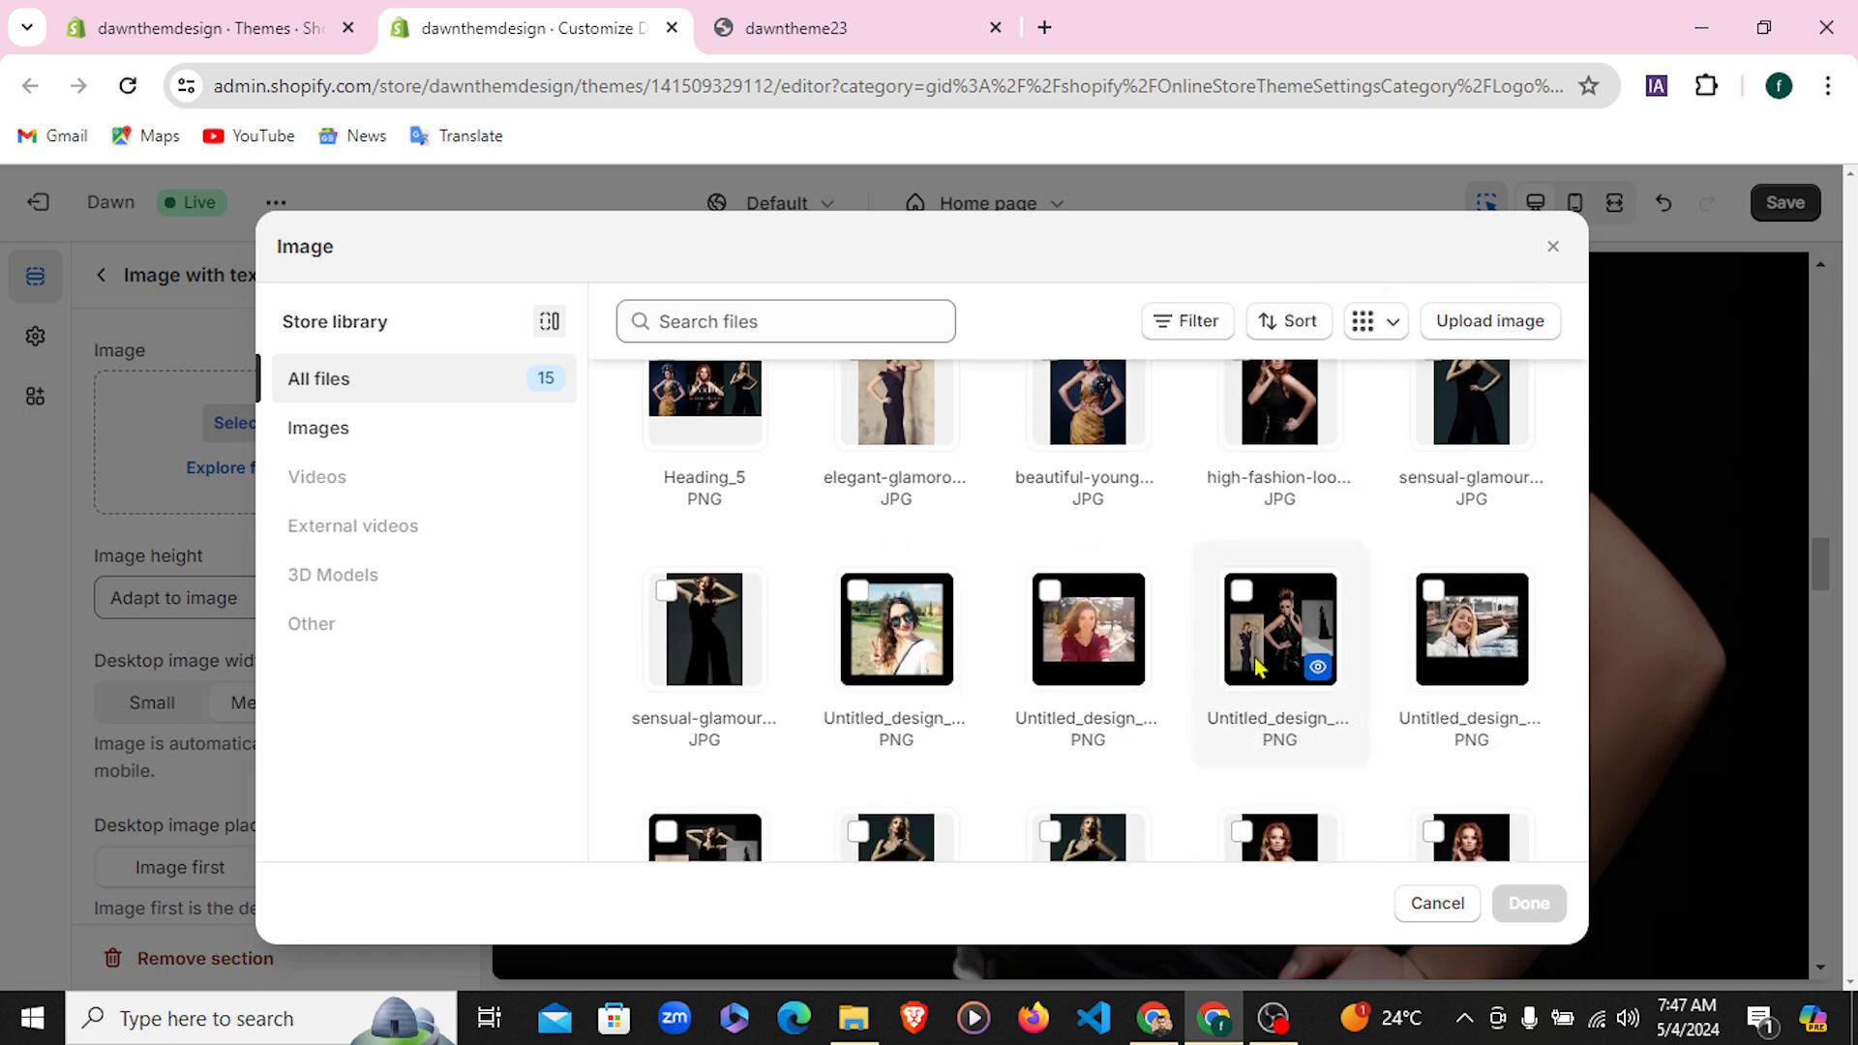
pyautogui.click(1249, 608)
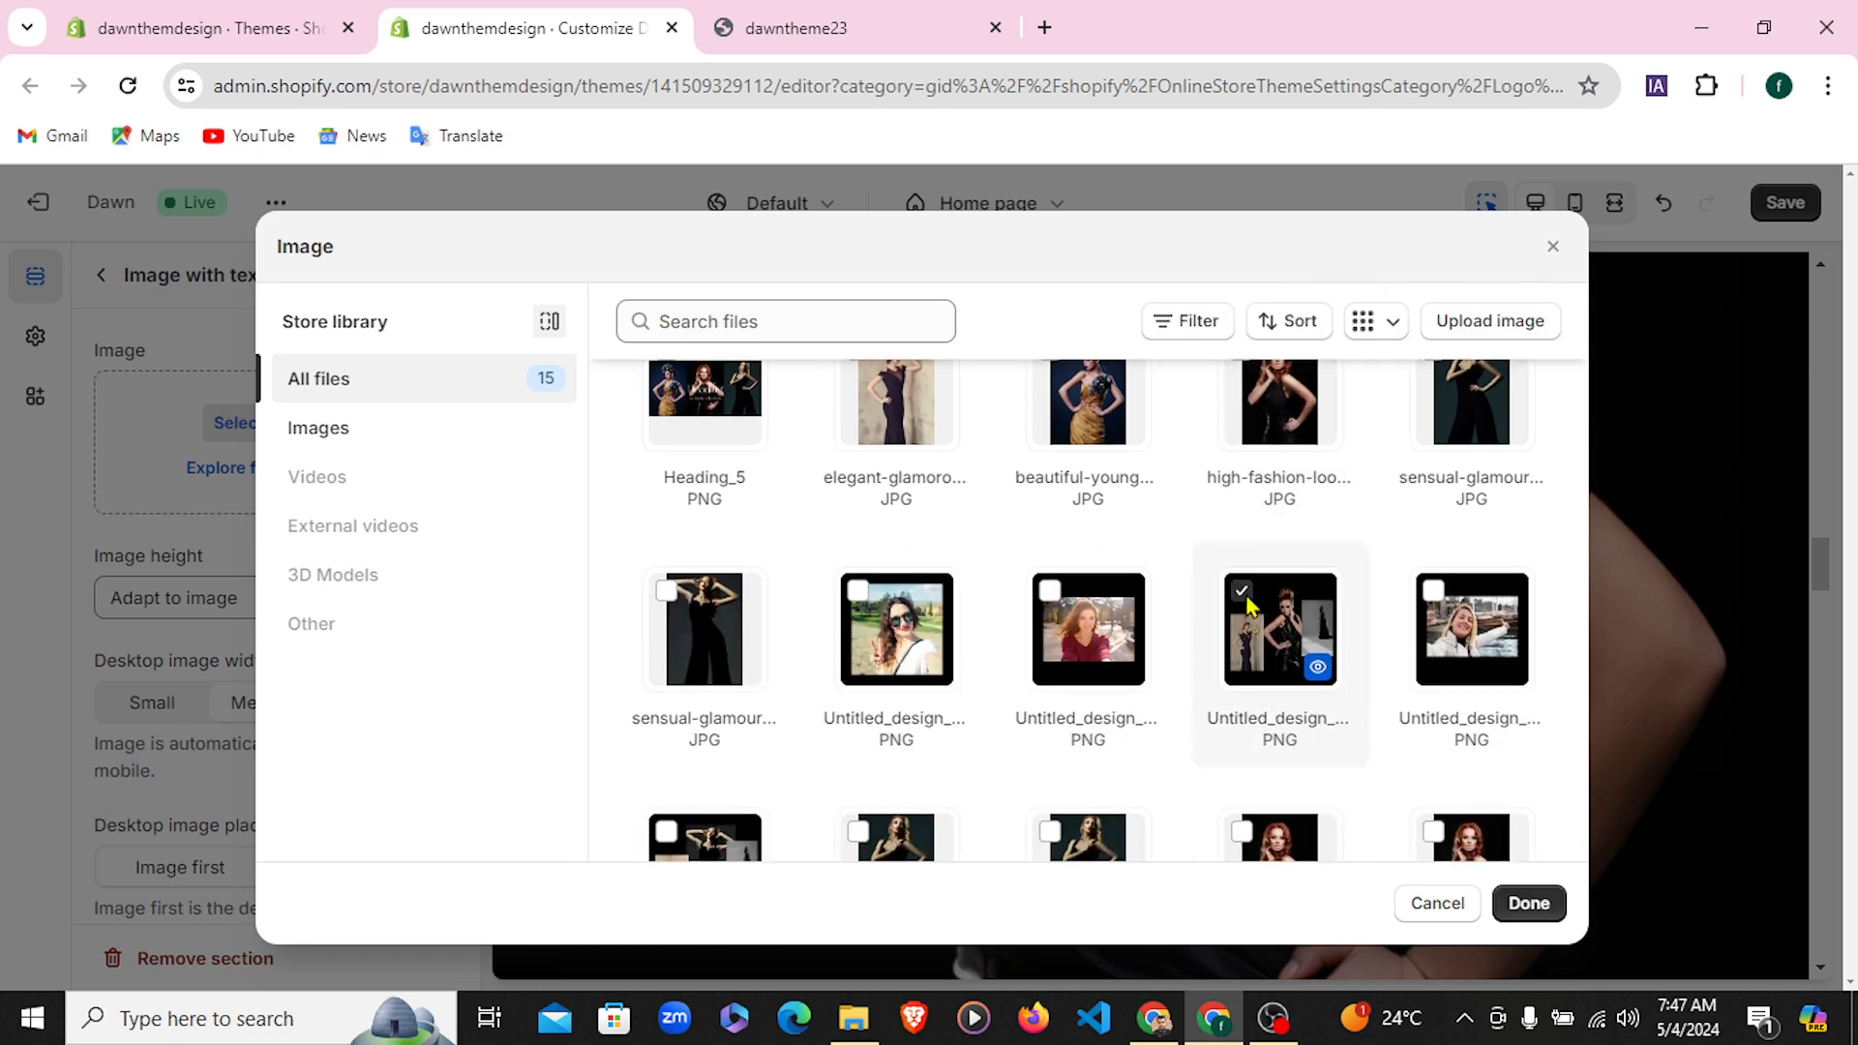
pyautogui.click(1529, 902)
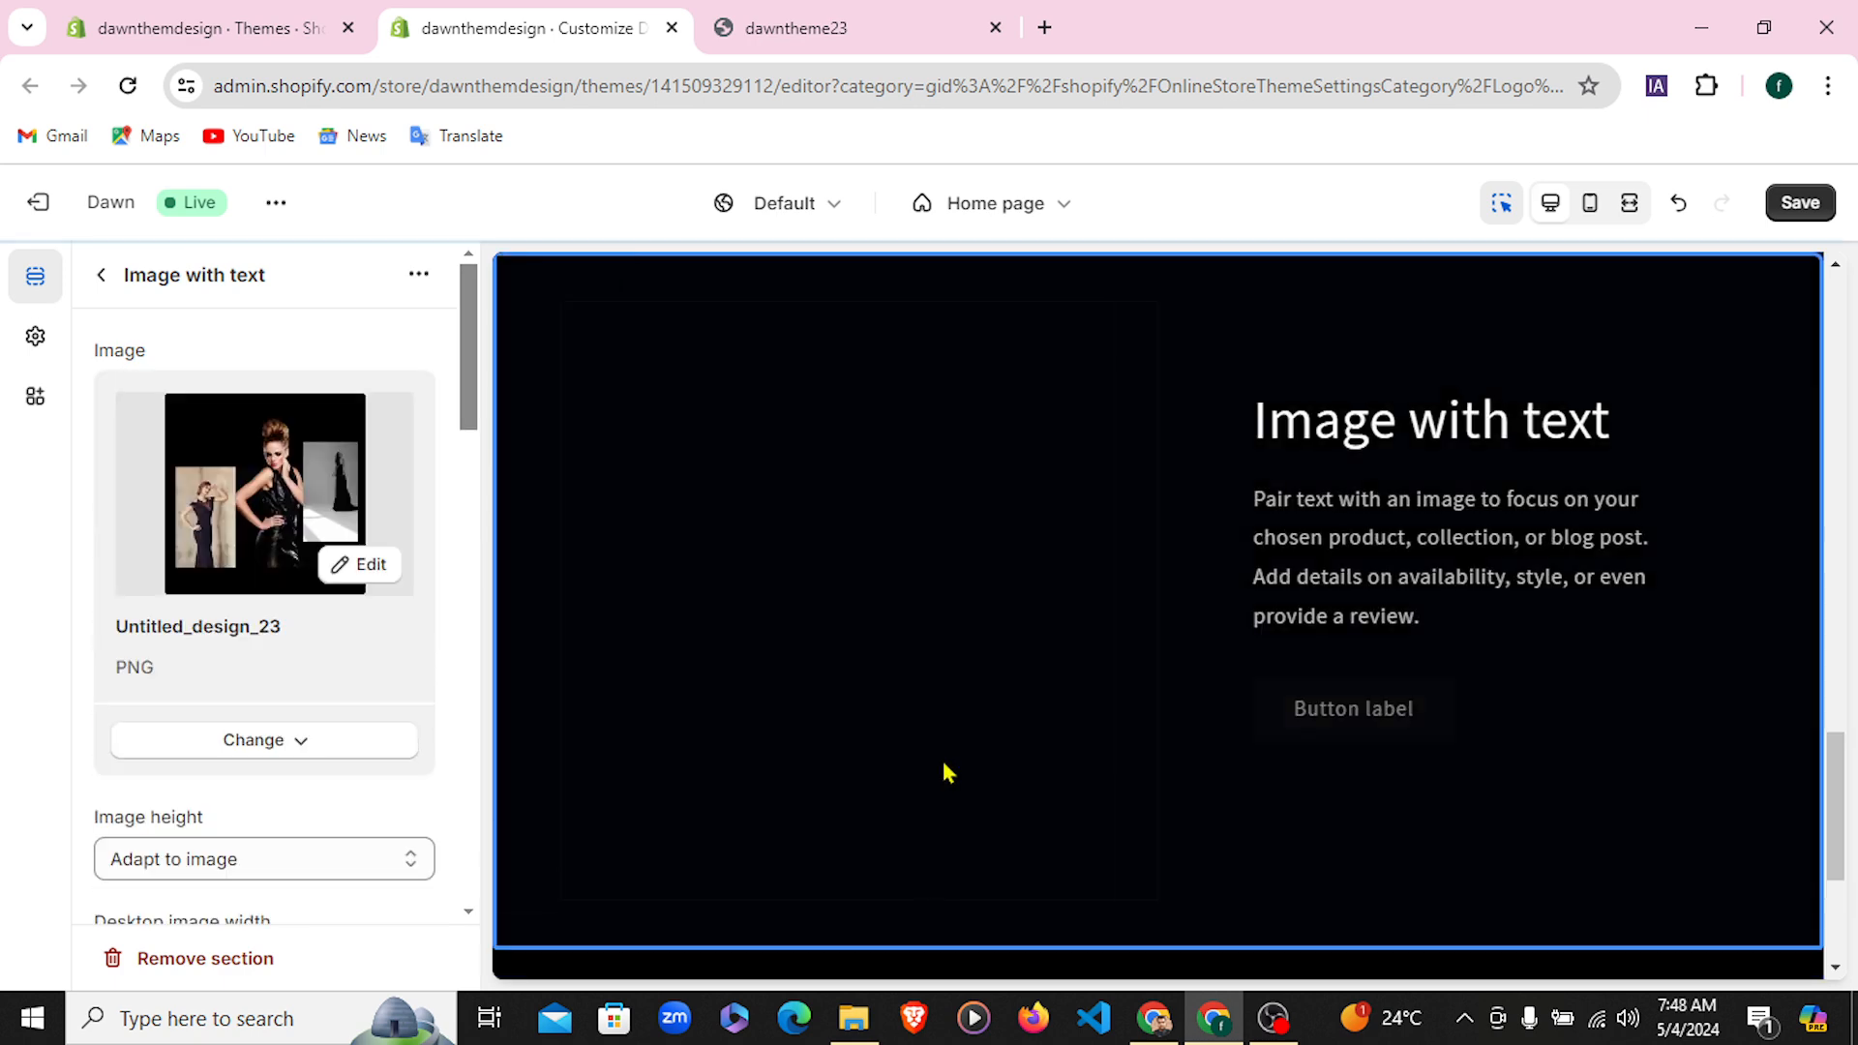
pyautogui.scroll(-3, 387, 852)
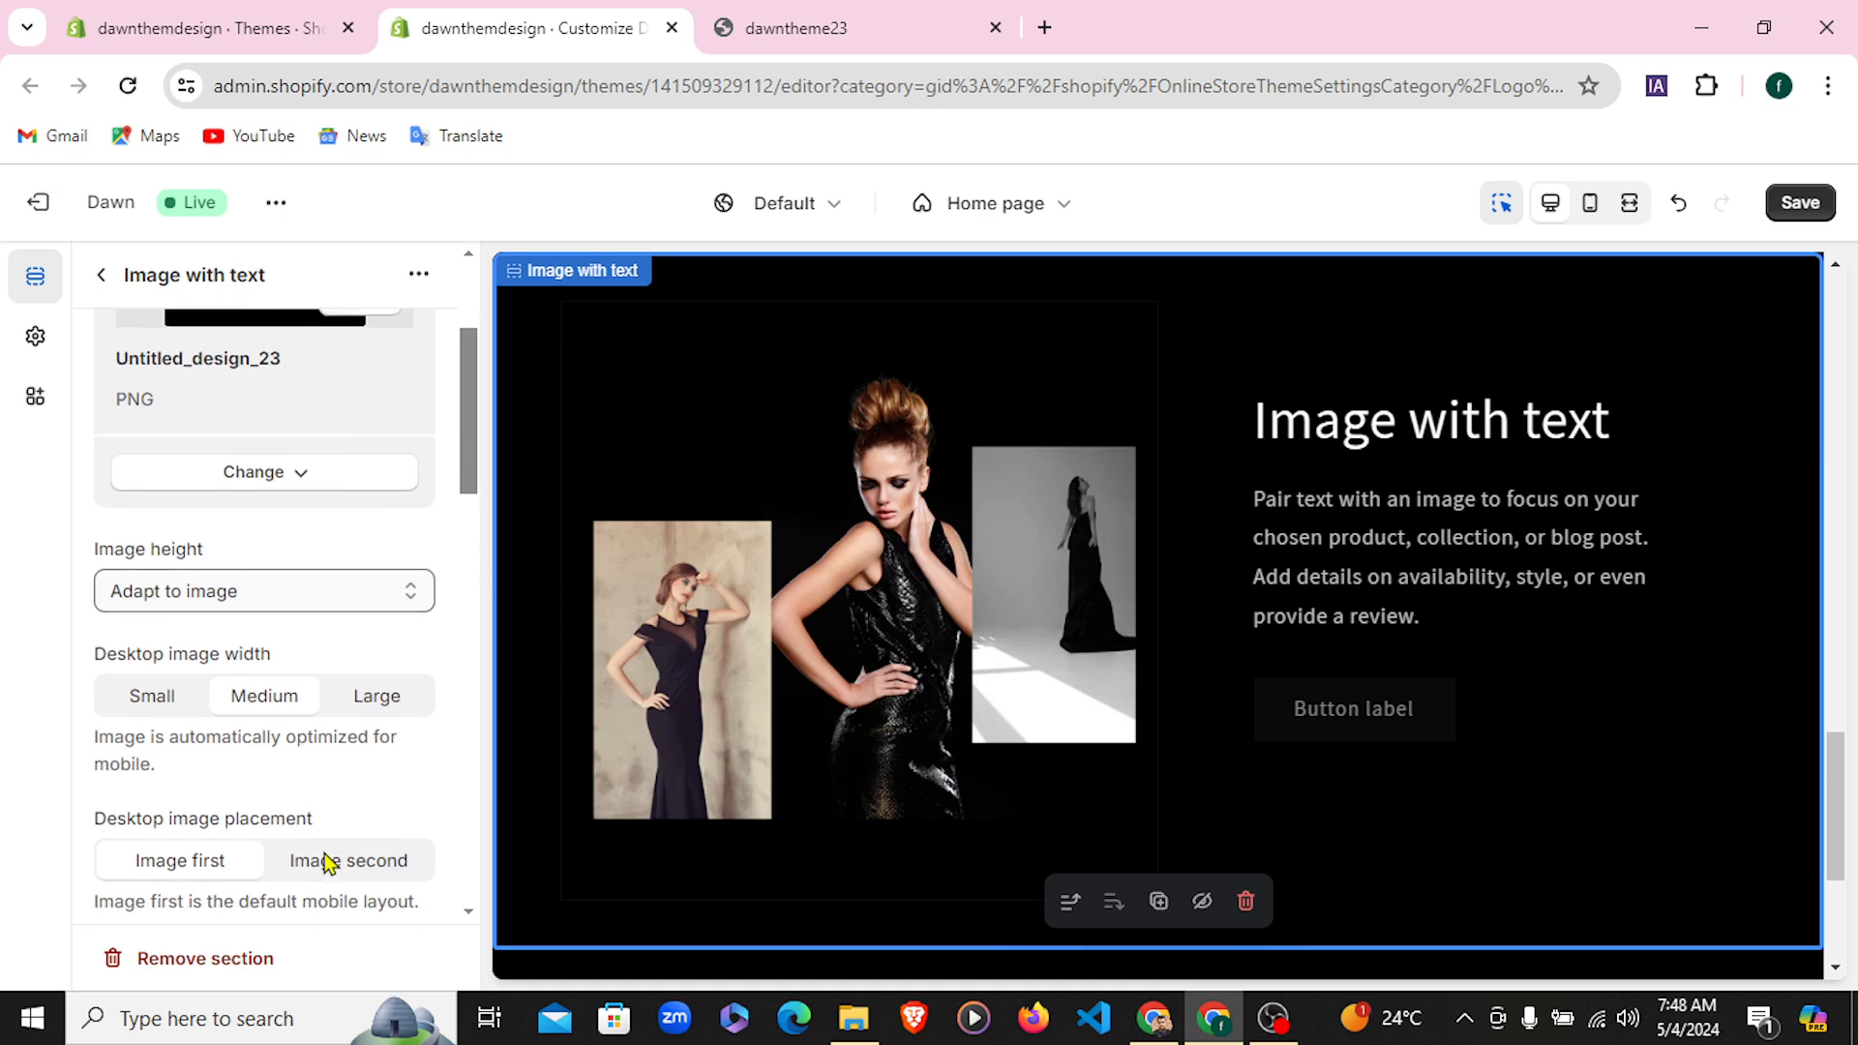
pyautogui.scroll(1, 365, 858)
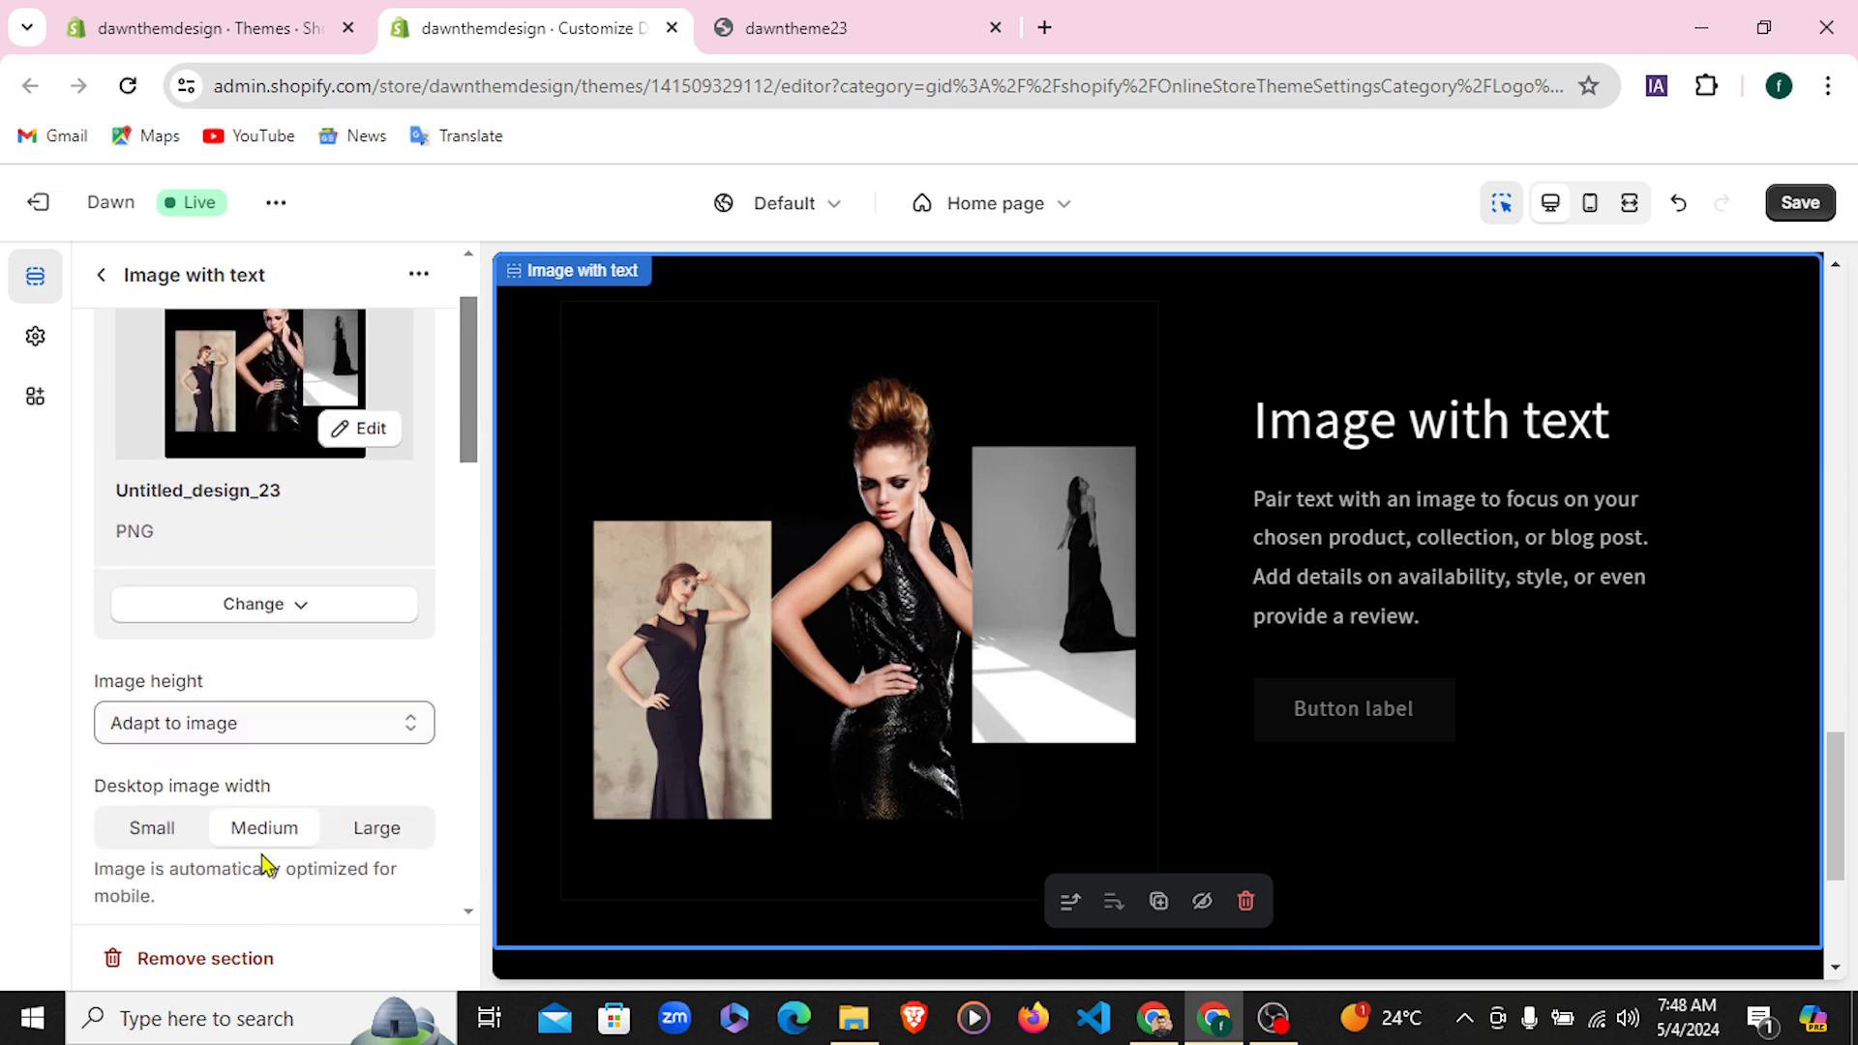
pyautogui.scroll(-3, 261, 856)
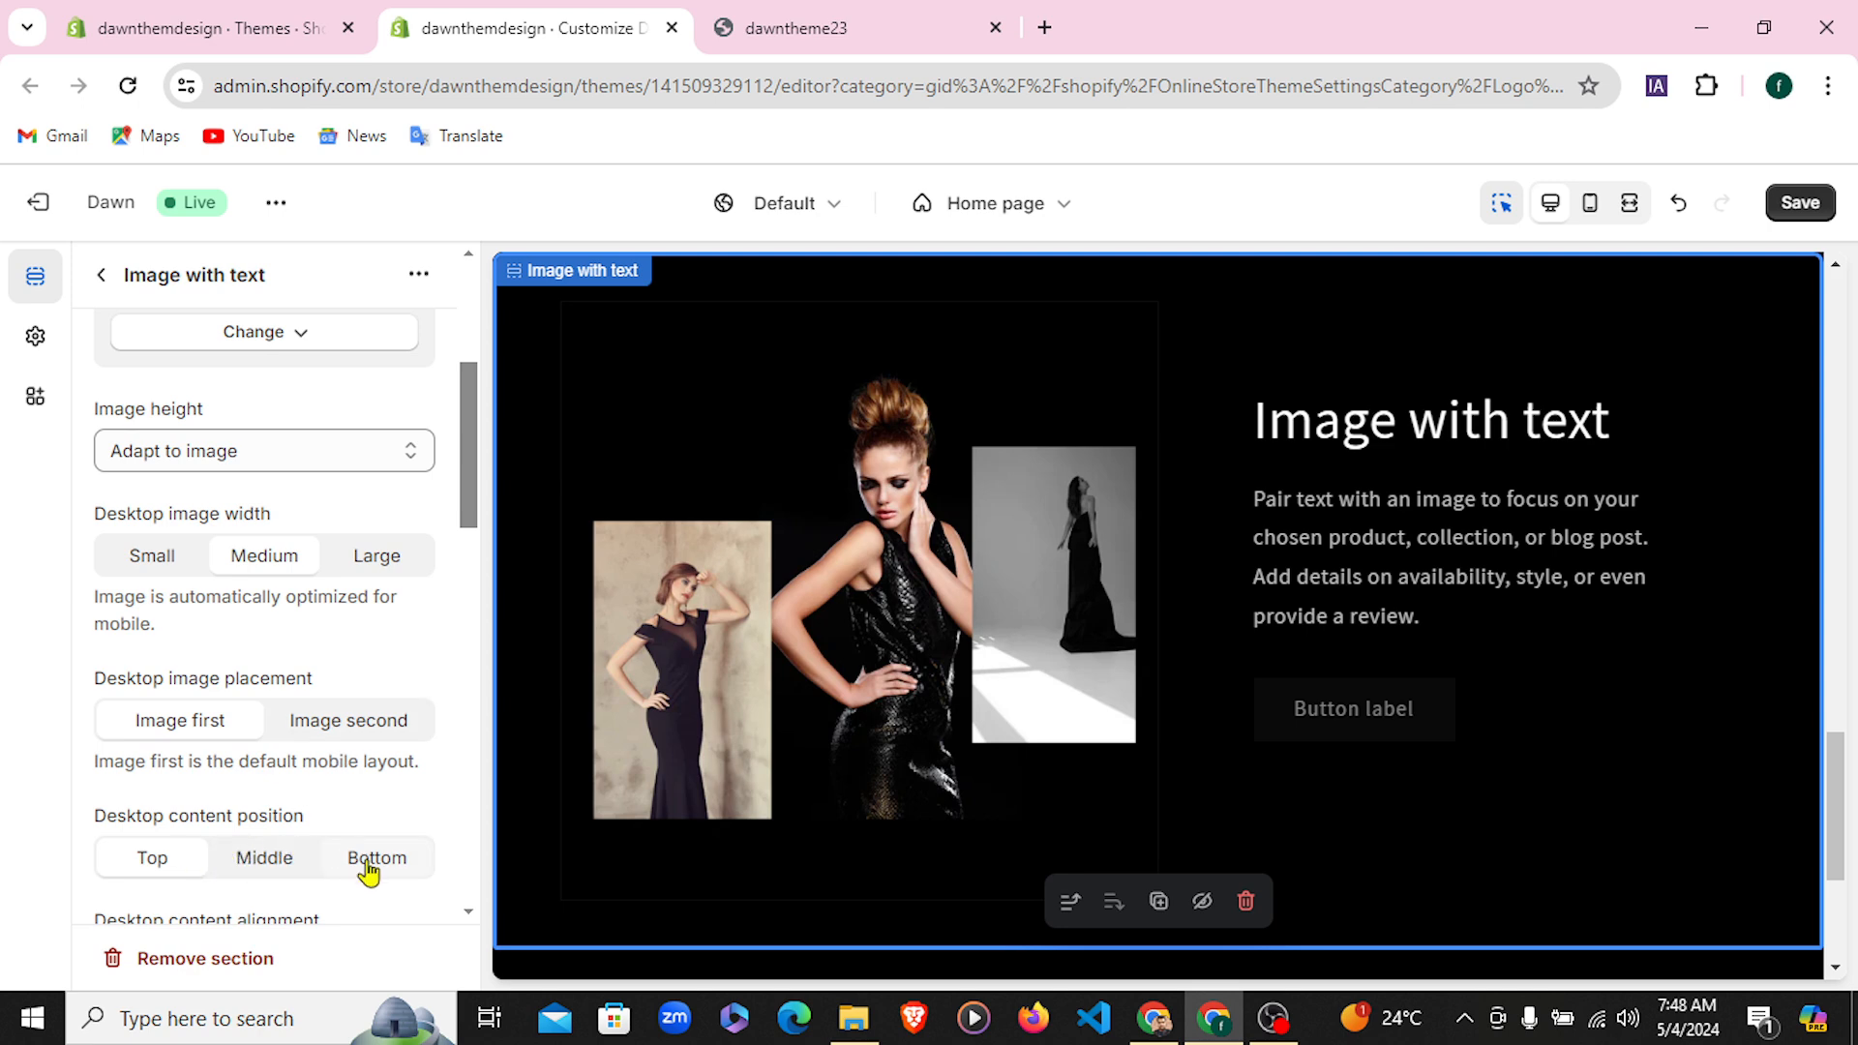
pyautogui.scroll(-2, 368, 871)
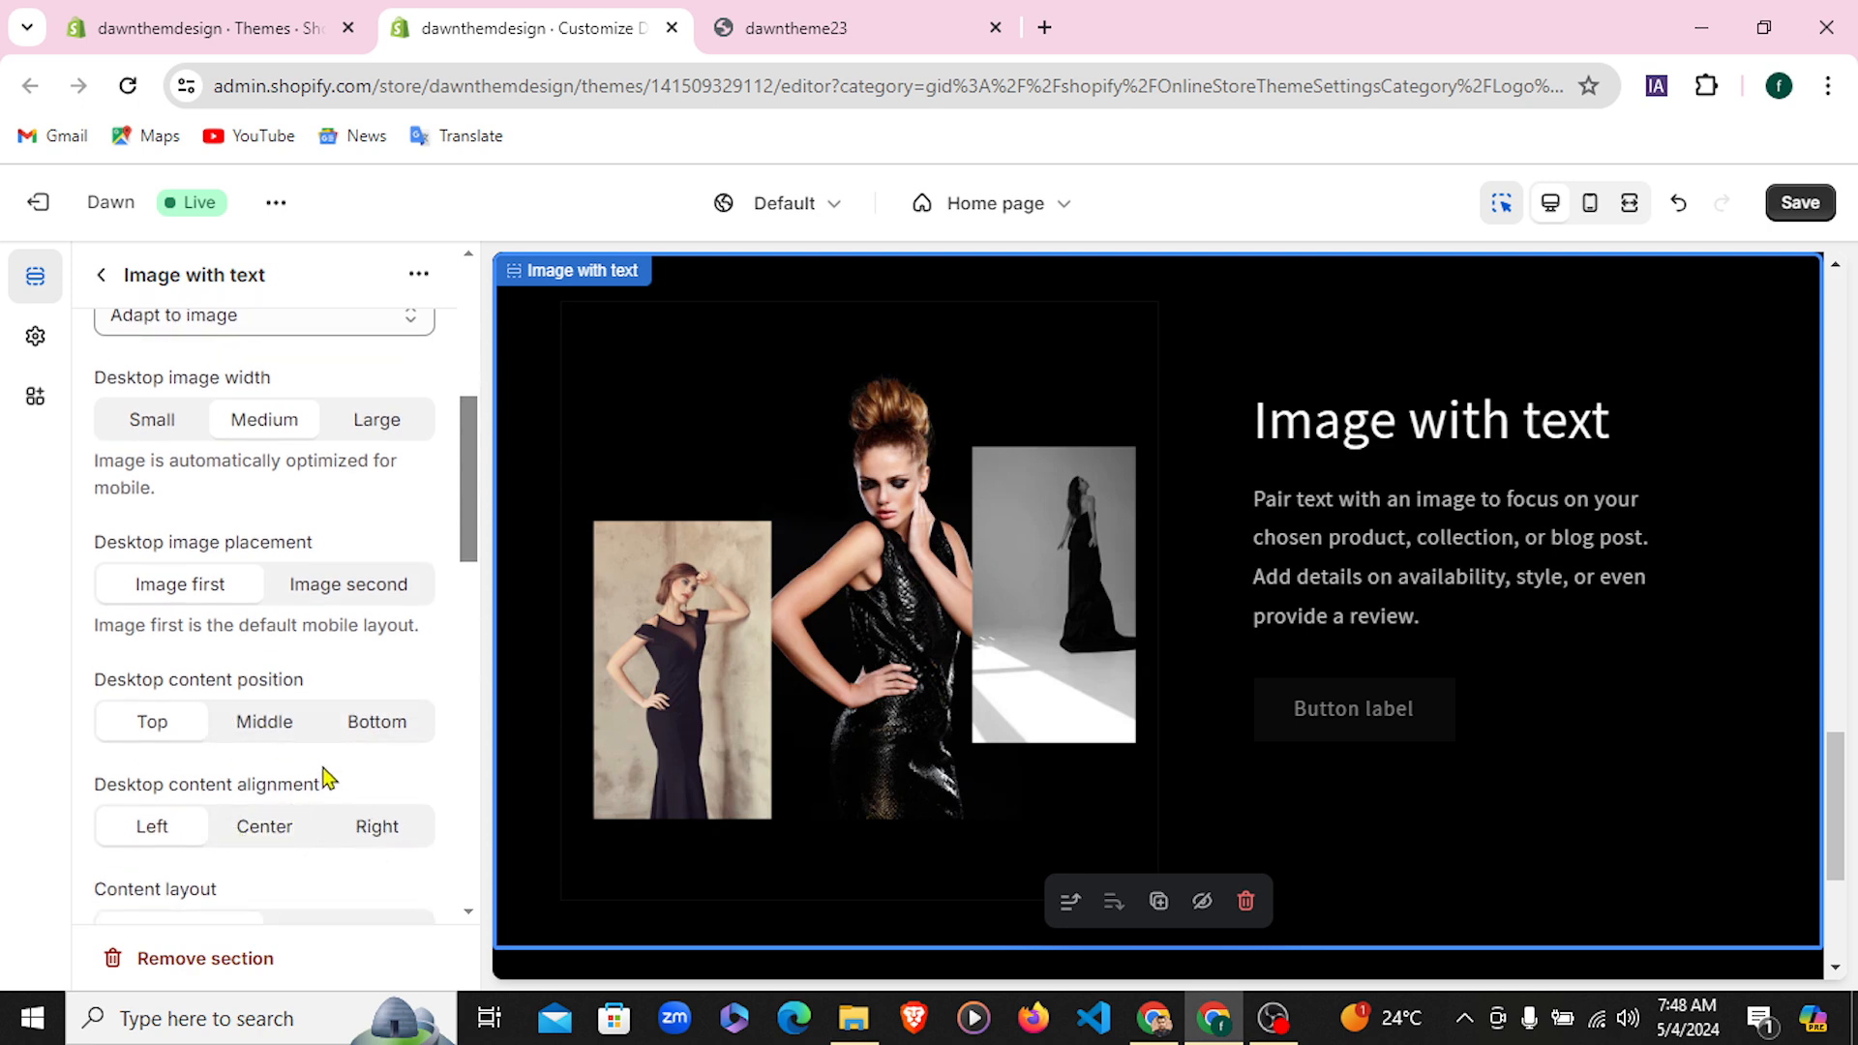
pyautogui.scroll(5, 328, 778)
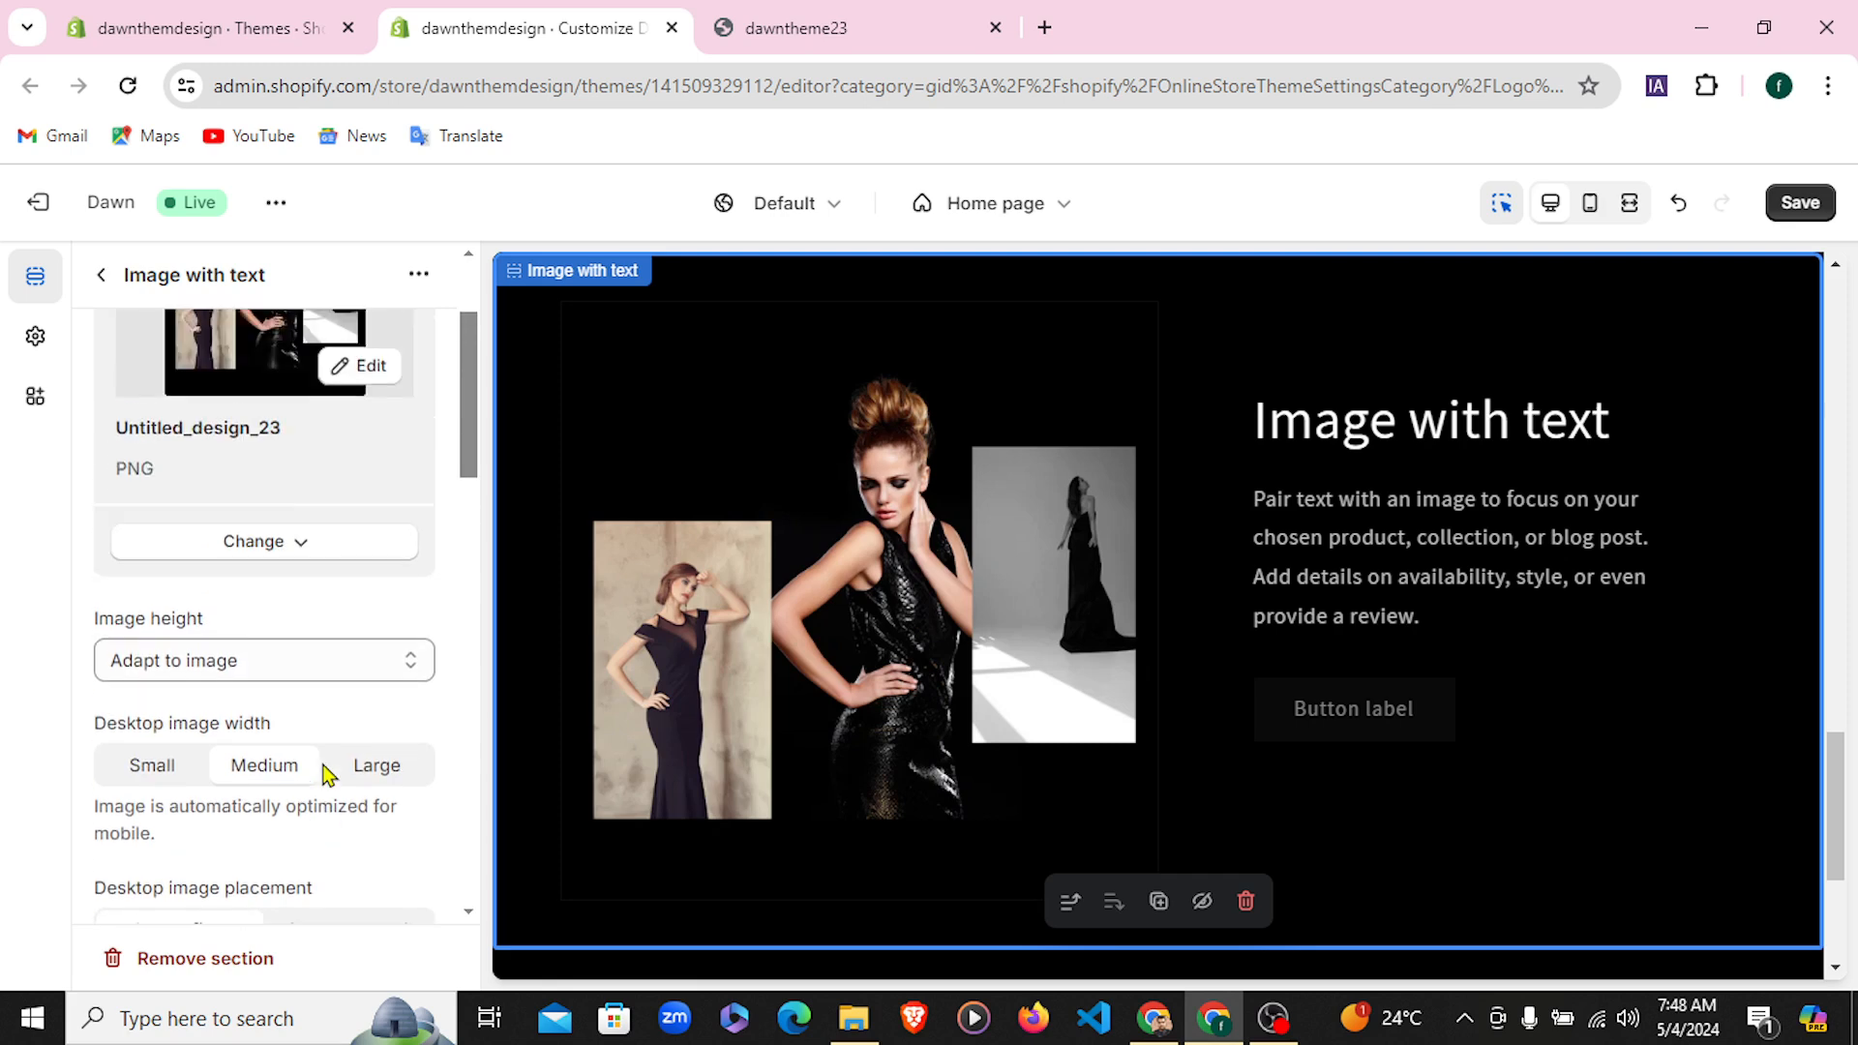
pyautogui.click(105, 276)
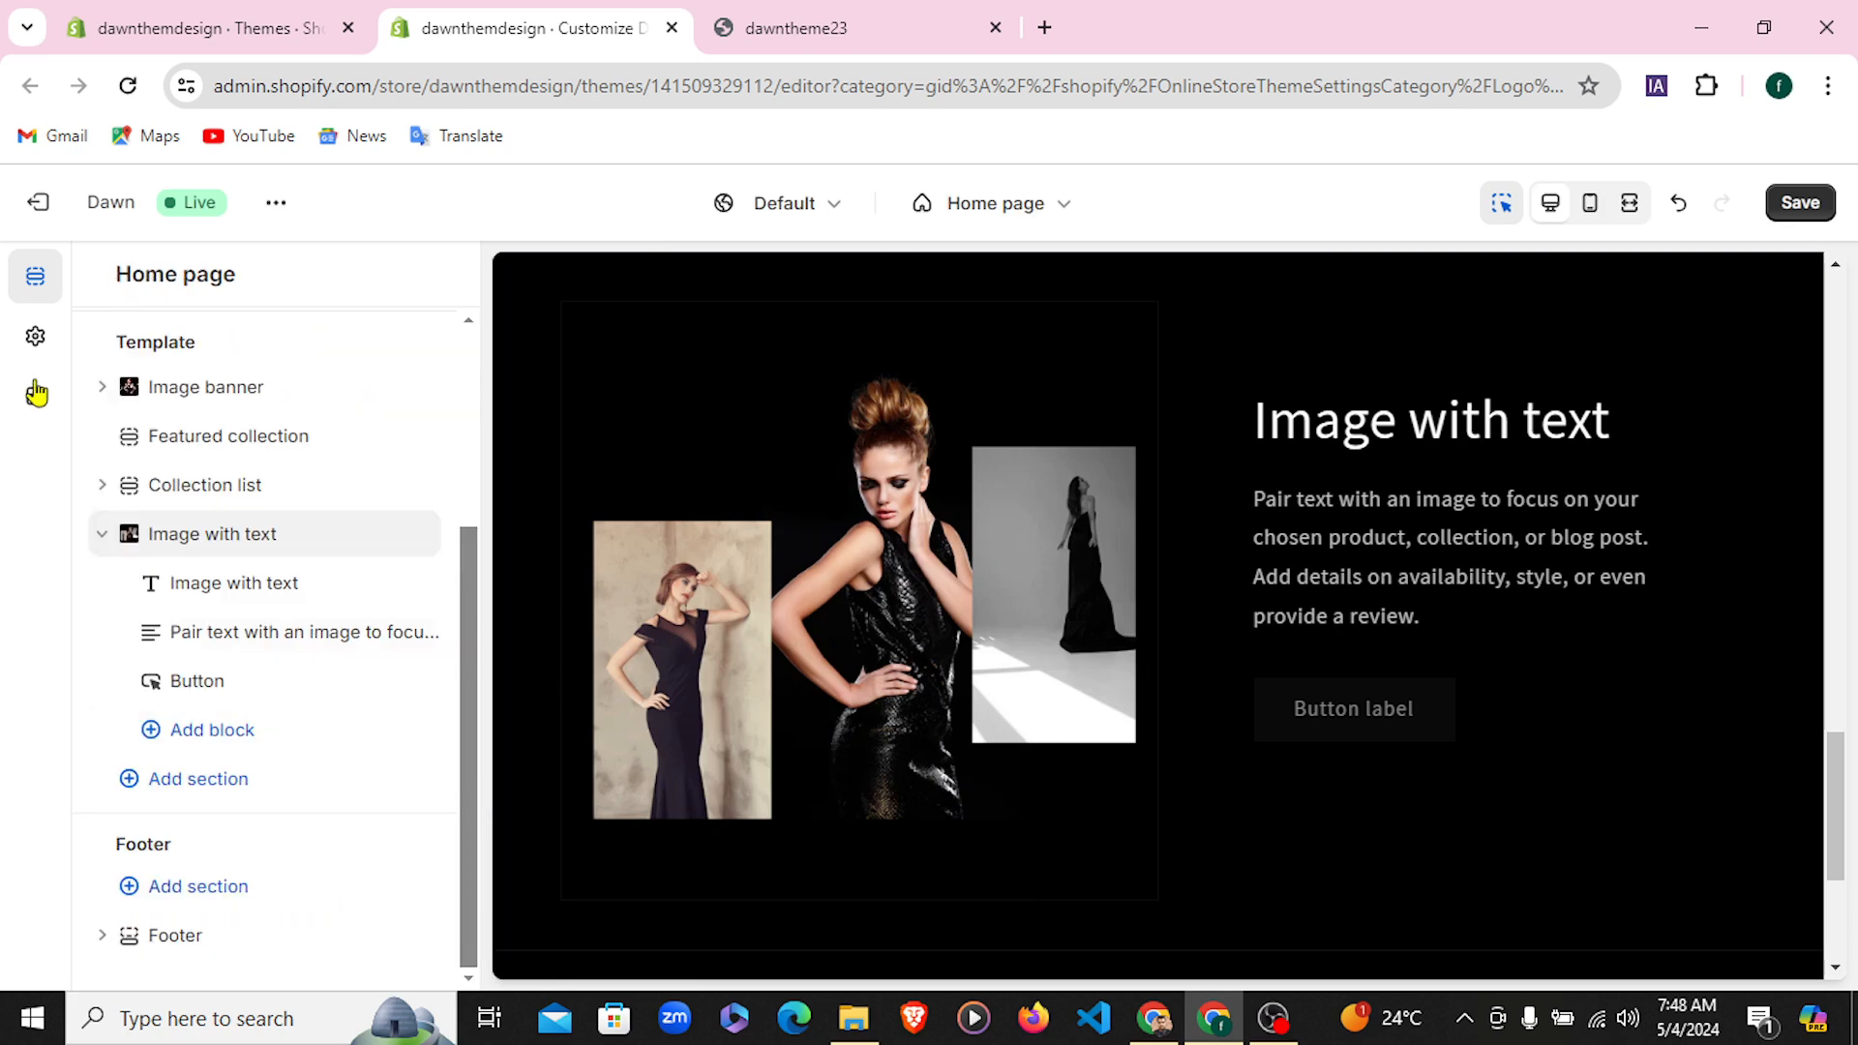
# Replace the Image with text section's heading with "Contact Us" in bold
pyautogui.click(253, 600)
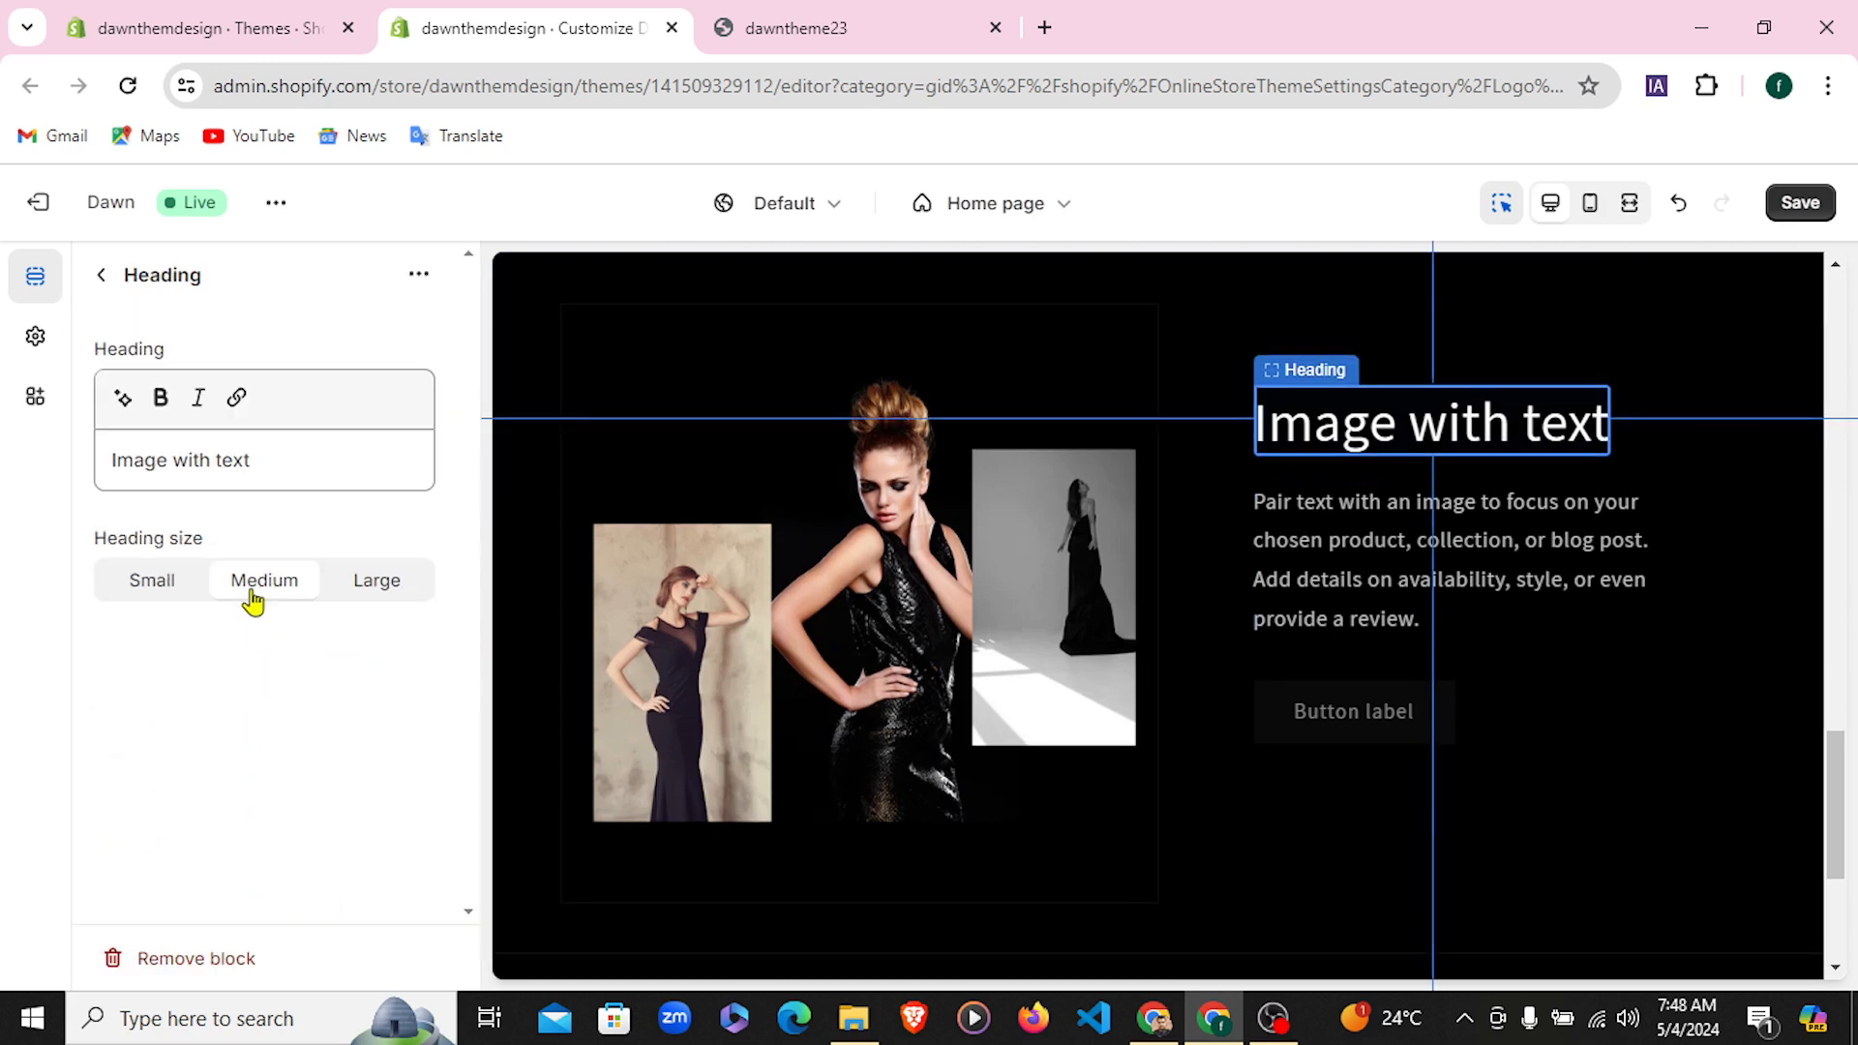
pyautogui.click(274, 456)
pyautogui.hotkey('ctrl', 'a')
pyautogui.hotkey('ctrl', 'b')
pyautogui.write('Contact Us')
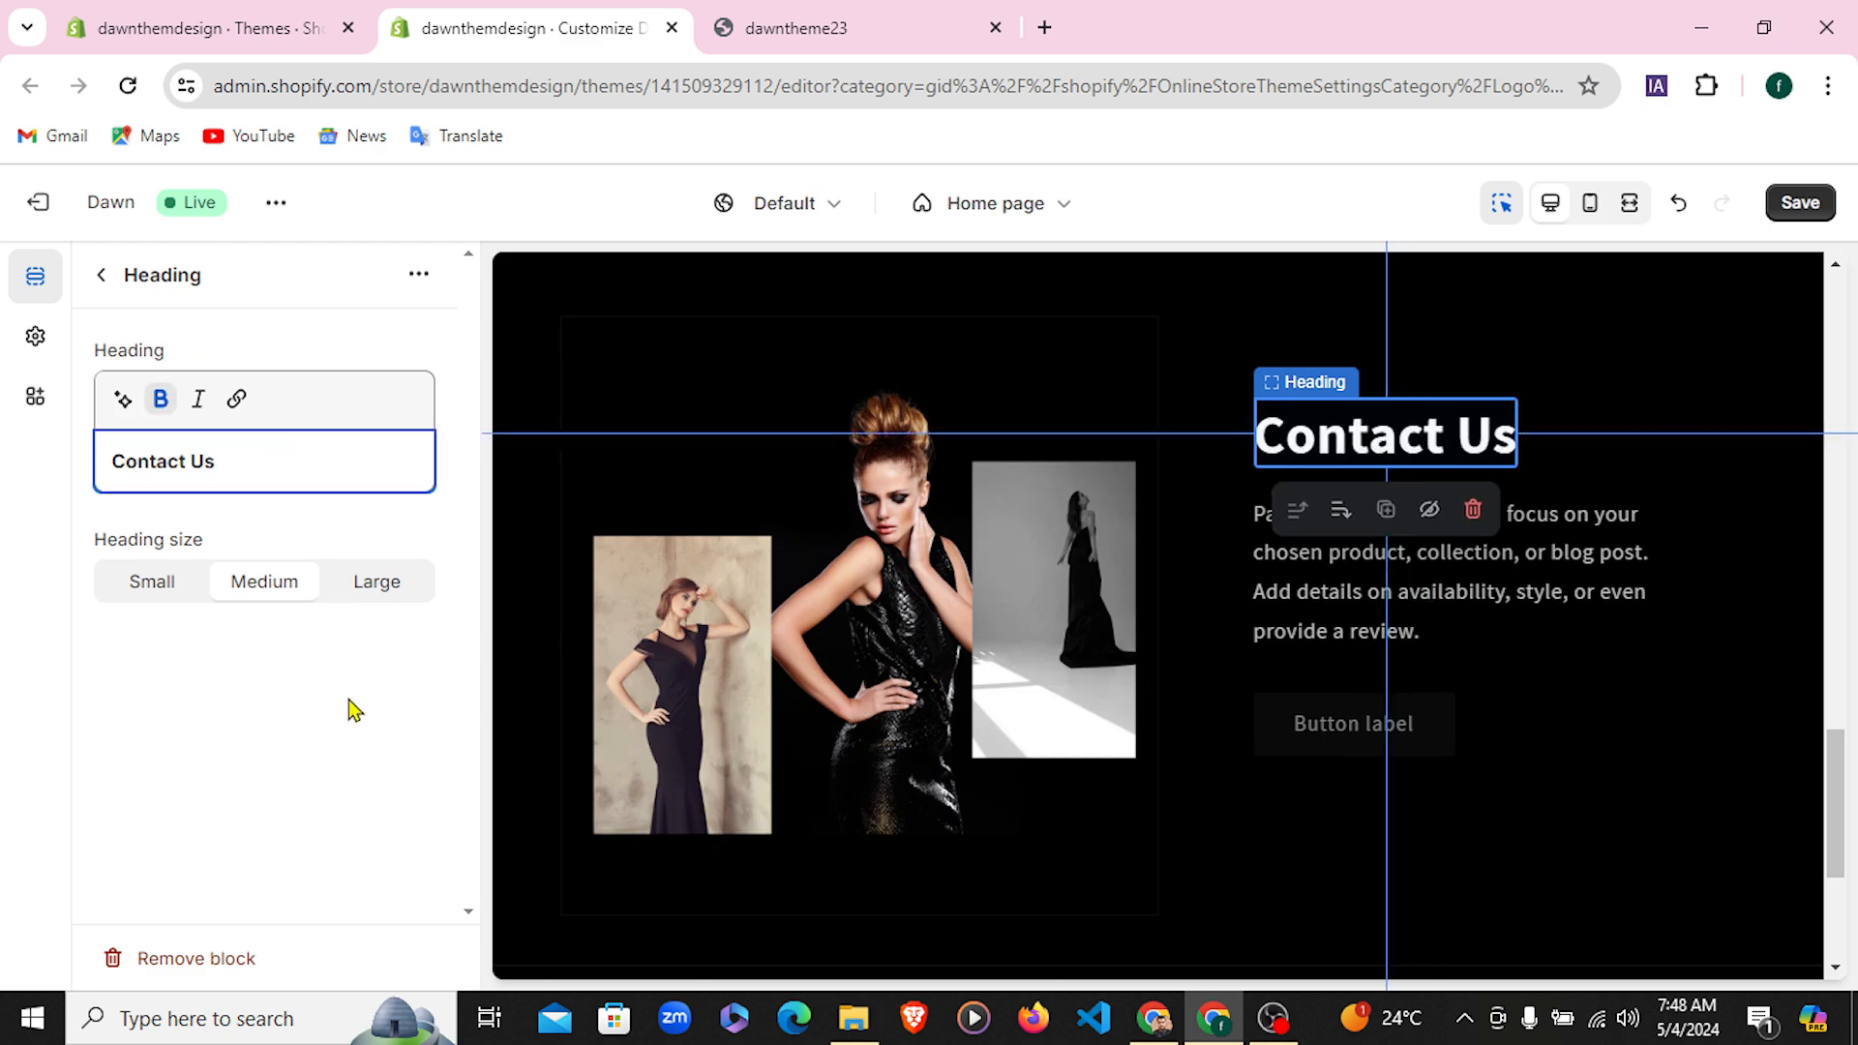
pyautogui.click(100, 275)
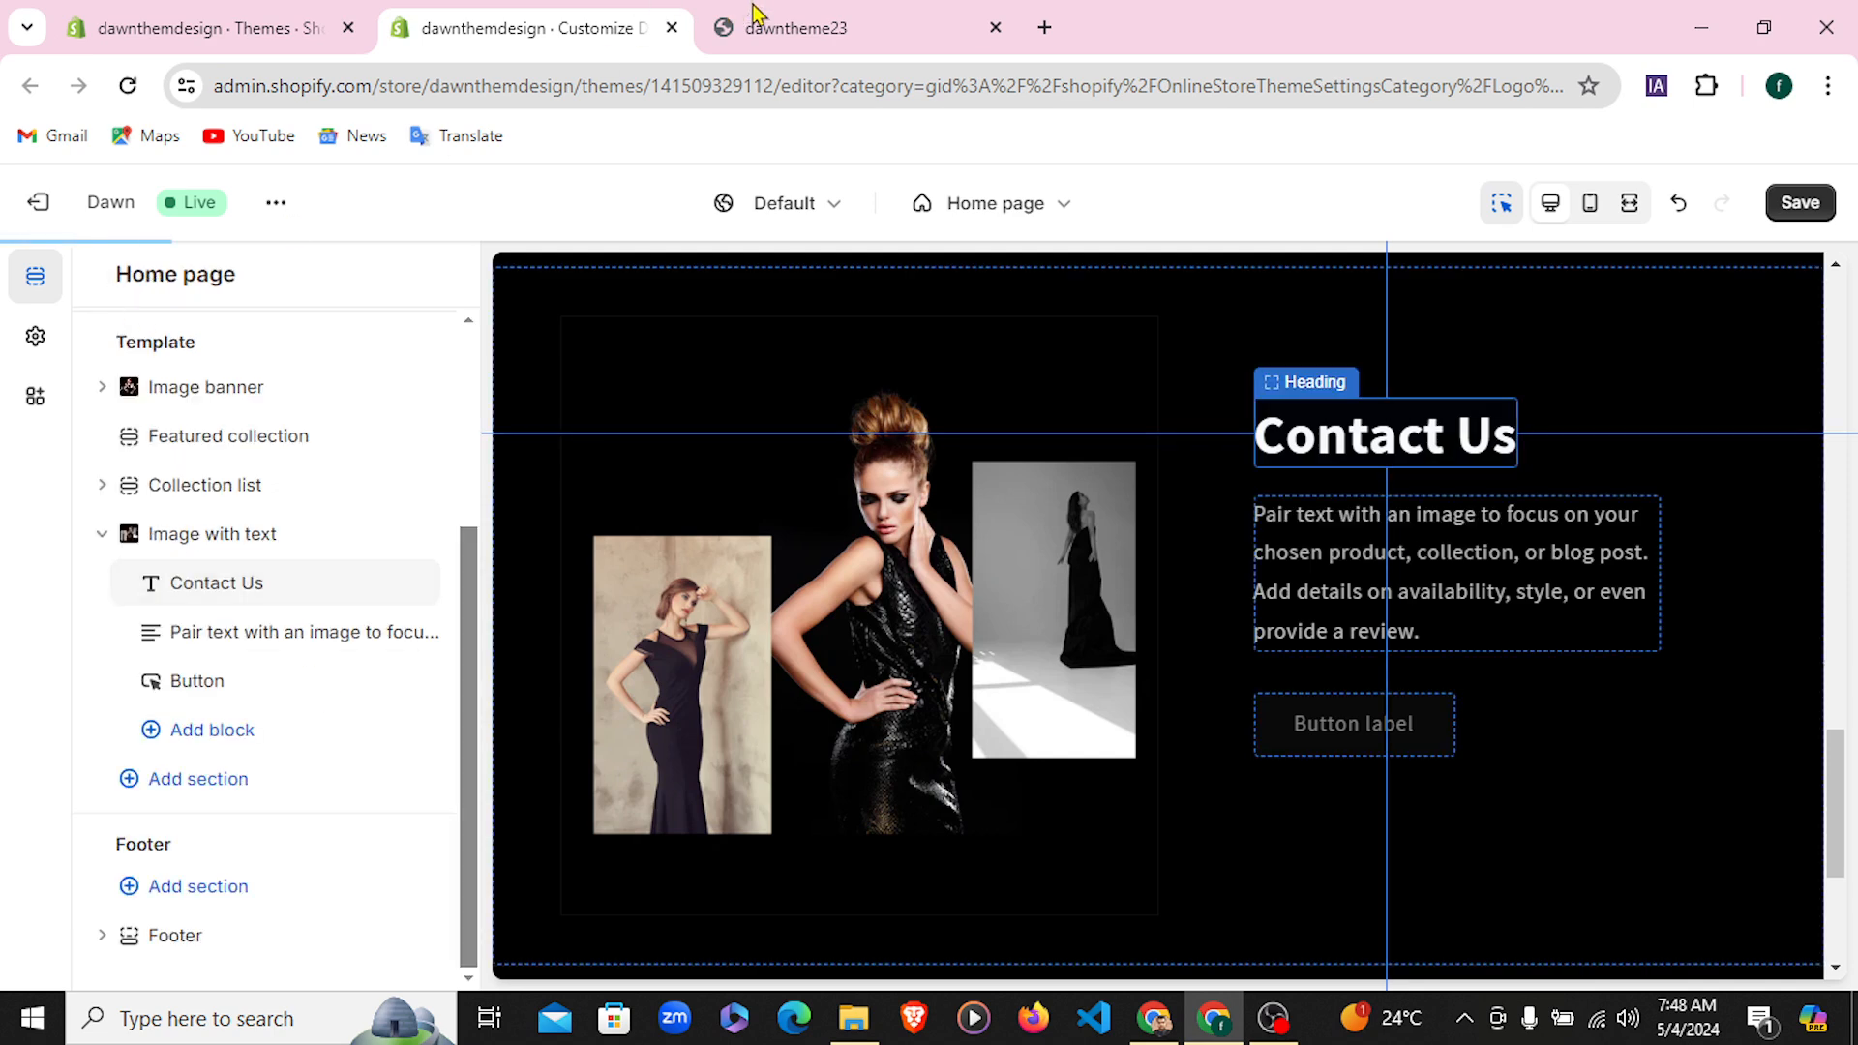
# Copy the paragraph under Contact Us on the dawntheme23 storefront and paste it over the Image with text section's text block content
pyautogui.click(774, 27)
pyautogui.moveTo(917, 579); pyautogui.dragTo(757, 498)
pyautogui.hotkey('ctrl', 'c')
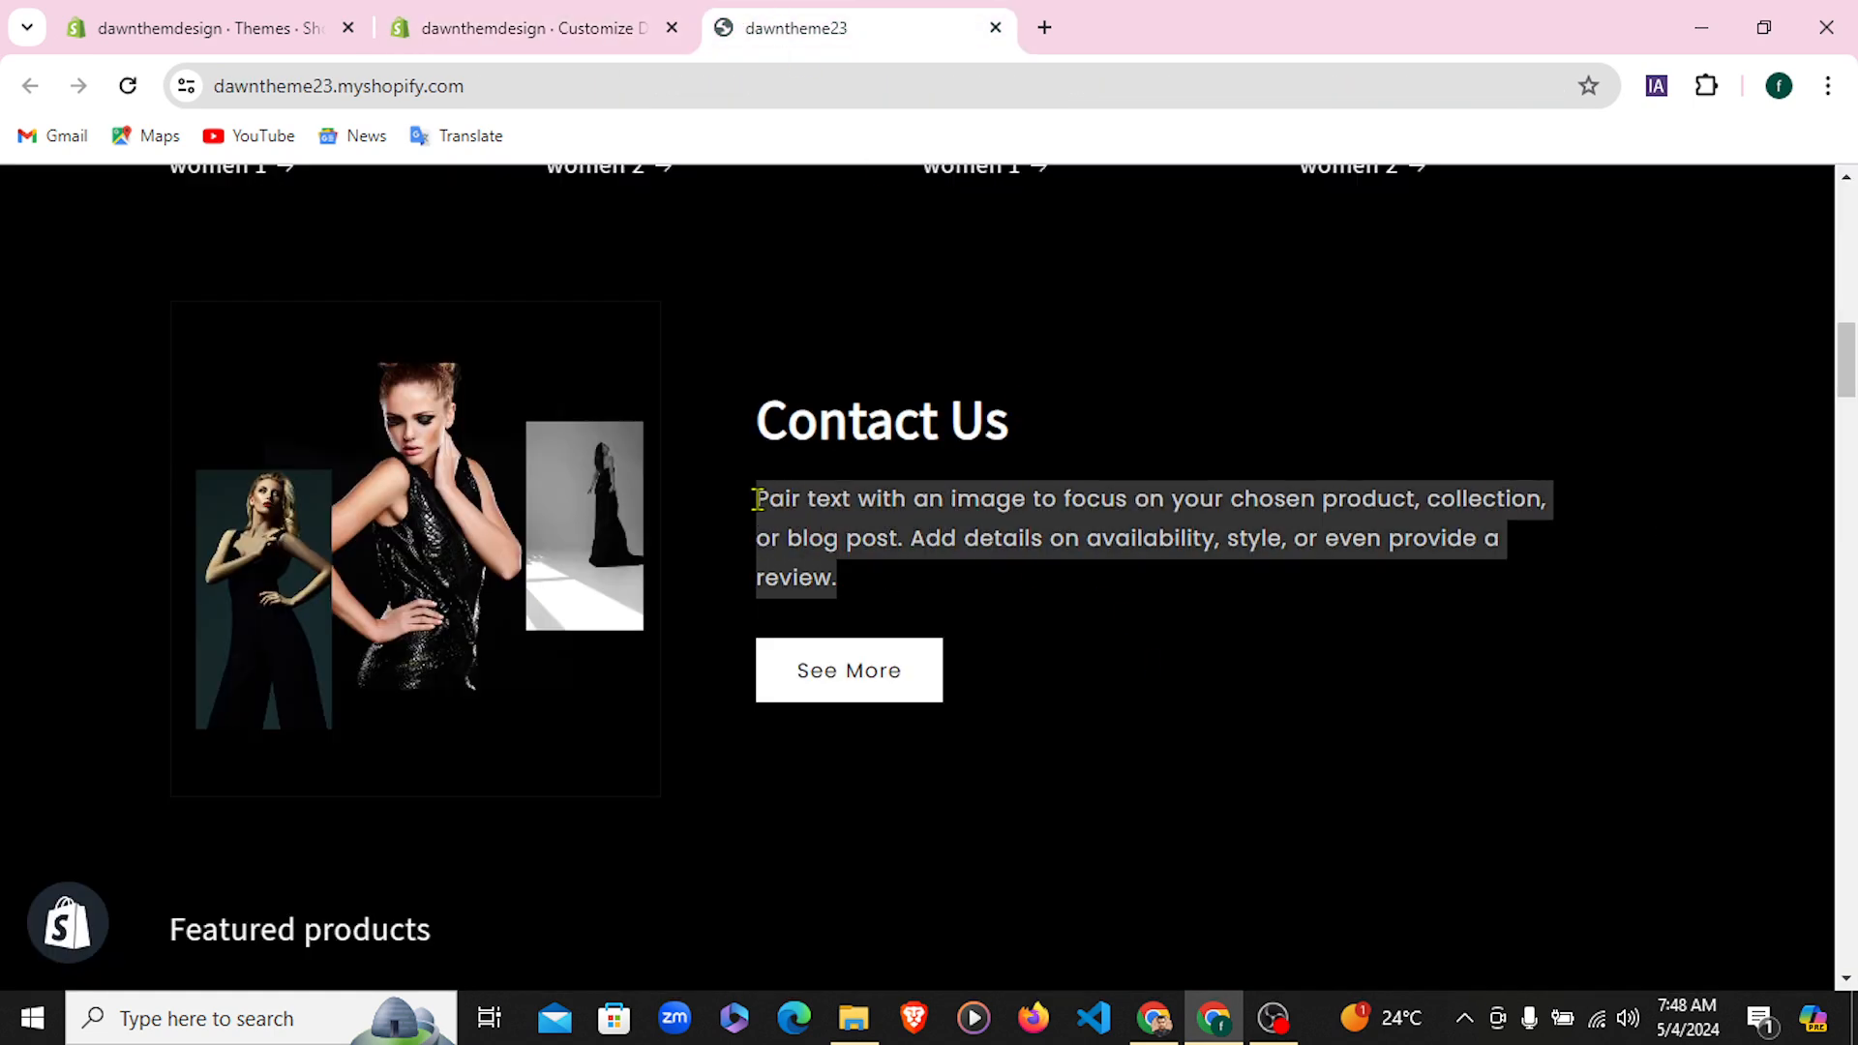
pyautogui.click(552, 29)
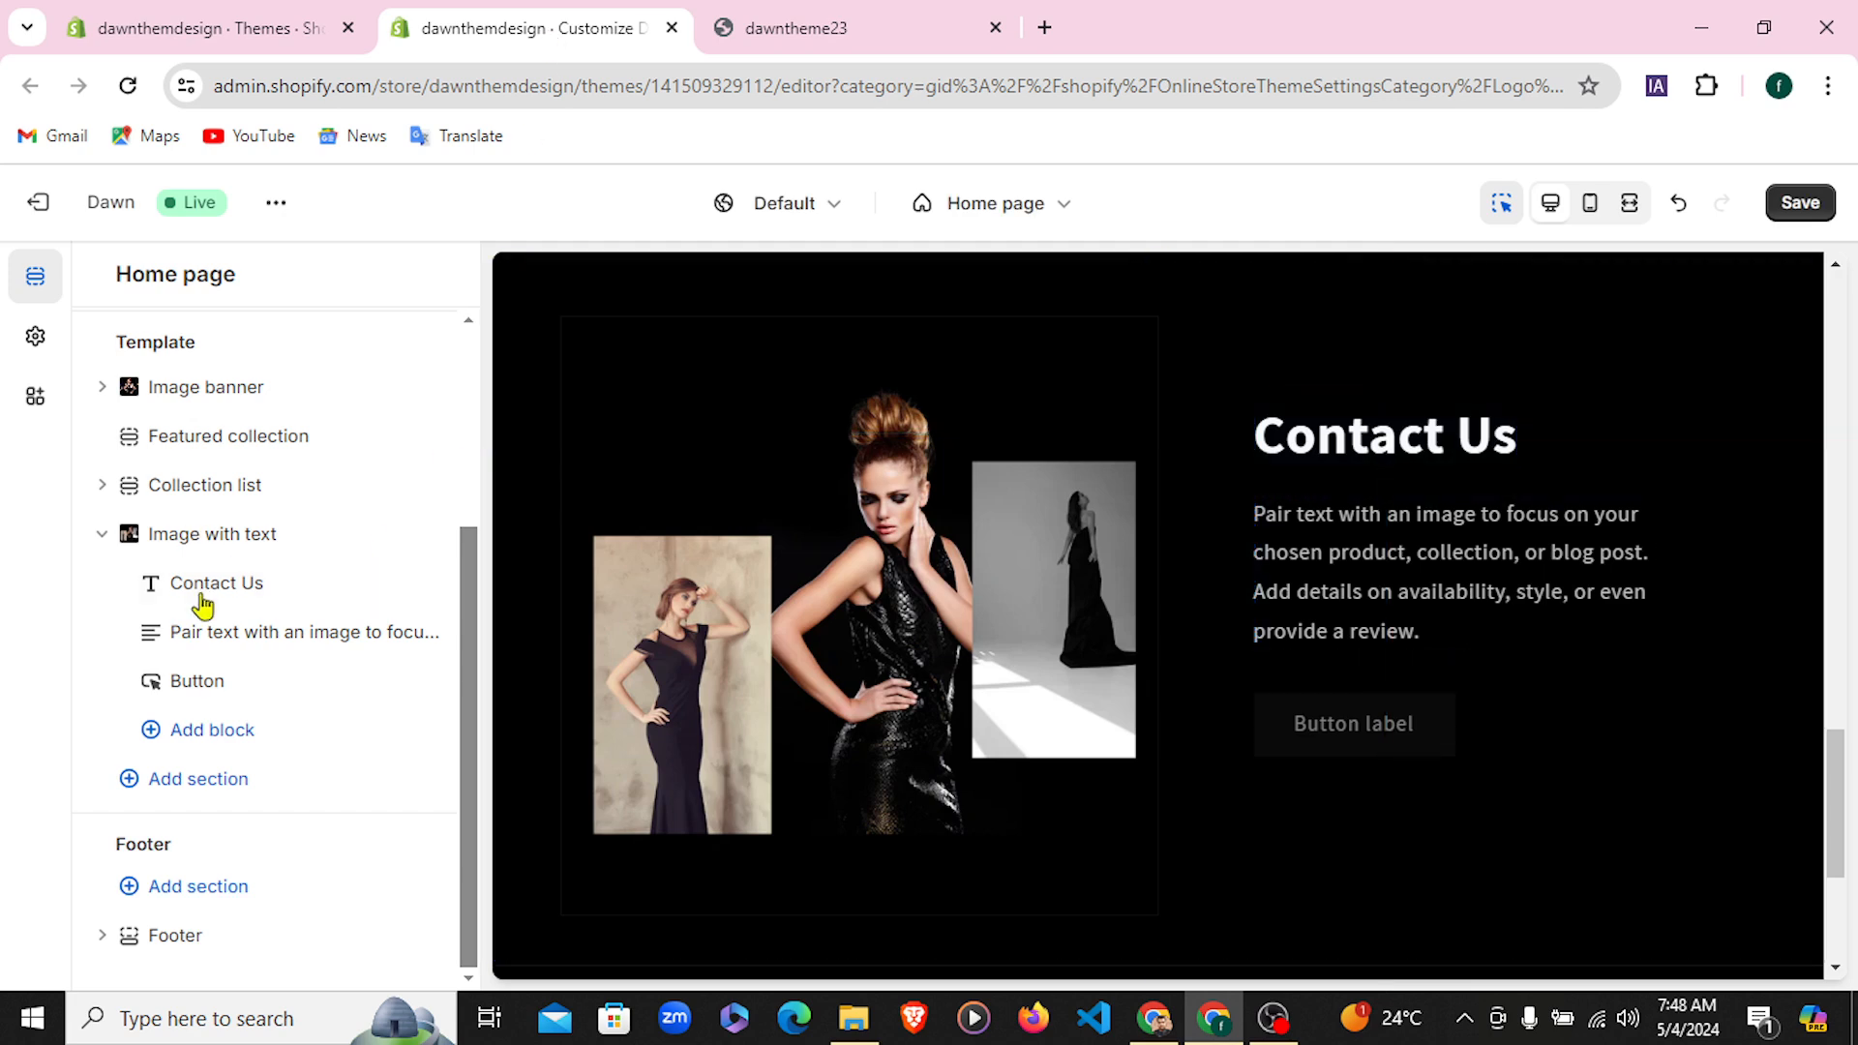
pyautogui.click(243, 636)
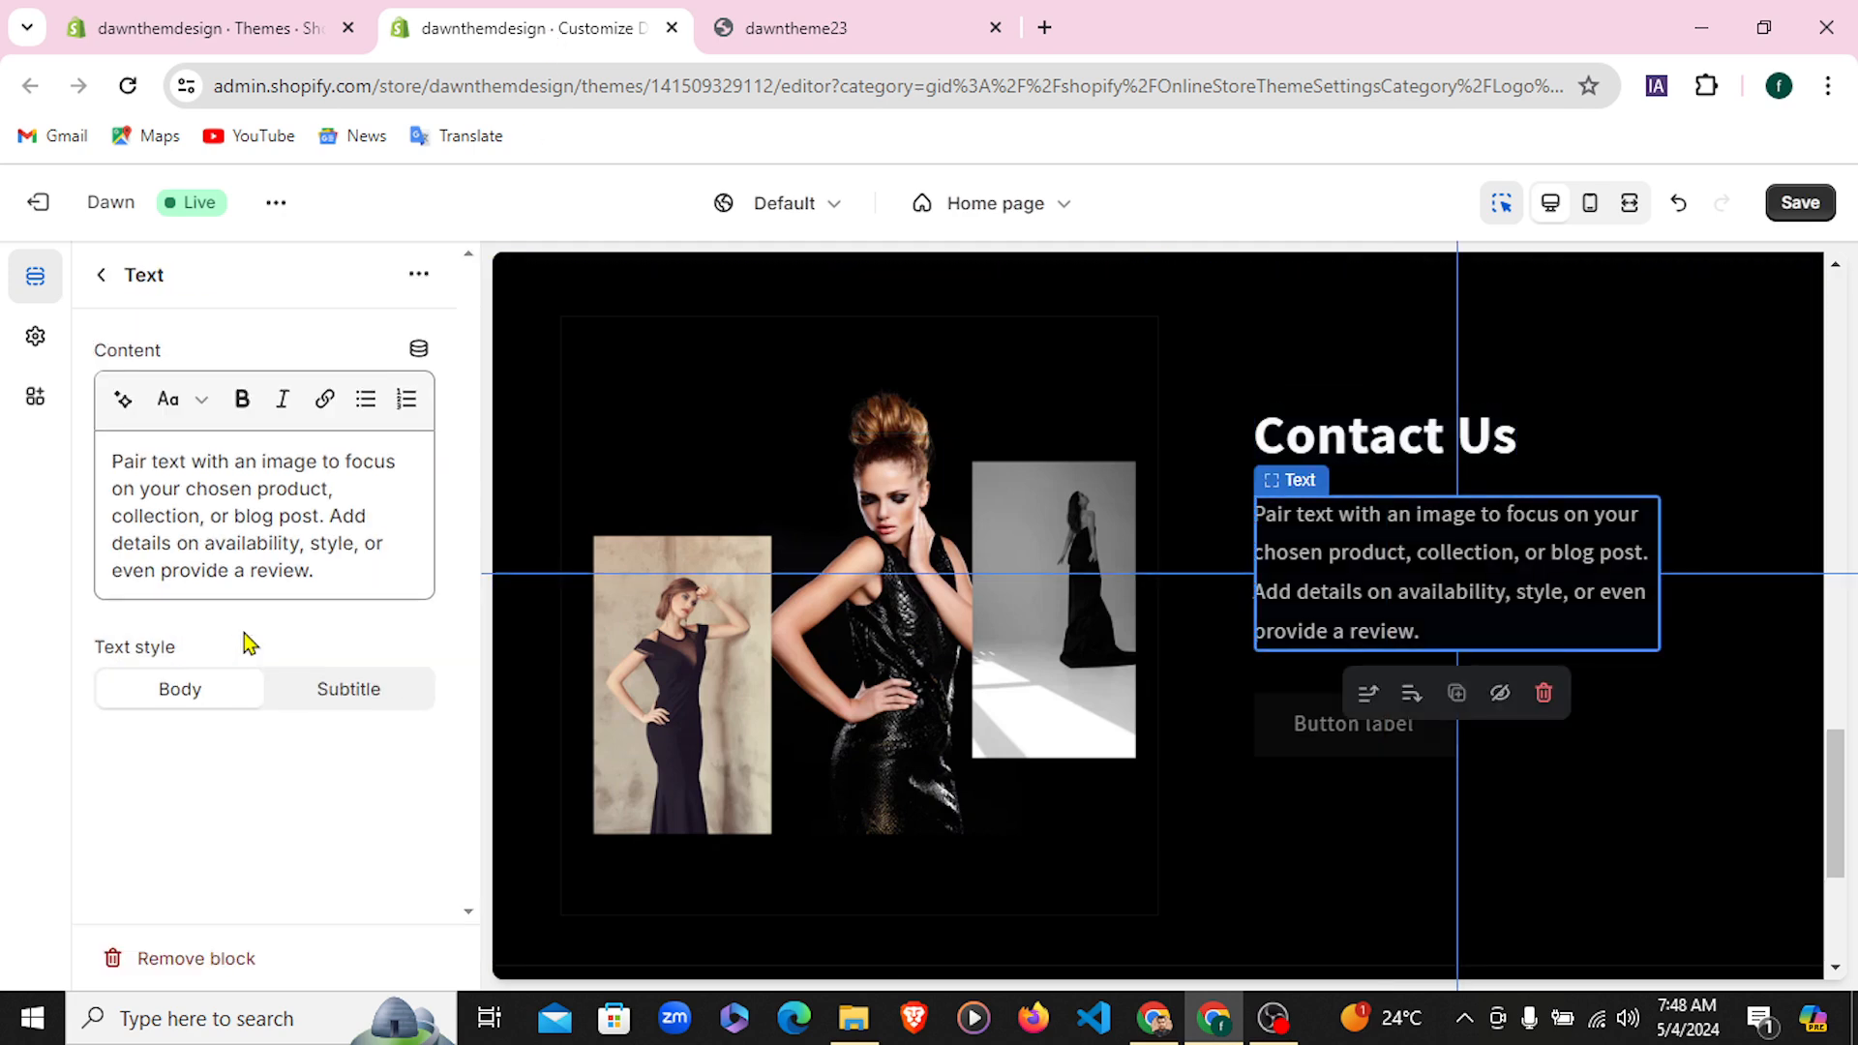
pyautogui.moveTo(320, 567); pyautogui.dragTo(77, 465)
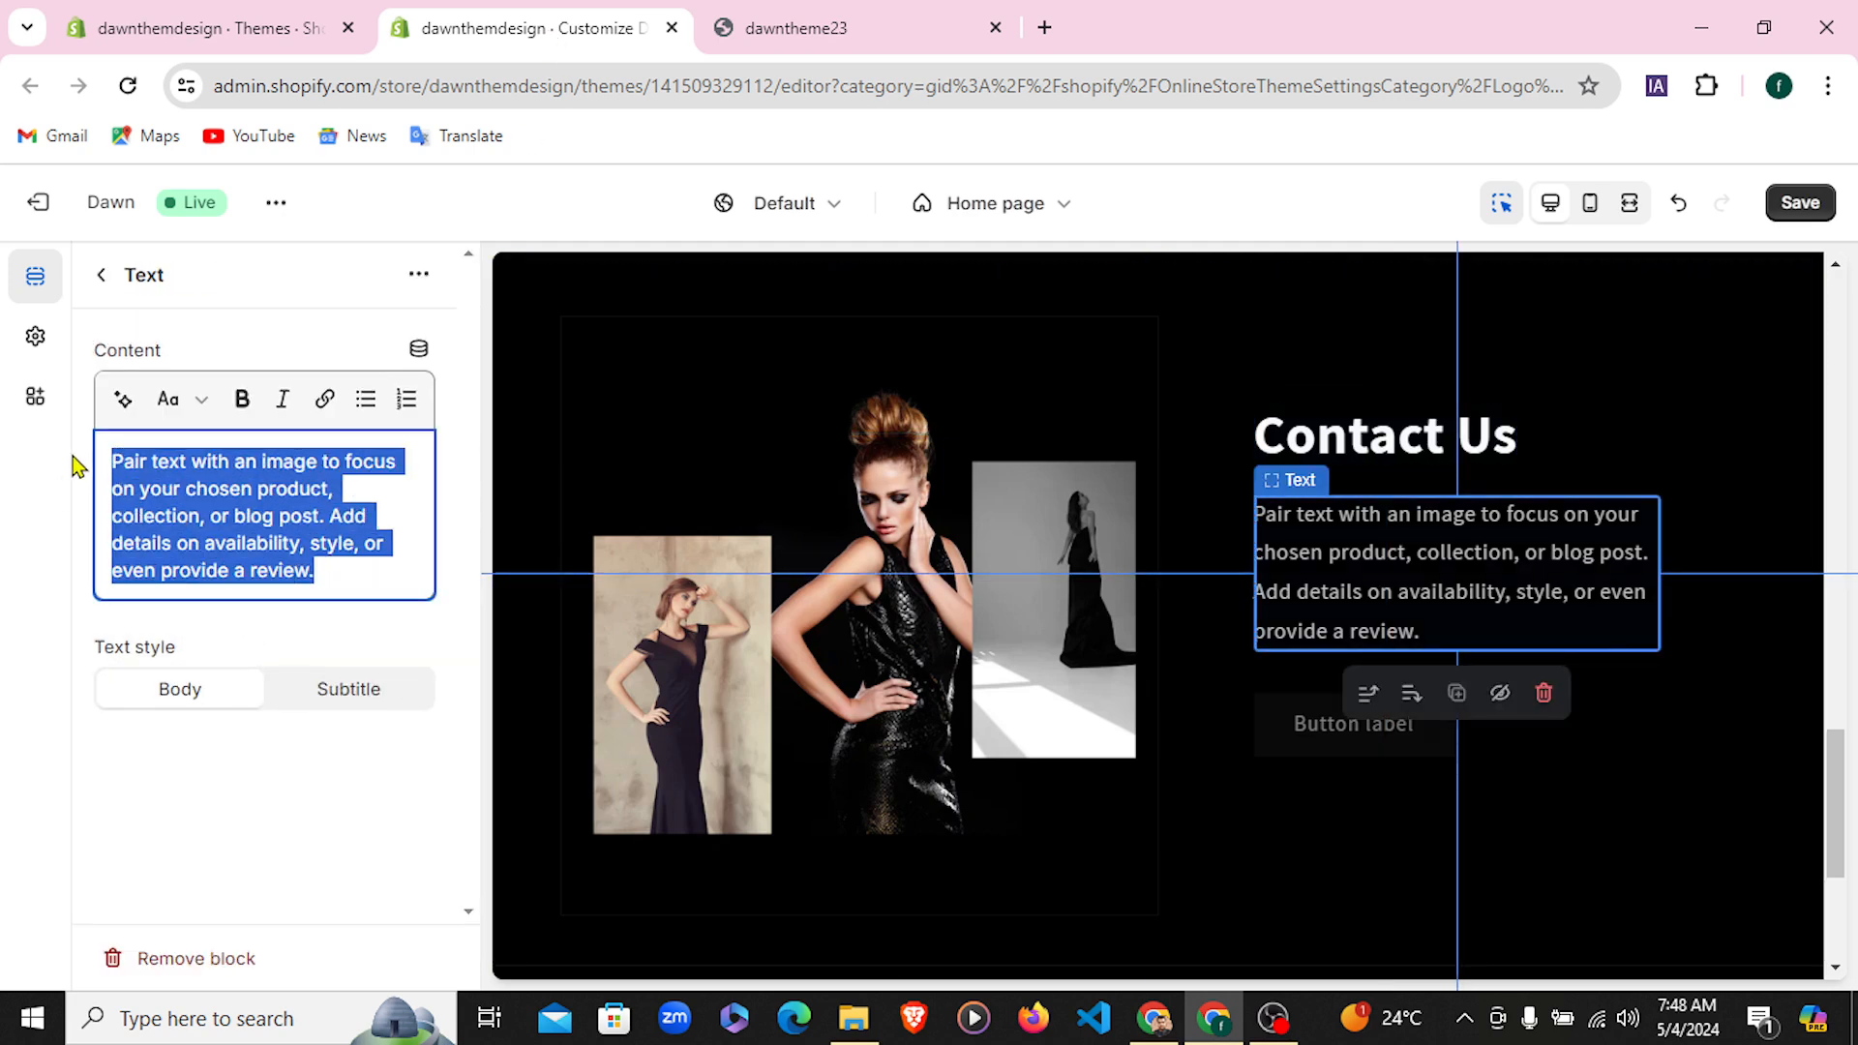
pyautogui.hotkey('ctrl', 'v')
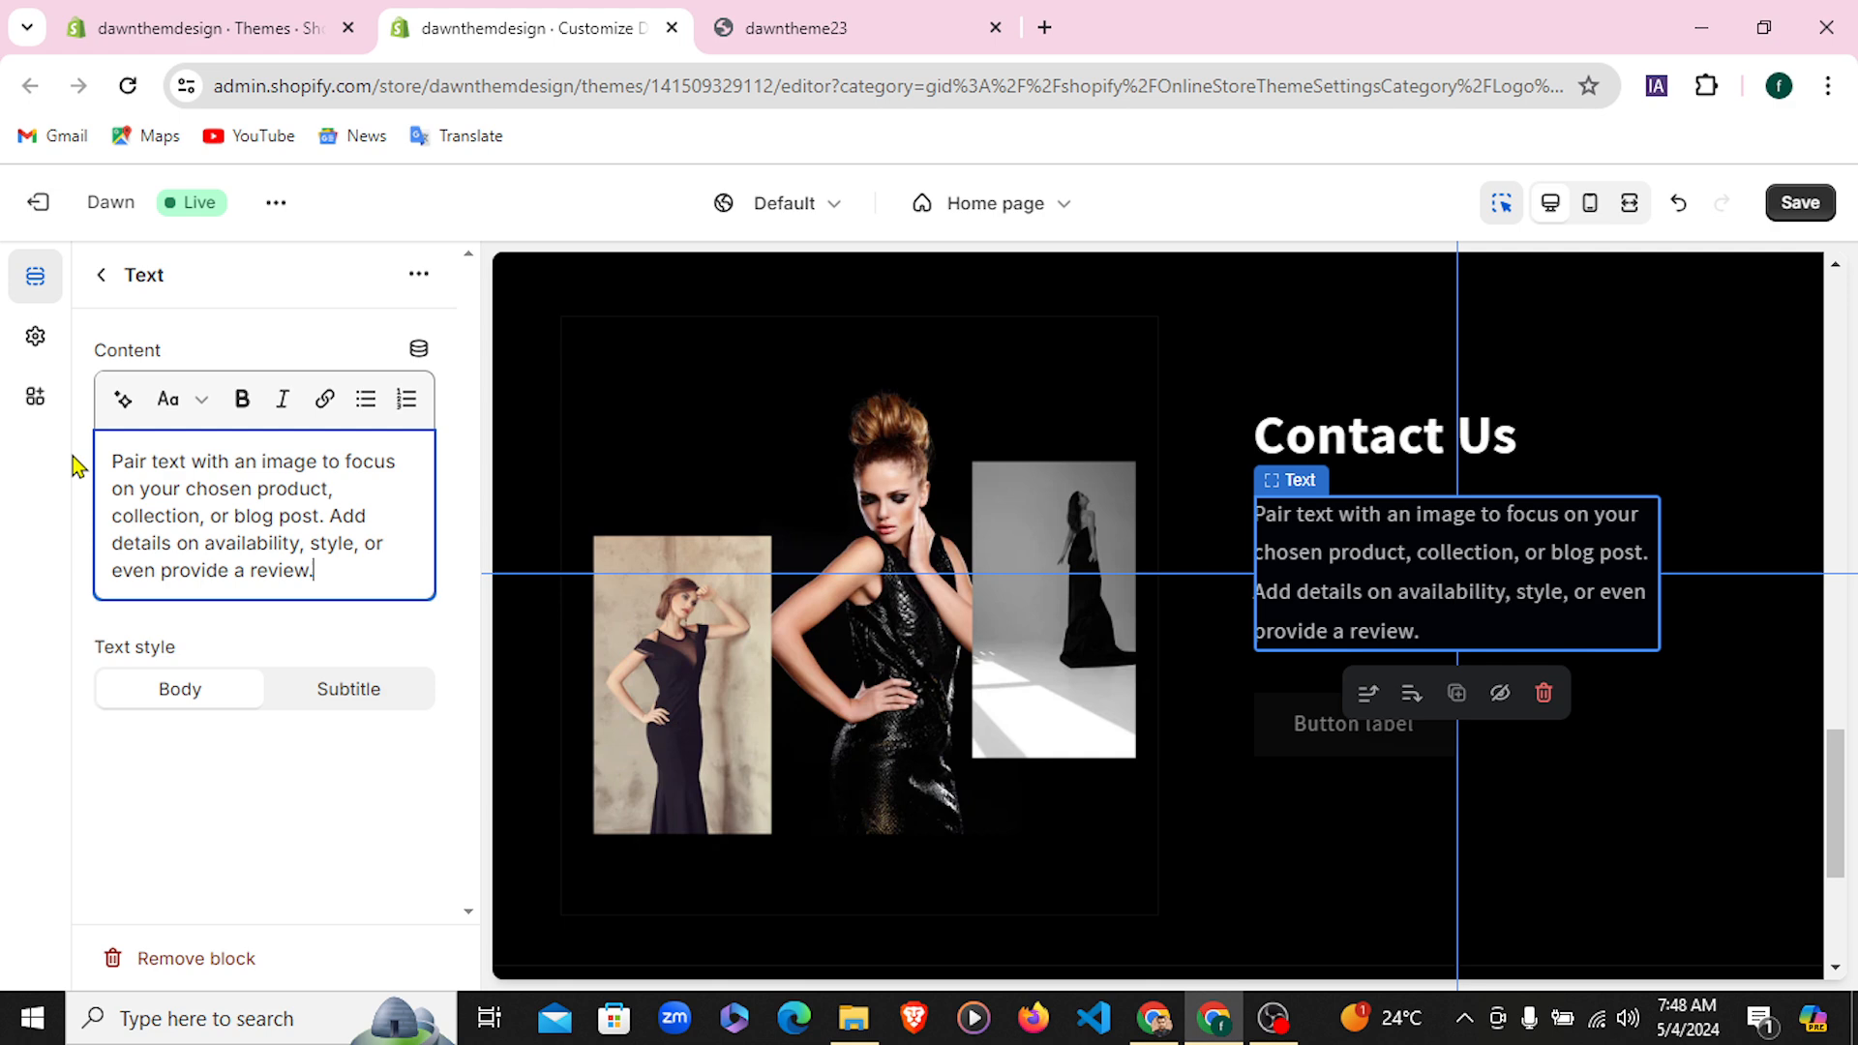
pyautogui.click(102, 279)
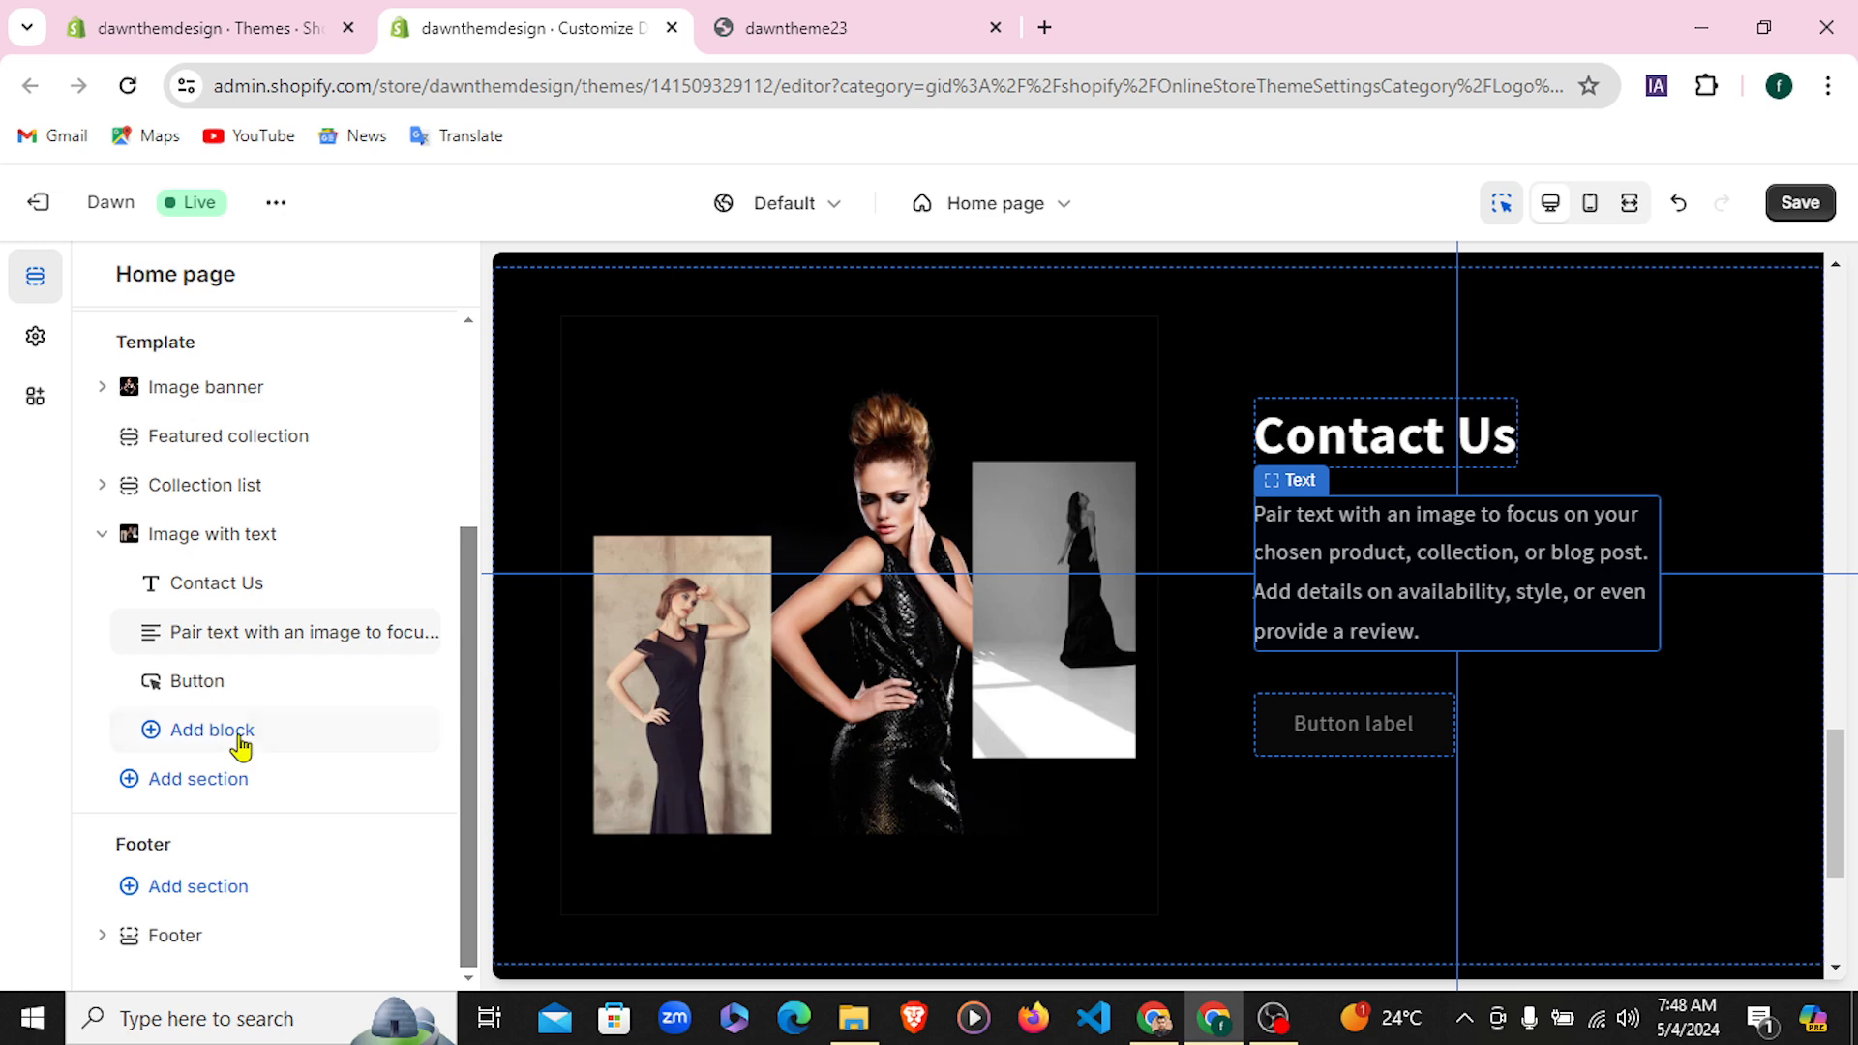
# Label the Image with text section's button "See More", checking the dawntheme23 storefront for the wording
pyautogui.click(249, 682)
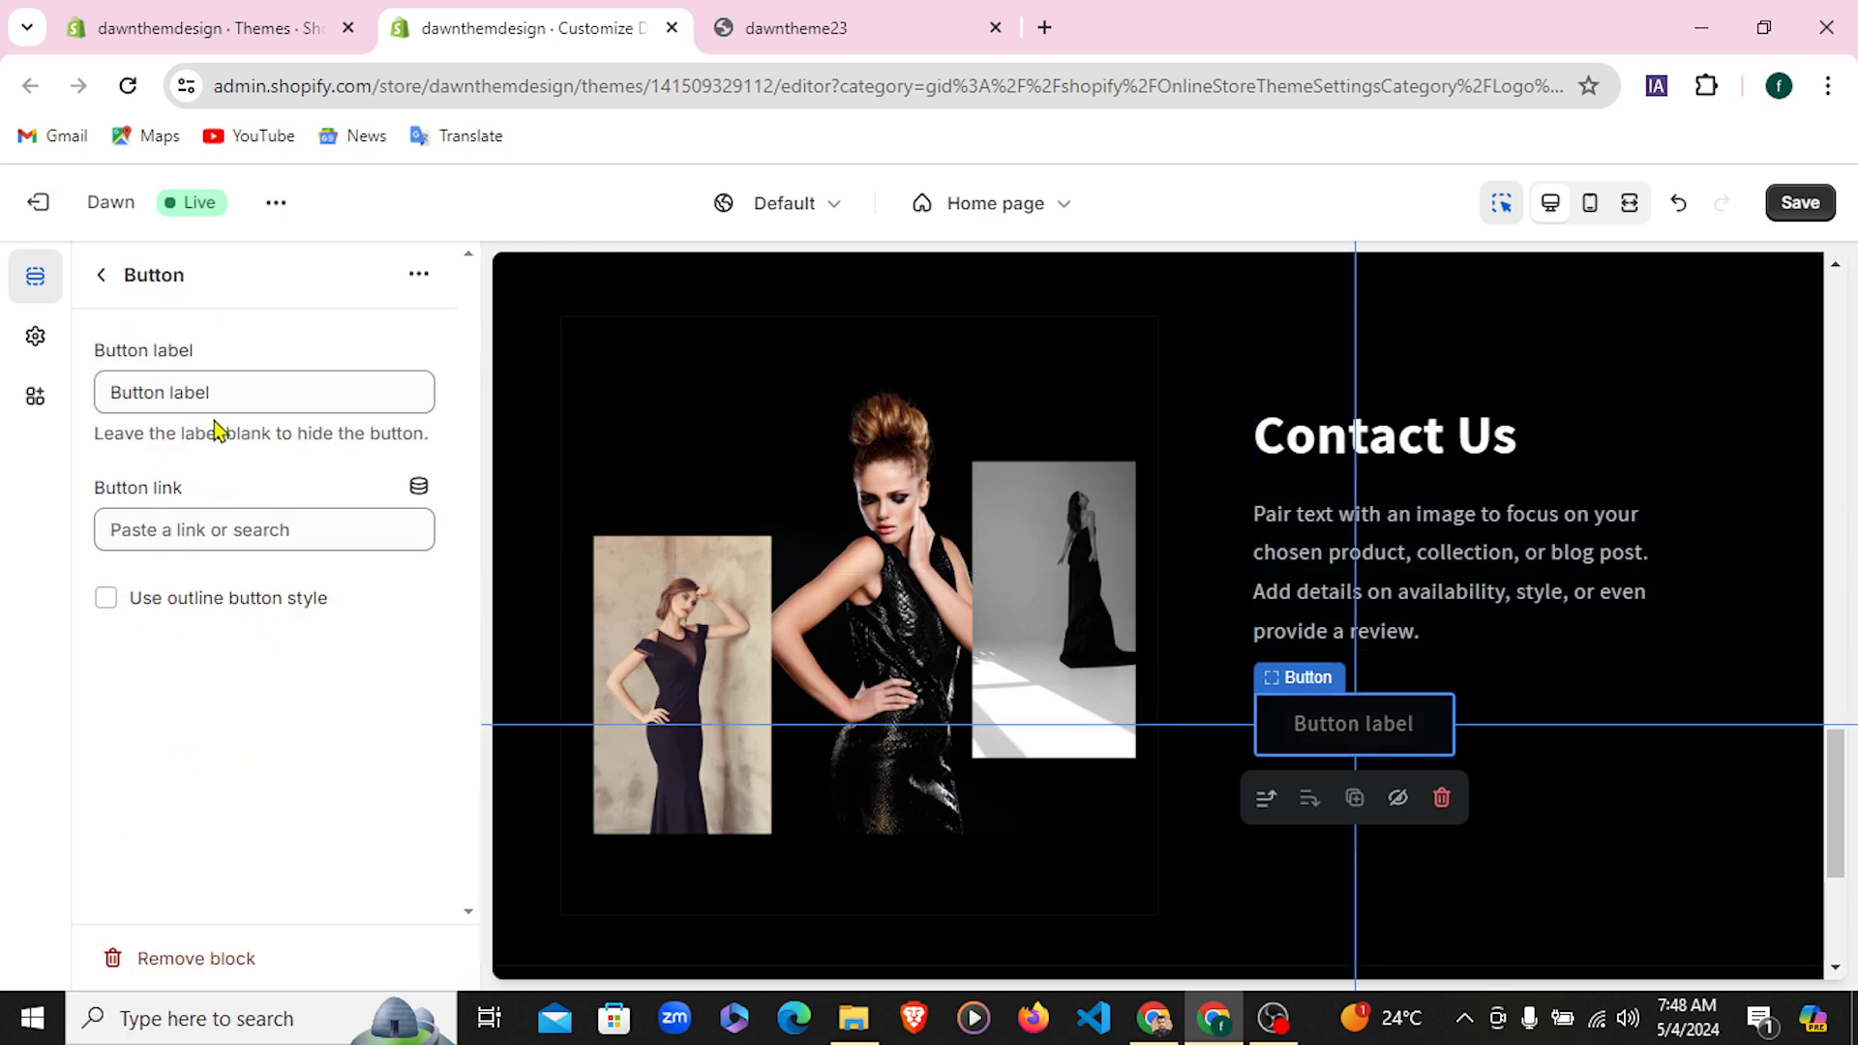
pyautogui.click(822, 9)
pyautogui.click(581, 19)
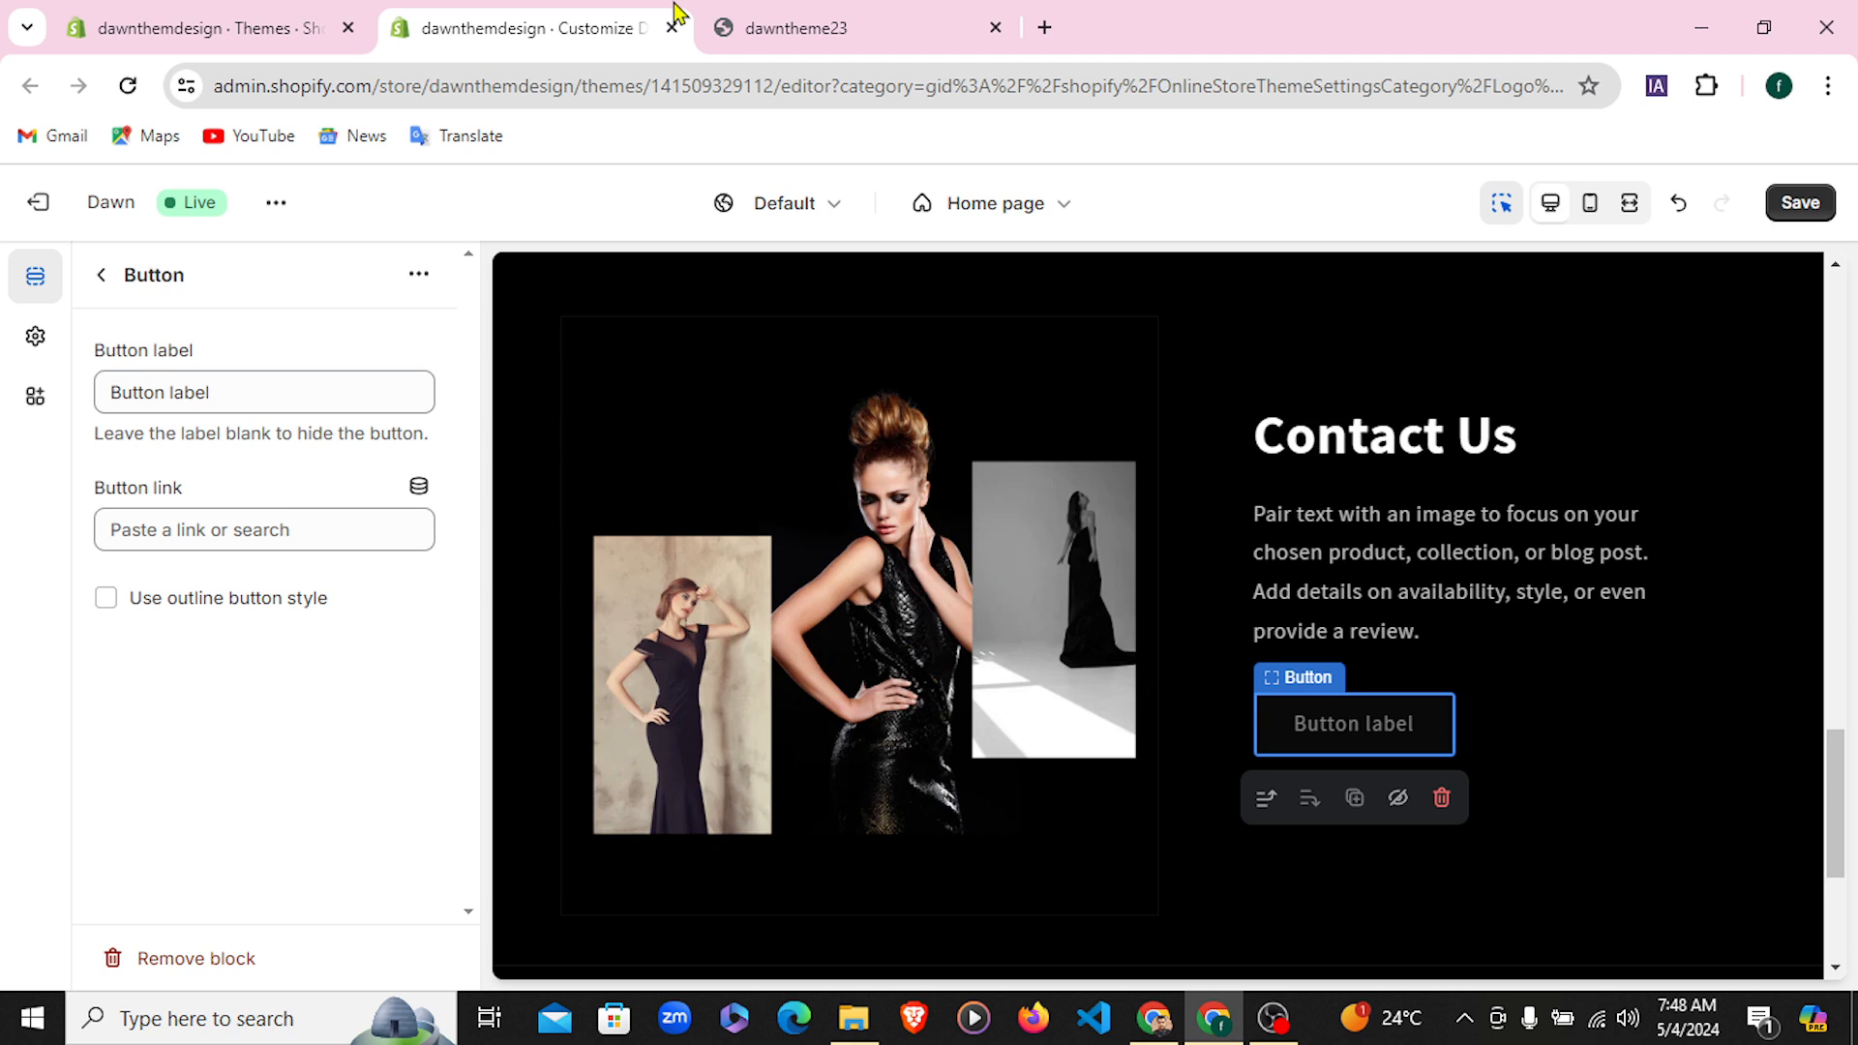
pyautogui.click(266, 387)
pyautogui.hotkey('ctrl', 'a')
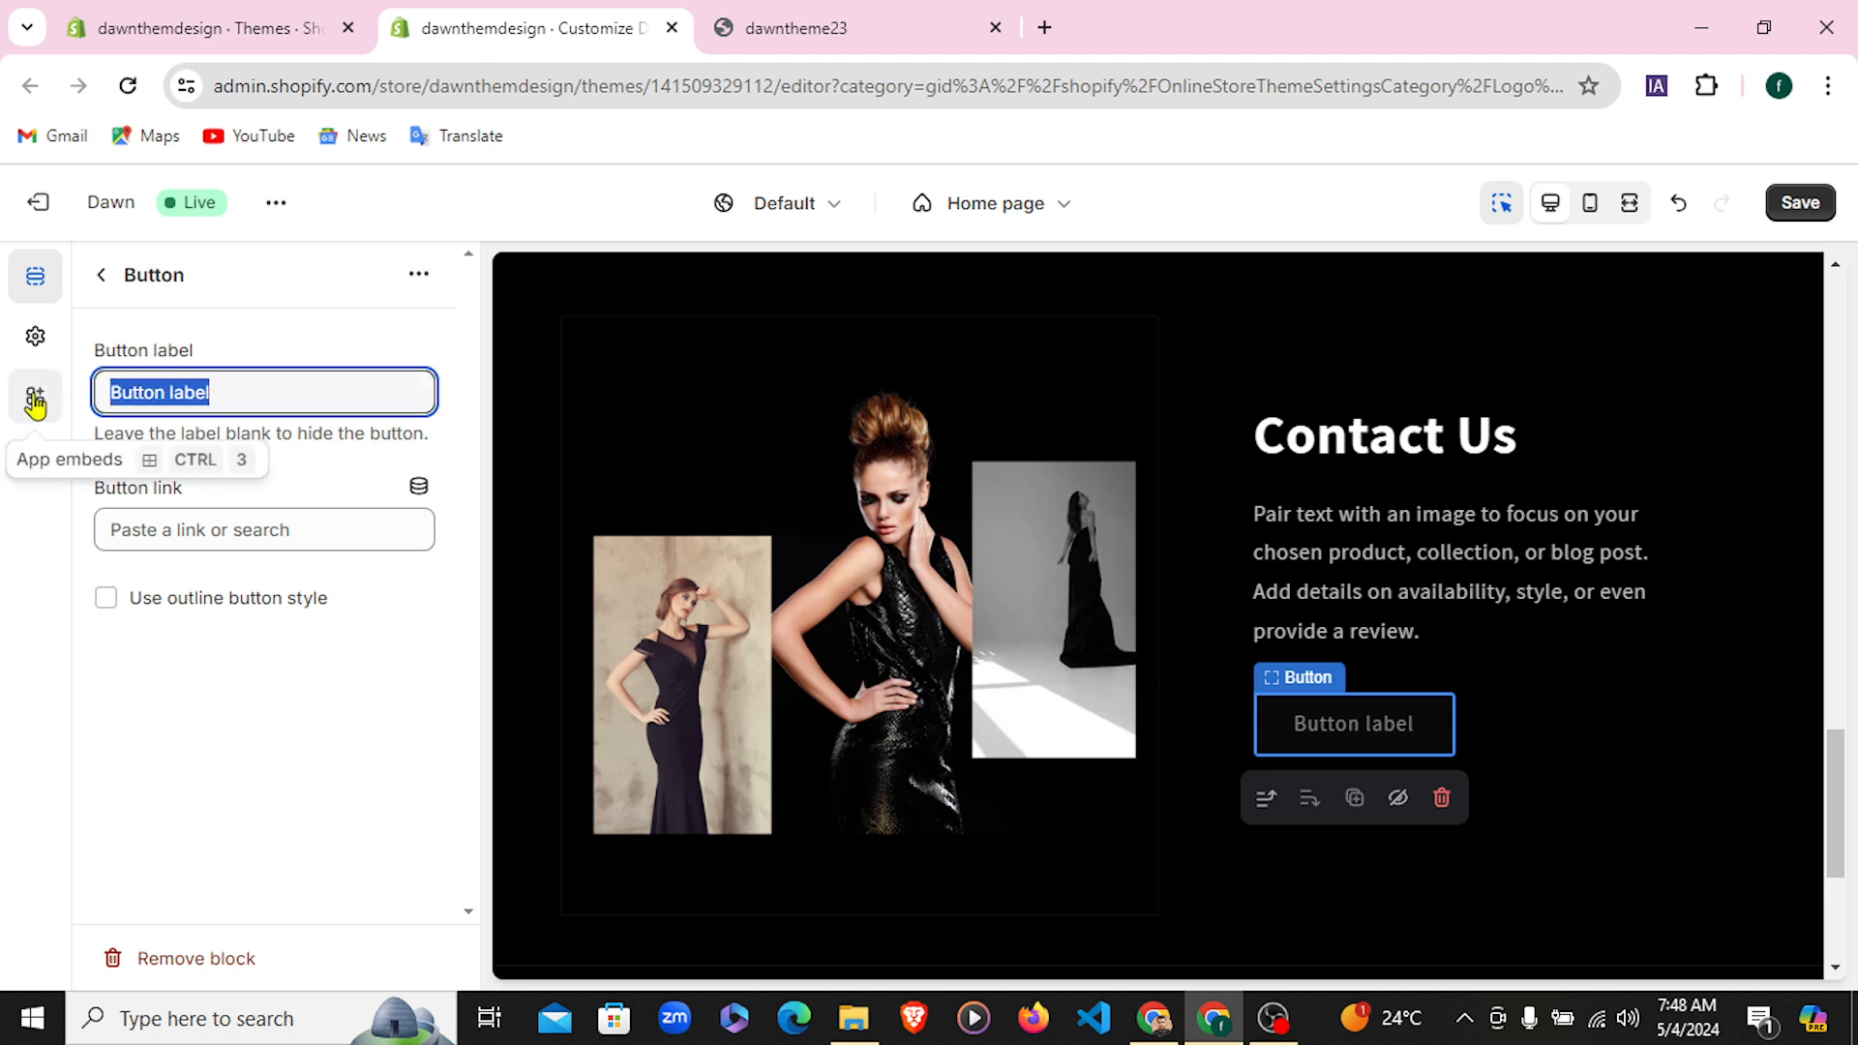
pyautogui.write('See')
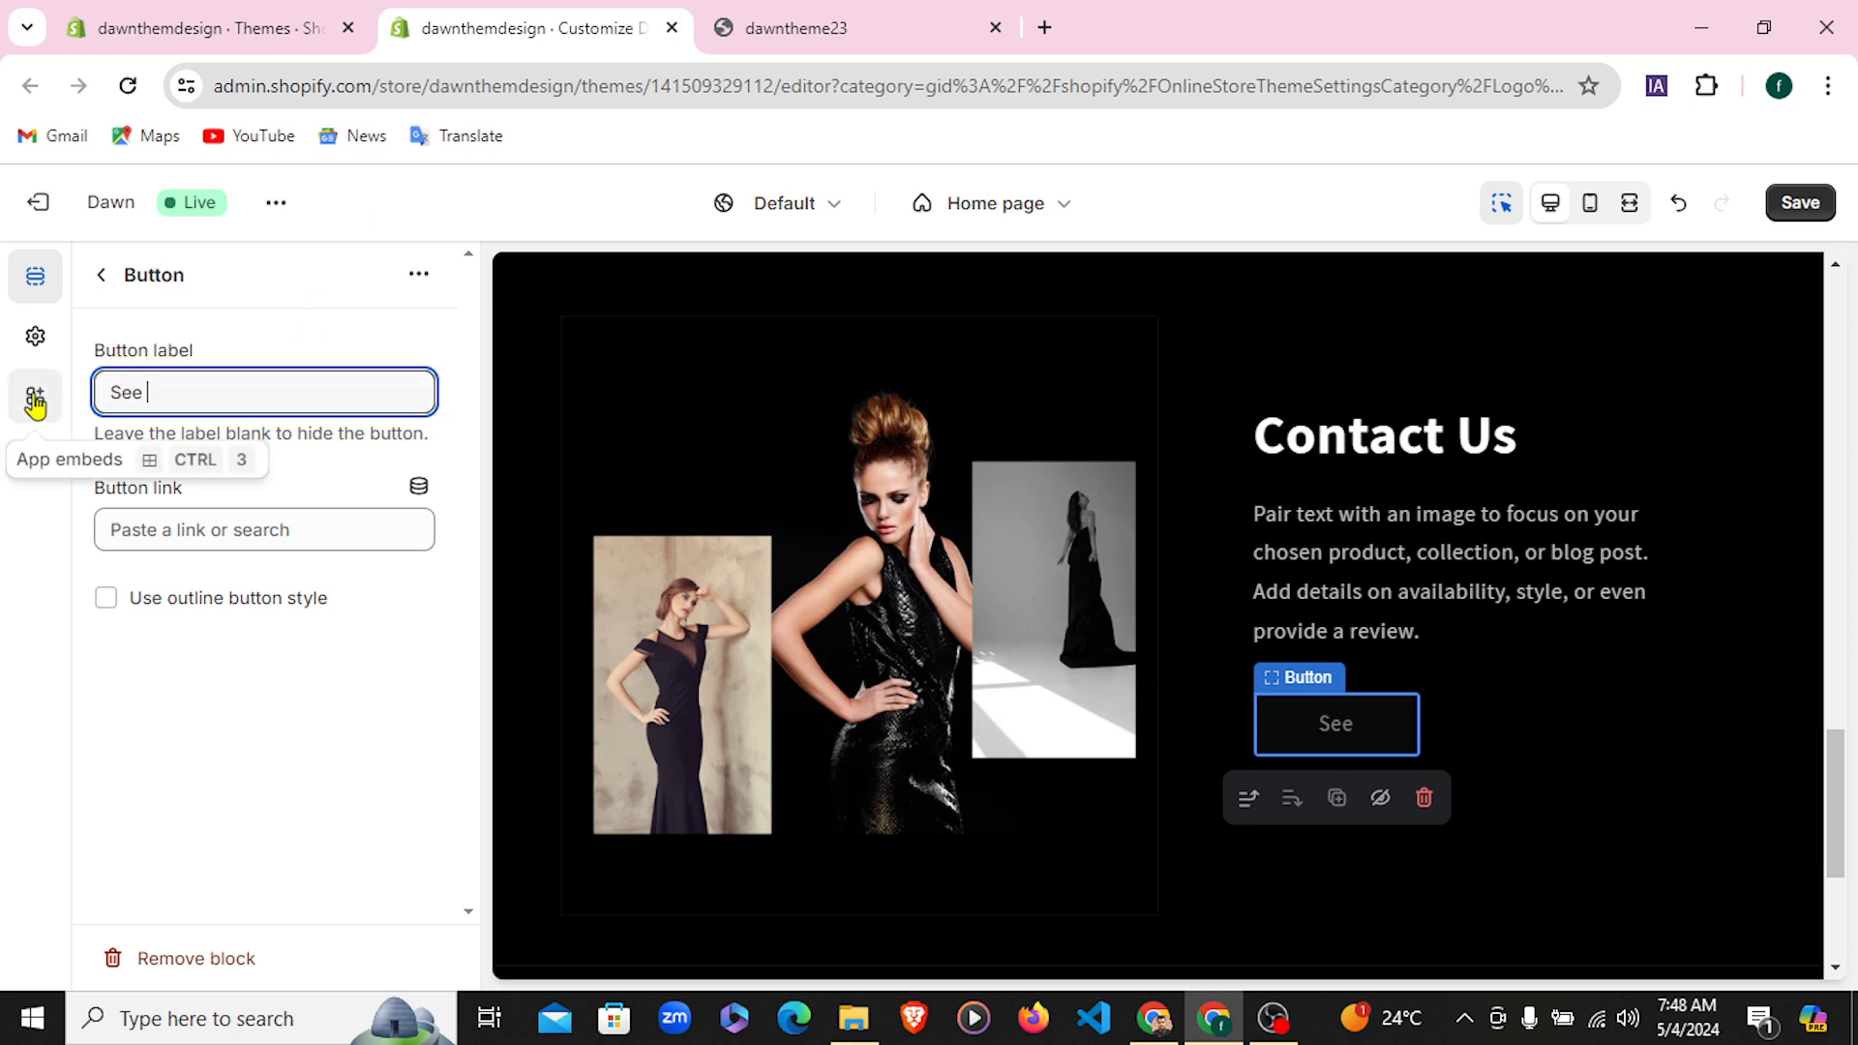
pyautogui.write(' Mopr')
pyautogui.press('BackSpace')
pyautogui.press('BackSpace')
pyautogui.write('re')
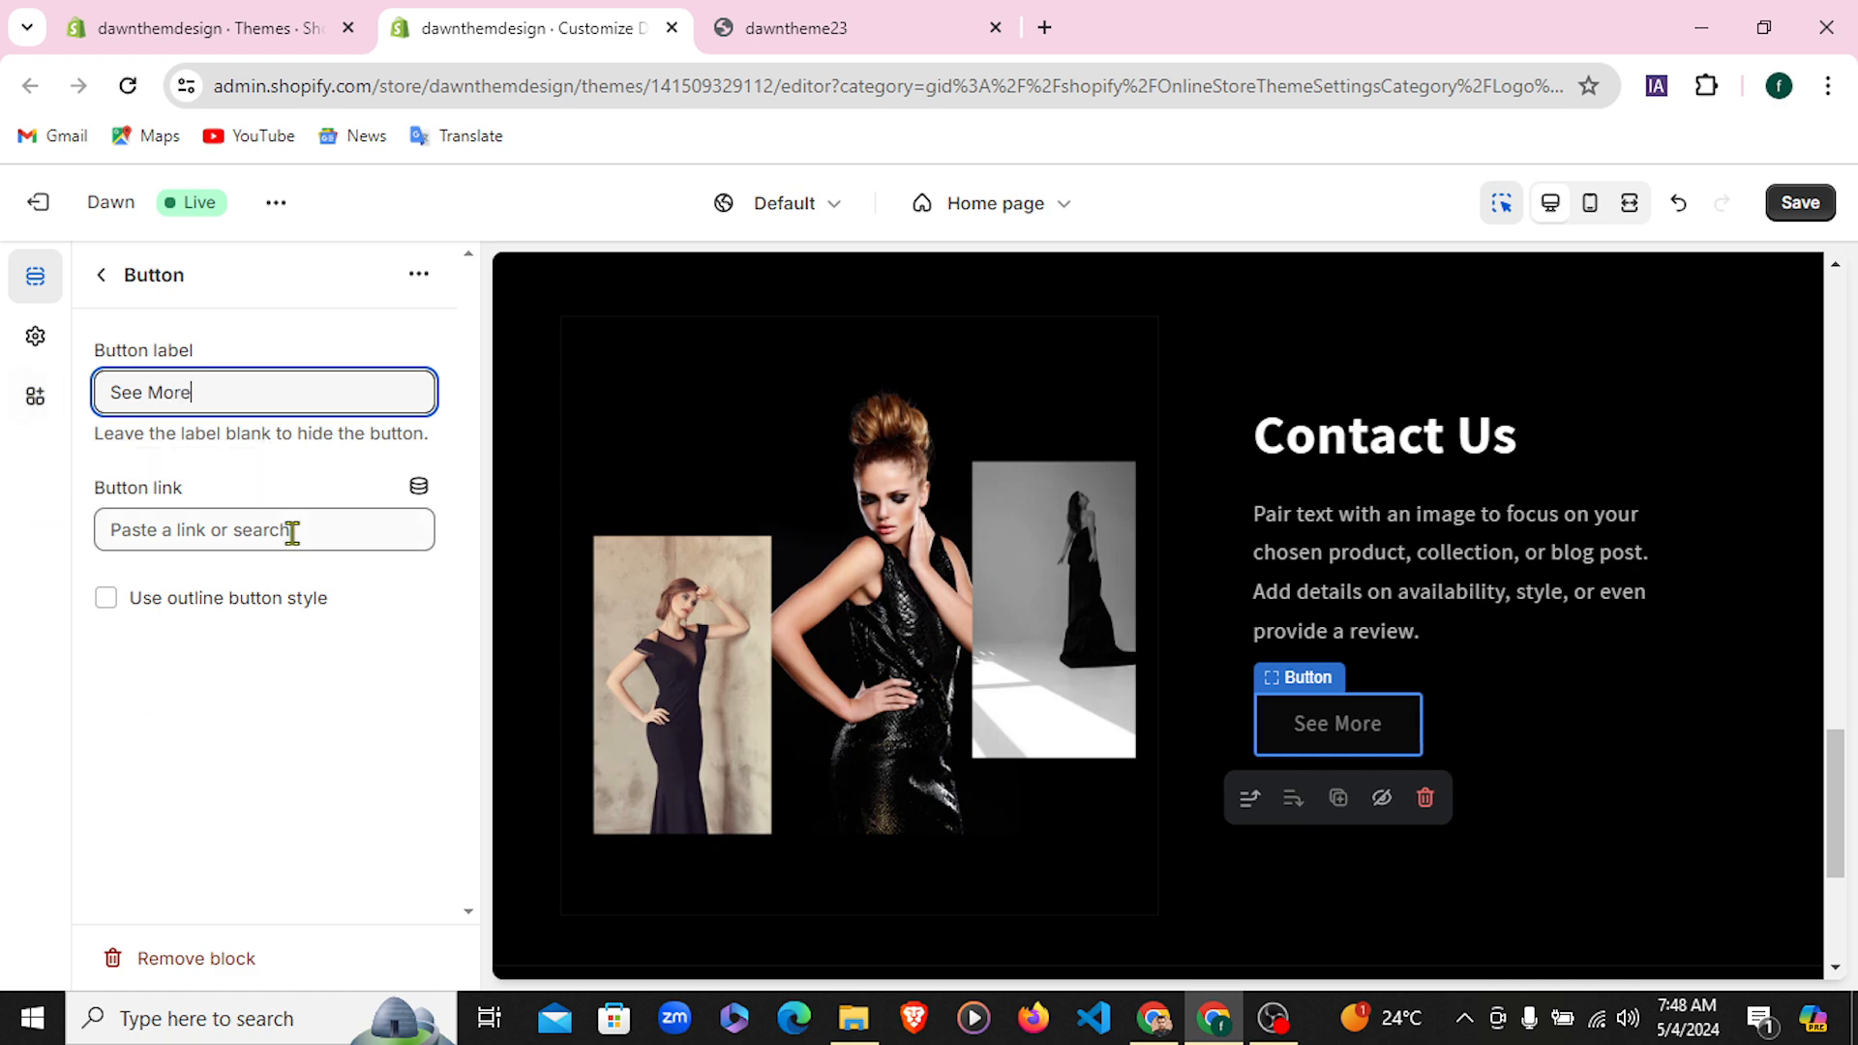
# Link the See More button to the Women One product and return to the home page section list
pyautogui.click(290, 530)
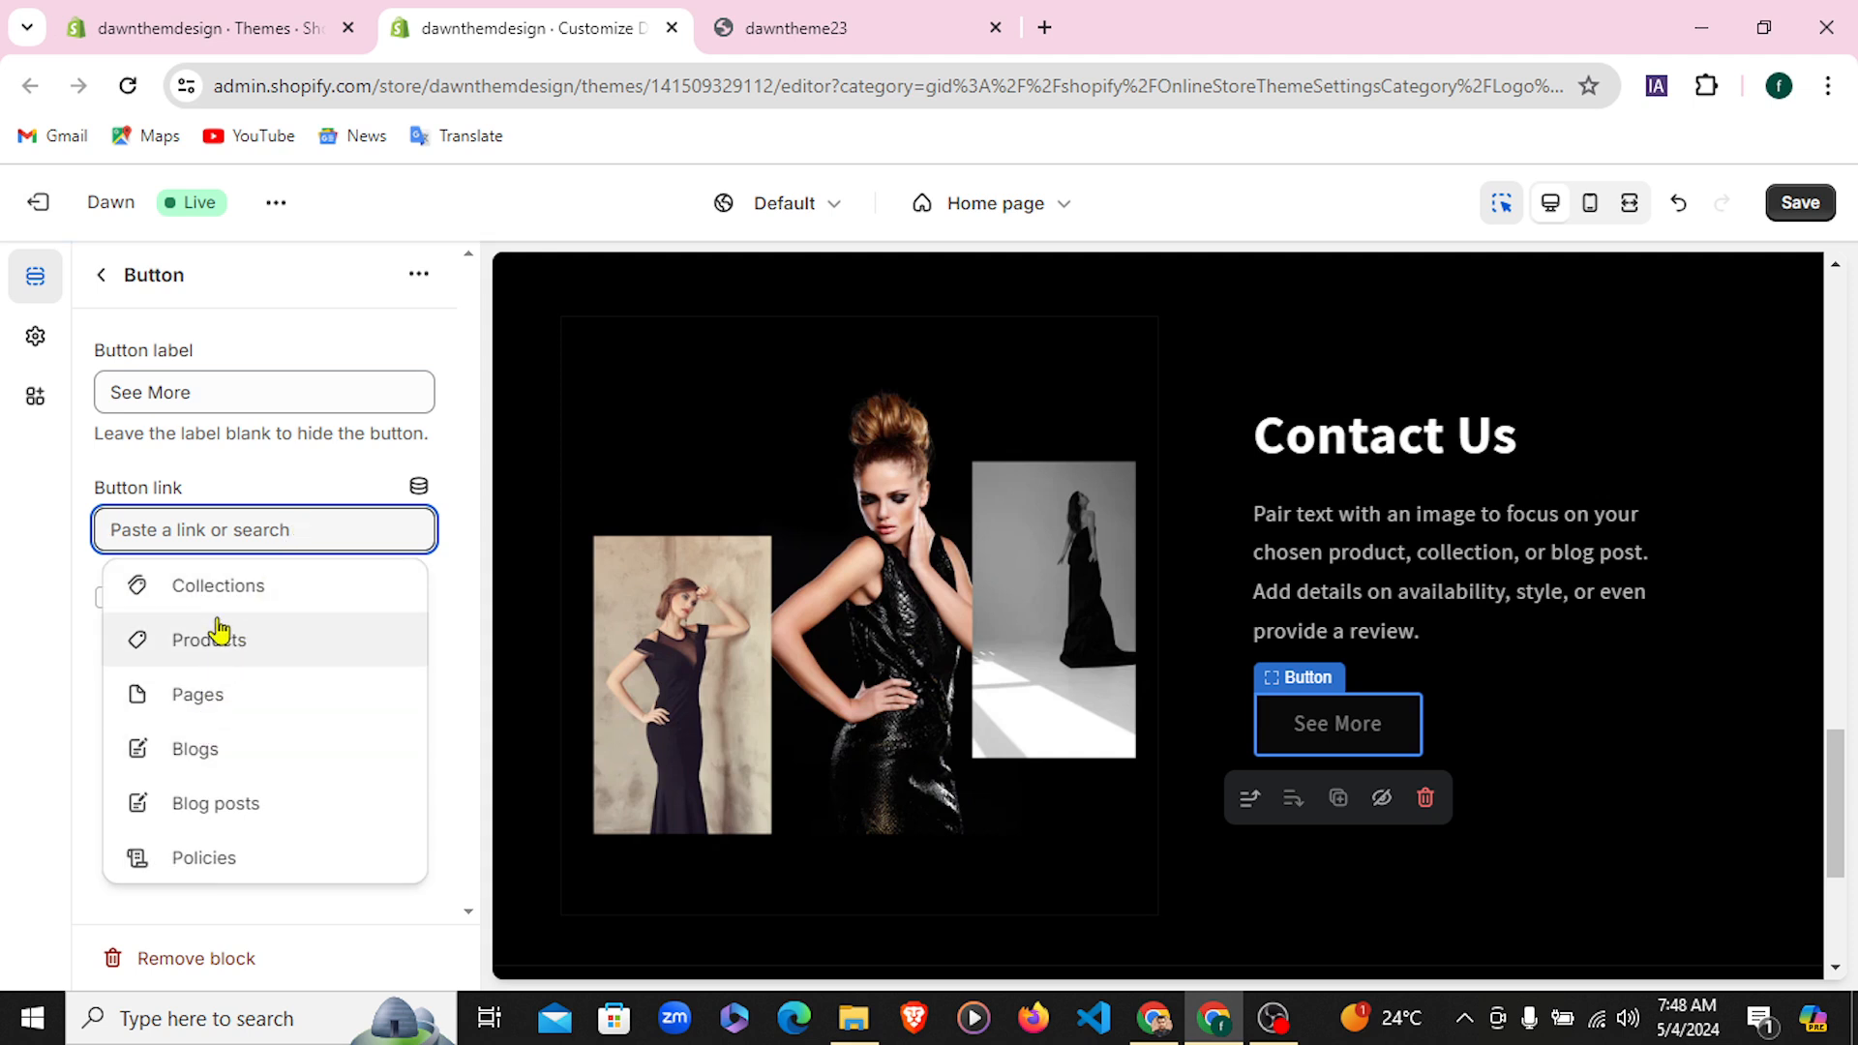
pyautogui.click(222, 650)
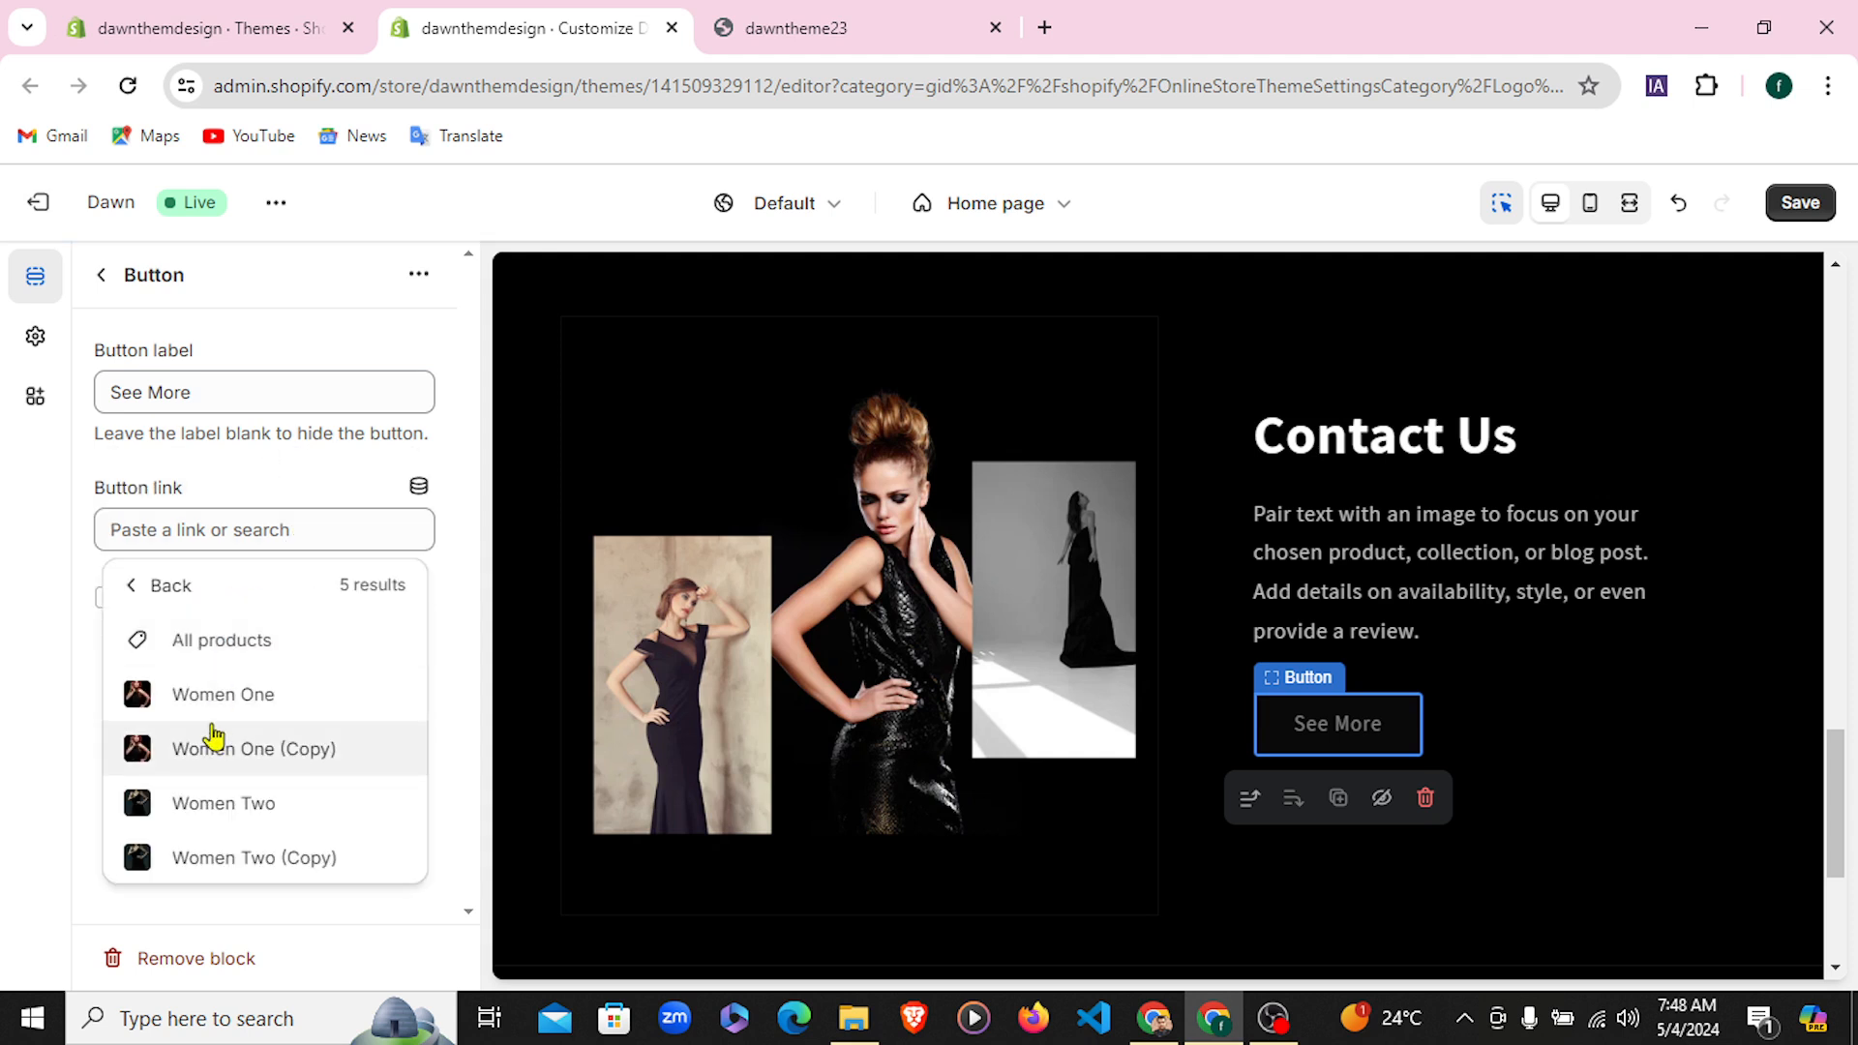
pyautogui.click(217, 706)
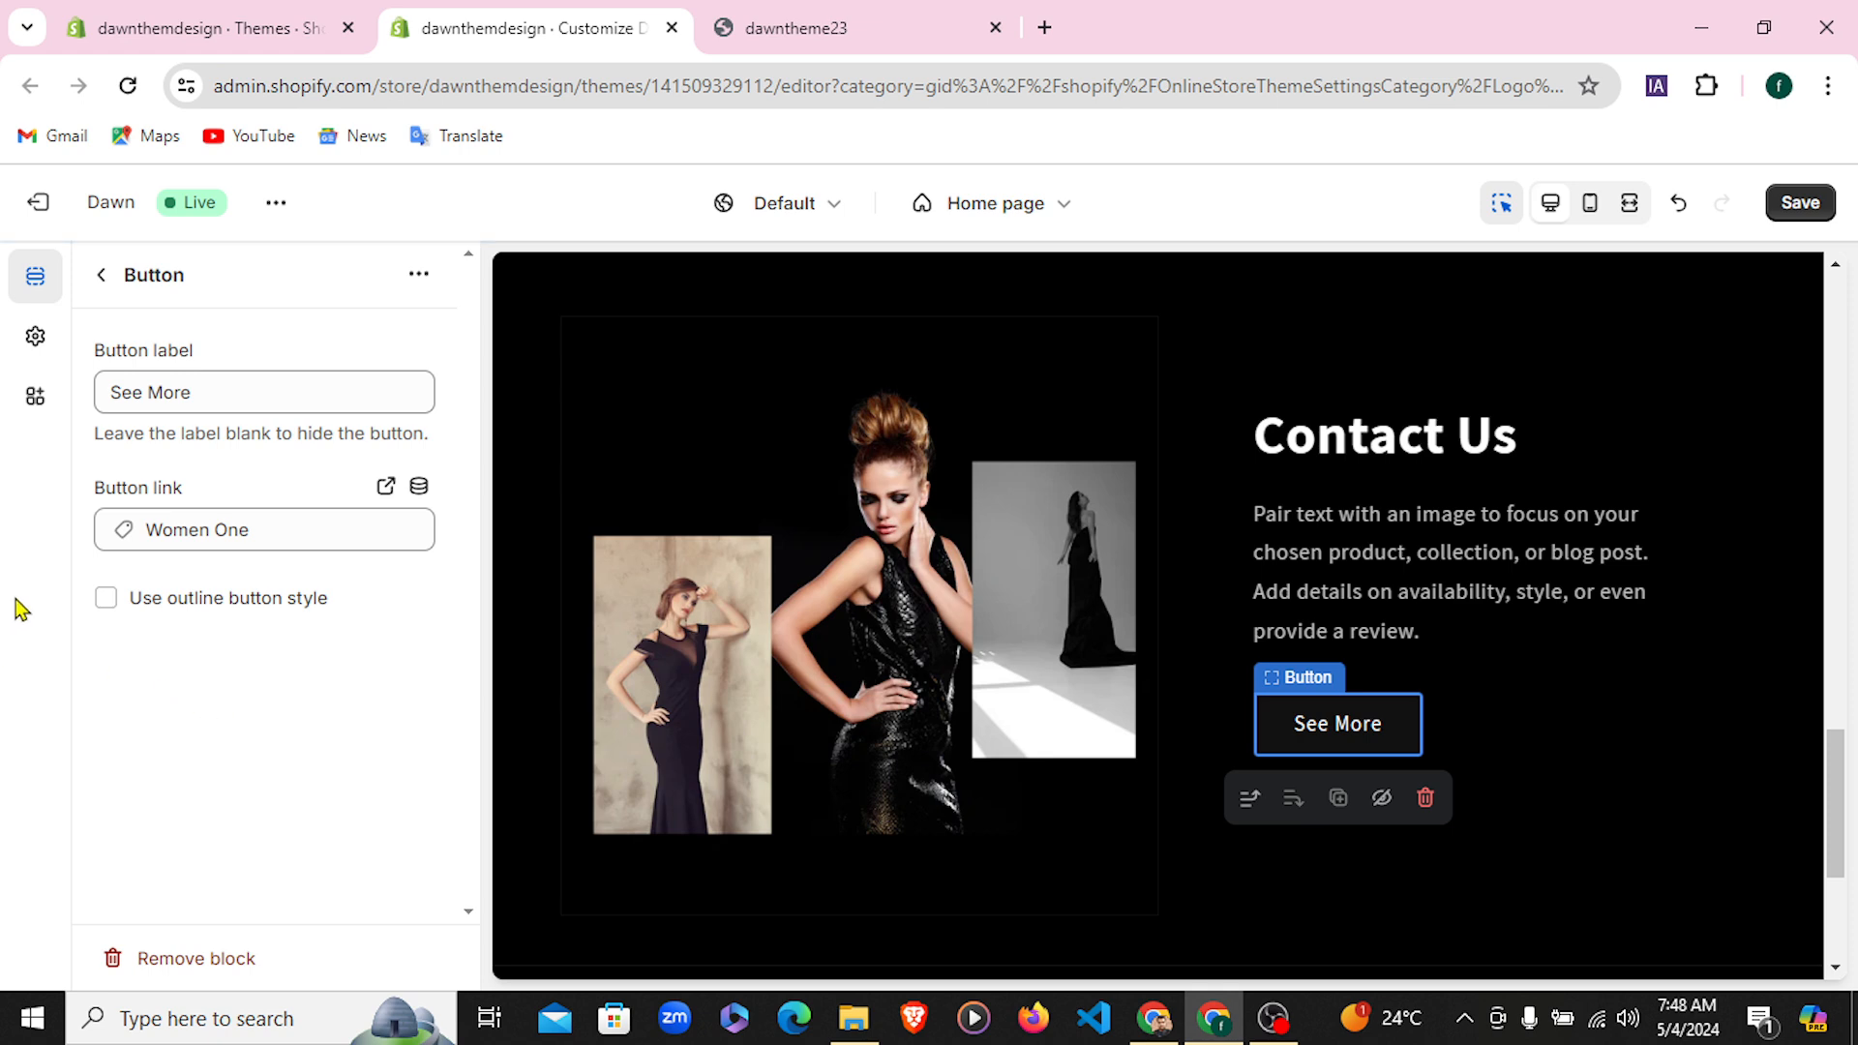
pyautogui.click(101, 277)
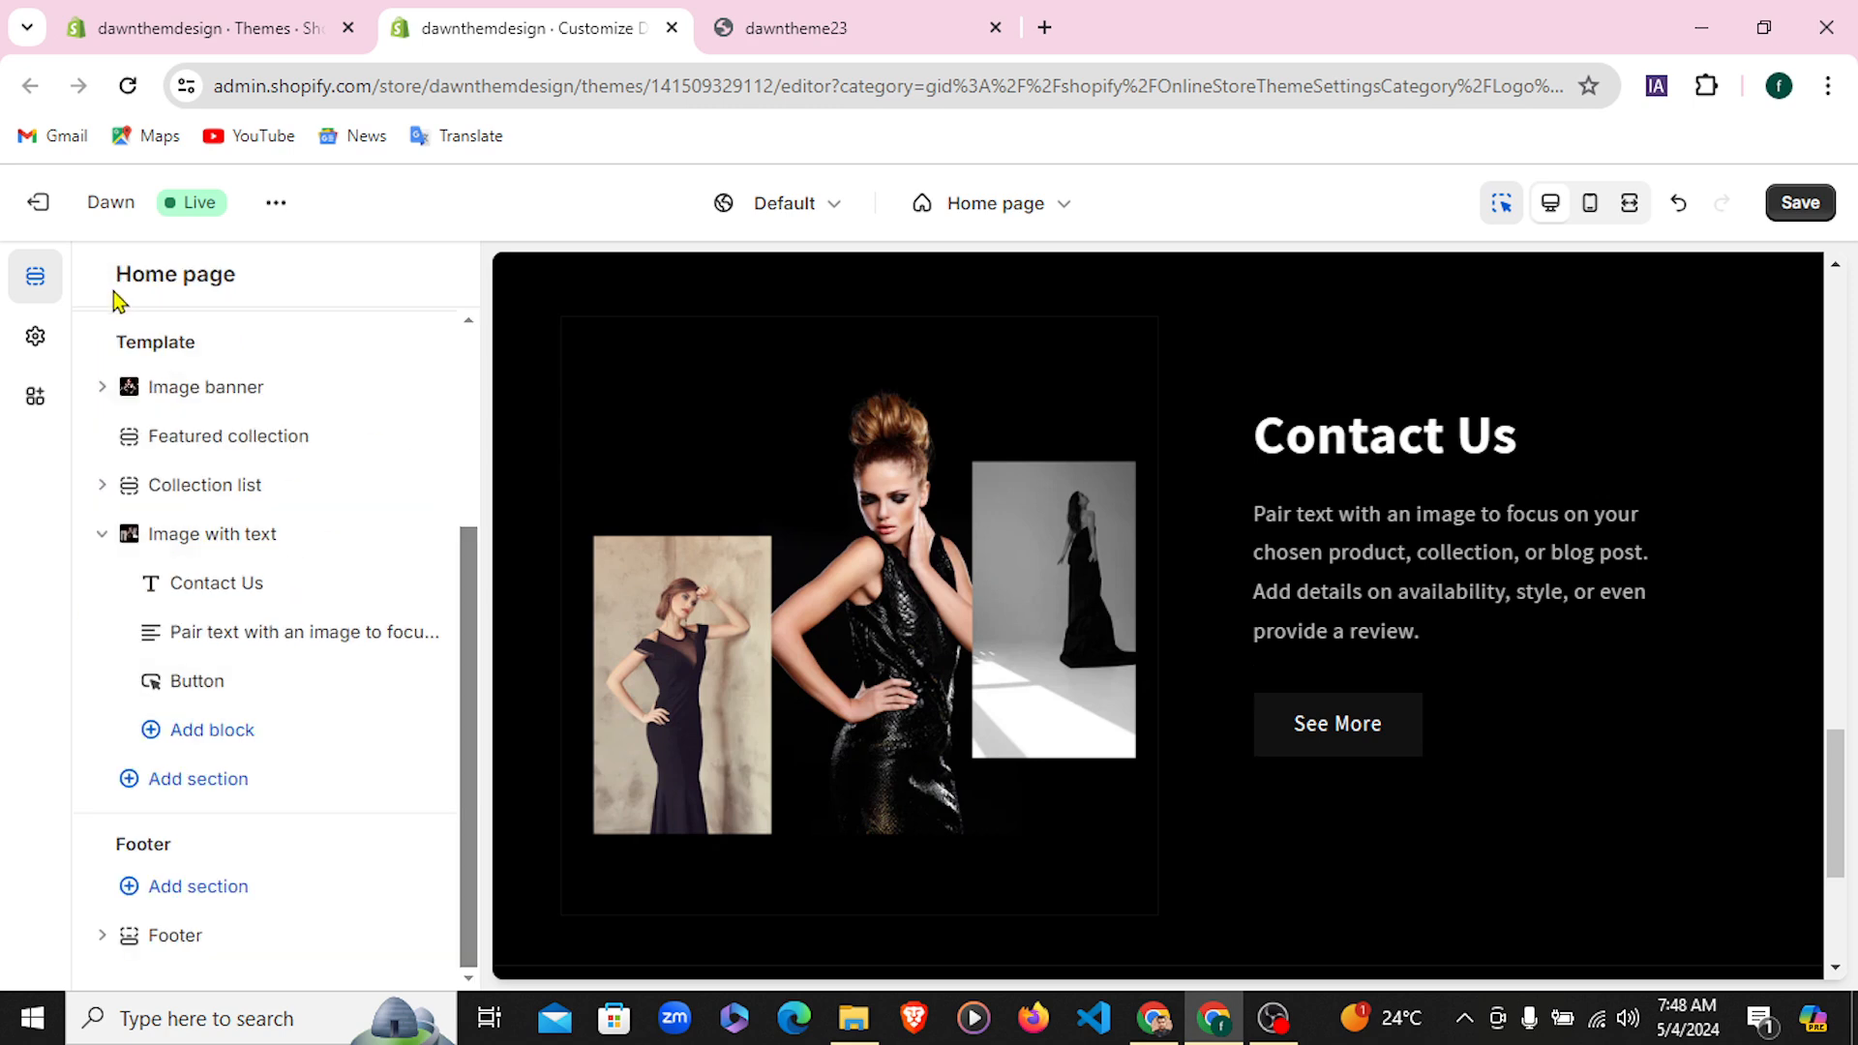
# Compare the Contact Us area with the dawntheme23 storefront and examine the Image with text section's layout, color scheme and padding settings
pyautogui.click(750, 27)
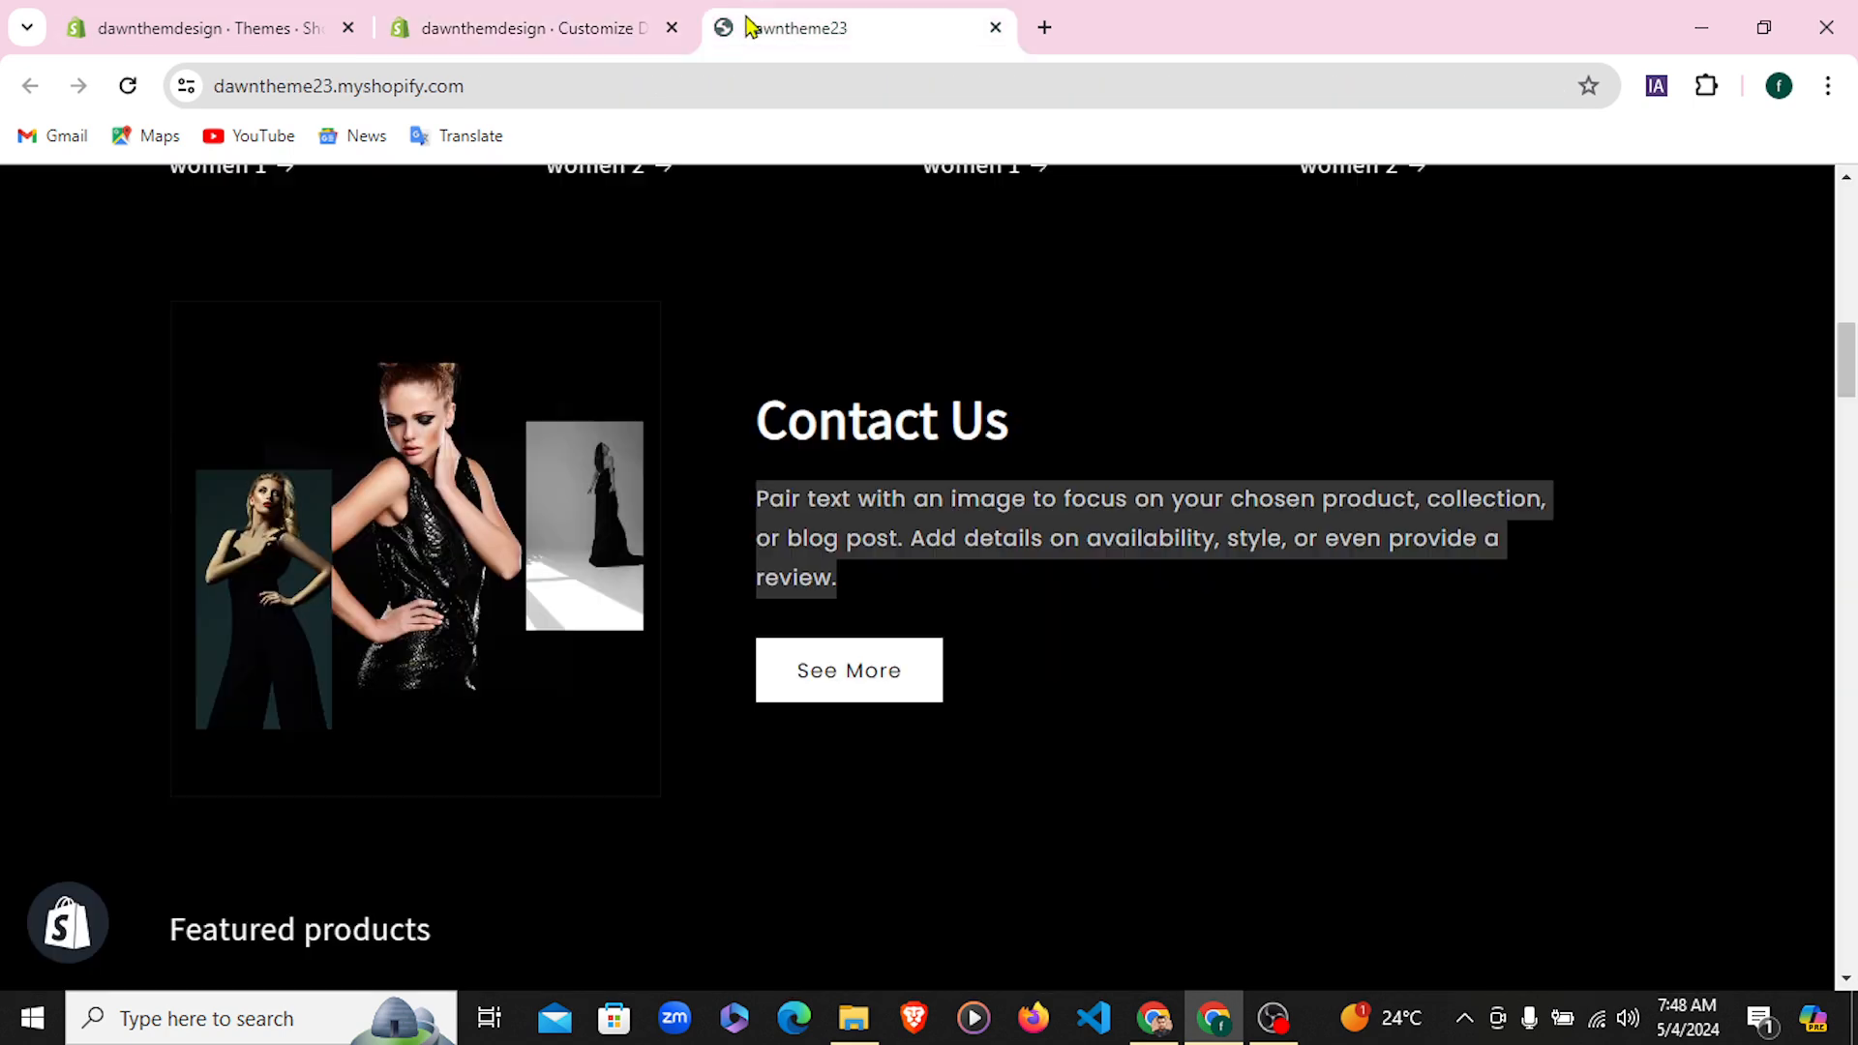
pyautogui.click(619, 19)
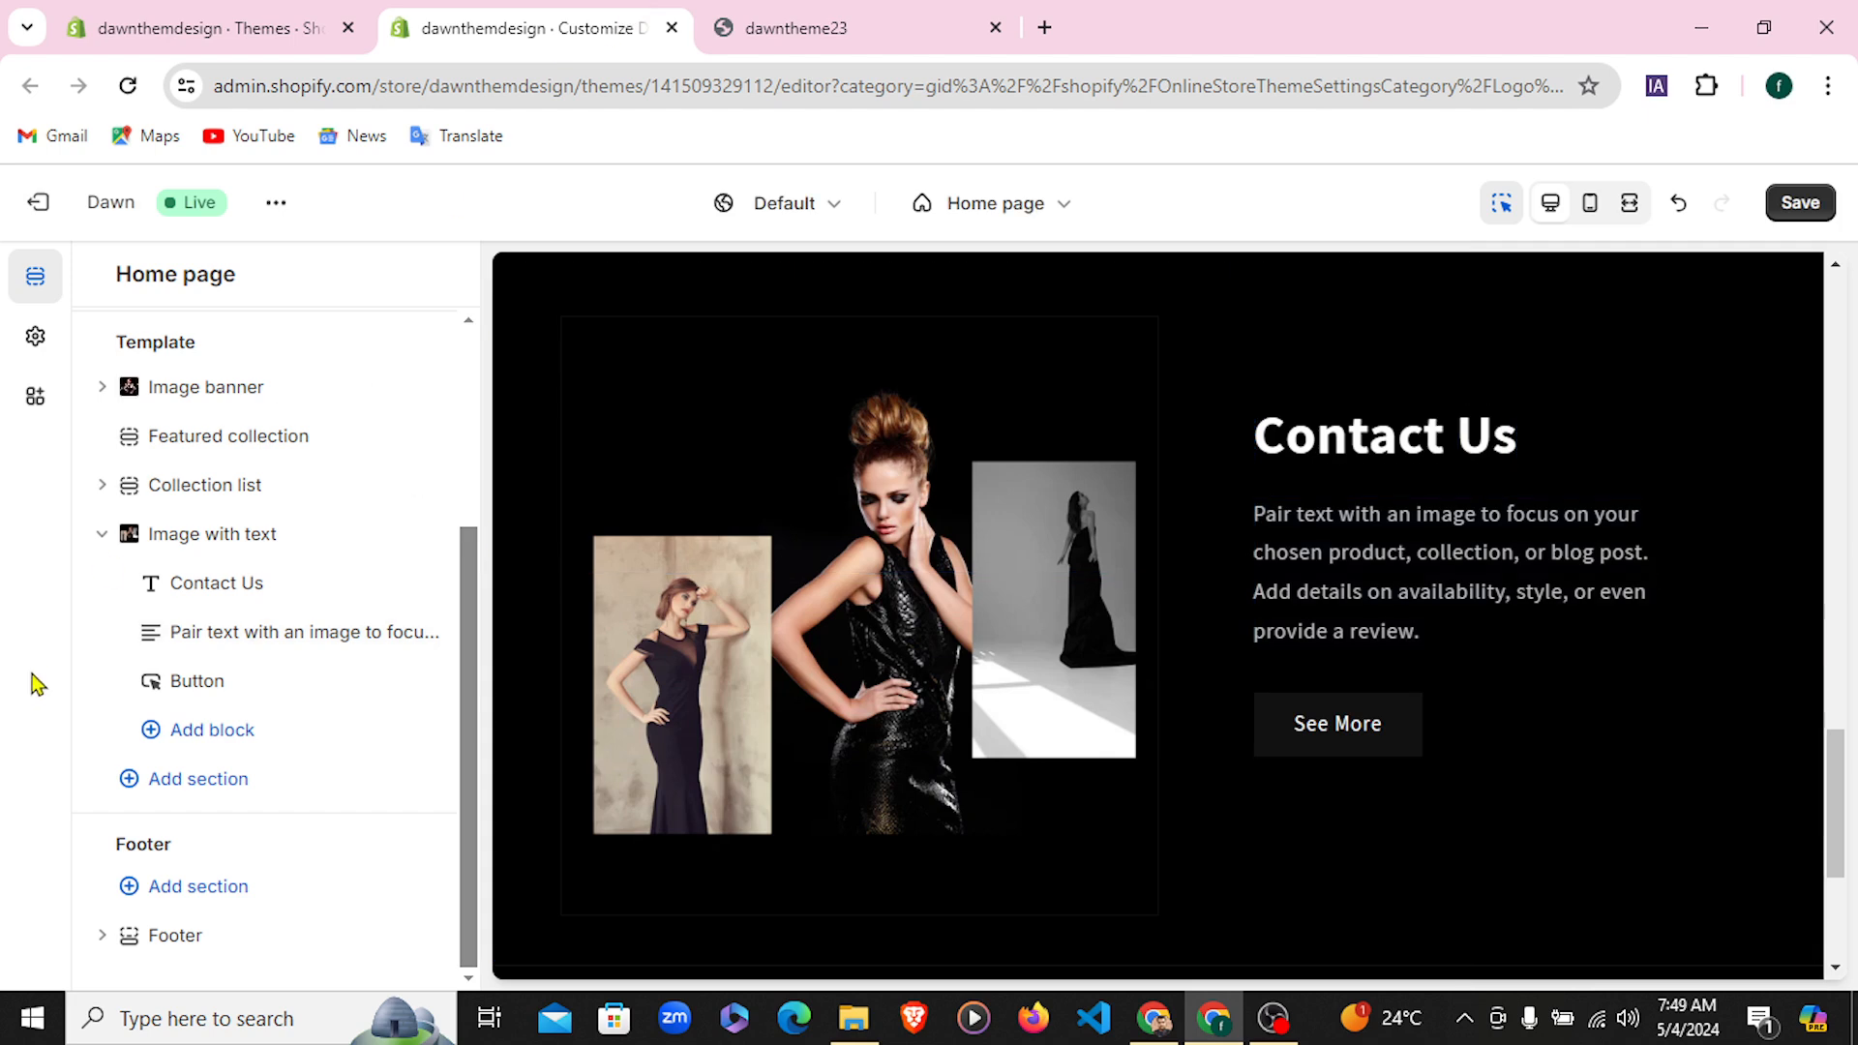
pyautogui.click(235, 540)
pyautogui.scroll(-8, 236, 590)
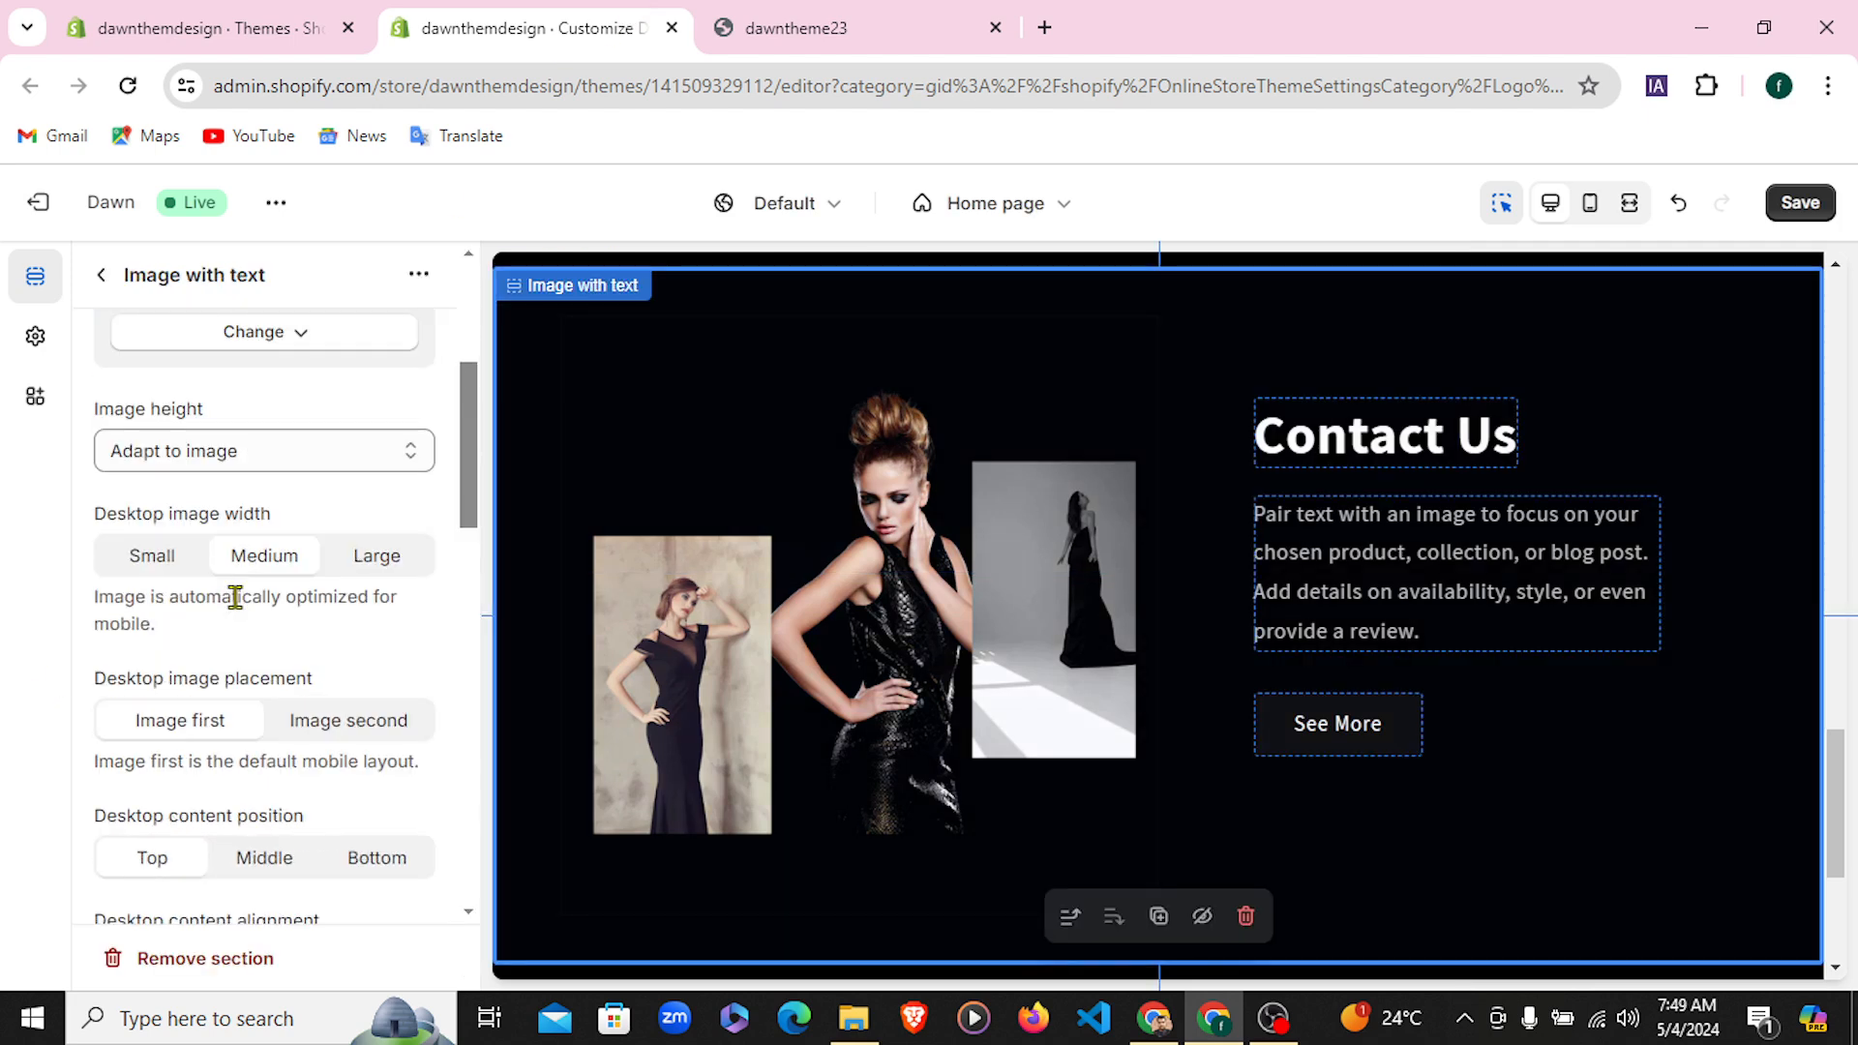
pyautogui.scroll(-5, 235, 597)
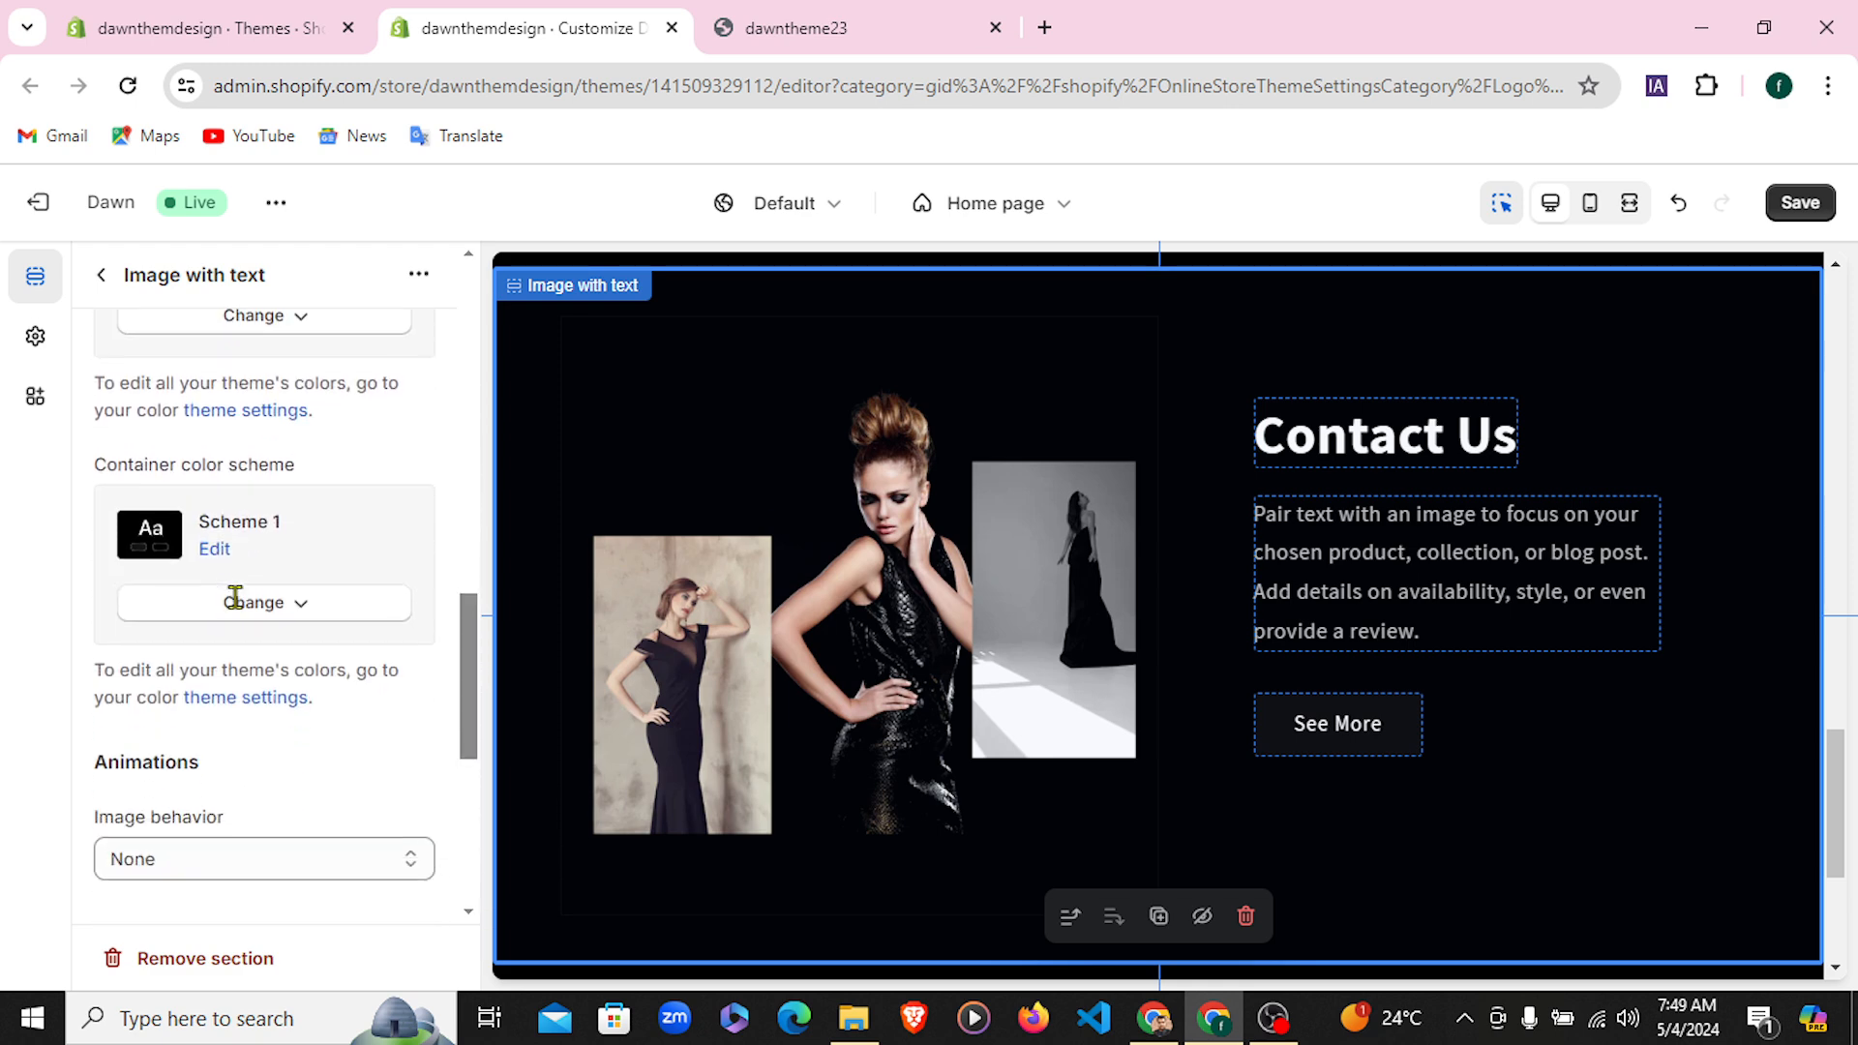
pyautogui.scroll(-5, 235, 597)
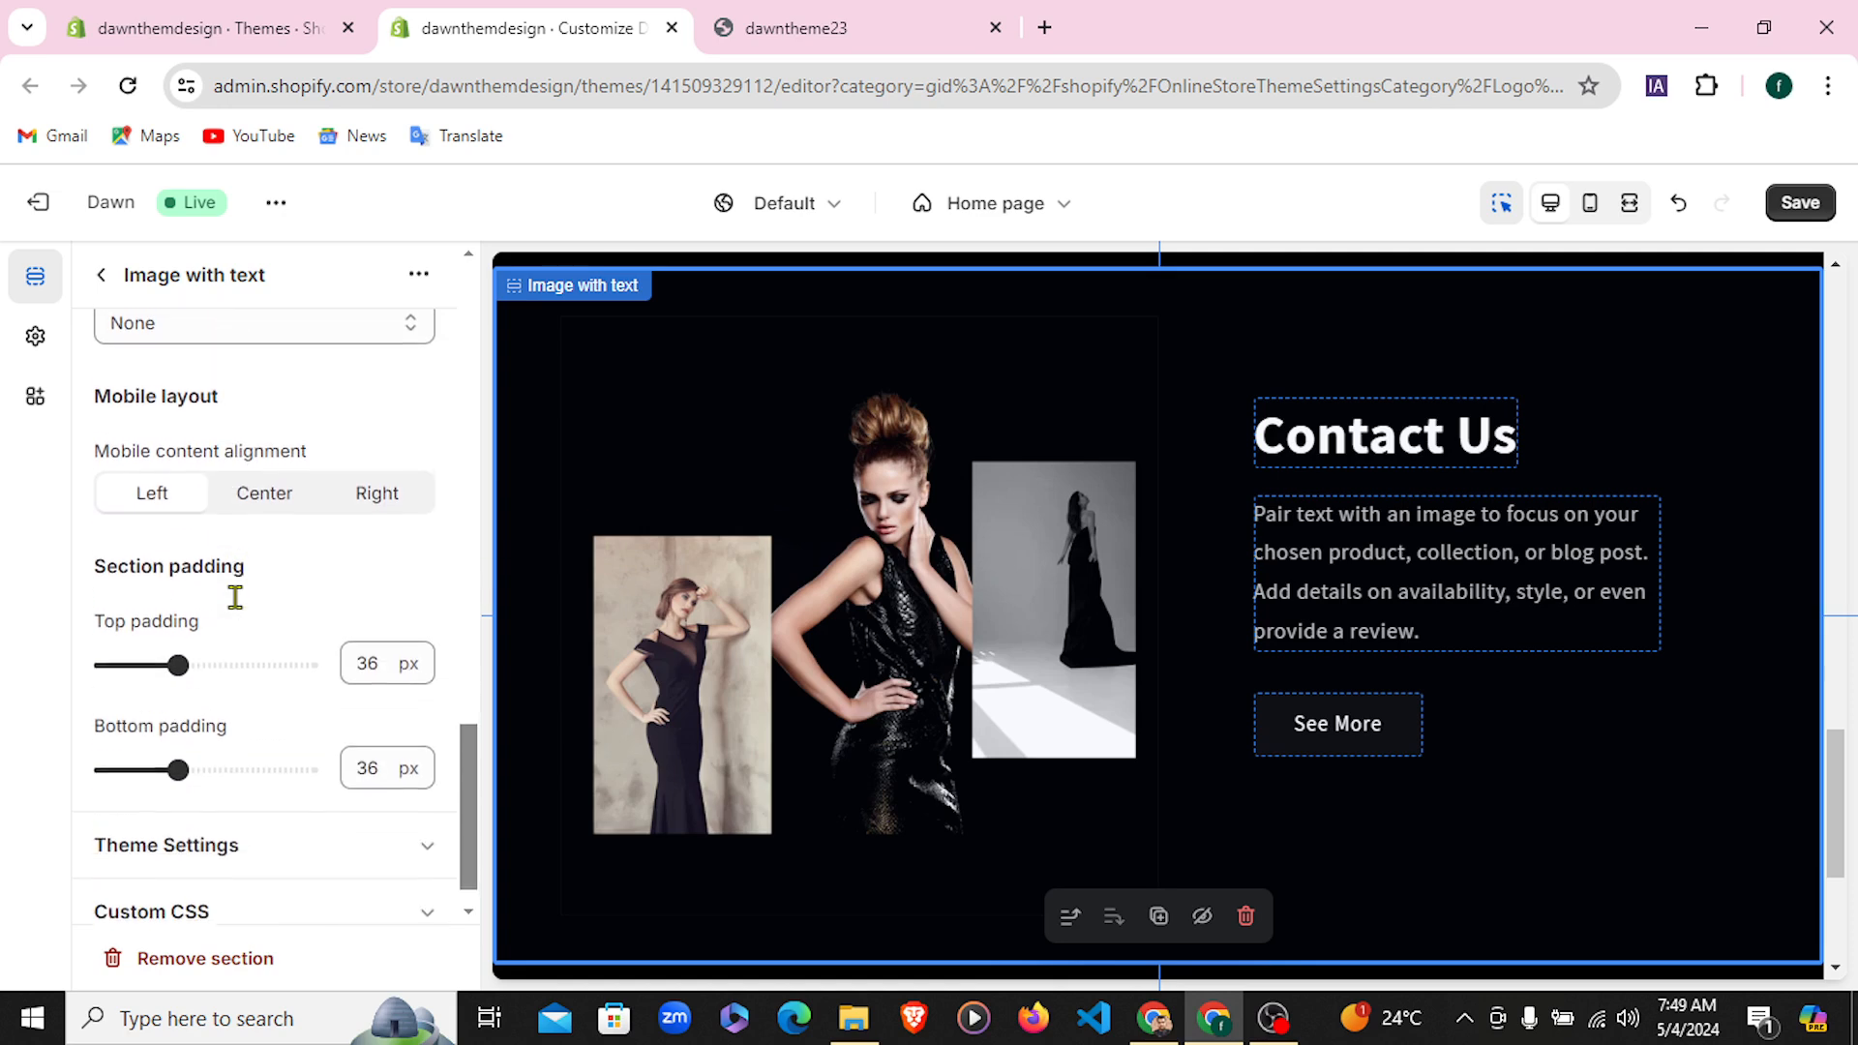
pyautogui.scroll(6, 235, 597)
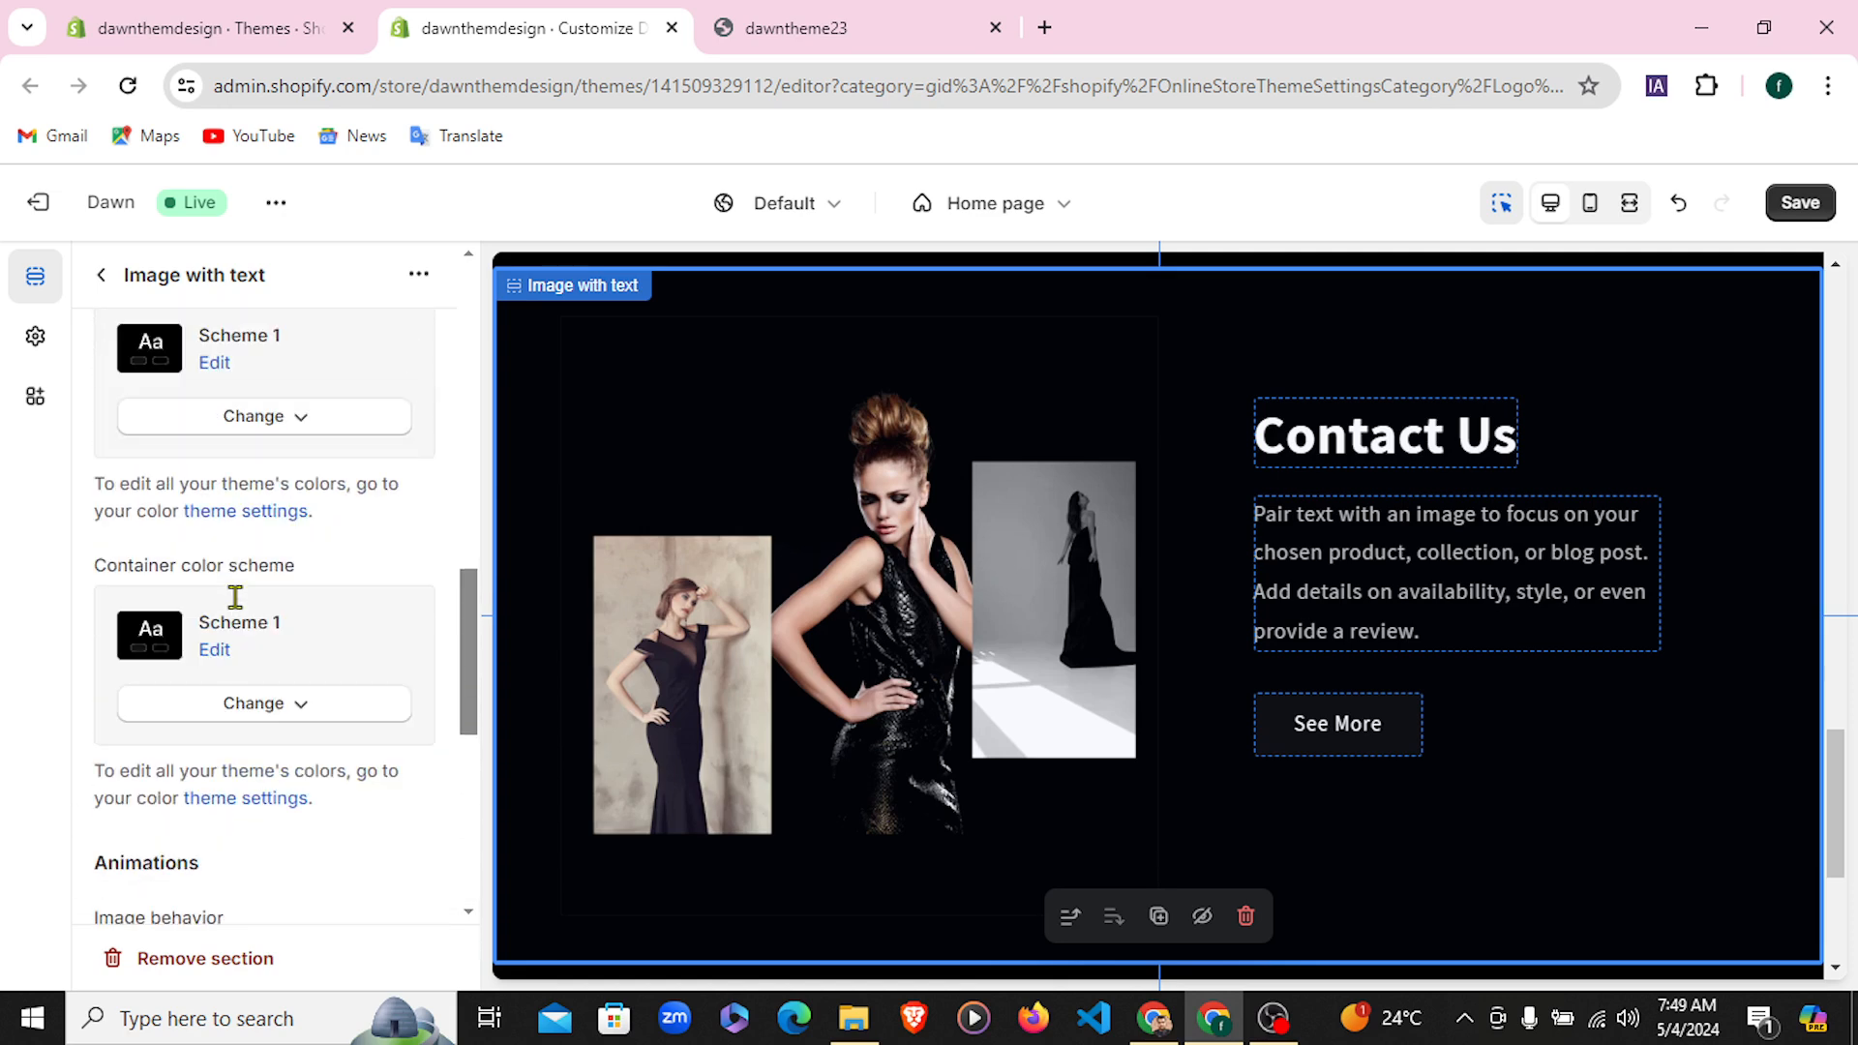
pyautogui.scroll(4, 235, 597)
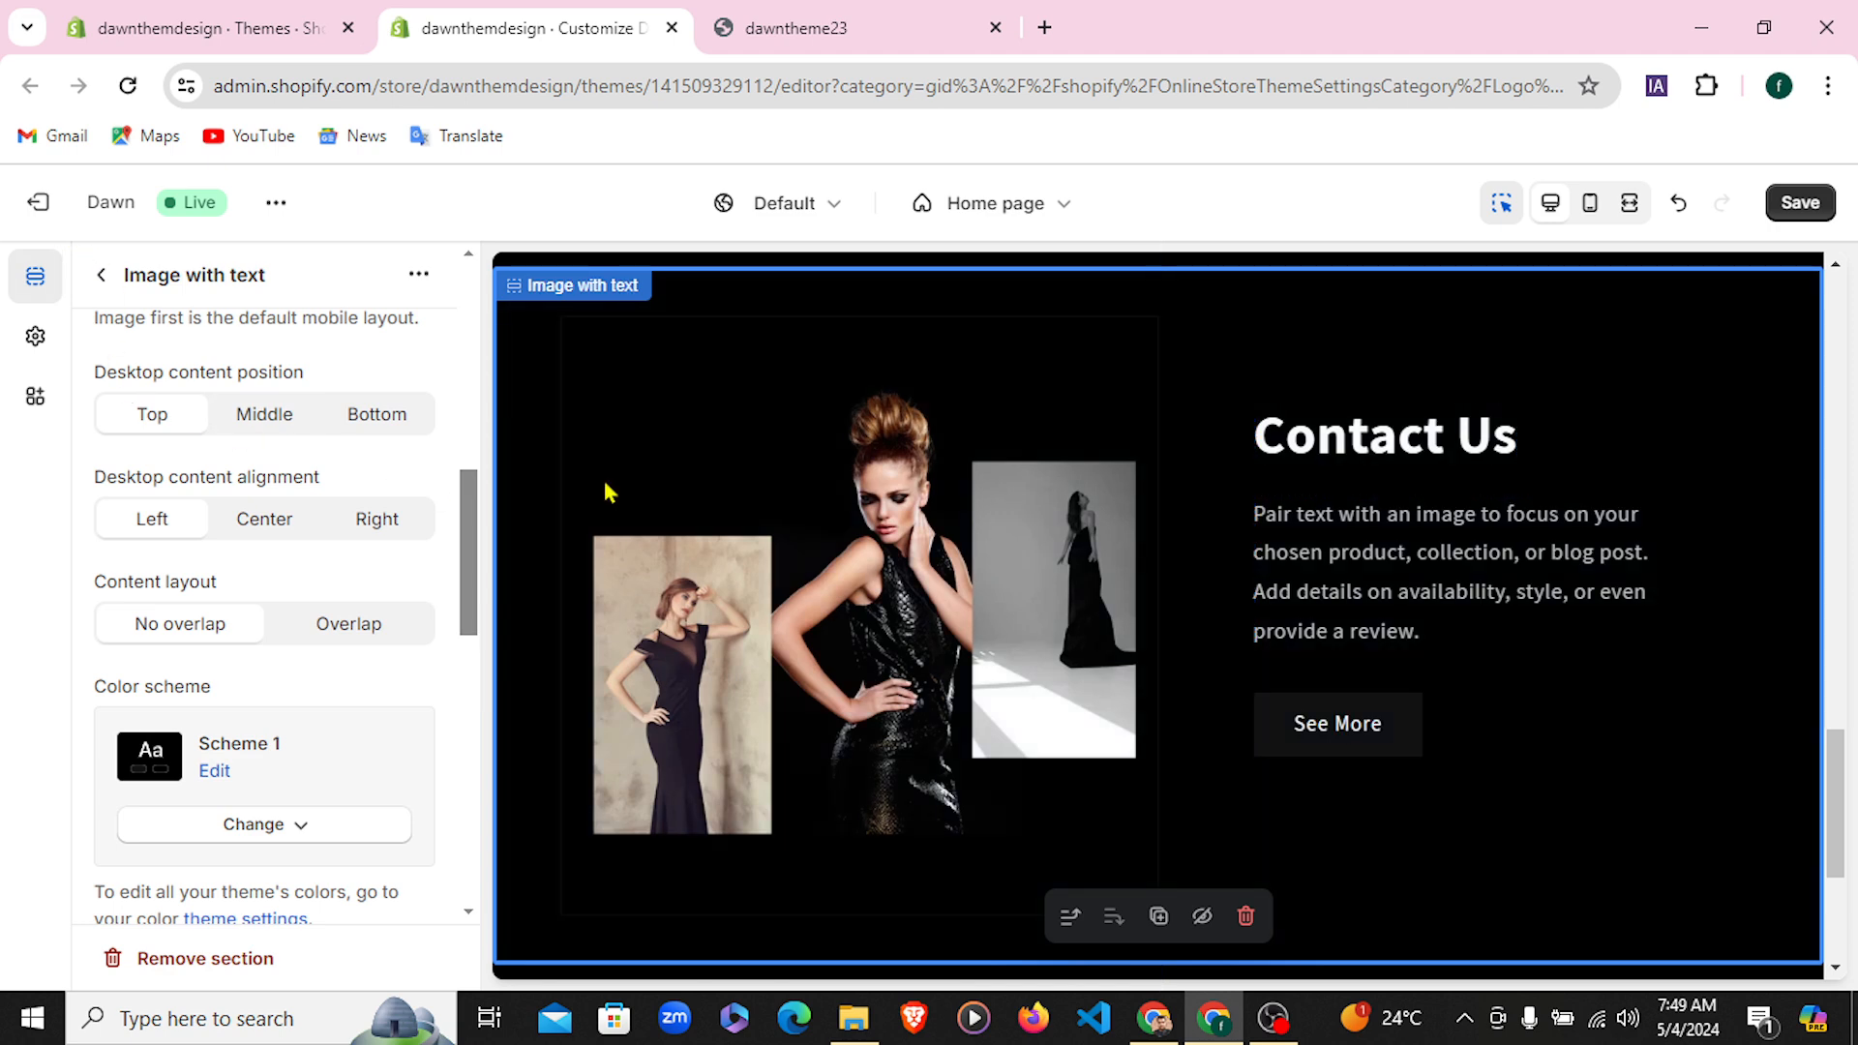
# Check which section follows the Contact Us area on the dawntheme23 storefront and compare it with the lower part of the home page preview
pyautogui.click(103, 277)
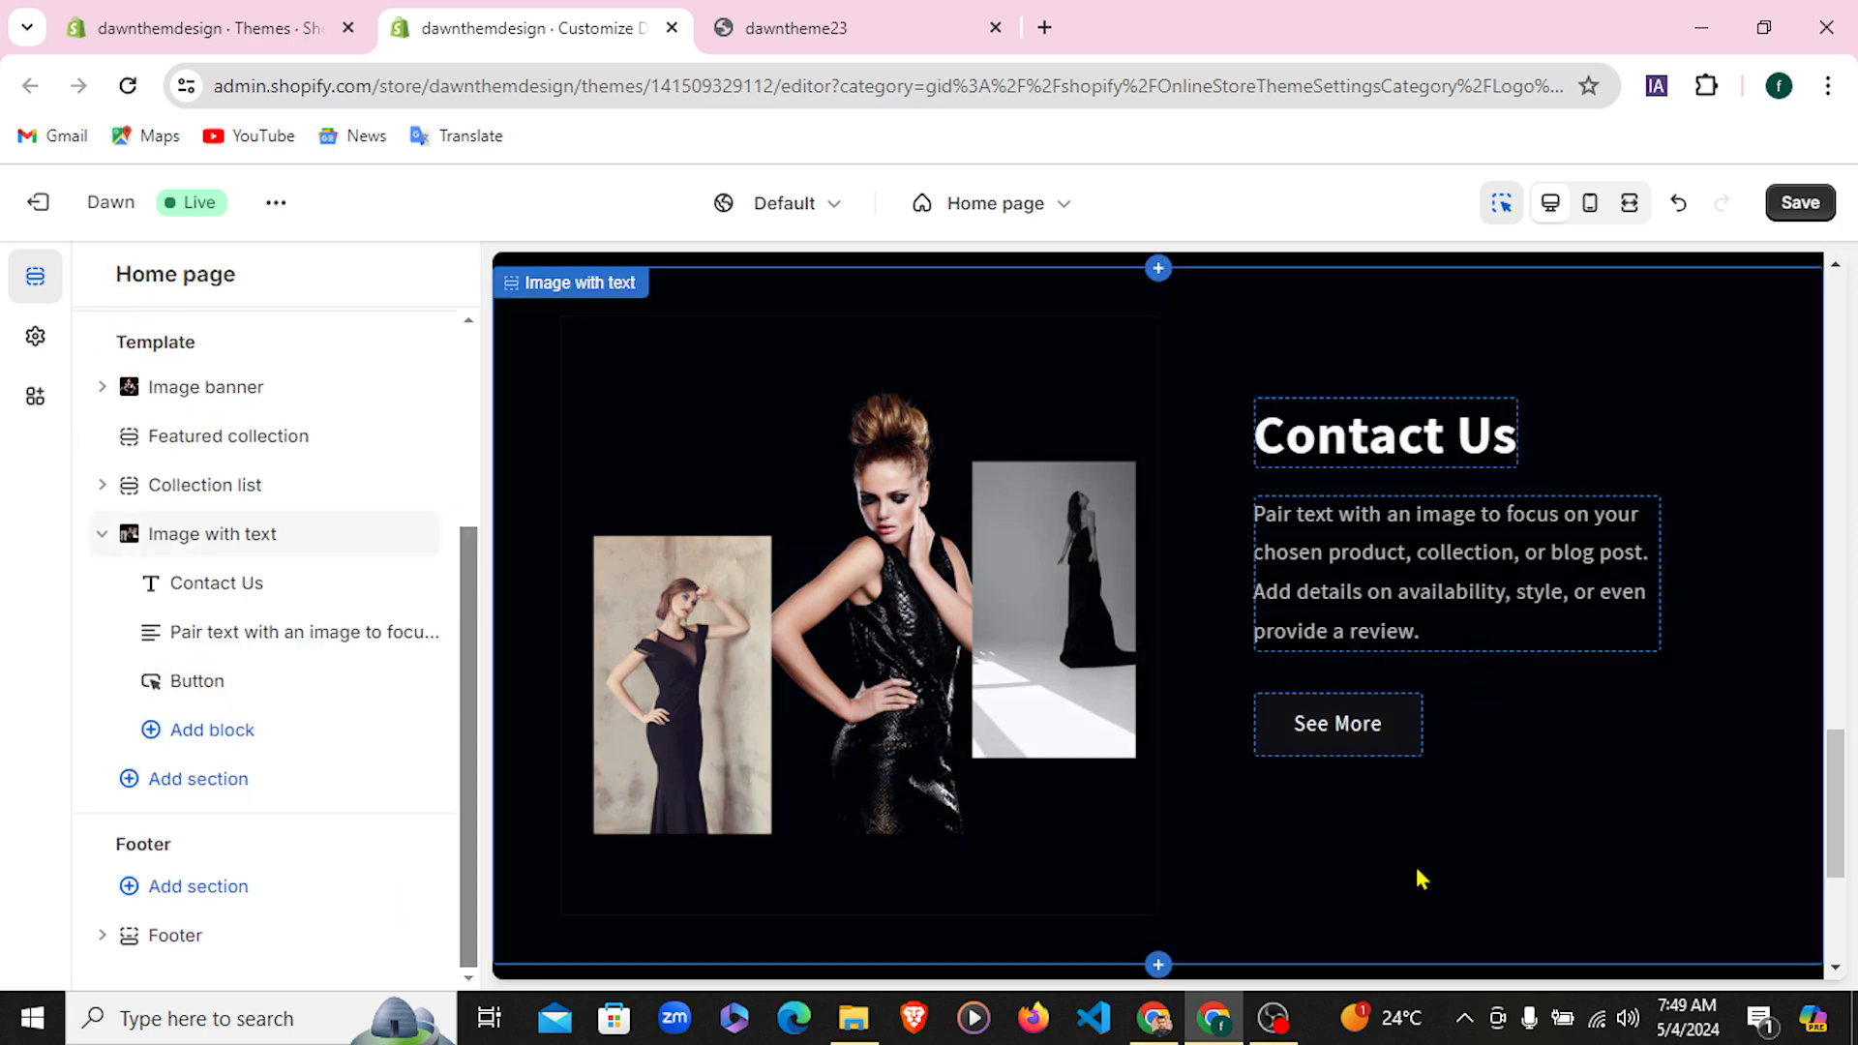
pyautogui.click(825, 15)
pyautogui.scroll(-4, 760, 619)
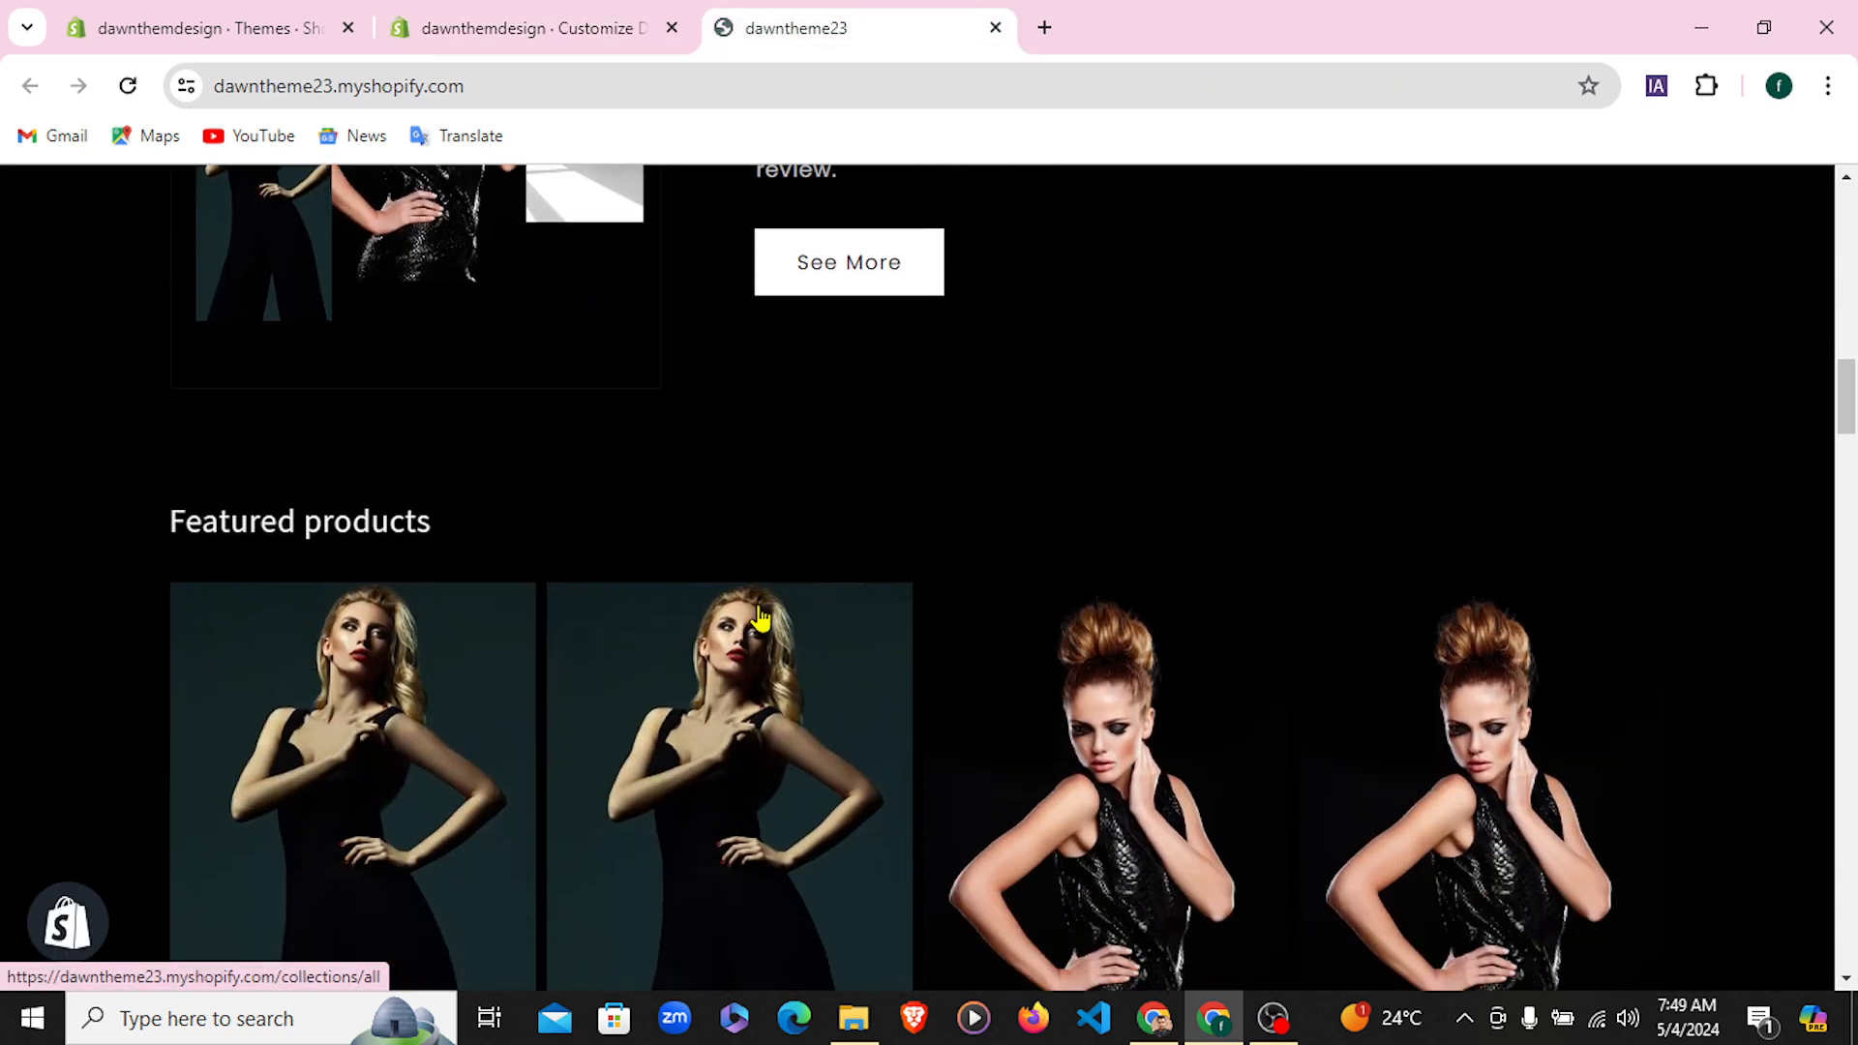
pyautogui.scroll(-3, 762, 617)
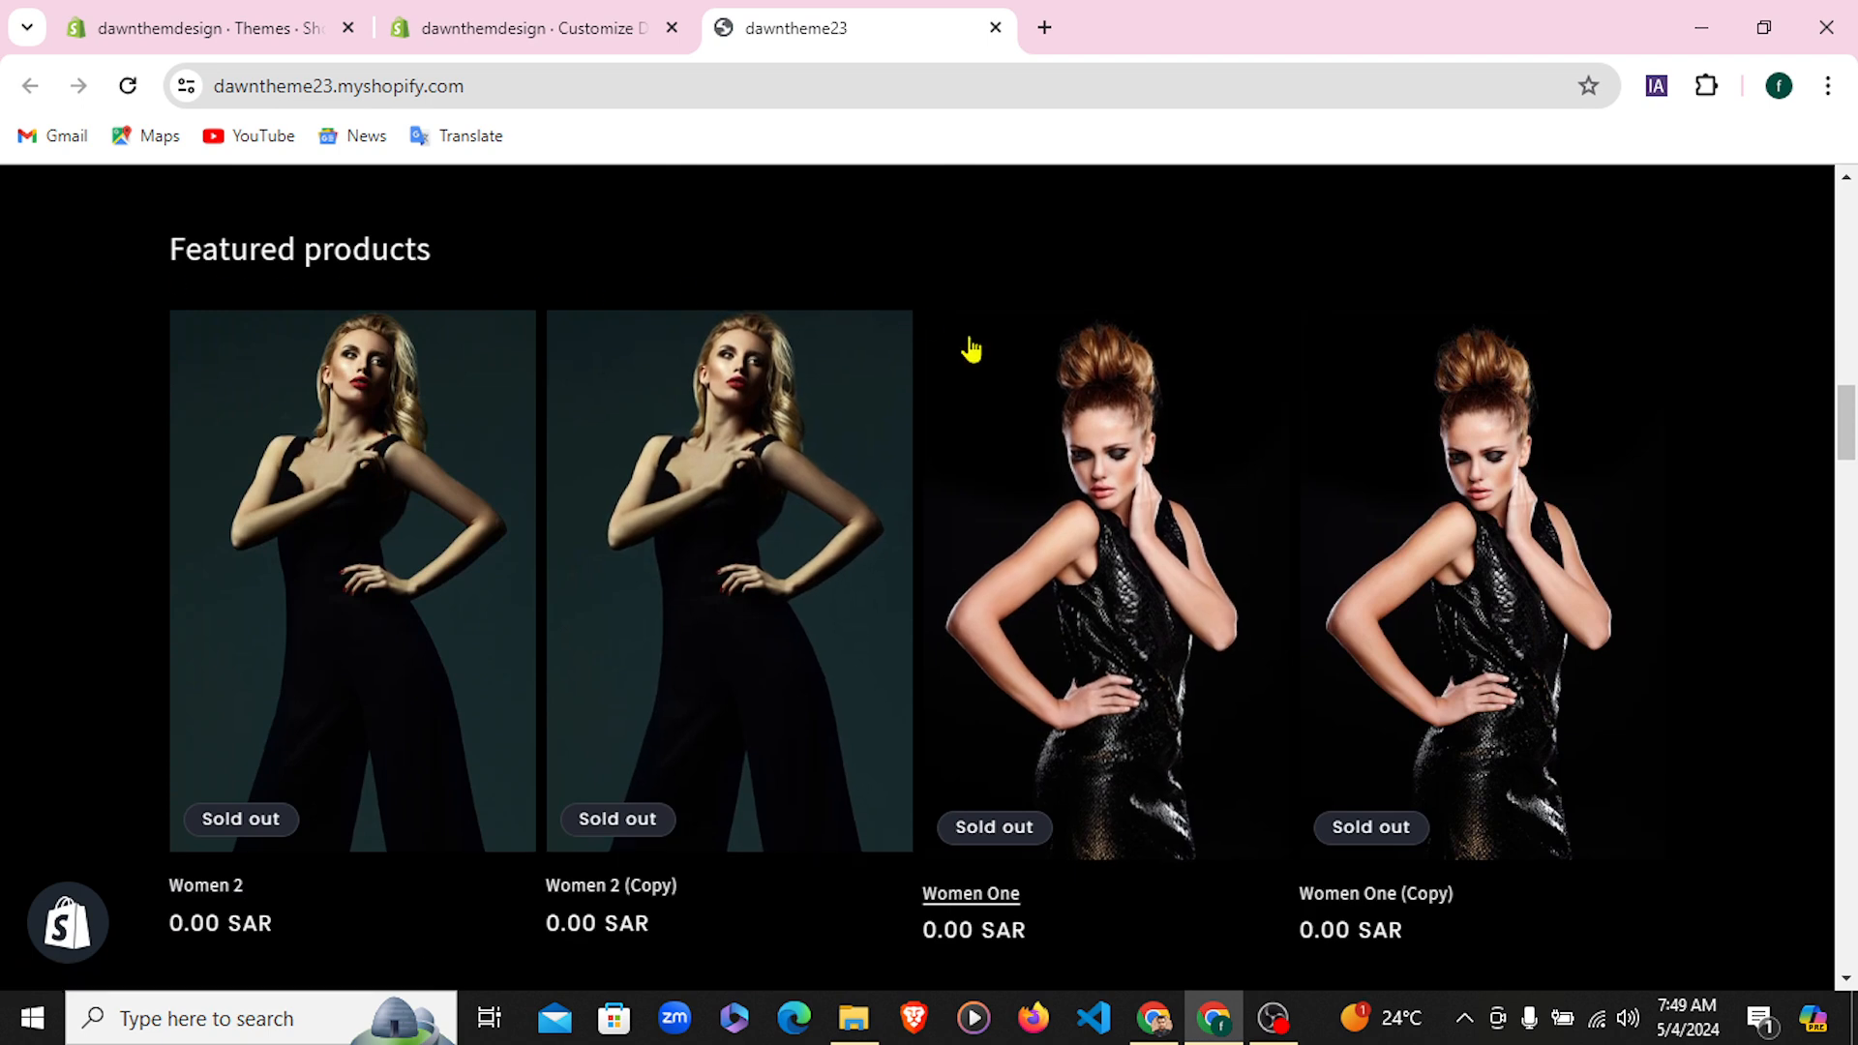
pyautogui.click(622, 14)
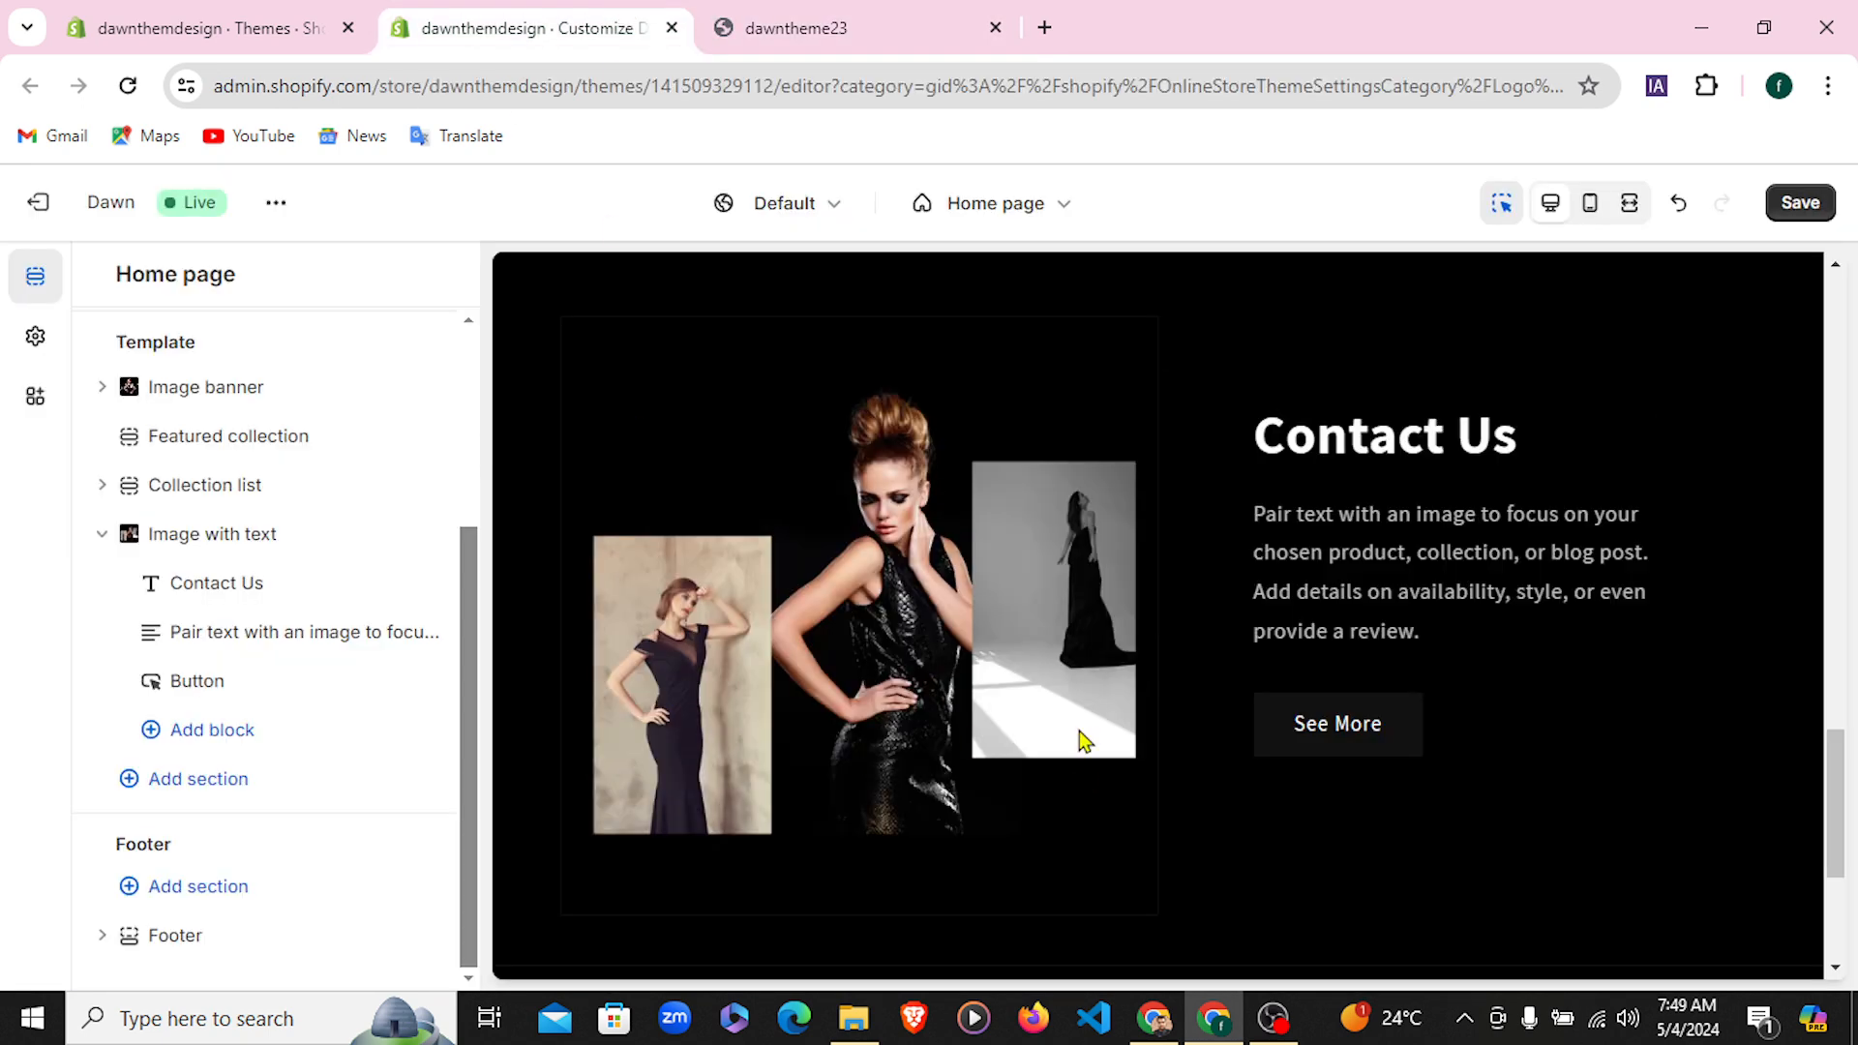
pyautogui.scroll(-4, 1081, 741)
pyautogui.scroll(1, 1081, 740)
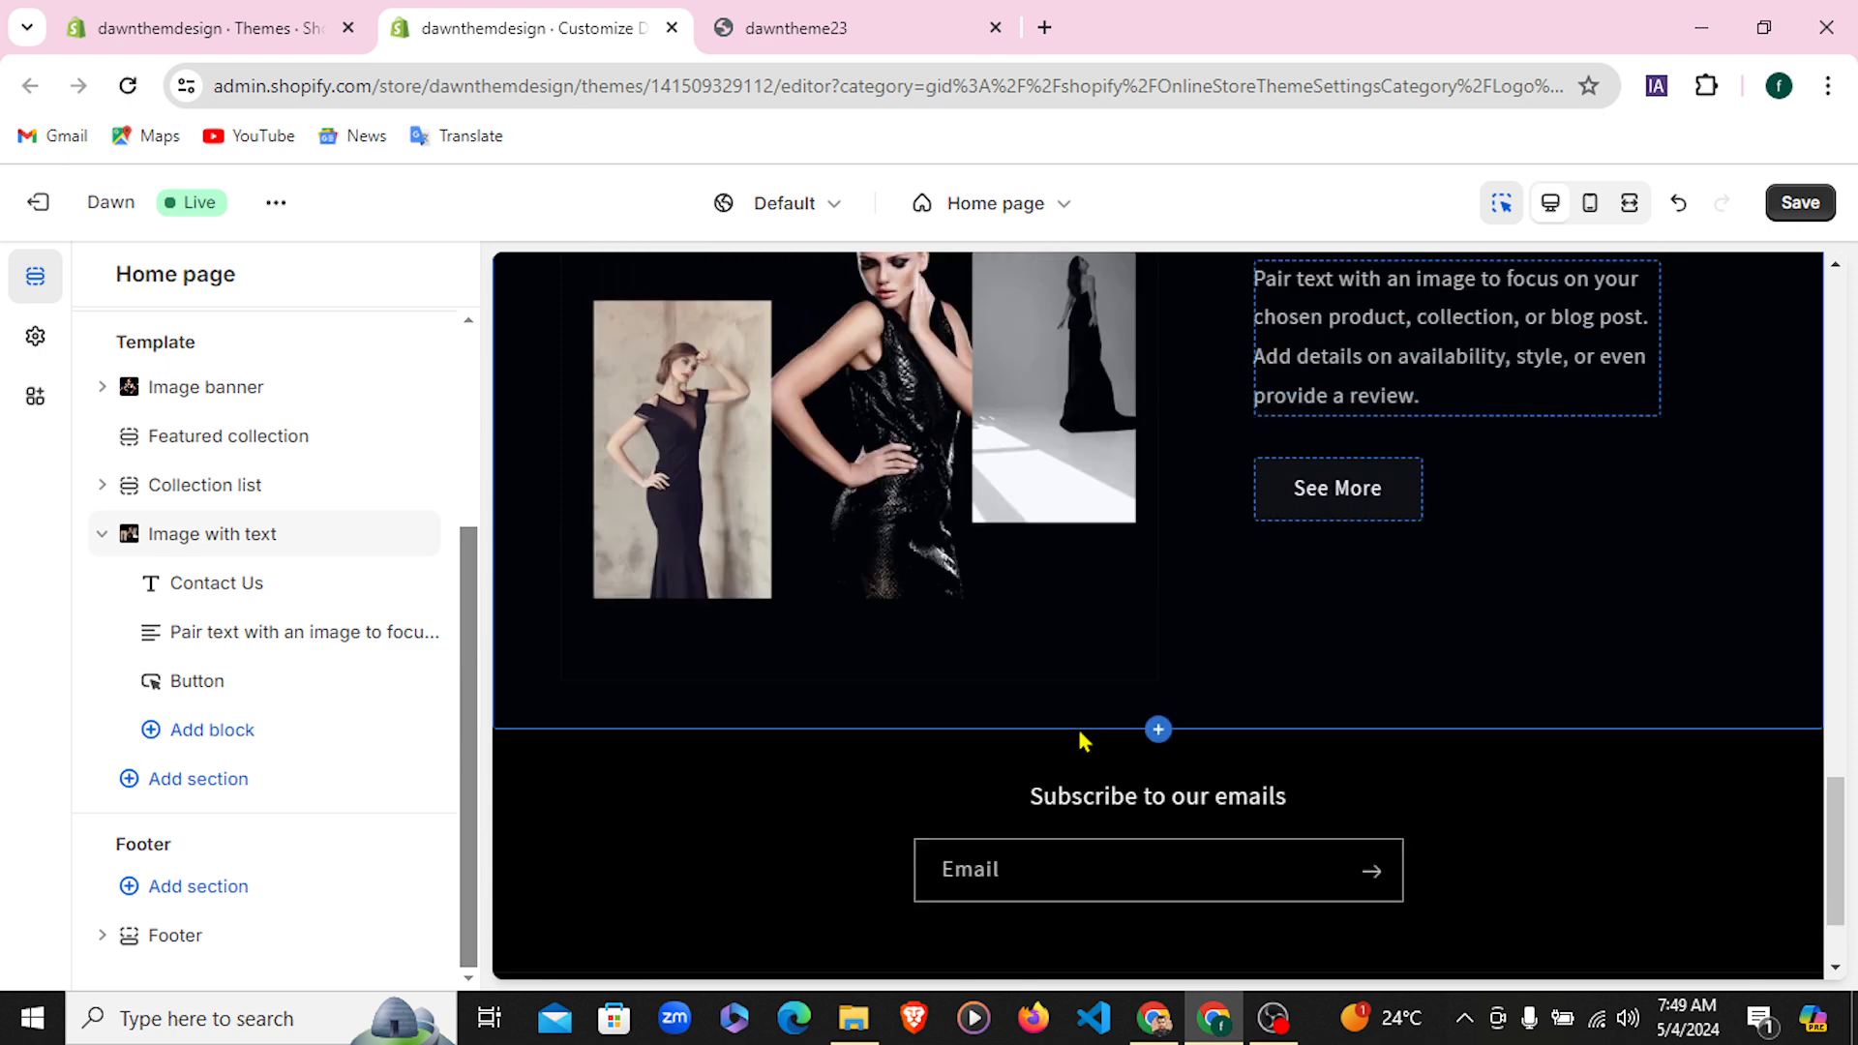
pyautogui.scroll(10, 1081, 741)
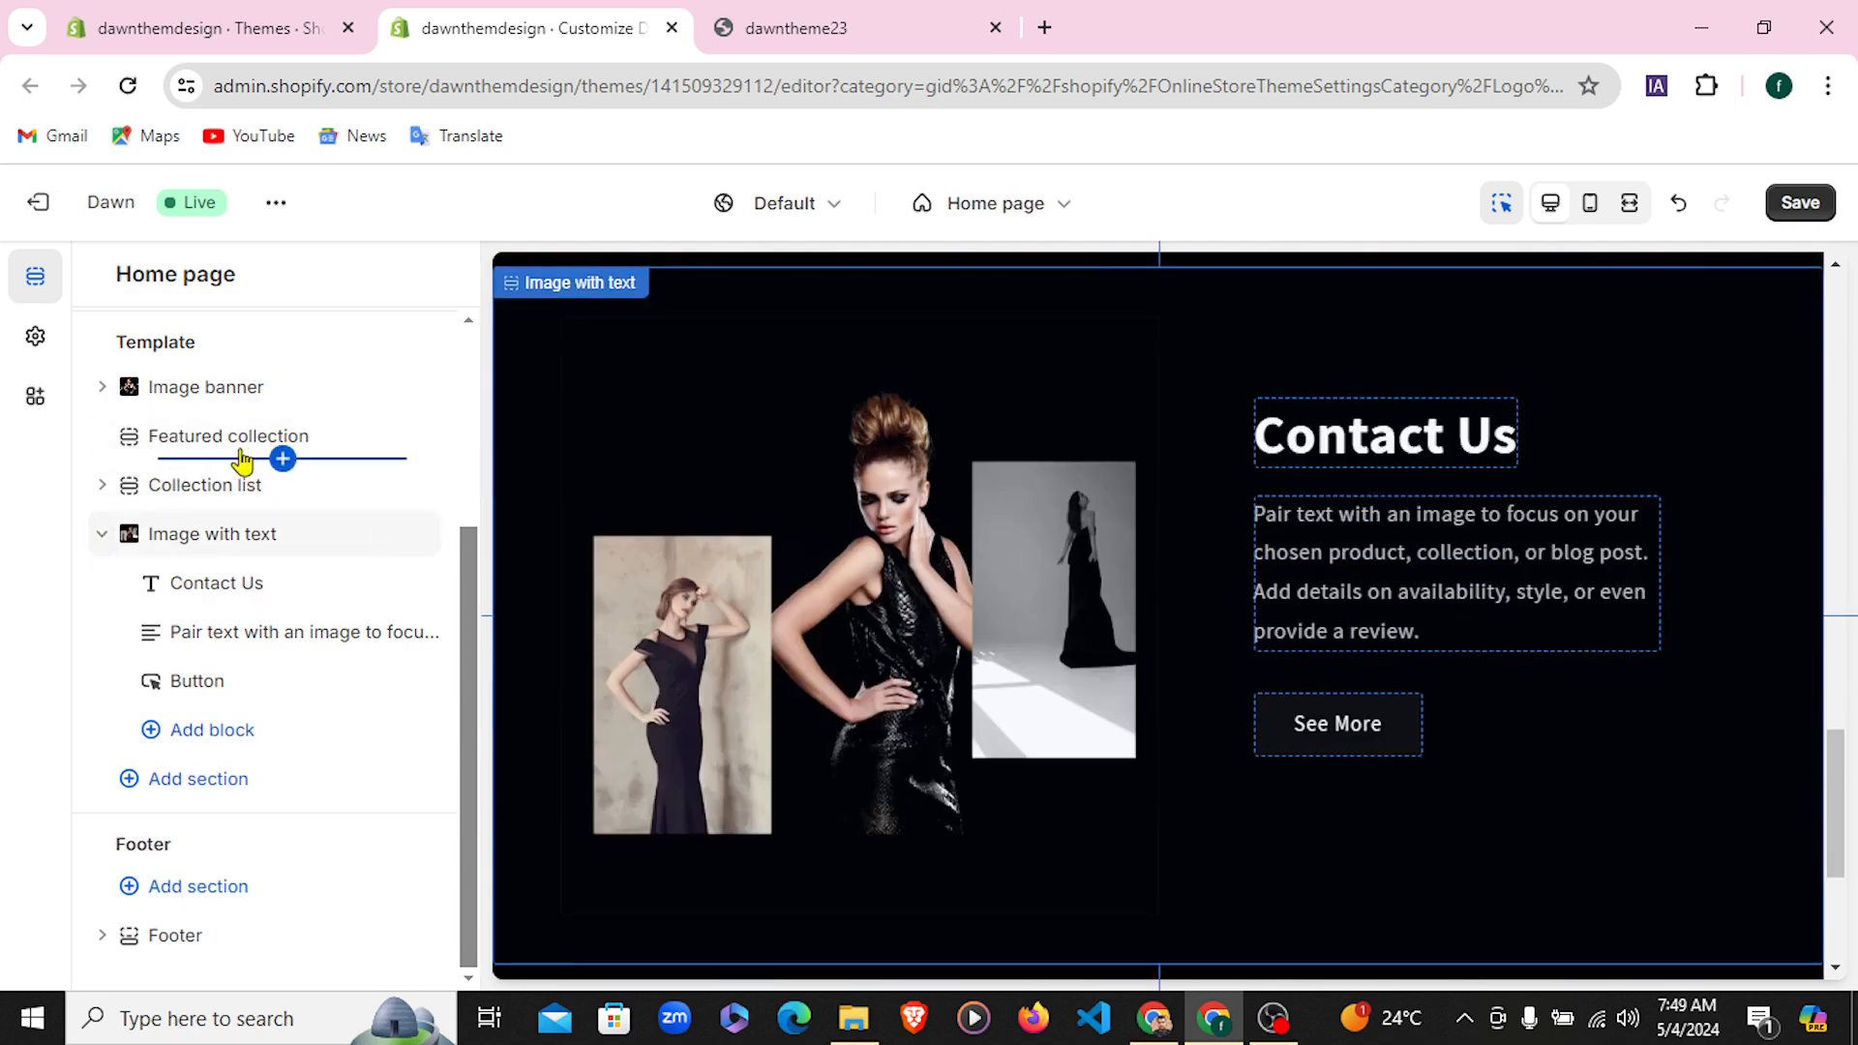
# Add a Featured collection section below Image with text and remove the earlier Featured collection section above Collection list
pyautogui.click(166, 788)
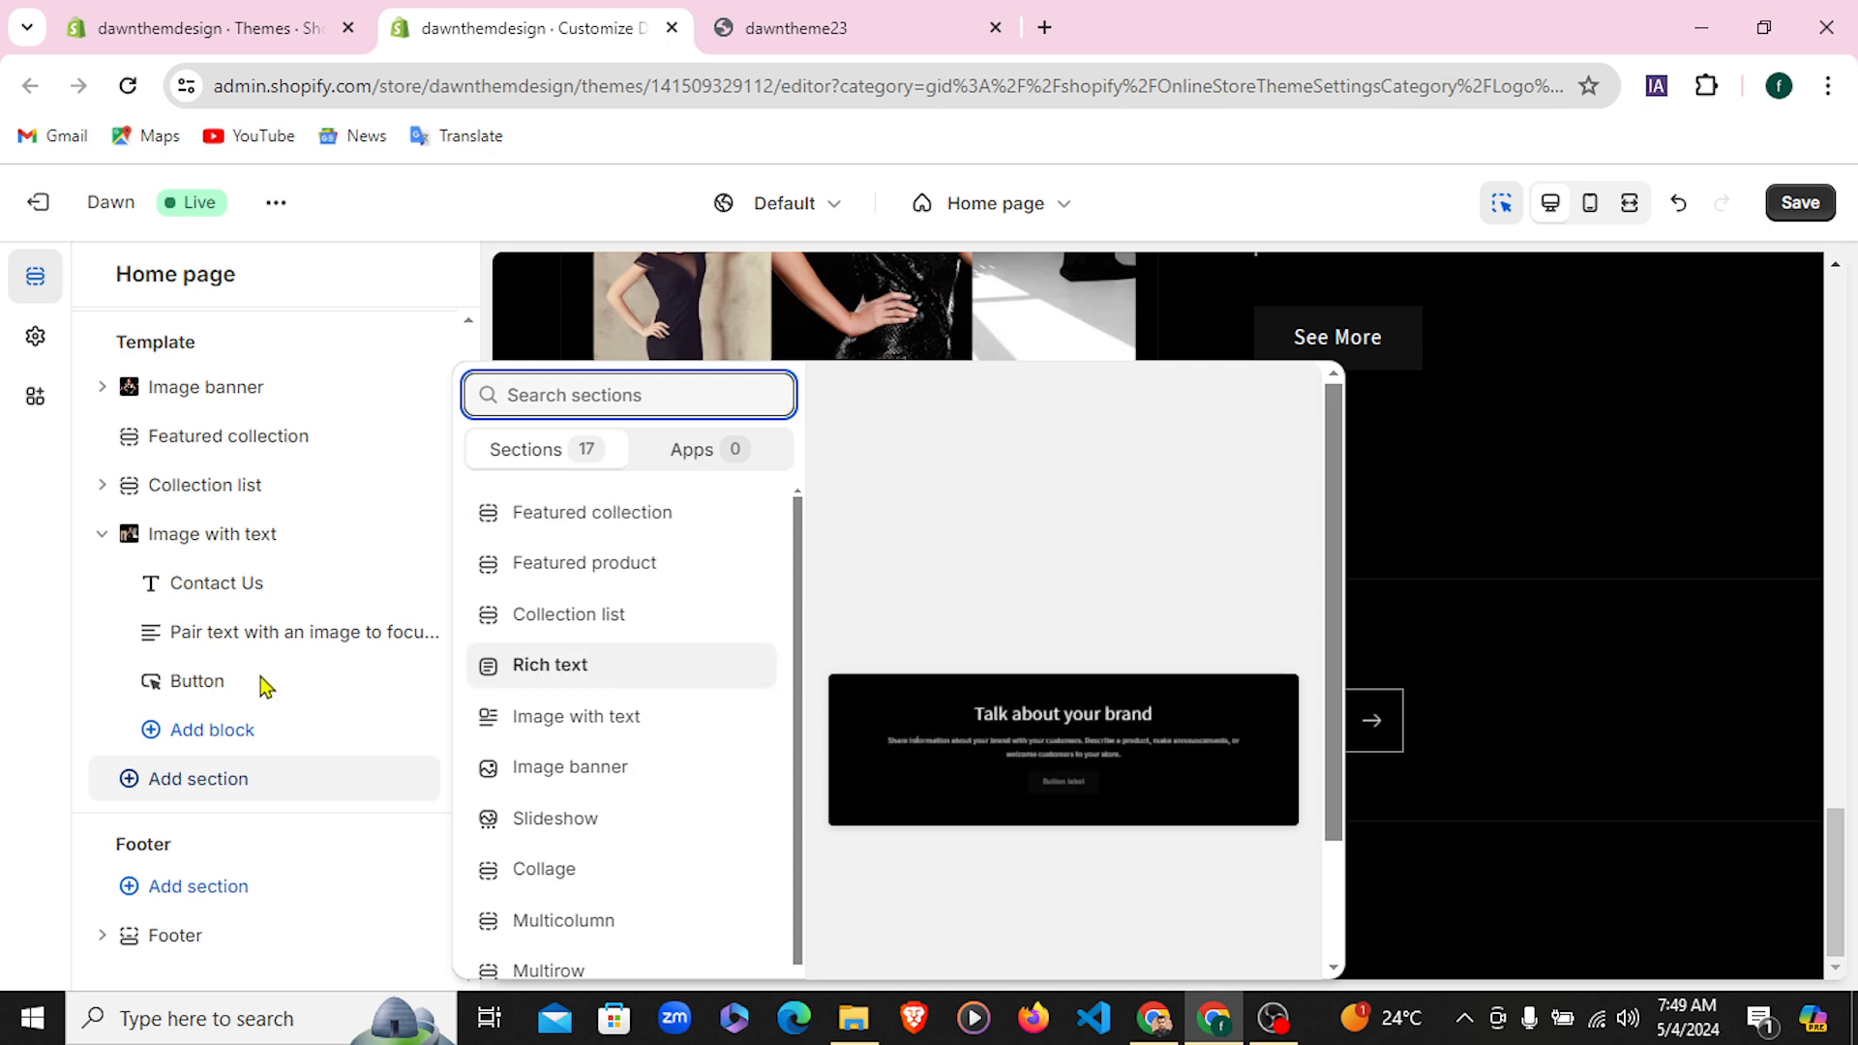
pyautogui.click(613, 516)
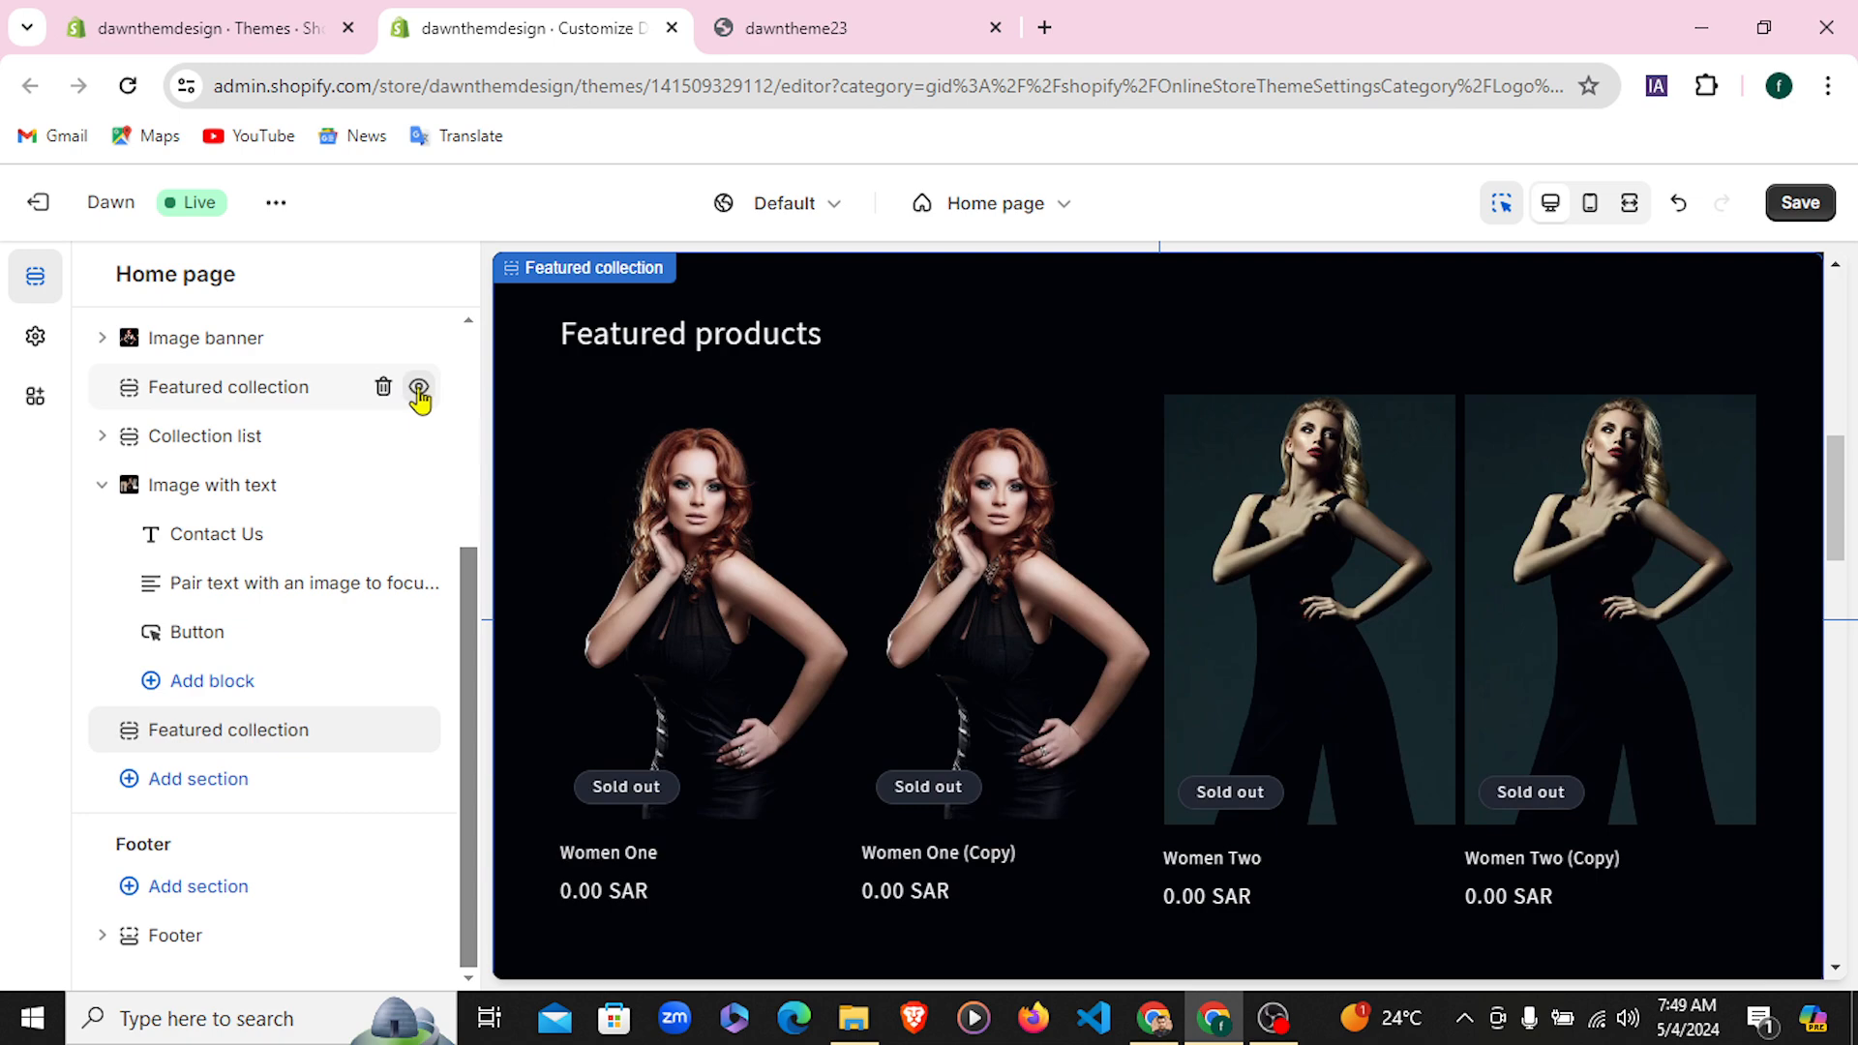
pyautogui.click(384, 387)
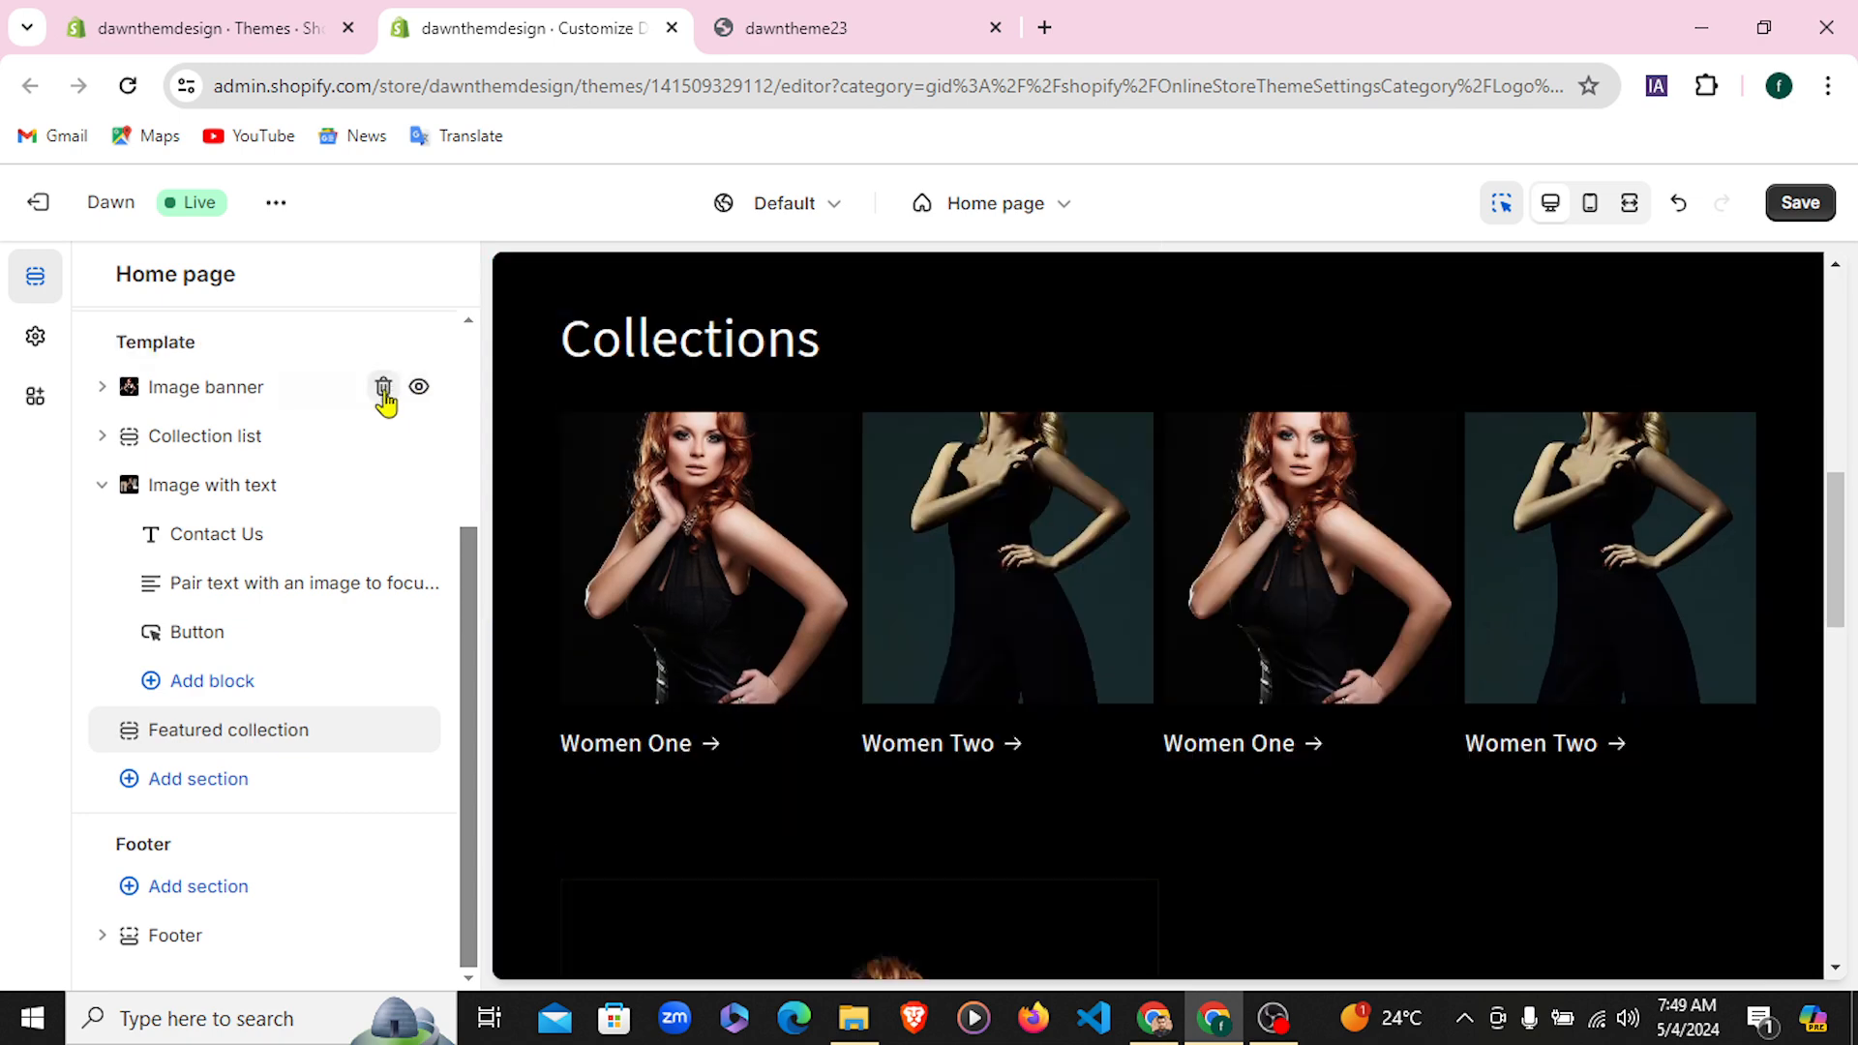
pyautogui.scroll(-15, 1156, 650)
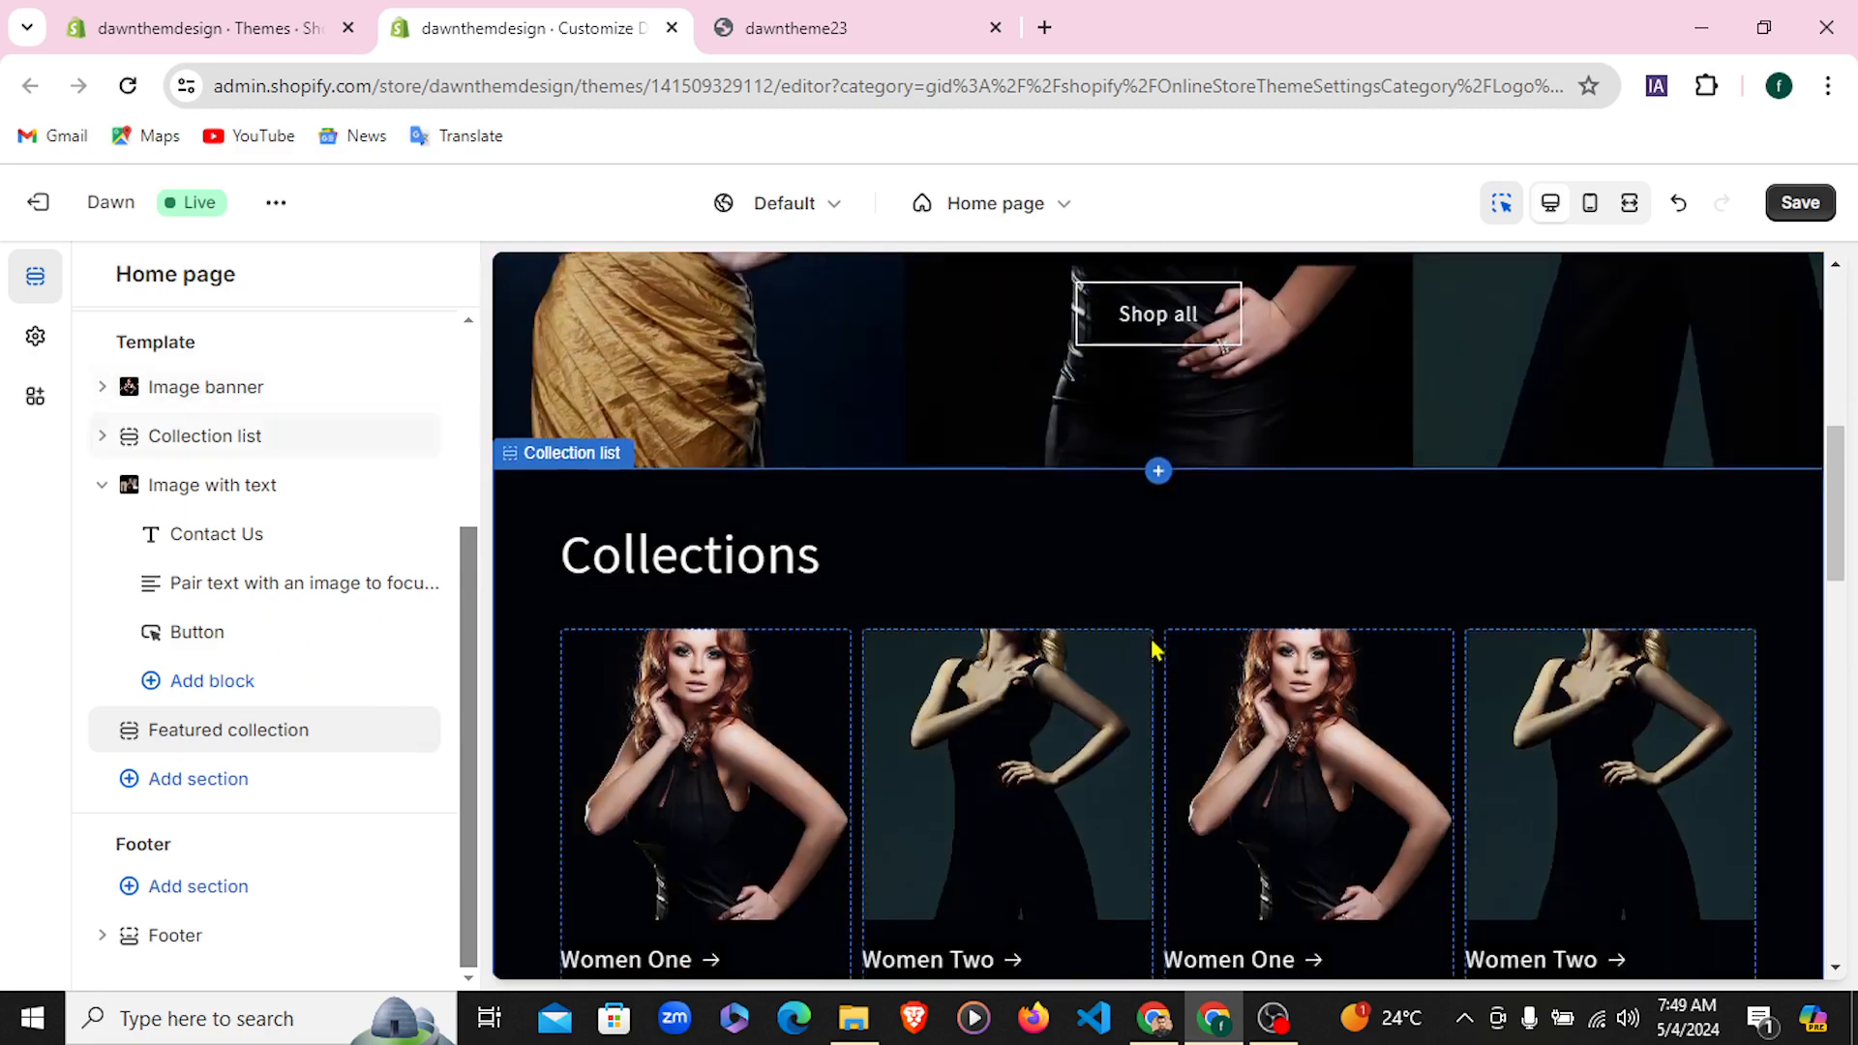
pyautogui.scroll(-5, 1155, 650)
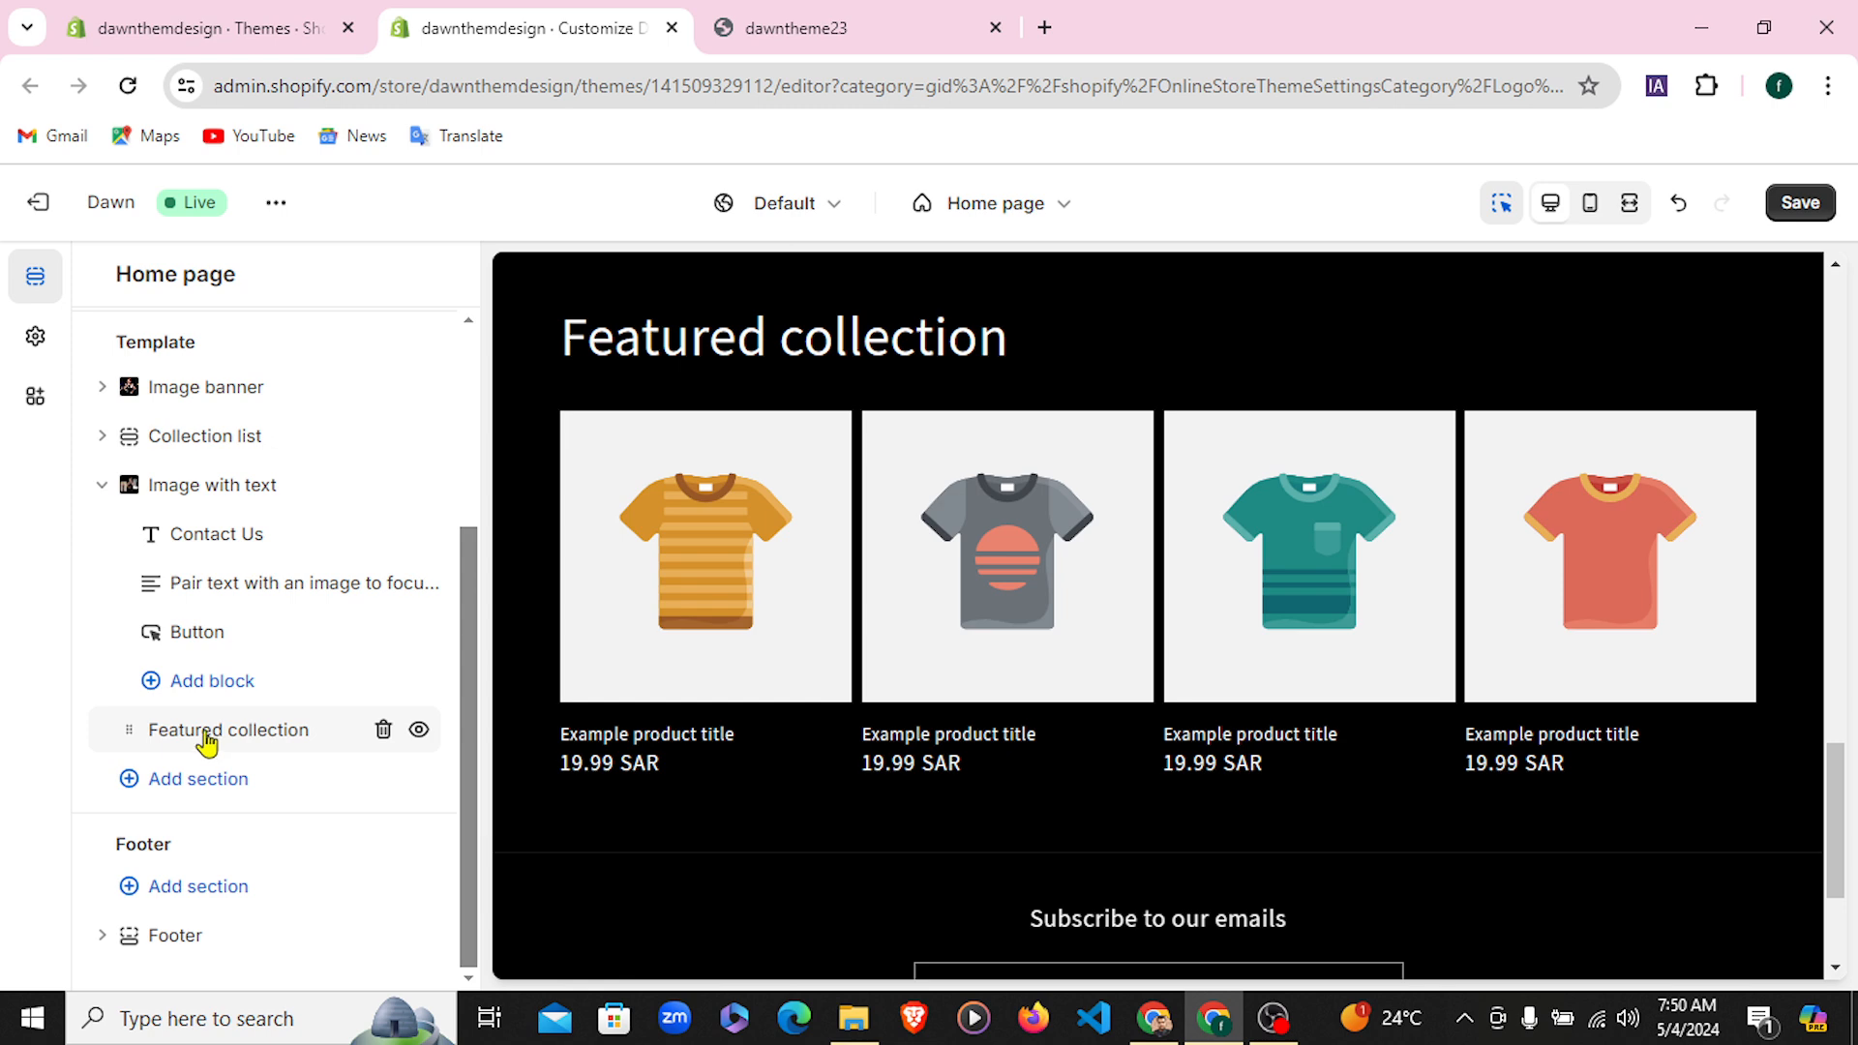
# Try the Large and Small heading sizes on the new Featured collection section and set it back to Medium
pyautogui.click(101, 485)
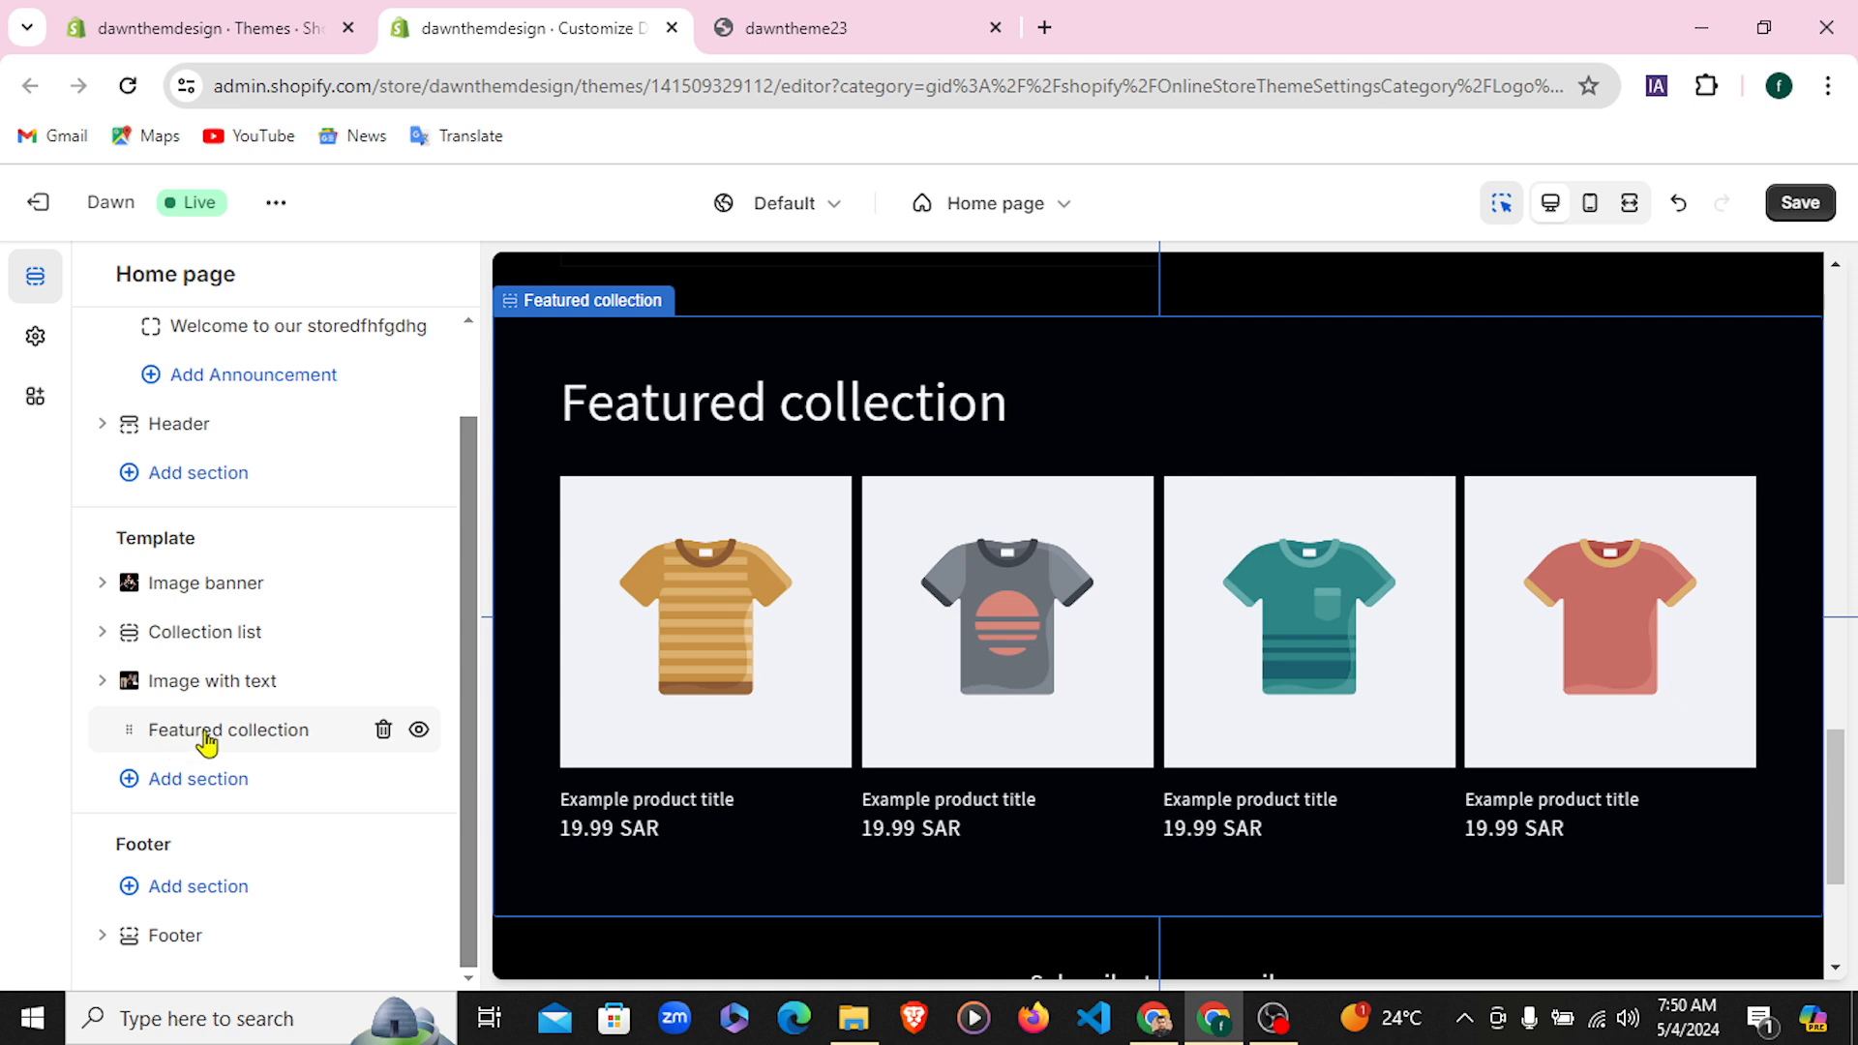
pyautogui.click(208, 737)
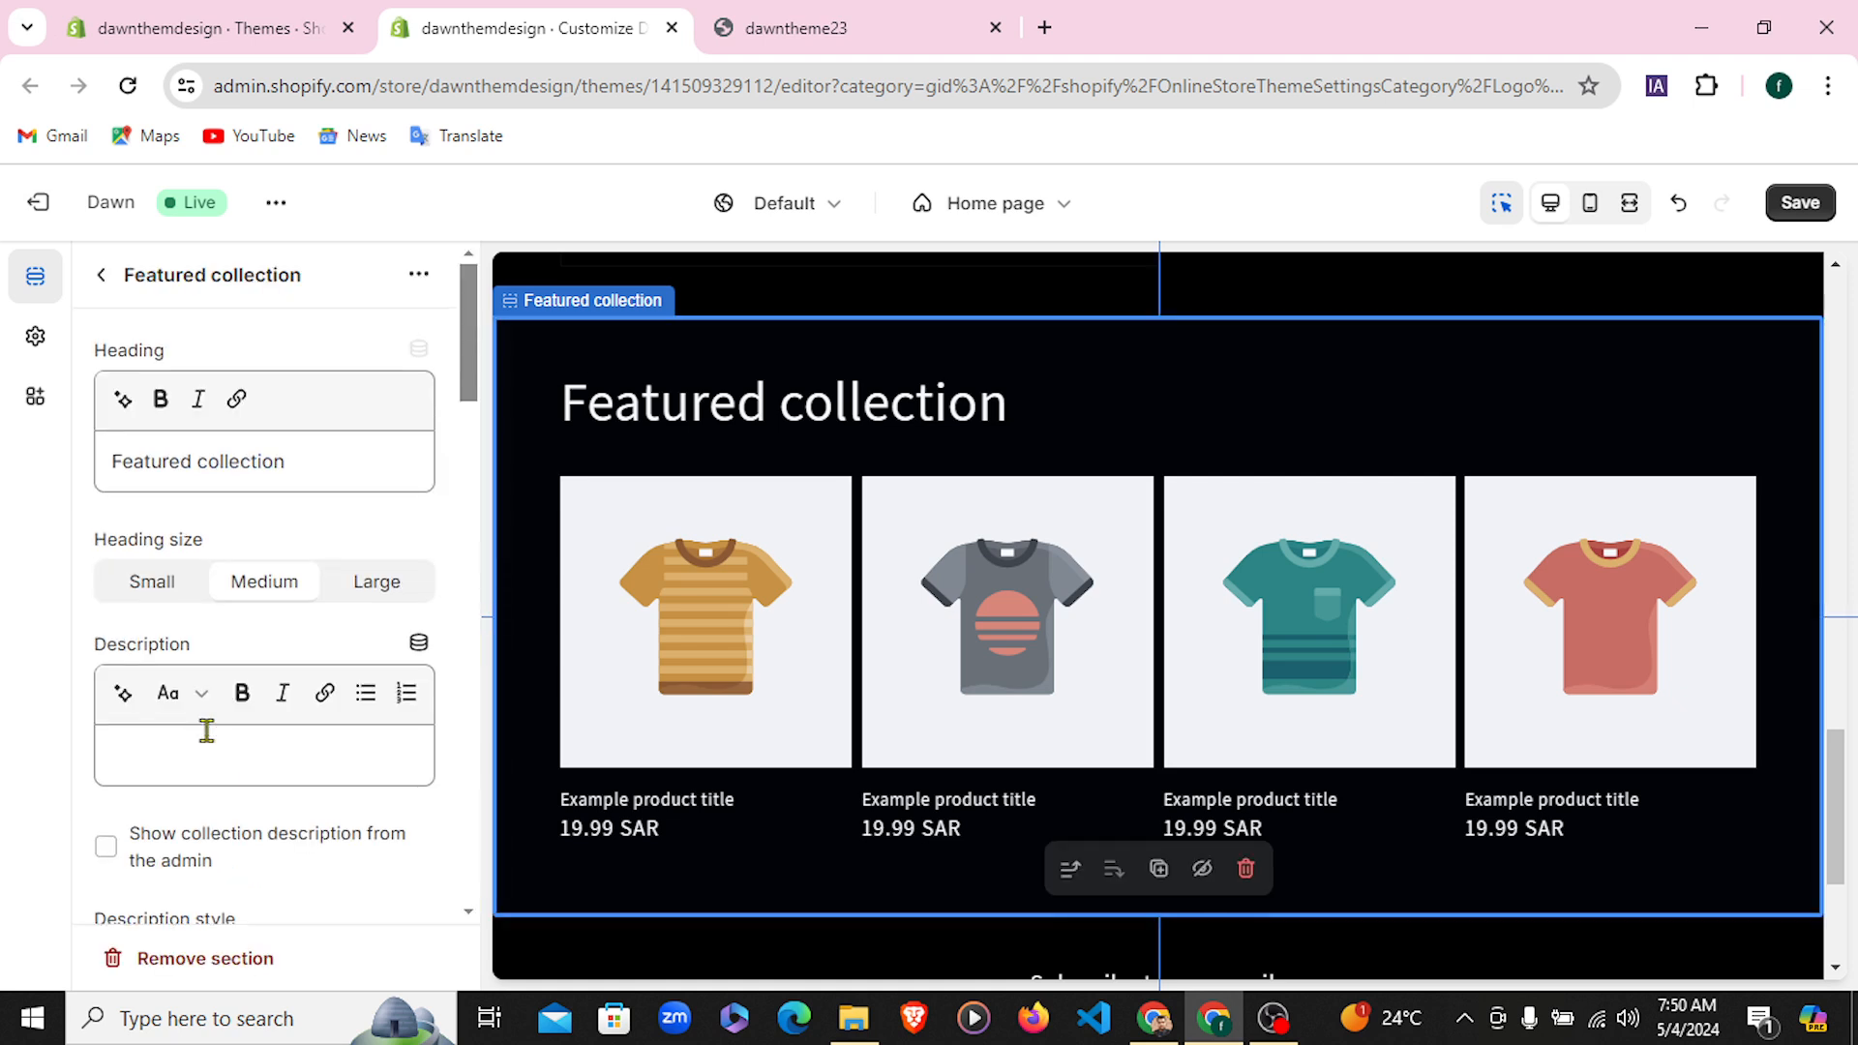
pyautogui.click(325, 467)
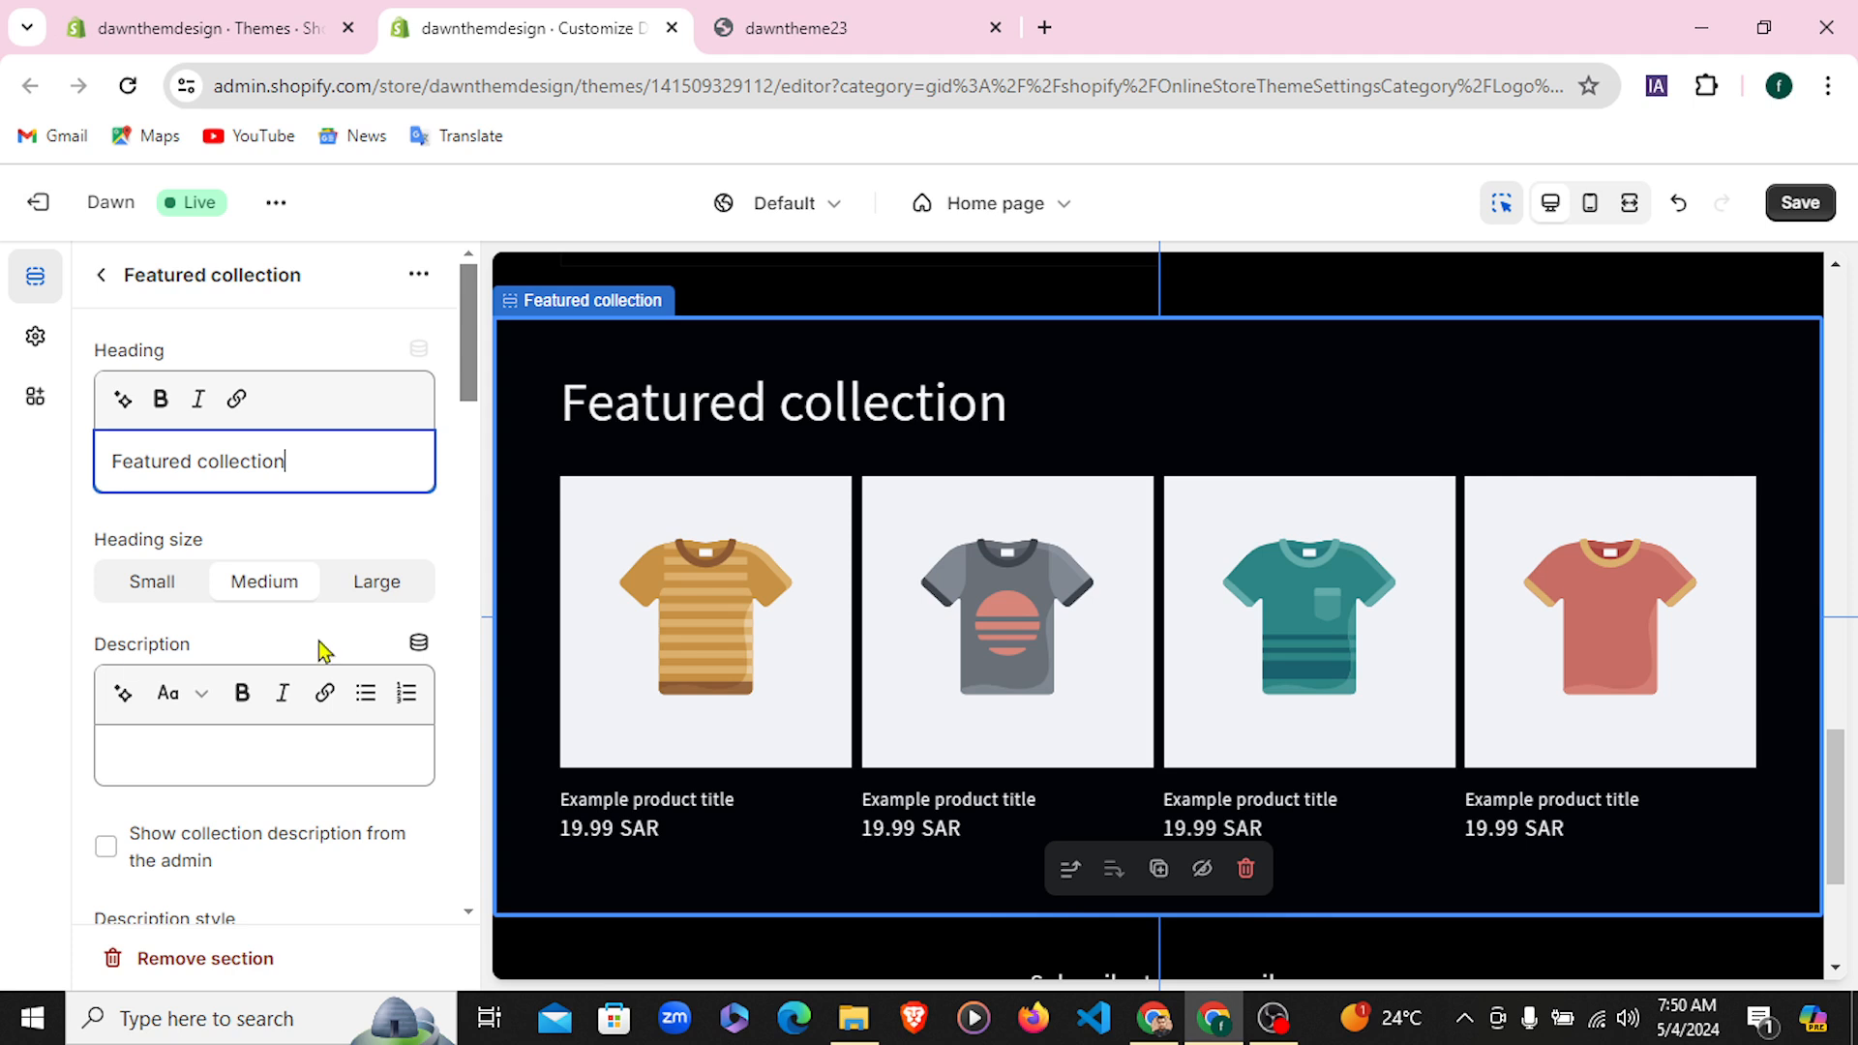
pyautogui.click(397, 580)
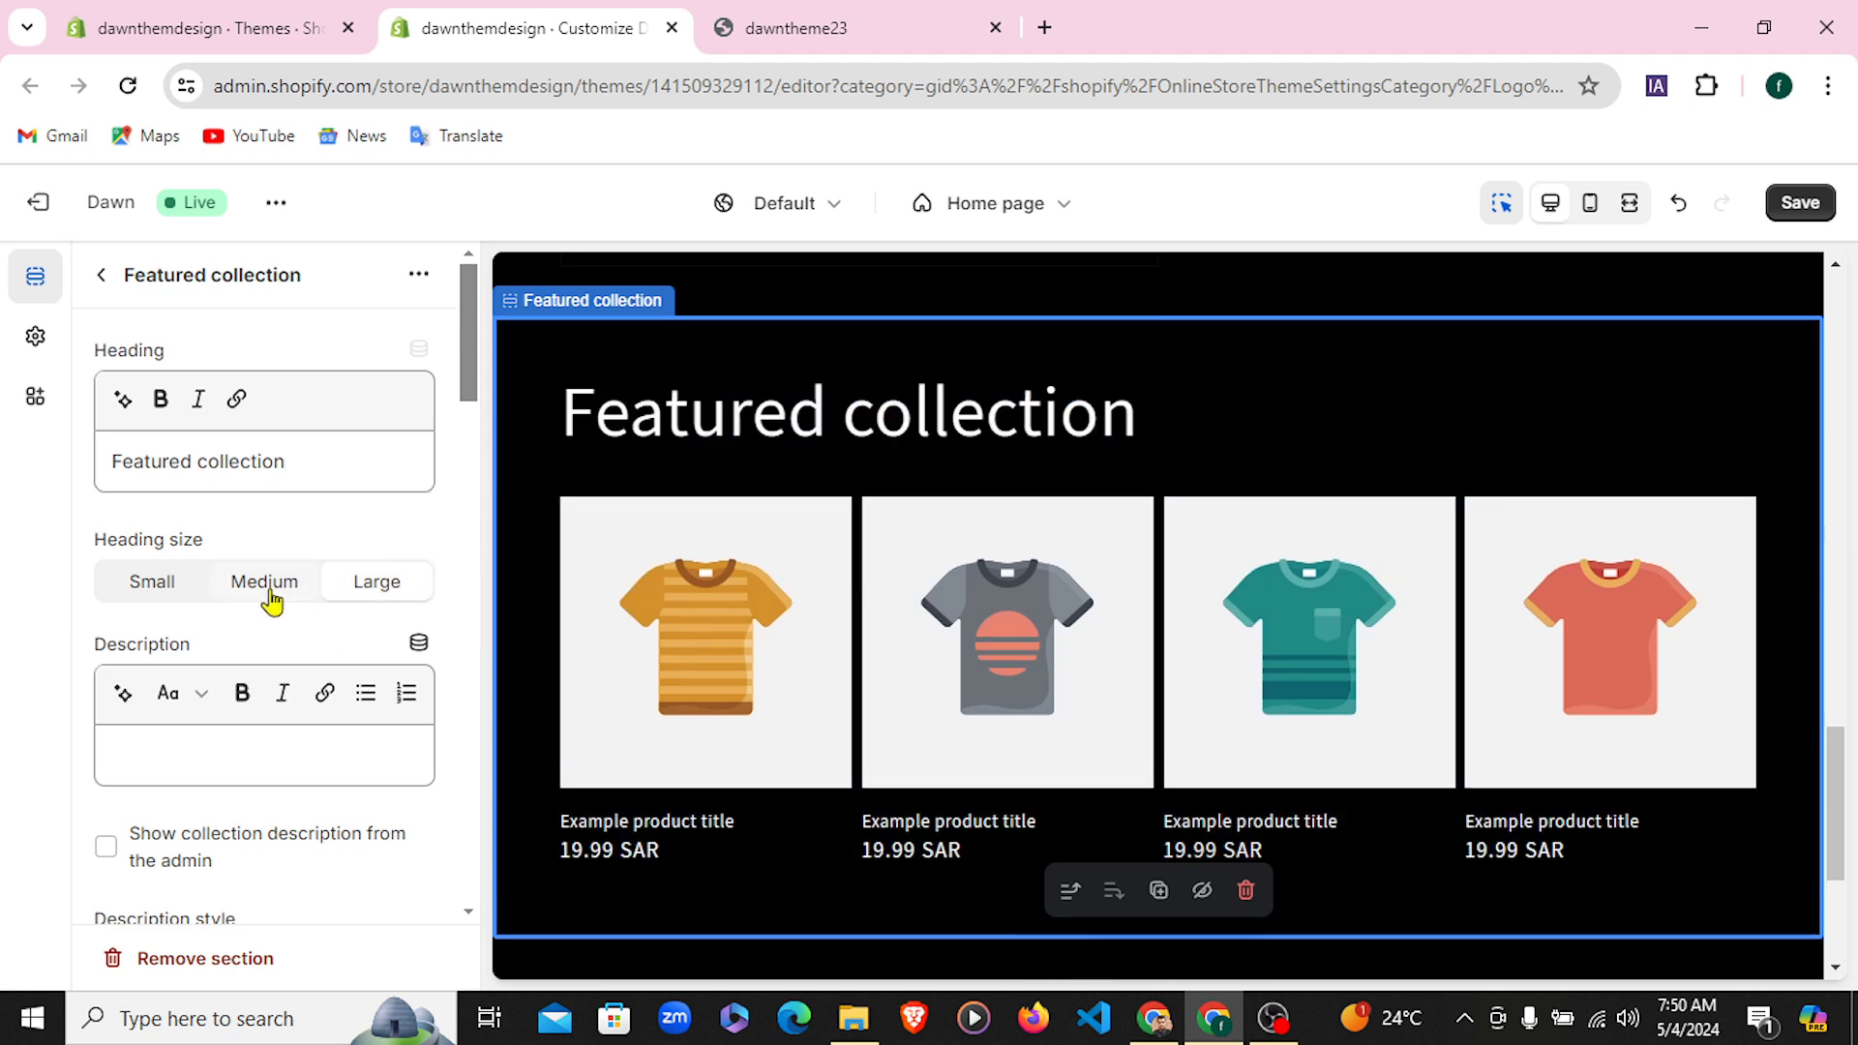
pyautogui.click(272, 600)
pyautogui.click(153, 592)
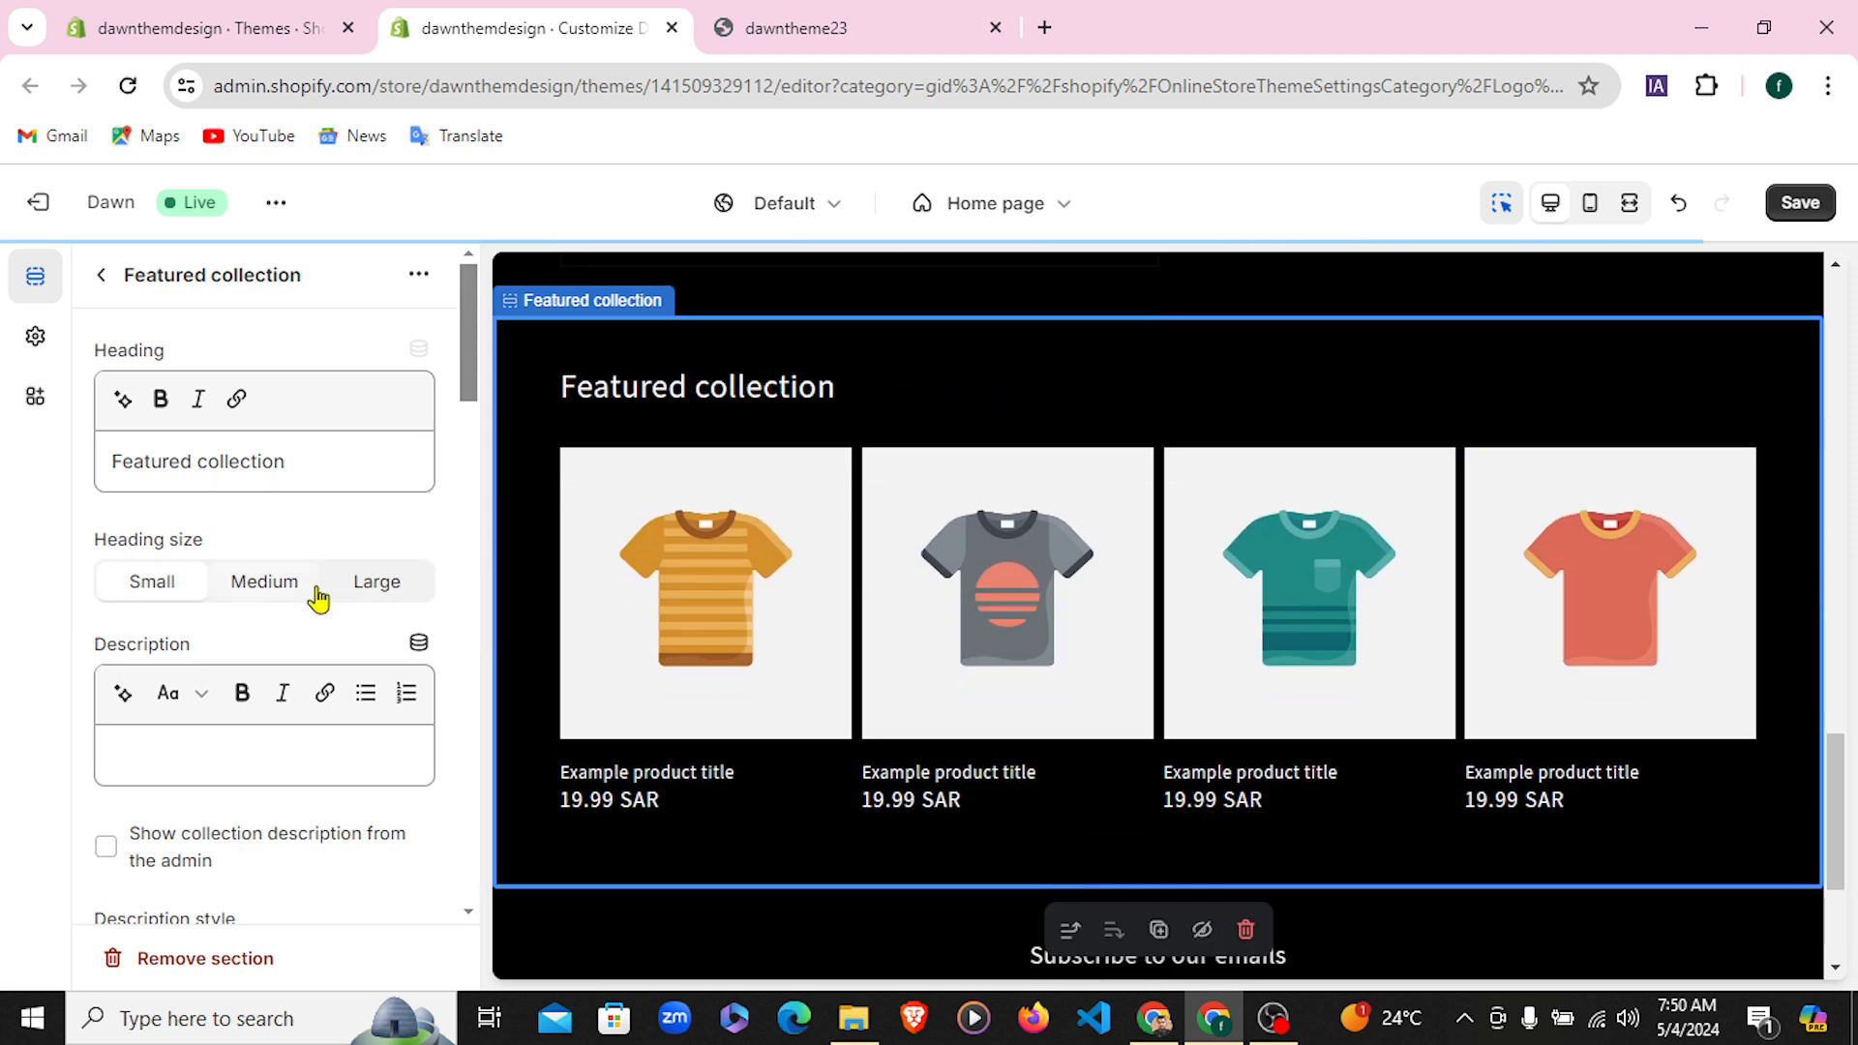
pyautogui.click(246, 579)
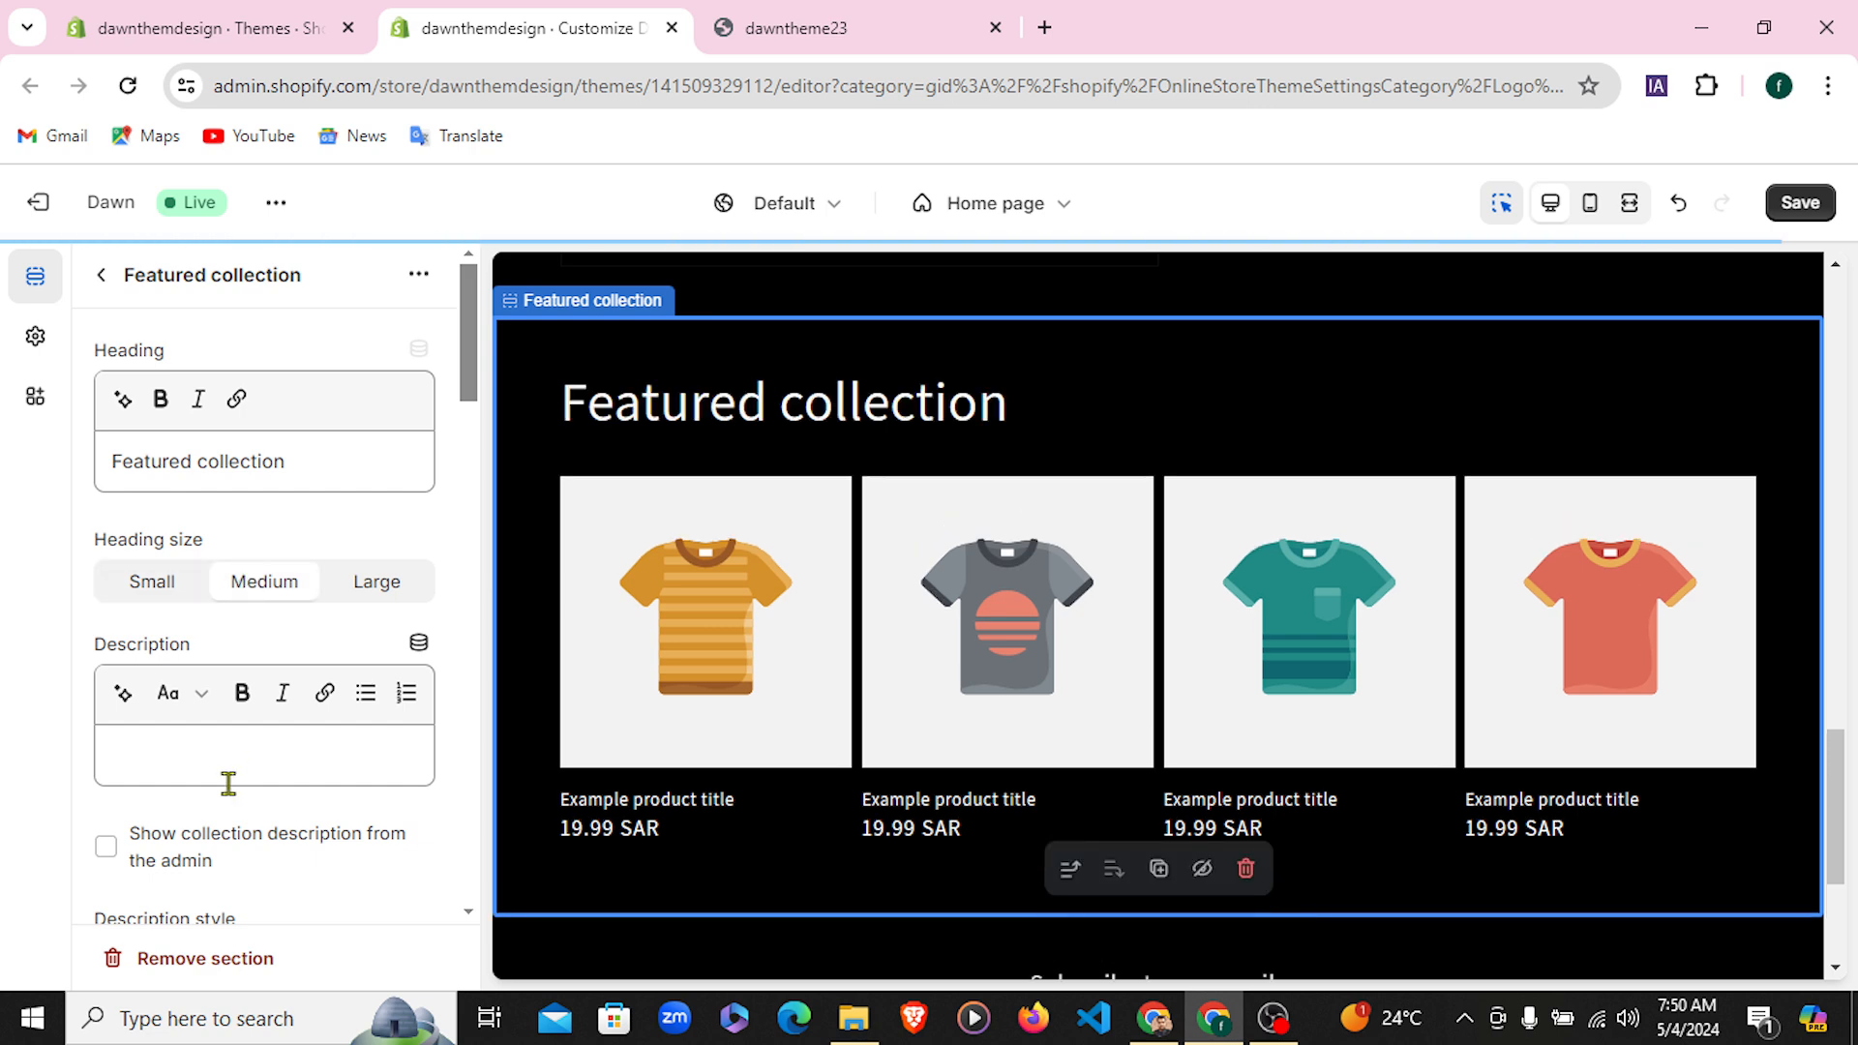
# Try the sample text "gartart" as the Featured collection section's description and clear it again
pyautogui.click(218, 751)
pyautogui.write('g')
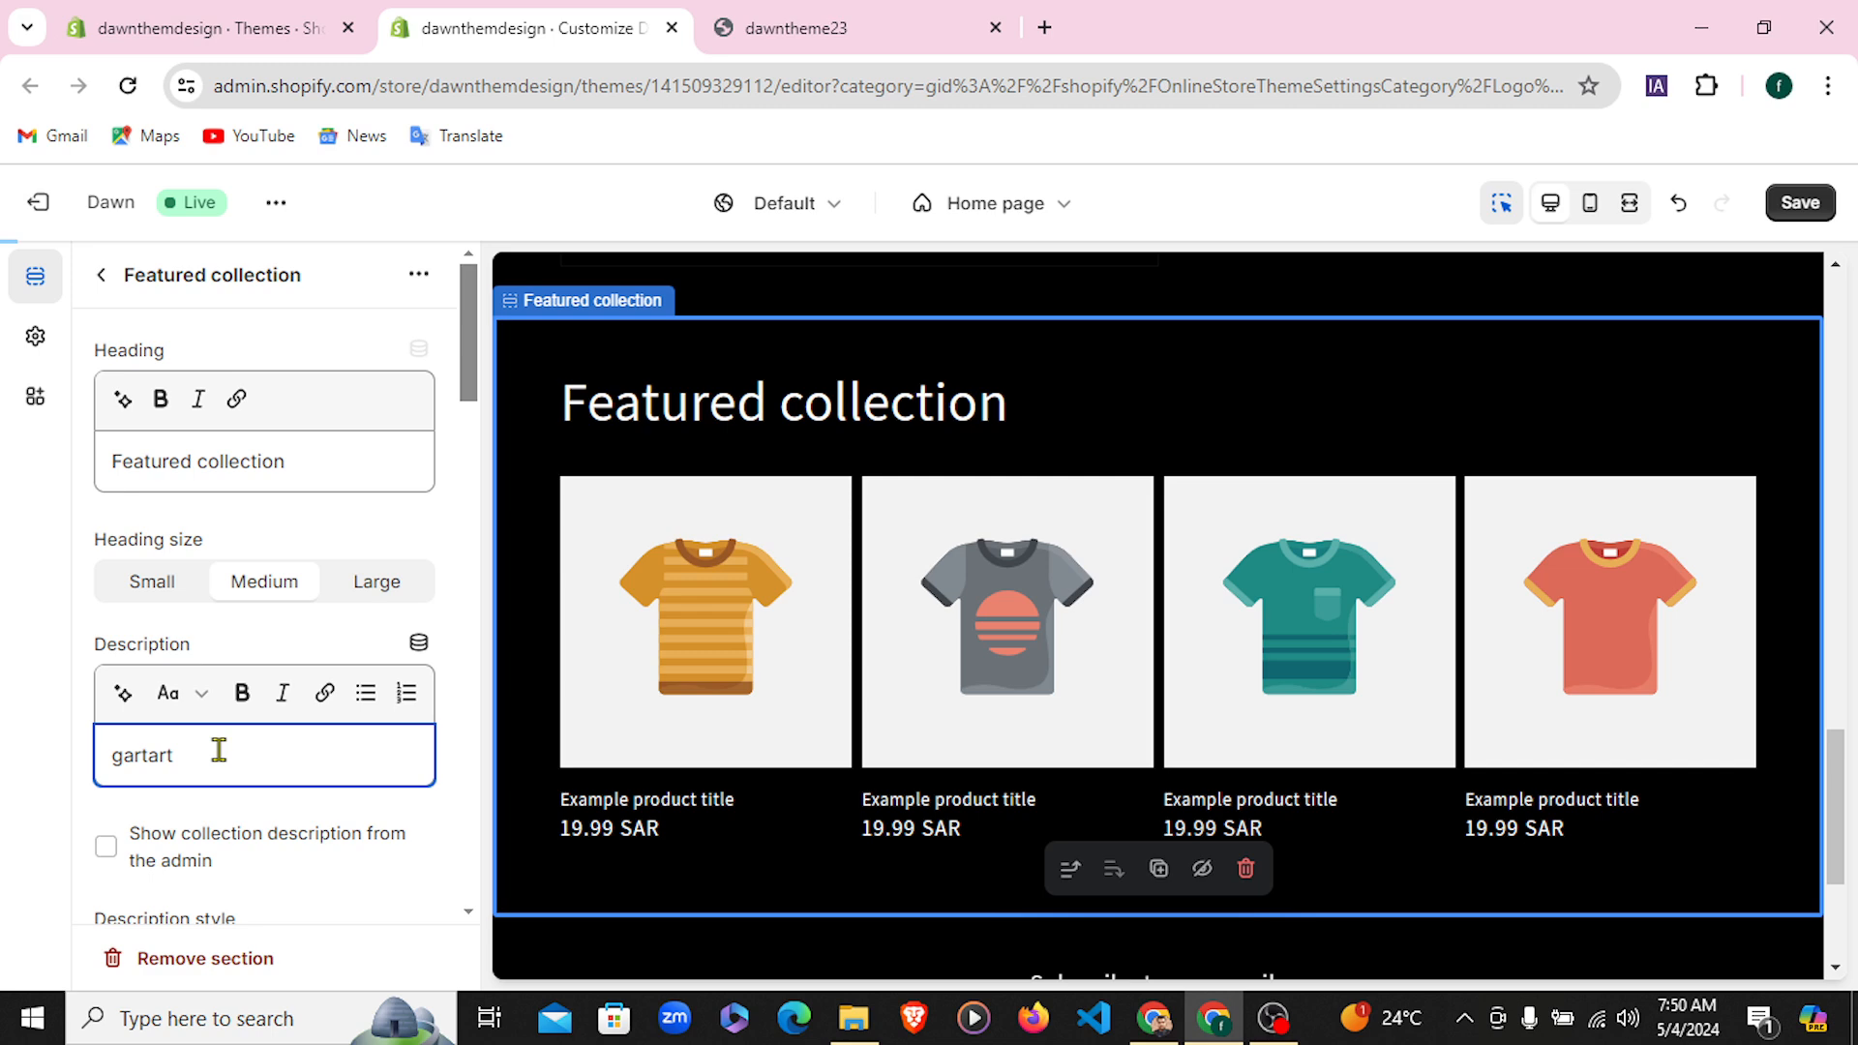
pyautogui.write('artart')
pyautogui.press('BackSpace')
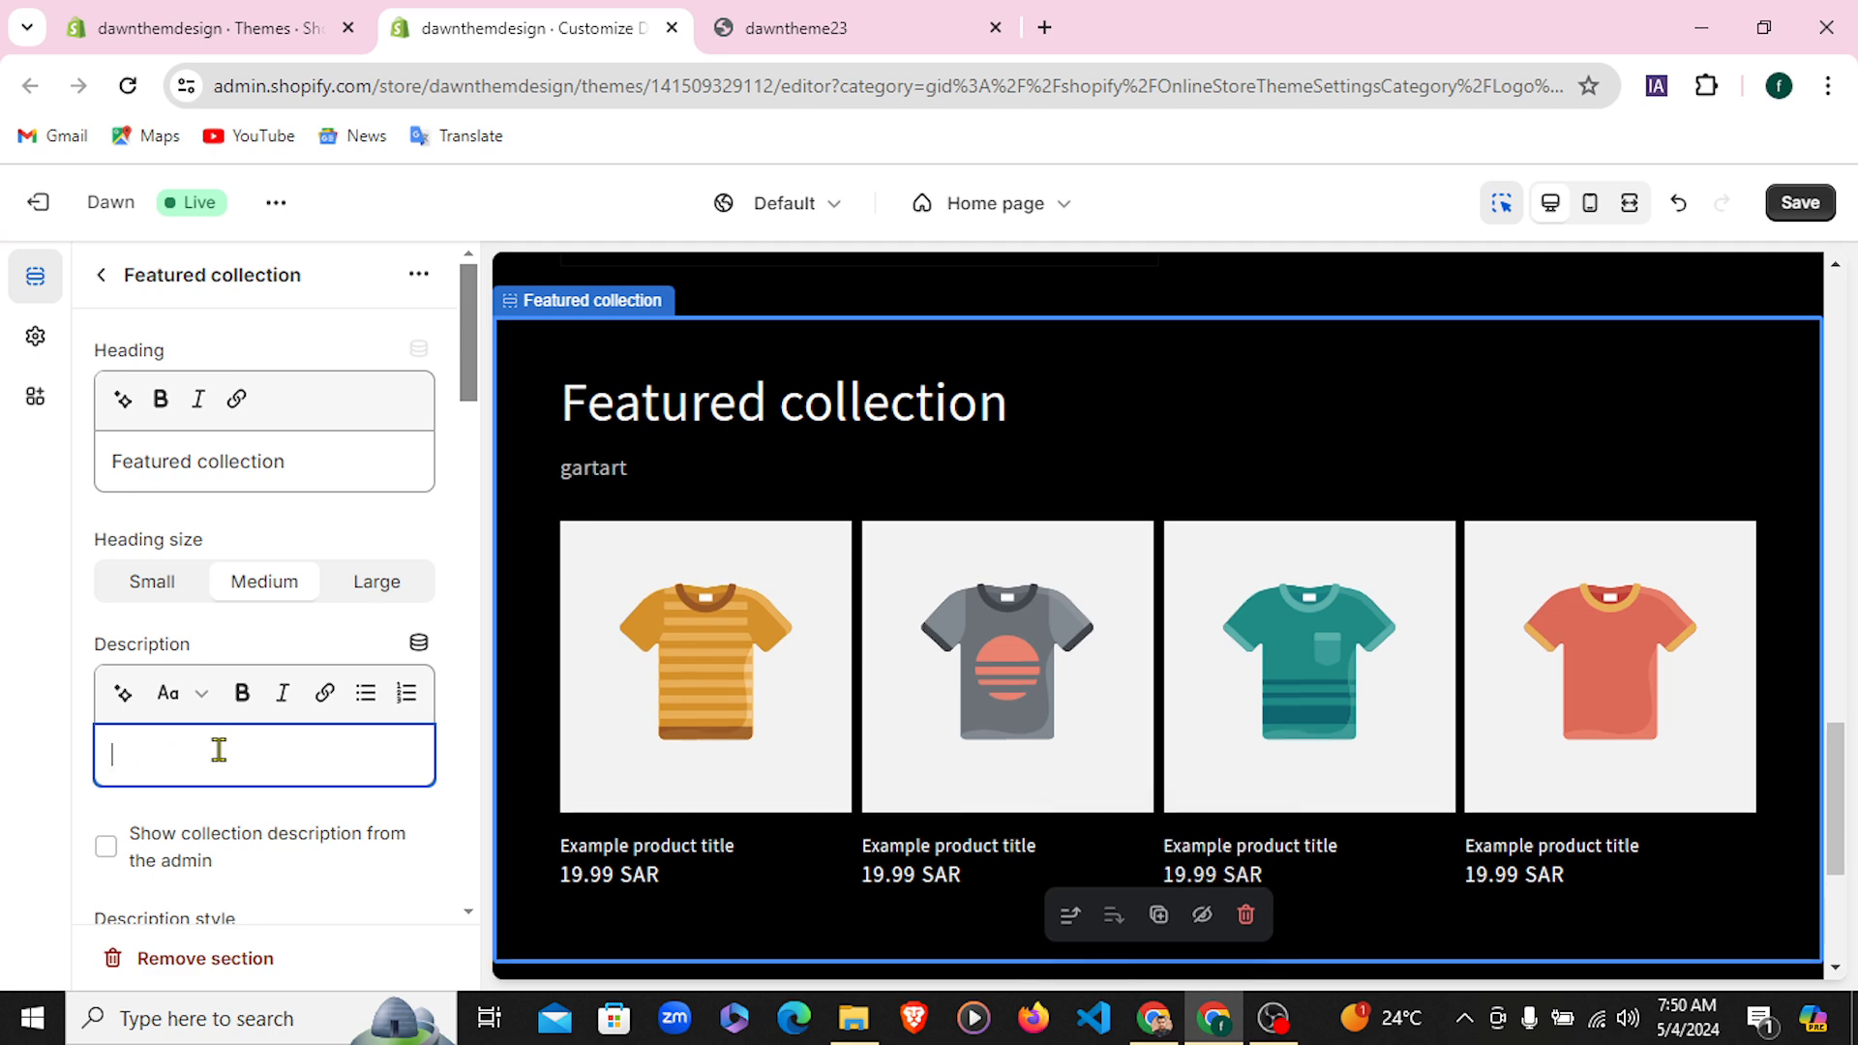
# Try the Arch and Blob image shapes on the Featured collection's product cards and restore the Default shape
pyautogui.scroll(-4, 221, 754)
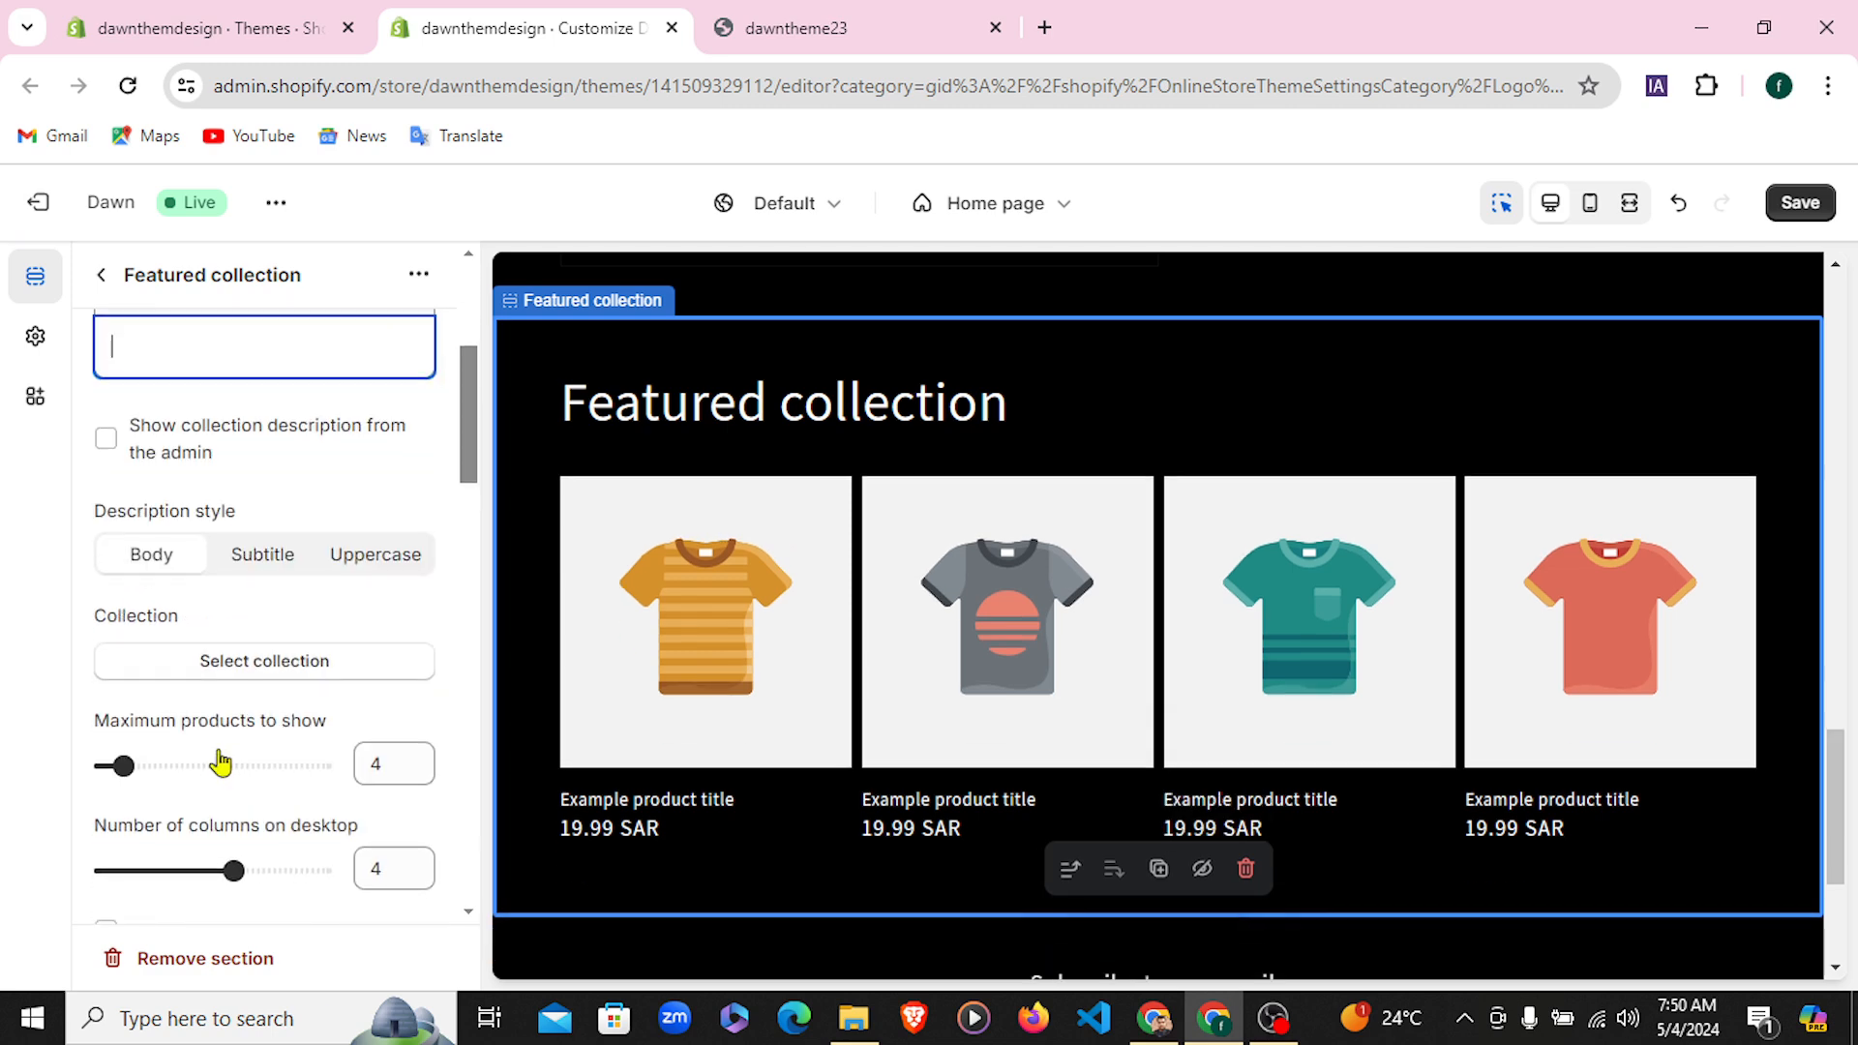
pyautogui.scroll(-2, 221, 760)
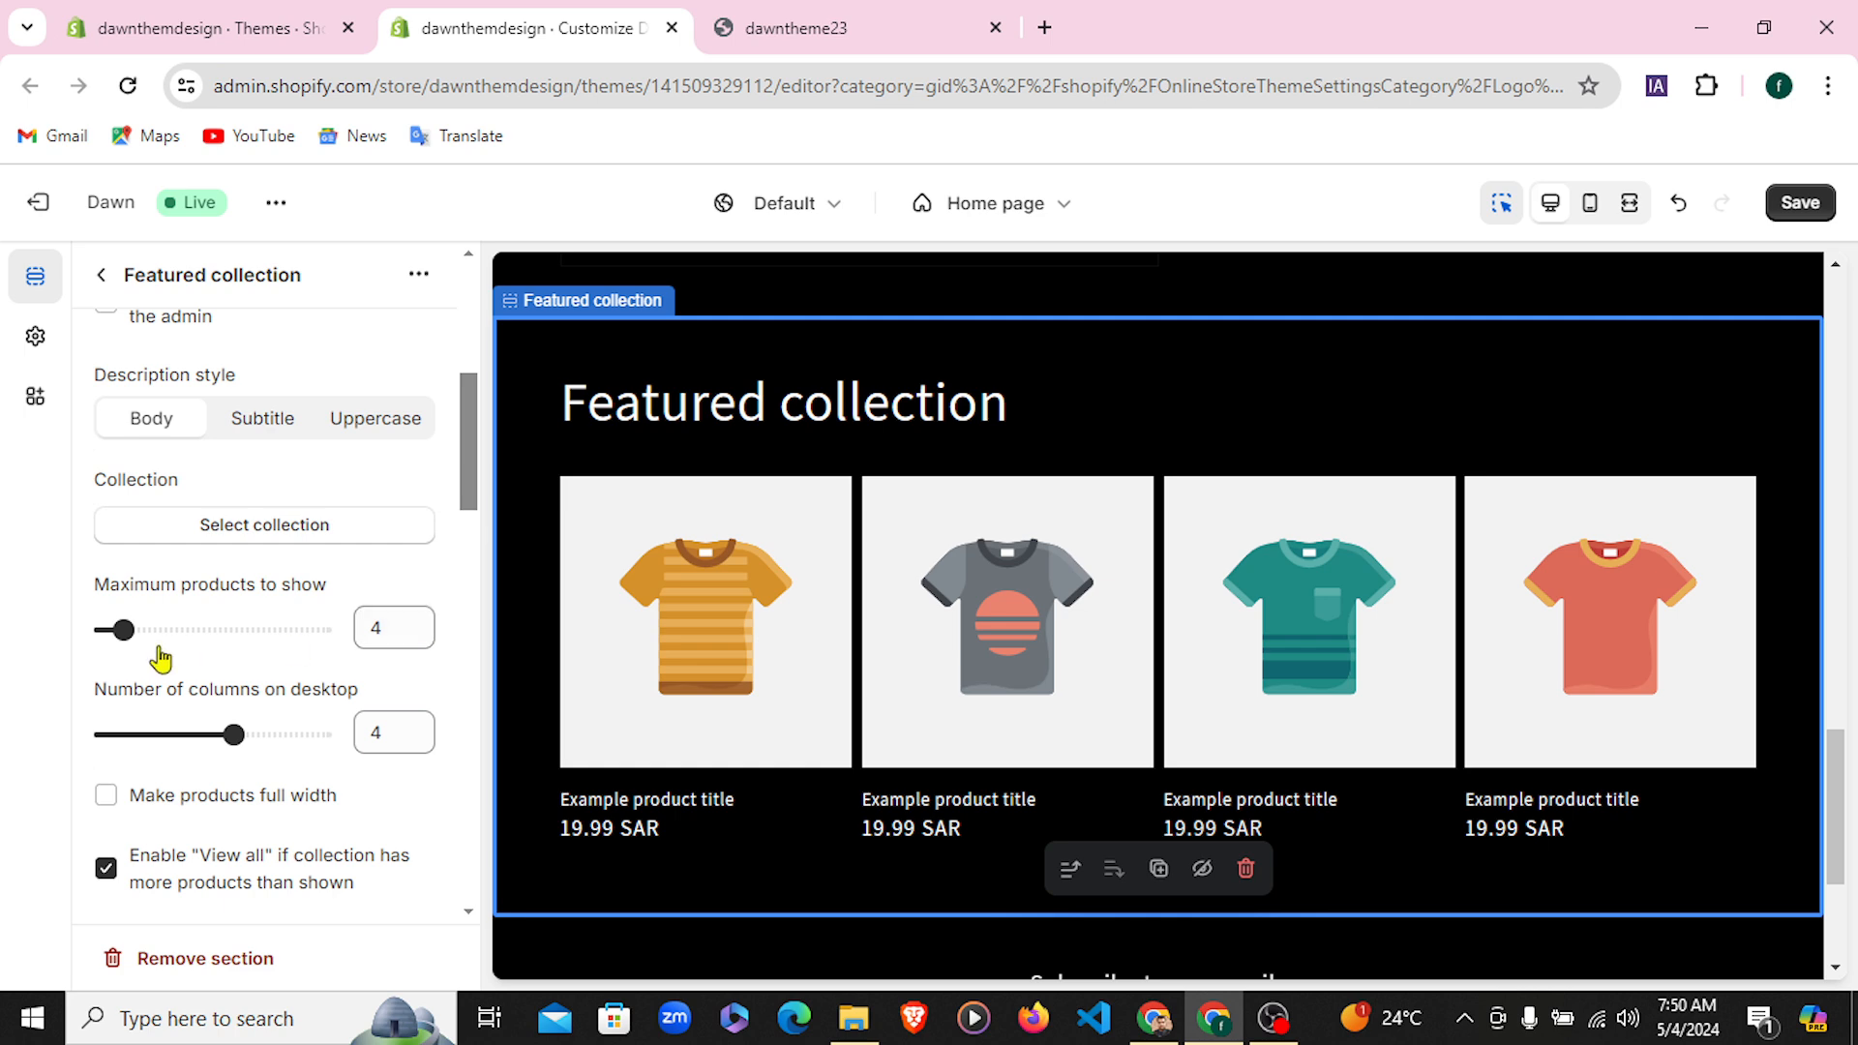
pyautogui.scroll(-5, 253, 695)
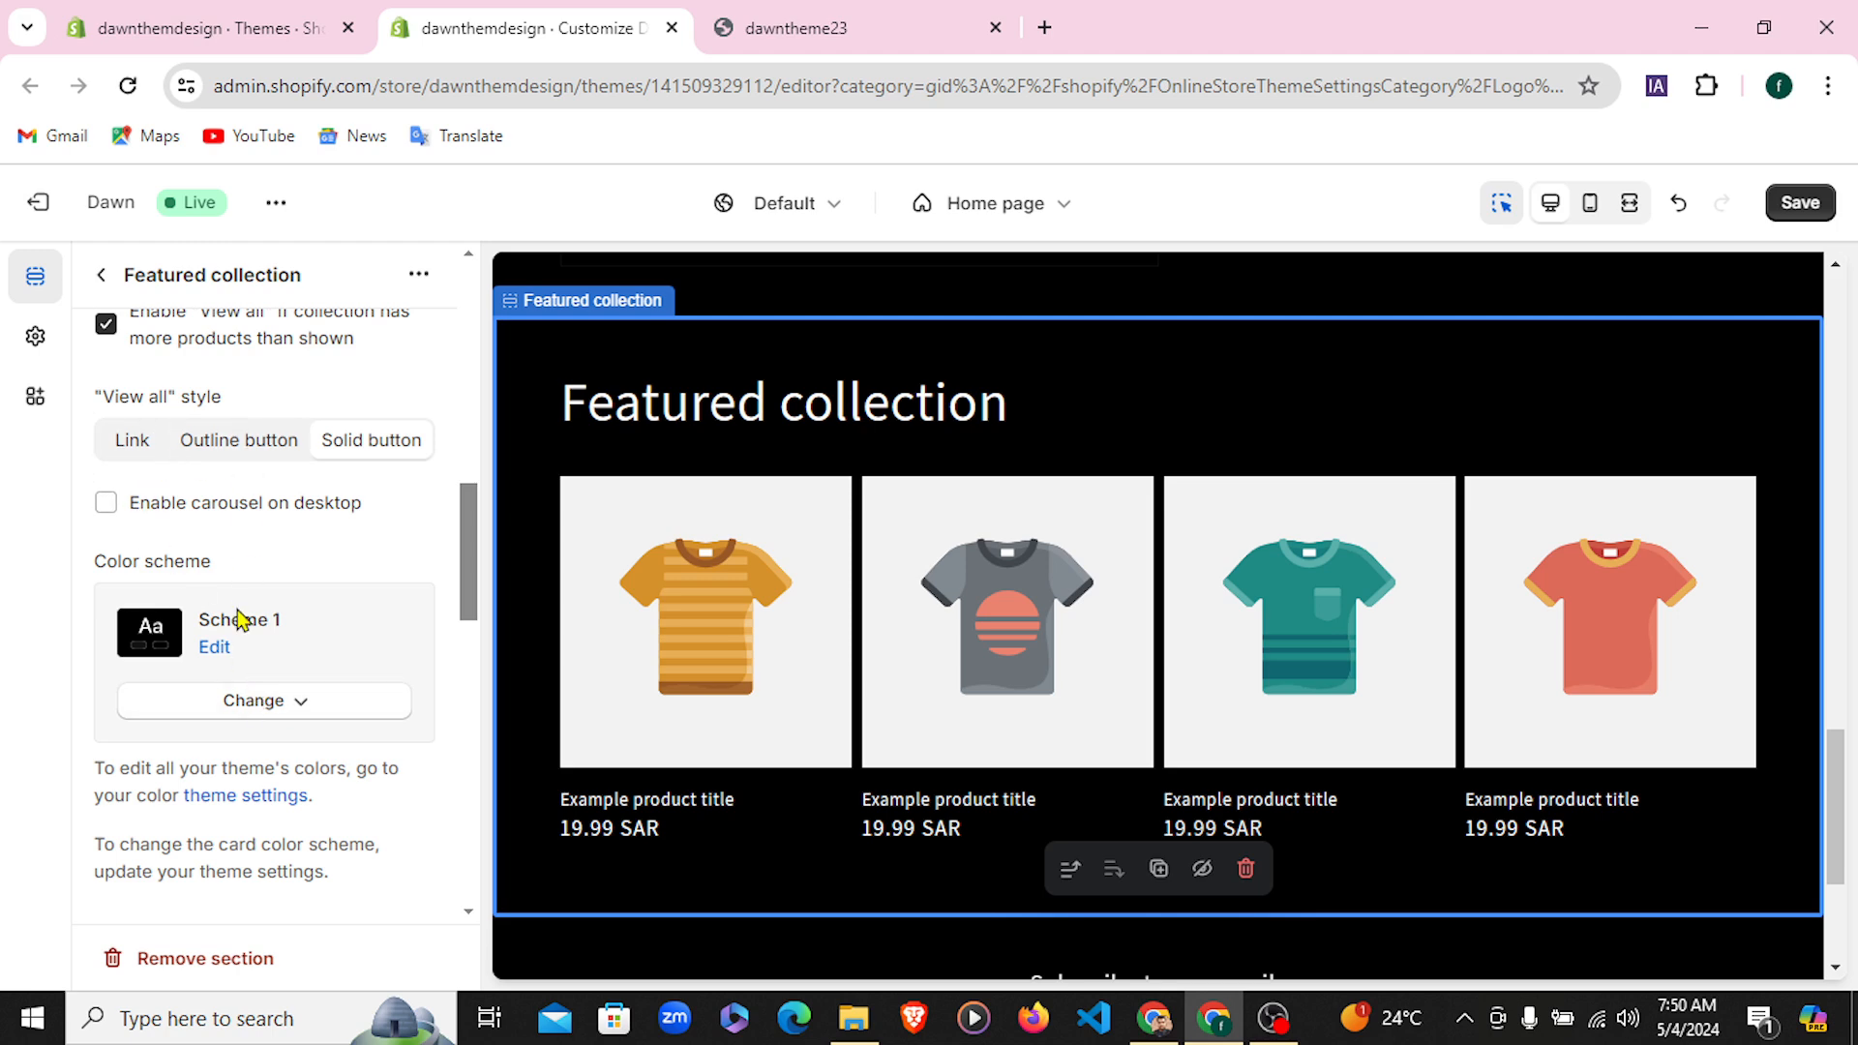
pyautogui.scroll(-3, 240, 611)
pyautogui.scroll(-3, 241, 619)
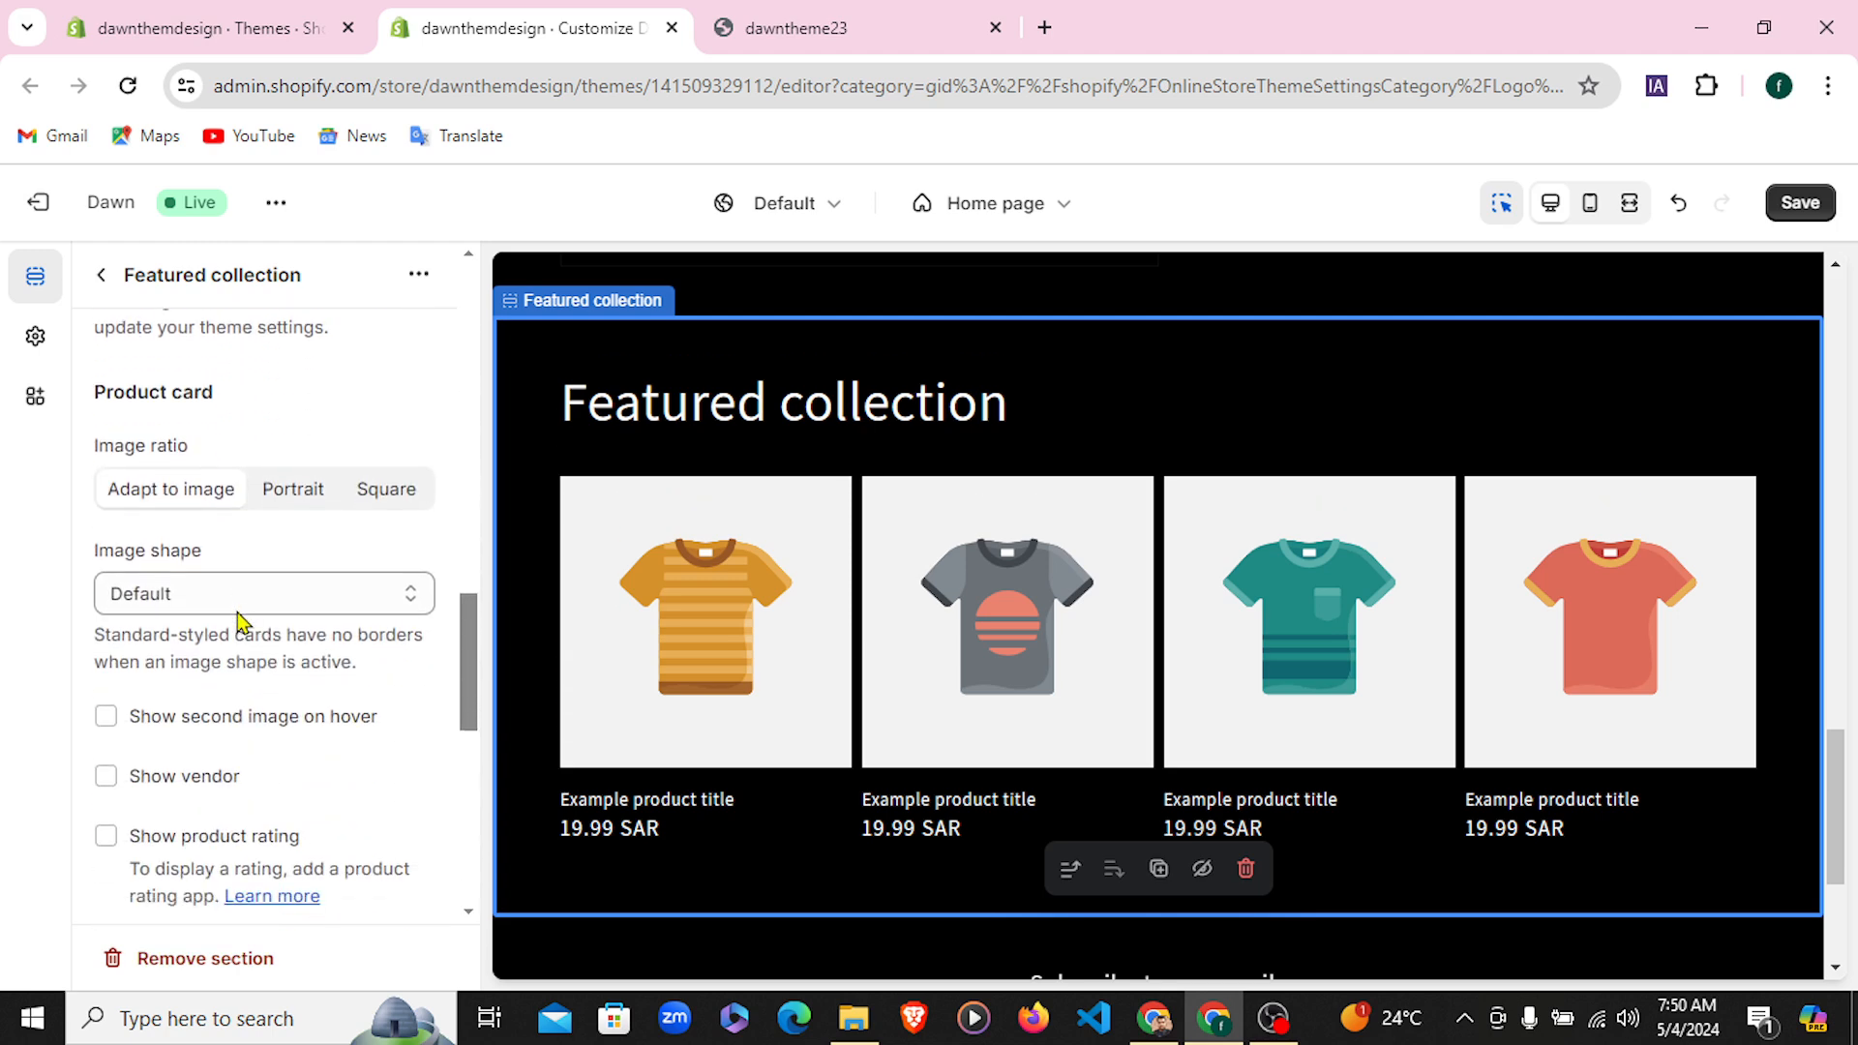
pyautogui.click(207, 611)
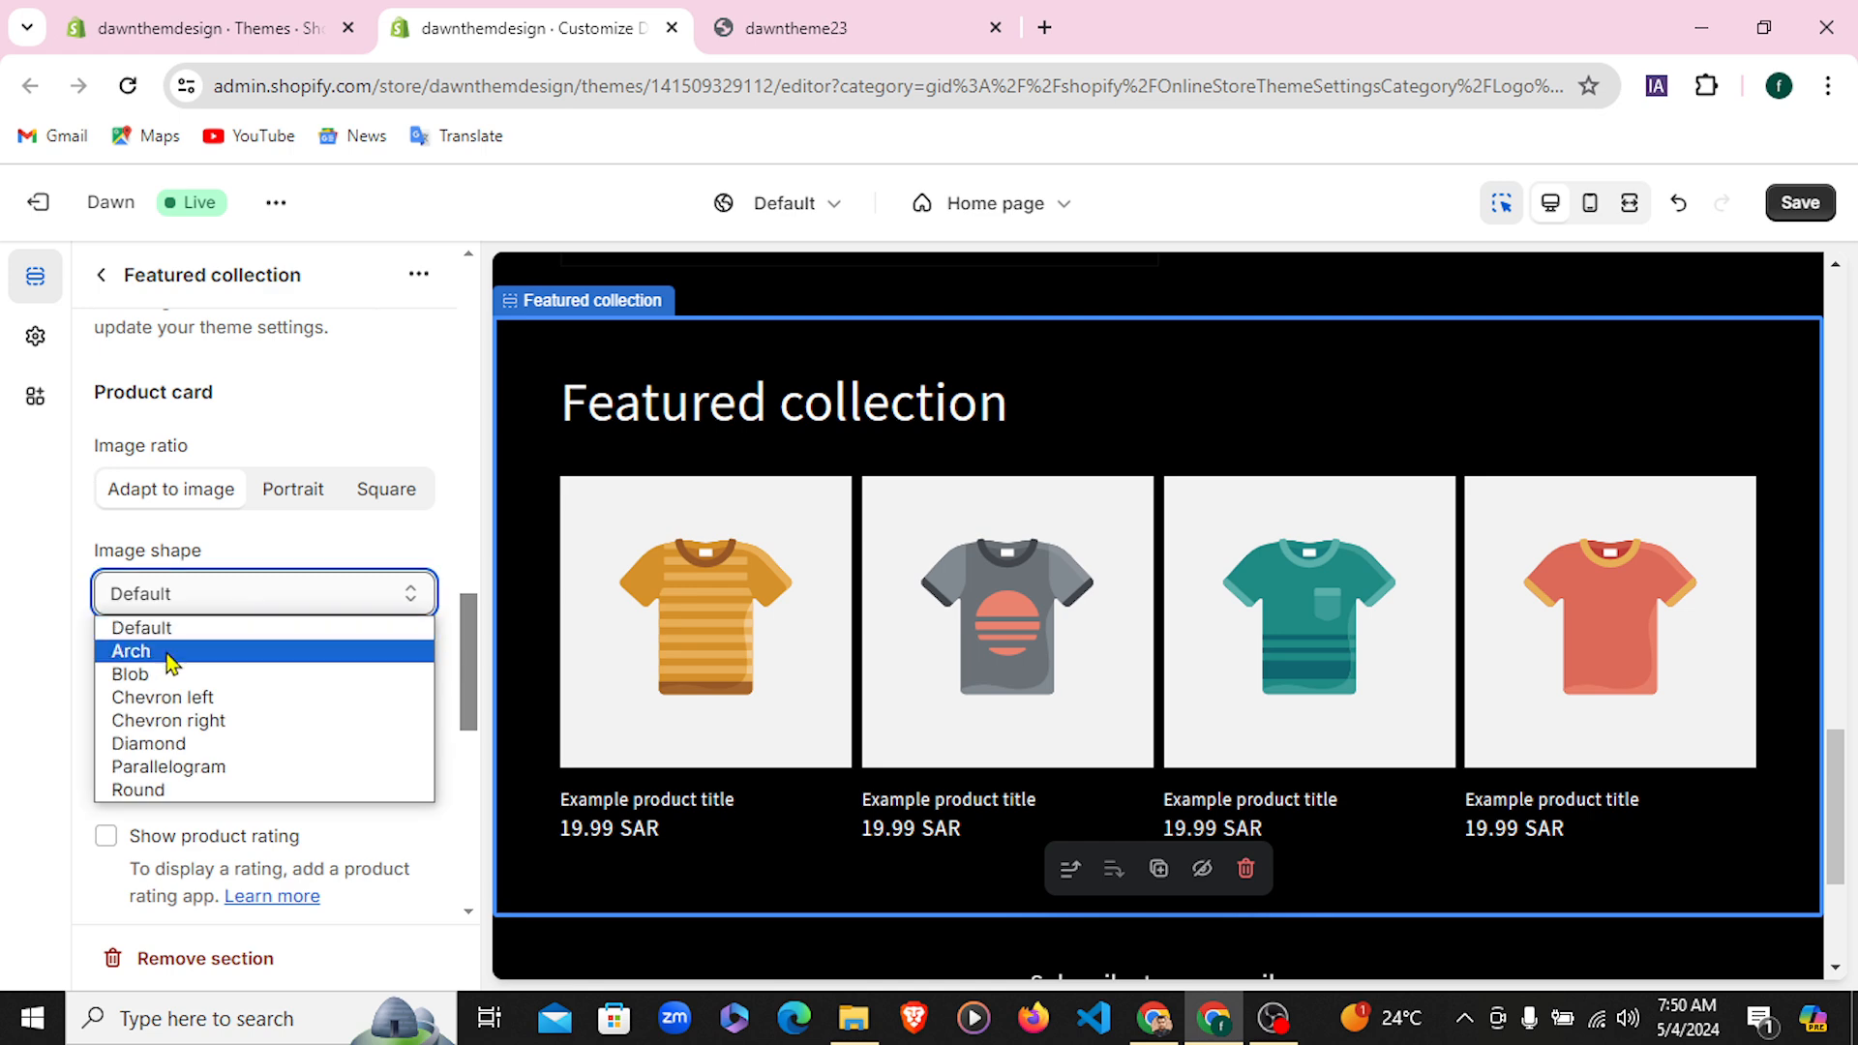
pyautogui.click(172, 646)
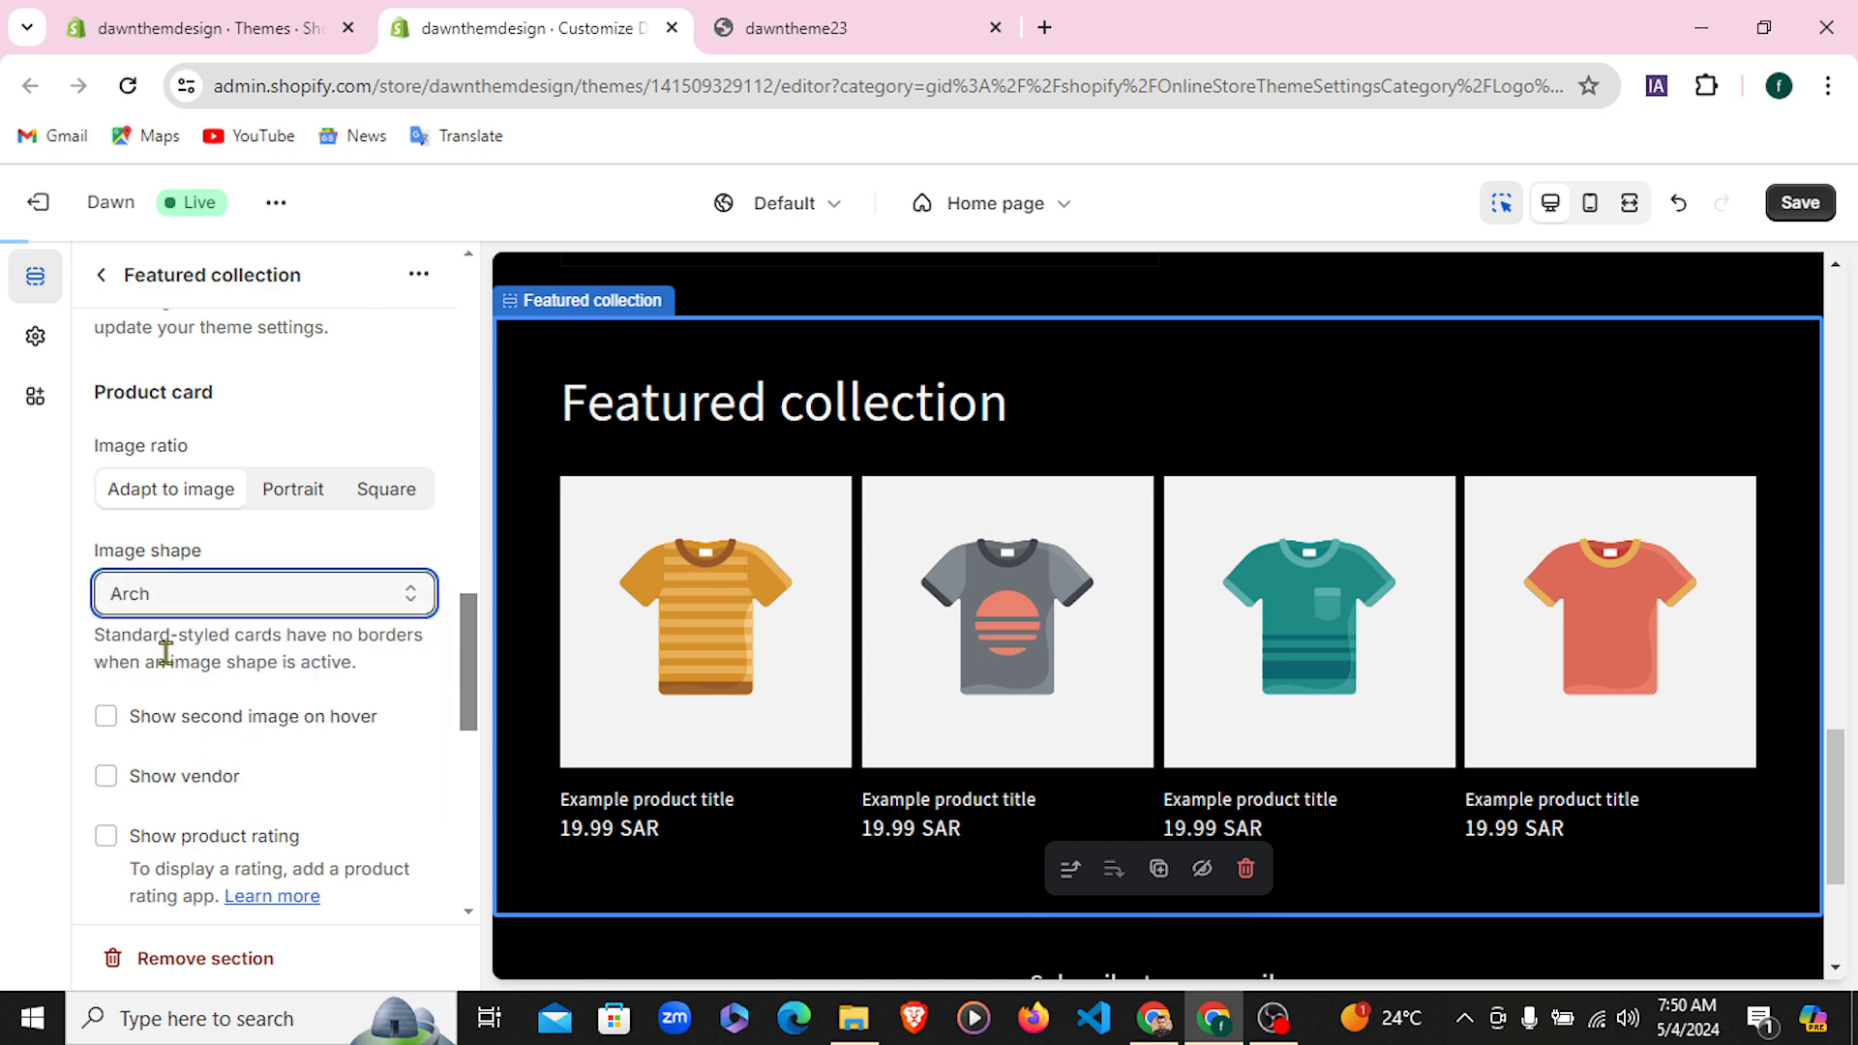
pyautogui.click(235, 610)
pyautogui.click(240, 672)
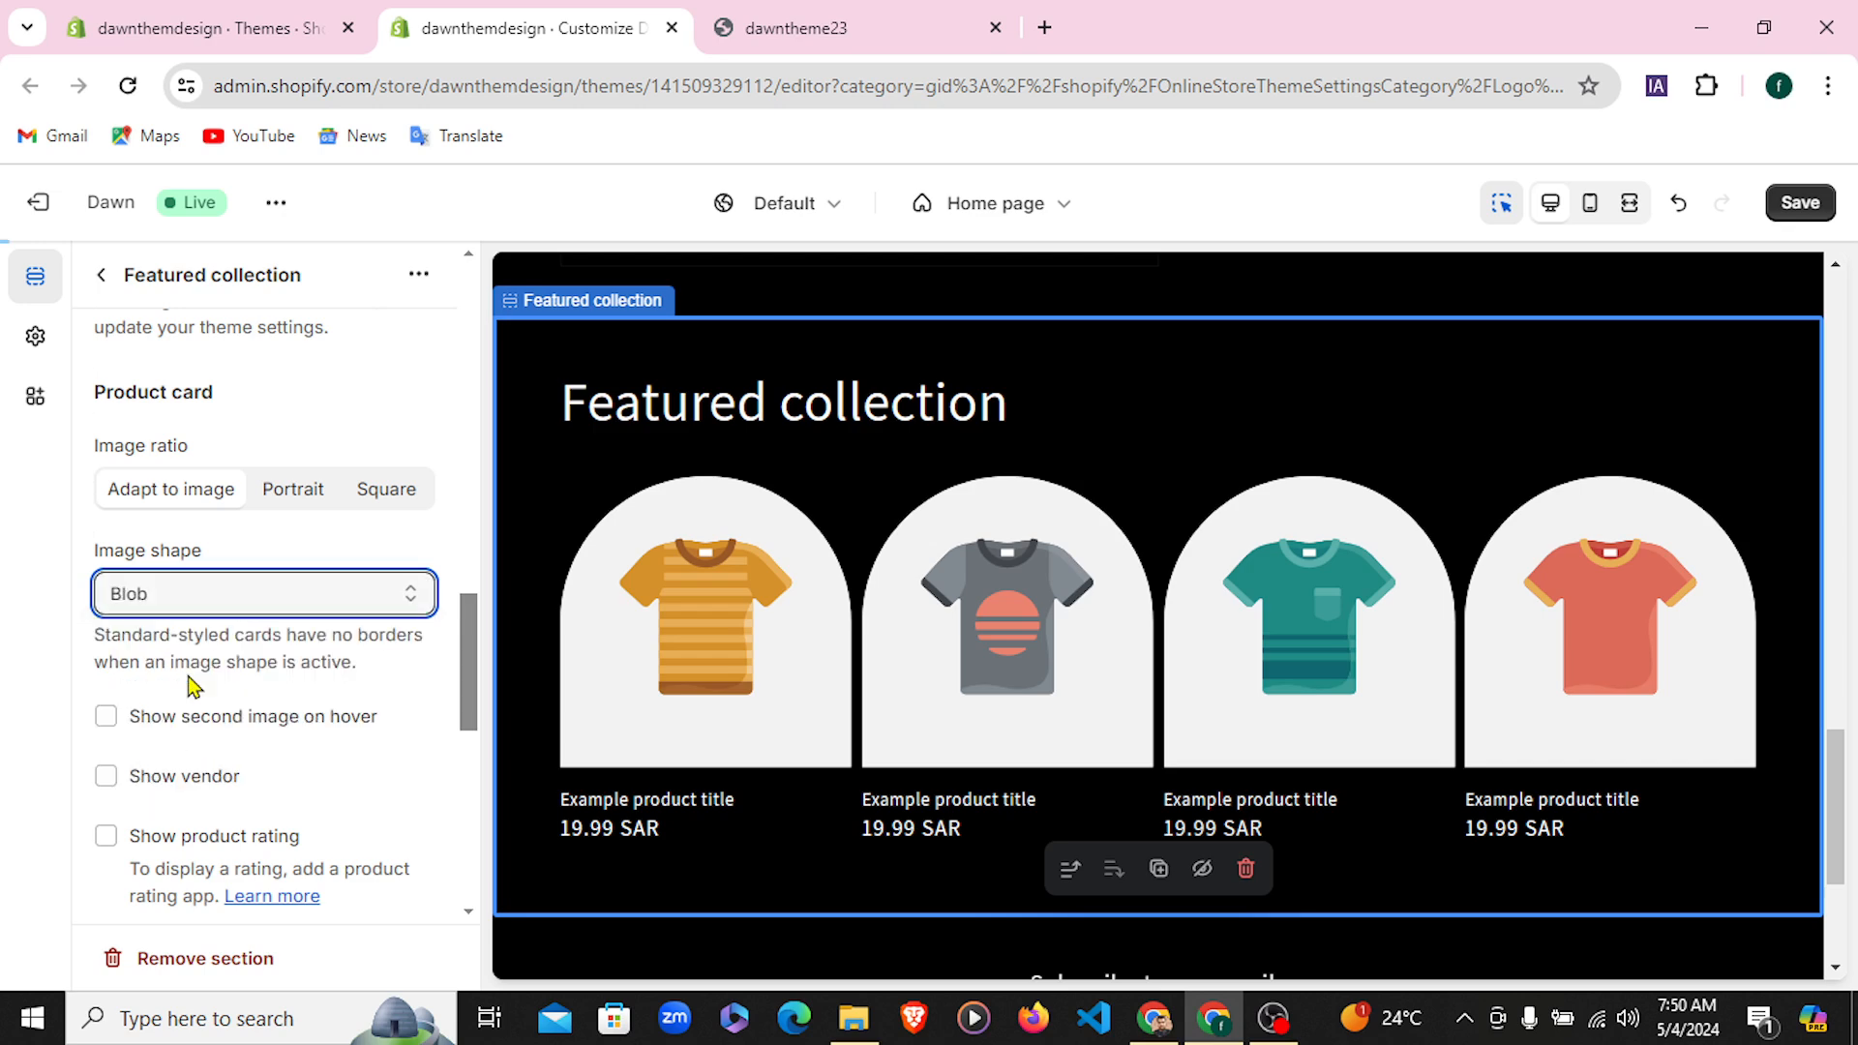
pyautogui.click(249, 593)
pyautogui.click(182, 627)
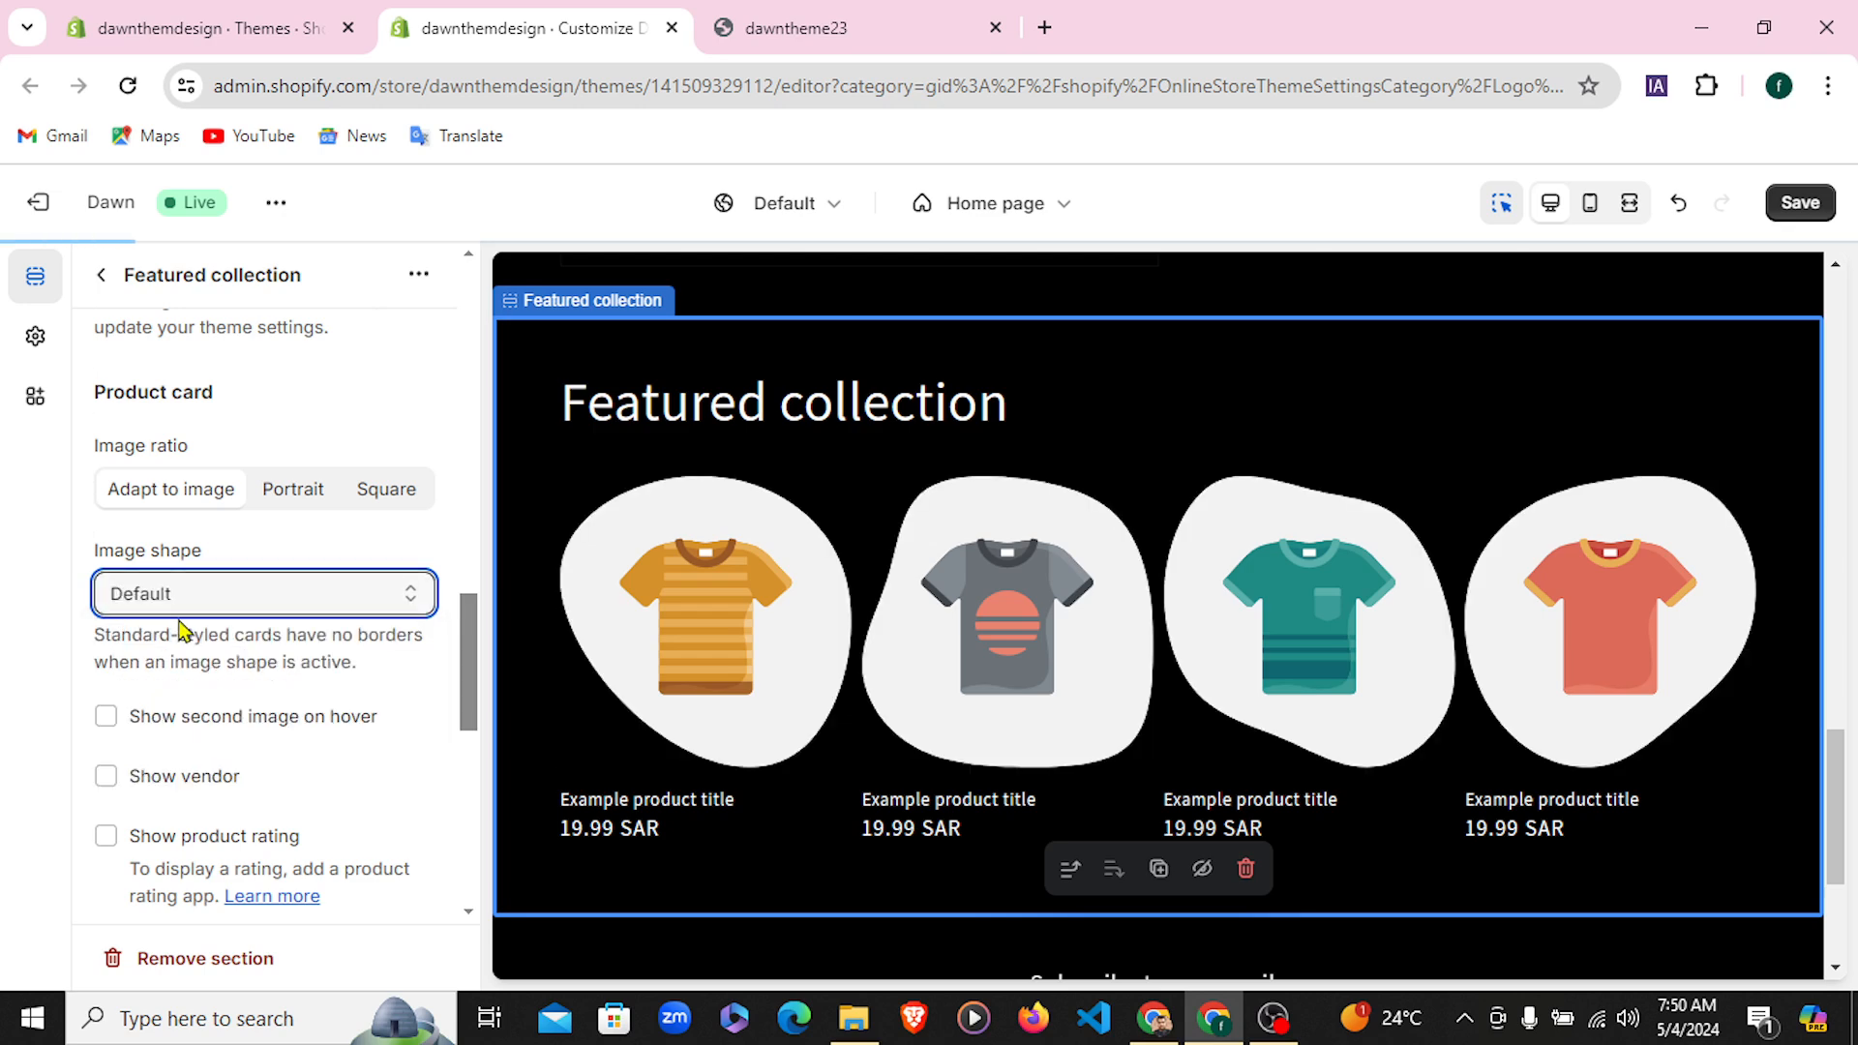
# Try 1 column for the Featured collection's mobile layout, restore 2 columns, and return to the home page section list
pyautogui.scroll(-4, 305, 709)
pyautogui.scroll(-3, 268, 718)
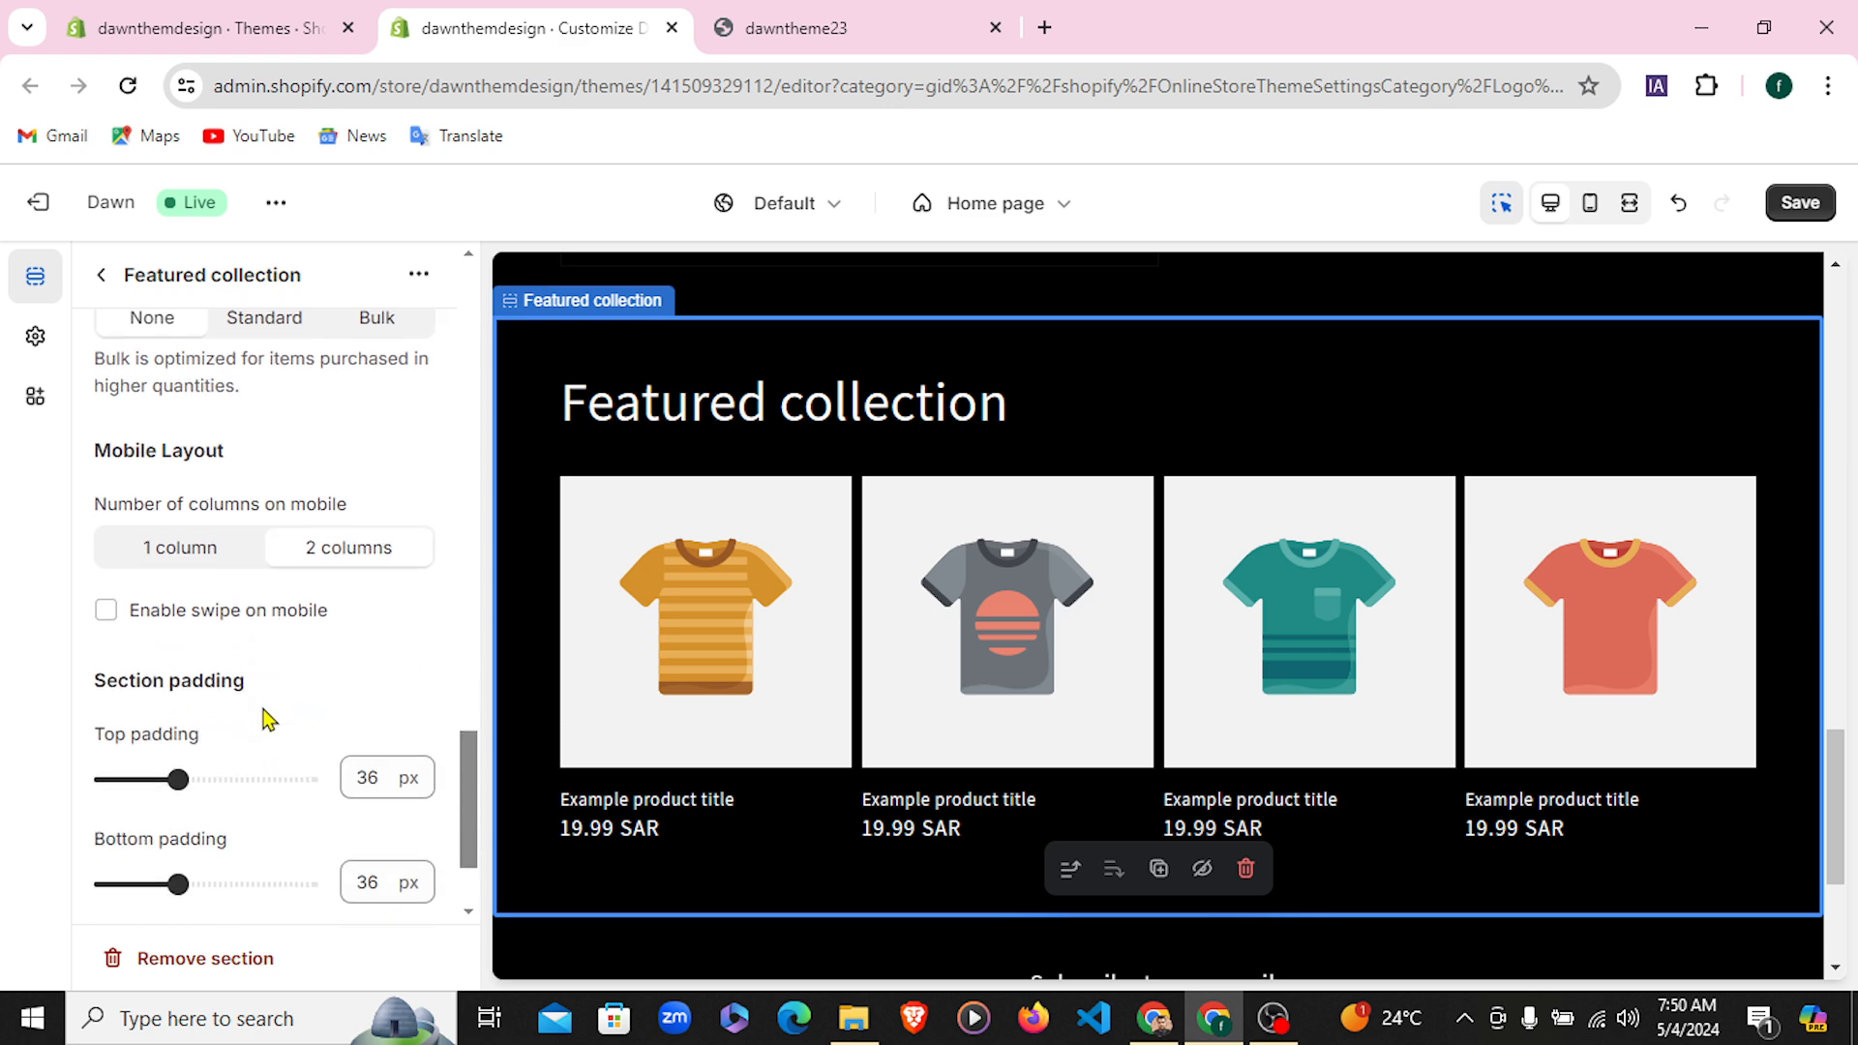
pyautogui.click(187, 546)
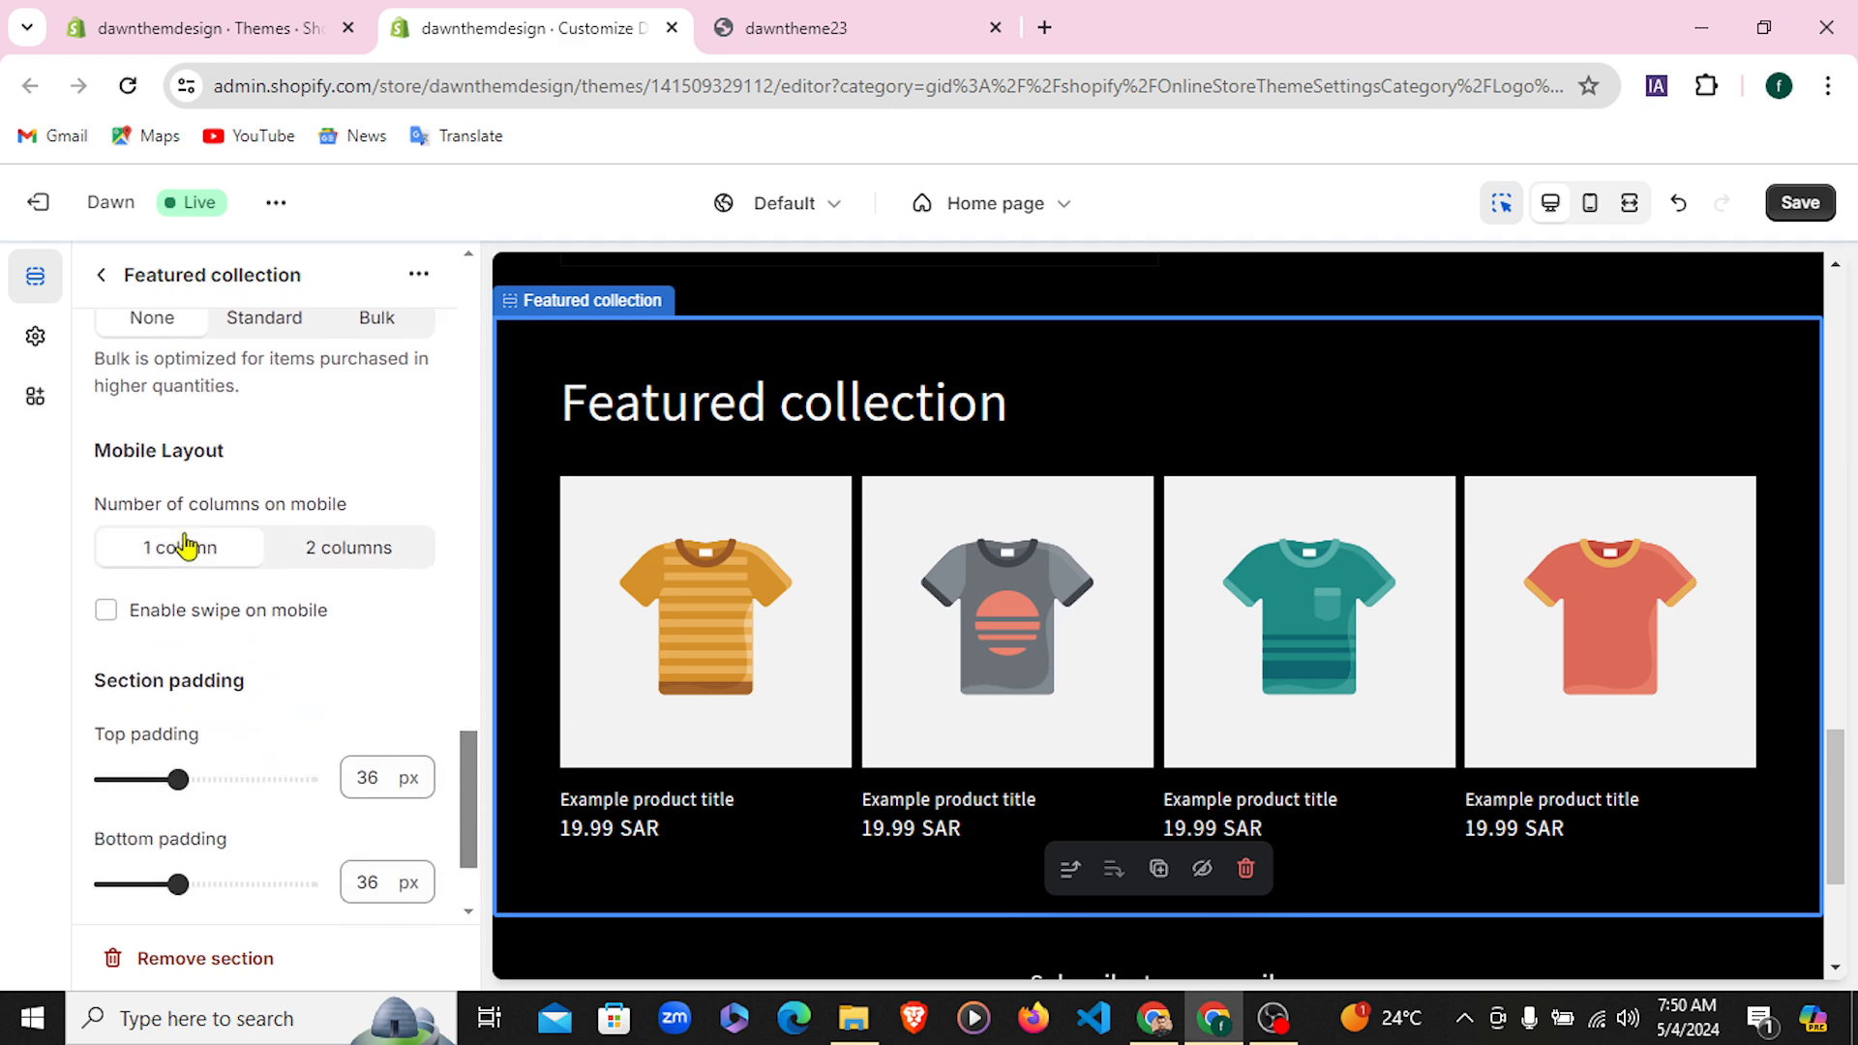
pyautogui.click(356, 564)
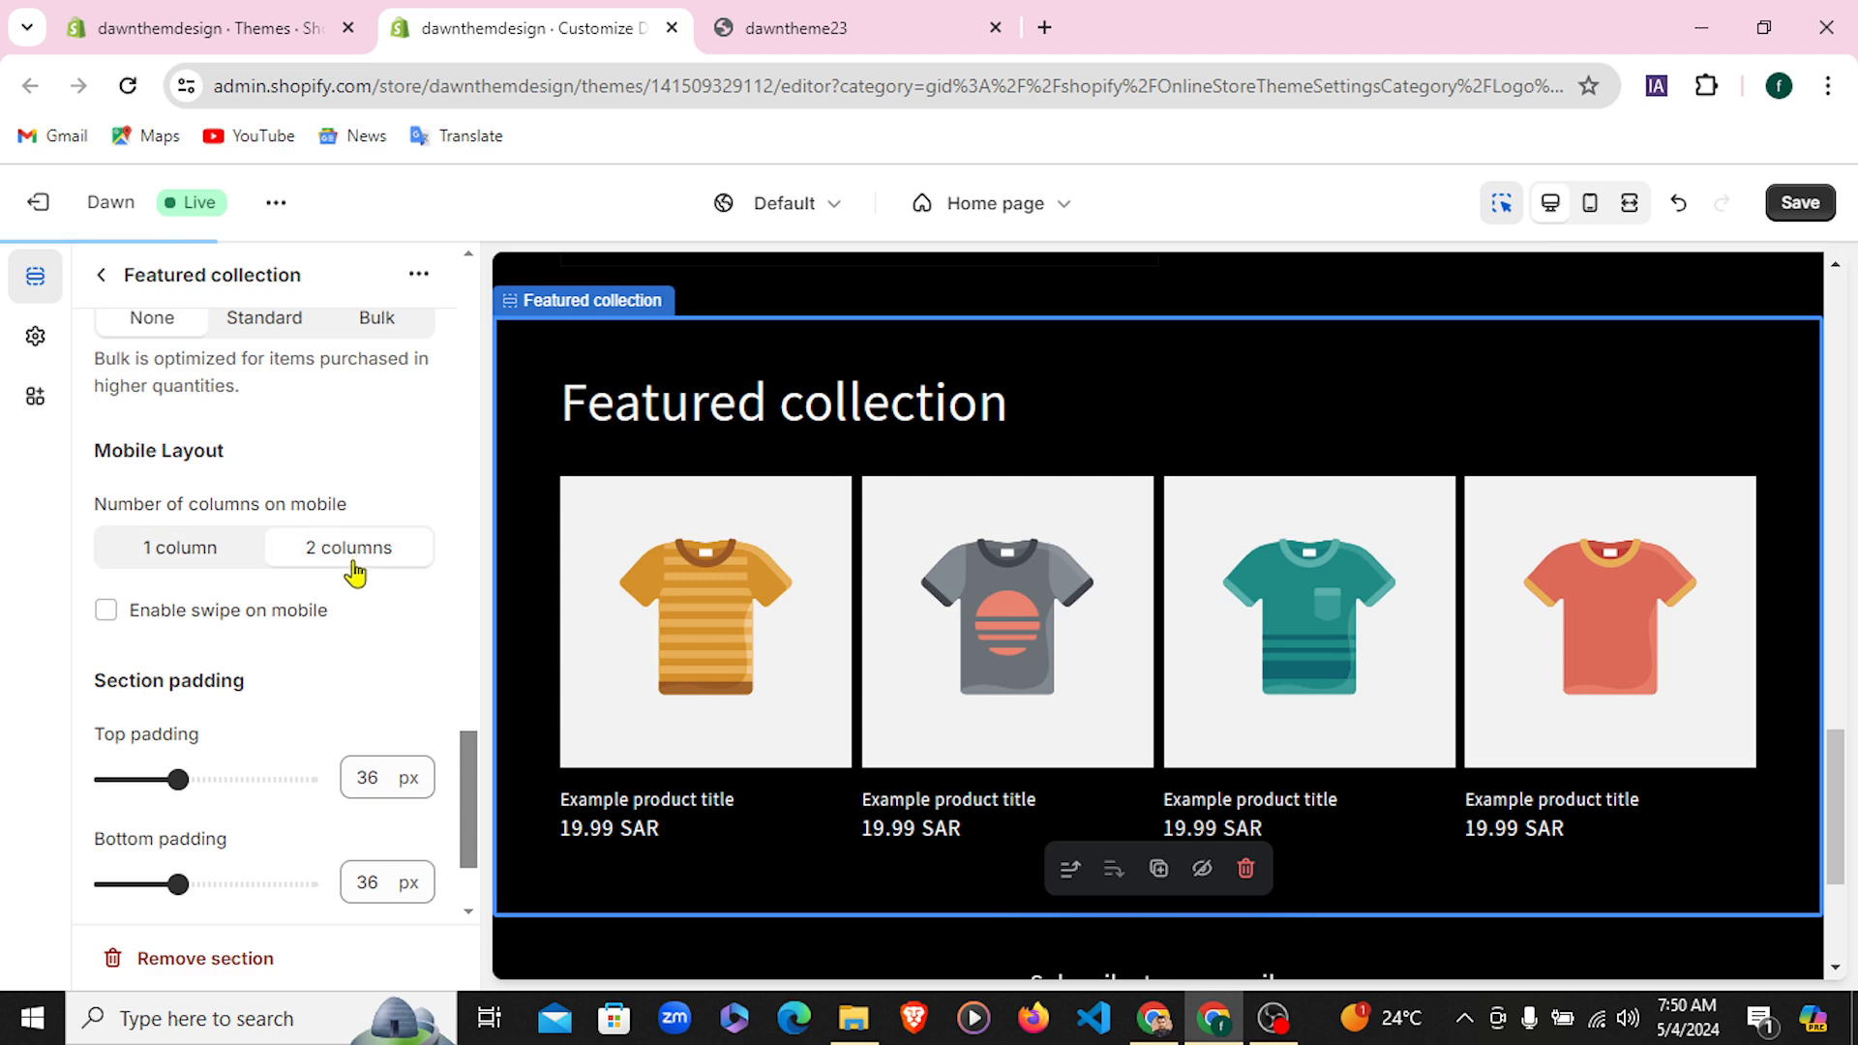
pyautogui.scroll(-2, 355, 571)
pyautogui.scroll(10, 353, 572)
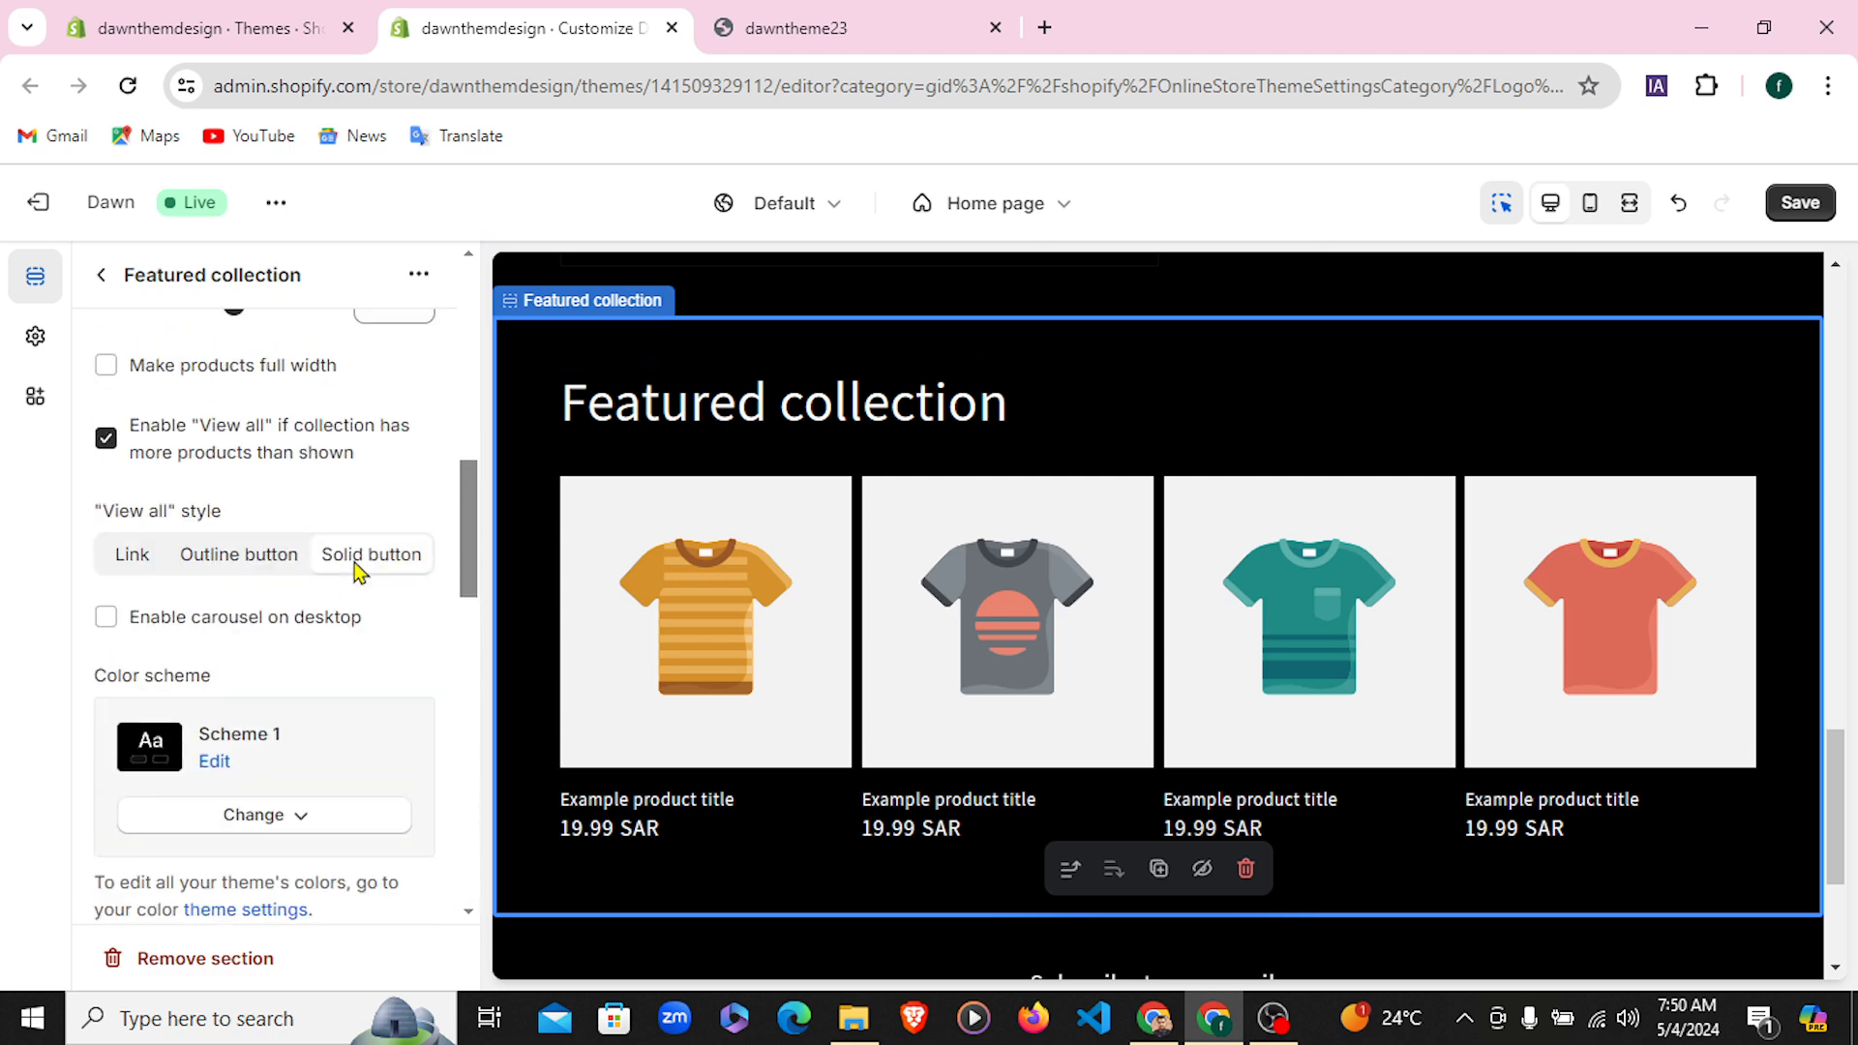
pyautogui.scroll(8, 355, 571)
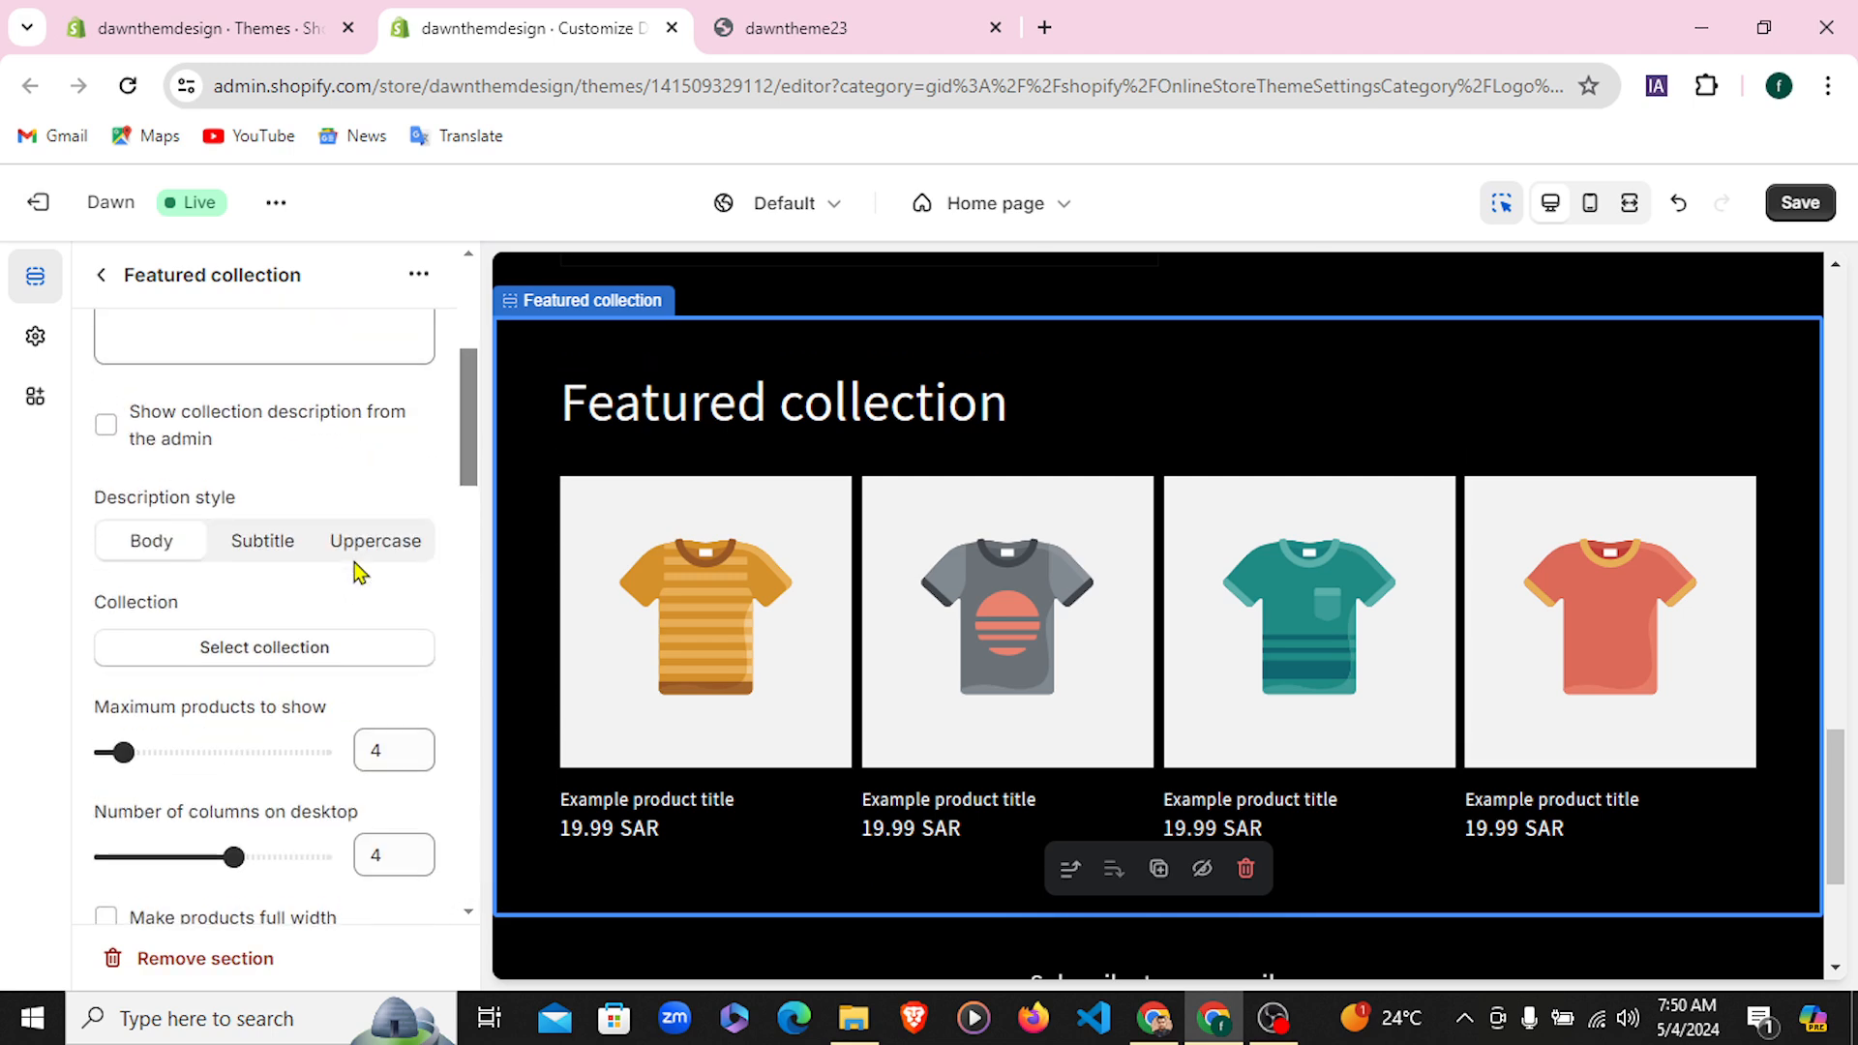
pyautogui.click(104, 275)
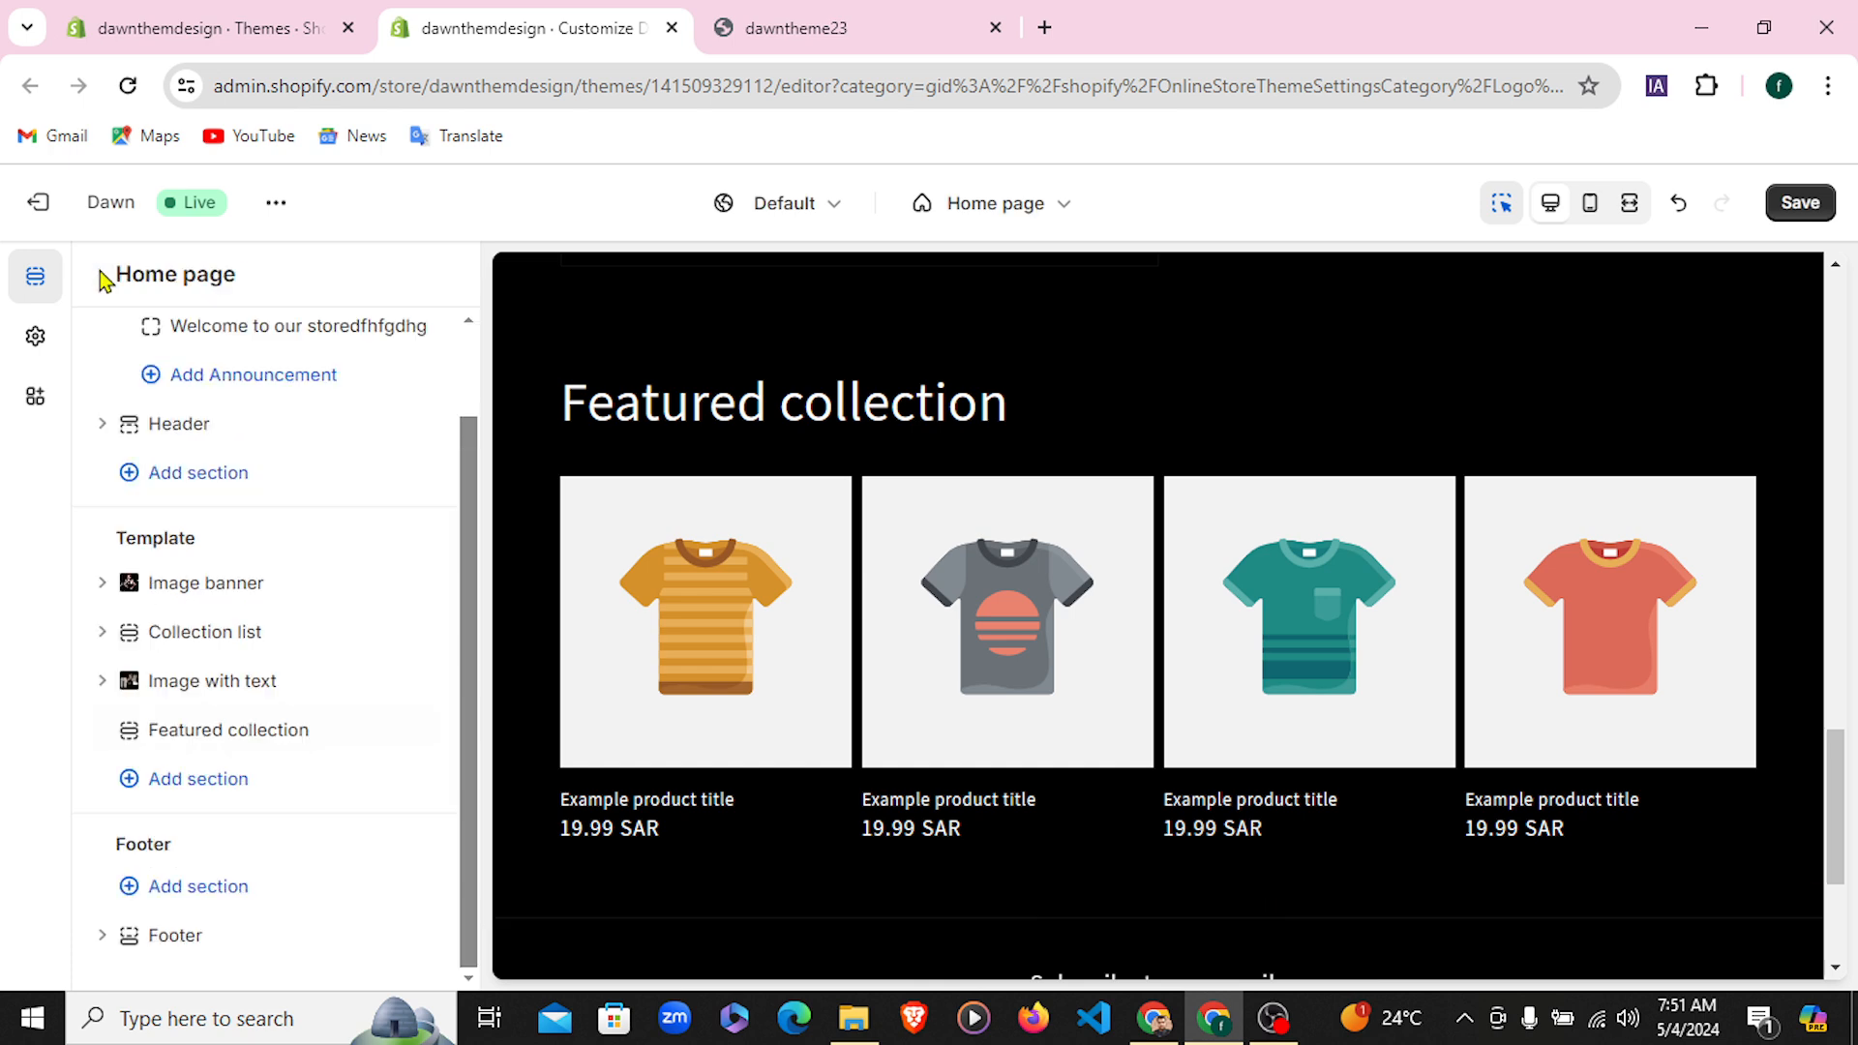
# Preview the Home page, Women One and Women Two collections in the Featured collection section and assign Women One
pyautogui.click(234, 732)
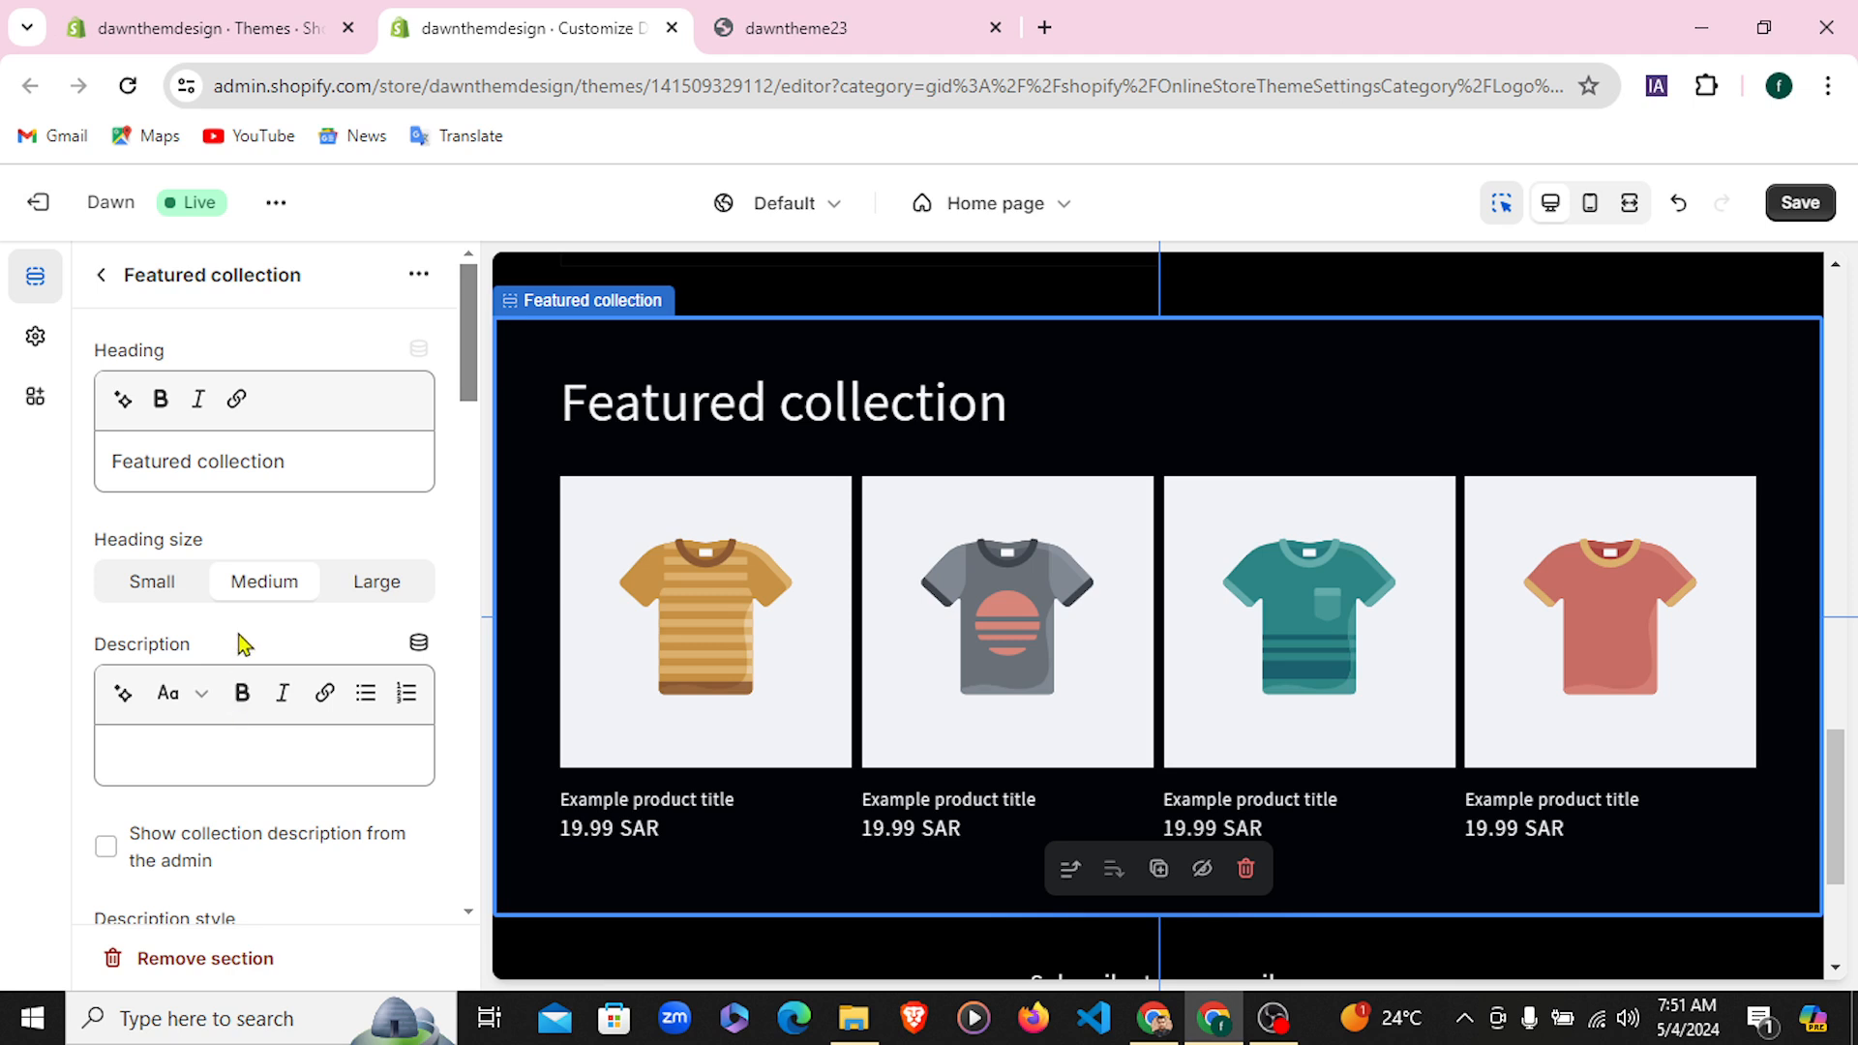
pyautogui.scroll(-3, 242, 642)
pyautogui.scroll(-2, 241, 642)
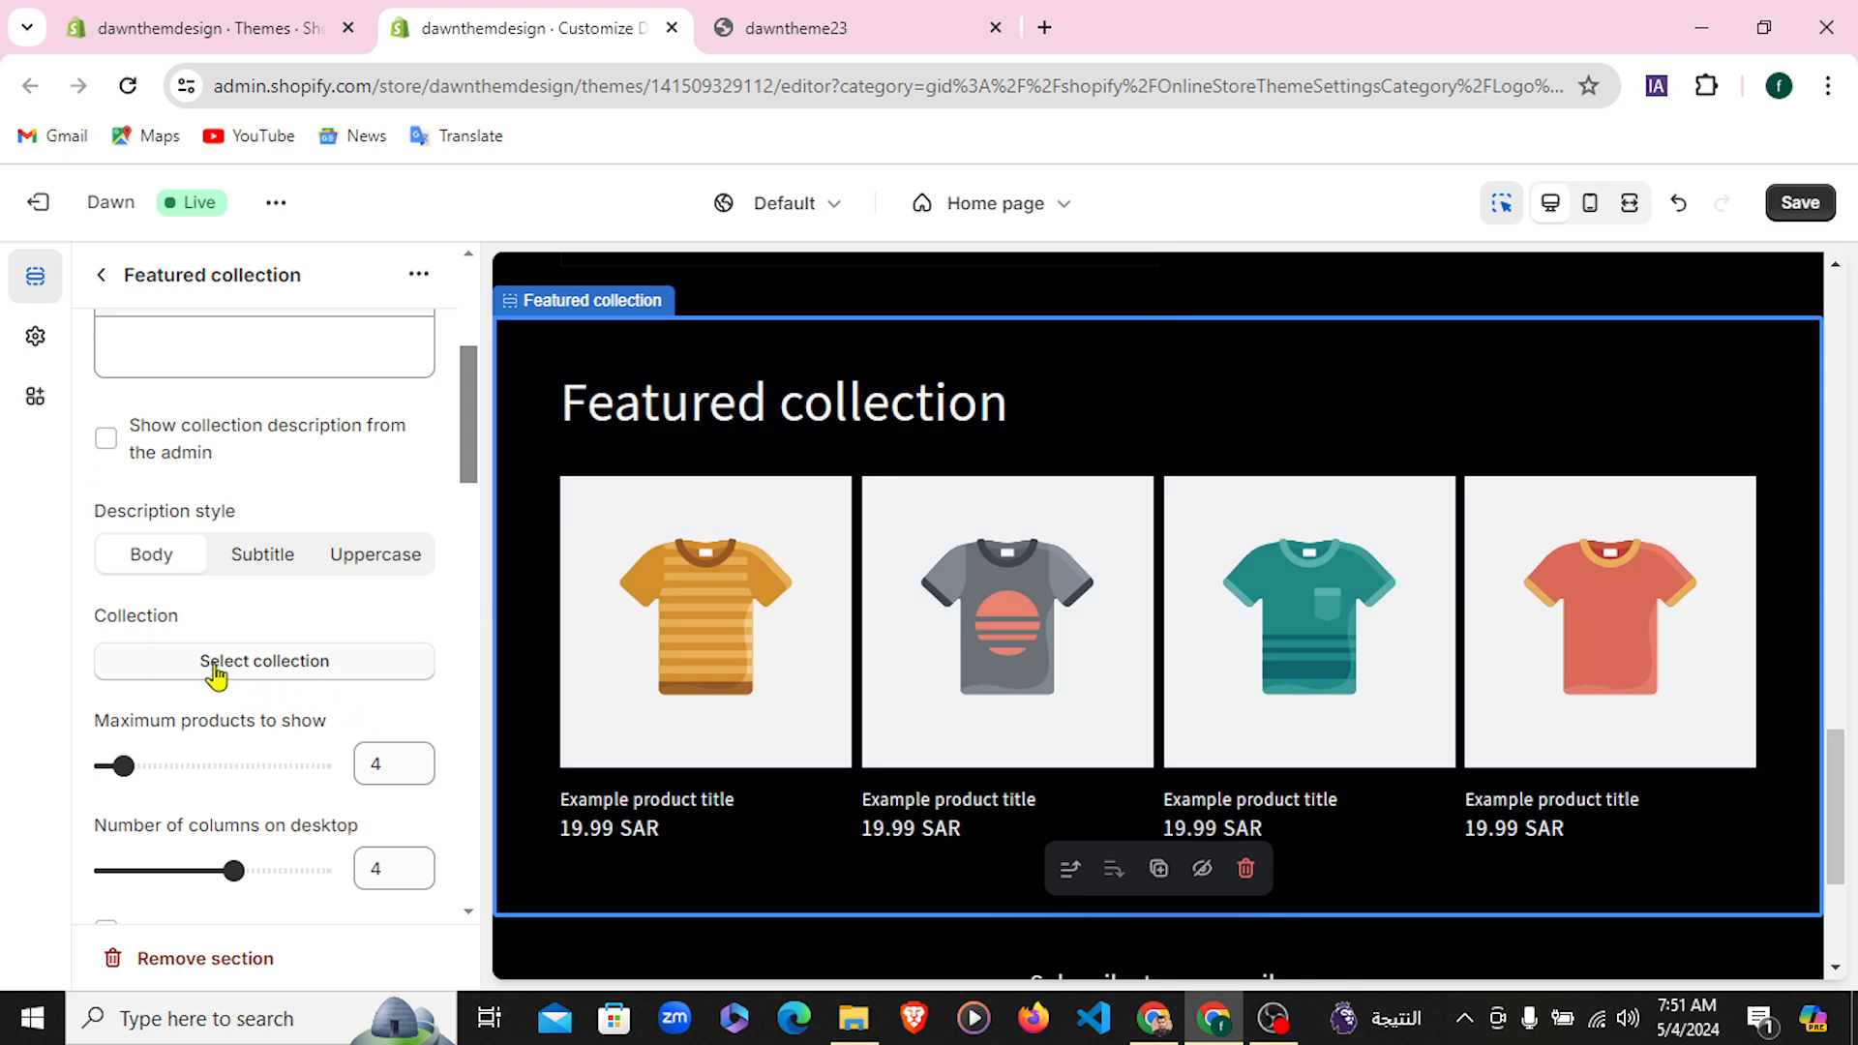
pyautogui.click(247, 666)
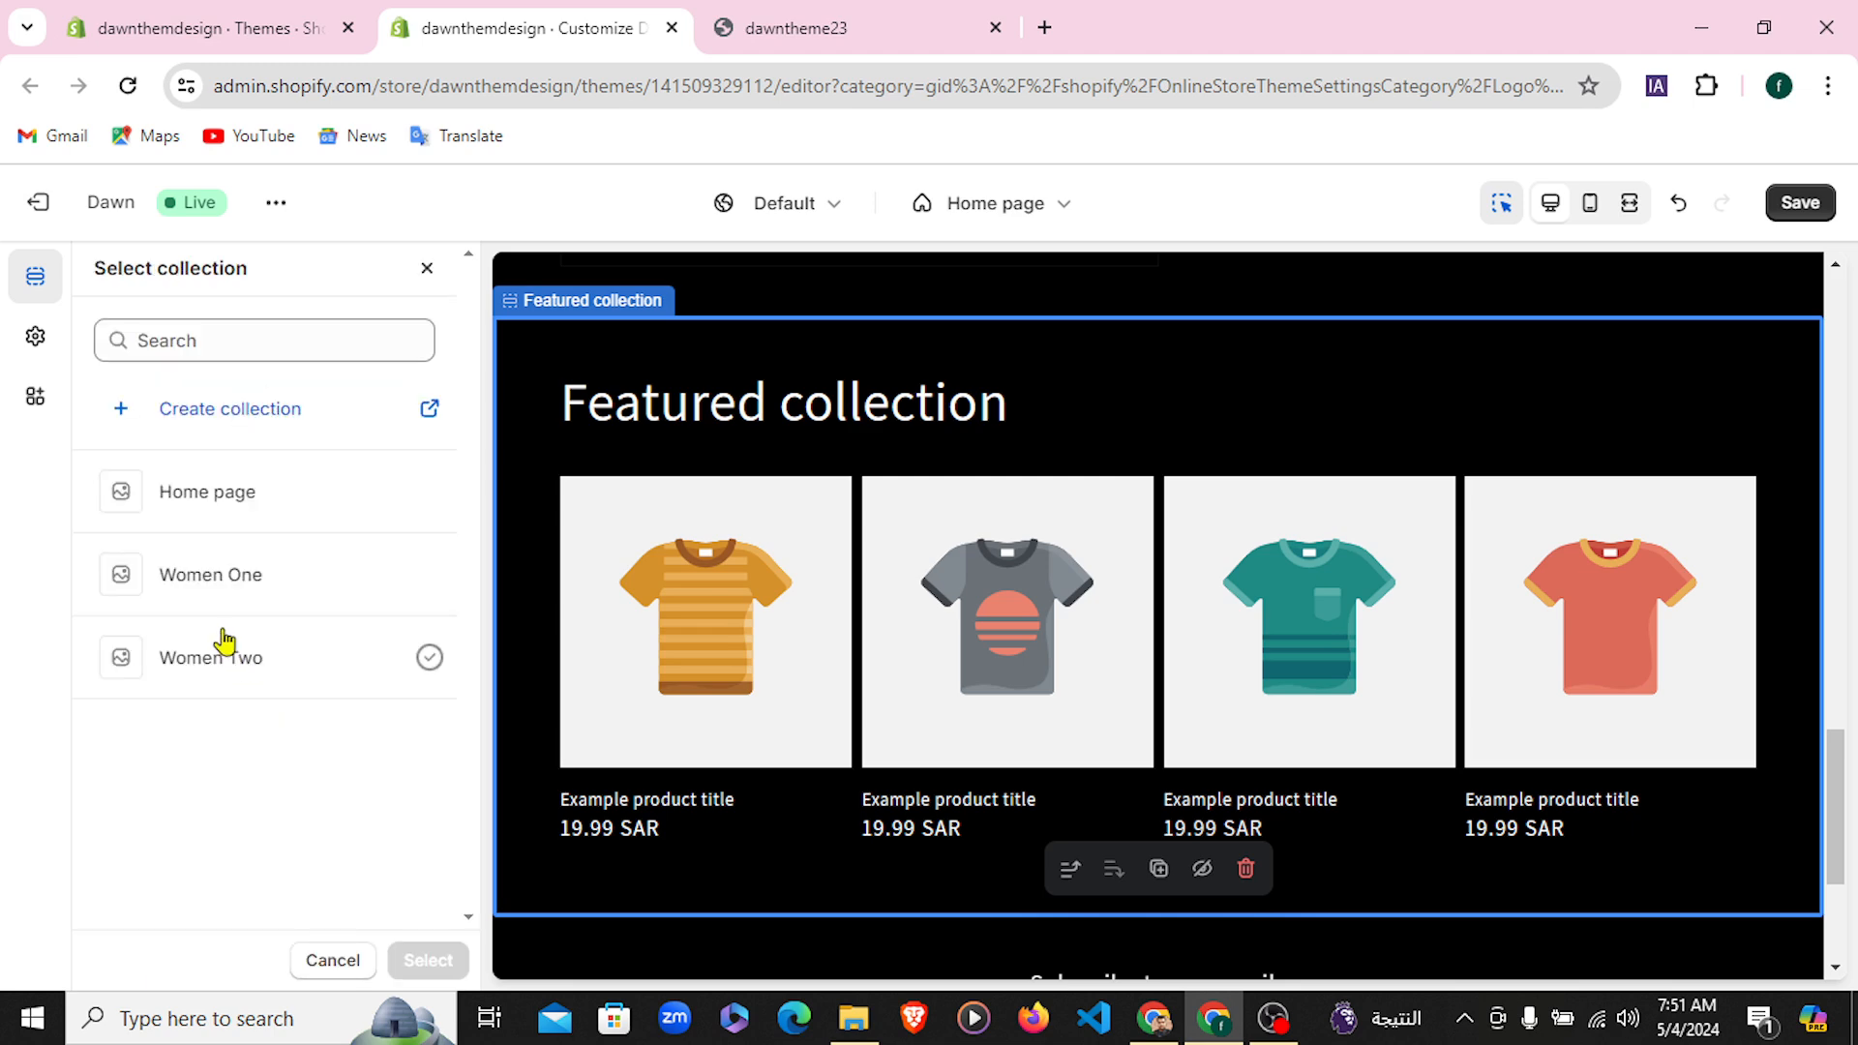
pyautogui.click(153, 499)
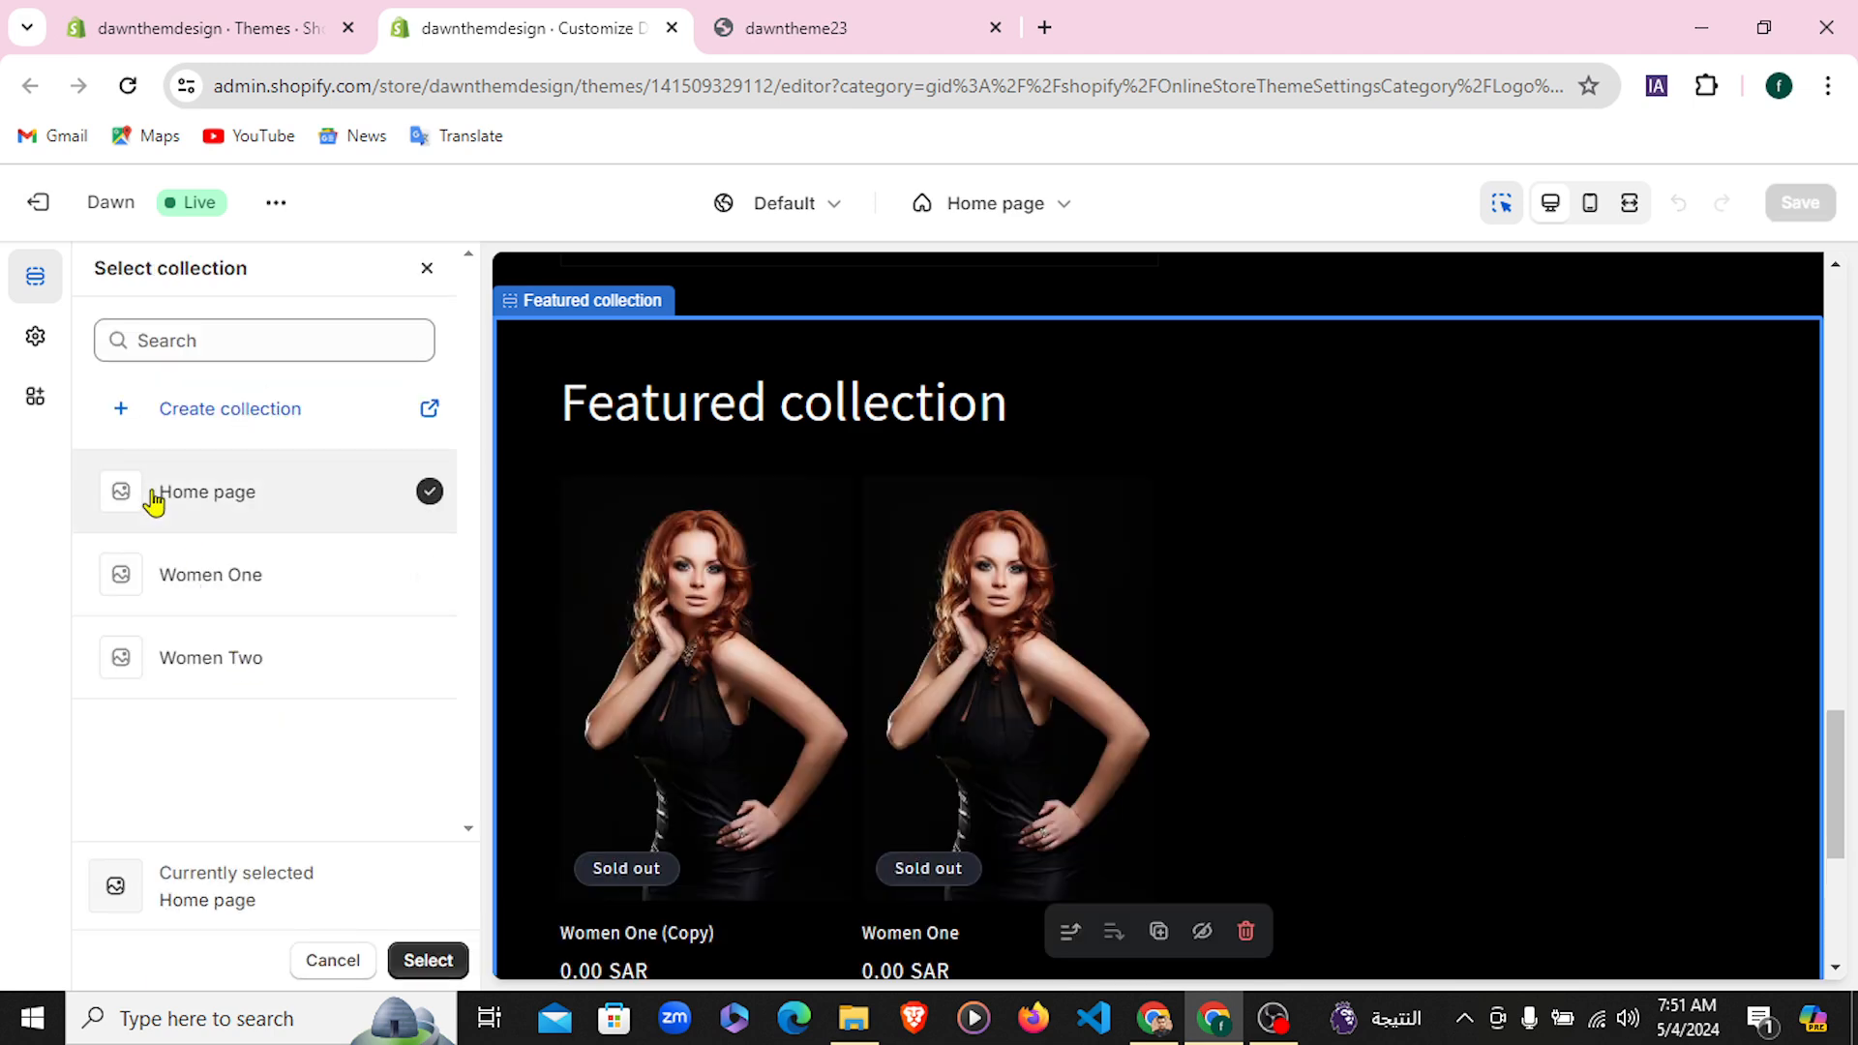
pyautogui.click(206, 586)
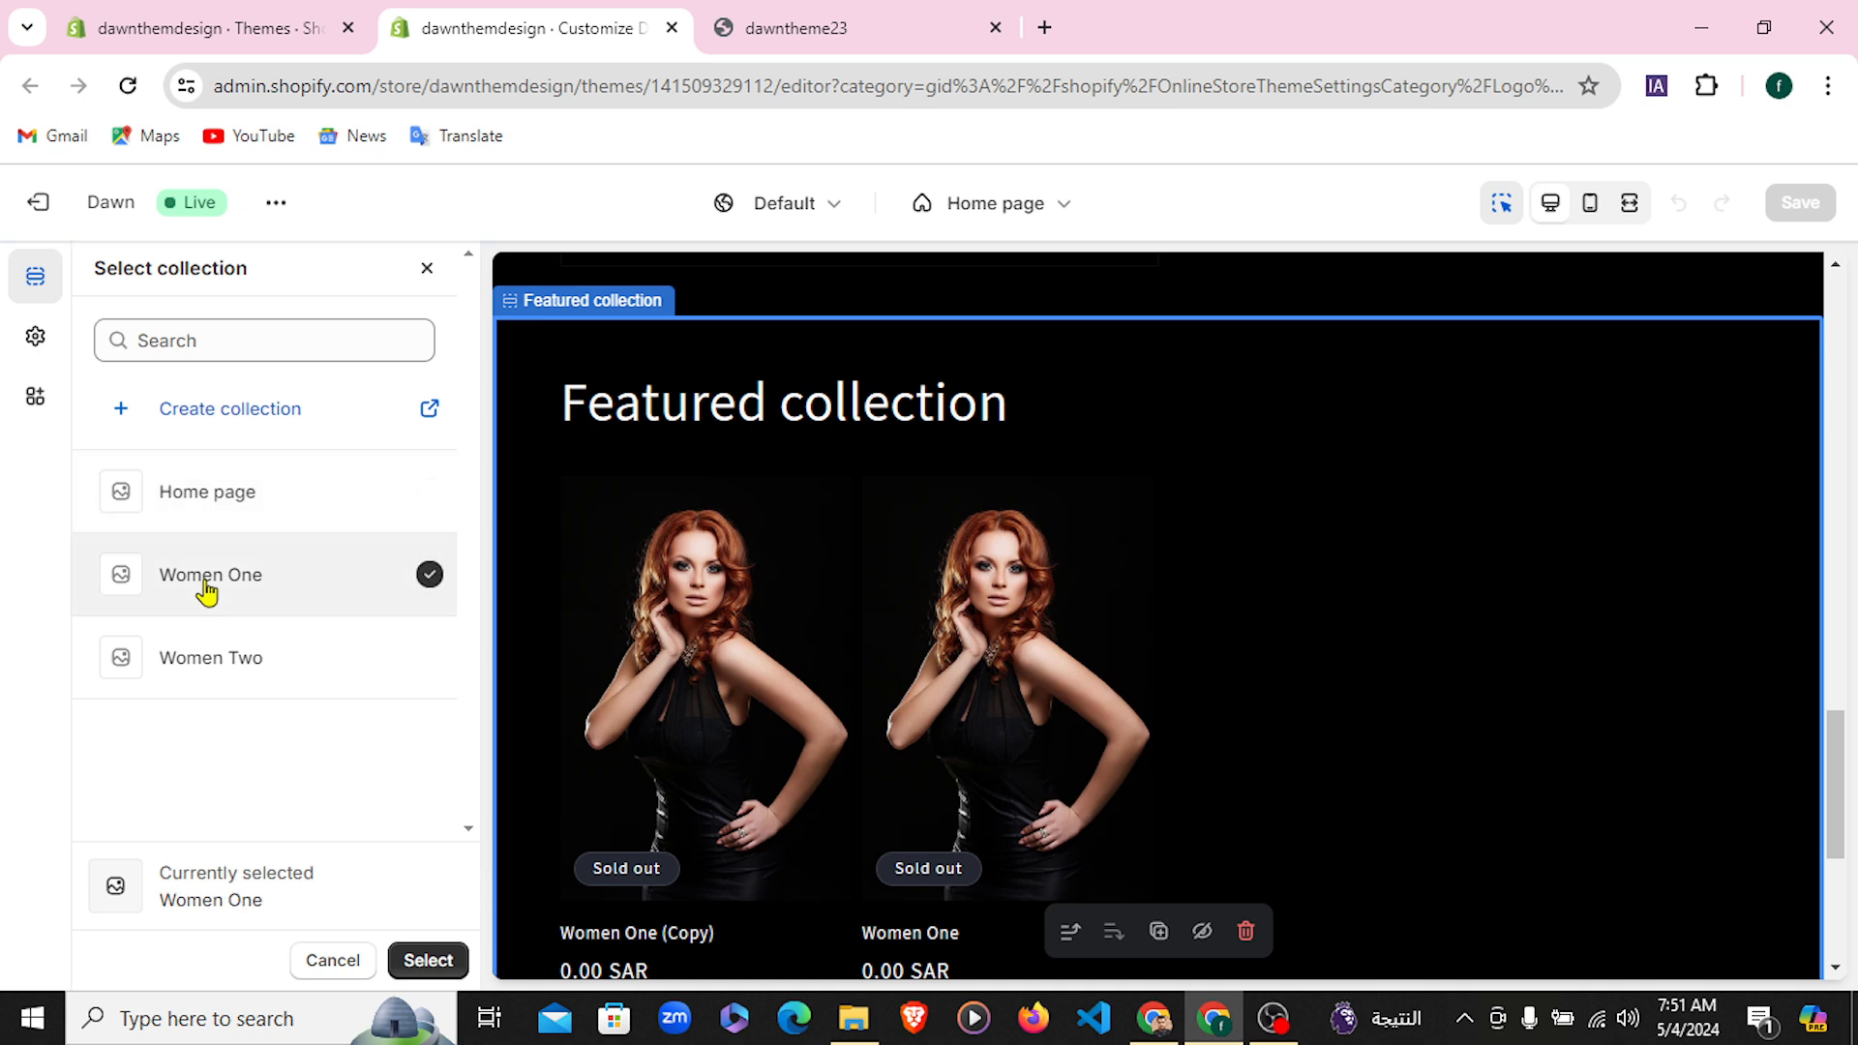
pyautogui.click(226, 663)
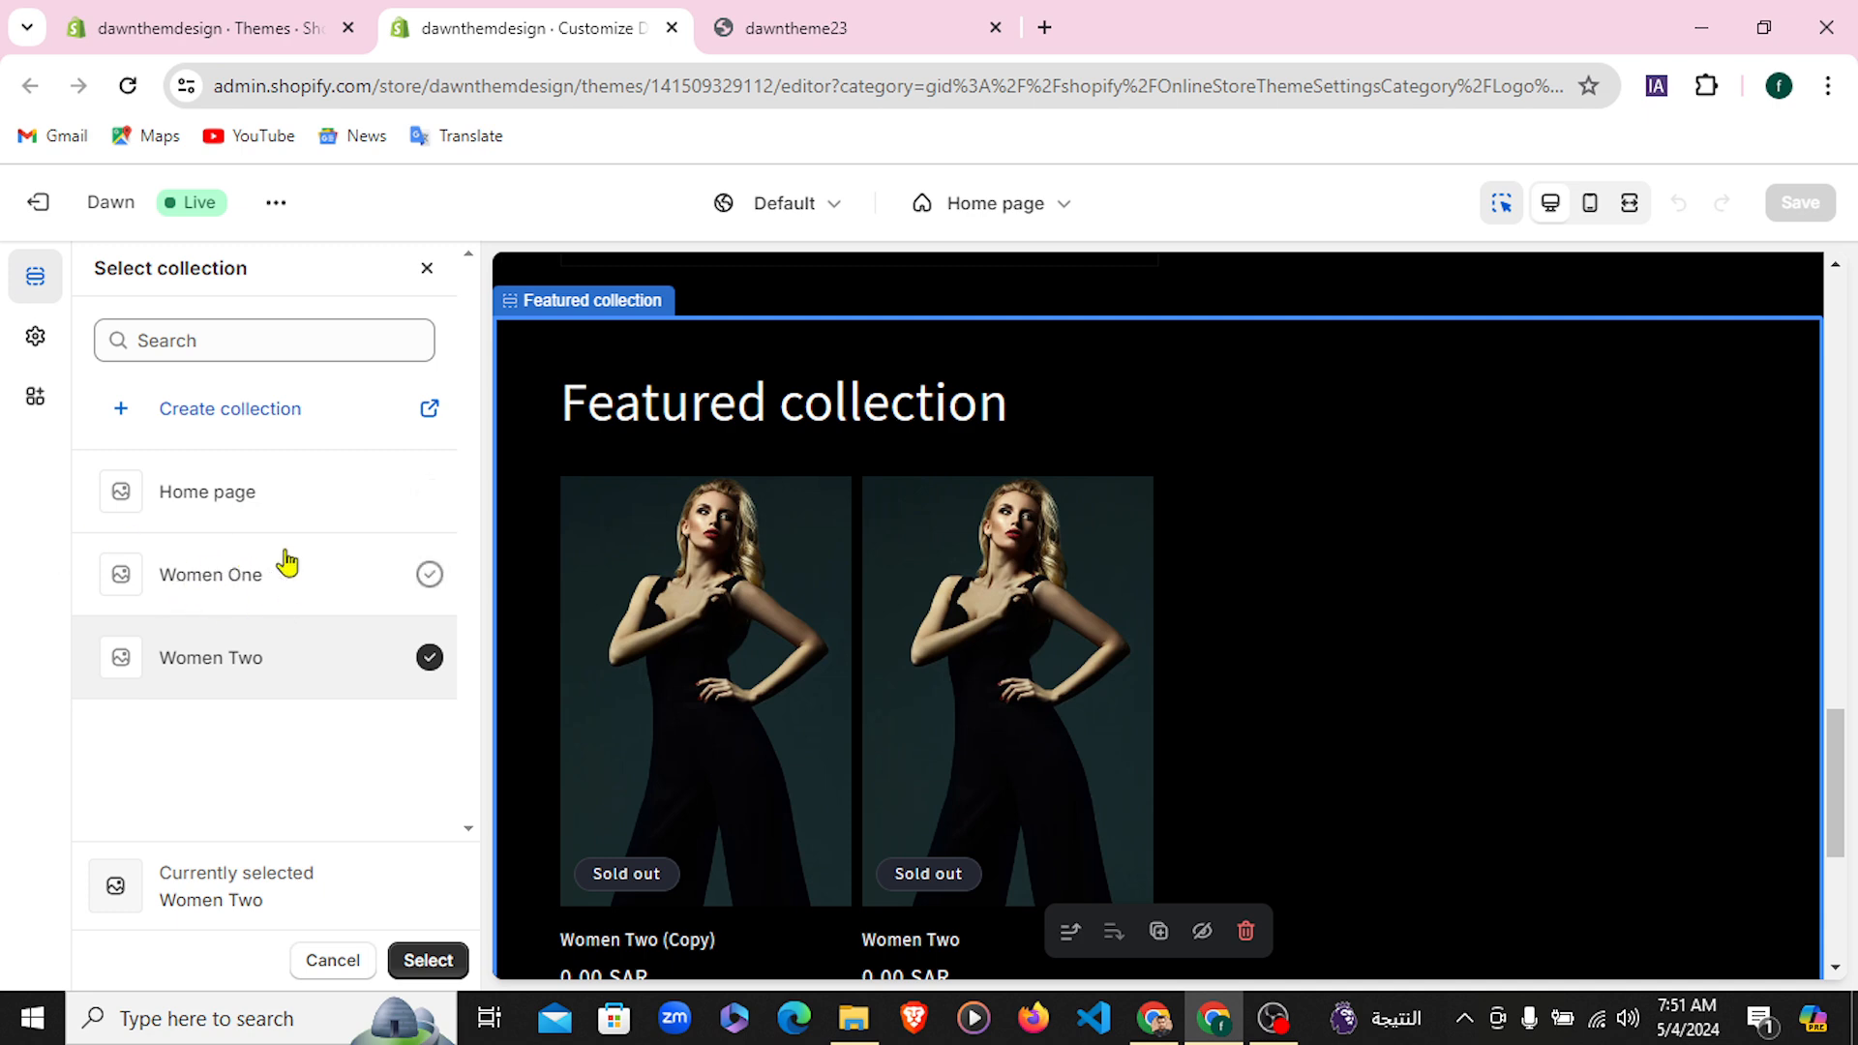
pyautogui.click(225, 502)
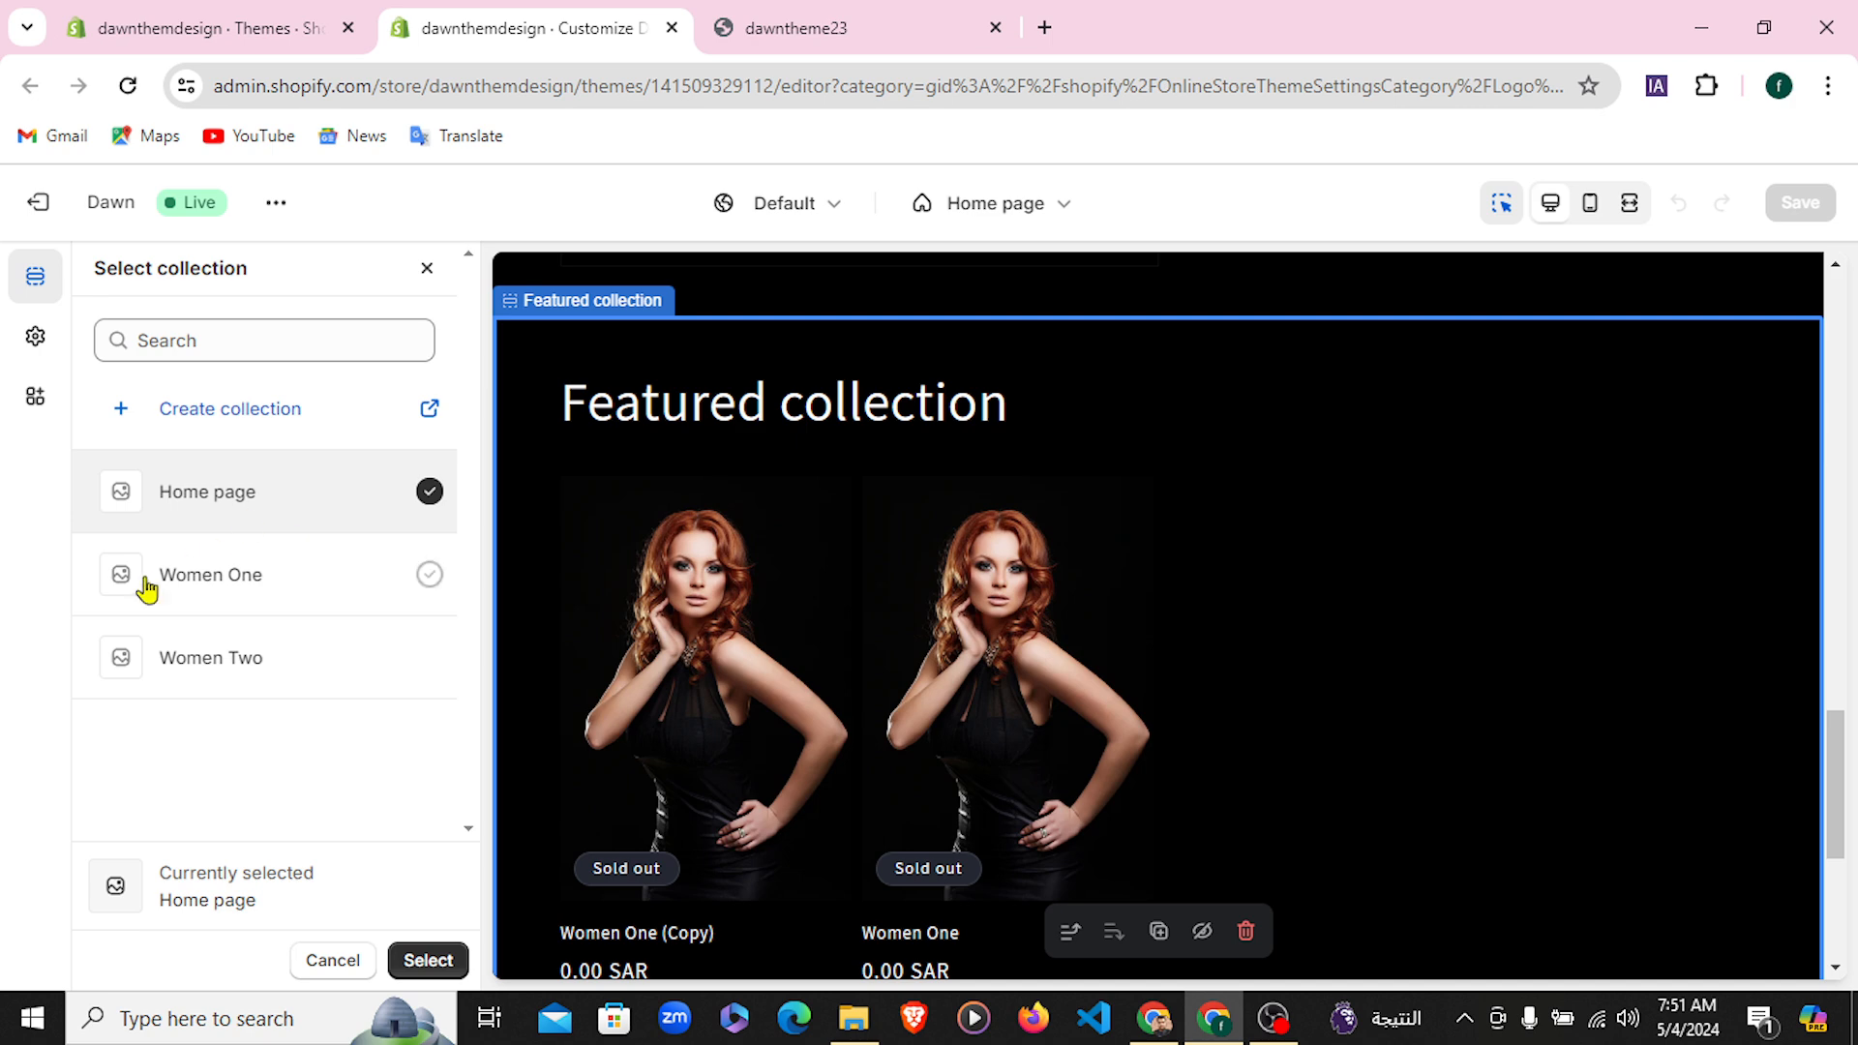
pyautogui.click(242, 580)
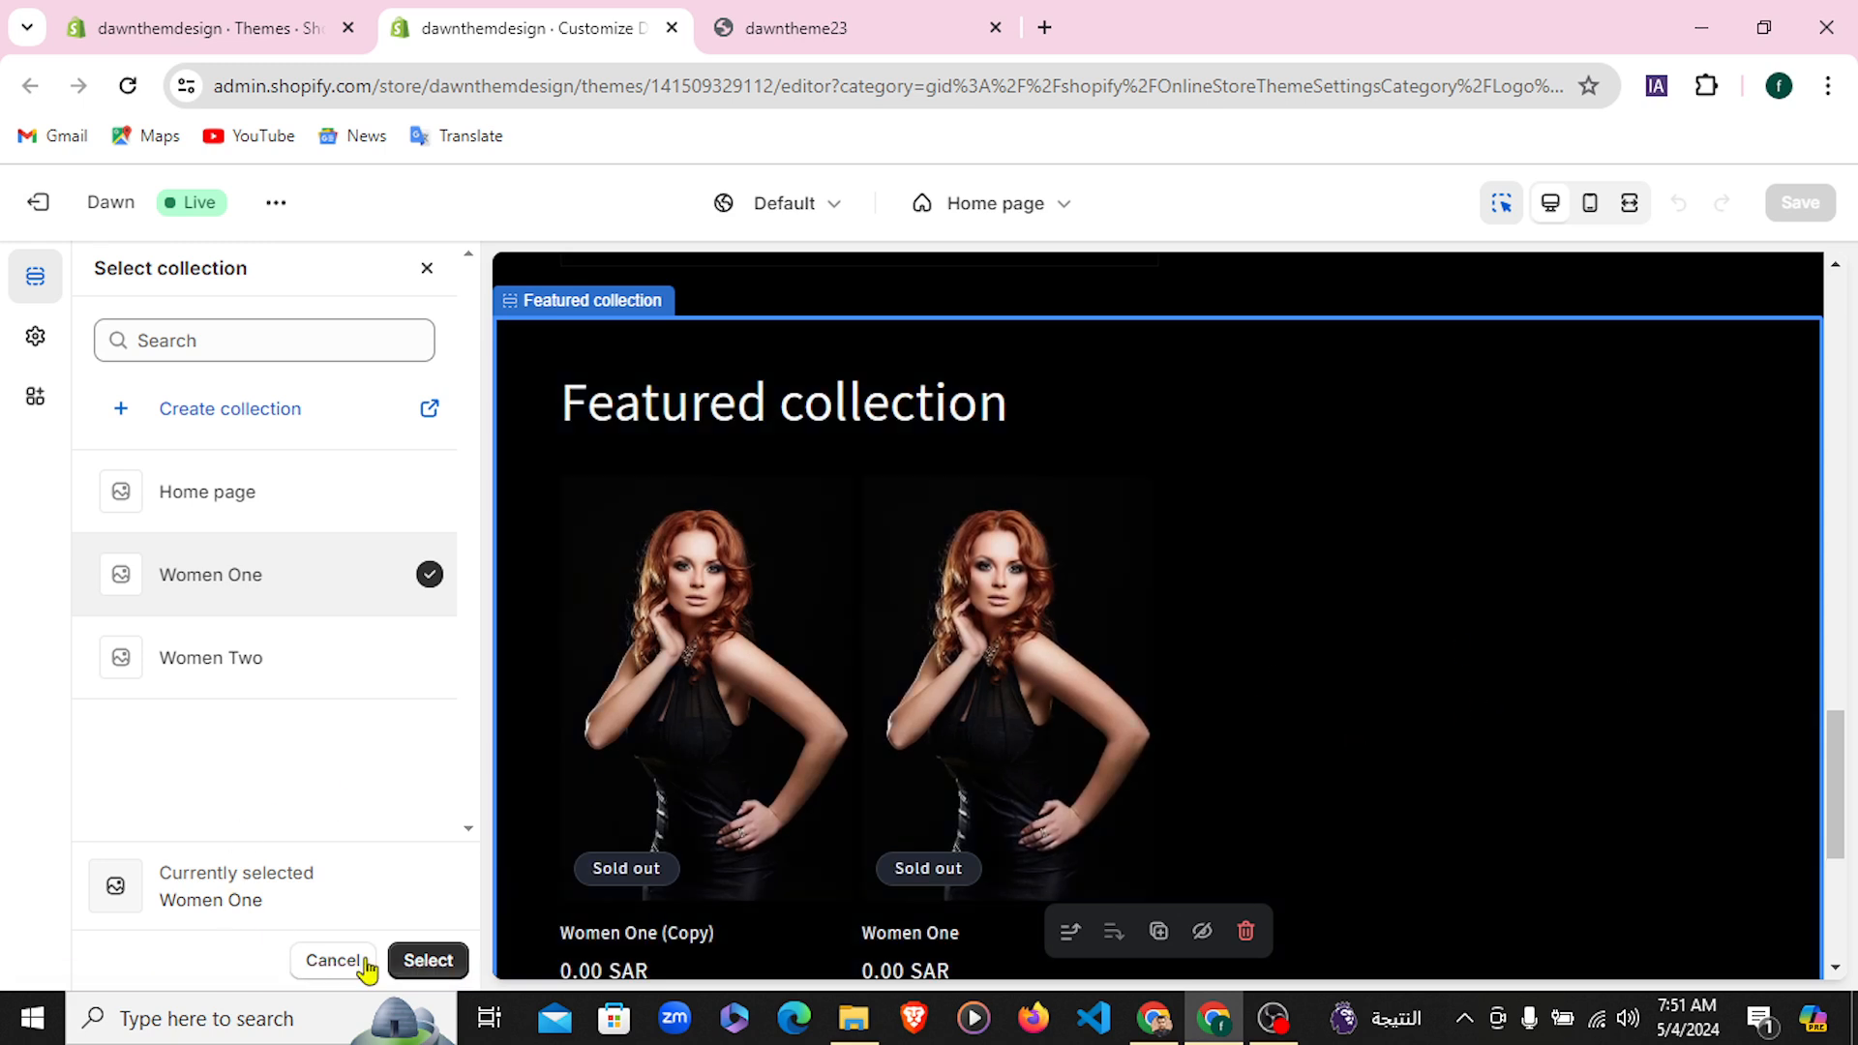
pyautogui.click(428, 961)
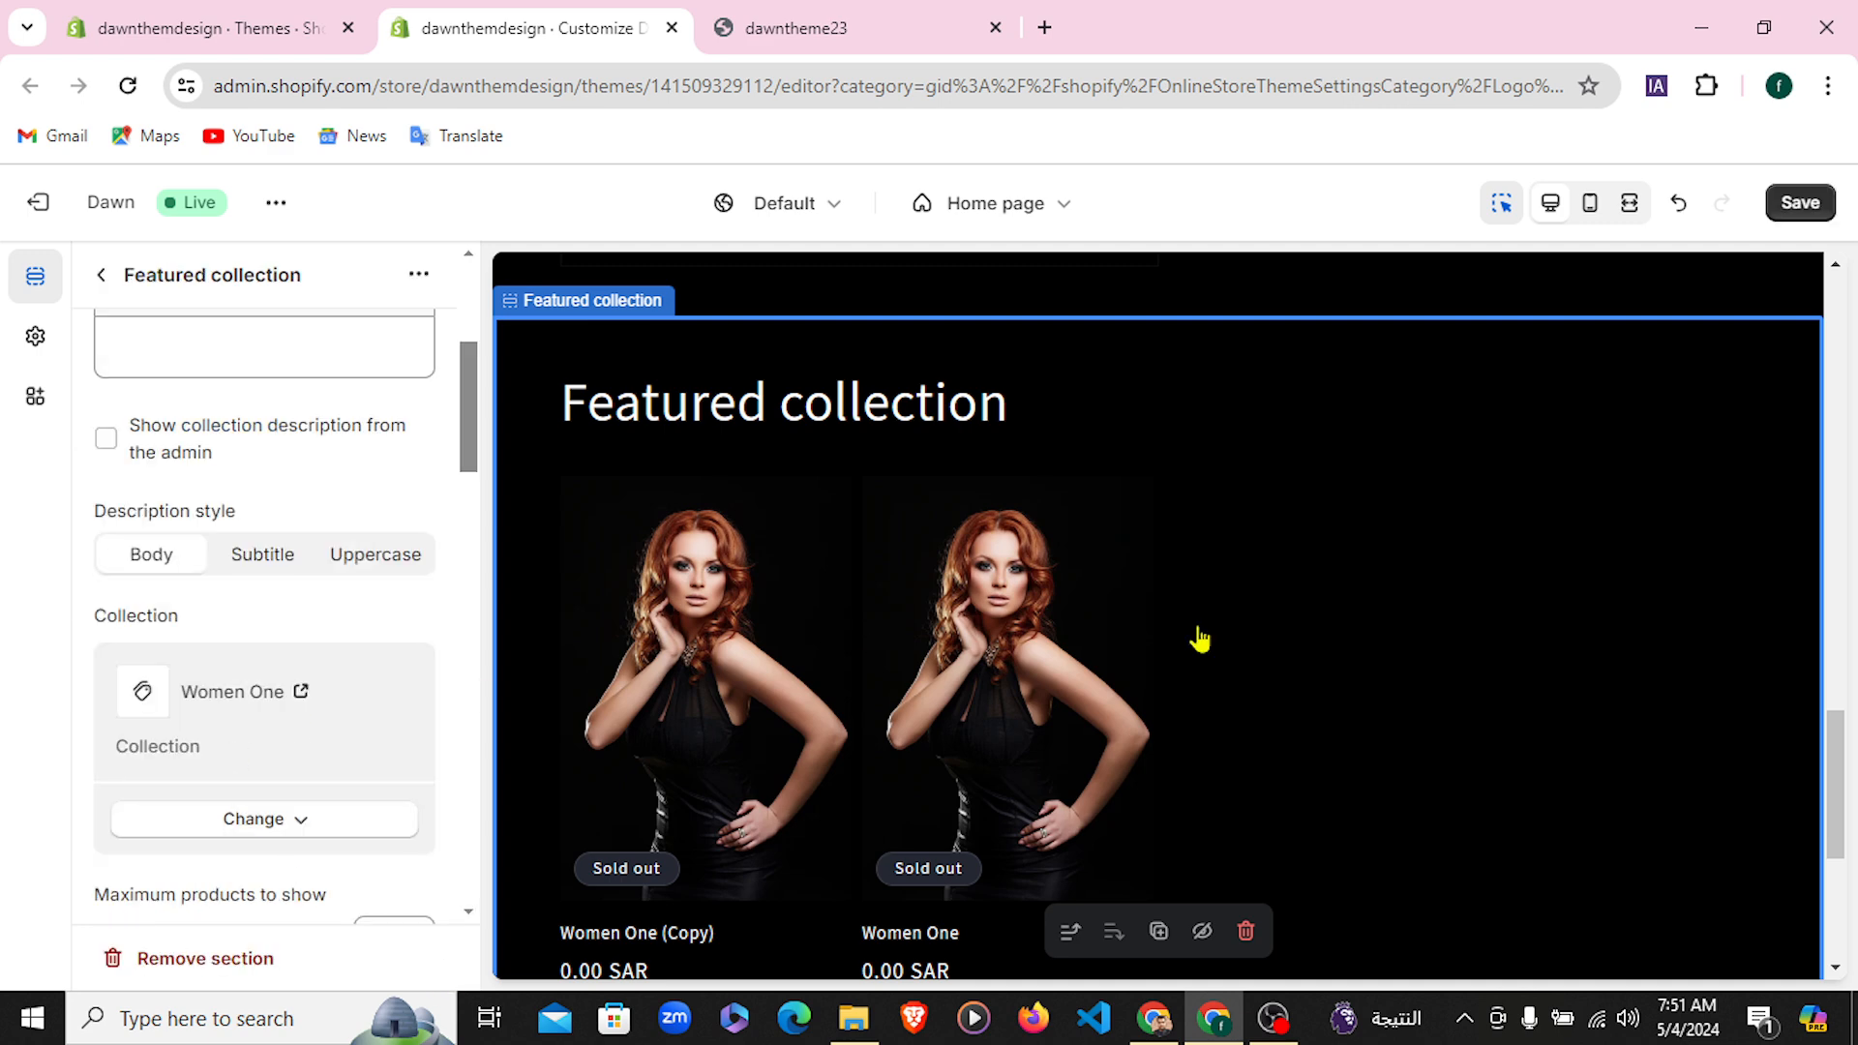
# Examine the Featured products and Multicolumn sections of the dawntheme23 store, and return to the theme editor's home page section list
pyautogui.scroll(-3, 167, 728)
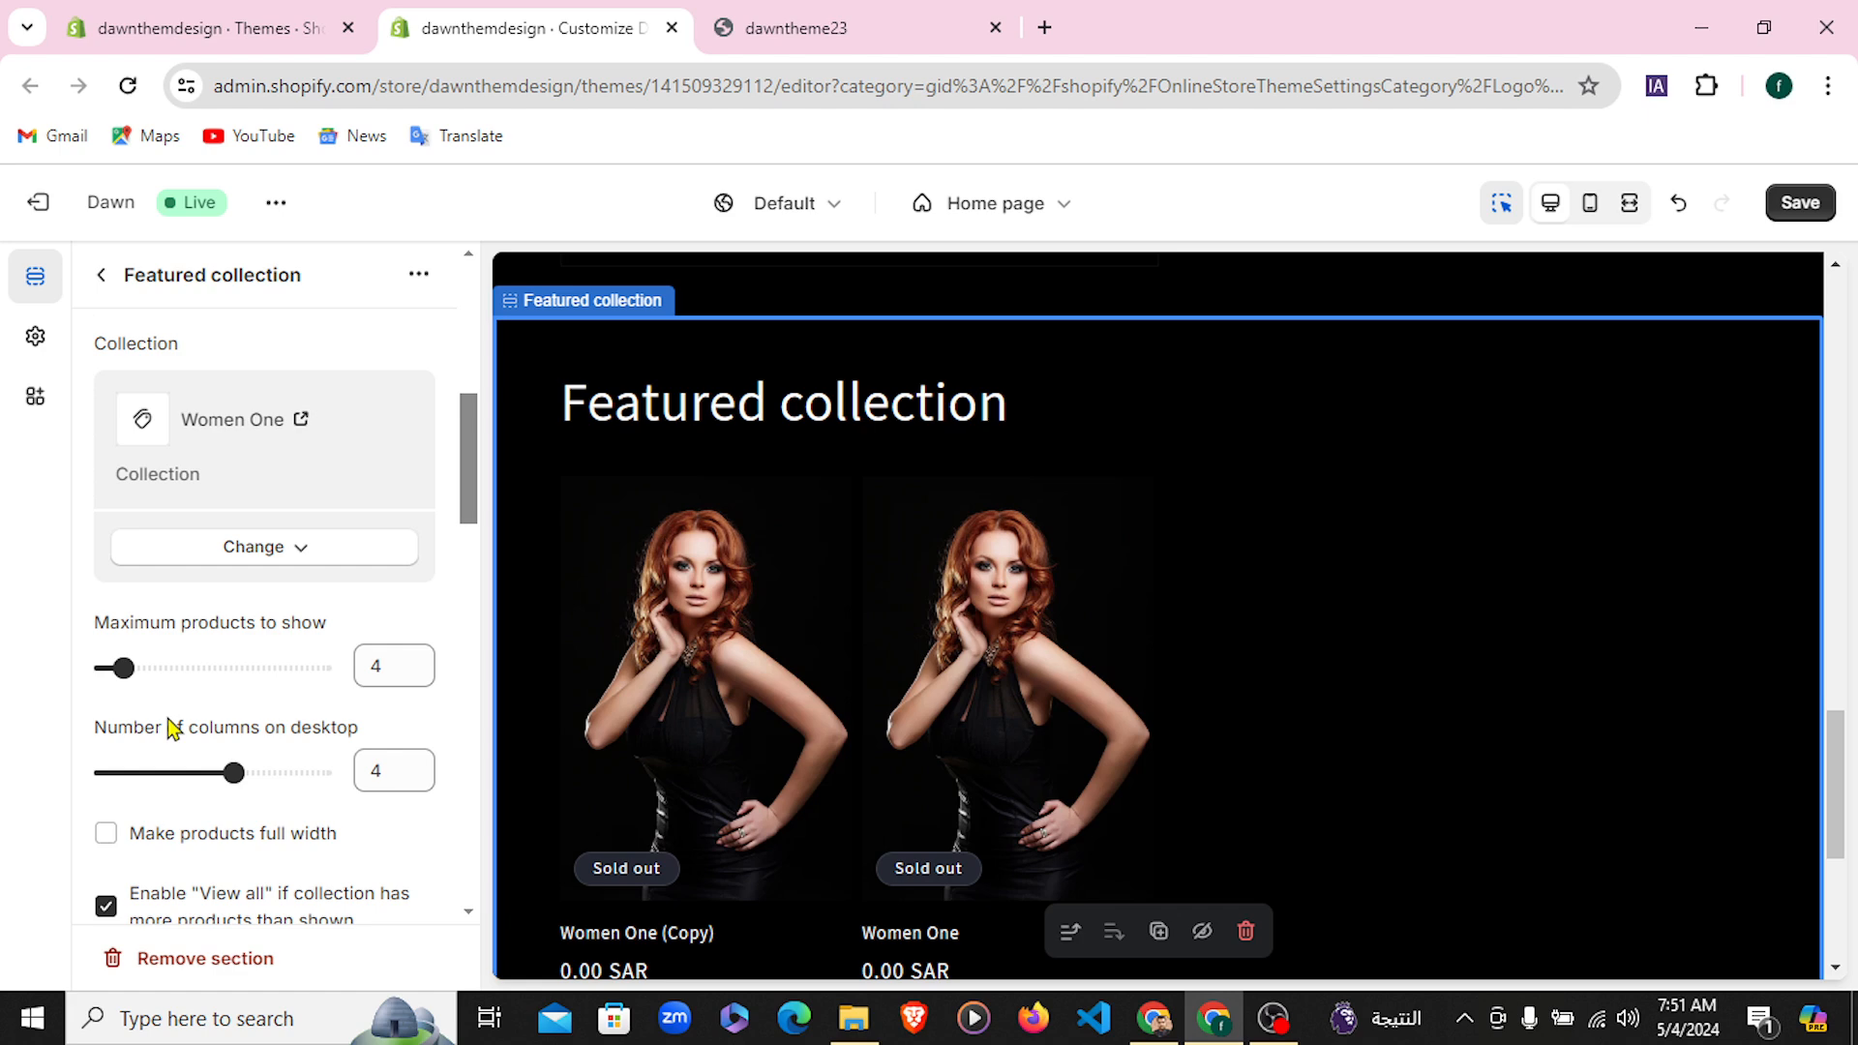
pyautogui.scroll(-3, 171, 728)
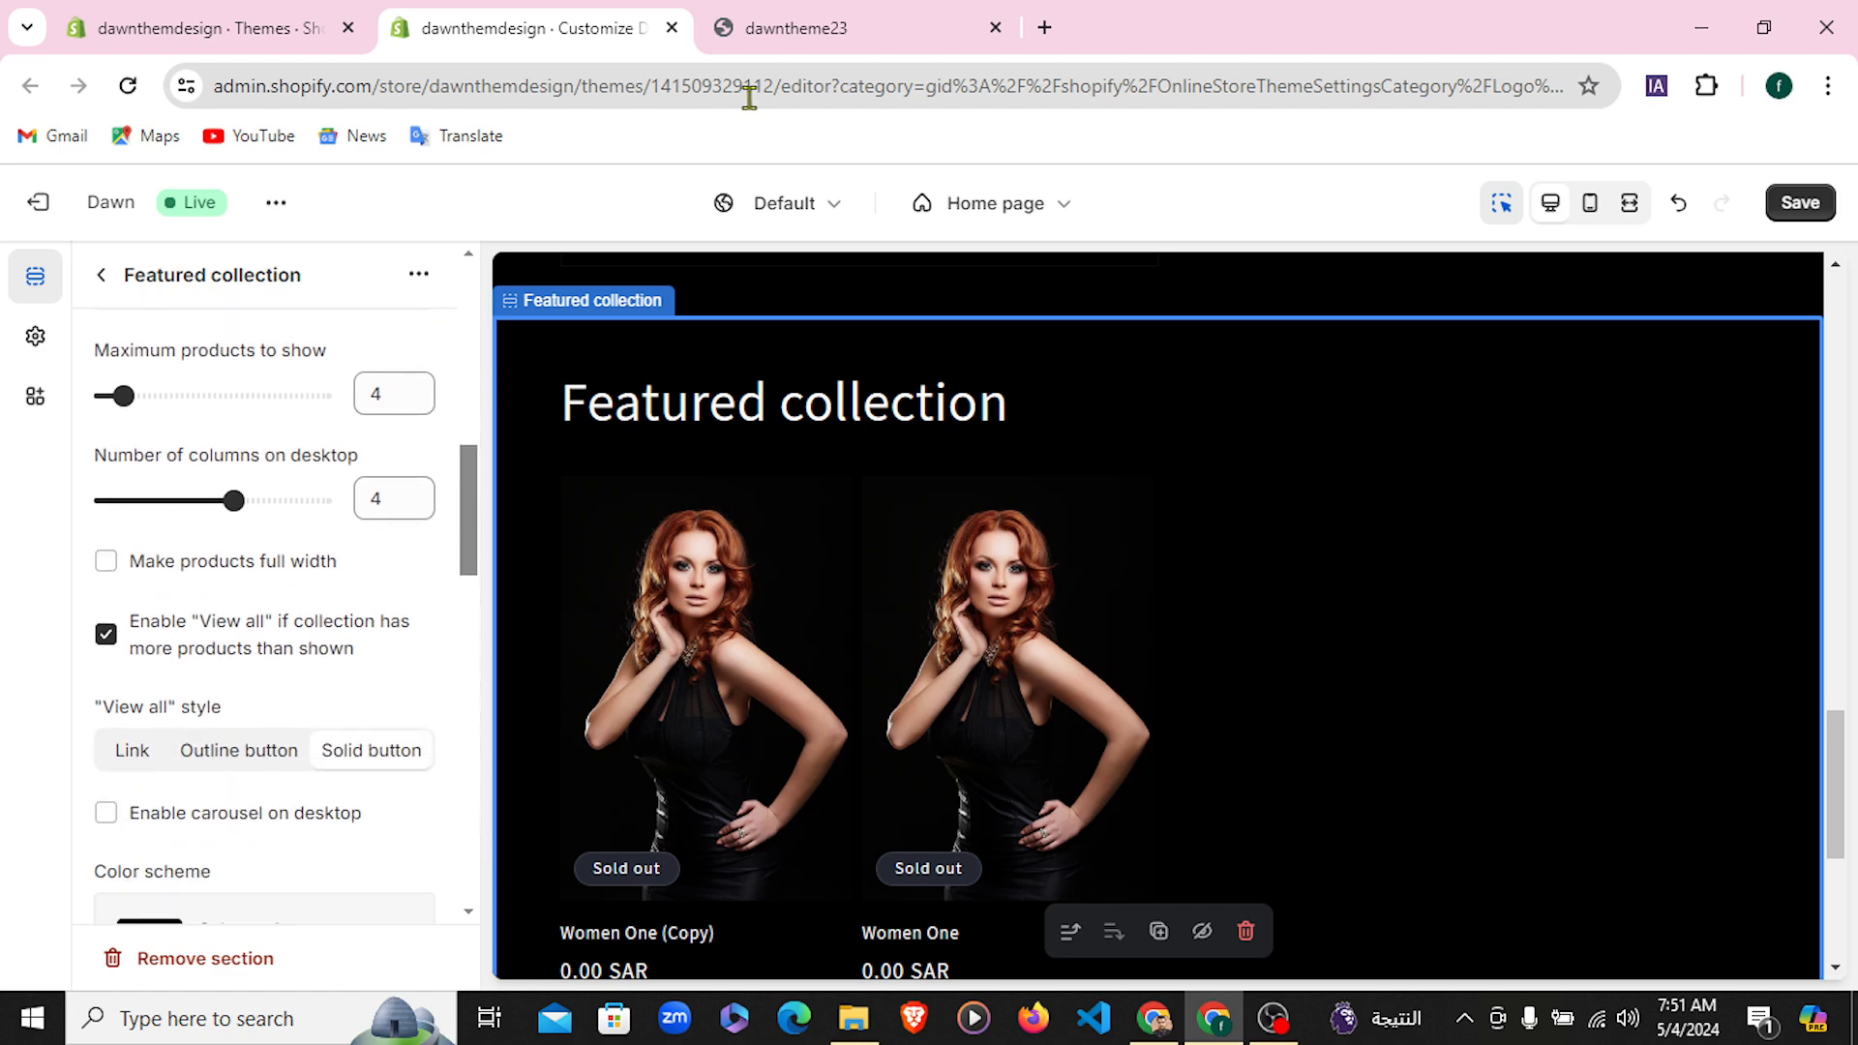
pyautogui.click(800, 27)
pyautogui.scroll(-4, 1099, 751)
pyautogui.scroll(4, 1103, 753)
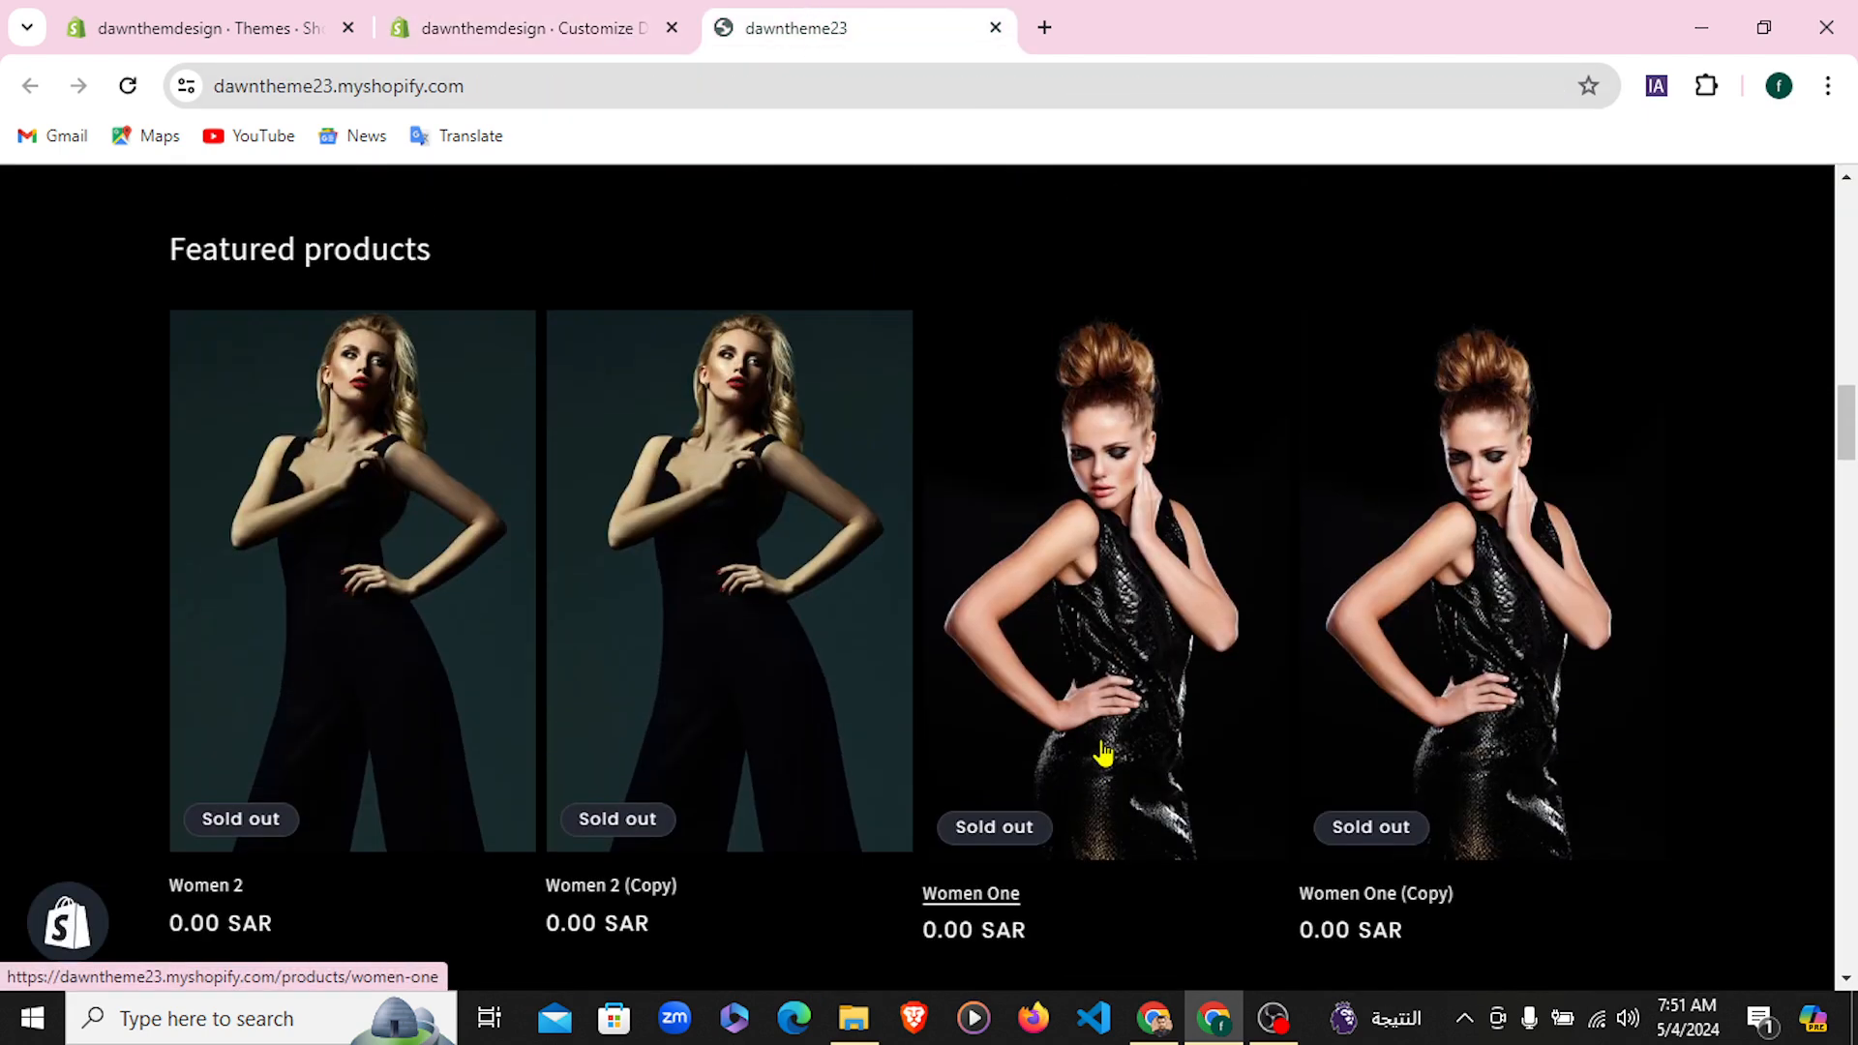
pyautogui.scroll(-7, 1103, 752)
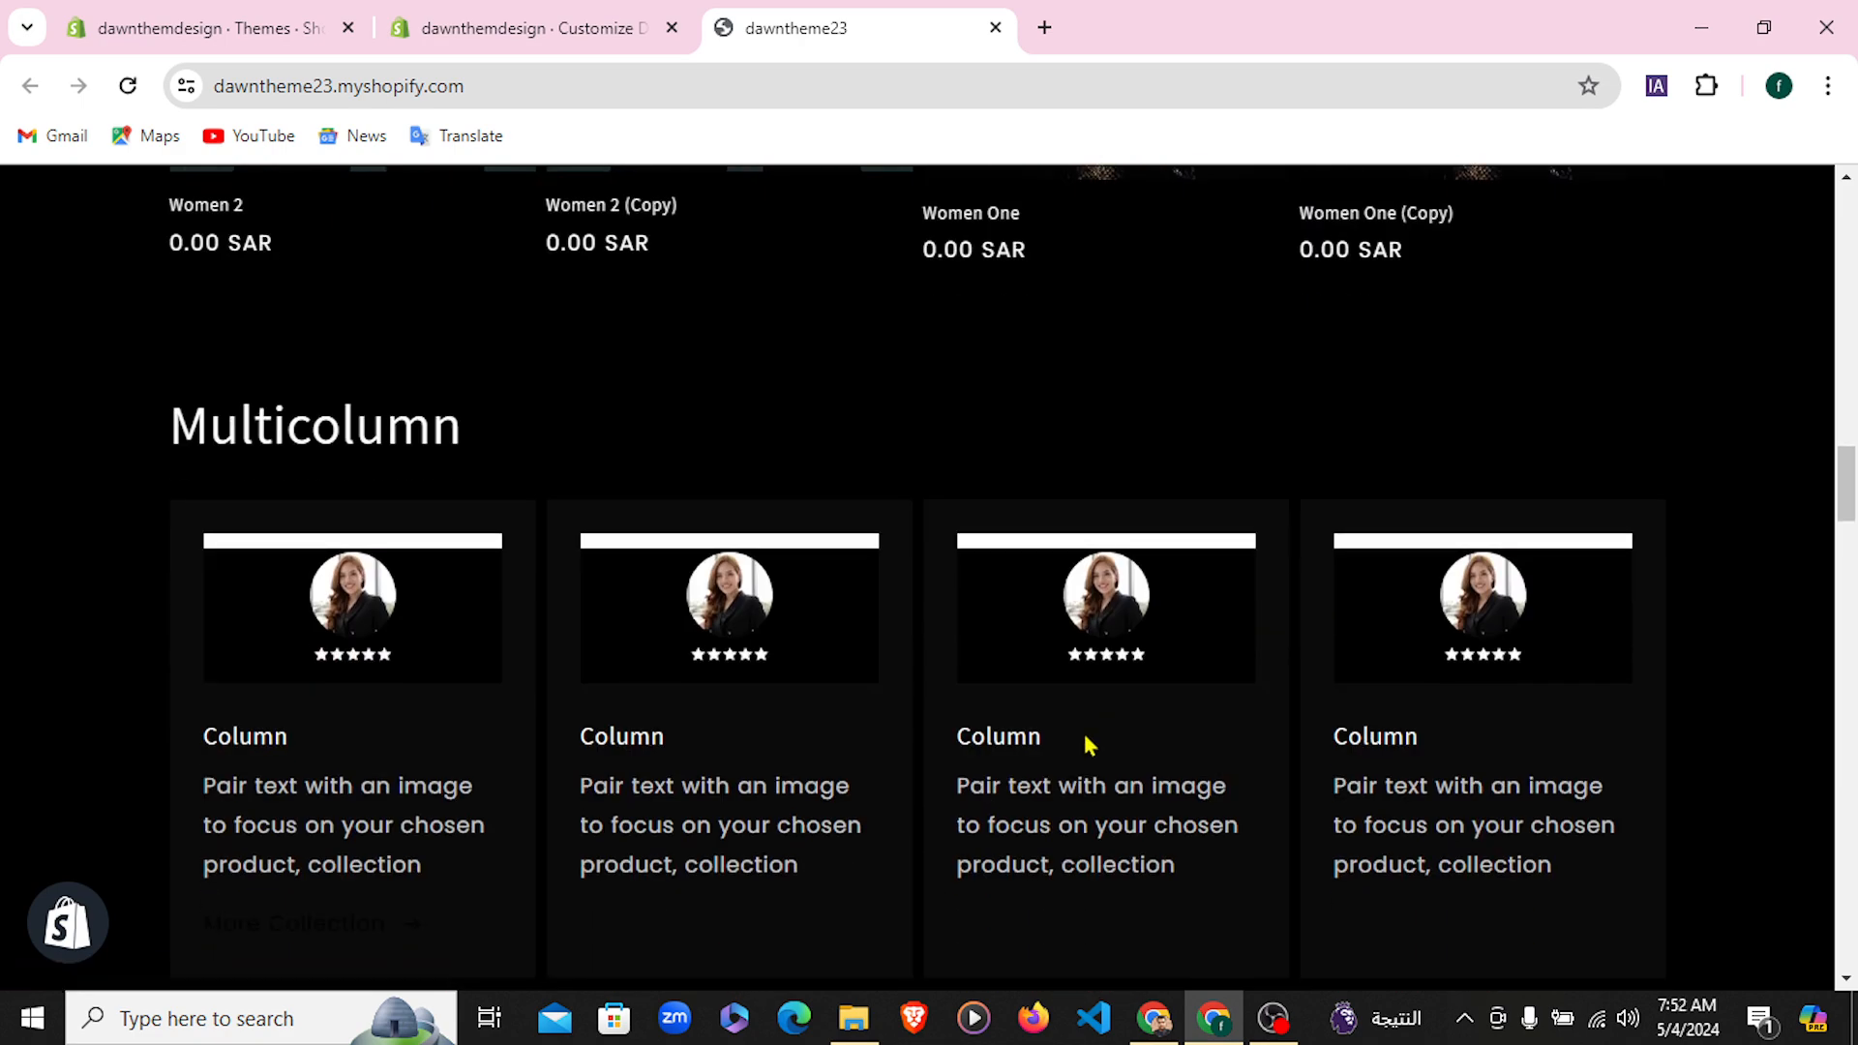
pyautogui.moveTo(147, 453); pyautogui.dragTo(566, 451)
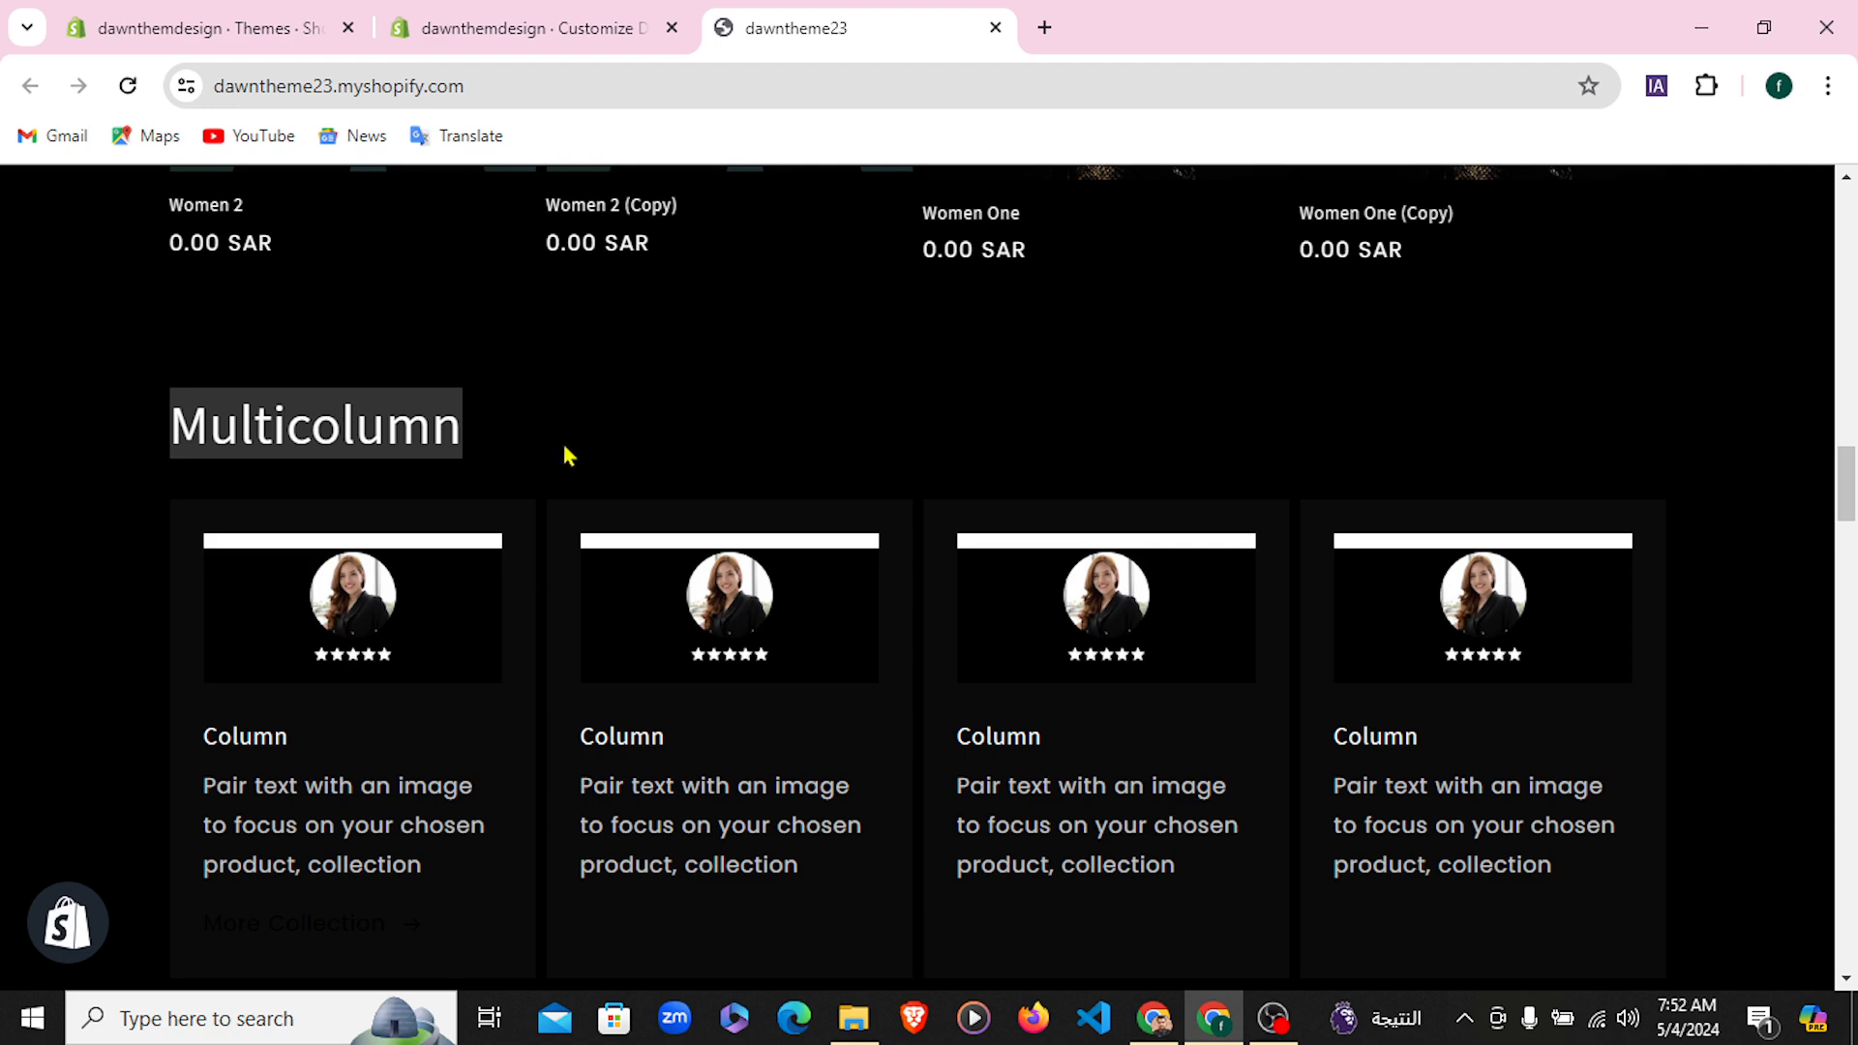
pyautogui.scroll(-1, 1666, 622)
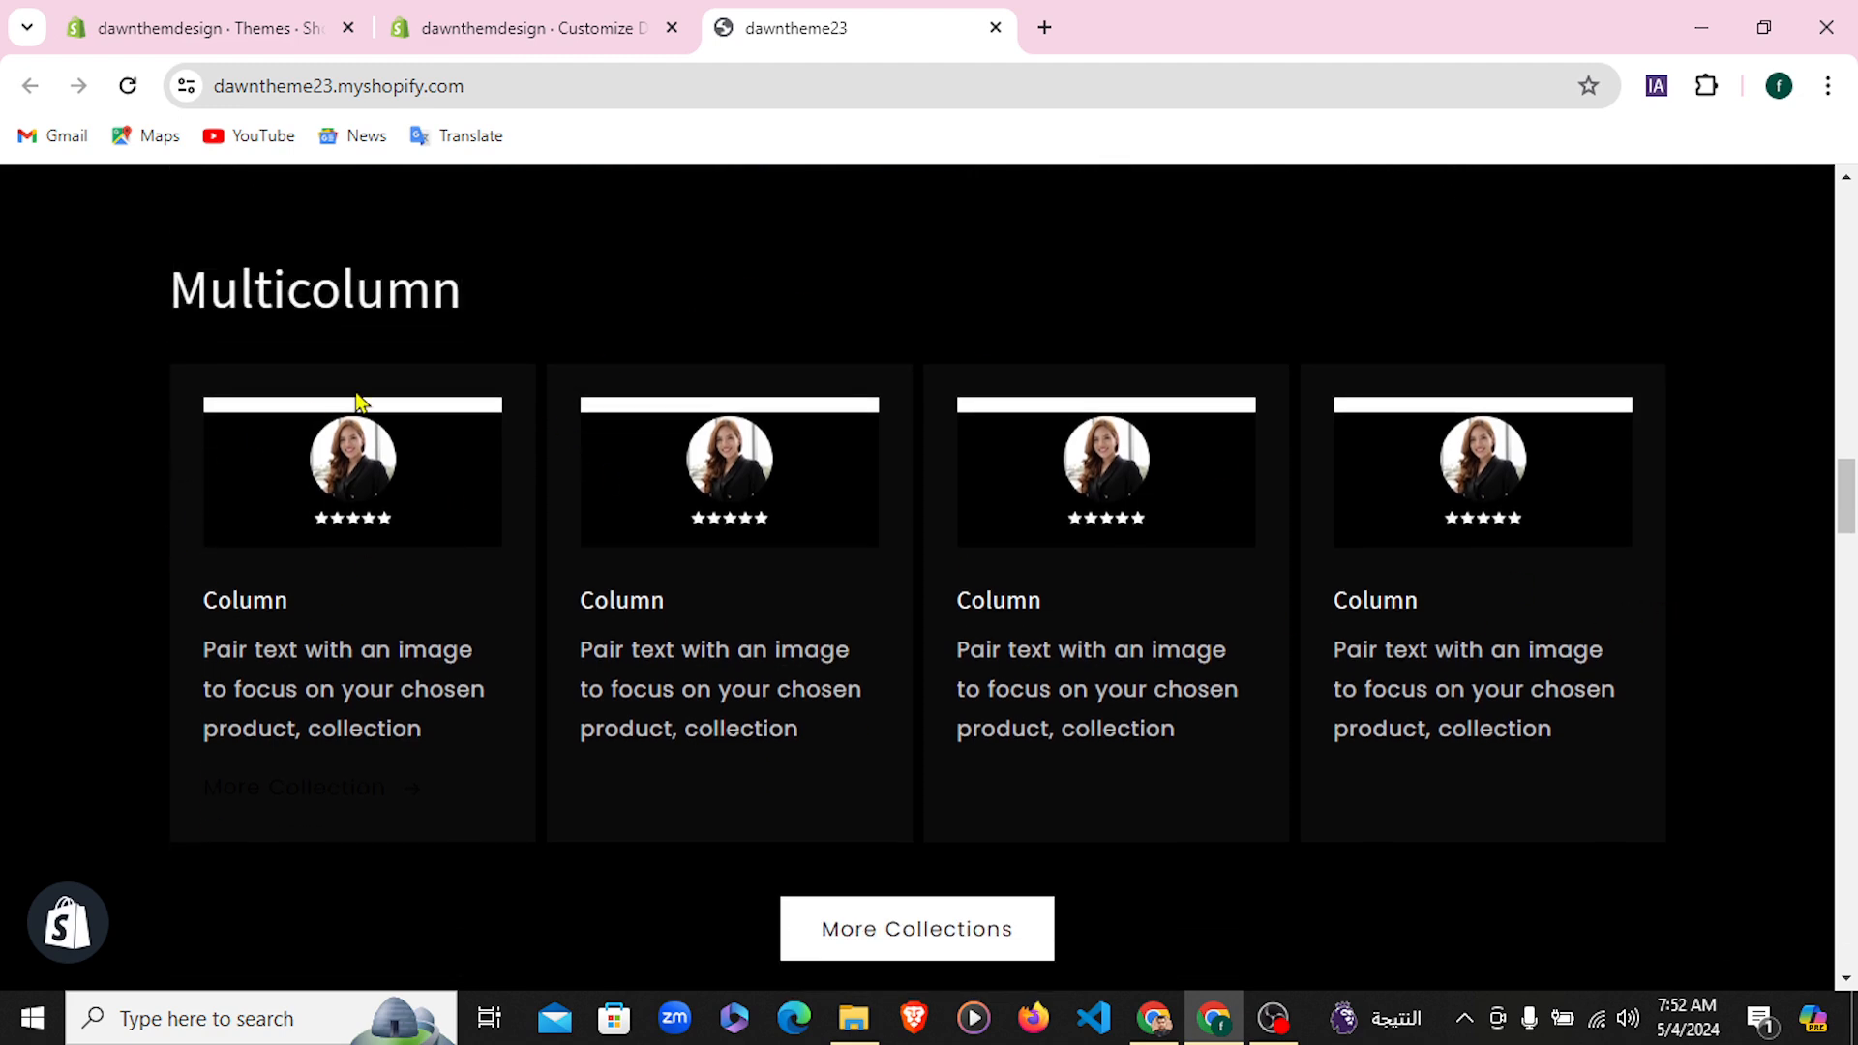
pyautogui.click(554, 13)
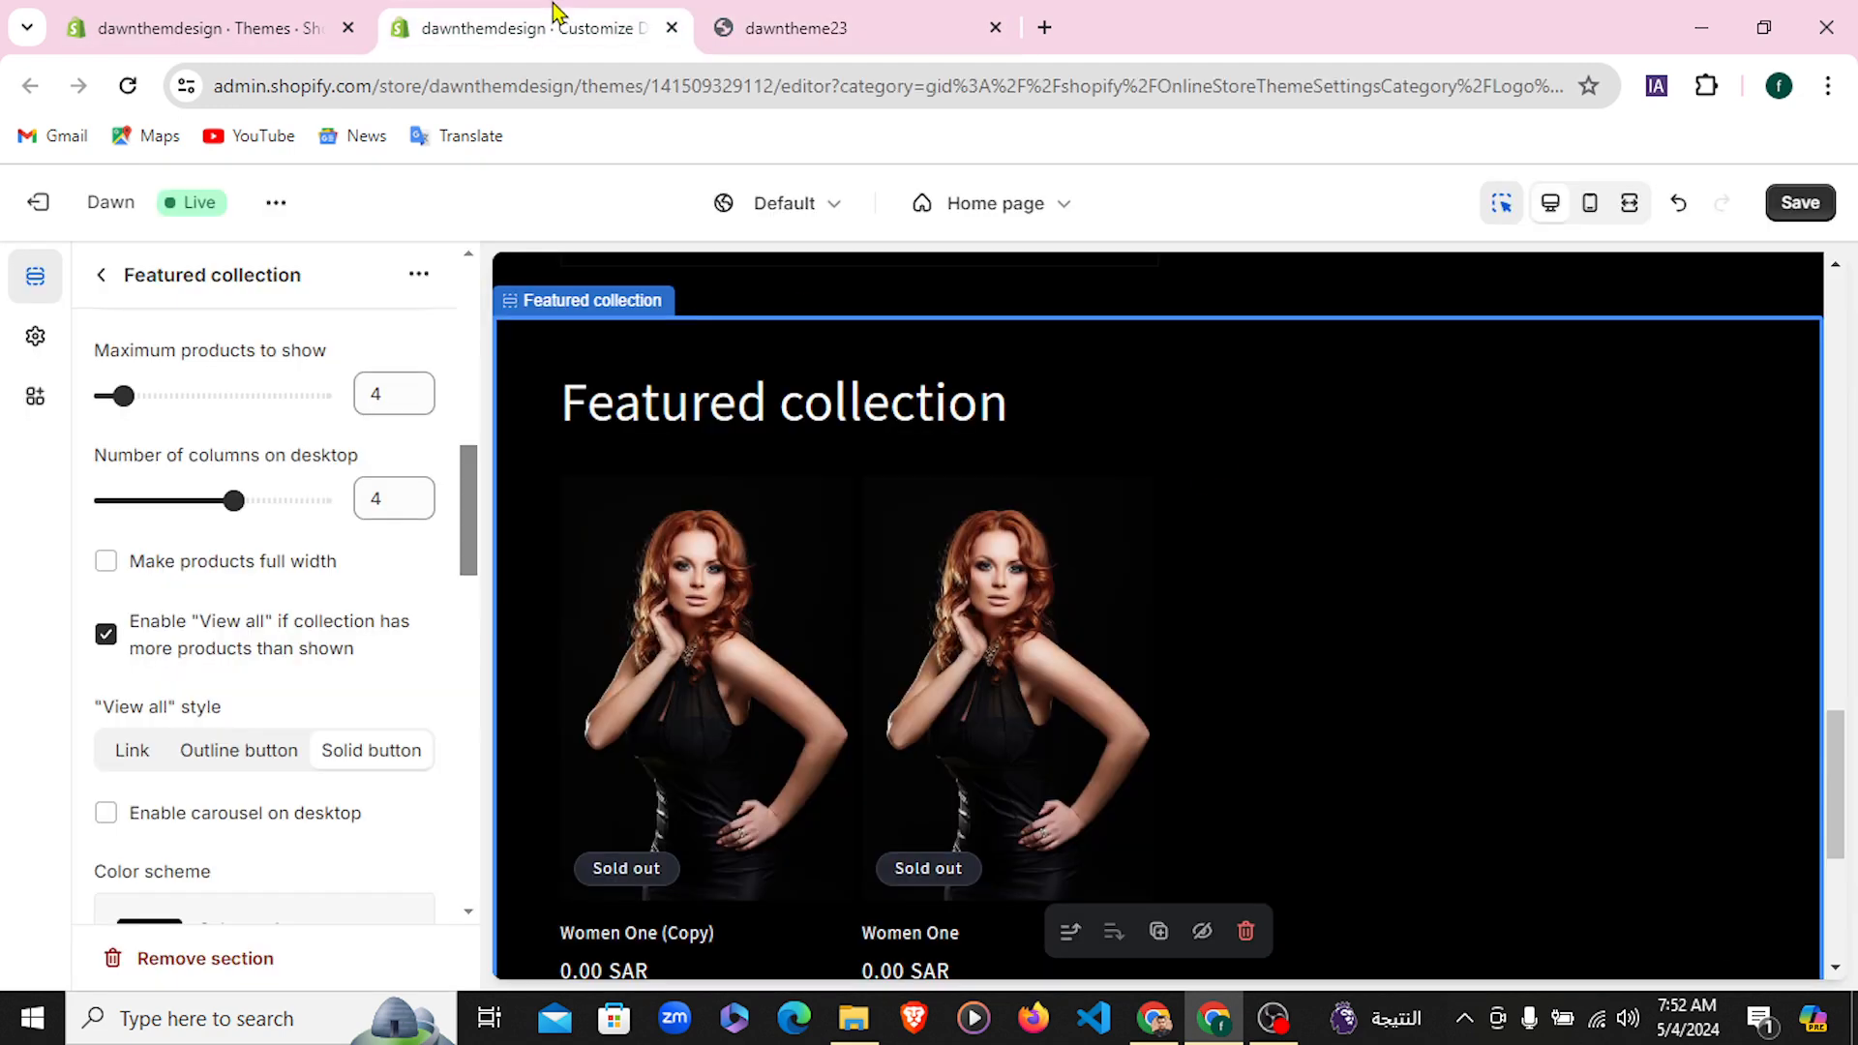
pyautogui.click(100, 275)
# Switch to Canva and examine the circular portrait and star rating on page 2 of the Heading design
pyautogui.click(1153, 1017)
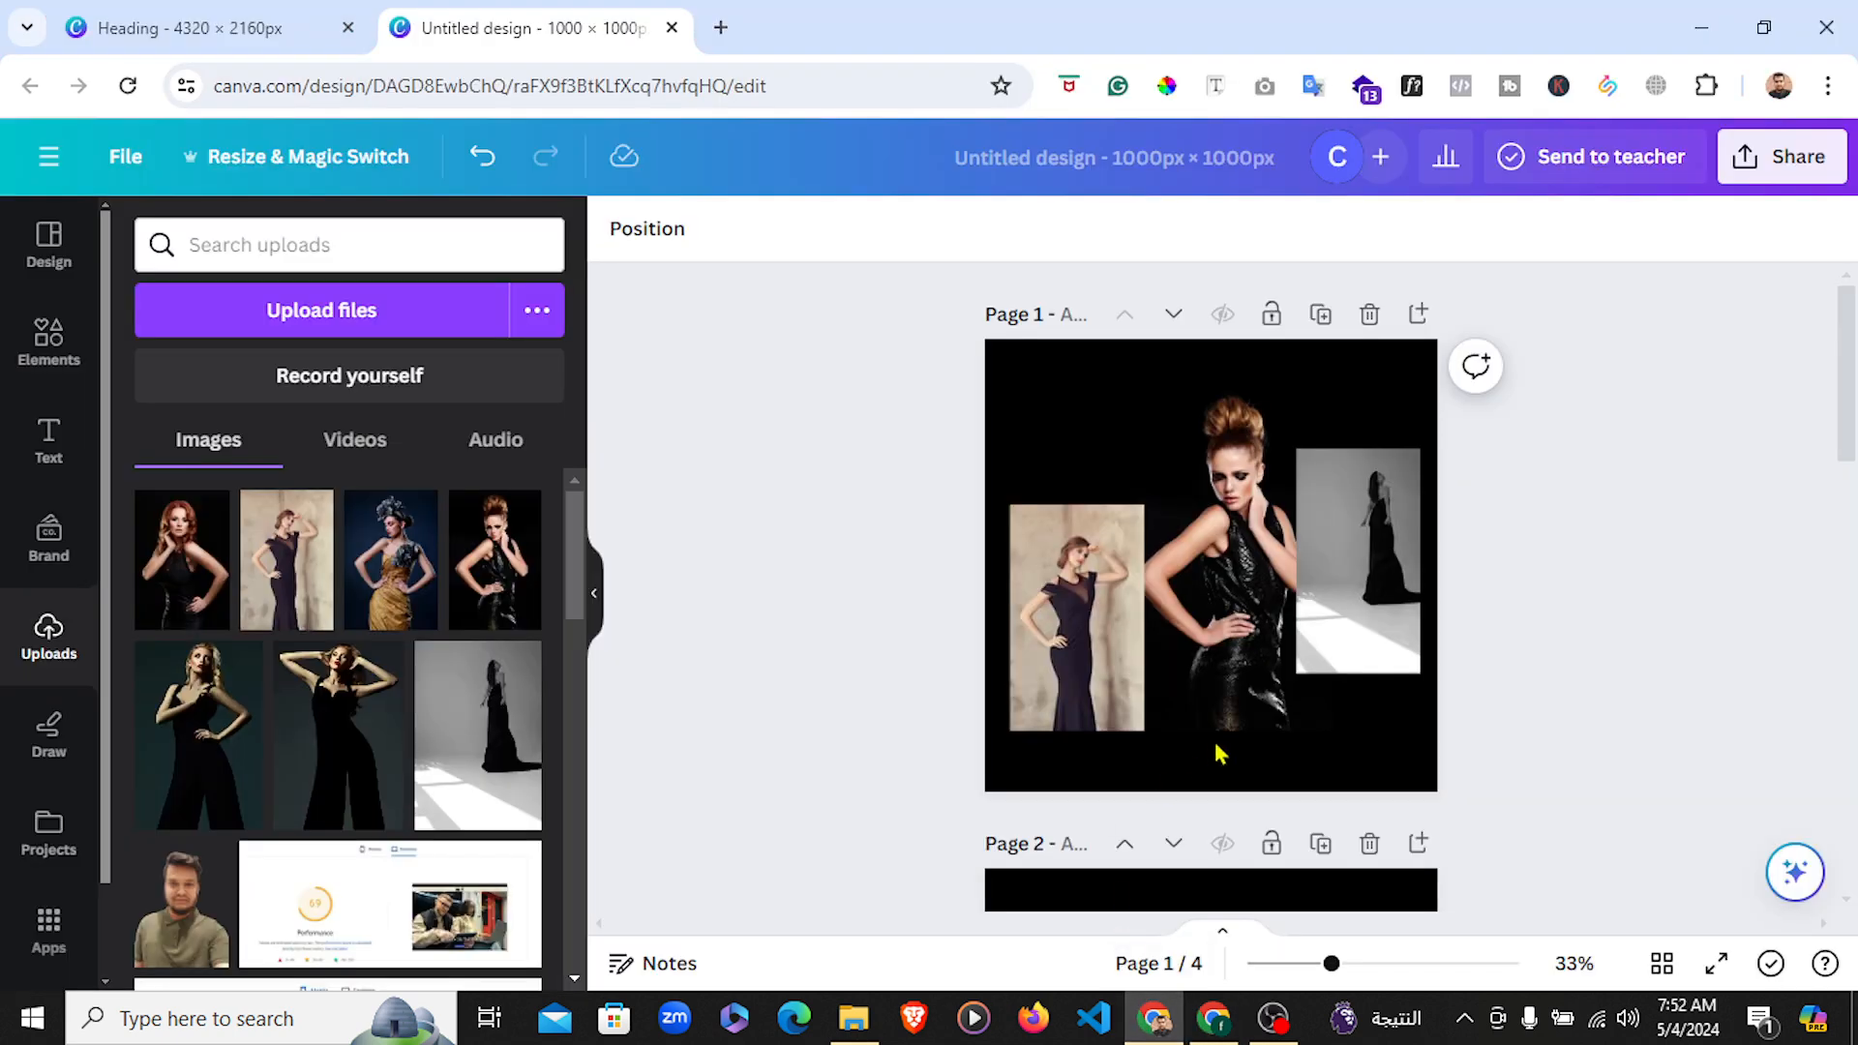
pyautogui.click(194, 27)
pyautogui.scroll(-3, 1071, 689)
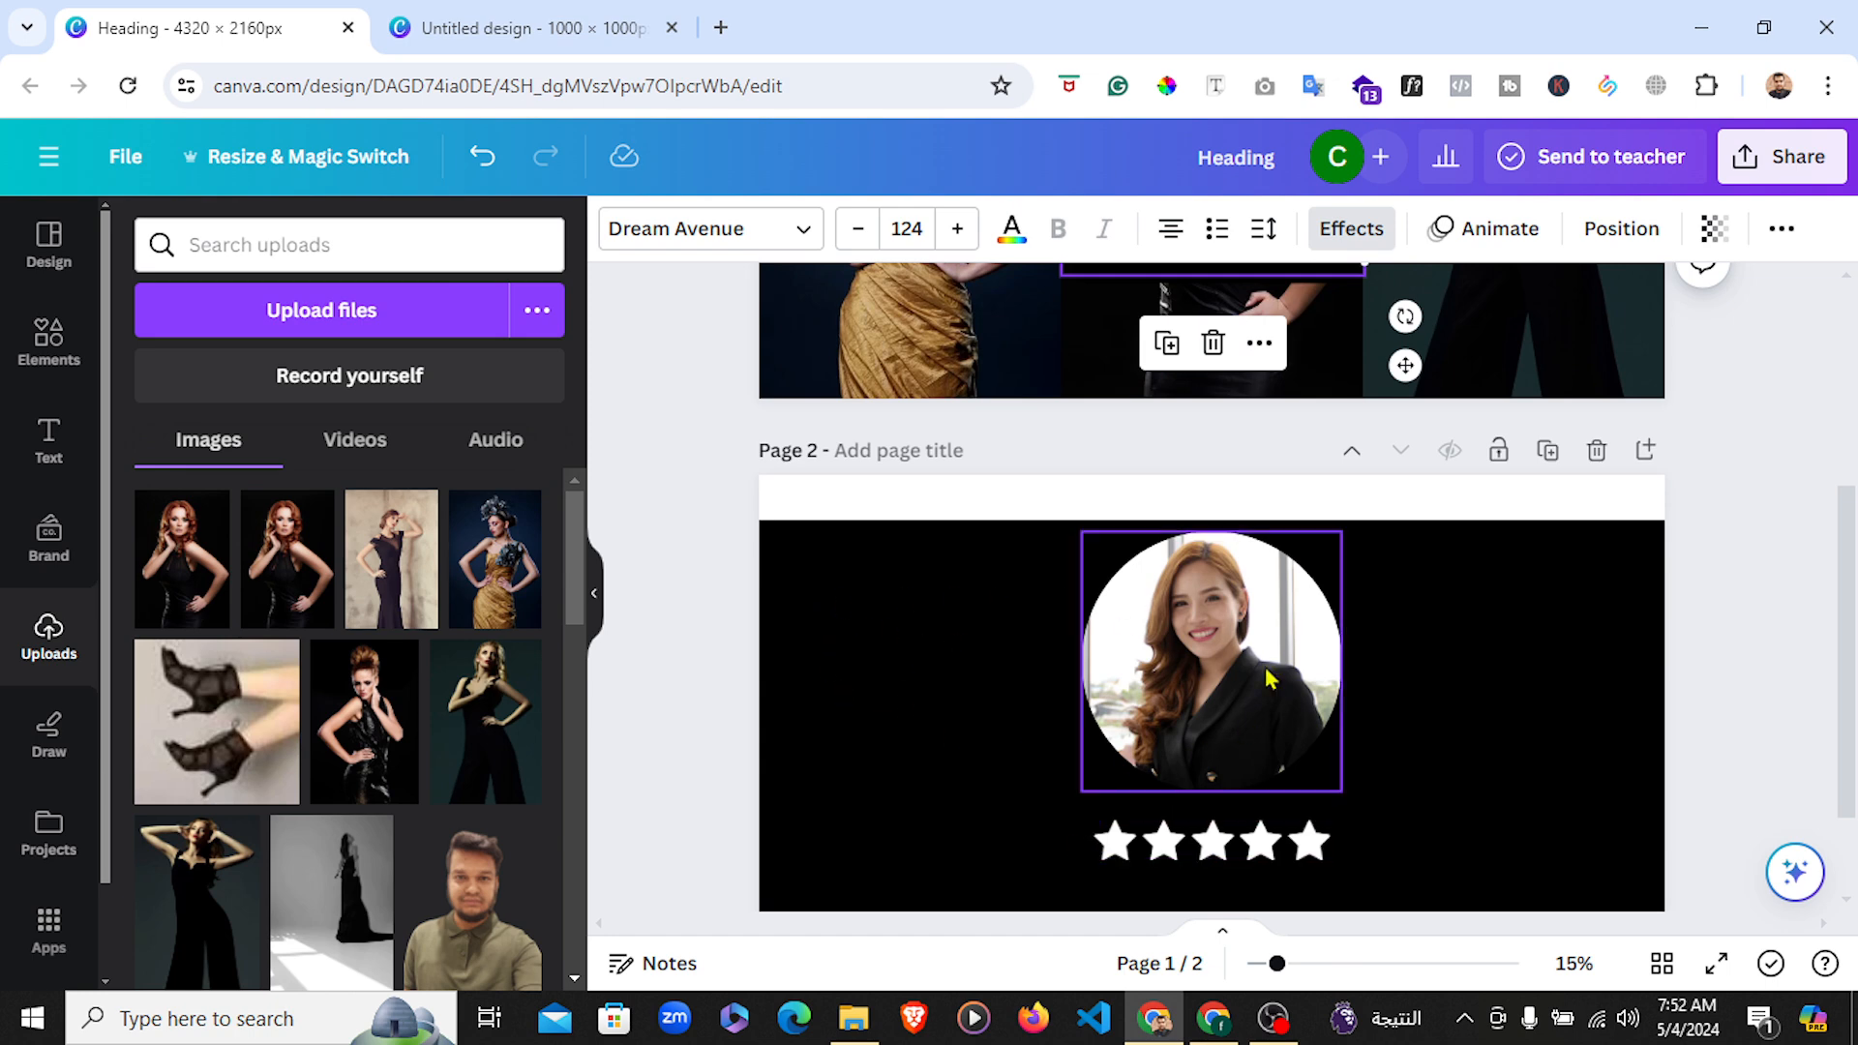
pyautogui.click(1214, 664)
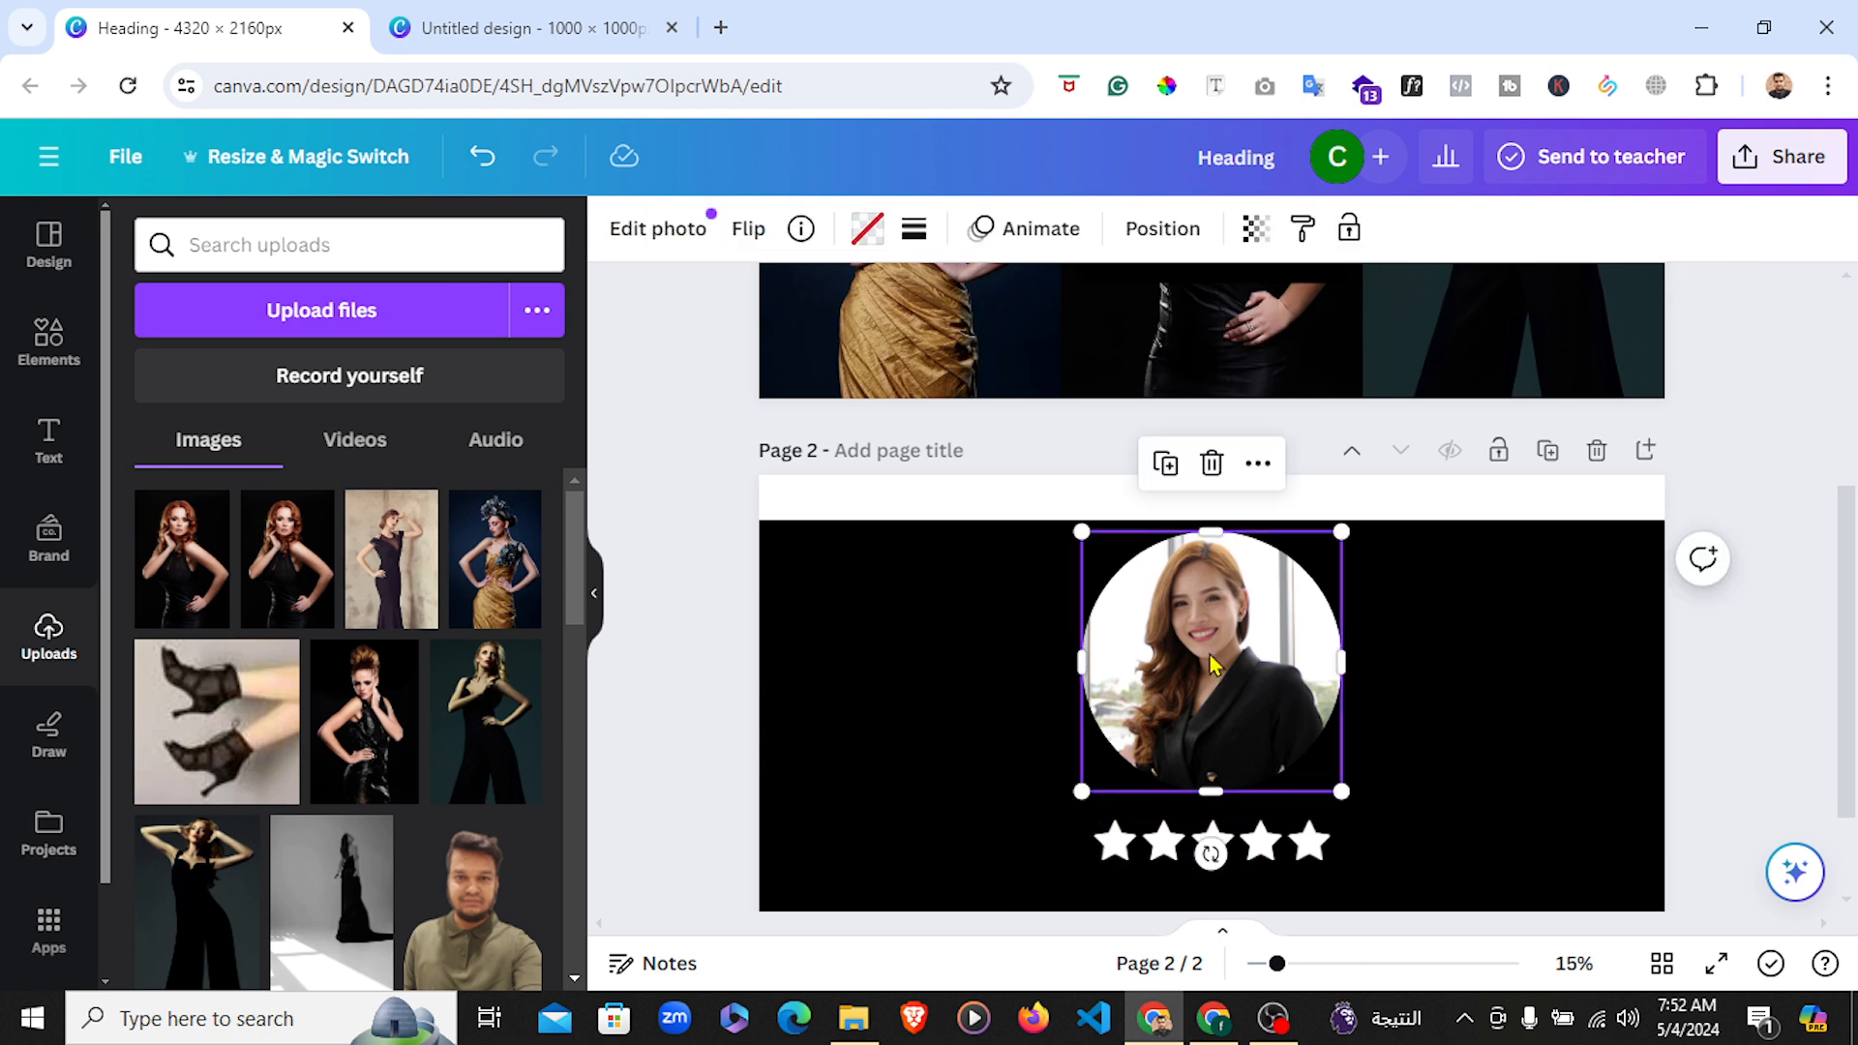
pyautogui.click(1140, 838)
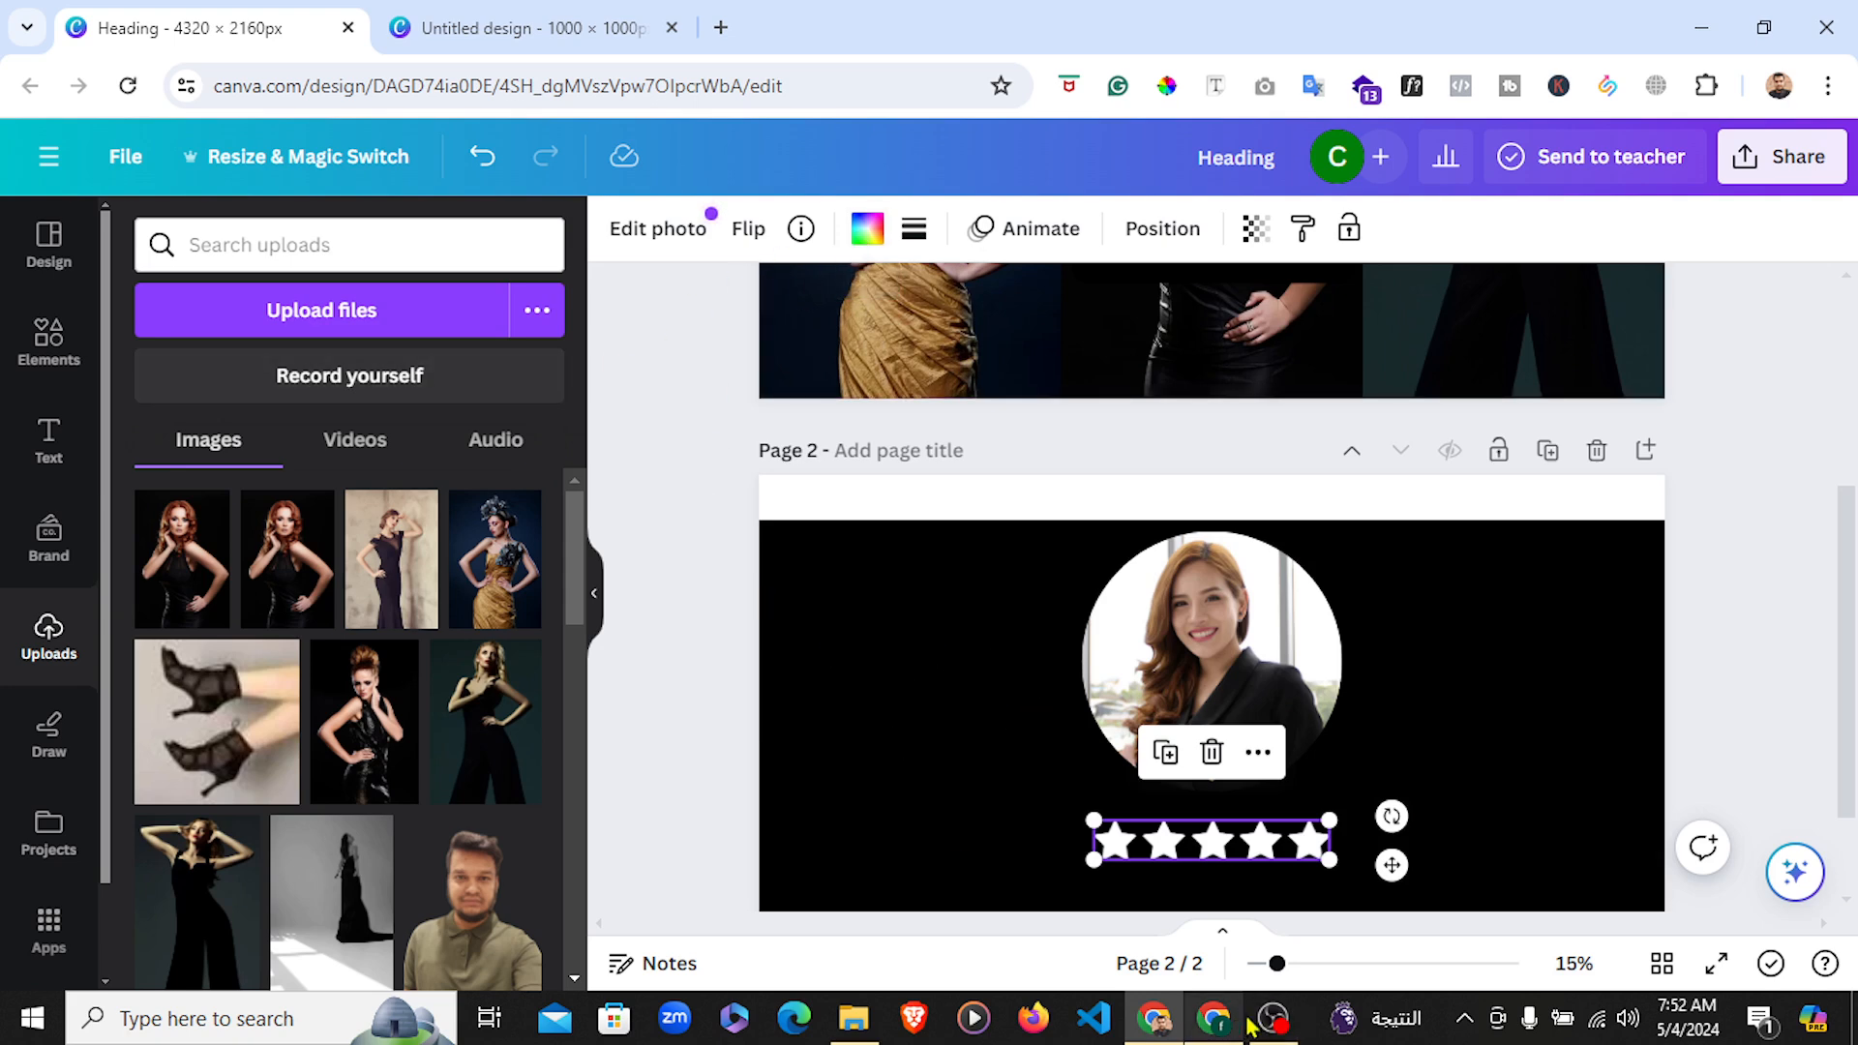
# Return to the Shopify theme editor and add a Multicolumn section below the Featured collection in the home page template
pyautogui.click(1214, 1018)
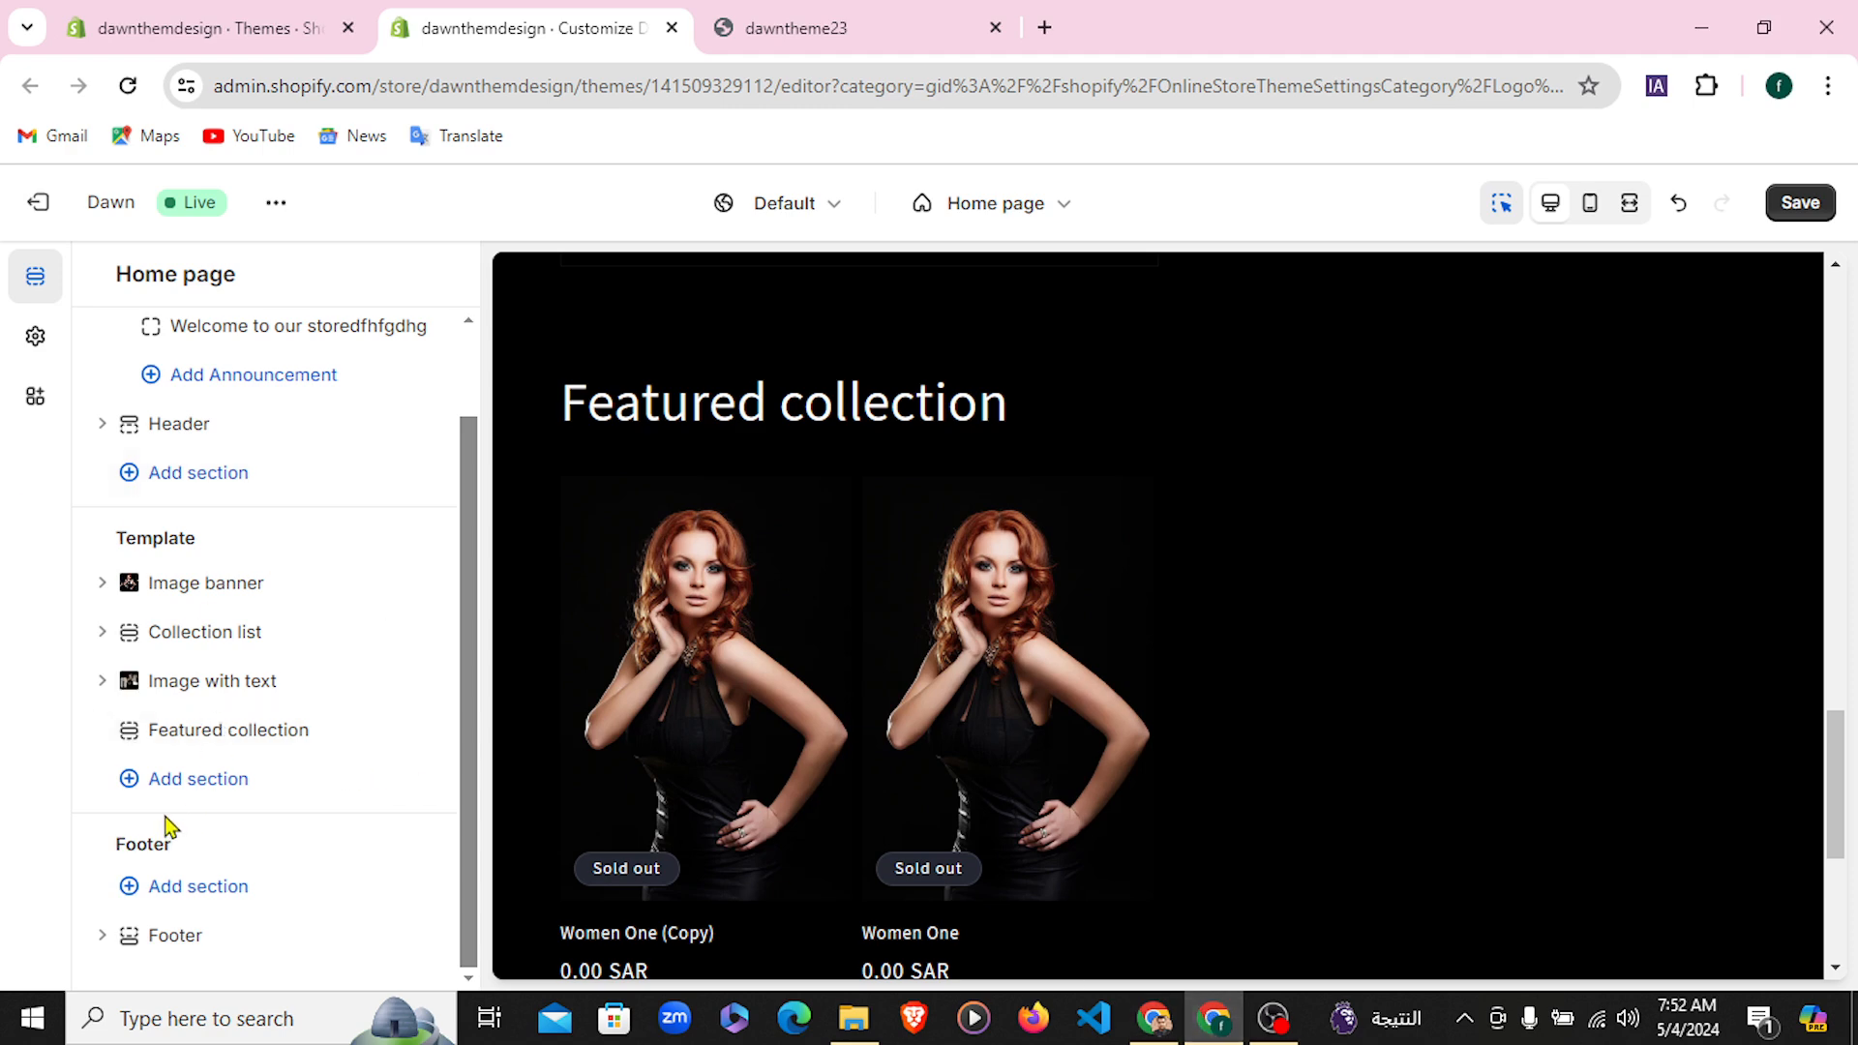
pyautogui.click(198, 791)
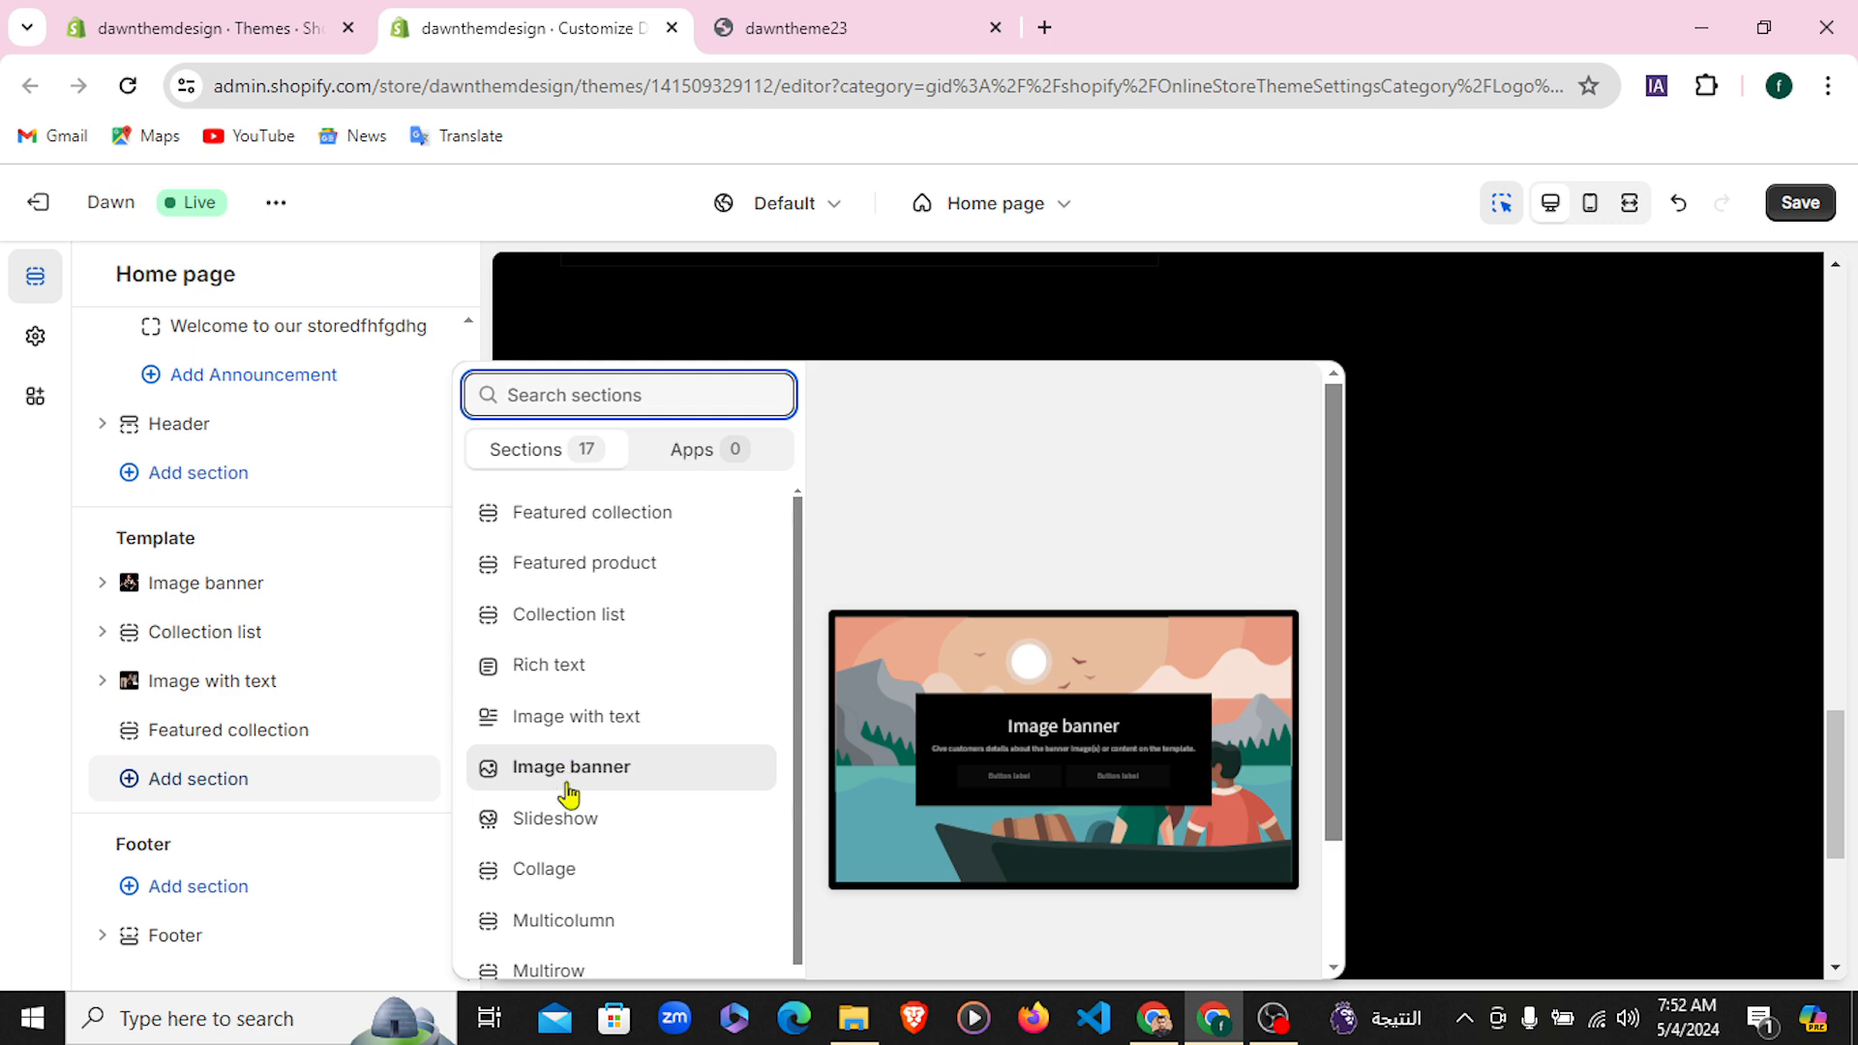
pyautogui.scroll(-1, 567, 813)
pyautogui.scroll(1, 569, 815)
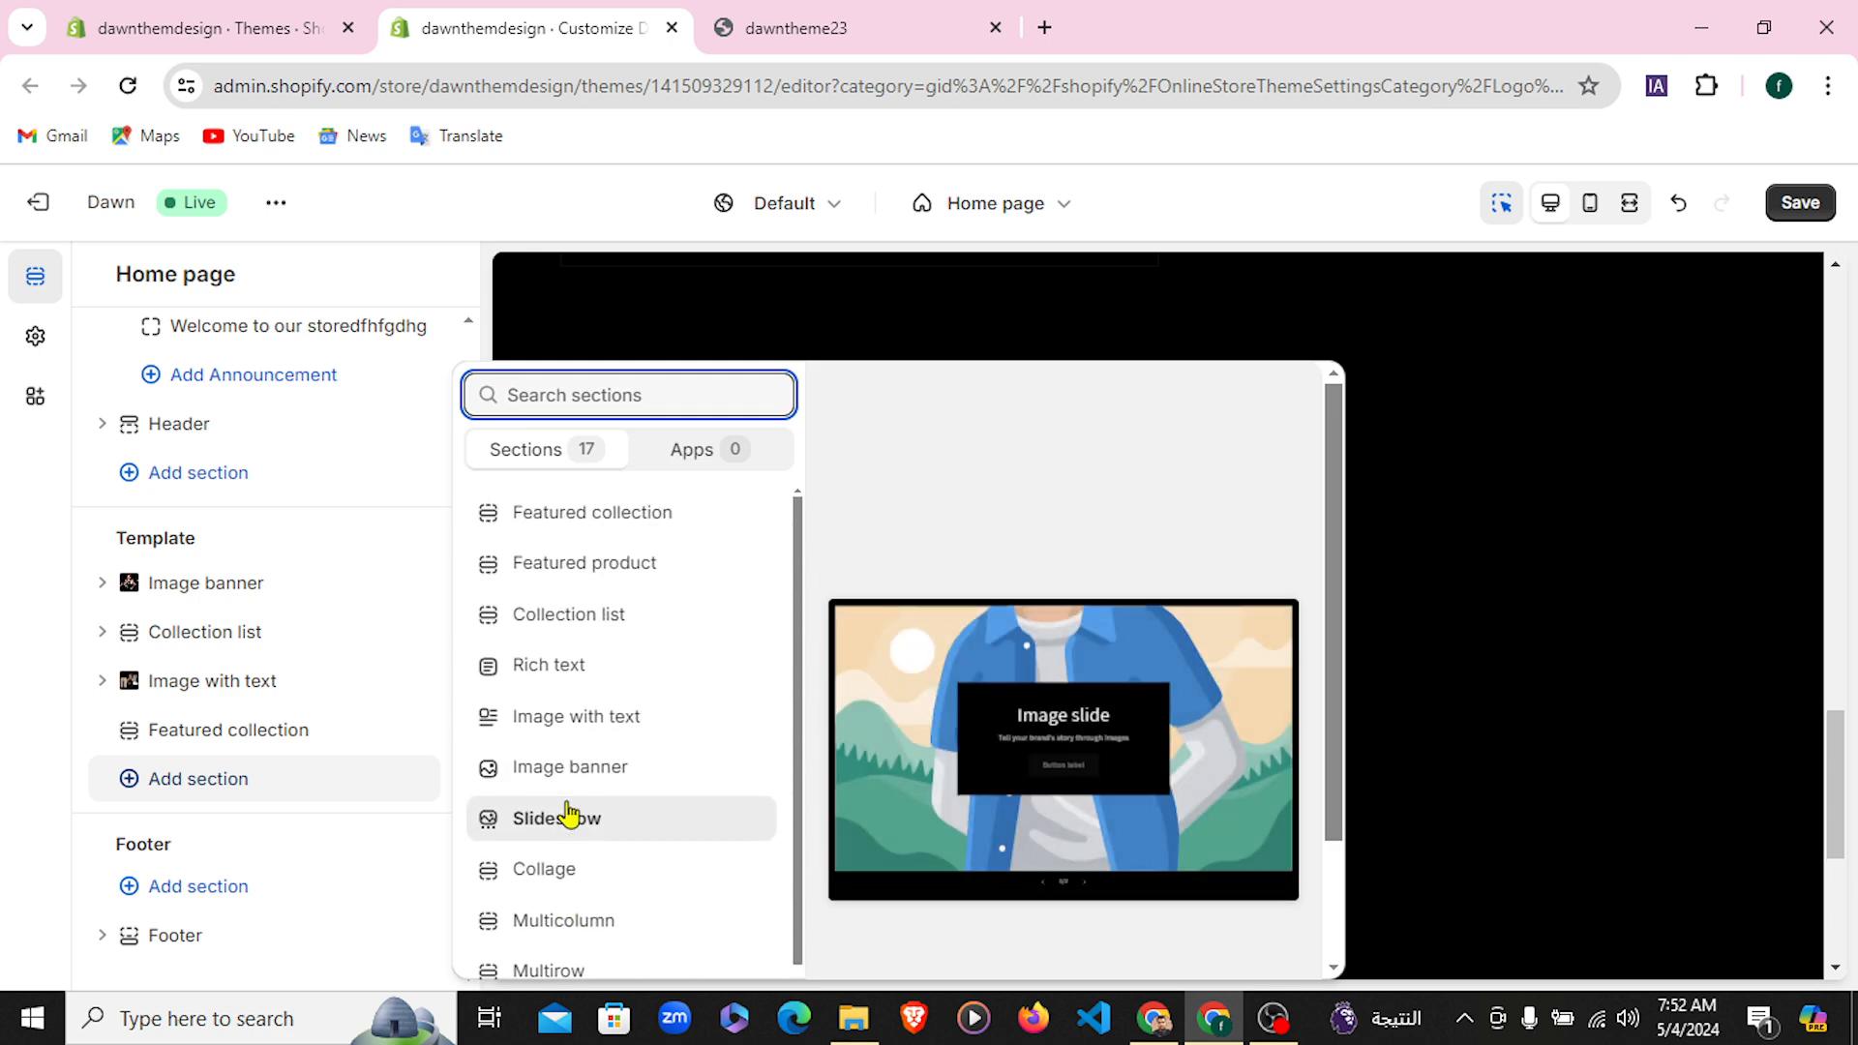
pyautogui.scroll(-2, 569, 815)
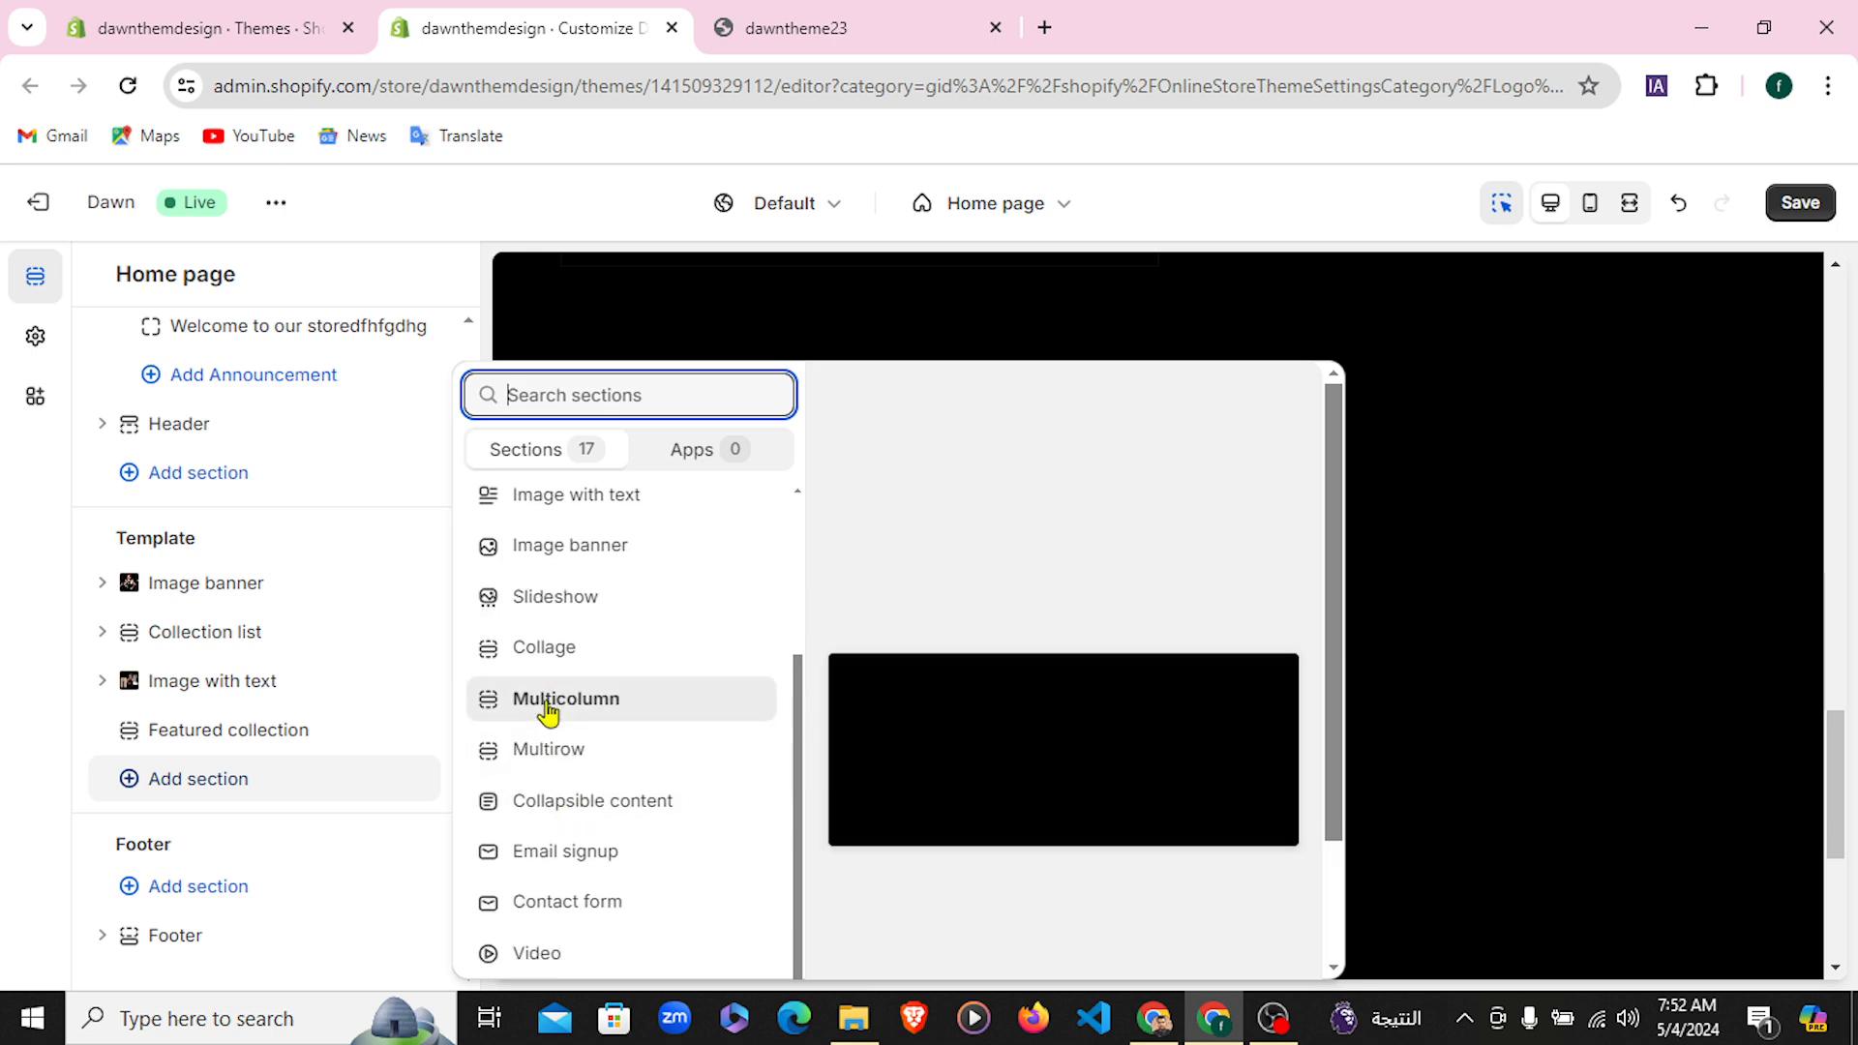
pyautogui.click(548, 702)
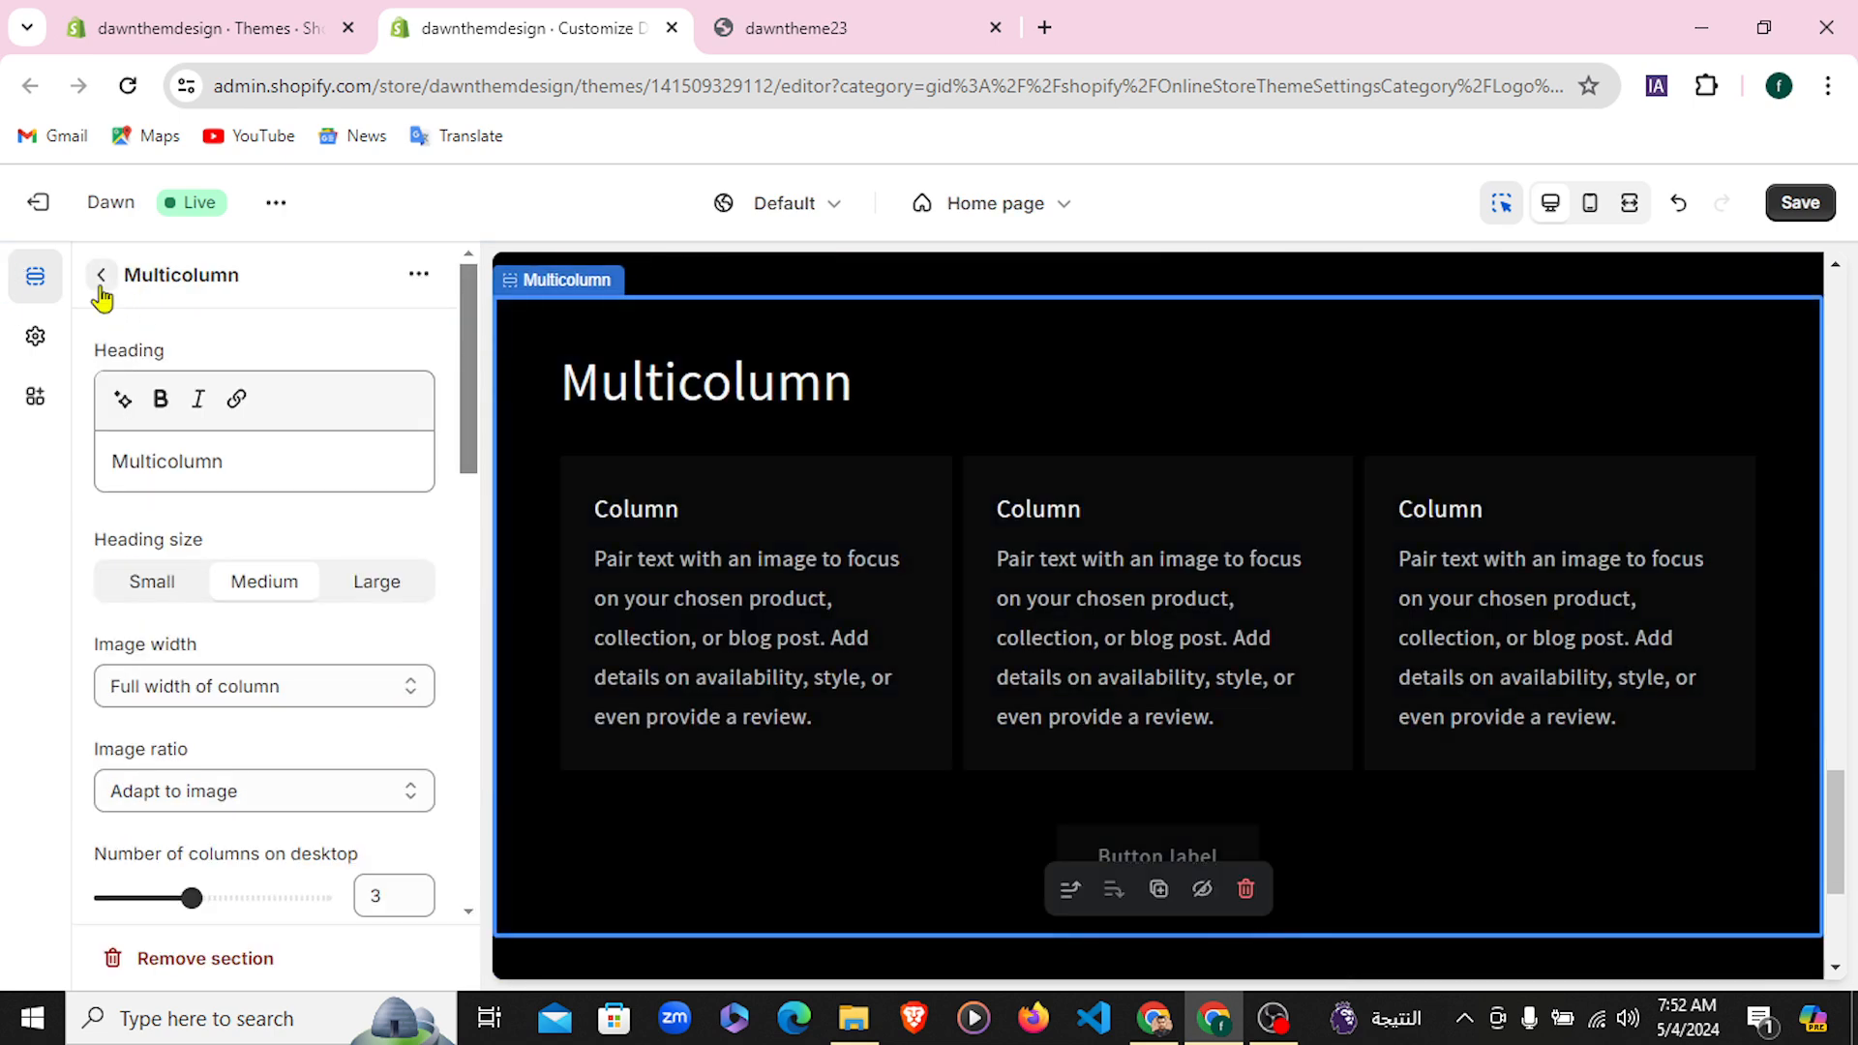
pyautogui.click(103, 290)
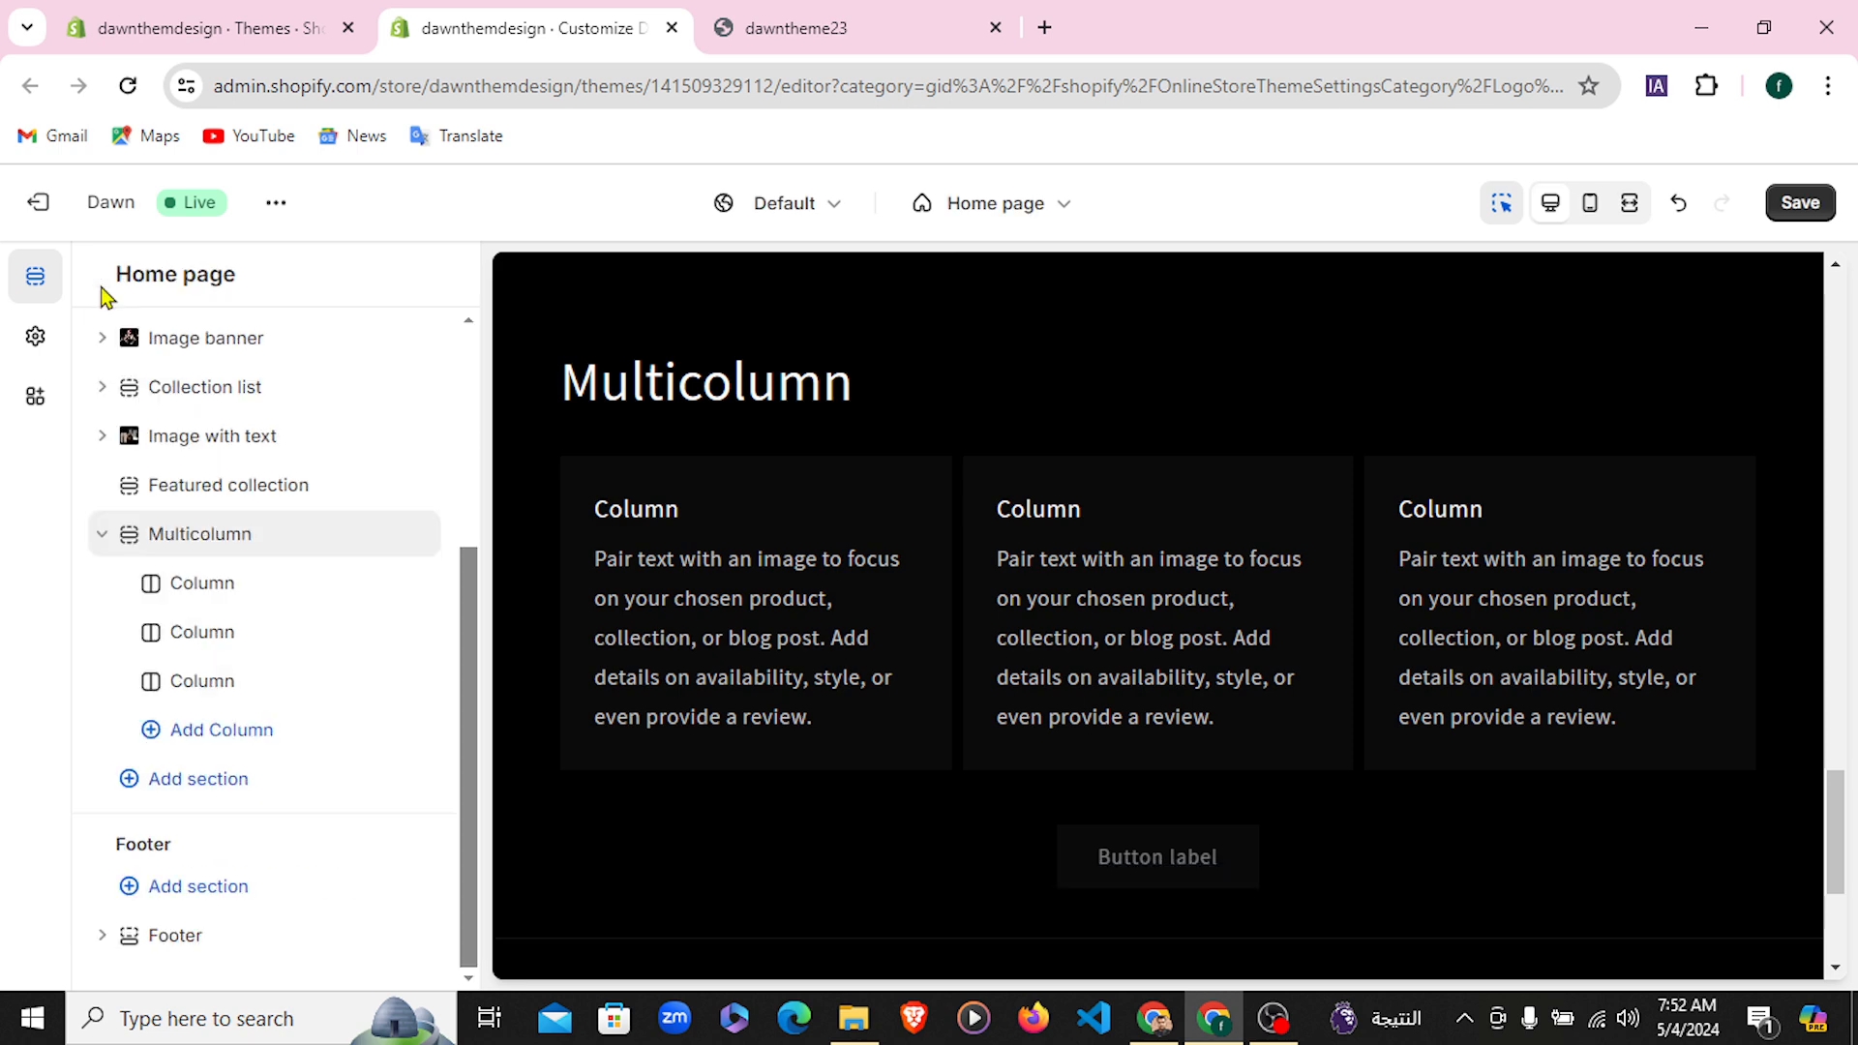
# Add a fourth column to the Multicolumn section and set its number of columns on desktop to 4
pyautogui.click(224, 735)
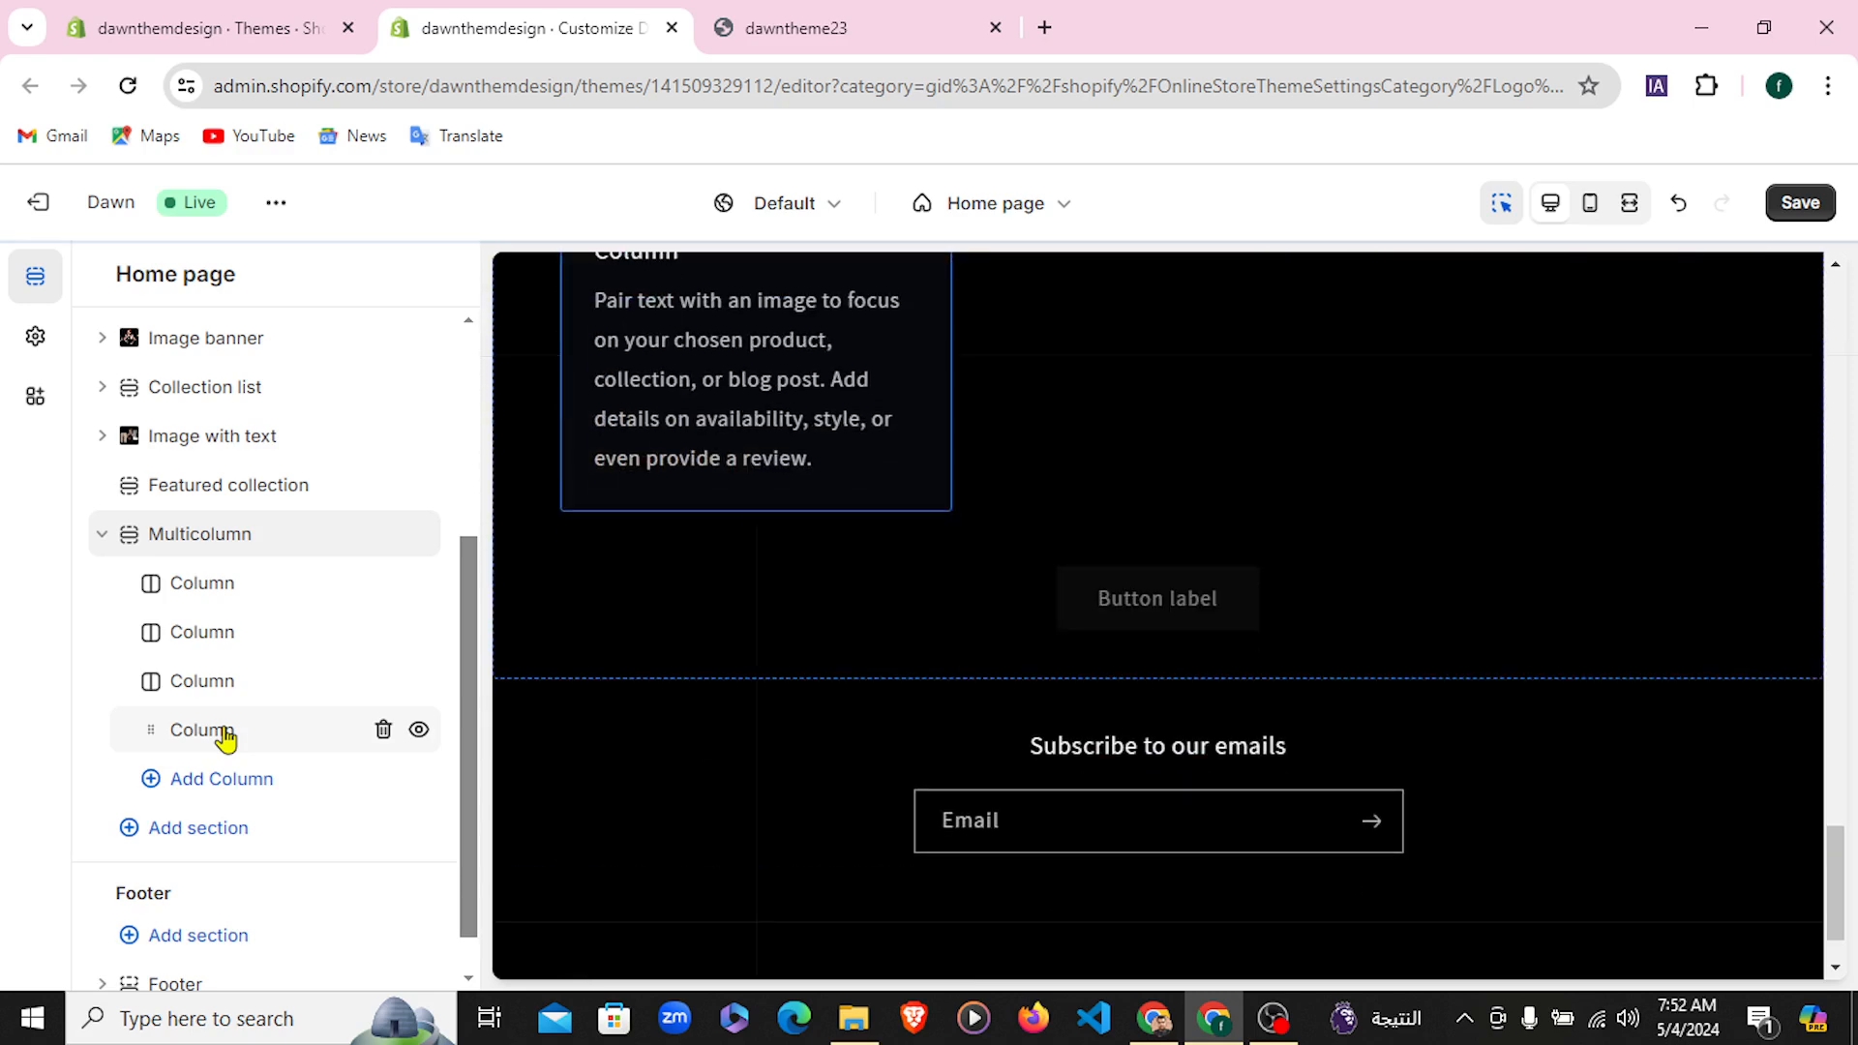
pyautogui.scroll(4, 1221, 666)
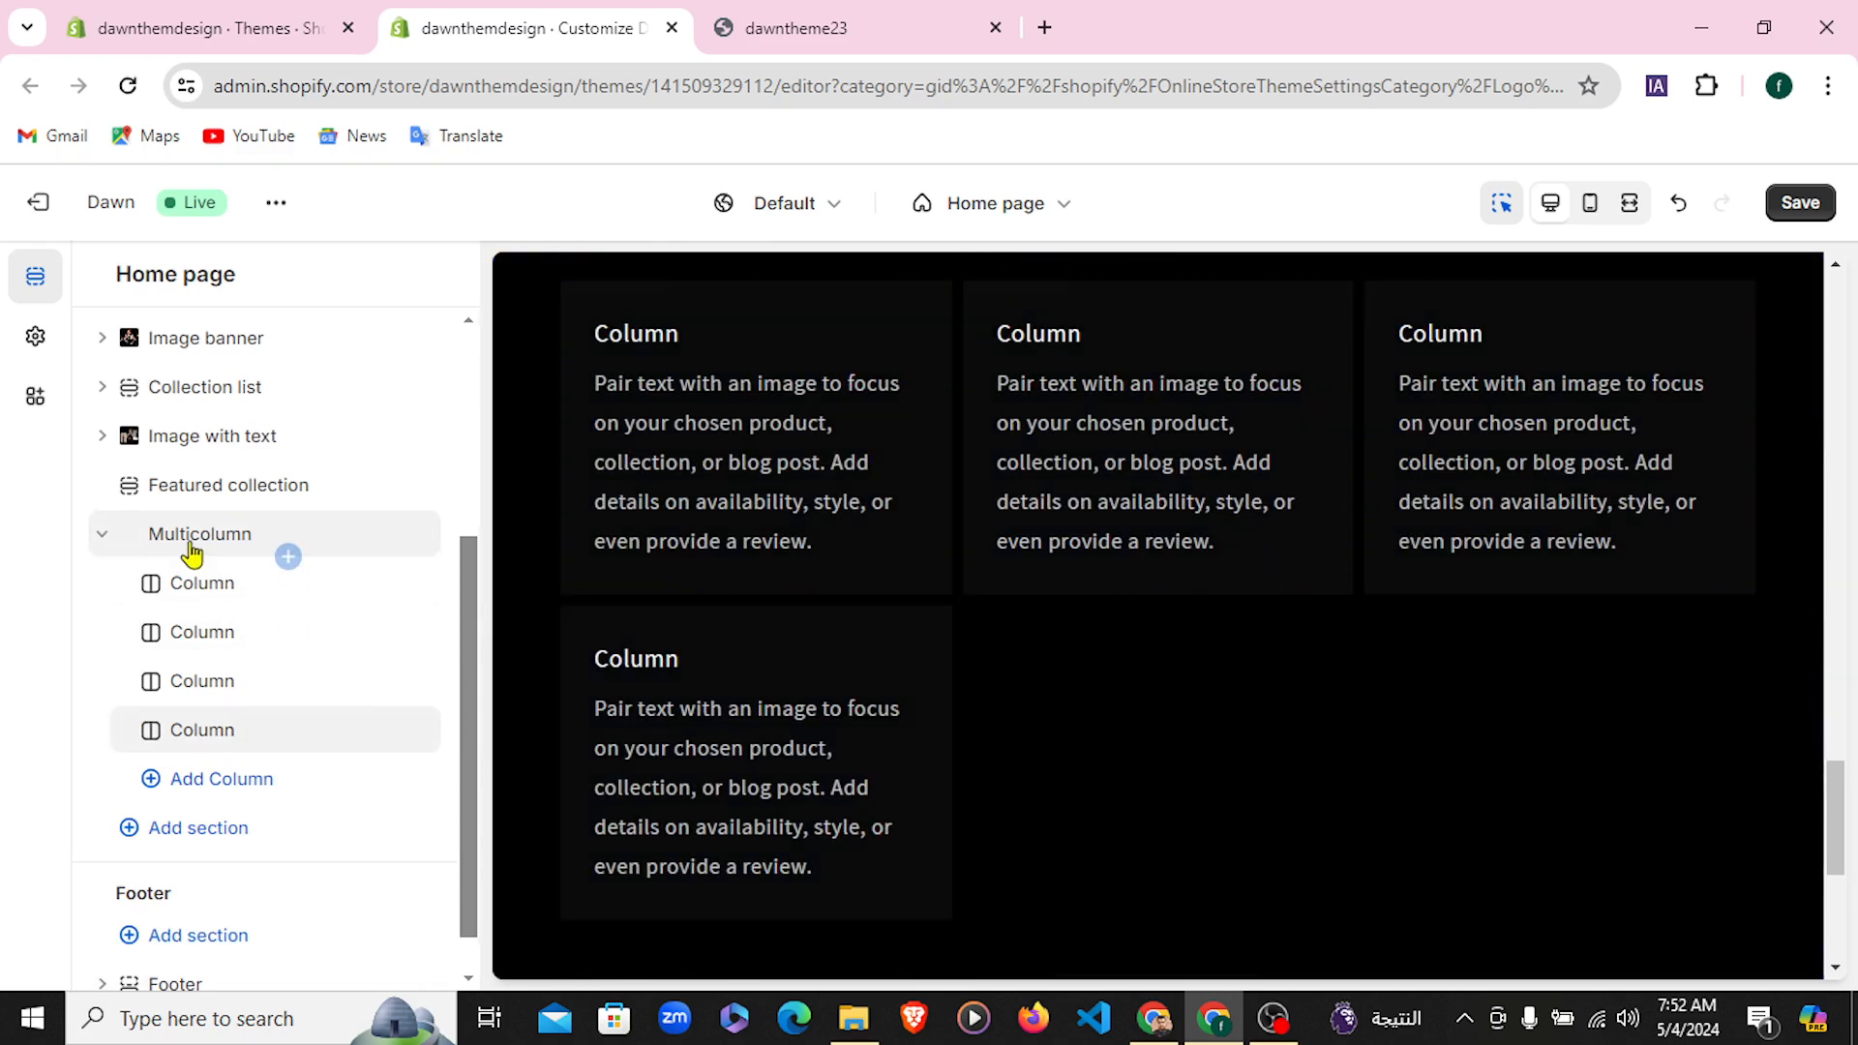
pyautogui.click(230, 545)
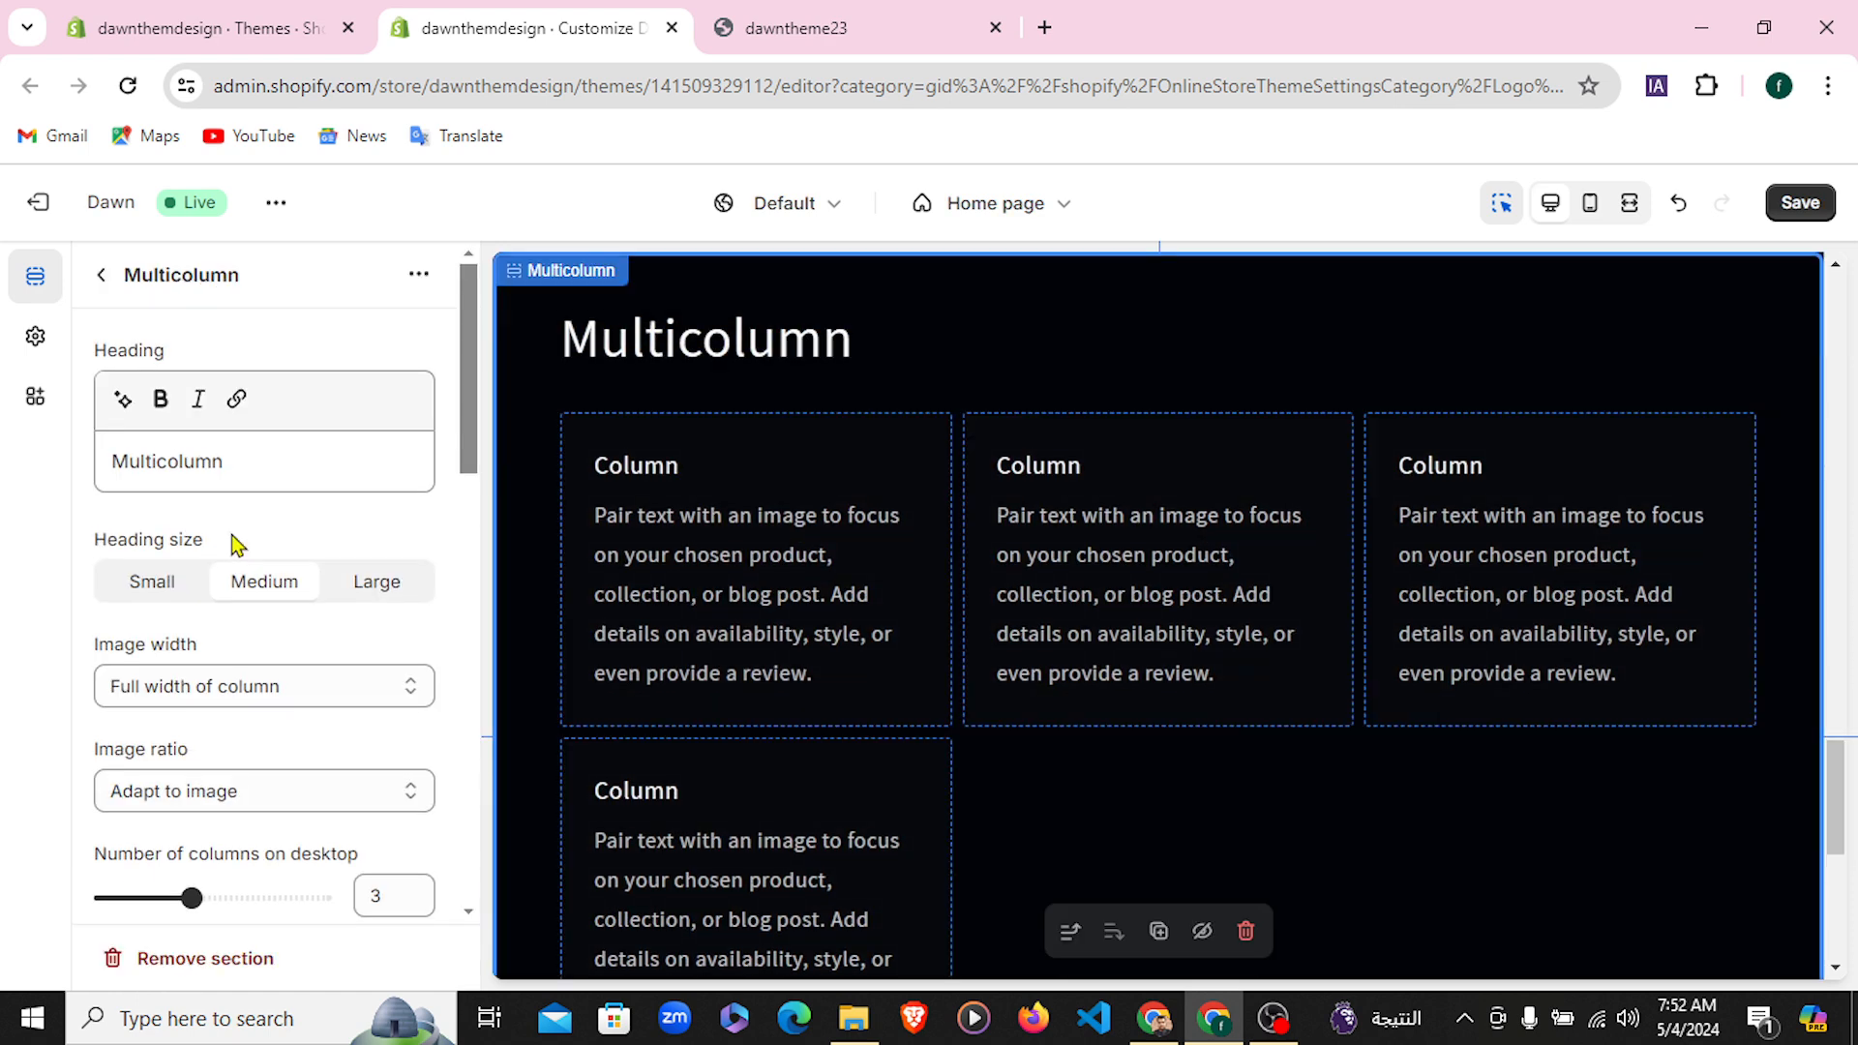
pyautogui.scroll(-3, 237, 542)
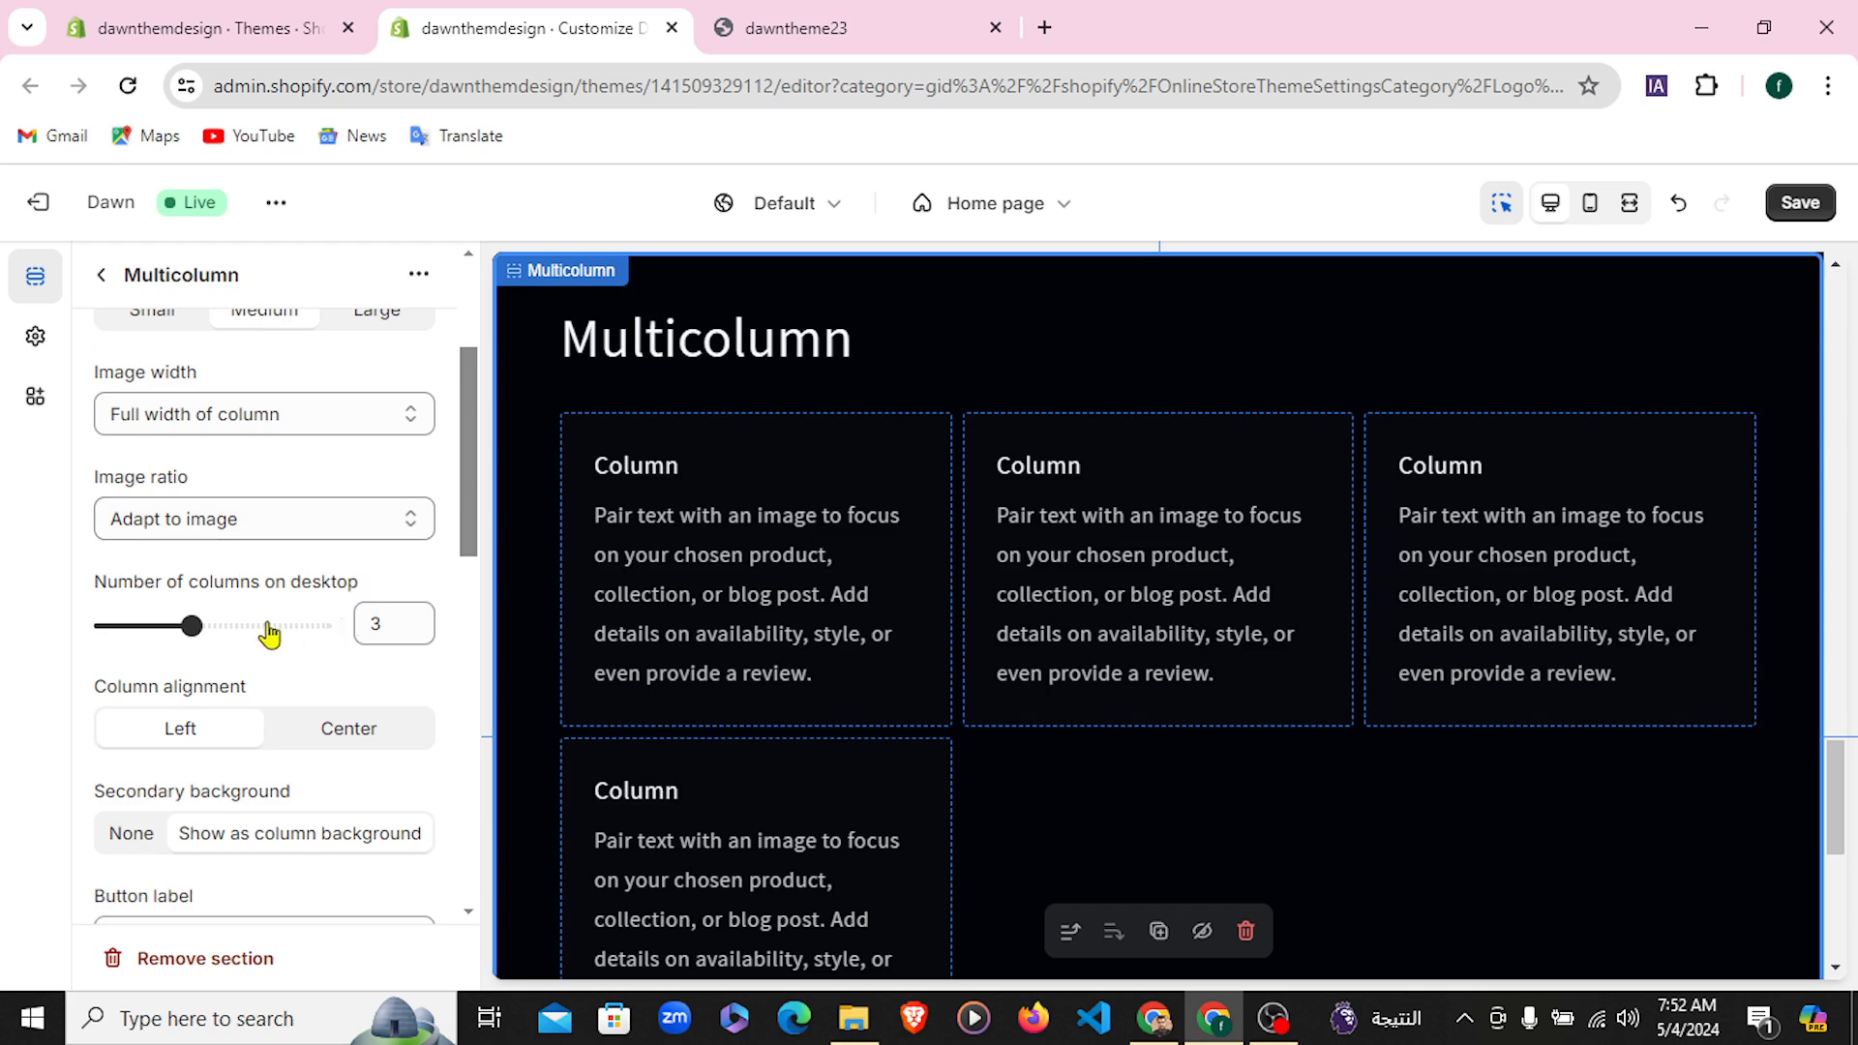
pyautogui.moveTo(108, 587); pyautogui.dragTo(368, 580)
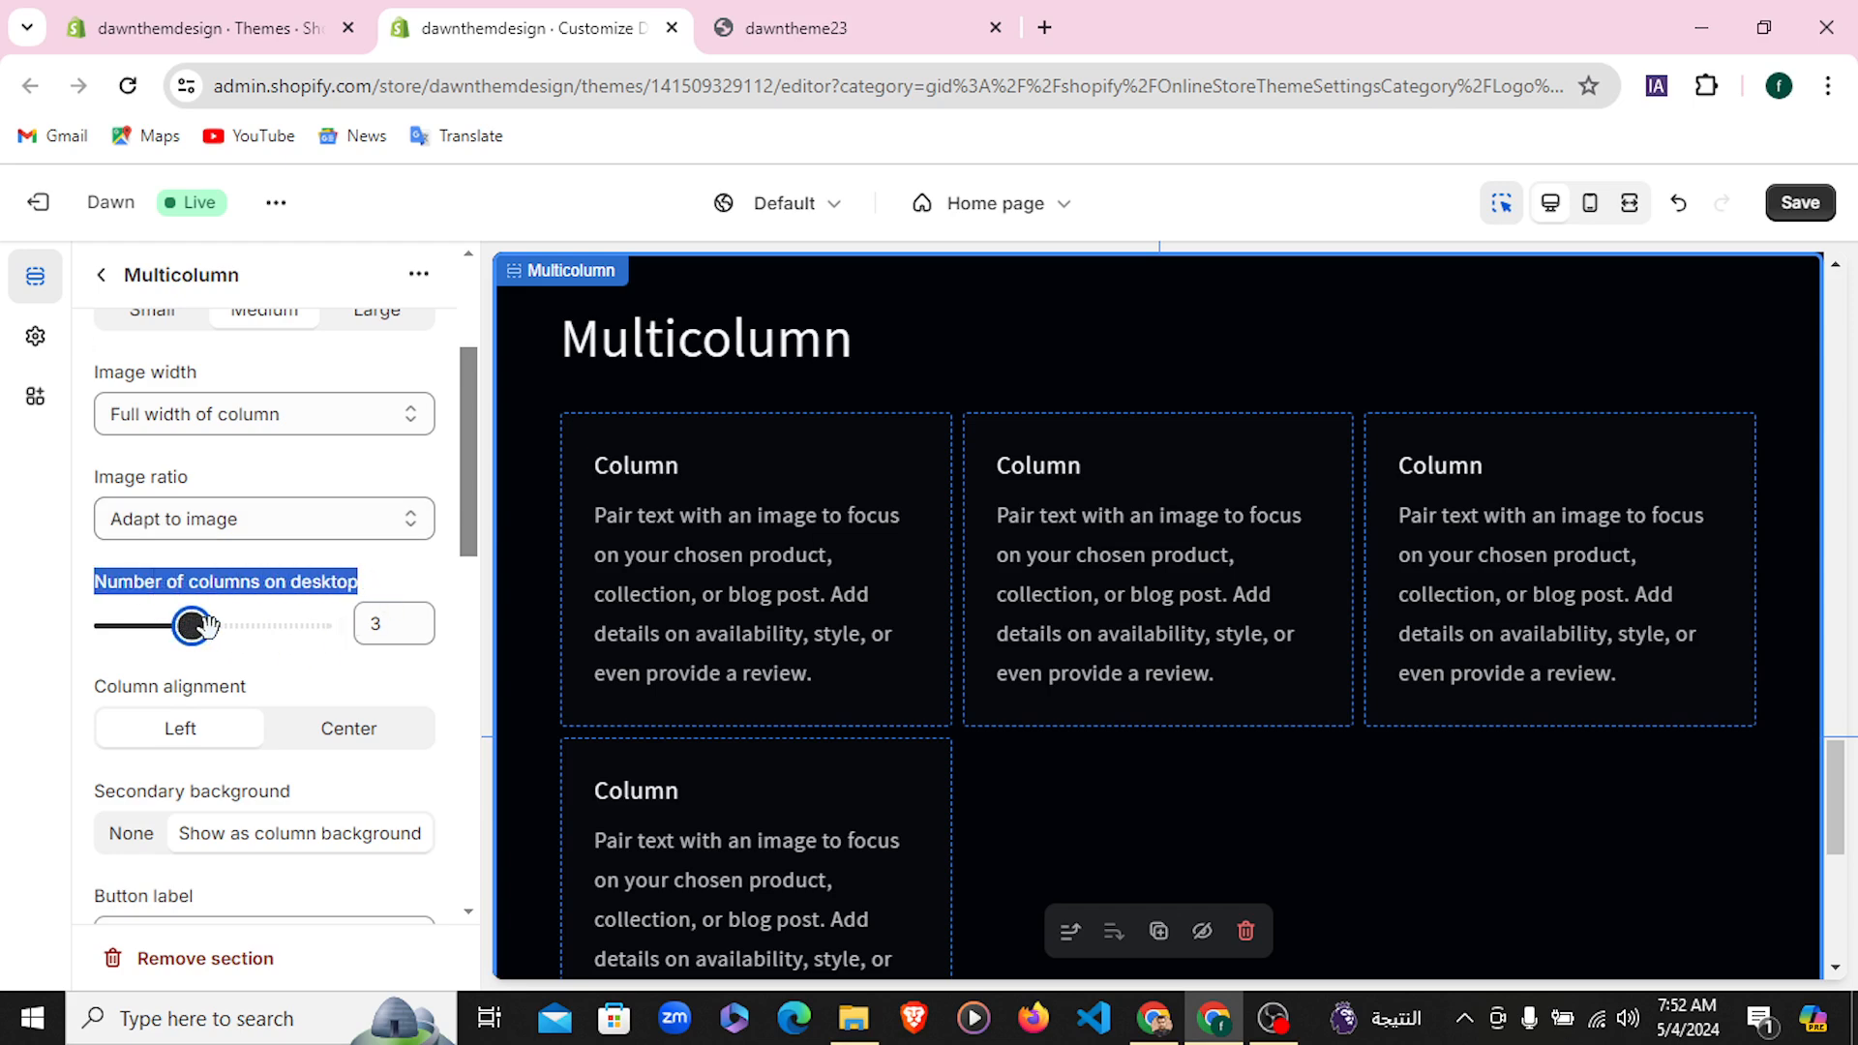
pyautogui.moveTo(208, 625); pyautogui.dragTo(224, 626)
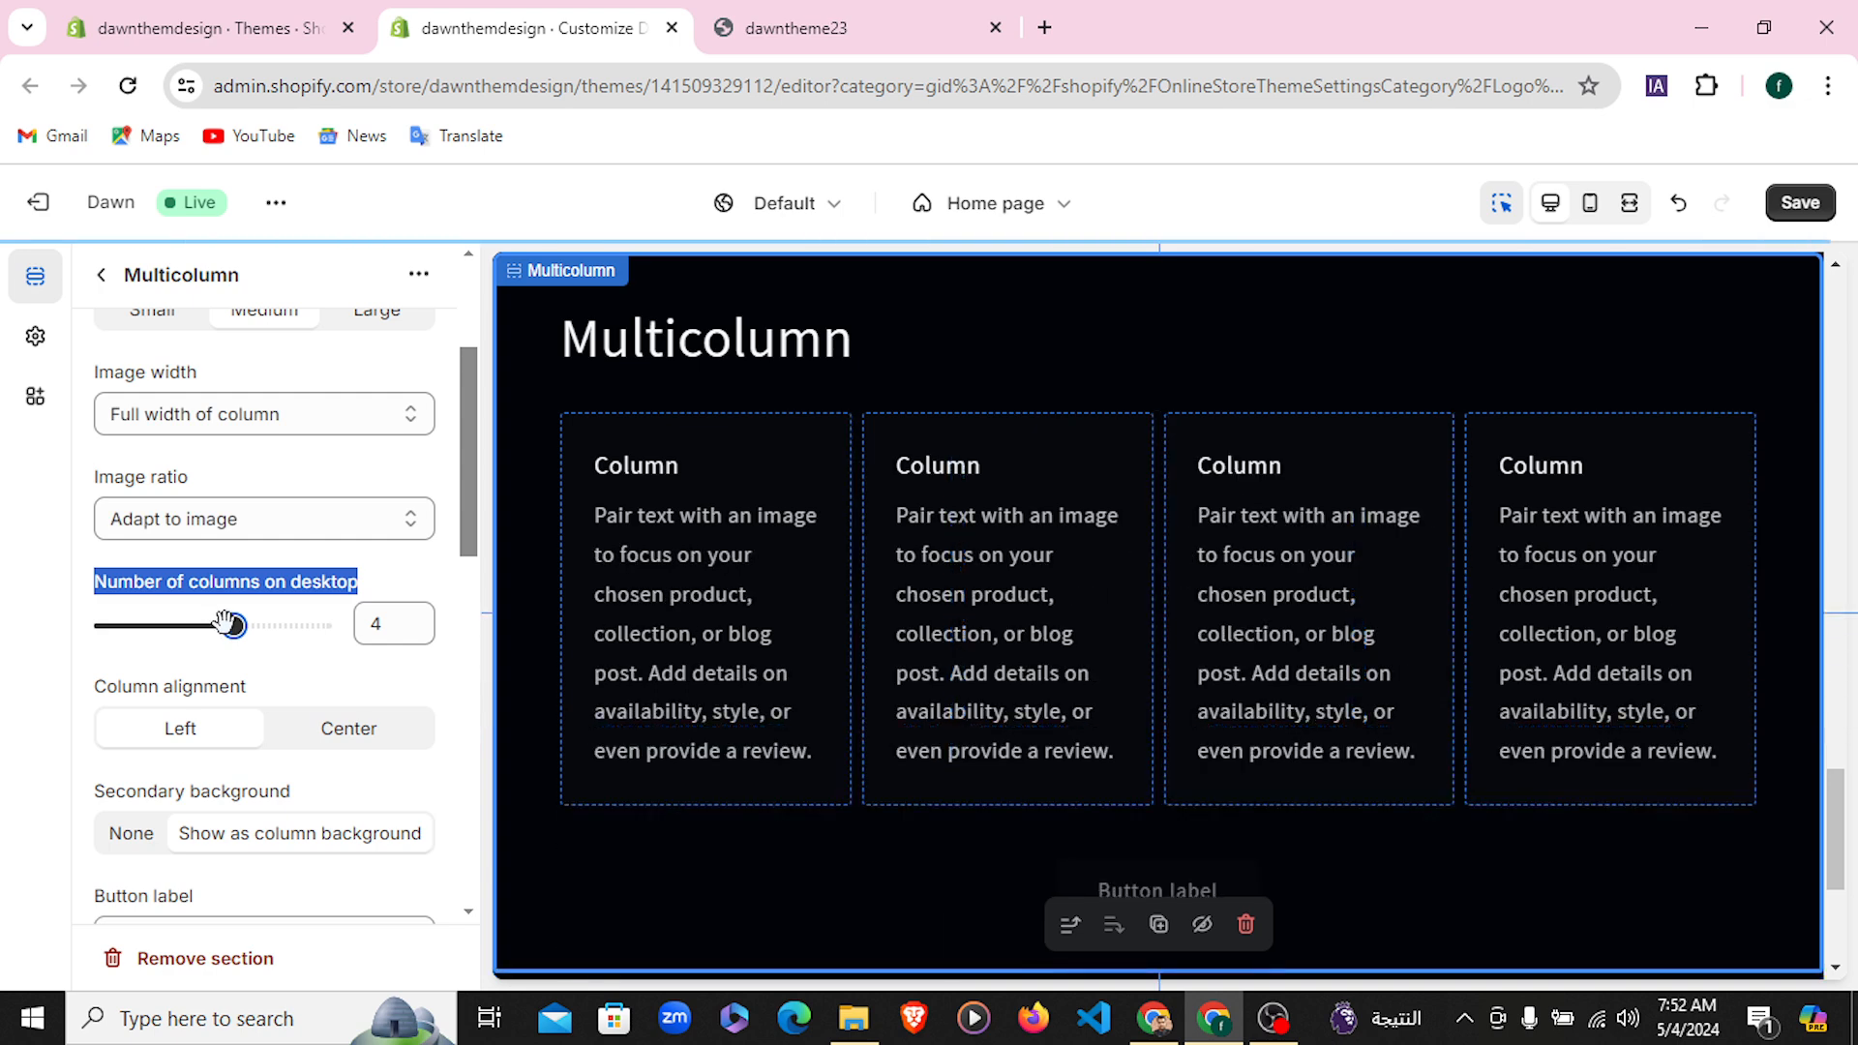
pyautogui.click(108, 276)
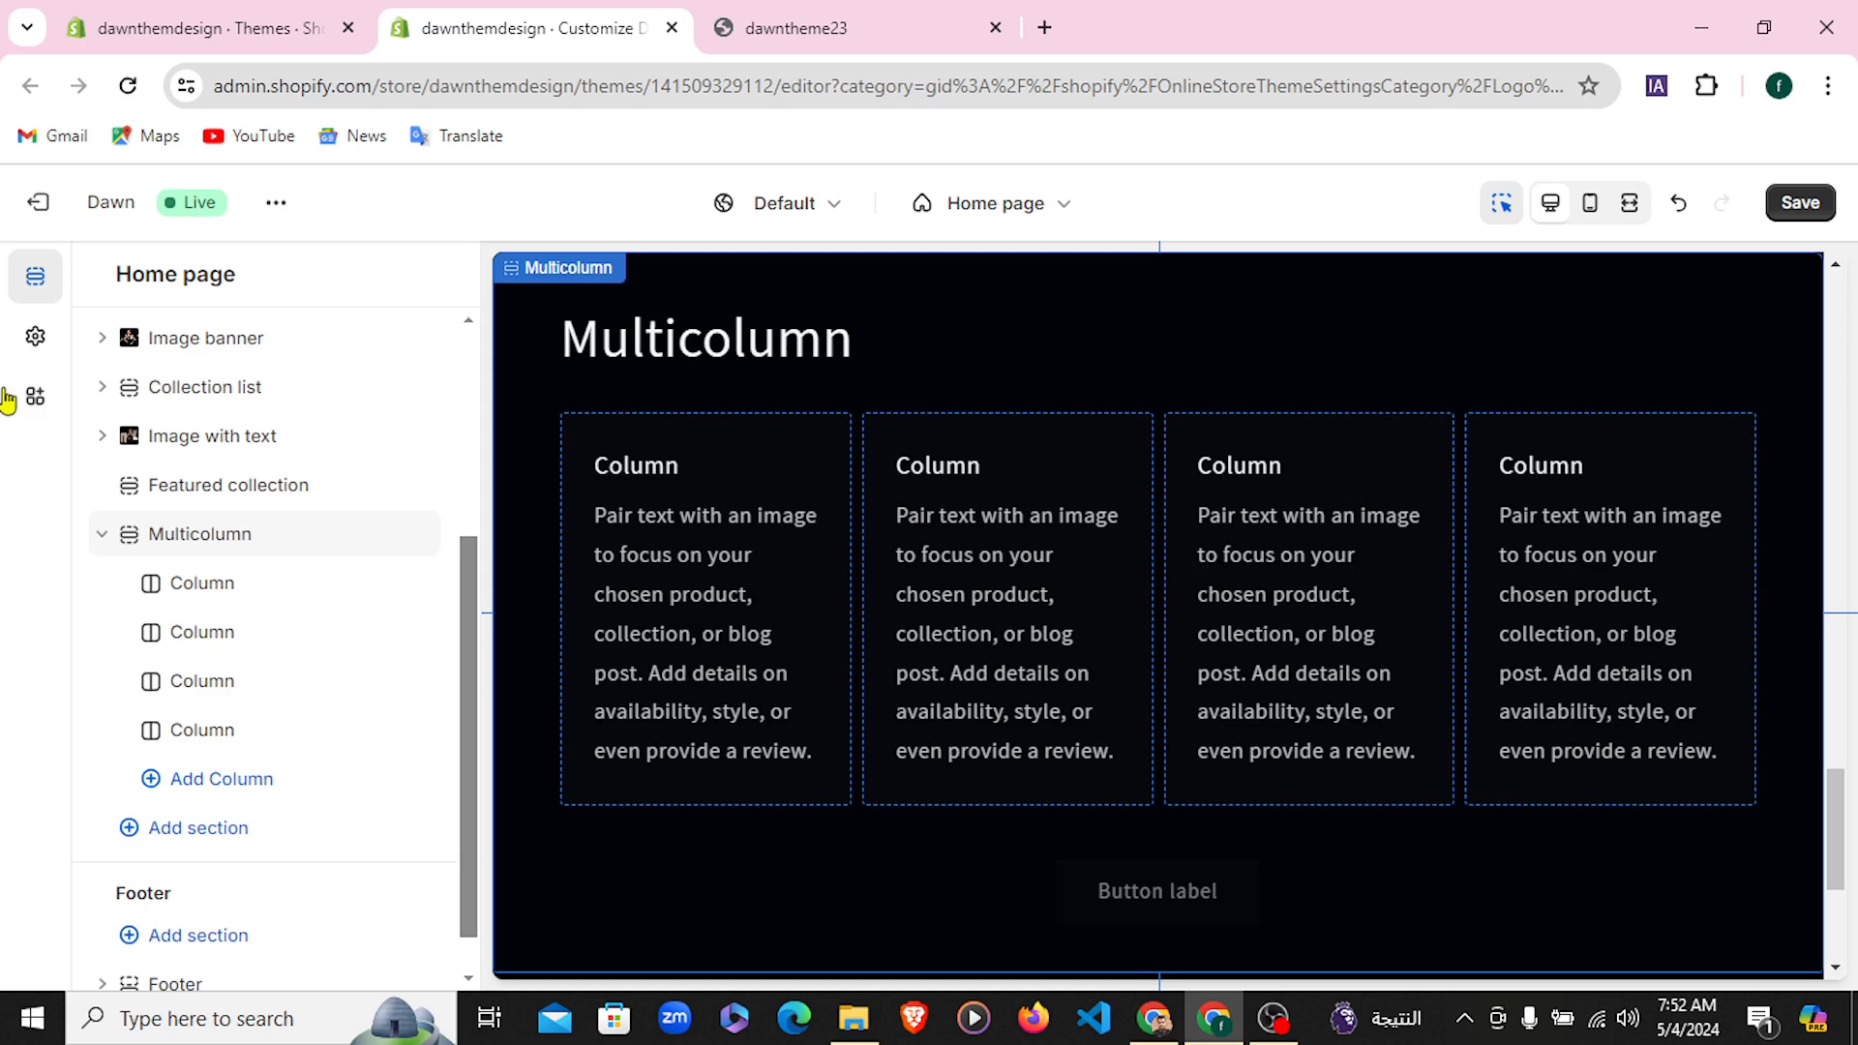
# Select the first Multicolumn column's description text in the dawntheme23 store, and return to the Shopify theme editor
pyautogui.click(817, 19)
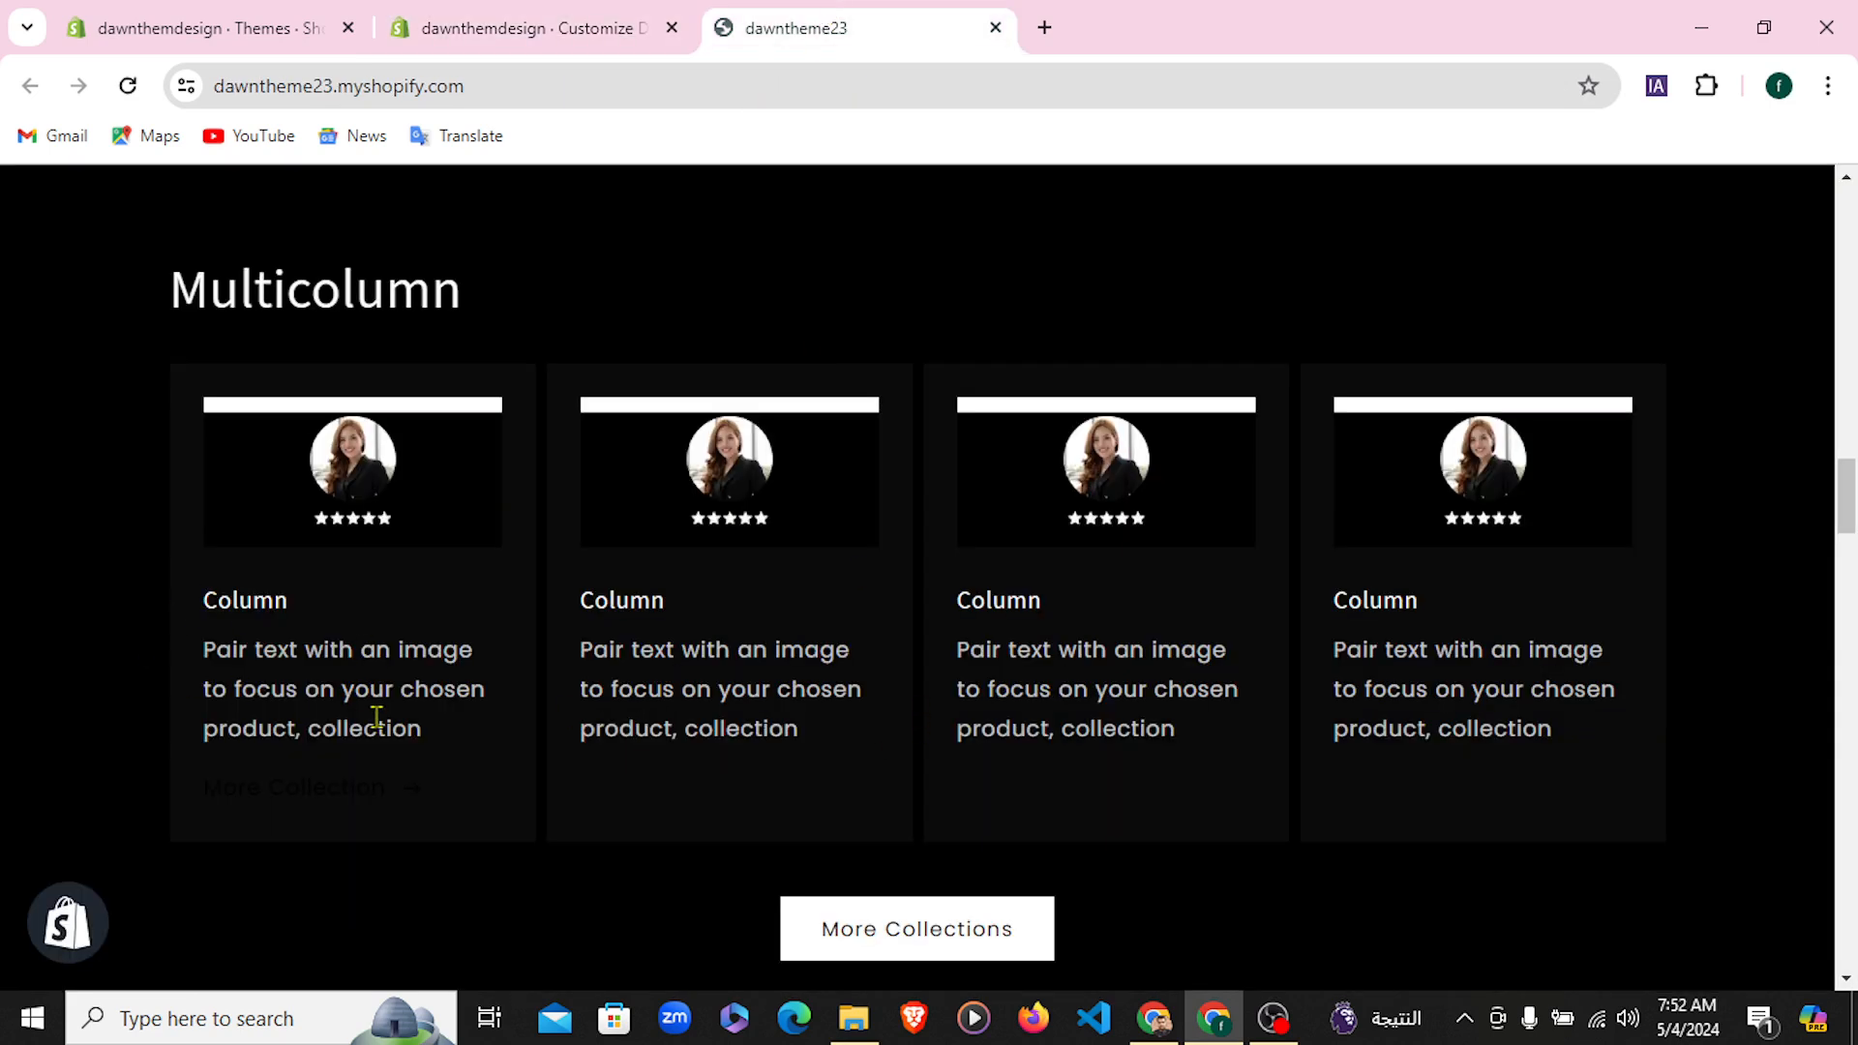
pyautogui.moveTo(431, 739); pyautogui.dragTo(196, 680)
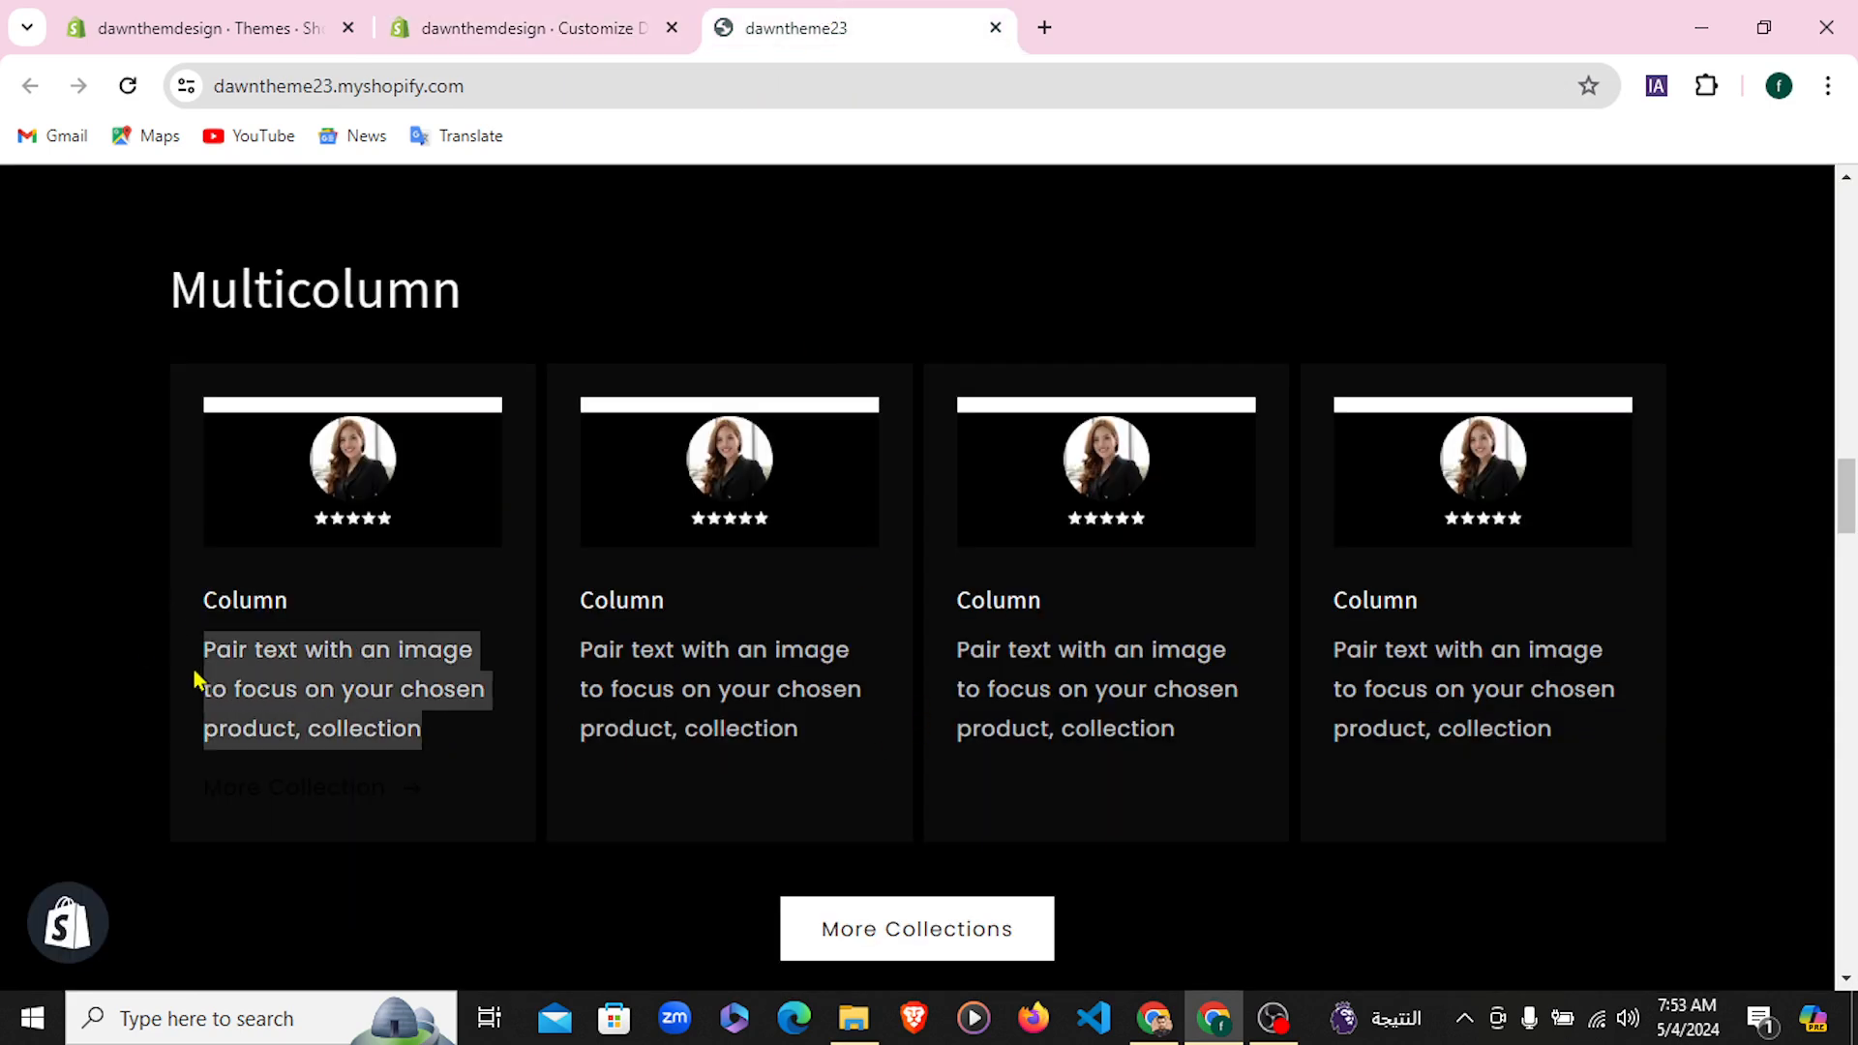
pyautogui.click(582, 21)
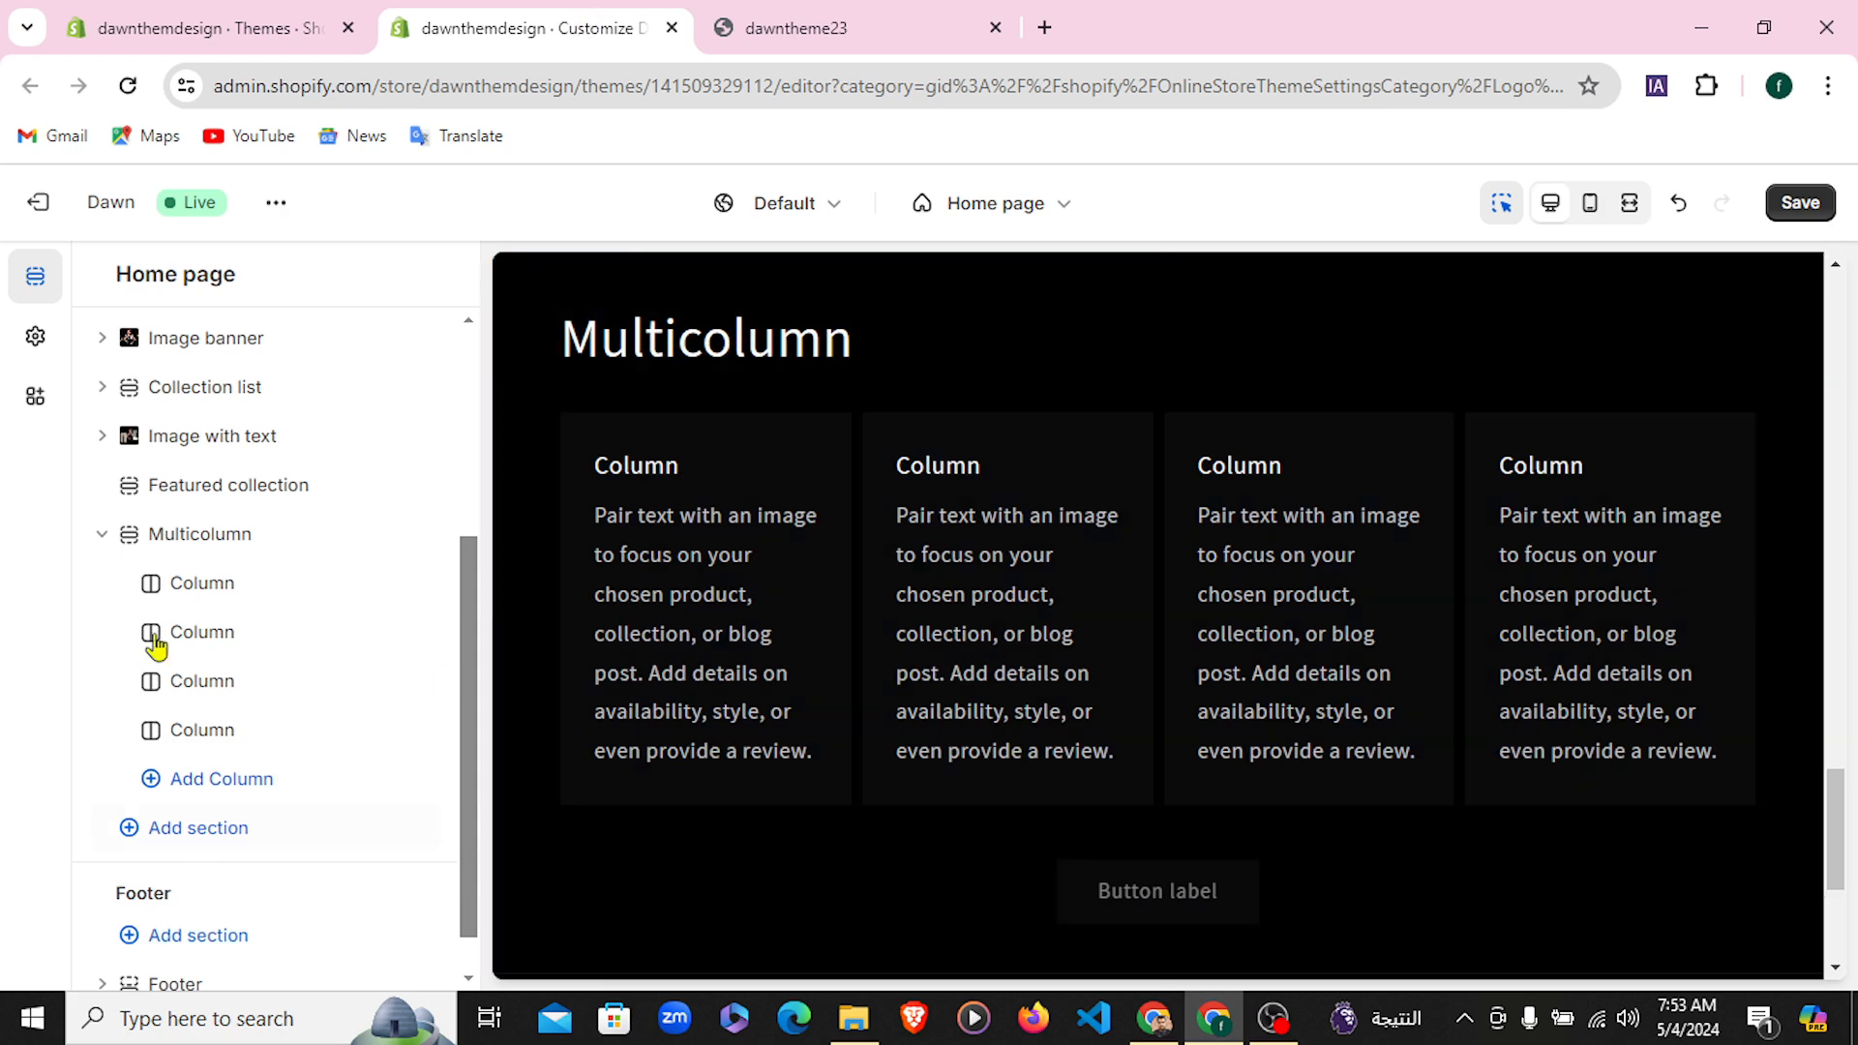
# Open the image picker for the first Multicolumn column and search the store library and the img folder for the portrait image with stars
pyautogui.click(230, 584)
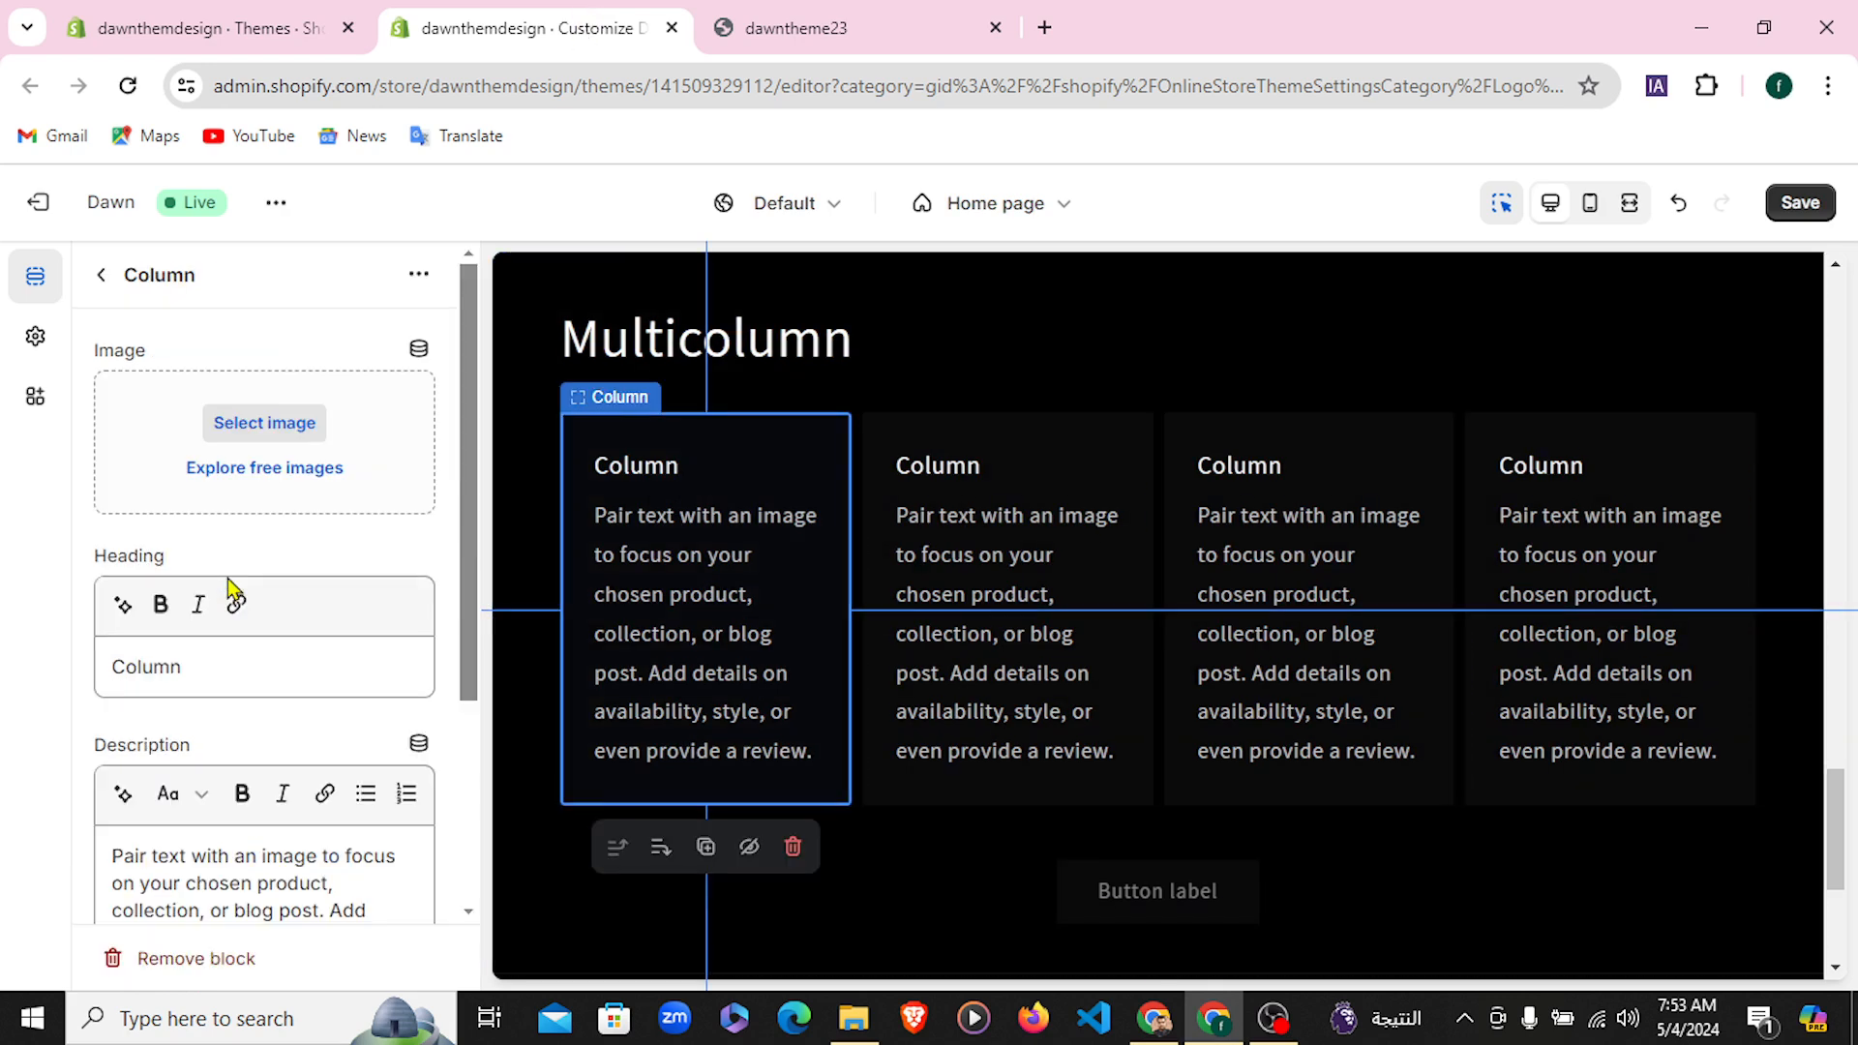
pyautogui.click(278, 432)
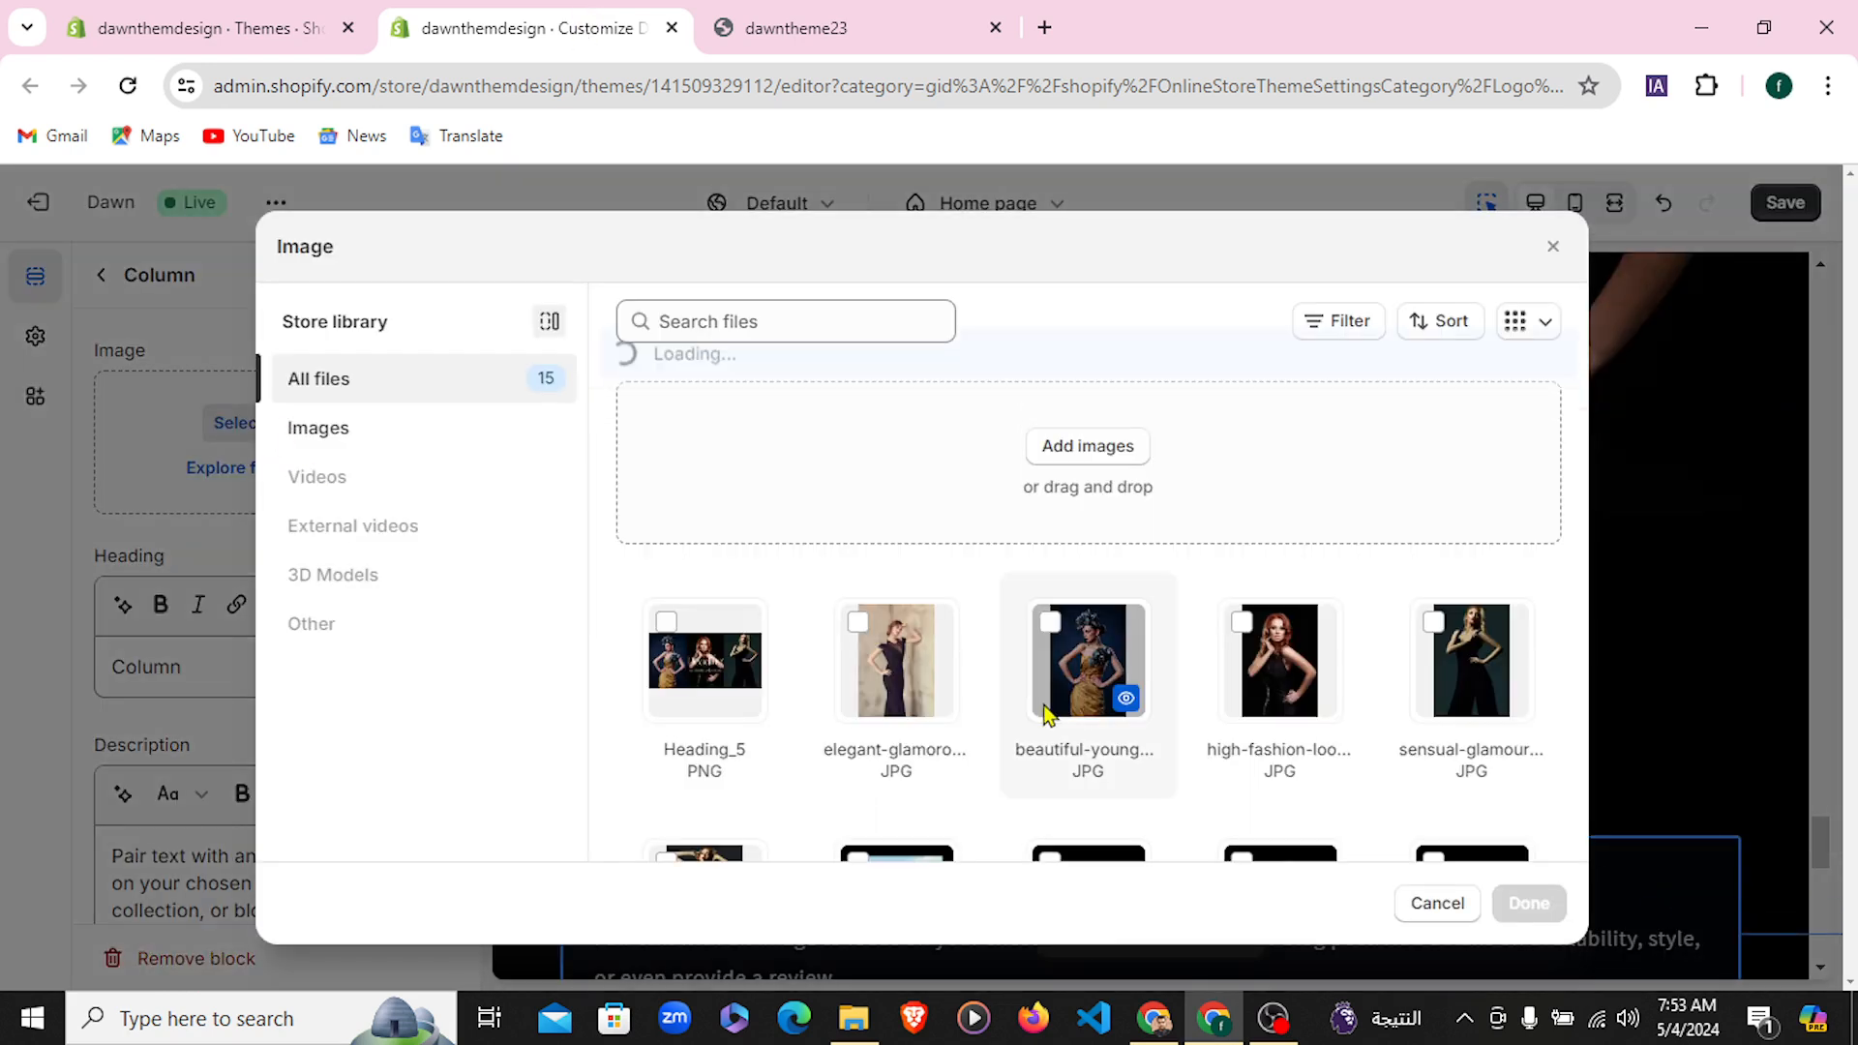
pyautogui.scroll(-2, 1273, 716)
pyautogui.scroll(-5, 1275, 716)
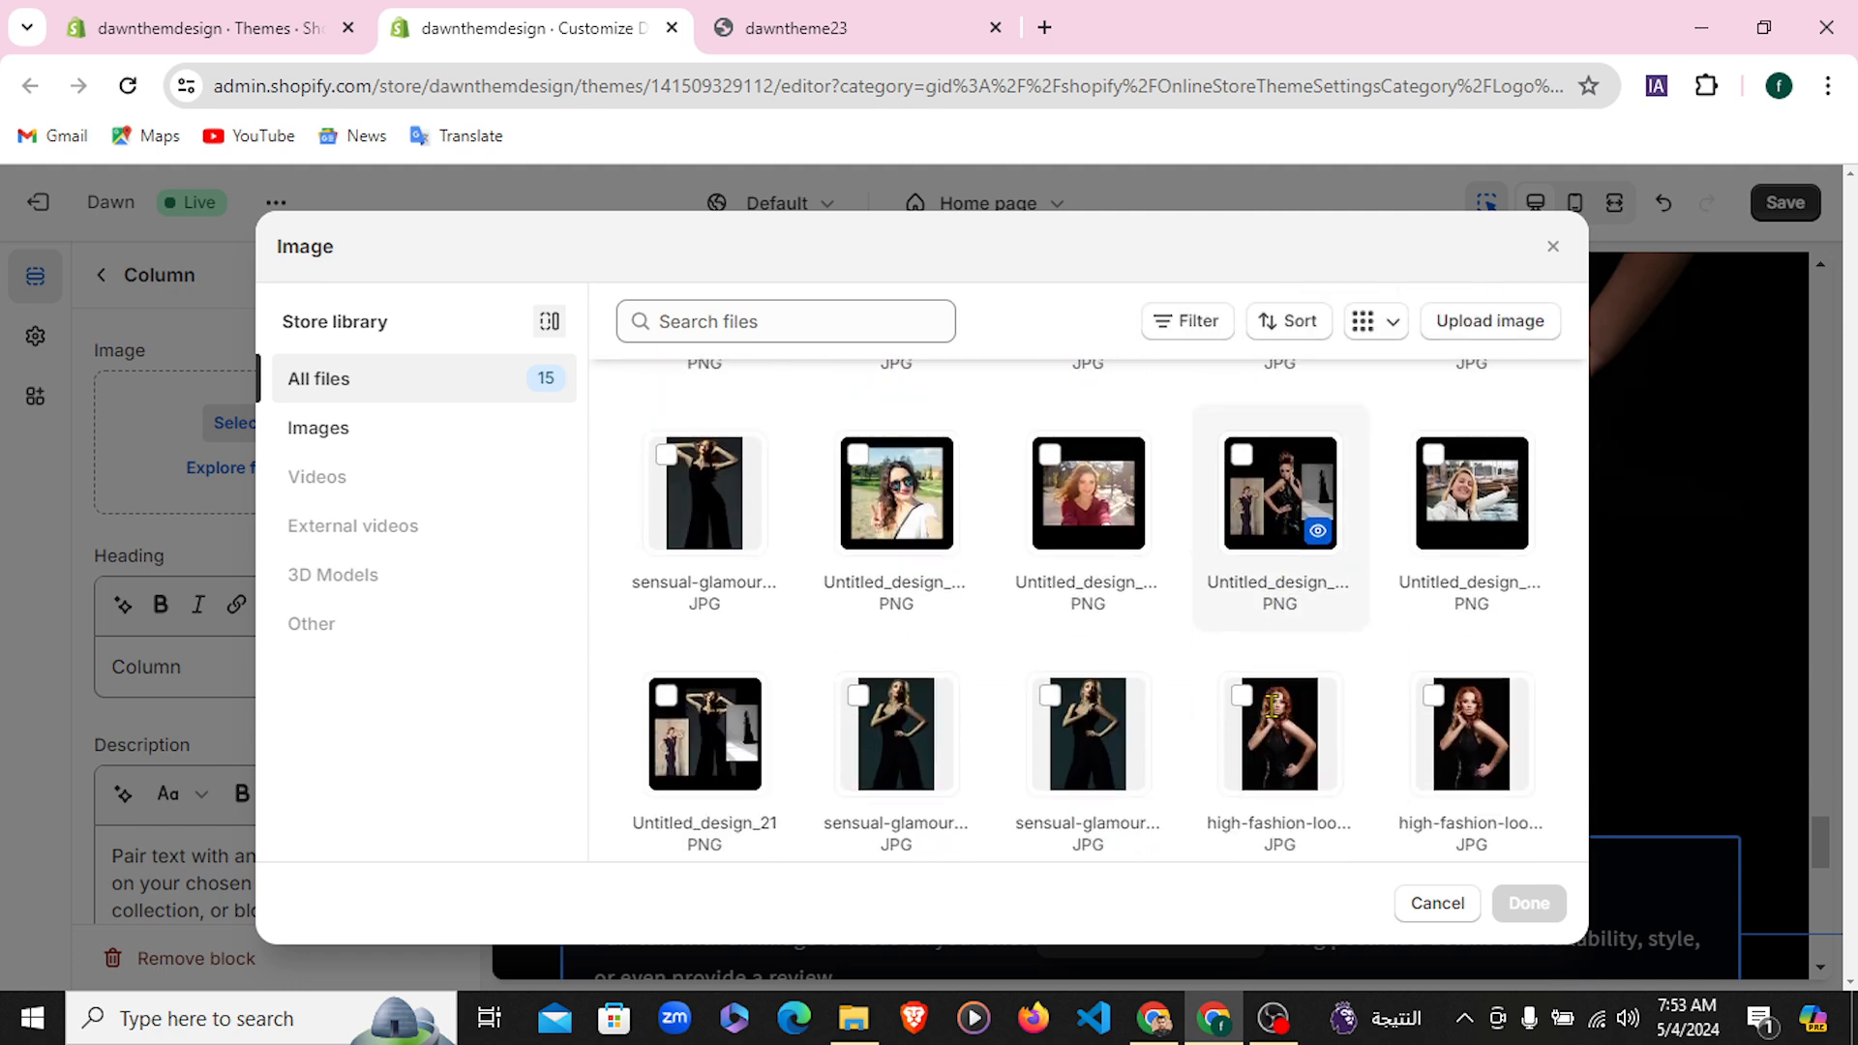
pyautogui.scroll(4, 1323, 720)
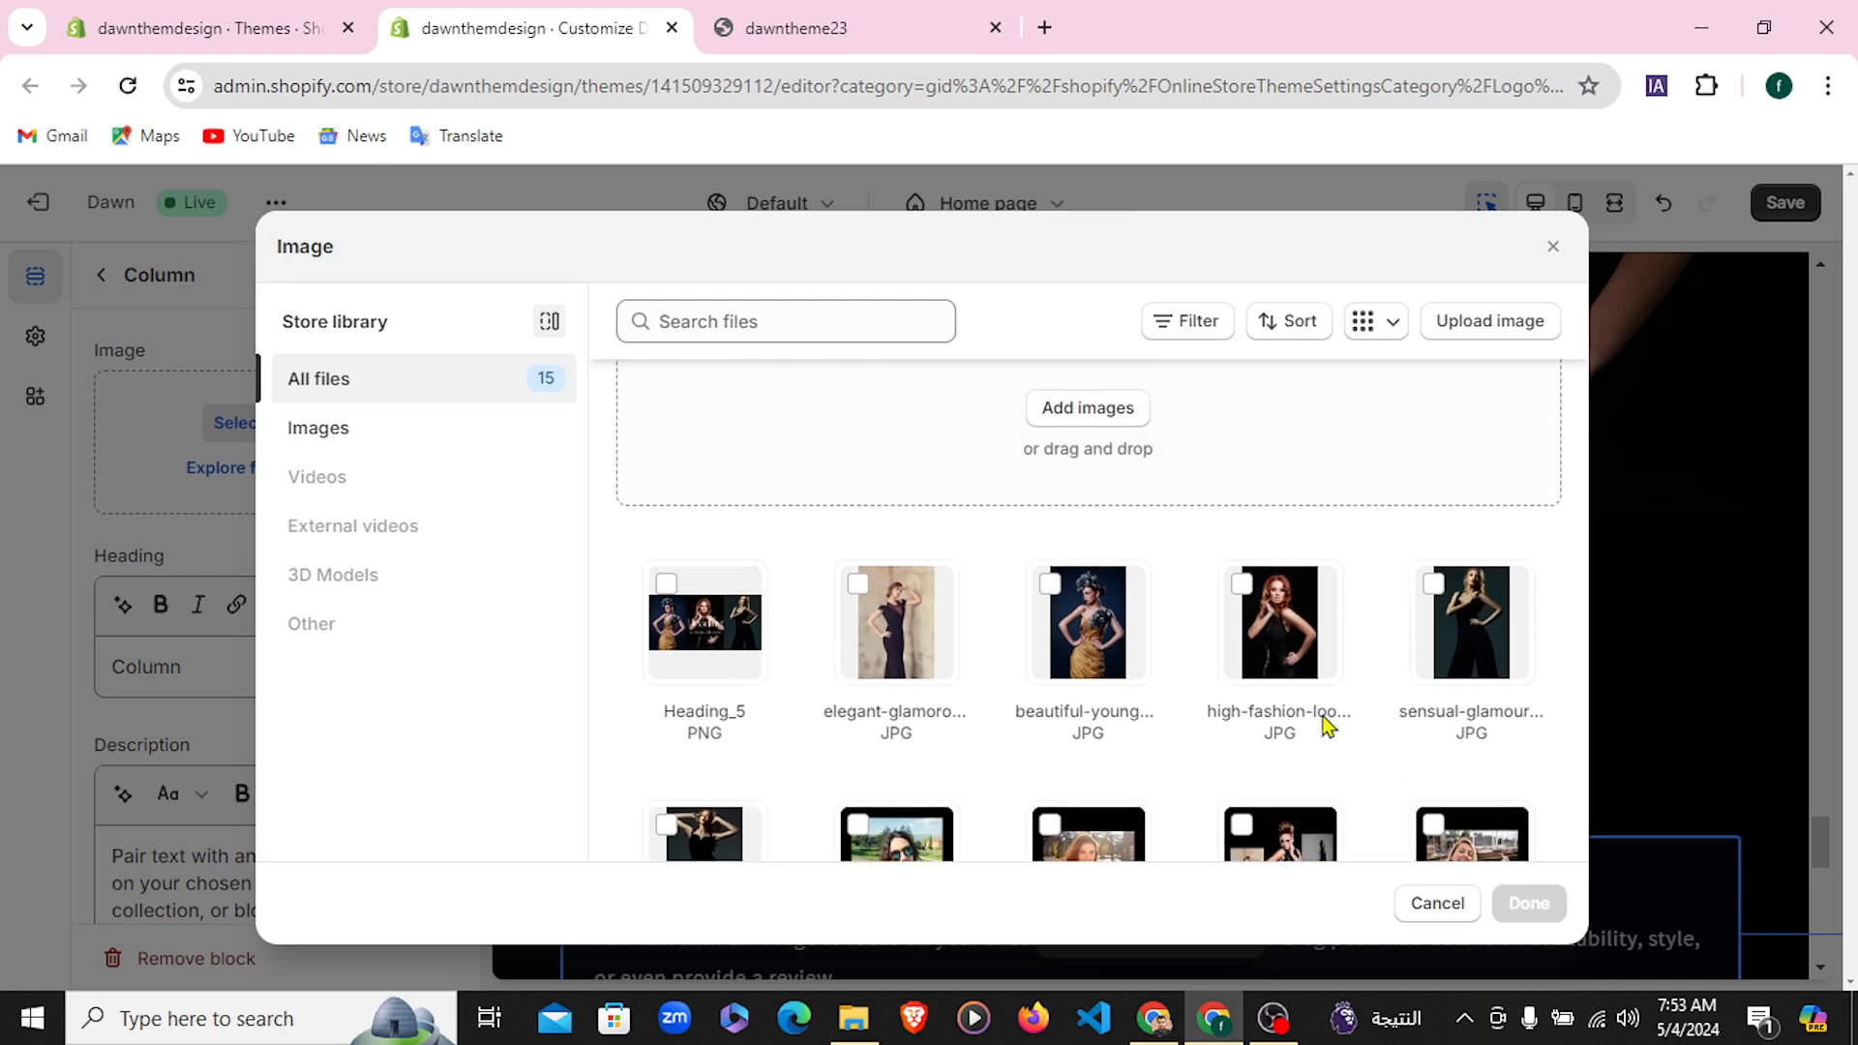
pyautogui.scroll(-3, 1323, 721)
pyautogui.scroll(-1, 1324, 716)
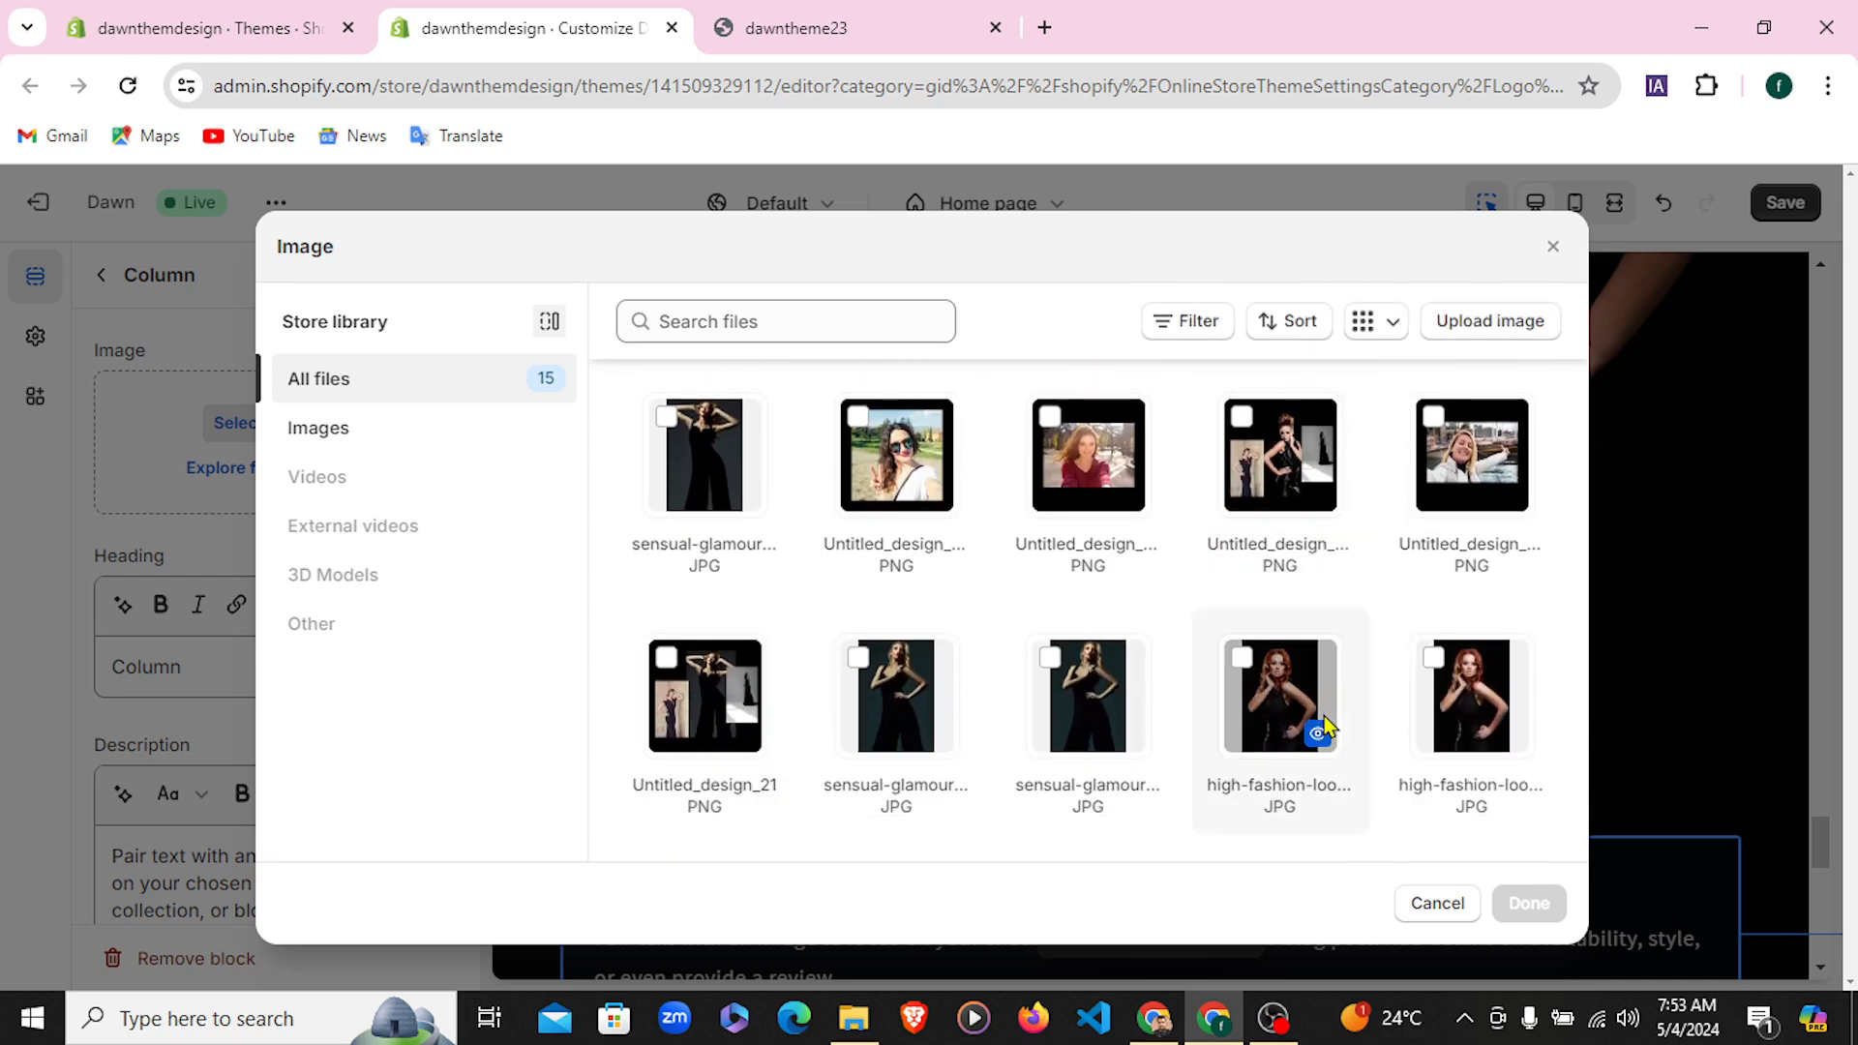
pyautogui.scroll(3, 1323, 716)
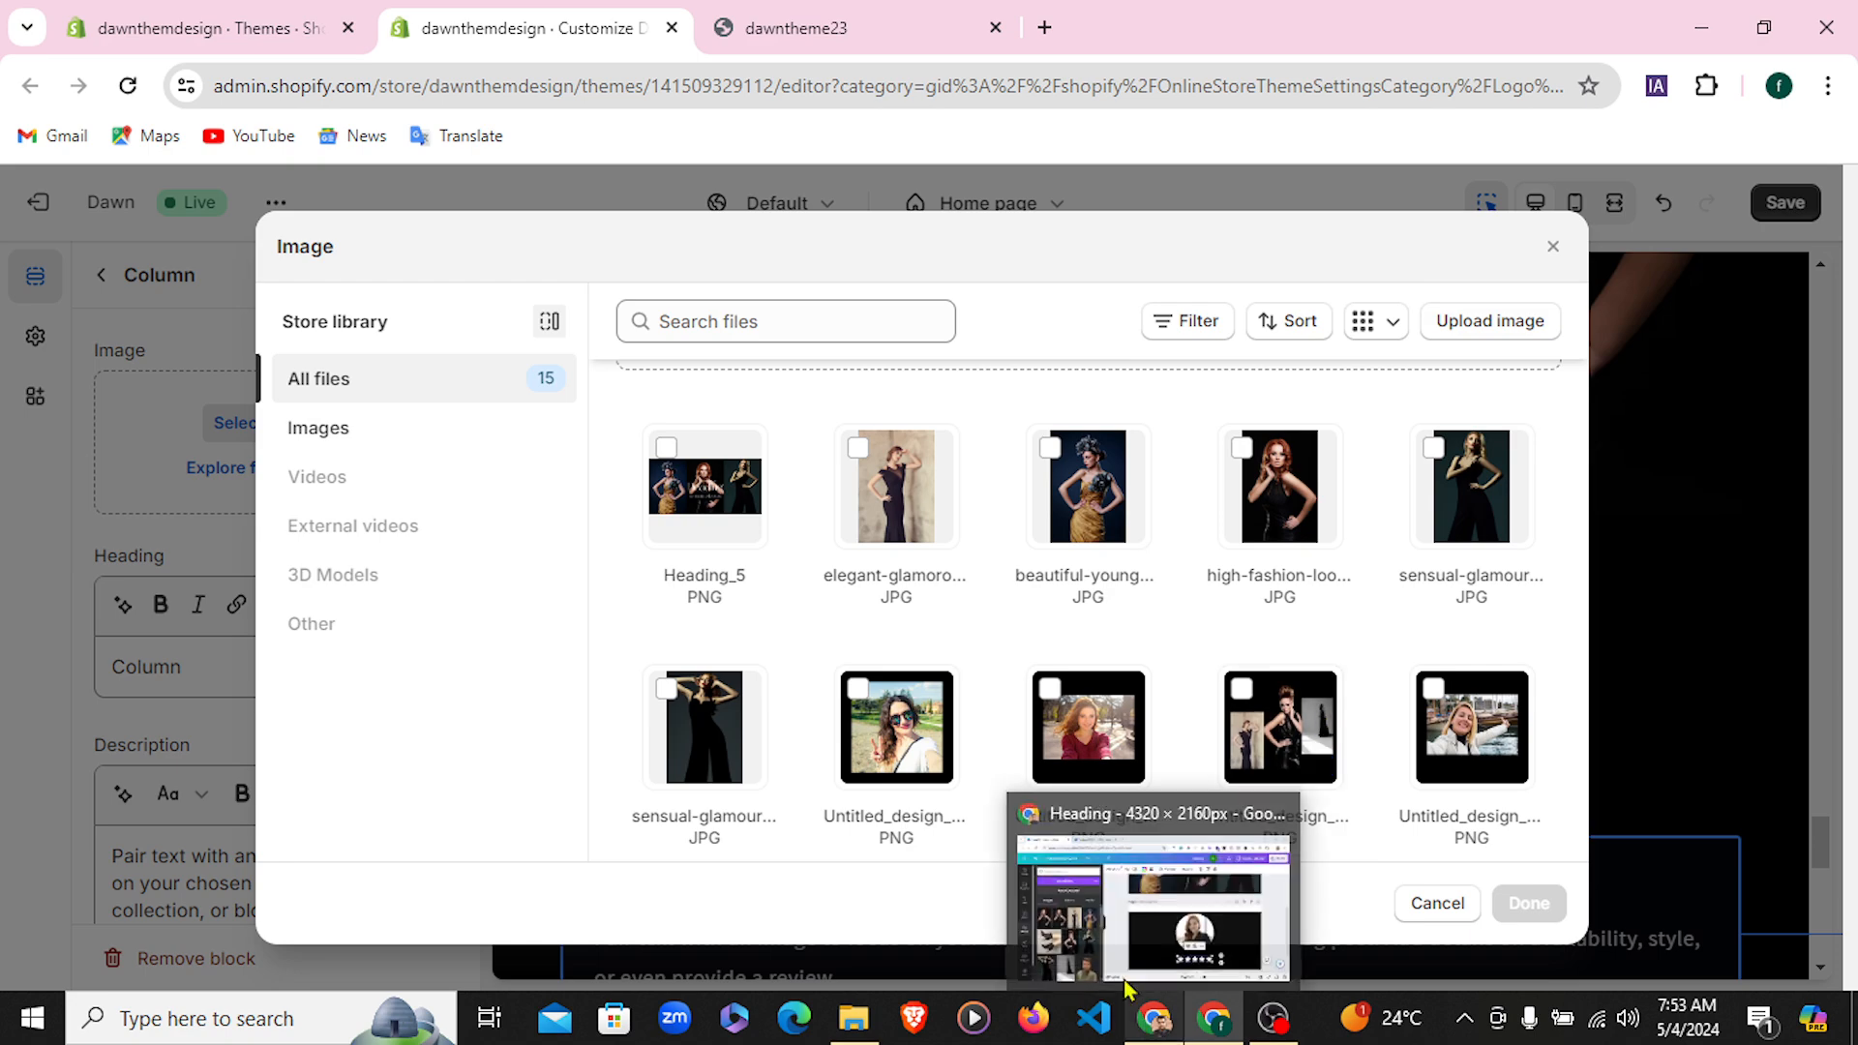
pyautogui.click(852, 1016)
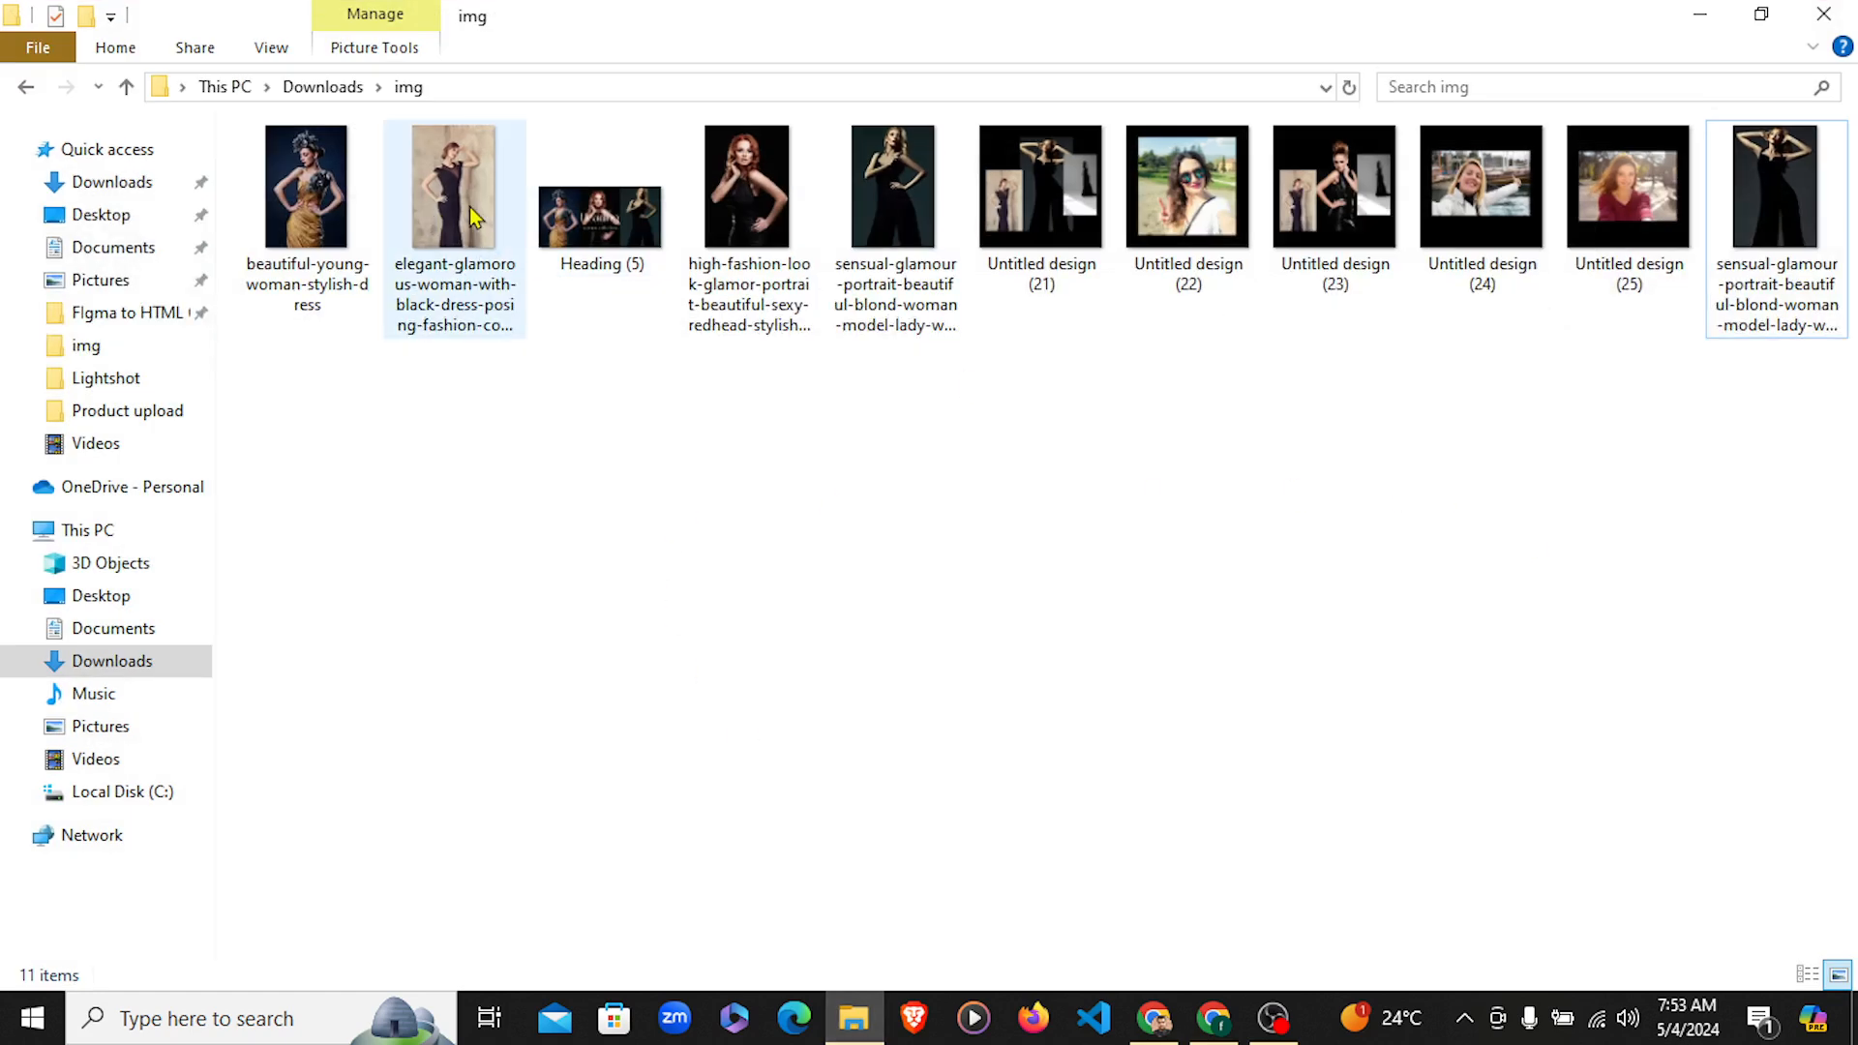
# Switch to Canva and download only page 2 of the Heading design as a PNG at size 1
pyautogui.click(1168, 1026)
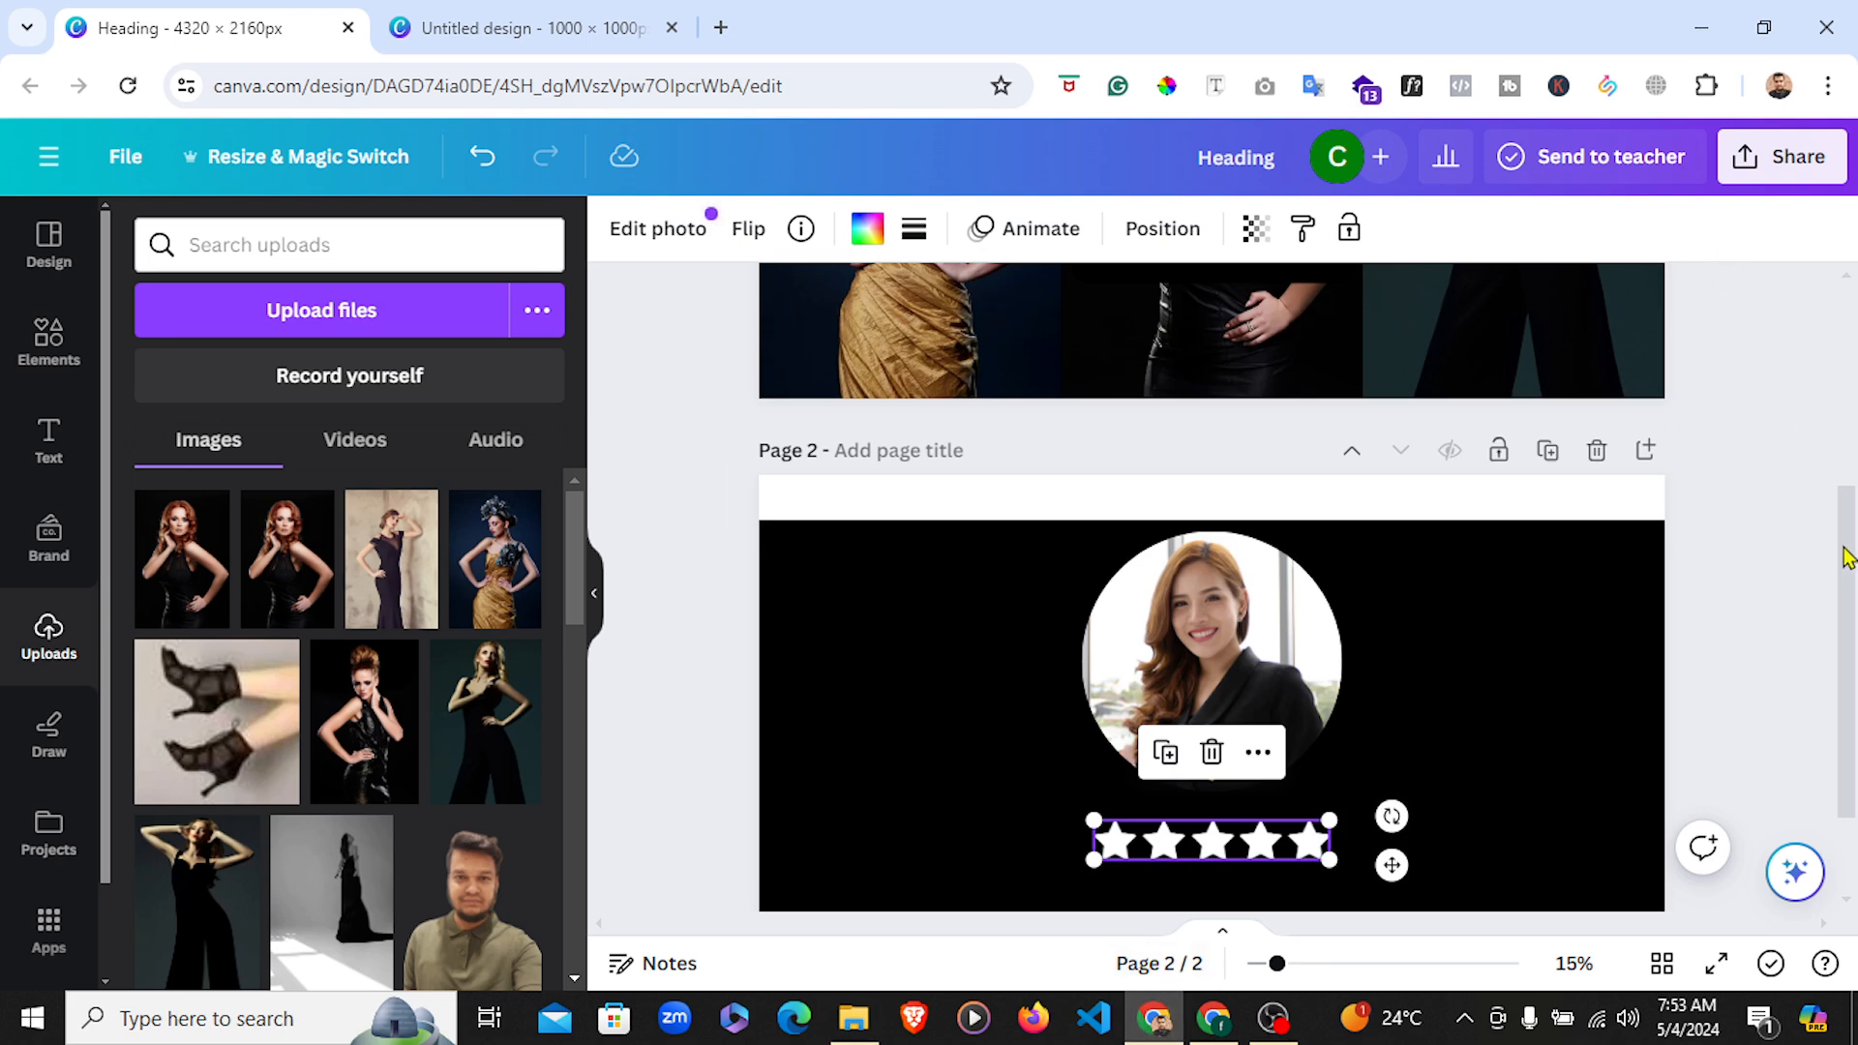
pyautogui.click(1759, 455)
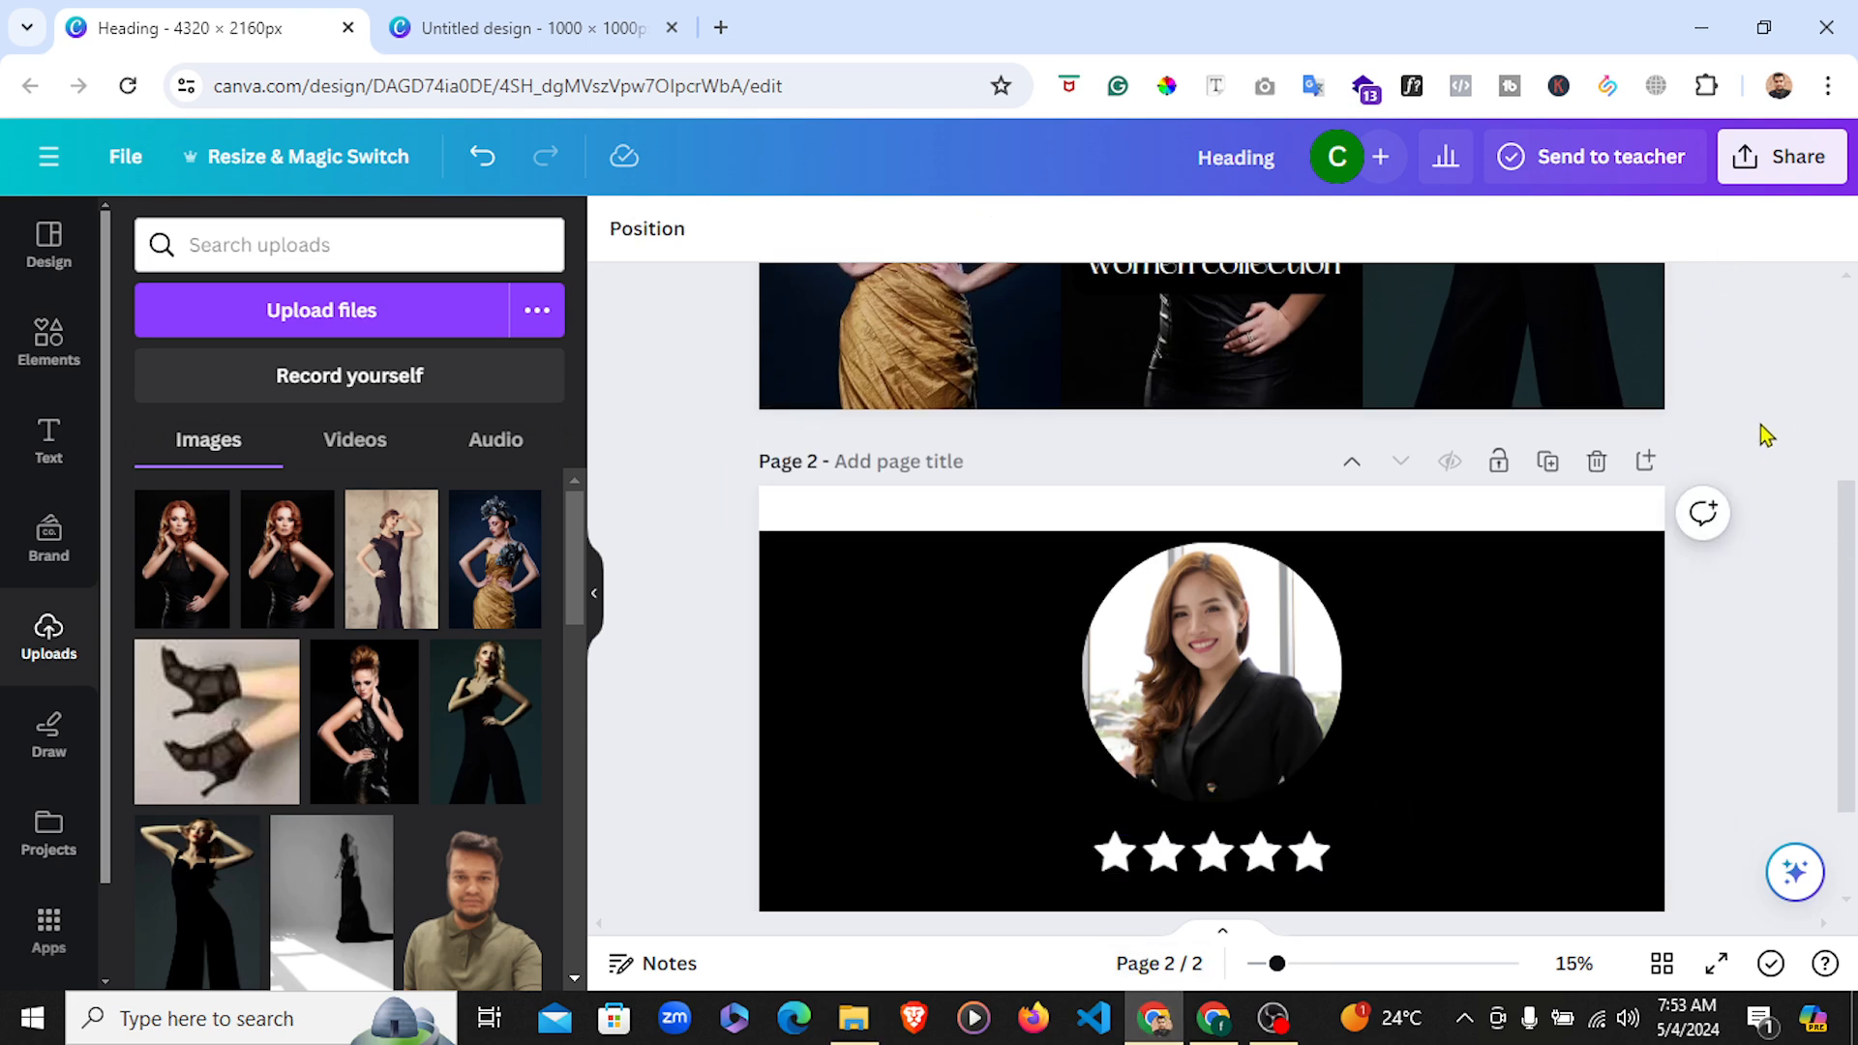
pyautogui.click(1777, 174)
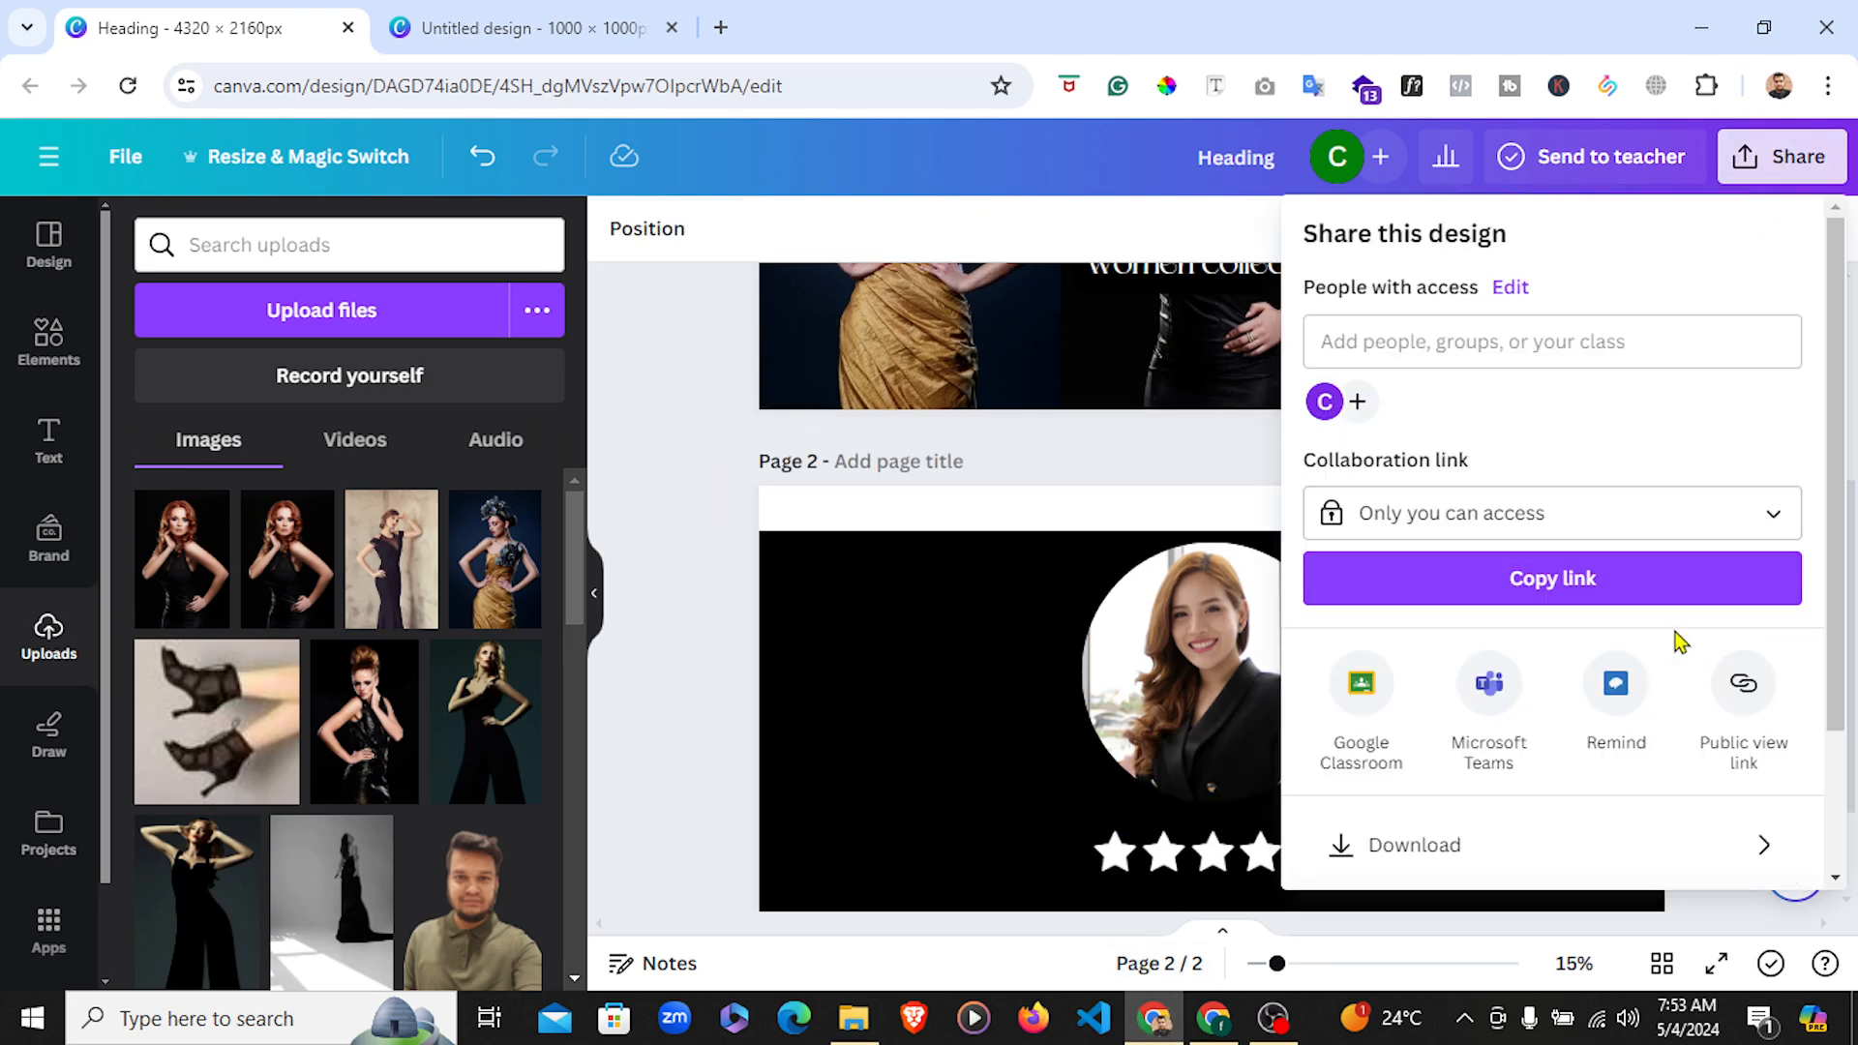
pyautogui.click(1555, 851)
pyautogui.click(1638, 653)
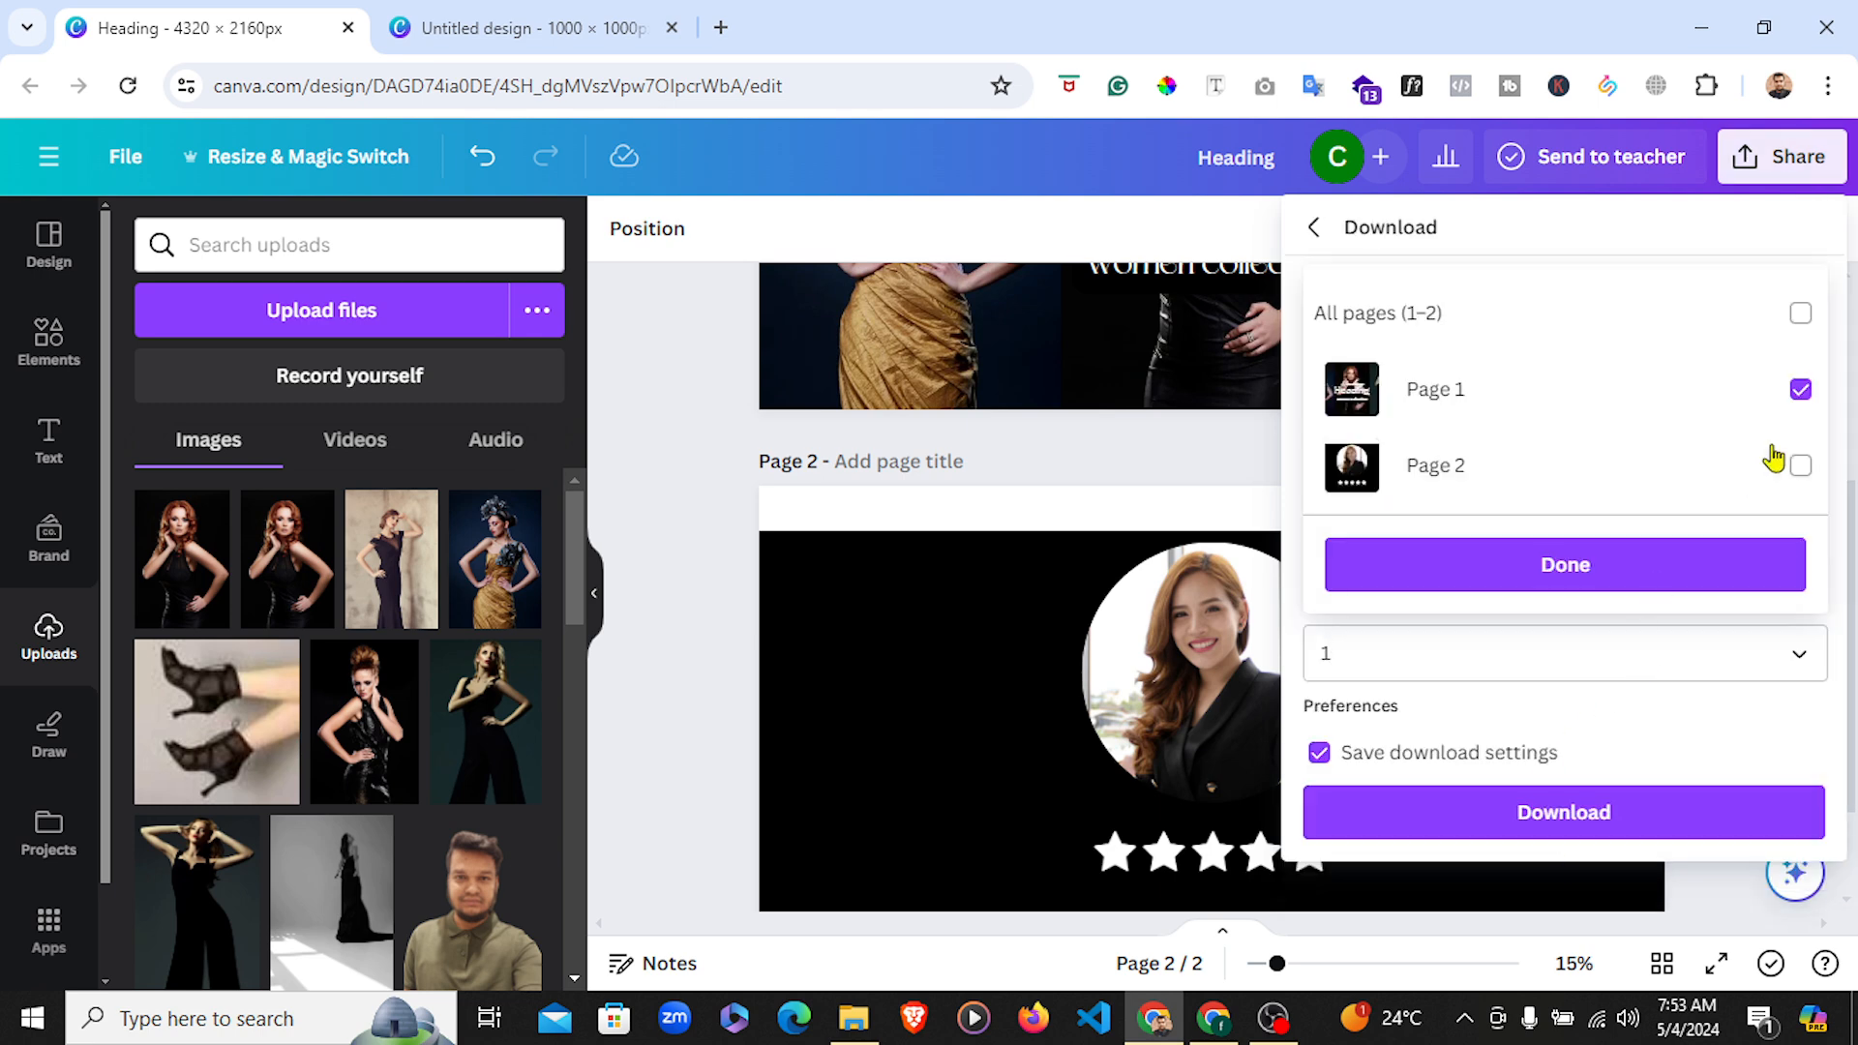
pyautogui.click(1800, 465)
pyautogui.click(1799, 389)
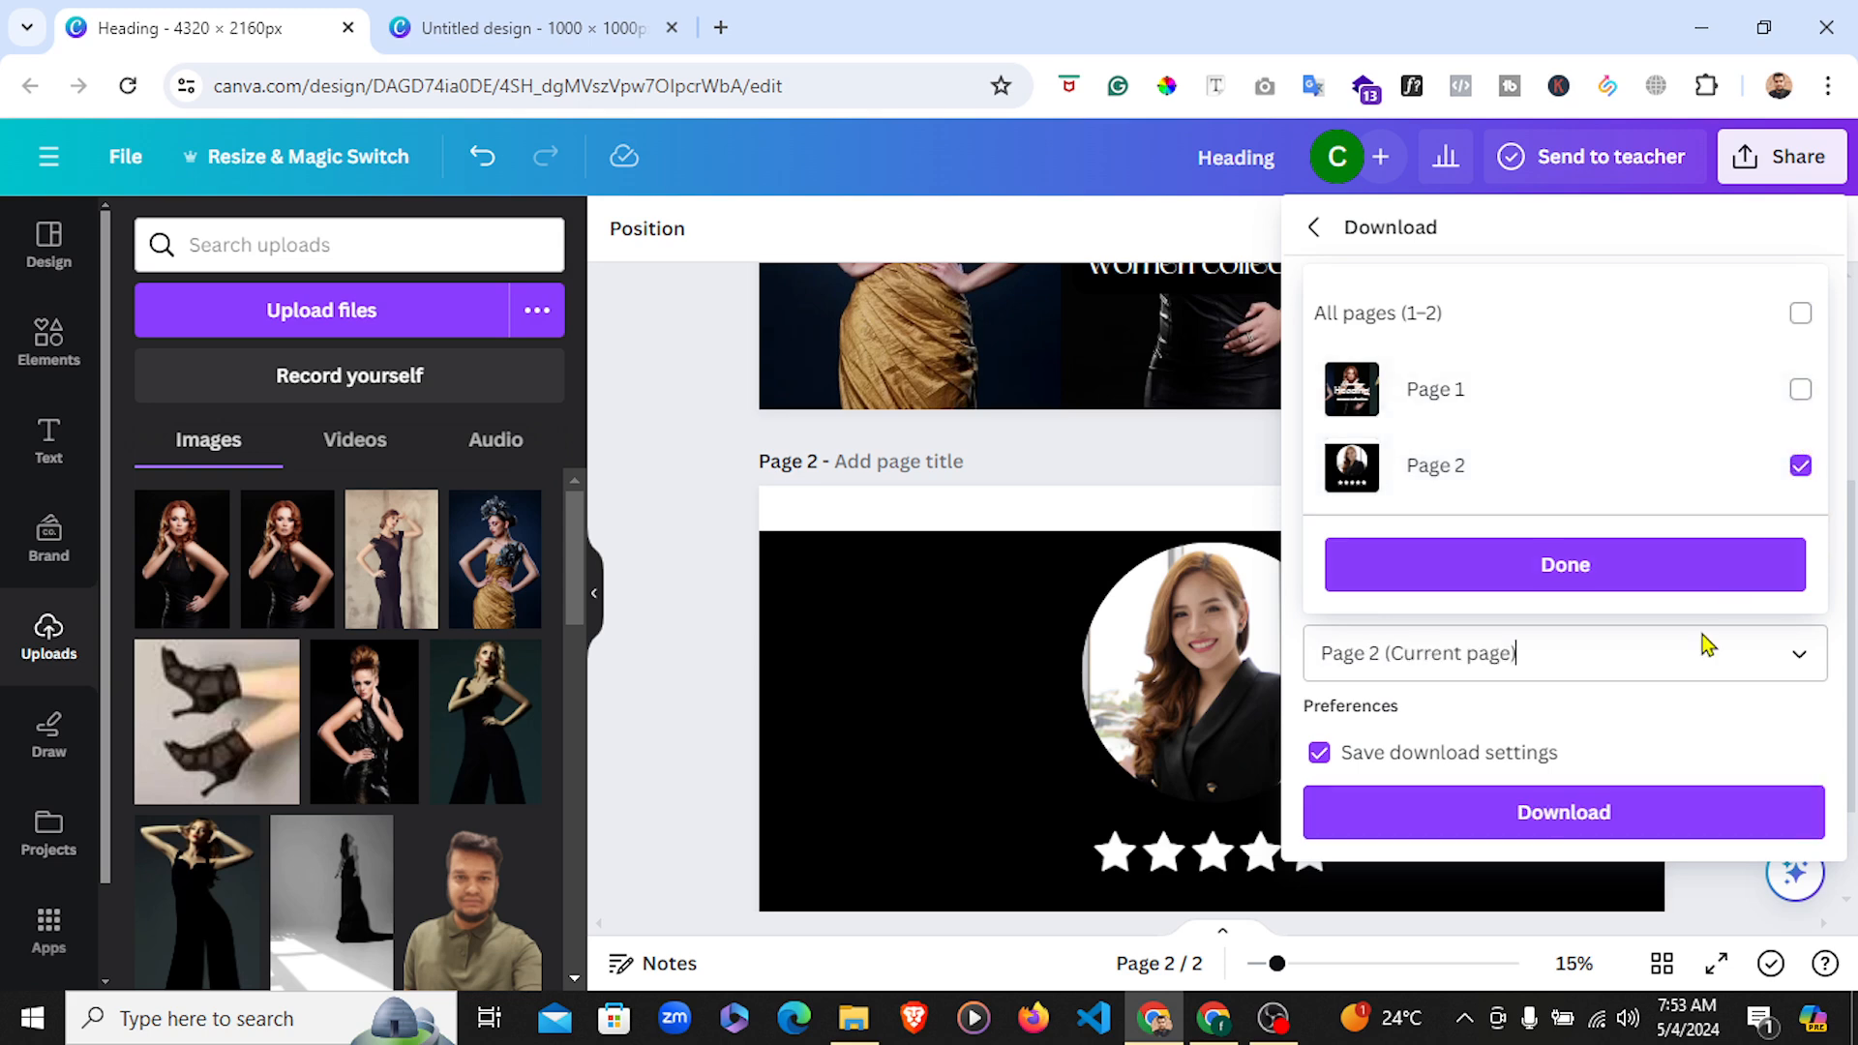
pyautogui.click(1599, 830)
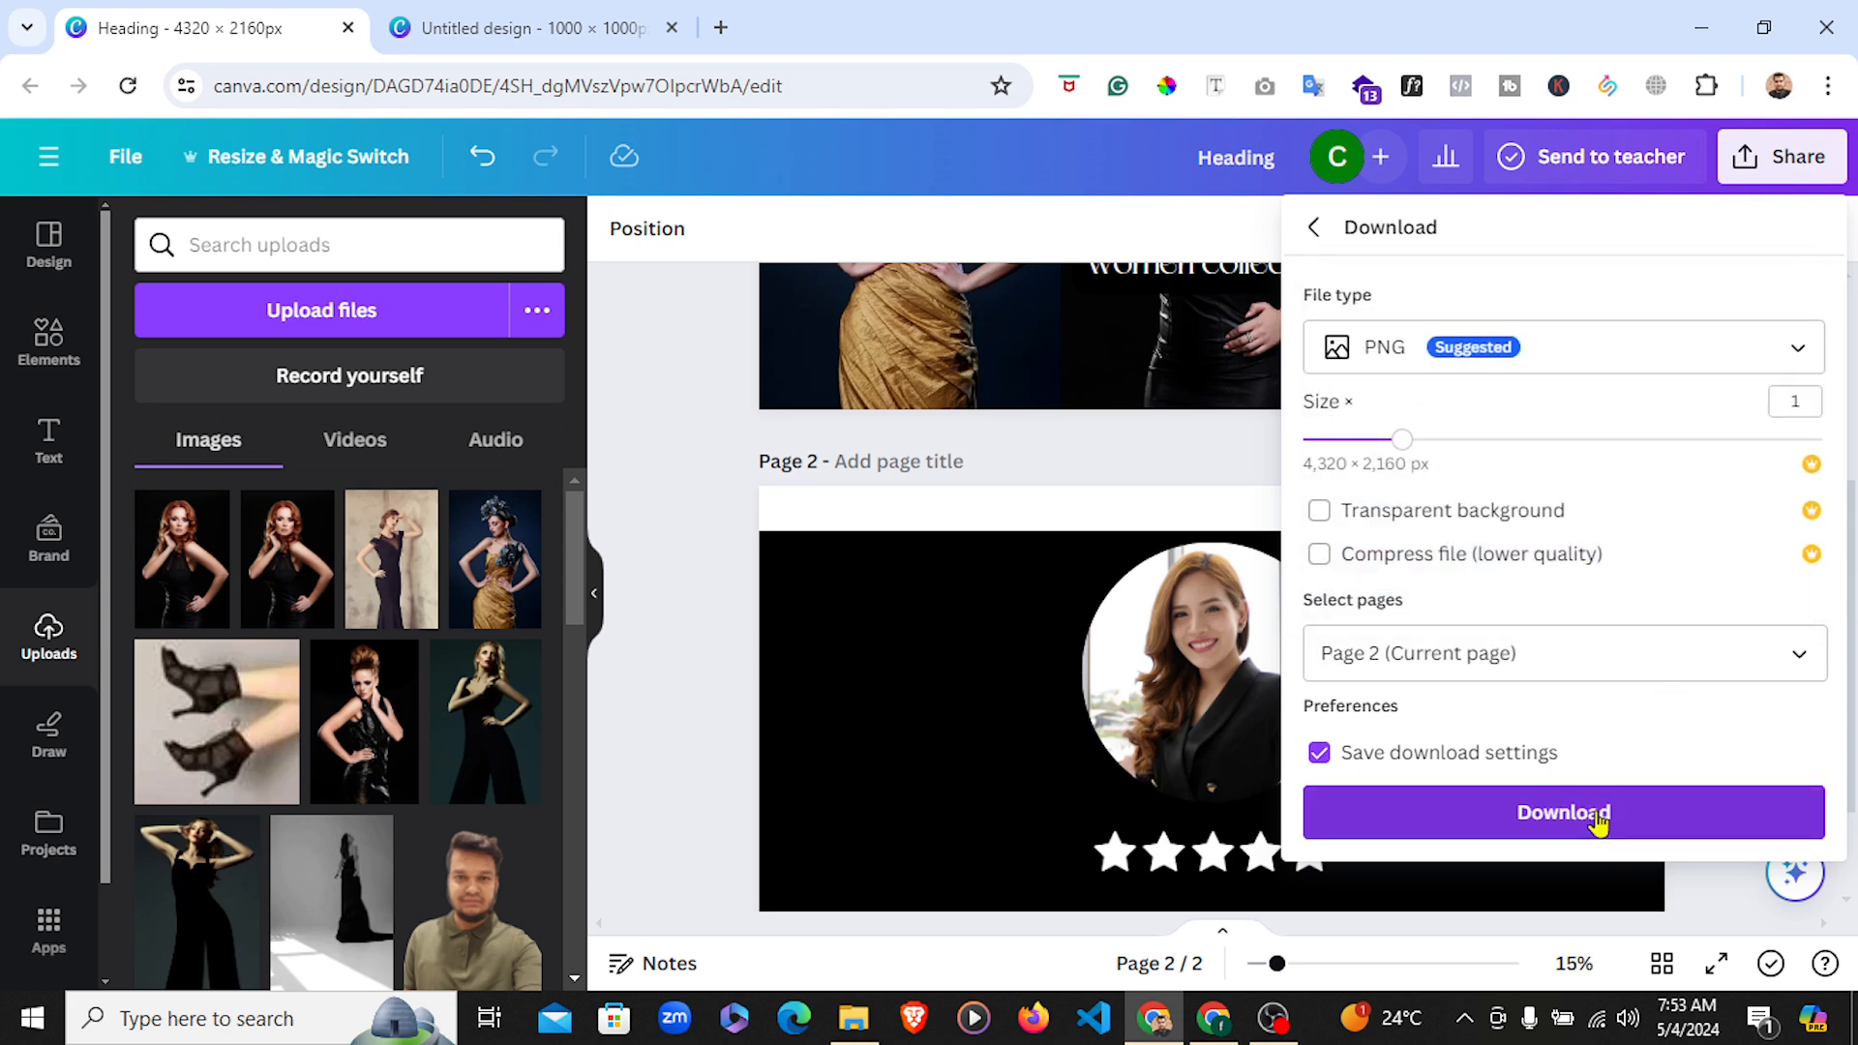
pyautogui.click(1599, 818)
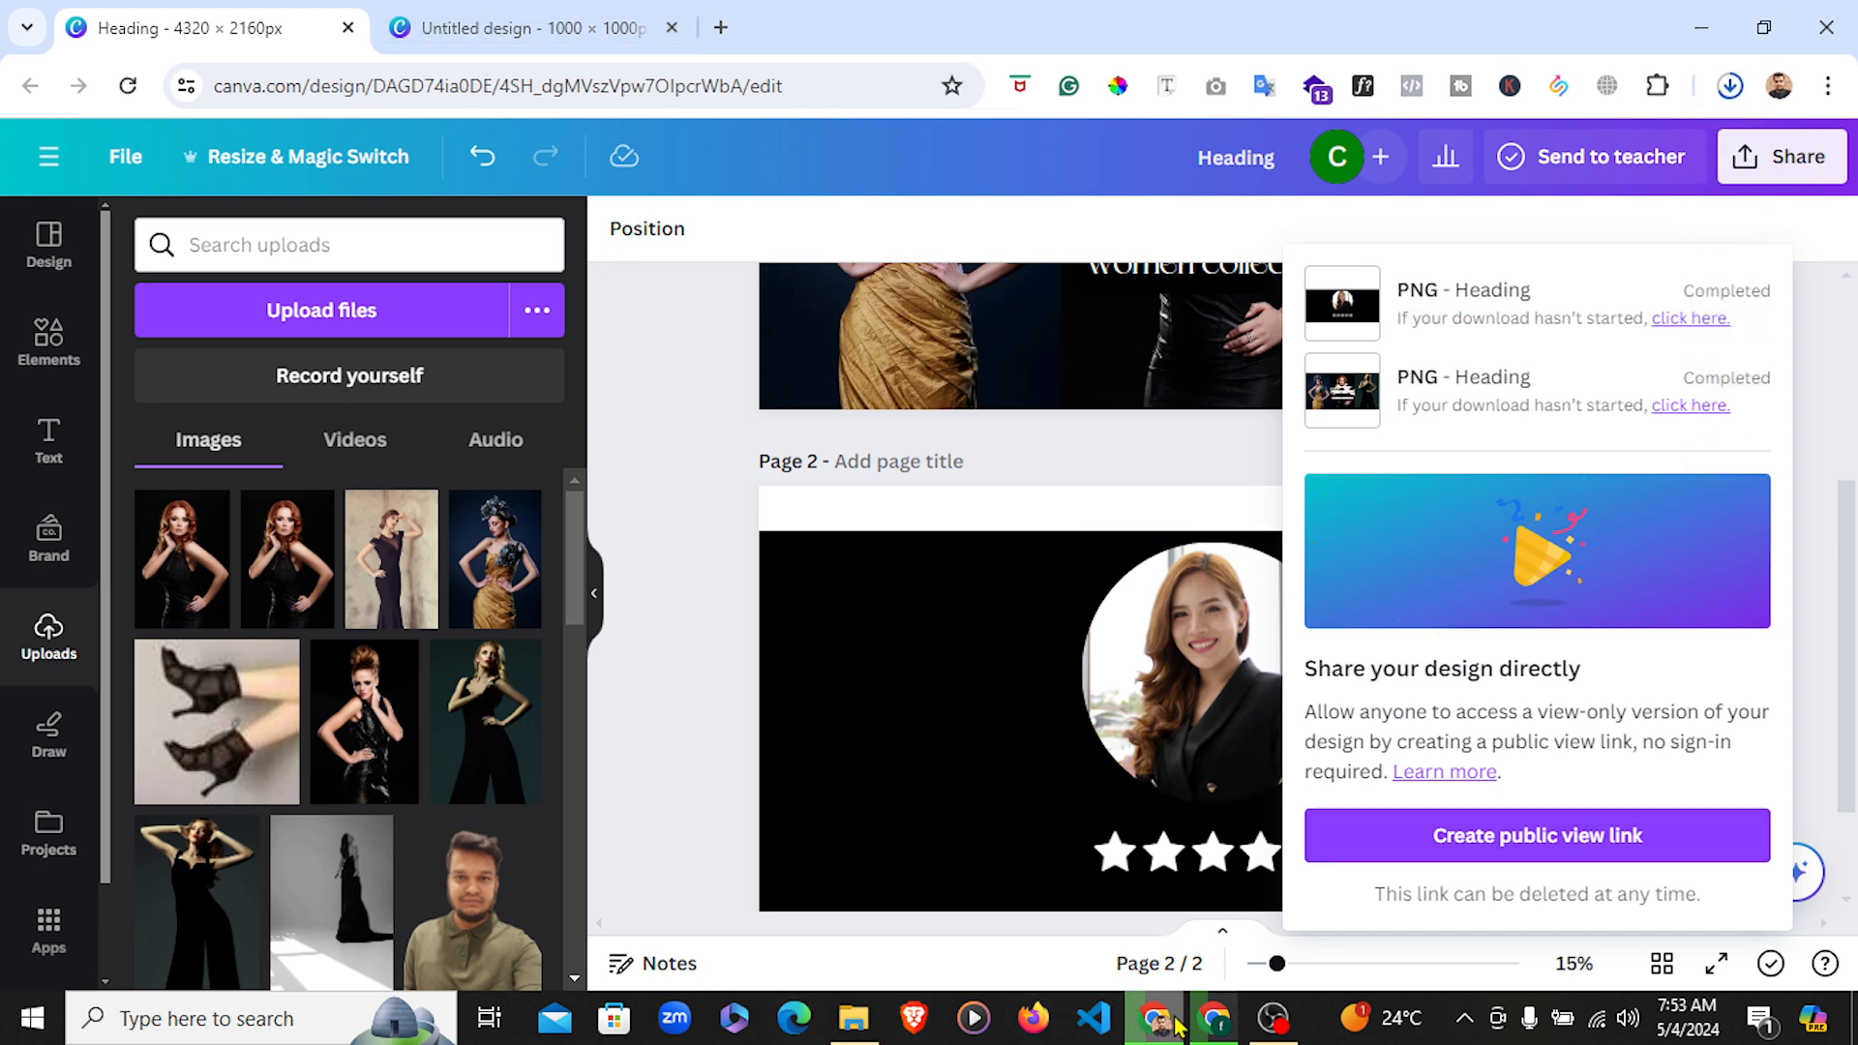
# Return to the Shopify theme editor and reopen the image picker for the first Multicolumn column
pyautogui.click(1208, 1020)
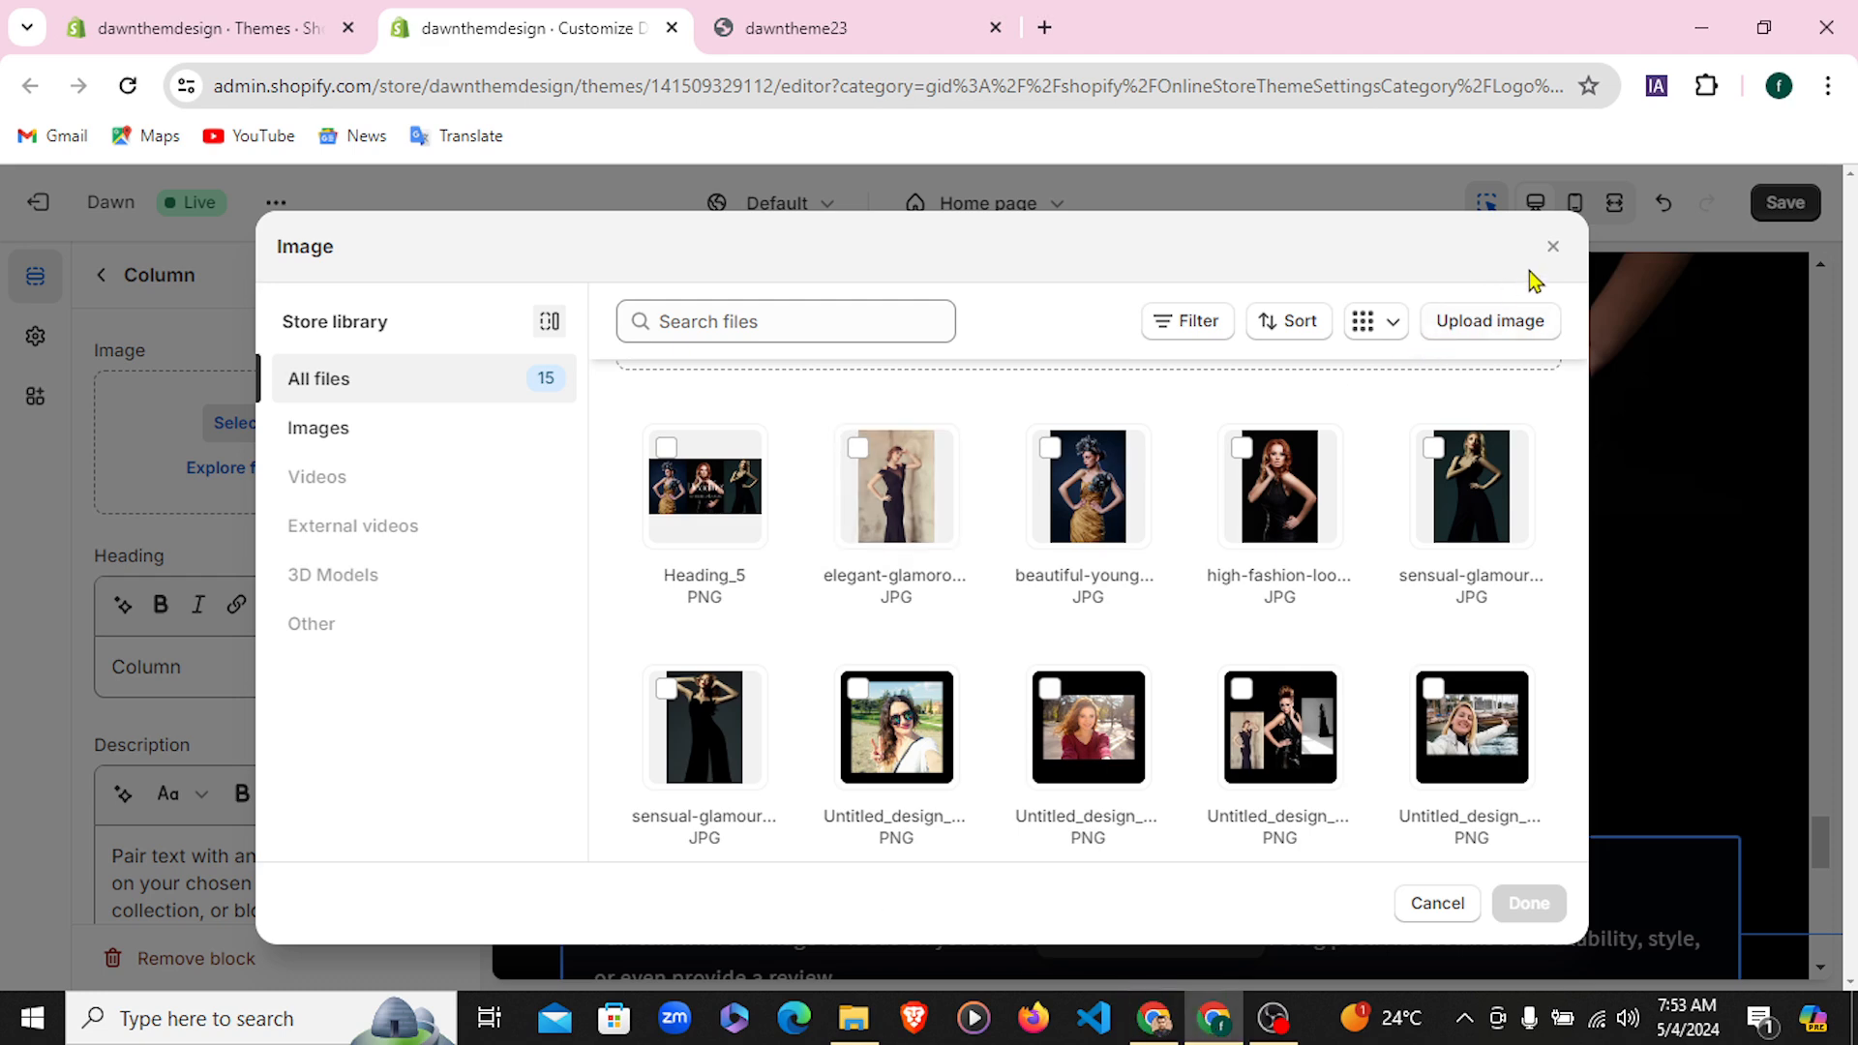
pyautogui.click(1552, 247)
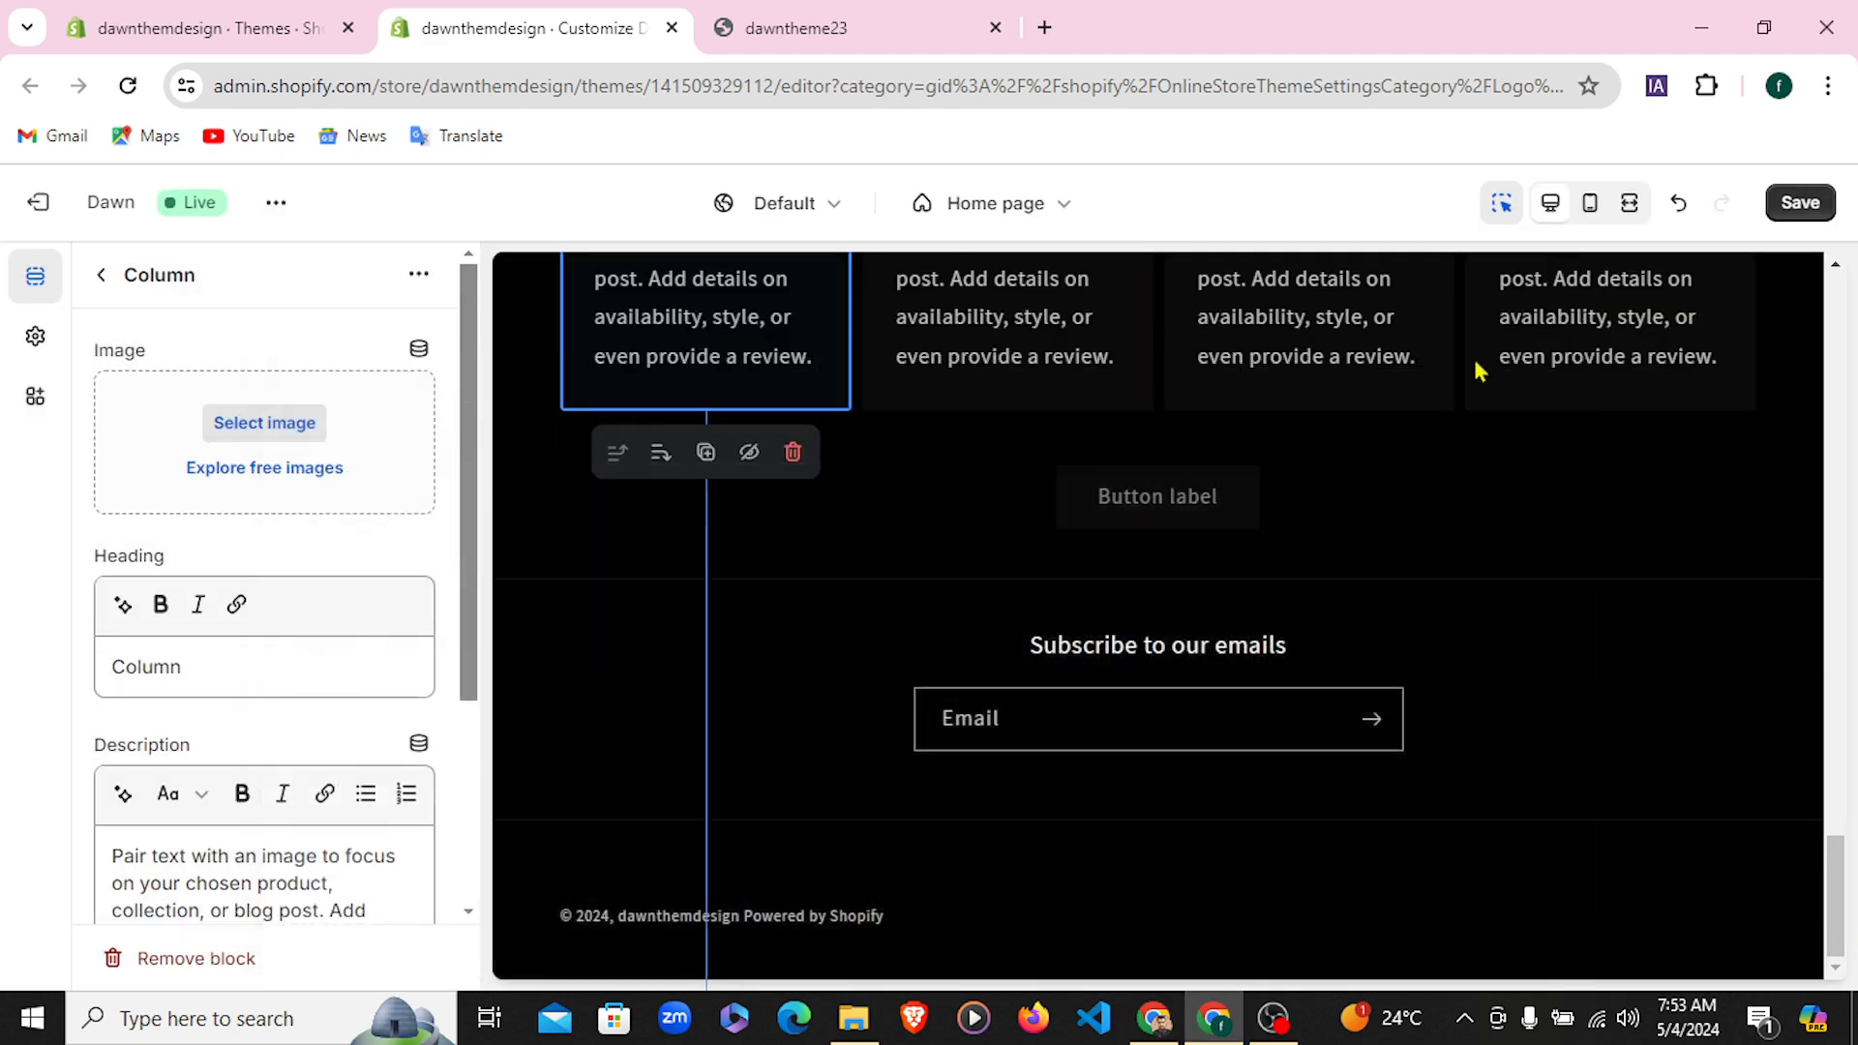
pyautogui.click(283, 430)
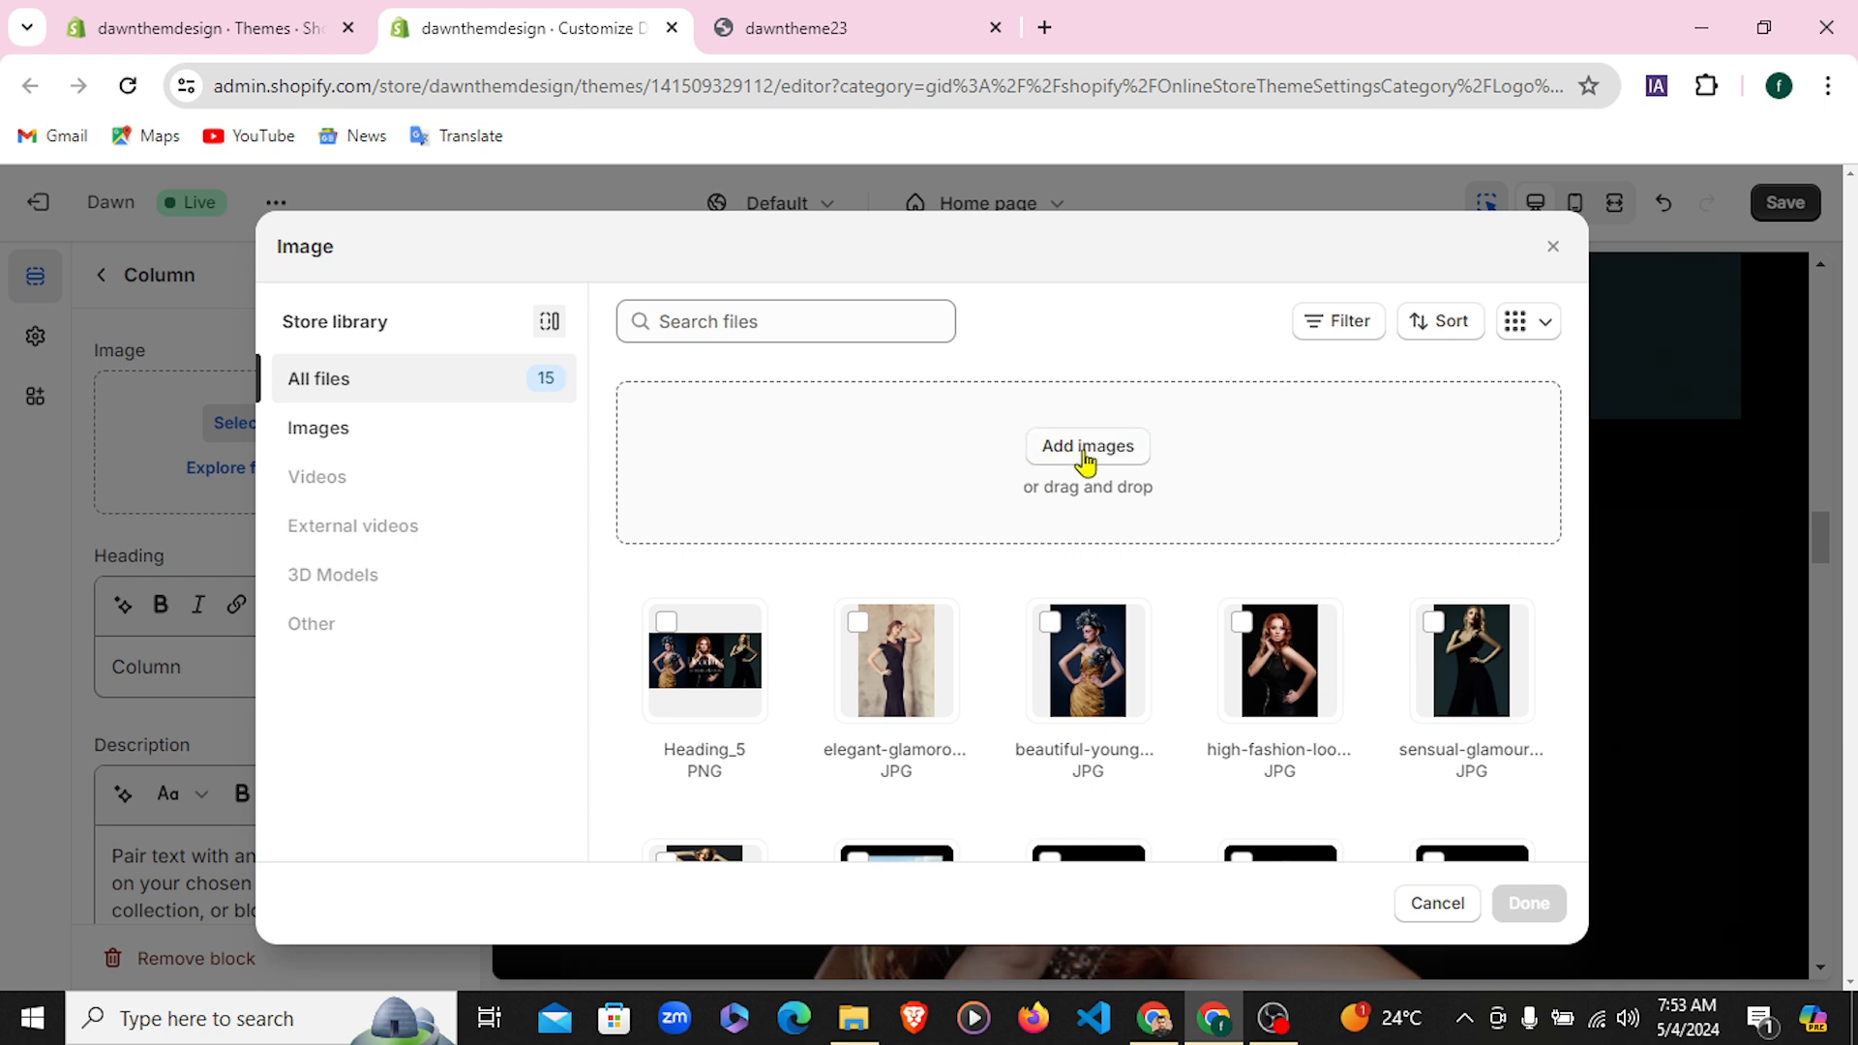
# Upload the image Heading (5) from the Downloads folder and use it as the first column's image
pyautogui.click(1086, 454)
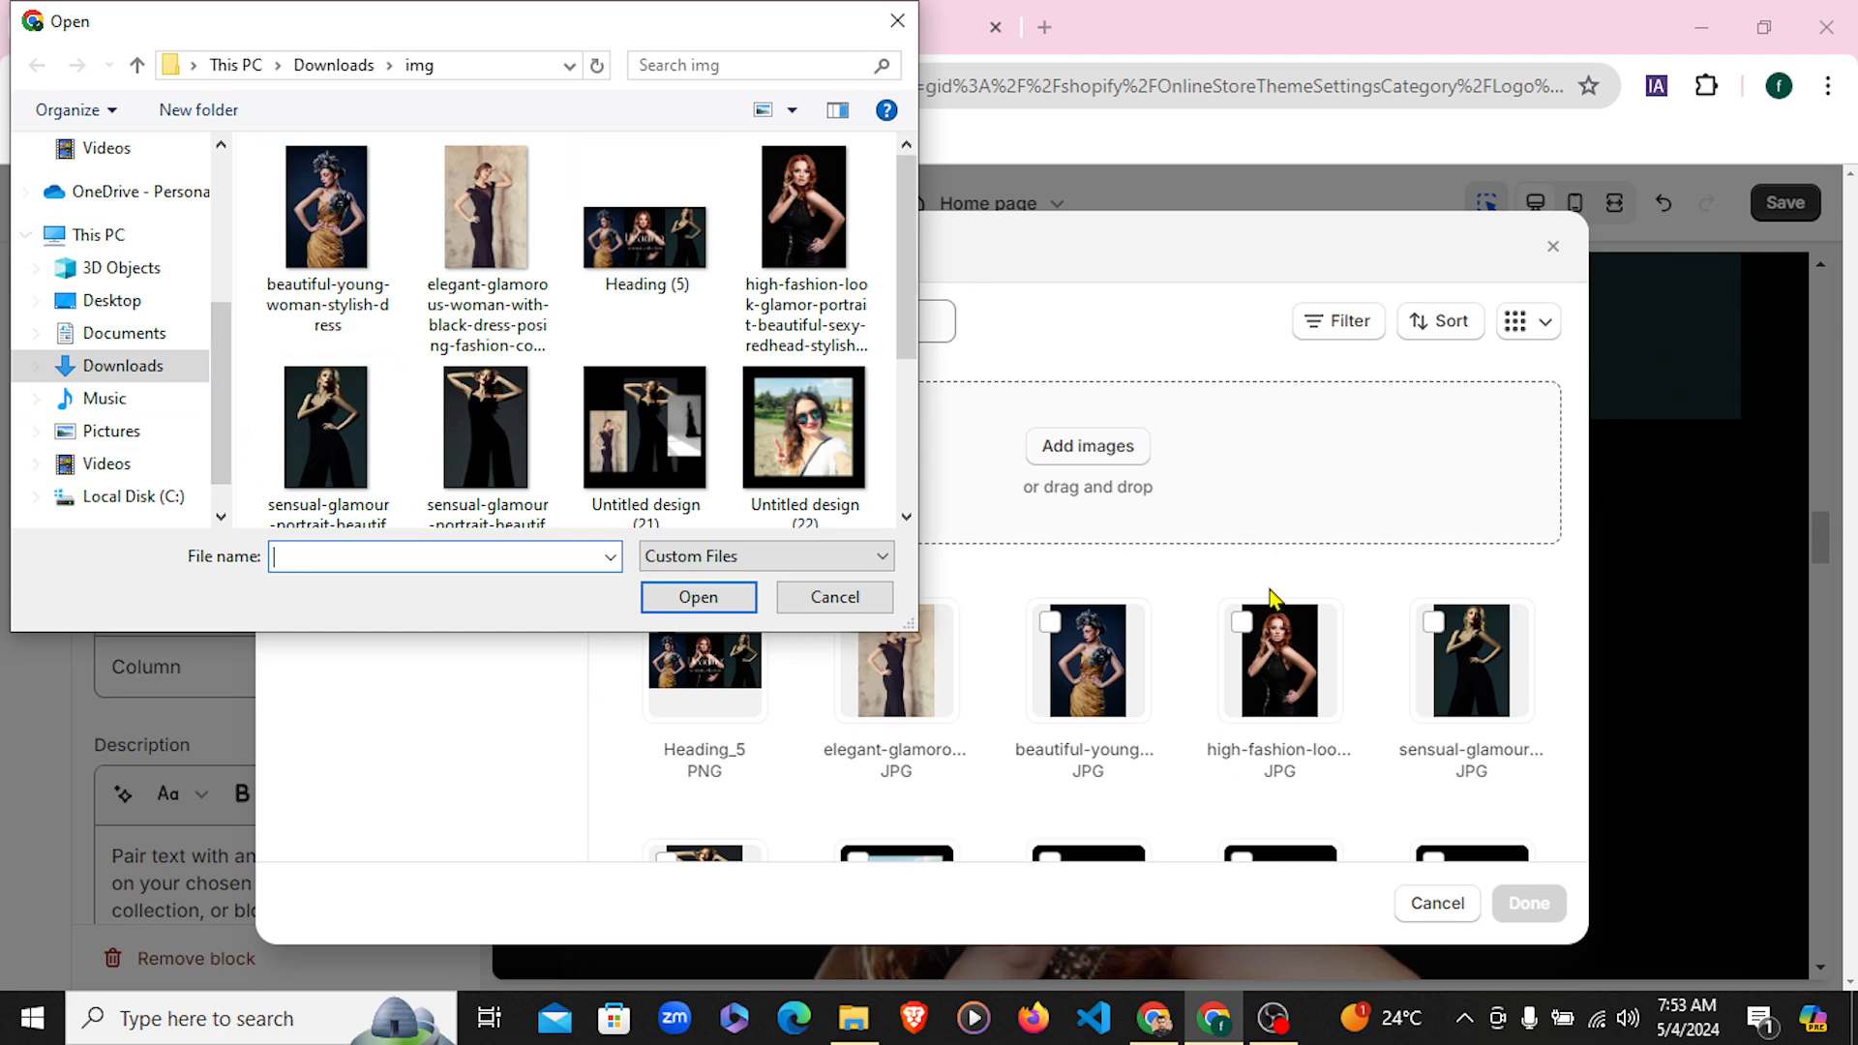
pyautogui.click(124, 366)
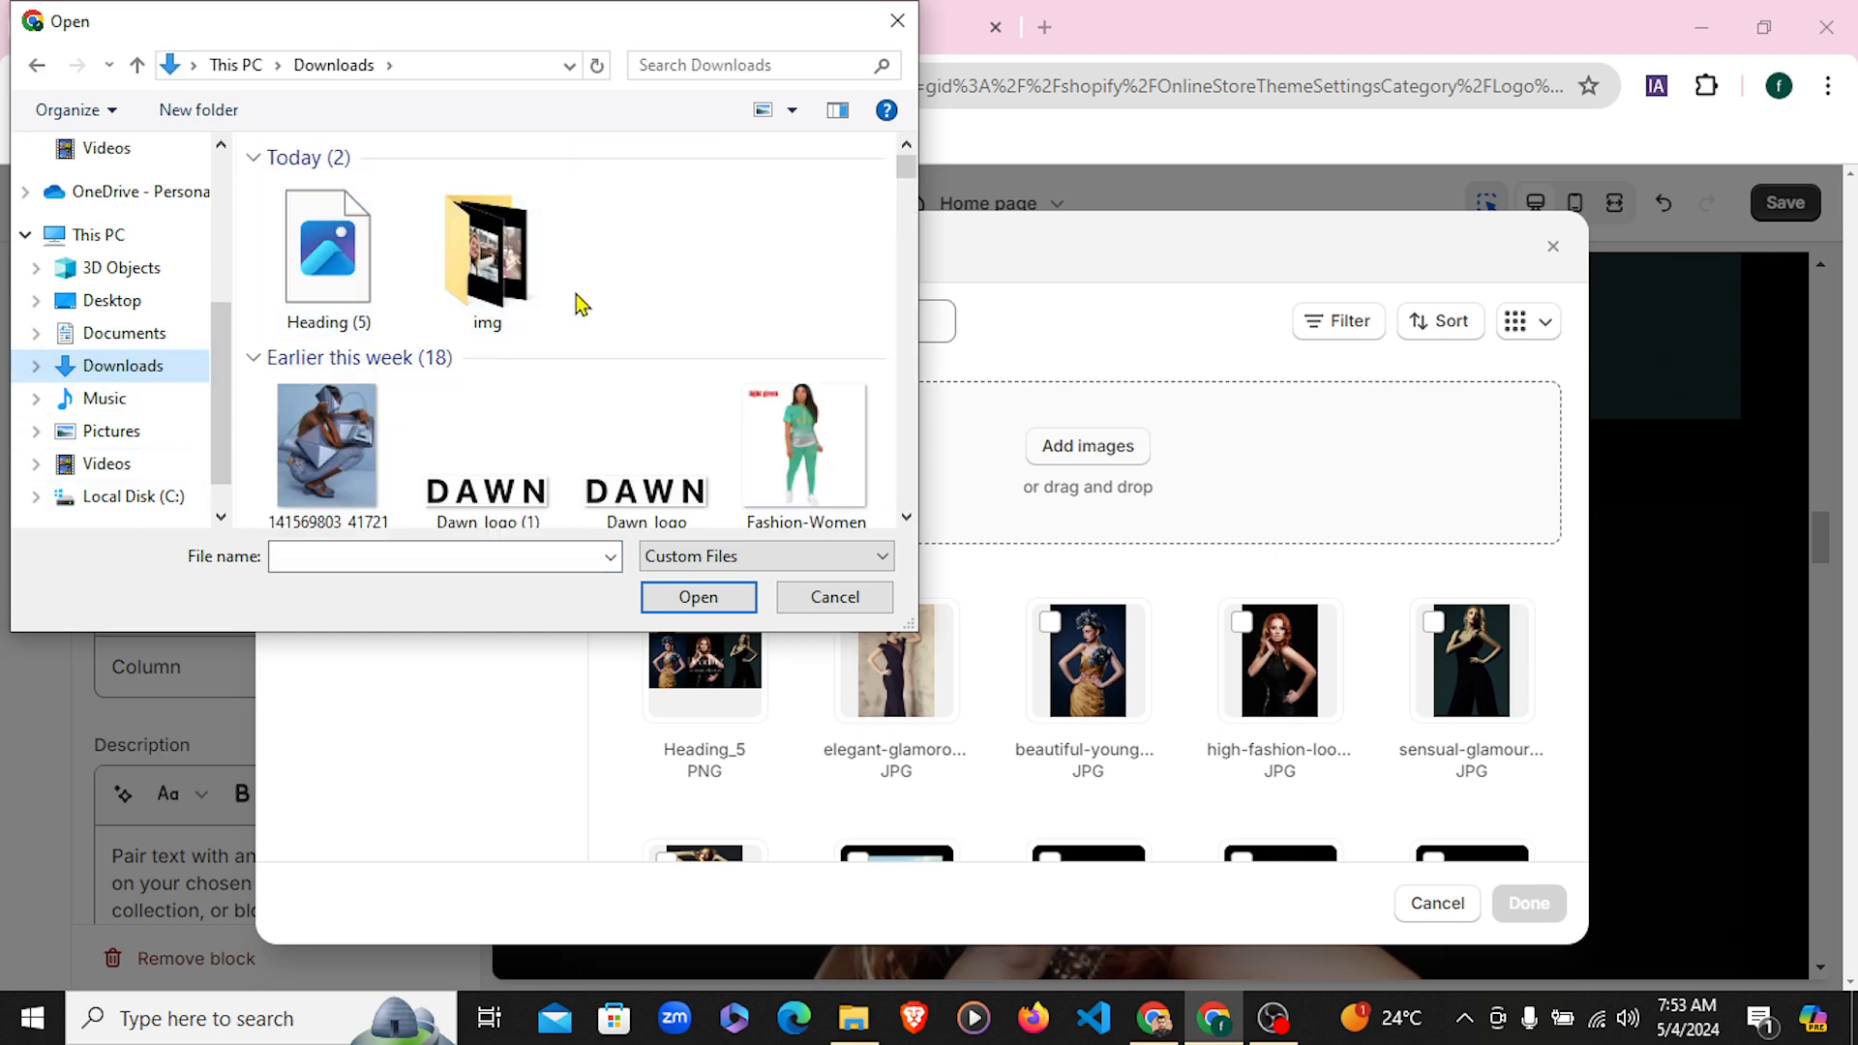
pyautogui.click(348, 261)
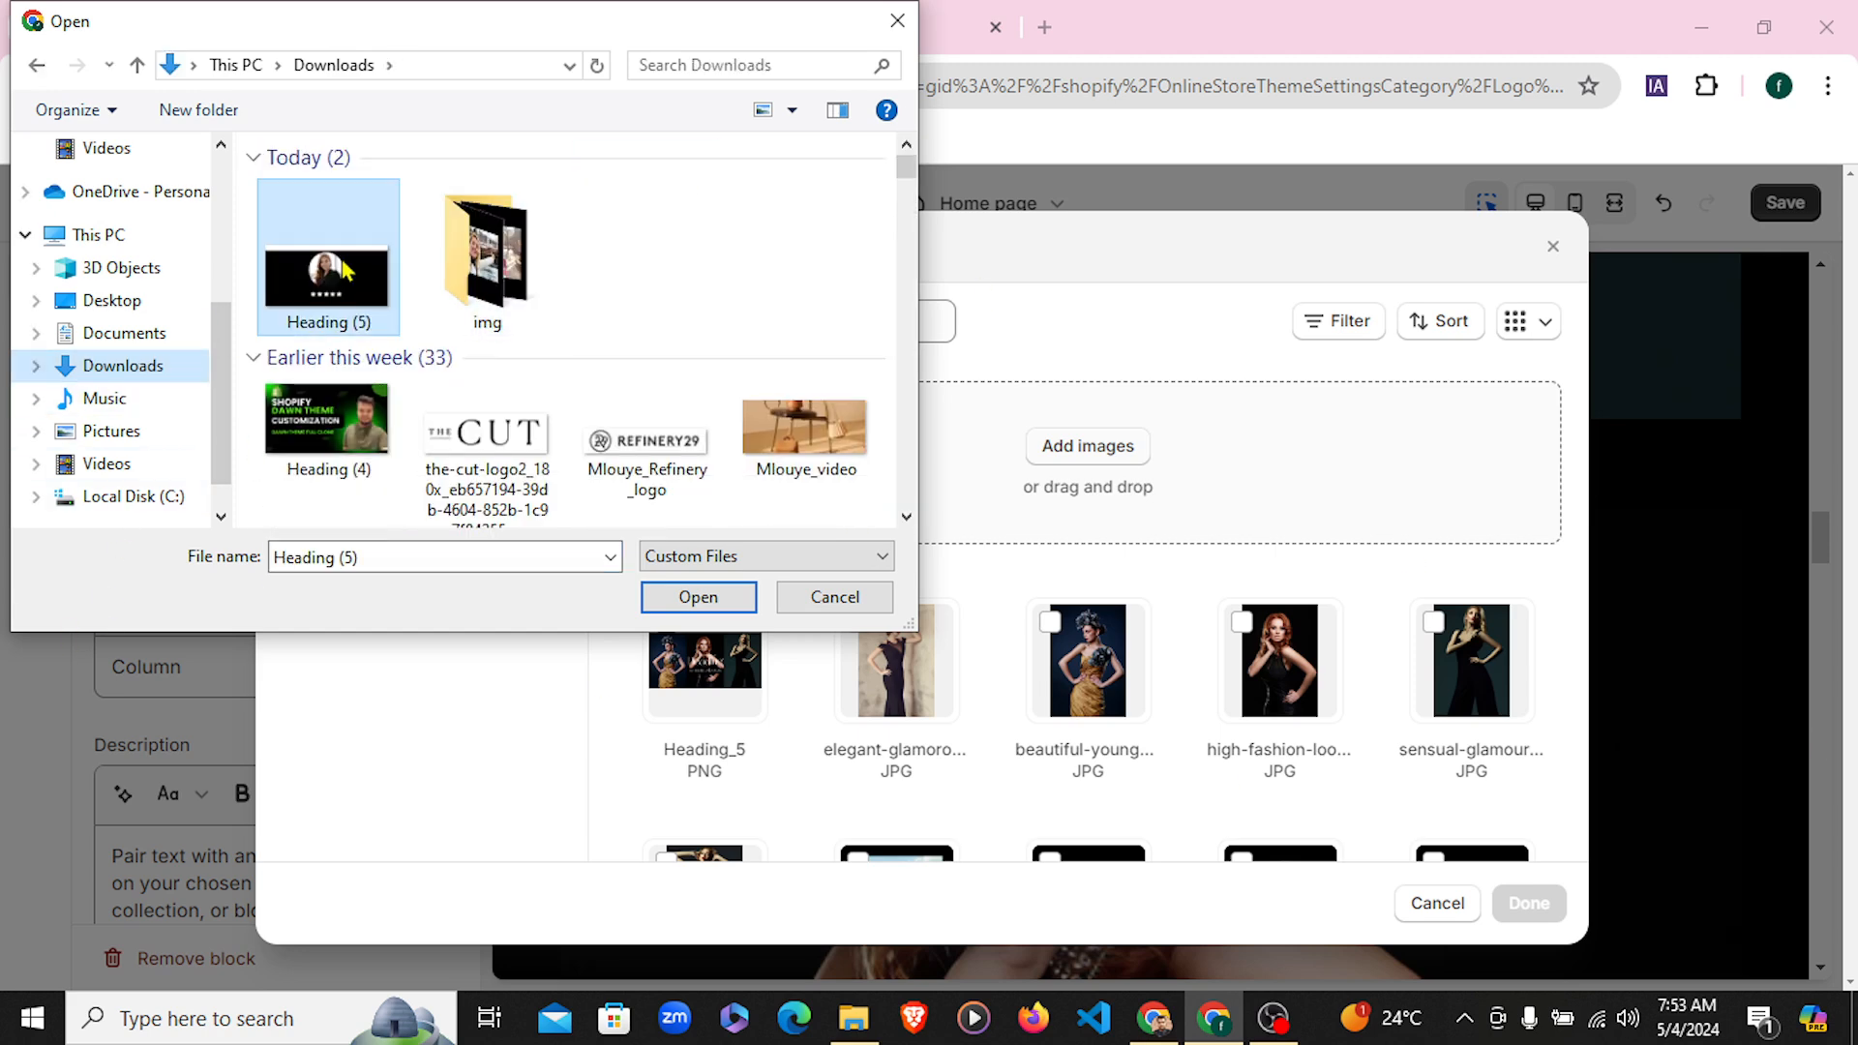
pyautogui.click(698, 597)
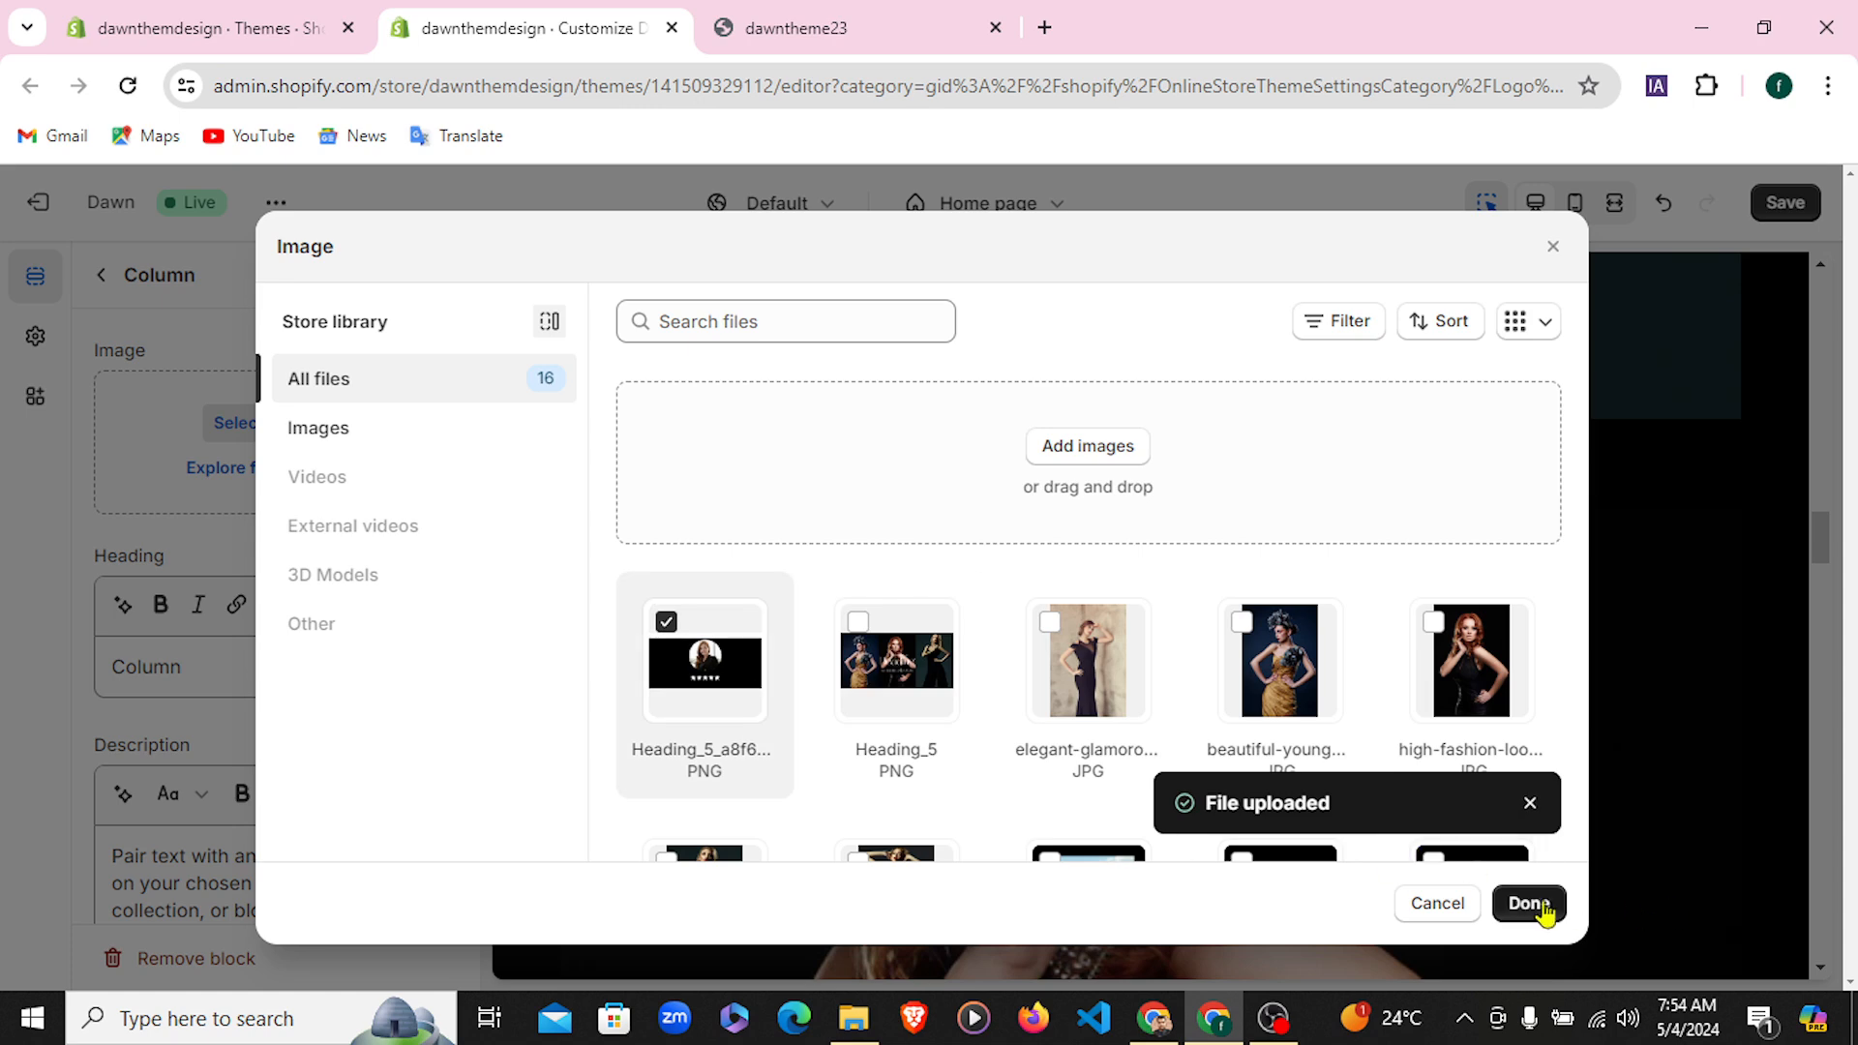
pyautogui.click(1538, 908)
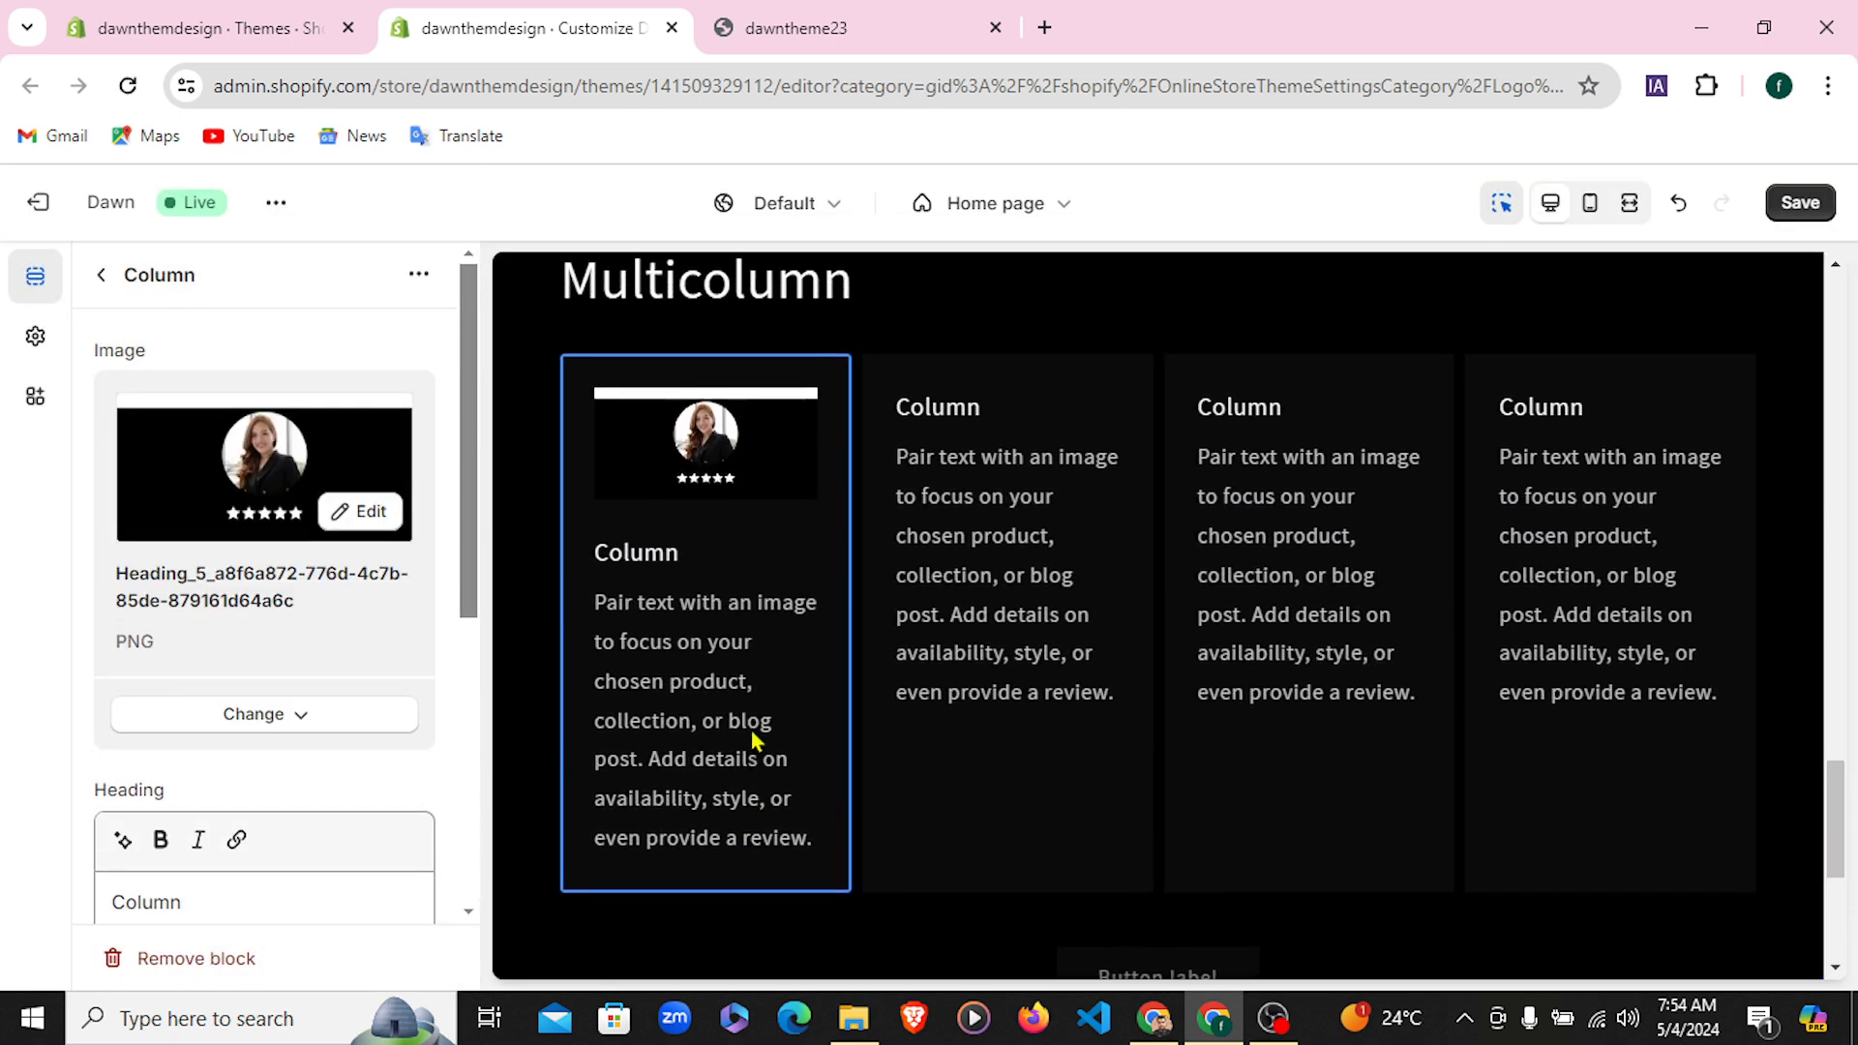
# Replace the first column's description with "Pair text with an image to focus on your chosen product, collection", copied from the dawntheme23 store page
pyautogui.scroll(-3, 248, 647)
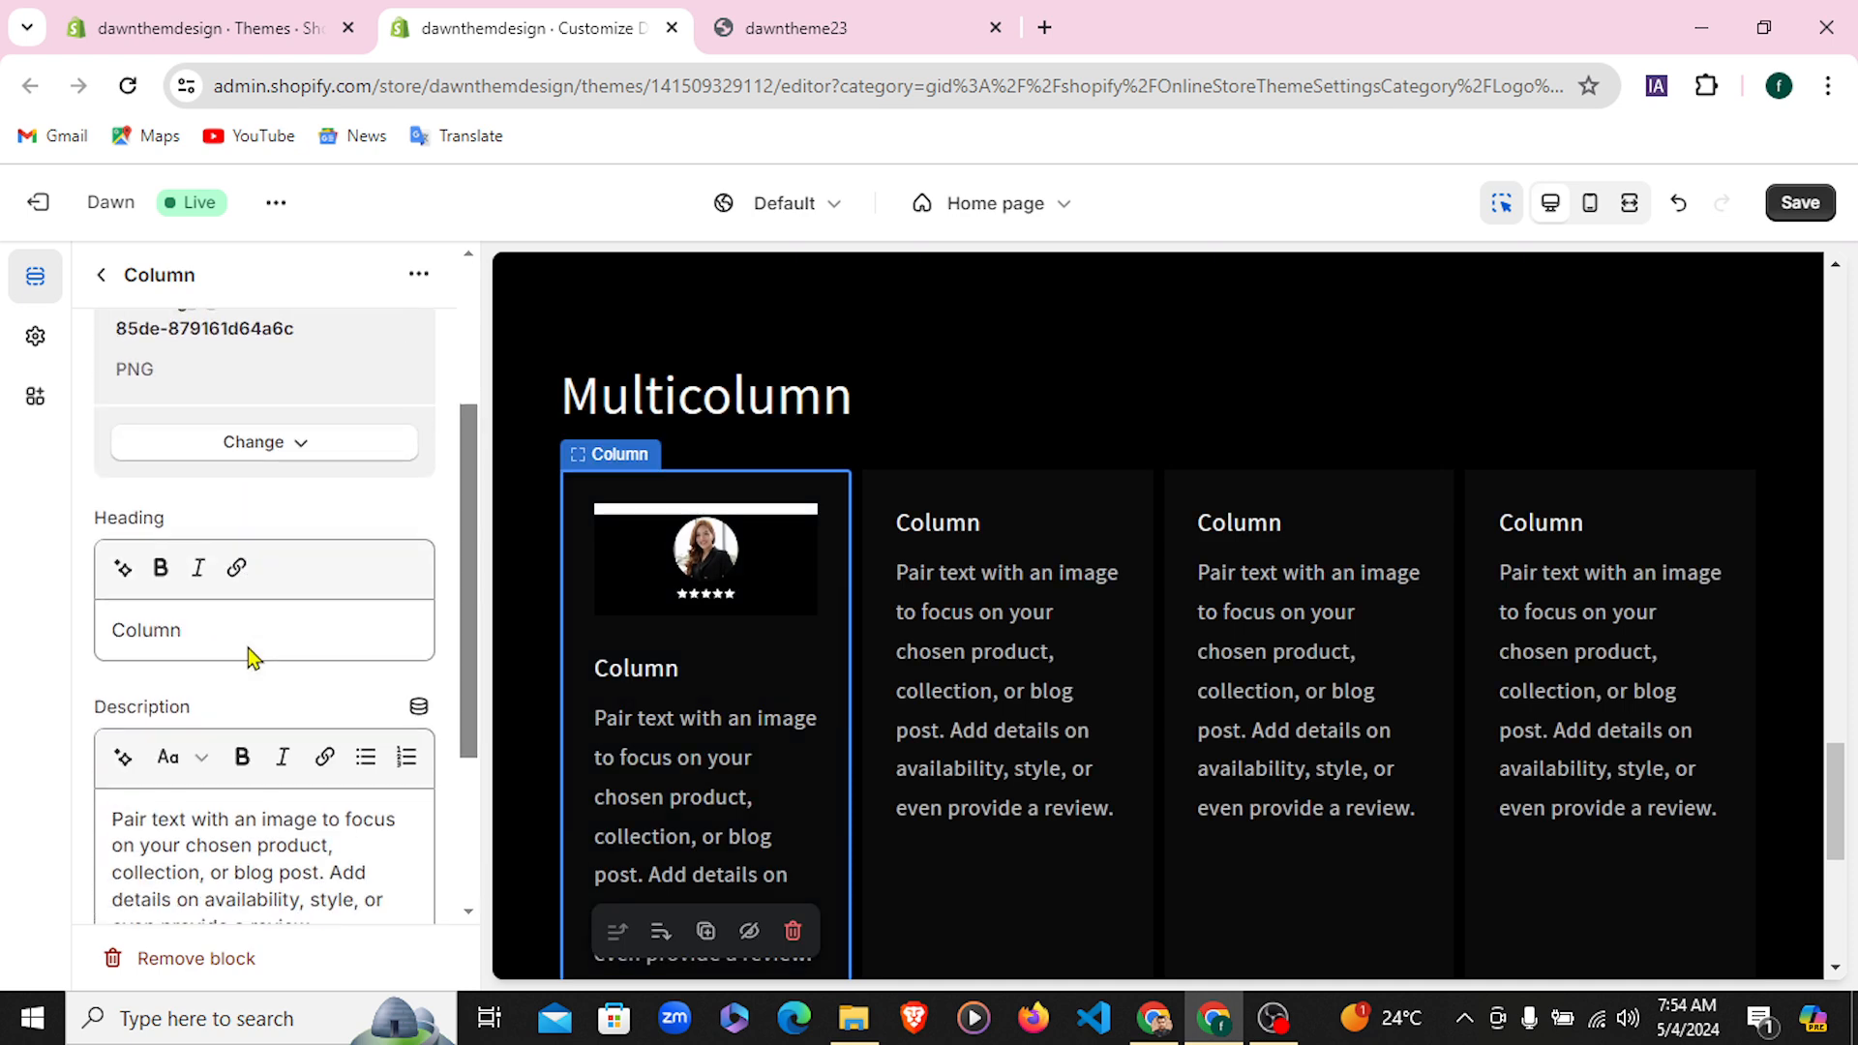
pyautogui.scroll(-2, 247, 648)
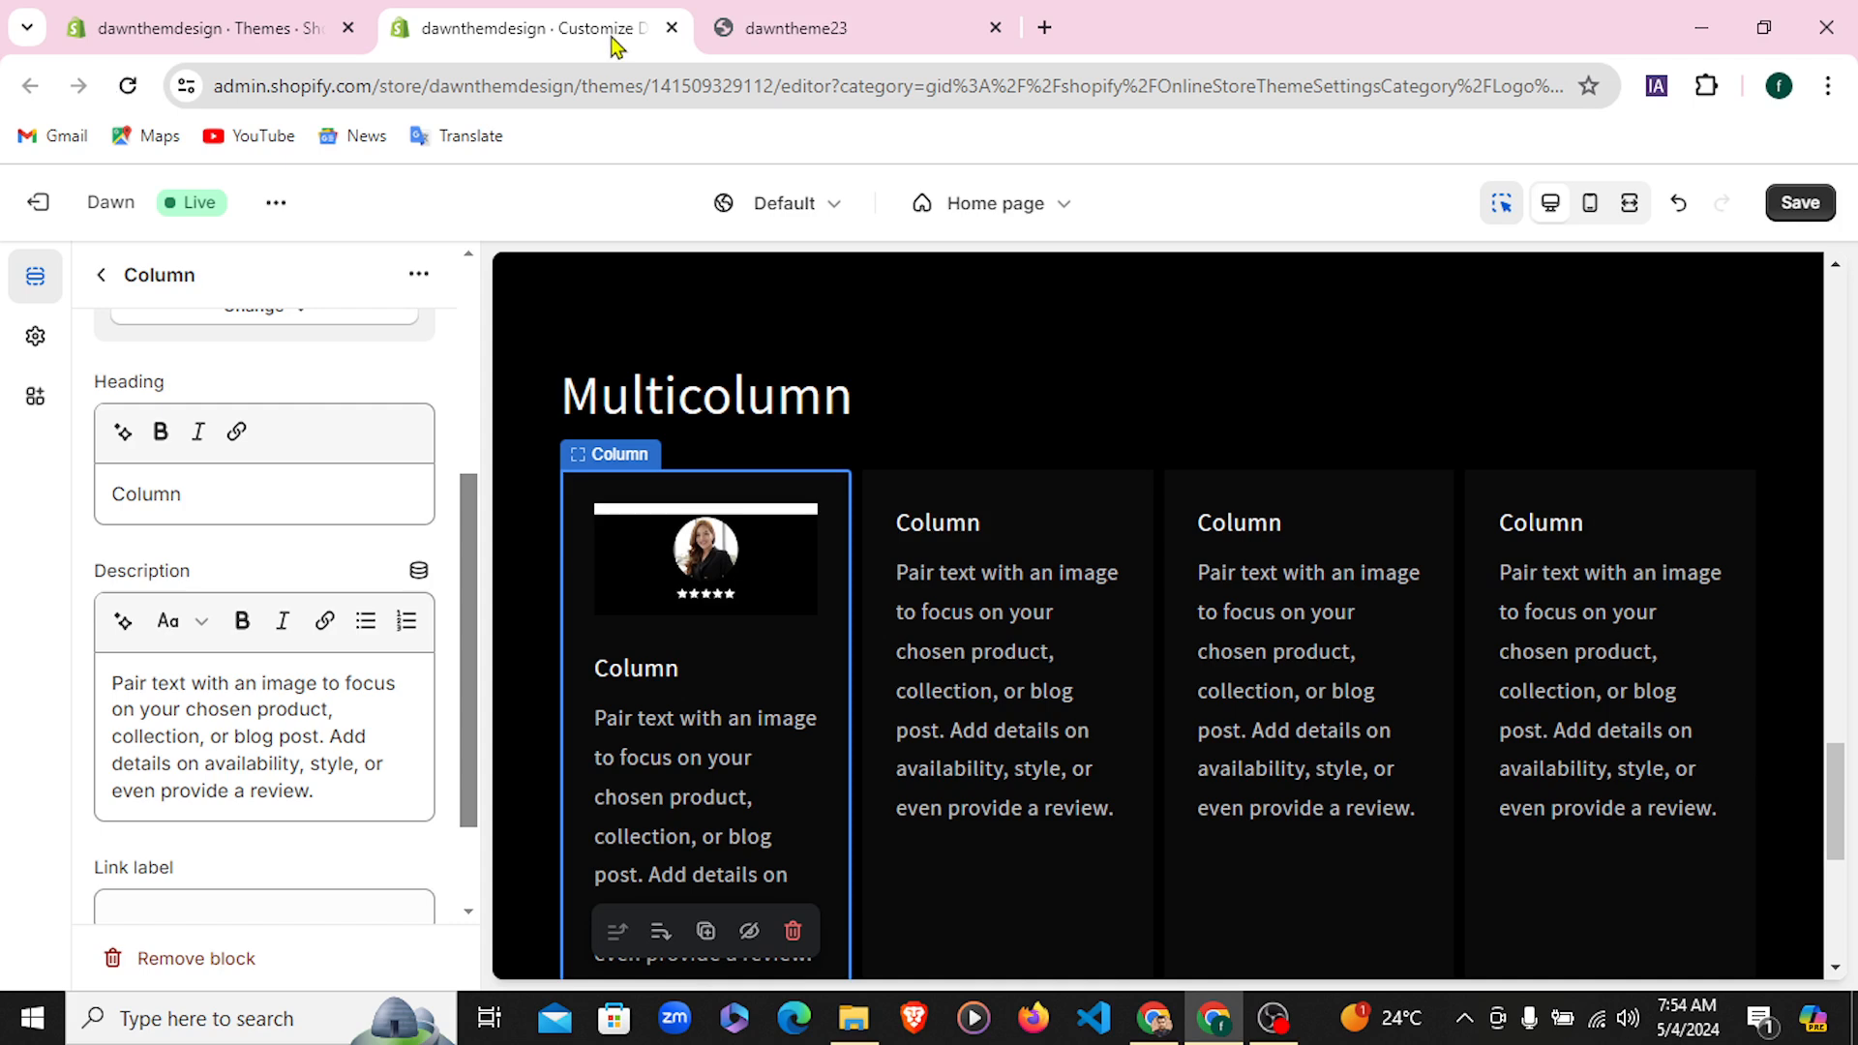
pyautogui.click(758, 29)
pyautogui.moveTo(425, 734)
pyautogui.mouseDown()
pyautogui.moveTo(211, 702)
pyautogui.moveTo(340, 691)
pyautogui.moveTo(452, 733)
pyautogui.mouseUp()
pyautogui.hotkey('ctrl', 'c')
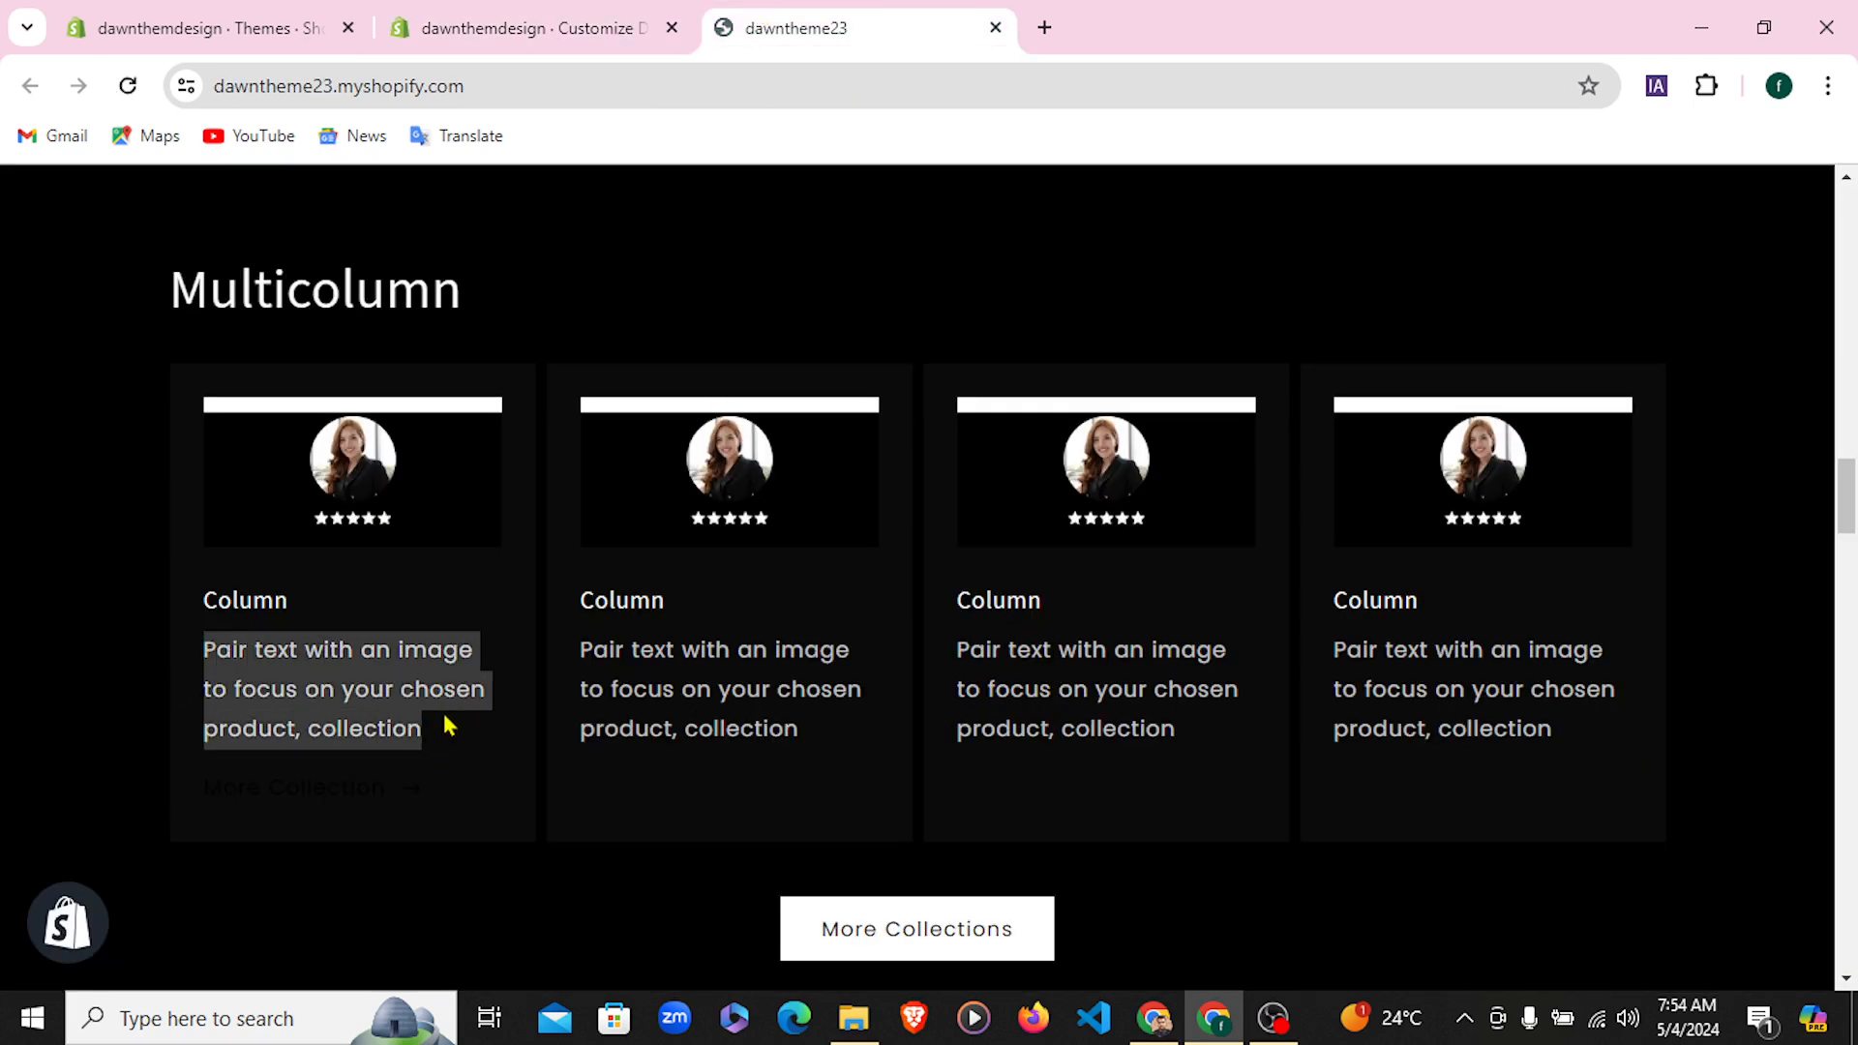
pyautogui.click(479, 21)
pyautogui.moveTo(333, 782); pyautogui.dragTo(115, 685)
pyautogui.hotkey('ctrl', 'v')
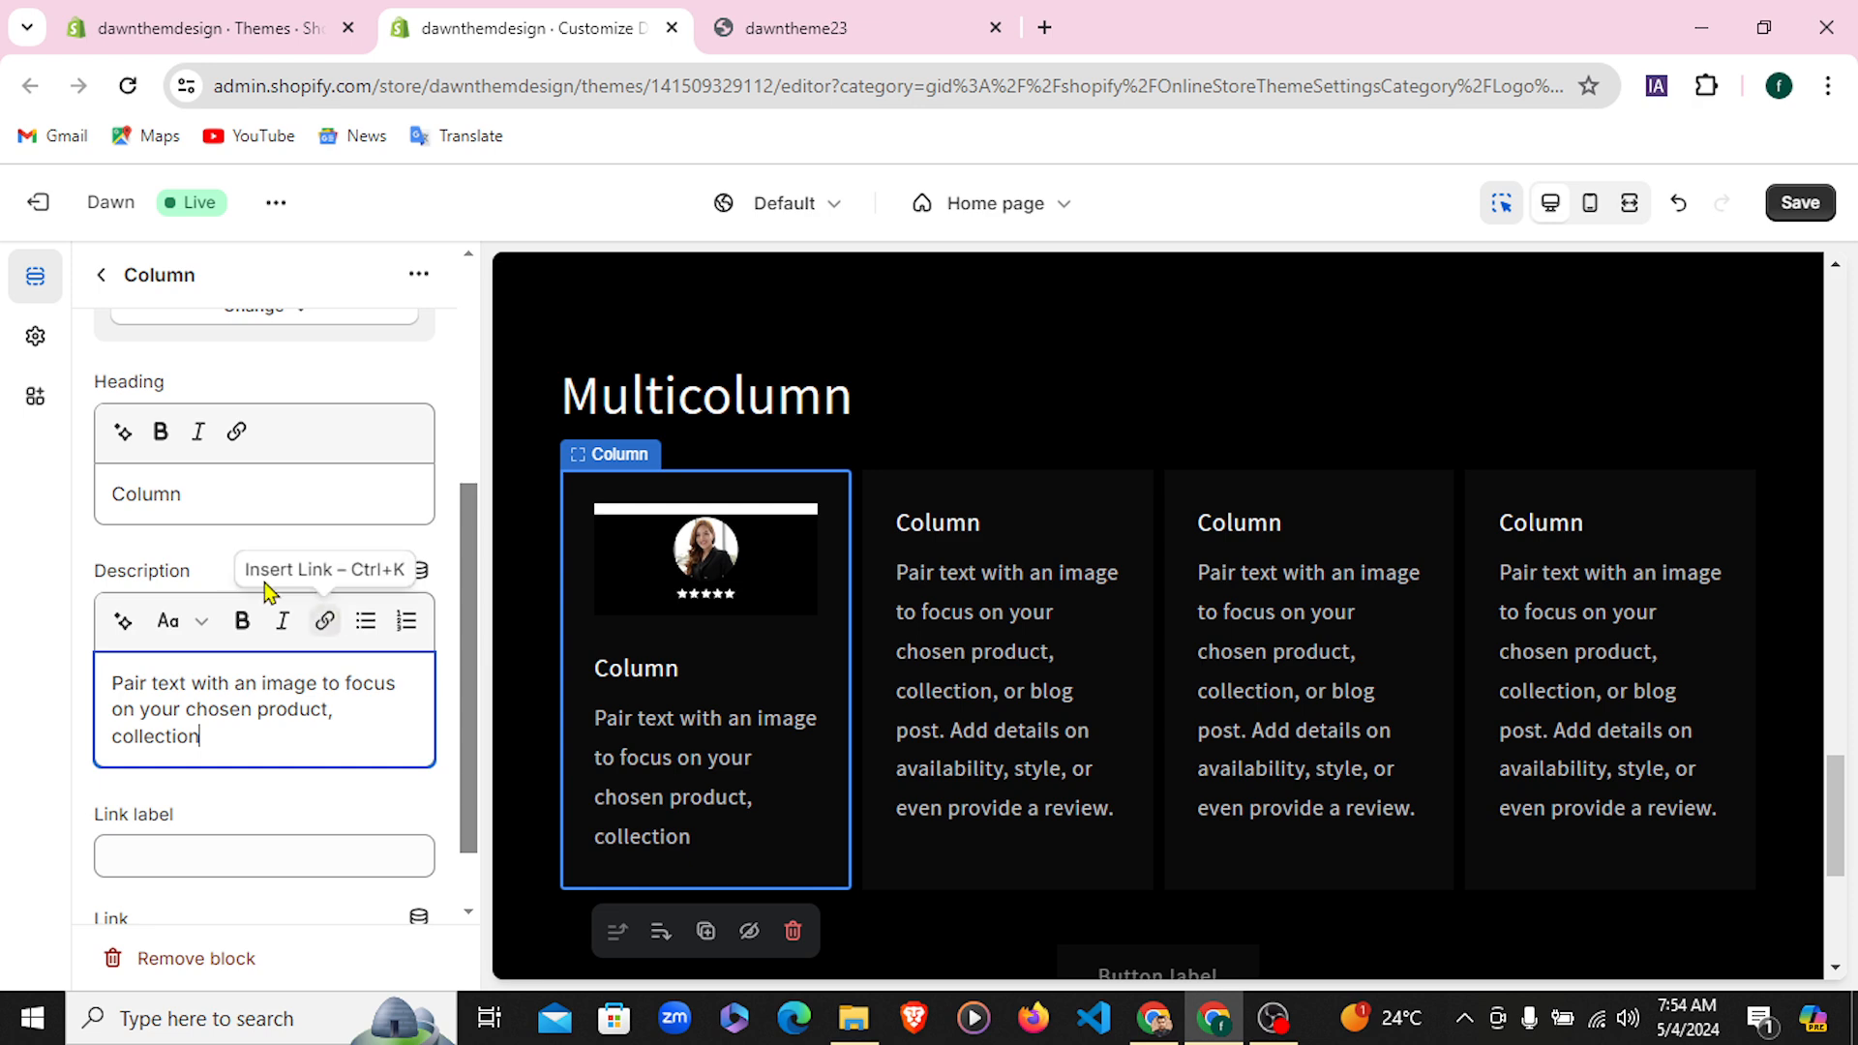
pyautogui.scroll(-1, 233, 619)
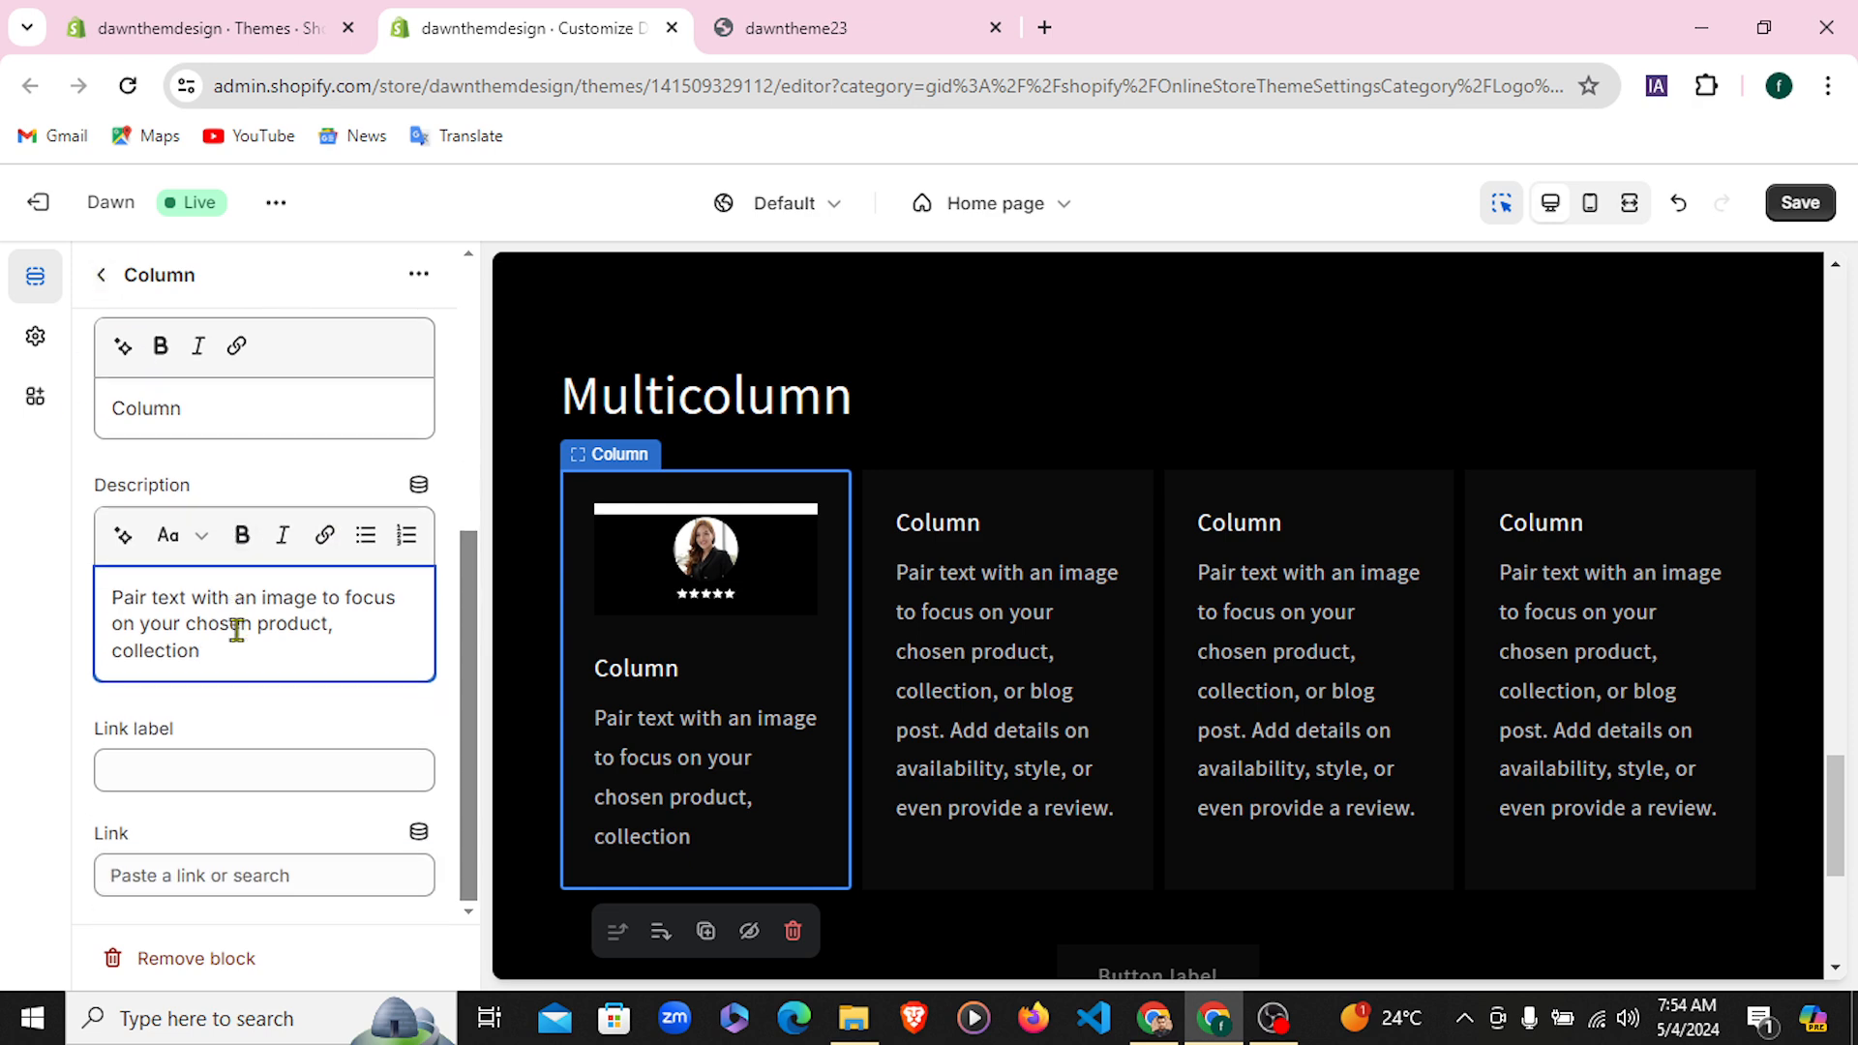
pyautogui.click(191, 761)
pyautogui.click(208, 861)
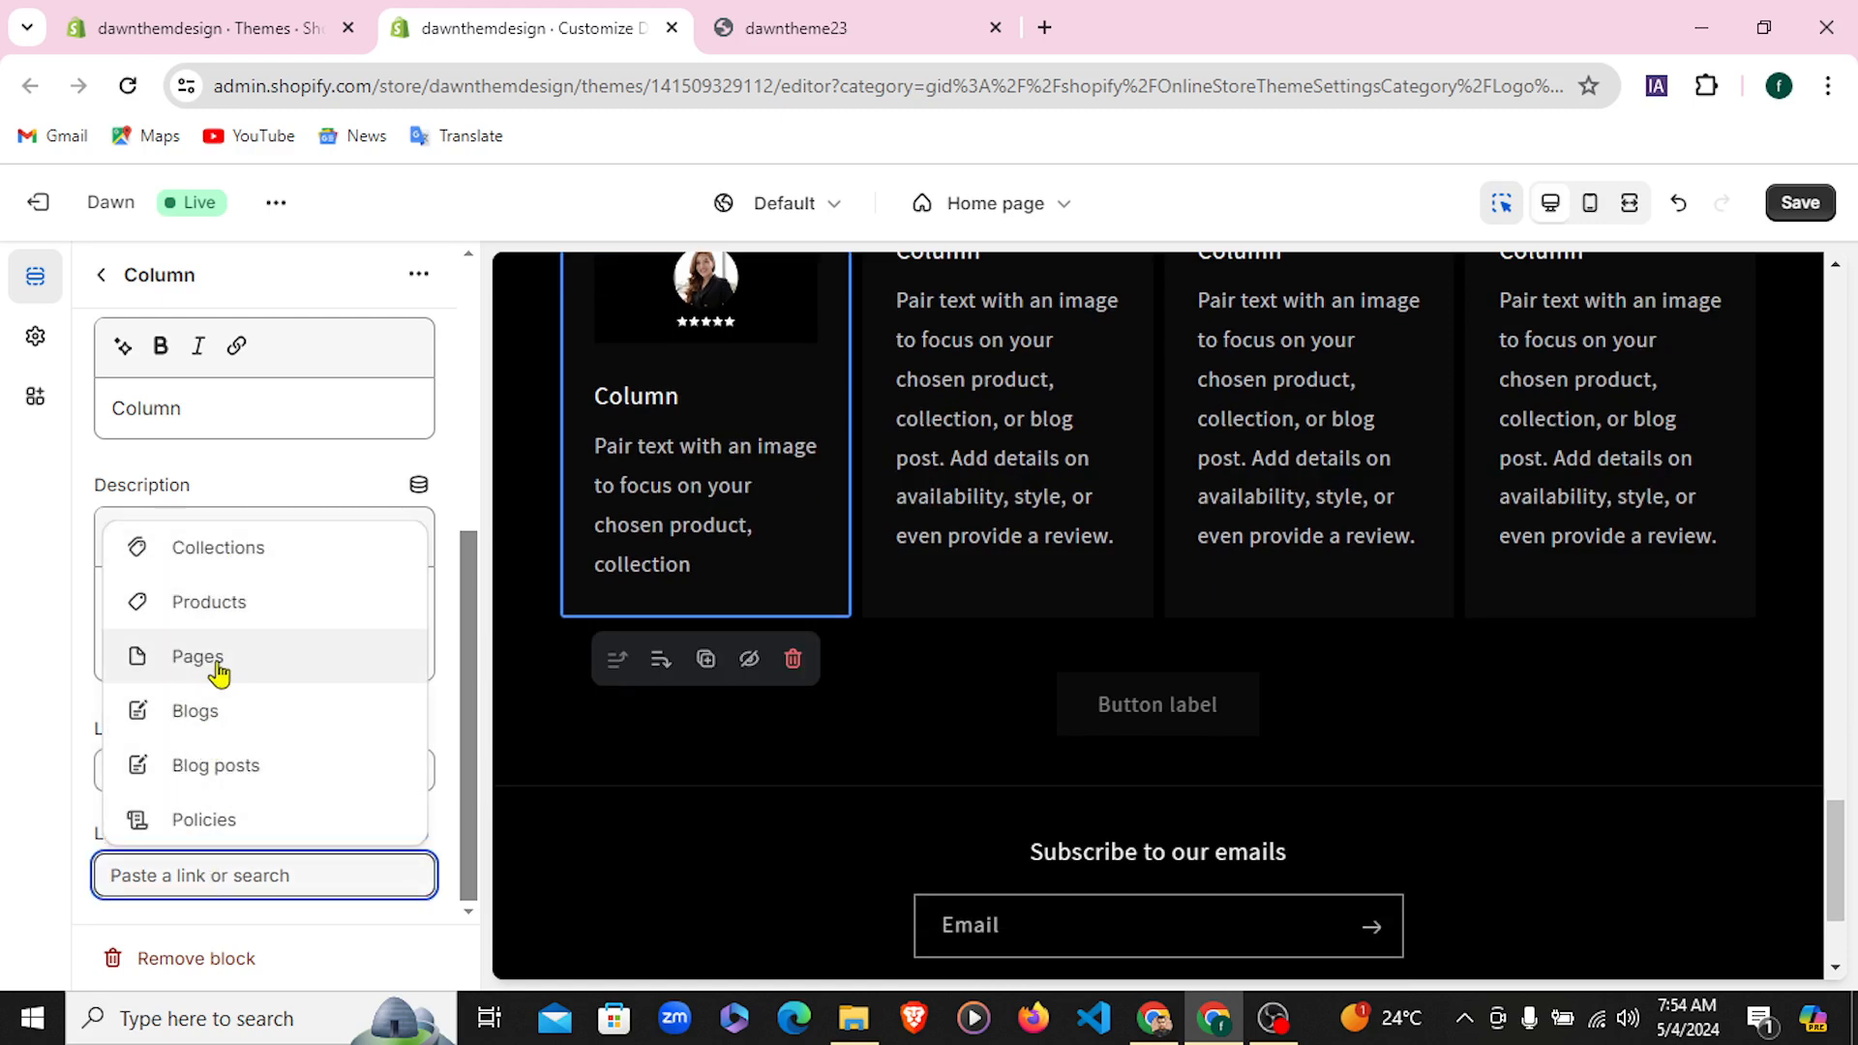
pyautogui.click(7, 660)
pyautogui.scroll(3, 290, 595)
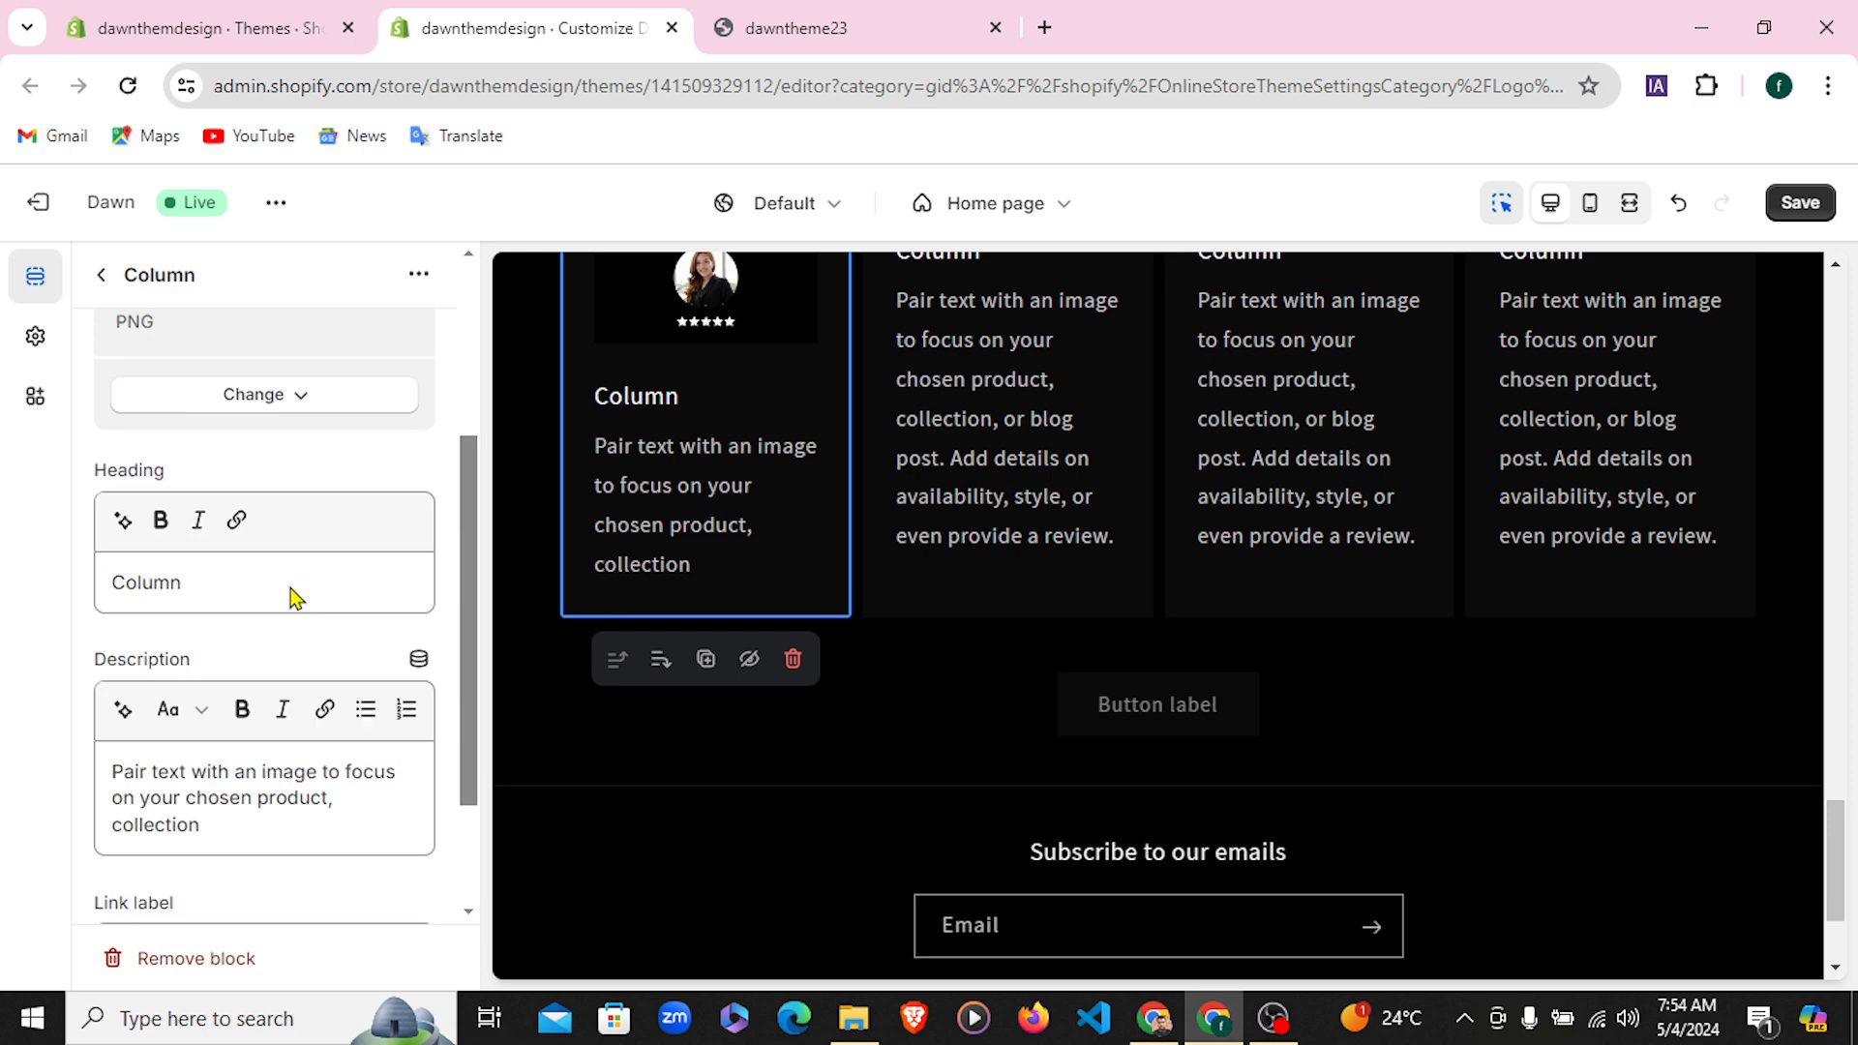
# Delete the three columns without images from the Multicolumn section, keeping only the first column
pyautogui.click(103, 277)
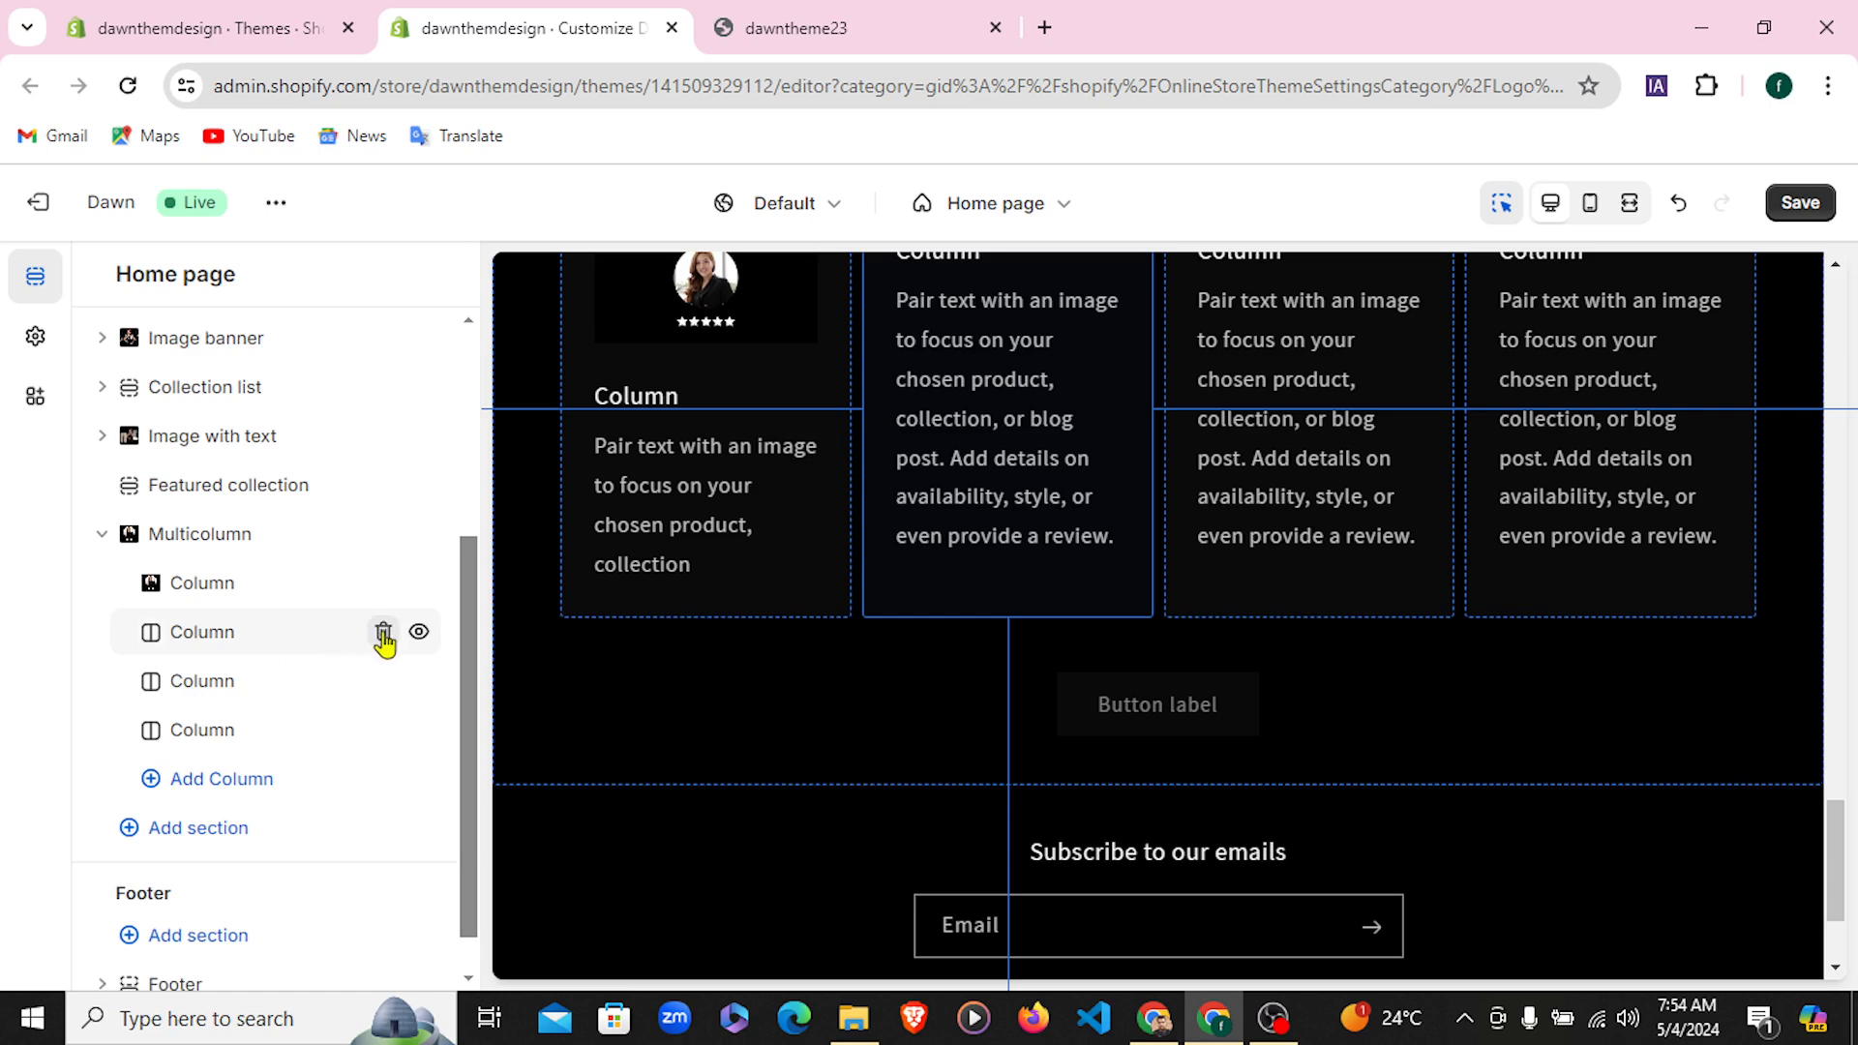
pyautogui.click(384, 634)
pyautogui.click(383, 634)
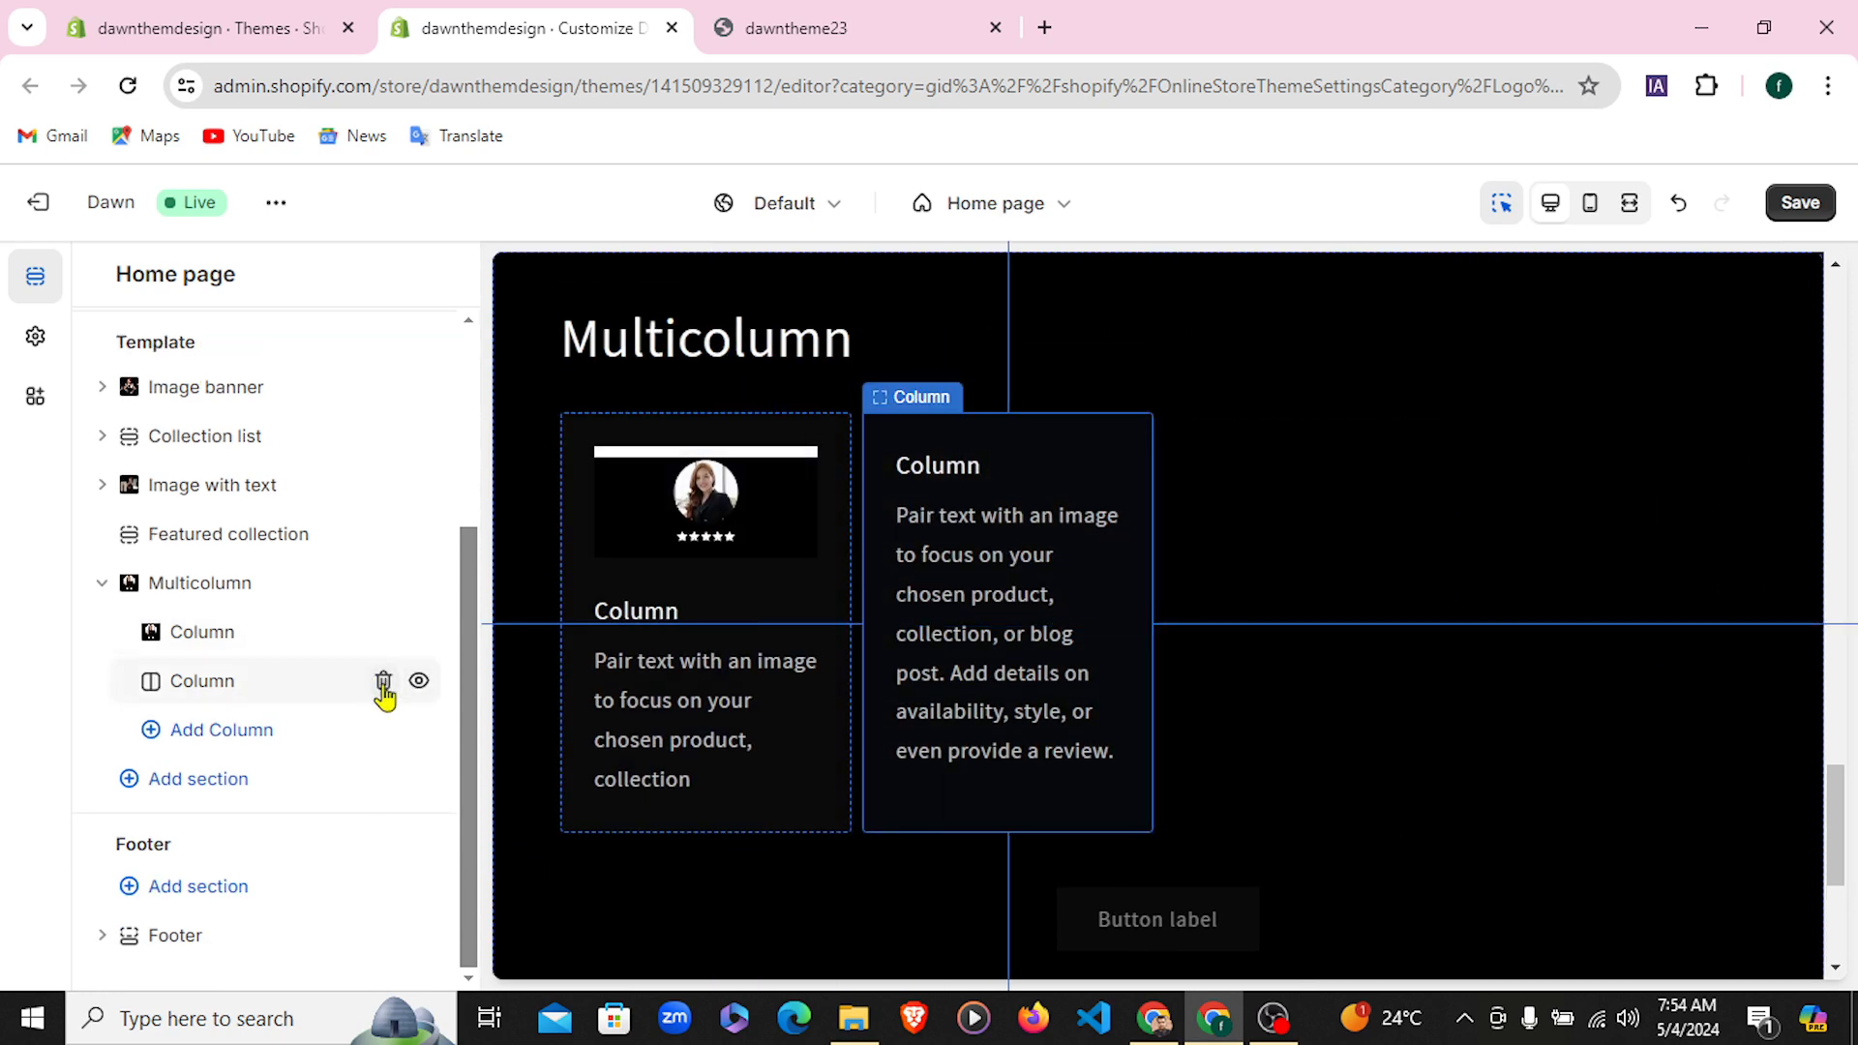
pyautogui.click(383, 681)
# Duplicate the remaining column three times and return to the home page's section list
pyautogui.click(237, 690)
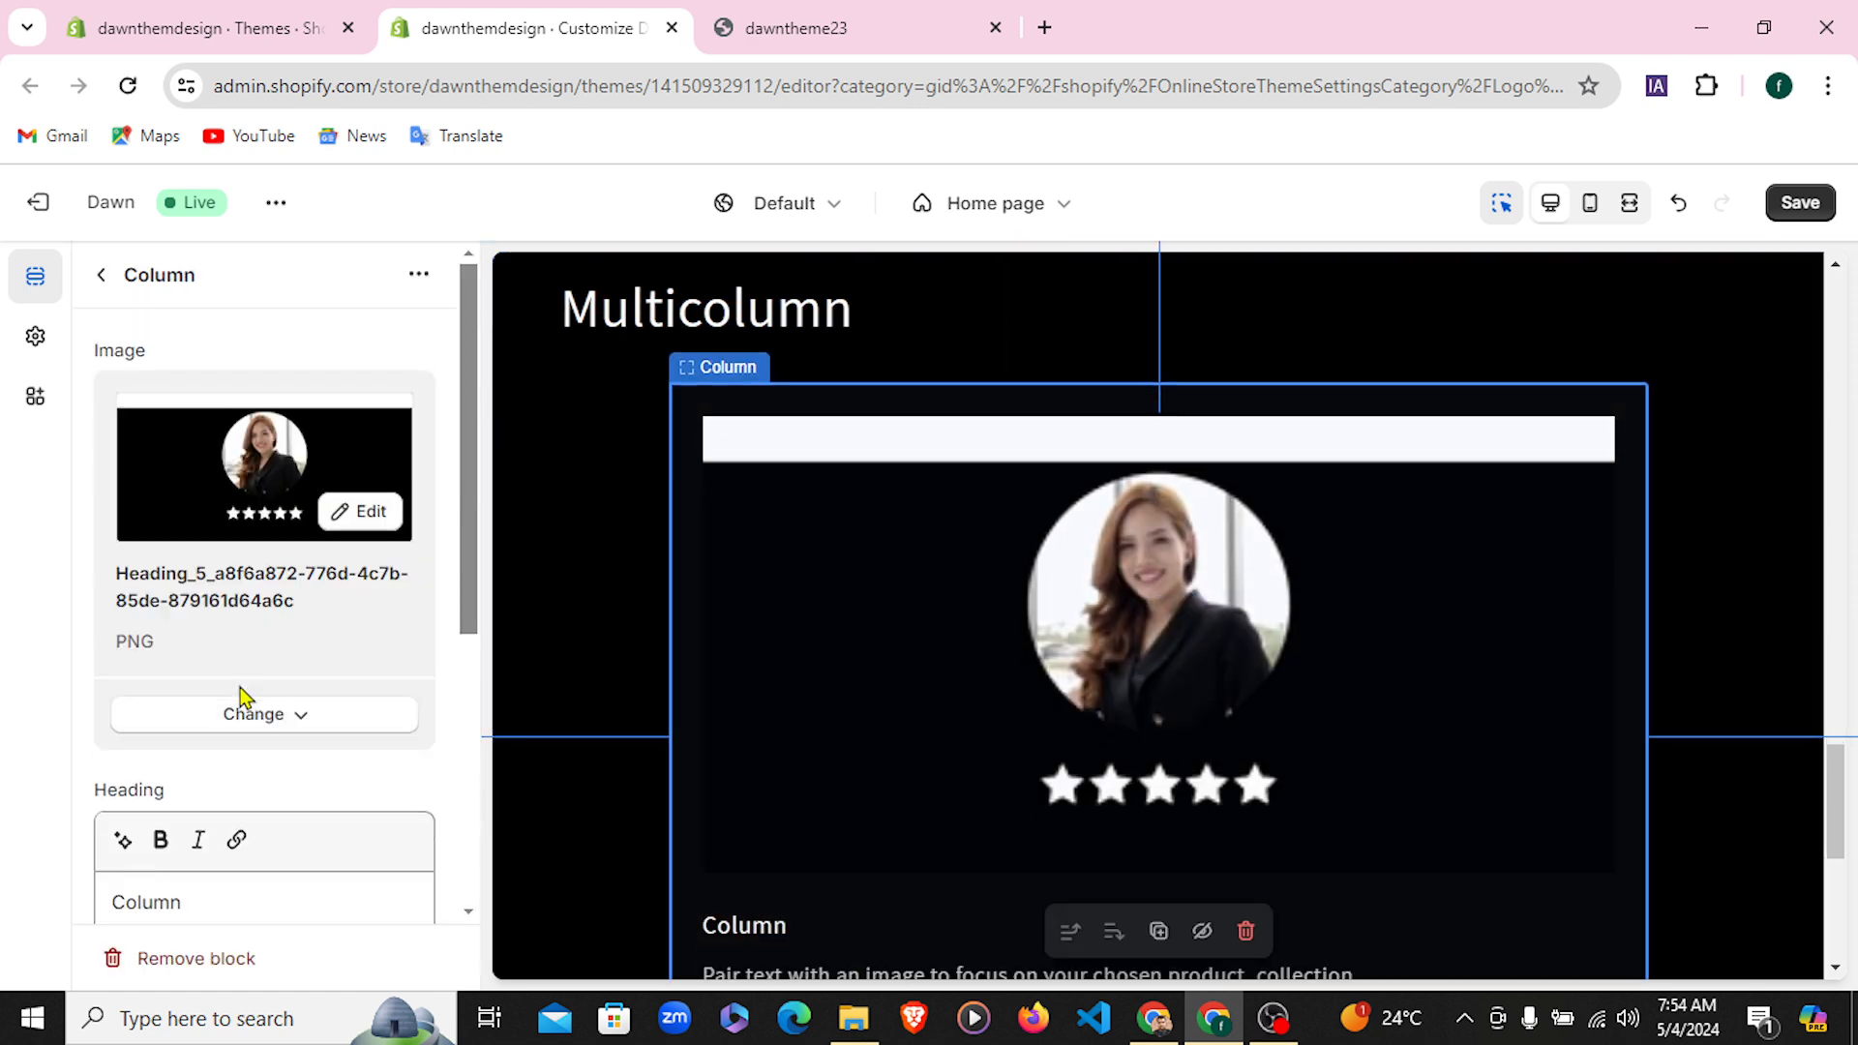
pyautogui.click(417, 275)
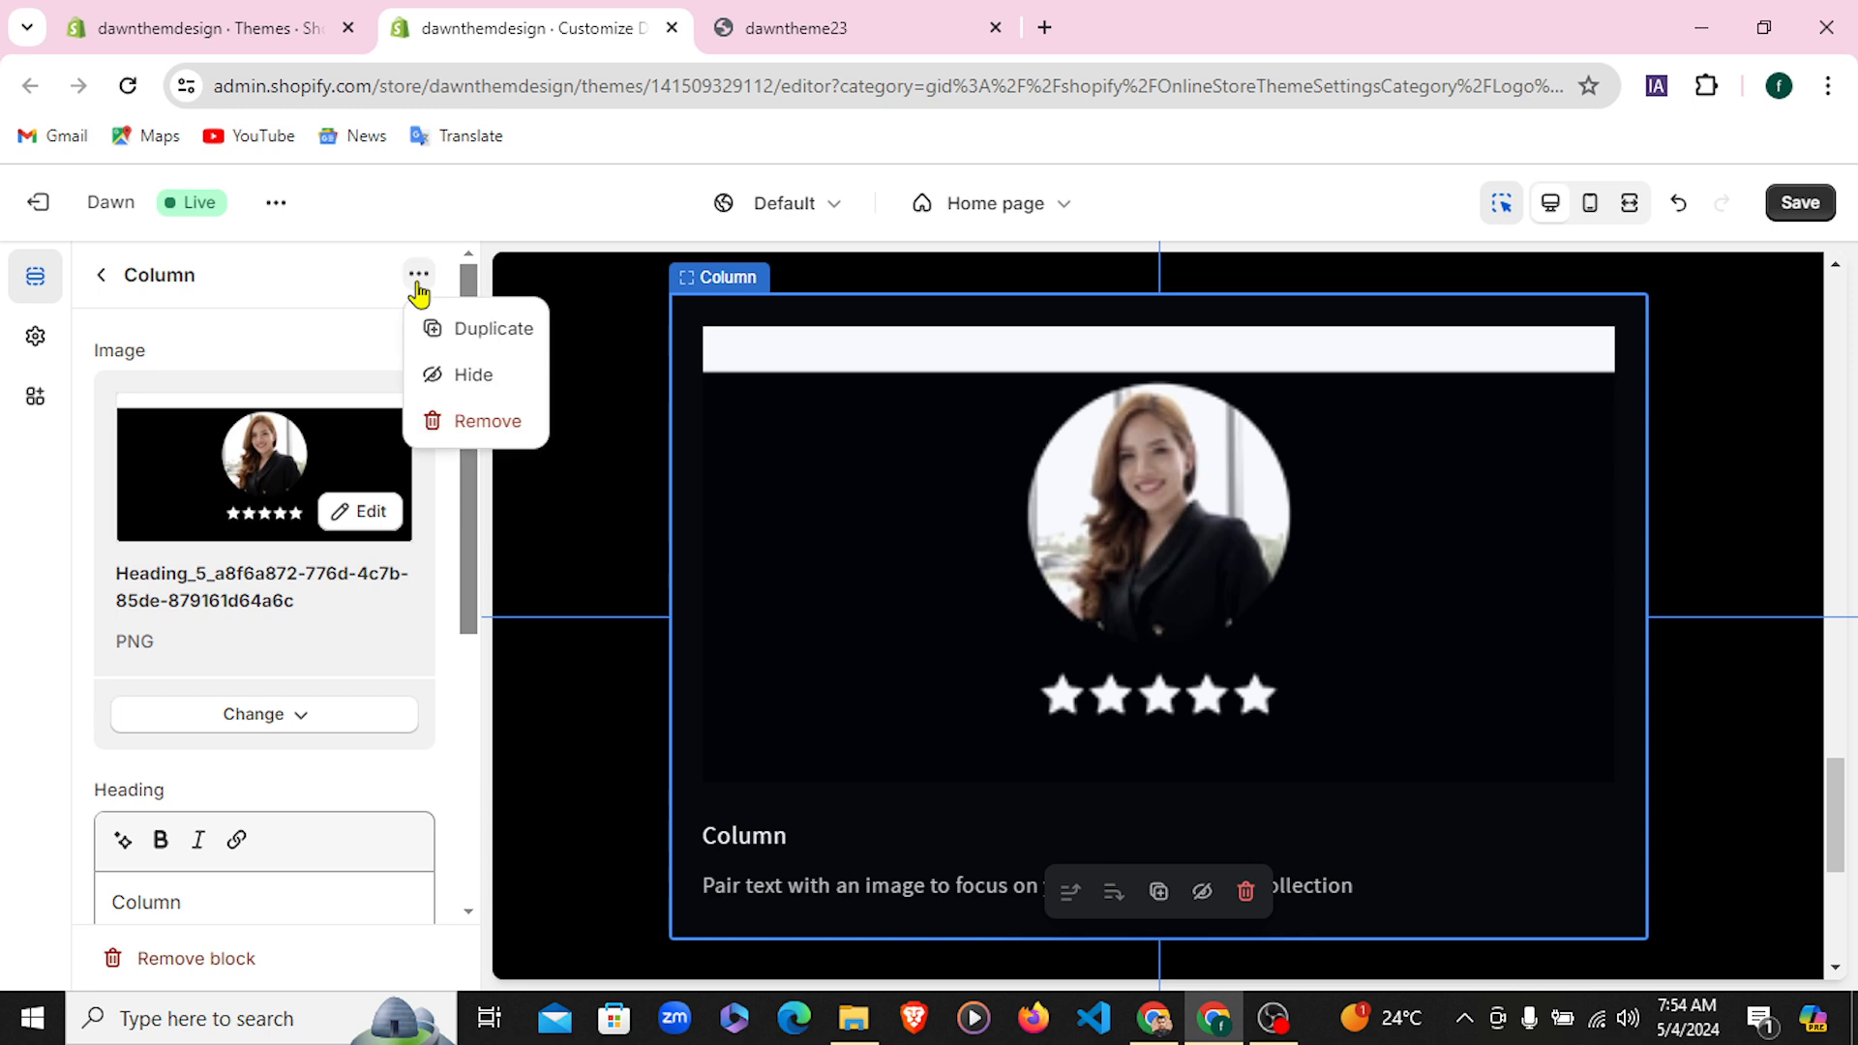
pyautogui.click(481, 333)
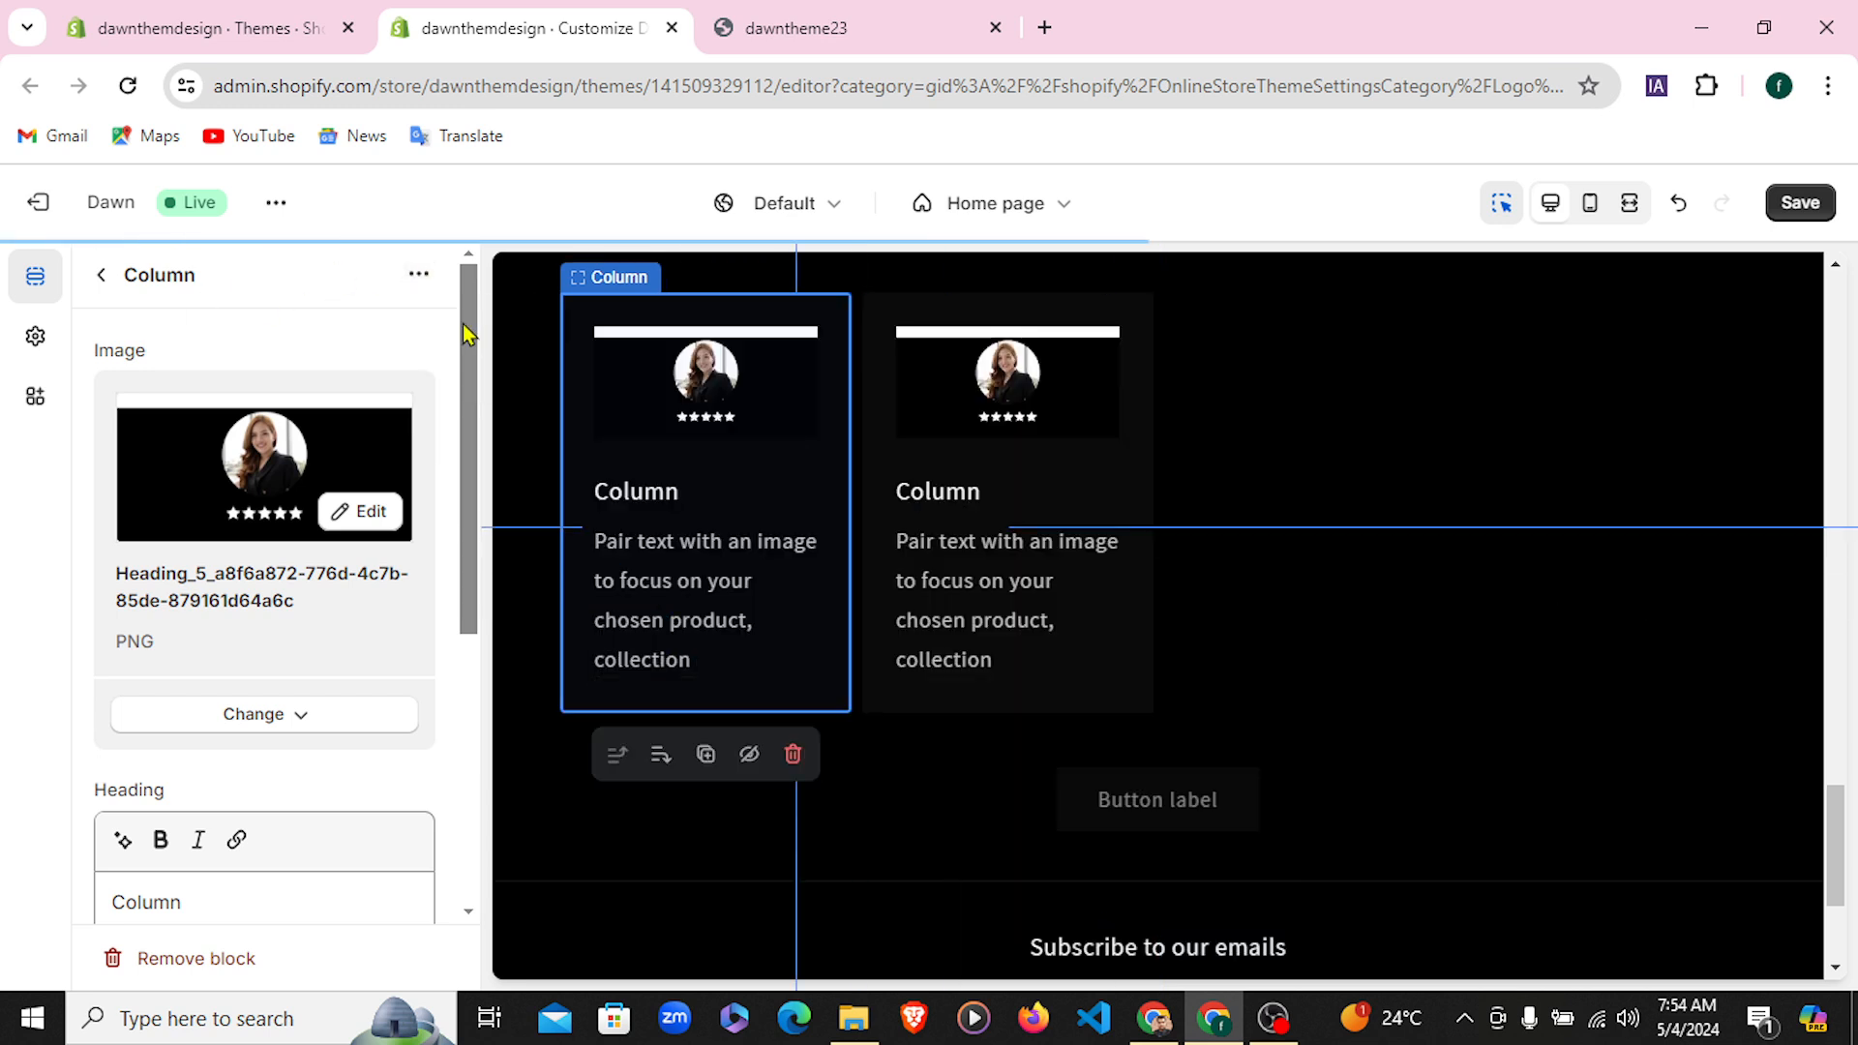
pyautogui.click(419, 280)
pyautogui.click(494, 330)
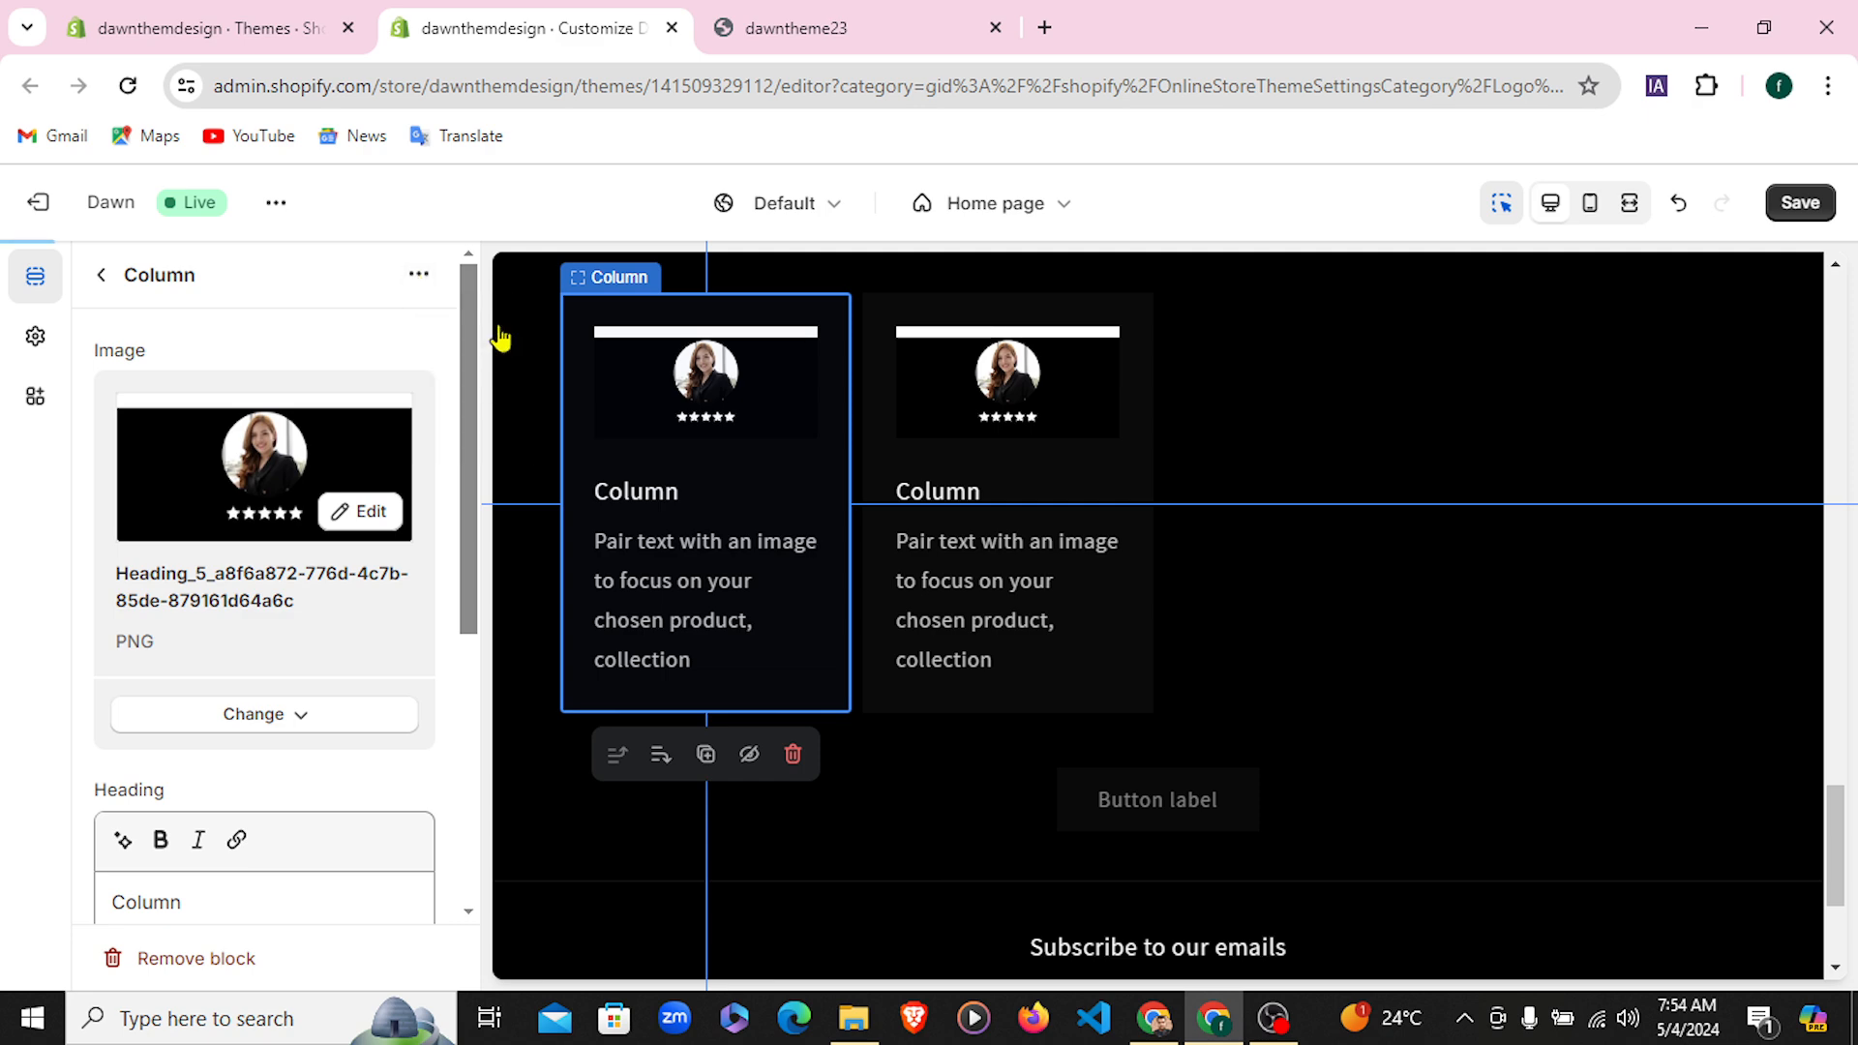
pyautogui.click(419, 278)
pyautogui.click(482, 332)
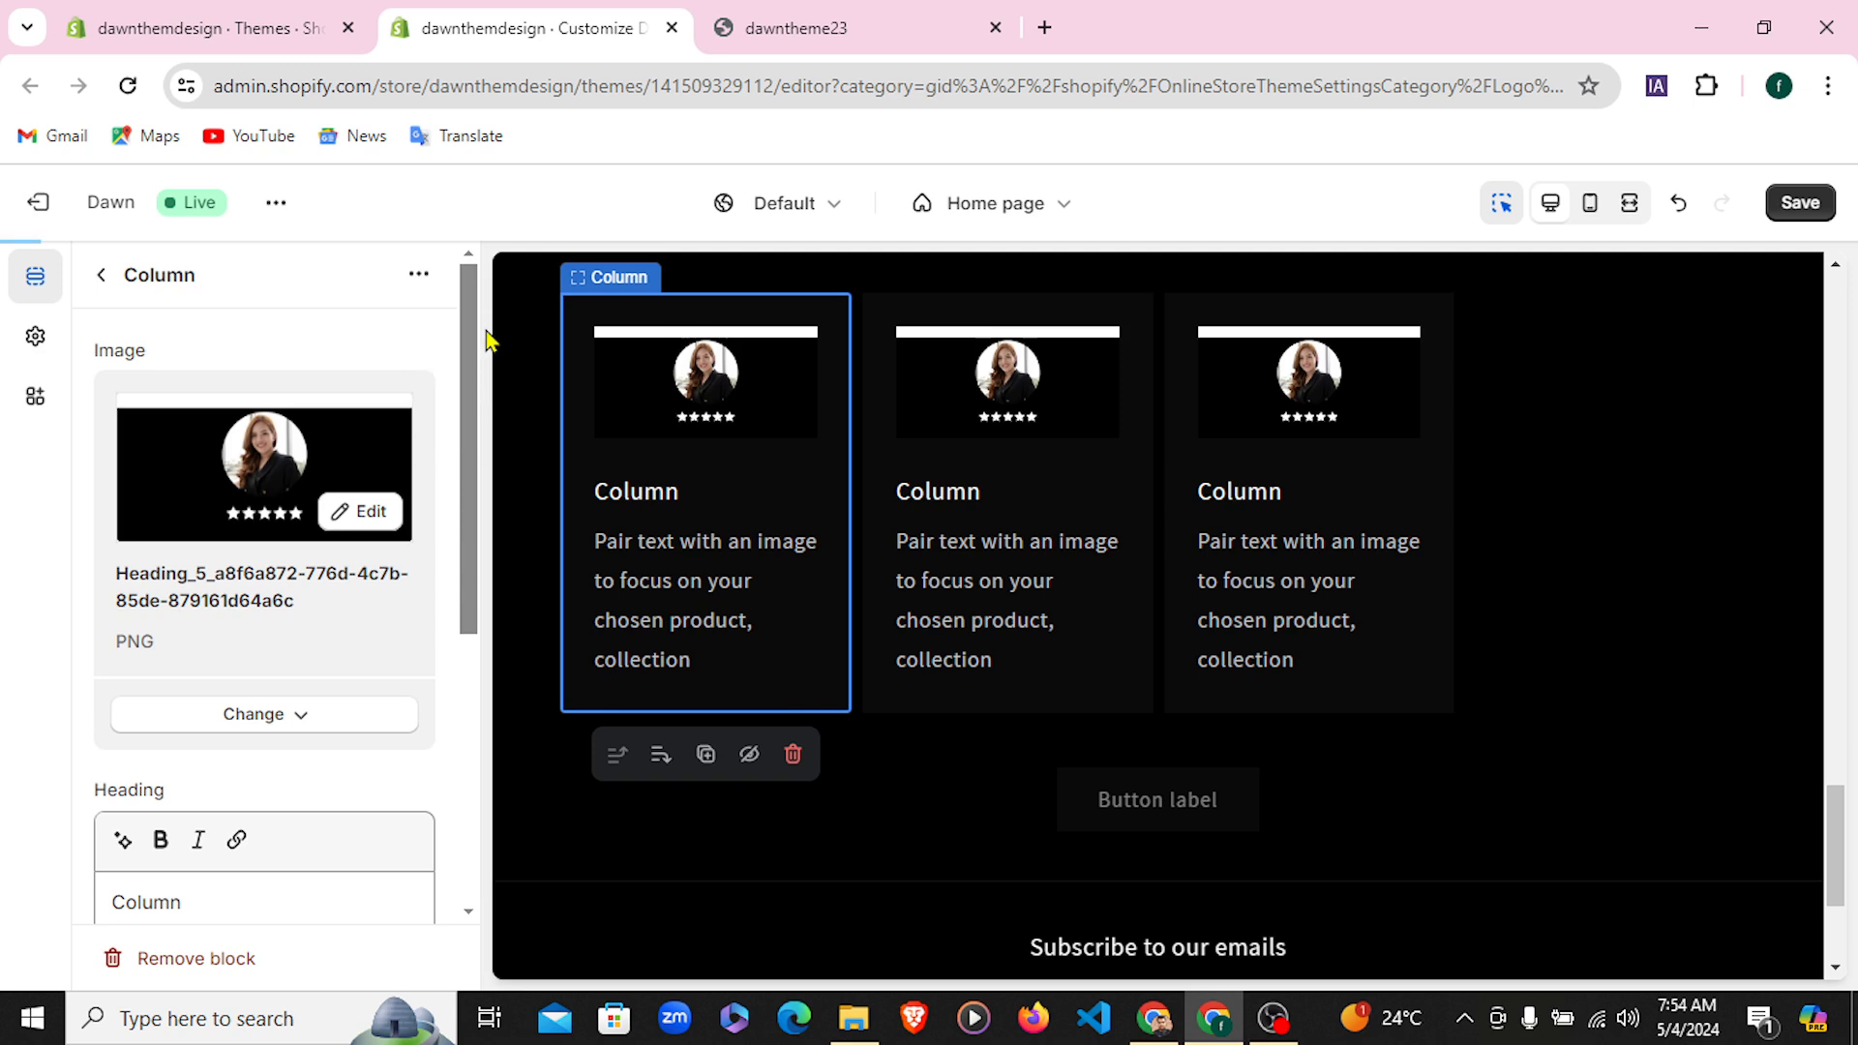
pyautogui.click(105, 285)
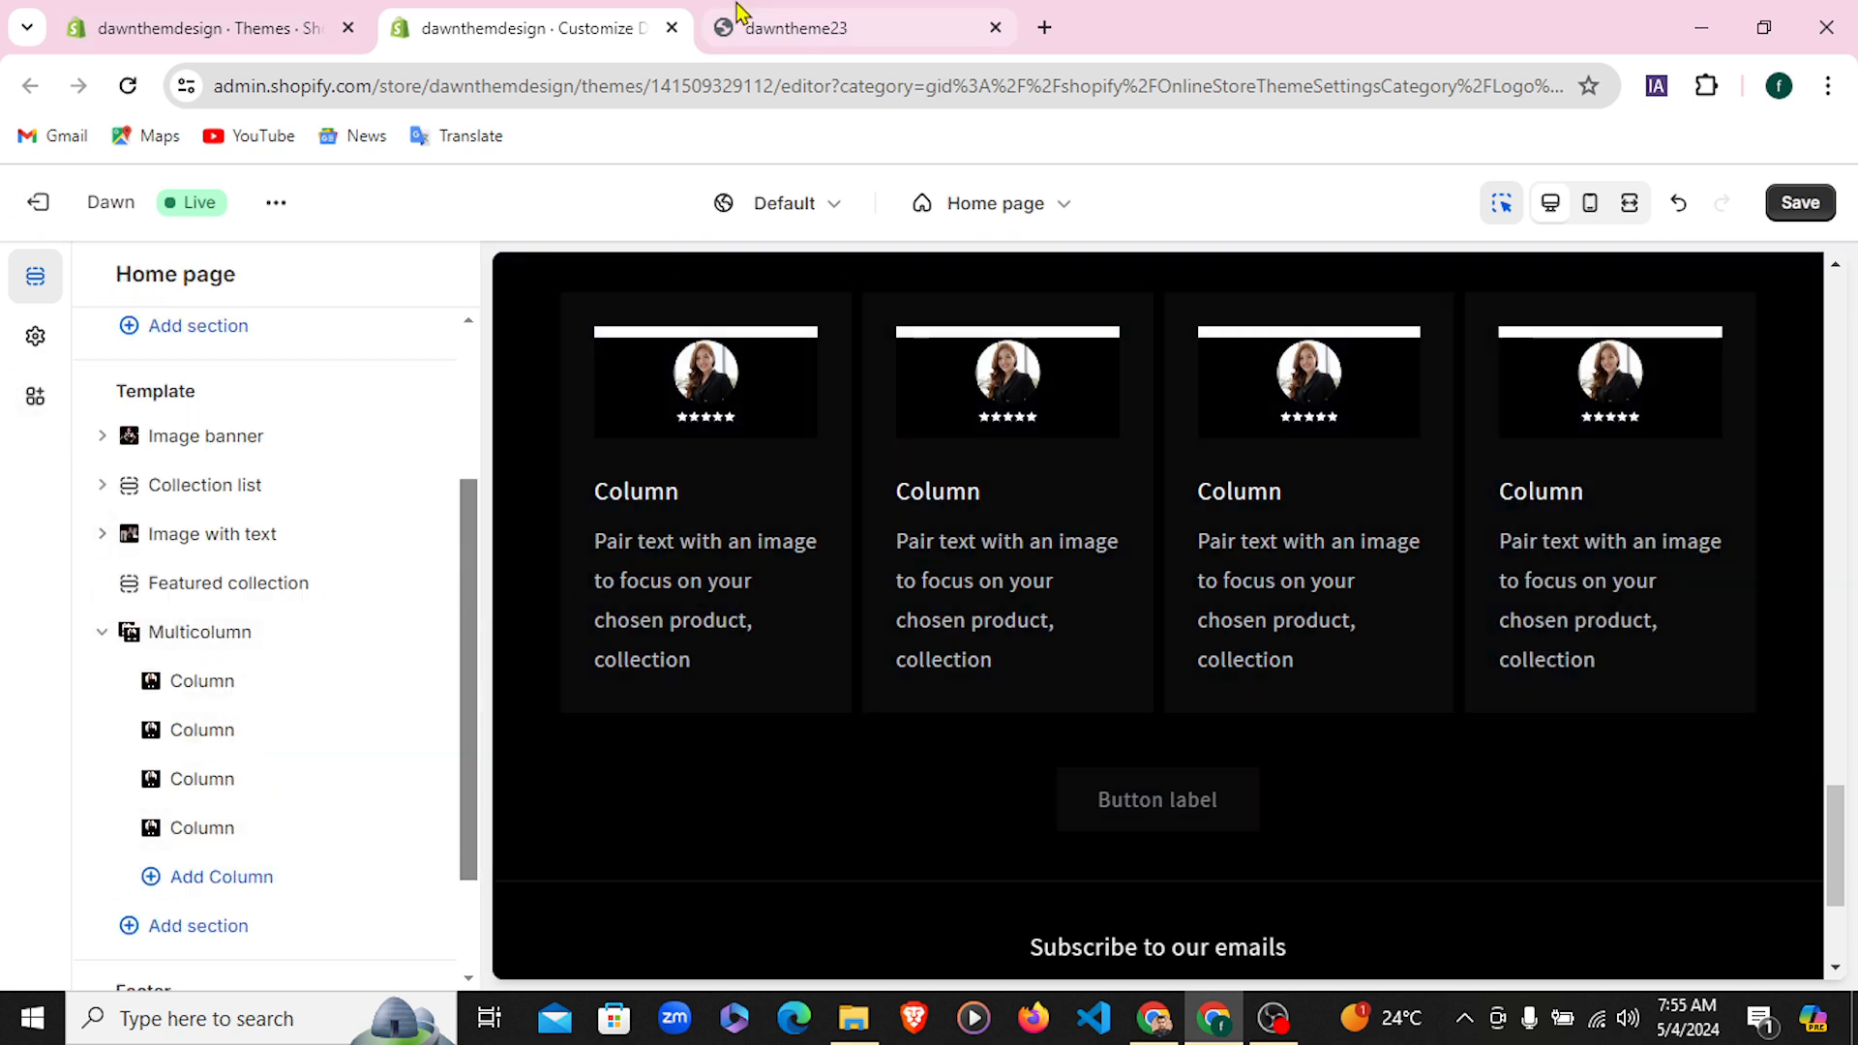
# Compare the Multicolumn section in the full-width preview with the same section on the dawntheme23 store page
pyautogui.click(811, 25)
pyautogui.click(496, 26)
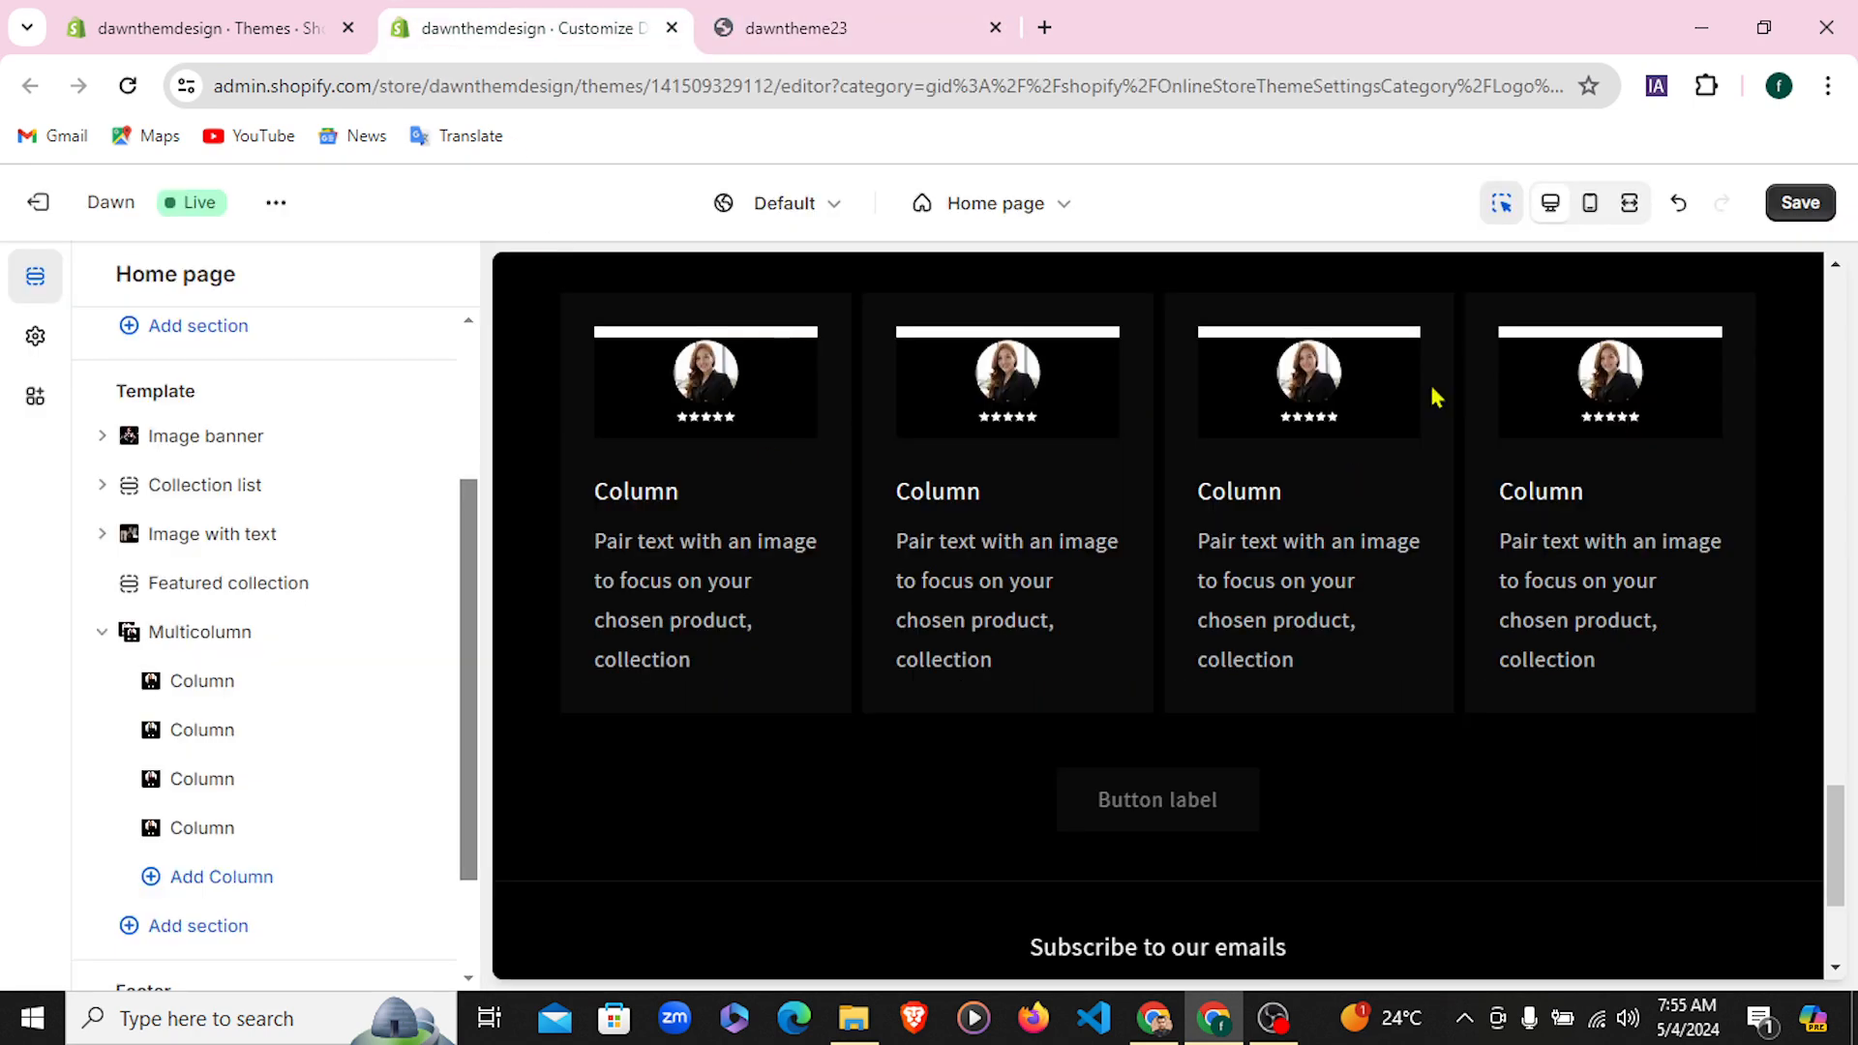
pyautogui.click(1631, 202)
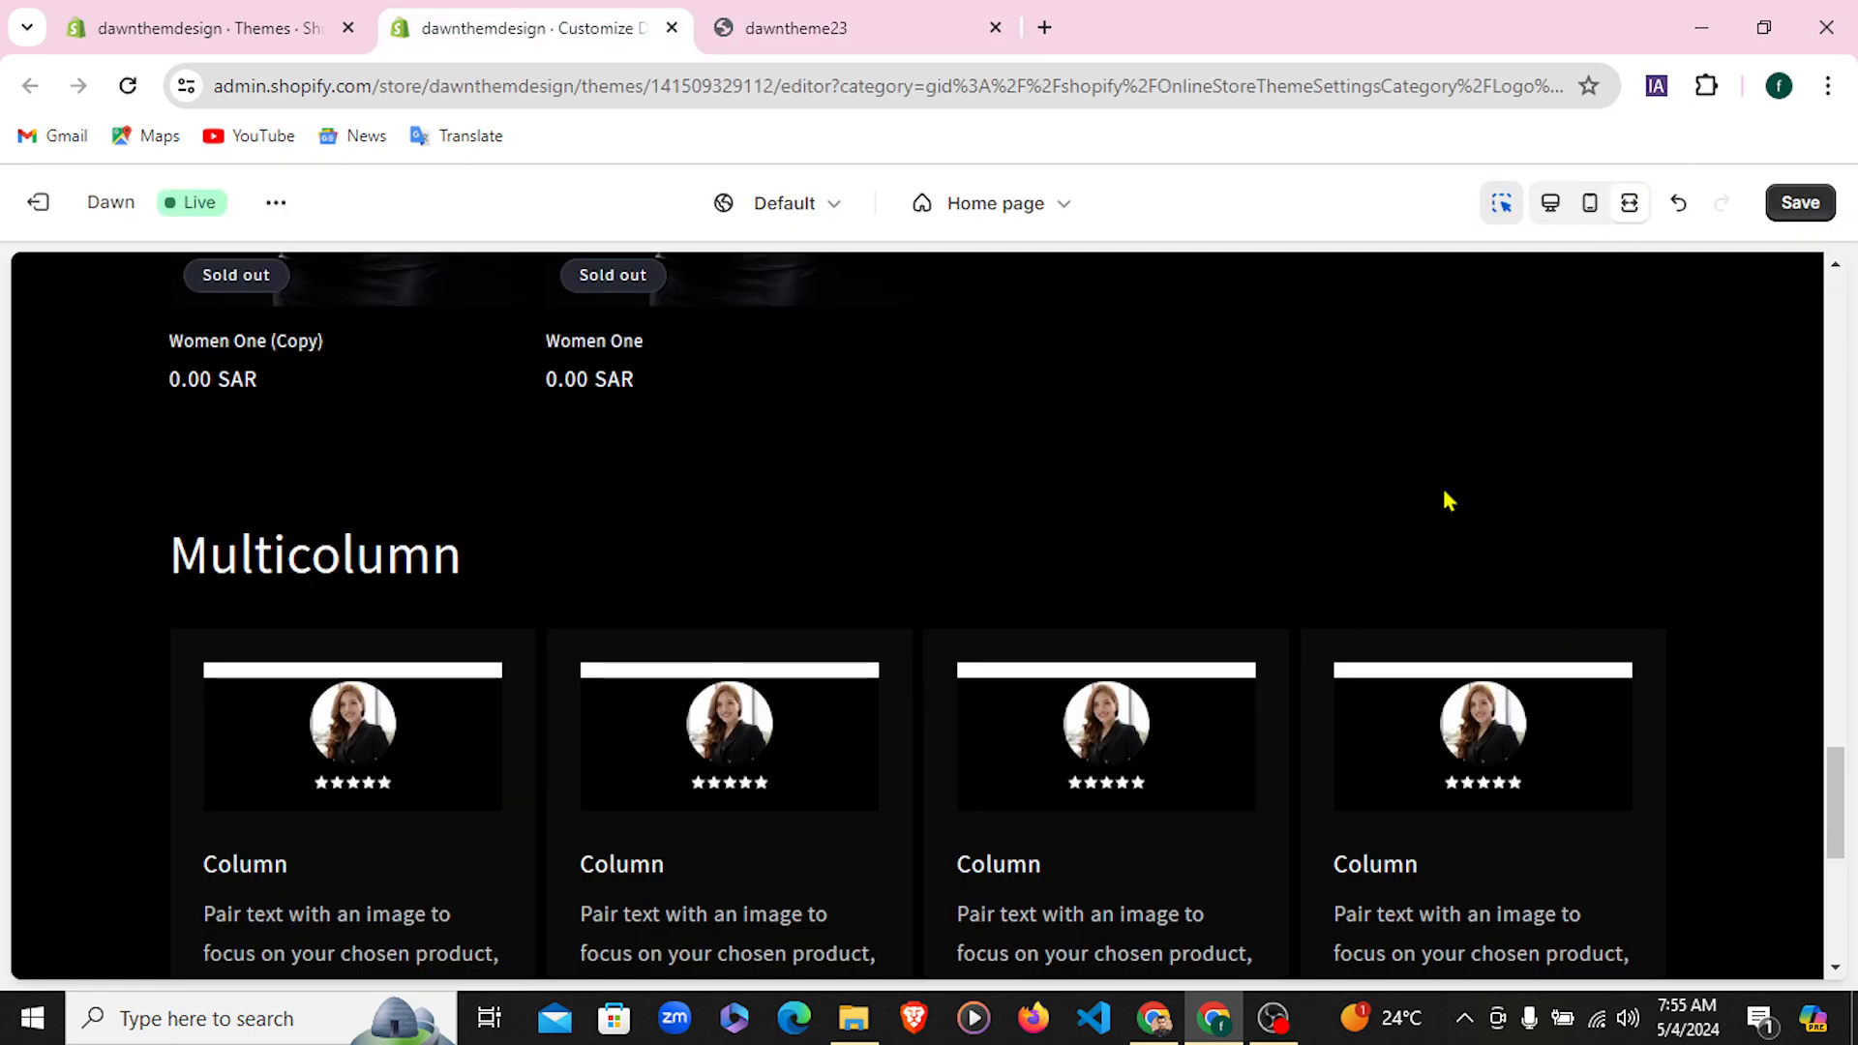
pyautogui.scroll(-2, 1433, 519)
pyautogui.scroll(3, 1433, 521)
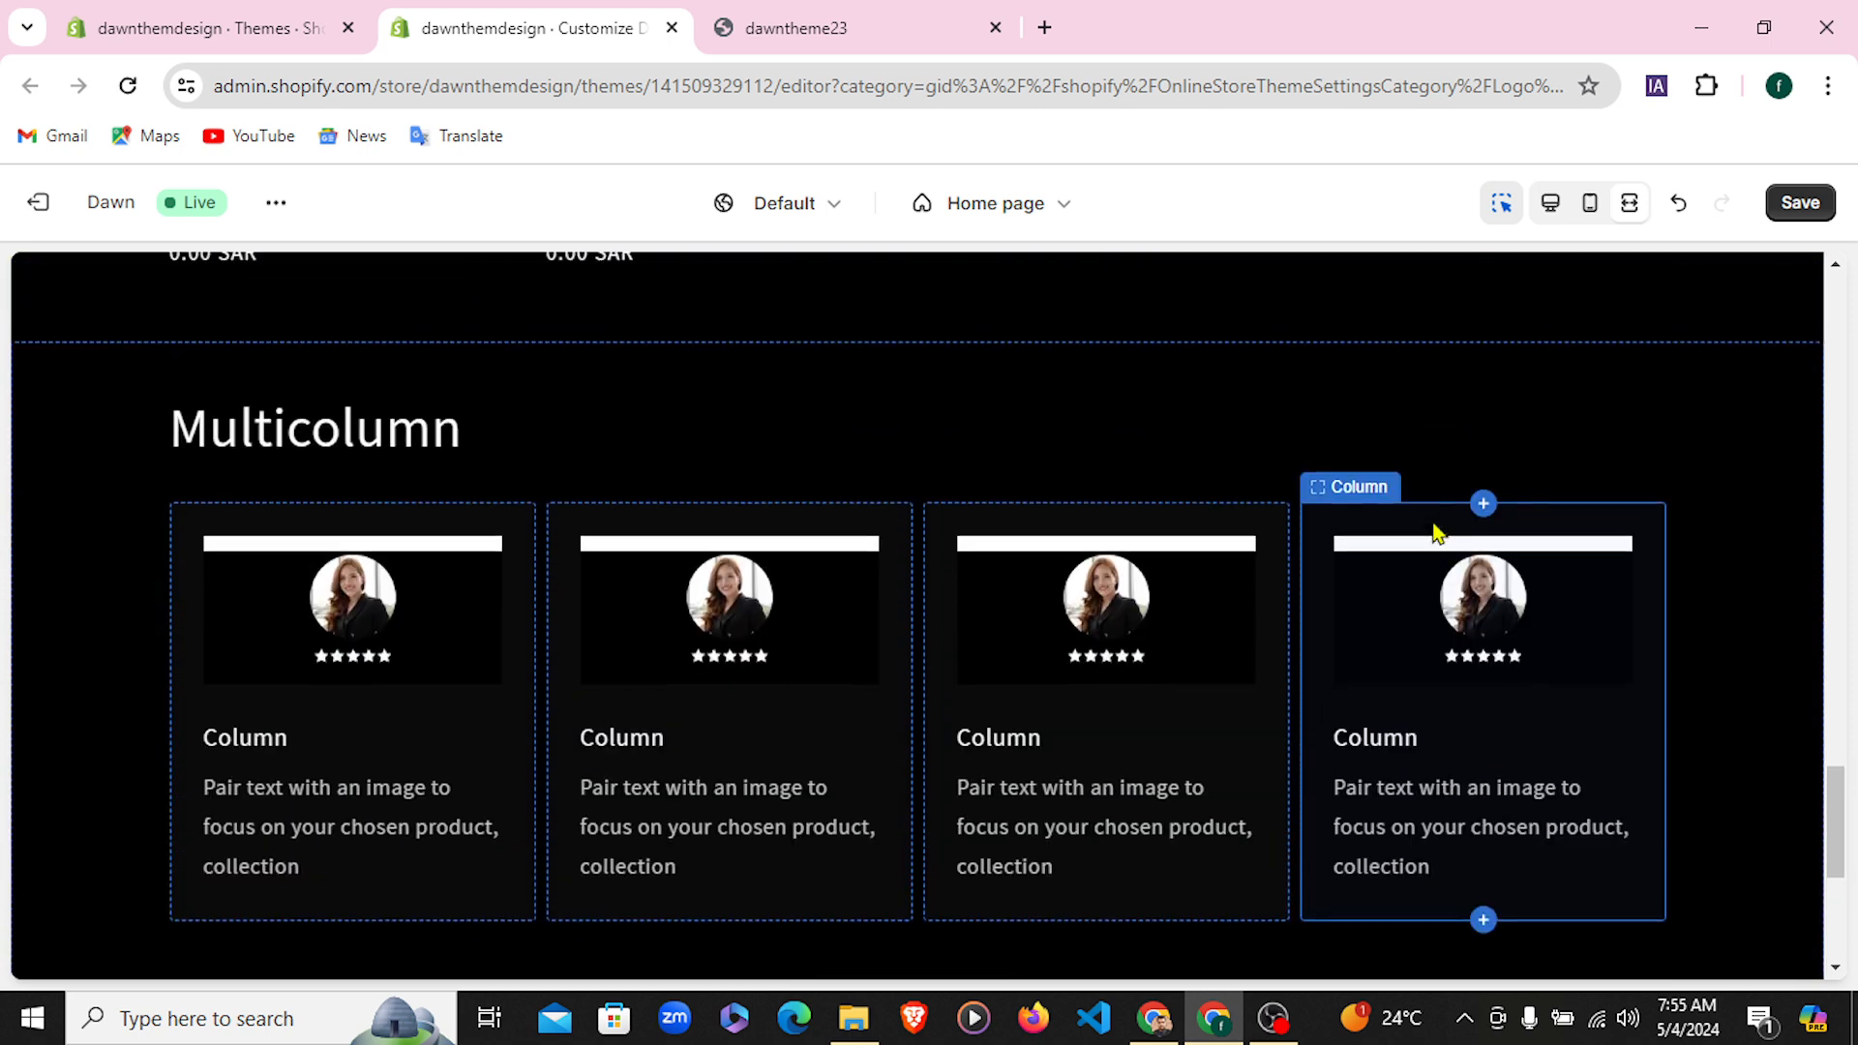
pyautogui.scroll(-1, 1434, 523)
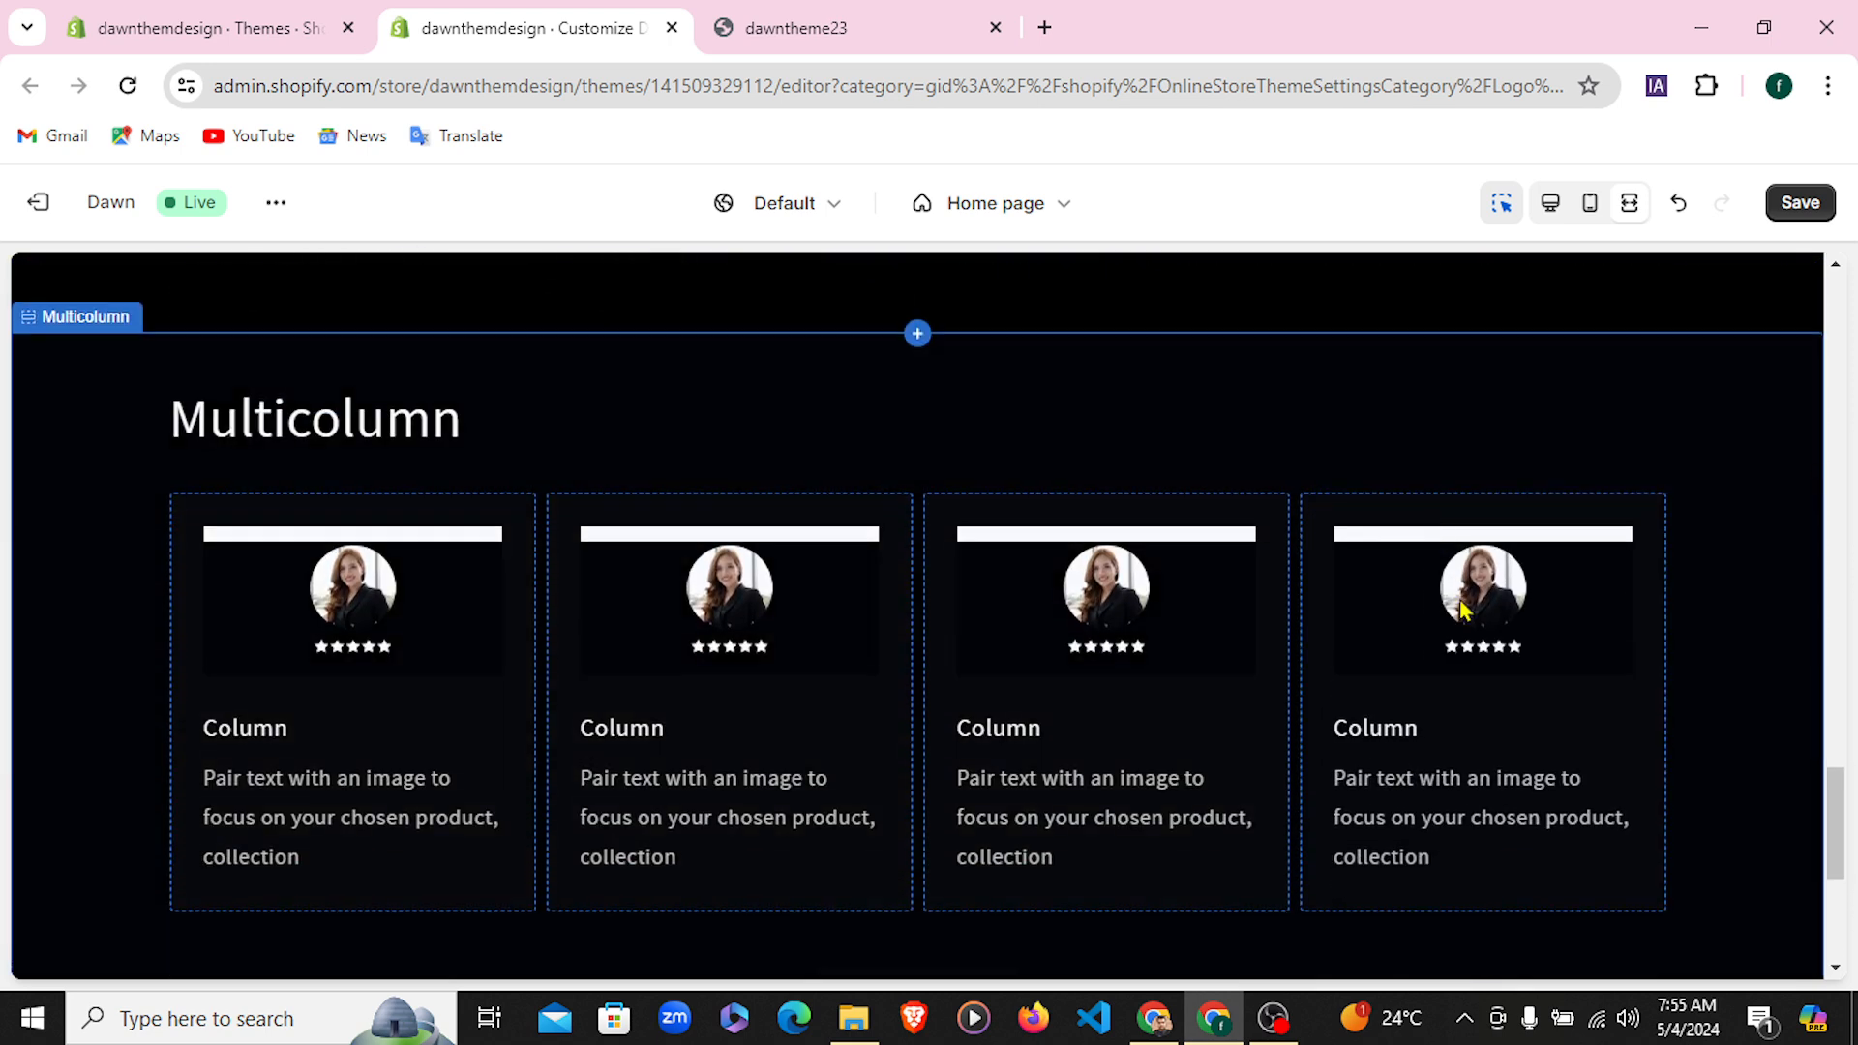
pyautogui.click(921, 15)
pyautogui.click(622, 18)
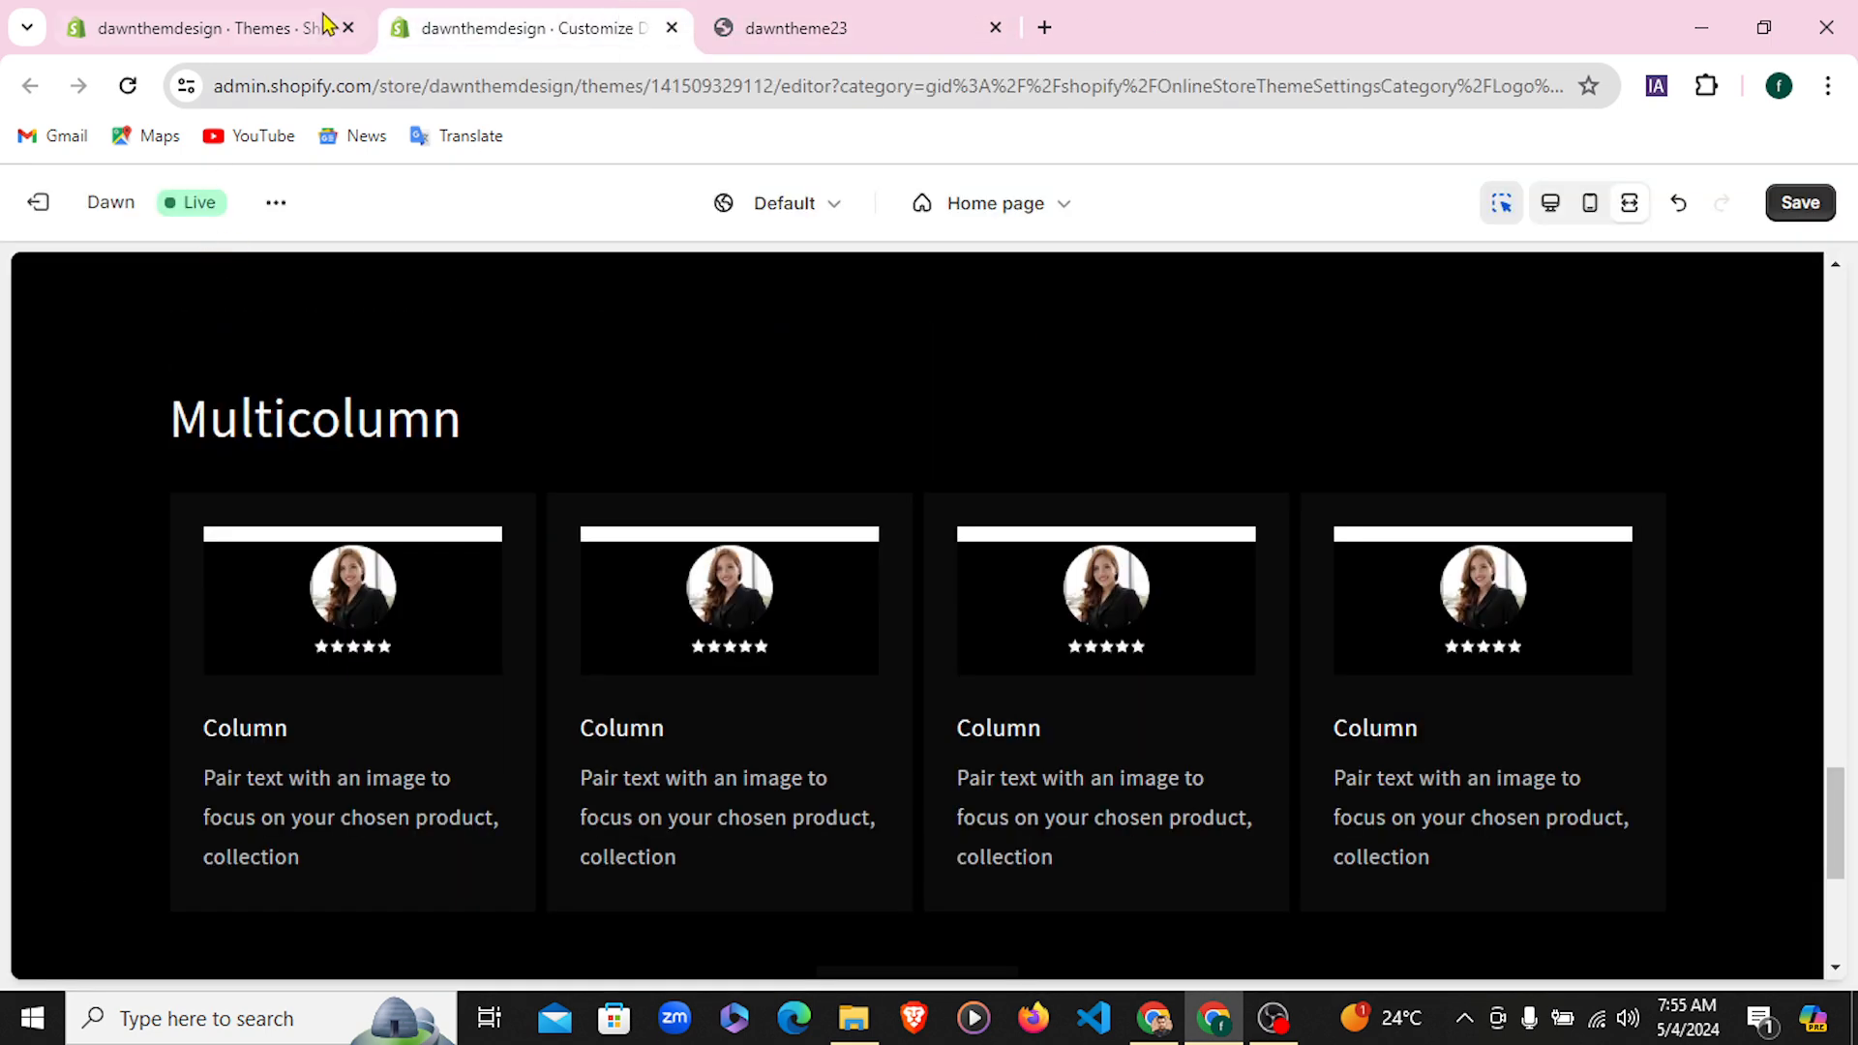
pyautogui.click(1551, 204)
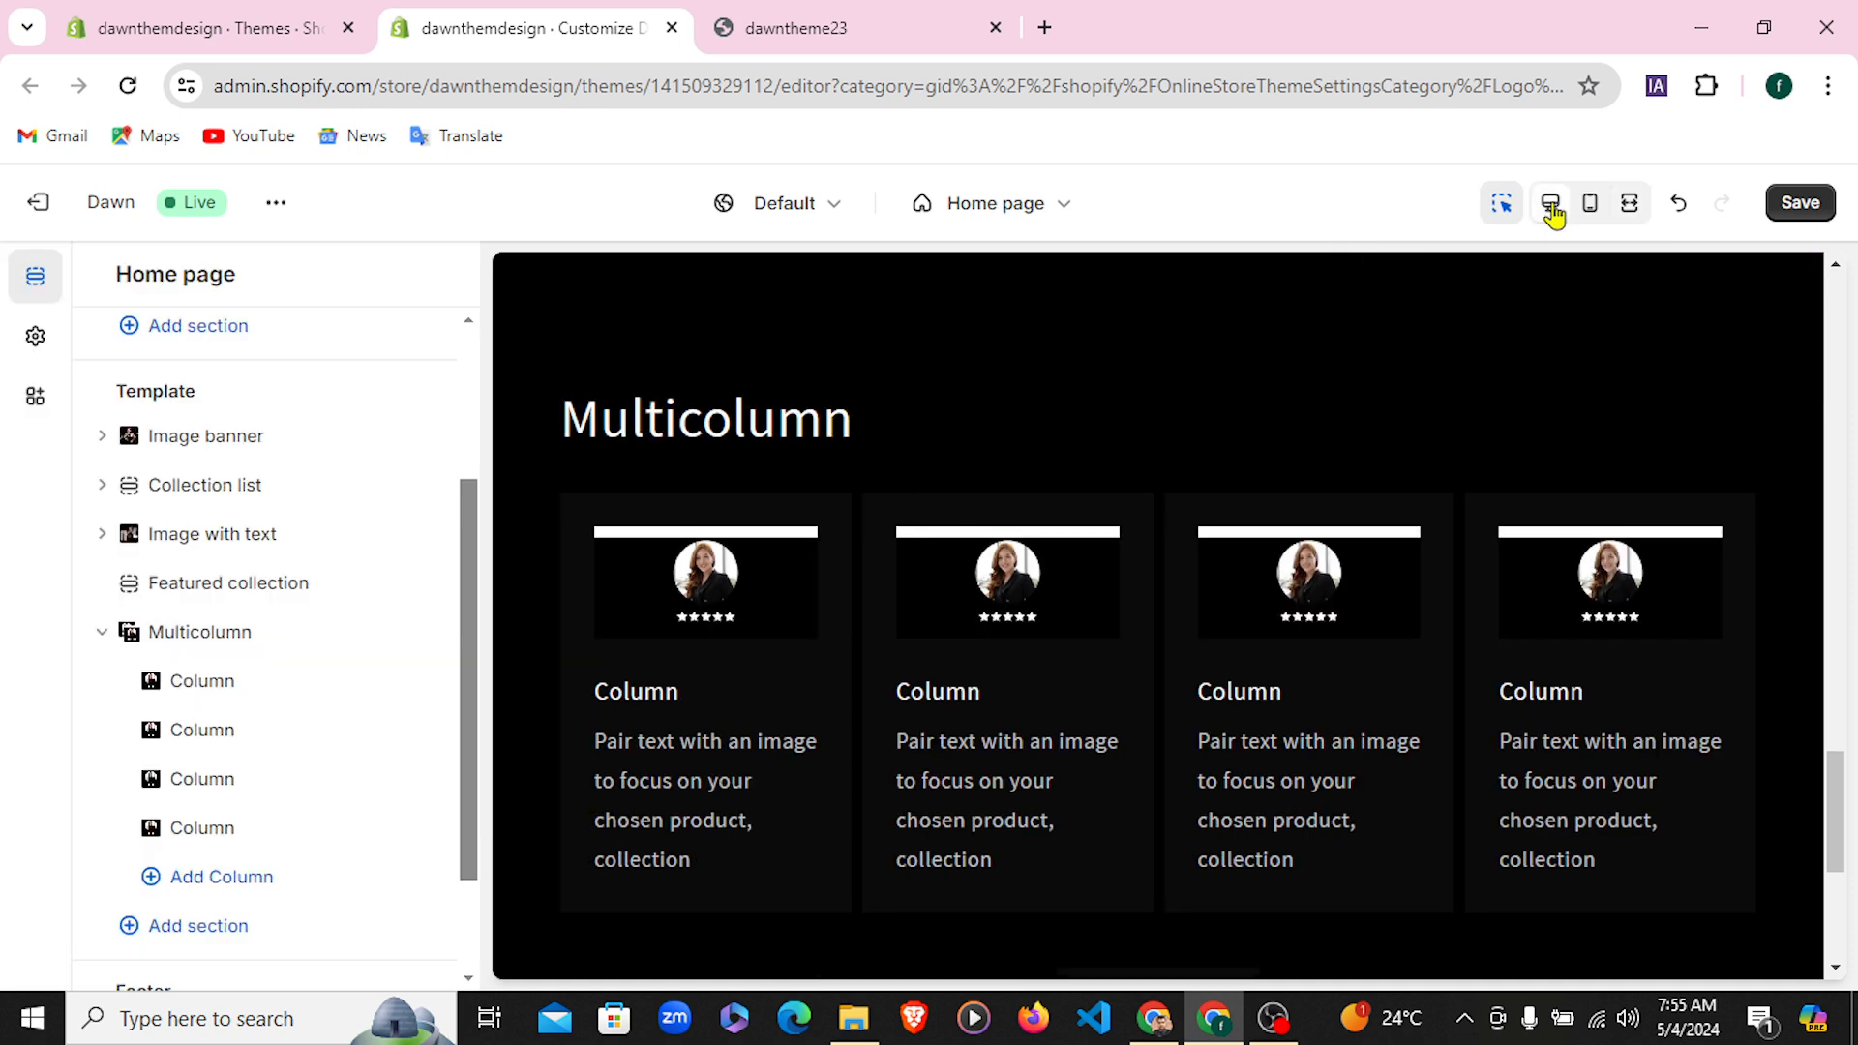
# Set the Multicolumn section's heading size to Large
pyautogui.click(198, 640)
pyautogui.scroll(-2, 197, 637)
pyautogui.scroll(2, 198, 636)
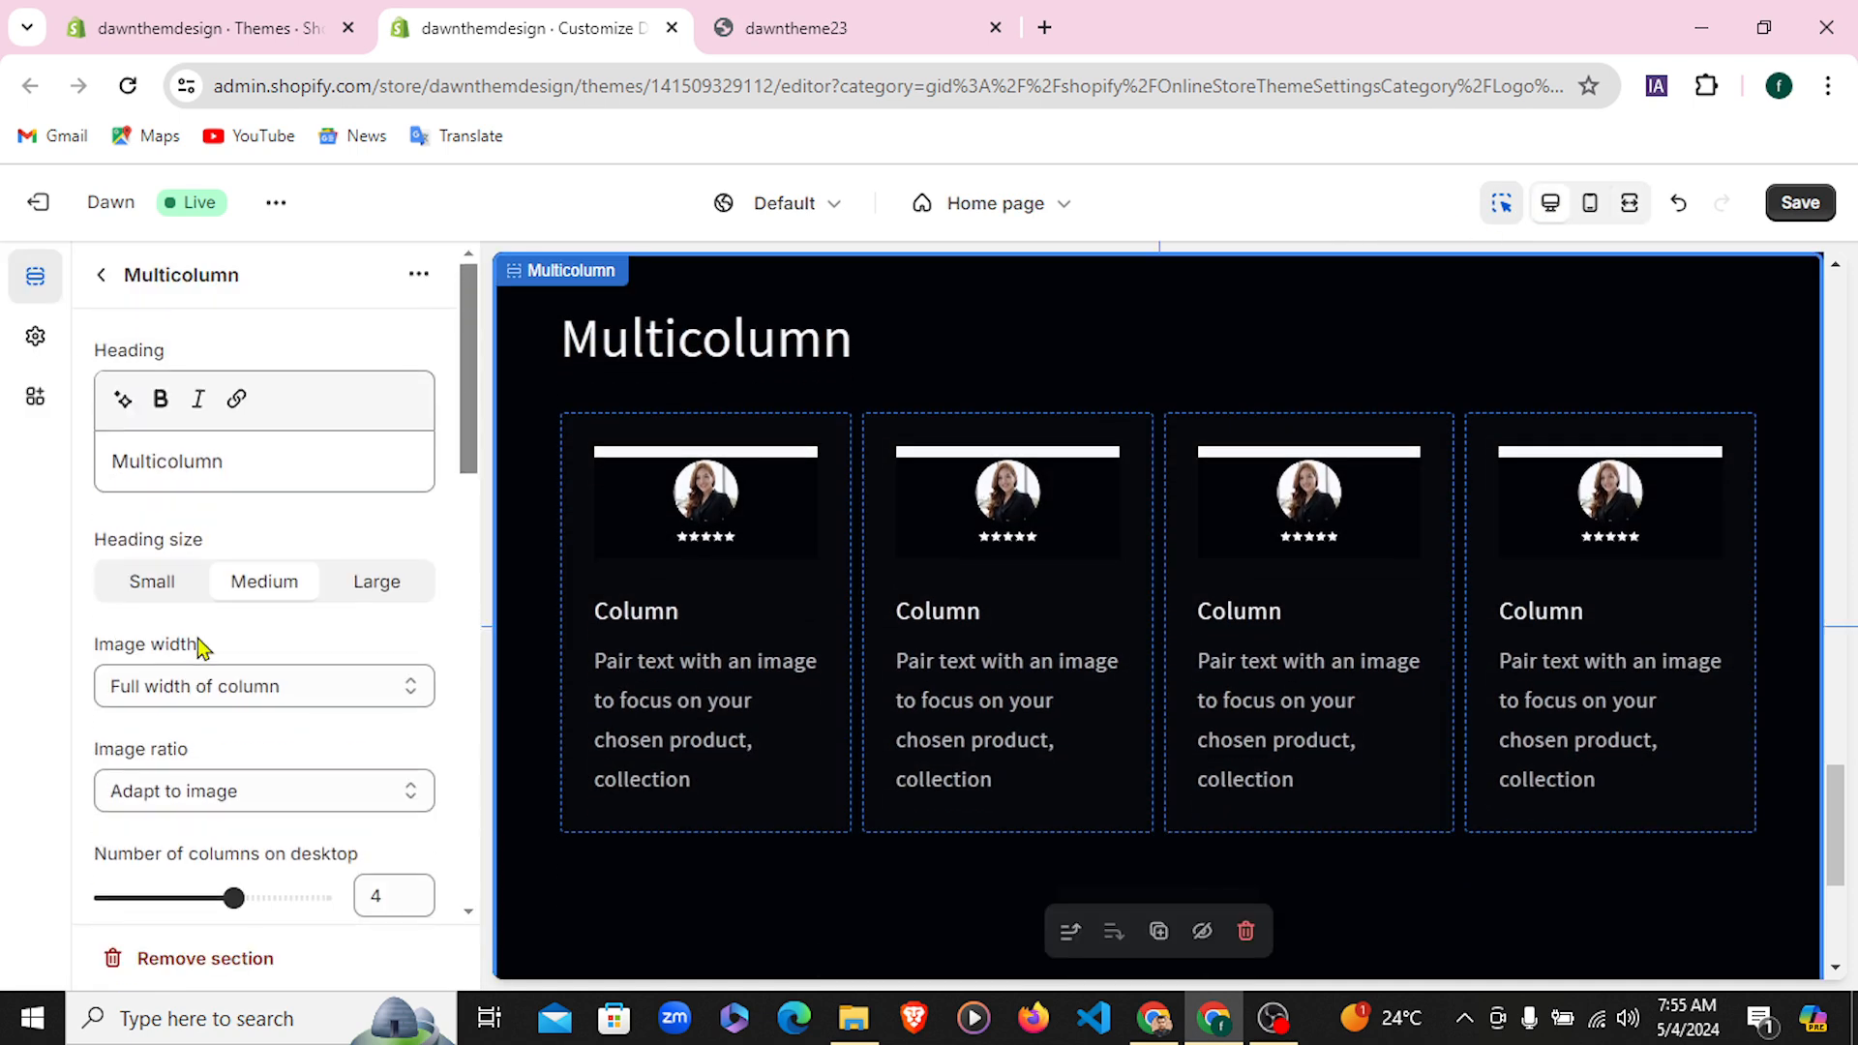
pyautogui.click(366, 592)
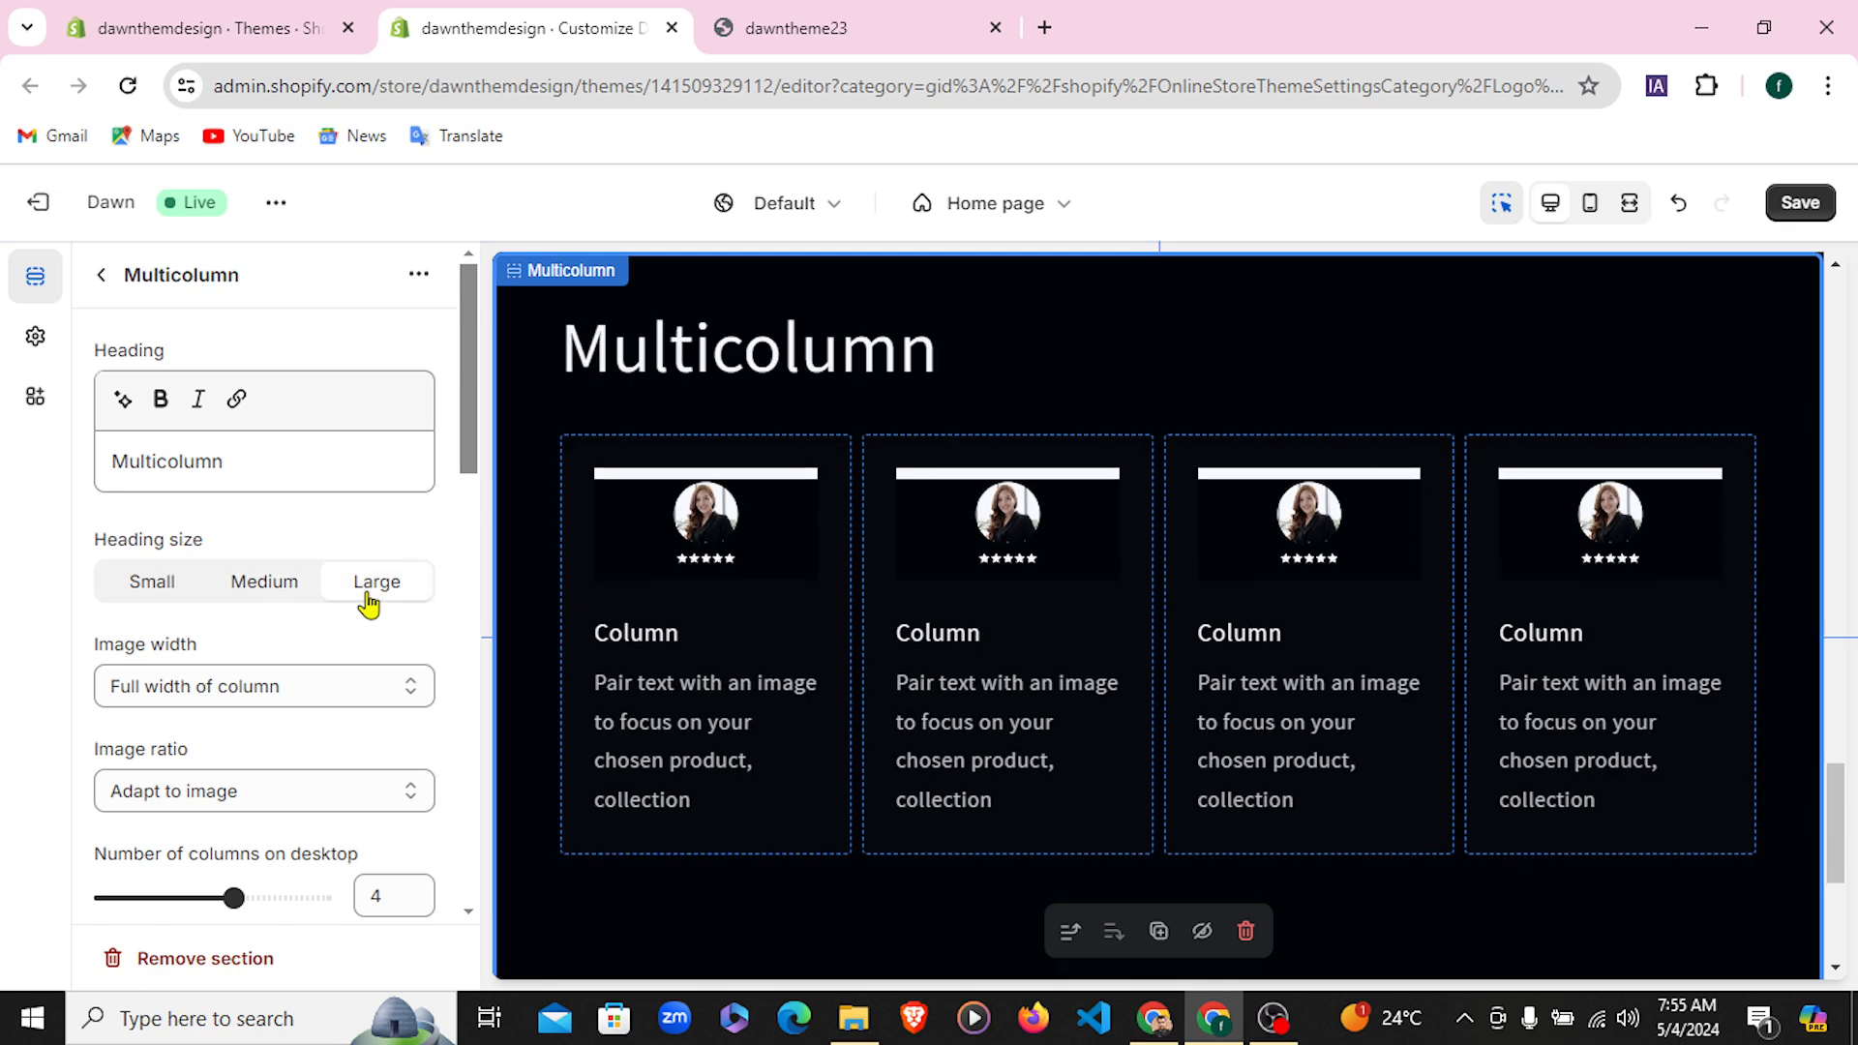
pyautogui.click(101, 276)
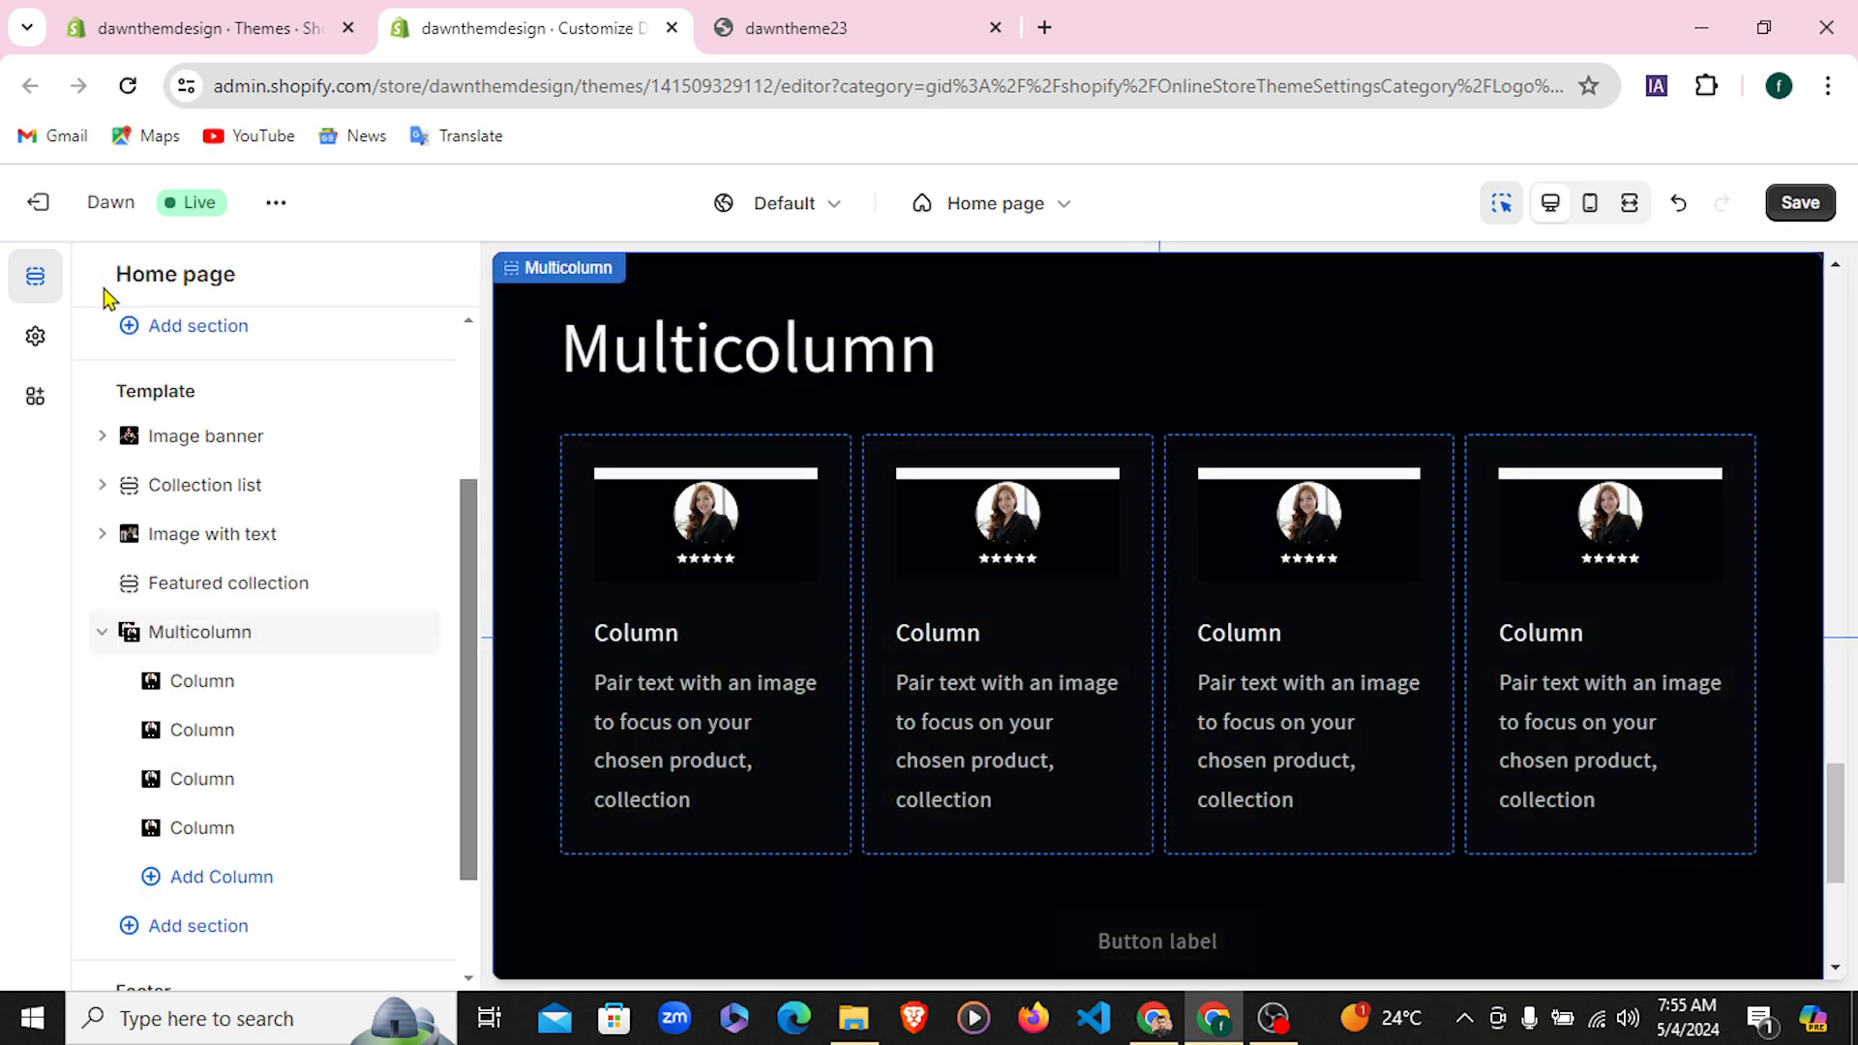
pyautogui.click(199, 689)
pyautogui.scroll(-5, 240, 577)
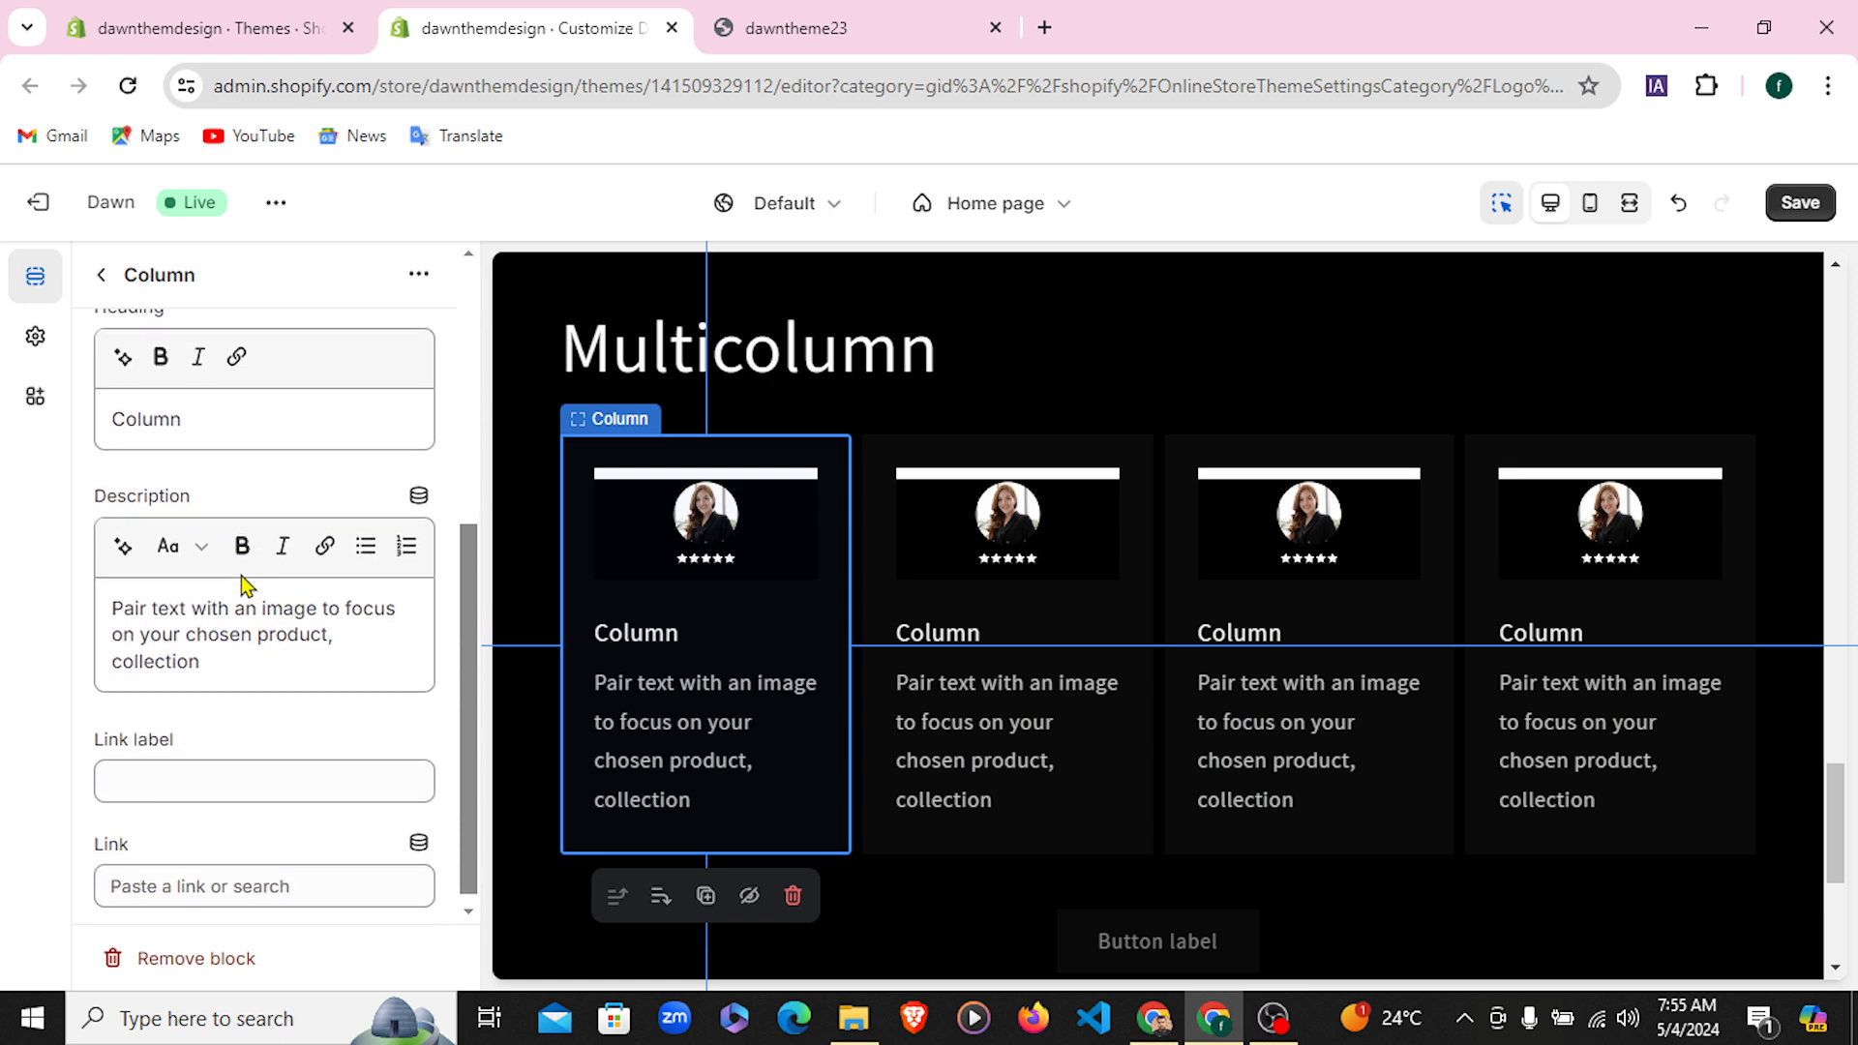
pyautogui.scroll(6, 241, 581)
pyautogui.click(102, 279)
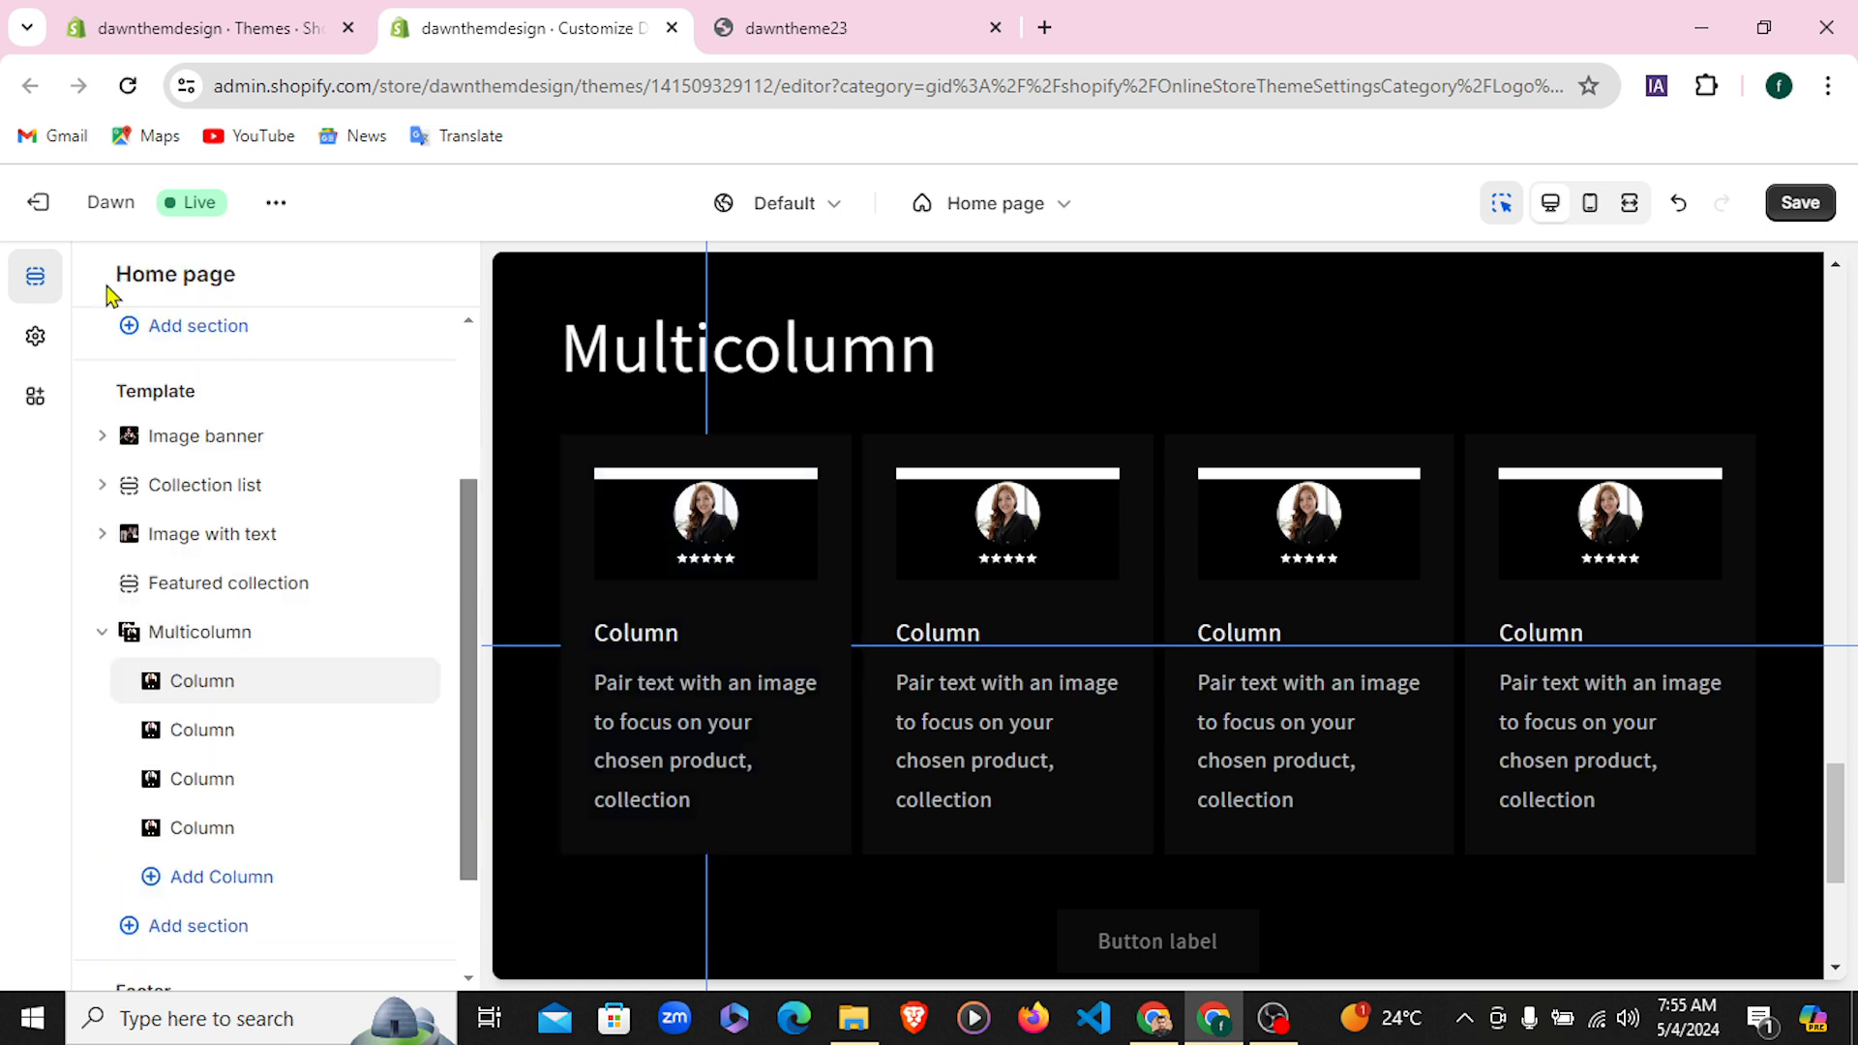
# Examine the full-width preview of the Multicolumn section, and compare the area below its columns with the dawntheme23 store page
pyautogui.click(1630, 205)
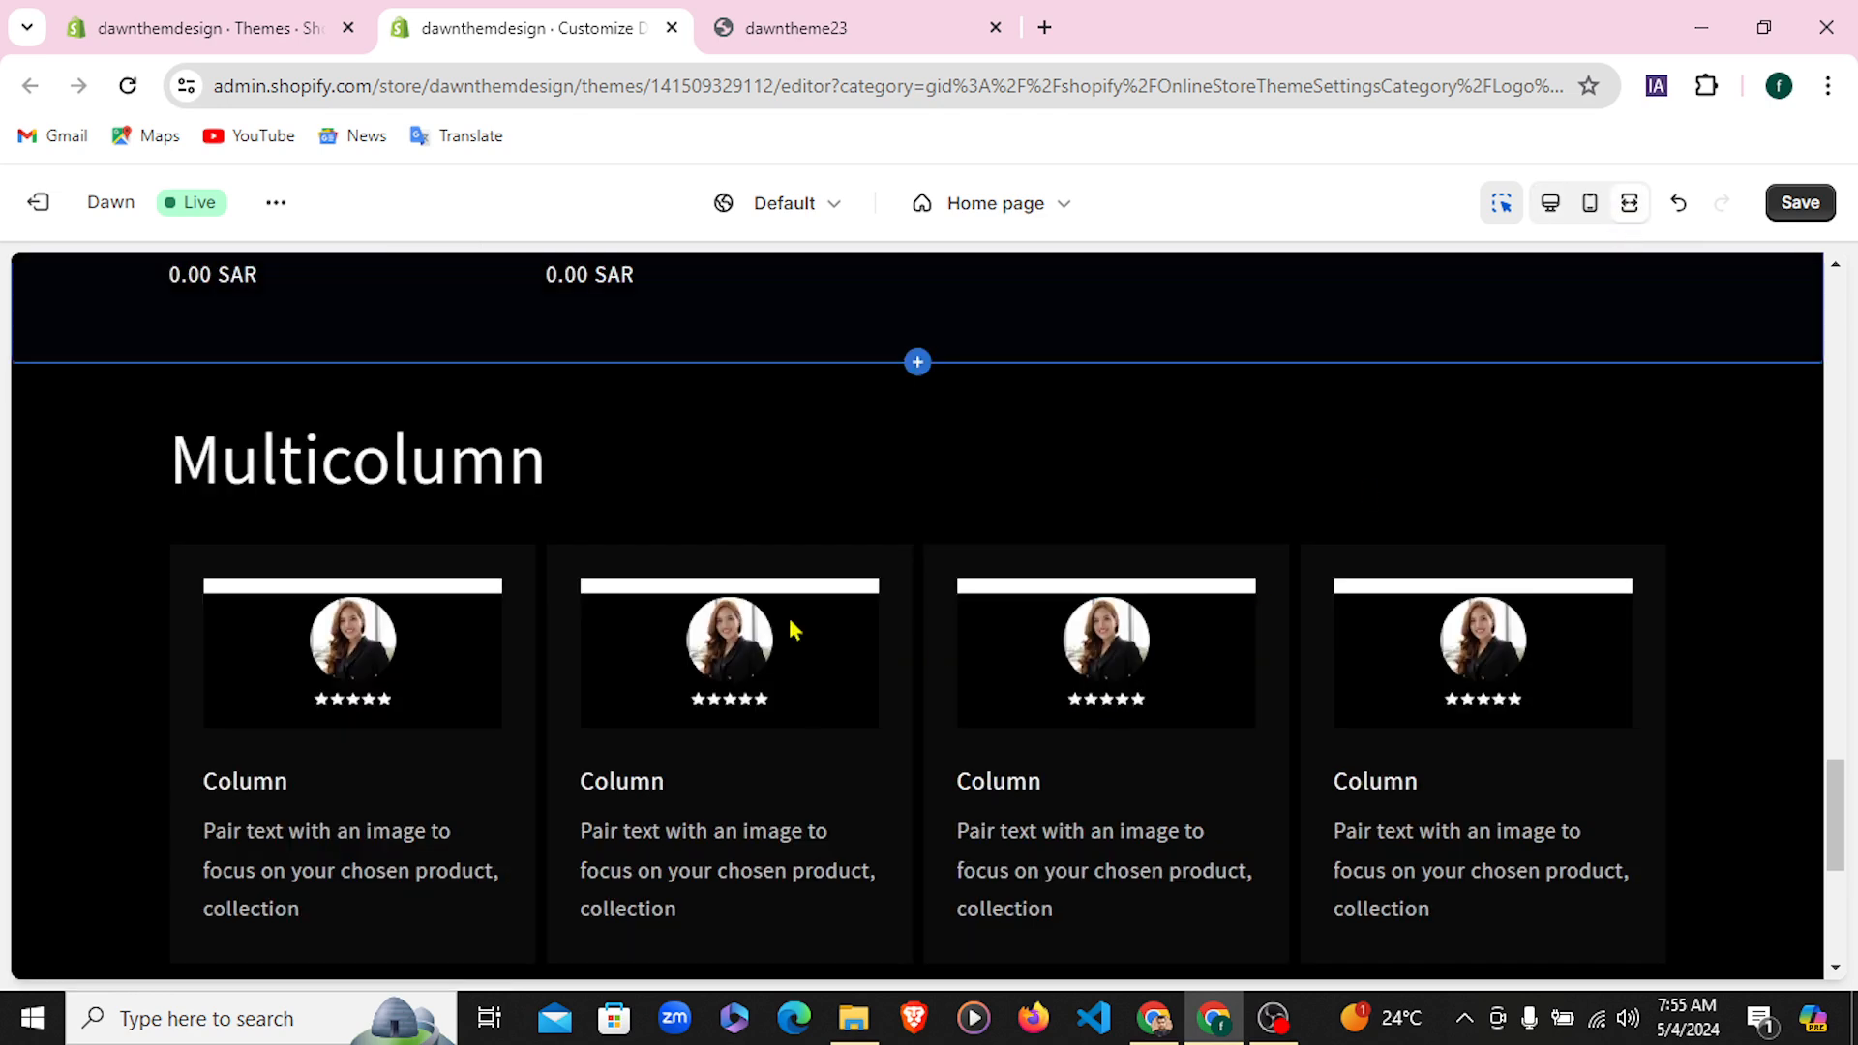
pyautogui.click(1547, 205)
pyautogui.click(934, 13)
pyautogui.scroll(-3, 1028, 490)
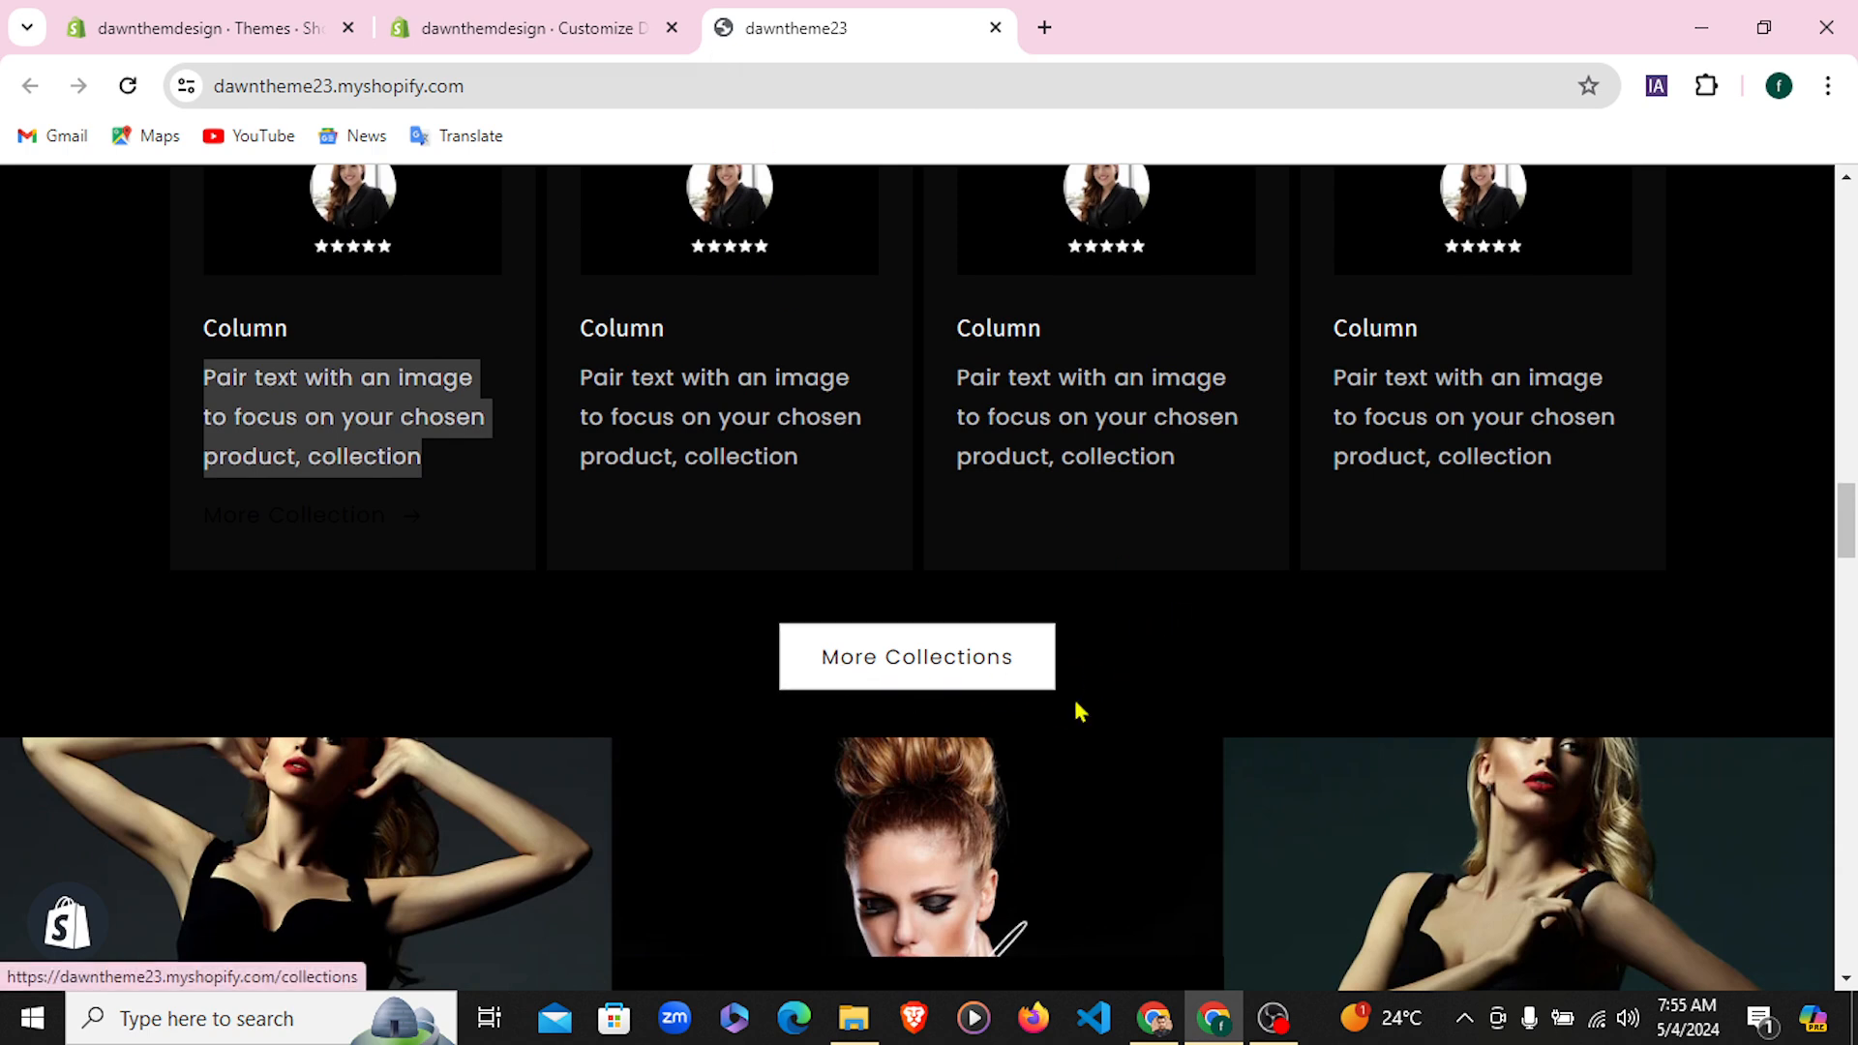
pyautogui.click(552, 27)
pyautogui.scroll(-3, 1322, 734)
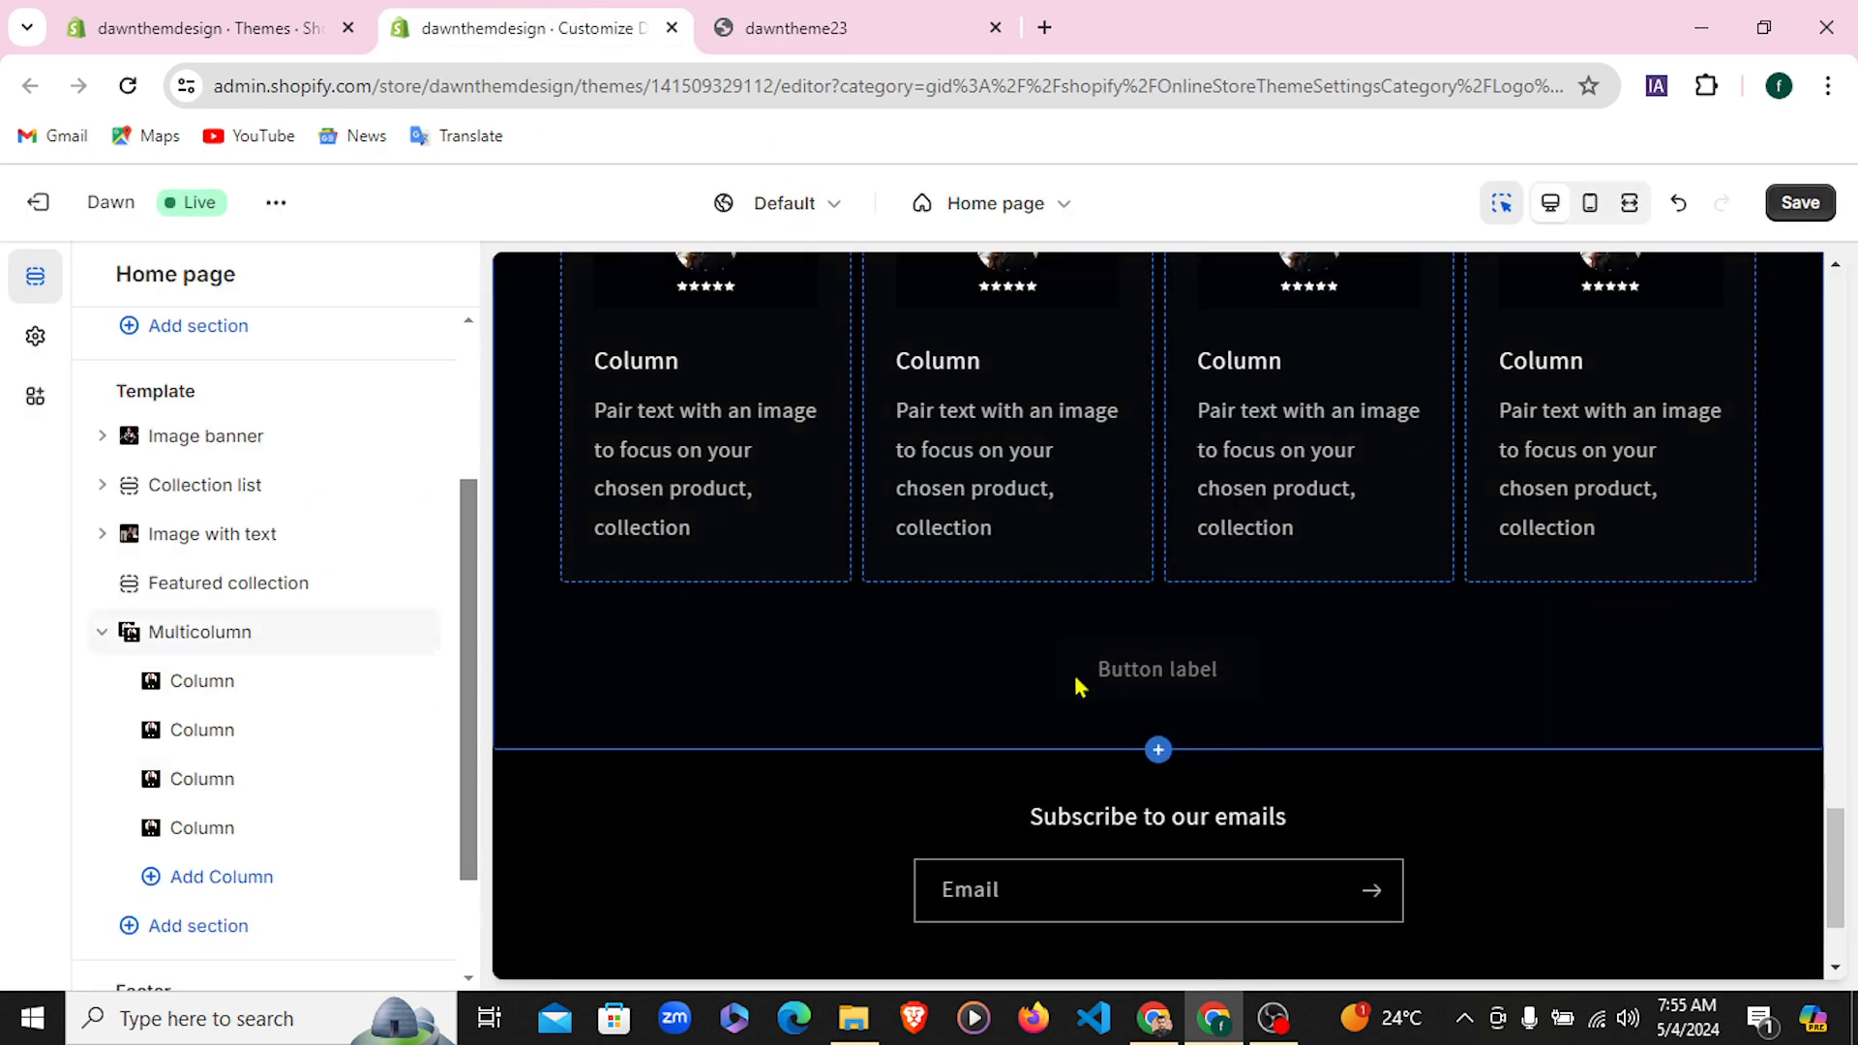
pyautogui.scroll(-2, 237, 725)
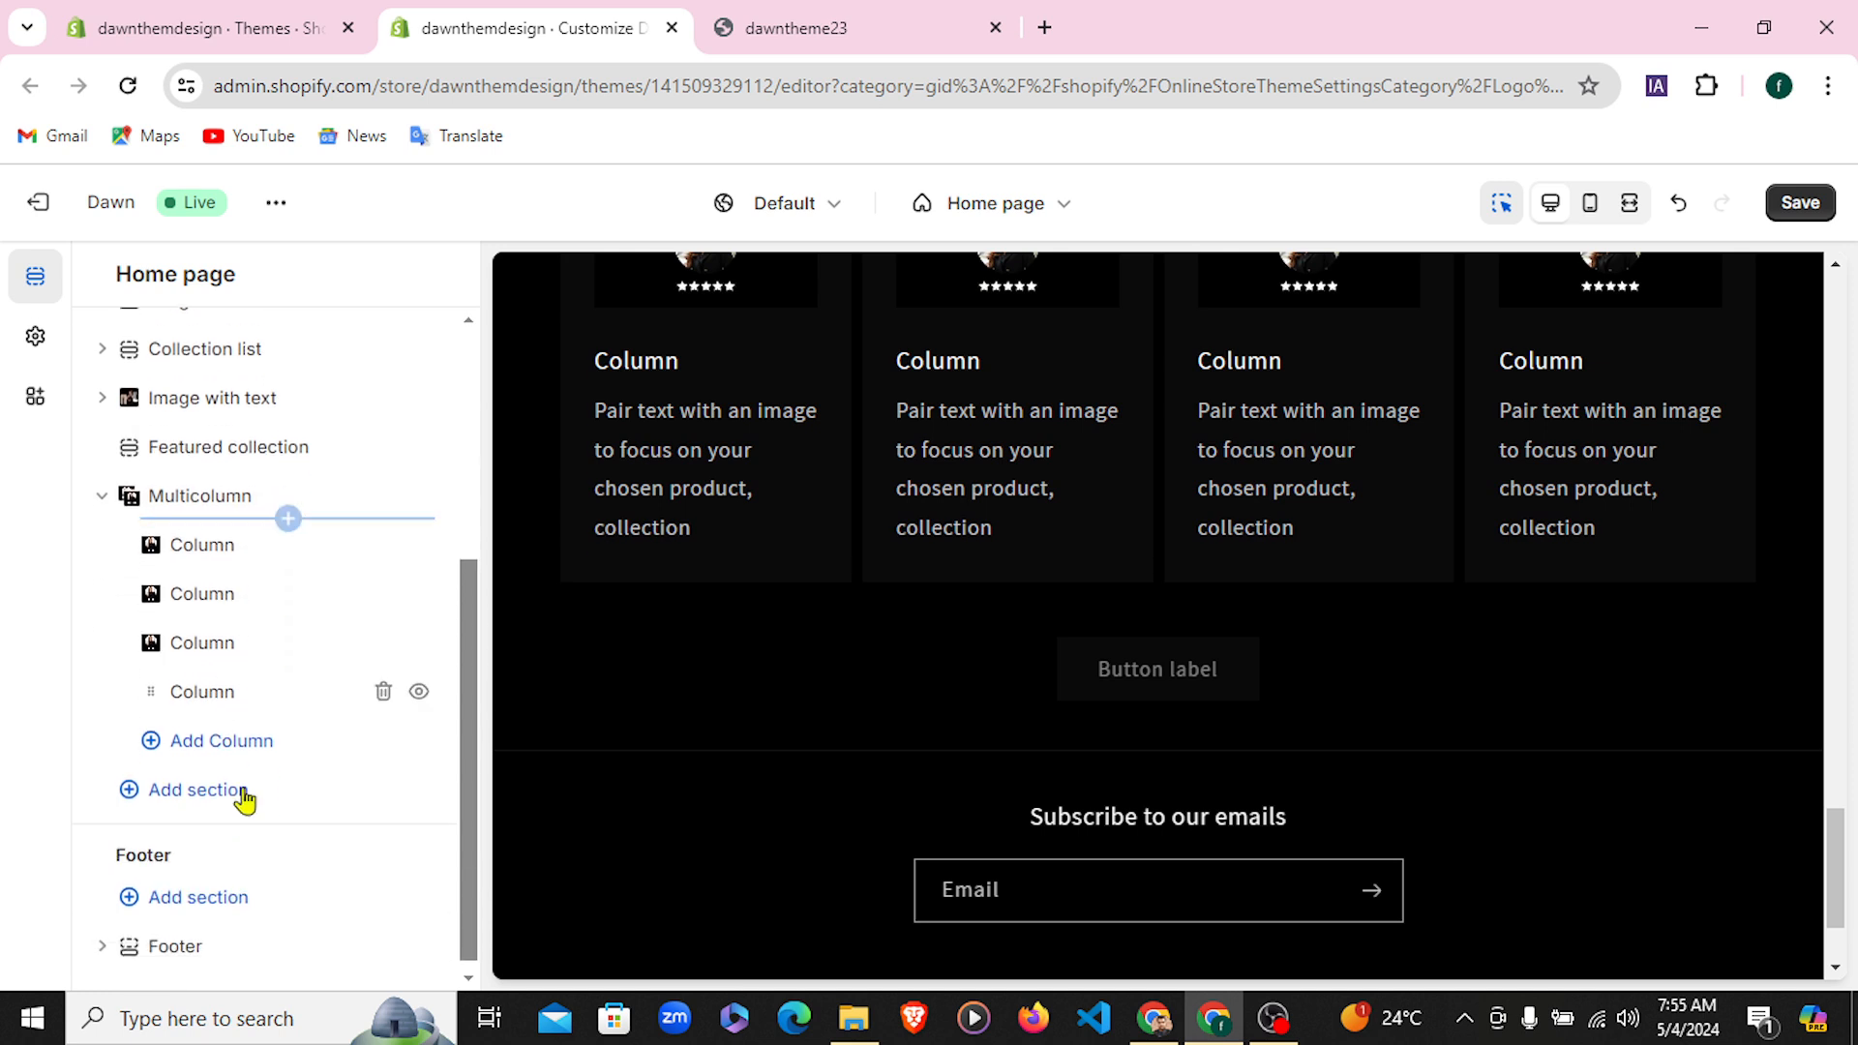
# Set the Multicolumn section's button label to "See All My Review"
pyautogui.click(203, 497)
pyautogui.scroll(-5, 210, 584)
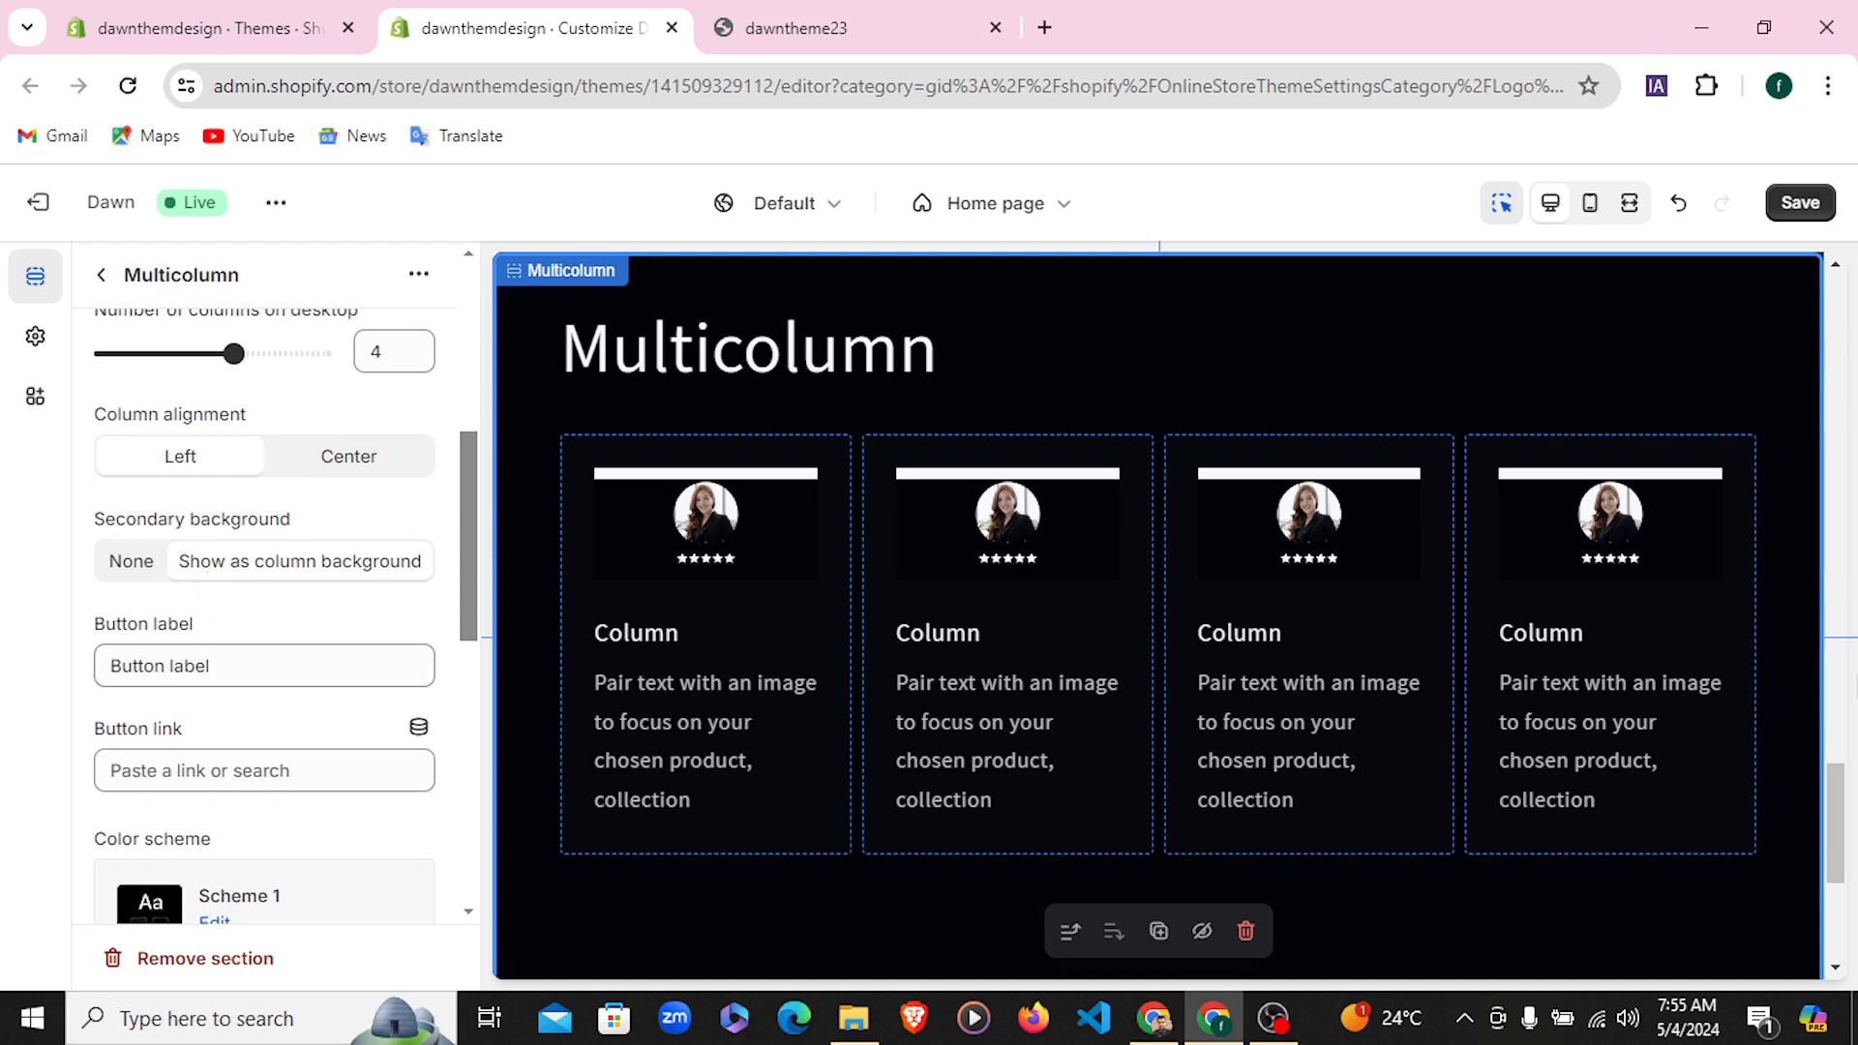
pyautogui.moveTo(1833, 803); pyautogui.dragTo(1835, 847)
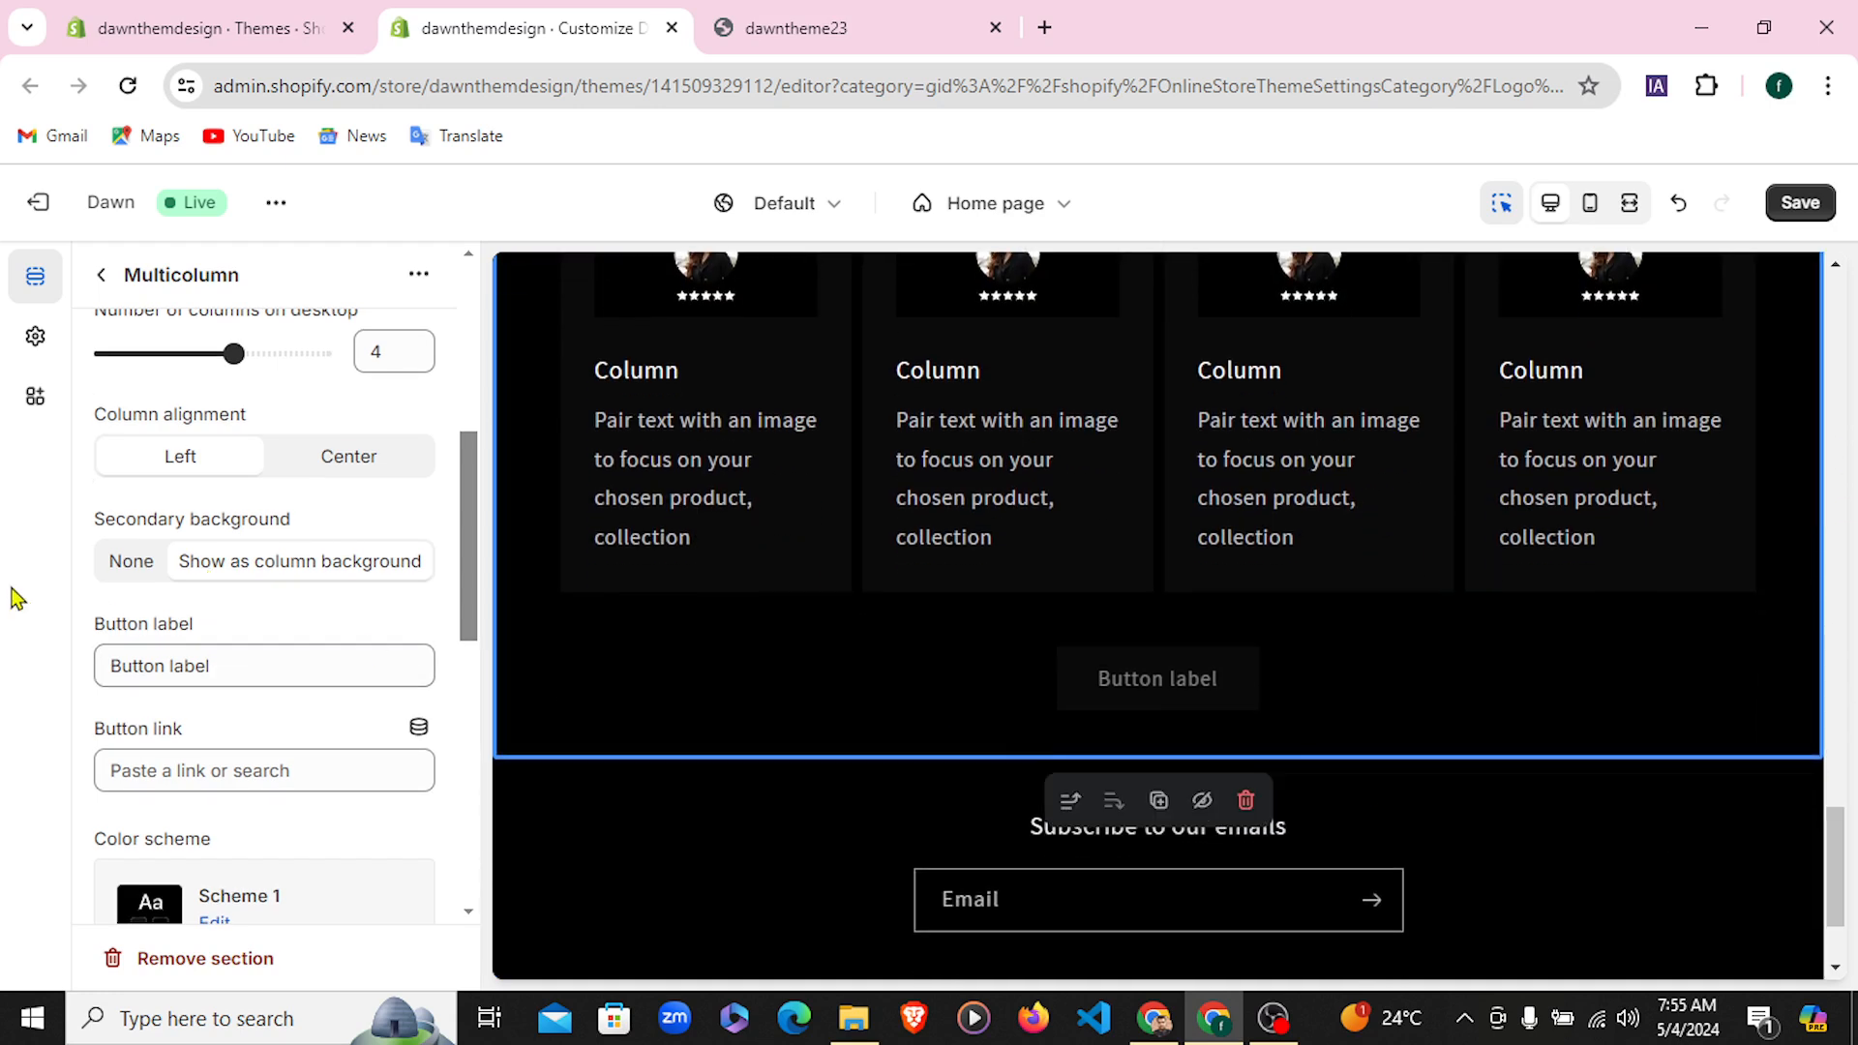
pyautogui.moveTo(236, 667); pyautogui.dragTo(87, 682)
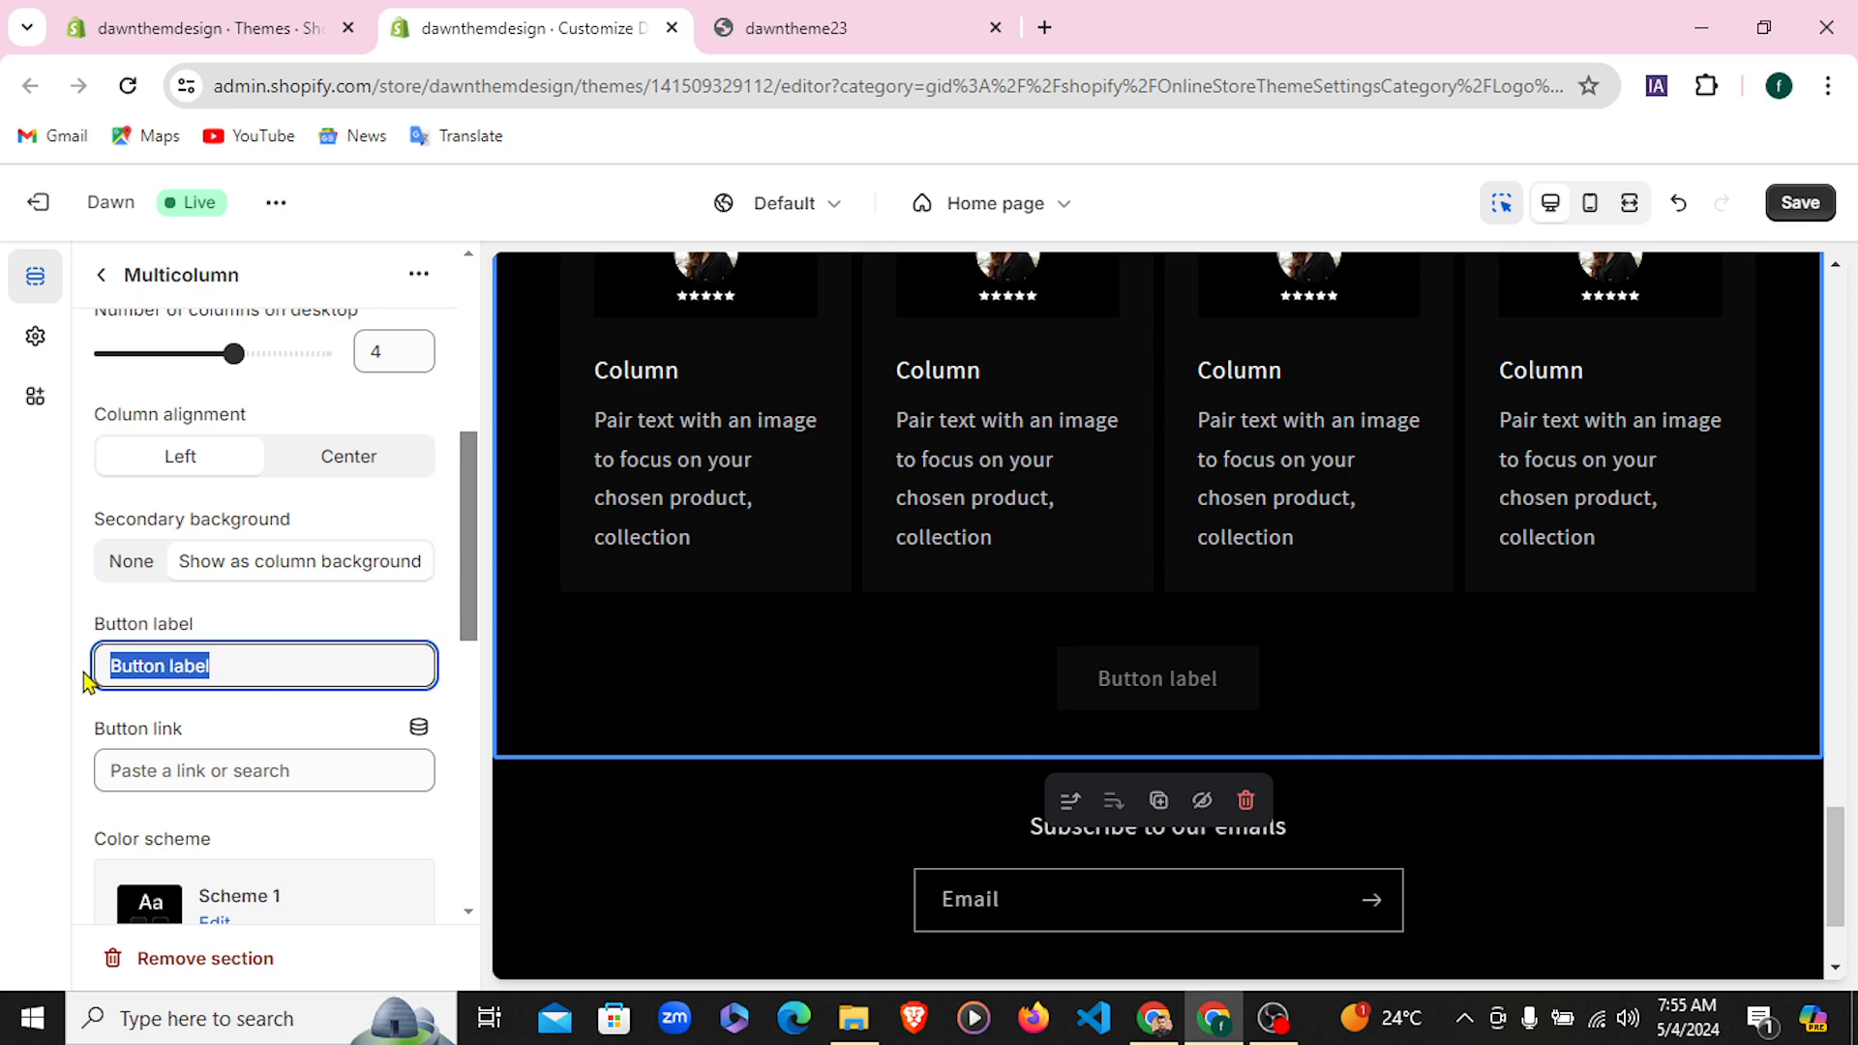
pyautogui.write('See')
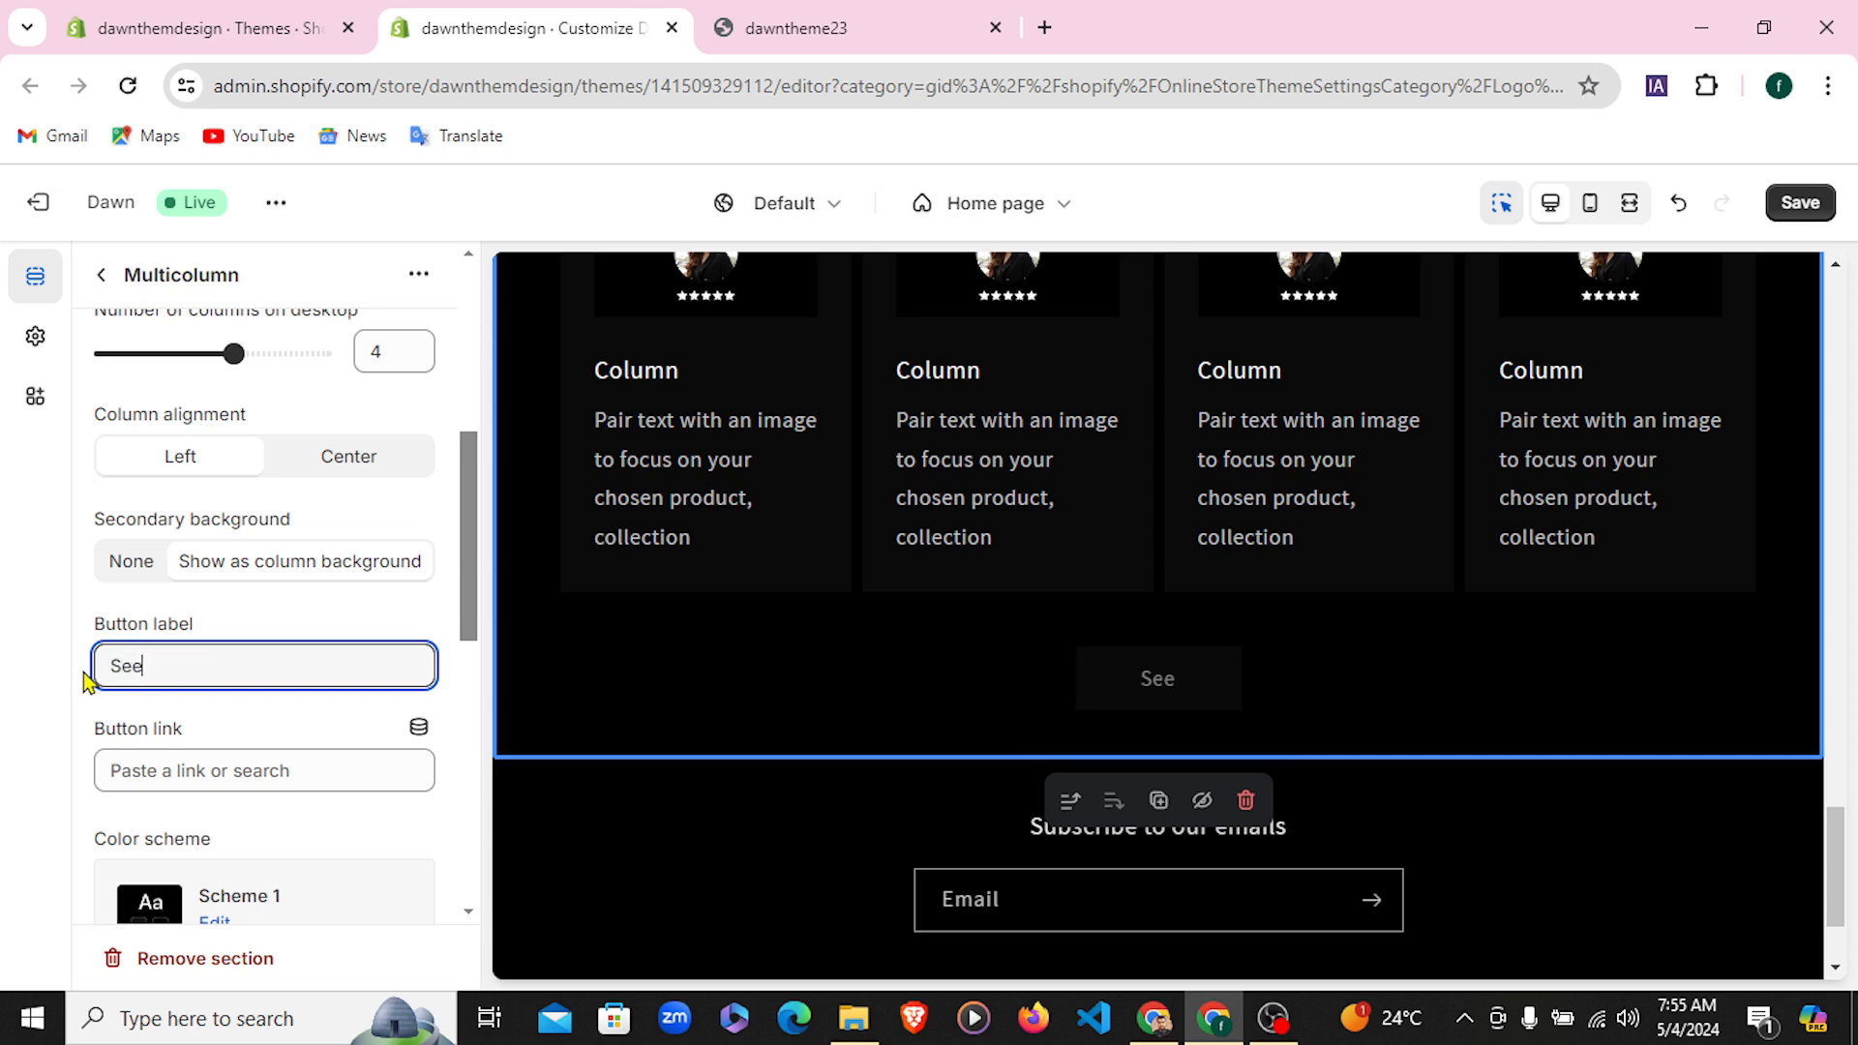
pyautogui.write(' SAll')
pyautogui.press('BackSpace')
pyautogui.press('BackSpace')
pyautogui.press('BackSpace')
pyautogui.press('BackSpace')
pyautogui.write('All Myu')
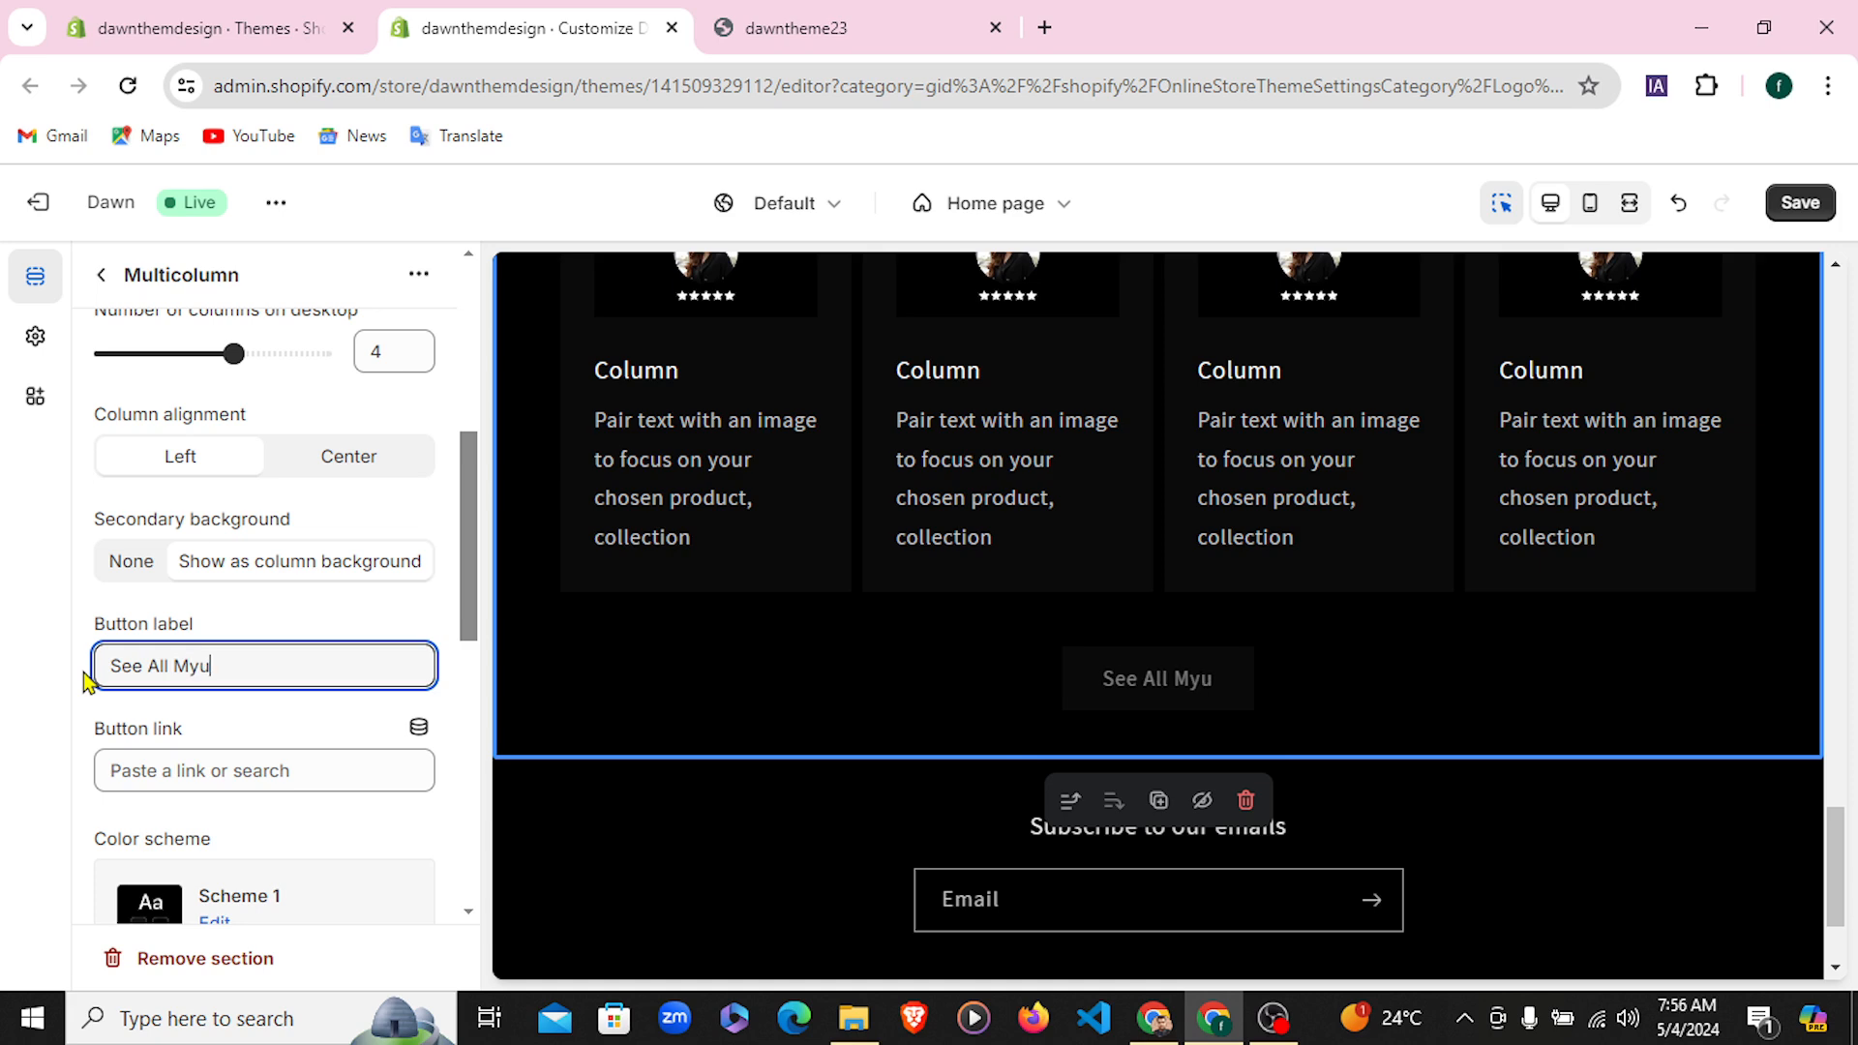
pyautogui.write(' Rev')
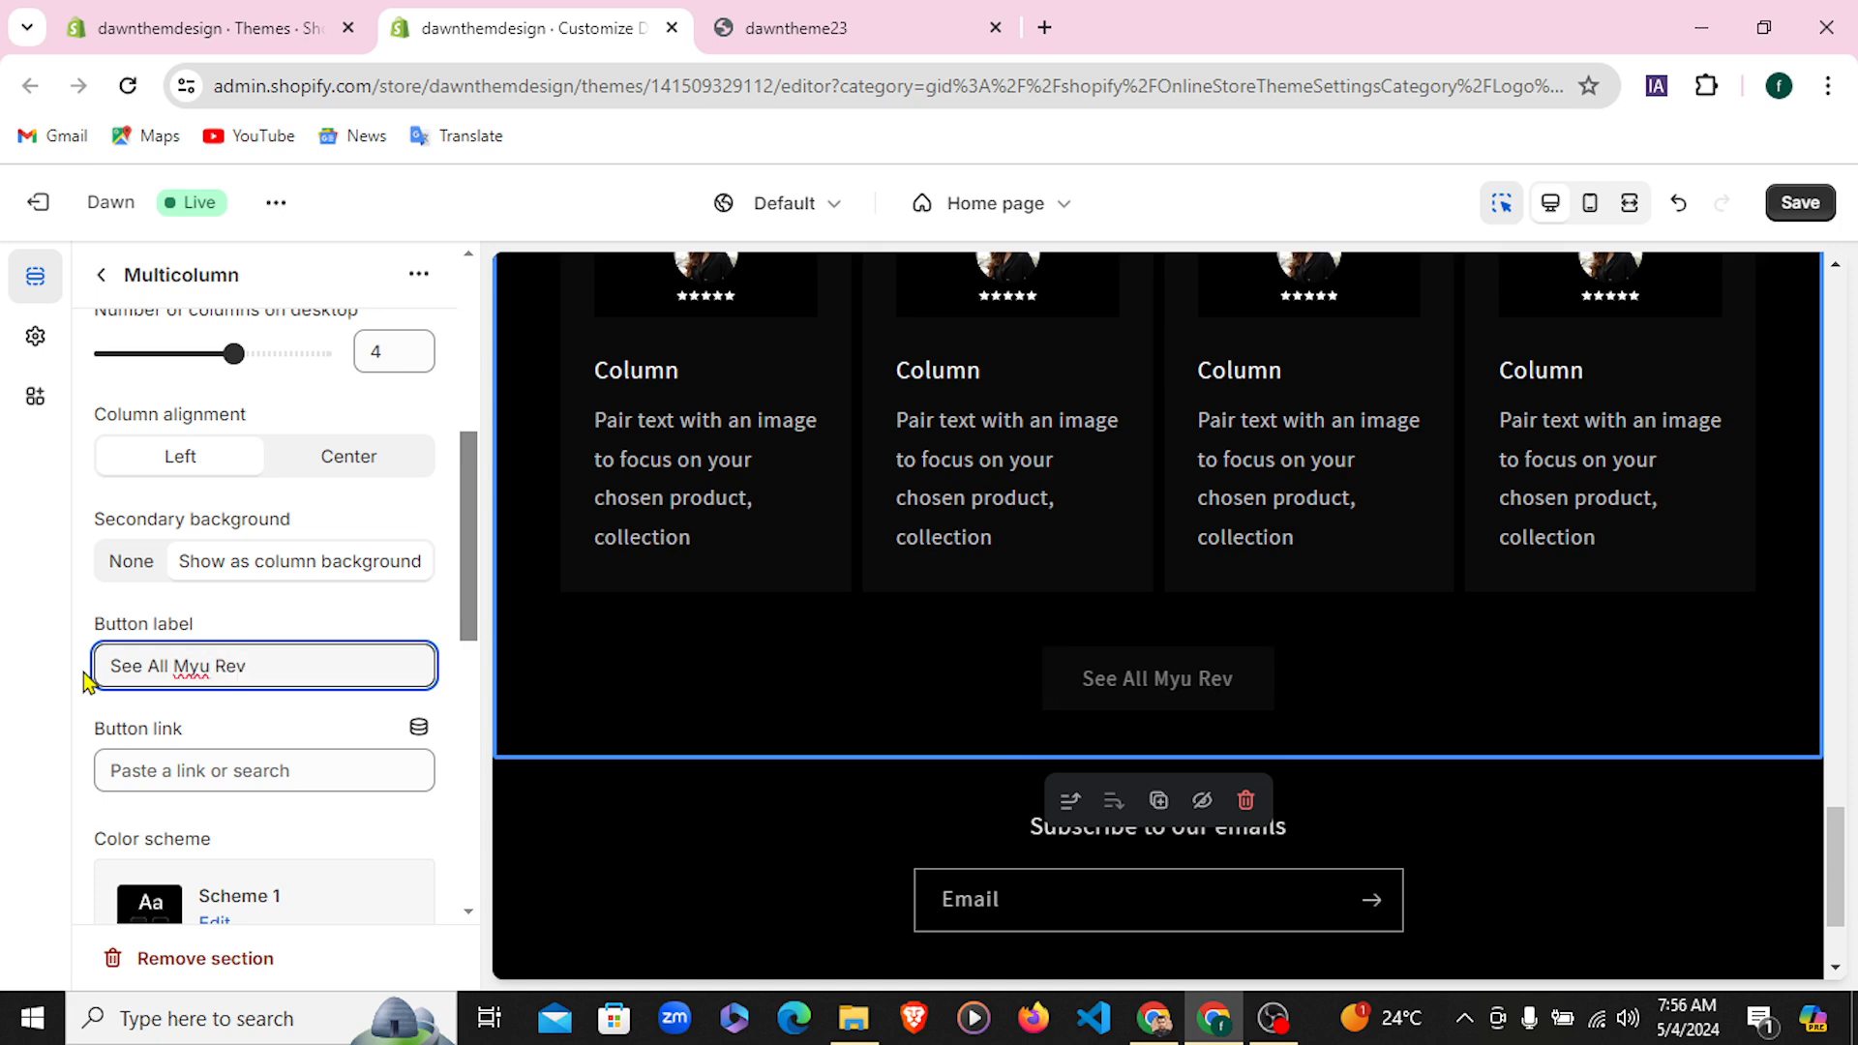
pyautogui.write('iew')
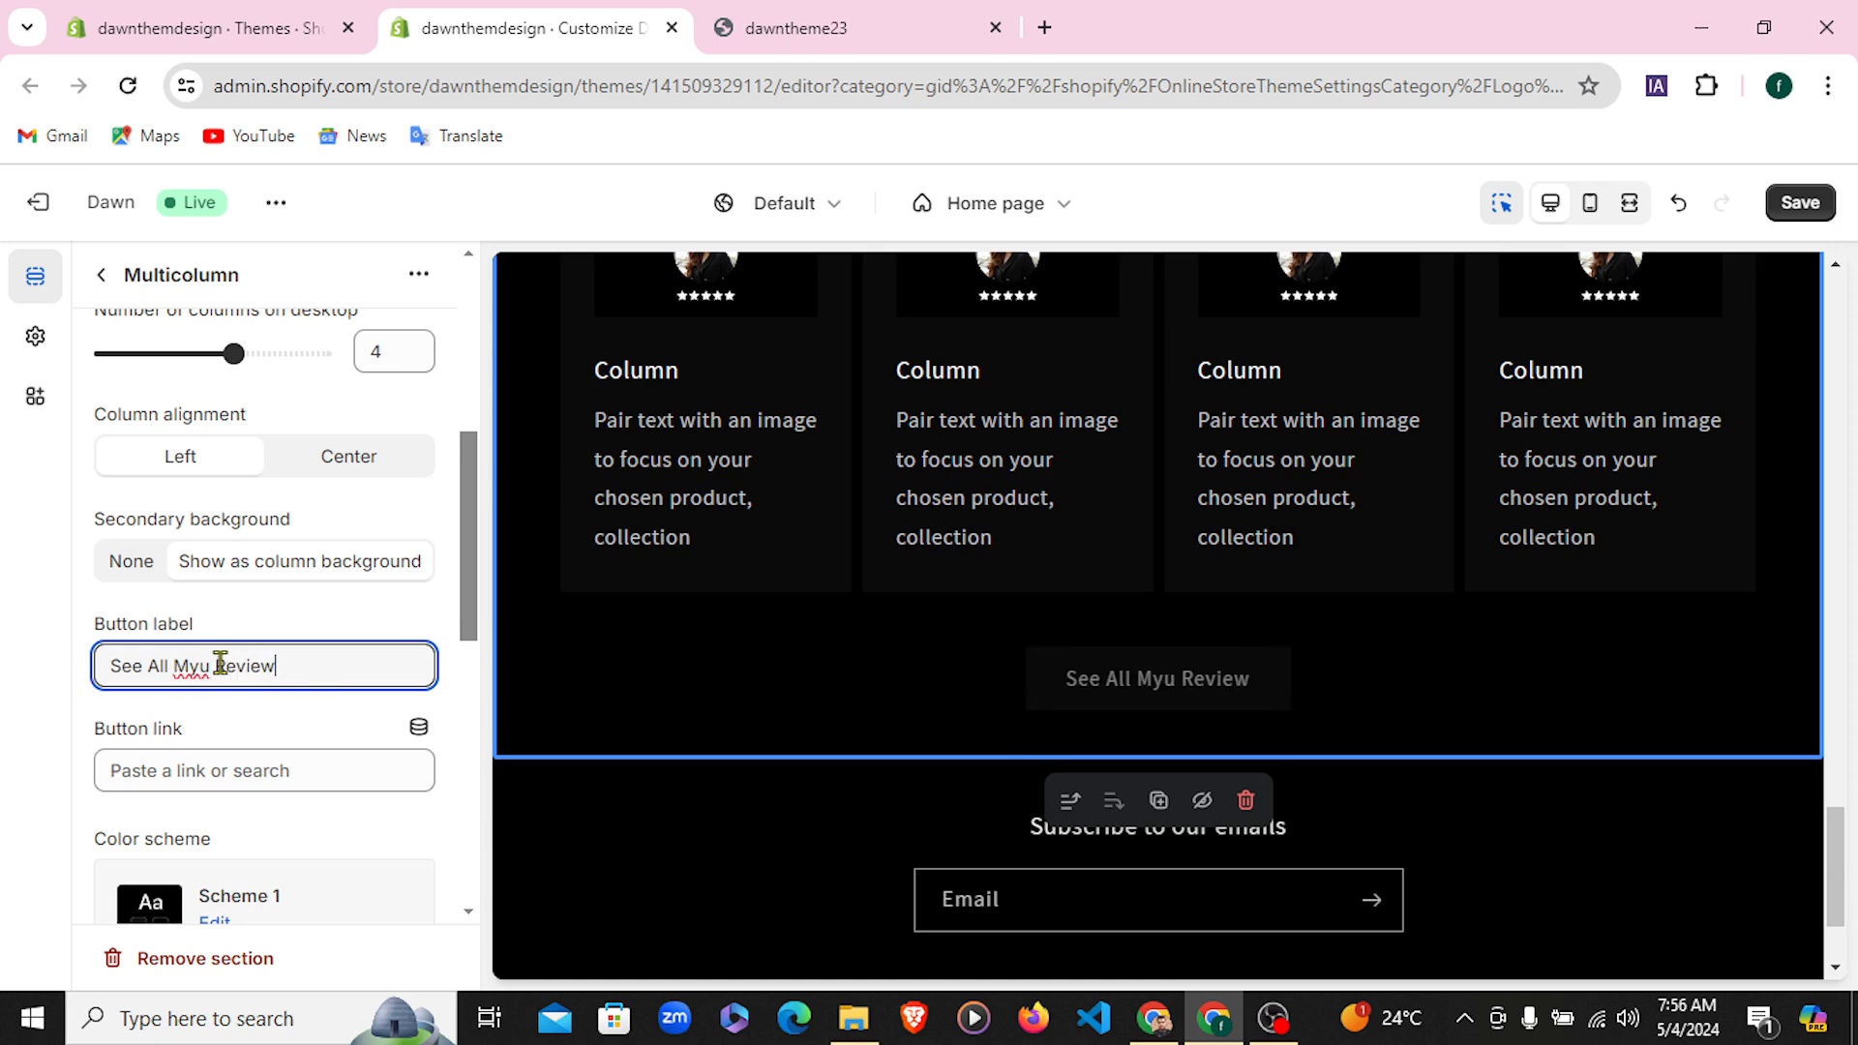
pyautogui.press('BackSpace')
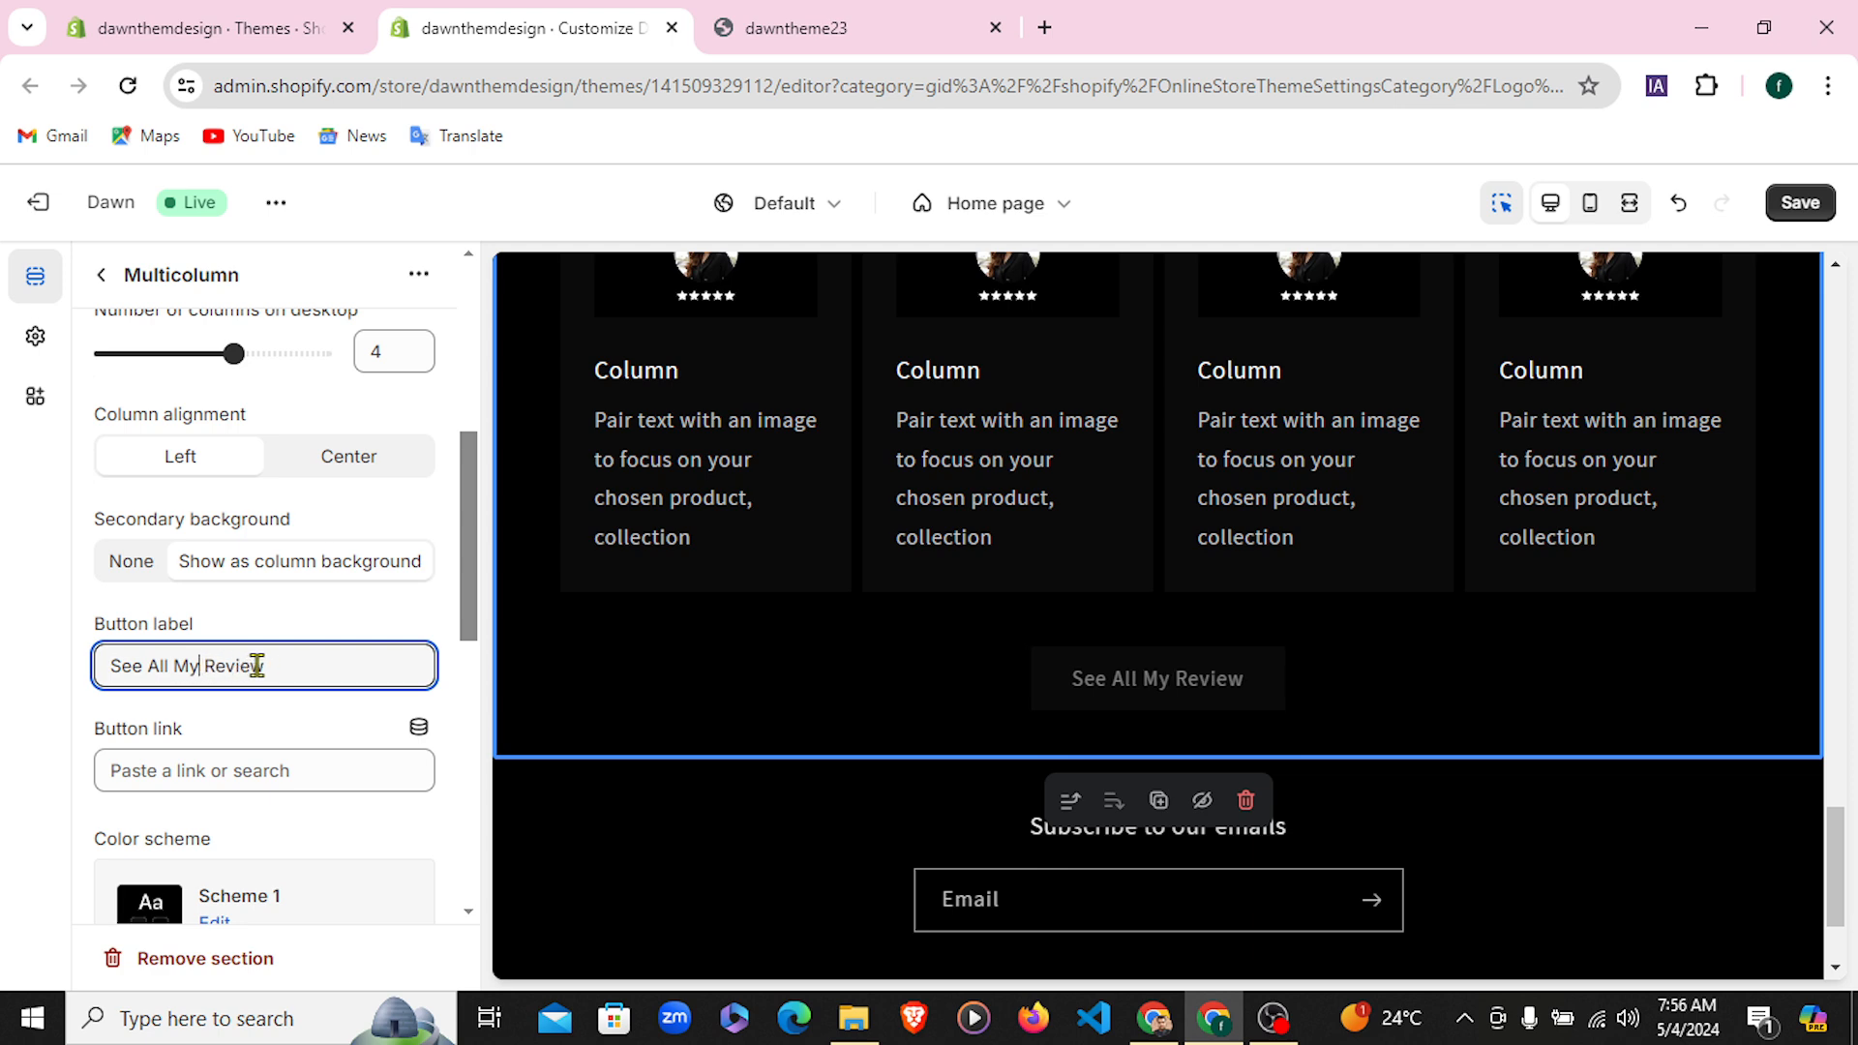
# Link the Multicolumn section's button to the Women Two product, check it in the preview, and return to the section list
pyautogui.click(199, 767)
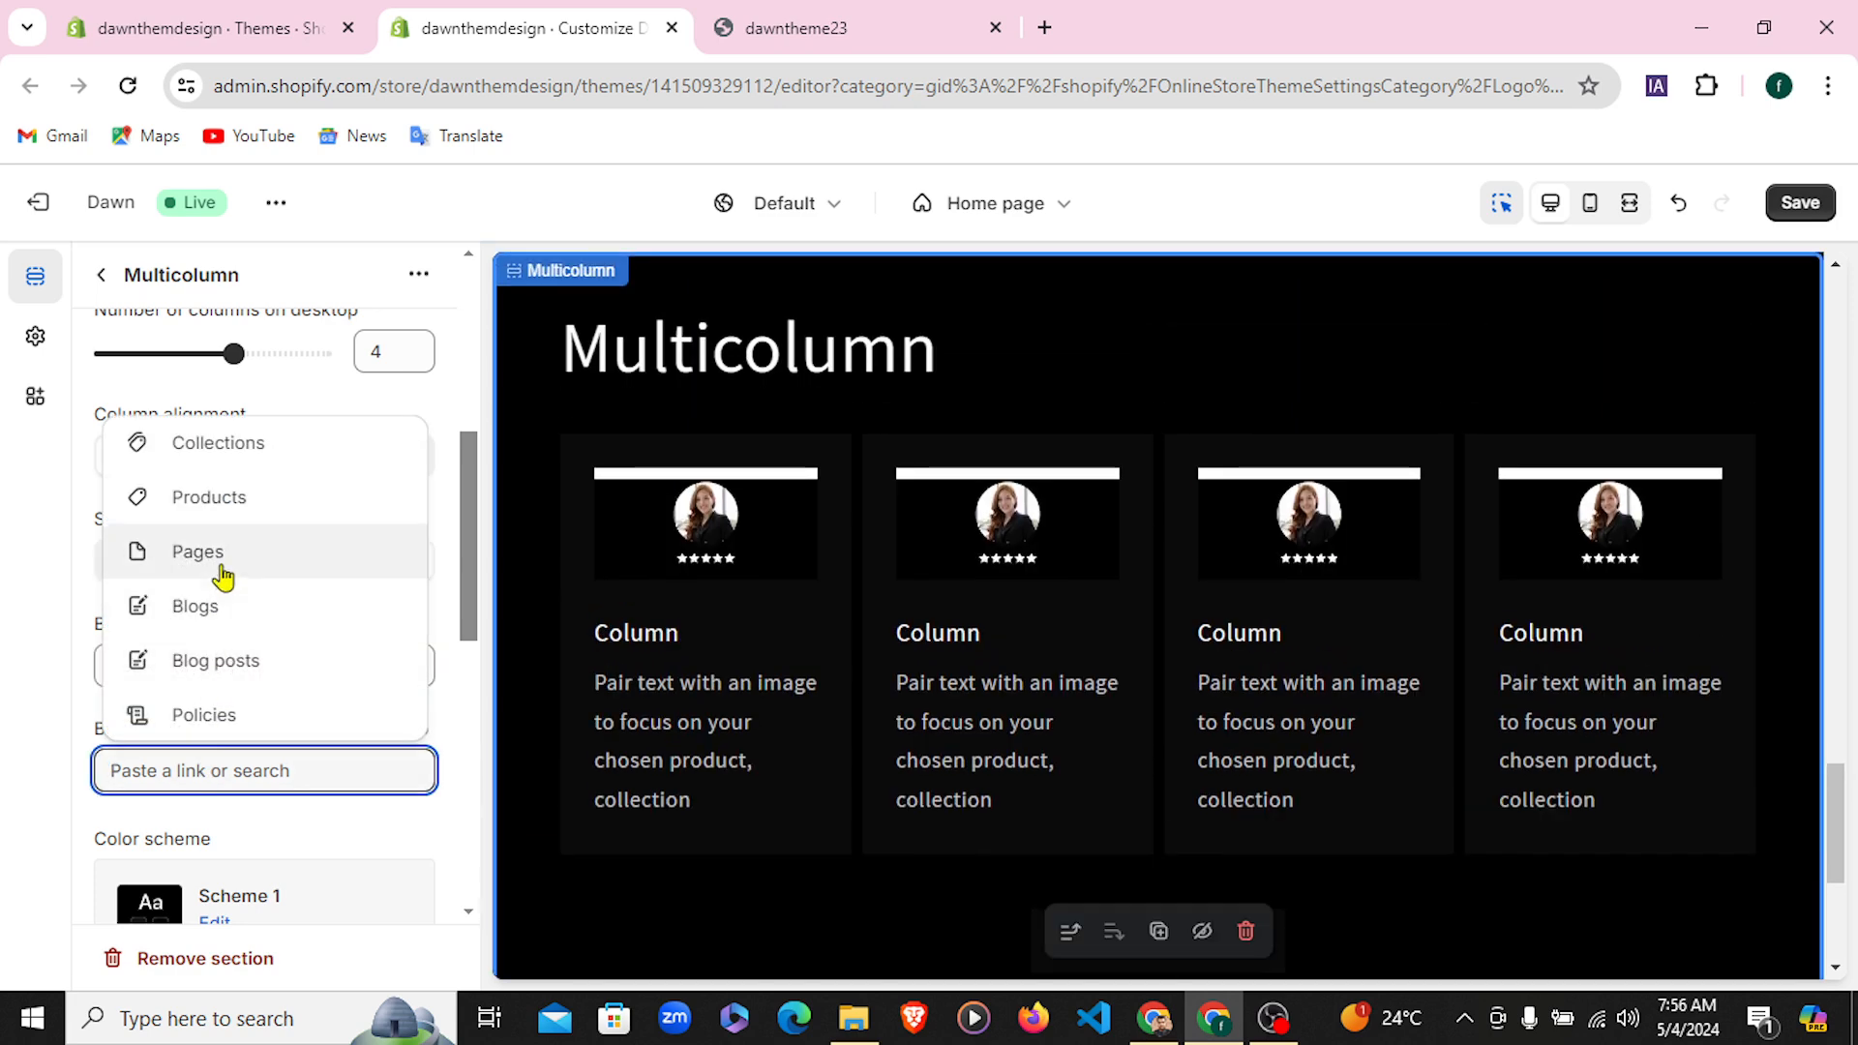
pyautogui.click(220, 502)
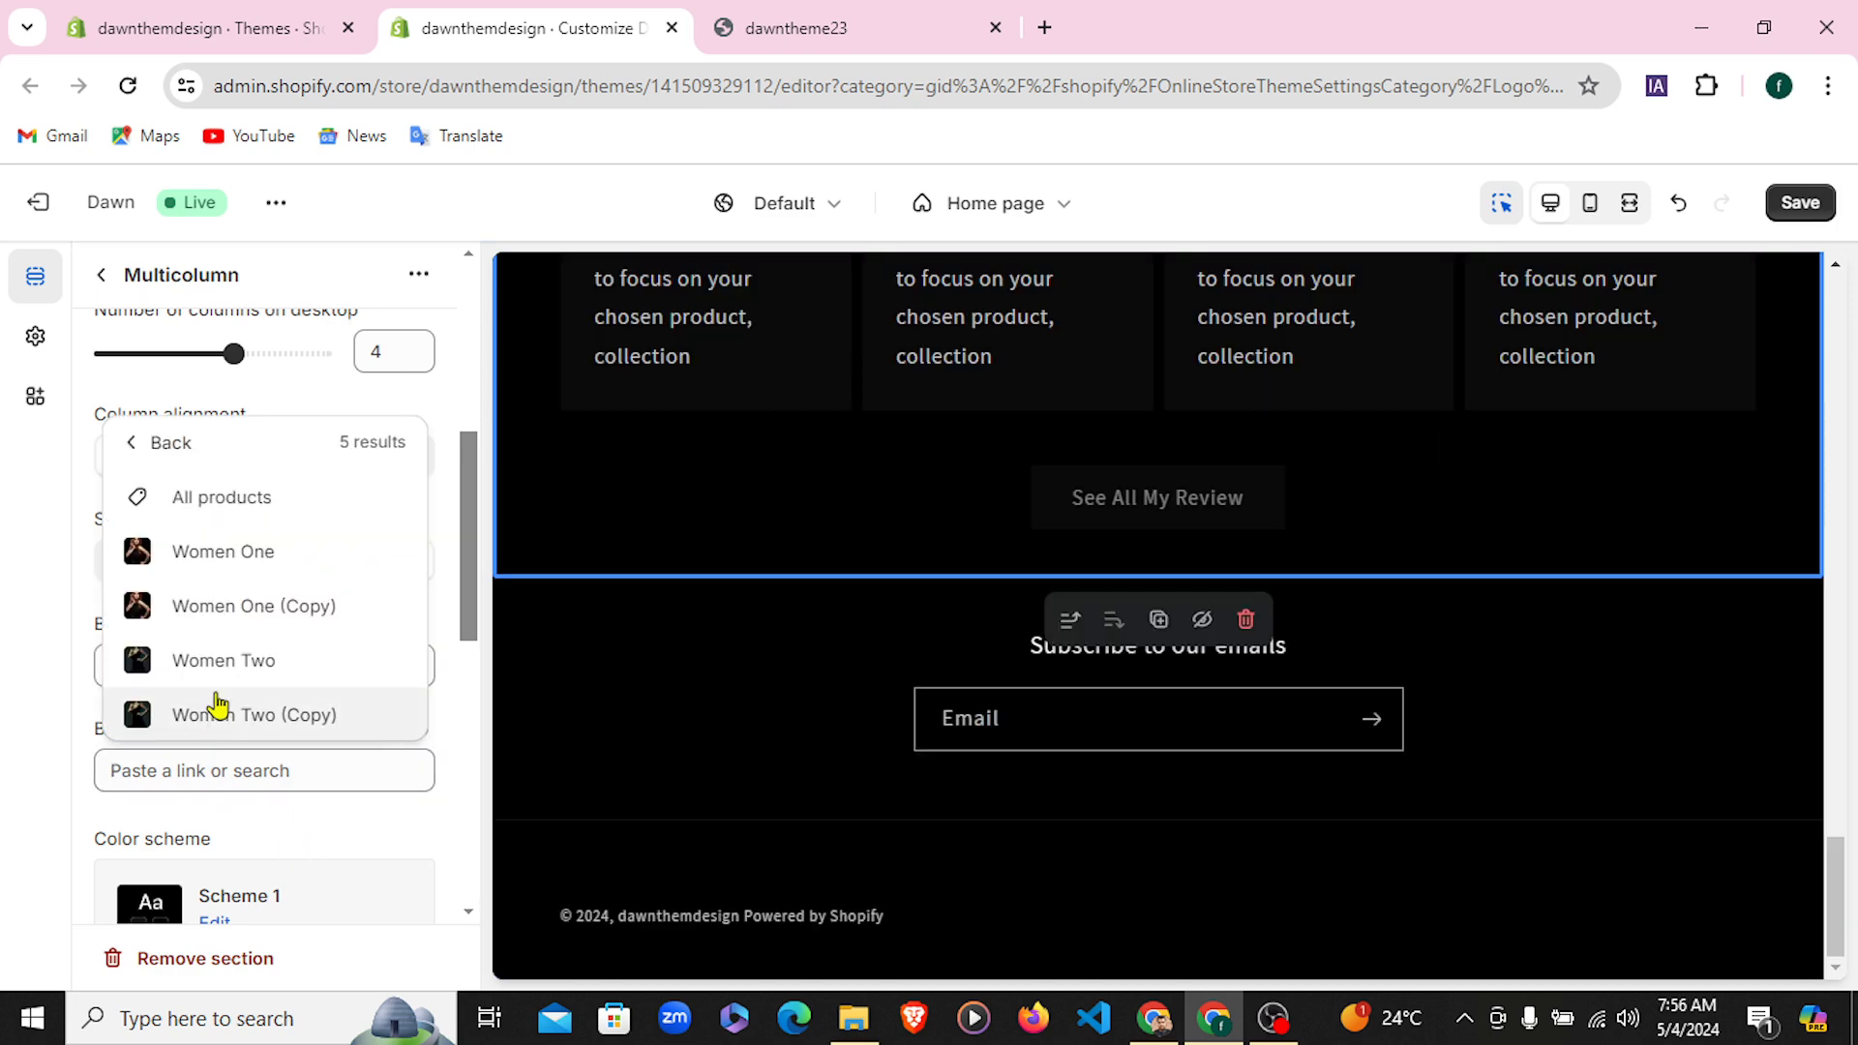
pyautogui.click(222, 659)
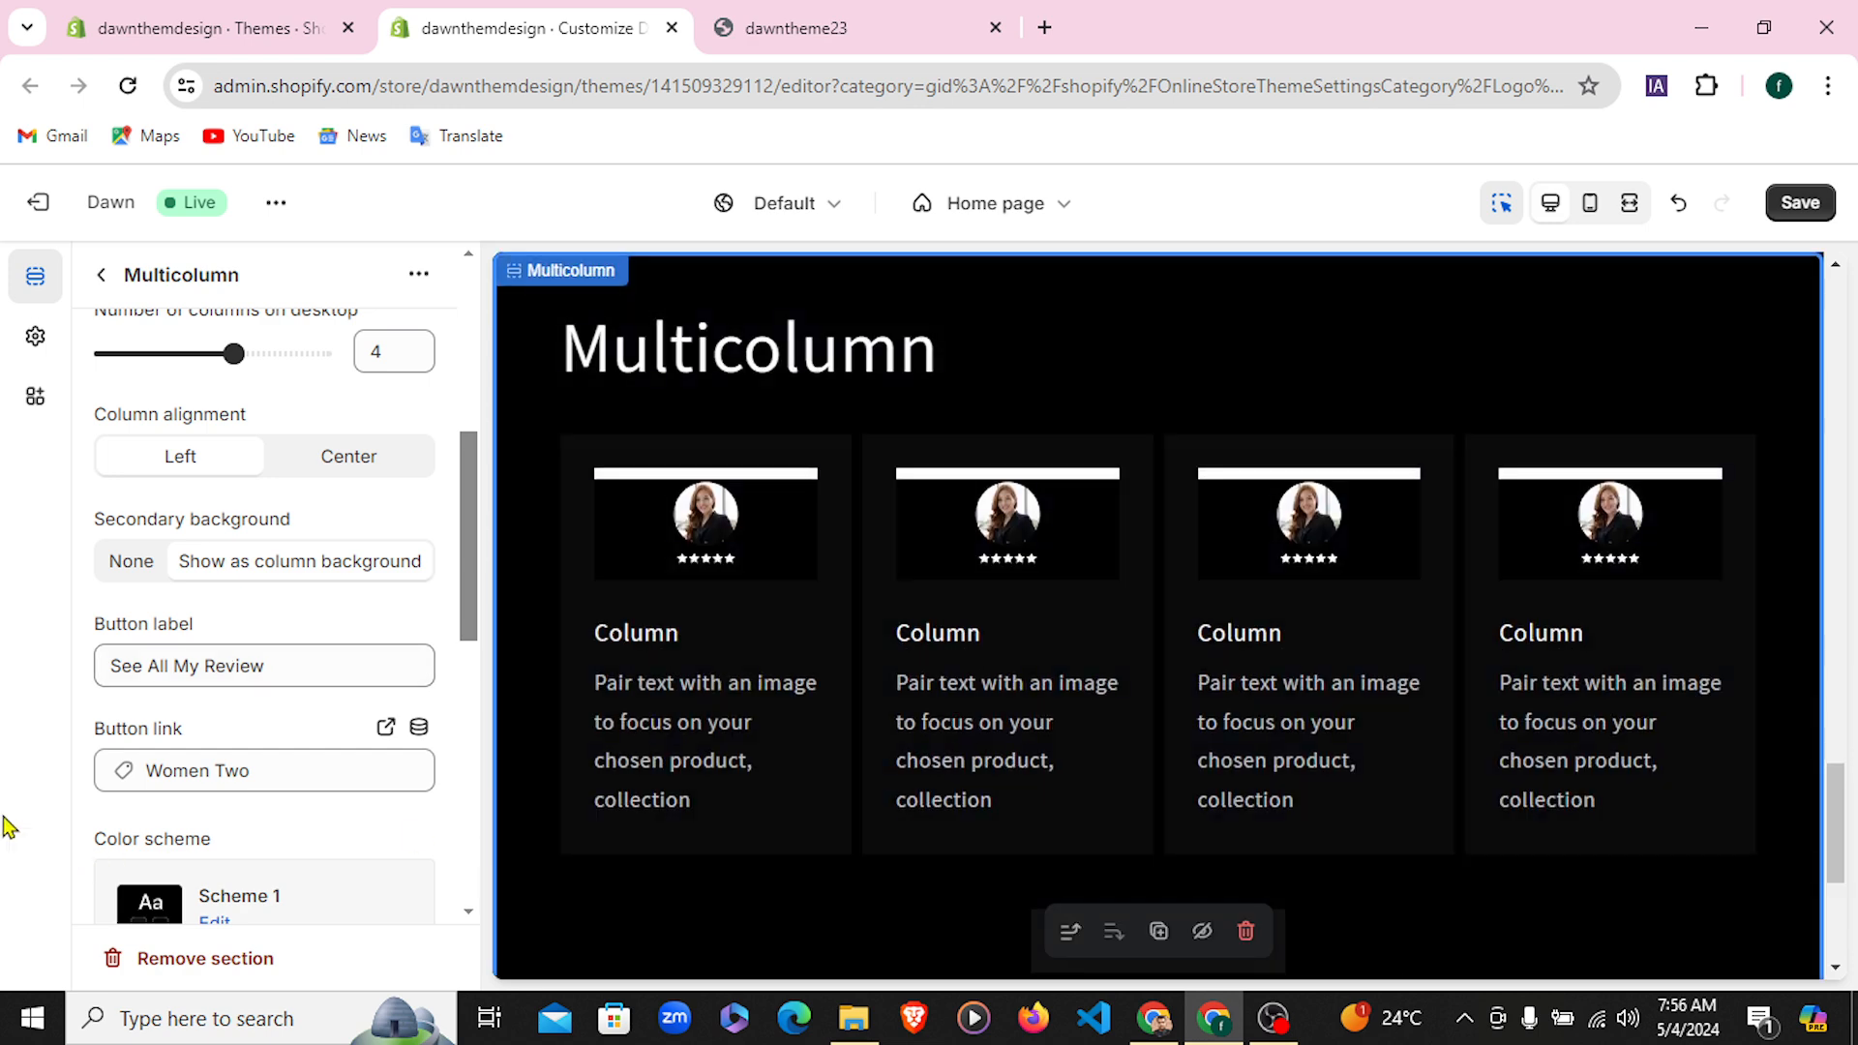
pyautogui.moveTo(1845, 846); pyautogui.dragTo(1838, 884)
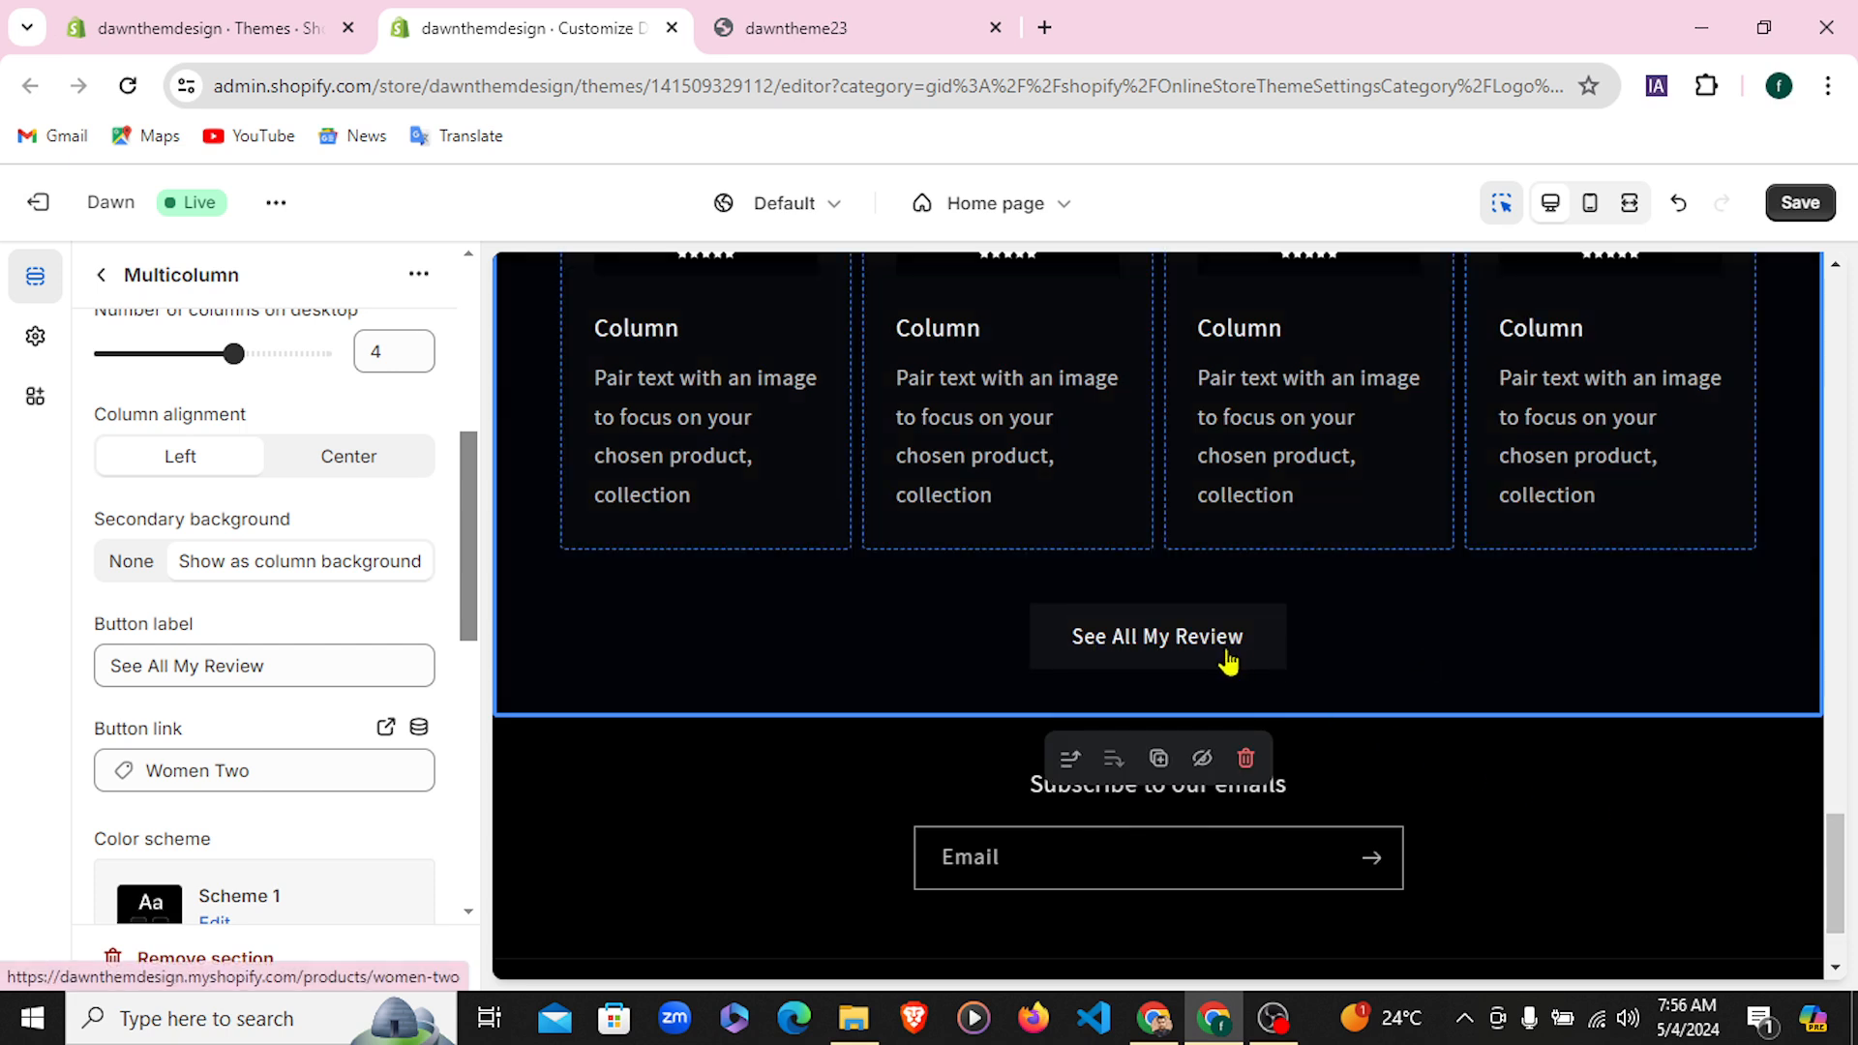
pyautogui.scroll(-3, 124, 812)
pyautogui.scroll(3, 97, 629)
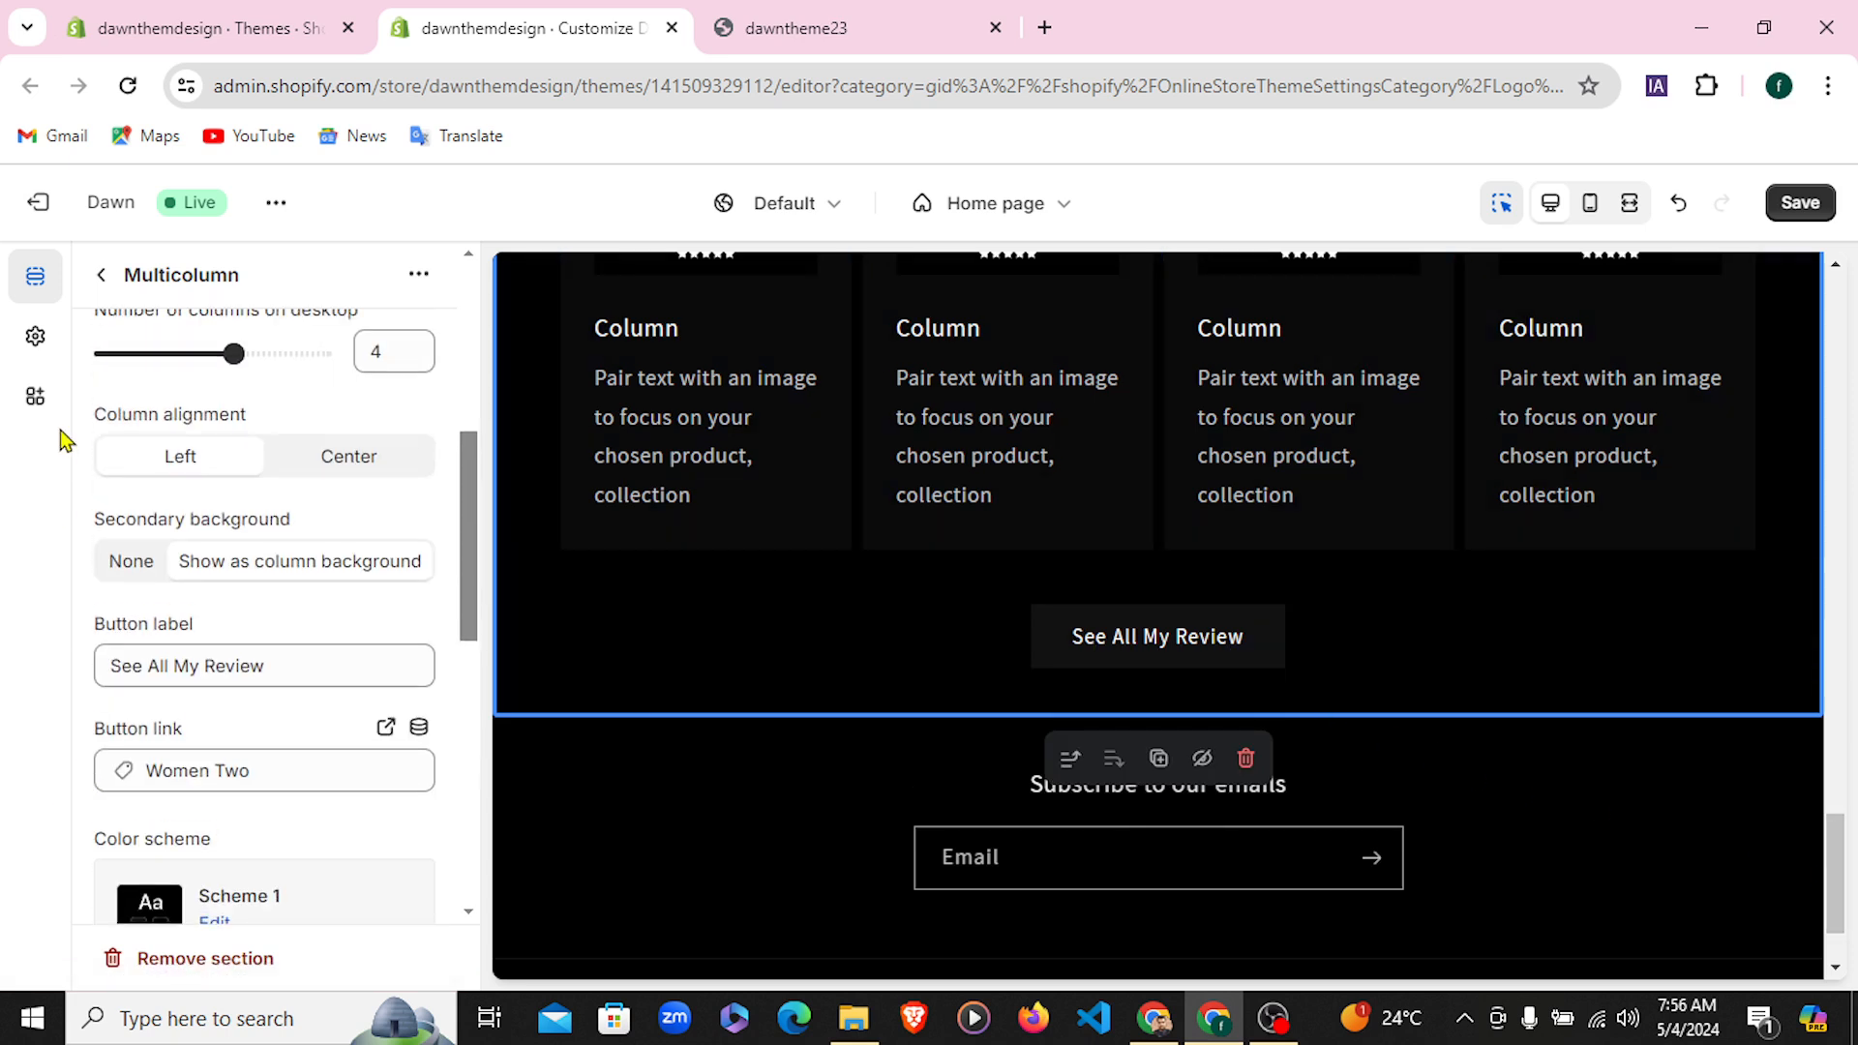
pyautogui.click(102, 275)
# Check what follows the columns on the dawntheme23 store page, and add a Slideshow section below Multicolumn in the theme editor
pyautogui.click(861, 17)
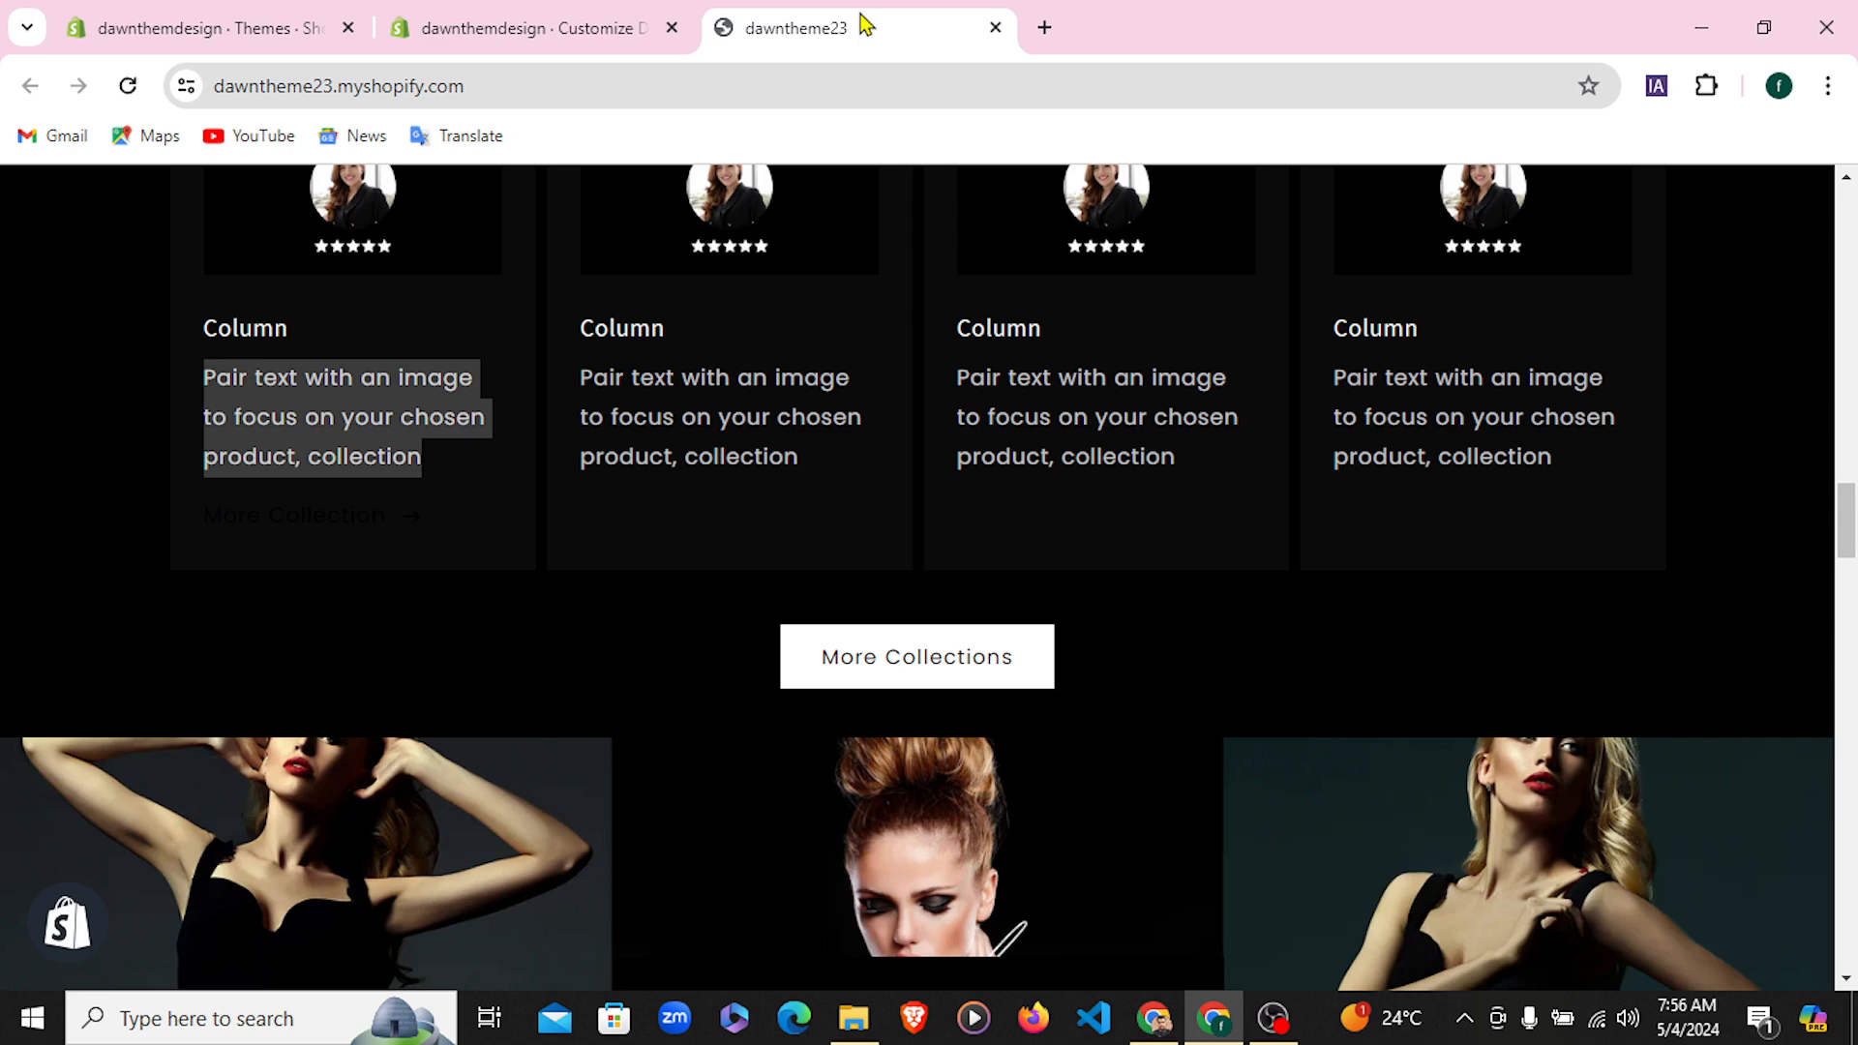
pyautogui.scroll(-4, 1129, 643)
pyautogui.scroll(-1, 1128, 648)
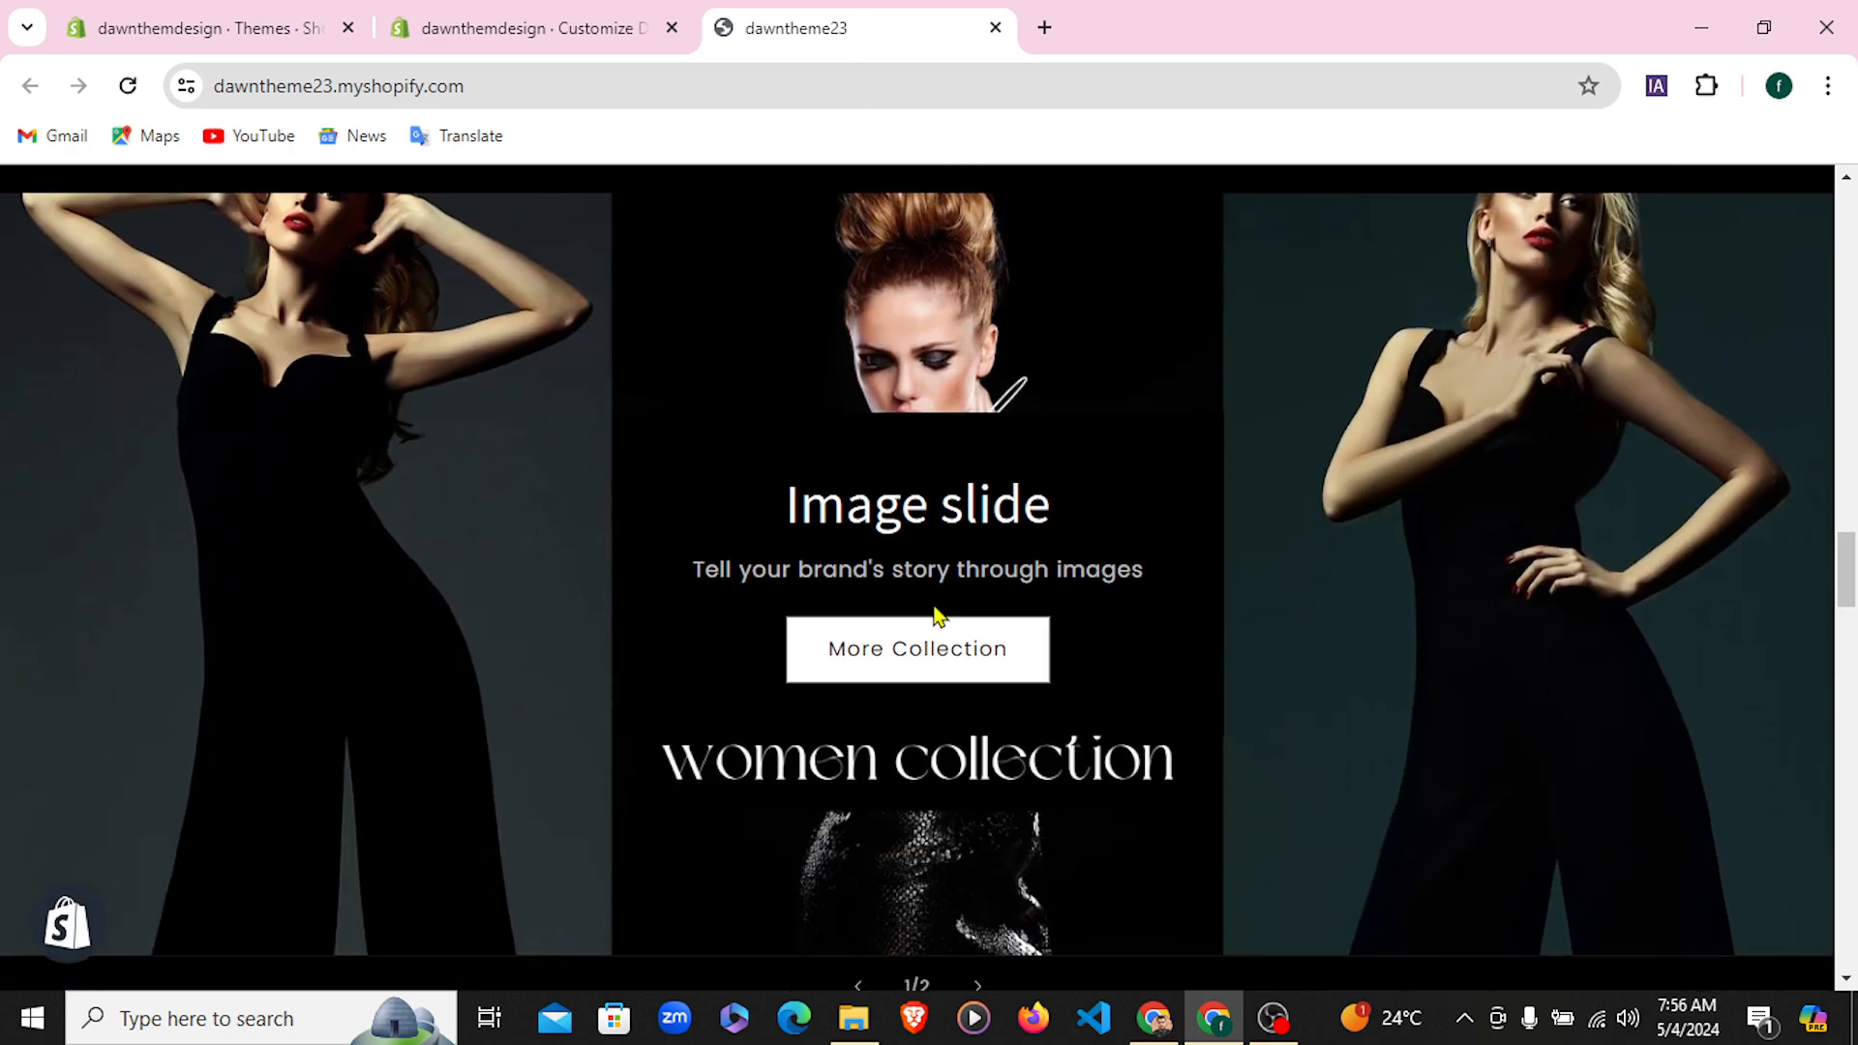
pyautogui.scroll(1, 1461, 728)
pyautogui.scroll(-1, 1461, 729)
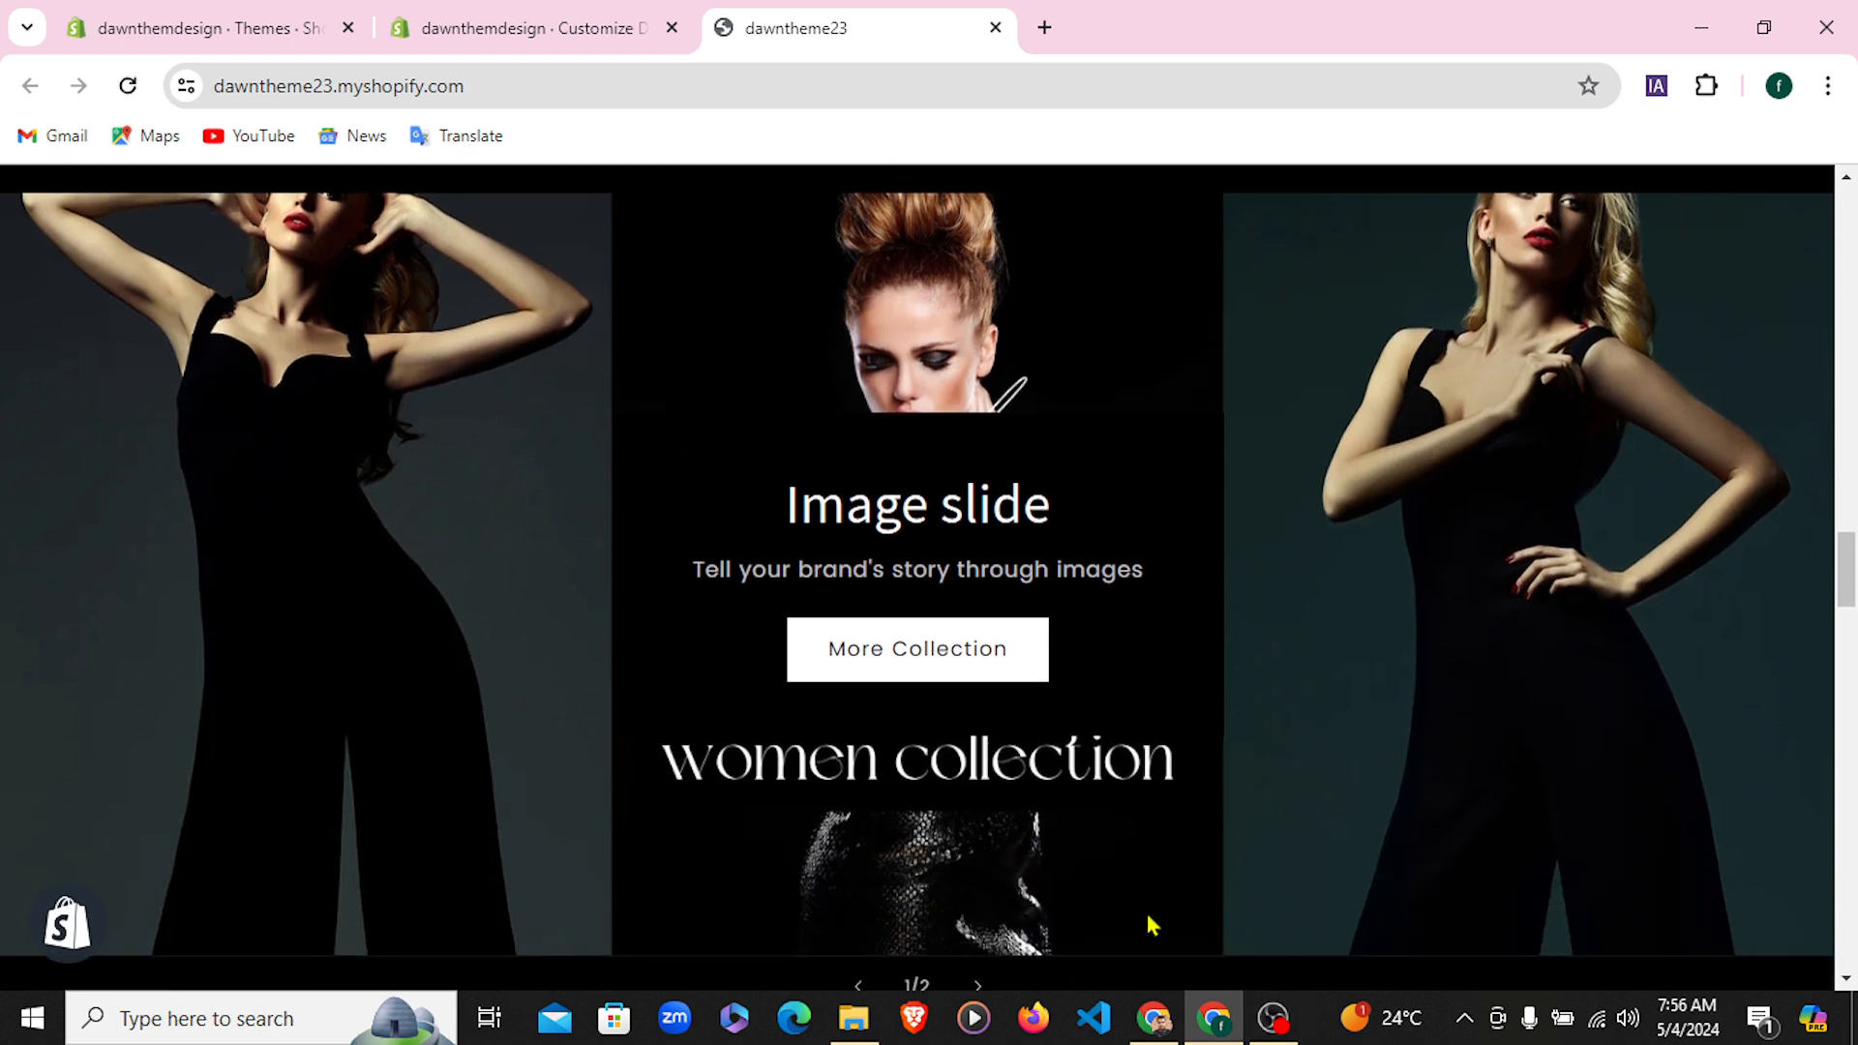
pyautogui.click(542, 19)
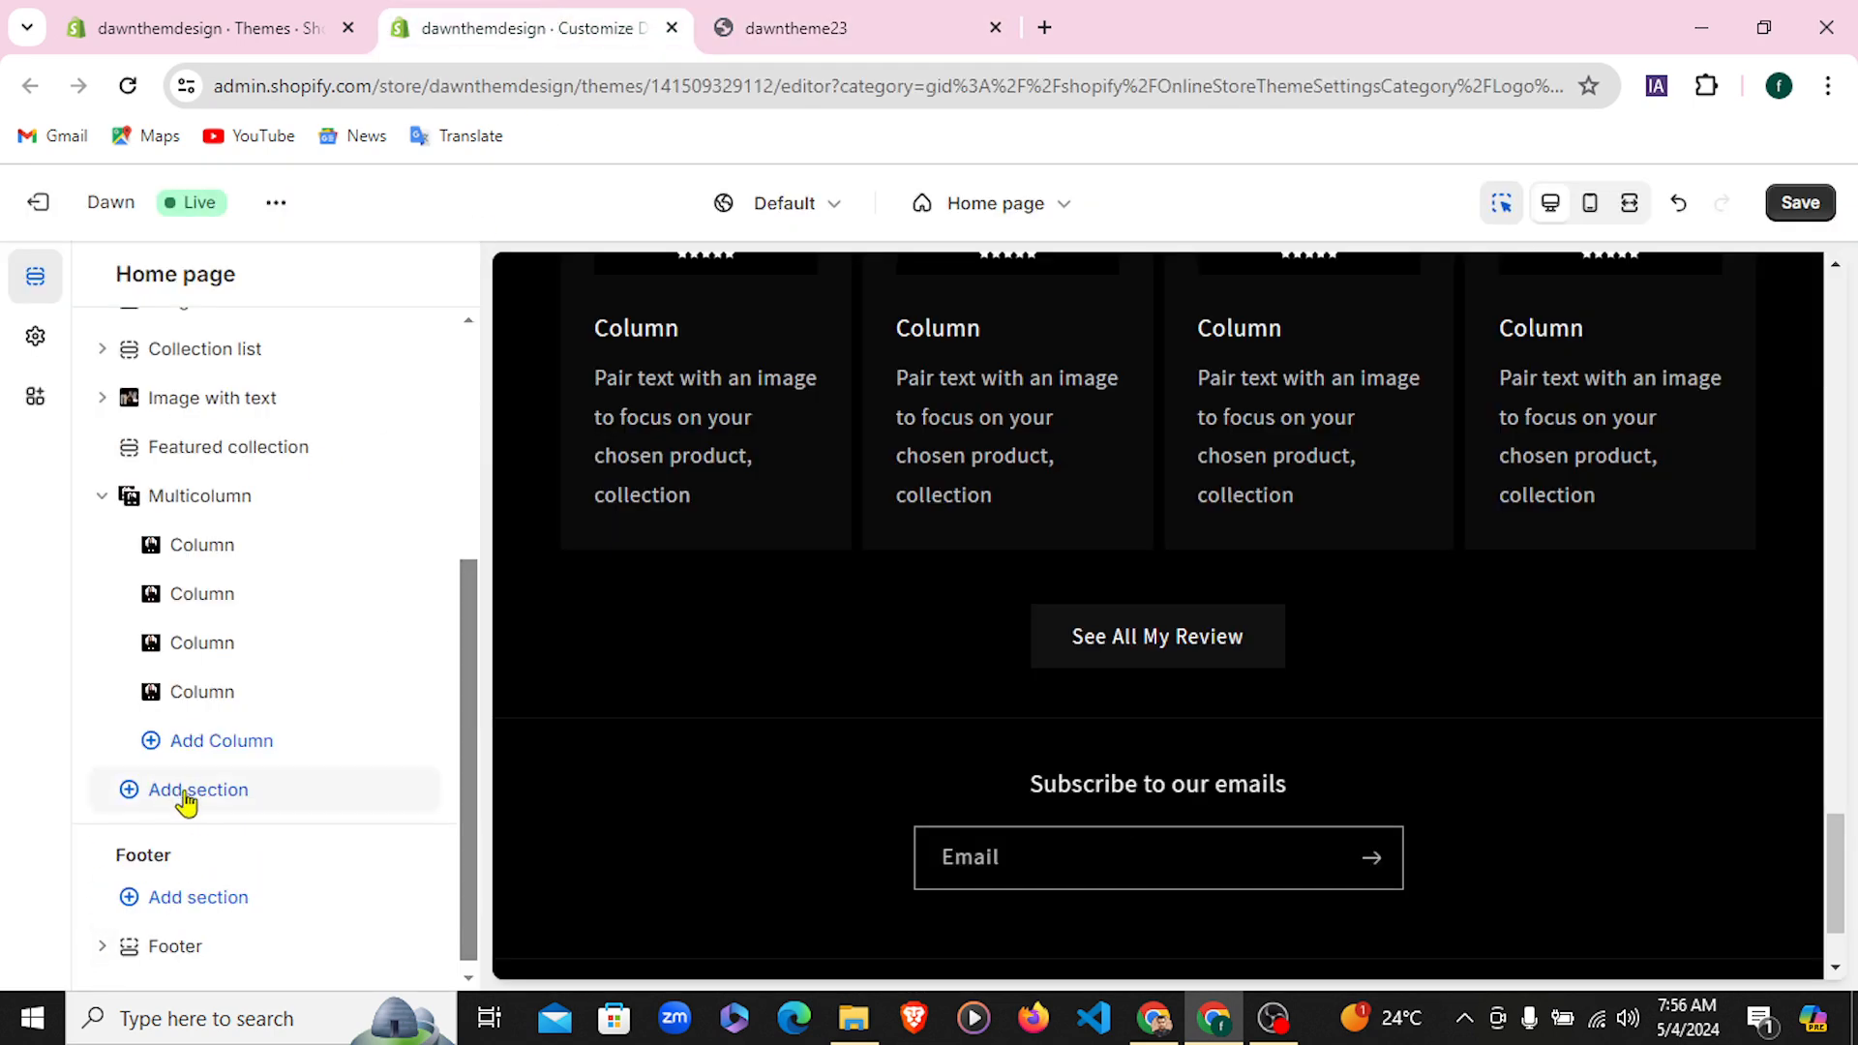
pyautogui.click(101, 497)
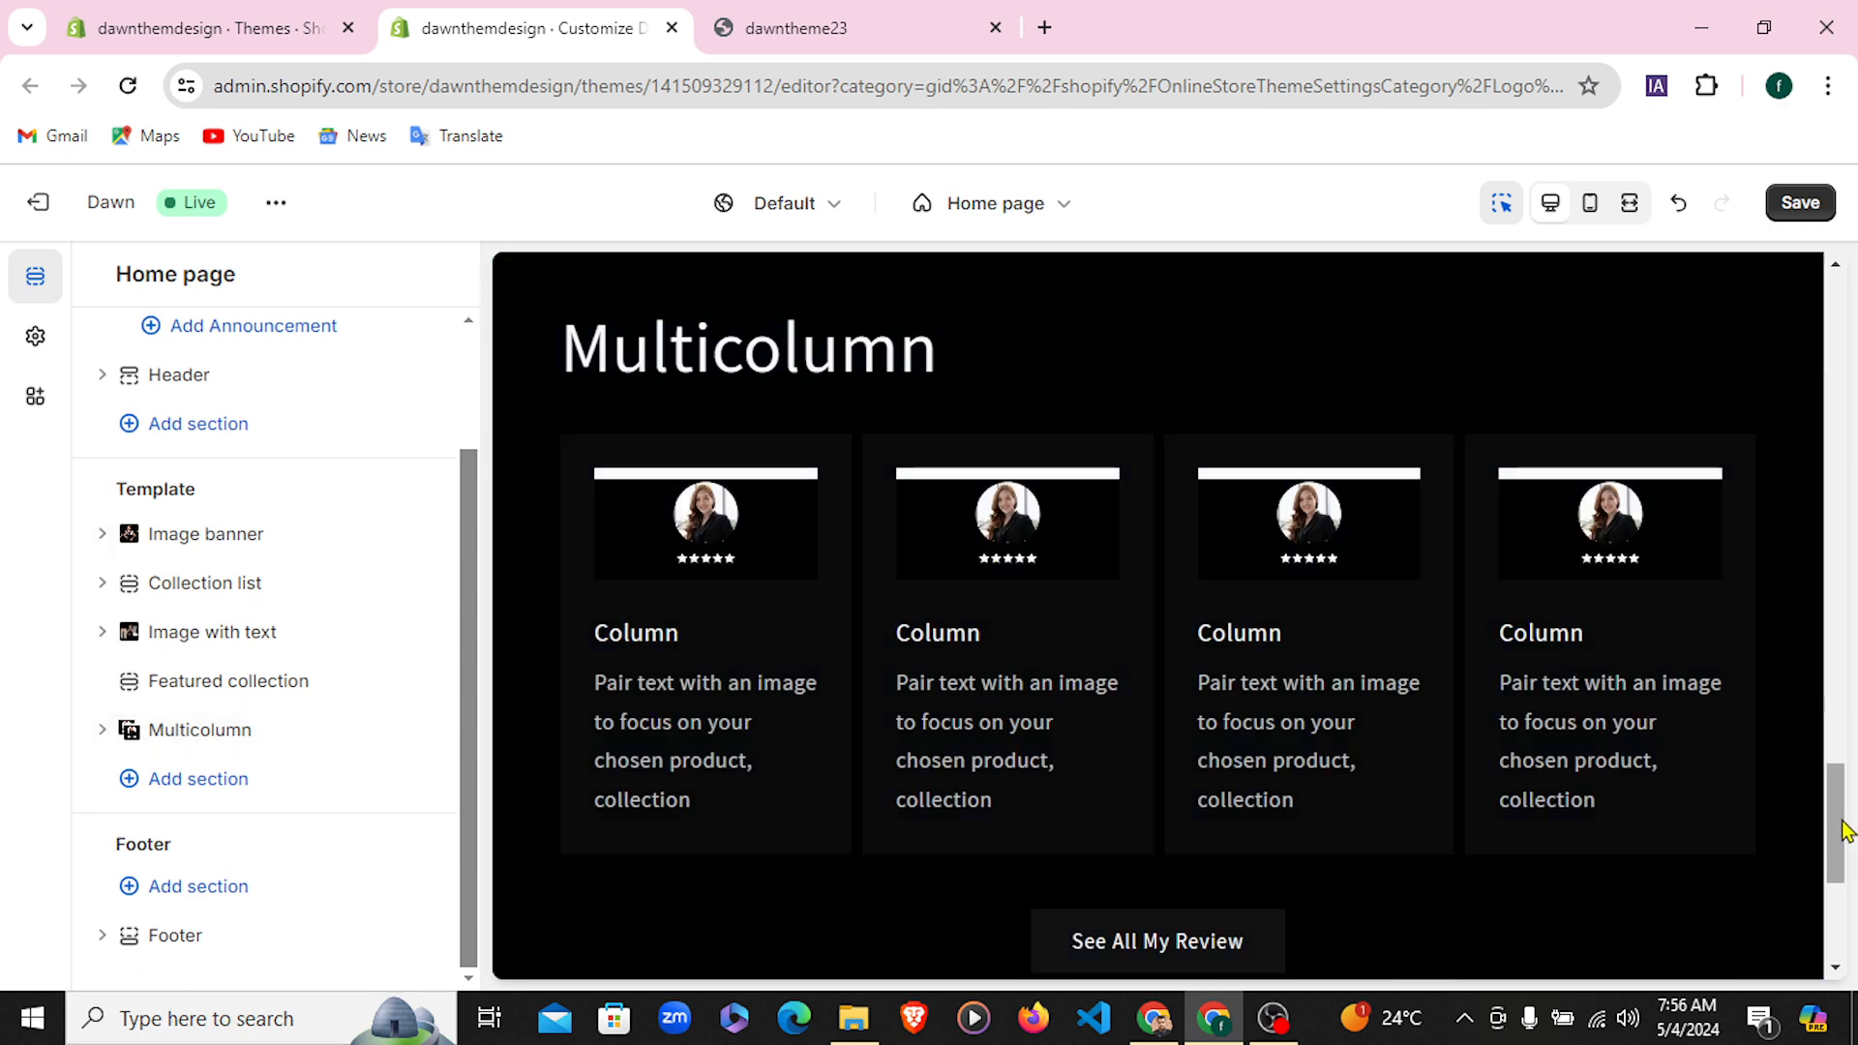
pyautogui.scroll(-4, 1843, 830)
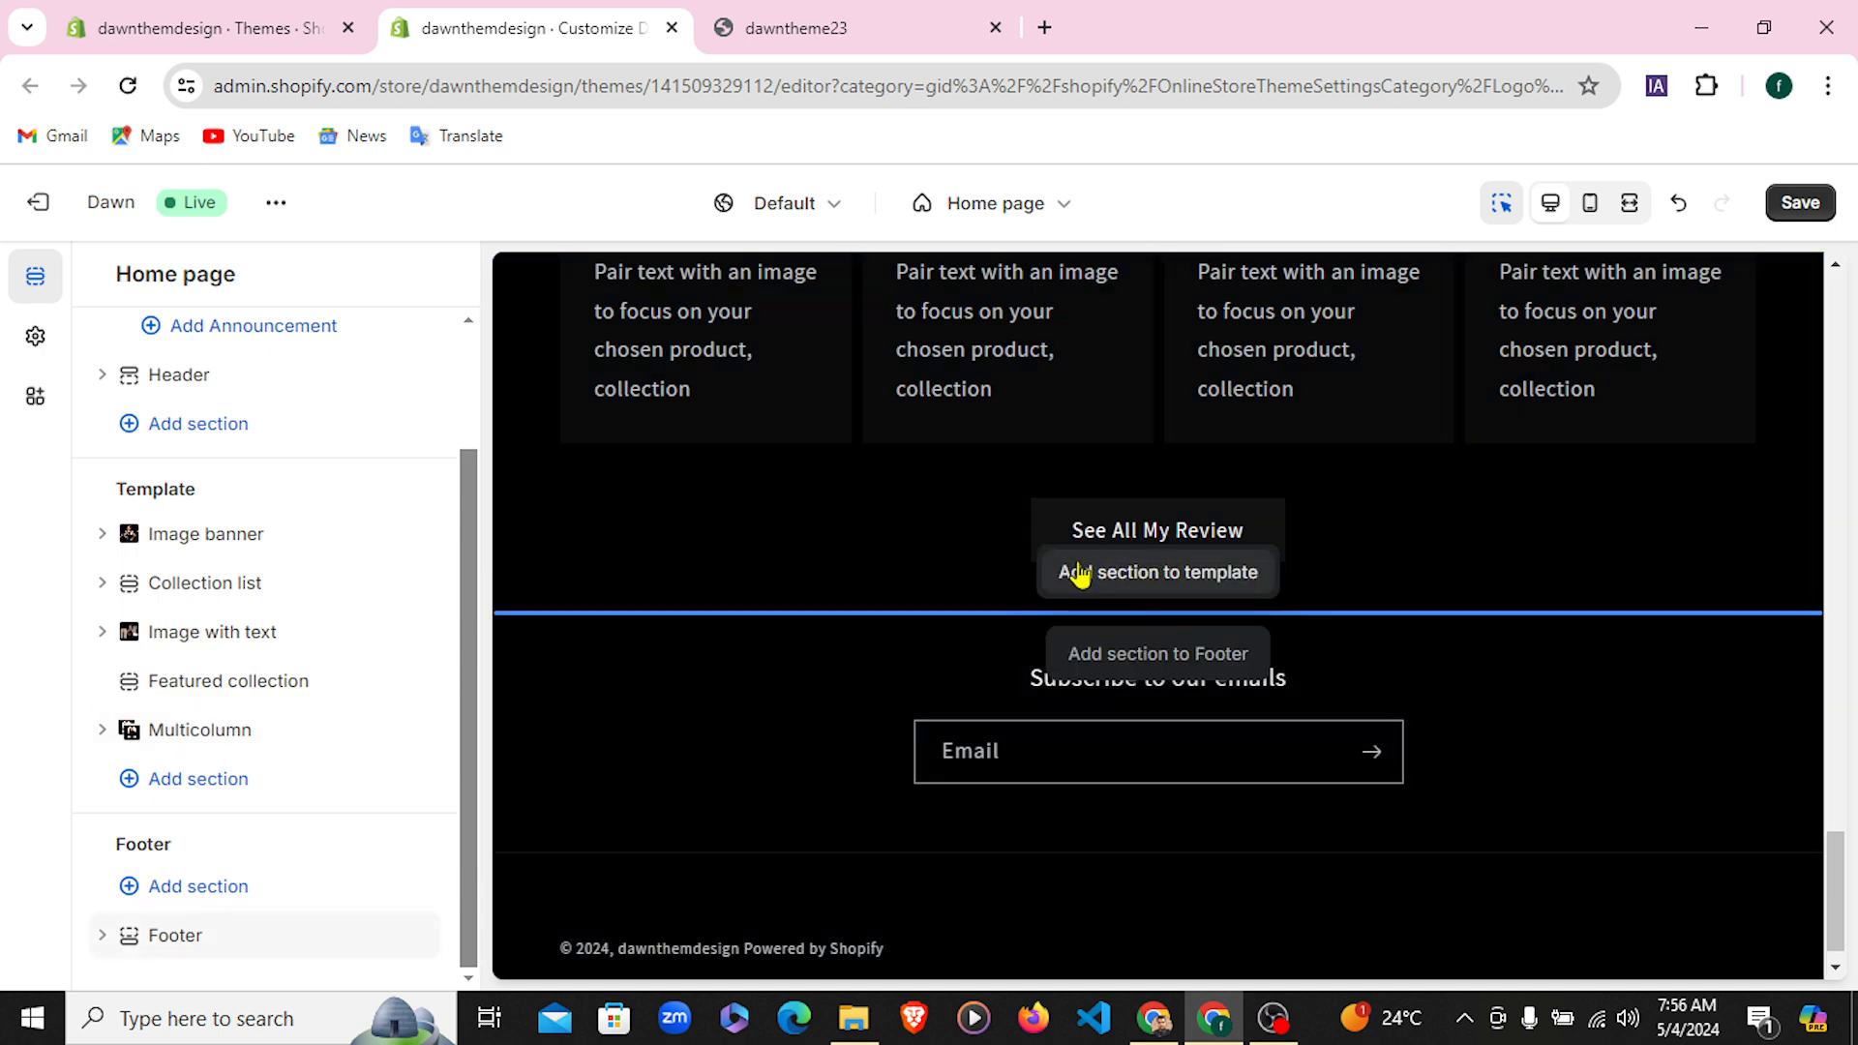
pyautogui.click(1162, 577)
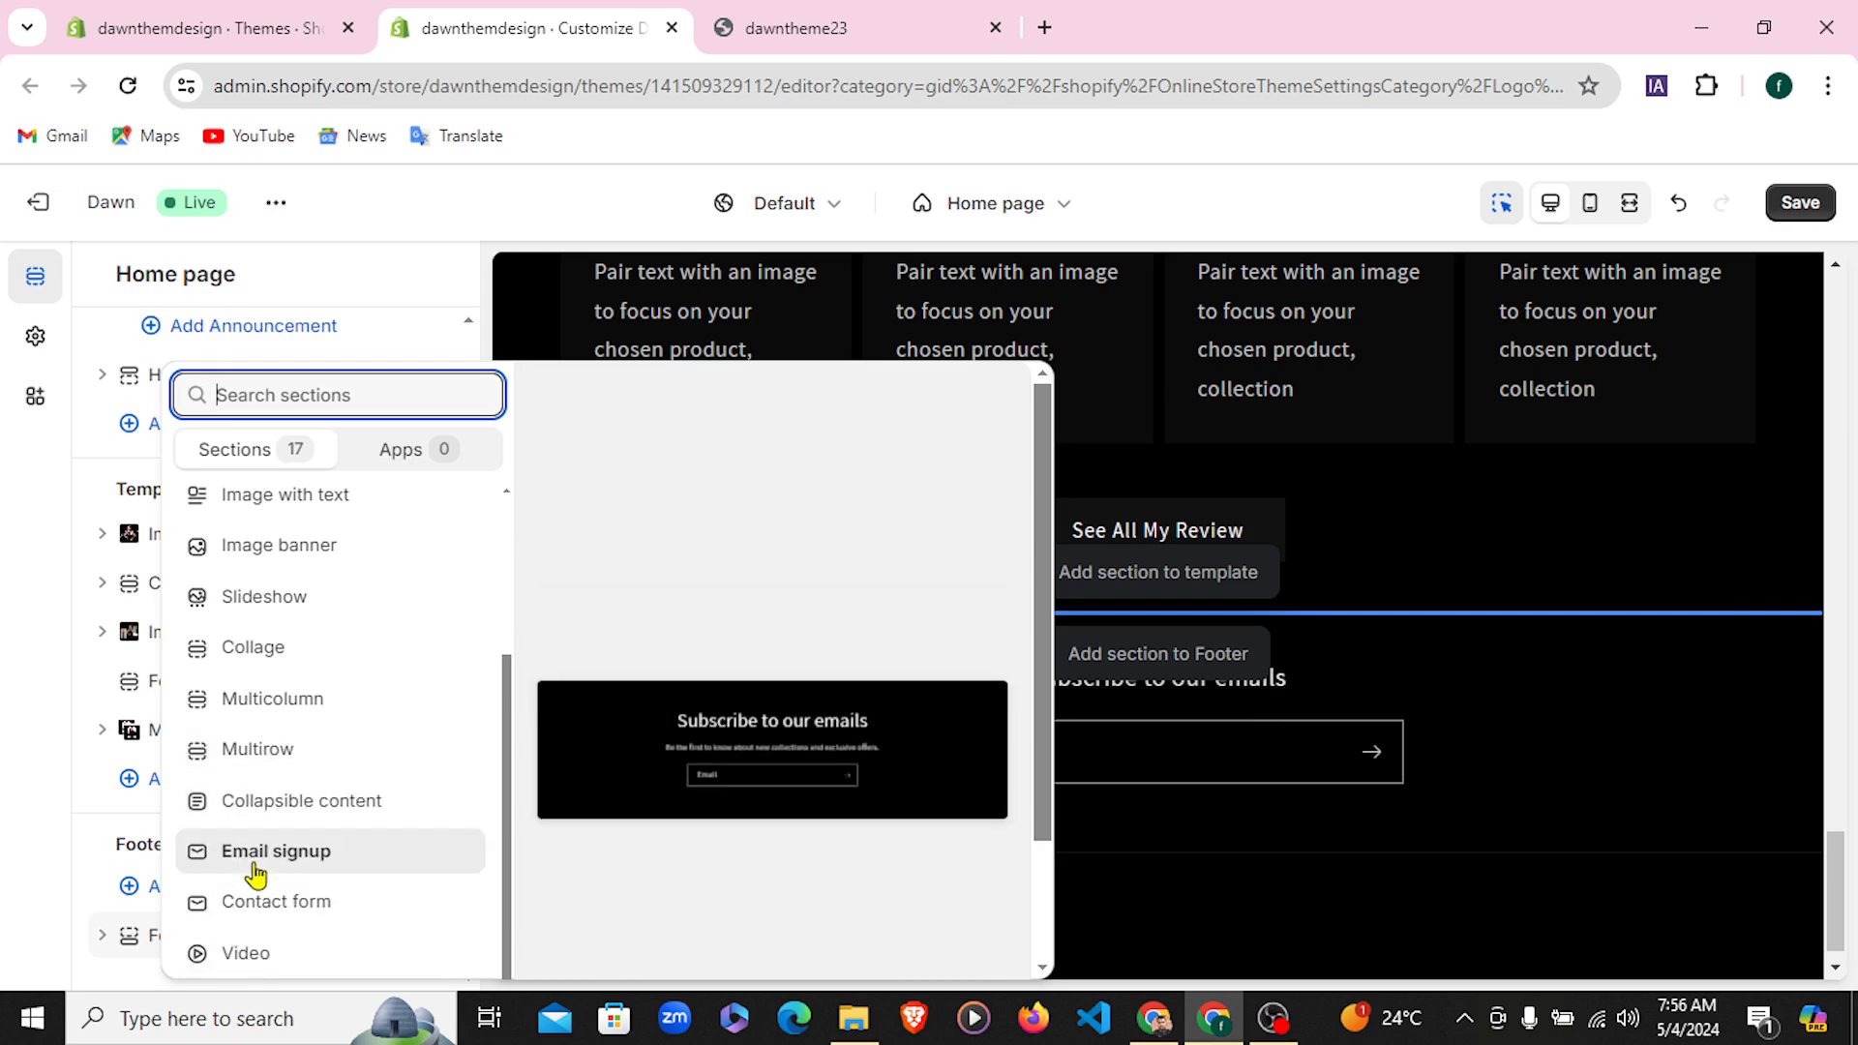
pyautogui.scroll(2, 290, 842)
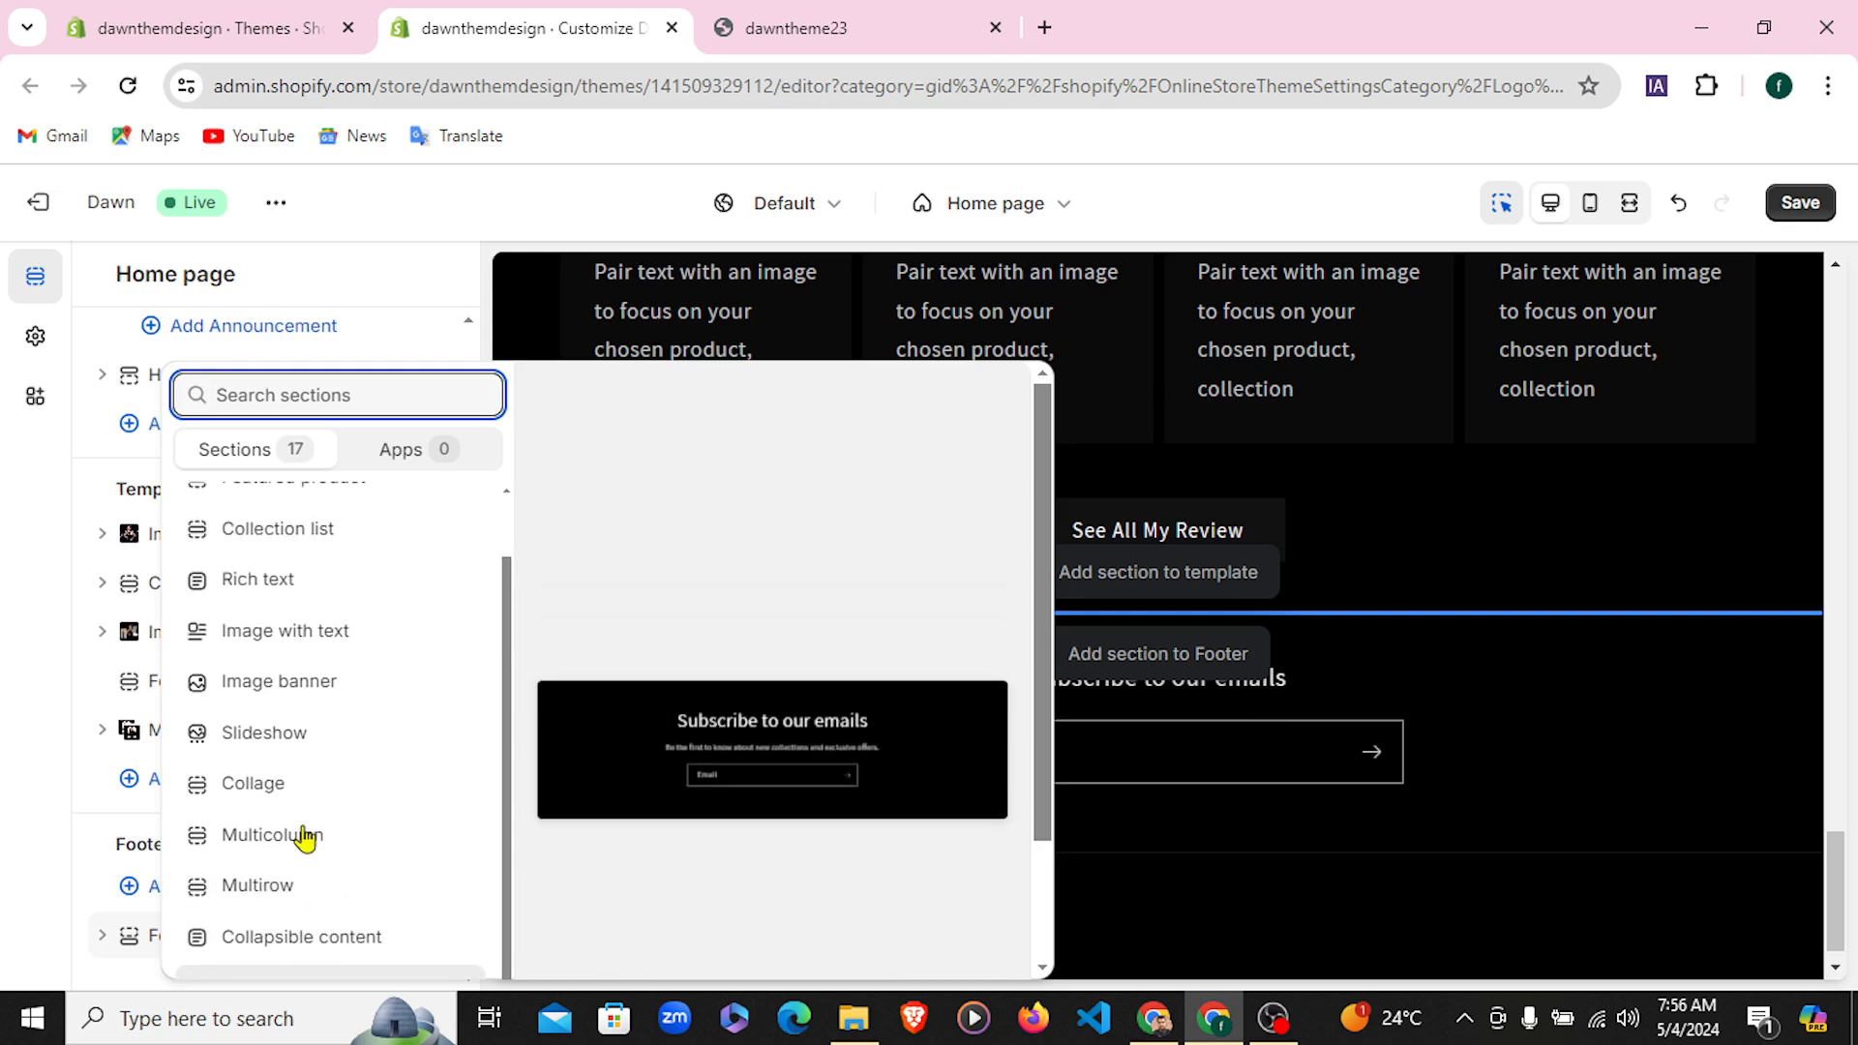
pyautogui.click(277, 740)
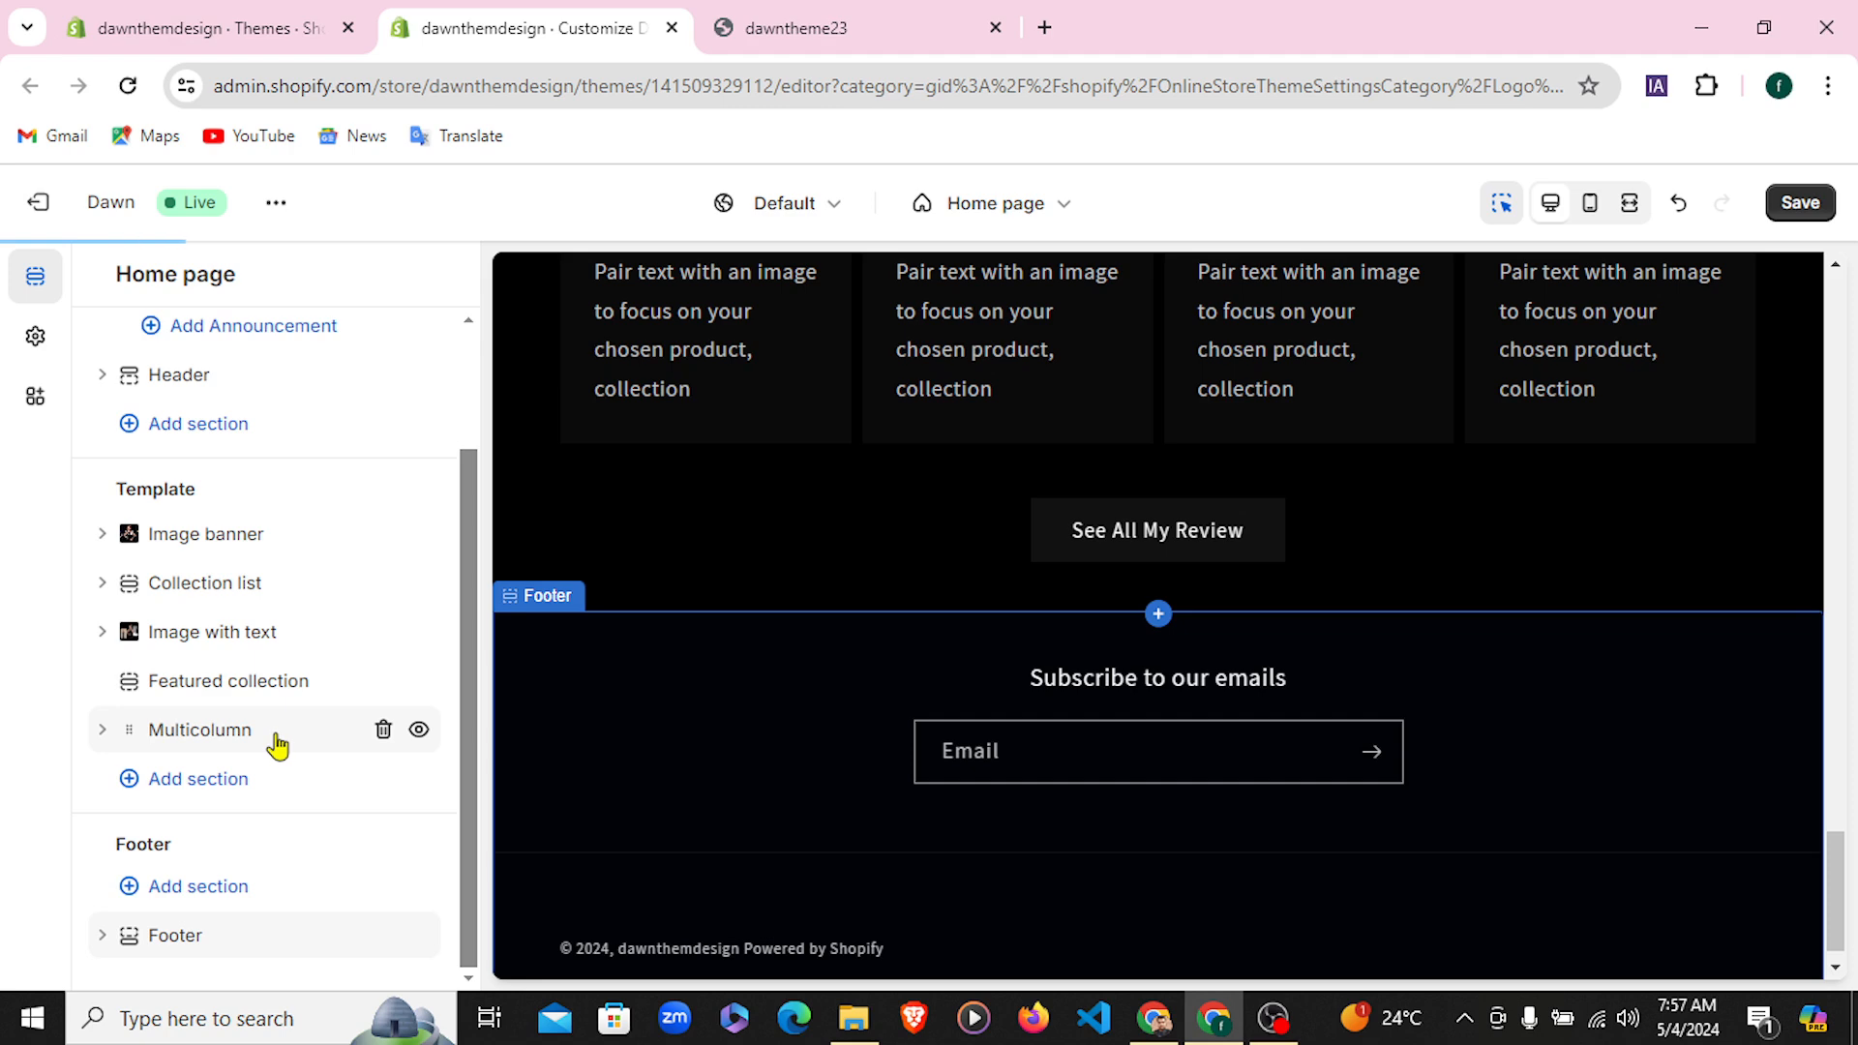
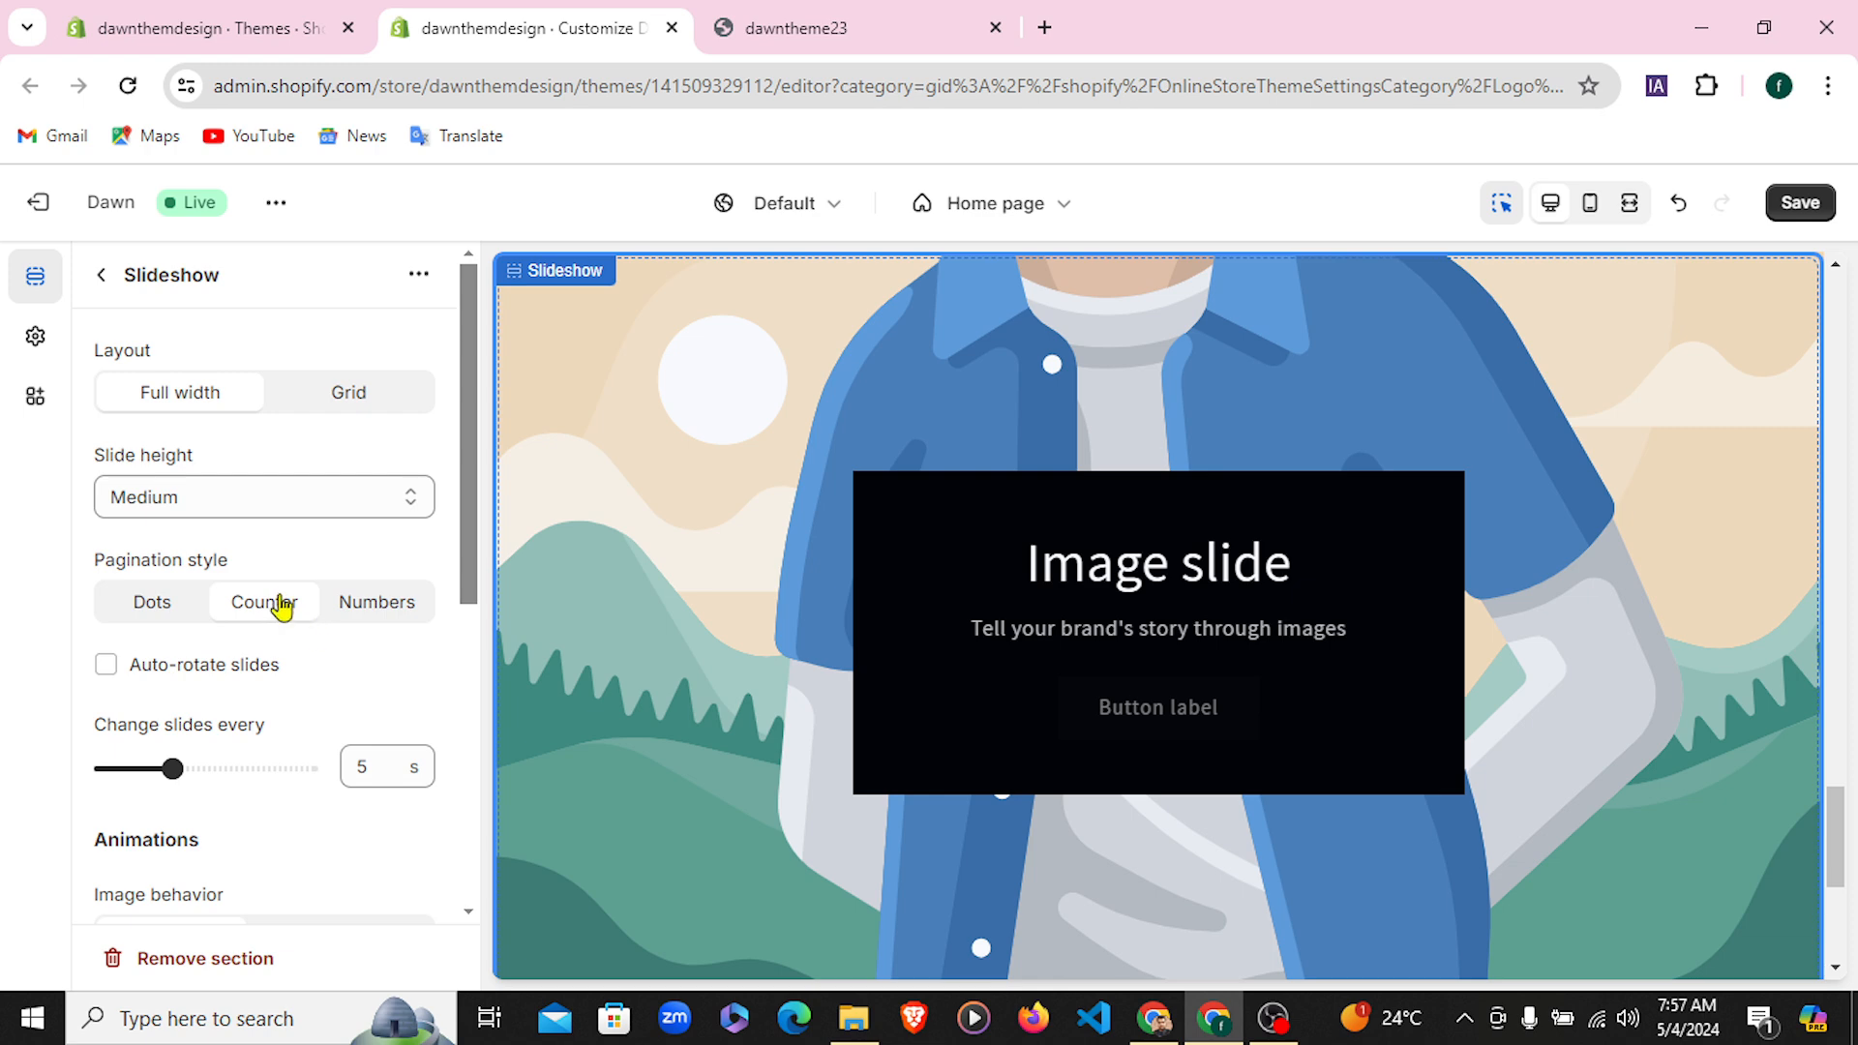
# Try the Grid layout on the Slideshow section, switch it back to Full width, and review the section's remaining settings
pyautogui.click(331, 401)
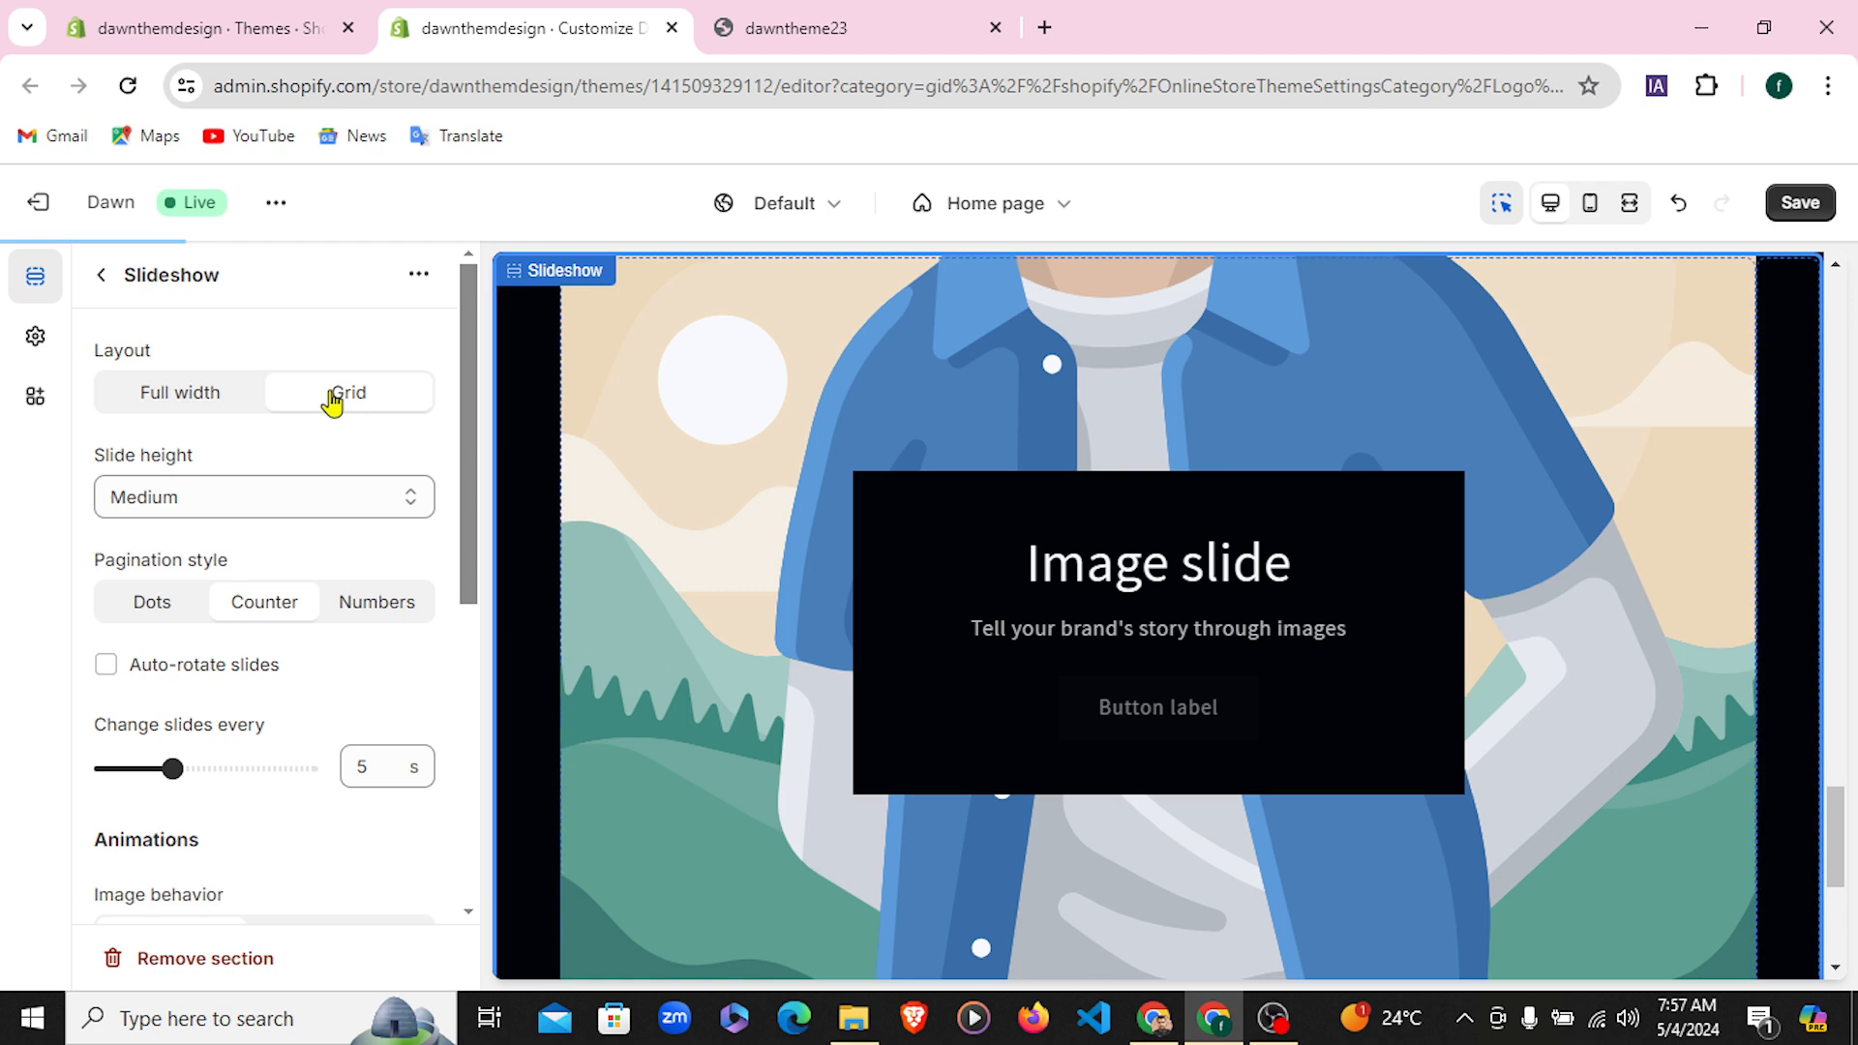
pyautogui.click(187, 401)
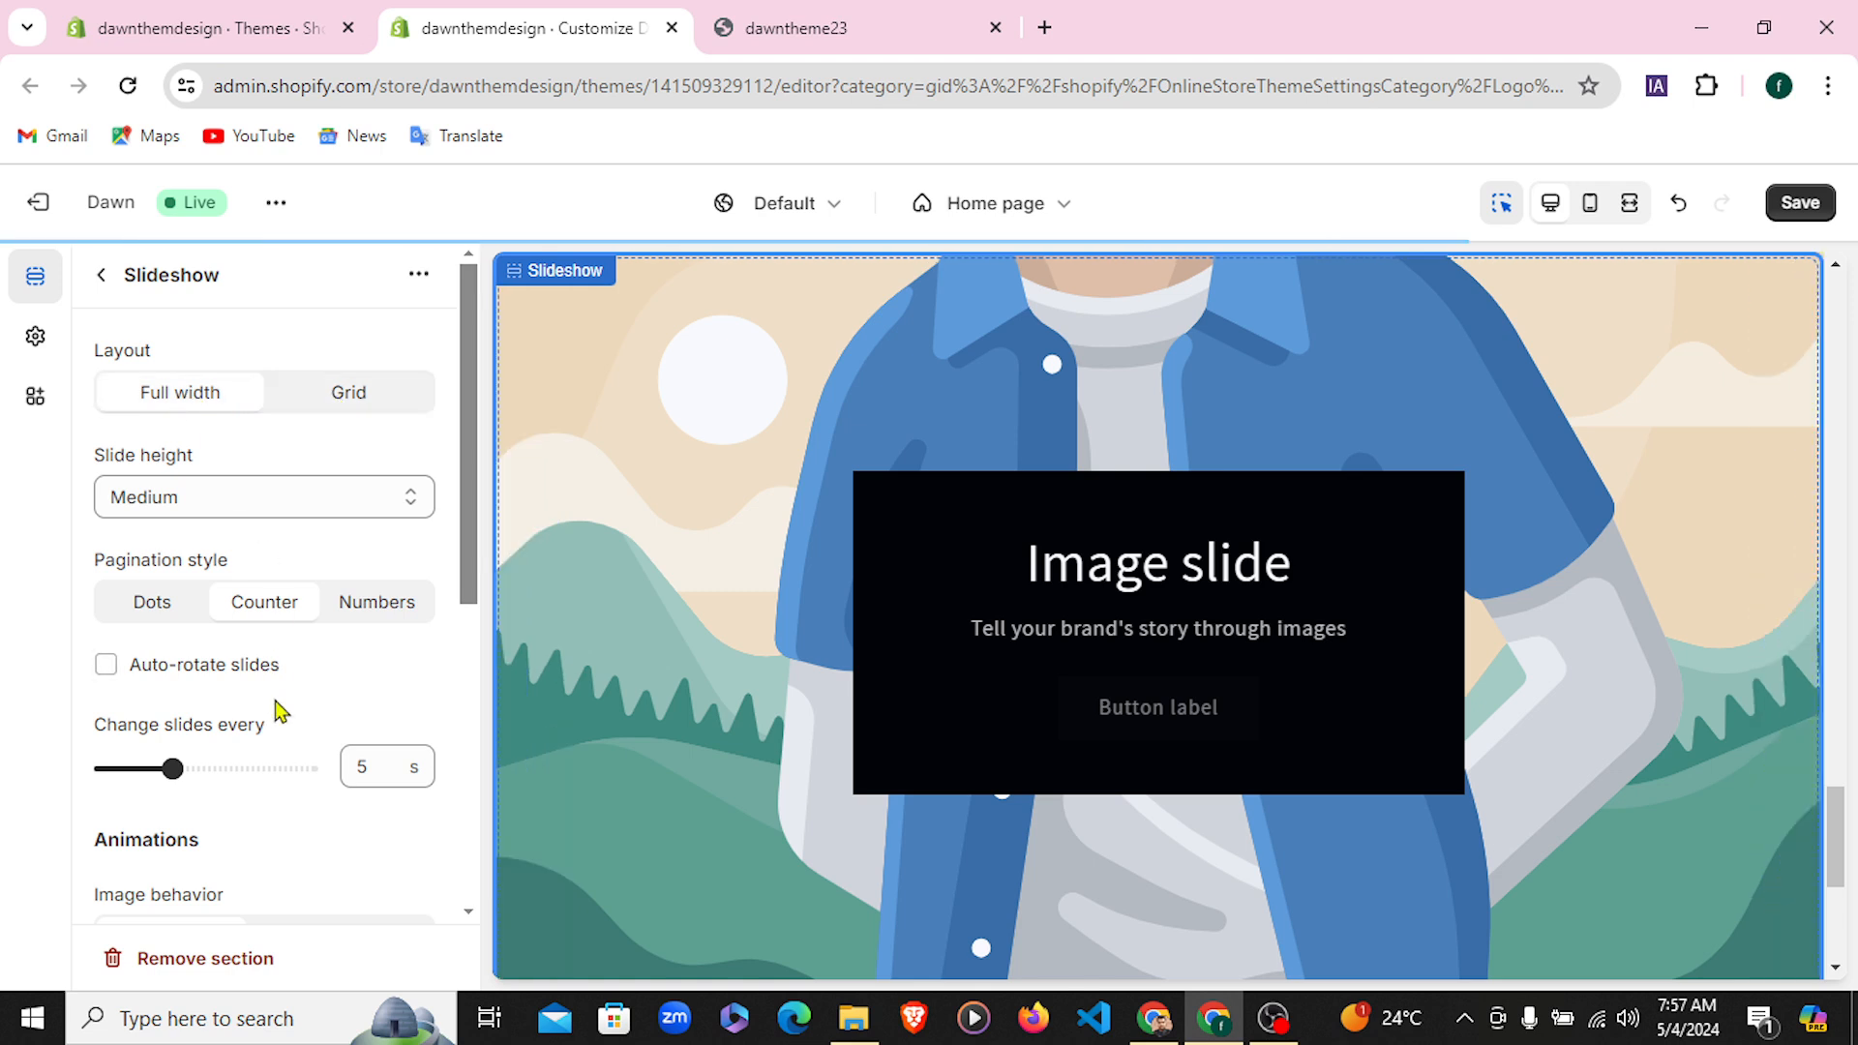
pyautogui.scroll(-1, 244, 665)
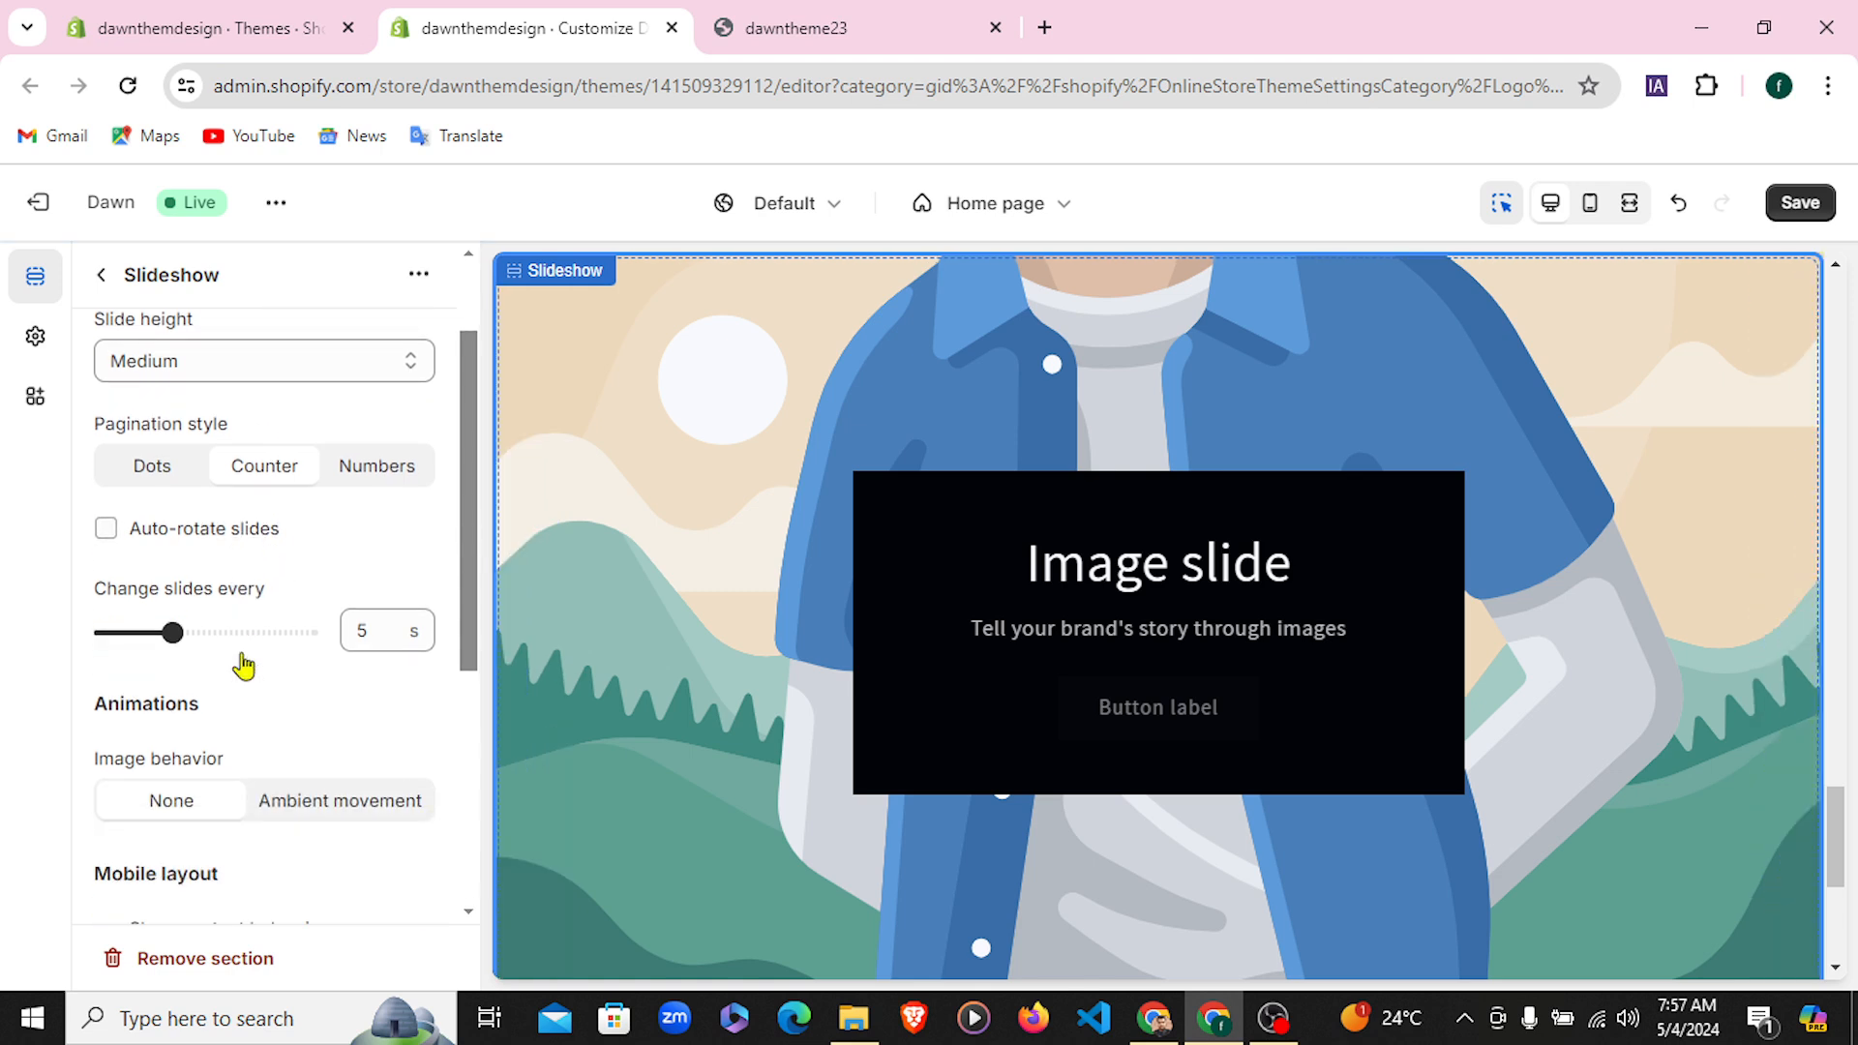
pyautogui.scroll(-5, 244, 666)
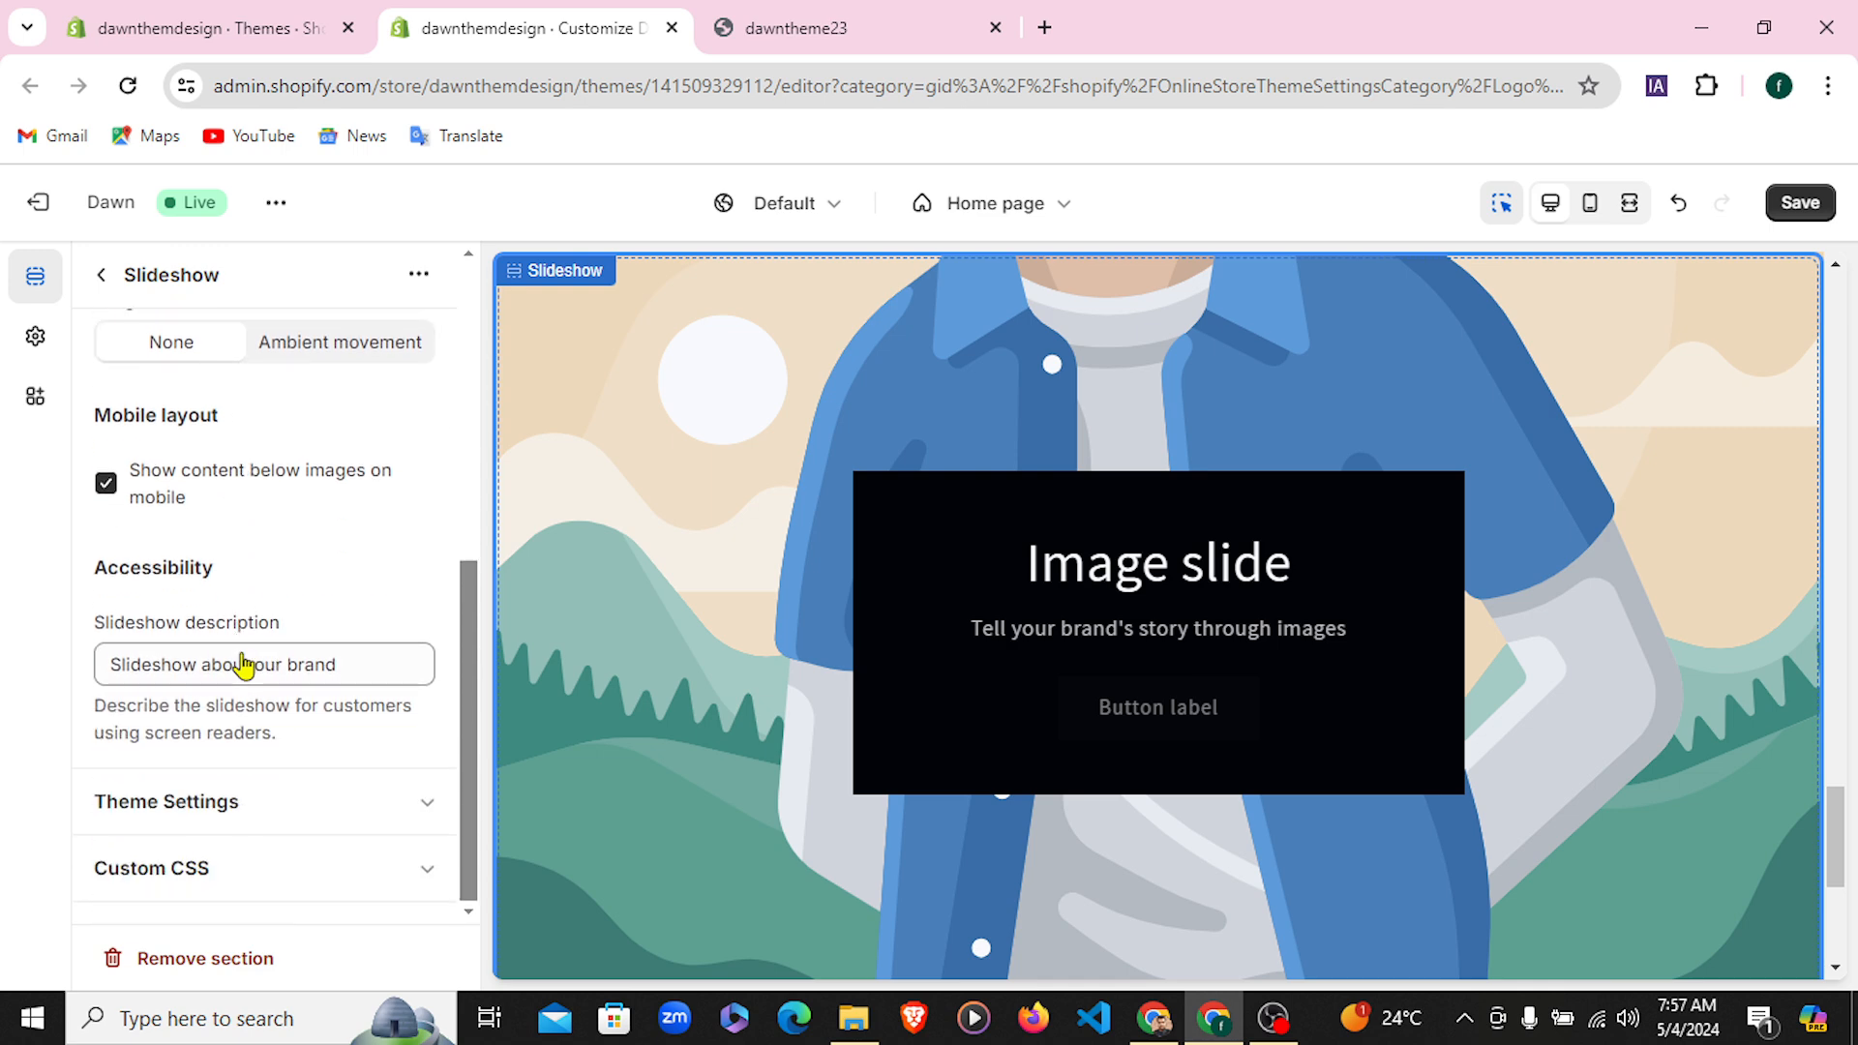
pyautogui.scroll(5, 244, 665)
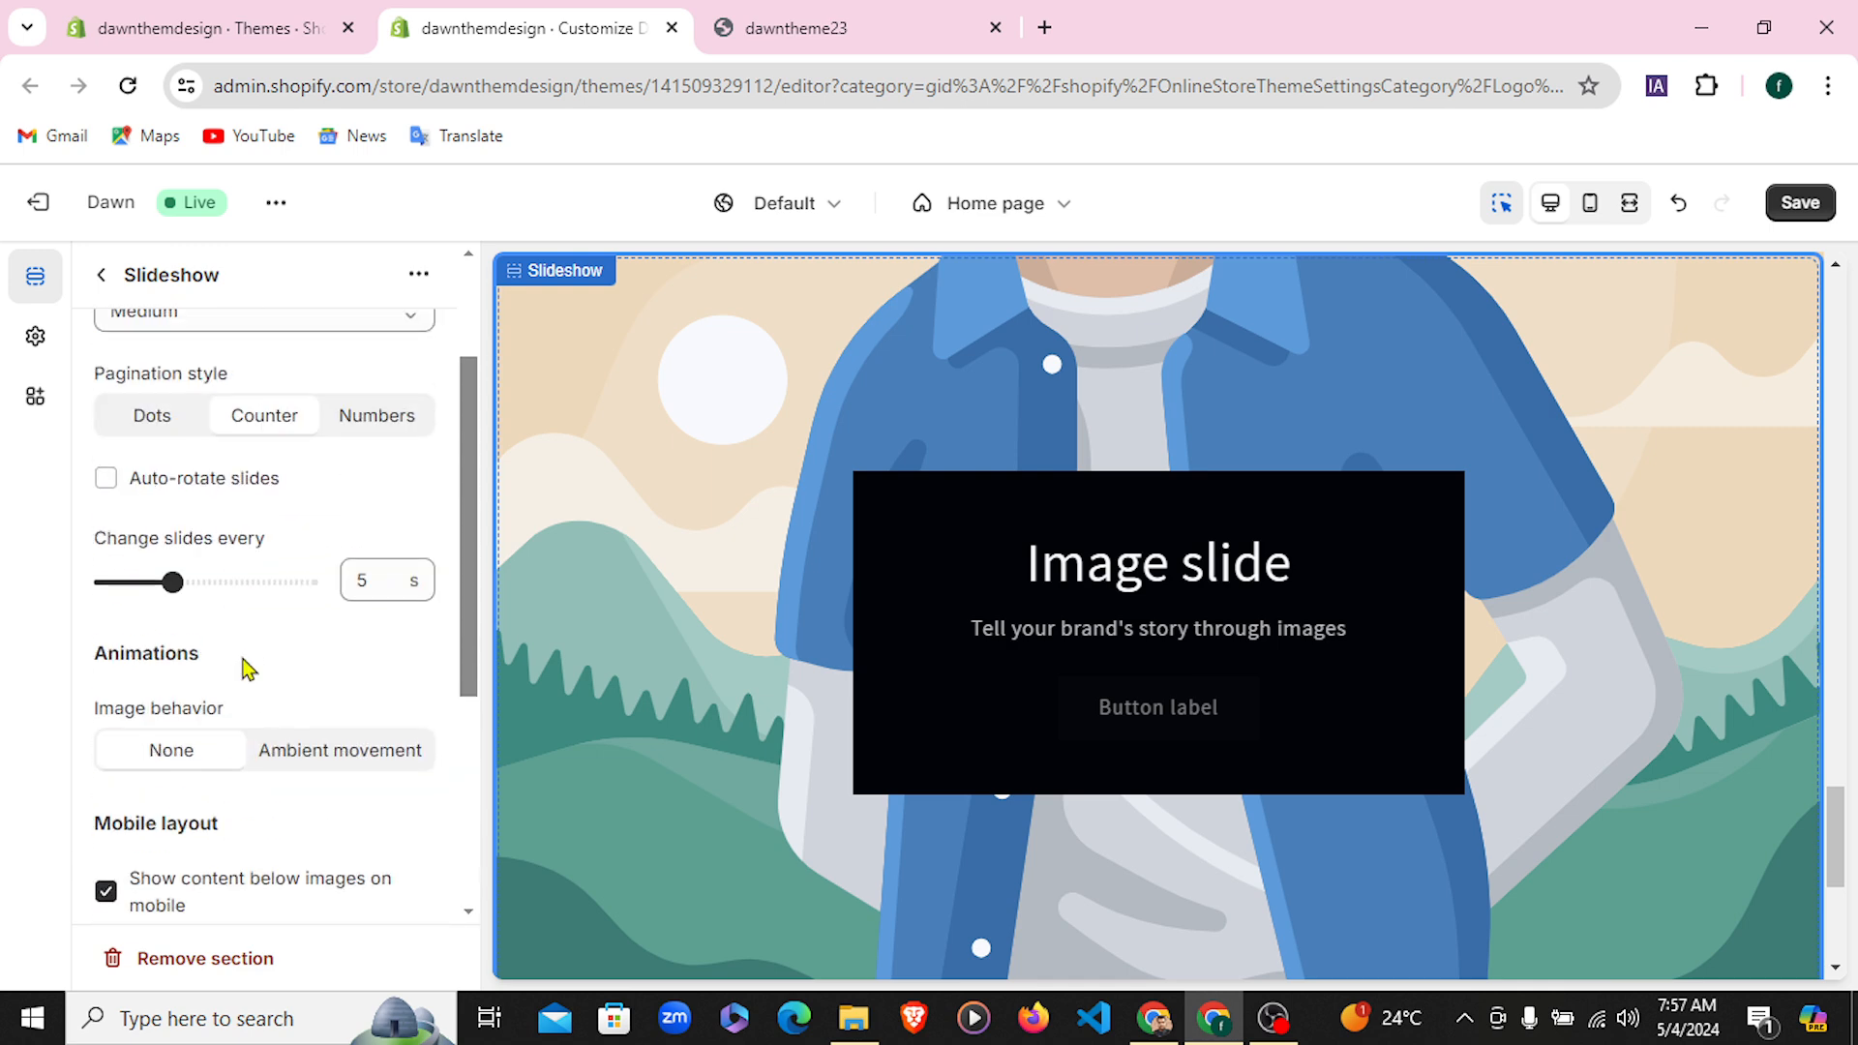
# Assign the Heading_5 image to the first image slide of the Slideshow section
pyautogui.click(98, 286)
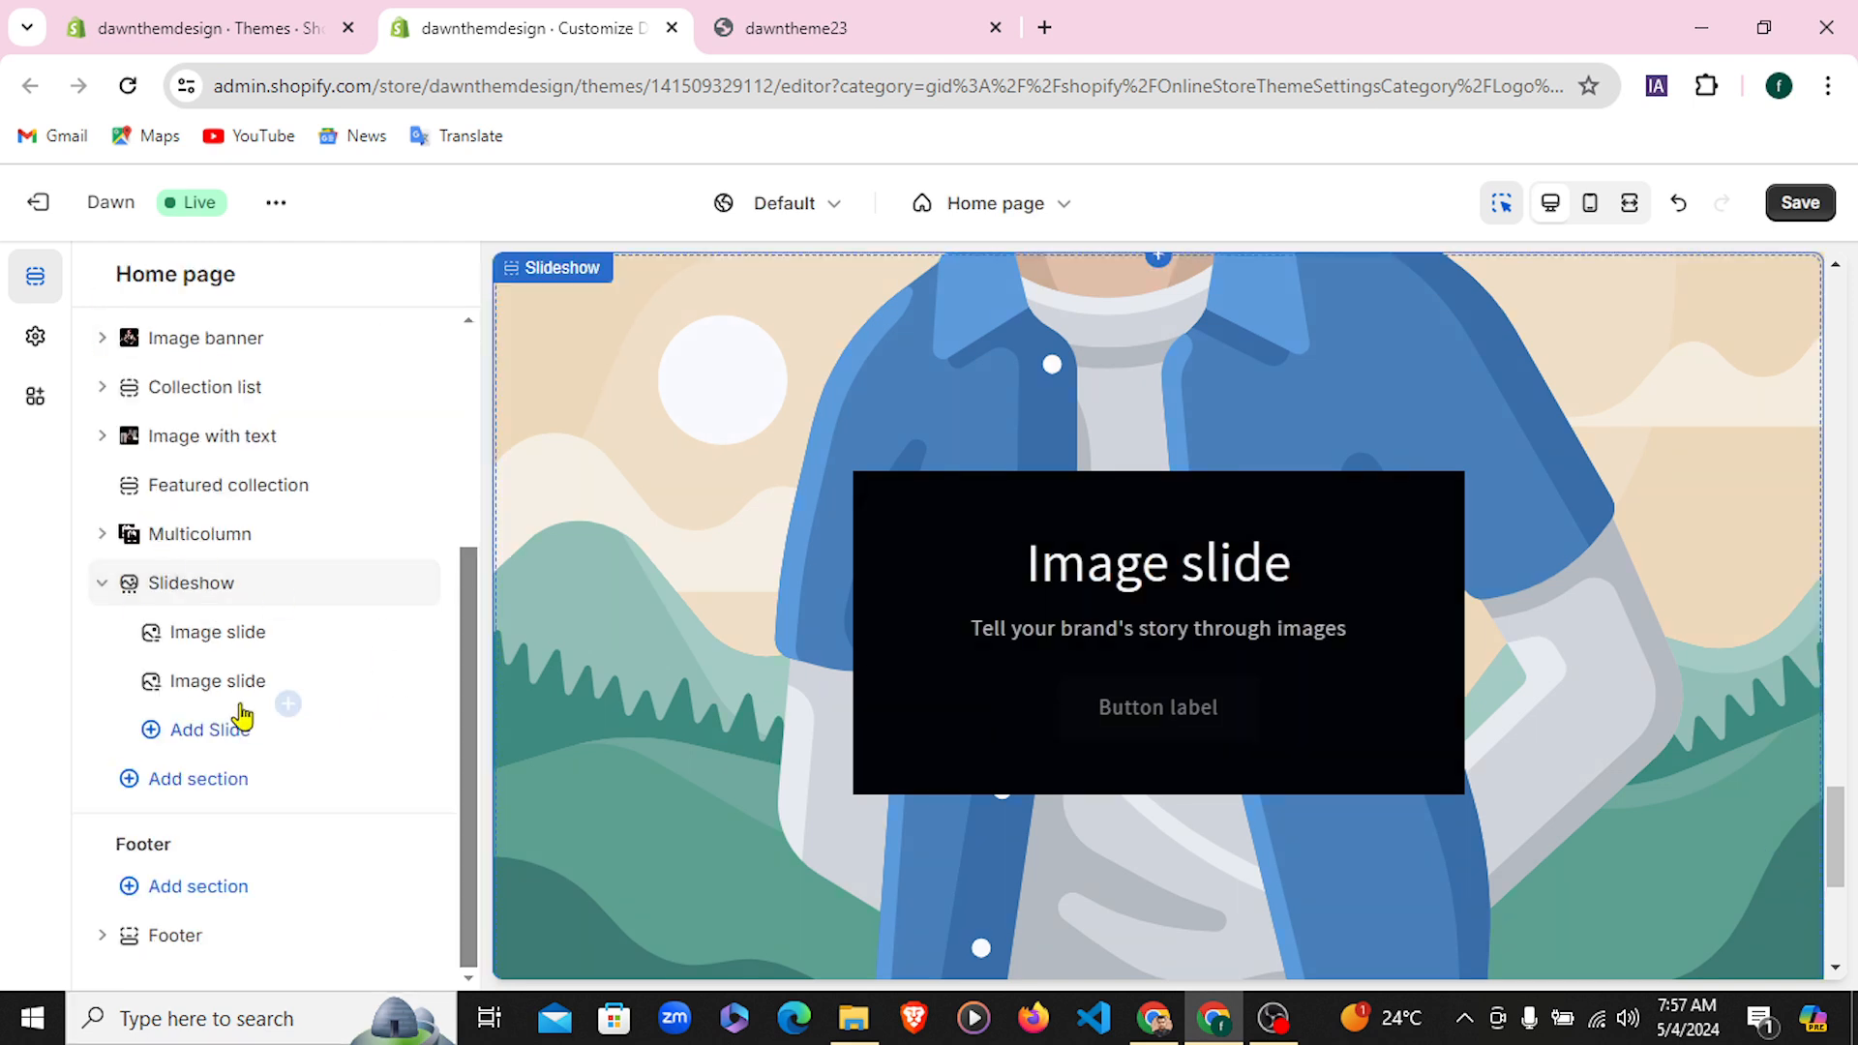
pyautogui.click(229, 641)
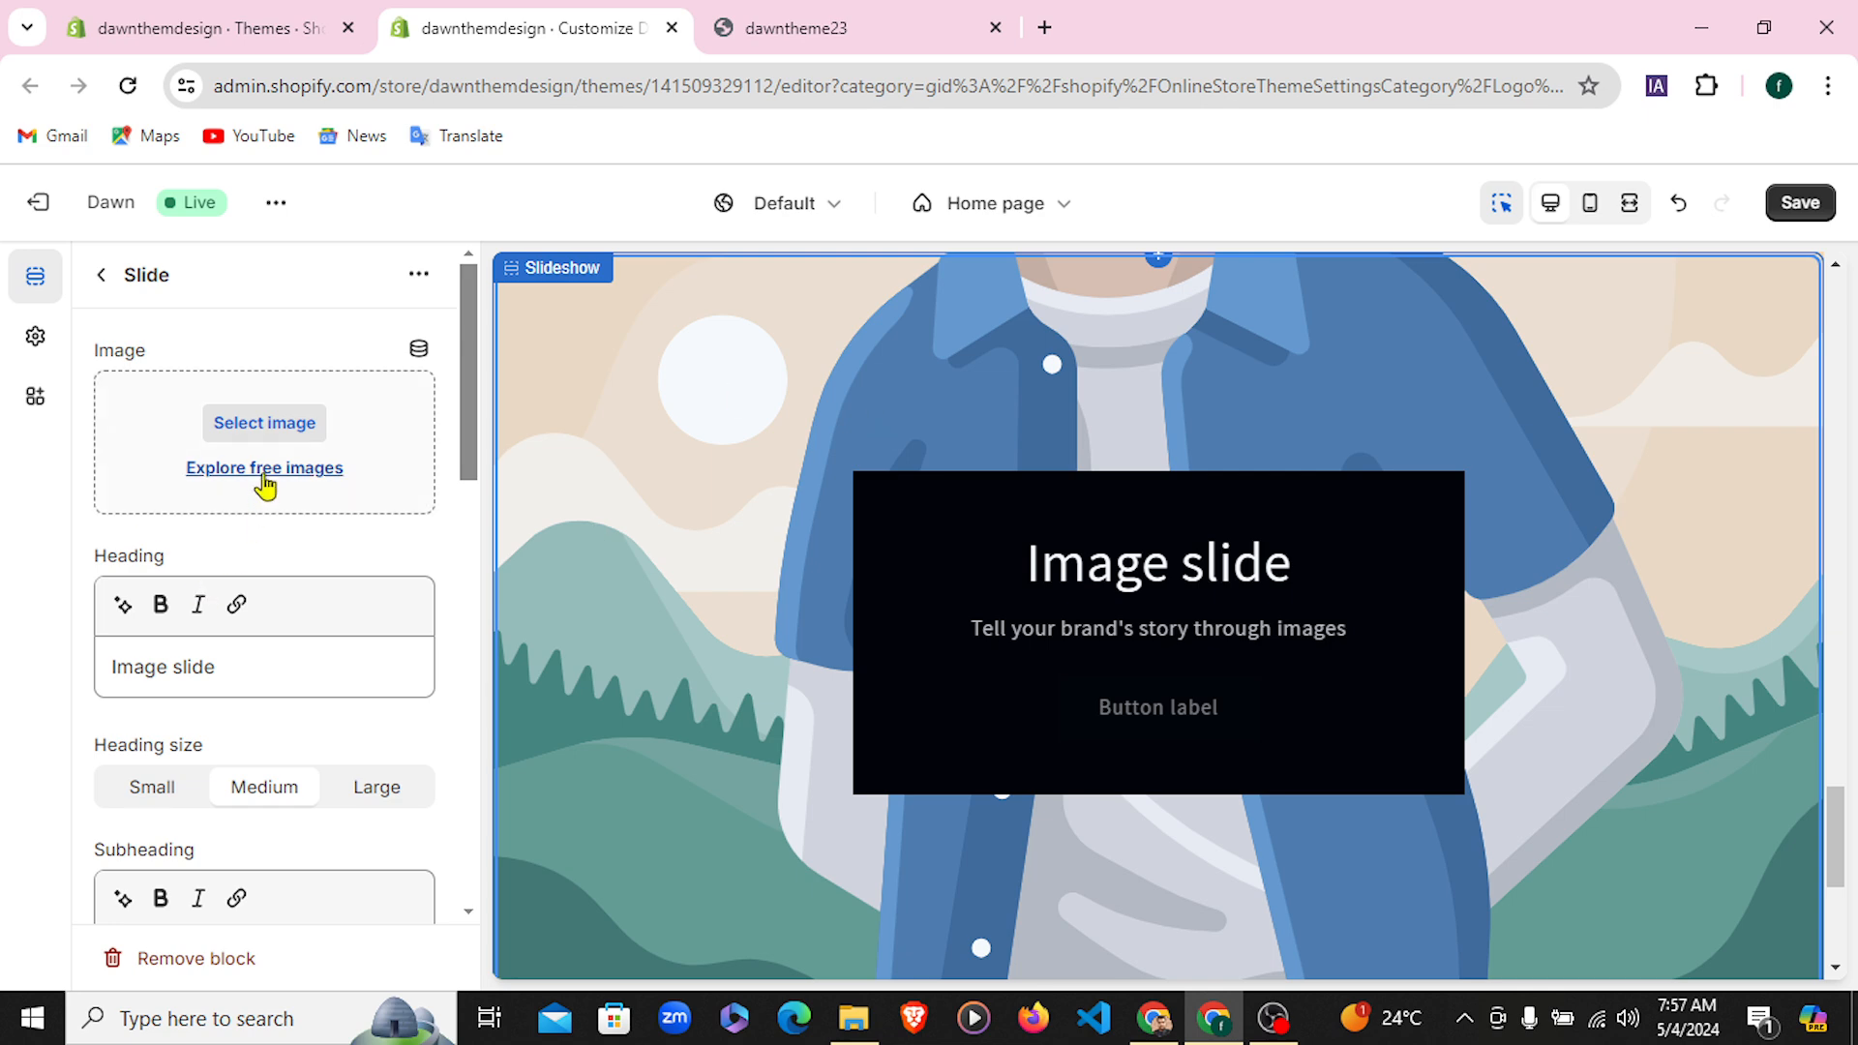
pyautogui.click(276, 423)
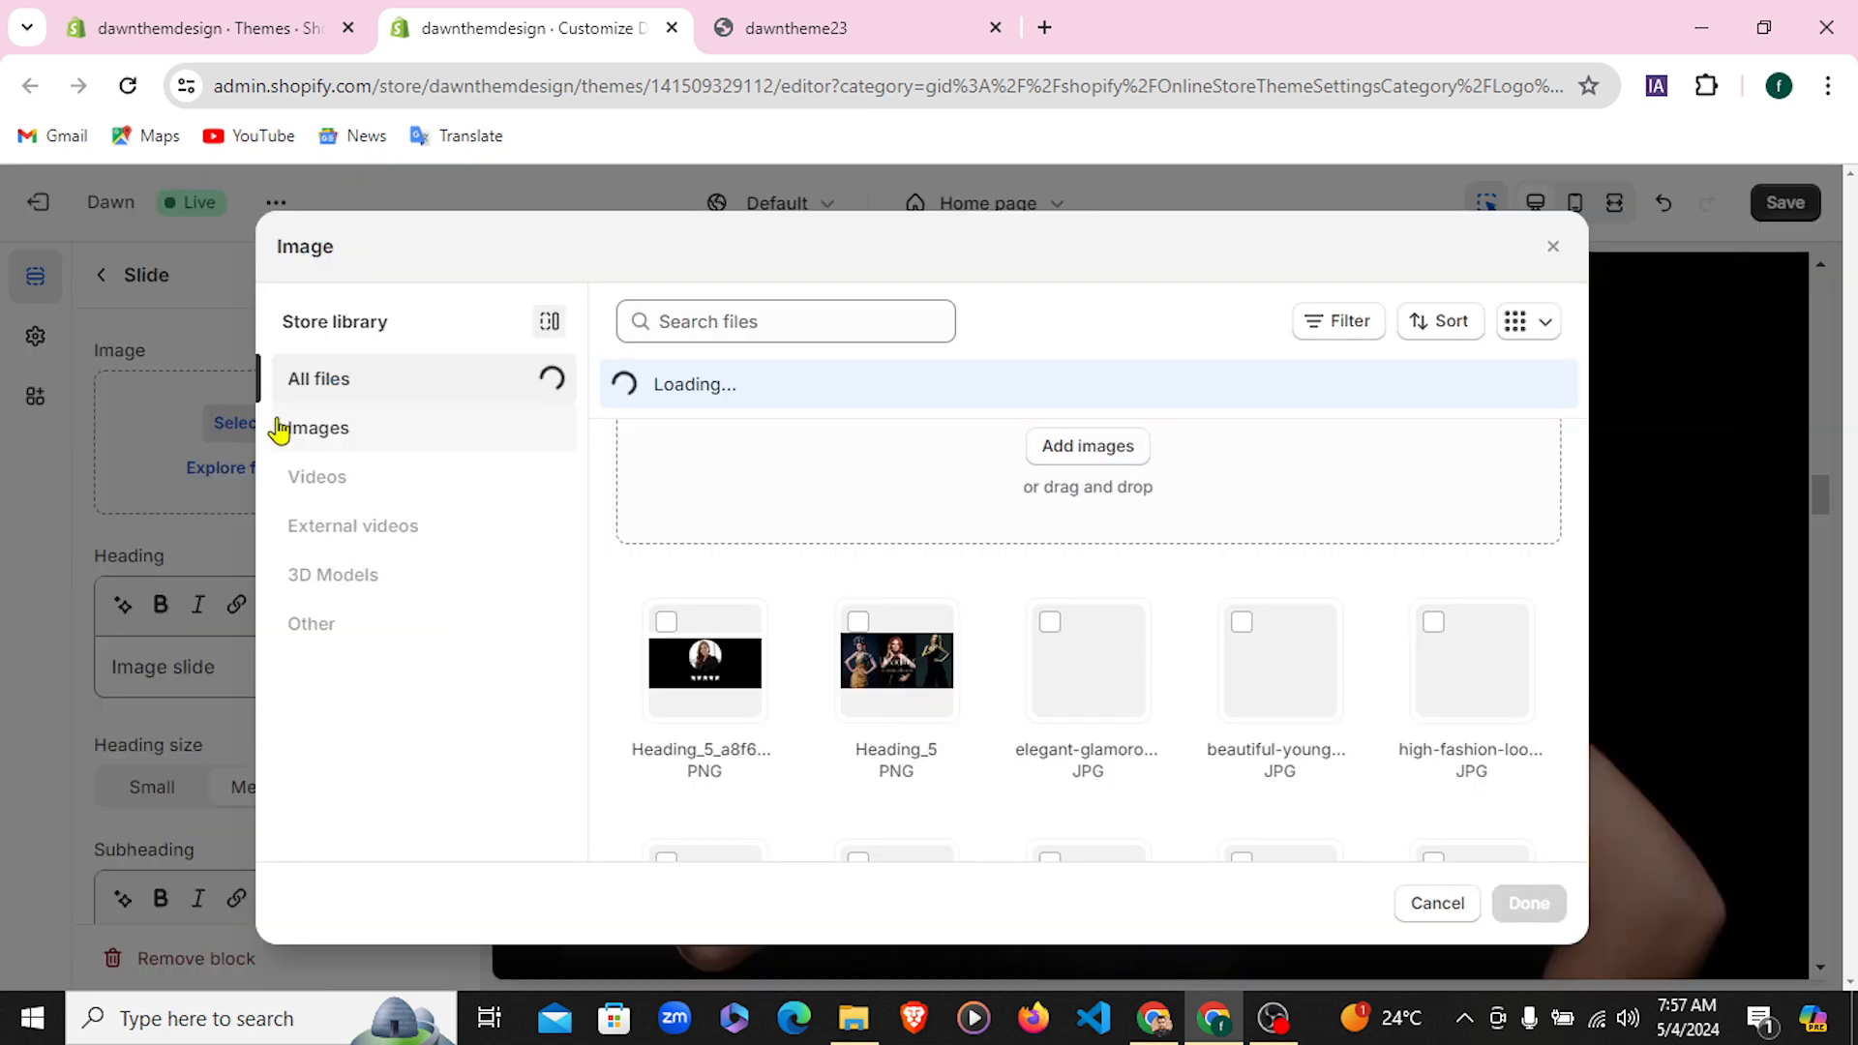
pyautogui.click(866, 628)
pyautogui.click(1527, 902)
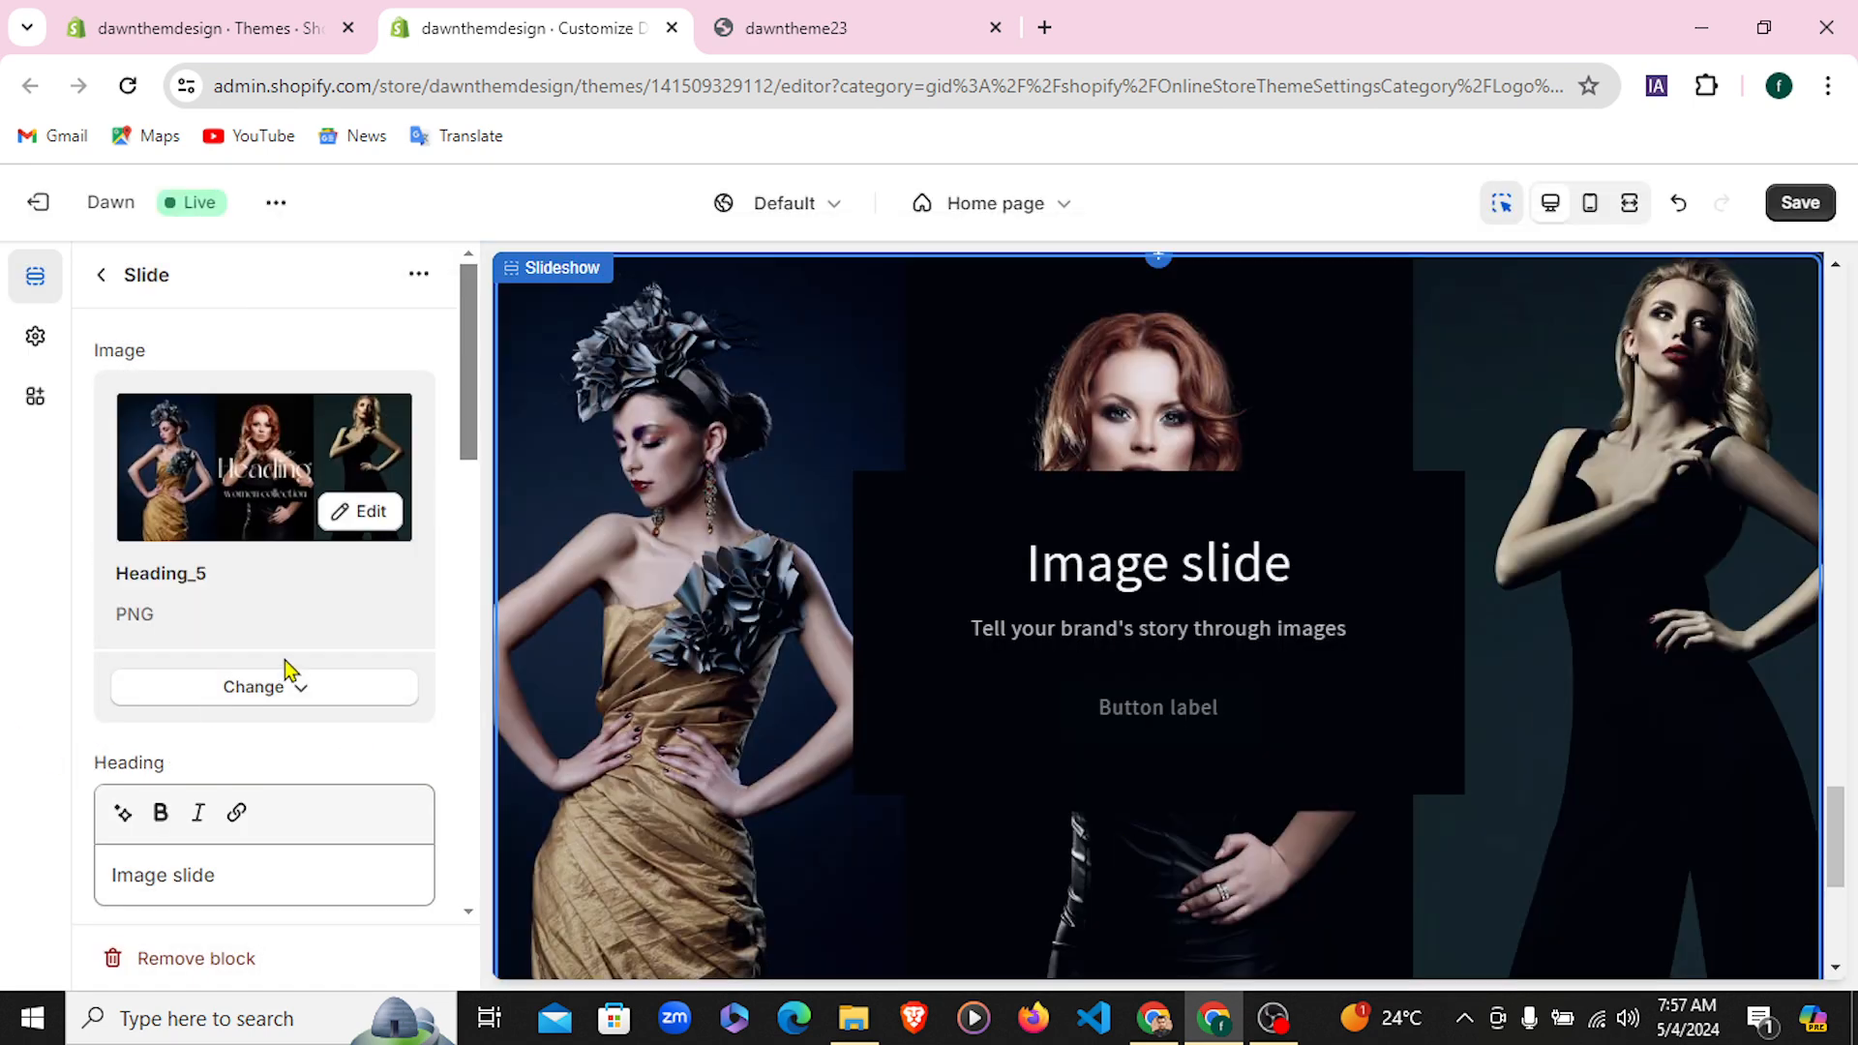
# Try the Small heading size on the first image slide, and switch it back to Medium
pyautogui.scroll(-3, 224, 792)
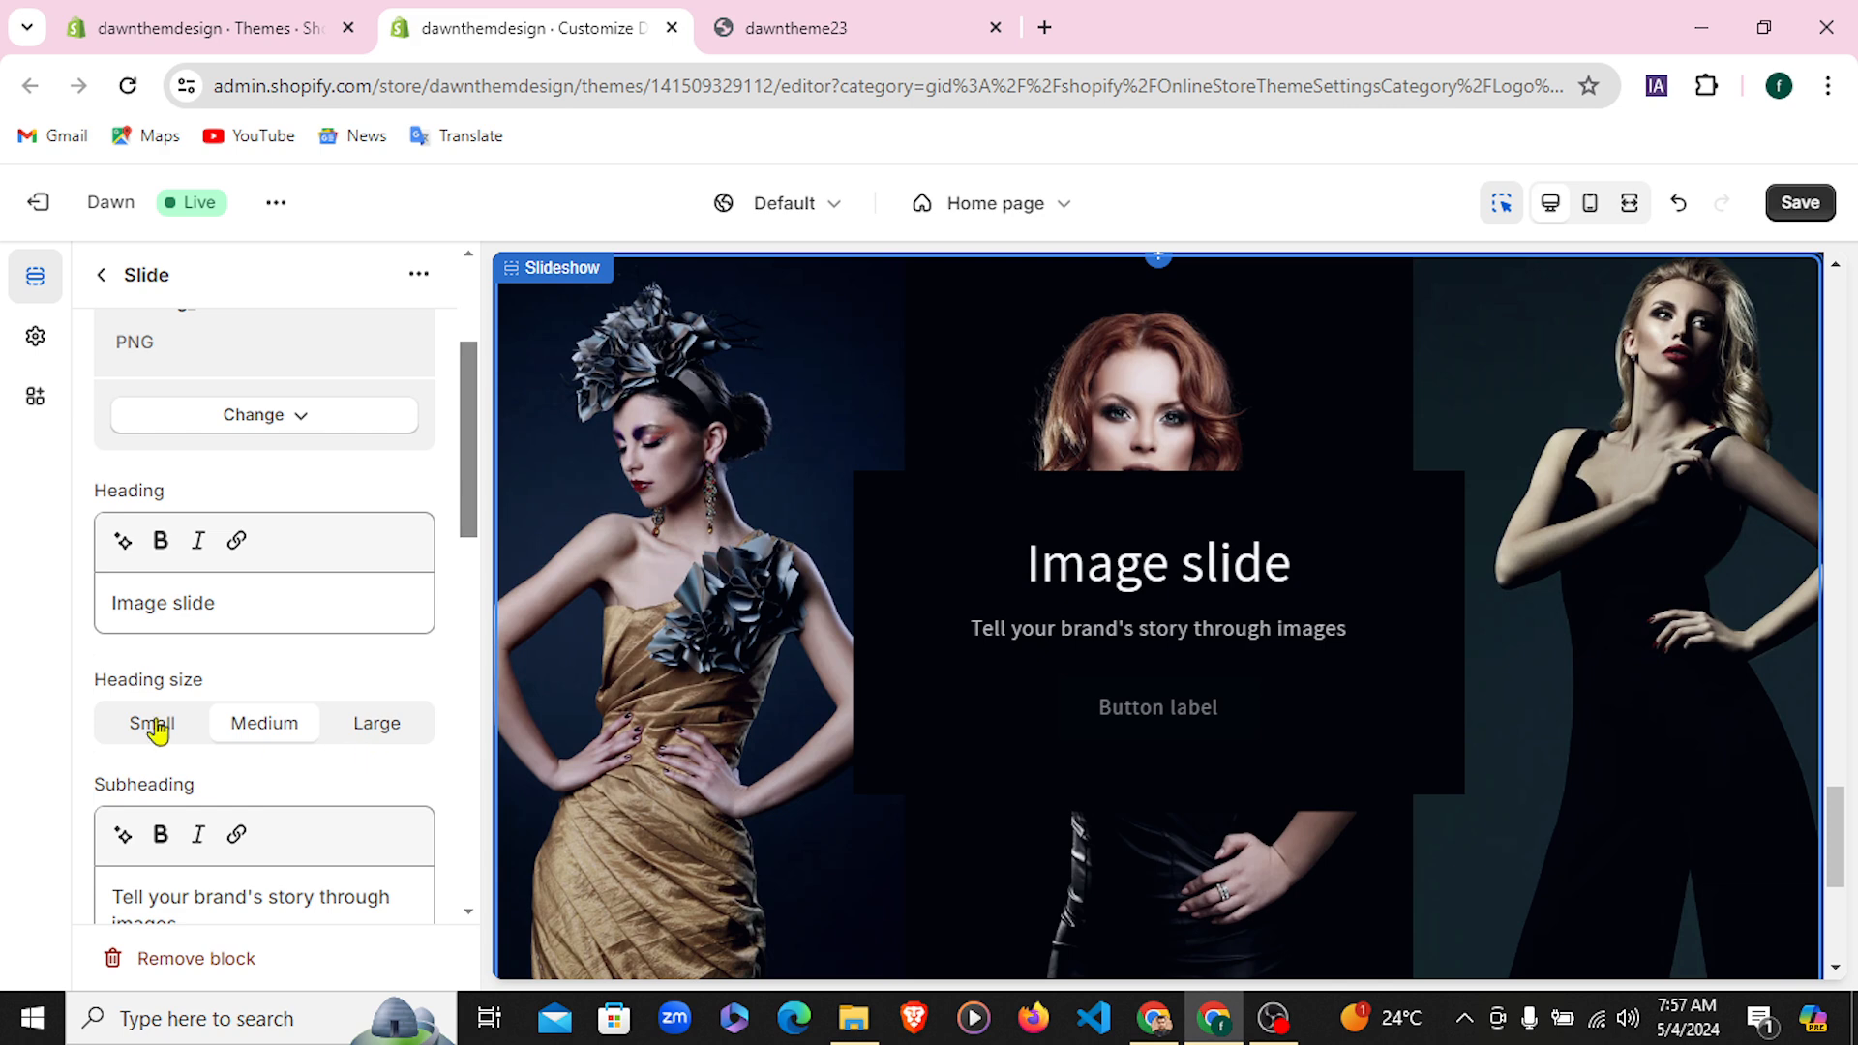
pyautogui.click(156, 728)
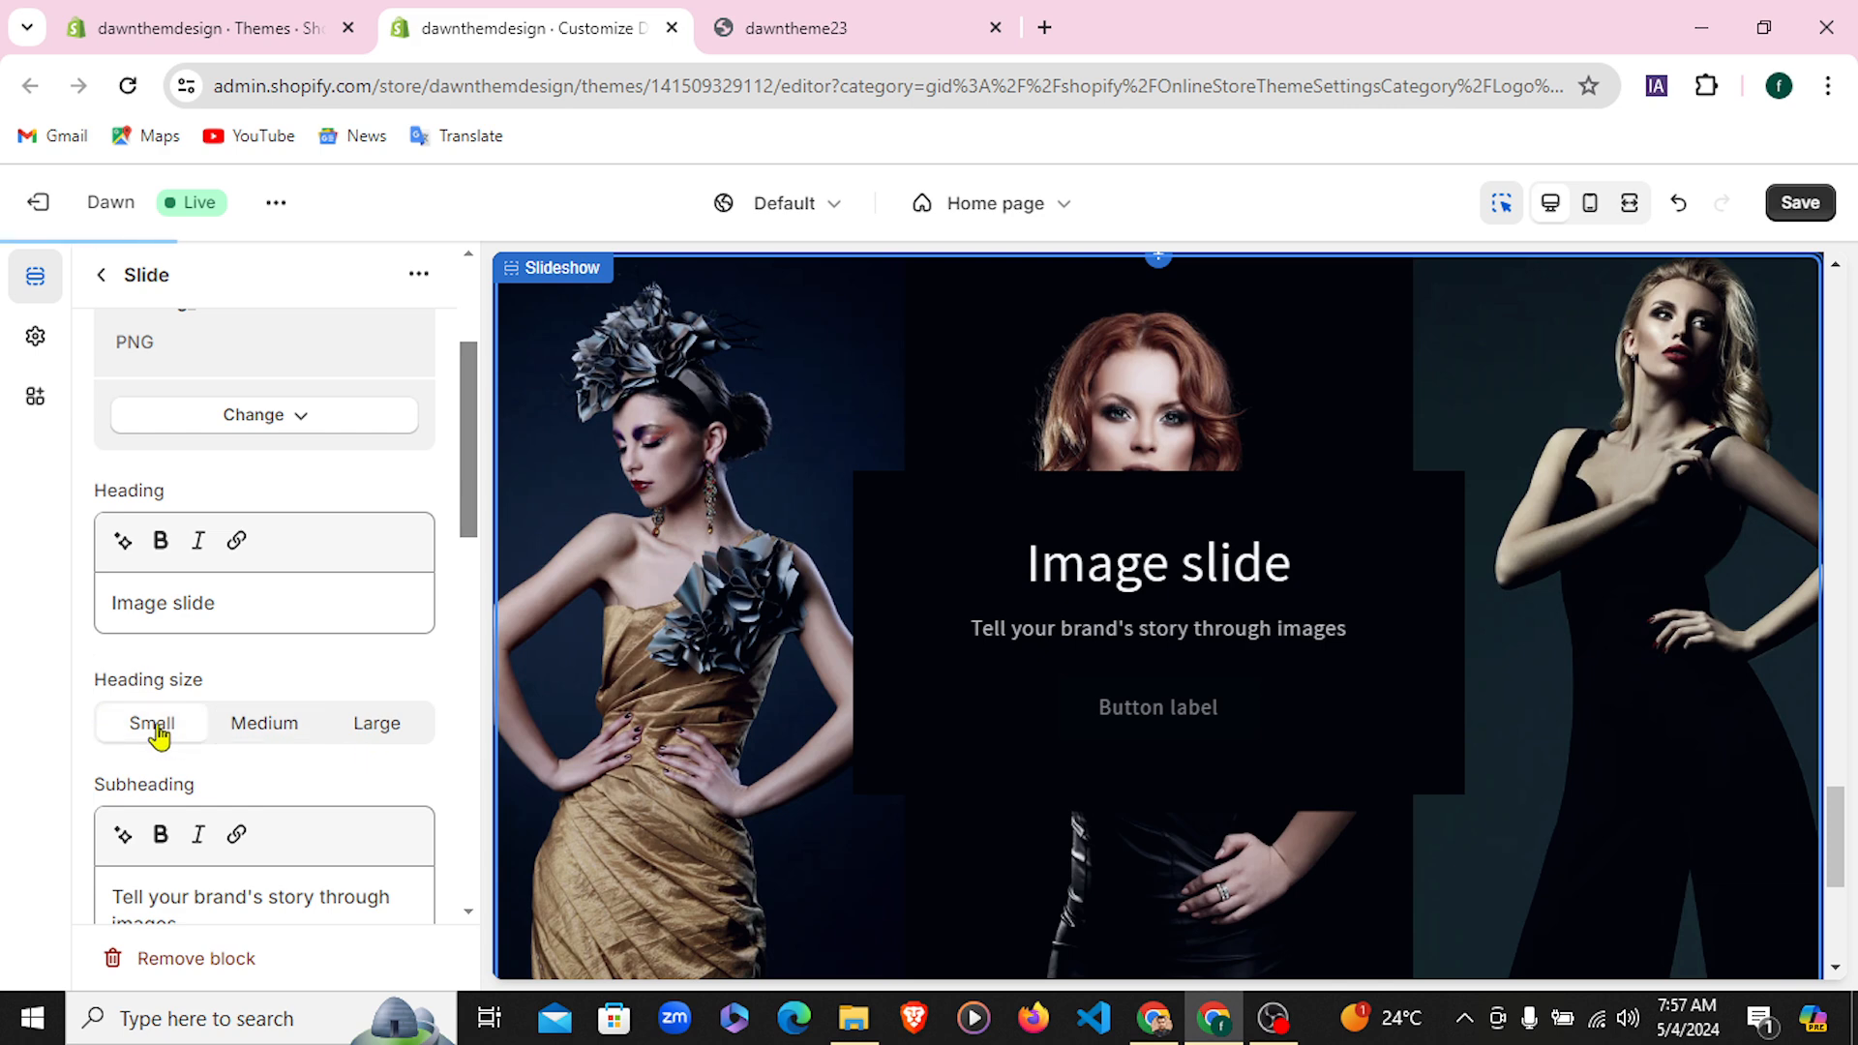
pyautogui.click(276, 726)
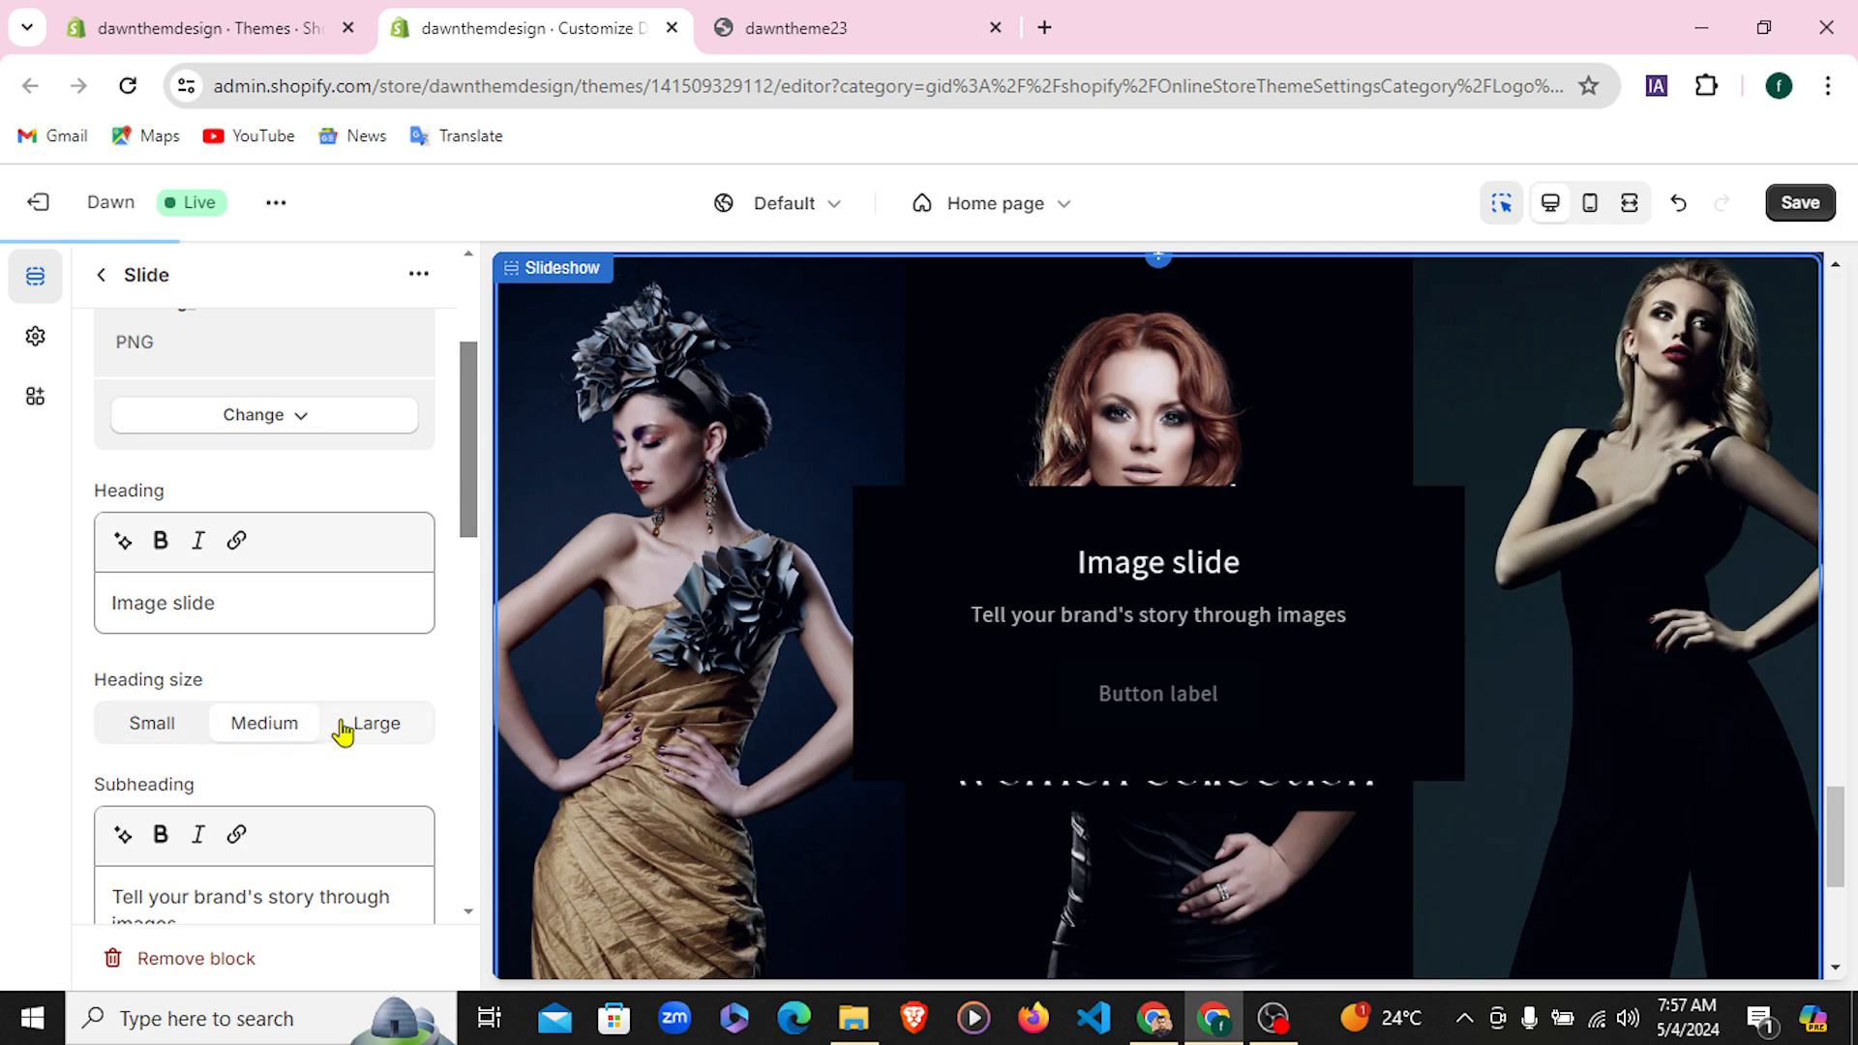
# Try the Large heading size on the first image slide, and switch it back to Medium
pyautogui.click(374, 726)
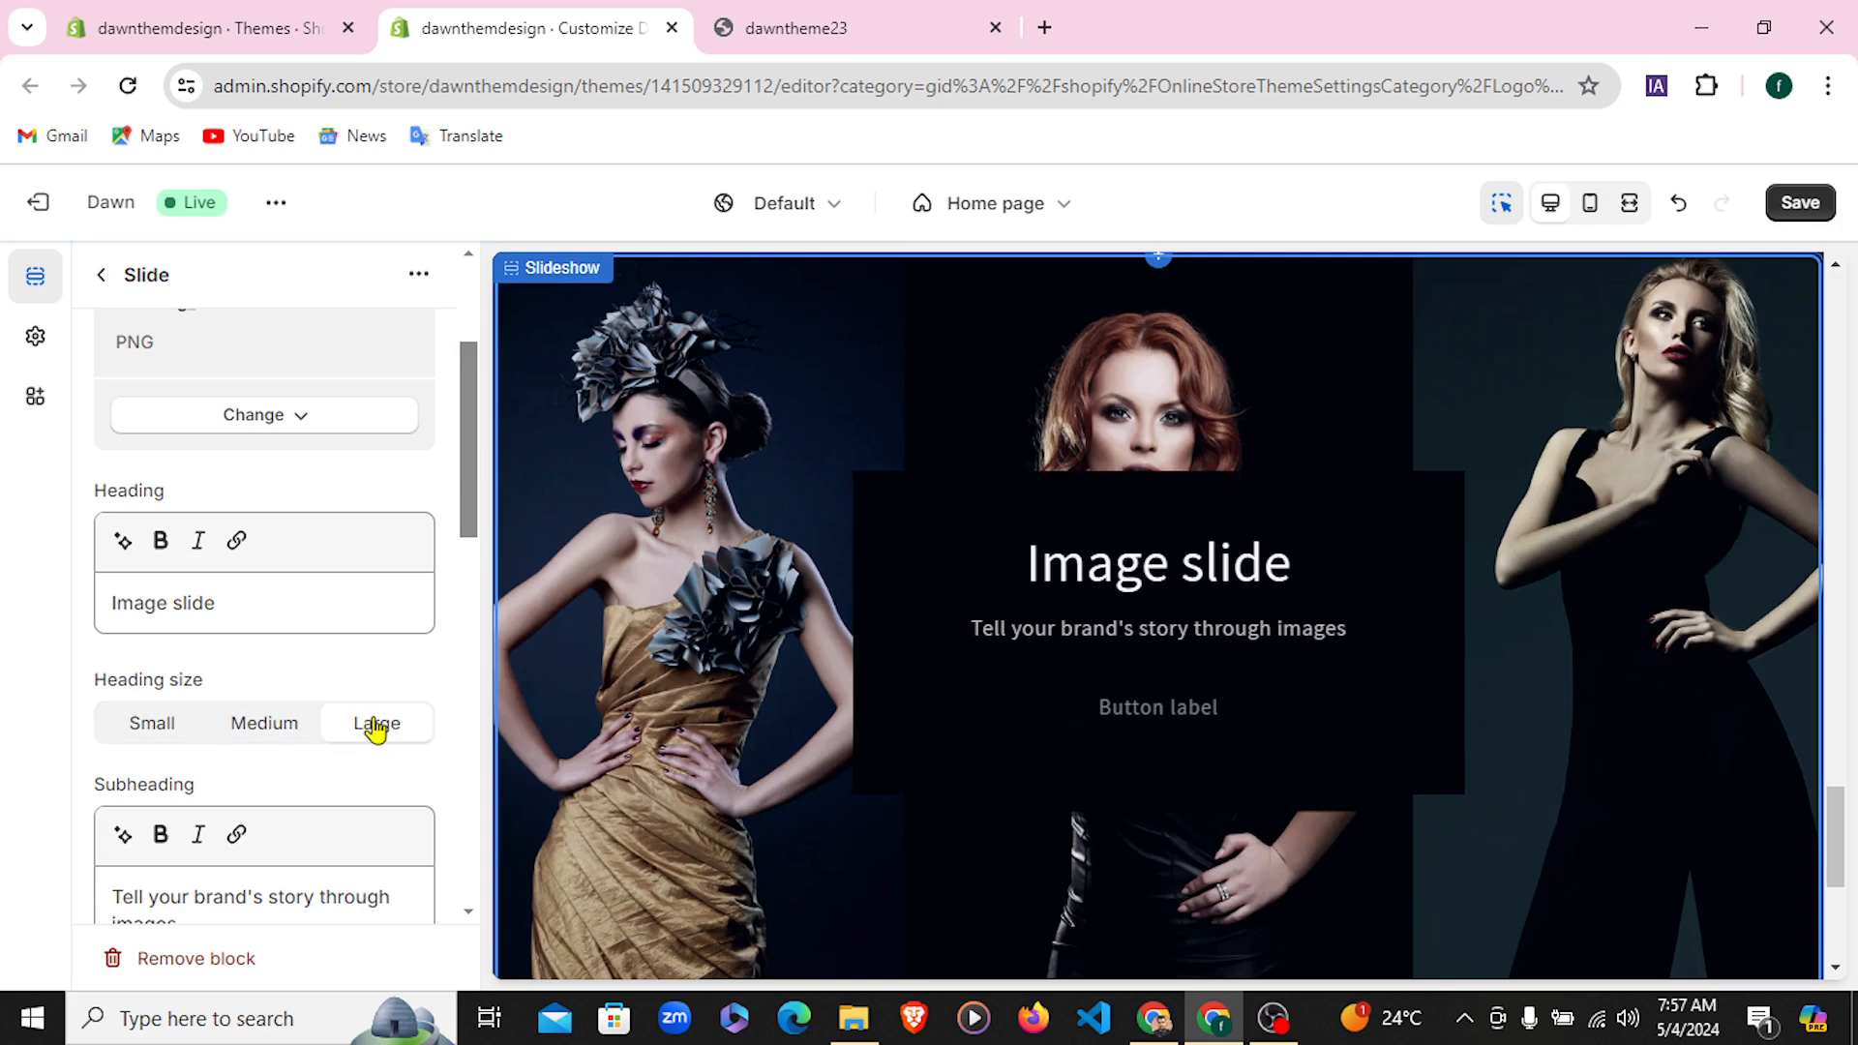
pyautogui.click(253, 723)
# Check the slide text on the dawntheme23 store page, and set the first image slide's button label to See More
pyautogui.scroll(-3, 249, 727)
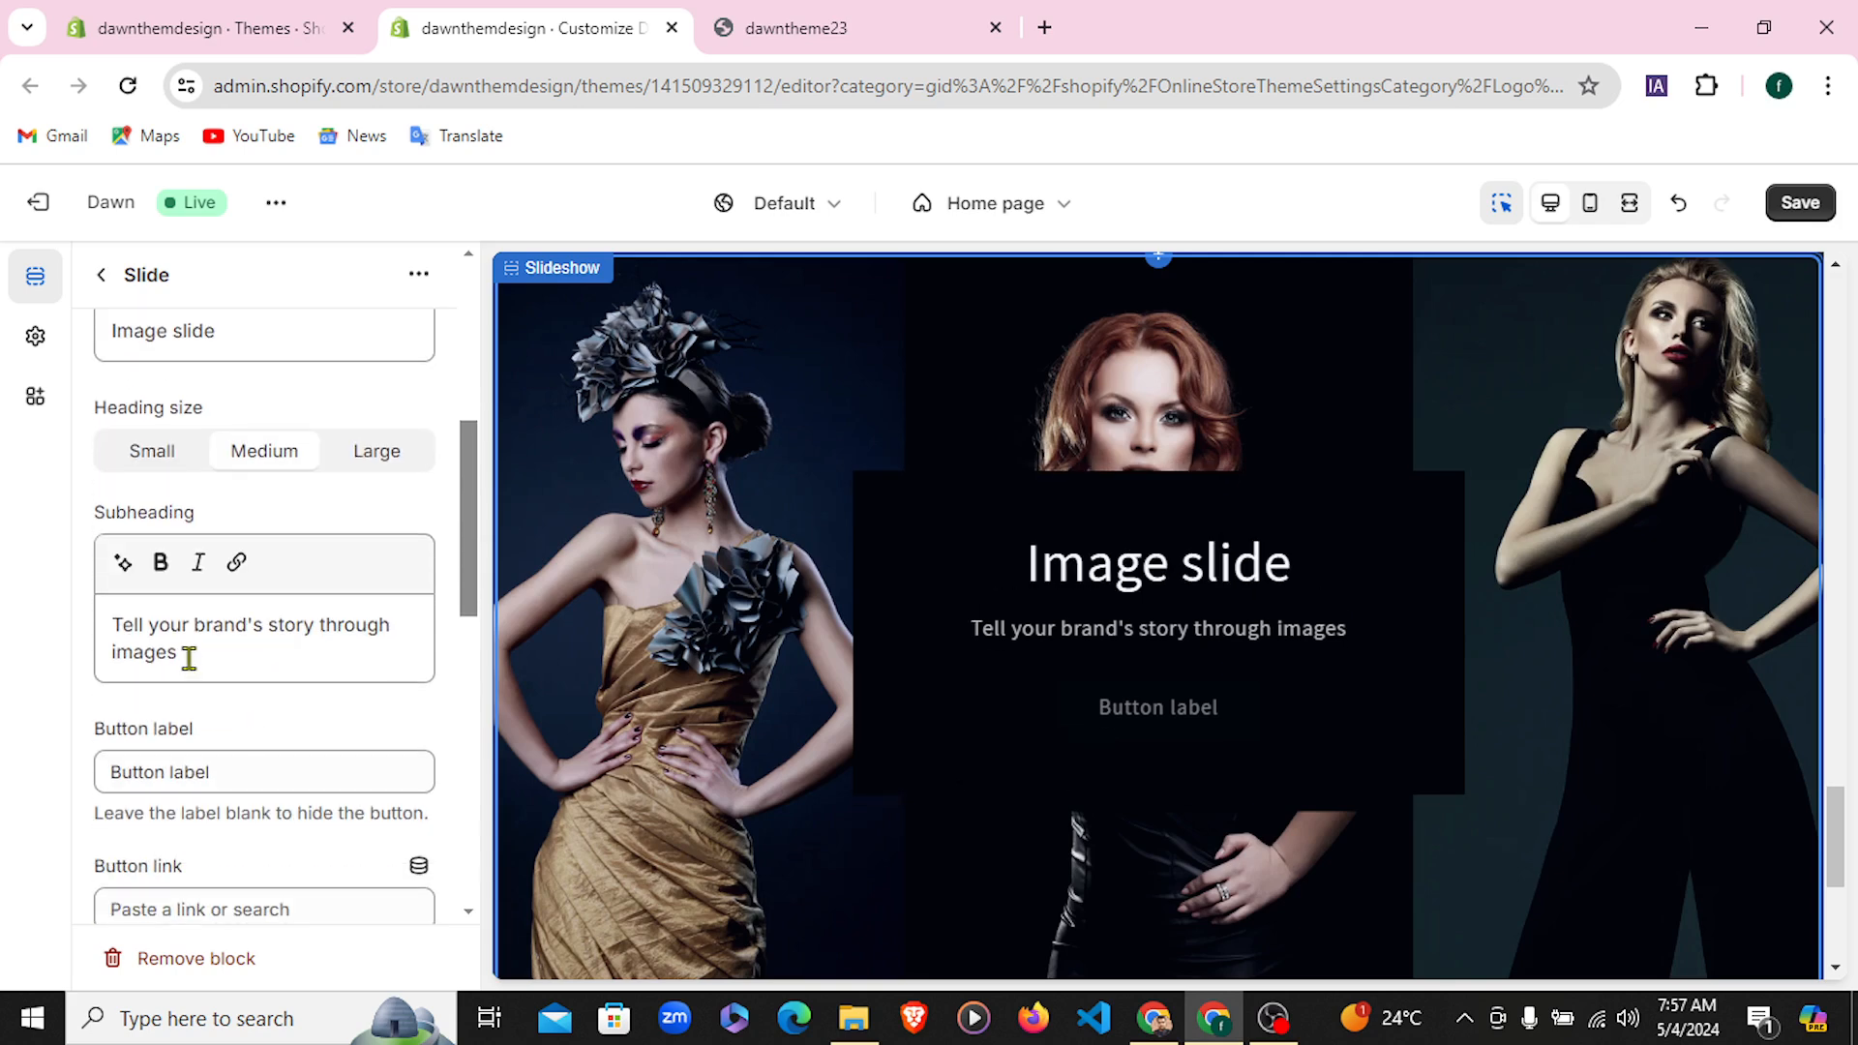
pyautogui.moveTo(189, 658); pyautogui.dragTo(105, 627)
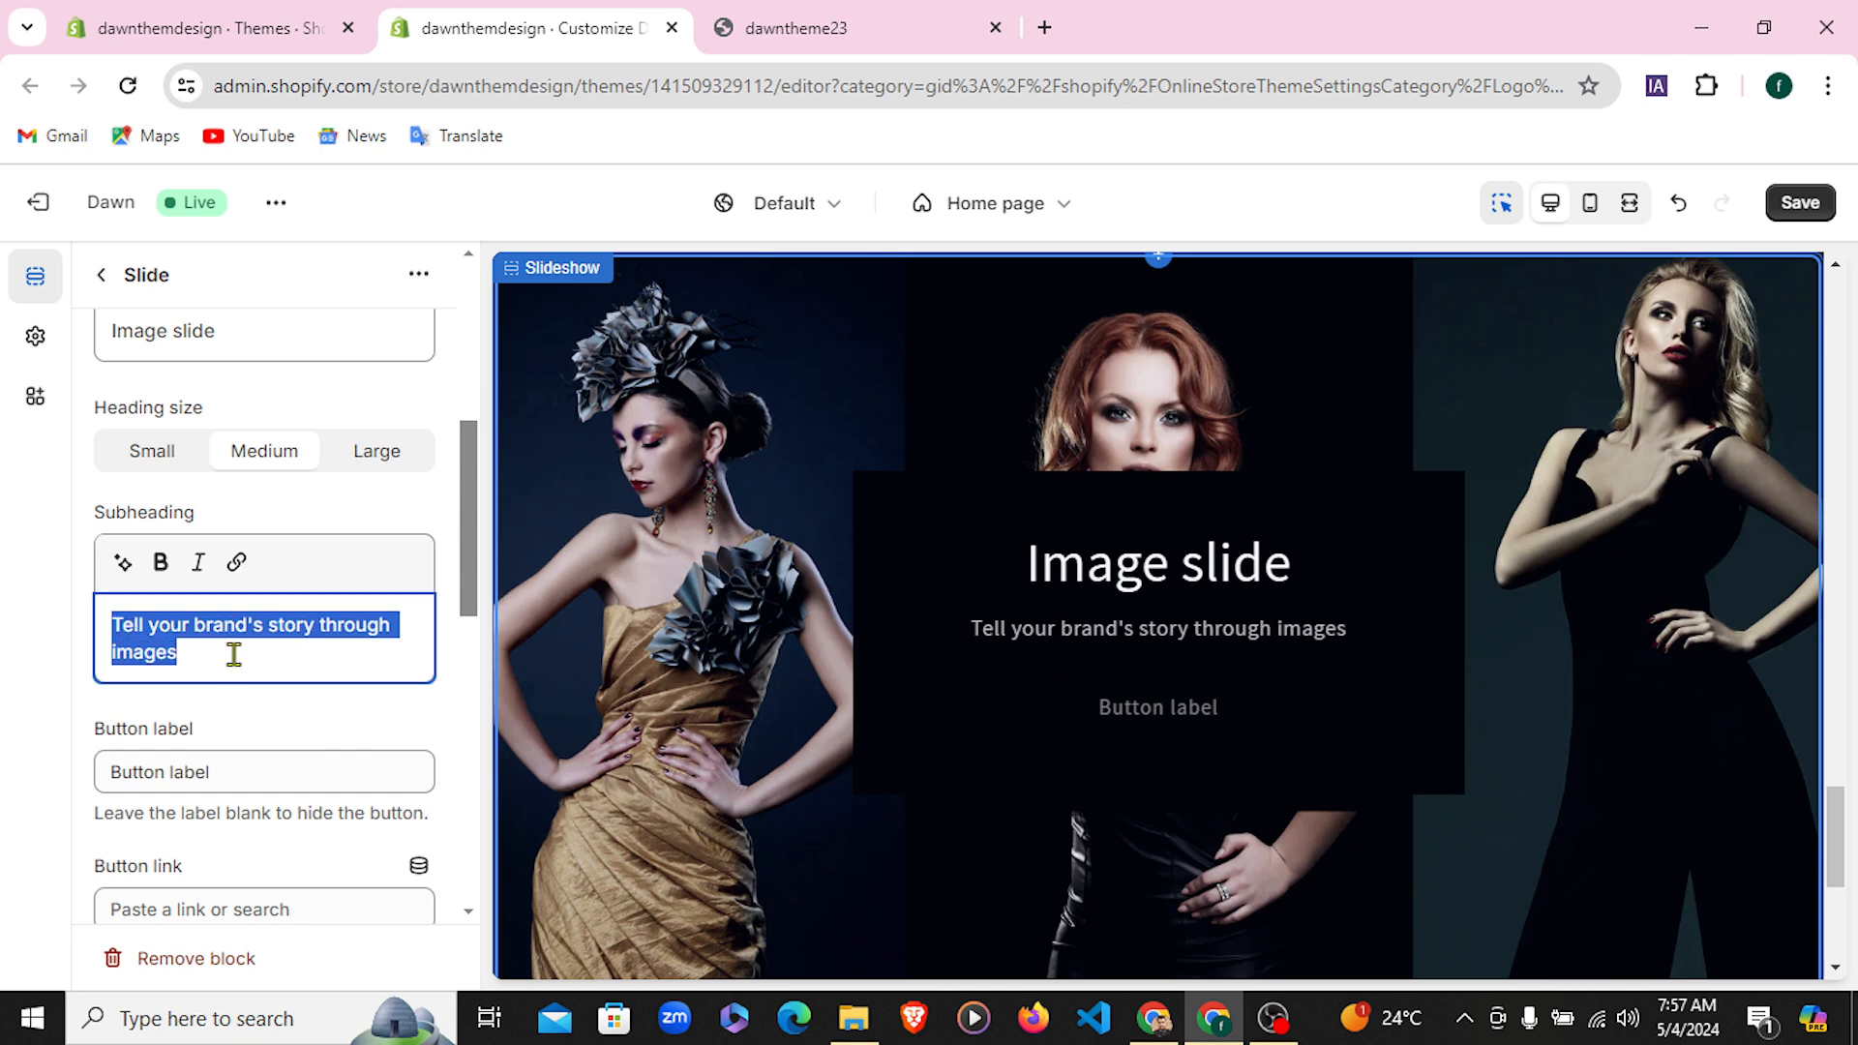
pyautogui.click(795, 27)
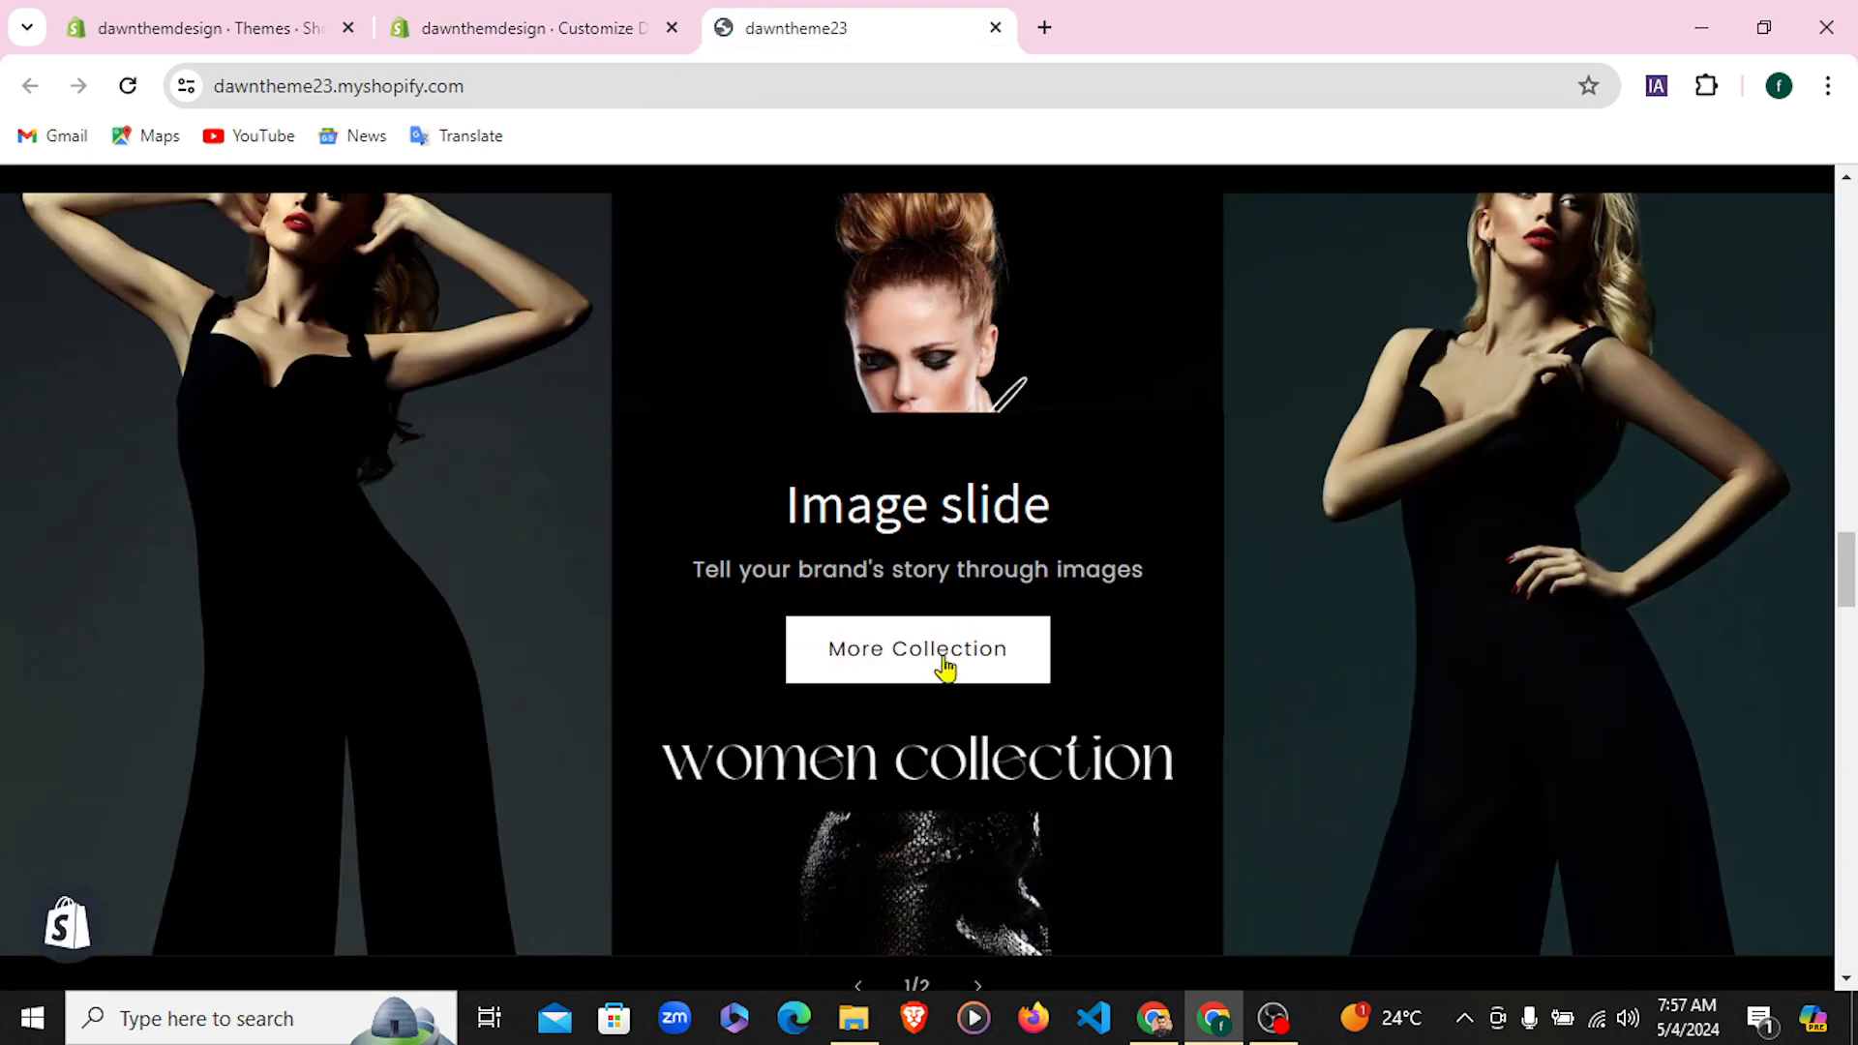
pyautogui.click(527, 22)
pyautogui.scroll(-1, 175, 672)
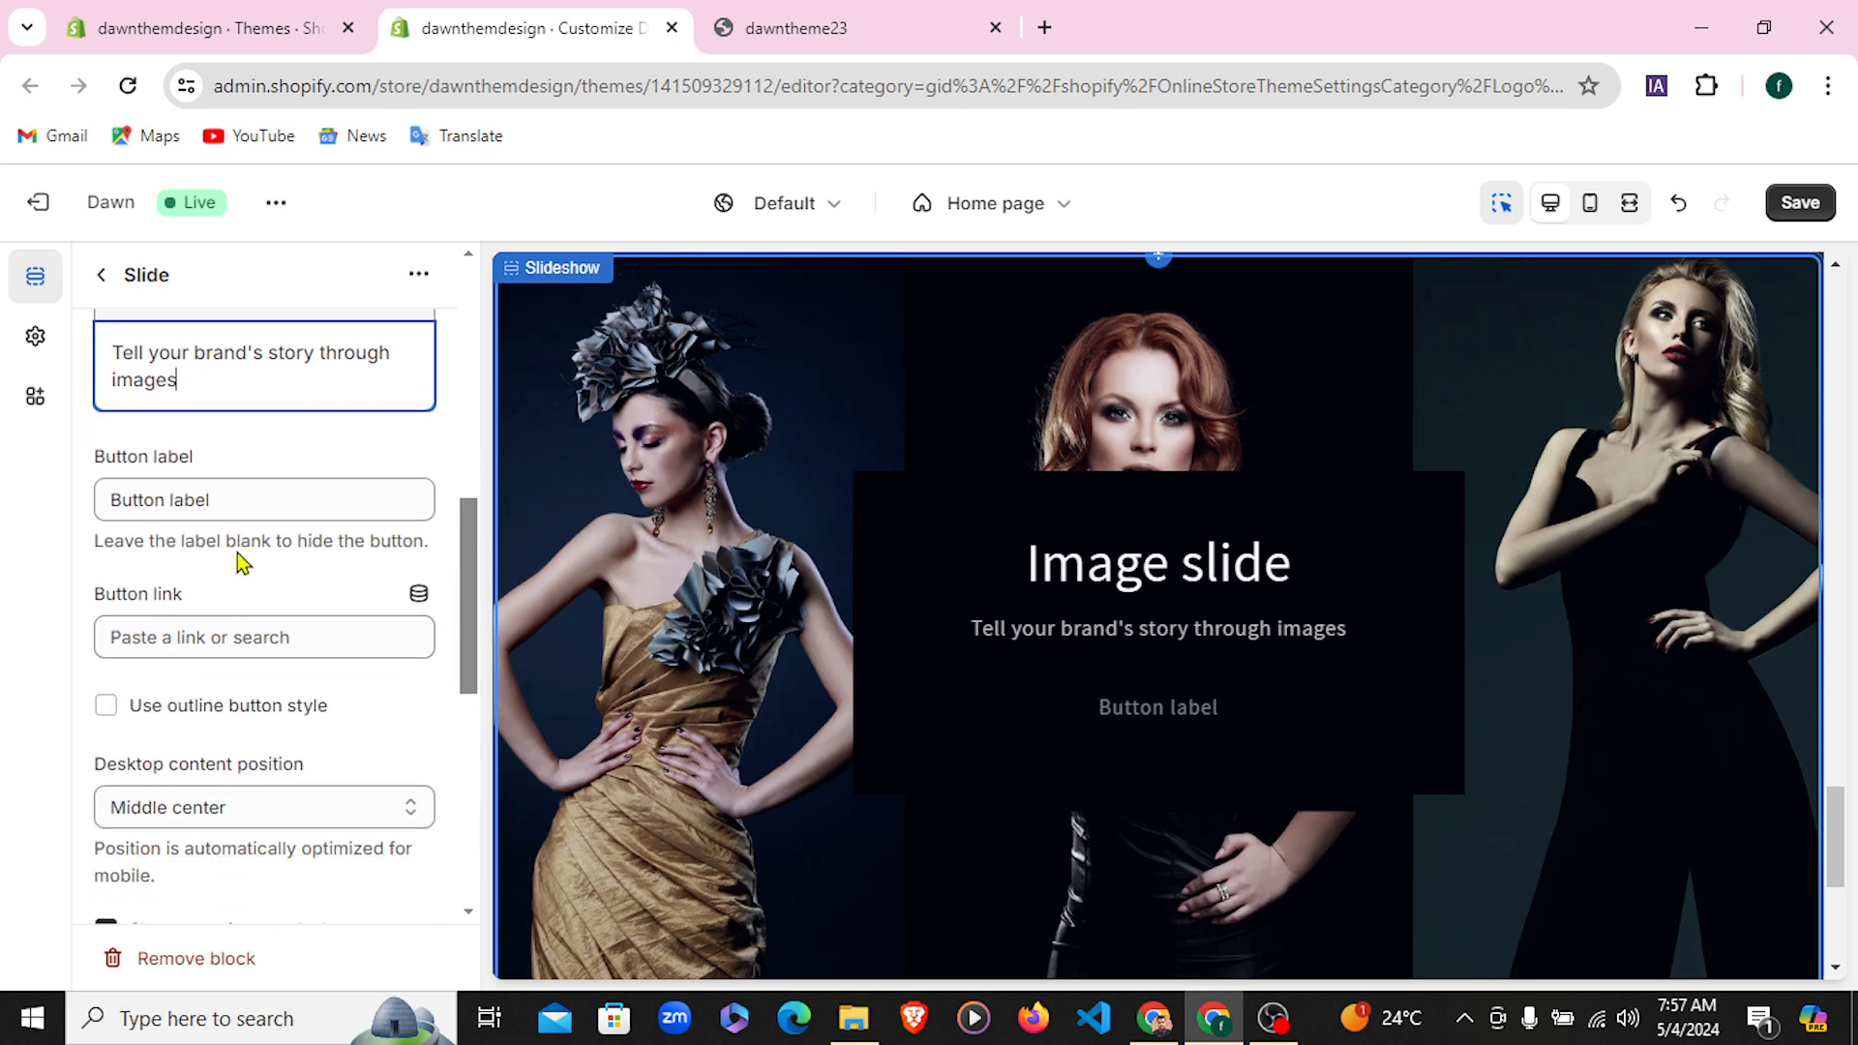
pyautogui.moveTo(262, 502); pyautogui.dragTo(95, 487)
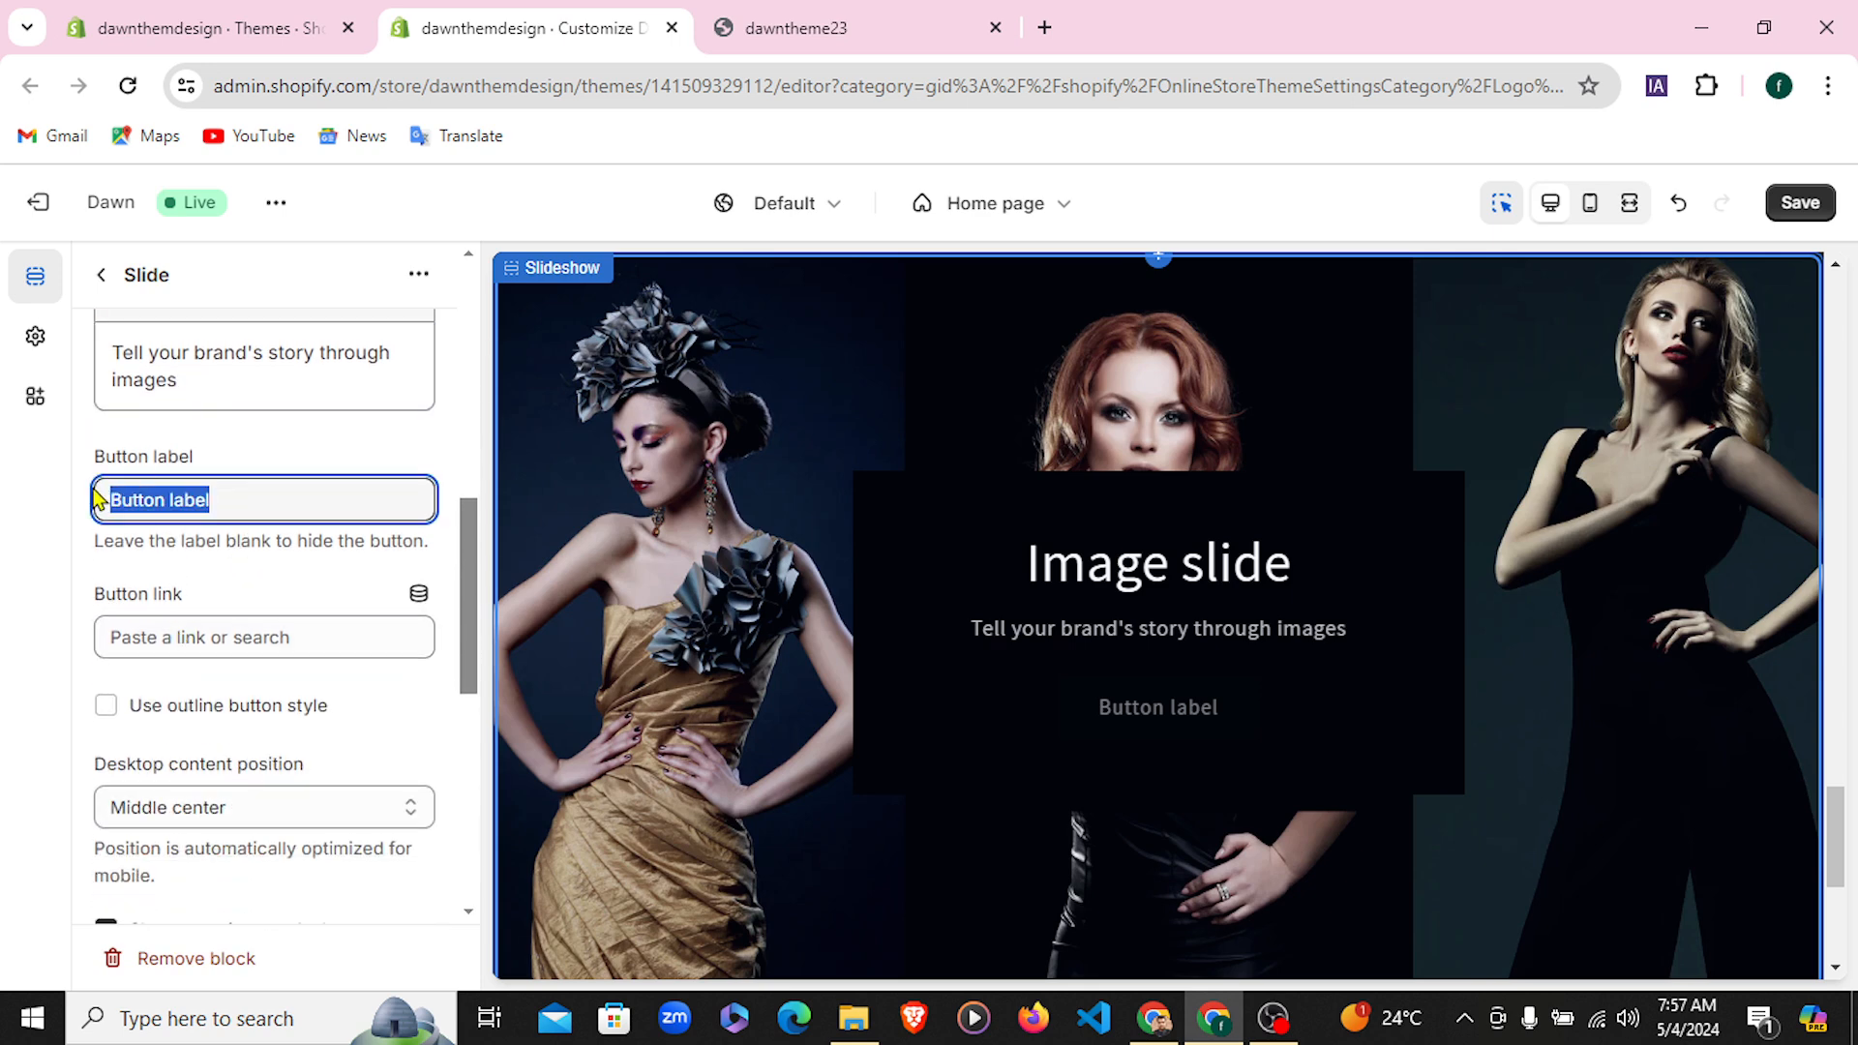
pyautogui.write('See More')
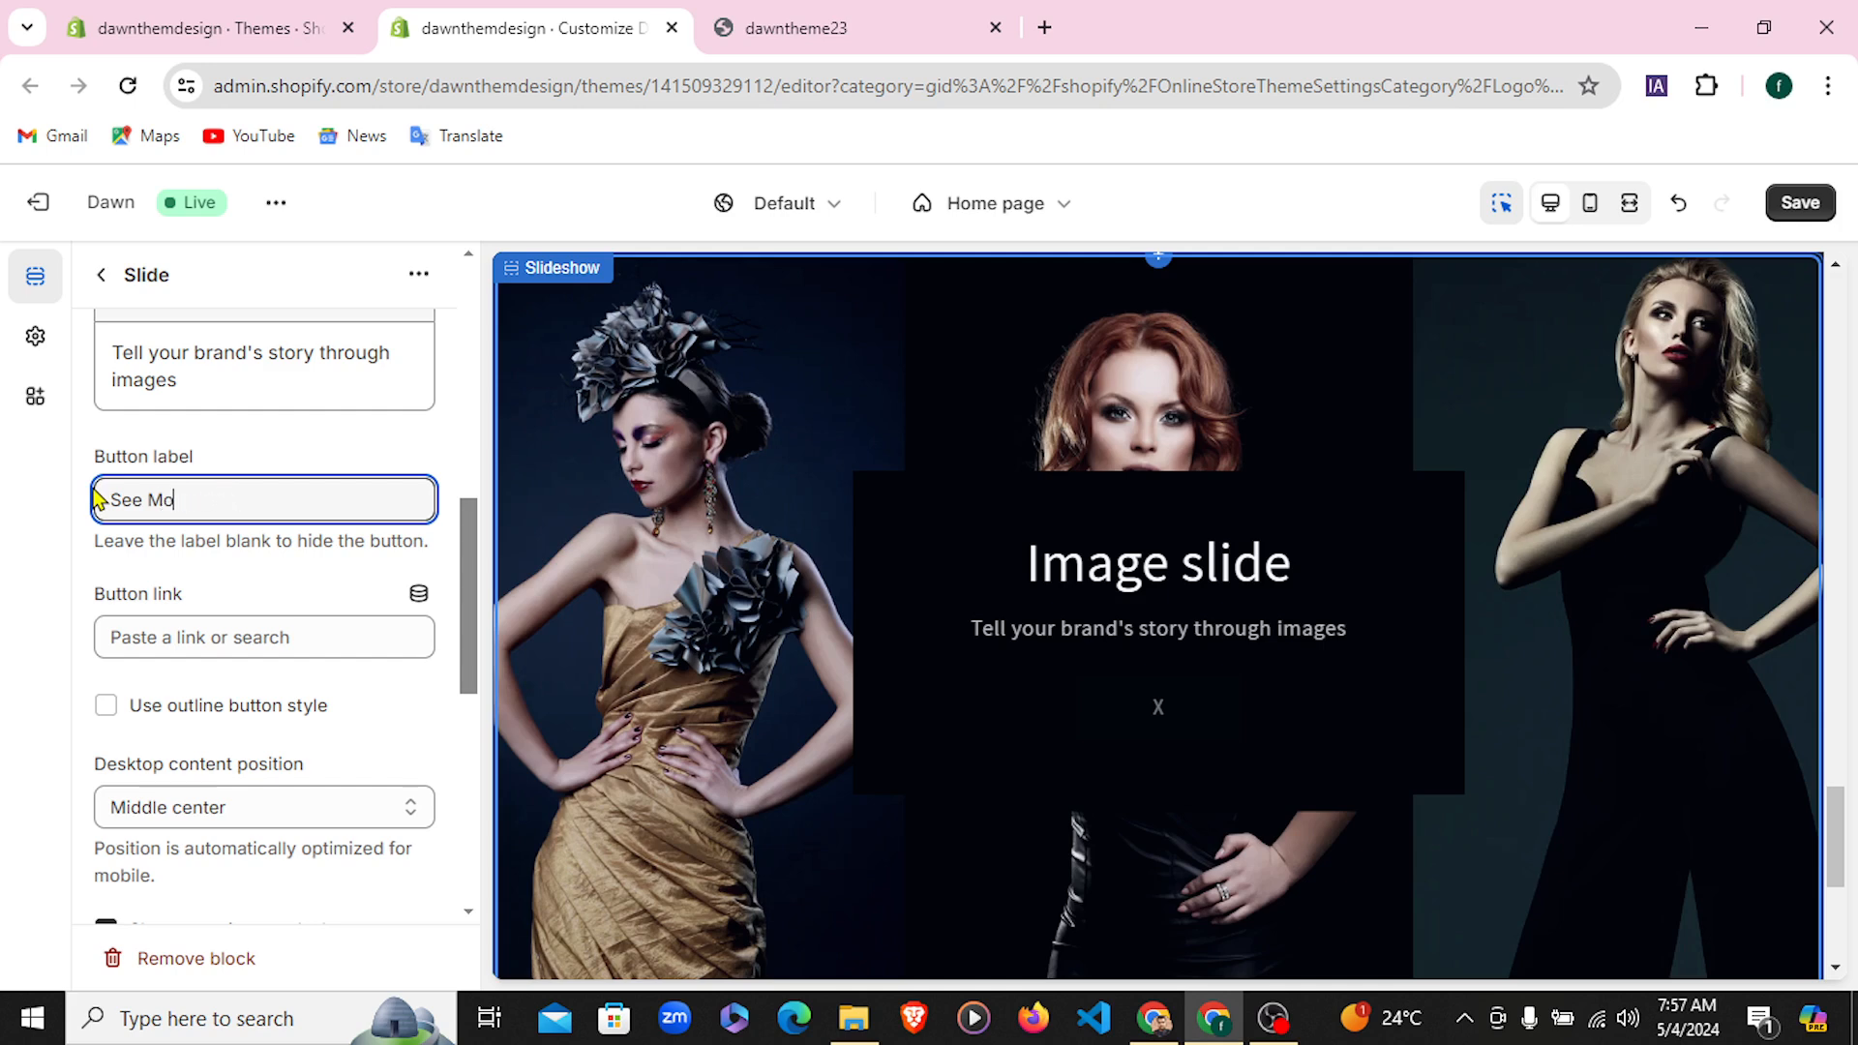
# Link the first image slide's See More button to the Women Two product
pyautogui.click(242, 635)
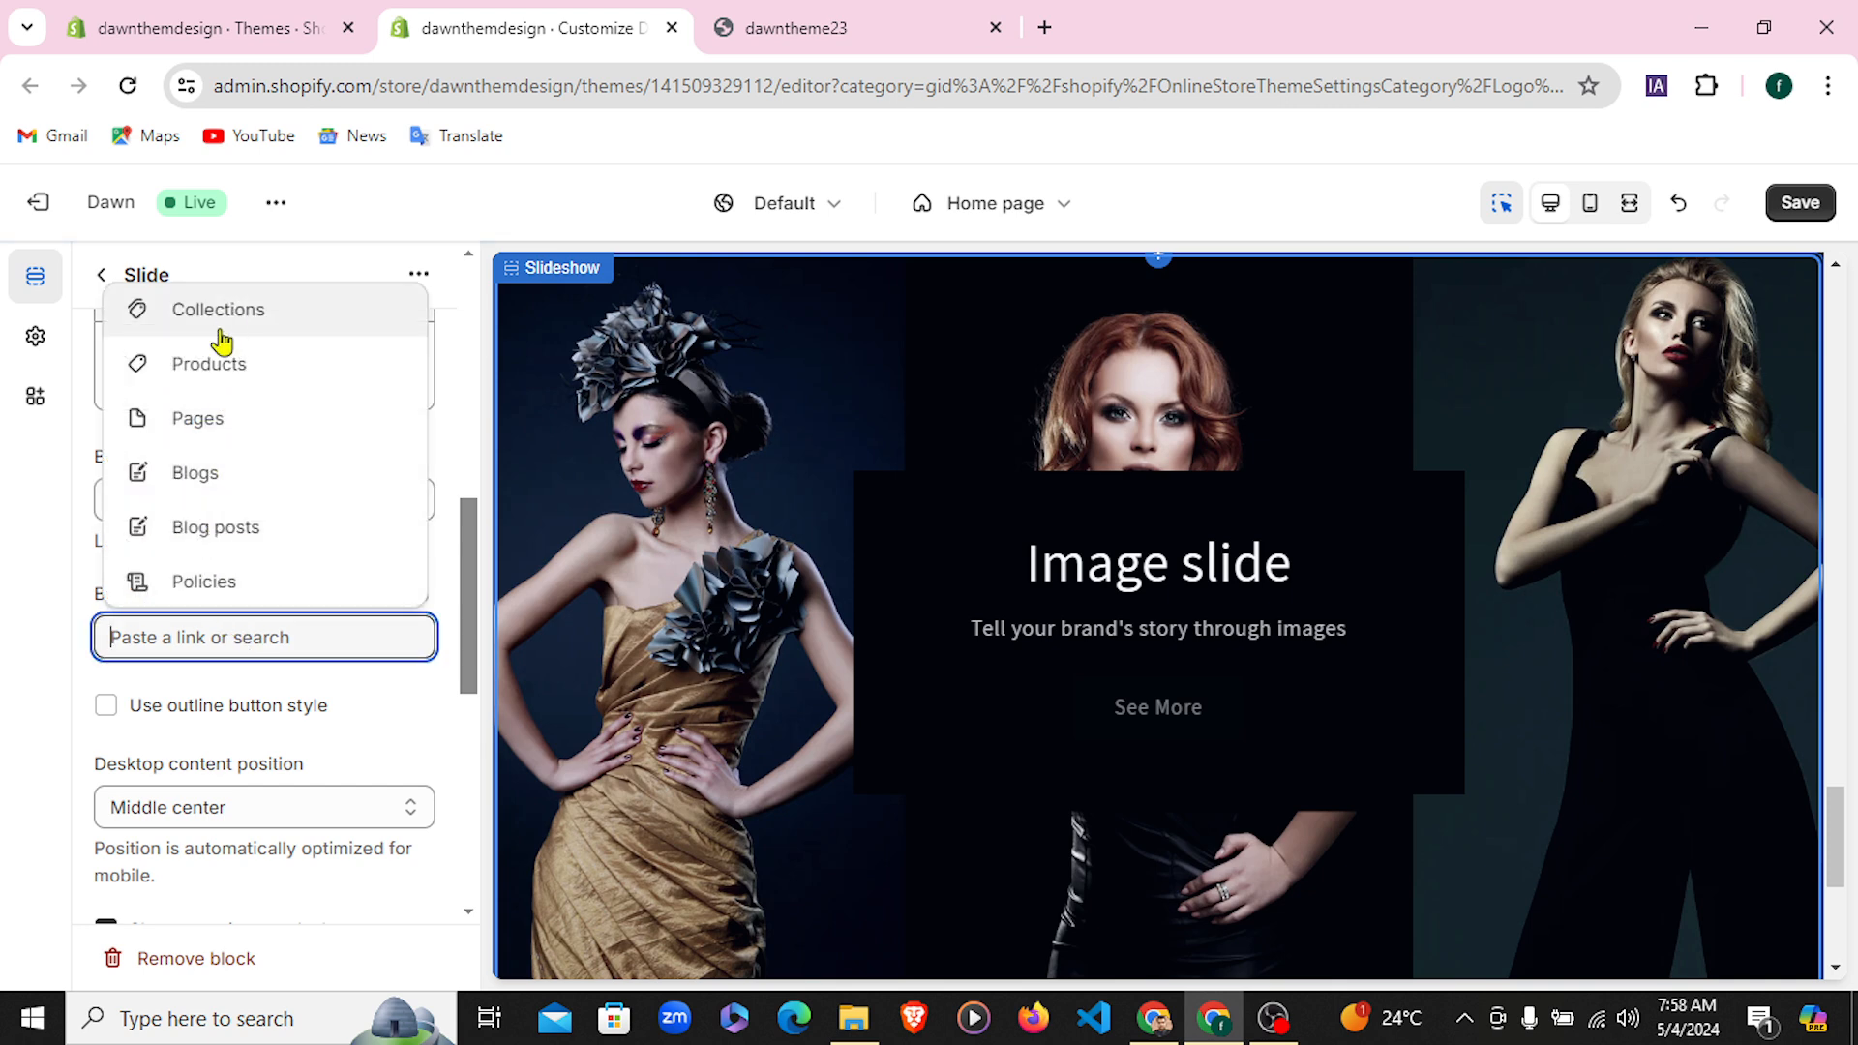
pyautogui.click(212, 360)
pyautogui.click(221, 528)
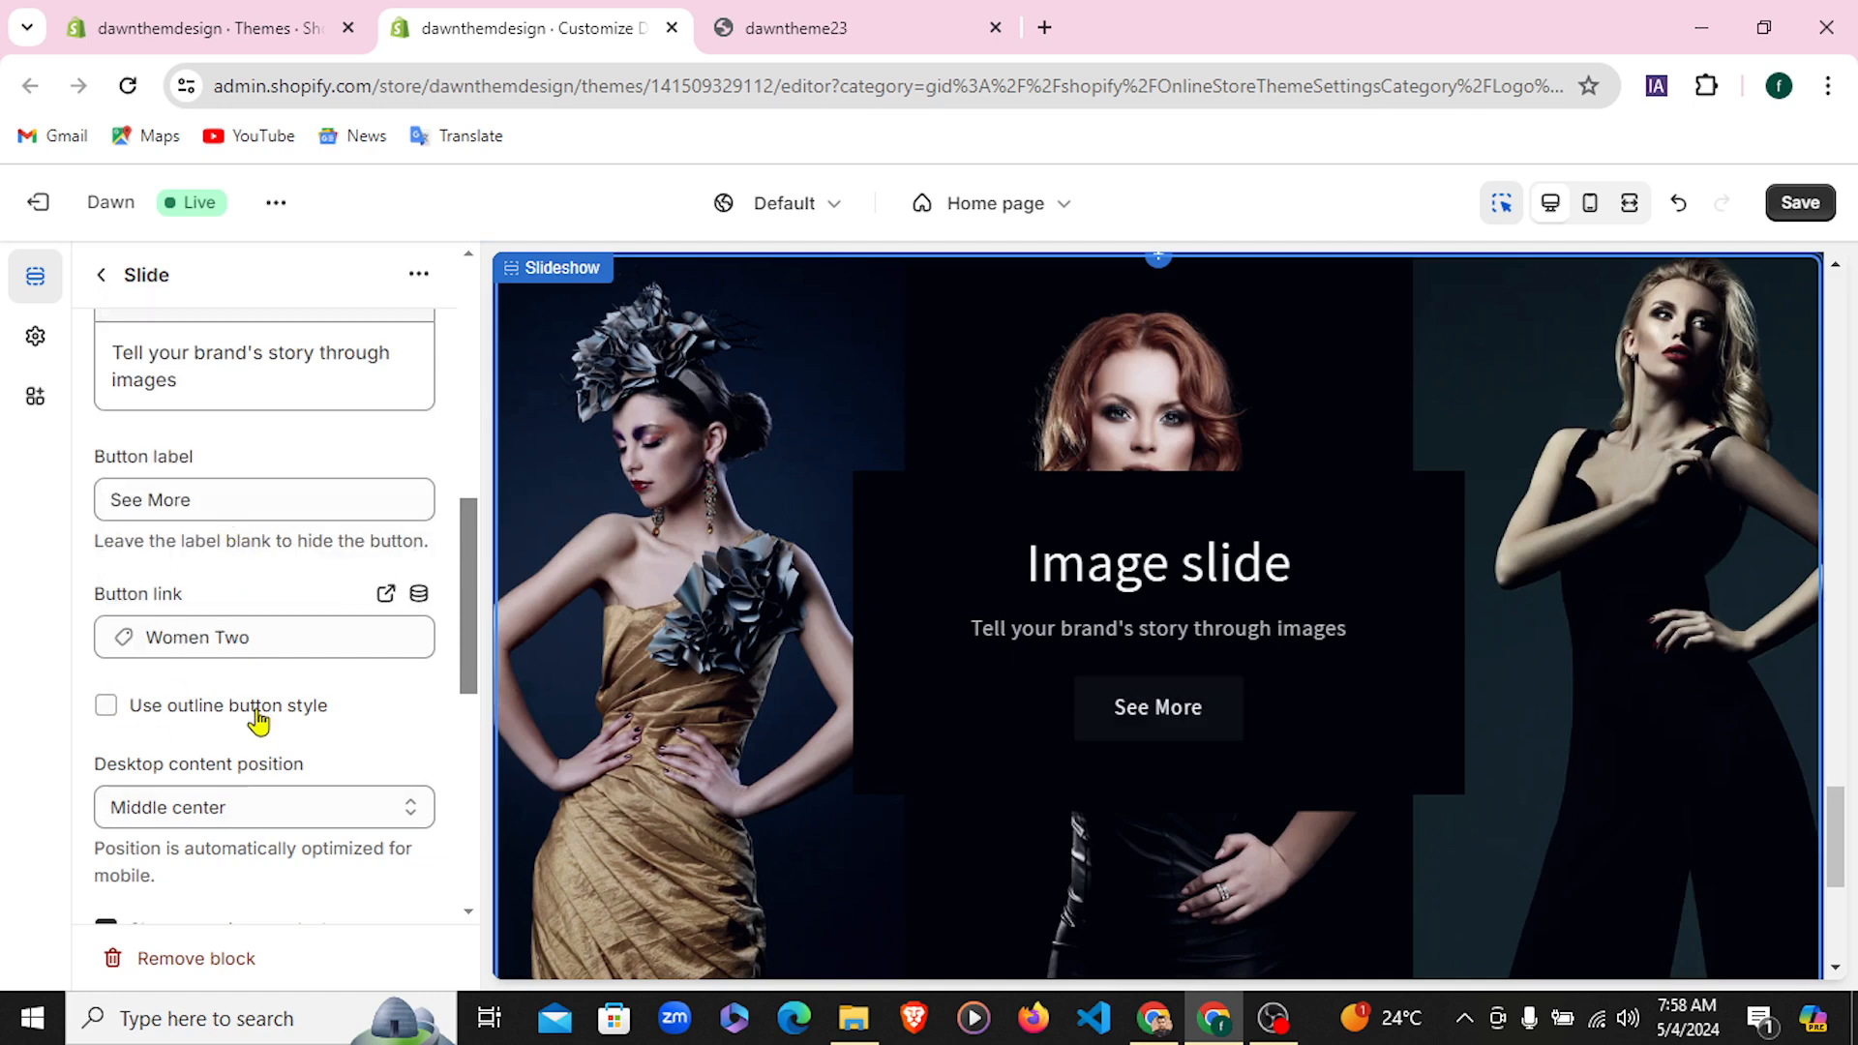
# Try Right desktop content alignment on the first slide, restore Center, and review the slide's remaining settings
pyautogui.scroll(-4, 258, 716)
pyautogui.scroll(-2, 258, 721)
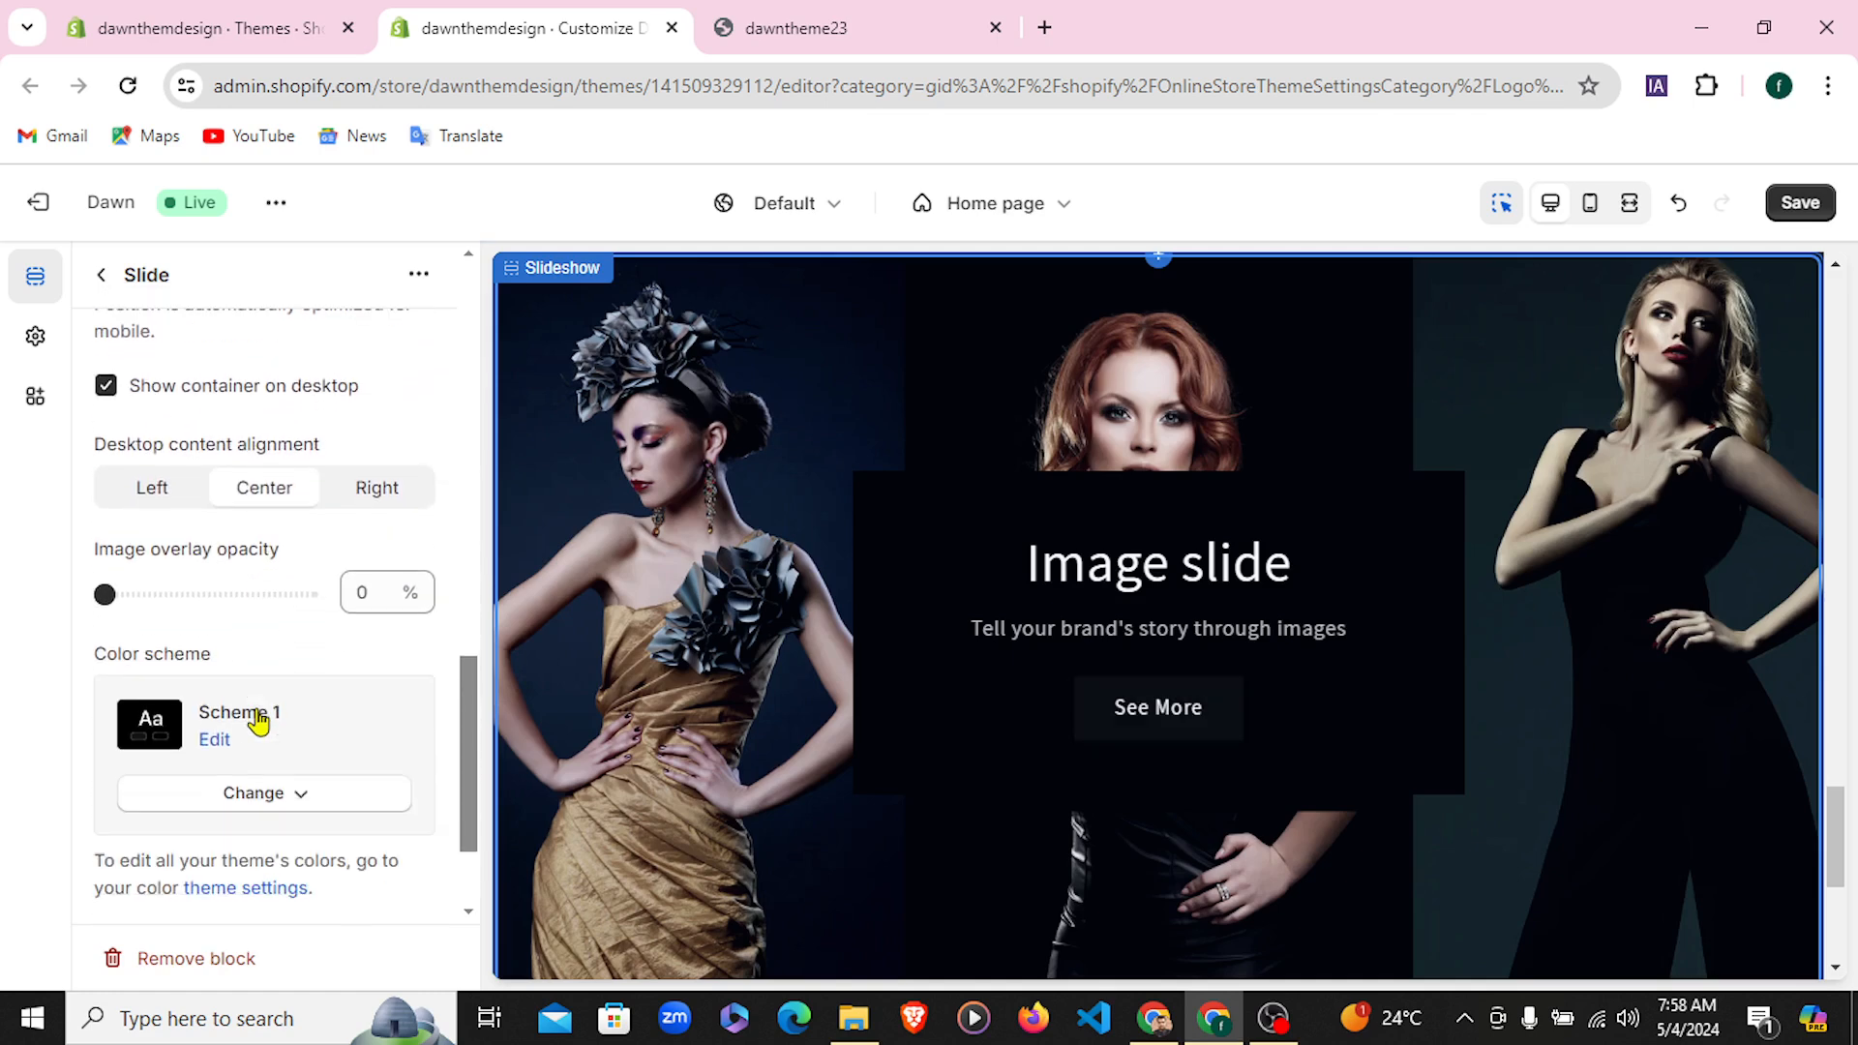
pyautogui.click(375, 496)
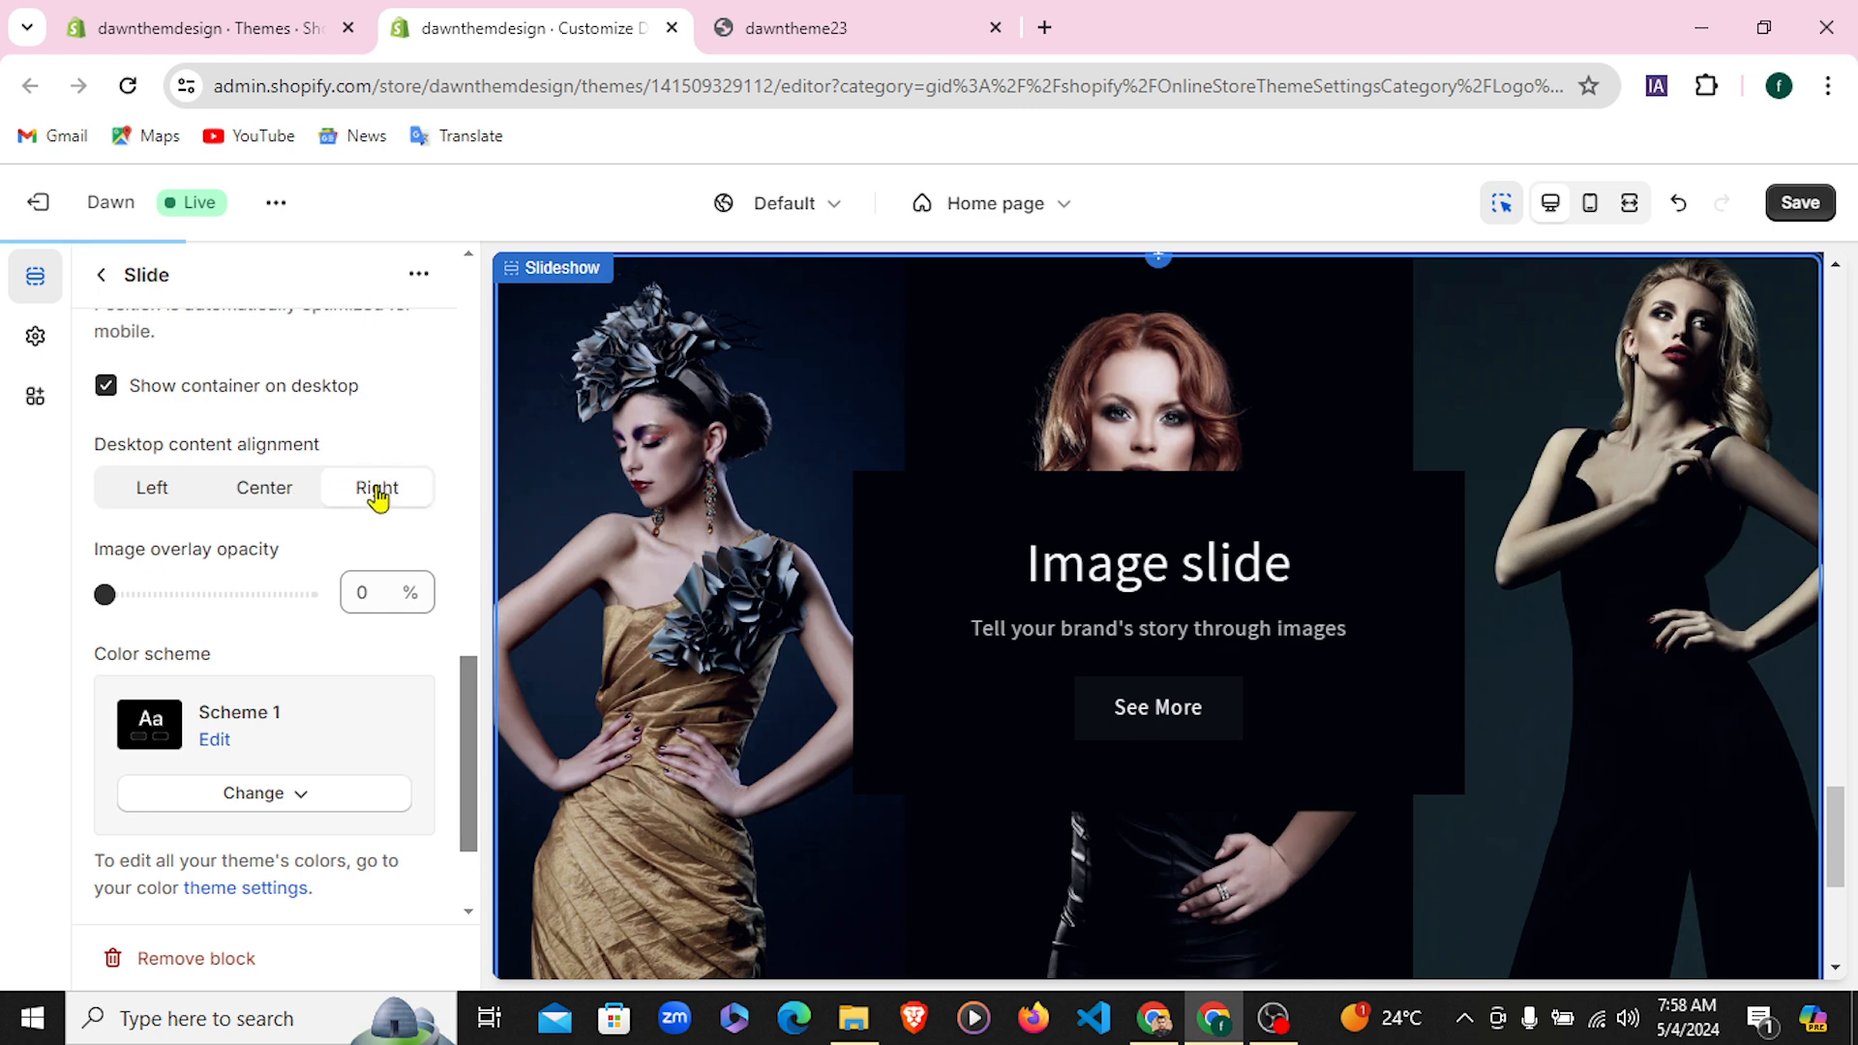
pyautogui.click(281, 487)
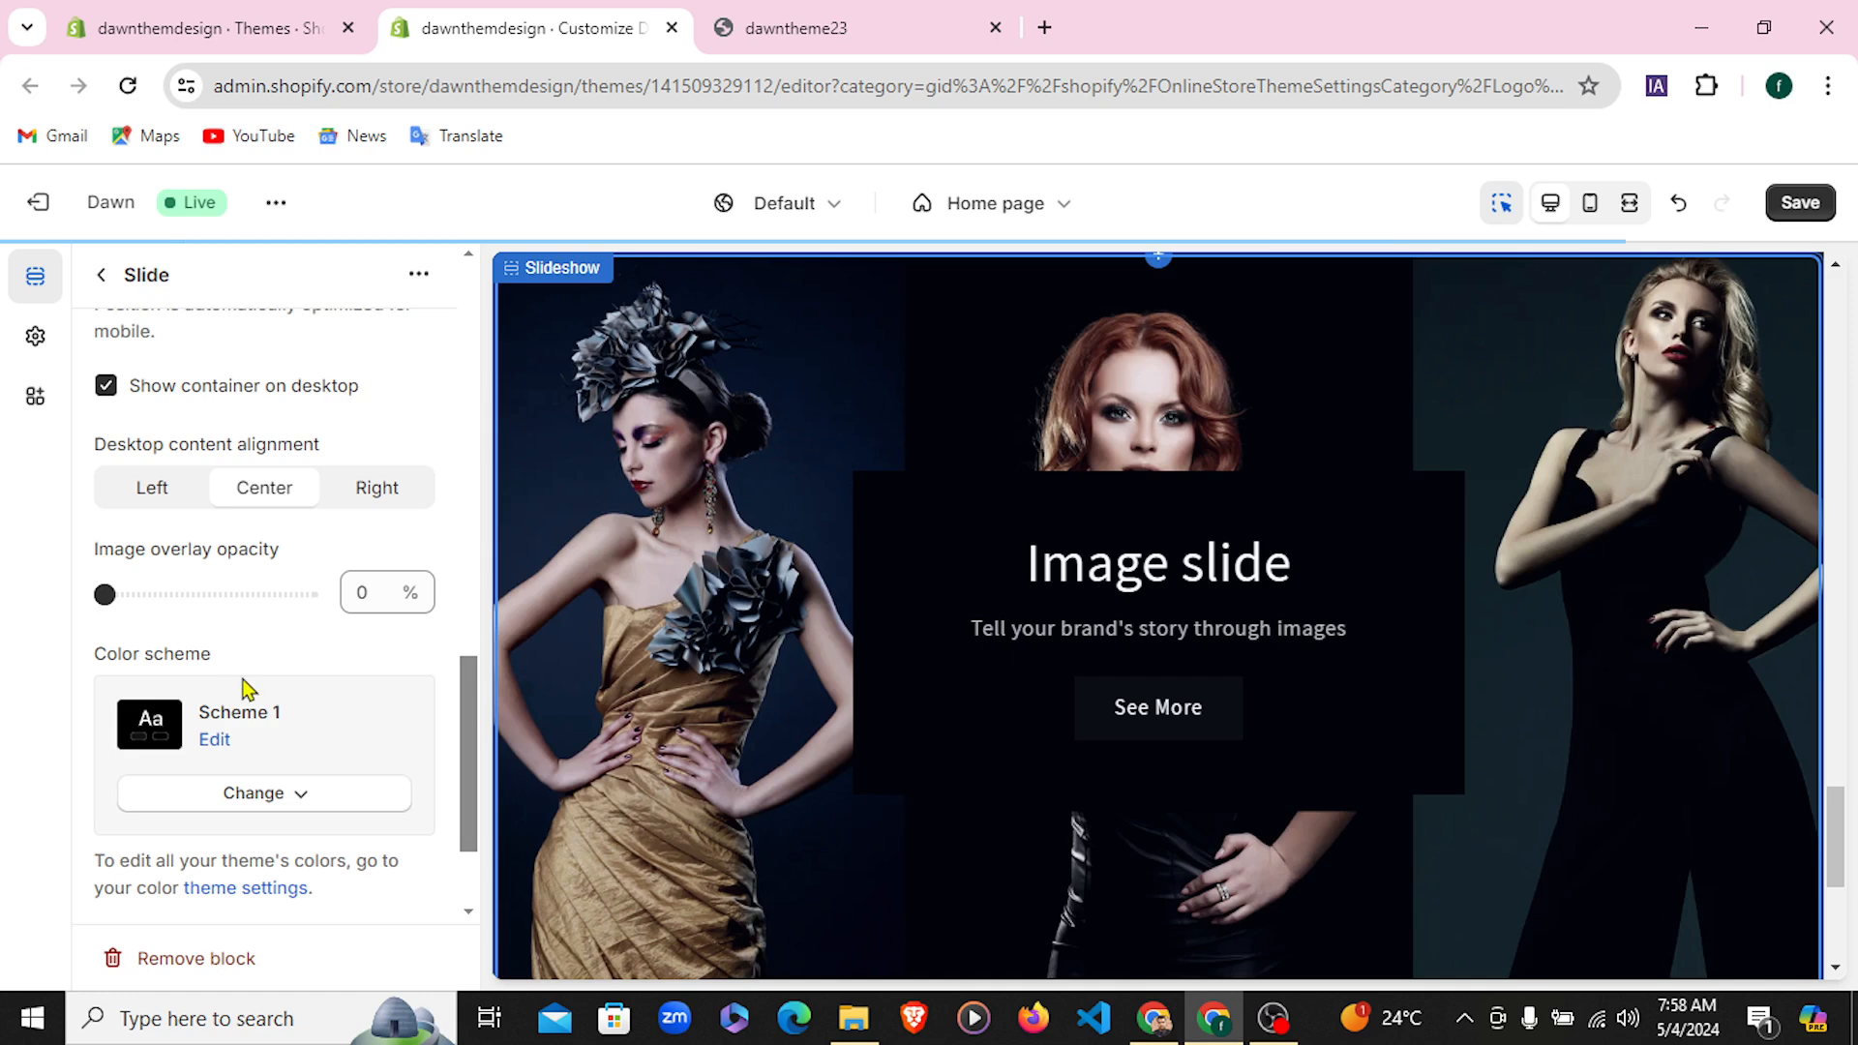
pyautogui.click(101, 589)
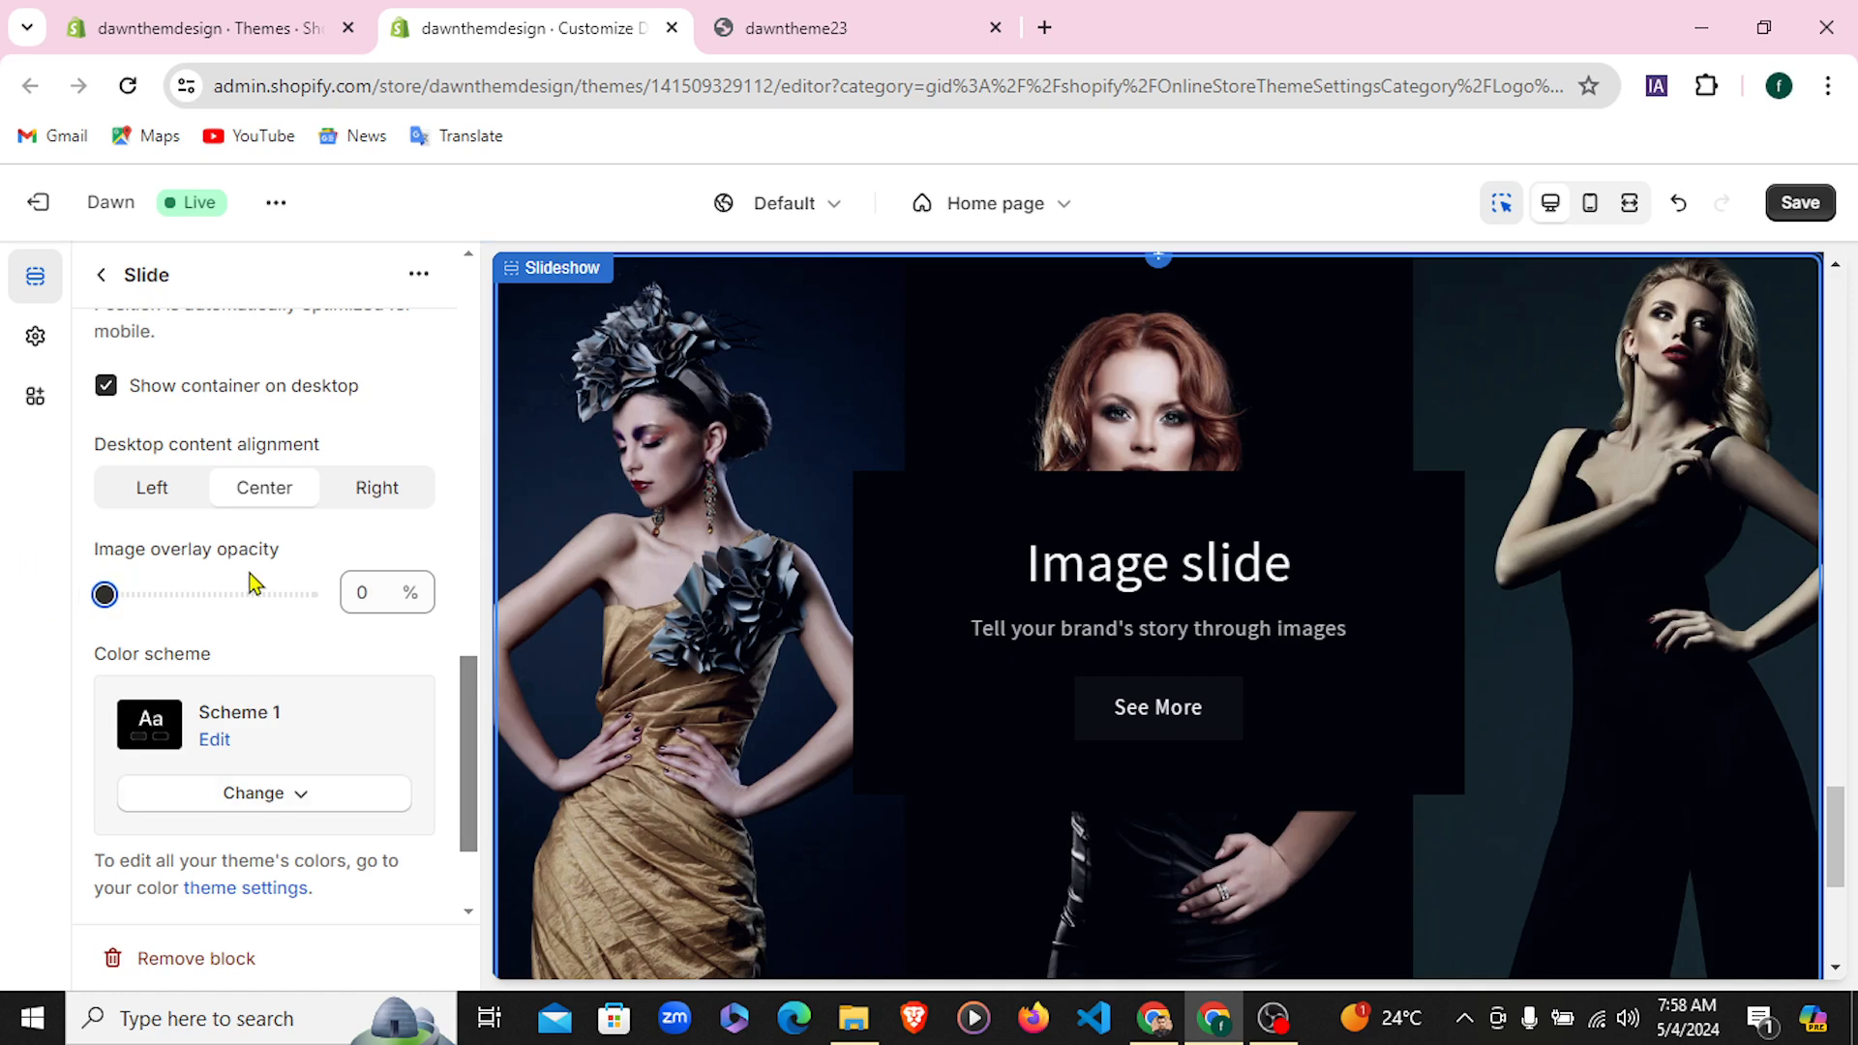
pyautogui.scroll(-2, 249, 705)
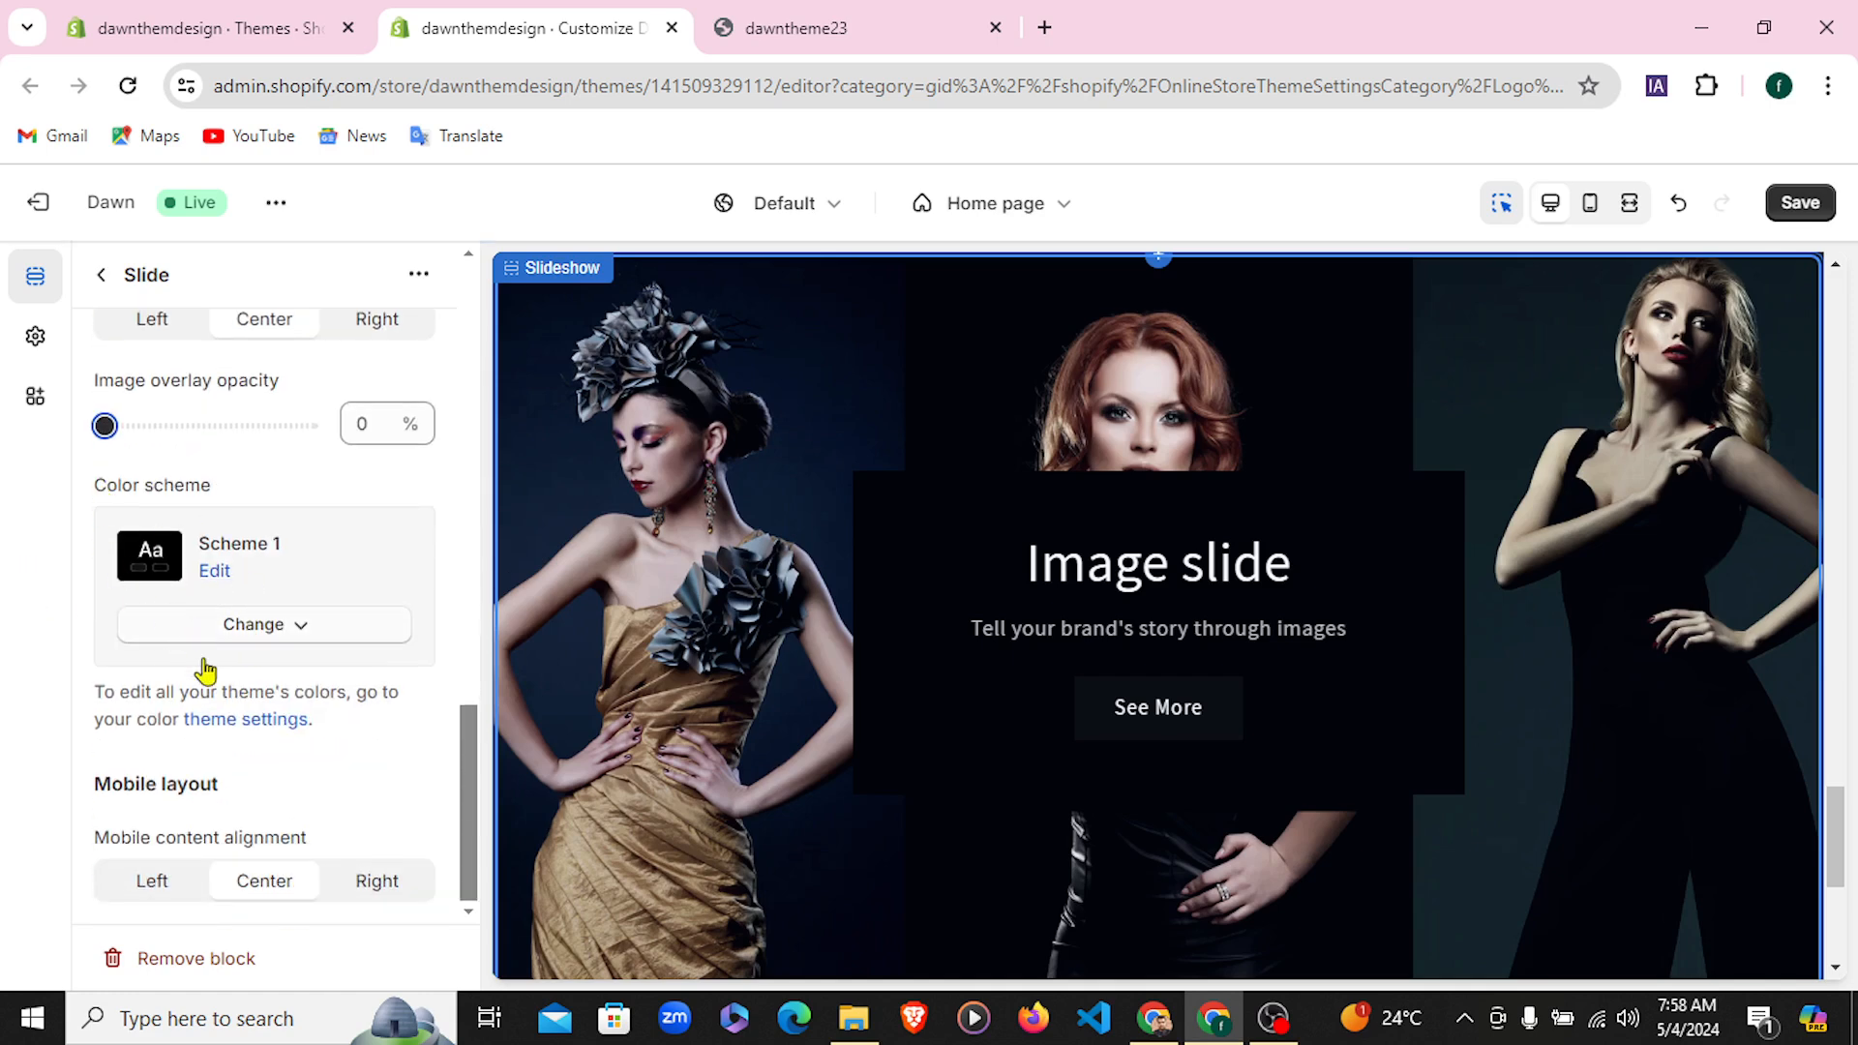
pyautogui.scroll(10, 329, 852)
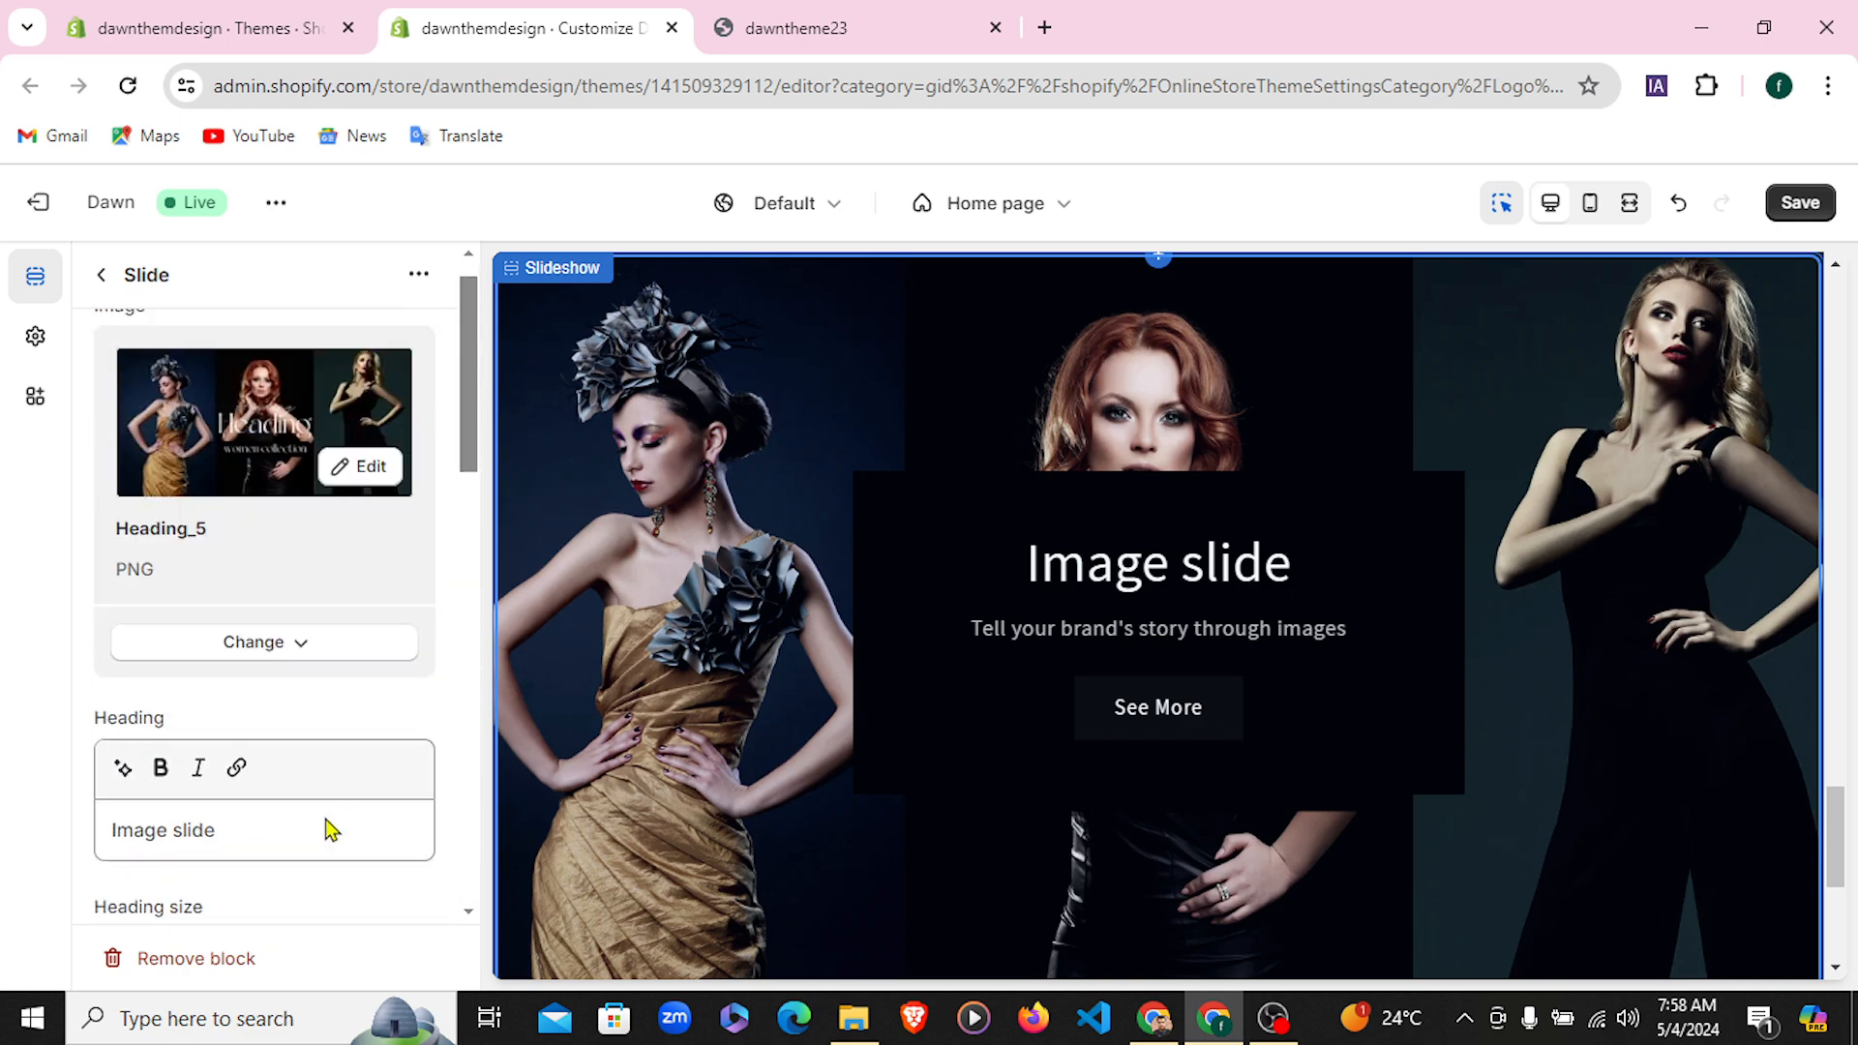
pyautogui.click(100, 275)
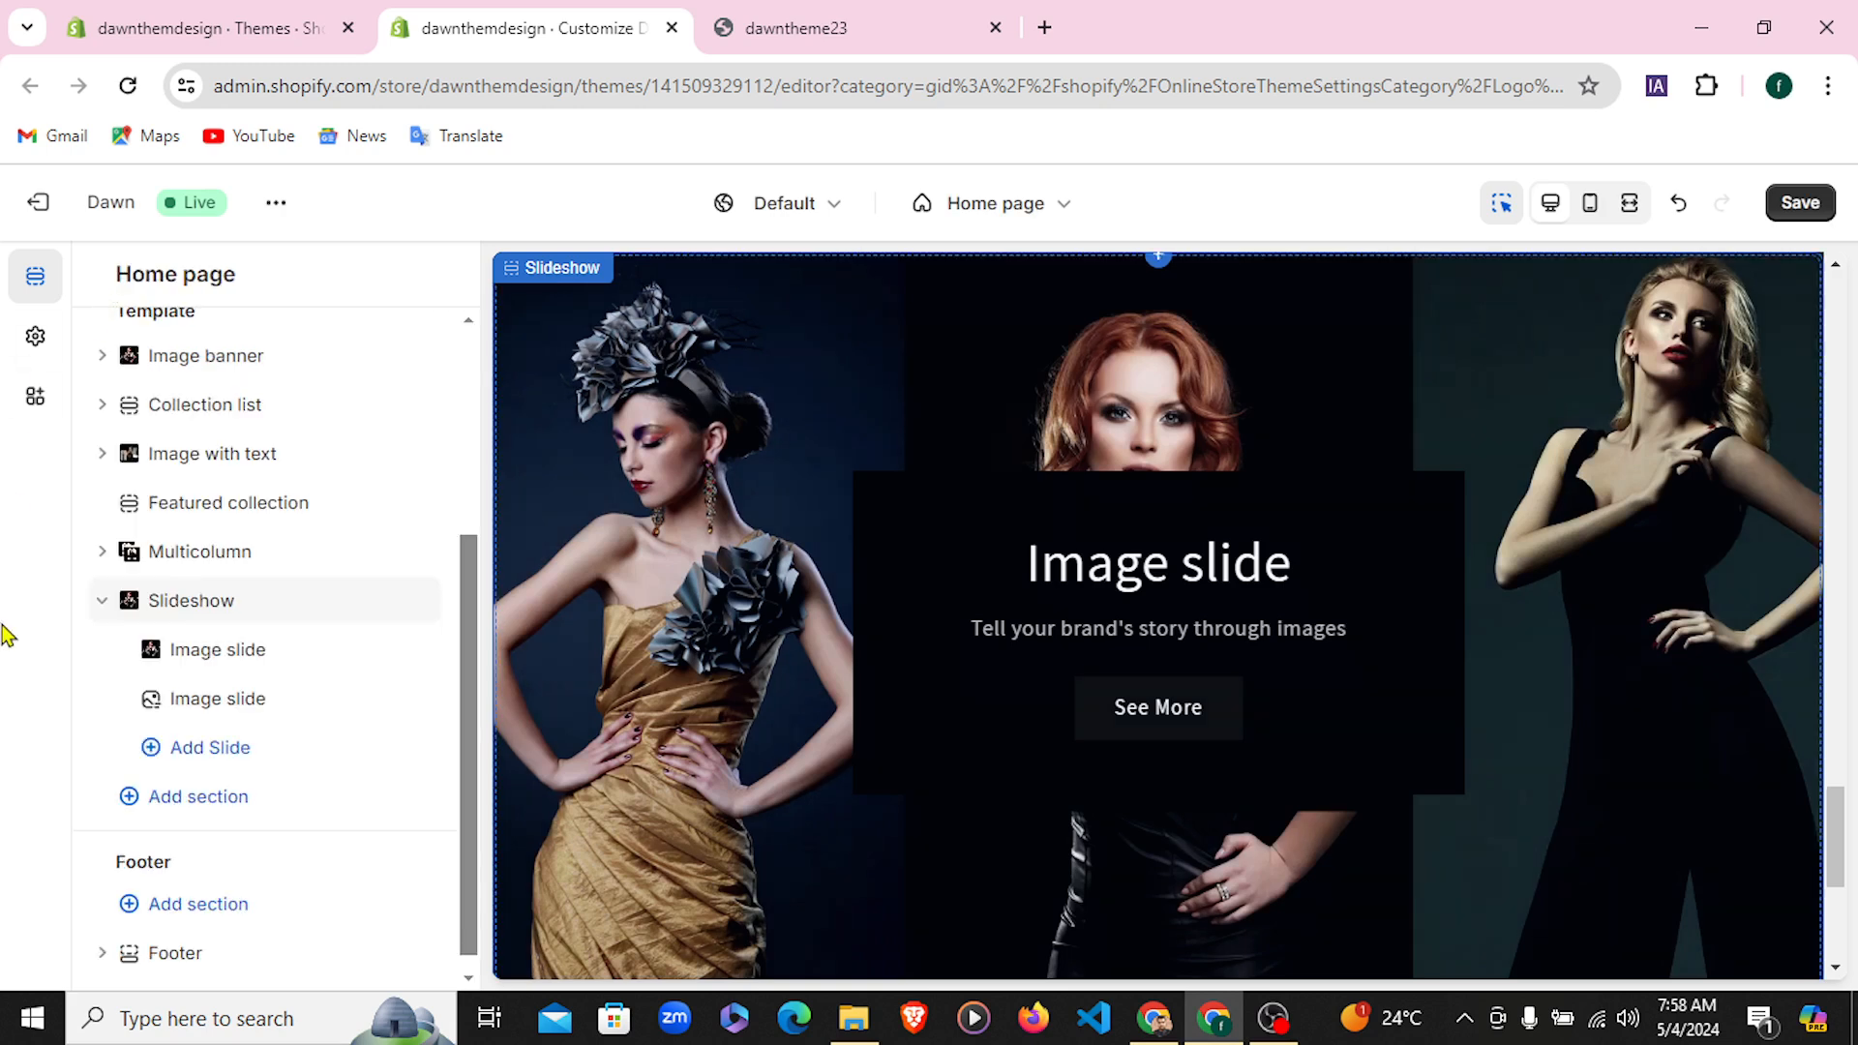
# Assign the Heading_5_a8f6a872-776d-4c7b-85de-879161d64a6c image to the second image slide of the Slideshow section
pyautogui.click(199, 696)
pyautogui.click(267, 428)
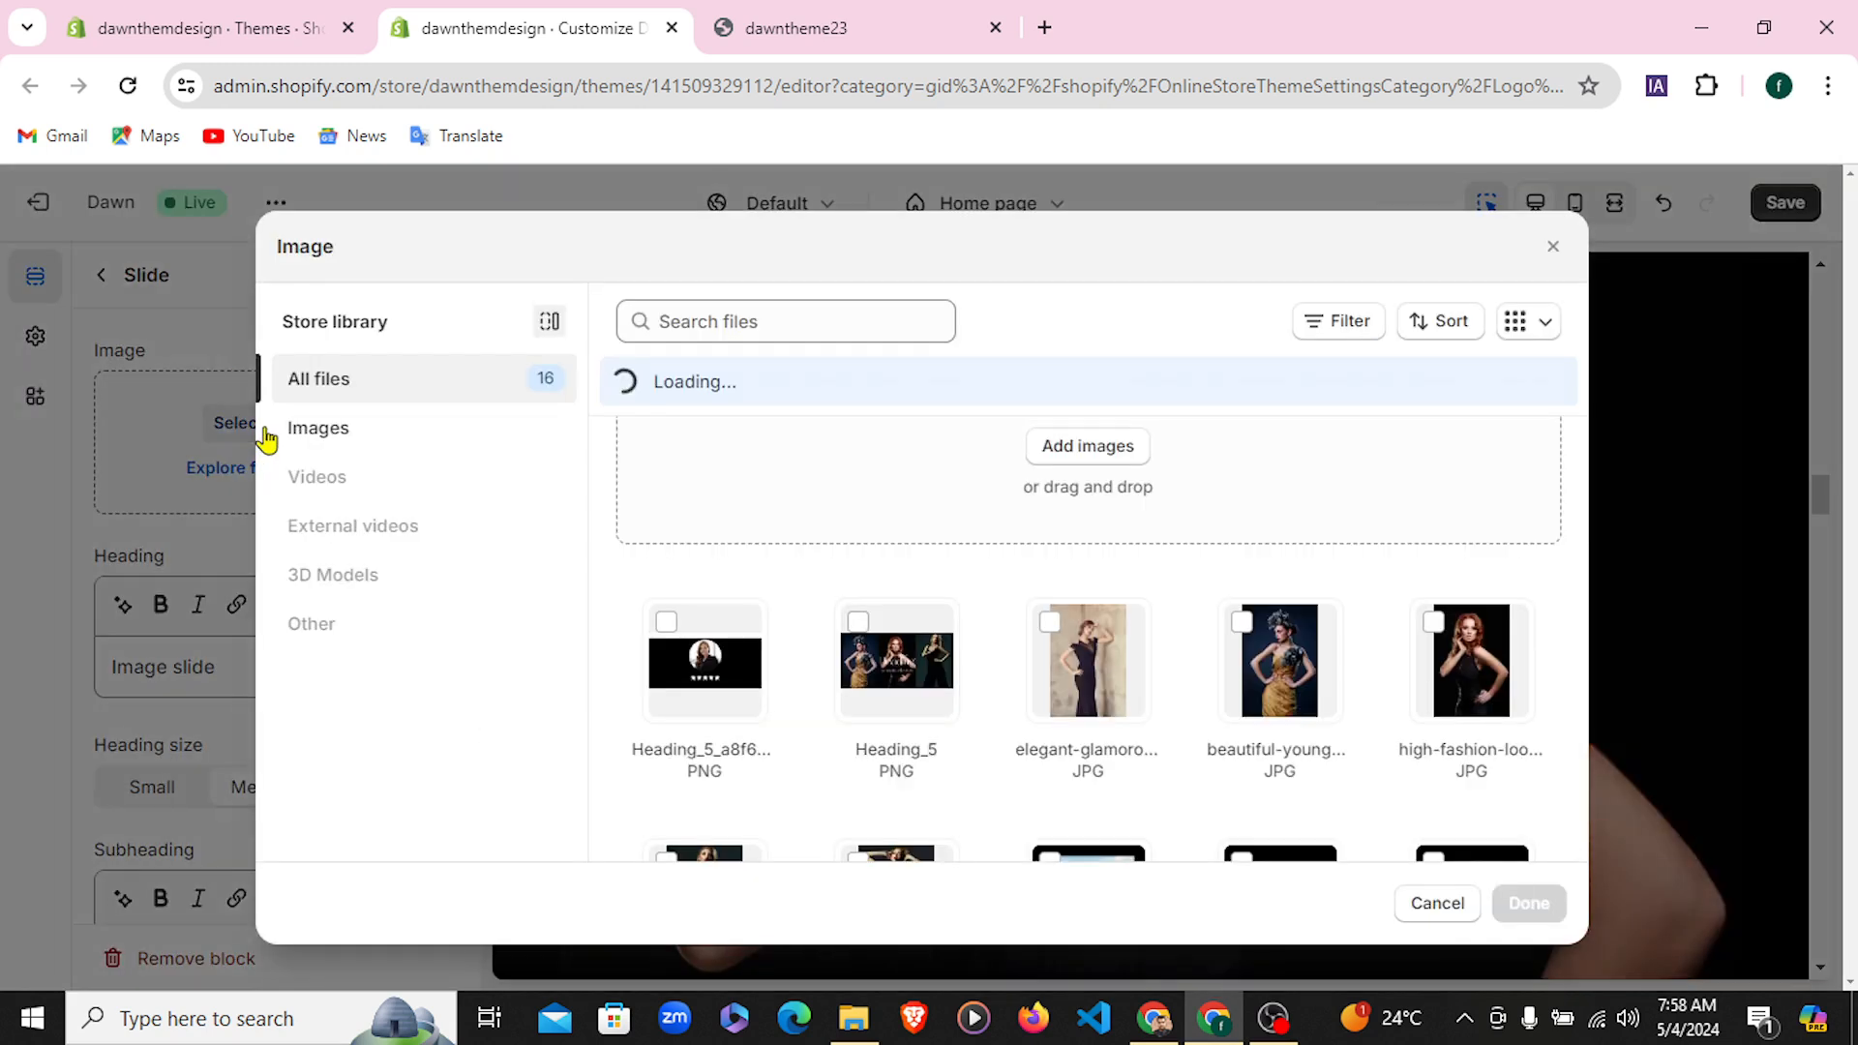
pyautogui.click(735, 677)
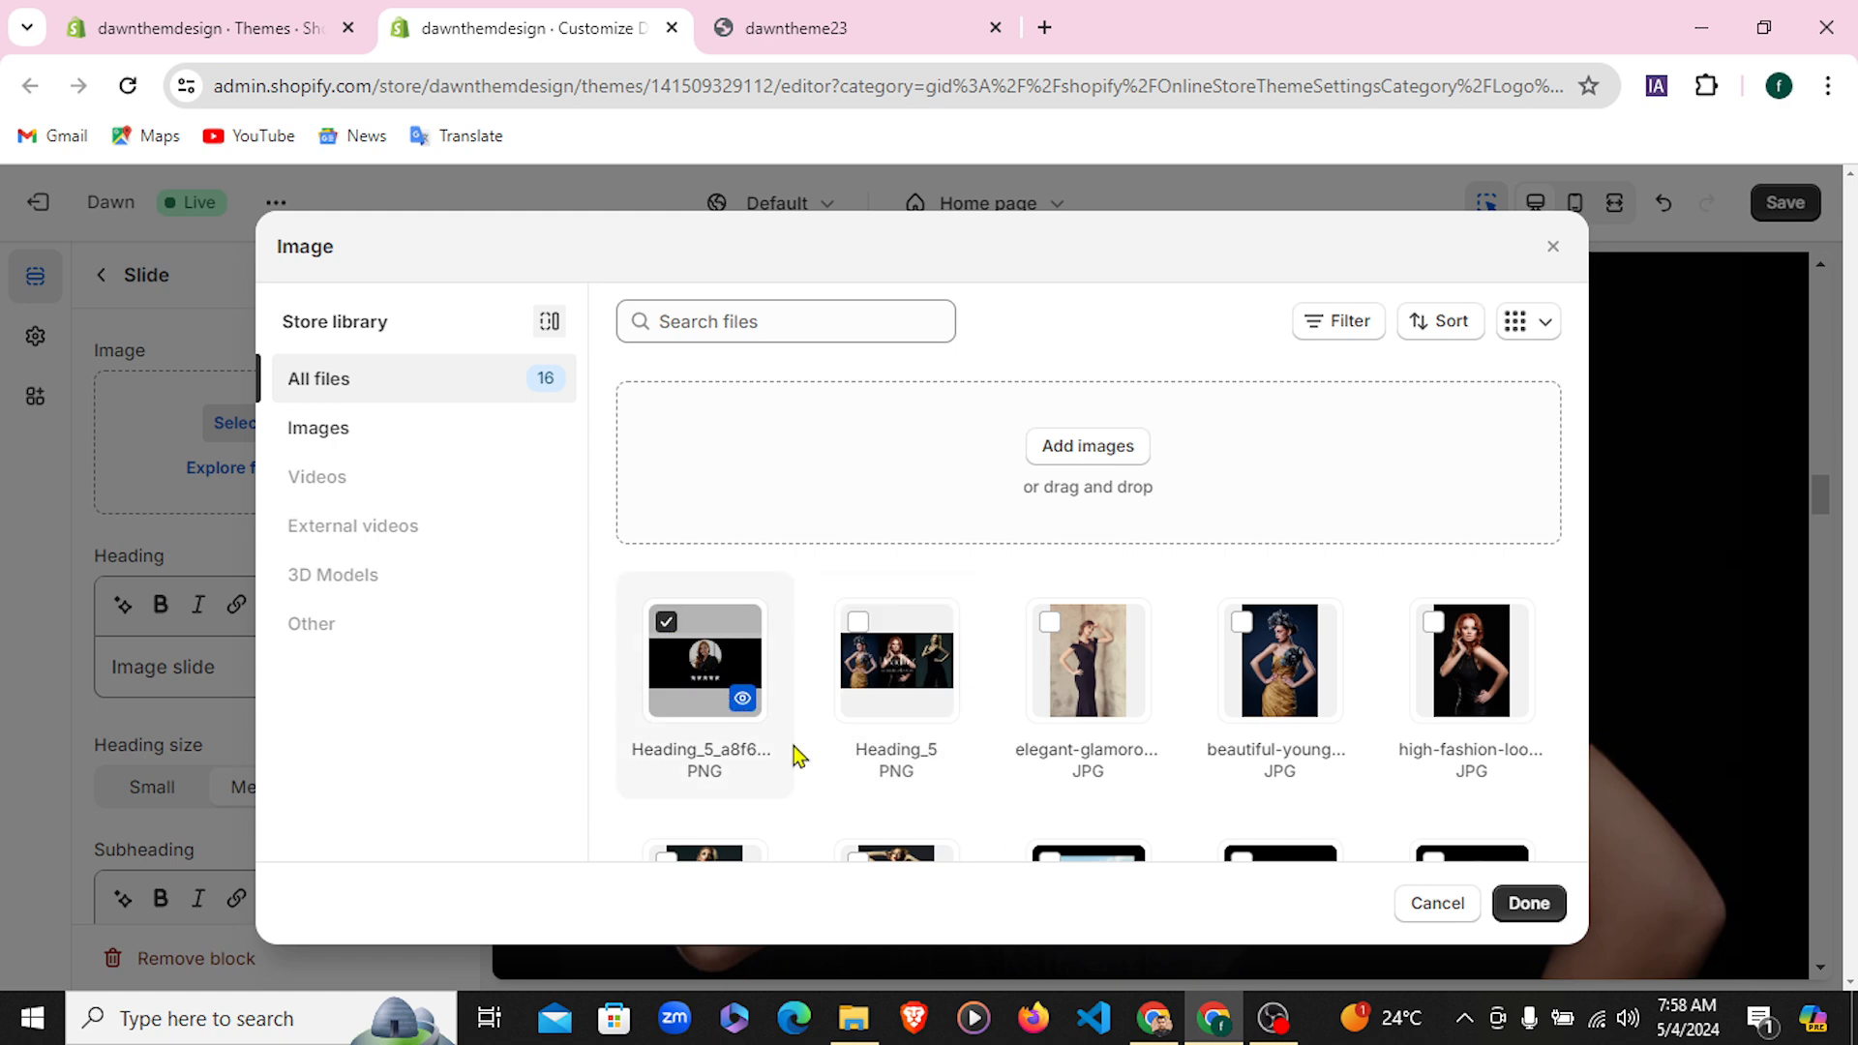
pyautogui.click(1526, 905)
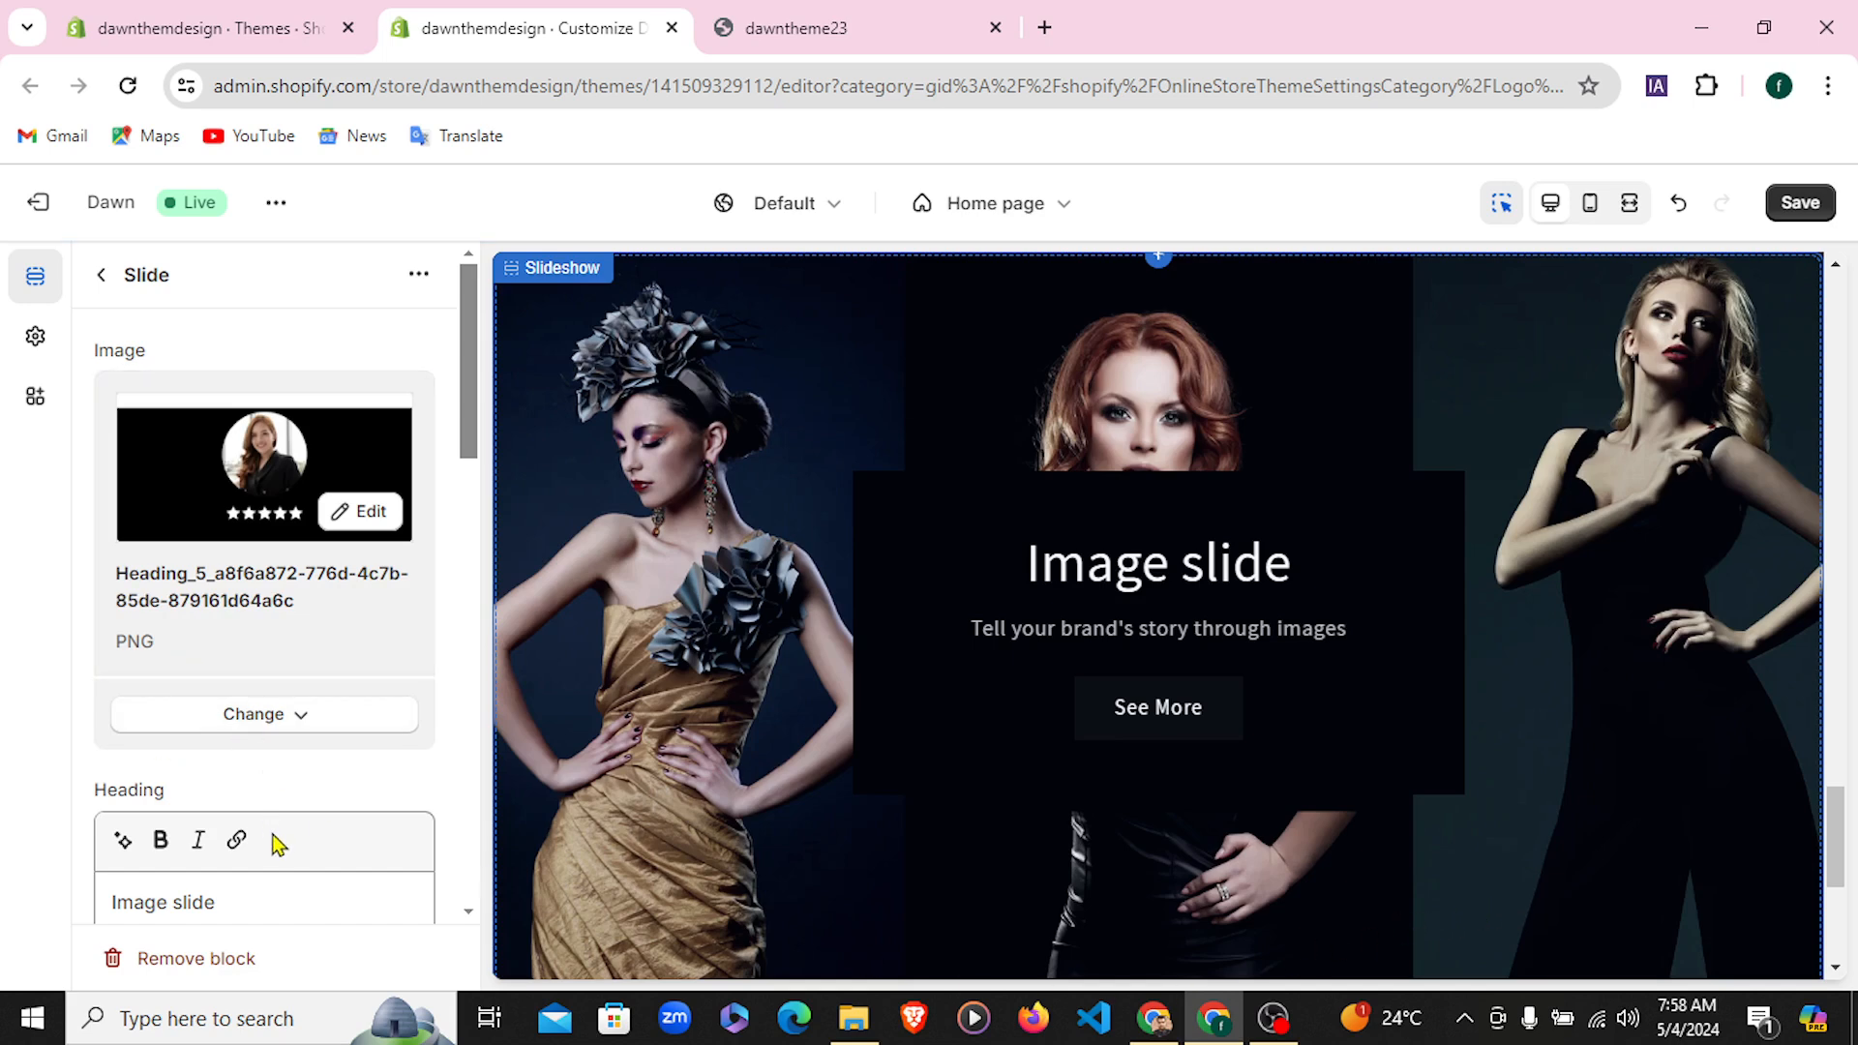
pyautogui.click(102, 277)
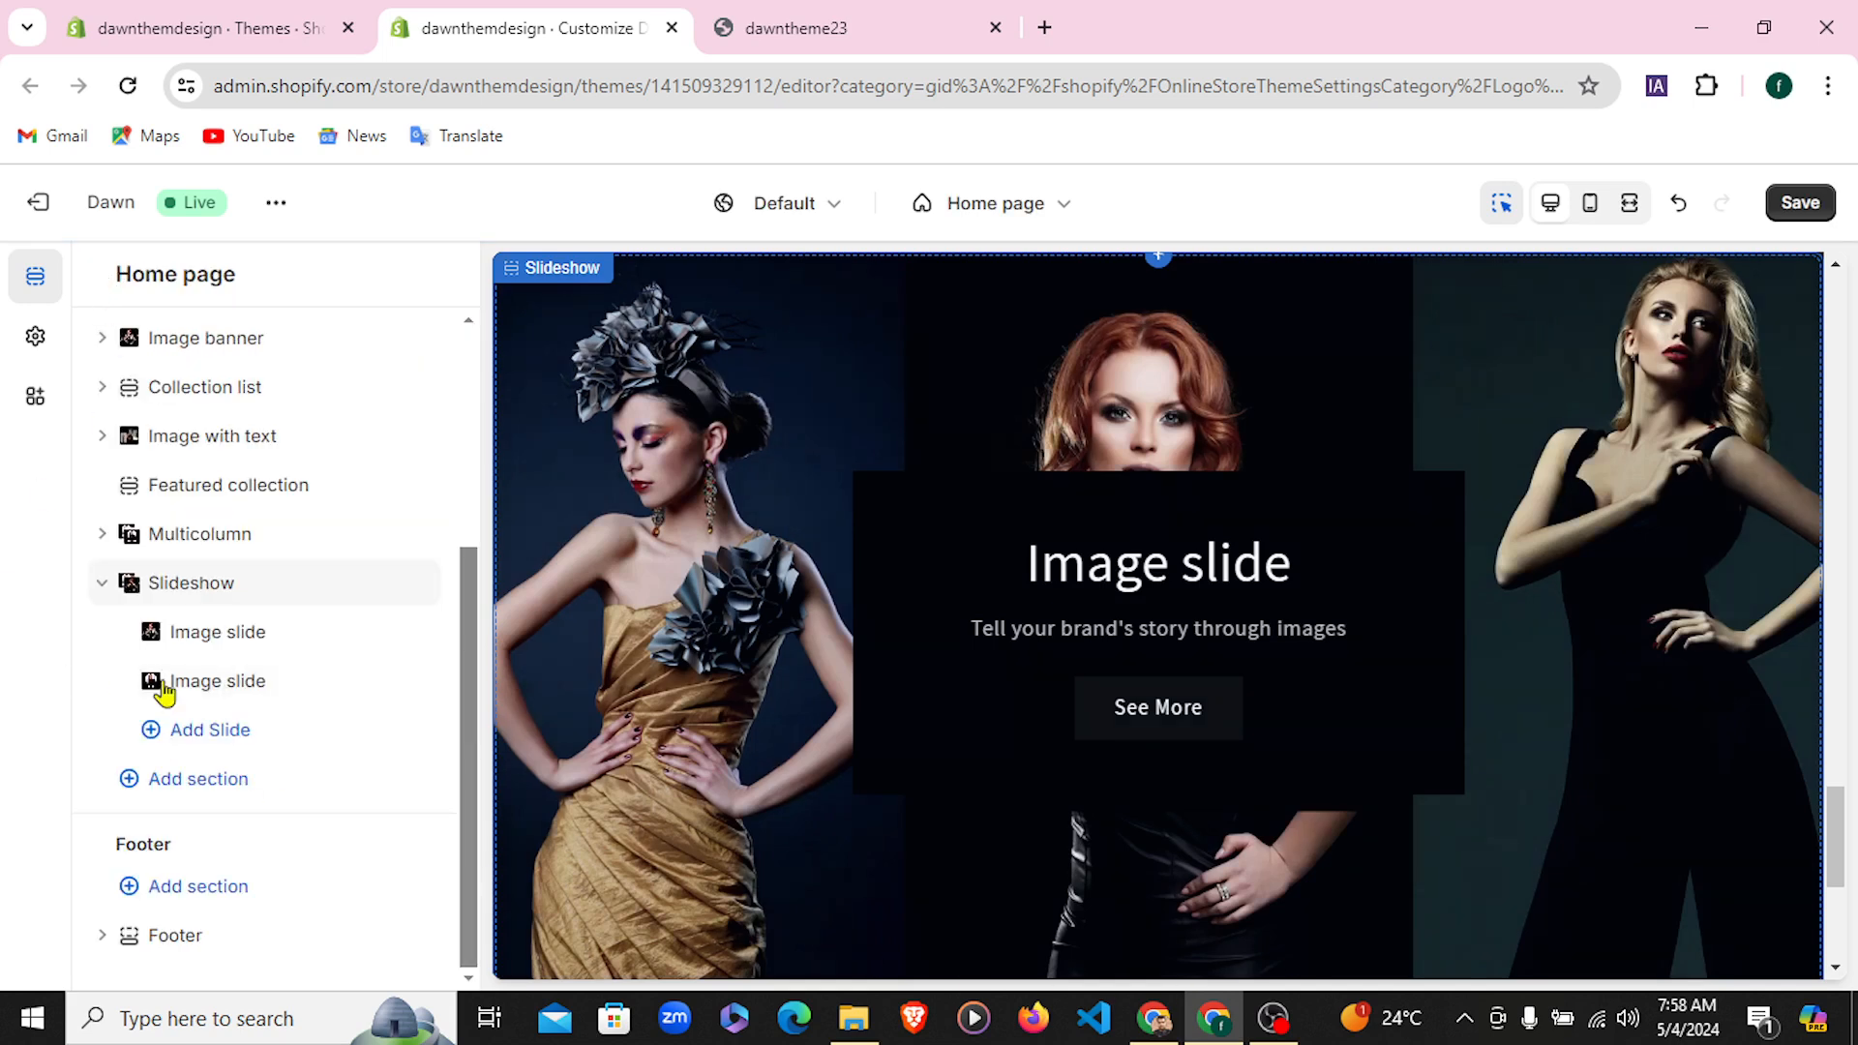
# Compare the Dots and Numbers pagination styles on the Slideshow section, settle on Dots, and review its other settings
pyautogui.click(217, 584)
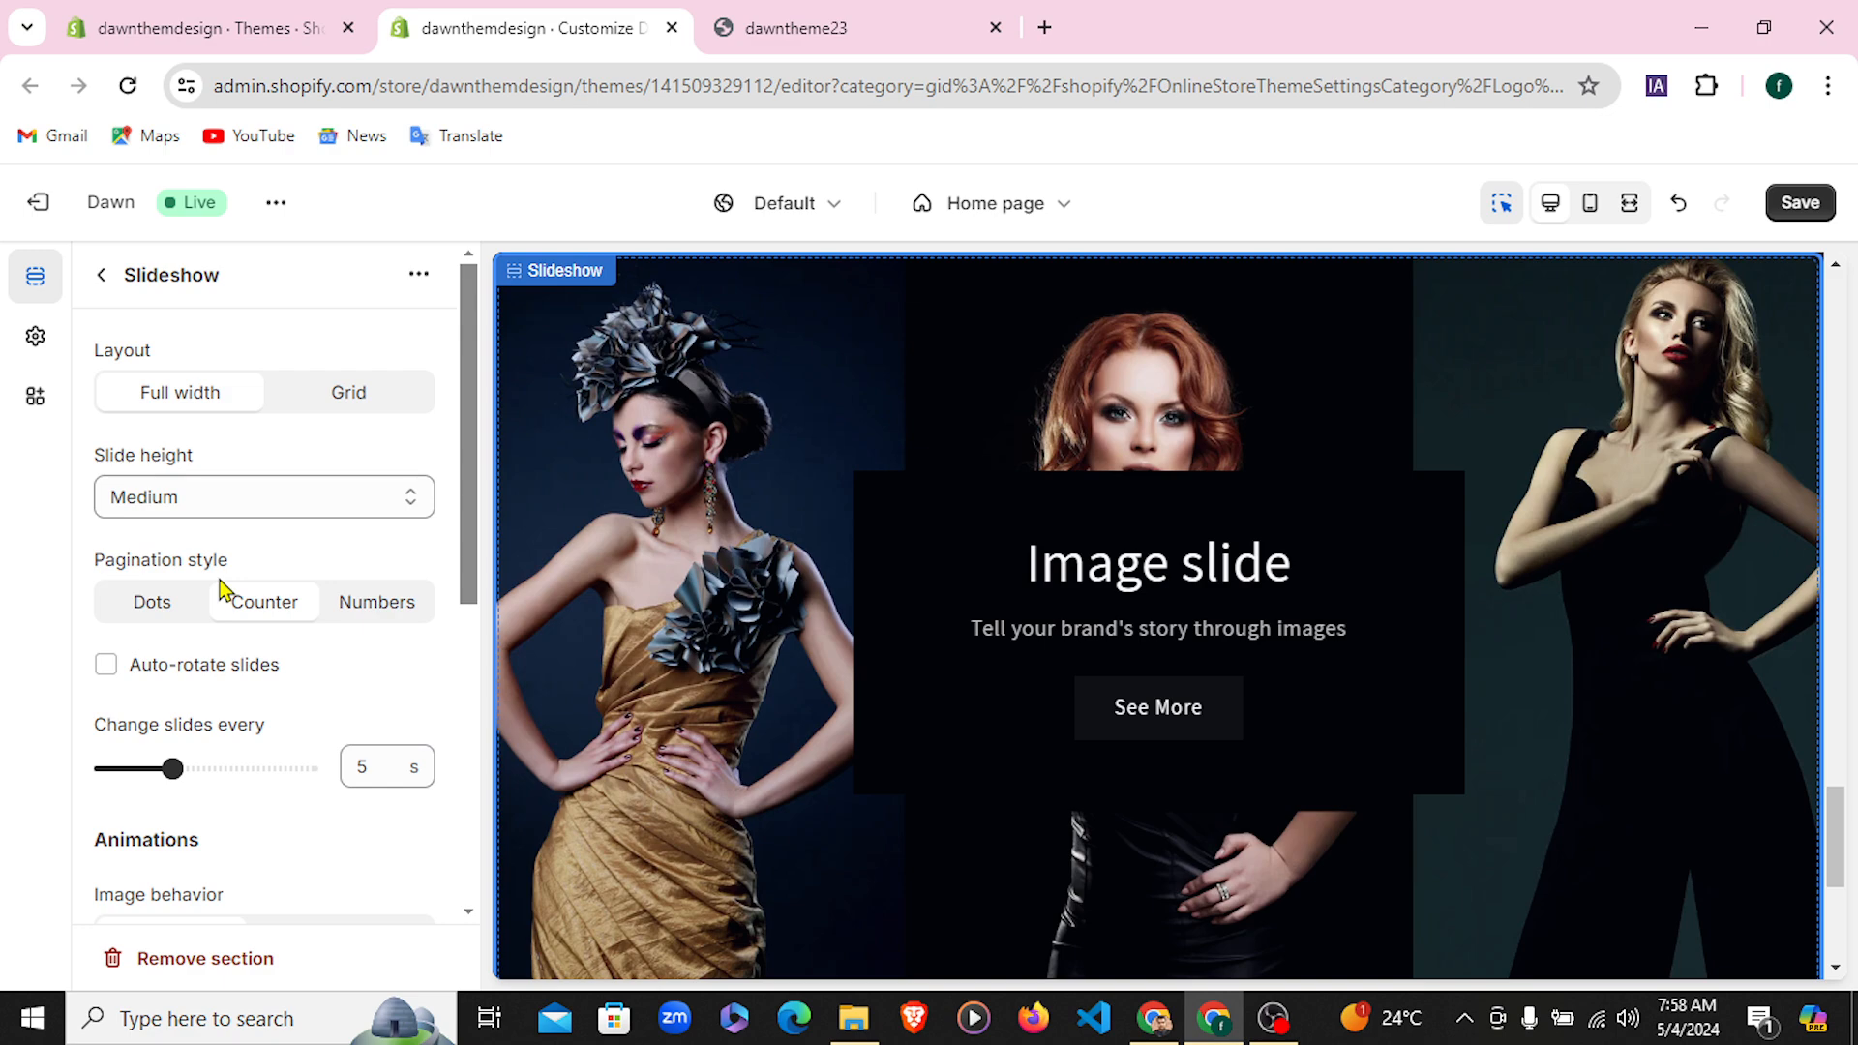
pyautogui.scroll(-4, 1560, 738)
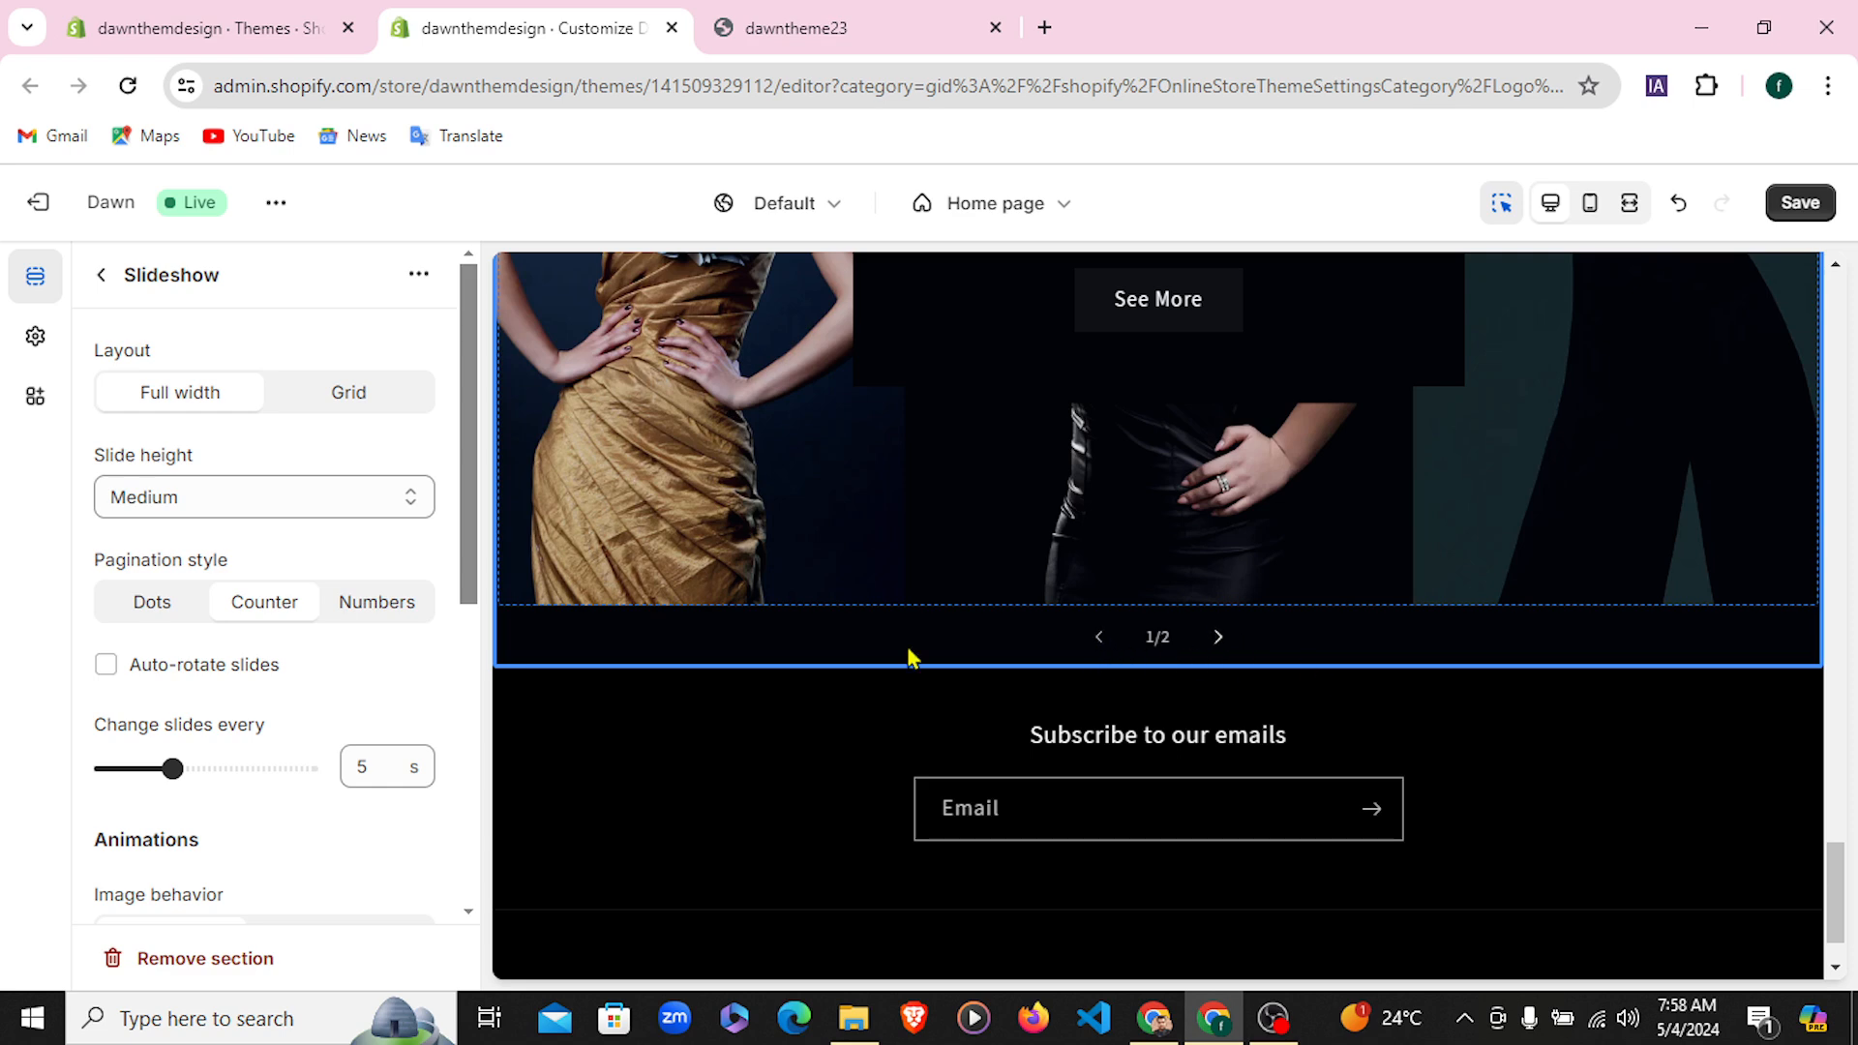
pyautogui.click(124, 611)
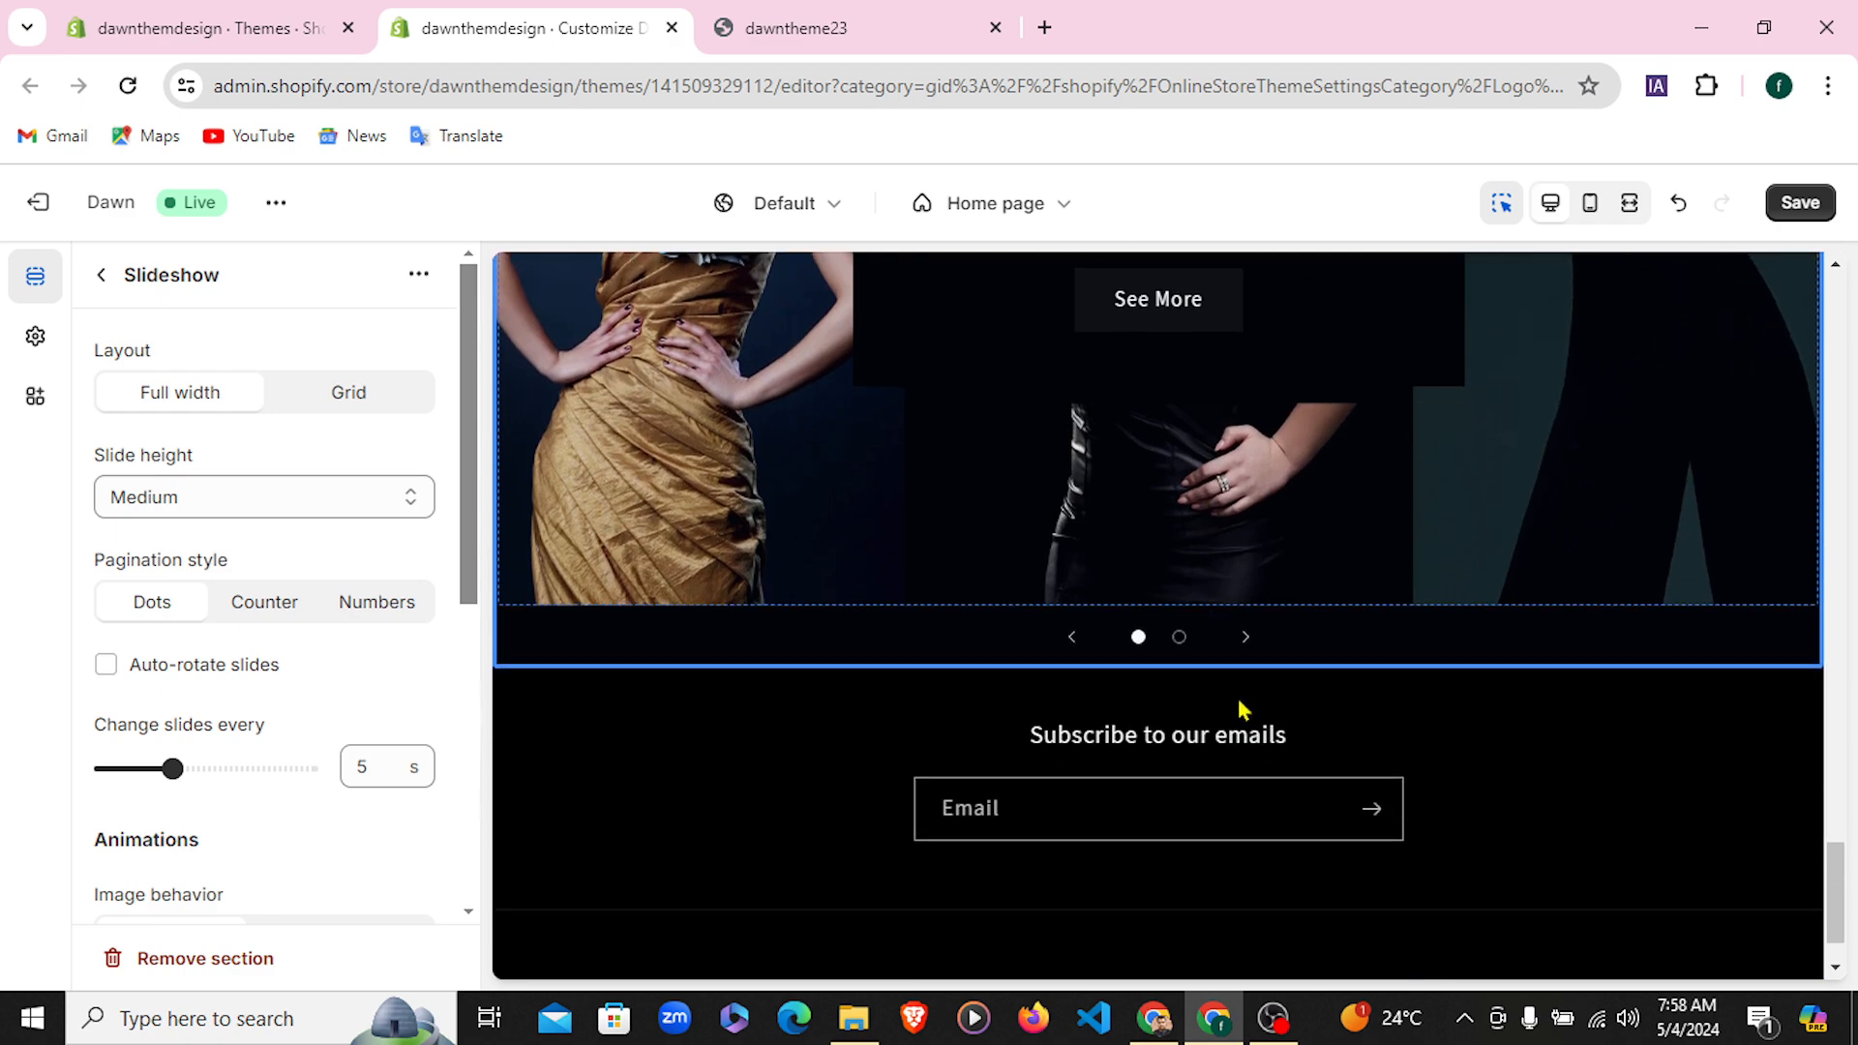
pyautogui.click(377, 609)
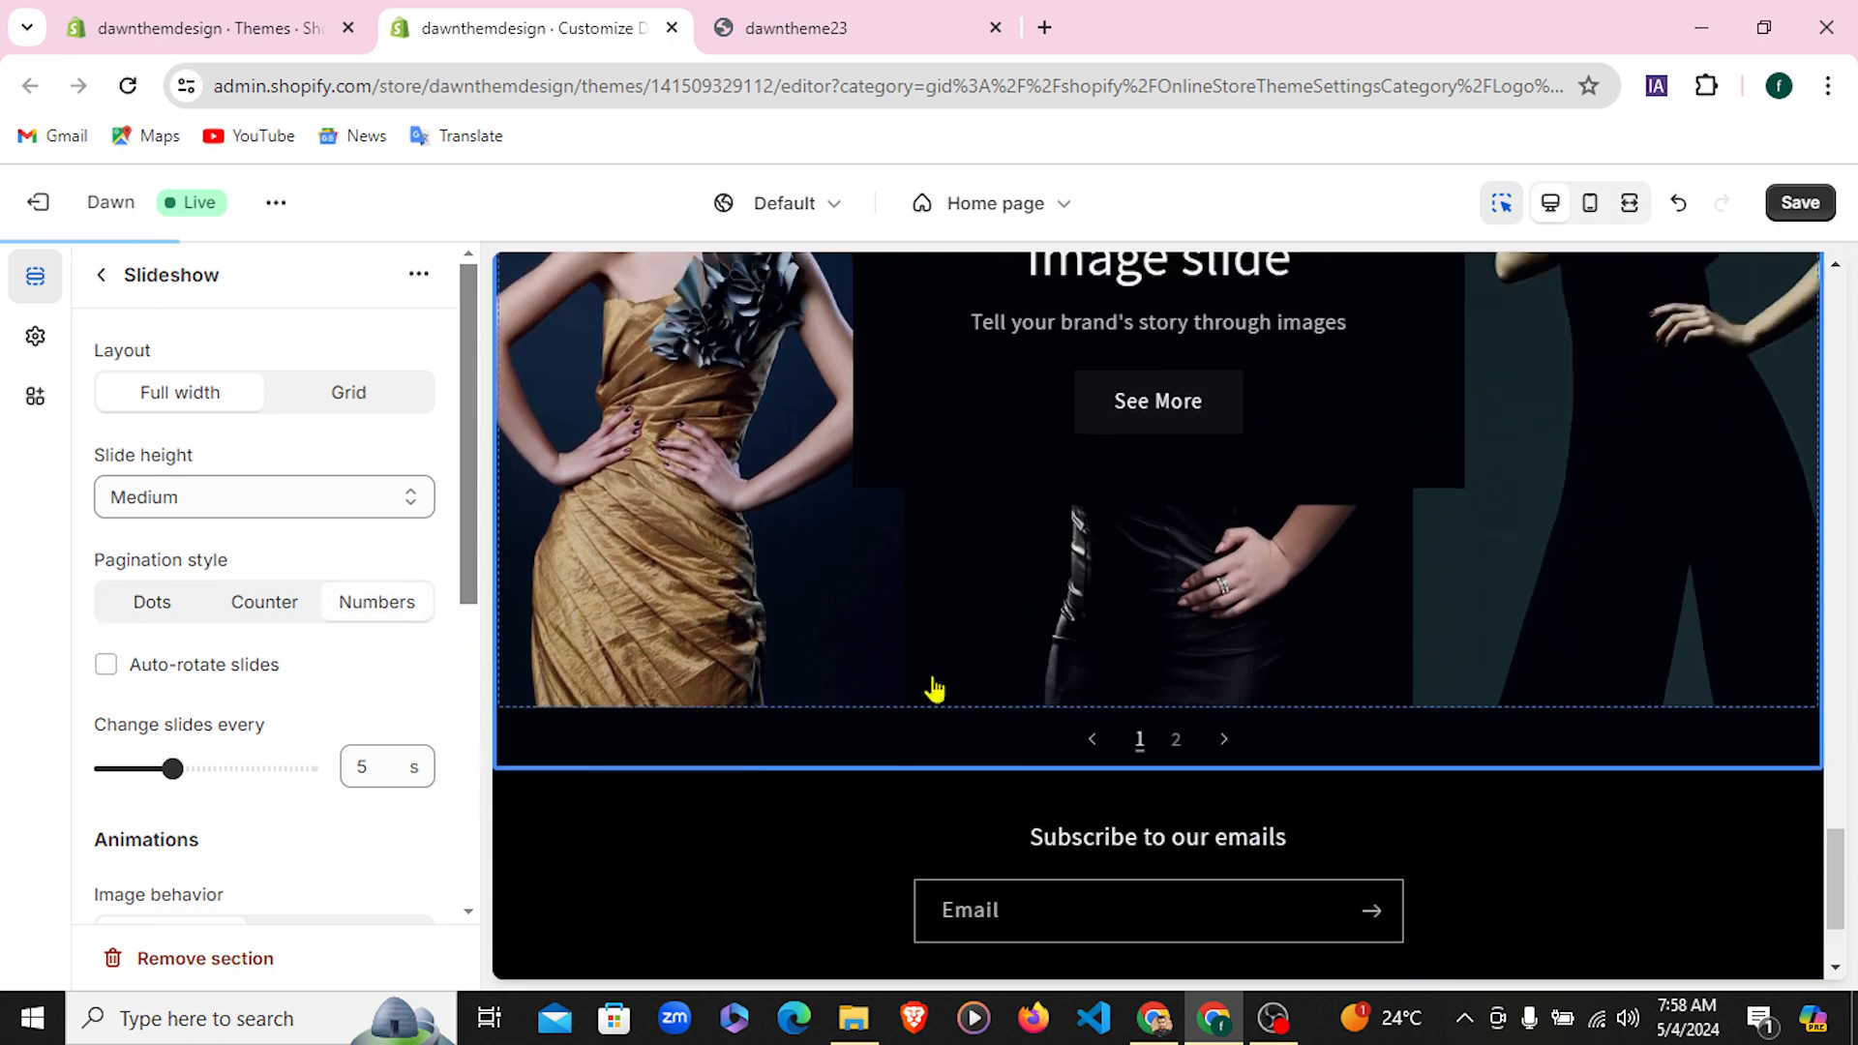
pyautogui.click(153, 606)
pyautogui.scroll(-3, 1332, 768)
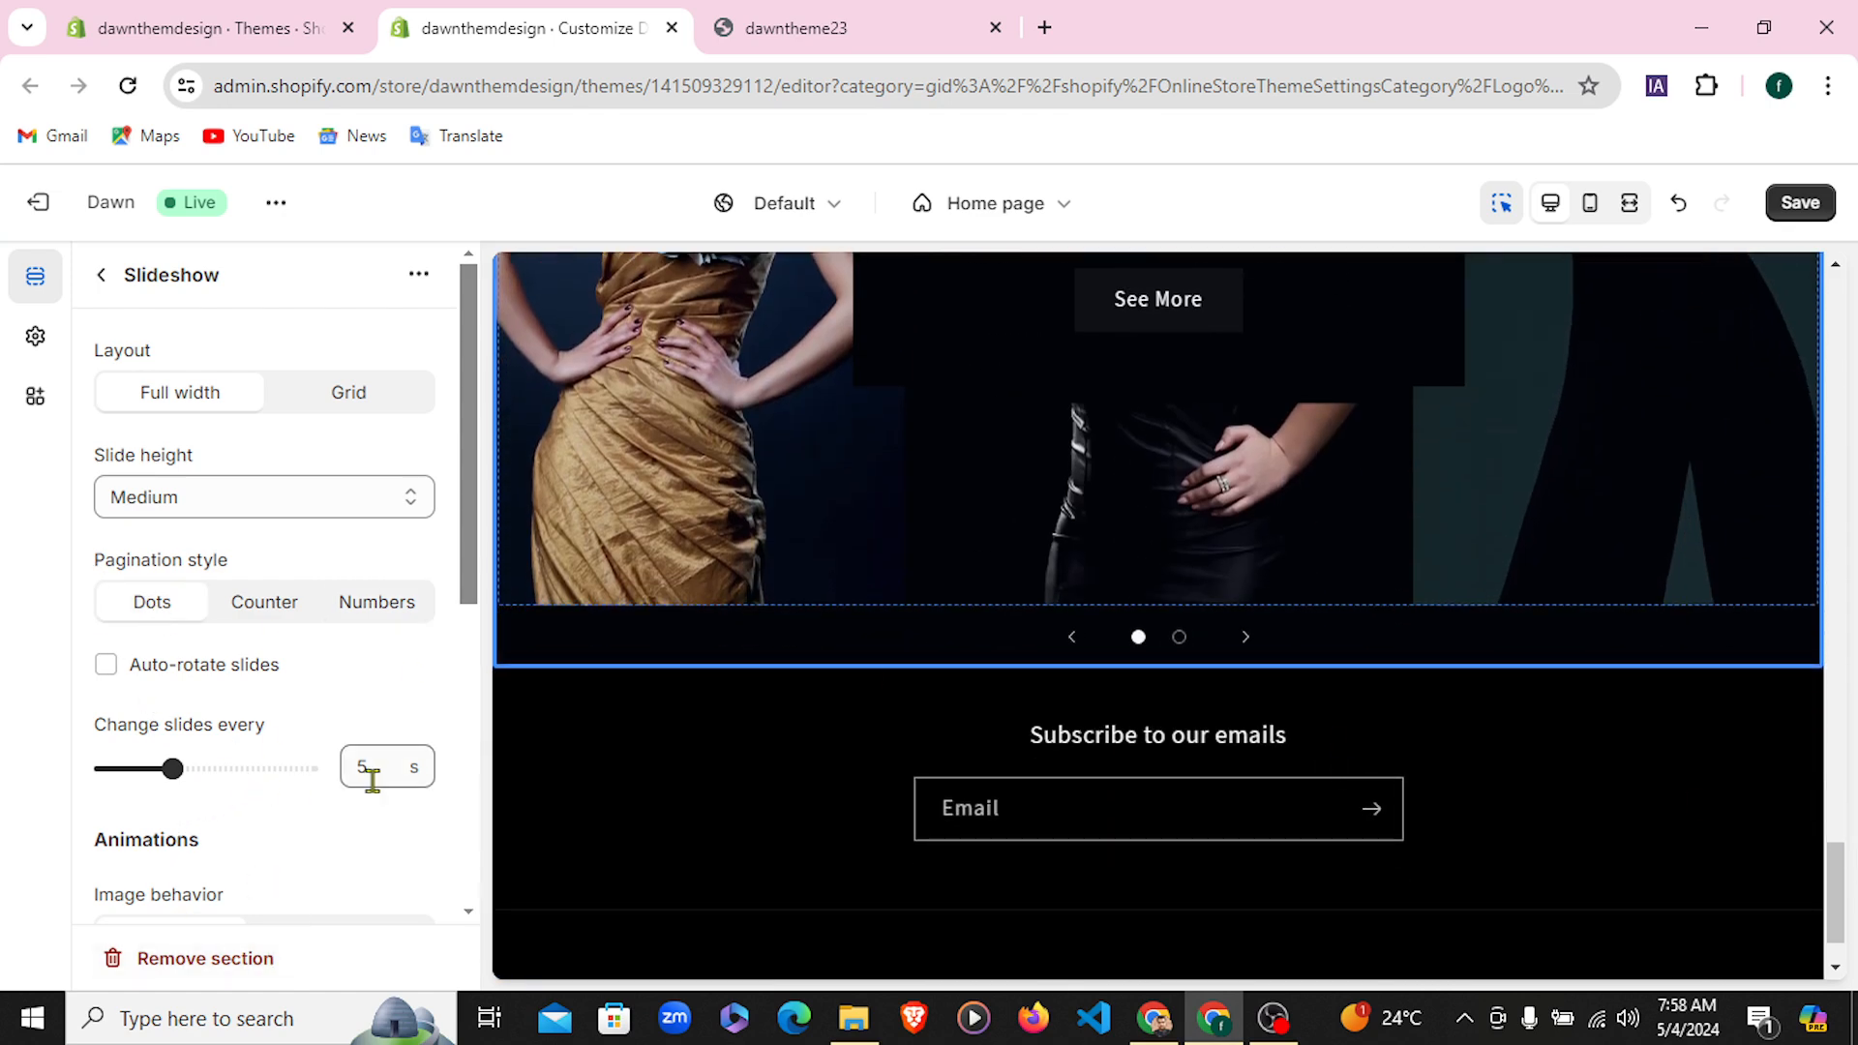
pyautogui.scroll(-1, 369, 776)
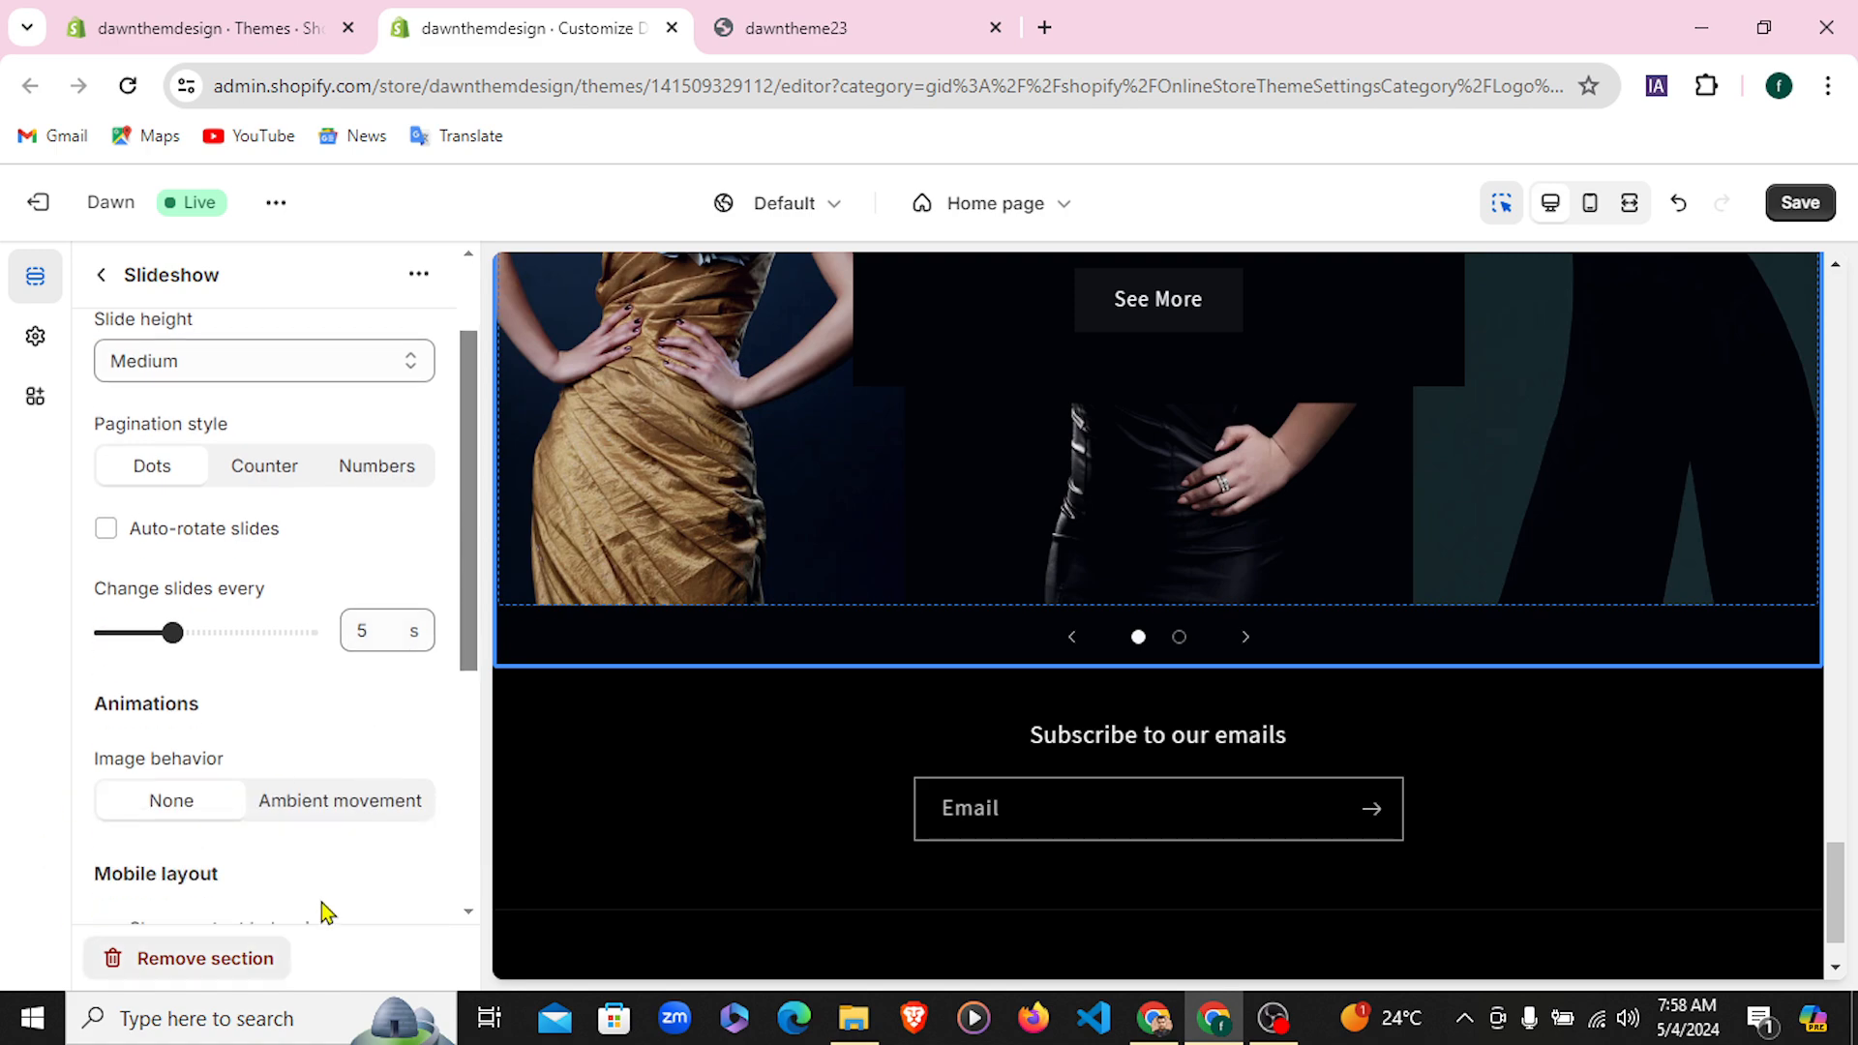
pyautogui.scroll(2, 943, 843)
pyautogui.scroll(2, 943, 843)
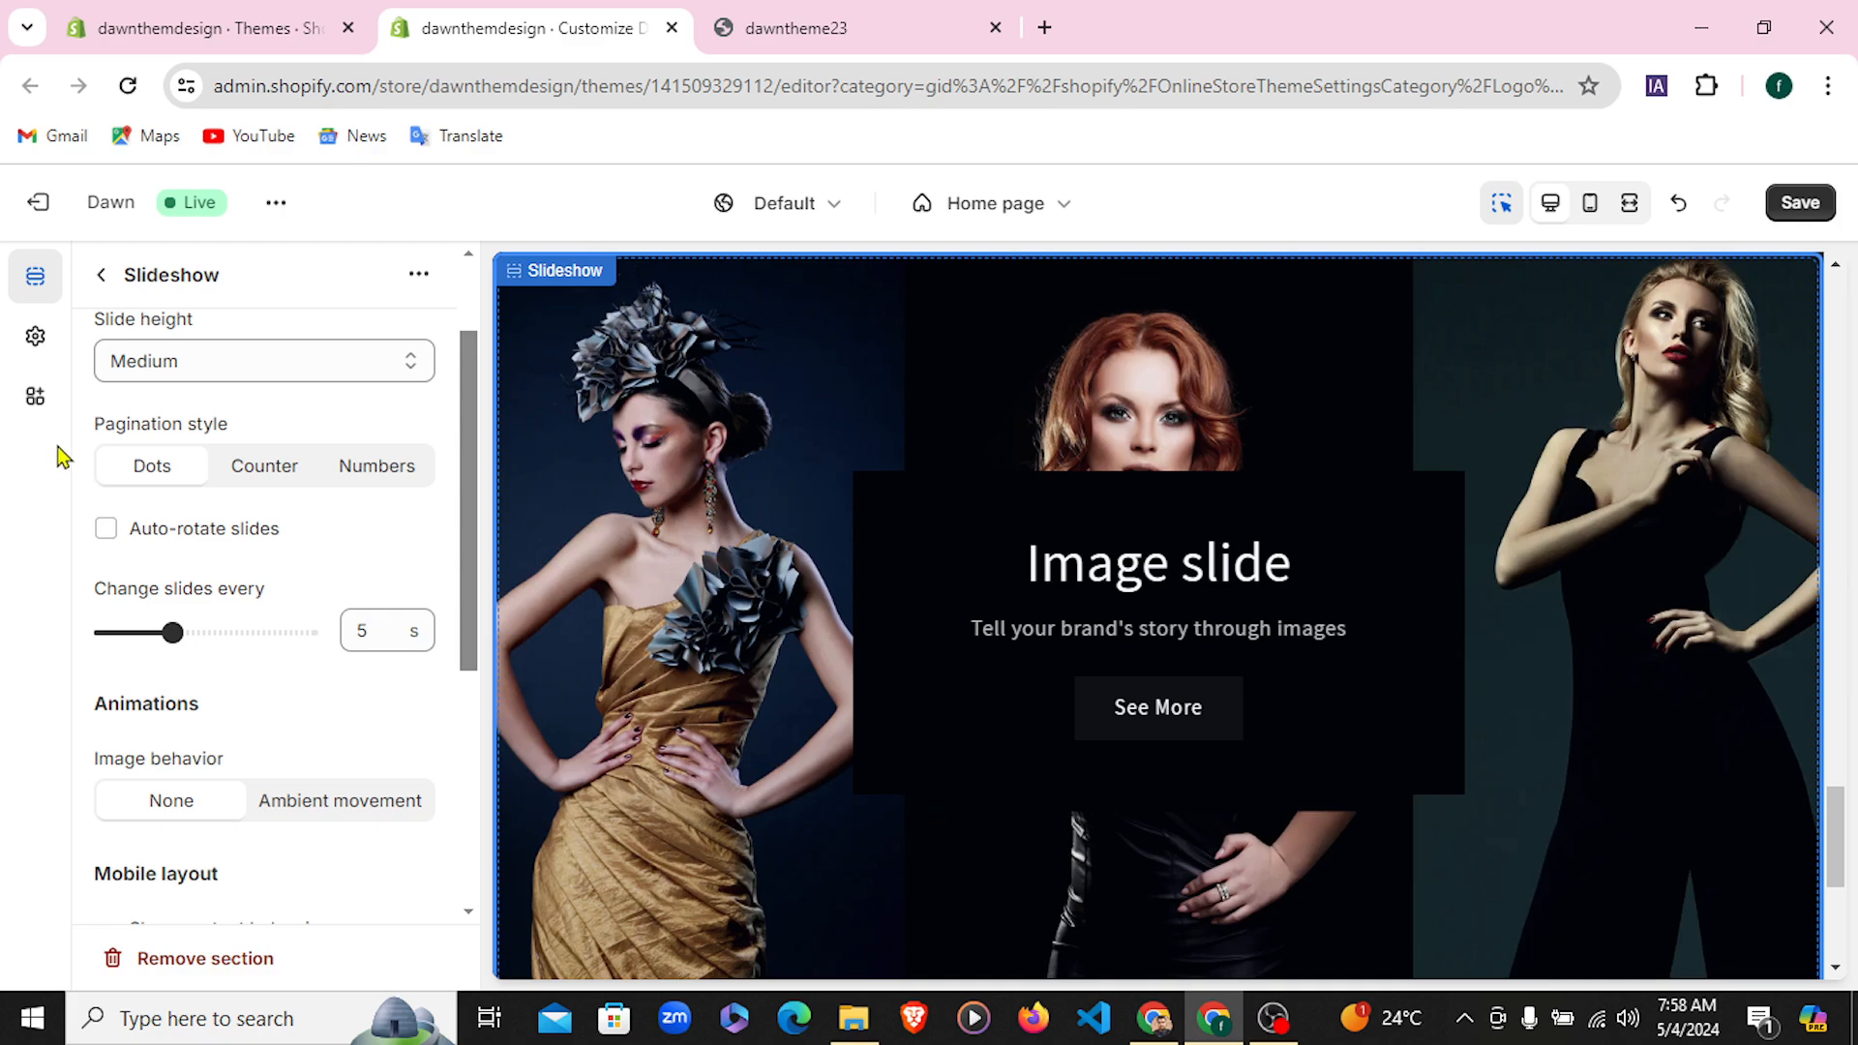
pyautogui.click(100, 281)
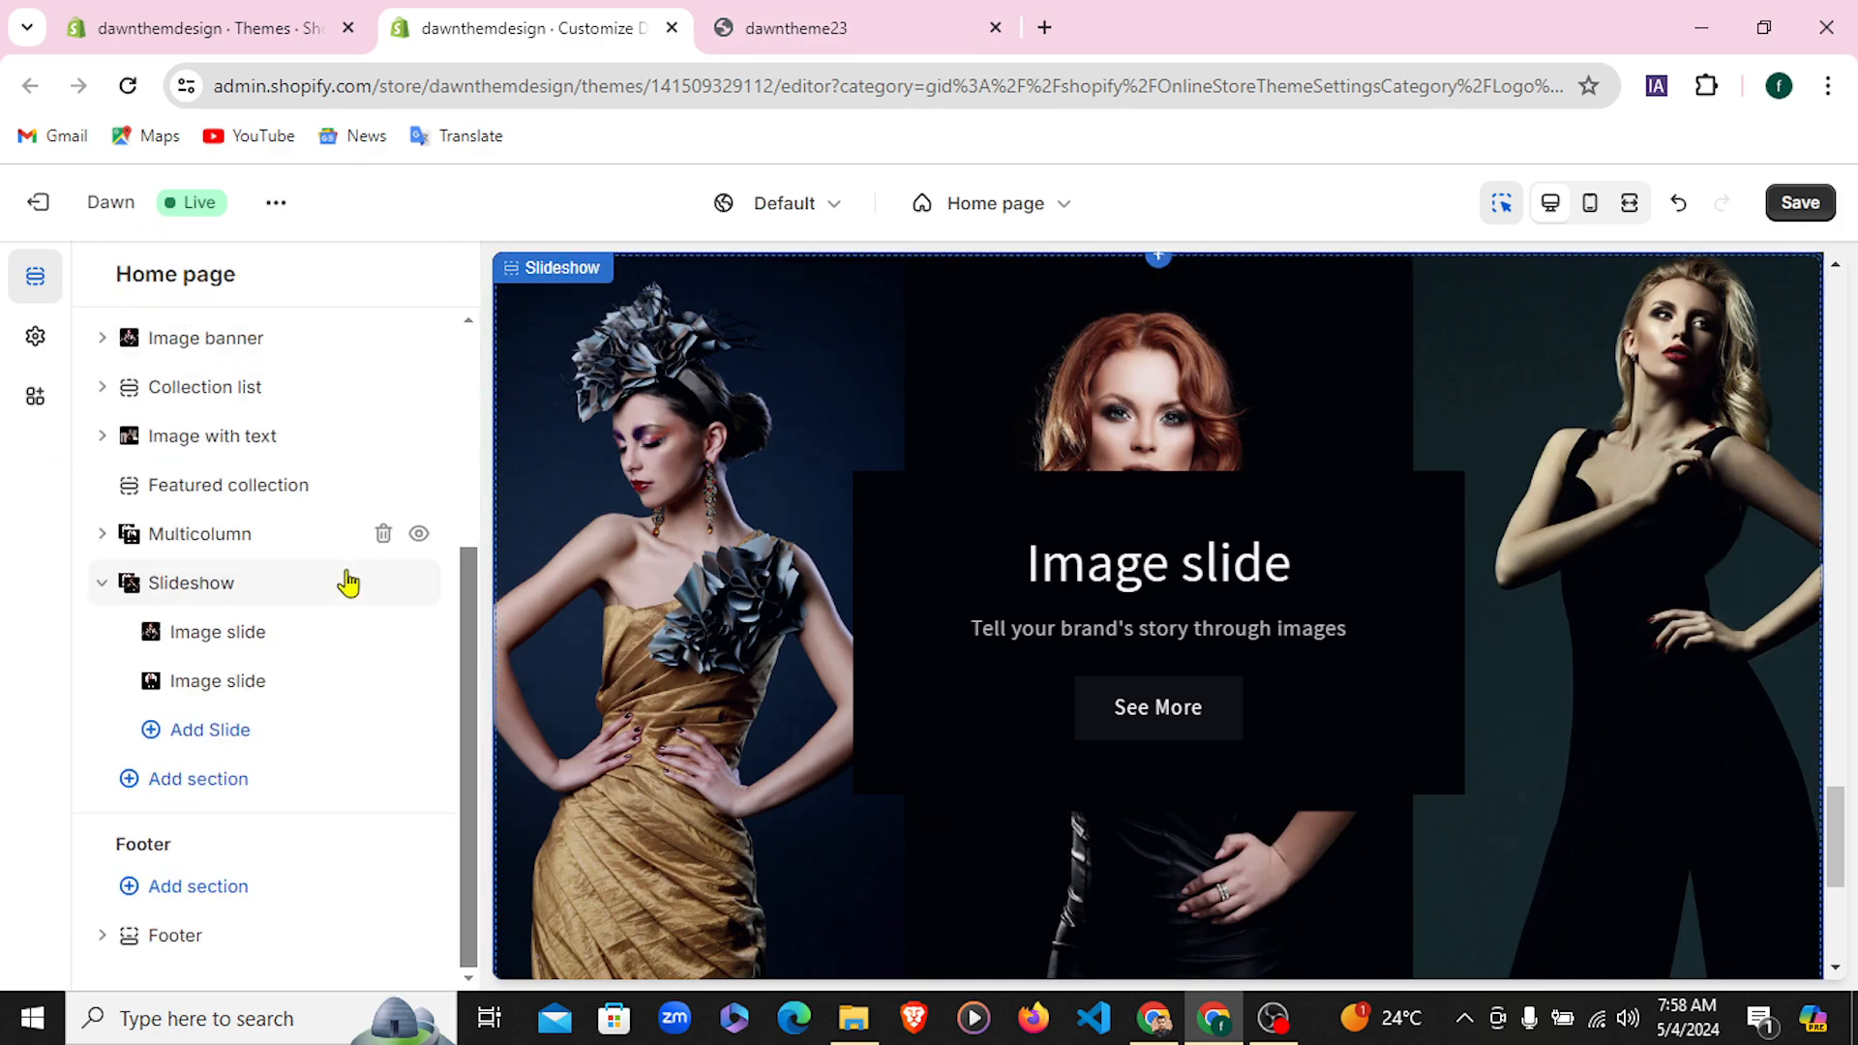
# Examine the sections that follow the slideshow on the dawntheme23 store page, including their captions, headings and image placement
pyautogui.click(886, 14)
pyautogui.scroll(-3, 1066, 600)
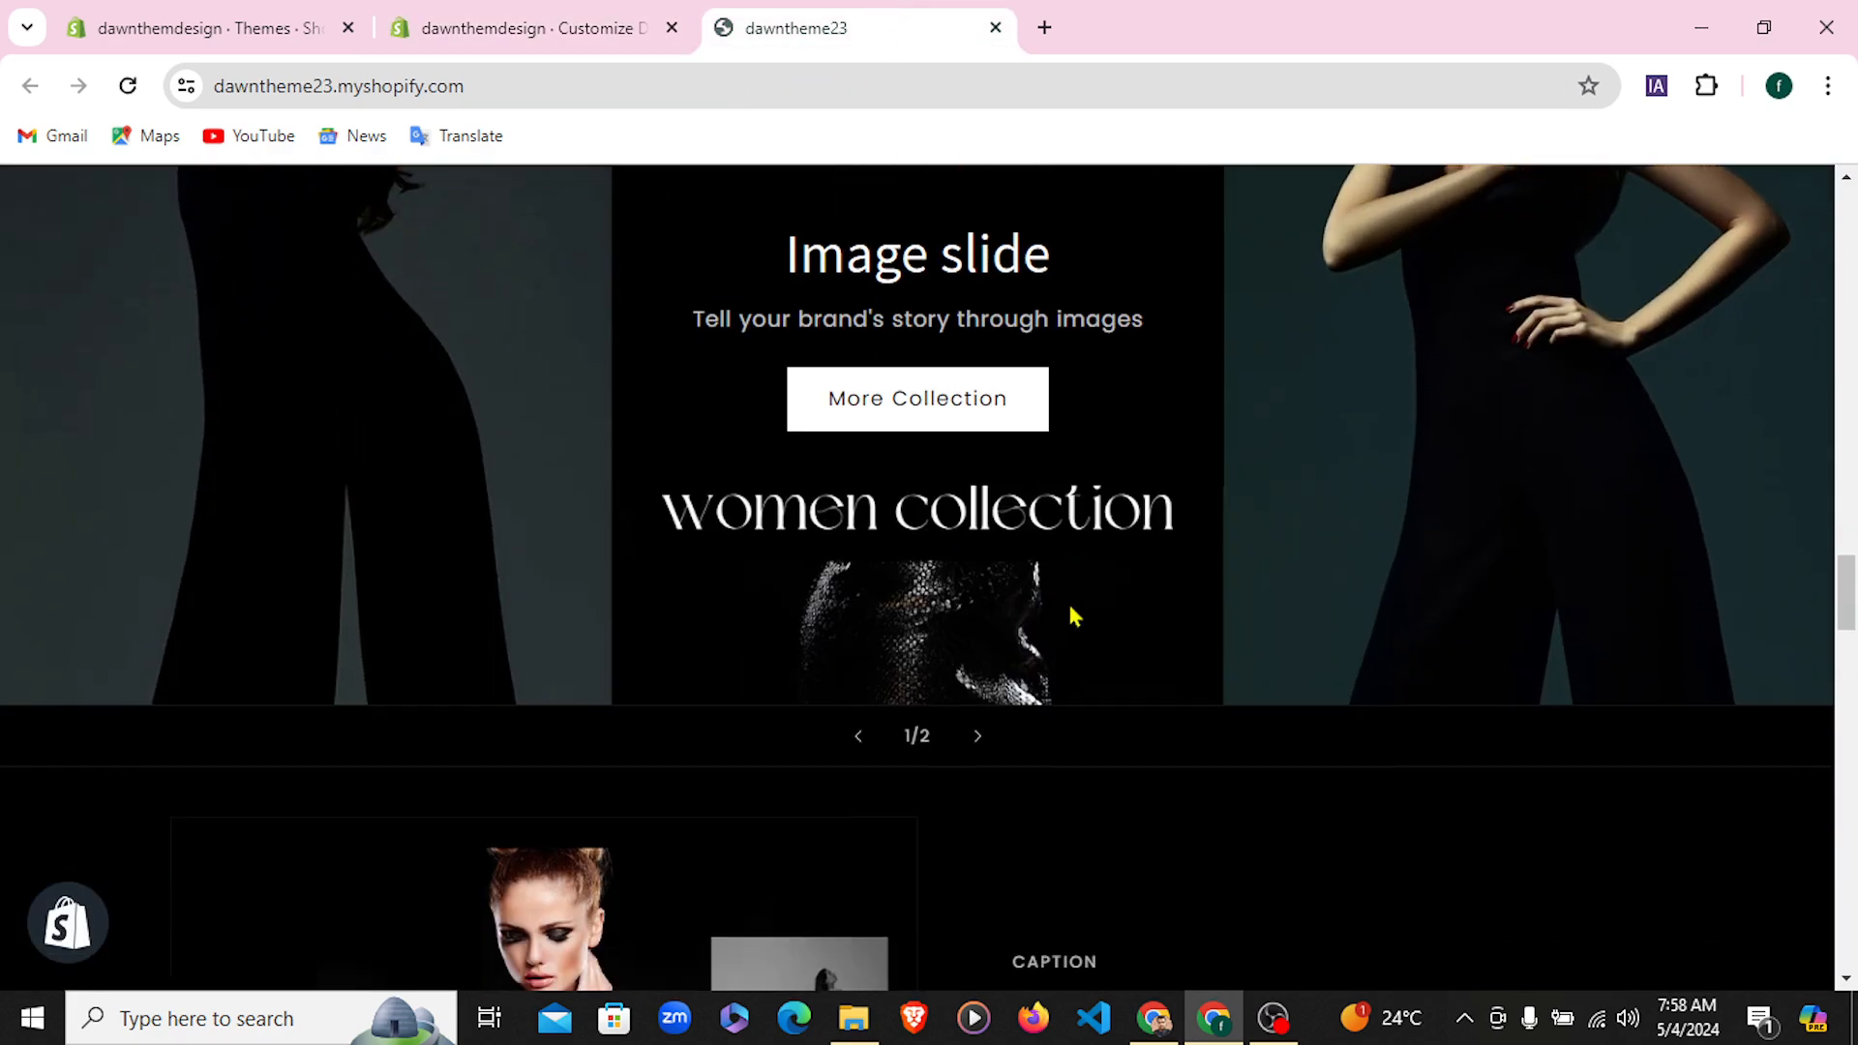
pyautogui.scroll(-7, 984, 724)
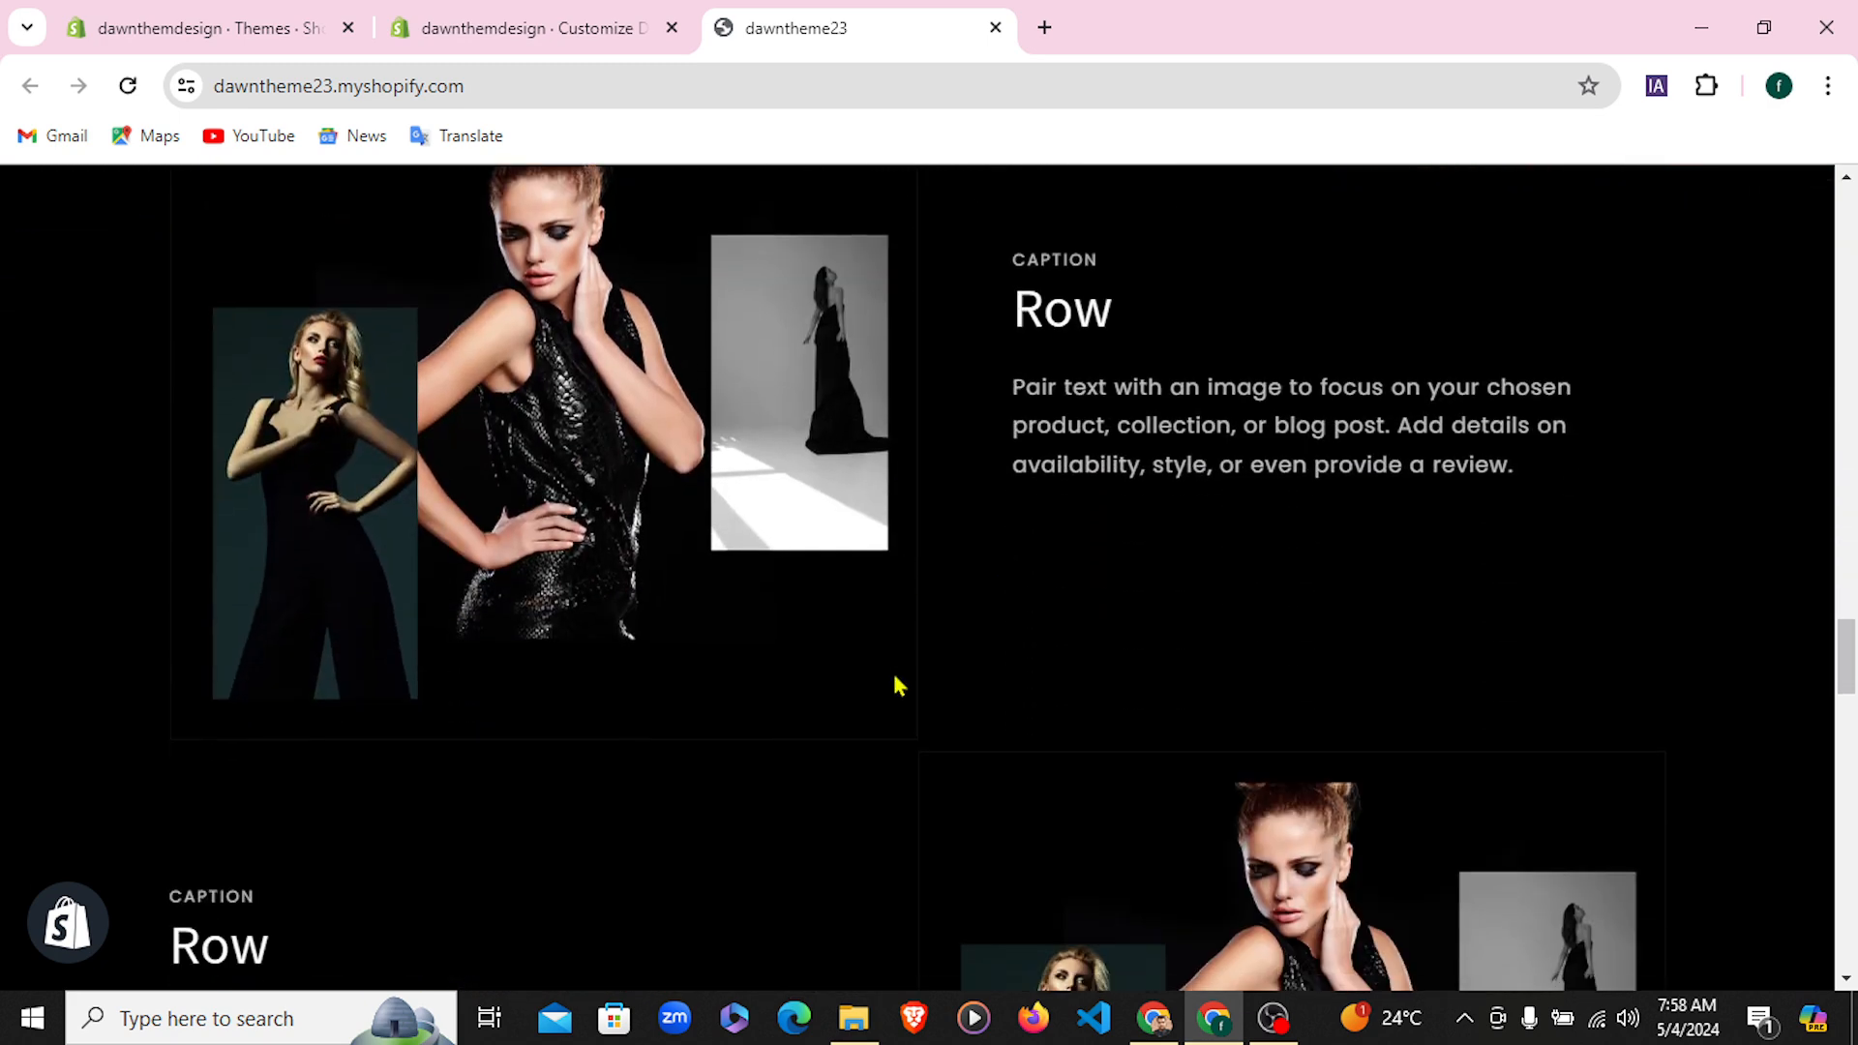
pyautogui.moveTo(1020, 312); pyautogui.dragTo(1121, 317)
pyautogui.click(1258, 324)
pyautogui.scroll(-4, 1258, 336)
pyautogui.scroll(4, 1259, 337)
pyautogui.scroll(-4, 1121, 384)
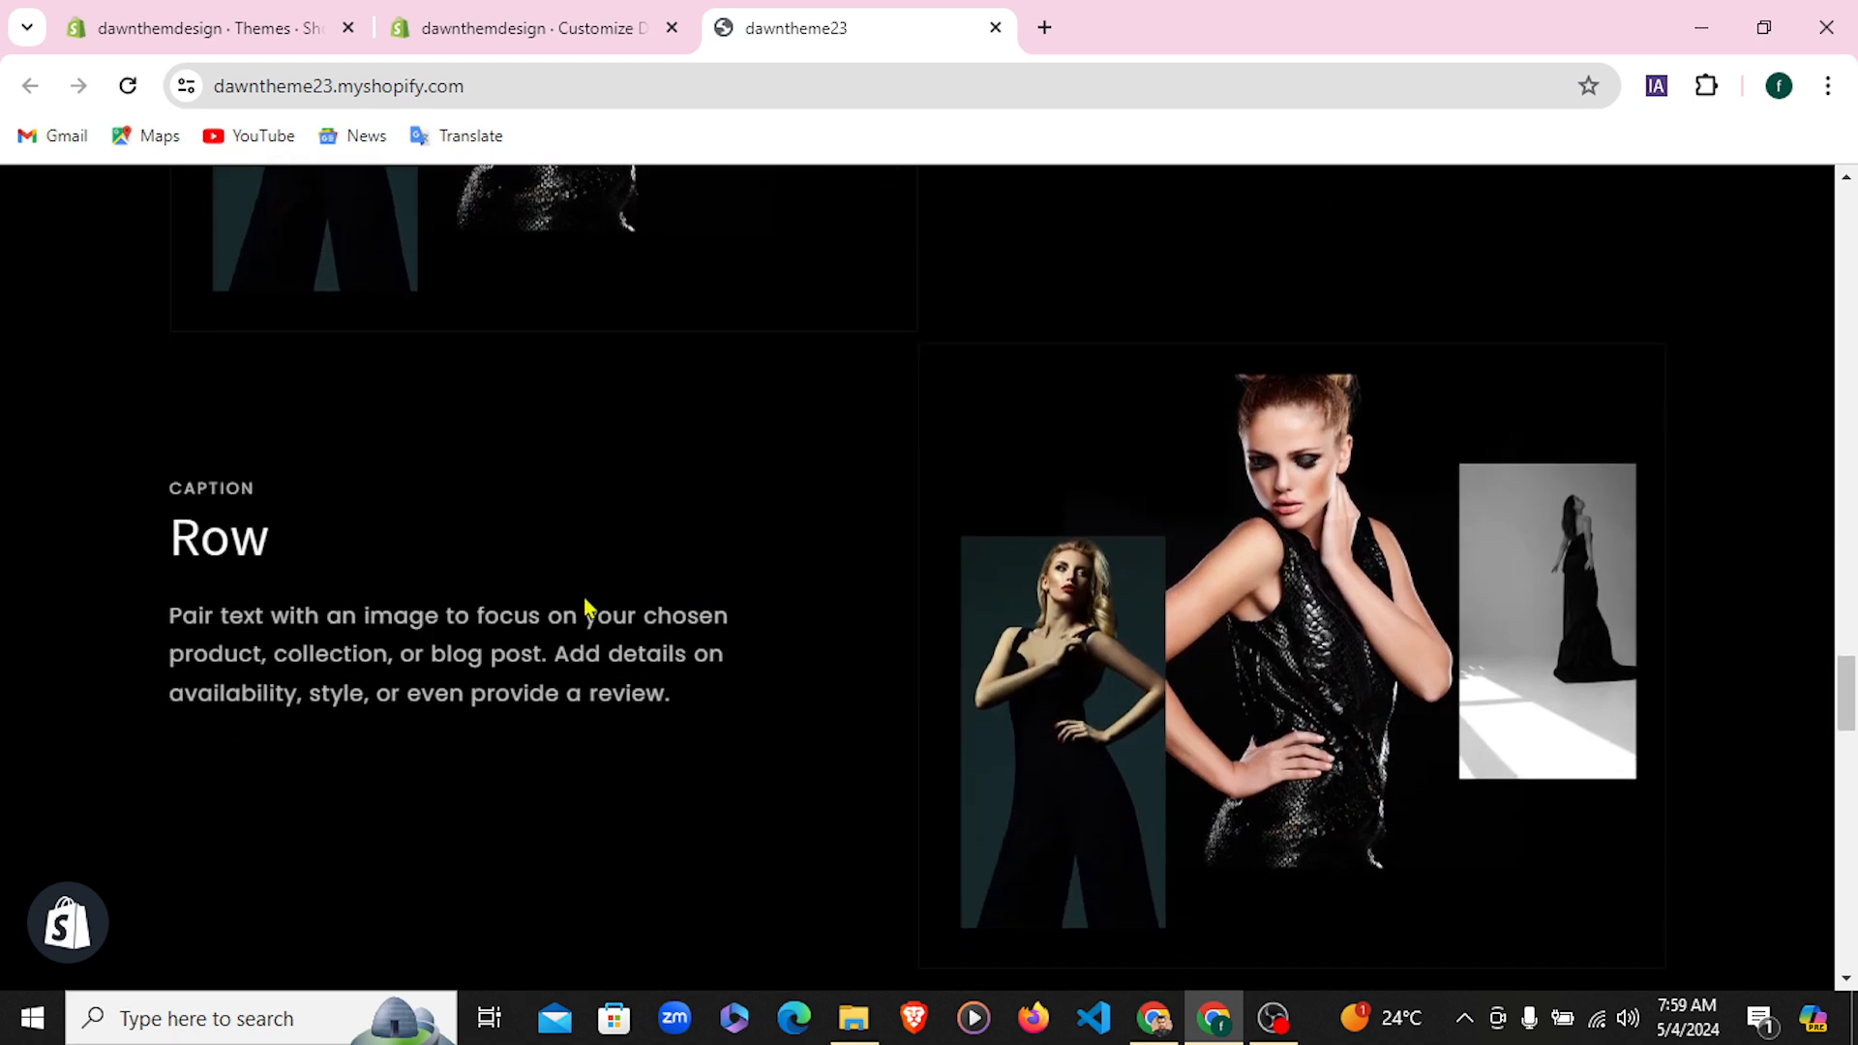
pyautogui.scroll(-4, 1238, 581)
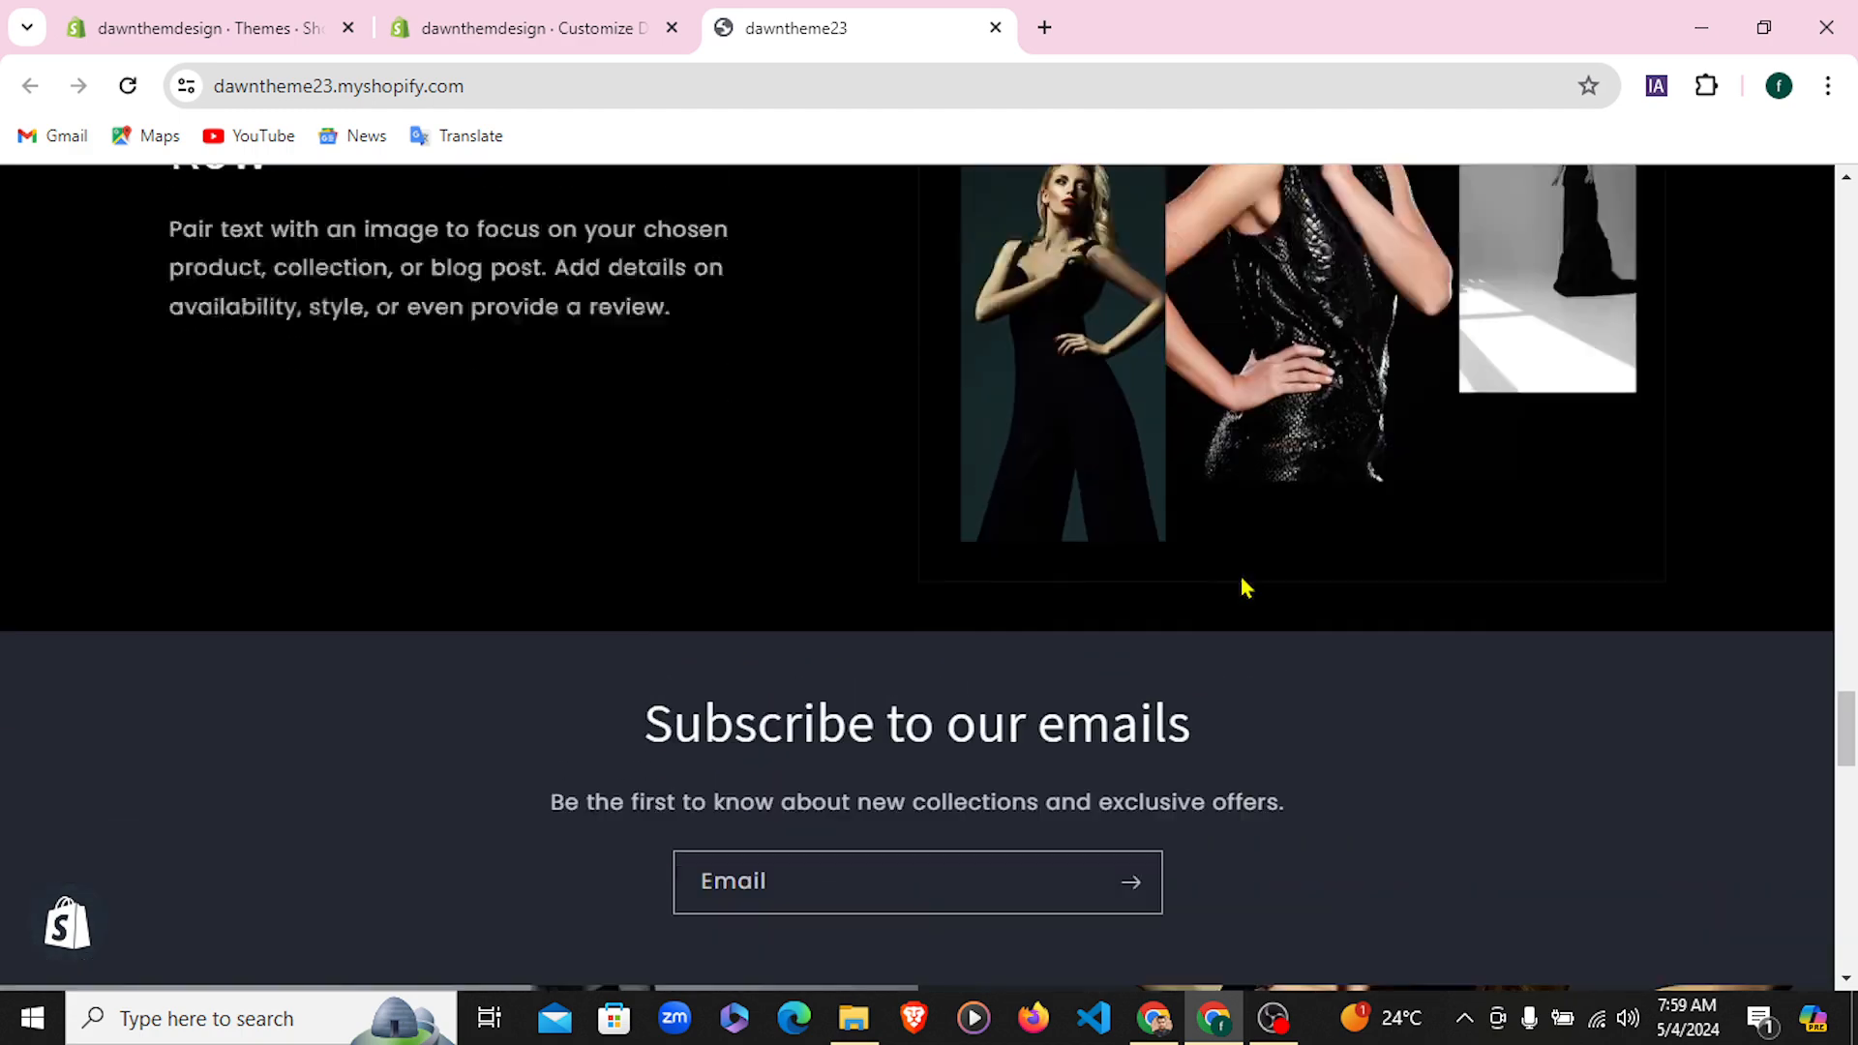
pyautogui.scroll(8, 1240, 576)
# Return to the theme editor, check the end of the home page preview, and collapse the Slideshow section's block list
pyautogui.click(625, 11)
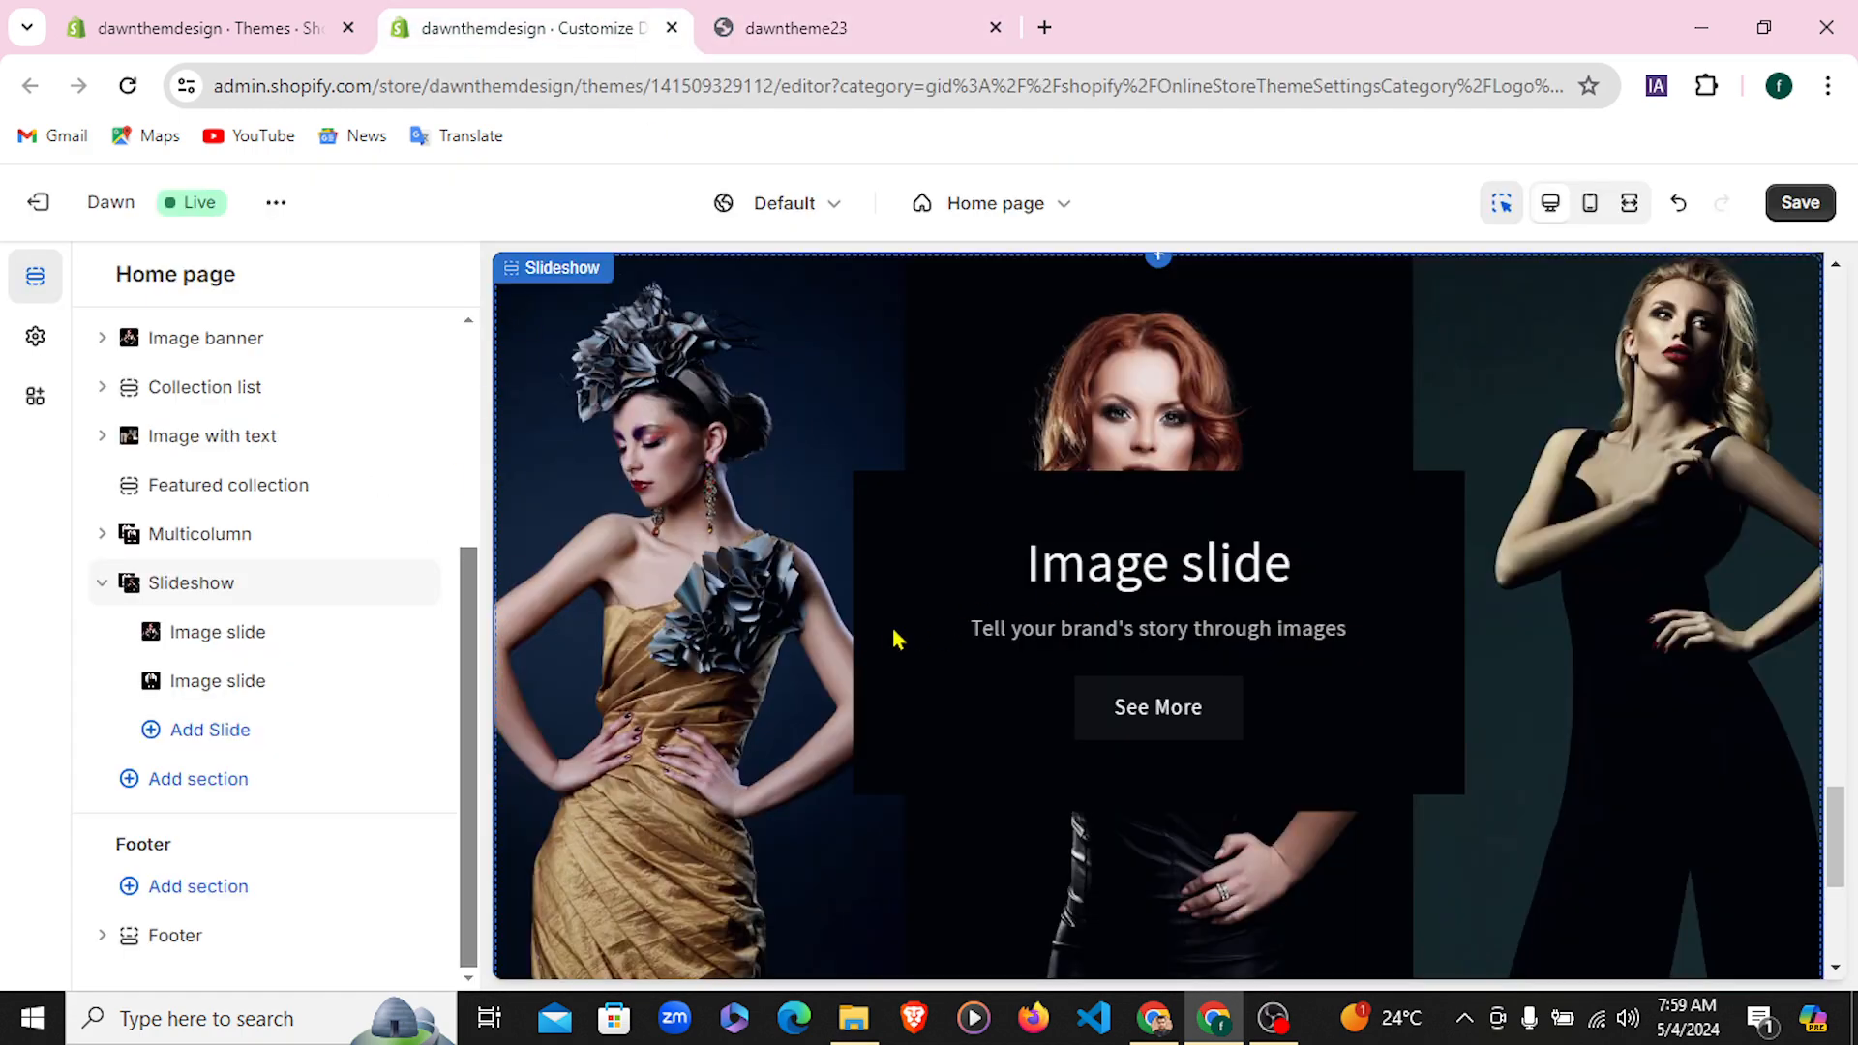
pyautogui.scroll(-5, 1161, 600)
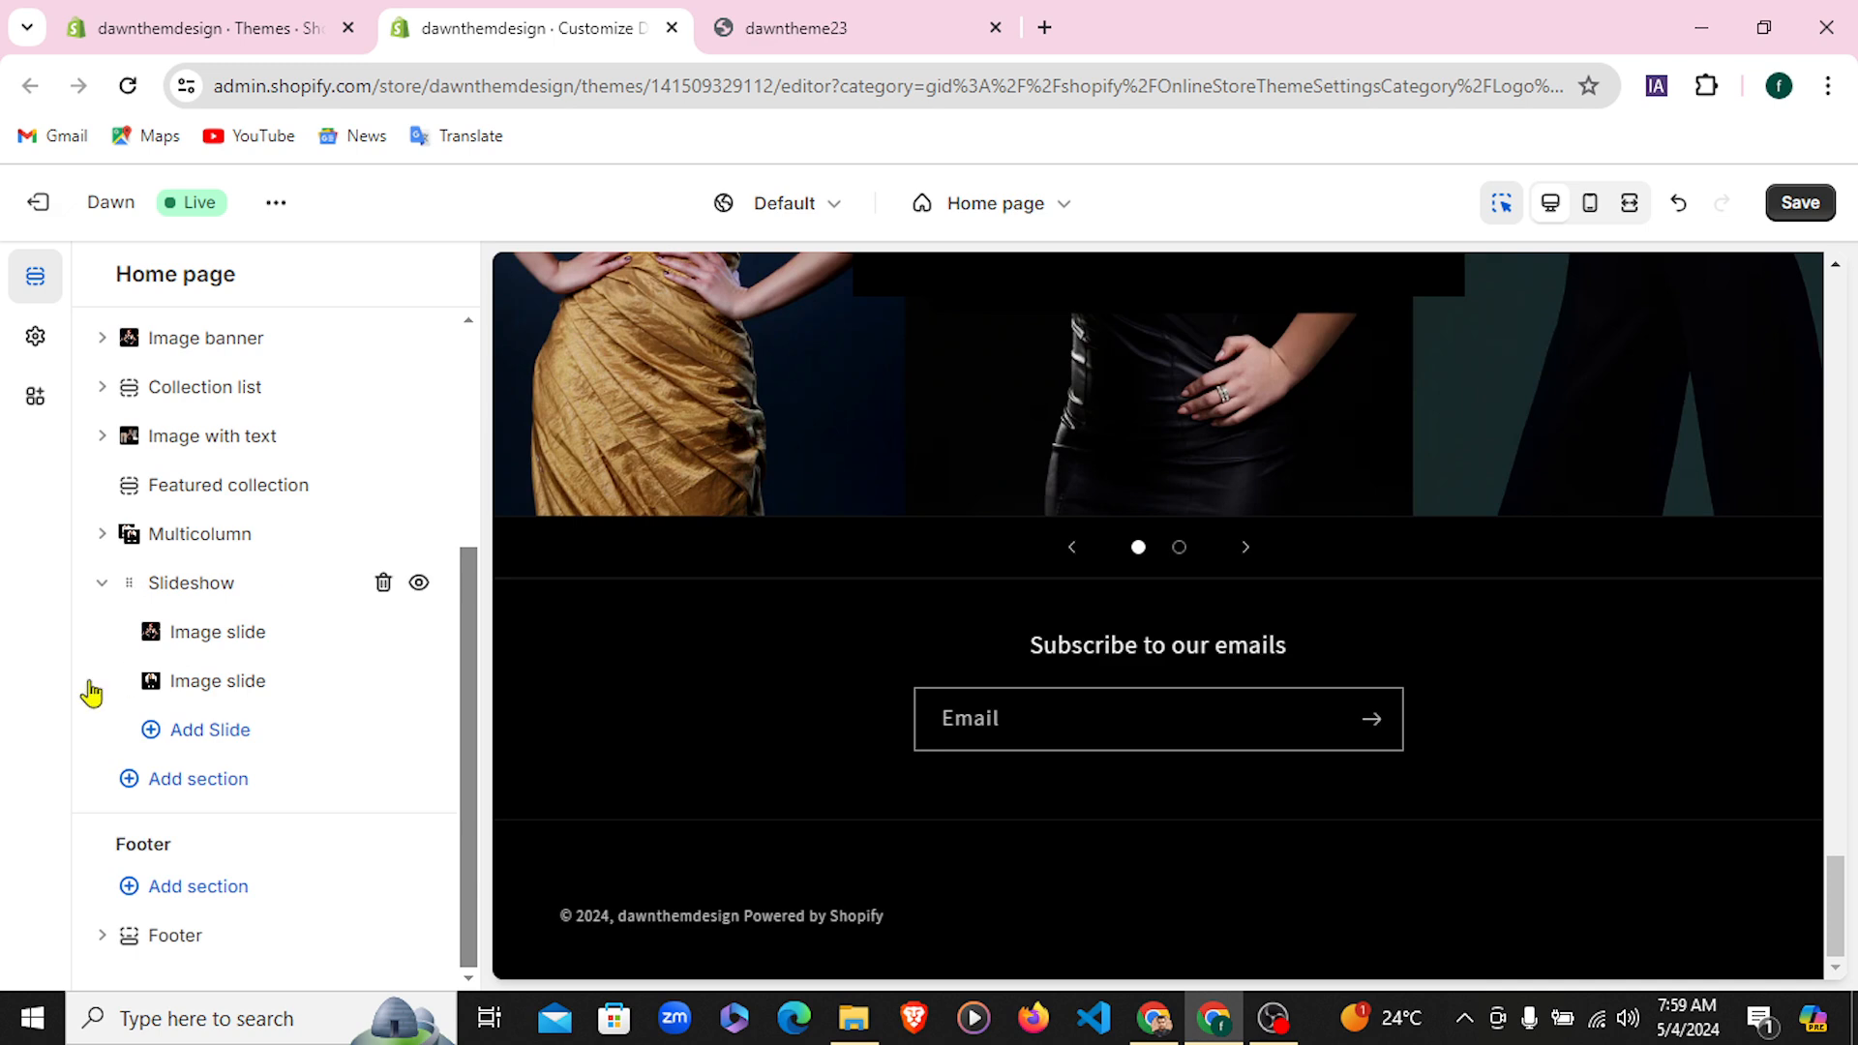
pyautogui.click(98, 584)
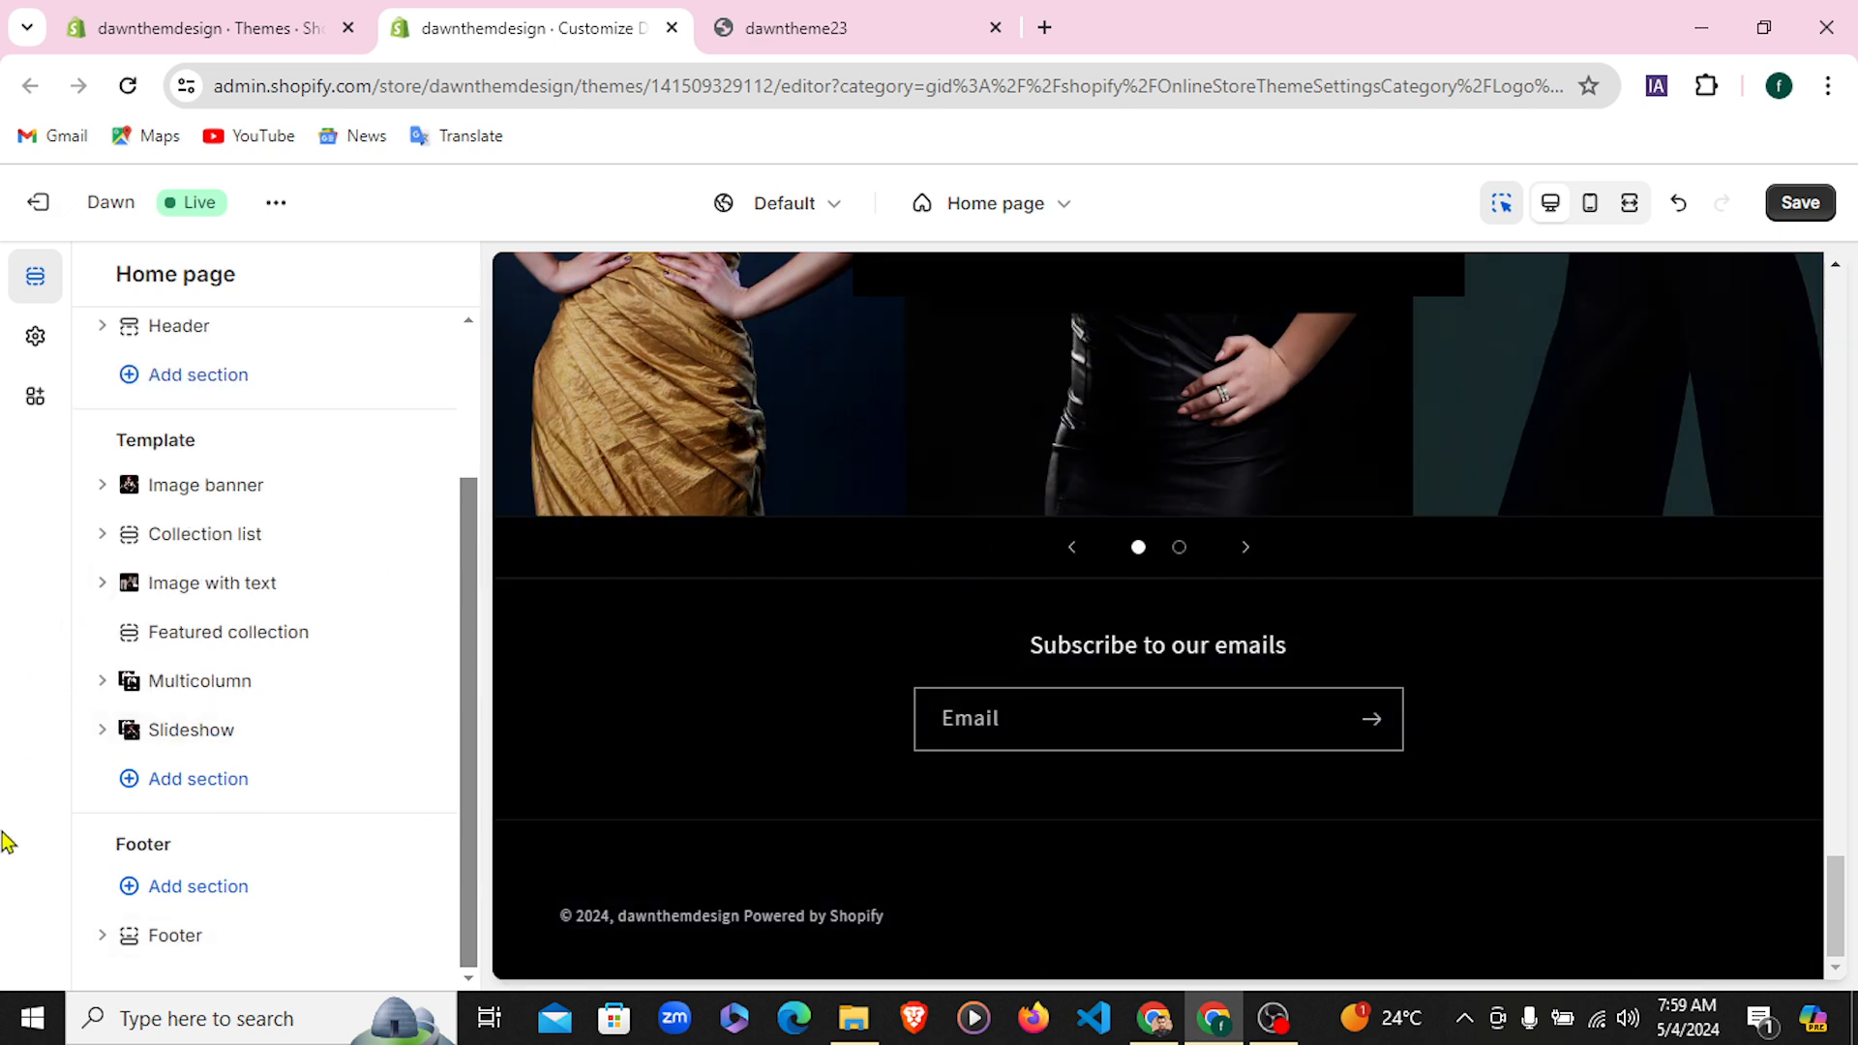
# Check the Row layout on the dawntheme23 store page and add a Multirow section below the Slideshow in the home page template
pyautogui.click(159, 792)
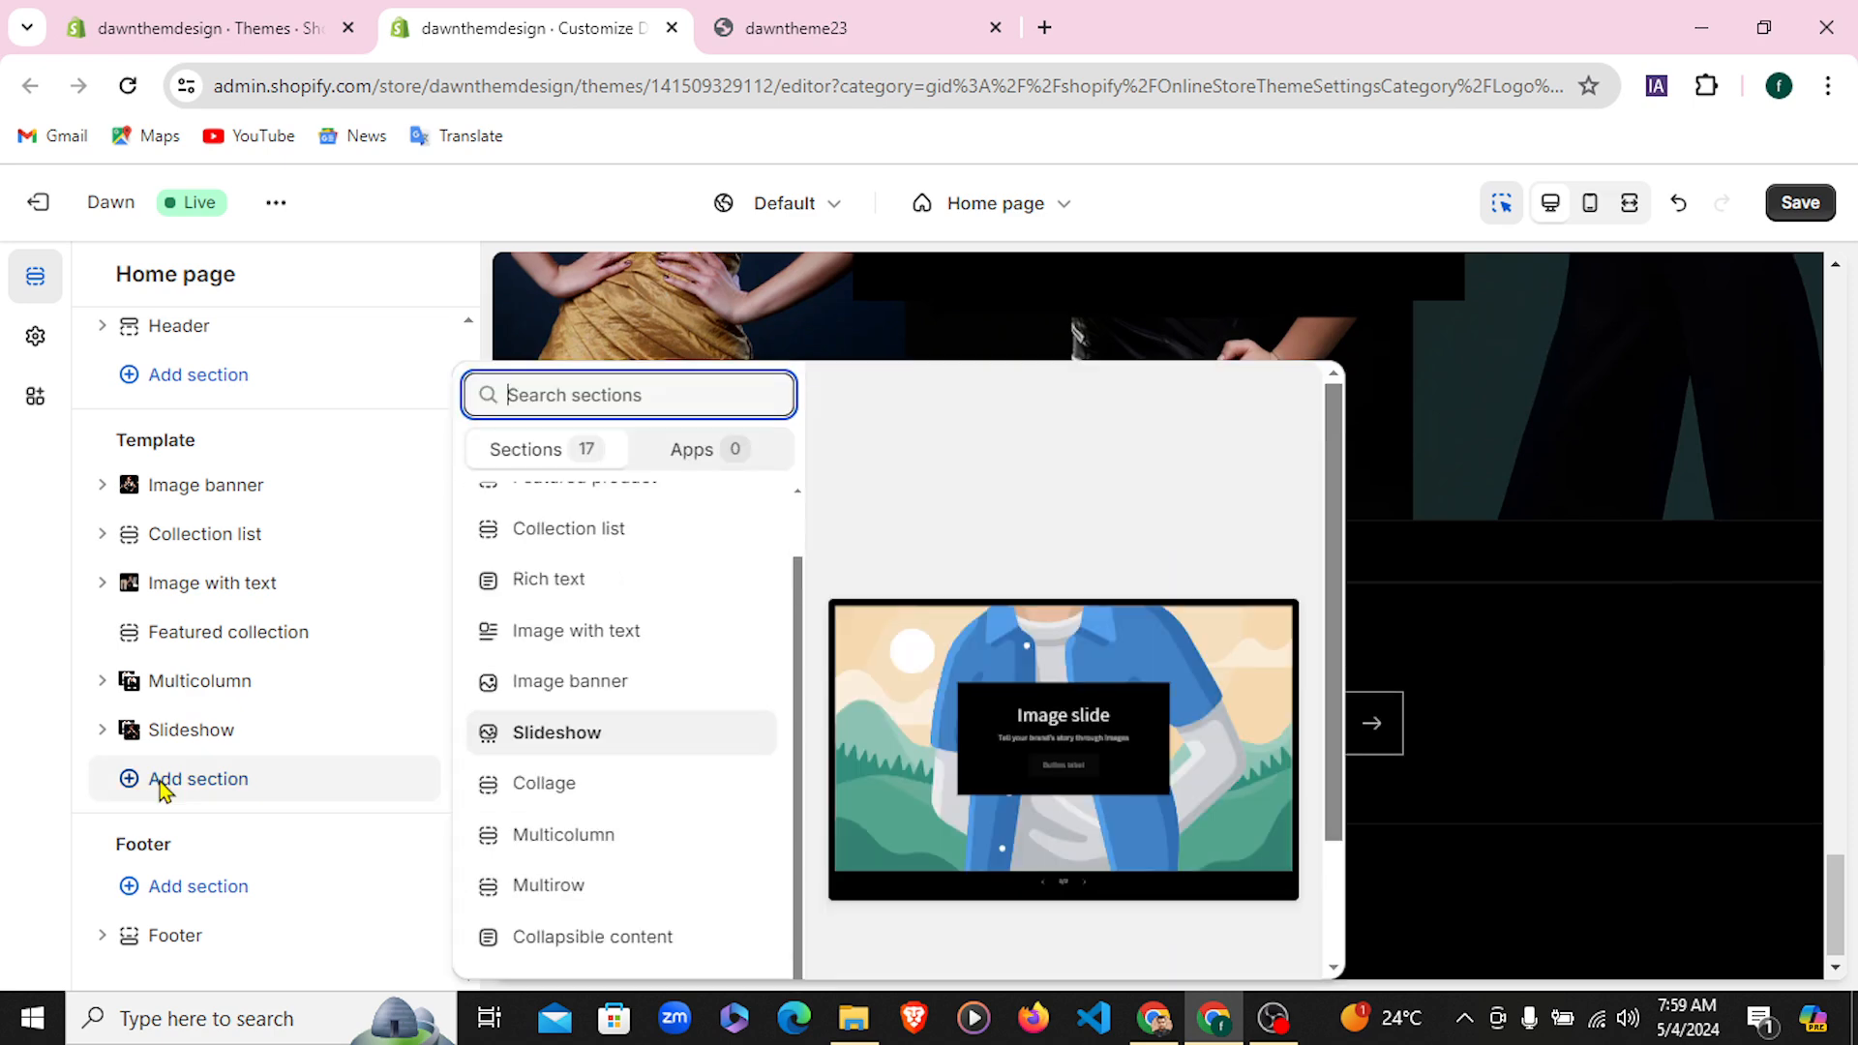
pyautogui.scroll(1, 597, 580)
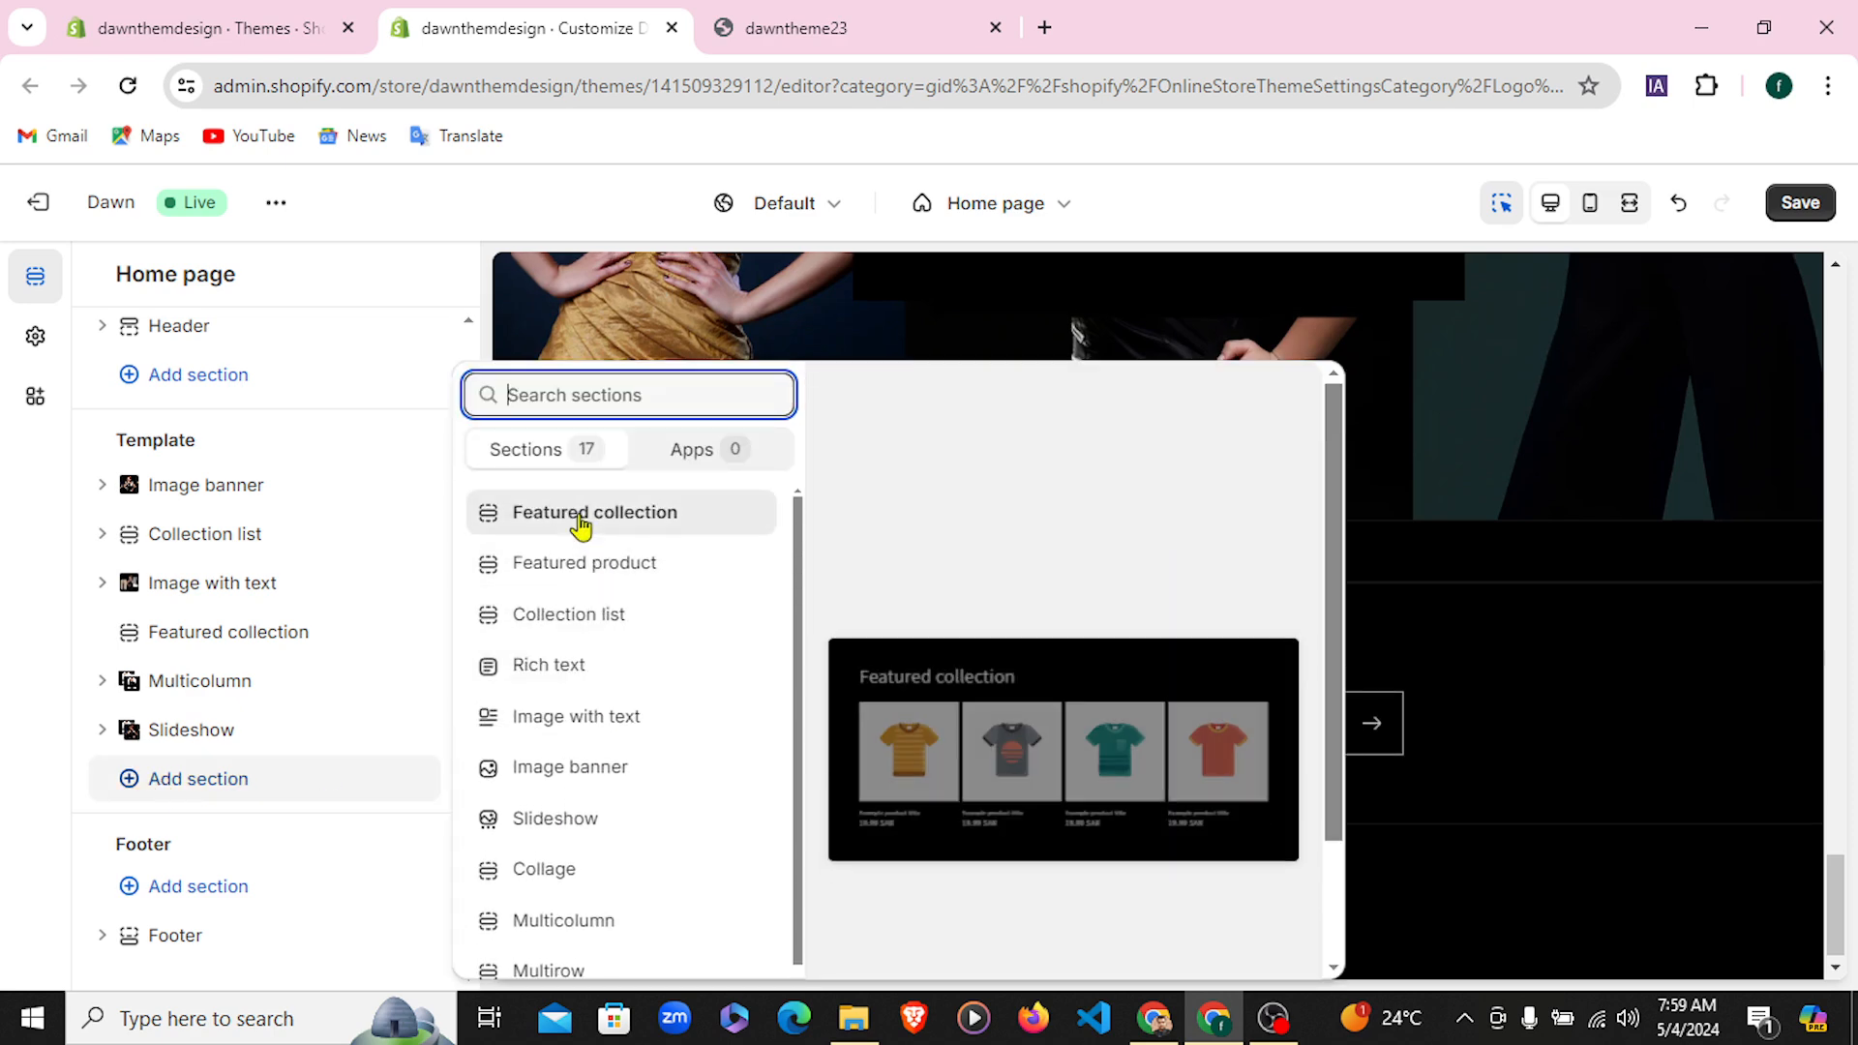
pyautogui.click(914, 13)
pyautogui.scroll(-2, 991, 615)
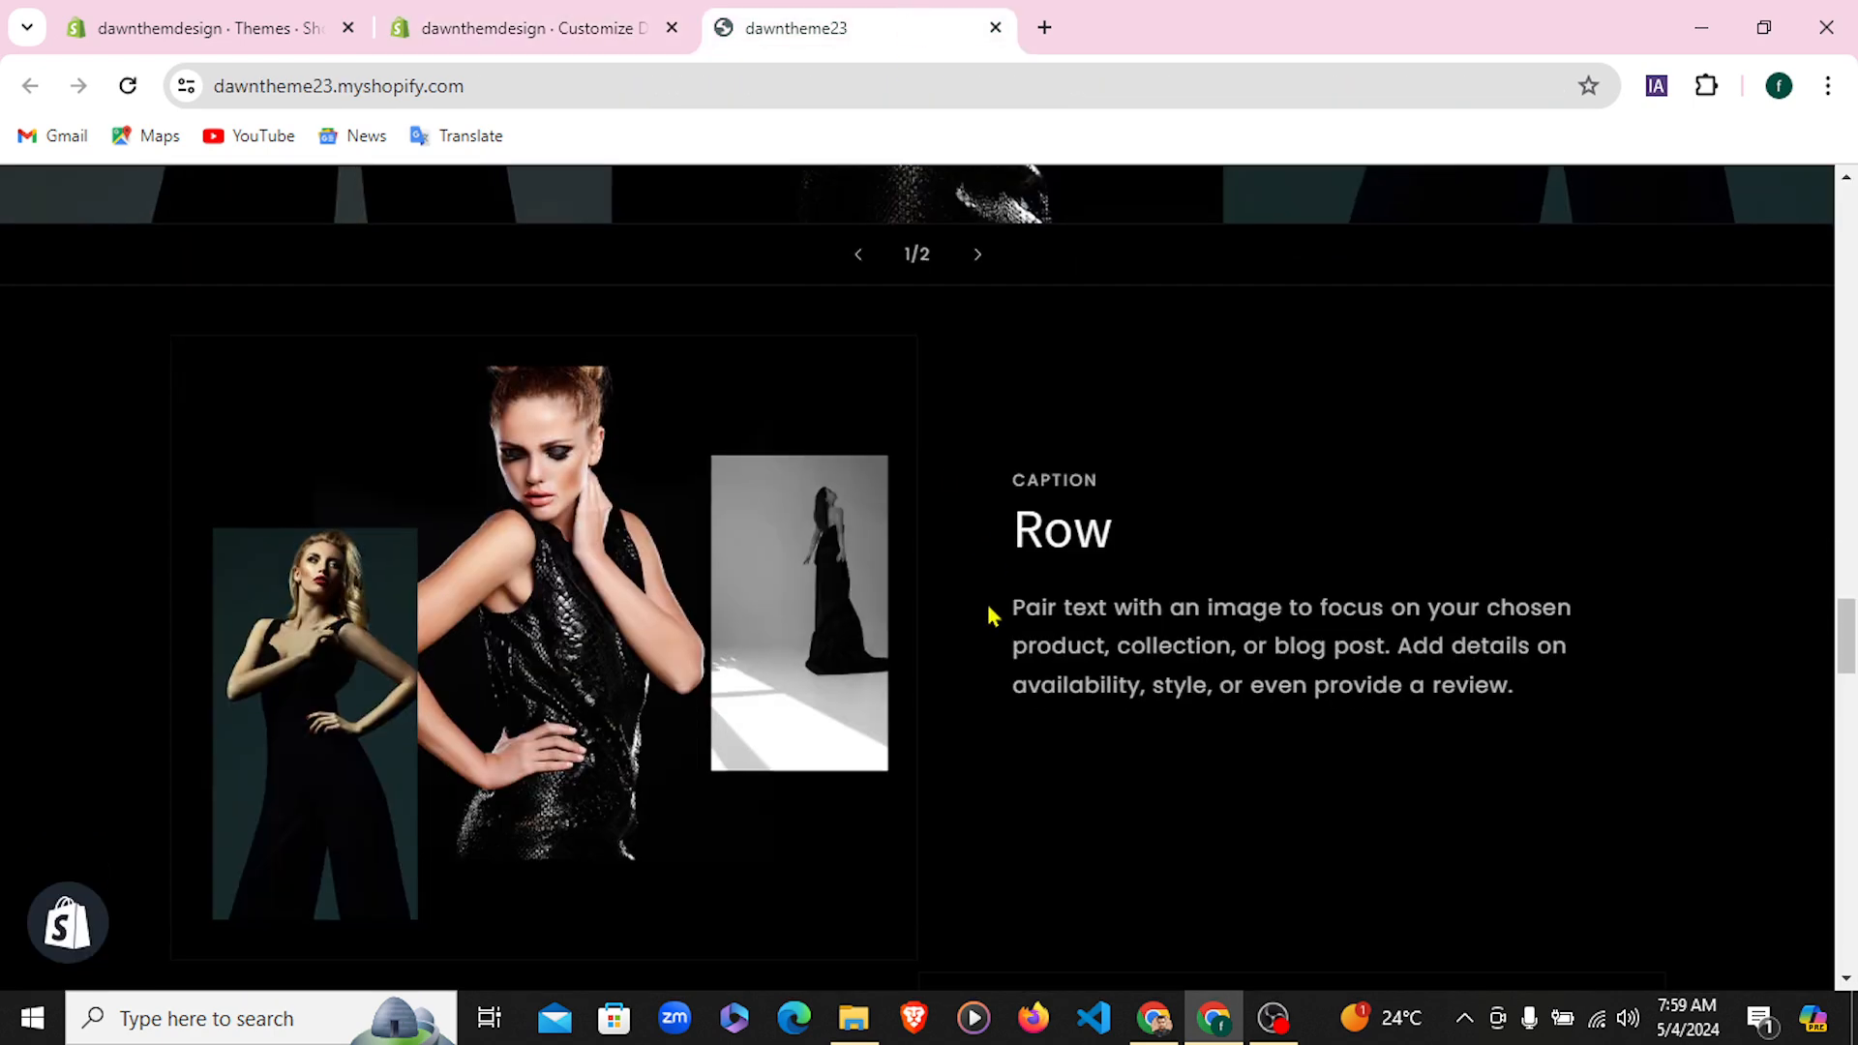
pyautogui.scroll(3, 990, 615)
pyautogui.scroll(-5, 991, 616)
pyautogui.scroll(4, 991, 615)
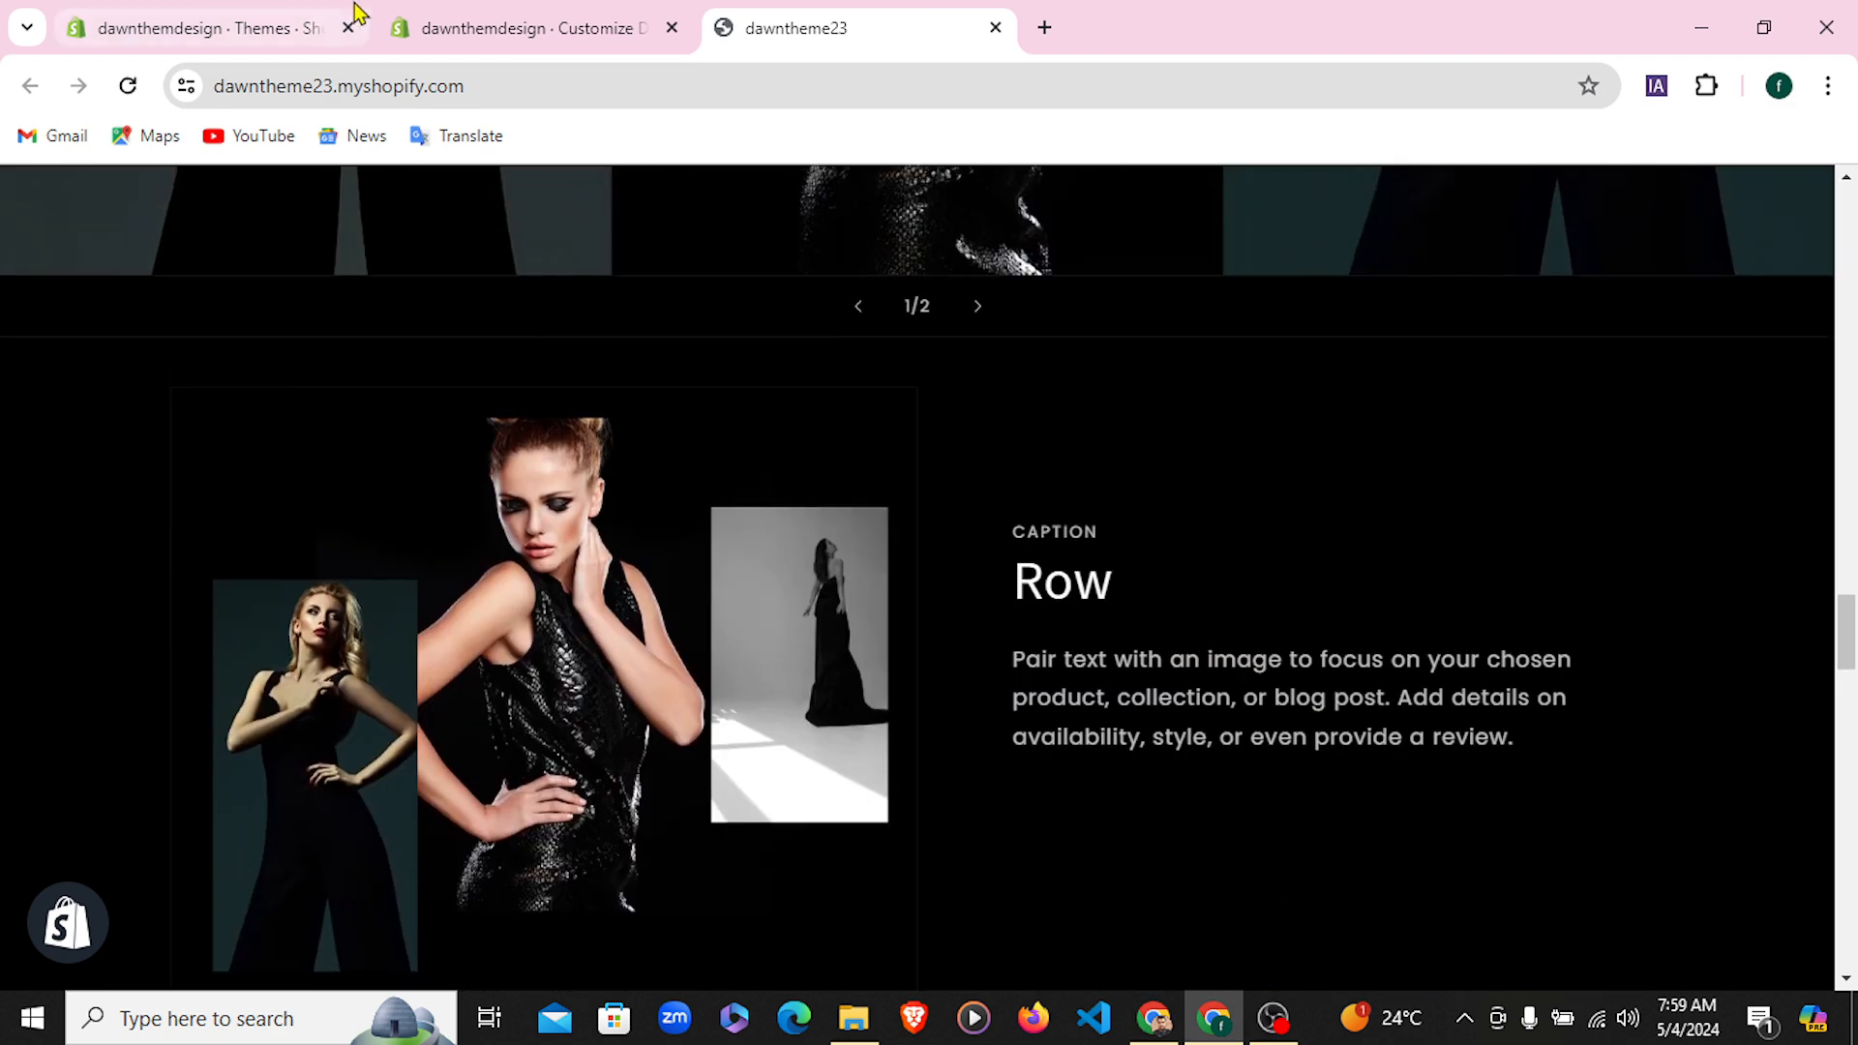
pyautogui.click(585, 29)
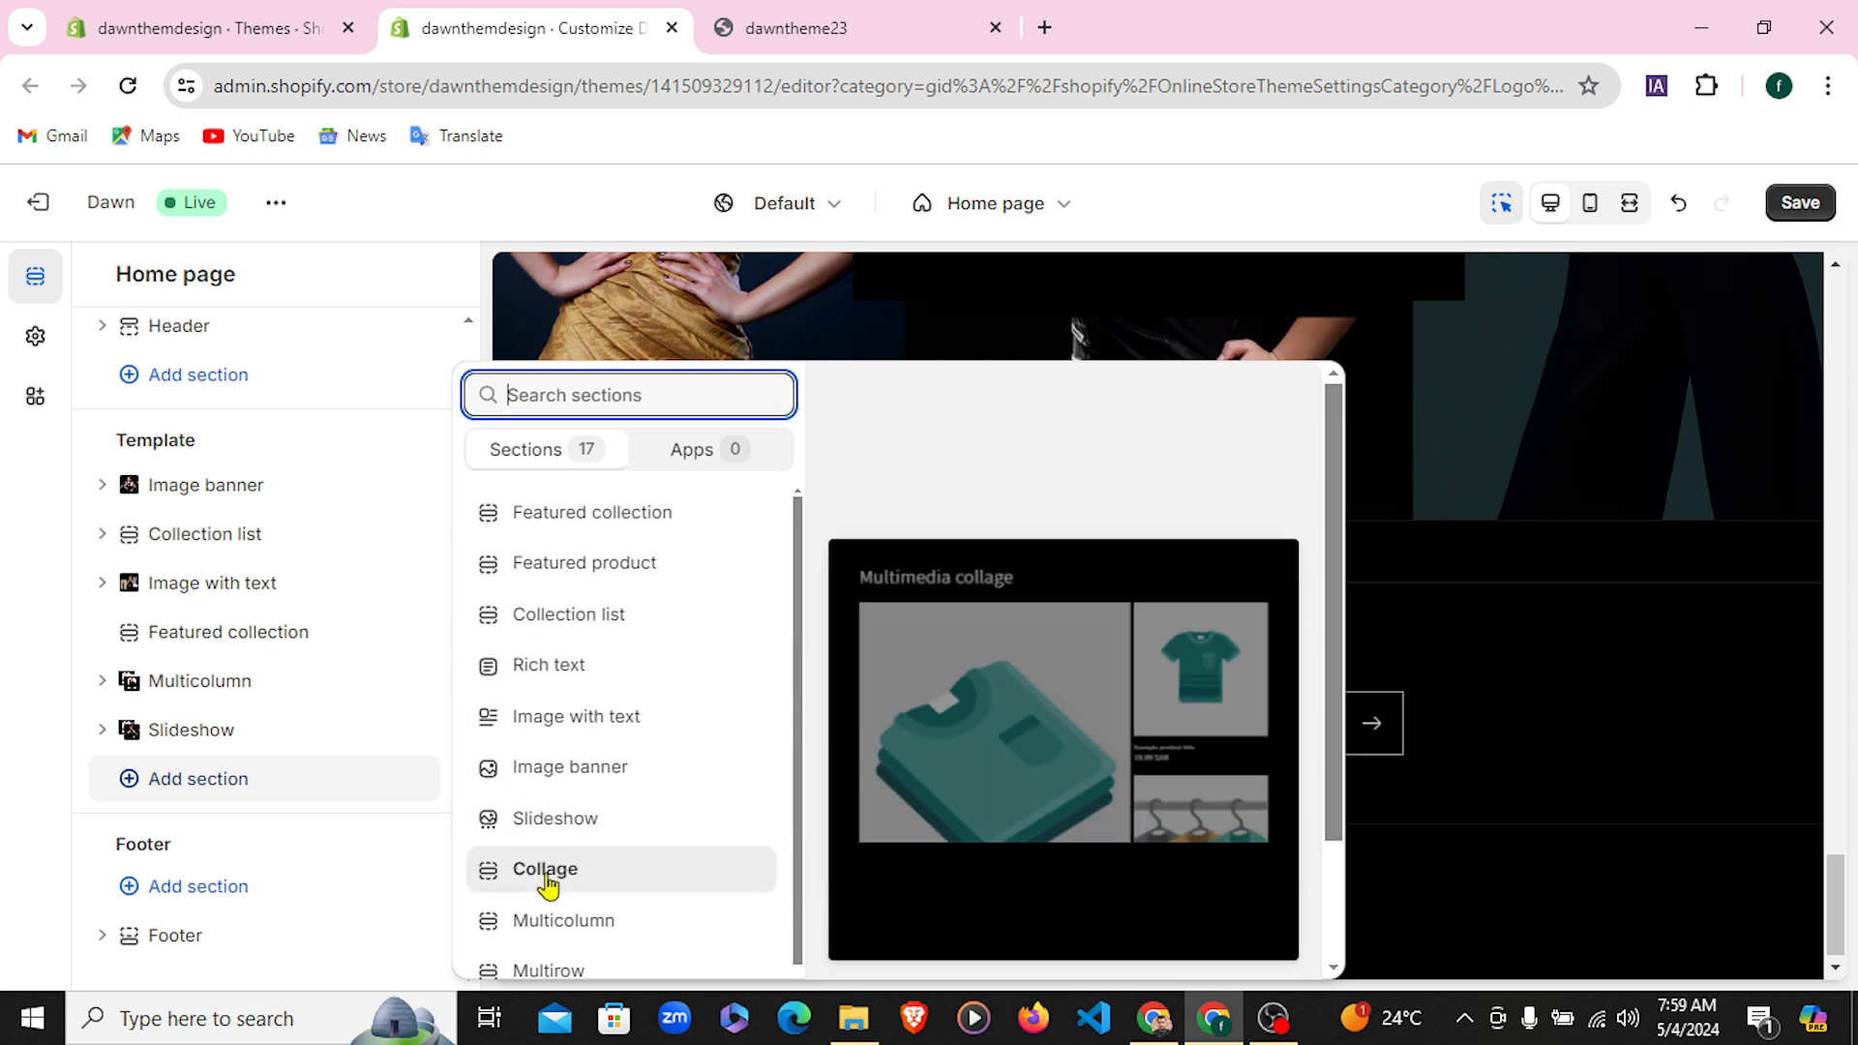
pyautogui.scroll(-2, 545, 876)
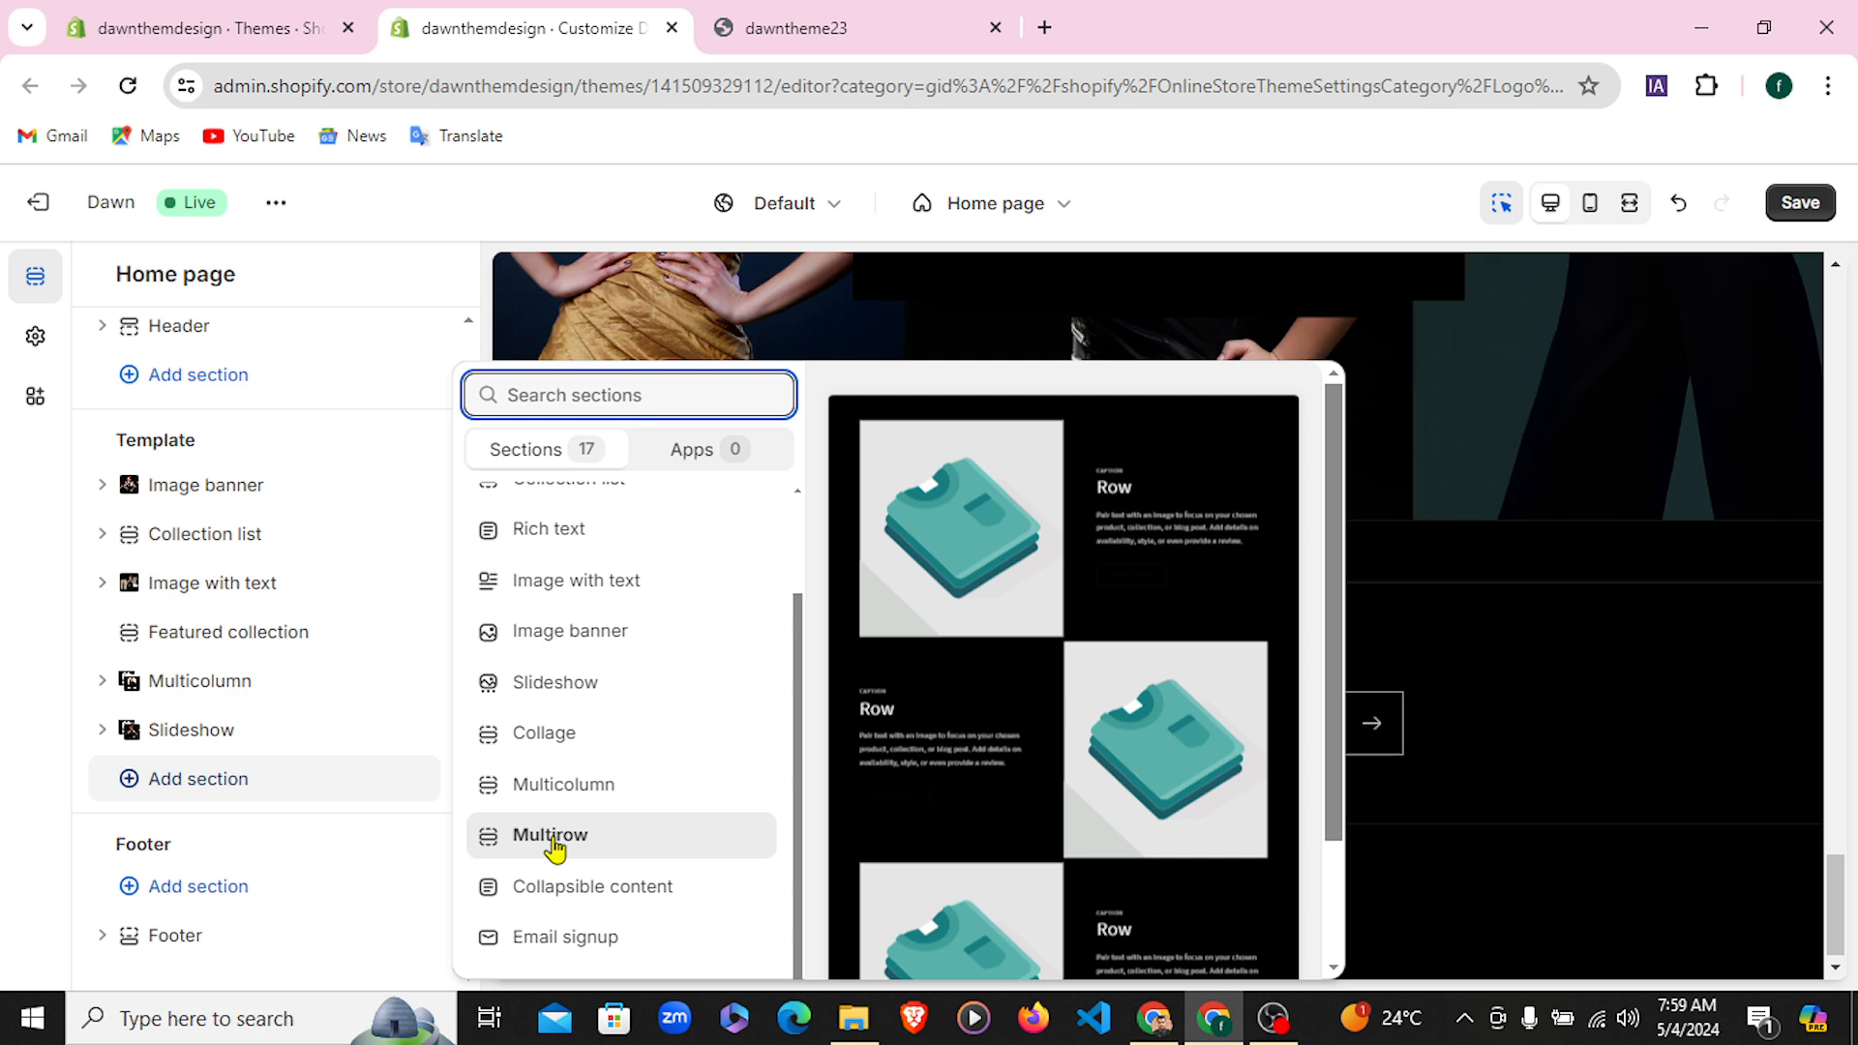
pyautogui.click(640, 838)
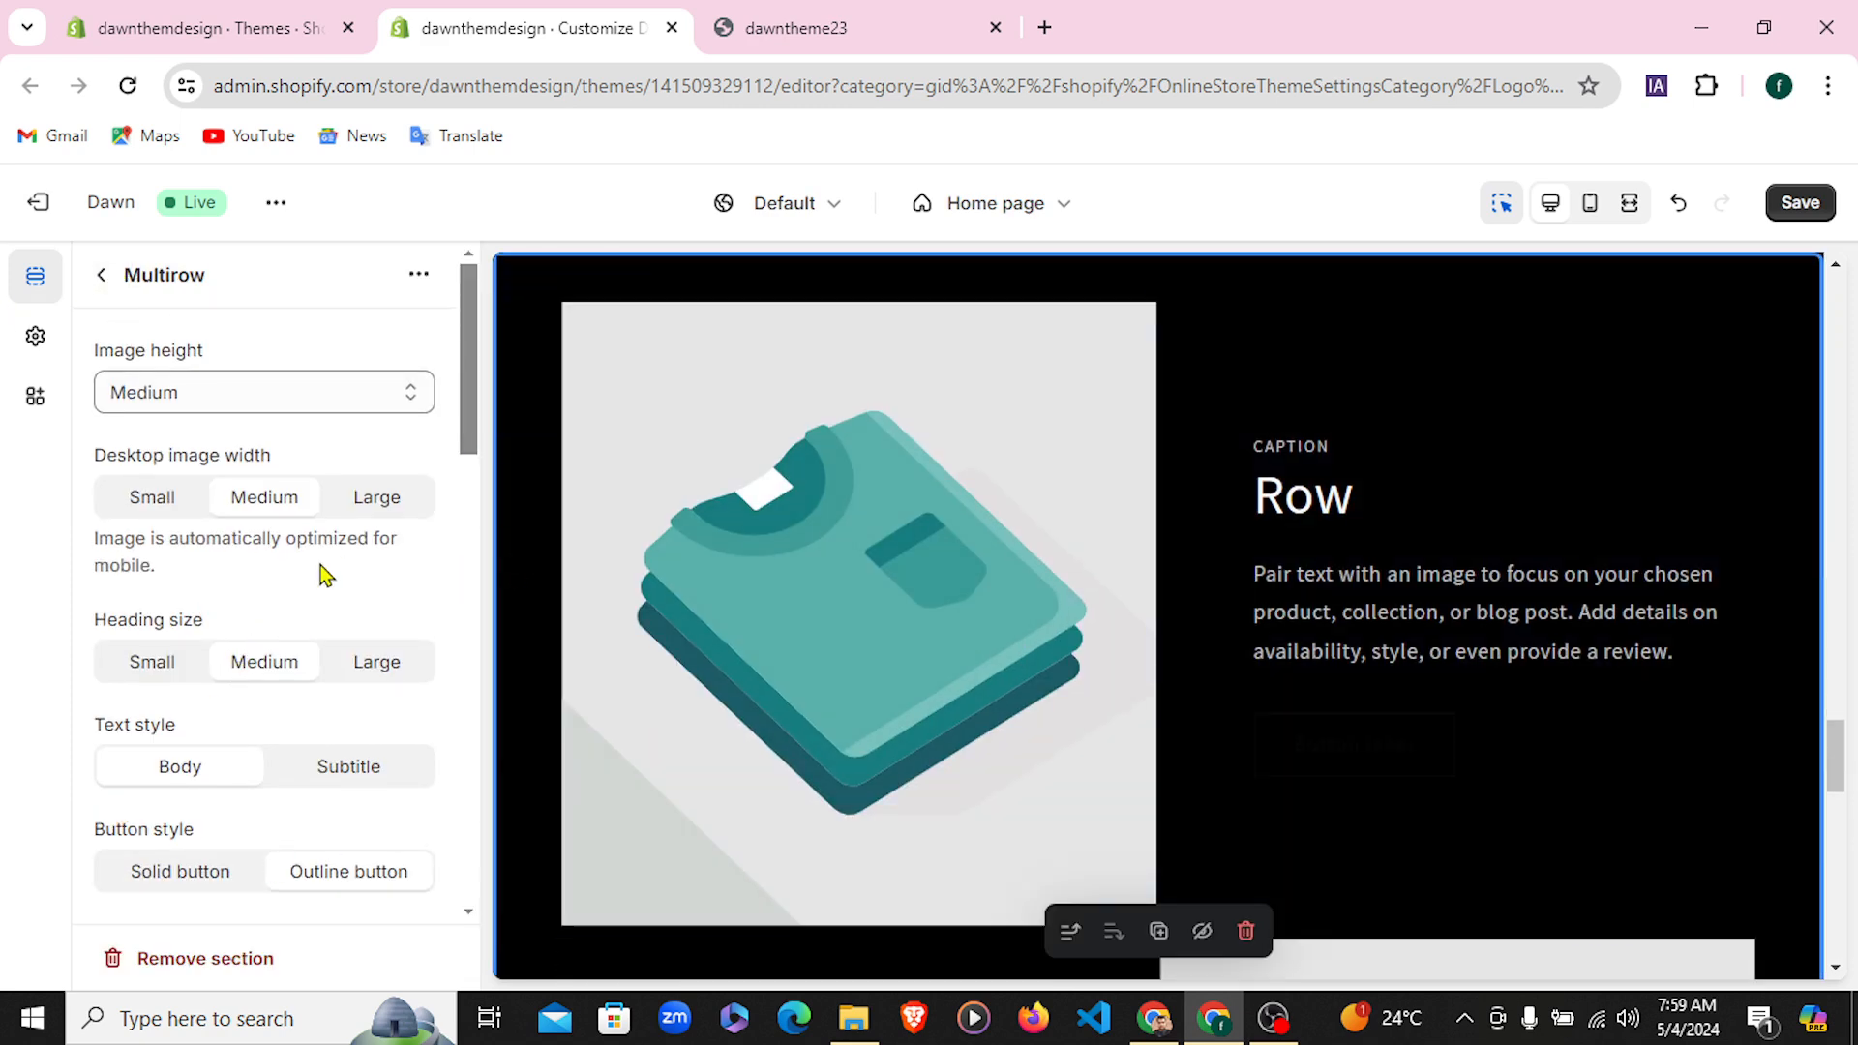
# Look over the Multirow section's preview and settings, and delete its third row
pyautogui.scroll(-10, 1244, 630)
pyautogui.scroll(-3, 1246, 636)
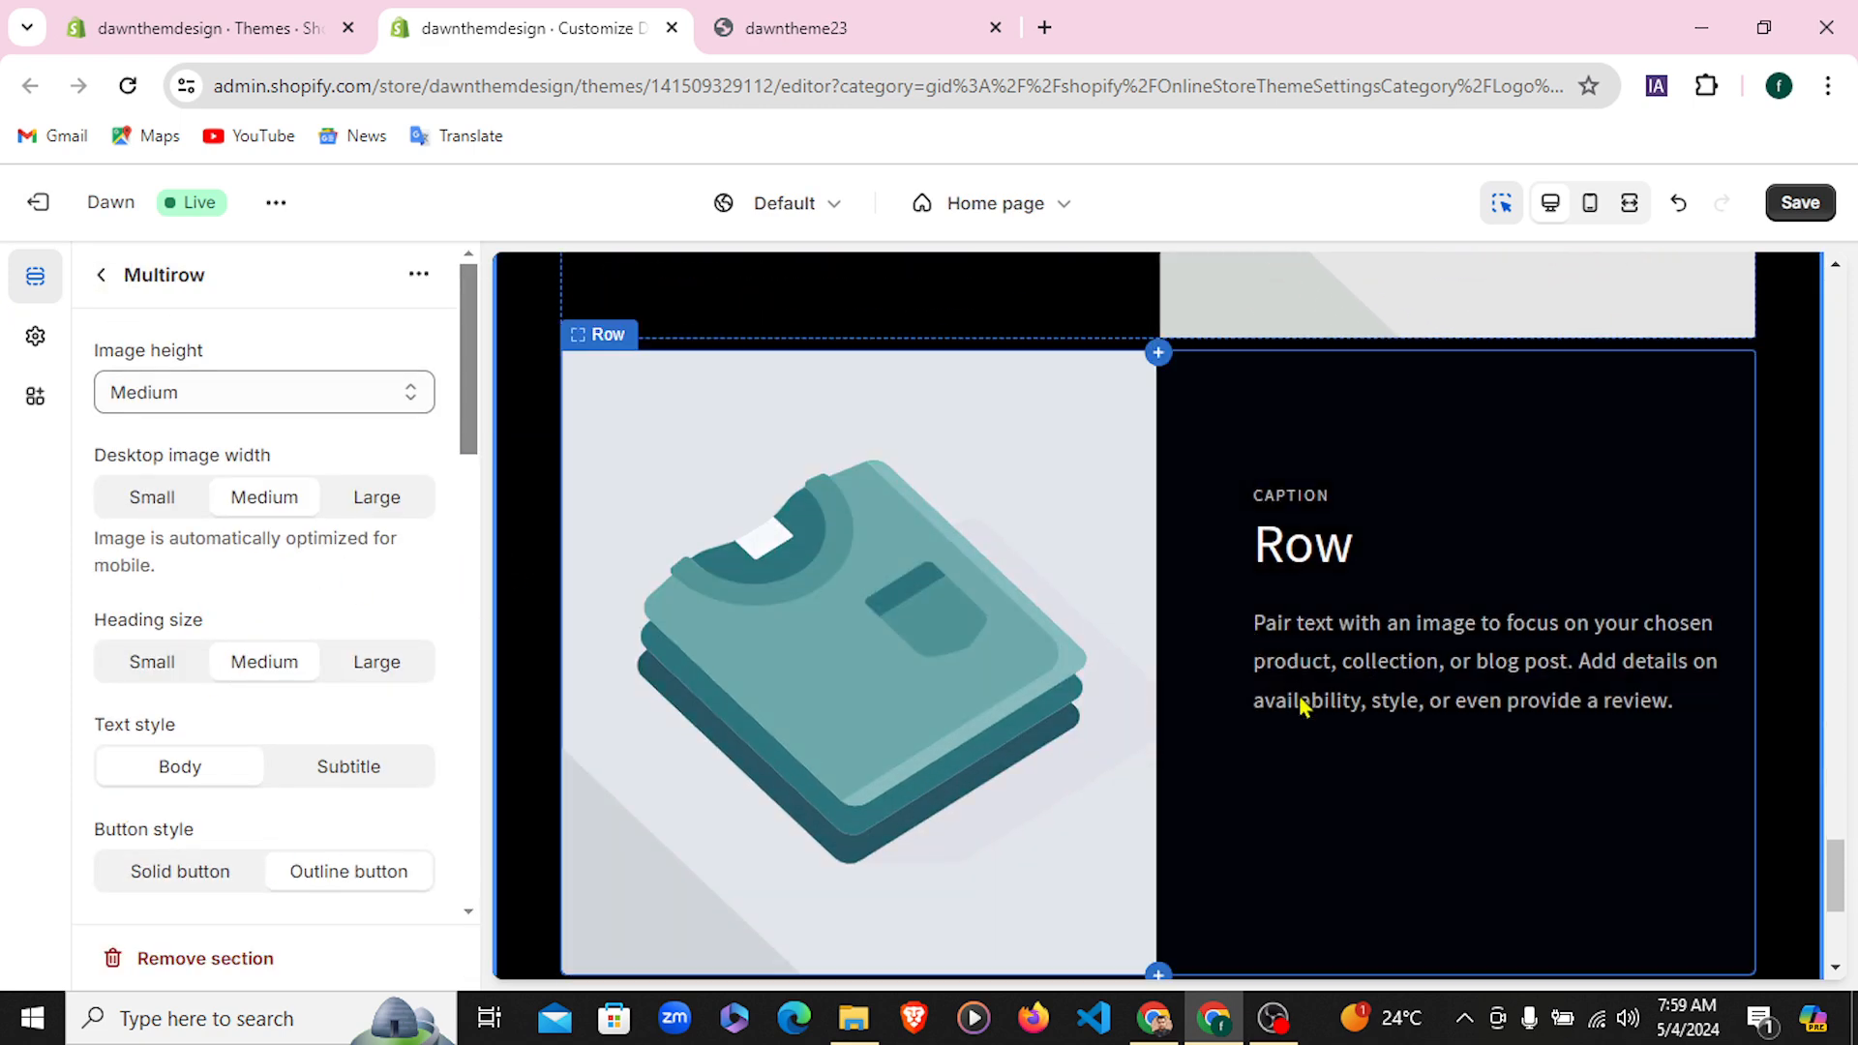
pyautogui.scroll(-5, 310, 681)
pyautogui.scroll(-10, 311, 685)
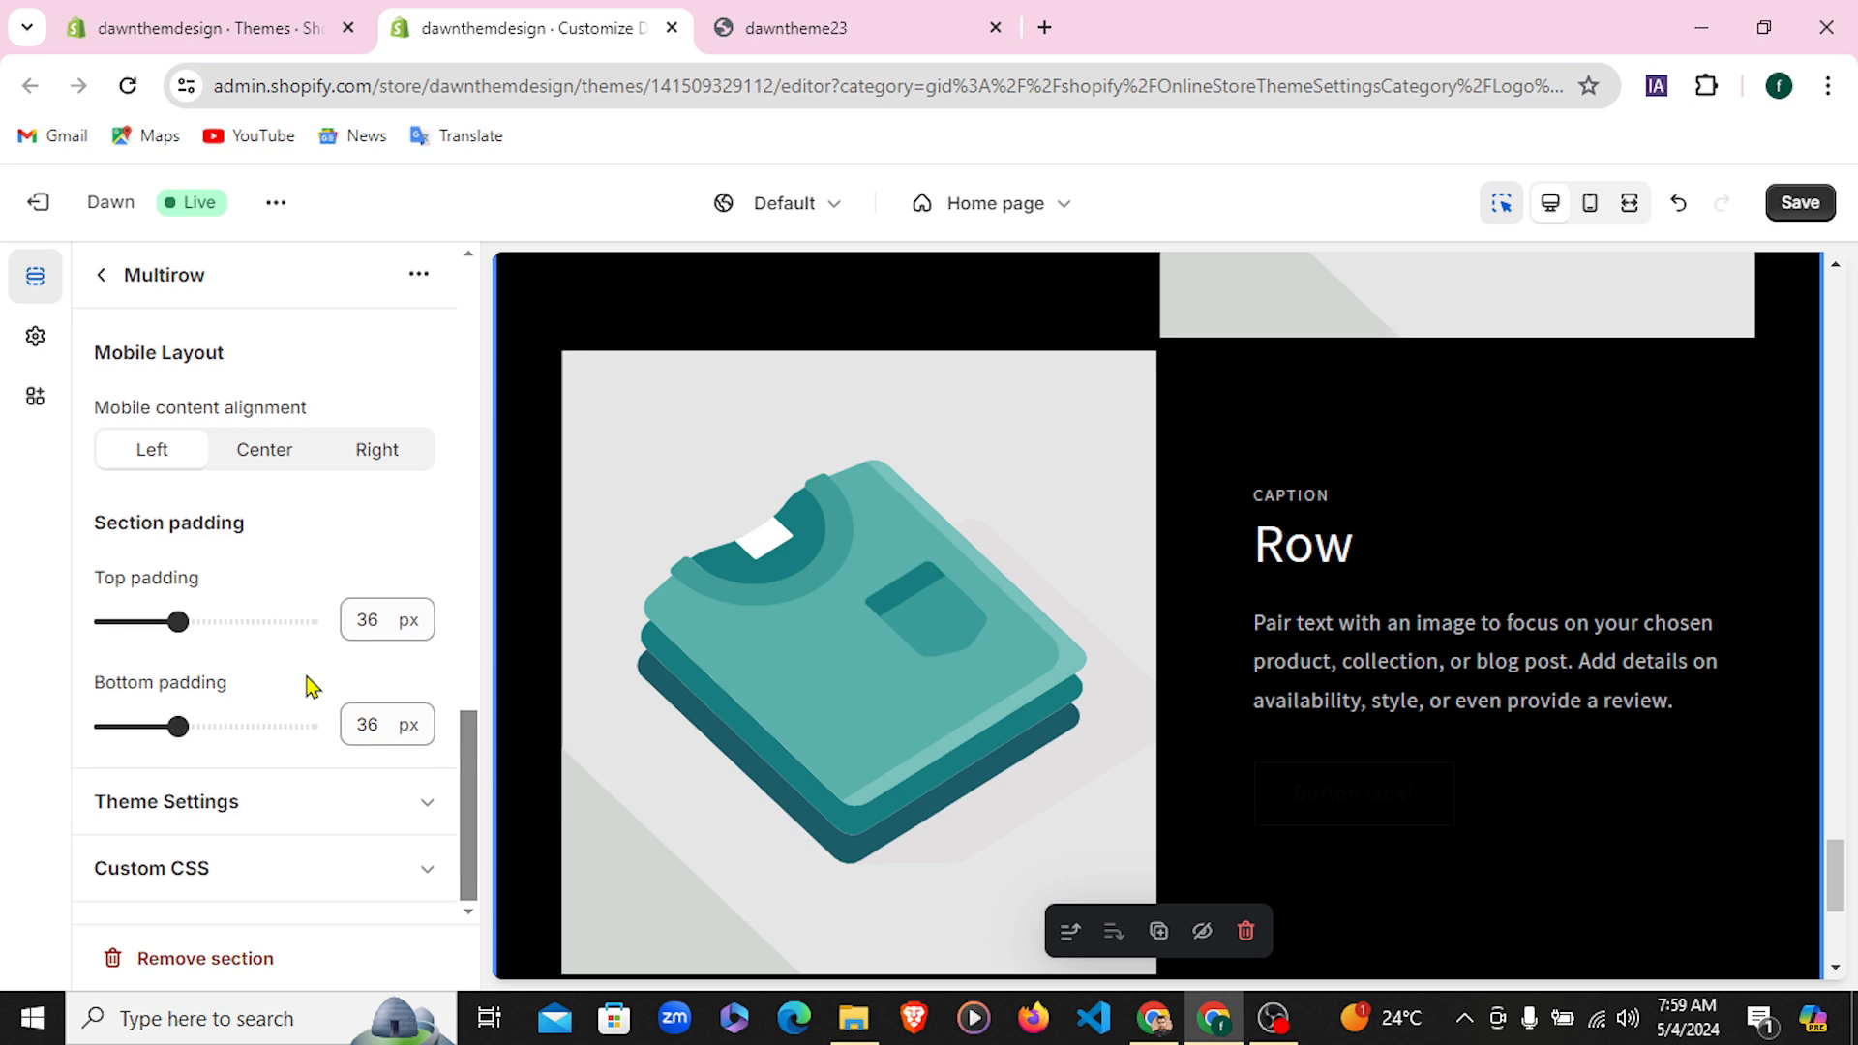
pyautogui.scroll(10, 310, 685)
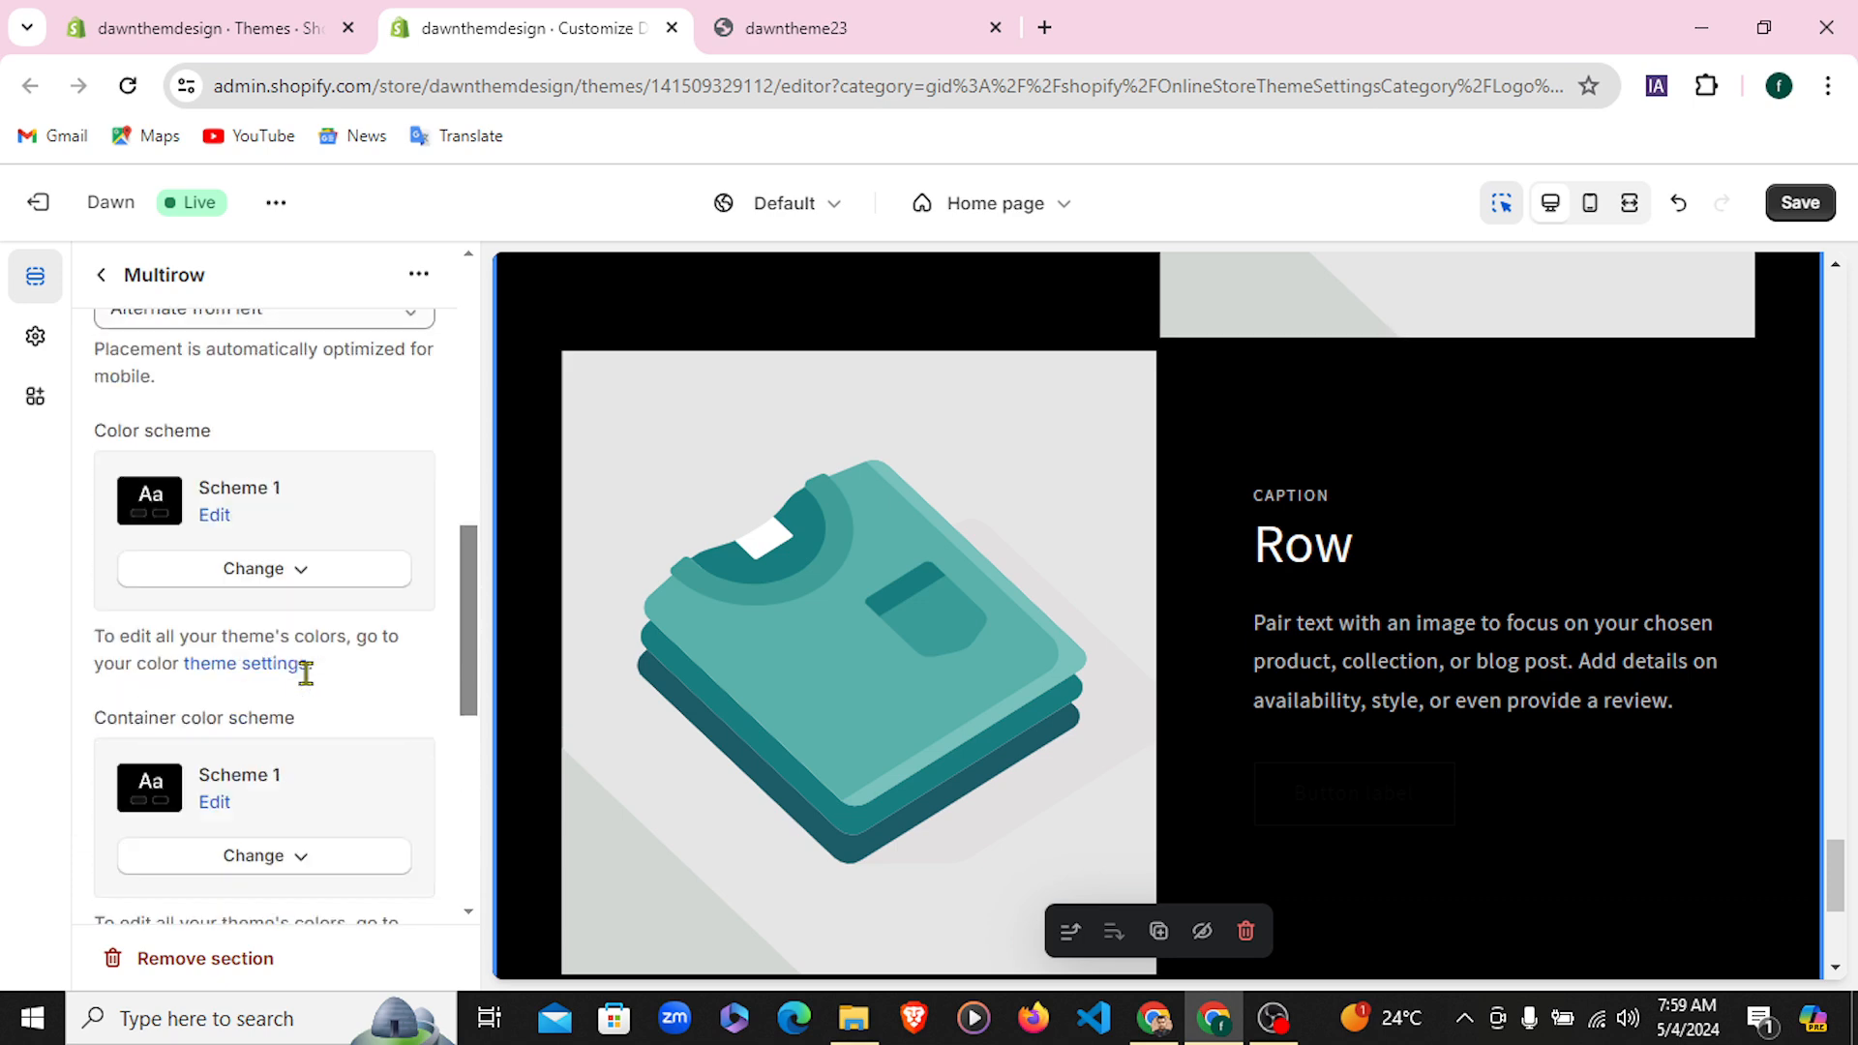
pyautogui.click(101, 276)
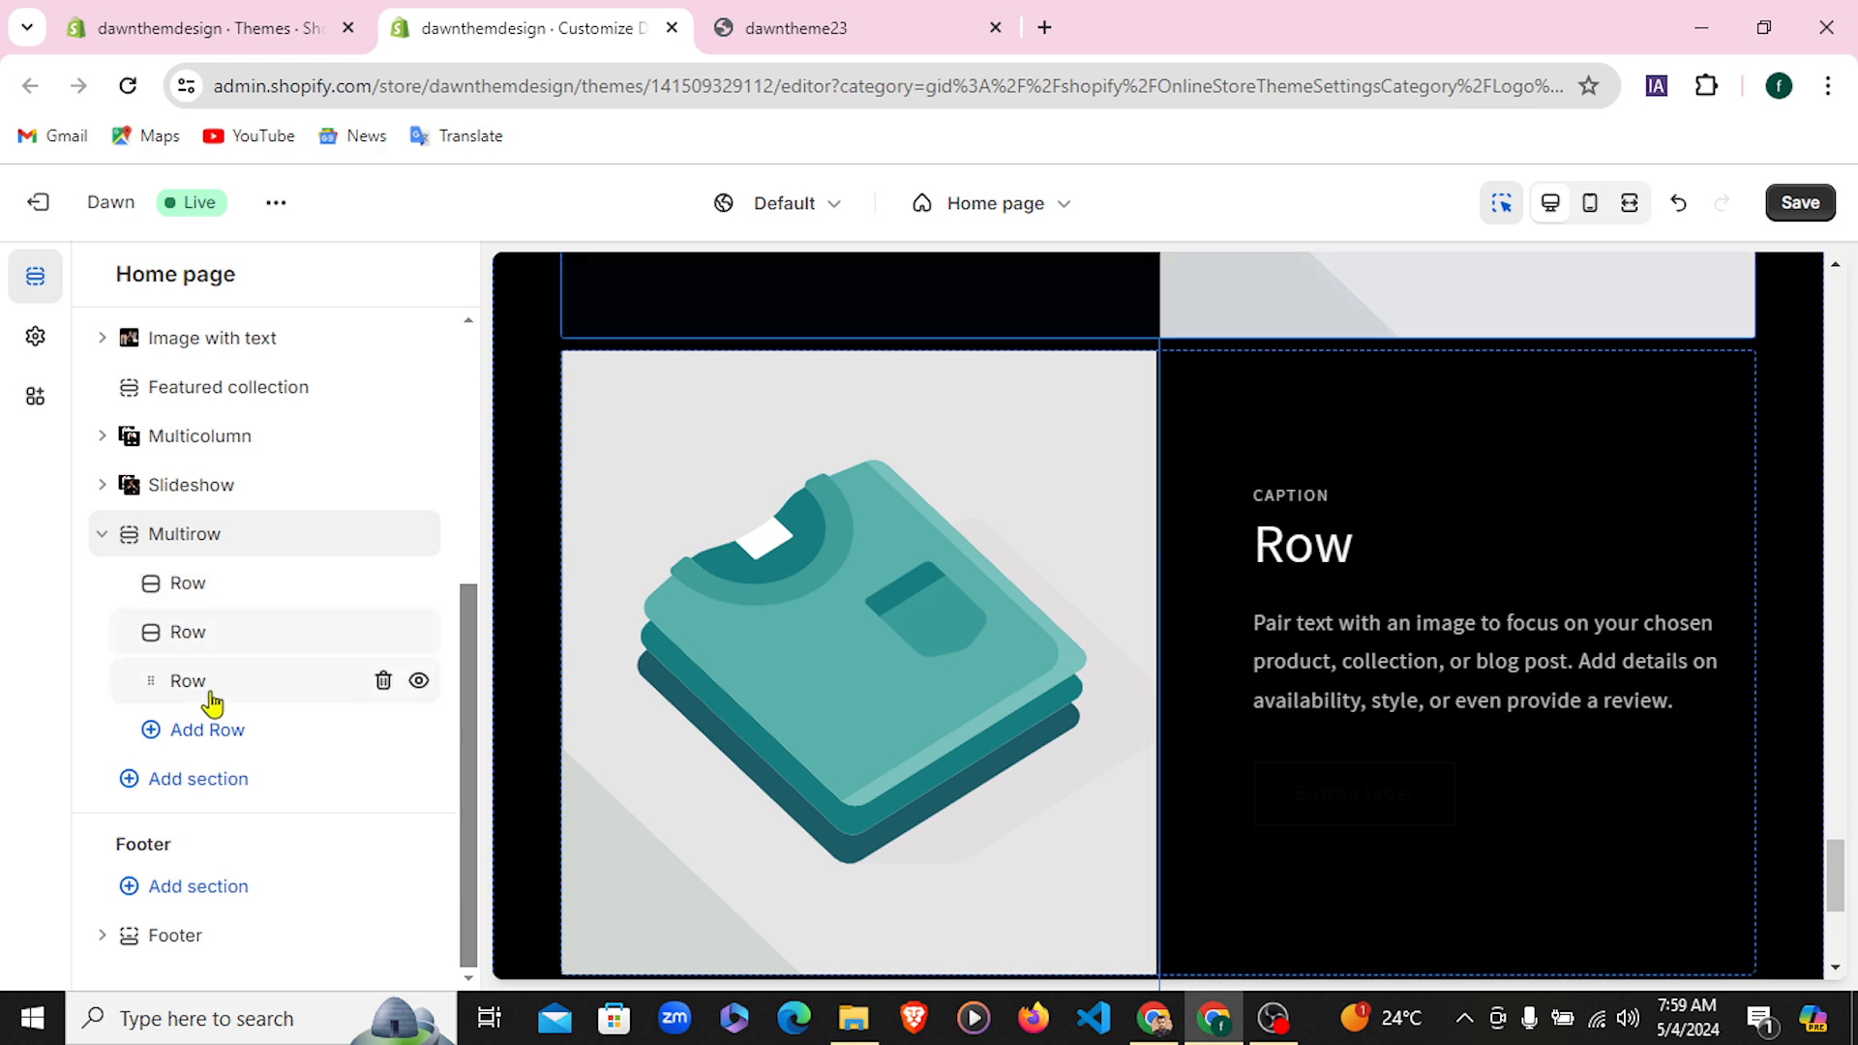
pyautogui.click(384, 680)
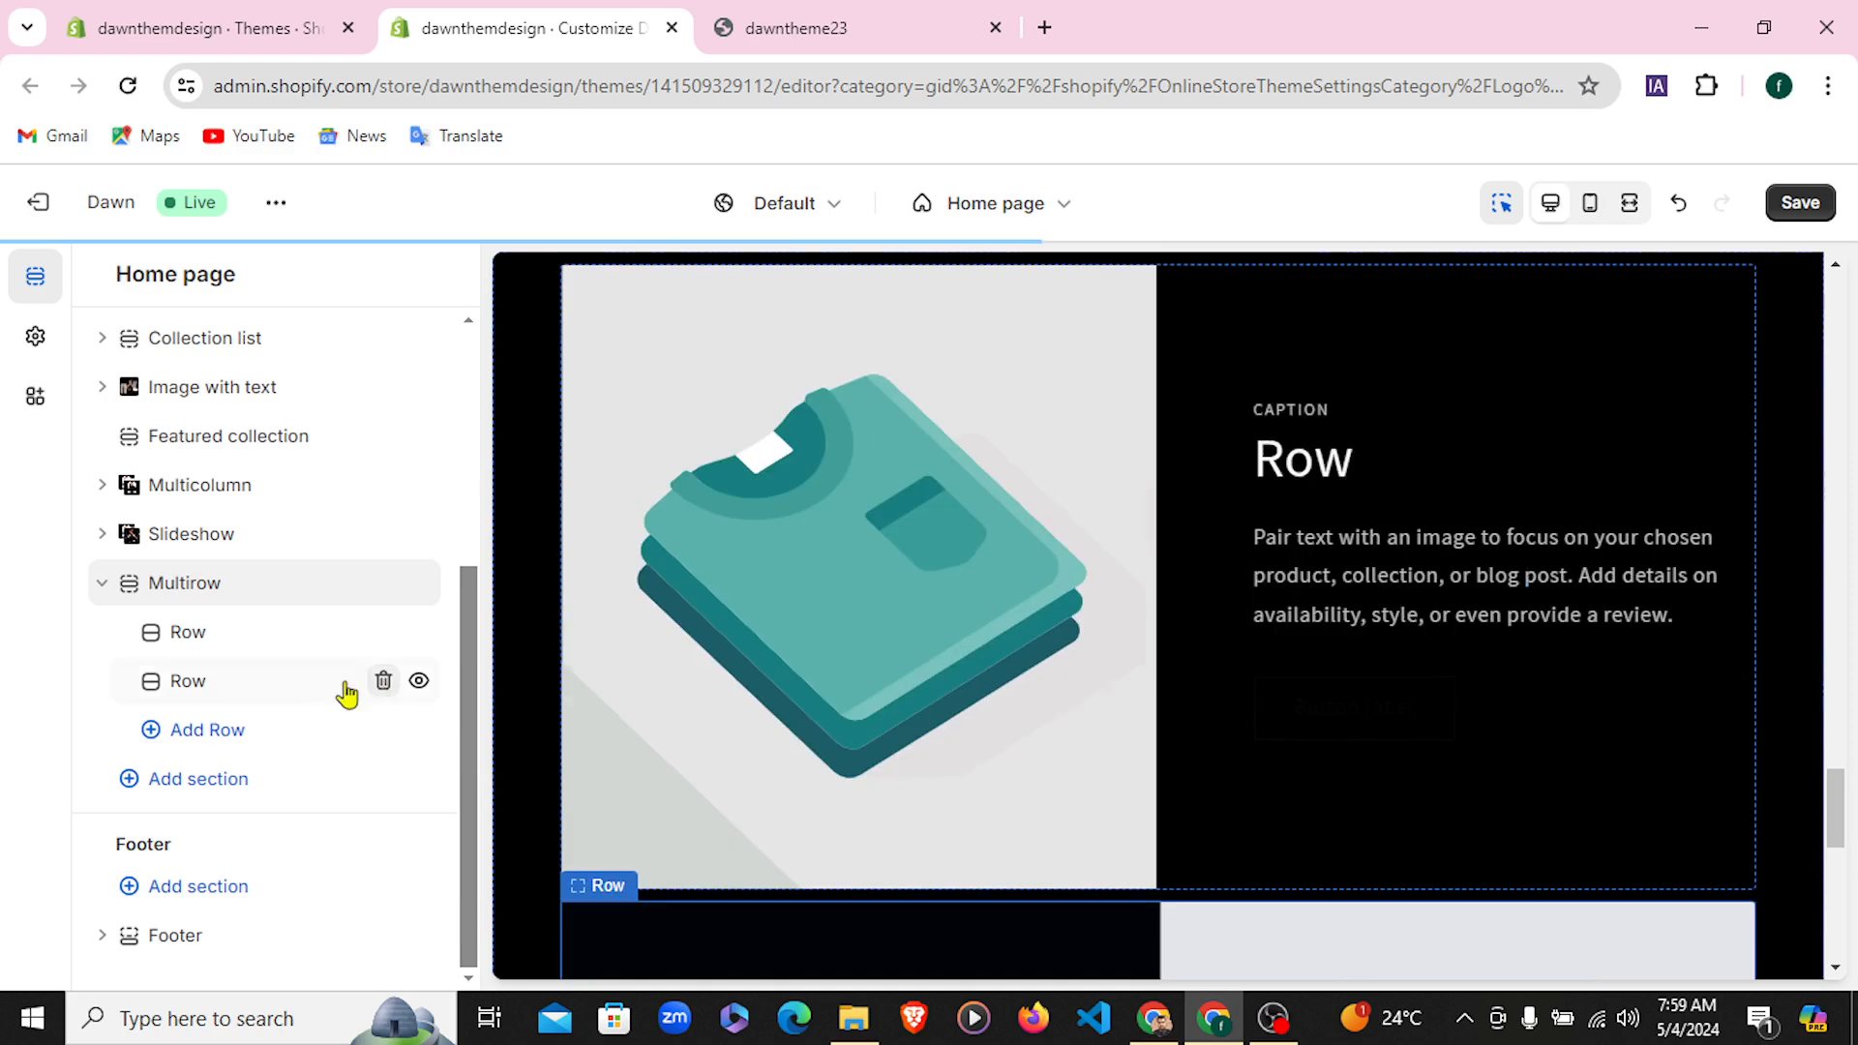
# Compare with the dawntheme23 rows and assign the Untitled_design_21 image to the first row of the Multirow section
pyautogui.click(789, 20)
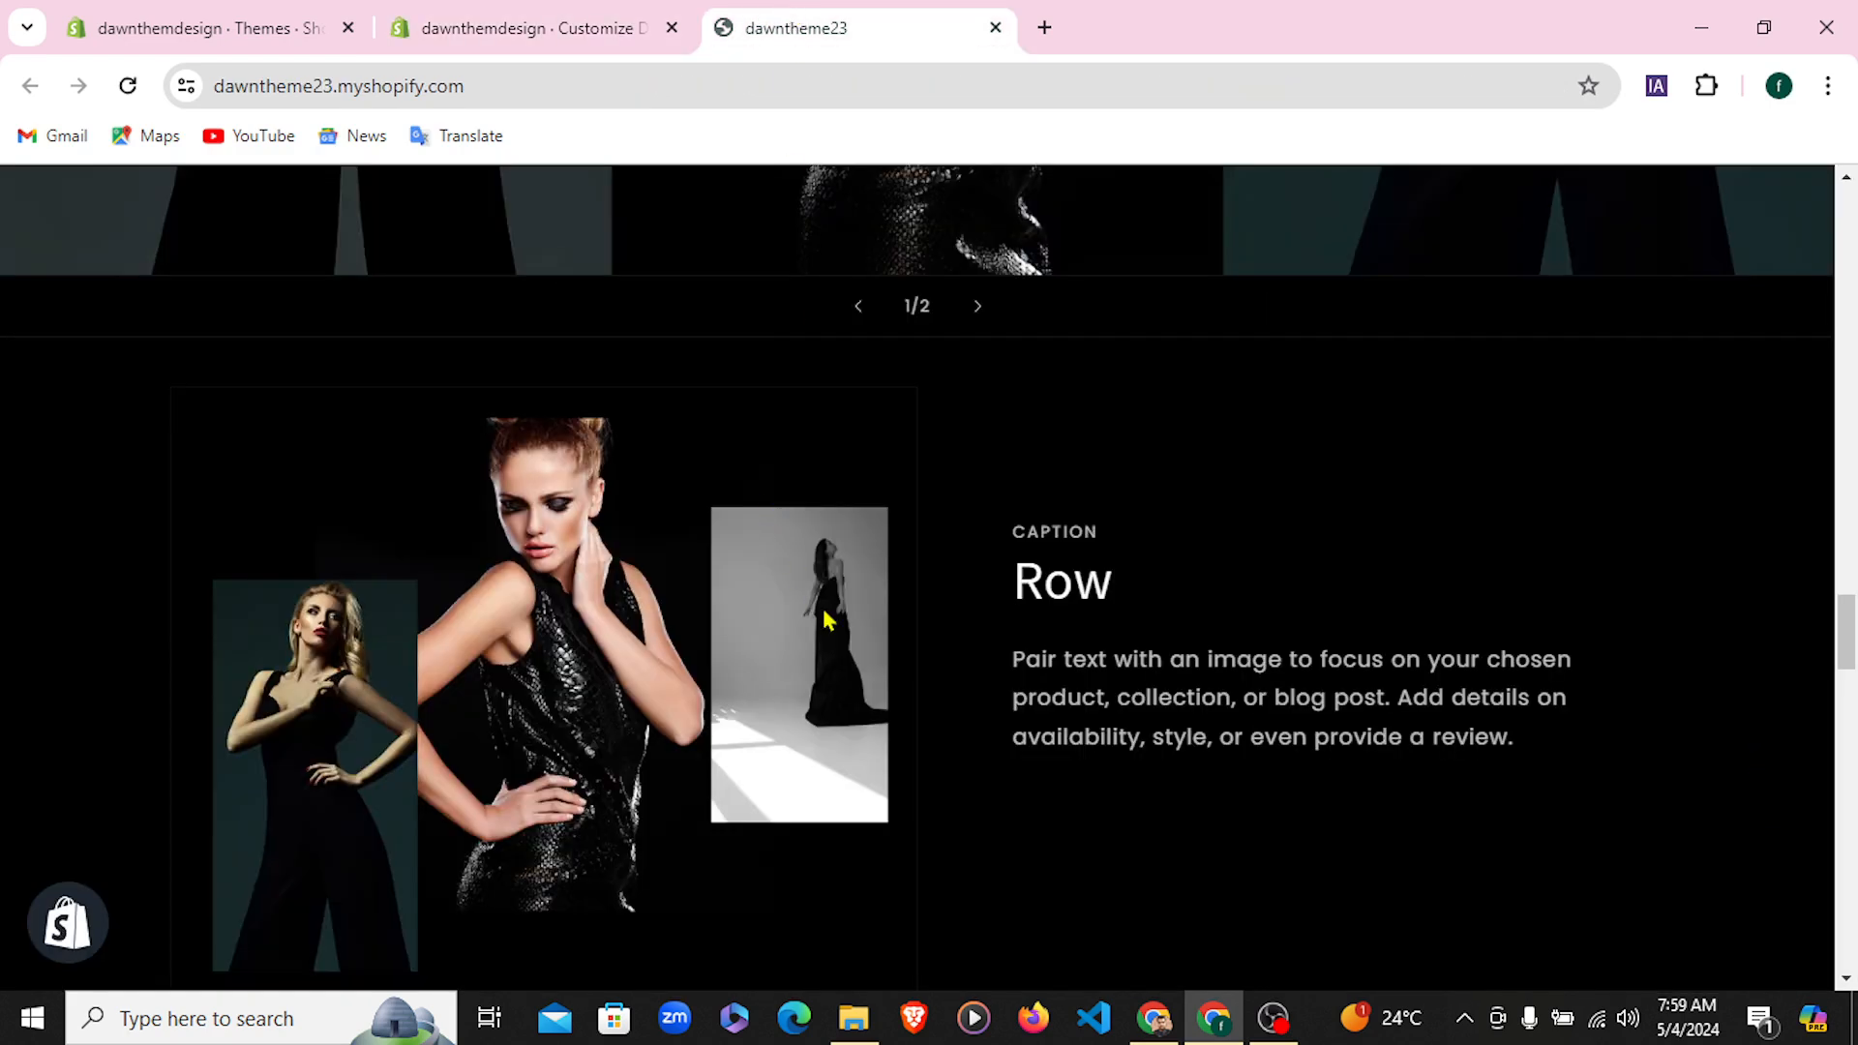
pyautogui.scroll(-5, 824, 619)
pyautogui.scroll(5, 824, 619)
pyautogui.click(539, 27)
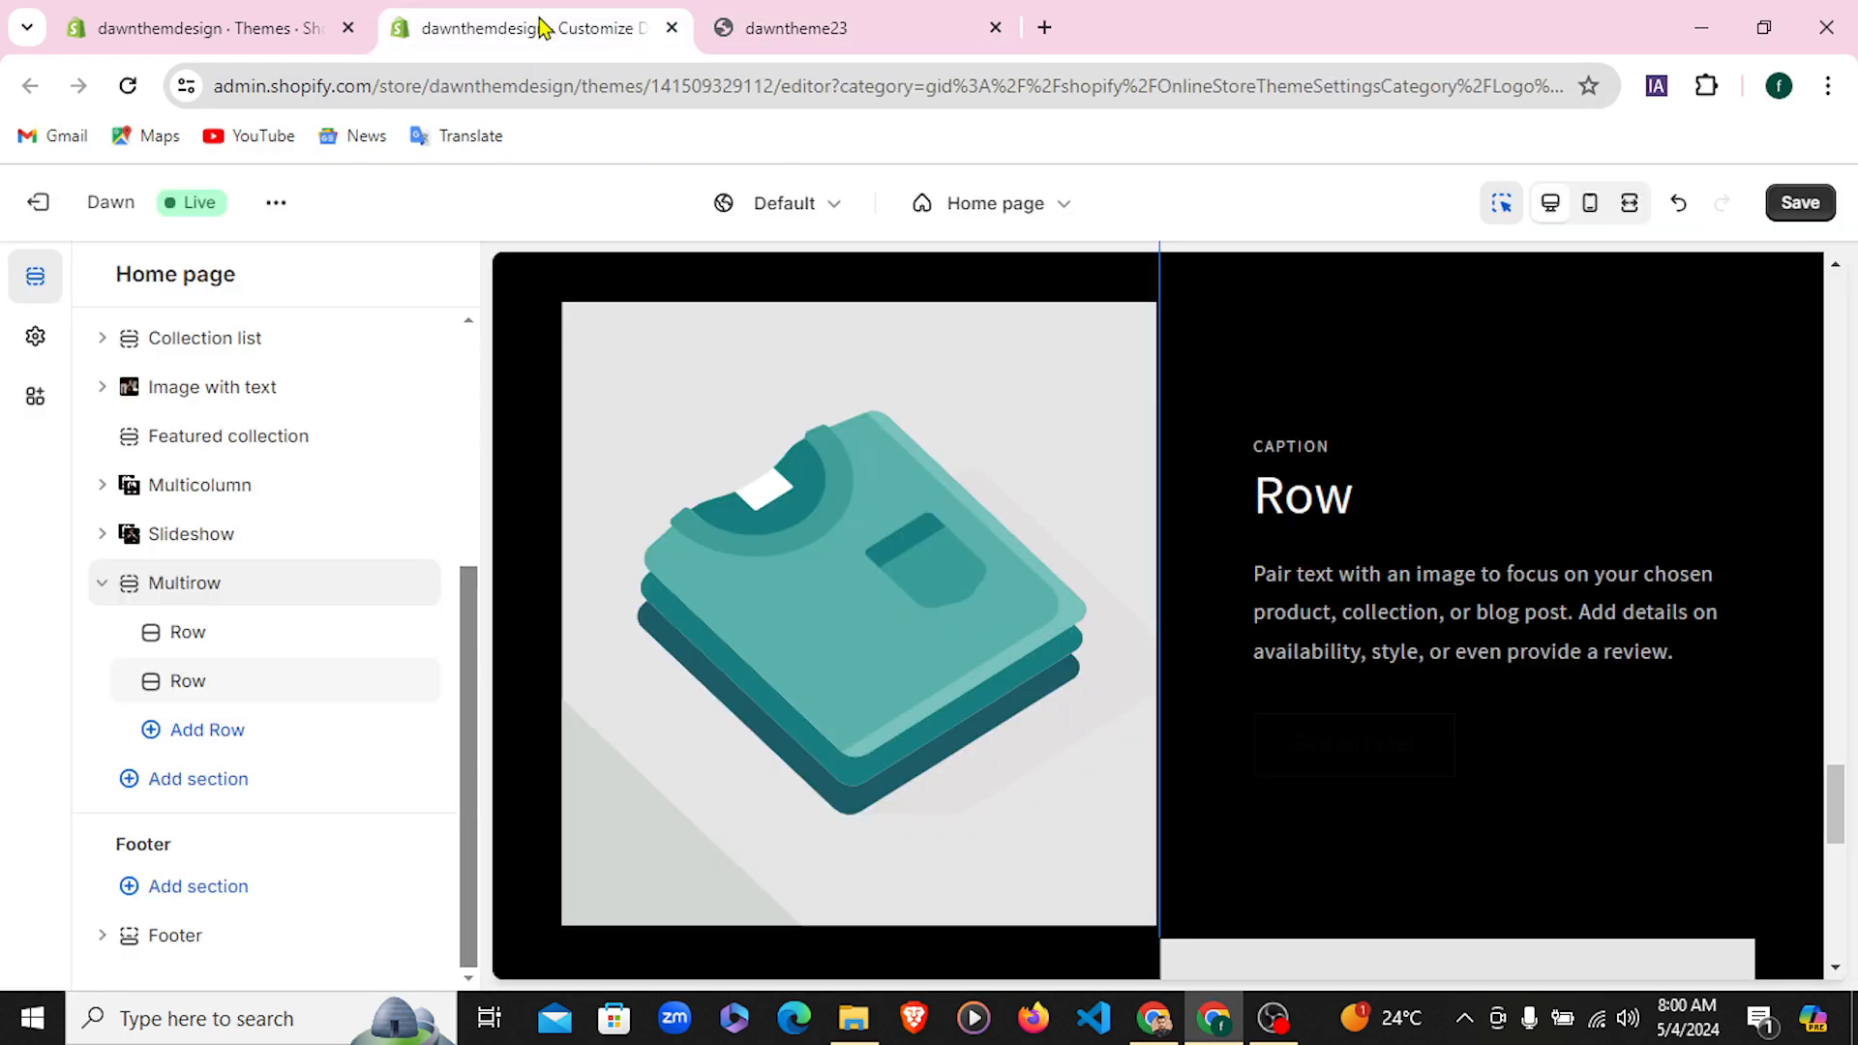
pyautogui.click(215, 634)
pyautogui.click(242, 426)
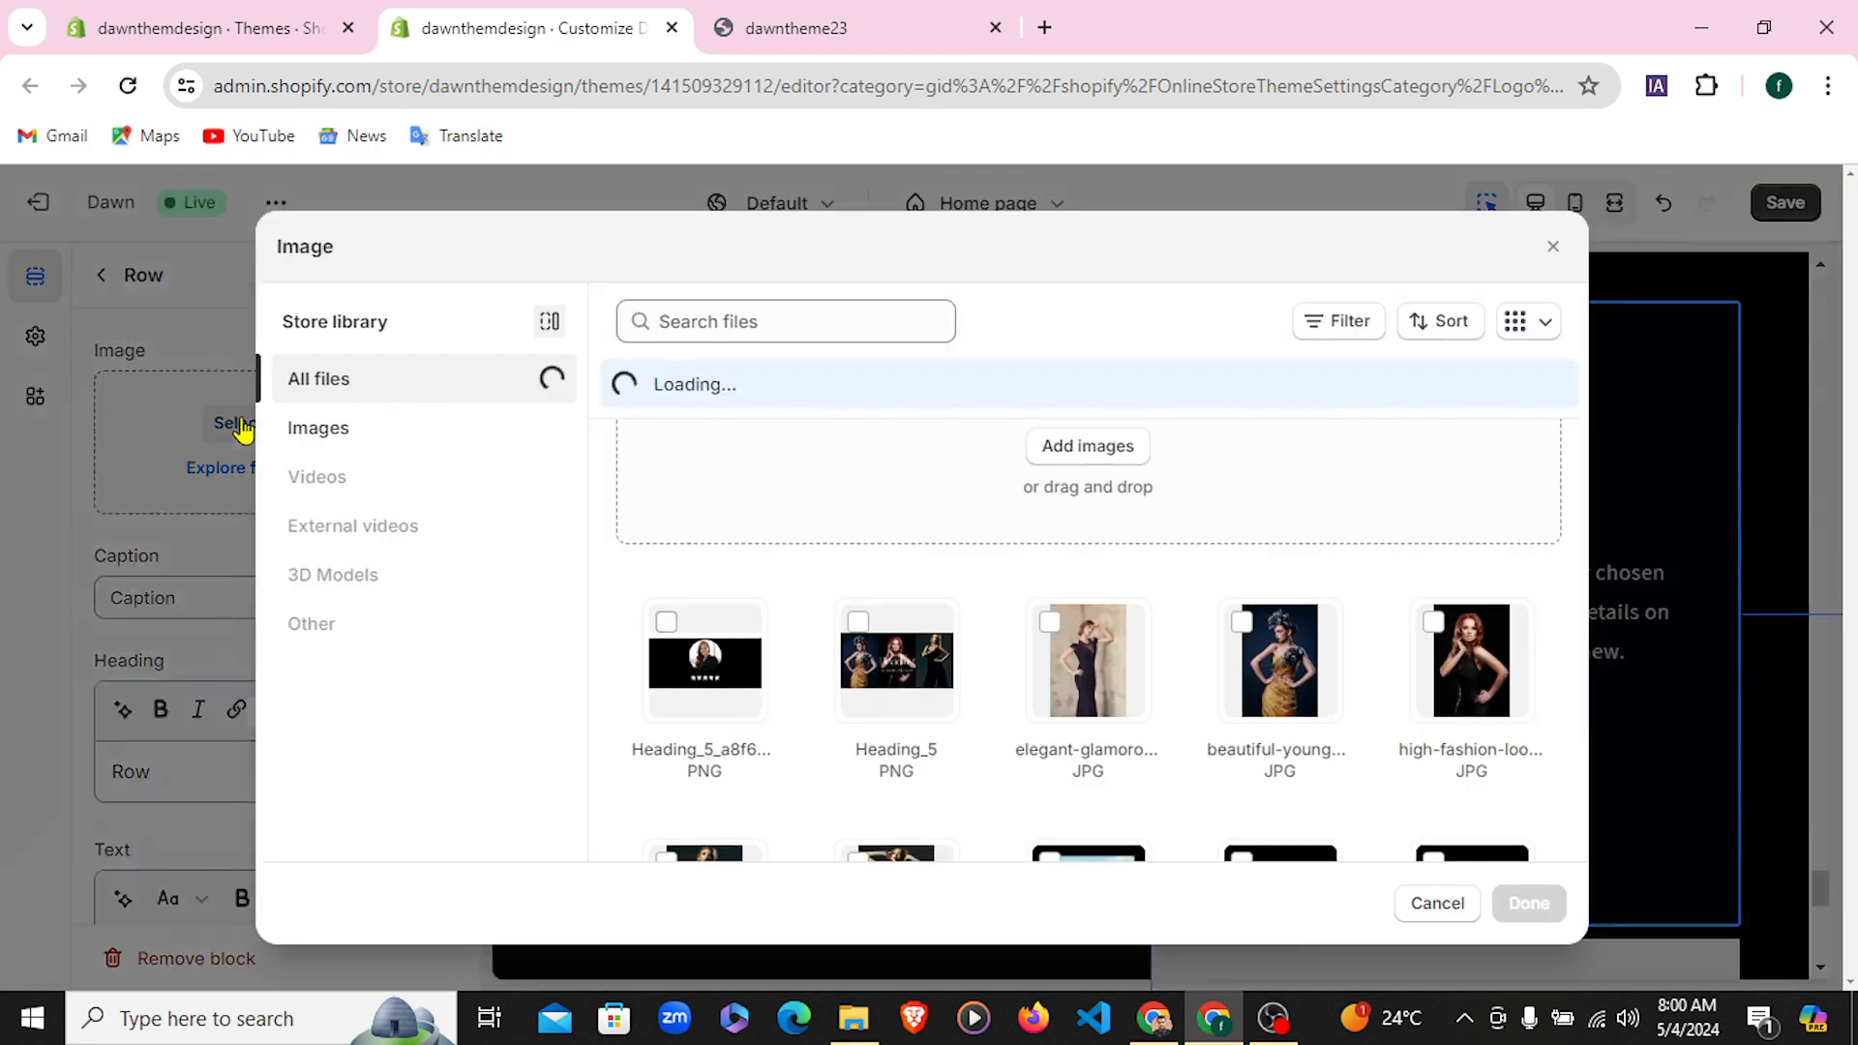
pyautogui.scroll(-3, 975, 734)
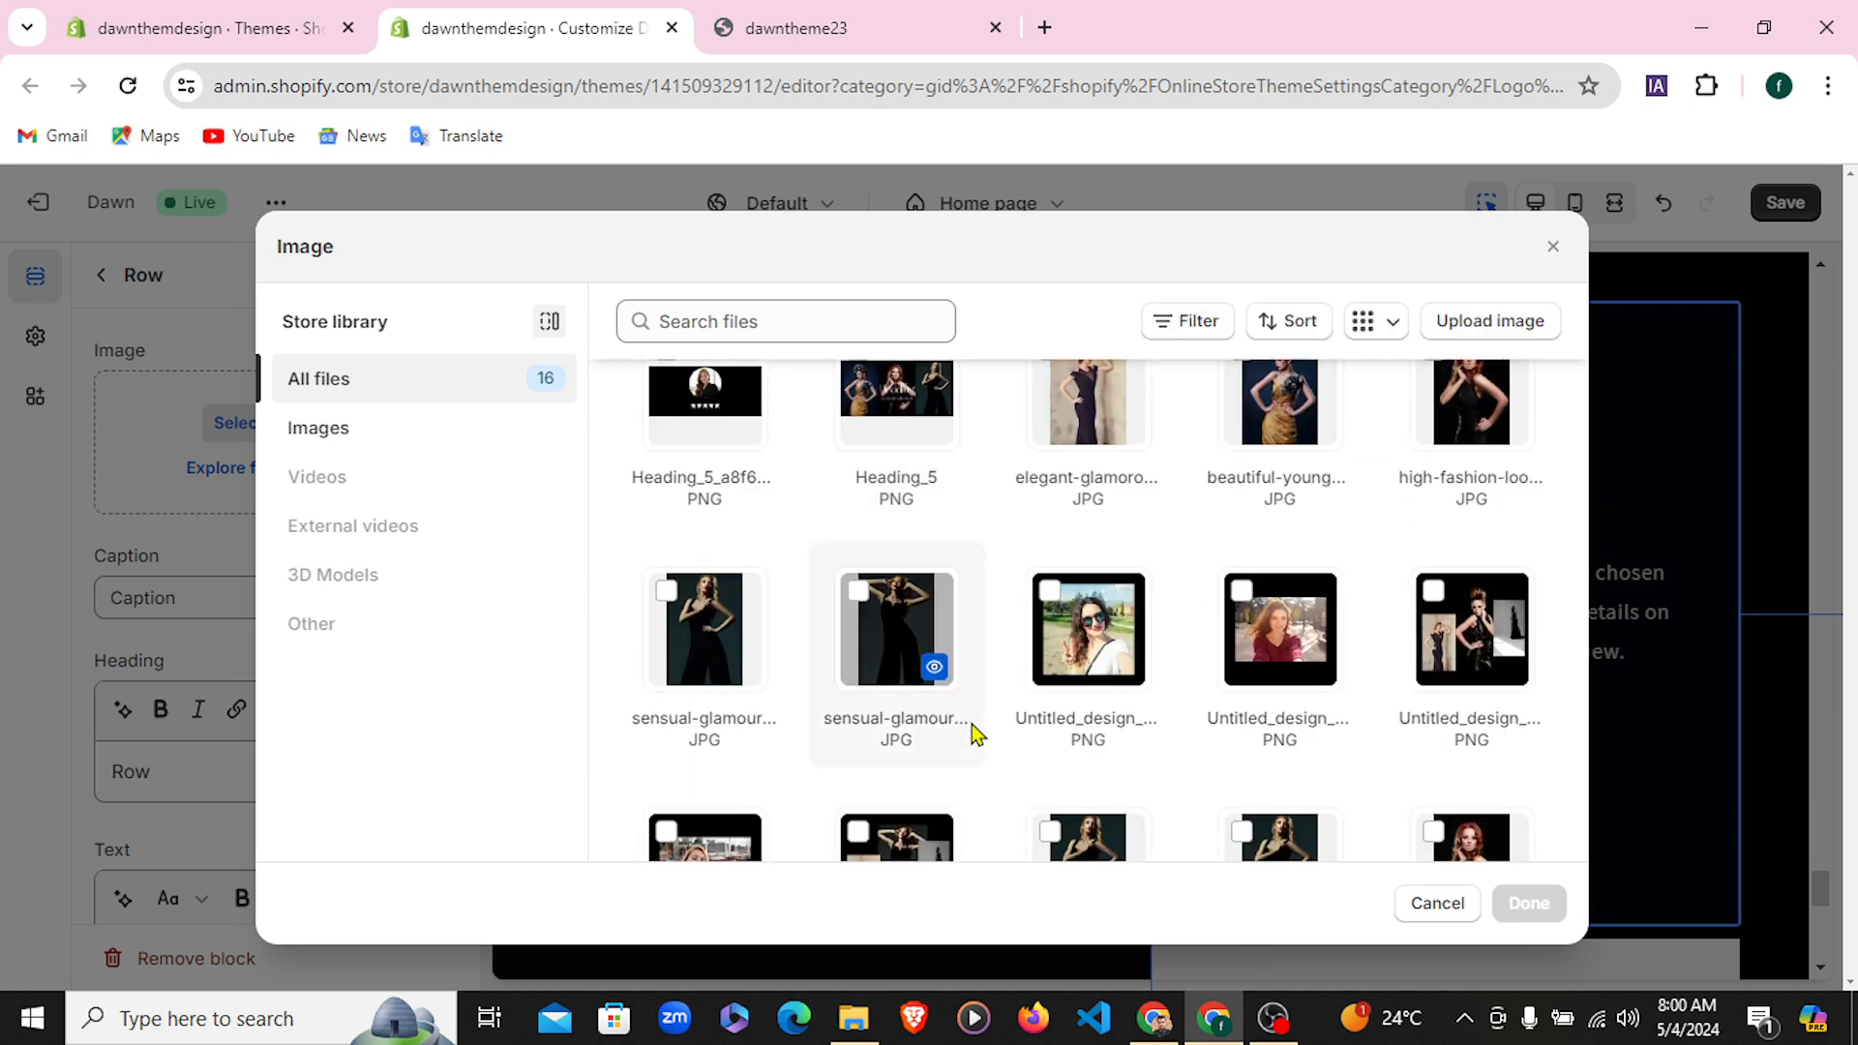
pyautogui.click(858, 698)
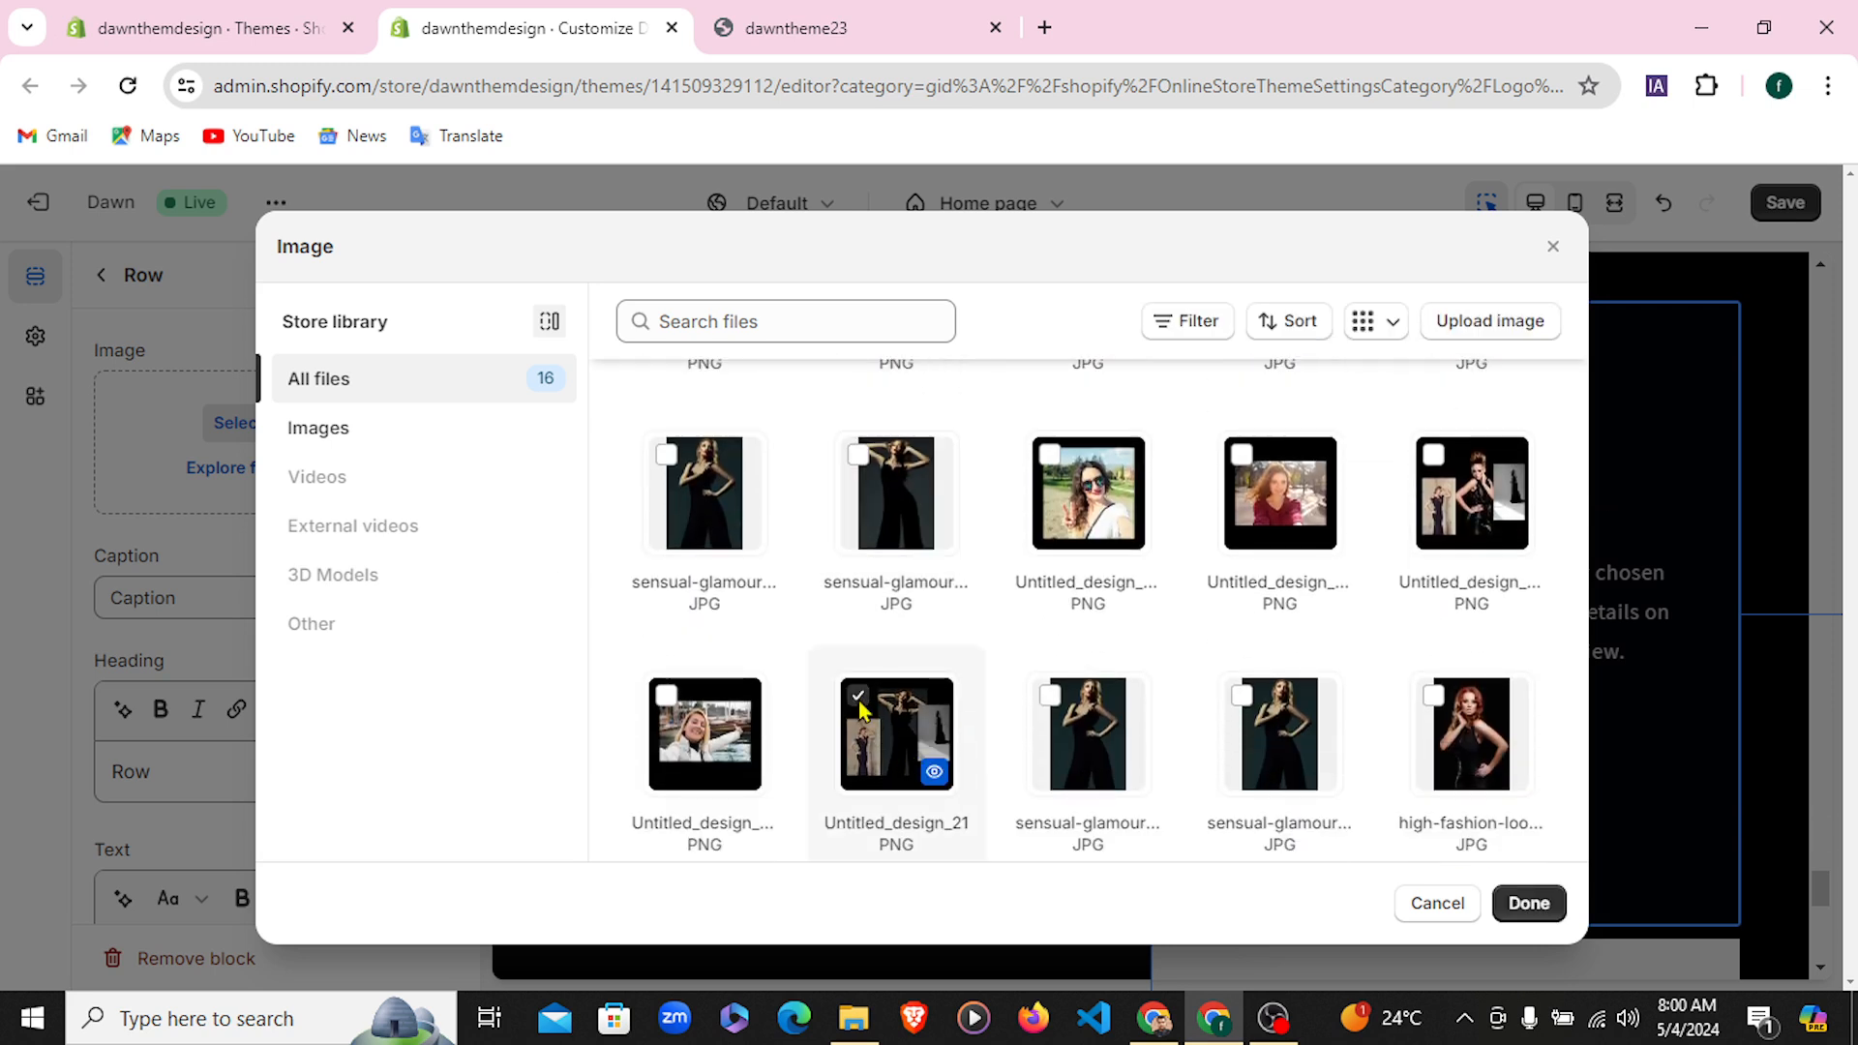
pyautogui.click(1534, 909)
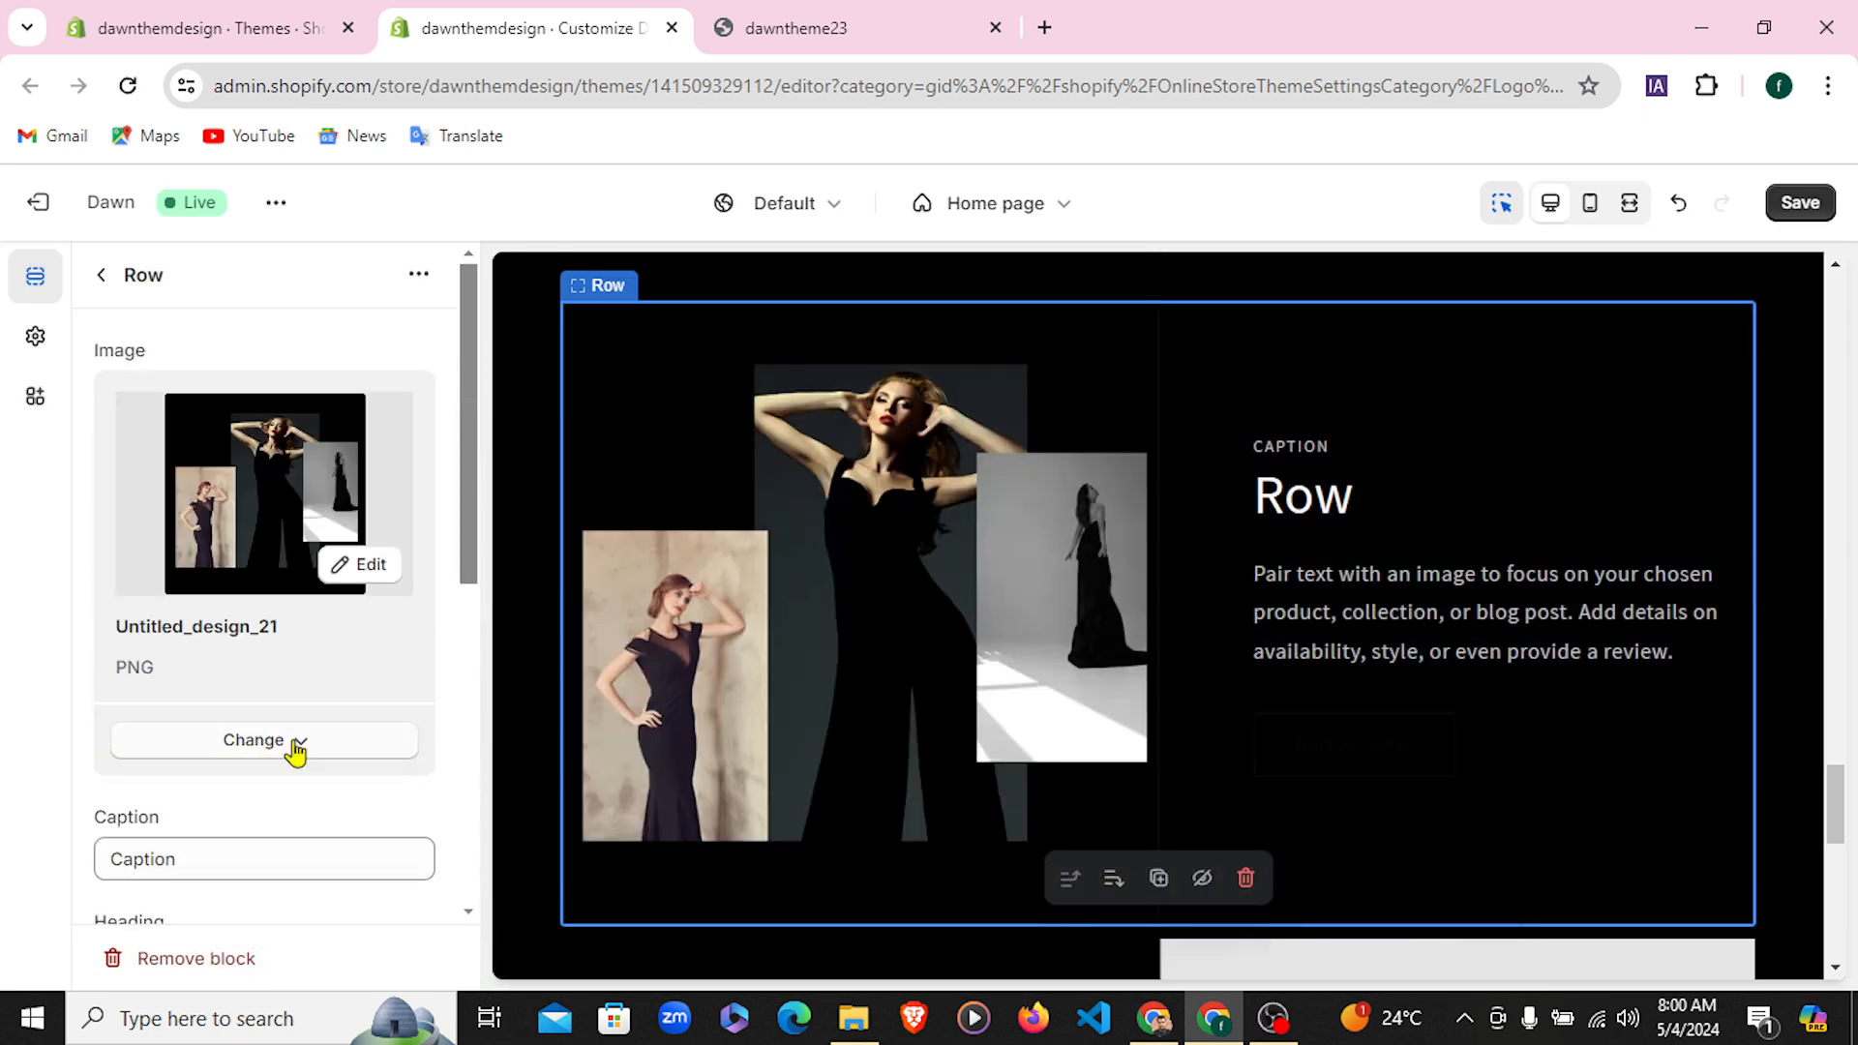
# Set the first row's button label to "See Morer" and link the button to Women One
pyautogui.scroll(-2, 293, 753)
pyautogui.scroll(2, 293, 753)
pyautogui.scroll(-4, 293, 753)
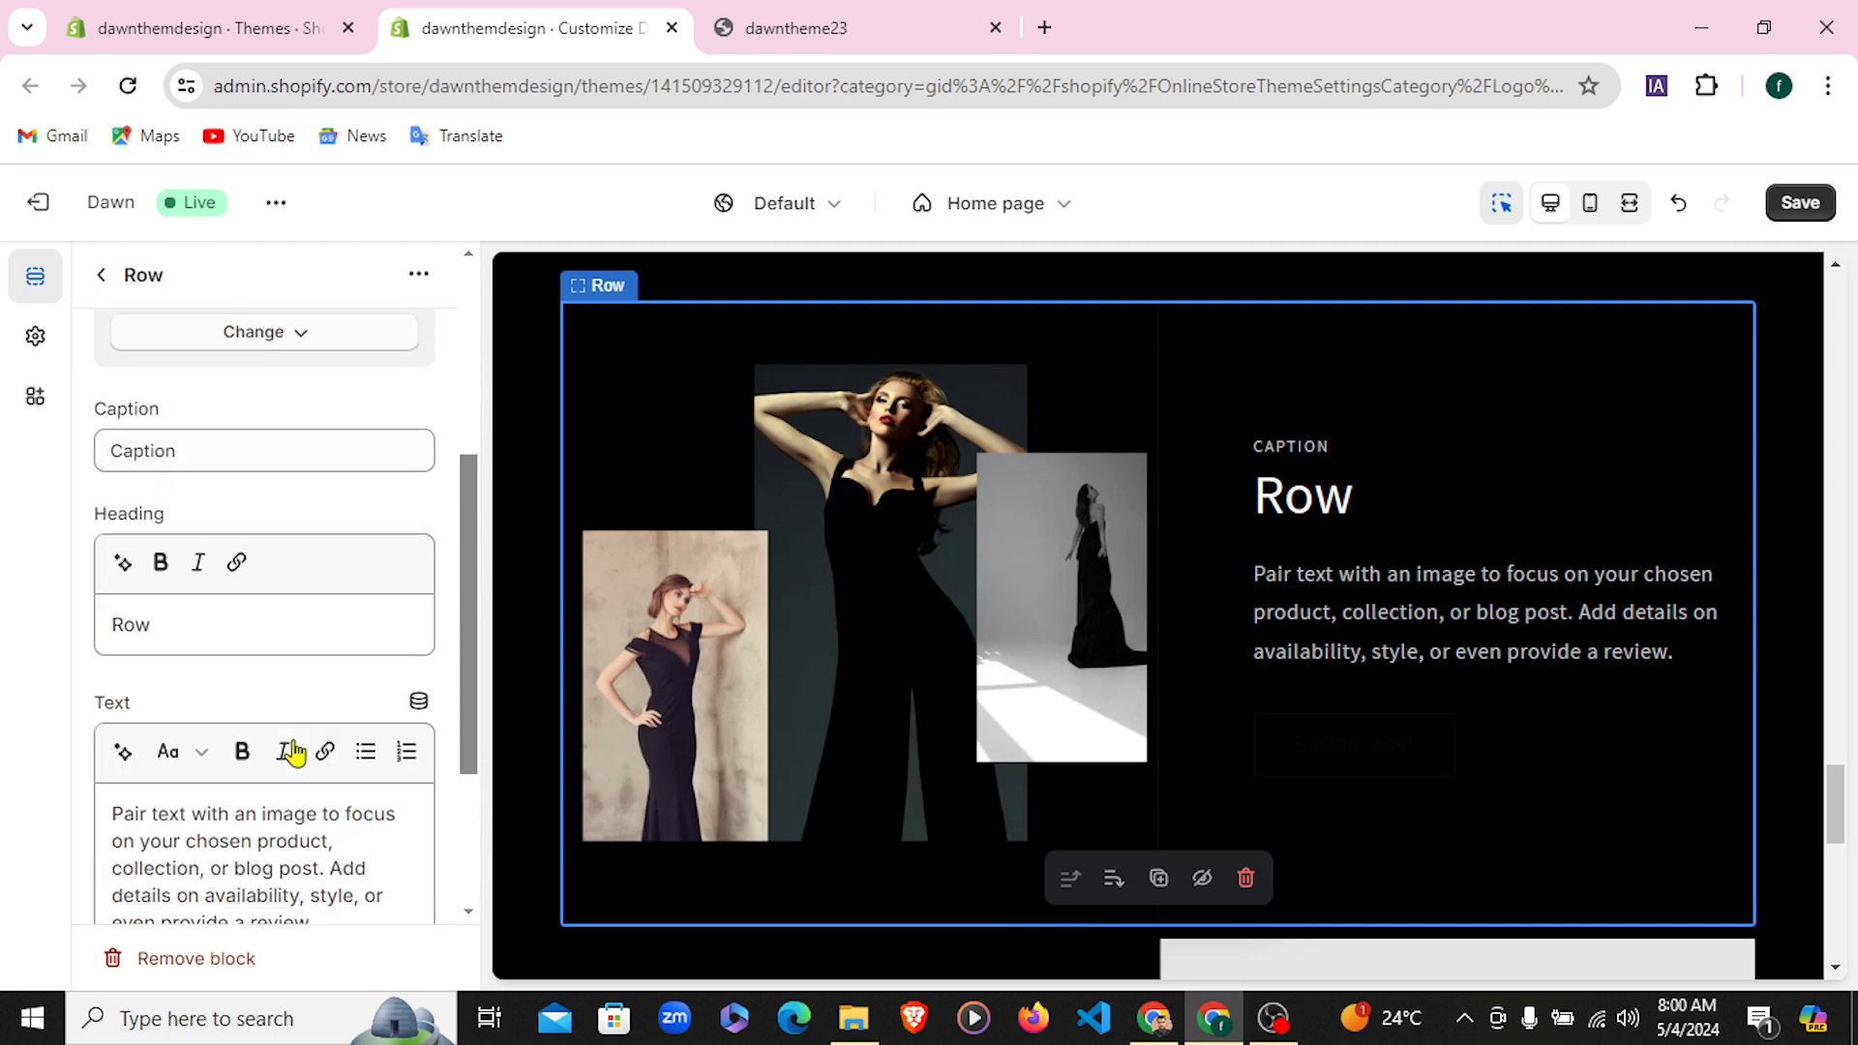
pyautogui.scroll(-3, 294, 750)
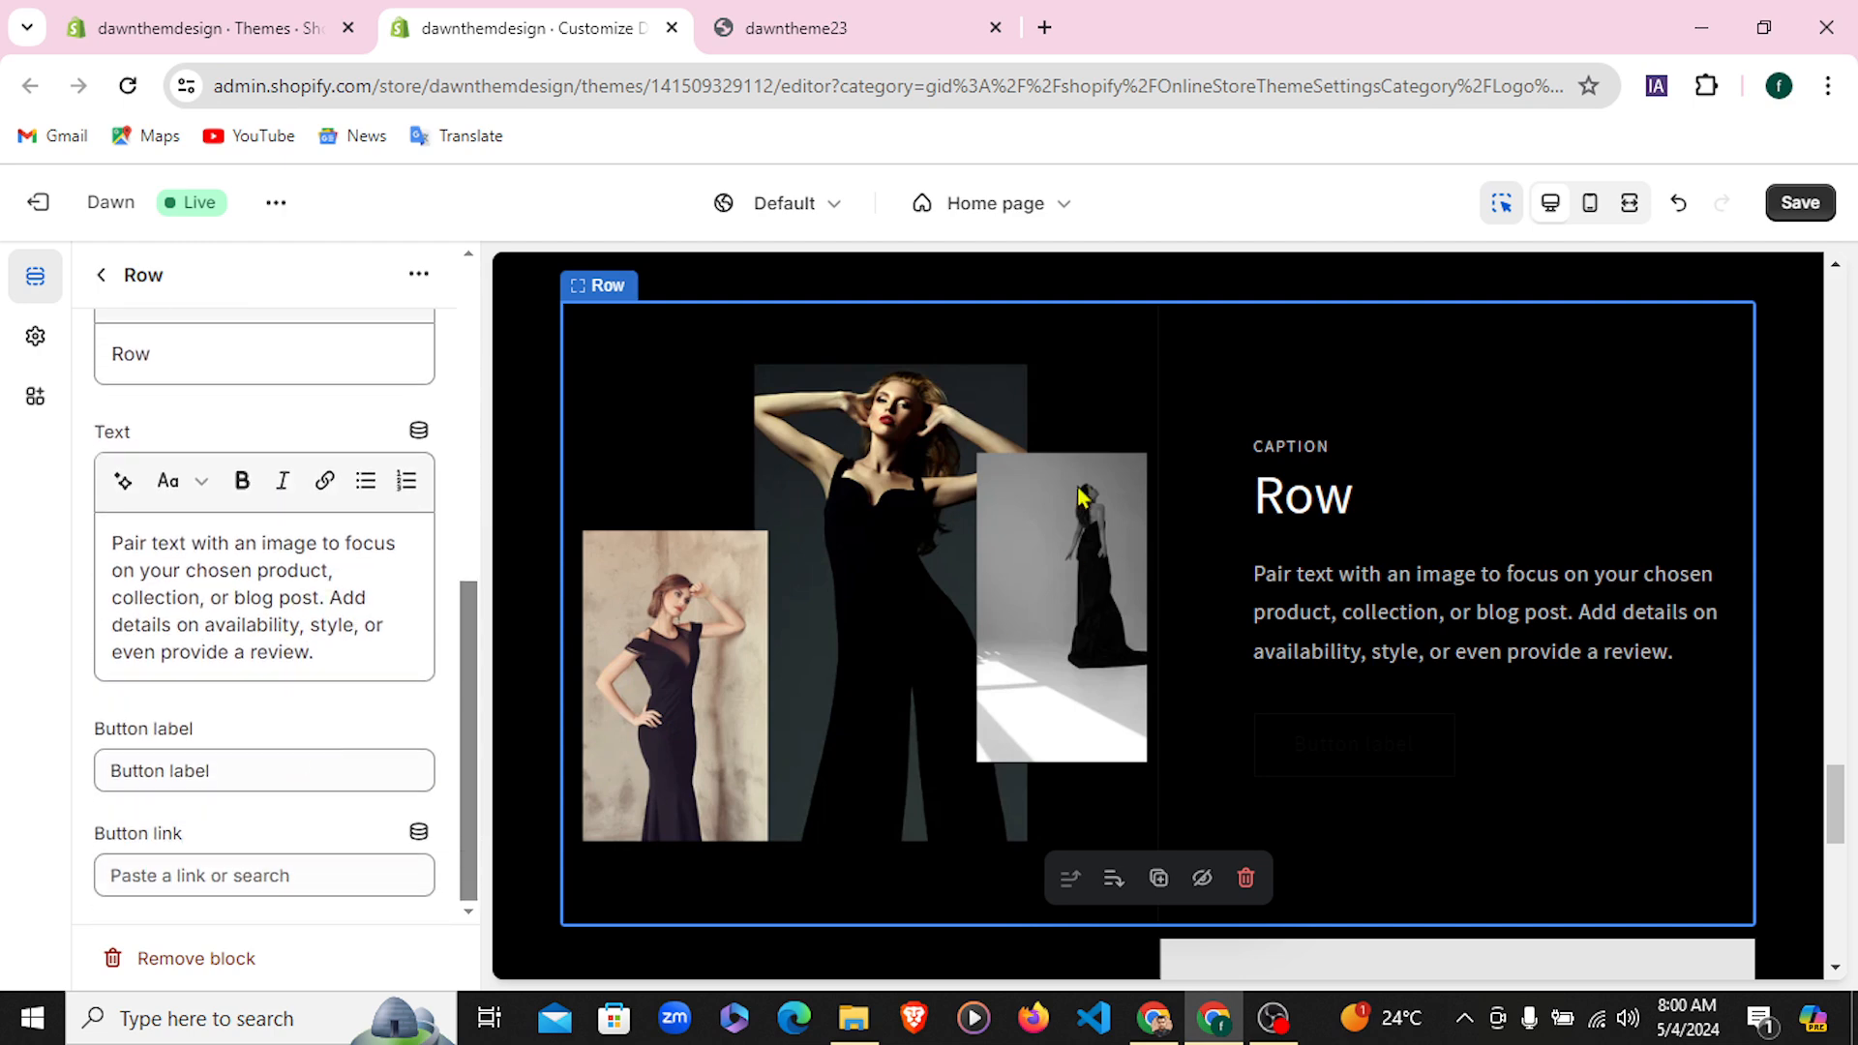
pyautogui.click(803, 27)
pyautogui.click(616, 19)
pyautogui.moveTo(244, 769); pyautogui.dragTo(113, 767)
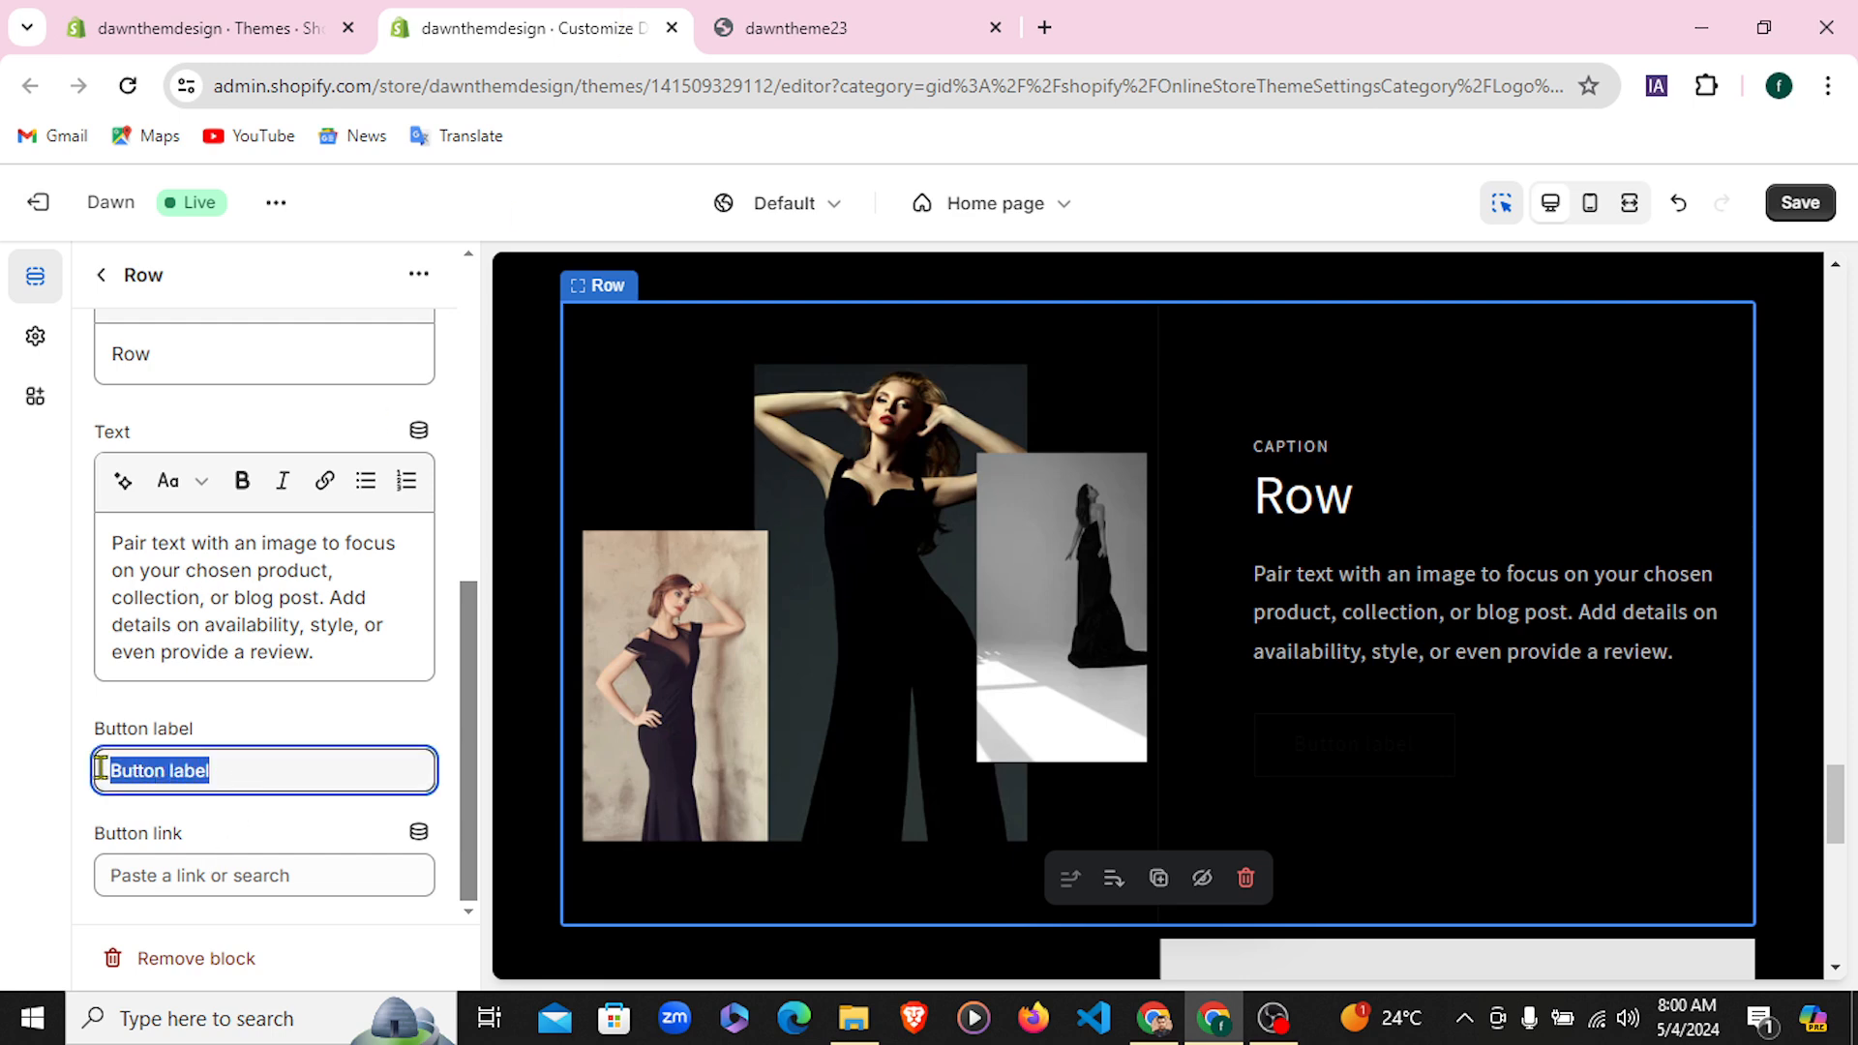
pyautogui.write('See Morer')
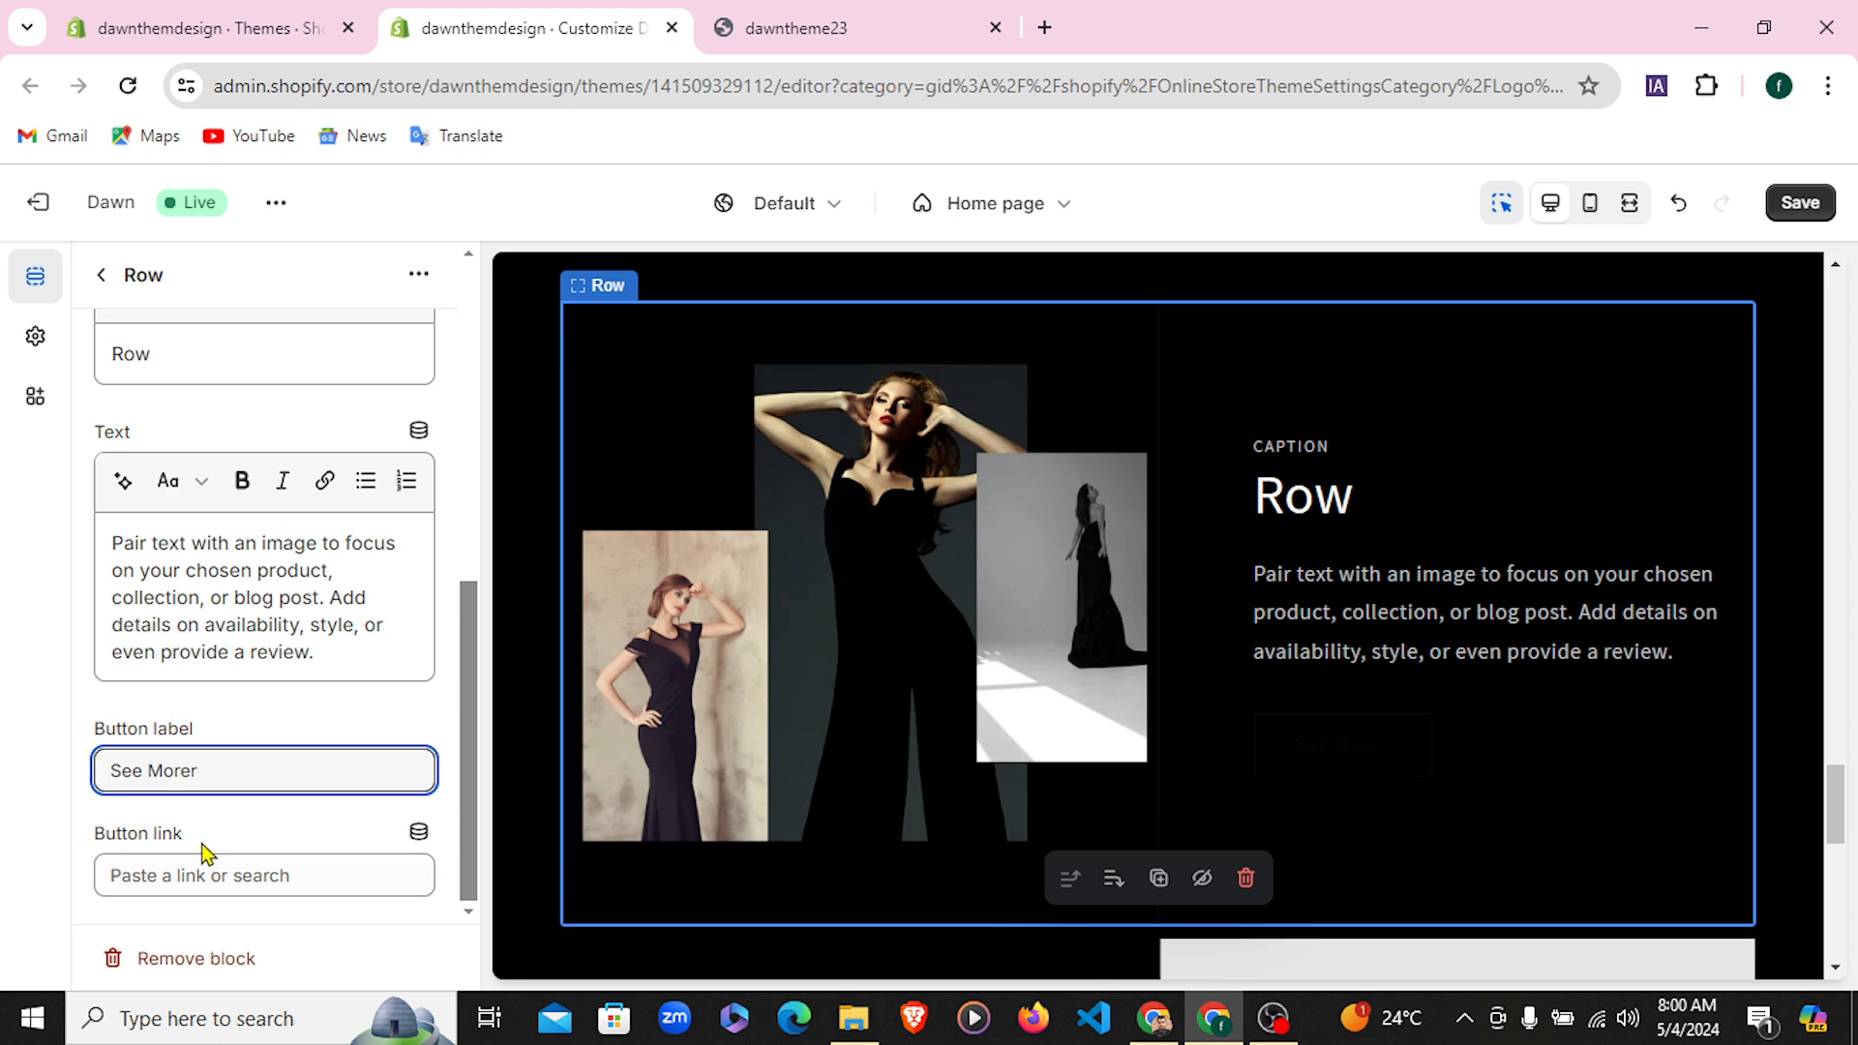
pyautogui.click(257, 875)
pyautogui.click(223, 610)
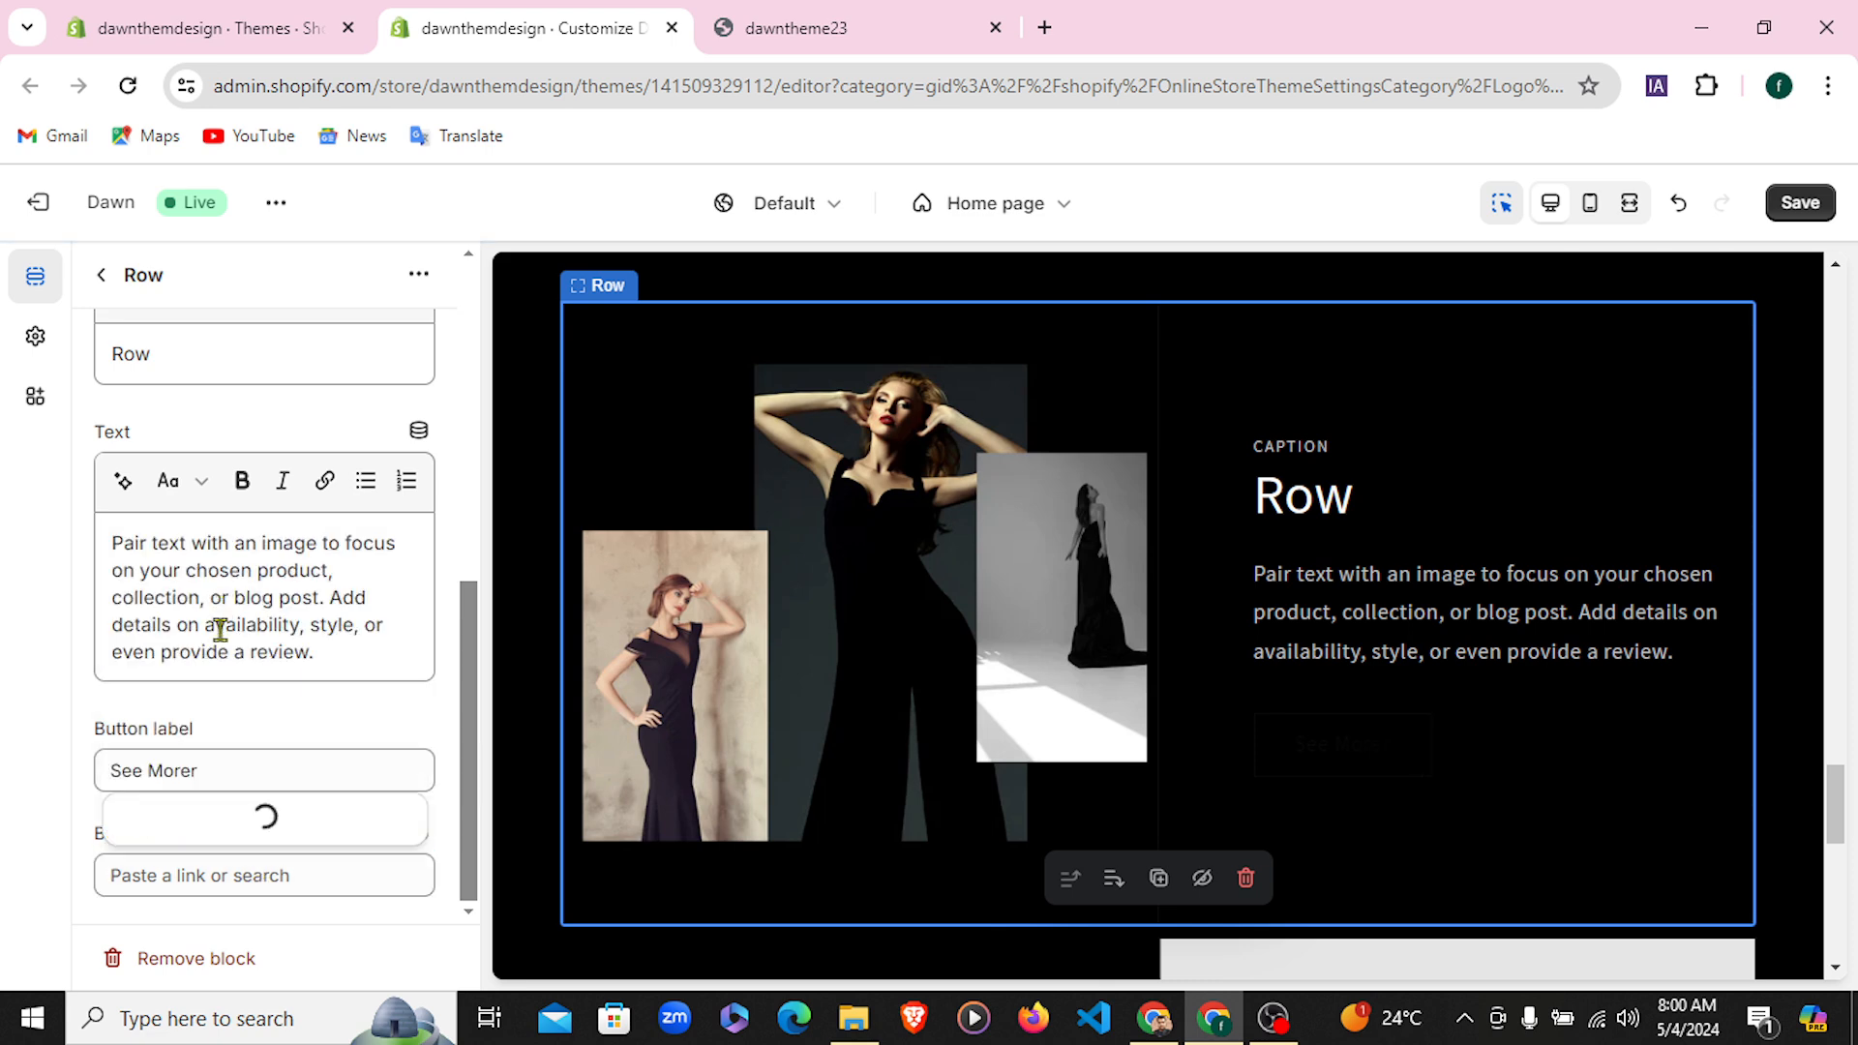
pyautogui.click(232, 659)
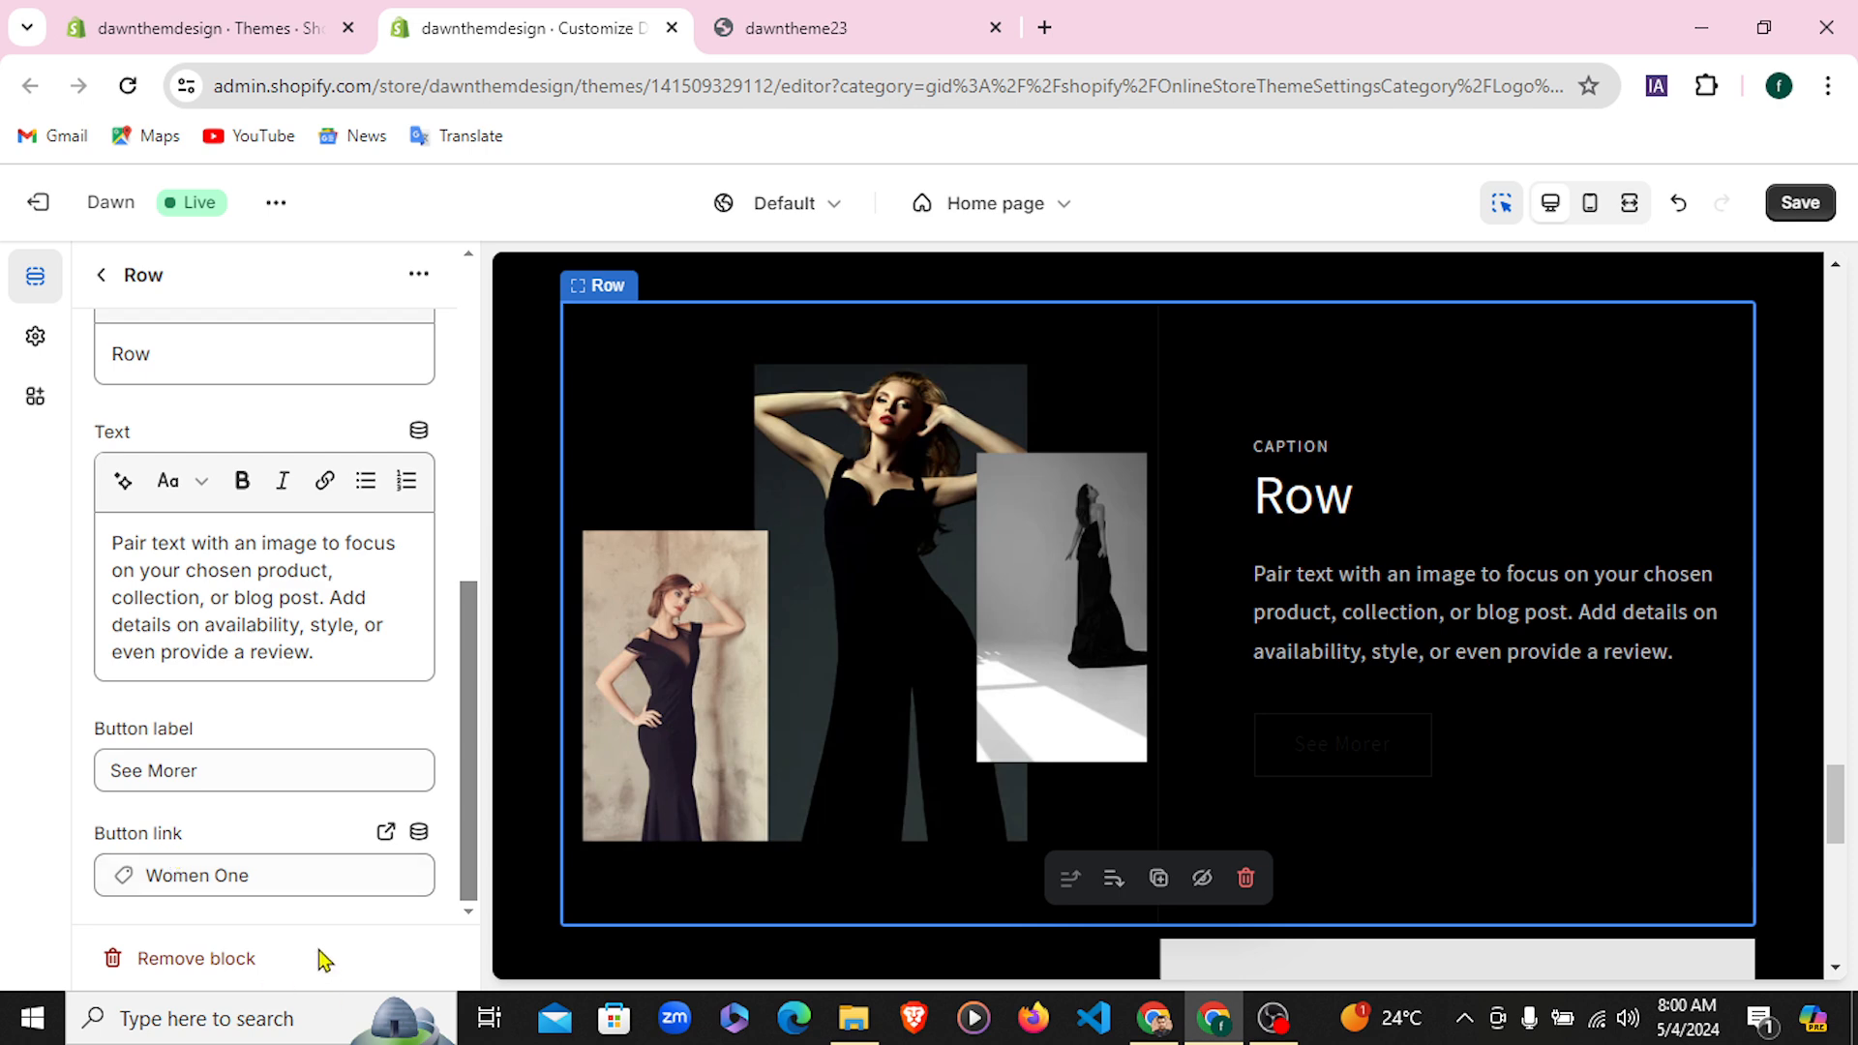
# Review the first row's image, caption and heading fields and the Multirow section's image placement and color scheme settings
pyautogui.scroll(6, 187, 612)
pyautogui.scroll(-2, 192, 606)
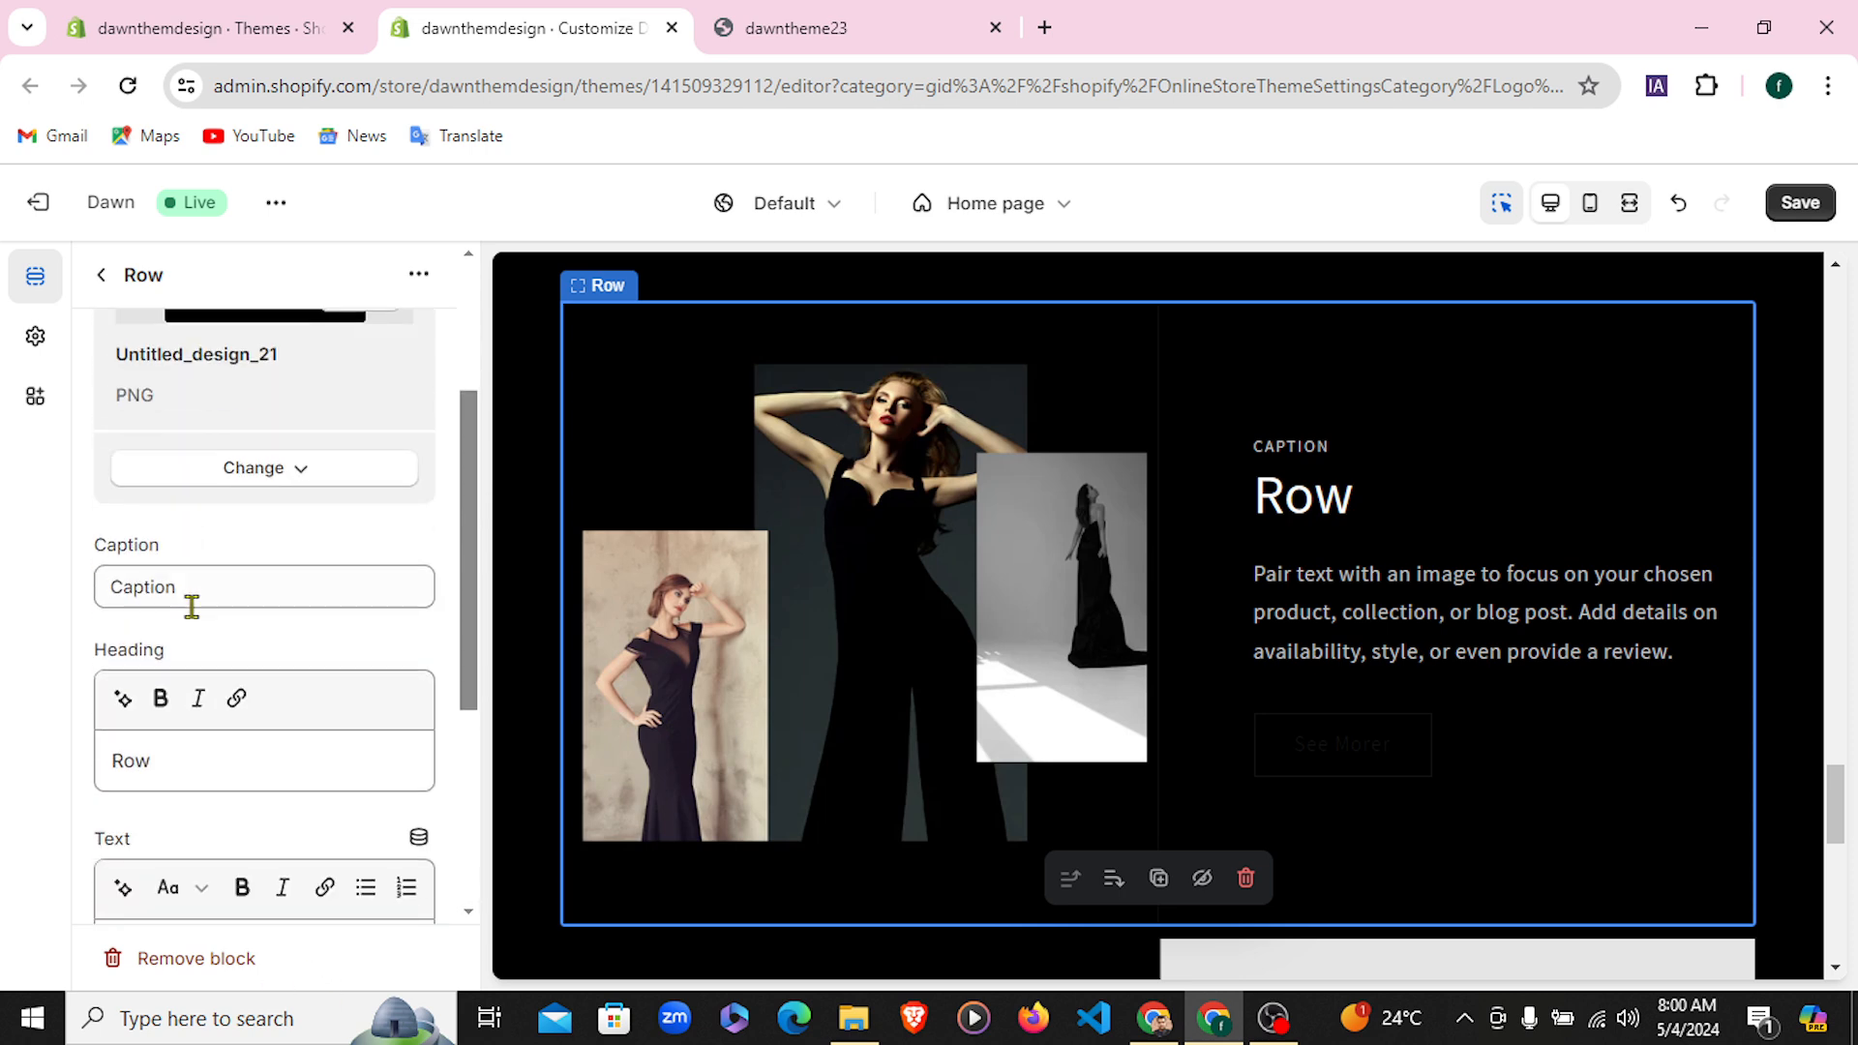
pyautogui.scroll(-2, 190, 606)
pyautogui.scroll(5, 194, 610)
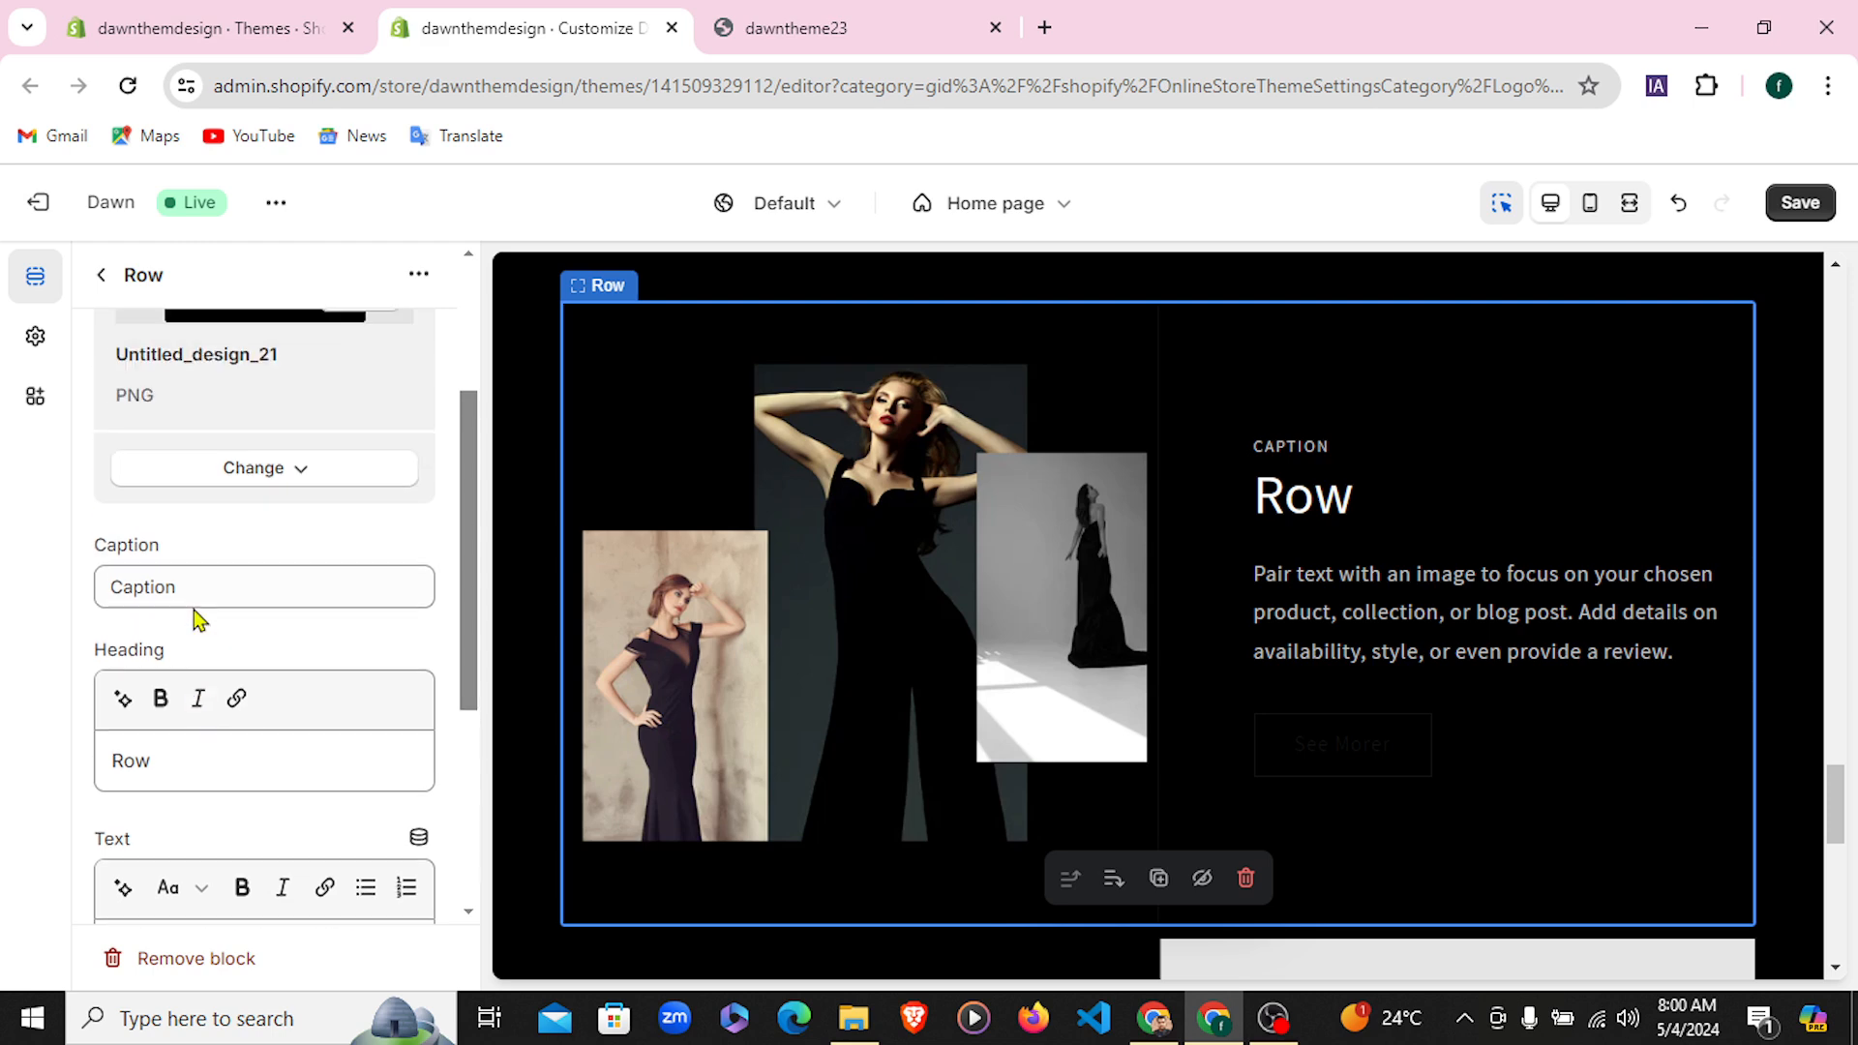
pyautogui.click(115, 283)
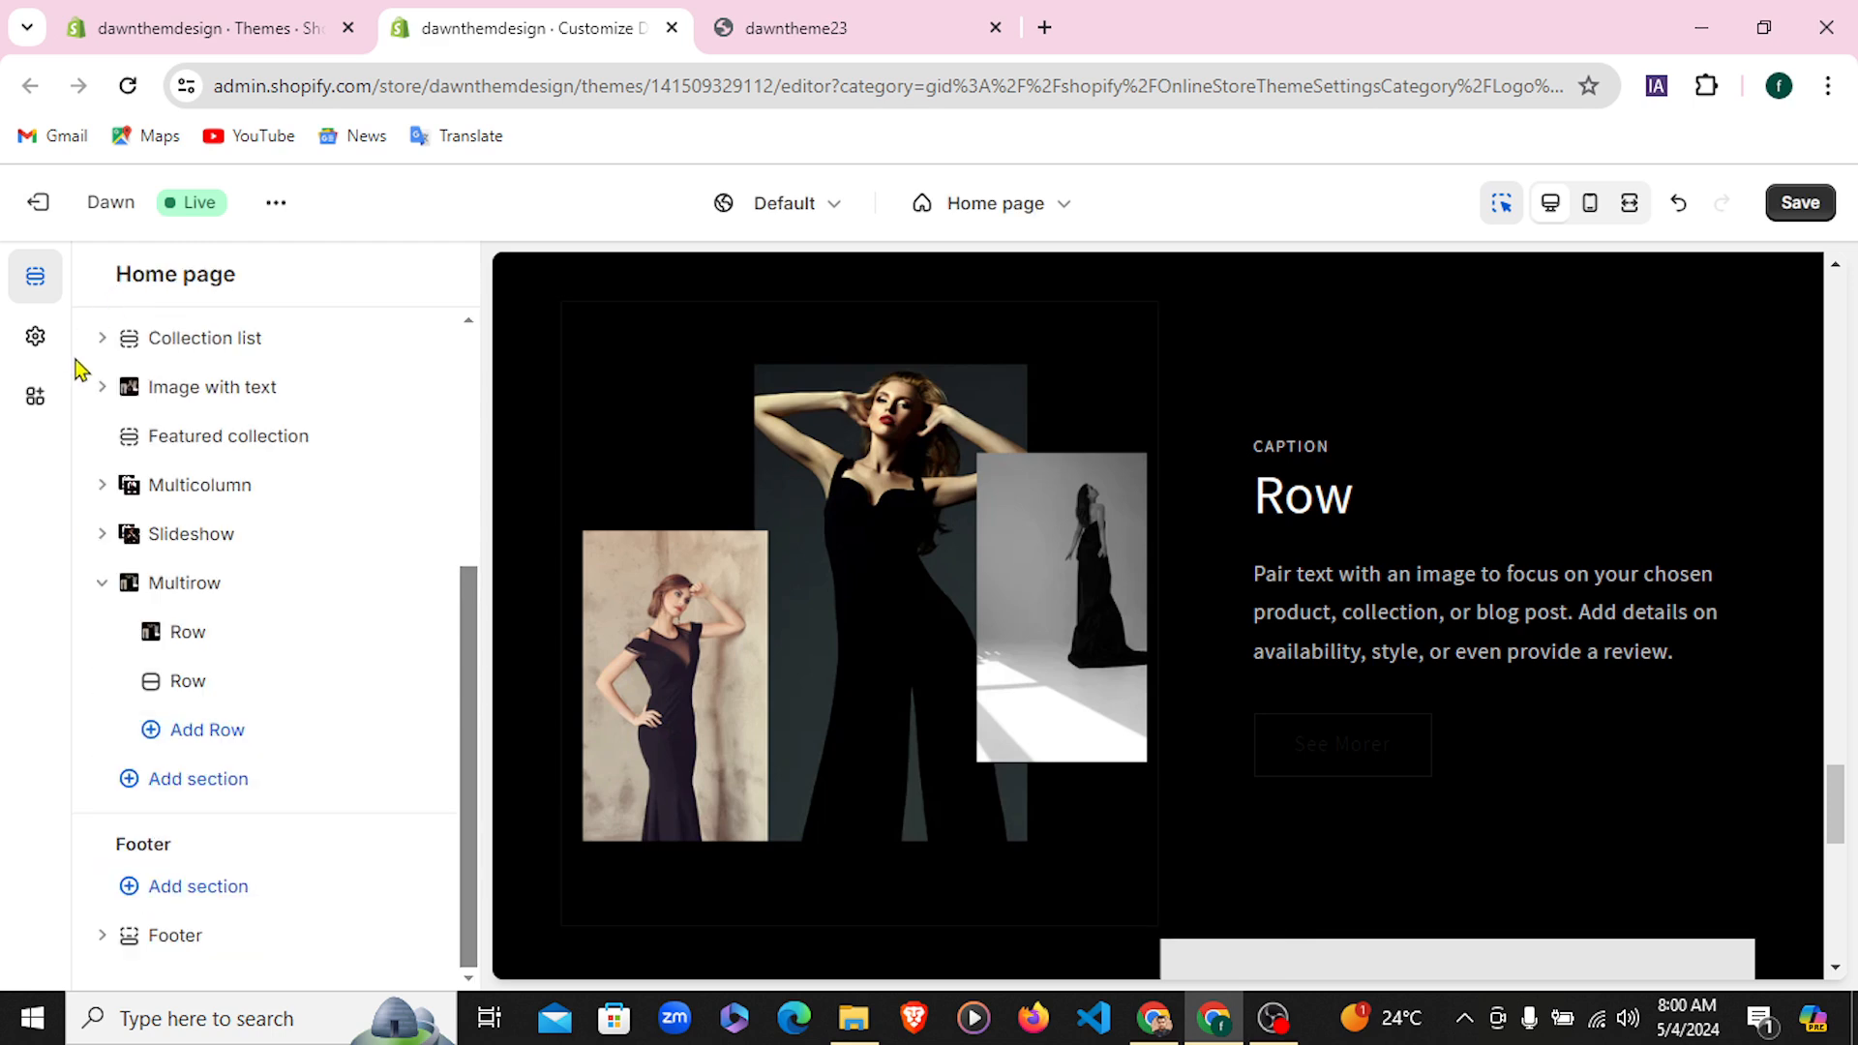
pyautogui.click(209, 584)
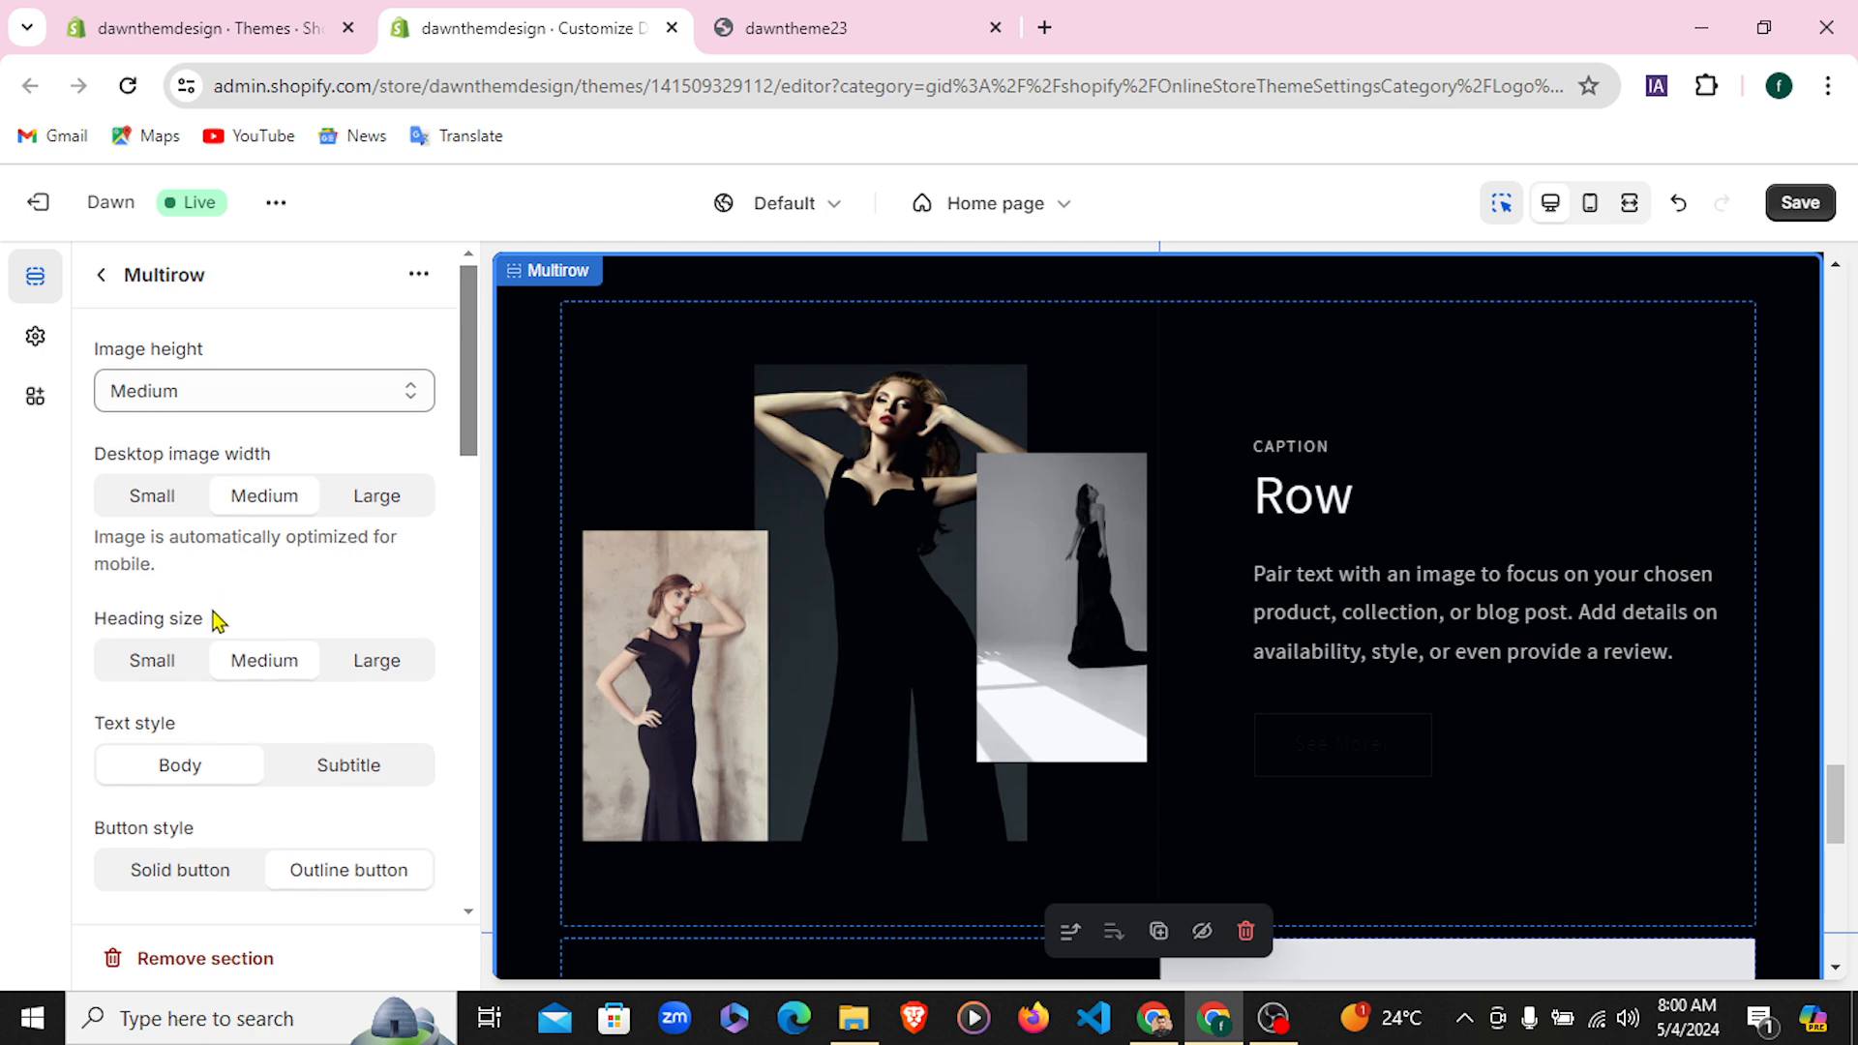
pyautogui.scroll(-5, 213, 620)
pyautogui.scroll(-3, 217, 619)
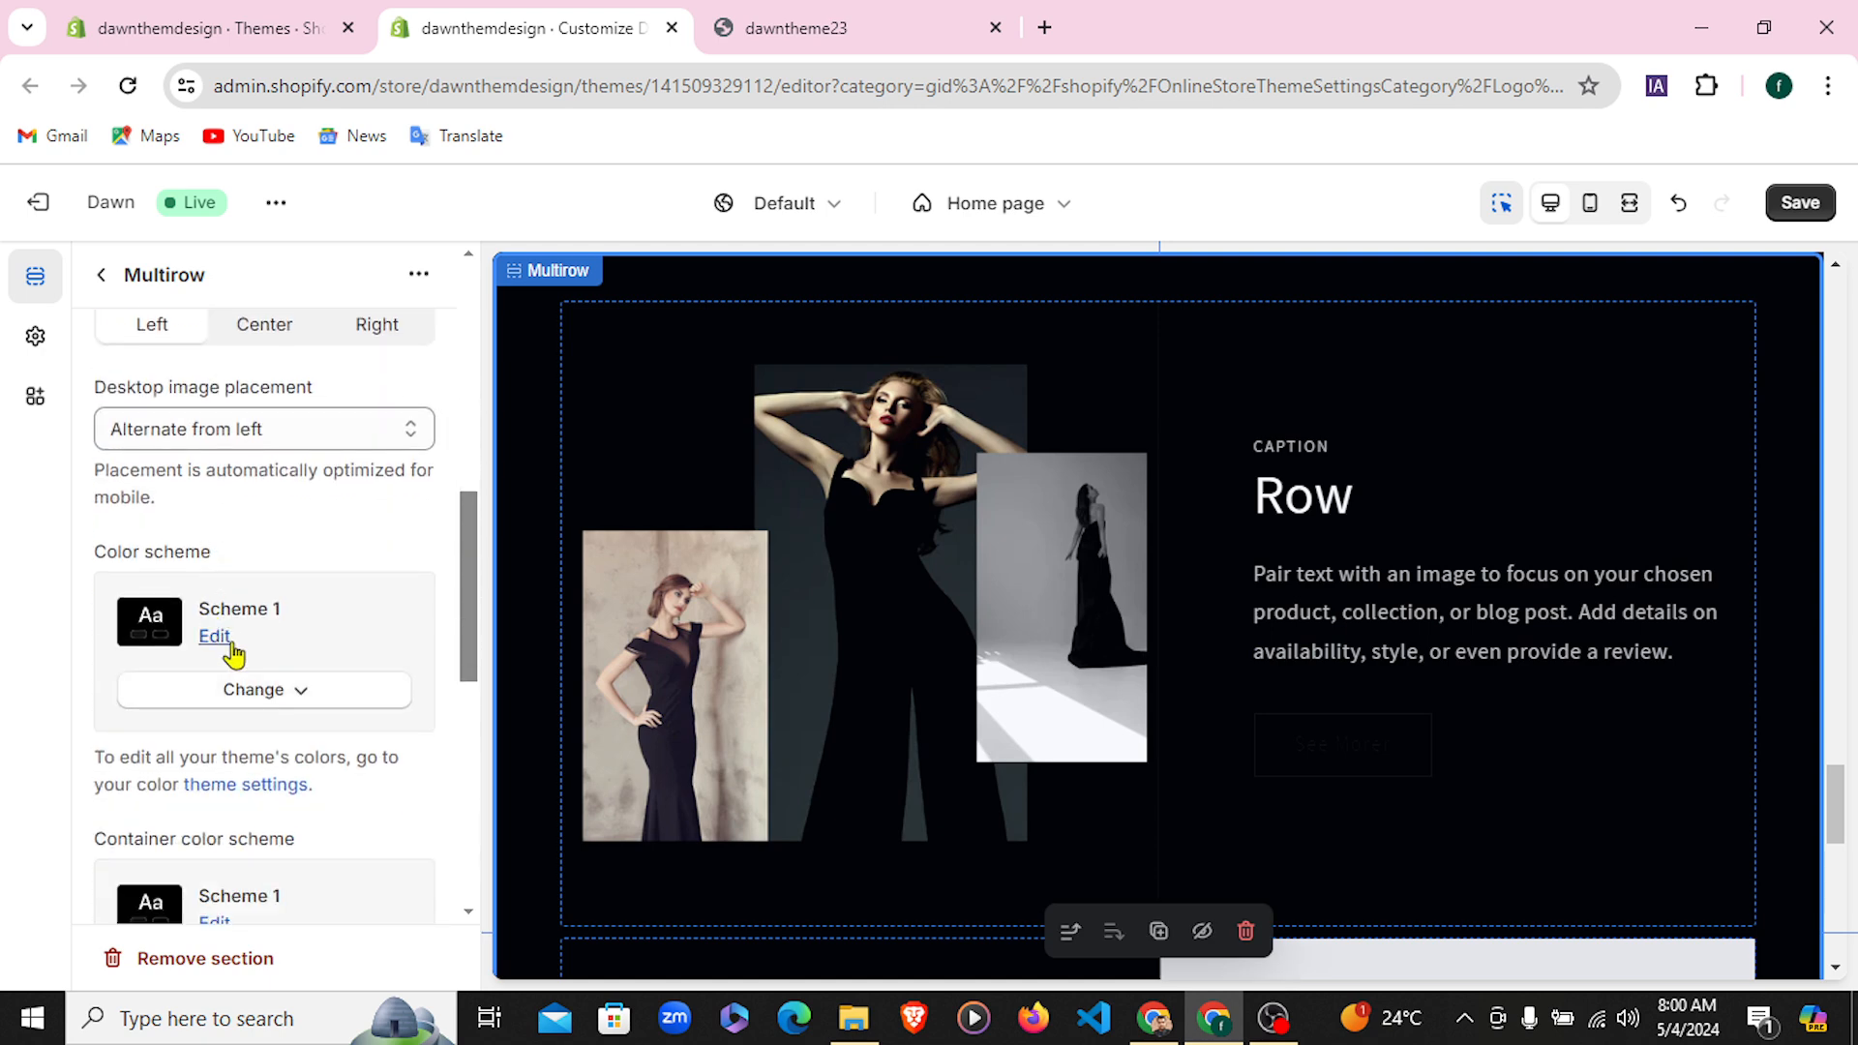
pyautogui.scroll(-1, 261, 774)
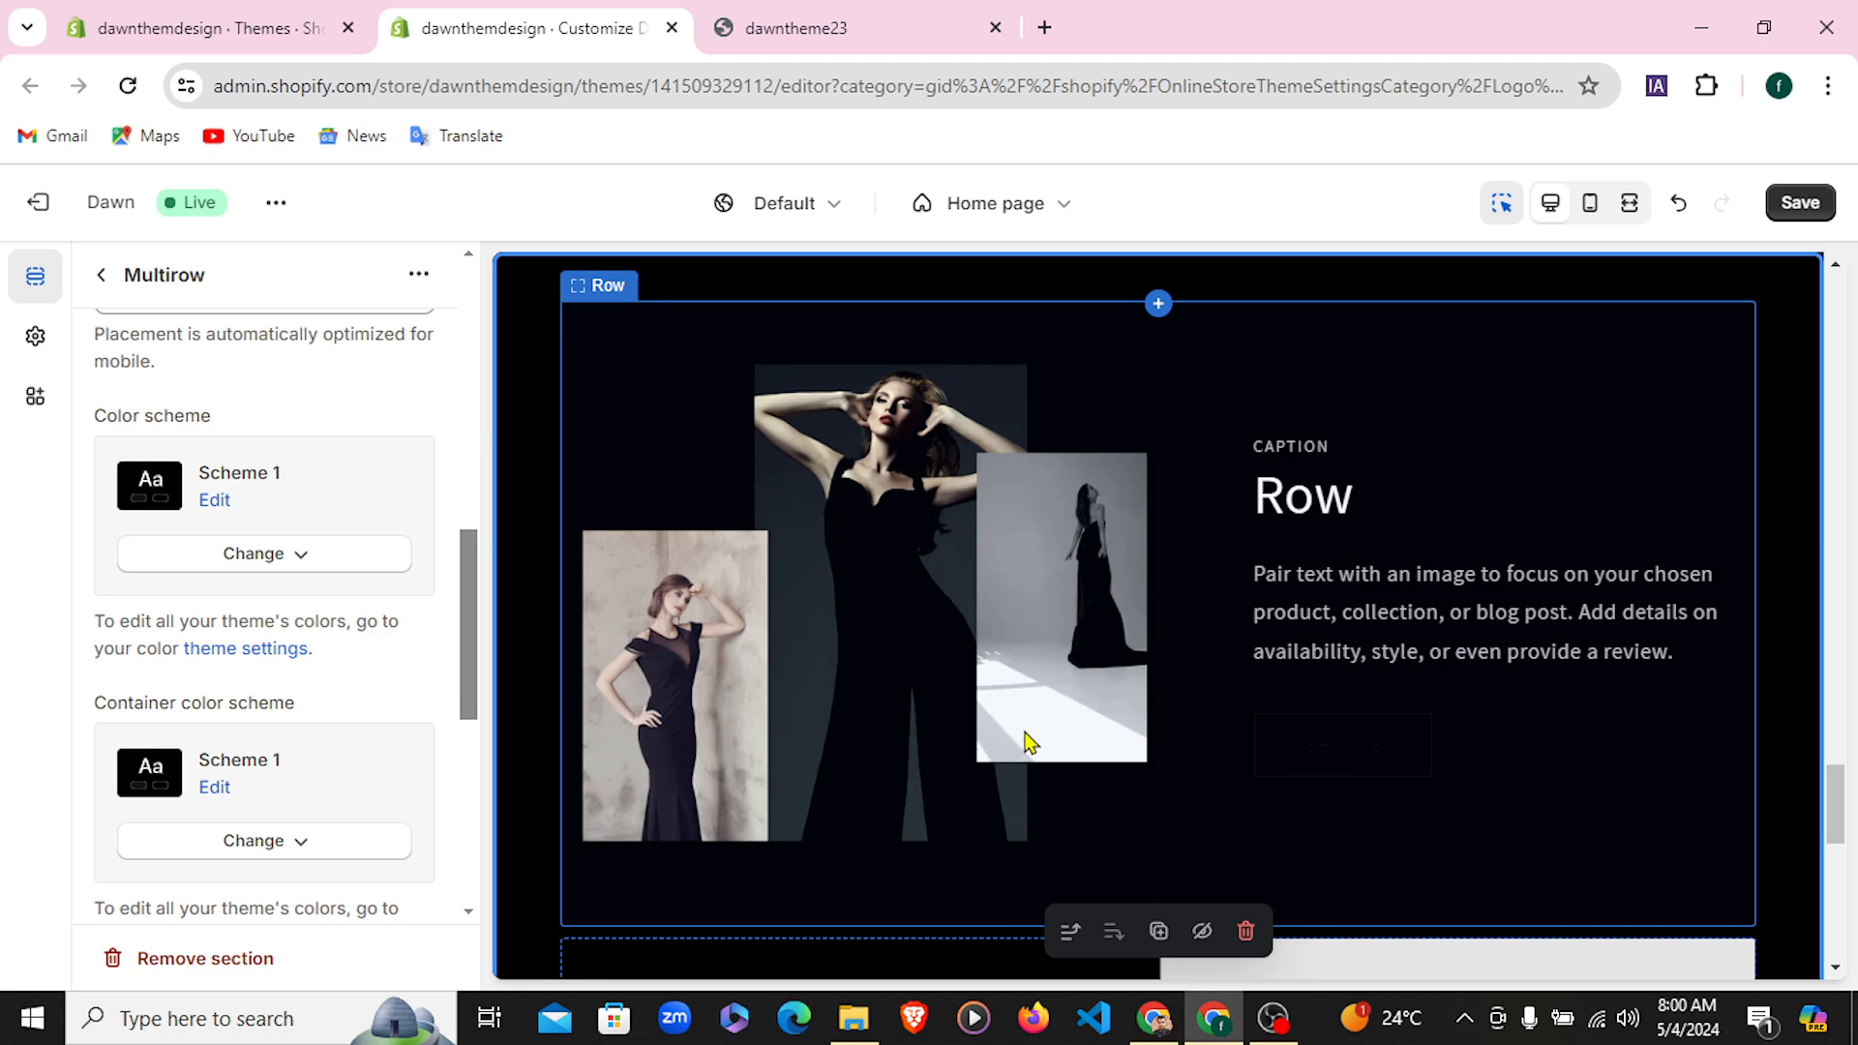
pyautogui.scroll(3, 1031, 743)
pyautogui.scroll(-3, 1403, 766)
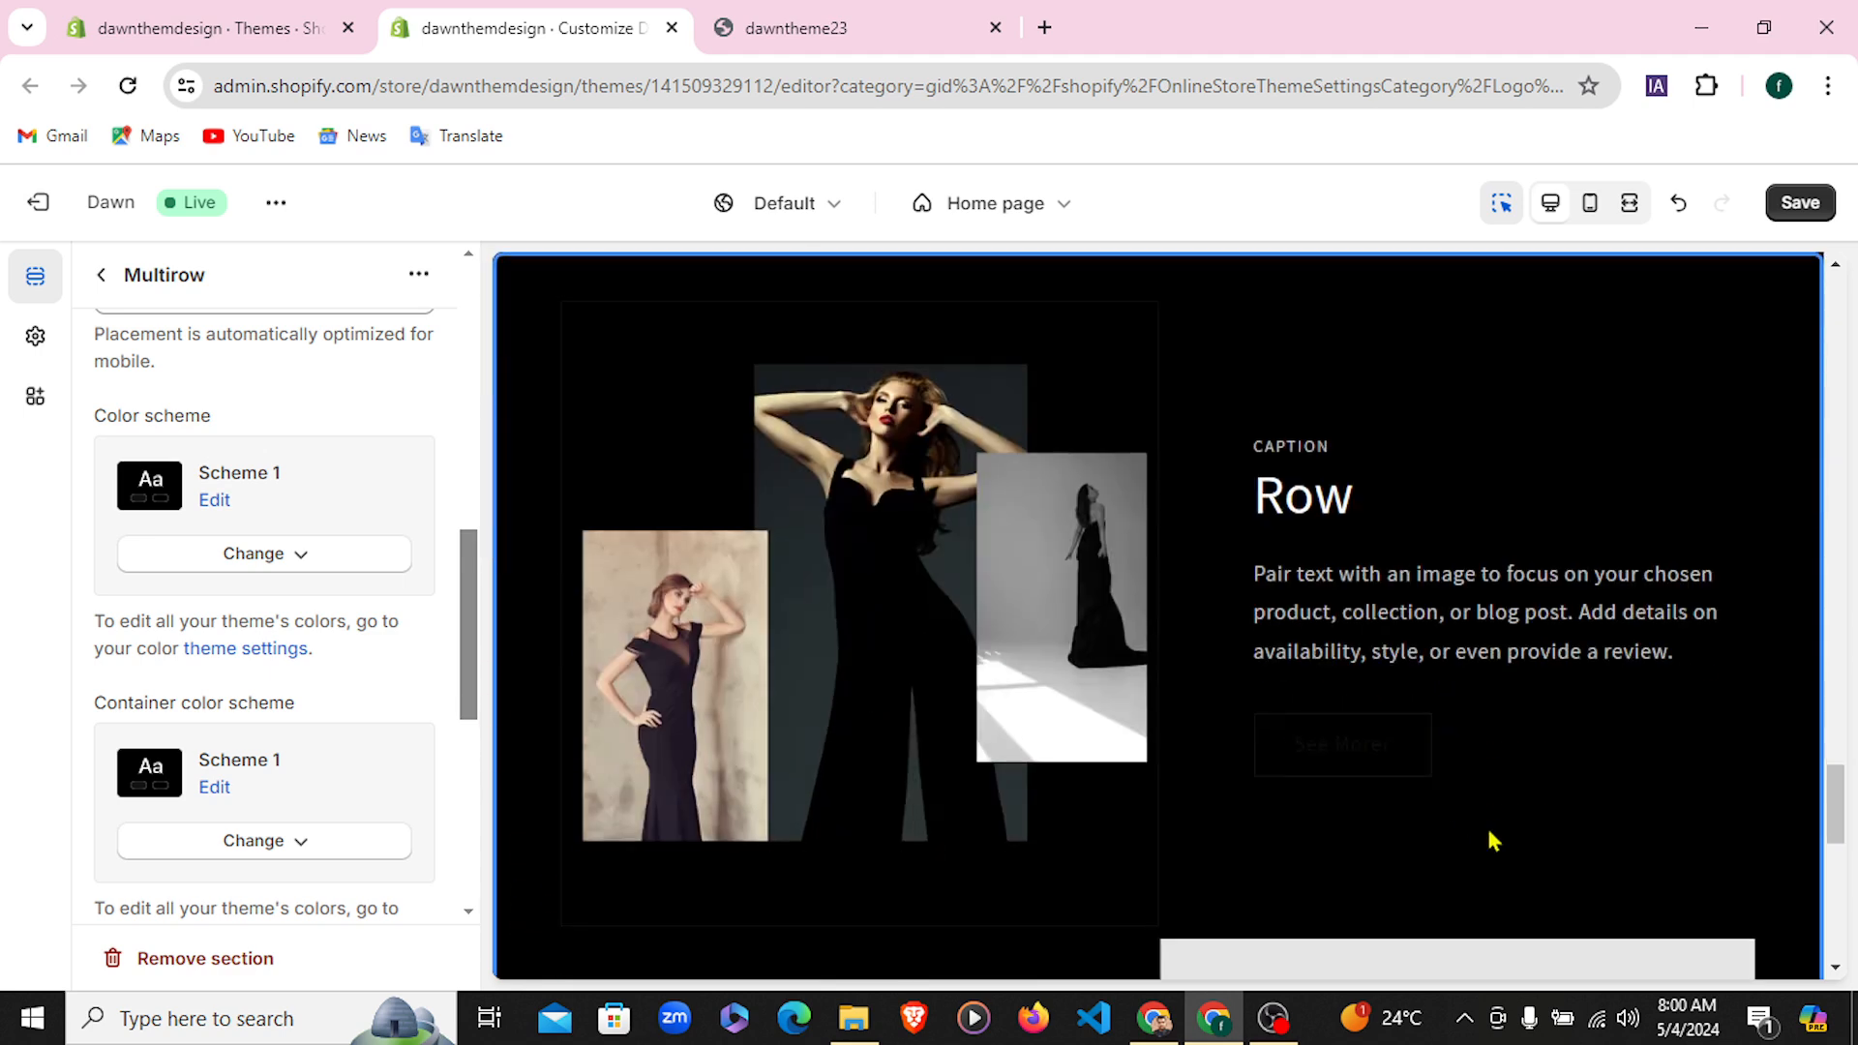
# Assign the Untitled_design_21 image to the second row of the Multirow section
pyautogui.click(100, 278)
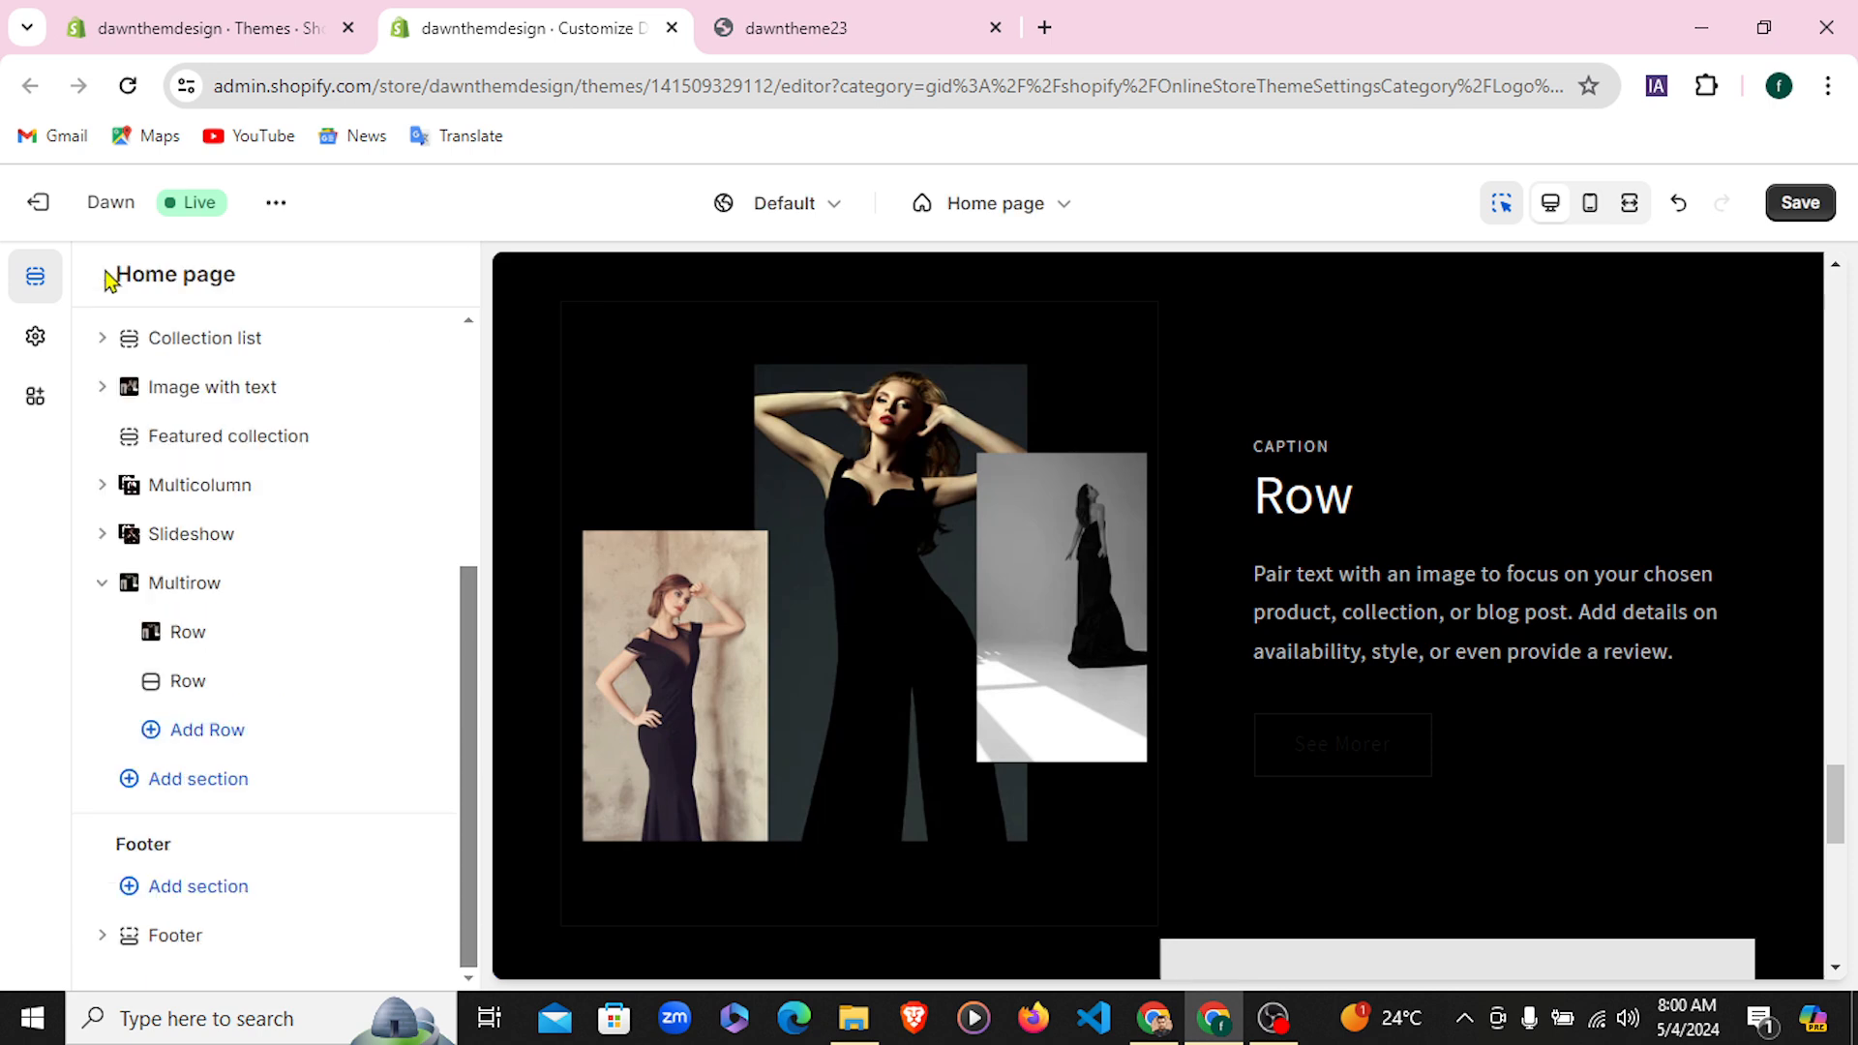
pyautogui.click(193, 682)
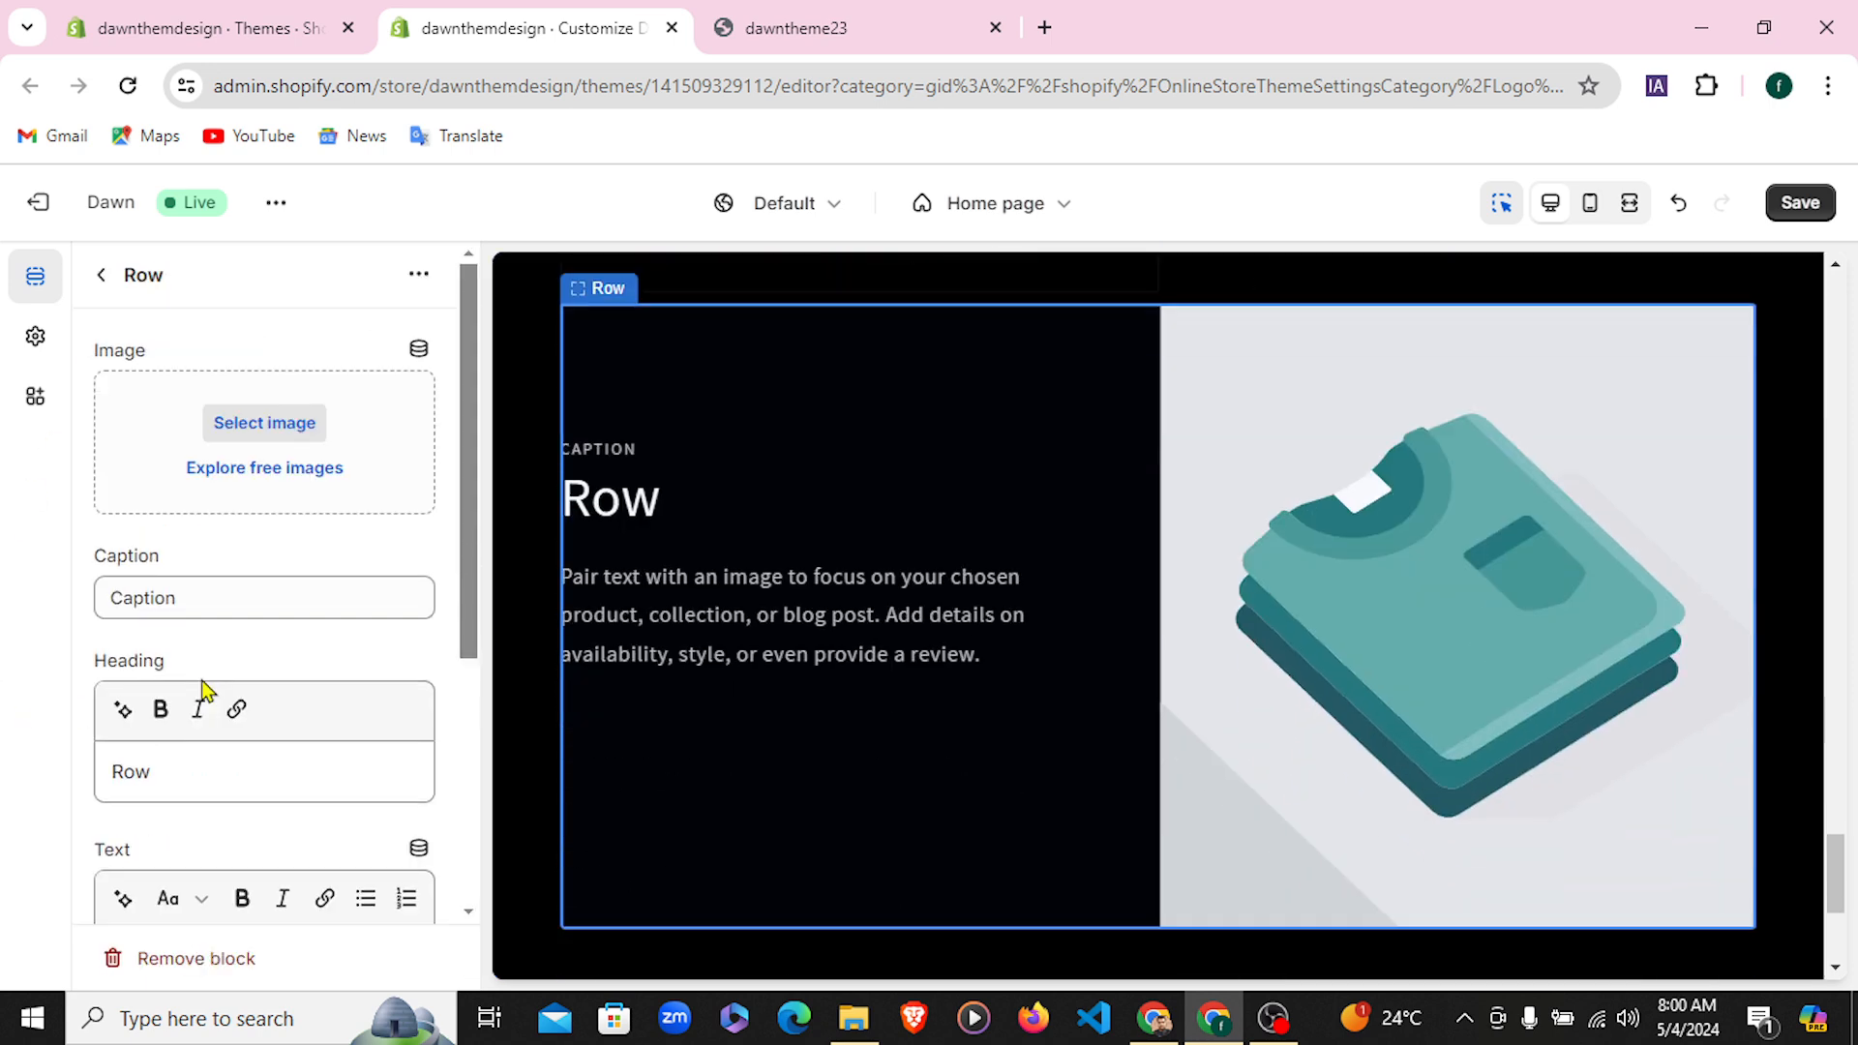
pyautogui.click(275, 426)
pyautogui.scroll(-5, 1279, 735)
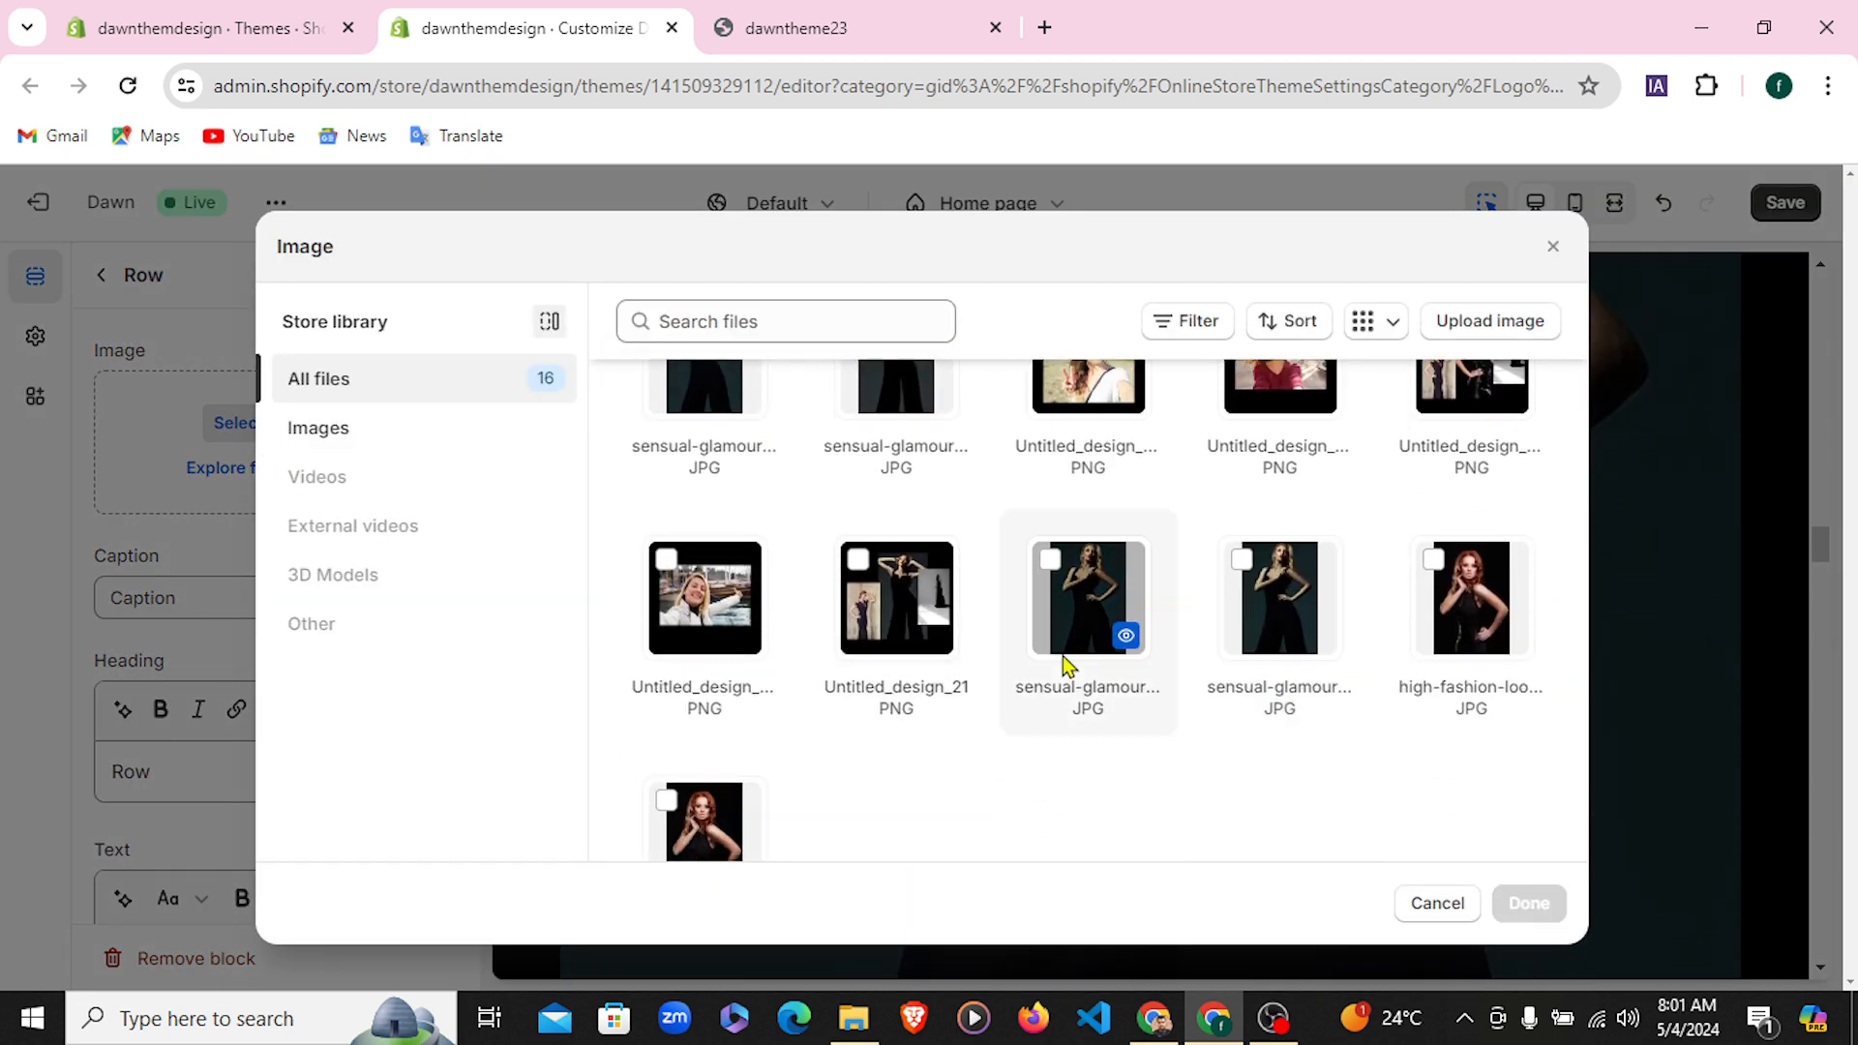
pyautogui.scroll(2, 1065, 665)
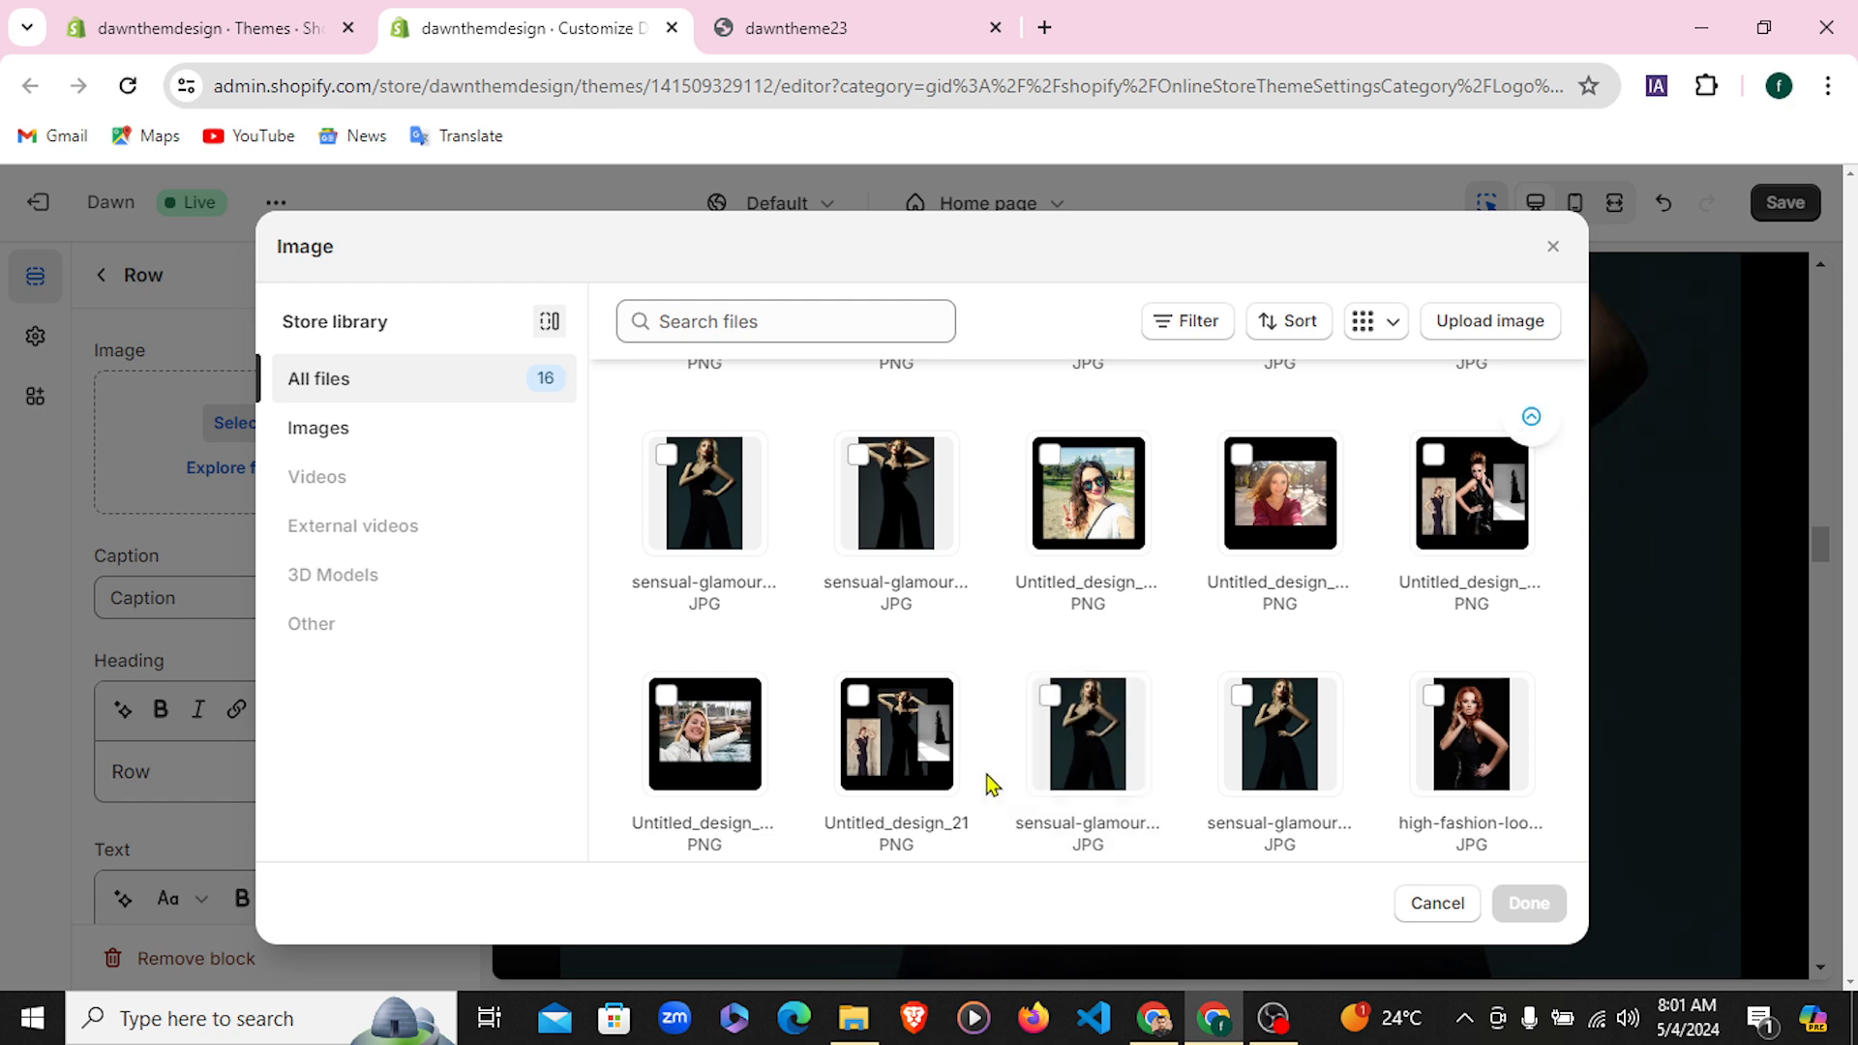
pyautogui.click(856, 704)
pyautogui.click(1529, 903)
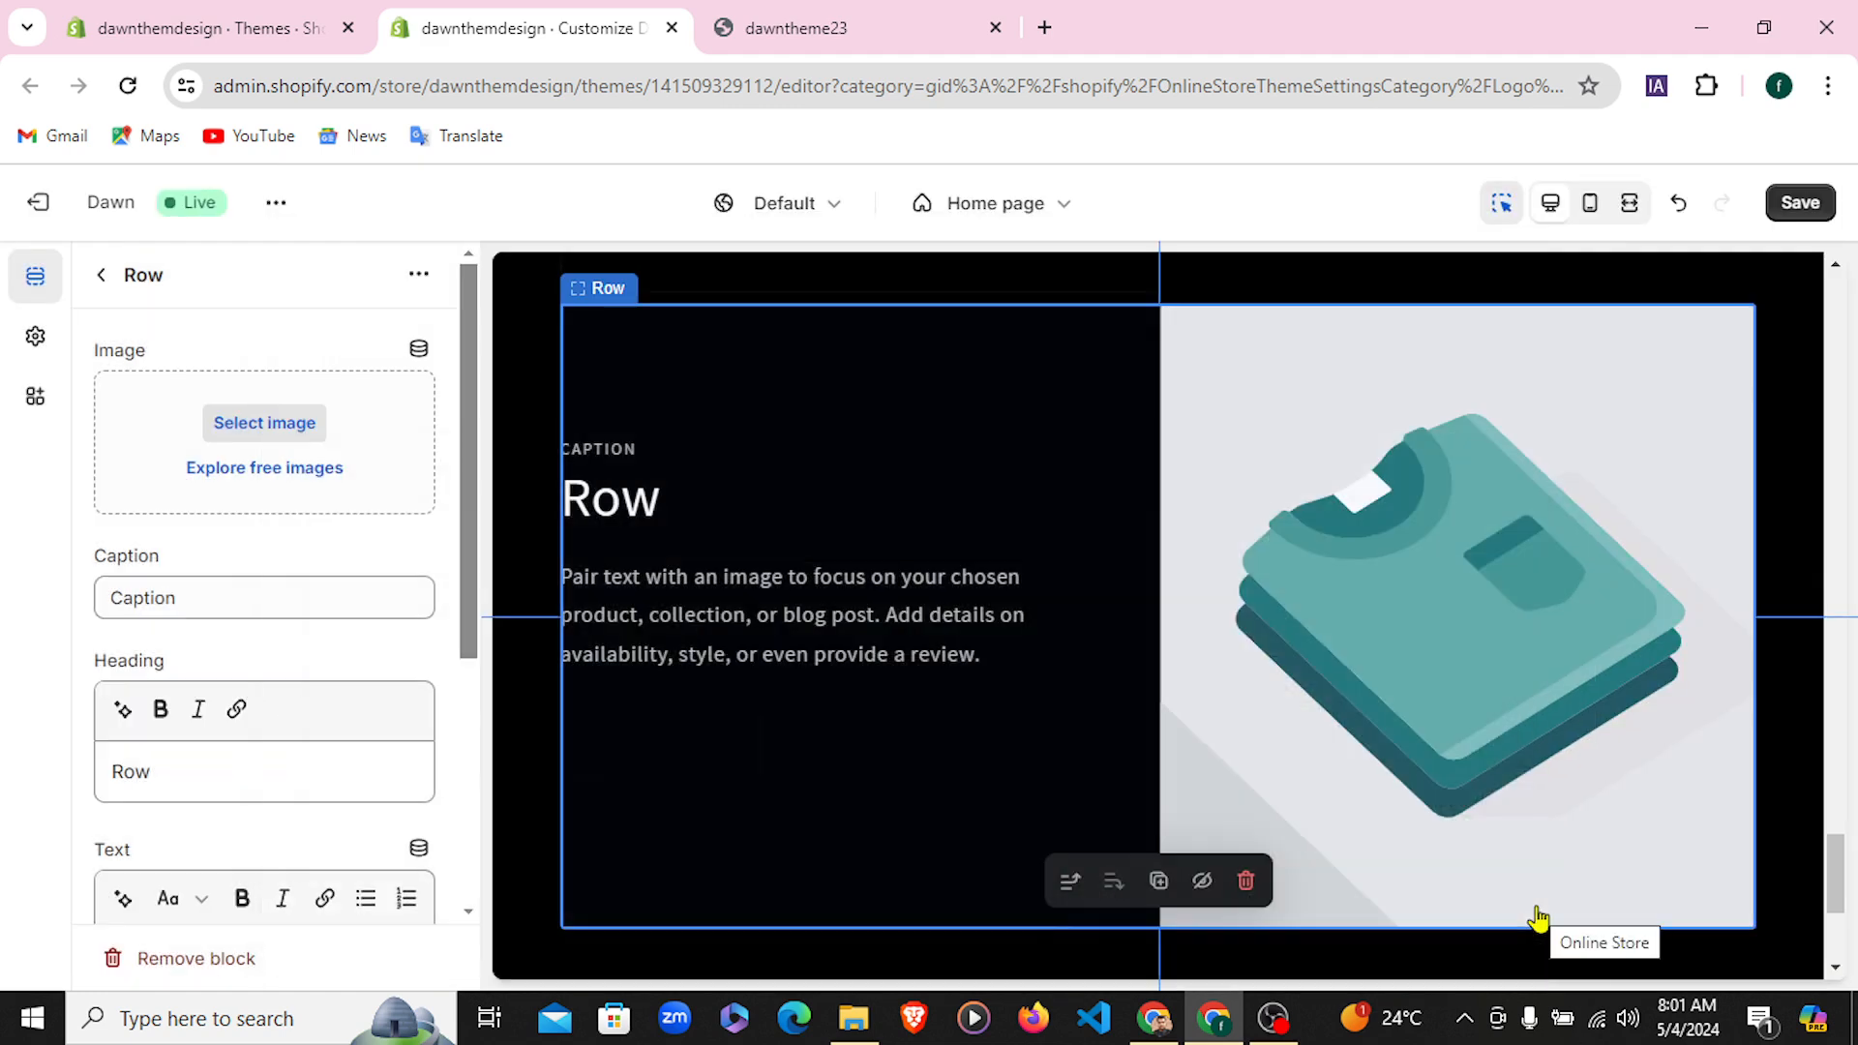
pyautogui.scroll(-4, 945, 655)
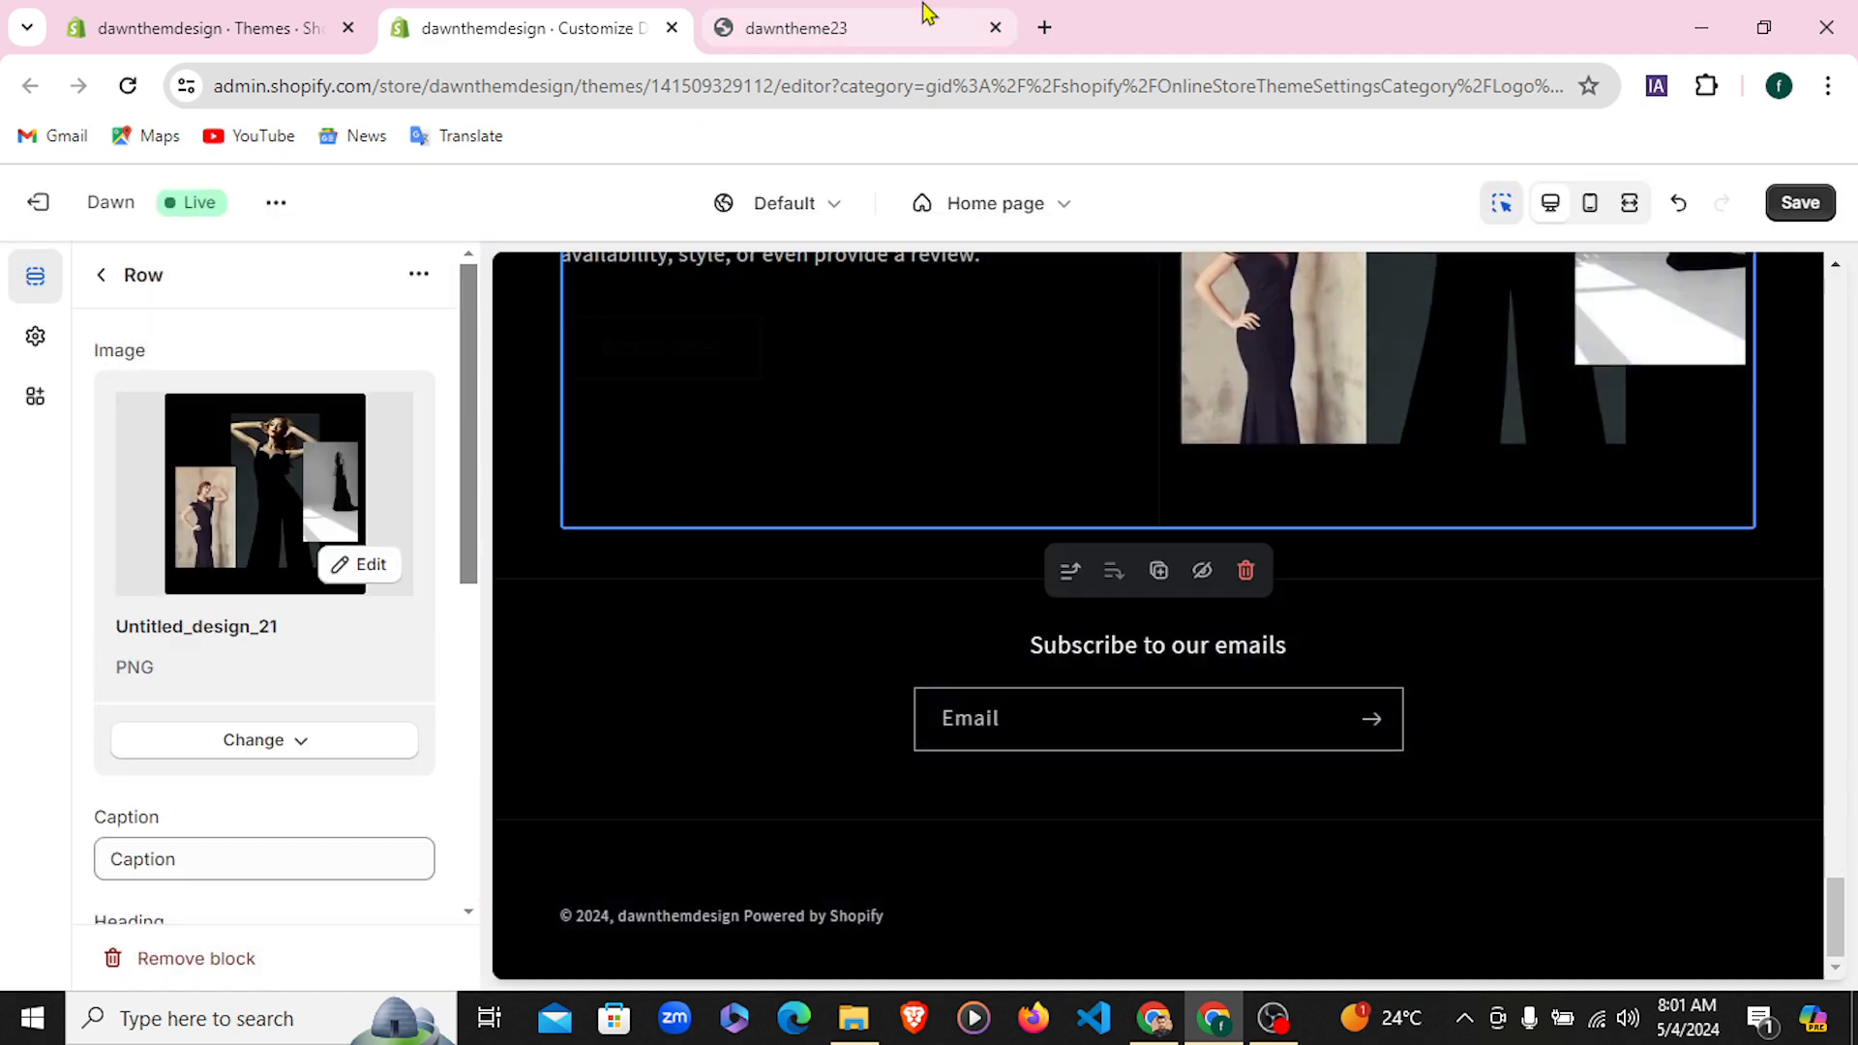
# Examine the email subscription section below the rows on the dawntheme23 store, including its heading, text and email field
pyautogui.click(926, 14)
pyautogui.scroll(-10, 1175, 624)
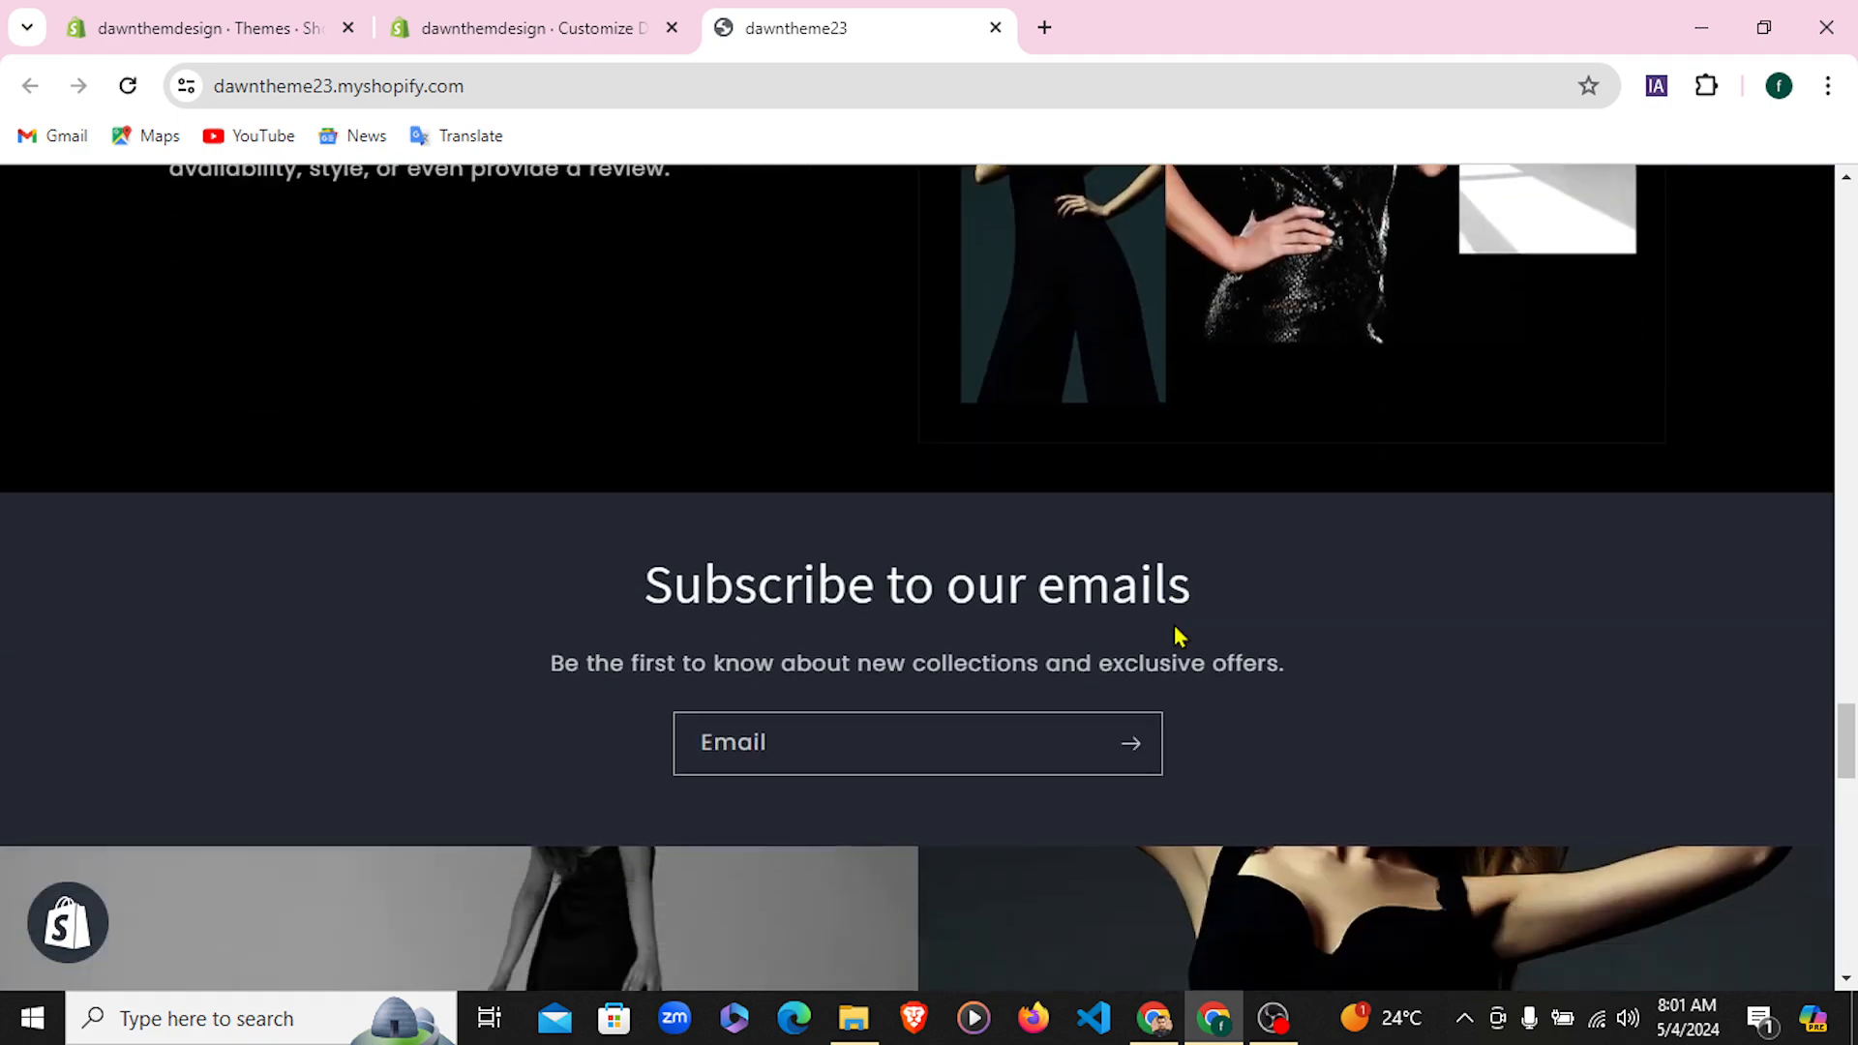
pyautogui.scroll(-2, 1174, 634)
pyautogui.moveTo(617, 444); pyautogui.dragTo(1217, 455)
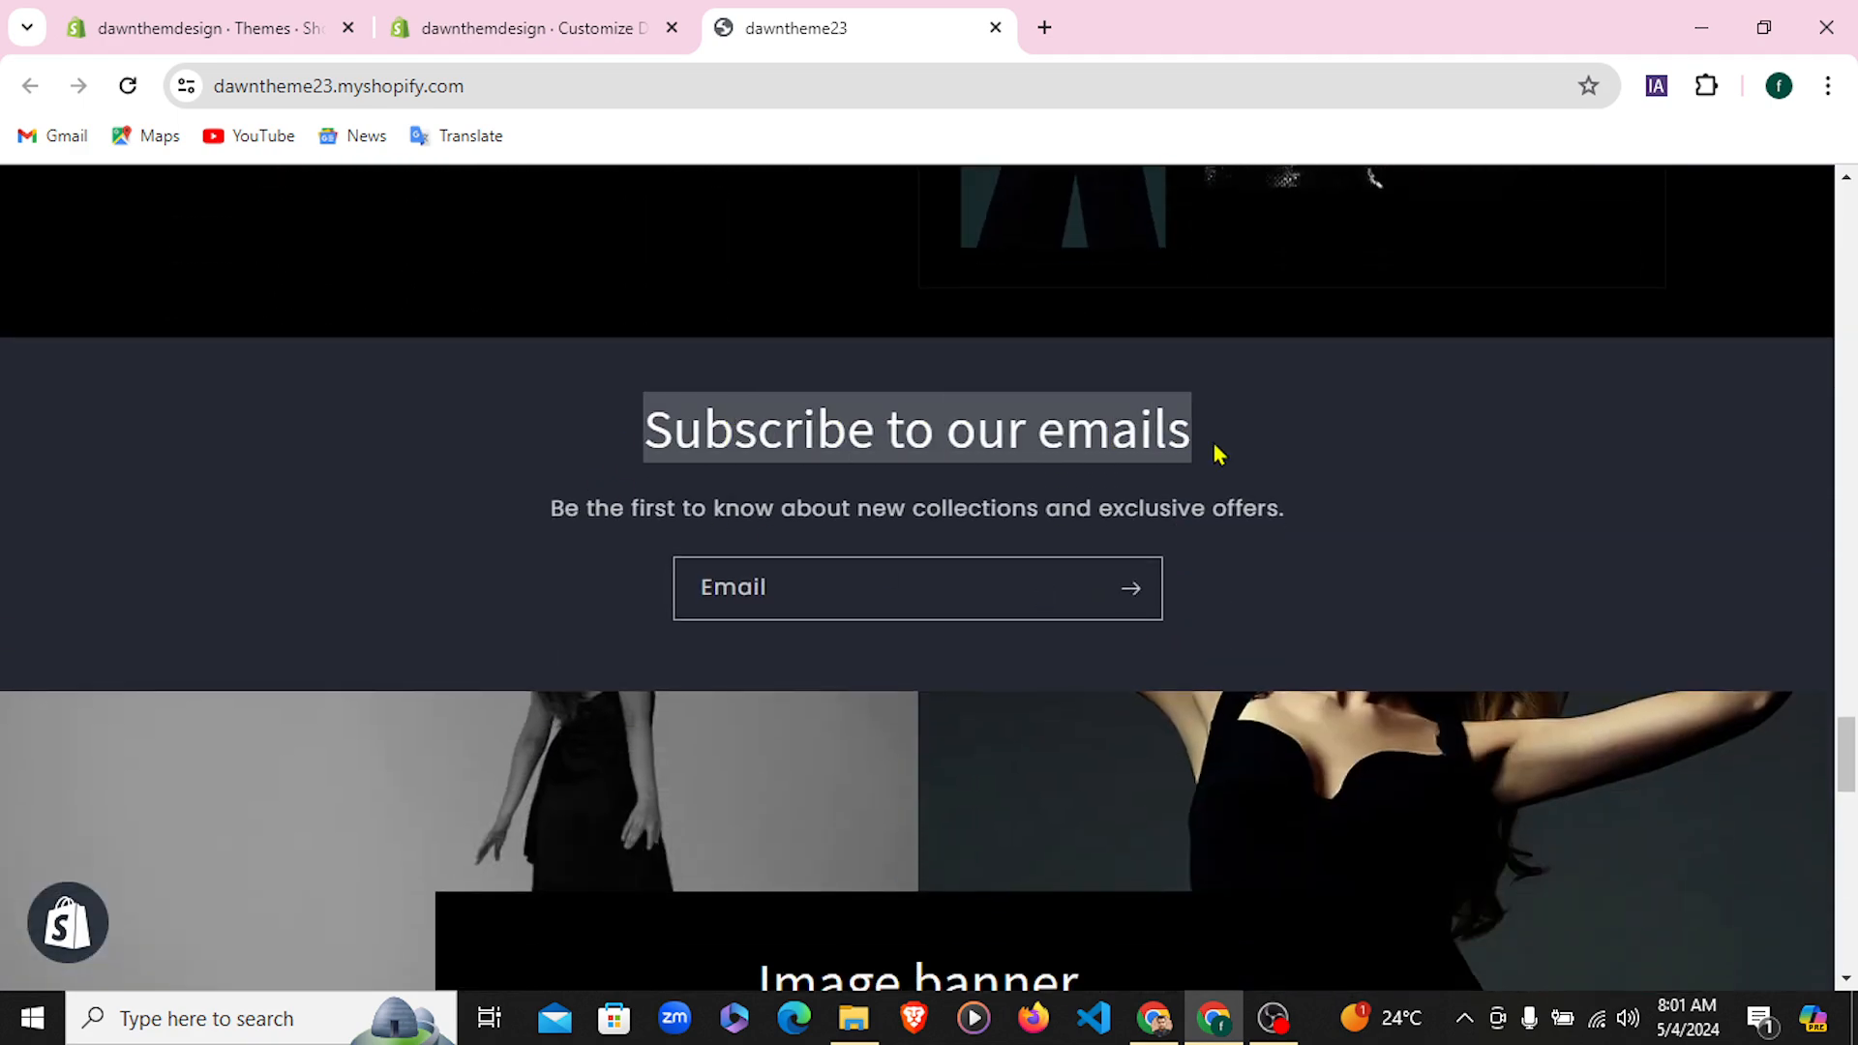
pyautogui.moveTo(1221, 614); pyautogui.dragTo(551, 436)
pyautogui.click(523, 435)
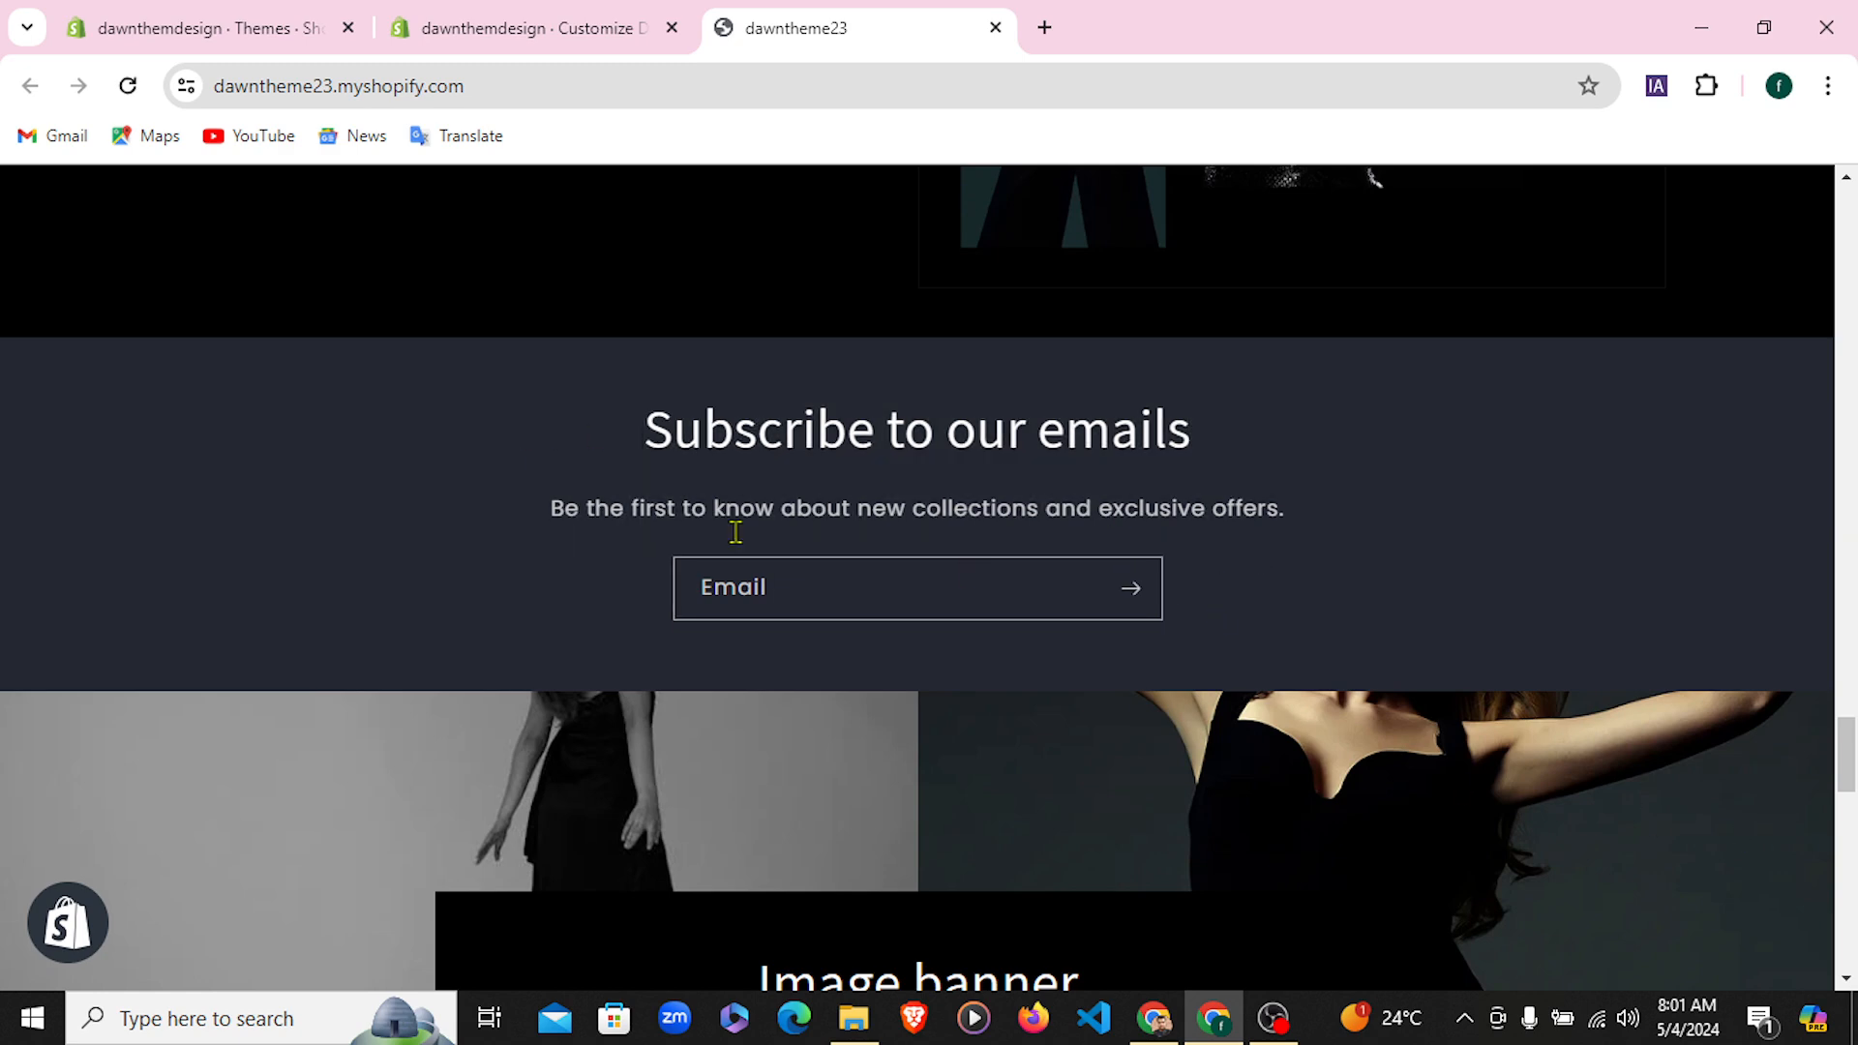
pyautogui.click(600, 15)
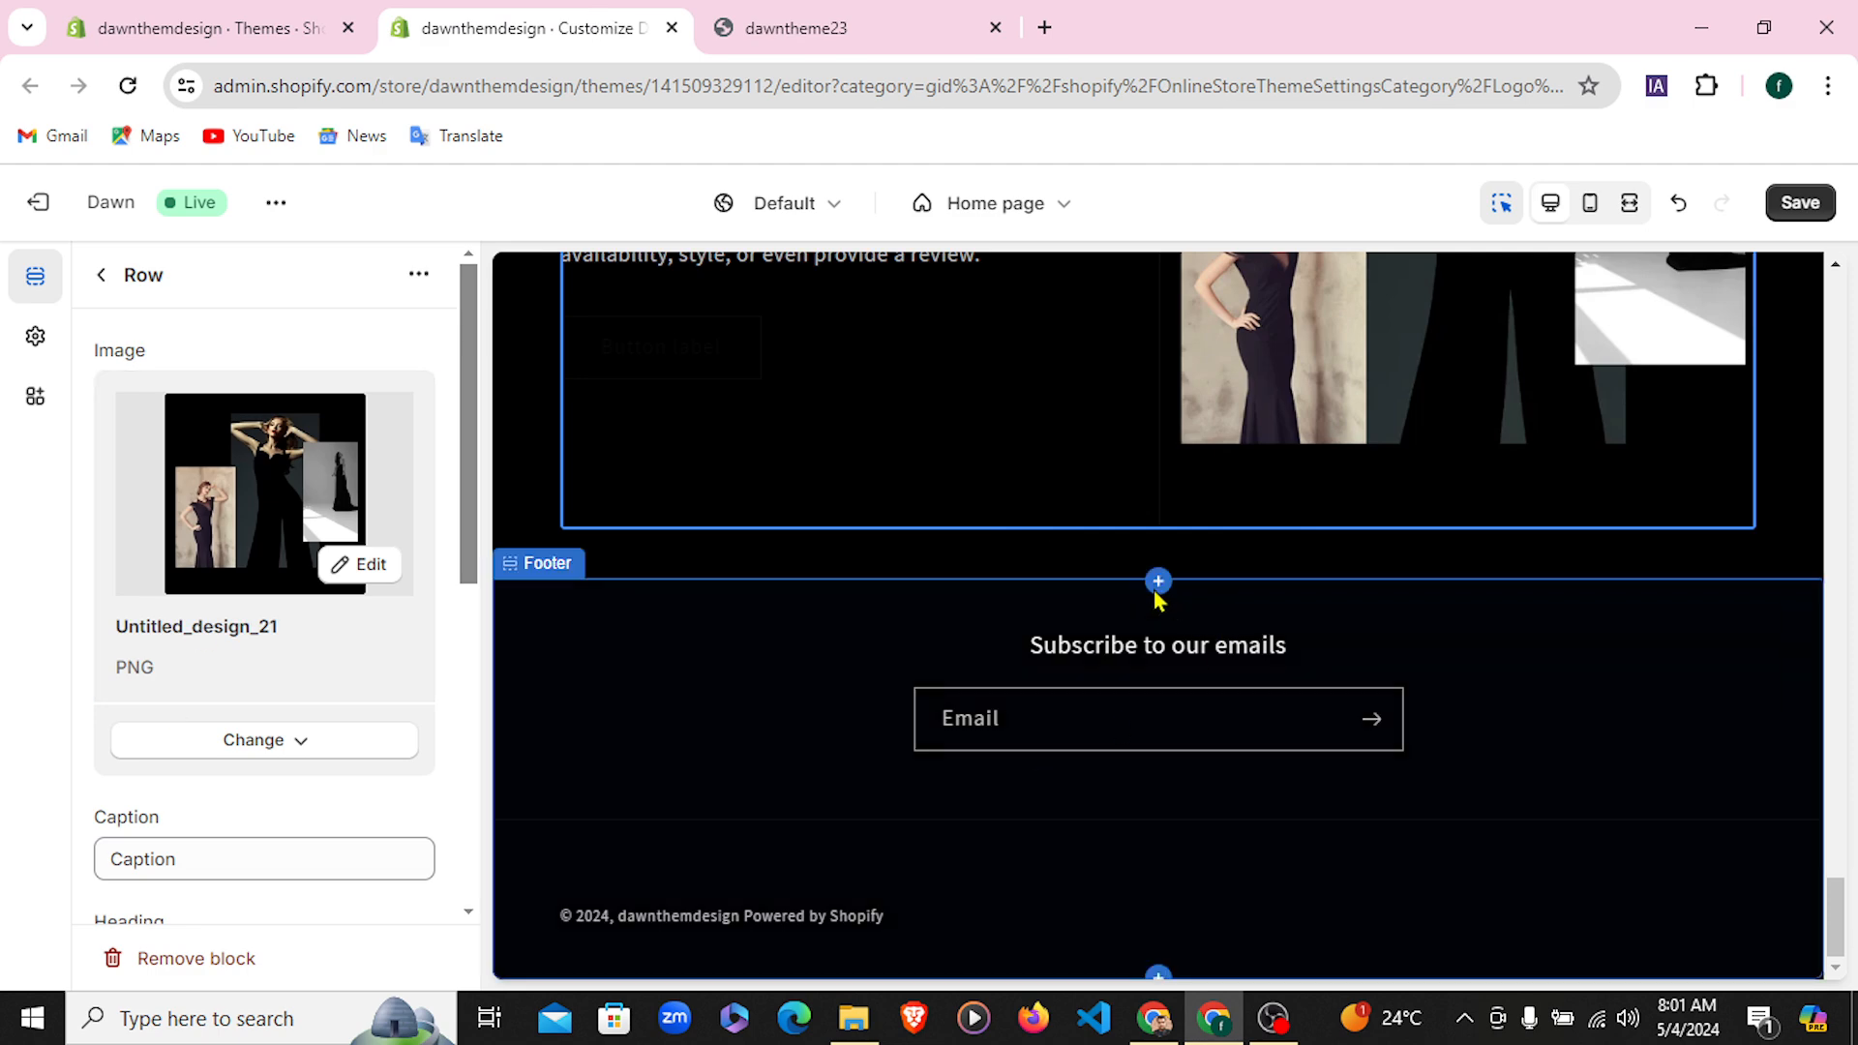
# Add an Email signup section below the Multirow section on the home page
pyautogui.click(99, 277)
pyautogui.click(101, 585)
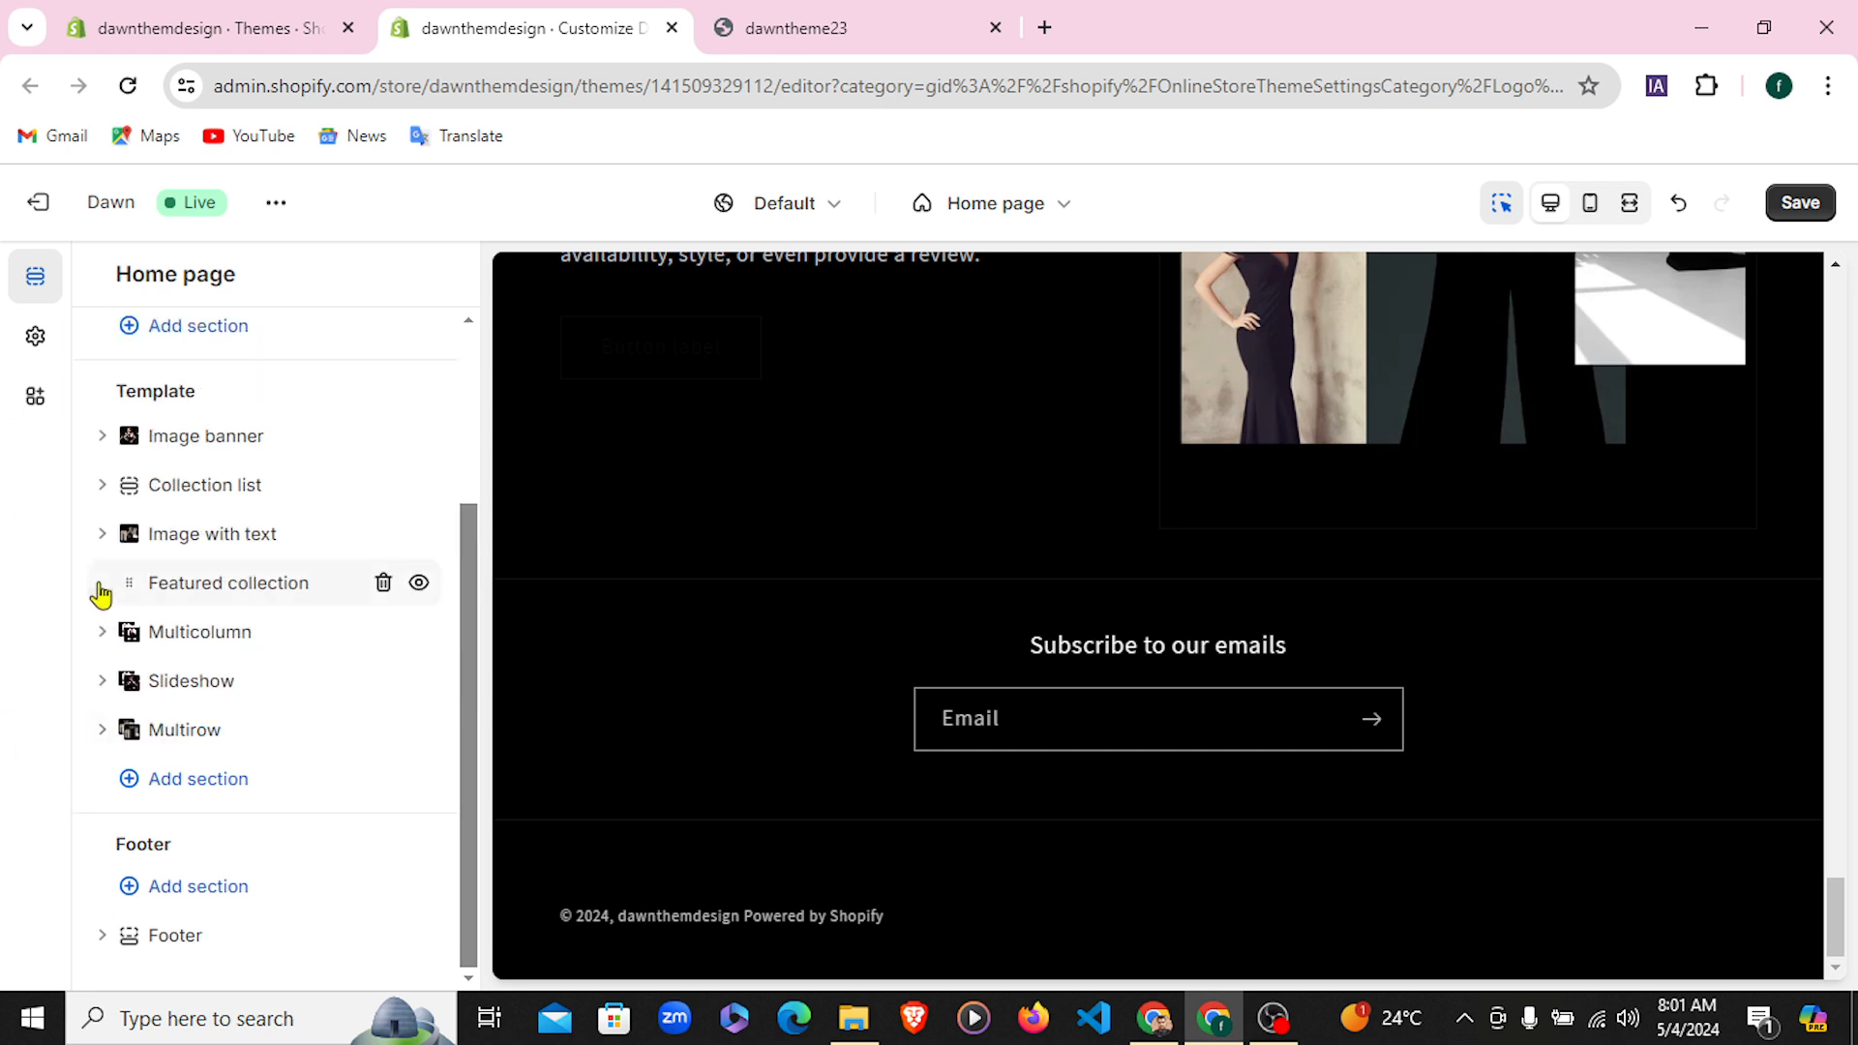
pyautogui.click(183, 781)
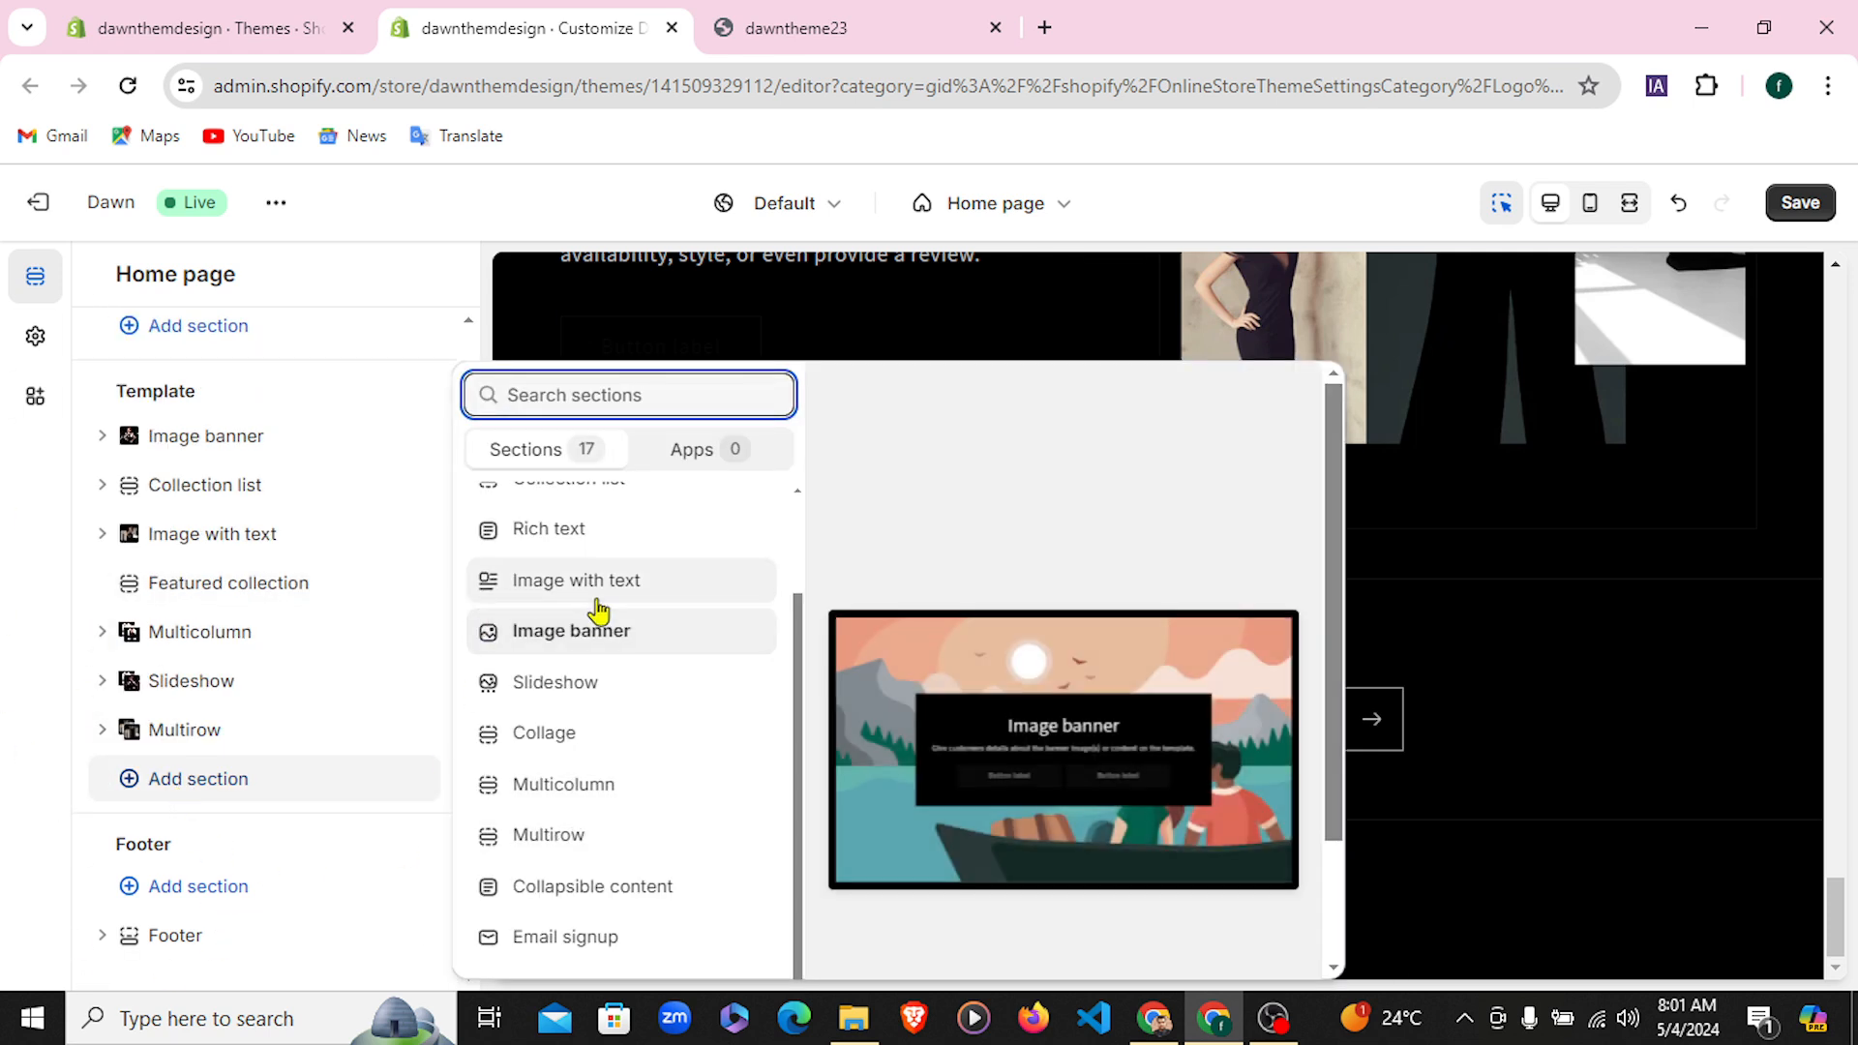
pyautogui.scroll(-3, 611, 634)
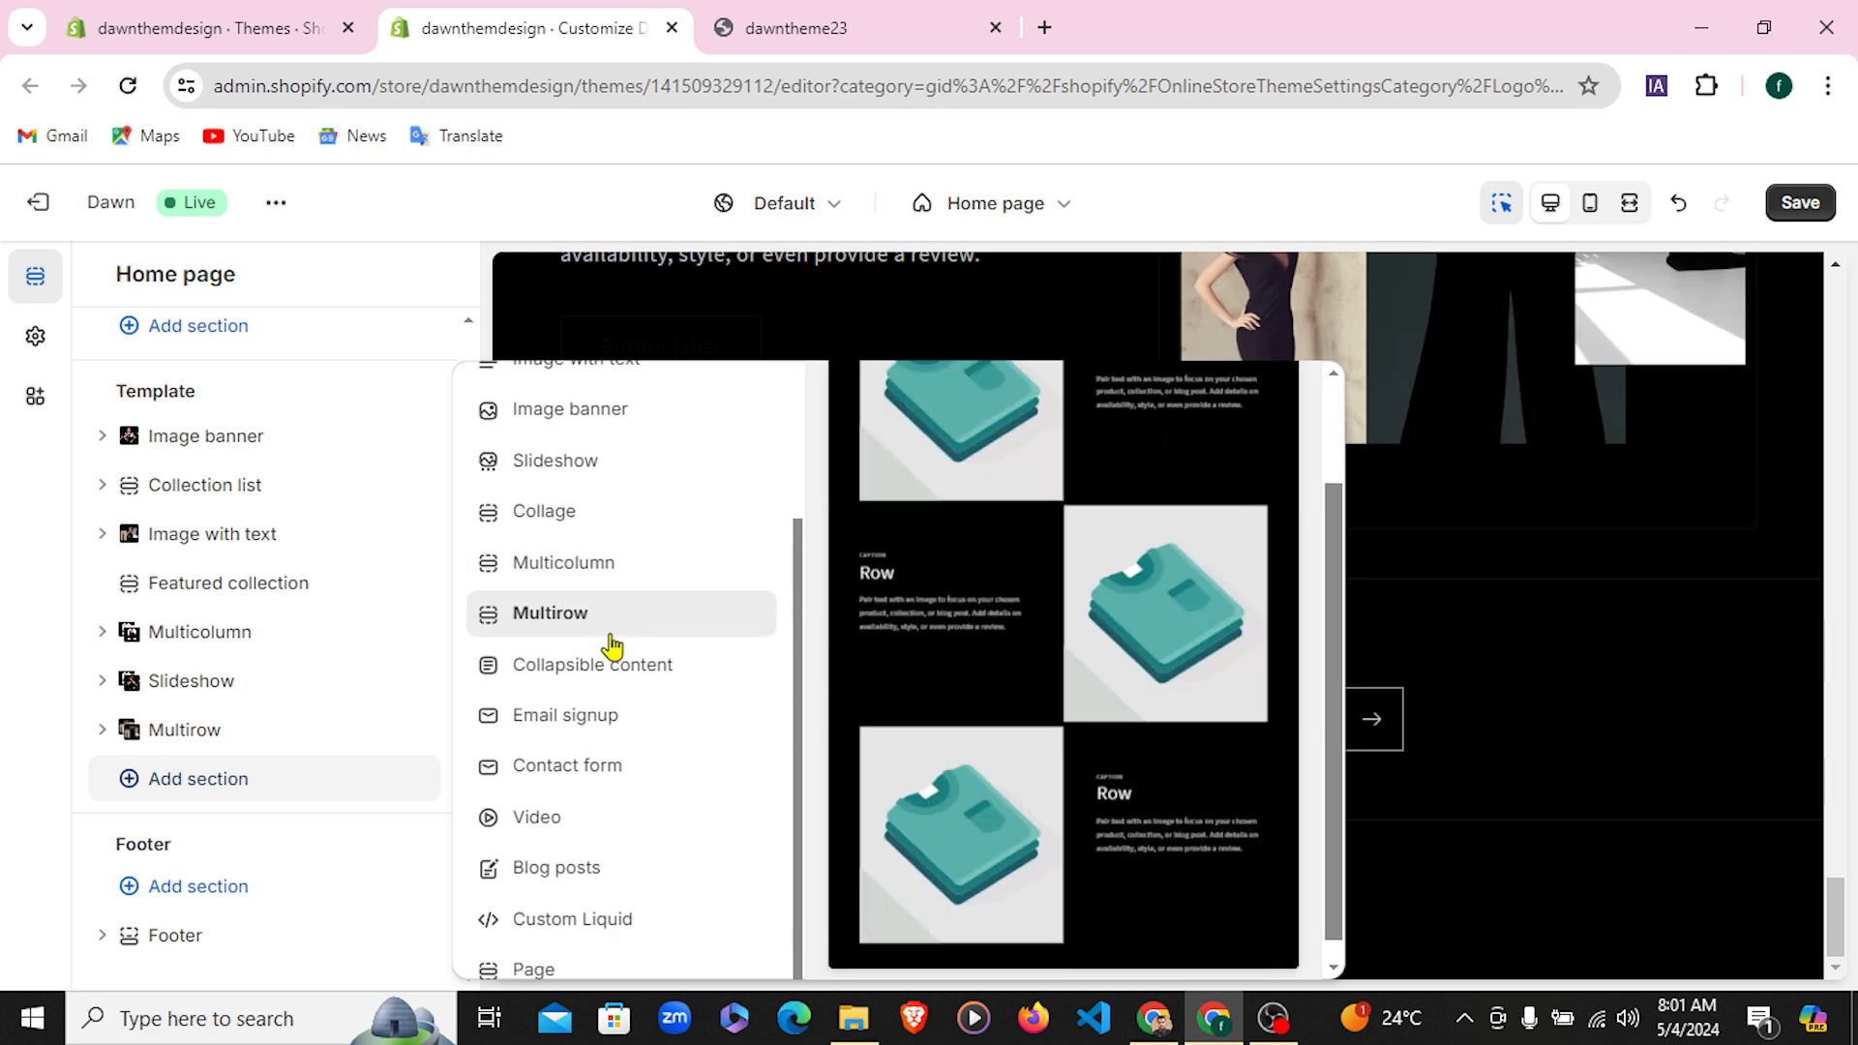
pyautogui.scroll(1, 577, 628)
pyautogui.scroll(2, 578, 629)
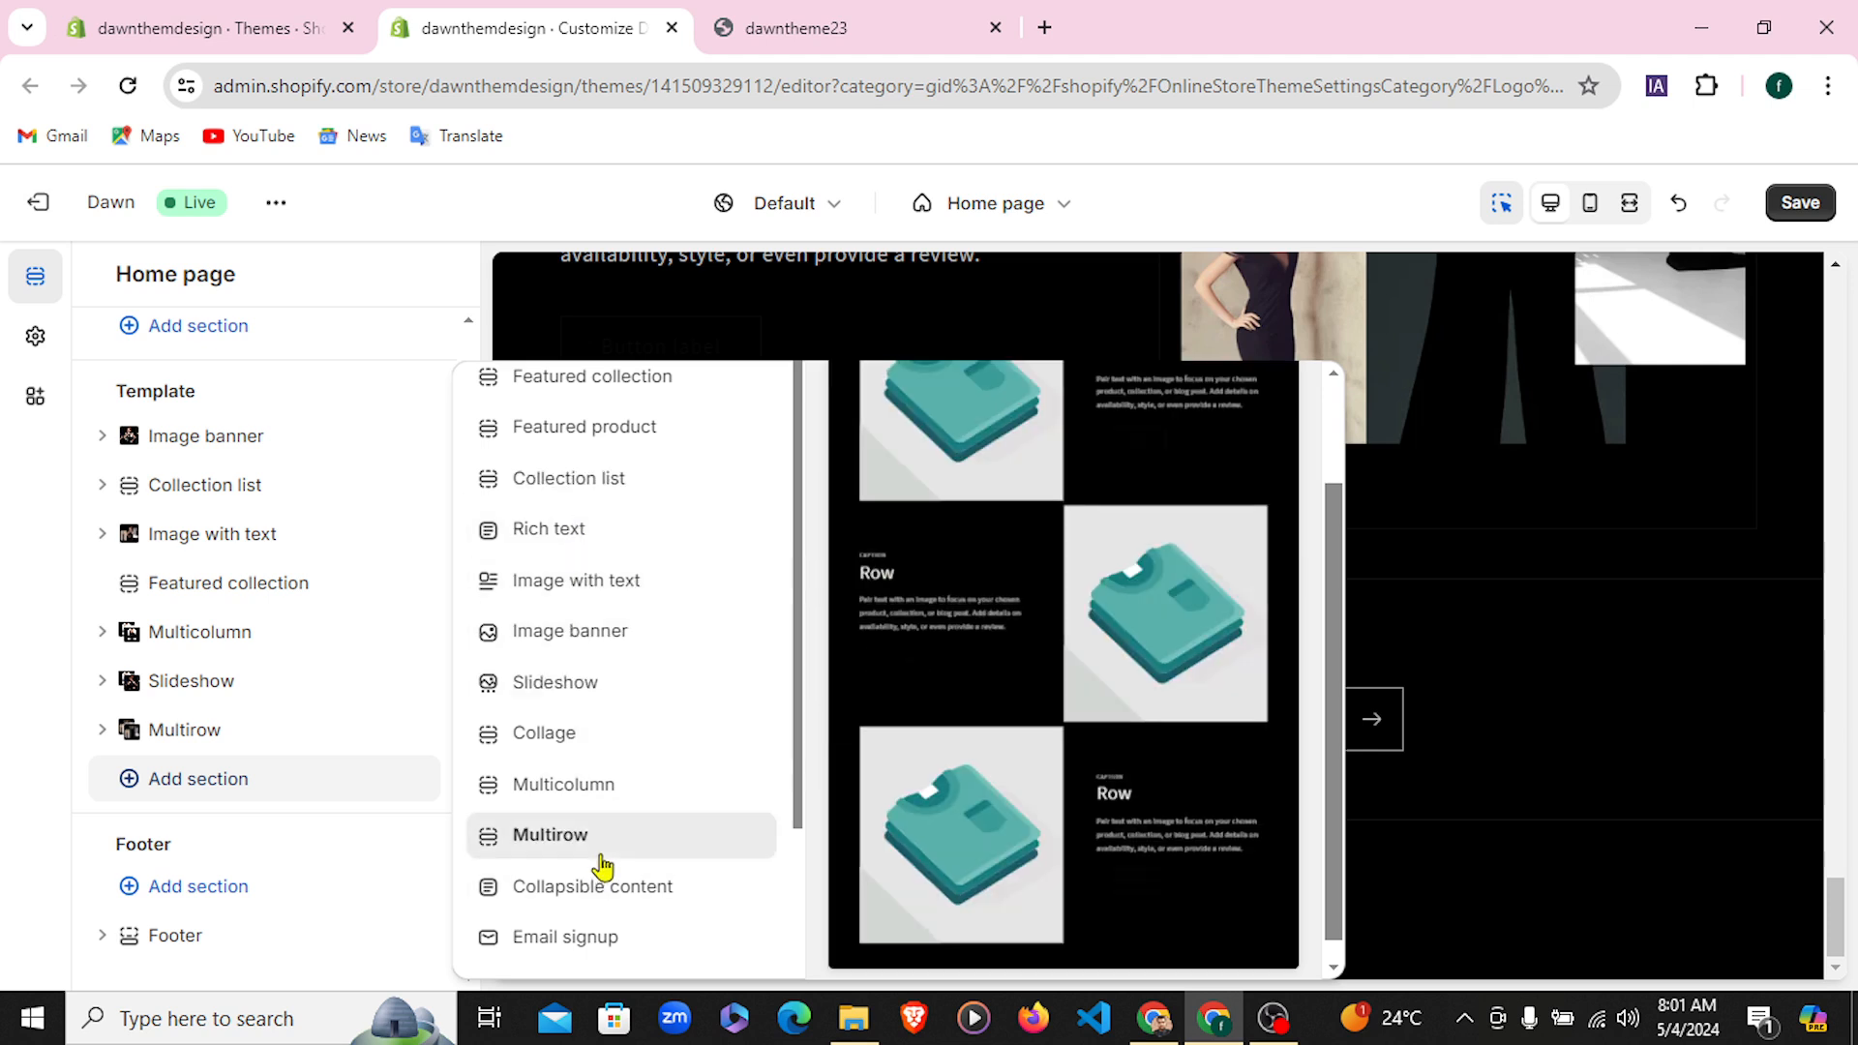
pyautogui.scroll(-2, 600, 864)
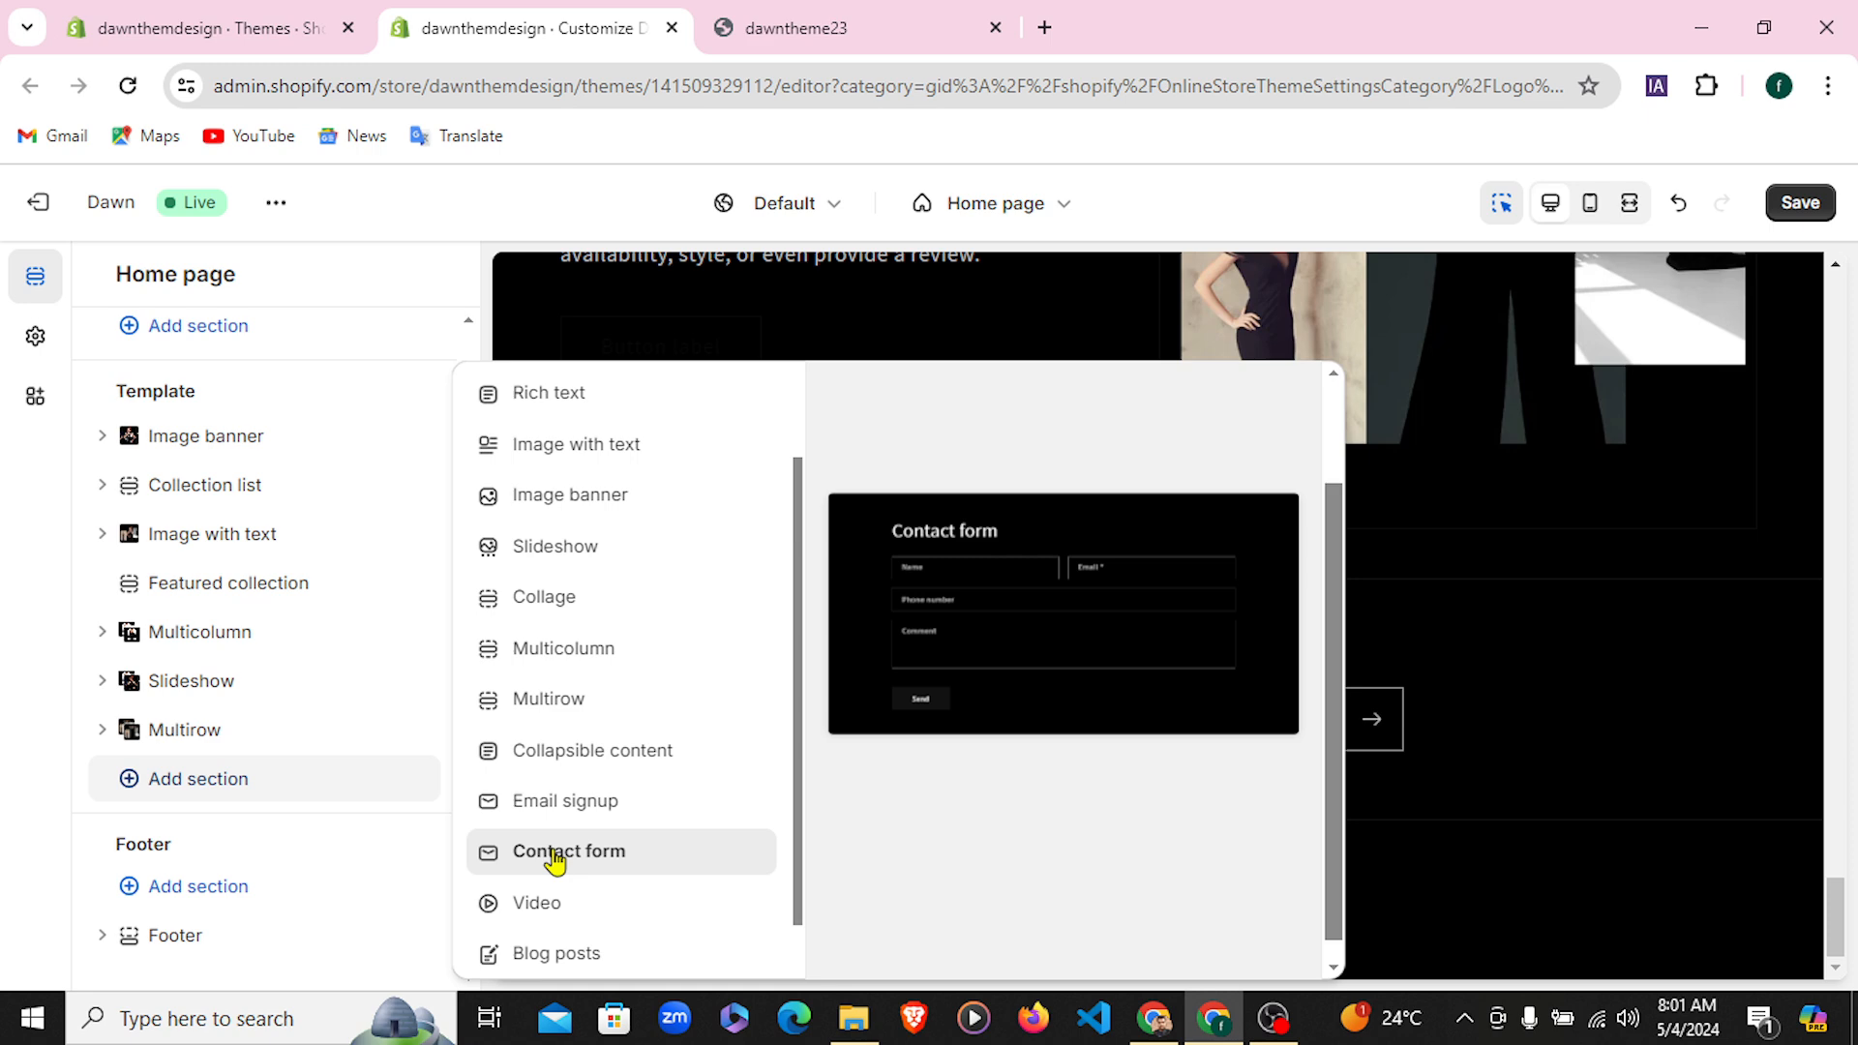
pyautogui.click(578, 802)
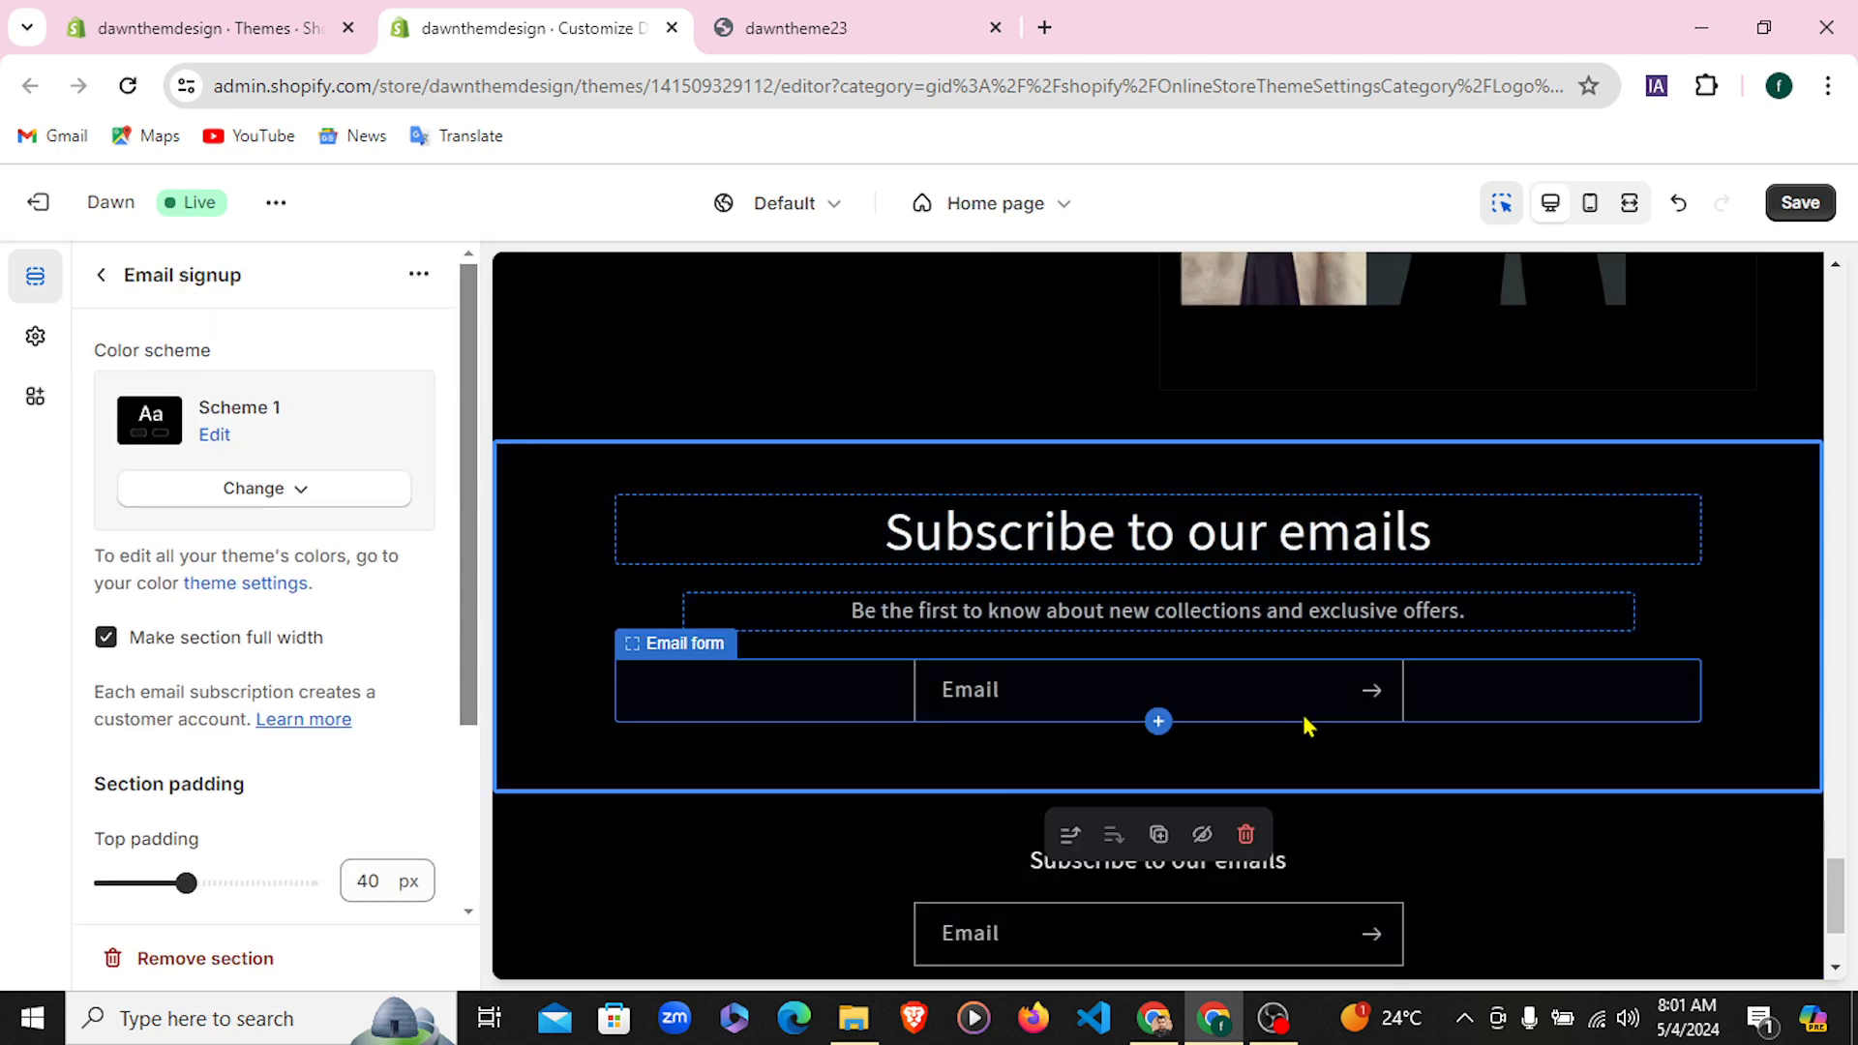
# Compare with the dawntheme23 signup section and try Scheme 5 as the Email signup section's color scheme
pyautogui.click(914, 13)
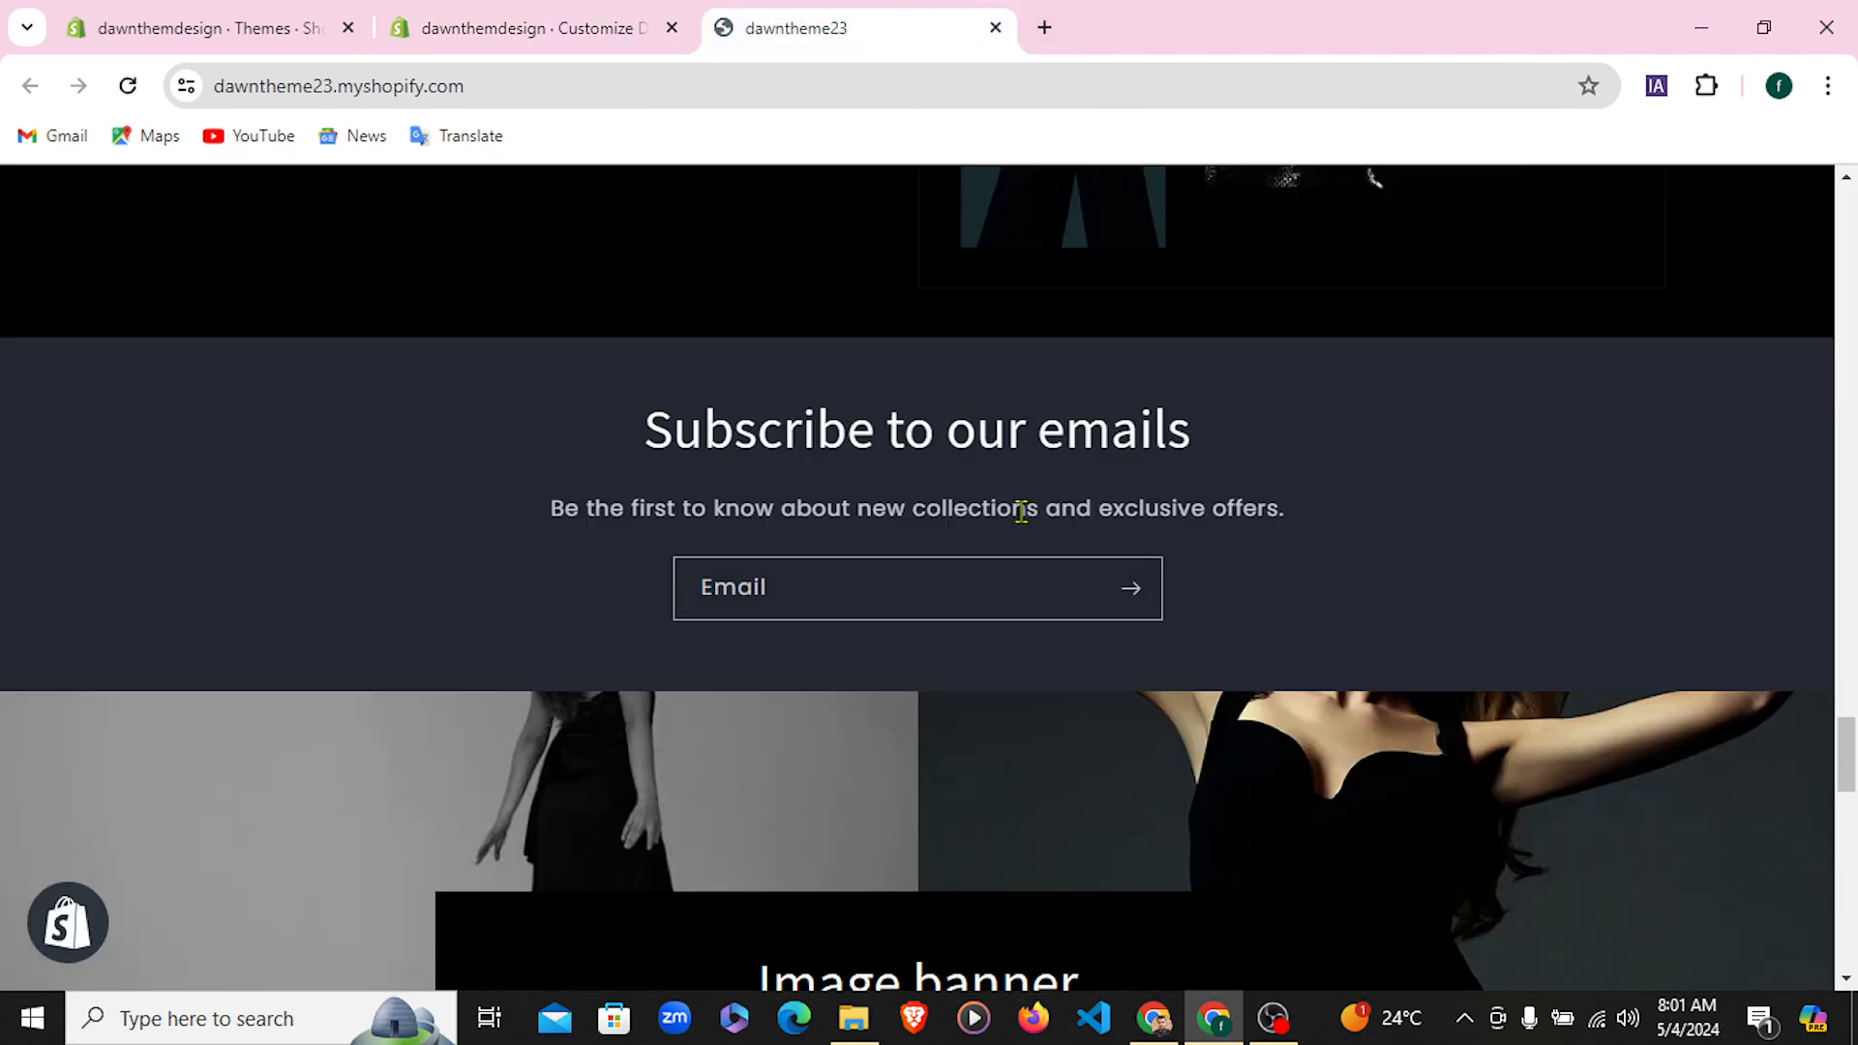
pyautogui.click(579, 21)
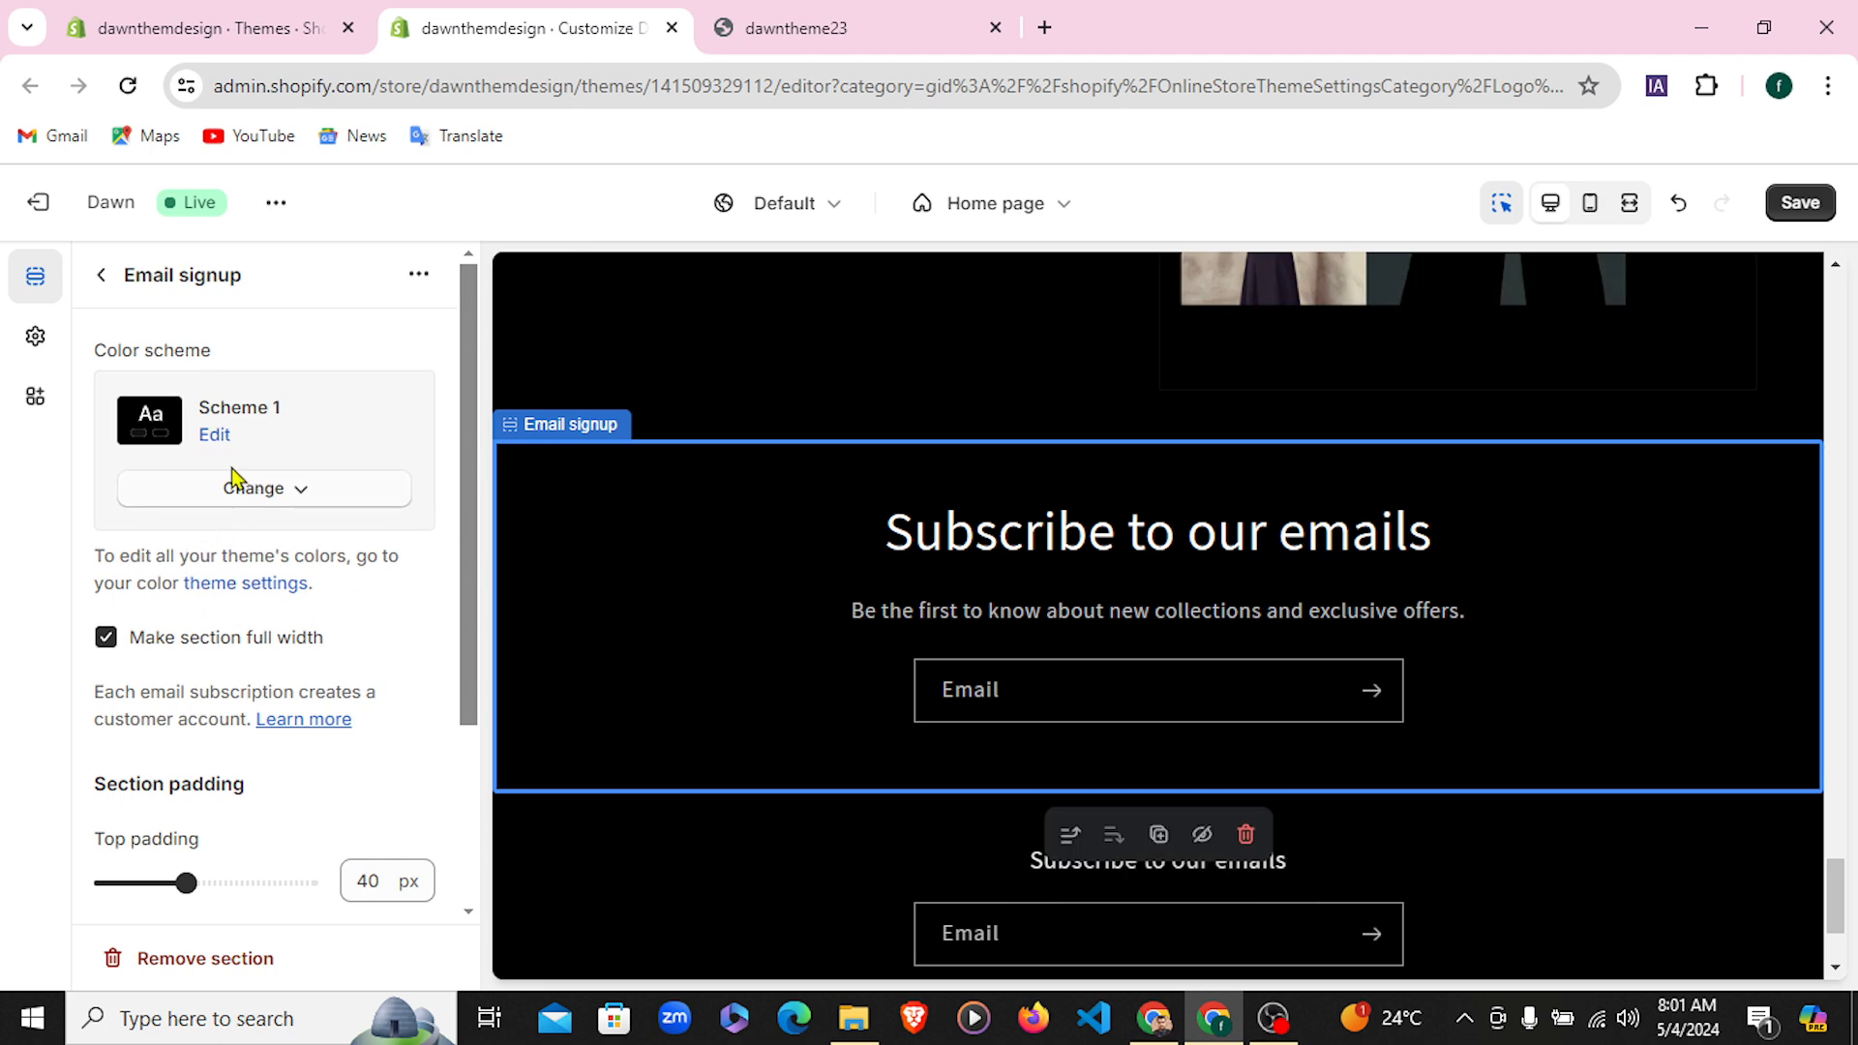
pyautogui.click(297, 493)
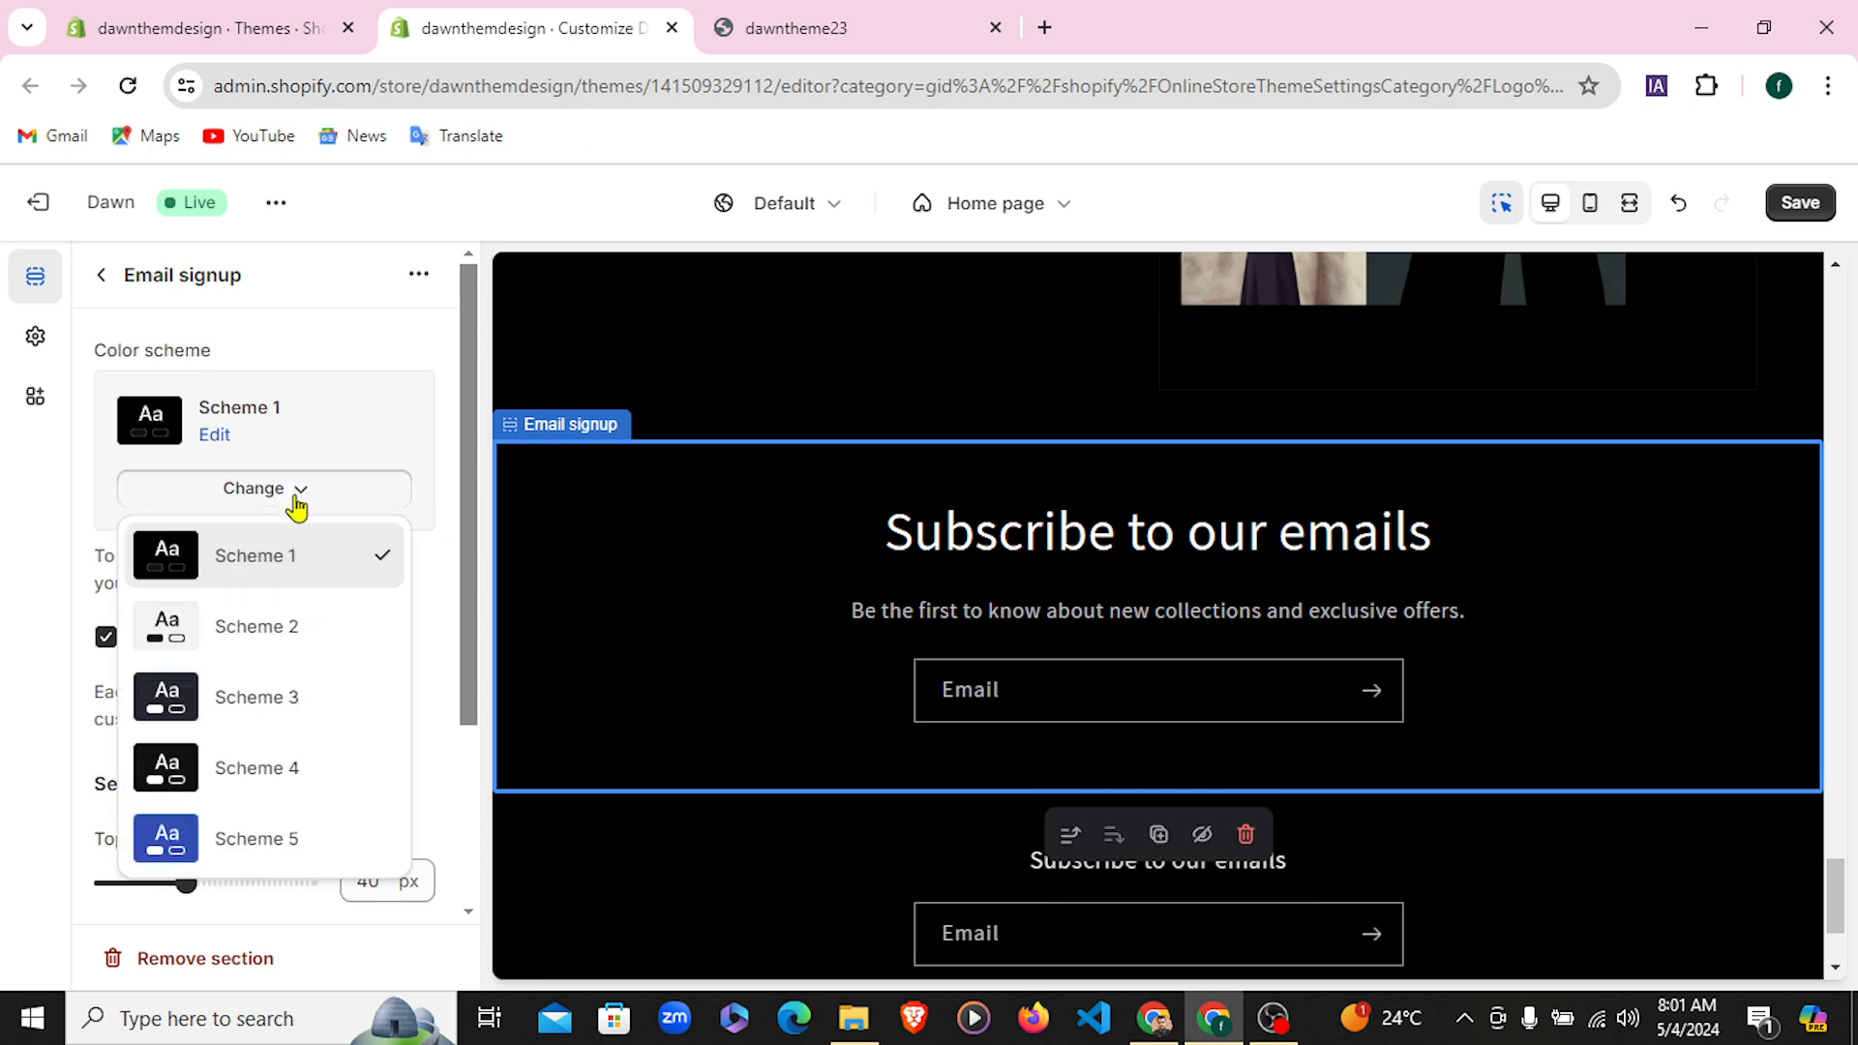
pyautogui.click(251, 853)
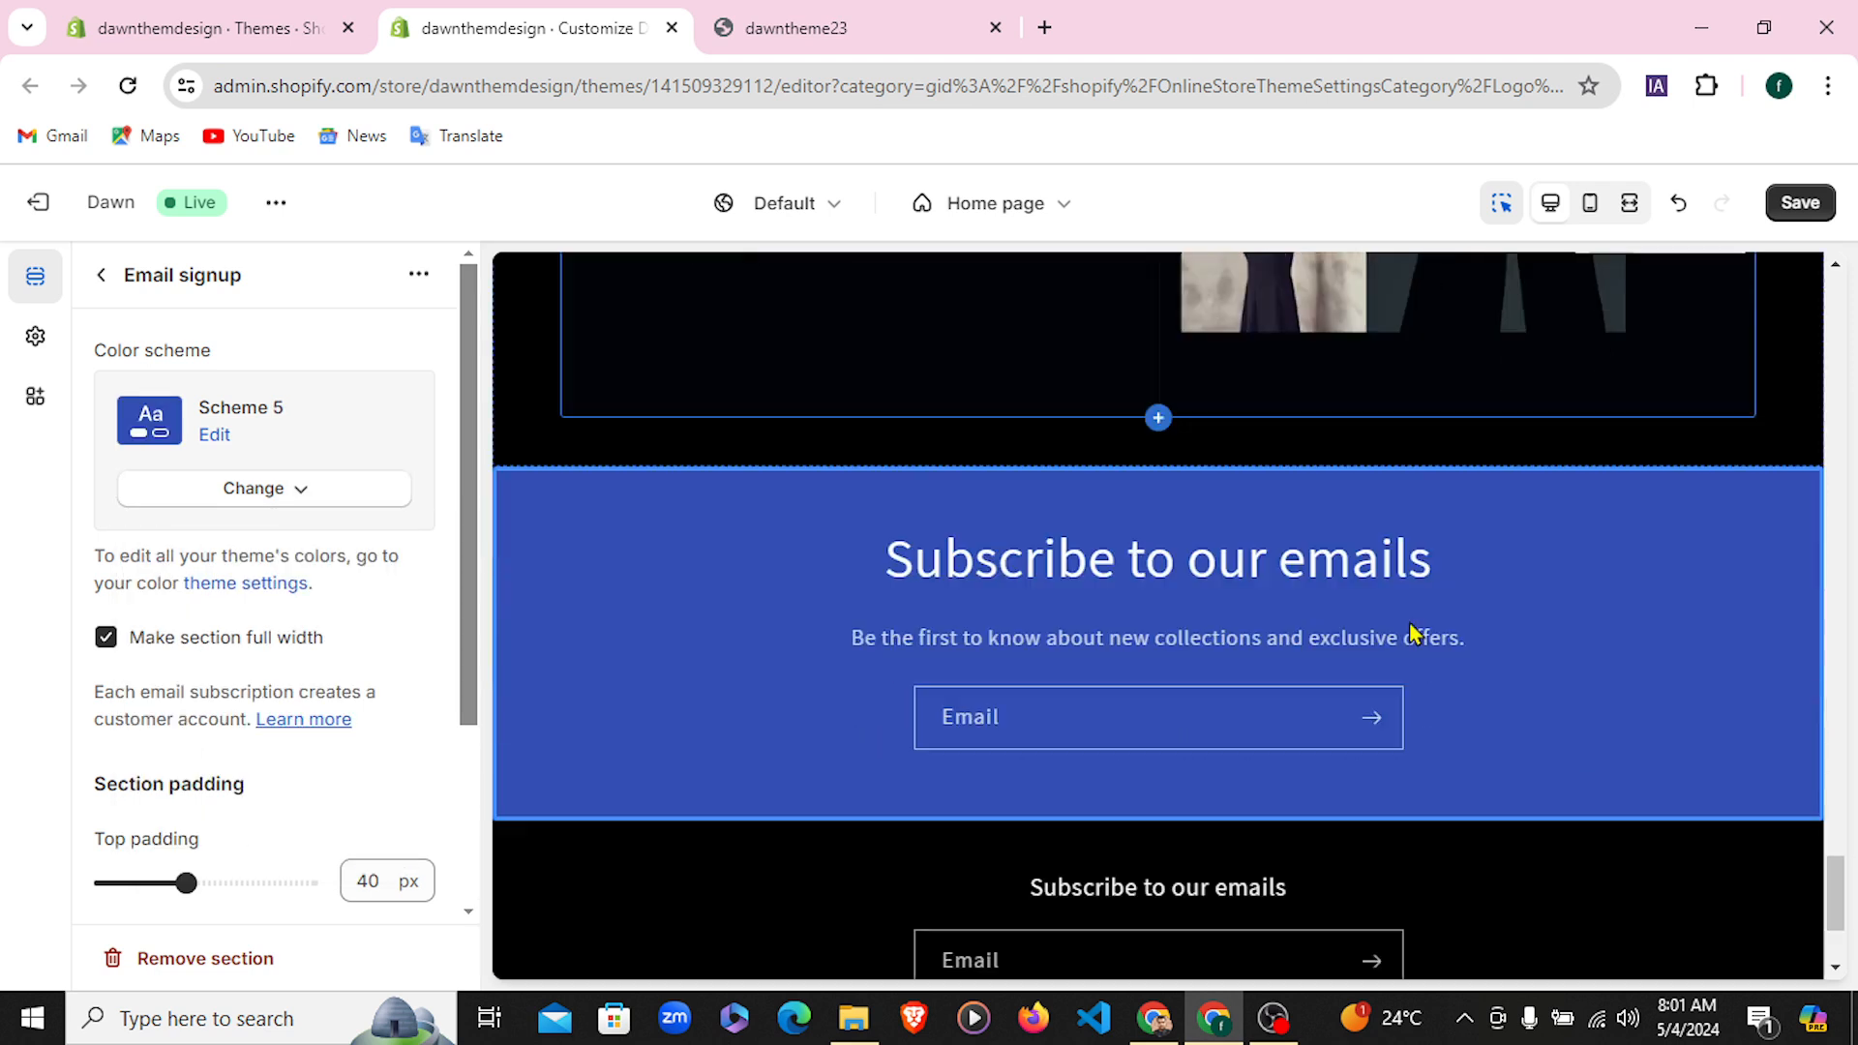
pyautogui.click(265, 495)
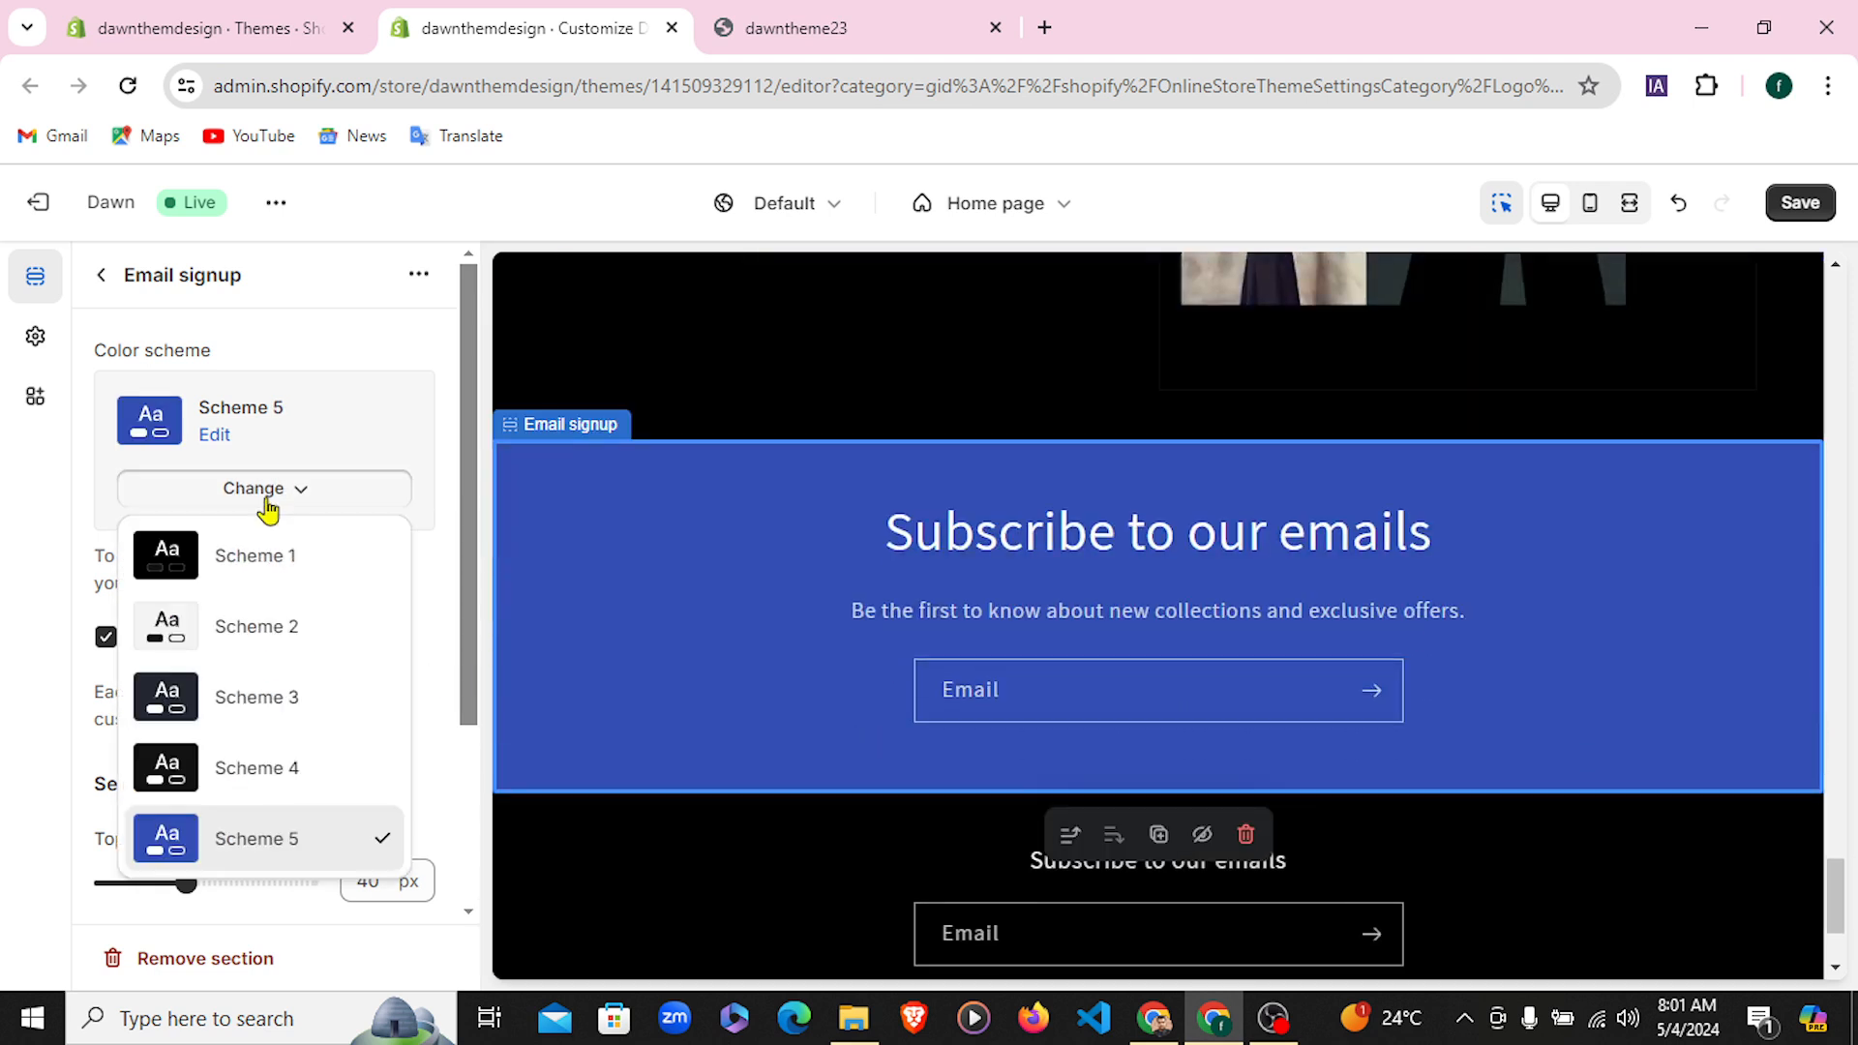
pyautogui.click(28, 652)
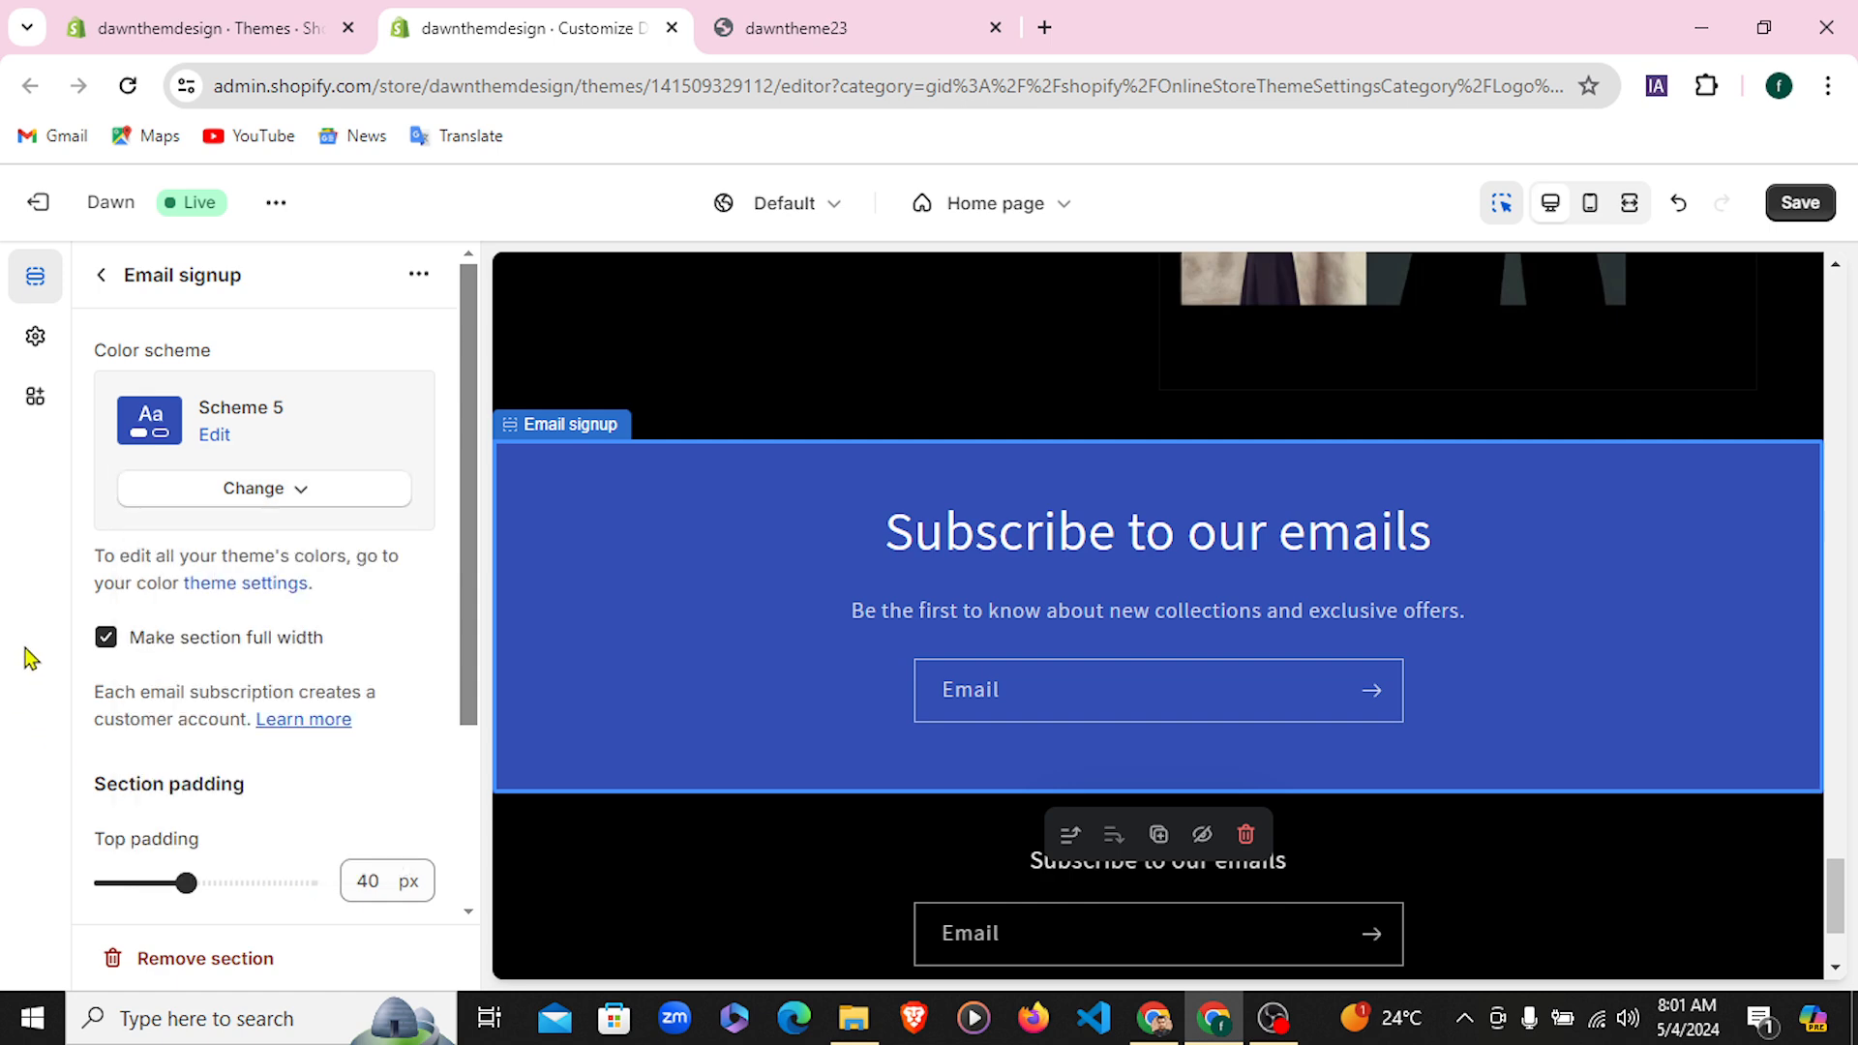
# Set the Email signup section's color scheme to Scheme 3 and check it against the dawntheme23 store
pyautogui.click(235, 490)
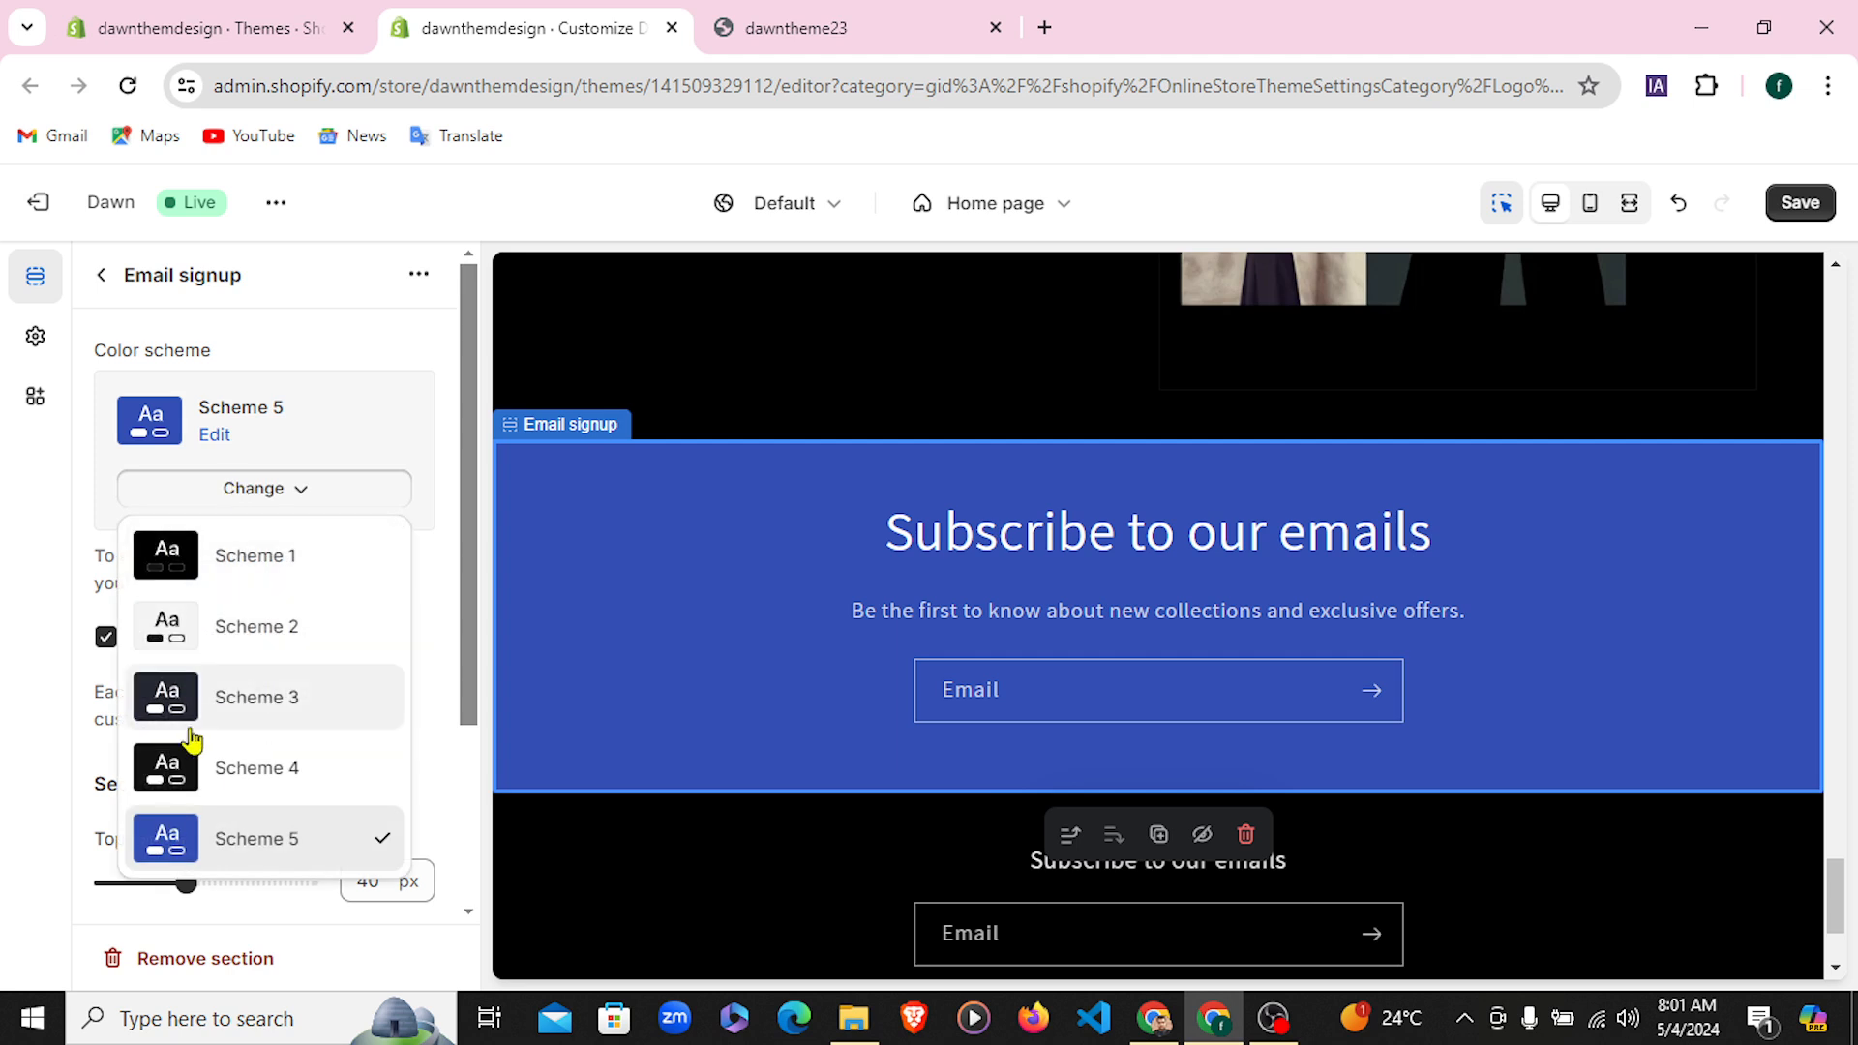
pyautogui.click(247, 696)
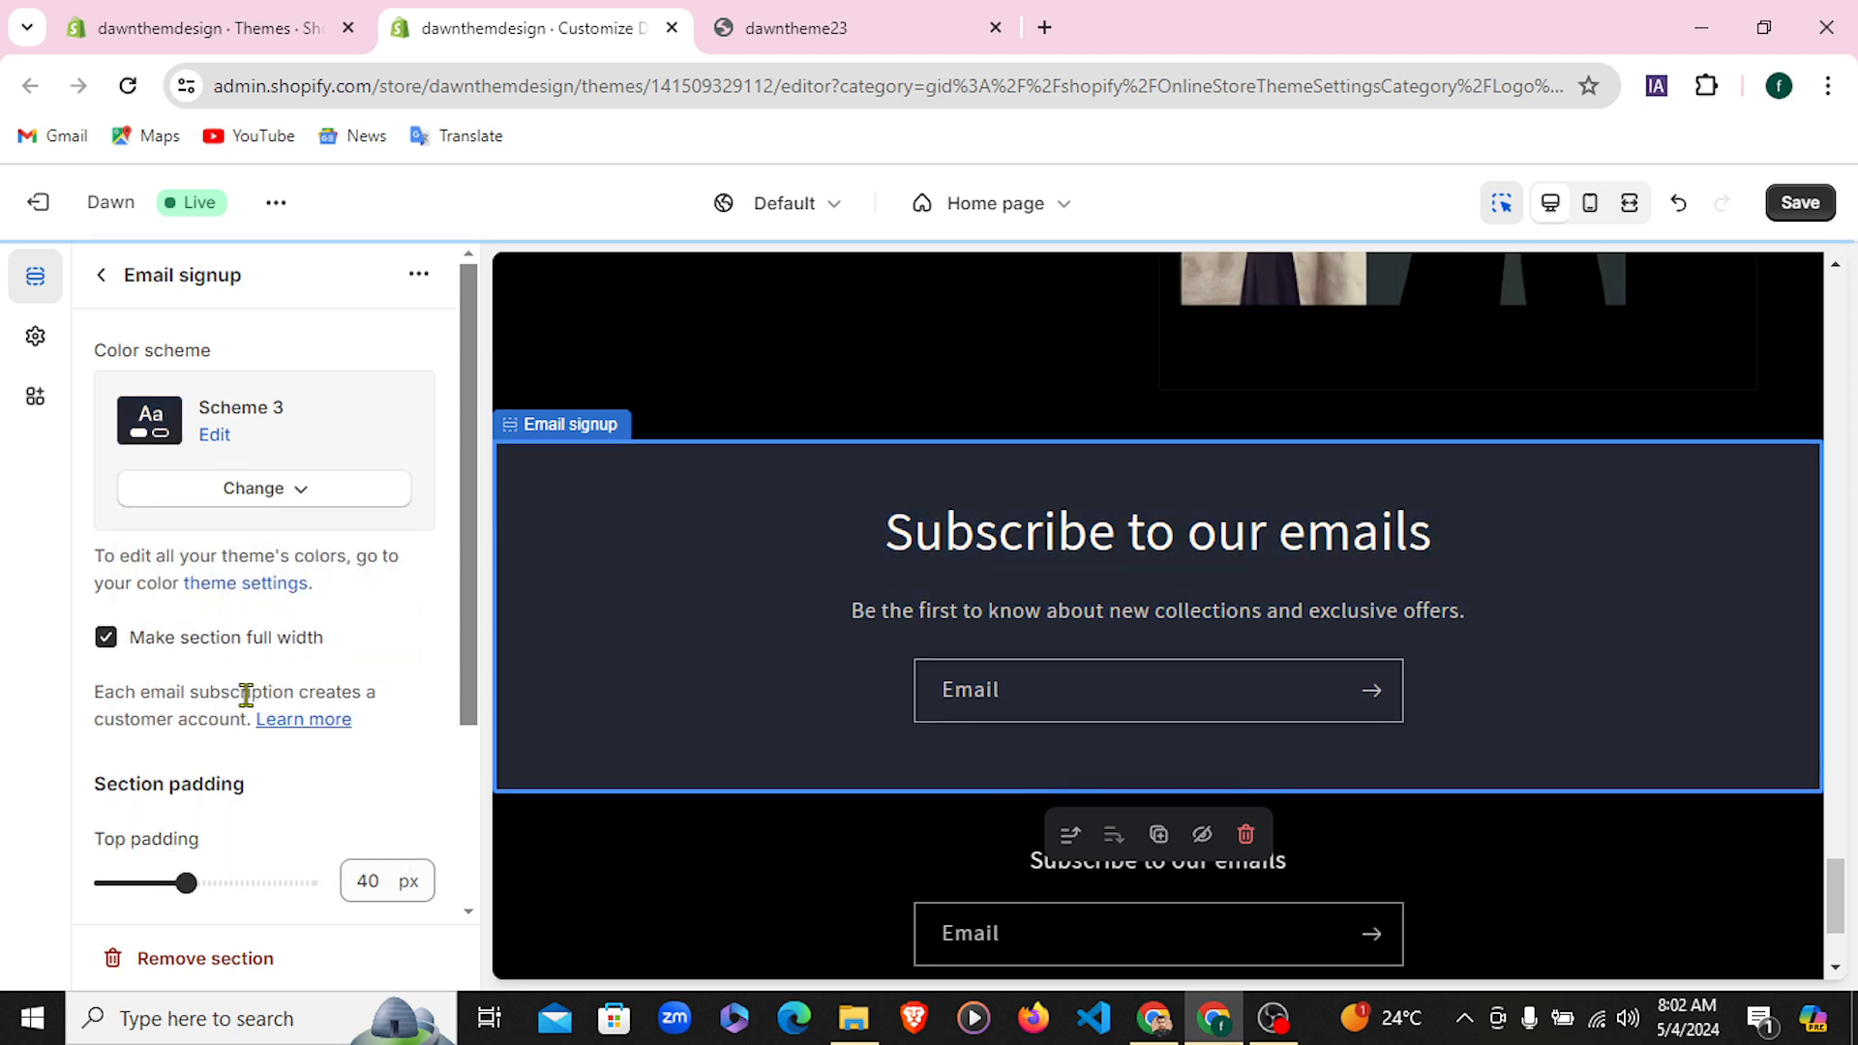
pyautogui.click(258, 493)
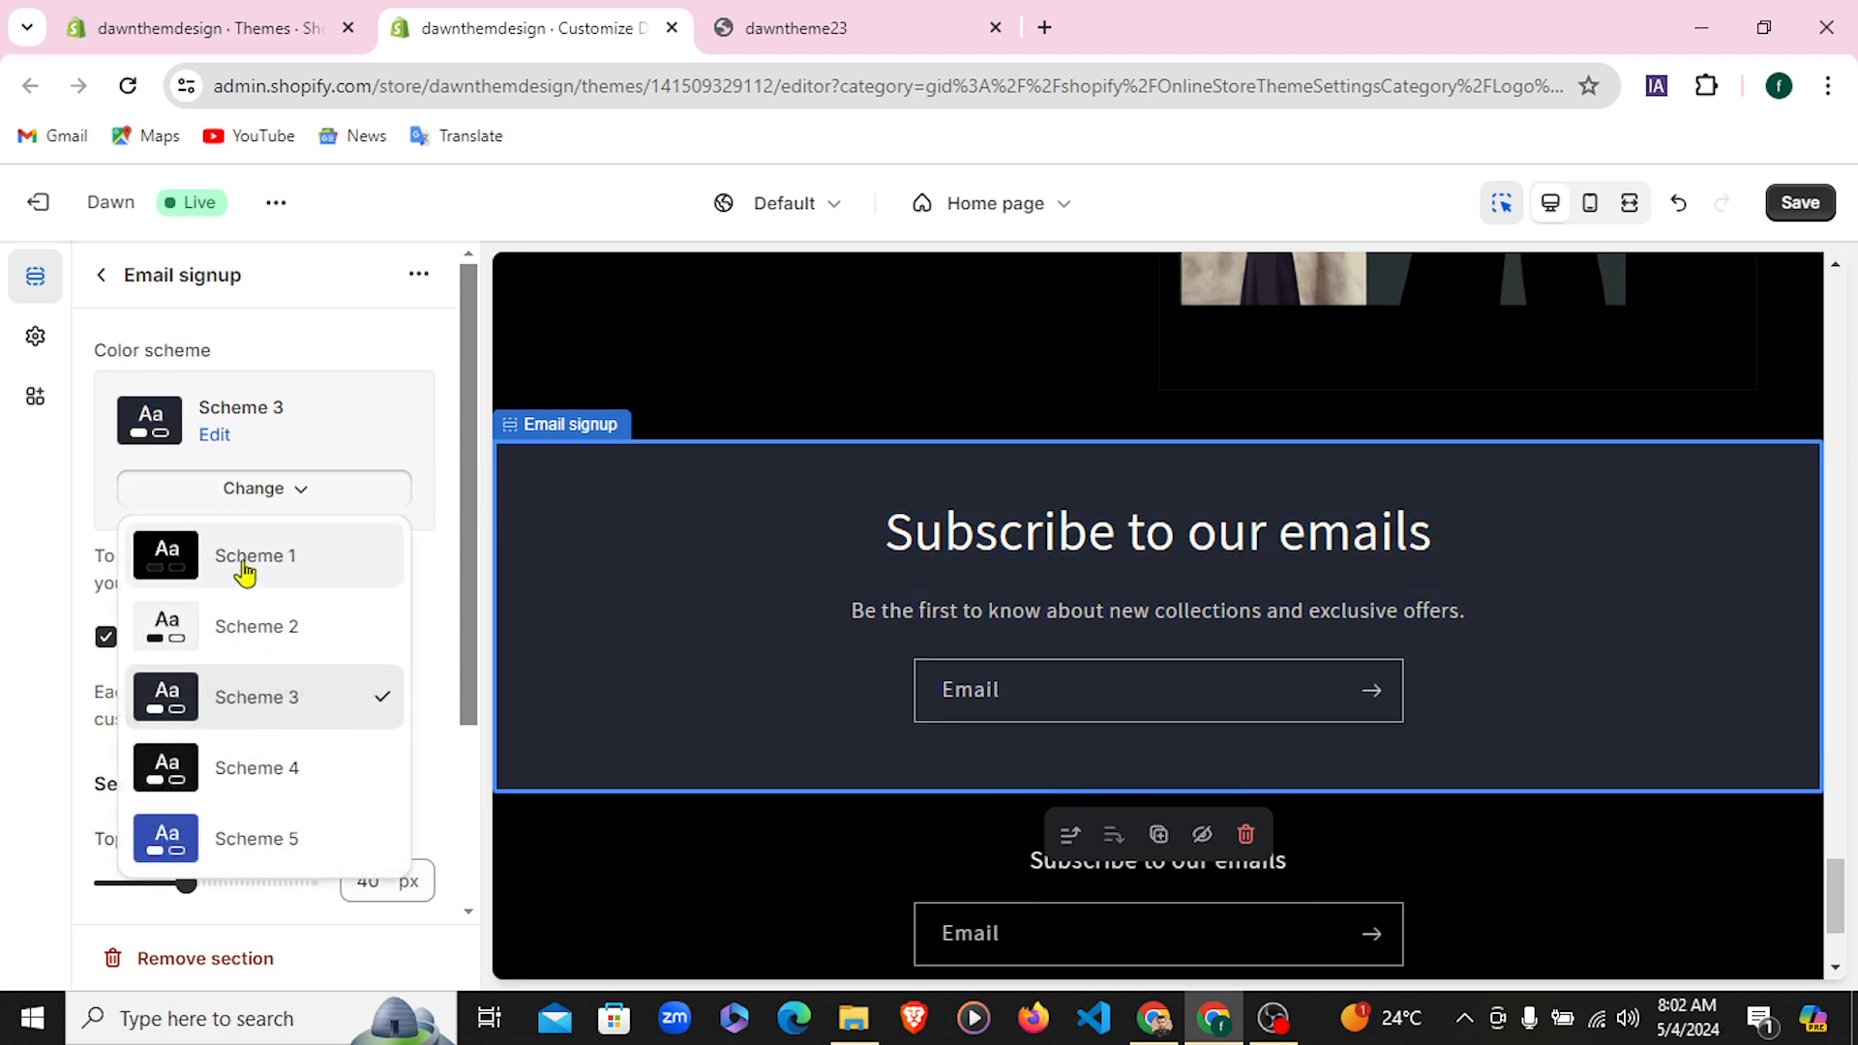
pyautogui.click(243, 497)
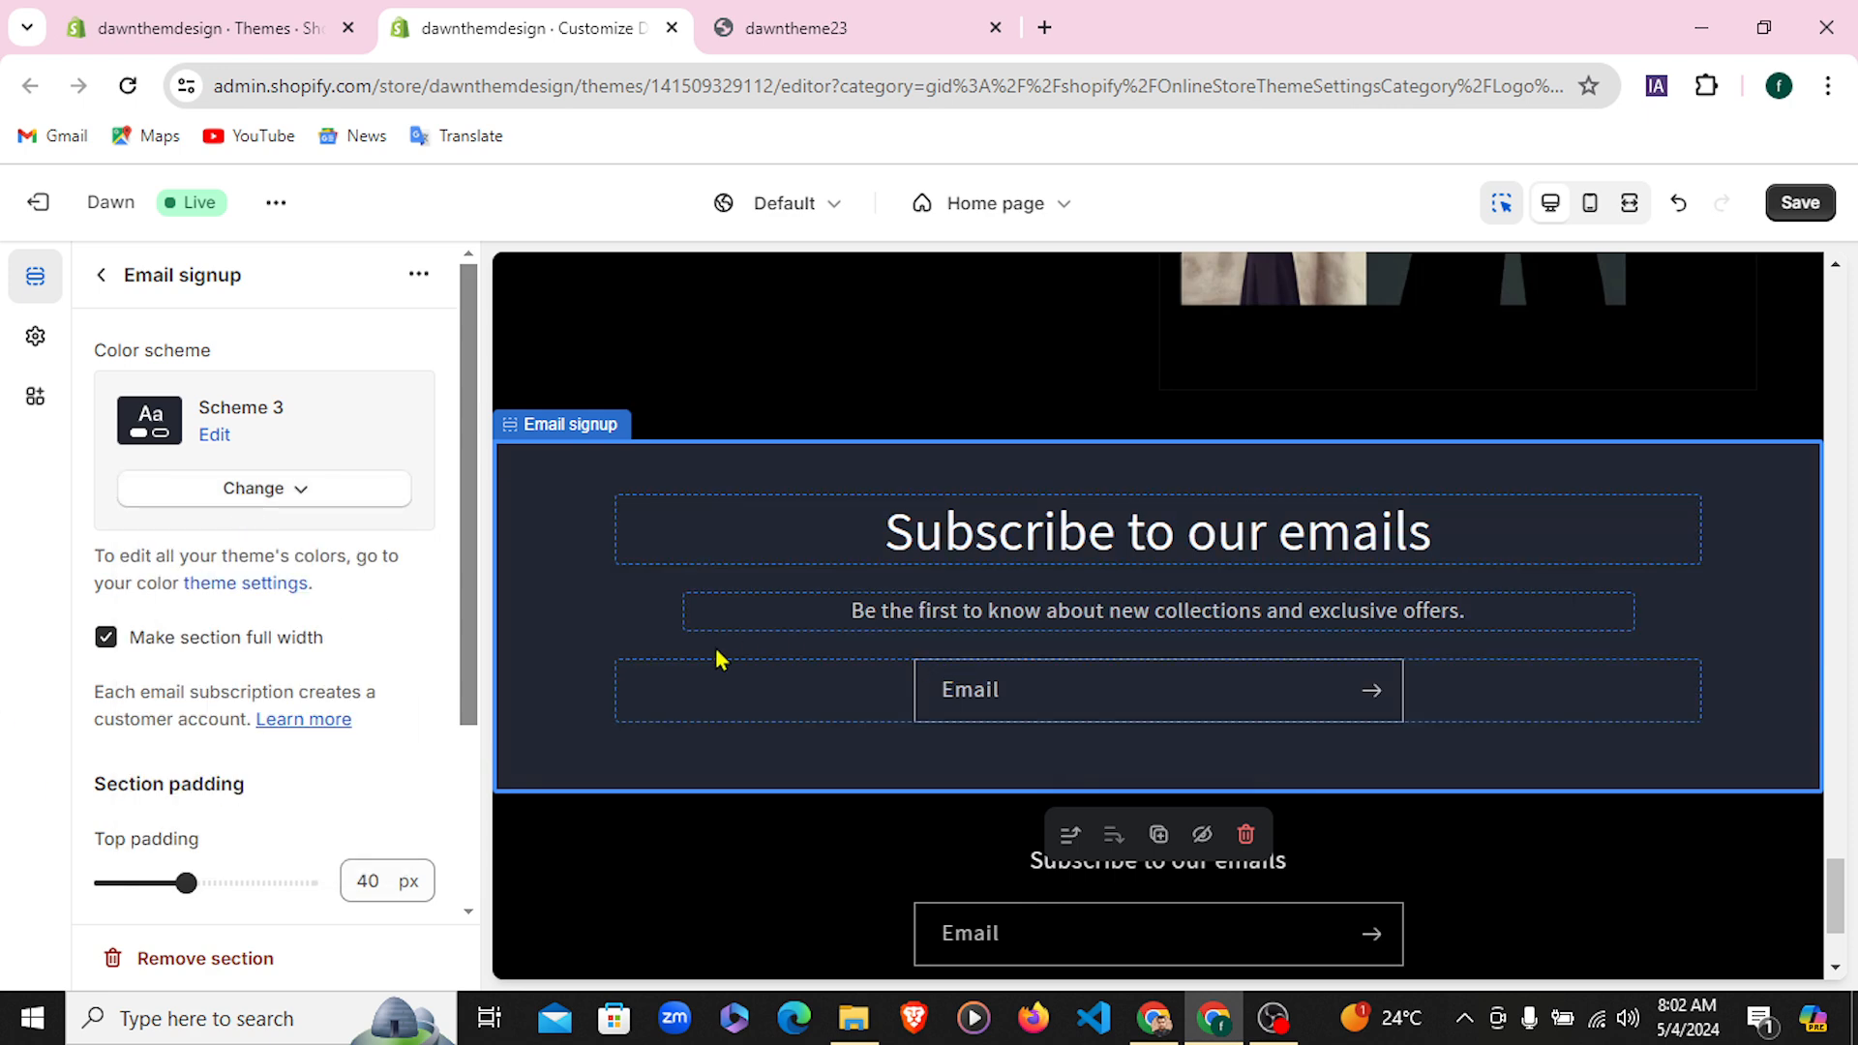
pyautogui.click(924, 18)
pyautogui.click(585, 17)
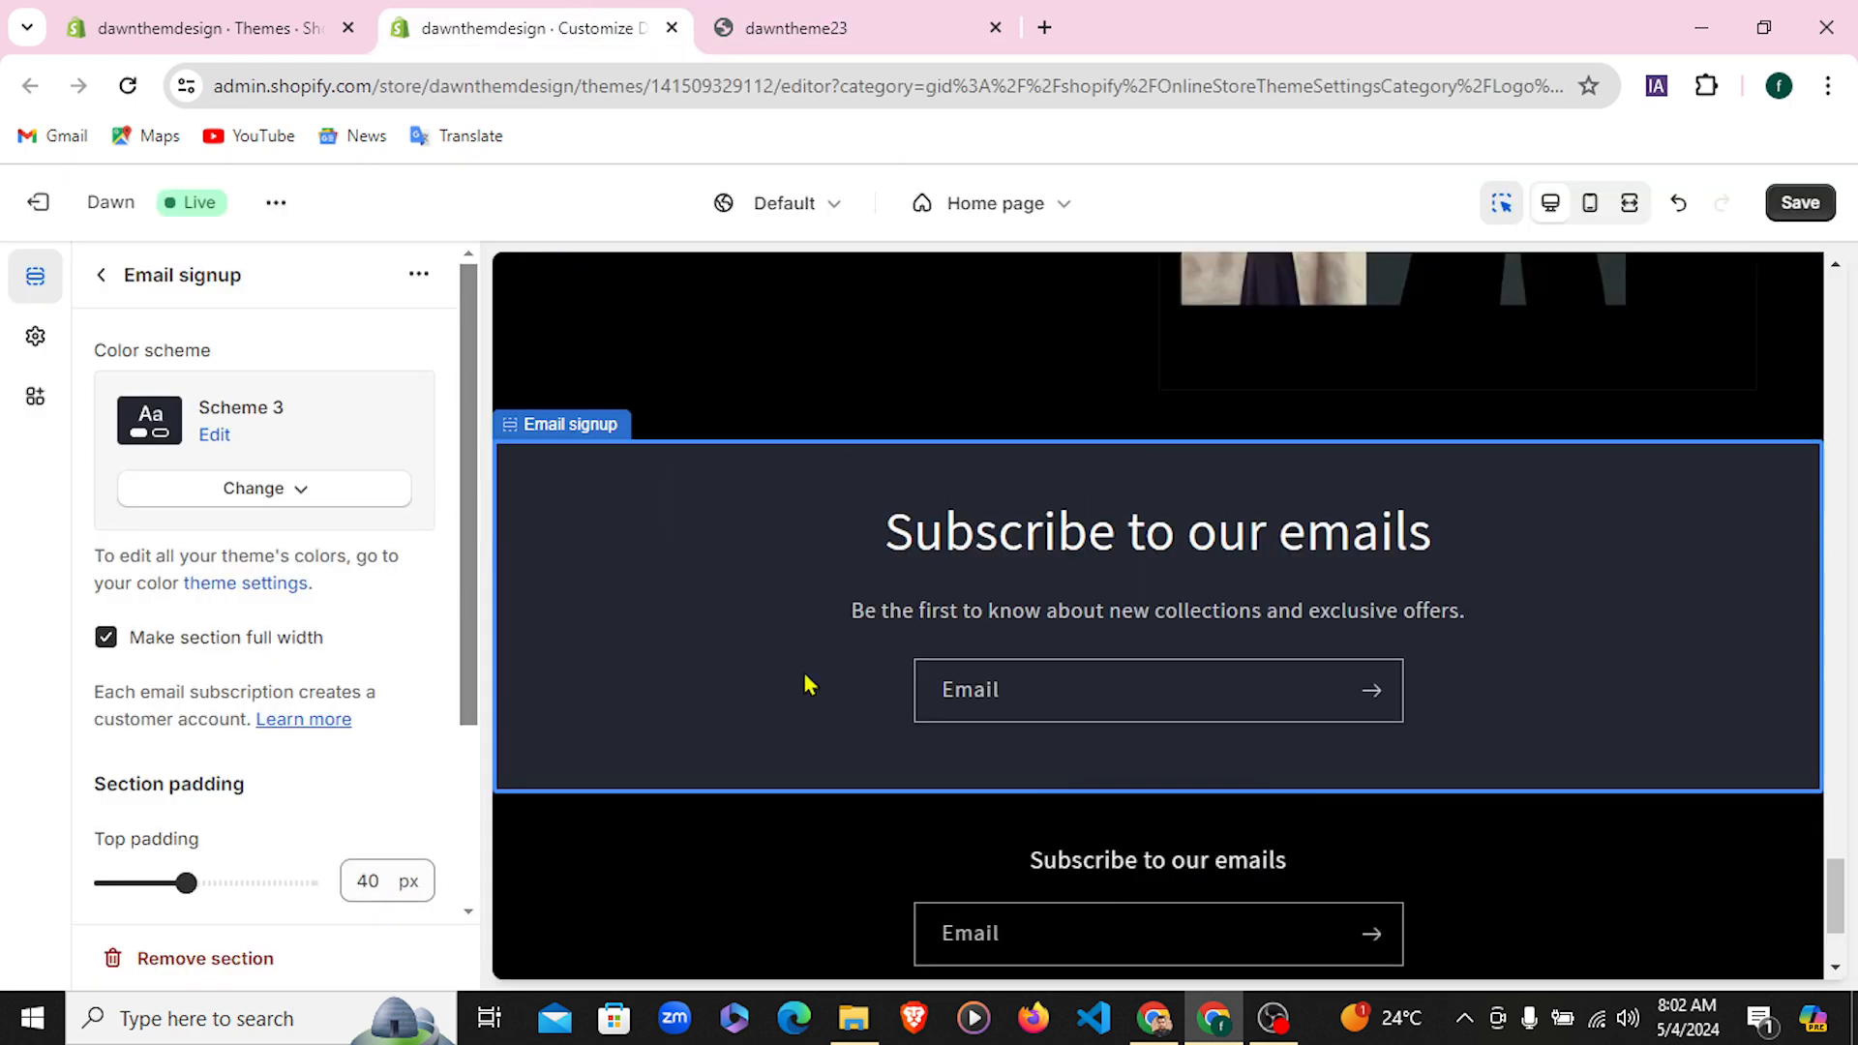
pyautogui.scroll(-3, 257, 642)
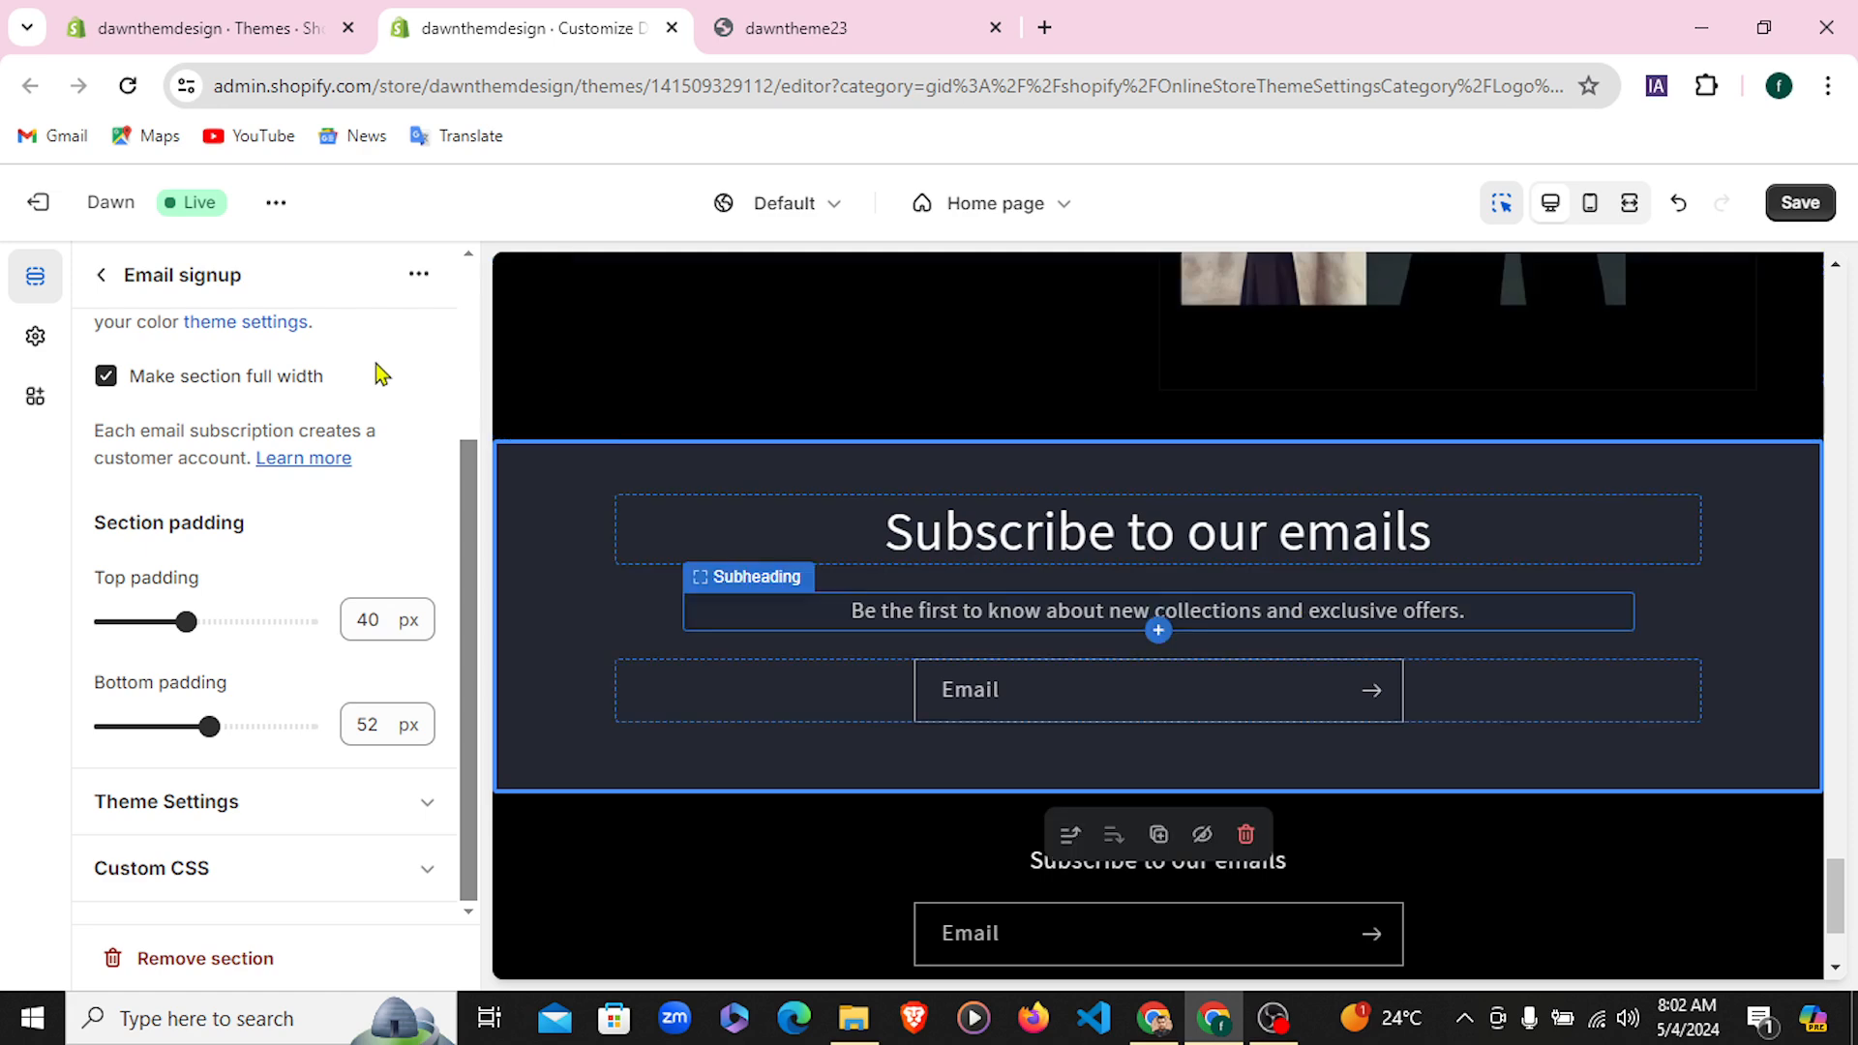
pyautogui.click(100, 275)
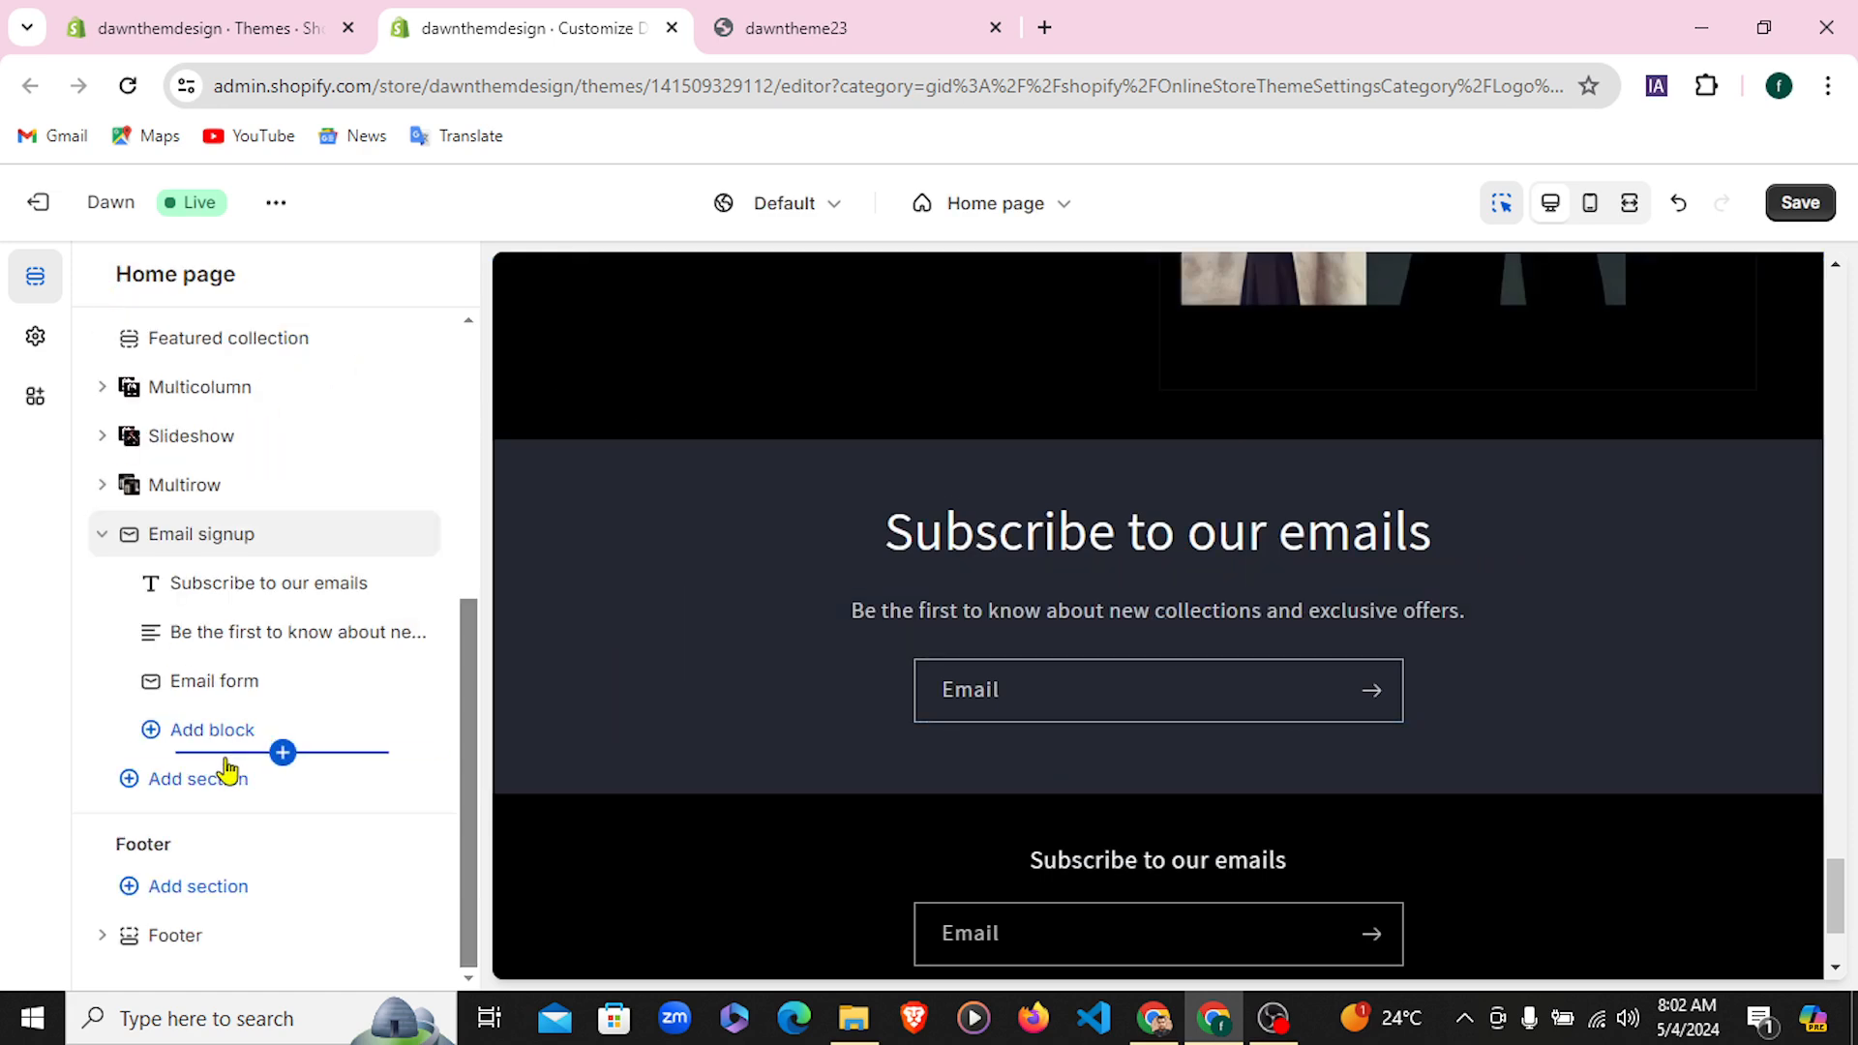
# Examine which section follows the email signup on the dawntheme23 store
pyautogui.click(812, 27)
pyautogui.scroll(-5, 971, 733)
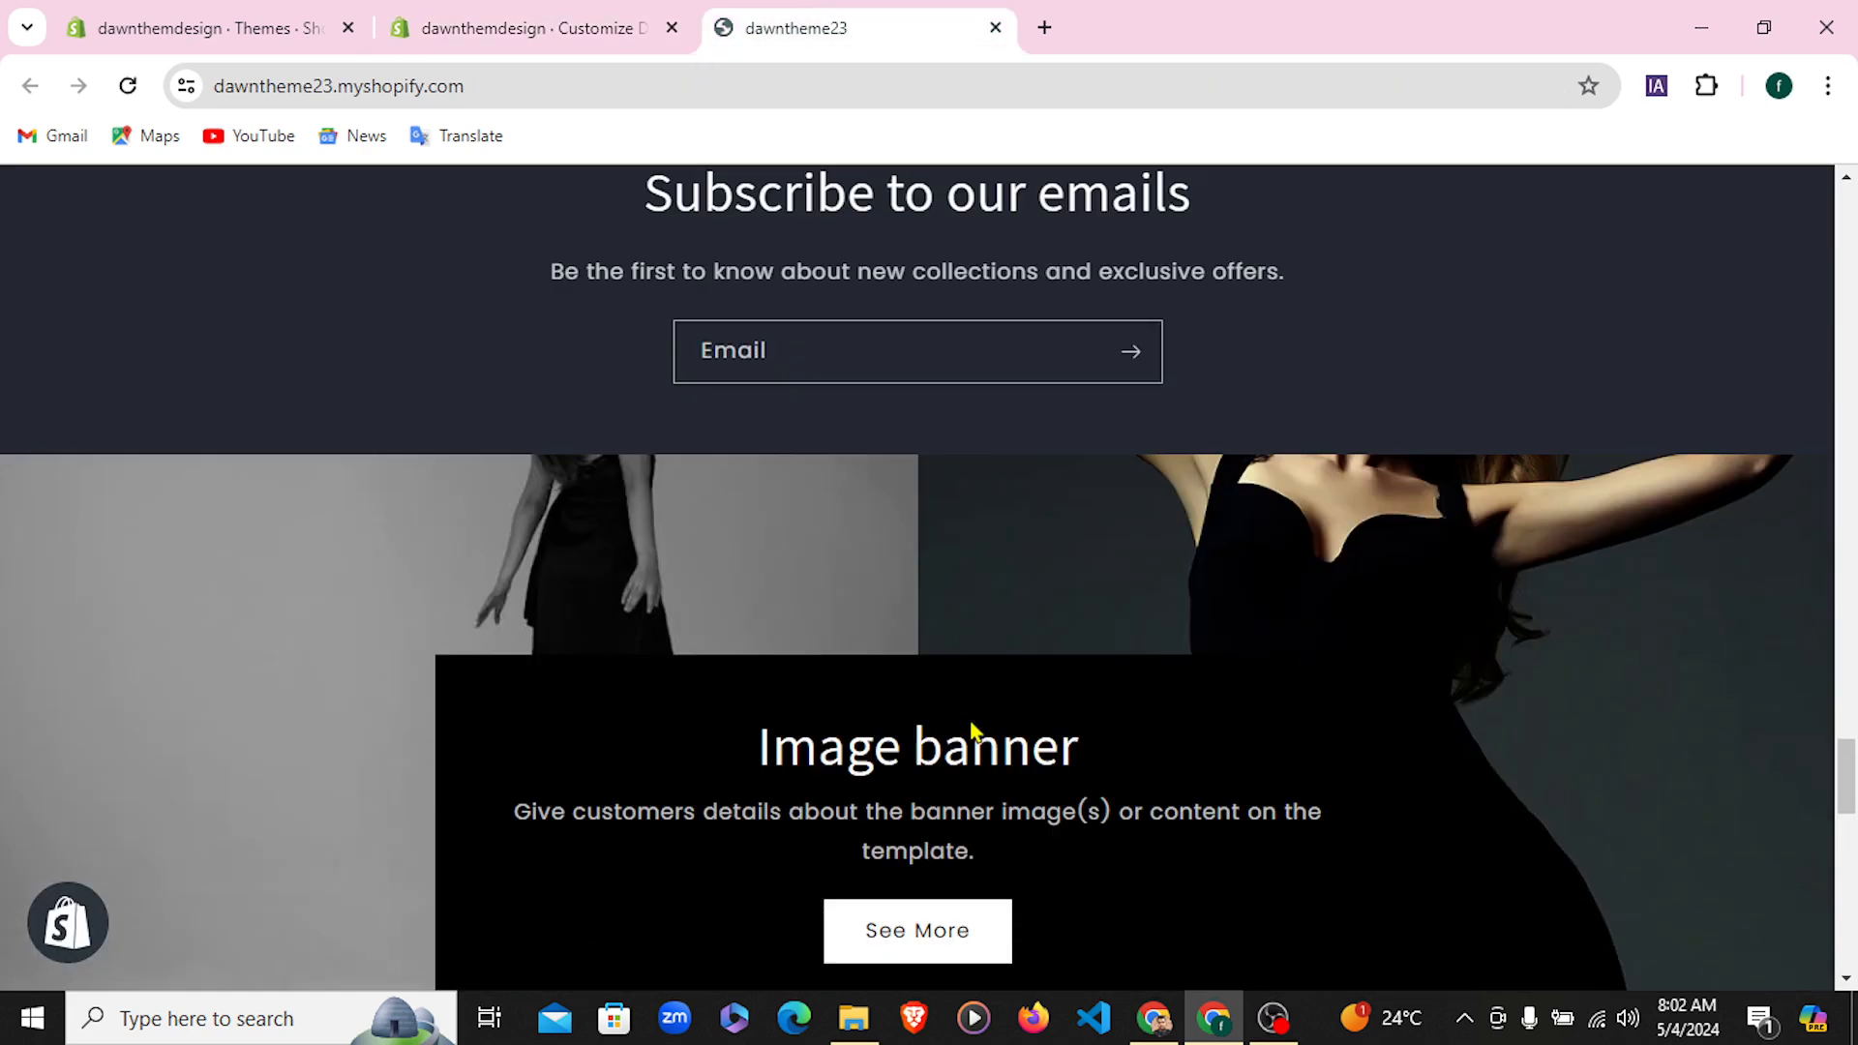
pyautogui.scroll(2, 972, 731)
pyautogui.scroll(-2, 977, 733)
pyautogui.scroll(7, 1120, 753)
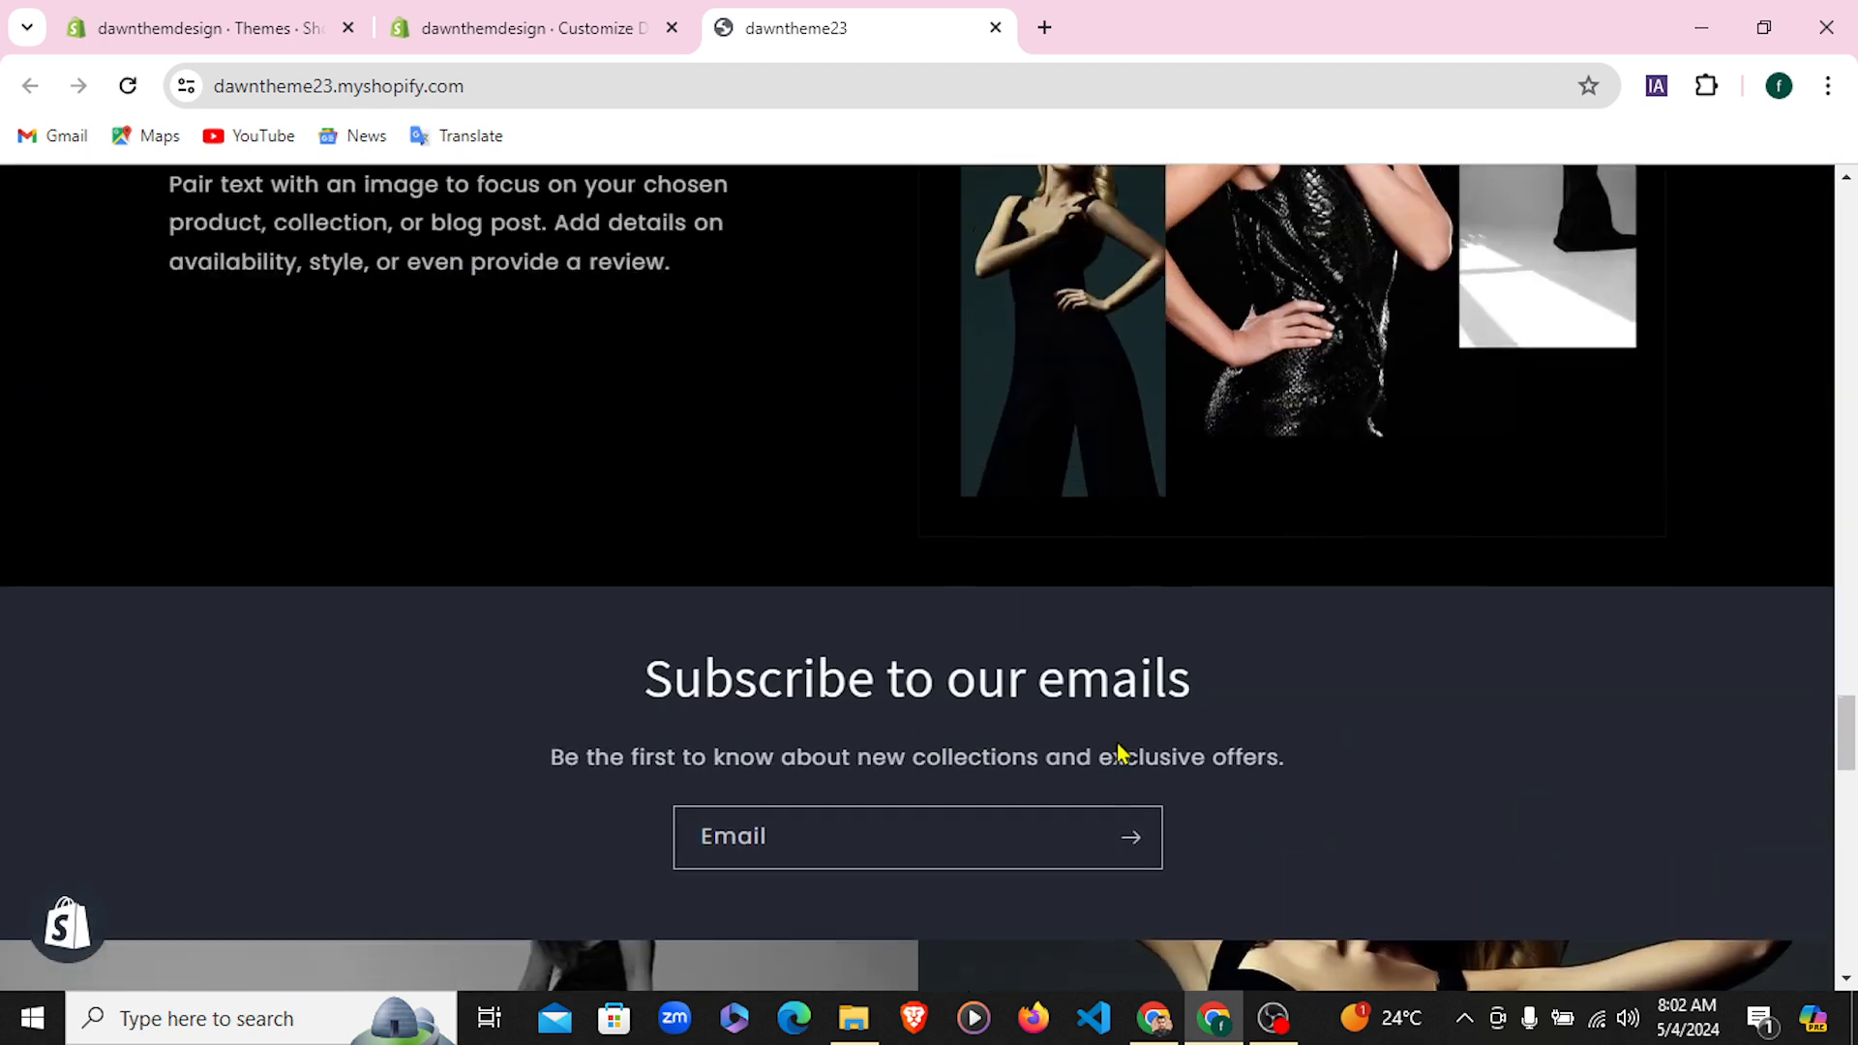
pyautogui.scroll(-4, 136, 626)
pyautogui.click(523, 12)
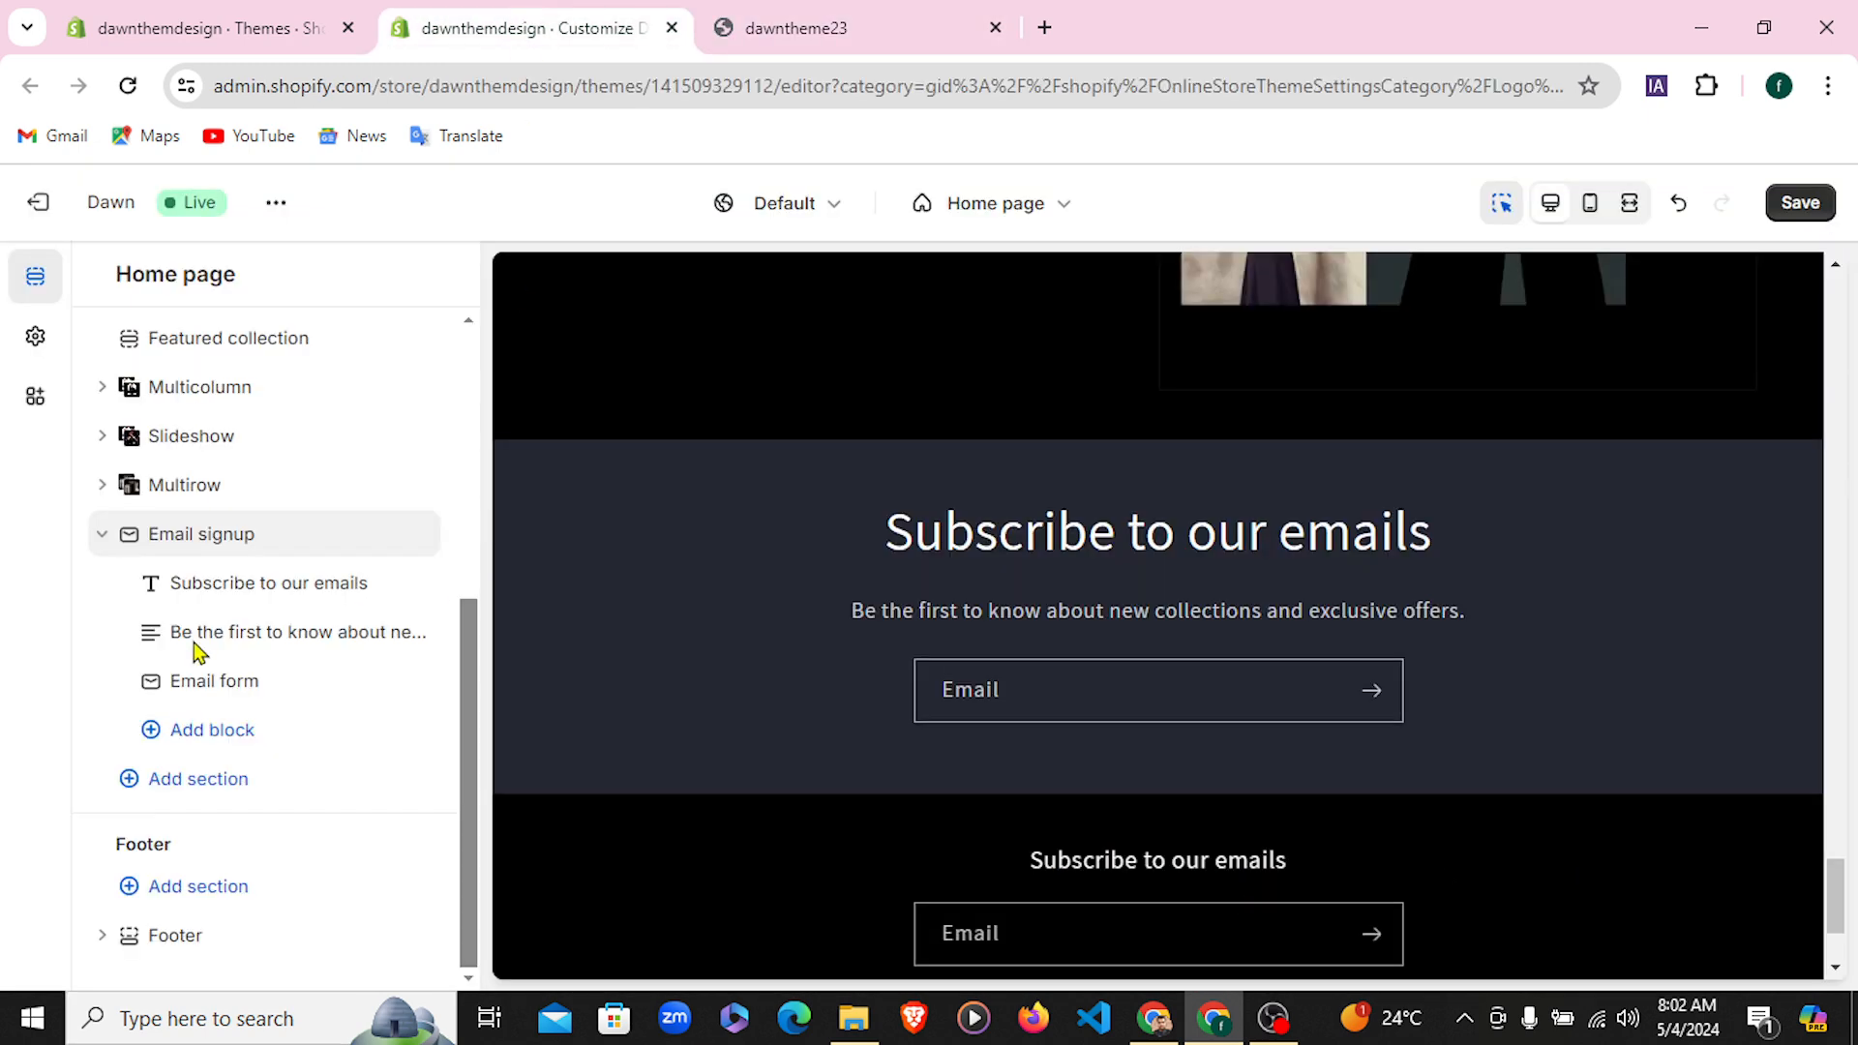
# Add an Image banner section below the Email signup section on the home page
pyautogui.click(99, 535)
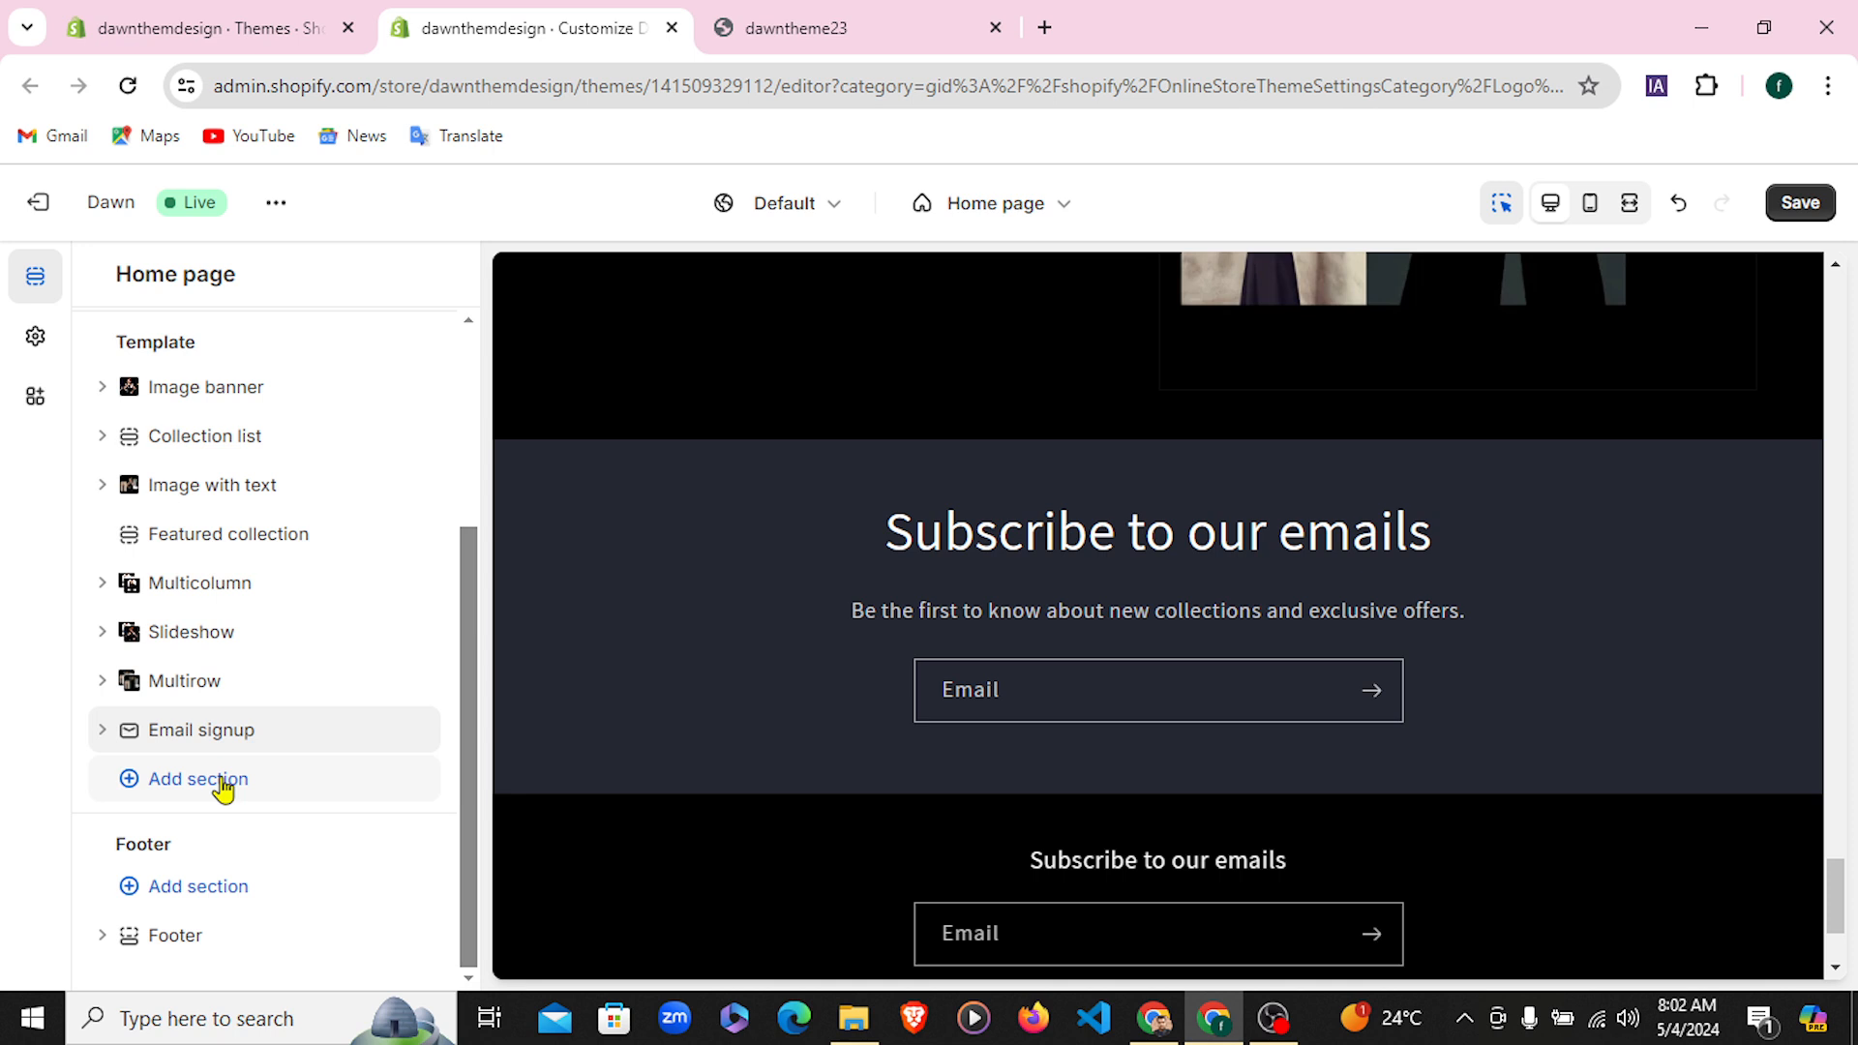
pyautogui.scroll(-2, 1310, 780)
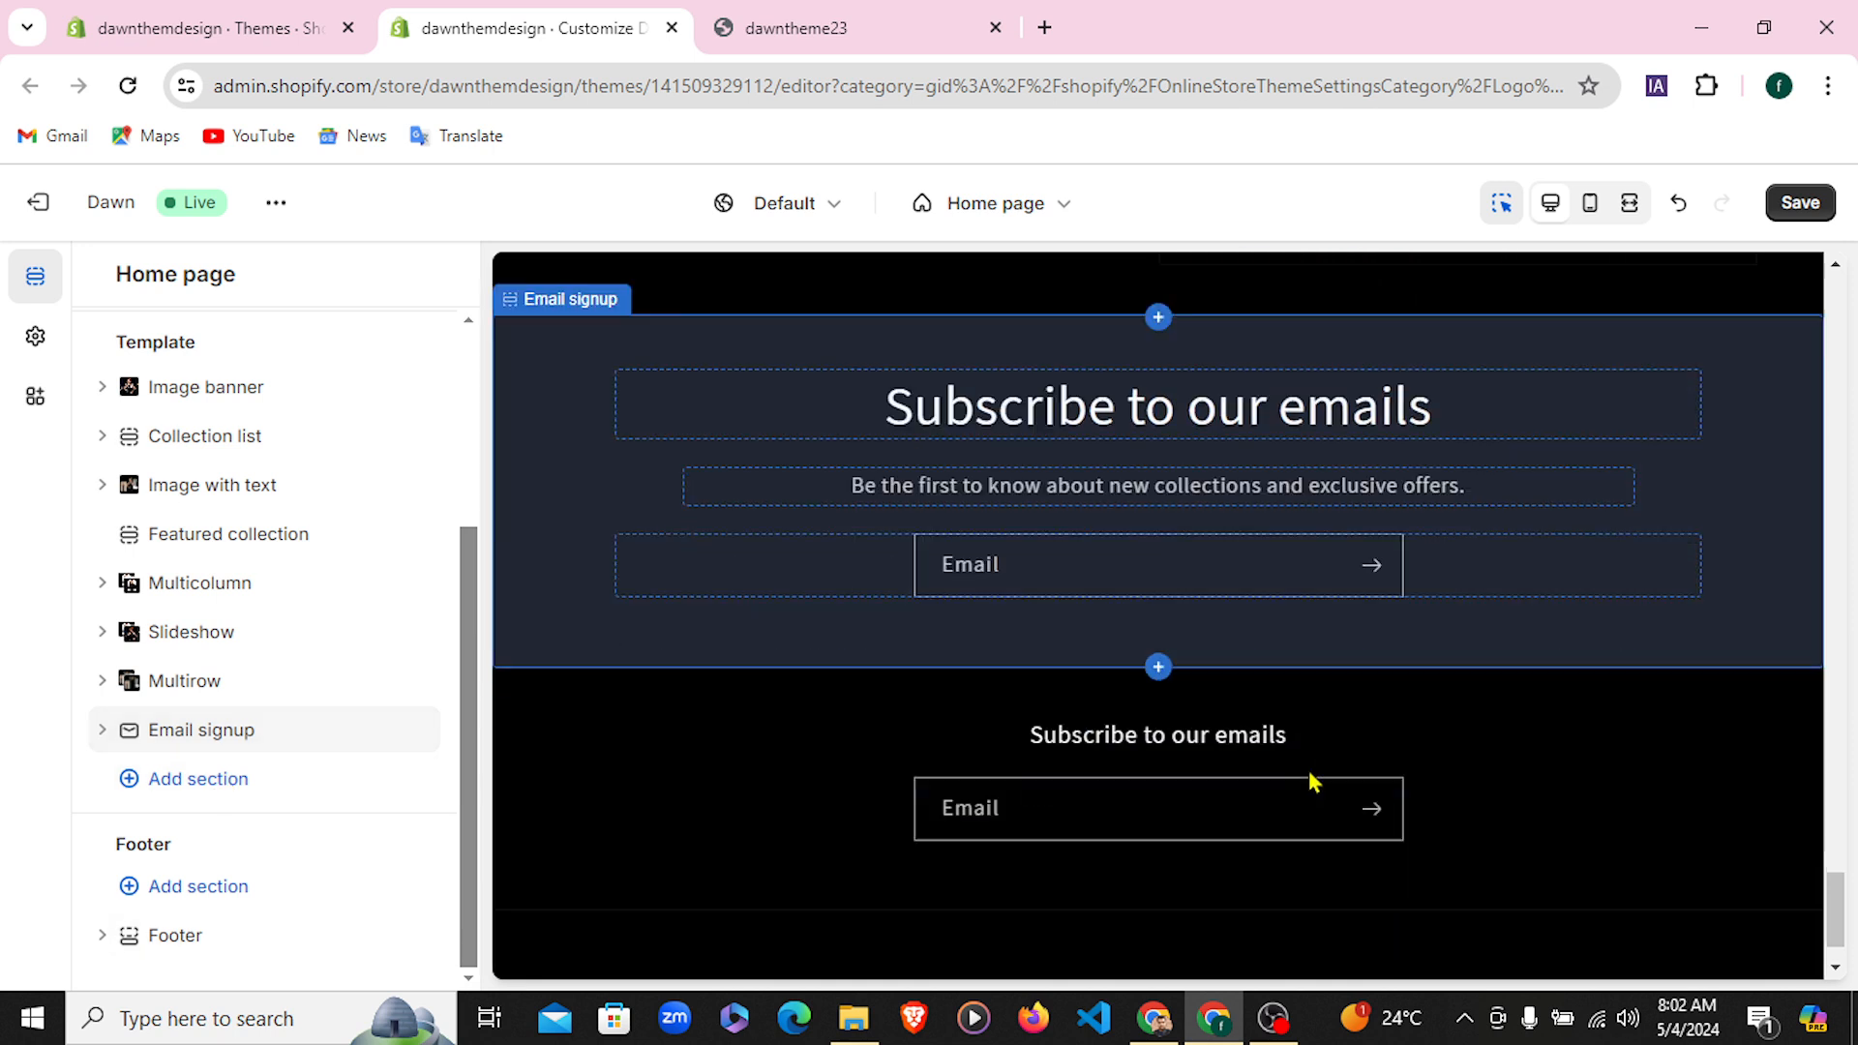
pyautogui.click(205, 789)
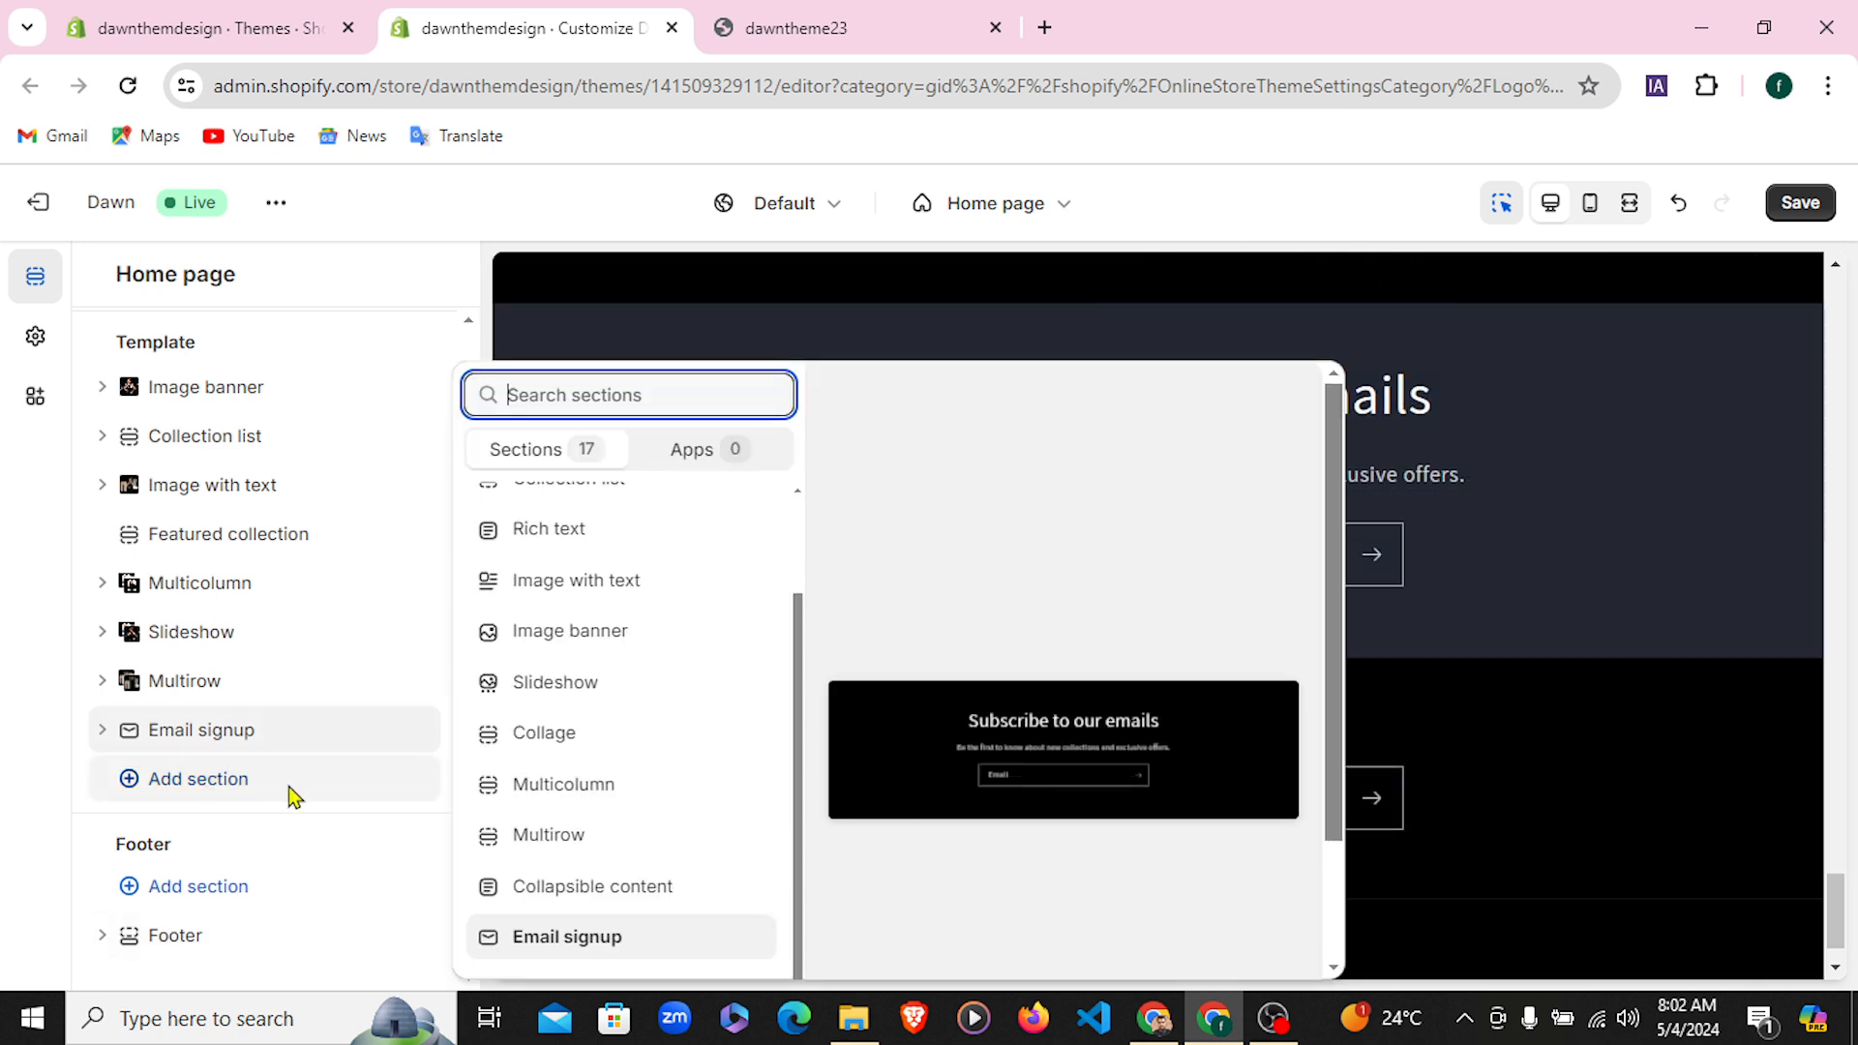
pyautogui.scroll(2, 576, 629)
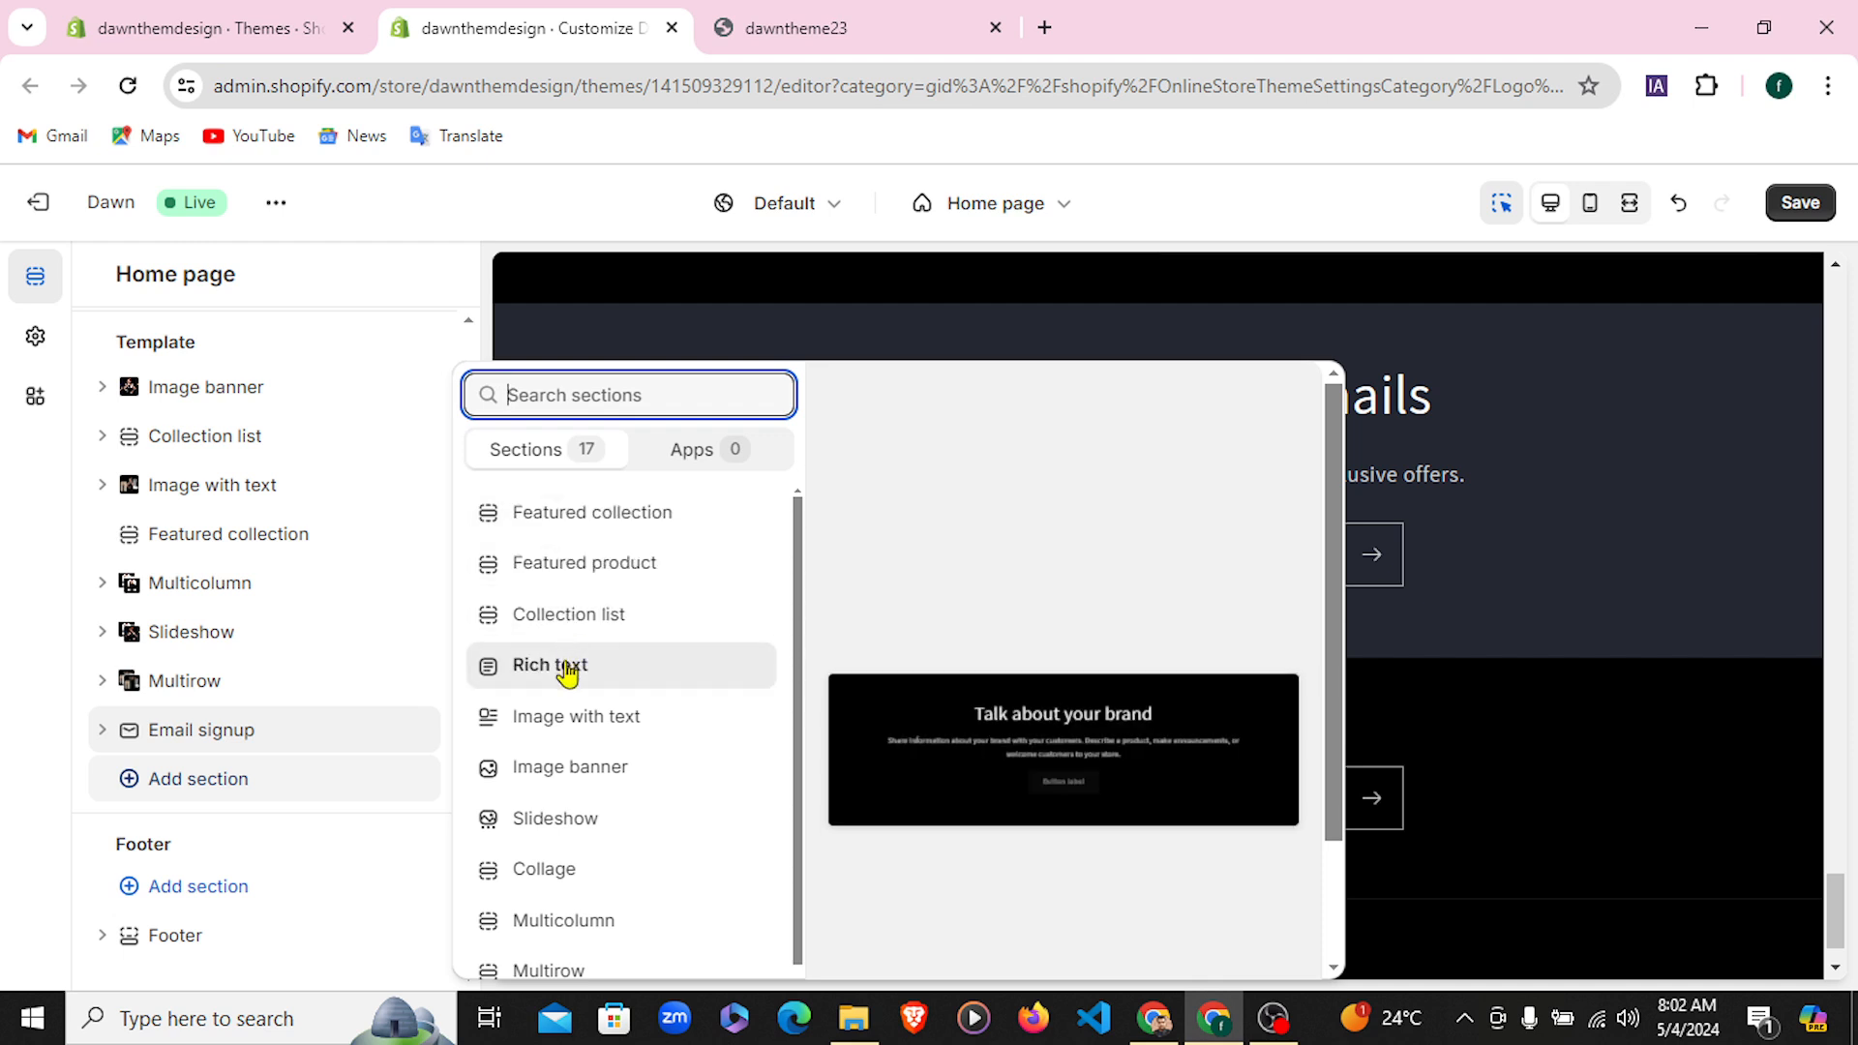
pyautogui.click(589, 774)
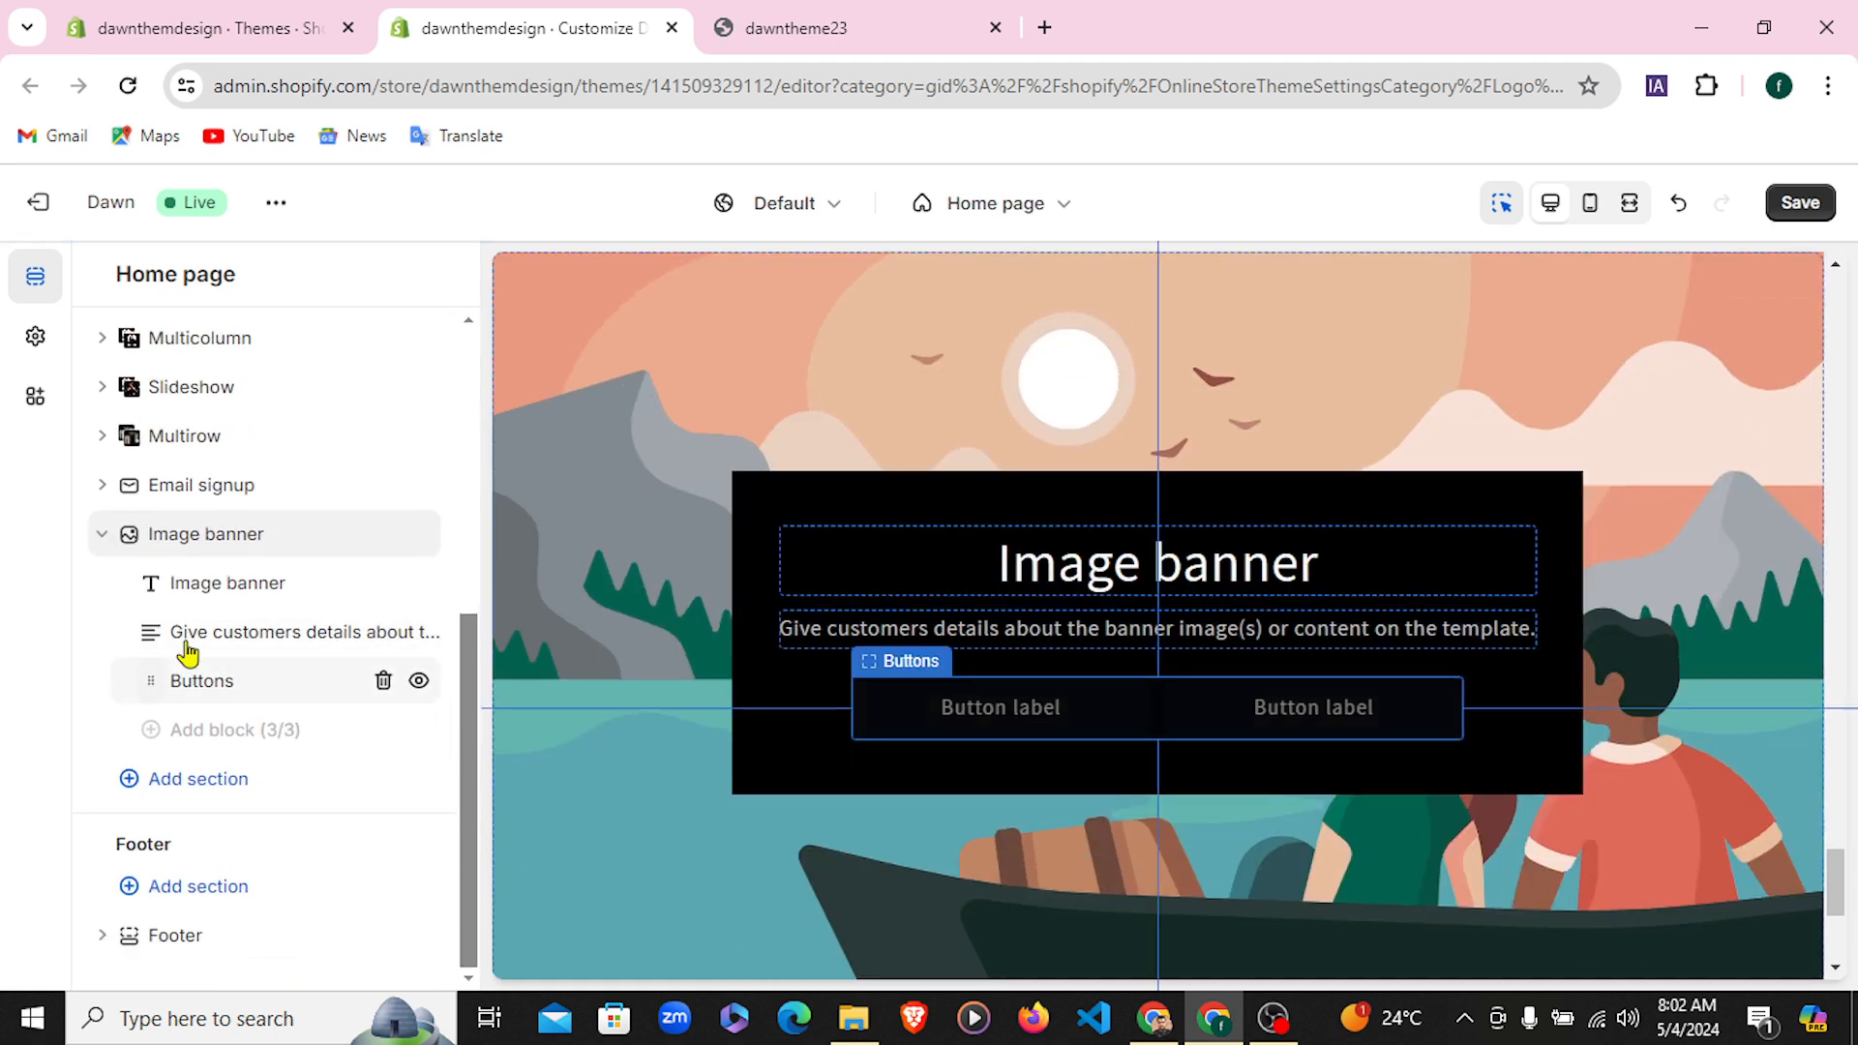
# Set Heading_5 from the store library as the first image of the new Image banner section
pyautogui.click(224, 533)
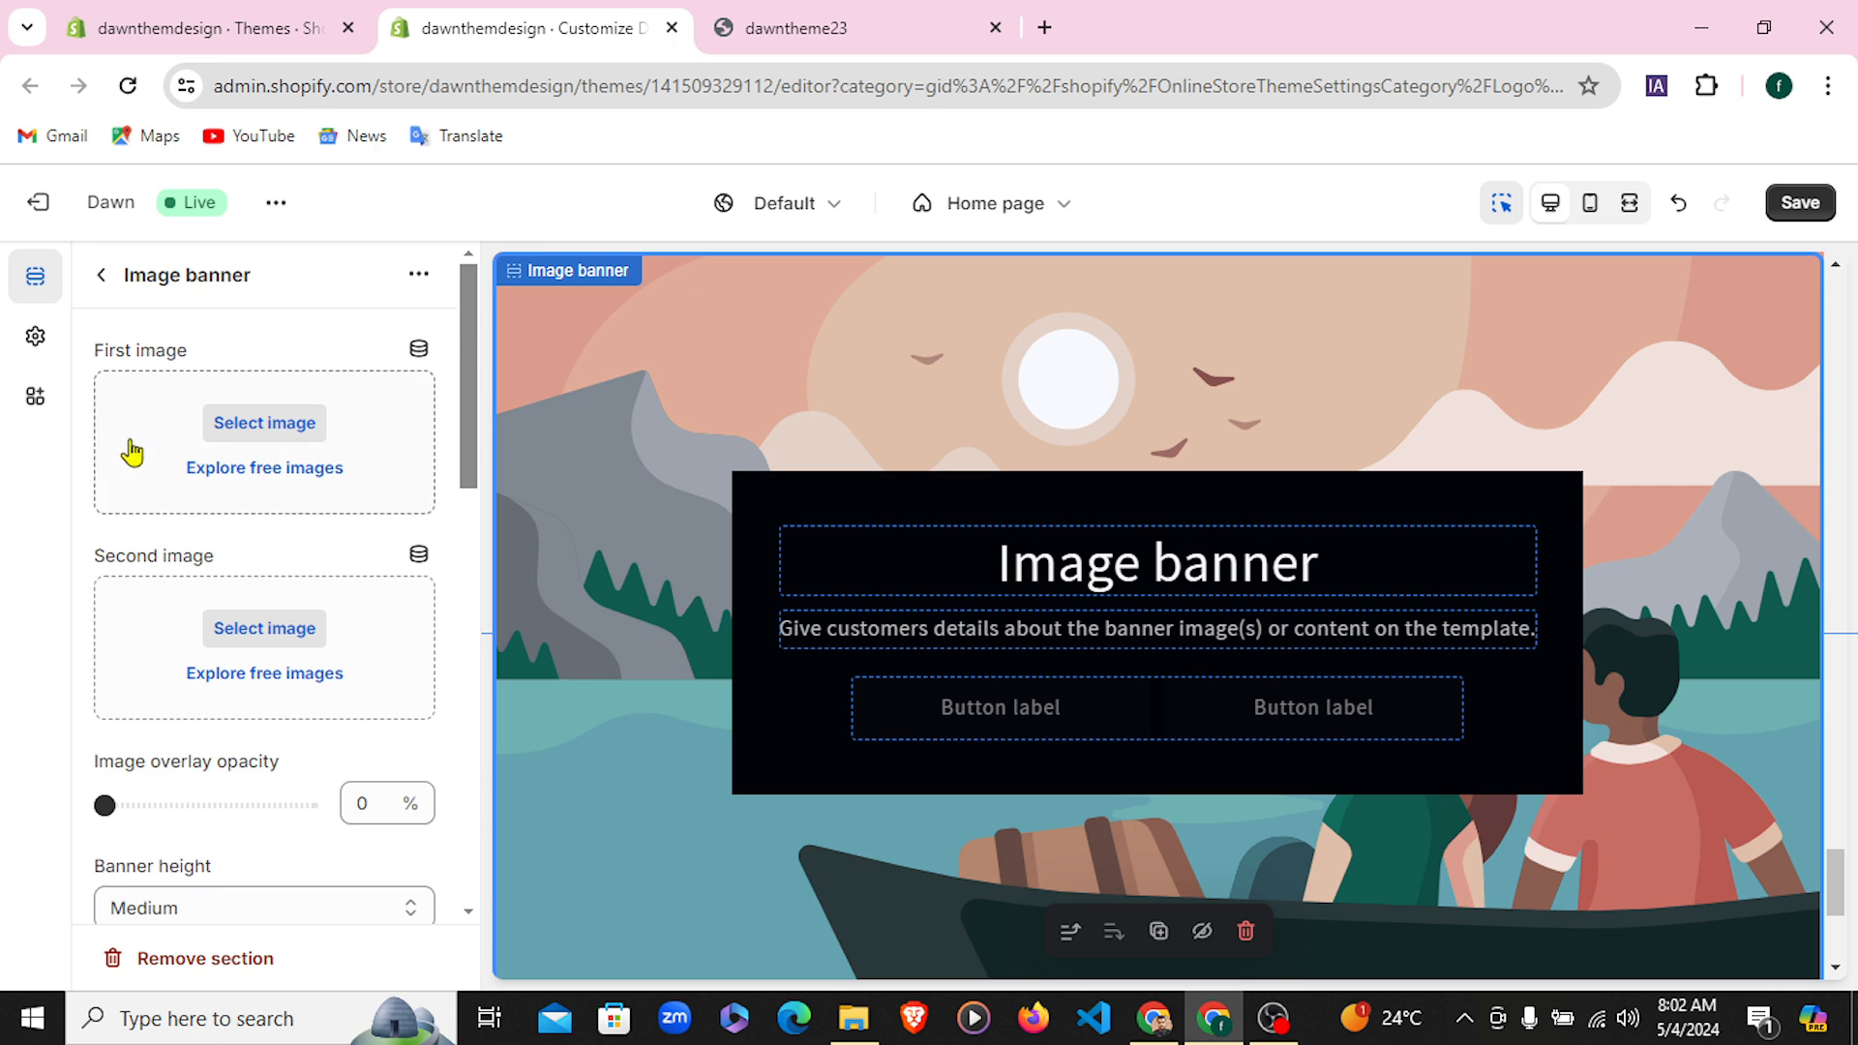
pyautogui.click(267, 426)
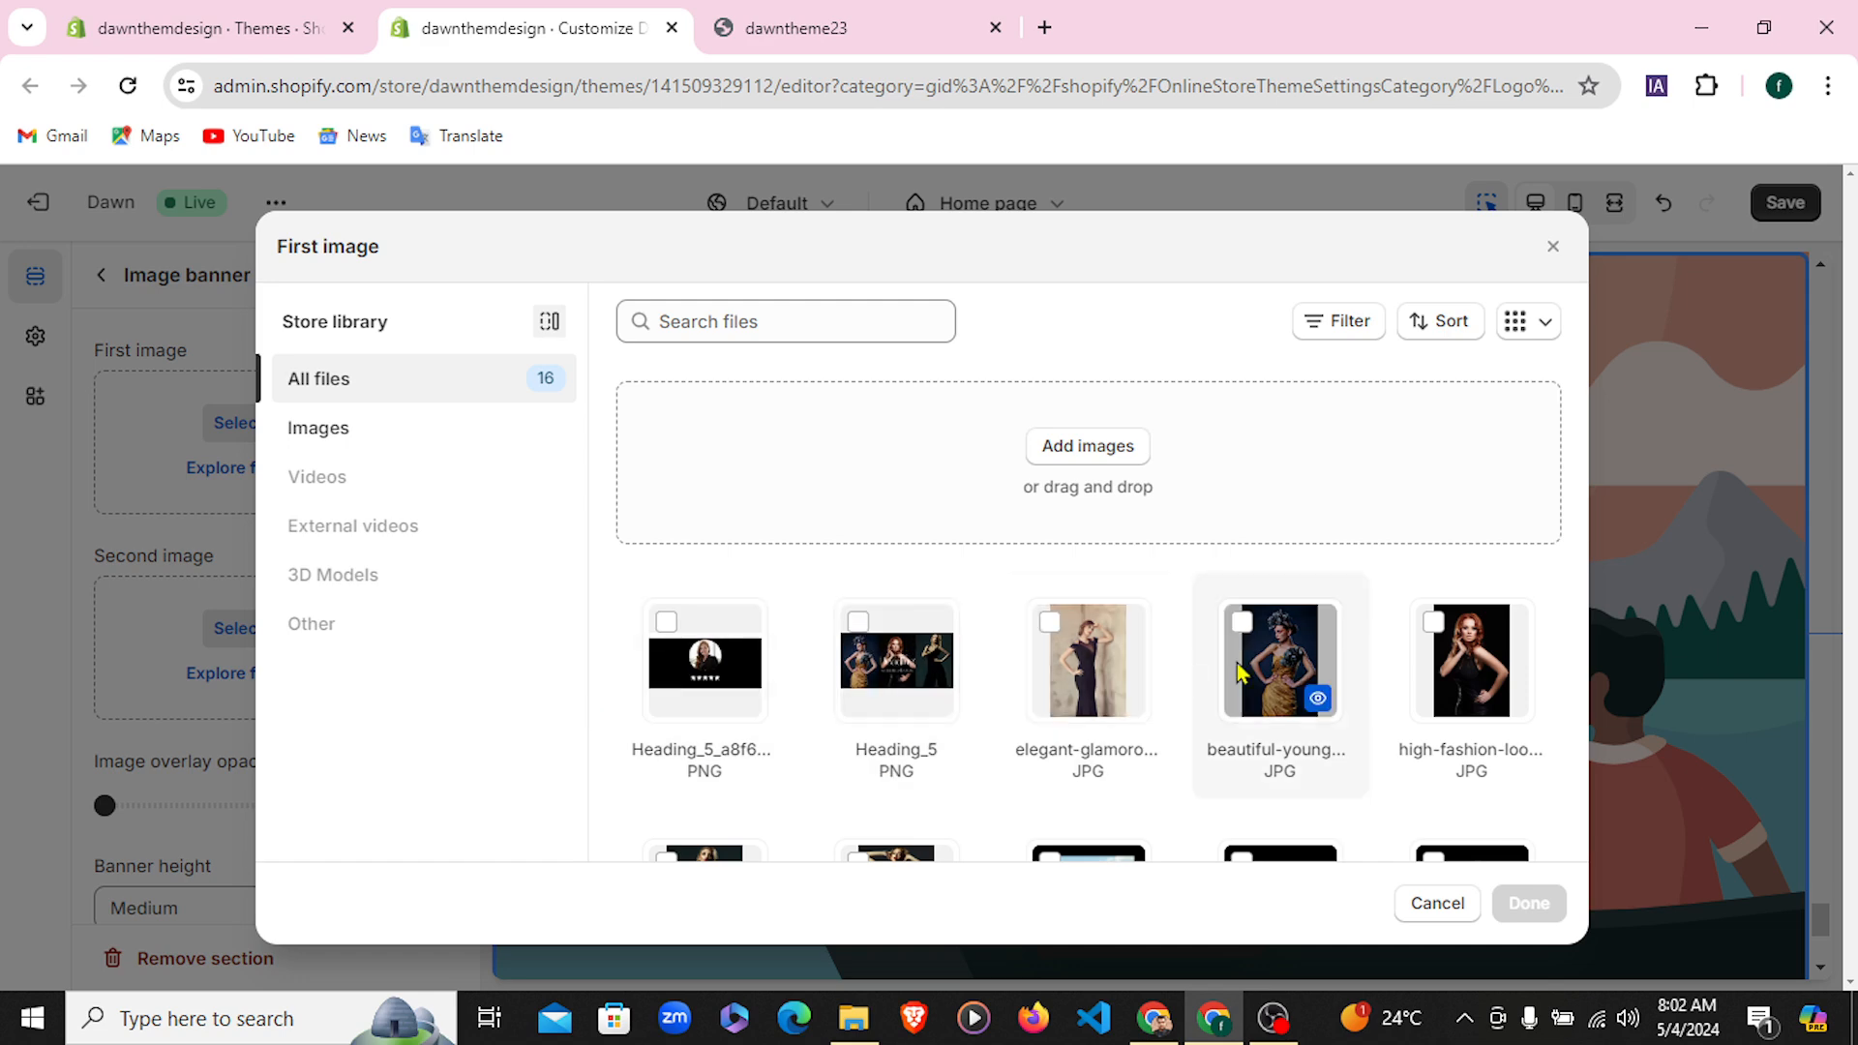
pyautogui.scroll(-4, 933, 705)
pyautogui.scroll(4, 937, 704)
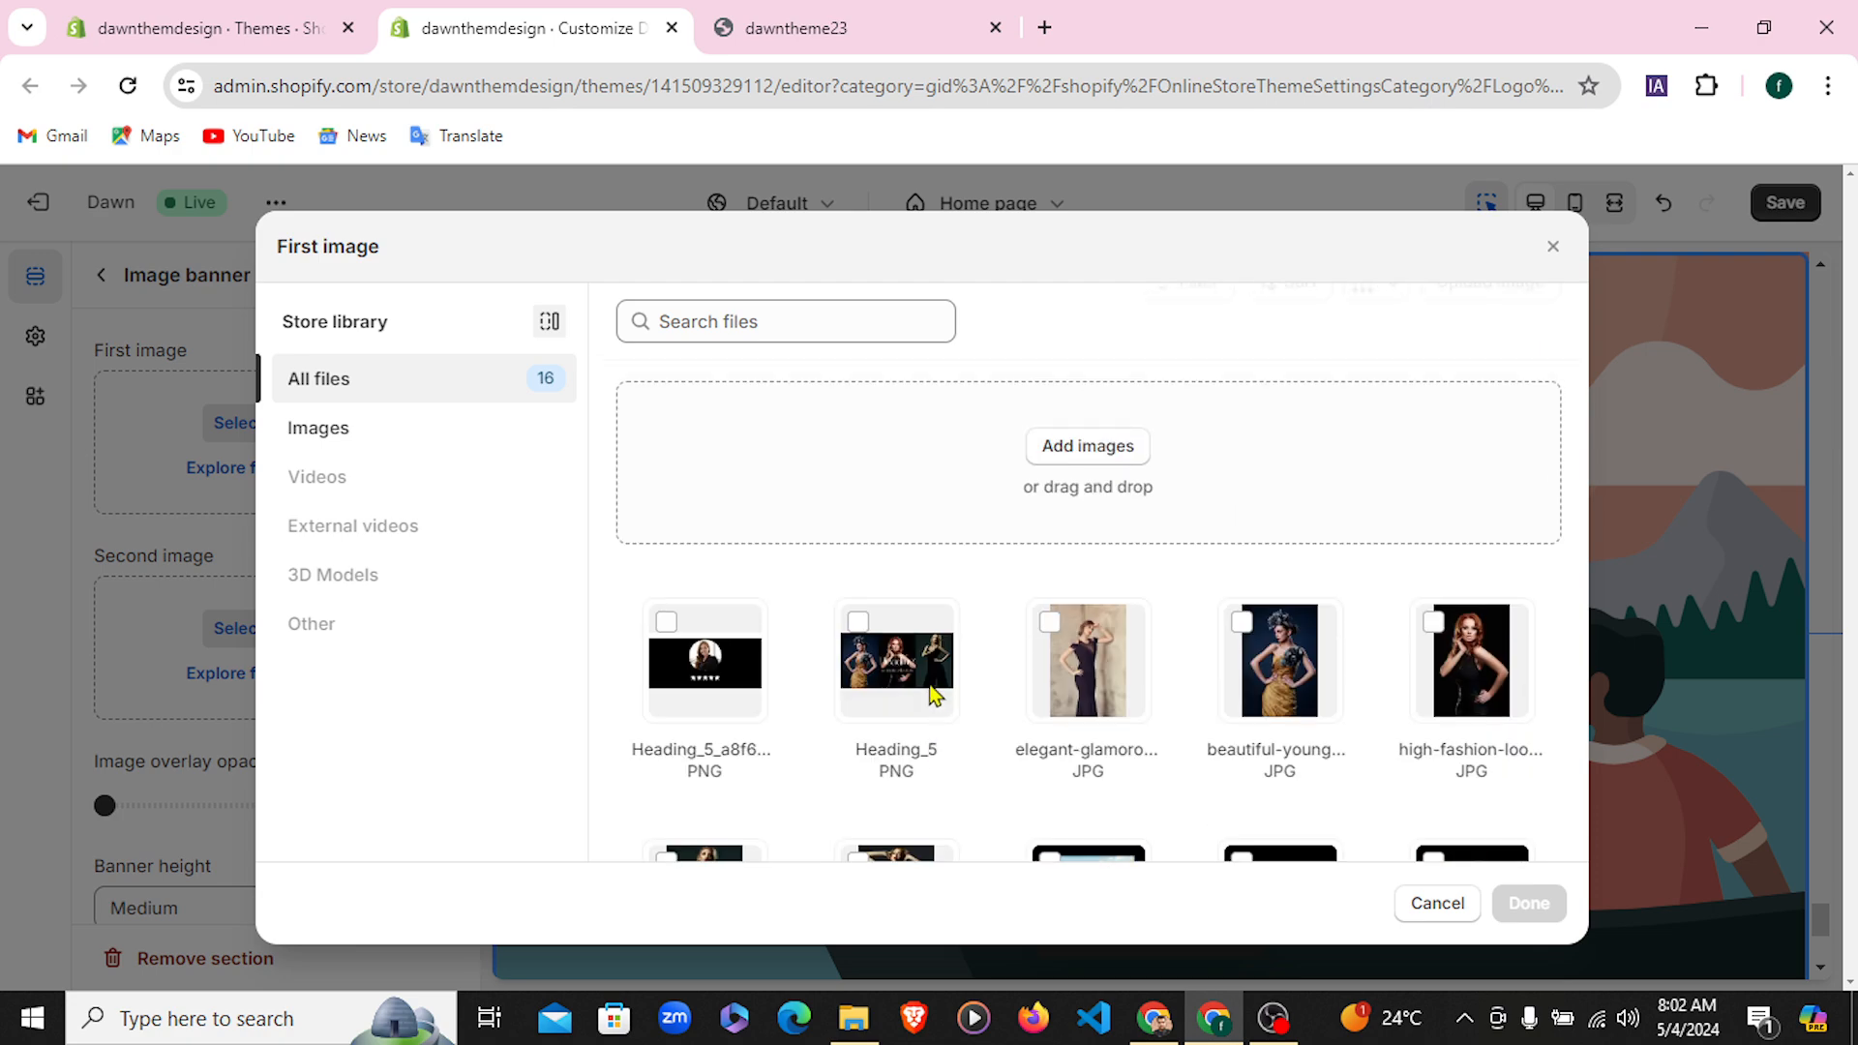
pyautogui.click(858, 621)
pyautogui.click(1522, 907)
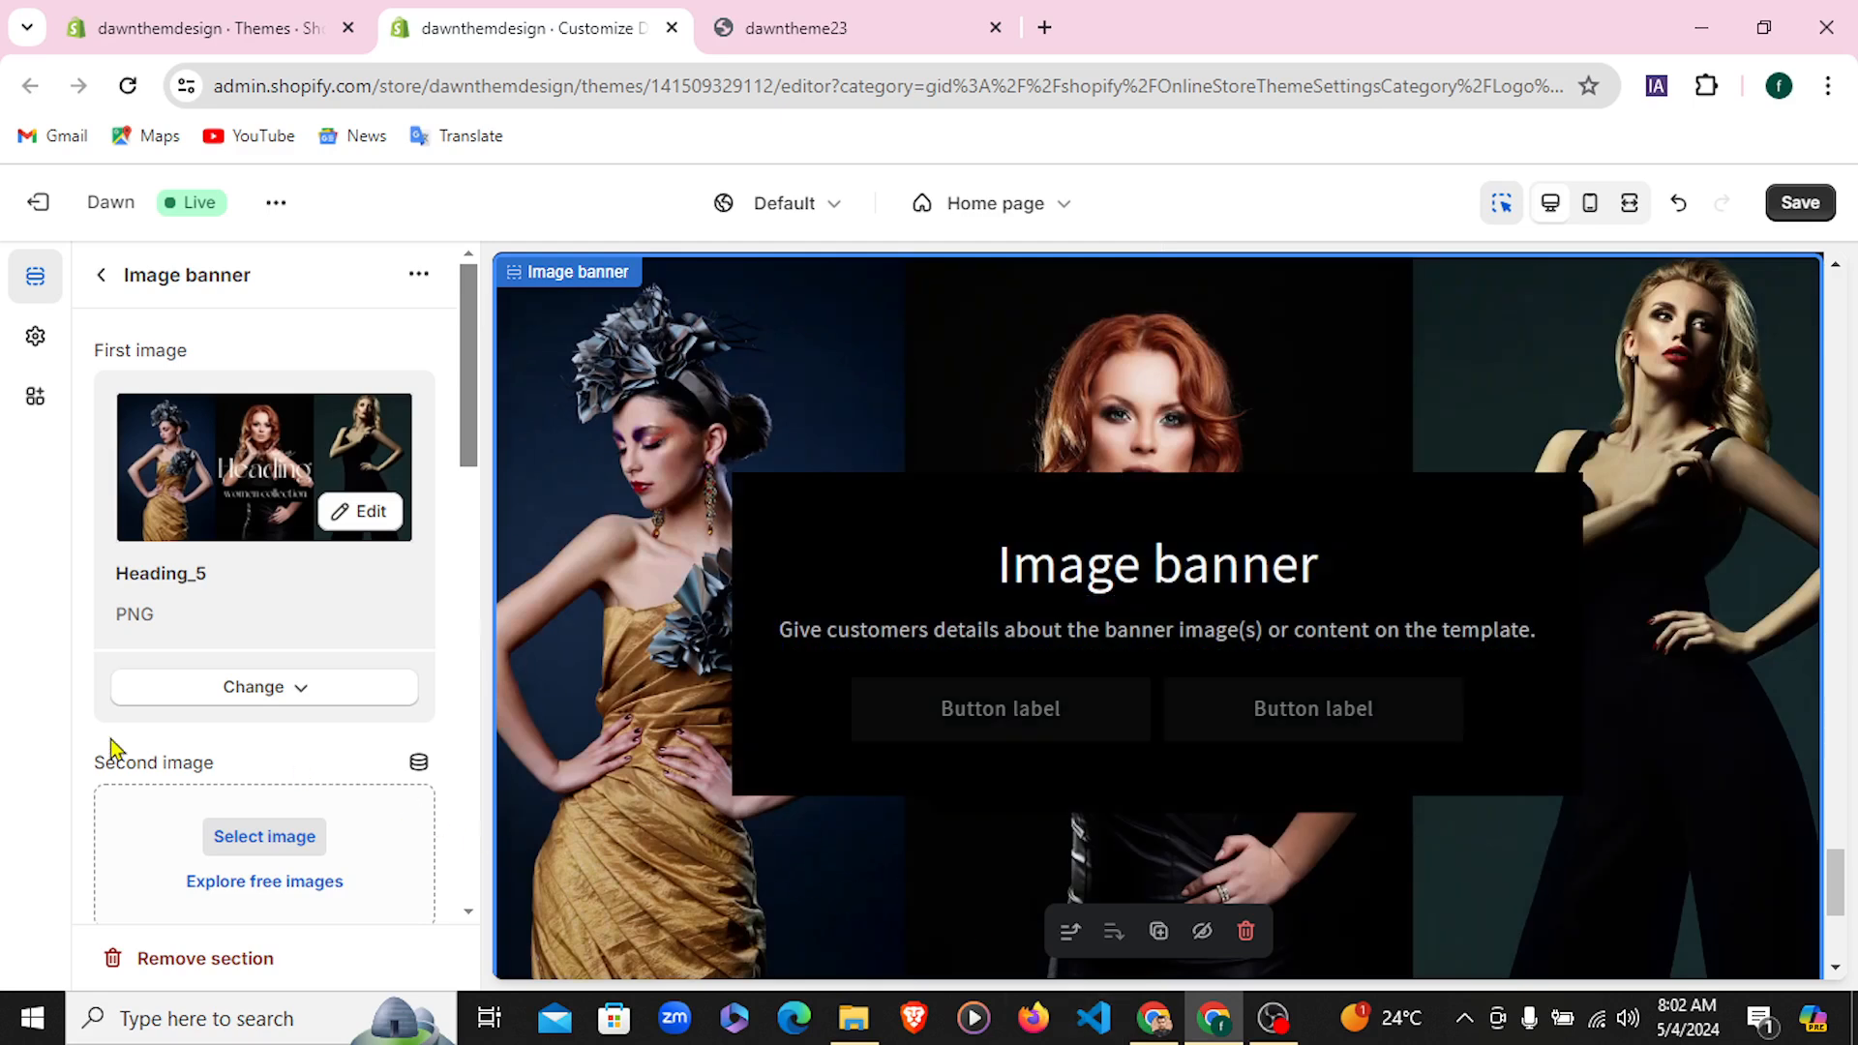
# Try beautiful-young-woman-stylish-dress as the Image banner's second image and remove it again
pyautogui.scroll(-3, 109, 761)
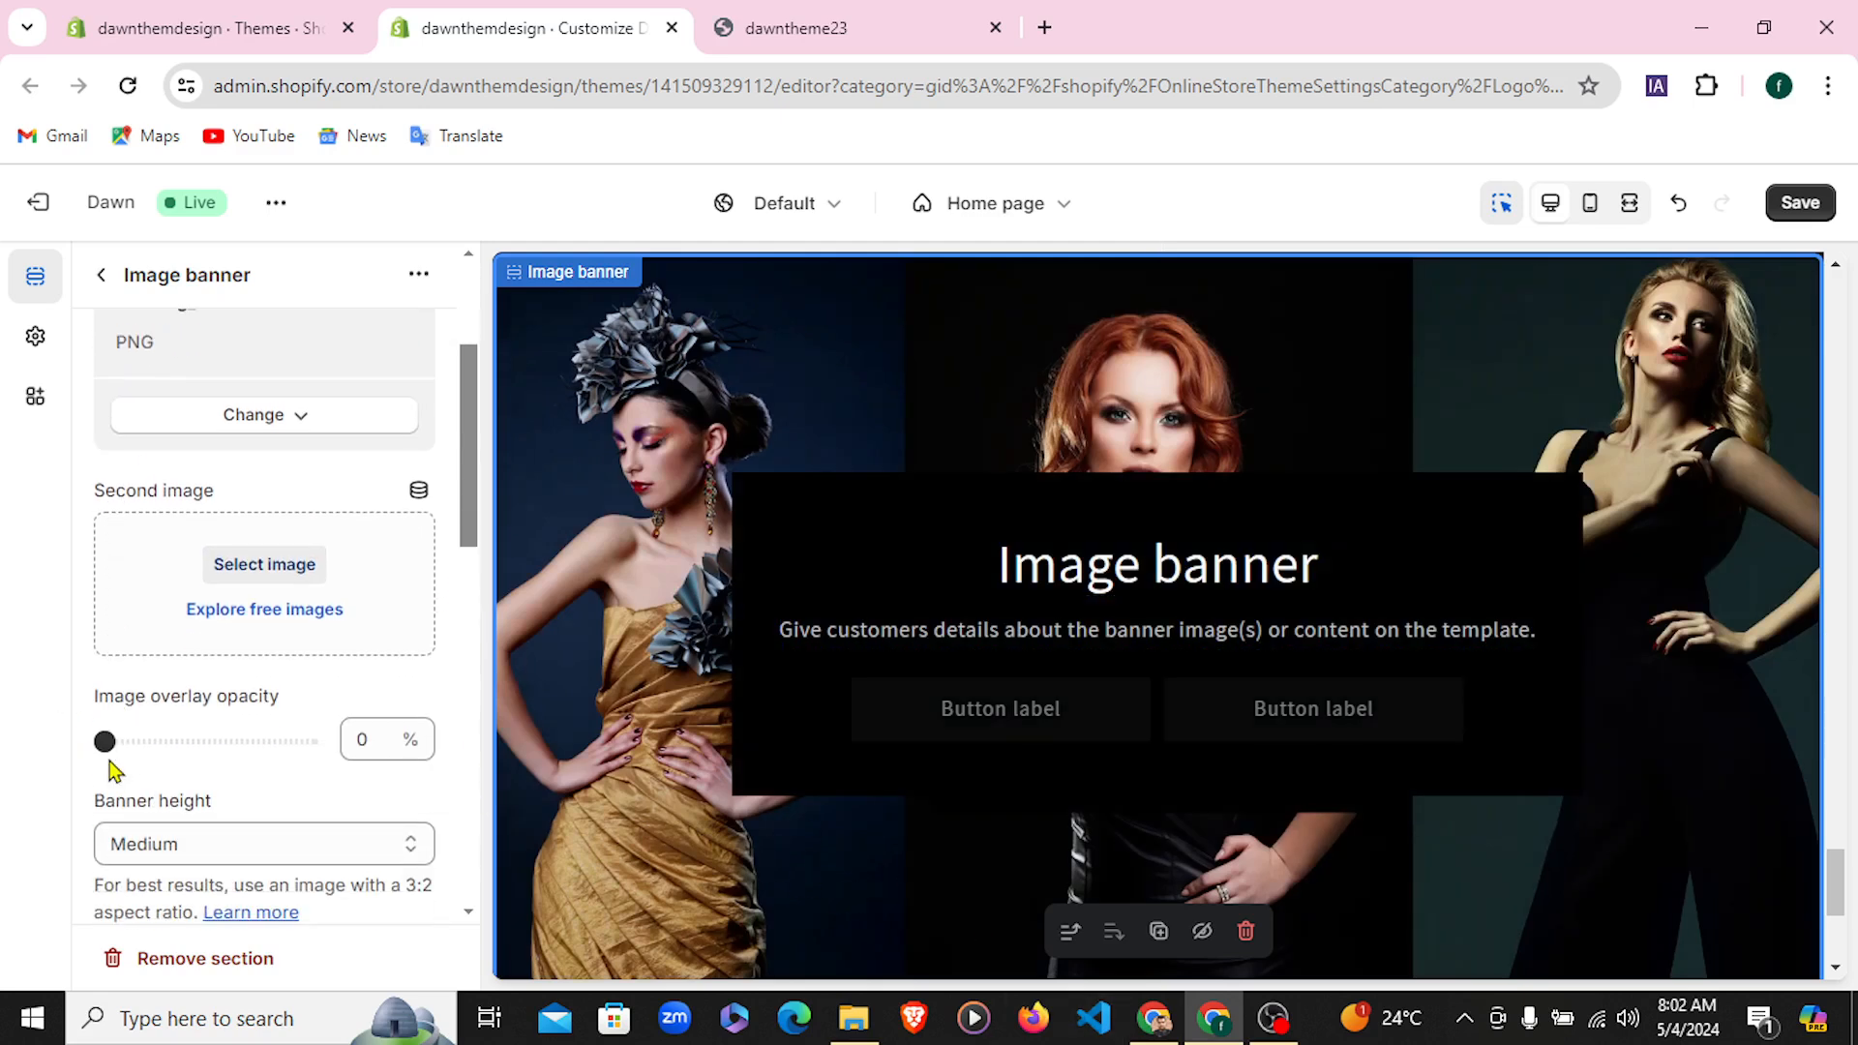
pyautogui.scroll(3, 108, 761)
pyautogui.scroll(-3, 108, 760)
pyautogui.scroll(2, 110, 765)
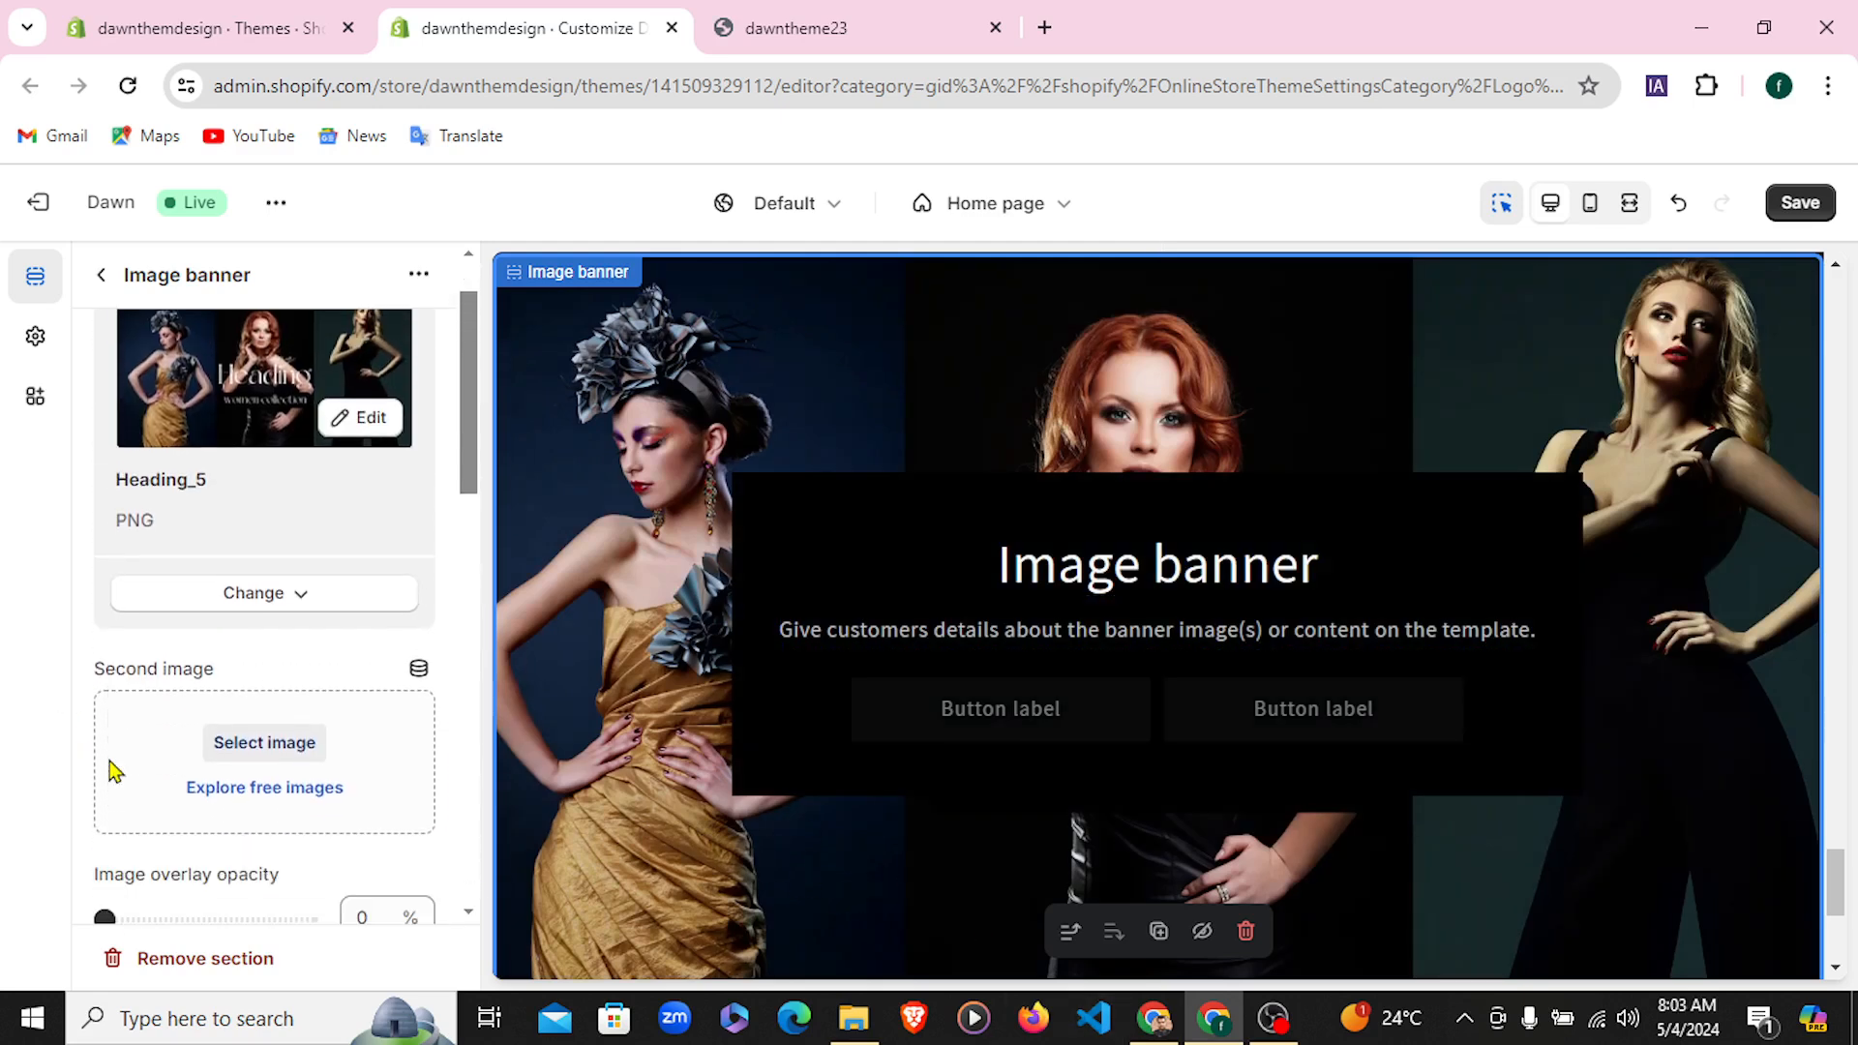
pyautogui.scroll(-2, 112, 766)
pyautogui.click(264, 566)
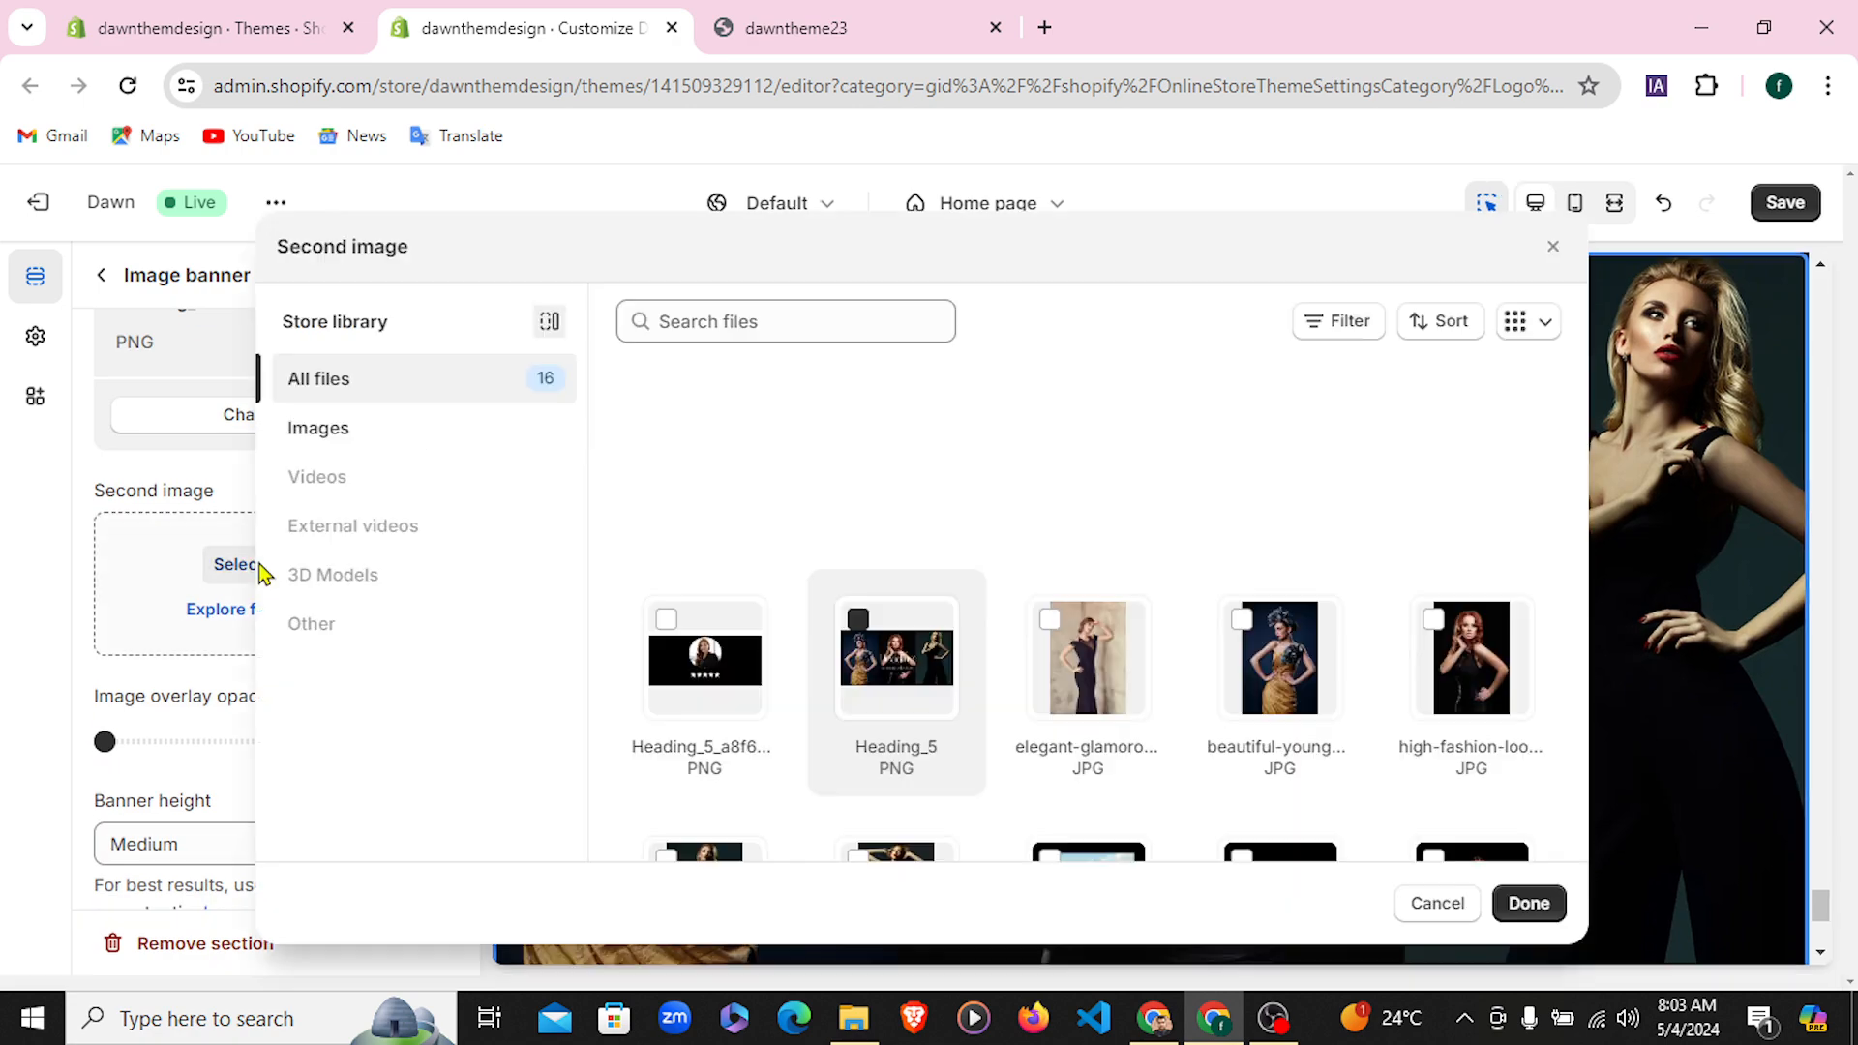
pyautogui.click(1251, 637)
pyautogui.click(1527, 902)
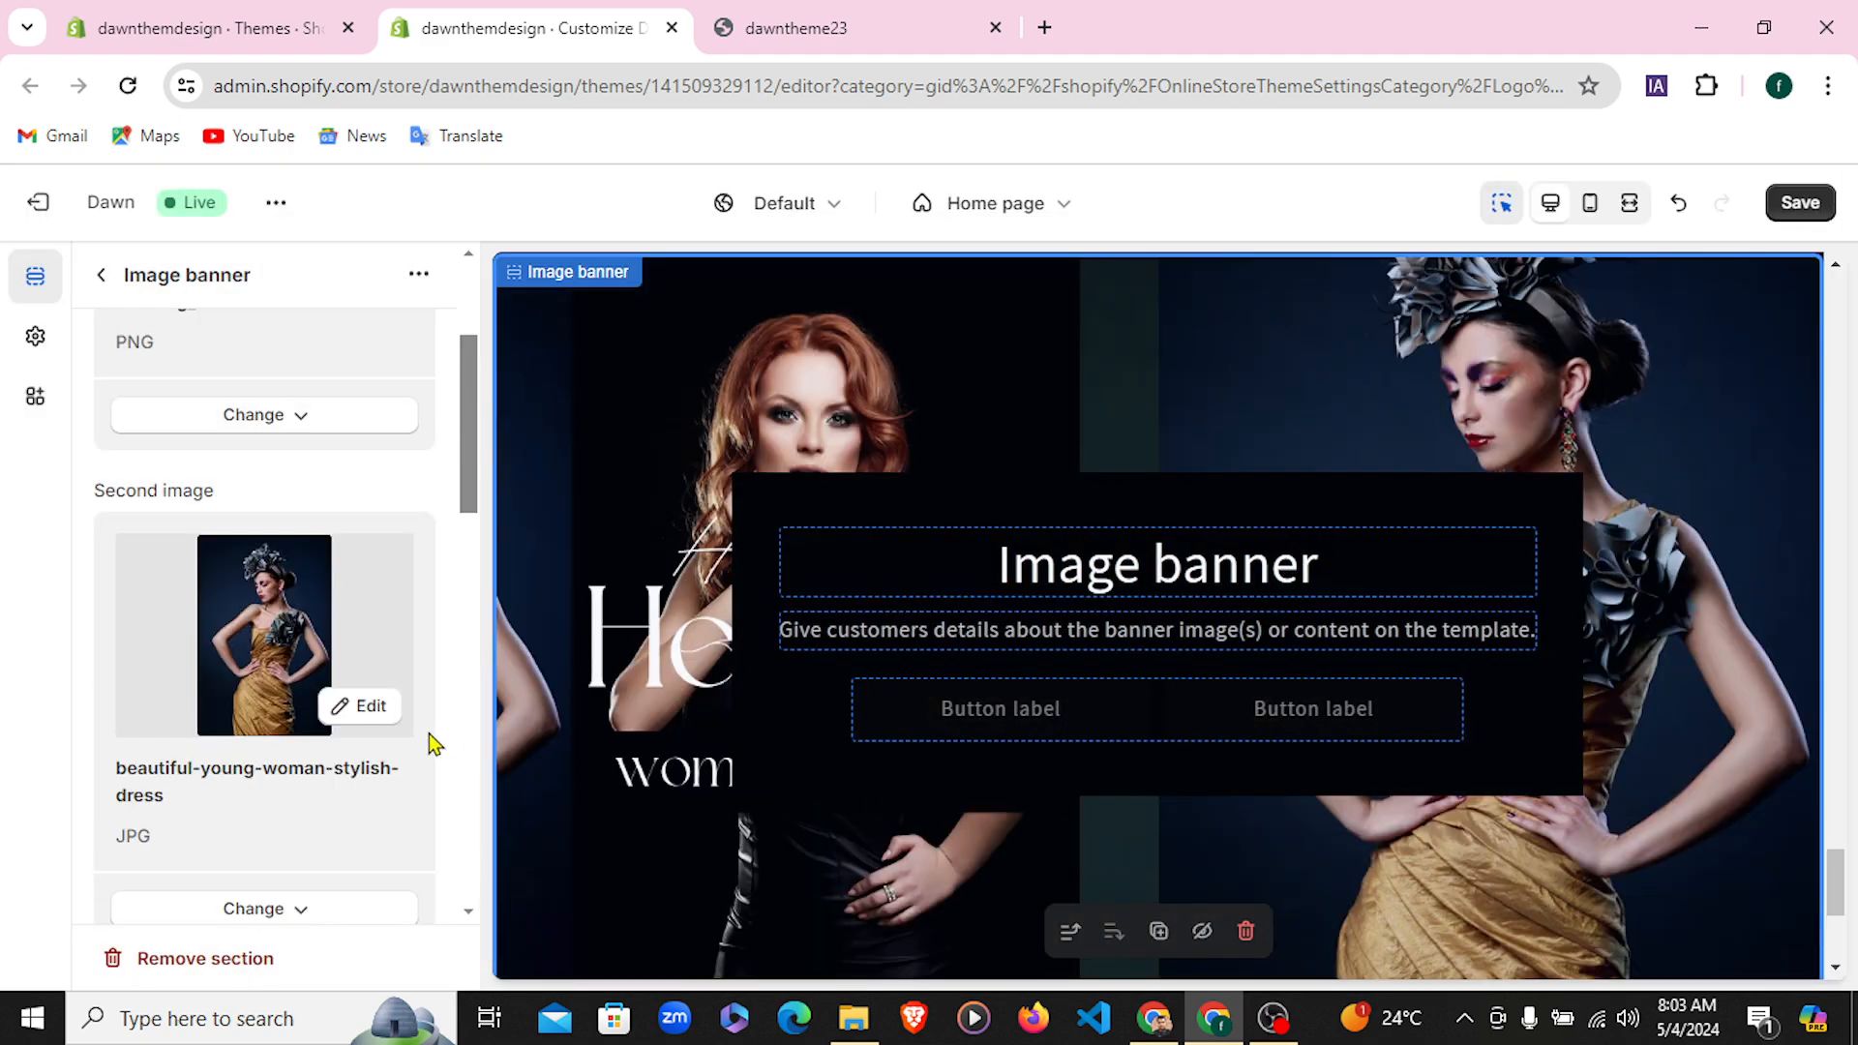
pyautogui.click(261, 909)
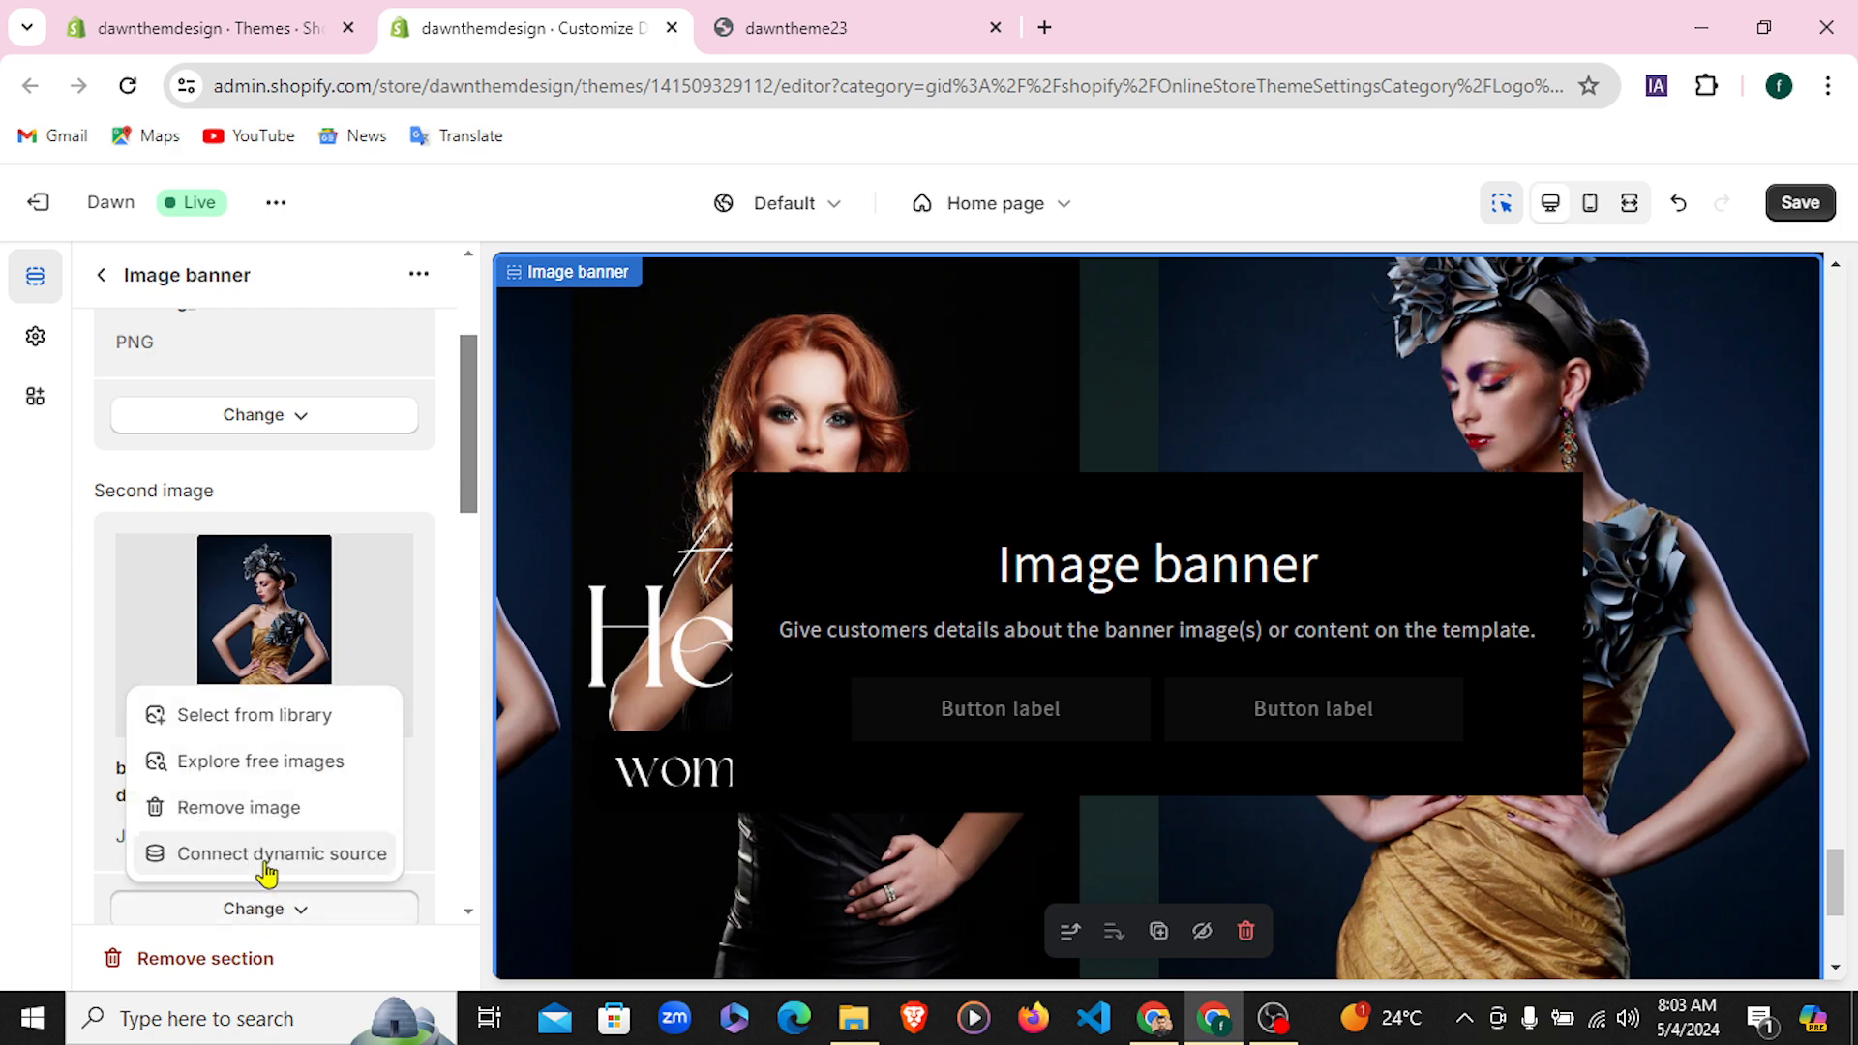
pyautogui.click(236, 809)
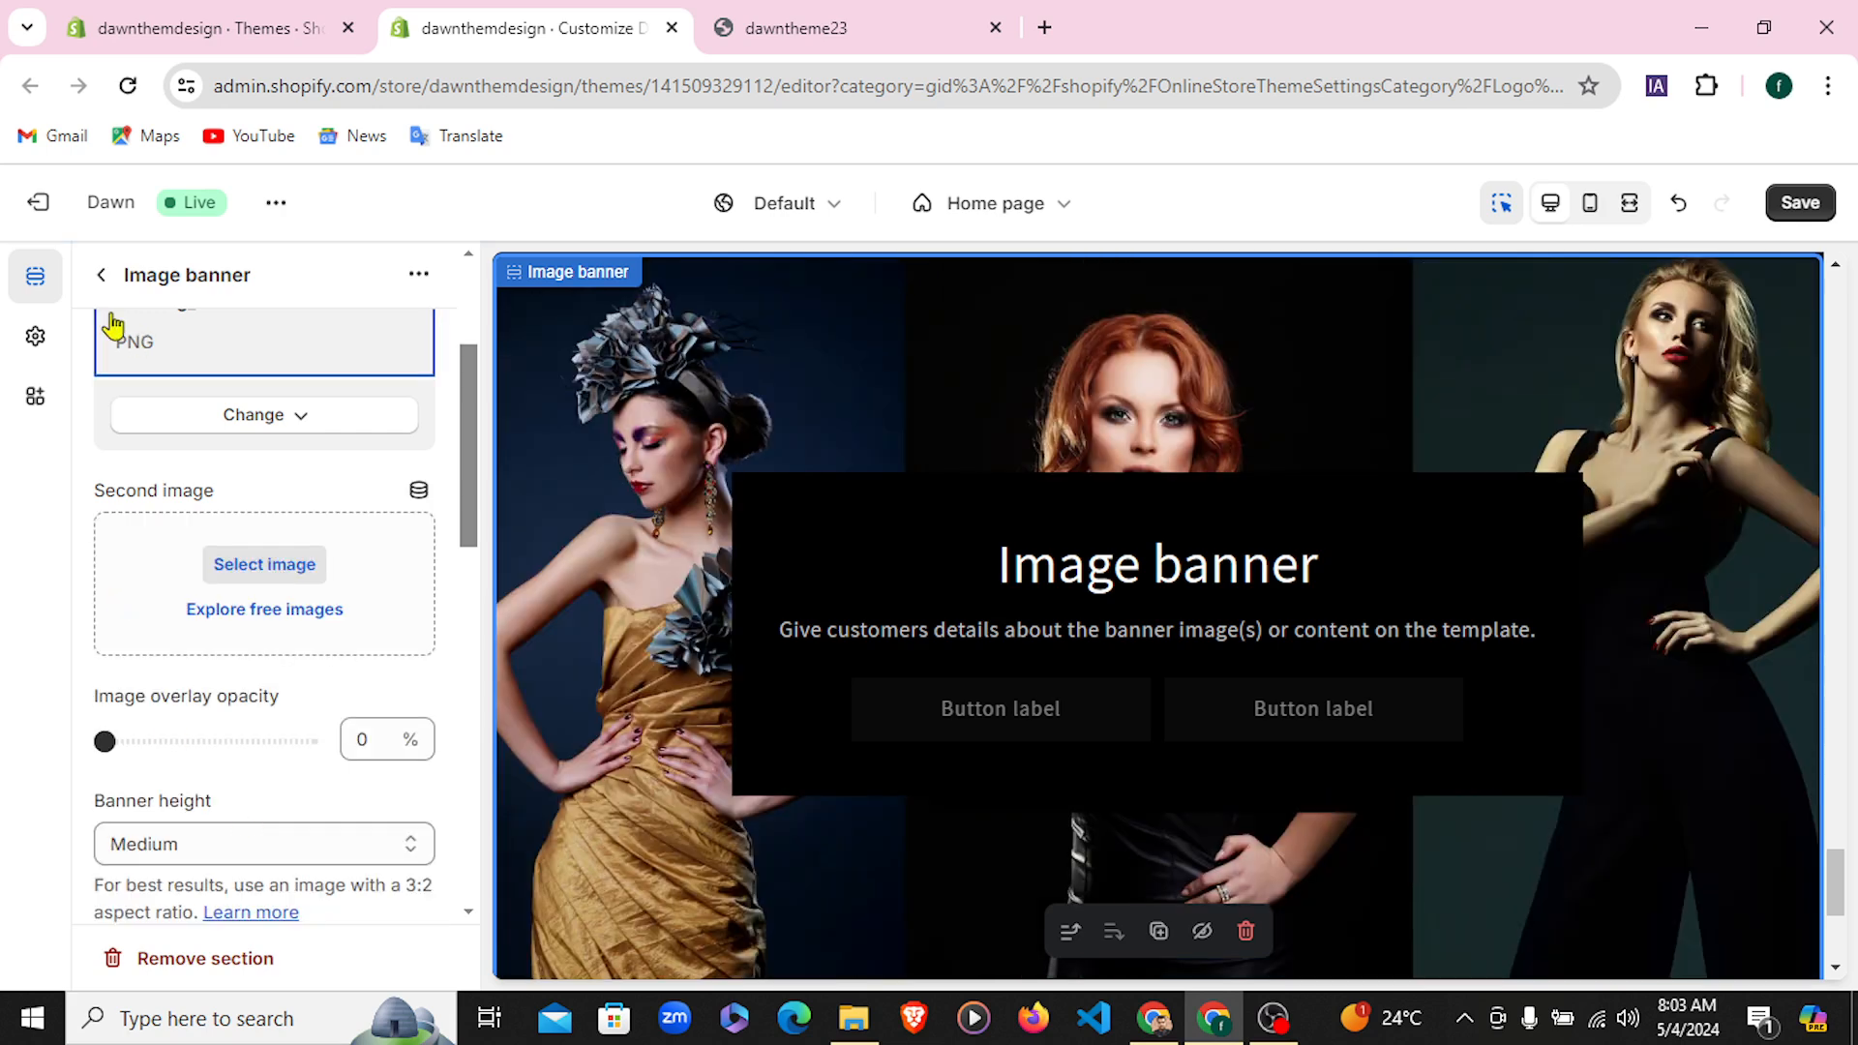
# Examine the Image banner's layout, color and mobile settings and its heading and description text blocks
pyautogui.scroll(-5, 155, 484)
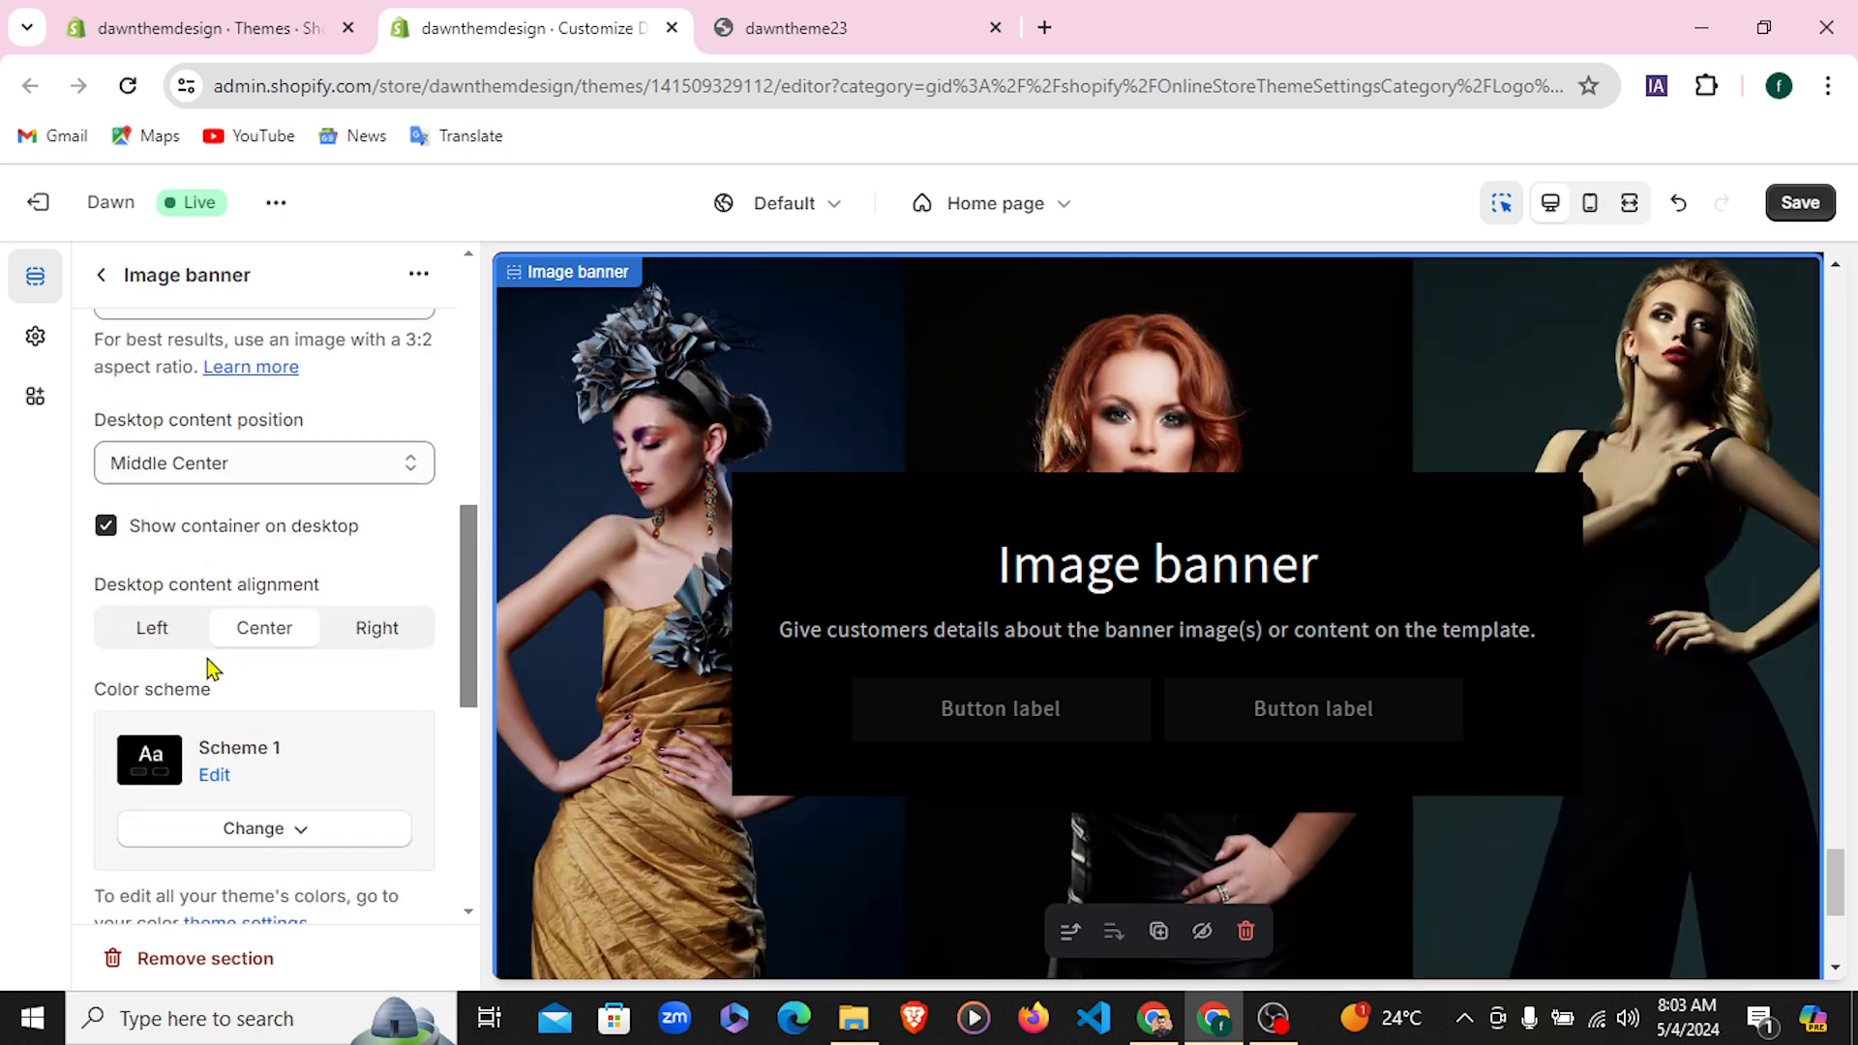
pyautogui.scroll(-7, 213, 668)
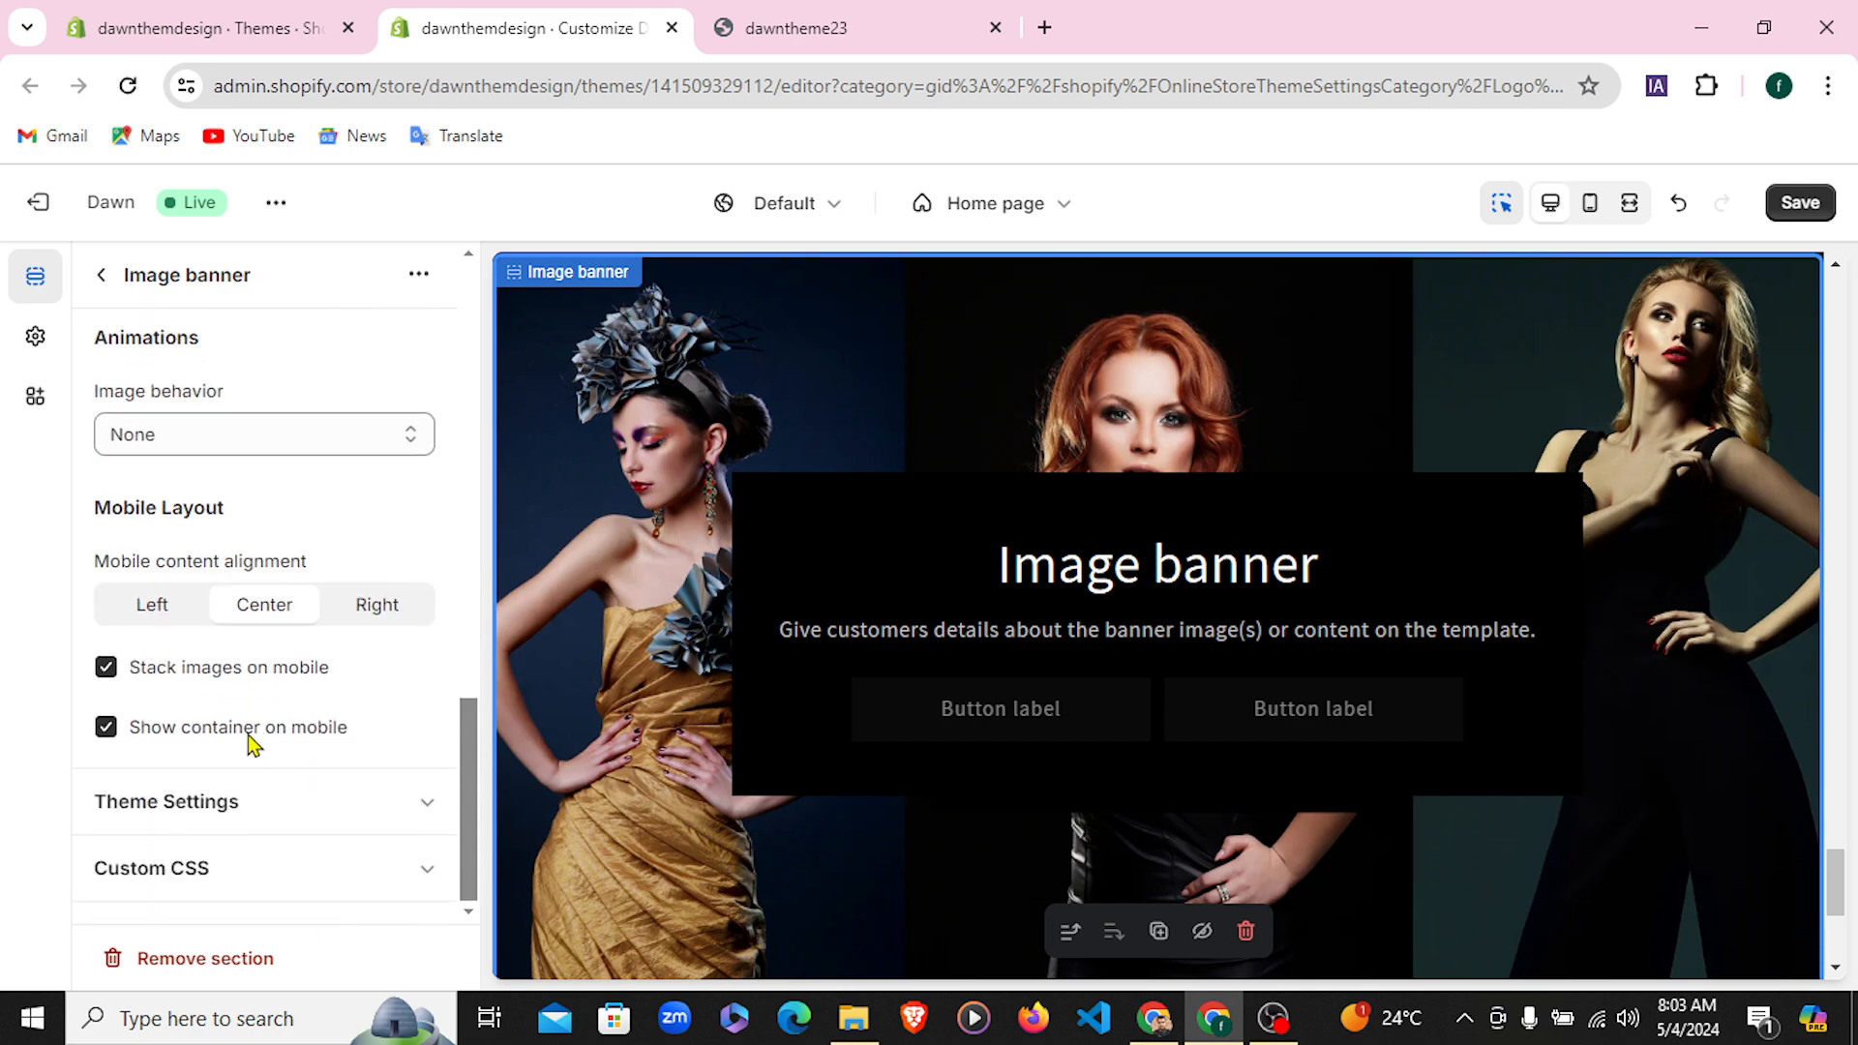
pyautogui.scroll(12, 249, 740)
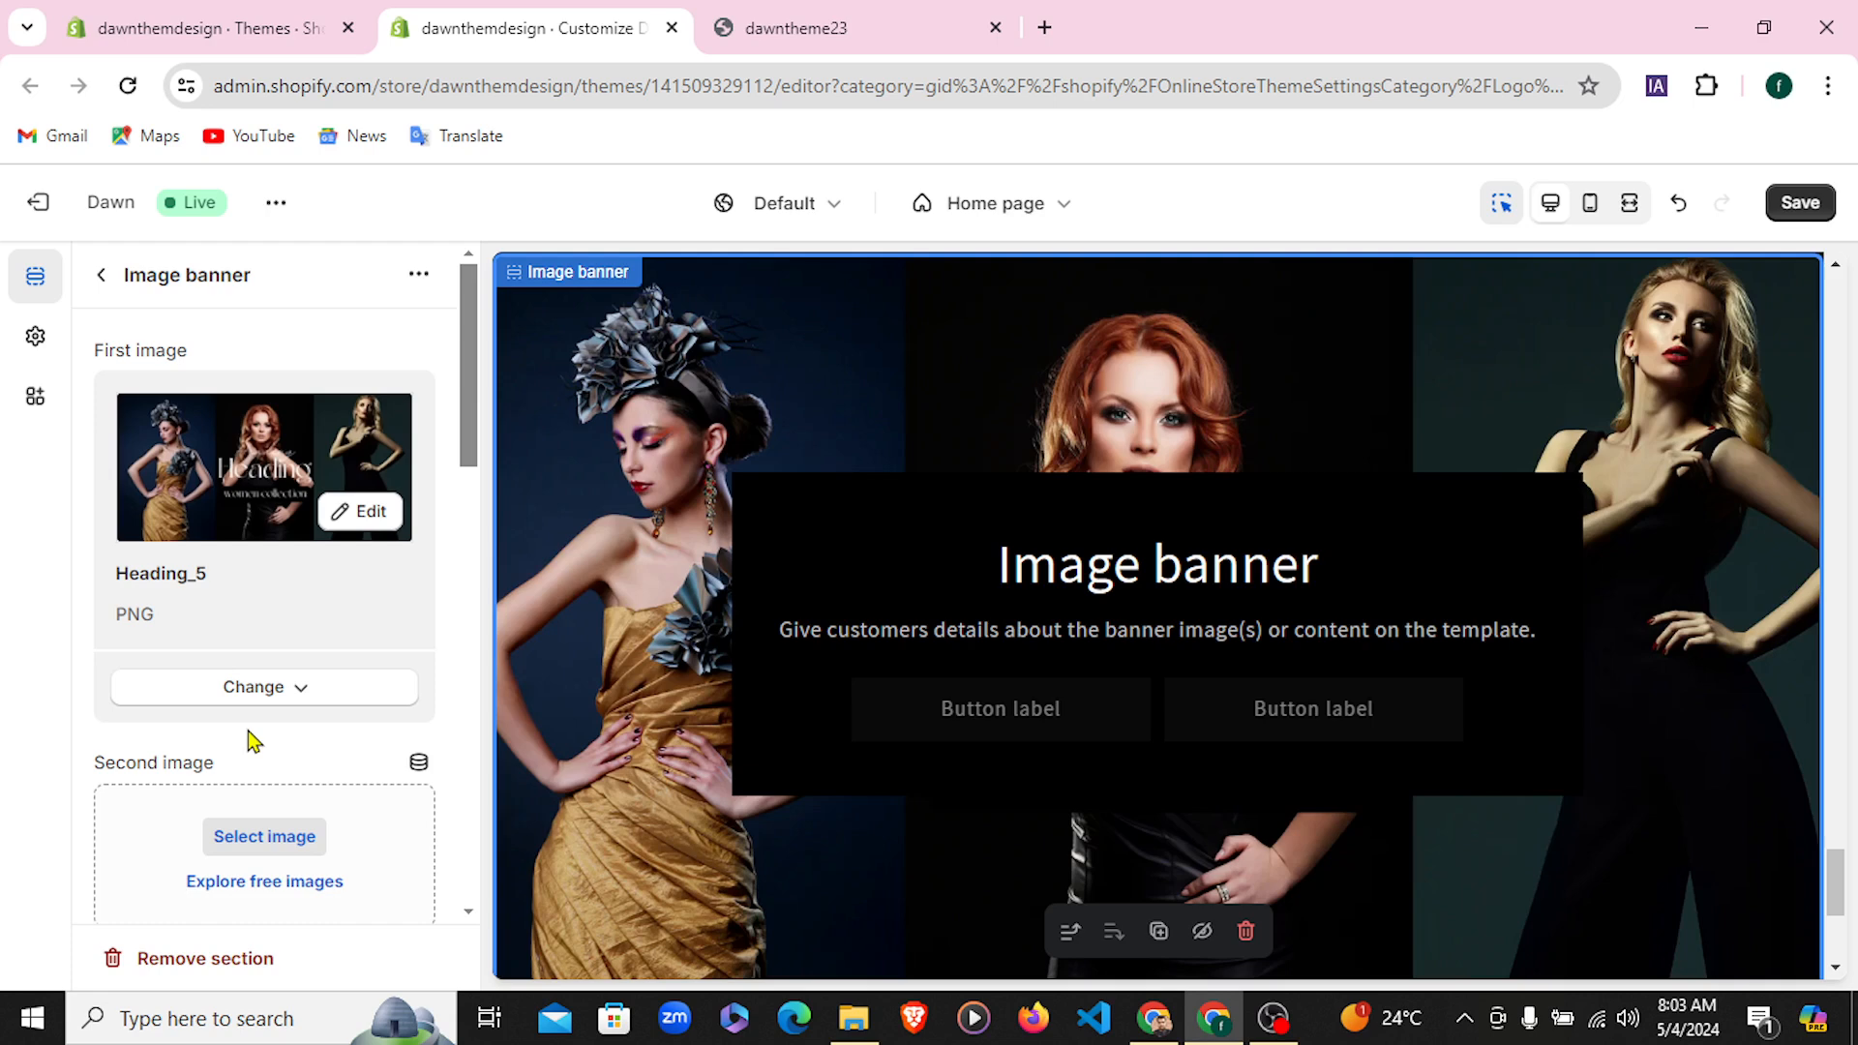
pyautogui.click(98, 282)
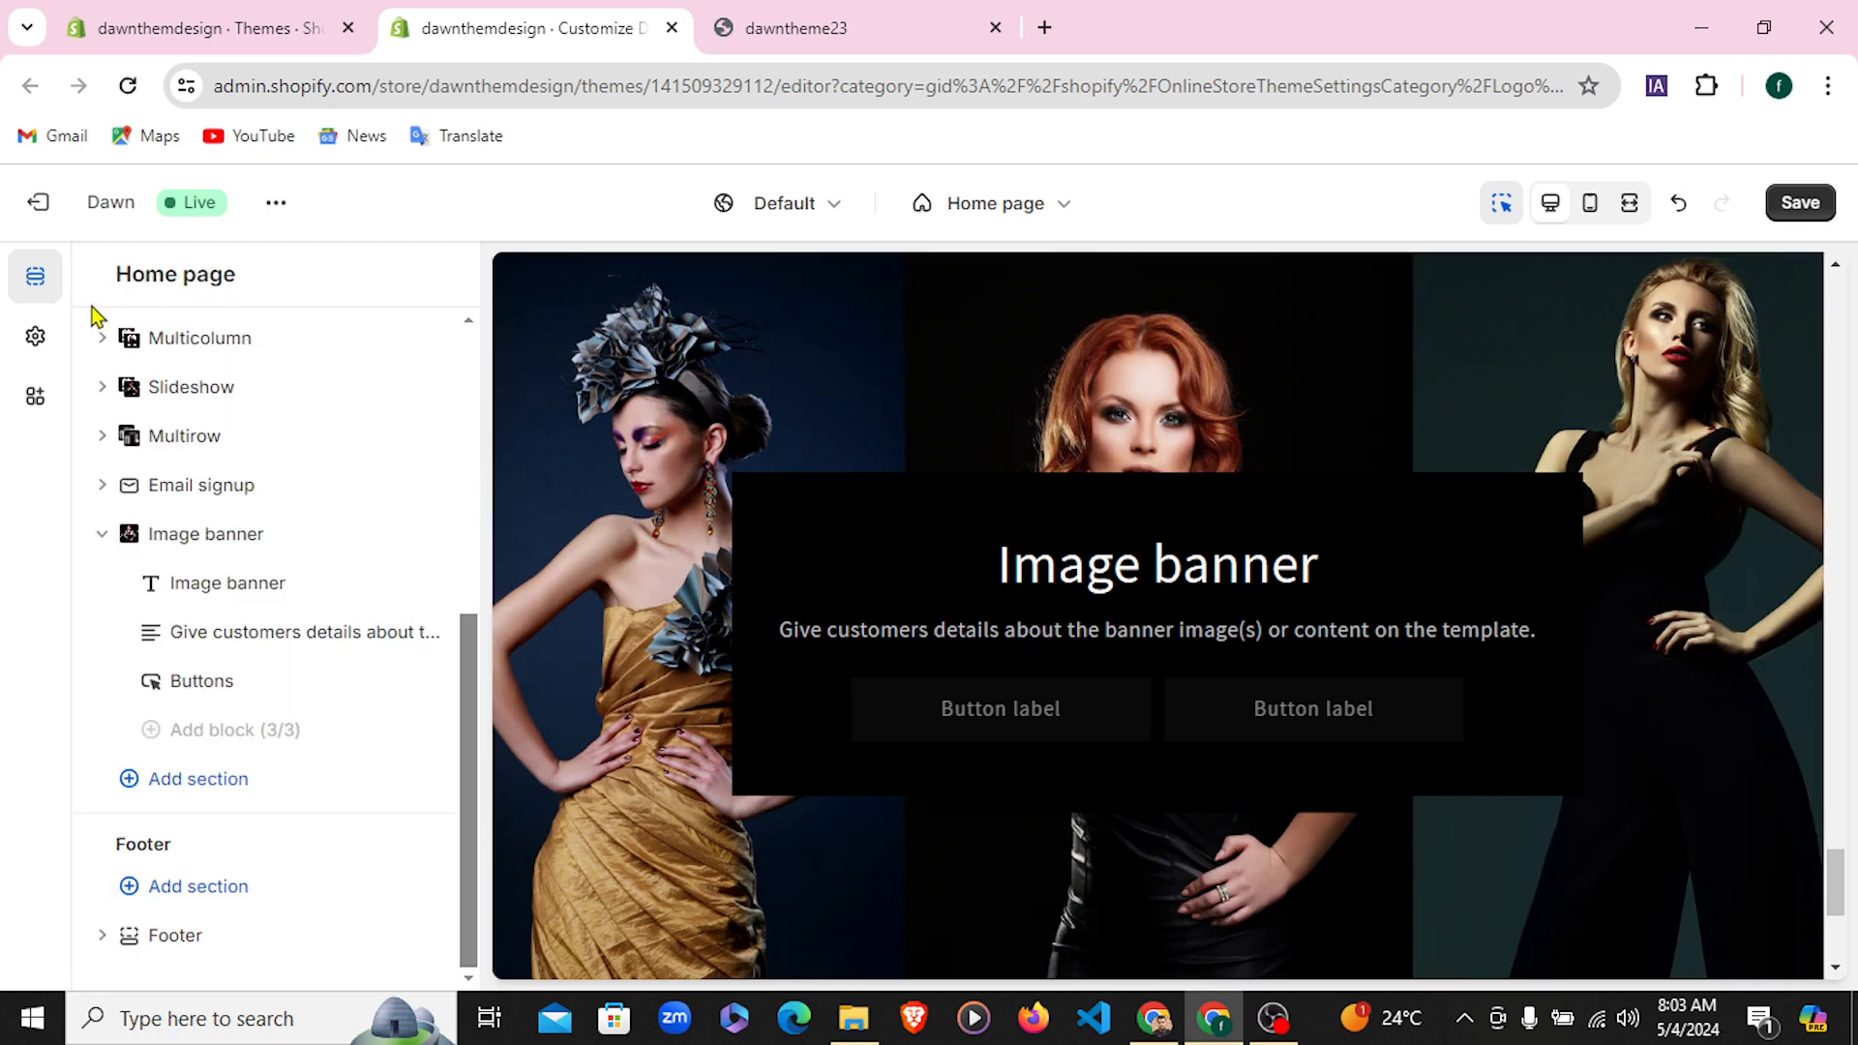
pyautogui.click(214, 584)
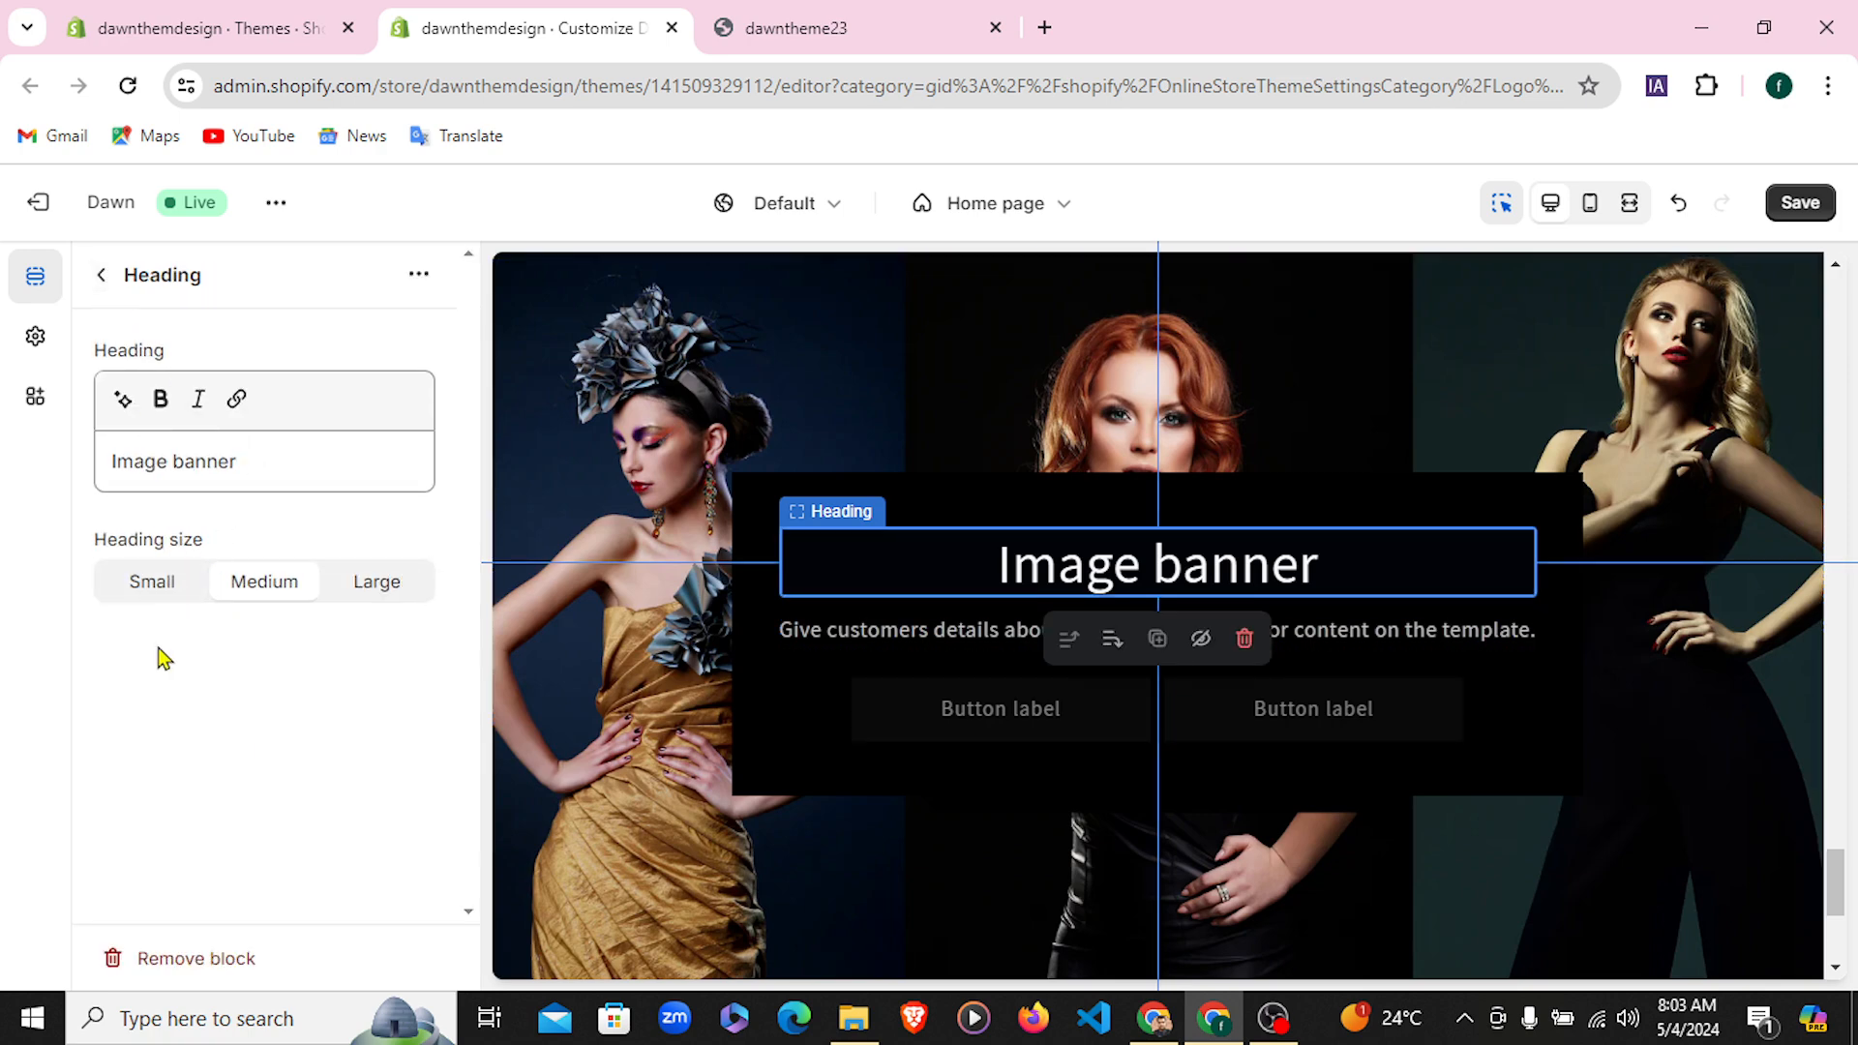
pyautogui.click(100, 278)
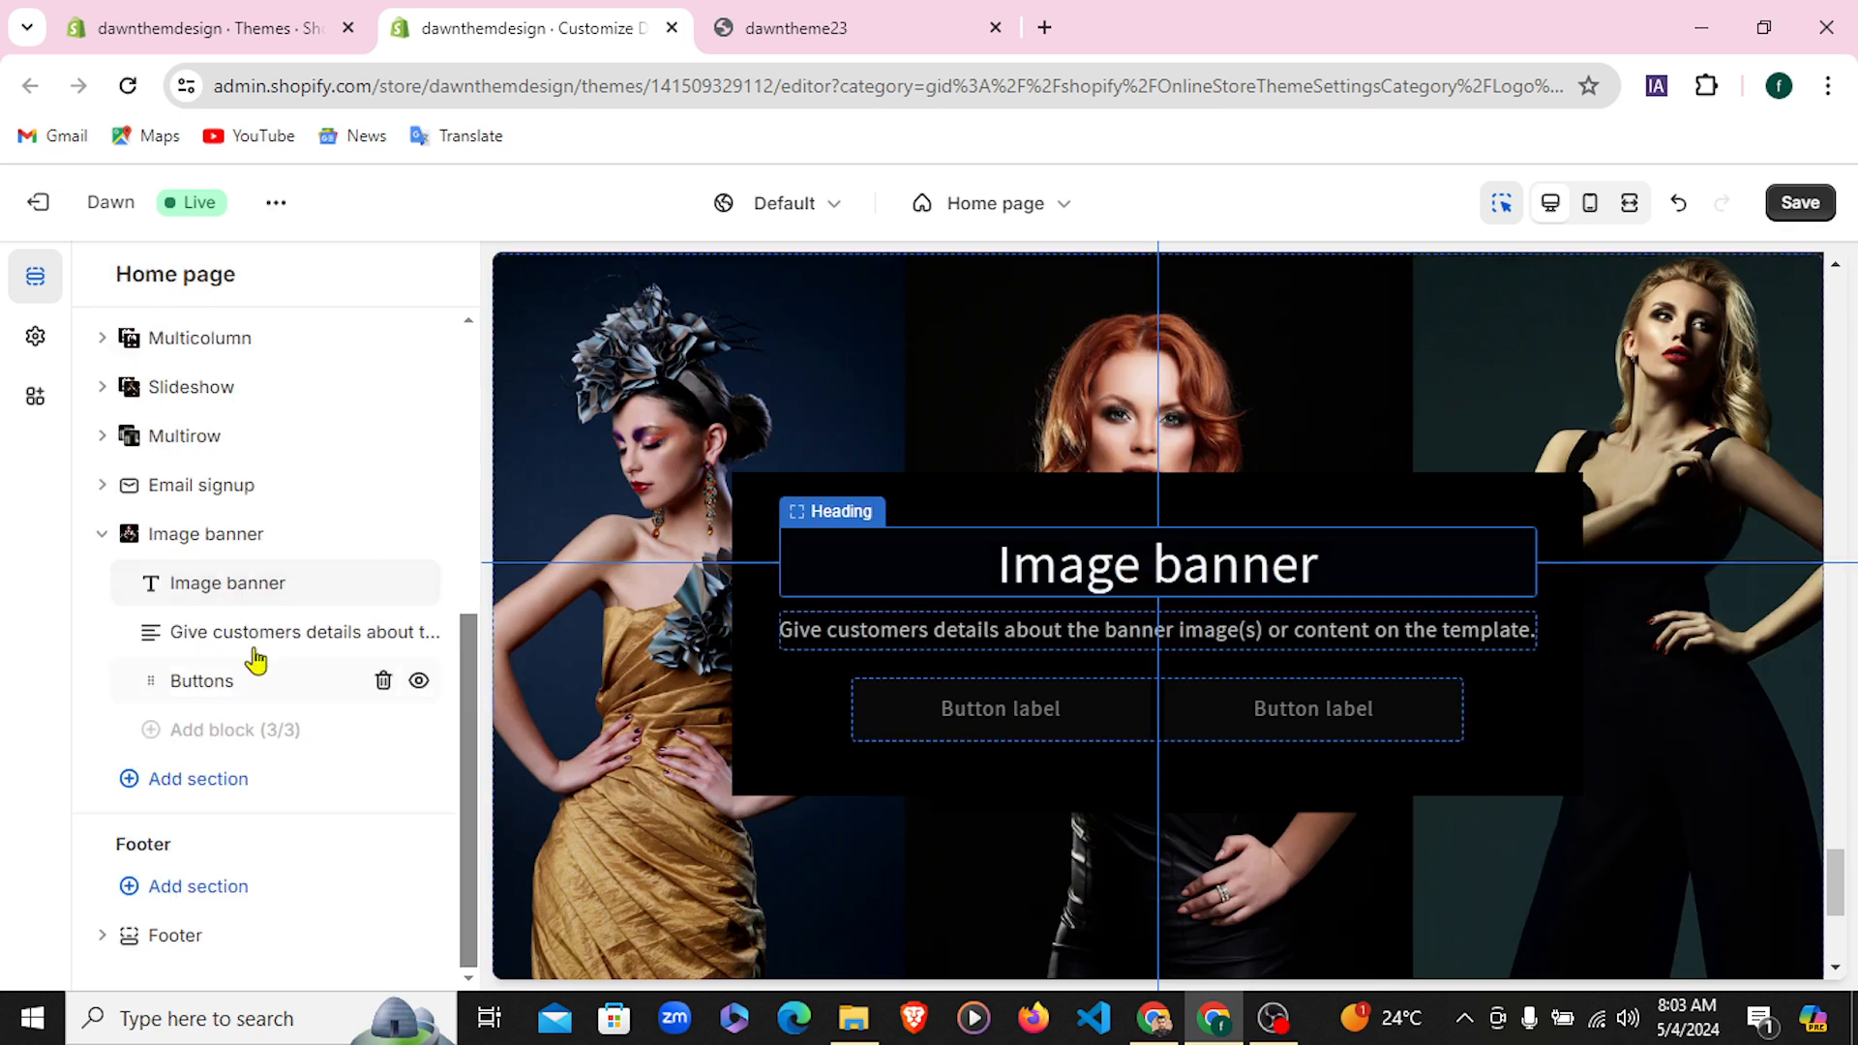
pyautogui.click(254, 634)
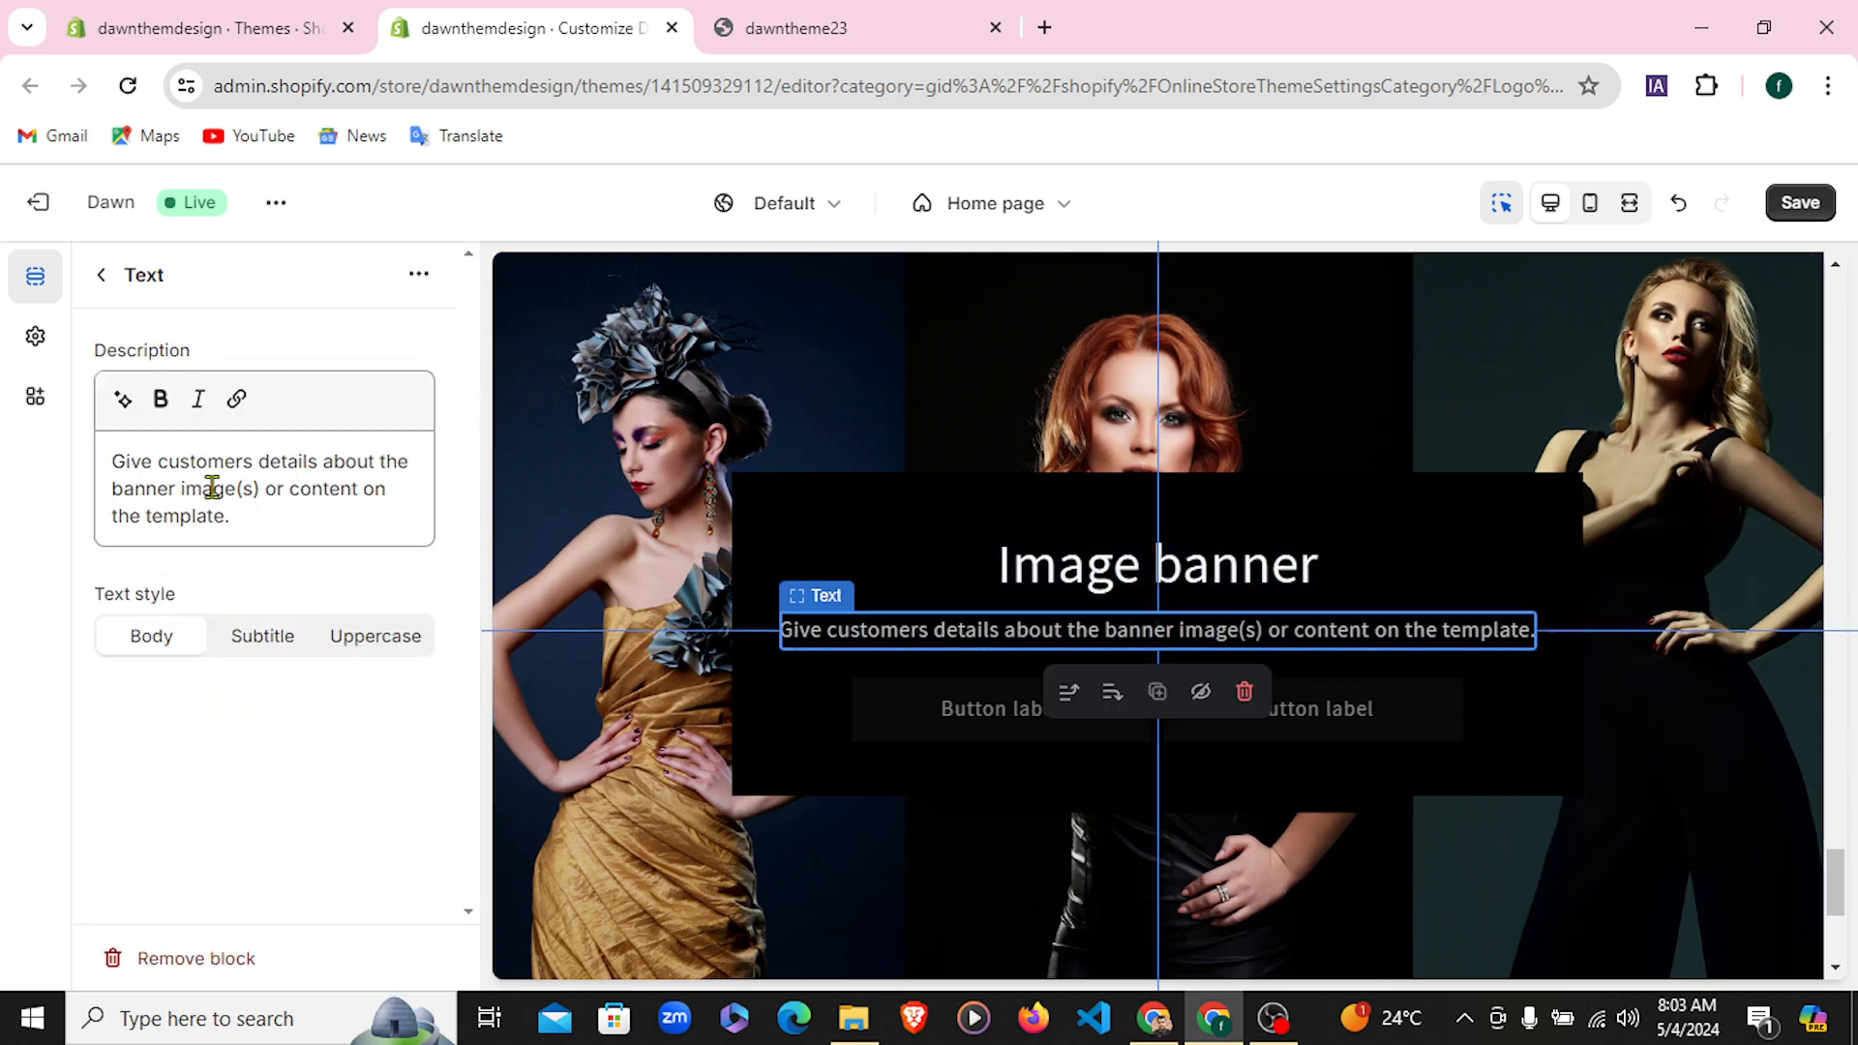
pyautogui.click(100, 276)
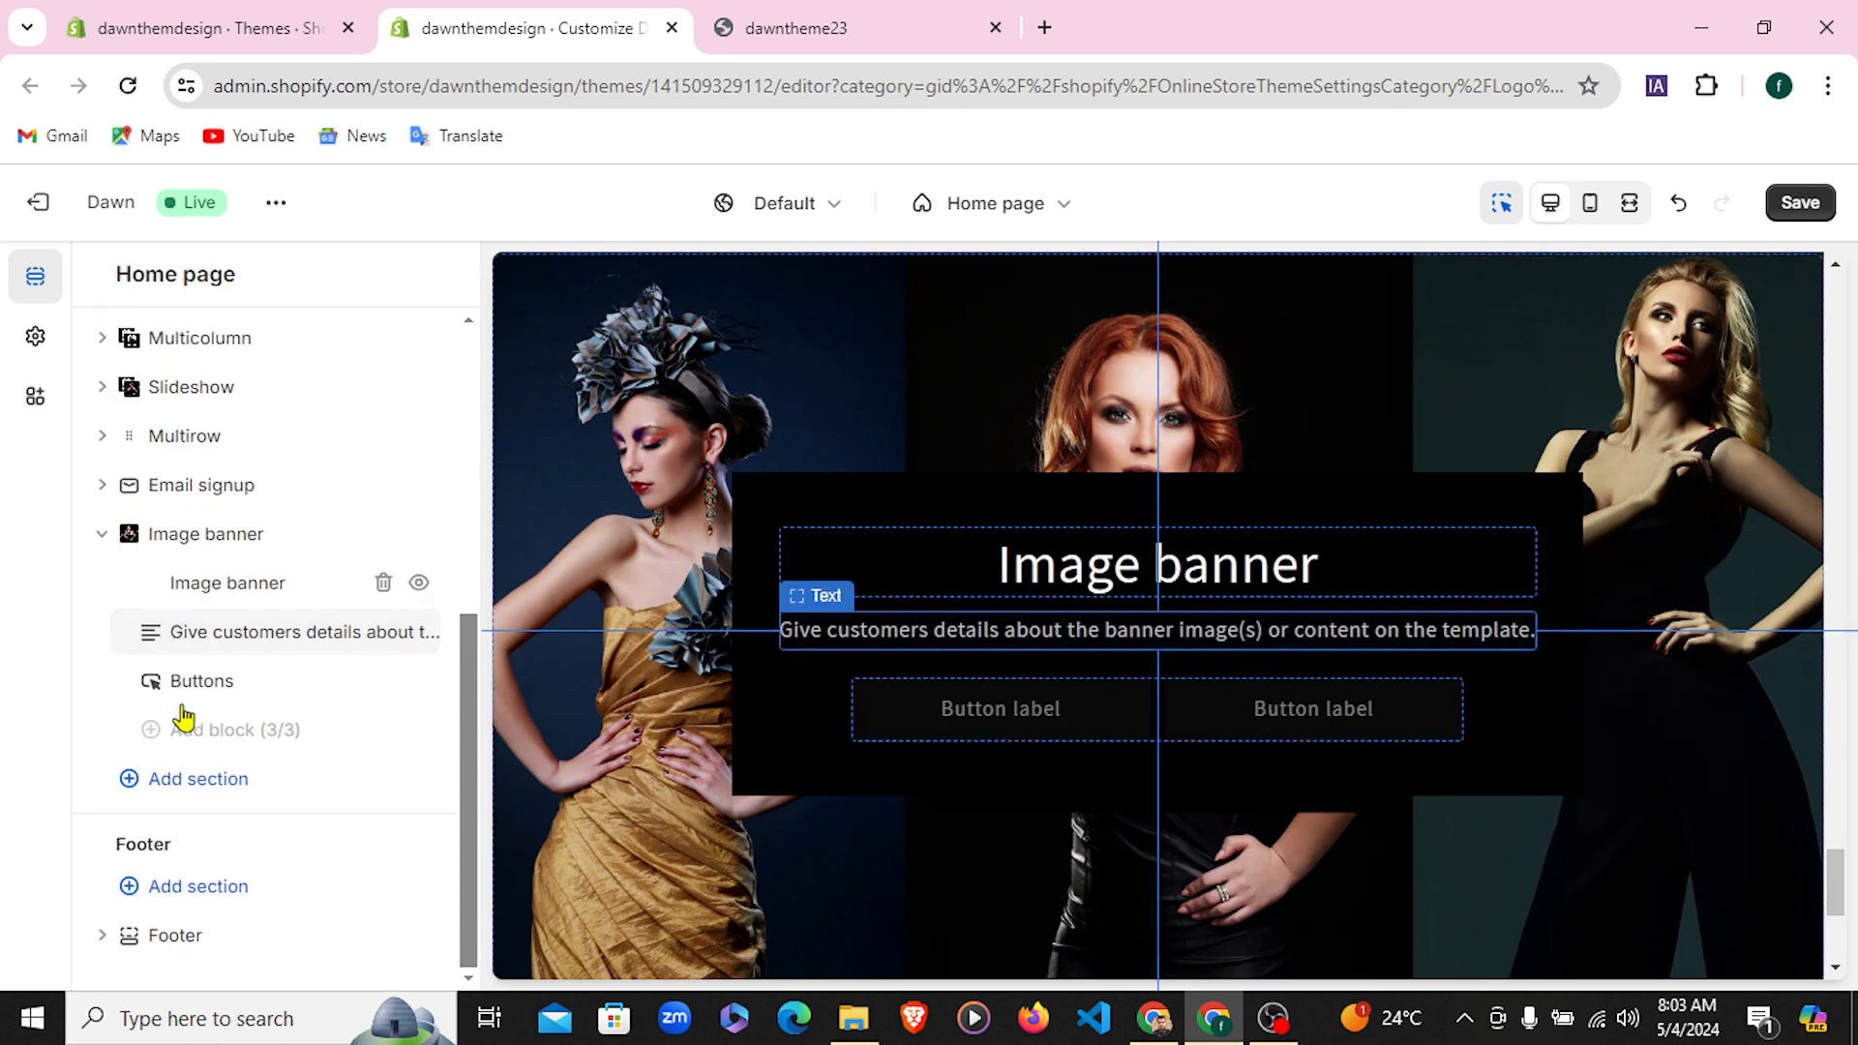
# Check the banner button on the dawntheme23 store and blank the second button label in the Image banner's Buttons block
pyautogui.click(223, 692)
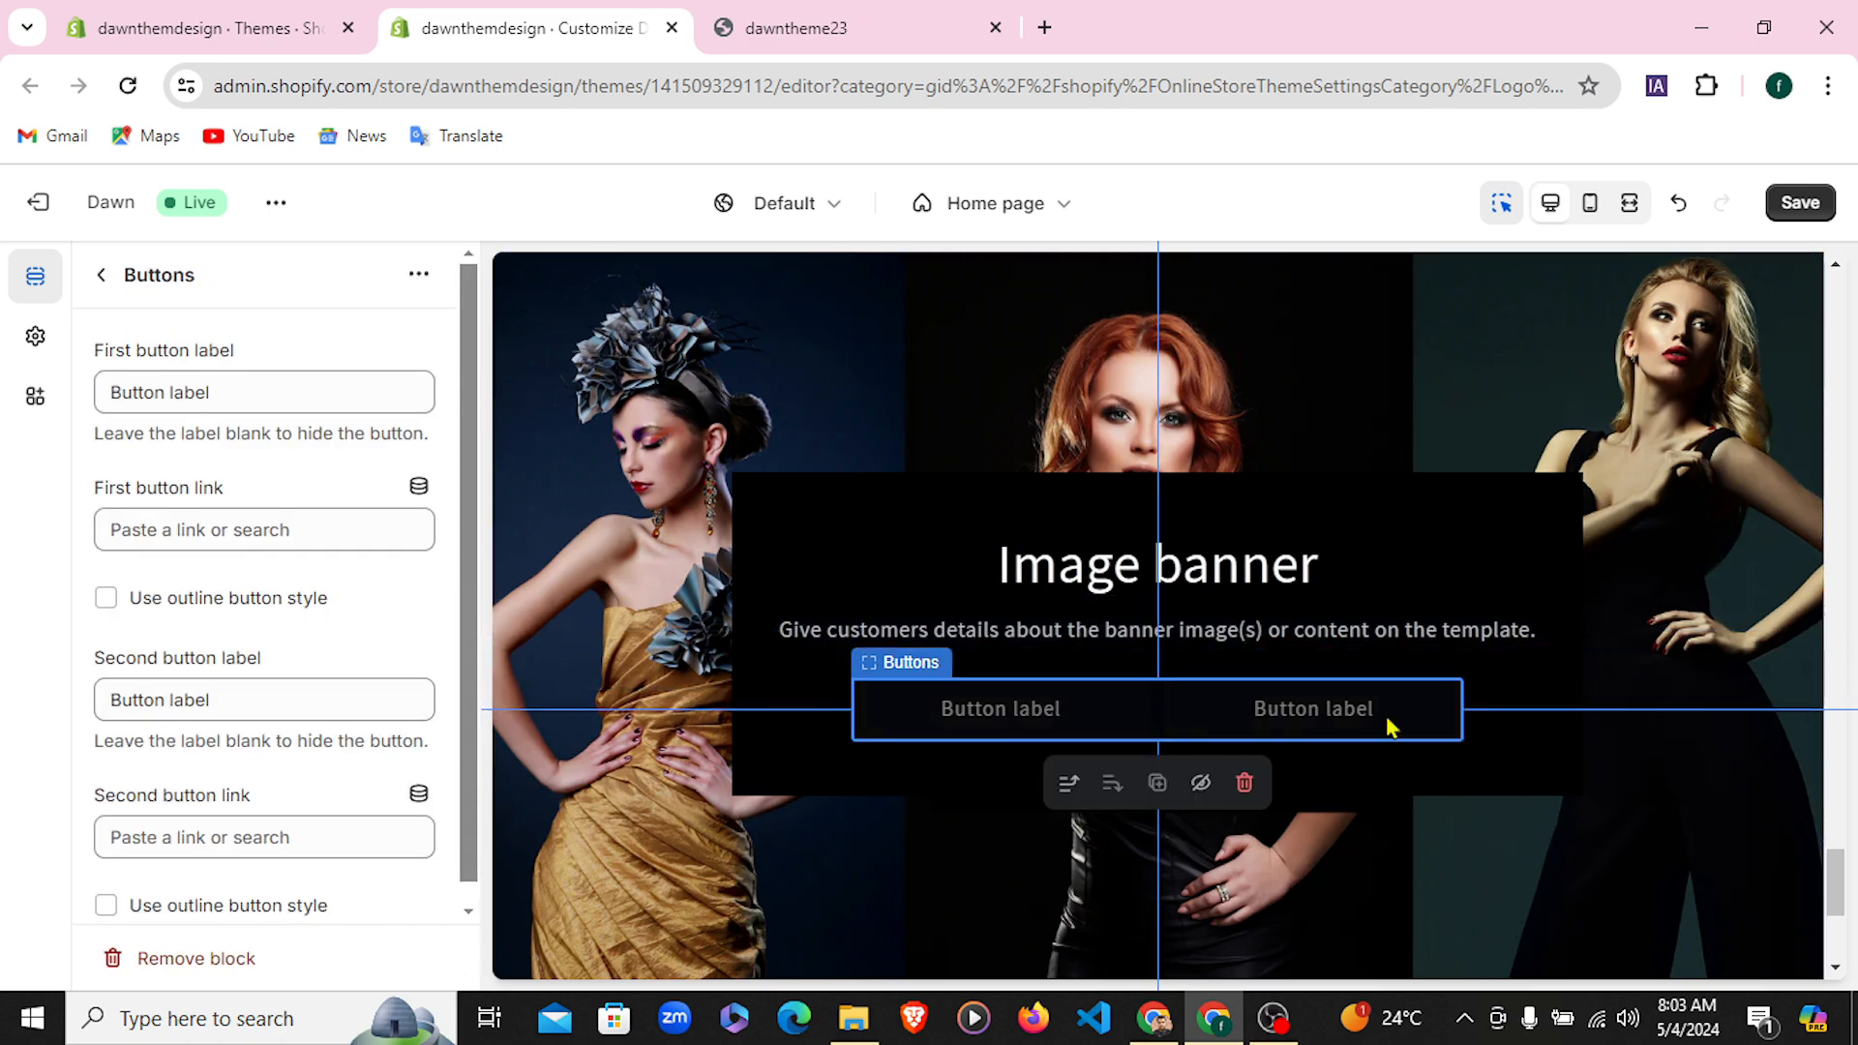
pyautogui.click(841, 19)
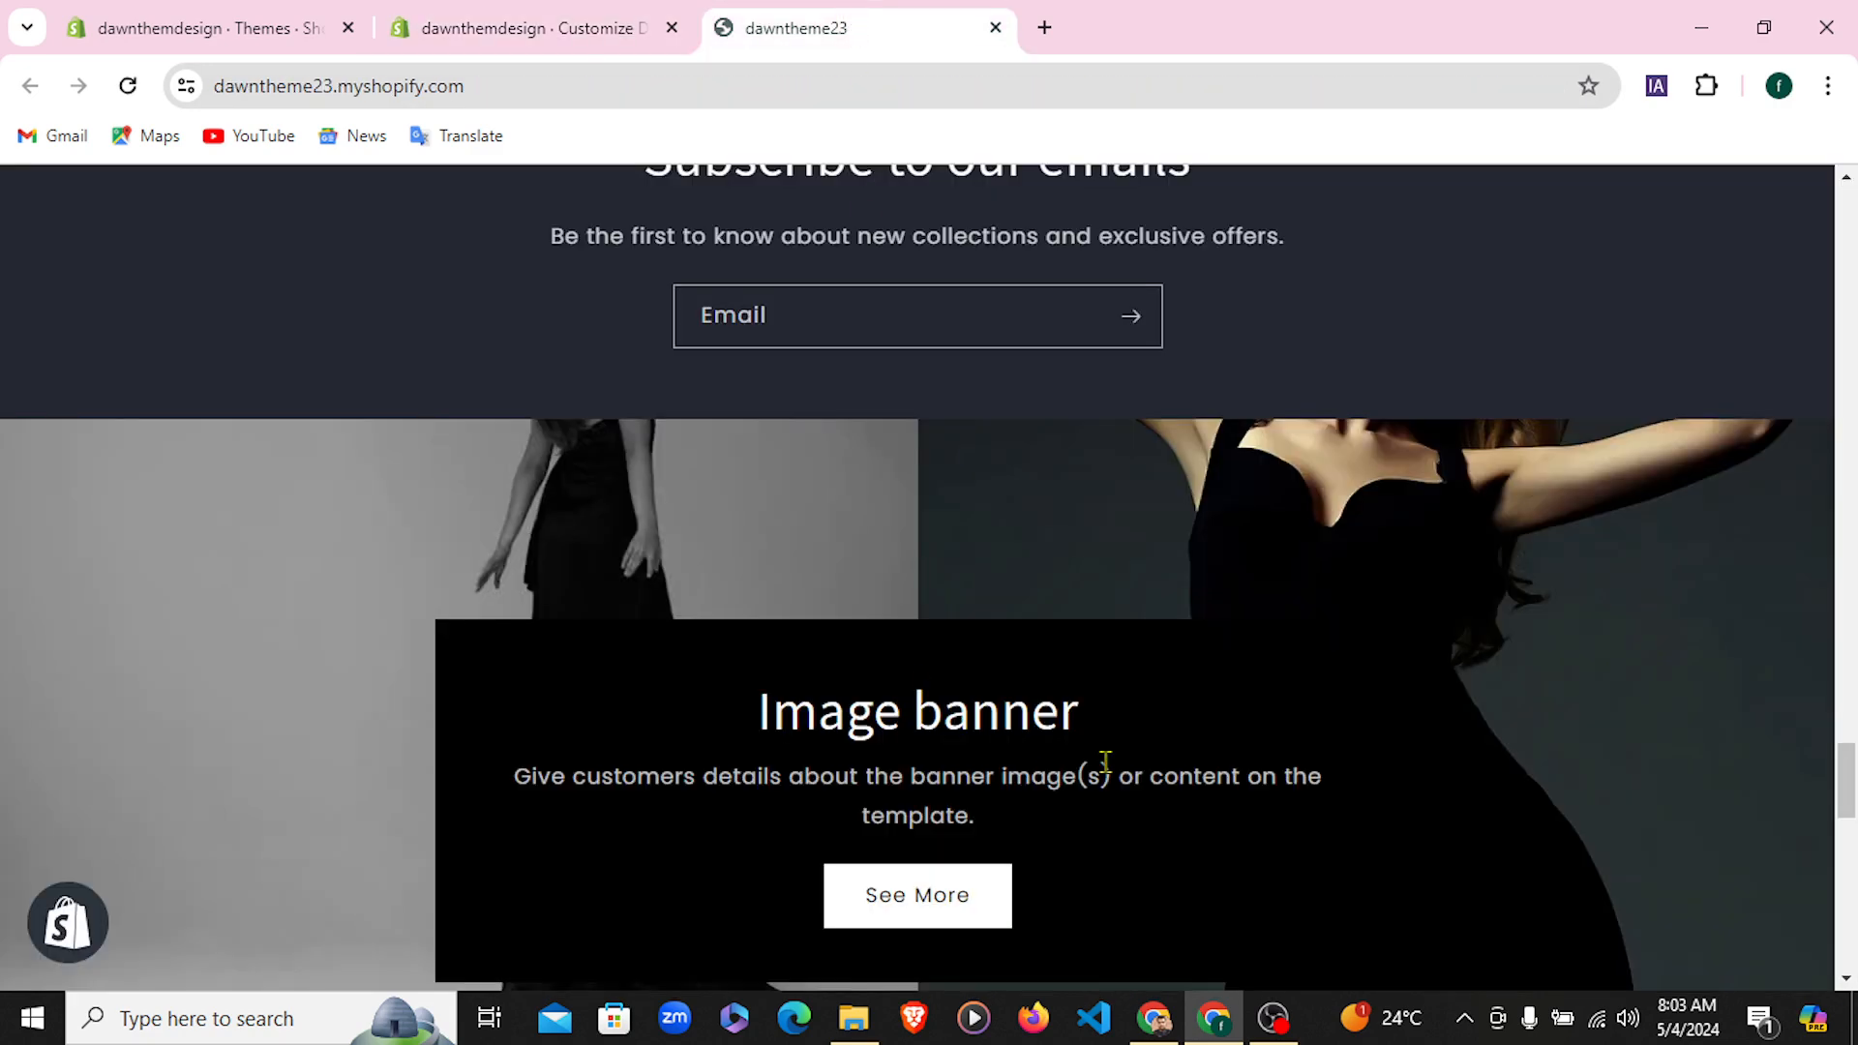
pyautogui.scroll(-3, 1103, 765)
pyautogui.click(506, 20)
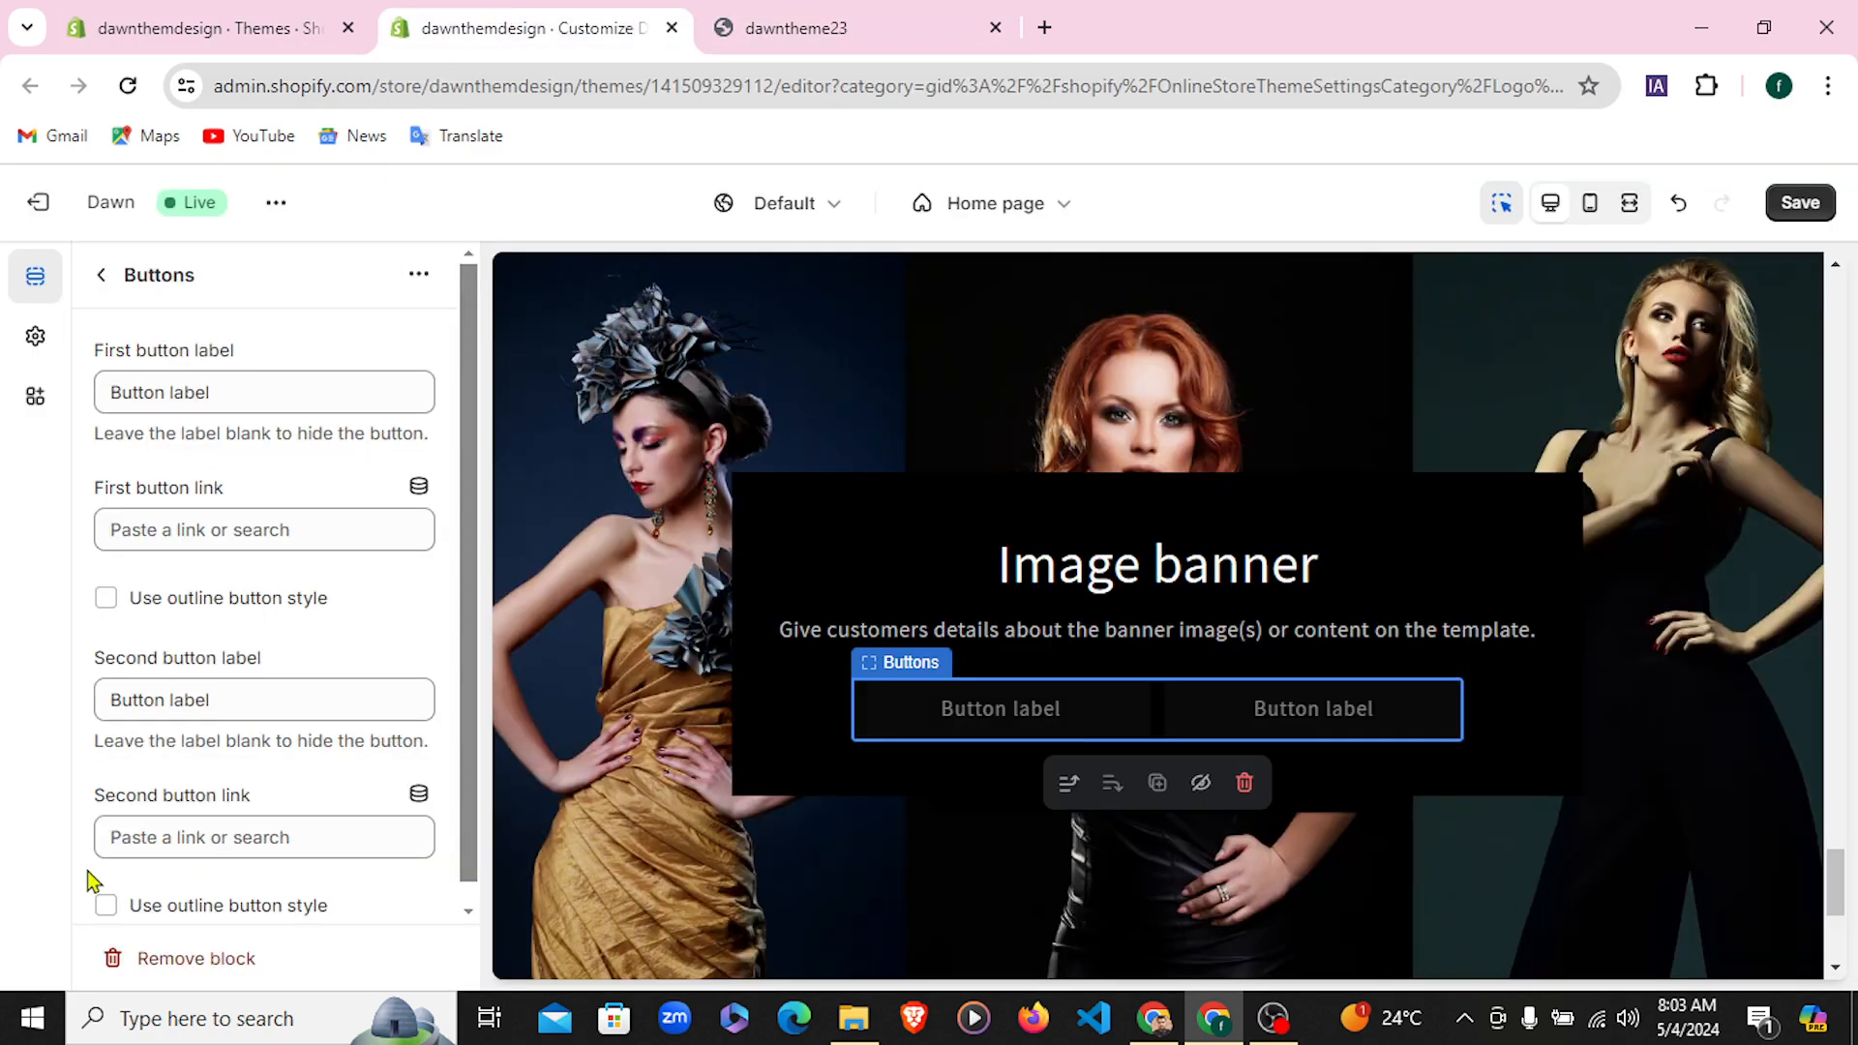
pyautogui.scroll(-1, 229, 828)
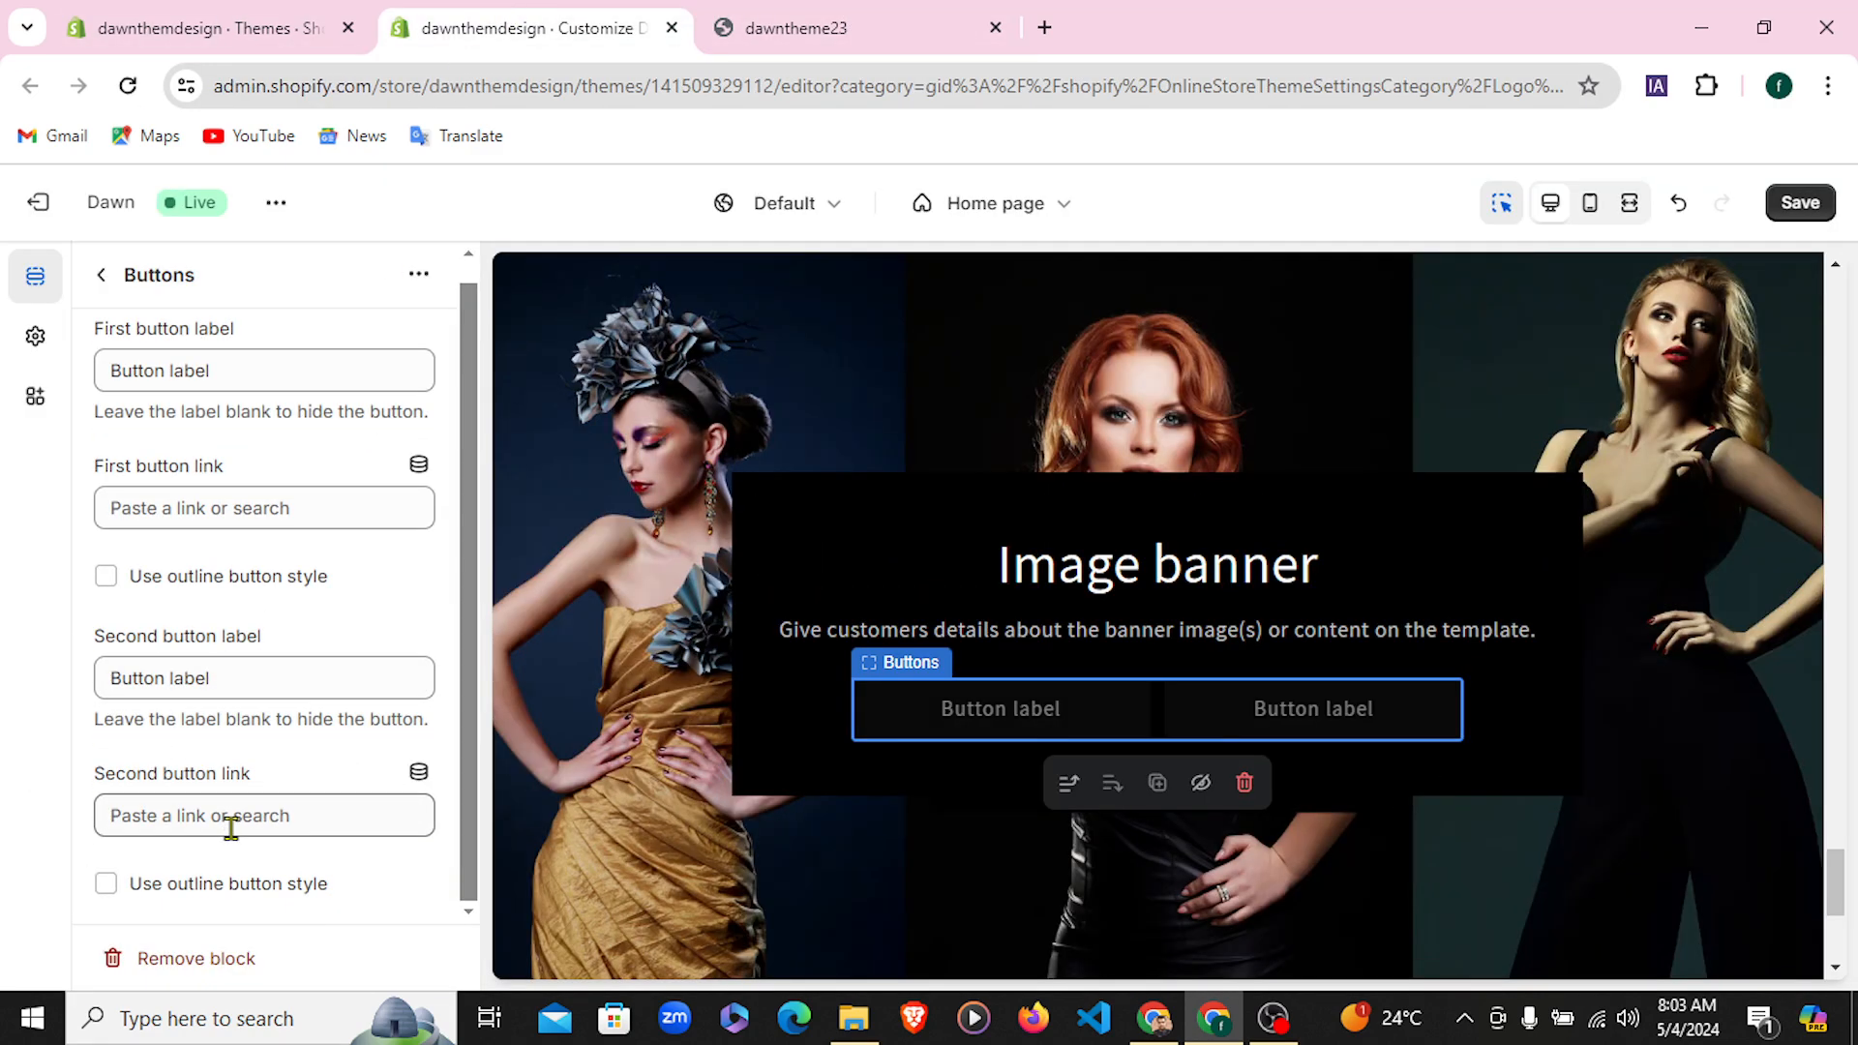
pyautogui.click(321, 816)
pyautogui.click(31, 791)
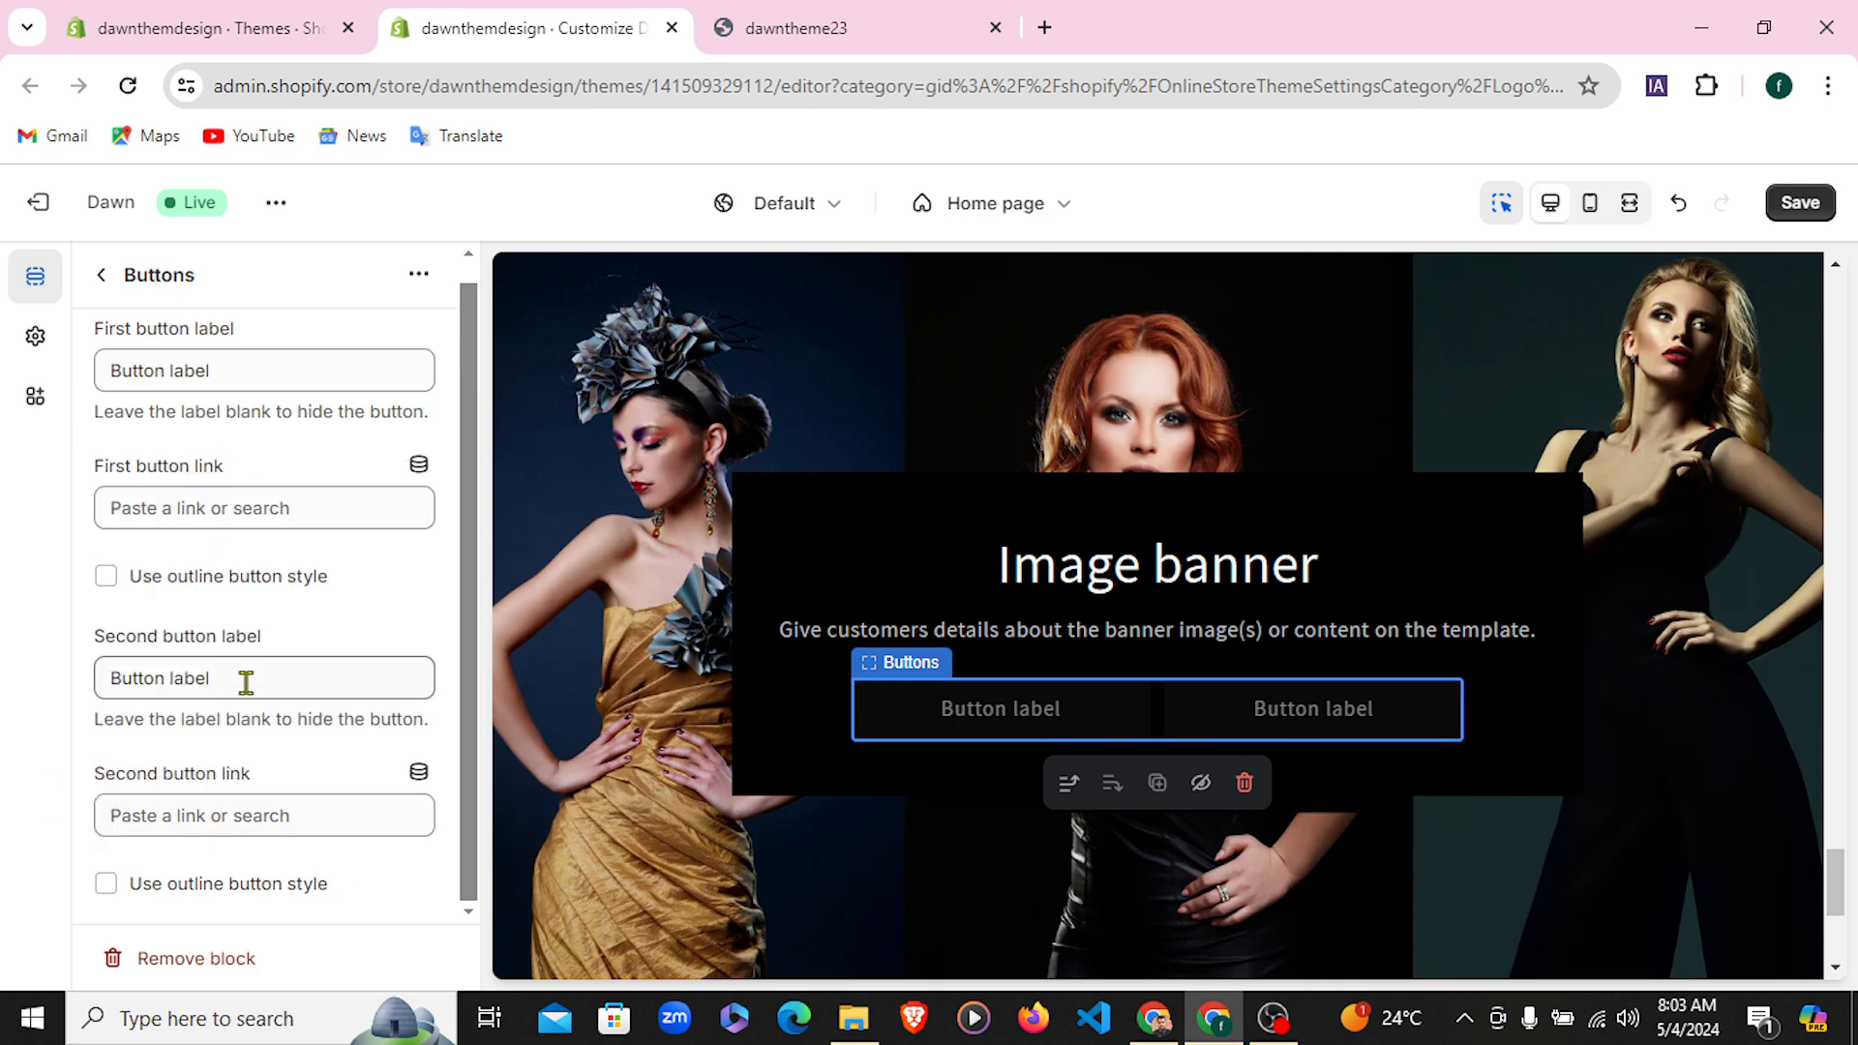
pyautogui.scroll(1, 250, 678)
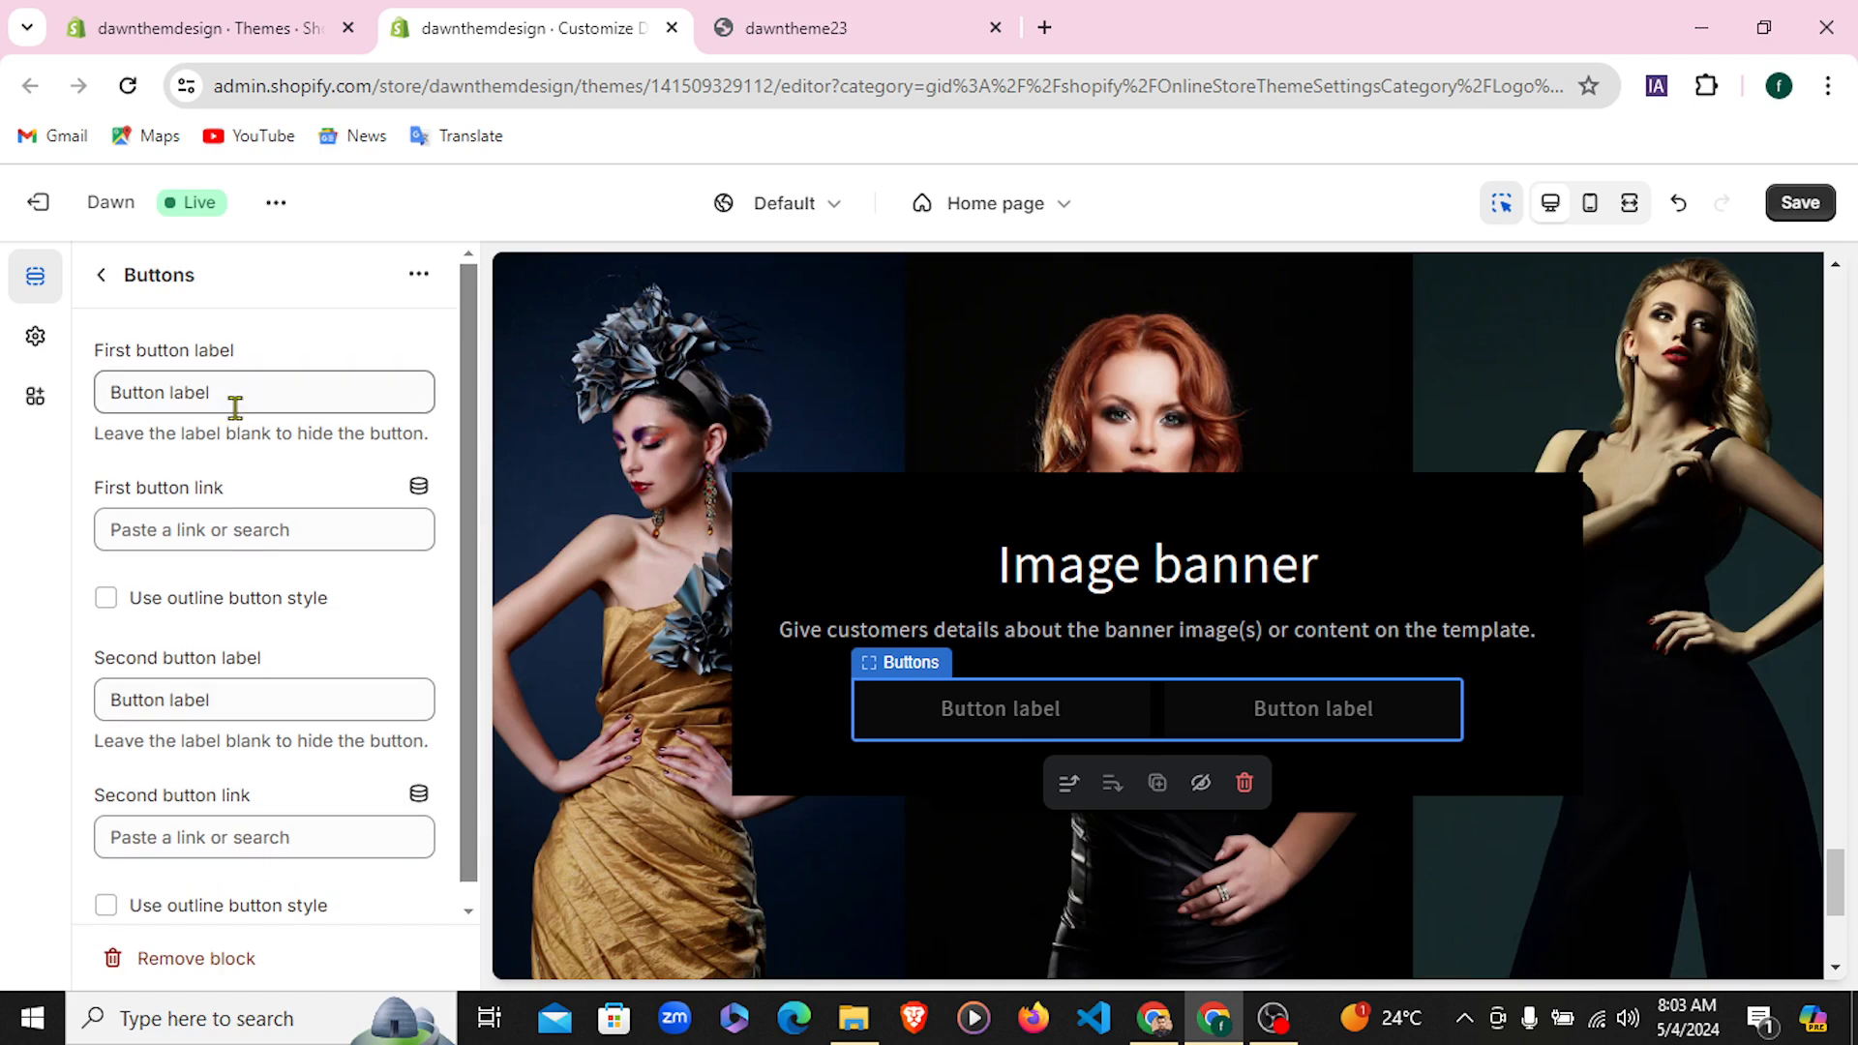
pyautogui.moveTo(261, 698); pyautogui.dragTo(29, 714)
pyautogui.press('BackSpace')
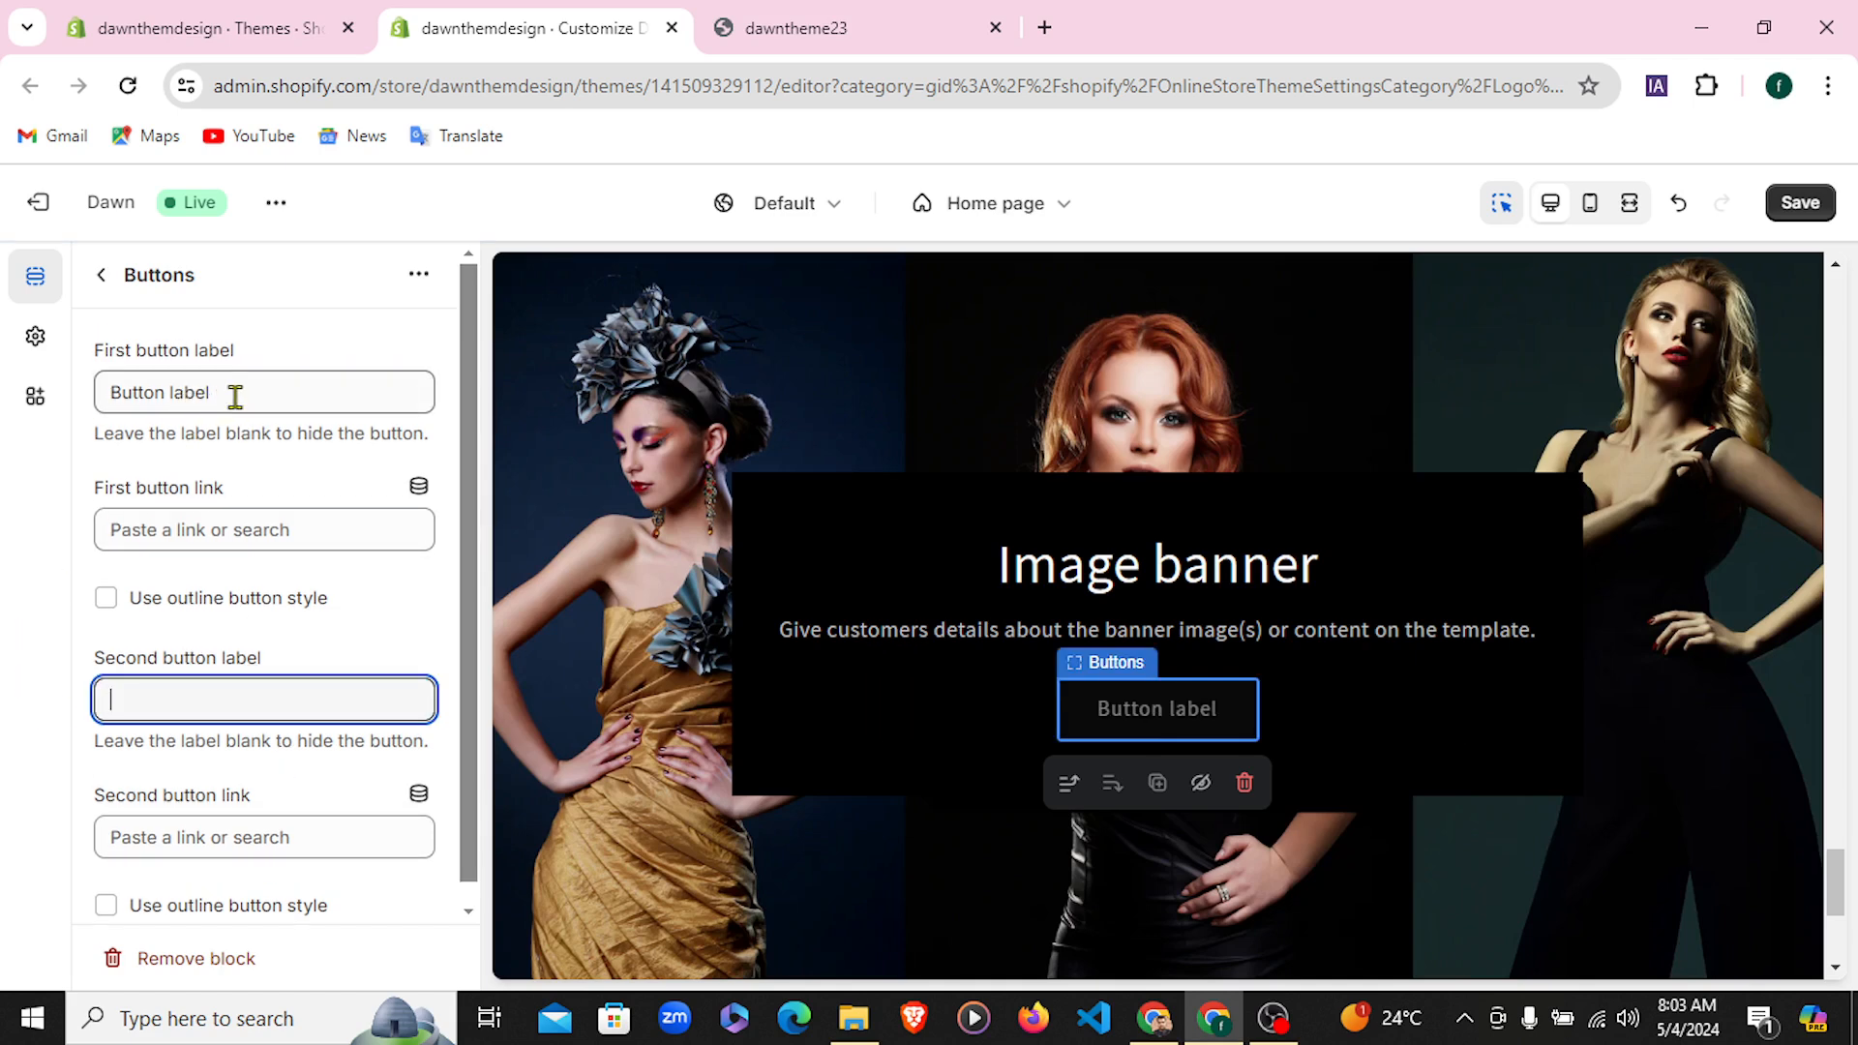
# Set the first button label of the Image banner's Buttons block to "See More"
pyautogui.moveTo(236, 398); pyautogui.dragTo(96, 418)
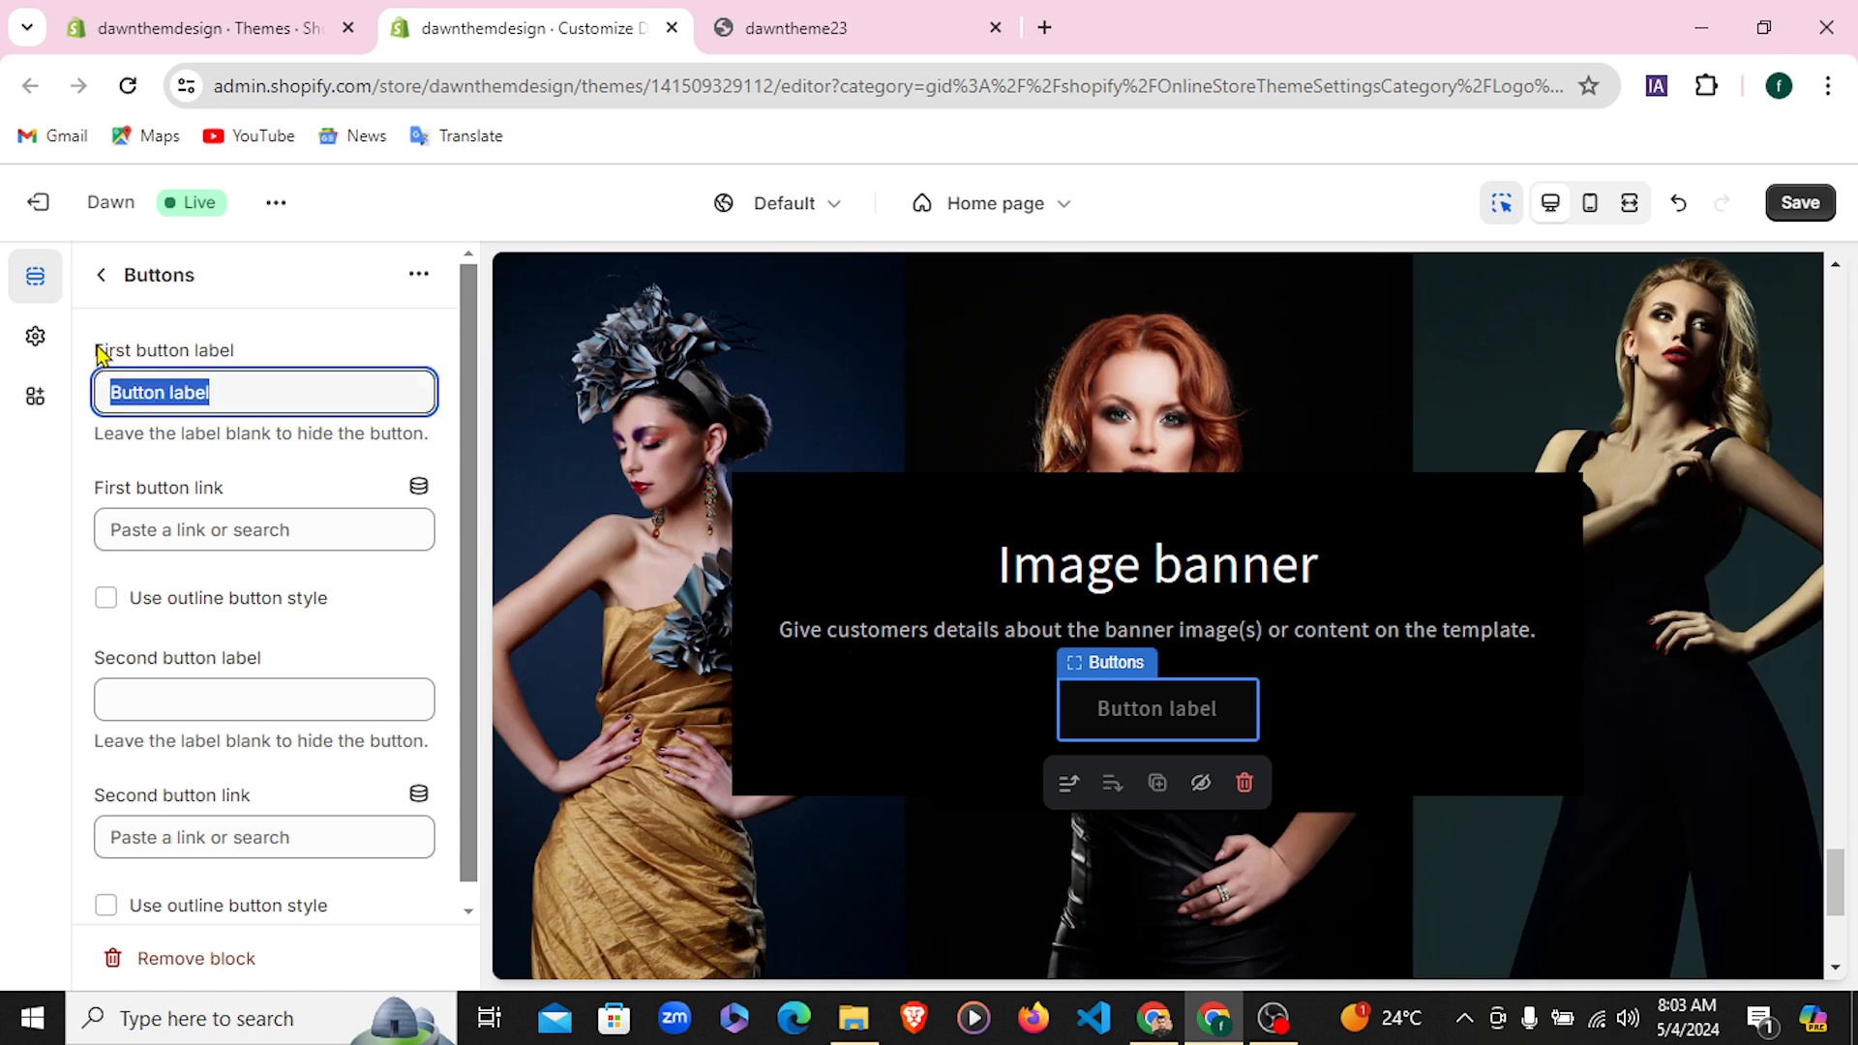
pyautogui.moveTo(188, 352); pyautogui.dragTo(106, 356)
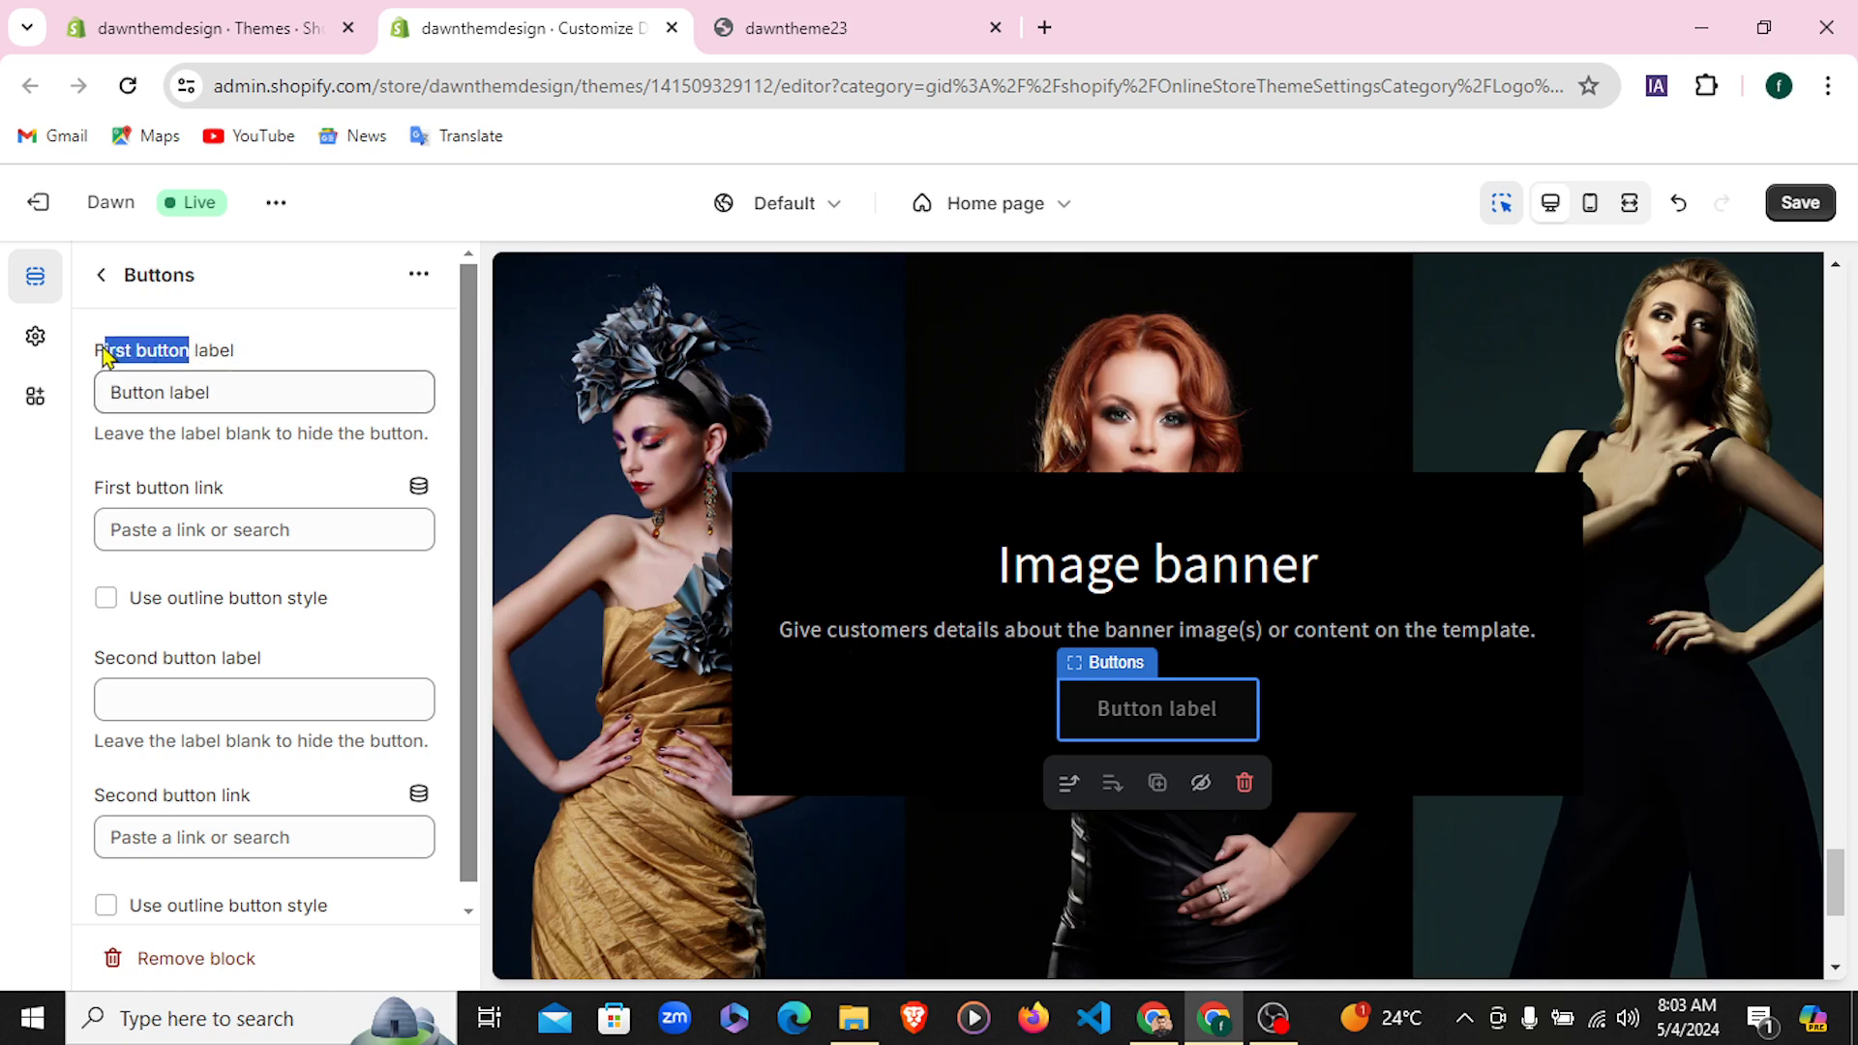
pyautogui.moveTo(96, 657); pyautogui.dragTo(260, 658)
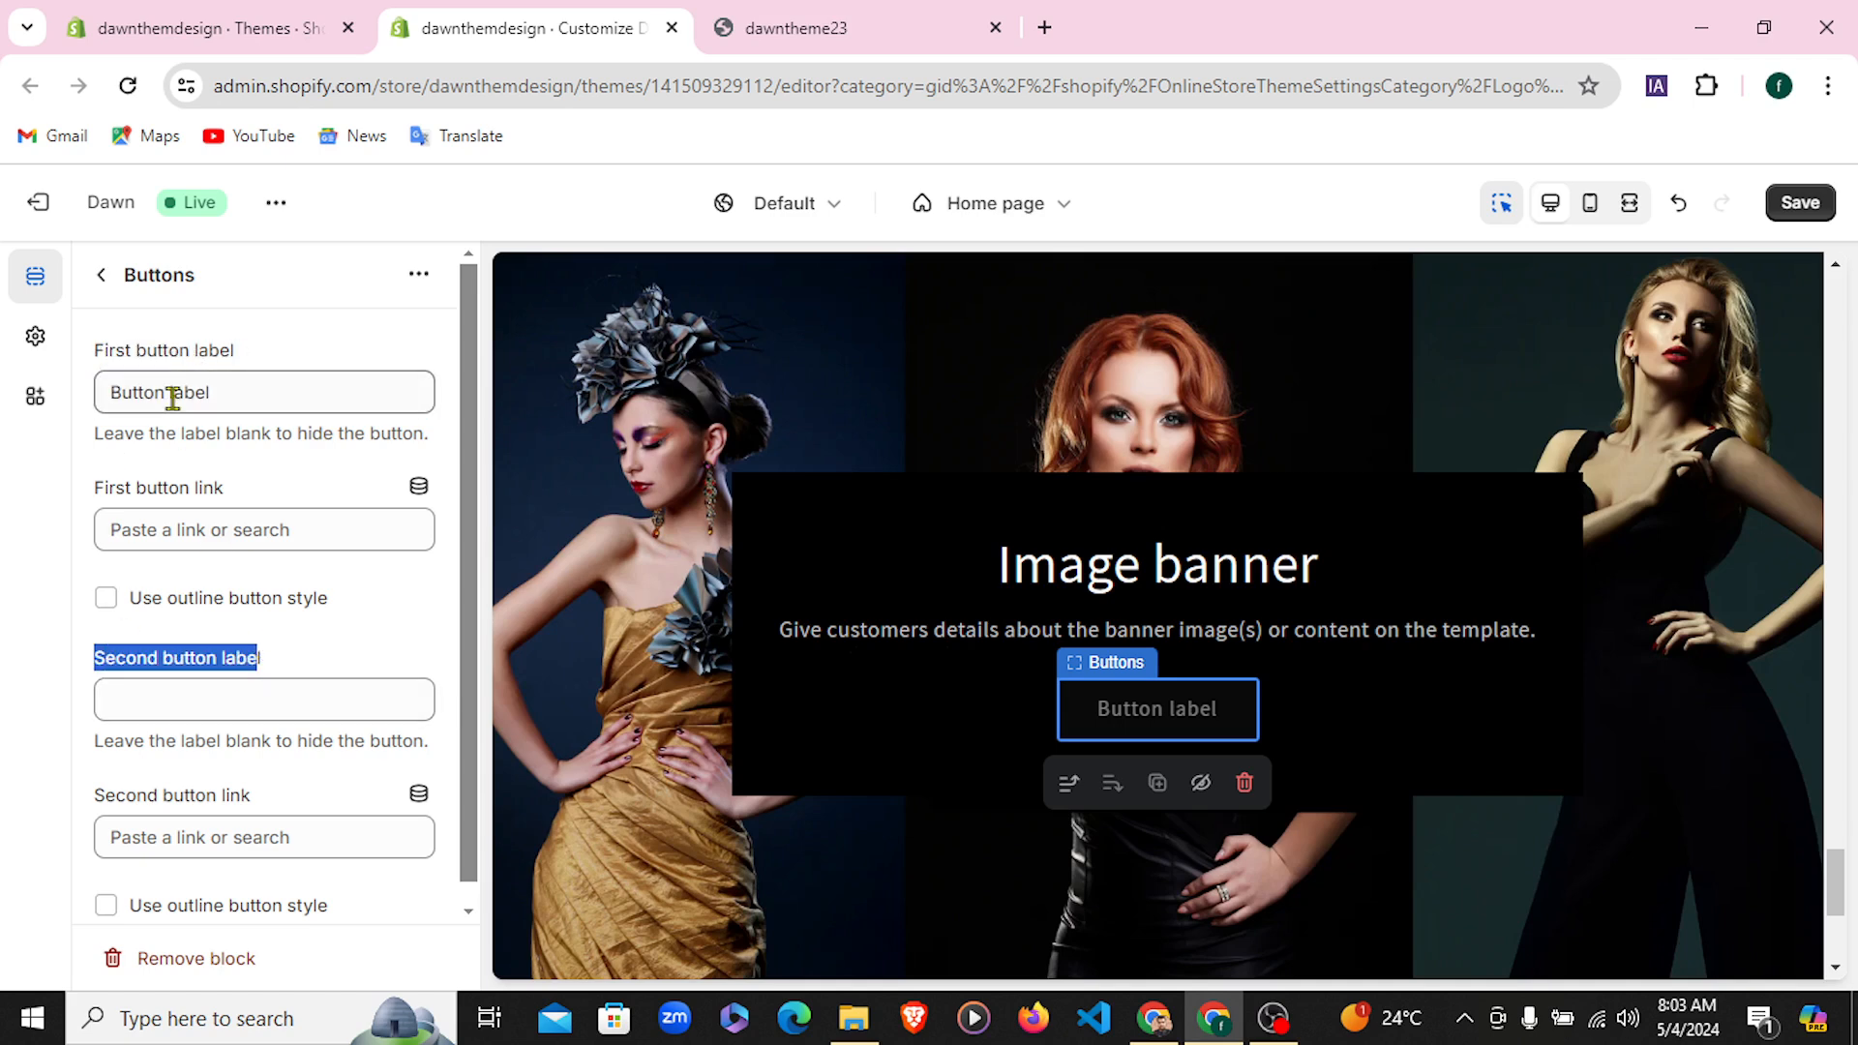
pyautogui.click(249, 387)
pyautogui.moveTo(249, 387); pyautogui.dragTo(131, 387)
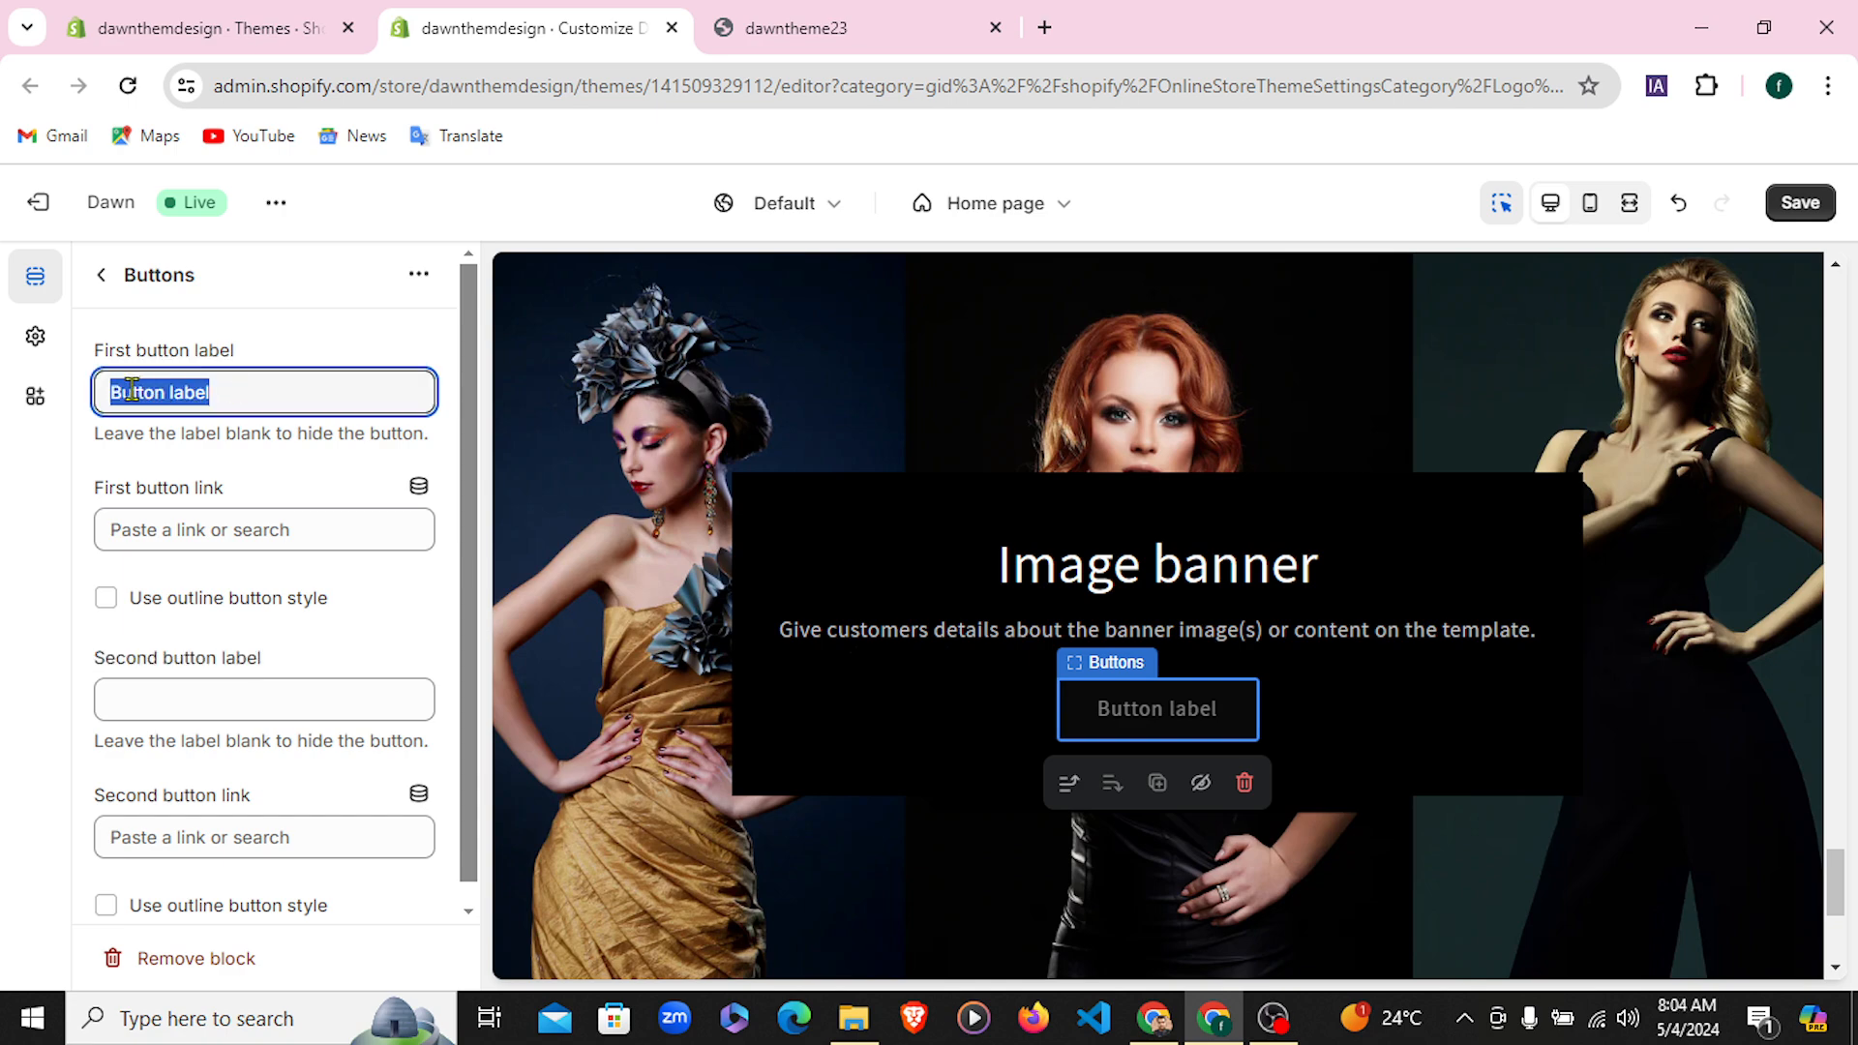
pyautogui.write('See More')
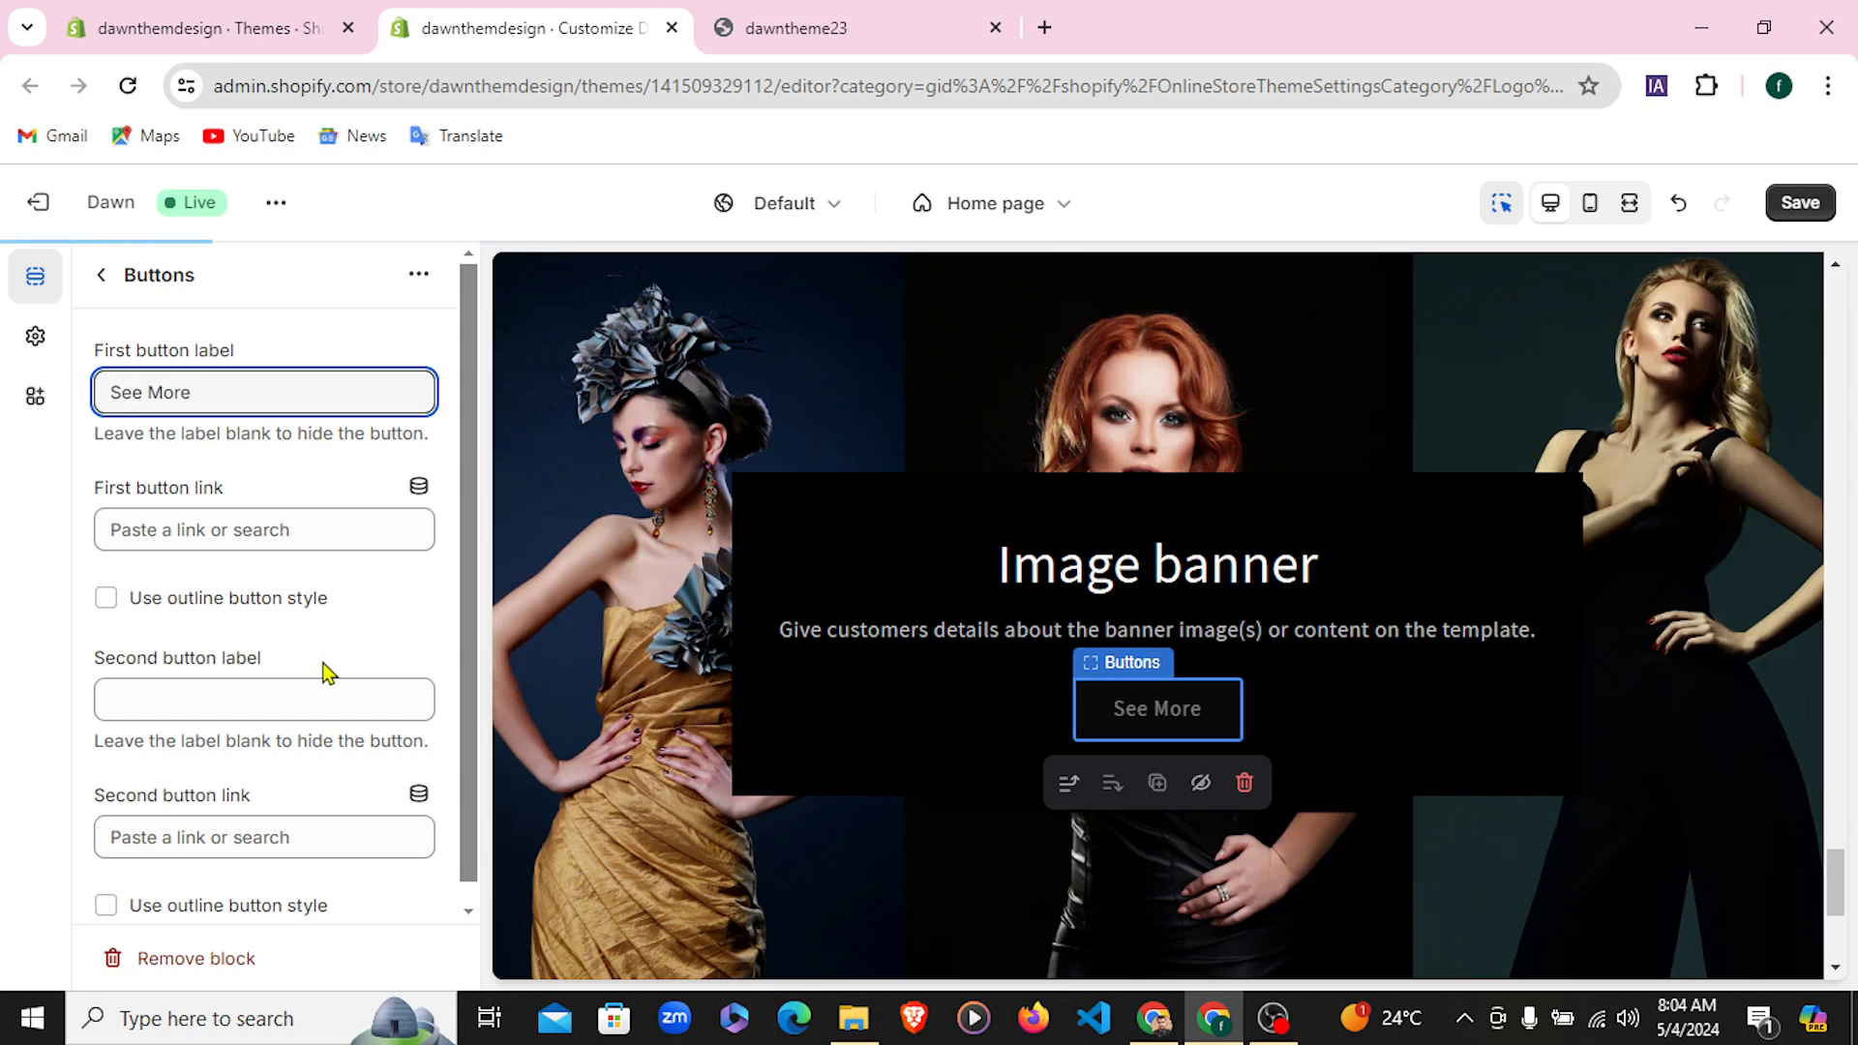
# Link the first button of the Image banner's Buttons block to the Women One collection
pyautogui.click(285, 531)
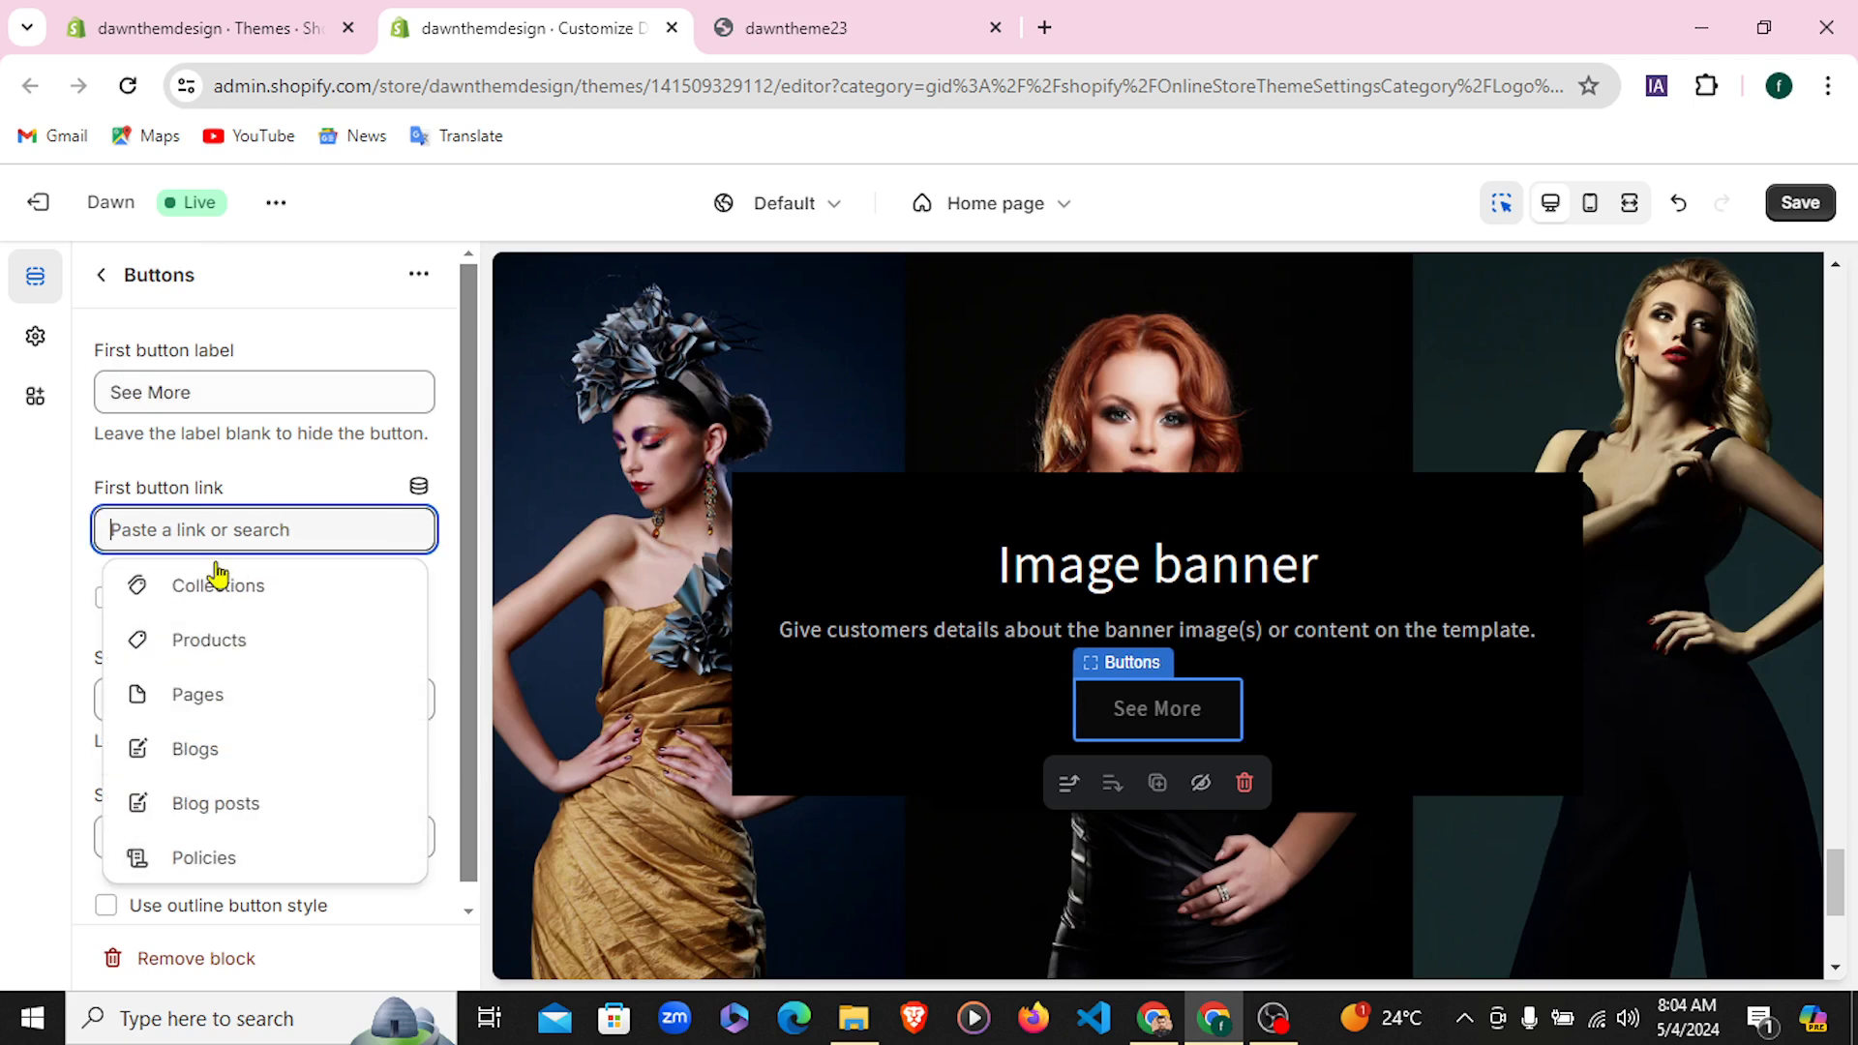
pyautogui.click(256, 588)
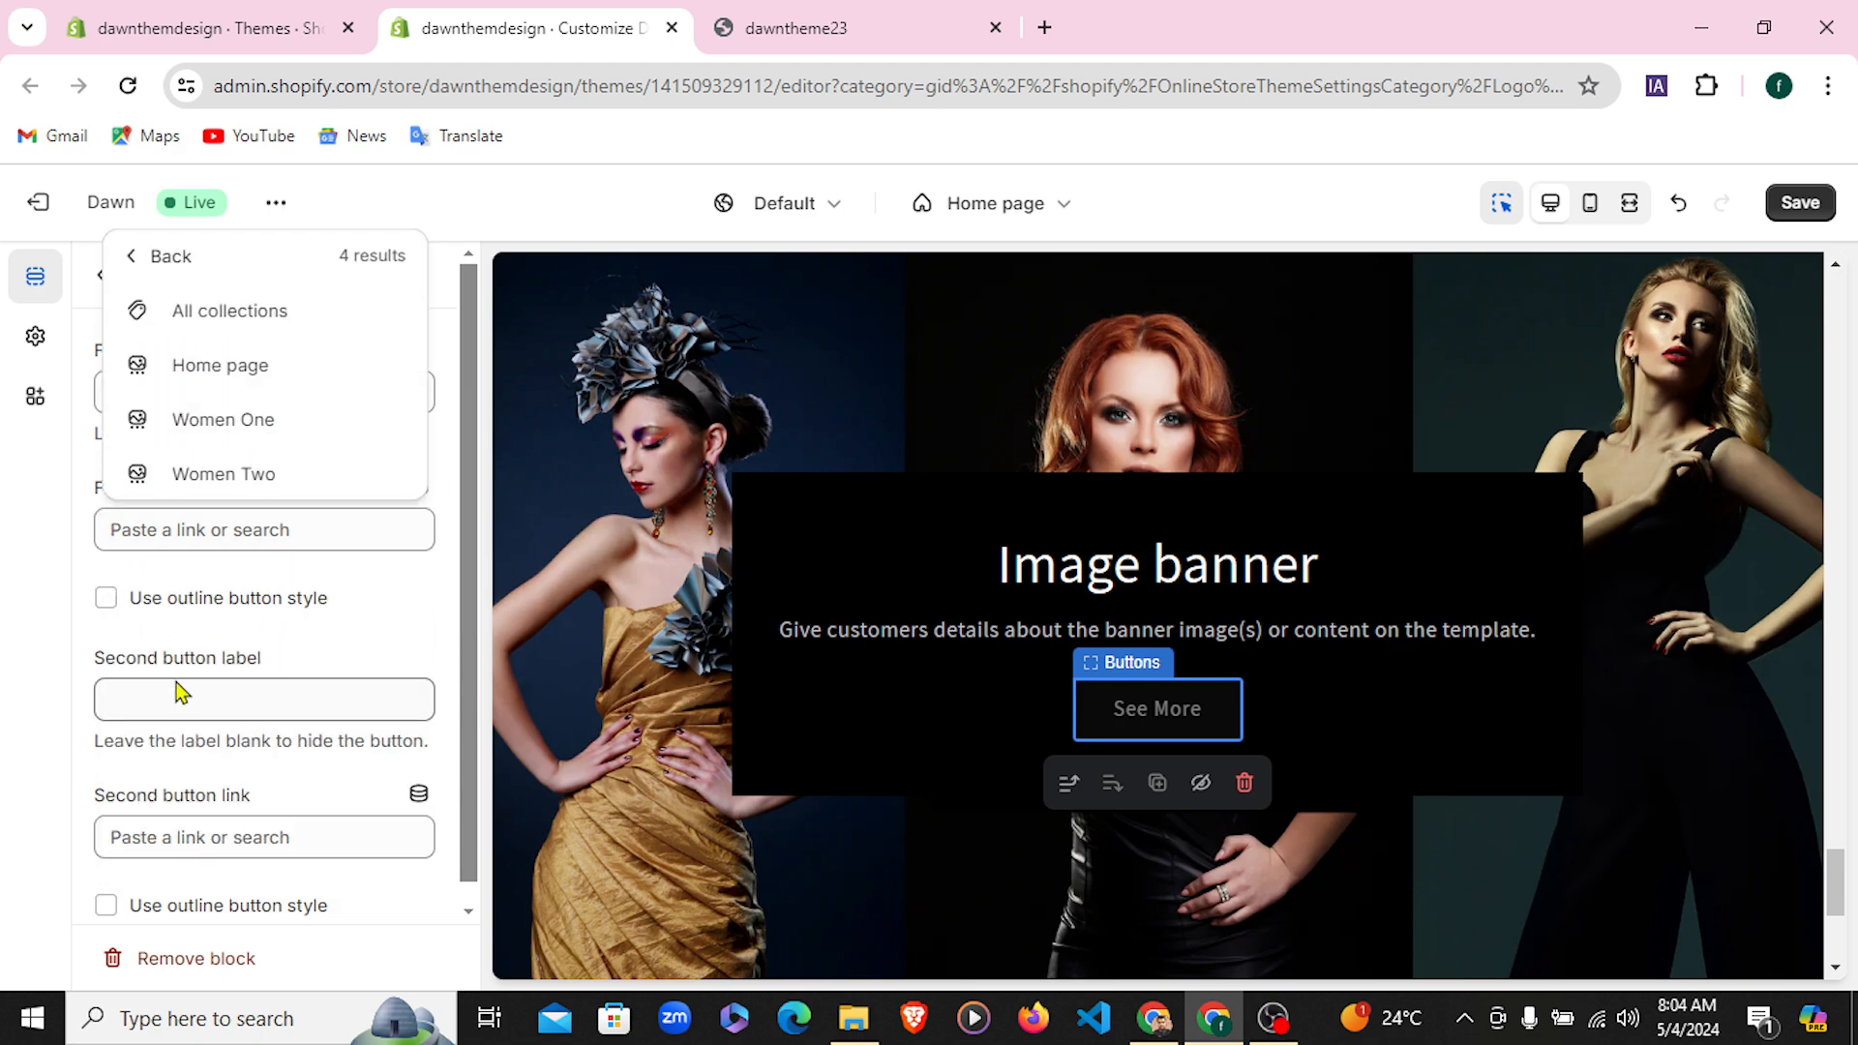
pyautogui.click(231, 427)
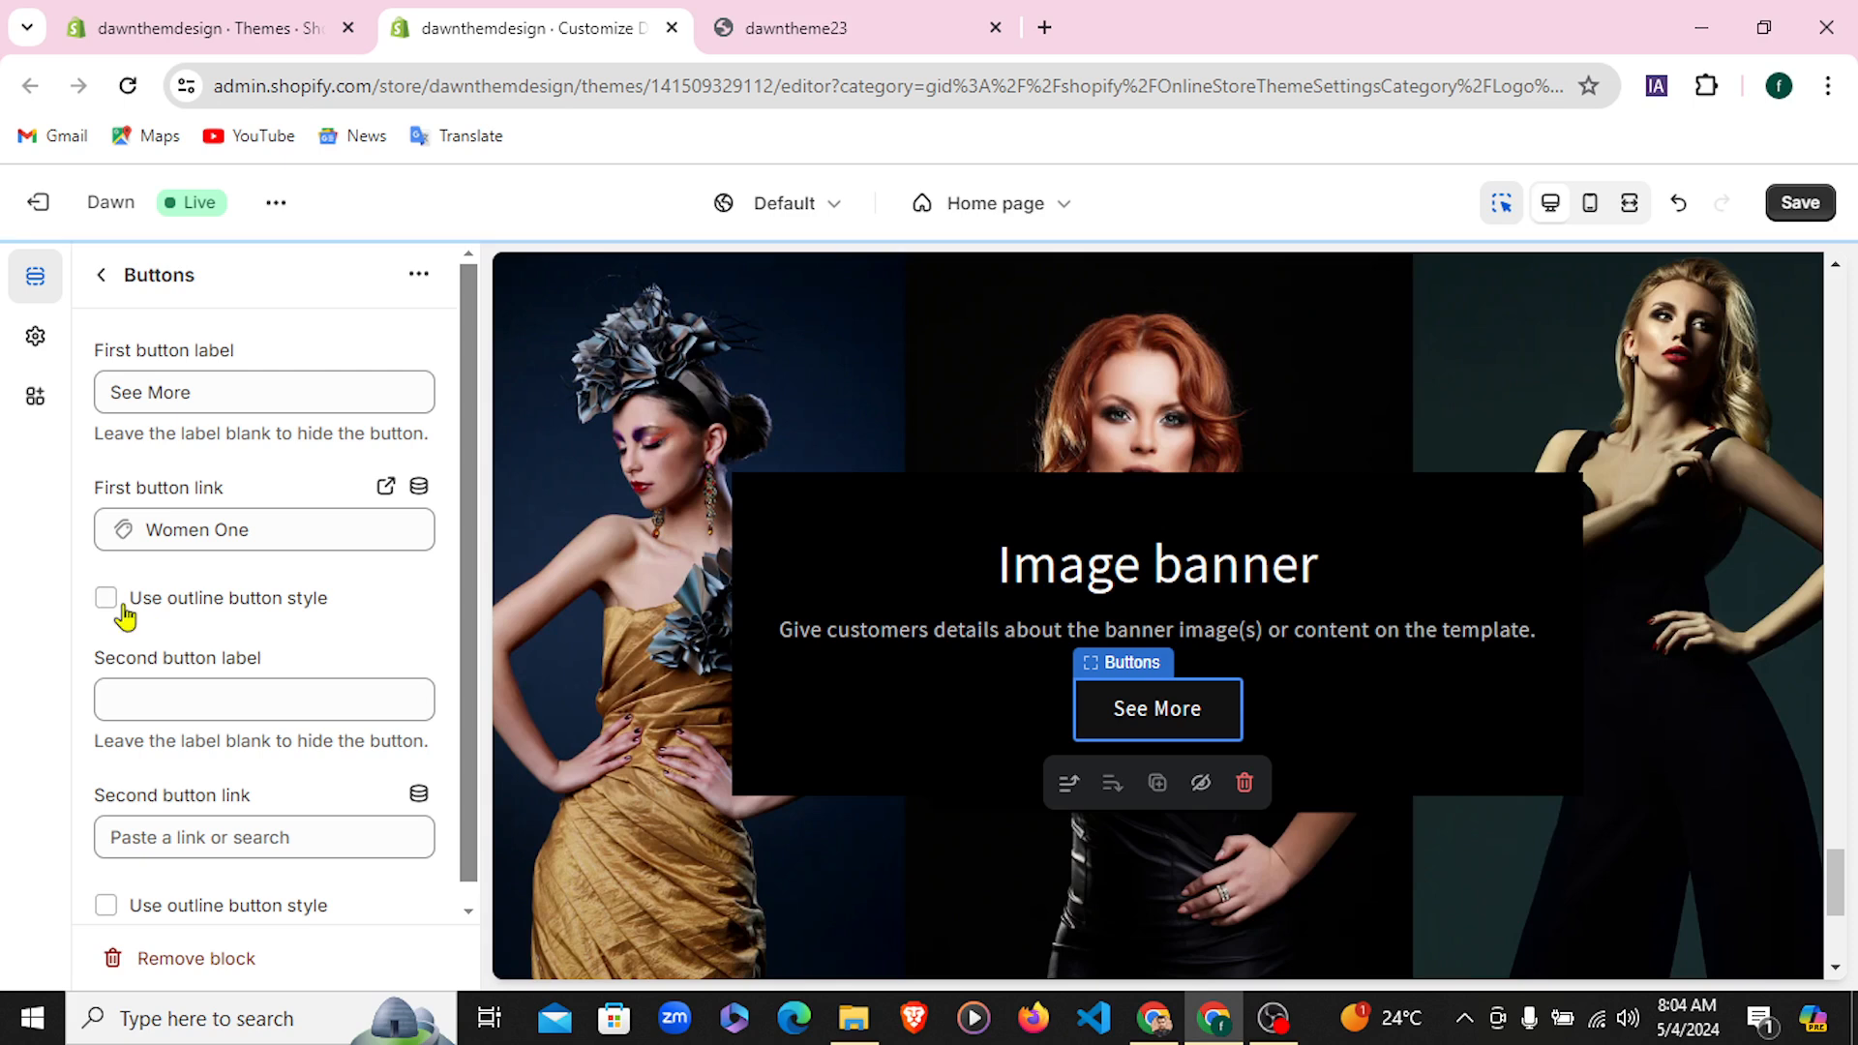
pyautogui.click(102, 275)
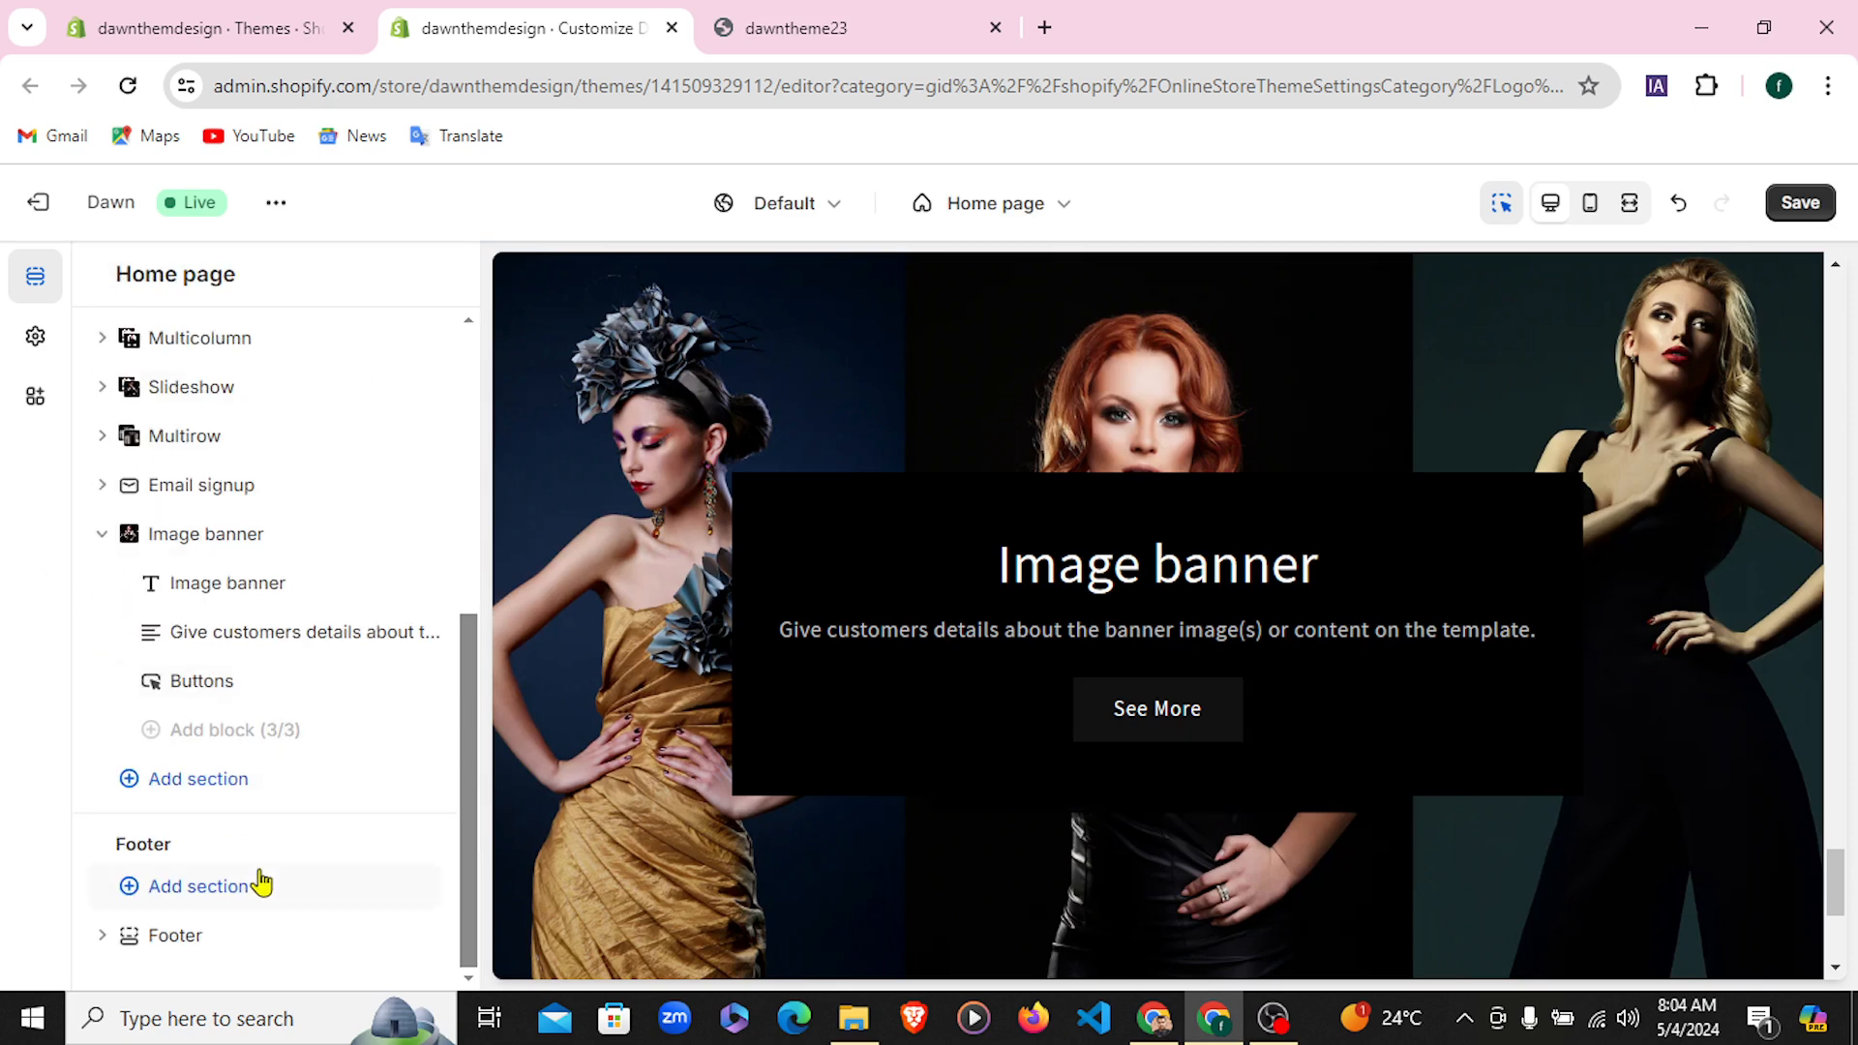
# Examine the Multicolumn section below the Image banner on the dawntheme23 store, including its column images, text and button
pyautogui.click(763, 23)
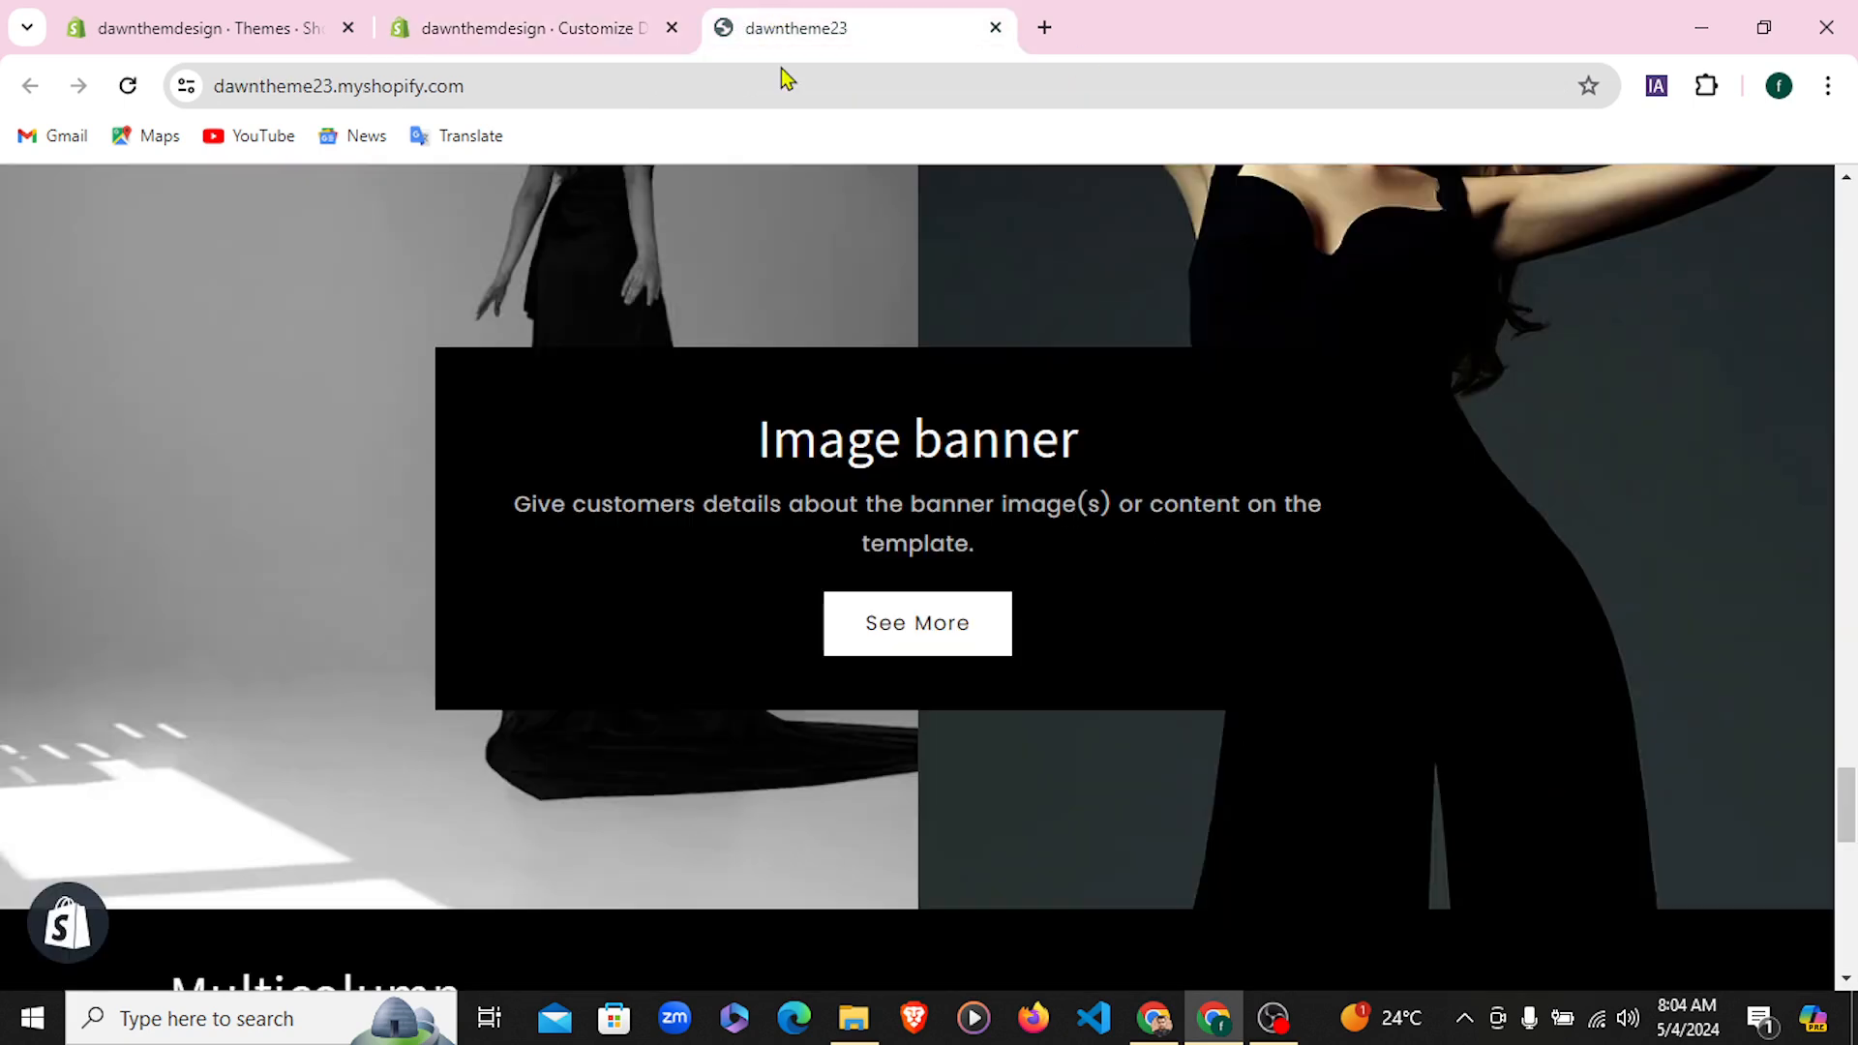
pyautogui.scroll(-7, 784, 674)
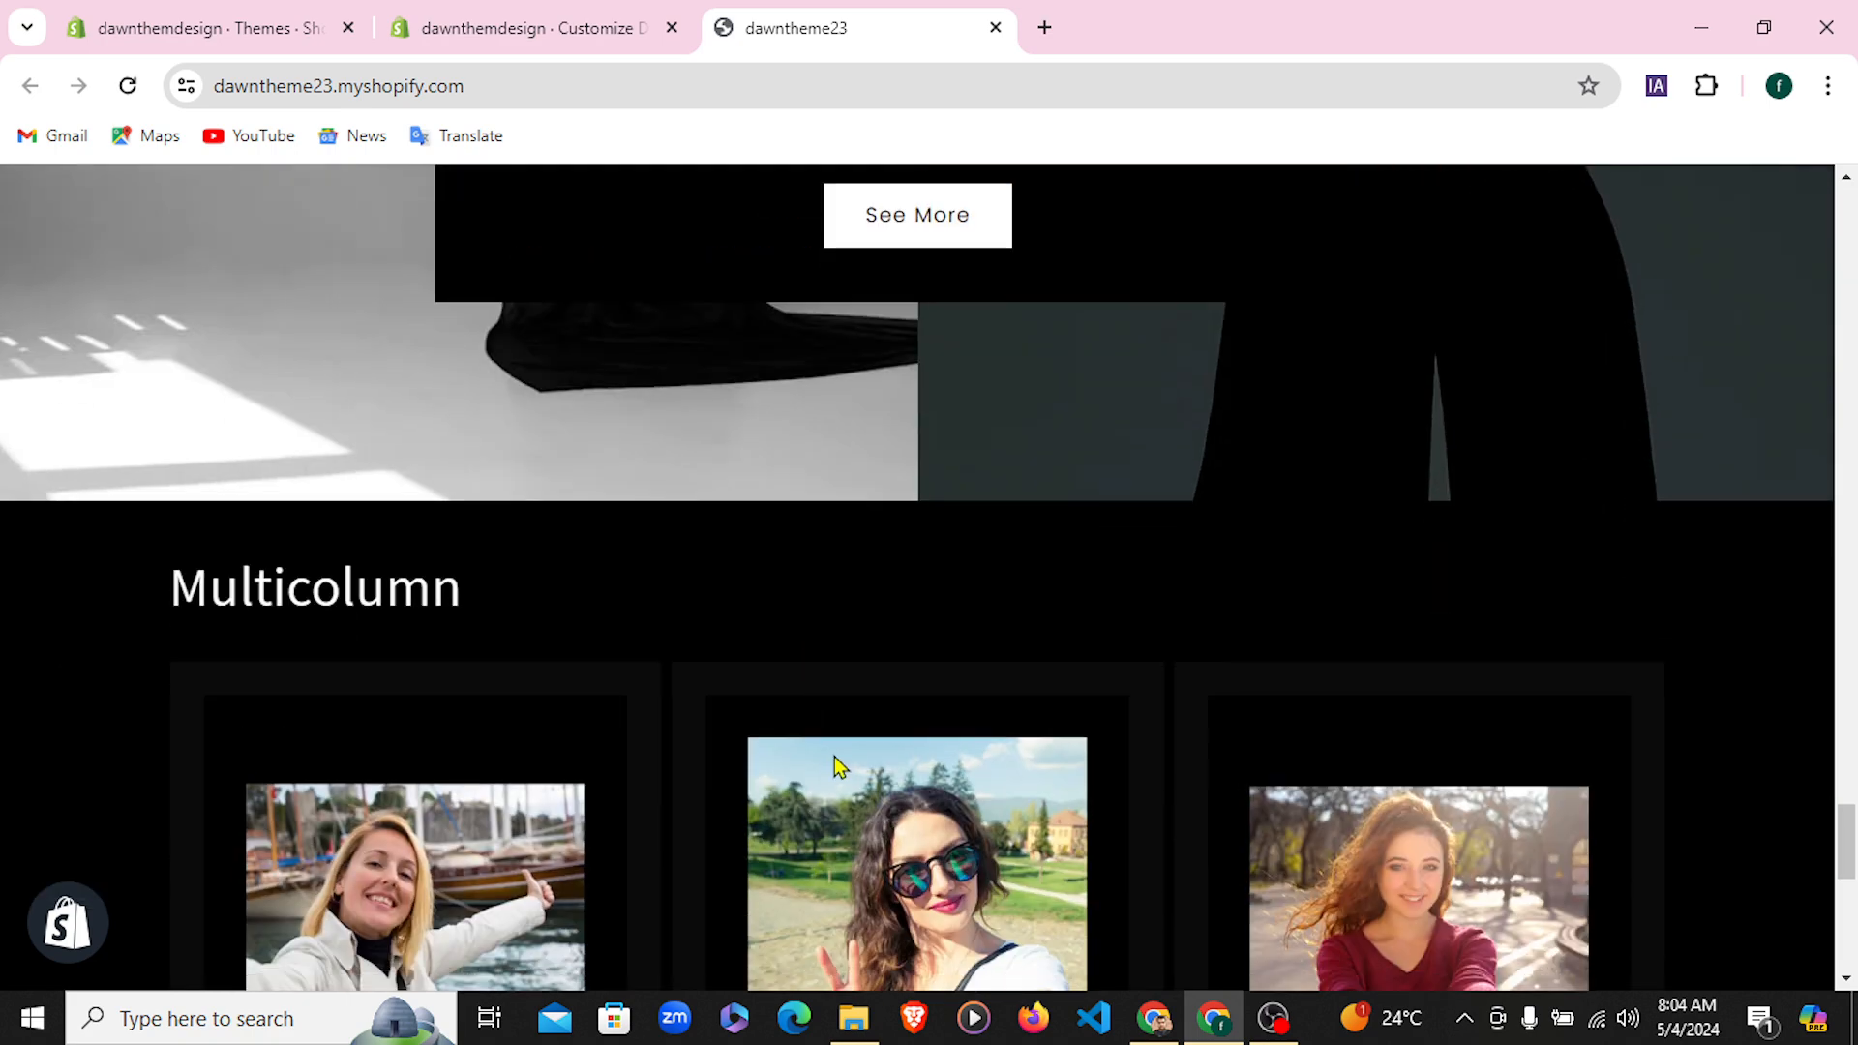
pyautogui.scroll(-1, 1527, 617)
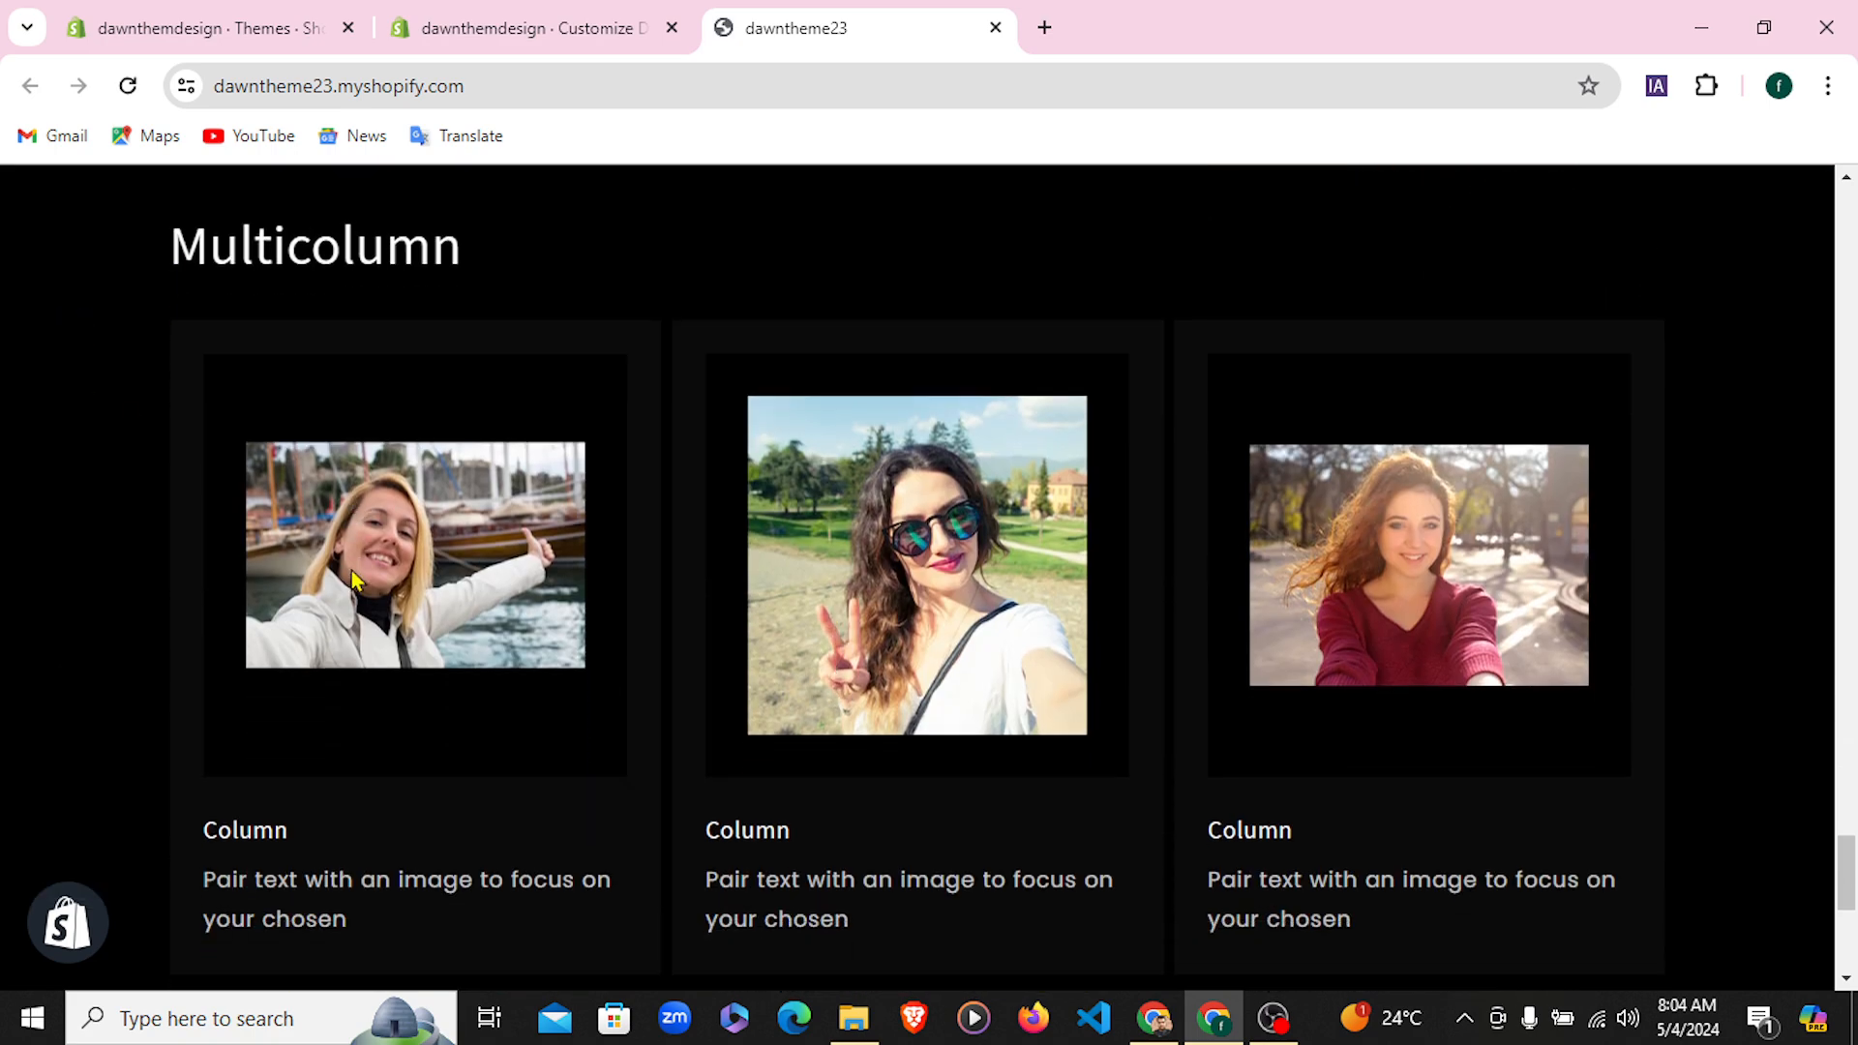
pyautogui.scroll(2, 919, 774)
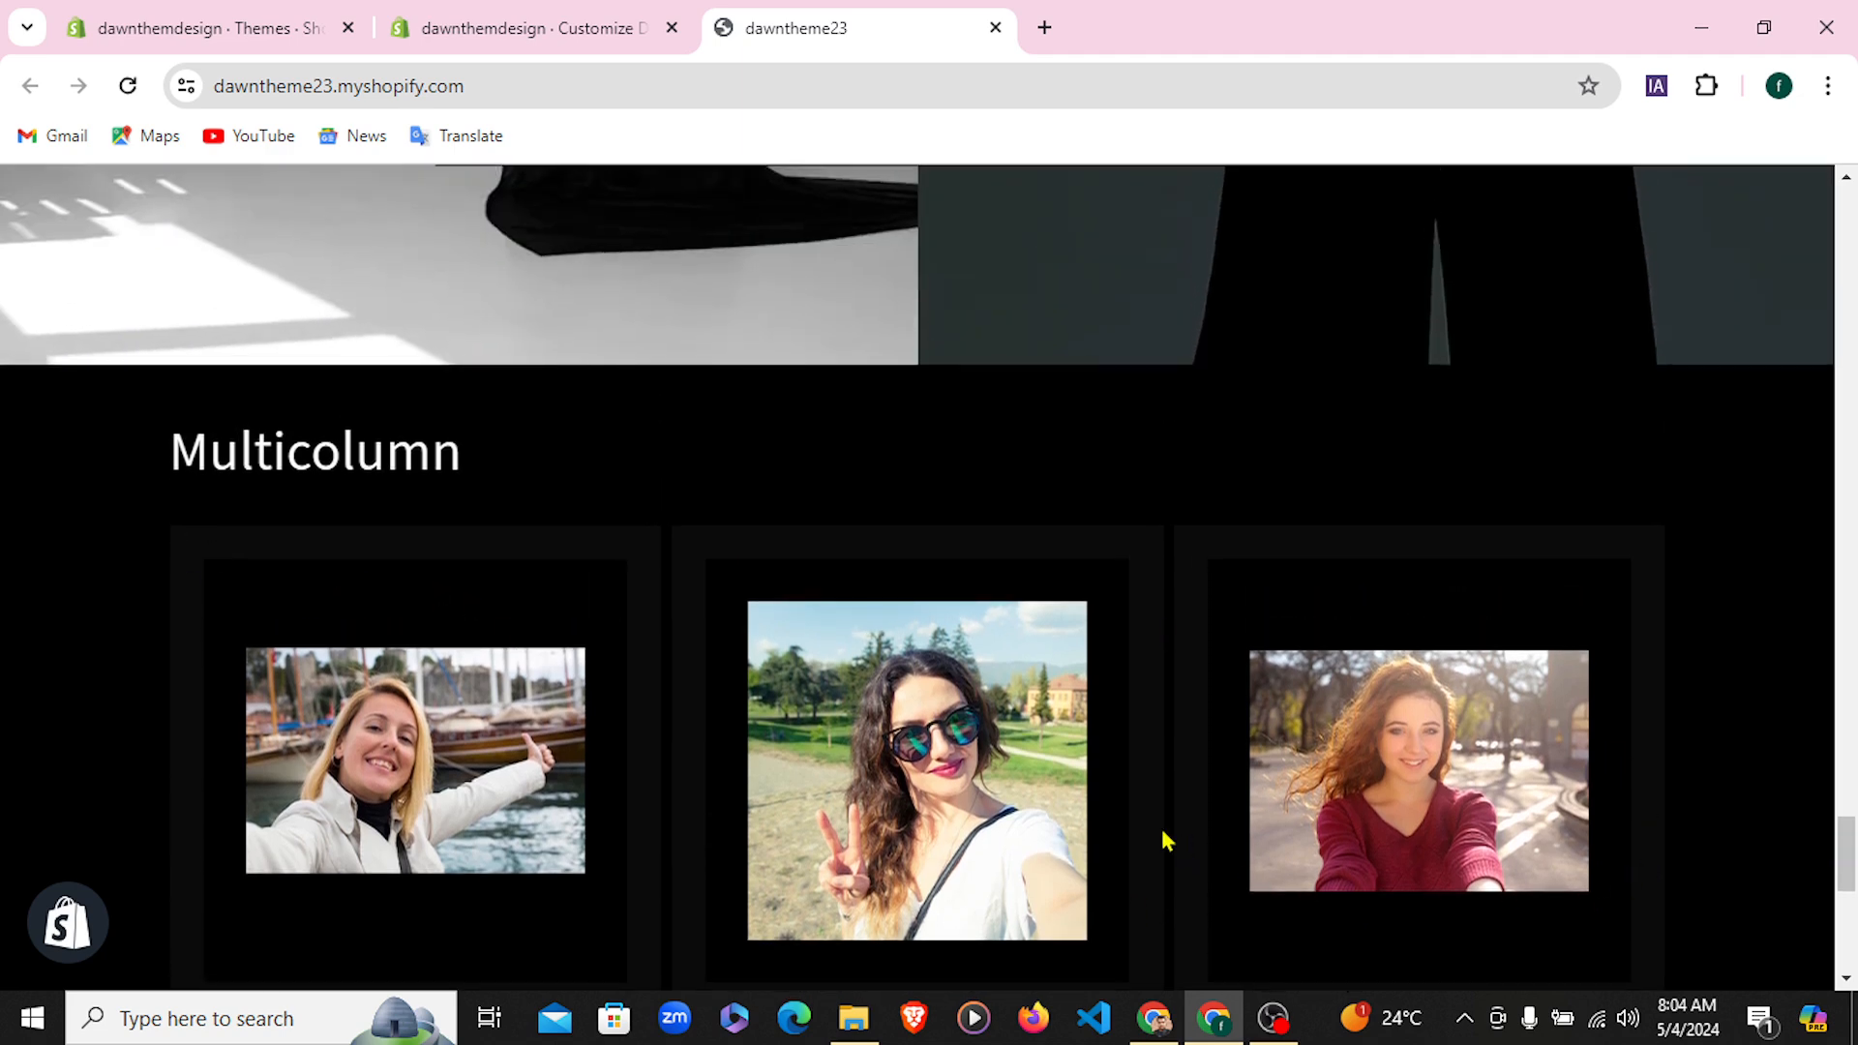
pyautogui.scroll(-3, 1164, 841)
pyautogui.scroll(2, 1166, 840)
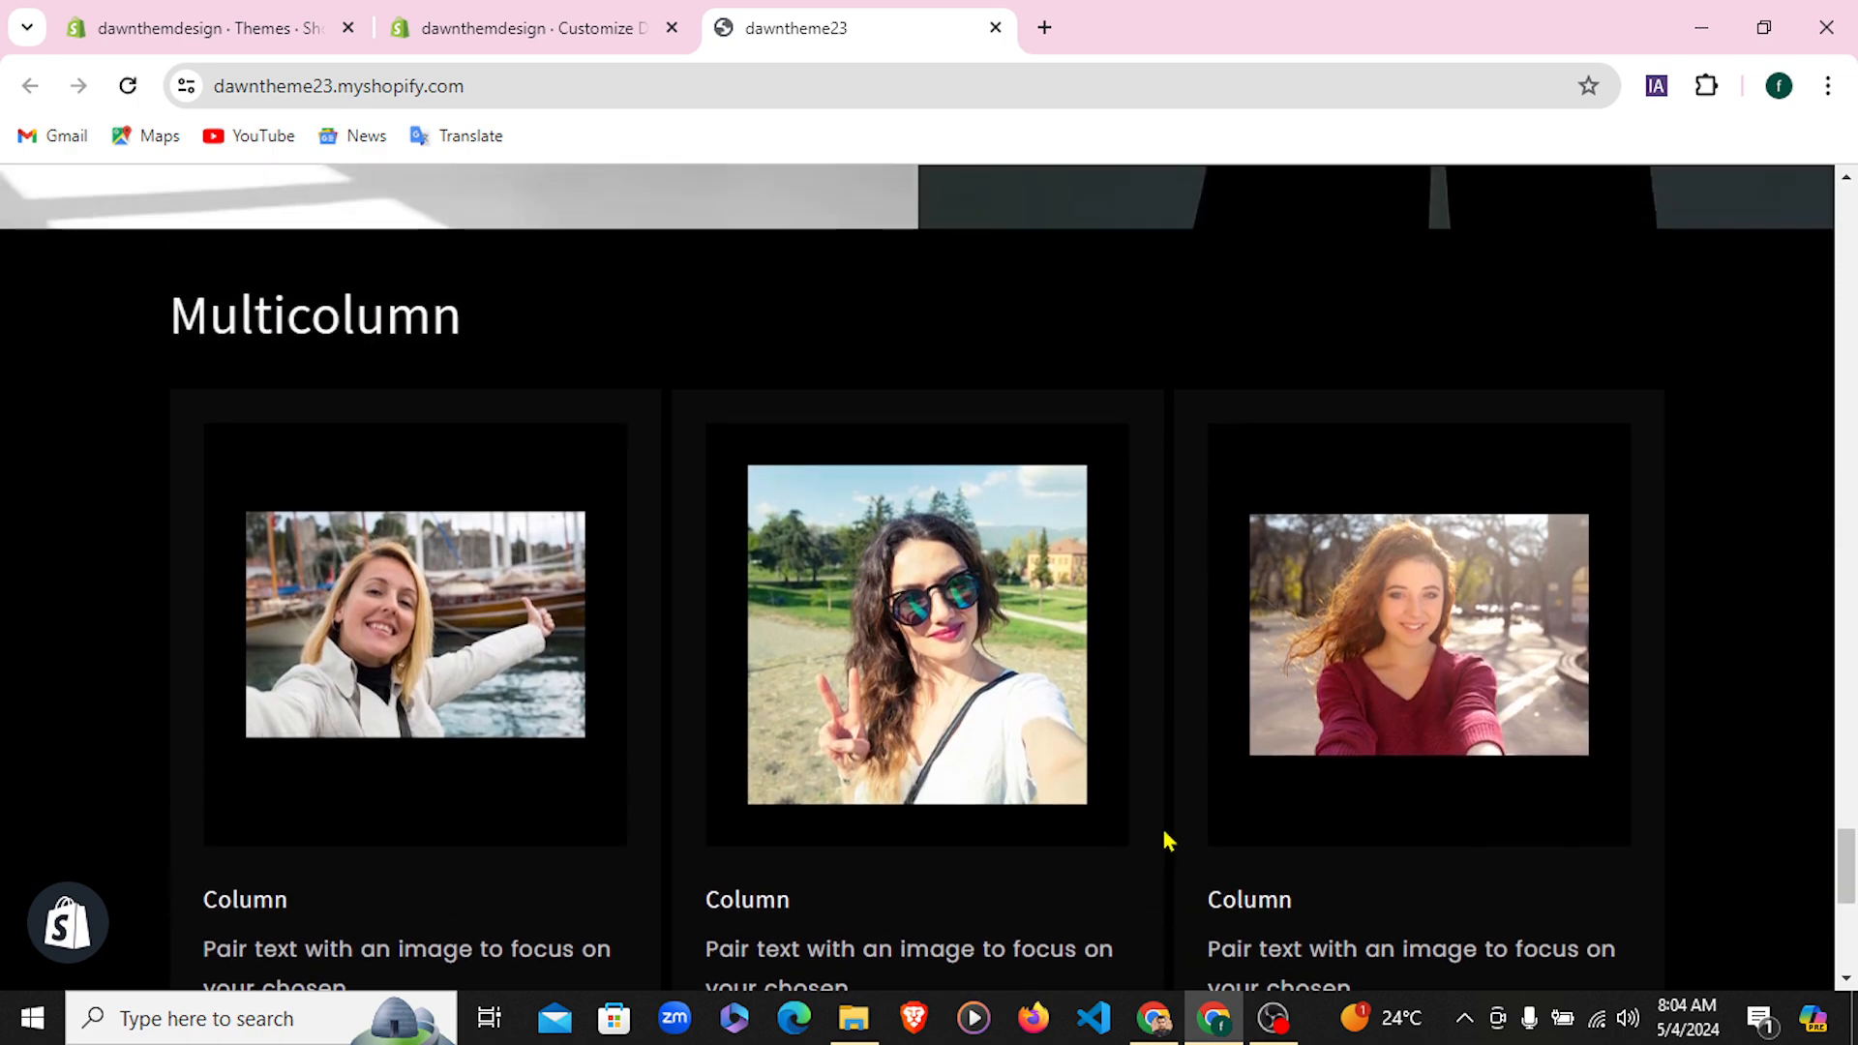
pyautogui.scroll(-2, 1167, 841)
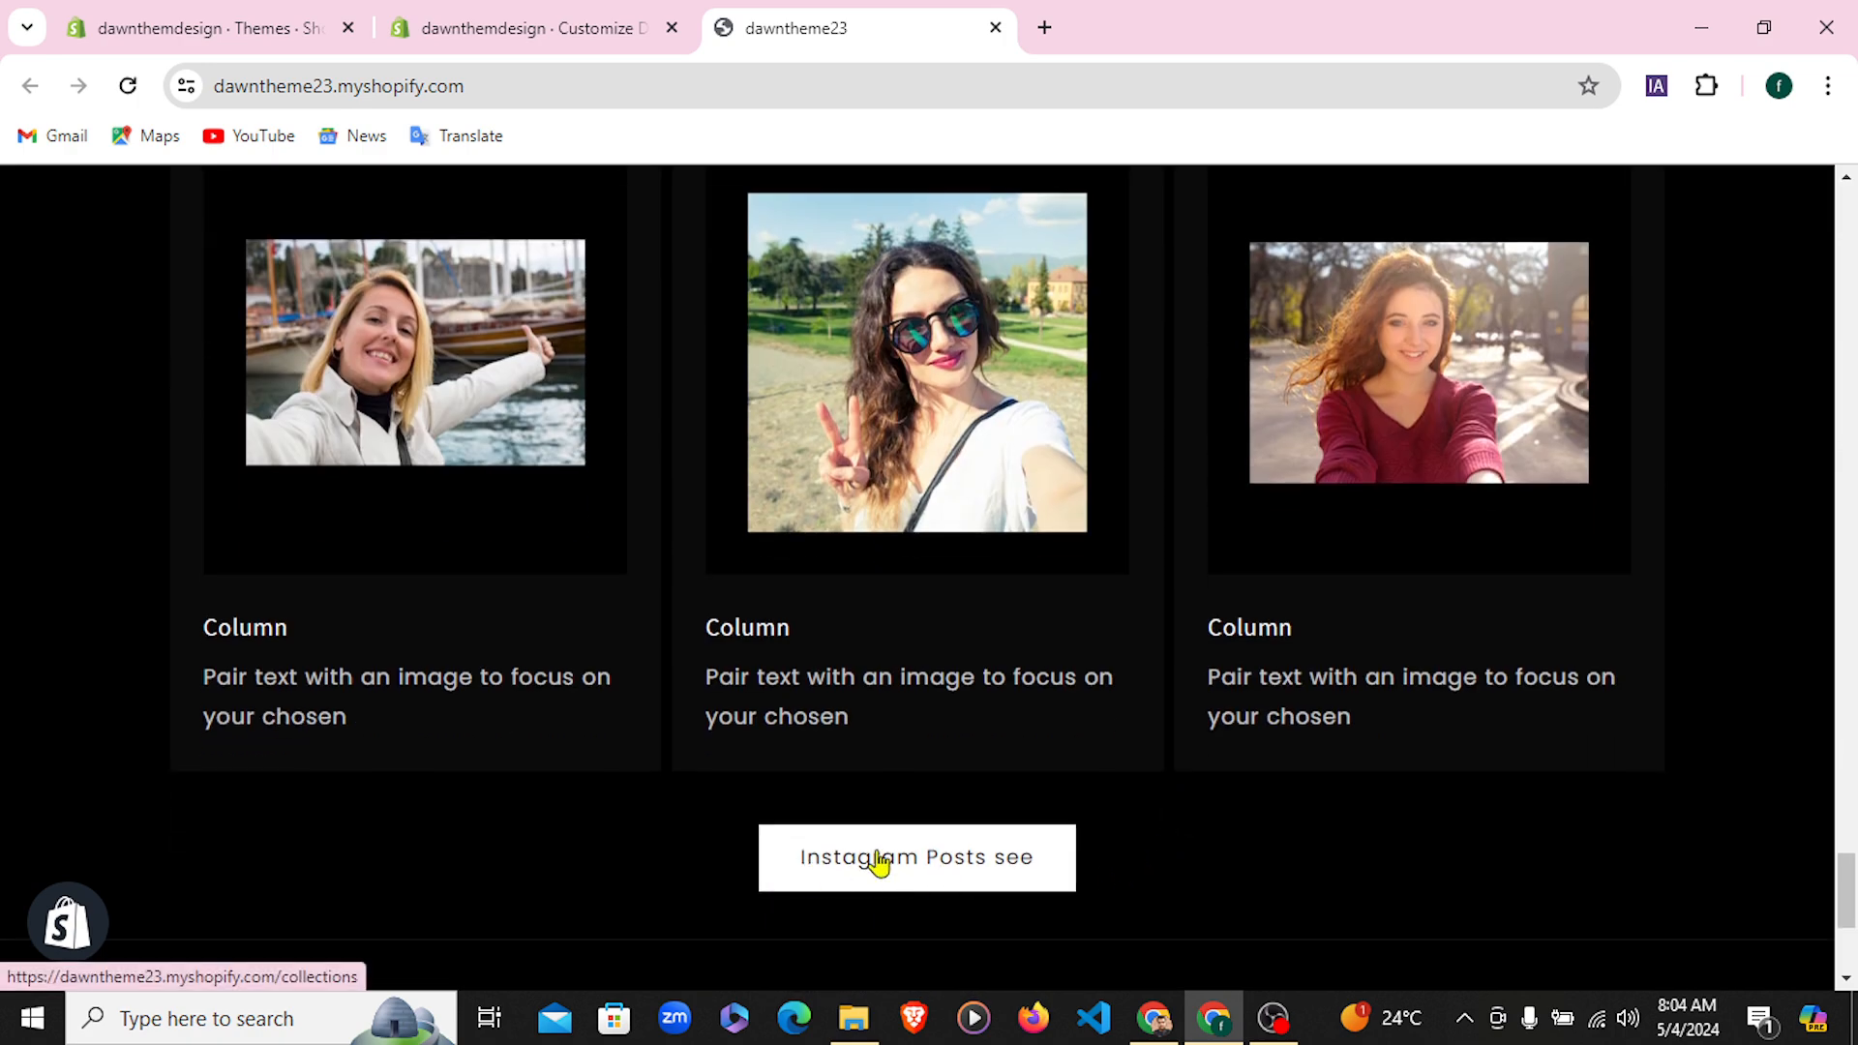
pyautogui.scroll(3, 875, 863)
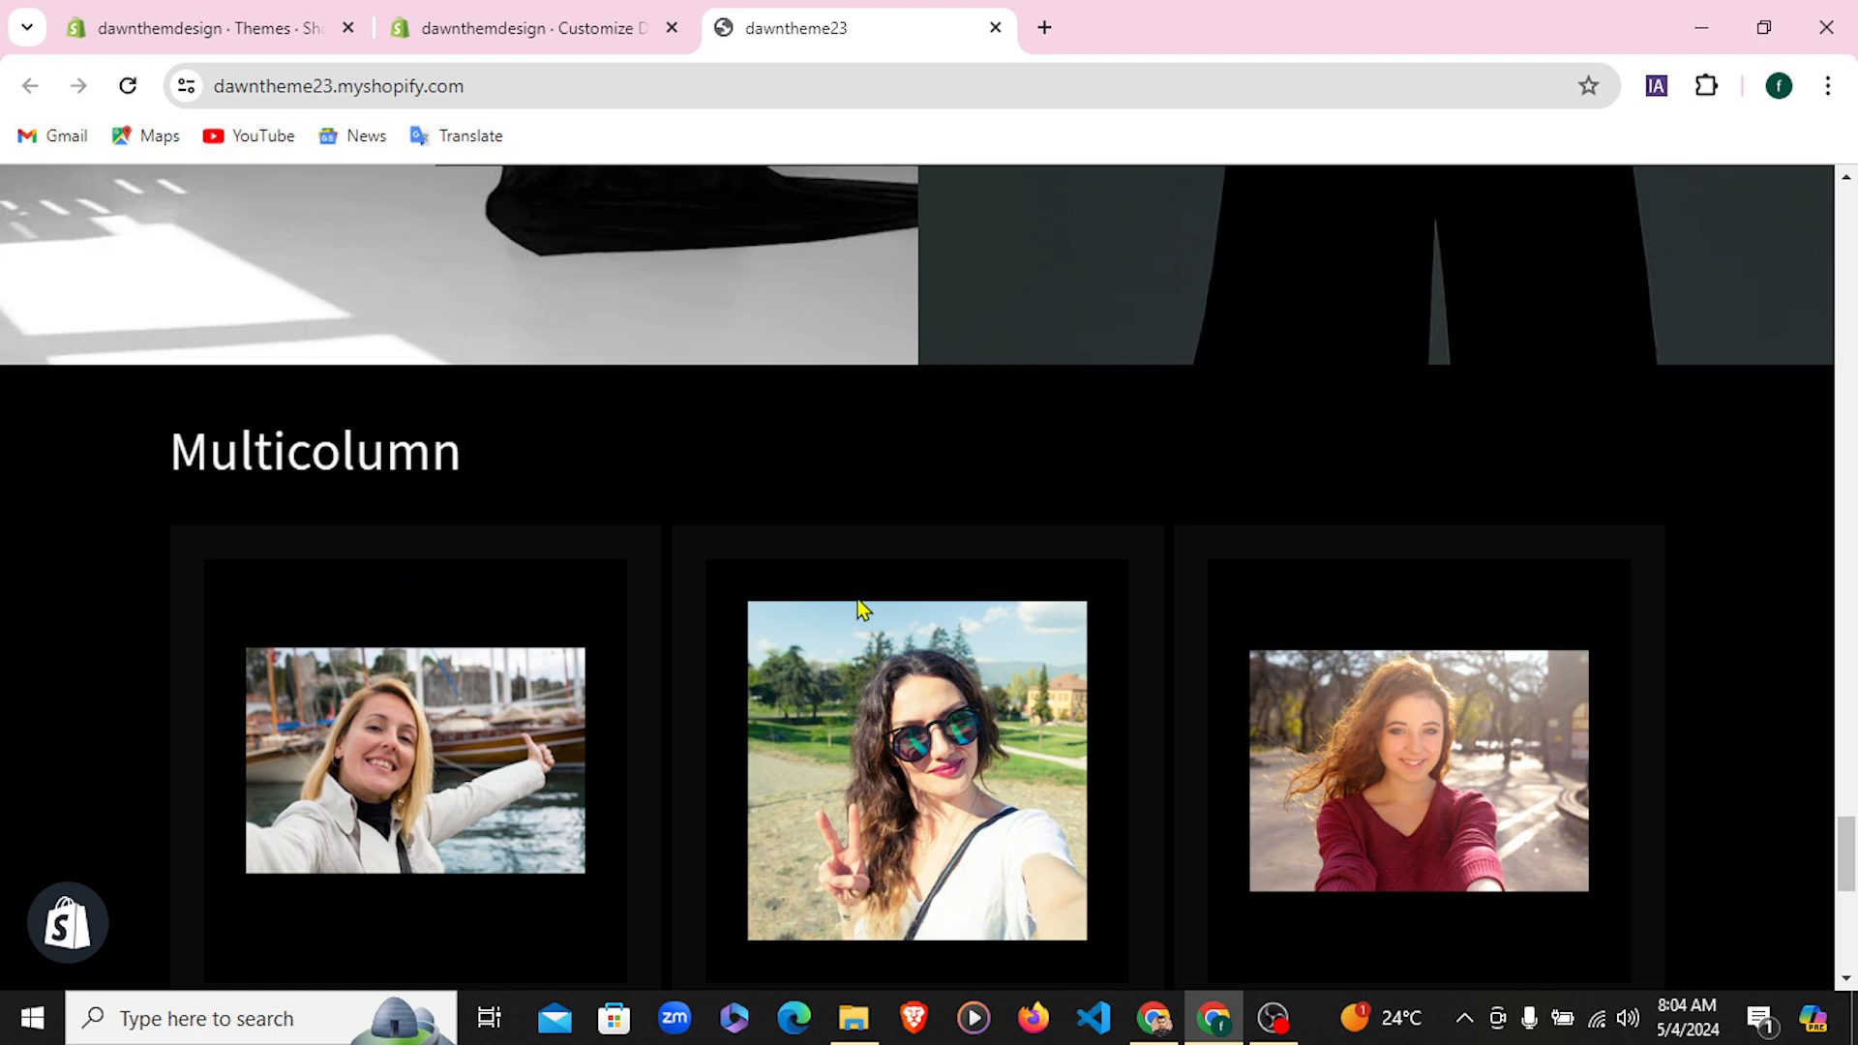
# Return to the theme editor and add a Multicolumn section to the home page below the last Image banner
pyautogui.click(498, 18)
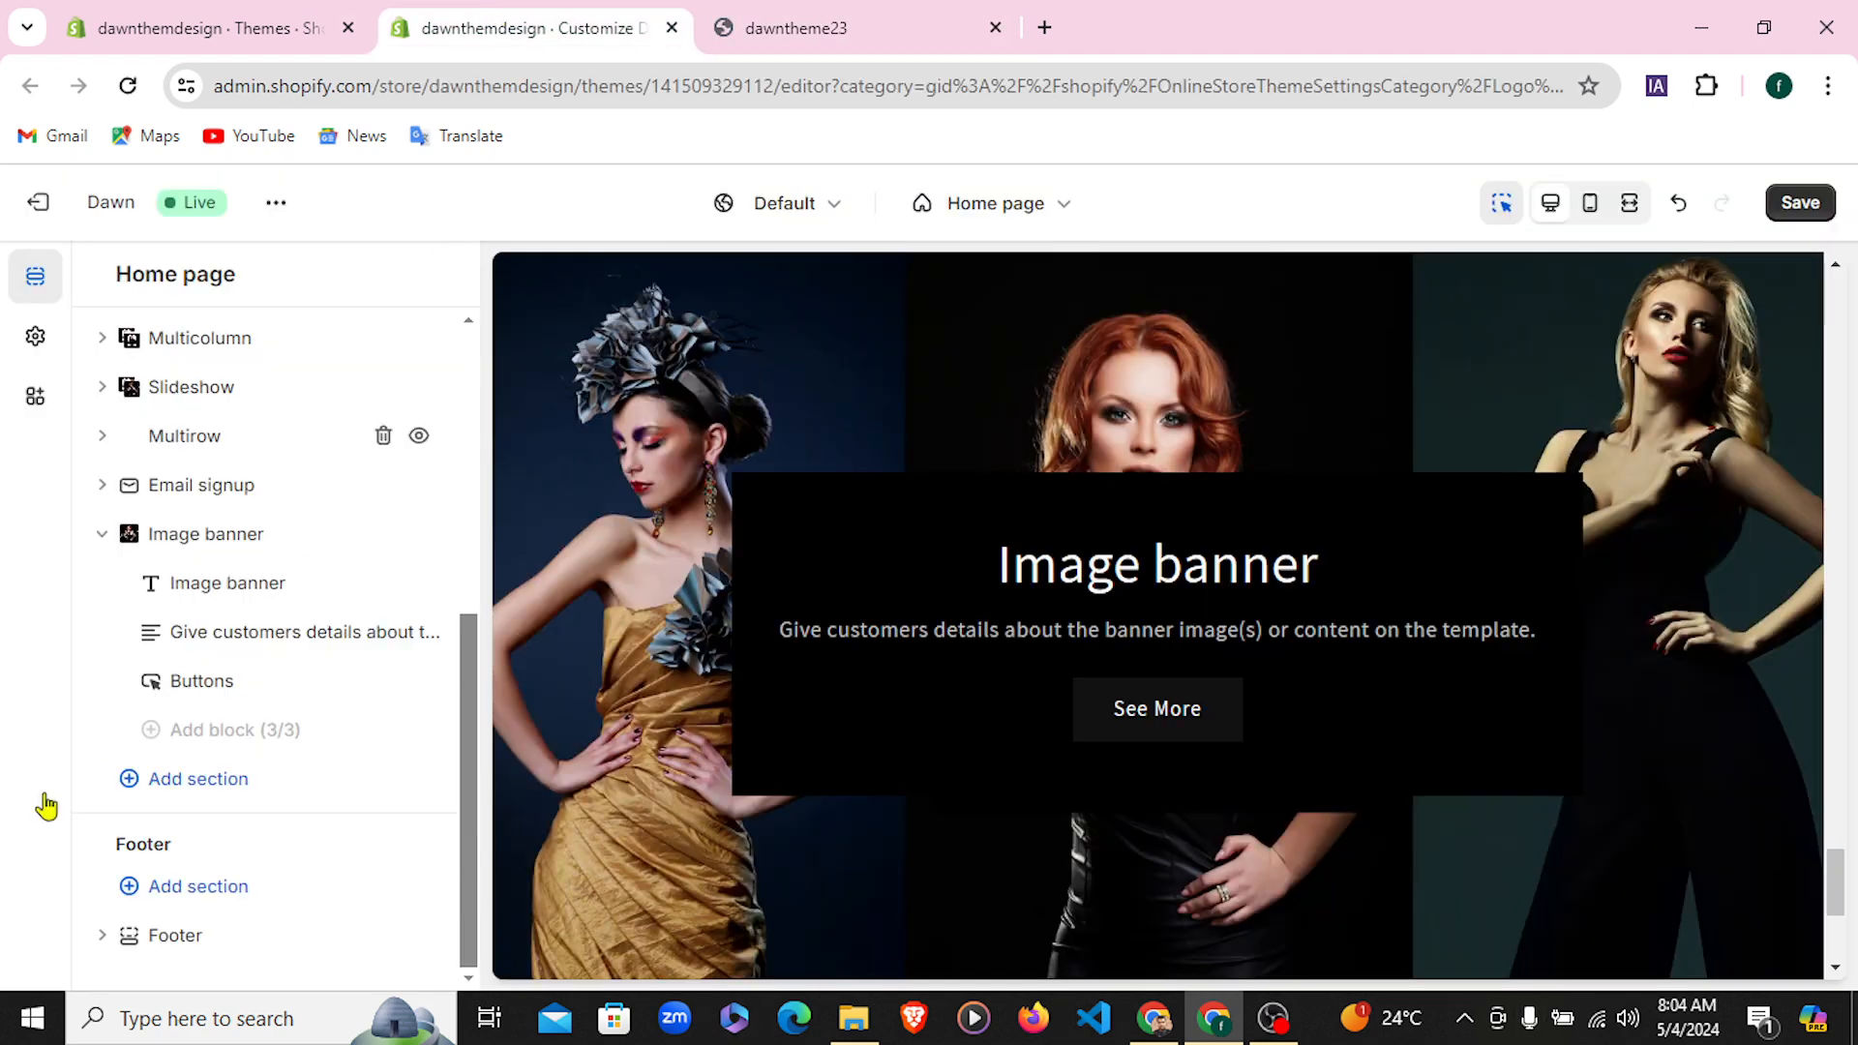
pyautogui.click(99, 537)
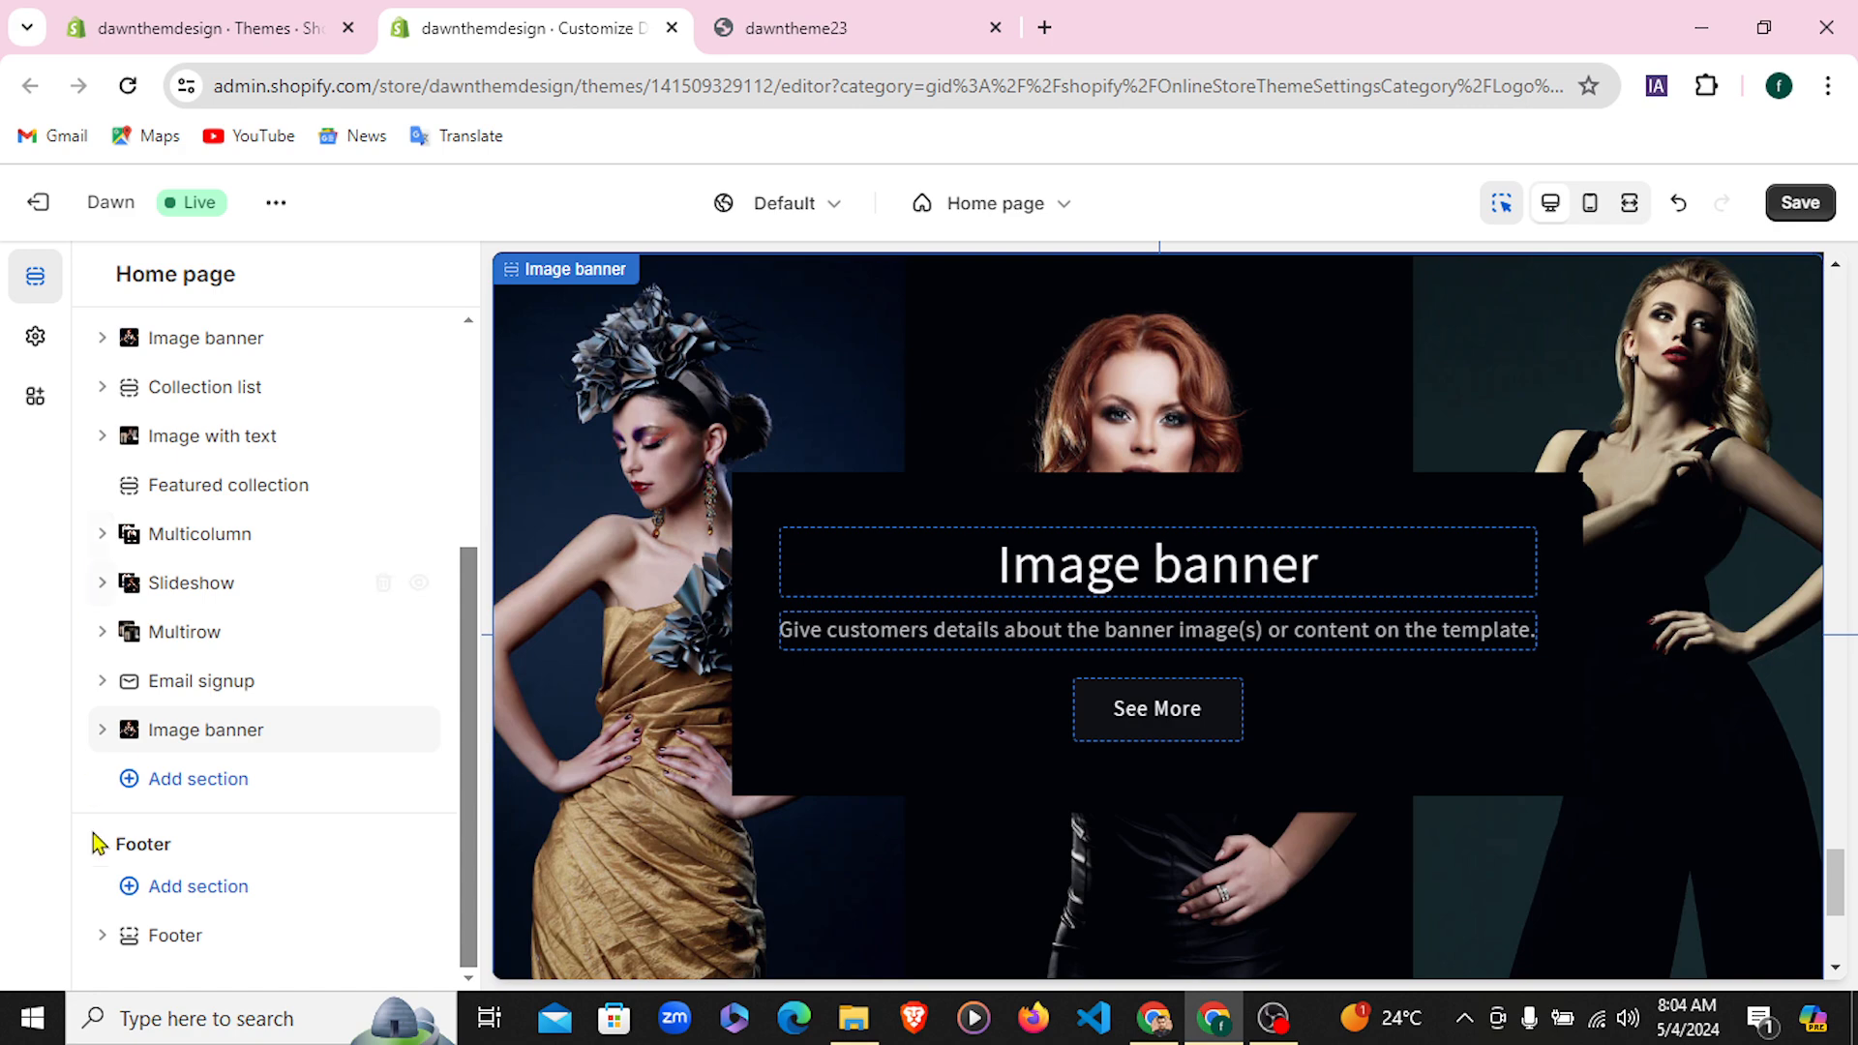
pyautogui.scroll(-4, 921, 804)
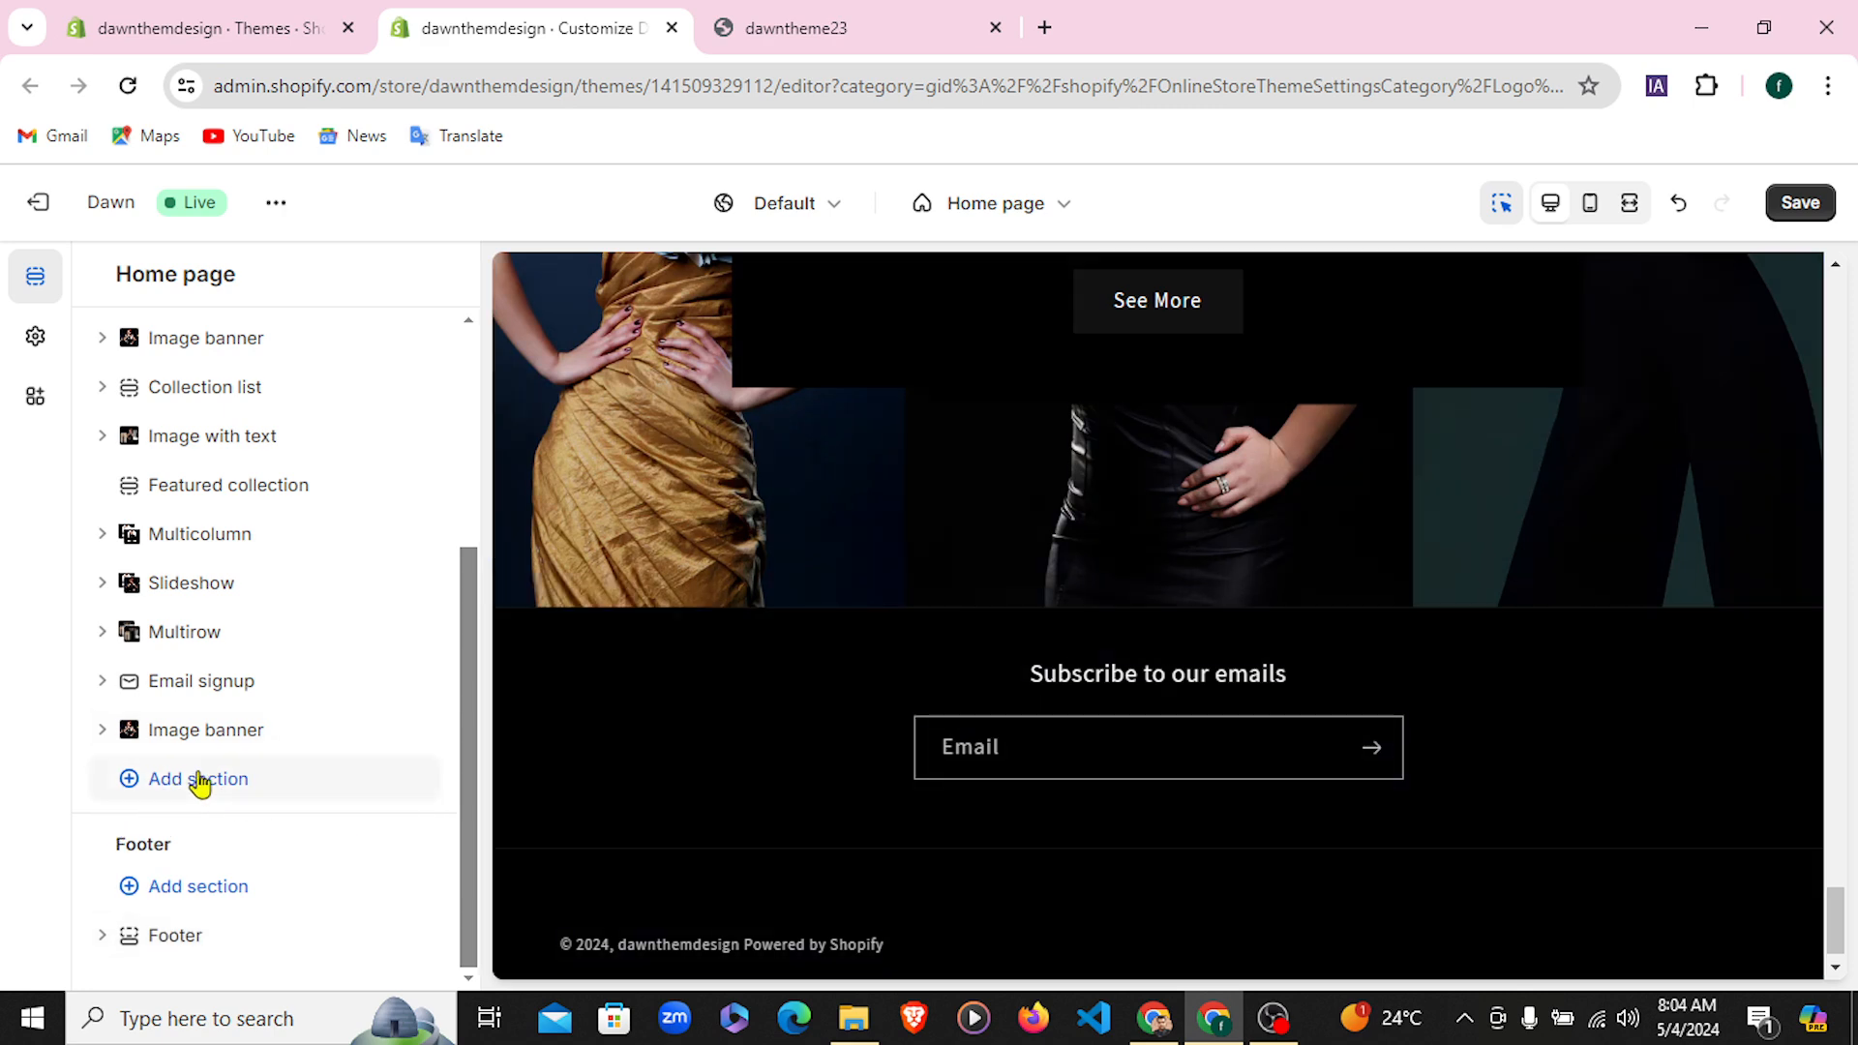
pyautogui.moveTo(1169, 606)
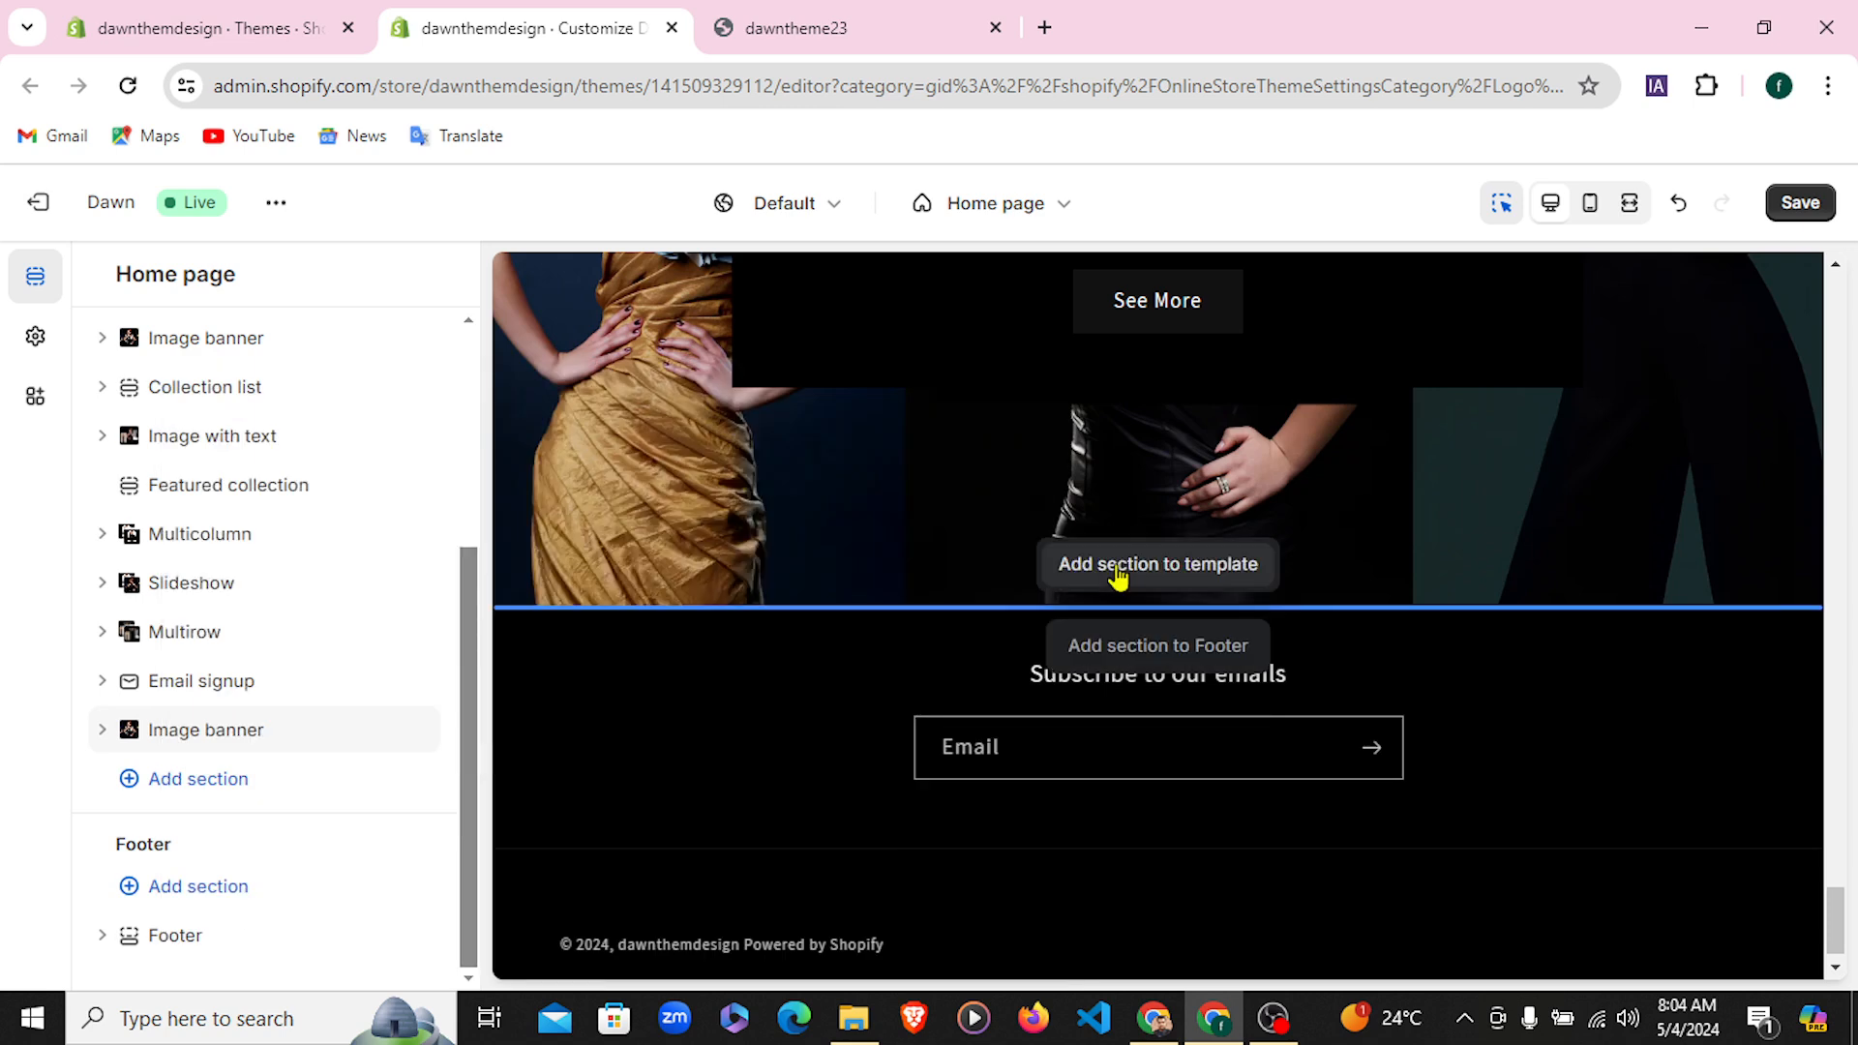
pyautogui.click(215, 790)
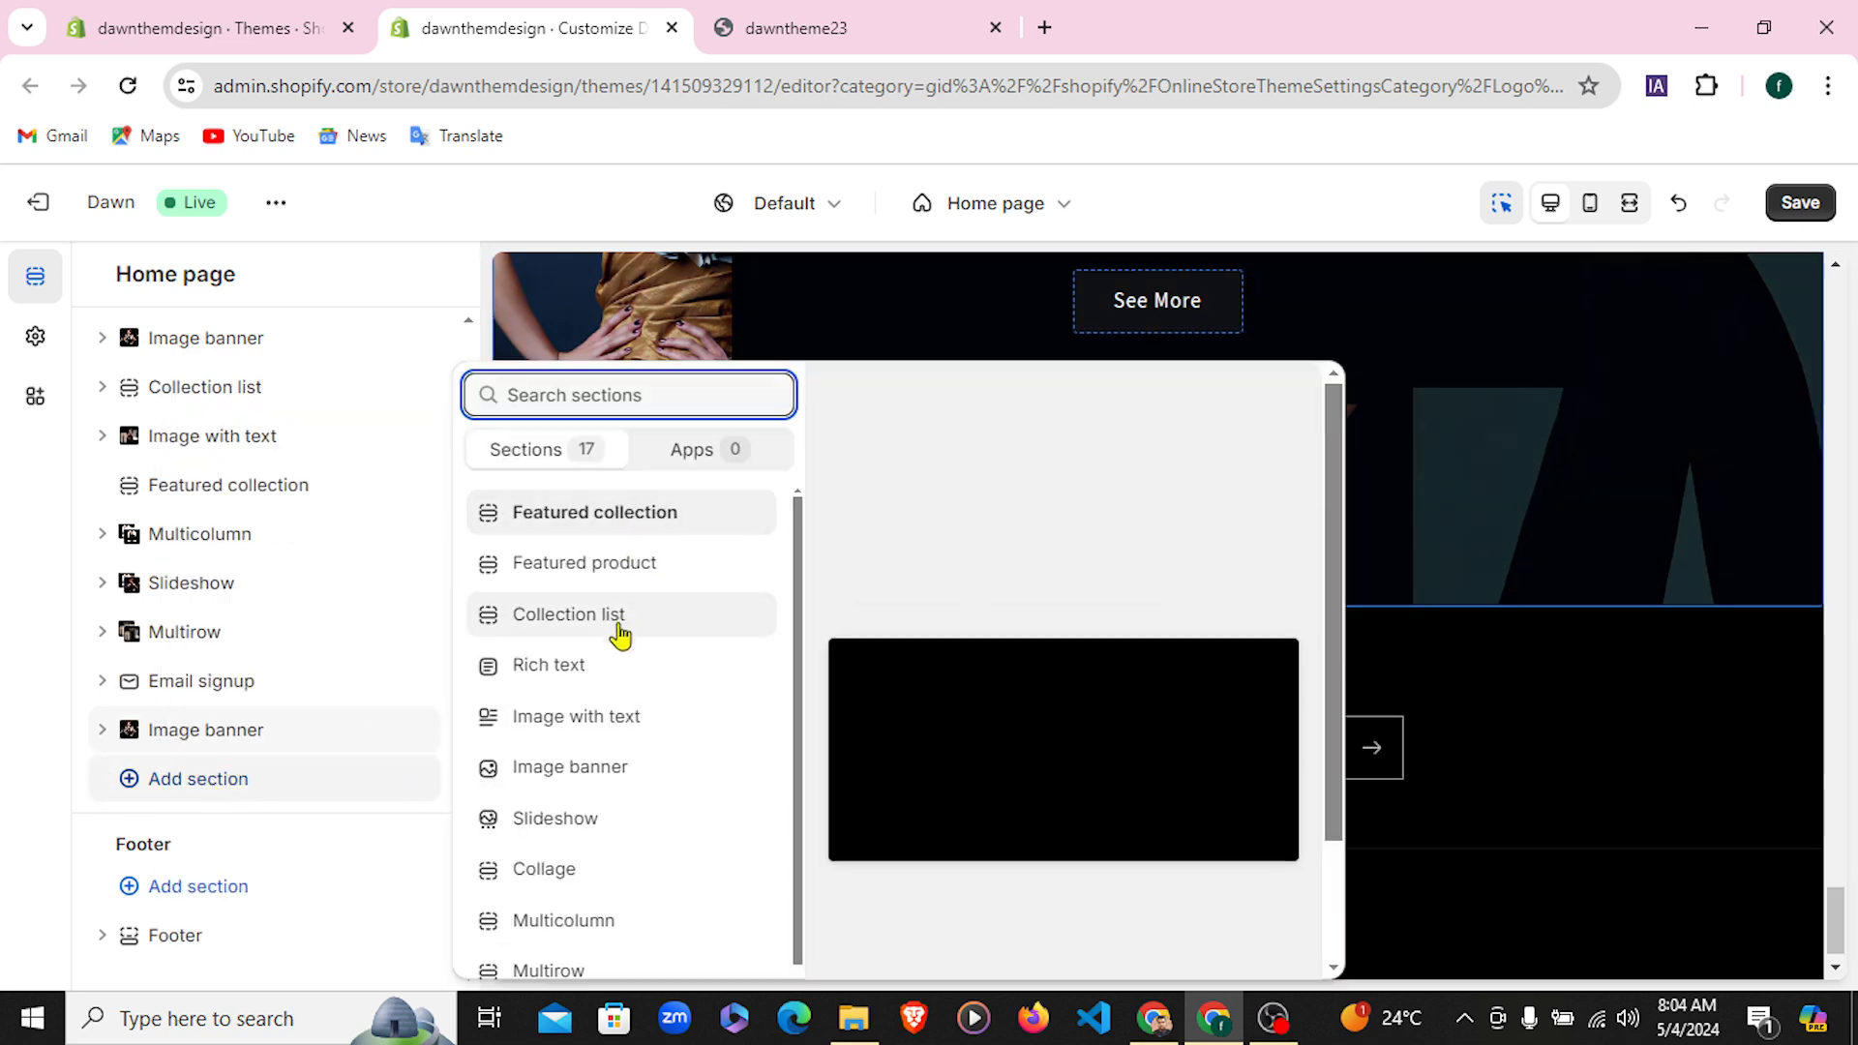
pyautogui.scroll(-1, 625, 718)
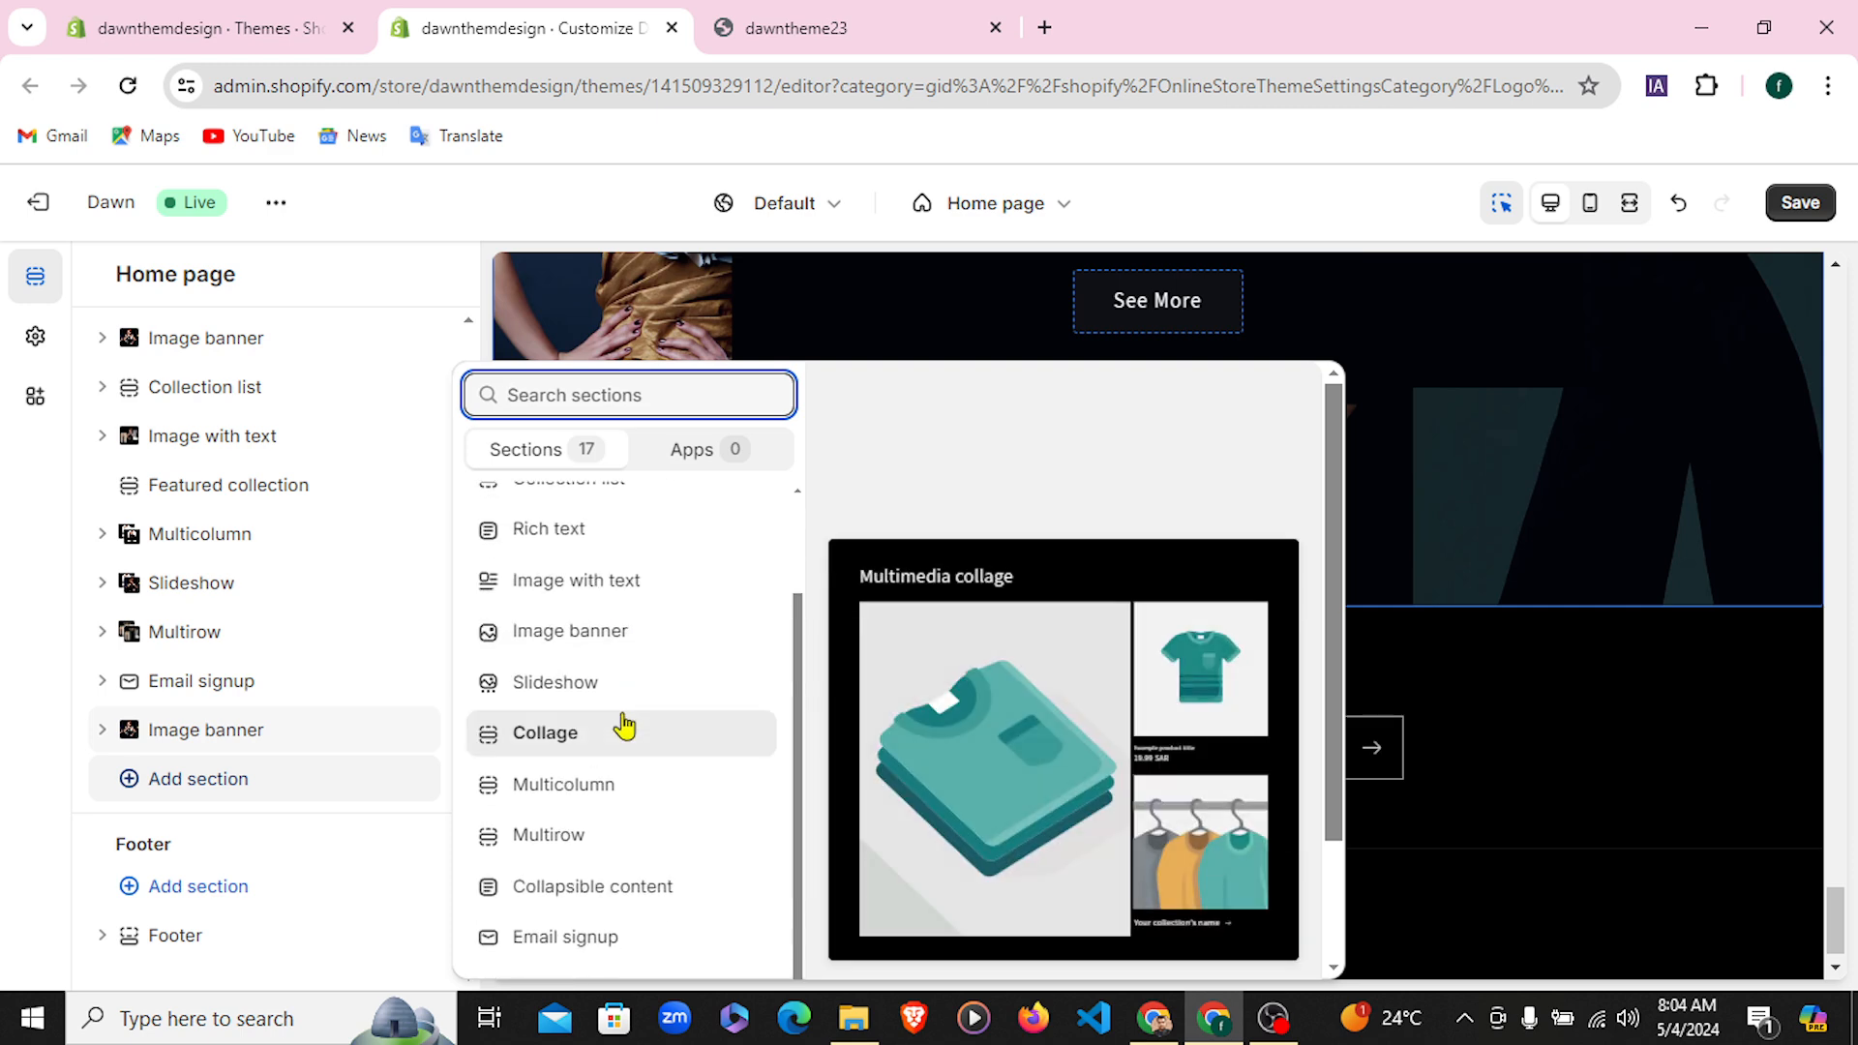
pyautogui.scroll(-1, 624, 726)
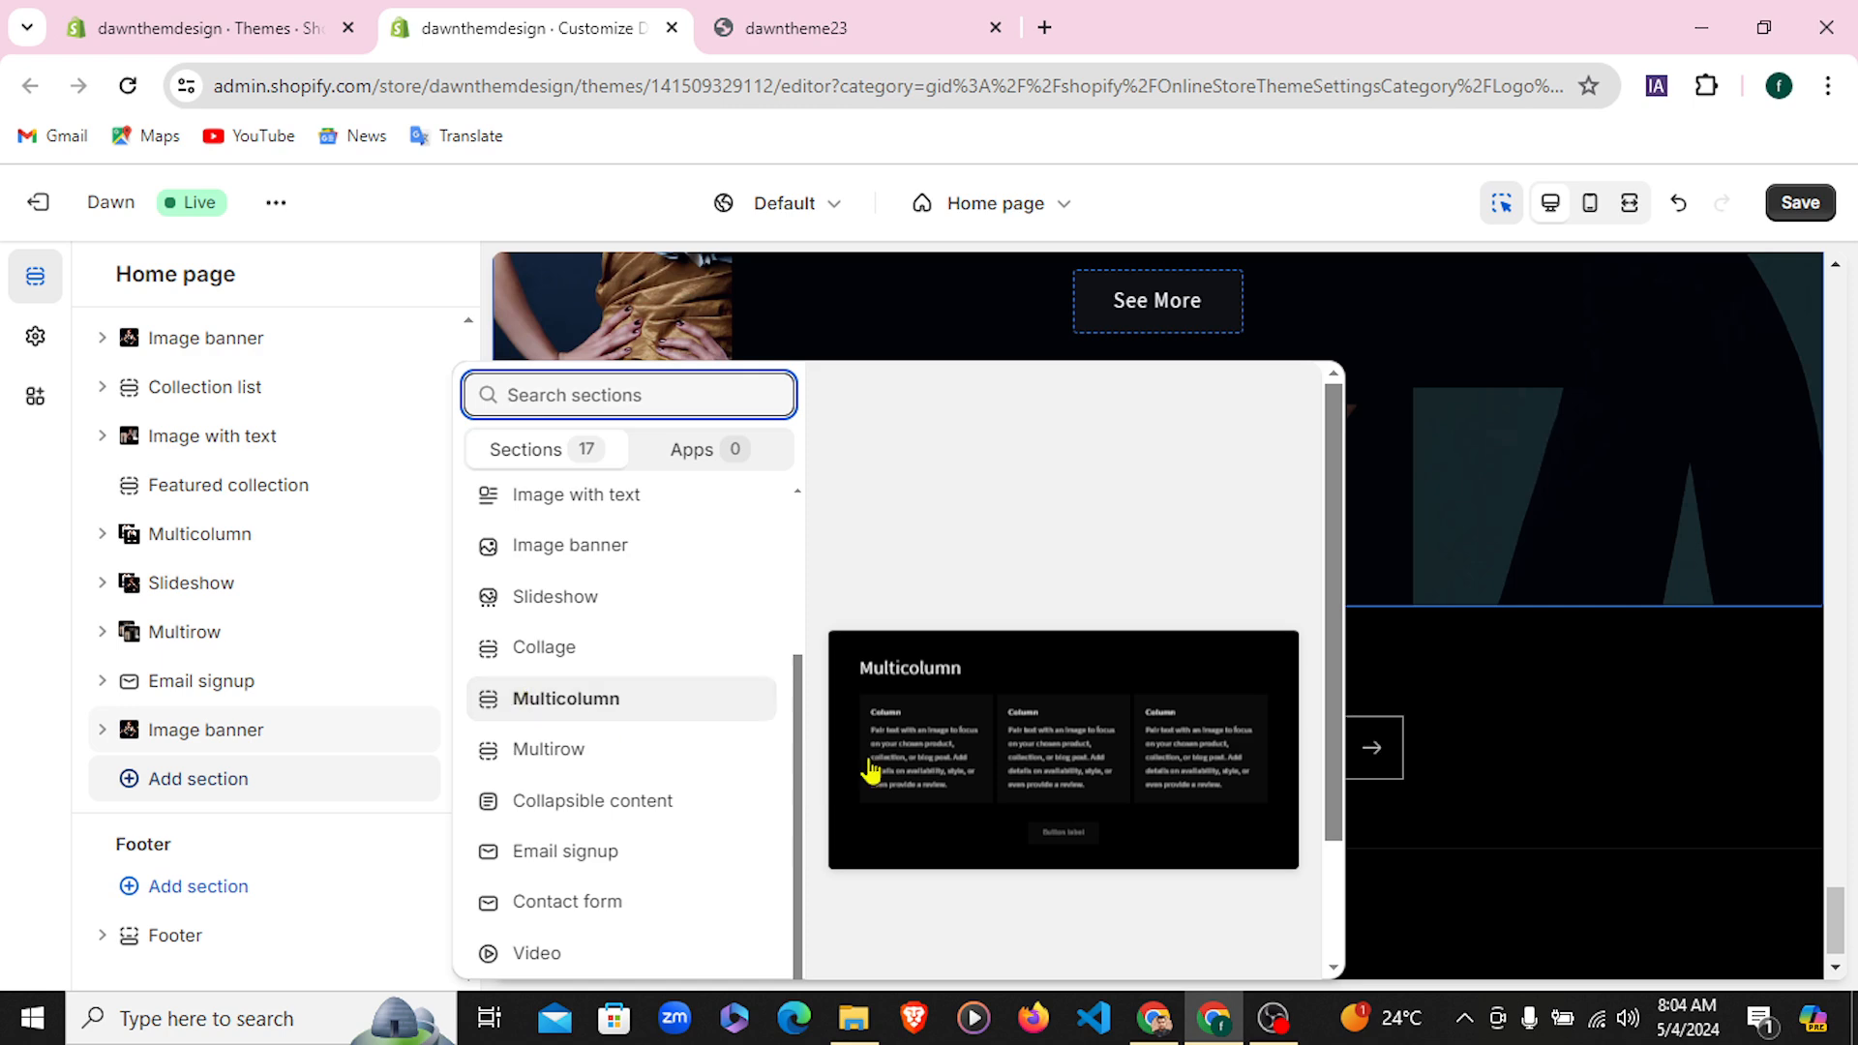
pyautogui.click(604, 714)
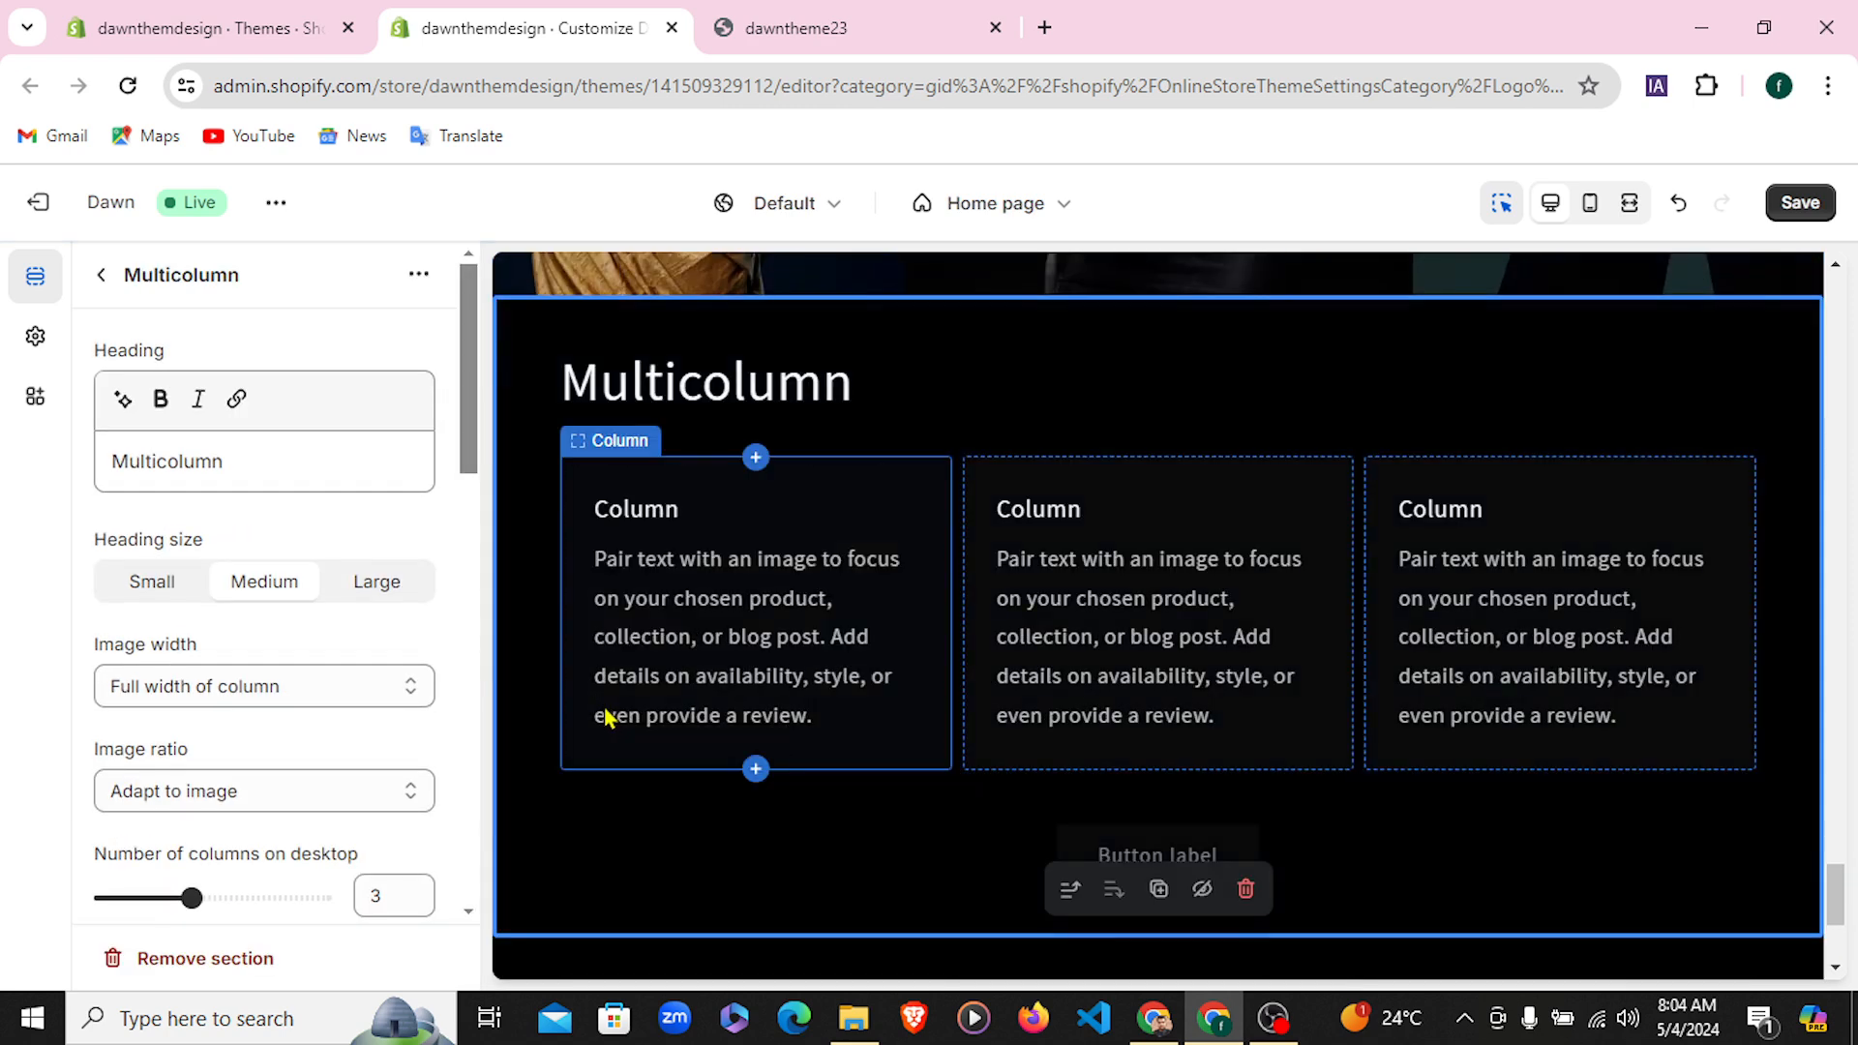
# Compare the new Multicolumn section with the dawntheme23 store and set its column alignment to Center
pyautogui.scroll(-3, 270, 522)
pyautogui.scroll(-2, 270, 523)
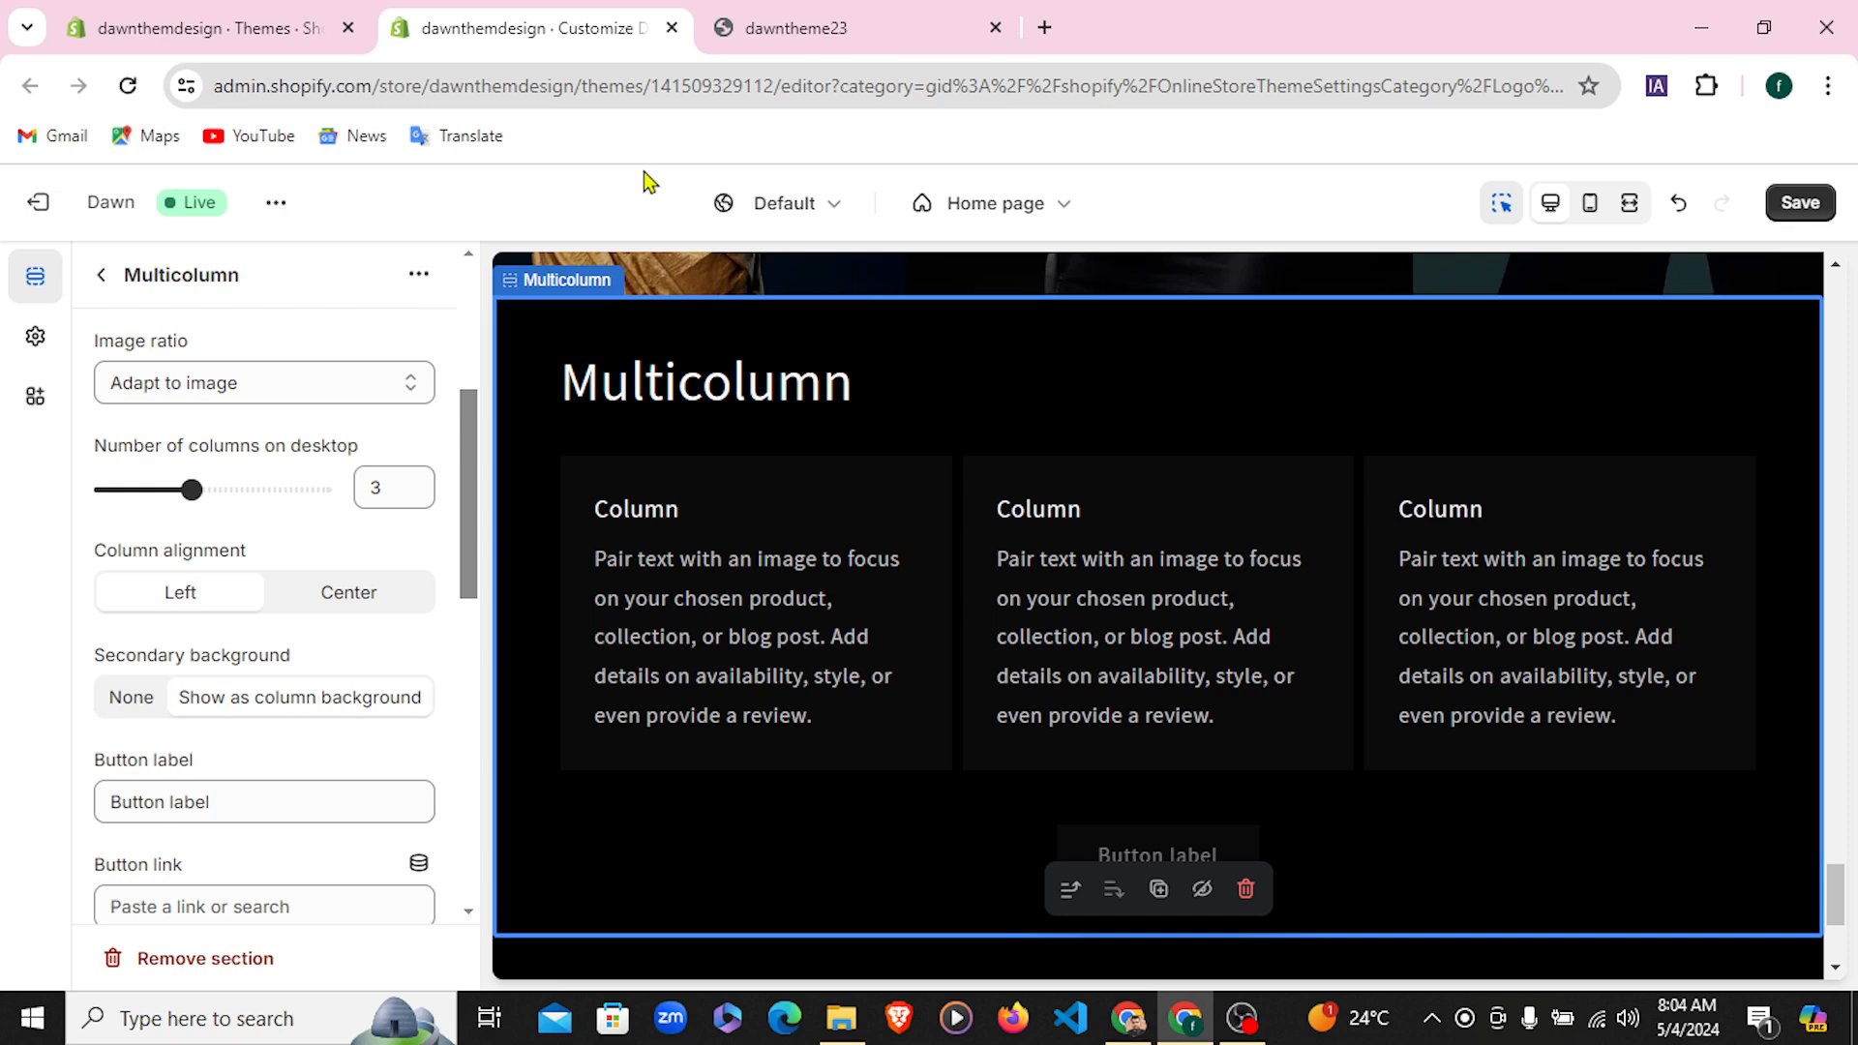
pyautogui.click(822, 27)
pyautogui.scroll(-5, 951, 539)
pyautogui.scroll(4, 951, 543)
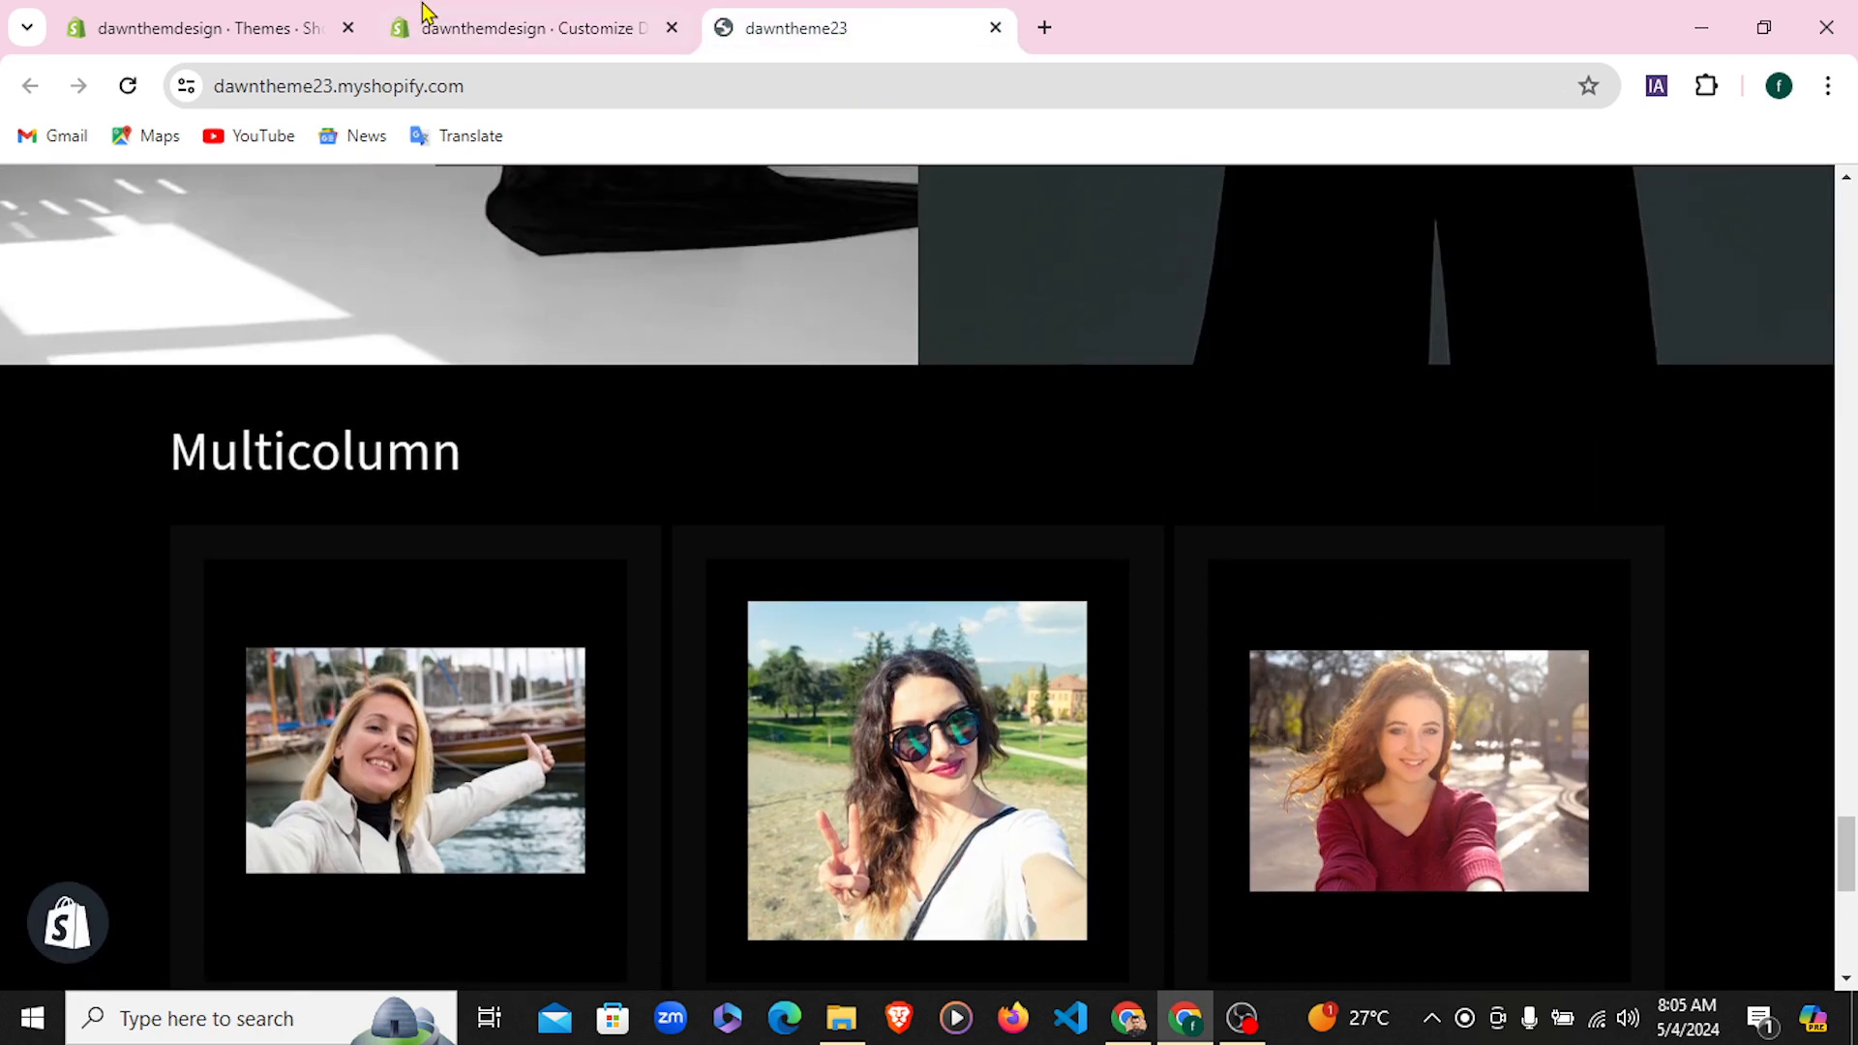
pyautogui.click(530, 27)
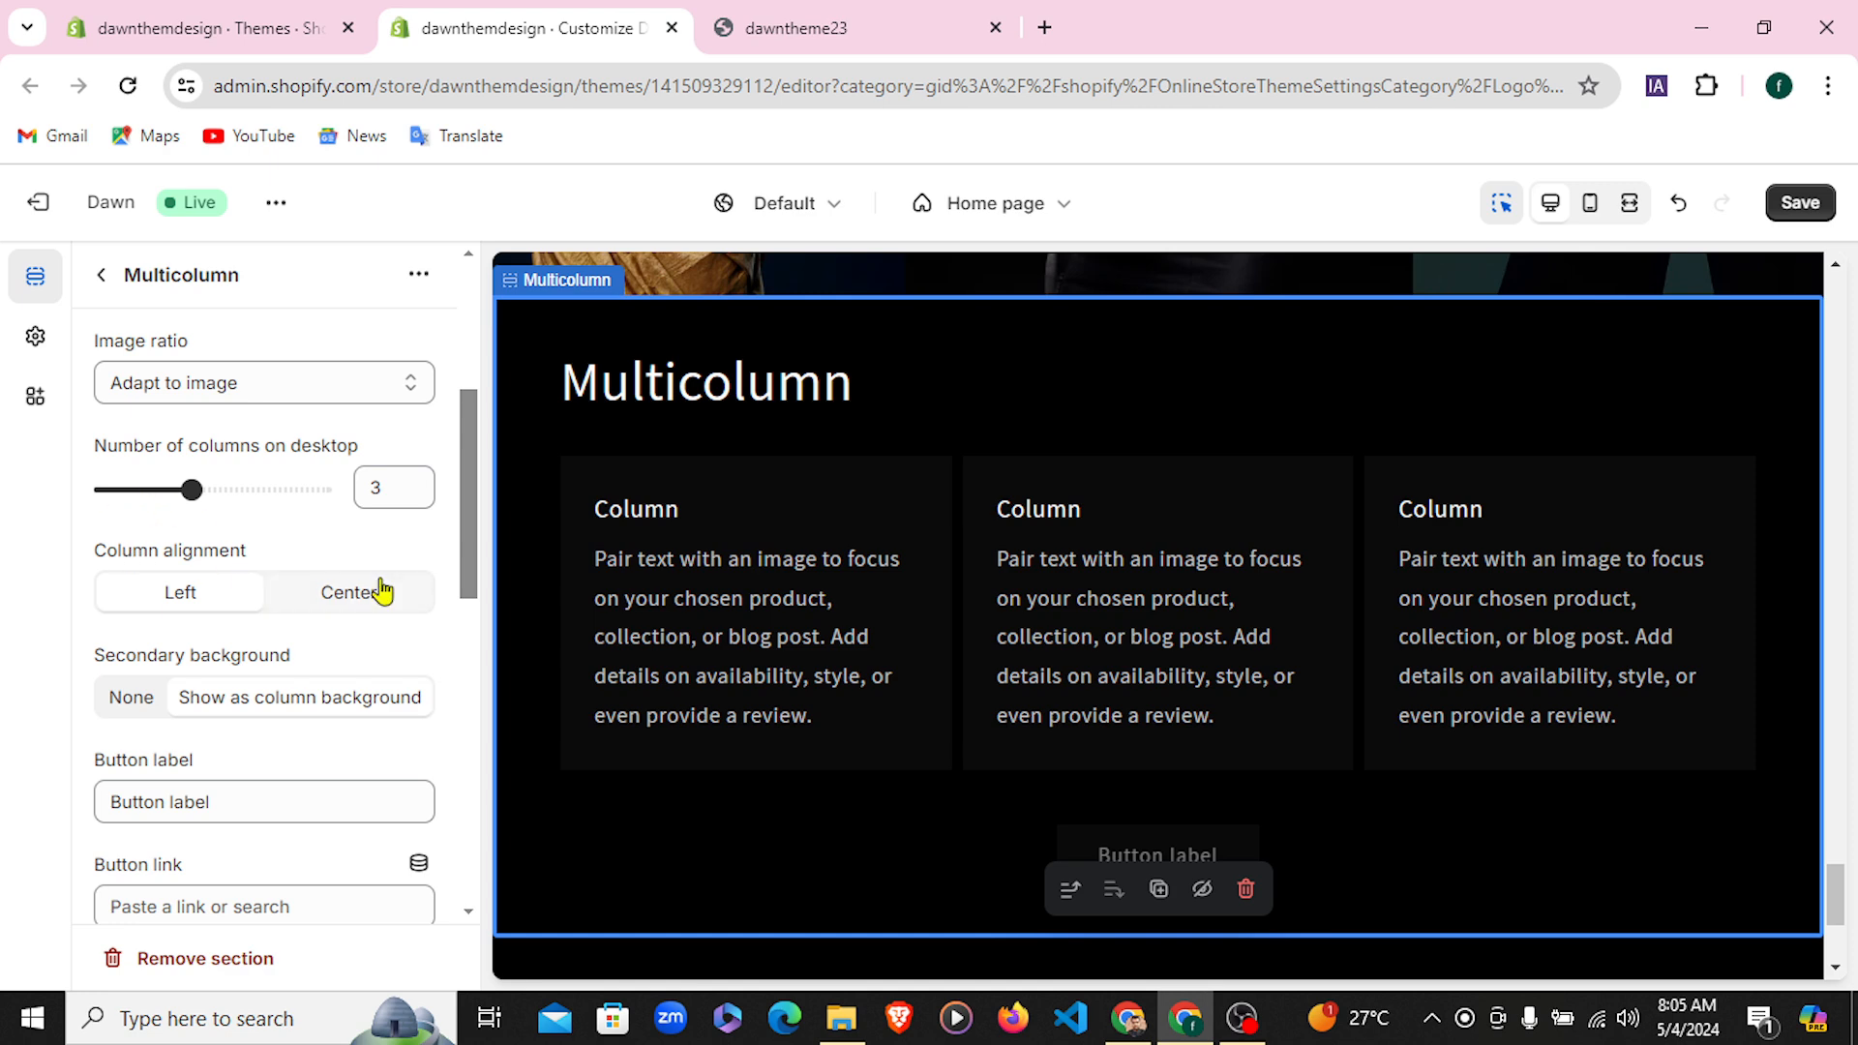
pyautogui.click(353, 600)
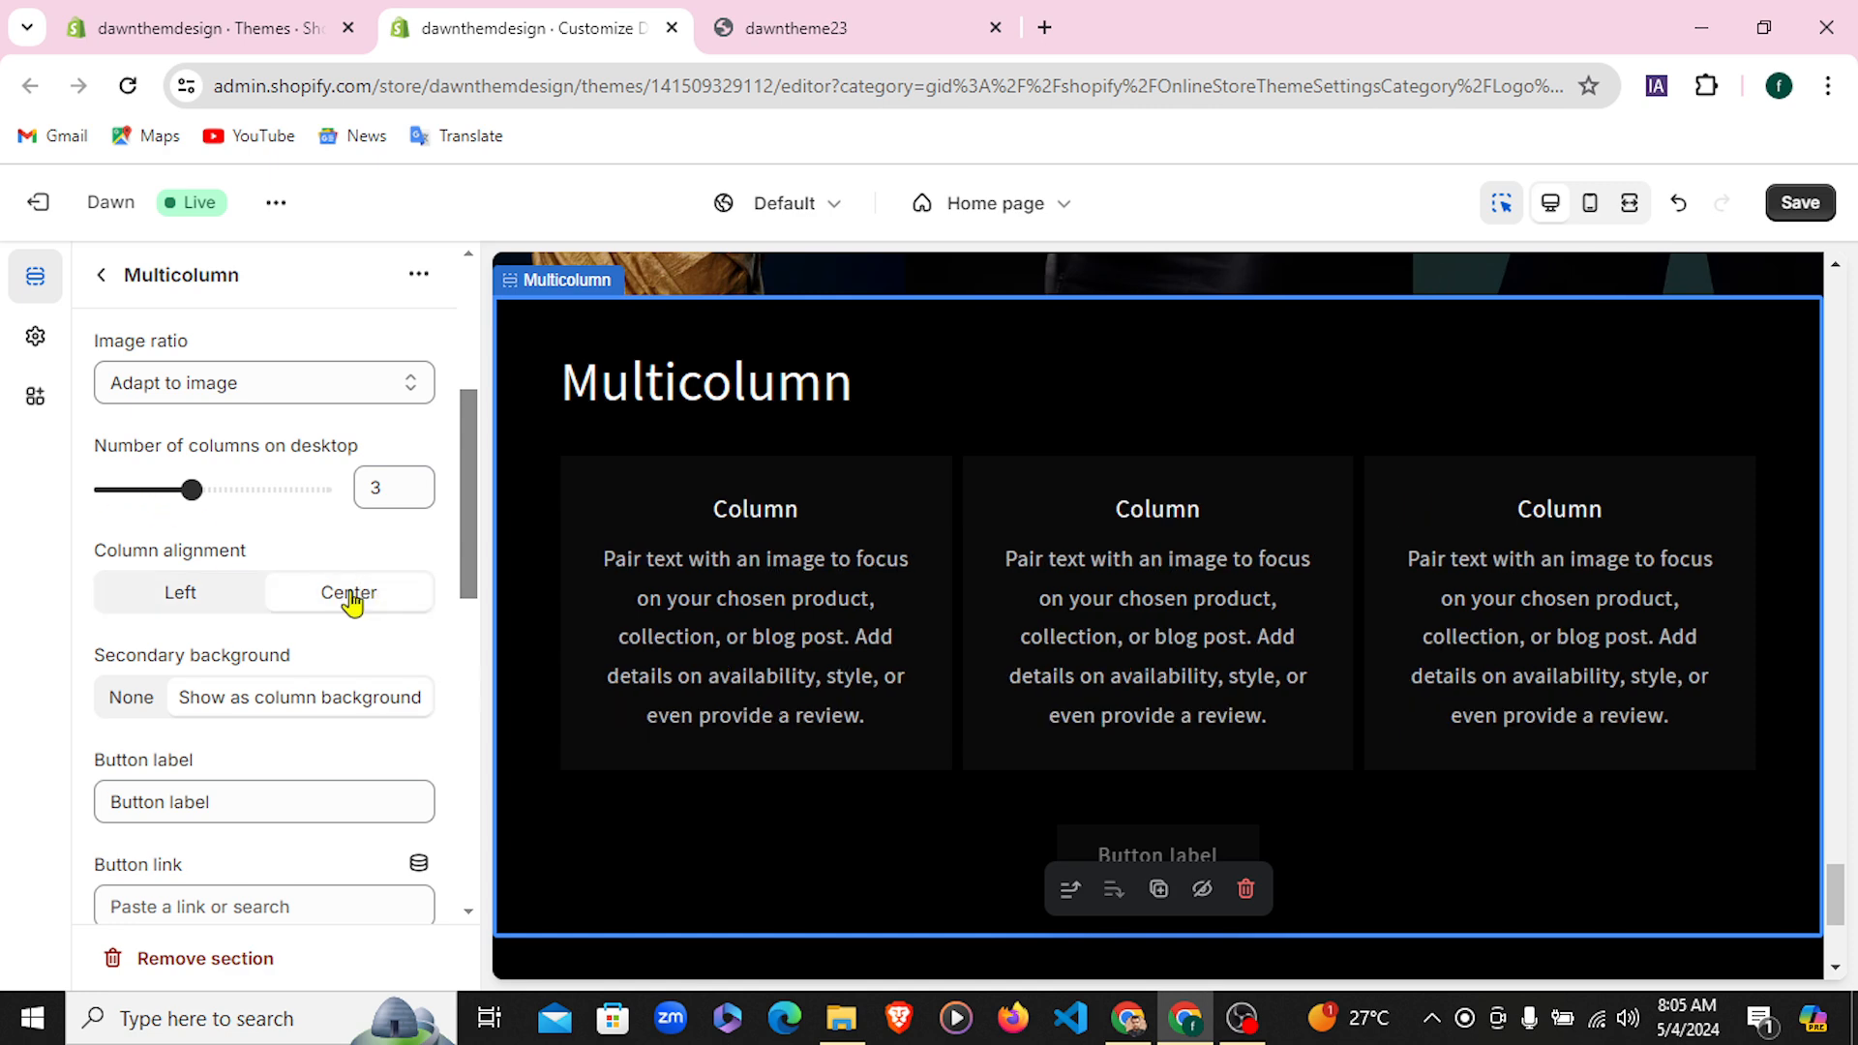
# Set the Multicolumn section's button label to "See My All Posts"
pyautogui.scroll(-3, 352, 600)
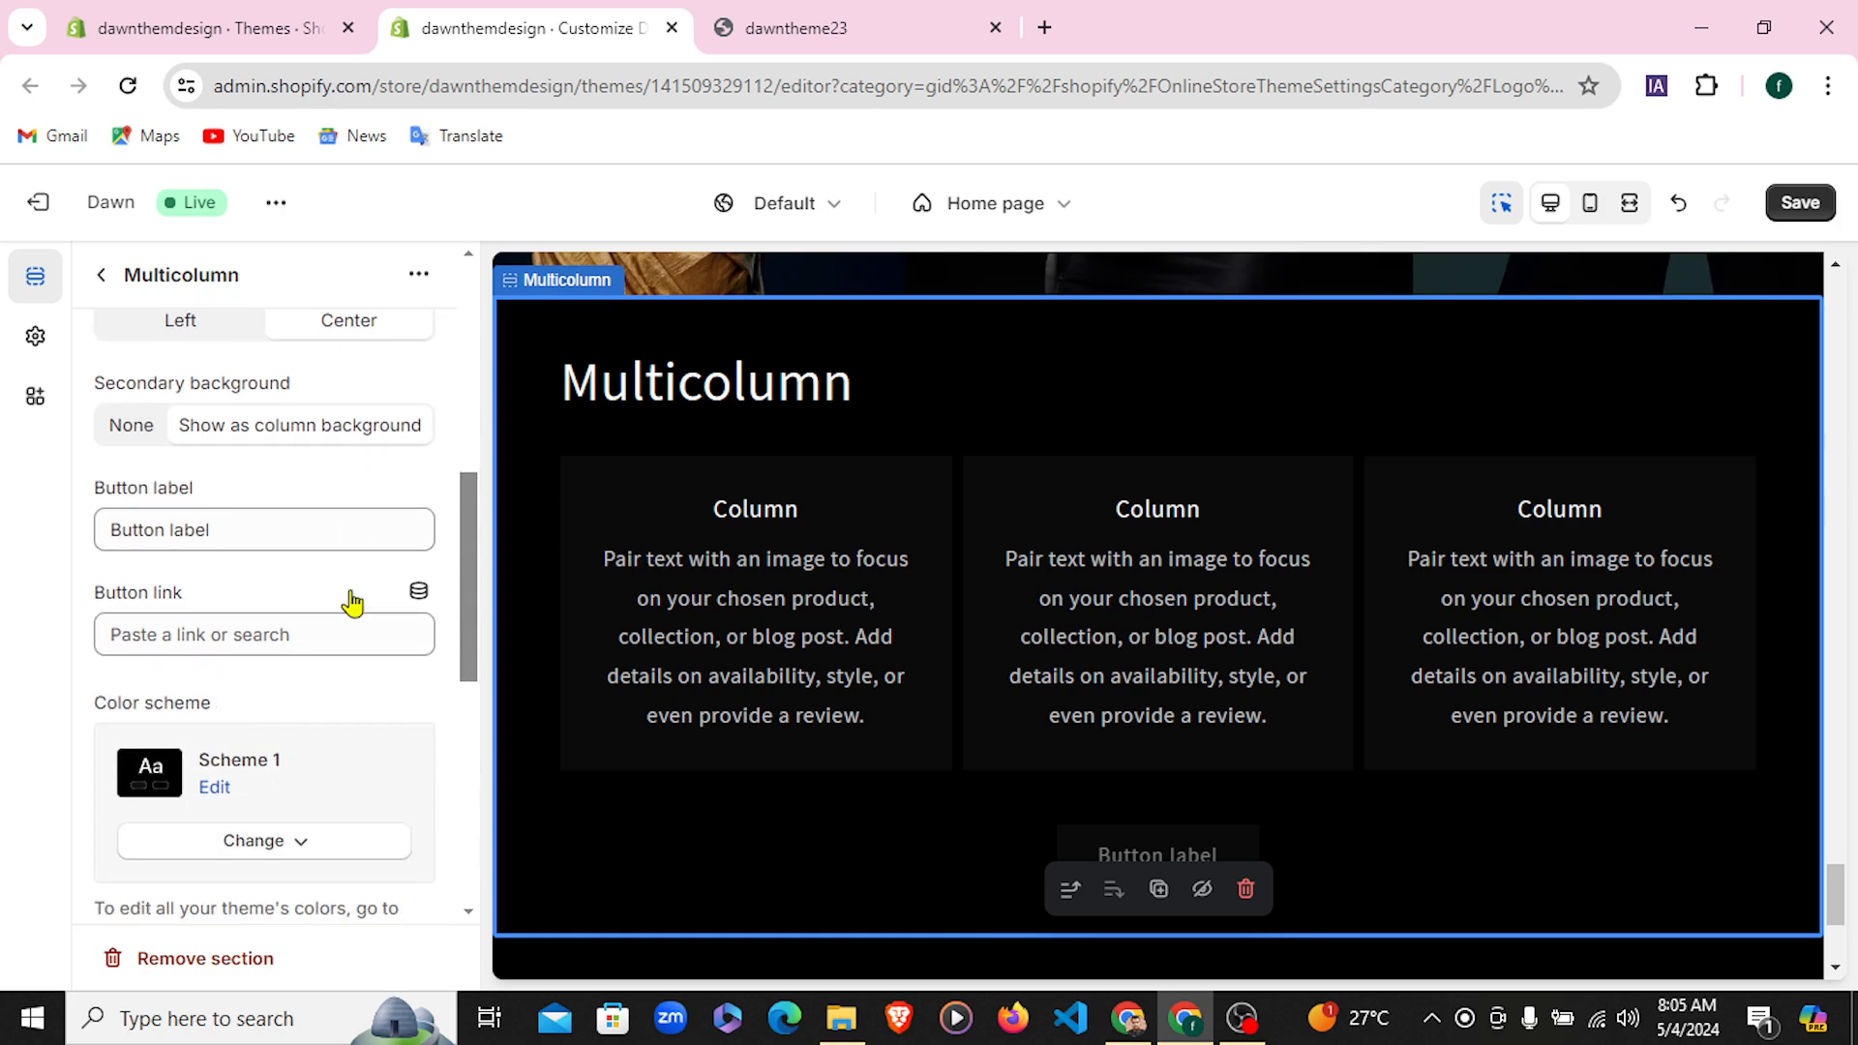
pyautogui.moveTo(215, 531); pyautogui.dragTo(44, 545)
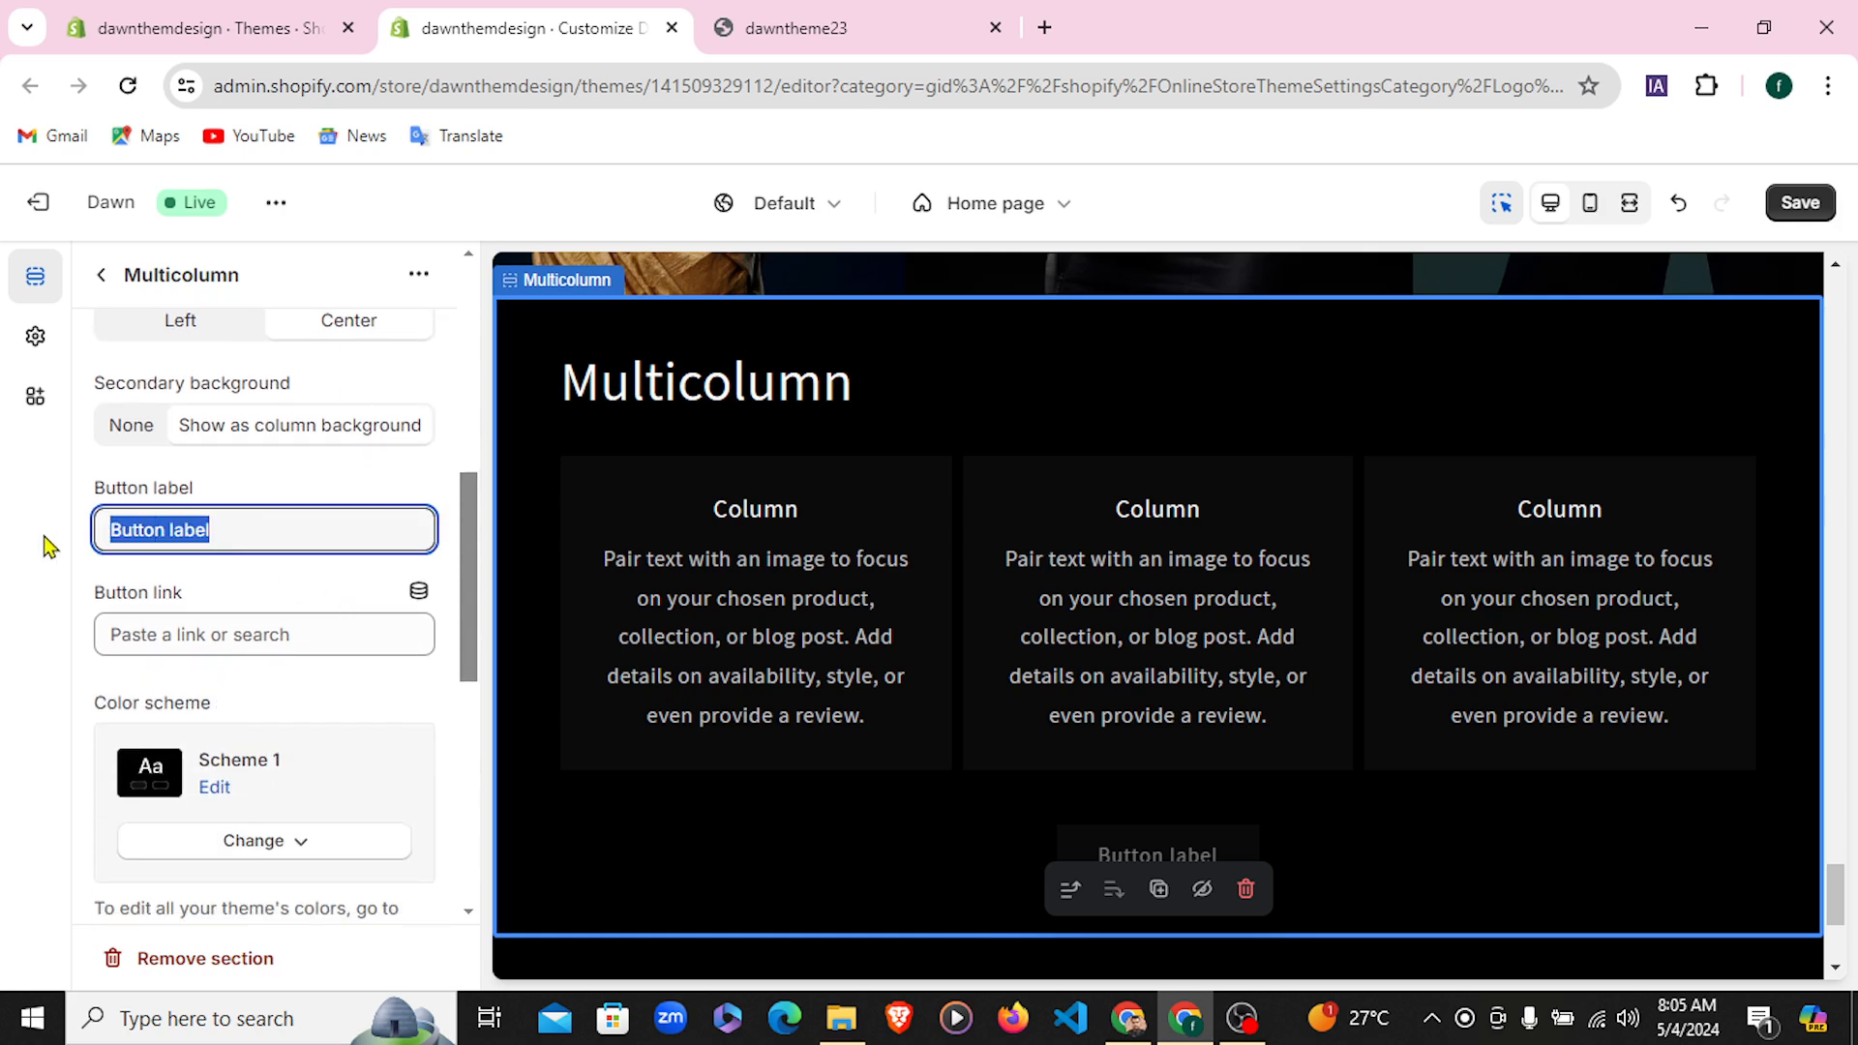
pyautogui.write('See M')
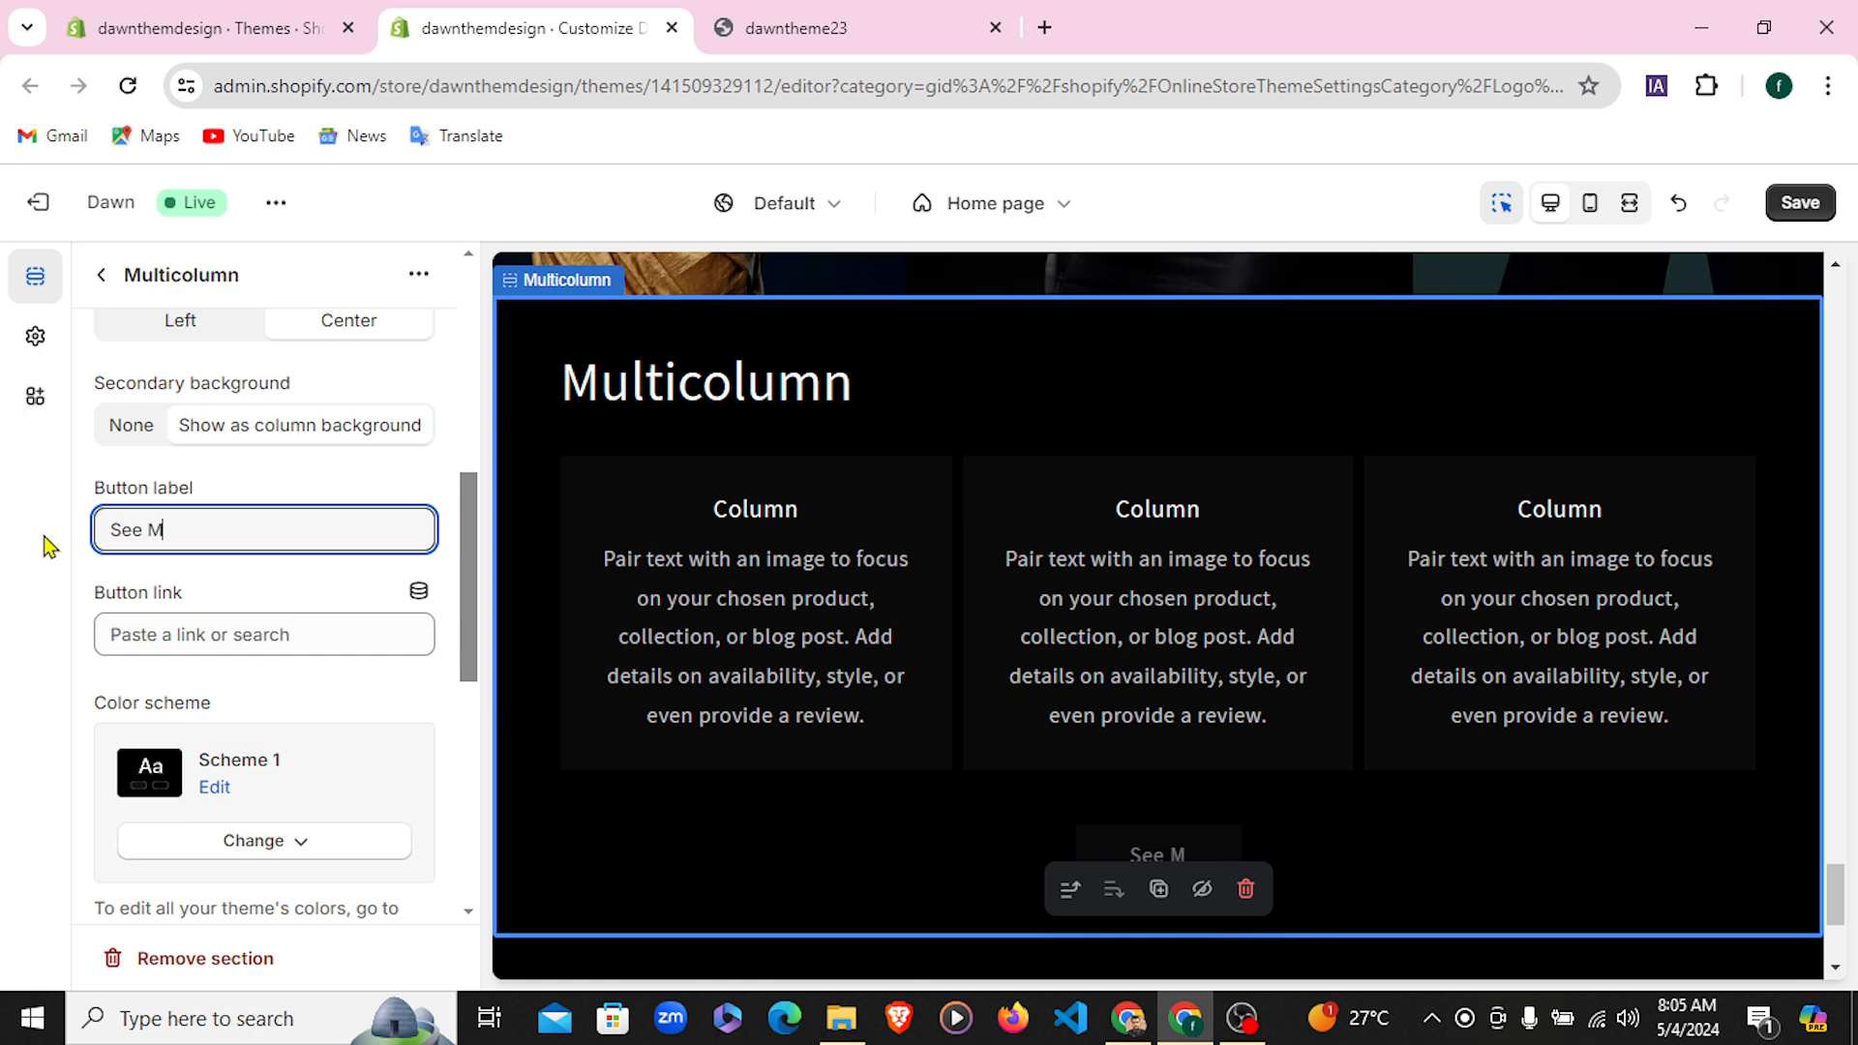
pyautogui.write('y All Post')
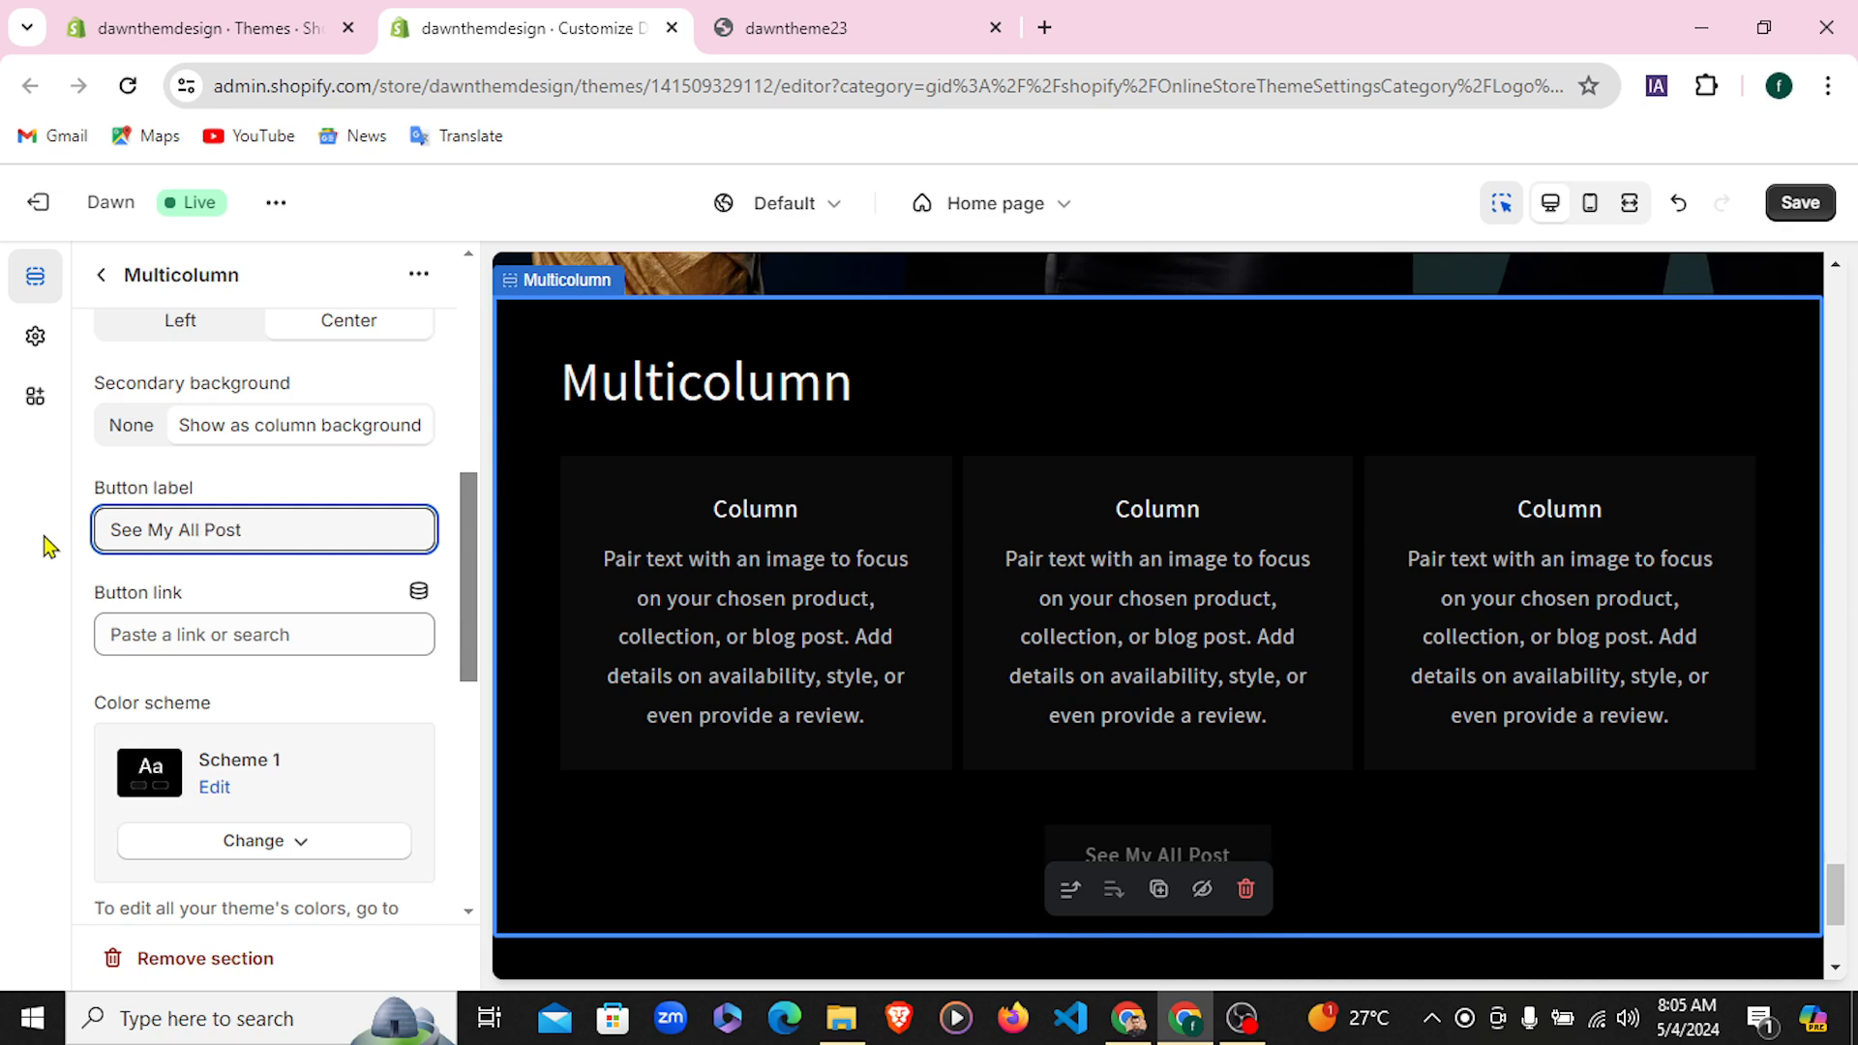
pyautogui.press('BackSpace')
pyautogui.write('i')
pyautogui.press('BackSpace')
pyautogui.write('ts')
pyautogui.click(201, 624)
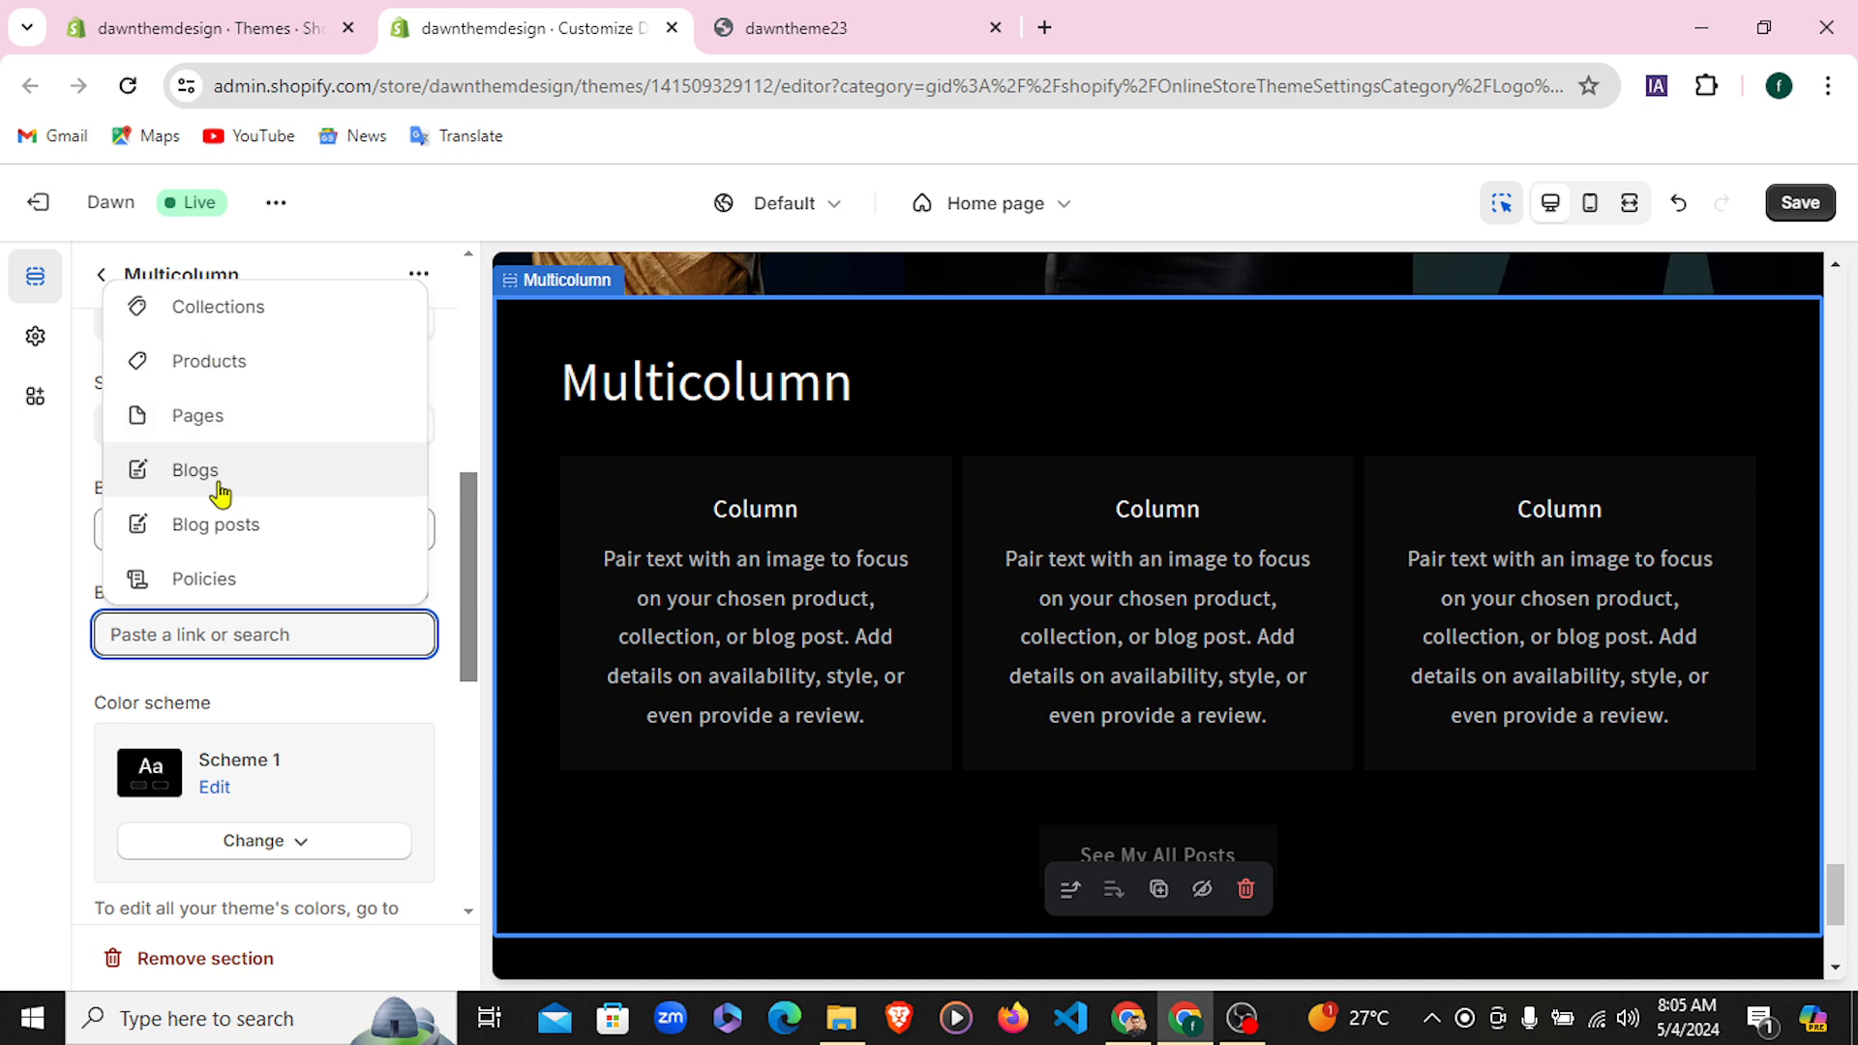
pyautogui.click(215, 419)
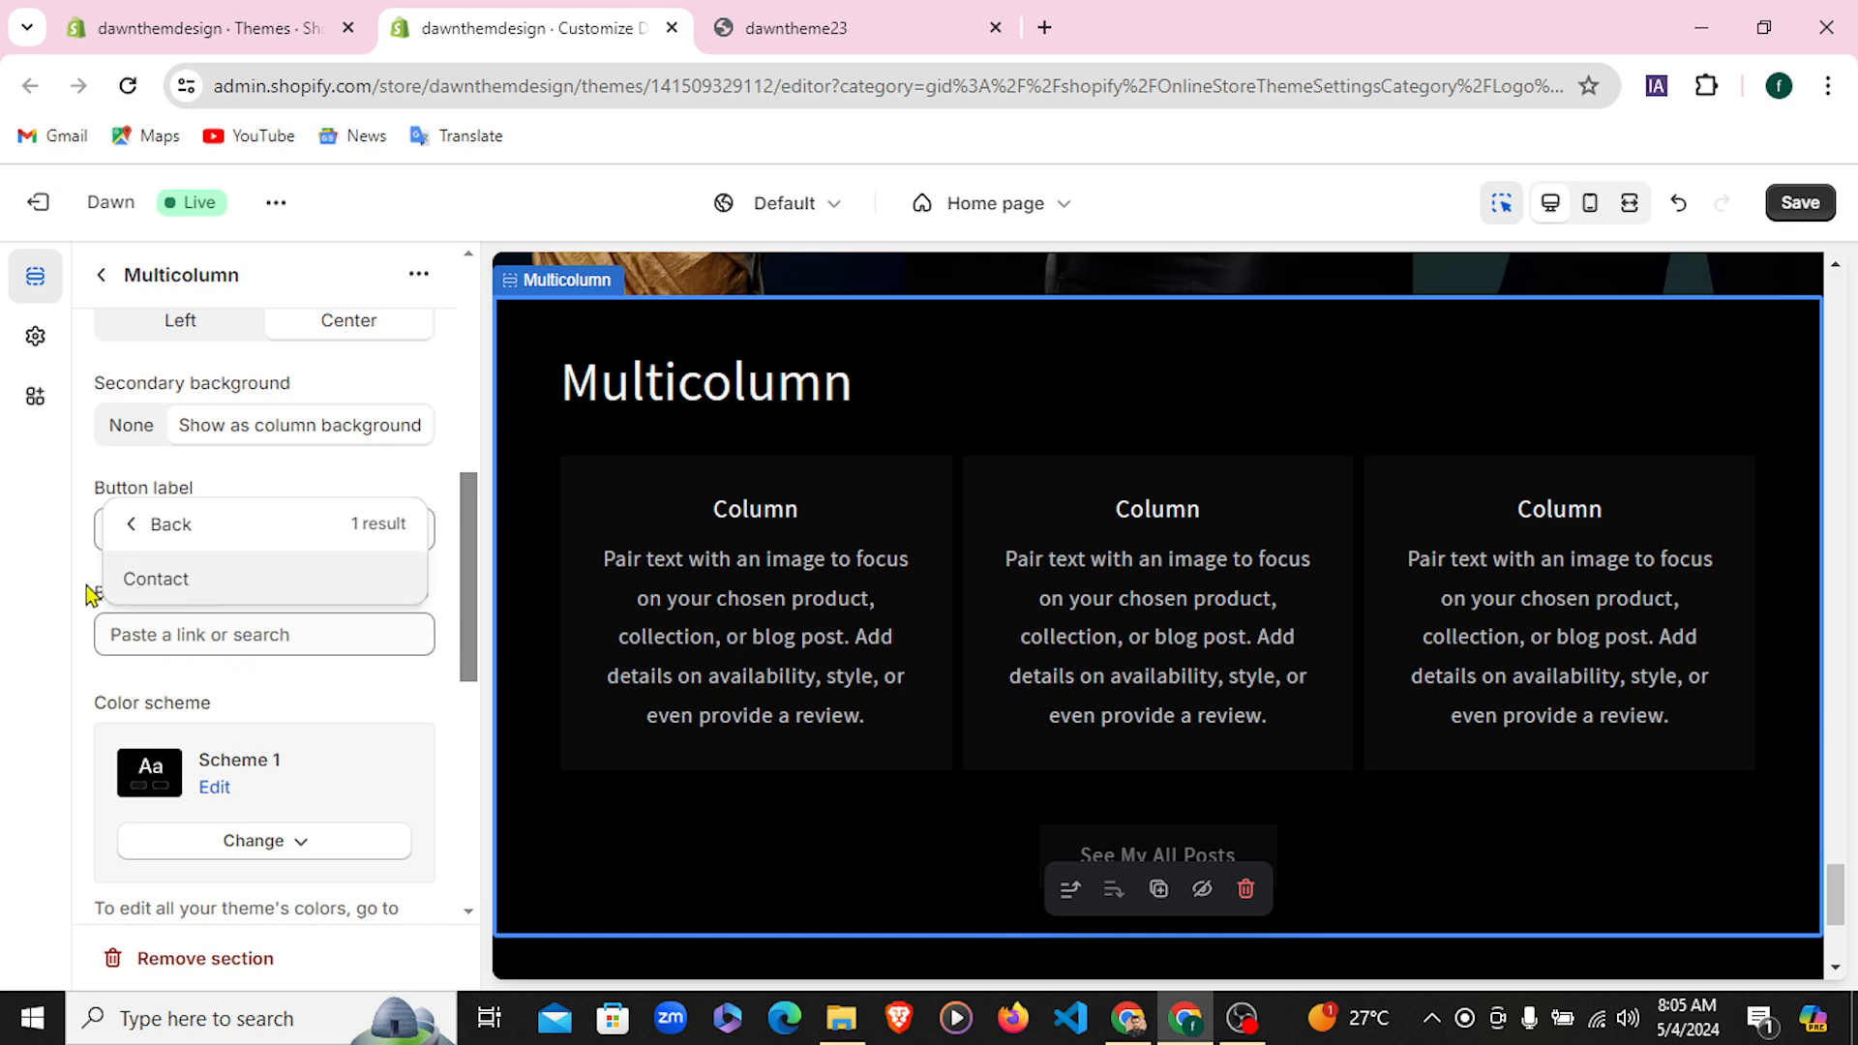
pyautogui.click(78, 590)
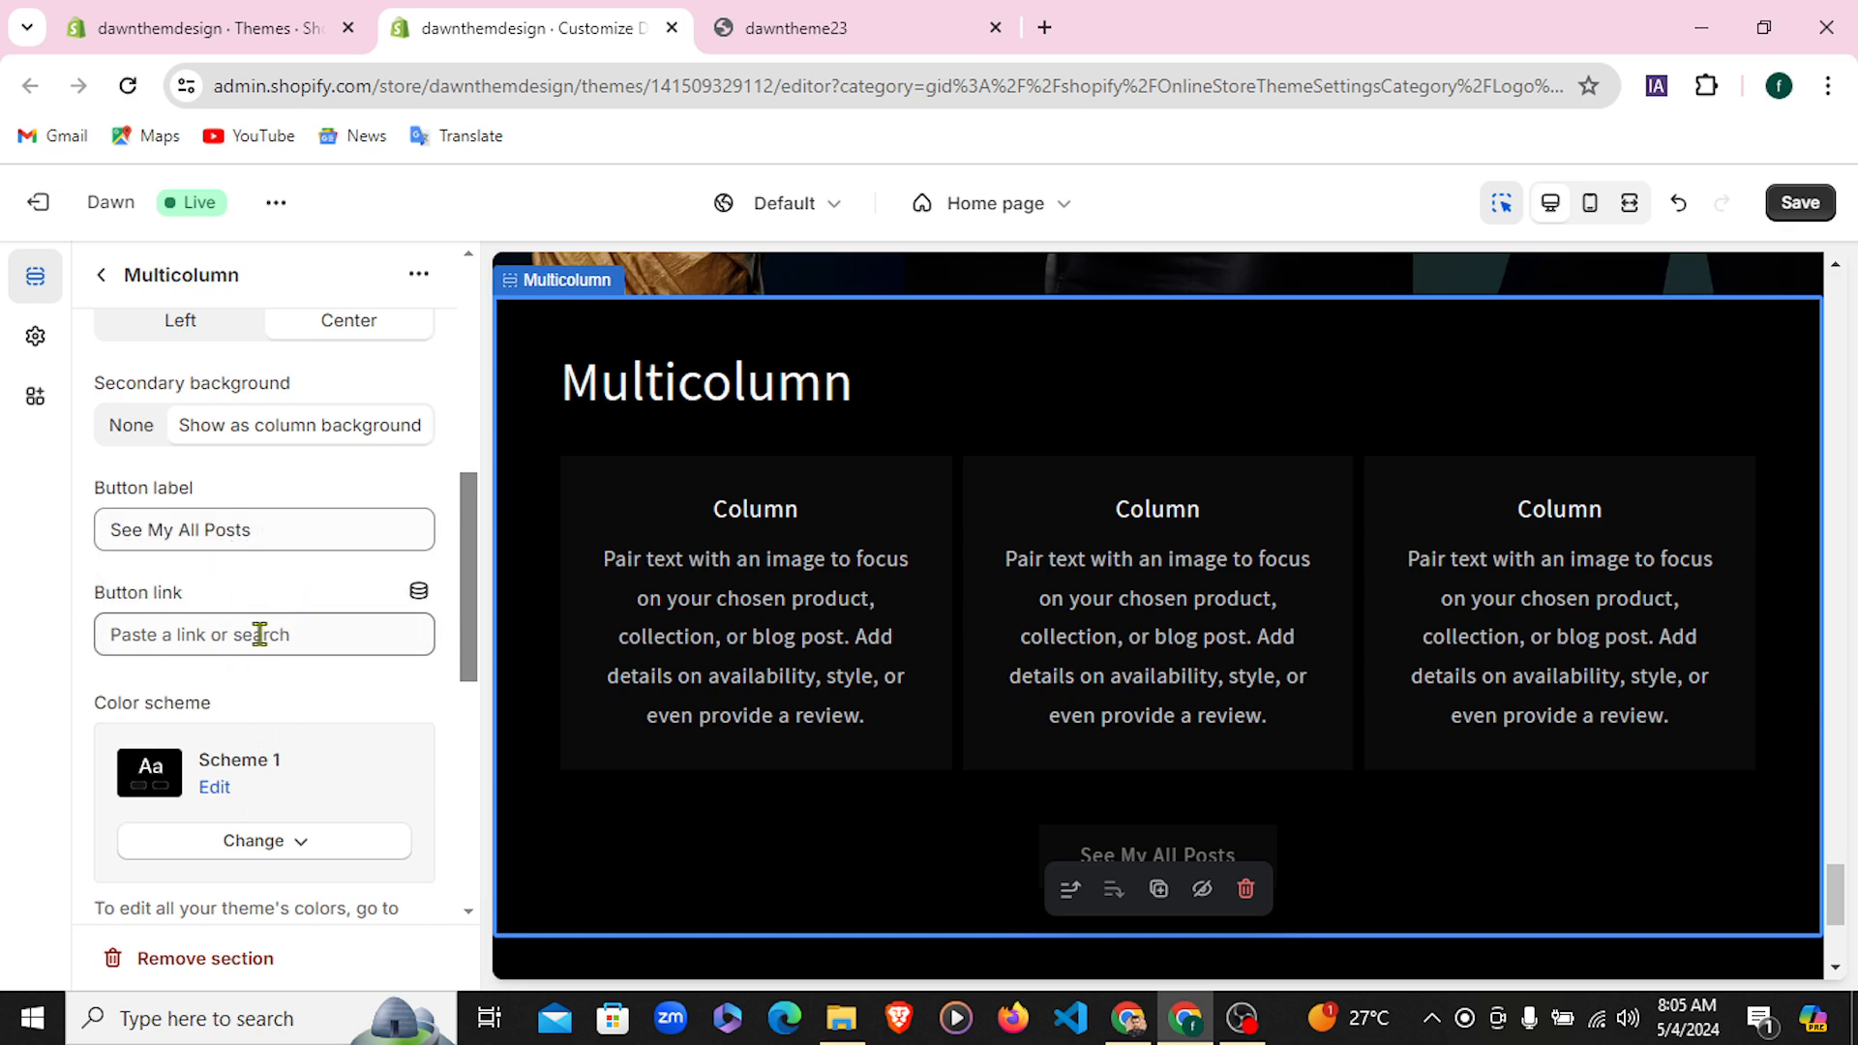
# Link the Multicolumn section's button to the Contact page
pyautogui.scroll(-1, 280, 635)
pyautogui.scroll(1, 282, 636)
pyautogui.click(281, 635)
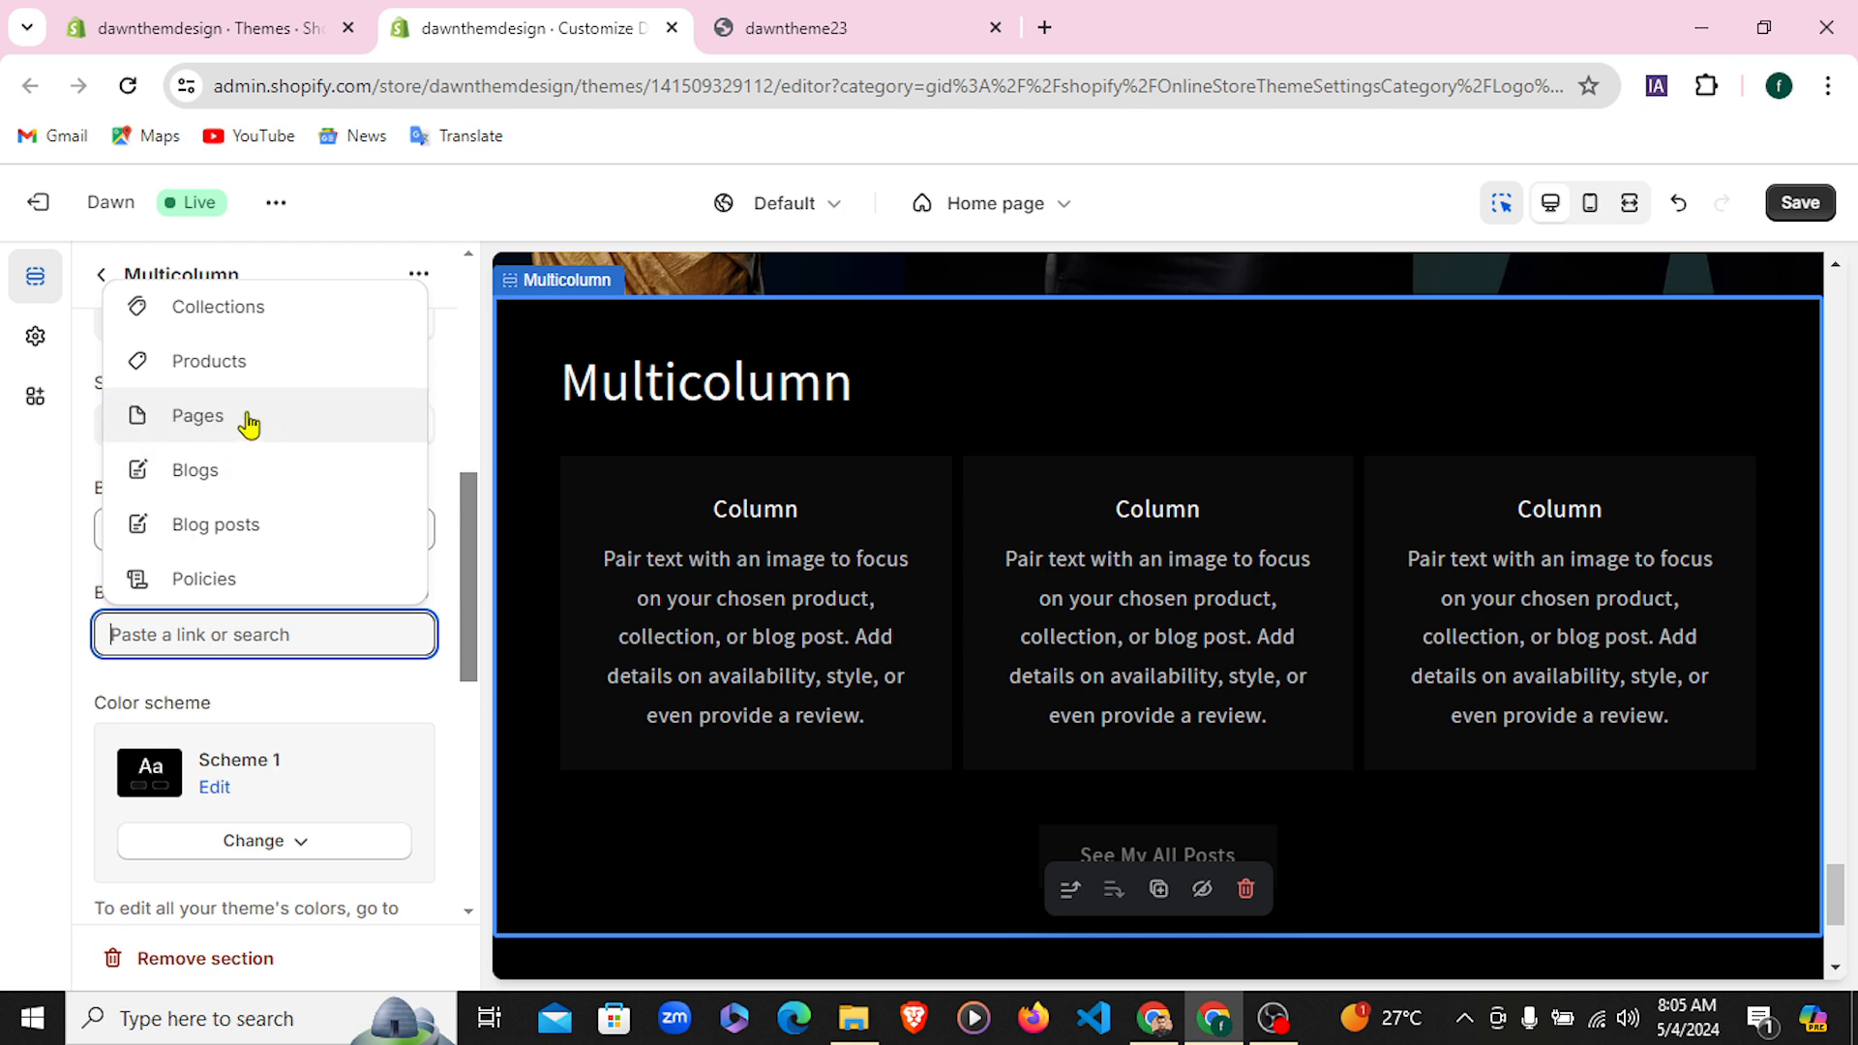
pyautogui.click(218, 419)
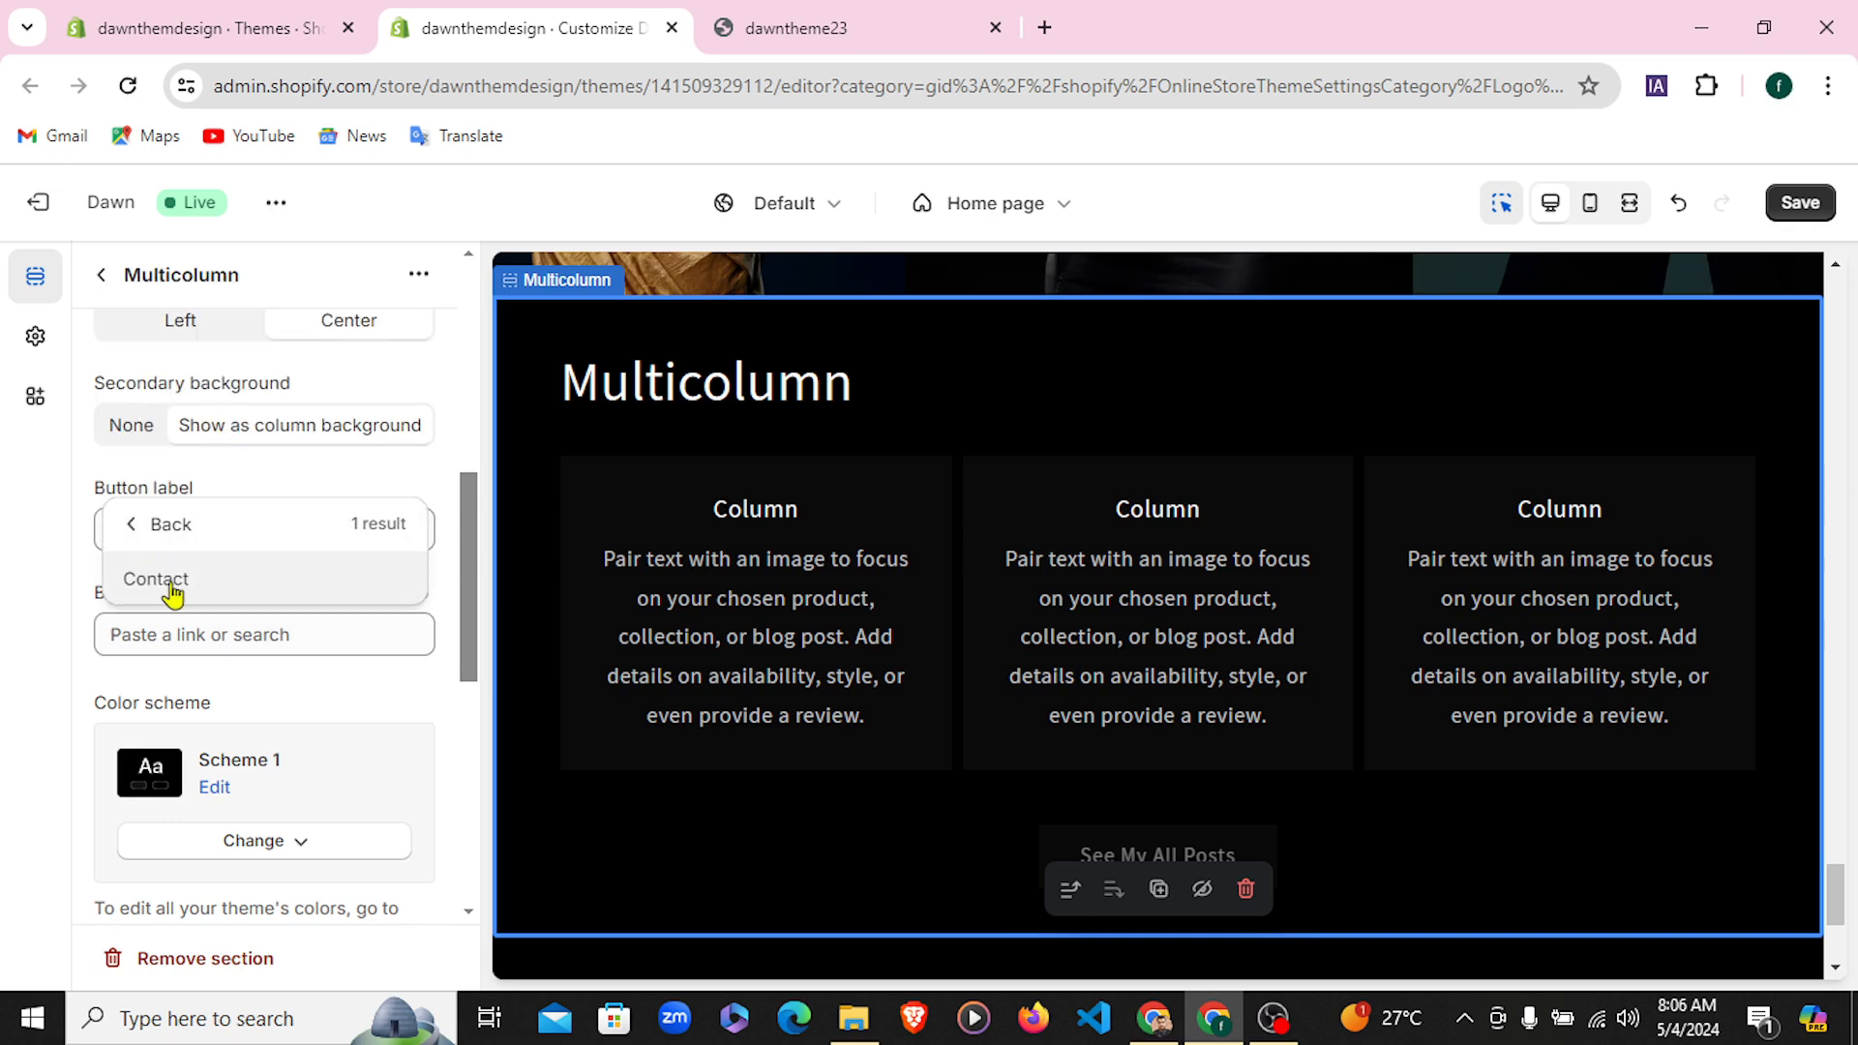
pyautogui.click(174, 584)
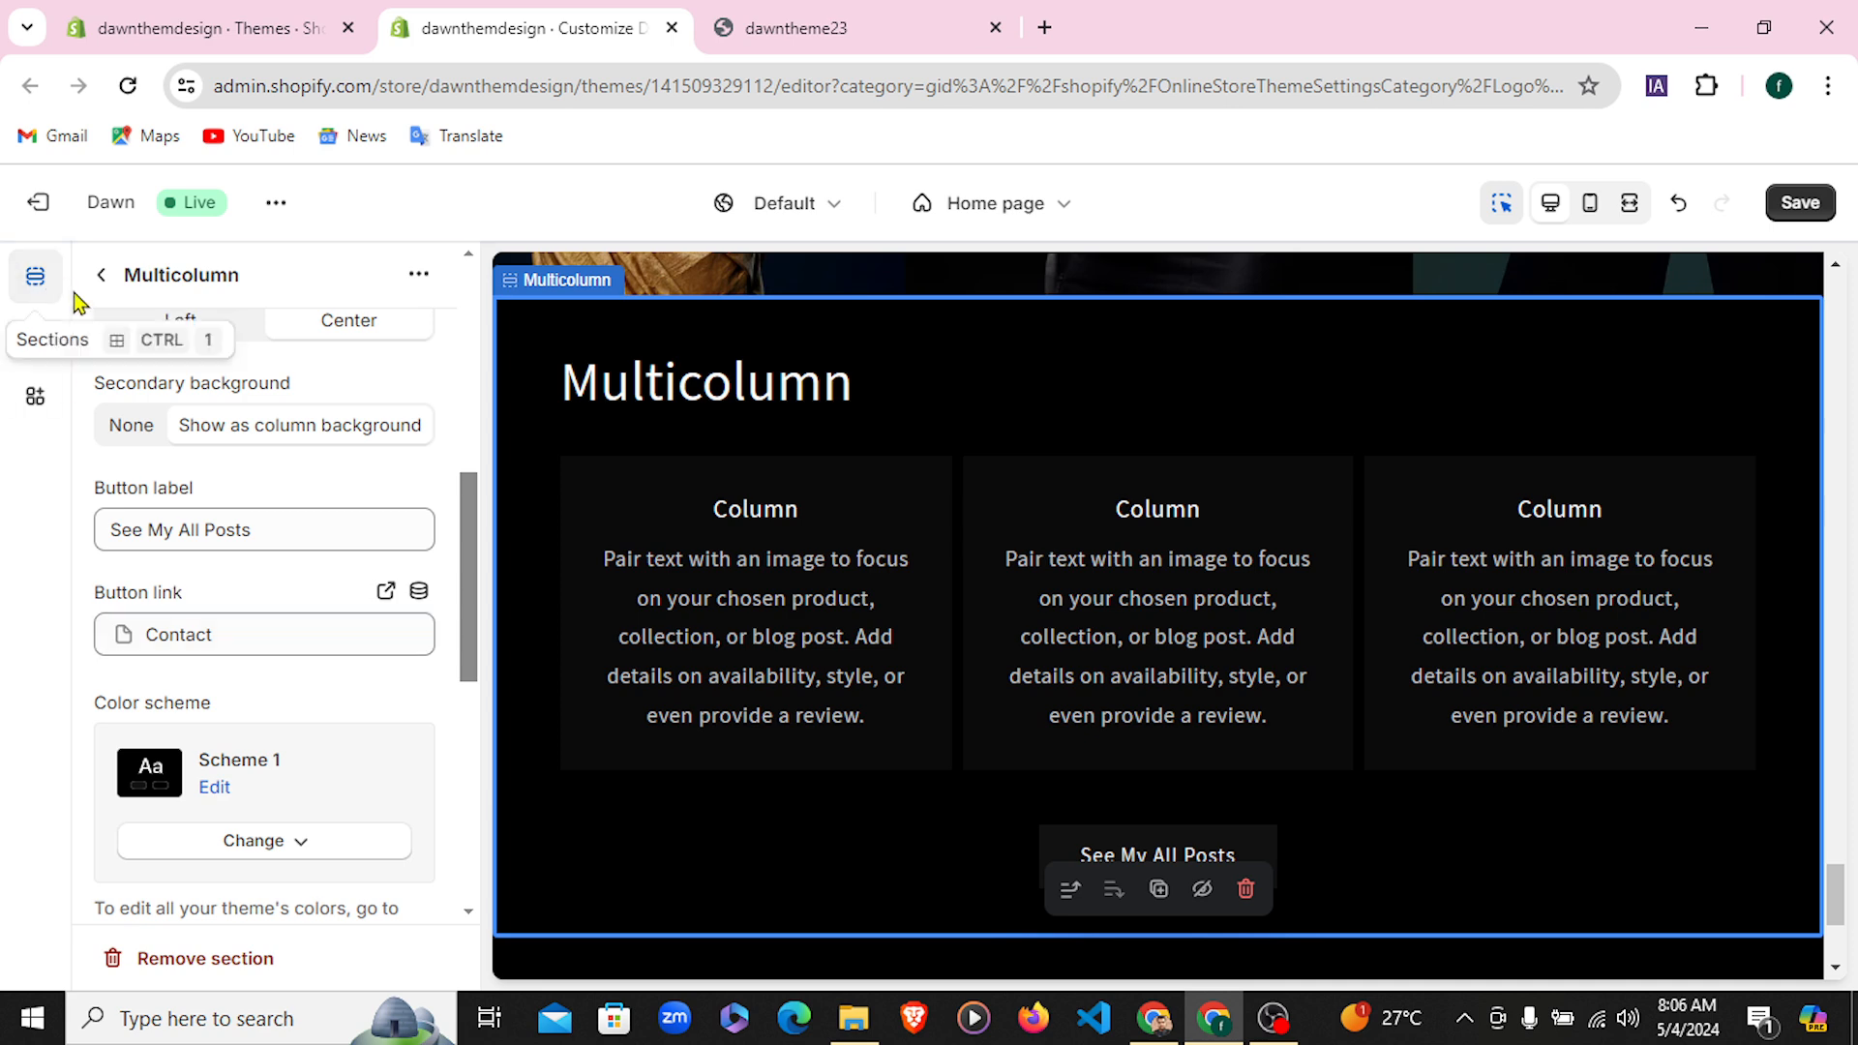
# Set the first column's image in the Multicolumn section to Untitled_design_22 from the store library
pyautogui.click(99, 276)
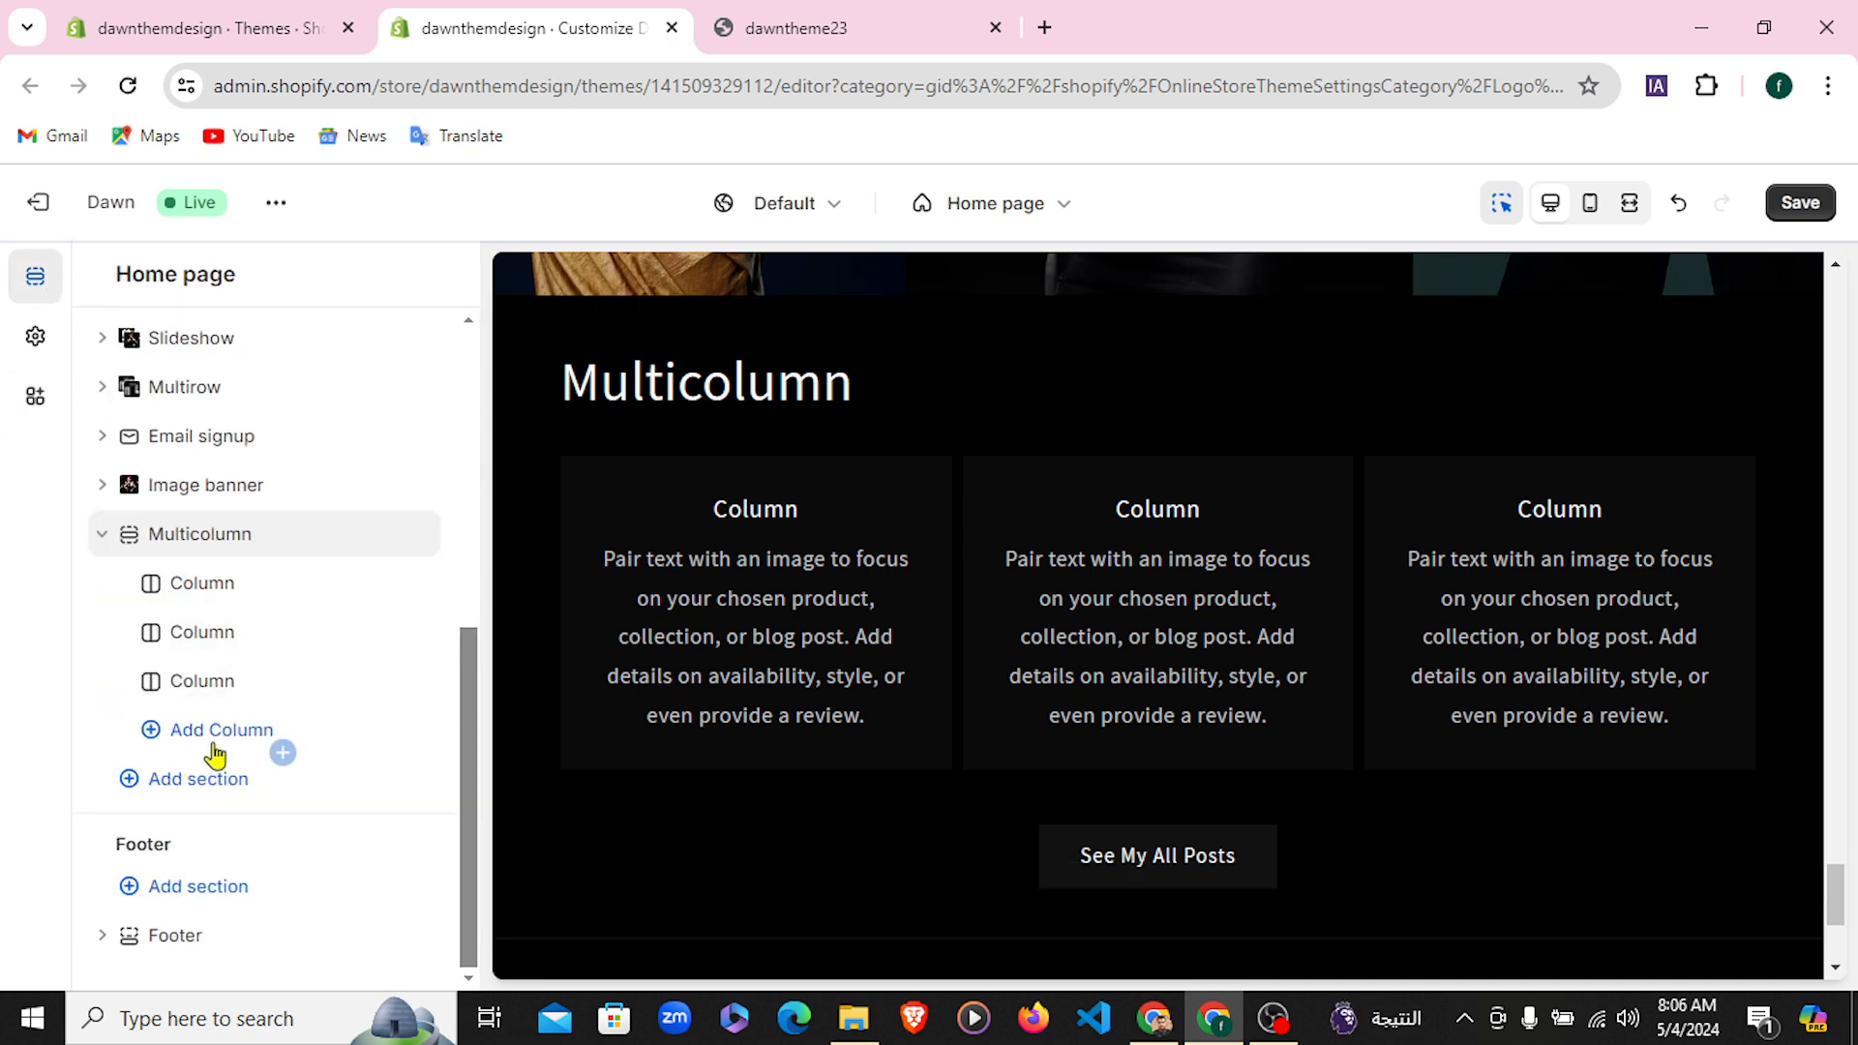
pyautogui.click(215, 584)
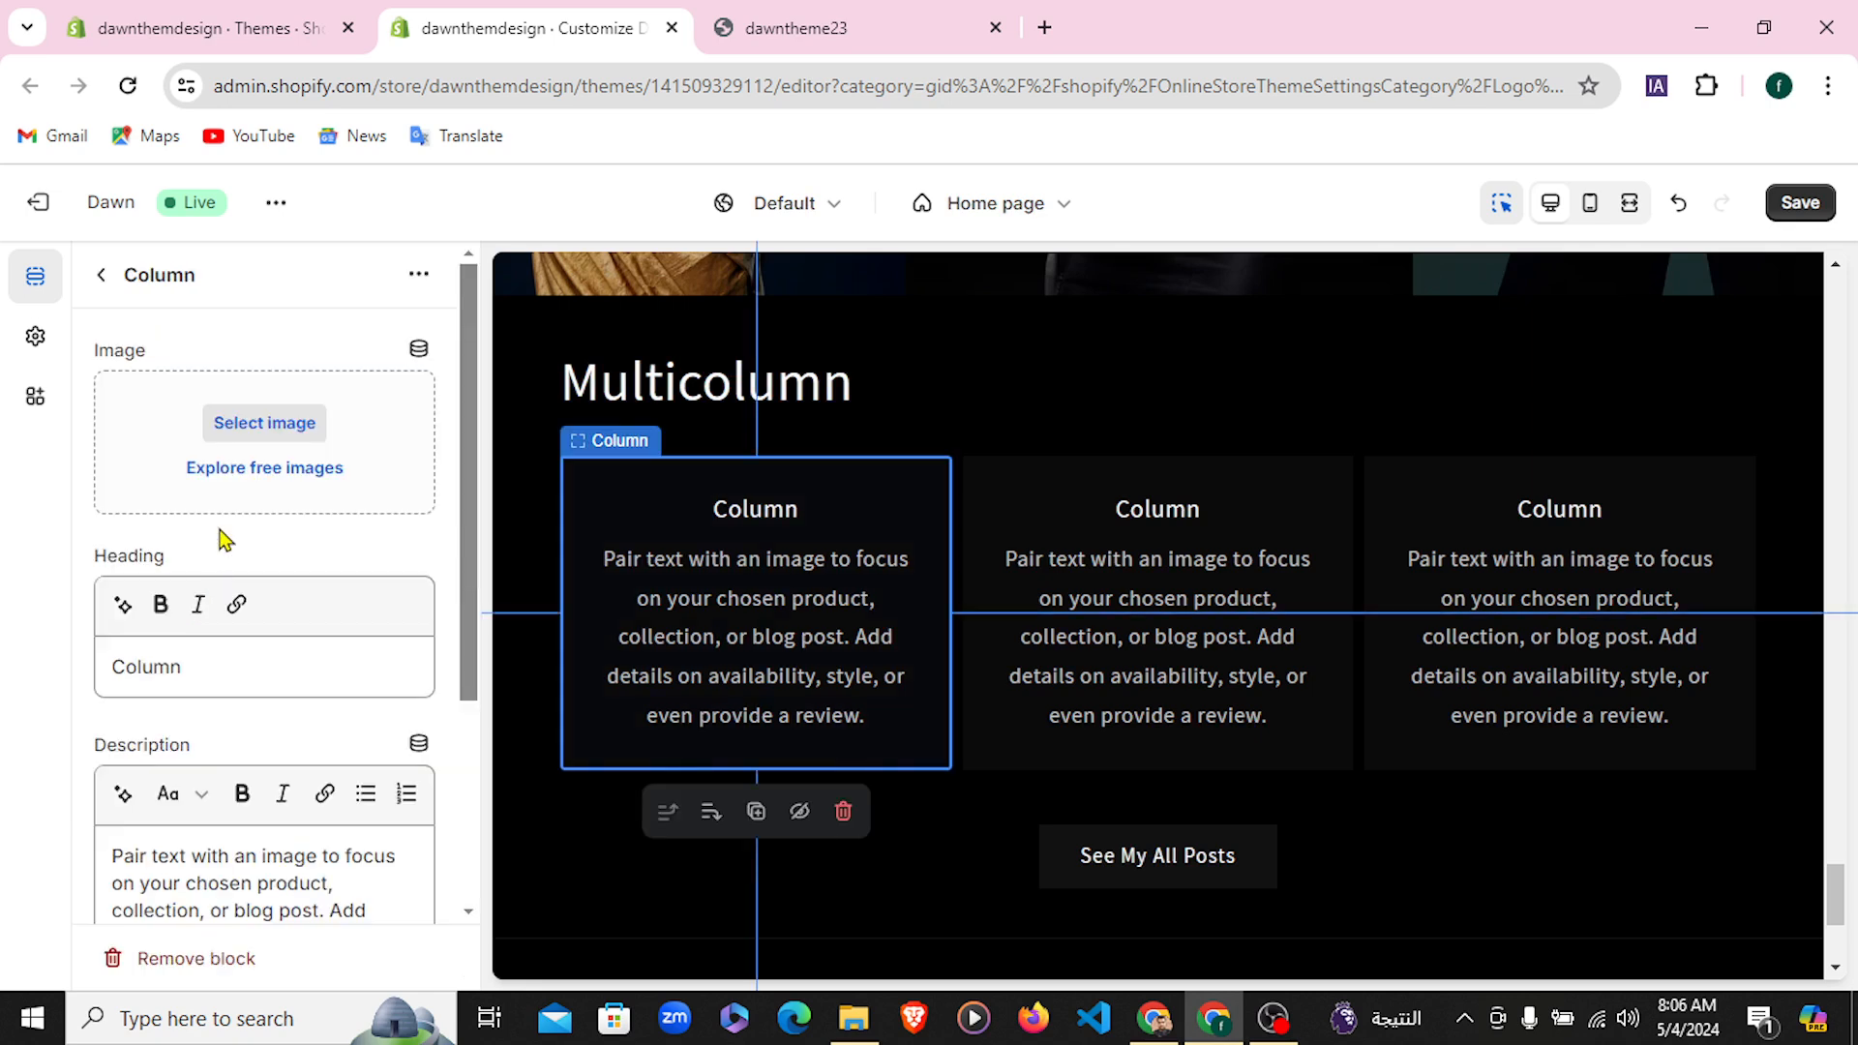
pyautogui.click(271, 423)
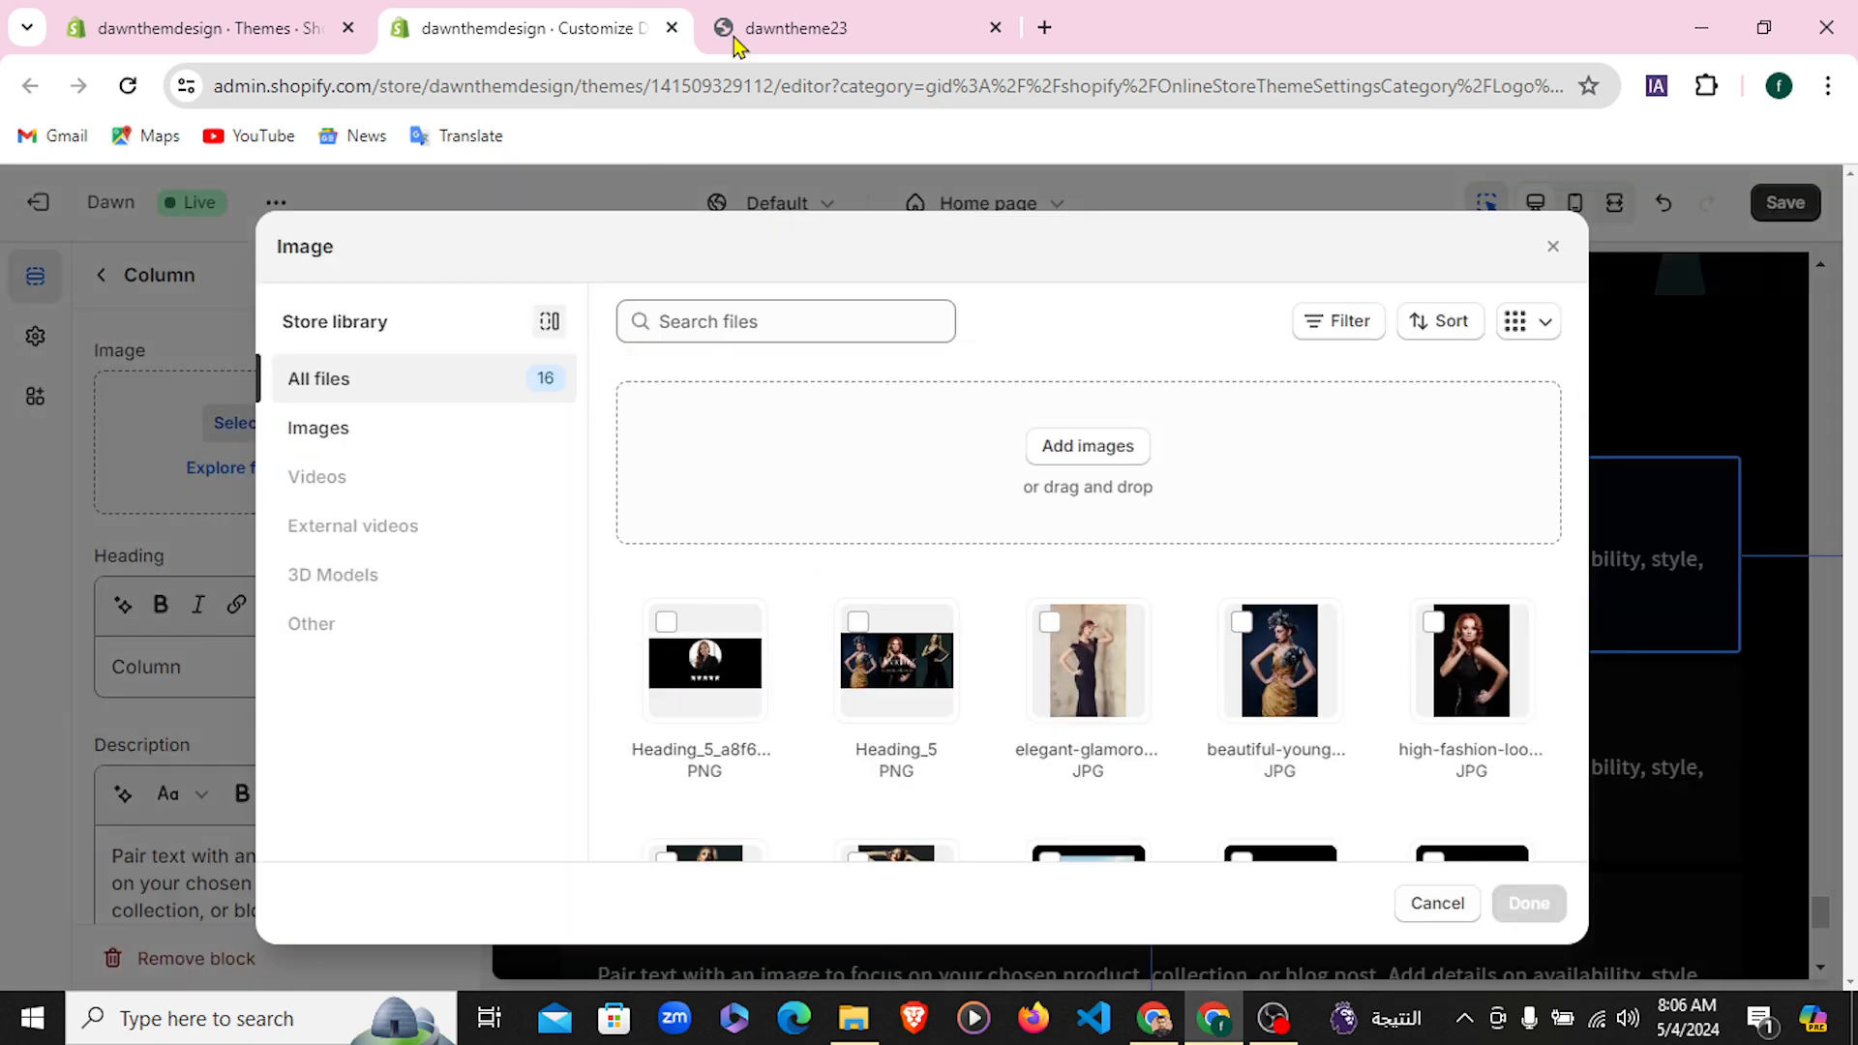
pyautogui.click(891, 24)
pyautogui.click(604, 12)
pyautogui.scroll(-5, 1054, 629)
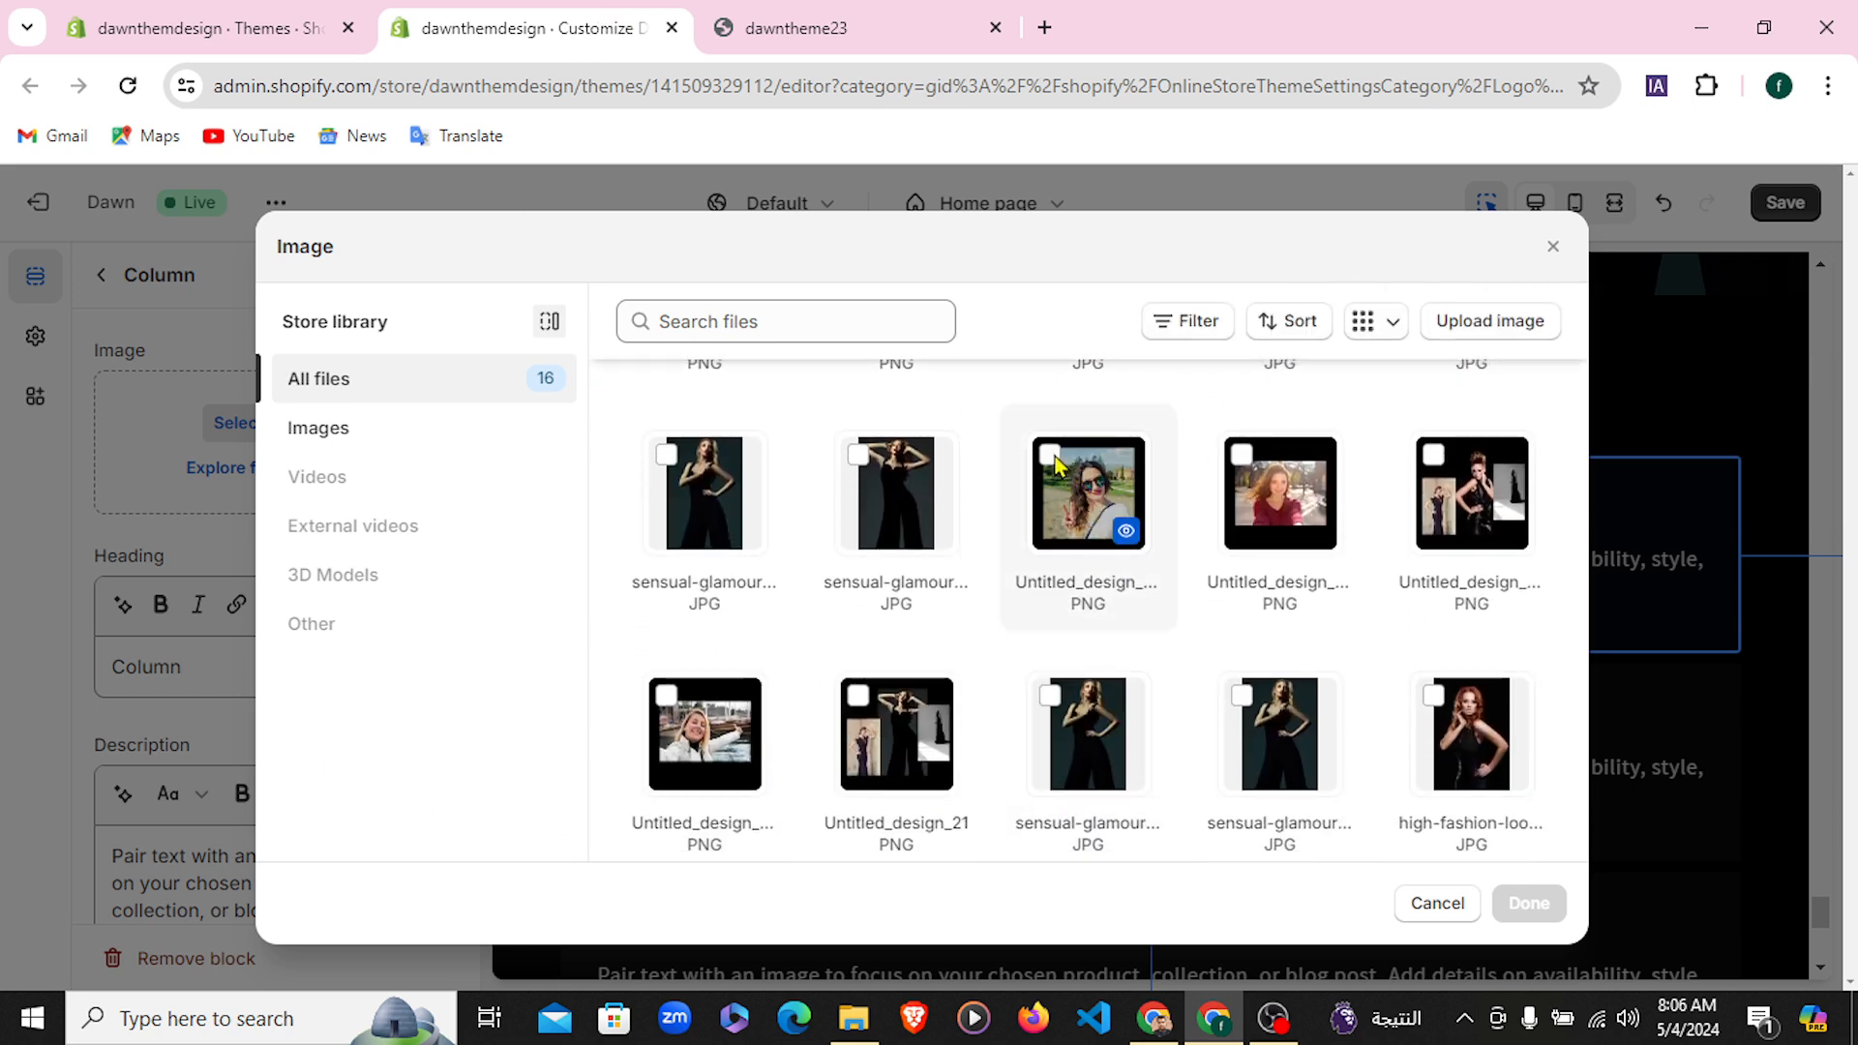
pyautogui.click(1057, 464)
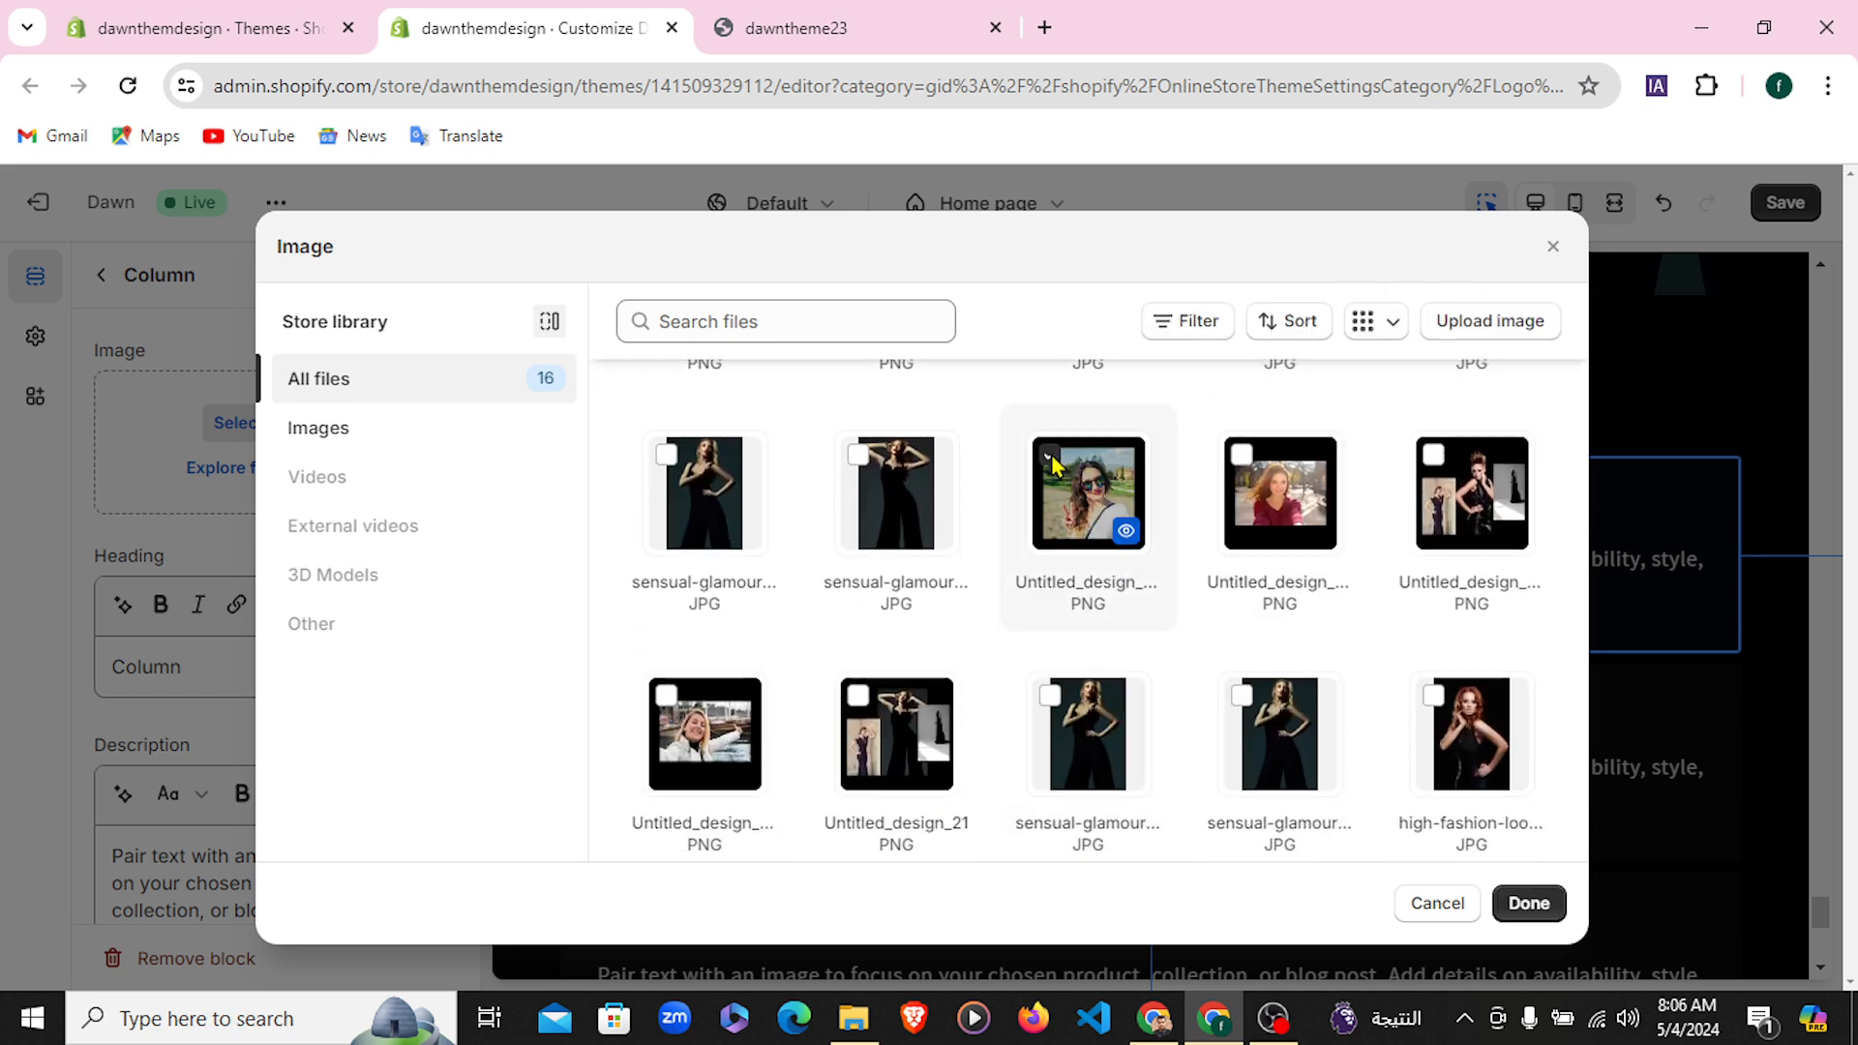
pyautogui.click(1529, 903)
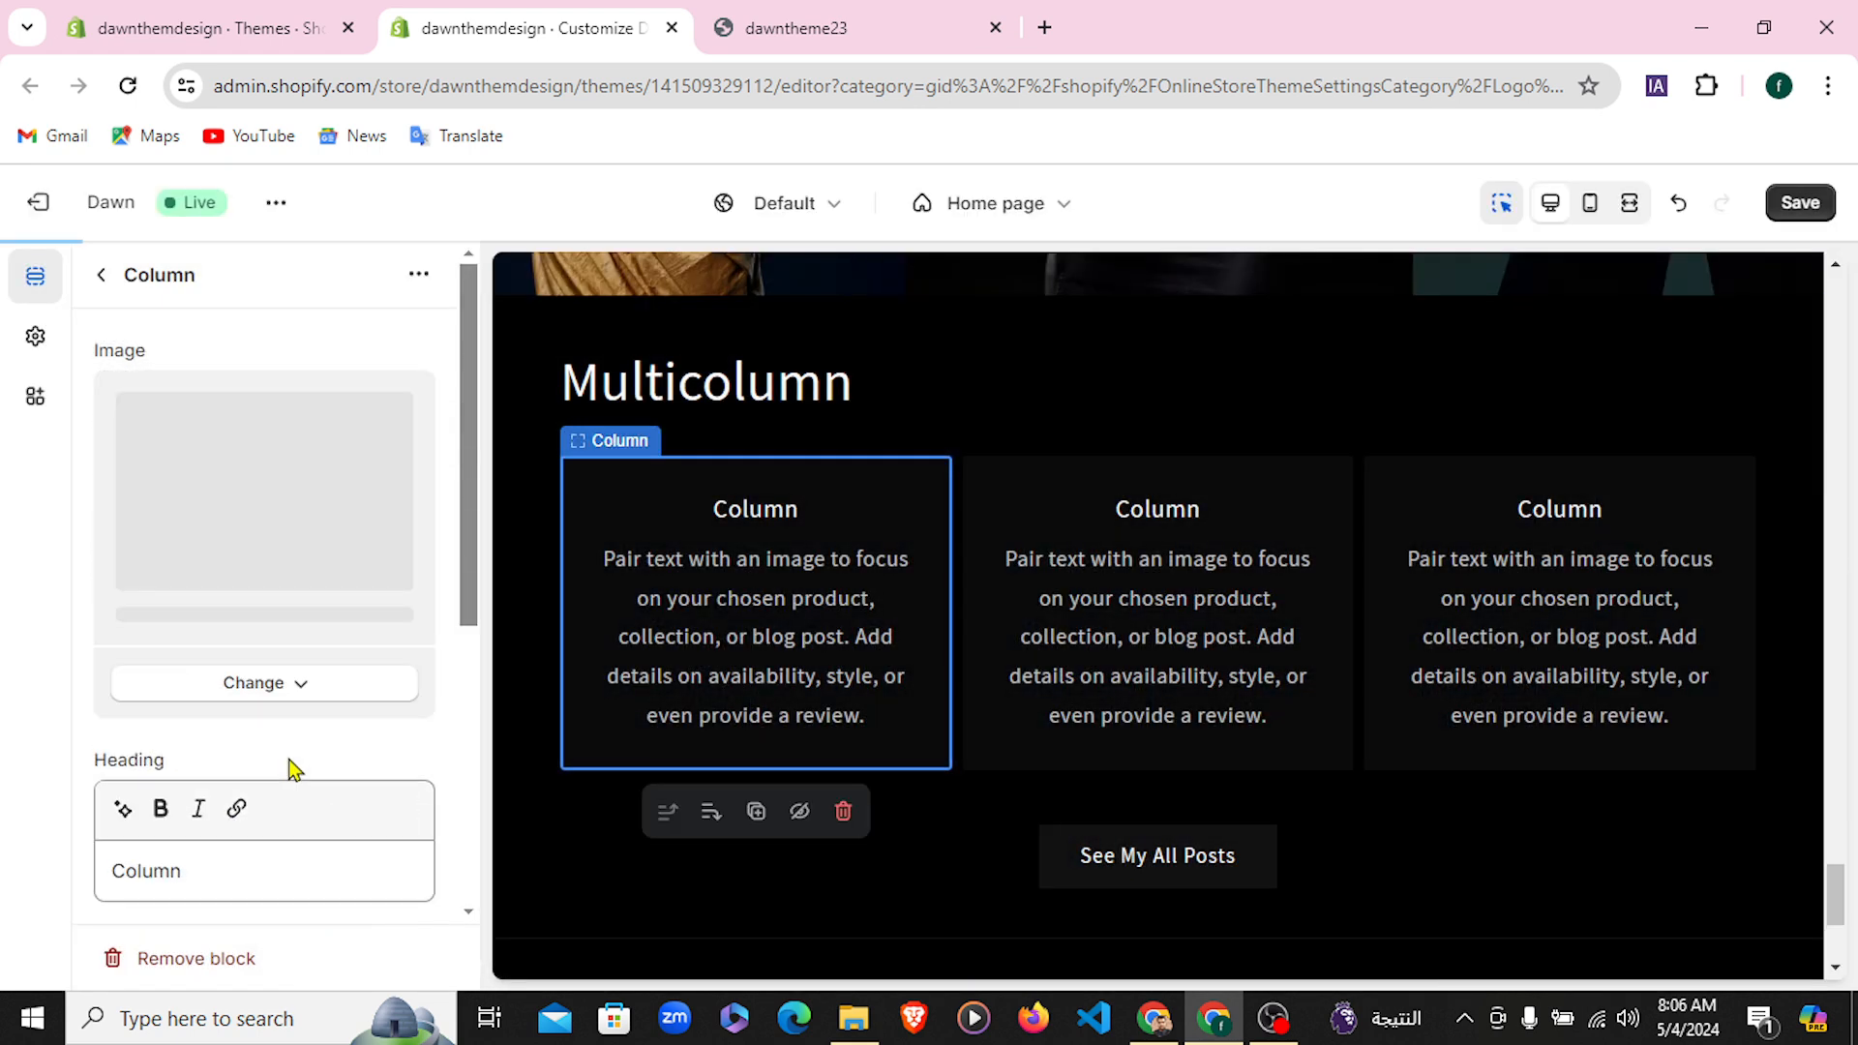
# Review the first column's heading and description fields and set its link label to "artye5ary"
pyautogui.scroll(-2, 211, 633)
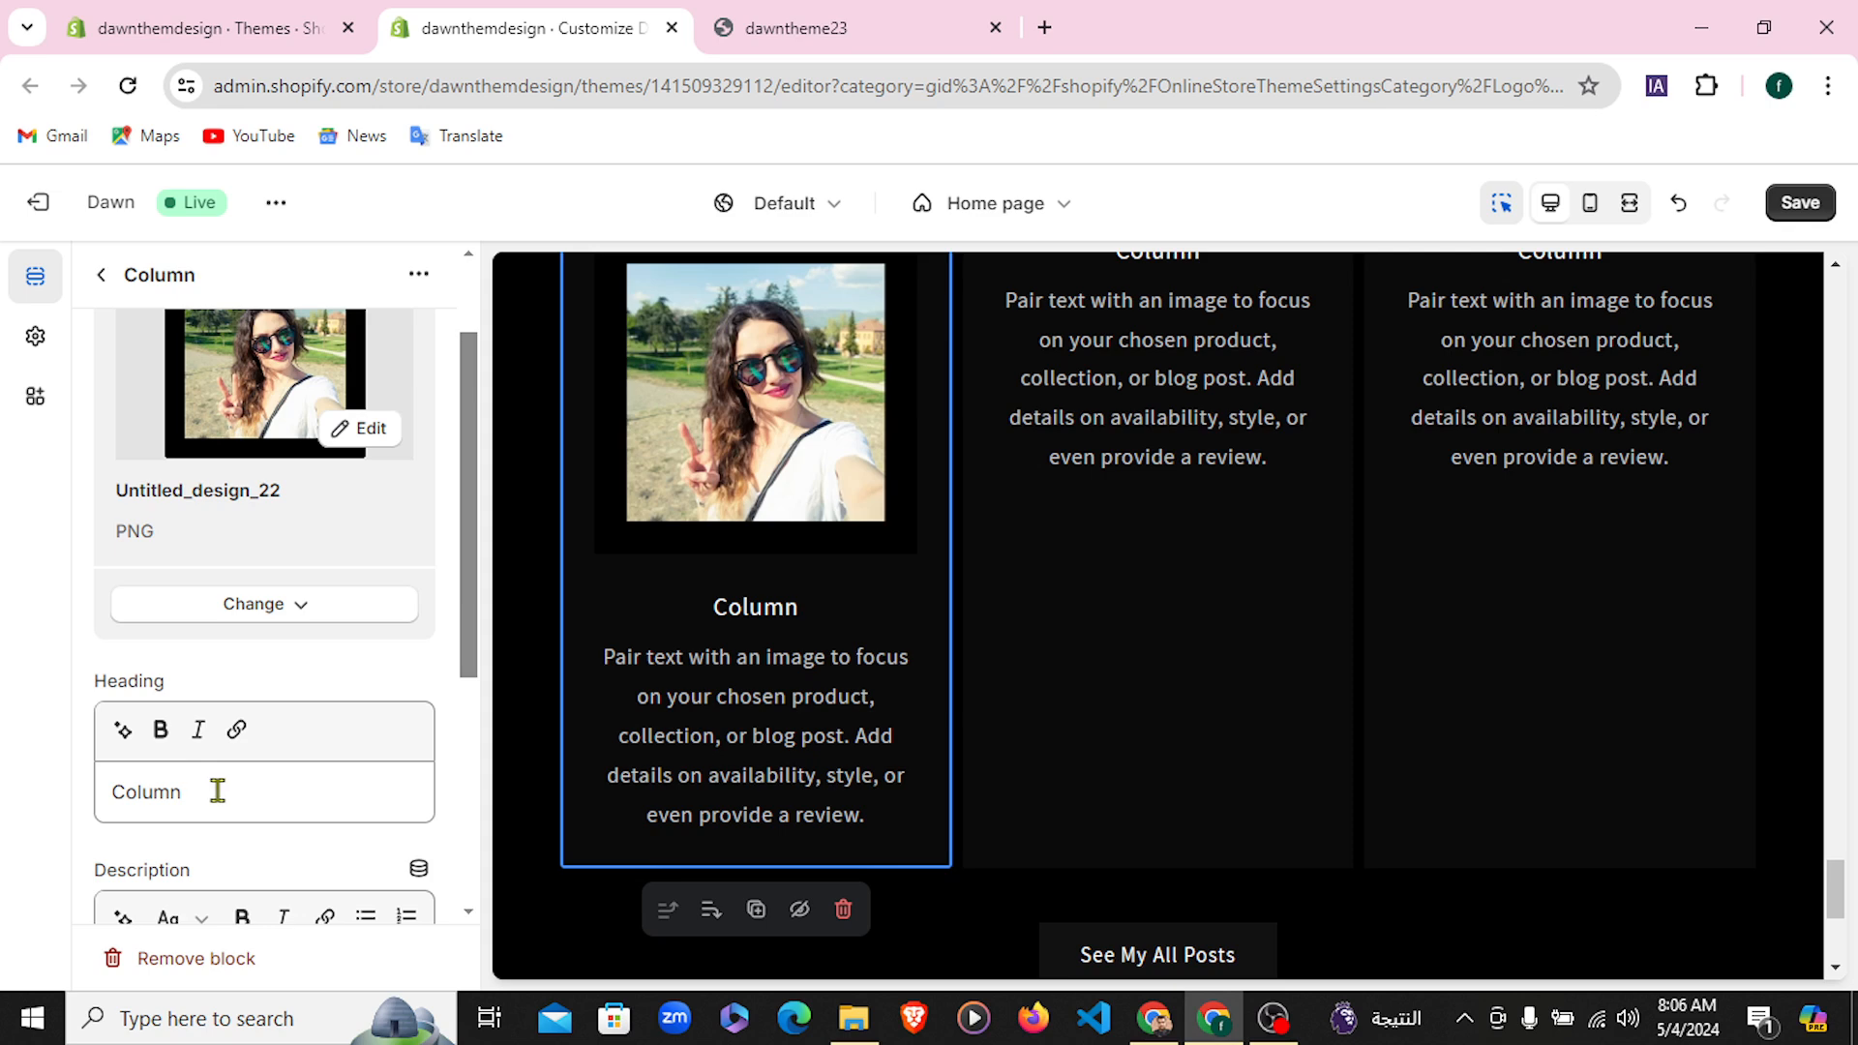
pyautogui.moveTo(215, 788); pyautogui.dragTo(66, 807)
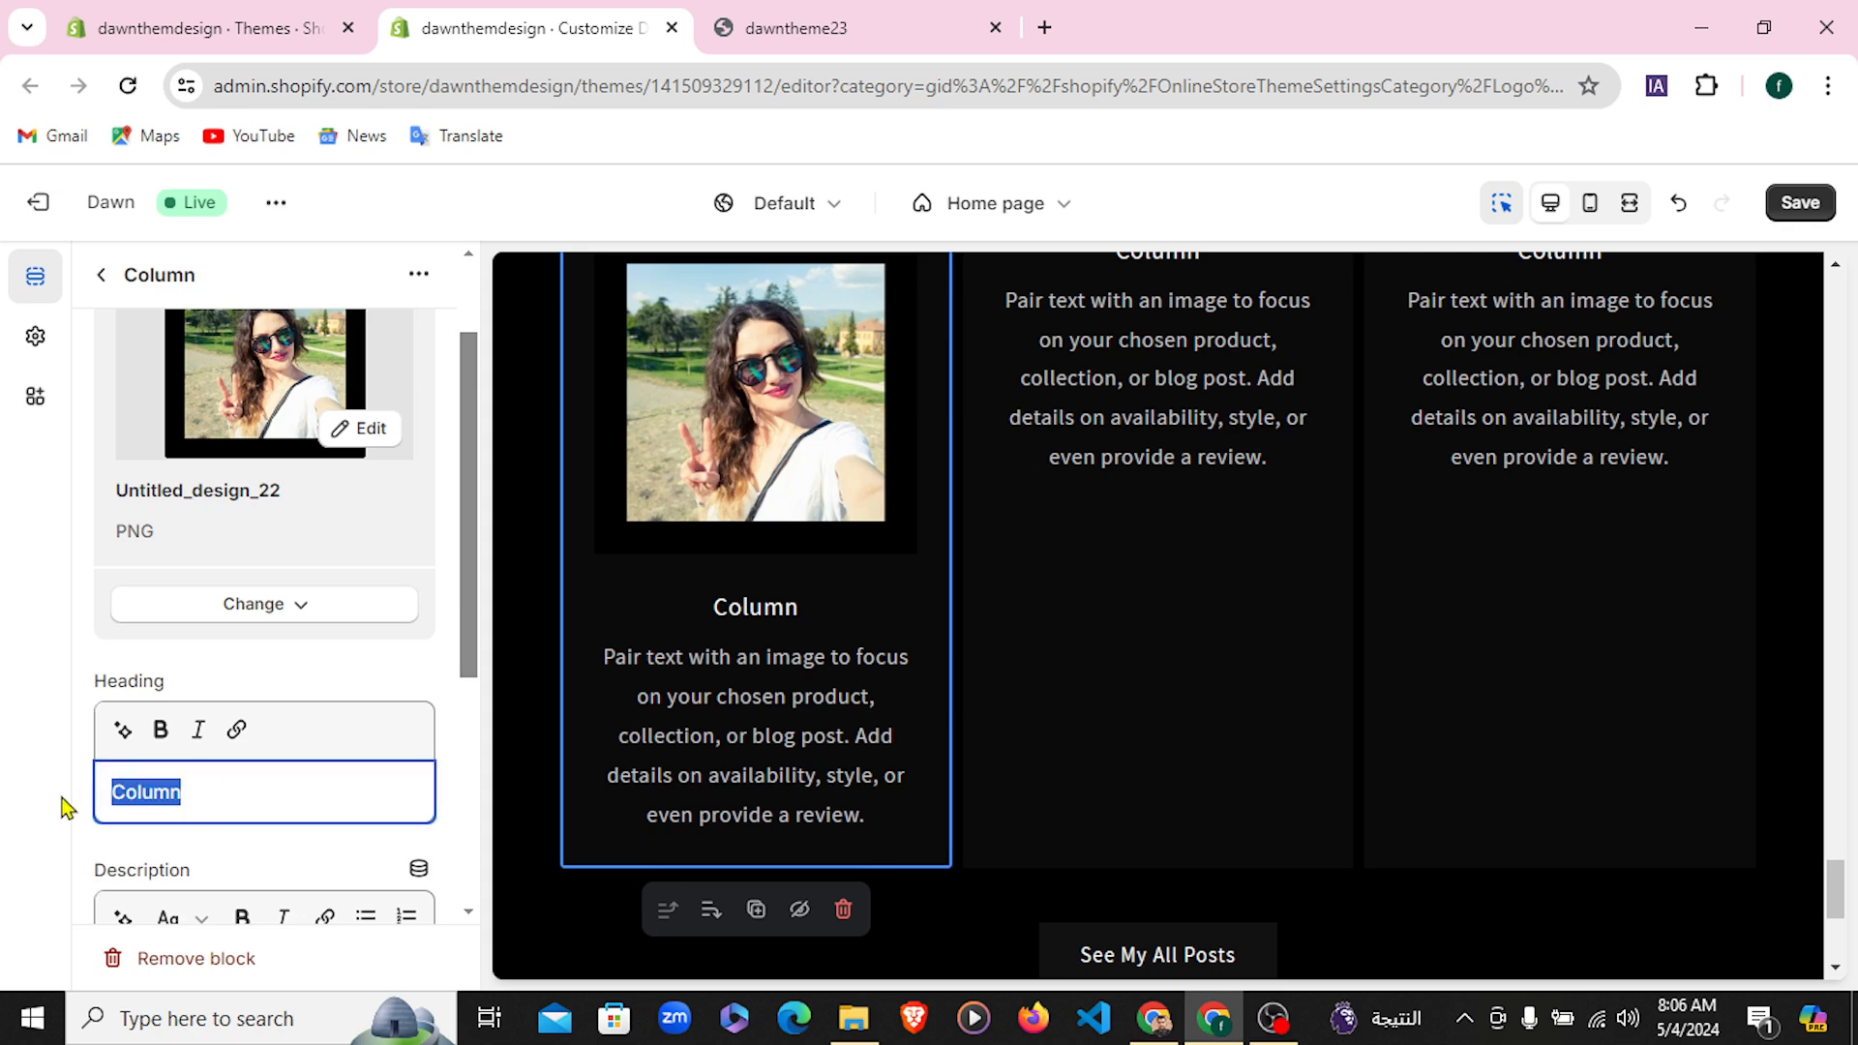
pyautogui.scroll(-3, 249, 809)
pyautogui.moveTo(315, 819); pyautogui.dragTo(145, 735)
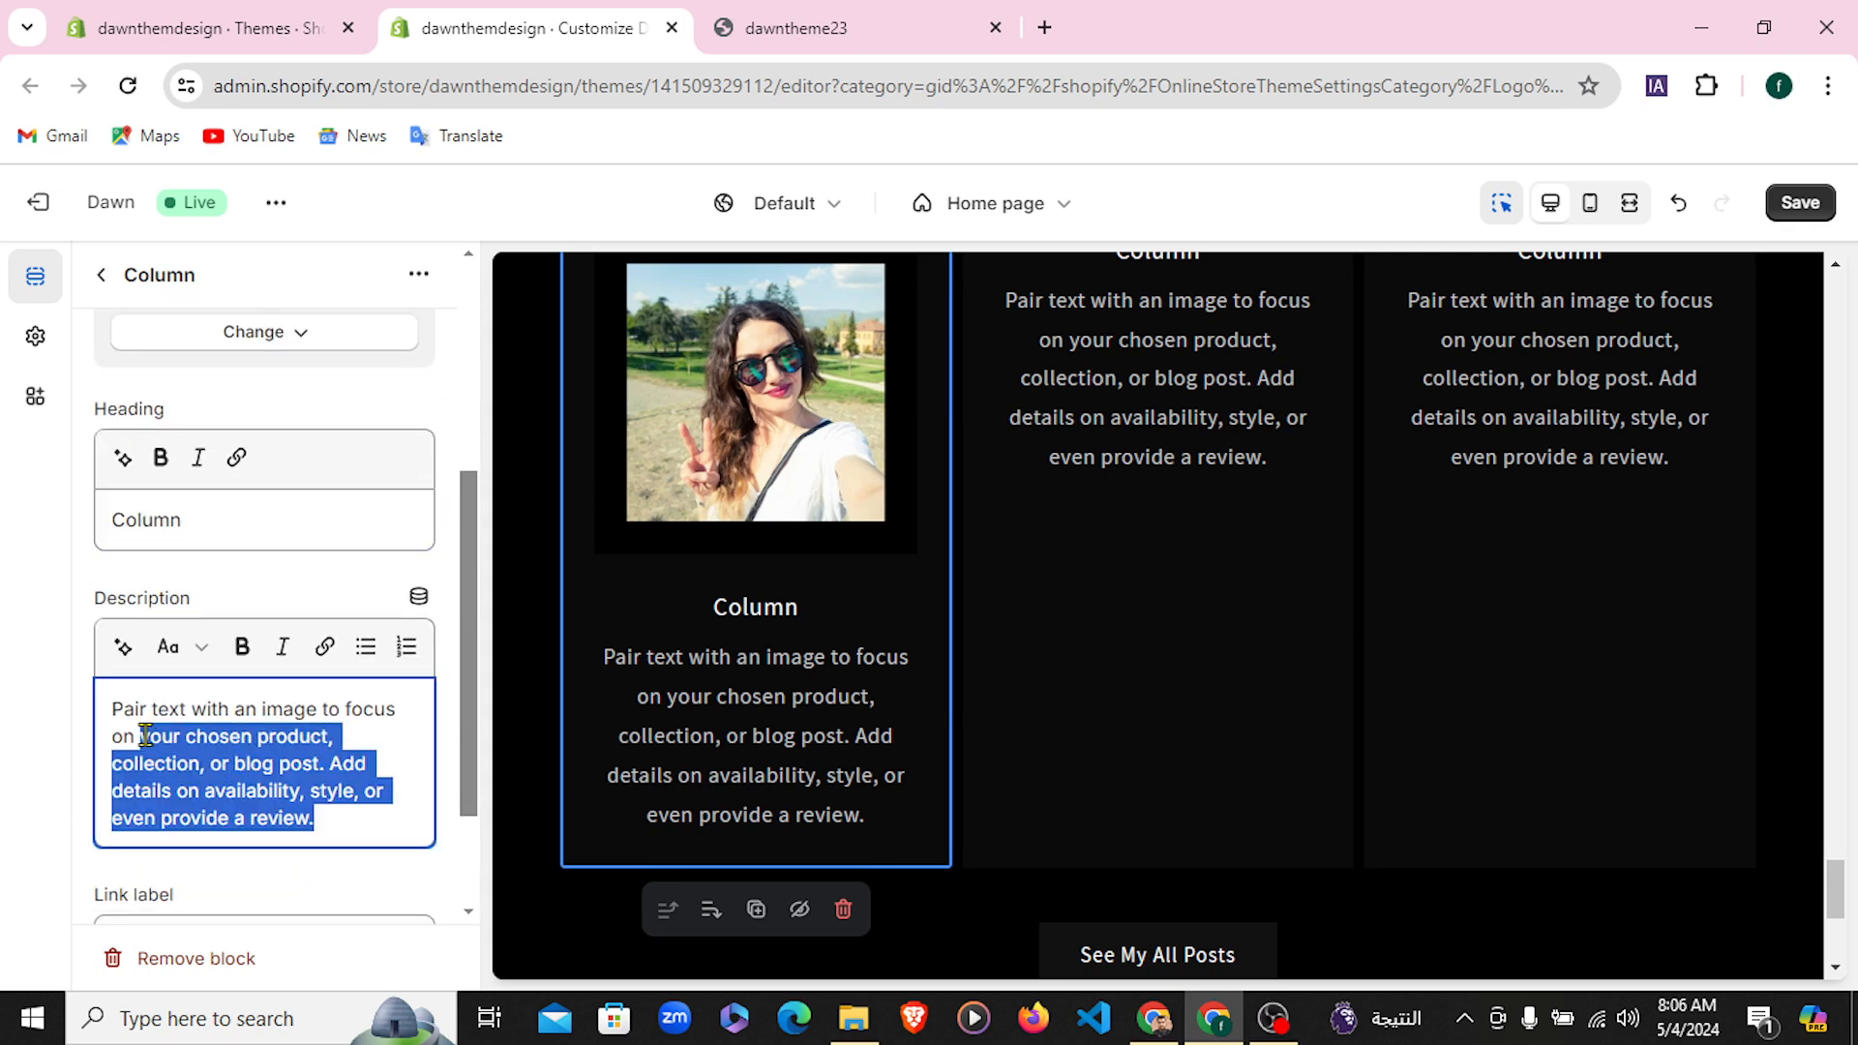
pyautogui.scroll(-3, 170, 738)
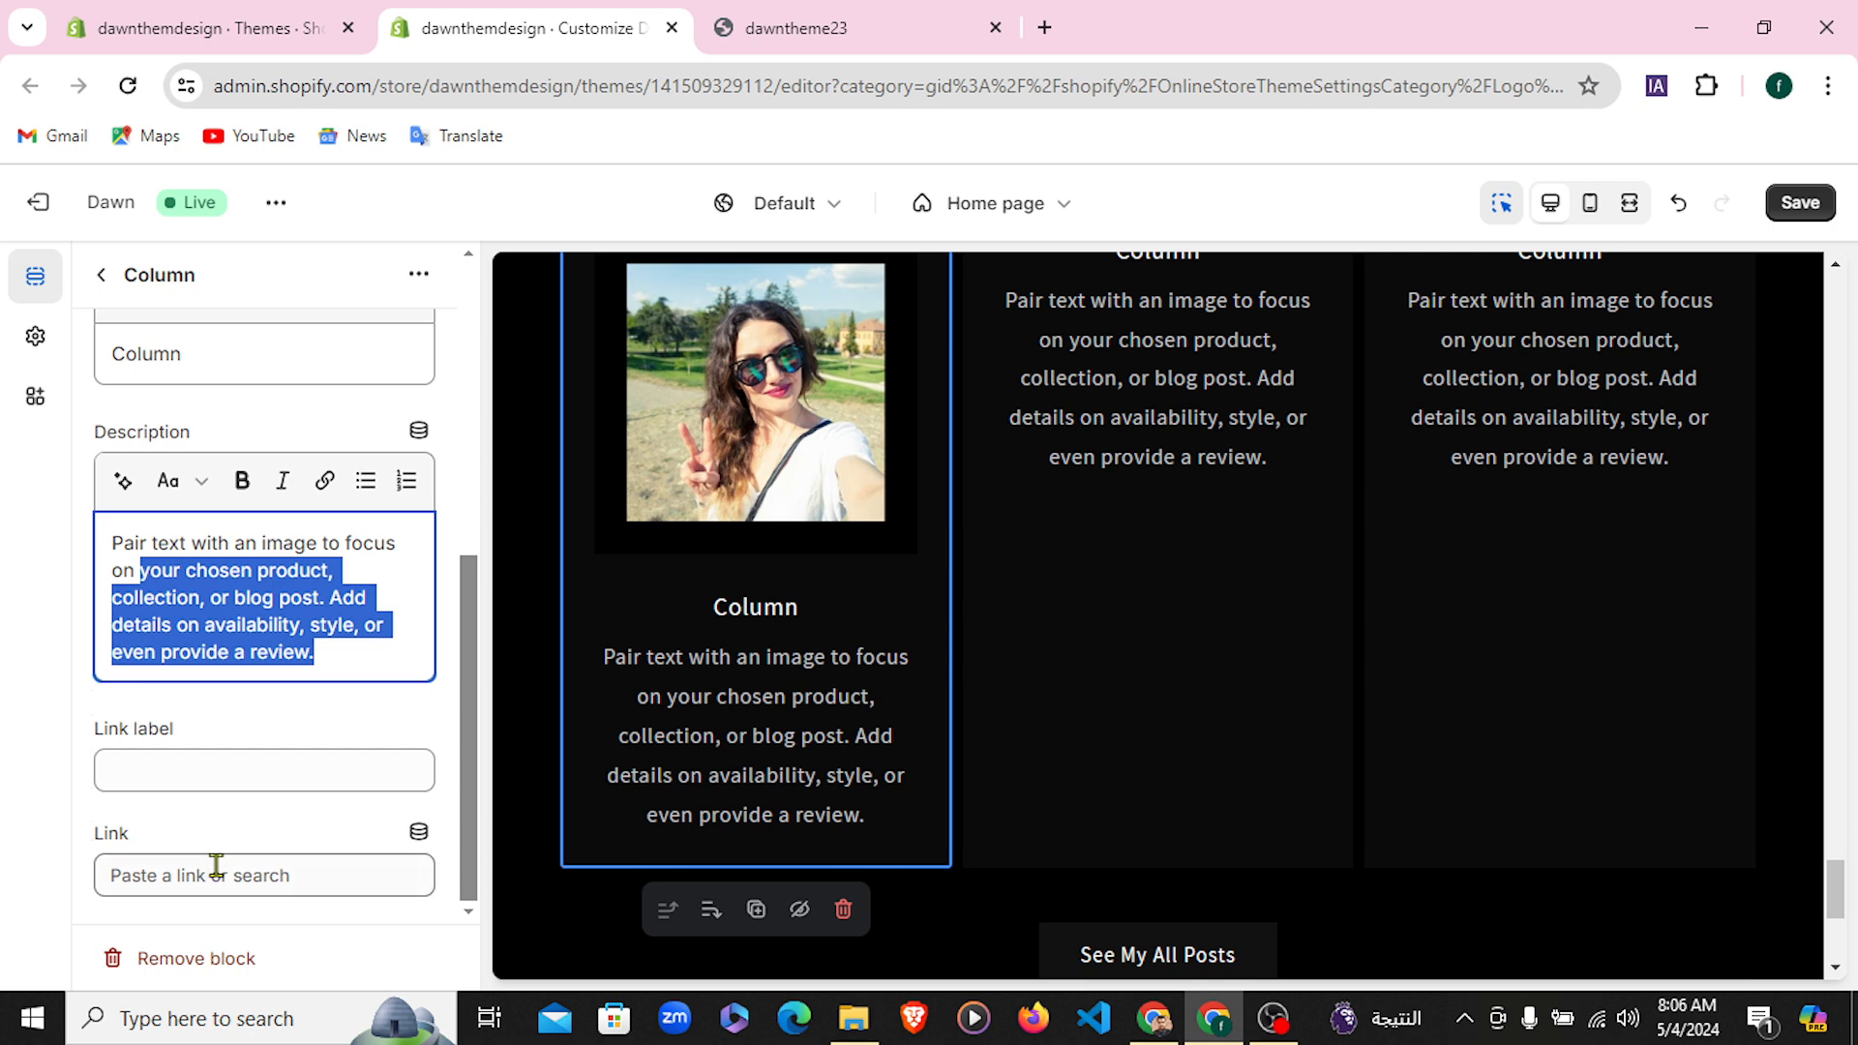
pyautogui.click(164, 770)
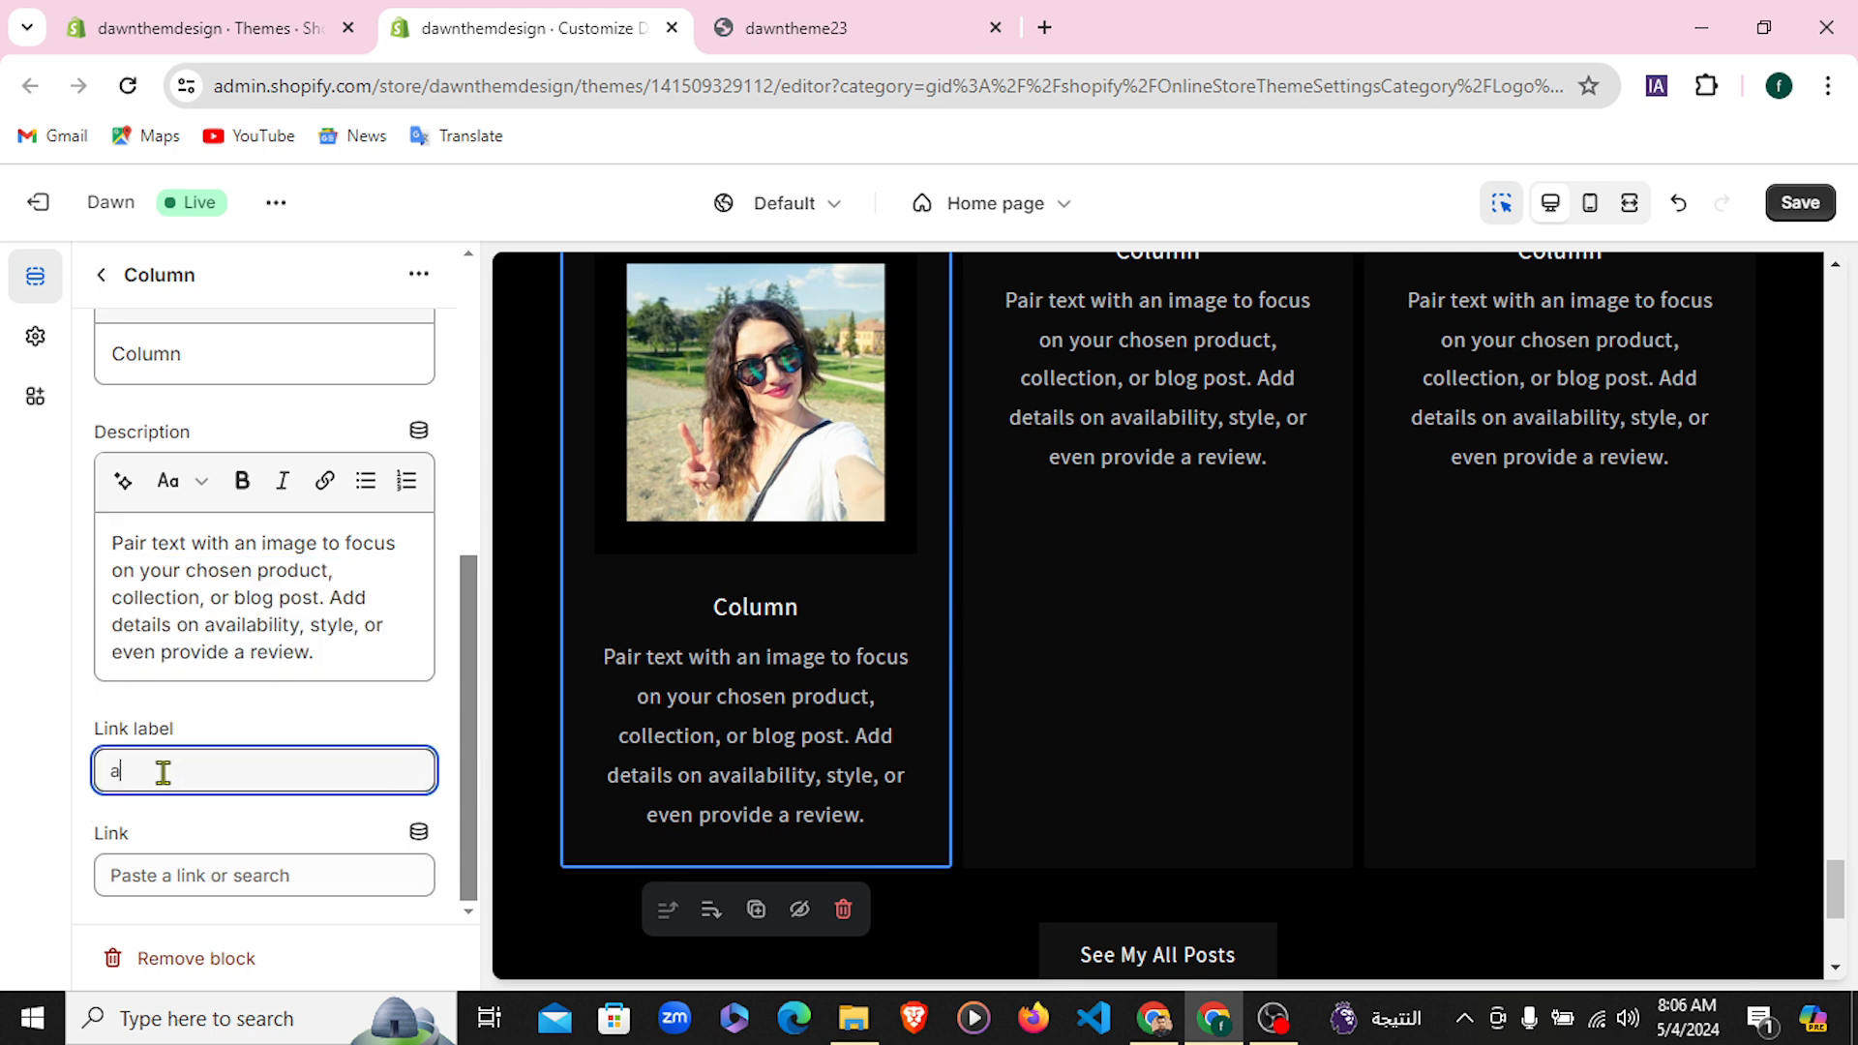
pyautogui.write('artye5ary')
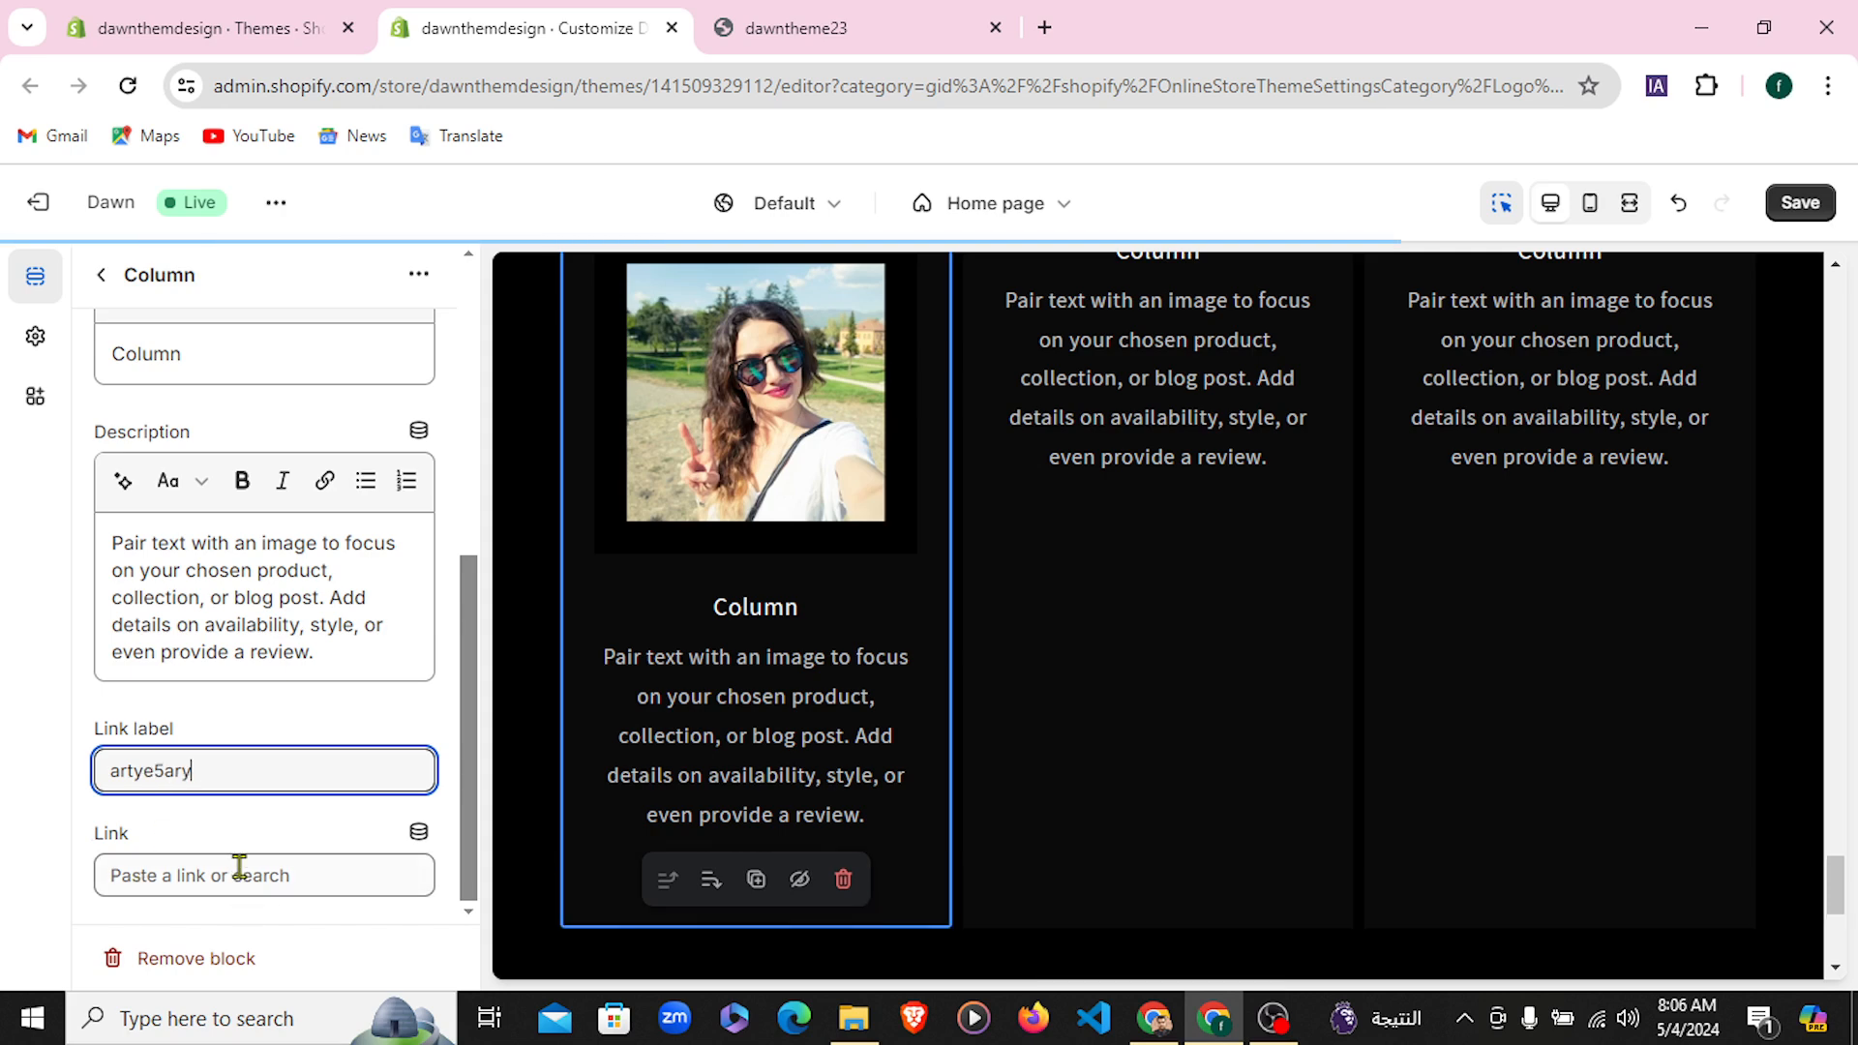
# Set the first column's link to the Women One collection
pyautogui.click(286, 884)
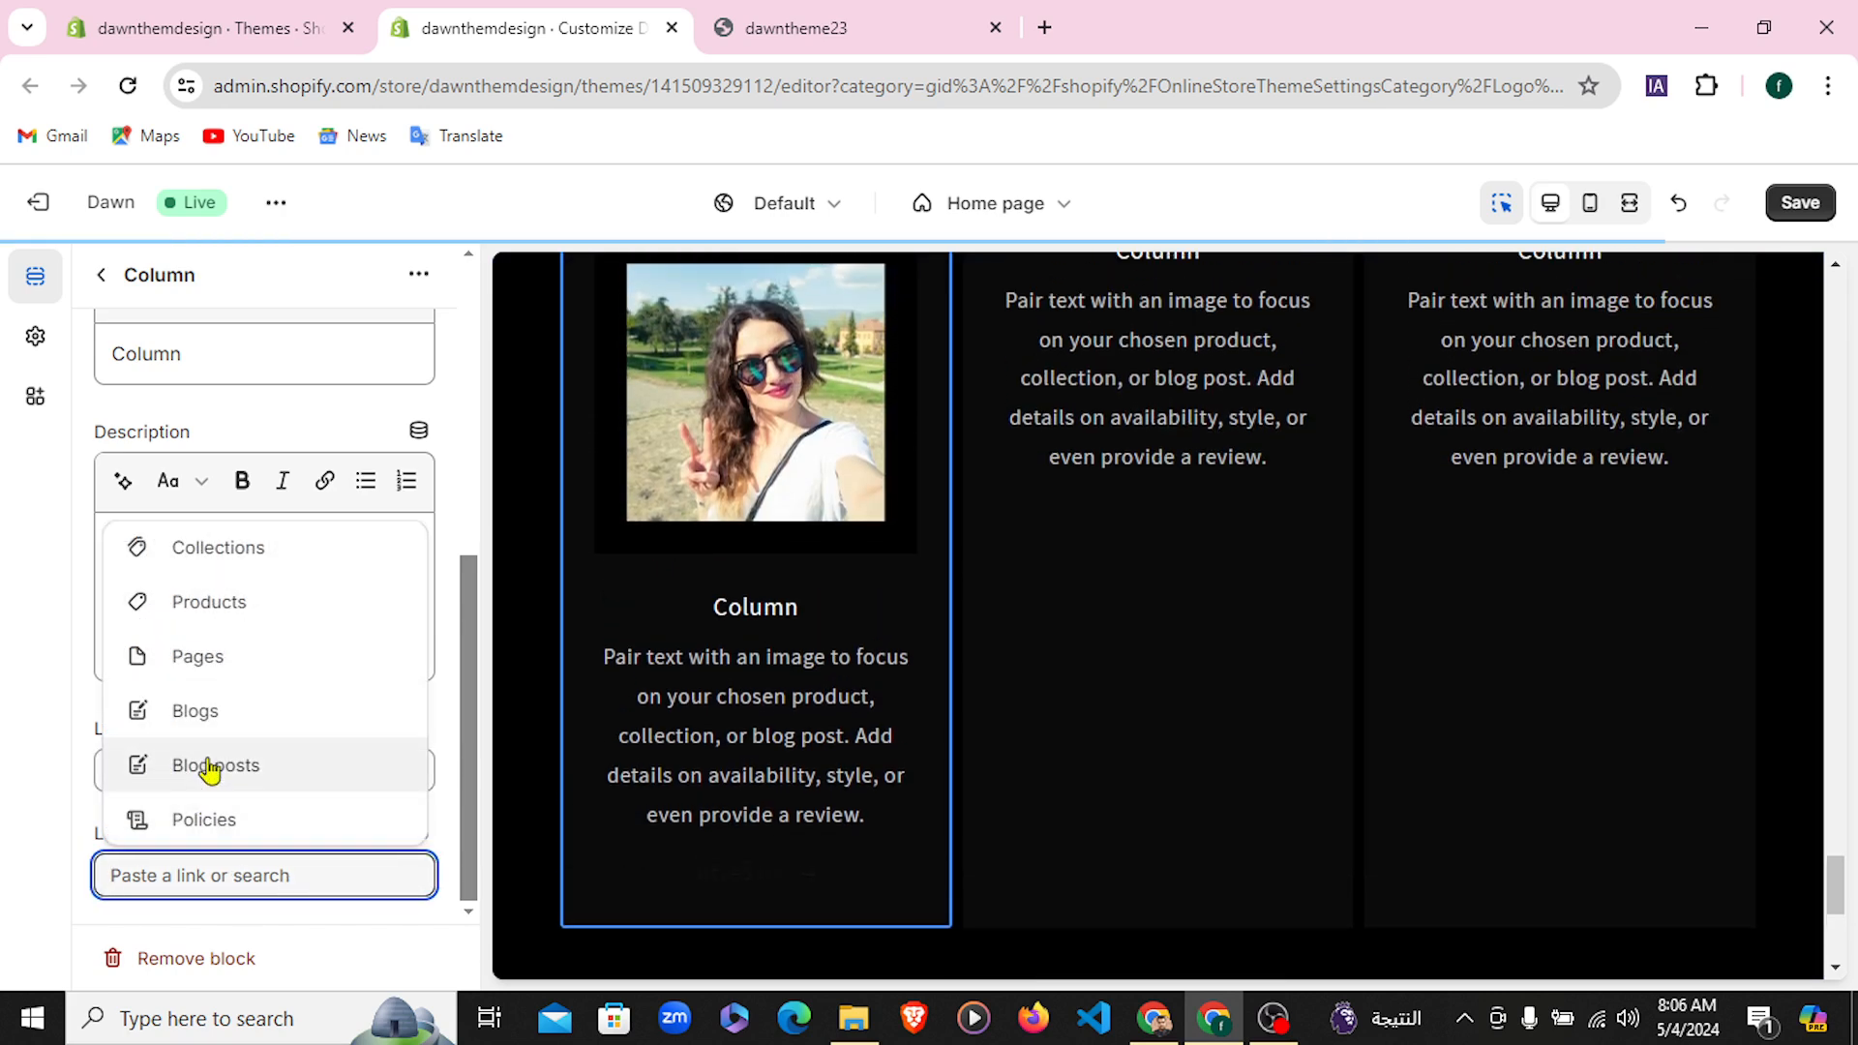
pyautogui.click(219, 544)
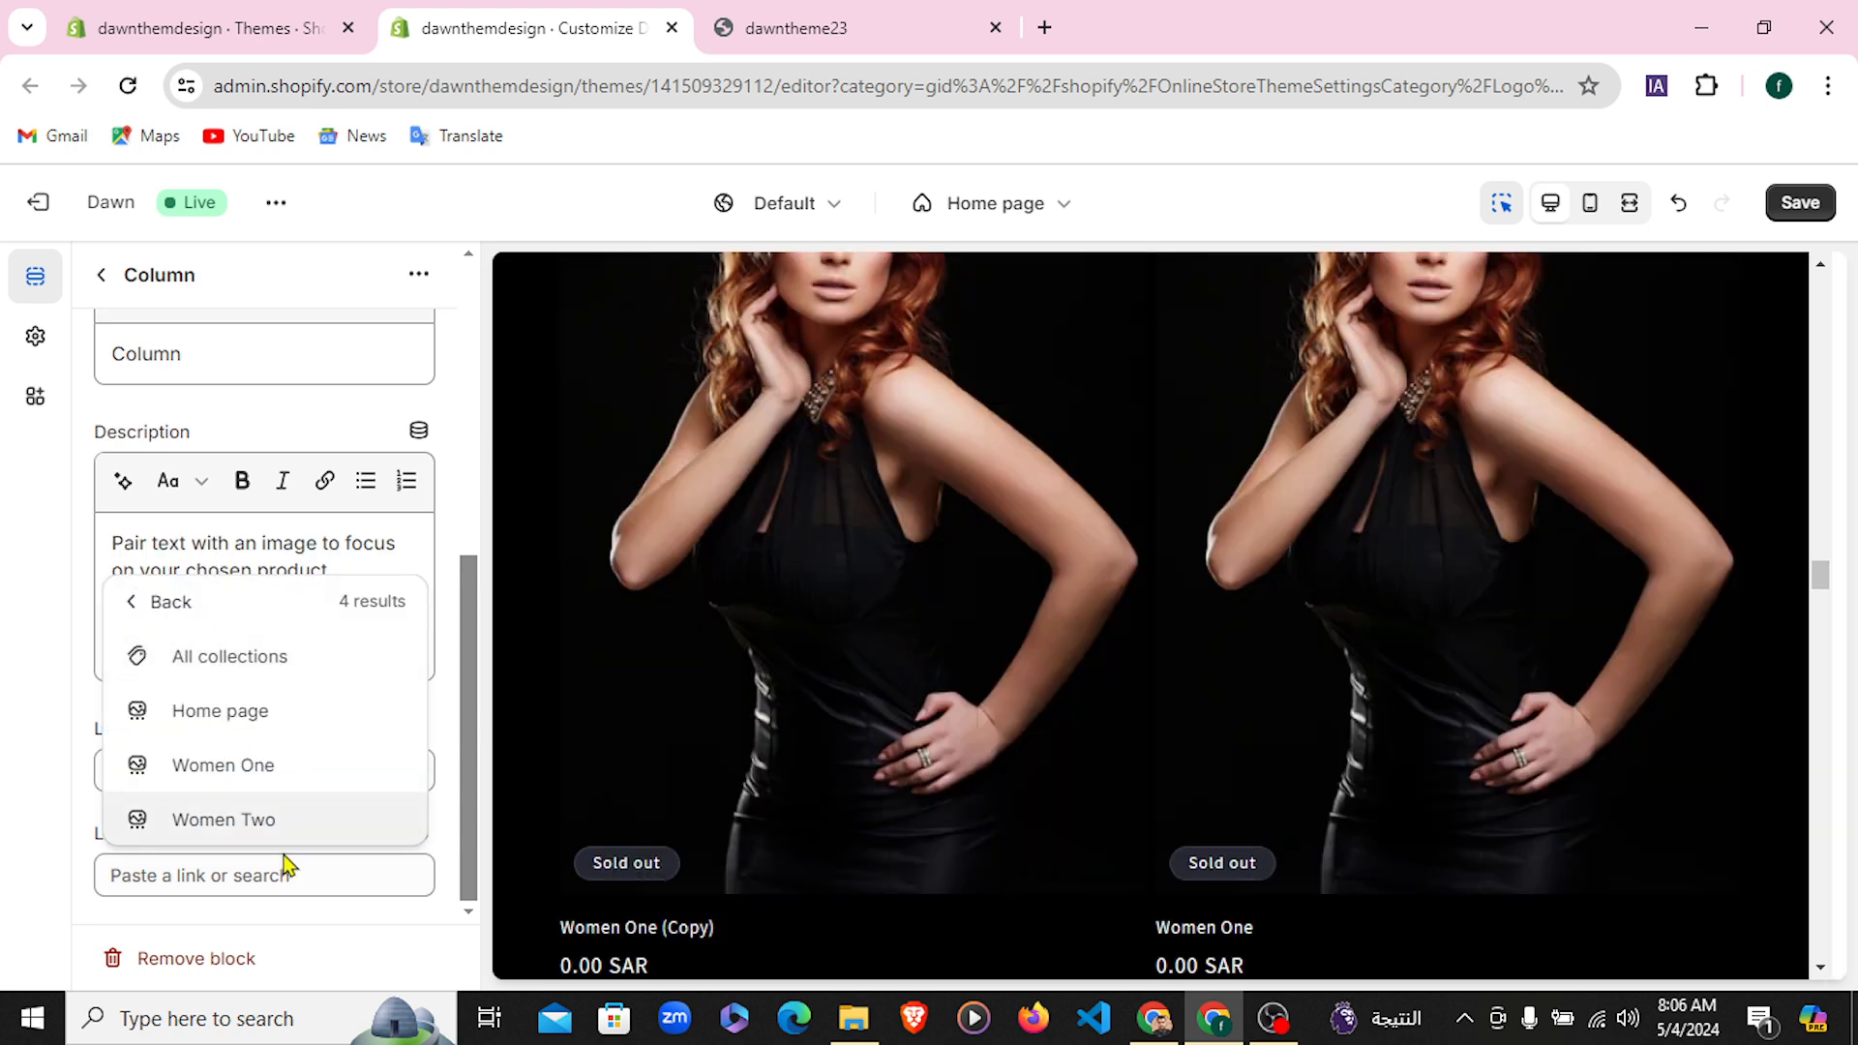
pyautogui.click(197, 716)
pyautogui.click(238, 877)
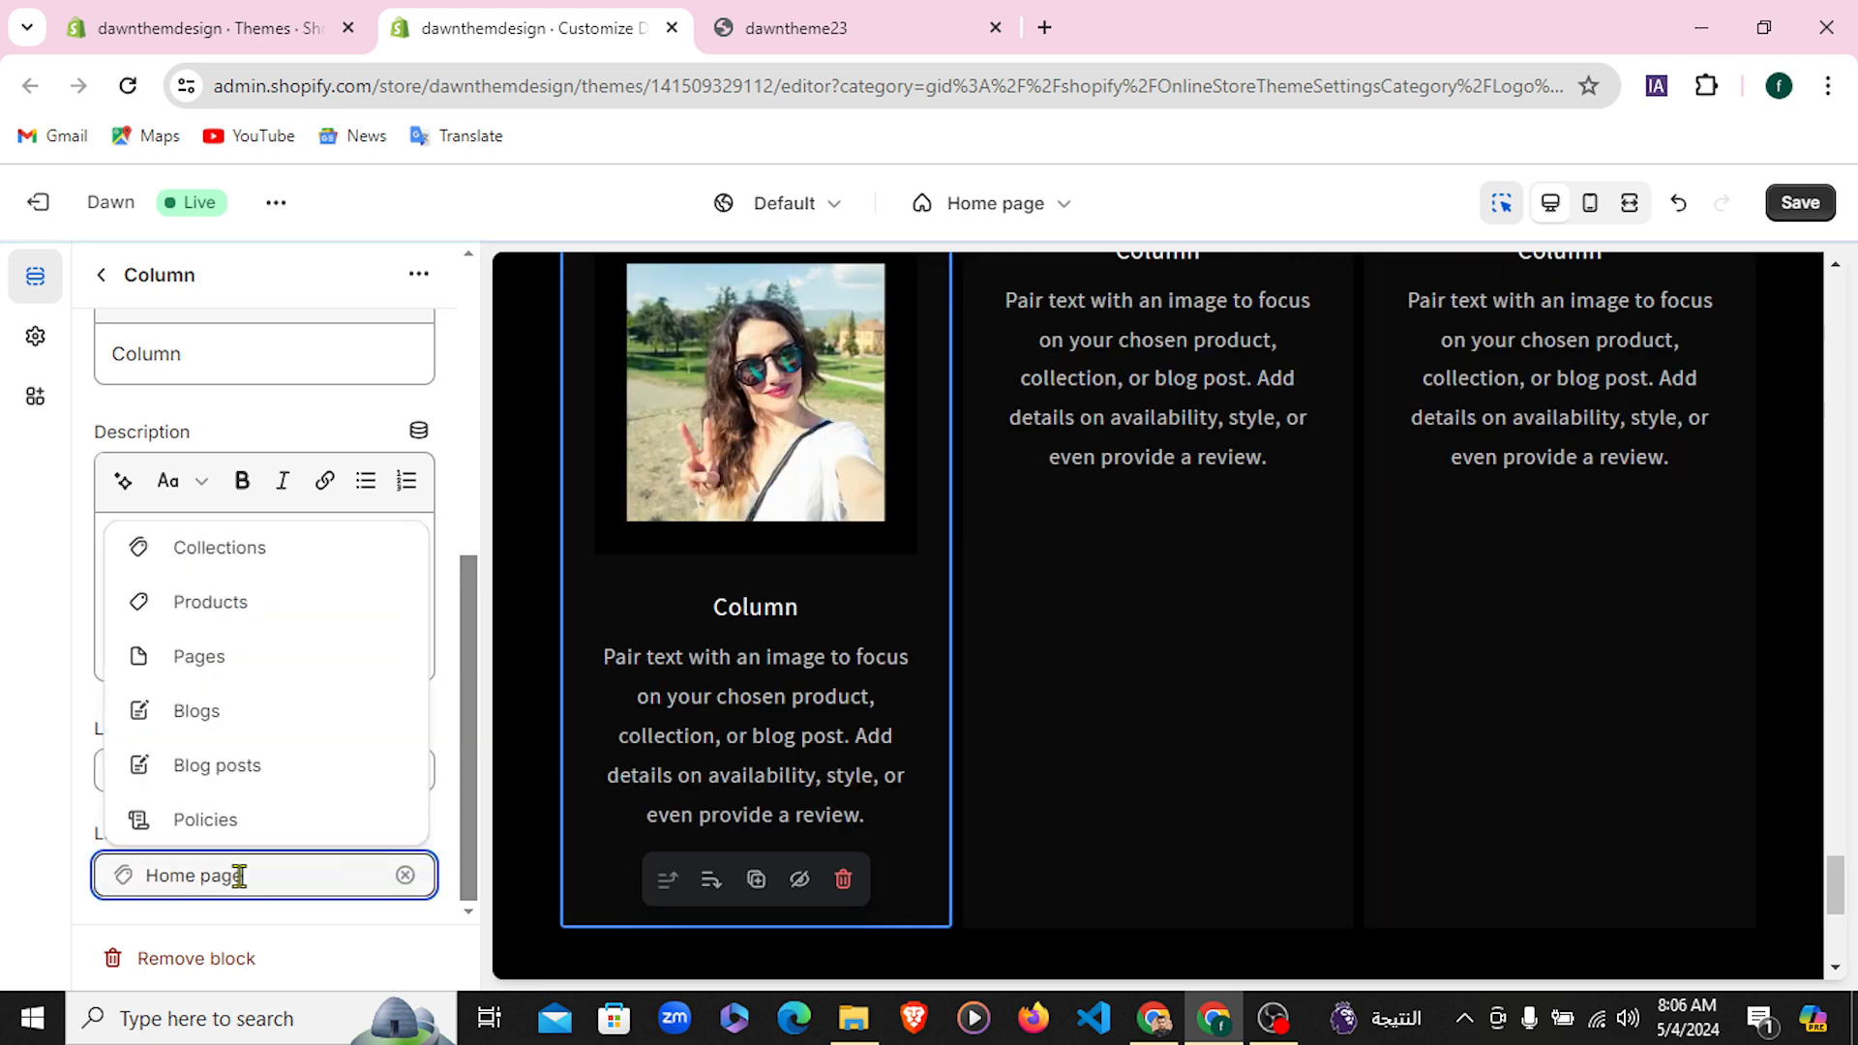
pyautogui.click(236, 548)
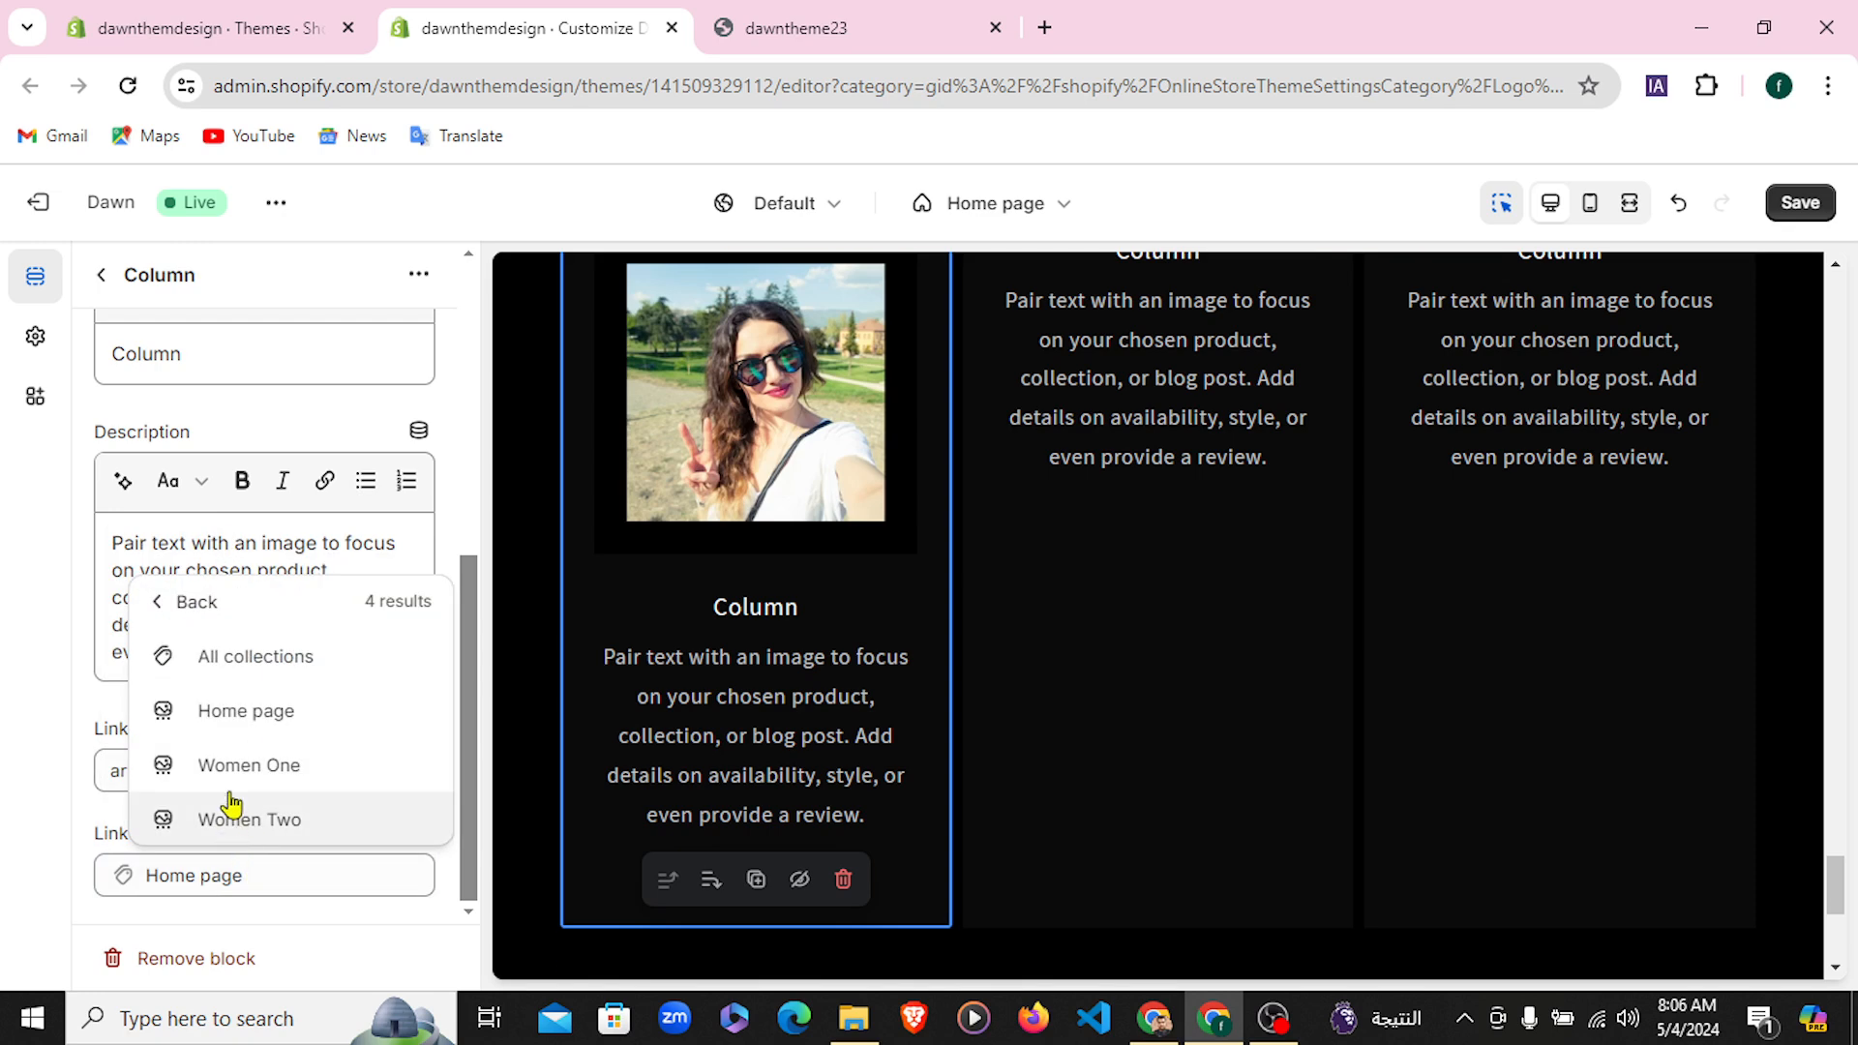
pyautogui.click(233, 766)
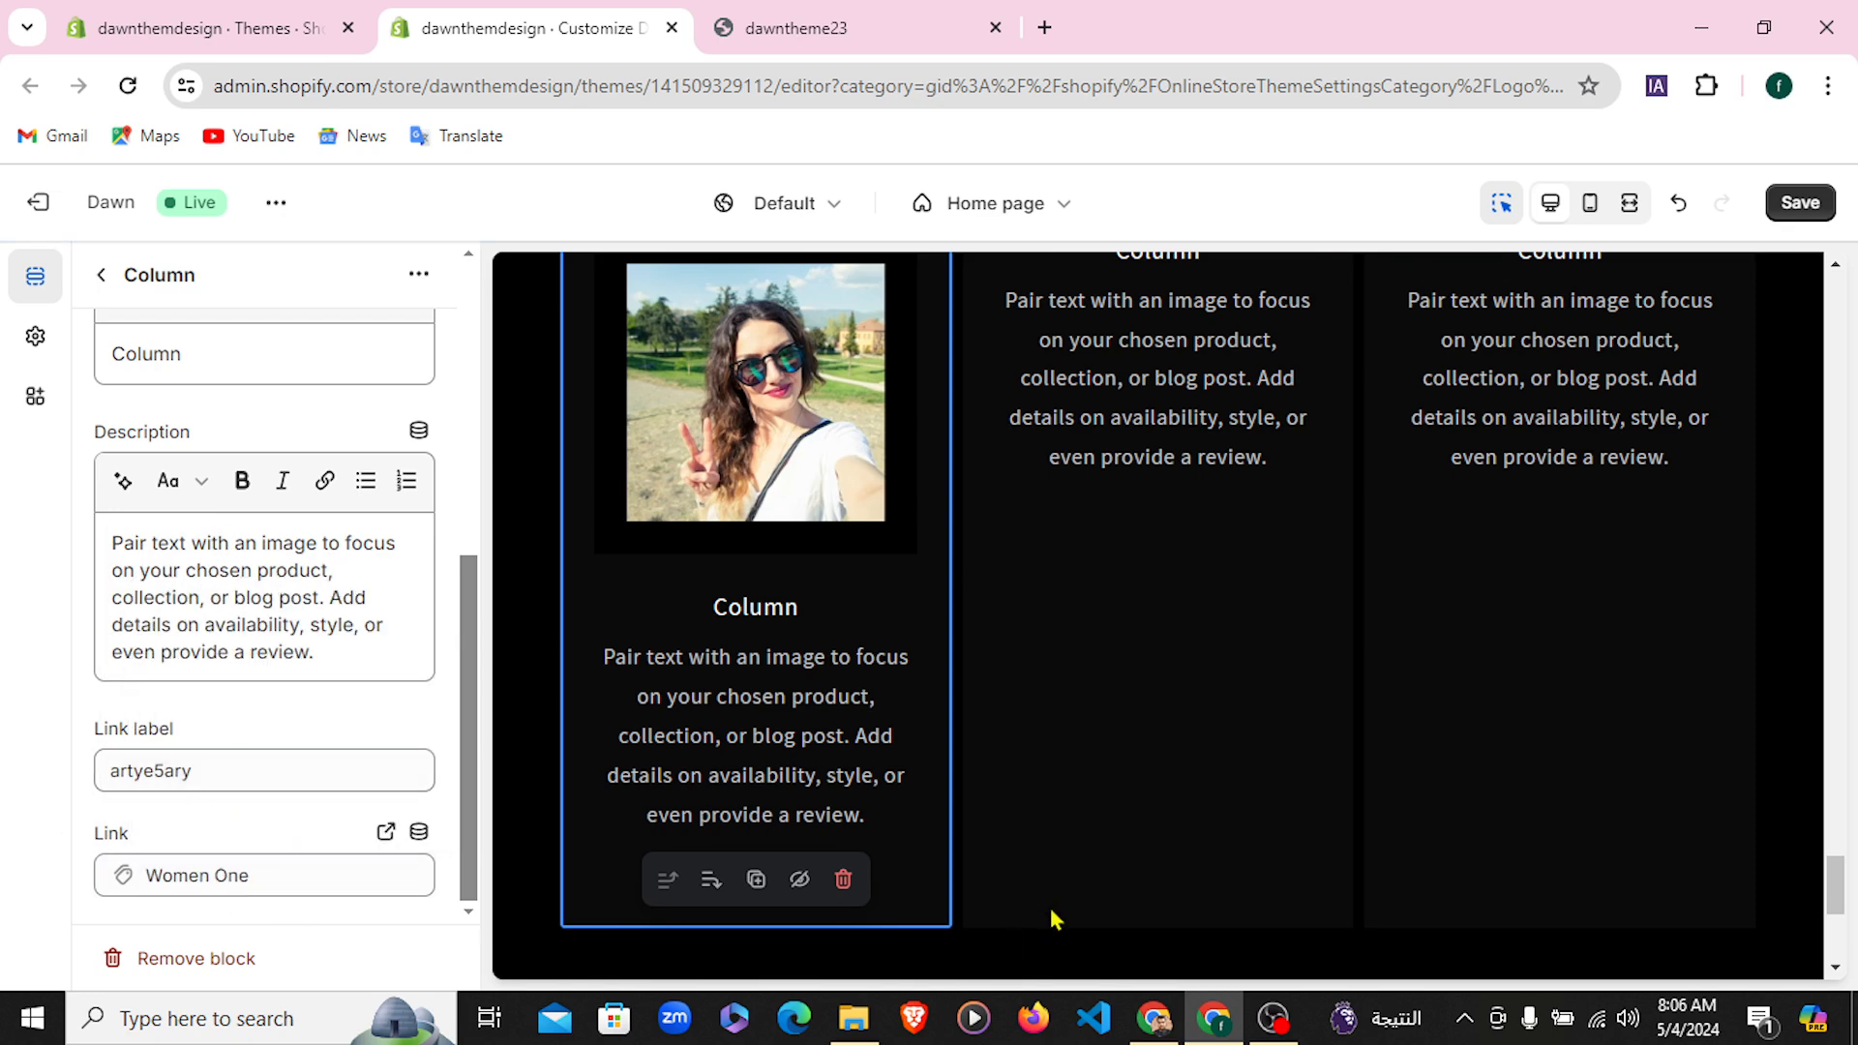
# Check the first column's link in the preview and look through the Multicolumn section's layout, color and padding settings
pyautogui.scroll(-4, 1055, 919)
pyautogui.scroll(1, 987, 900)
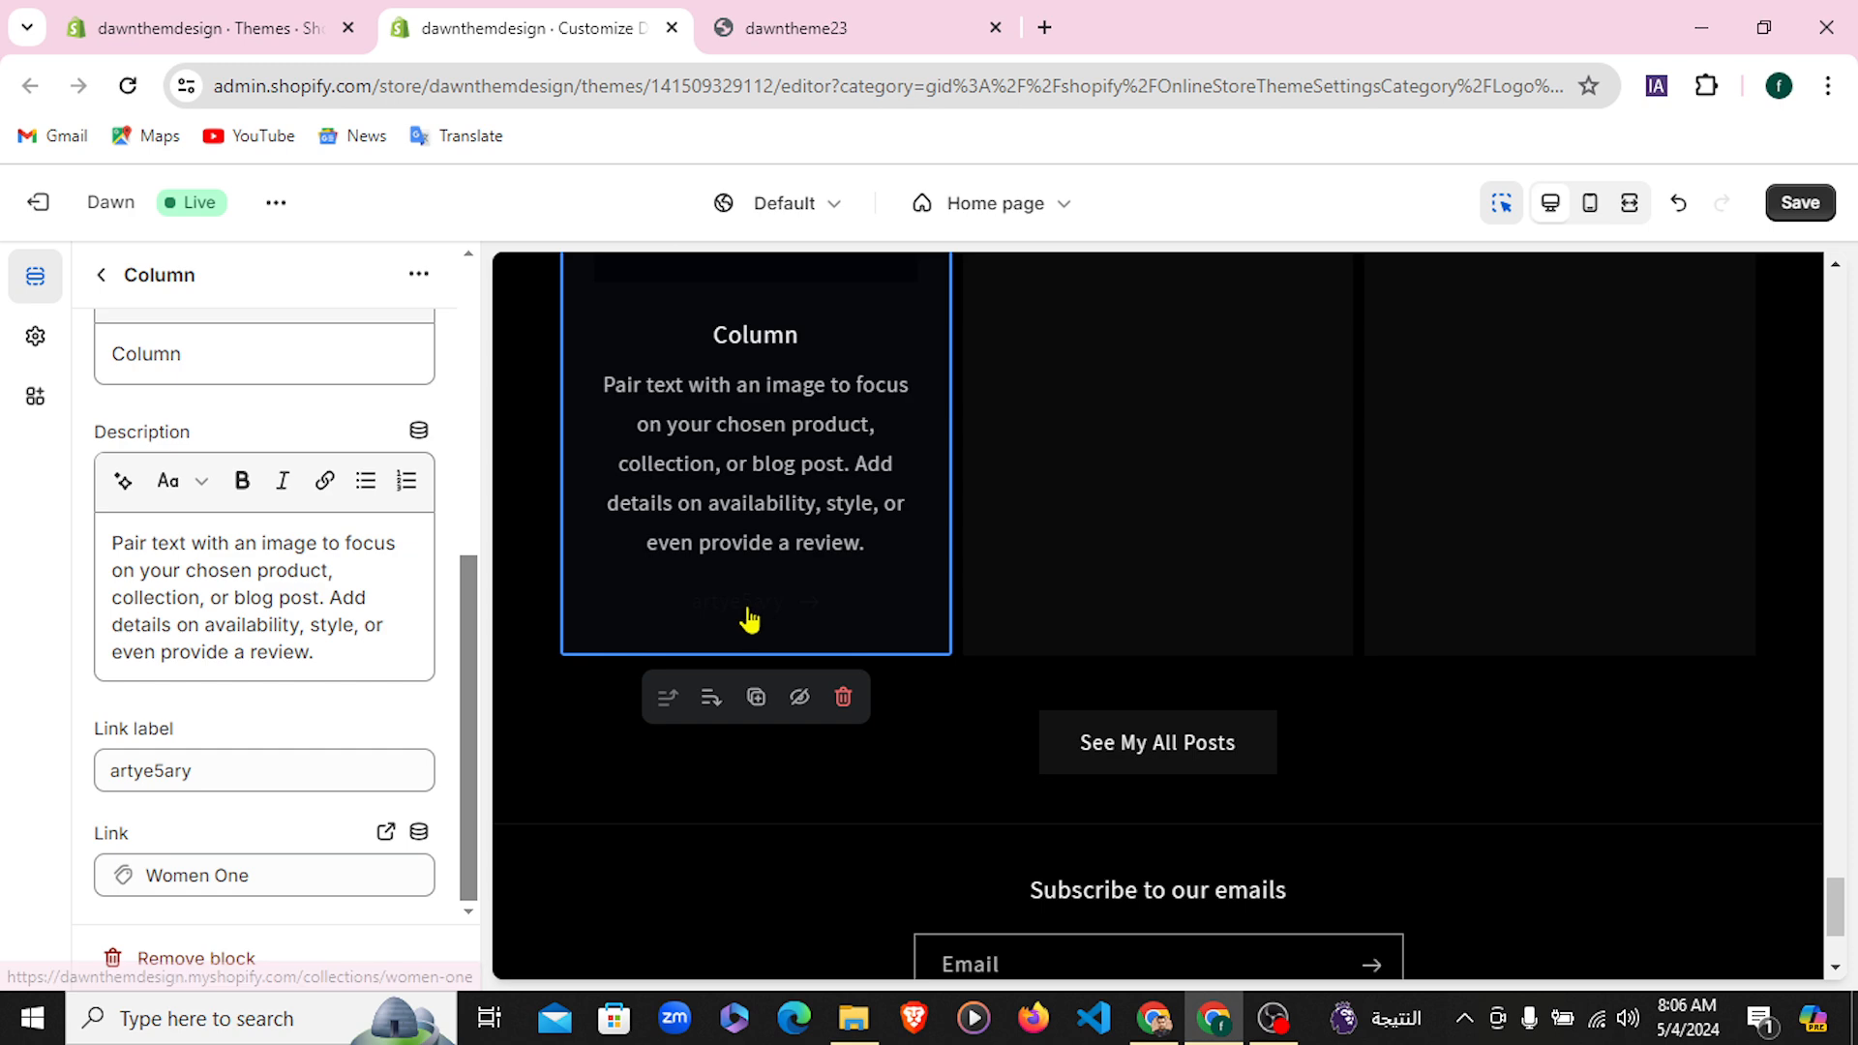
pyautogui.scroll(3, 282, 784)
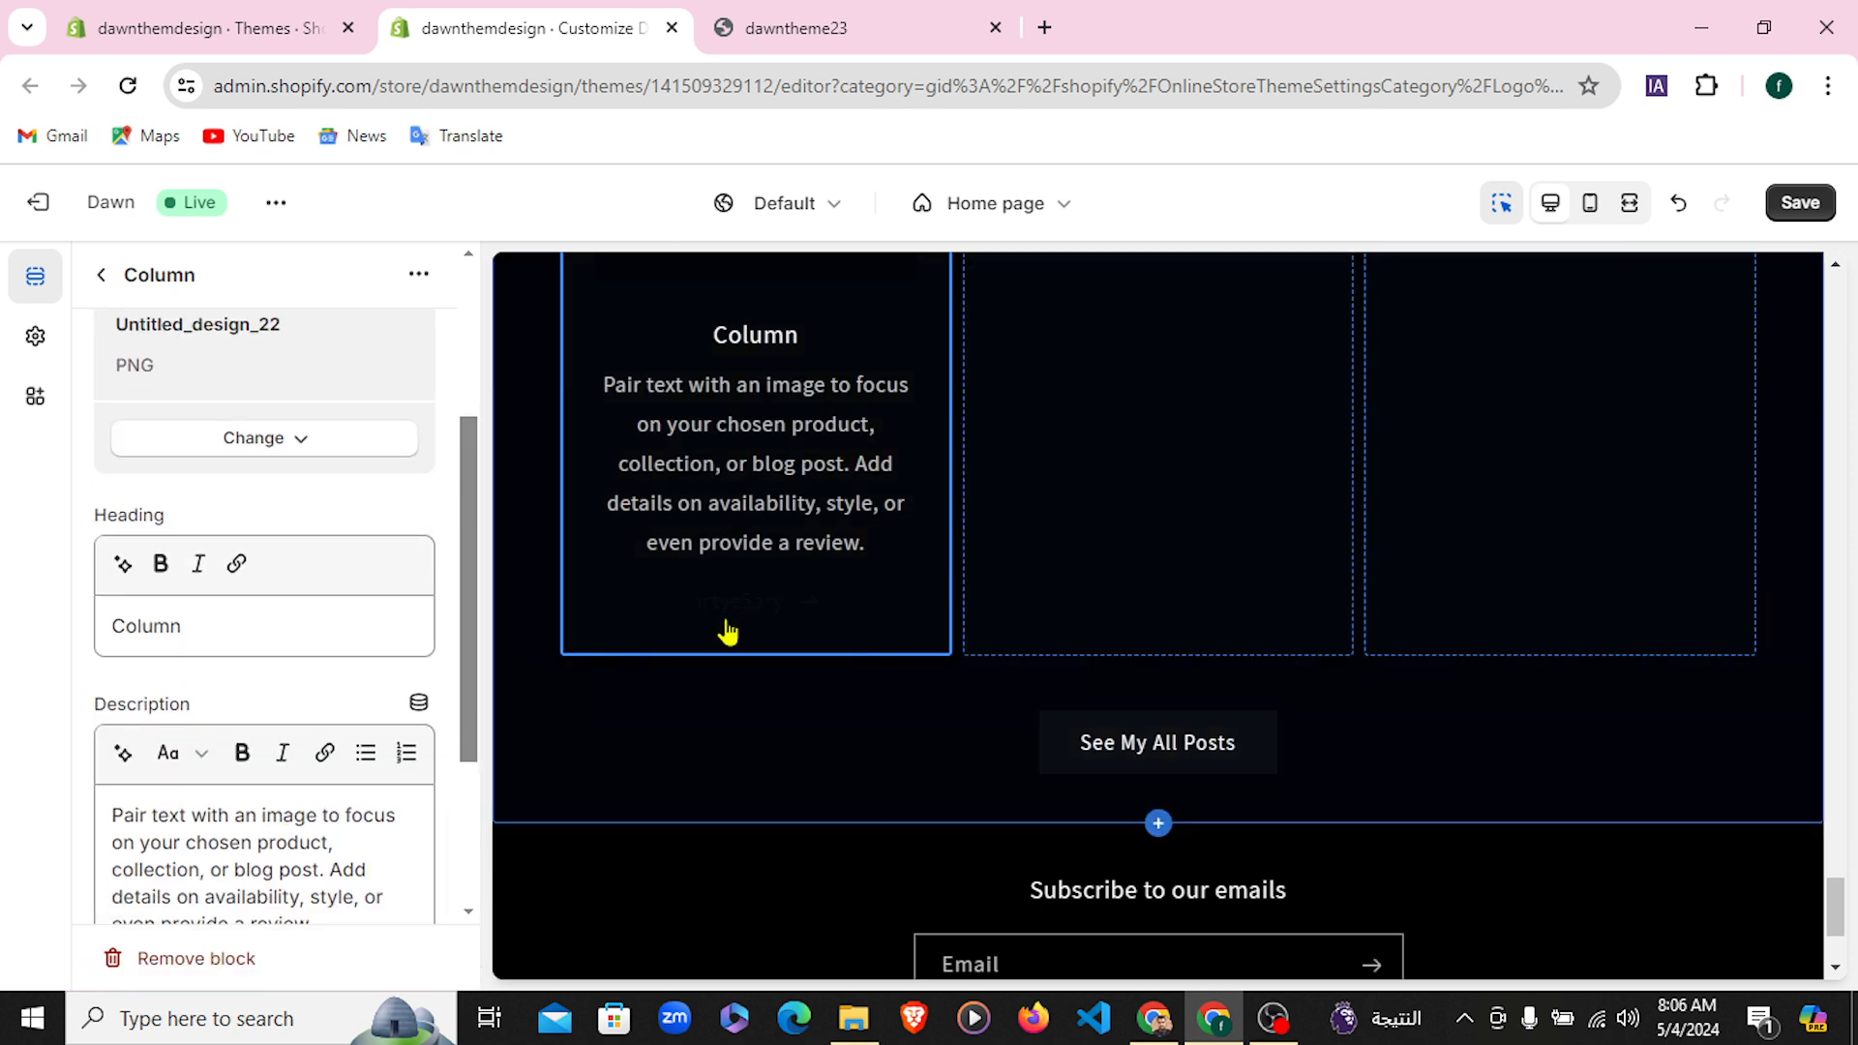
pyautogui.scroll(3, 195, 588)
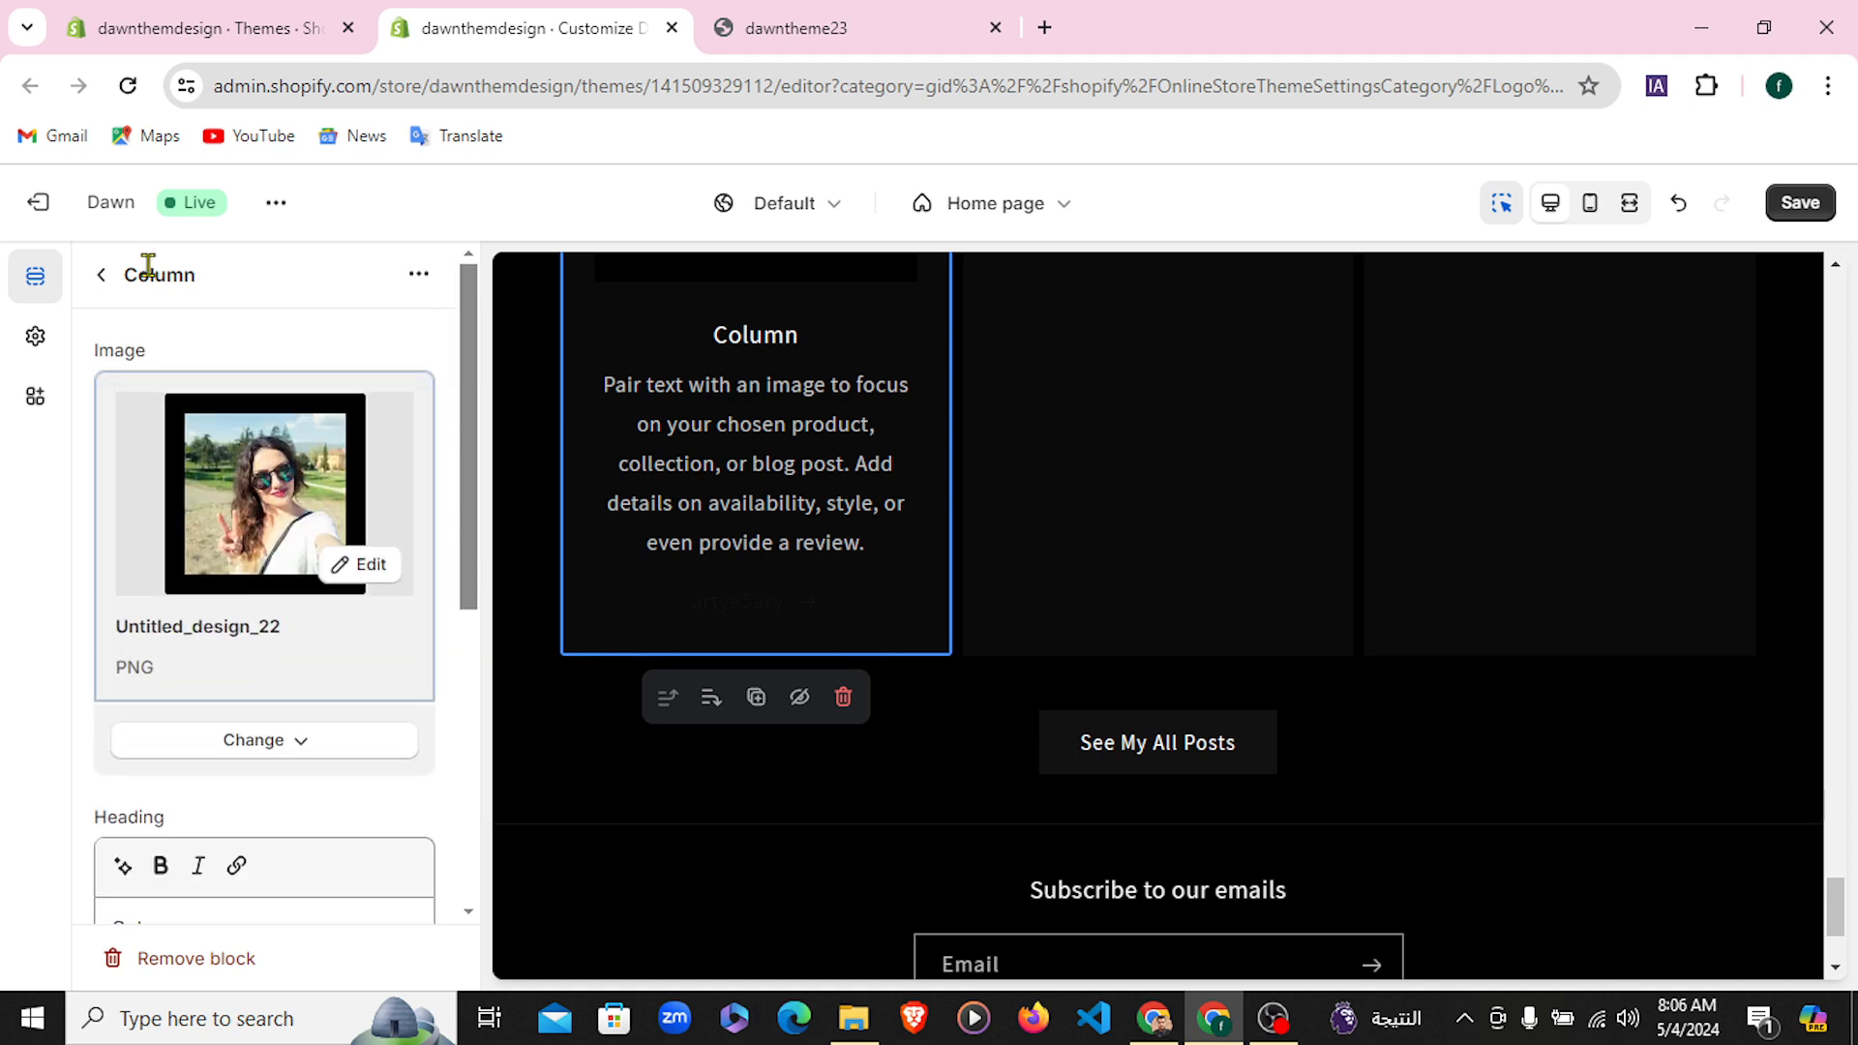
pyautogui.click(101, 278)
pyautogui.click(186, 535)
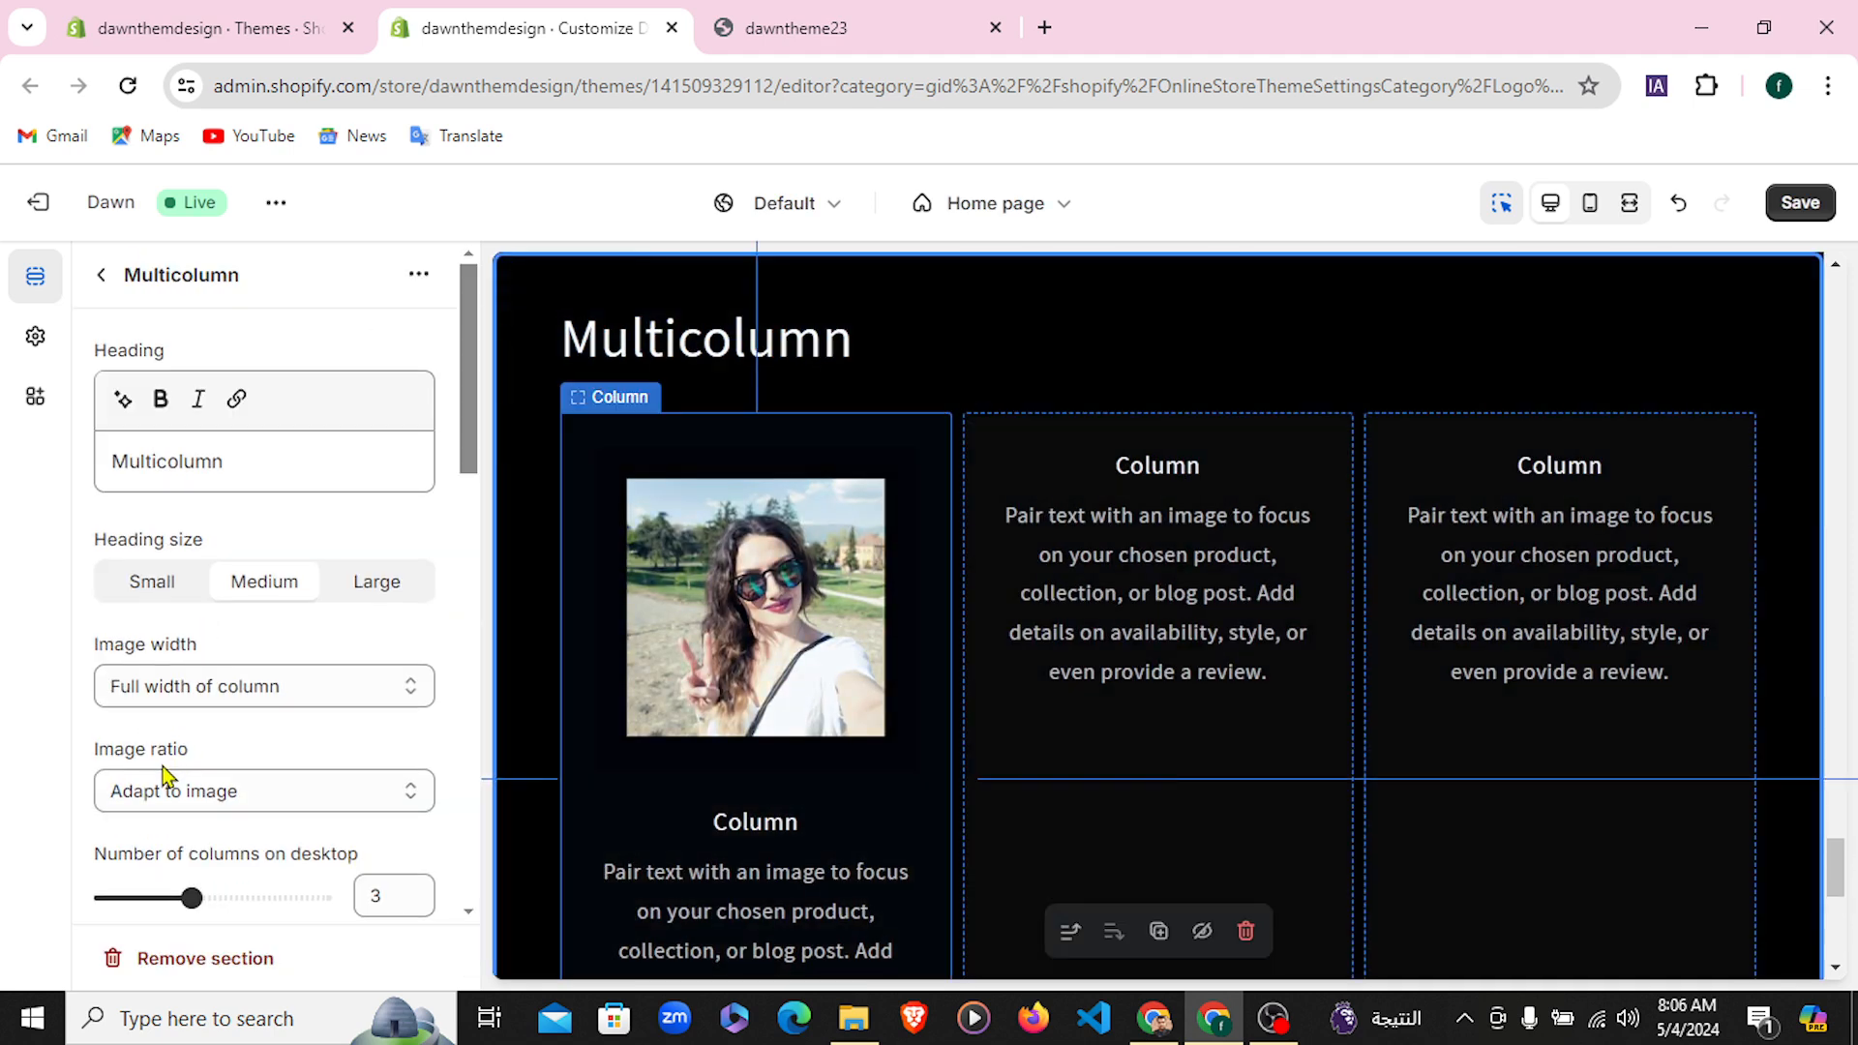
pyautogui.scroll(-2, 163, 760)
pyautogui.scroll(-5, 161, 761)
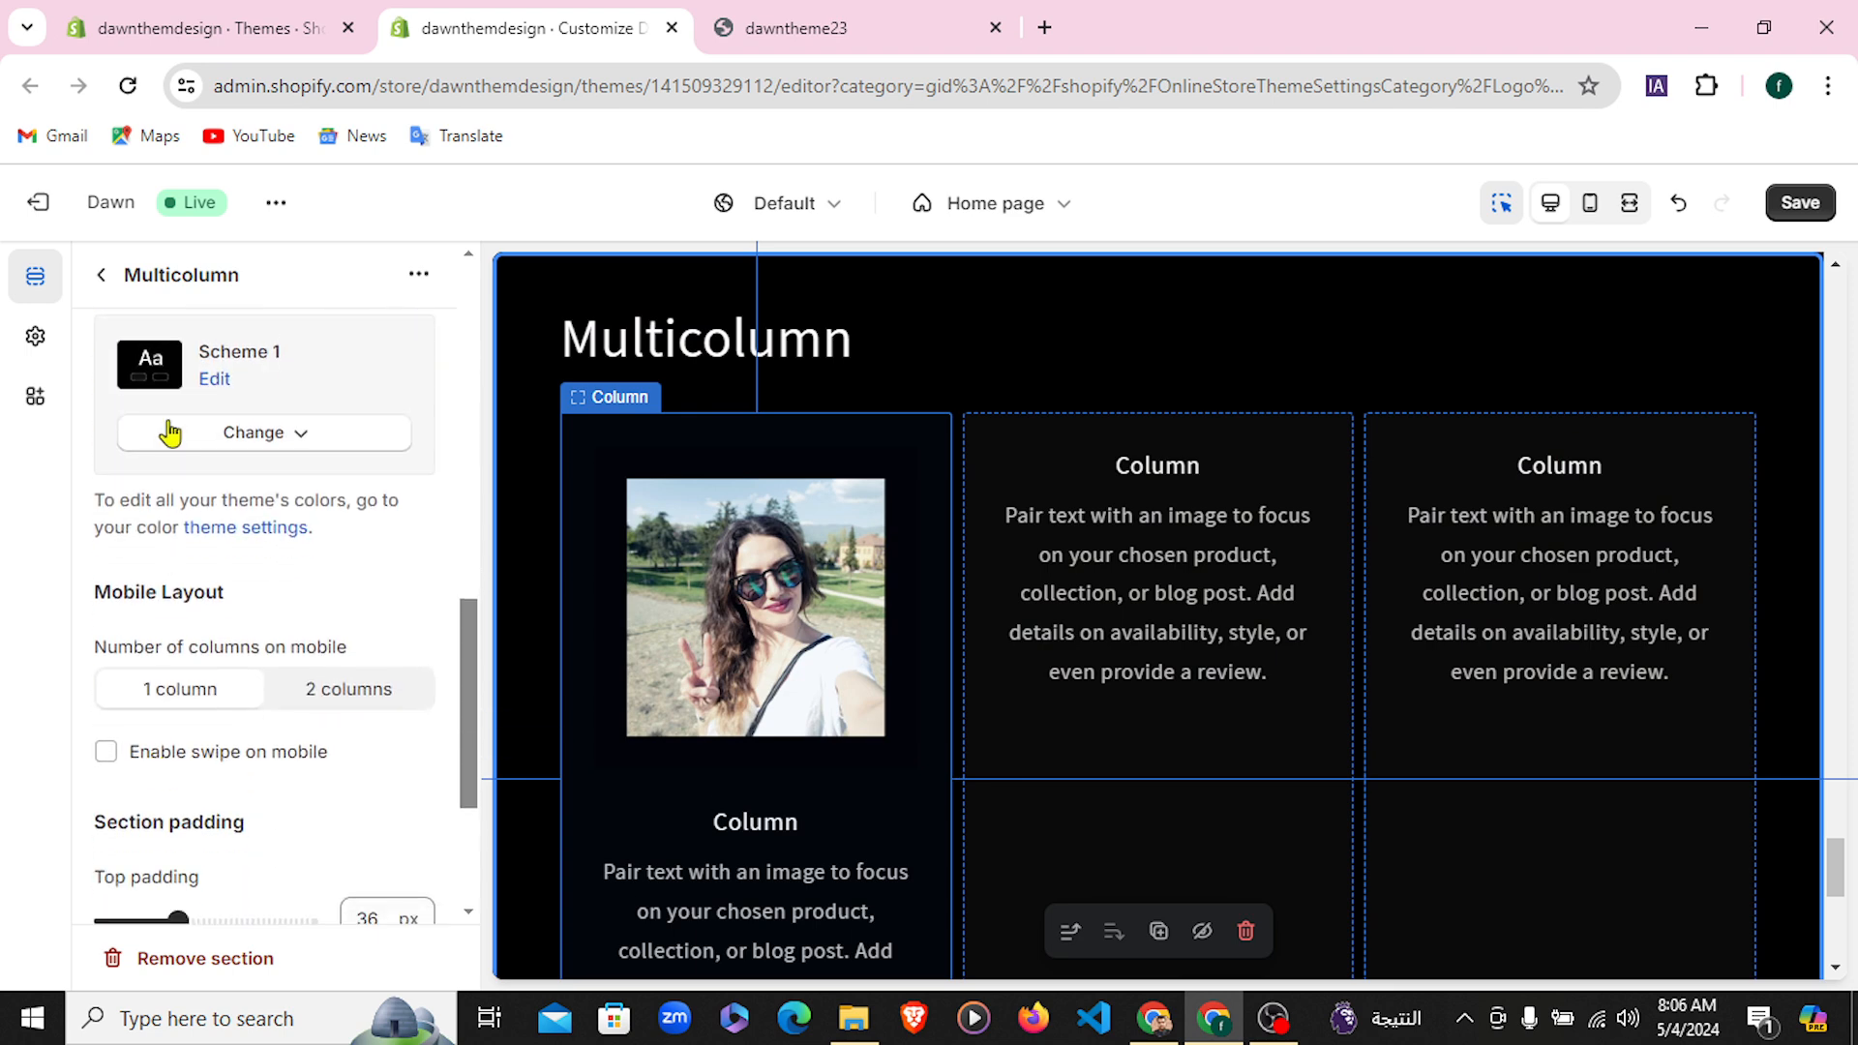
pyautogui.scroll(-3, 213, 560)
pyautogui.scroll(8, 242, 754)
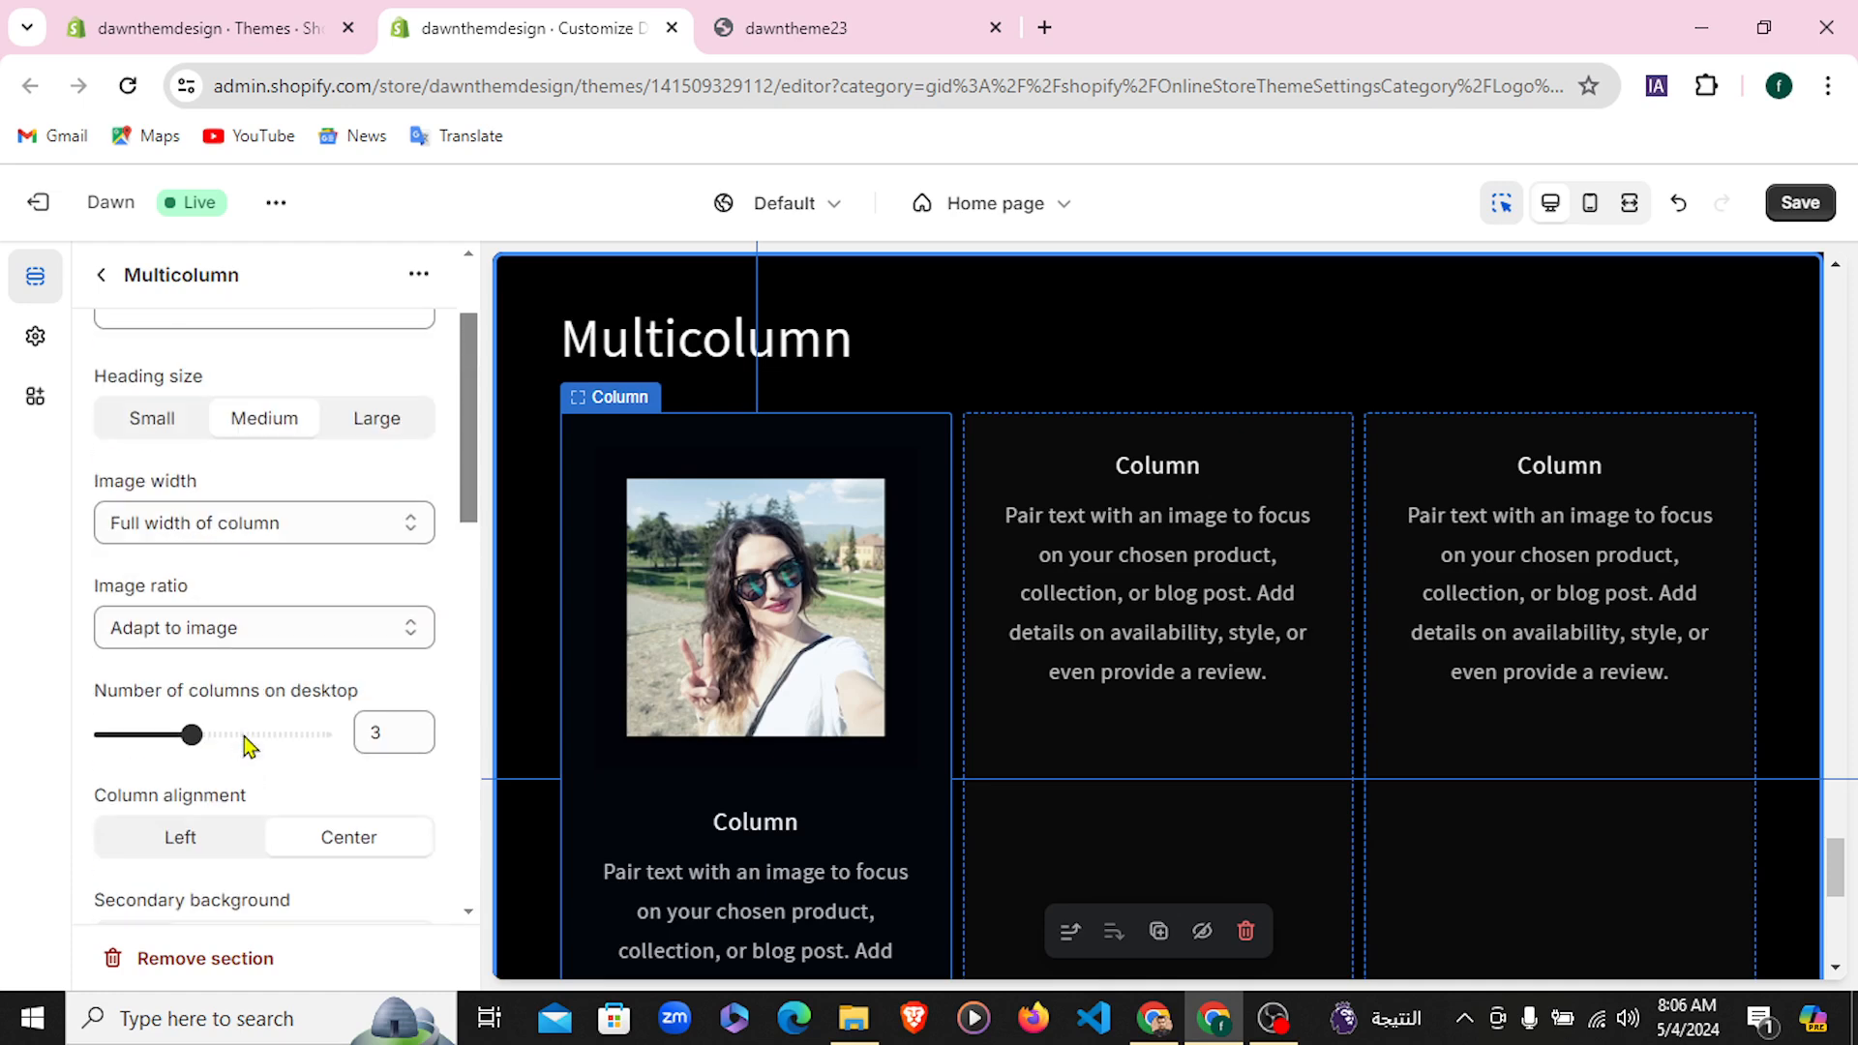
pyautogui.scroll(2, 107, 309)
# Clear the first column's link label and its collection link
pyautogui.click(100, 274)
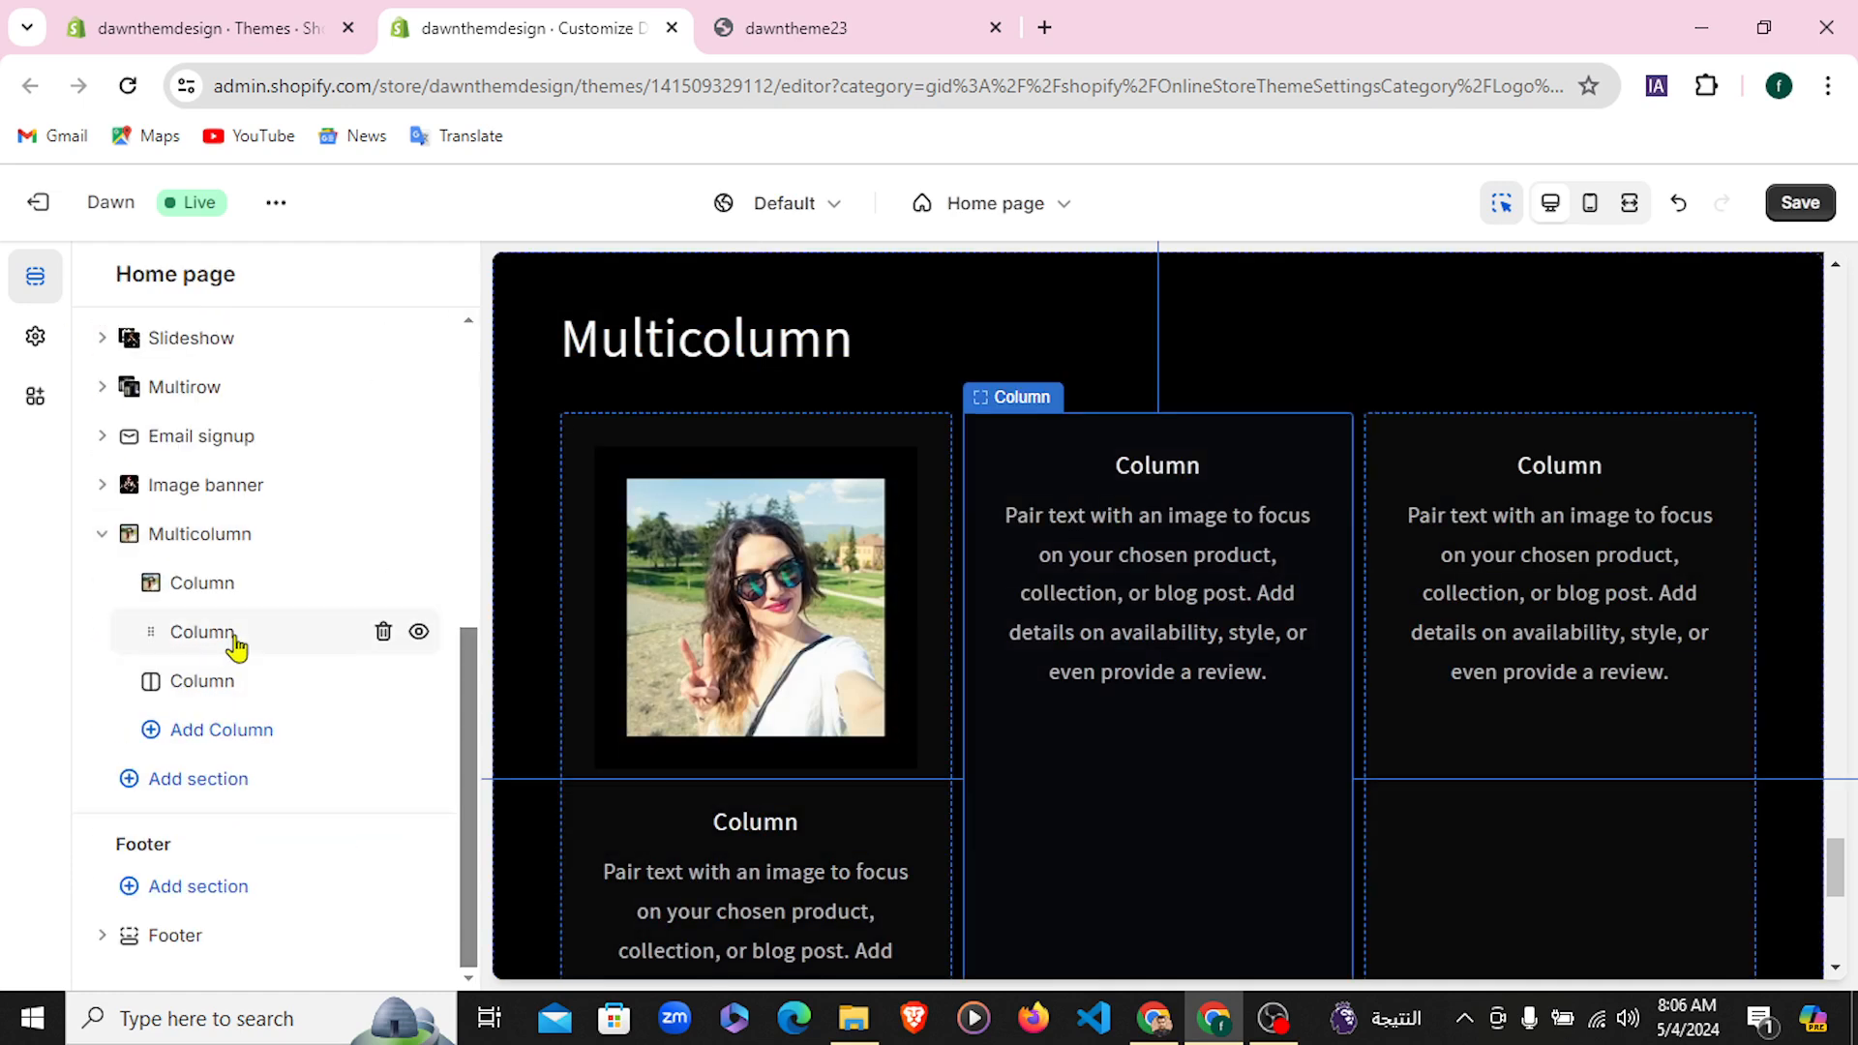
pyautogui.click(228, 587)
pyautogui.scroll(-5, 228, 658)
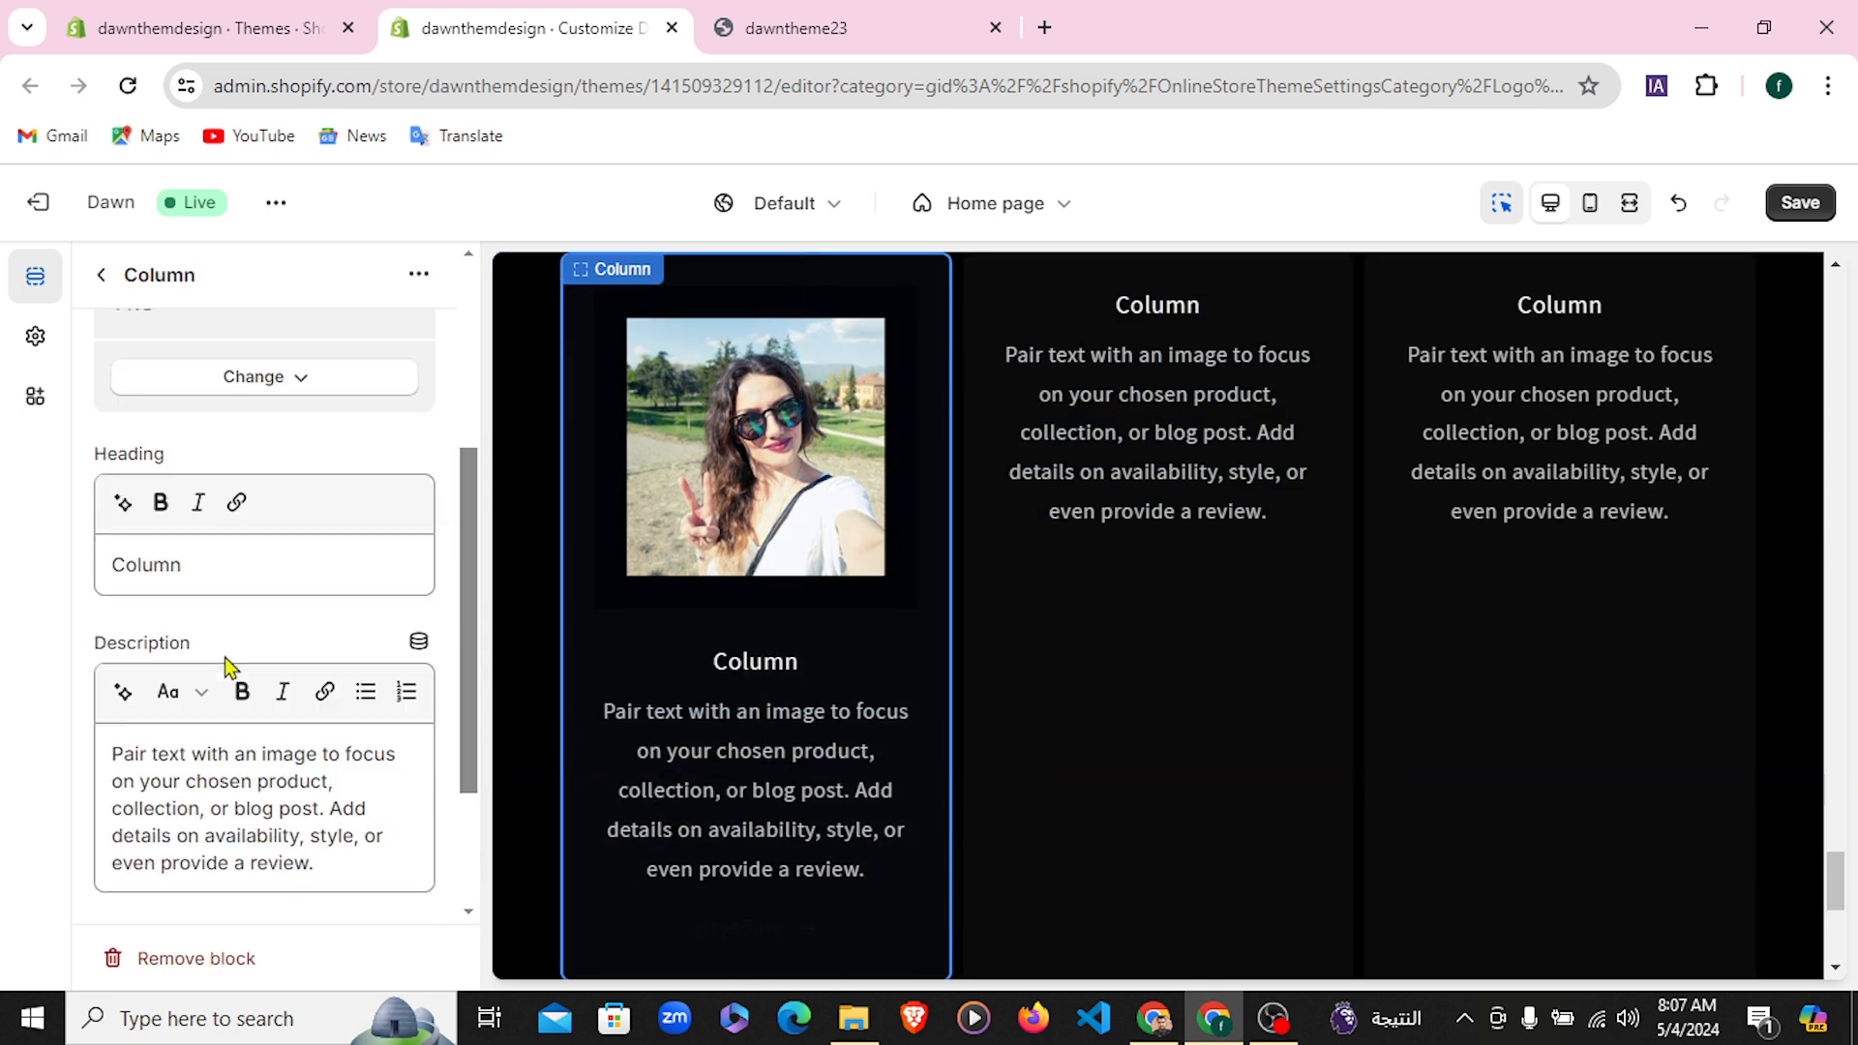
pyautogui.moveTo(203, 771); pyautogui.dragTo(50, 786)
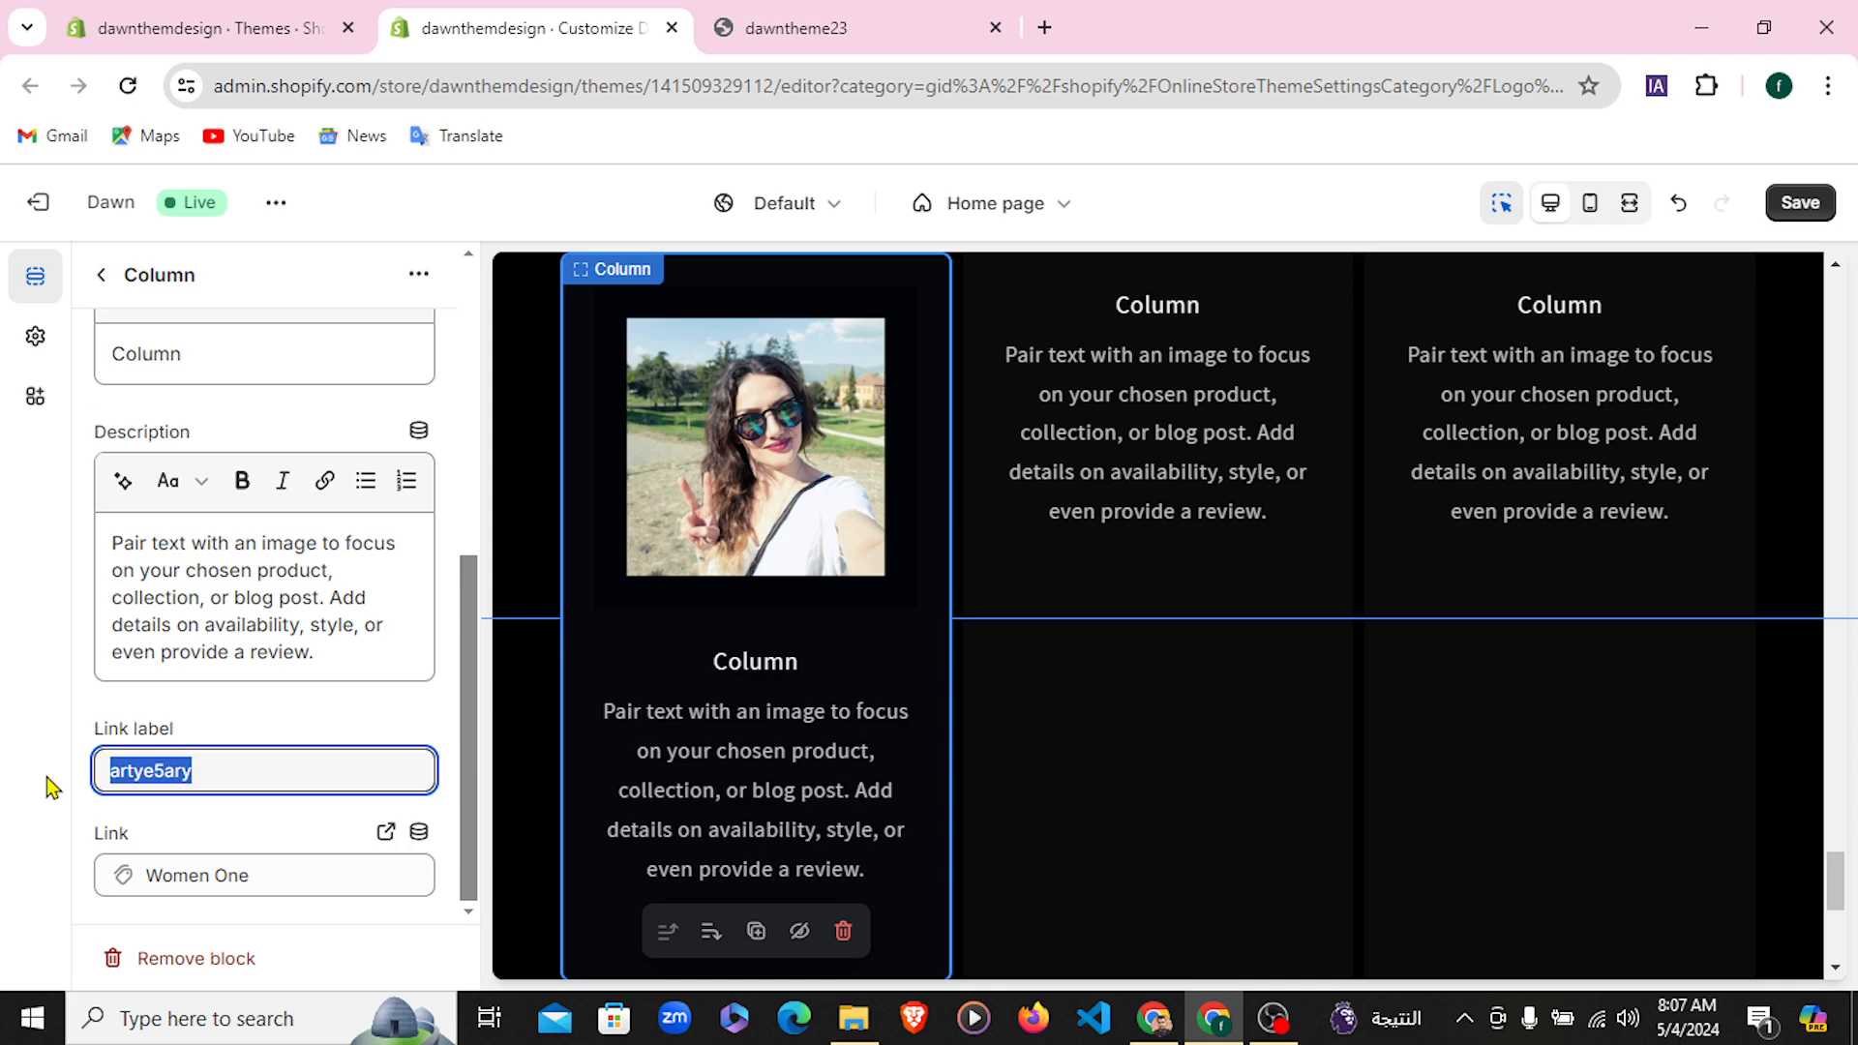
pyautogui.press('BackSpace')
pyautogui.click(332, 875)
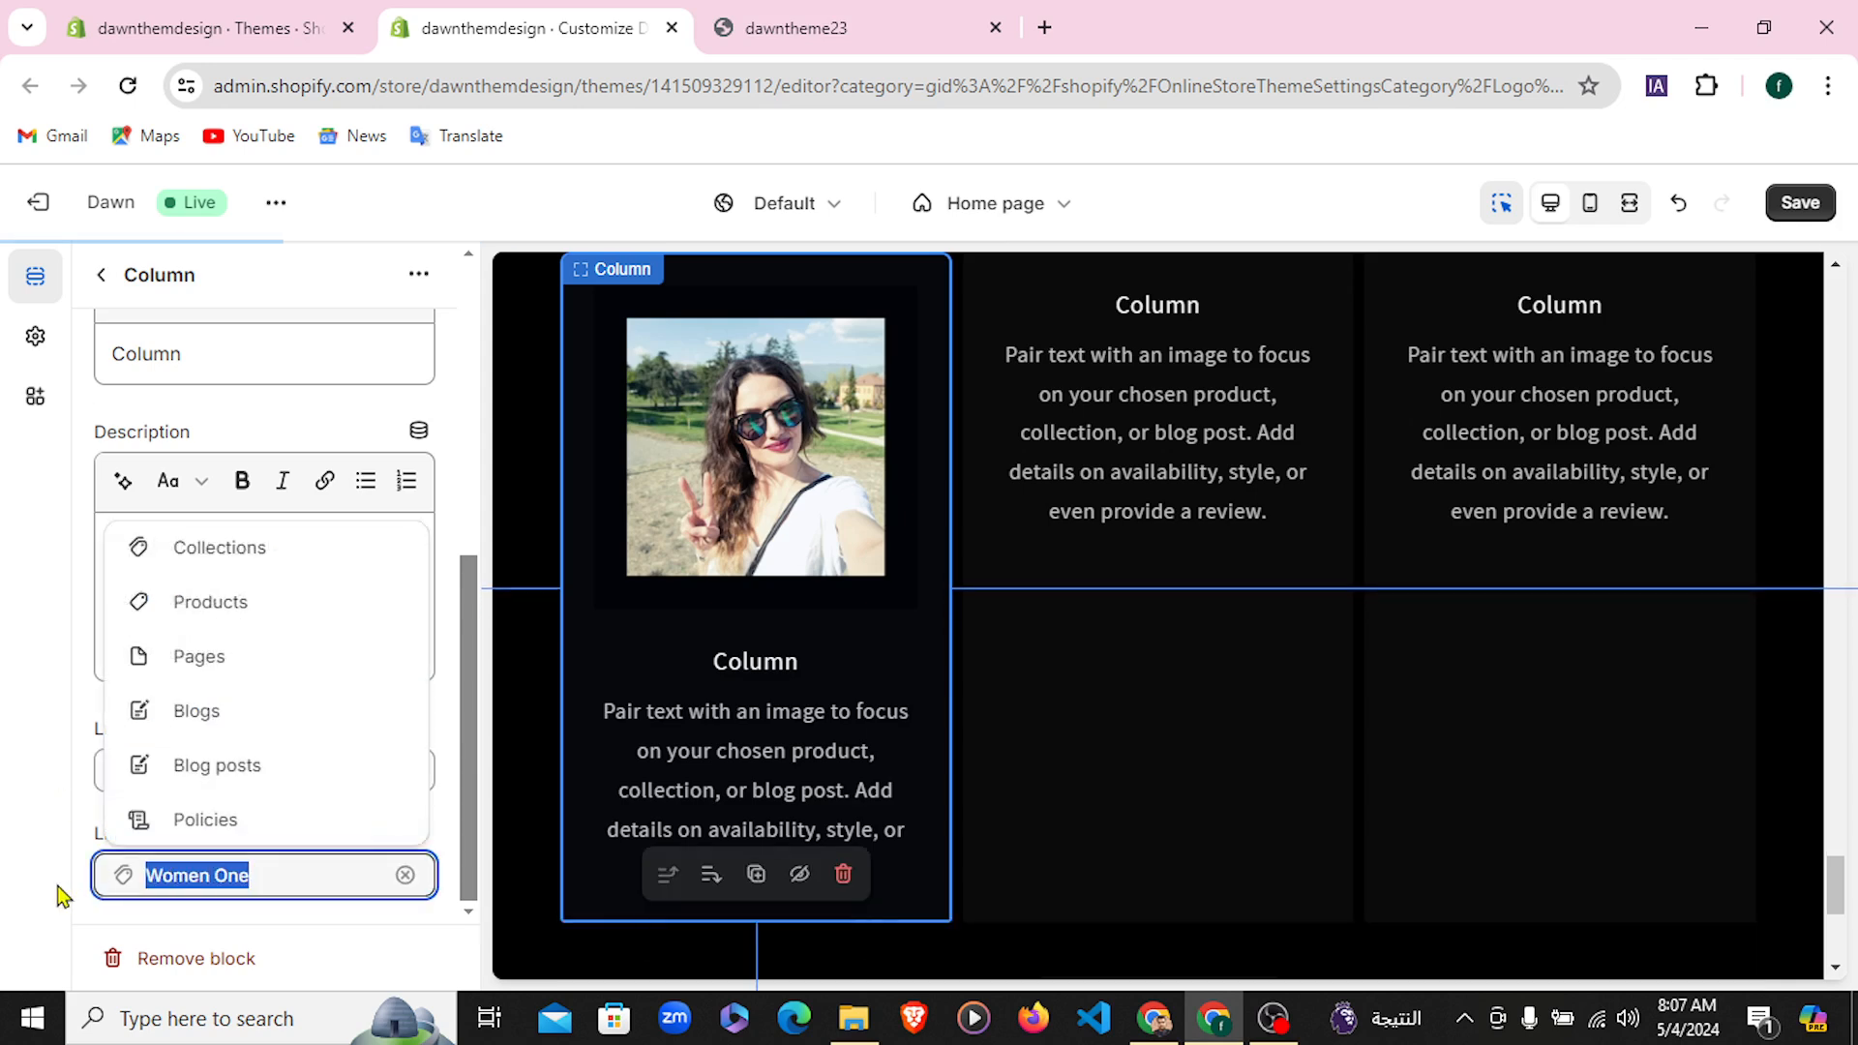
pyautogui.press('BackSpace')
# Set the second column's image to Untitled_design_25 from the store library
pyautogui.click(101, 274)
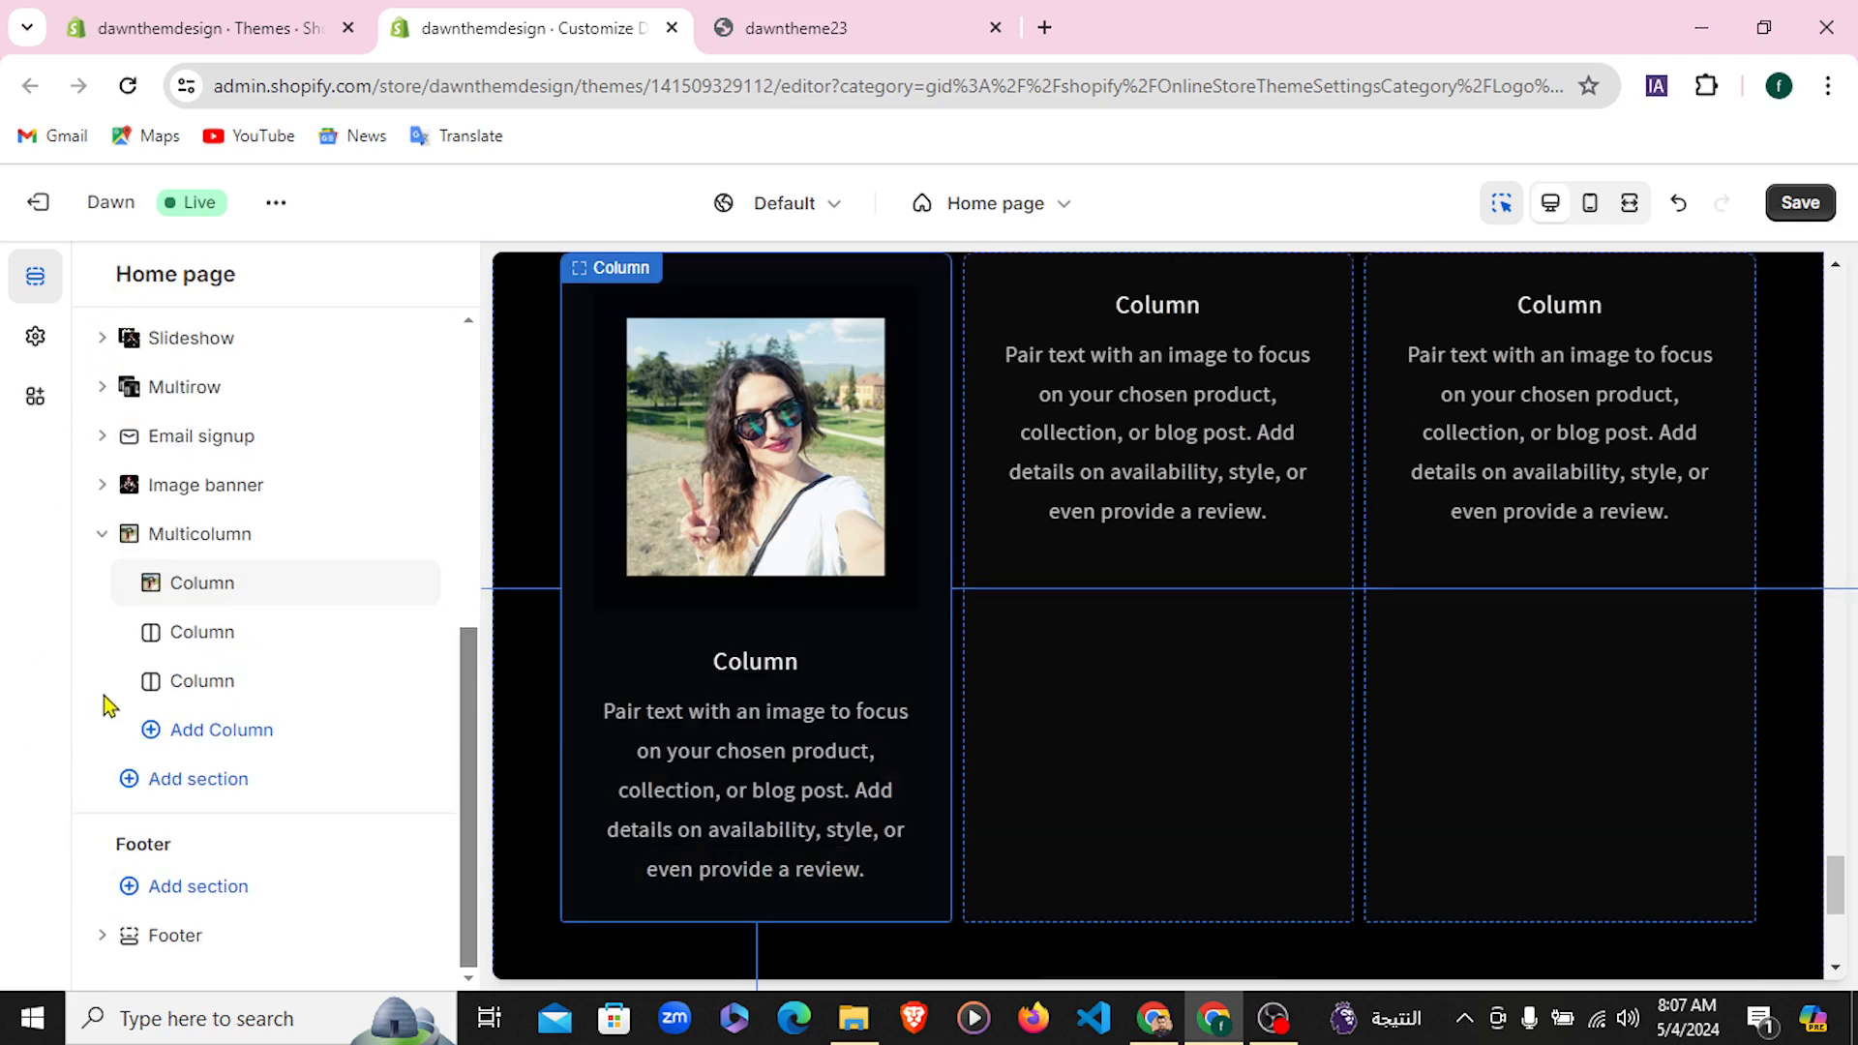
pyautogui.click(200, 634)
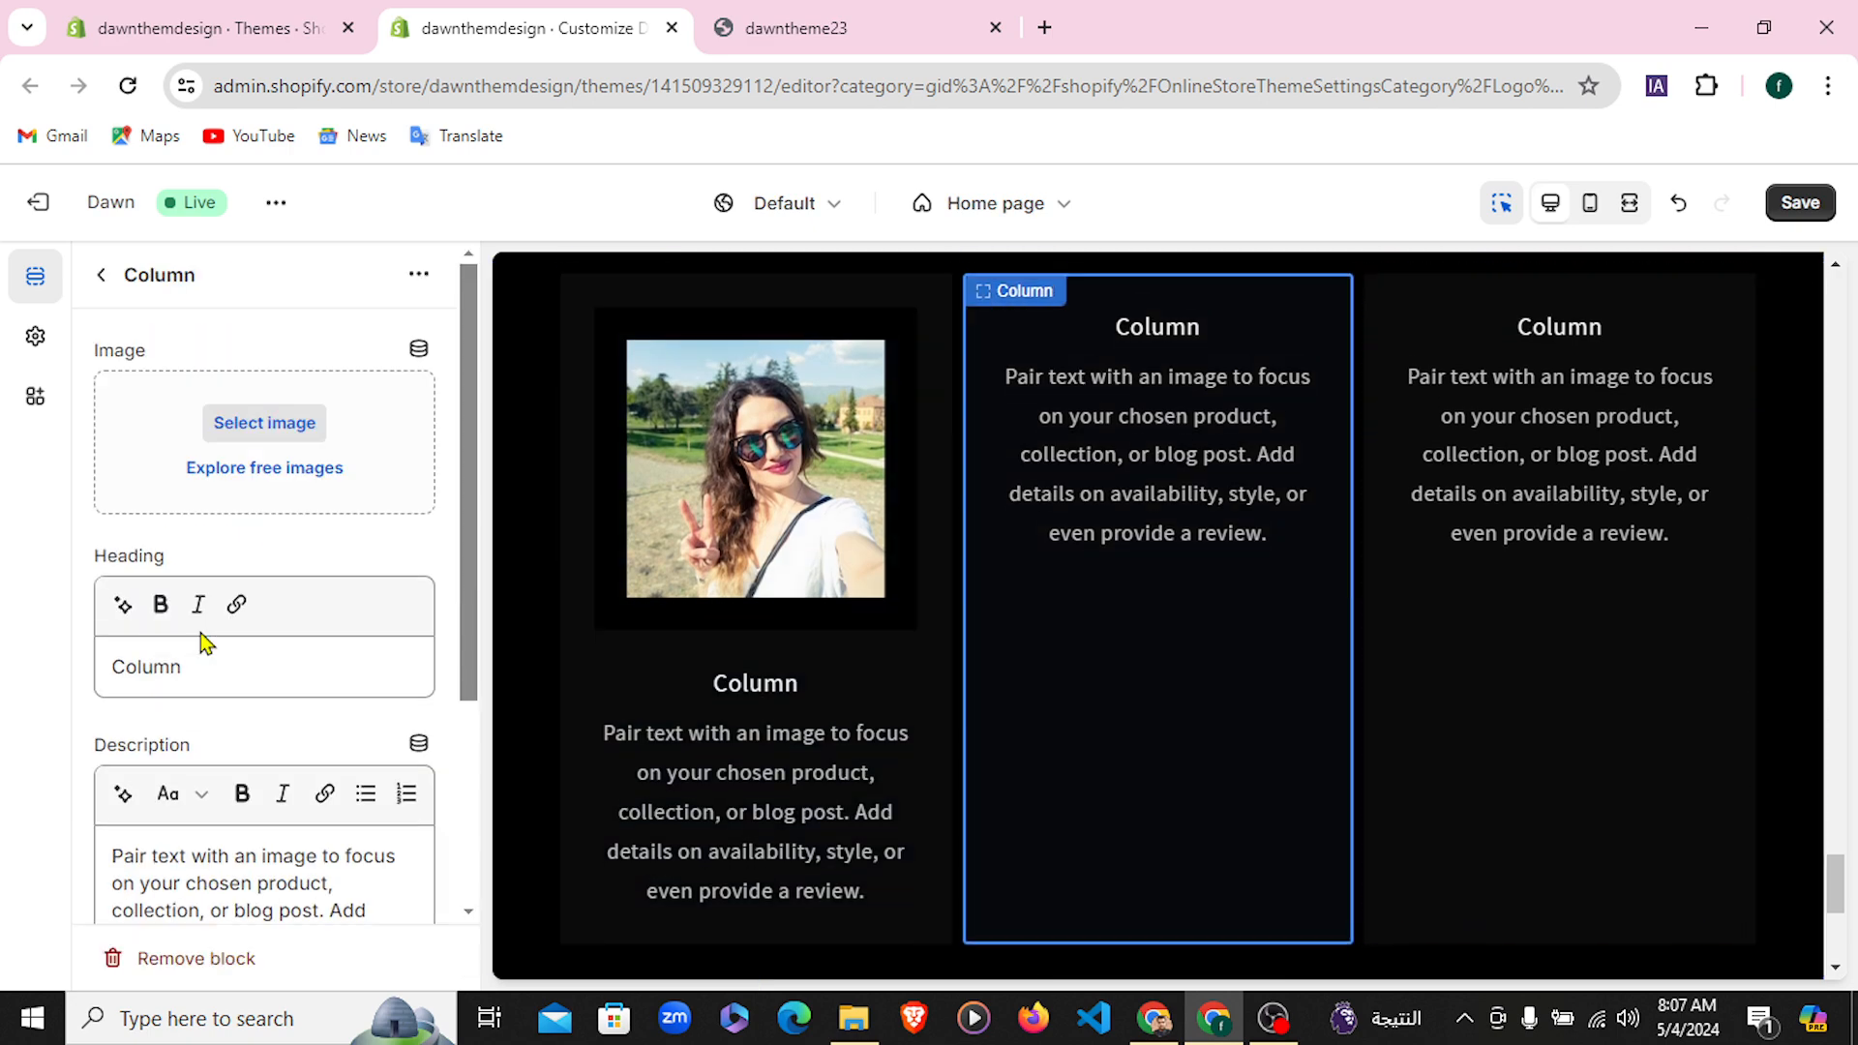
pyautogui.click(282, 423)
pyautogui.scroll(-7, 1157, 721)
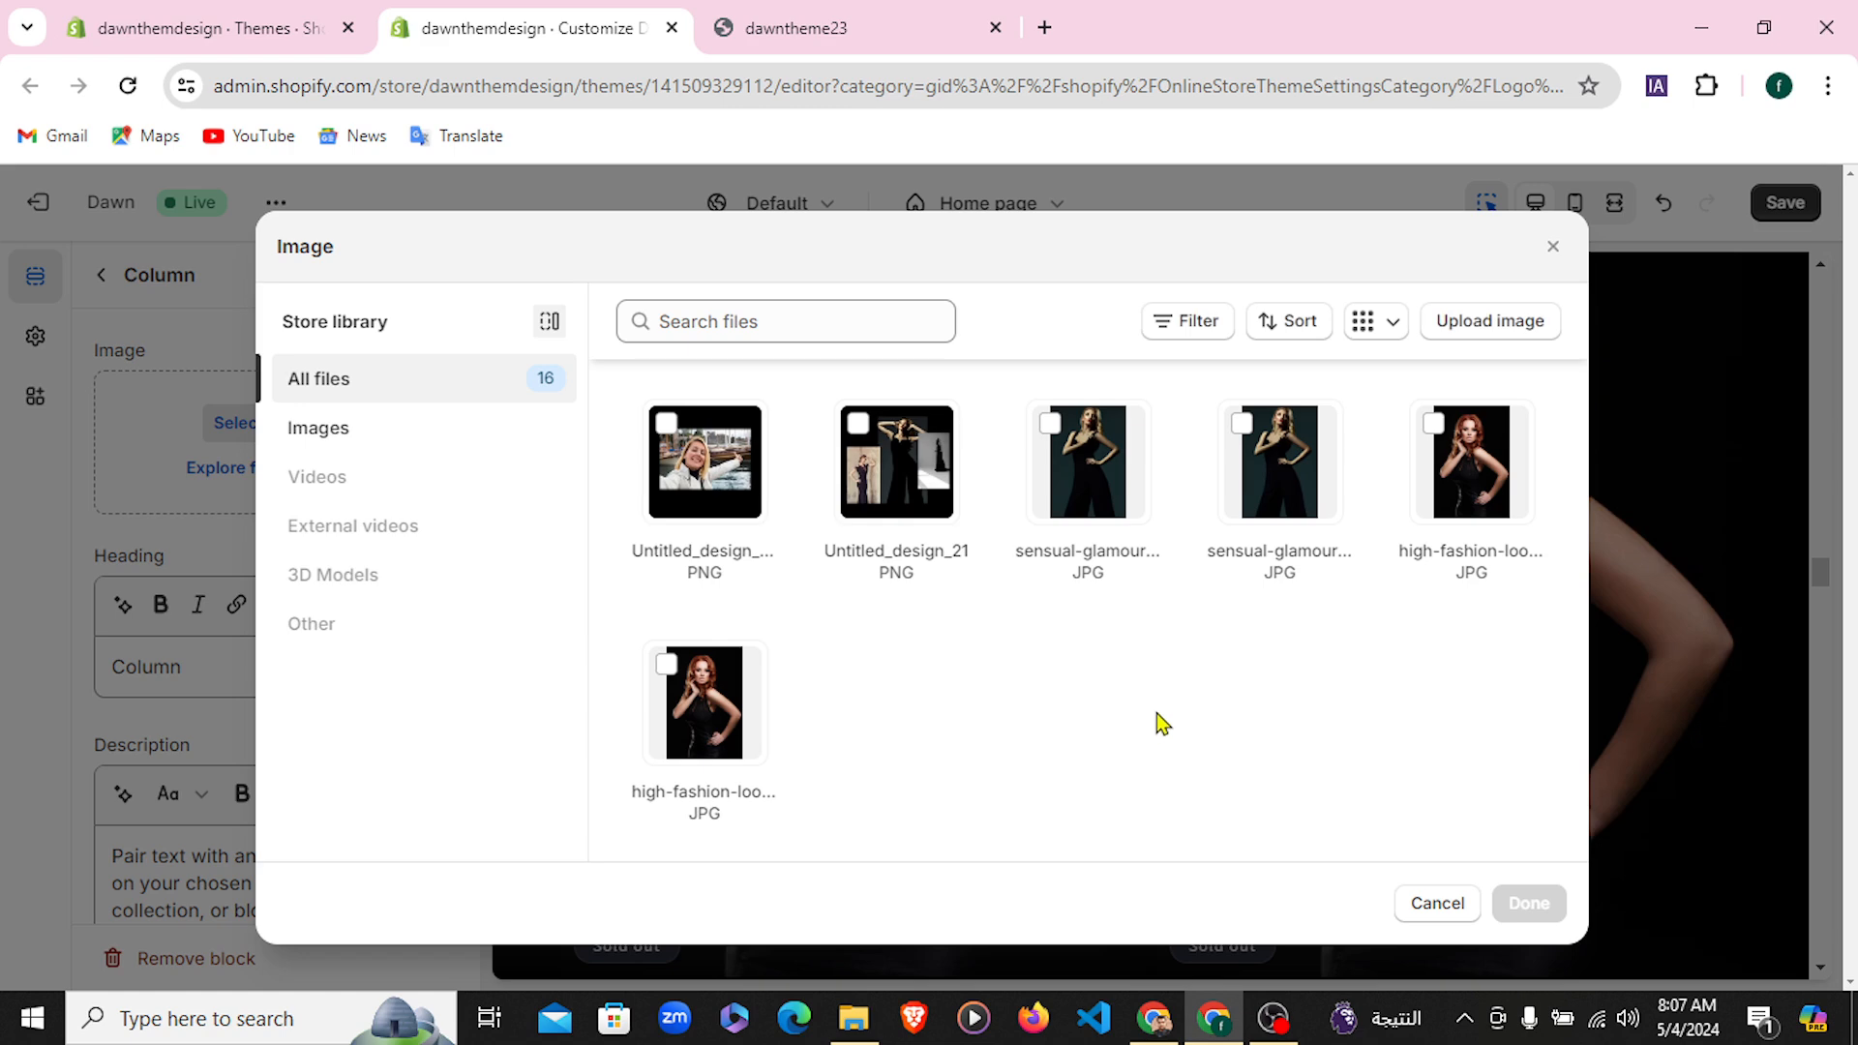
pyautogui.scroll(3, 1157, 721)
pyautogui.click(1236, 492)
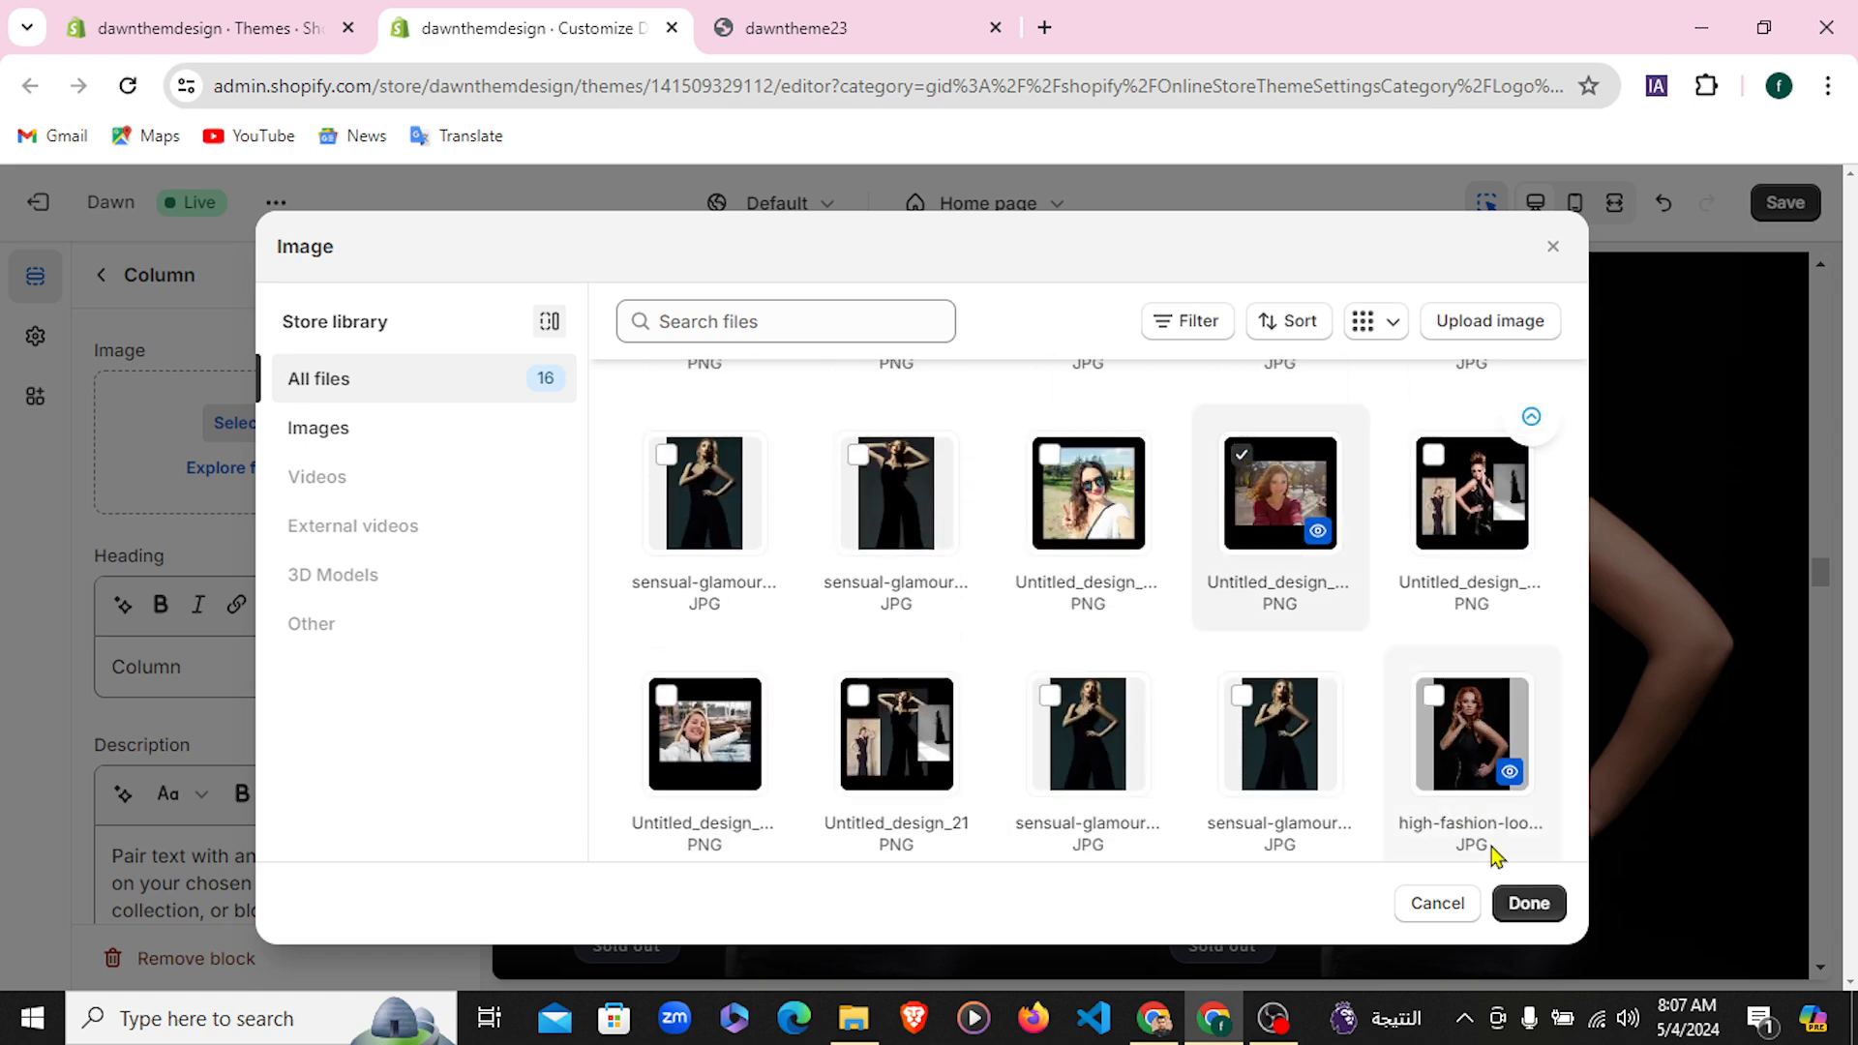
pyautogui.click(1529, 903)
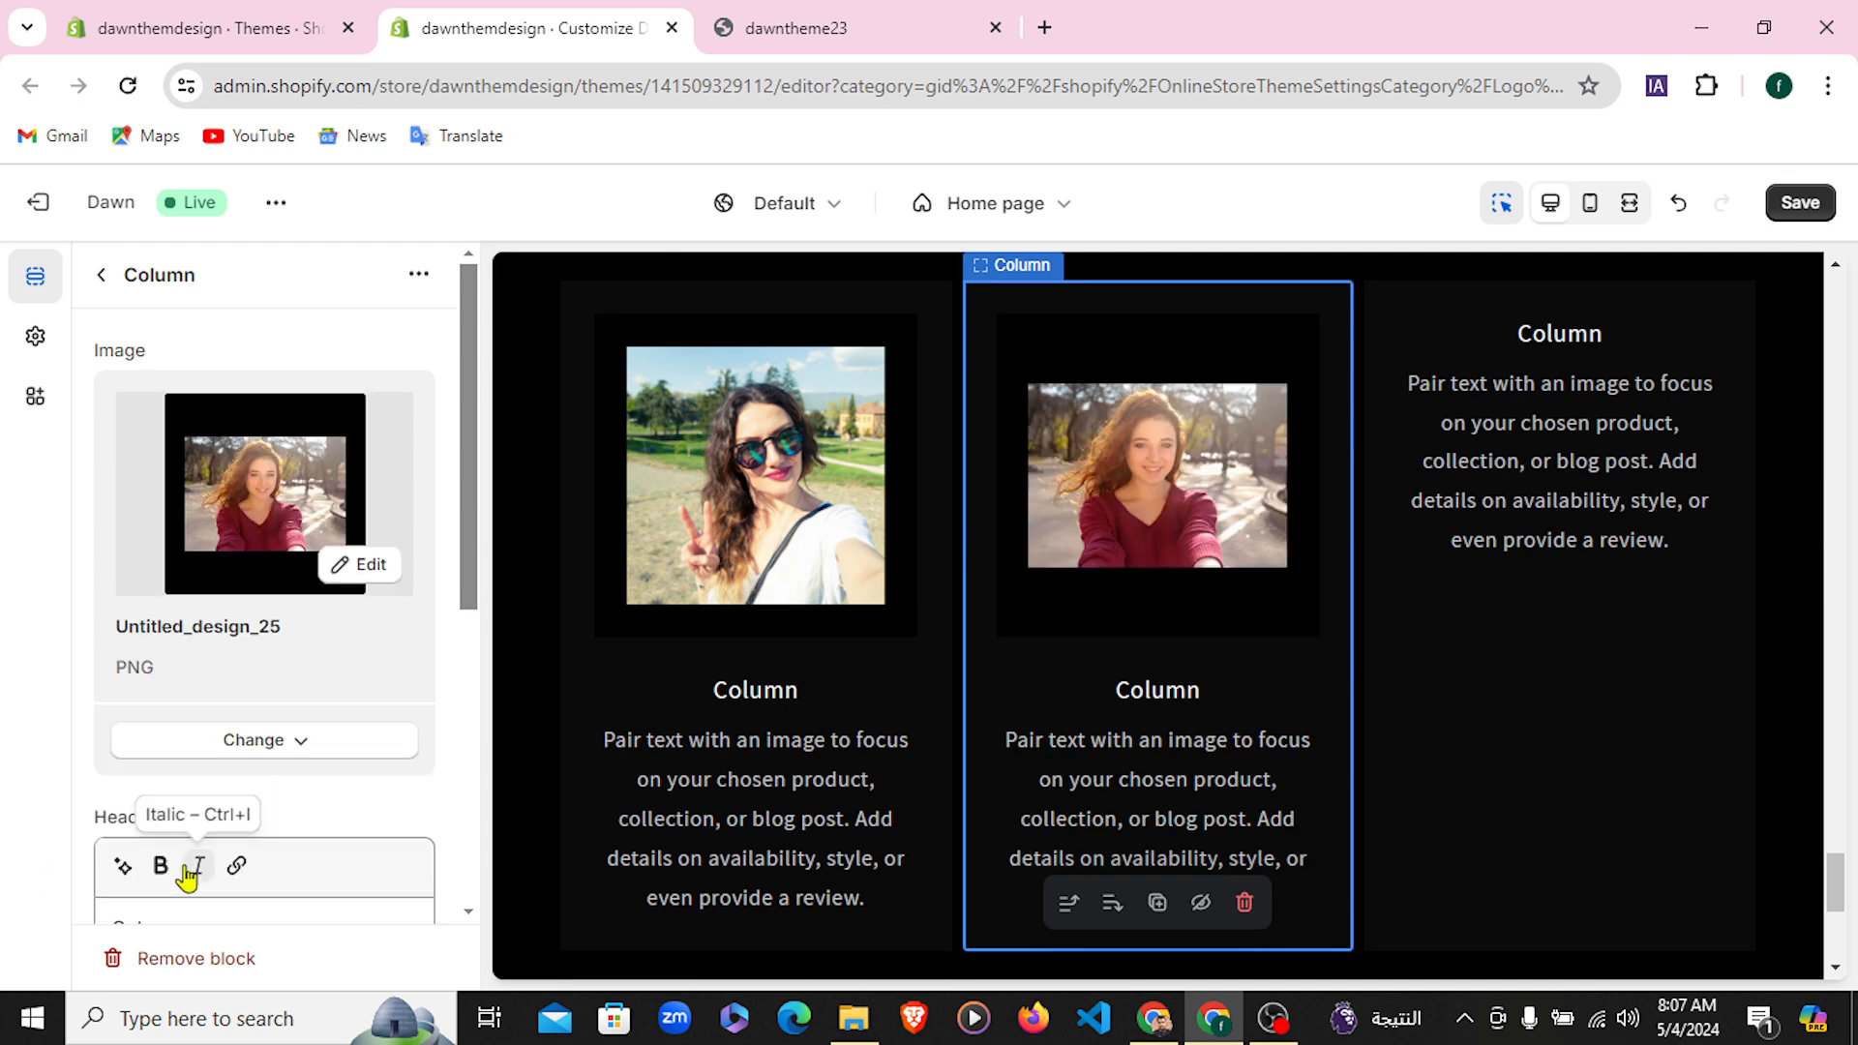
# Set the third Multicolumn column's image to Untitled_design_24 from the store library
pyautogui.click(101, 276)
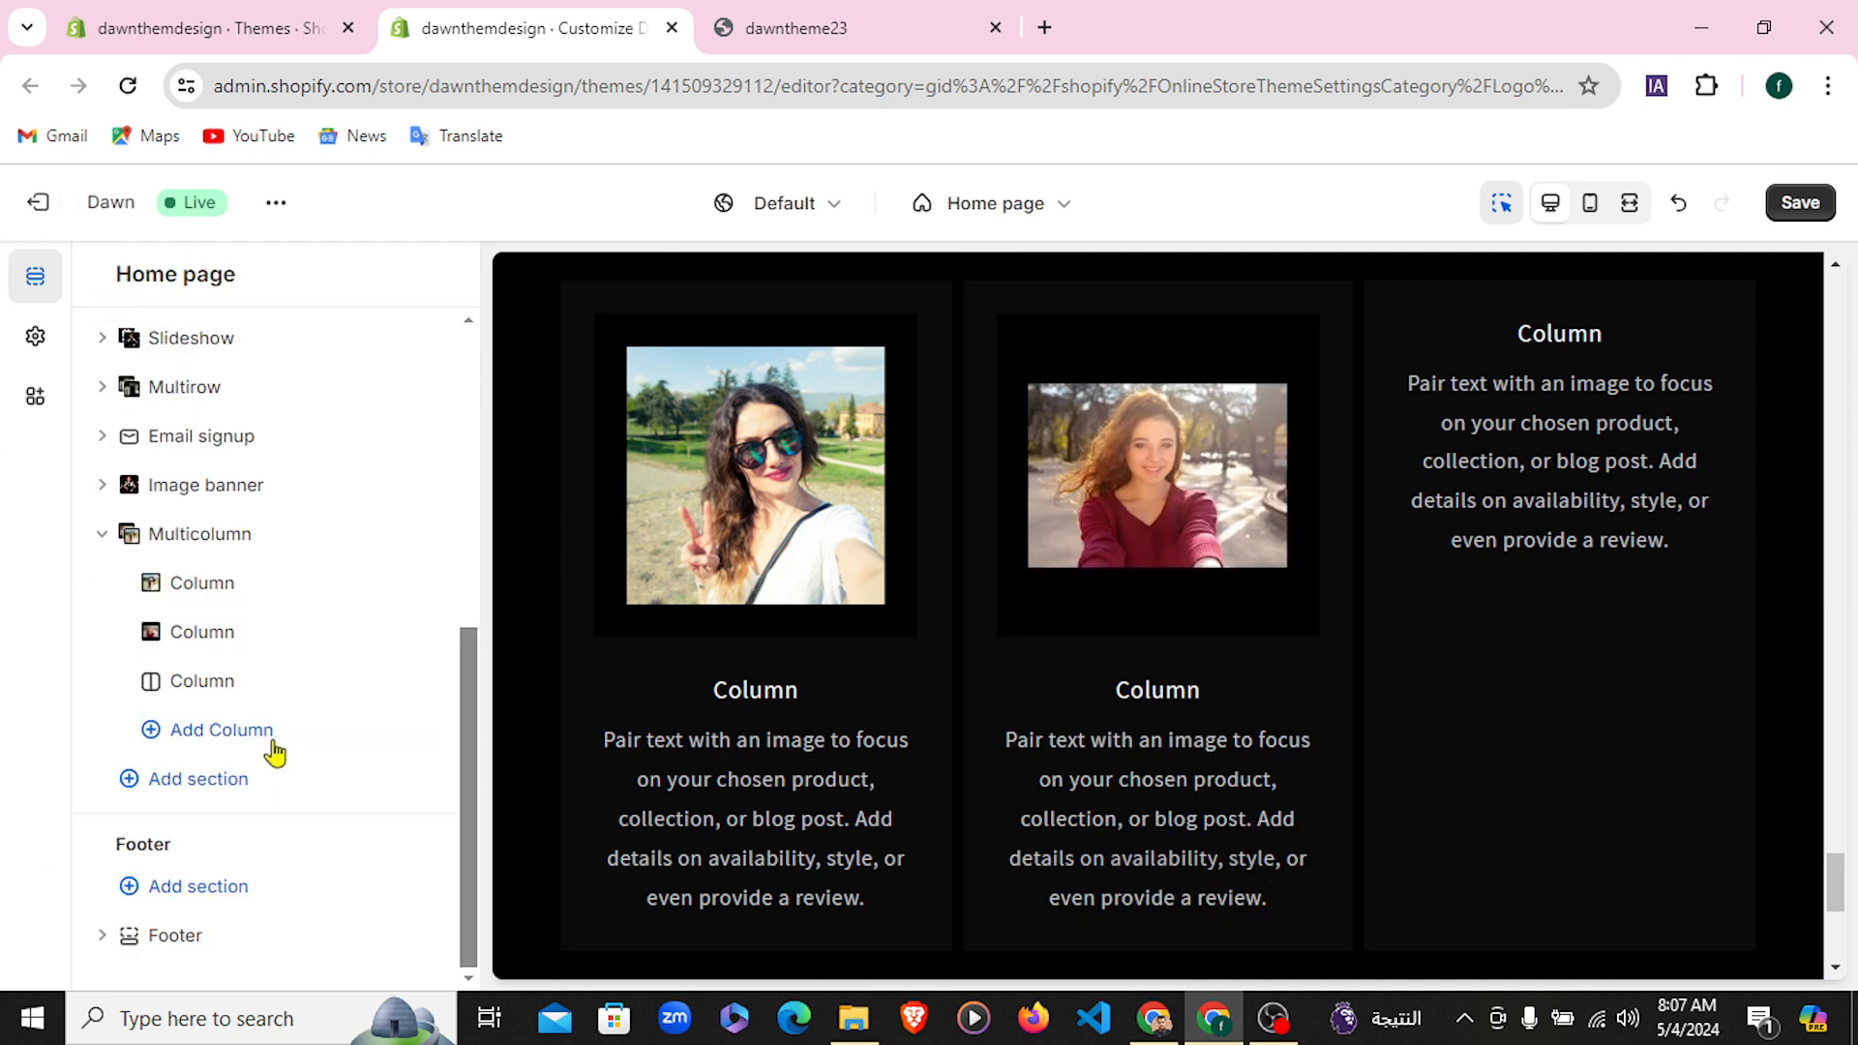
pyautogui.click(205, 680)
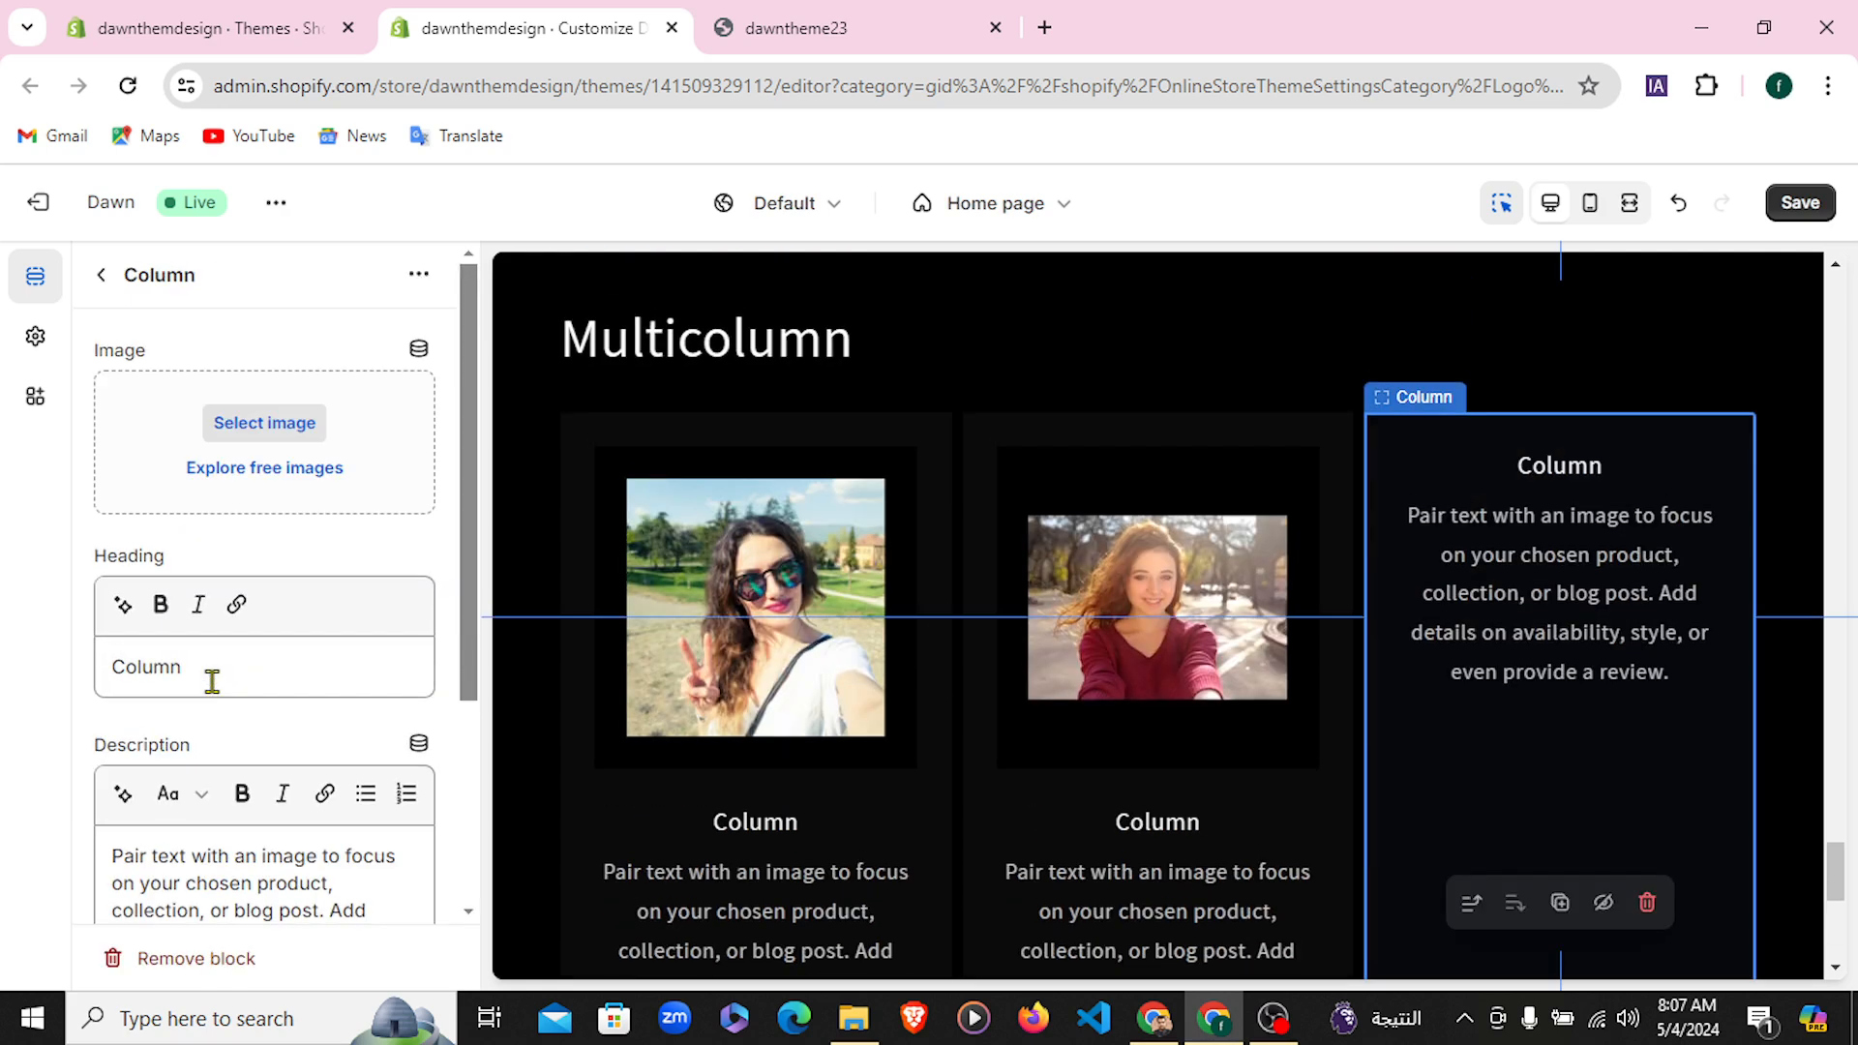
pyautogui.click(254, 426)
pyautogui.scroll(-4, 1430, 787)
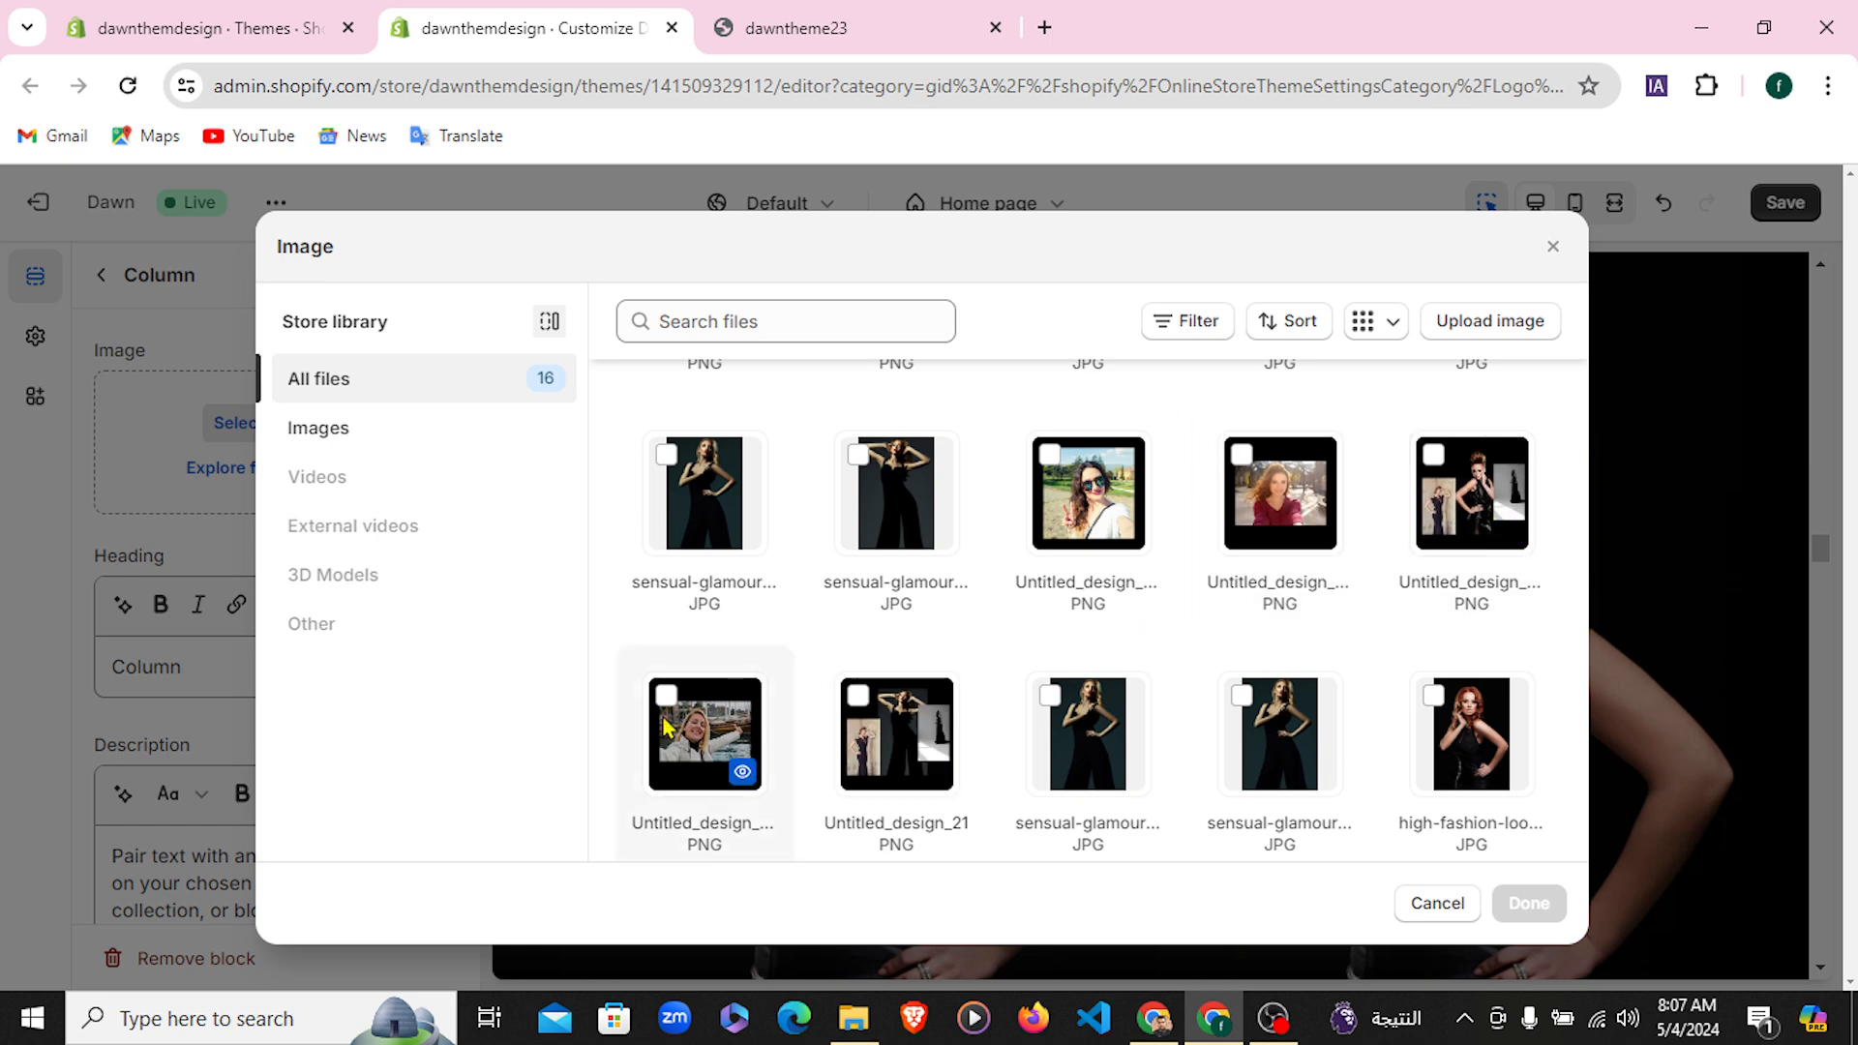
pyautogui.click(669, 694)
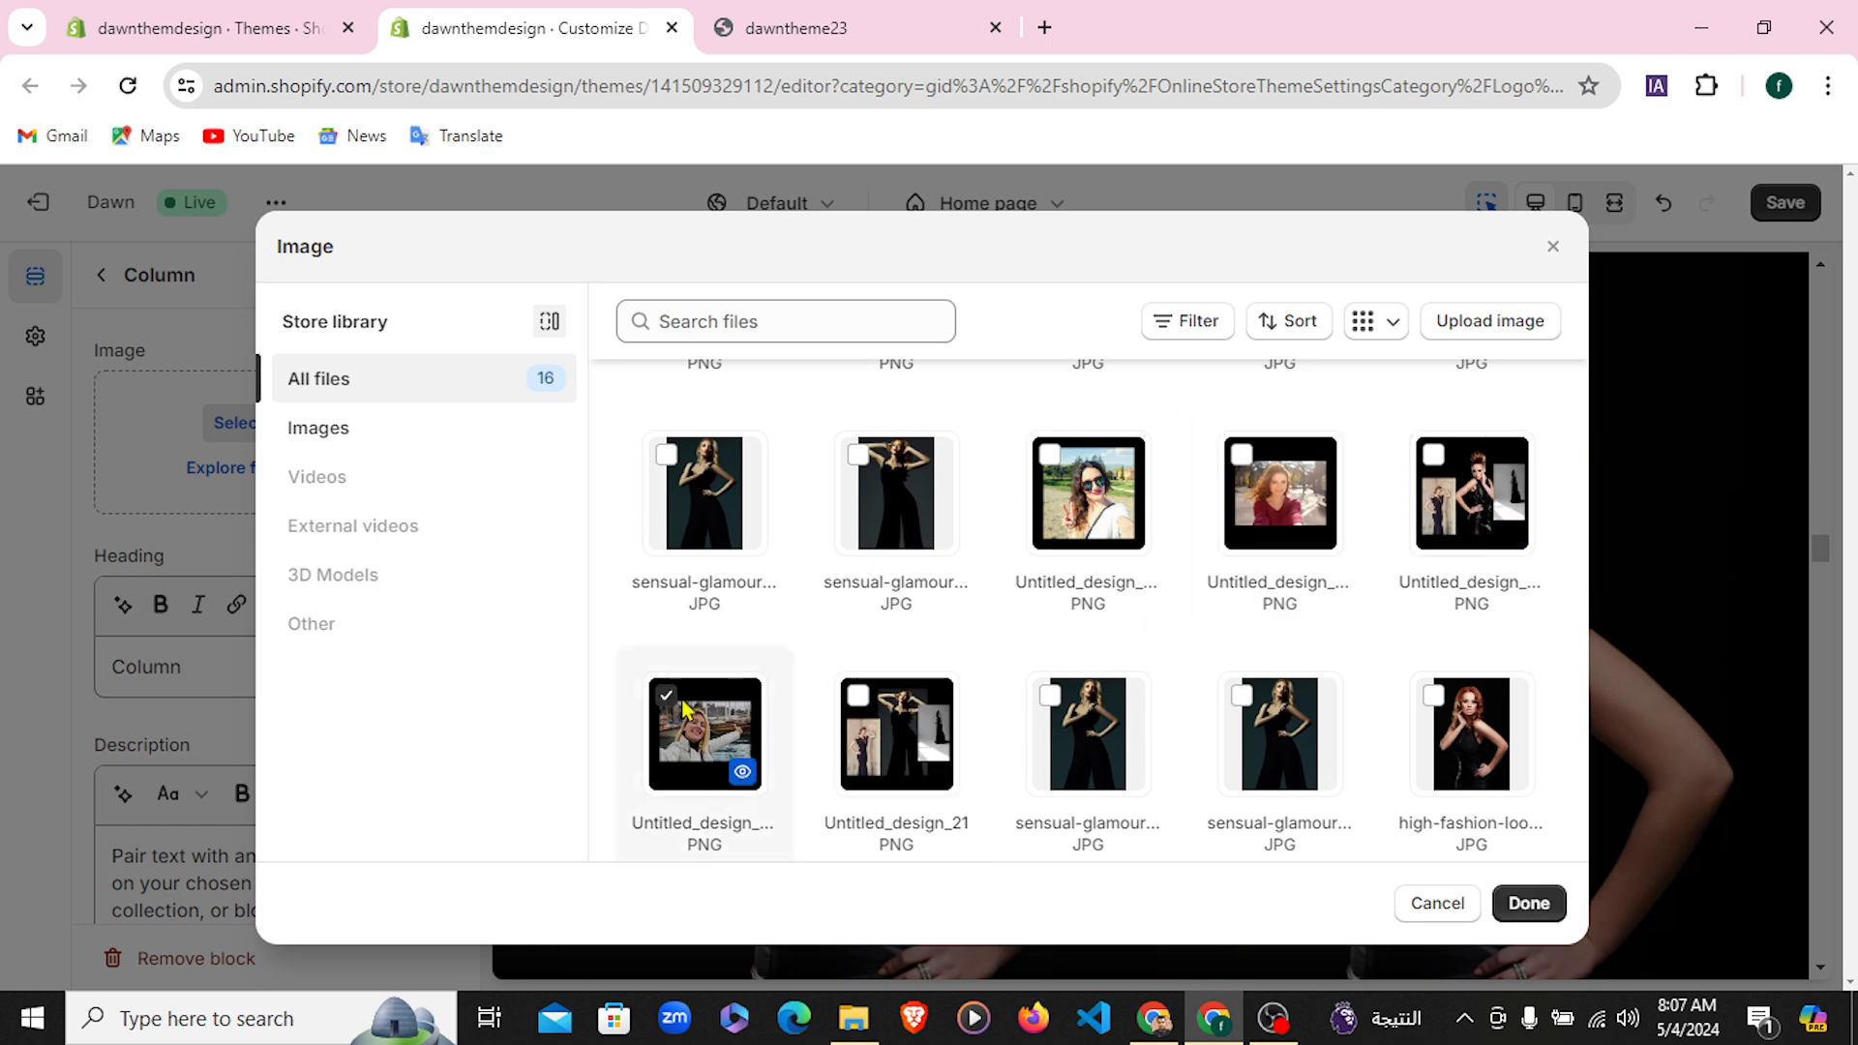
pyautogui.click(1534, 904)
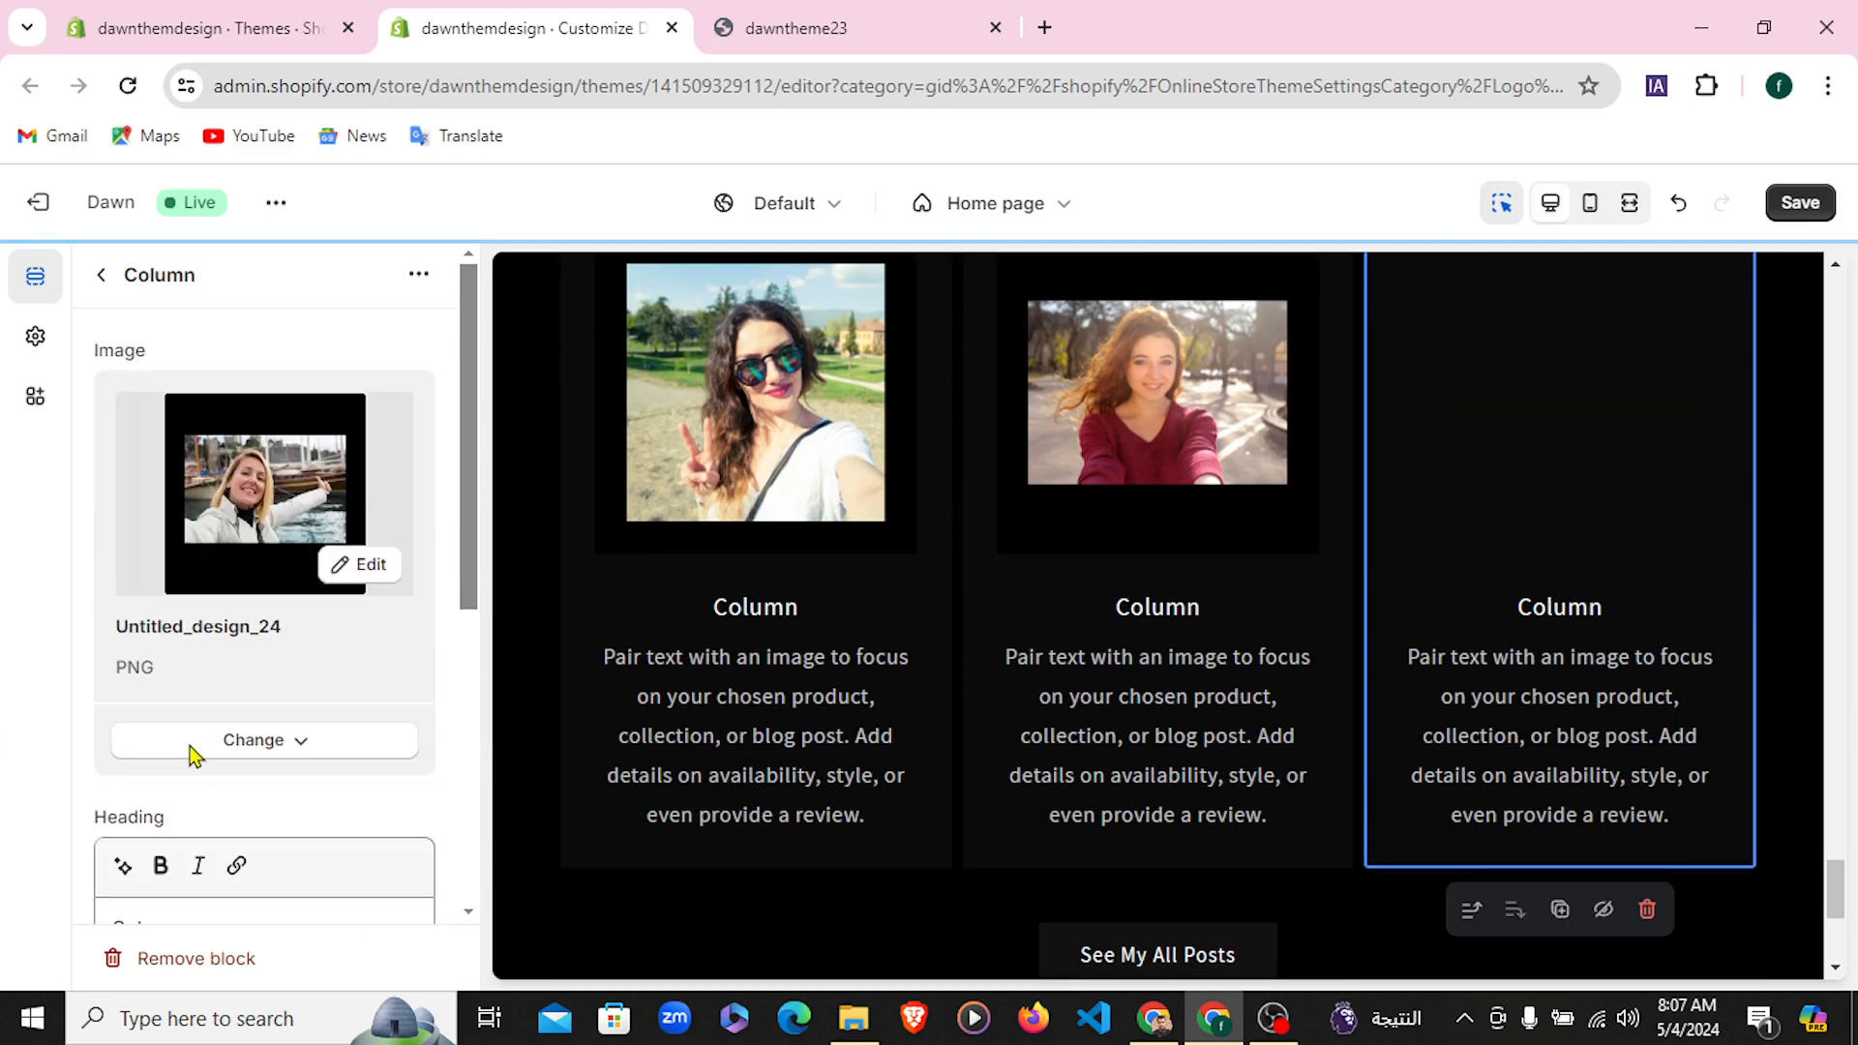
# Check the third column's remaining settings and compare the Multicolumn button and footer area with the dawntheme23 reference store
pyautogui.scroll(-3, 193, 753)
pyautogui.scroll(-2, 254, 746)
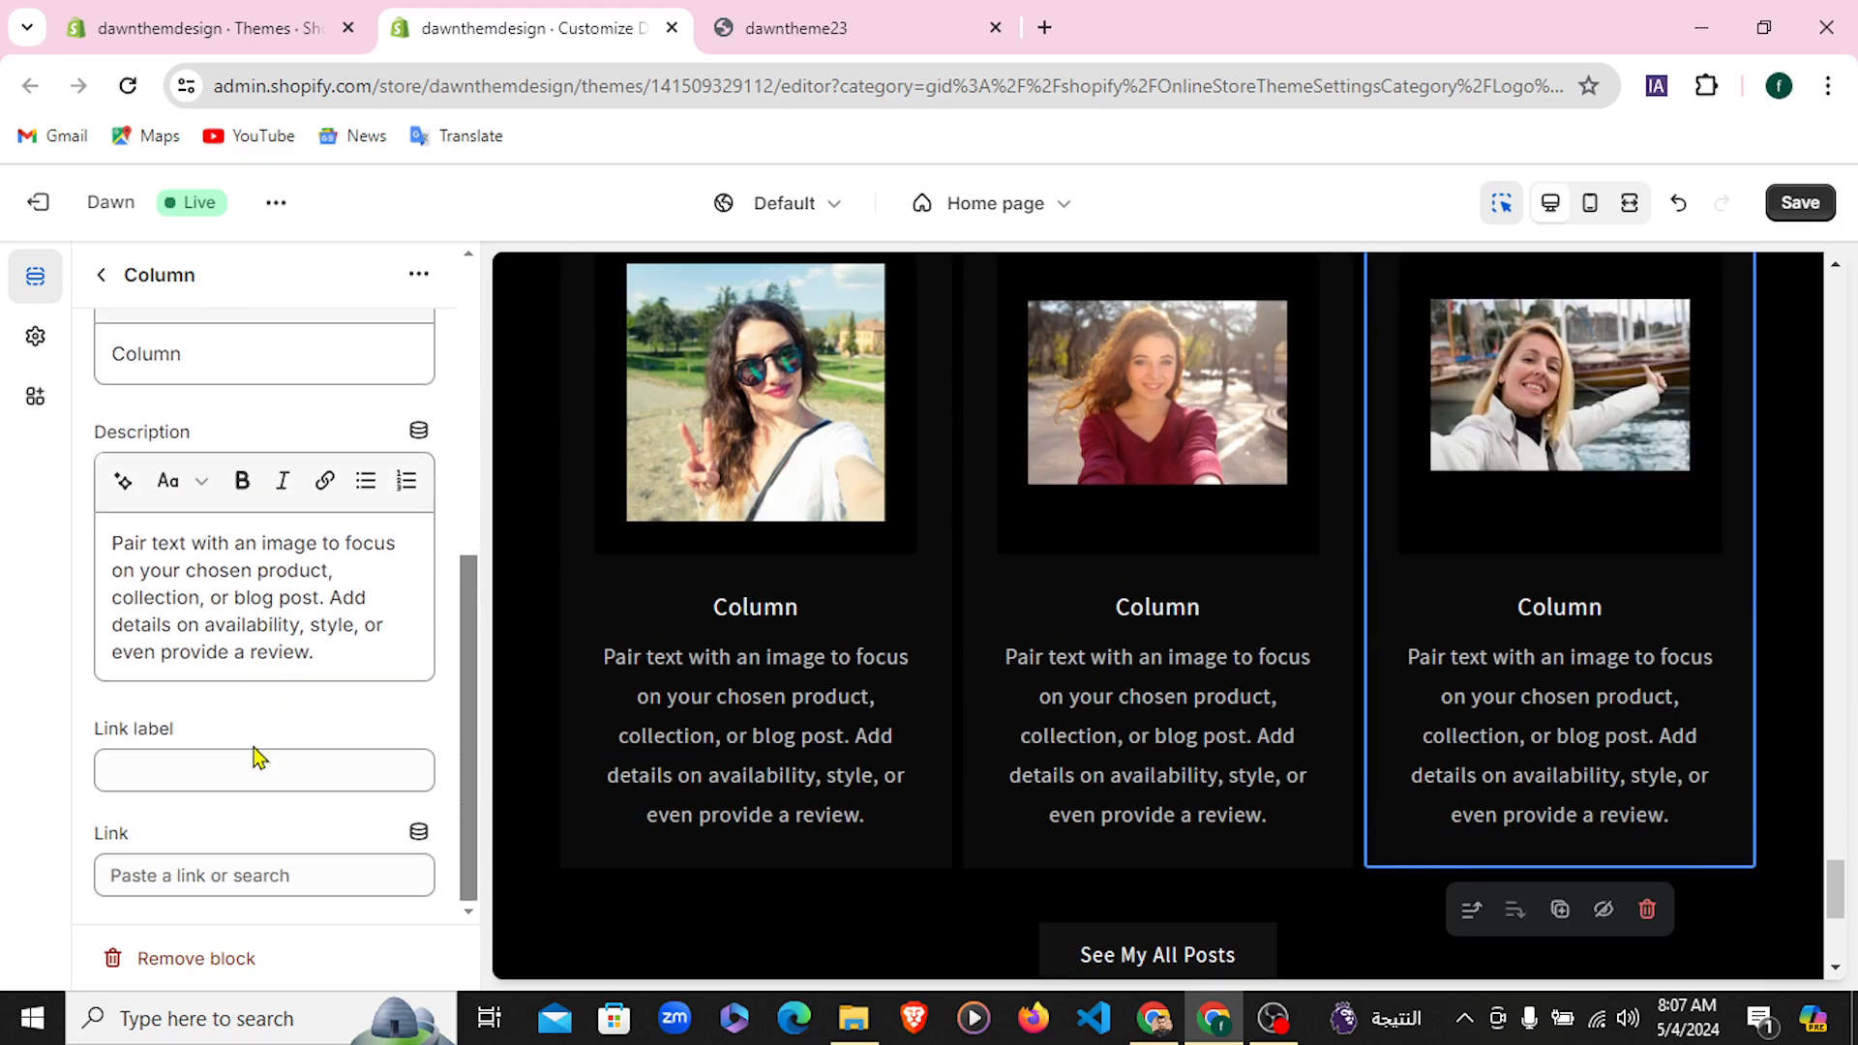
pyautogui.click(811, 13)
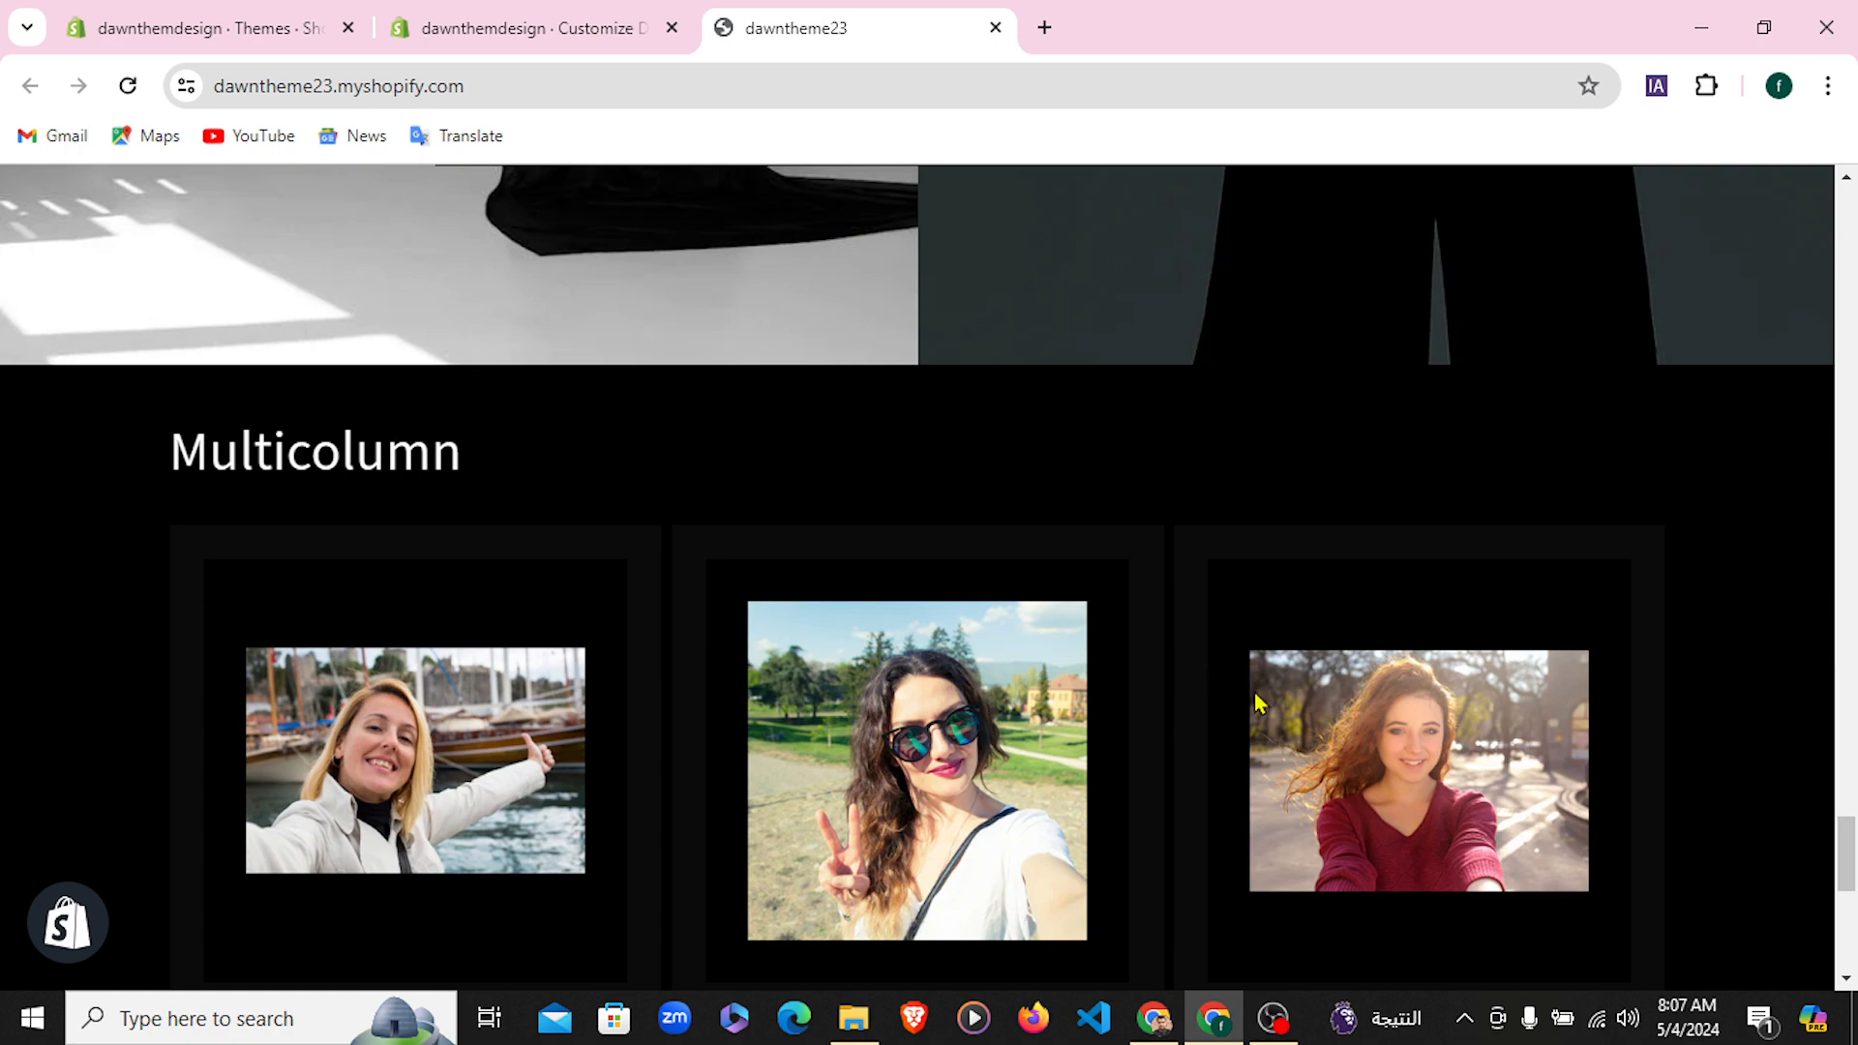
pyautogui.scroll(-8, 1255, 696)
pyautogui.click(566, 13)
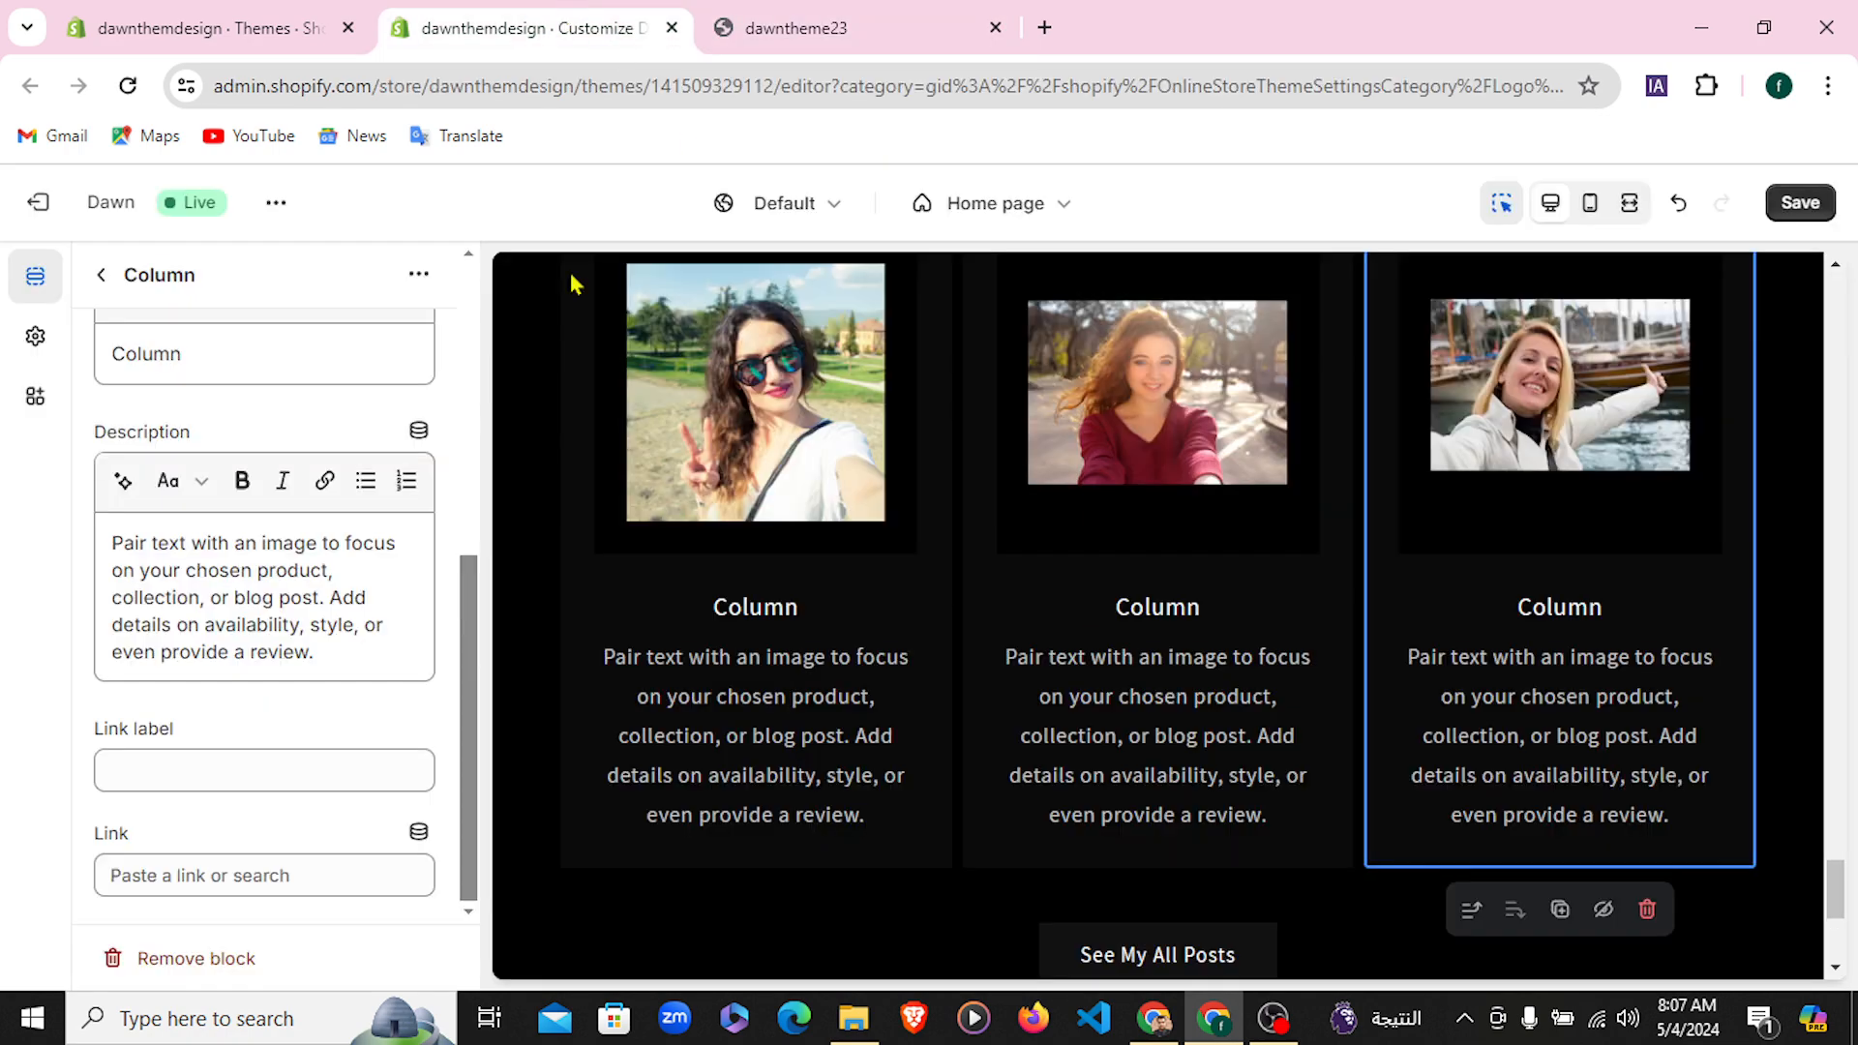
pyautogui.scroll(-3, 1549, 604)
pyautogui.click(949, 14)
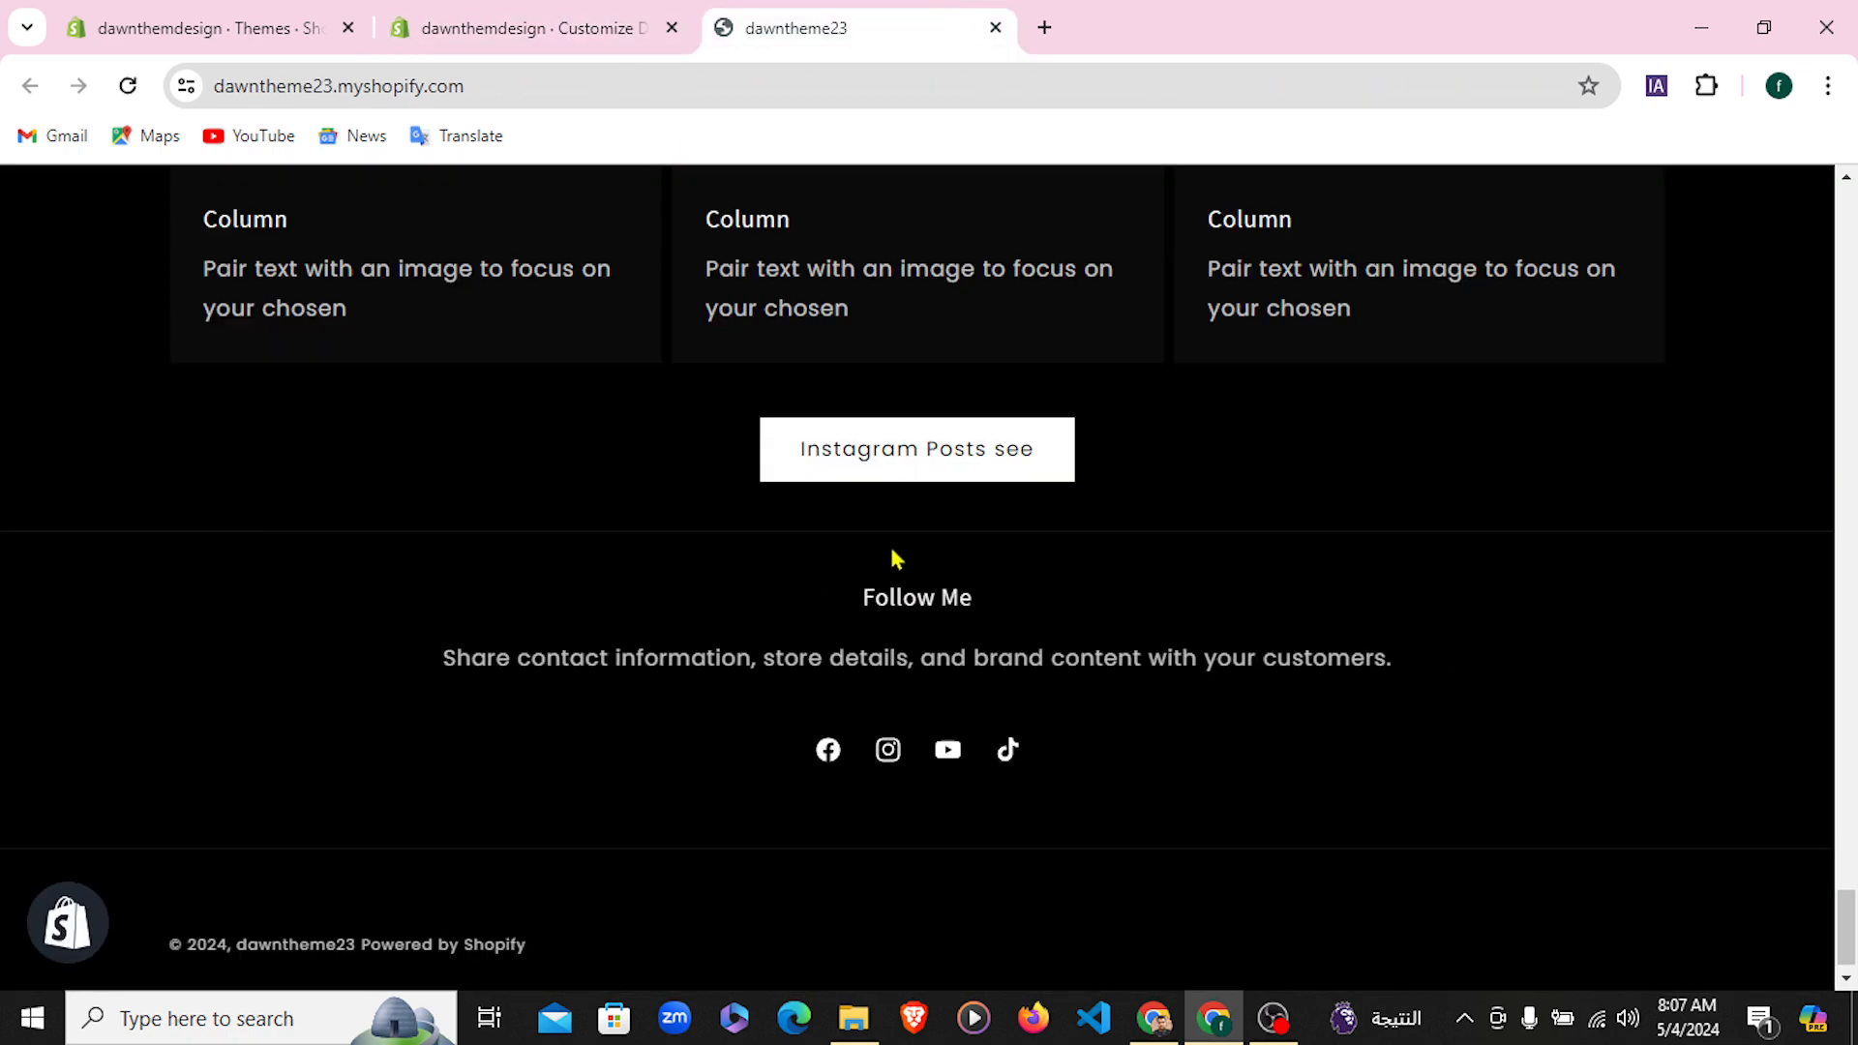
pyautogui.click(539, 14)
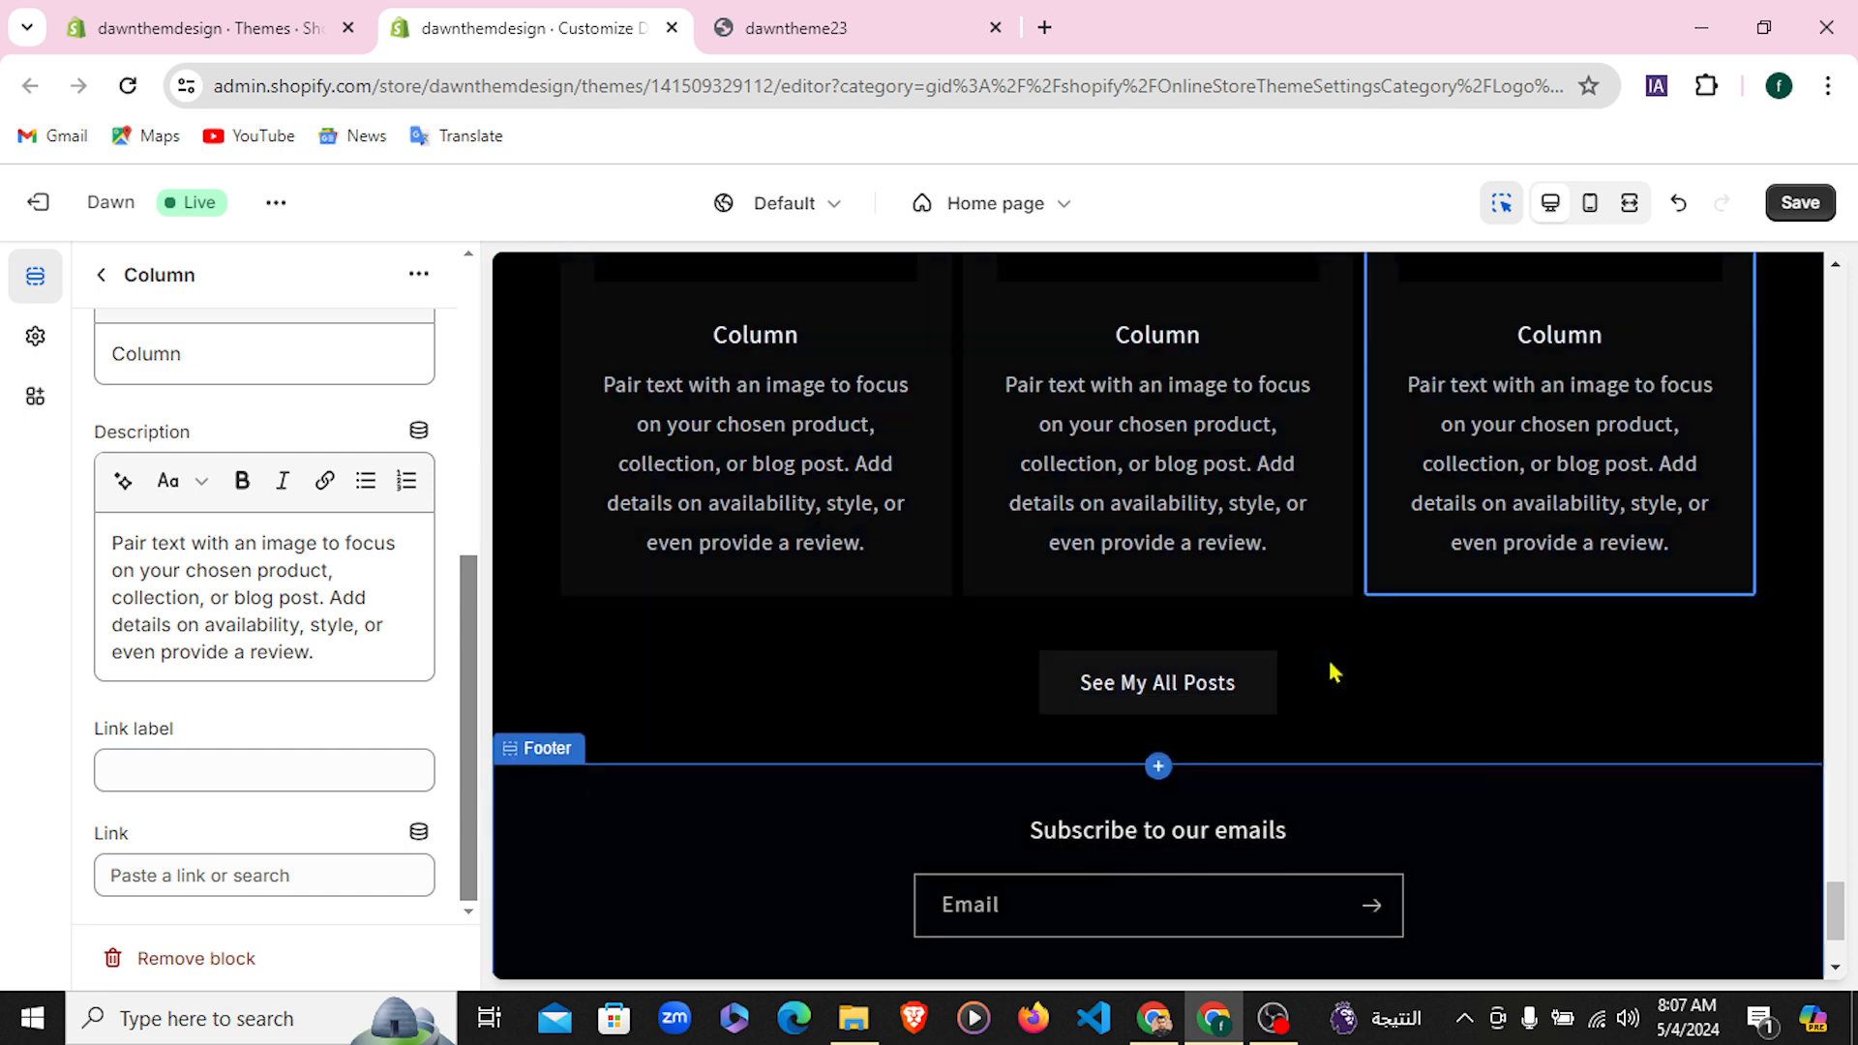
# Review the home page preview from the Multirow section down to the footer
pyautogui.scroll(-2, 1345, 716)
pyautogui.scroll(3, 1258, 731)
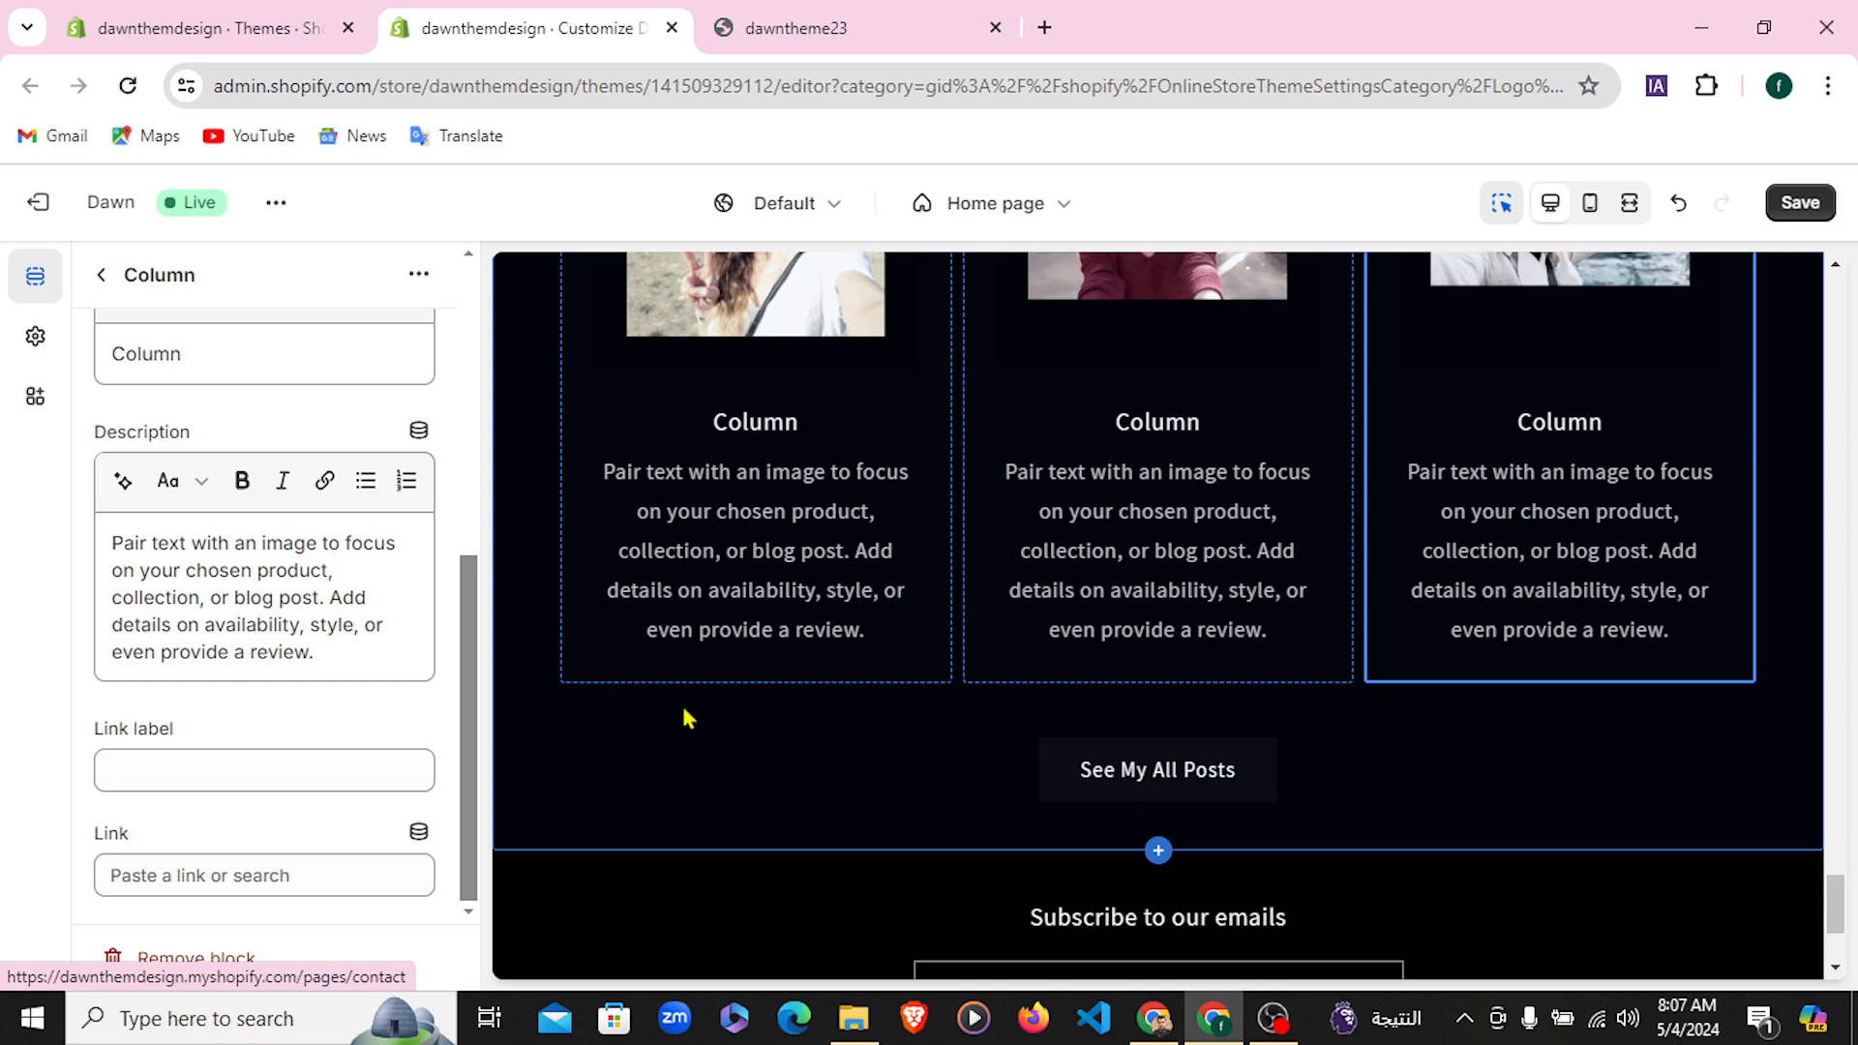
pyautogui.scroll(10, 822, 808)
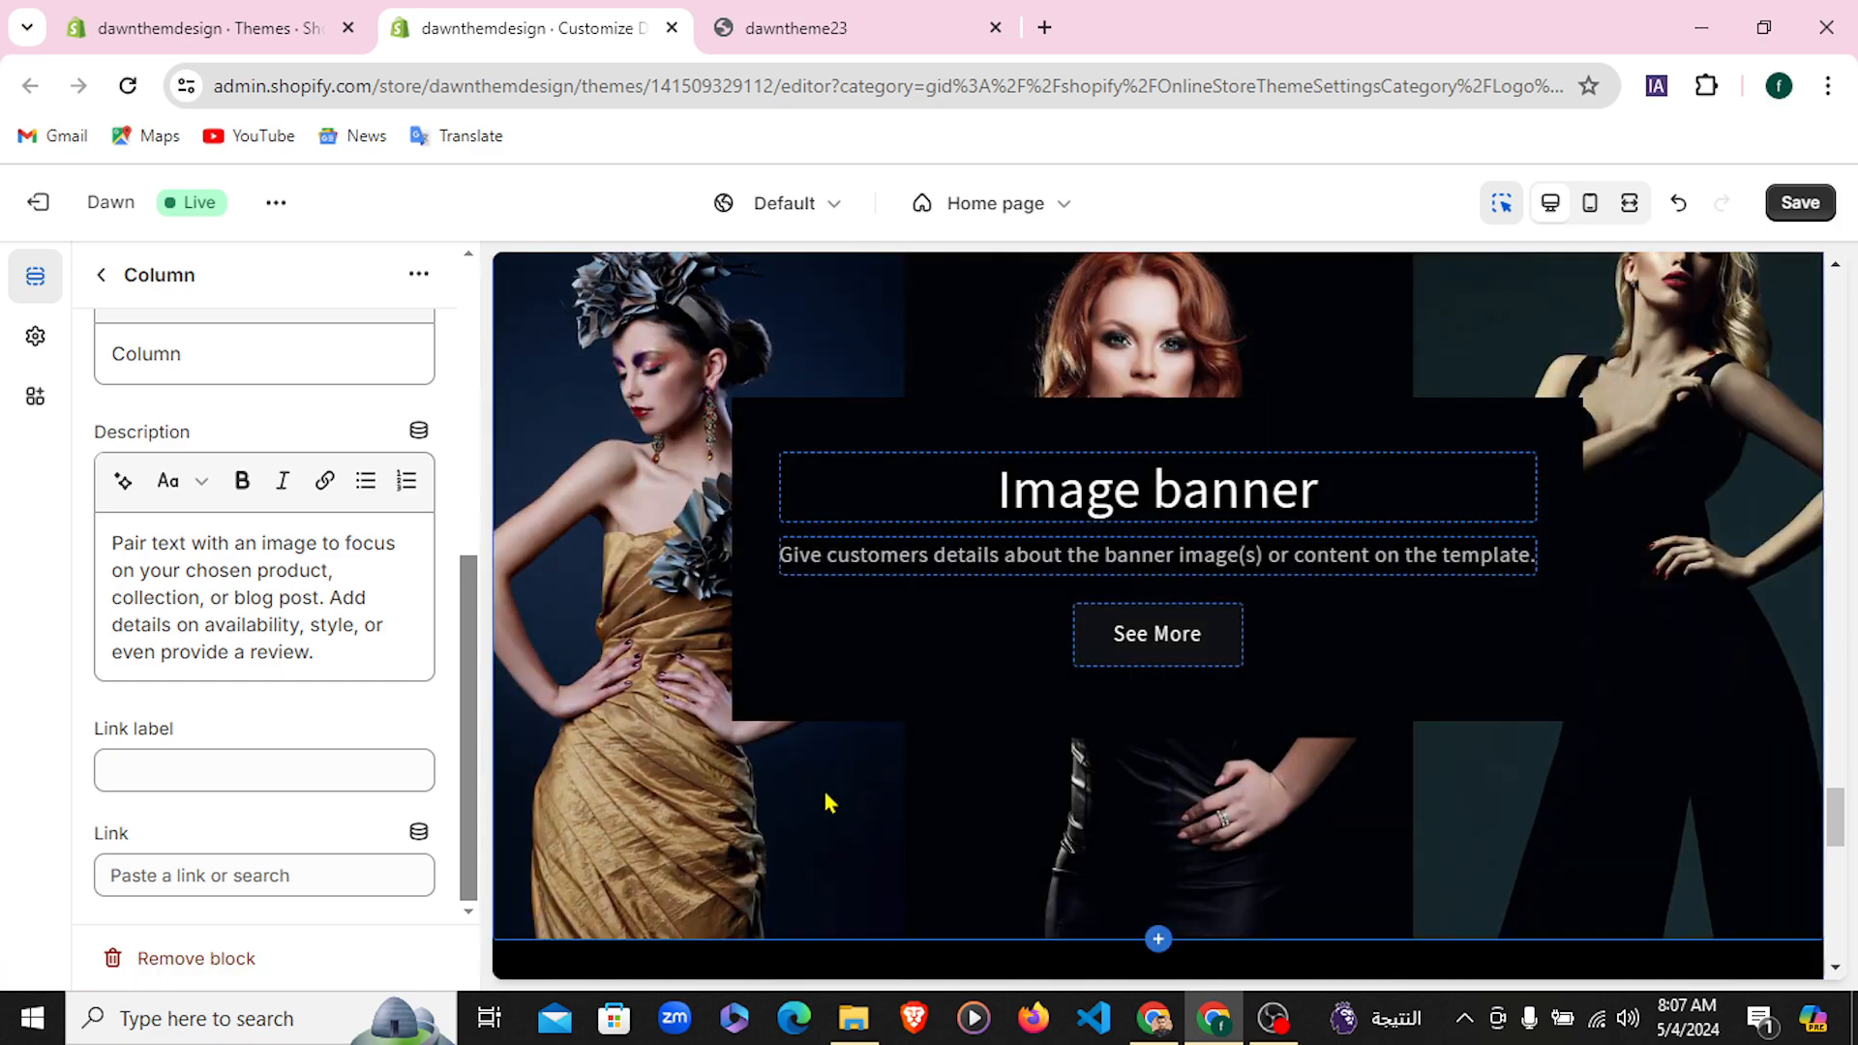
pyautogui.scroll(10, 828, 803)
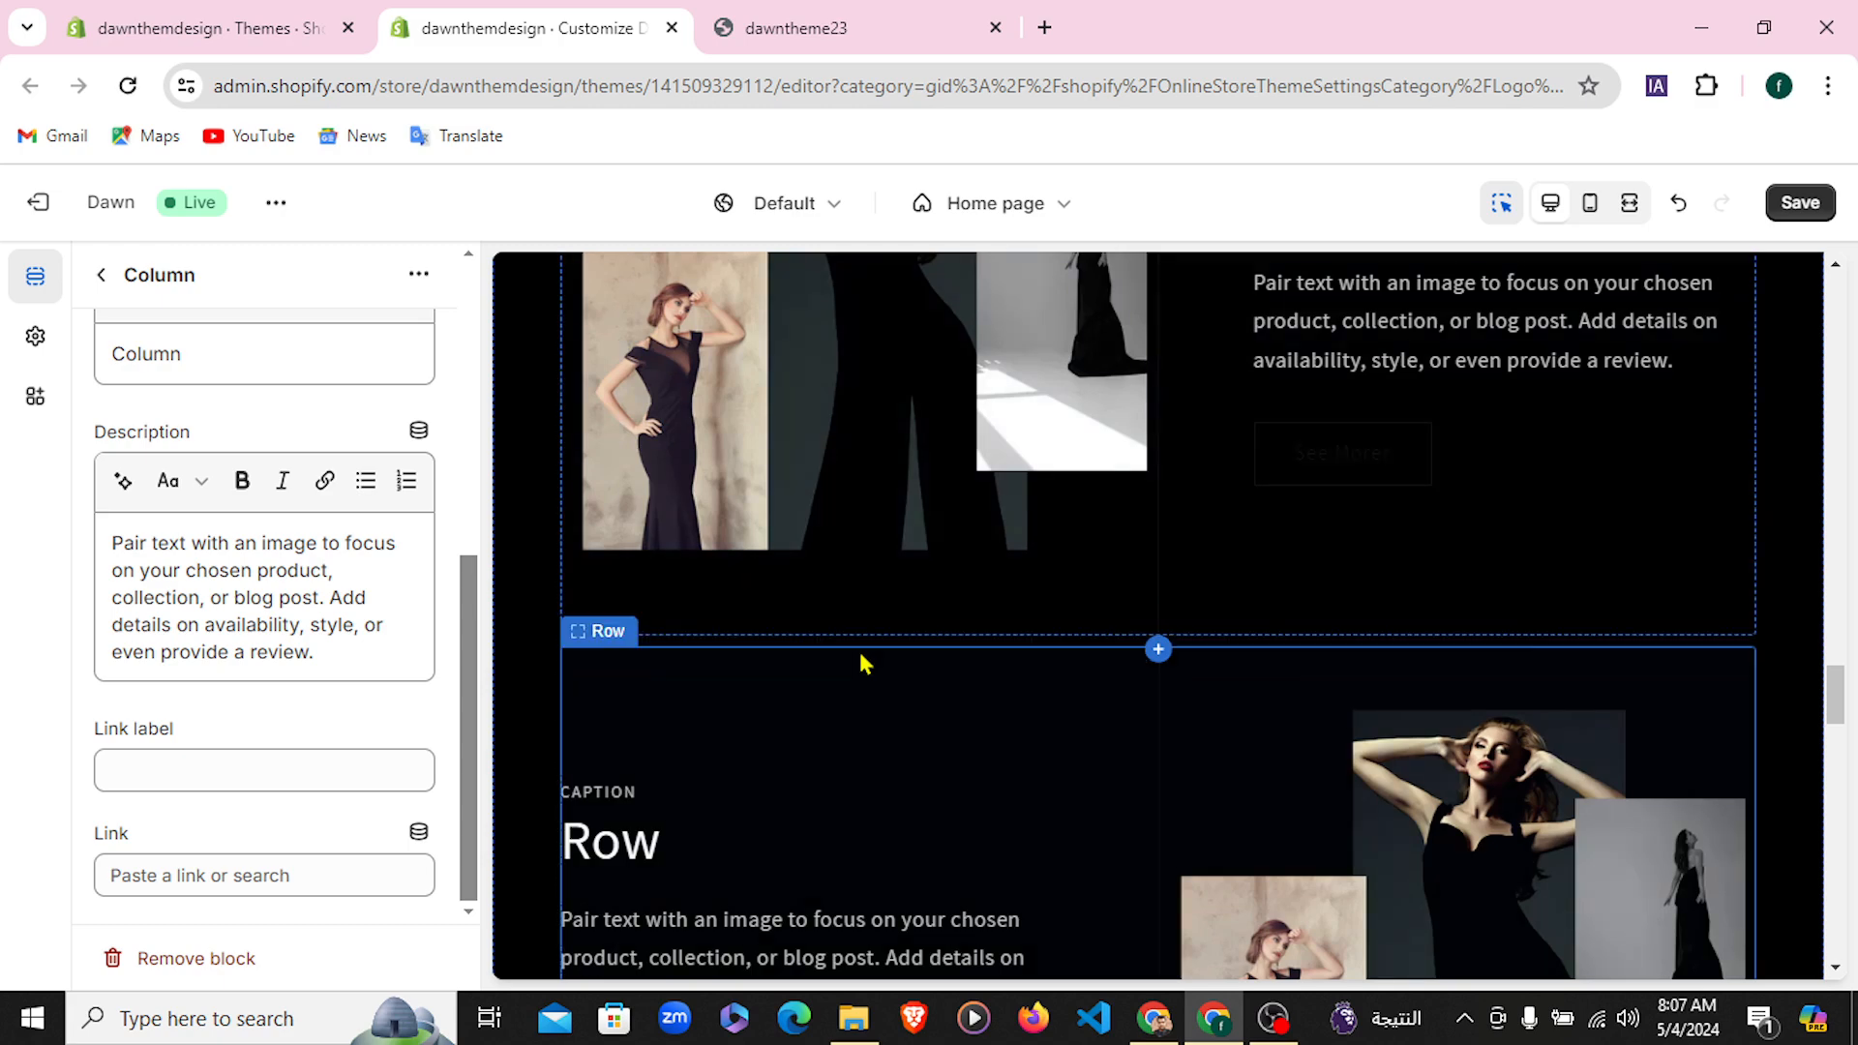
pyautogui.scroll(-2, 1003, 714)
pyautogui.scroll(-10, 1003, 714)
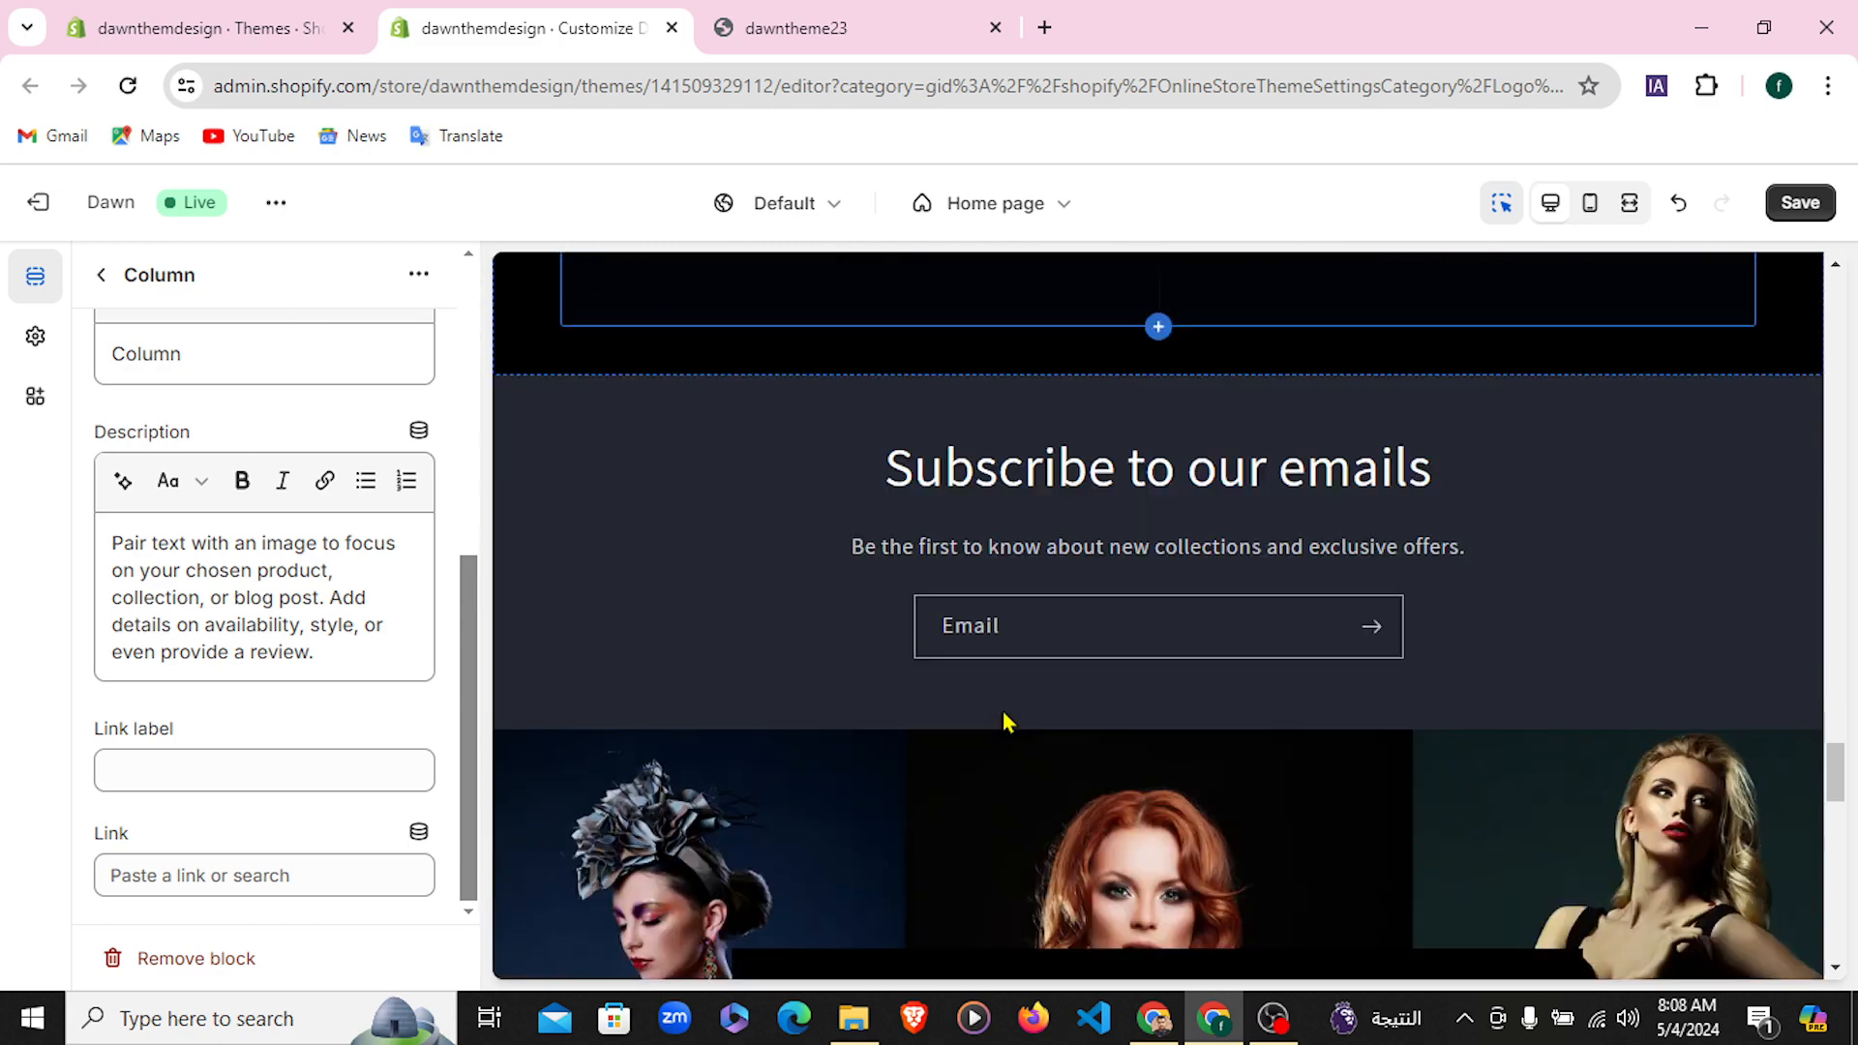
pyautogui.scroll(-8, 1004, 730)
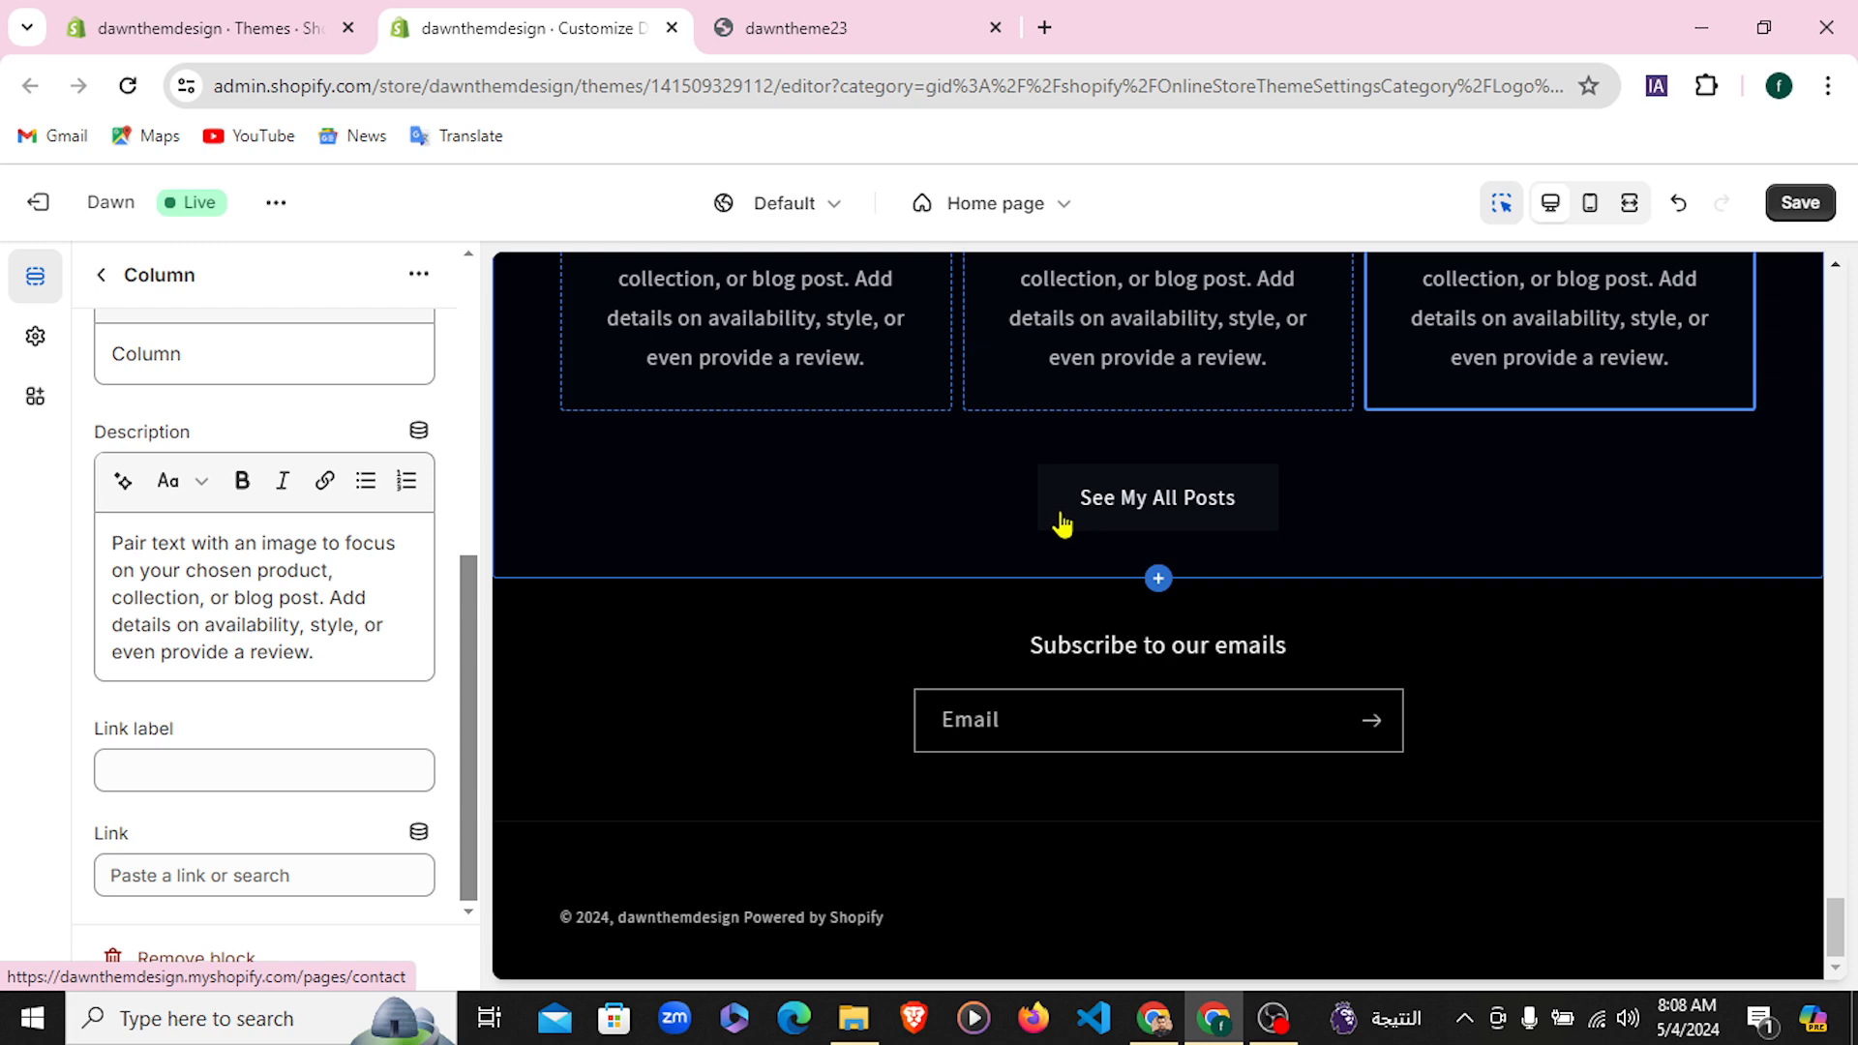
pyautogui.scroll(7, 1061, 524)
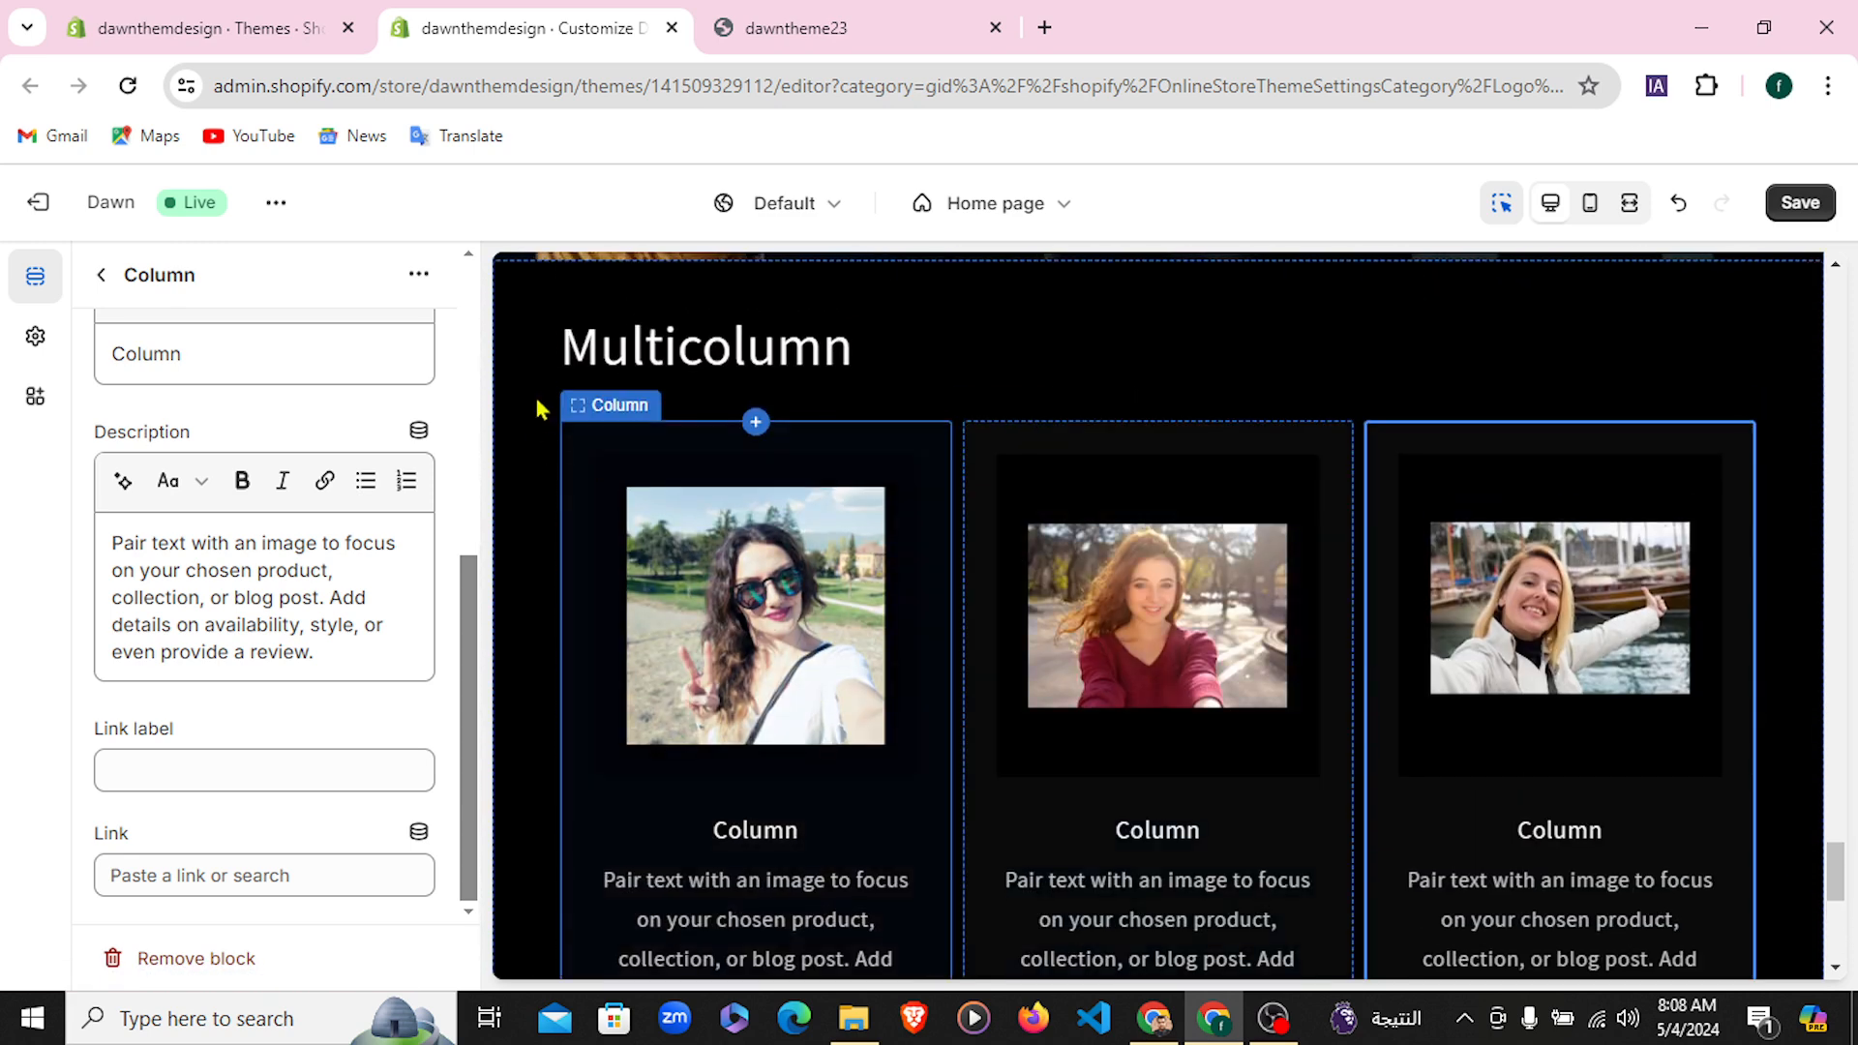
pyautogui.scroll(-4, 1257, 767)
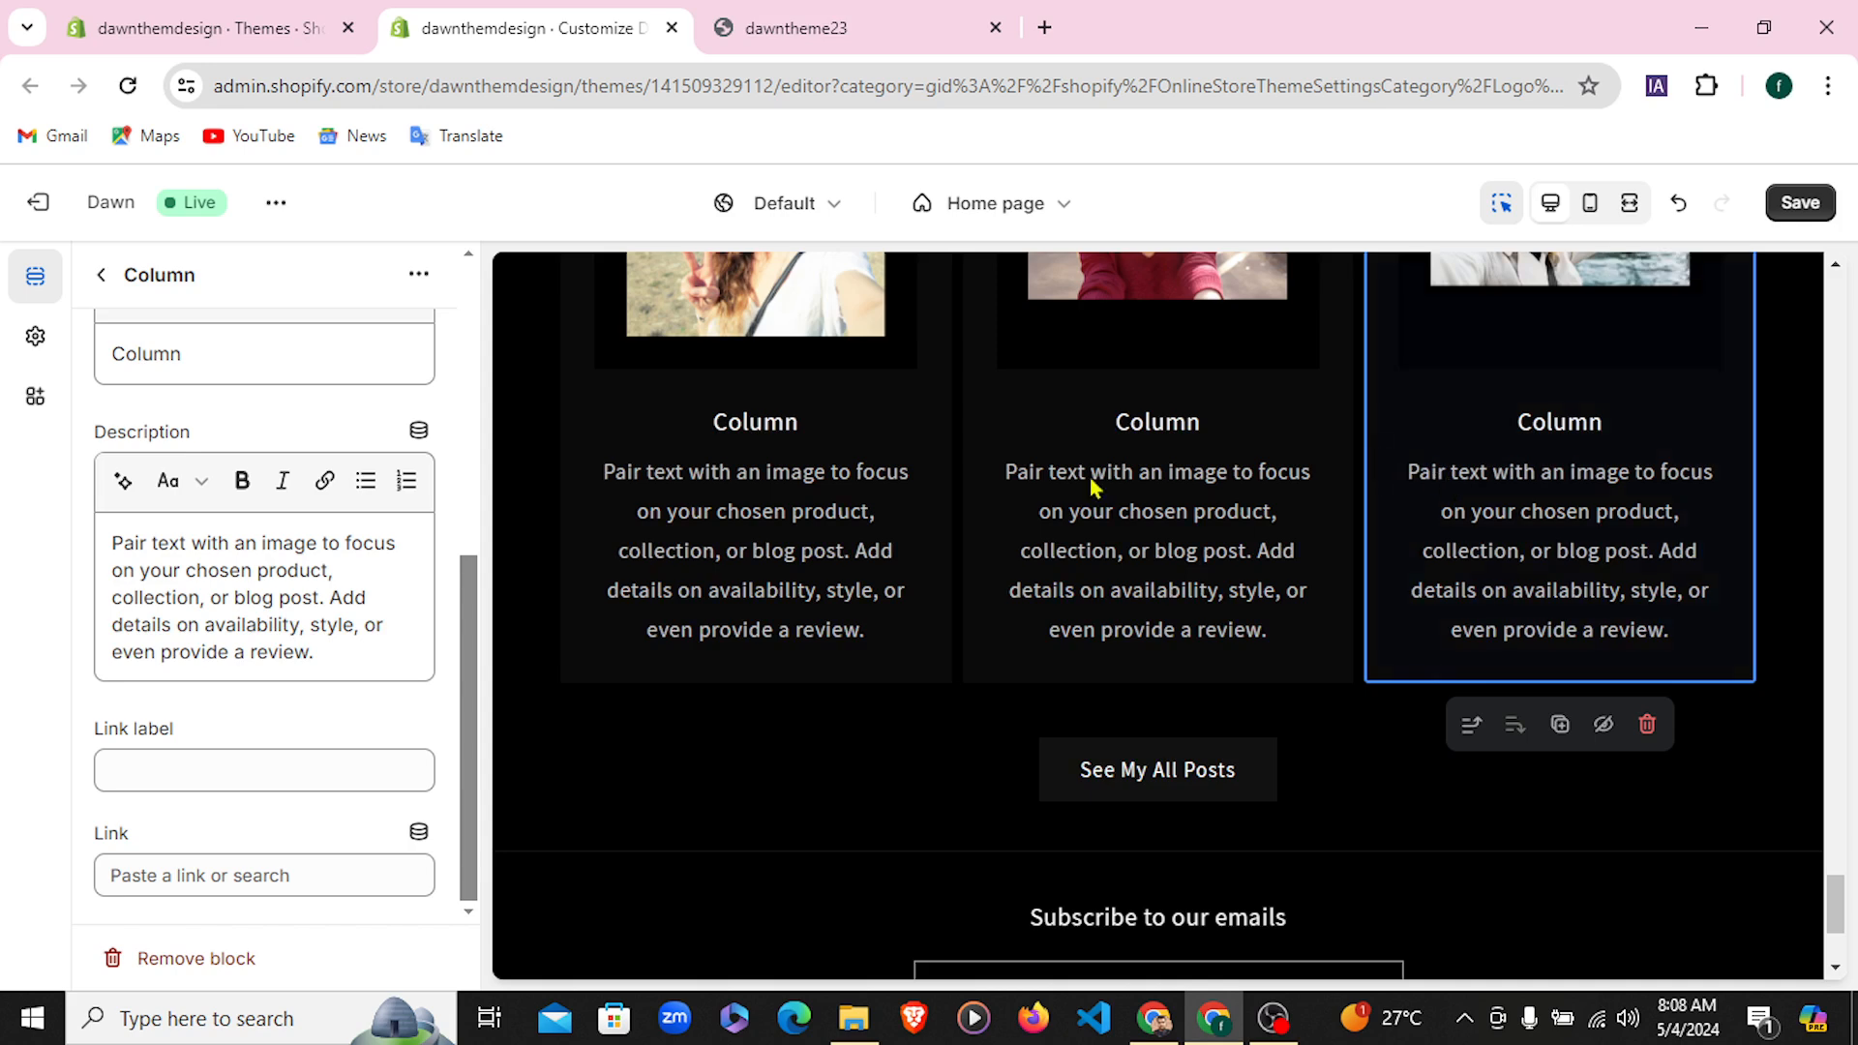
# Save the theme changes and look over the finished Multicolumn section in the preview
pyautogui.click(1794, 208)
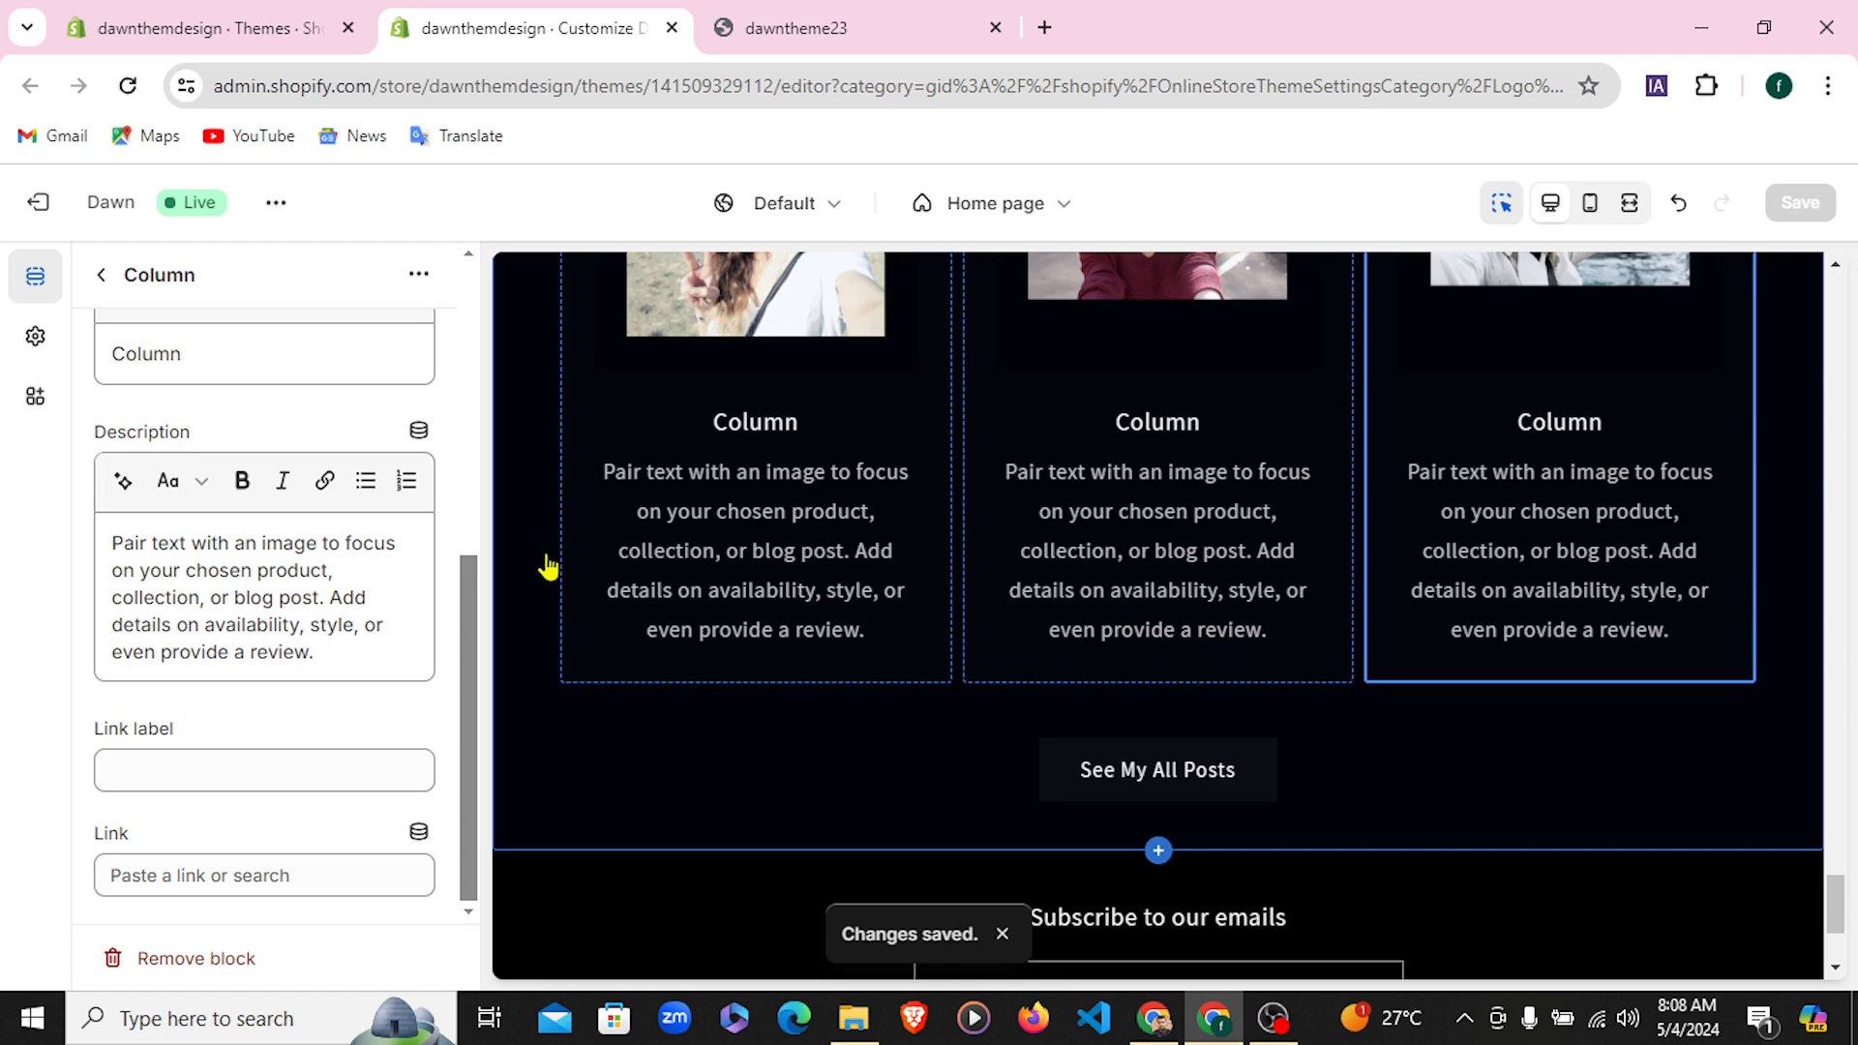
pyautogui.moveTo(474, 671); pyautogui.dragTo(434, 375)
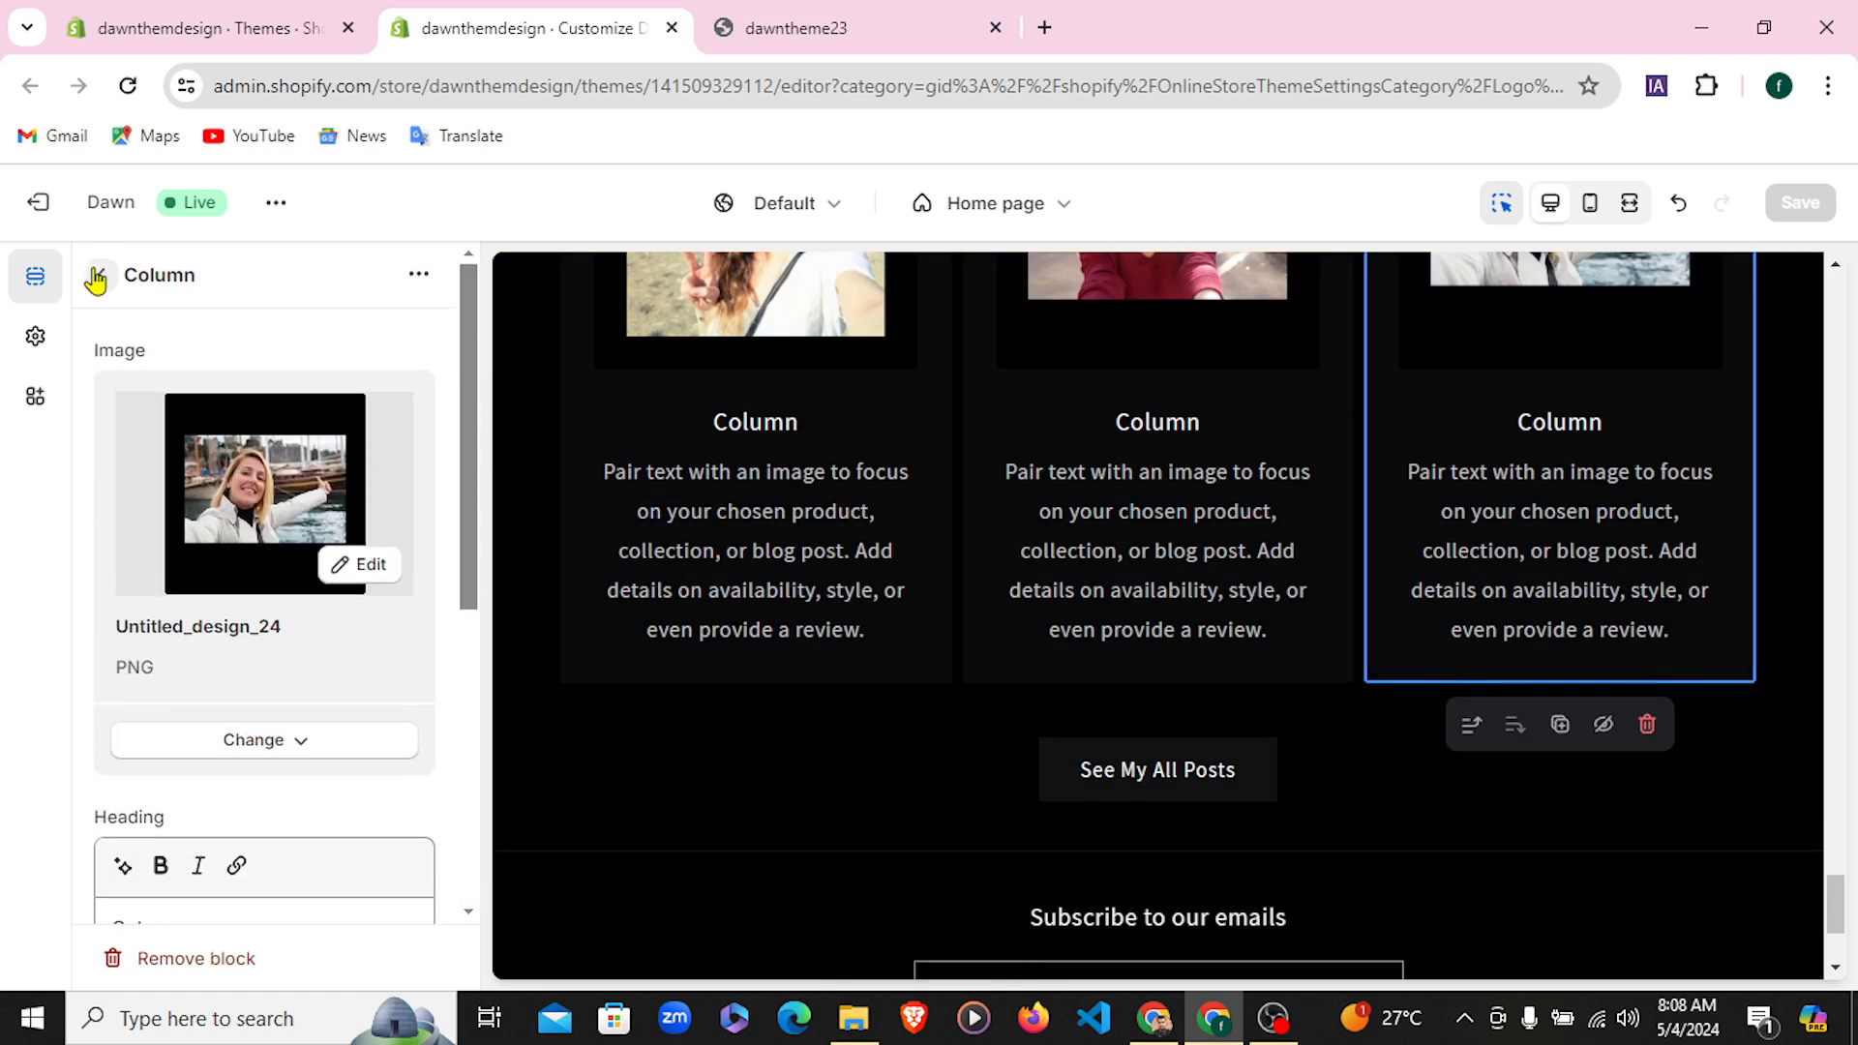
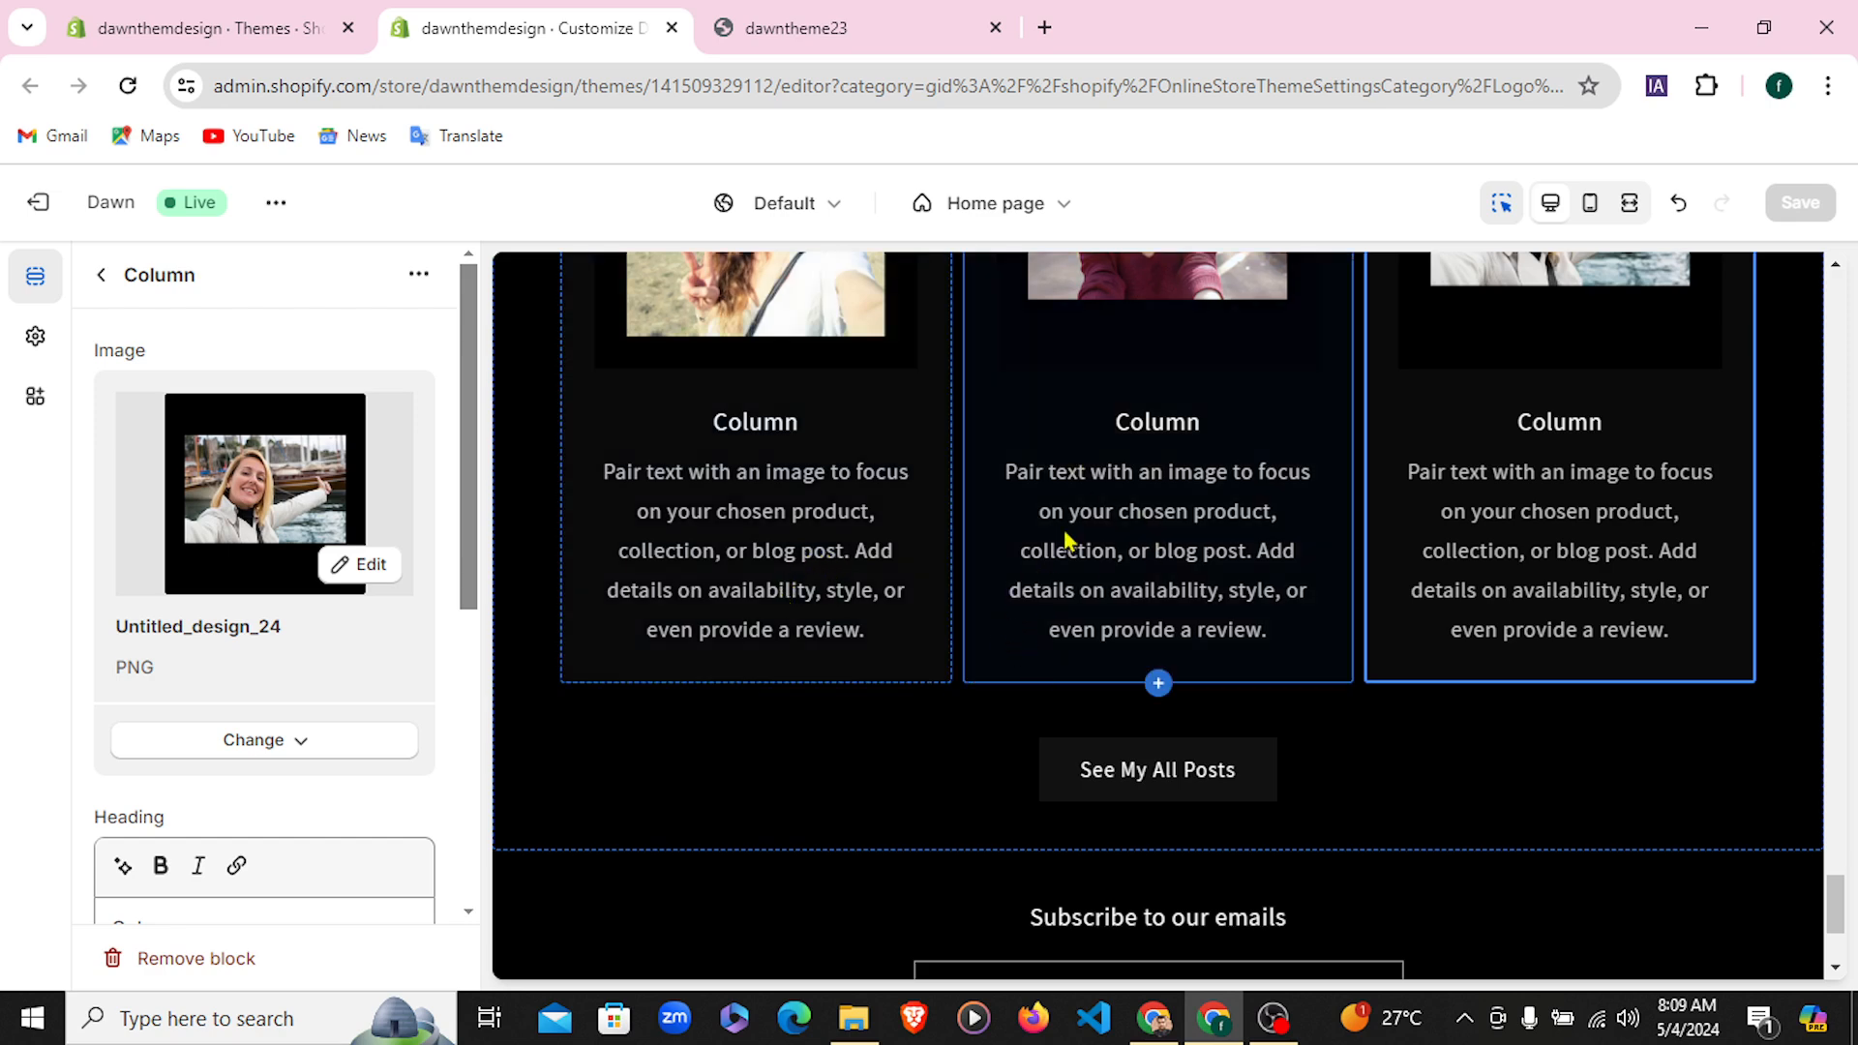
pyautogui.scroll(4, 1067, 539)
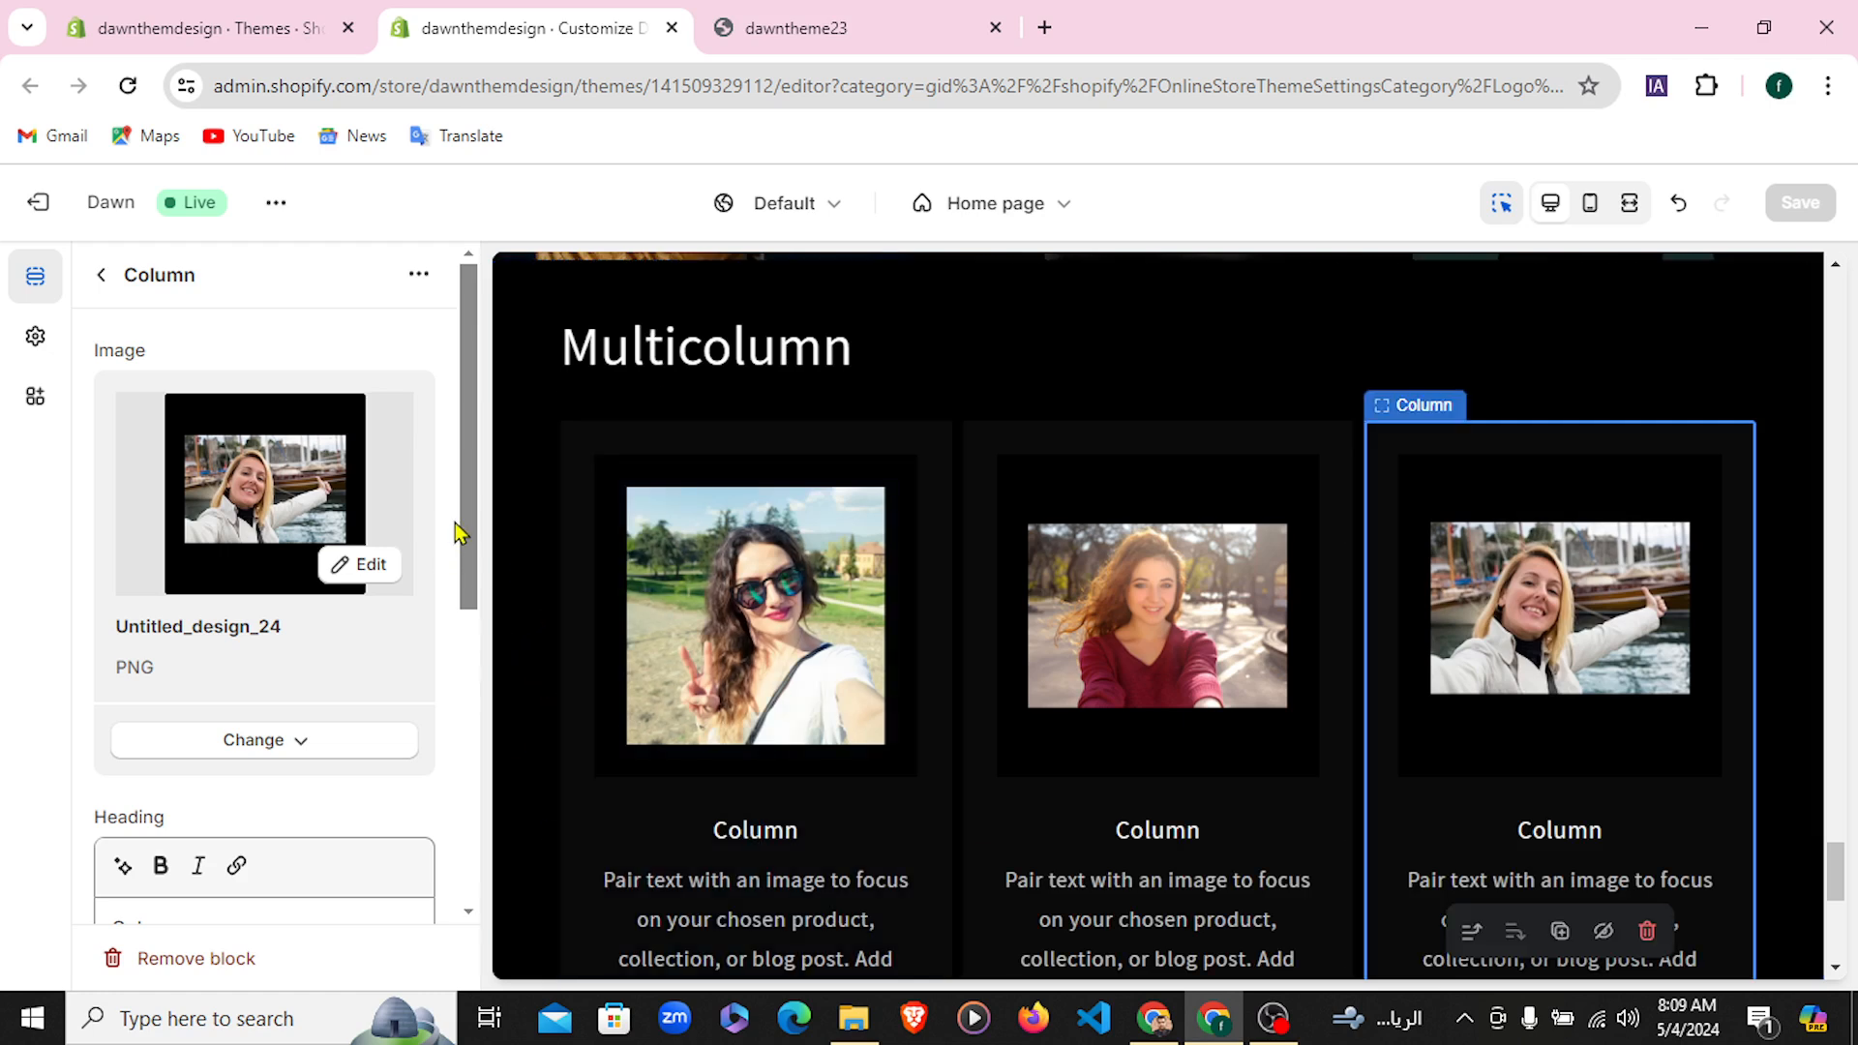
pyautogui.scroll(4, 598, 524)
pyautogui.scroll(-1, 600, 871)
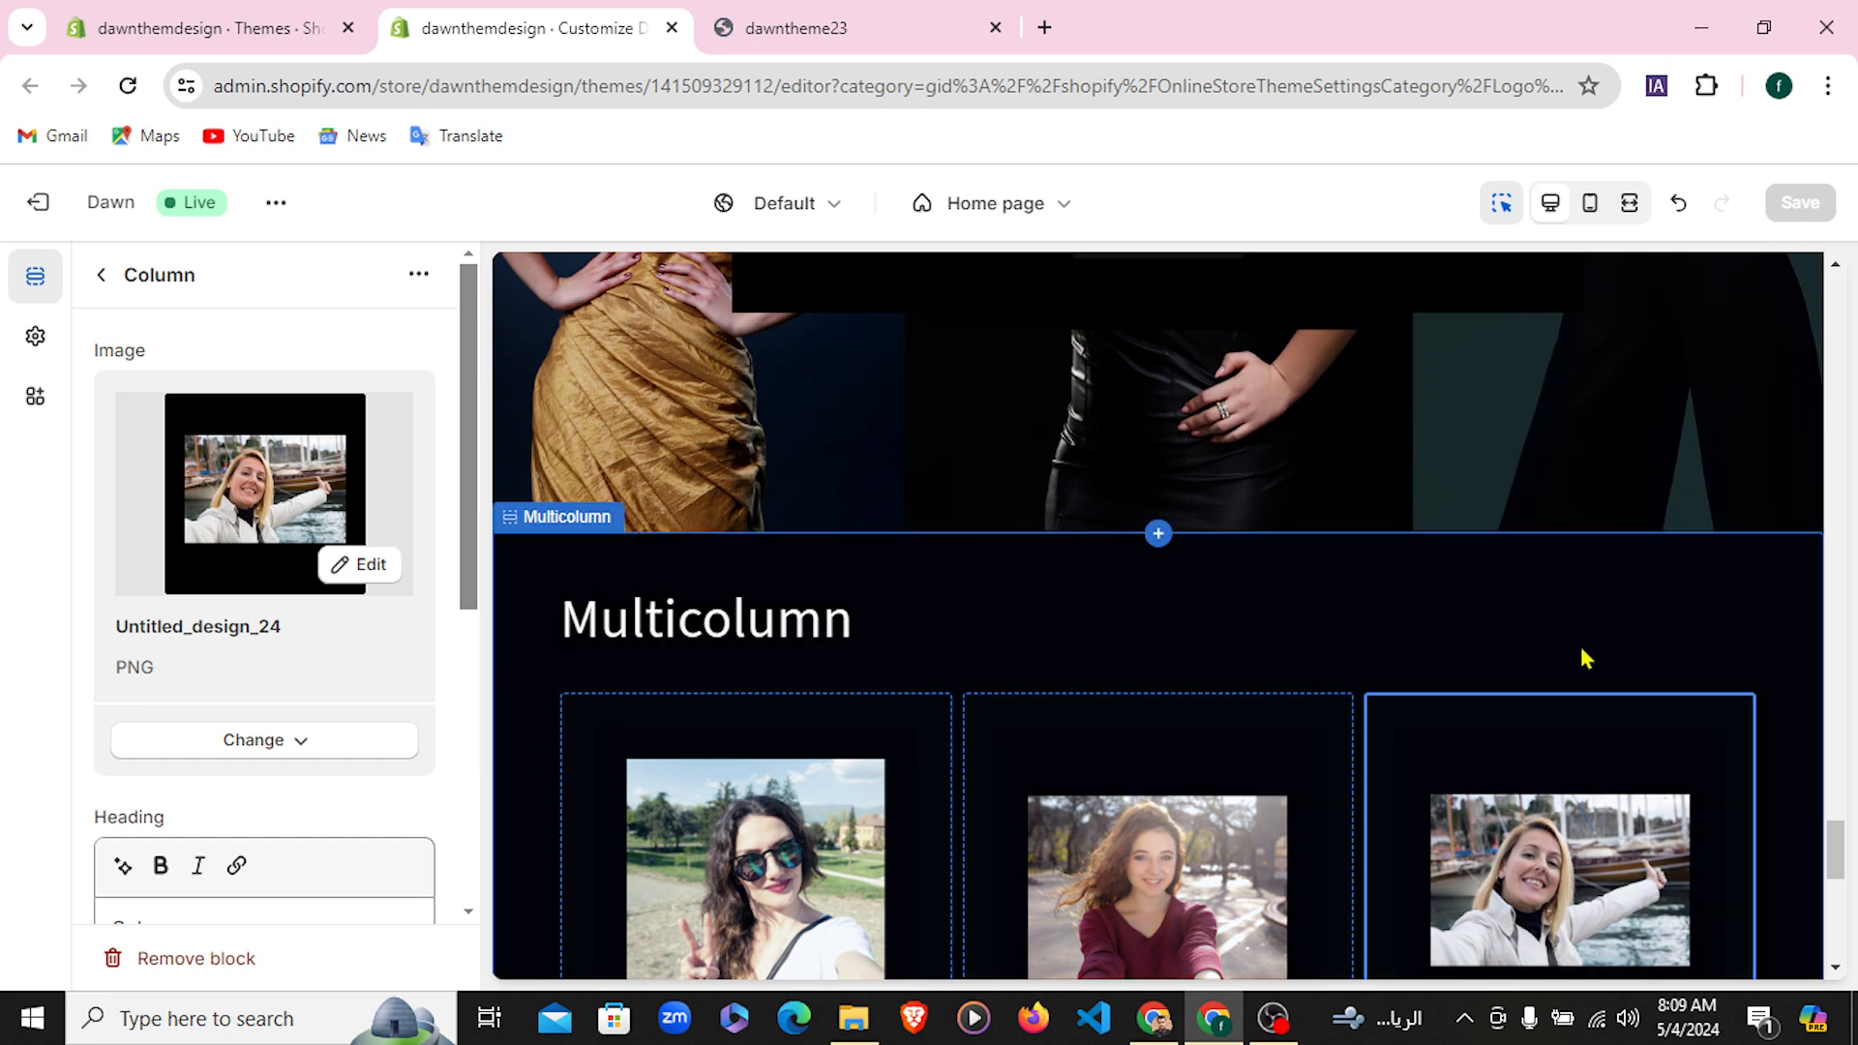
pyautogui.scroll(-7, 1592, 662)
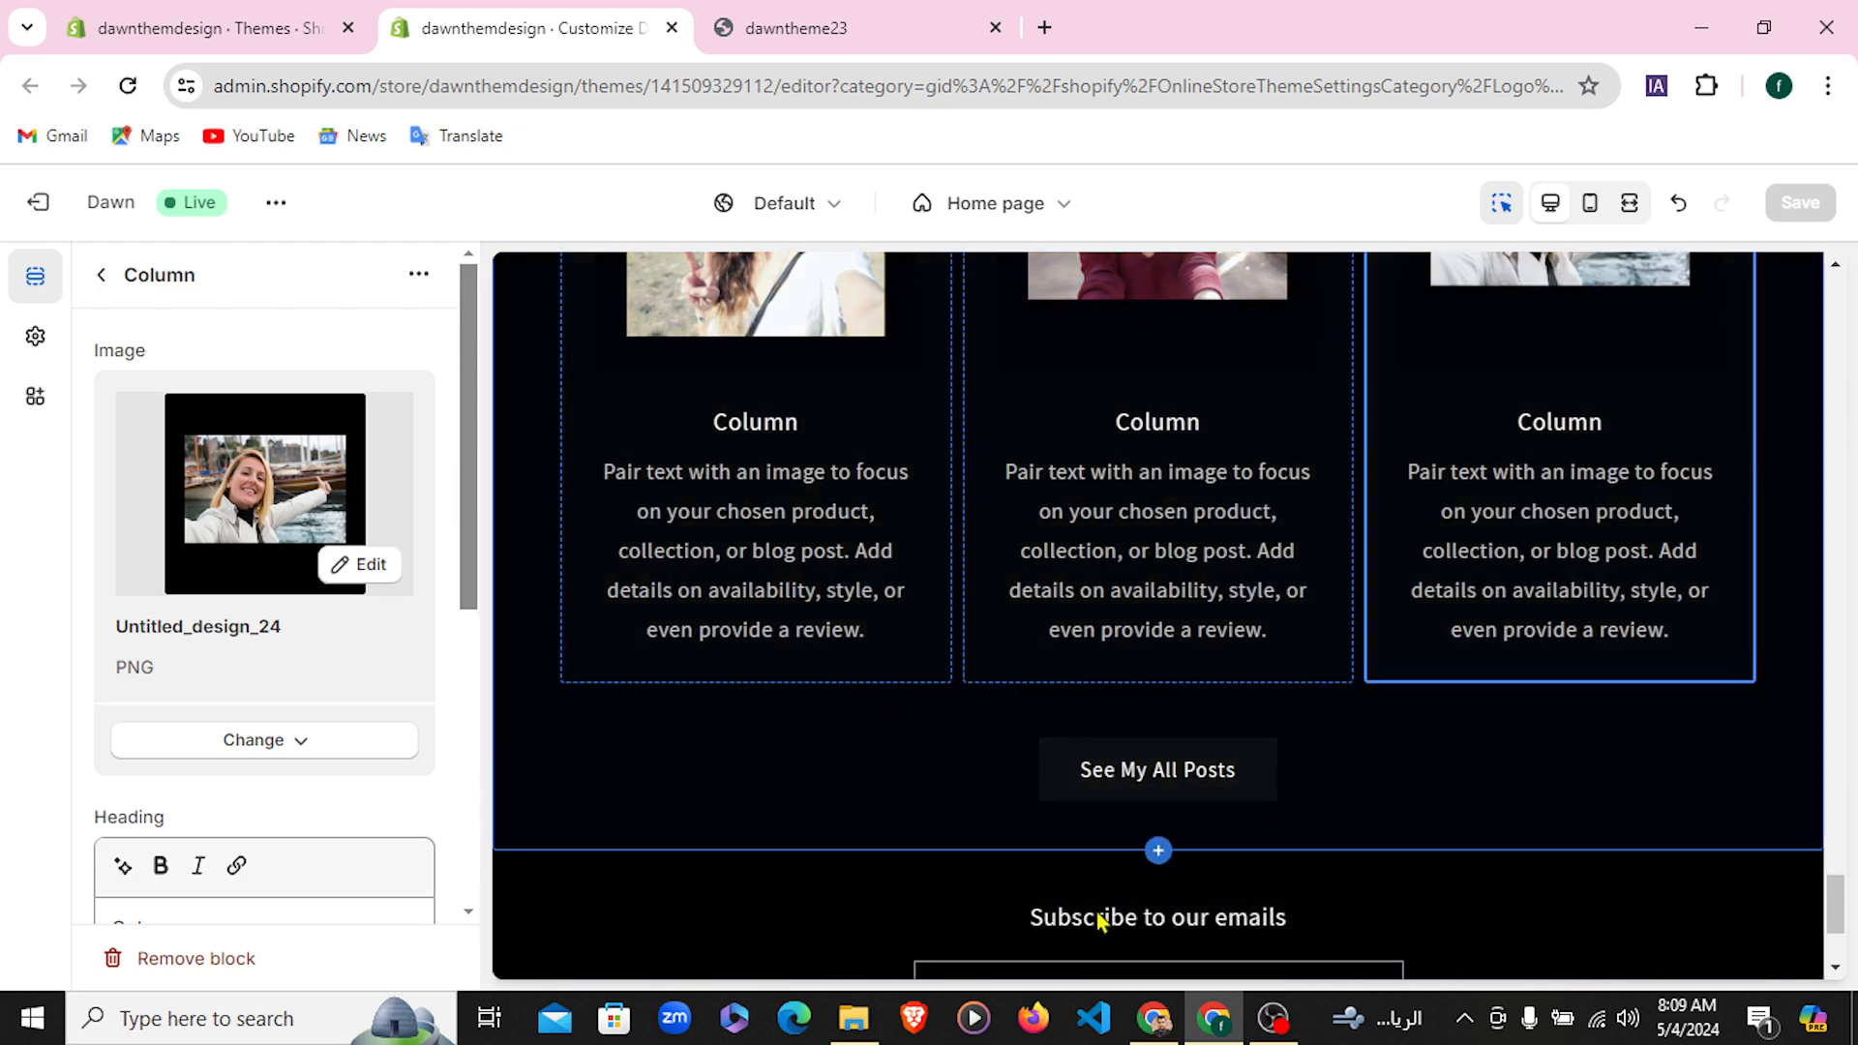
# Return to the home page section list and compare the footer with the Follow Me footer in the dawntheme23 store
pyautogui.click(101, 275)
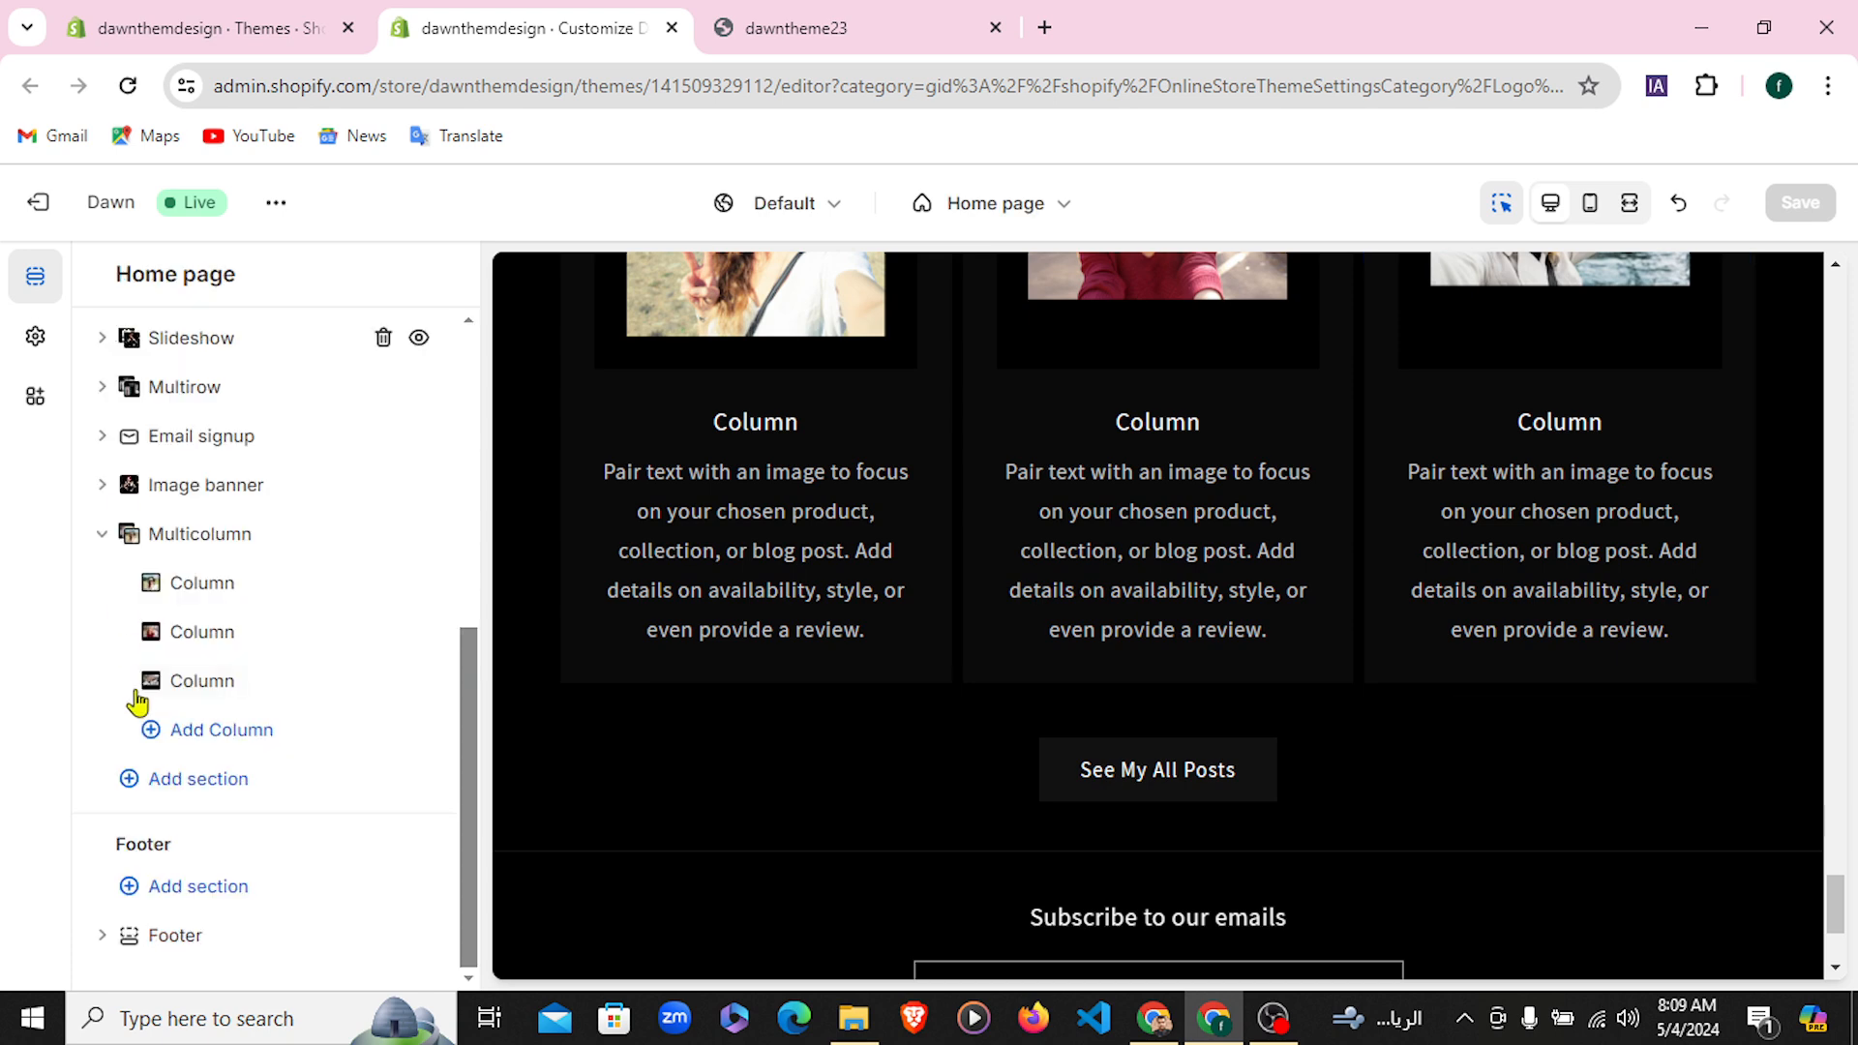
pyautogui.scroll(-3, 1548, 735)
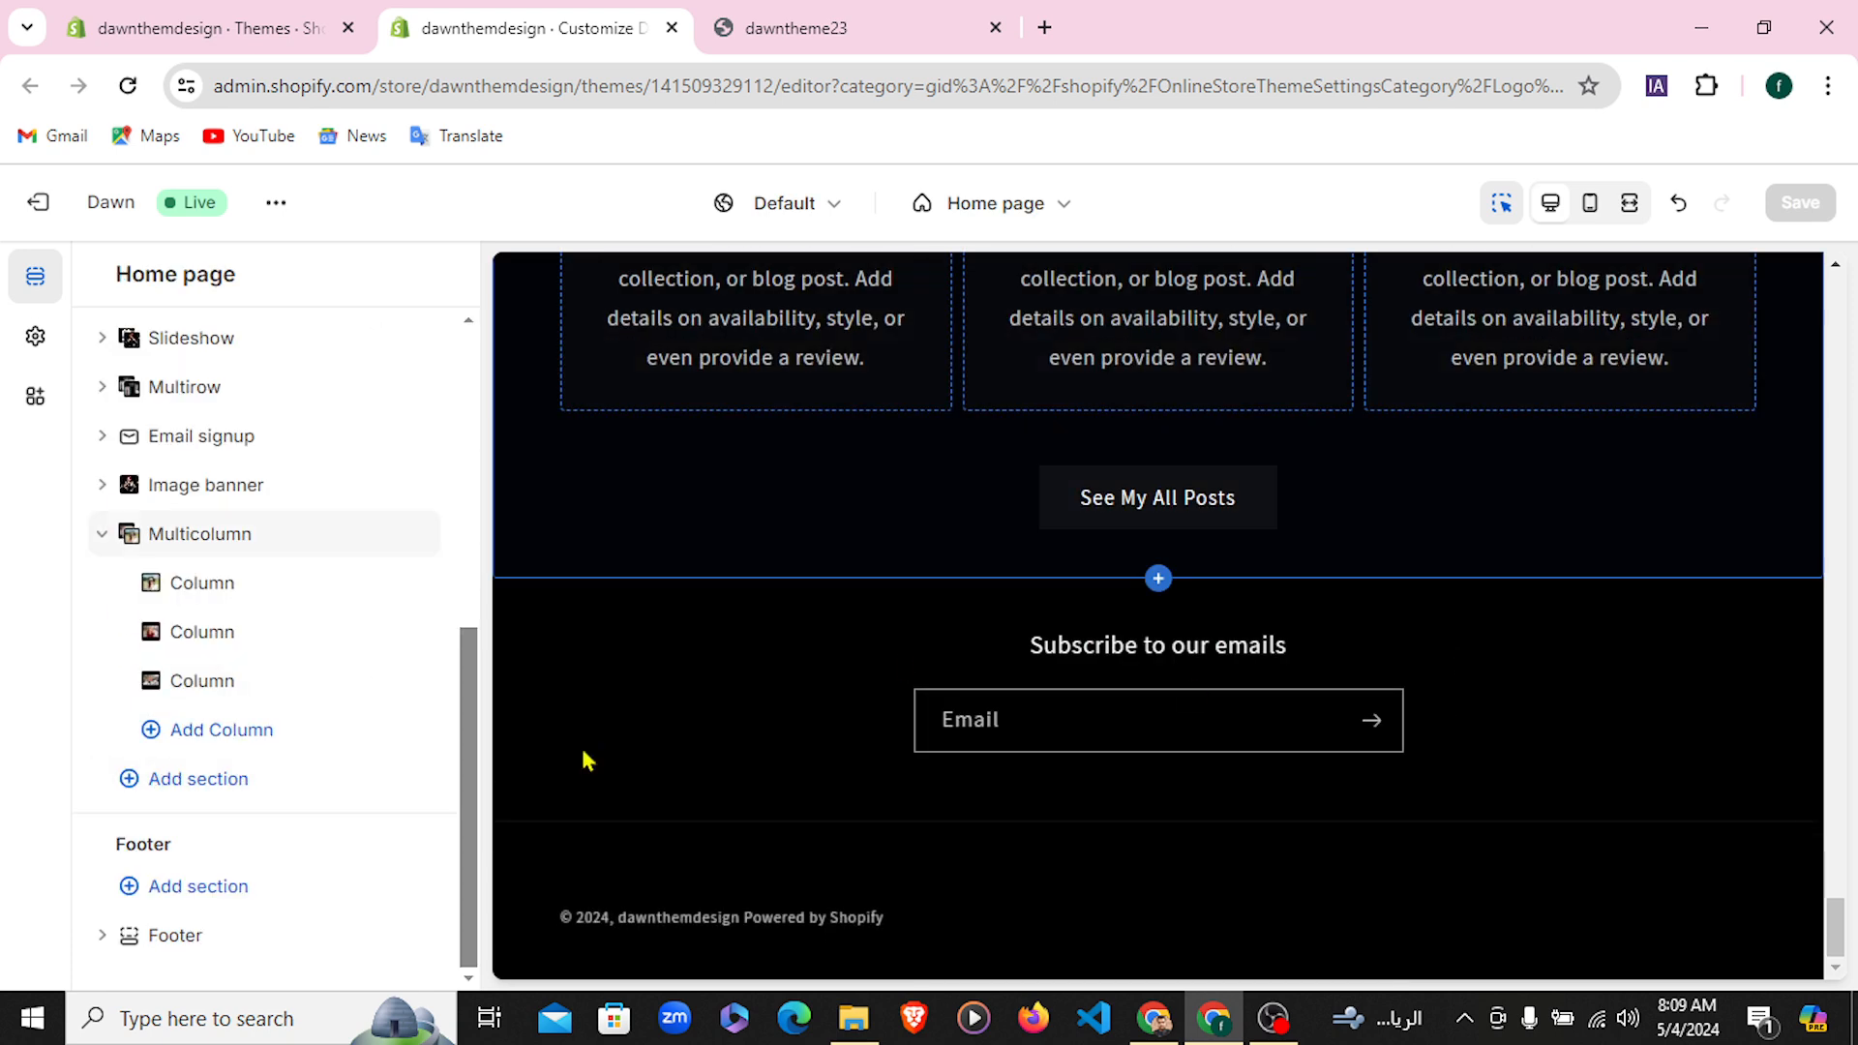
pyautogui.click(842, 14)
pyautogui.scroll(2, 1025, 787)
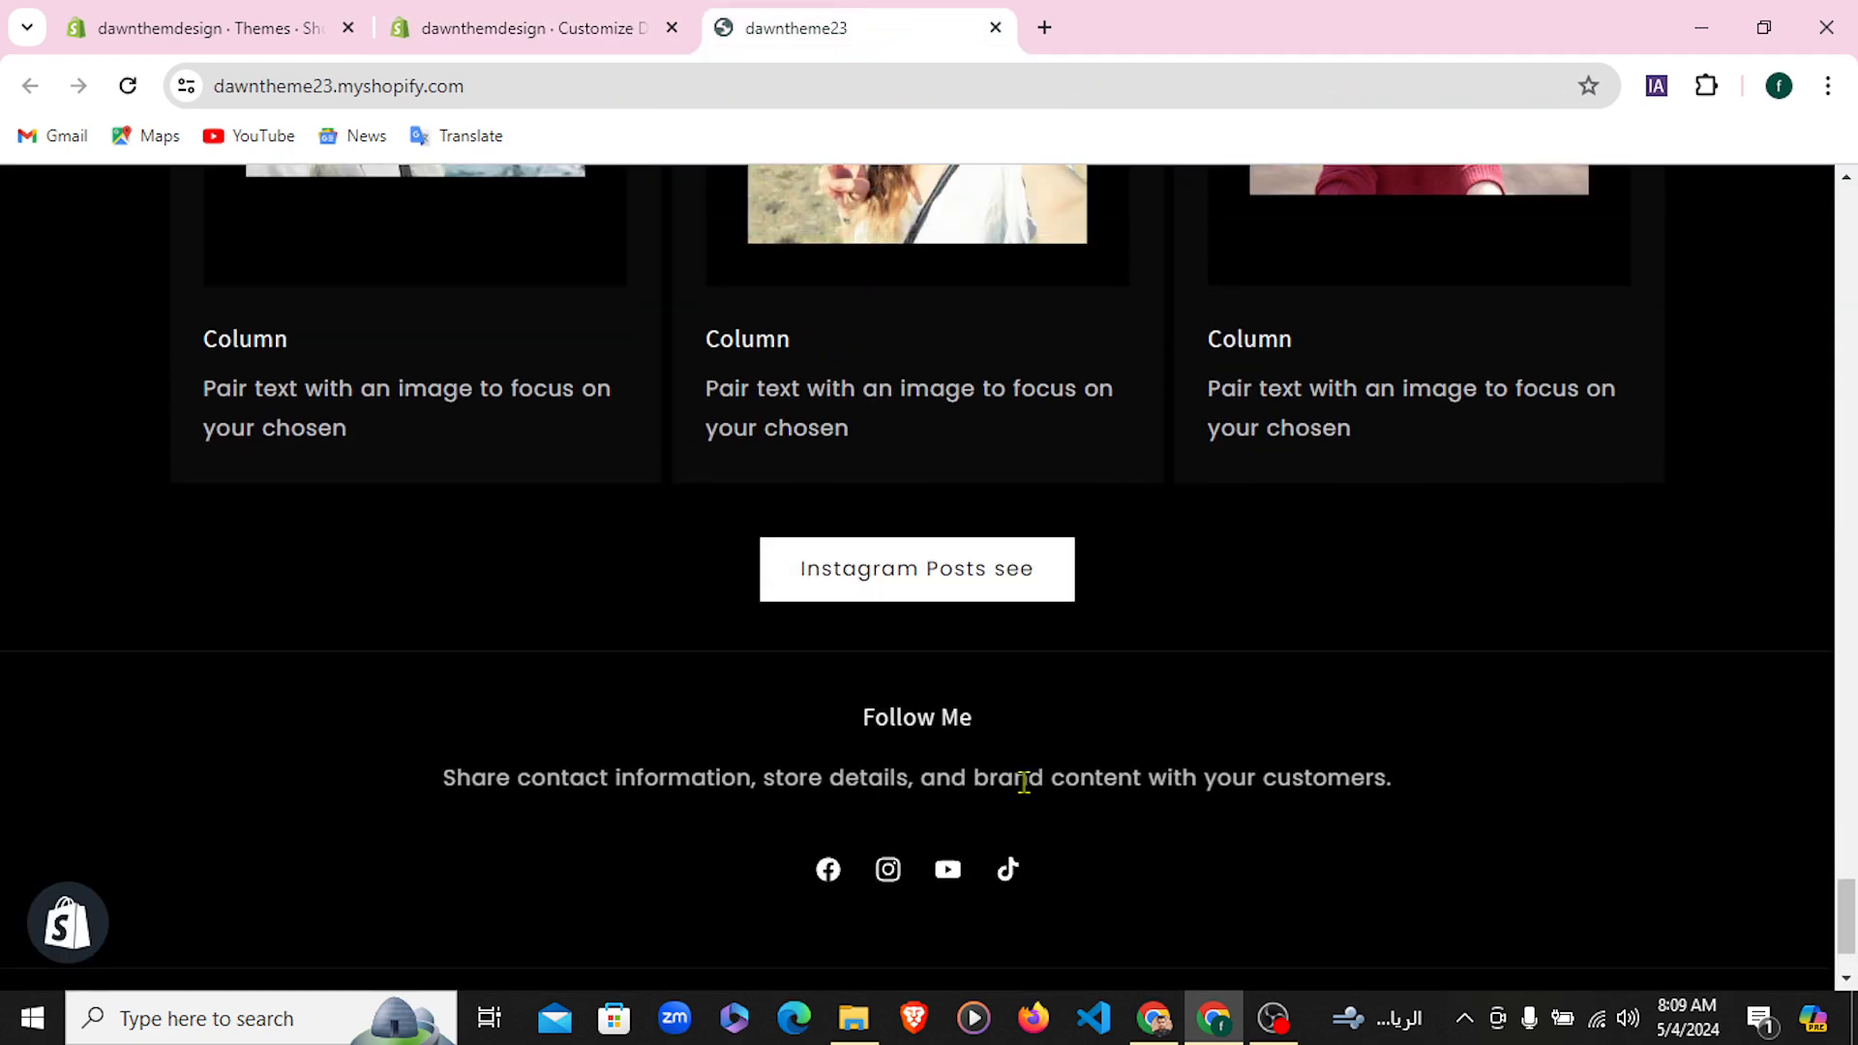
pyautogui.click(531, 28)
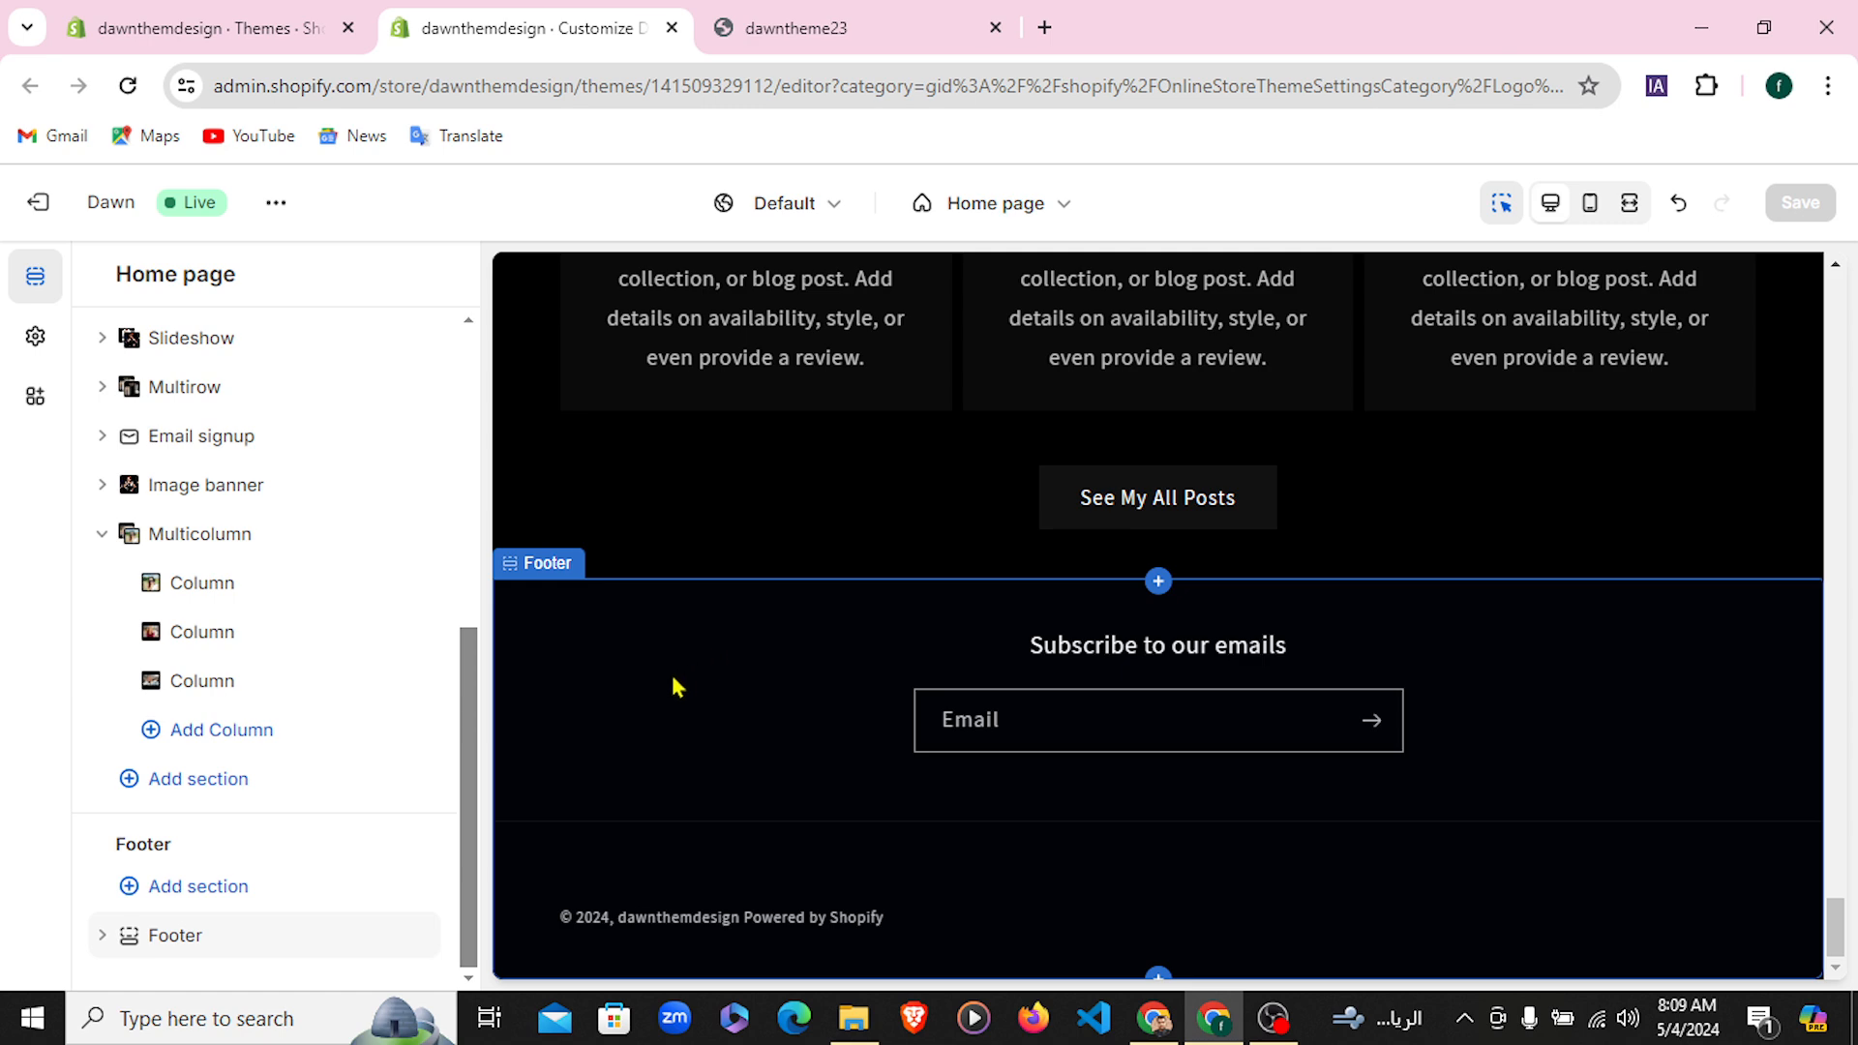
pyautogui.click(870, 14)
pyautogui.scroll(-1, 1048, 746)
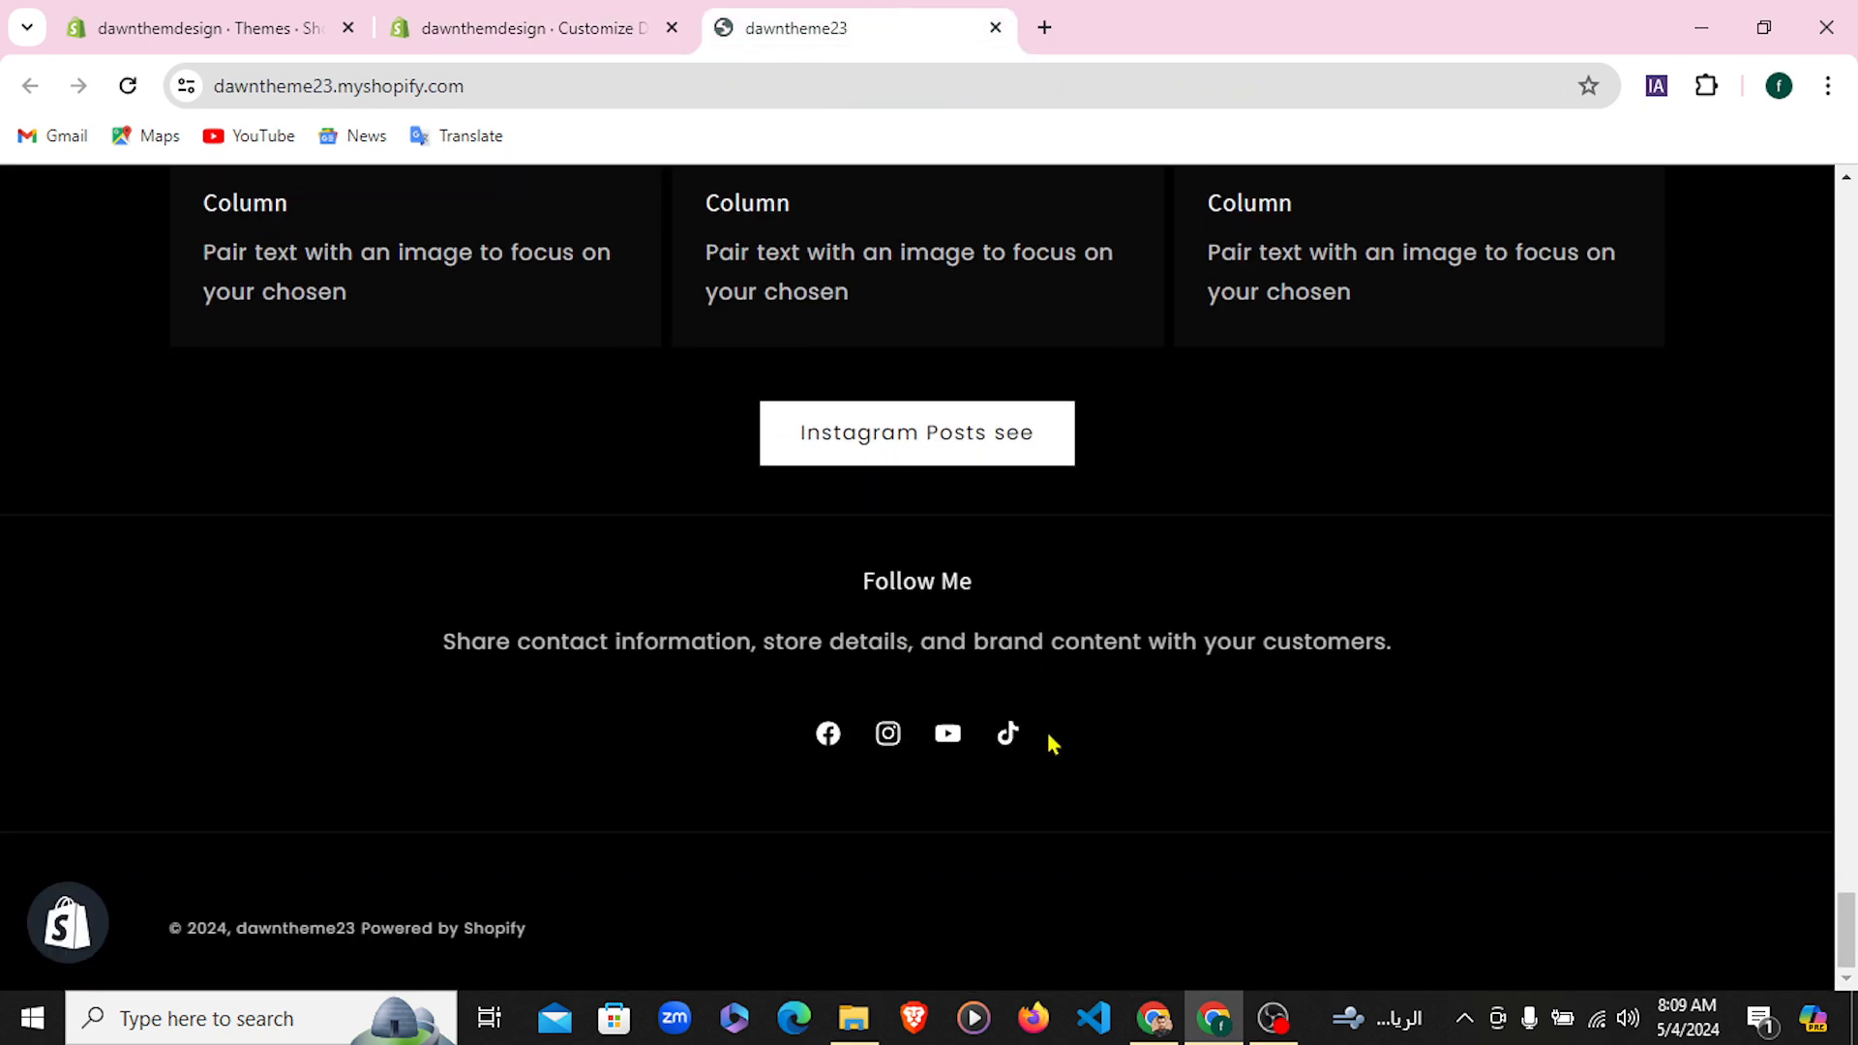
pyautogui.click(542, 13)
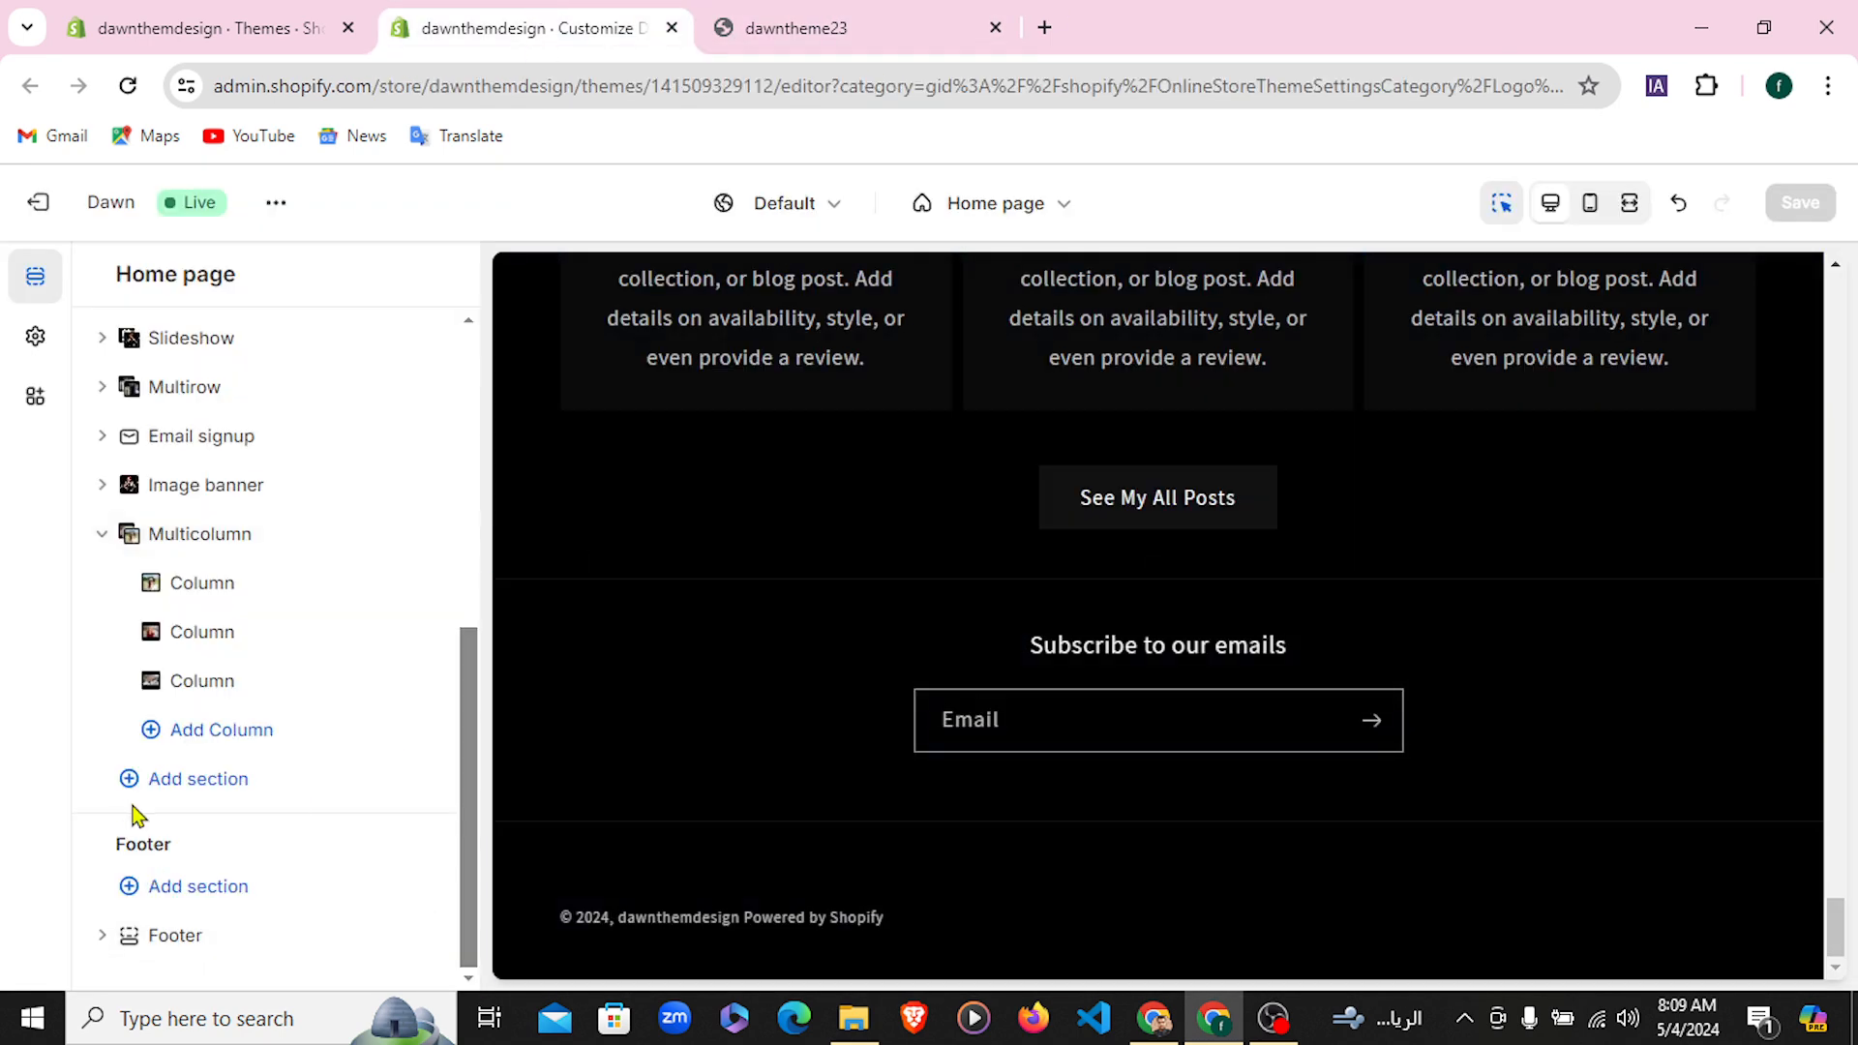
# Examine the section types available for the footer group against the dawntheme23 reference store
pyautogui.moveTo(185, 849); pyautogui.dragTo(93, 851)
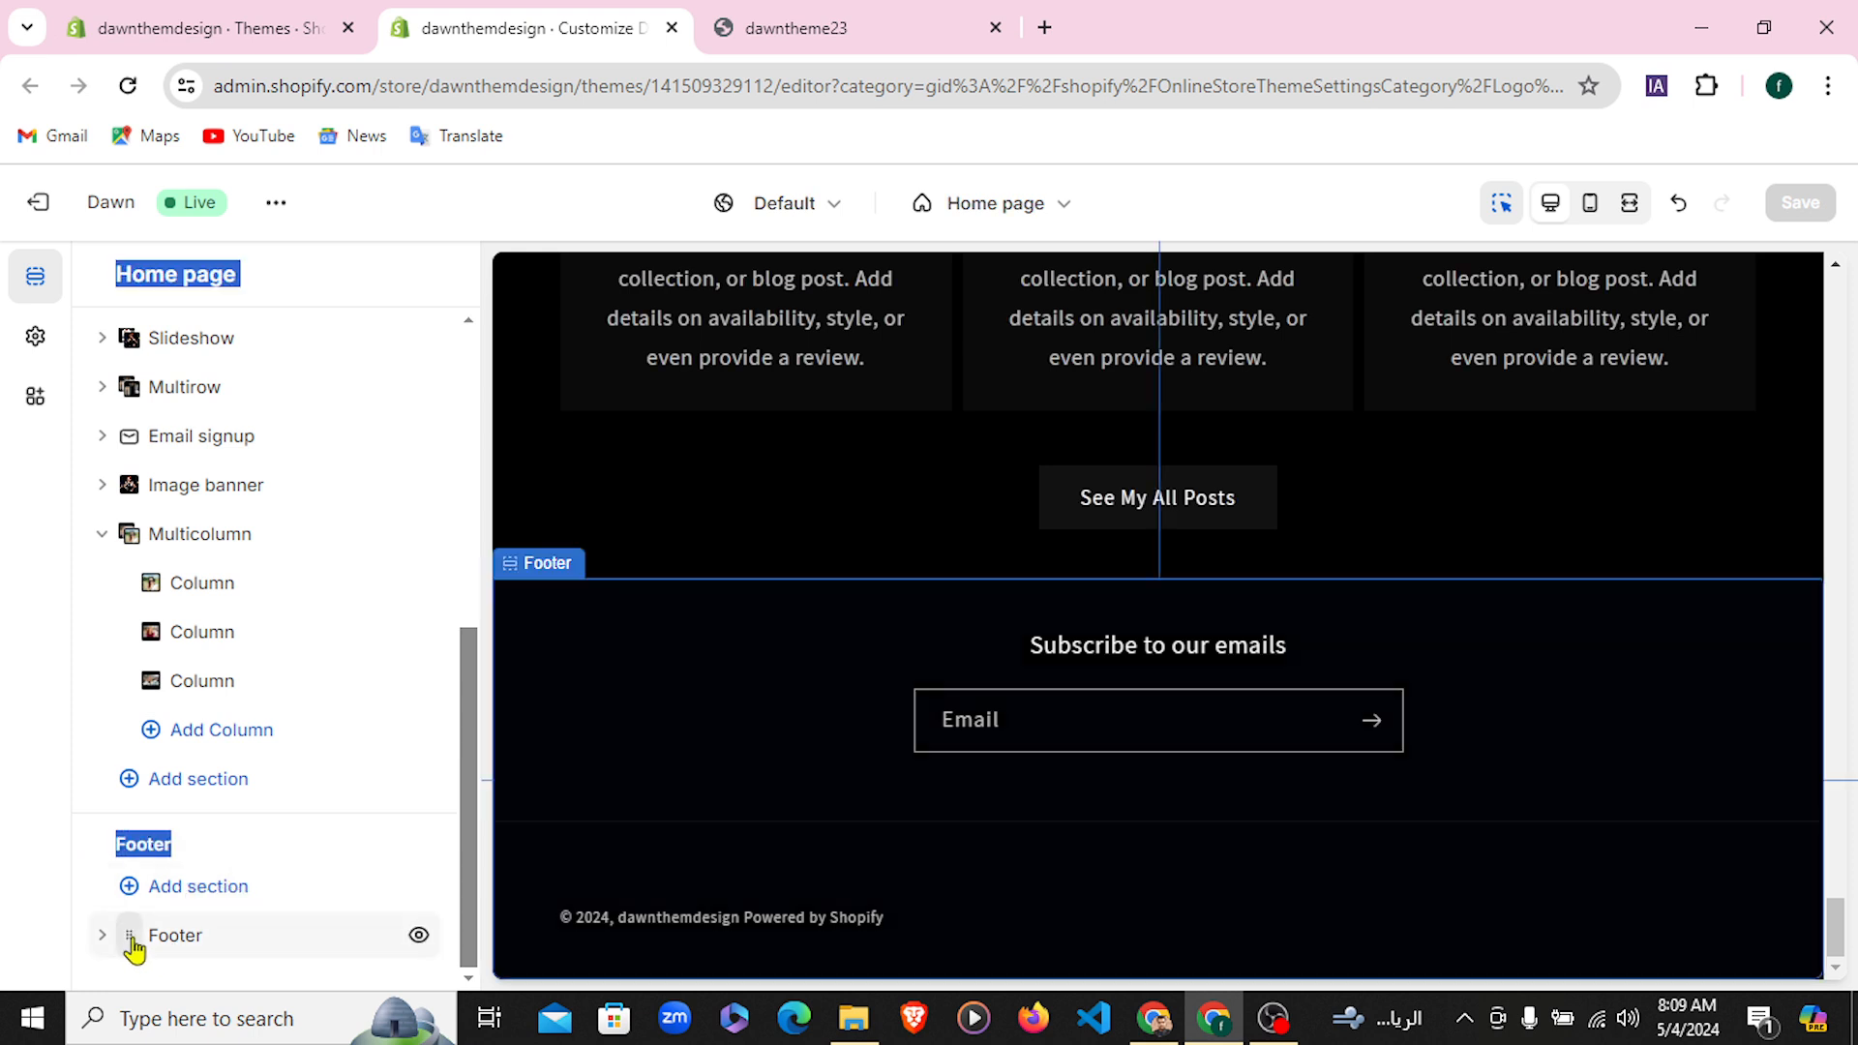
pyautogui.click(201, 892)
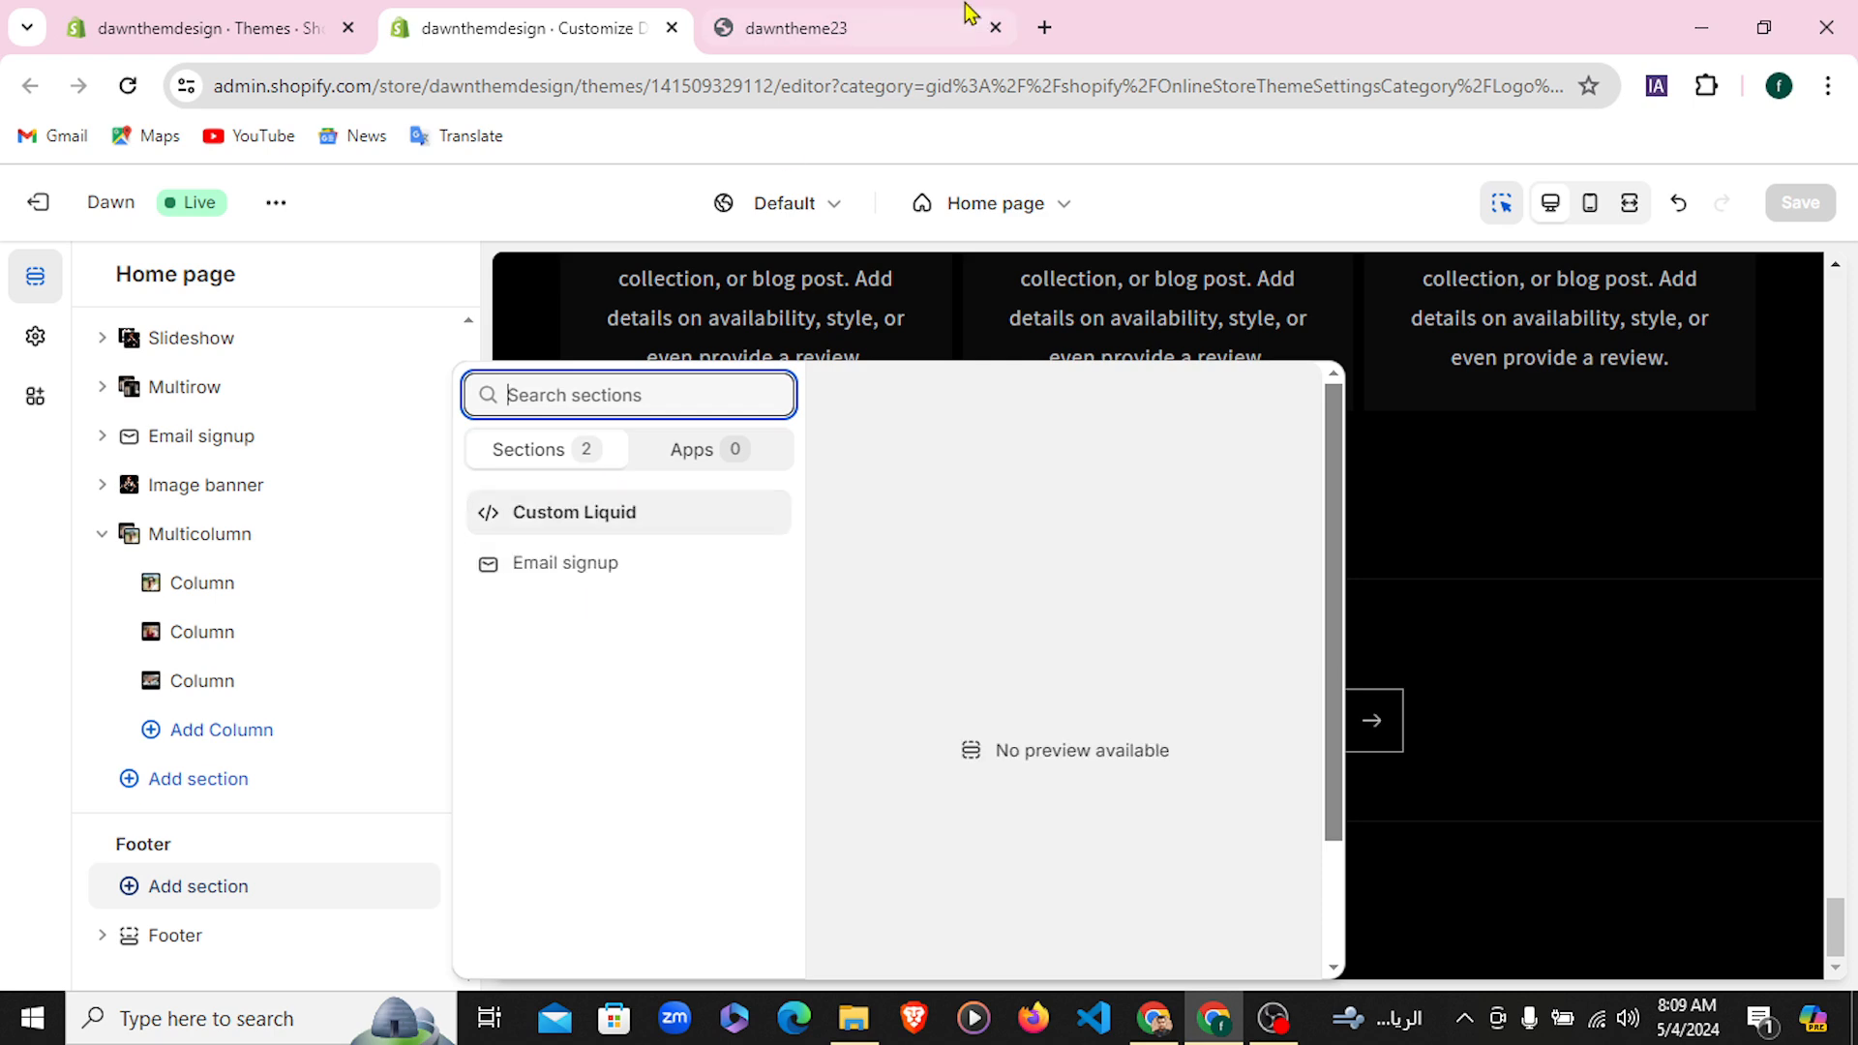
pyautogui.click(850, 17)
pyautogui.click(526, 17)
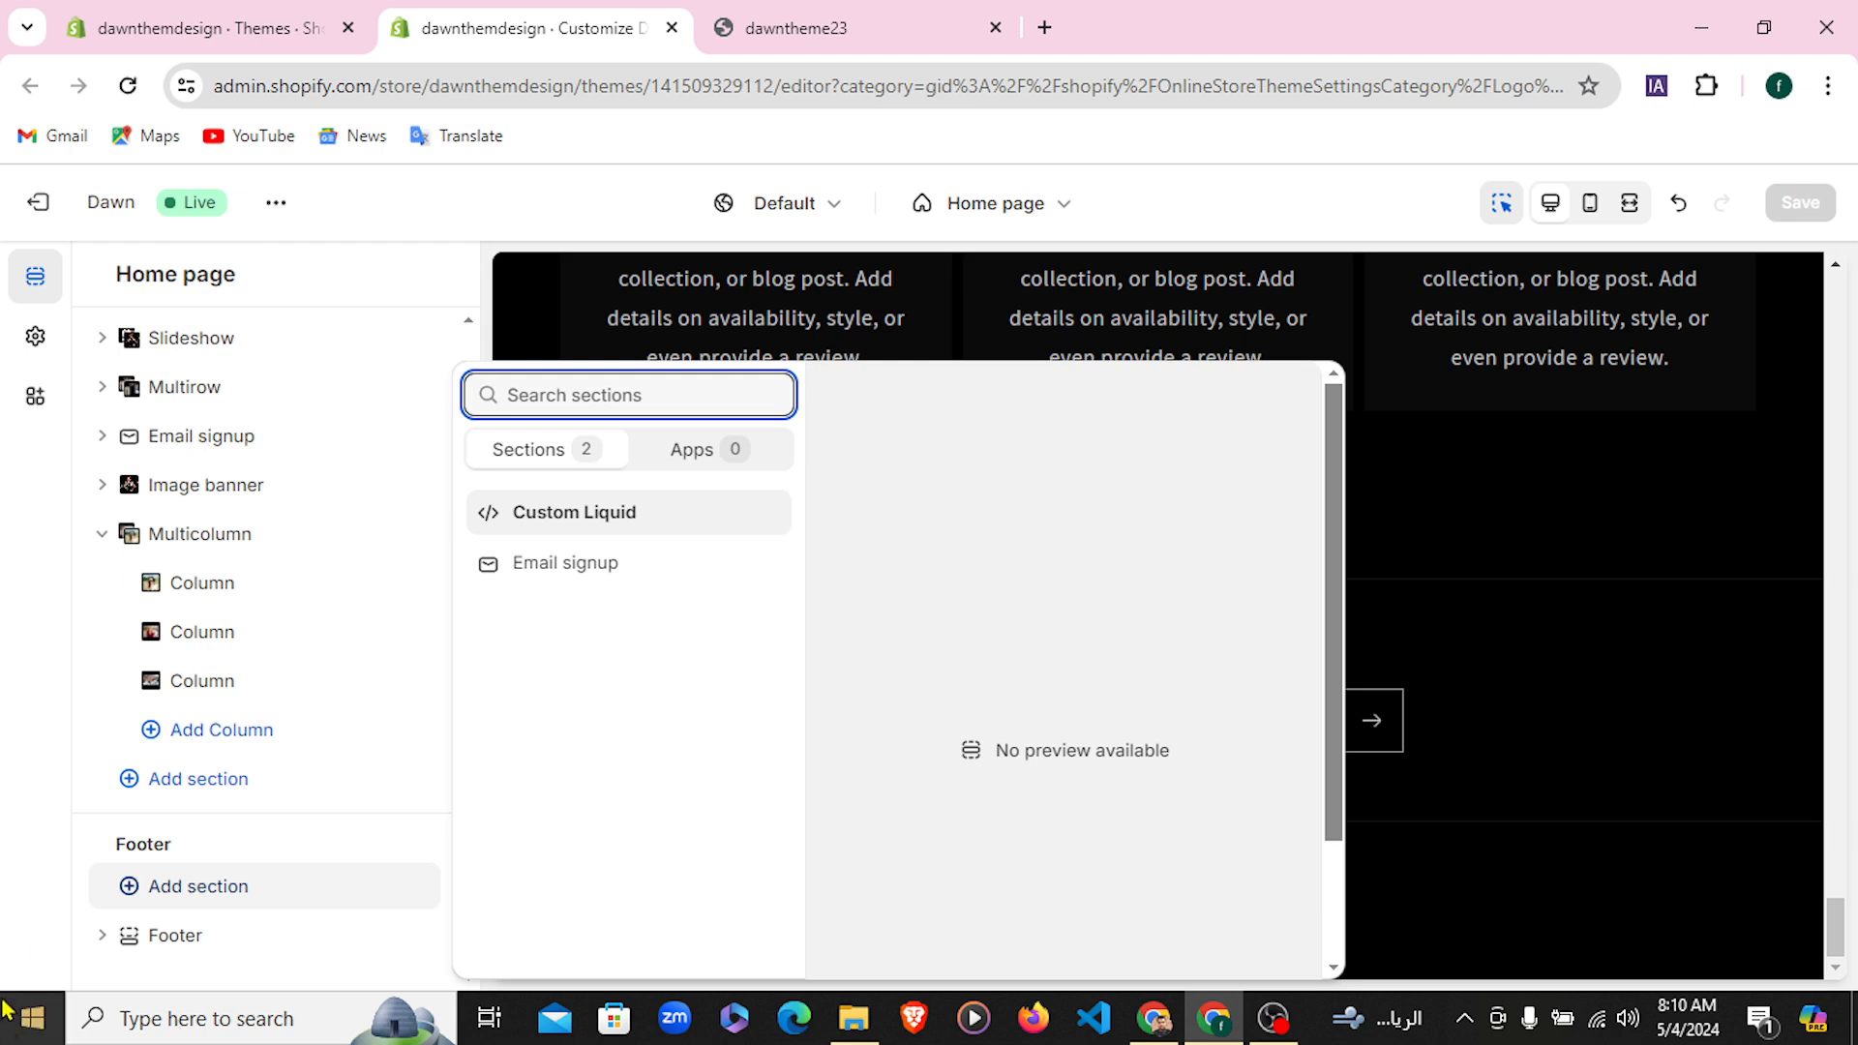
pyautogui.click(54, 926)
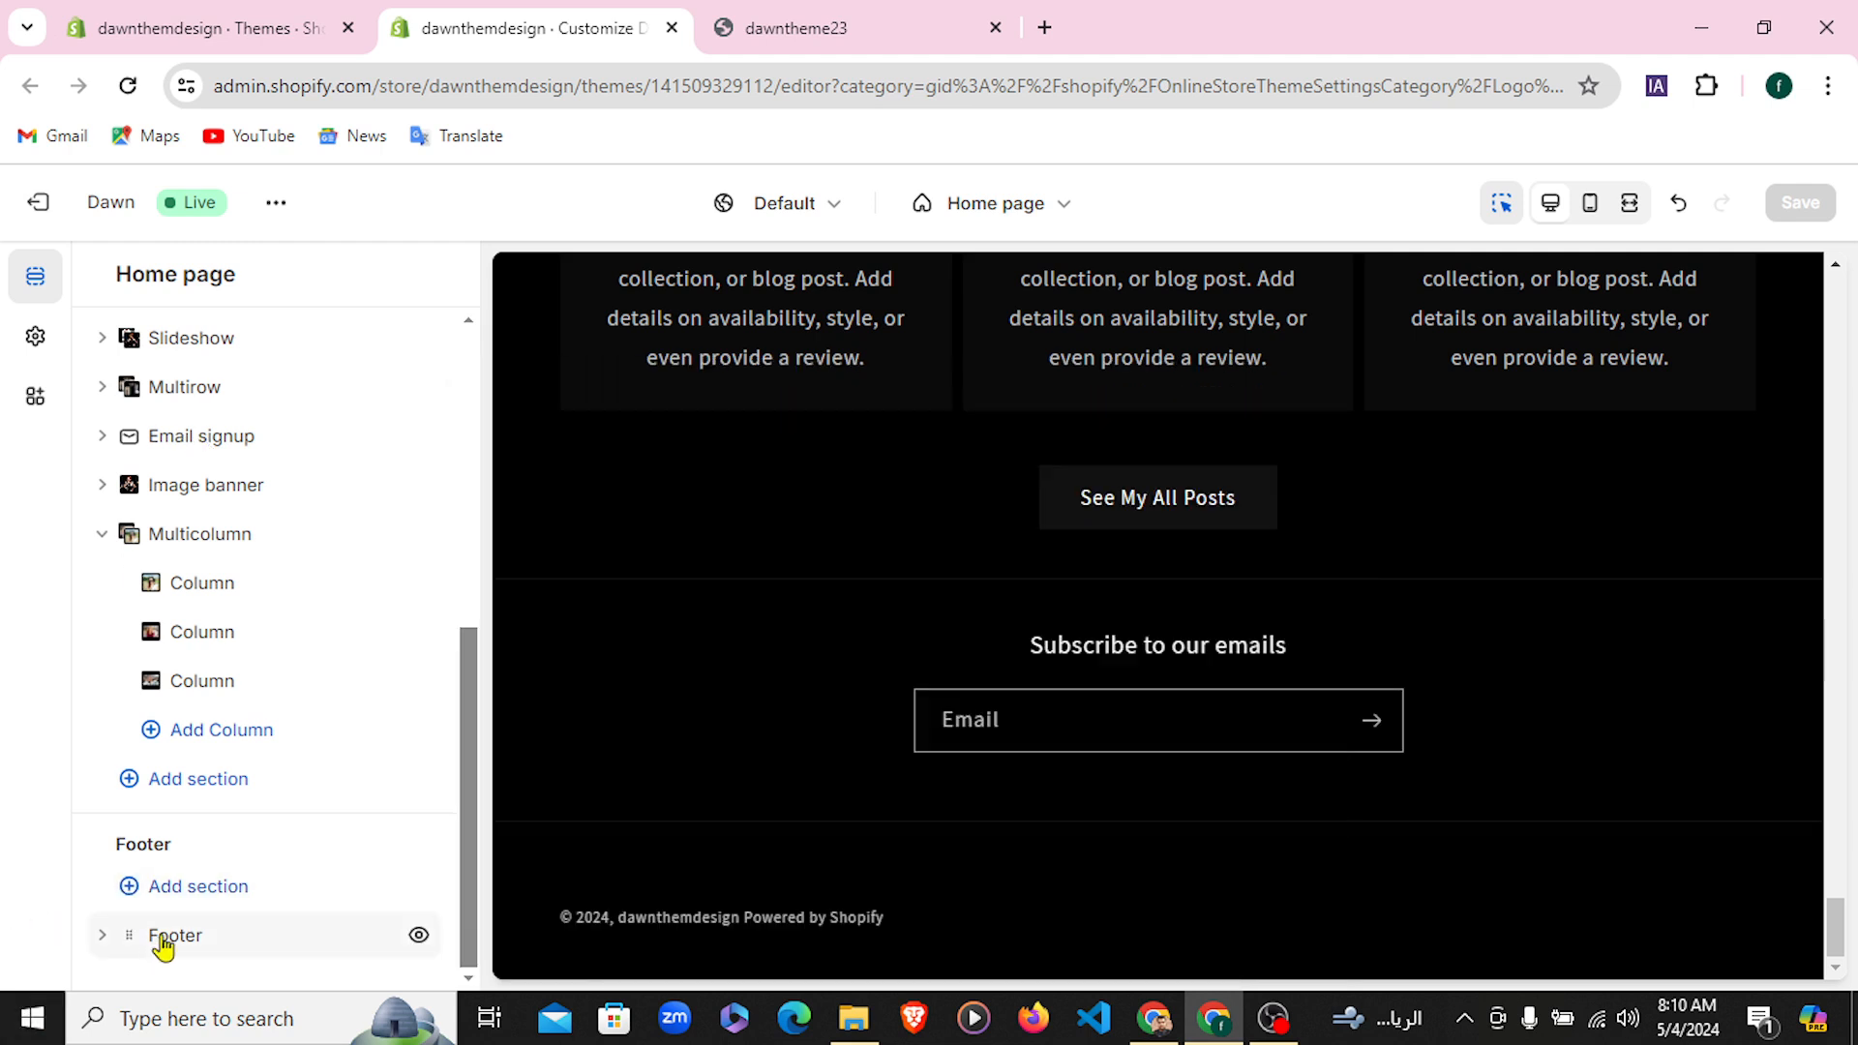
# Examine the block types and settings available for the footer section and compare them with the dawntheme23 reference footer
pyautogui.click(105, 939)
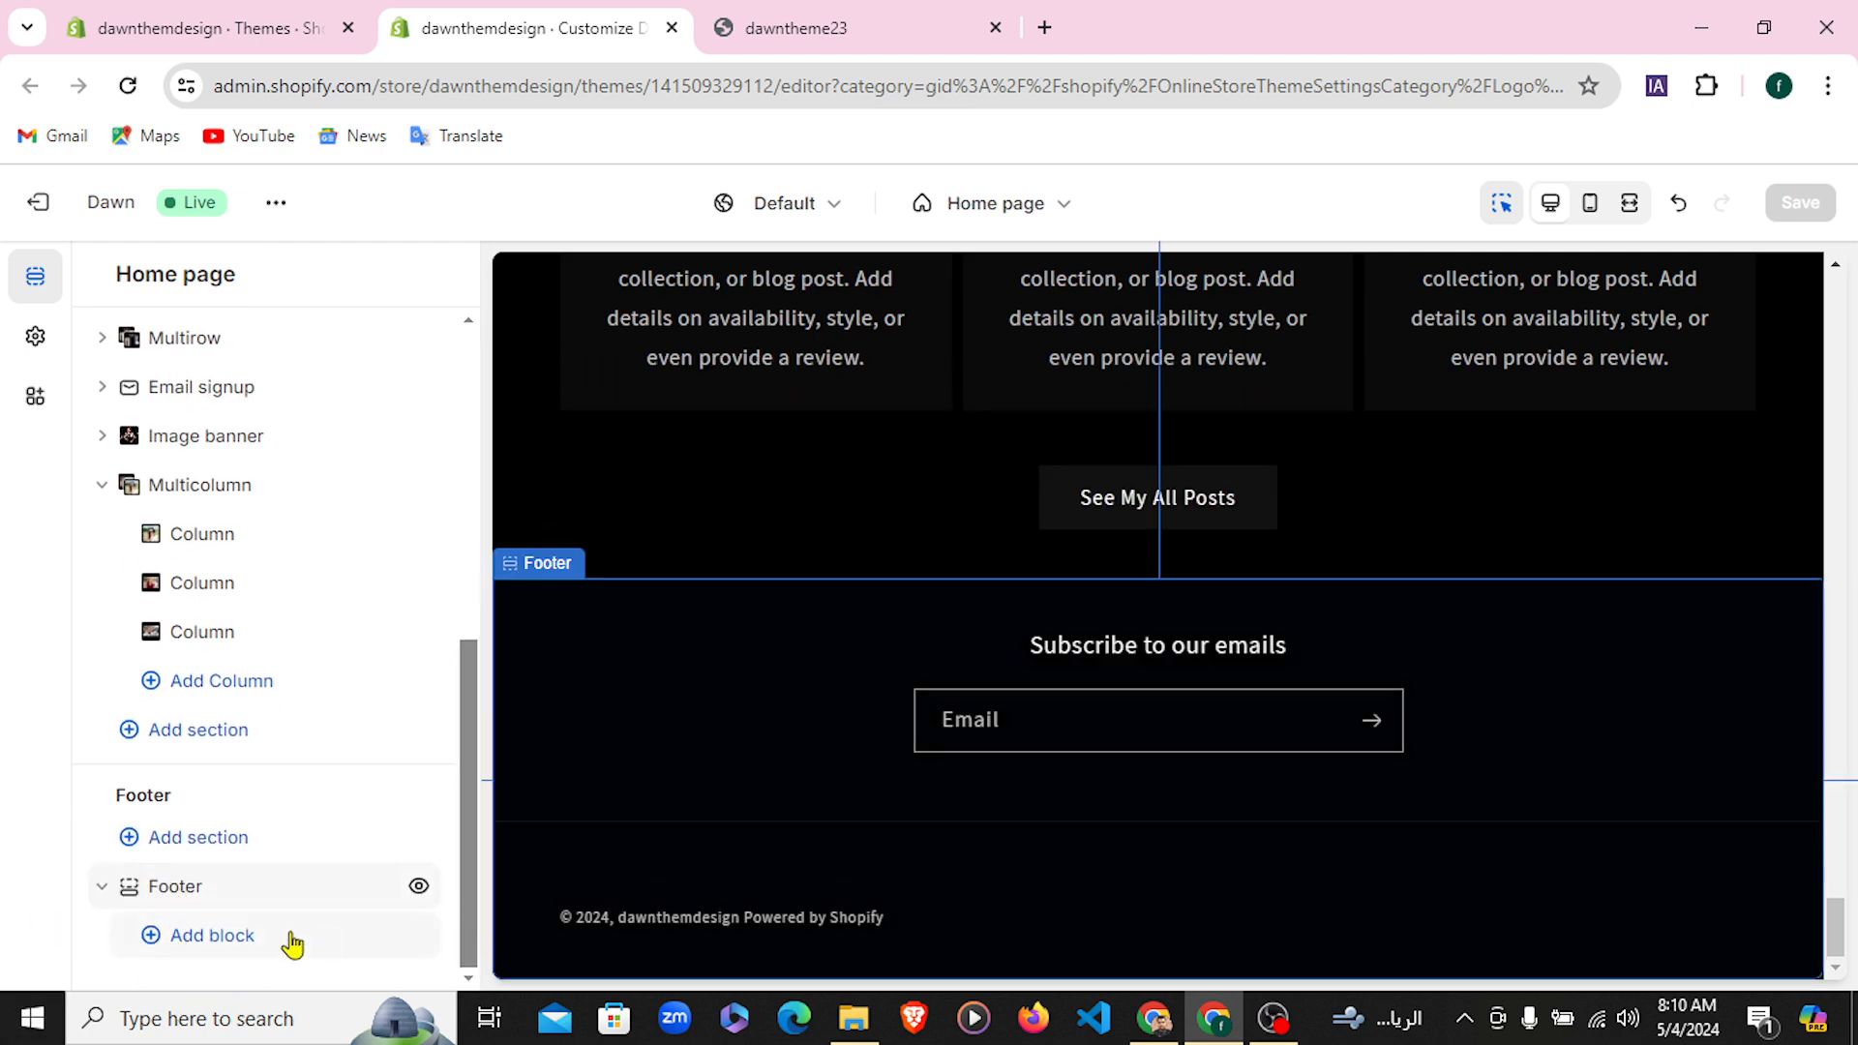
pyautogui.click(224, 944)
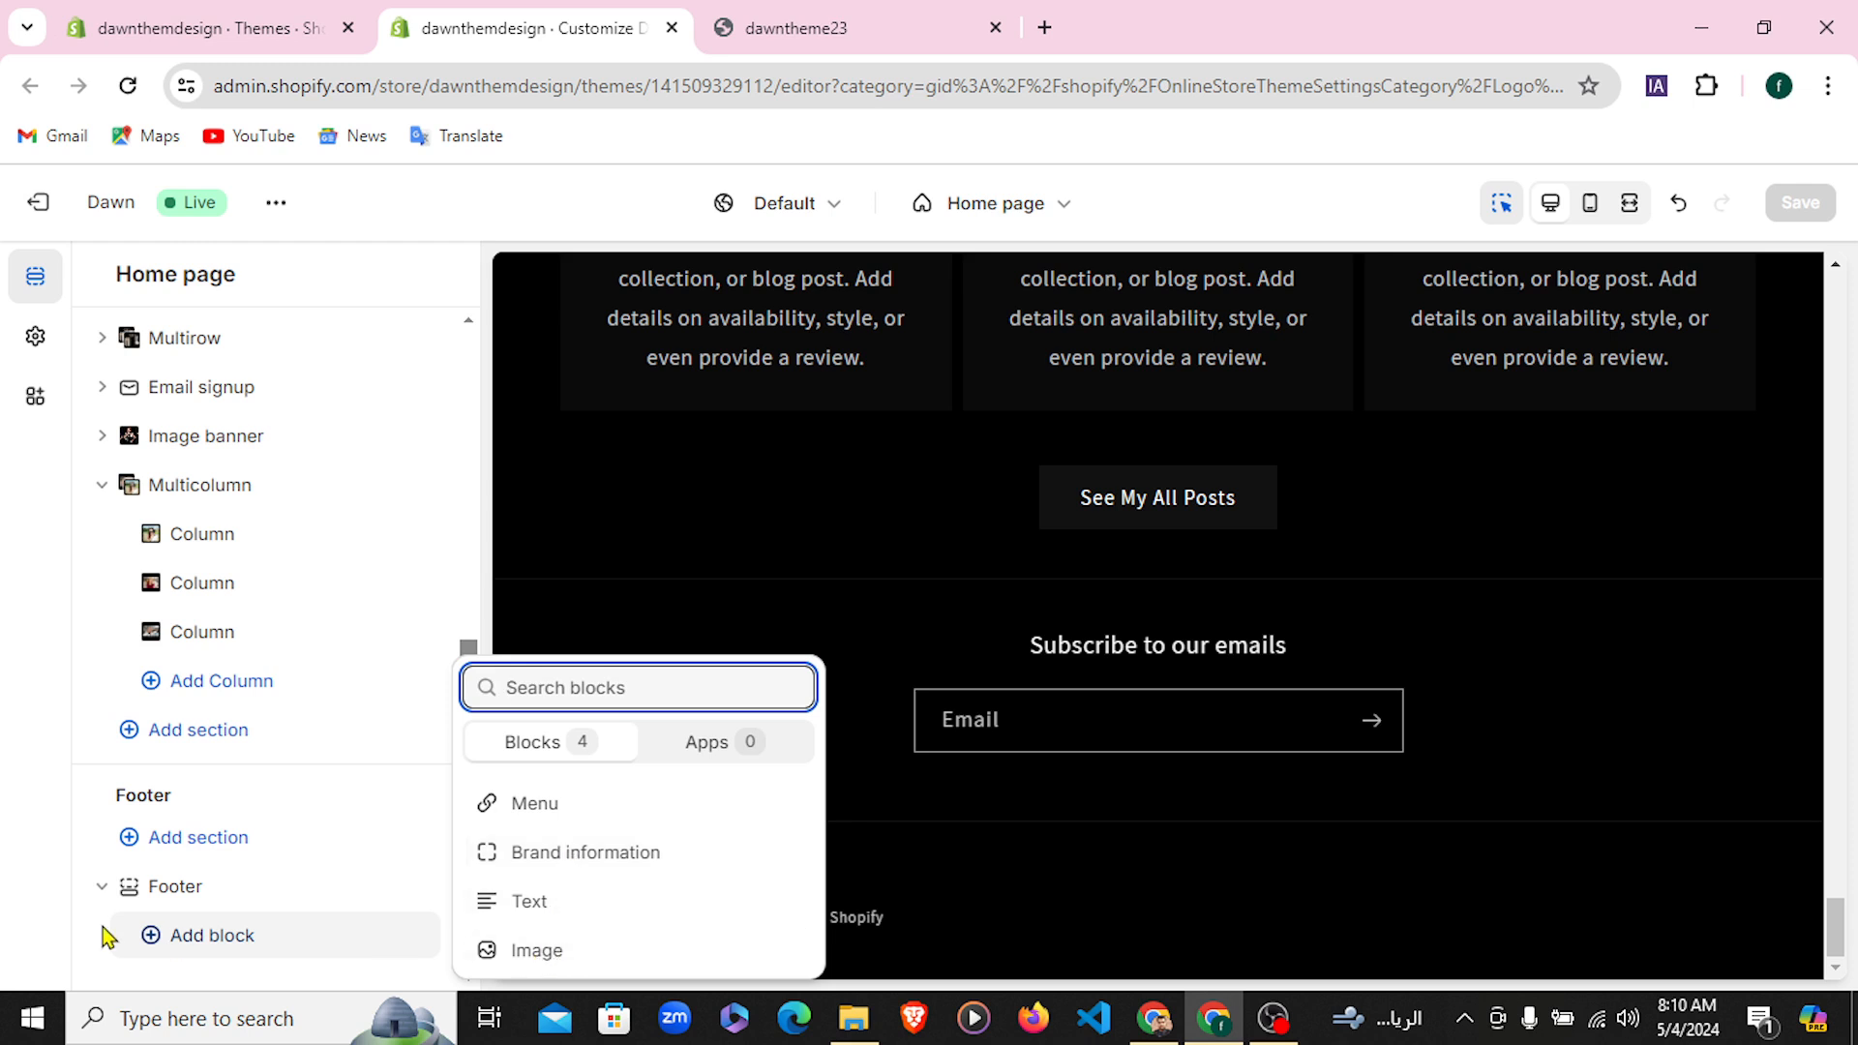
pyautogui.click(196, 903)
pyautogui.click(193, 895)
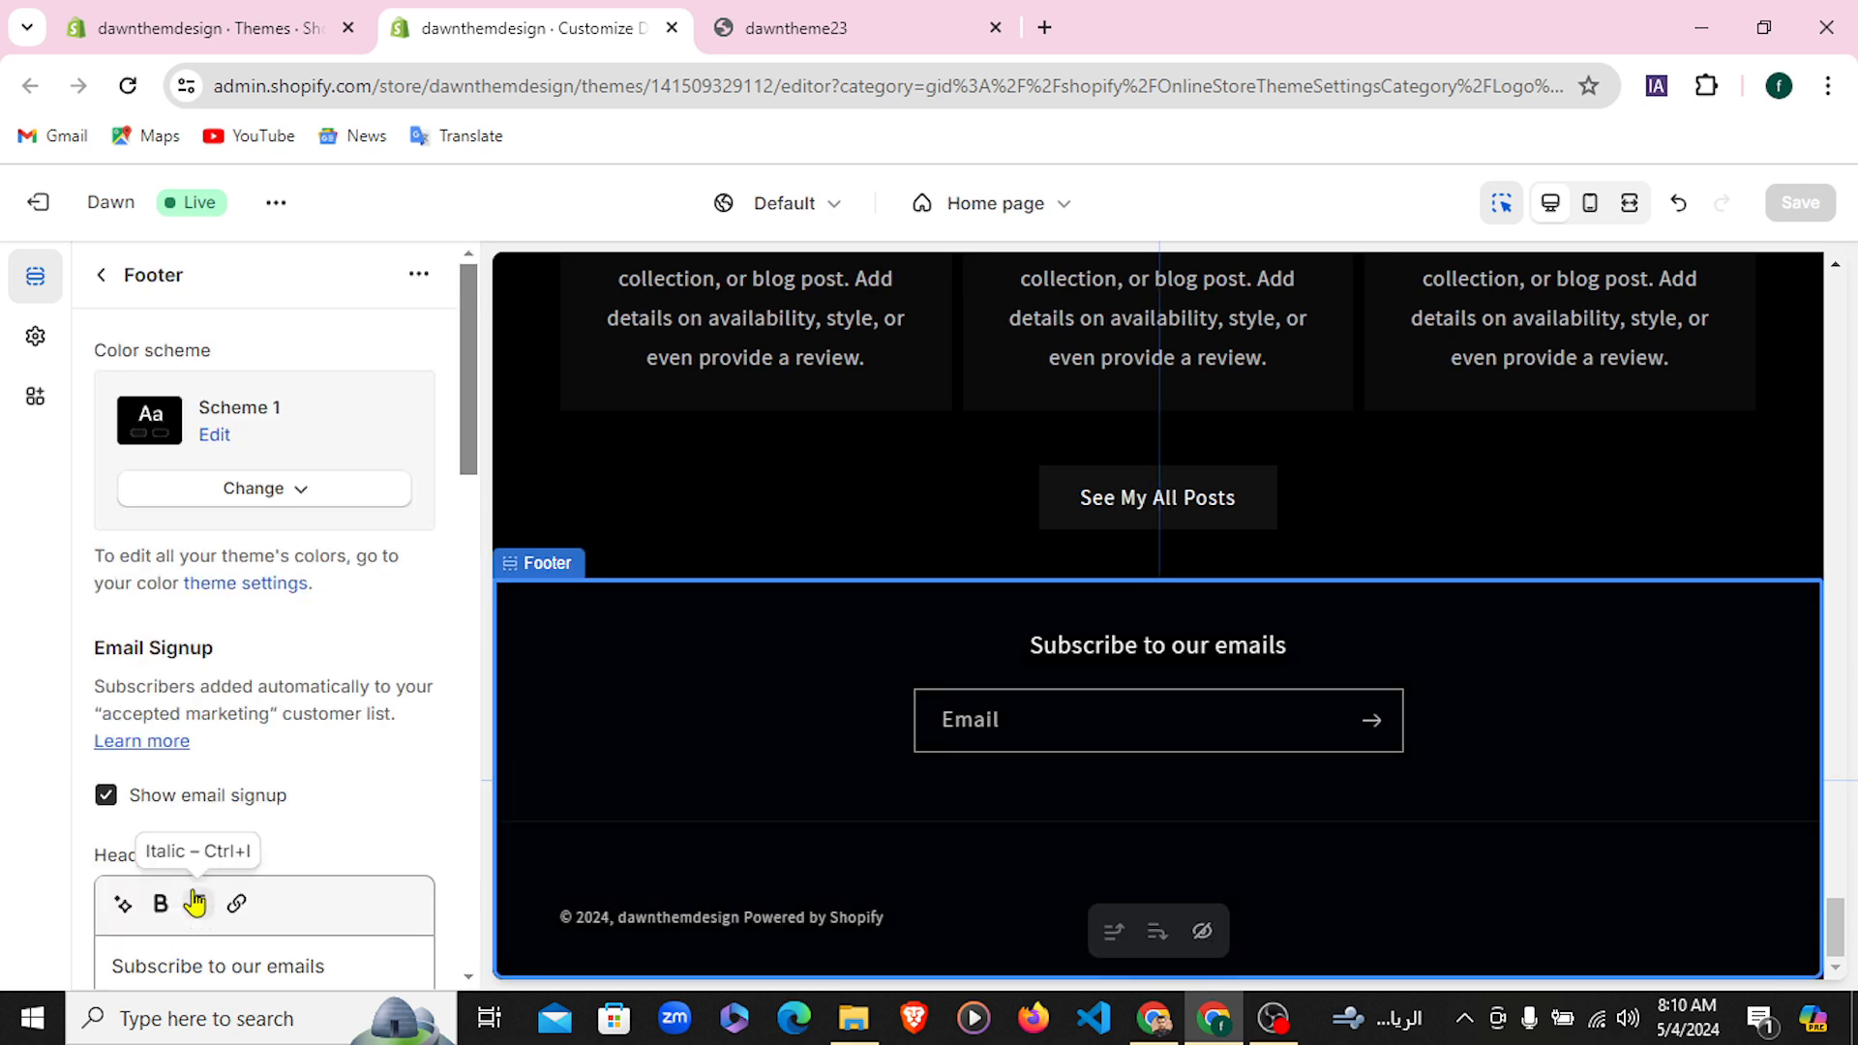
pyautogui.scroll(-4, 165, 562)
pyautogui.scroll(-8, 175, 580)
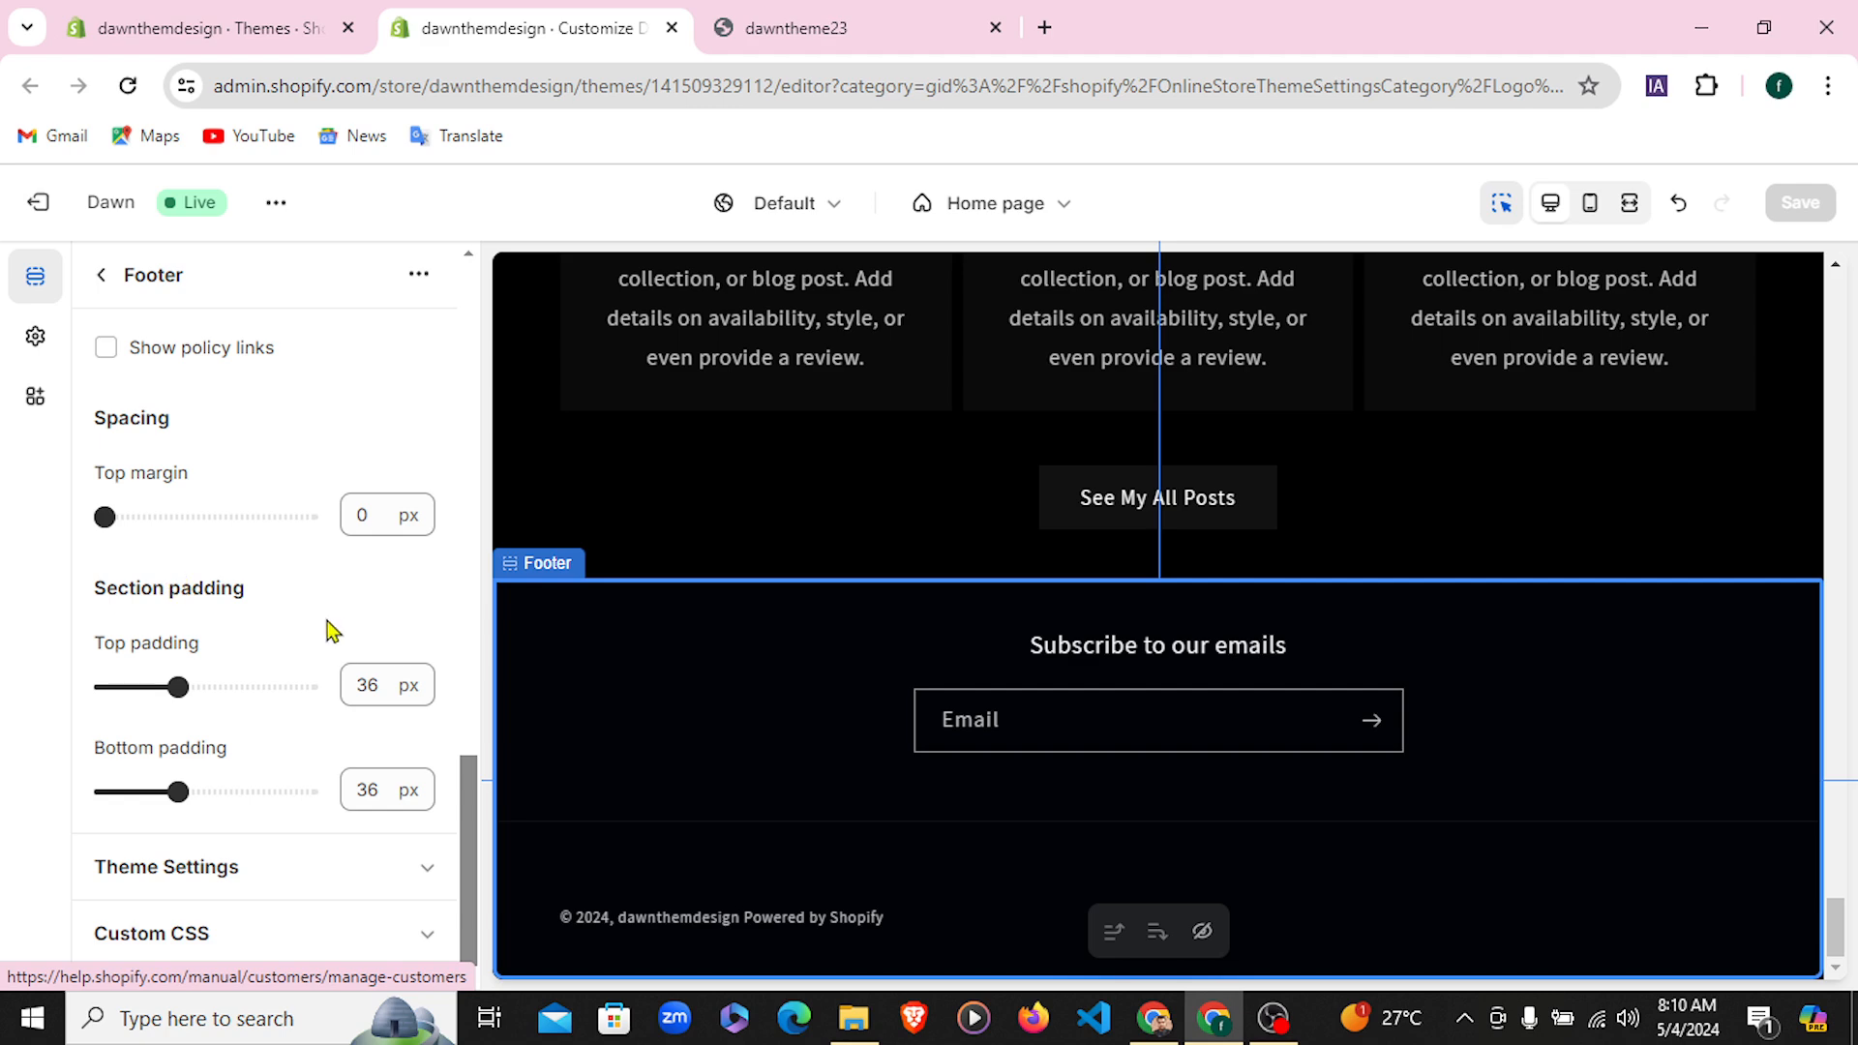
pyautogui.scroll(10, 265, 606)
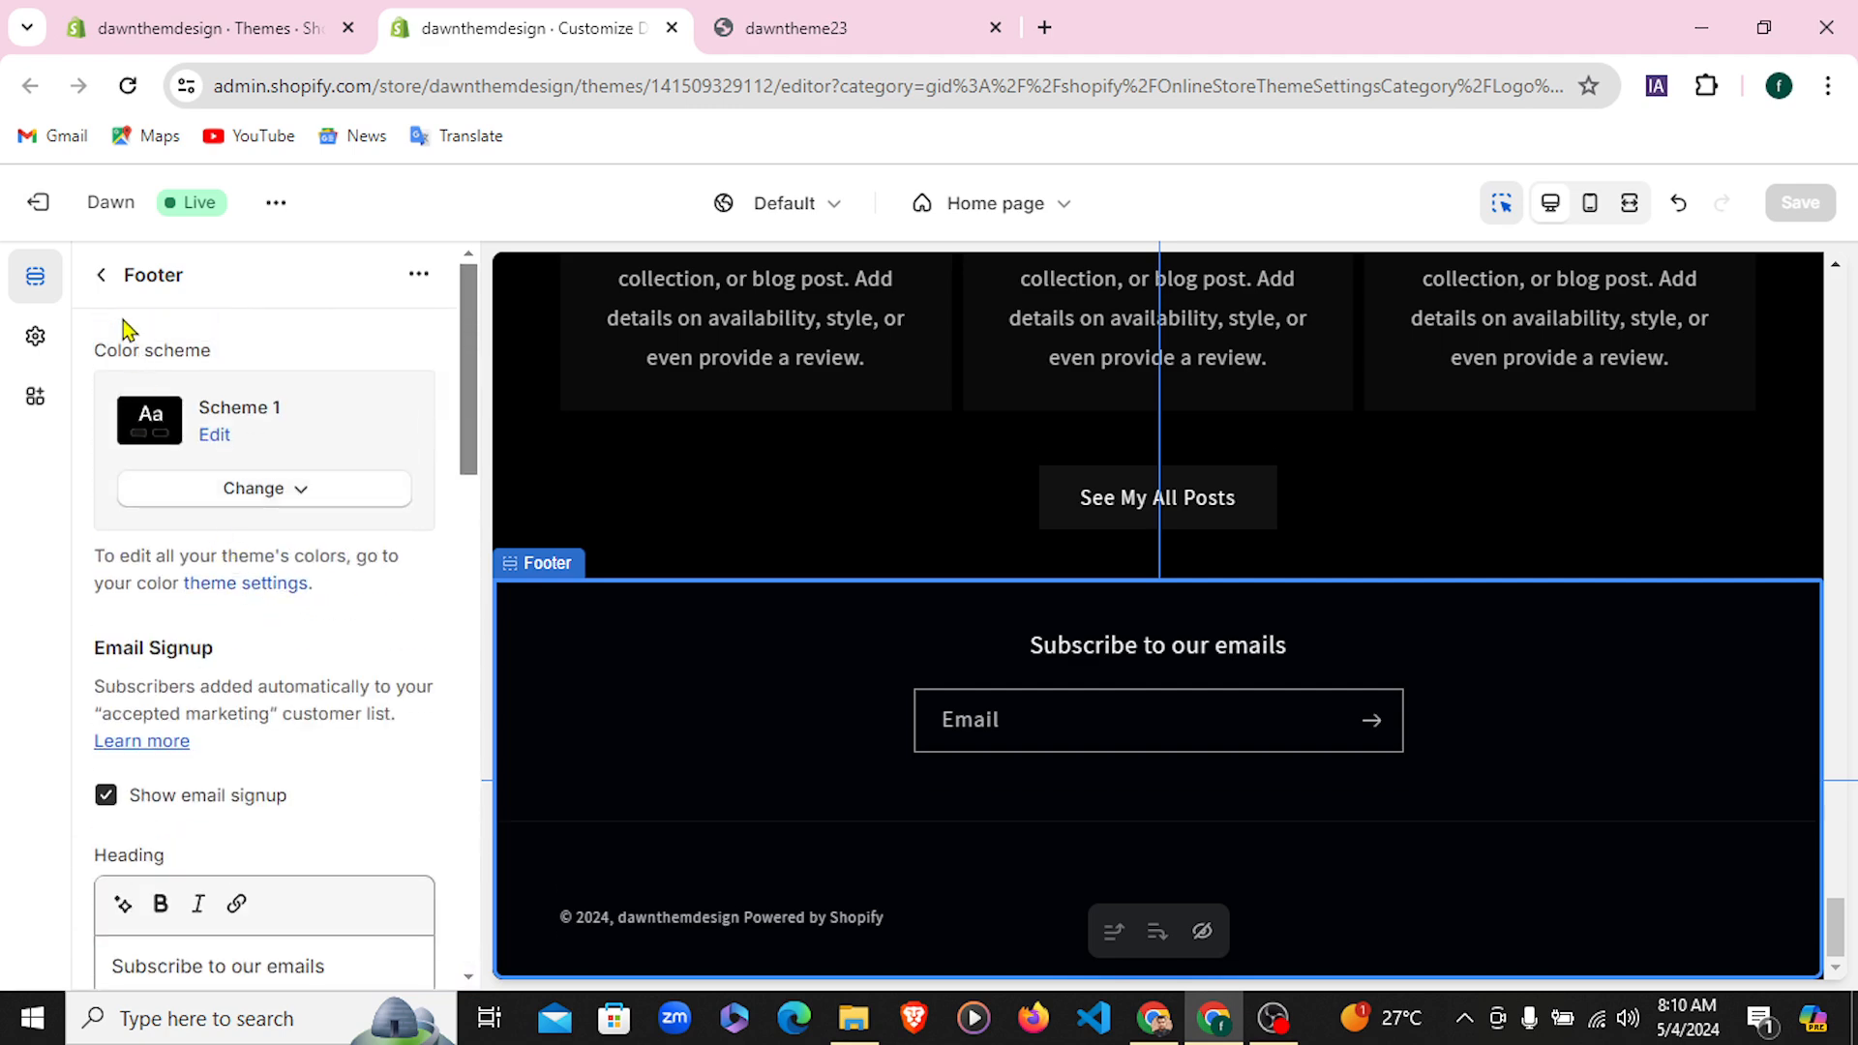
pyautogui.click(100, 275)
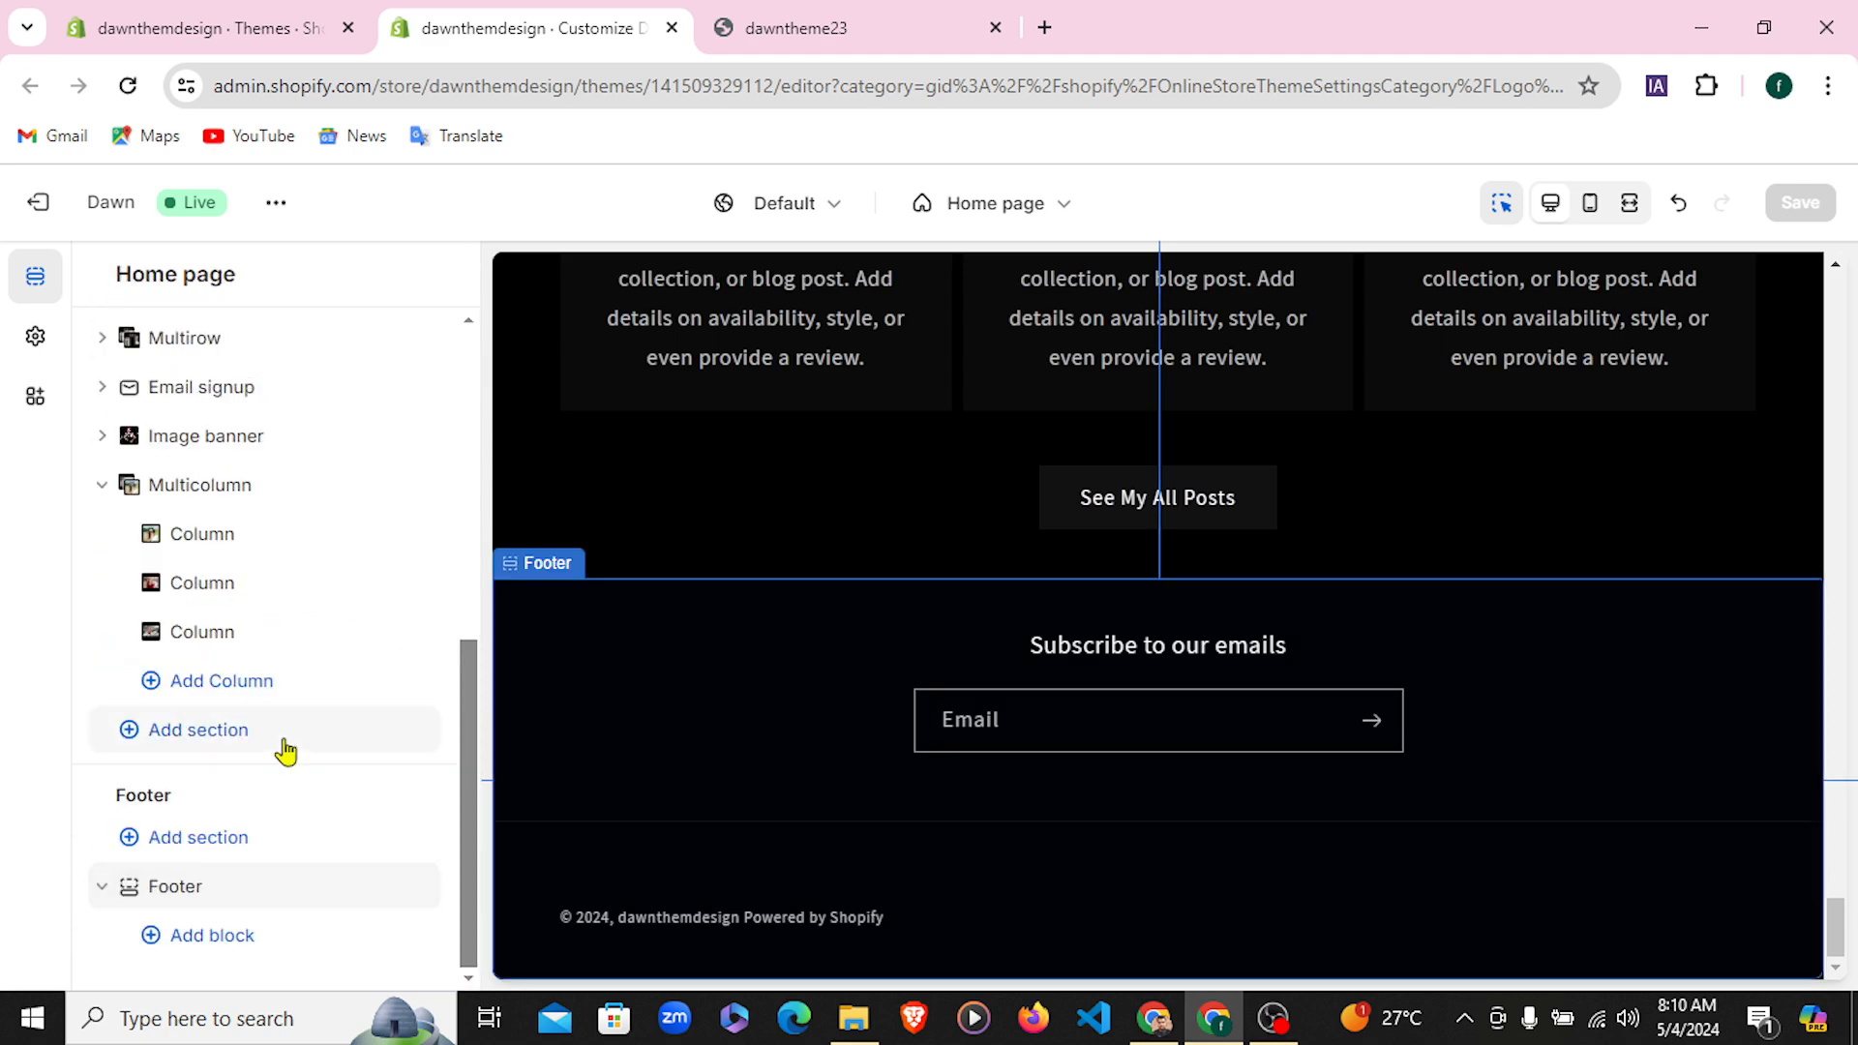
pyautogui.click(786, 27)
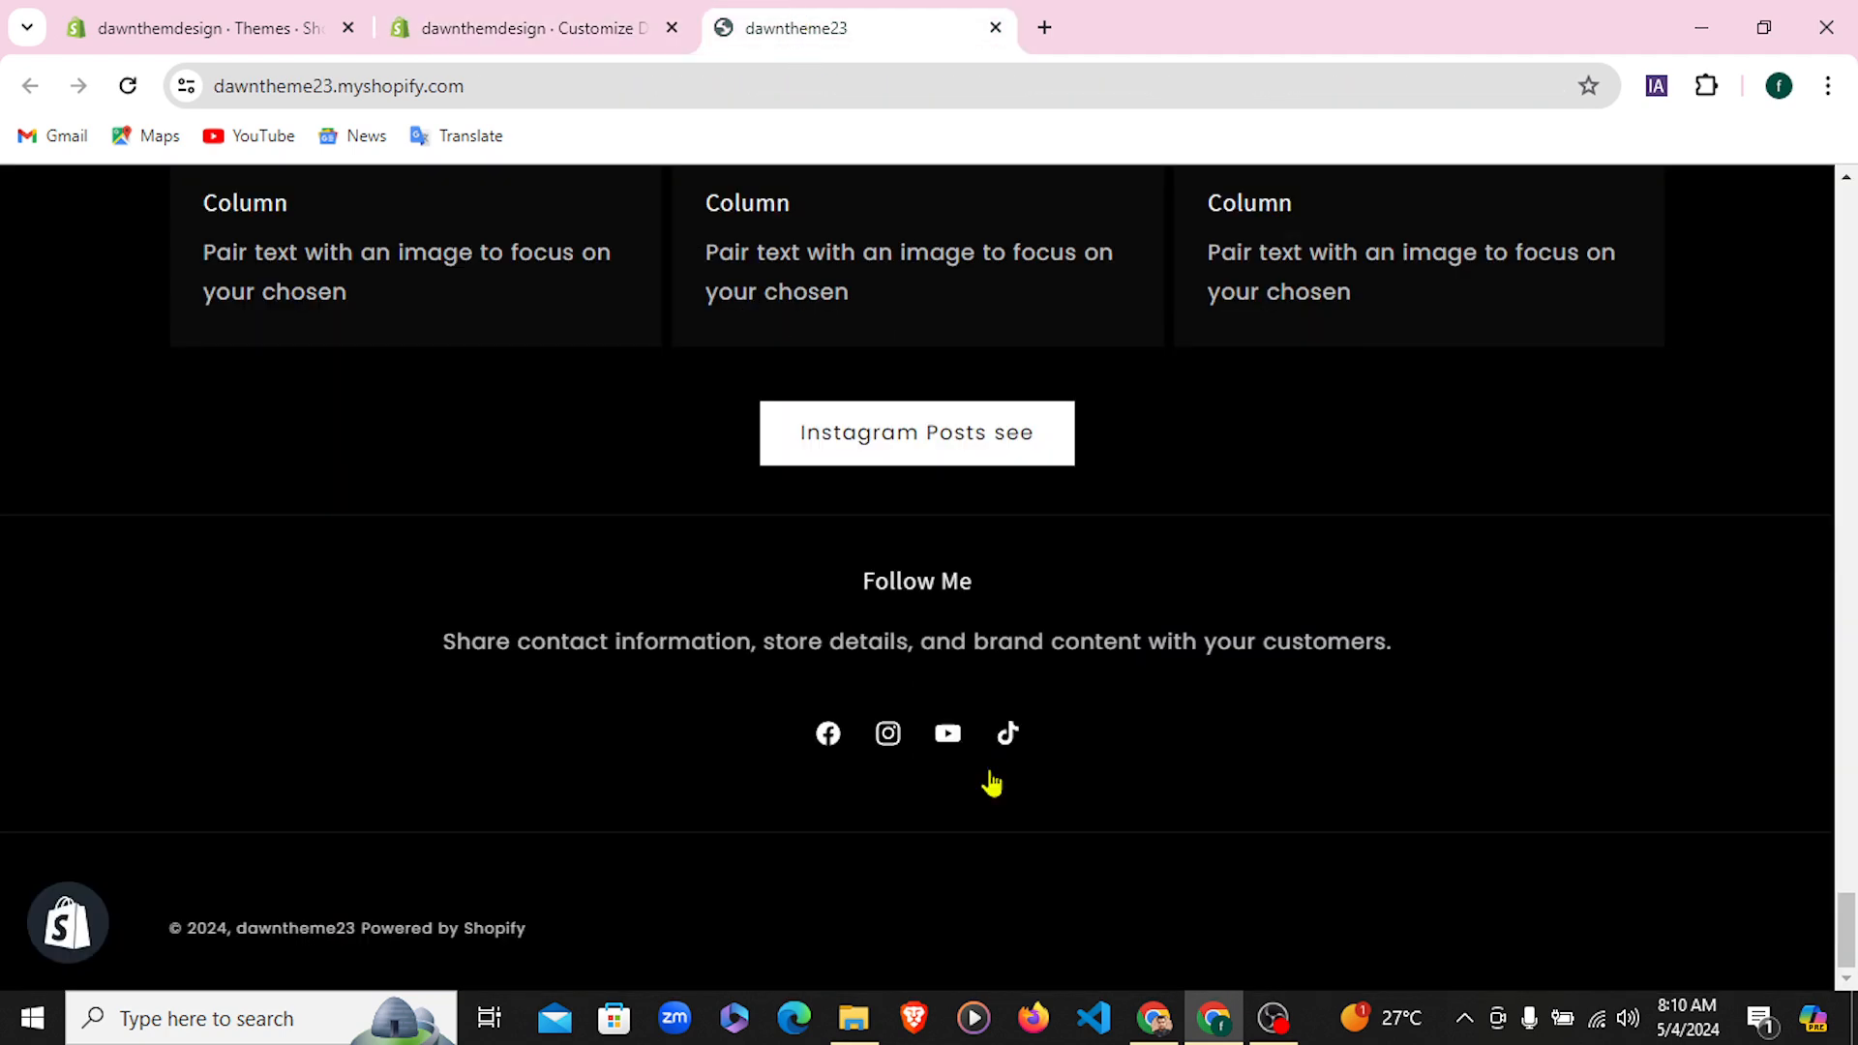
pyautogui.click(608, 14)
# Add a Menu block to the footer section
pyautogui.click(230, 935)
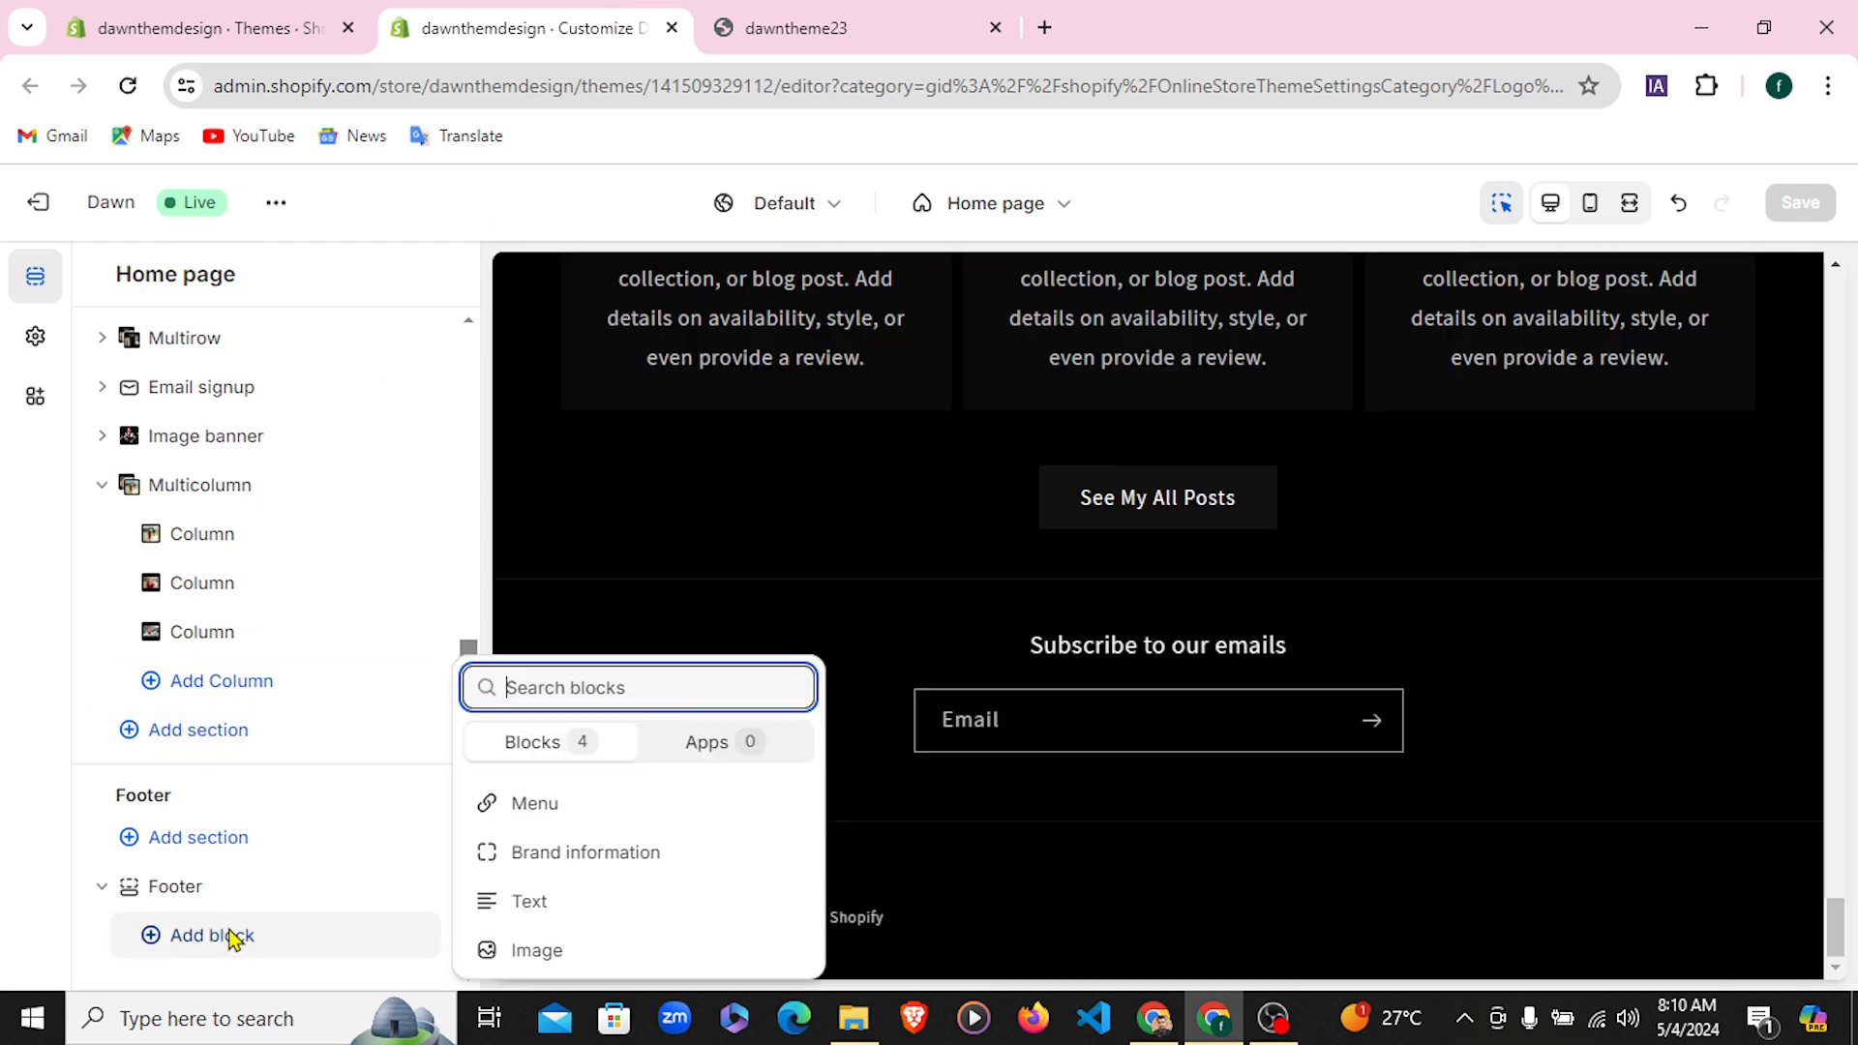
pyautogui.click(556, 817)
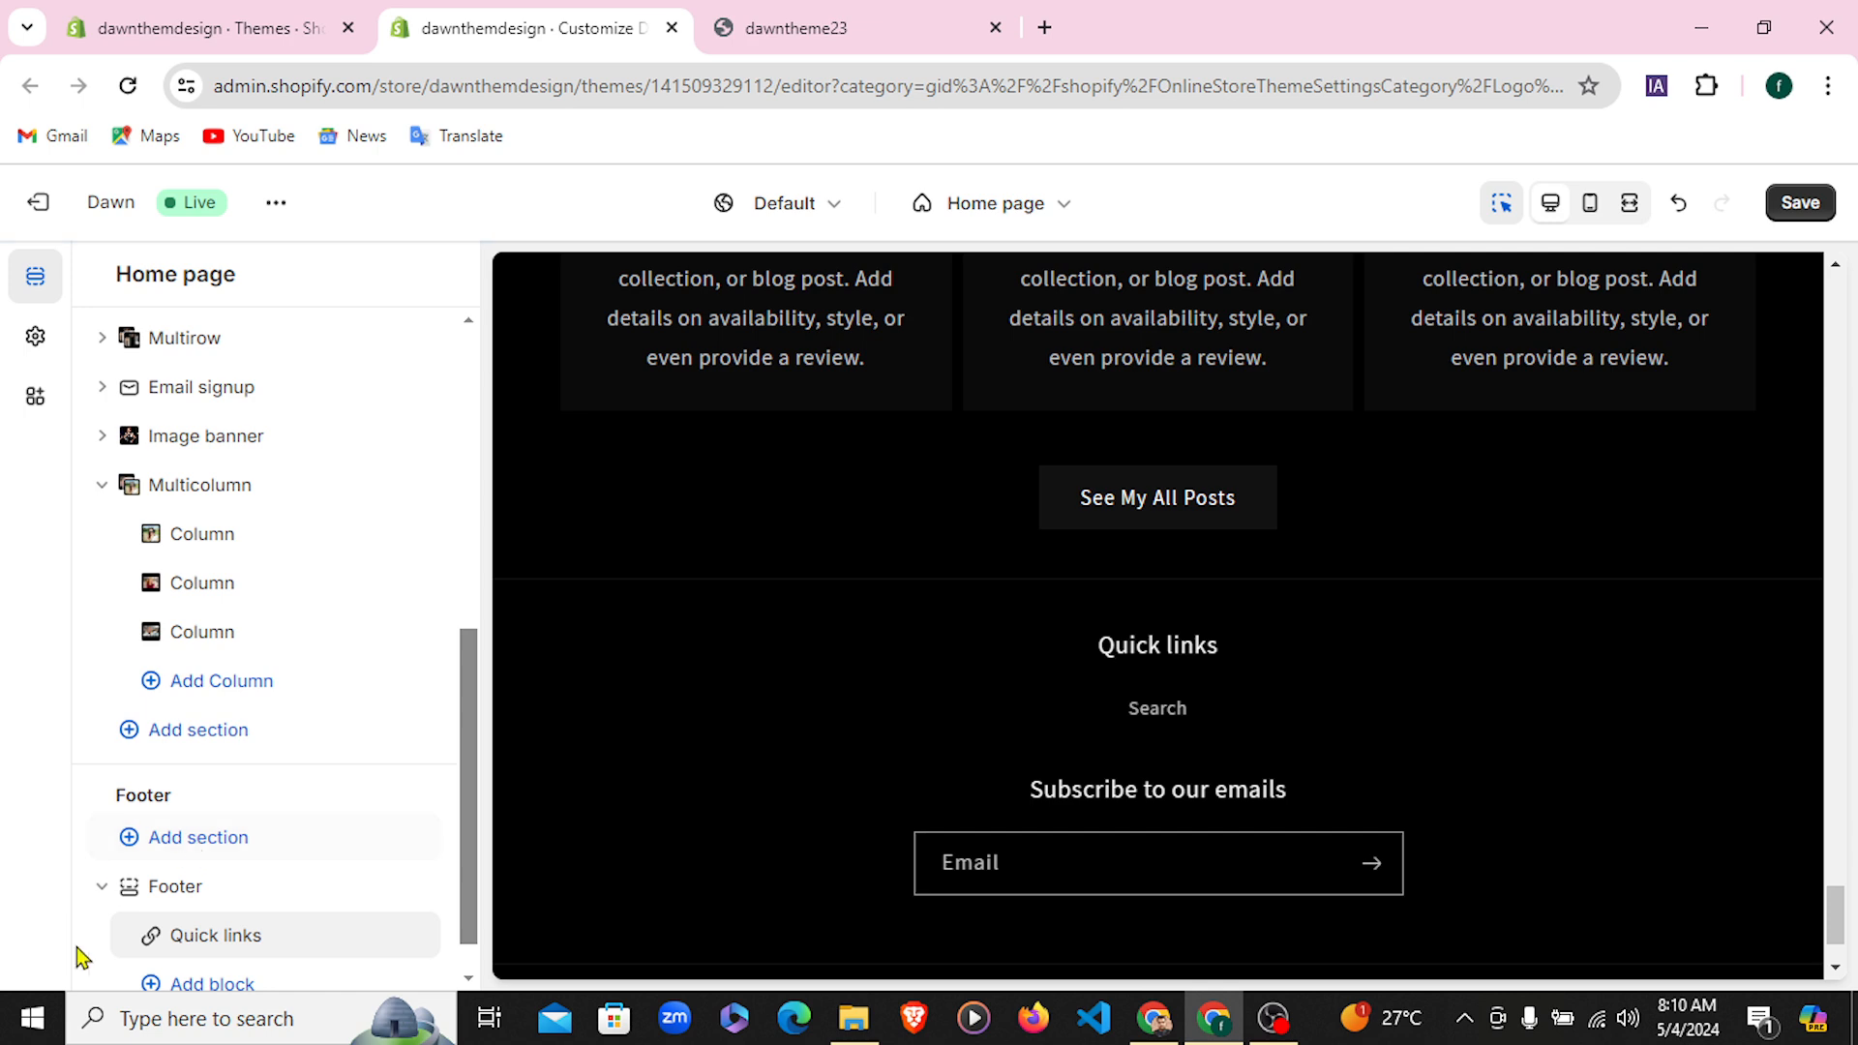
pyautogui.scroll(-1, 248, 875)
# Assign the Main menu to the footer's Quick links block and return to the home page section list
pyautogui.click(262, 891)
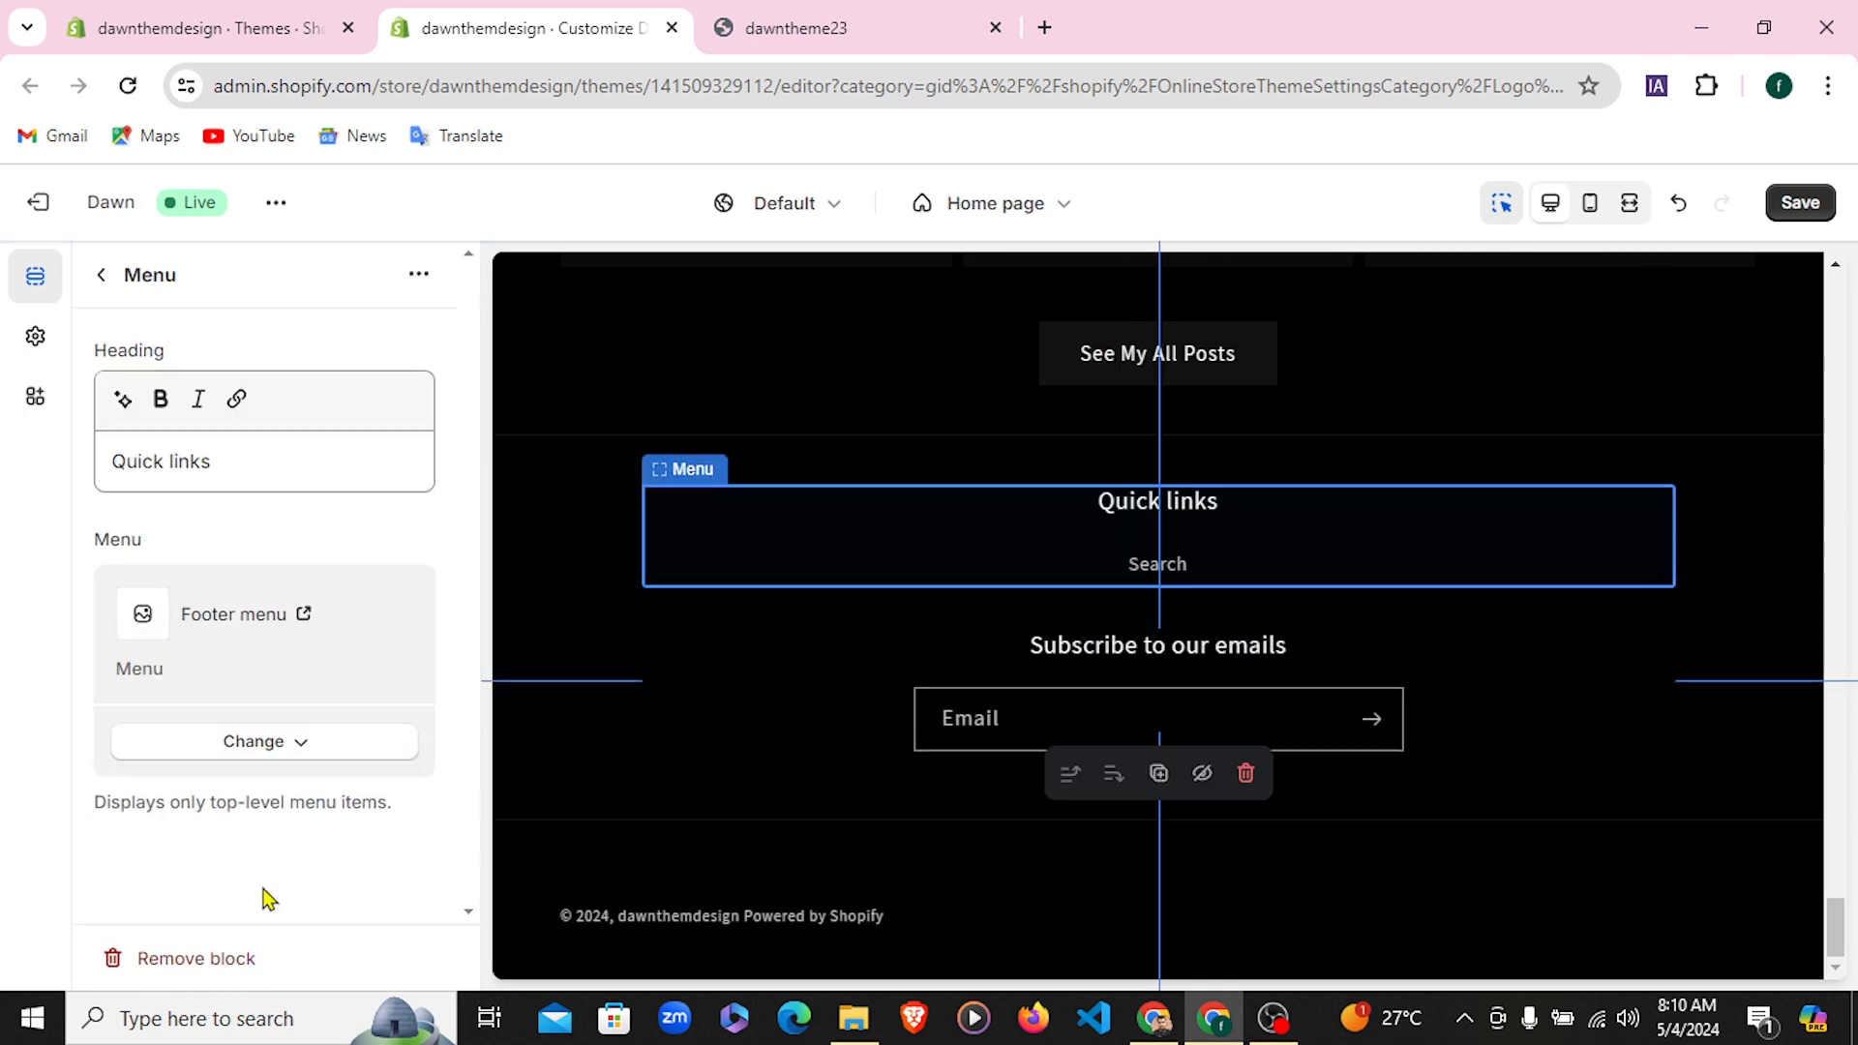
pyautogui.click(259, 745)
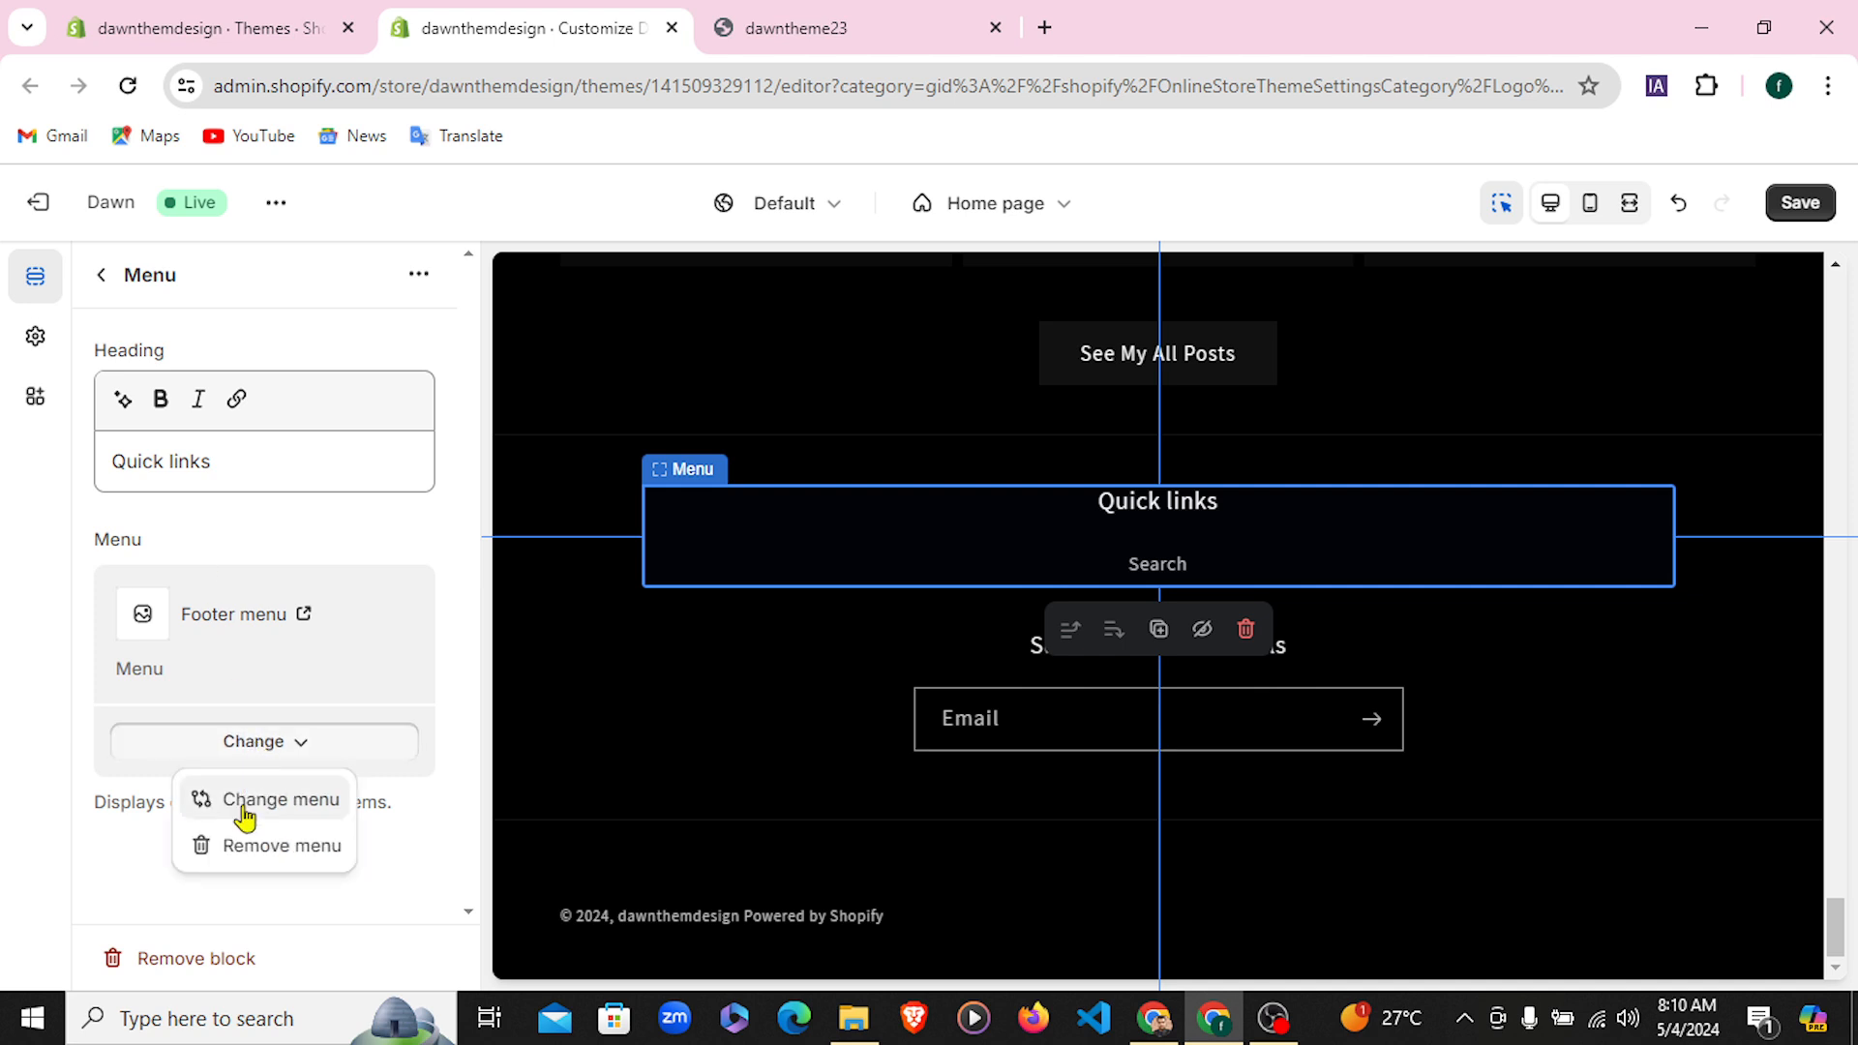
pyautogui.click(265, 812)
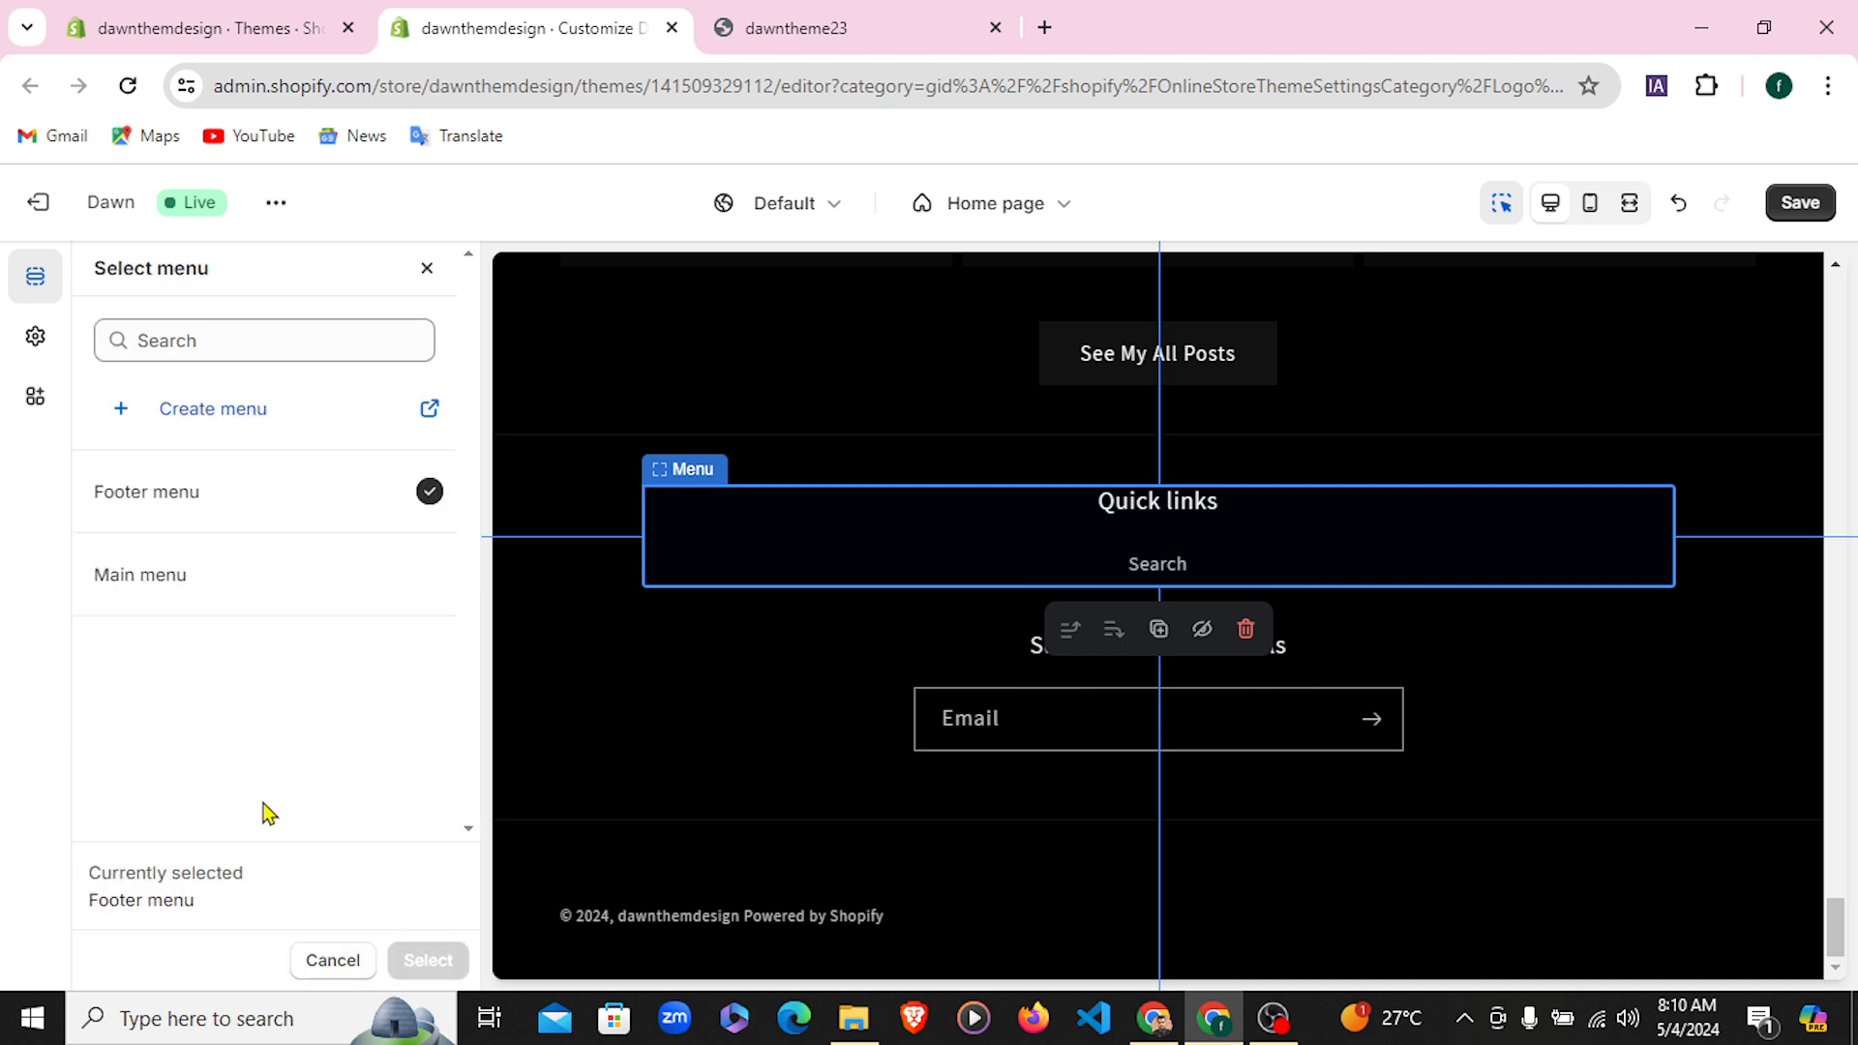
pyautogui.click(176, 588)
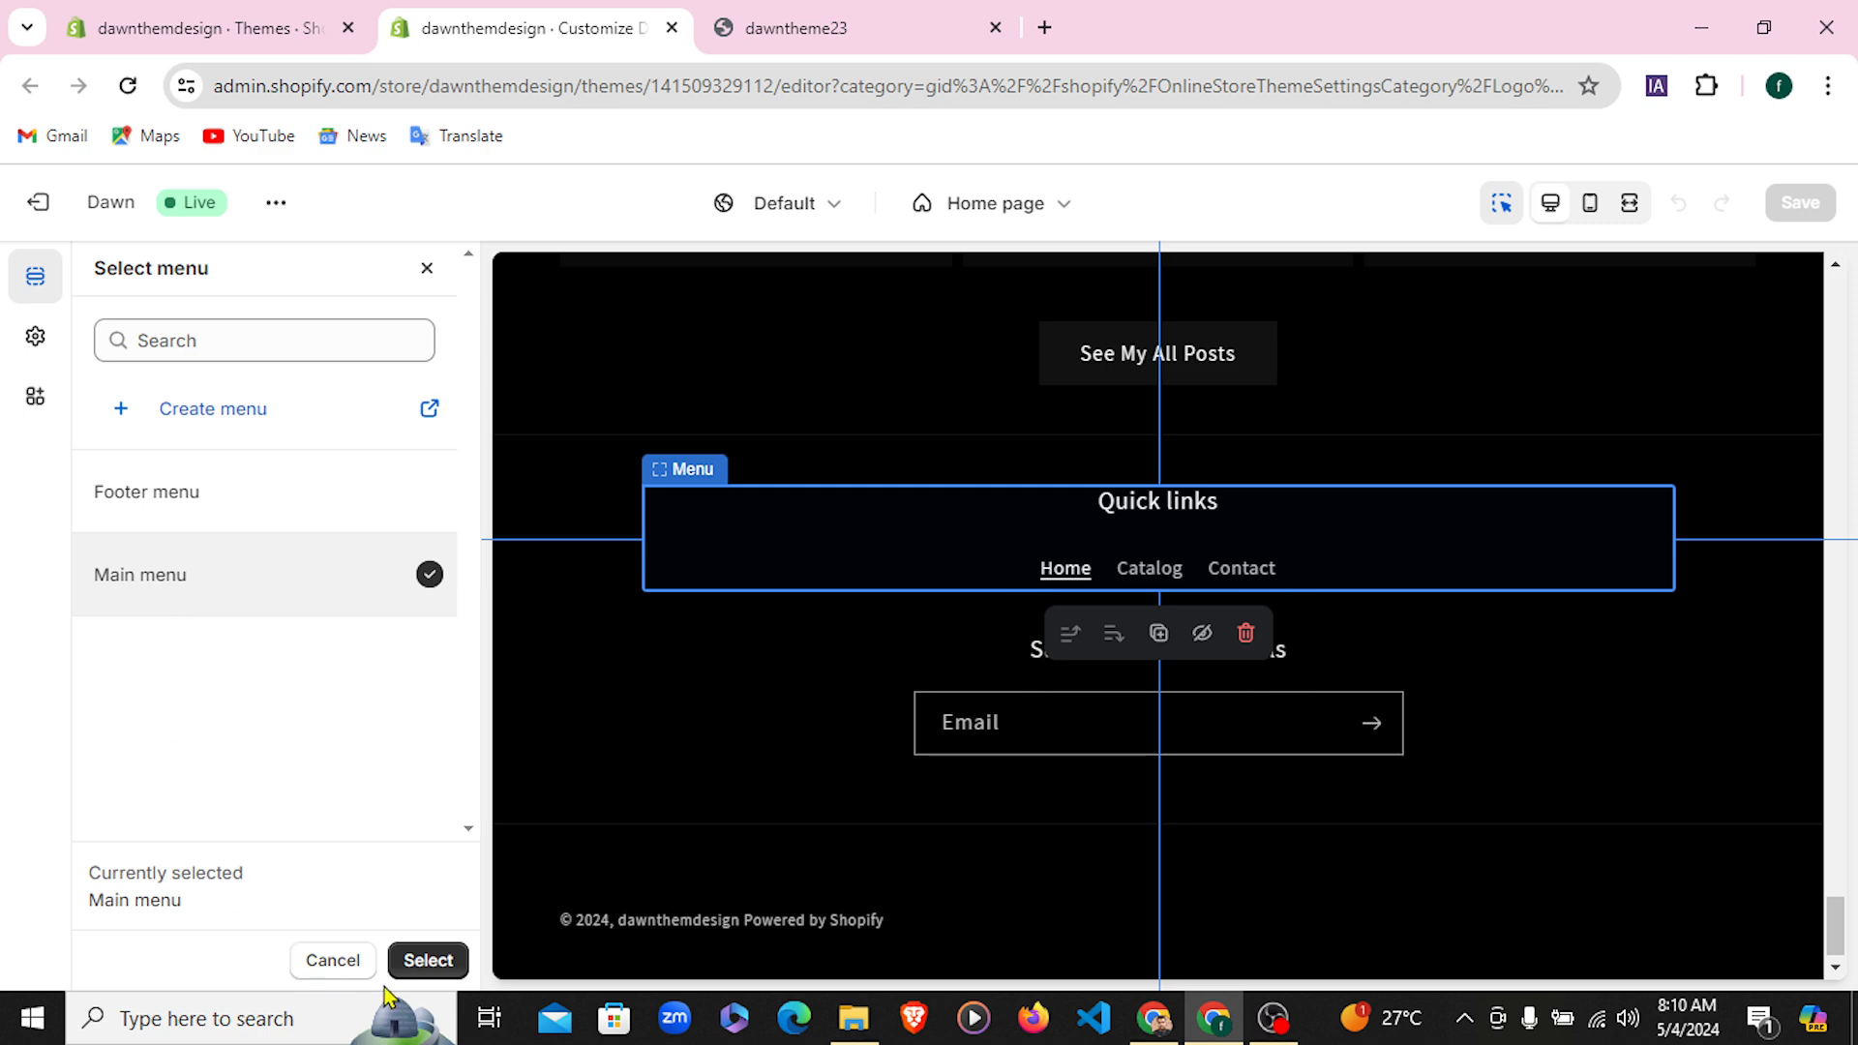
pyautogui.click(426, 960)
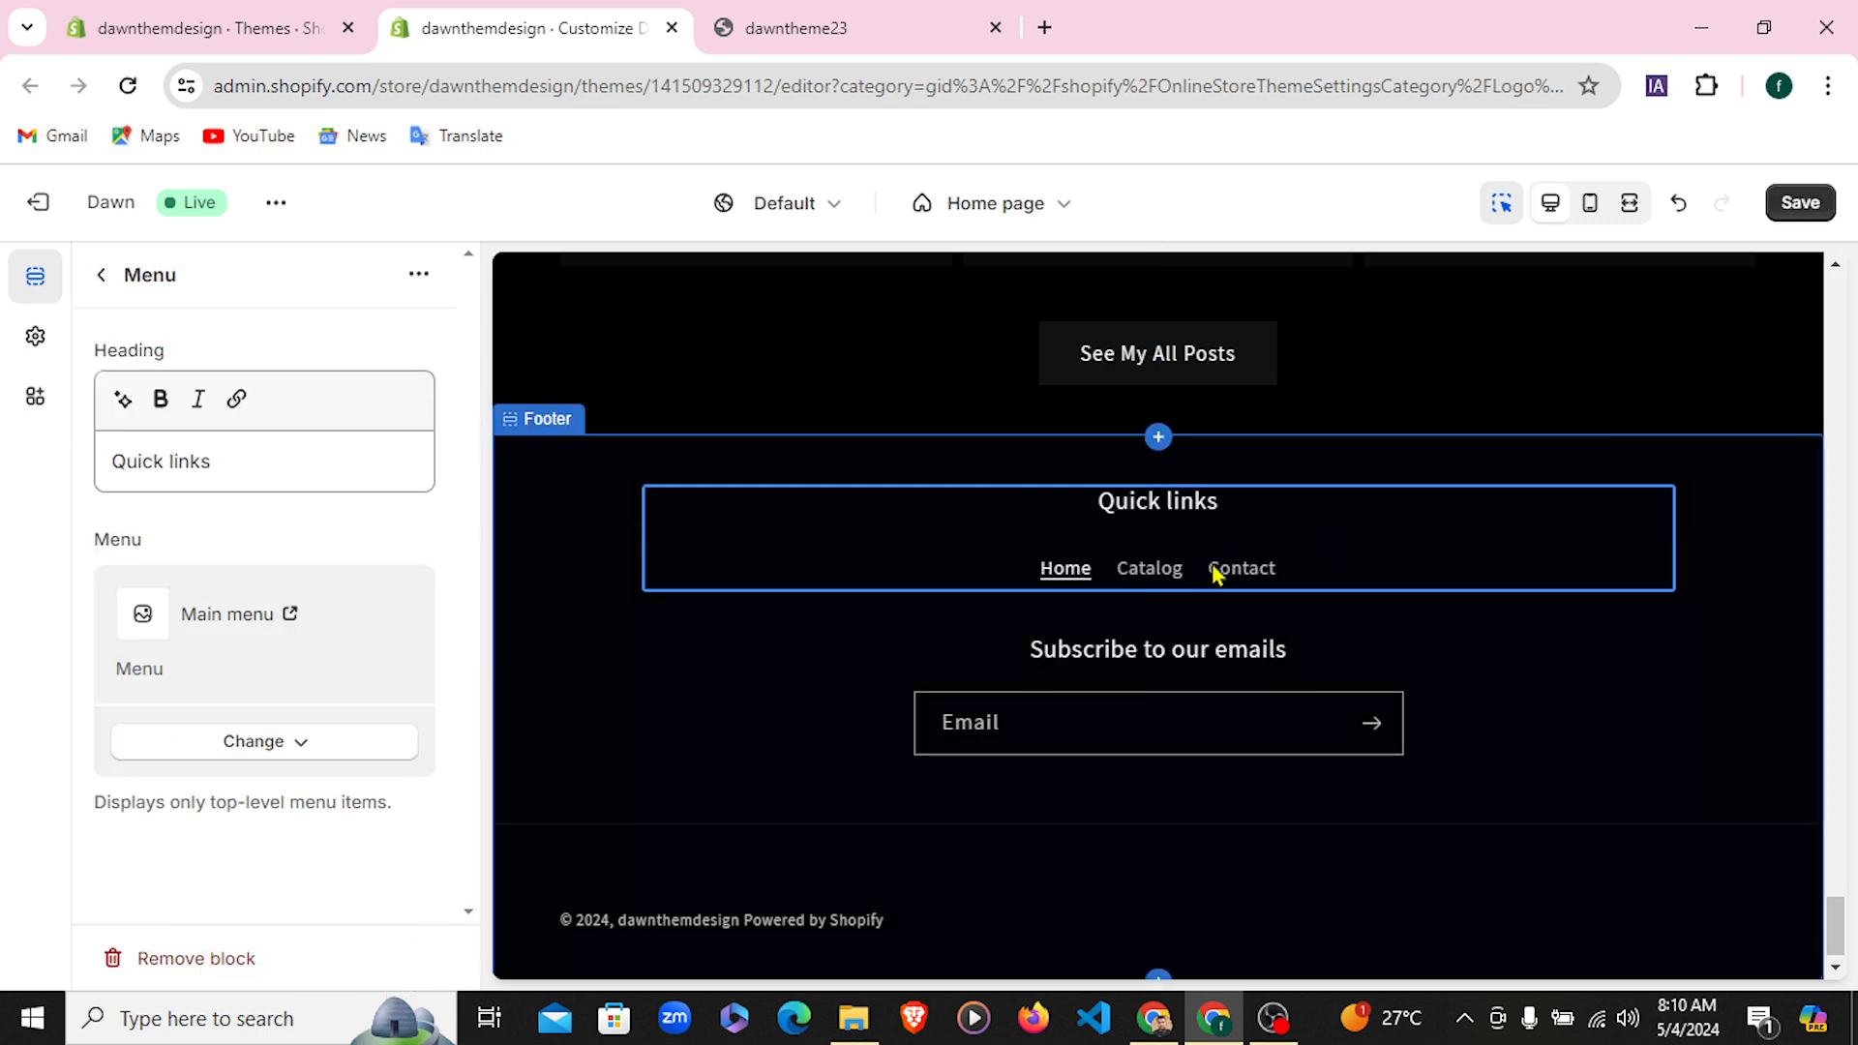
pyautogui.click(97, 290)
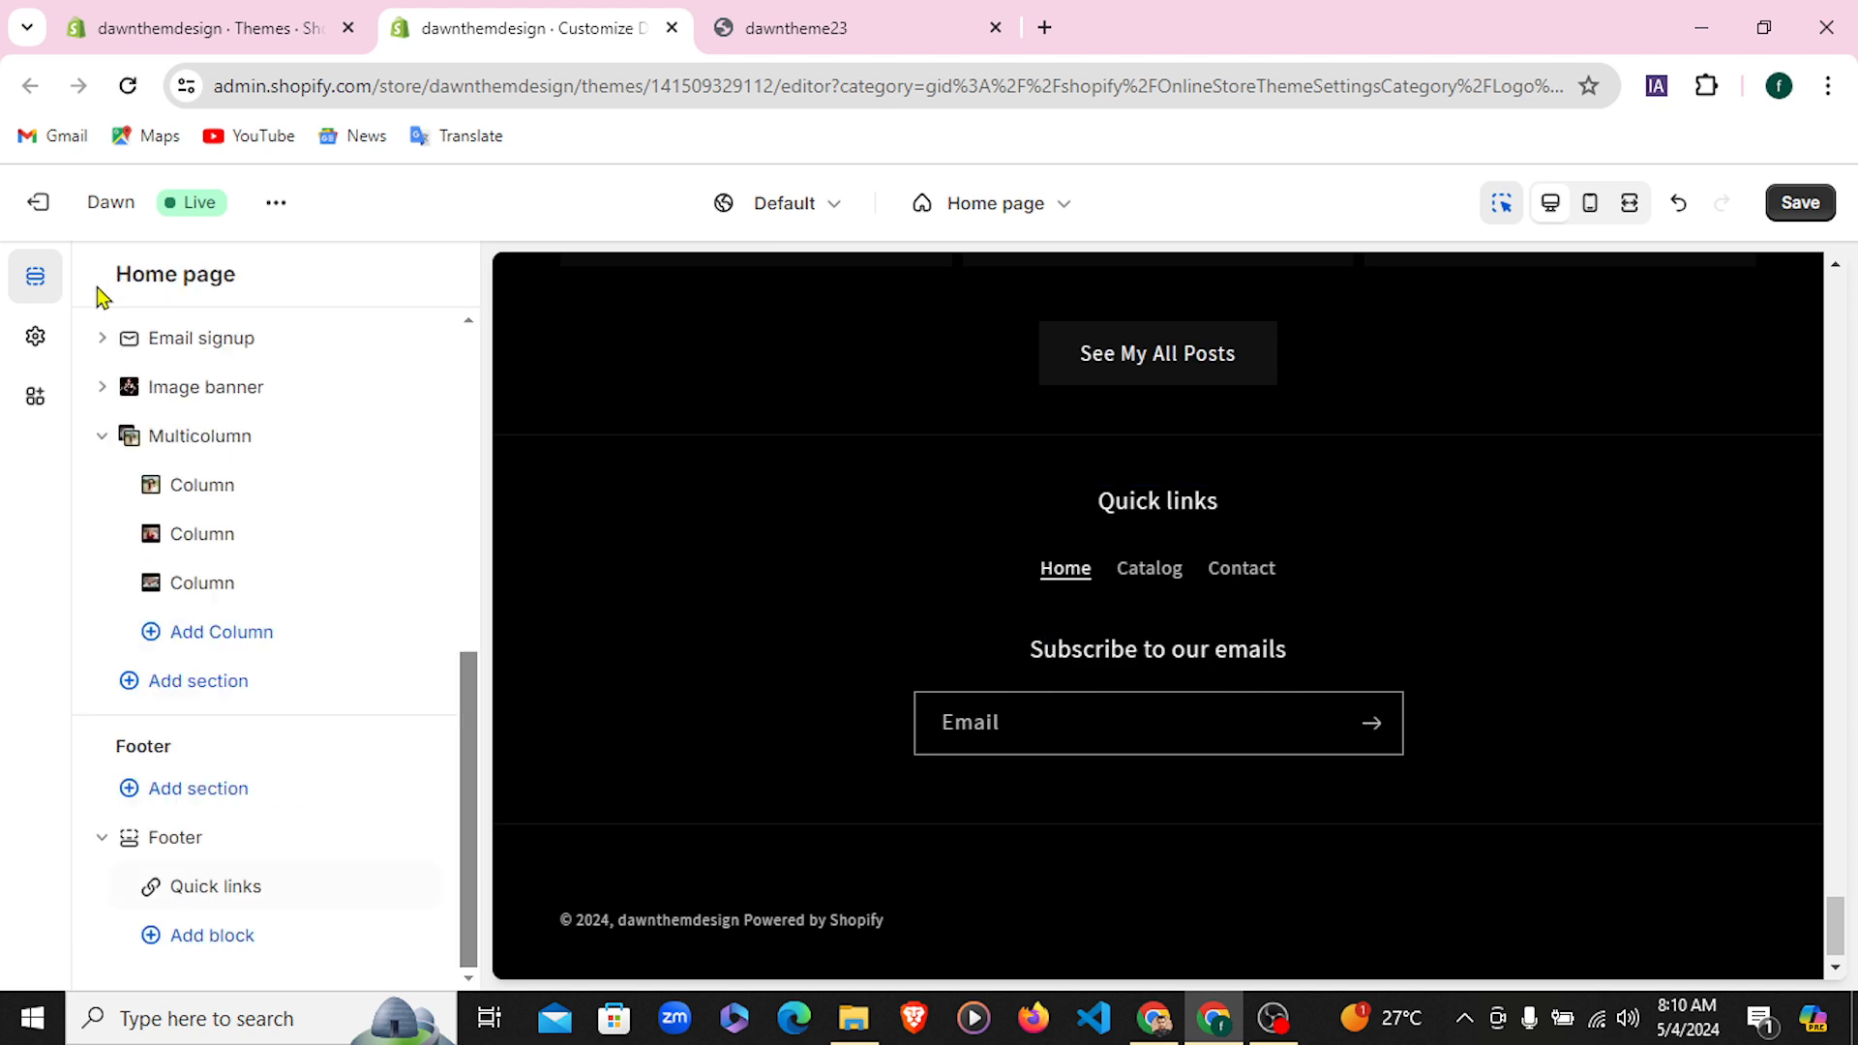
# Add a Brand information block to the footer and open its settings
pyautogui.click(212, 938)
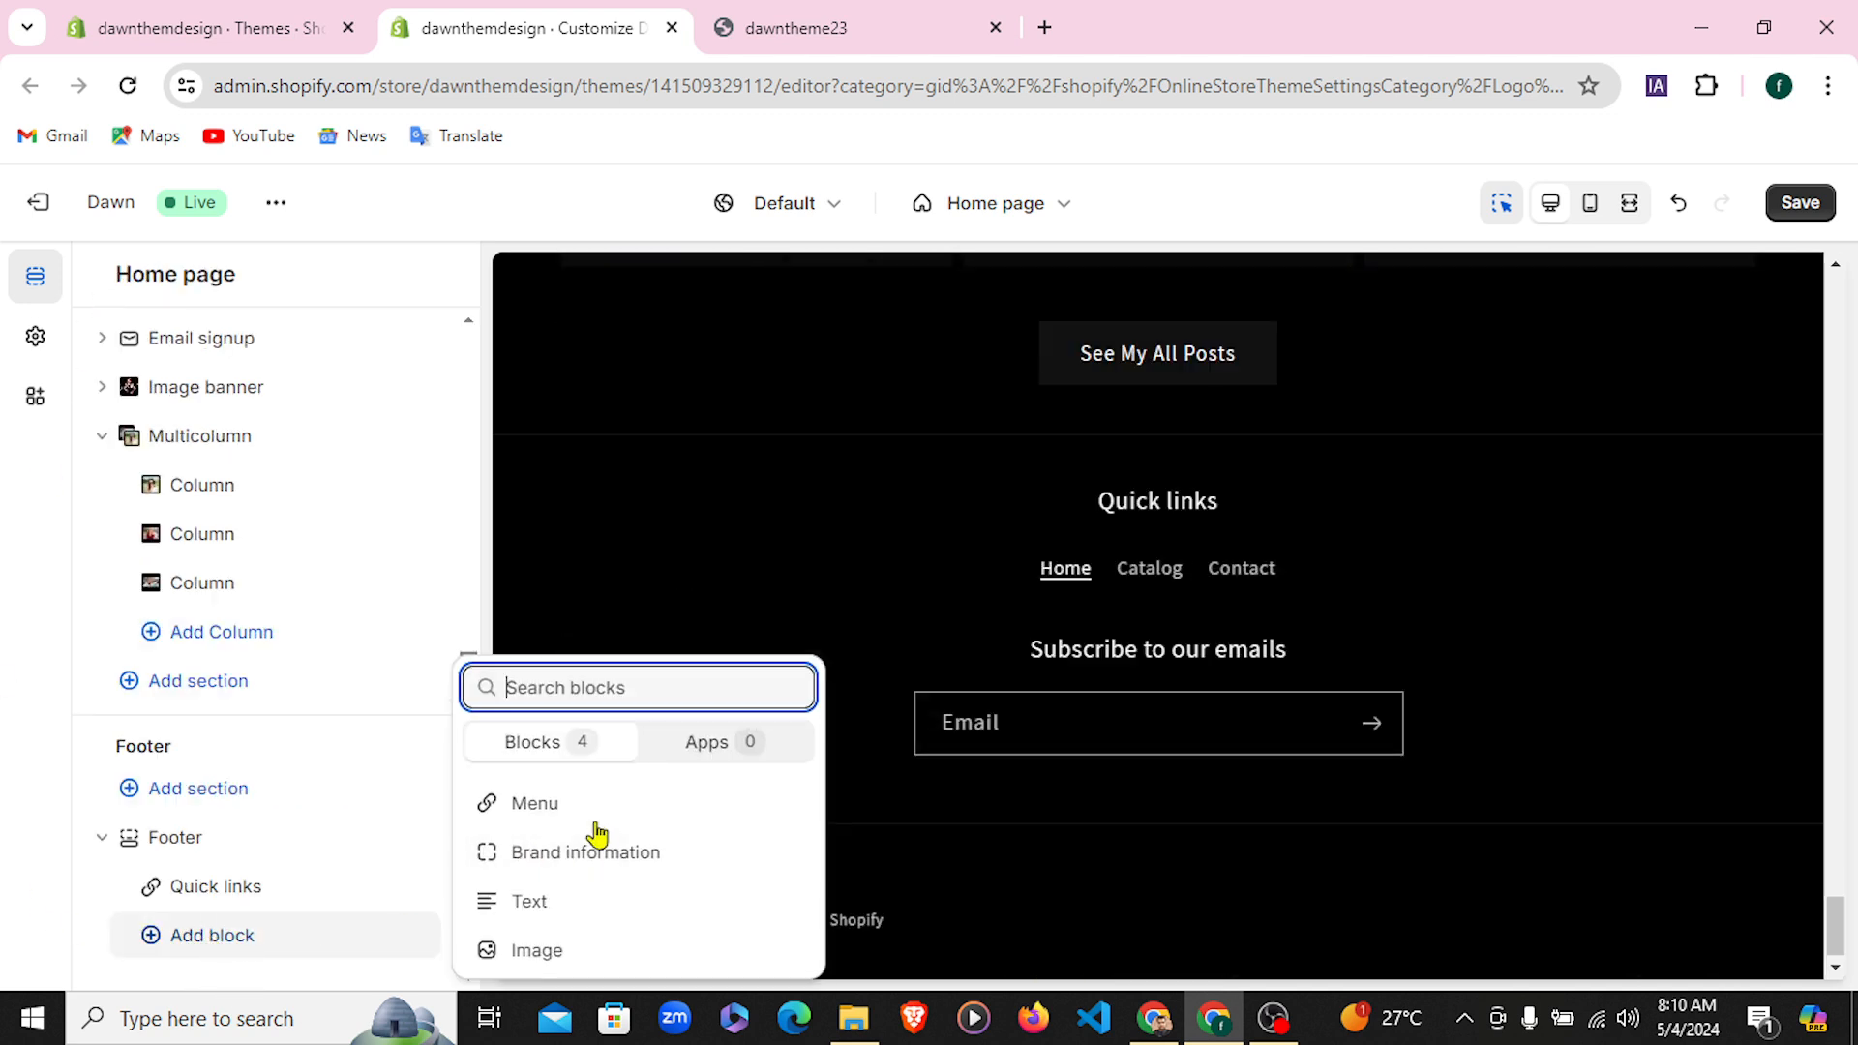
pyautogui.click(532, 865)
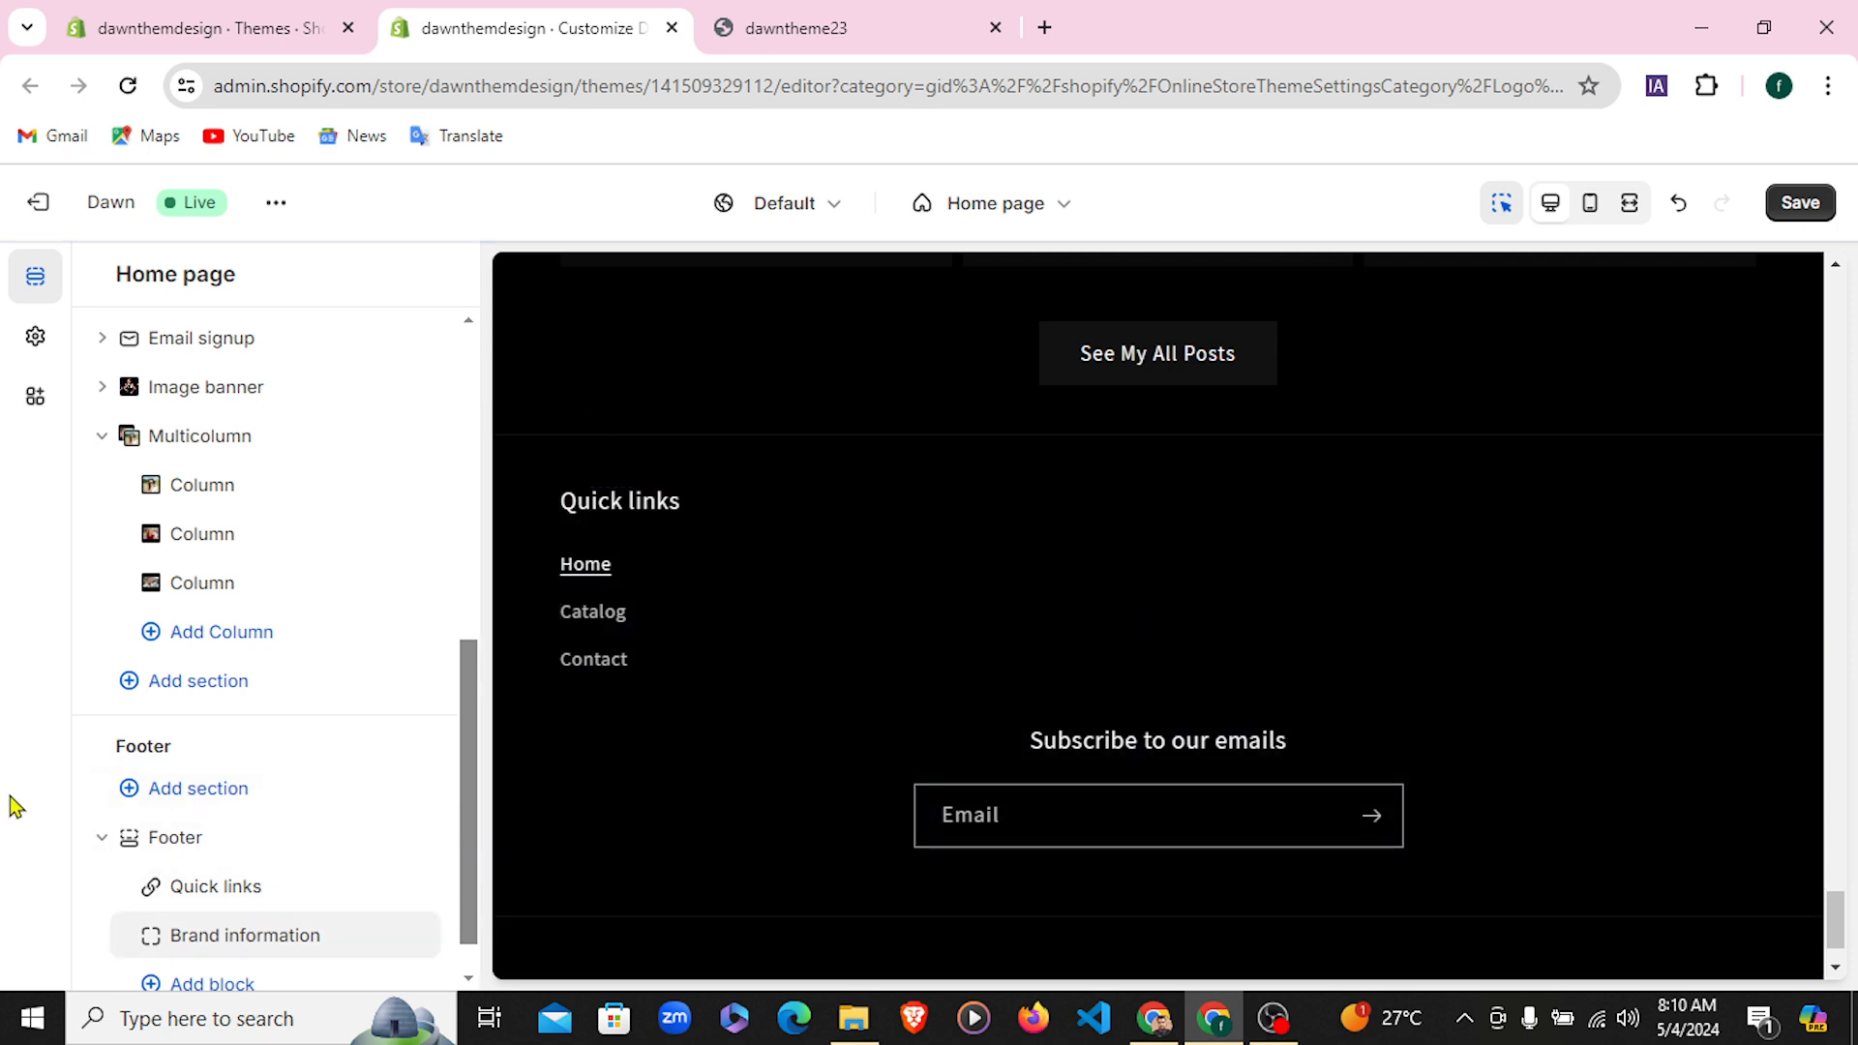
pyautogui.click(215, 934)
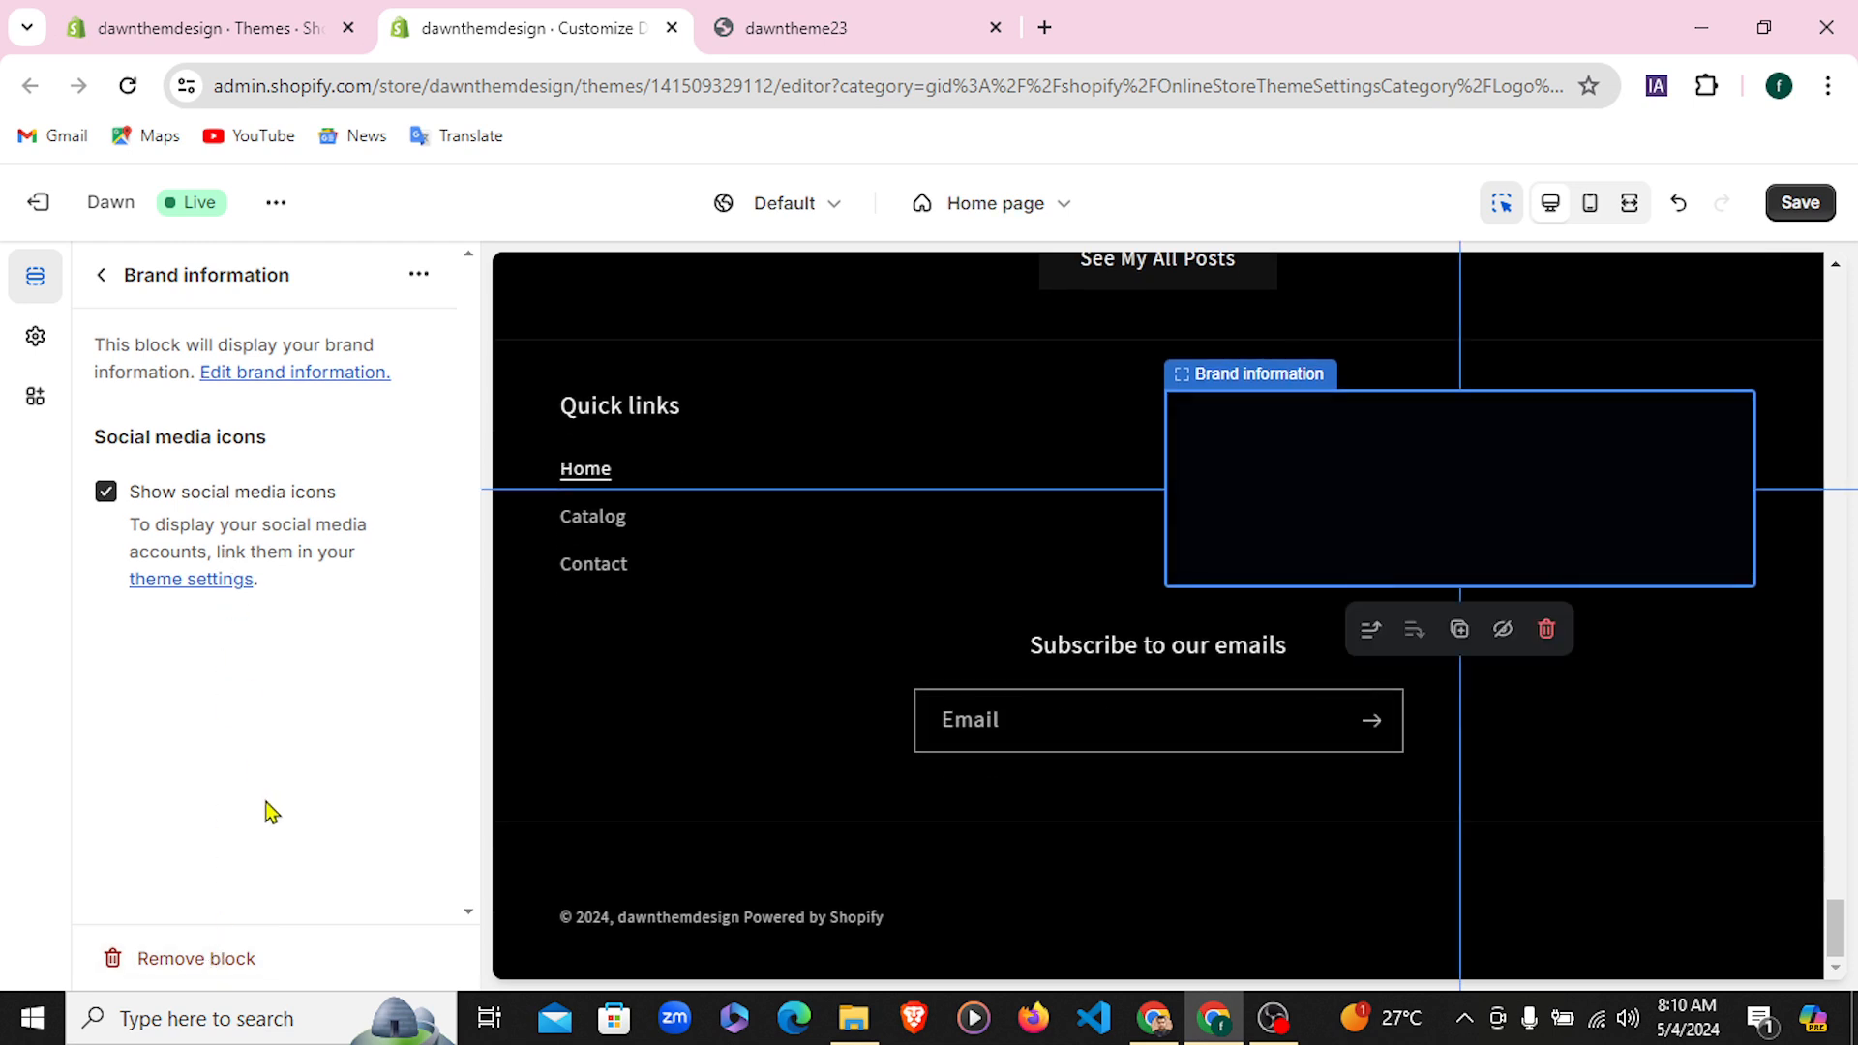
# Open the theme settings linked from the Brand information block in a separate browser tab and find the Social media accounts
pyautogui.rightClick(177, 583)
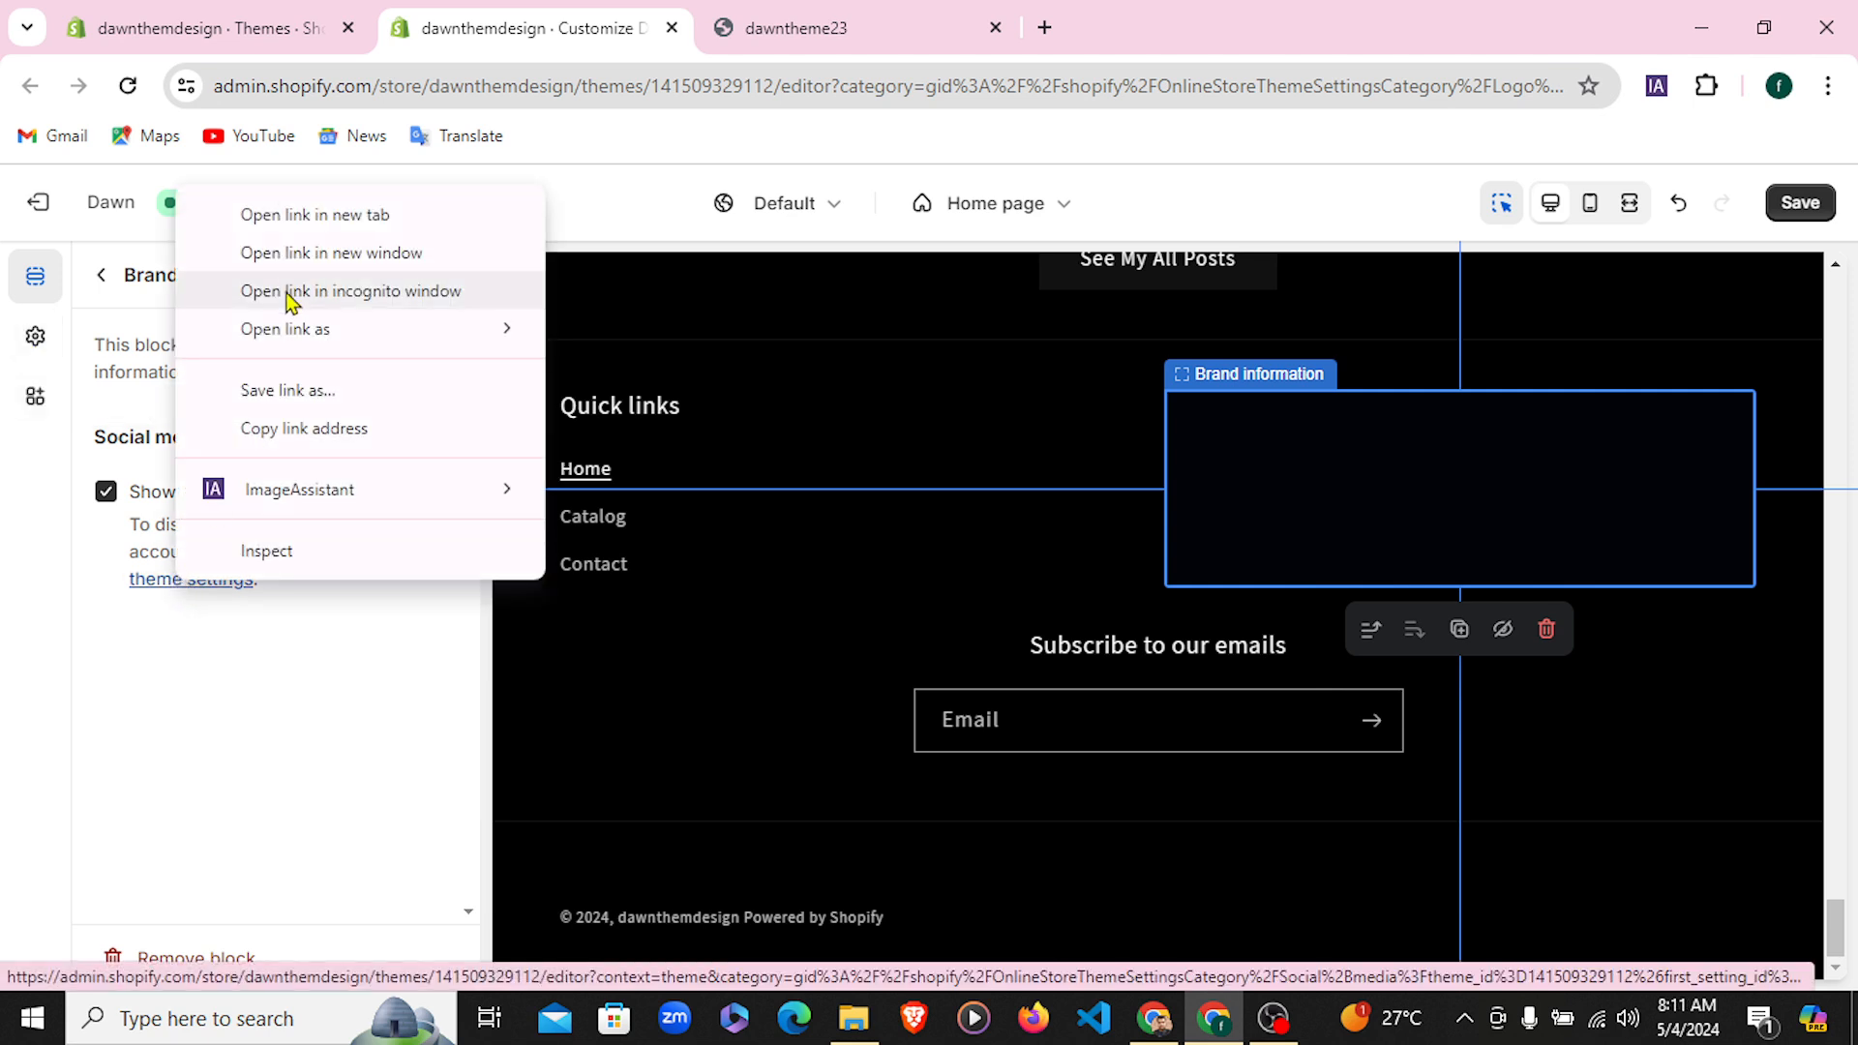
pyautogui.click(276, 215)
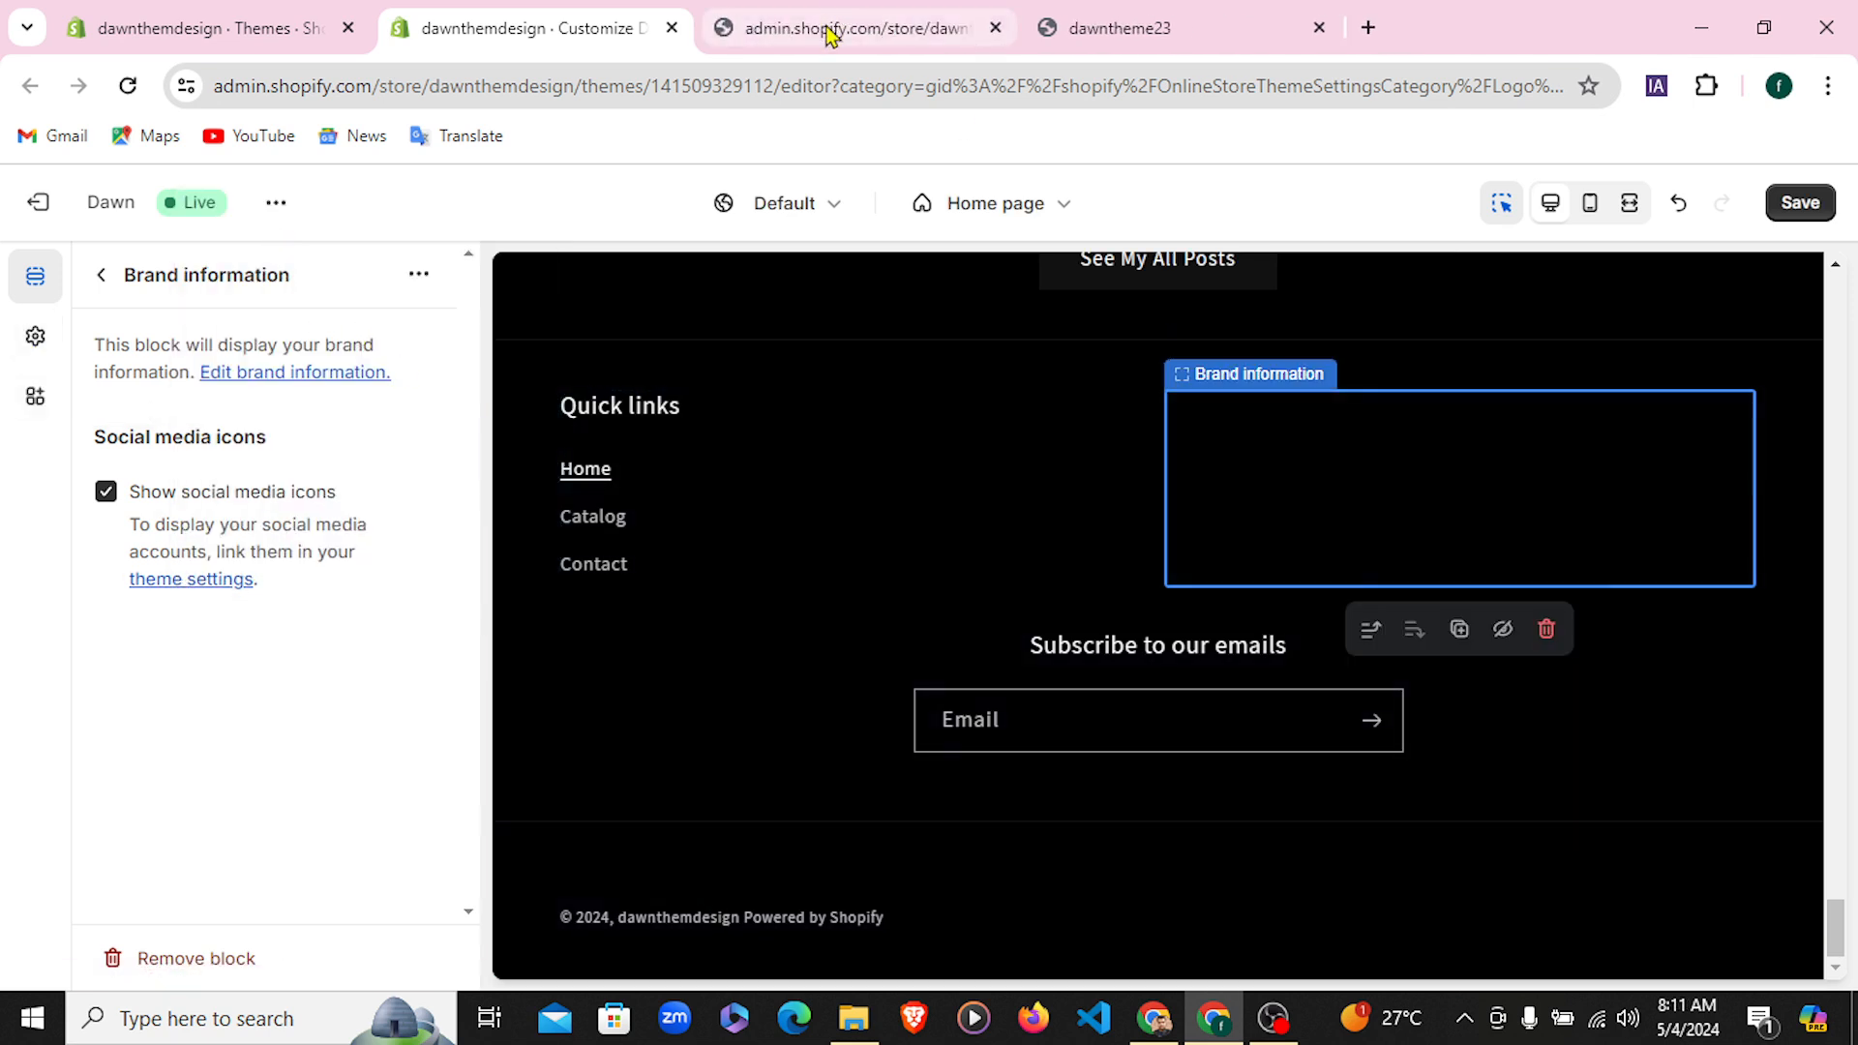
pyautogui.click(829, 31)
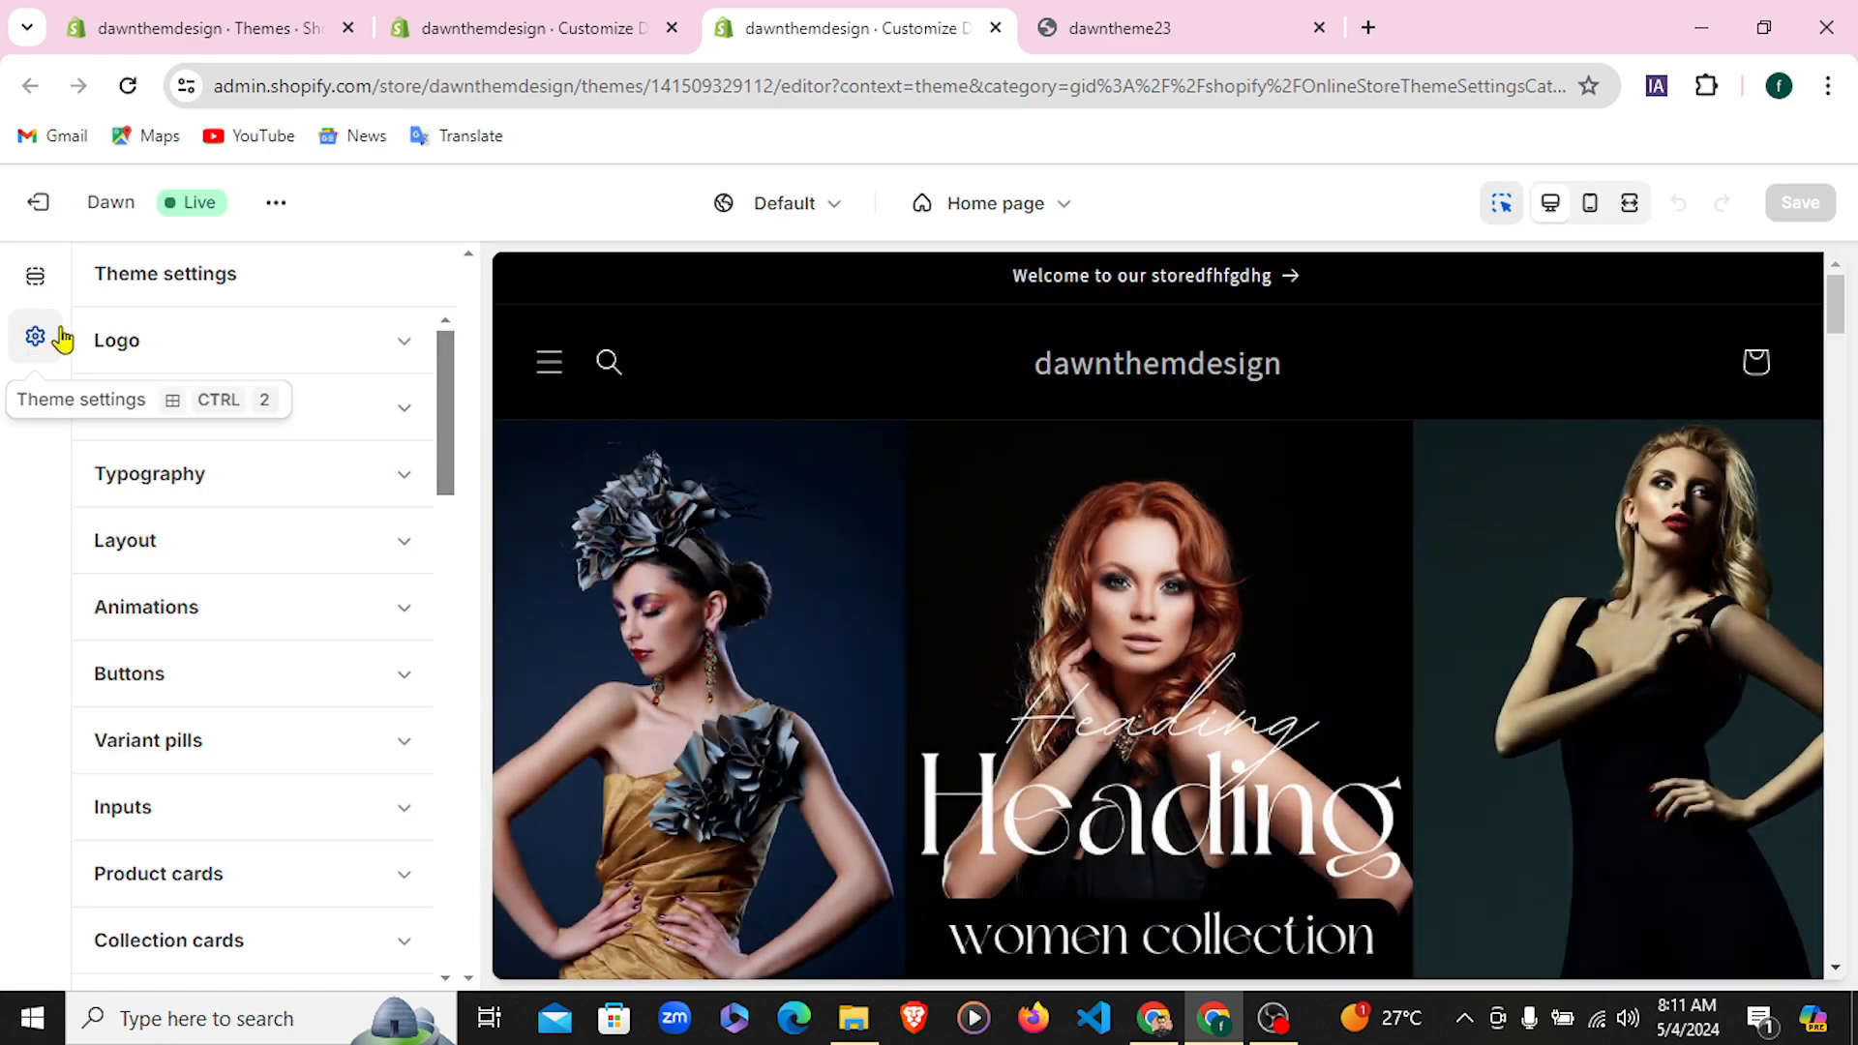
pyautogui.click(629, 27)
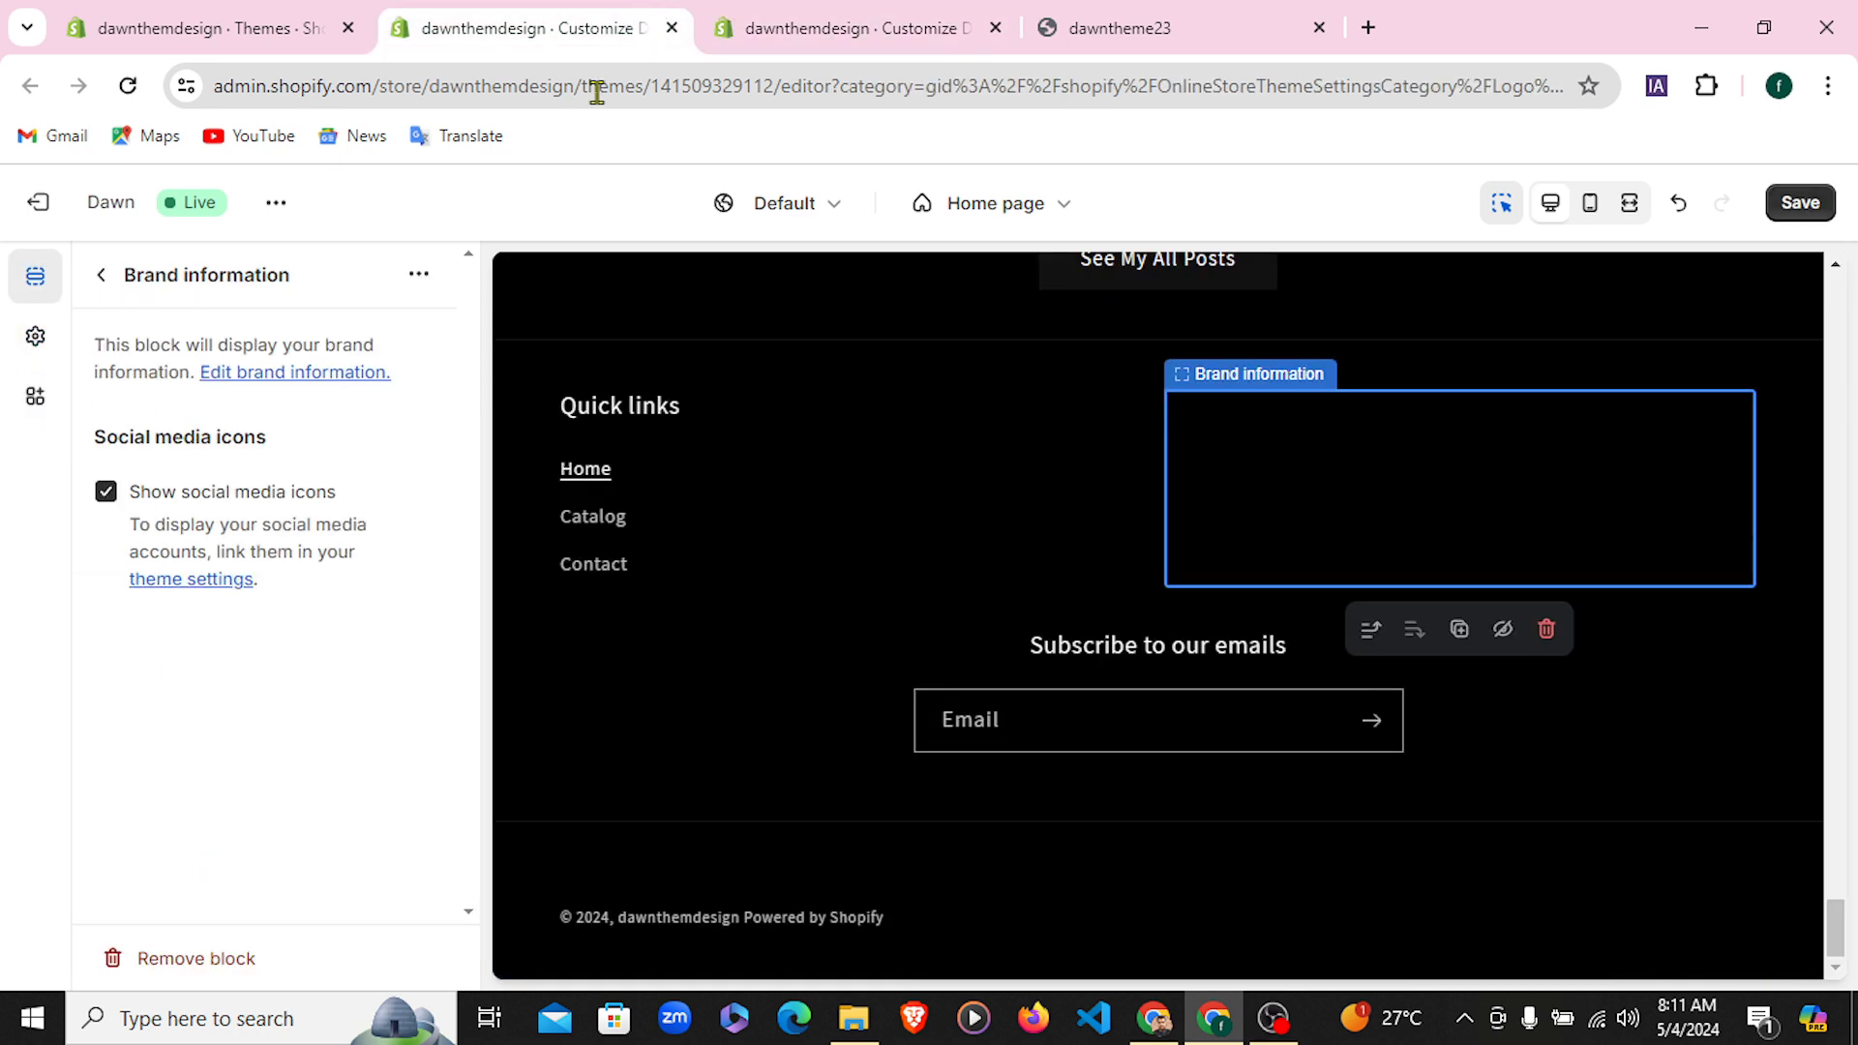
pyautogui.click(968, 27)
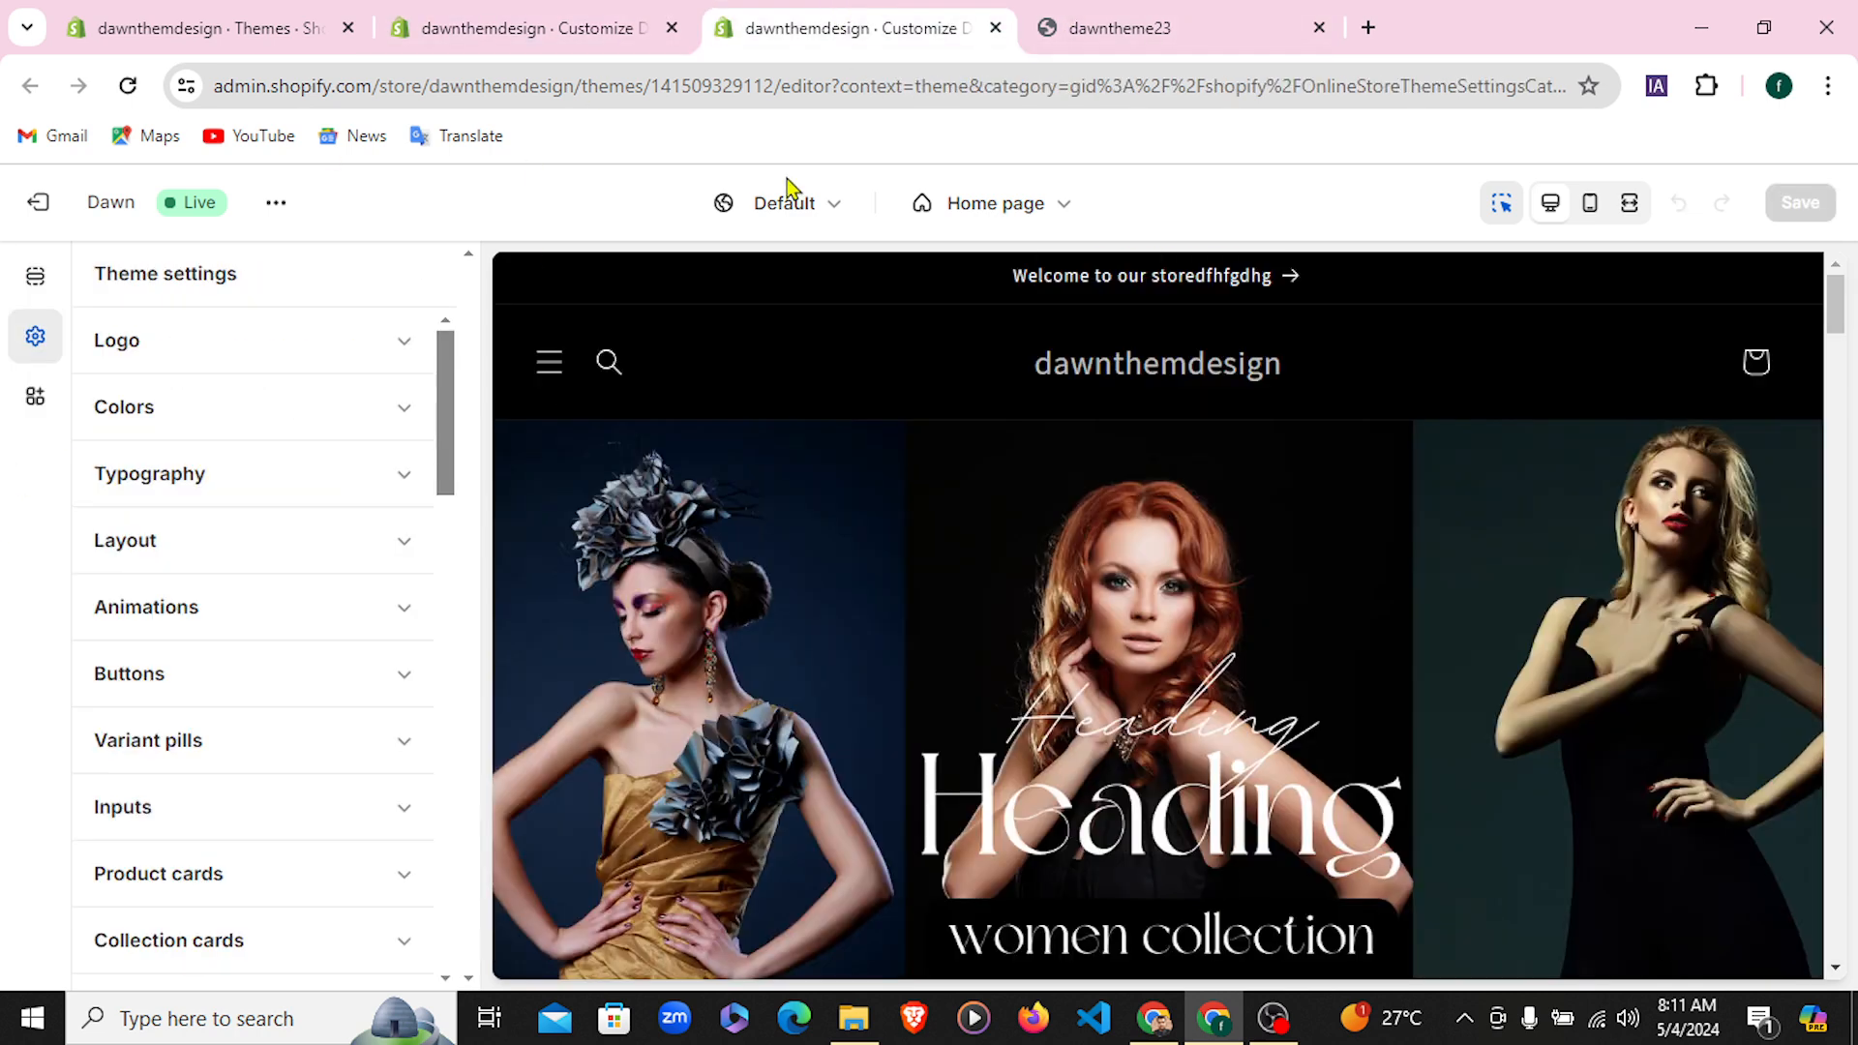
pyautogui.scroll(-5, 194, 532)
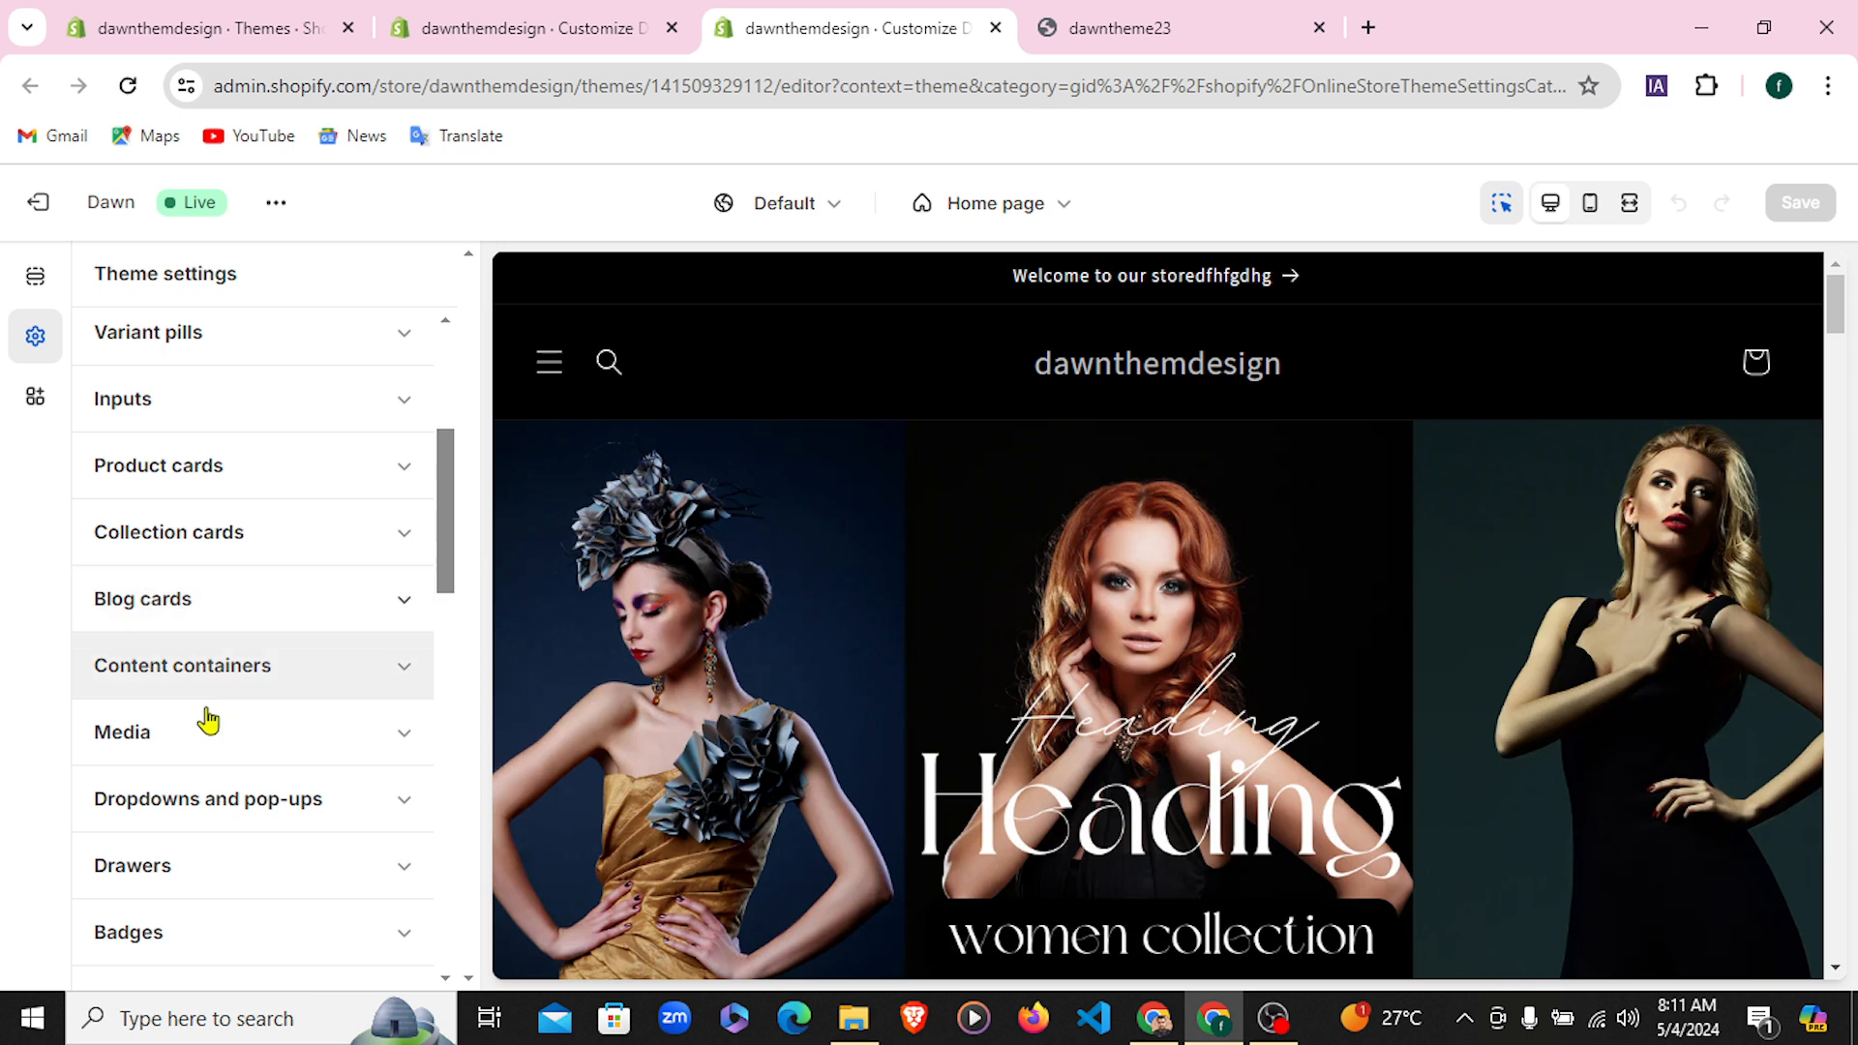
pyautogui.scroll(-3, 145, 847)
pyautogui.scroll(-3, 157, 839)
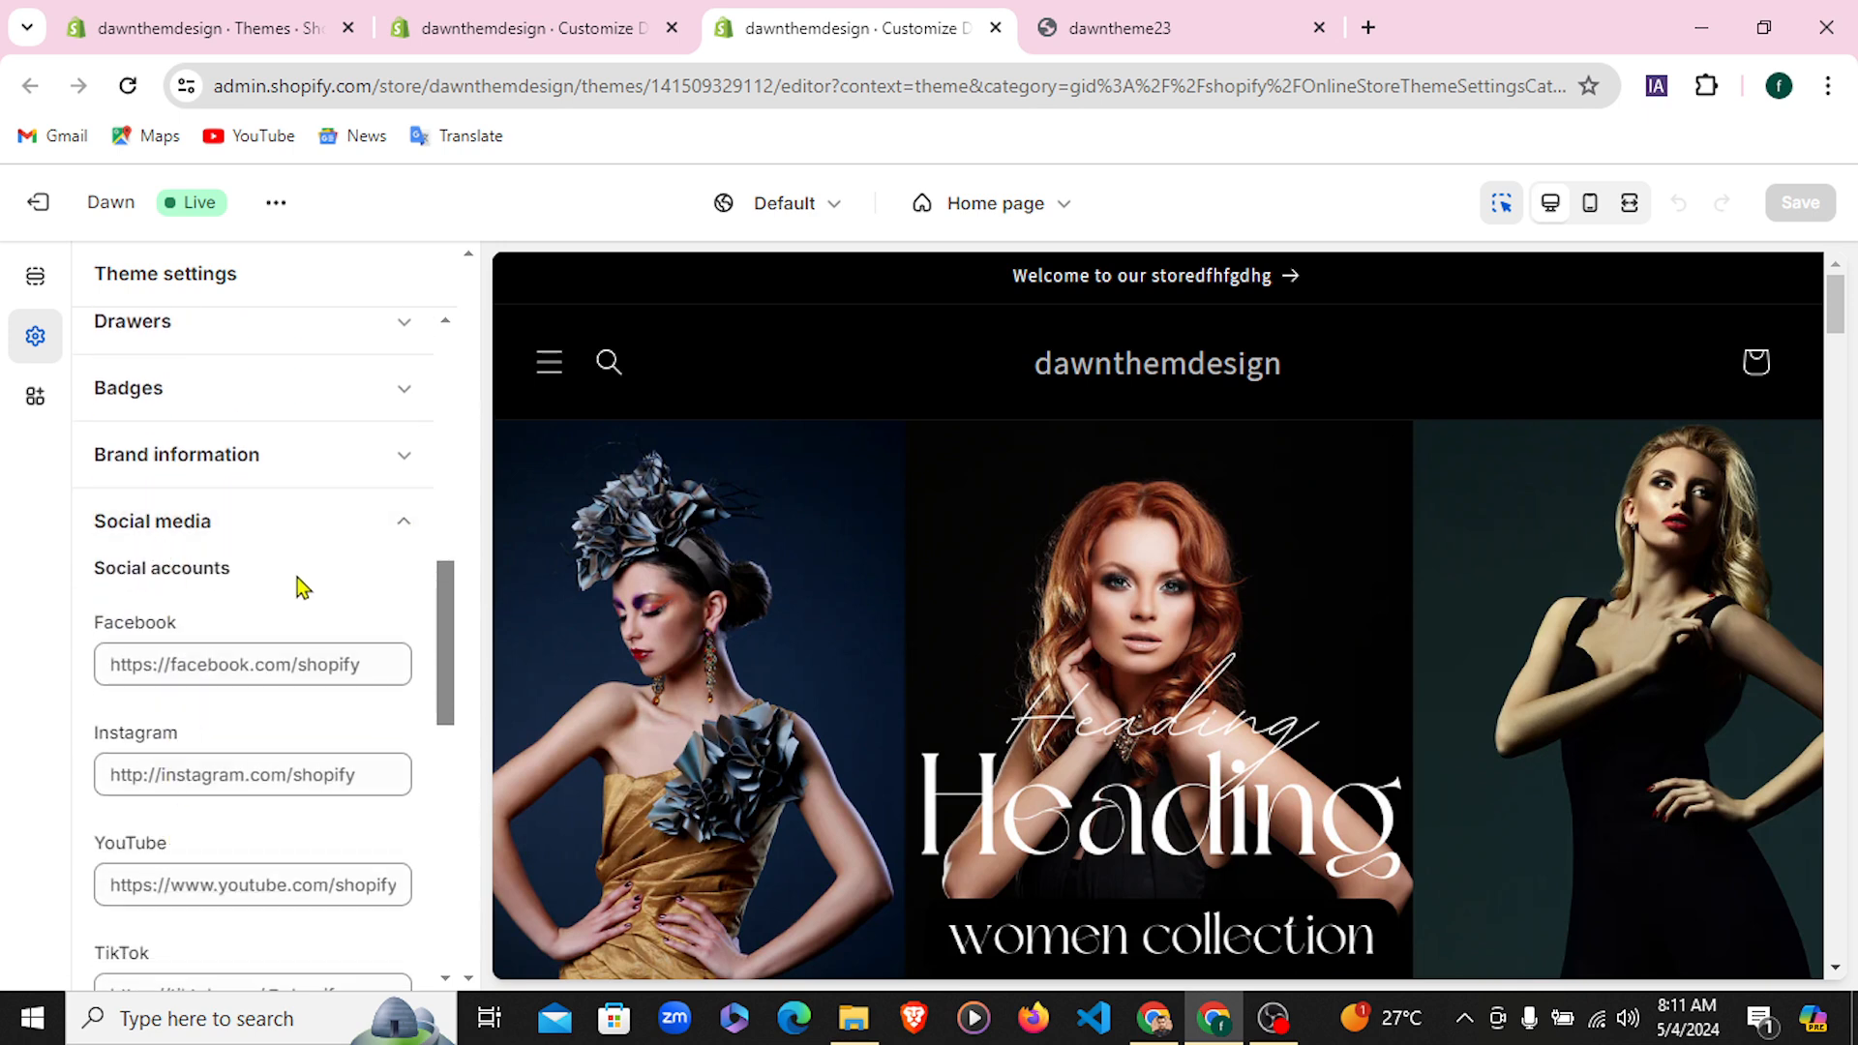
# Fill the Facebook account field with "Facebook" and the Instagram account field with "Instagram" in the social media settings
pyautogui.scroll(-1, 243, 679)
pyautogui.moveTo(181, 490); pyautogui.dragTo(96, 490)
pyautogui.hotkey('ctrl', 'c')
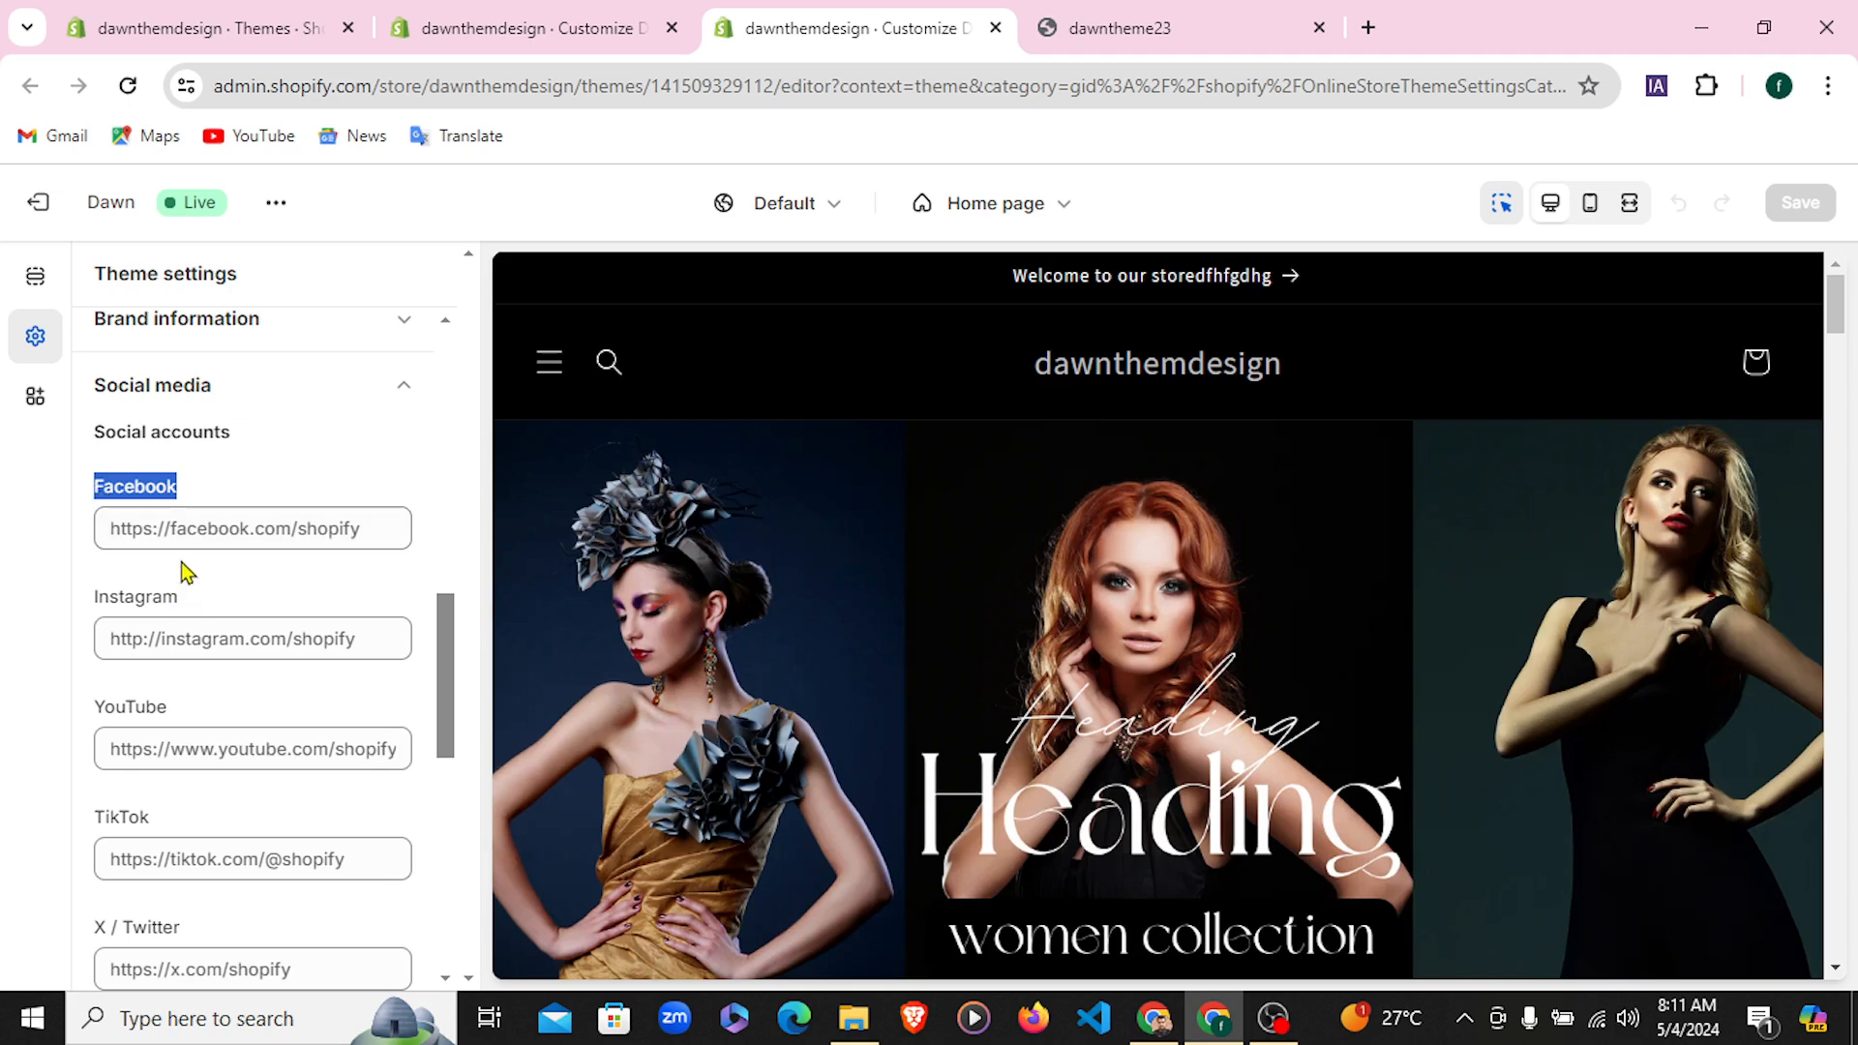
pyautogui.click(194, 523)
pyautogui.hotkey('ctrl', 'v')
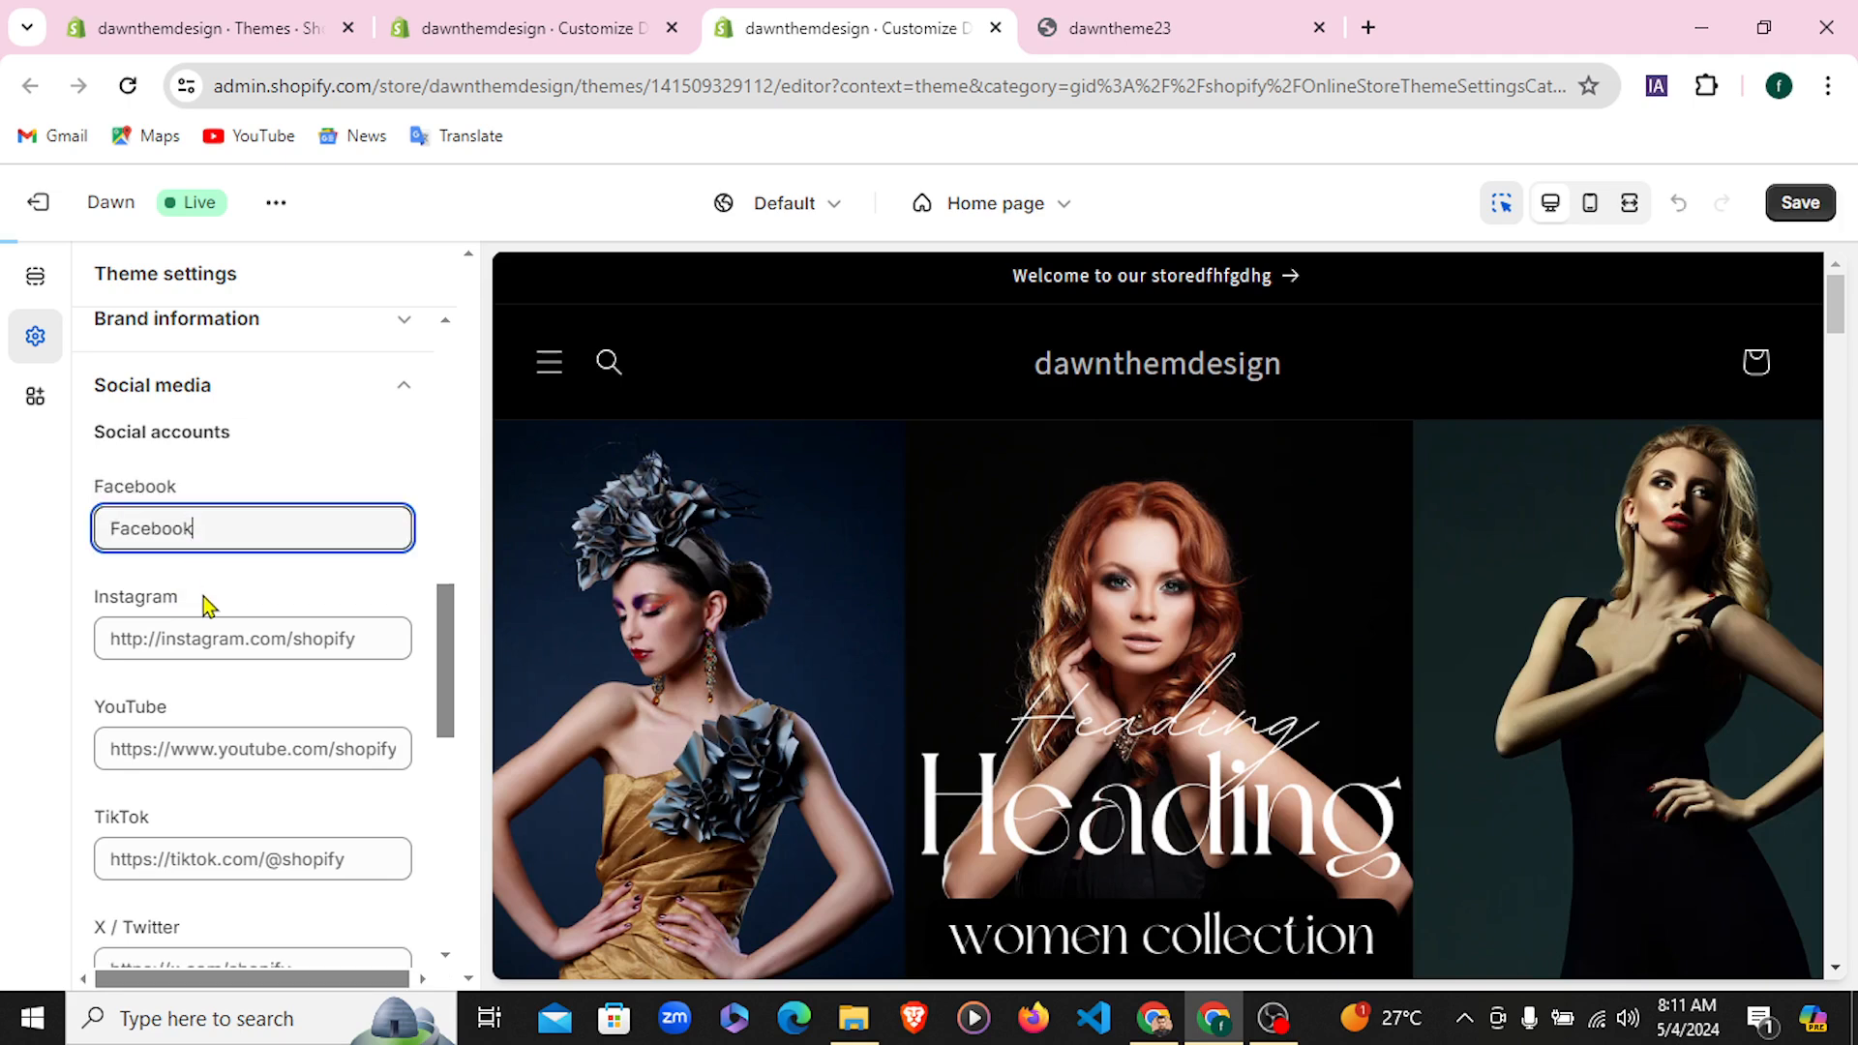
pyautogui.moveTo(199, 600); pyautogui.dragTo(91, 594)
pyautogui.hotkey('ctrl', 'c')
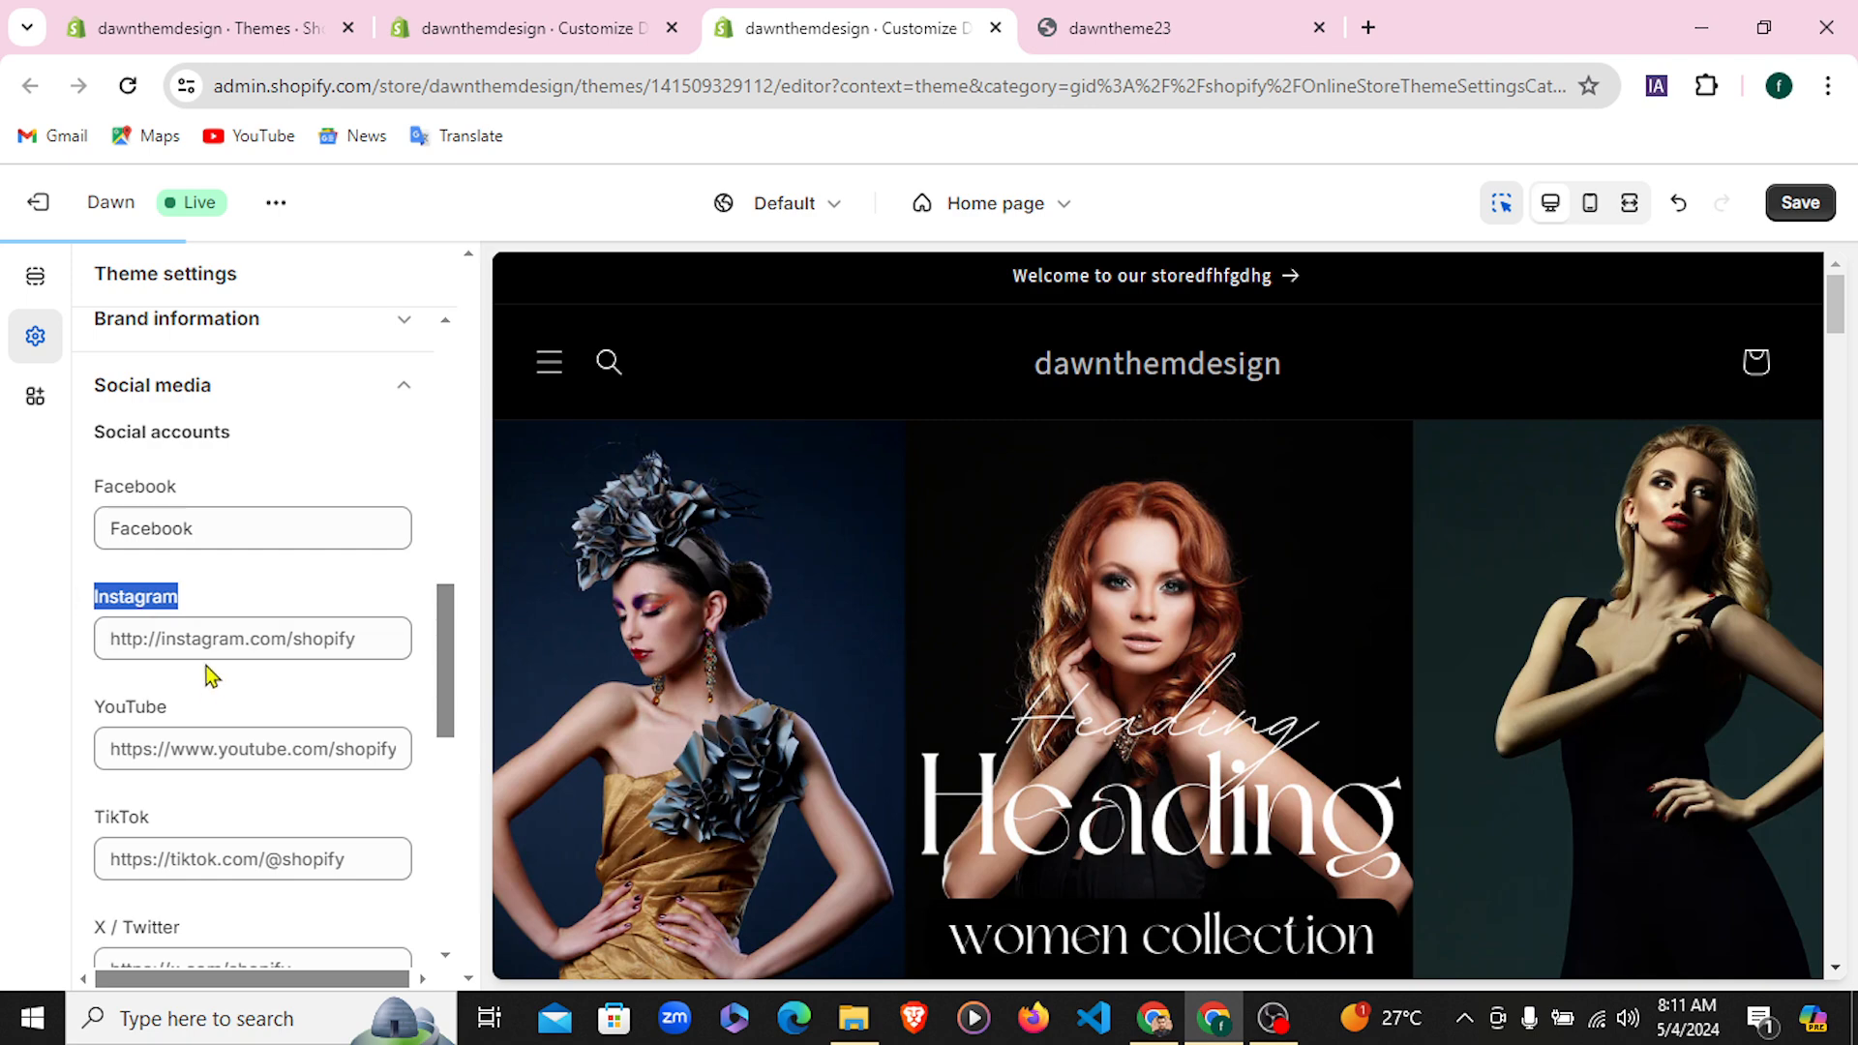
pyautogui.click(205, 635)
pyautogui.hotkey('ctrl', 'v')
# Fill the YouTube account field with "YouTube" and the TikTok field with "TikTok", and return to the tab with the Brand information block
pyautogui.scroll(-3, 172, 510)
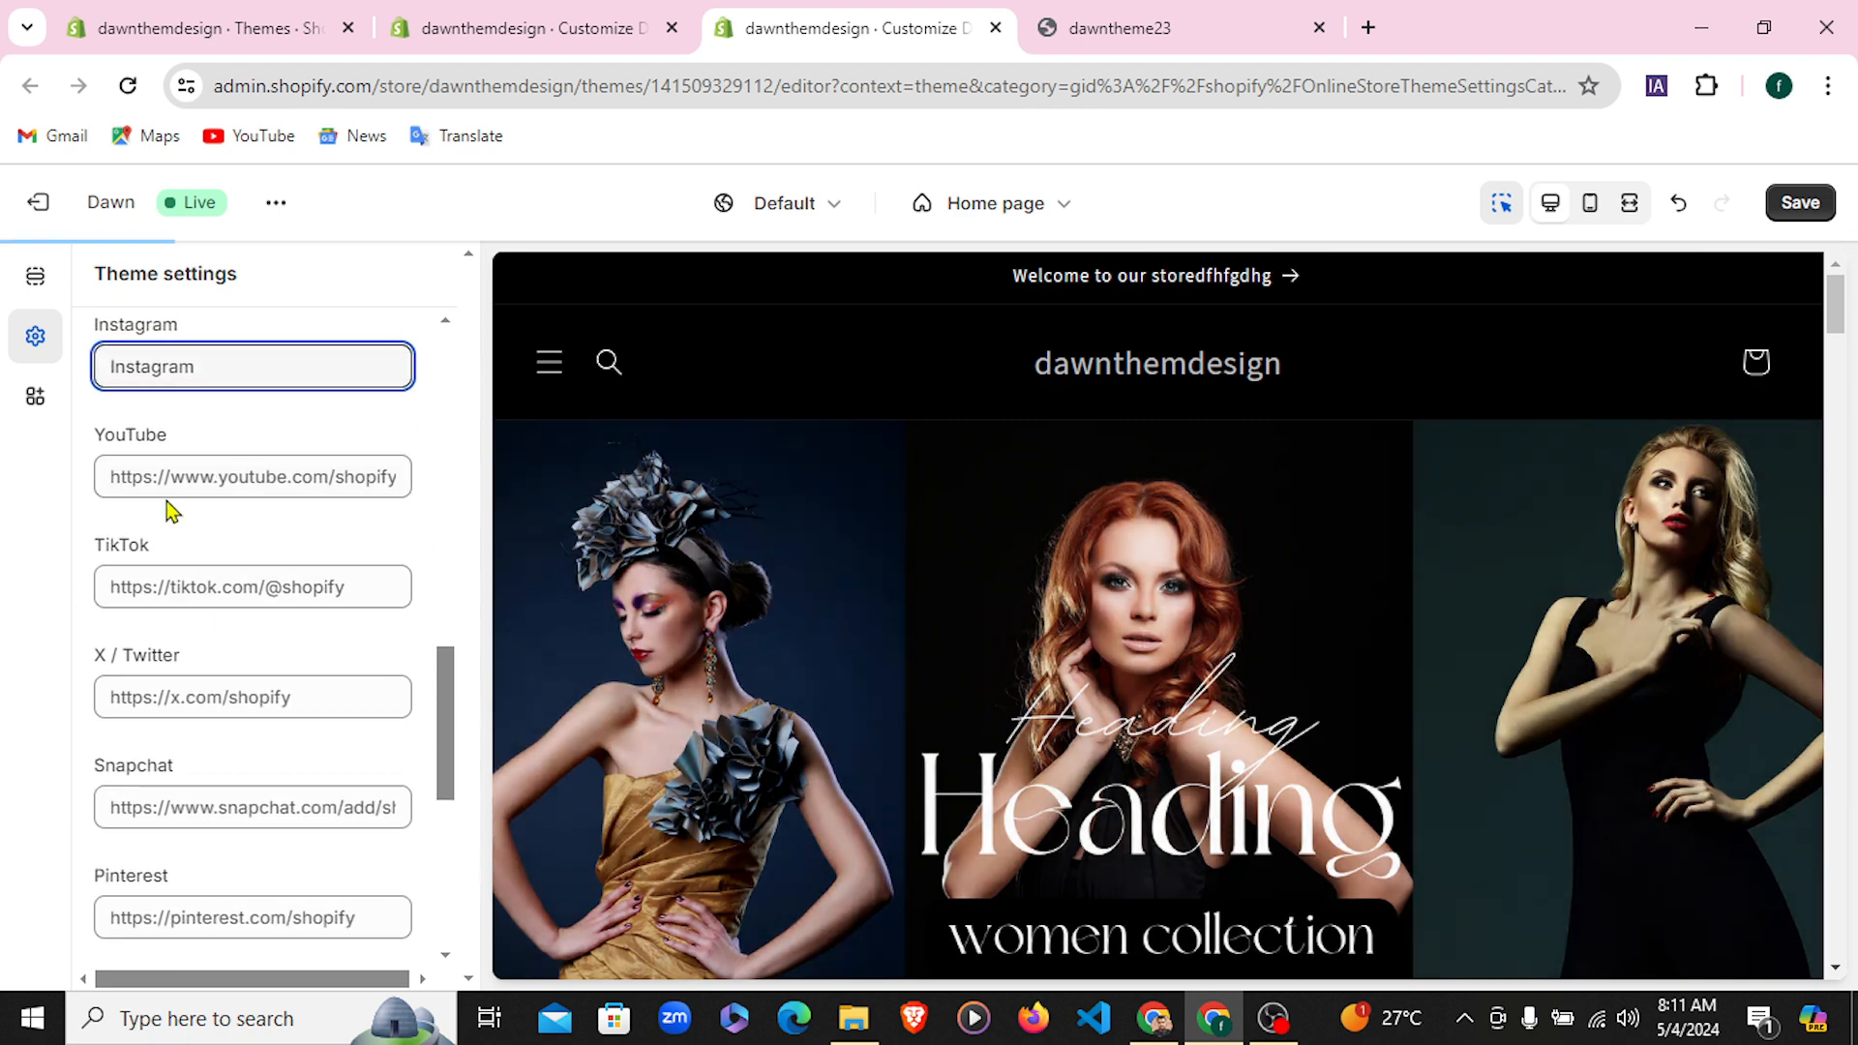
pyautogui.moveTo(173, 437); pyautogui.dragTo(98, 447)
pyautogui.hotkey('ctrl', 'c')
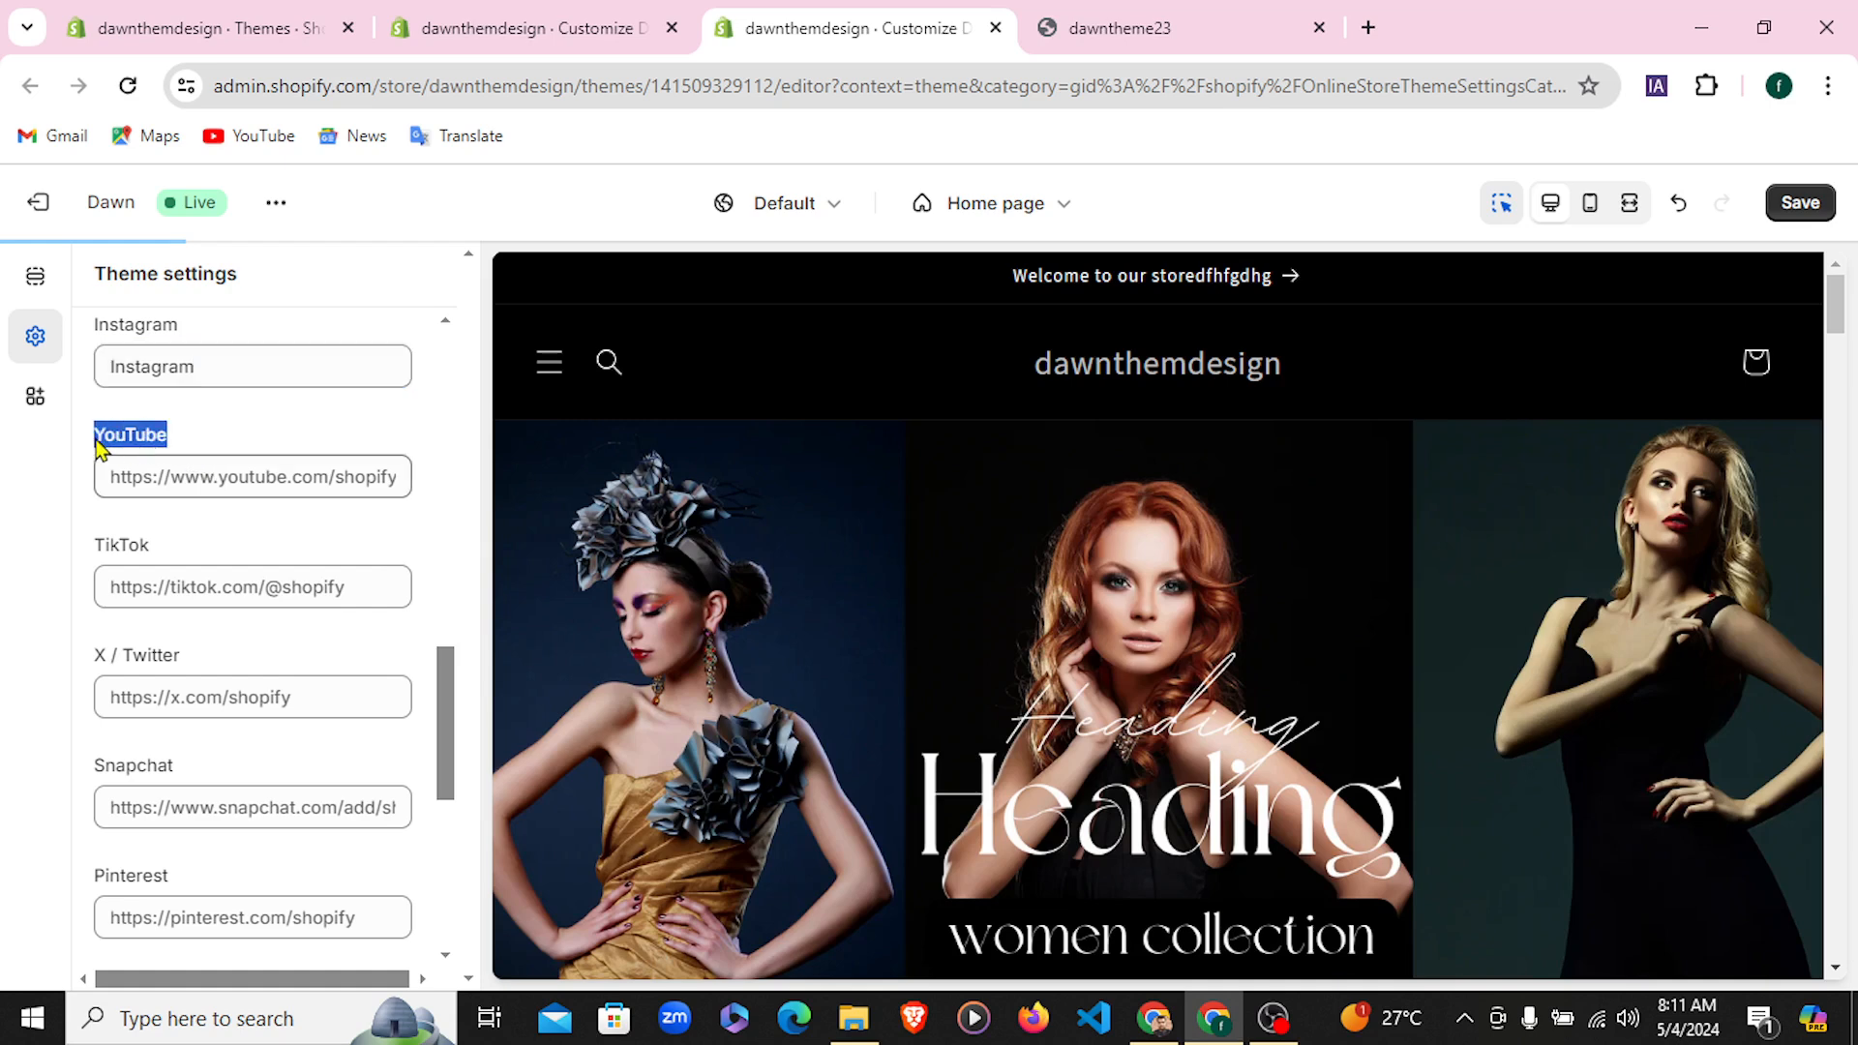
pyautogui.click(207, 481)
pyautogui.hotkey('ctrl', 'v')
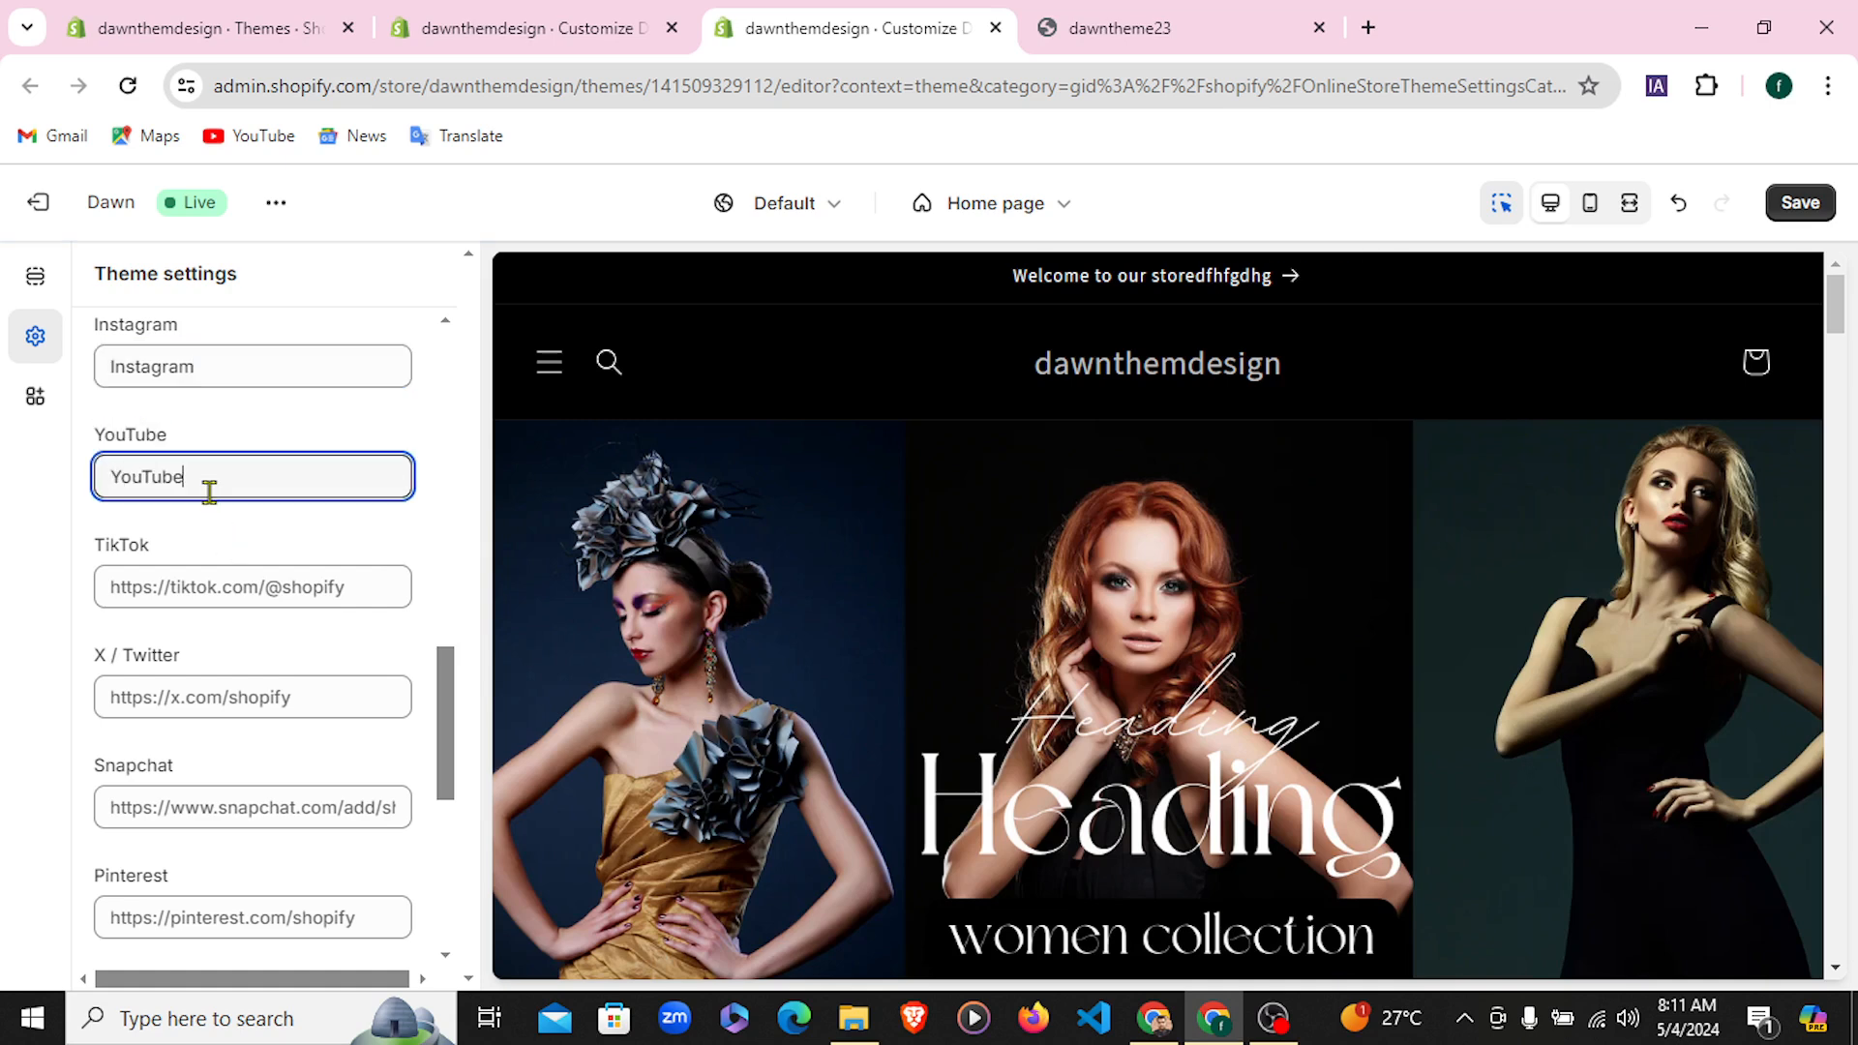
pyautogui.moveTo(157, 551); pyautogui.dragTo(105, 553)
pyautogui.hotkey('ctrl', 'c')
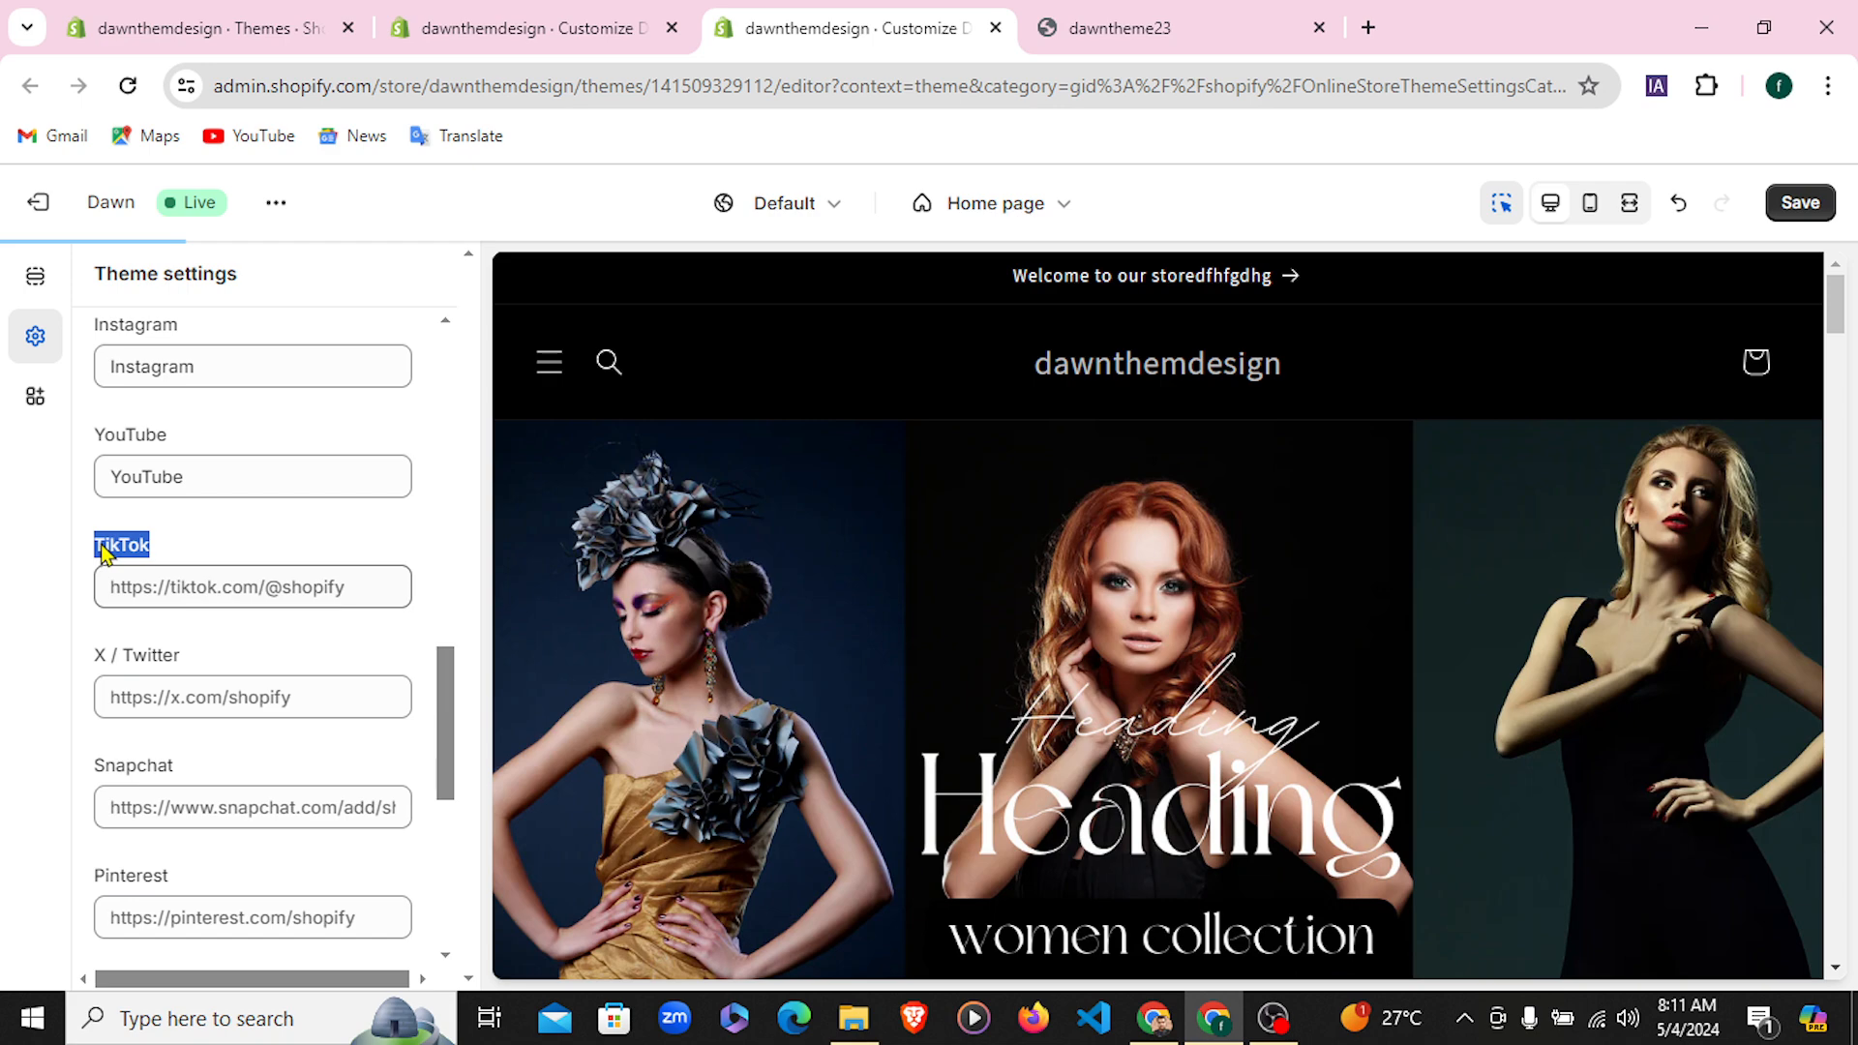
pyautogui.click(183, 592)
pyautogui.hotkey('ctrl', 'v')
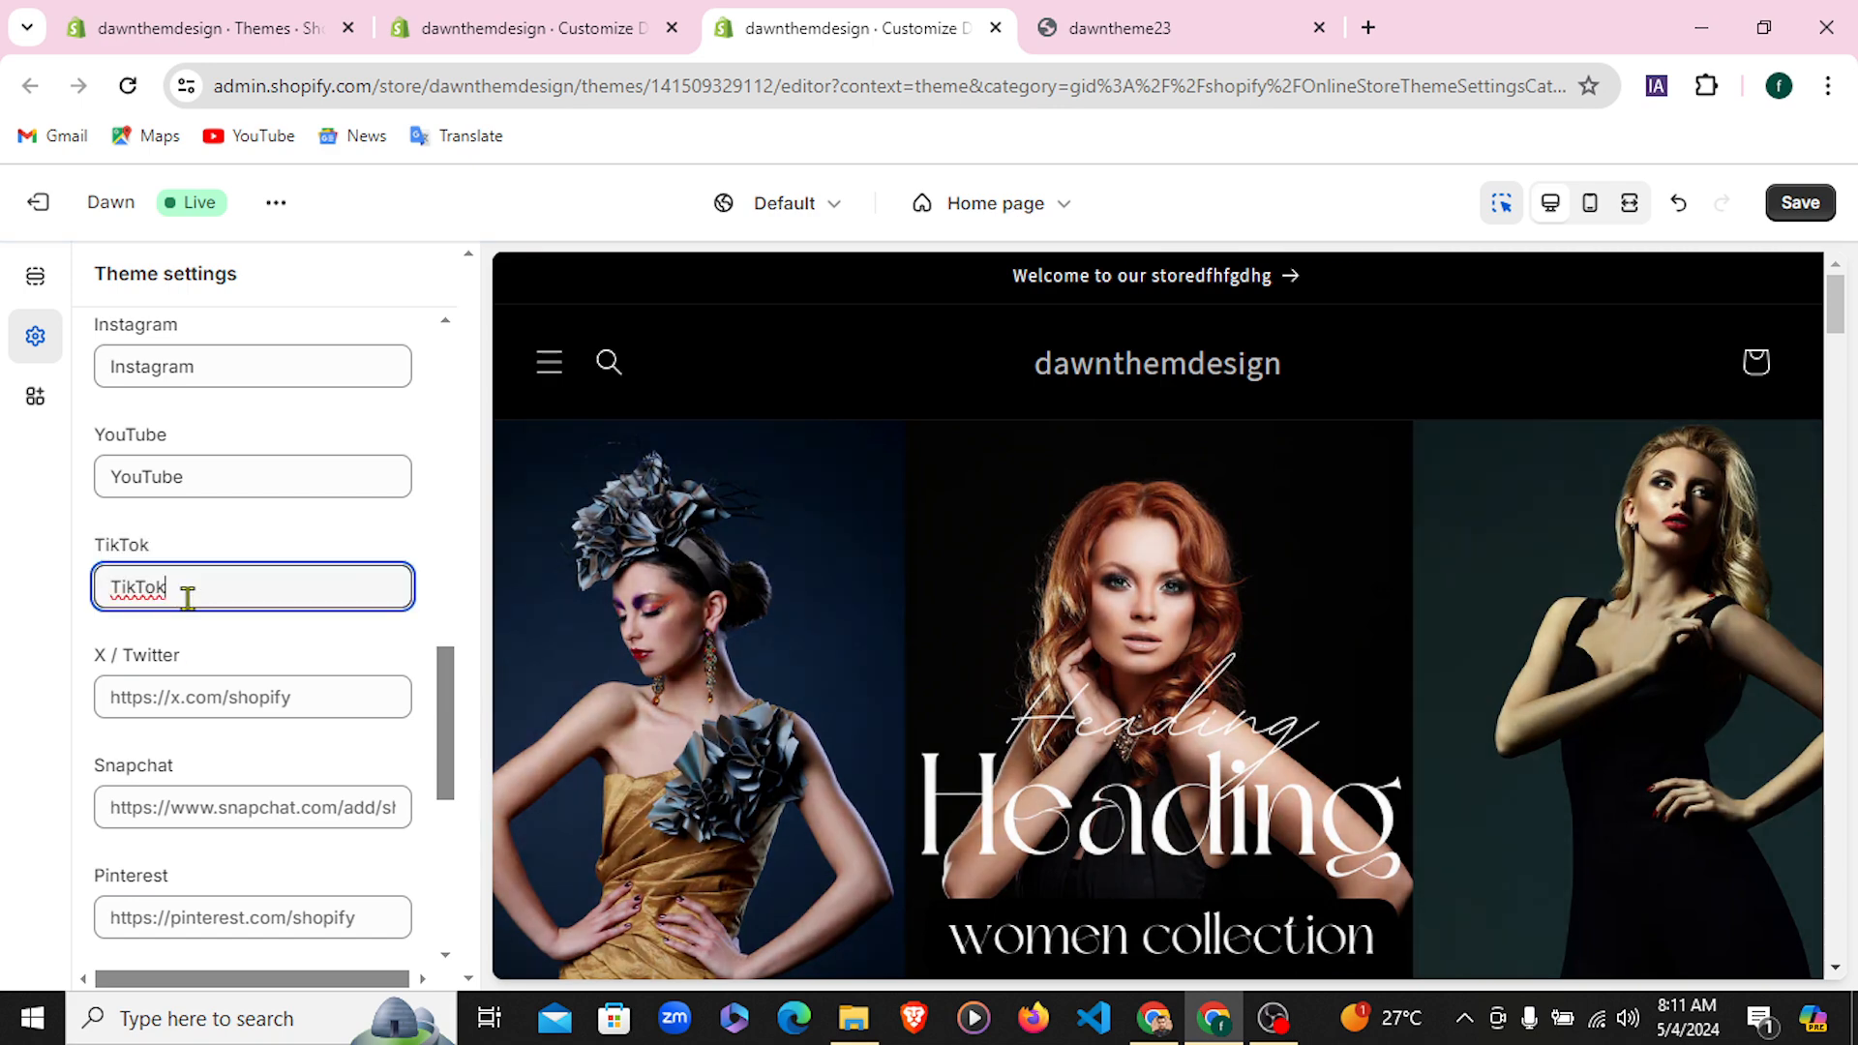
pyautogui.scroll(-1, 188, 598)
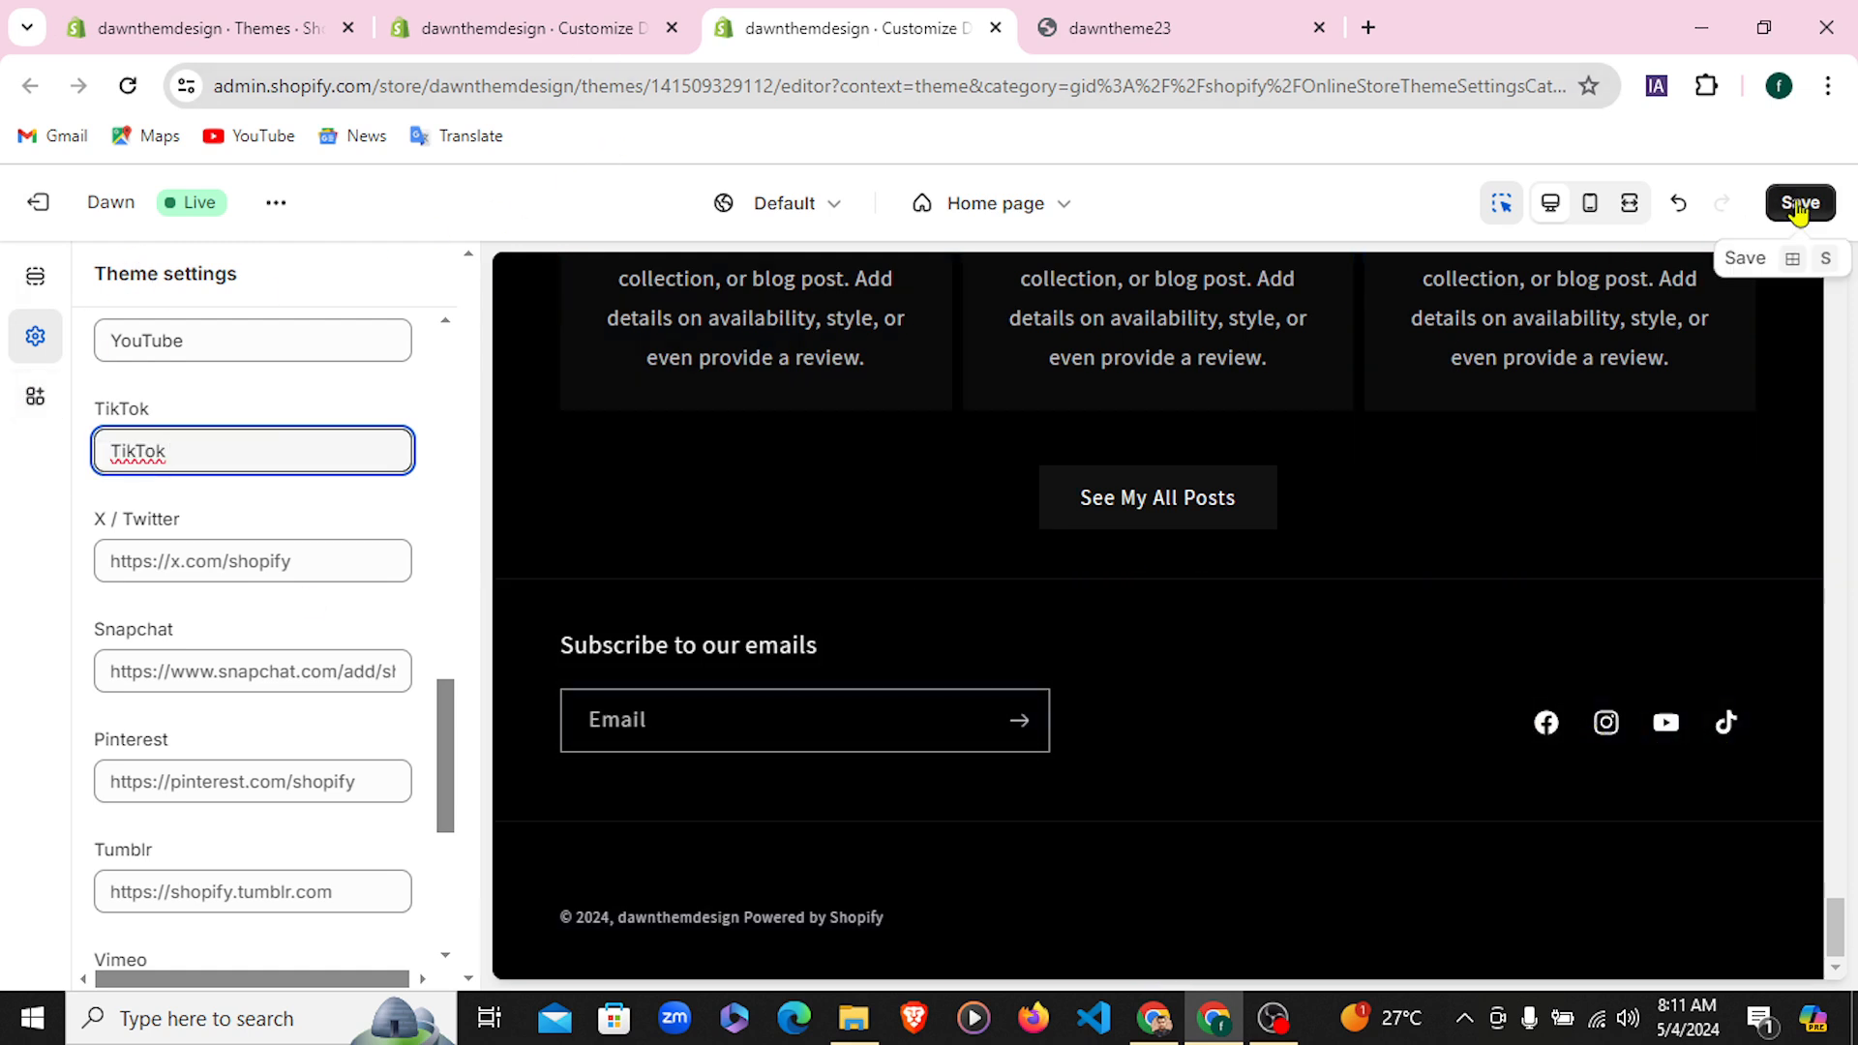
pyautogui.click(501, 11)
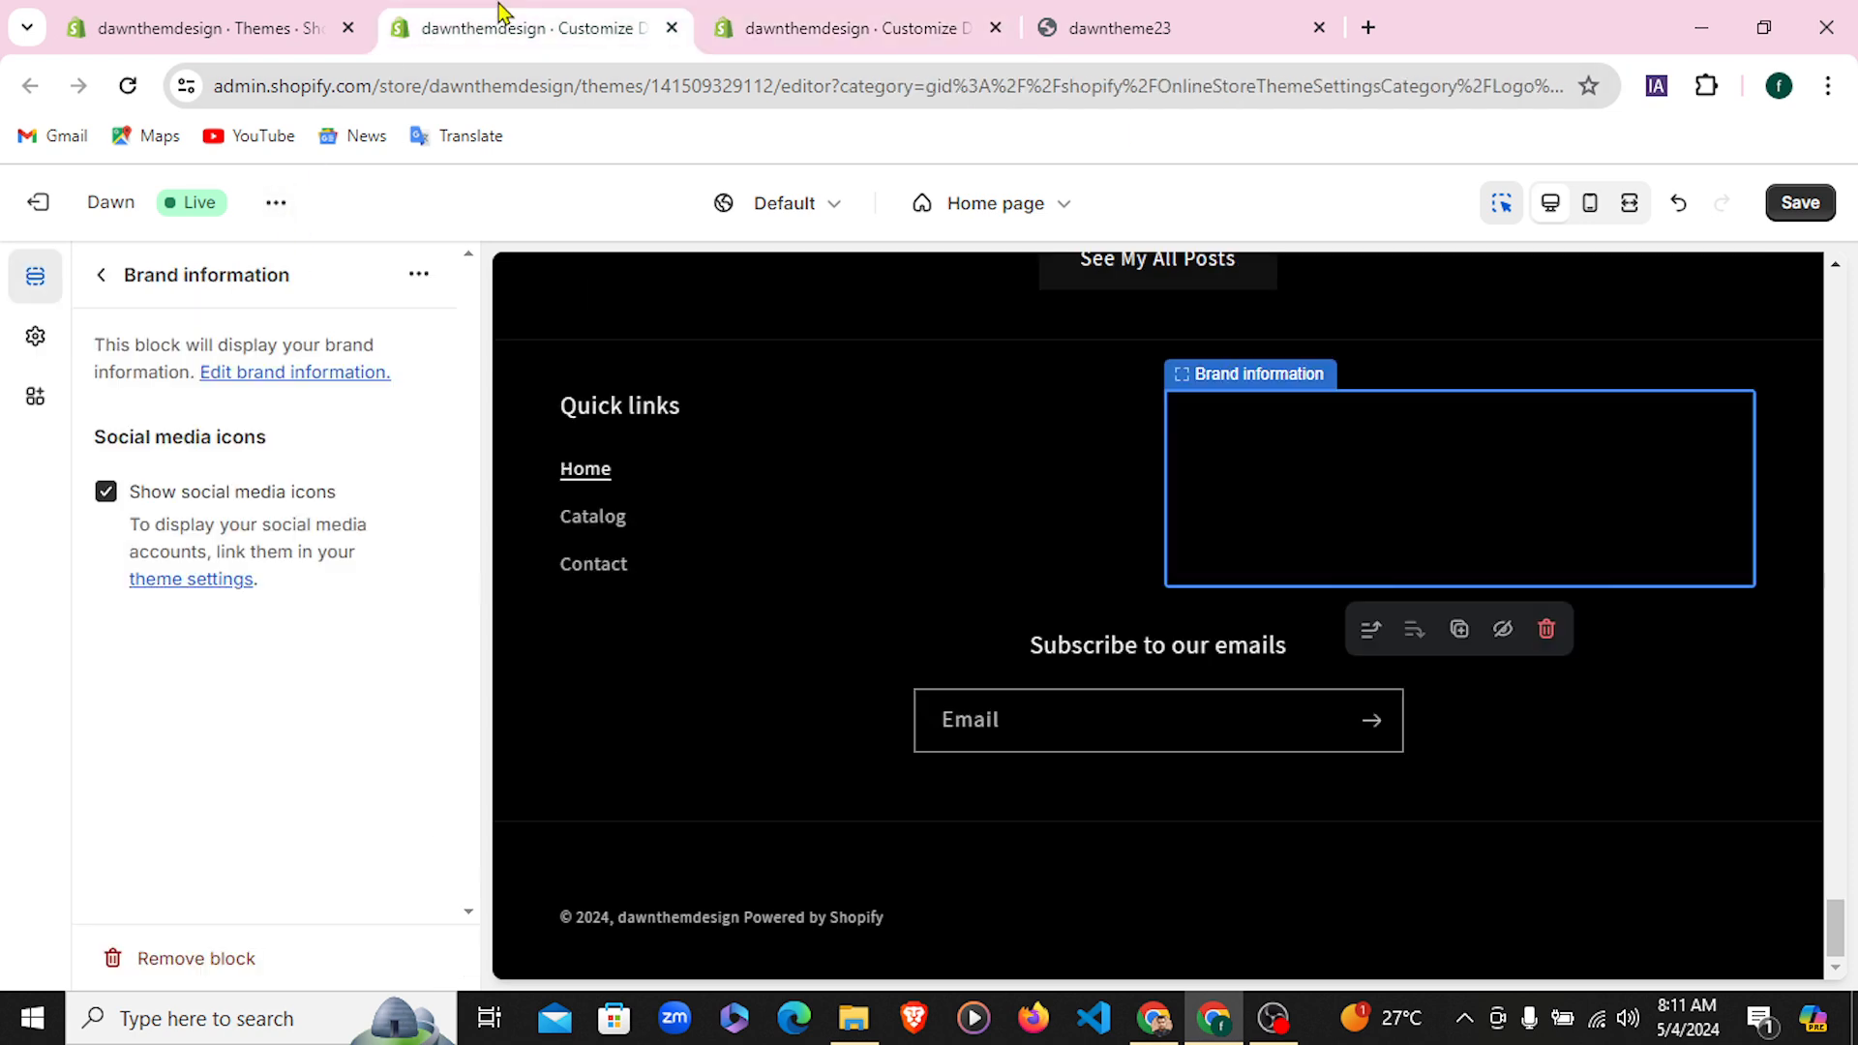
# Switch to the editor tab with the social media accounts, show the home page's Footer section and save the theme changes
pyautogui.click(832, 18)
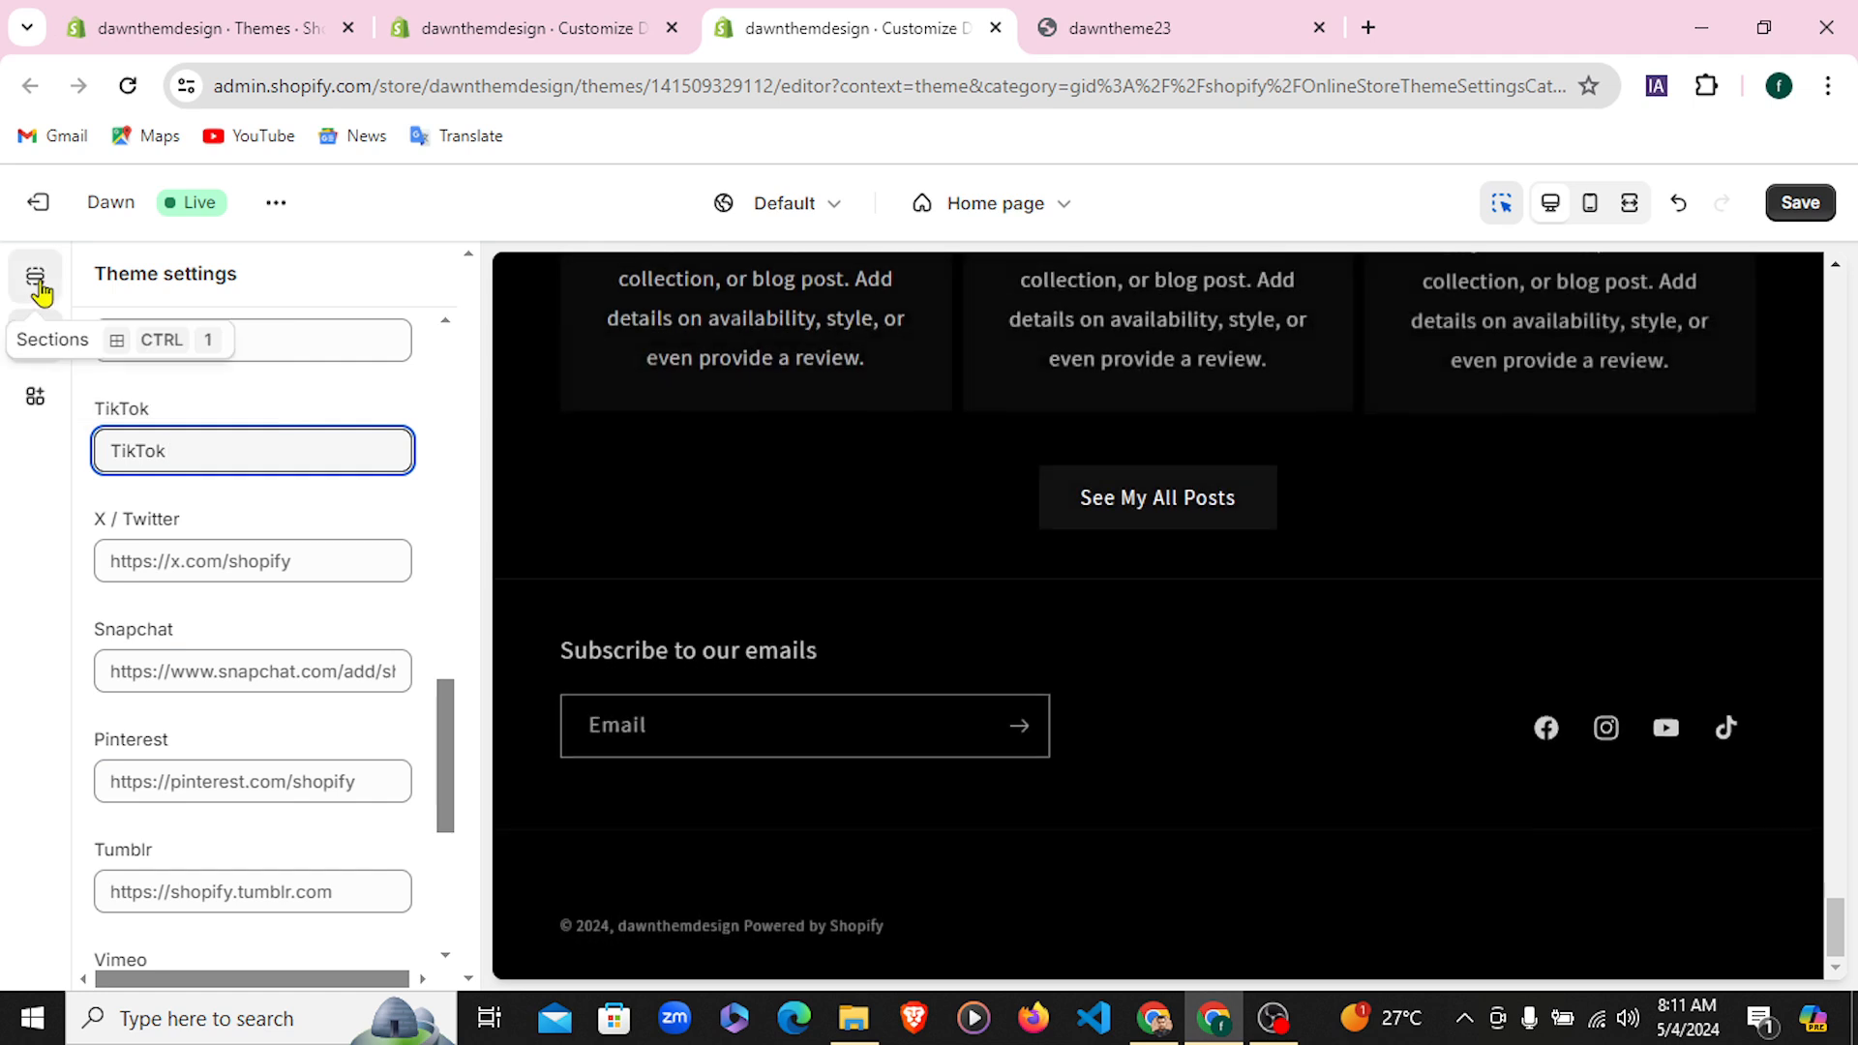
pyautogui.click(36, 277)
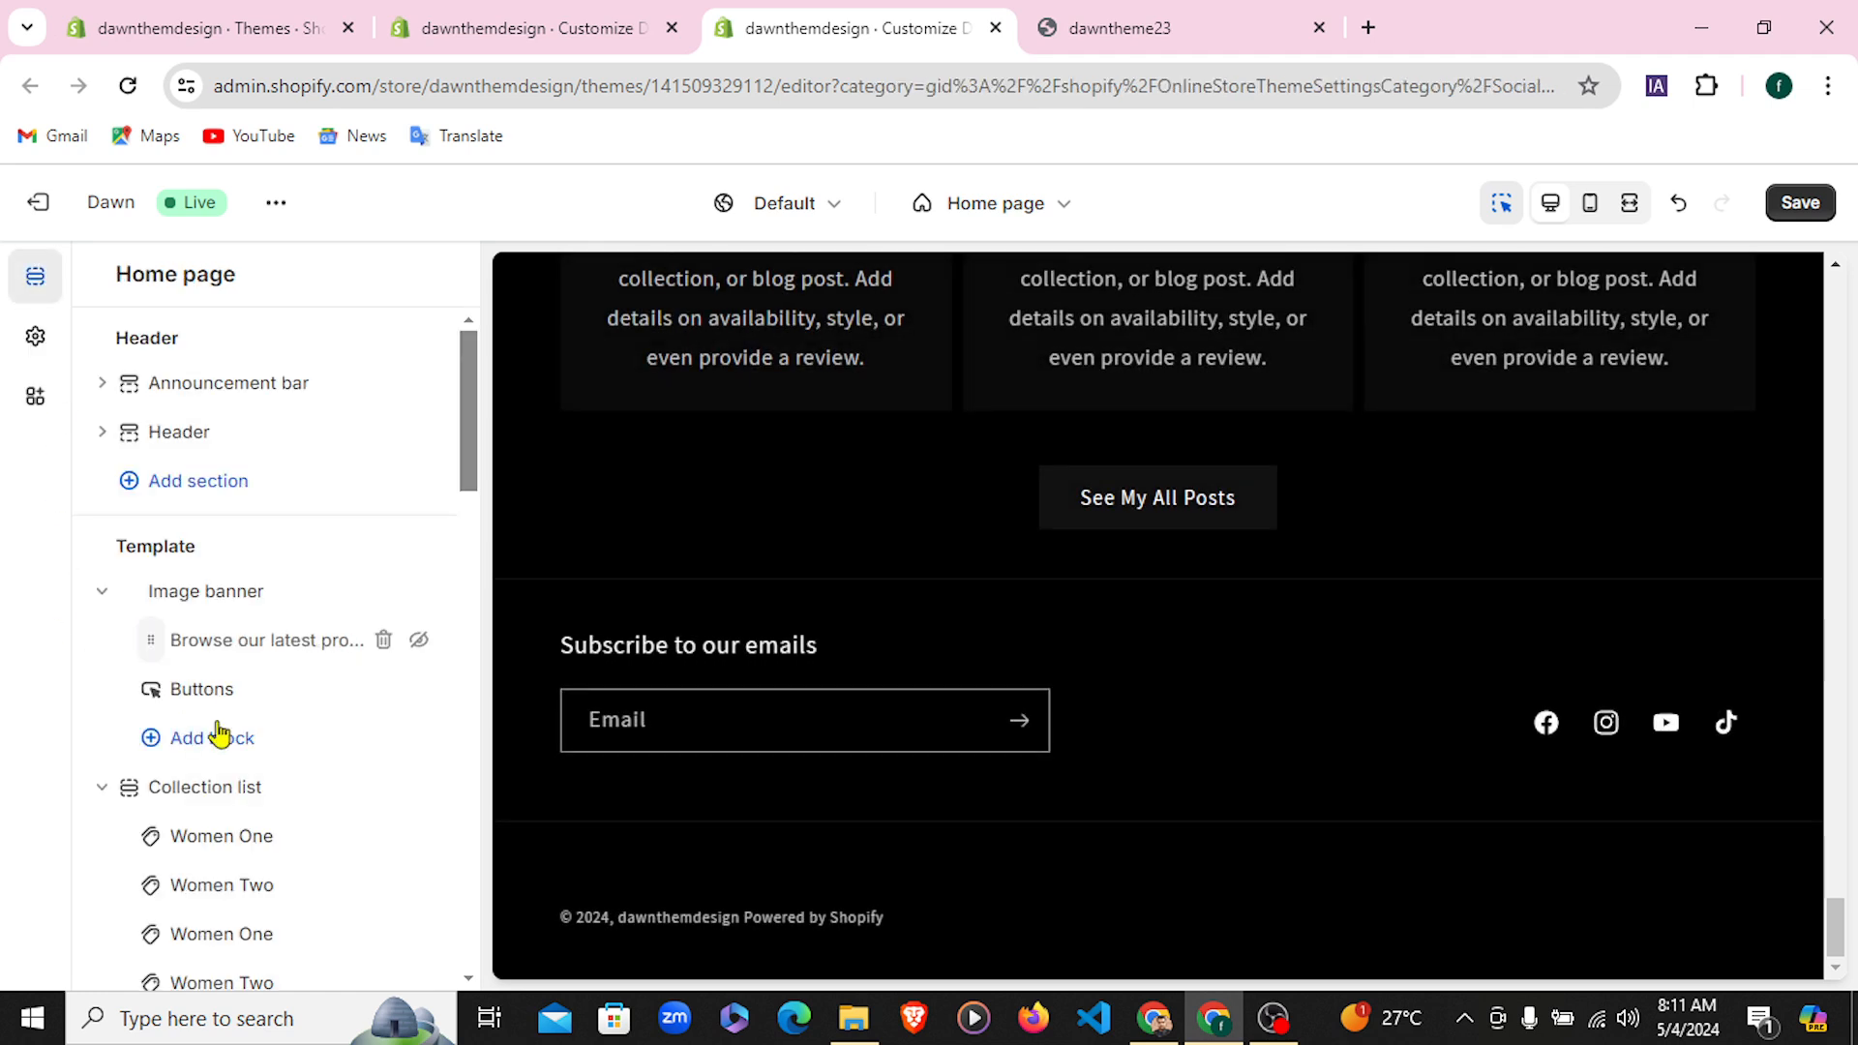
pyautogui.scroll(-10, 232, 755)
pyautogui.scroll(-7, 199, 927)
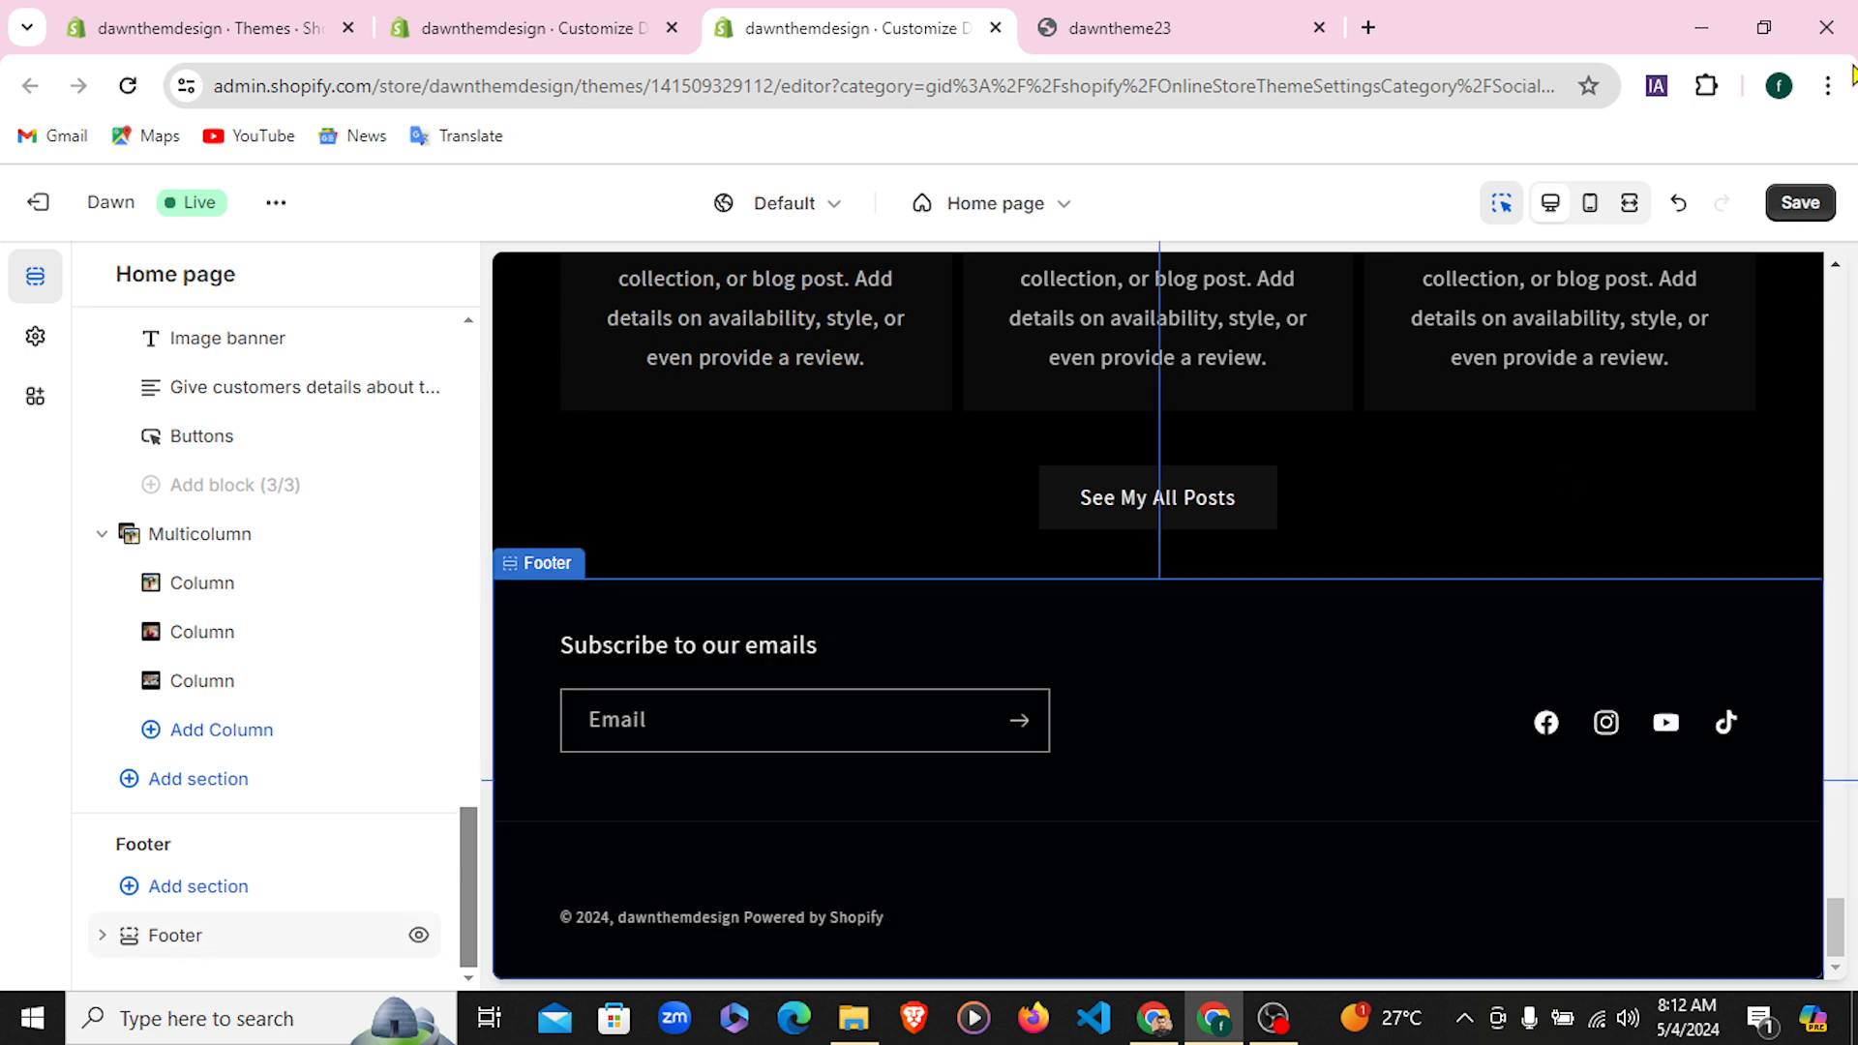
pyautogui.click(1801, 203)
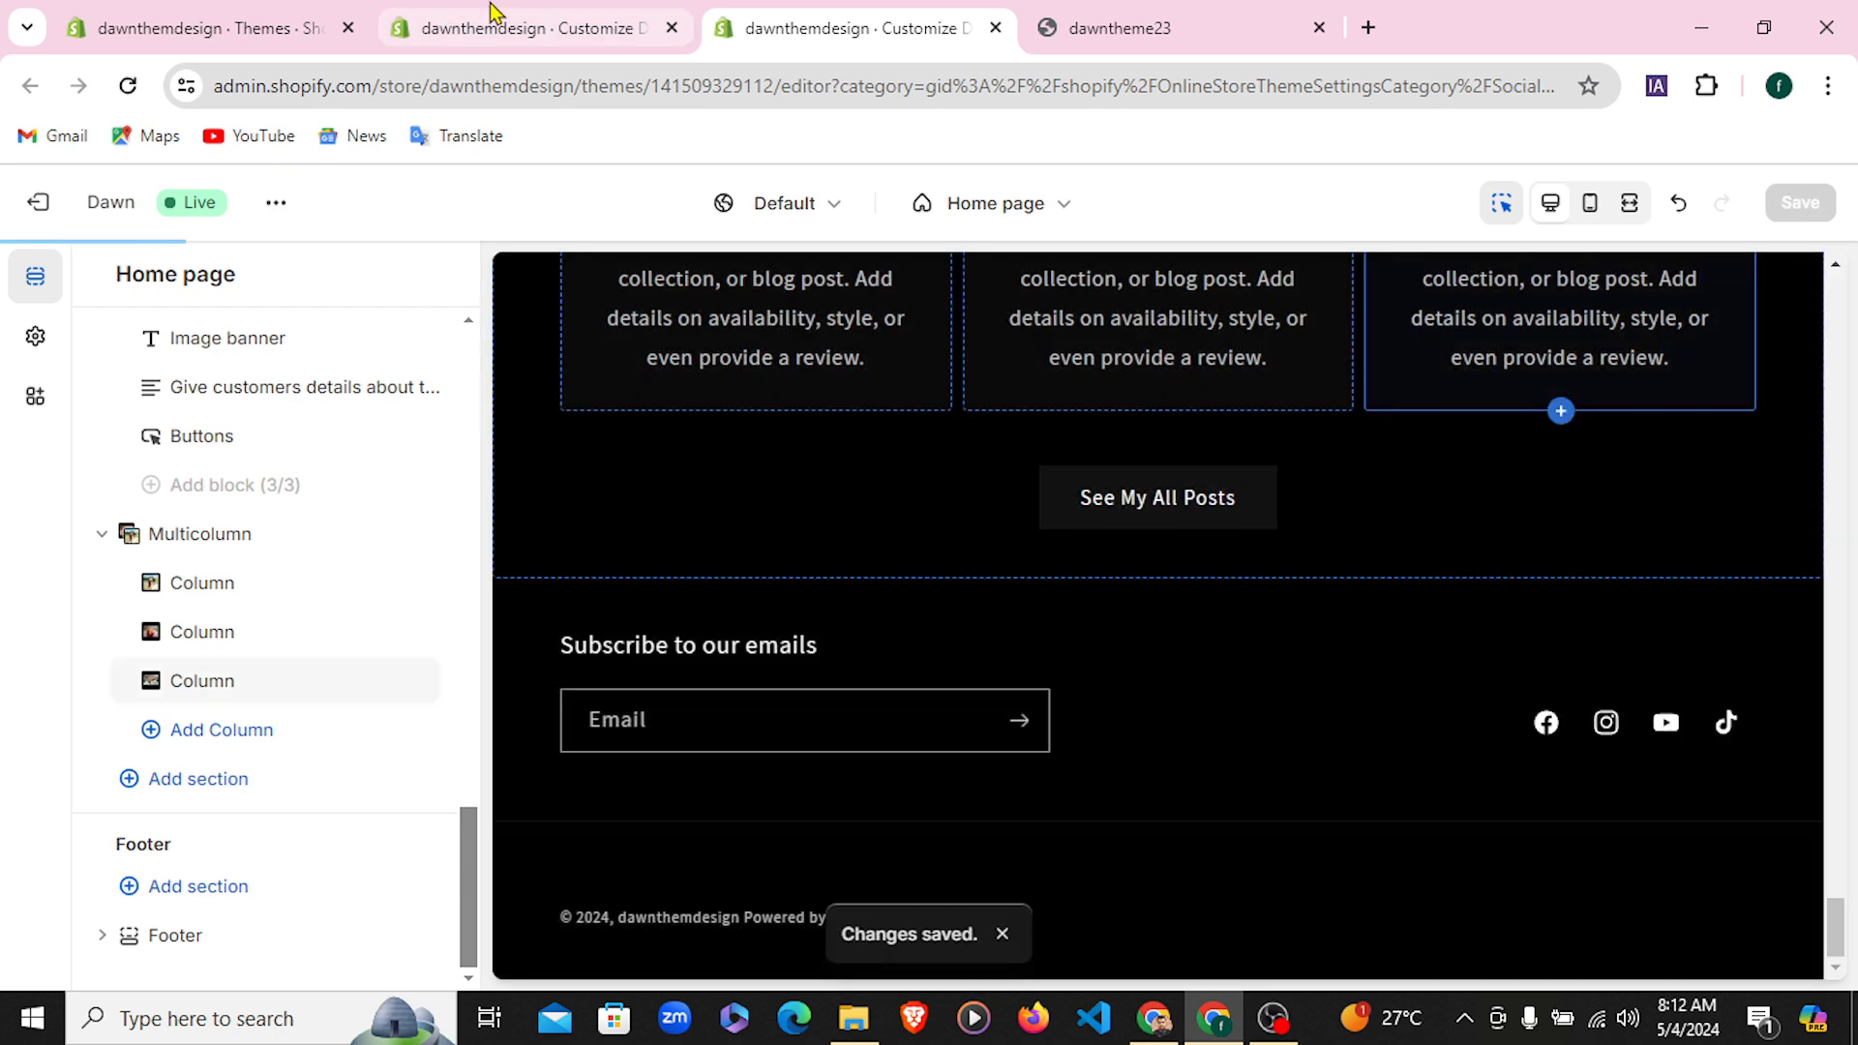
# Try to save the Brand information block changes in the other editor tab, and return to the tab with the social media accounts
pyautogui.click(492, 19)
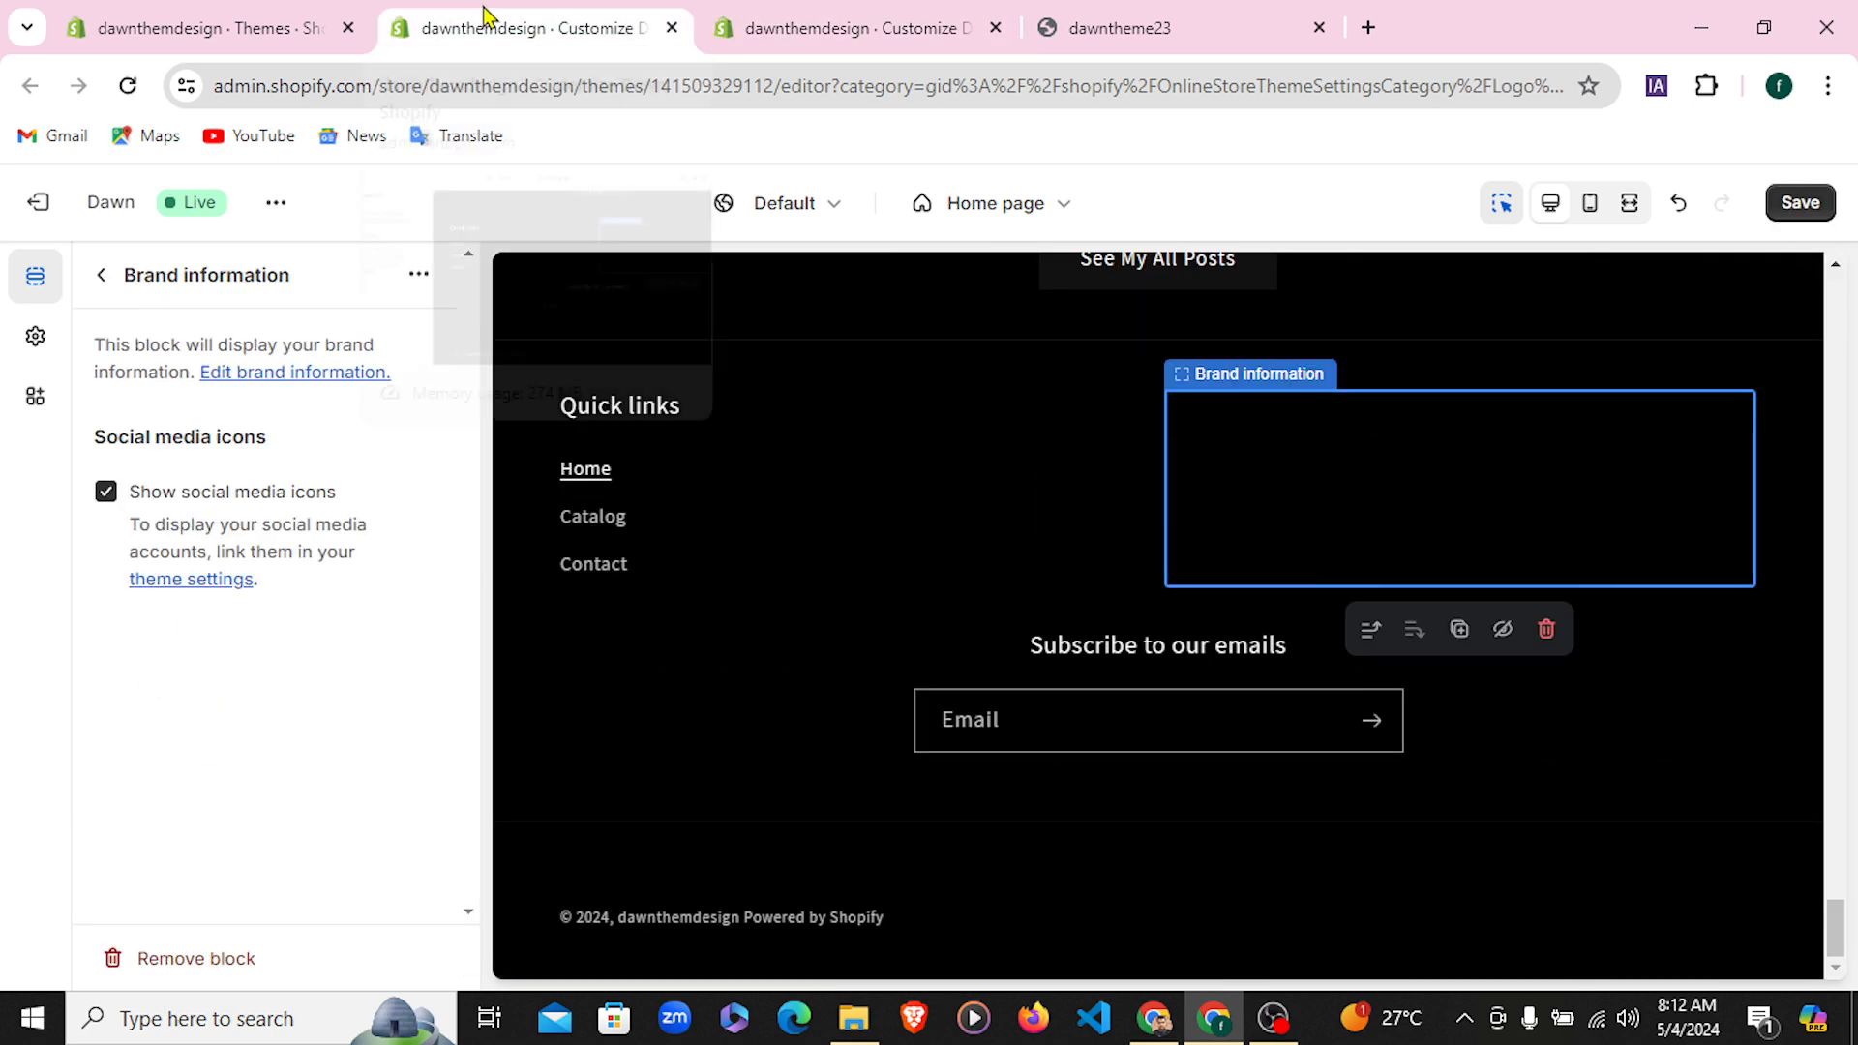
pyautogui.click(1796, 198)
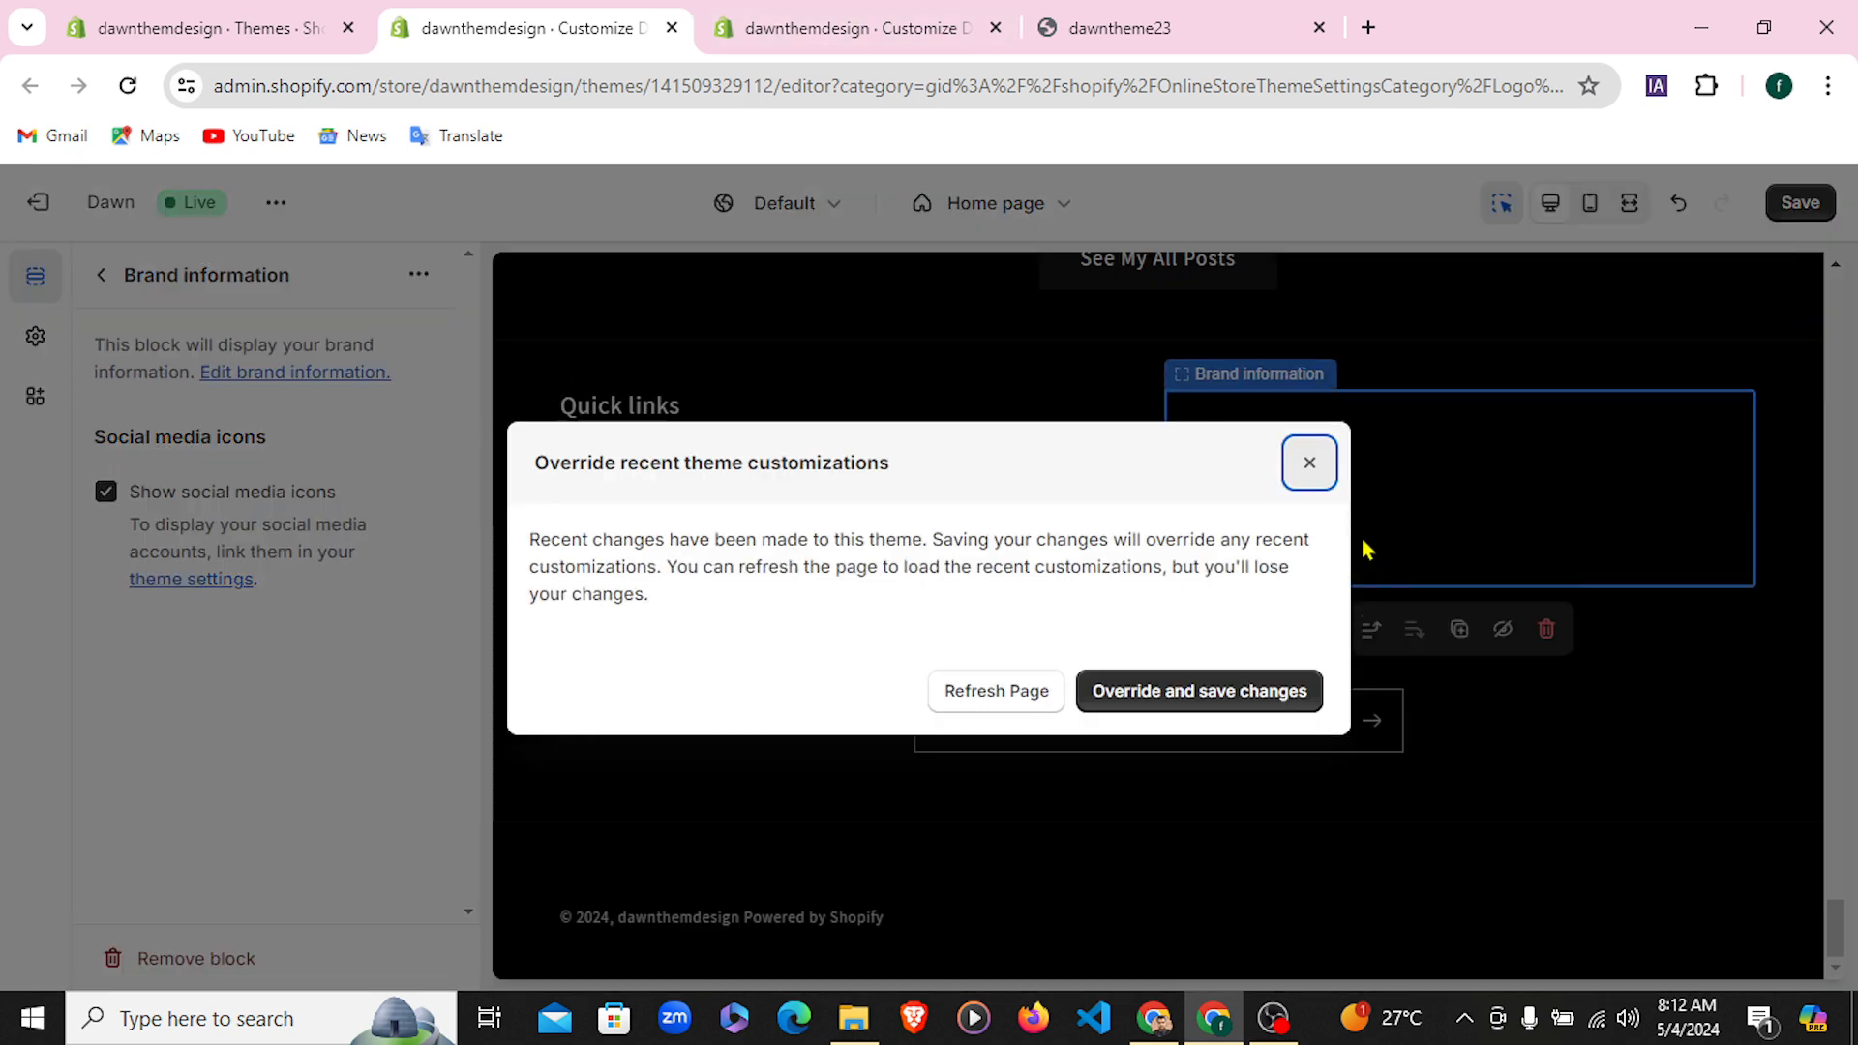
pyautogui.click(927, 27)
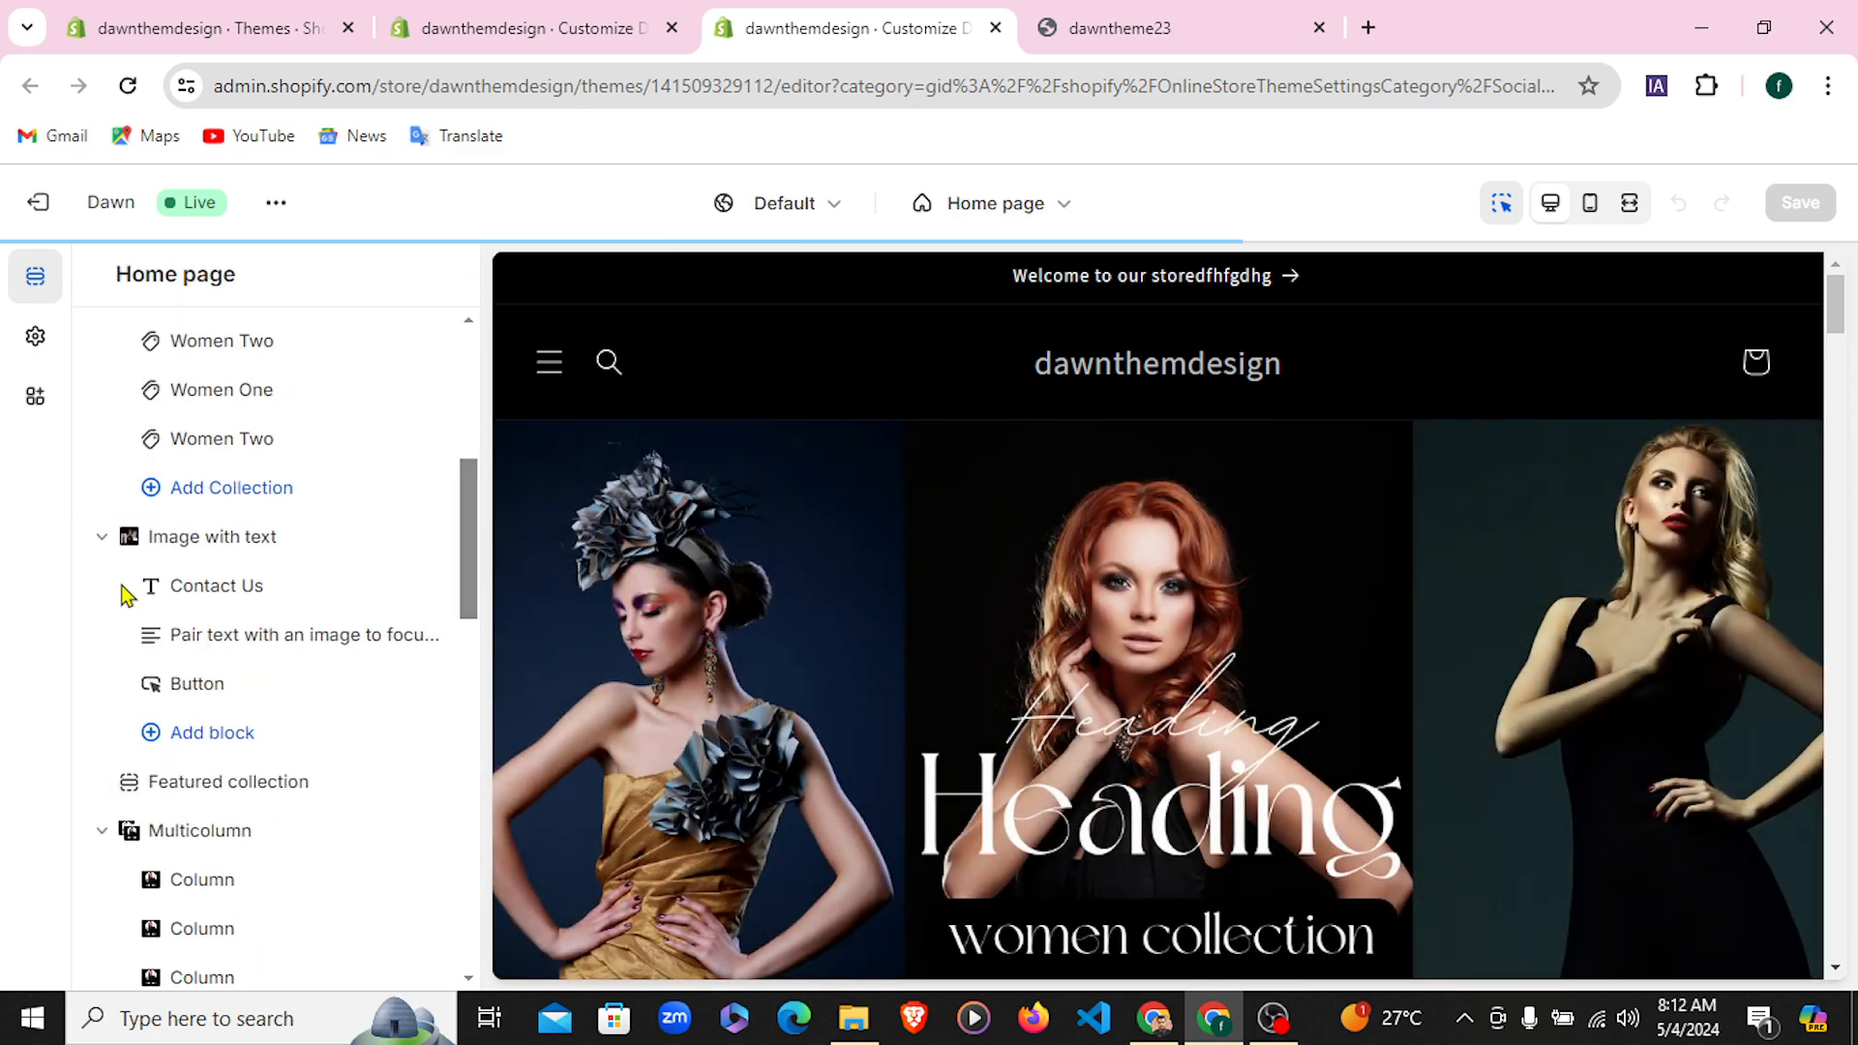
# Expand the Footer section, look through its settings and return to the home page's section list
pyautogui.scroll(-8, 249, 692)
pyautogui.scroll(-4, 219, 825)
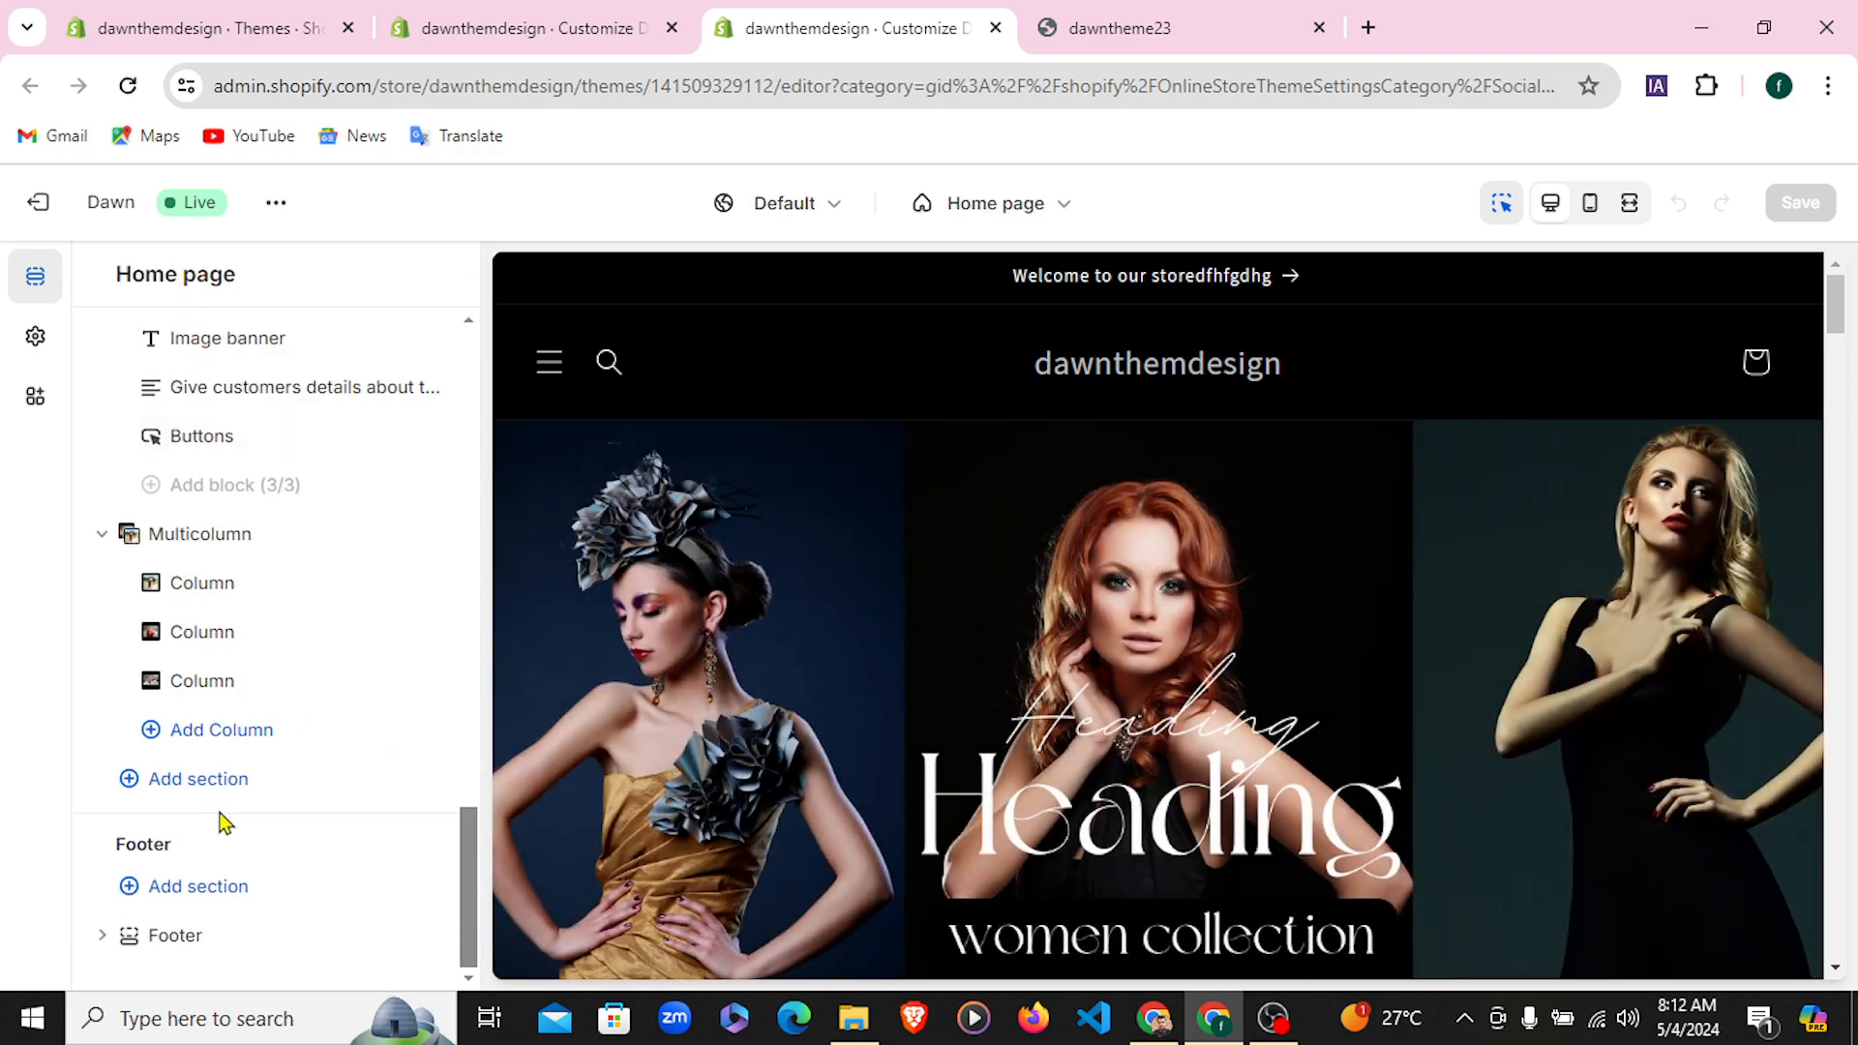
pyautogui.moveTo(195, 953)
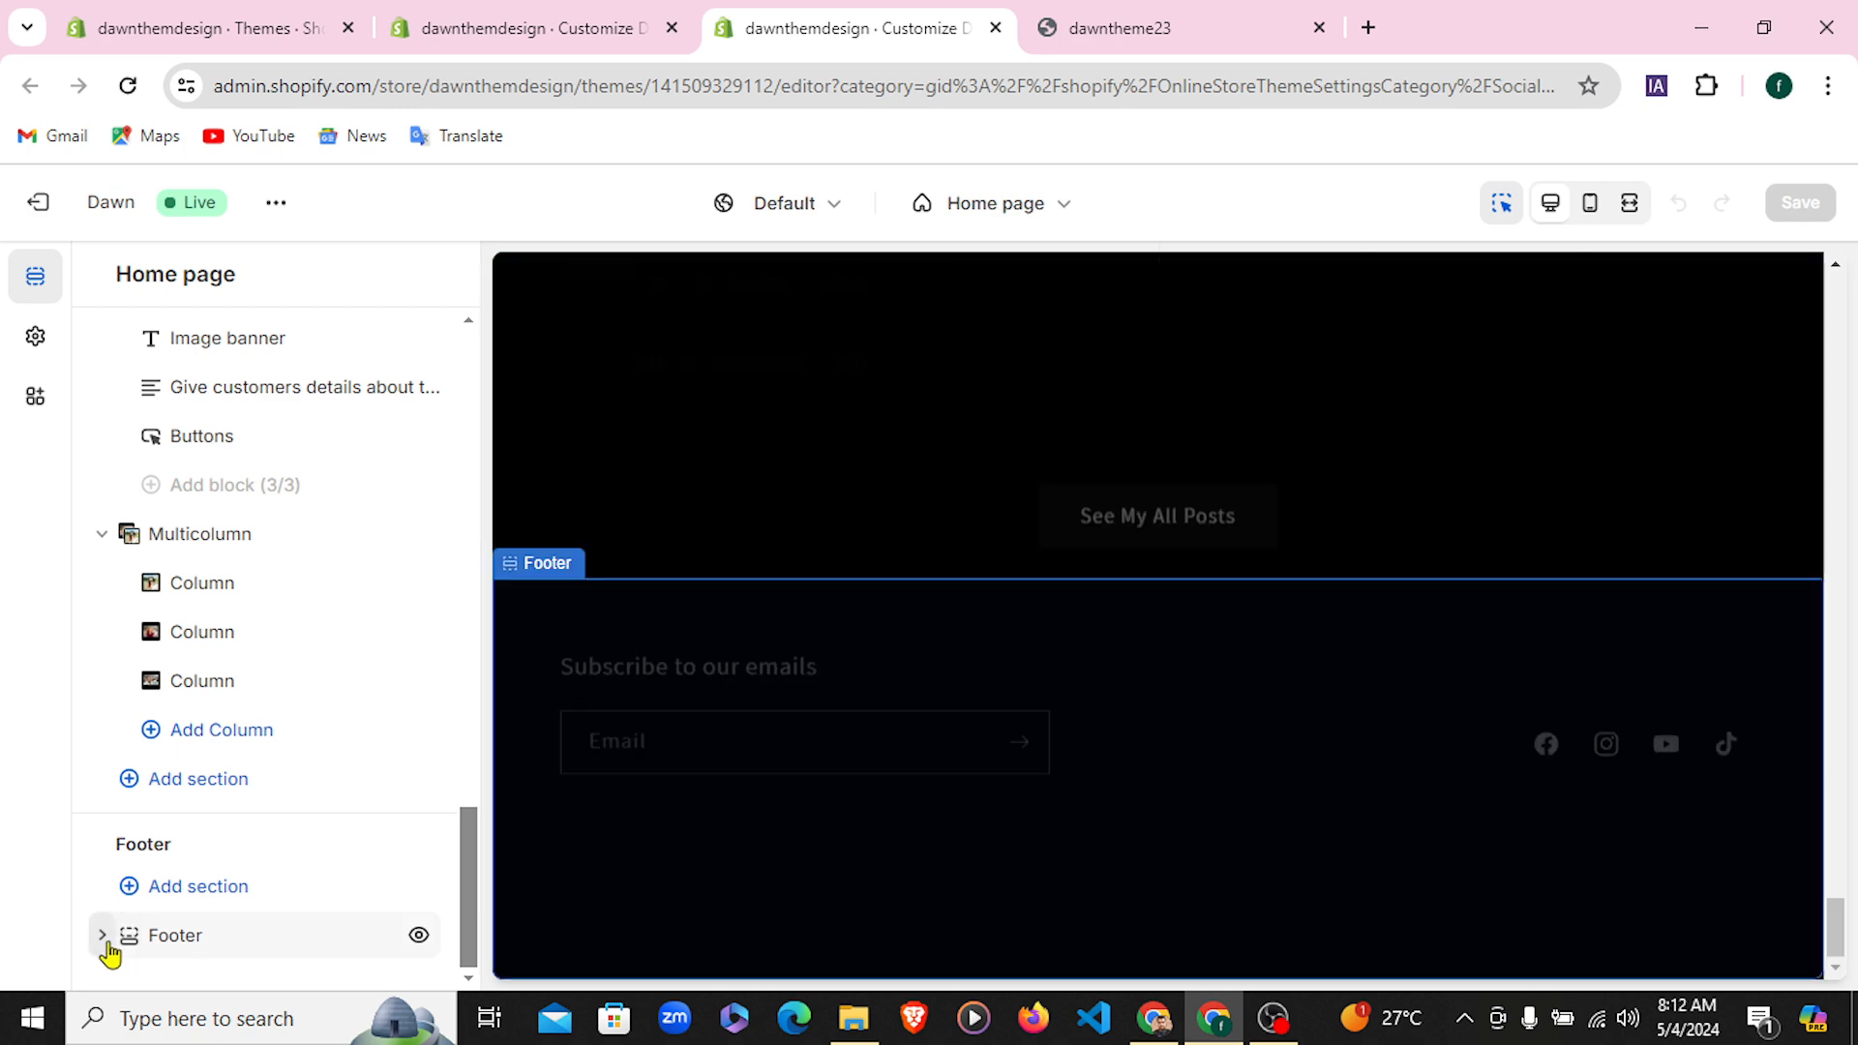
pyautogui.scroll(-1, 180, 930)
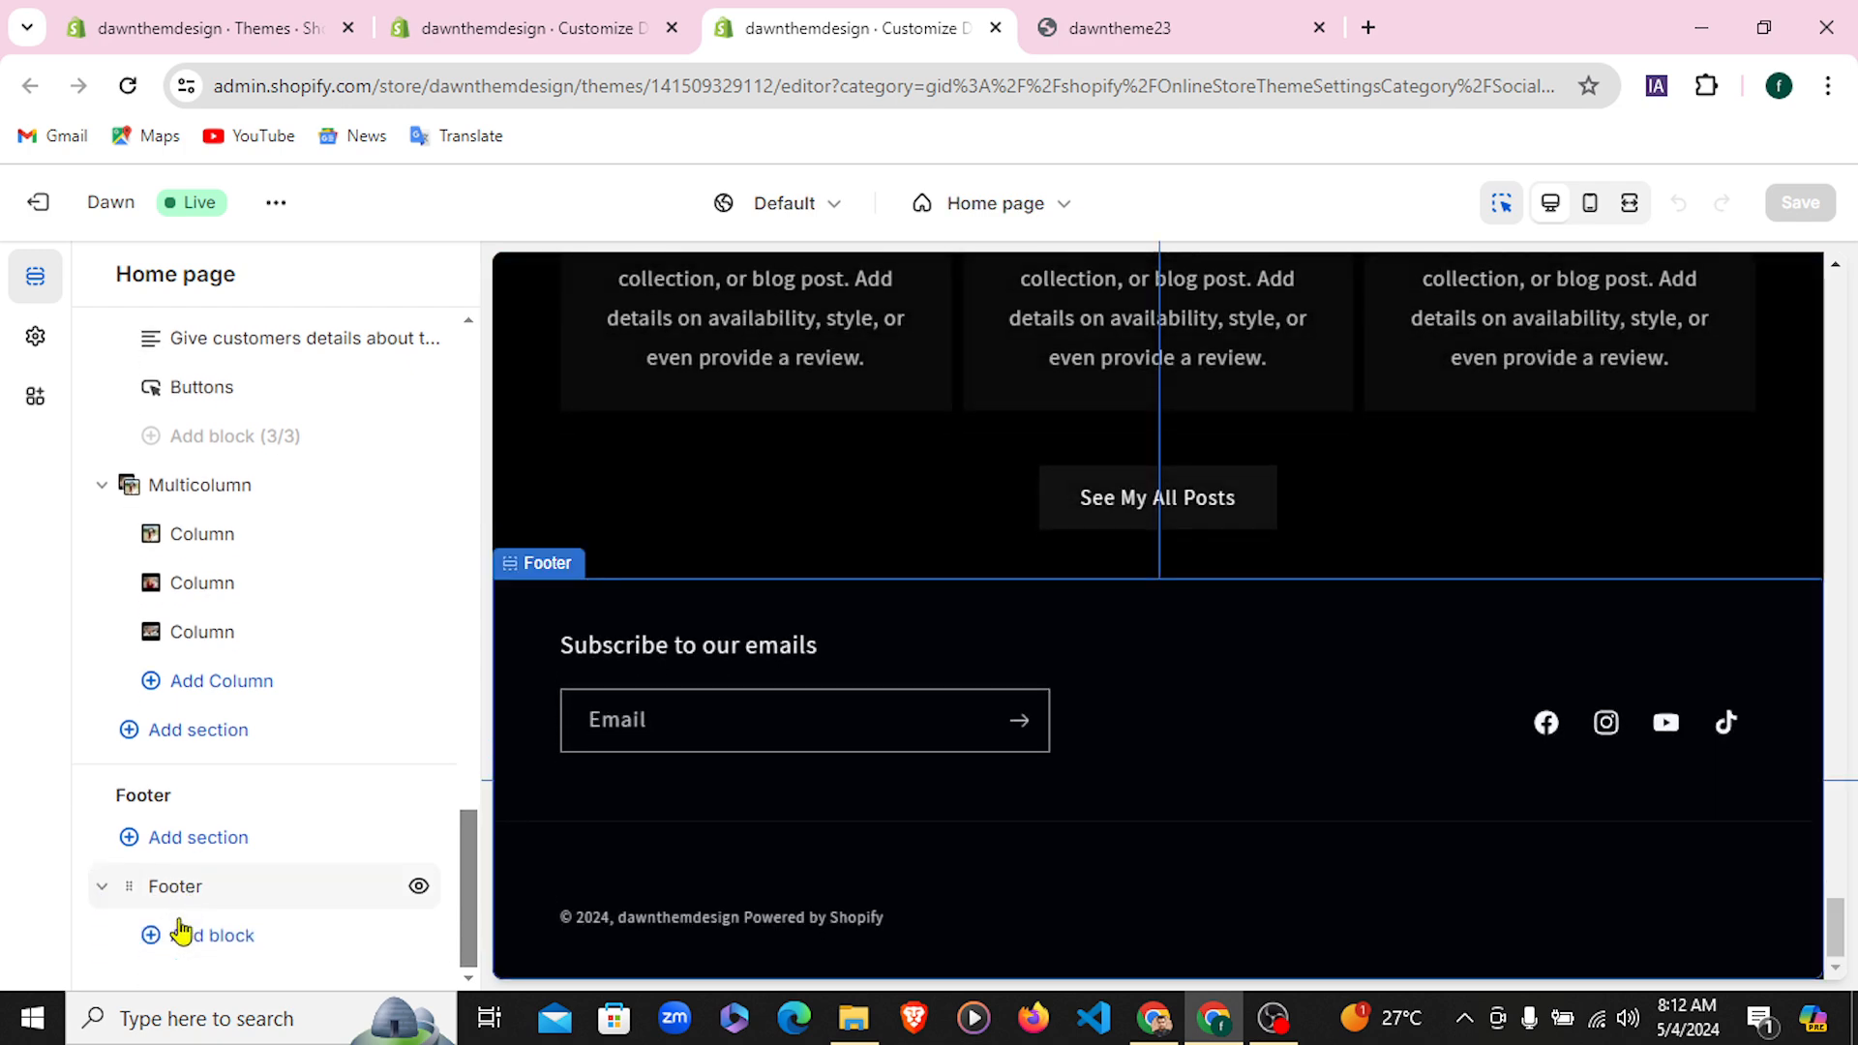
pyautogui.click(183, 888)
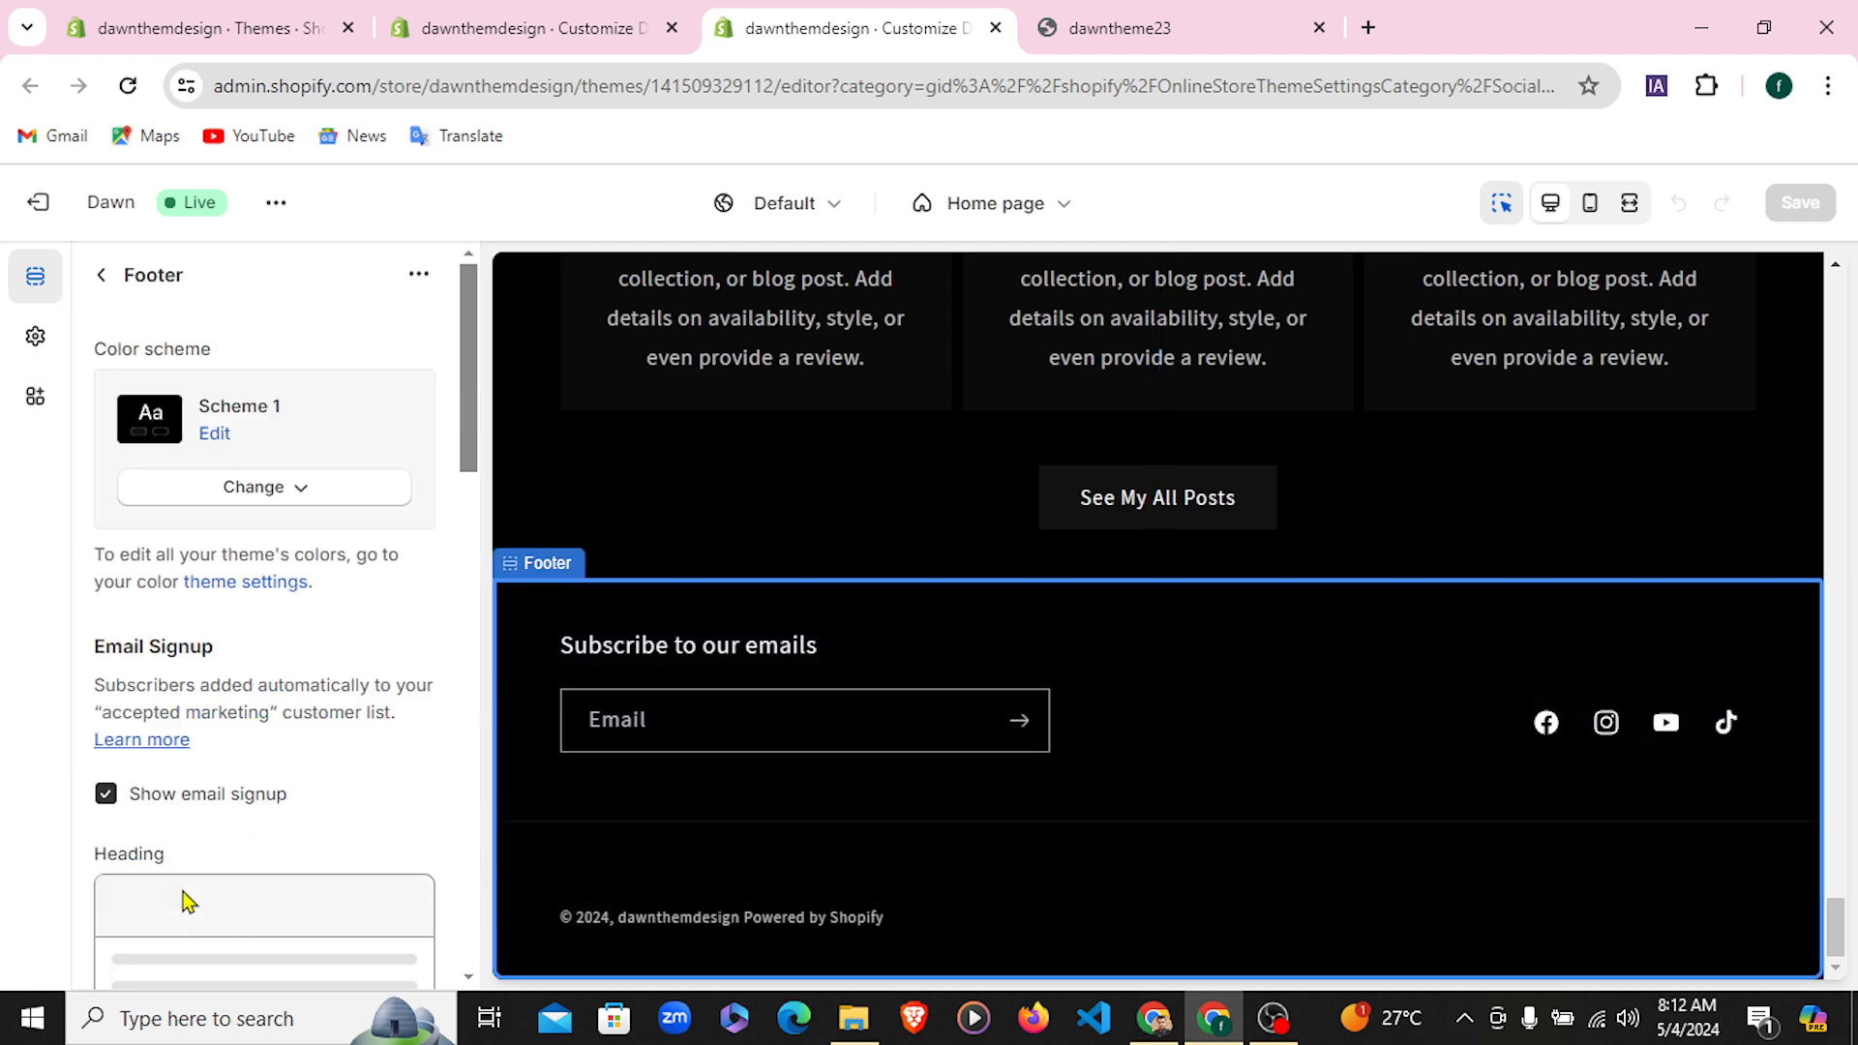
pyautogui.scroll(-15, 188, 900)
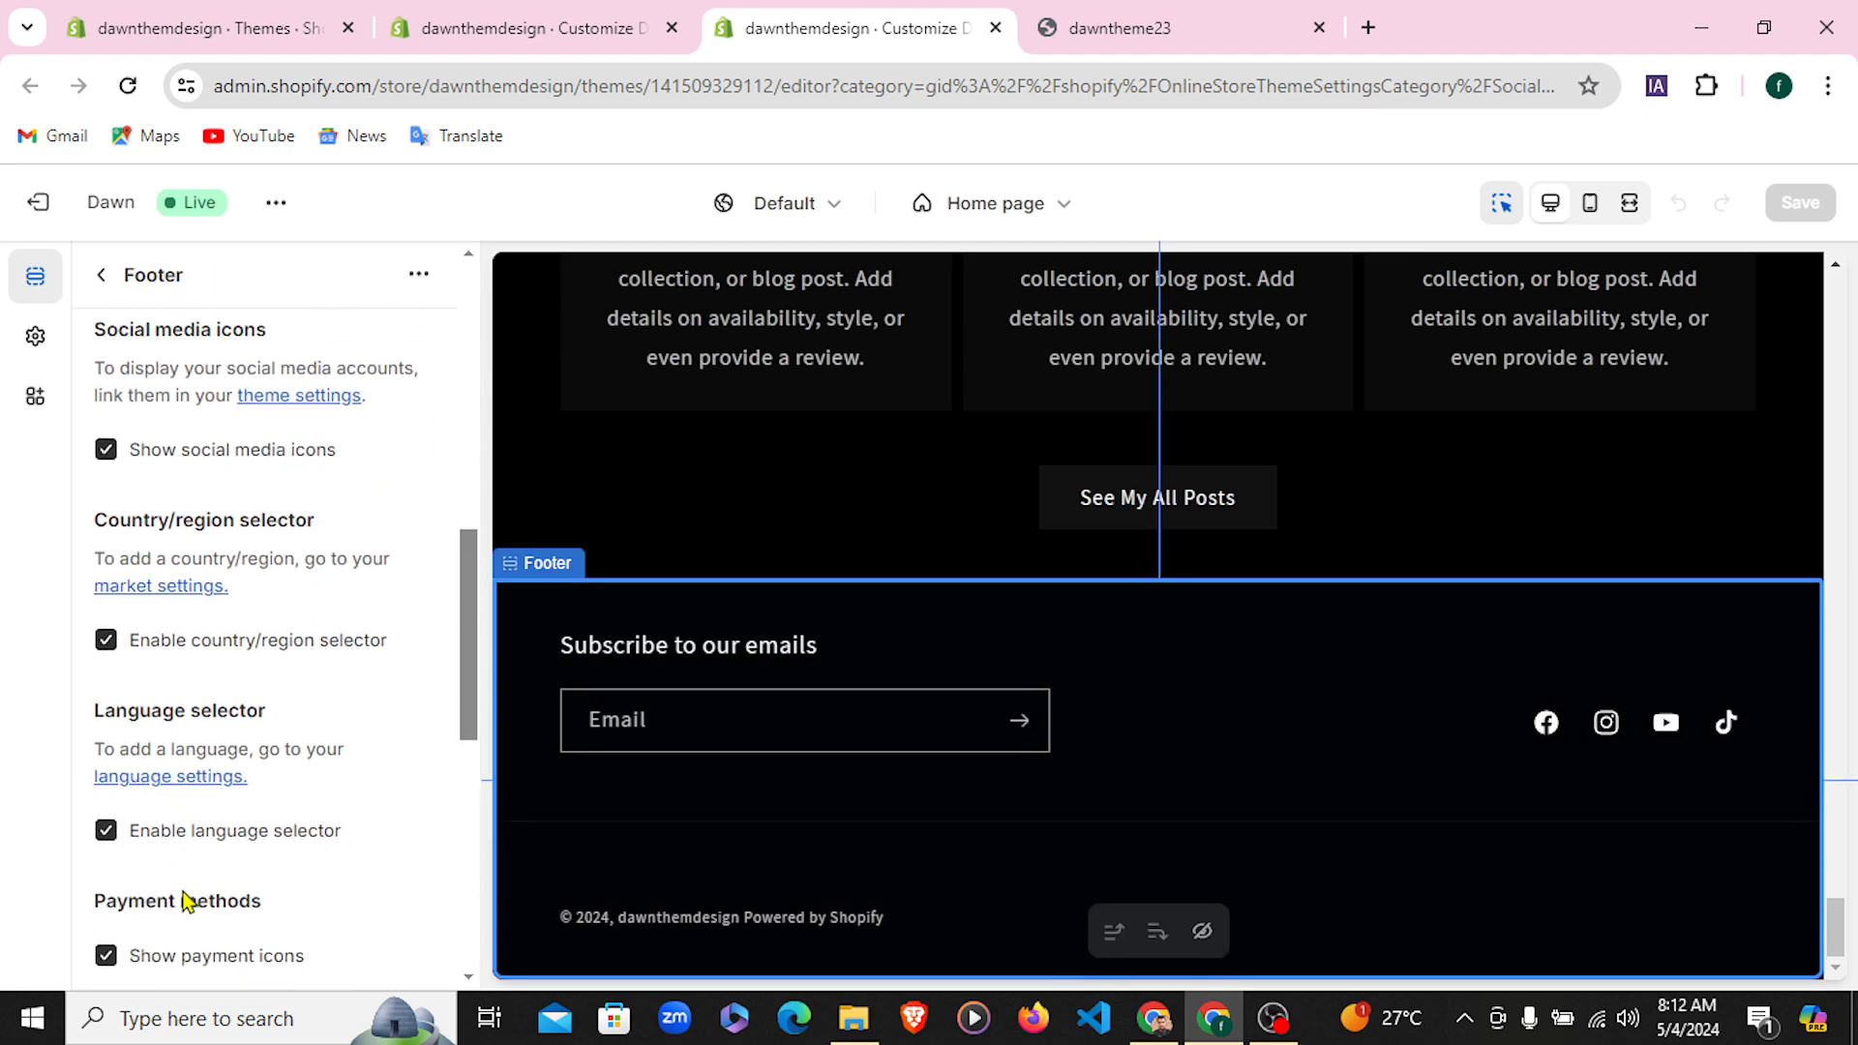
pyautogui.scroll(15, 184, 889)
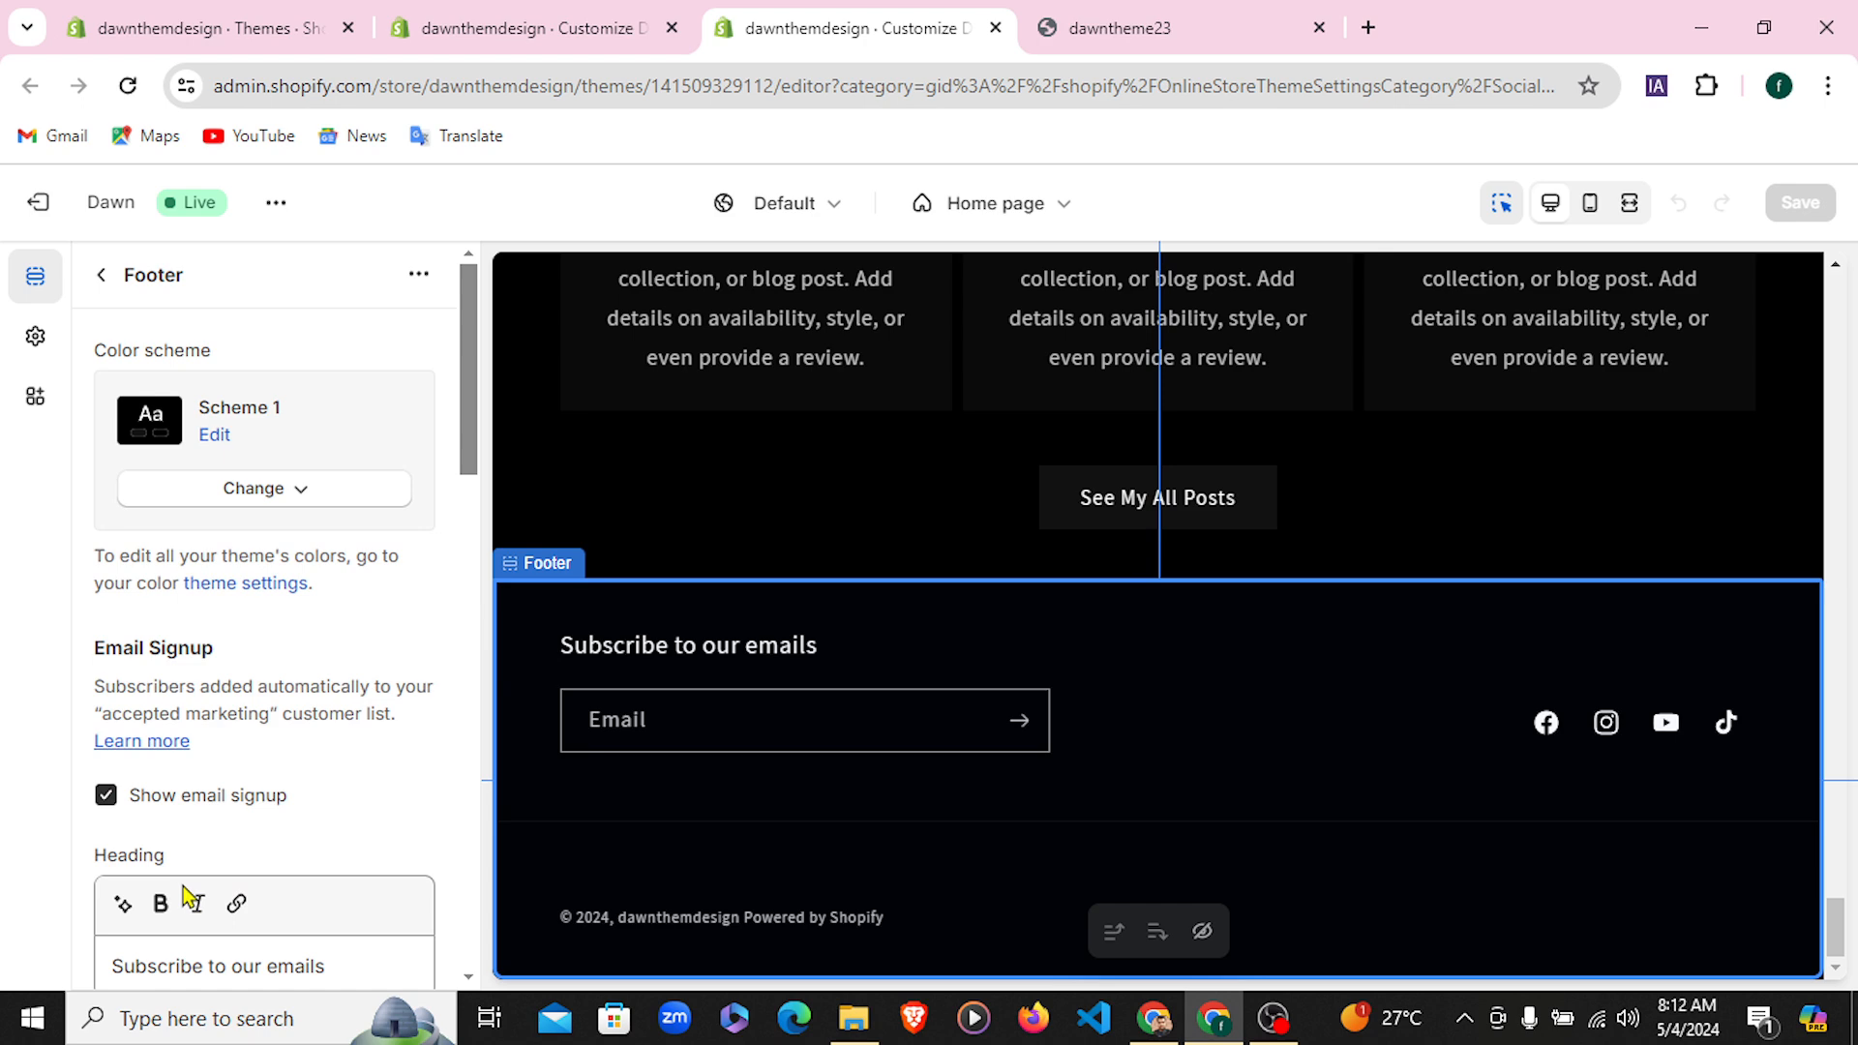
pyautogui.click(99, 283)
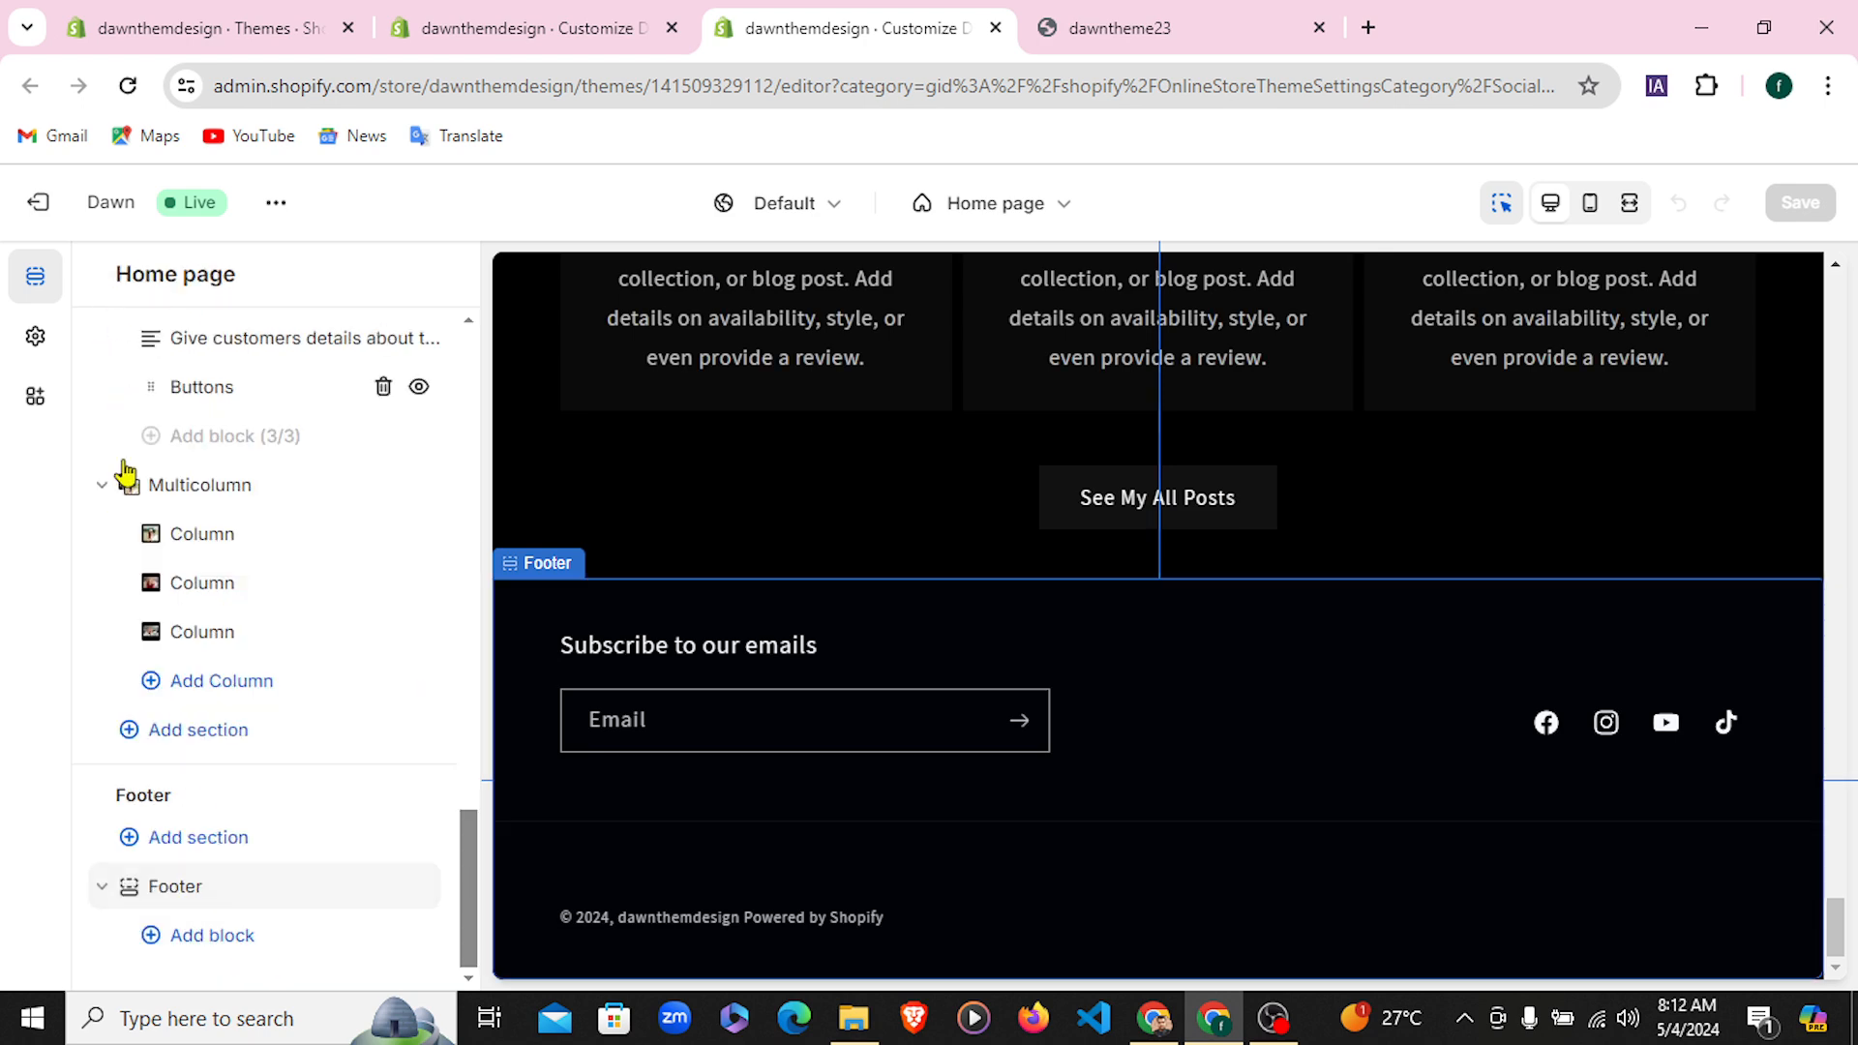
# Hide the footer's social media icons, show them again and leave the Footer settings
pyautogui.click(159, 885)
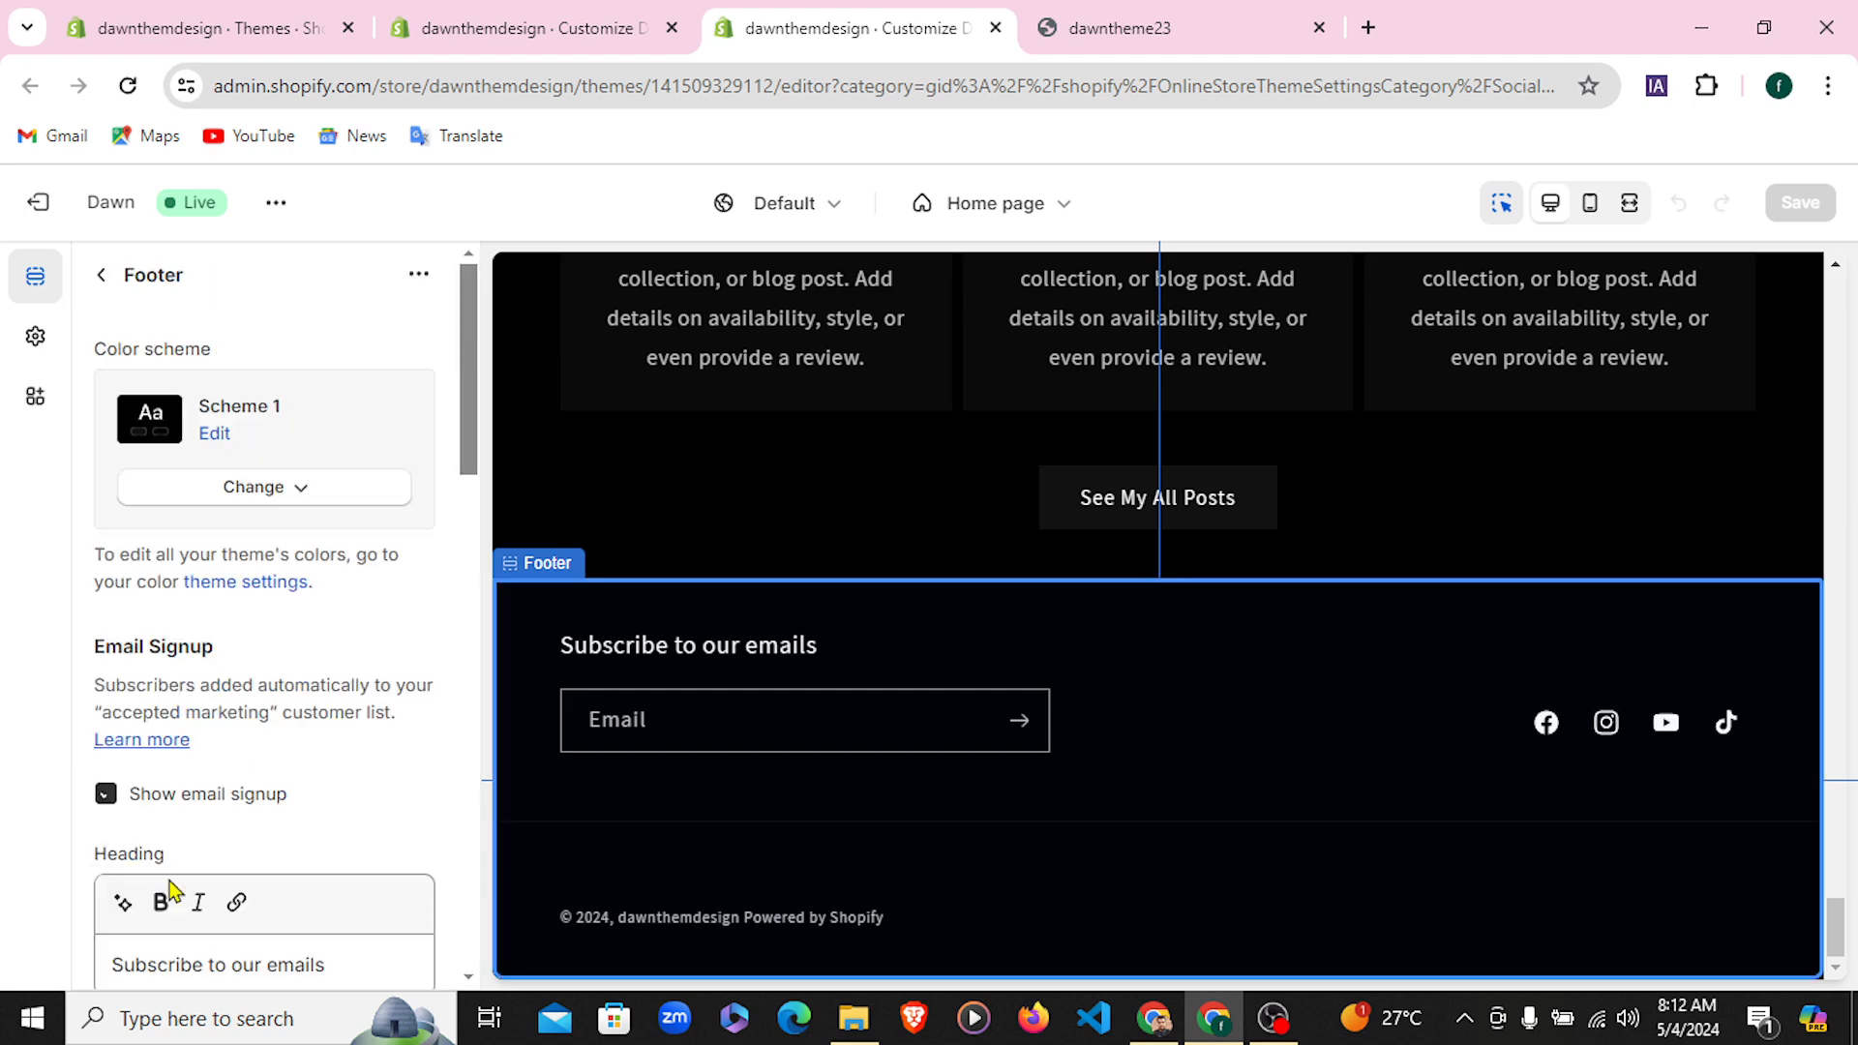
pyautogui.scroll(-2, 172, 891)
pyautogui.scroll(-6, 170, 885)
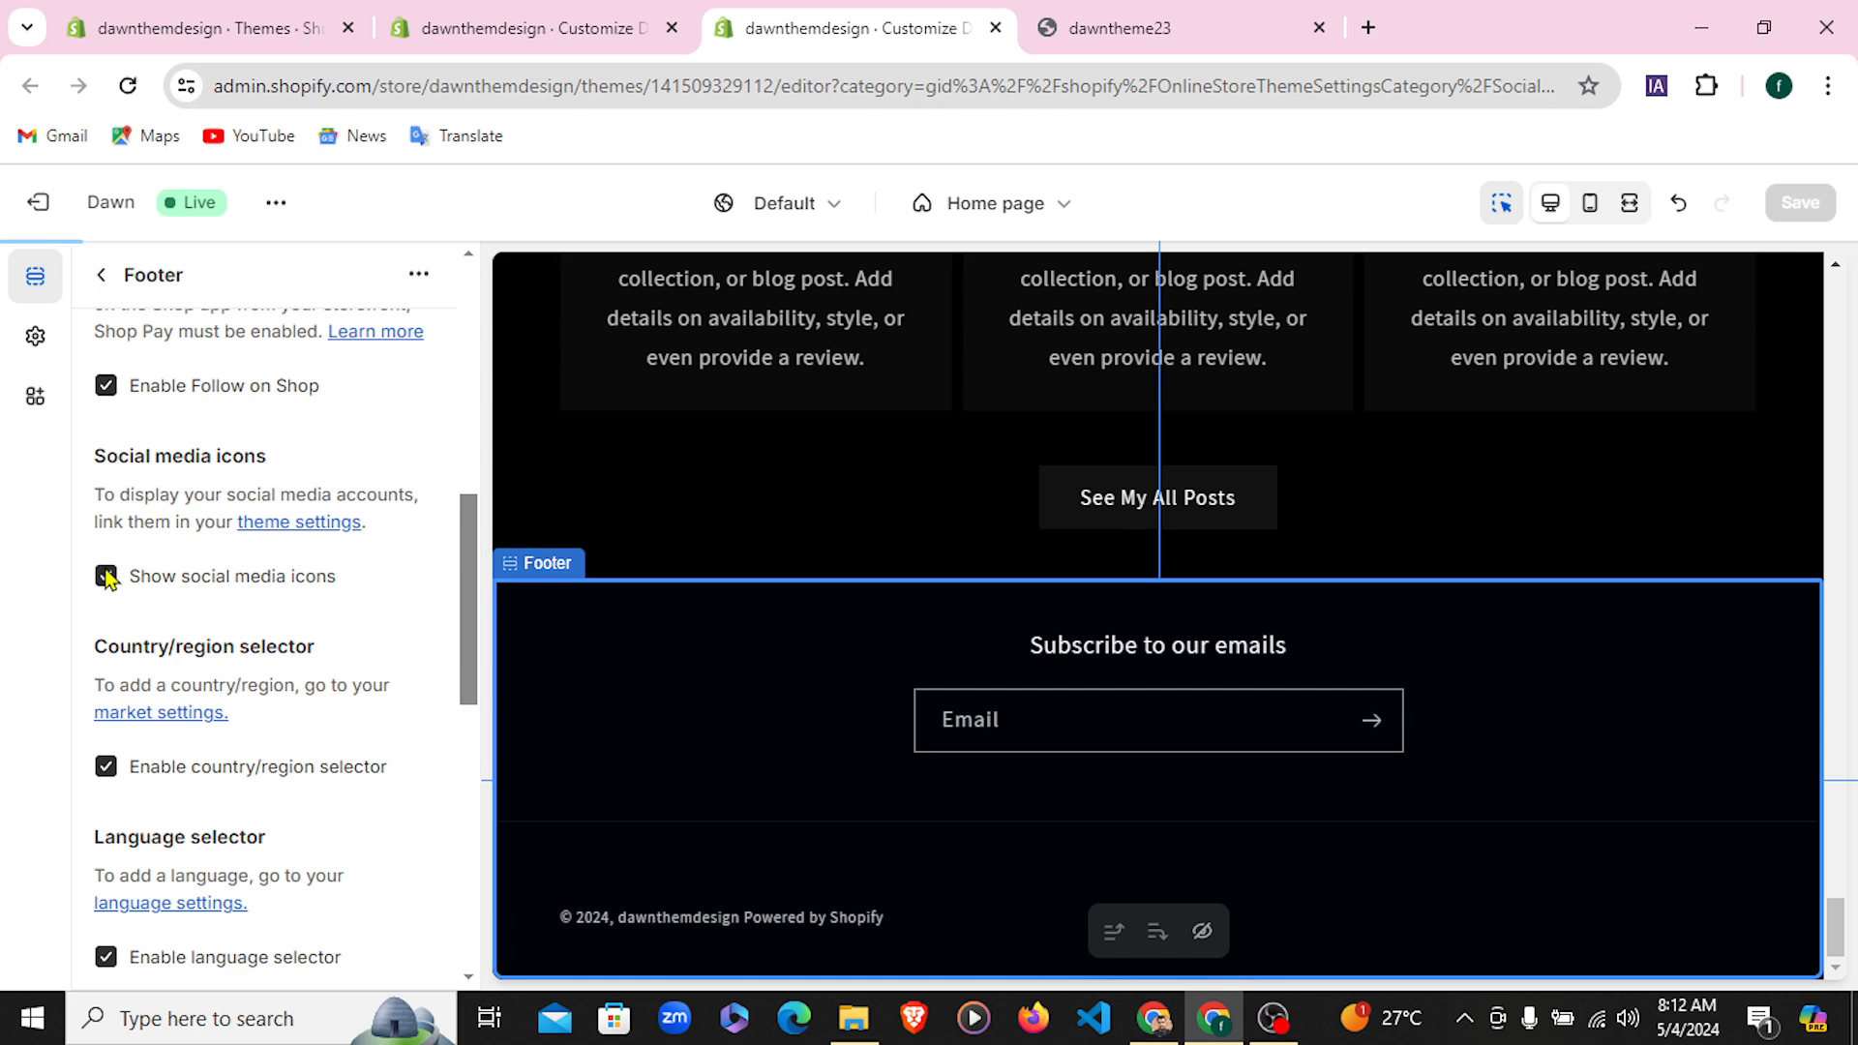
pyautogui.click(104, 275)
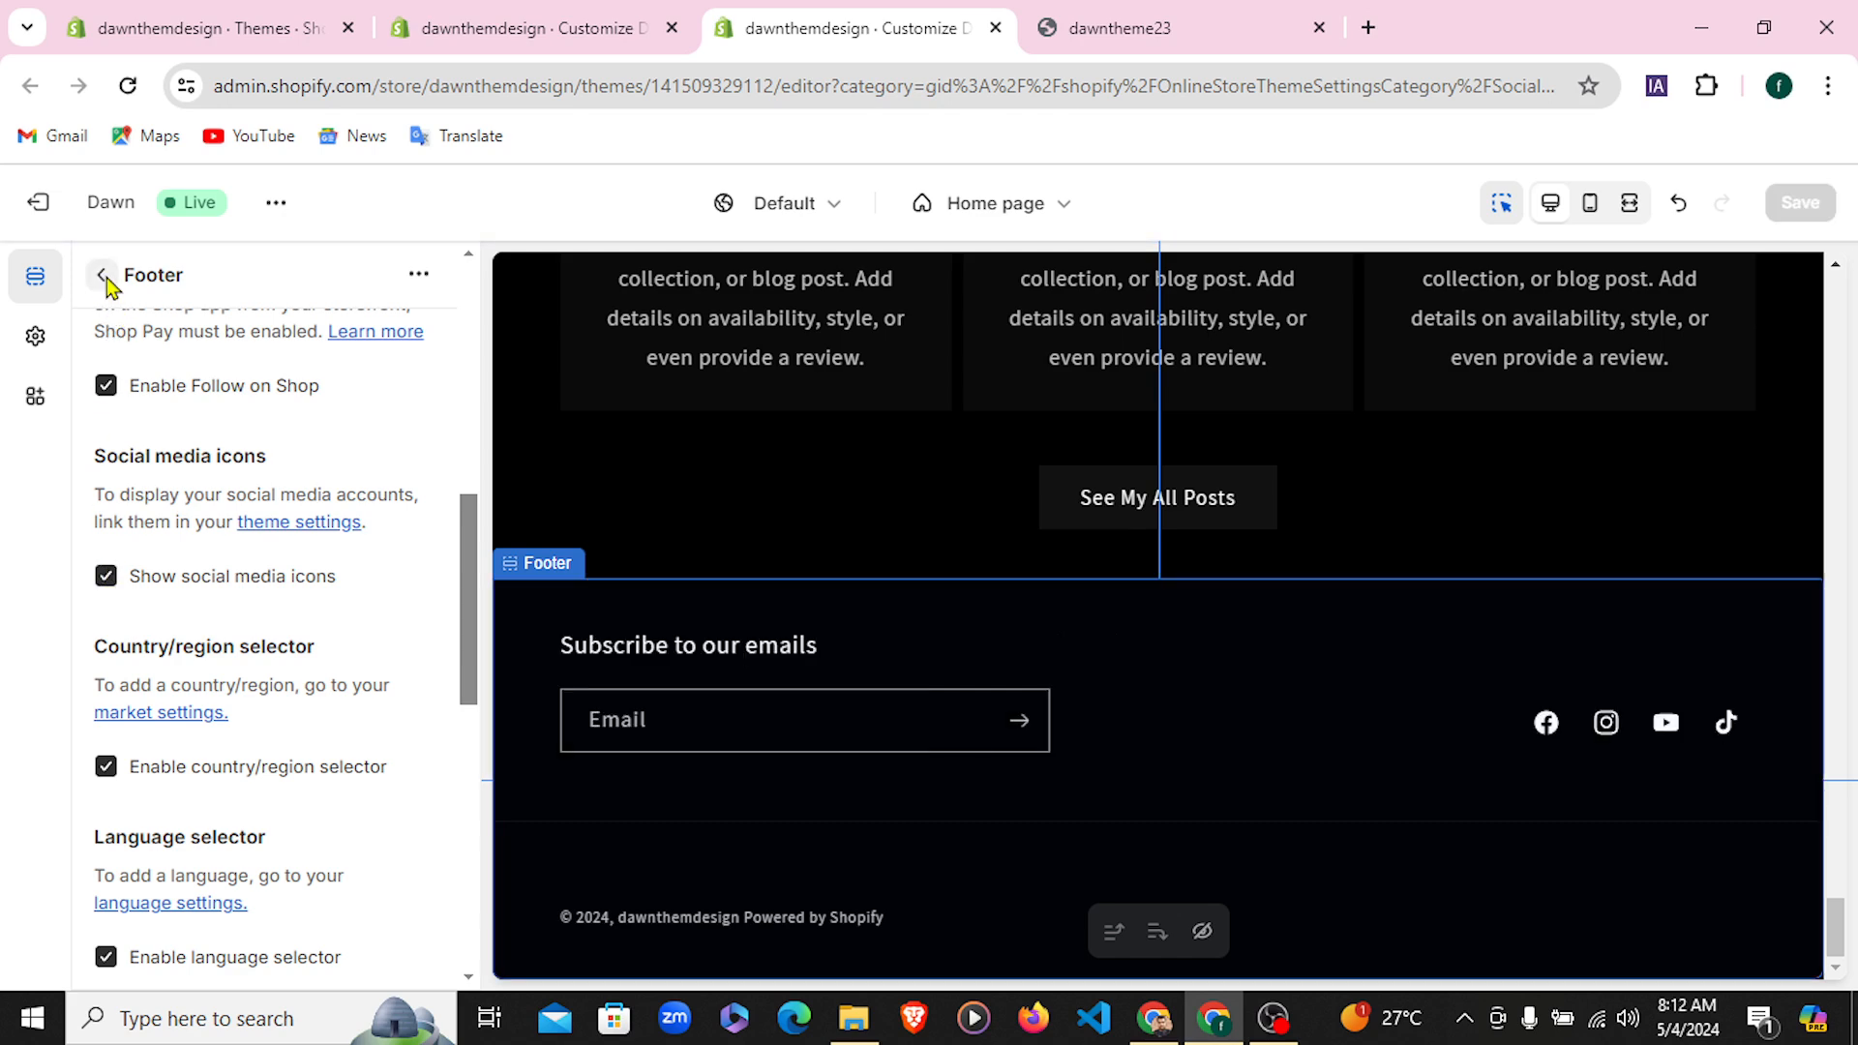
# Add a Text block to the Footer section
pyautogui.click(205, 937)
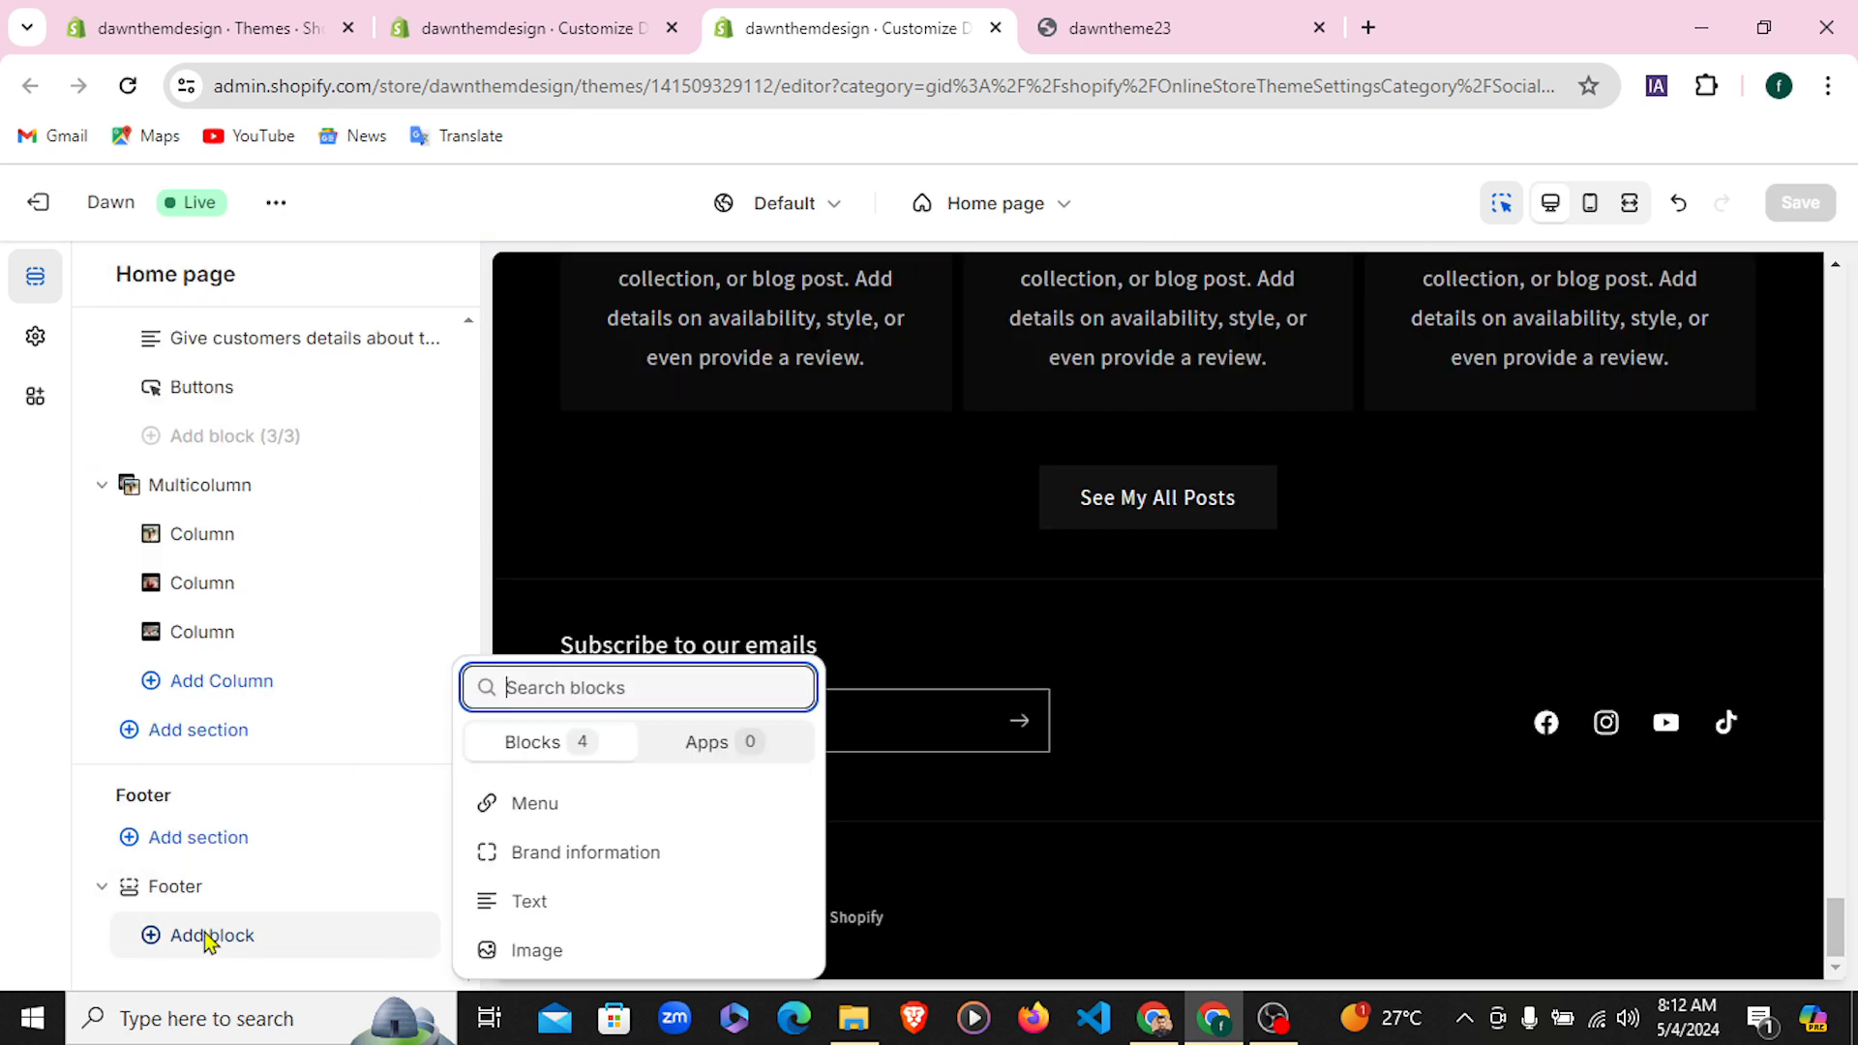
pyautogui.click(539, 903)
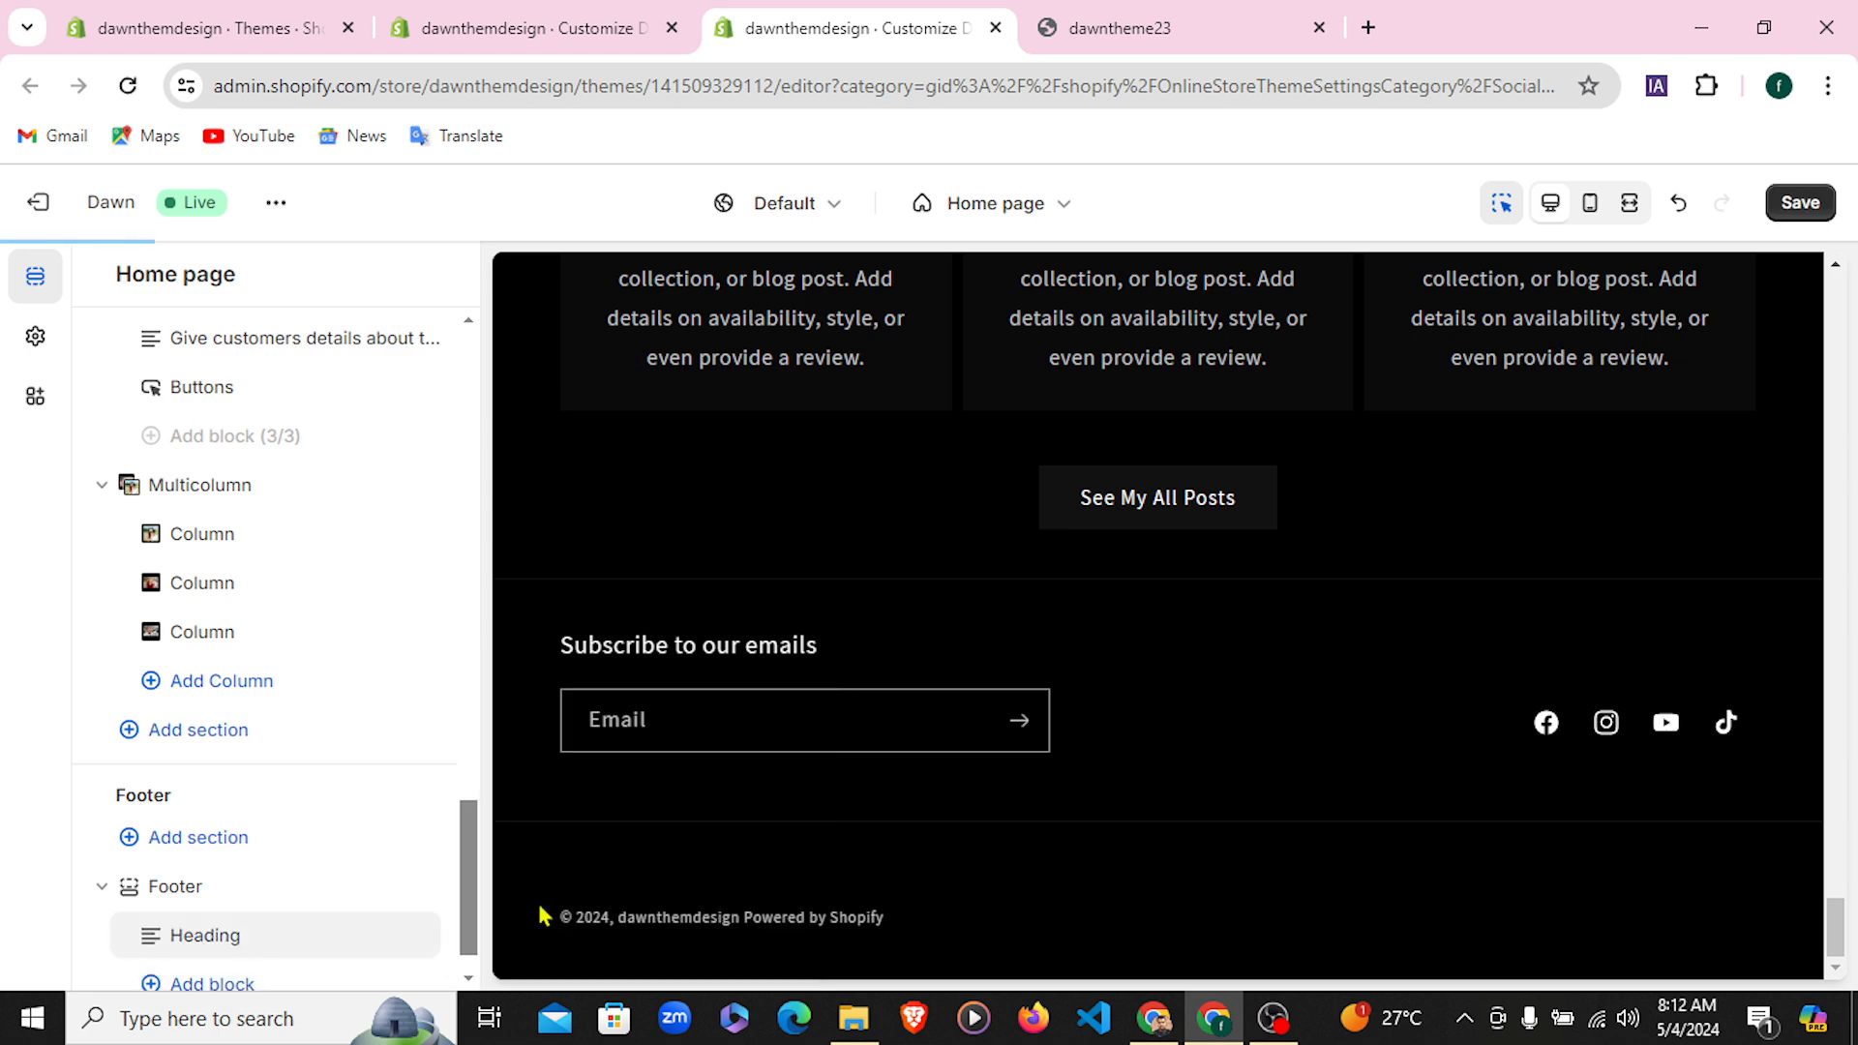
pyautogui.scroll(-1, 224, 907)
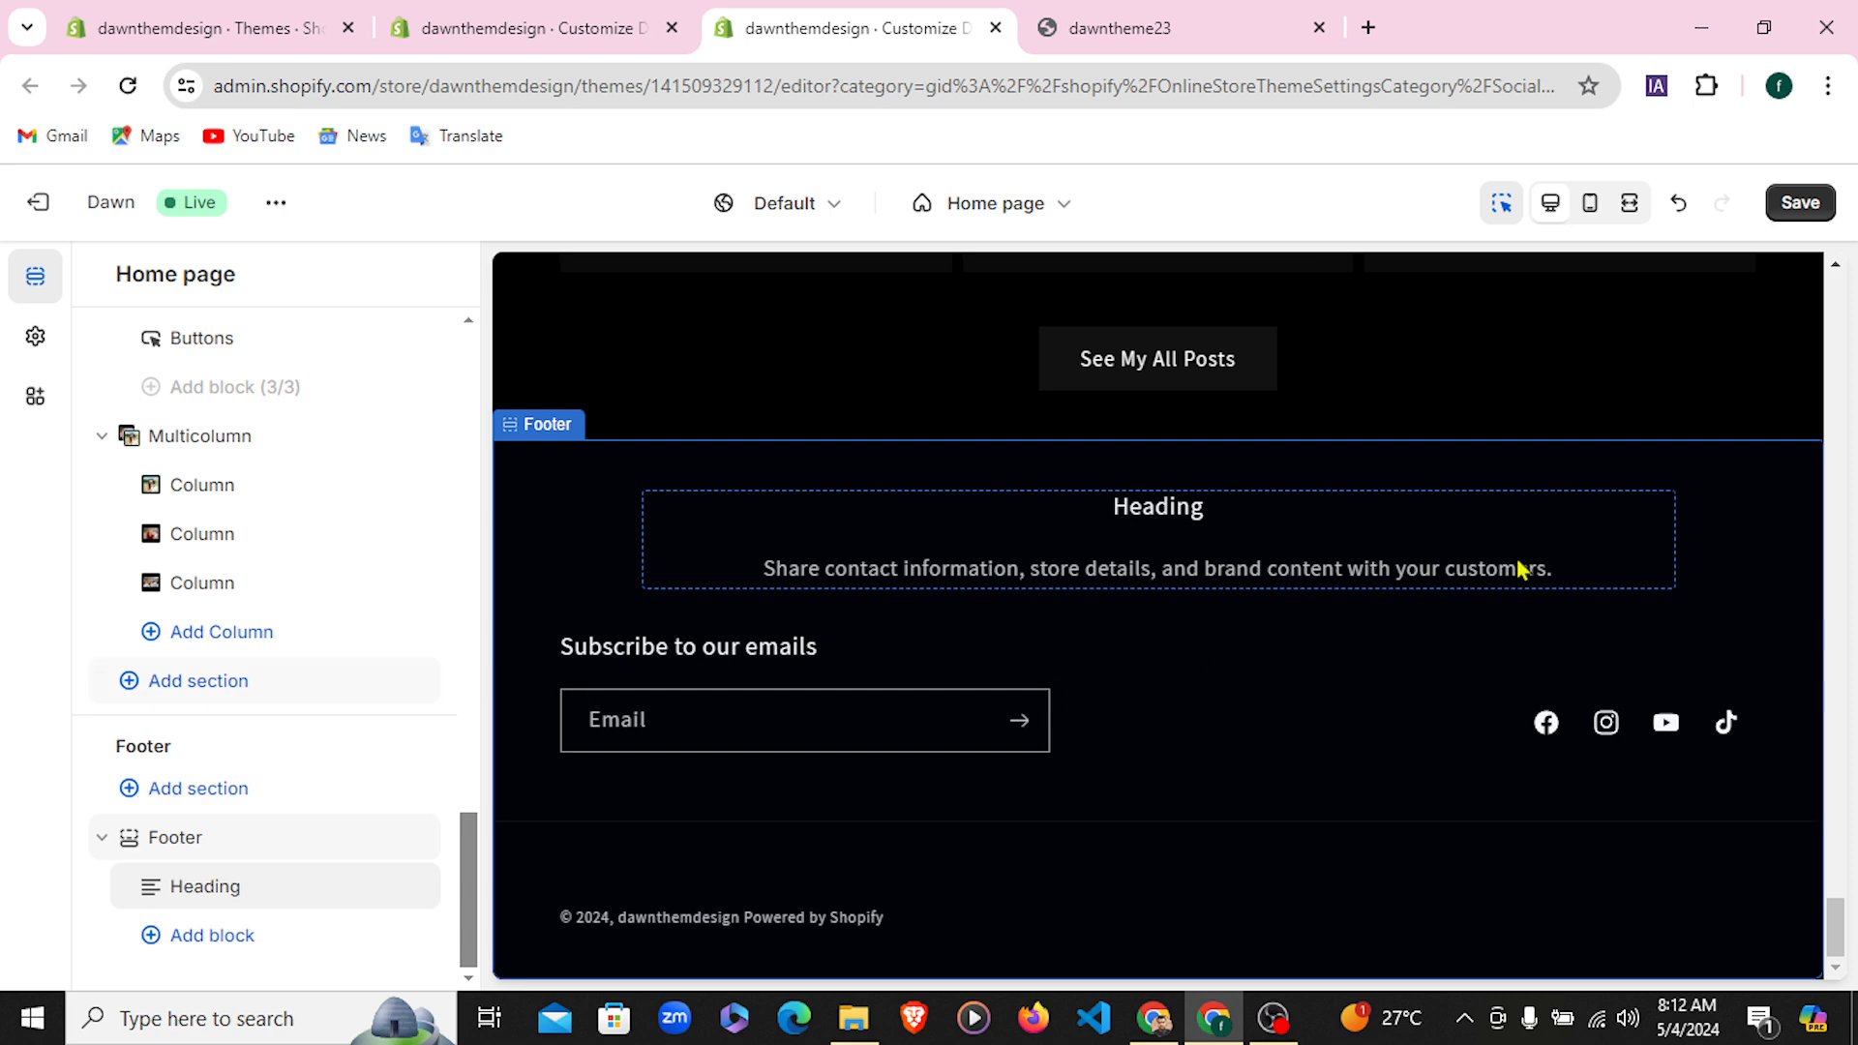
# Compare the dawntheme23 store's footer with the new Text block, and review the block's heading and subtext settings
pyautogui.click(1139, 26)
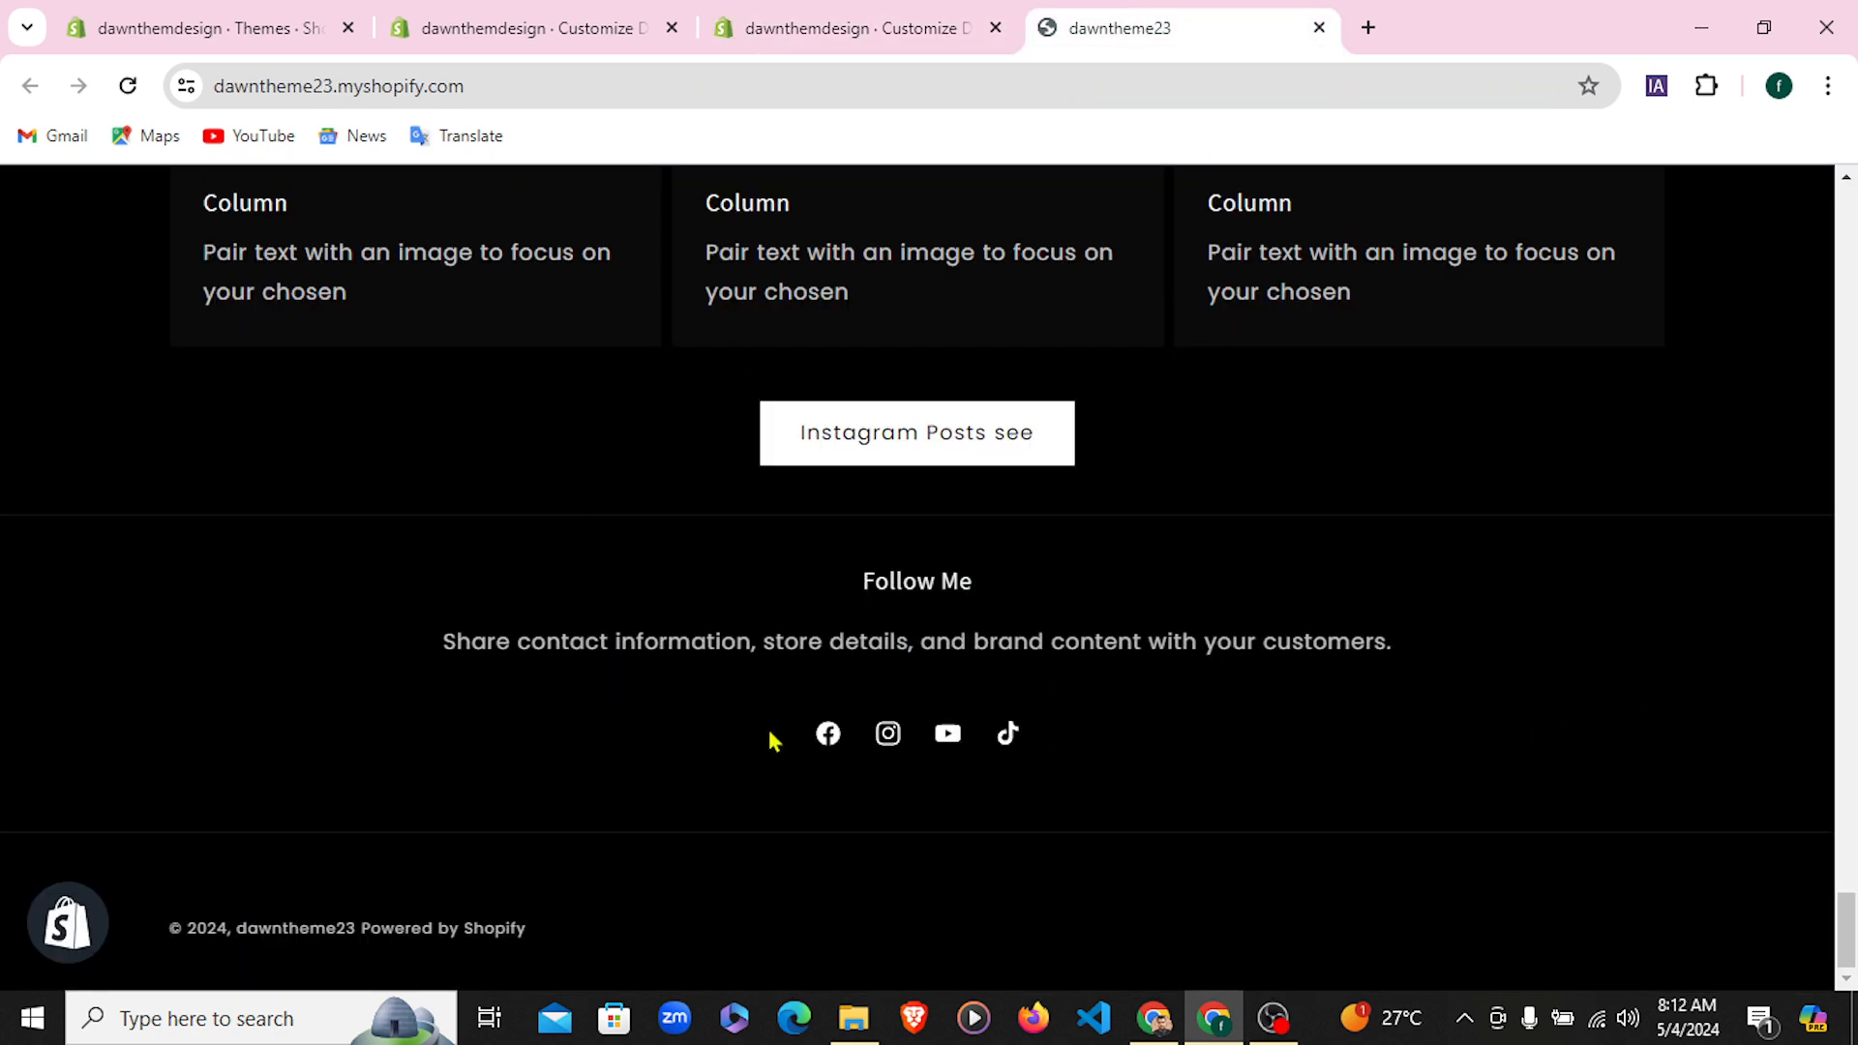
pyautogui.click(851, 27)
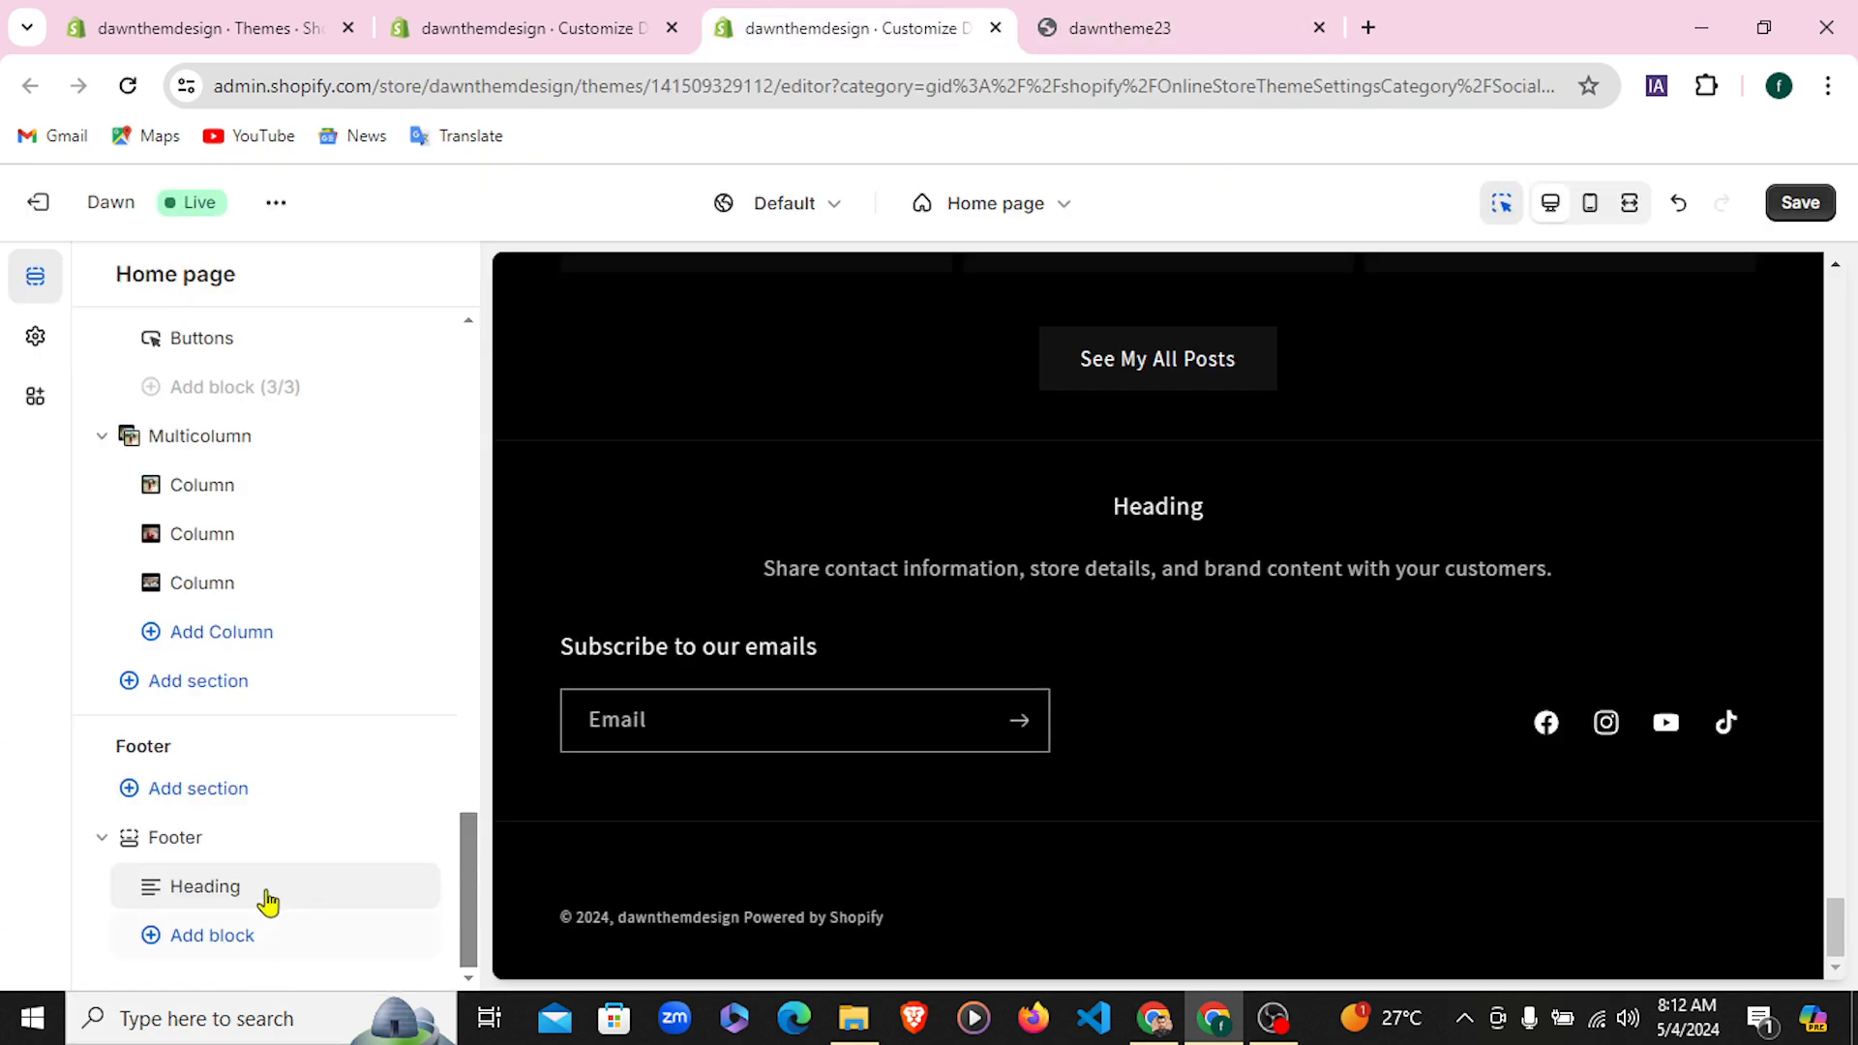
pyautogui.click(215, 898)
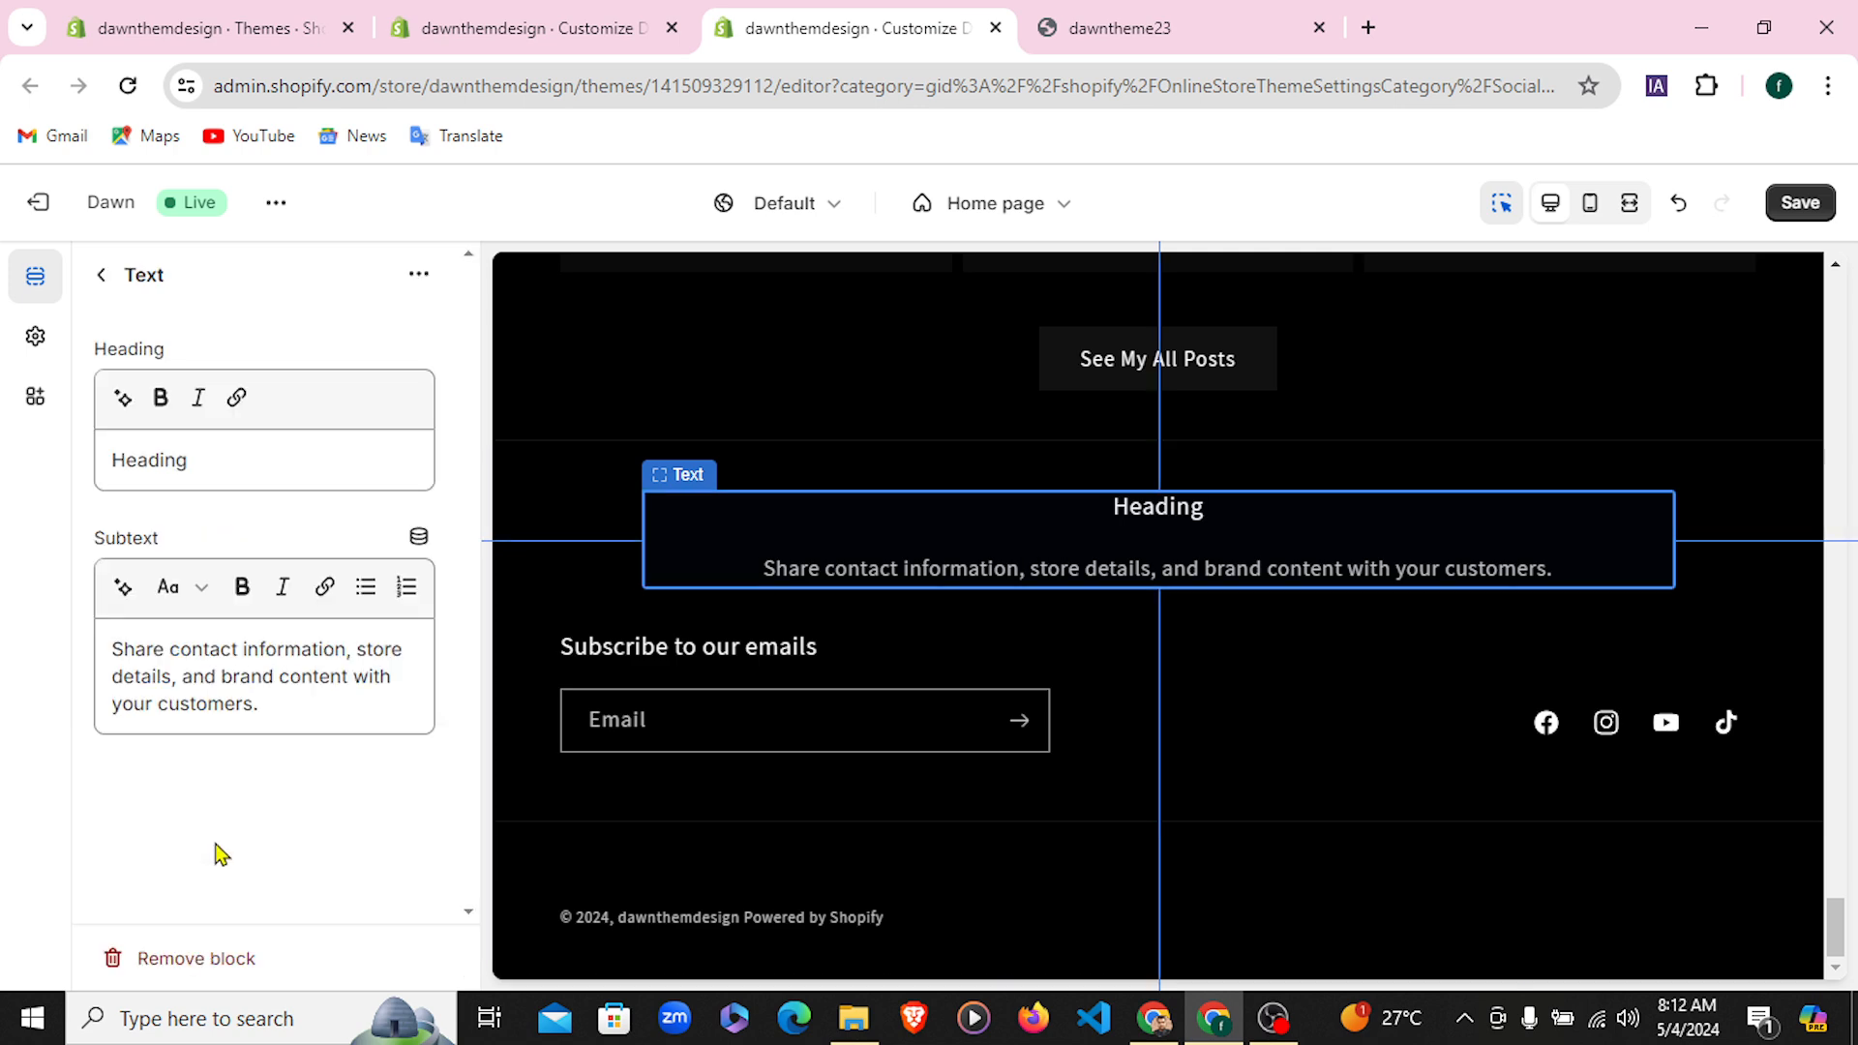
pyautogui.click(229, 468)
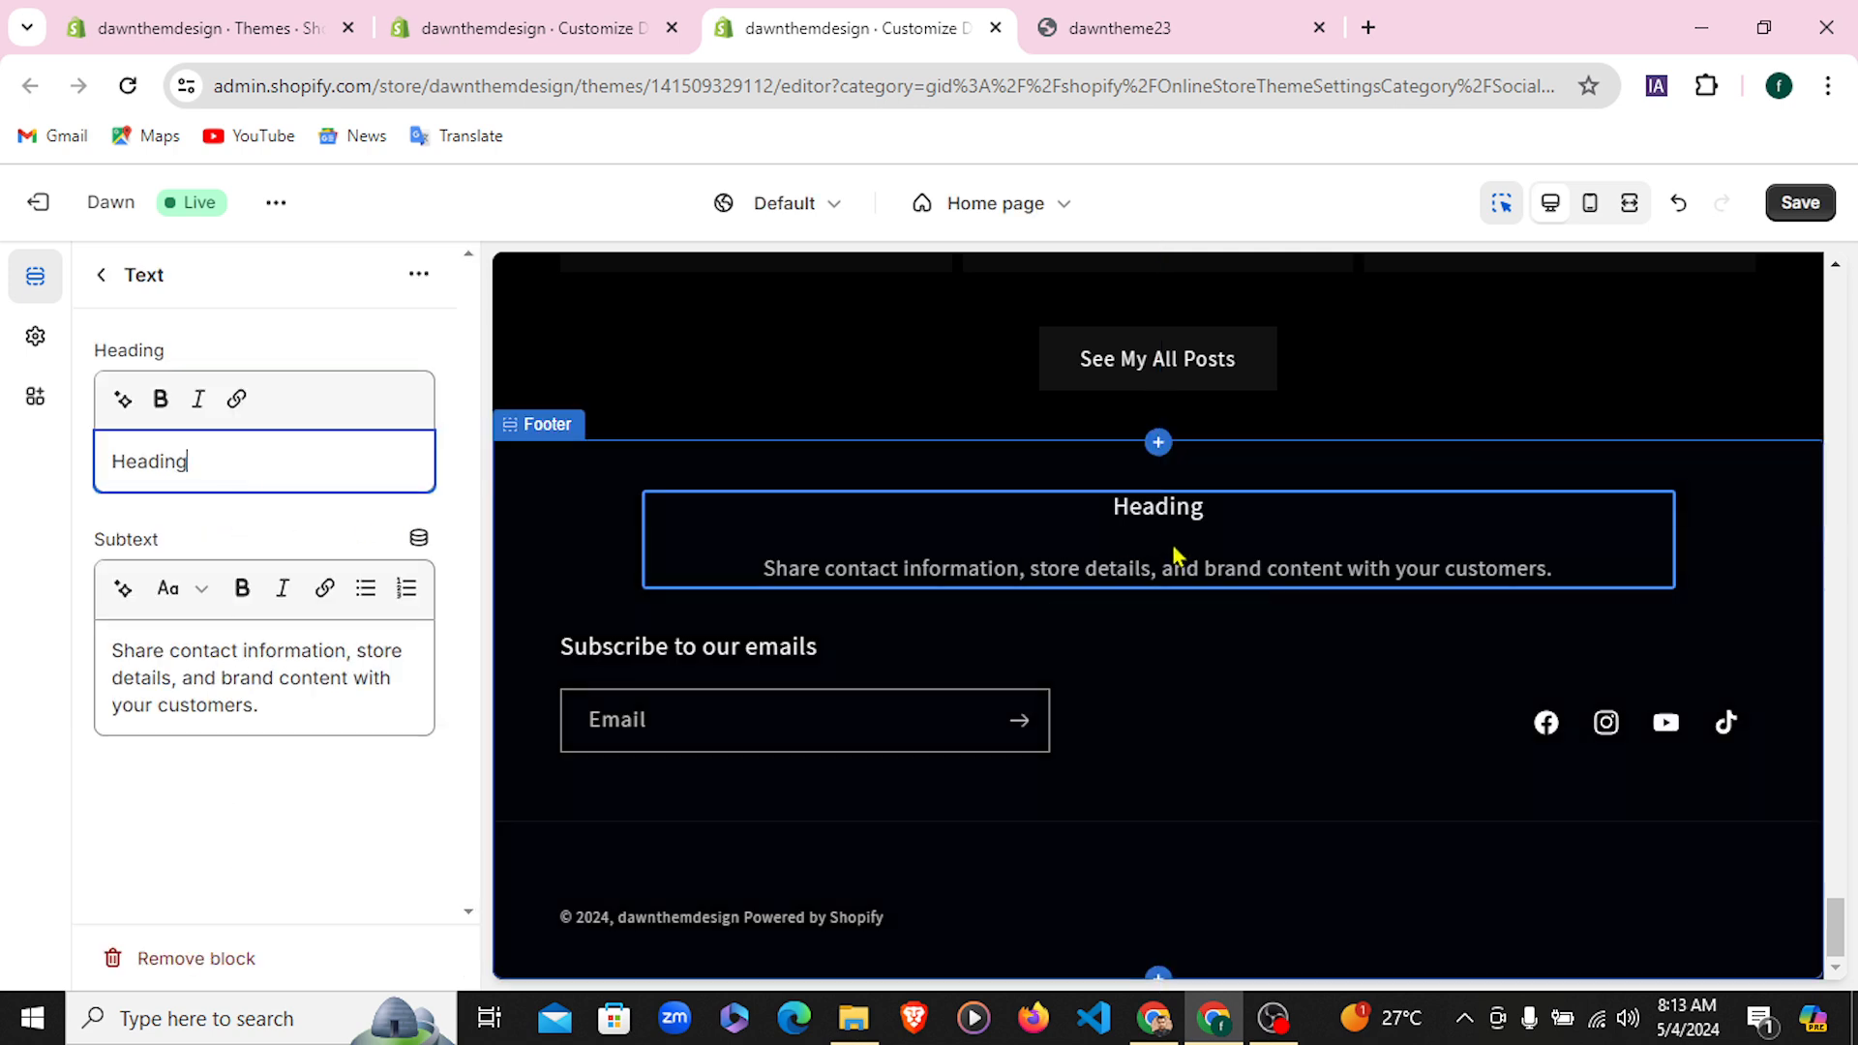
pyautogui.click(101, 276)
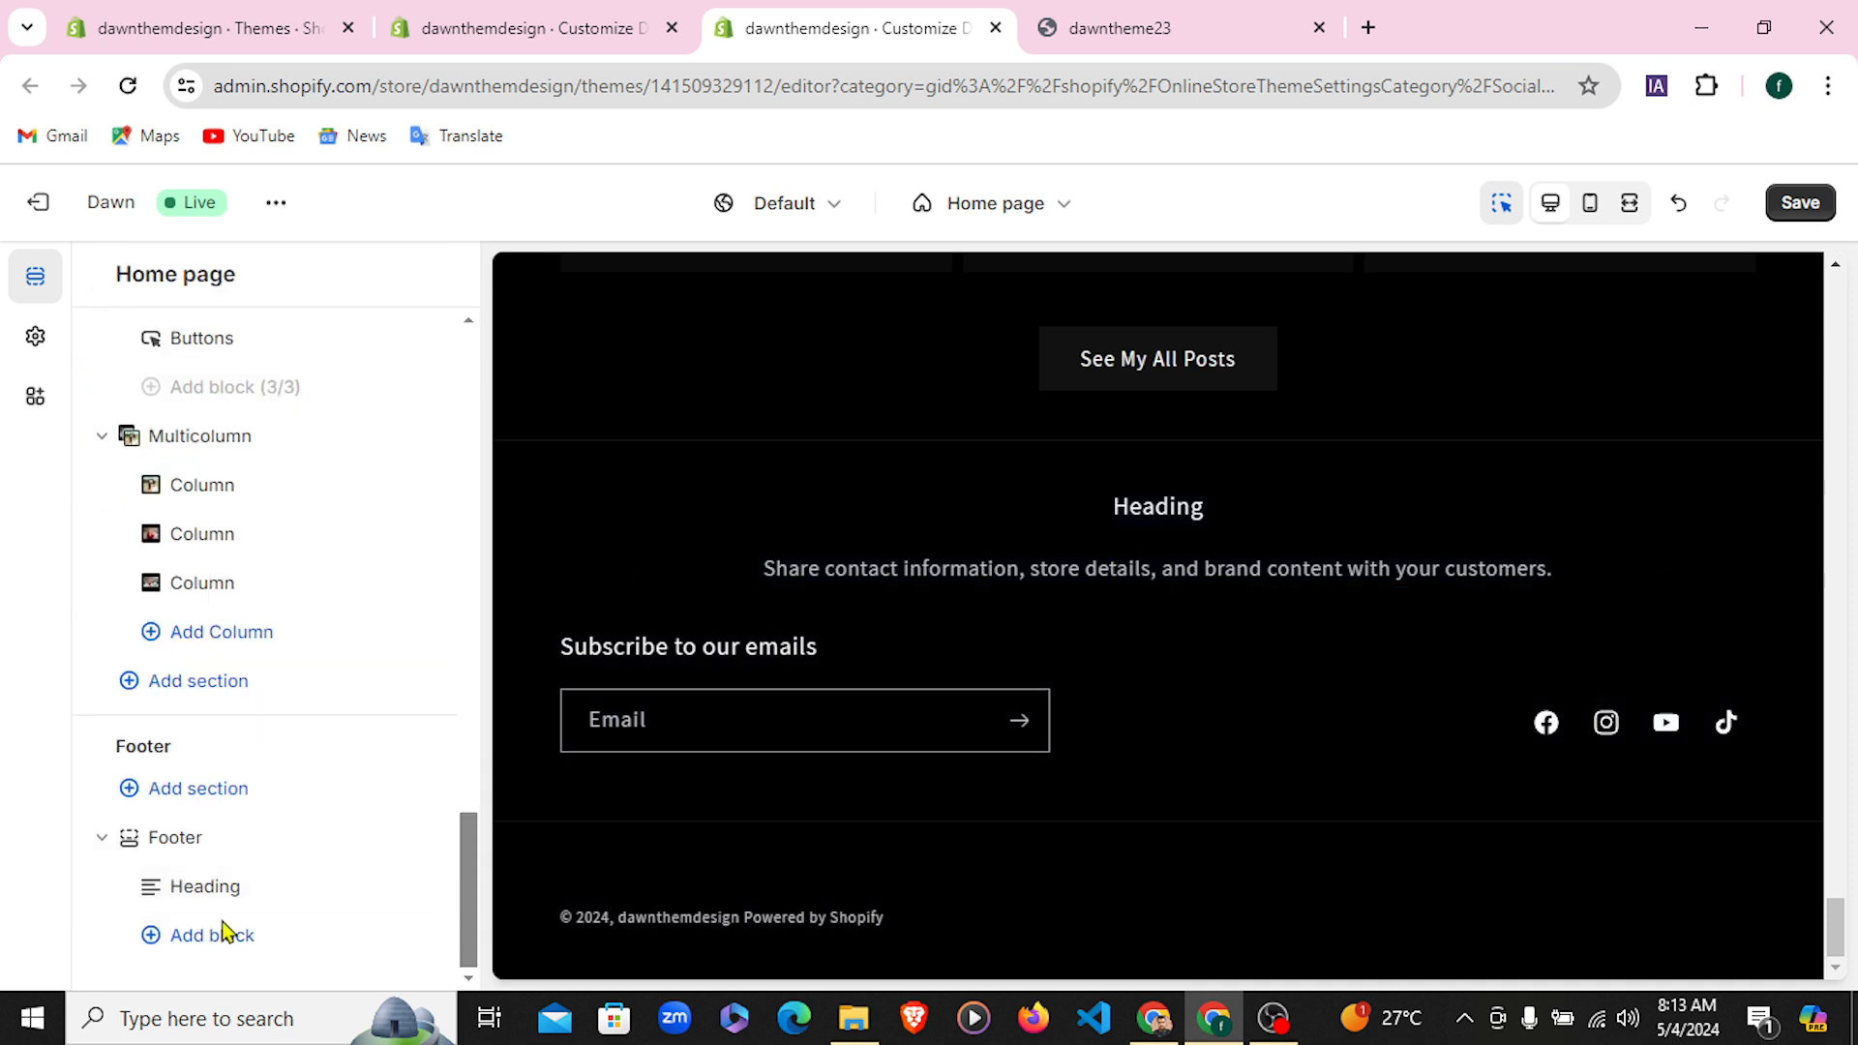
# Add an Image block to the Footer section and open its settings
pyautogui.click(210, 936)
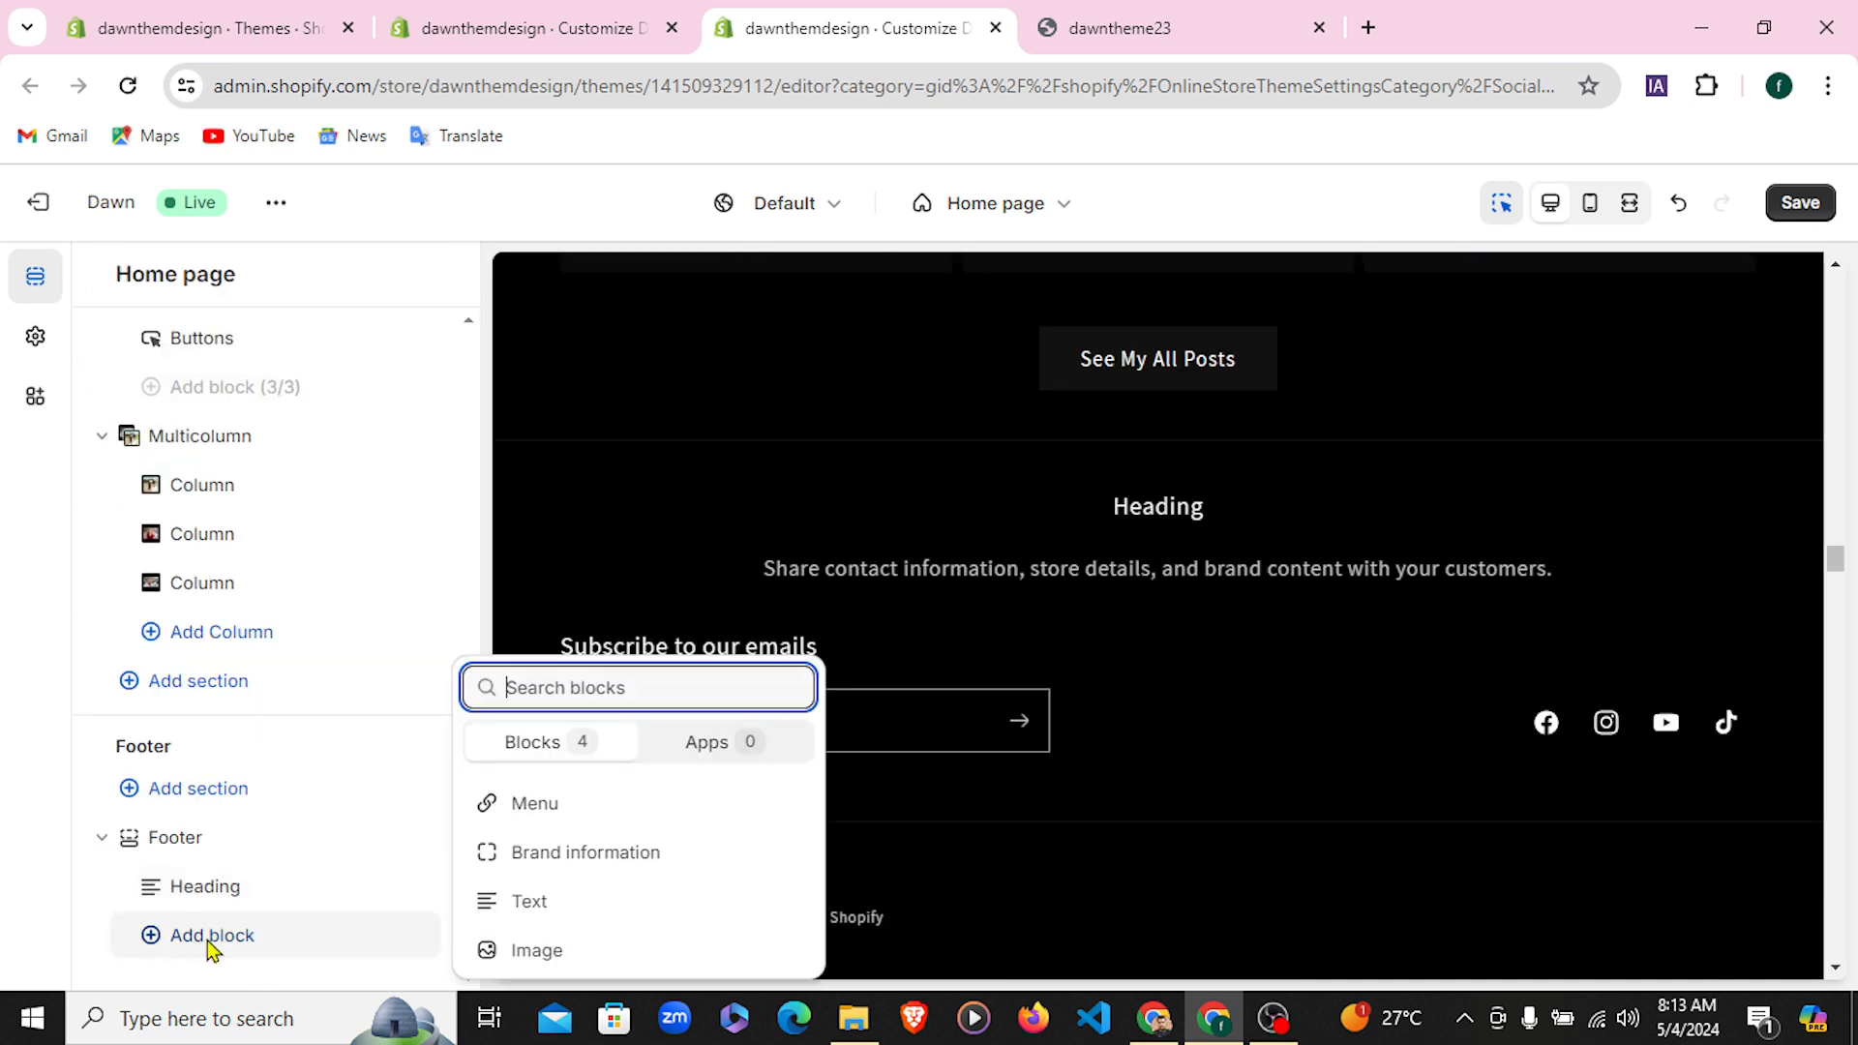
pyautogui.click(538, 956)
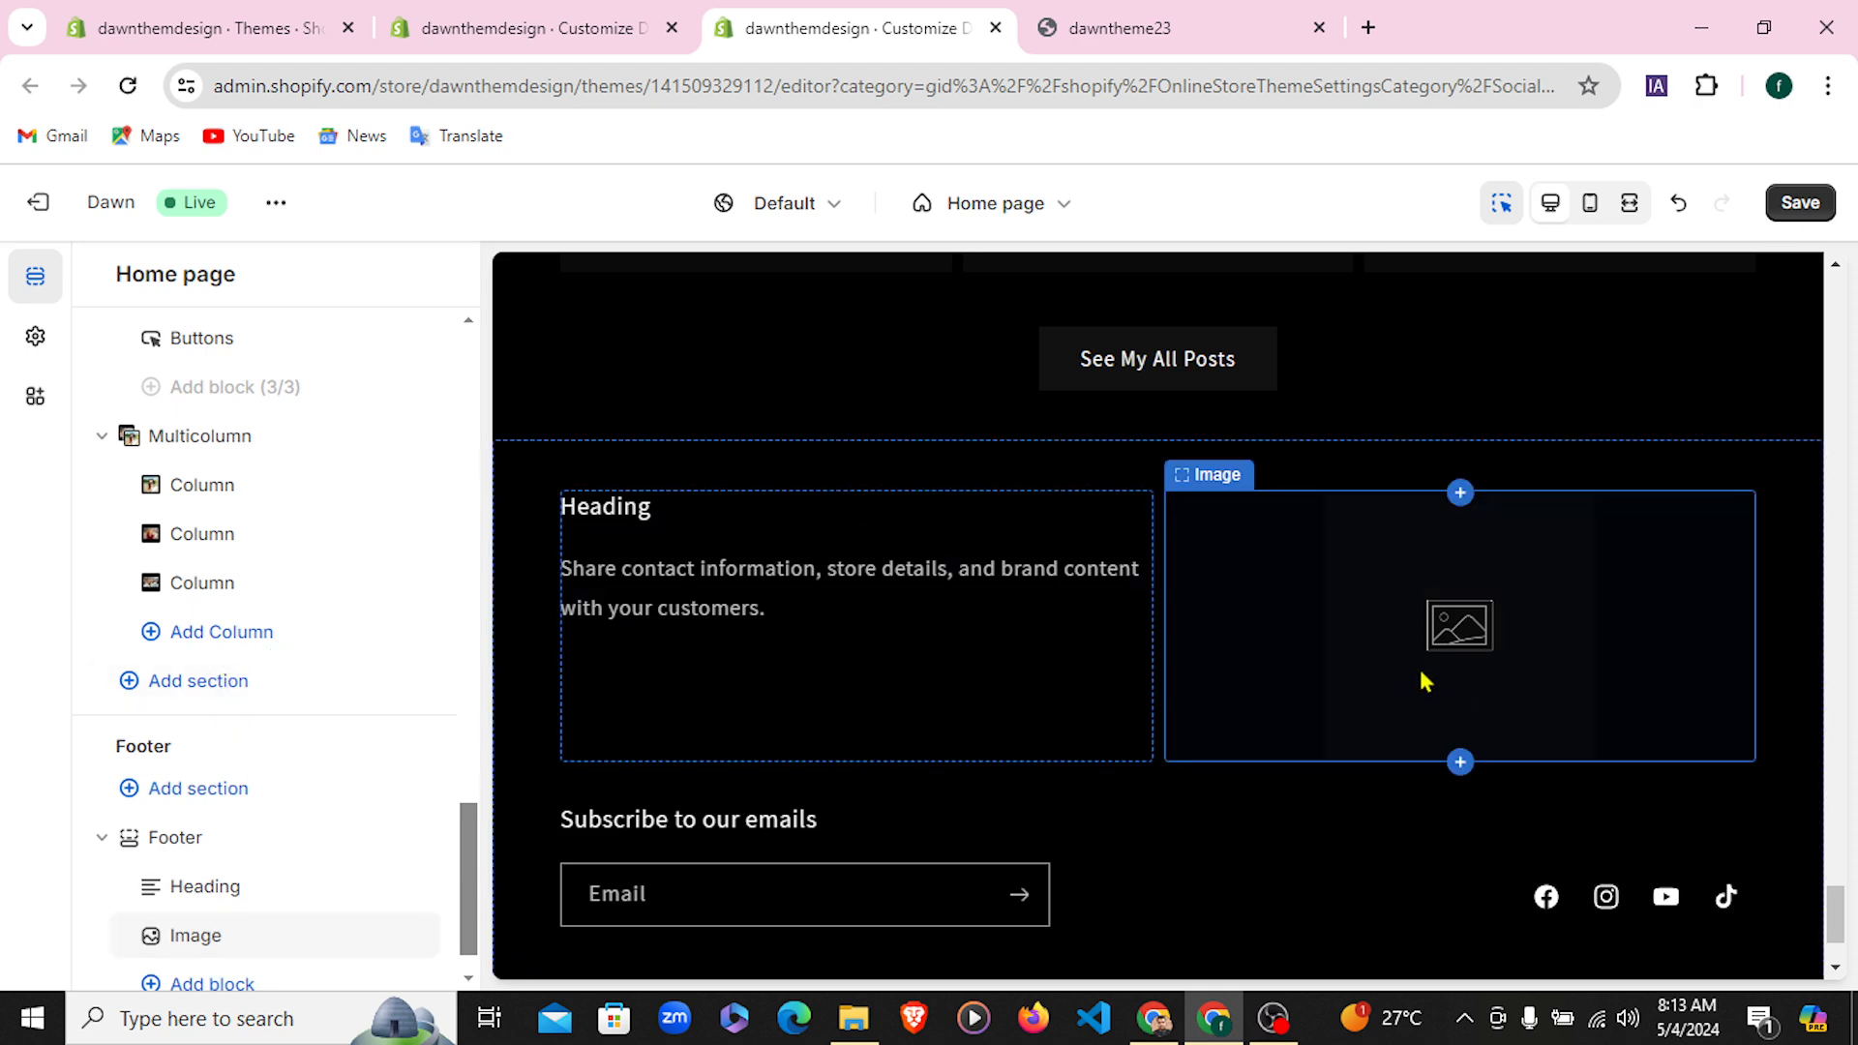
pyautogui.scroll(-1, 165, 934)
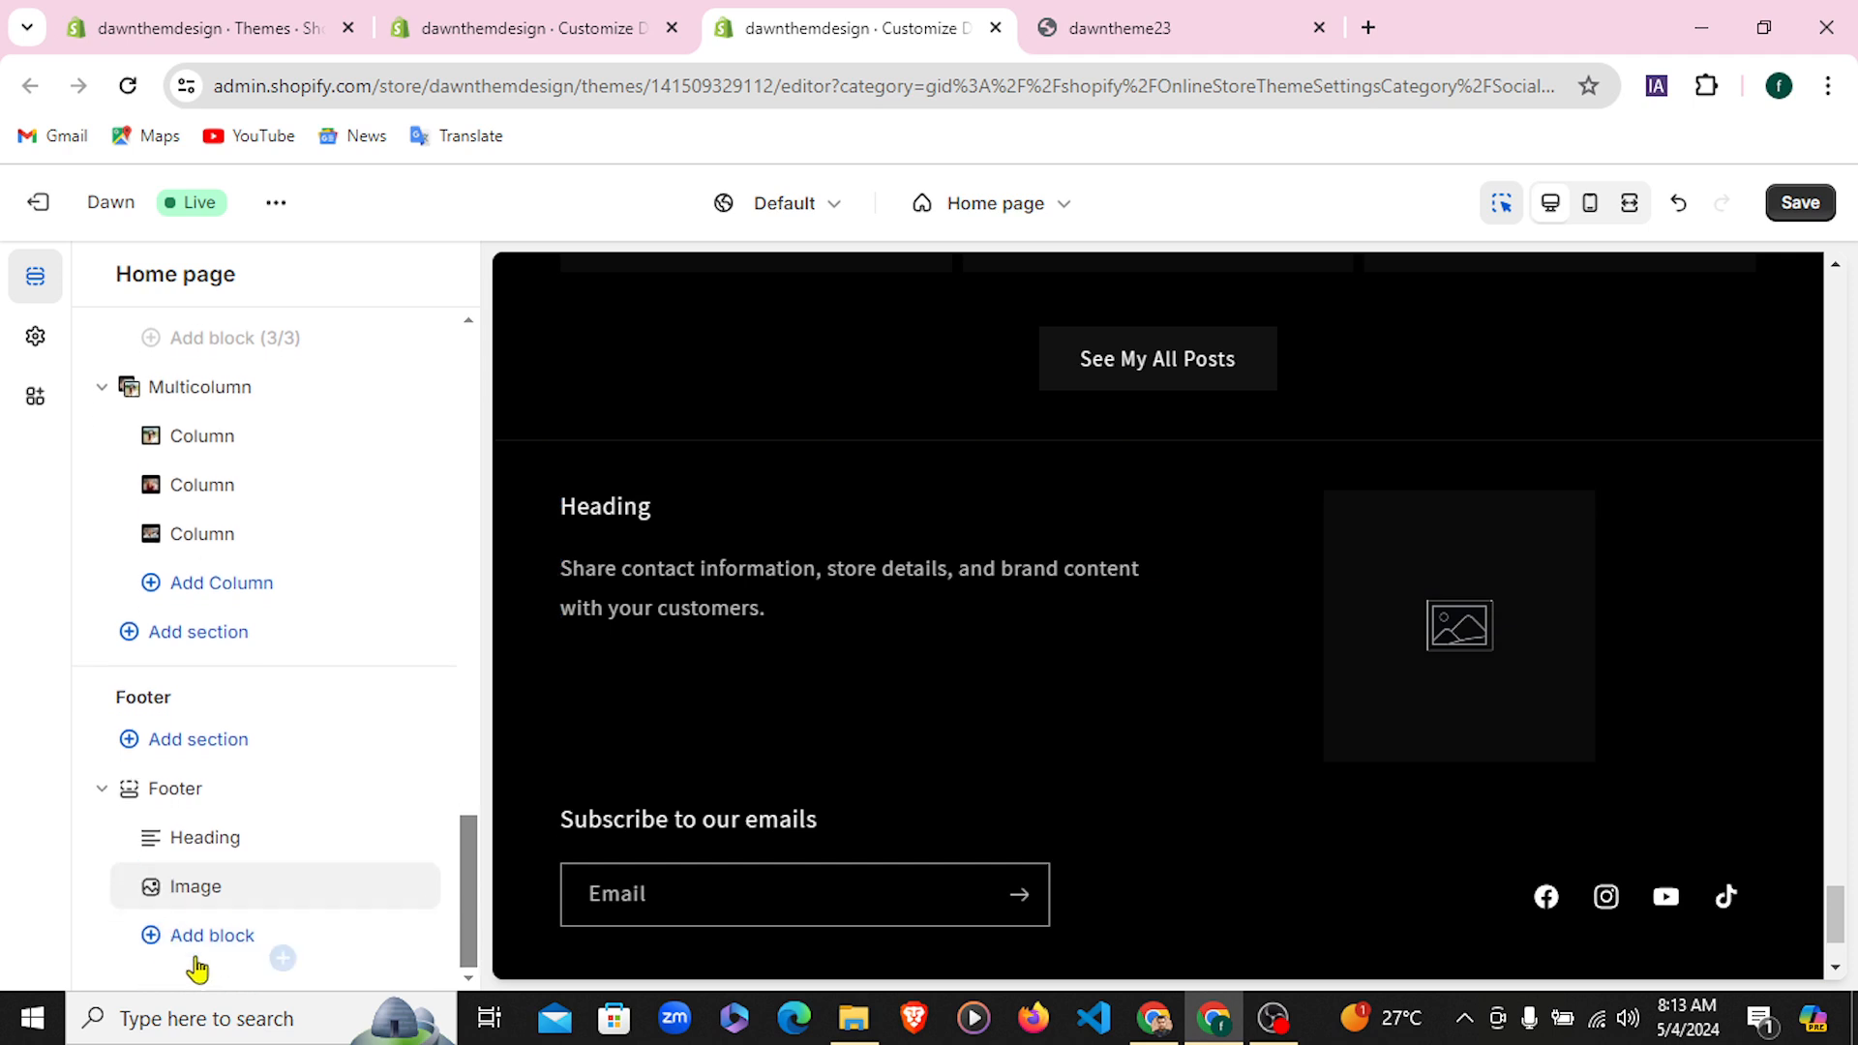
pyautogui.click(193, 888)
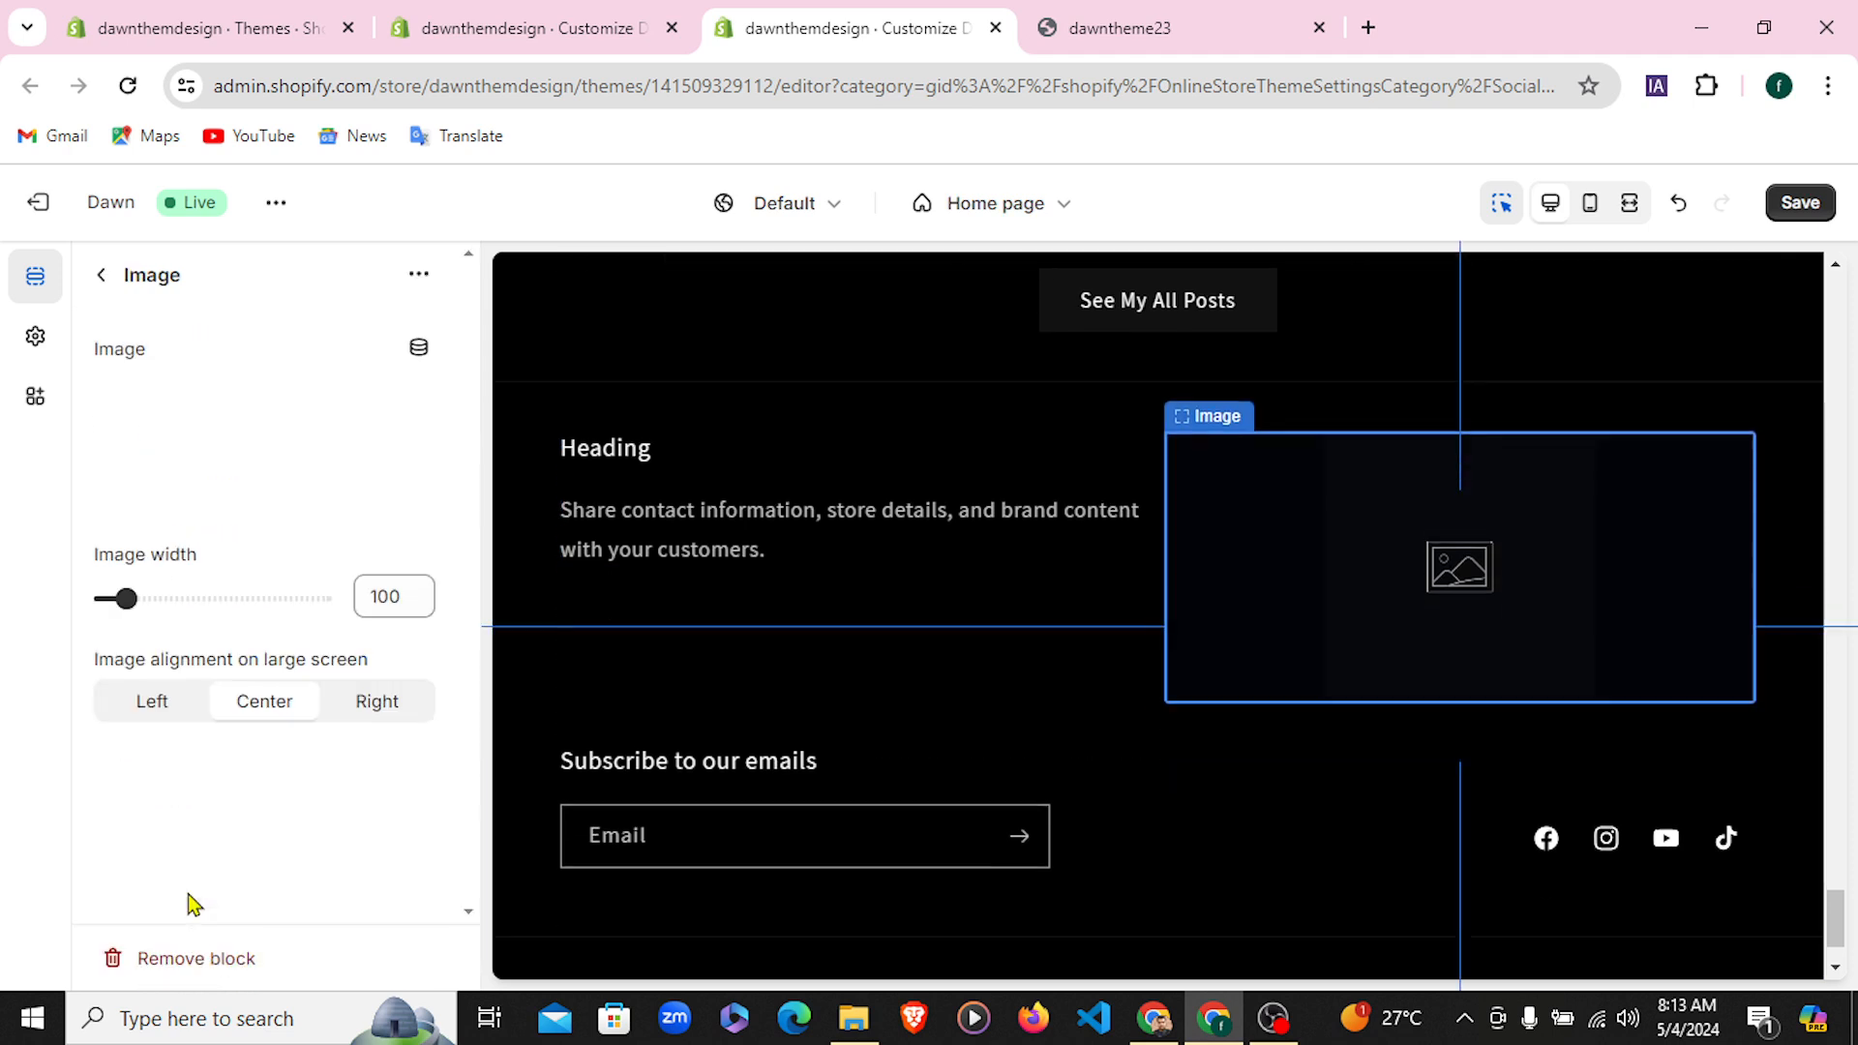
# Assign the beautiful-young-woman-stylish-dress image from the store library to the footer's Image block
pyautogui.click(264, 423)
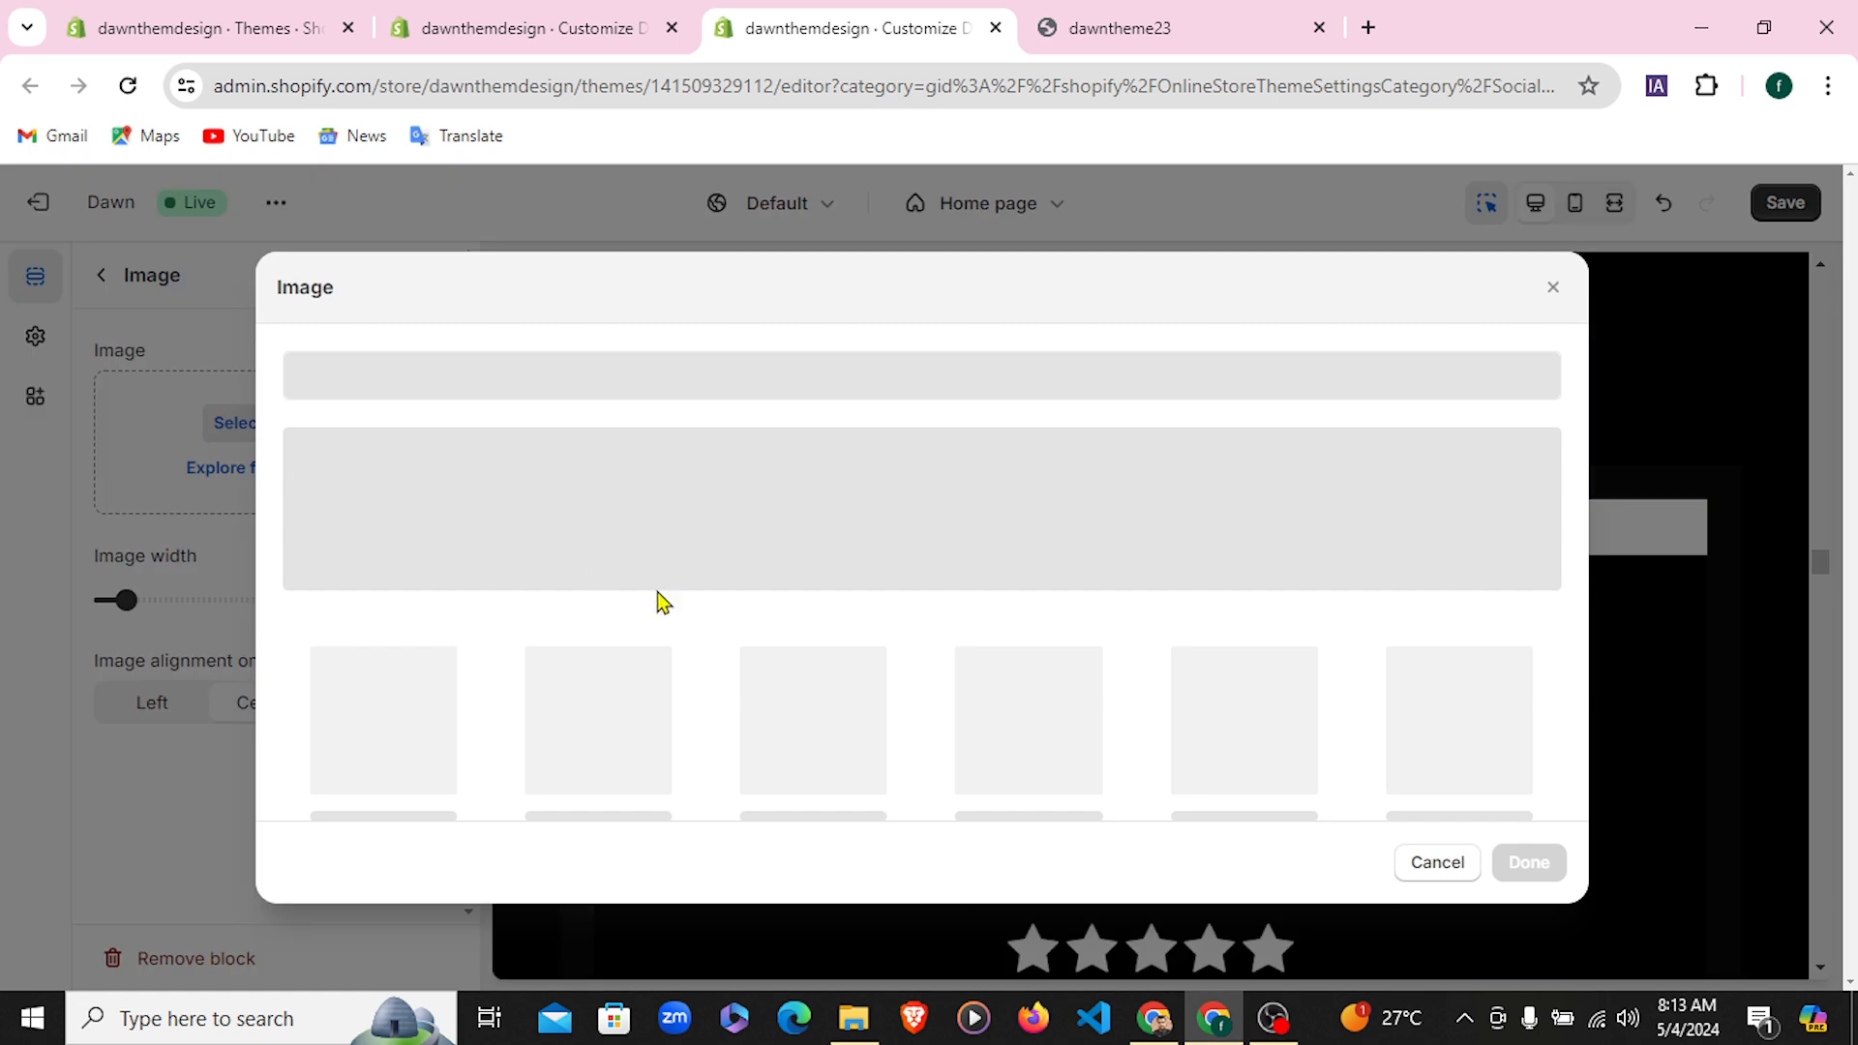
pyautogui.scroll(-4, 1057, 745)
pyautogui.scroll(3, 1058, 743)
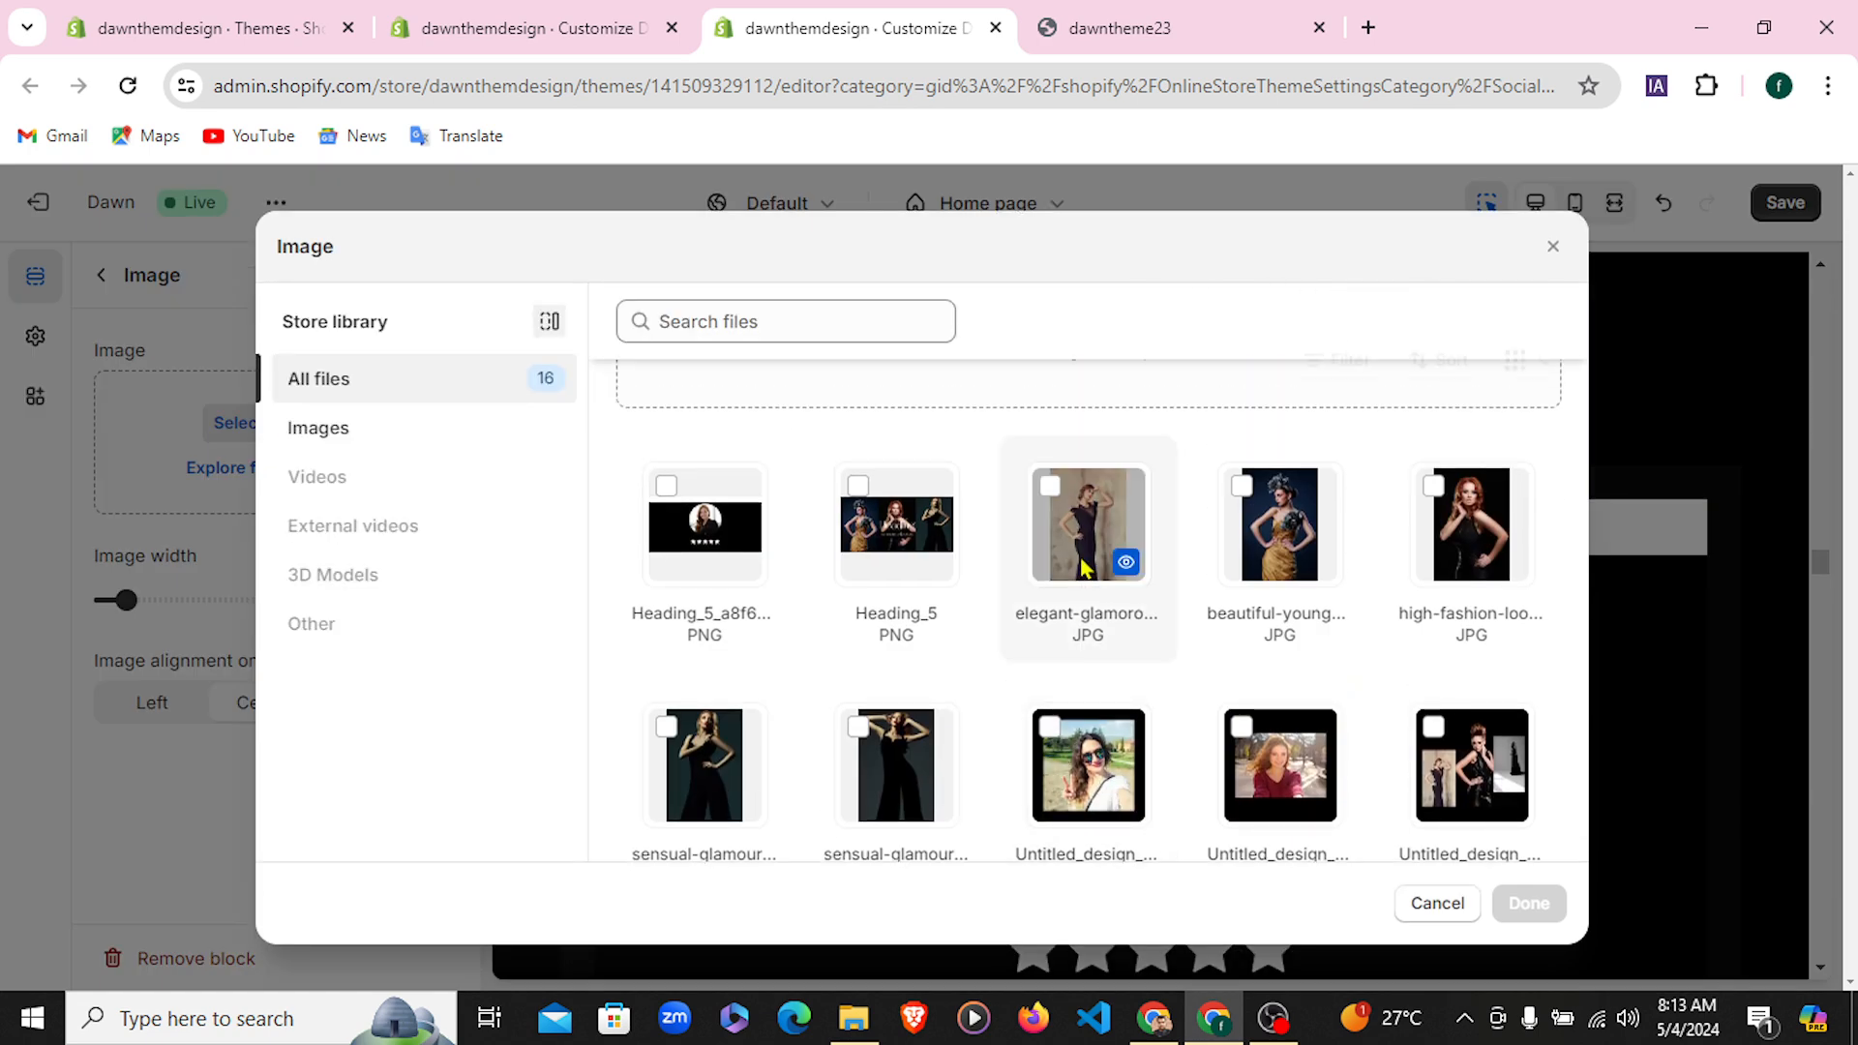
pyautogui.click(1243, 515)
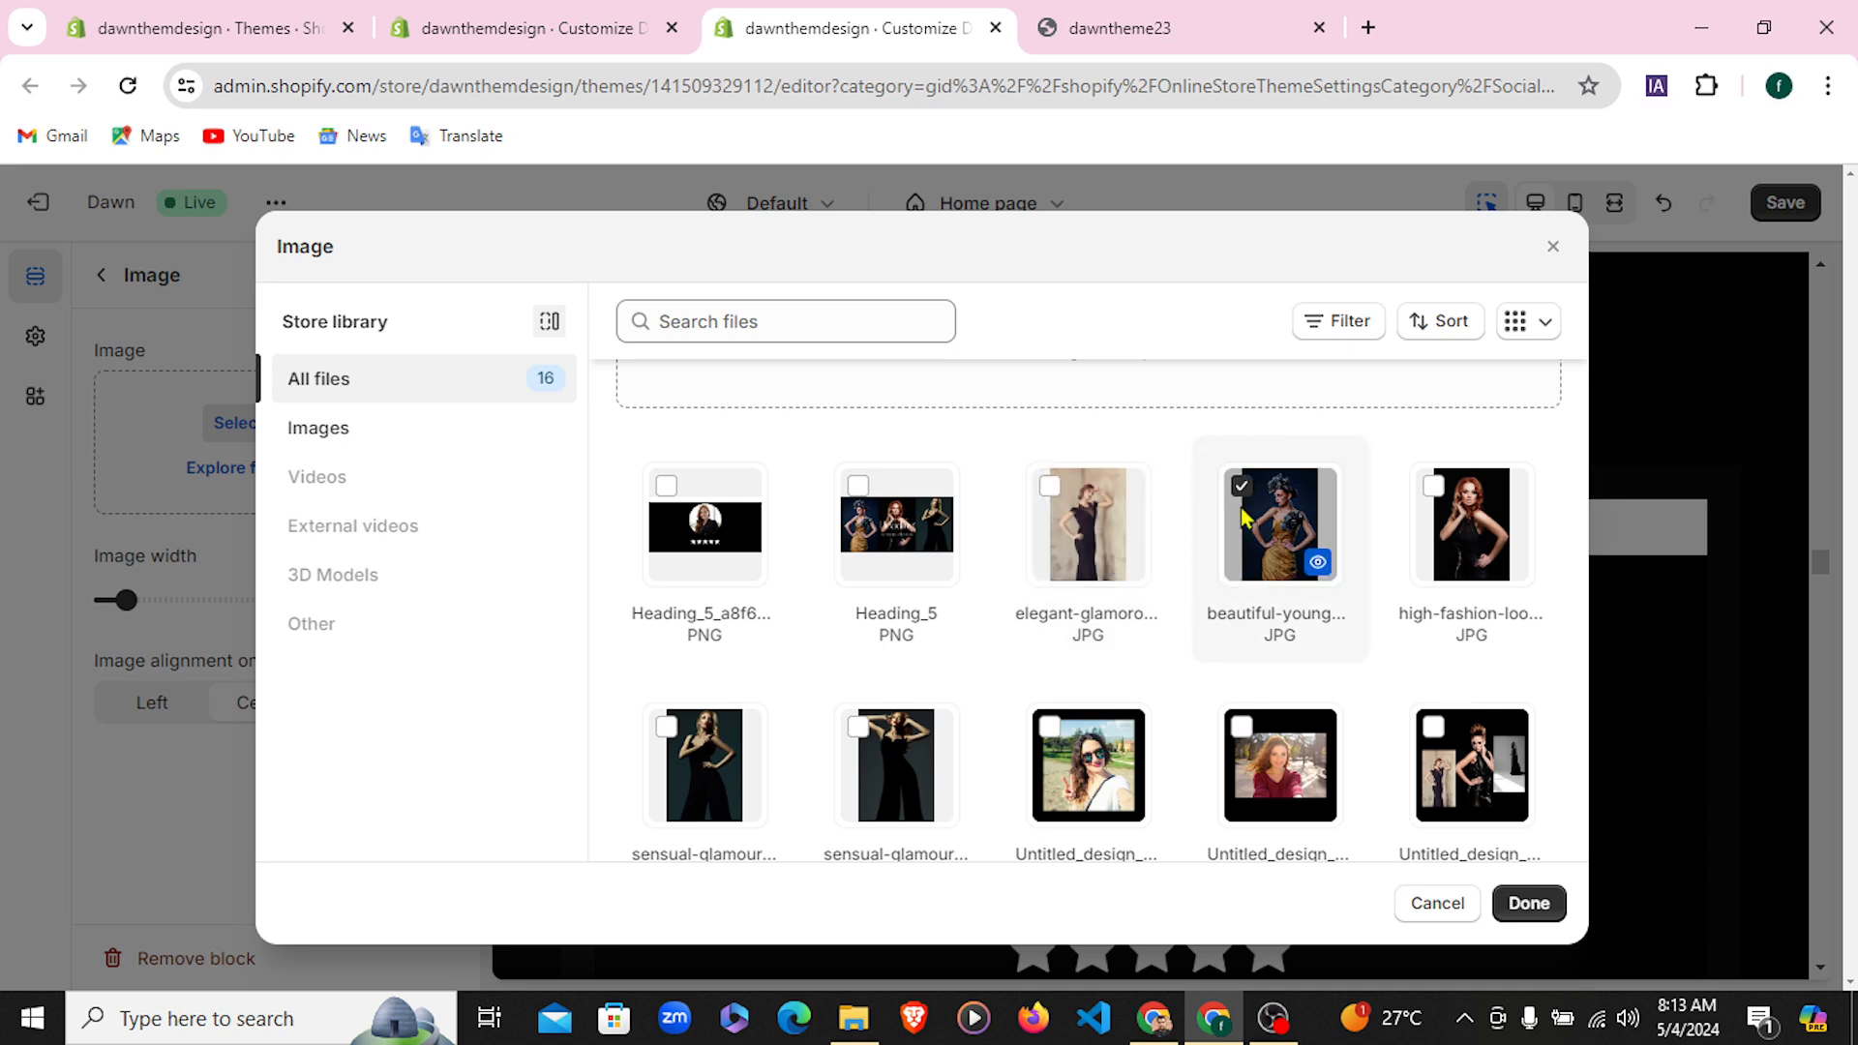
pyautogui.click(1531, 905)
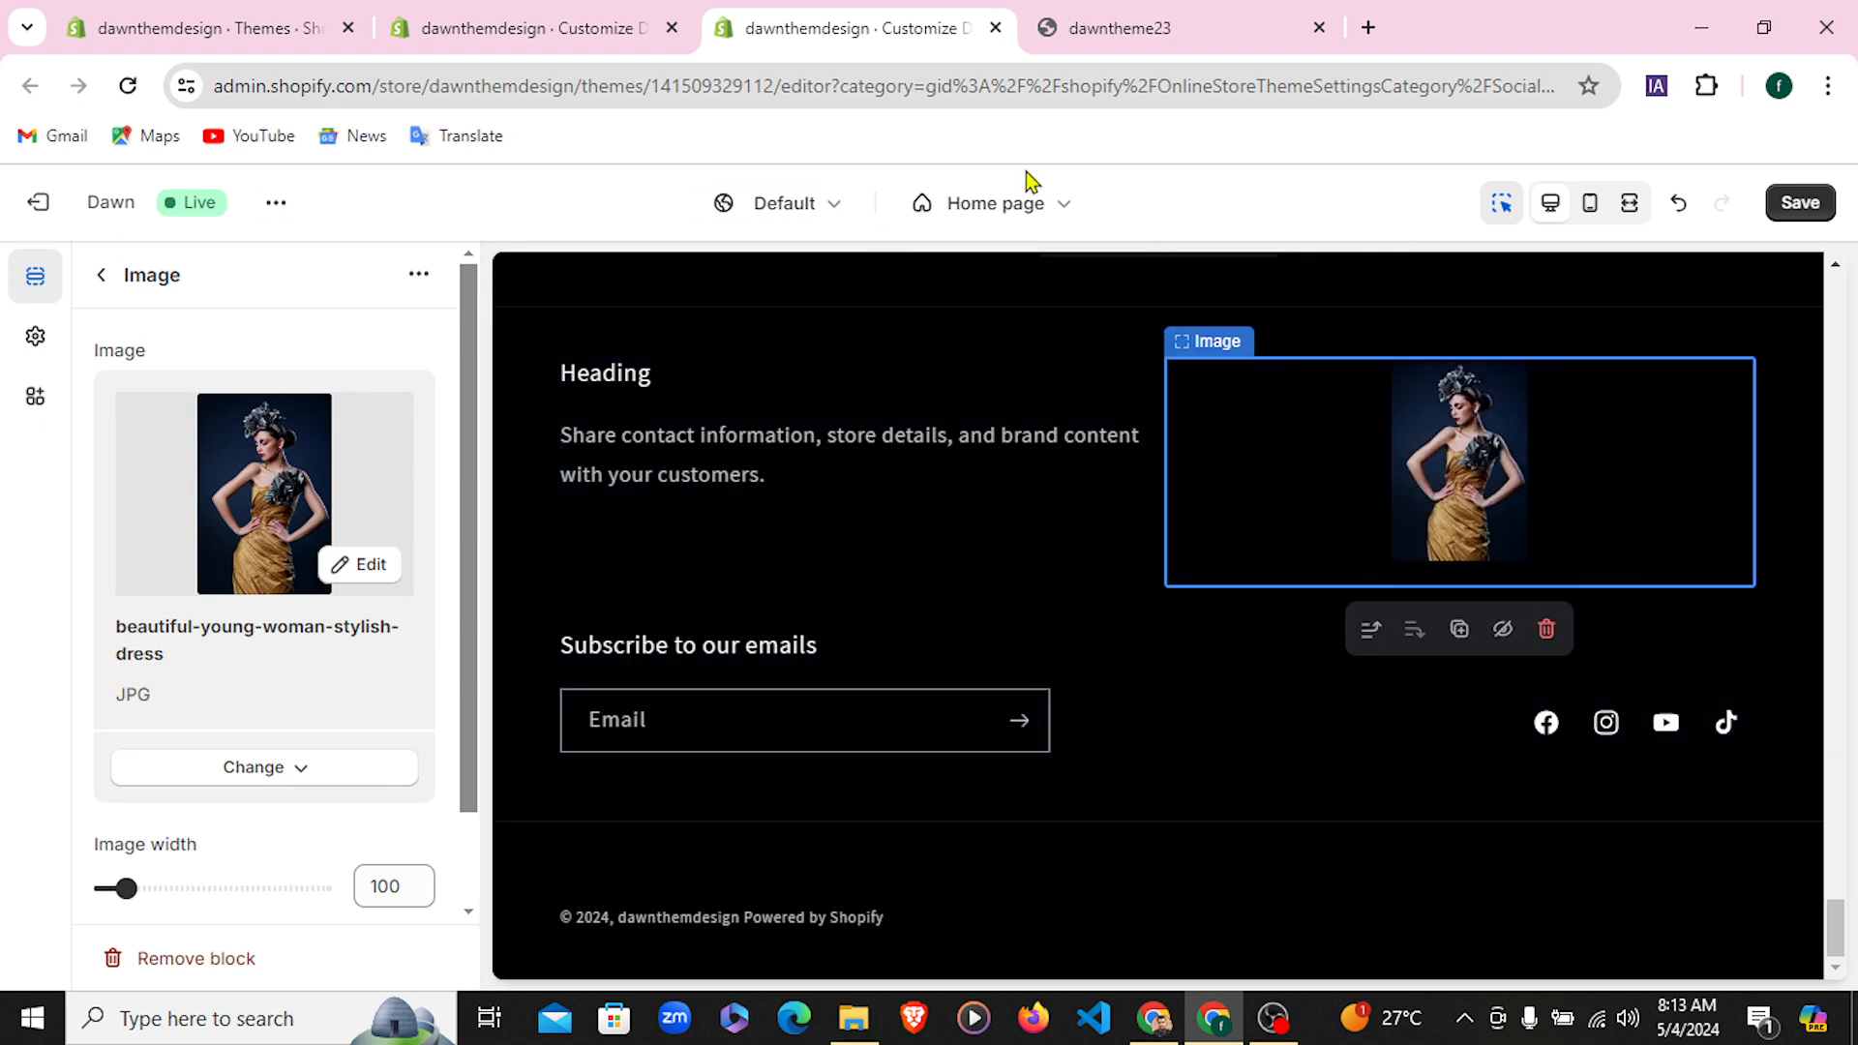
# Review the Follow Me heading, contact text and social icons in the dawntheme23 store's footer, then return to the theme editor
pyautogui.click(1202, 13)
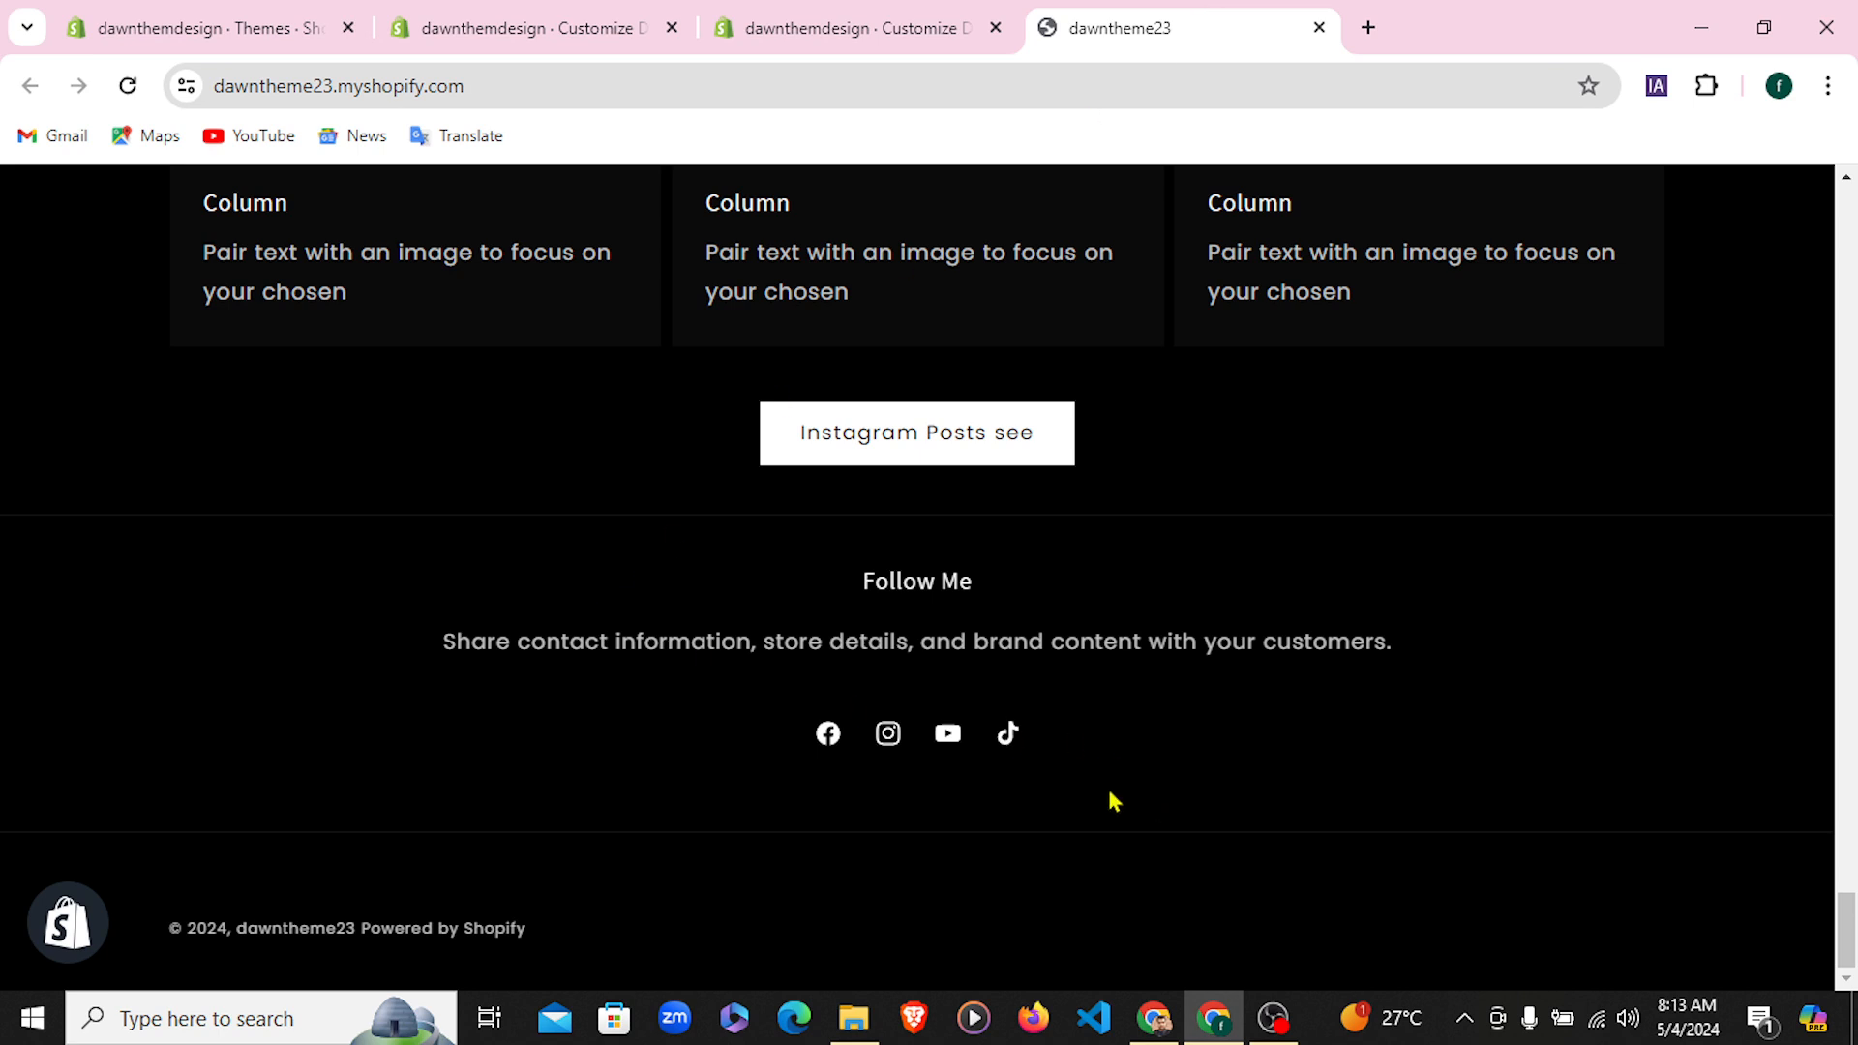
pyautogui.moveTo(1113, 801); pyautogui.dragTo(468, 607)
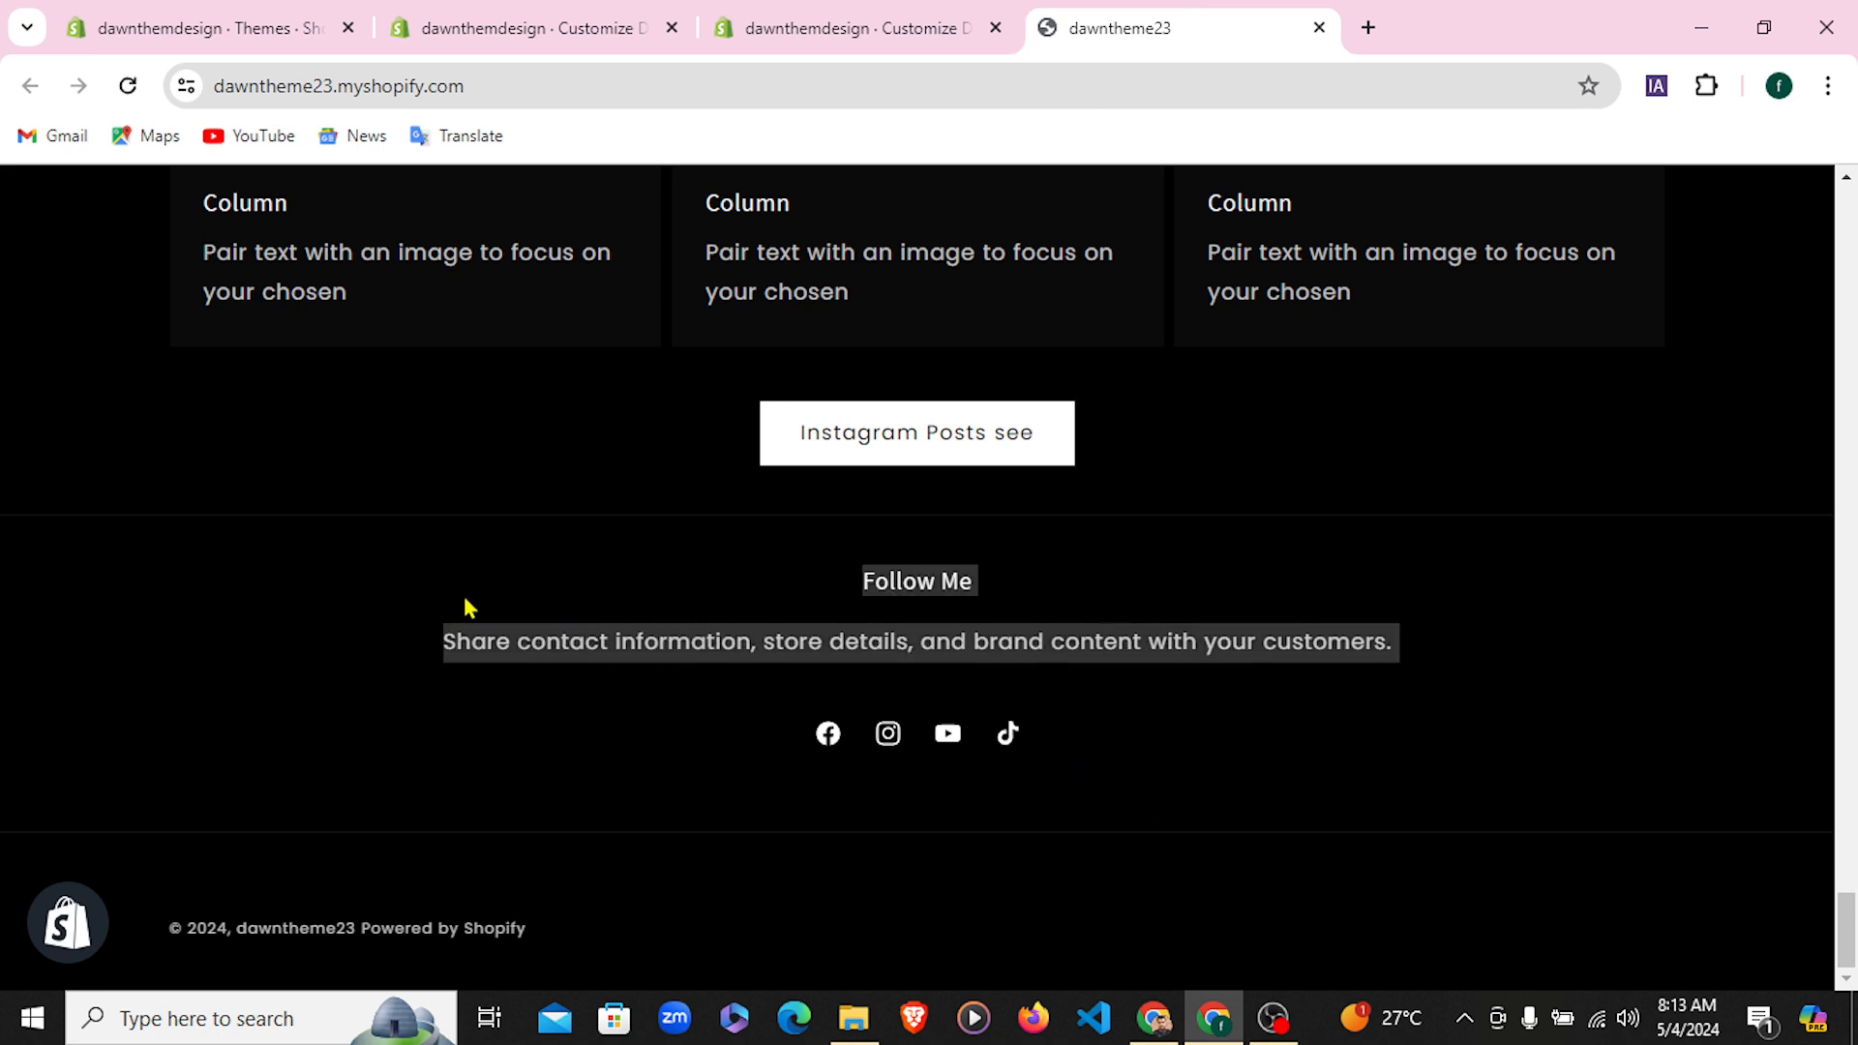
pyautogui.click(1145, 749)
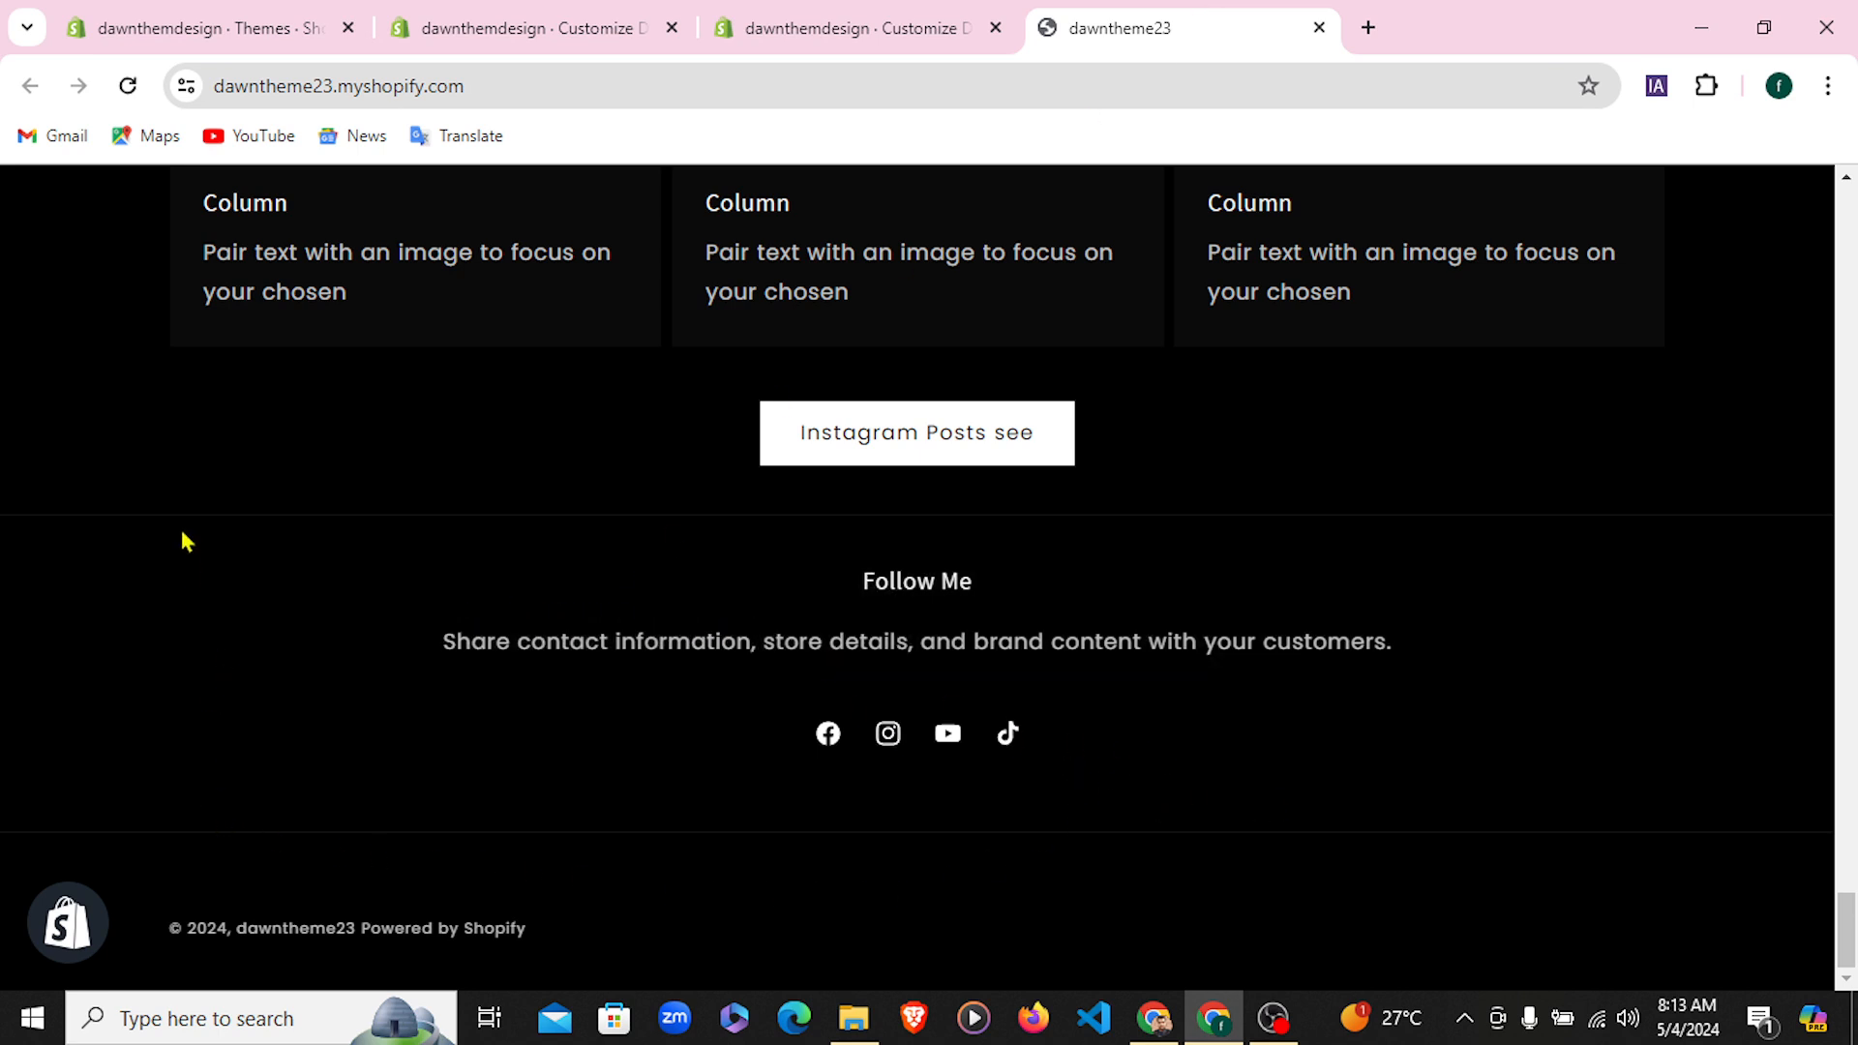
pyautogui.click(909, 12)
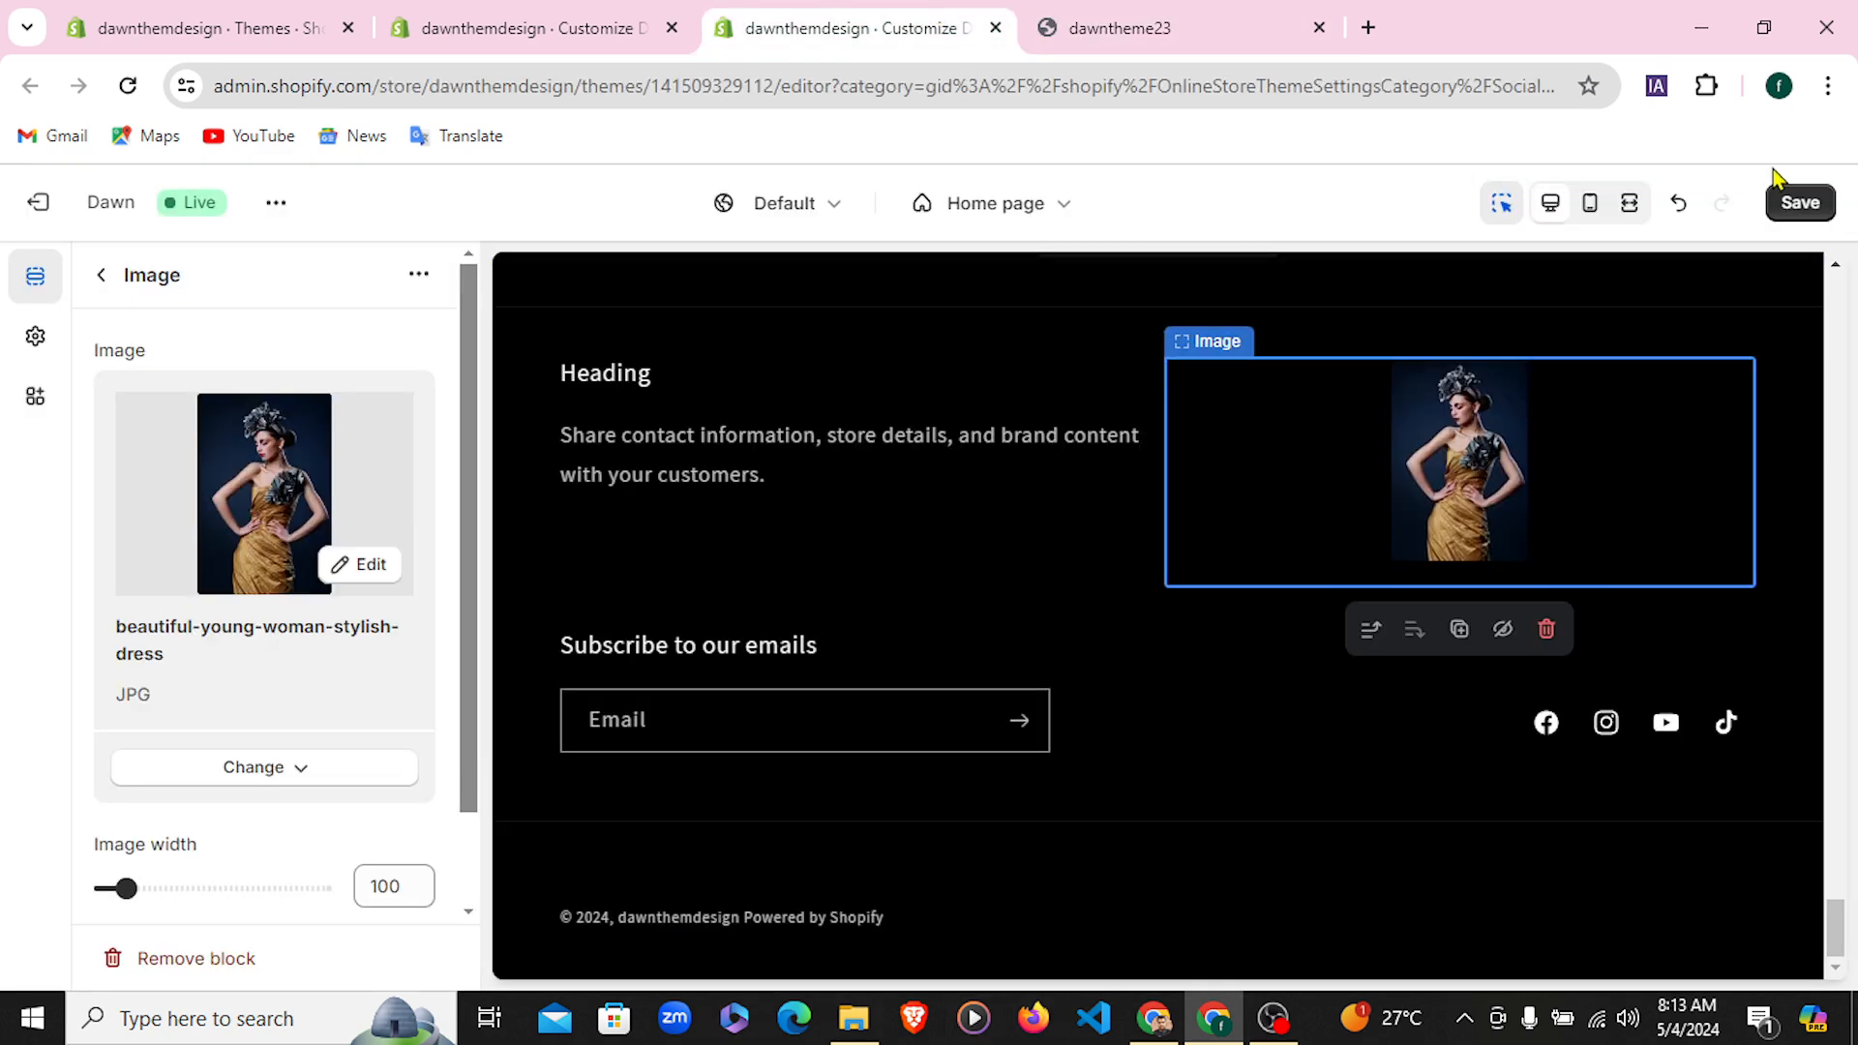
# Save the theme changes from the full-width preview and view the live dawnthemdesign store
pyautogui.click(1627, 207)
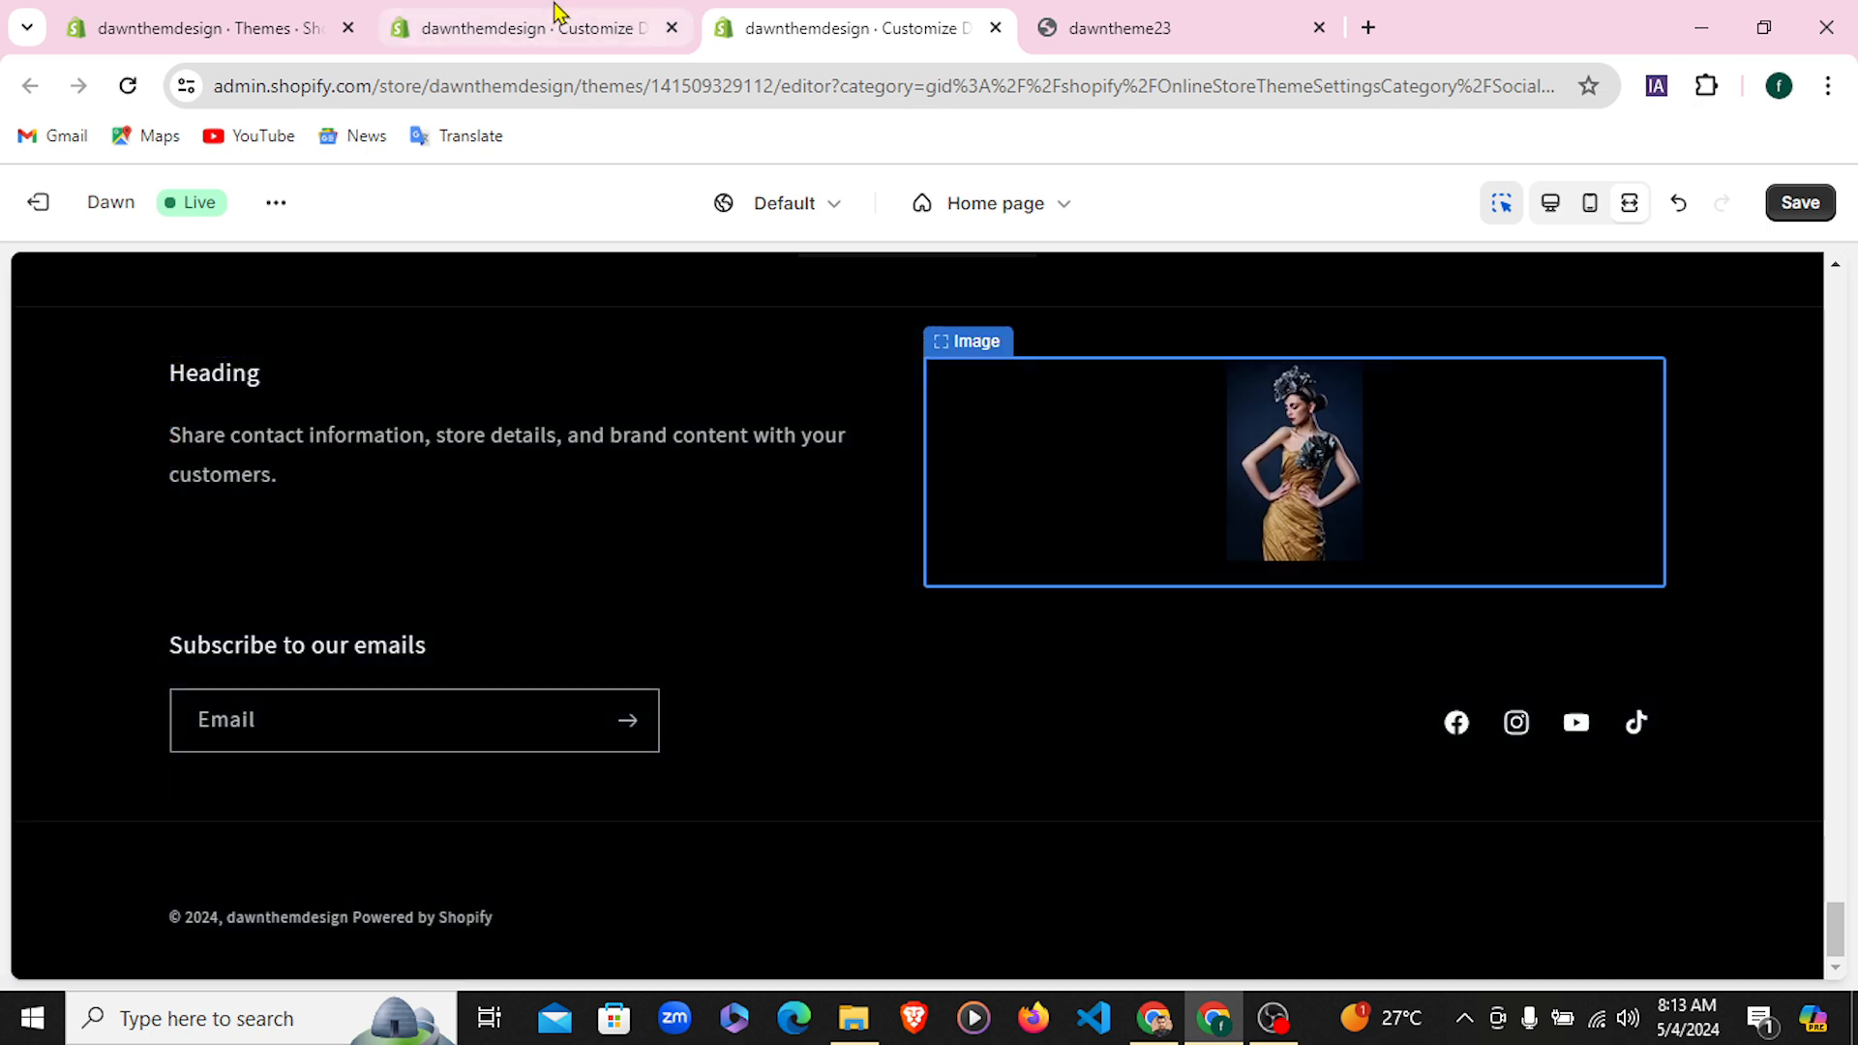
pyautogui.click(1795, 214)
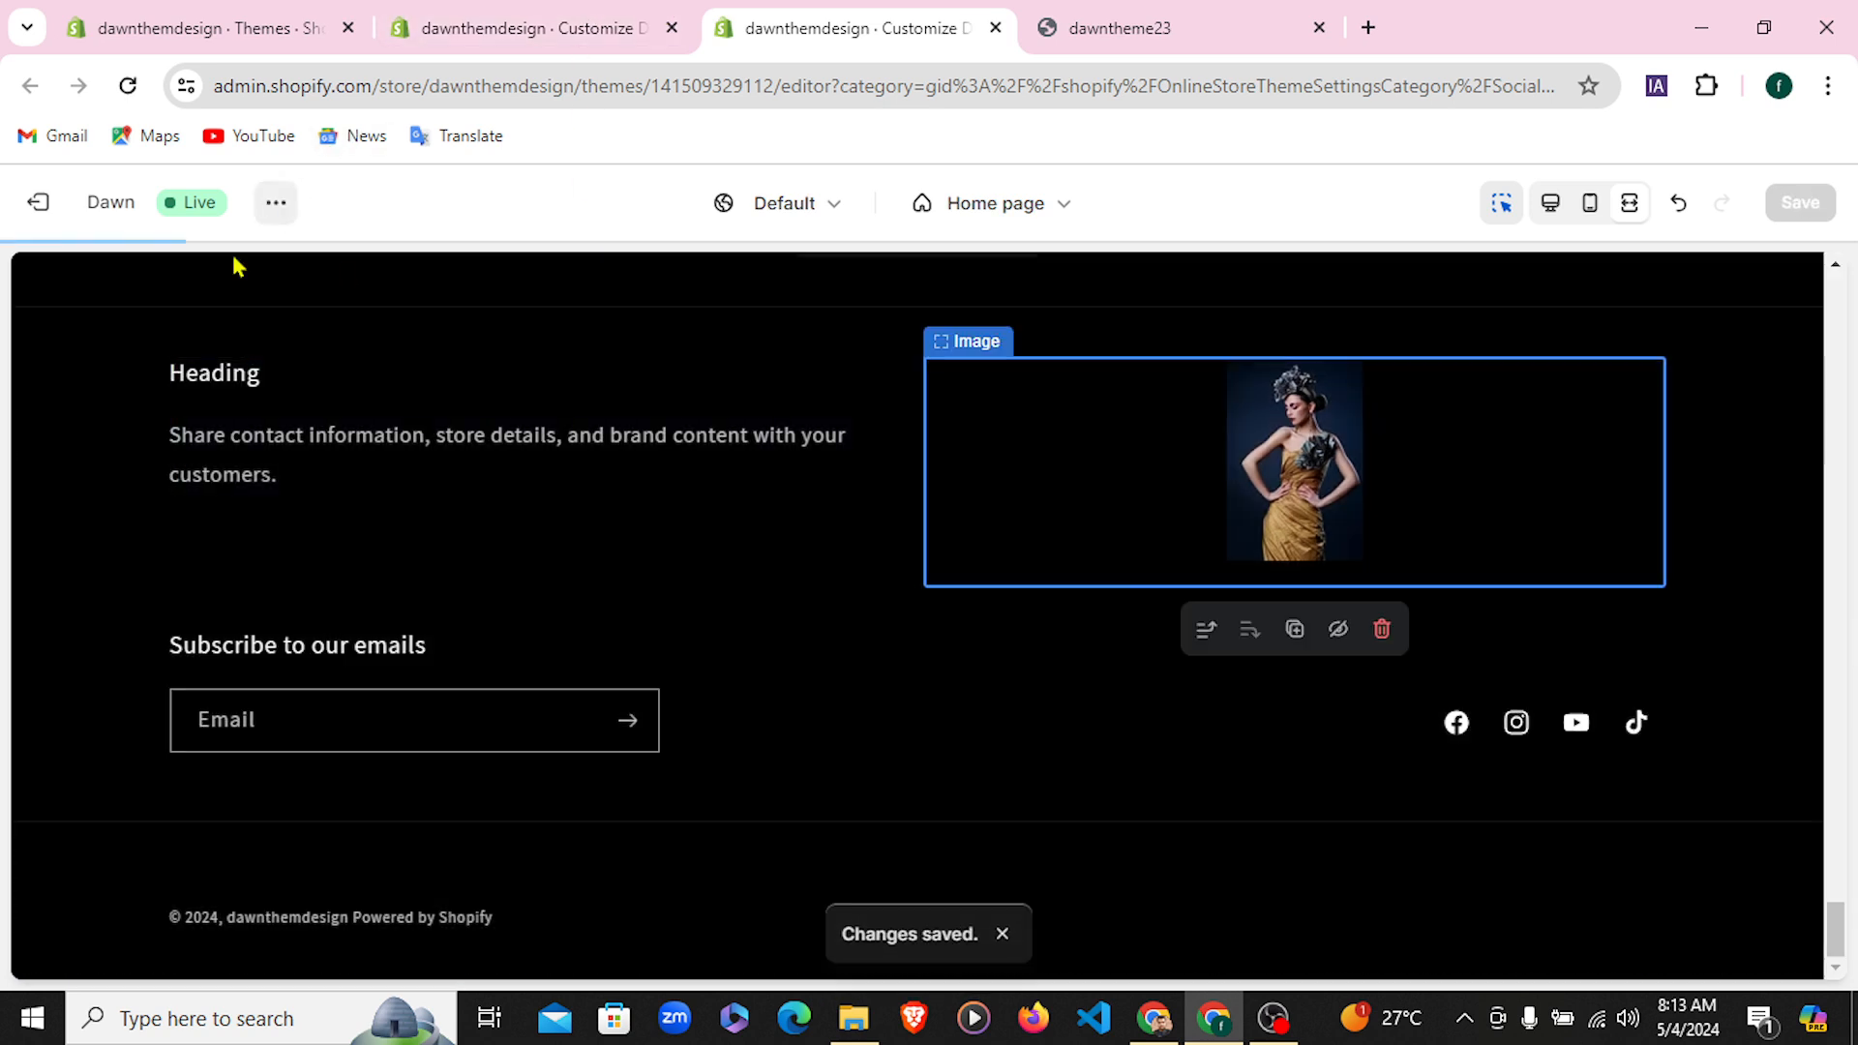
pyautogui.click(276, 202)
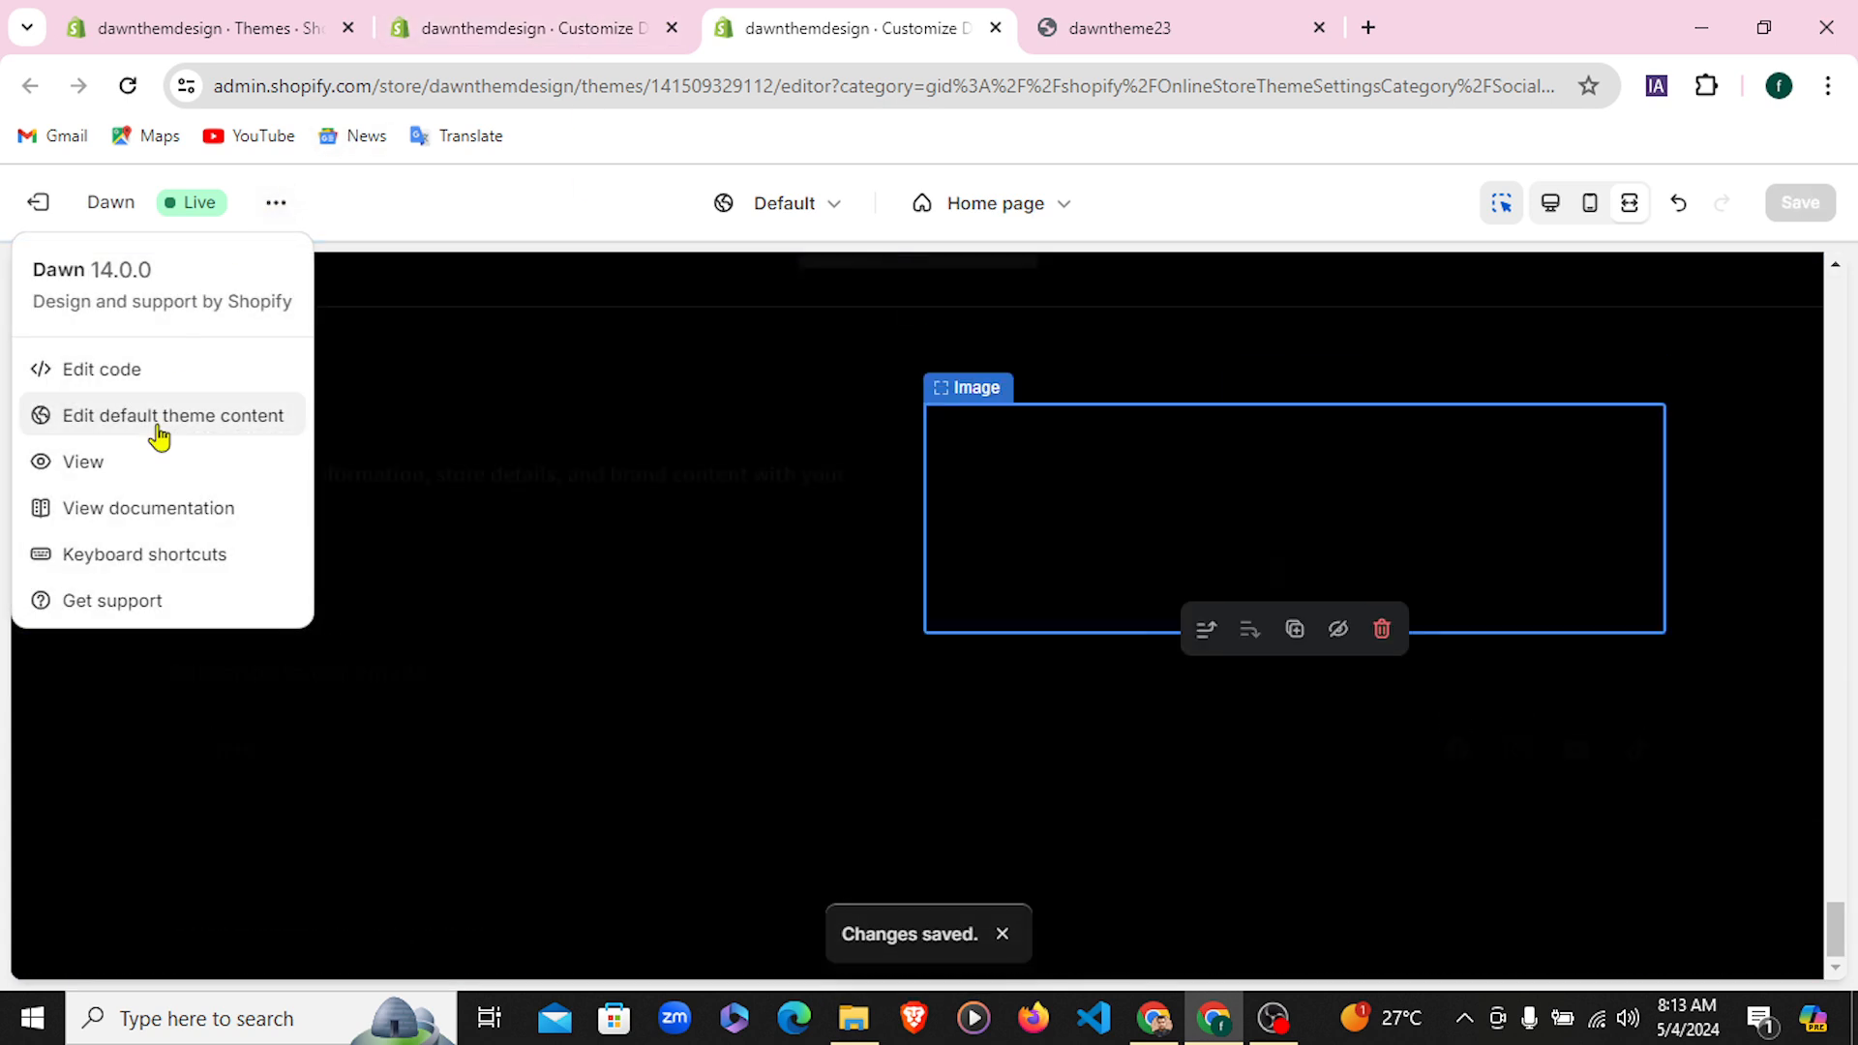
pyautogui.click(97, 462)
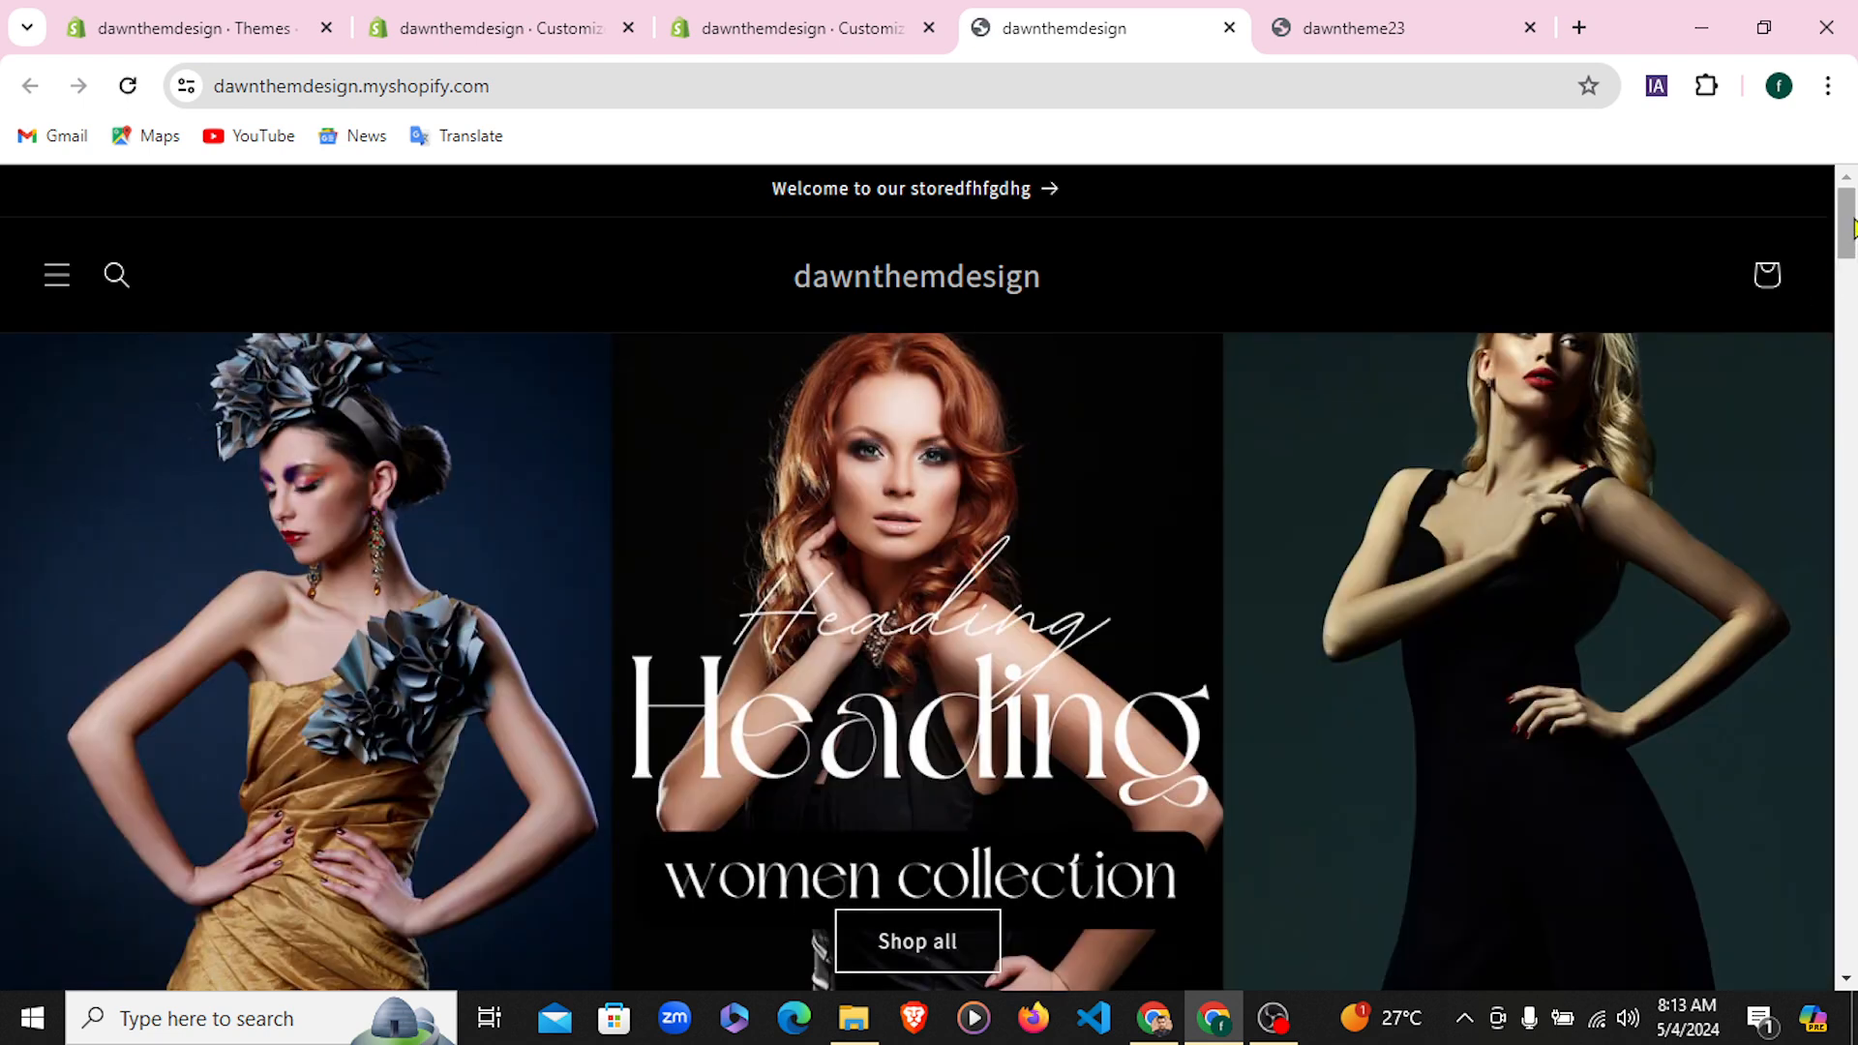
# Check the links in the live store's navigation drawer and close it again
pyautogui.moveTo(1854, 220); pyautogui.dragTo(1855, 210)
pyautogui.click(60, 286)
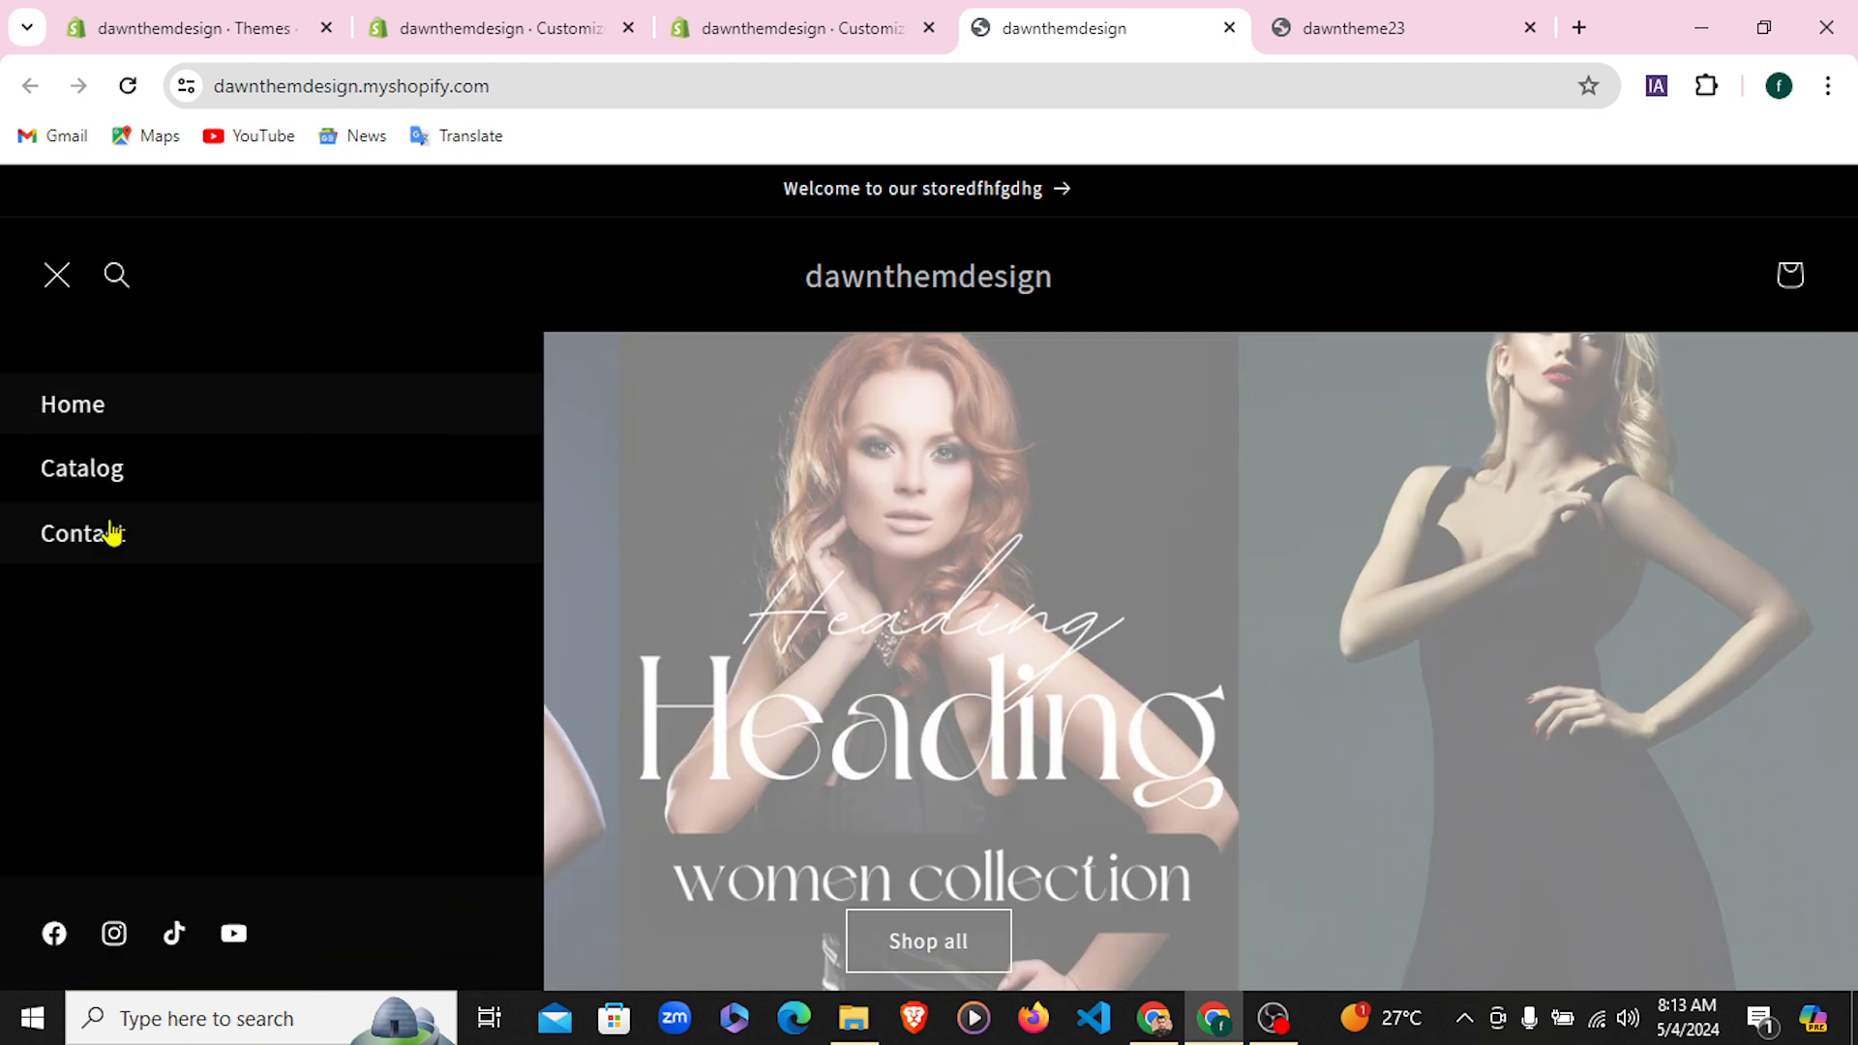
pyautogui.click(55, 281)
# Review the live home page from the Collections section through Contact Us, Featured collection and Multicolumn to the slideshow
pyautogui.scroll(-10, 1012, 531)
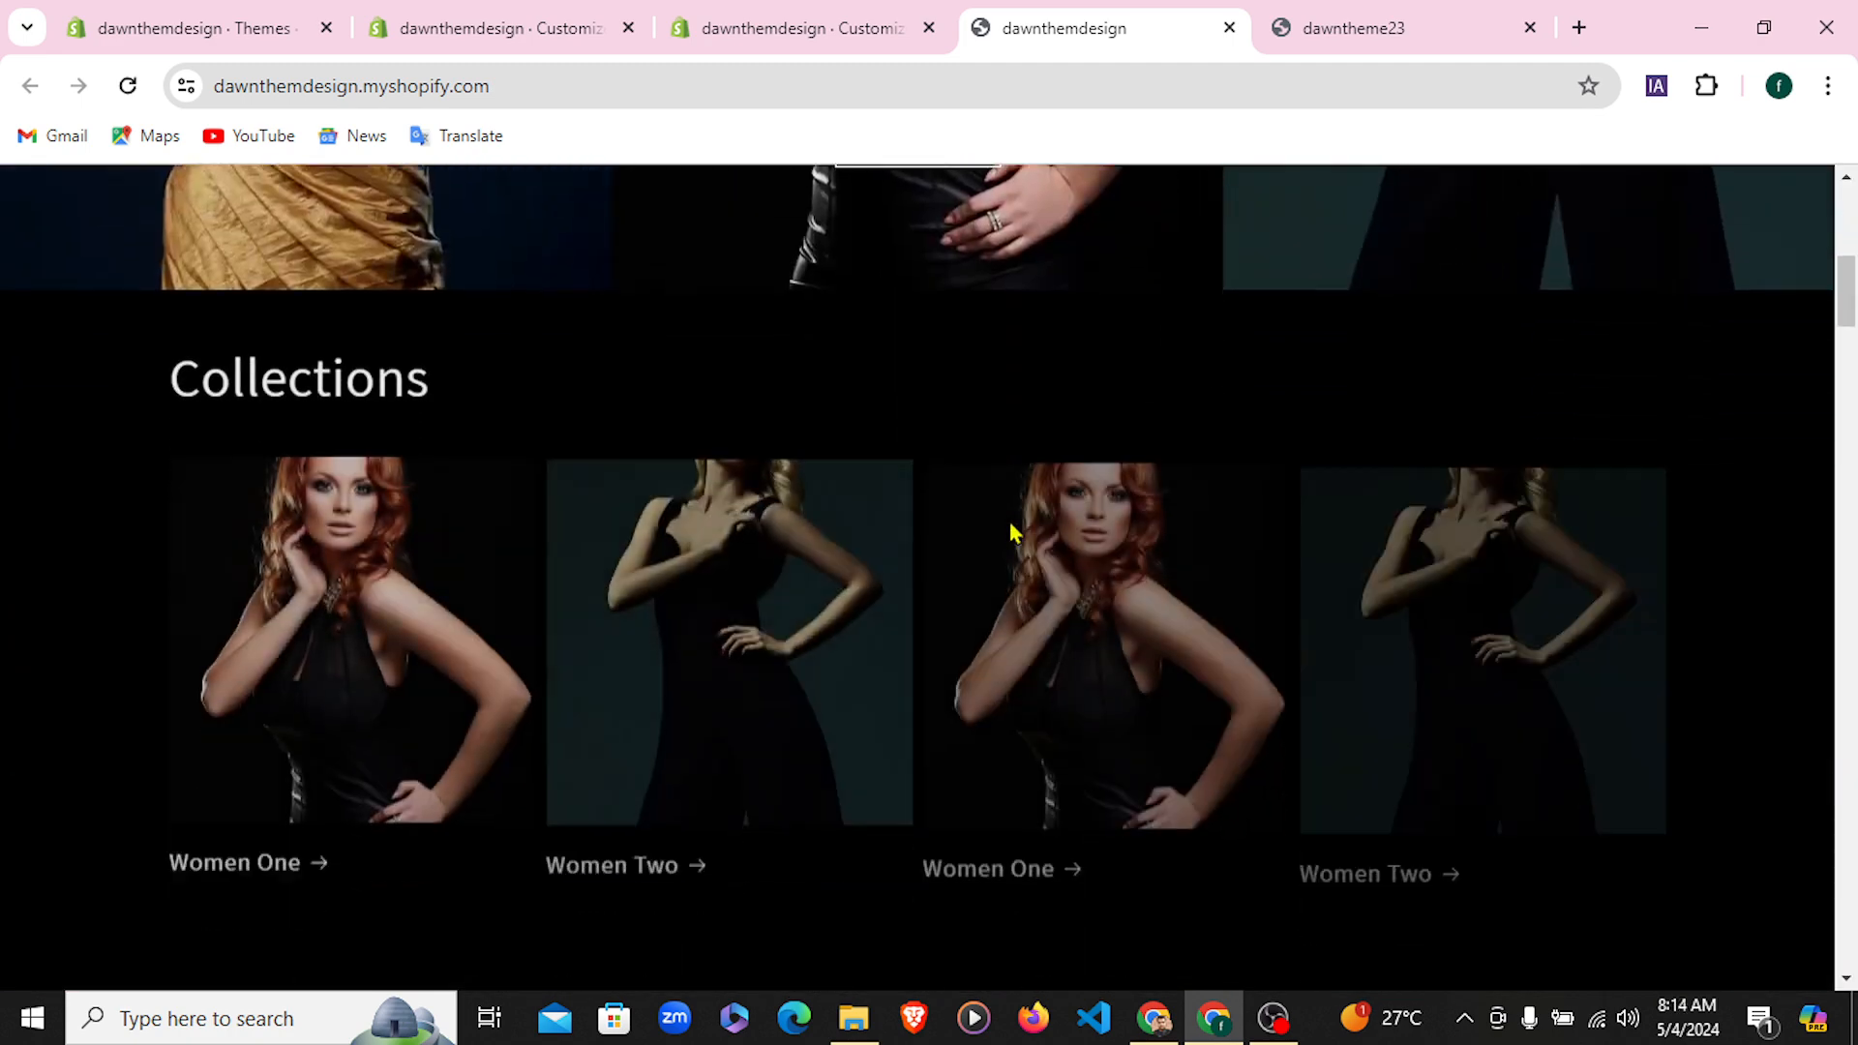
pyautogui.scroll(-15, 1270, 531)
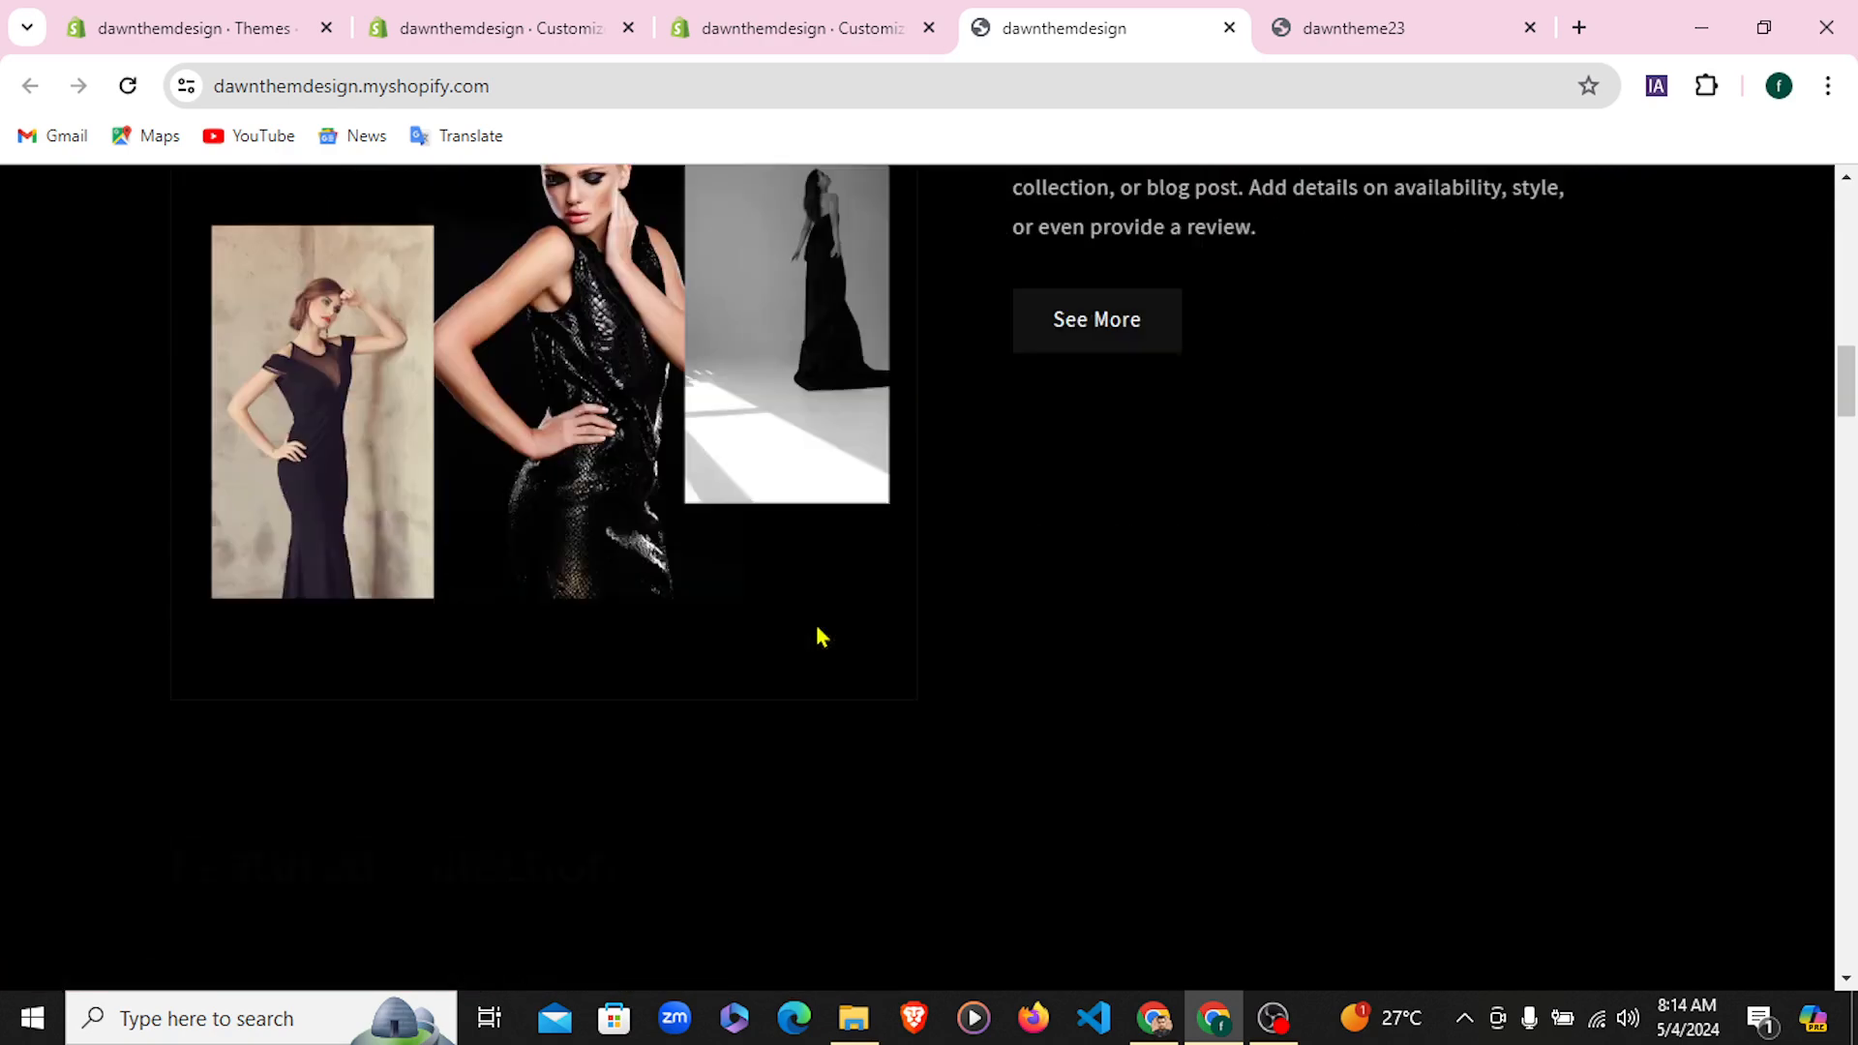
pyautogui.scroll(3, 774, 535)
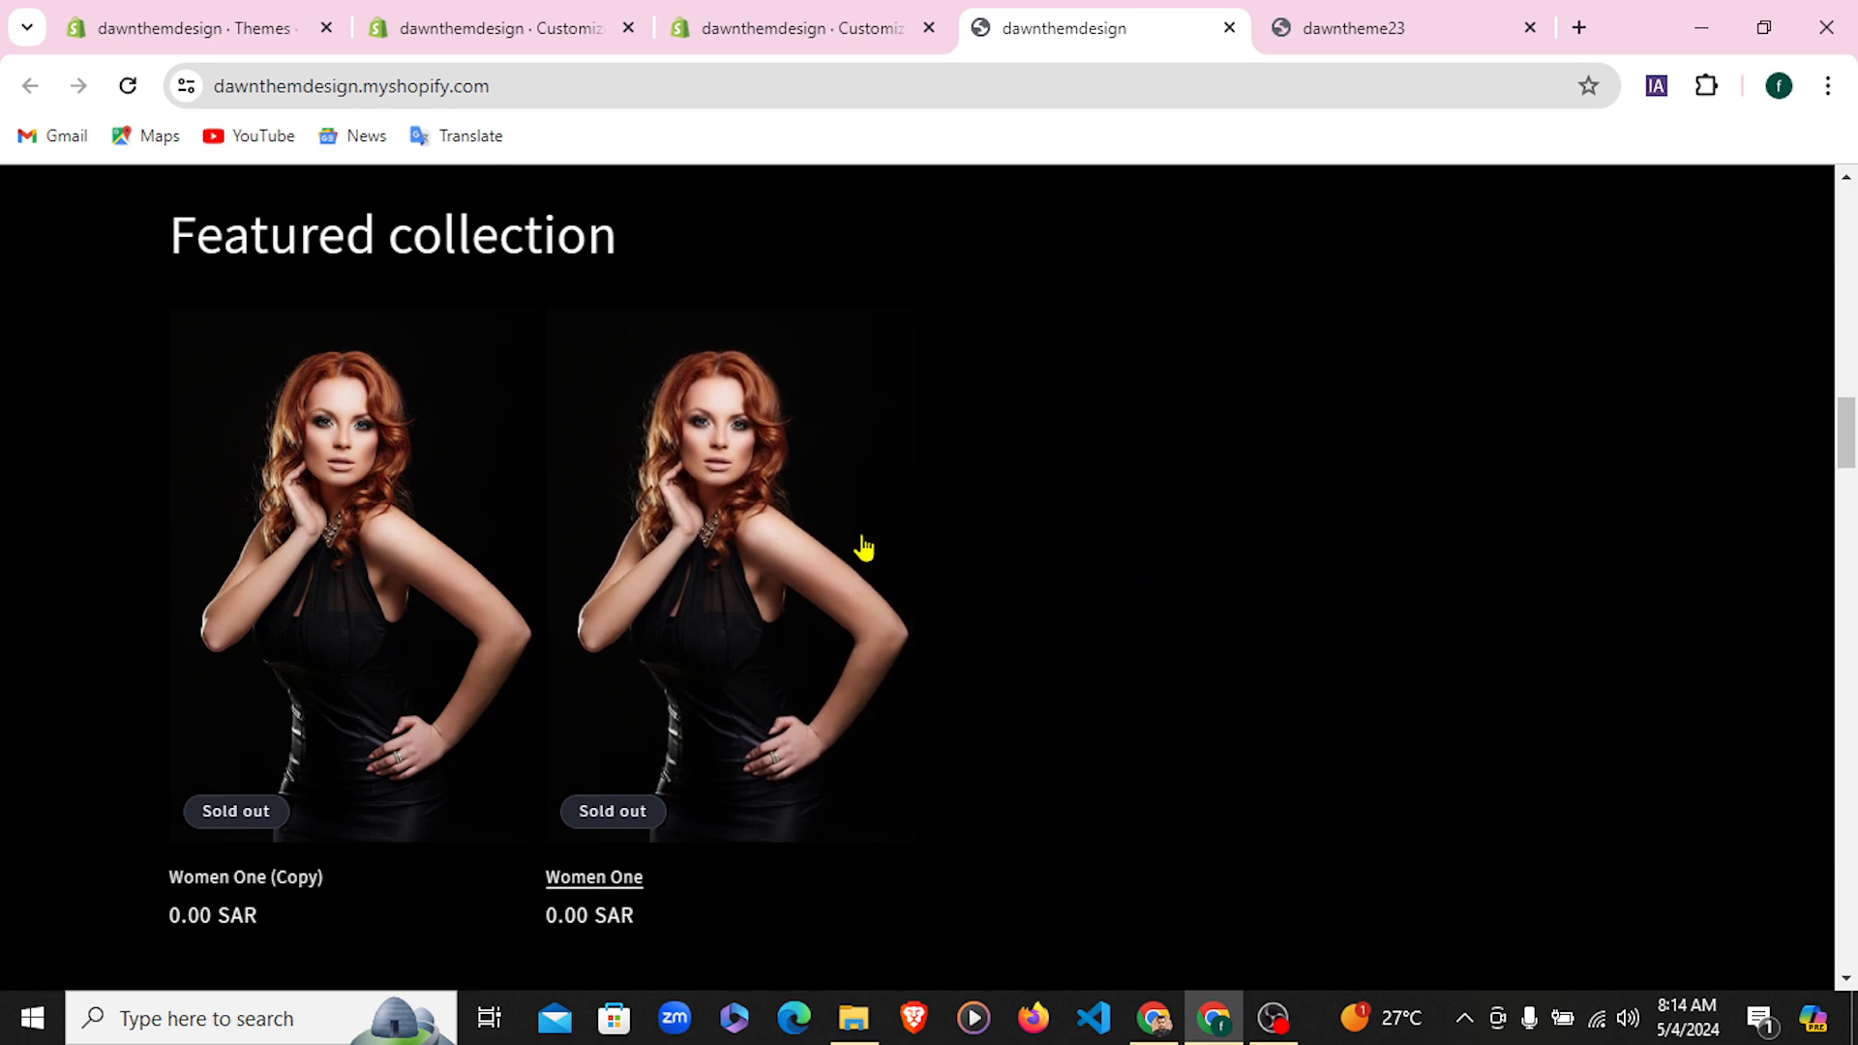
pyautogui.scroll(2, 1558, 626)
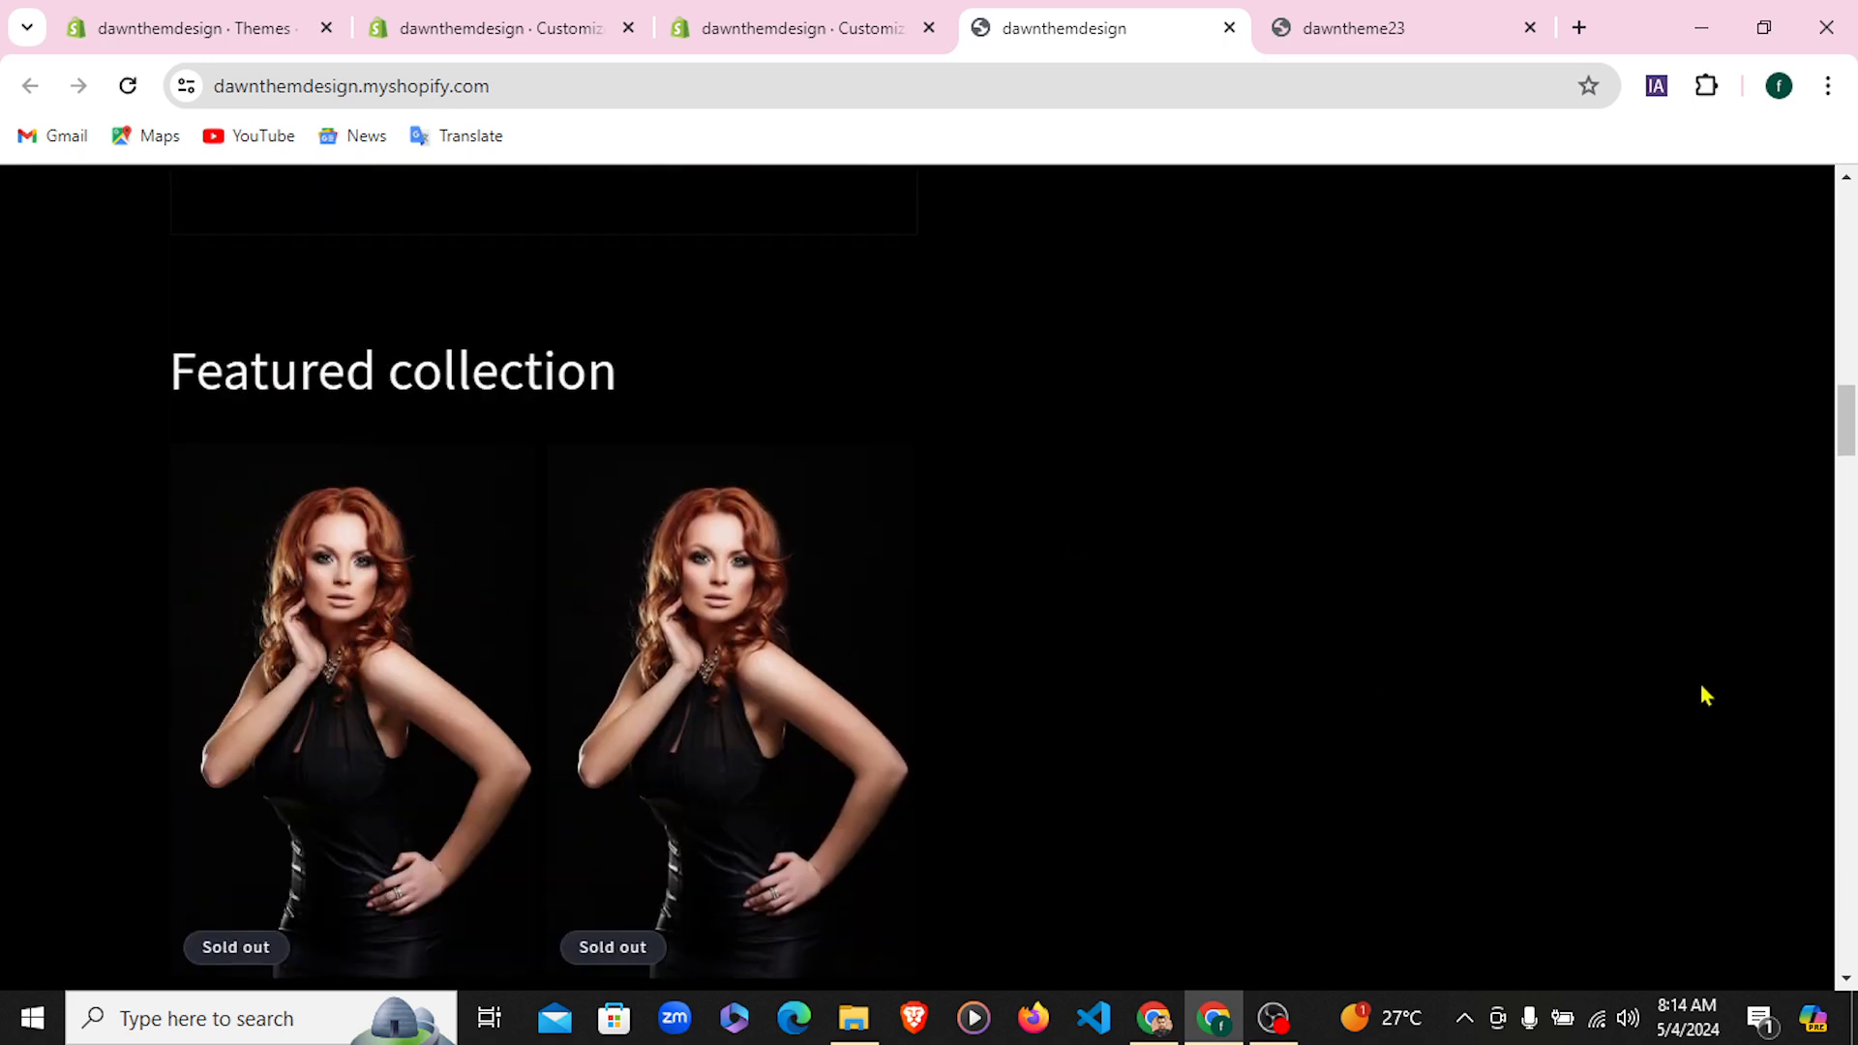
pyautogui.scroll(5, 1705, 695)
pyautogui.scroll(-12, 1705, 695)
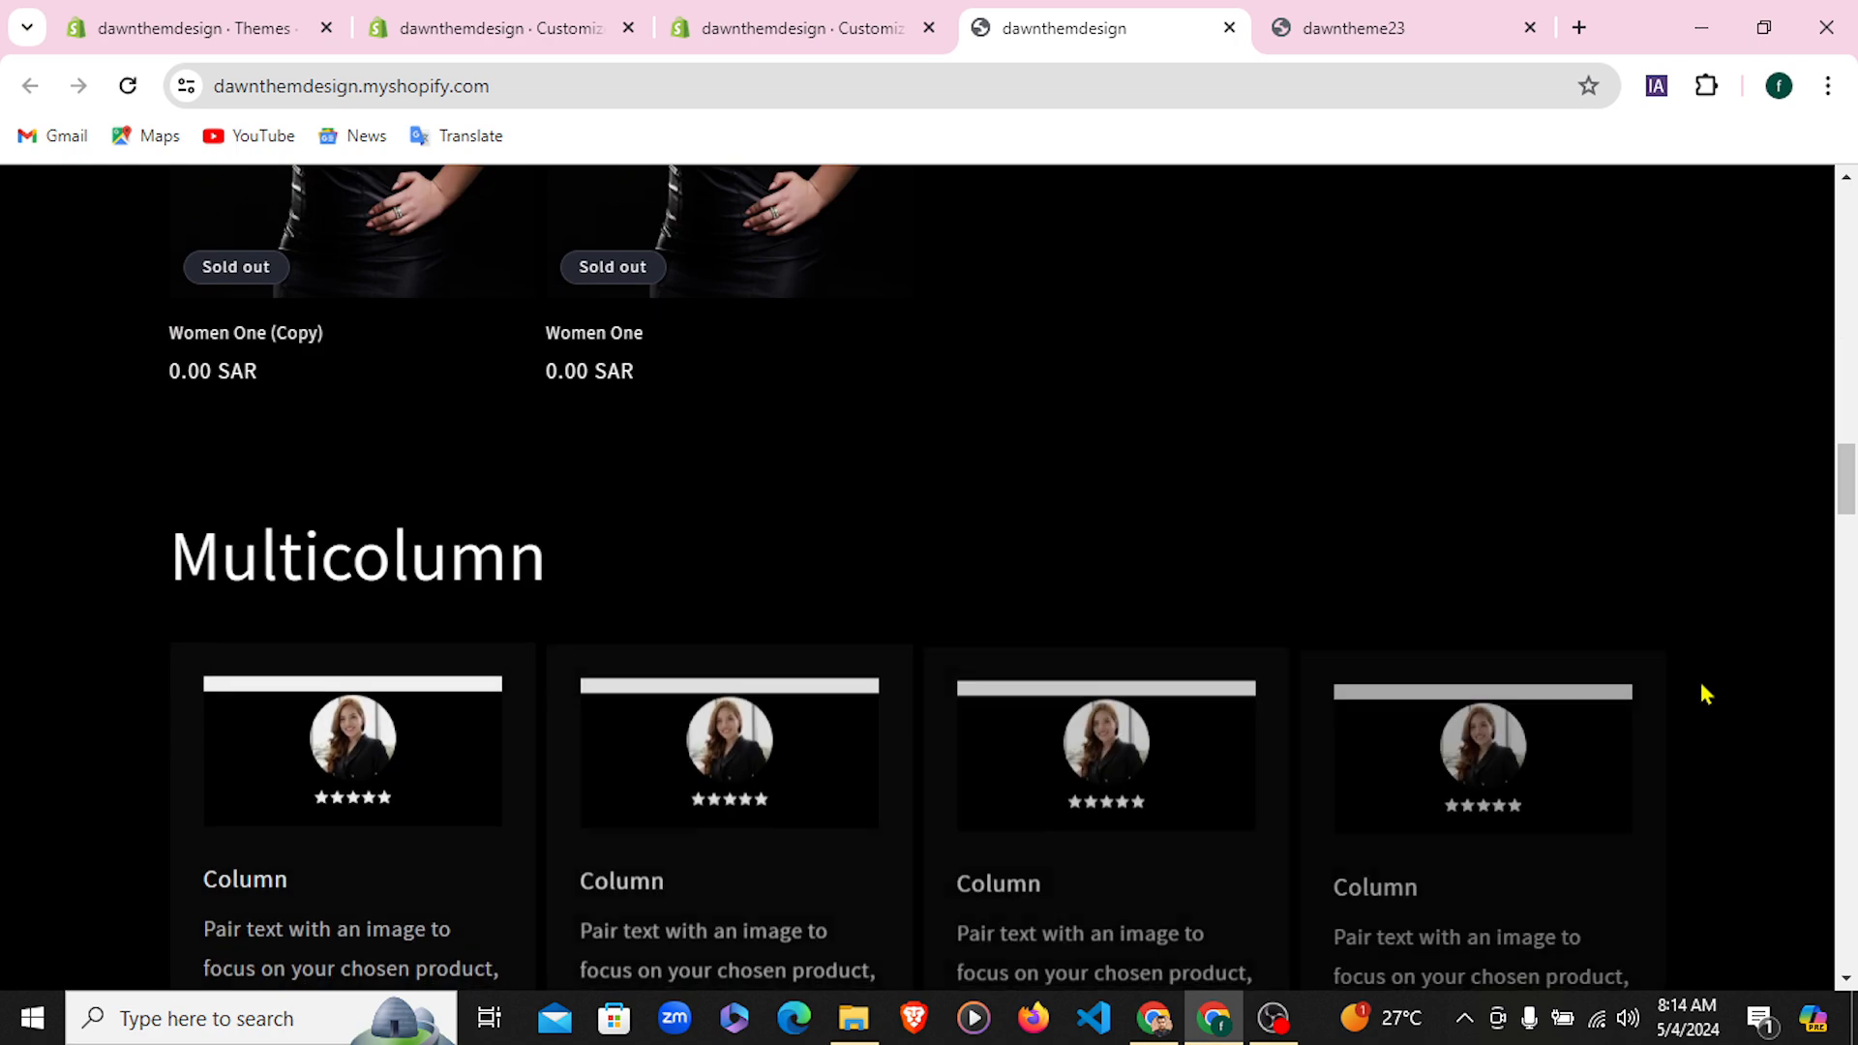
pyautogui.scroll(-2, 1705, 694)
pyautogui.scroll(-5, 1705, 695)
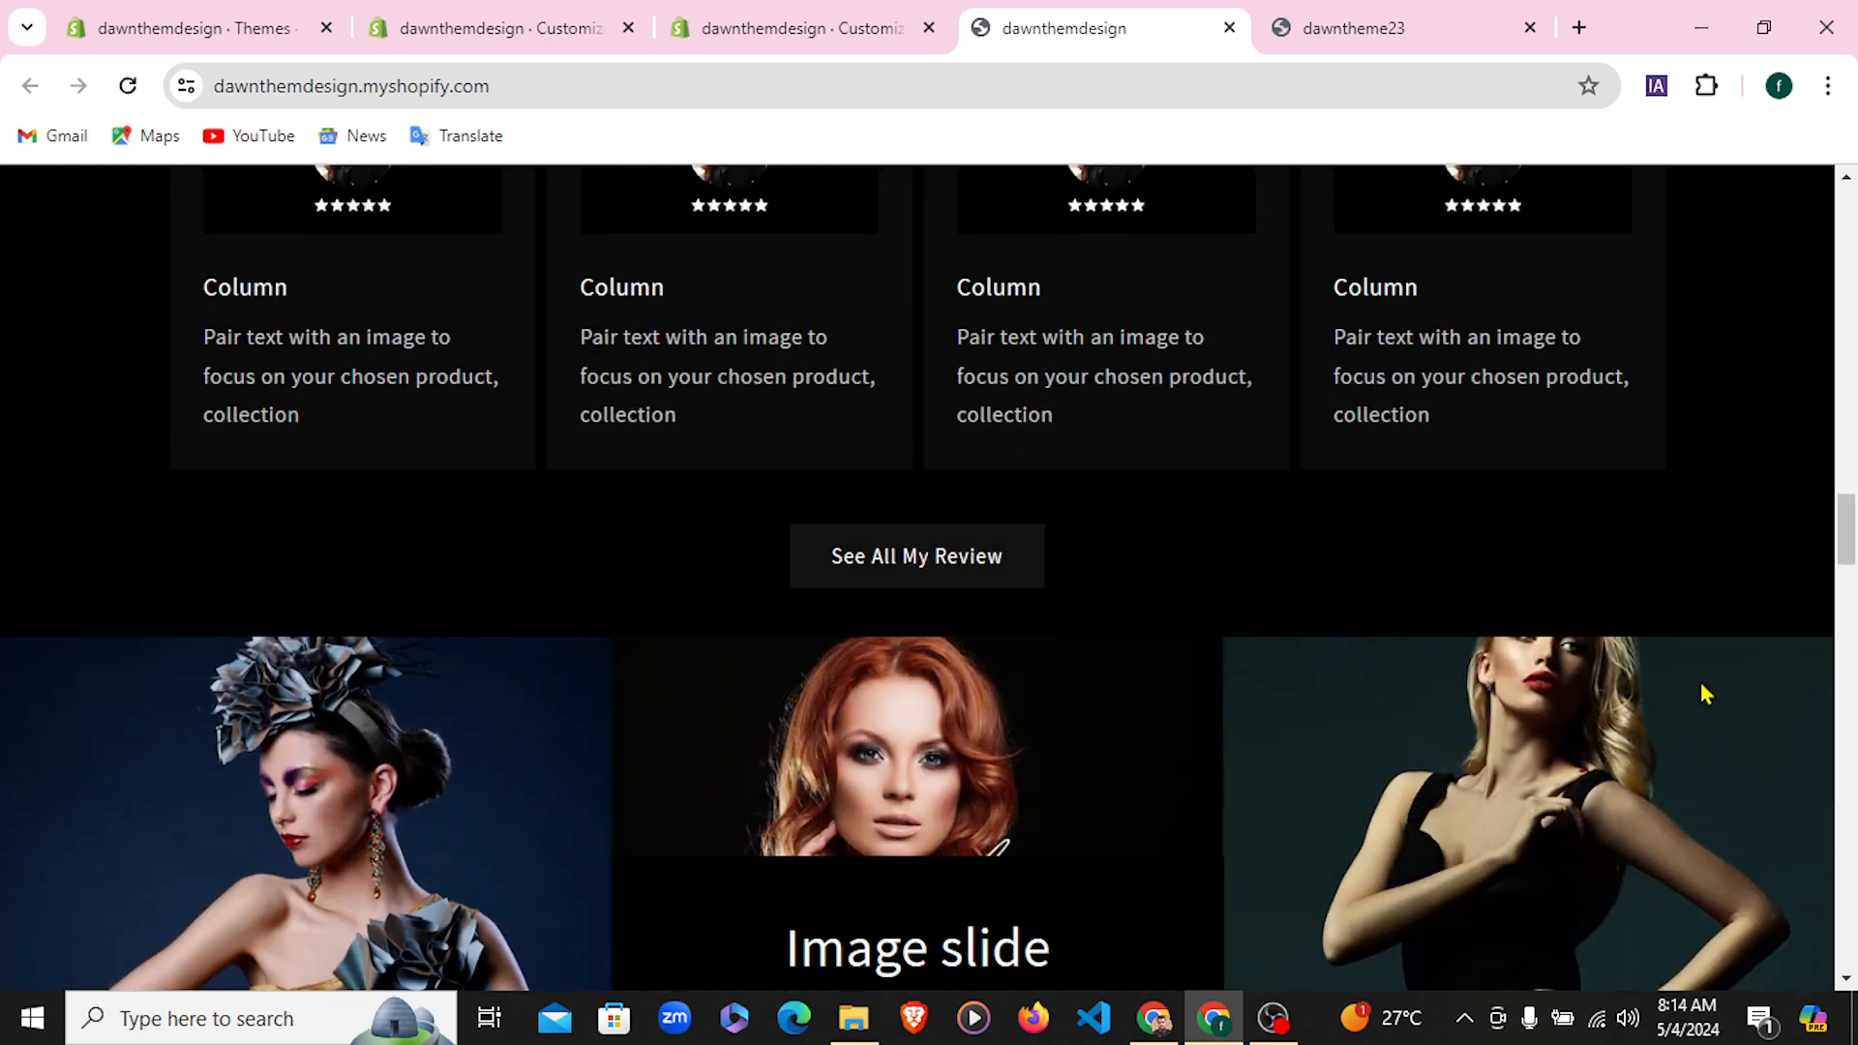
pyautogui.scroll(-10, 1704, 694)
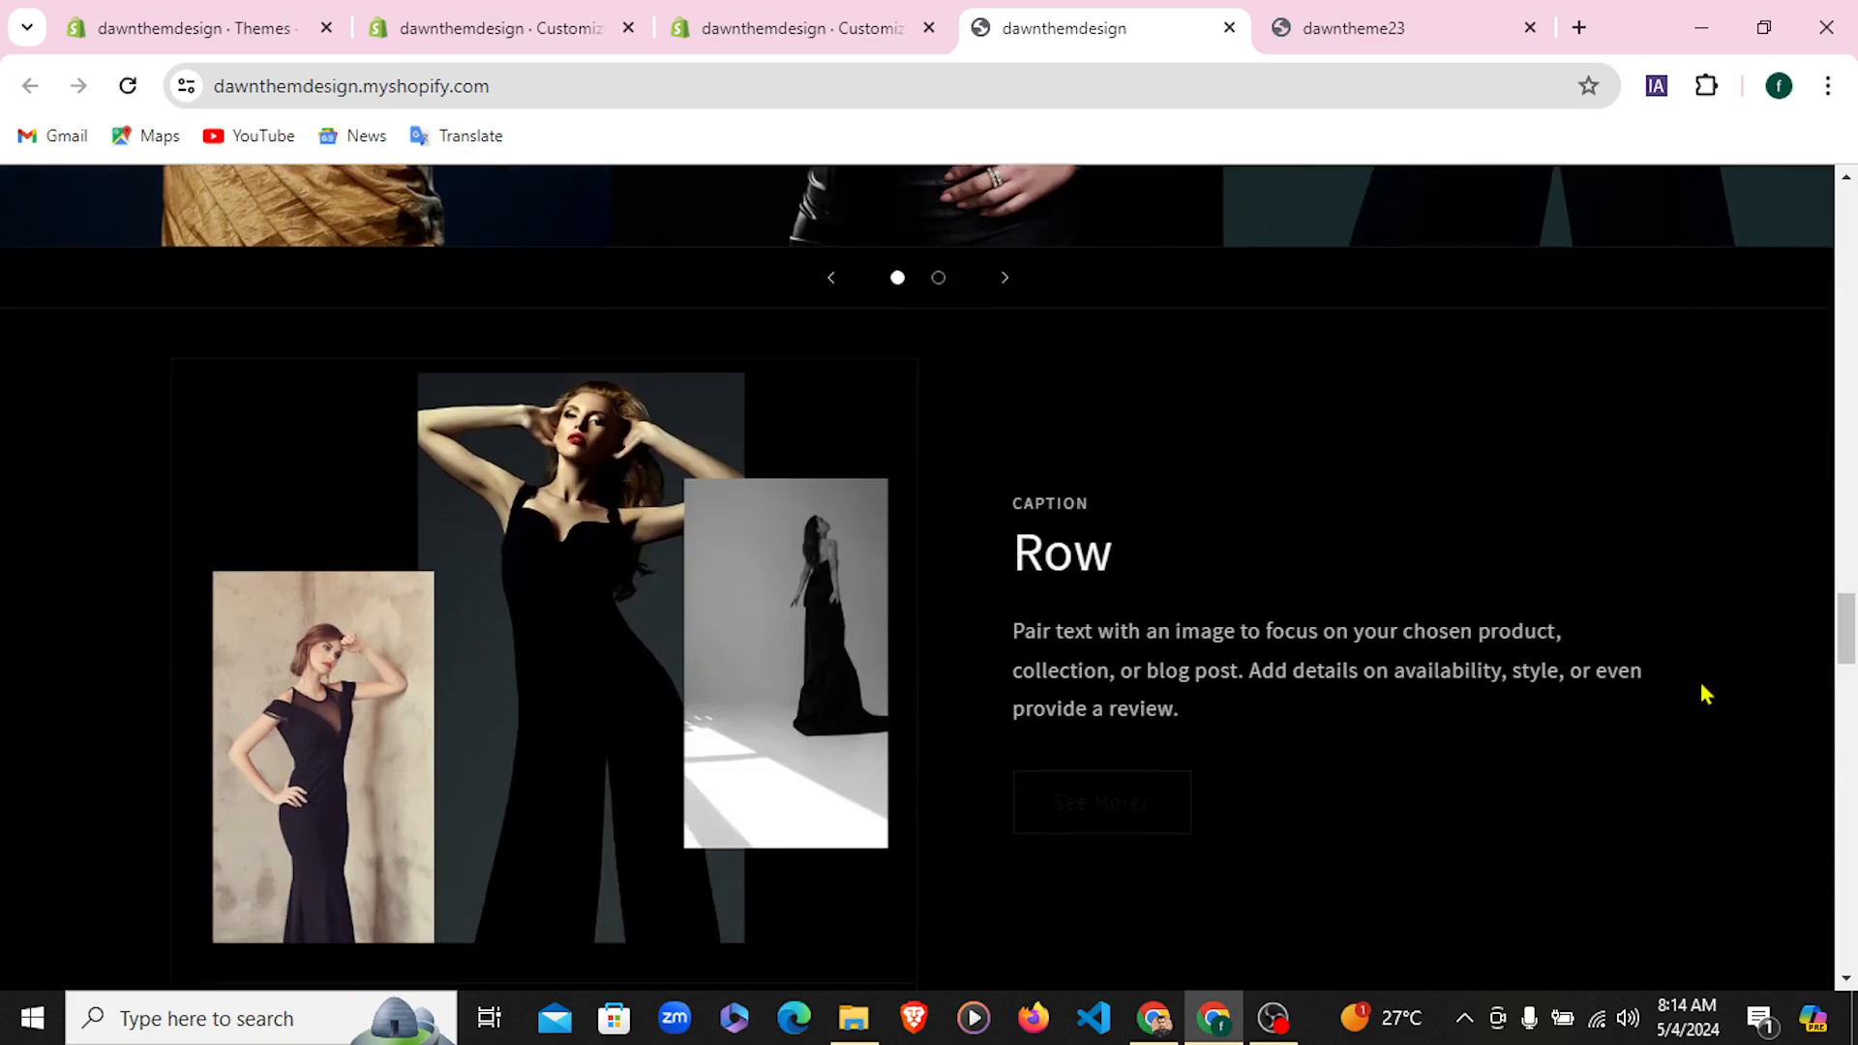
# Try the slideshow's next-slide control and examine the Row sections, email signup, image banner, posts columns and footer
pyautogui.scroll(7, 1705, 695)
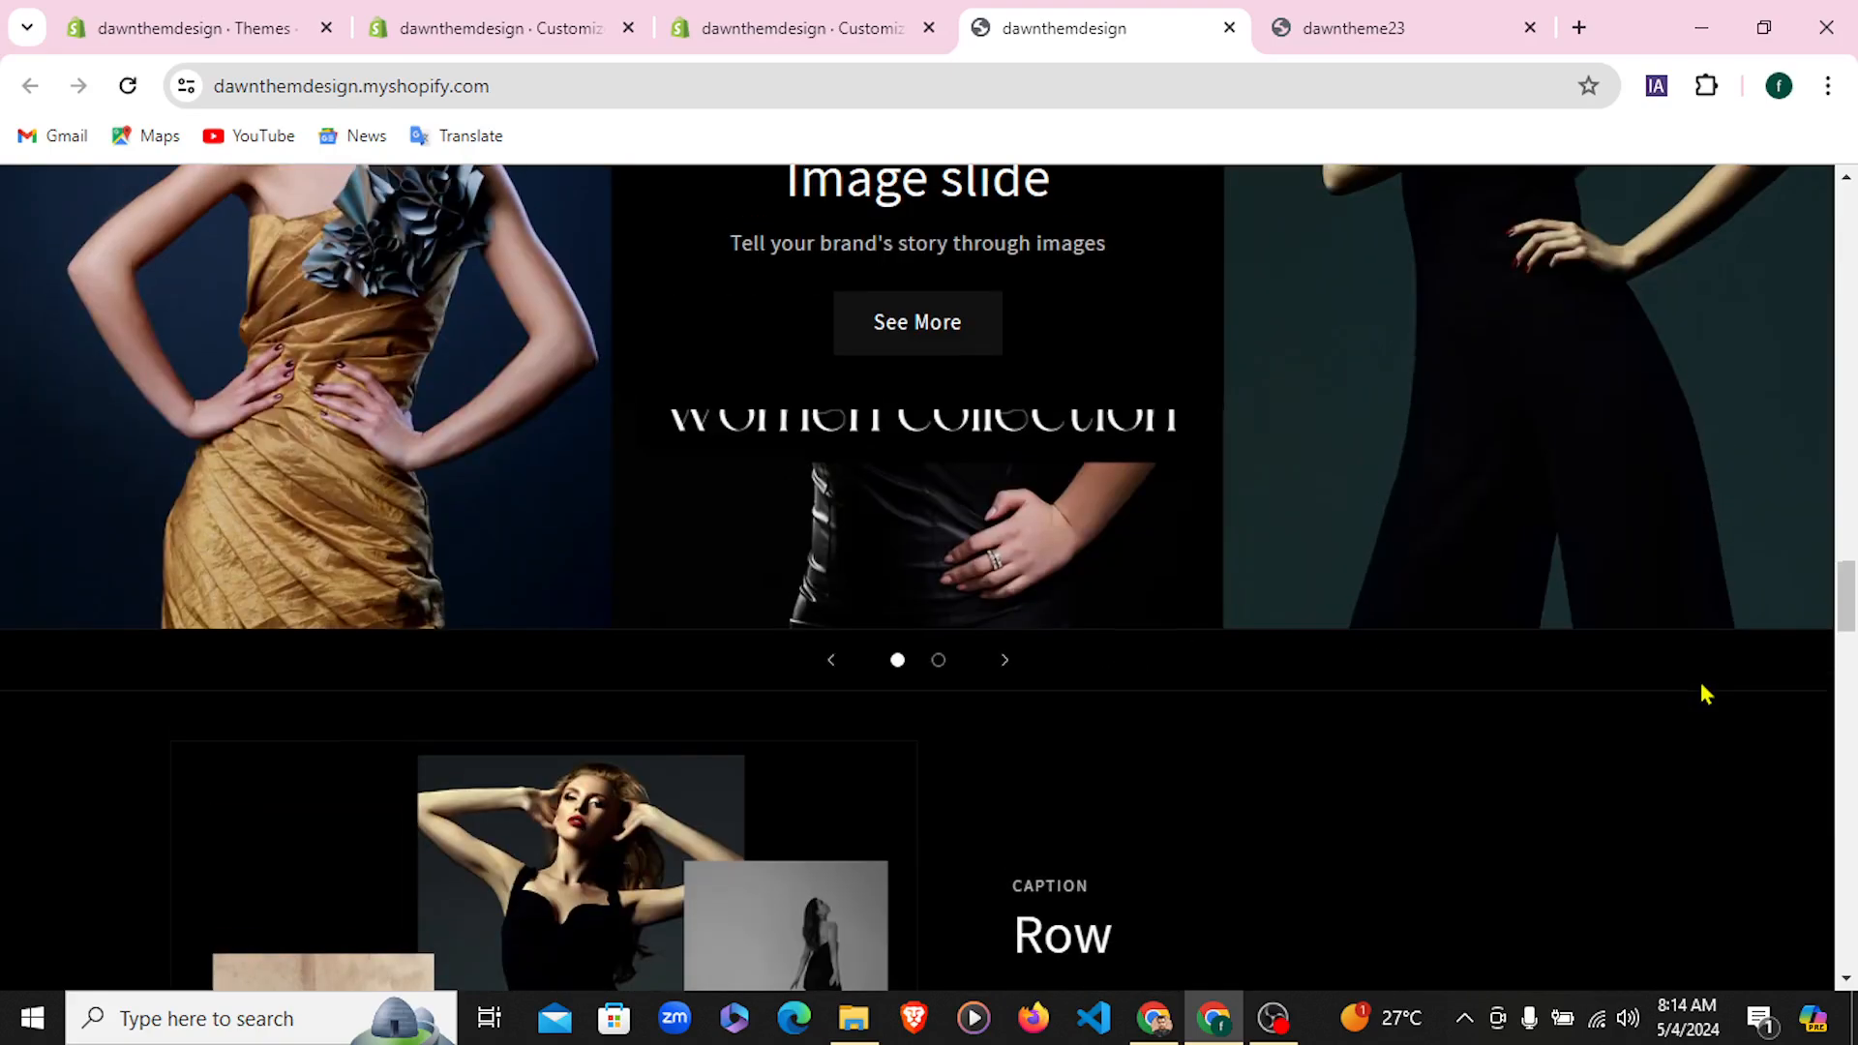
pyautogui.click(1023, 680)
pyautogui.scroll(-8, 1258, 682)
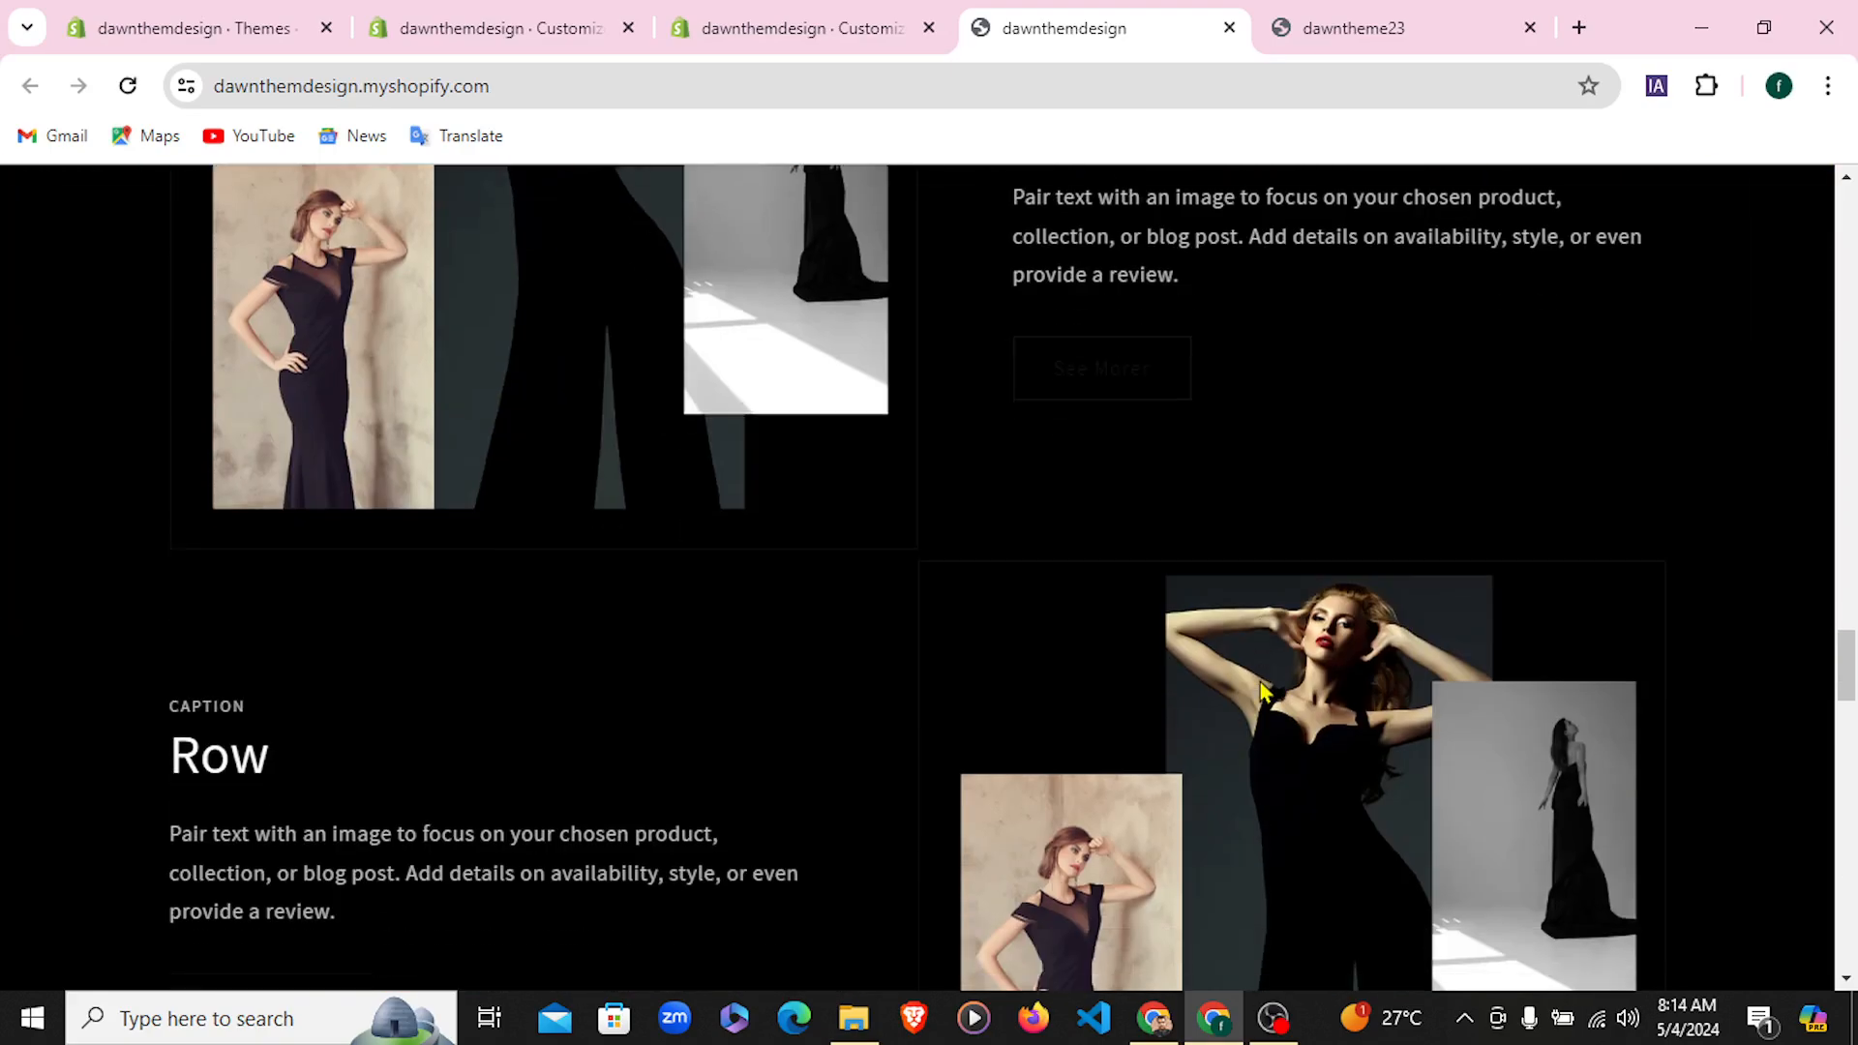
pyautogui.scroll(-4, 1261, 689)
pyautogui.scroll(4, 1261, 689)
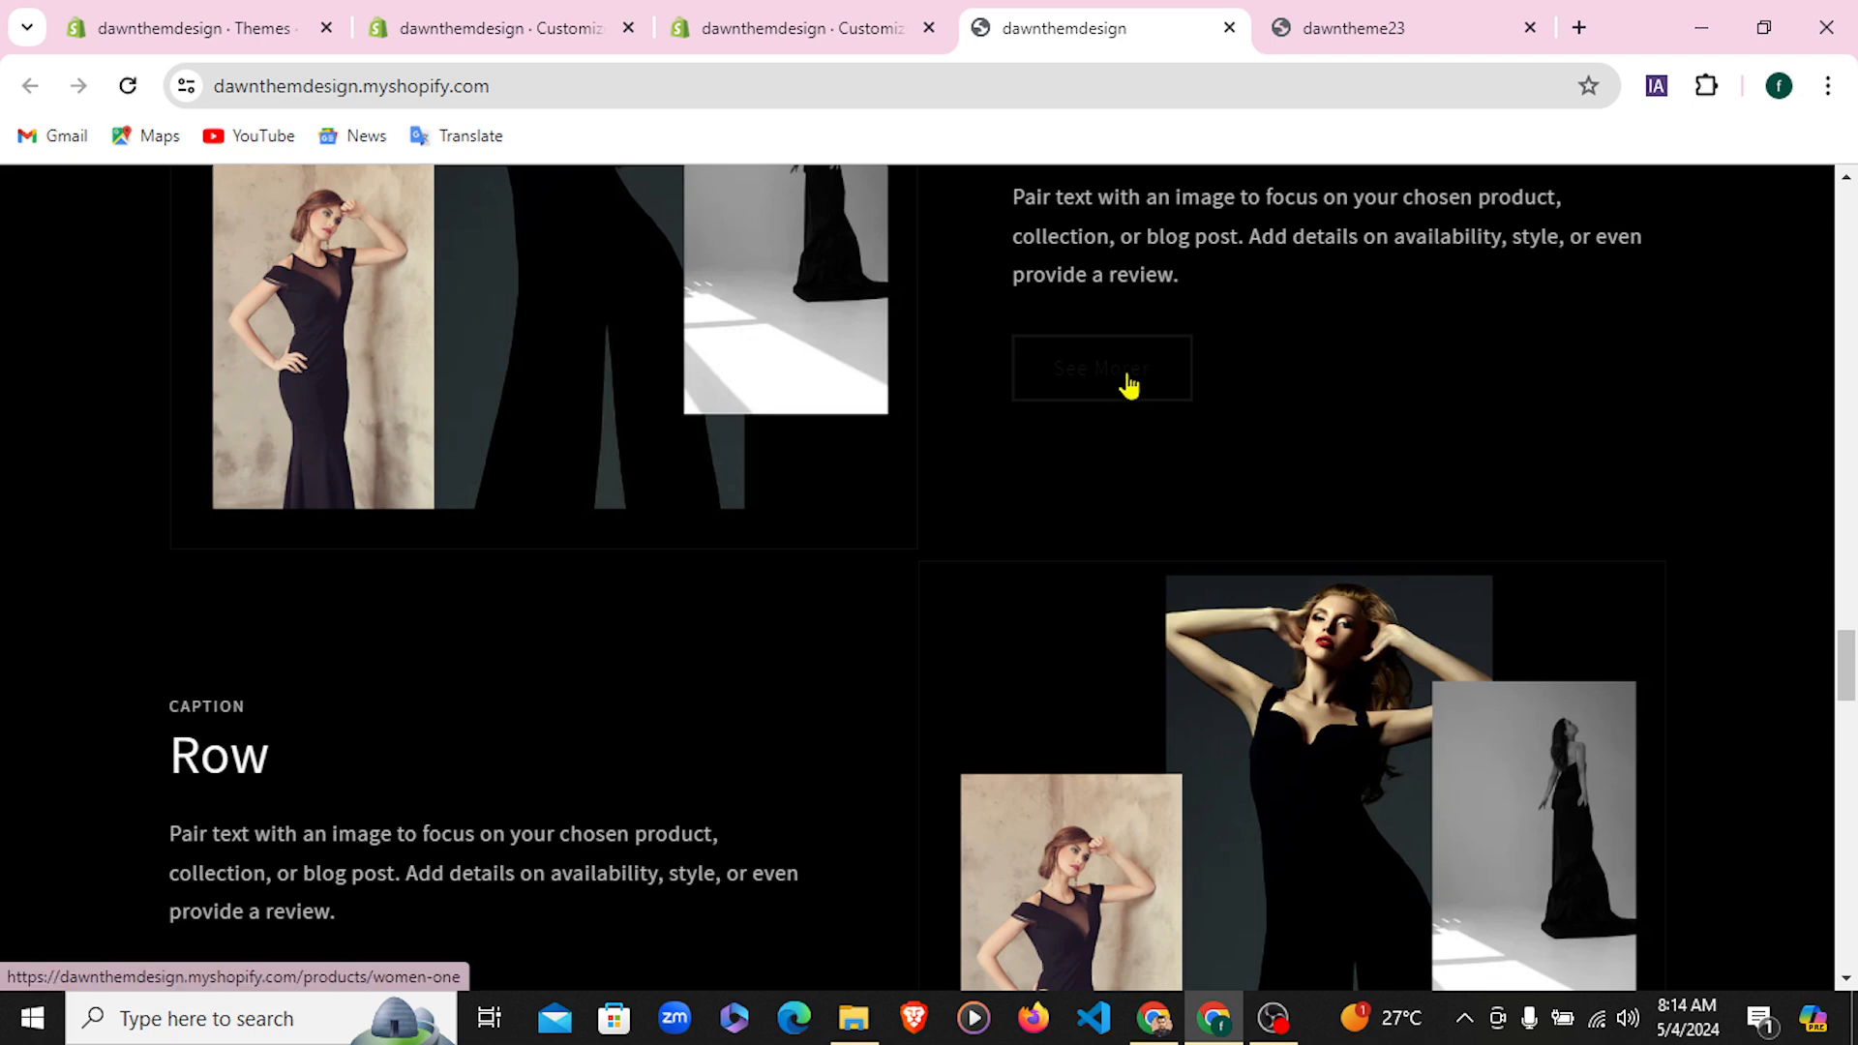
pyautogui.scroll(-5, 1079, 384)
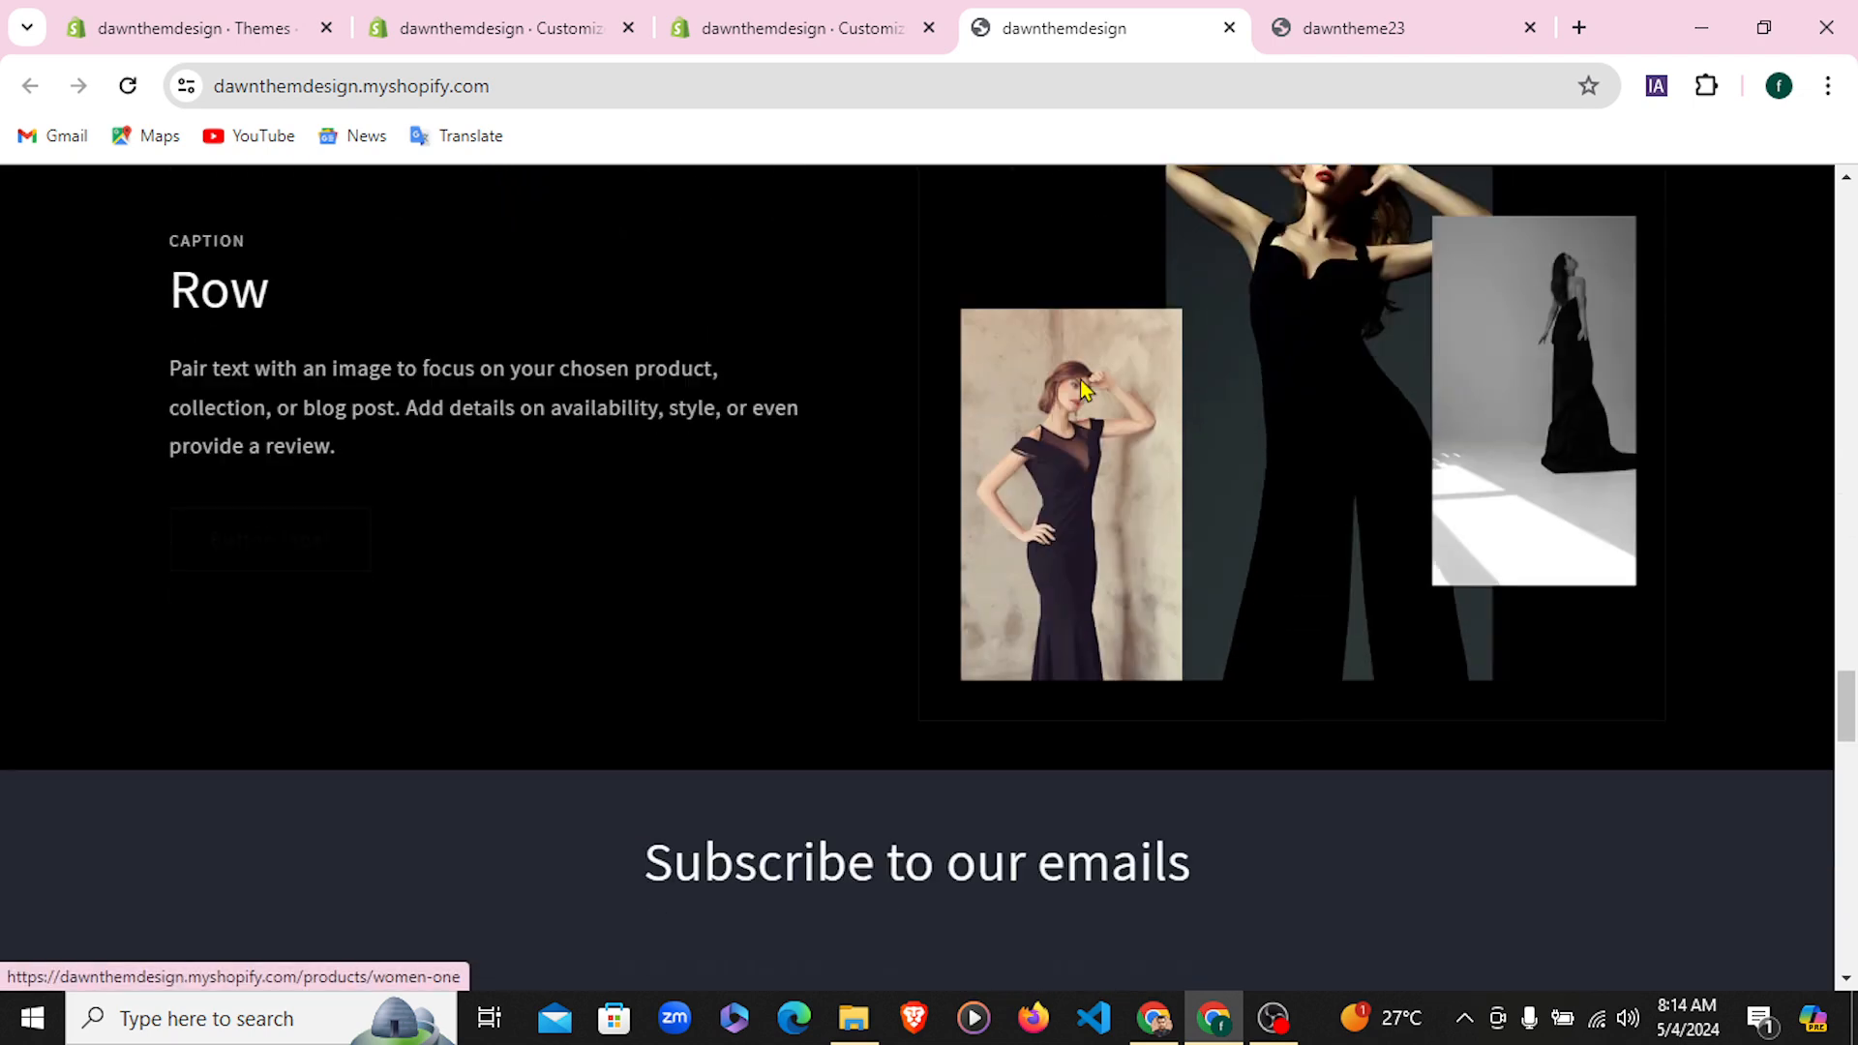
pyautogui.scroll(-10, 1041, 652)
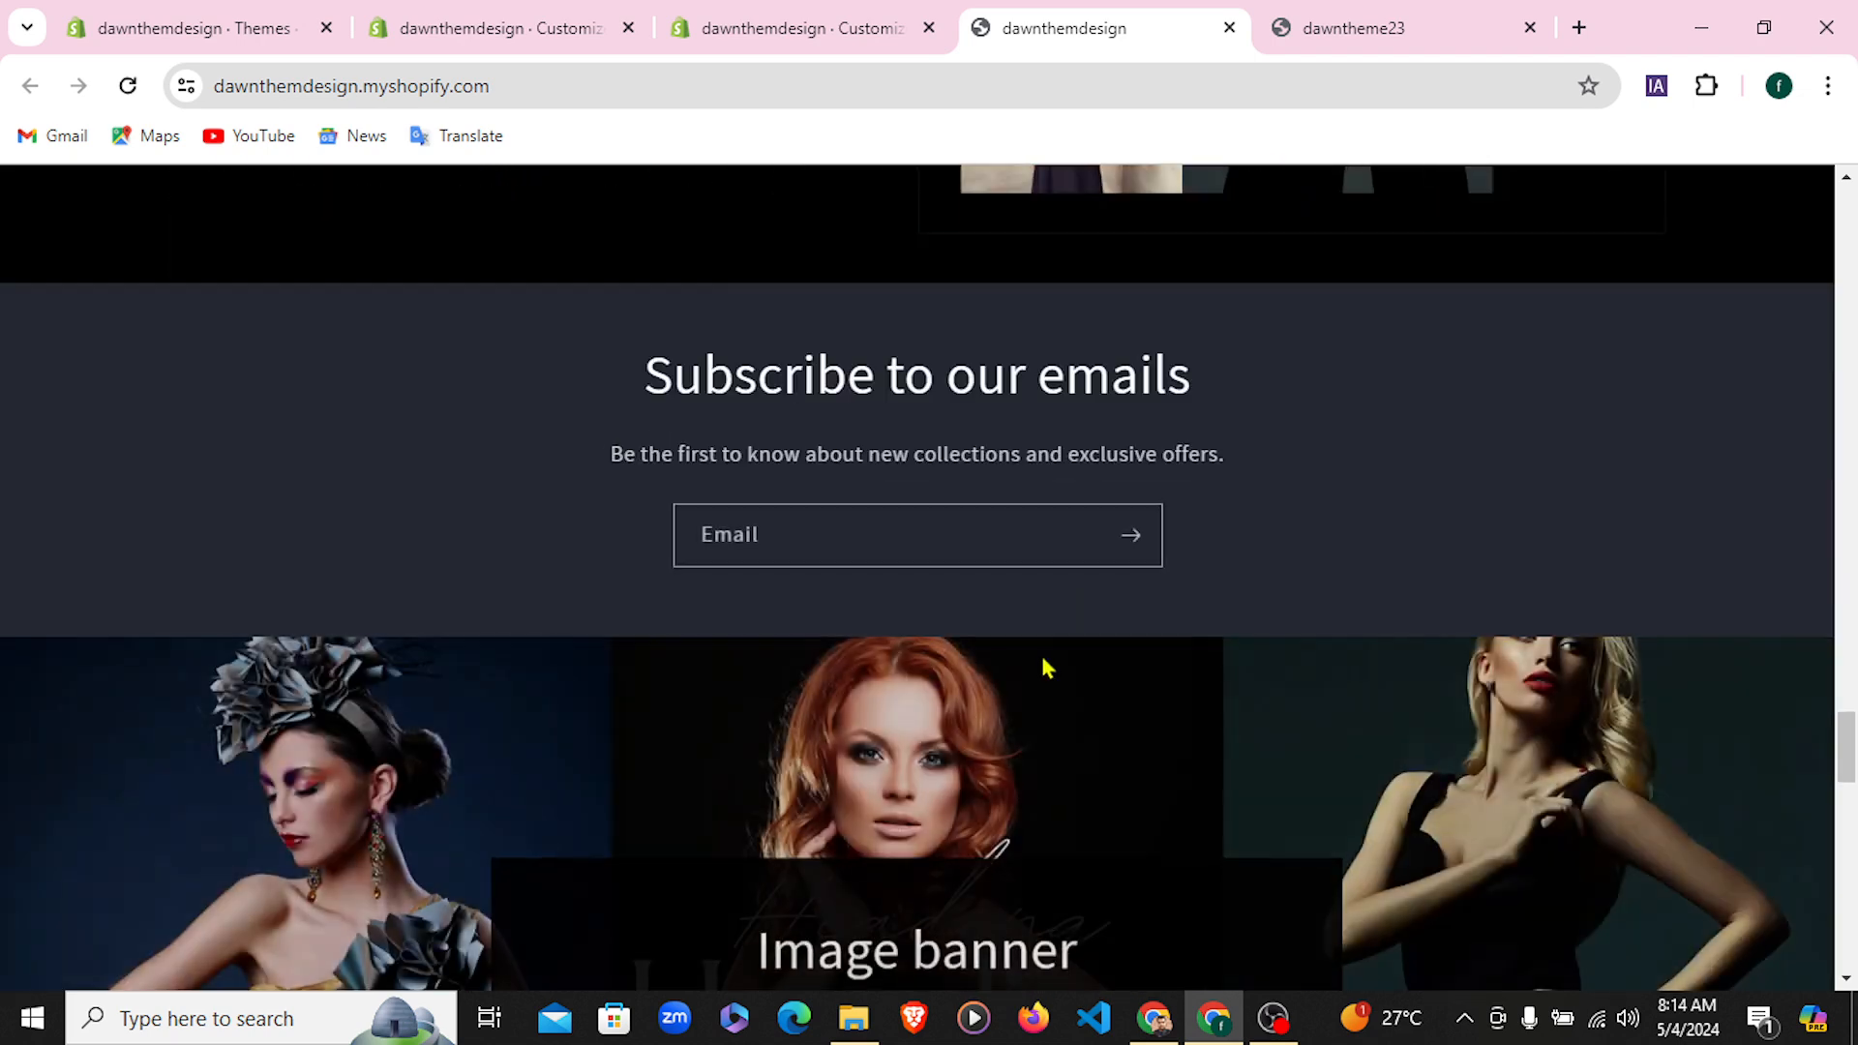
pyautogui.scroll(-8, 1041, 664)
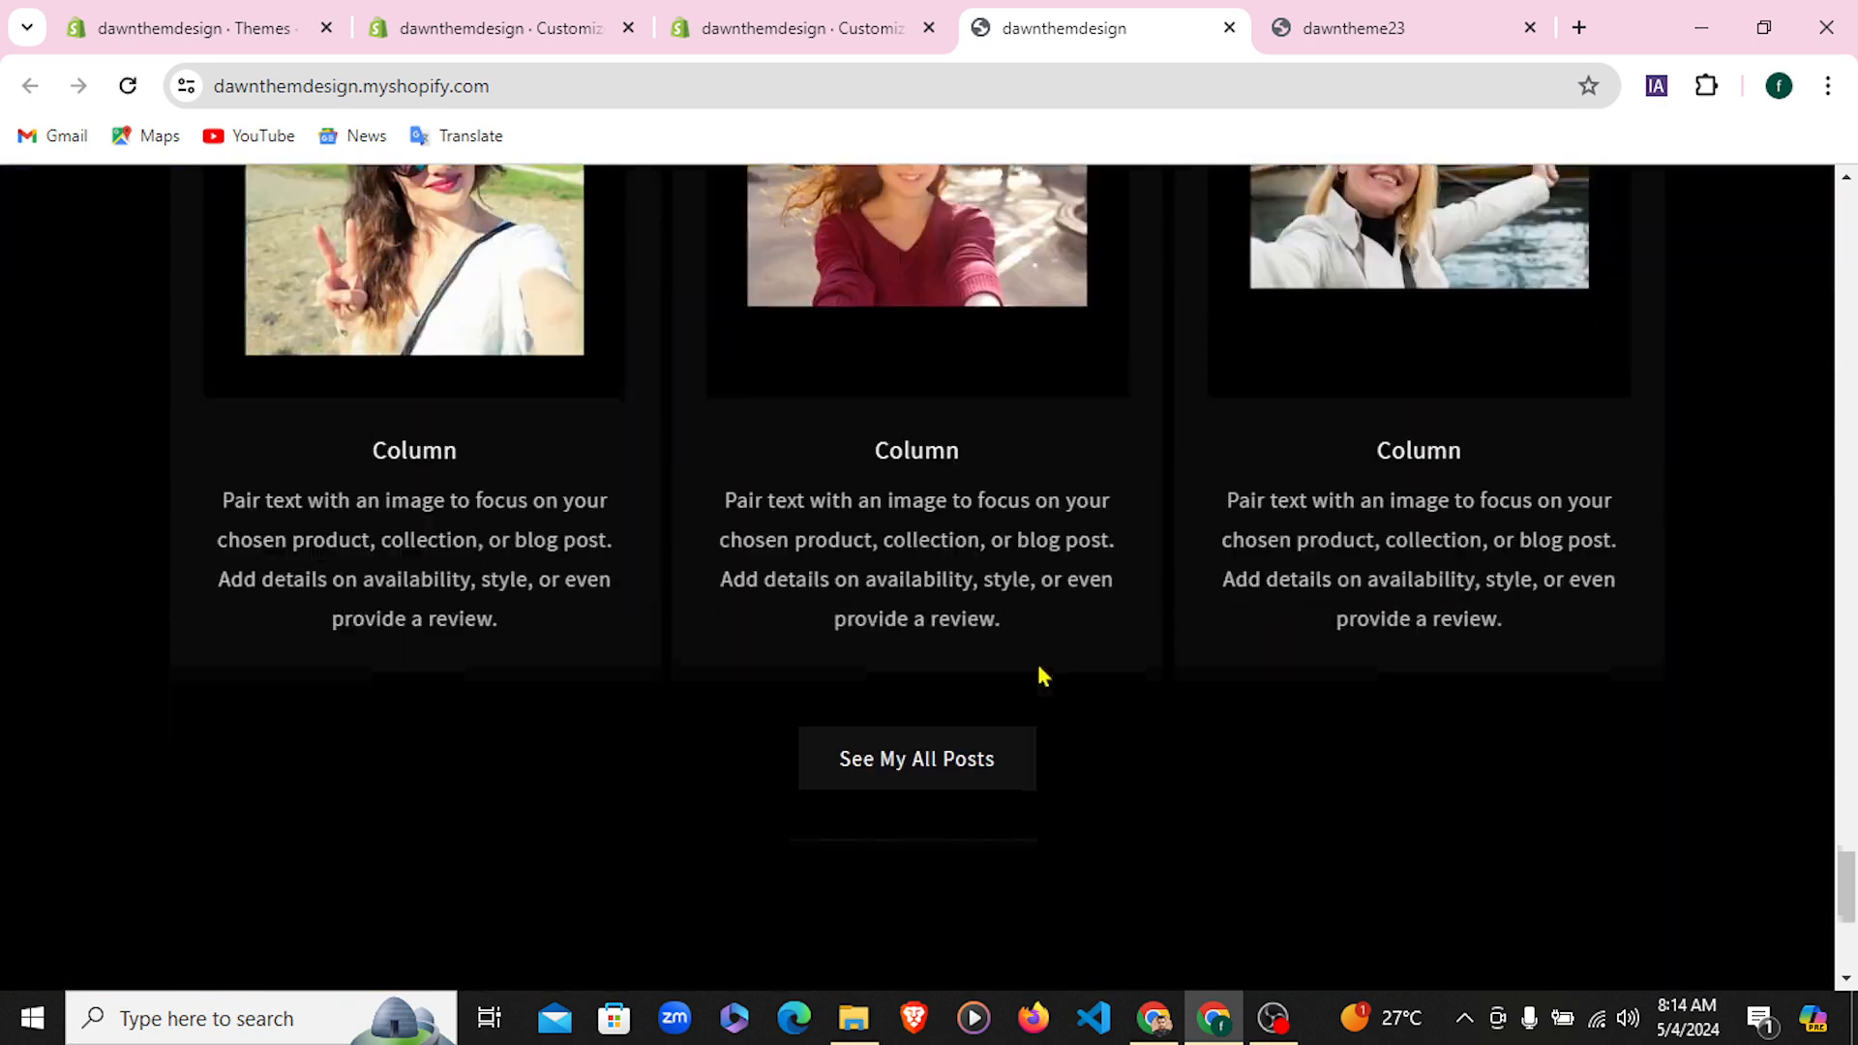
pyautogui.scroll(-5, 1302, 931)
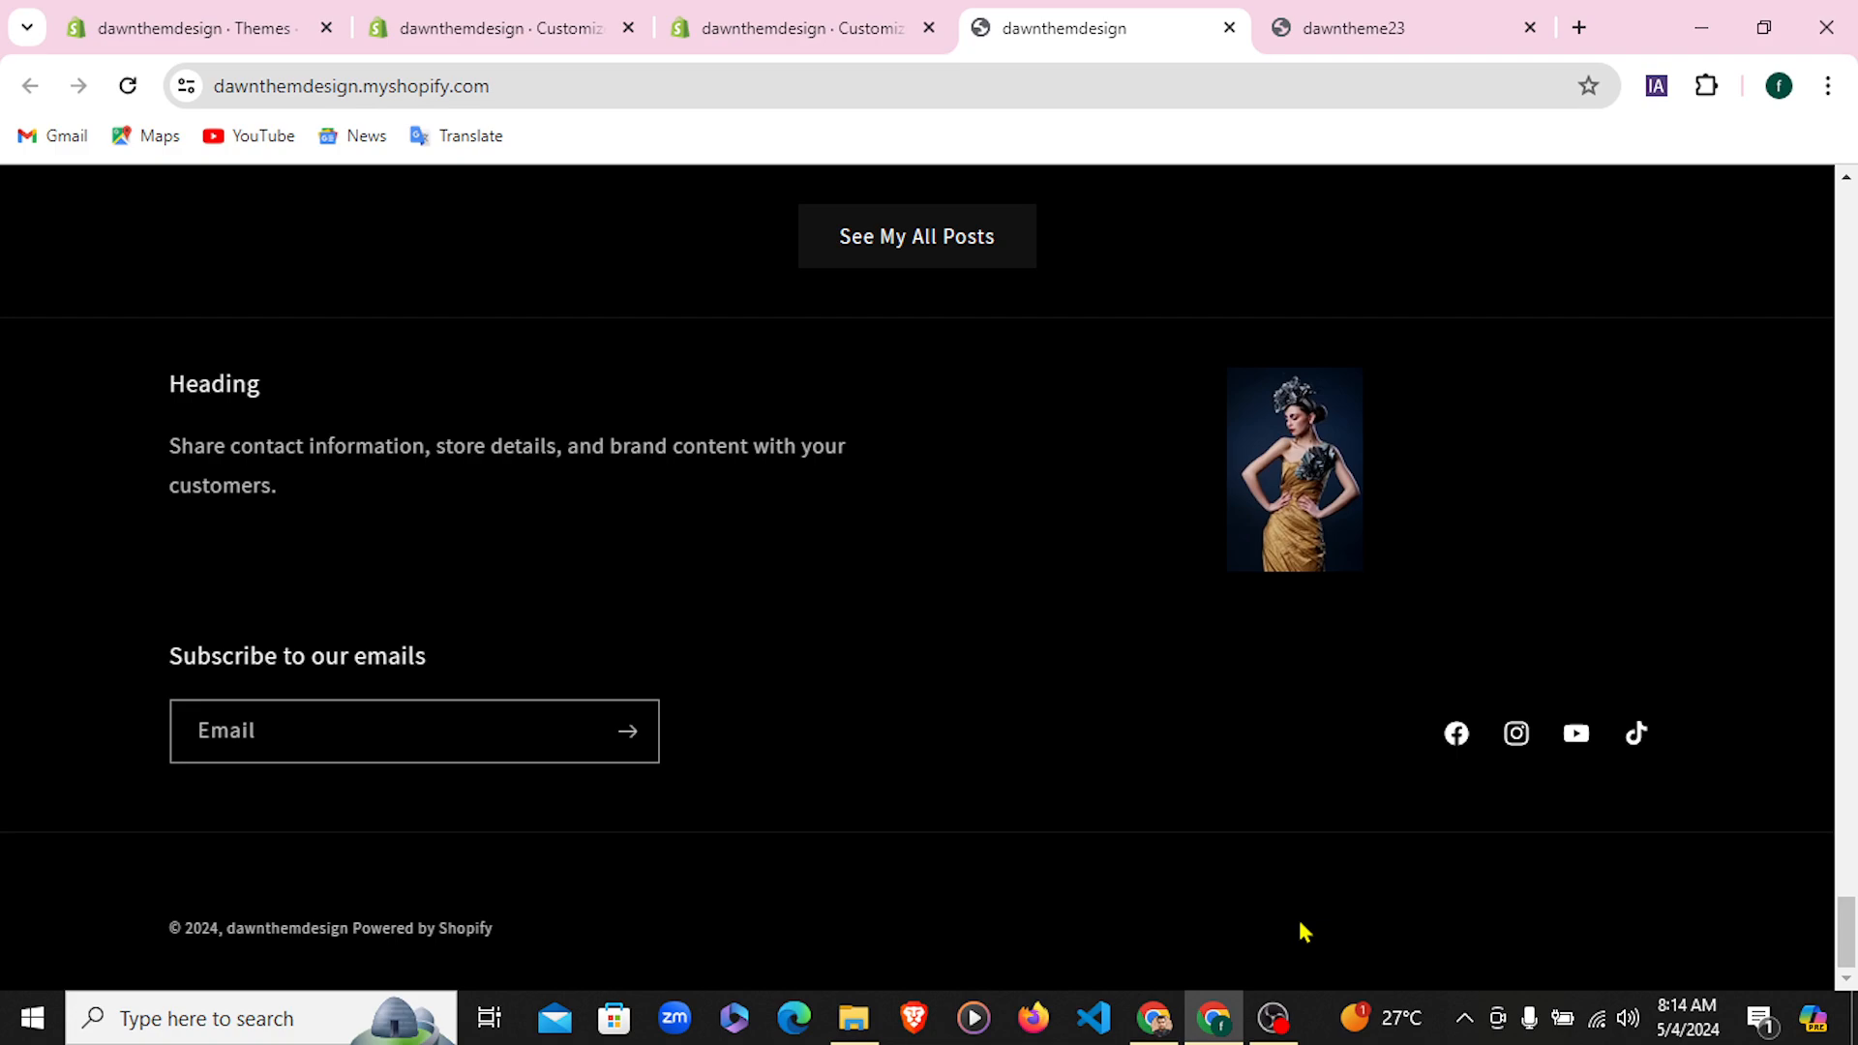
# Go through the finished live home page once more from the header down to the footer
pyautogui.scroll(5, 1298, 915)
pyautogui.moveTo(1846, 891); pyautogui.dragTo(1846, 223)
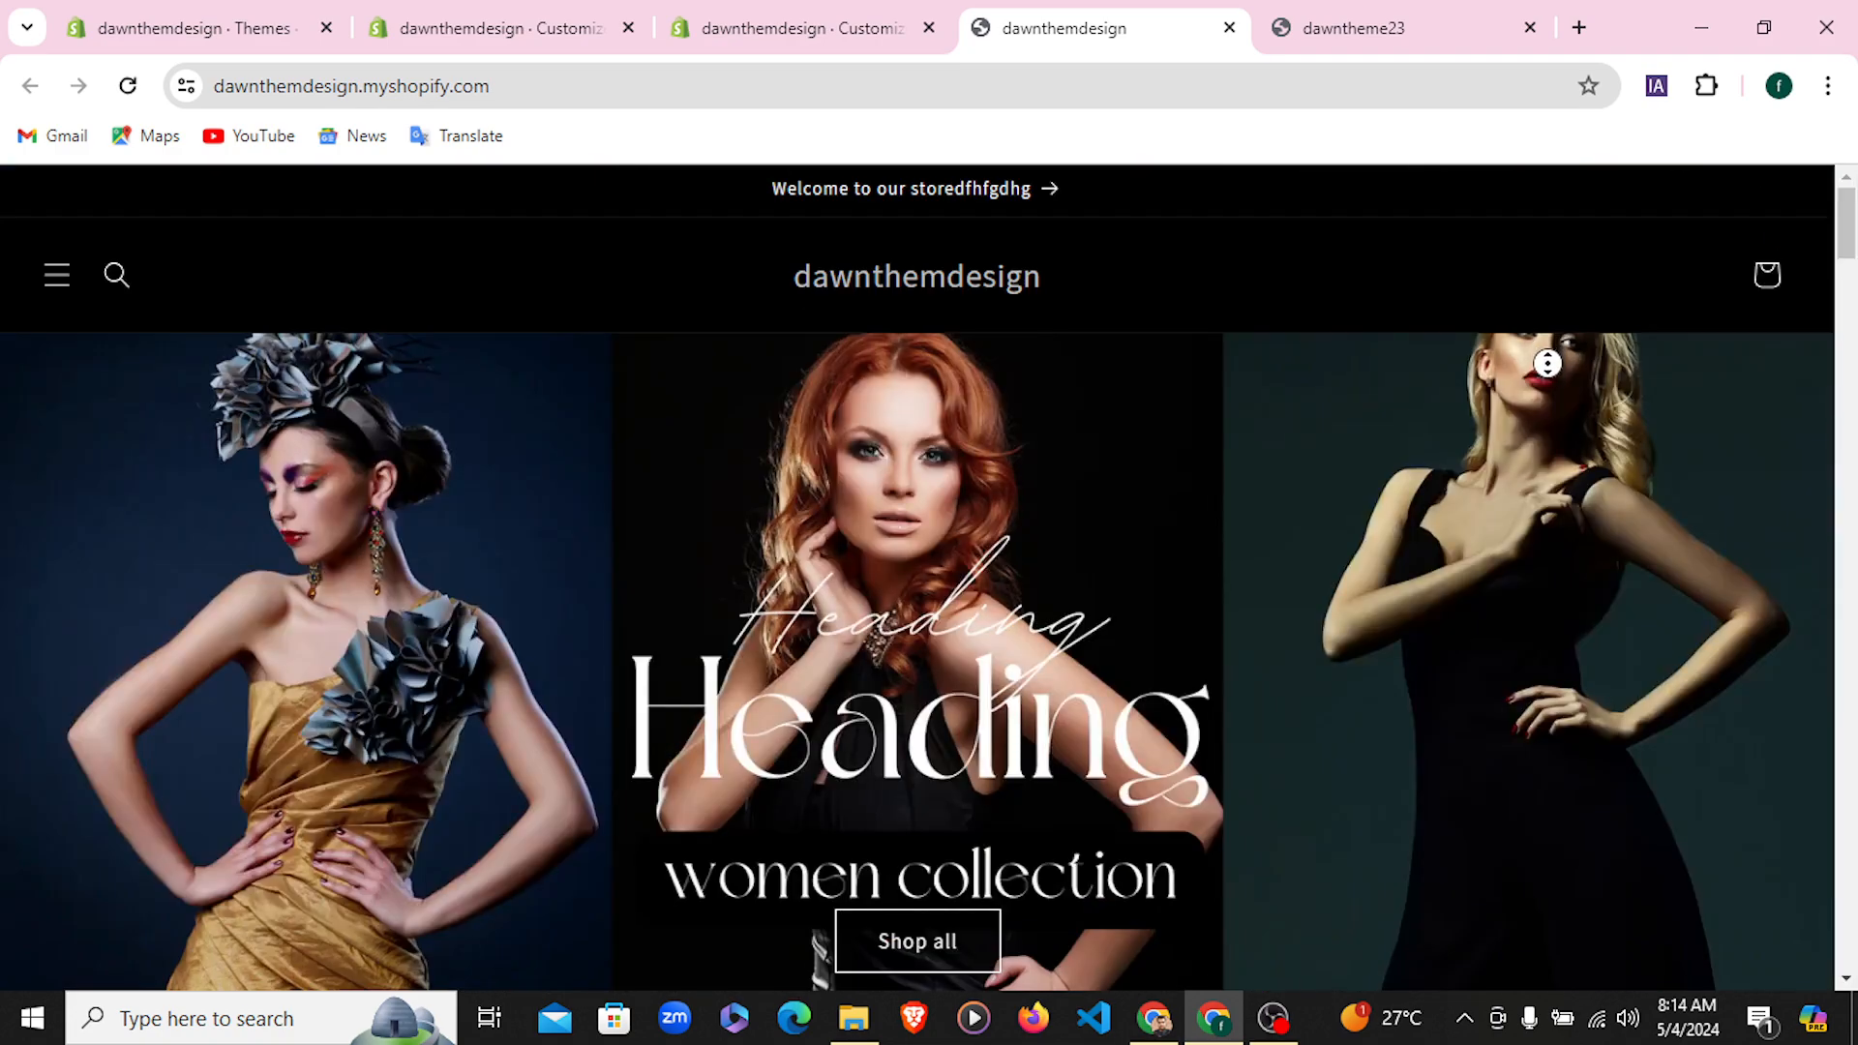
pyautogui.scroll(-15, 1547, 405)
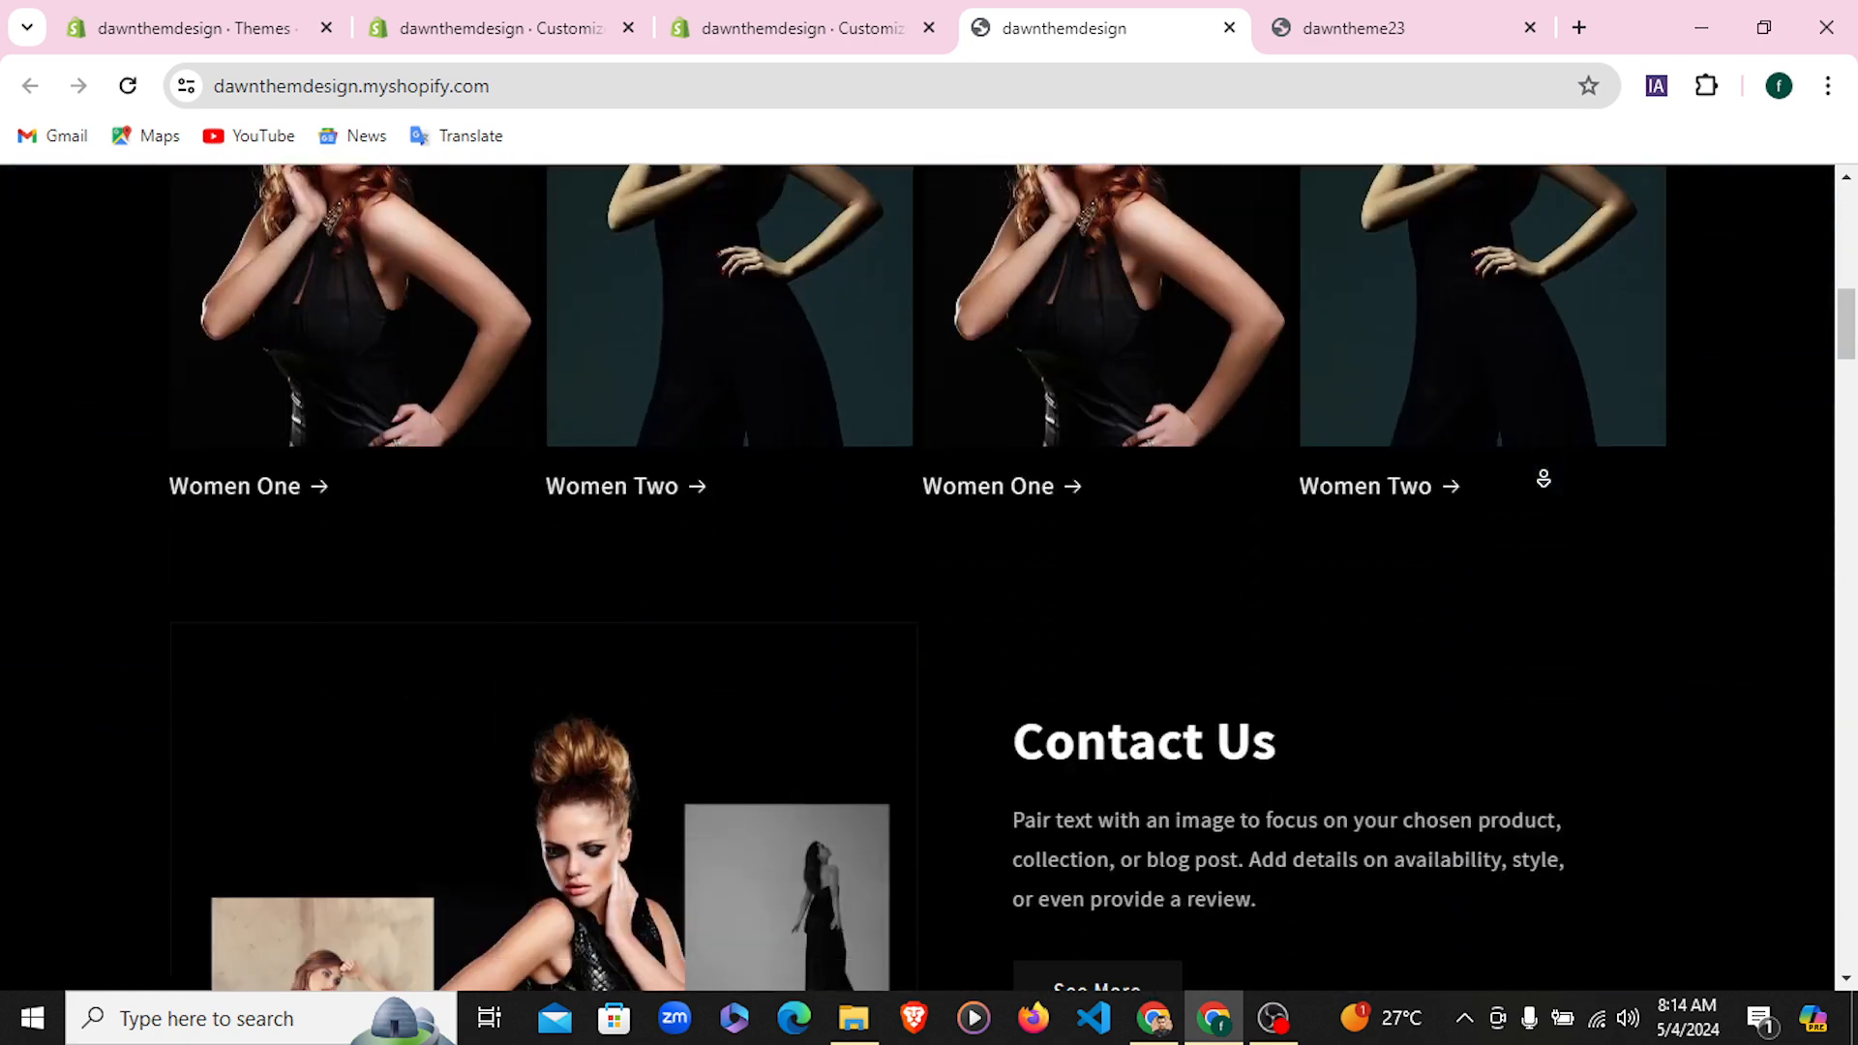
pyautogui.scroll(-12, 1543, 478)
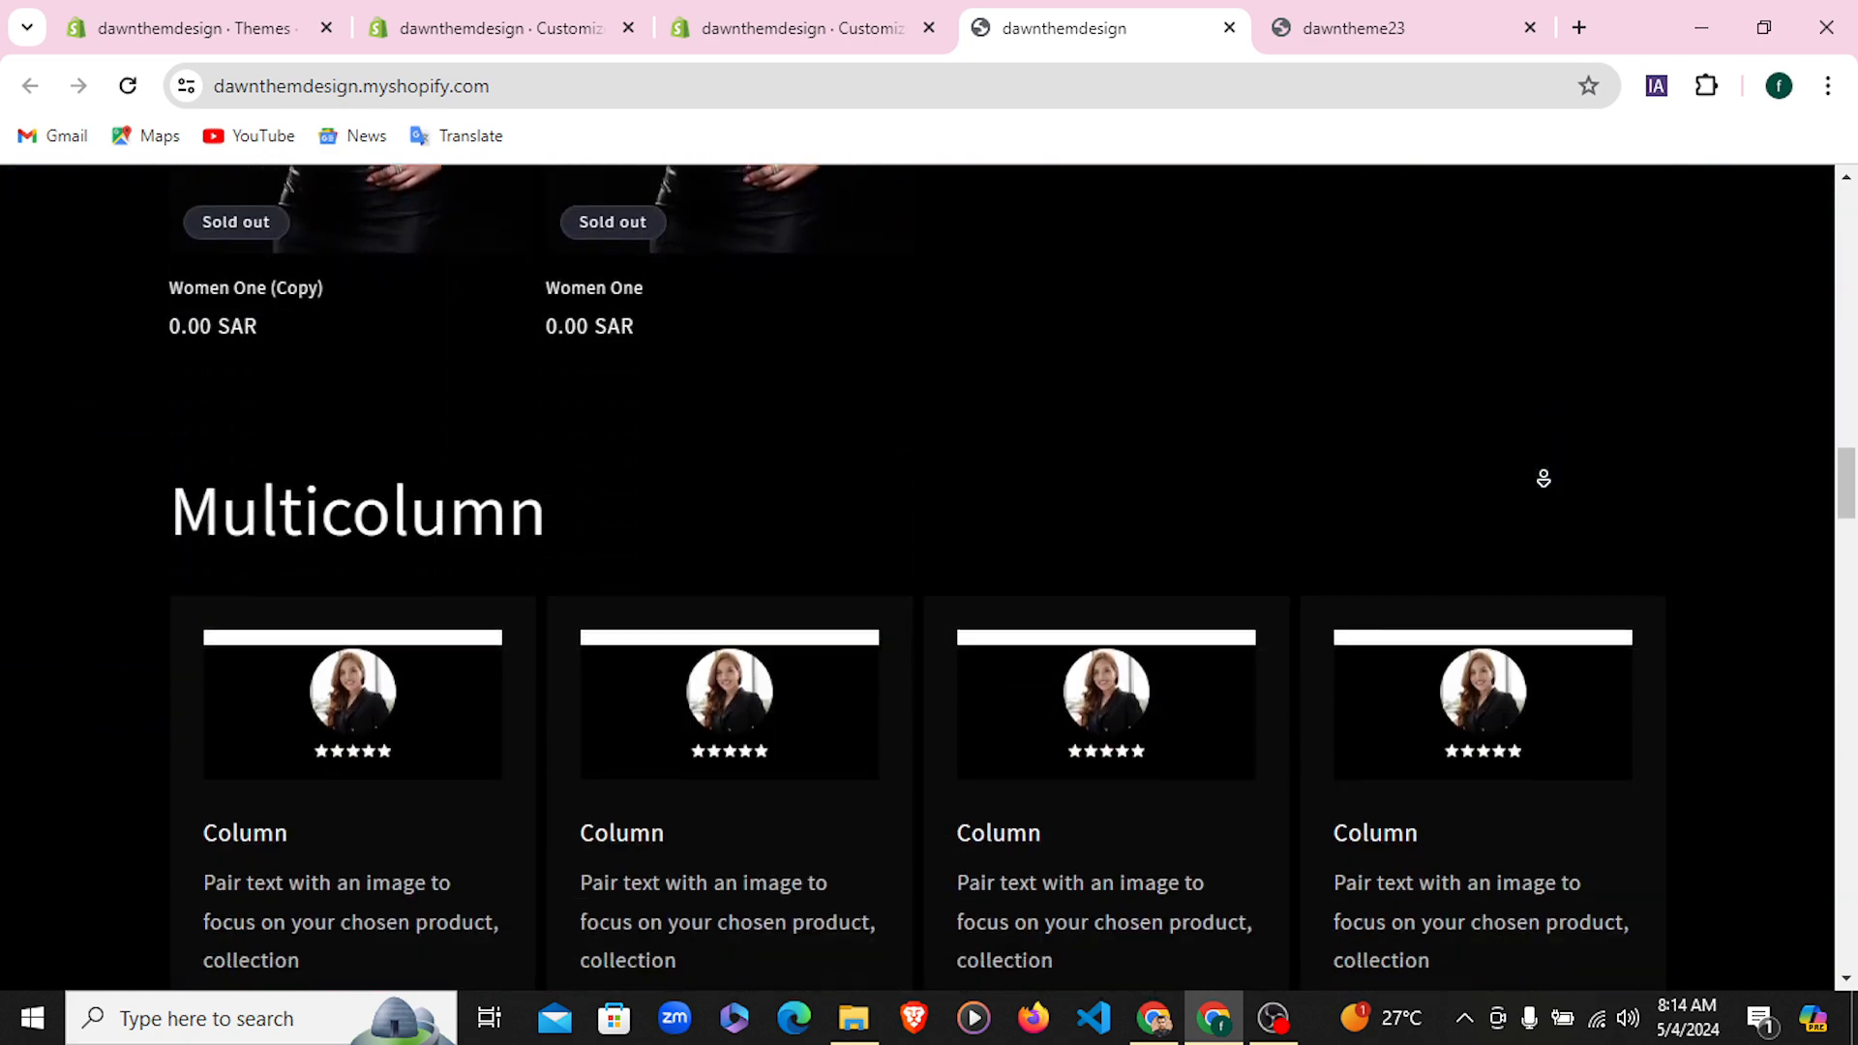
pyautogui.scroll(-12, 1543, 478)
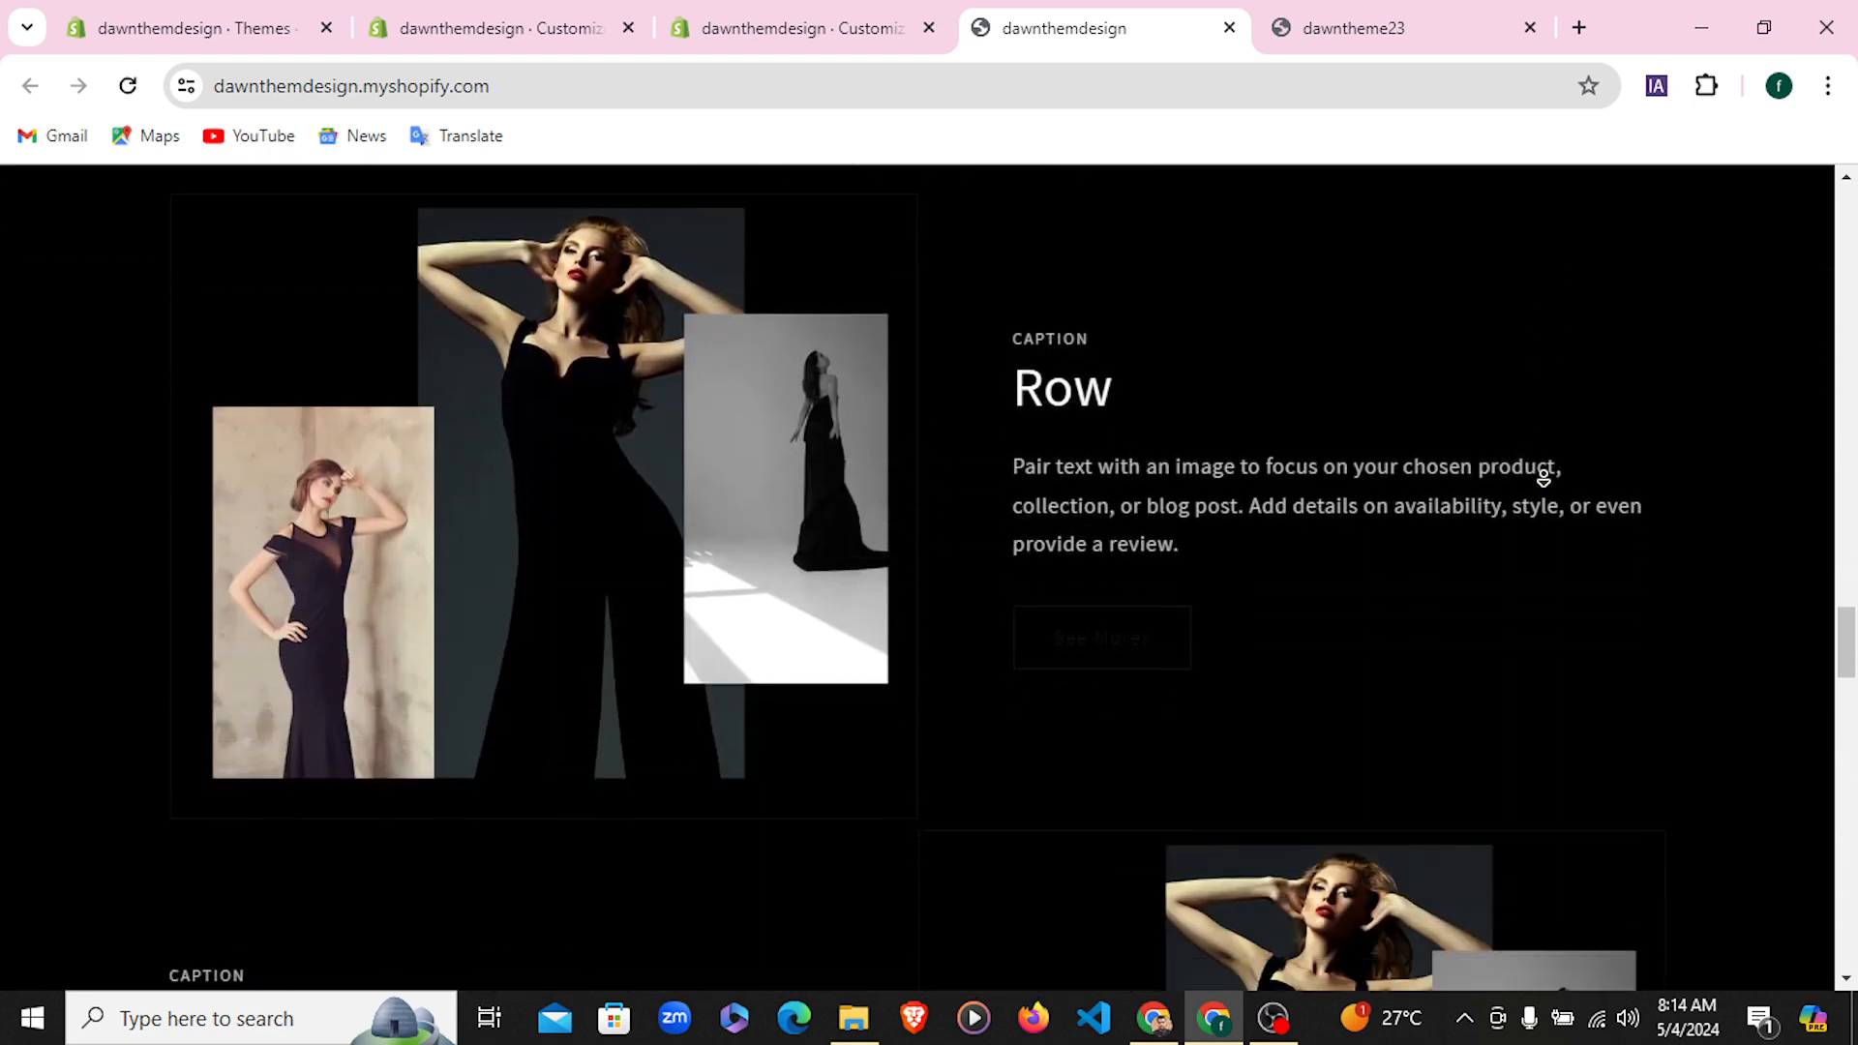
pyautogui.scroll(-12, 1543, 478)
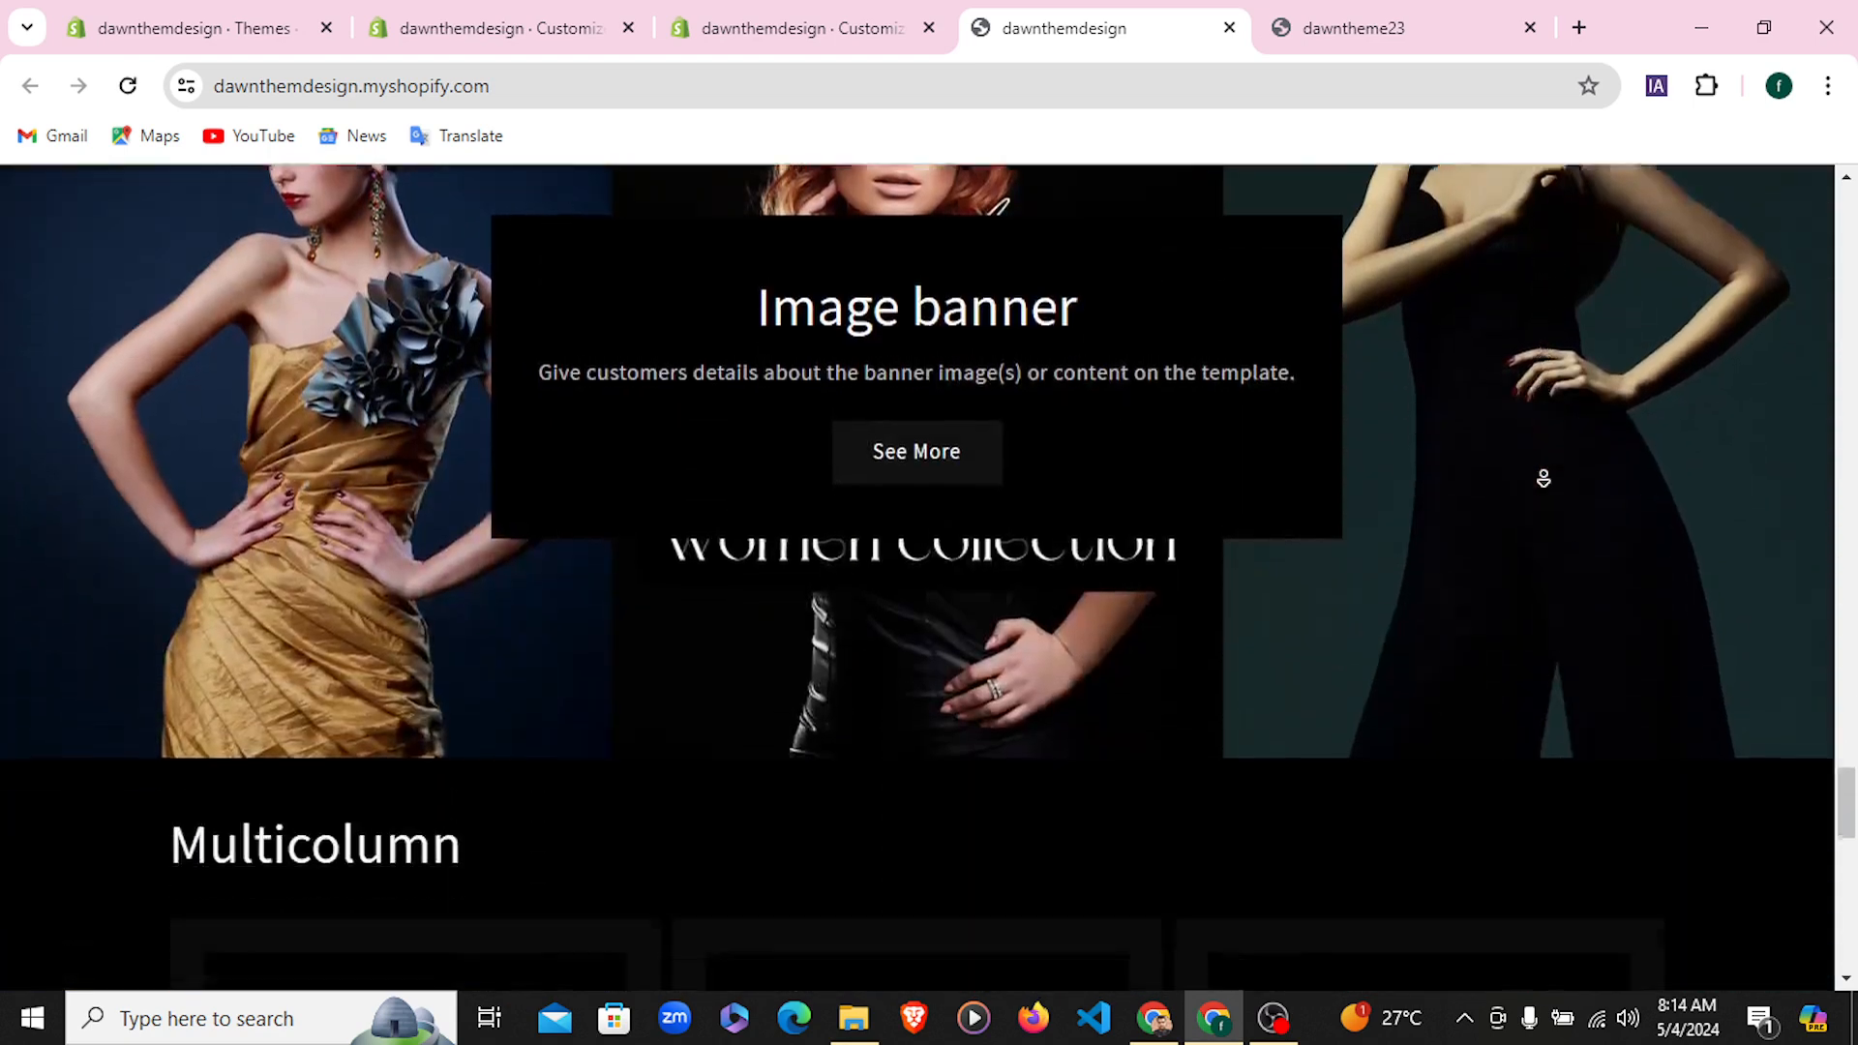
pyautogui.scroll(-10, 1543, 478)
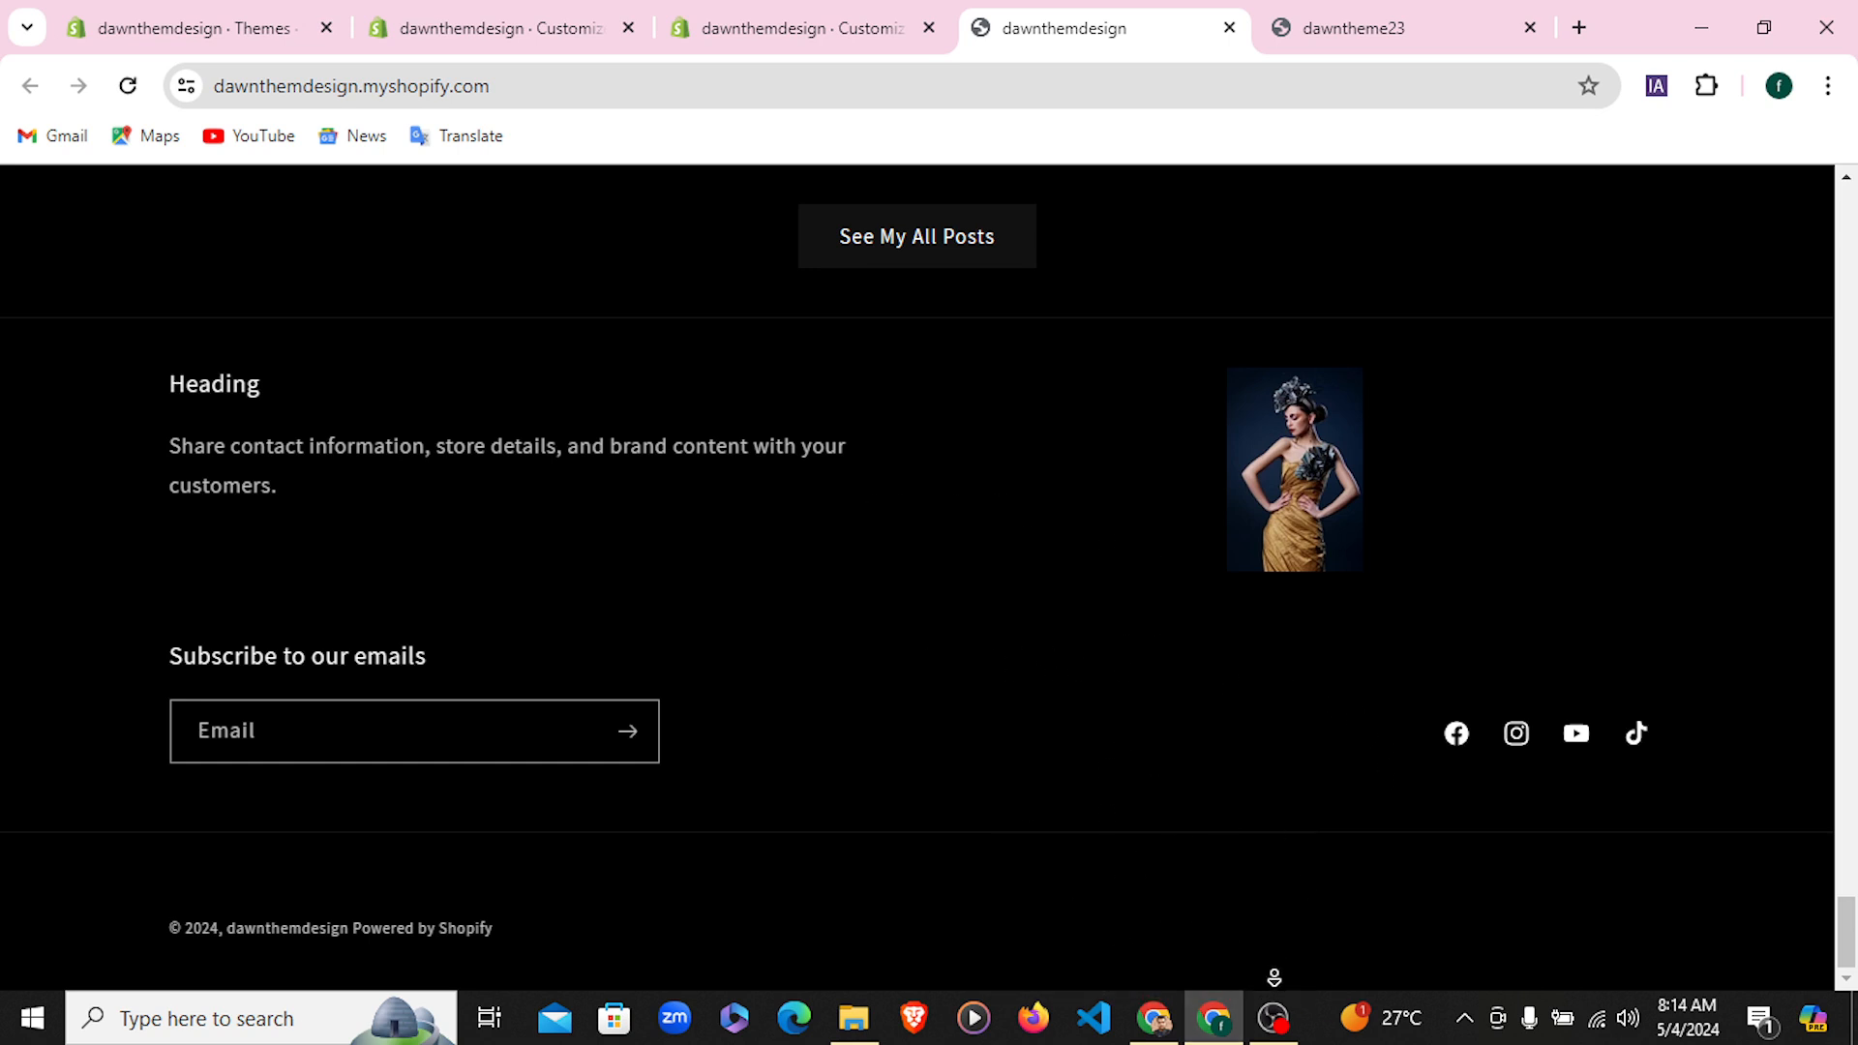
pyautogui.click(1287, 1027)
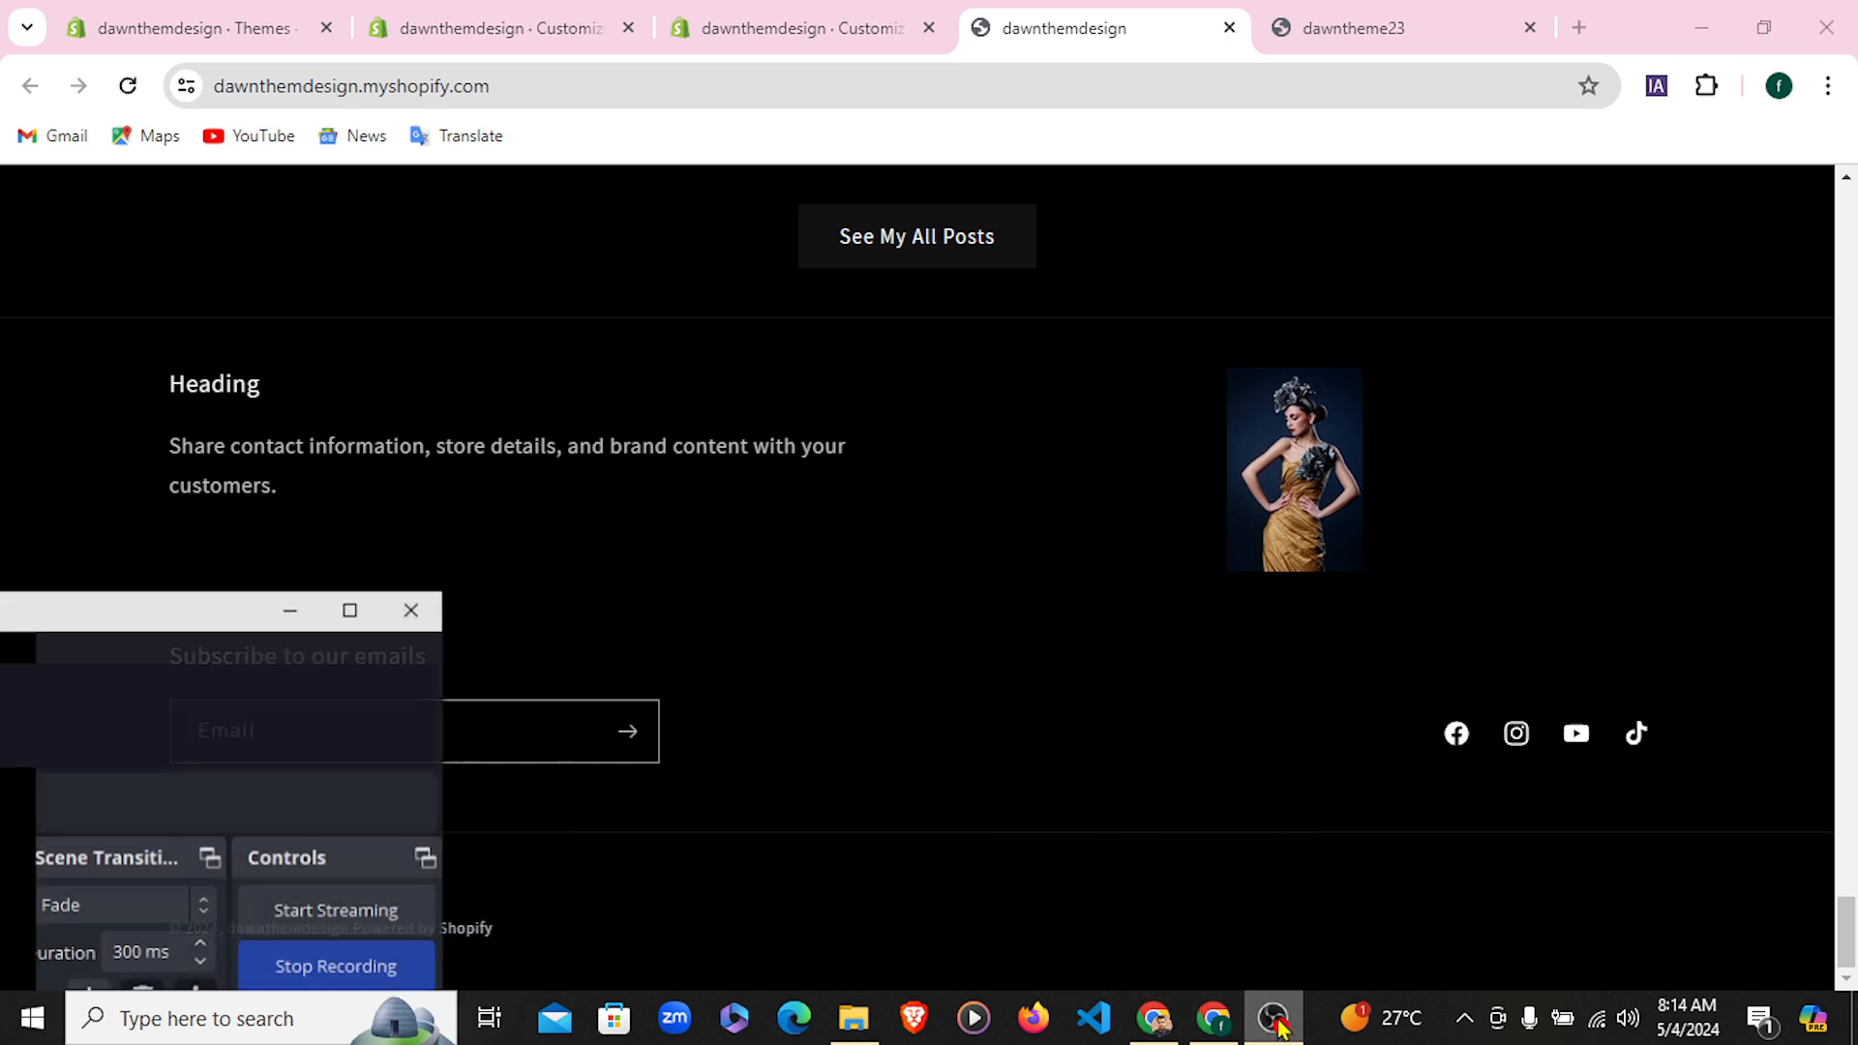